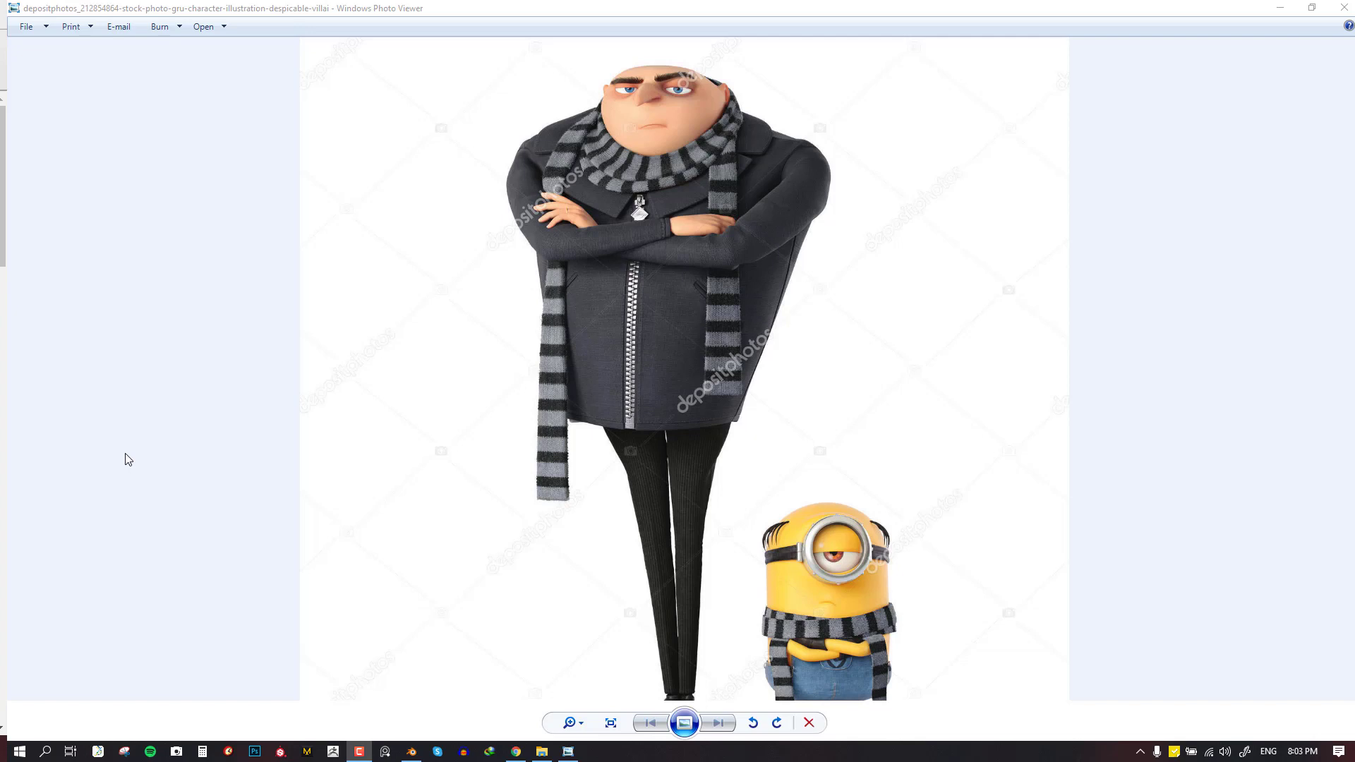
Examine the Gru and minion reference picture, both in full and close up on the coat and legs
scroll(499, 443, "down", 1)
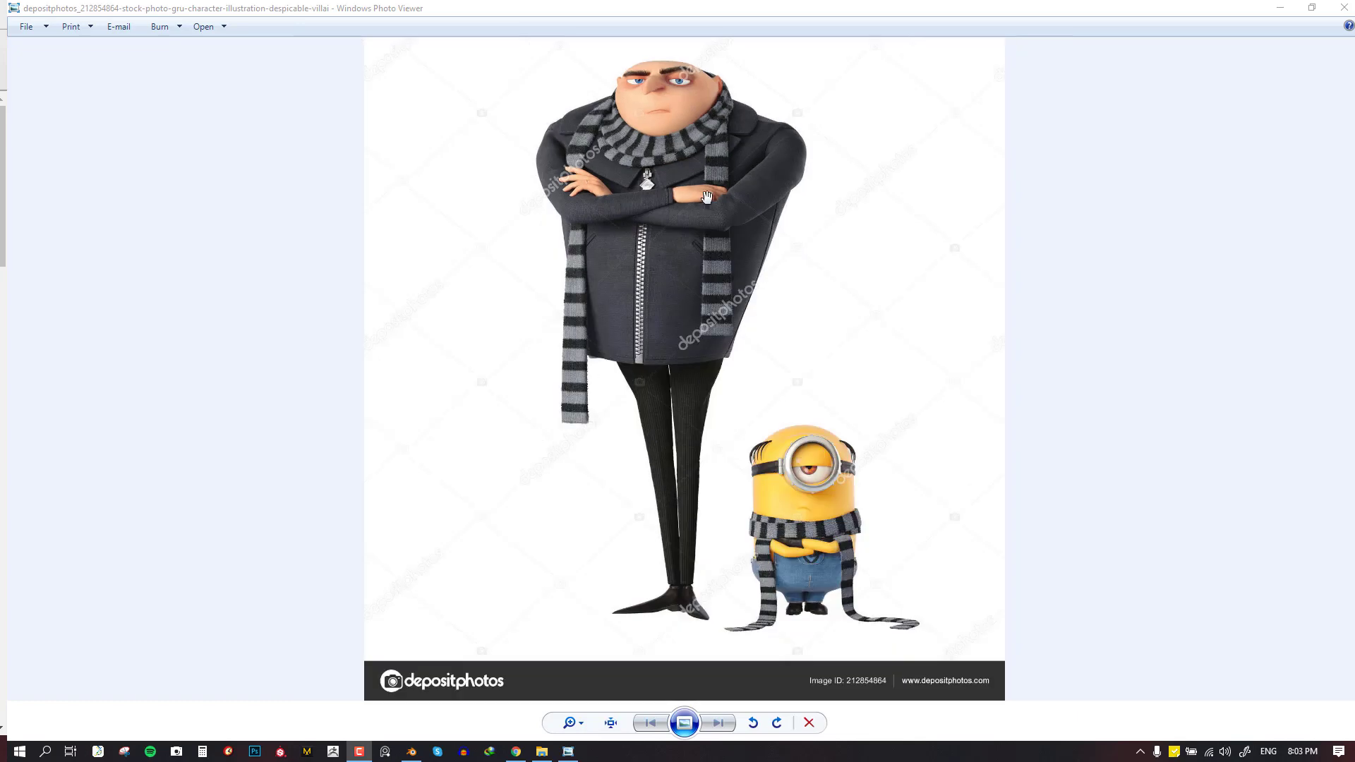
scroll(707, 196, "up", 1)
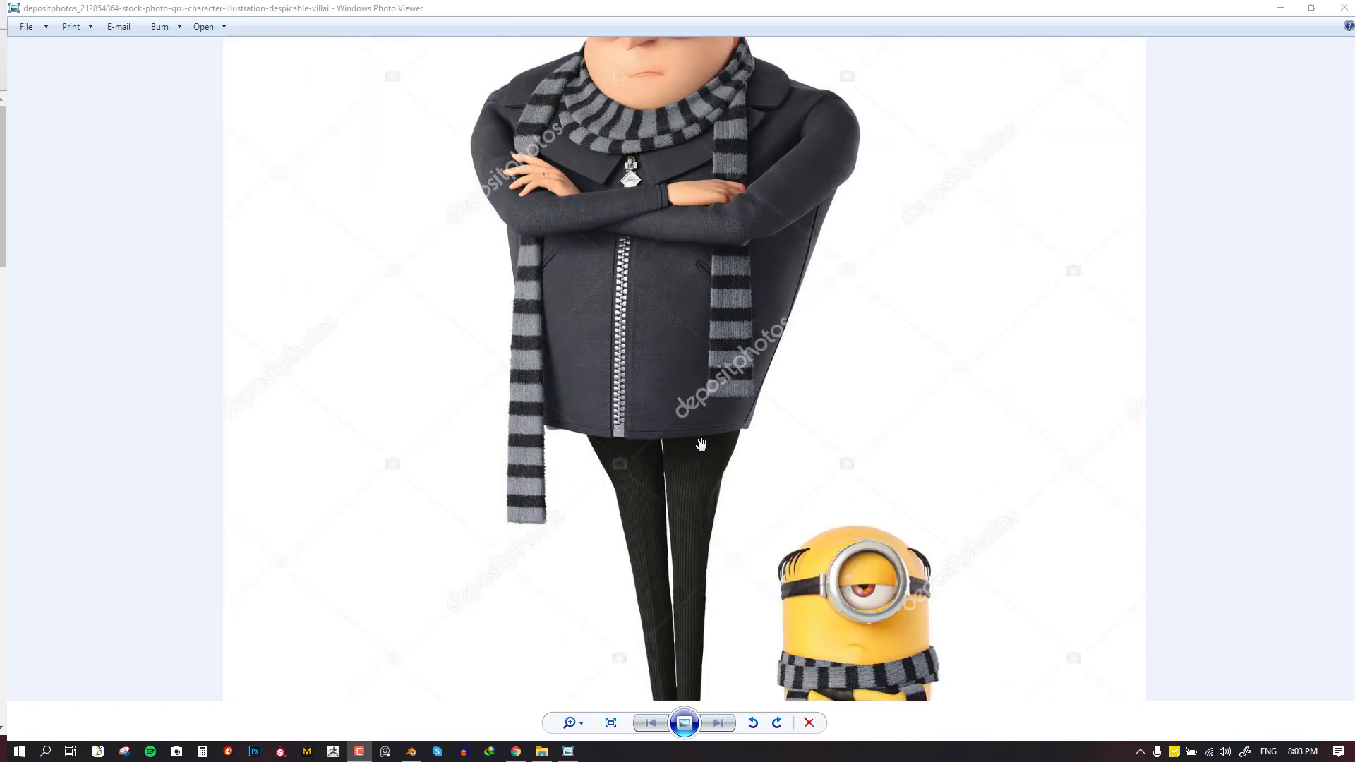
left_click_drag(700, 451, 722, 478)
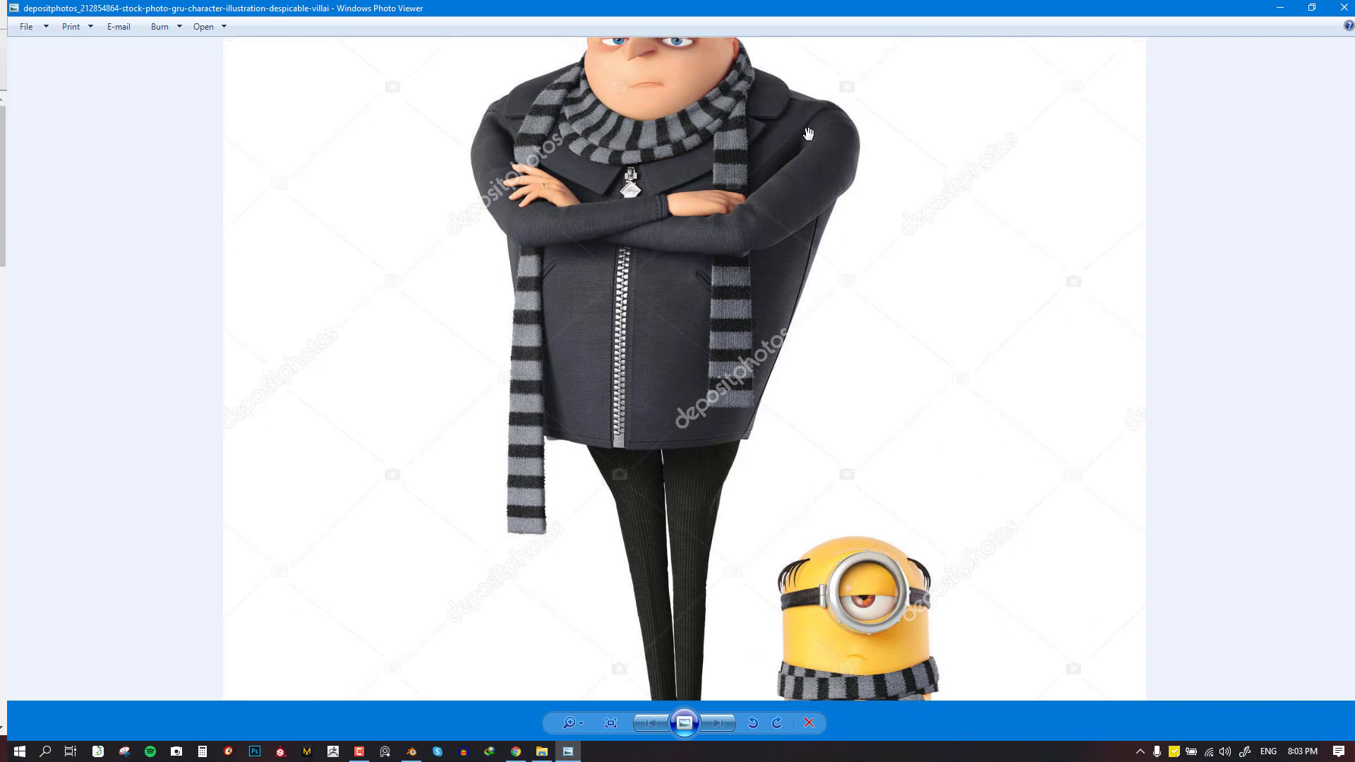
scroll(815, 273, "down", 1)
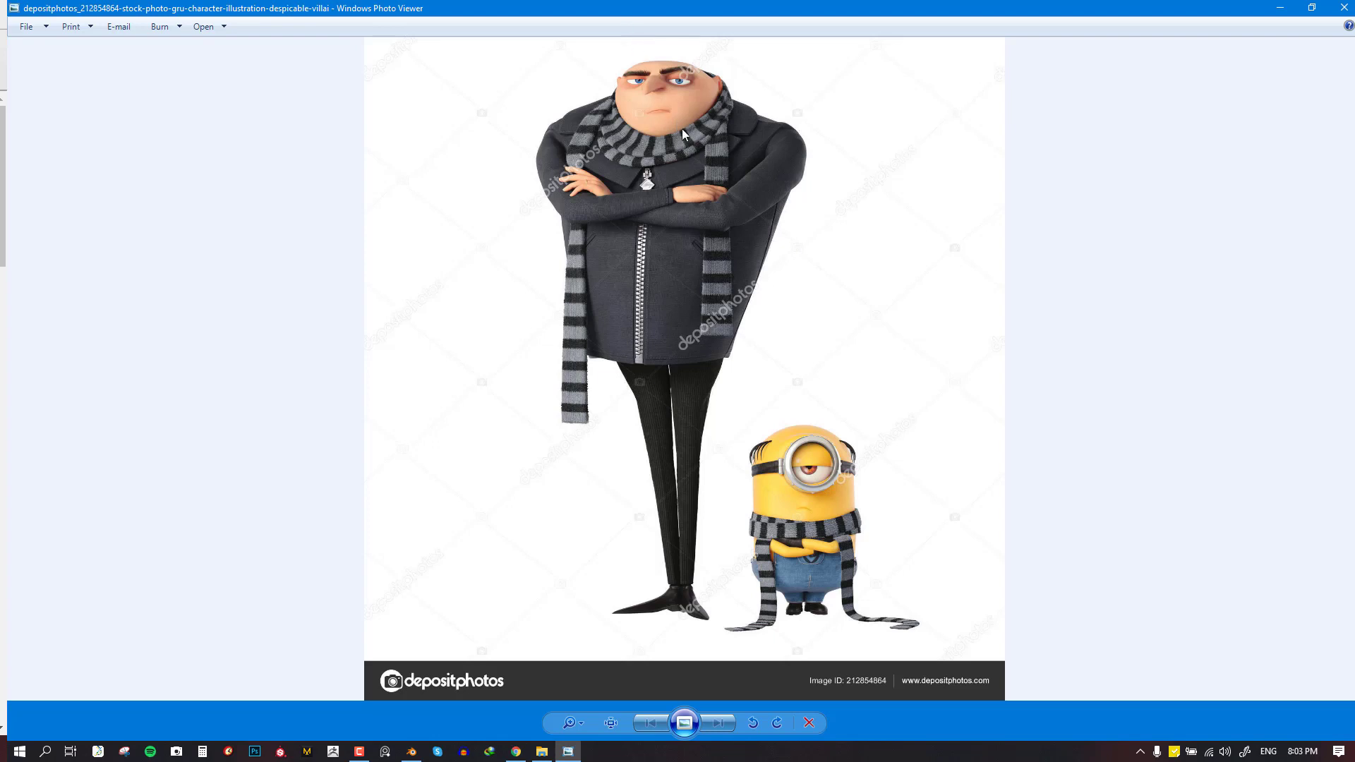
Switch to Blender and hide the body mesh beneath the sculpted head
left_click_drag(661, 10, 1, 152)
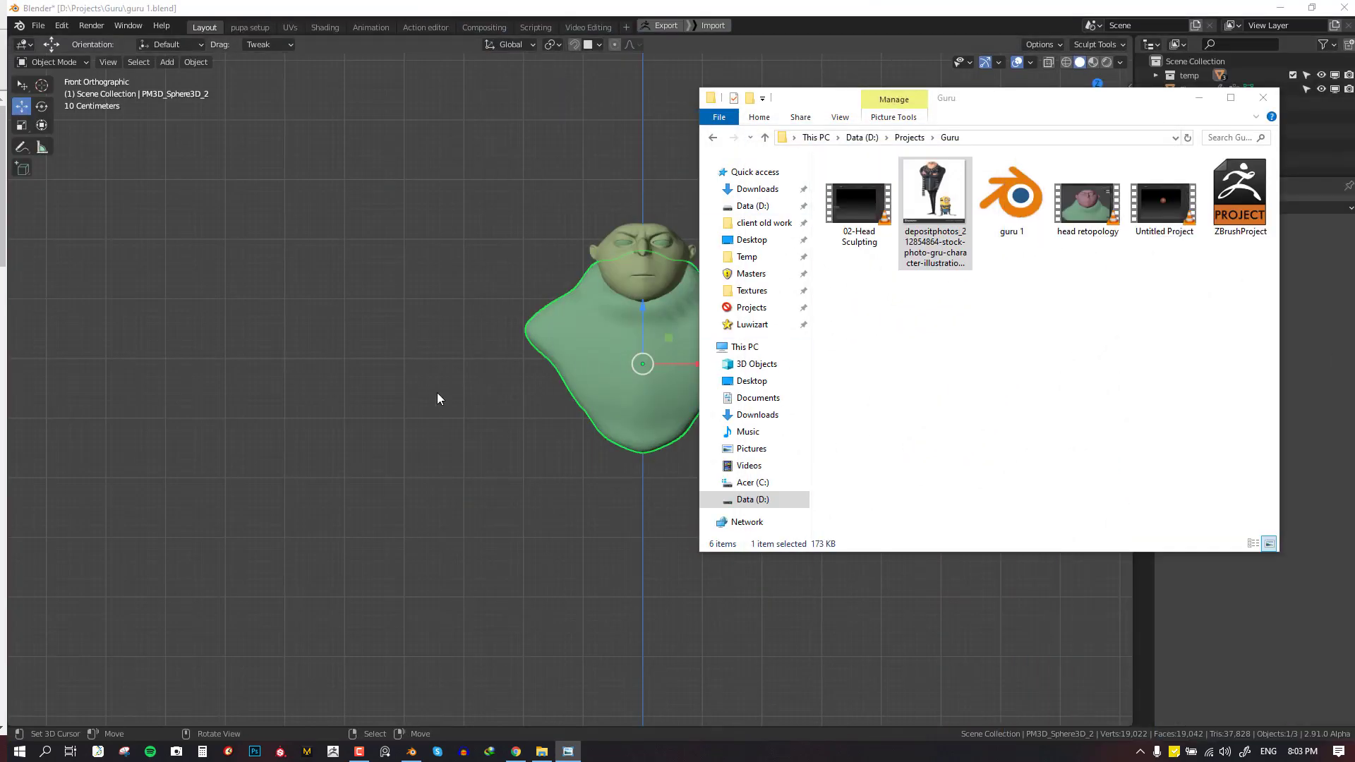
left_click(396, 356)
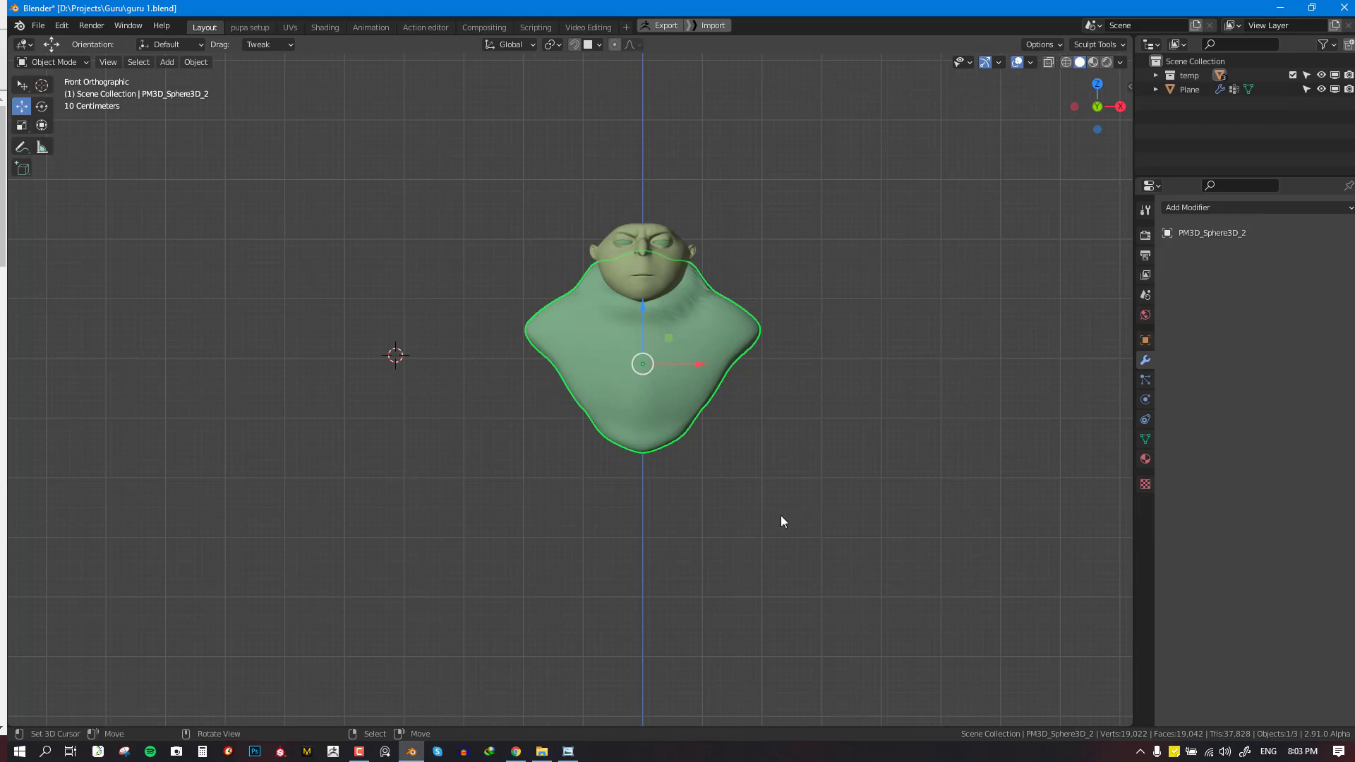
middle_click_drag(788, 503, 744, 520)
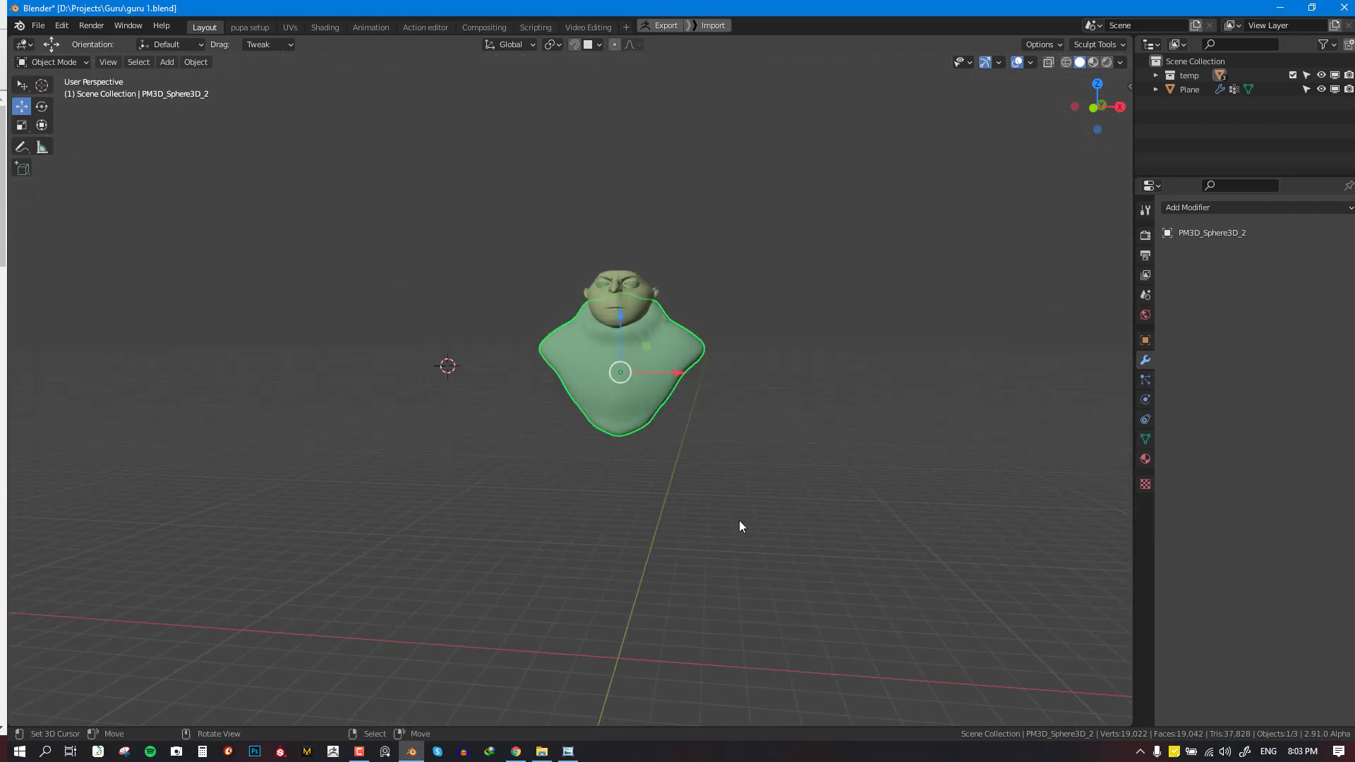
key("KP_1")
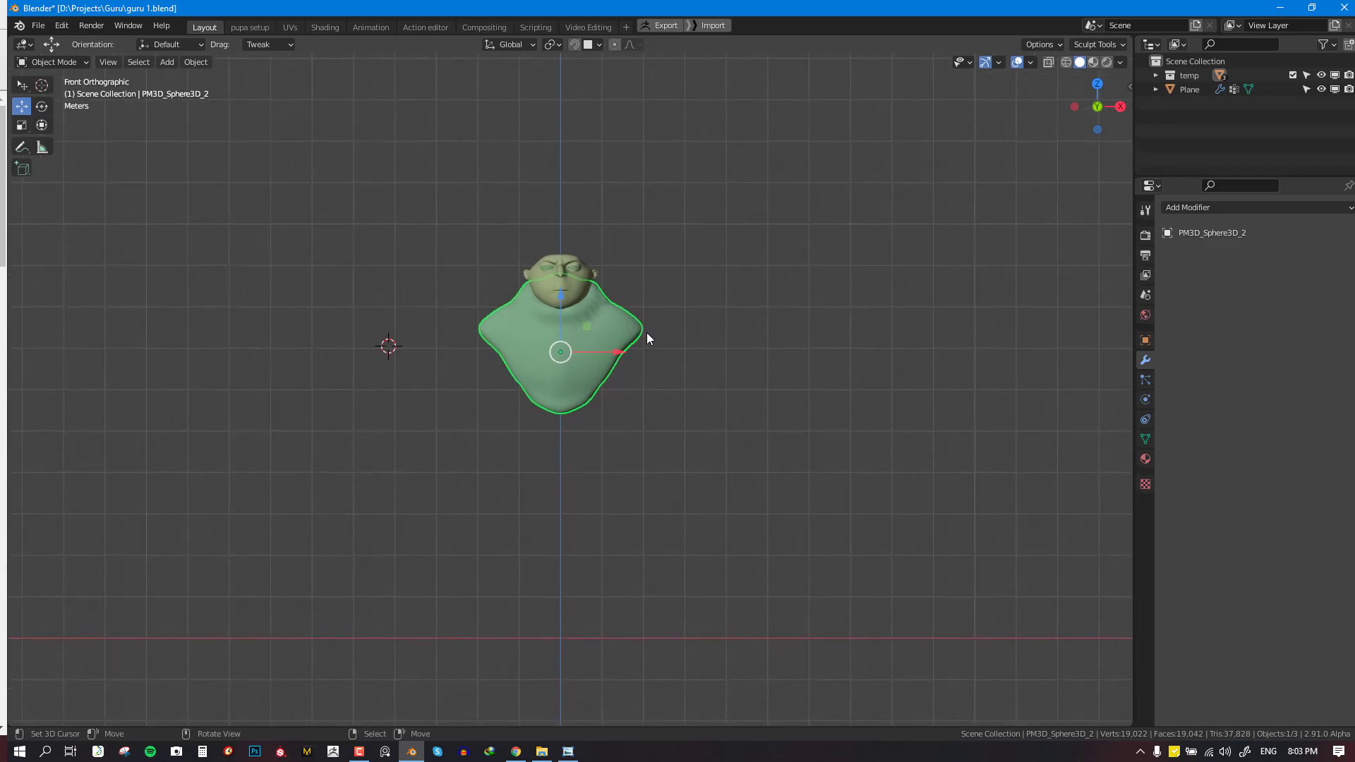
key("h")
middle_click_drag(680, 408, 584, 433)
key("KP_1")
scroll(756, 357, "up", 1)
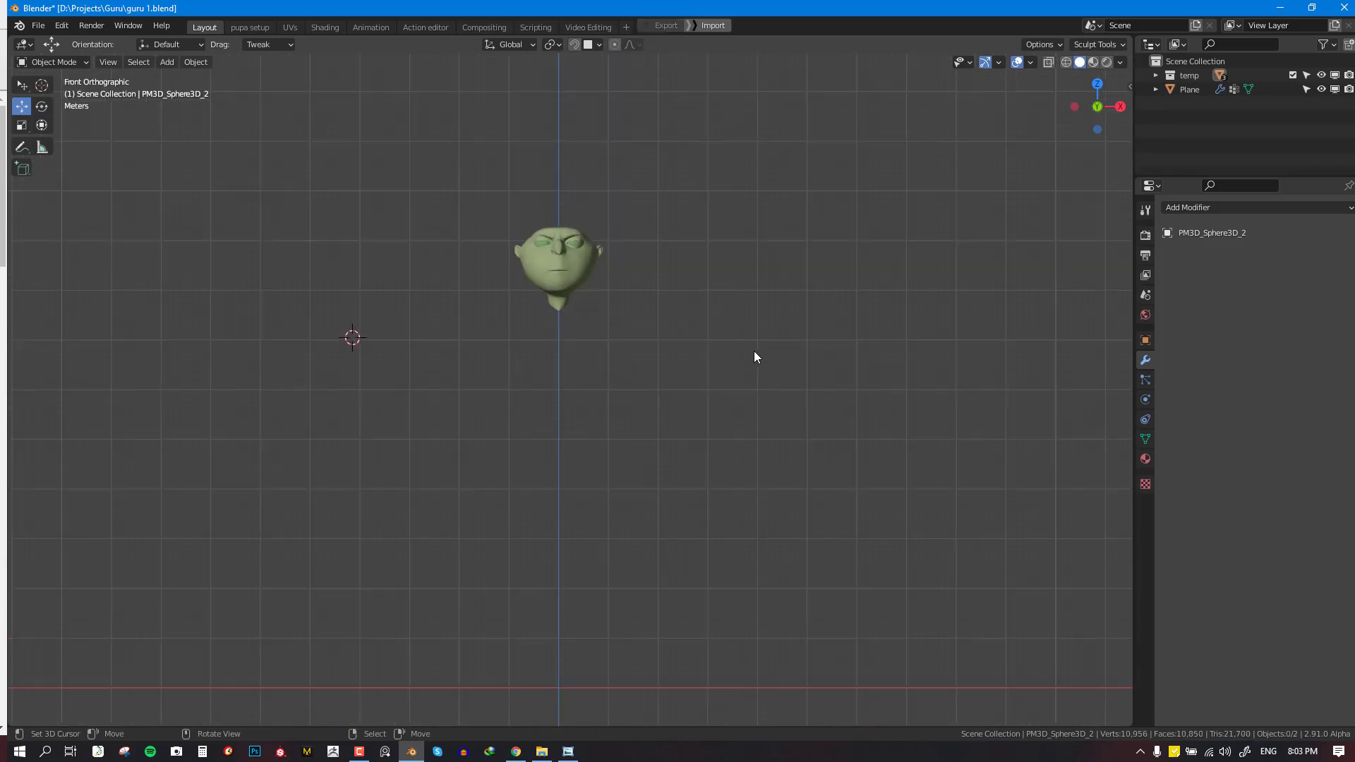
Reset the 3D cursor to the world origin and return to the front view
scroll(754, 351, "up", 1)
middle_click_drag(669, 492, 706, 382, "shift")
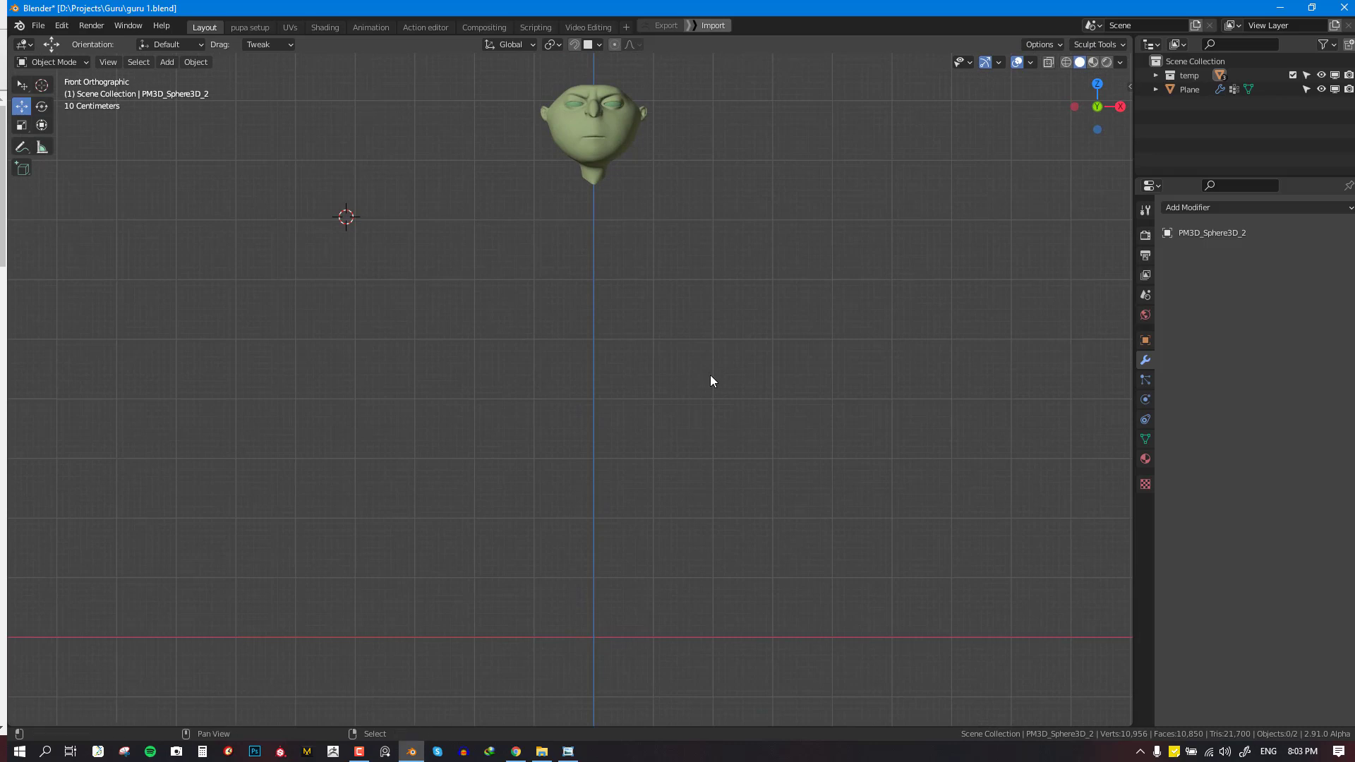
key("shift+c")
middle_click_drag(731, 348, 688, 384)
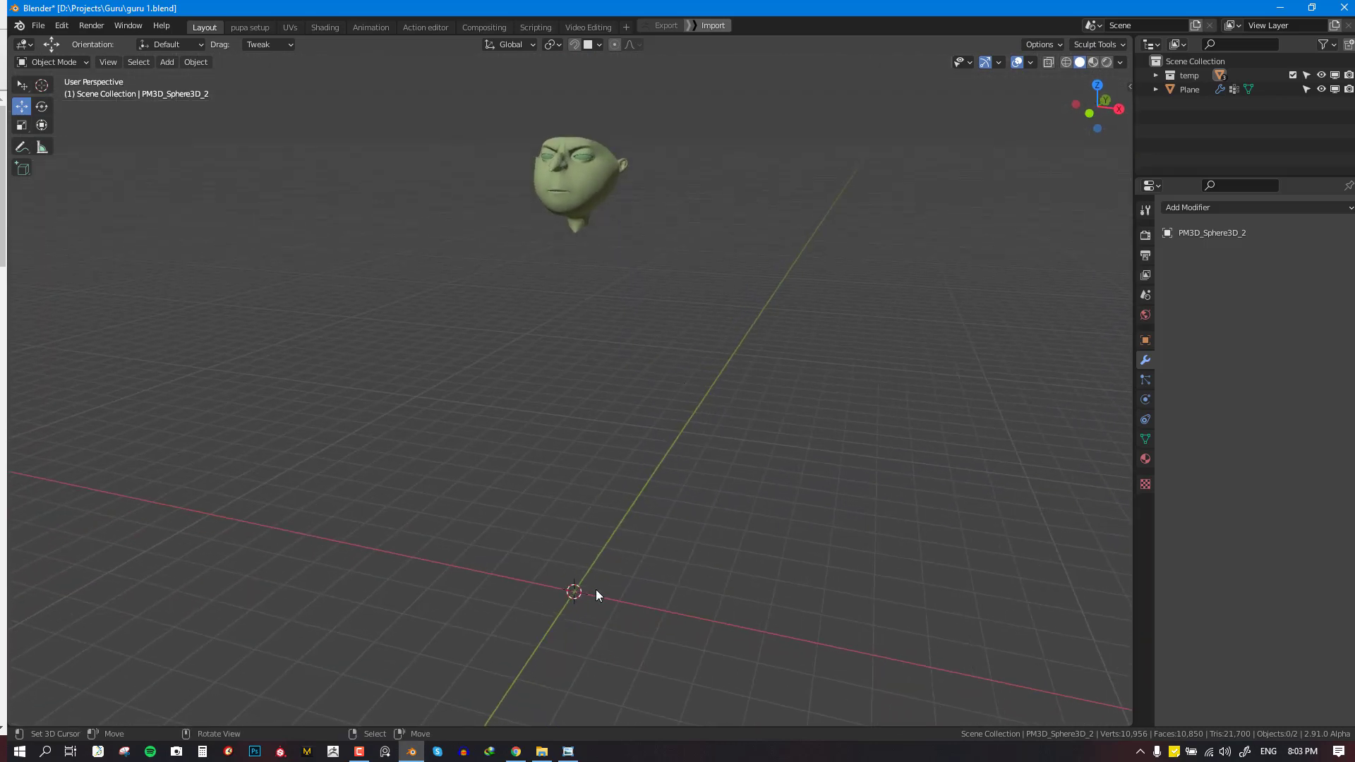
key("KP_1")
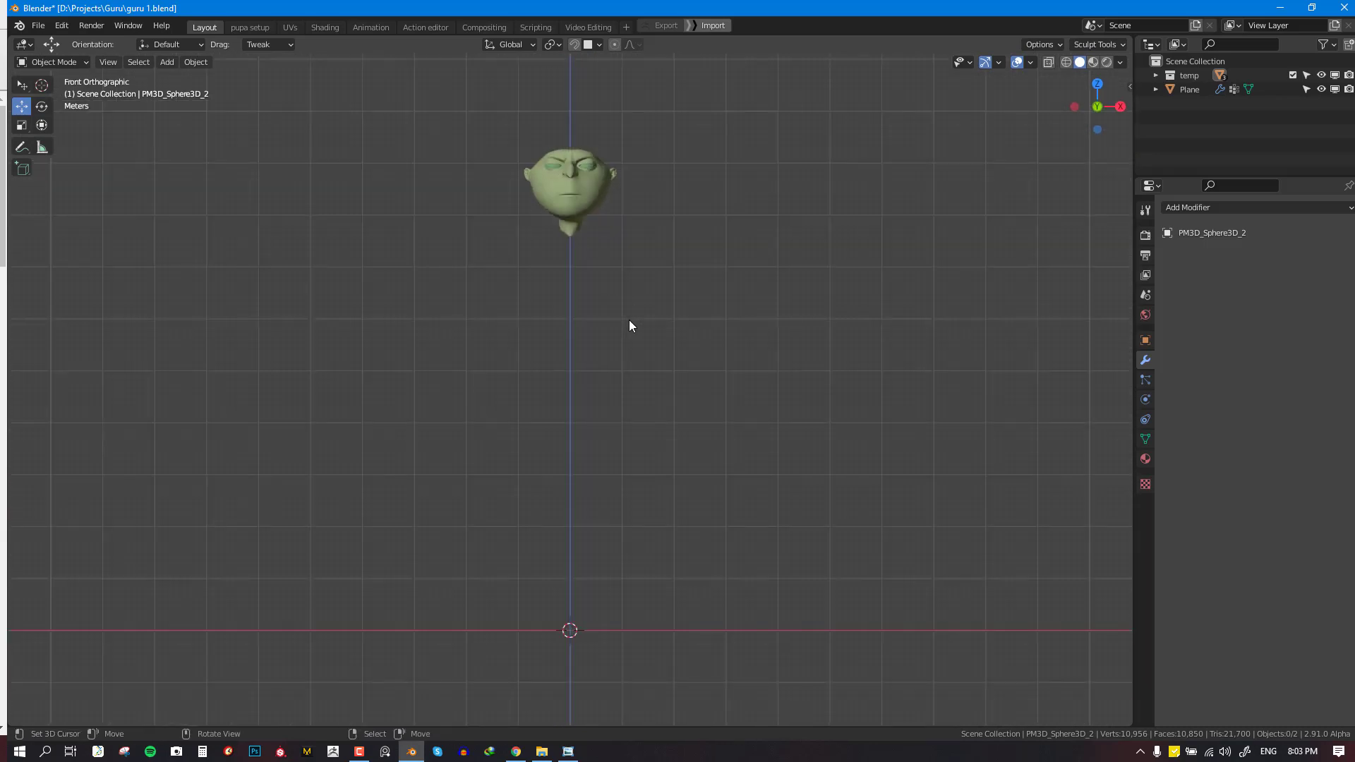
Turn on the Shortcut VUr on-screen display of pressed shortcuts
middle_click_drag(790, 185, 805, 225, "shift")
key("shift+a")
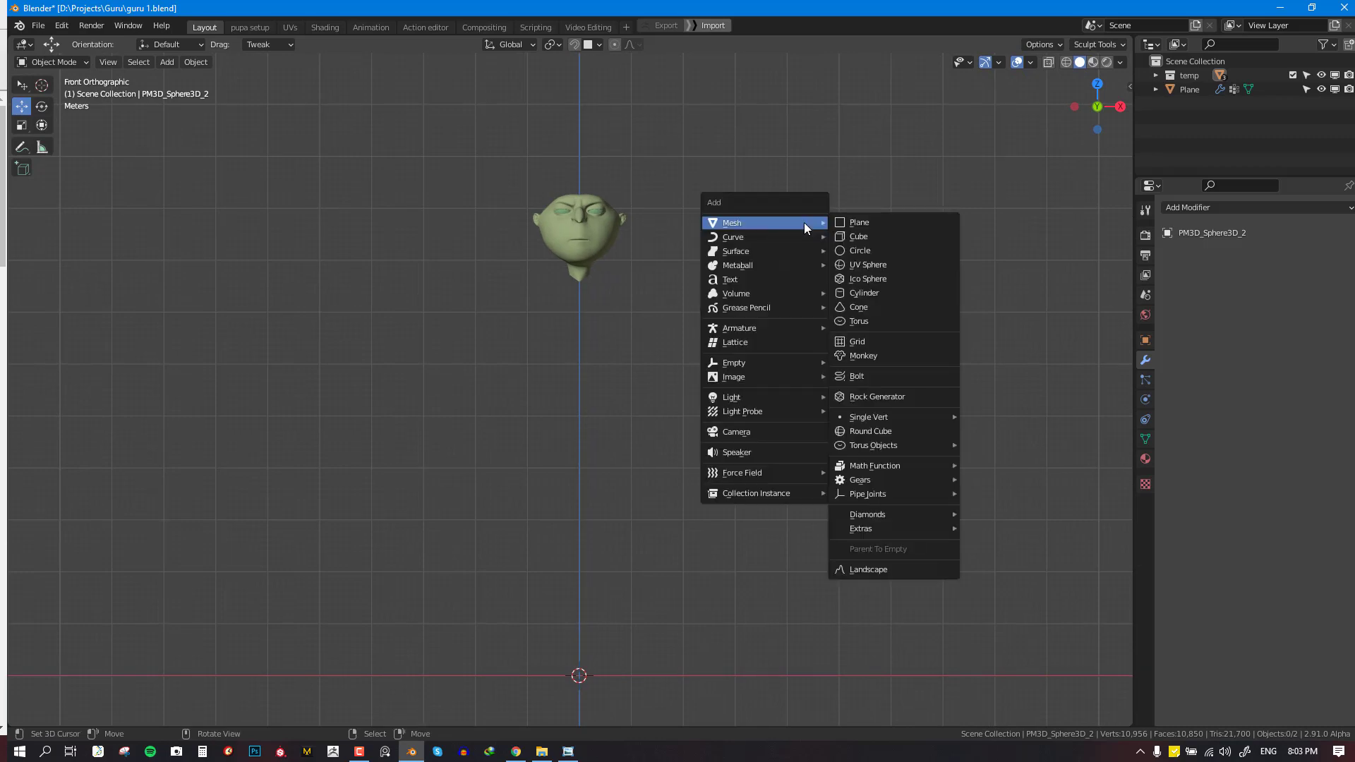
key("n")
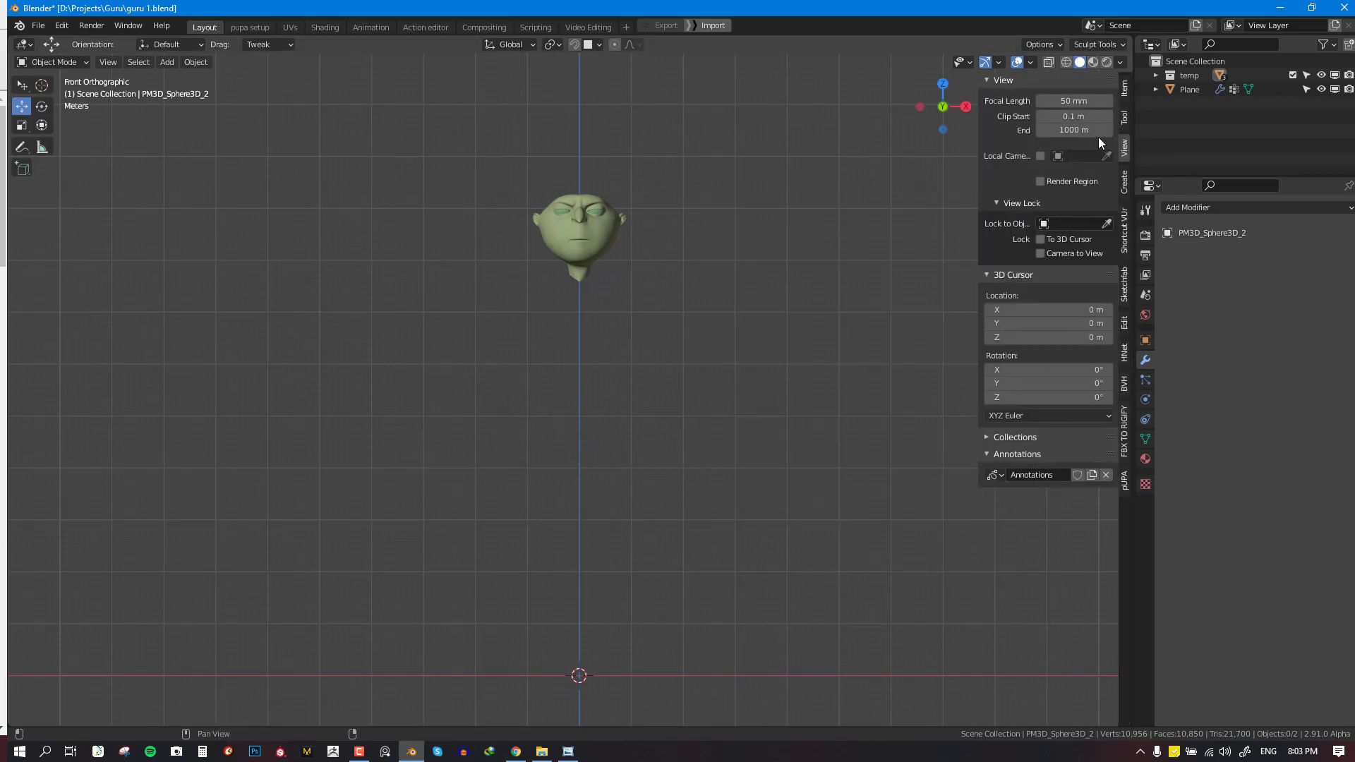
left_click(1126, 228)
left_click(1049, 102)
key("n")
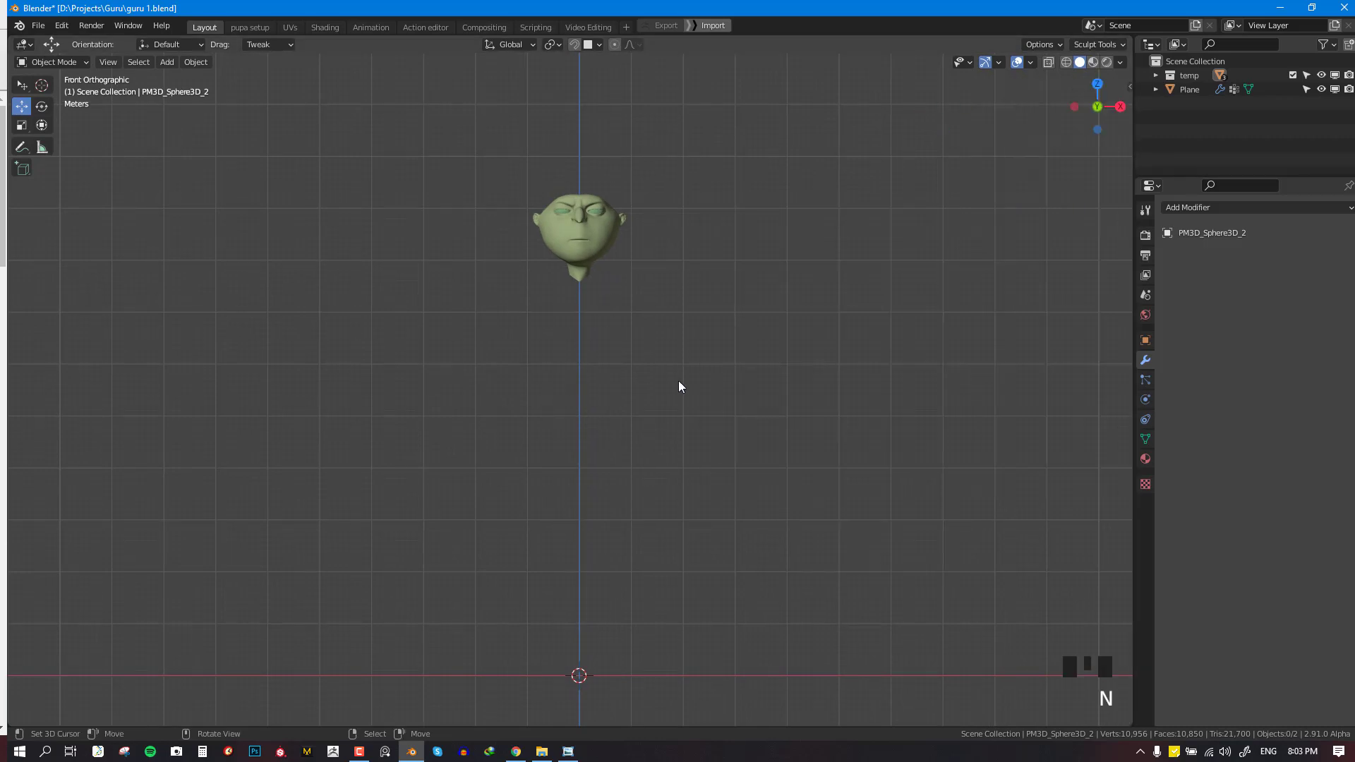
Add the depositphotos Gru picture from D:\Projects\Guru as a reference image aligned to the front view
key("shift+a")
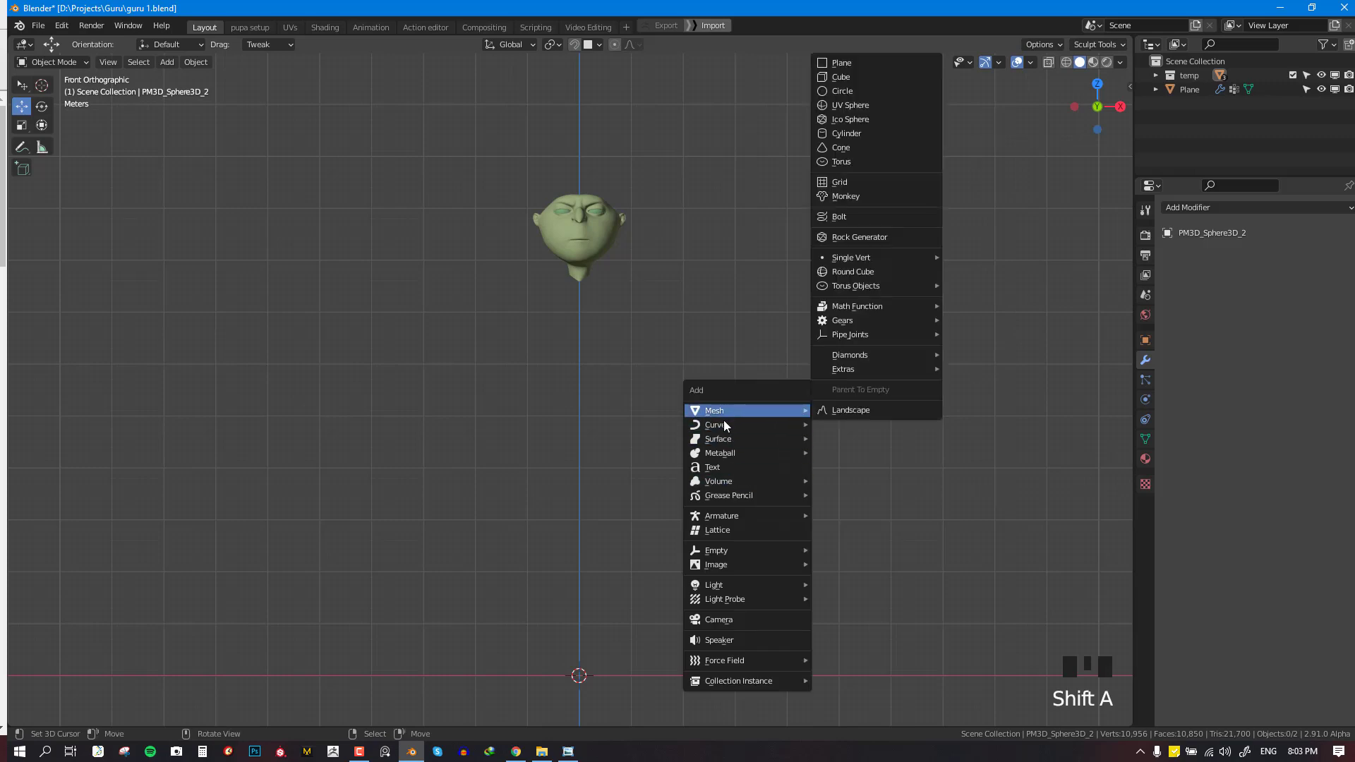
mouse_move(731, 571)
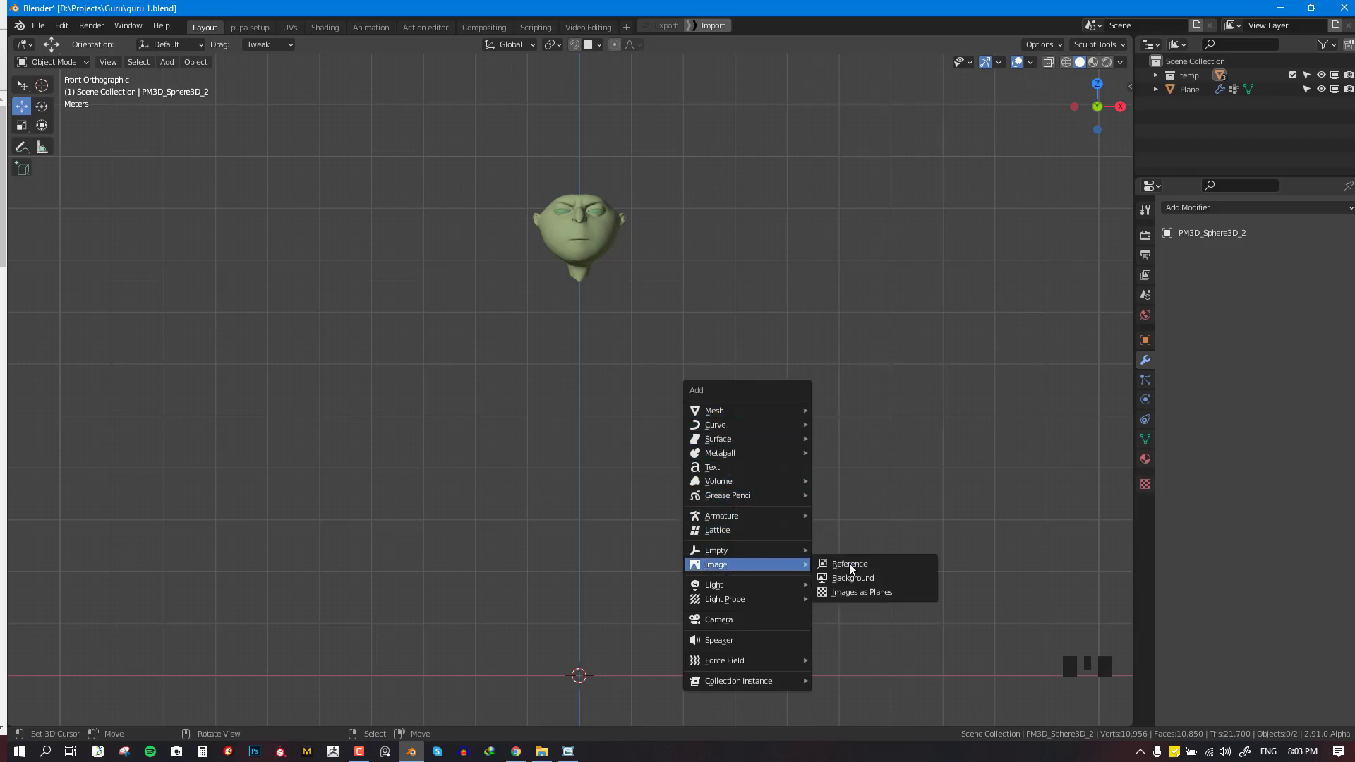
left_click(858, 567)
double_click(540, 329)
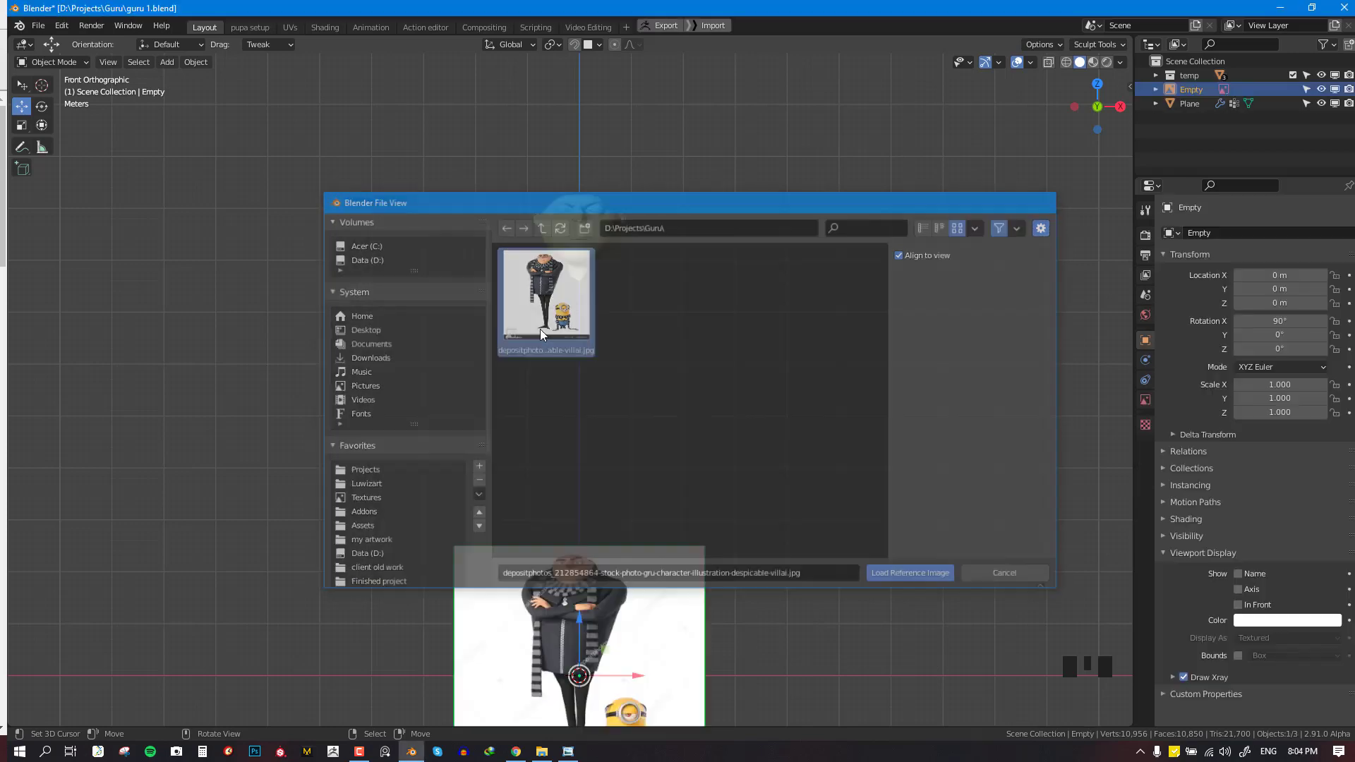
Raise the reference image along Z to about 4.82 m, just below the head mesh
scroll(693, 540, "down", 2)
middle_click_drag(685, 506, 682, 505, "shift")
scroll(575, 455, "up", 2)
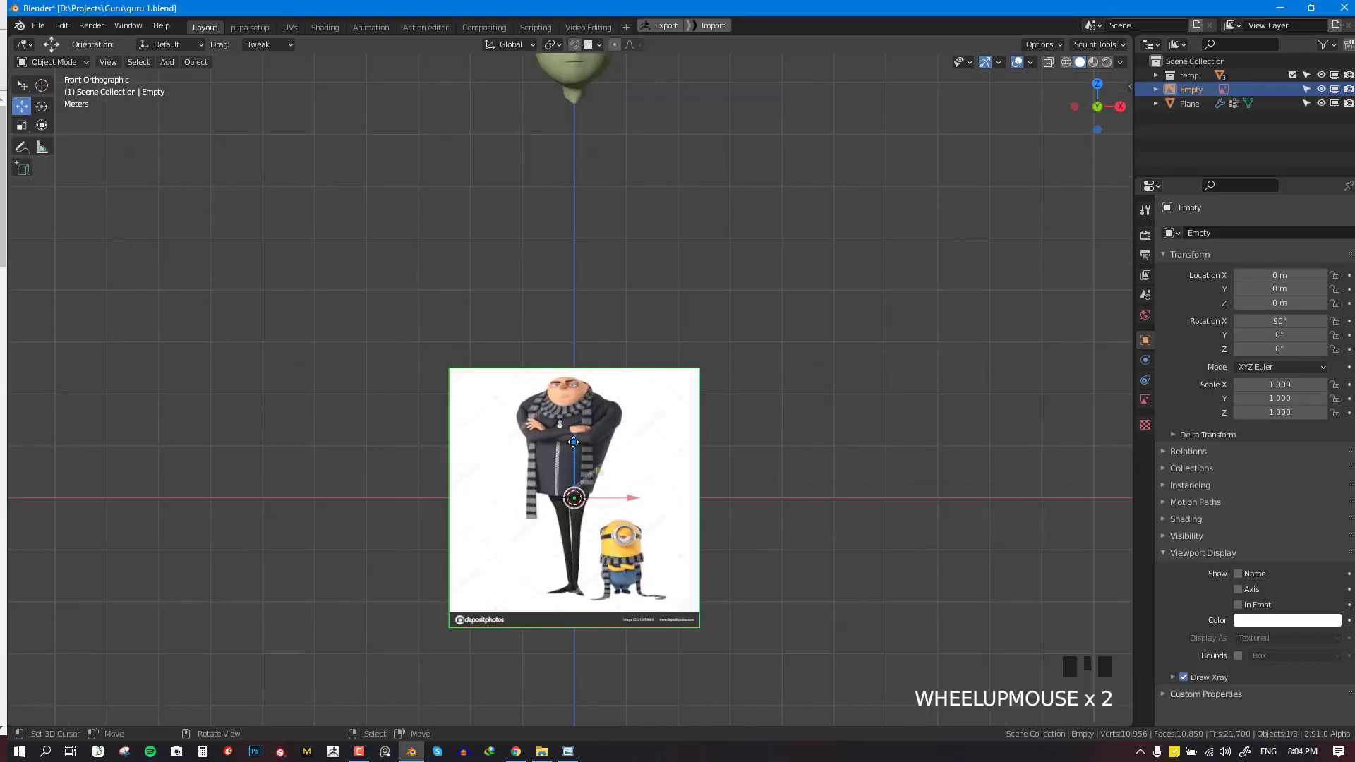
left_click_drag(574, 454, 575, 205)
middle_click_drag(597, 277, 673, 369, "shift")
scroll(607, 343, "up", 2)
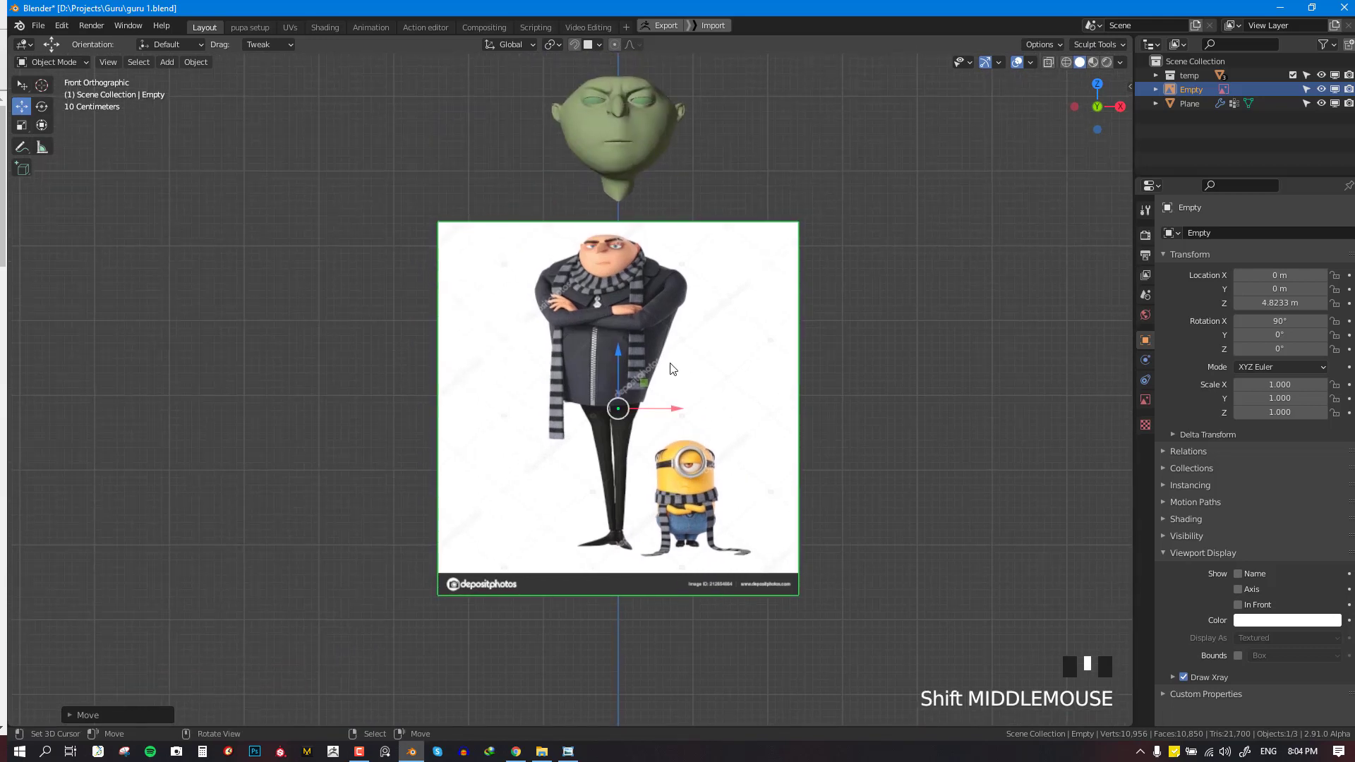
Scale the reference image up uniformly to about 2.257
scroll(581, 269, "down", 1)
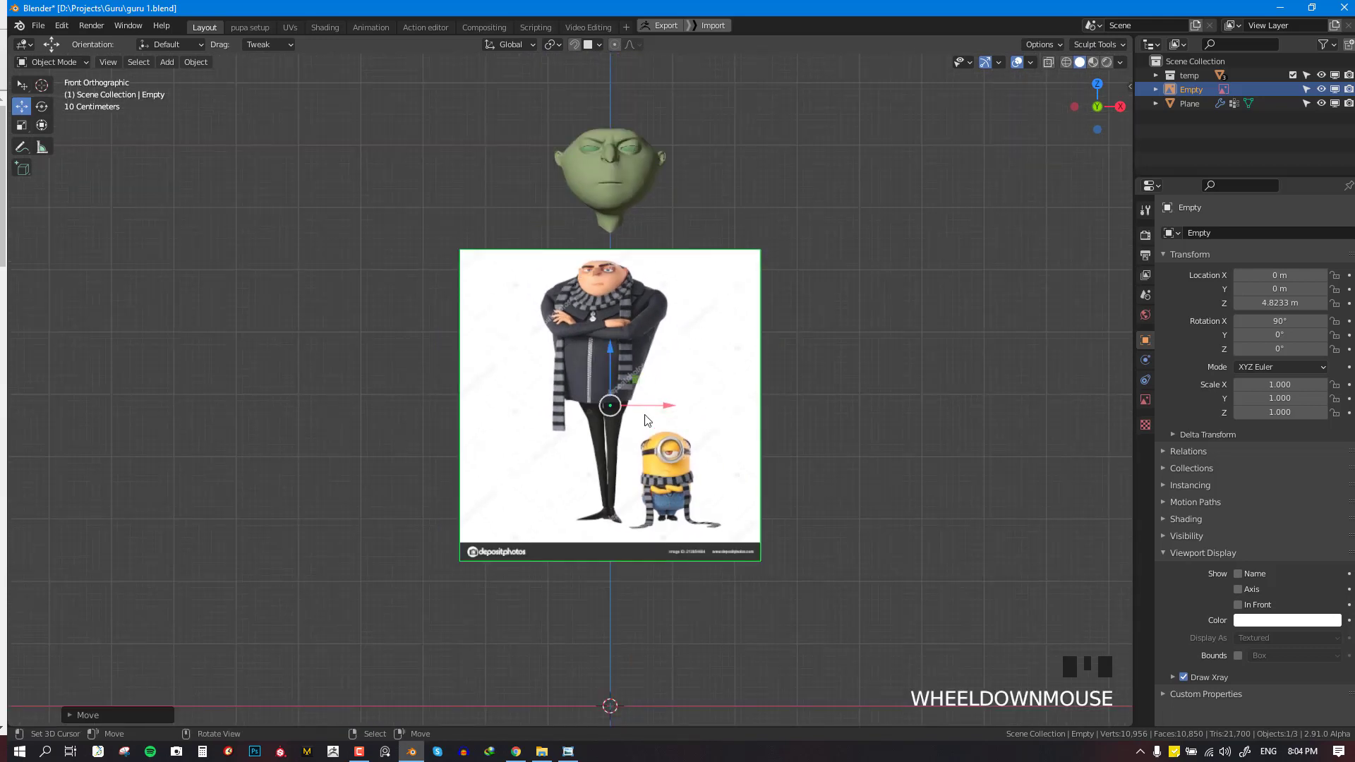
scroll(624, 415, "down", 4)
scroll(623, 414, "up", 2)
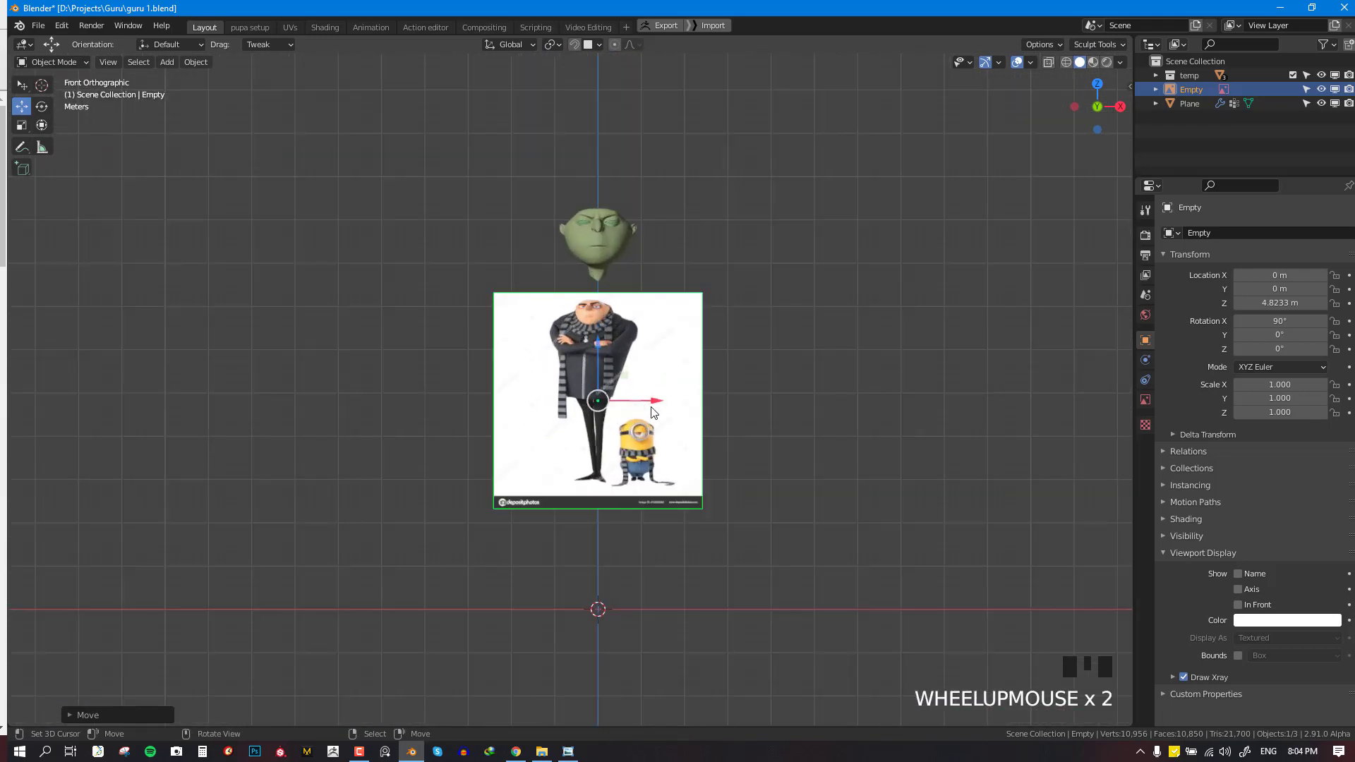
key("s")
left_click(719, 453)
scroll(603, 361, "up", 2)
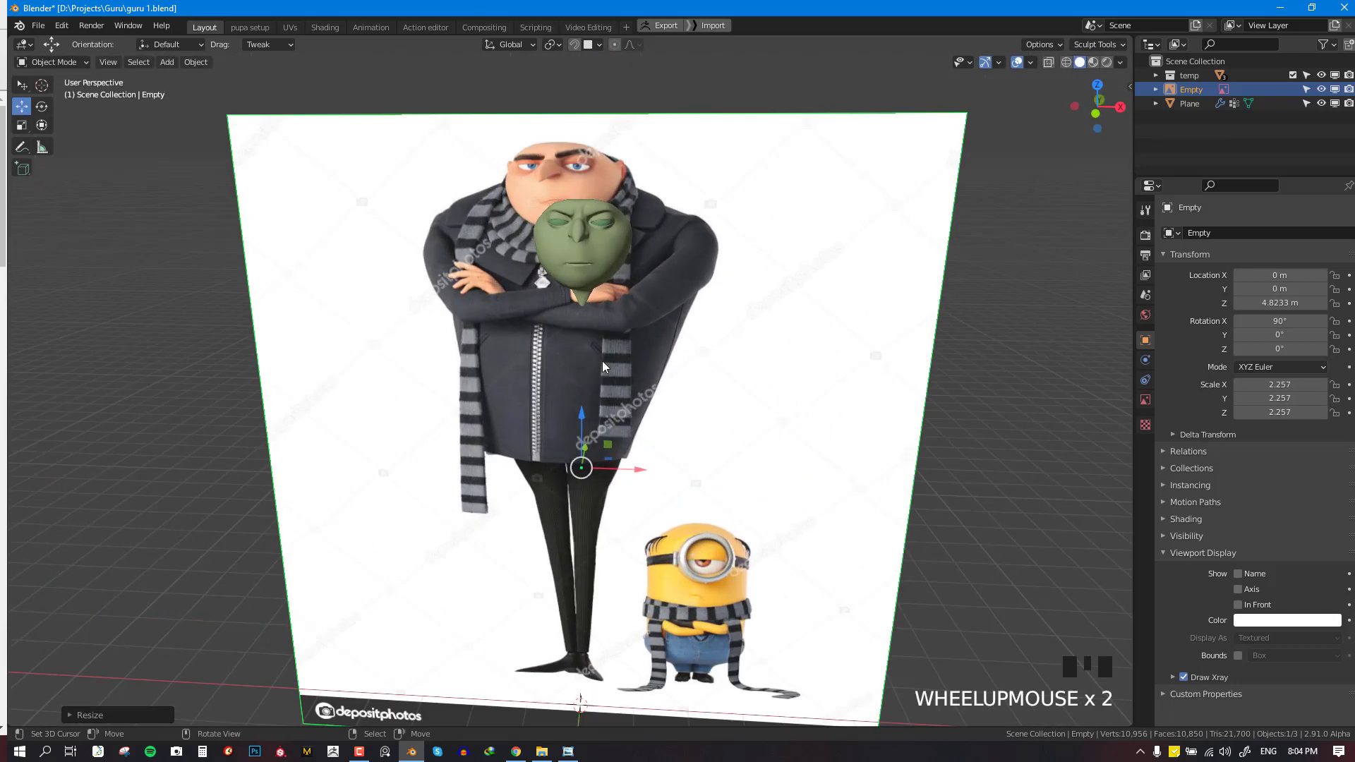
Move the reference image behind the head mesh, to about X 0.29 m and Z 4.03 m, and scale it to about 2.08
key("KP_1")
key("g")
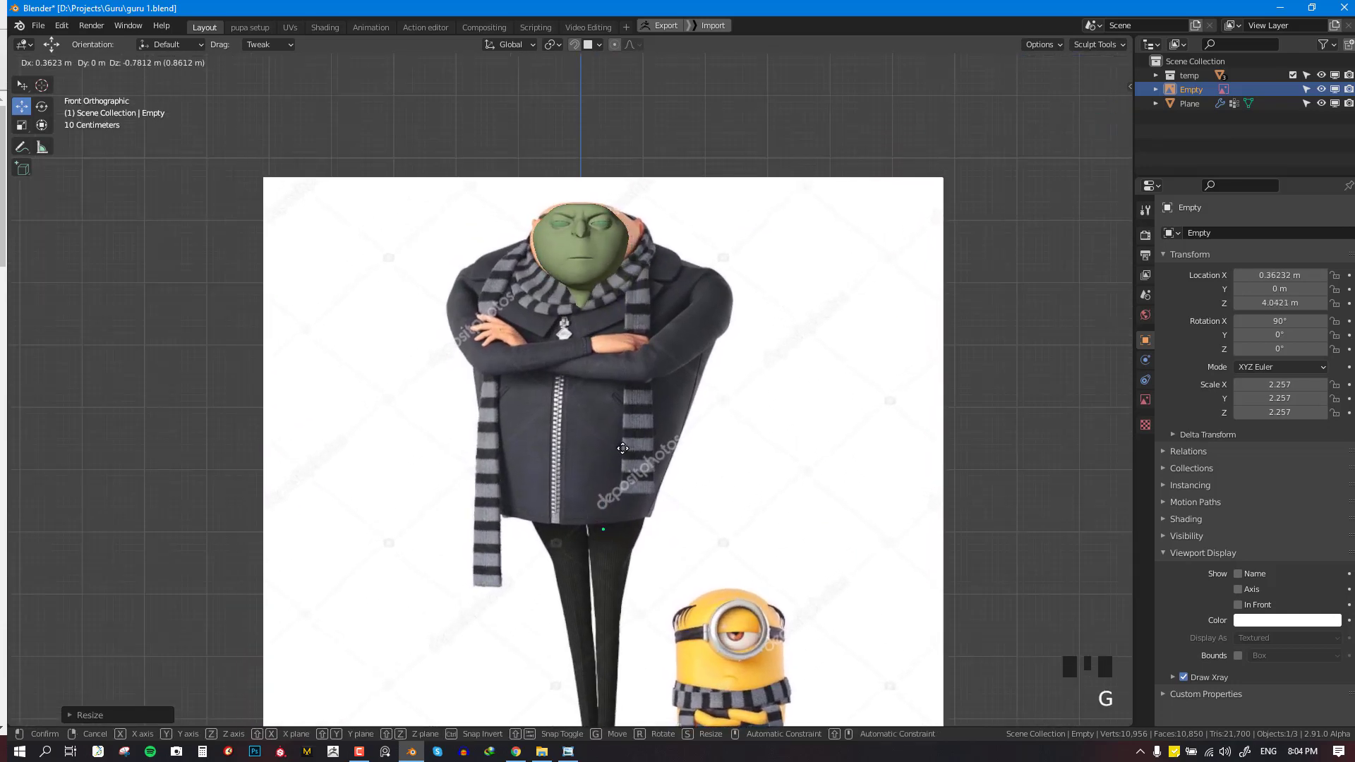
left_click(615, 452)
key("s")
left_click(756, 398)
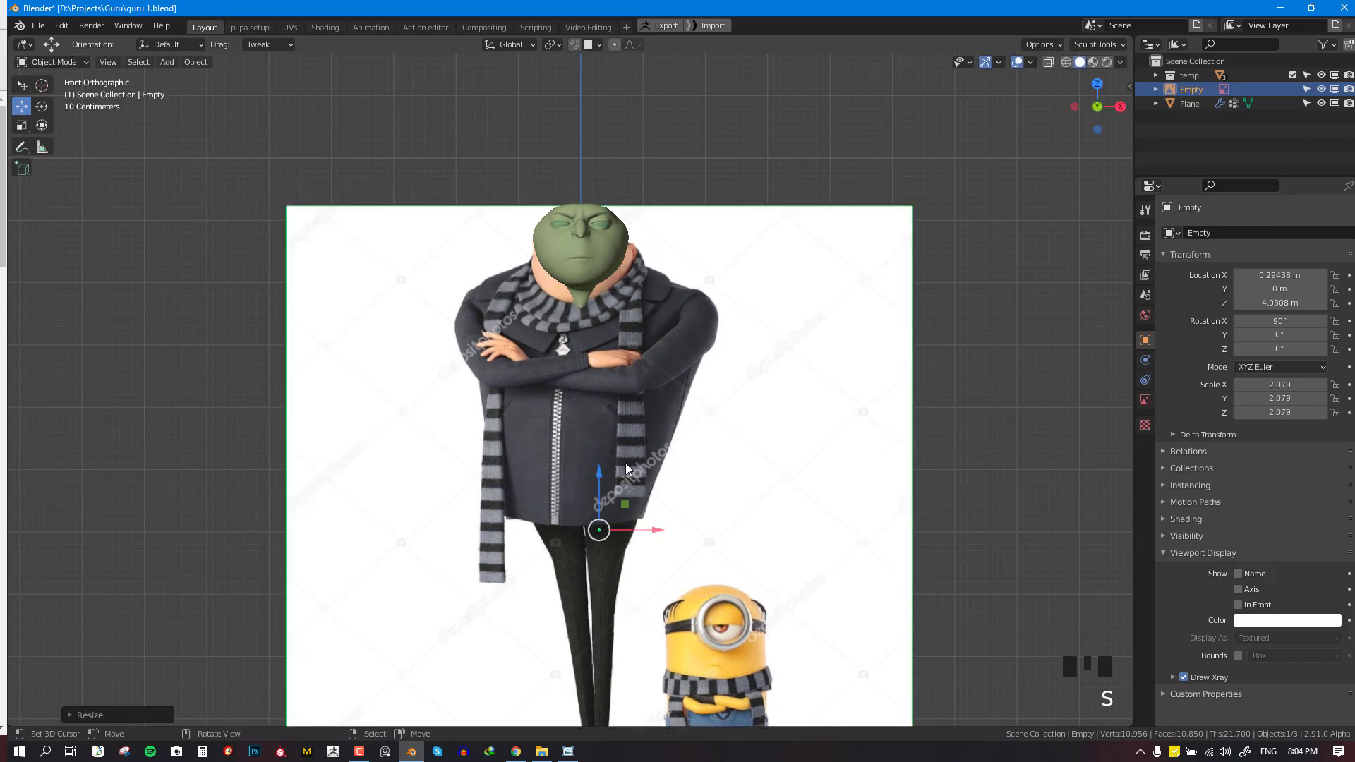
Raise the reference image to about Z 4.40 m and scale it to about 2.044 to match the head mesh
left_click_drag(599, 474, 596, 450)
key("KP_3")
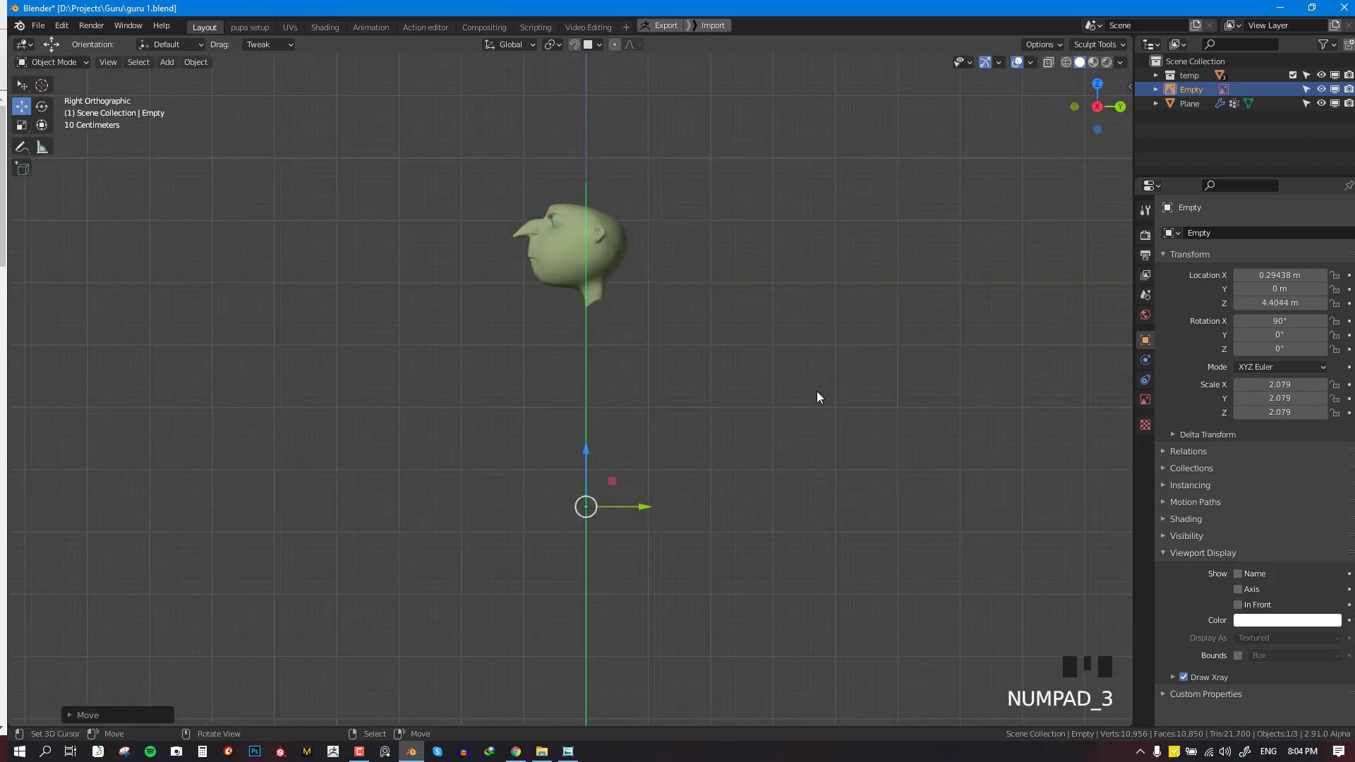
key("s")
left_click(815, 398)
key("KP_1")
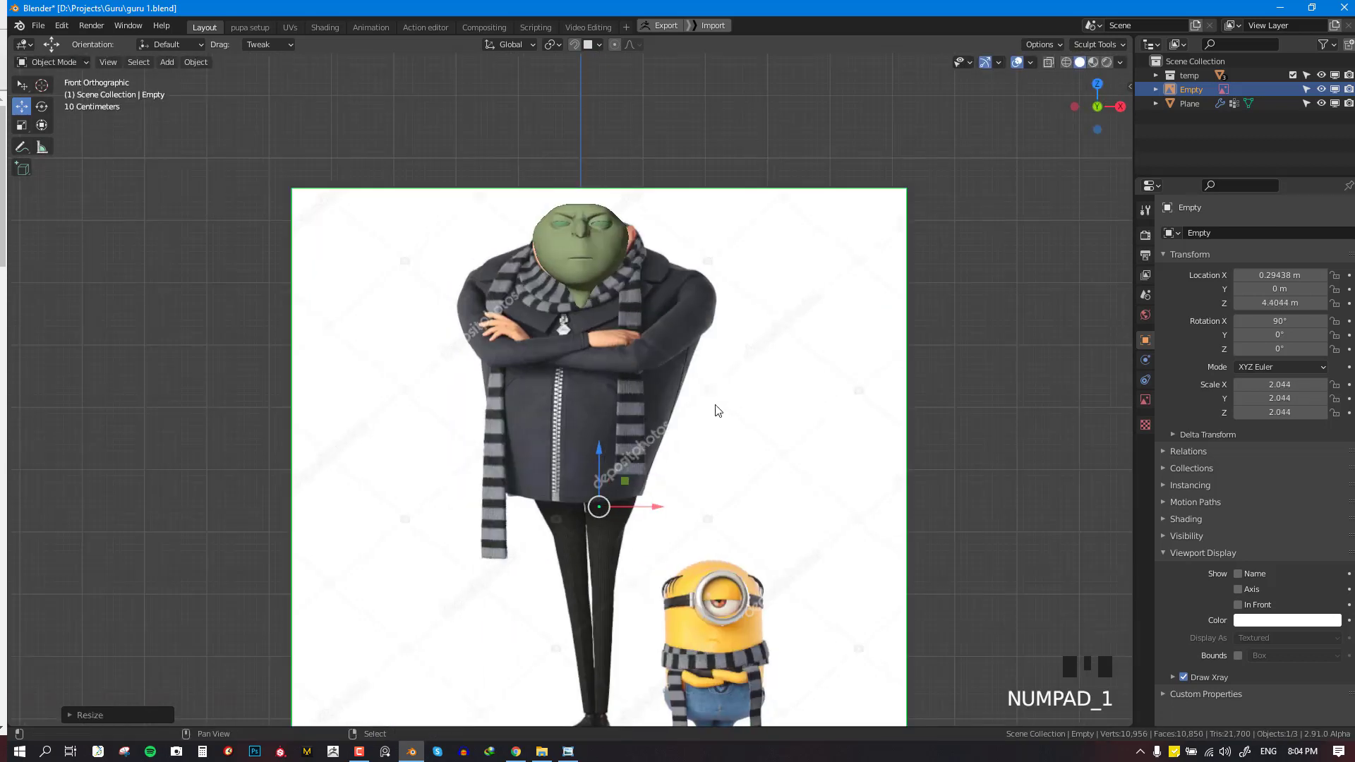
Check how the reference image lines up with the head mesh and the ground, from the front and in perspective
middle_click_drag(717, 410, 714, 457, "shift")
key("alt+a")
middle_click_drag(590, 333, 689, 342)
right_click(645, 340)
key("KP_1")
key("alt+a")
scroll(645, 341, "down", 1)
scroll(665, 316, "up", 1)
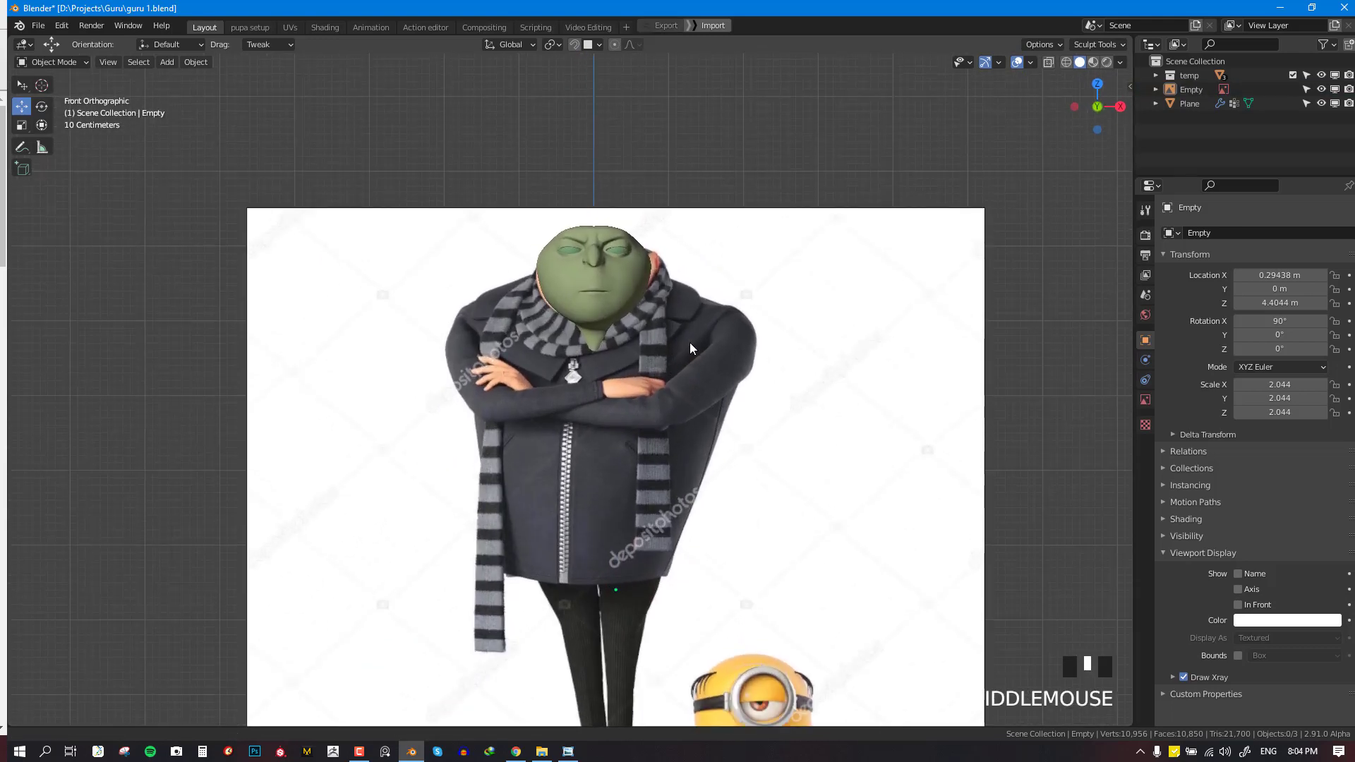
scroll(691, 342, "up", 2)
scroll(692, 341, "down", 2)
middle_click_drag(854, 321, 770, 213)
right_click(832, 345)
key("KP_1")
scroll(835, 347, "down", 1)
scroll(834, 347, "down", 1)
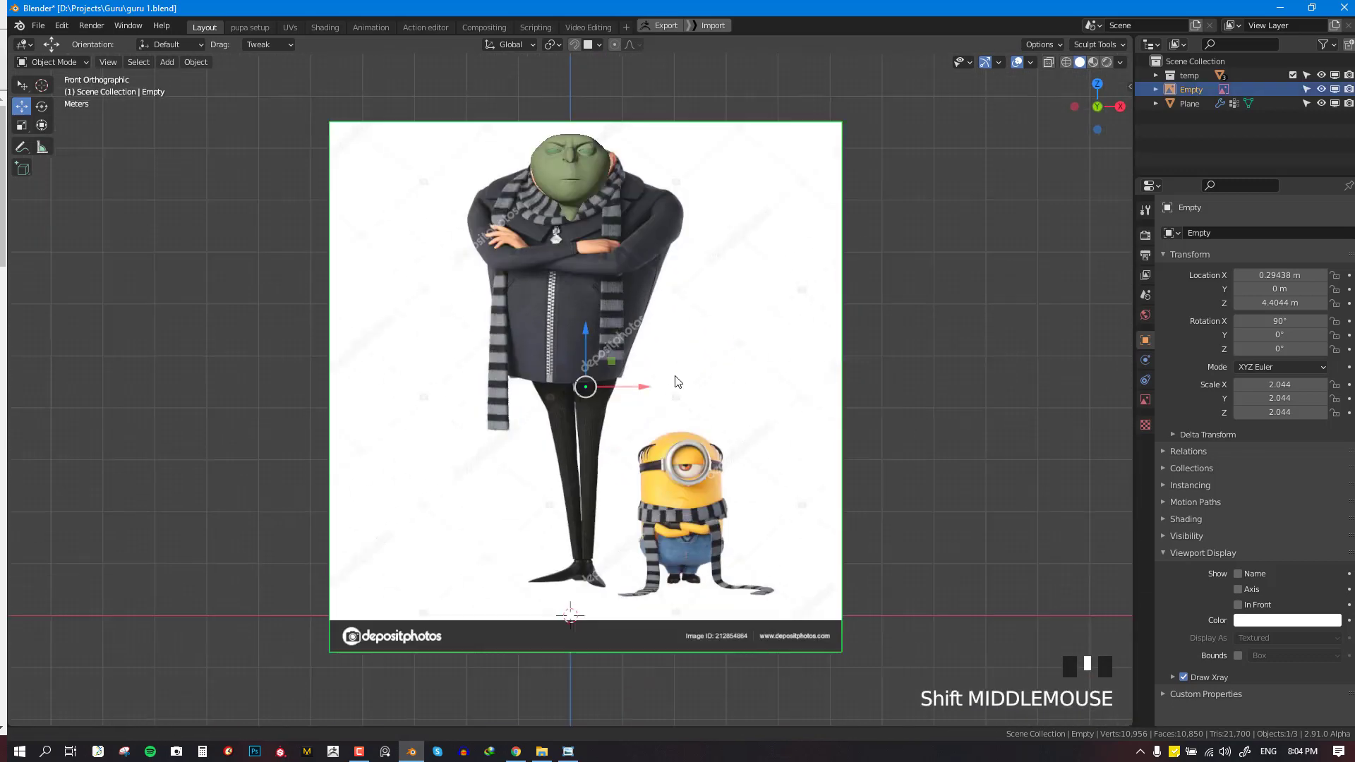
scroll(713, 399, "up", 1)
key("KP_1")
key("KP_1")
key("KP_1")
scroll(695, 367, "down", 2)
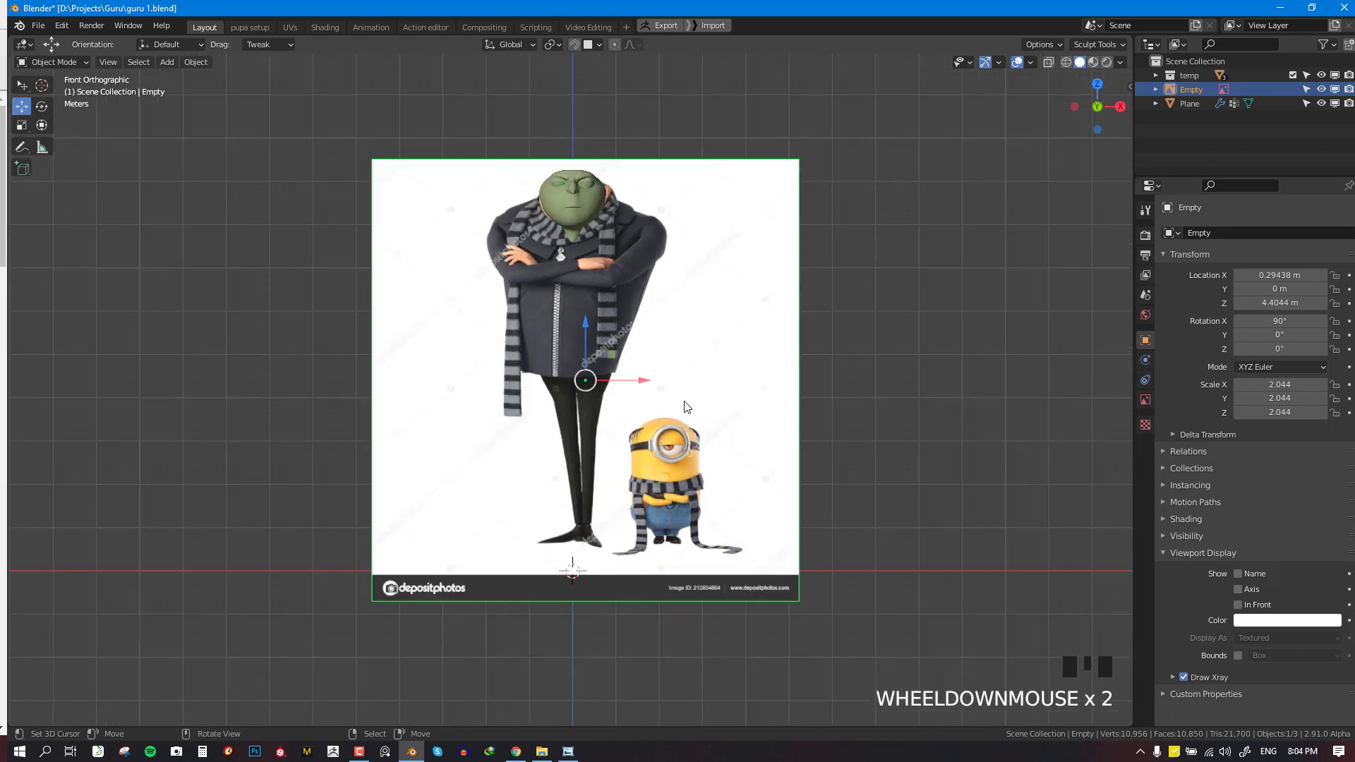
key("KP_1")
middle_click_drag(547, 531, 658, 512)
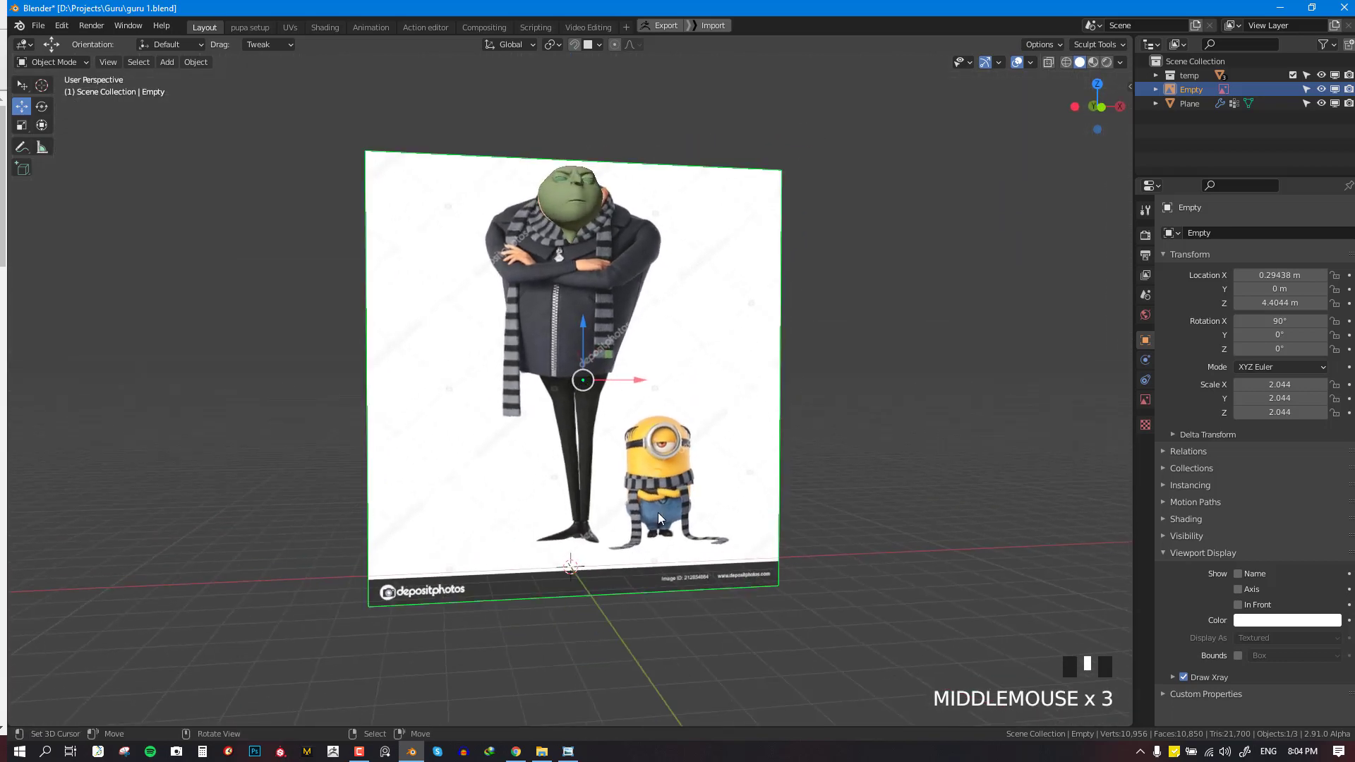
Add a cube mesh at the world origin in front view
key("KP_1")
key("shift+a")
mouse_move(768, 319)
mouse_move(722, 158)
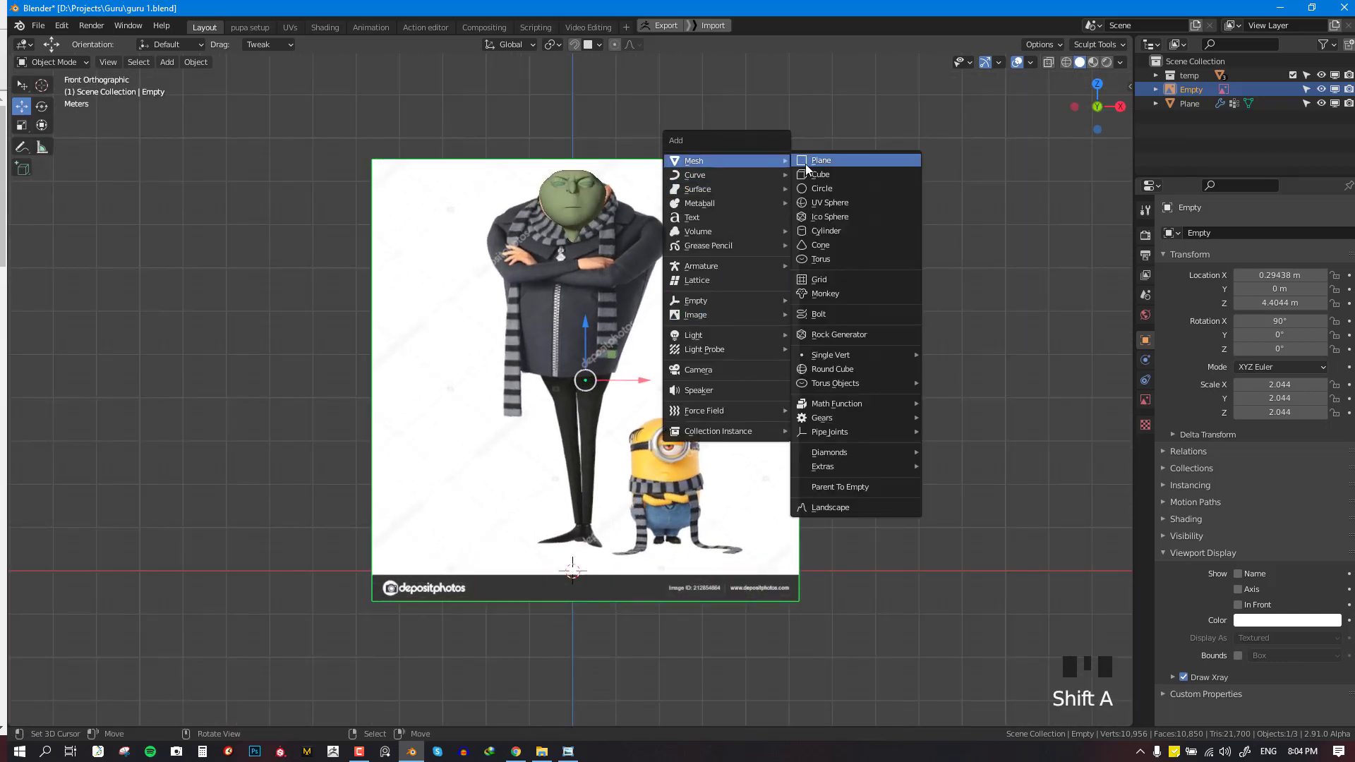
left_click(818, 172)
scroll(646, 577, "up", 4)
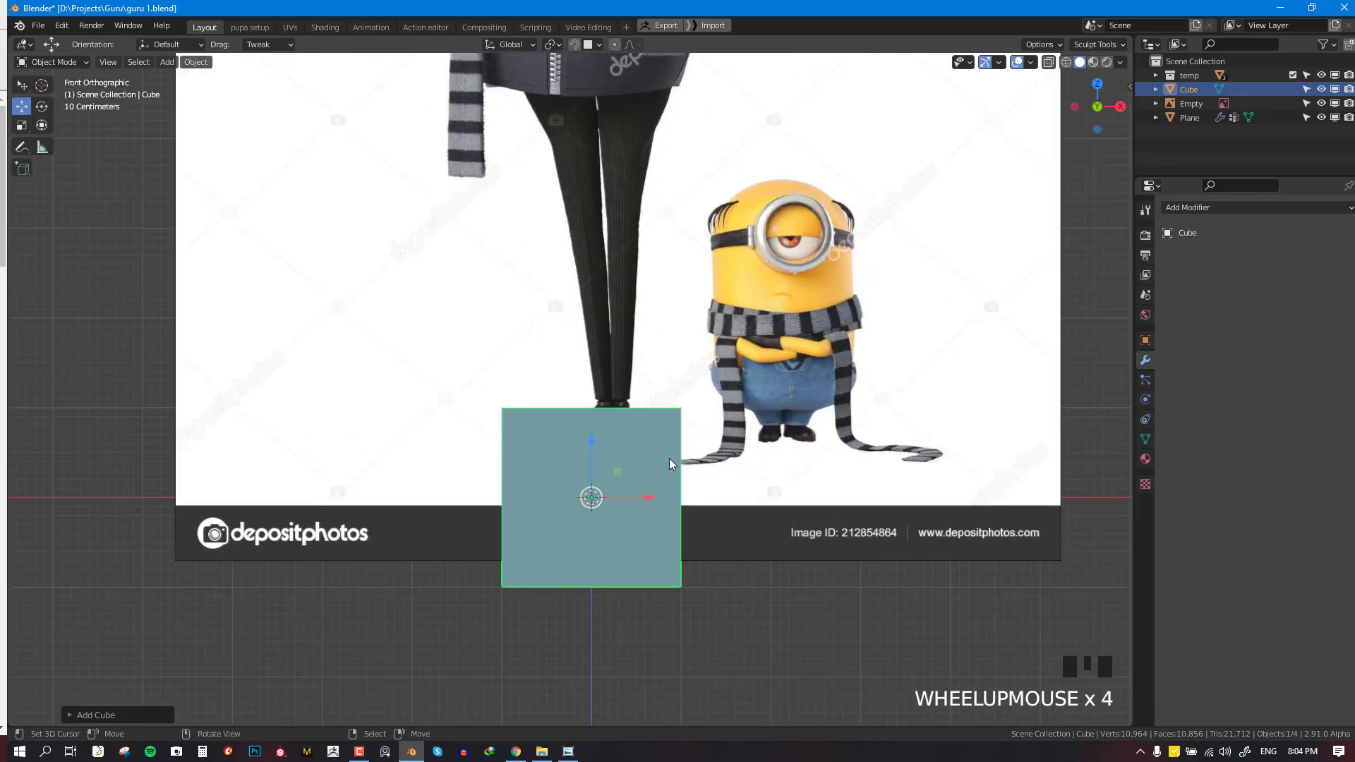
Cut the cube vertically through its centre with a single loop cut in front view
scroll(681, 485, "down", 4)
key("Tab")
key("alt+a")
scroll(615, 452, "up", 1)
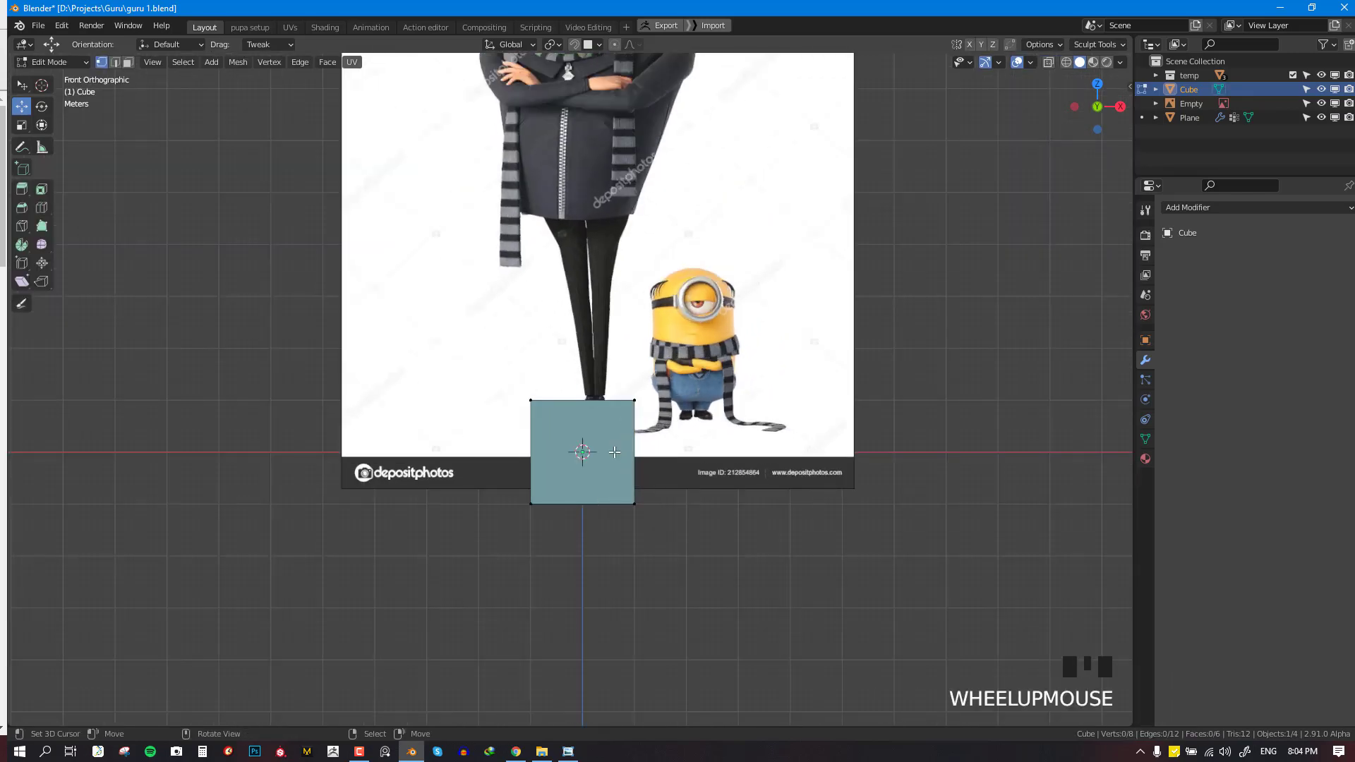
key("ctrl+r")
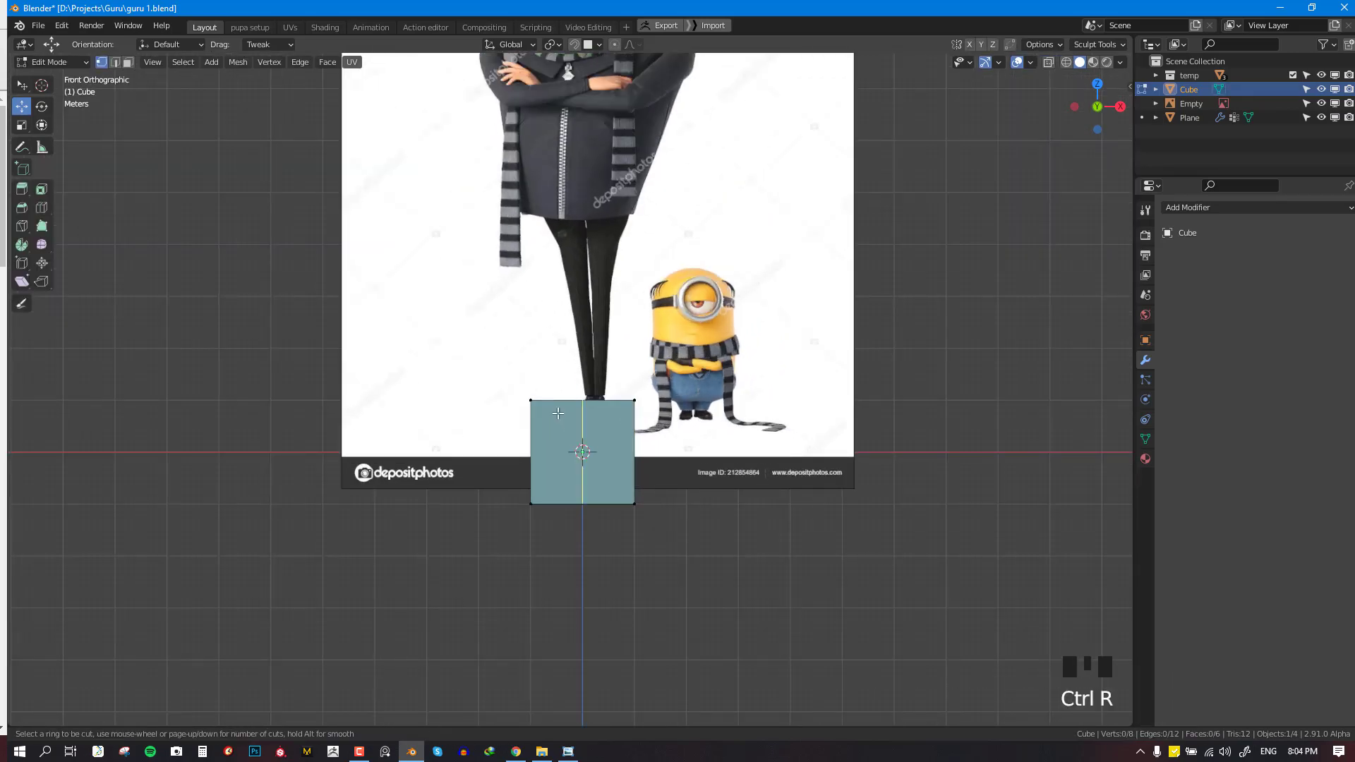
left_click(561, 410)
right_click(561, 410)
Delete the vertices on the cube's negative X side, keeping only the half on the positive X side
key("alt+a")
key("alt+z")
key("b")
left_click_drag(533, 370, 557, 554)
key("x")
left_click(616, 305)
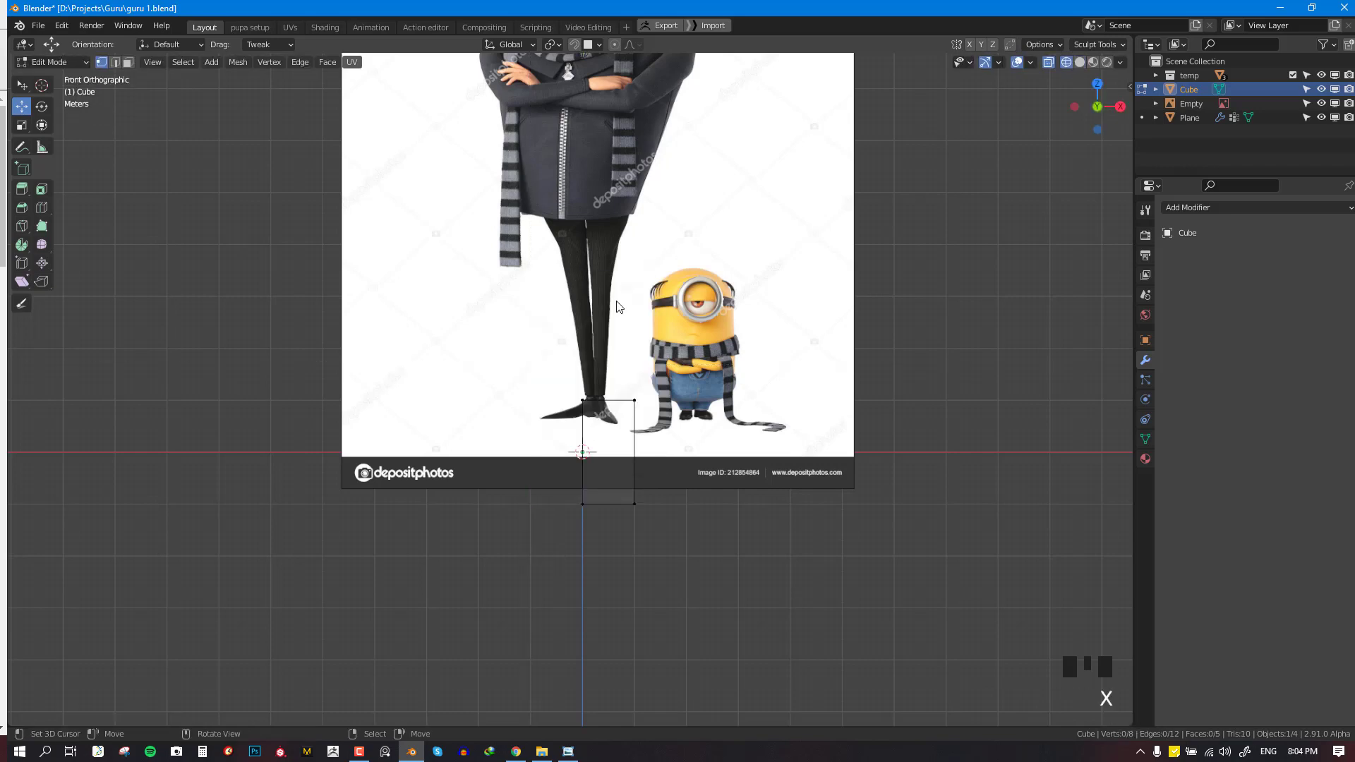
Add a Mirror modifier on the X axis to the half cube, with on-cage display and clipping enabled
left_click(1175, 207)
left_click(1084, 353)
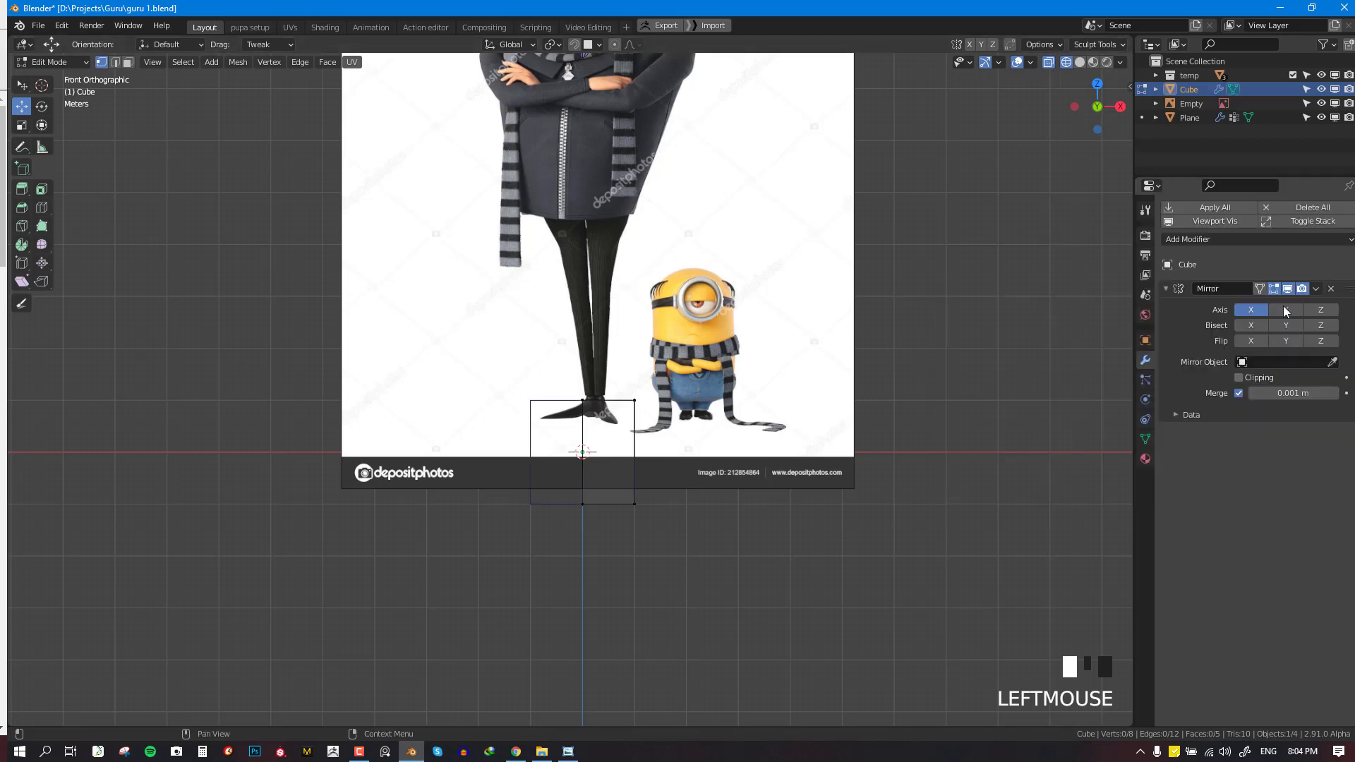
left_click(1259, 288)
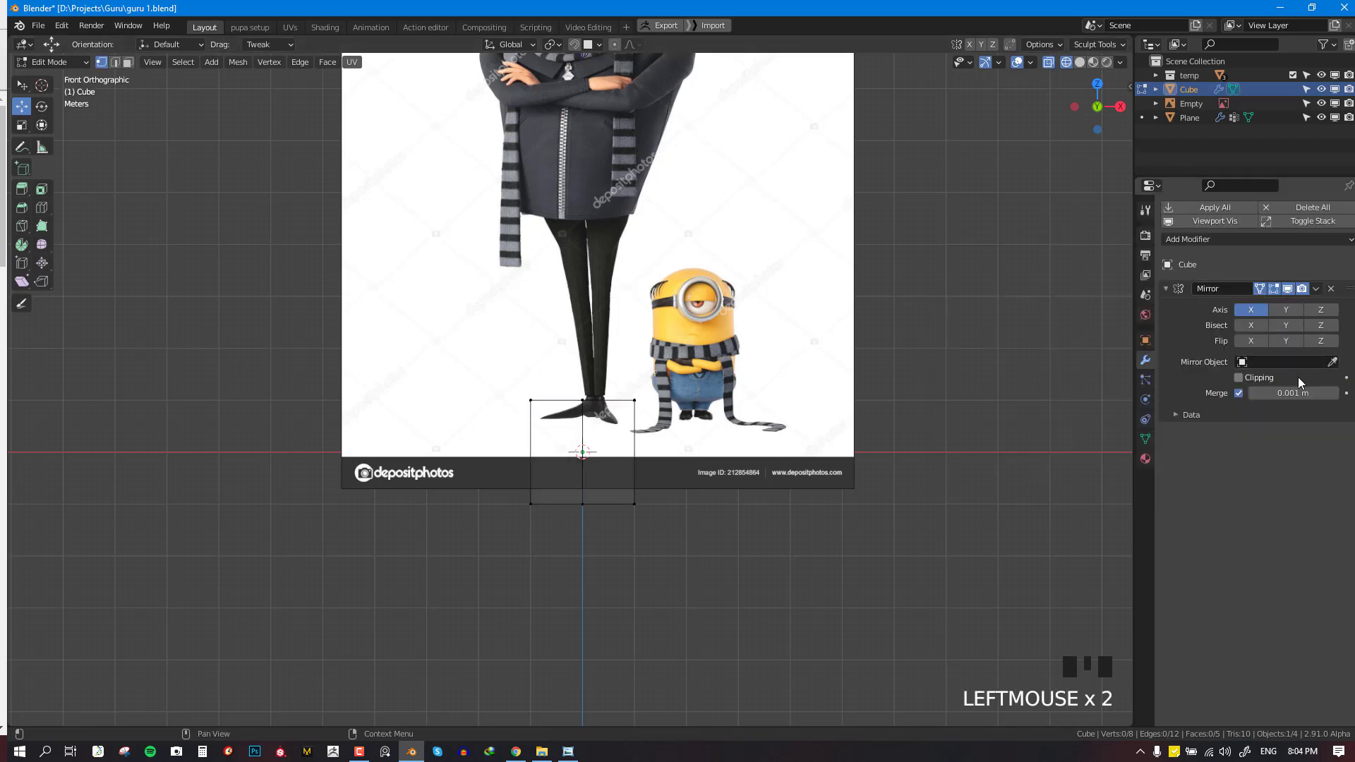
middle_click_drag(705, 326, 678, 458, "shift")
scroll(707, 391, "up", 1)
right_click_drag(568, 522, 565, 540)
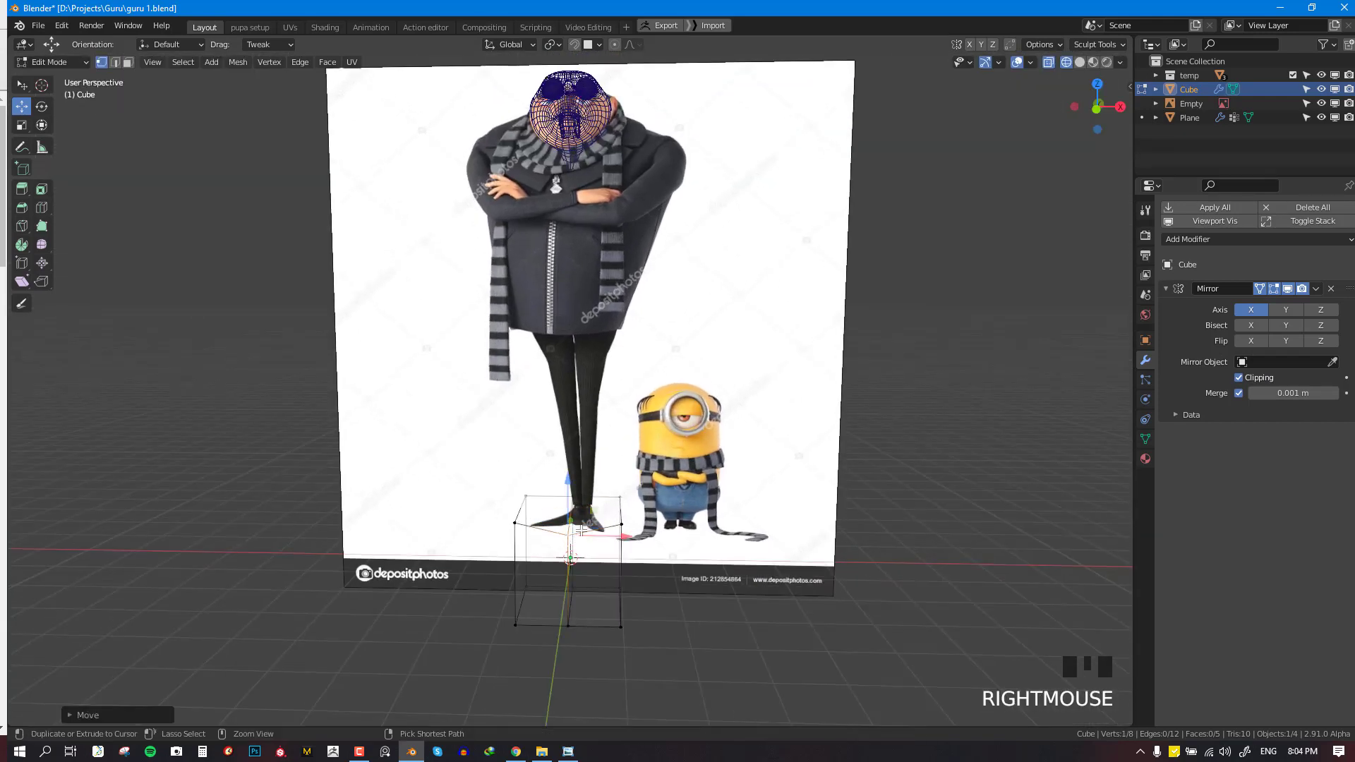
key("ctrl+z")
Move the whole cube mesh up about 6.9 m onto the reference character's chest
mouse_move(564, 540)
middle_mouse_down()
mouse_move(583, 493)
mouse_move(575, 508)
middle_mouse_up()
key("a")
key("KP_1")
key("shift+z")
left_click_drag(568, 548, 598, 208)
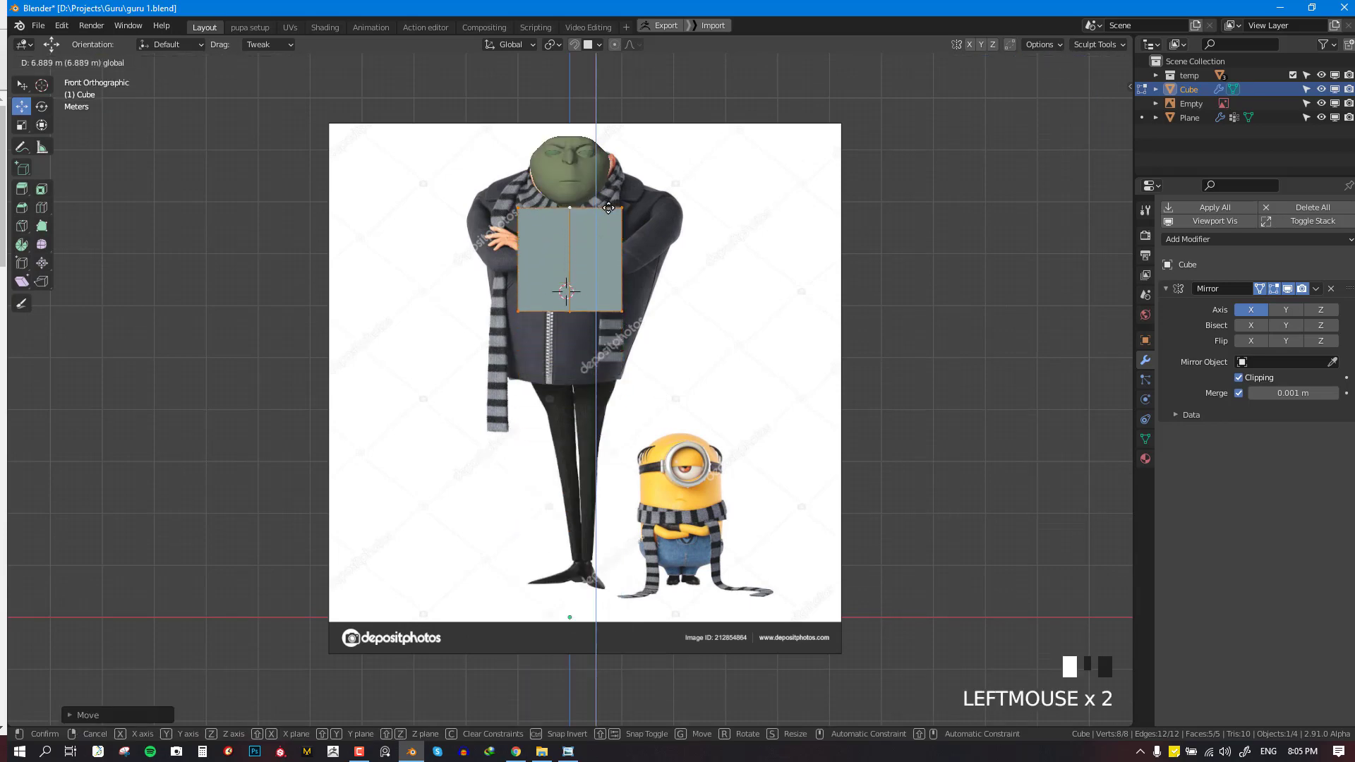
key("KP_3")
key("KP_1")
key("shift+z")
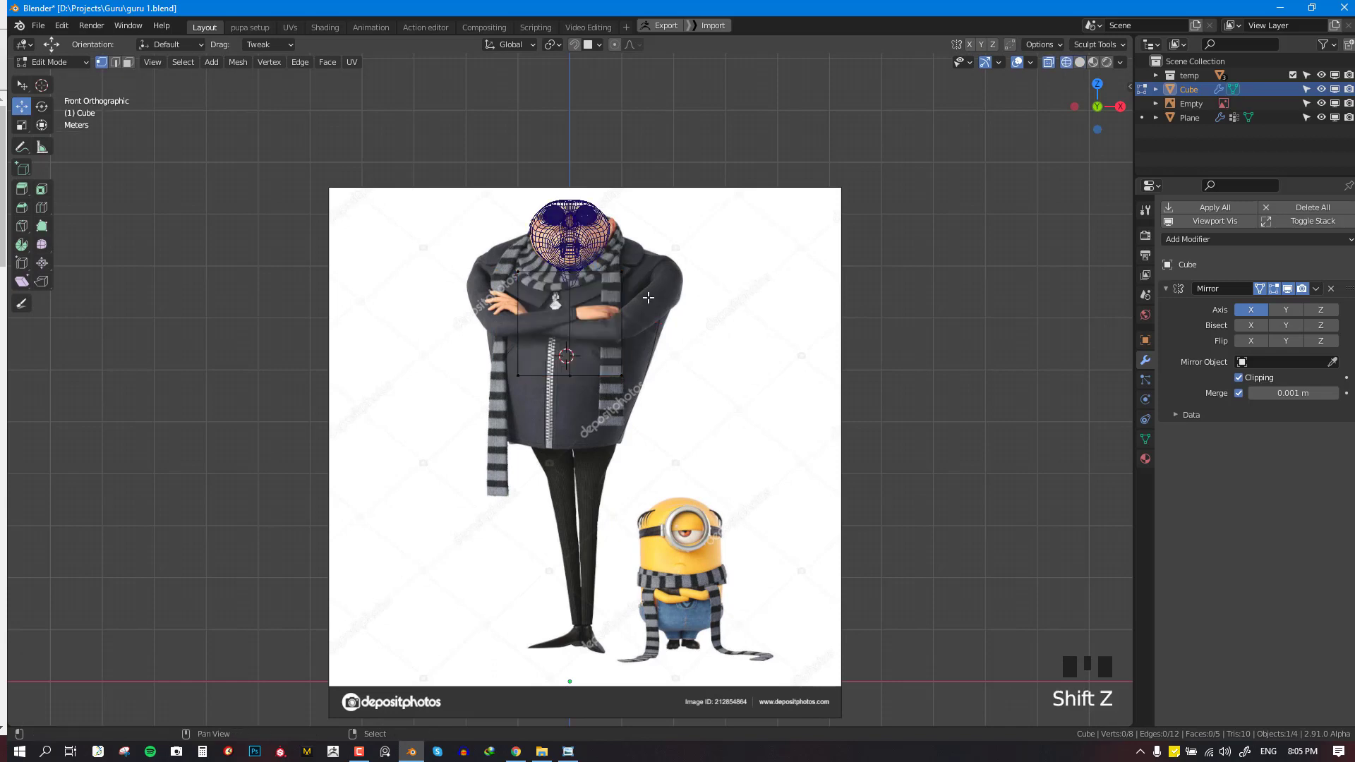
Move the cube's upper outer vertices outward and up to the shoulders of the reference character
key("c")
left_click(623, 277)
right_click(623, 277)
key("g")
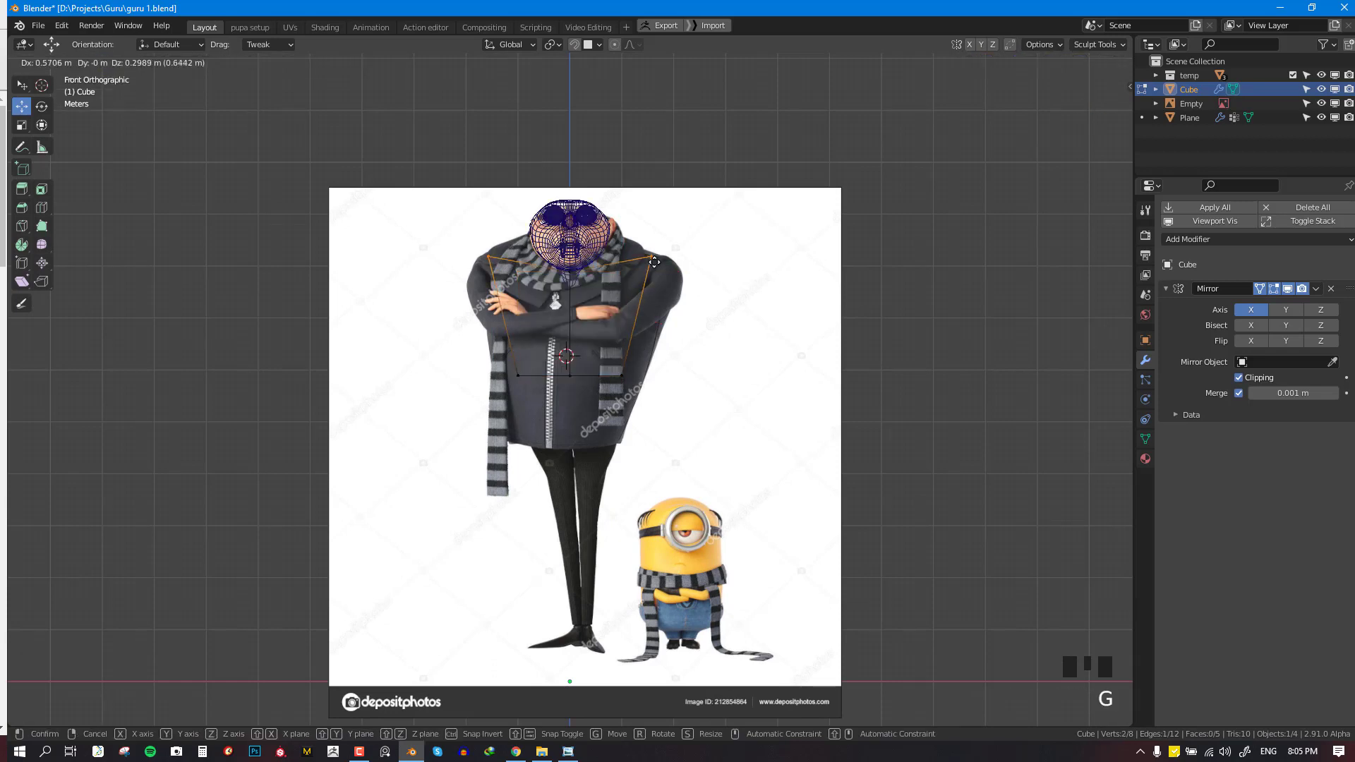
left_click(654, 308)
key("g")
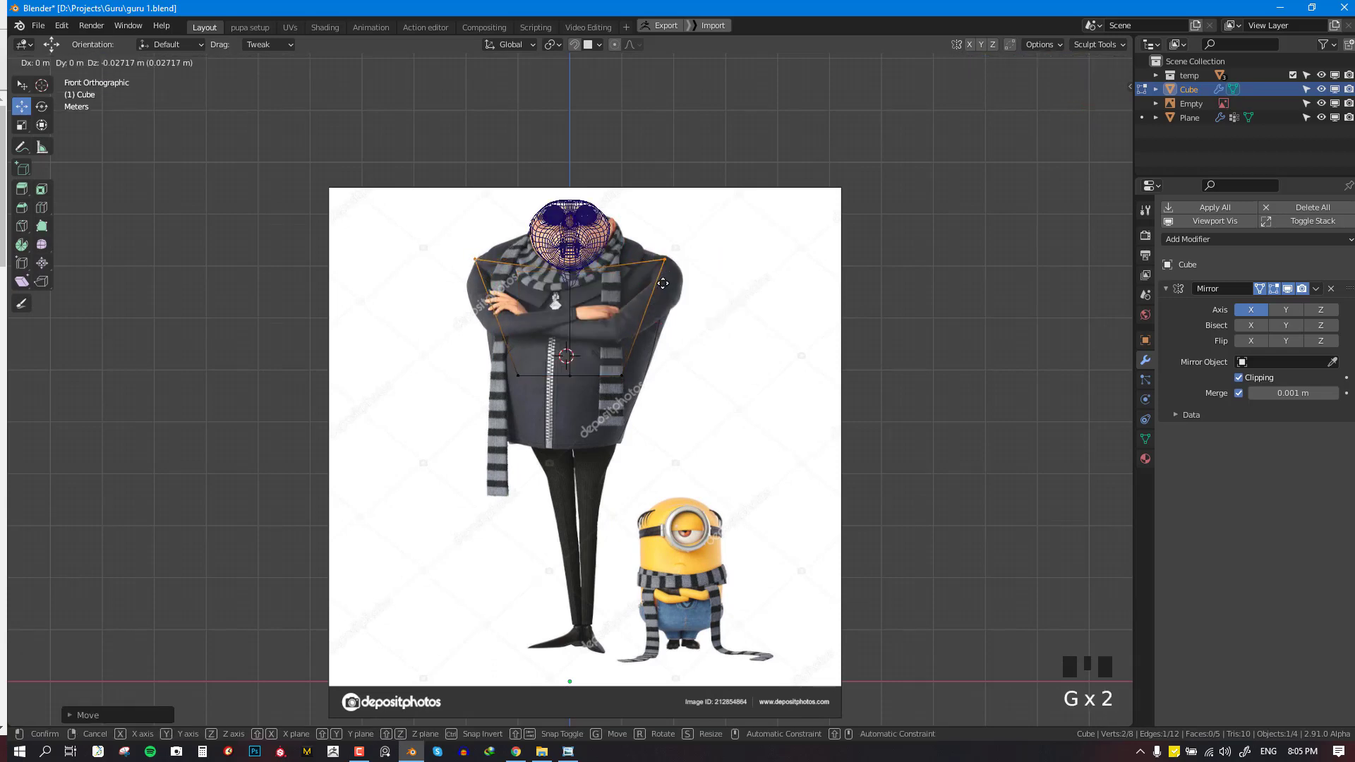
left_click(664, 278)
Fine-tune the upper outer vertices against the top of the reference's shoulder outline in front view
scroll(660, 268, "up", 3)
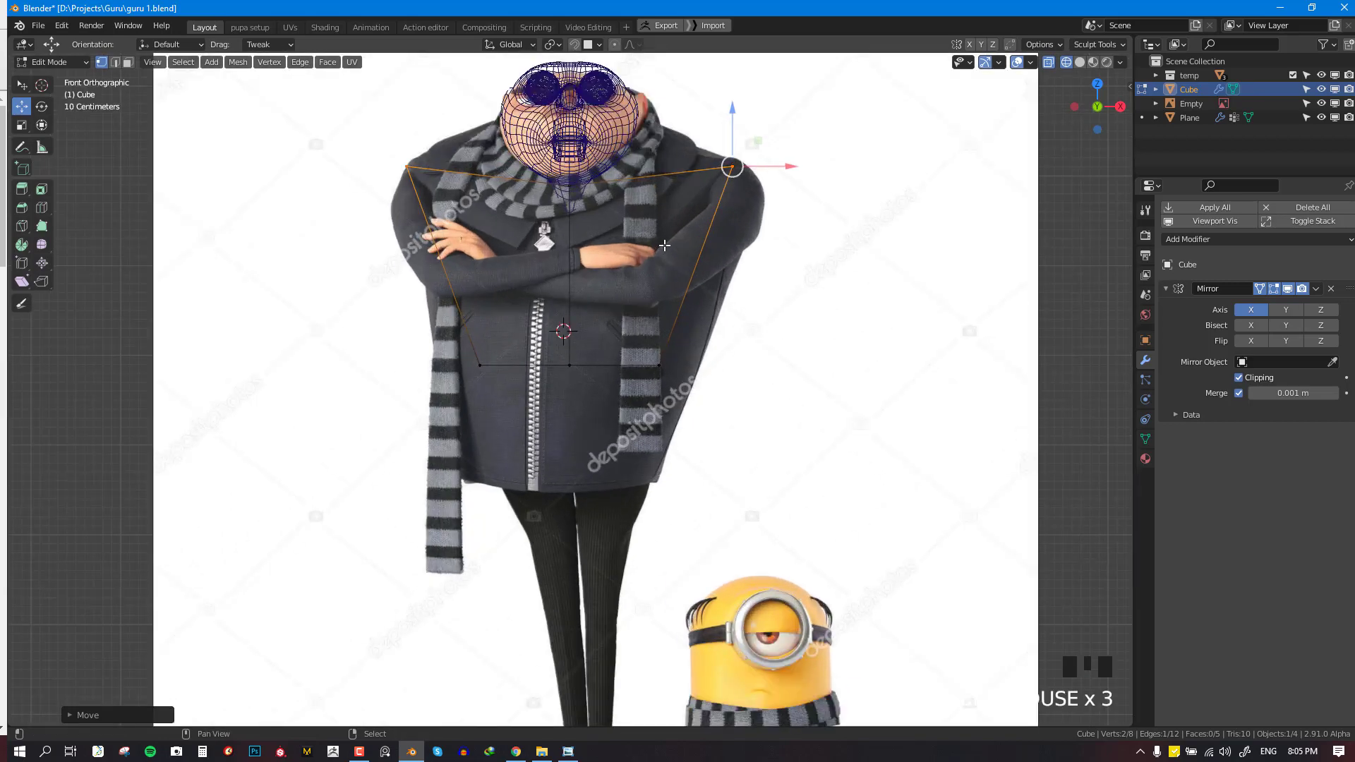
middle_click_drag(664, 245, 667, 330, "shift")
middle_click_drag(650, 255, 726, 253)
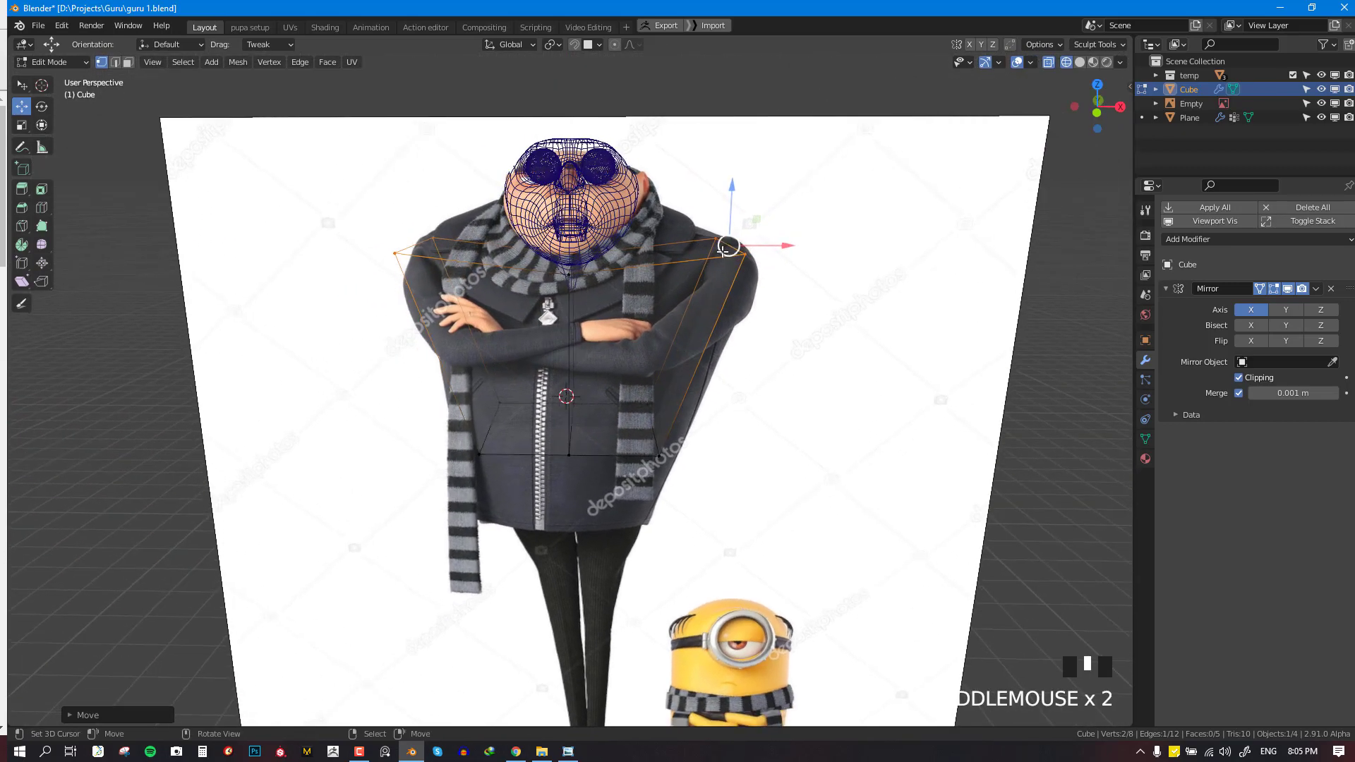
key("KP_1")
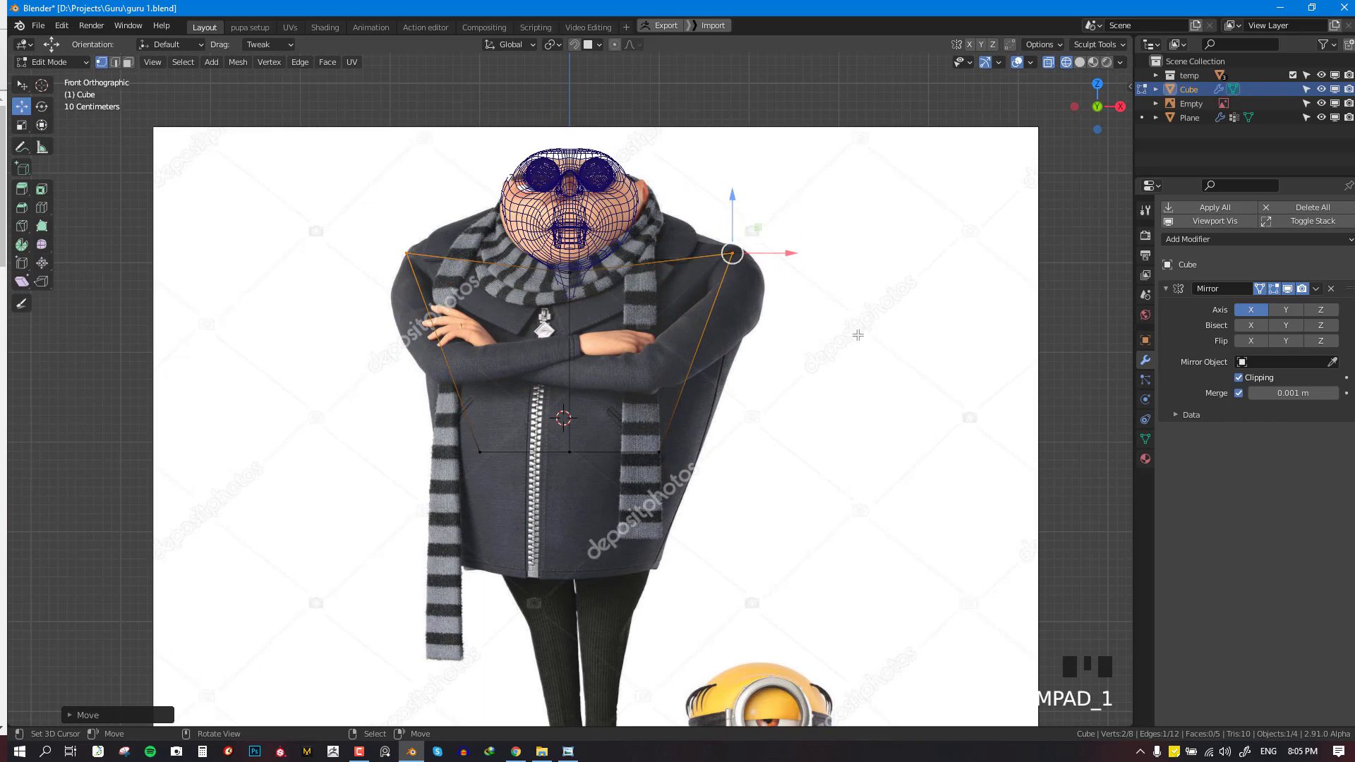
scroll(858, 335, "down", 1)
scroll(683, 260, "up", 2)
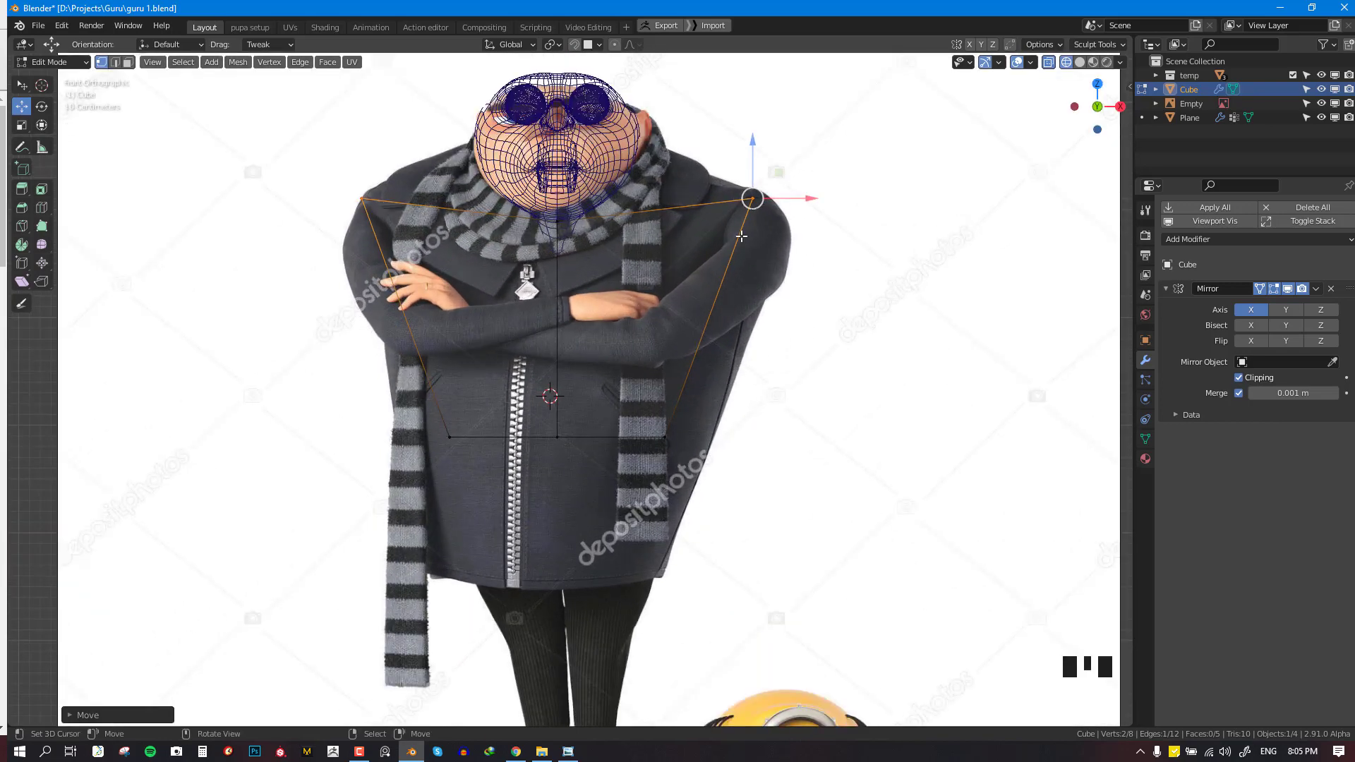
key("g")
left_click(750, 210)
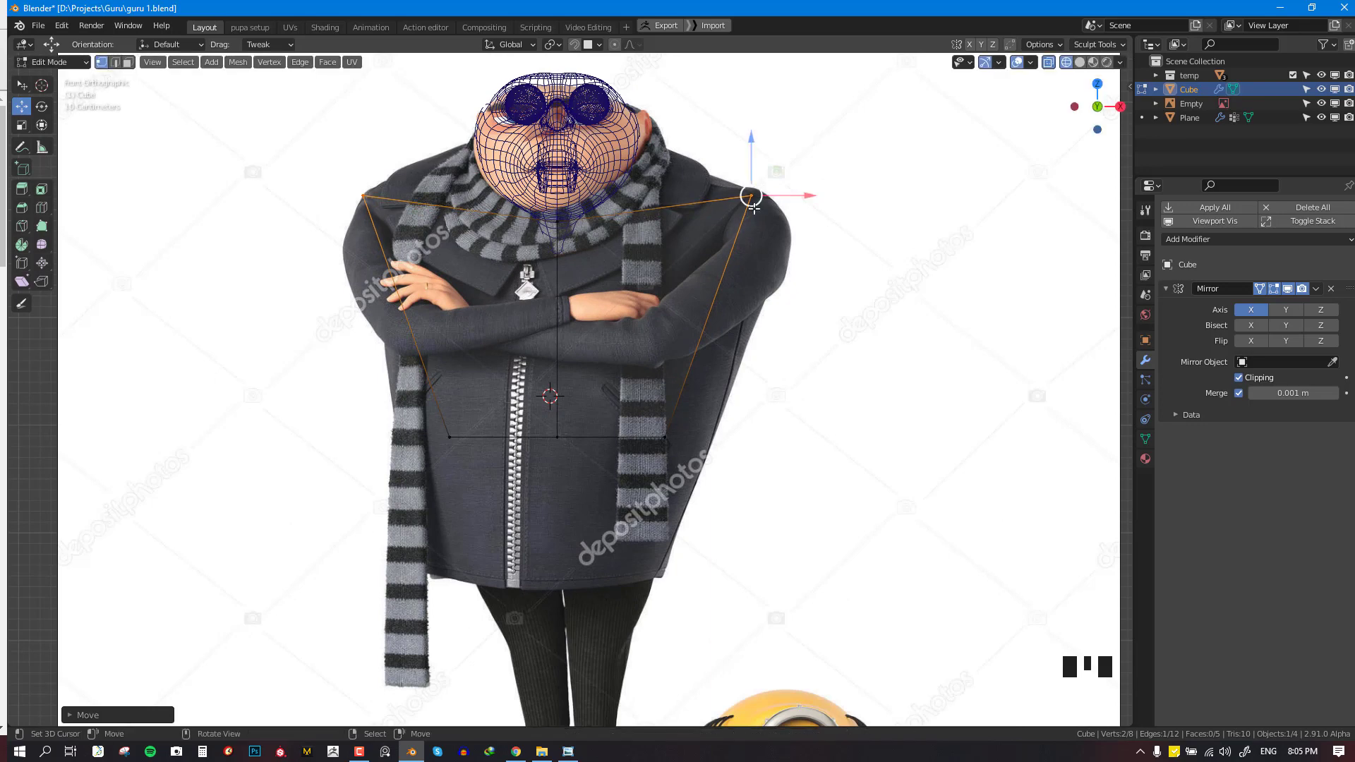
Lower the mesh's bottom vertices to the reference coat's hem and scale them down to about 0.85
middle_click_drag(739, 305, 751, 209, "shift")
key("alt+a")
key("c")
left_click(677, 340)
left_click(571, 341)
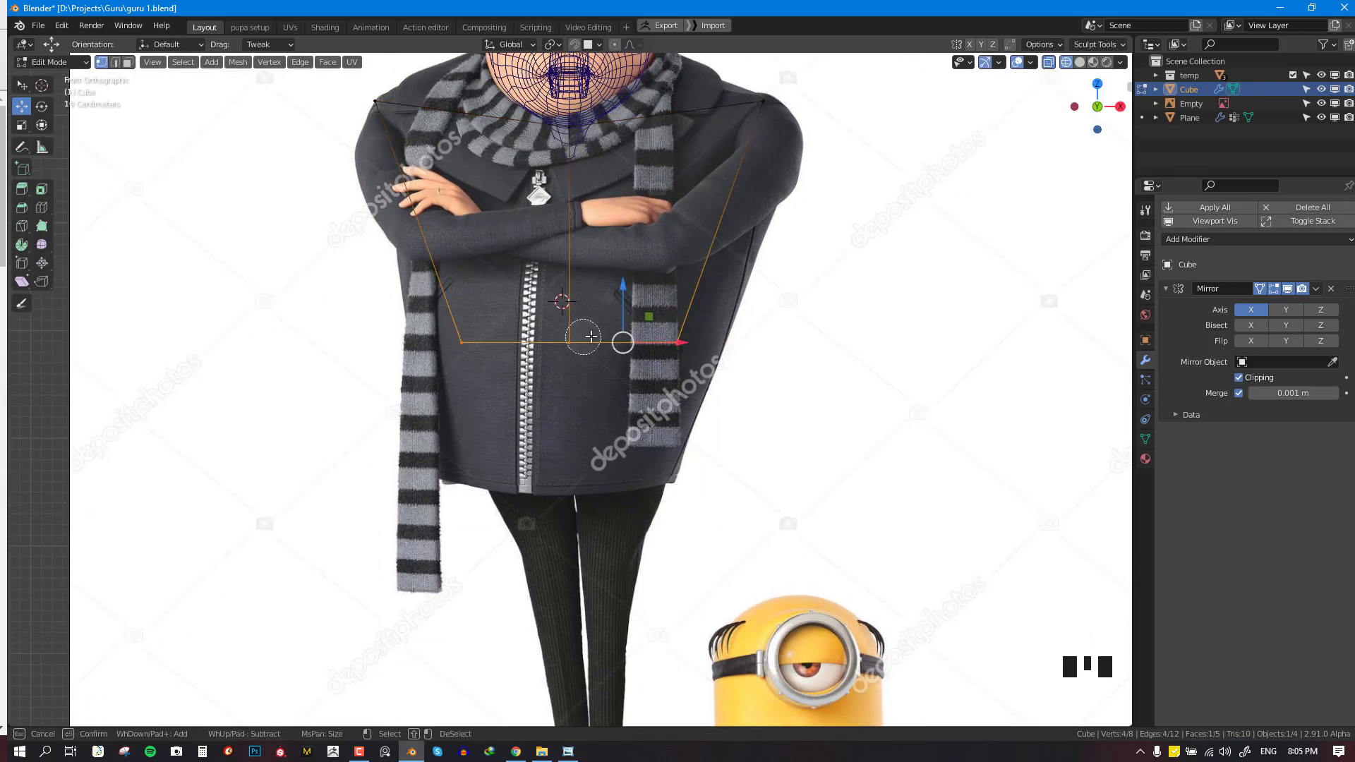
right_click(584, 336)
left_click_drag(626, 289, 626, 421)
key("s")
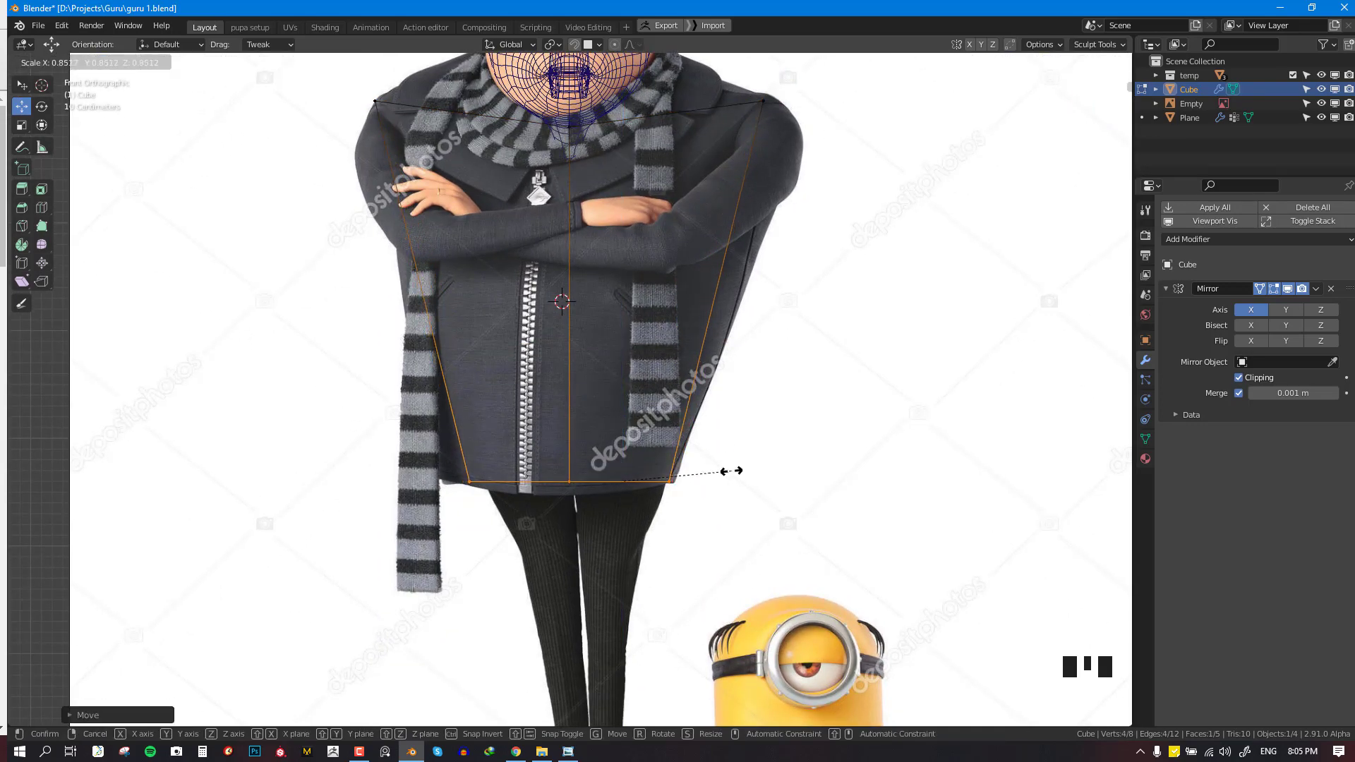
left_click(715, 471)
left_click_drag(673, 482, 664, 483)
Rotate the bottom face so its centre edge points down between the legs, adjusting its scale and position
scroll(664, 483, "down", 3)
key("r")
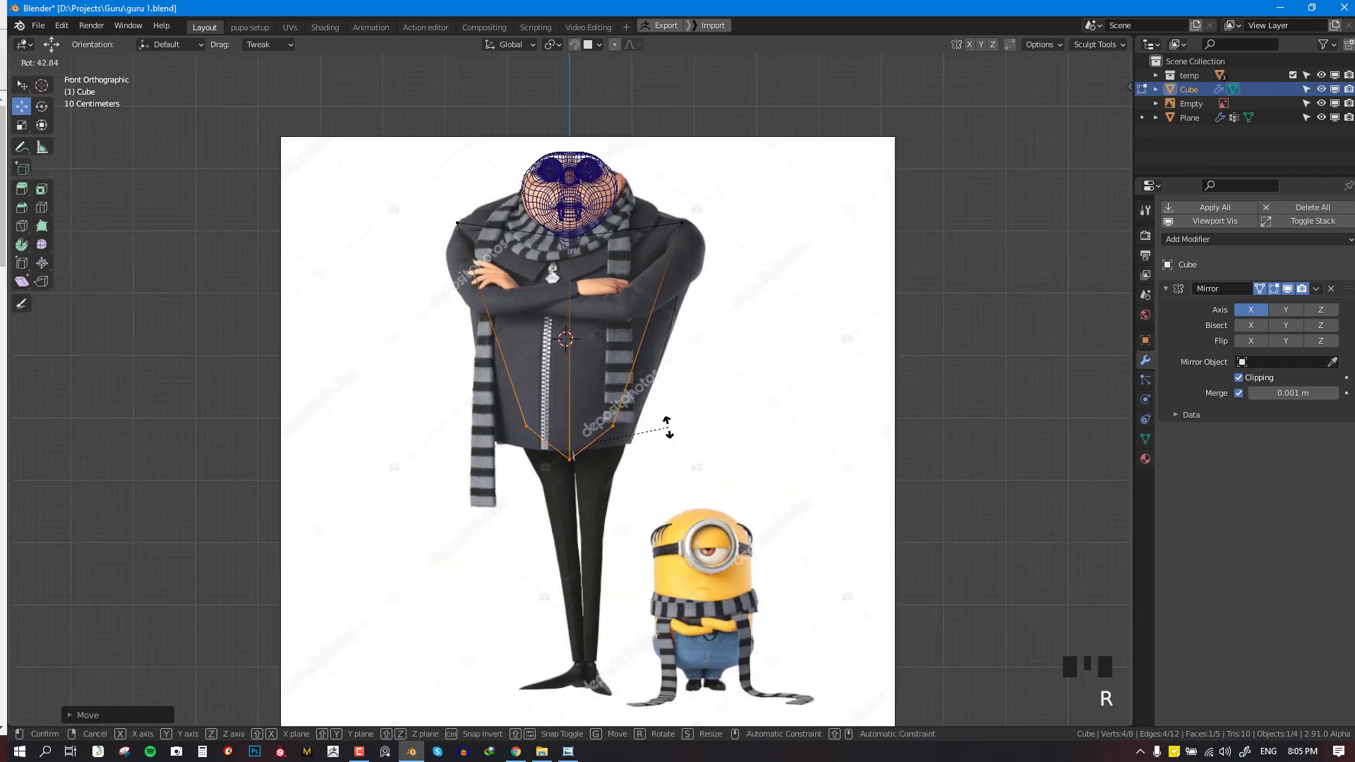
left_click(679, 431)
key("s")
left_click(685, 431)
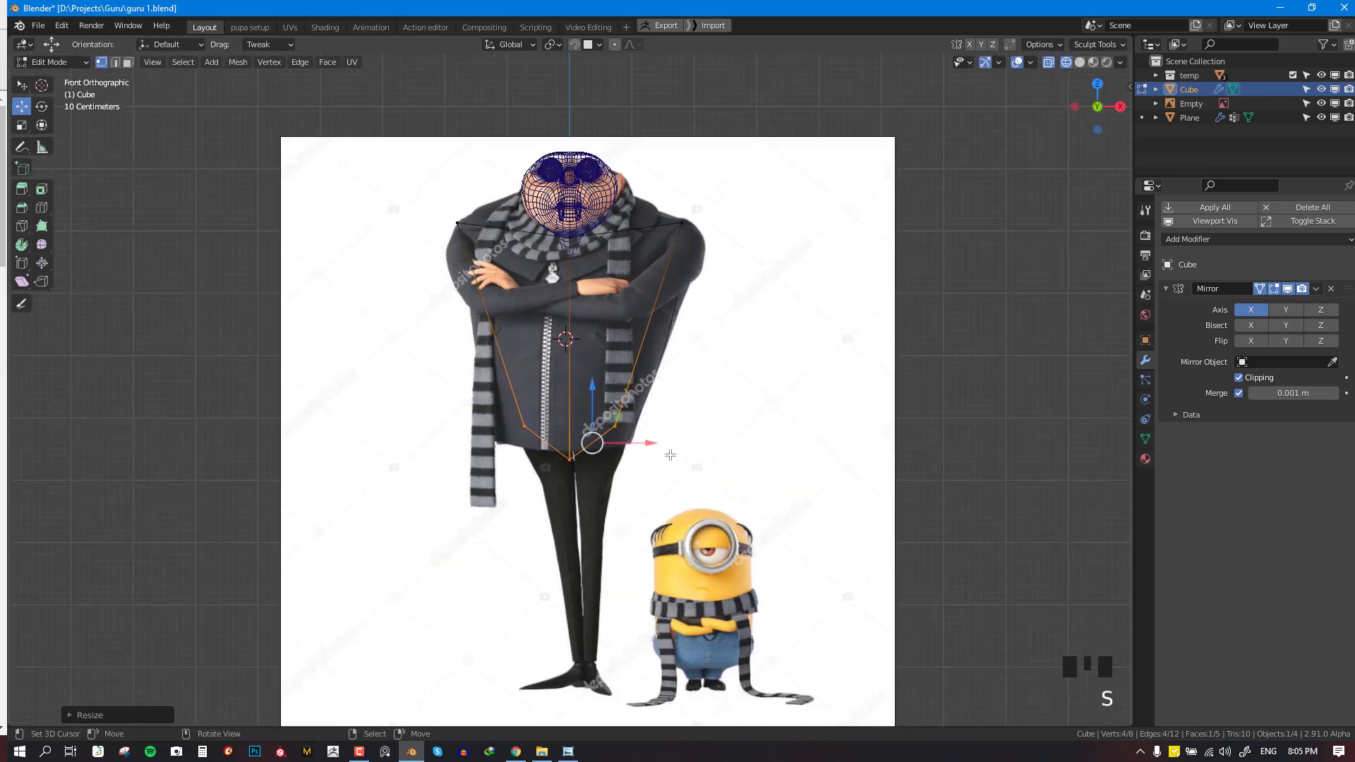
key("g")
left_click(673, 444)
middle_click_drag(667, 444, 460, 451)
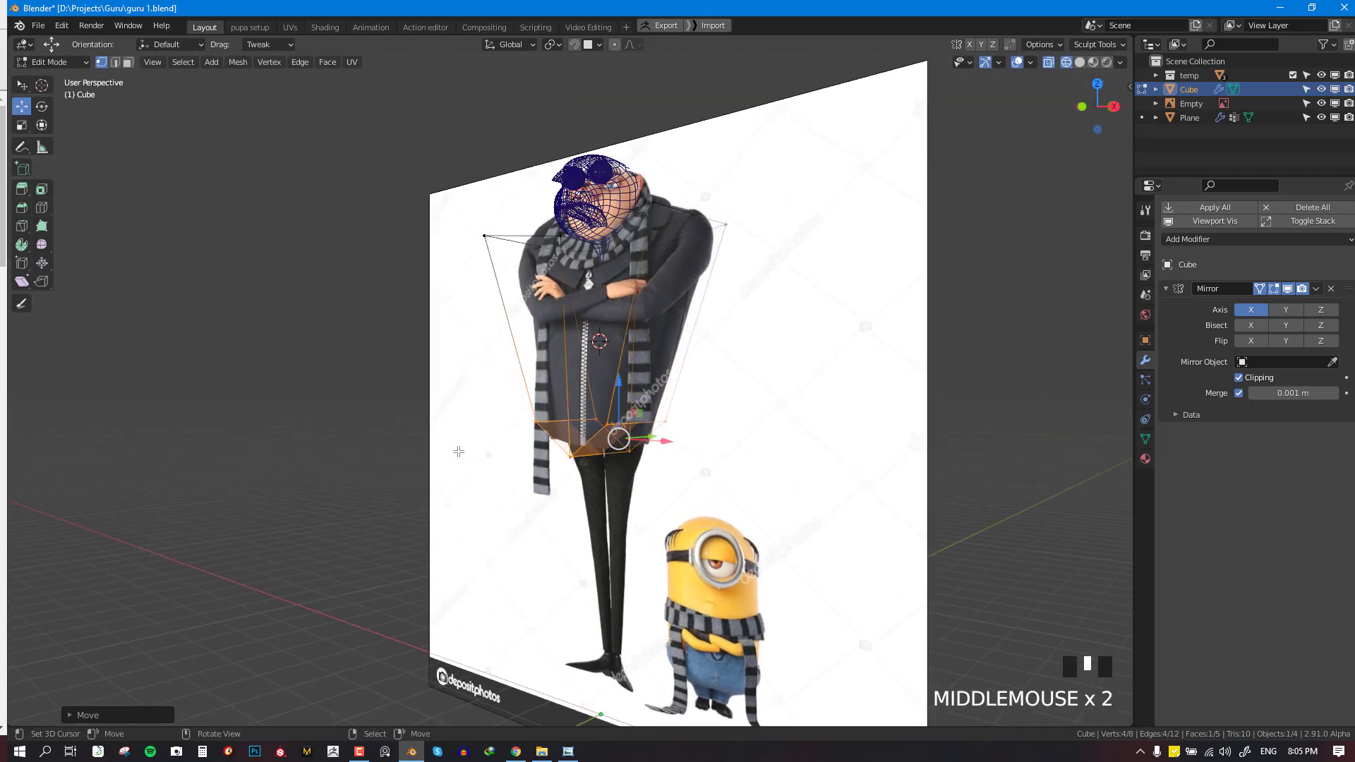
middle_click_drag(650, 386, 832, 410)
middle_click_drag(854, 413, 777, 395)
middle_click_drag(741, 382, 636, 352)
key("KP_1")
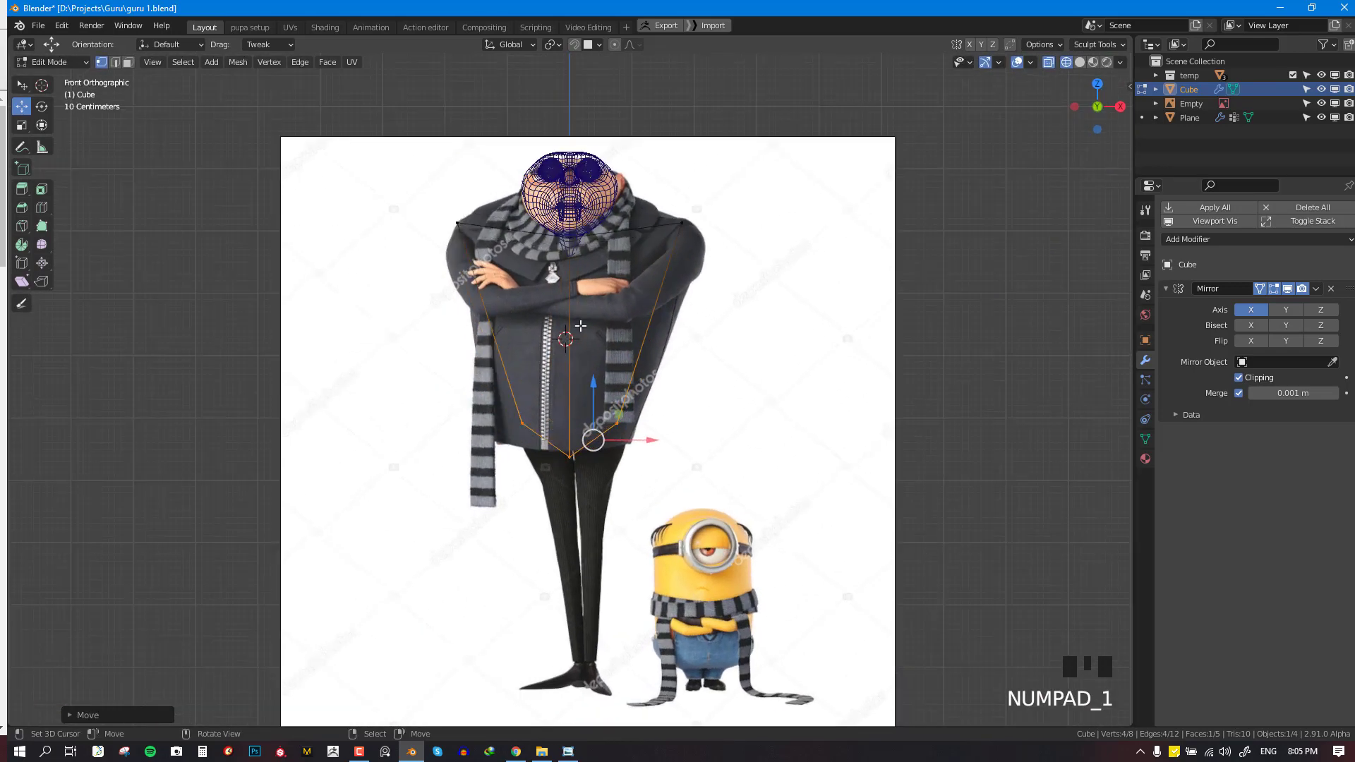
Scale the whole torso mesh along Y to about 0.74 in side view to reduce its depth
key("alt+a")
middle_click_drag(730, 267, 636, 254)
key("KP_3")
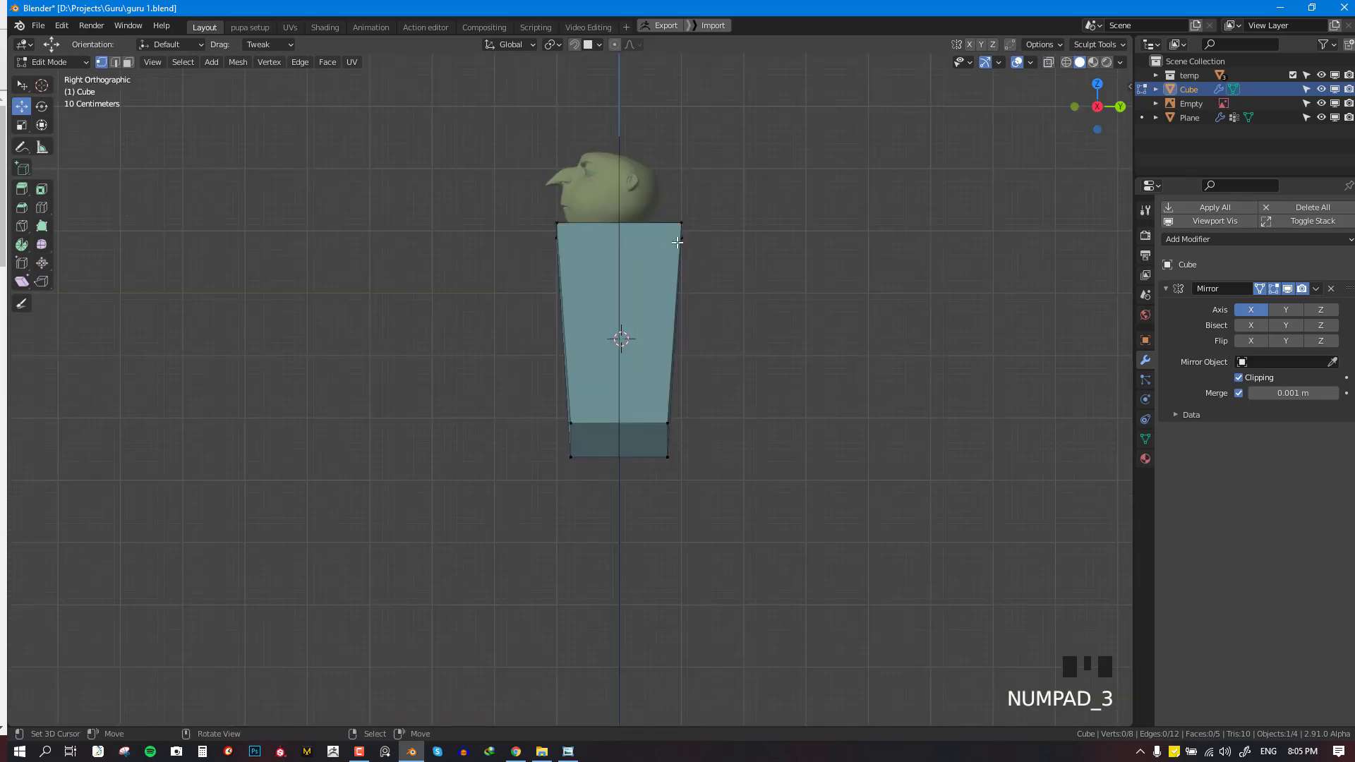
key("shift+z")
key("a")
key("s")
key("y")
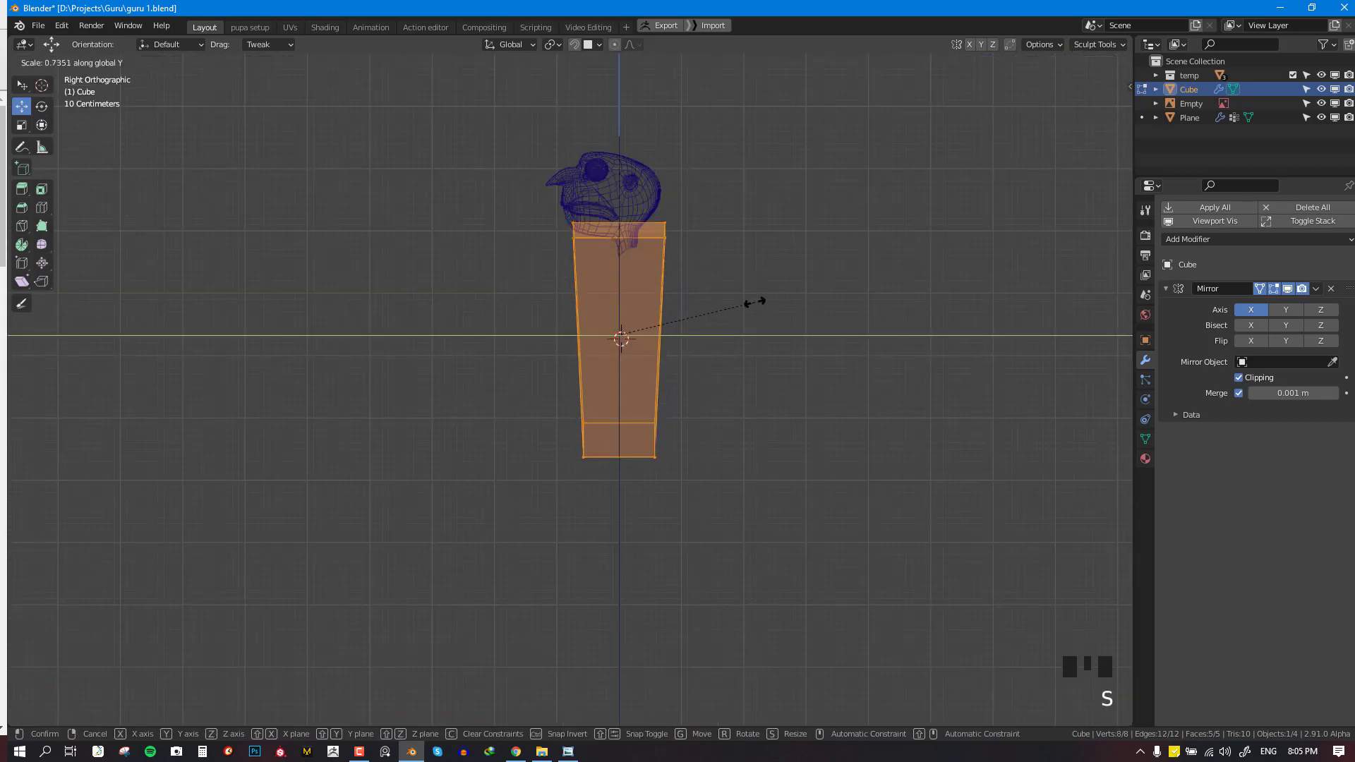
left_click(731, 302)
Shift the whole torso mesh slightly down and backward so it sits beneath the head's neck
left_click_drag(622, 283, 626, 297)
left_click_drag(670, 348, 685, 349)
key("KP_1")
key("shift+z")
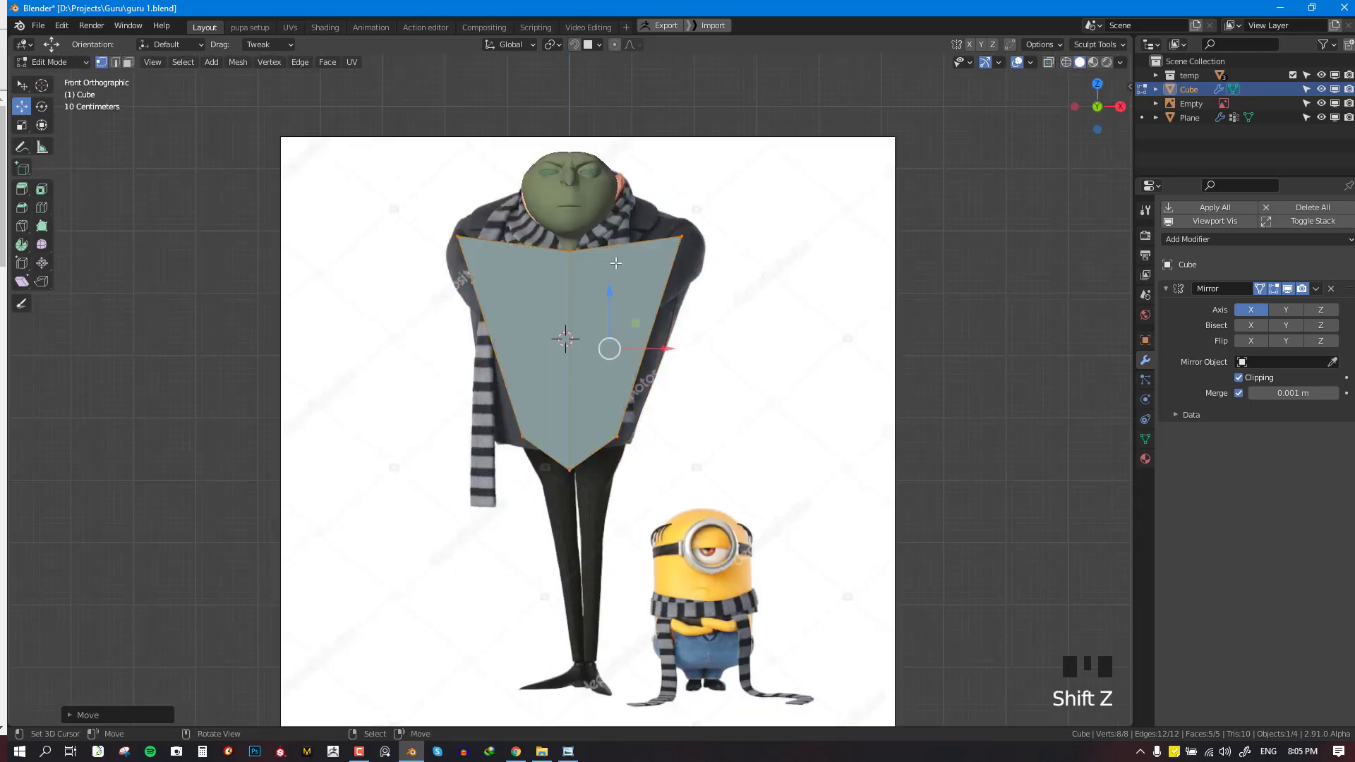
scroll(769, 265, "up", 2)
middle_click_drag(770, 264, 561, 238)
key("KP_3")
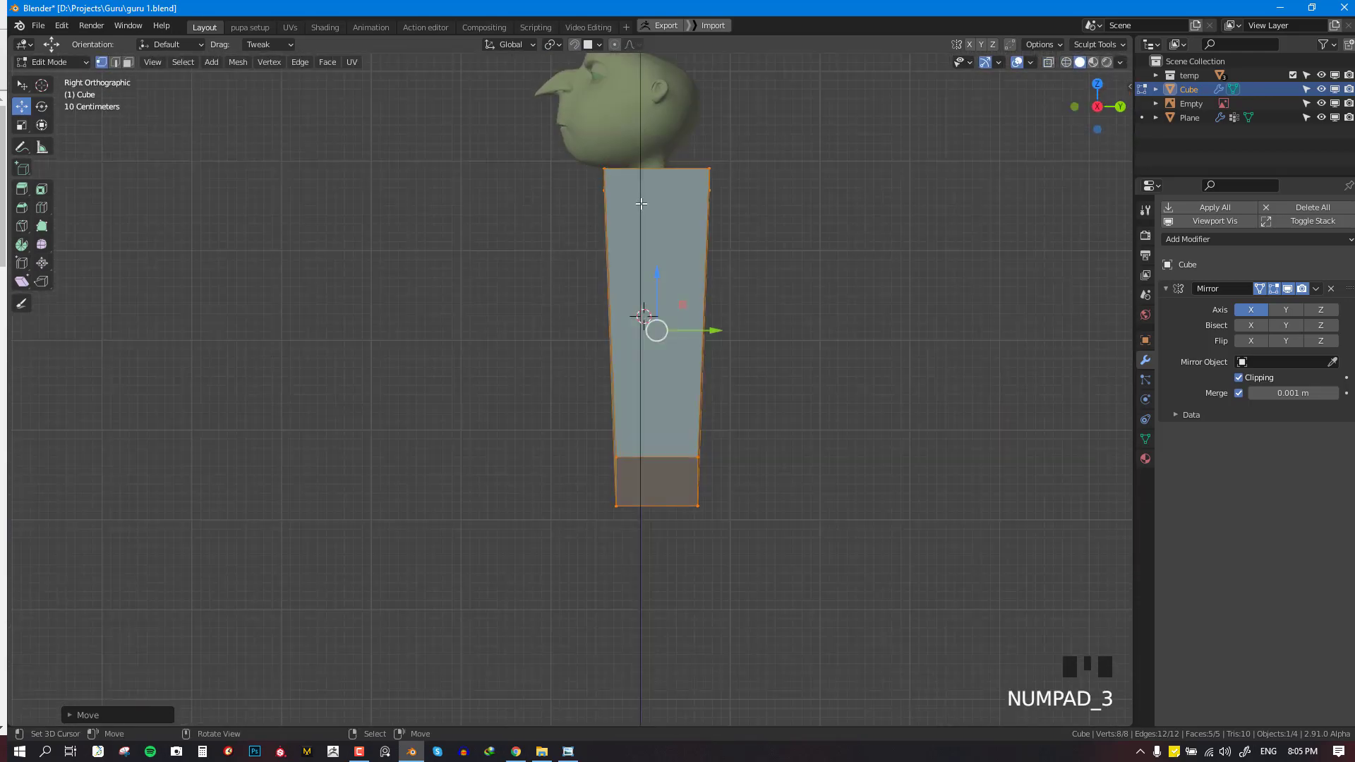
Add a vertical loop cut midway between the torso's centre line and its outer edge, without sliding it
key("shift+z")
key("KP_1")
key("KP_1")
key("alt+a")
key("shift+z")
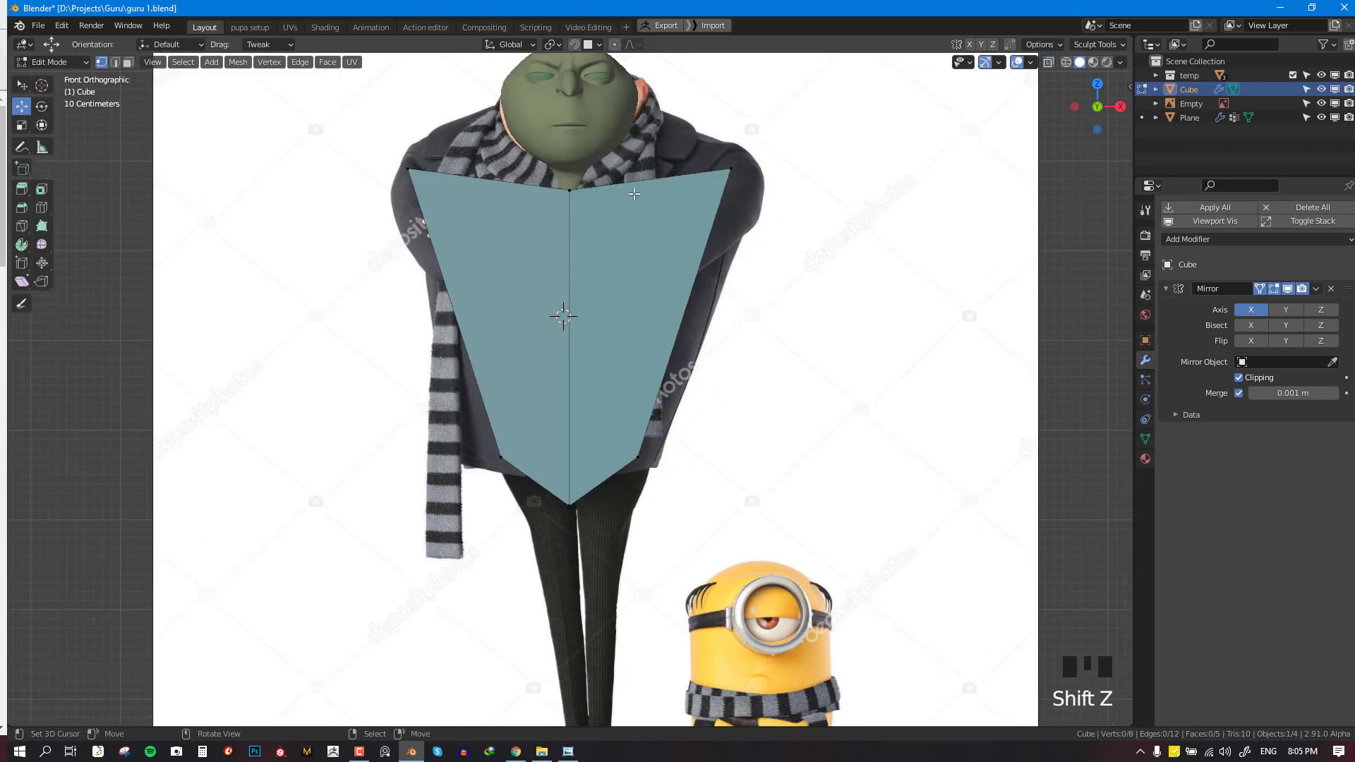
key("ctrl+r")
left_click(634, 193)
right_click(635, 193)
Raise the upper back centre vertex to the neck and move its neighbouring vertex up and outward into a shoulder slope
key("KP_3")
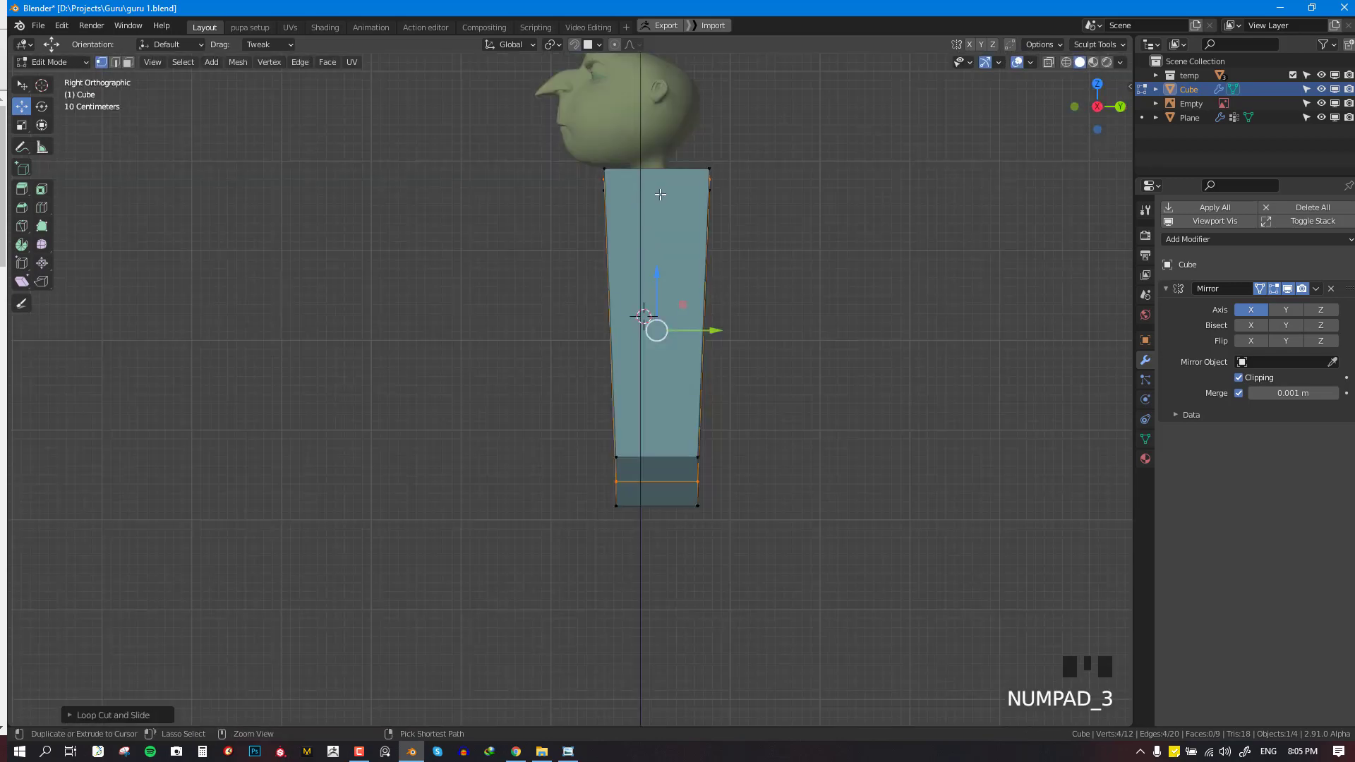
key("ctrl+KP_1")
right_click_drag(575, 193, 574, 132)
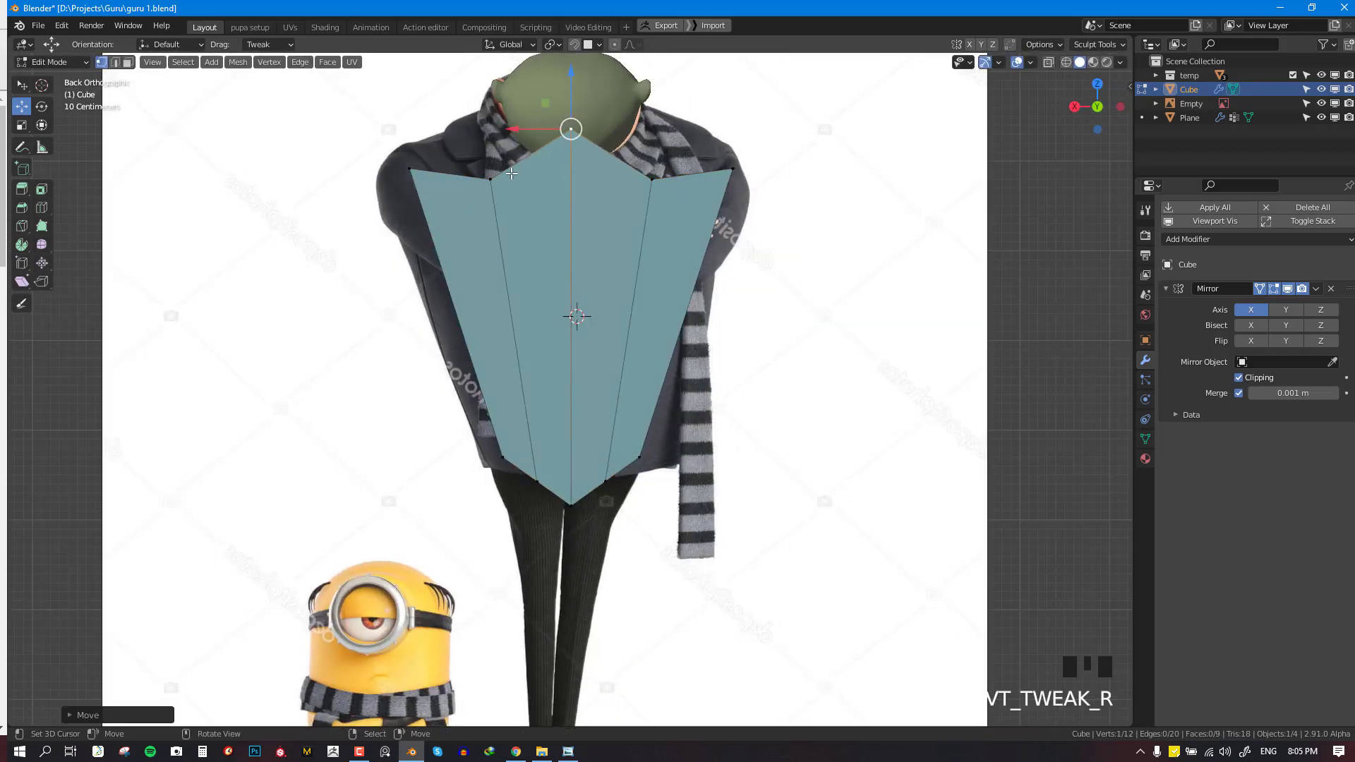
right_click_drag(511, 174, 498, 144)
right_click(546, 133)
right_click(479, 144)
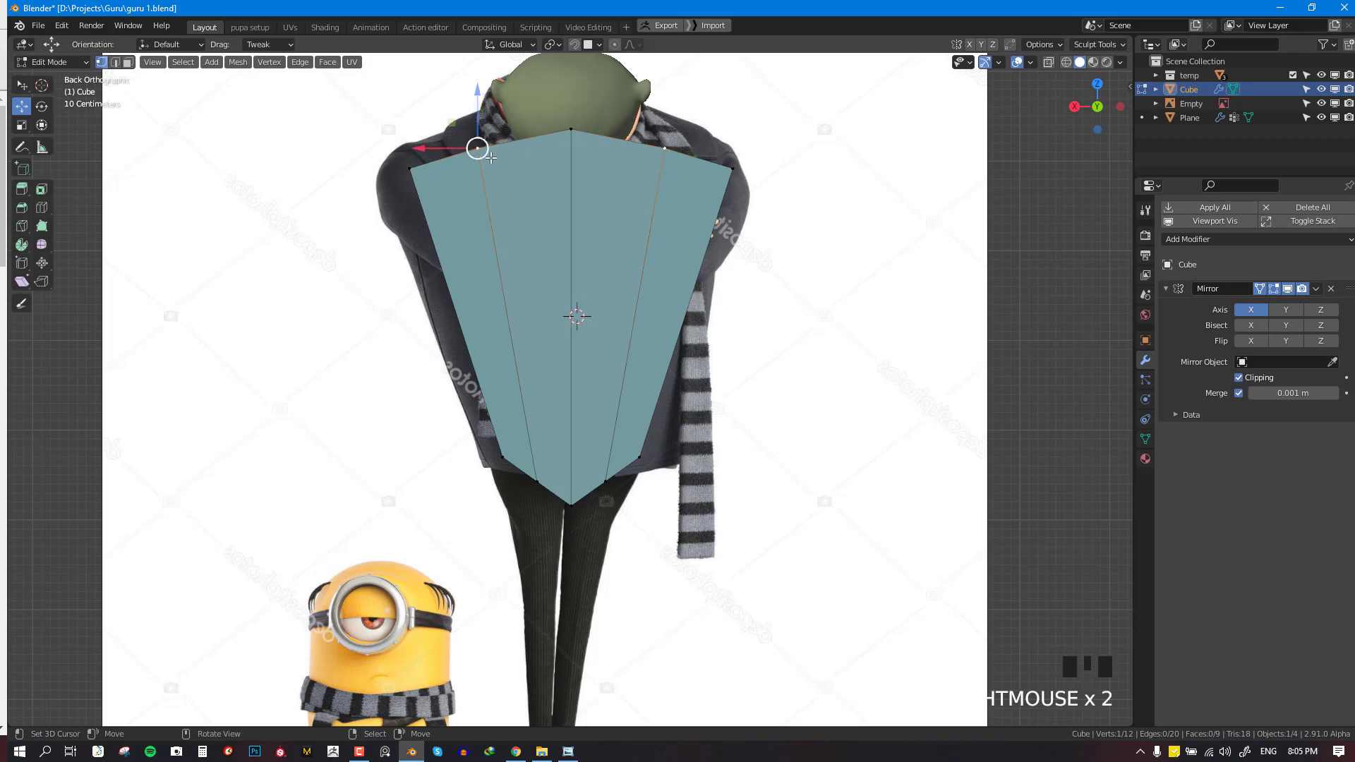
Leave Edit Mode and examine the torso block against the head and reference image from several angles
key("KP_1")
key("alt+a")
middle_click_drag(579, 201, 625, 198)
key("Tab")
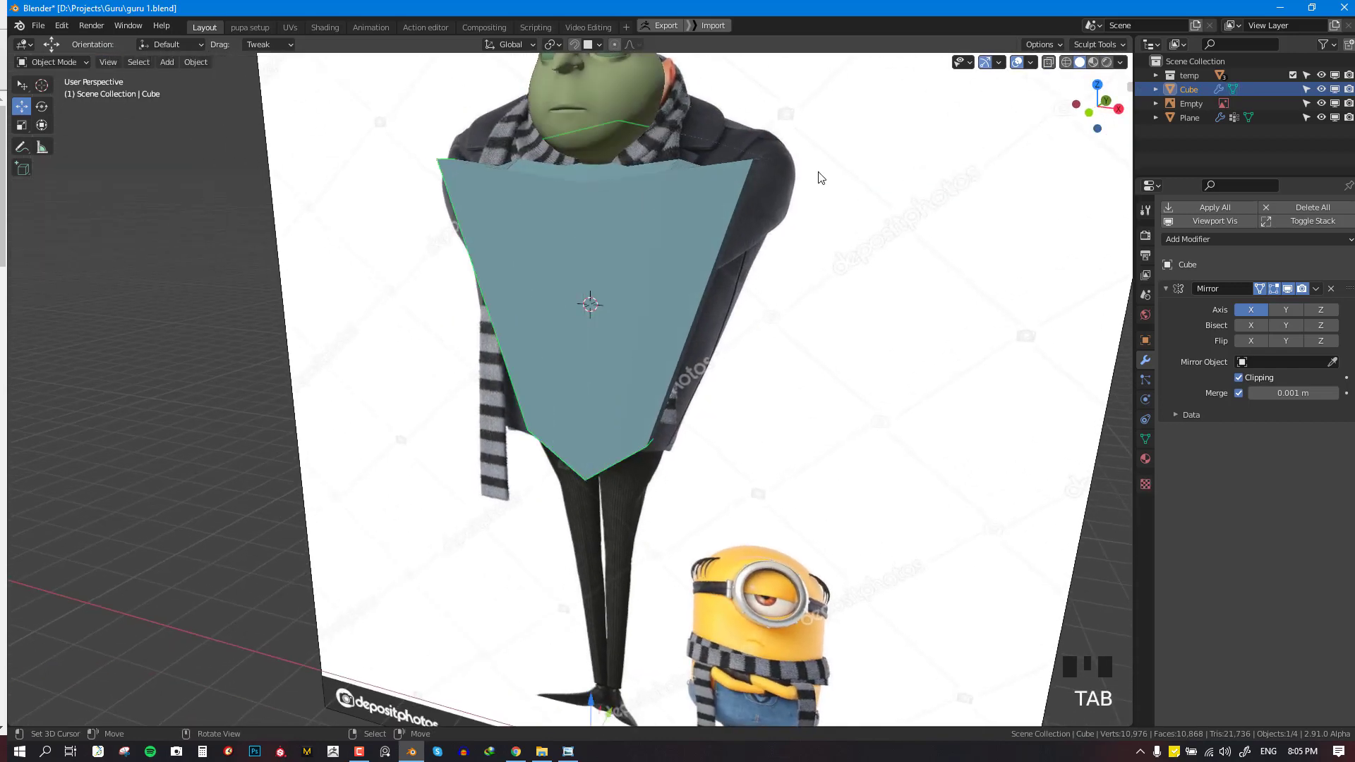
right_click(819, 216)
scroll(756, 226, "down", 3)
scroll(644, 225, "up", 3)
middle_click_drag(756, 226, 926, 232)
scroll(706, 231, "down", 2)
middle_click_drag(697, 232, 600, 225)
Enable transparency on the reference image and set its opacity to 0.219
right_click(767, 142)
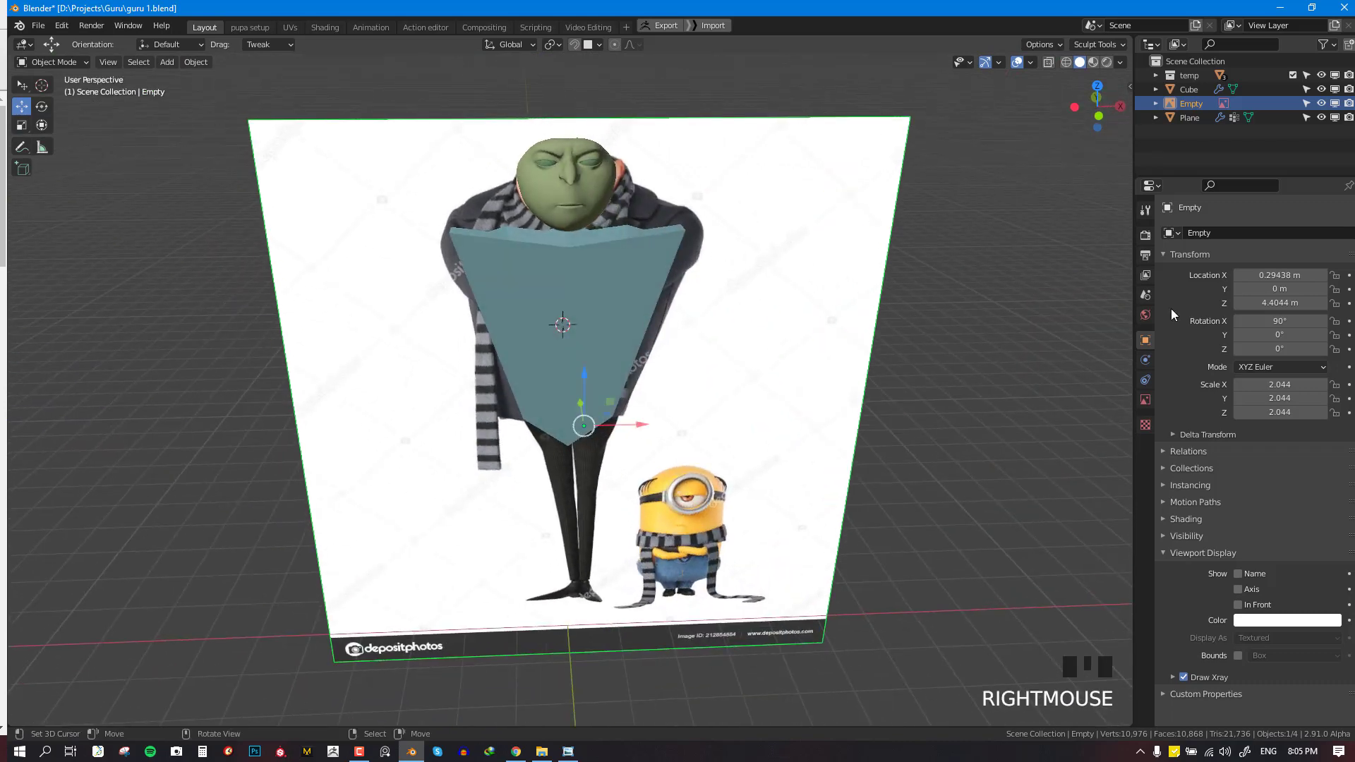
left_click(1145, 400)
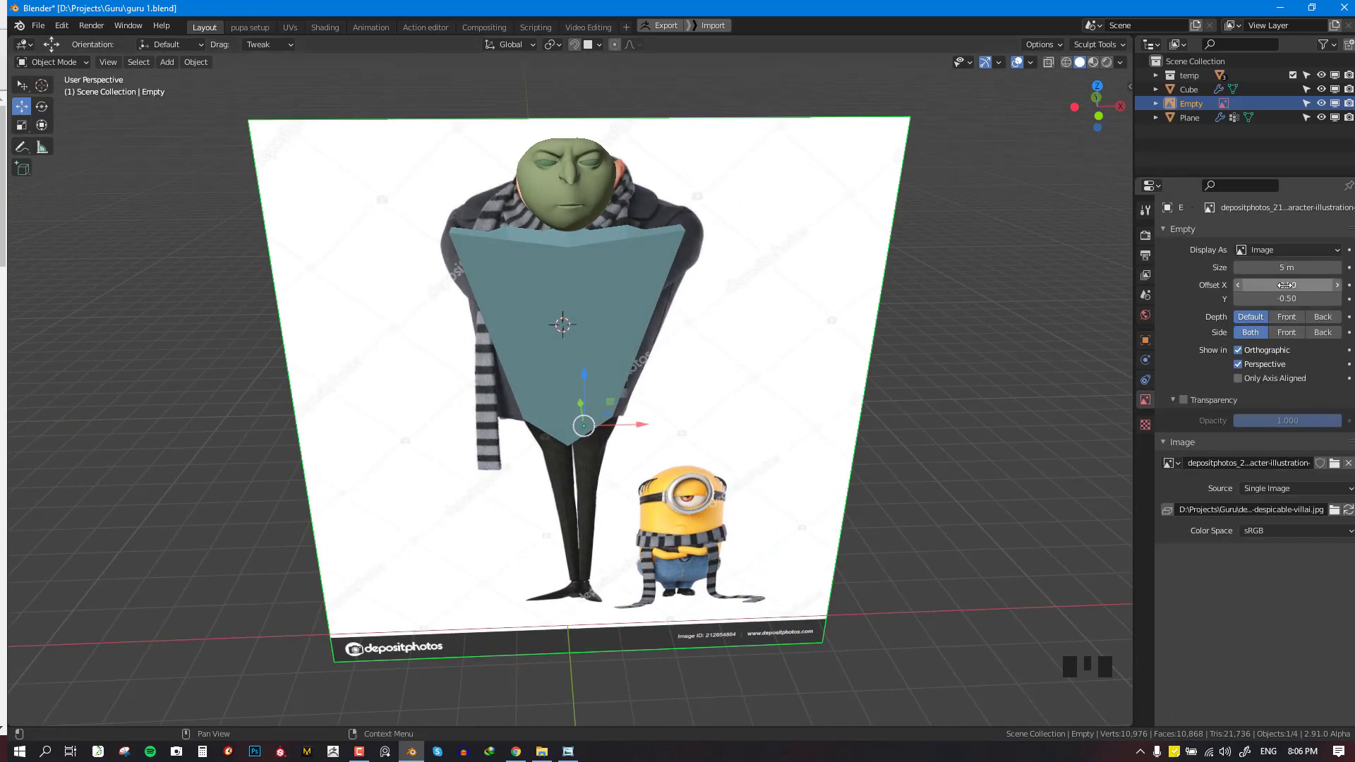
left_click(1184, 400)
left_click_drag(1276, 422, 1192, 421)
key("KP_1")
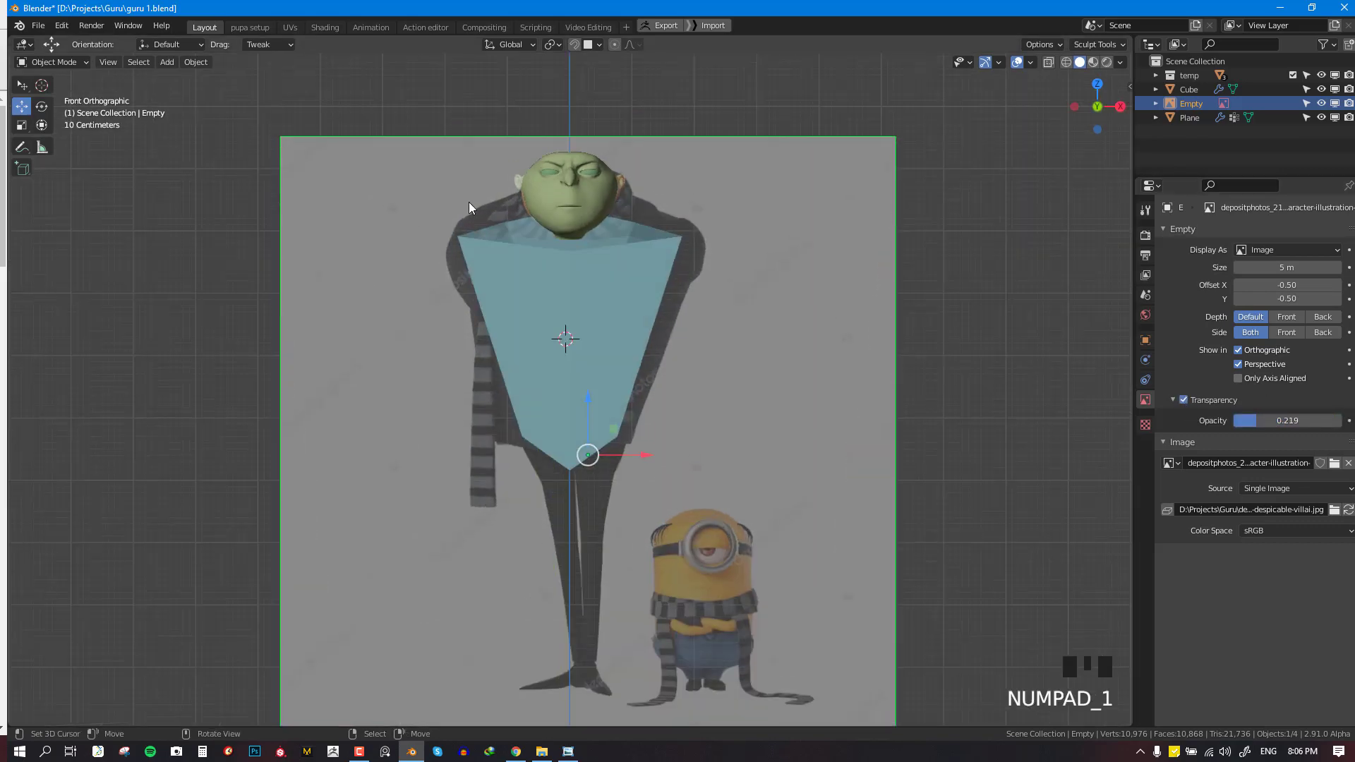
Add a loop cut through the torso midway between its front and back faces, without sliding it
scroll(691, 222, "up", 3)
right_click(691, 222)
middle_click_drag(697, 203, 628, 282, "shift")
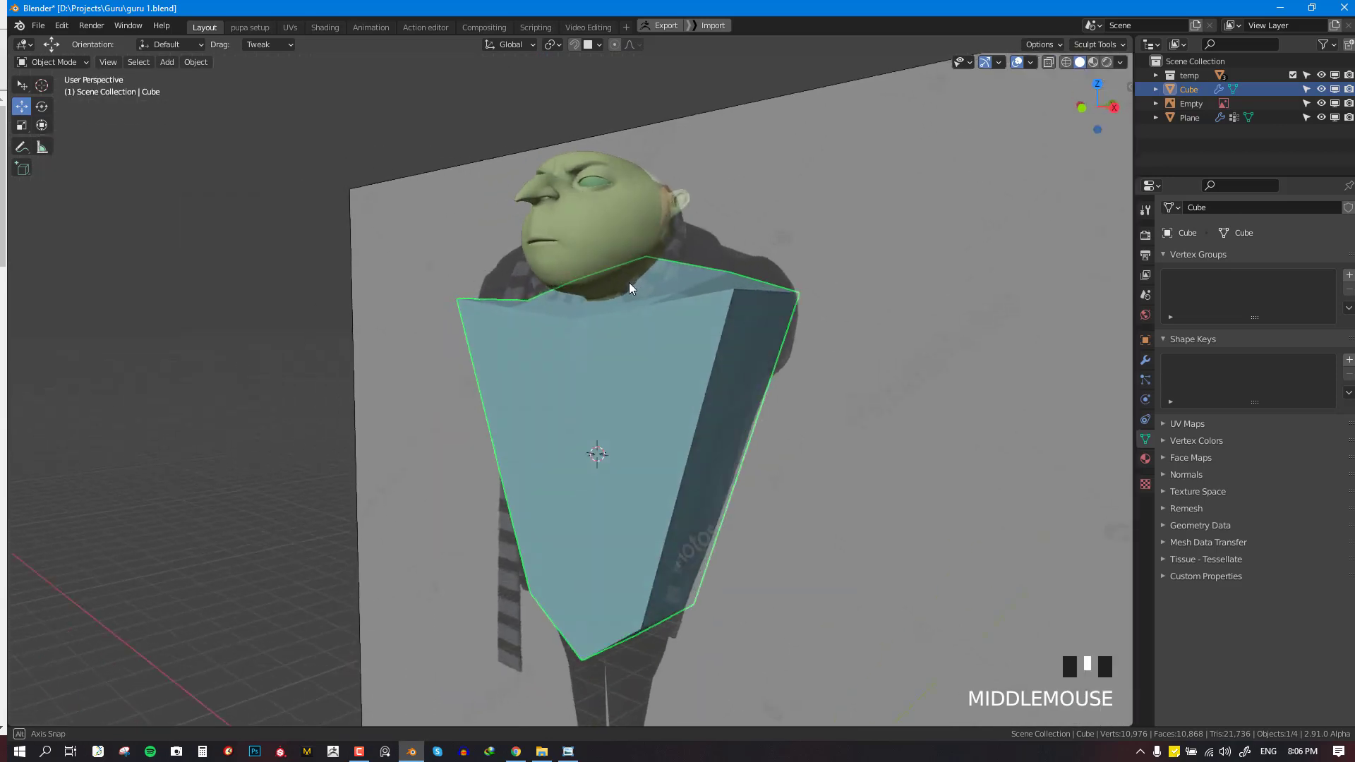
key("Tab")
key("KP_1")
key("ctrl+r")
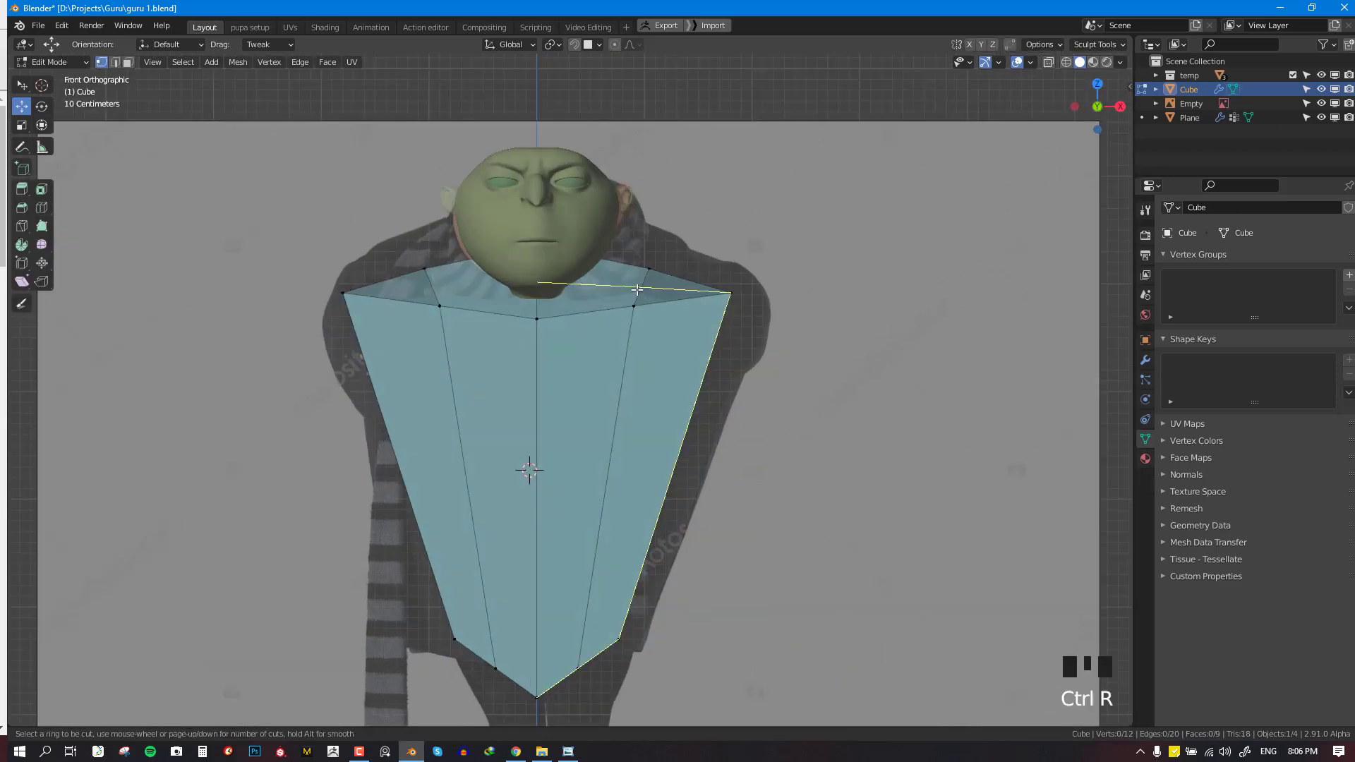
left_click(637, 292)
right_click(637, 291)
Raise the torso's upper middle, back centre and front collar vertices to form a slope around the neck
right_click_drag(641, 288, 641, 268)
right_click_drag(525, 287, 529, 266)
middle_click_drag(578, 254, 570, 256)
right_click(734, 236)
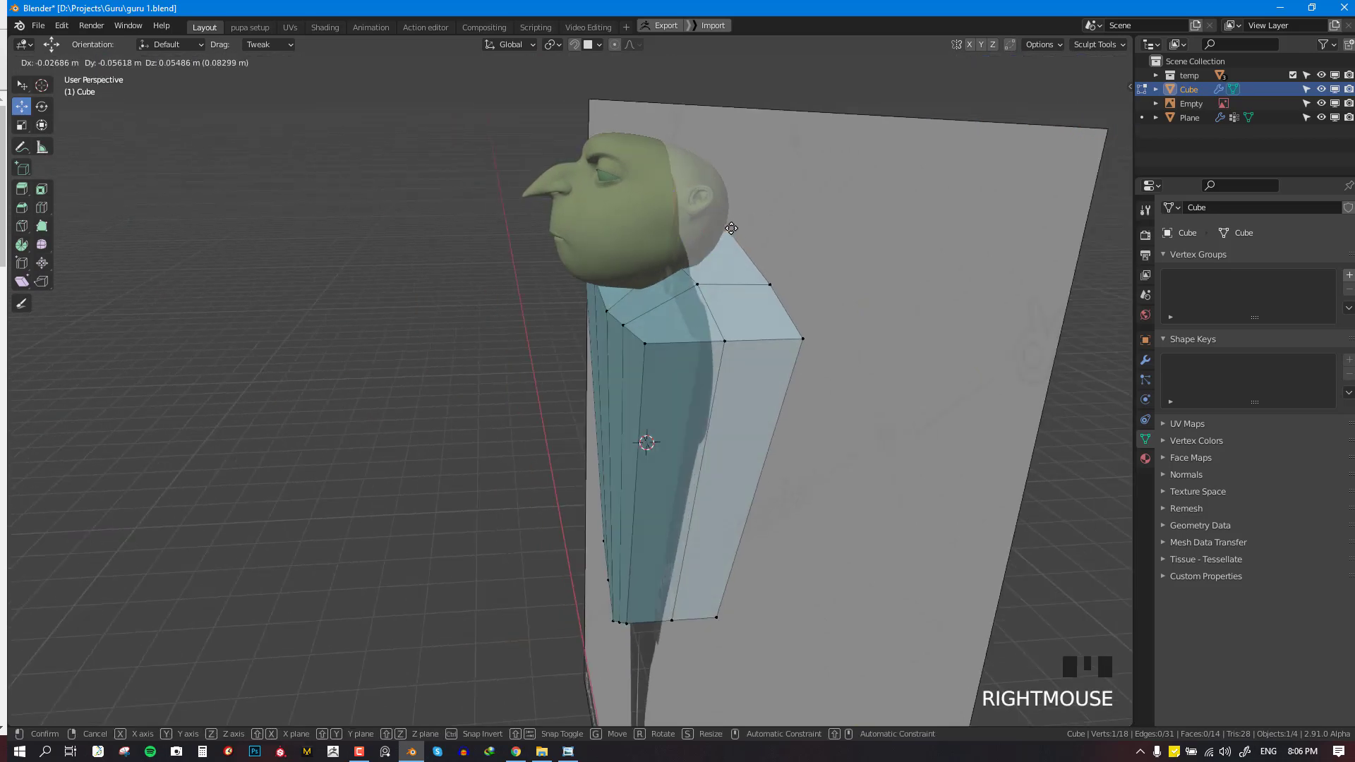
right_click(606, 301)
key("KP_1")
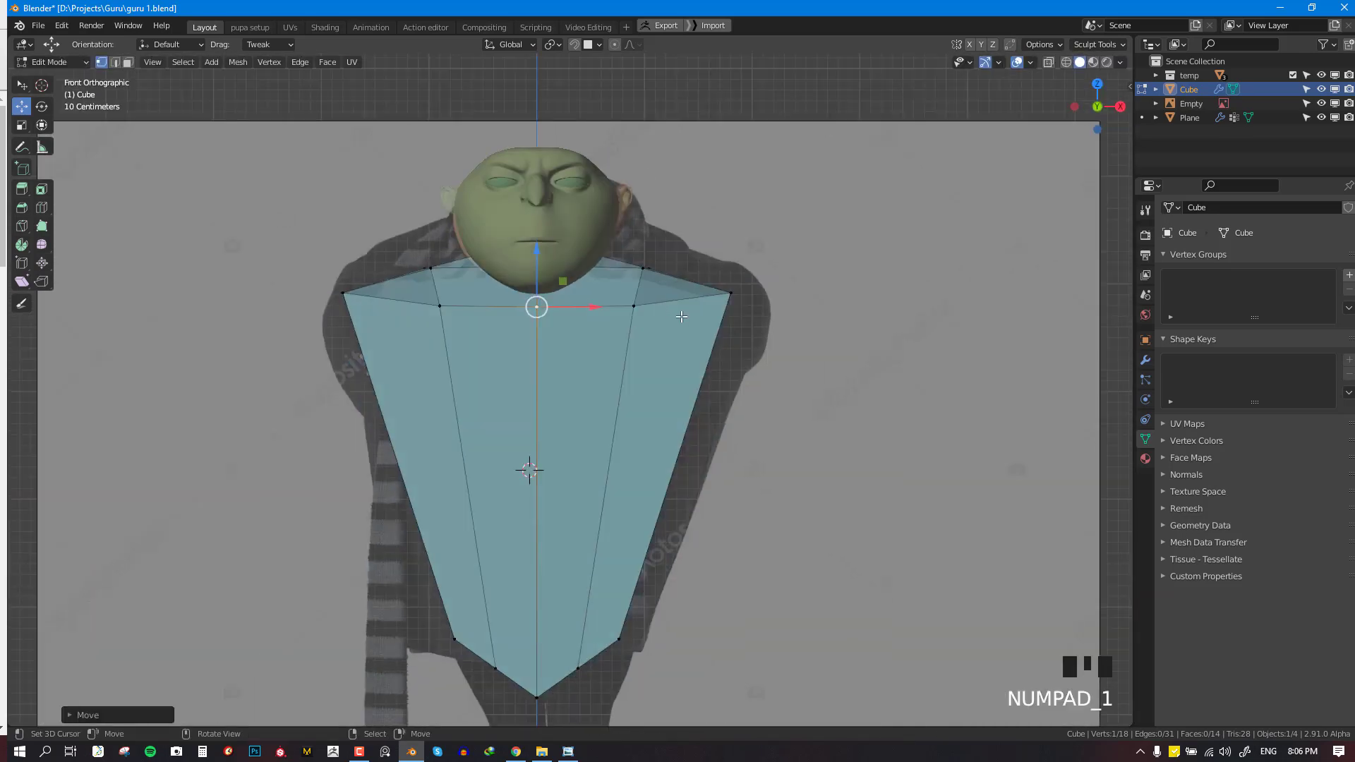
right_click_drag(639, 315, 640, 305)
Move the outer shoulder vertices outward toward the shoulder silhouette in the reference image
middle_click_drag(766, 308, 692, 359)
right_click(736, 325)
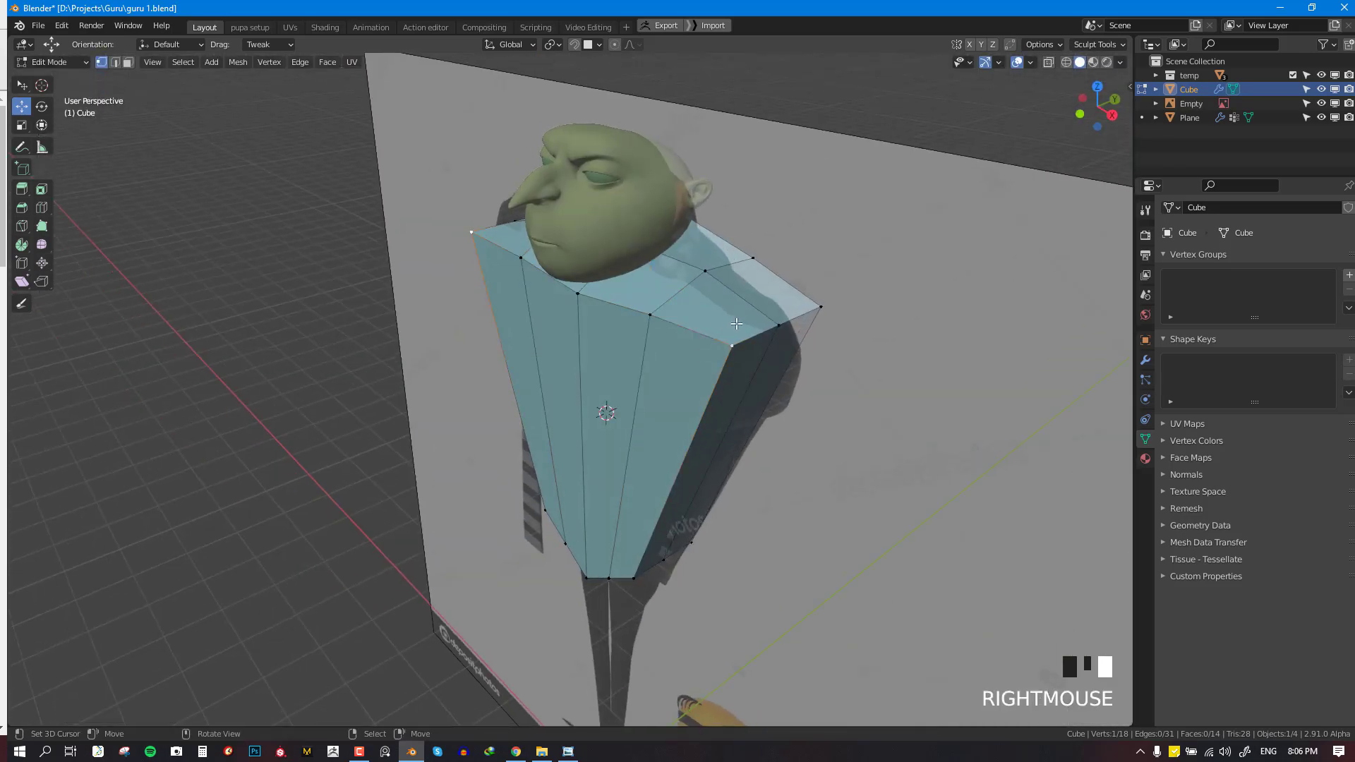
right_click(846, 299, "shift")
key("KP_1")
left_click_drag(780, 297, 790, 298)
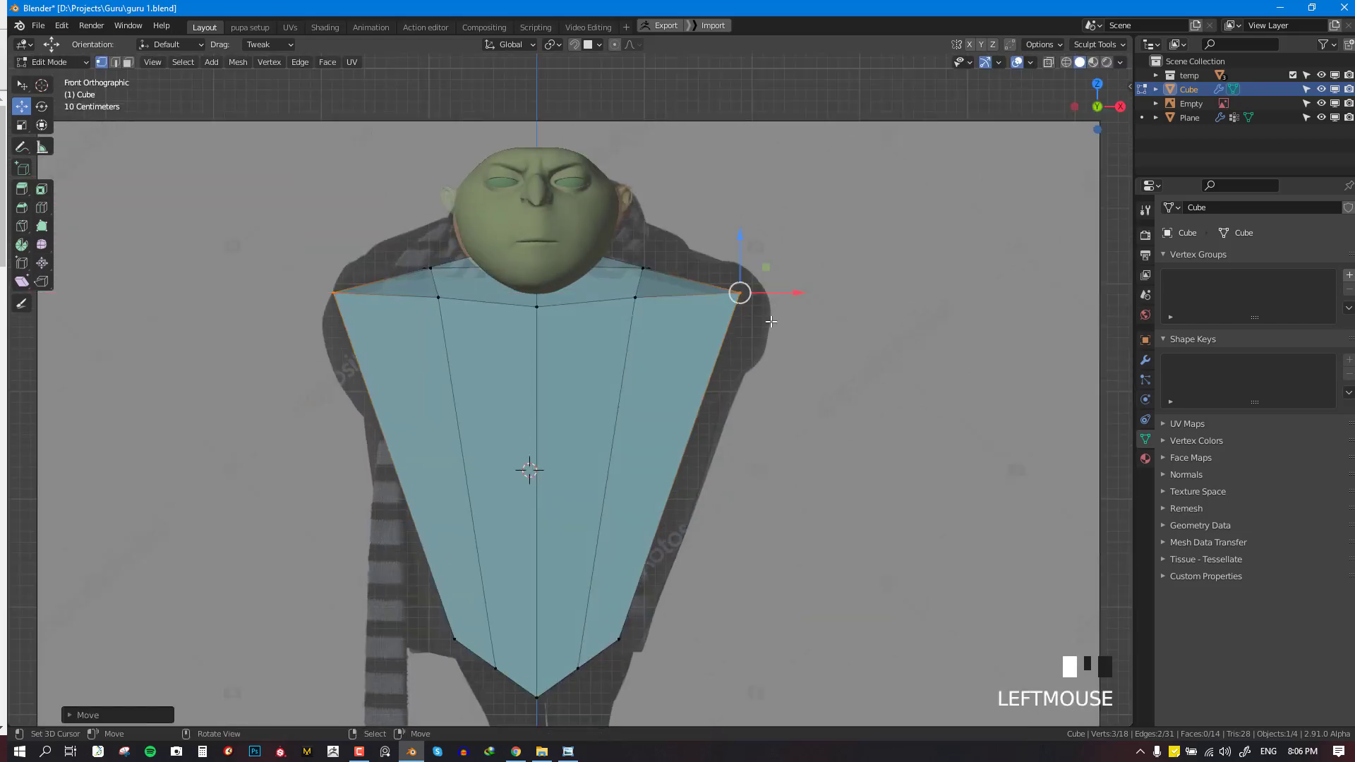
key("g")
left_click(780, 318)
Deselect everything and examine the torso against the reference image from the front and at an angle
middle_click_drag(780, 319, 810, 177, "shift")
key("alt+a")
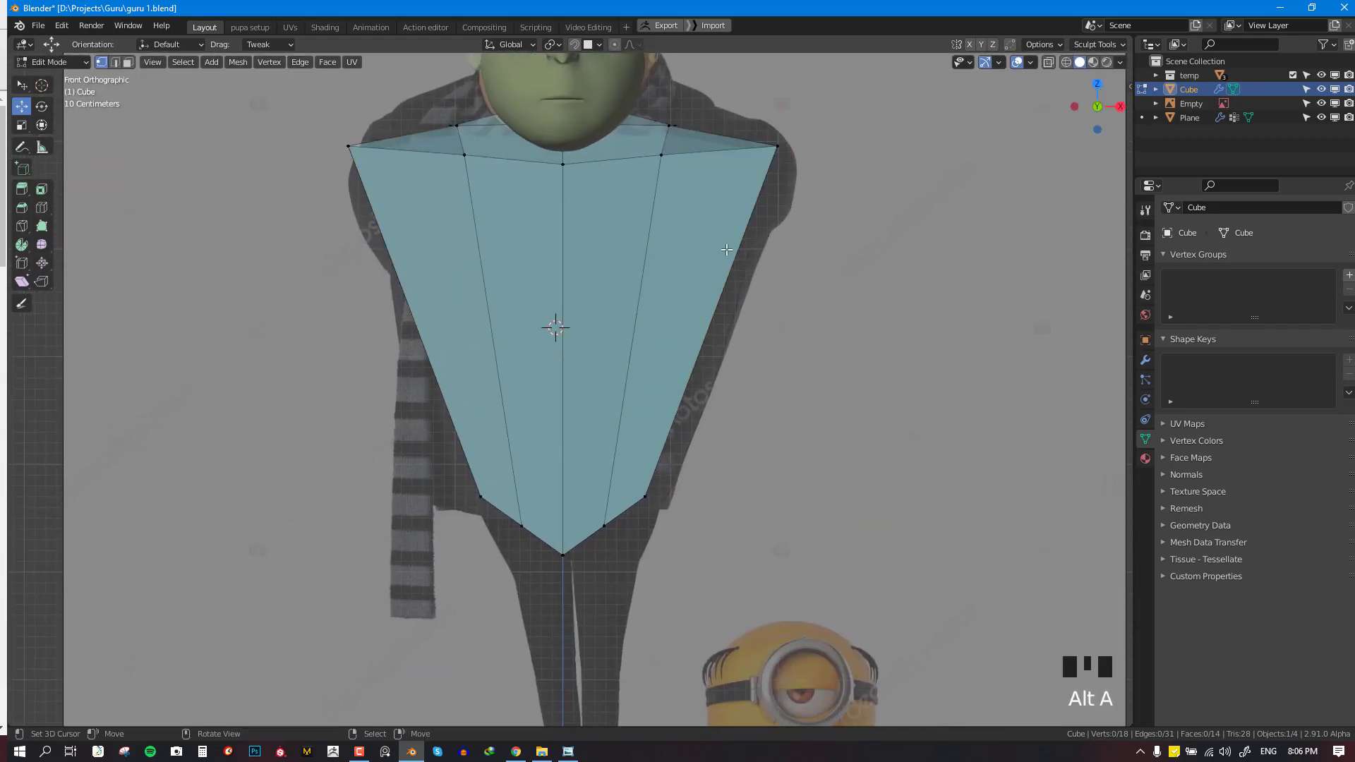
scroll(662, 314, "down", 3)
middle_click_drag(662, 315, 621, 324)
scroll(674, 312, "up", 2)
key("KP_1")
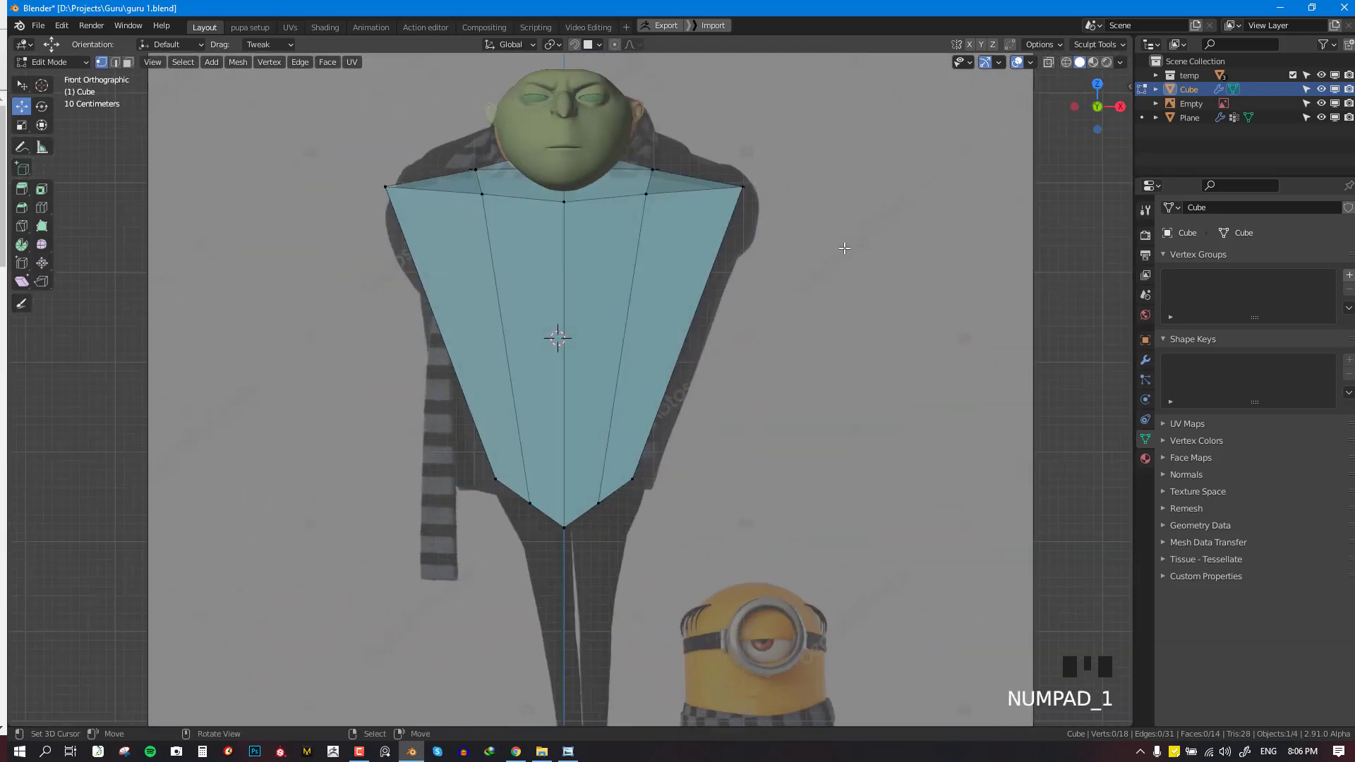
In wireframe shading, add a vertical loop cut between the torso's centre line and the neighbouring edge column
scroll(575, 439, "down", 3)
scroll(575, 439, "up", 3)
key("shift+z")
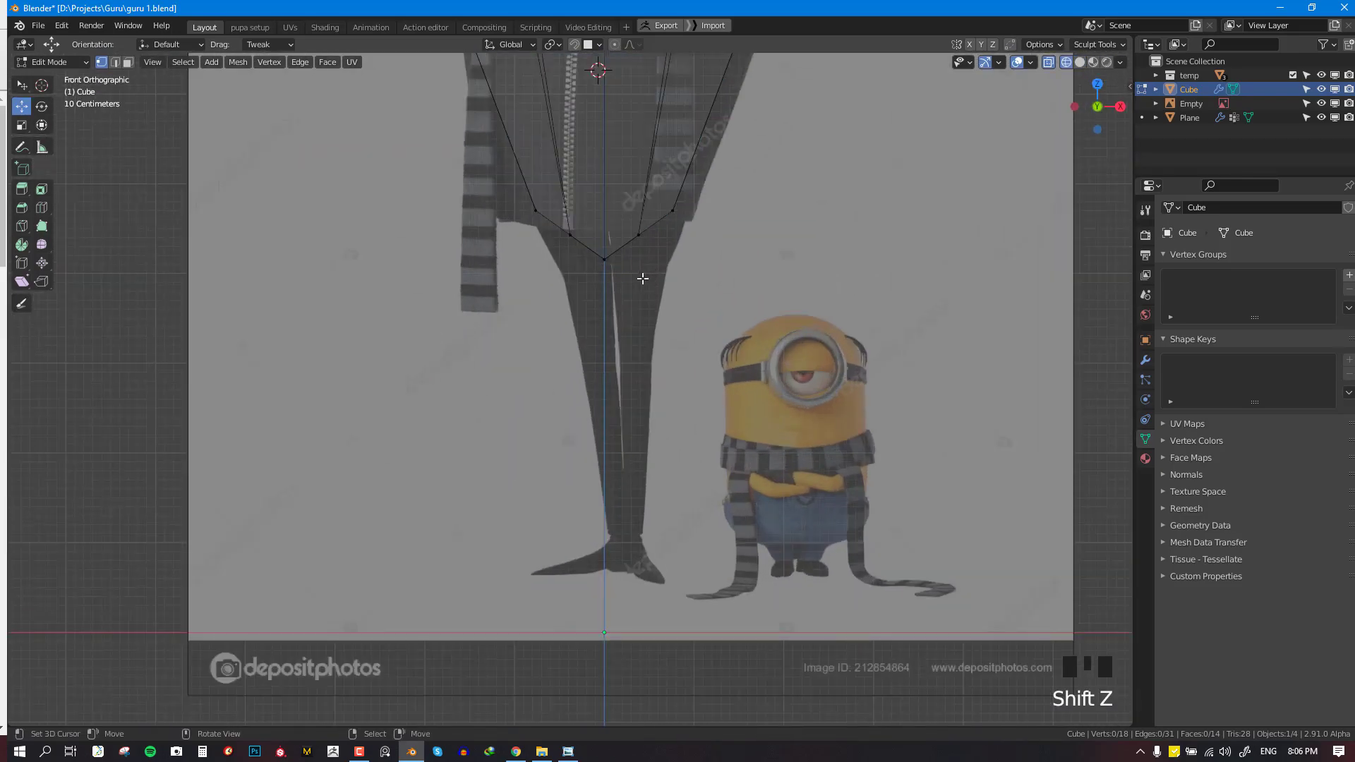
key("c")
left_click(639, 237)
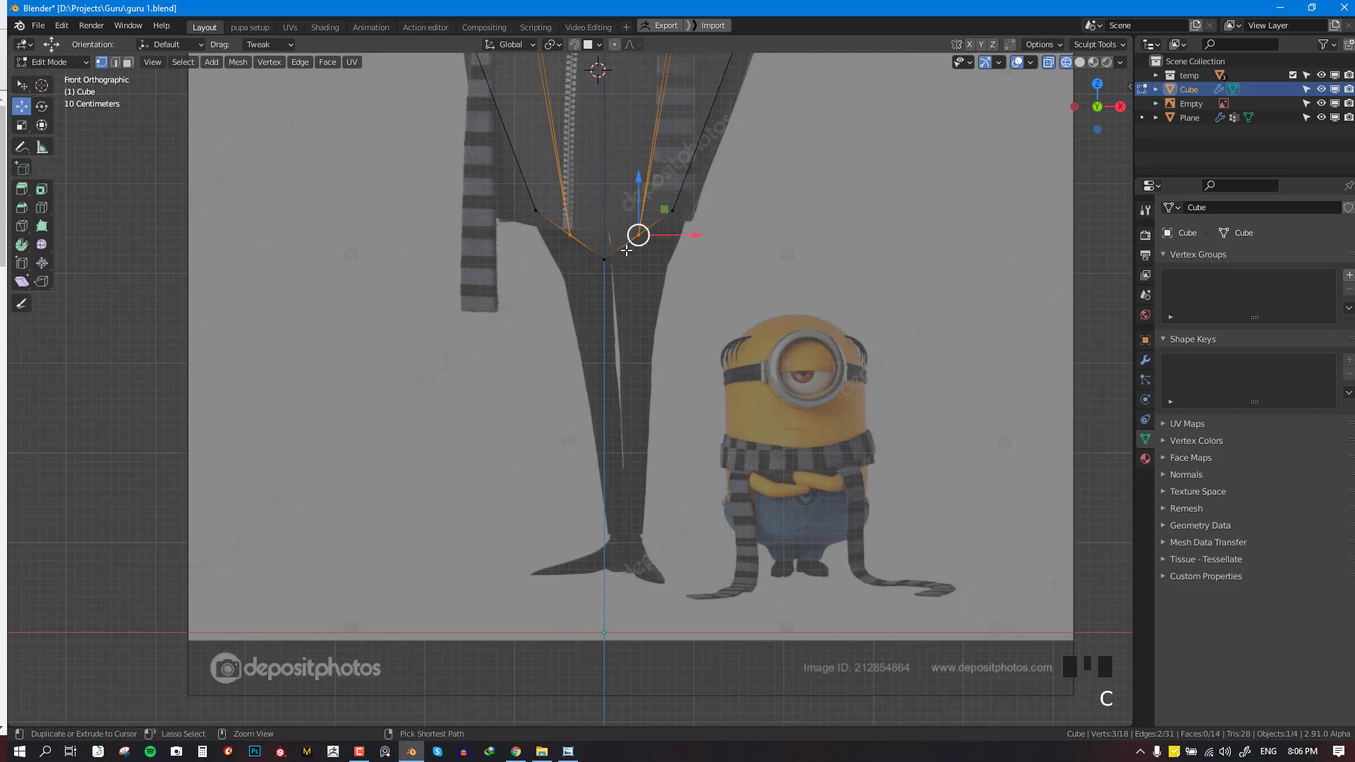
key("ctrl+r")
left_click(639, 245)
key("alt+a")
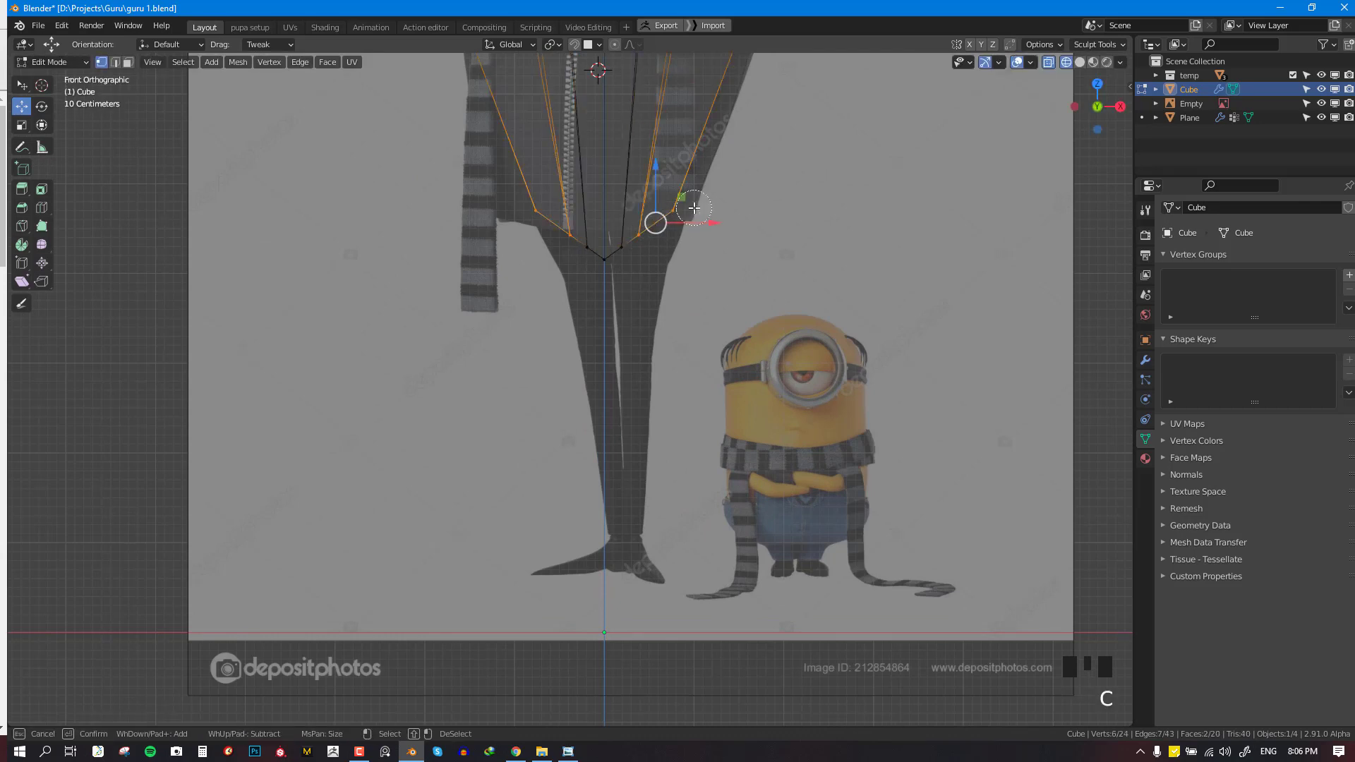
Extrude the outer hem of the torso downward into short leg stubs and flatten their lower ends horizontally
key("s")
left_click(736, 213)
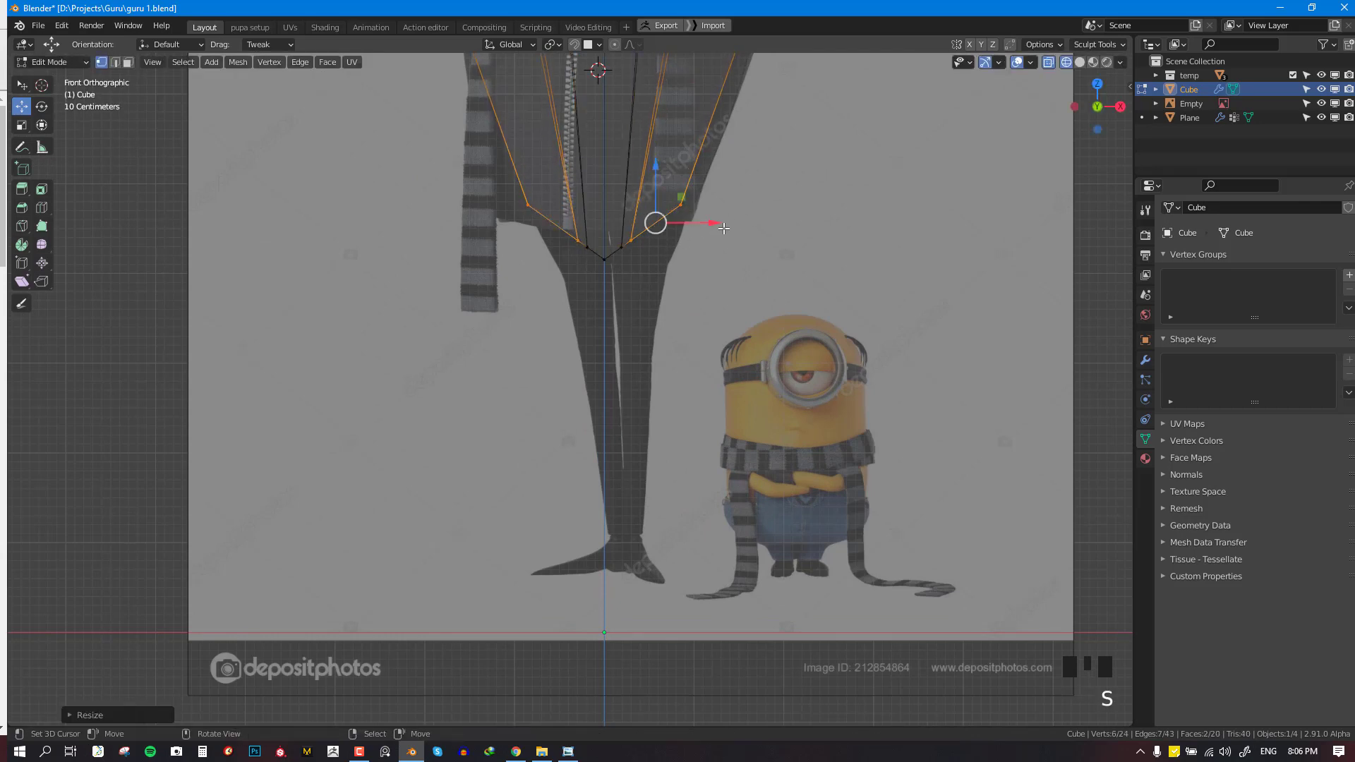
key("e")
left_click(721, 303)
key("g")
left_click(695, 300)
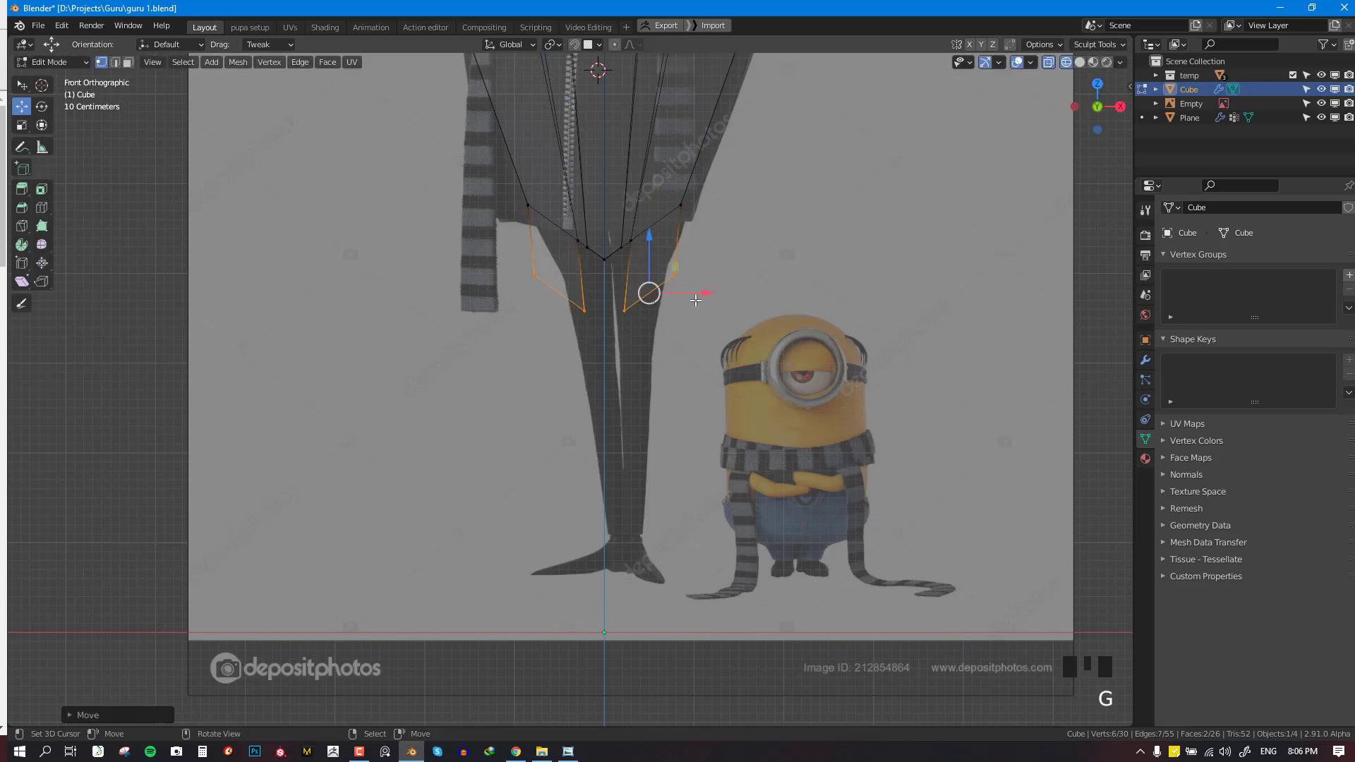
key("s")
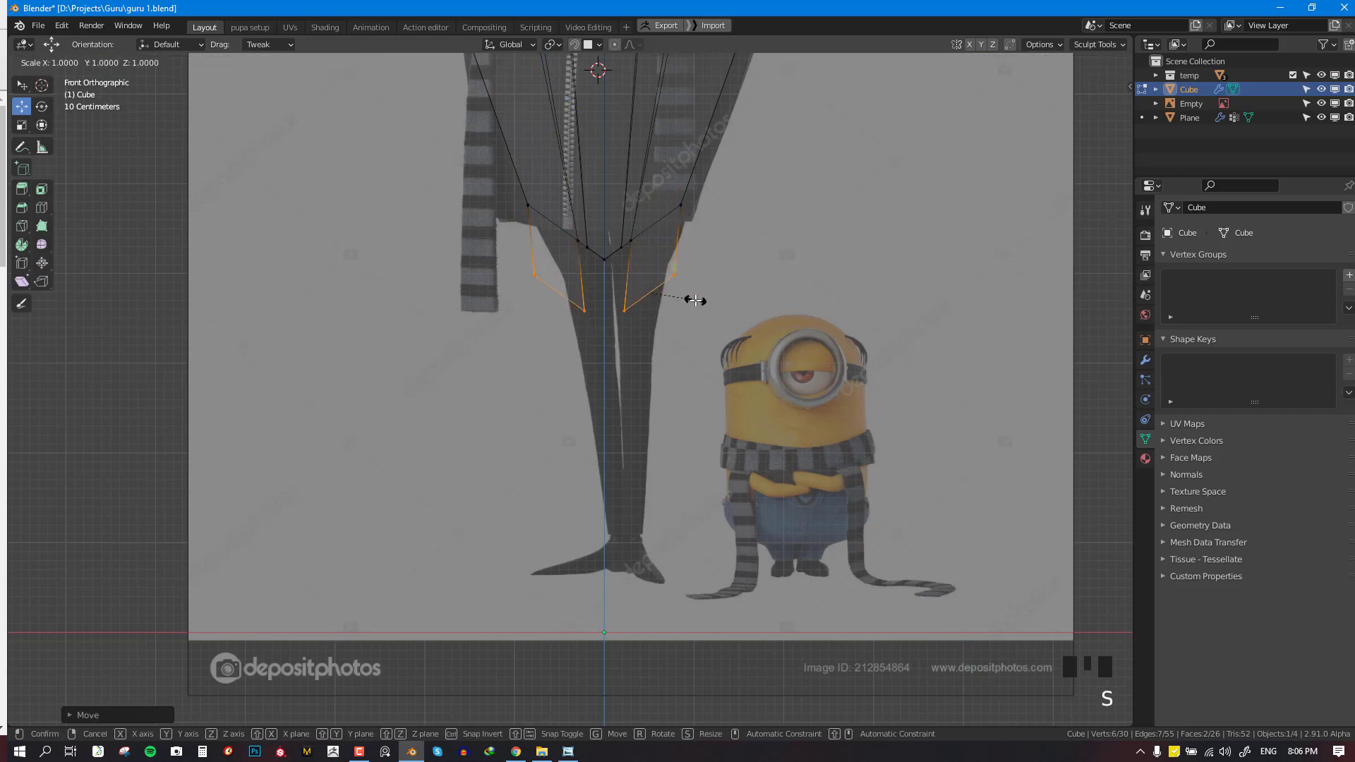
left_click(644, 290)
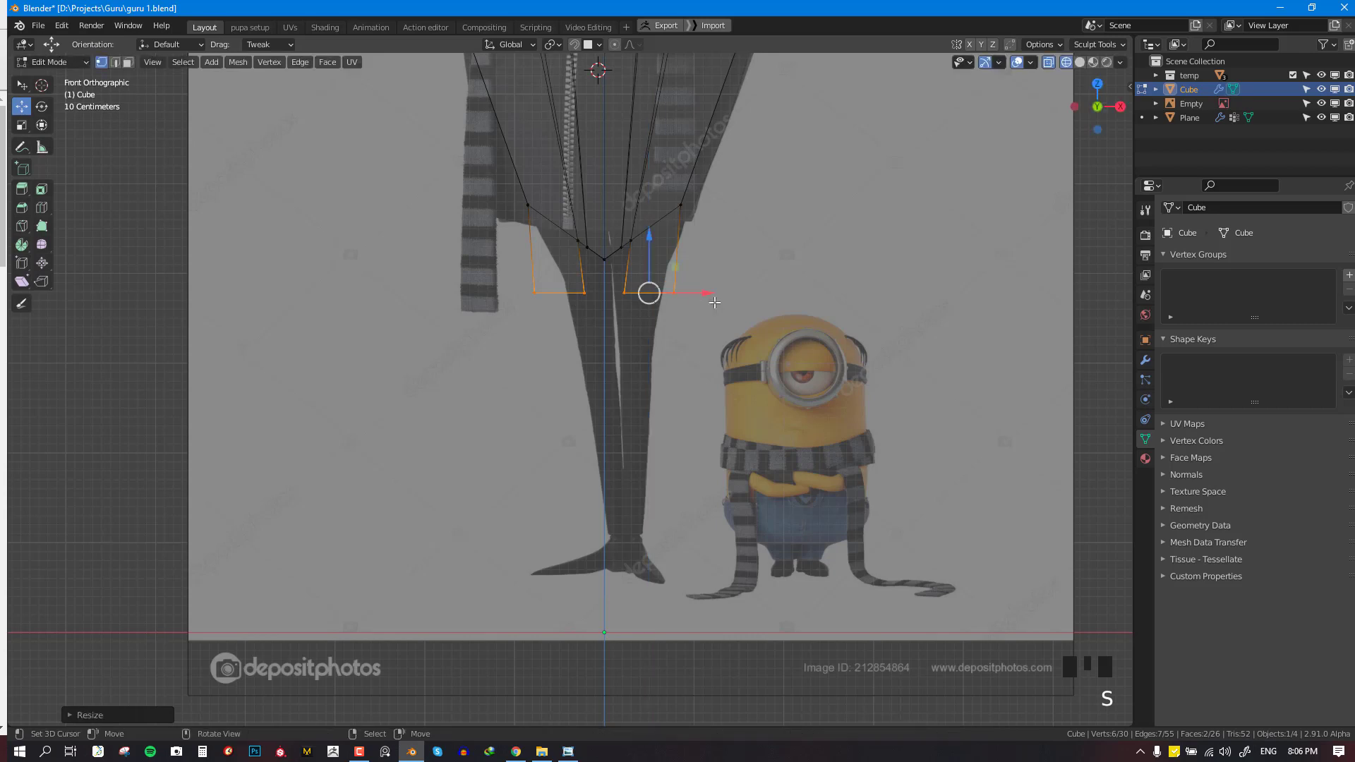
left_click(644, 290)
Scale and shift the crotch vertices and the inner tops of the legs closer to the centre line
scroll(645, 290, "up", 2)
right_click(632, 218)
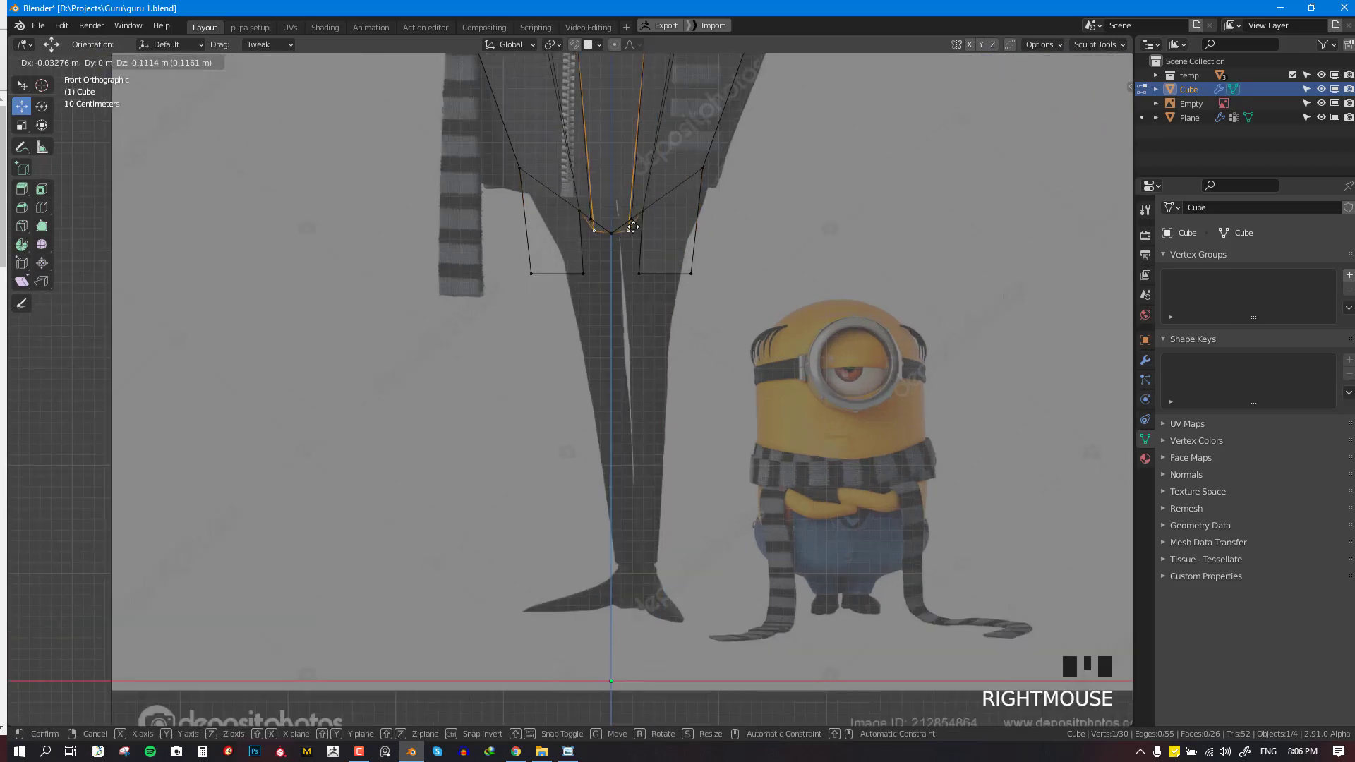
key("c")
right_click(621, 228)
key("s")
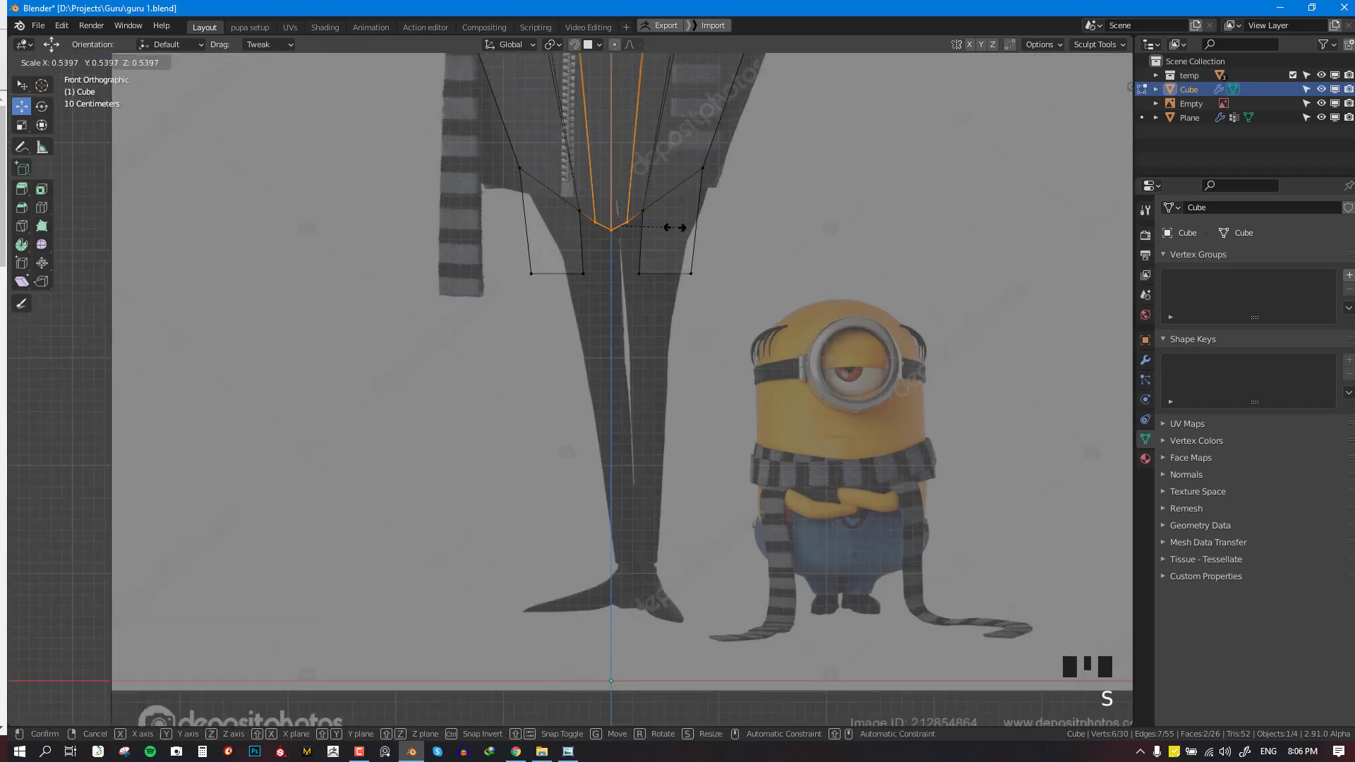
left_click(669, 228)
key("g")
left_click(655, 229)
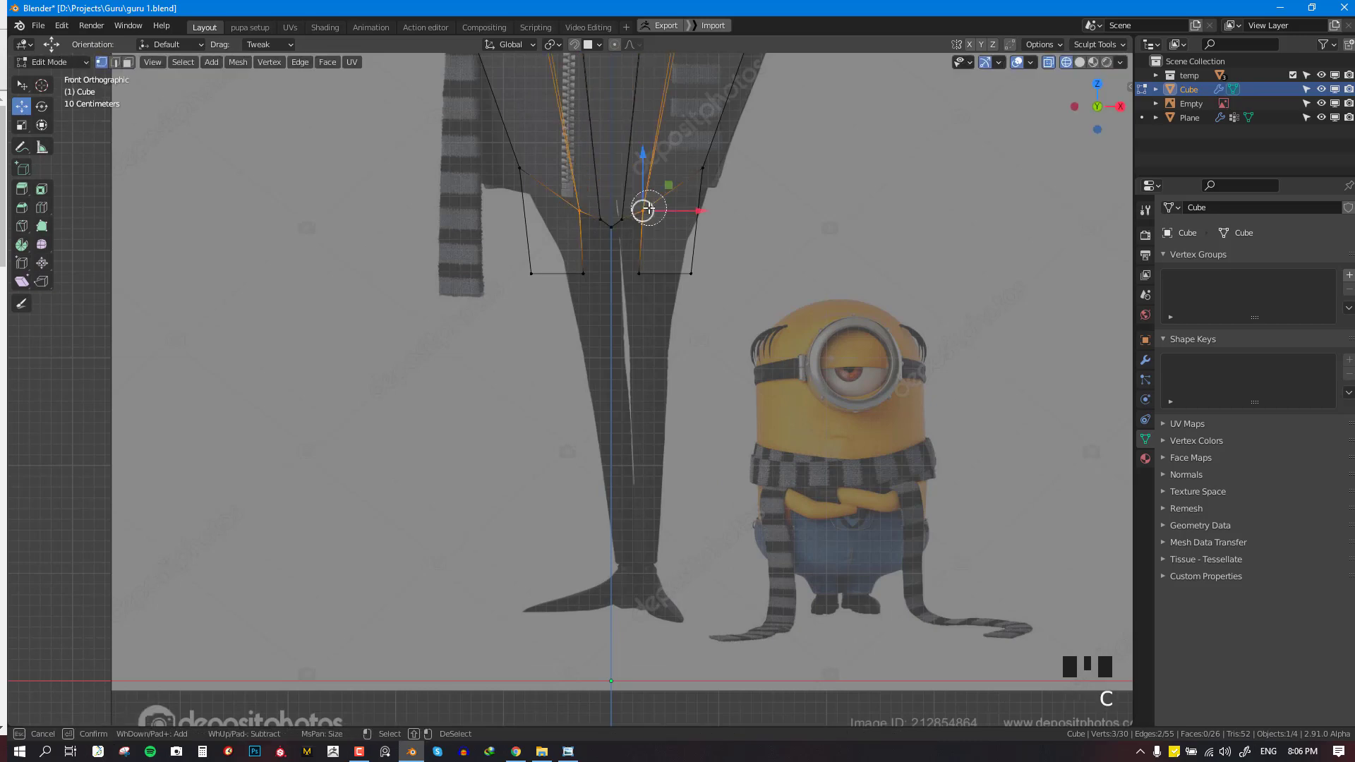
key("g")
left_click(660, 254)
key("alt+a")
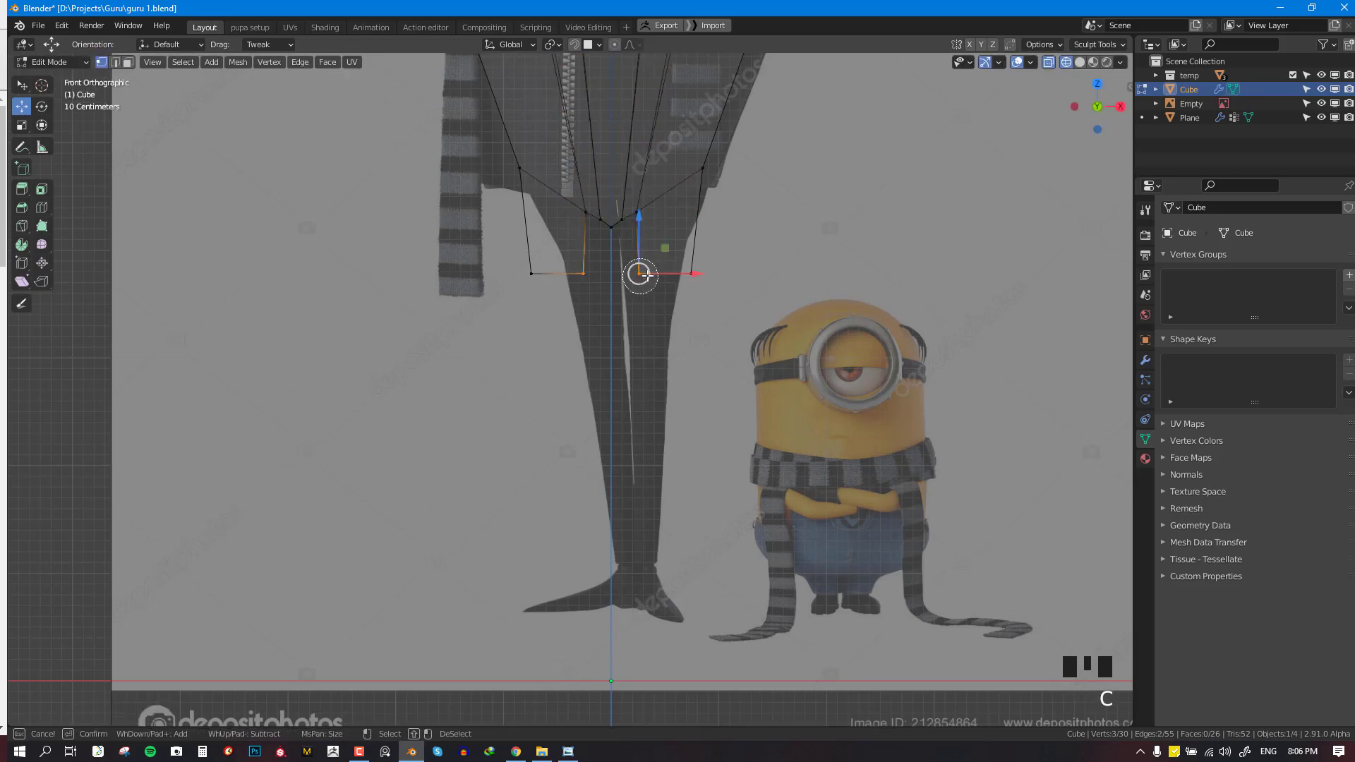
Move the leg ends down to about knee height and narrow them toward the reference legs
key("g")
left_click(698, 284)
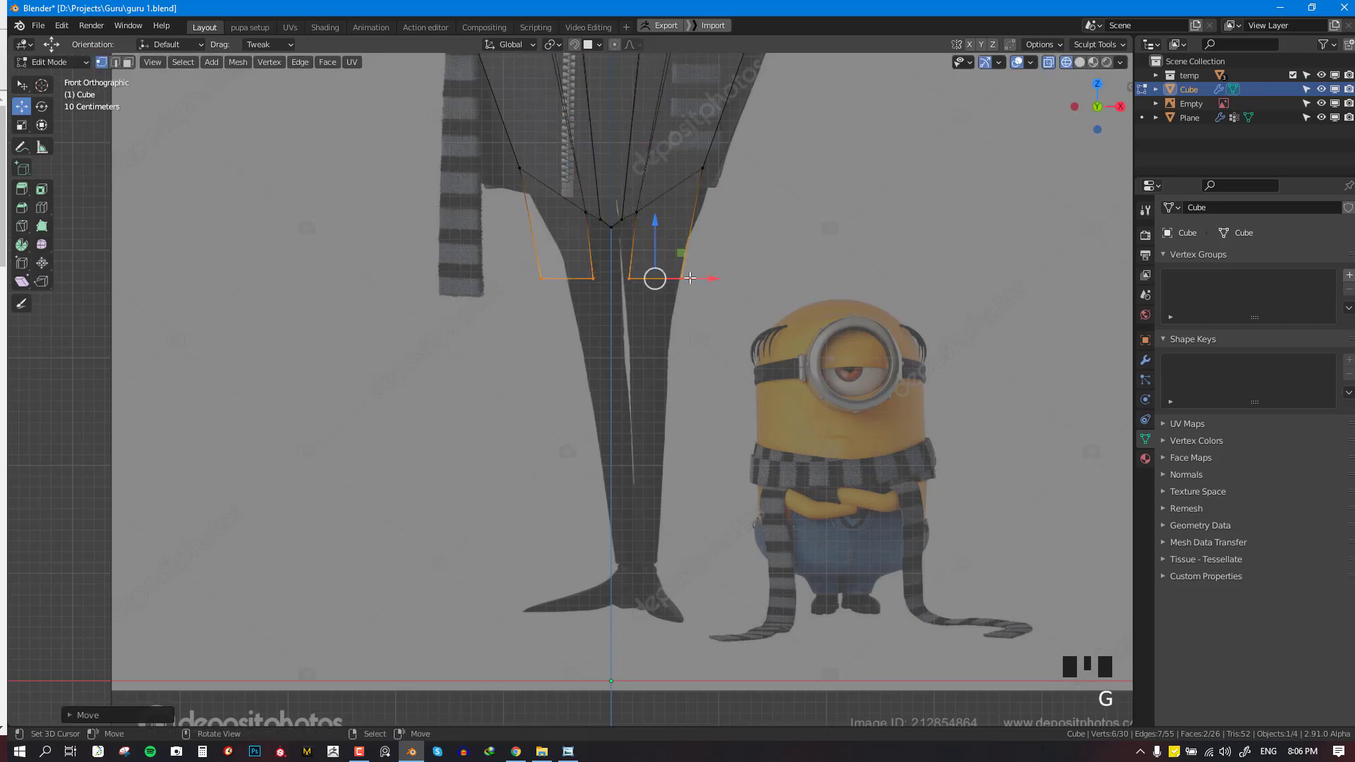
key("g")
left_click(666, 379)
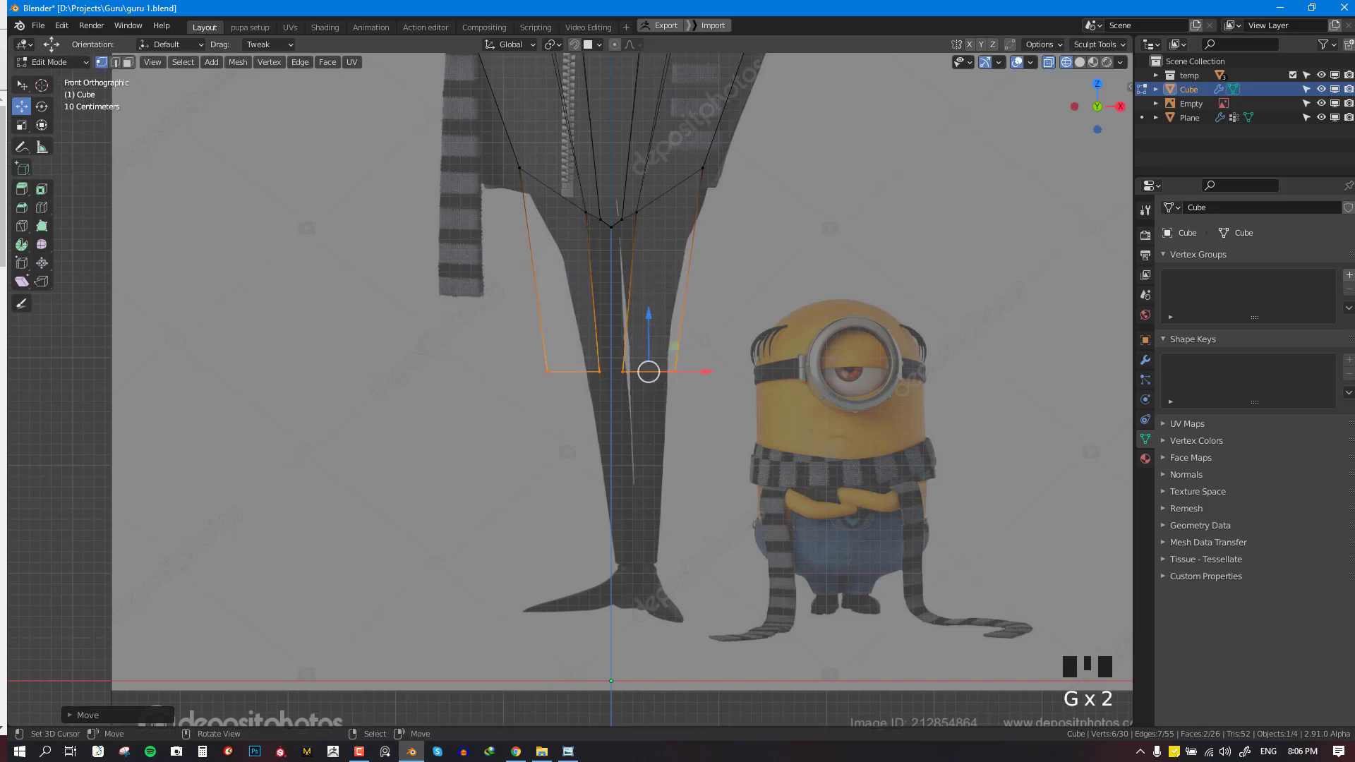
key("s")
left_click(695, 372)
key("g")
left_click(694, 368)
Try extruding the legs down to the ankles, undo it, and check the leg thickness from the side
key("e")
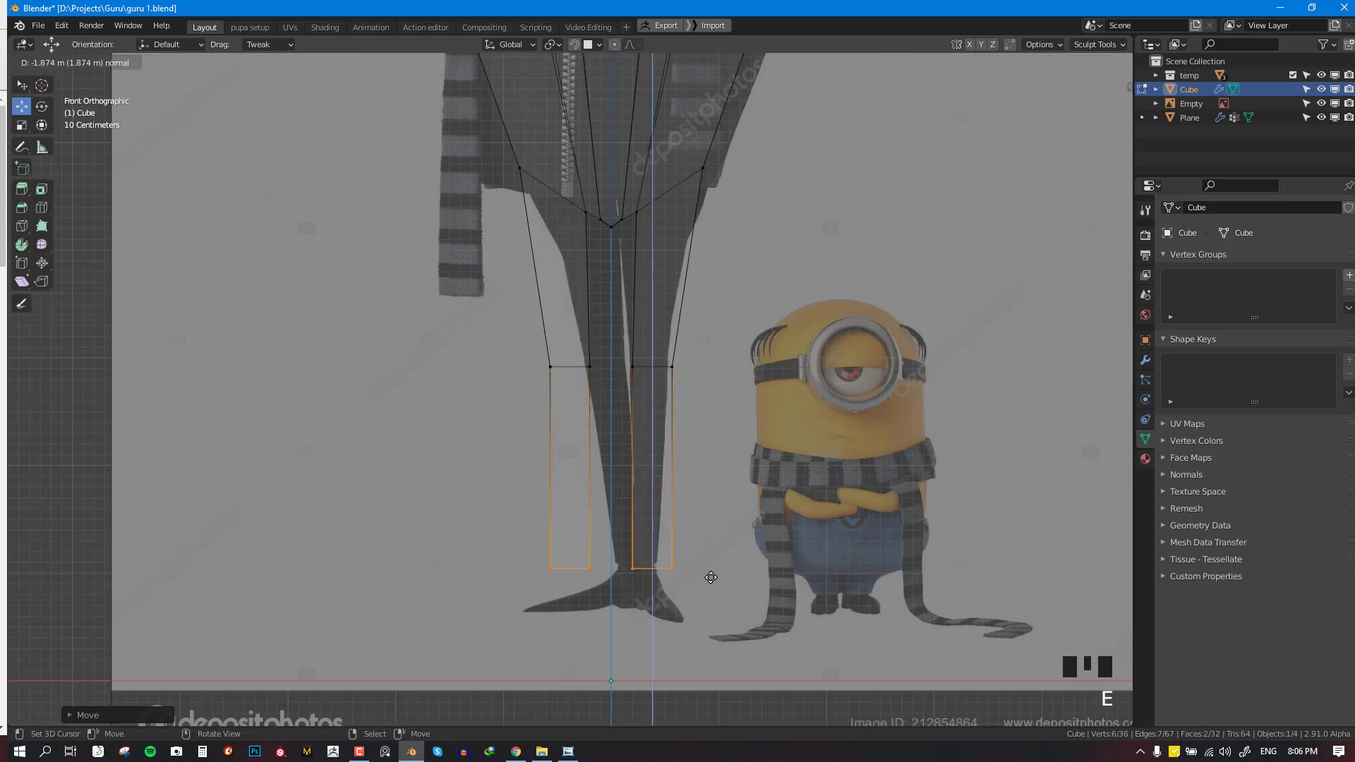
key("ctrl+z")
middle_click_drag(650, 367, 704, 393)
key("KP_3")
scroll(735, 303, "down", 2)
middle_click_drag(735, 303, 753, 409, "shift")
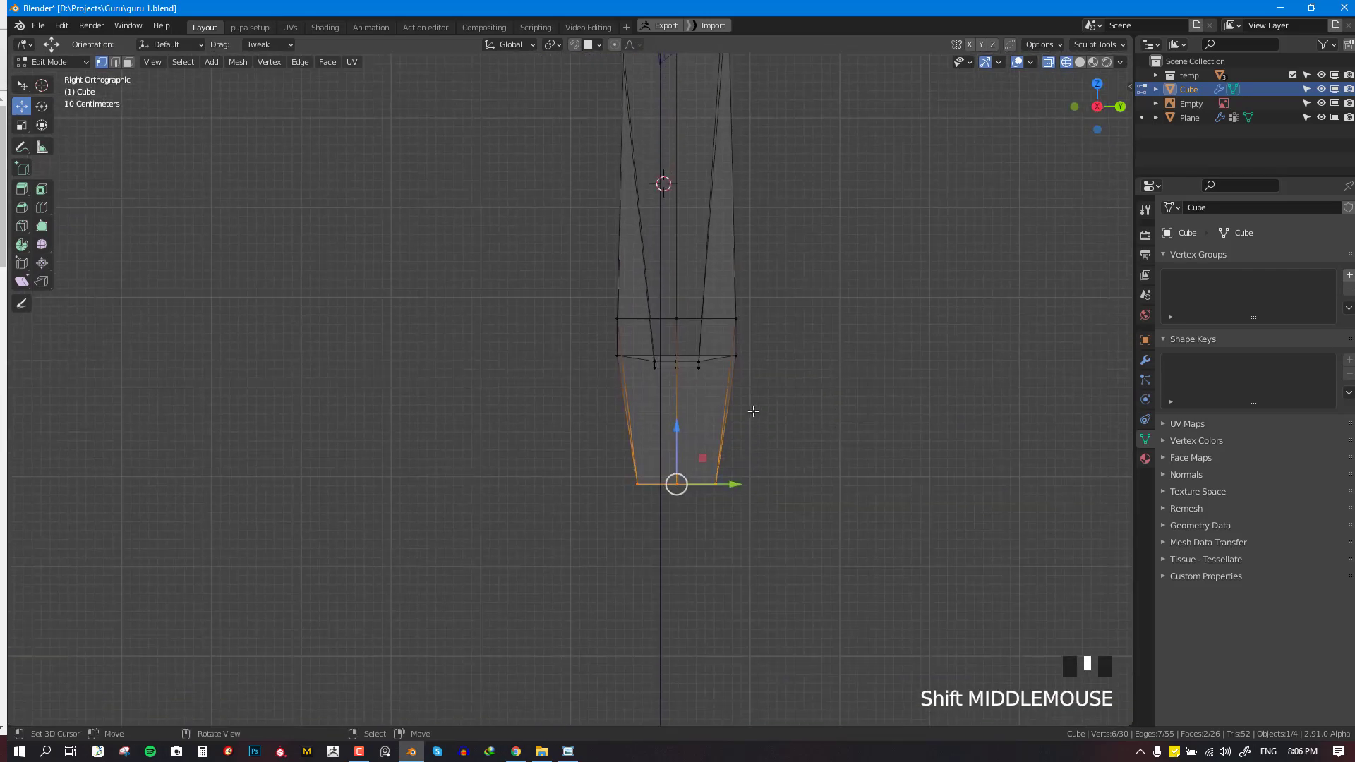
left_click(748, 402)
scroll(742, 398, "down", 3)
Undo all the leg edits and the loop cut beside the centre line, and return to solid shading
key("ctrl+z")
key("ctrl+z")
key("ctrl+z")
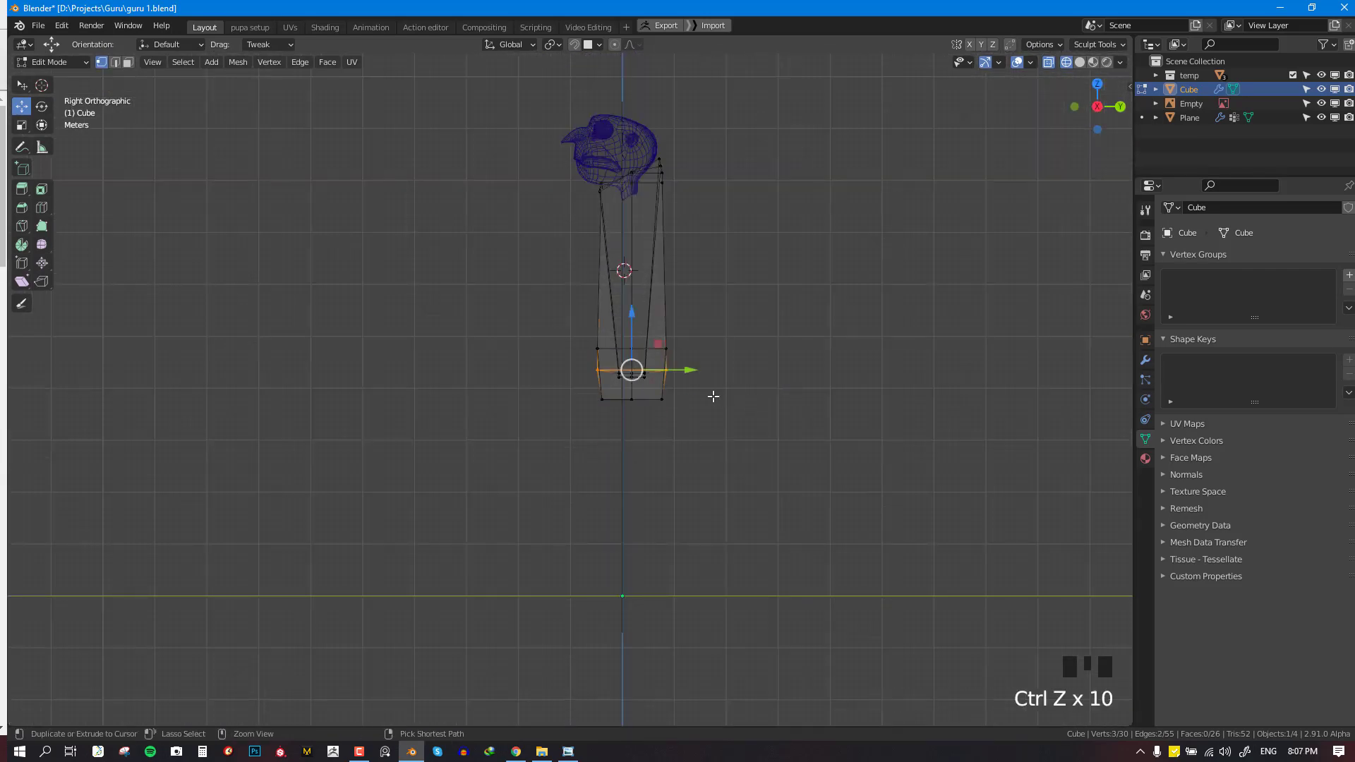
key("shift+z")
mouse_move(666, 380)
middle_mouse_down()
mouse_move(781, 388)
mouse_move(738, 389)
middle_mouse_up()
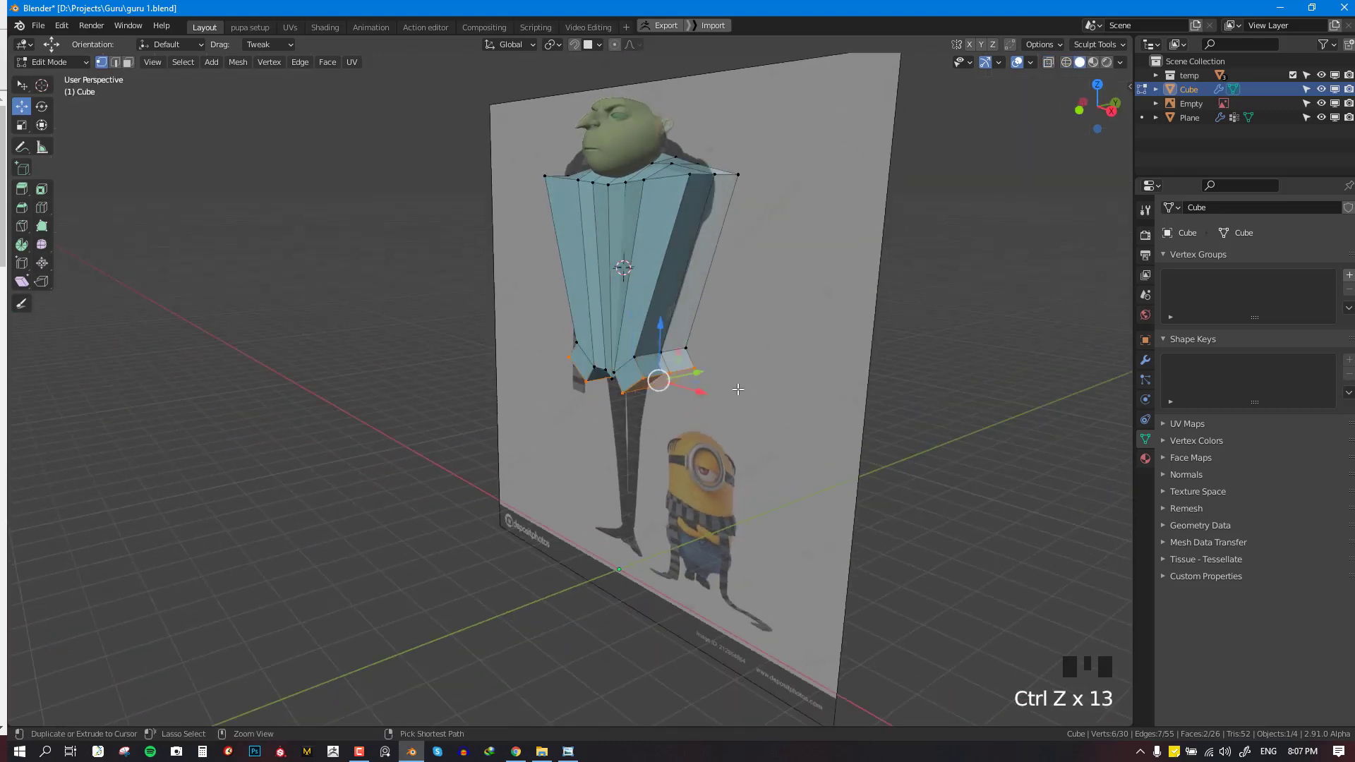
middle_click_drag(803, 325, 784, 321)
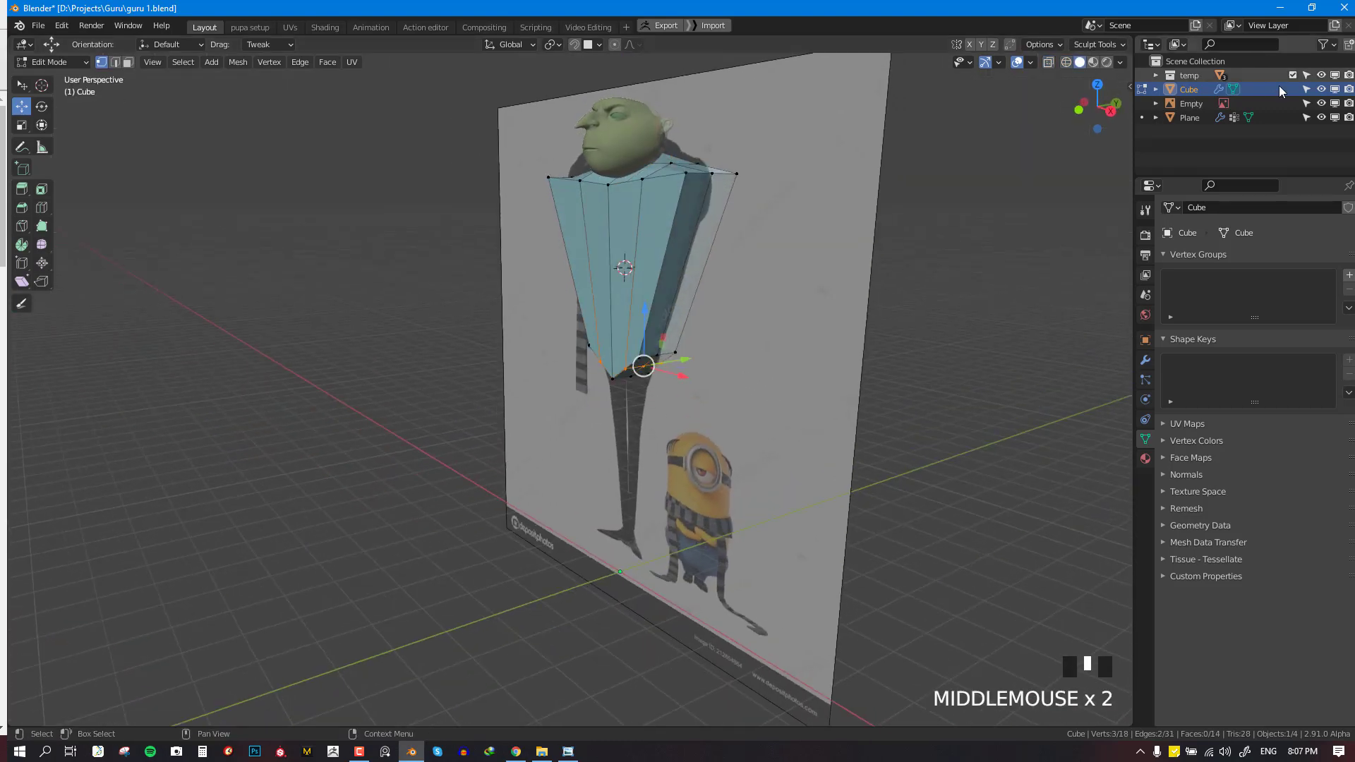
Hide the reference image in the viewport and deselect all of the torso's geometry
left_click(1334, 103)
scroll(761, 220, "up", 3)
key("alt+a")
scroll(720, 263, "down", 2)
middle_click_drag(760, 220, 655, 347)
scroll(714, 288, "up", 2)
Slide the vertical edge loop on the torso's side, followed by a single neighbouring edge
right_click(723, 262, "alt")
scroll(725, 261, "down", 1)
key("g")
key("g")
left_click(629, 404)
right_click(589, 375)
key("g")
key("g")
left_click(632, 428)
Try adding four horizontal loop cuts around the torso
key("ctrl+r")
left_click(566, 369)
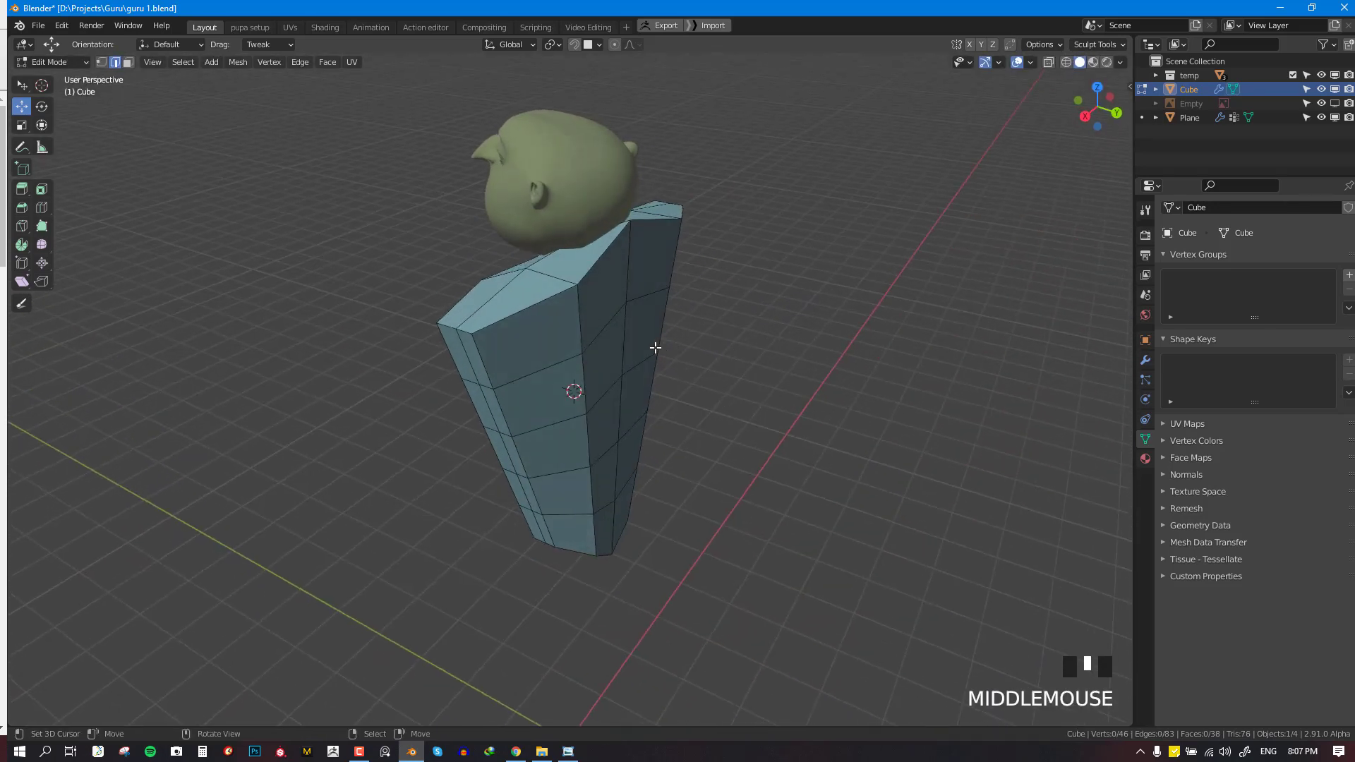
key("ctrl+z")
key("ctrl+z")
Adjust the edge on the torso's side and divide the torso with four evenly spaced horizontal loop cuts
right_click_drag(629, 338, 631, 361)
left_click(599, 392)
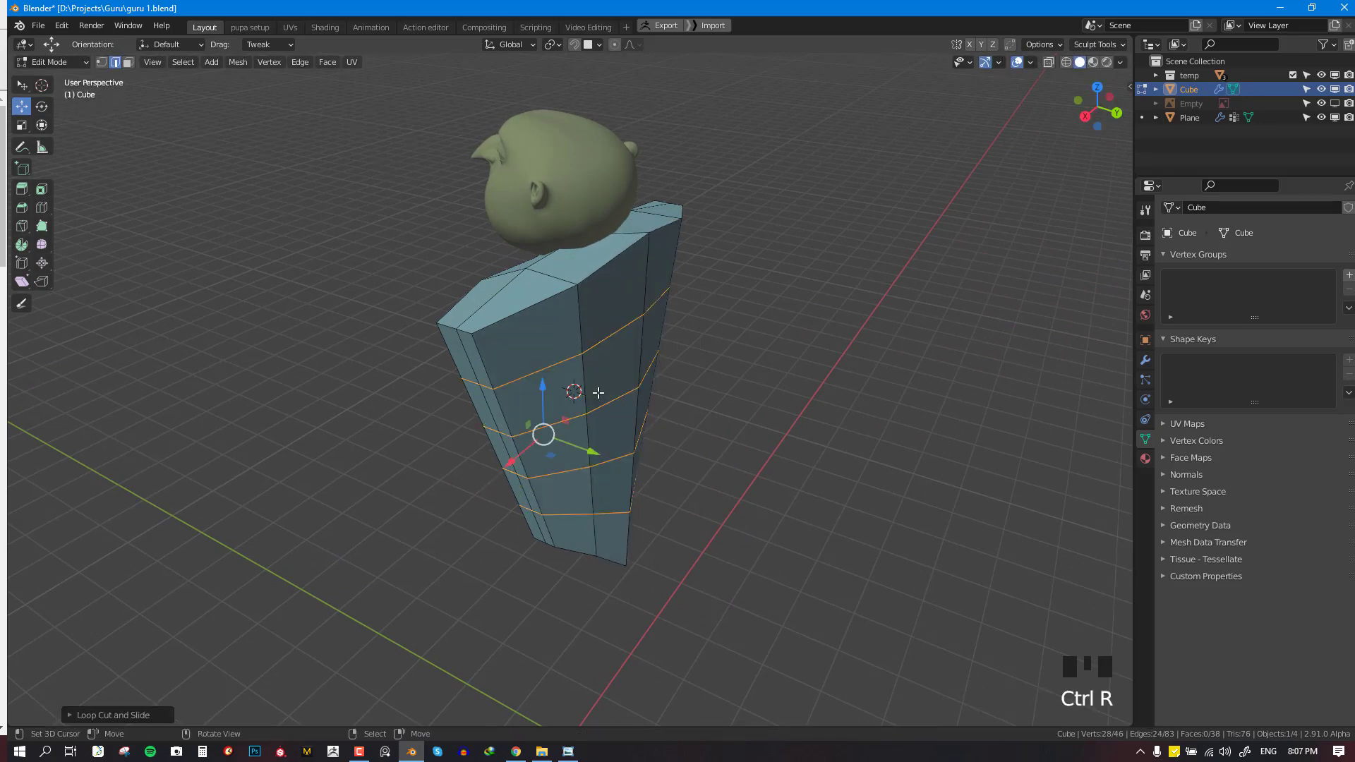
middle_click_drag(599, 393, 739, 339)
key("alt+a")
Switch the torso to Sculpt Mode in side view and choose the Grab brush with a 315 px radius
key("KP_3")
key("Tab")
scroll(628, 367, "down", 2)
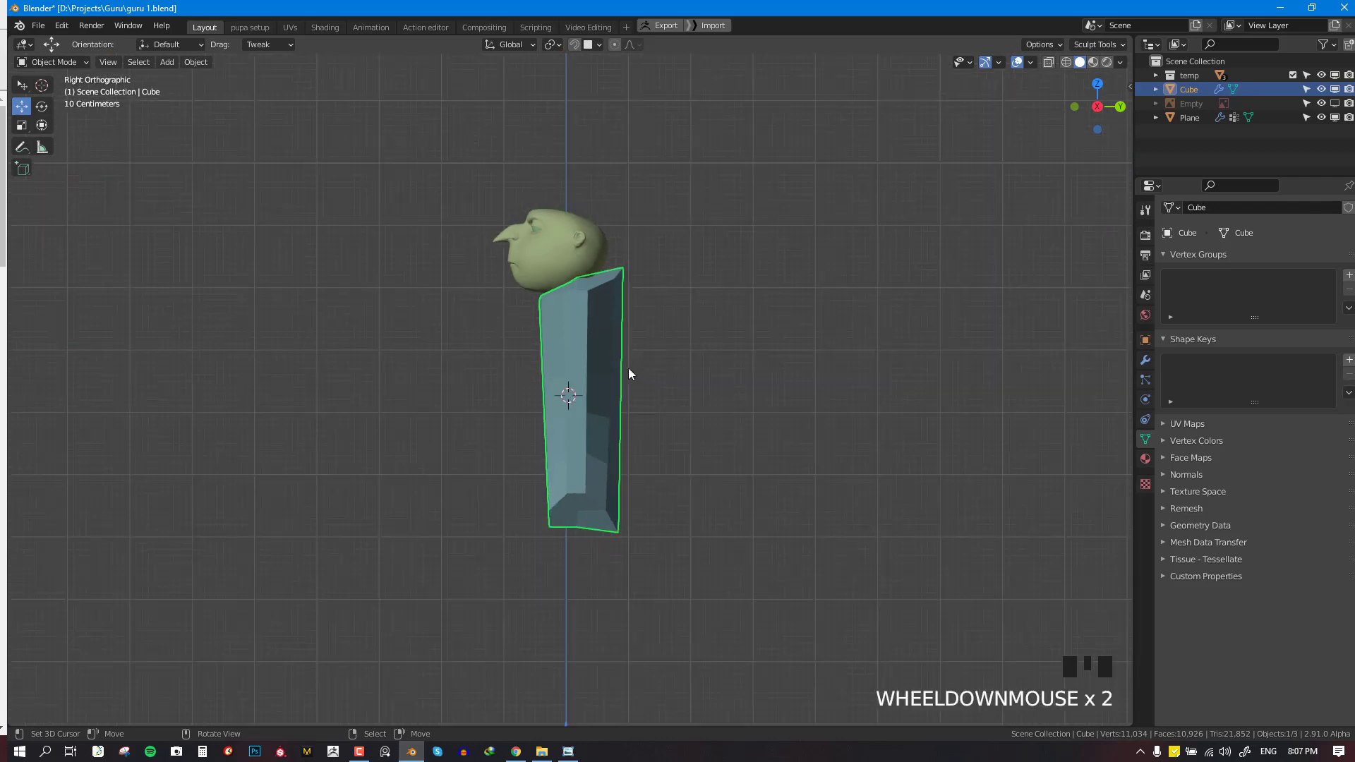
scroll(616, 350, "up", 2)
key("ctrl+Tab")
left_click(609, 483)
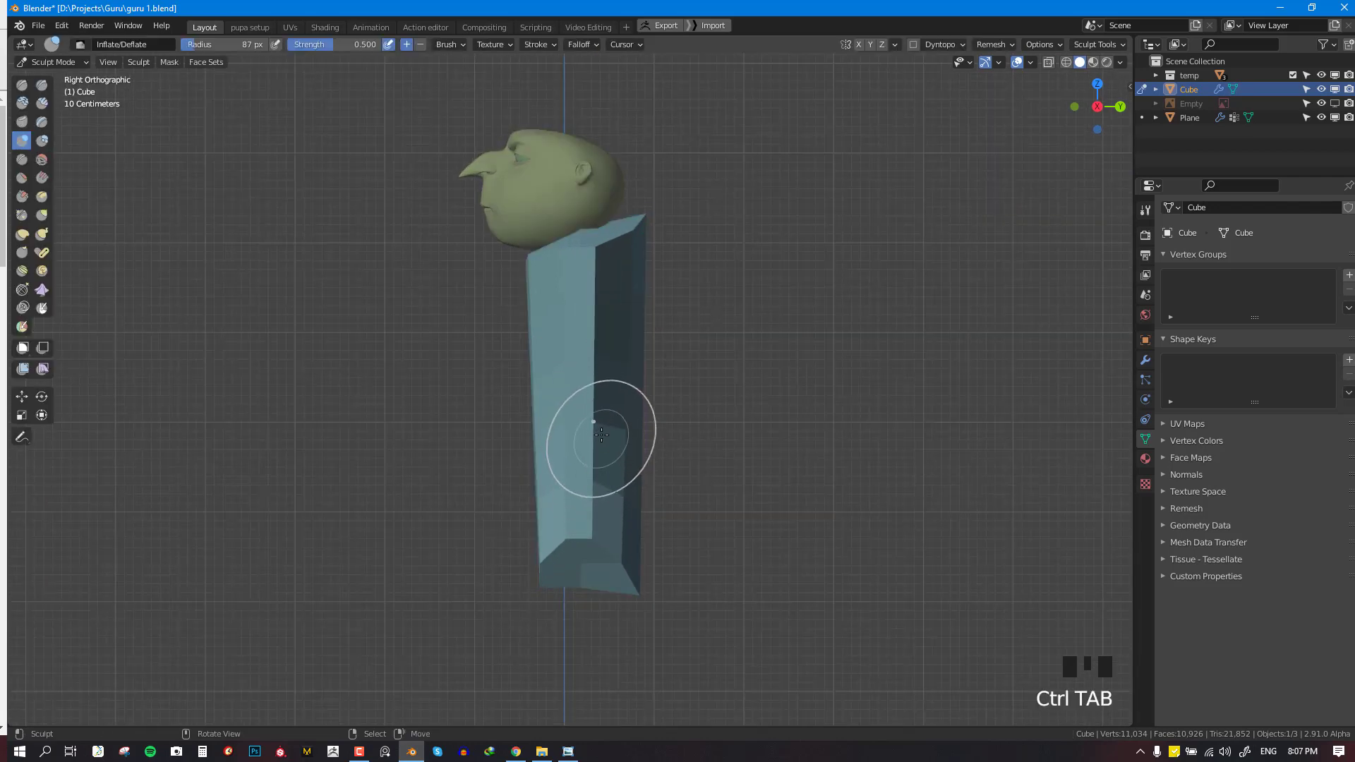
key("f")
key("g")
Grab the lower back and belly of the torso forward to give its side profile a curved shape
left_click_drag(639, 500, 619, 496)
left_click_drag(625, 477, 609, 466)
left_click_drag(618, 446, 609, 441)
left_click_drag(532, 416, 526, 415)
left_click_drag(522, 413, 519, 413)
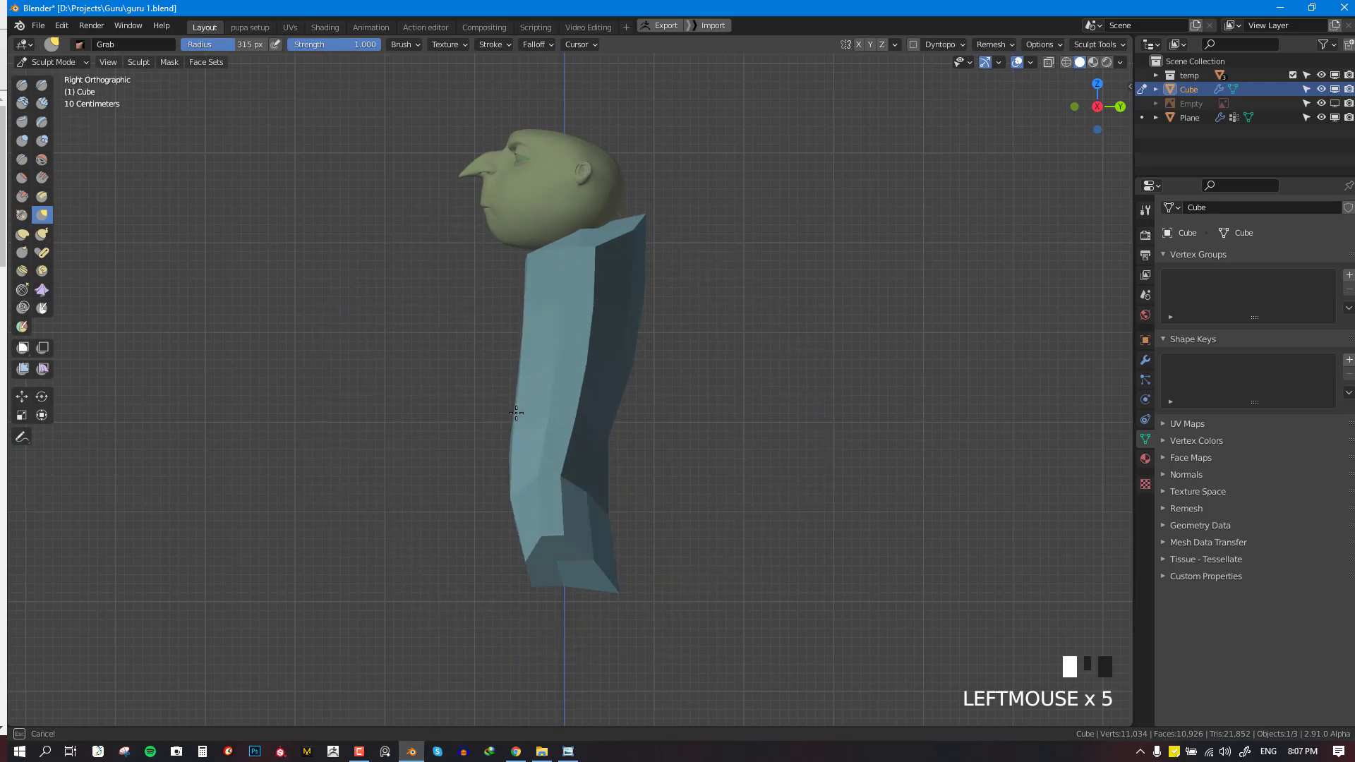
Grab the torso's flank inward from the front and pull the chest surface forward
key("KP_1")
scroll(706, 438, "up", 2)
left_click_drag(734, 423, 712, 410)
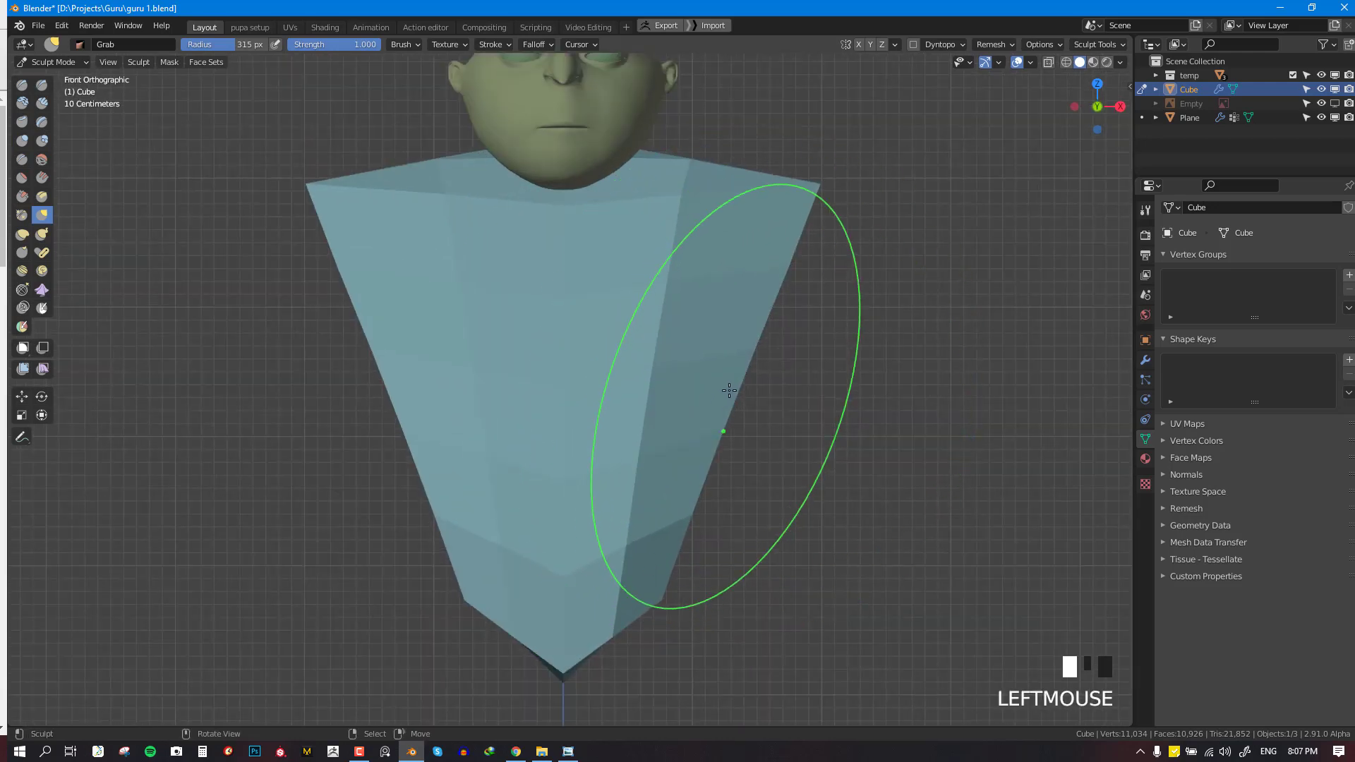
key("KP_3")
middle_click_drag(520, 320, 563, 342)
scroll(562, 342, "up", 2)
left_click_drag(558, 342, 526, 352)
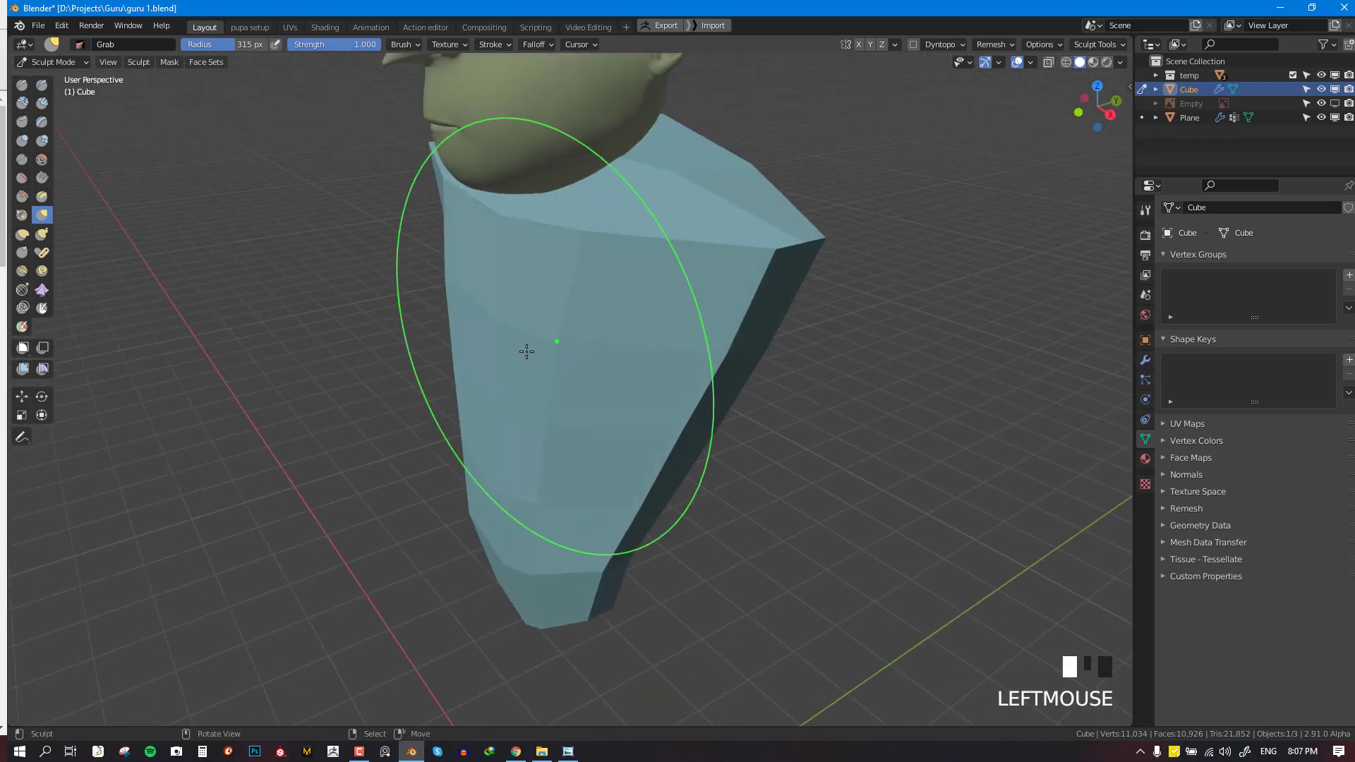
Examine the torso's shape from the side, front and an angle, and check its topology in Edit Mode
key("KP_3")
scroll(550, 348, "down", 1)
scroll(613, 433, "up", 2)
middle_click_drag(551, 348, 581, 445)
key("KP_1")
scroll(582, 445, "up", 2)
key("Tab")
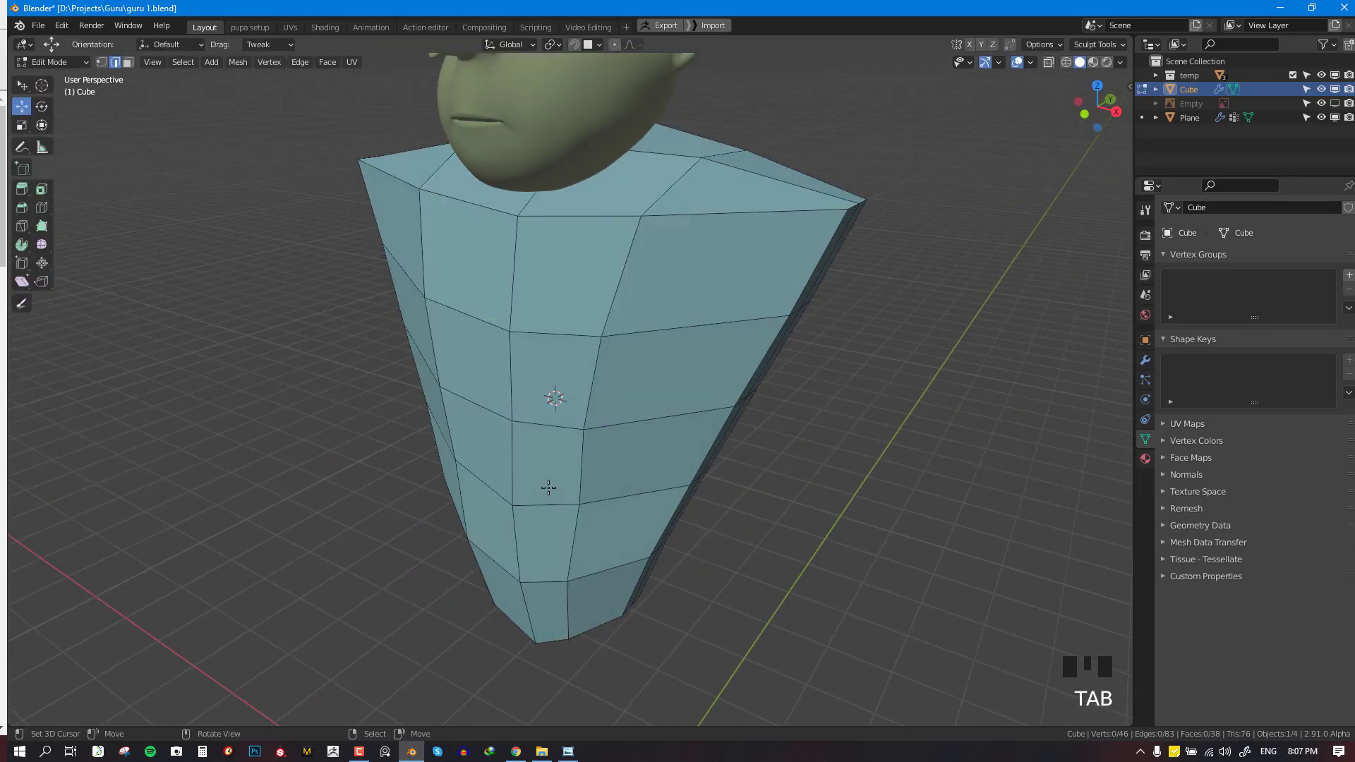
key("Tab")
Reshape the front and side of the lower torso with two Grab brush strokes
middle_click_drag(562, 493, 530, 484)
scroll(530, 483, "up", 2)
left_click_drag(485, 498, 459, 549)
mouse_move(538, 526)
left_mouse_down()
mouse_move(640, 516)
mouse_move(614, 551)
left_mouse_up()
scroll(639, 516, "down", 2)
middle_click_drag(614, 550, 515, 490)
scroll(445, 523, "up", 1)
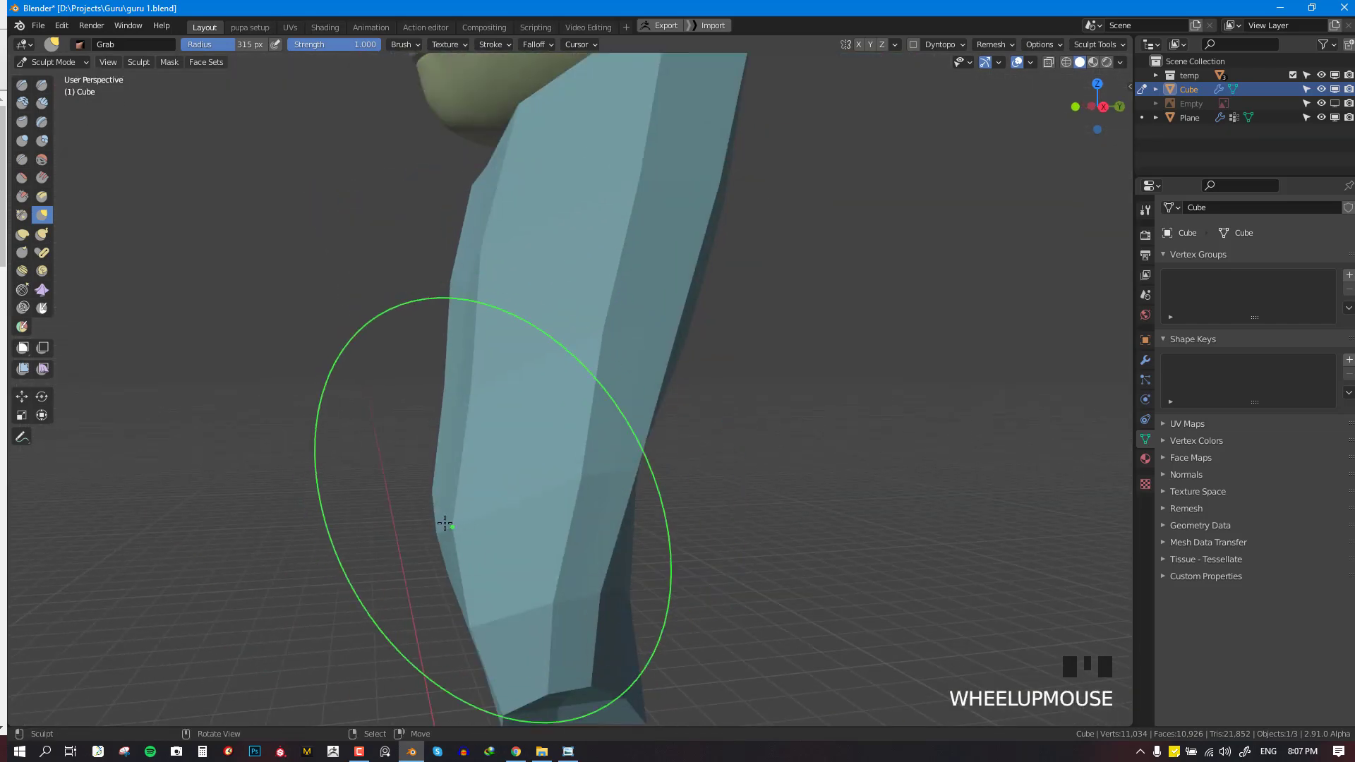
Pull the front of the lower torso outward with a Grab stroke and check its topology in Edit Mode
middle_click_drag(444, 523, 497, 560)
scroll(496, 560, "up", 1)
left_click_drag(496, 560, 439, 516)
scroll(511, 547, "down", 2)
key("Tab")
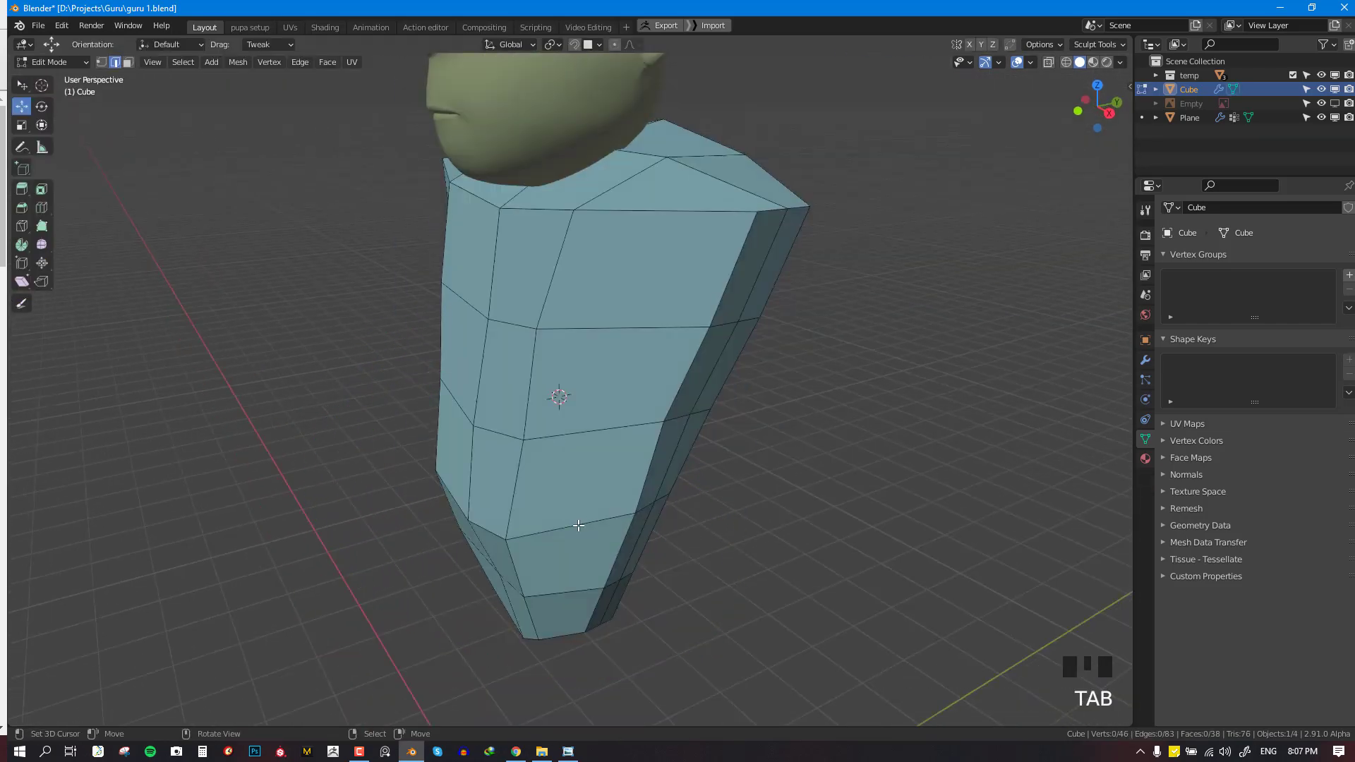
Return to Sculpt Mode and set the Grab brush radius to 172 px
key("Tab")
key("f")
key("f")
left_click(508, 533)
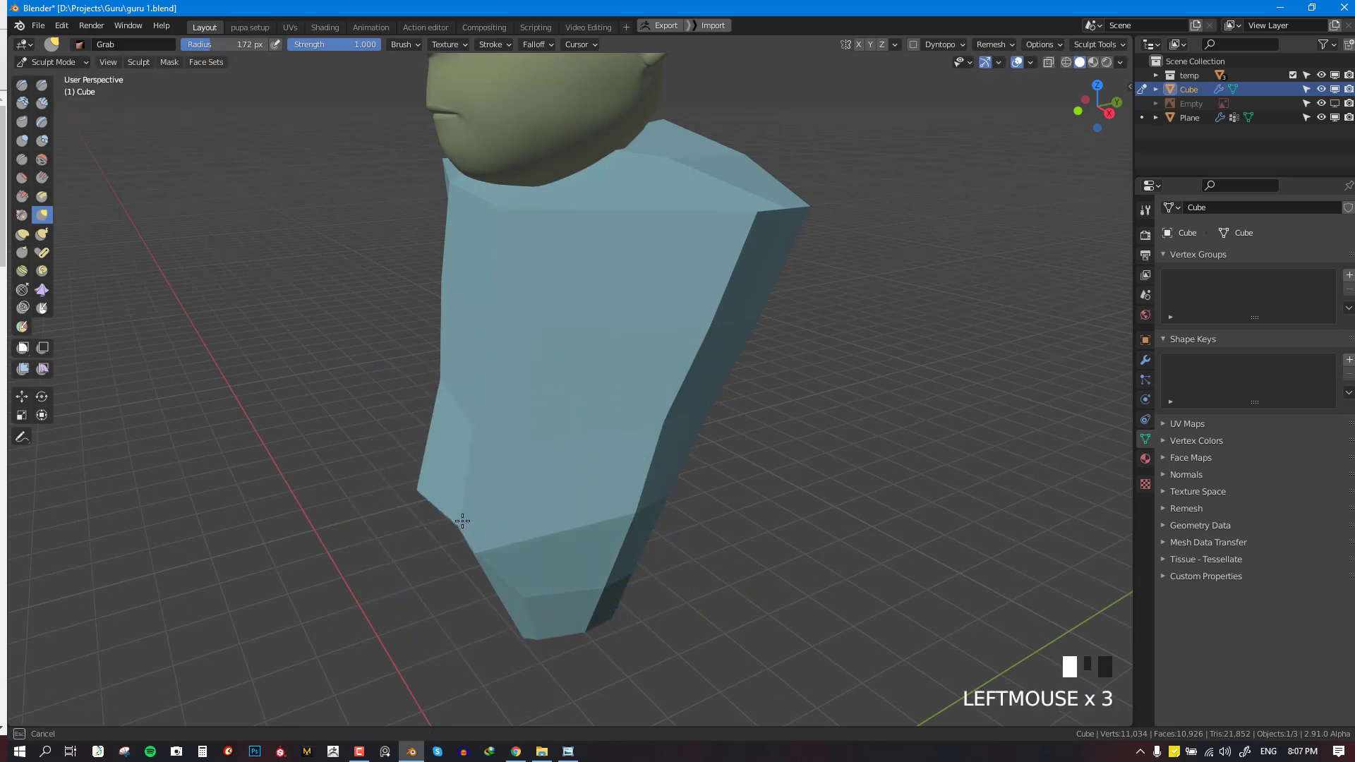
Try to reshape the lower front edge of the torso with a Grab stroke, and undo it
left_click(485, 544, "shift")
mouse_move(484, 545)
middle_mouse_down()
mouse_move(554, 529)
mouse_move(468, 559)
middle_mouse_up()
key("ctrl+z")
key("Tab")
right_click(478, 535)
key("ctrl+z")
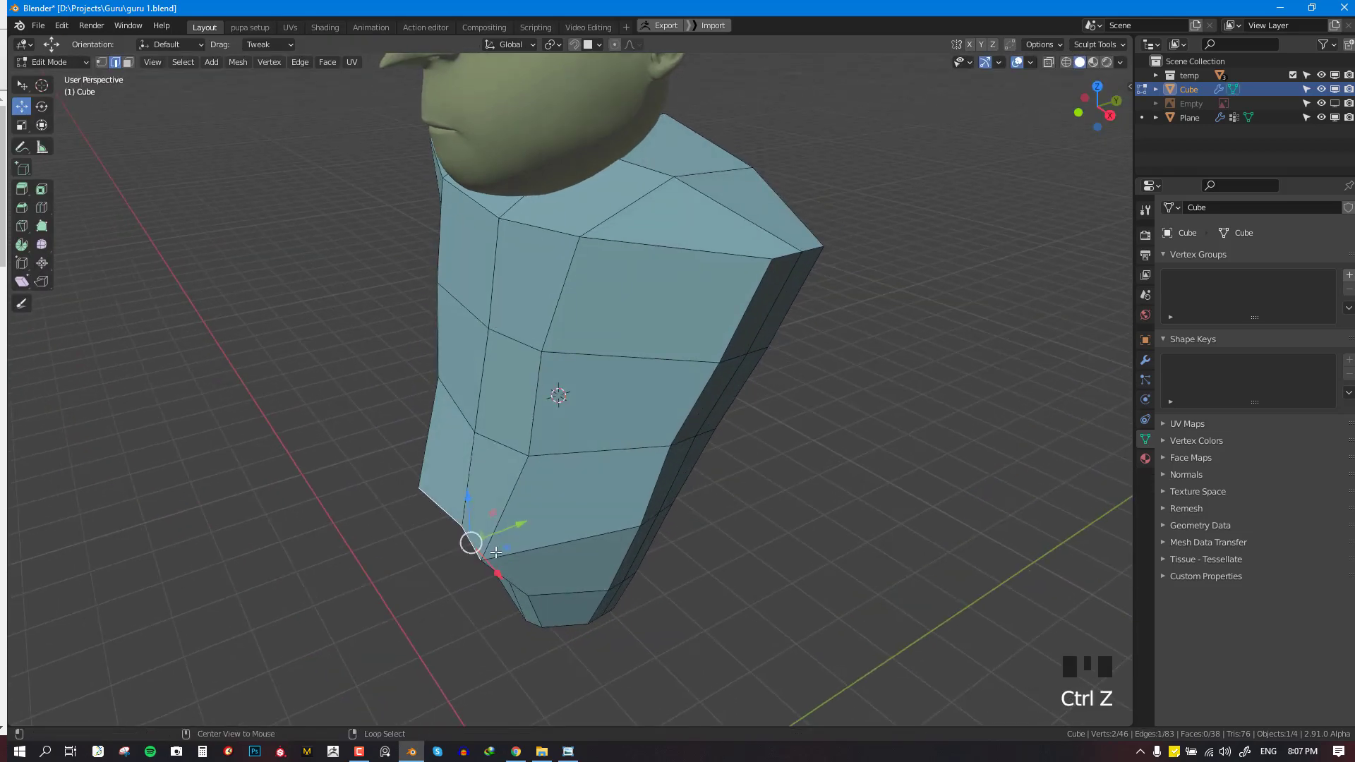
Examine the torso's vertices in Edit Mode and its overall shape from the front, side and an angle
right_click(485, 557)
right_click(508, 545)
right_click(459, 443)
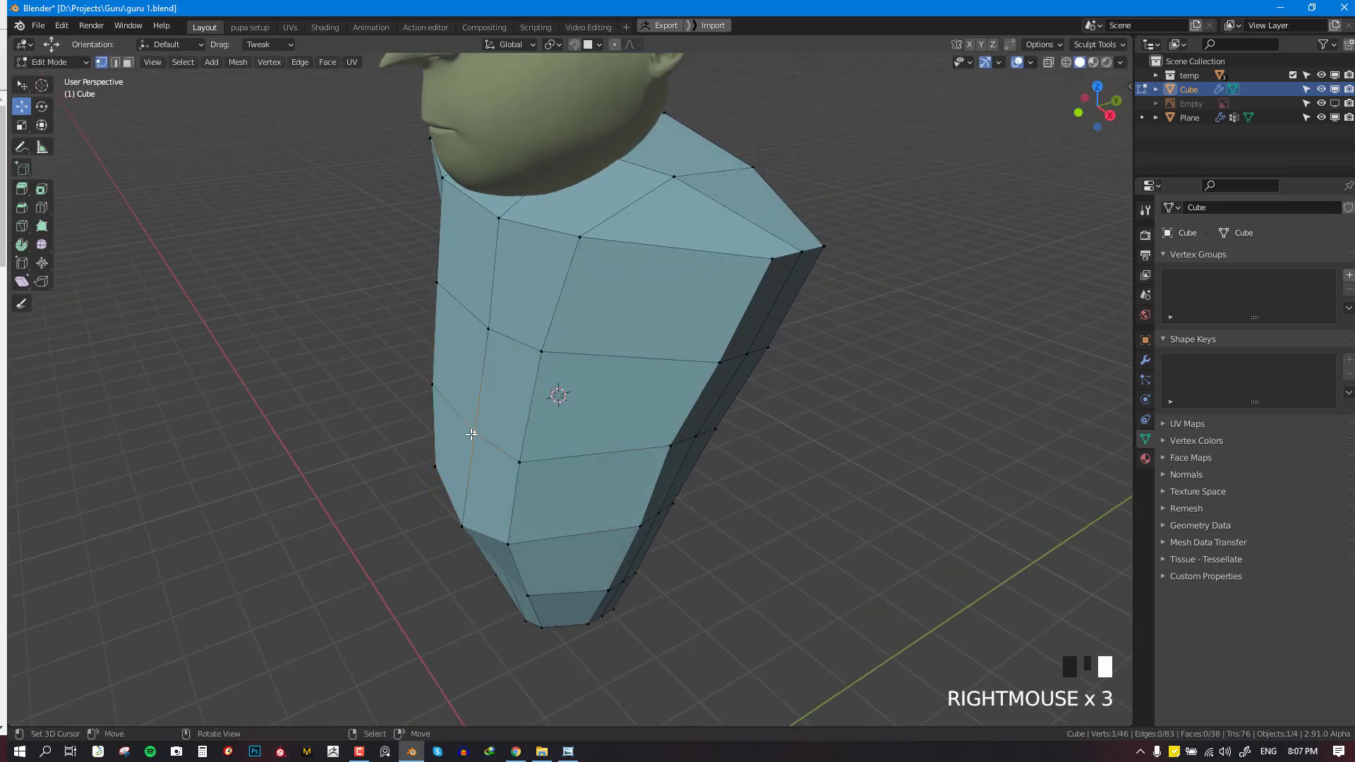
right_click(650, 453)
key("KP_1")
key("Tab")
scroll(646, 494, "down", 4)
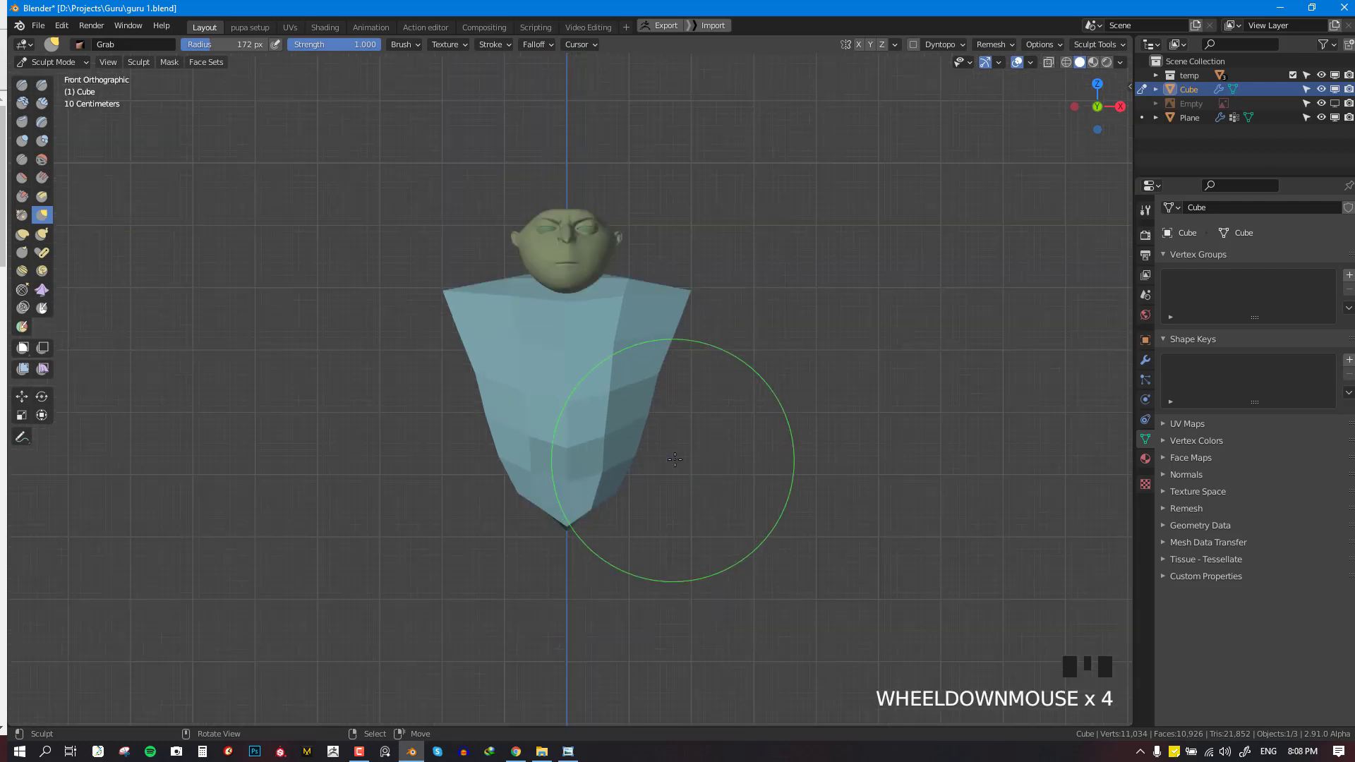
key("KP_3")
scroll(530, 461, "up", 2)
middle_click_drag(524, 479, 597, 521)
scroll(598, 521, "up", 3)
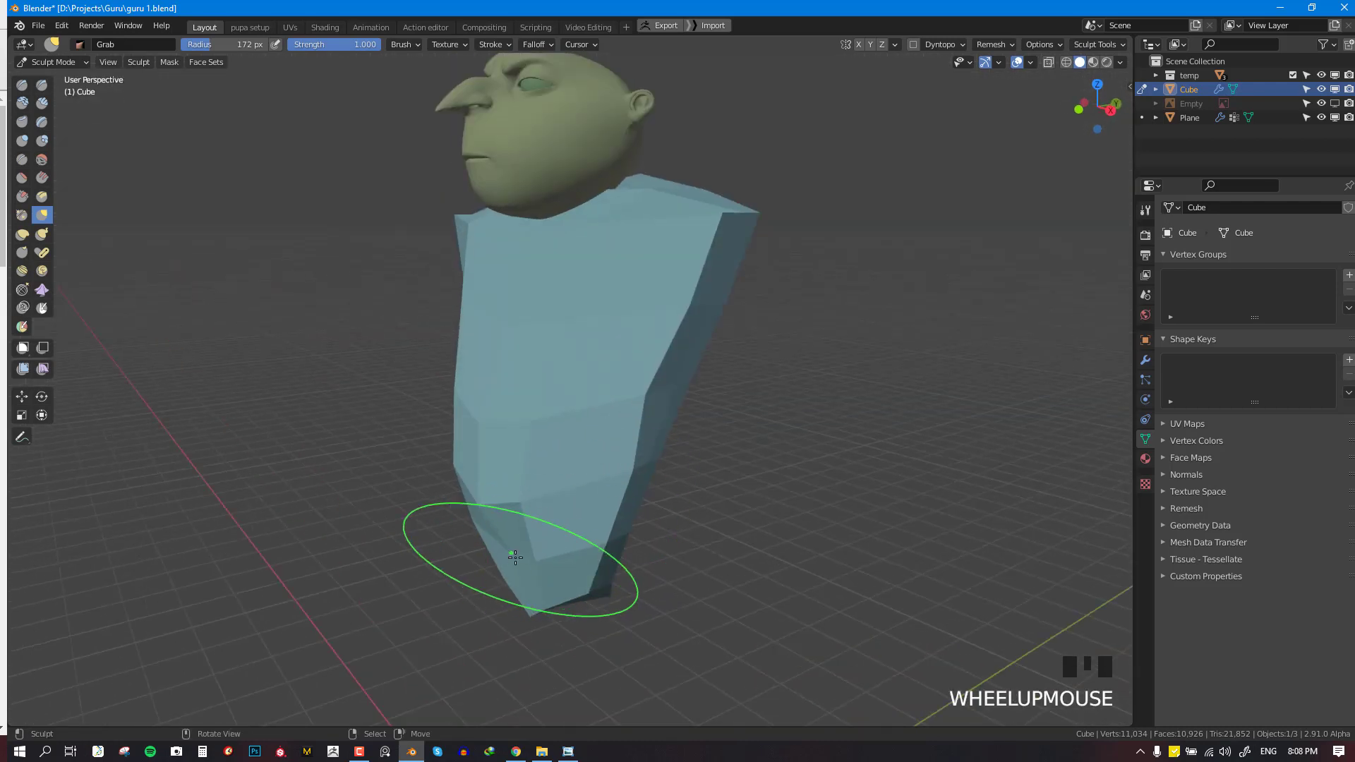
Smooth the lower front of the torso, undo the last stroke, and check the profile from the front and side
left_click_drag(532, 542, 530, 520, "shift")
key("ctrl+z")
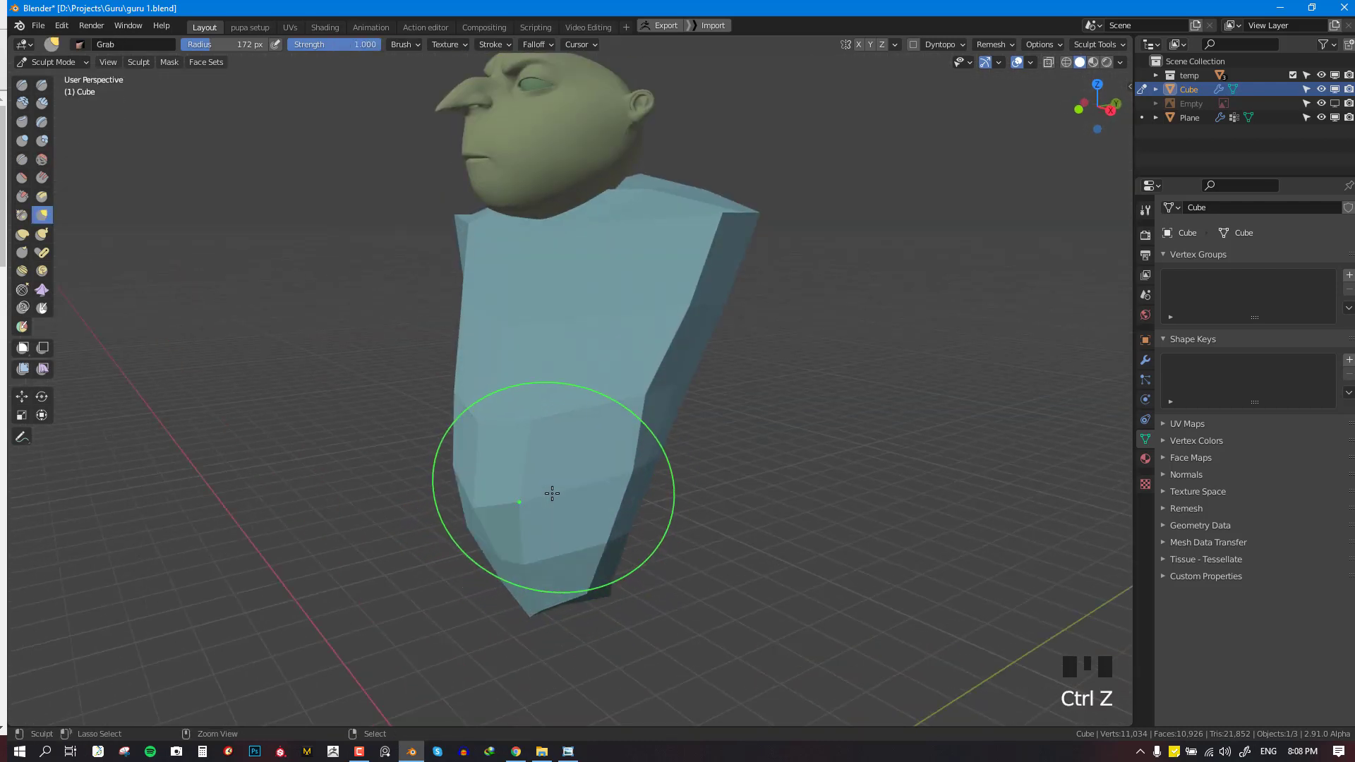
middle_click_drag(551, 490, 481, 580)
scroll(481, 581, "up", 2)
key("KP_1")
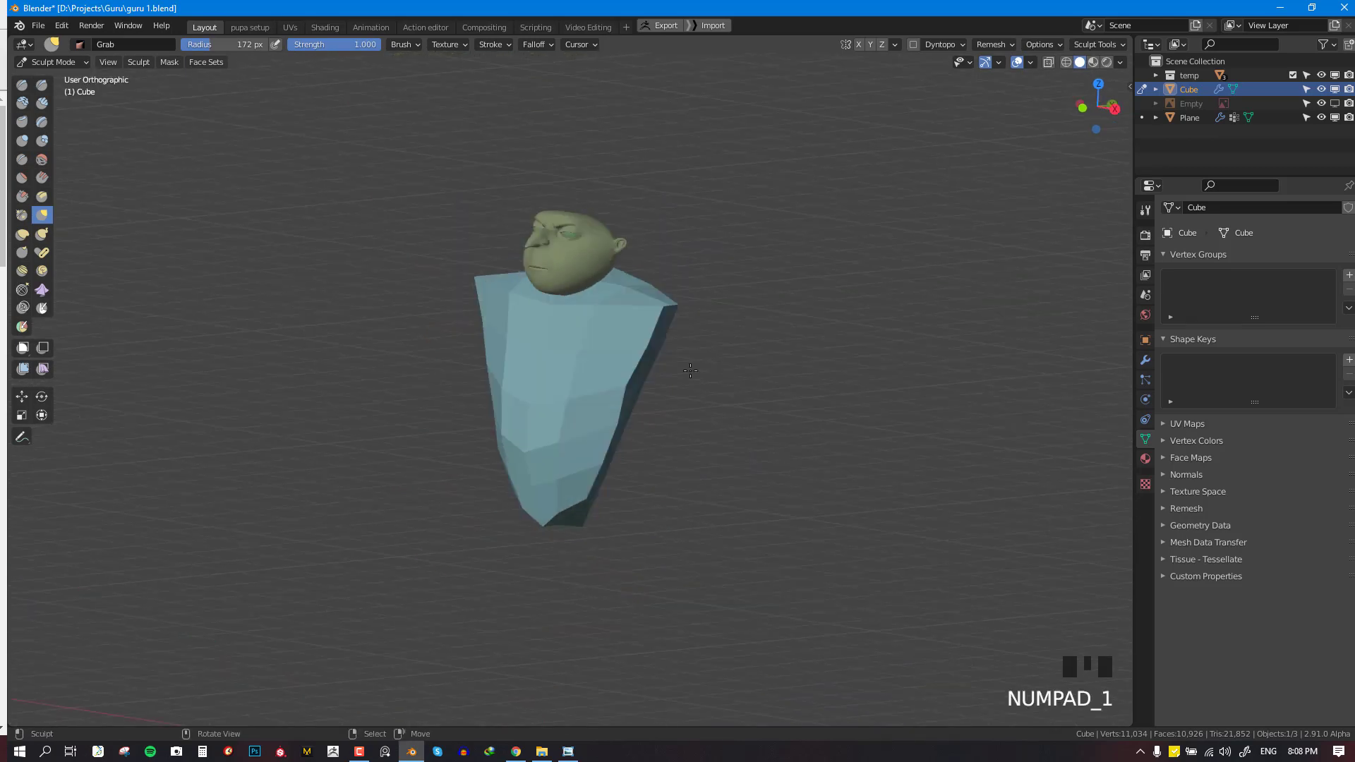
scroll(706, 340, "up", 3)
key("KP_3")
scroll(618, 424, "up", 2)
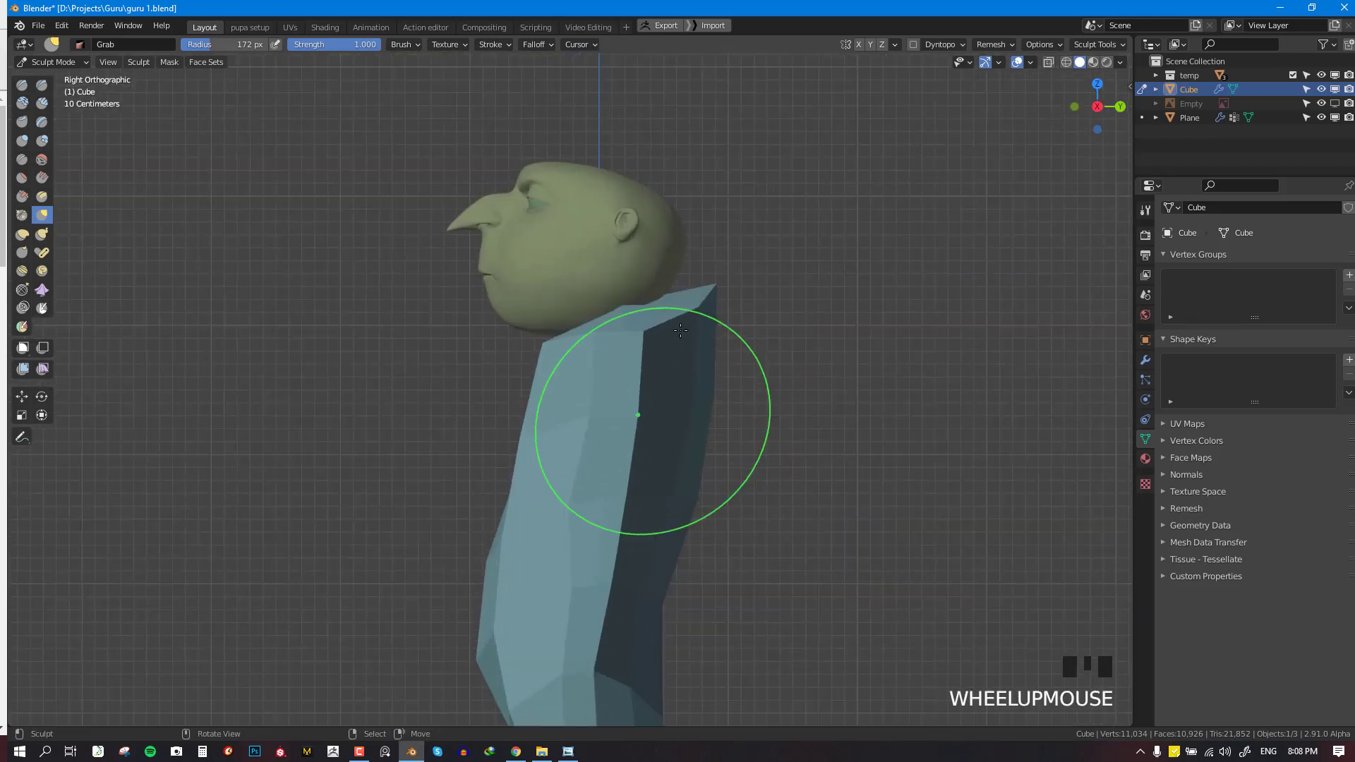
In Edit Mode, reposition a vertex on the torso's upper back edge
key("Tab")
middle_click_drag(617, 423, 658, 381)
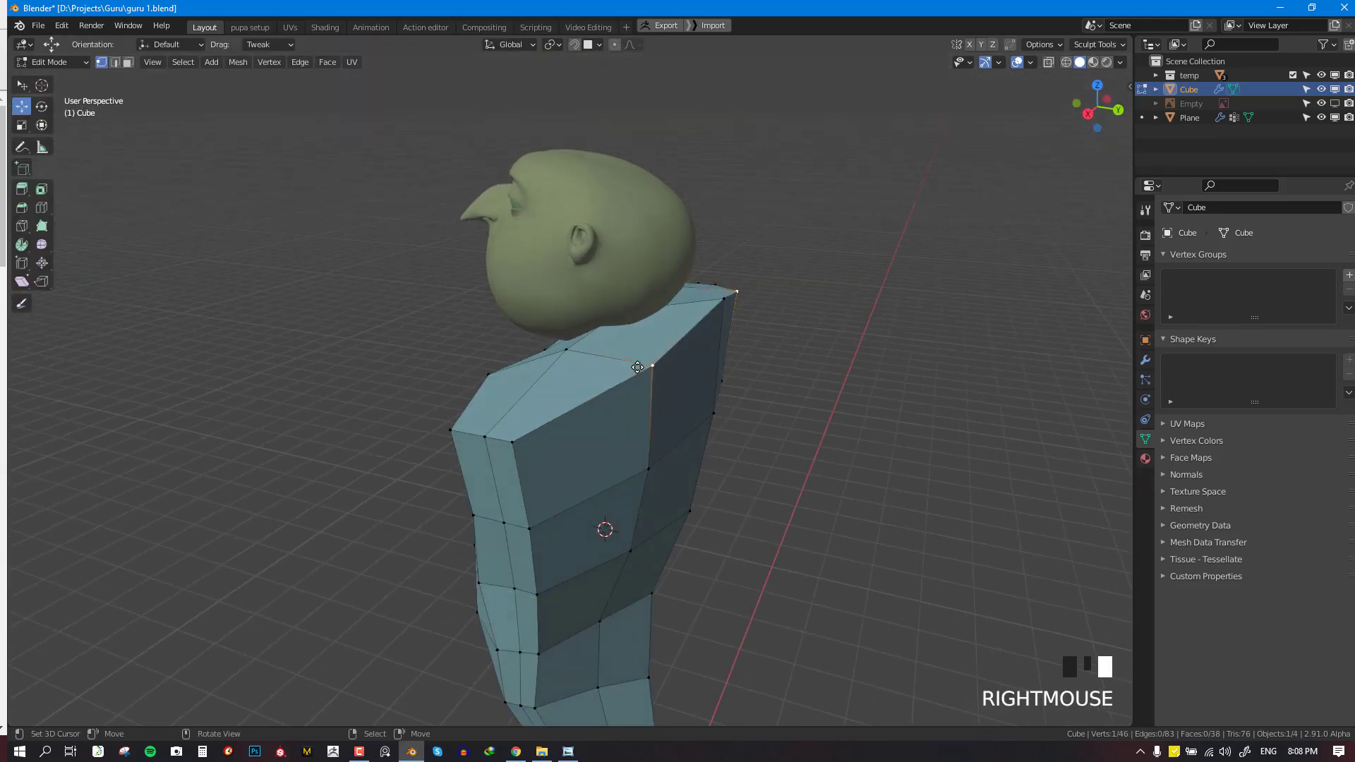
mouse_move(638, 367)
right_mouse_down()
mouse_move(706, 367)
mouse_move(656, 363)
right_mouse_up()
scroll(656, 364, "down", 3)
middle_click_drag(656, 363, 533, 390)
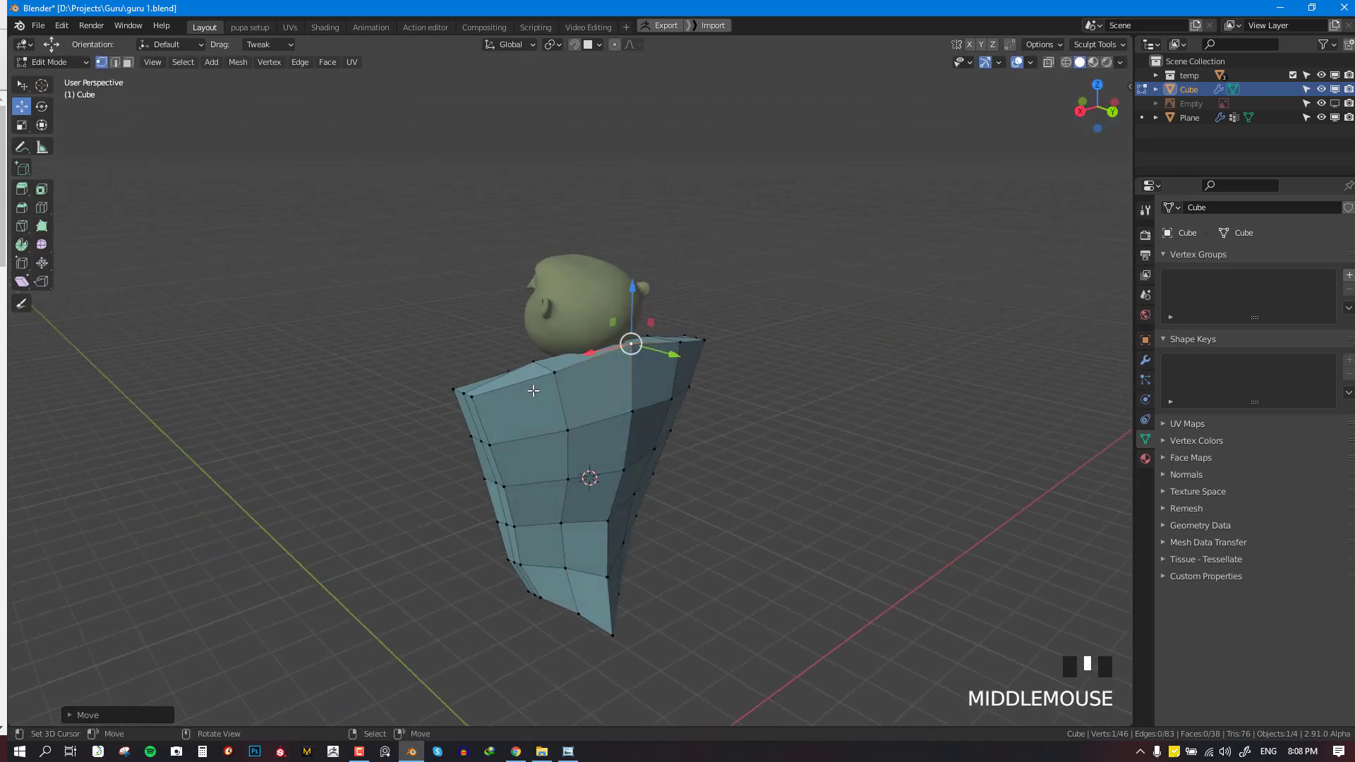
Edge-slide the vertical loop running down from the back corner of the shoulder
right_click(477, 400)
scroll(482, 404, "up", 2)
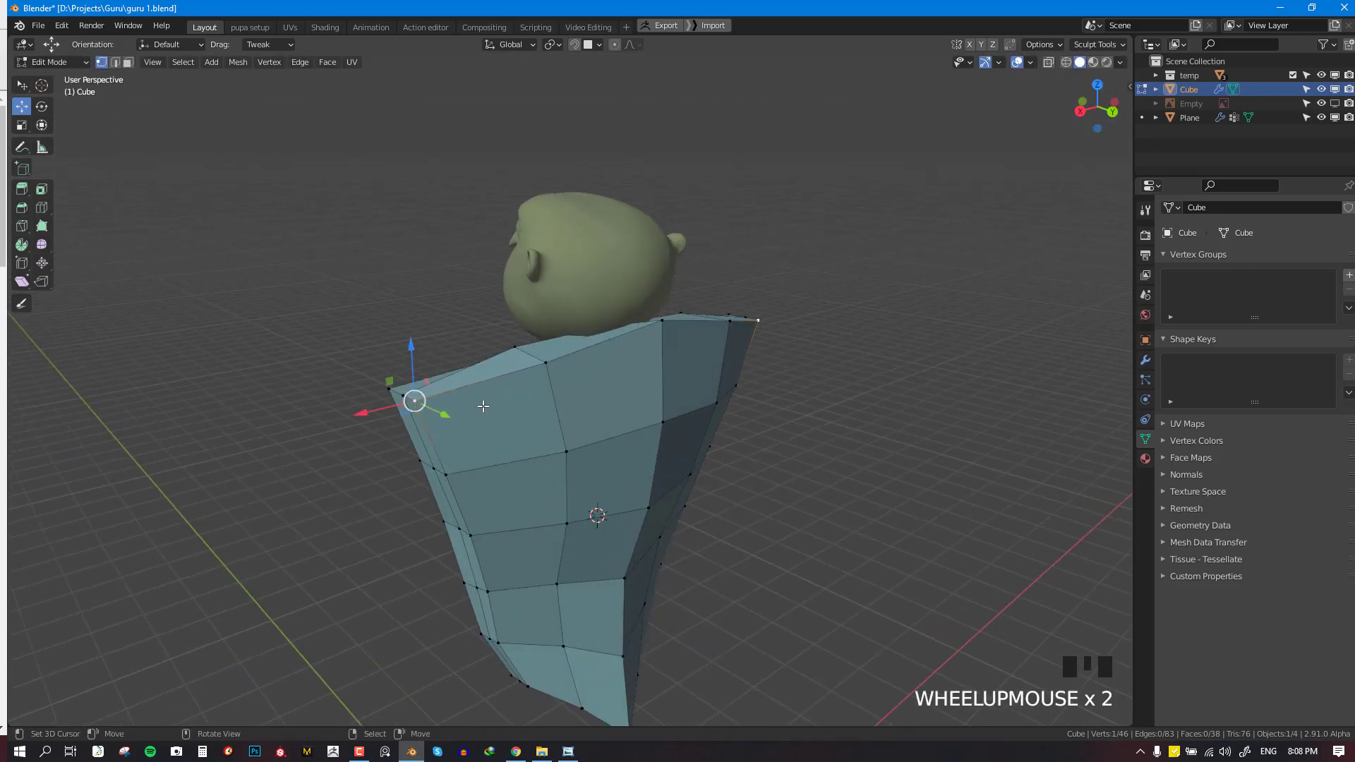
key("g")
key("g")
left_click(511, 467)
middle_click_drag(511, 467, 765, 419)
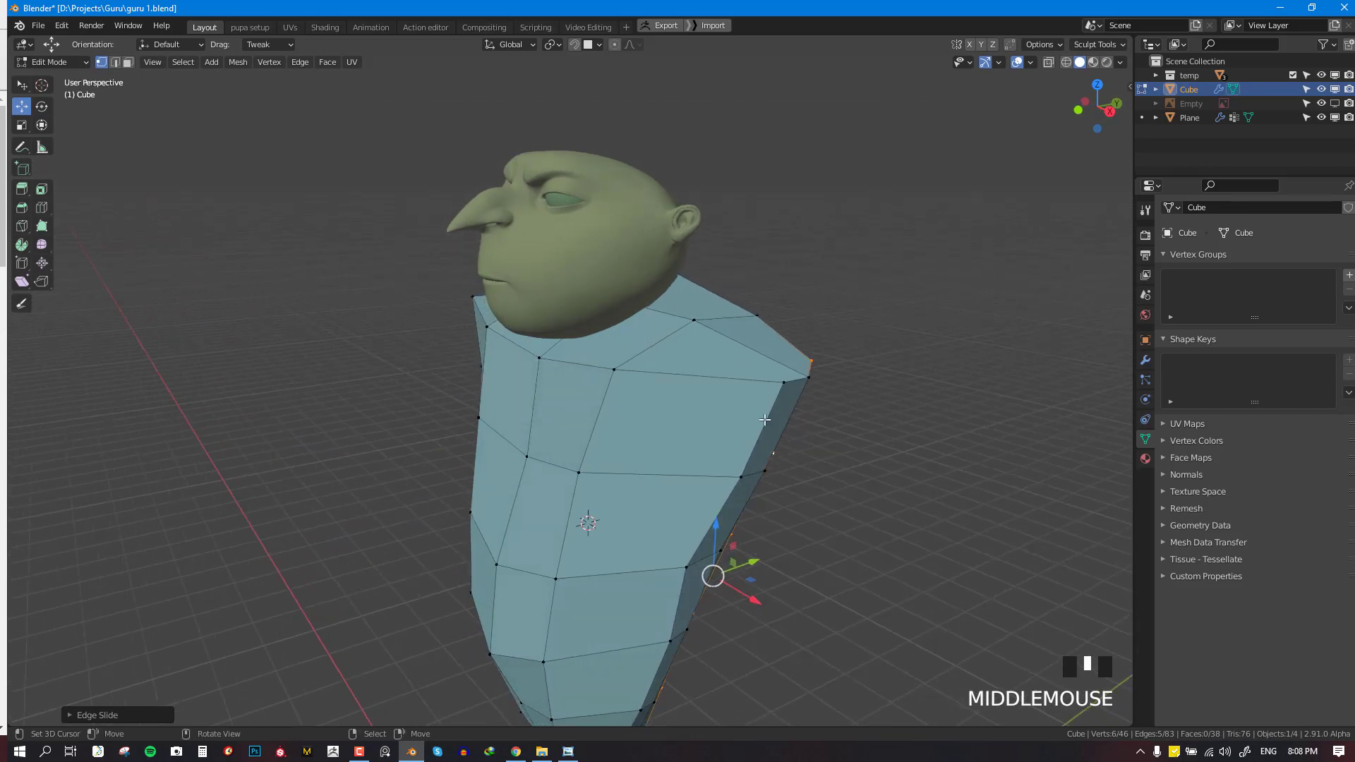
Adjust the vertical edge loop along the front of the torso's flank, clear the selection and check the shape in Sculpt Mode
right_click(741, 480, "alt")
middle_click_drag(741, 480, 792, 469)
key("g")
key("alt+a")
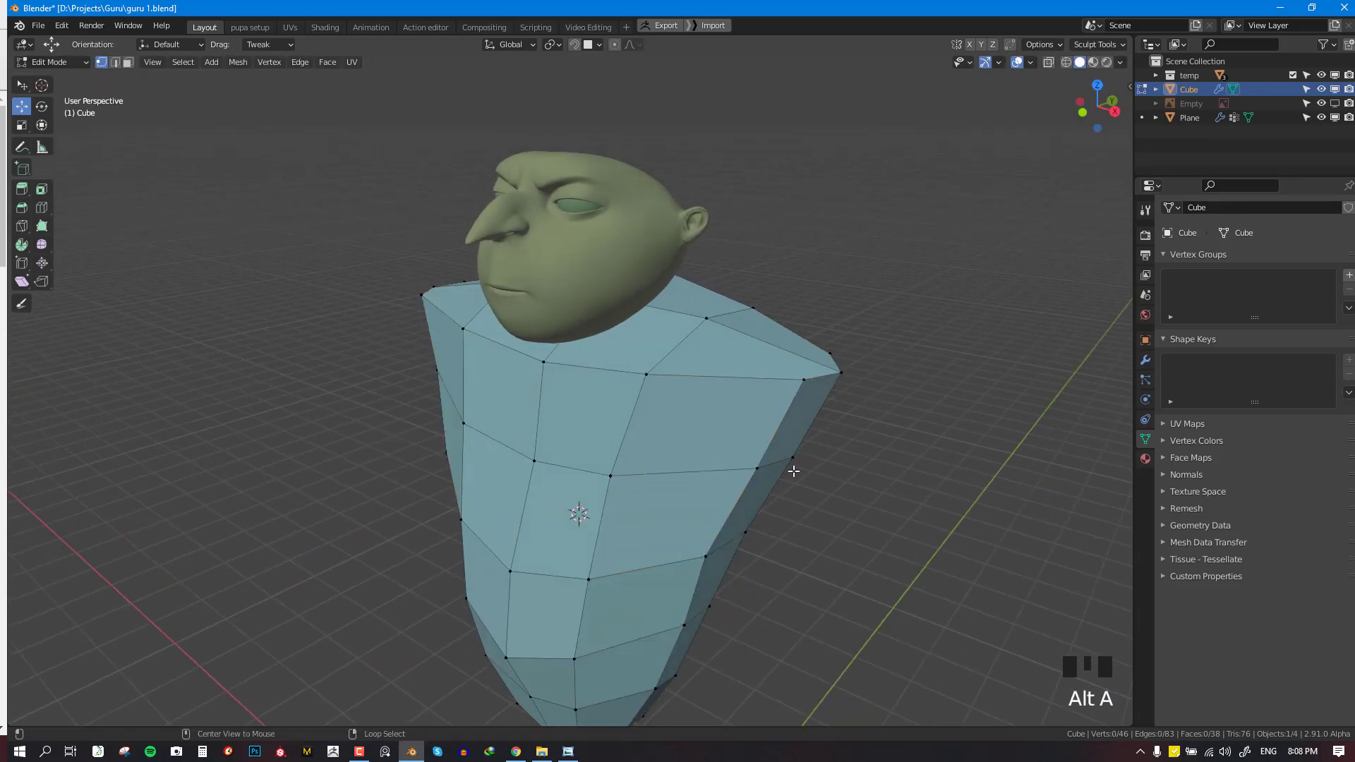
key("KP_1")
key("Tab")
scroll(777, 424, "down", 3)
scroll(622, 443, "up", 6)
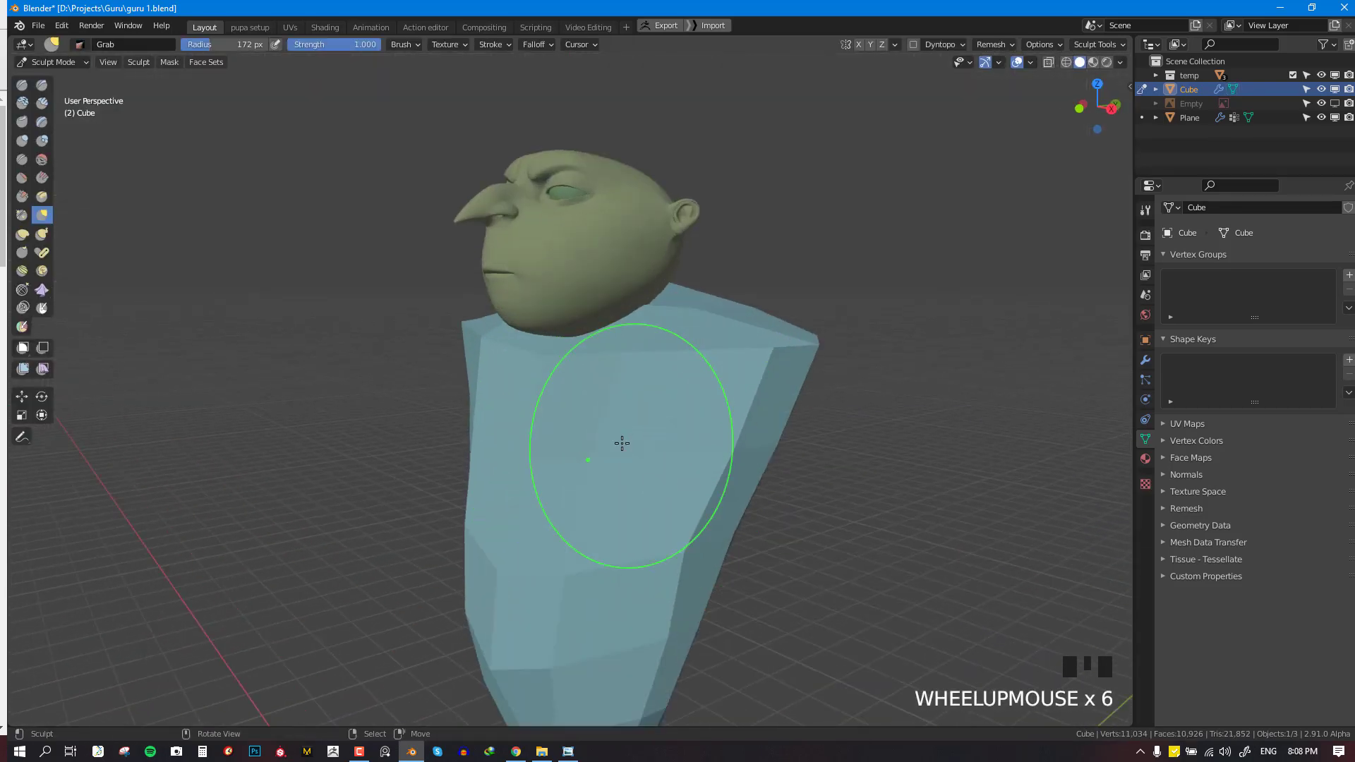
Edge-slide the vertices along the upper chest edge, and try the same slide on the upper back
key("Tab")
key("g")
key("g")
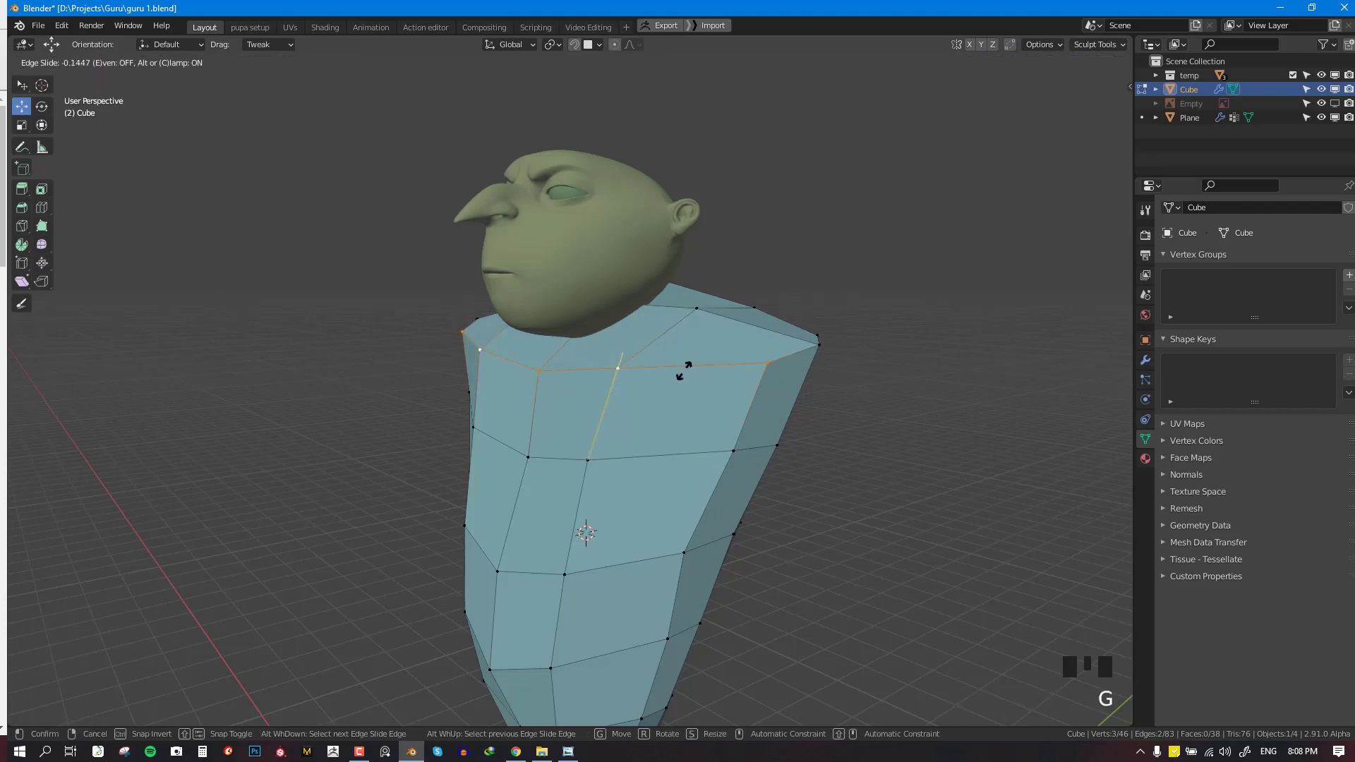
left_click(684, 369)
middle_click_drag(683, 368, 612, 337)
key("g")
key("g")
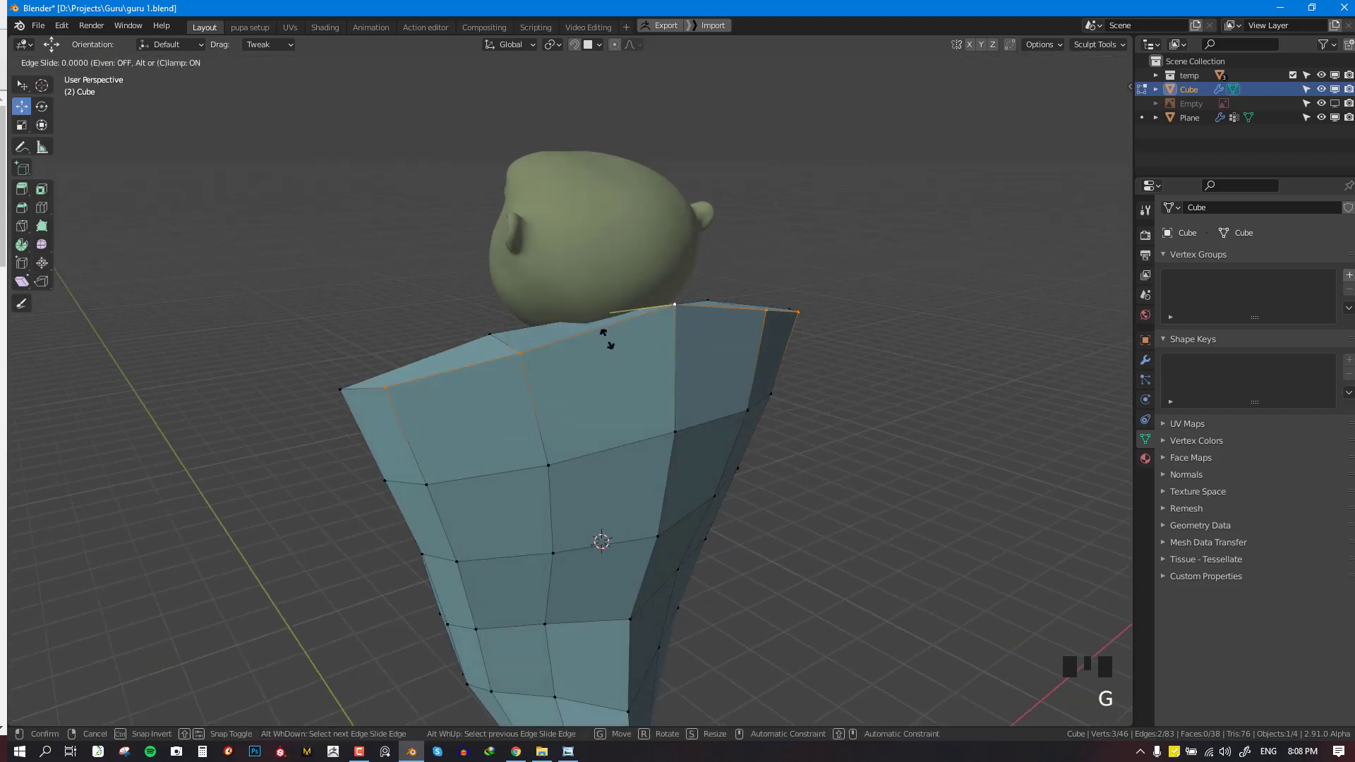
right_click(622, 355)
Select the faces on top of the torso beneath the head, extrude them and scale them down to roughly 0.4
middle_click_drag(661, 400, 627, 319)
key("alt+a")
right_click(636, 314)
right_click(695, 285, "shift")
middle_click_drag(695, 285, 818, 372)
scroll(816, 393, "down", 2)
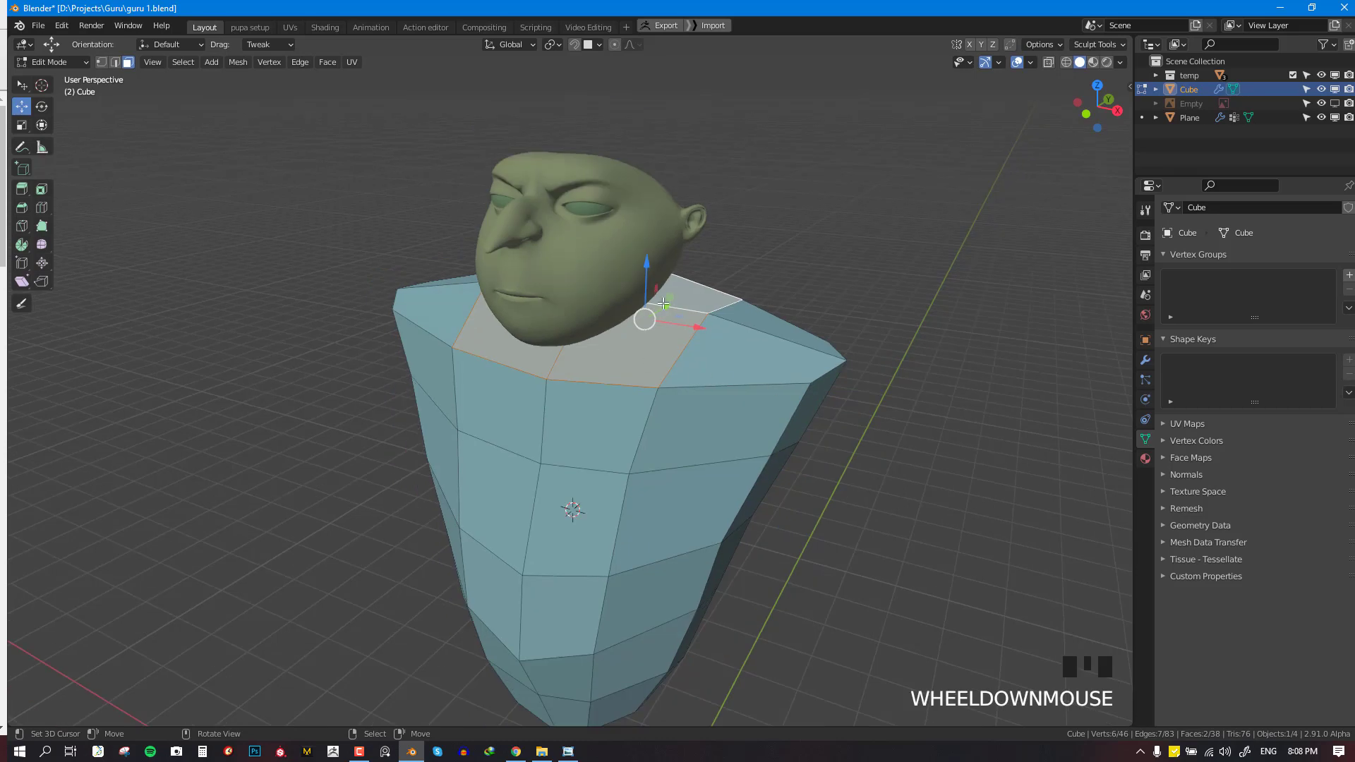
middle_click_drag(715, 309, 732, 344, "shift")
key("s")
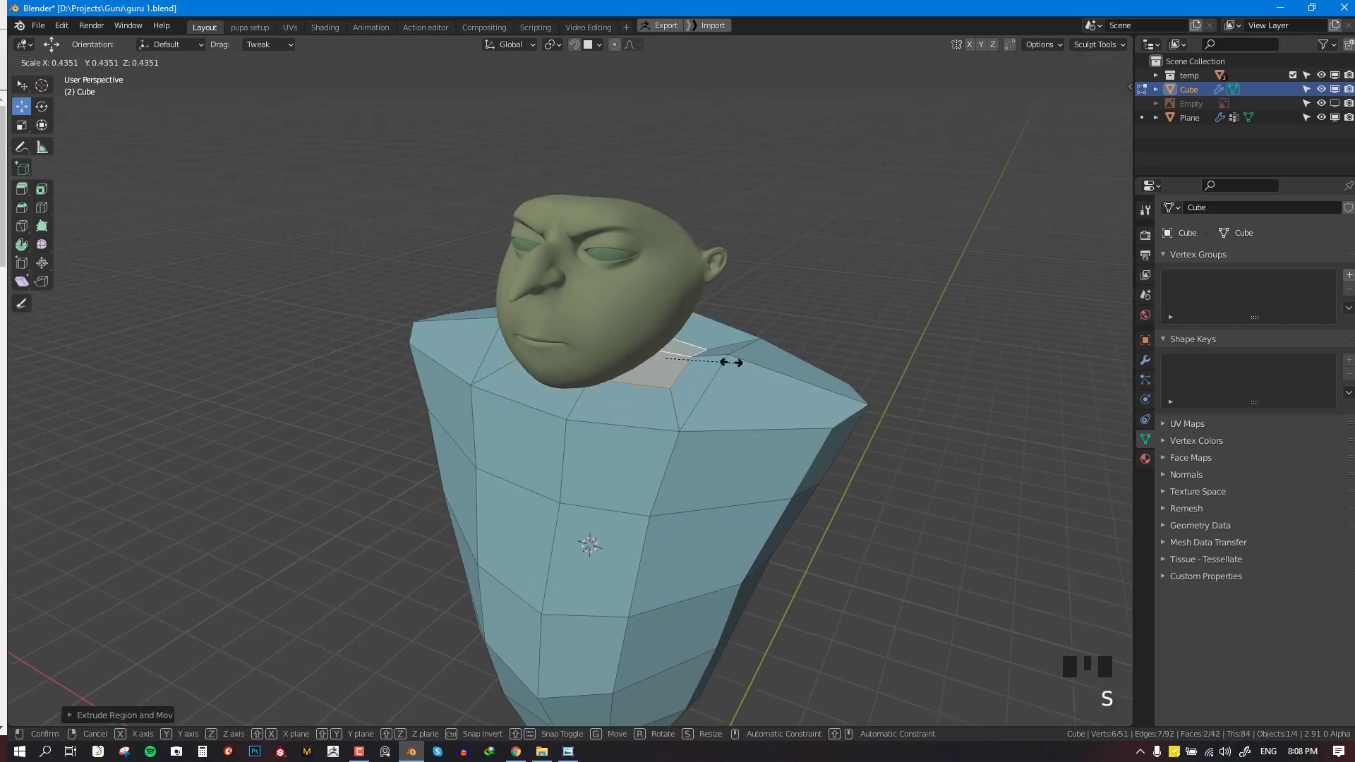
left_click(723, 357)
Isolate the torso in local view and reposition the scaled neck faces from the side
key("KP_1")
scroll(721, 331, "up", 2)
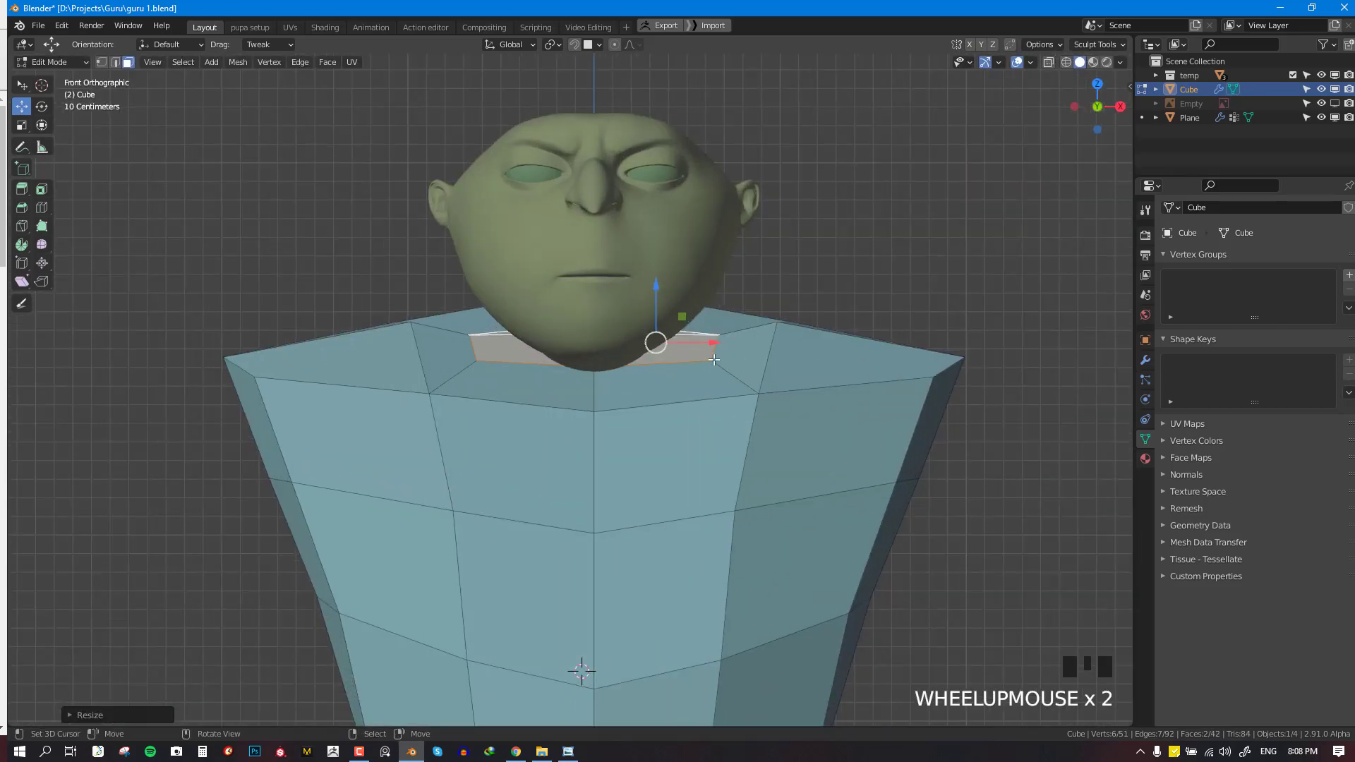
key("KP_Divide")
middle_click_drag(563, 381, 565, 382, "shift")
key("KP_3")
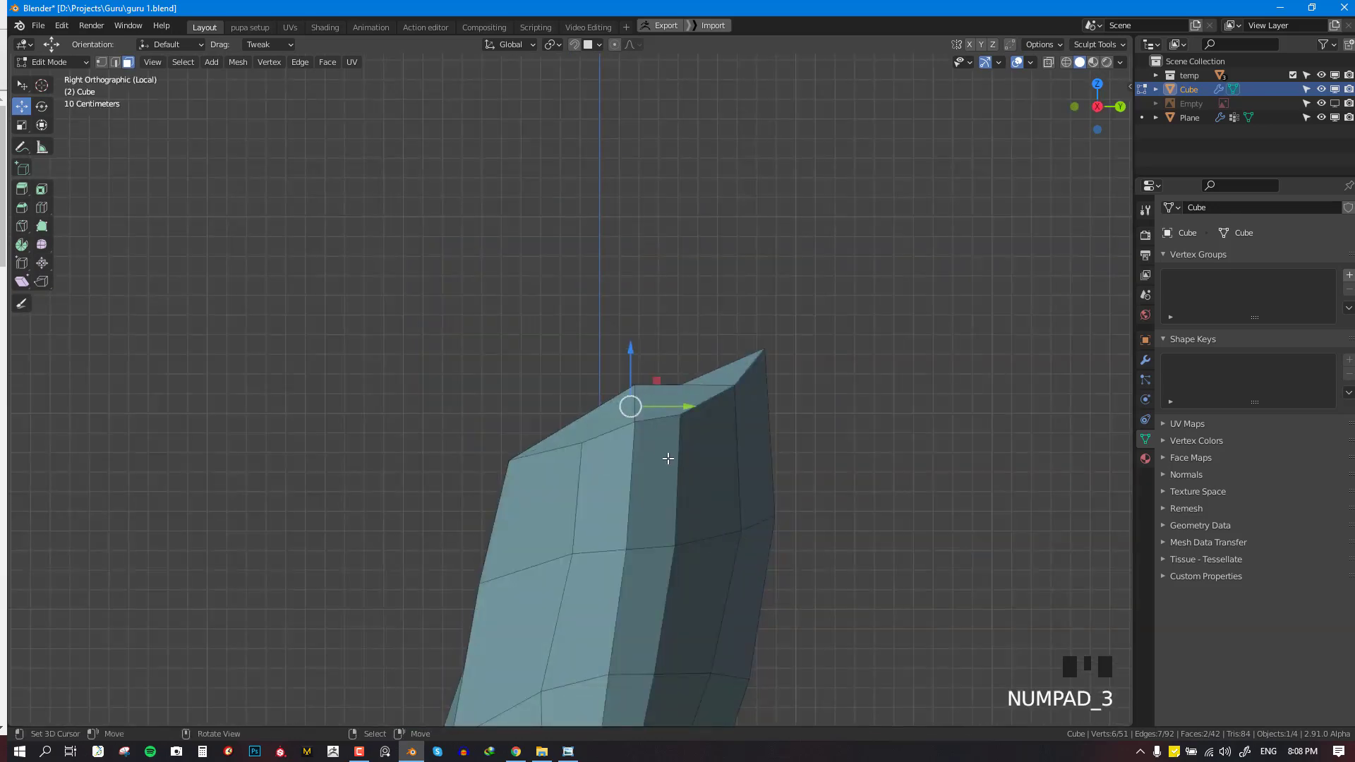
key("g")
left_click(667, 455)
middle_click_drag(668, 455, 614, 644)
scroll(787, 468, "up", 2)
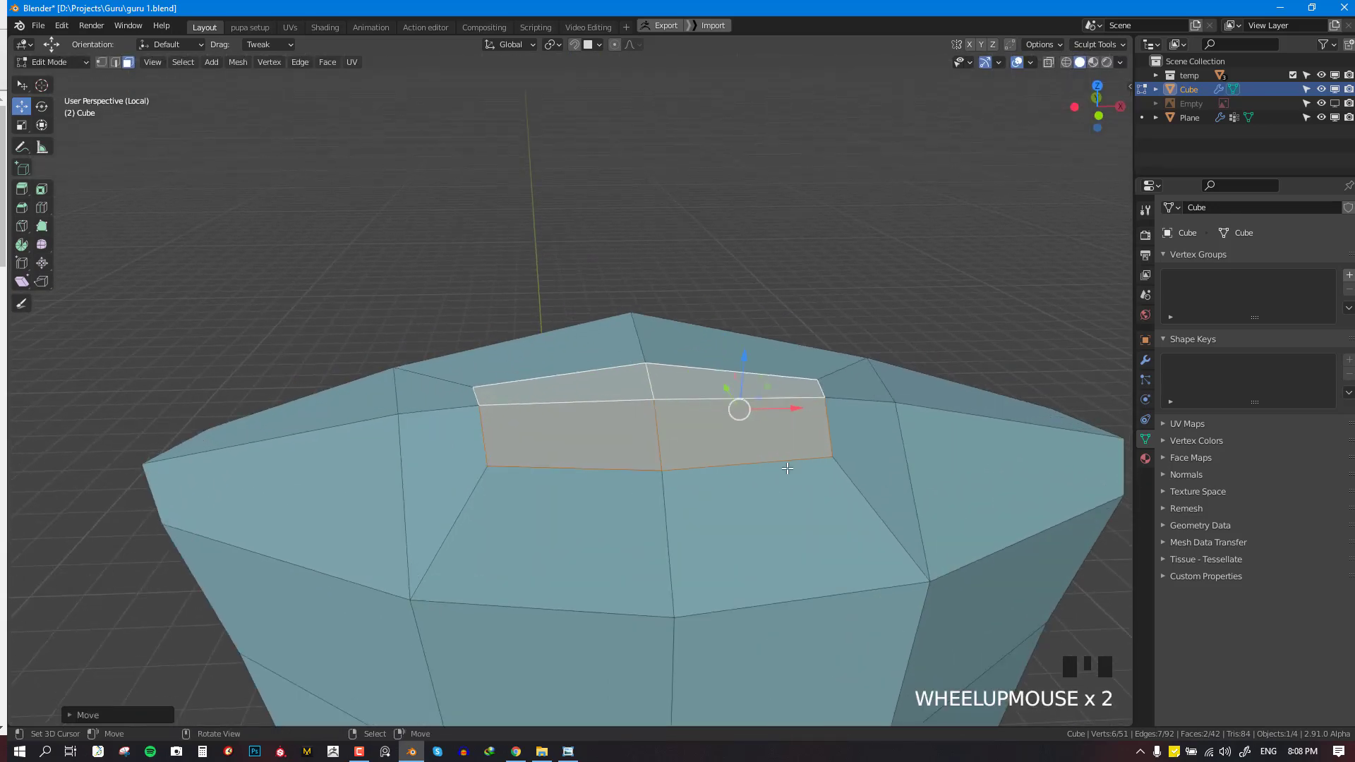
middle_click_drag(787, 468, 628, 190)
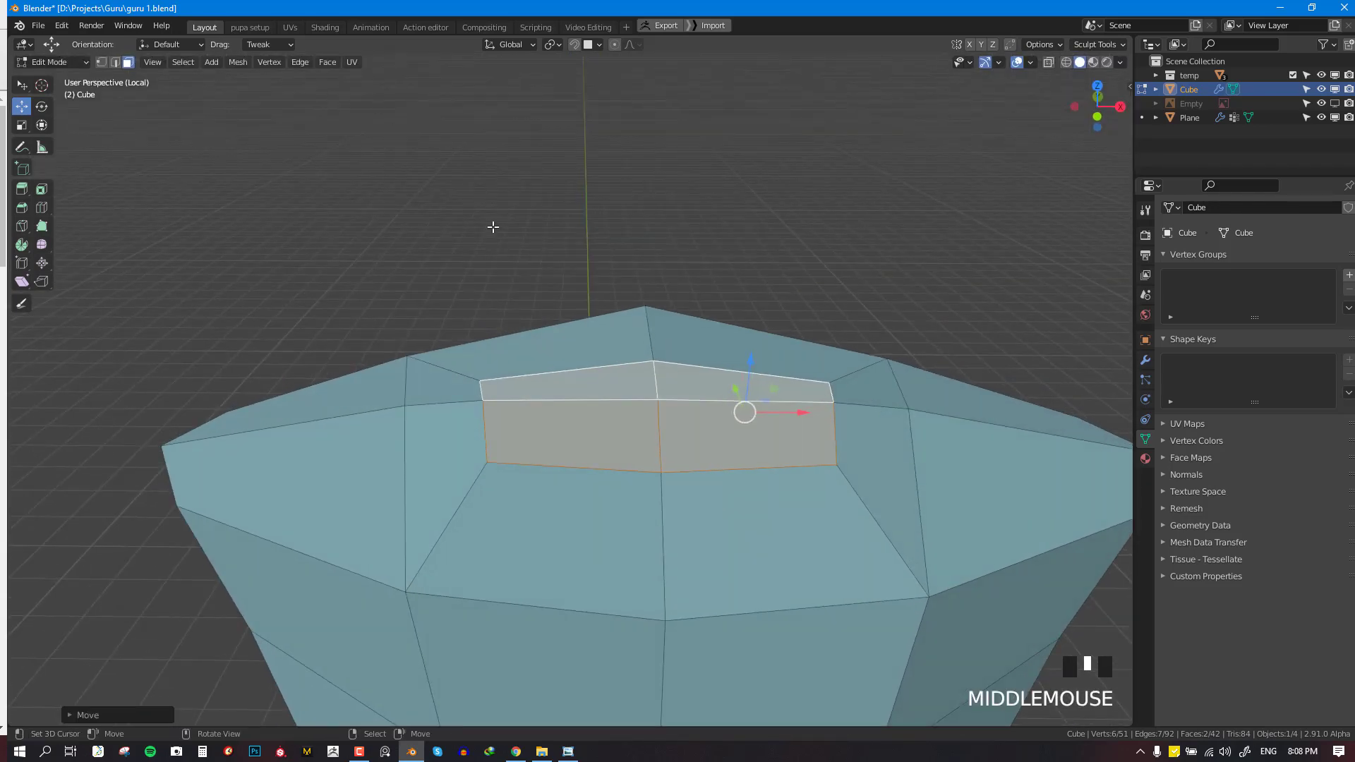
Check the LoopTools add-on in the preferences by searching for "loo", and close the preferences
key("F4")
left_click(457, 334)
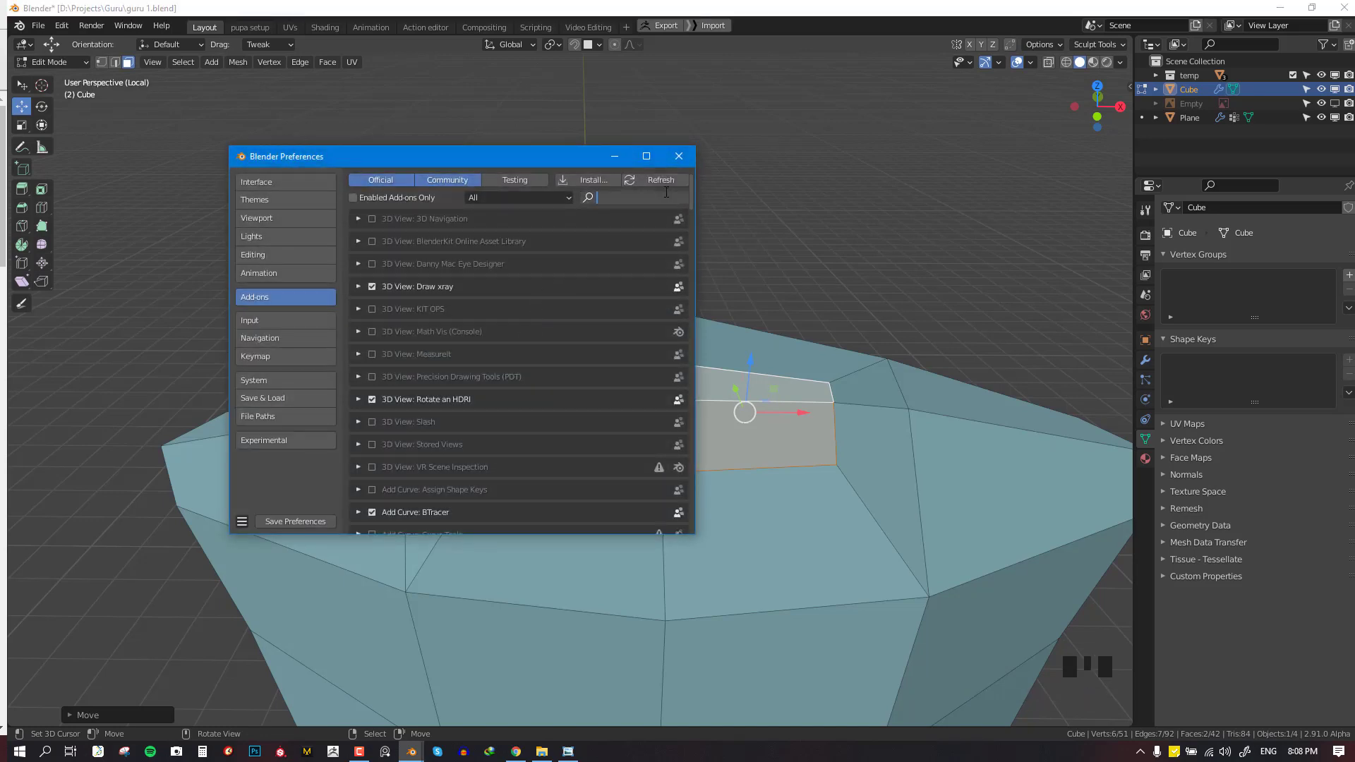
type("loo")
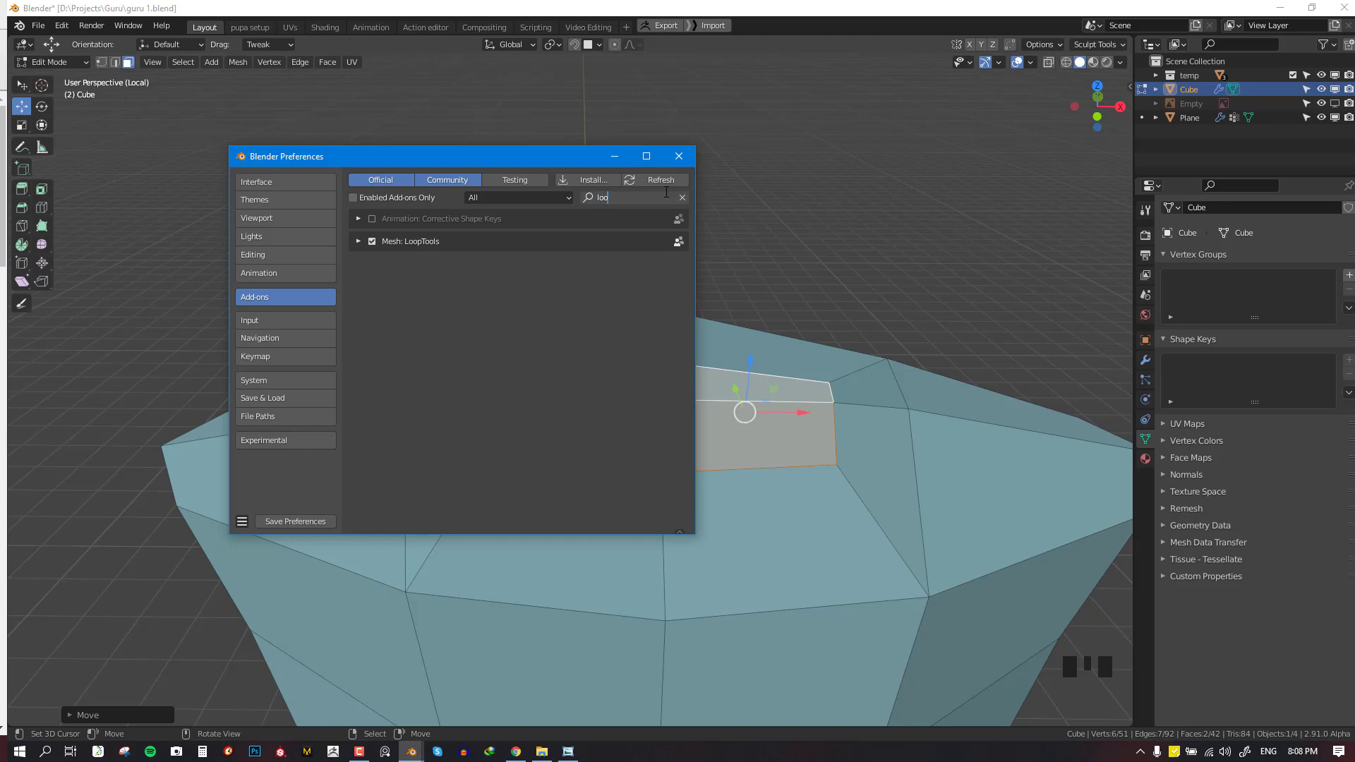
left_click(679, 156)
Round the selected neck faces with the LoopTools Circle command
middle_click_drag(832, 346, 823, 368)
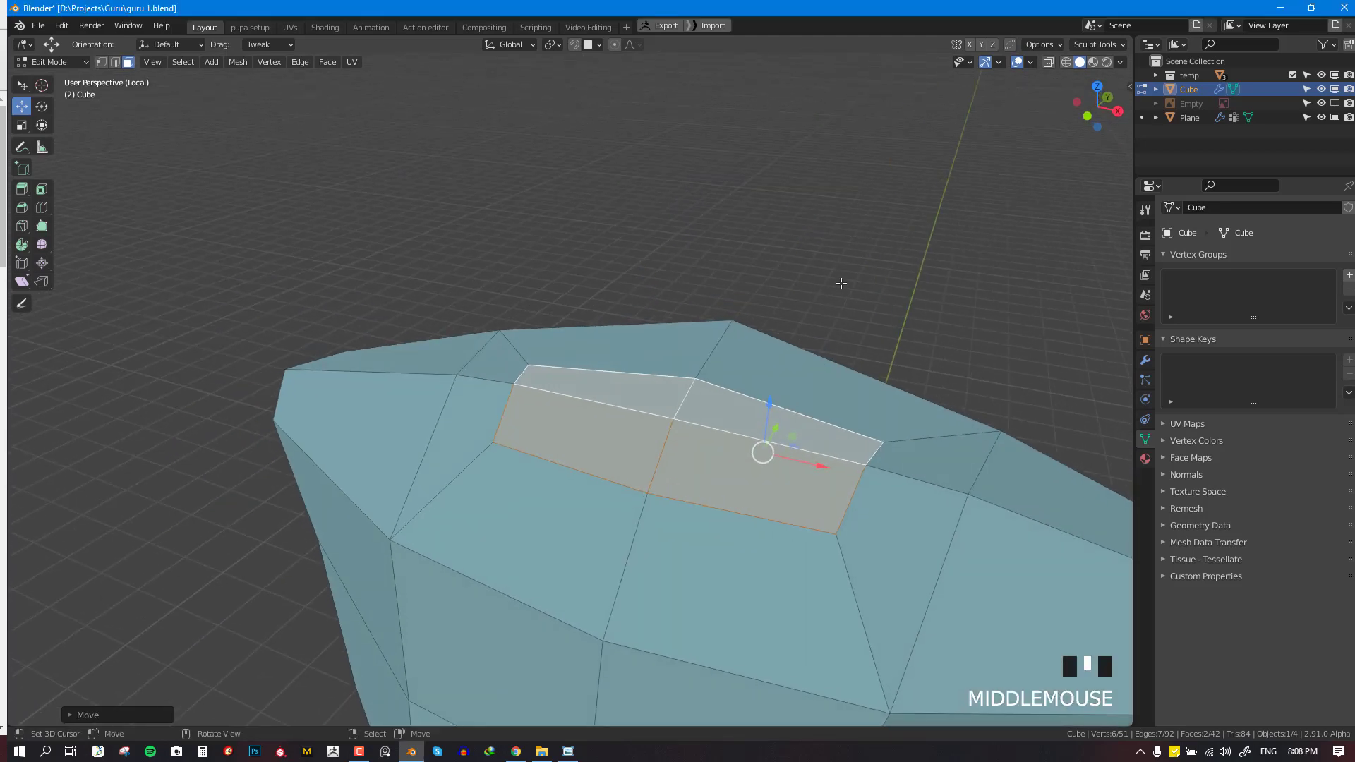
key("w")
mouse_move(875, 224)
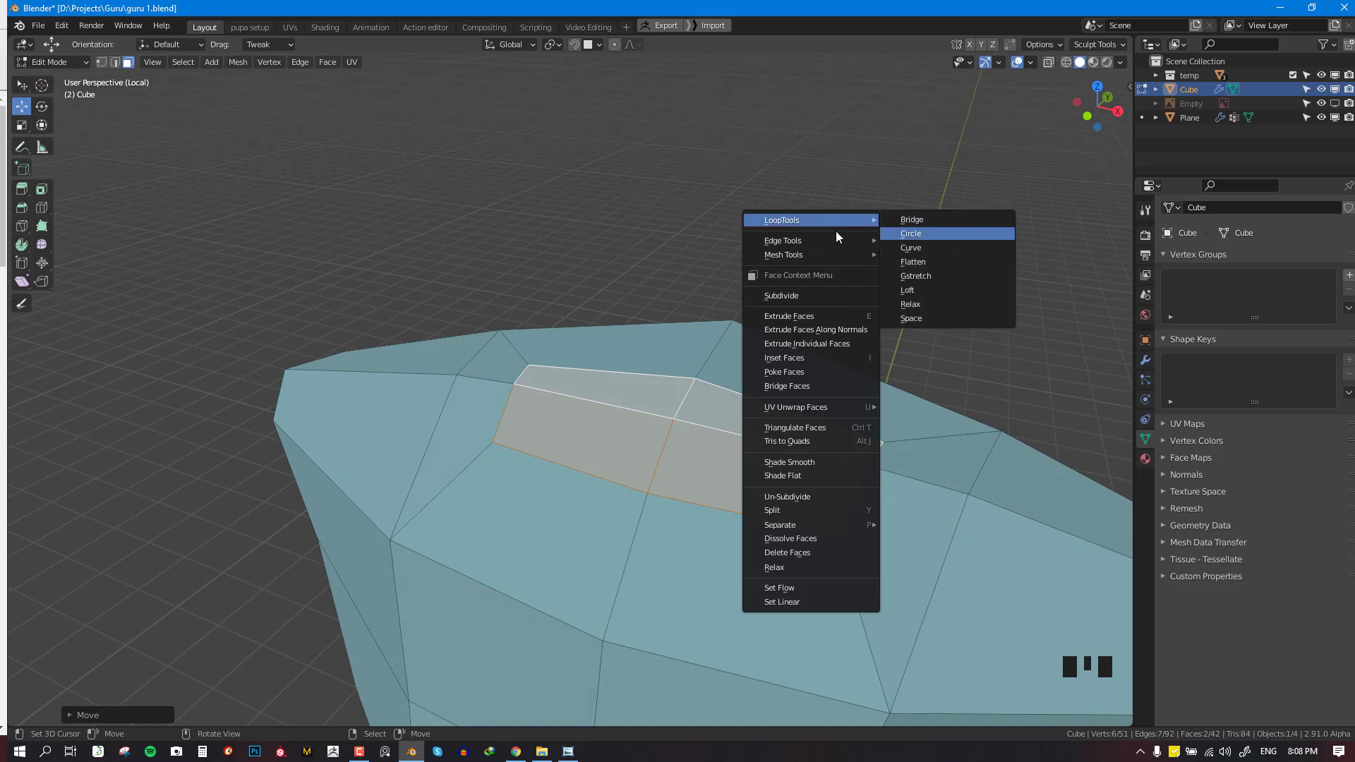
left_click(910, 233)
middle_click_drag(877, 411, 877, 462)
scroll(596, 662, "down", 2)
Extrude the rounded neck faces upward from the side view and delete the cap faces to open the neck
key("KP_3")
key("KP_5")
key("KP_3")
key("e")
left_click(770, 395)
key("x")
left_click(734, 433)
Examine the torso and open neck from the front and side, and leave local view to compare with the head
key("KP_1")
scroll(874, 462, "down", 4)
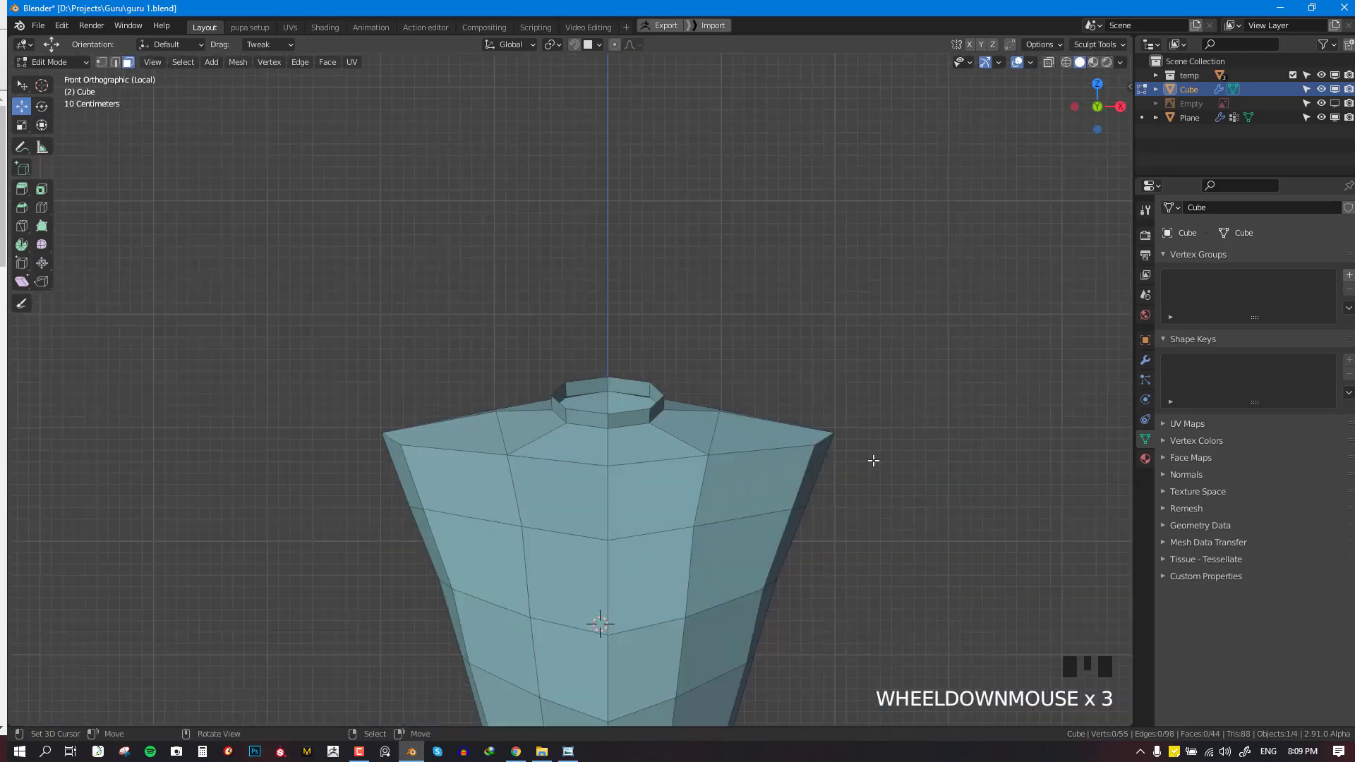
middle_click_drag(674, 567, 607, 374, "shift")
scroll(631, 369, "down", 3)
scroll(607, 374, "up", 2)
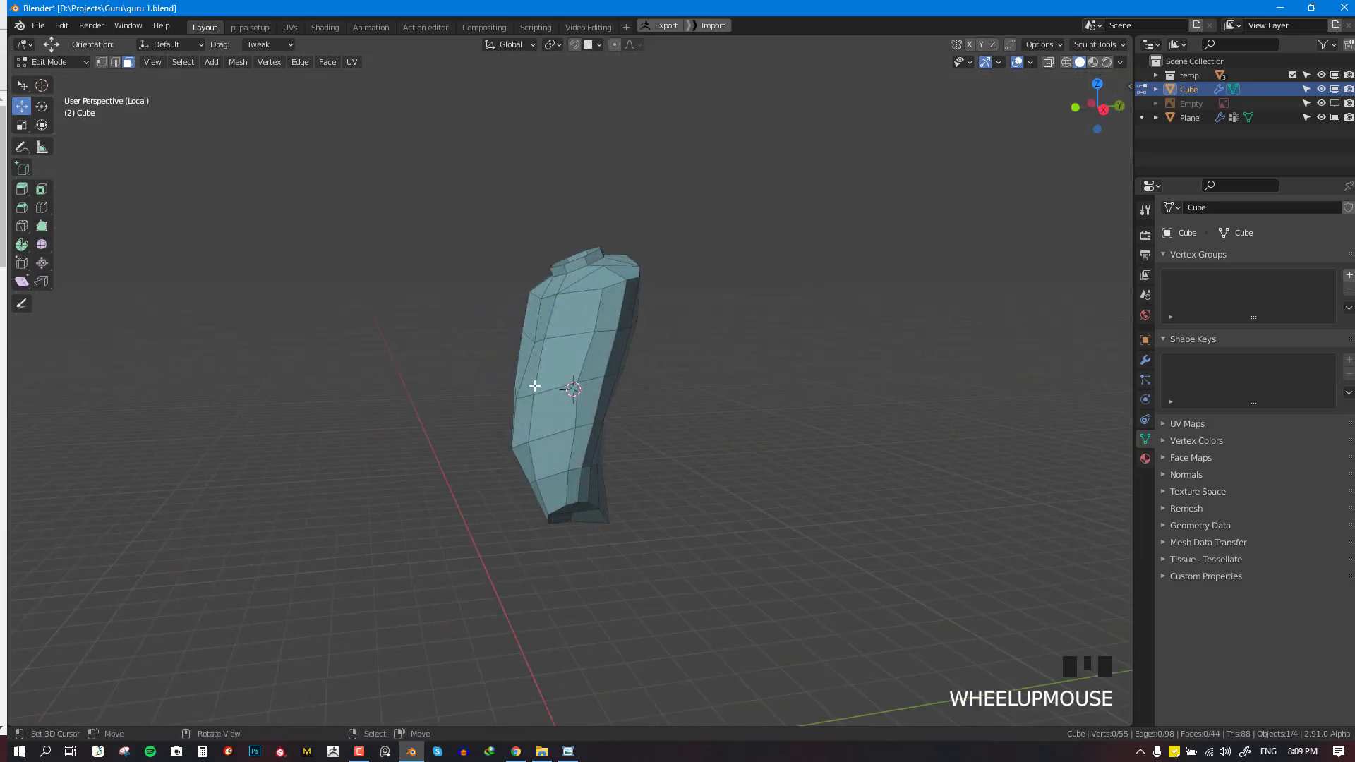
key("KP_Divide")
scroll(584, 379, "down", 3)
middle_click_drag(898, 421, 464, 371)
key("KP_1")
key("alt+KP_1")
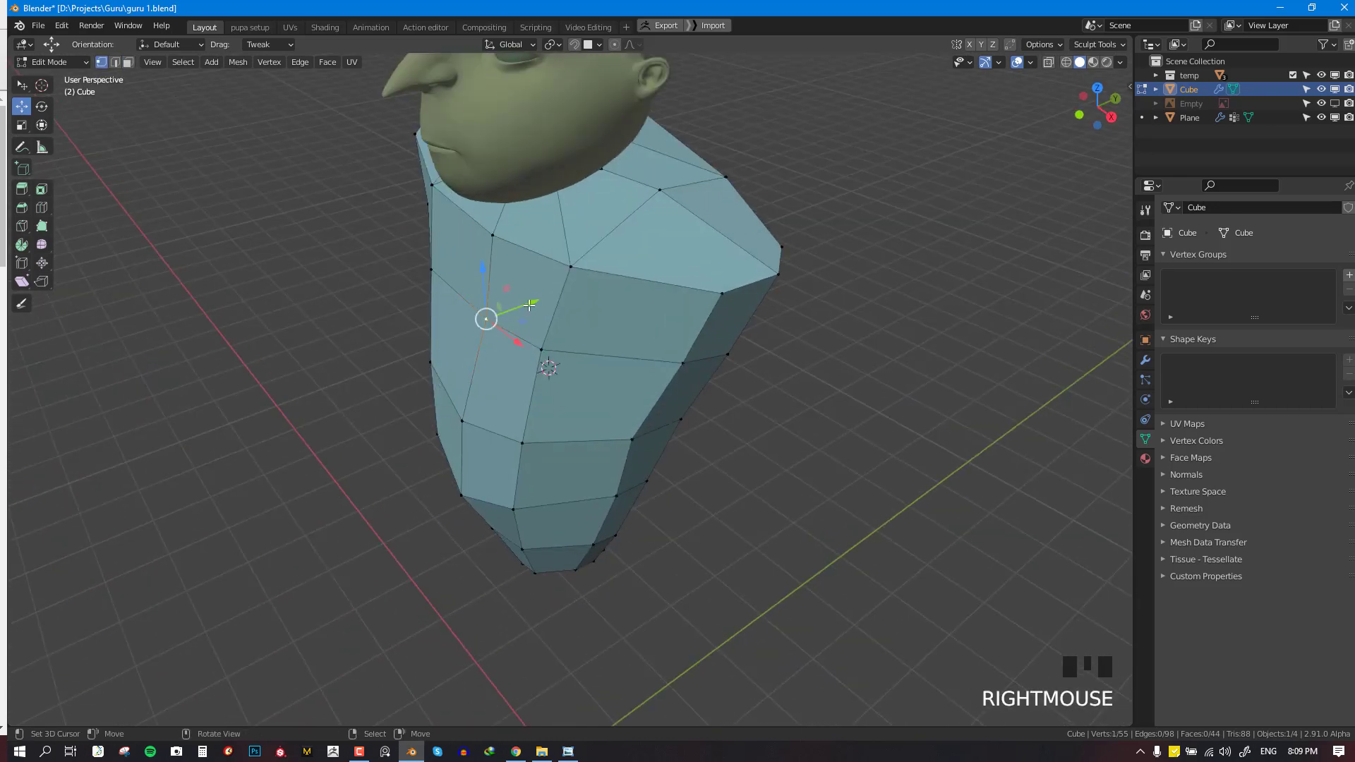
Adjust the selected chest vertex, return to Object Mode and deselect everything in the front view
left_click(530, 305)
key("Tab")
key("KP_1")
scroll(667, 430, "down", 5)
key("alt+a")
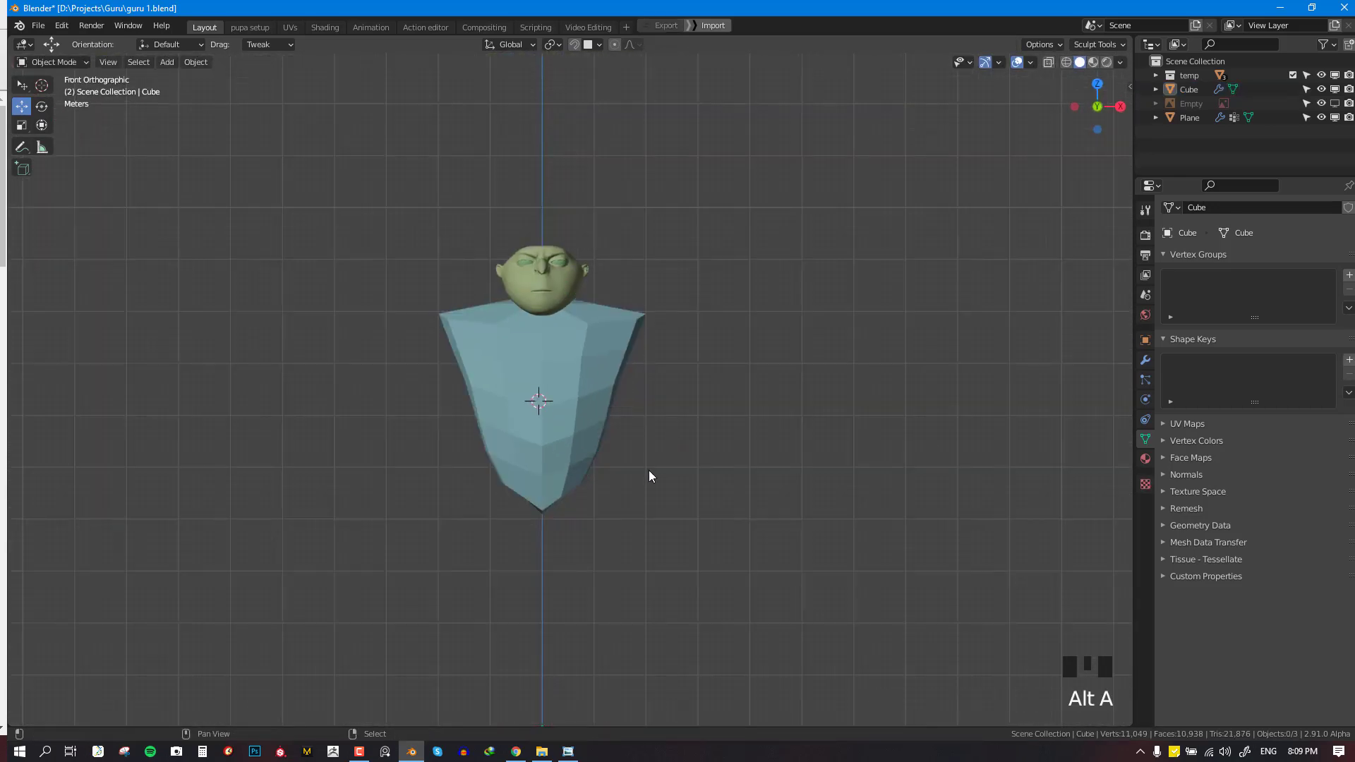
Show the reference image Empty again and open the torso in Edit Mode from the front
middle_click_drag(649, 477, 629, 298, "shift")
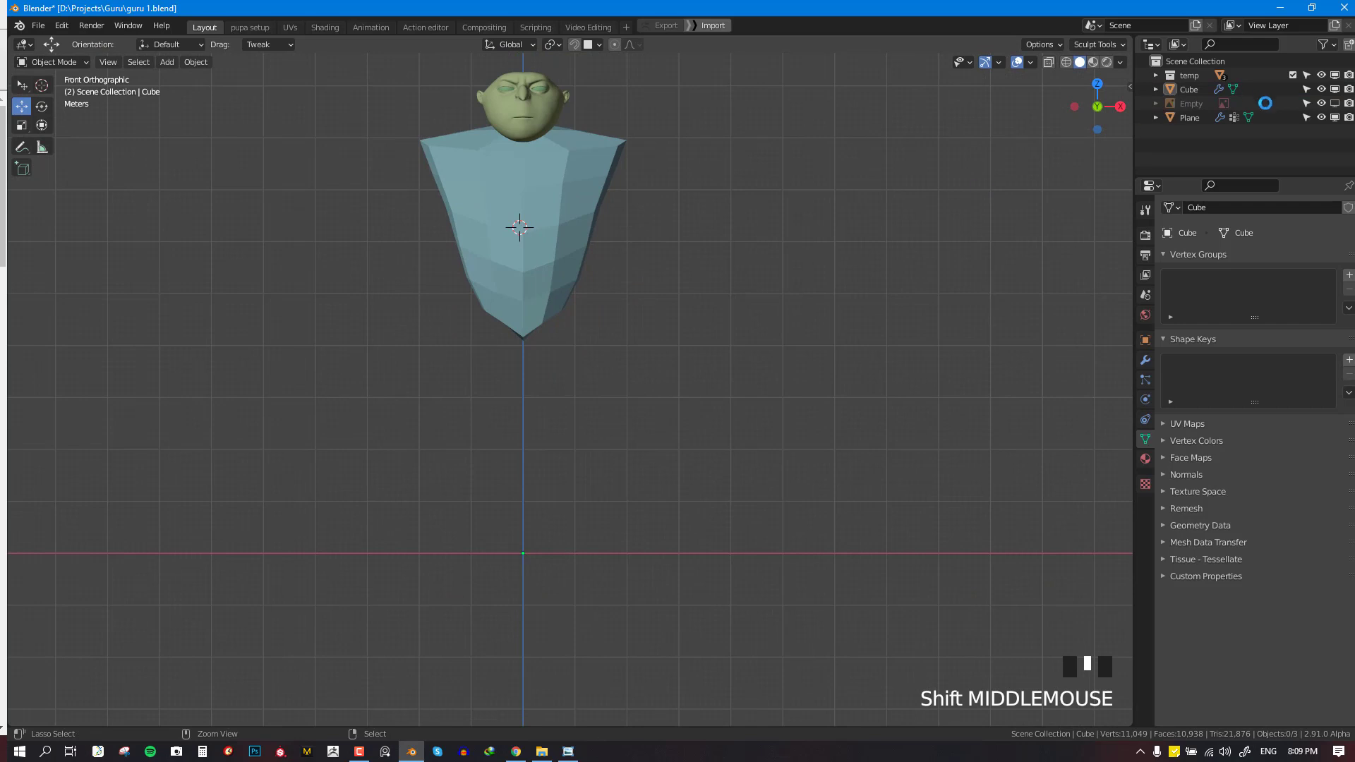
left_click(1335, 104)
middle_click_drag(591, 309, 612, 247, "shift")
scroll(592, 411, "up", 2)
right_click(591, 410)
key("Tab")
scroll(645, 355, "up", 2)
key("KP_1")
Adjust the vertices at the torso's bottom tip against the crotch of the reference image
right_click_drag(634, 284, 616, 303)
right_click_drag(626, 262, 618, 331)
key("KP_1")
left_click_drag(620, 291, 613, 268)
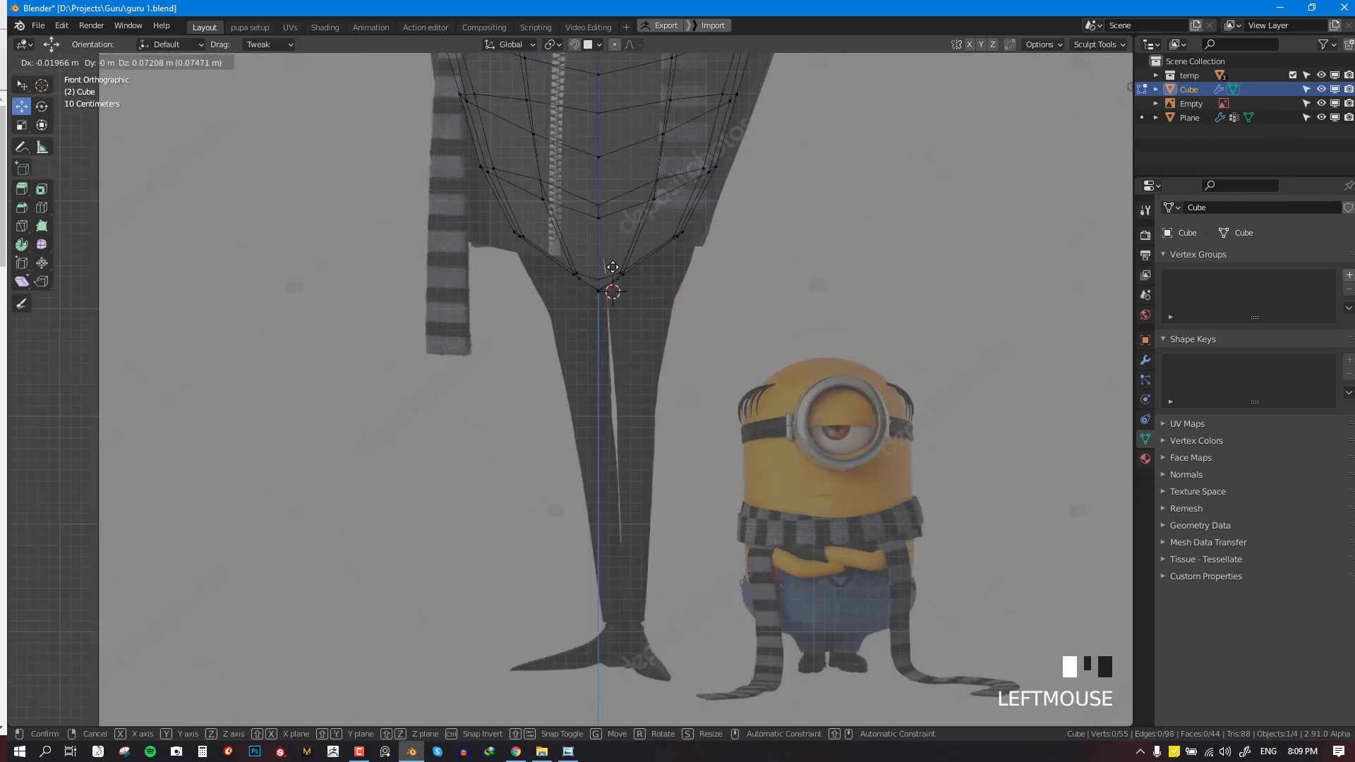
left_click_drag(781, 199, 781, 199)
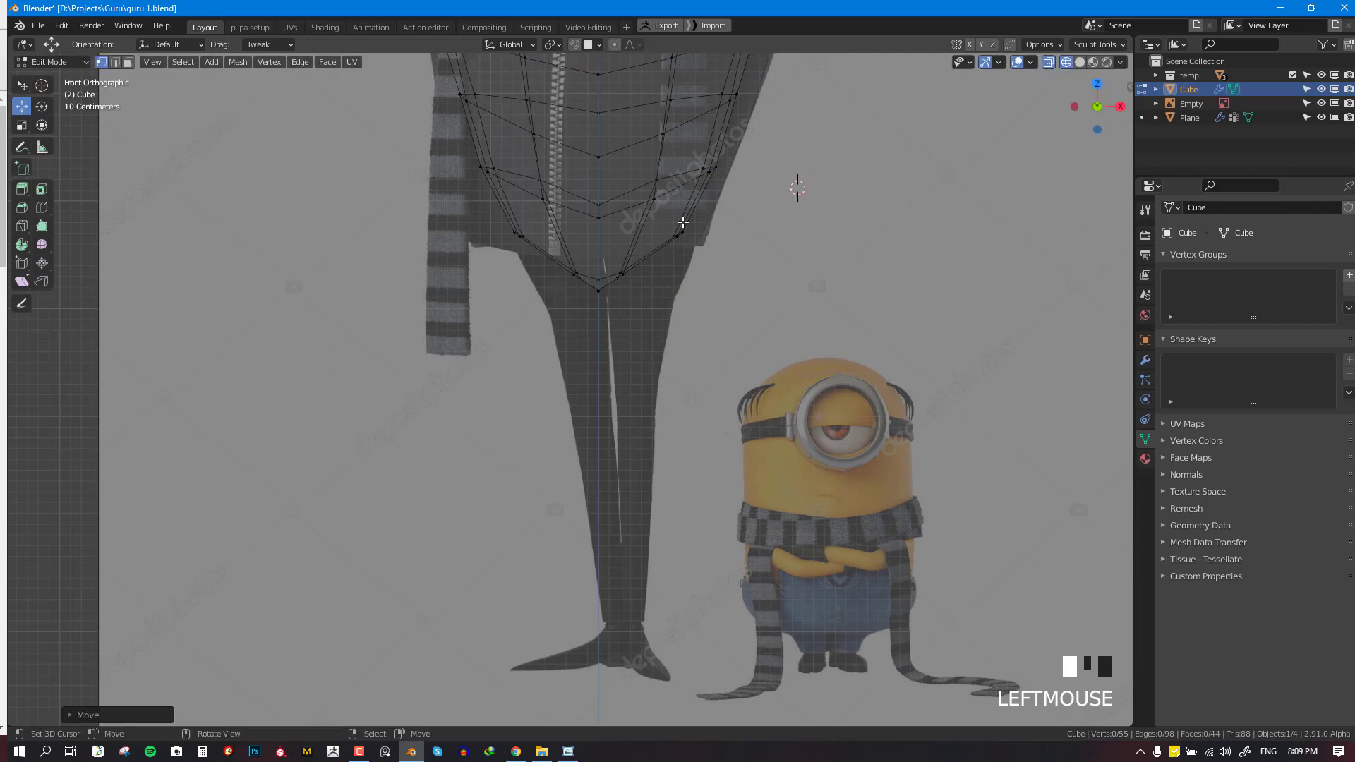
Select the bottom edges around the leg opening, extrude them straight down to thigh level and move them over the reference leg
right_click(628, 275)
key("e")
left_click(709, 316)
key("g")
left_click(661, 399)
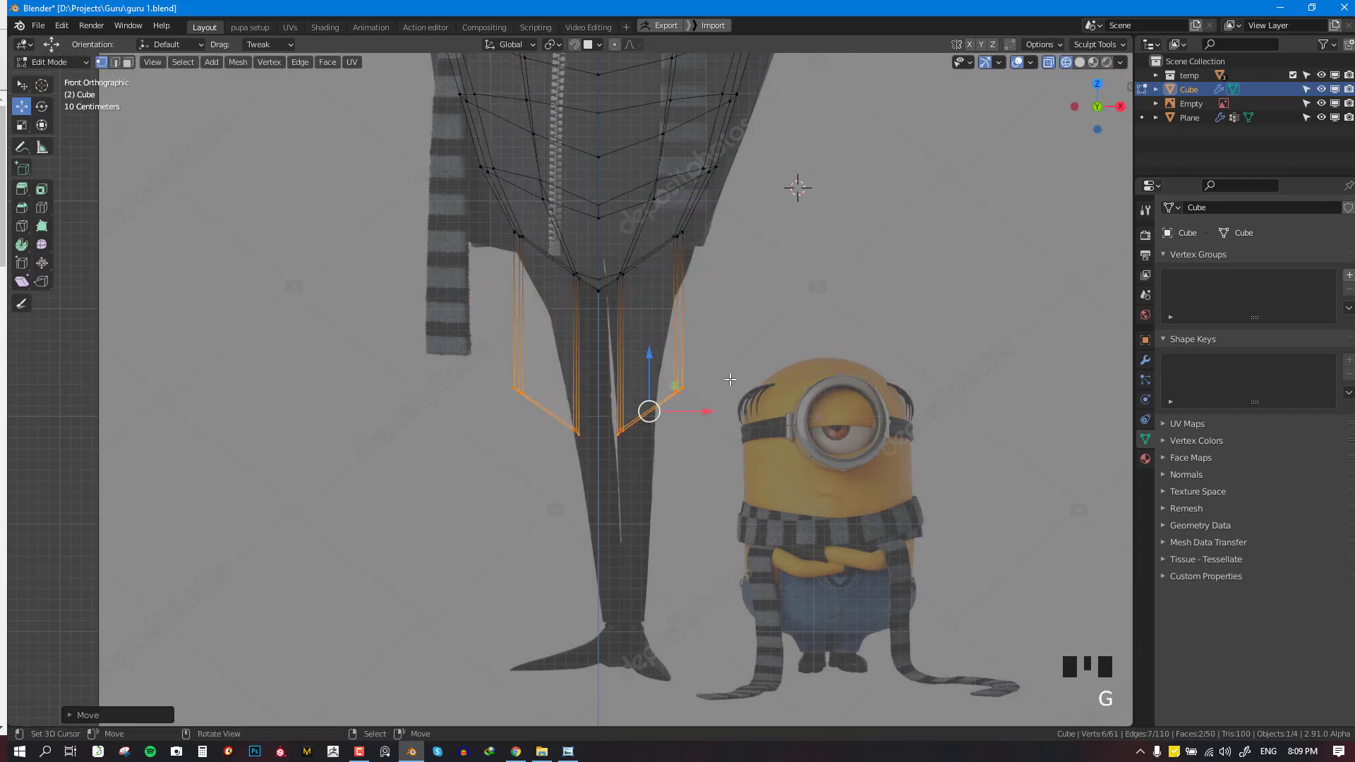
Flatten the extruded leg loop along Z, scale it narrower and return to solid shading
key("s")
key("z")
left_click(742, 415)
key("s")
left_click(705, 416)
key("shift+z")
Round the thigh loop with the LoopTools Circle operation and rotate it to line up with the leg
middle_click_drag(714, 433, 758, 363)
key("w")
mouse_move(911, 126)
left_click(973, 139)
scroll(758, 362, "up", 2)
key("r")
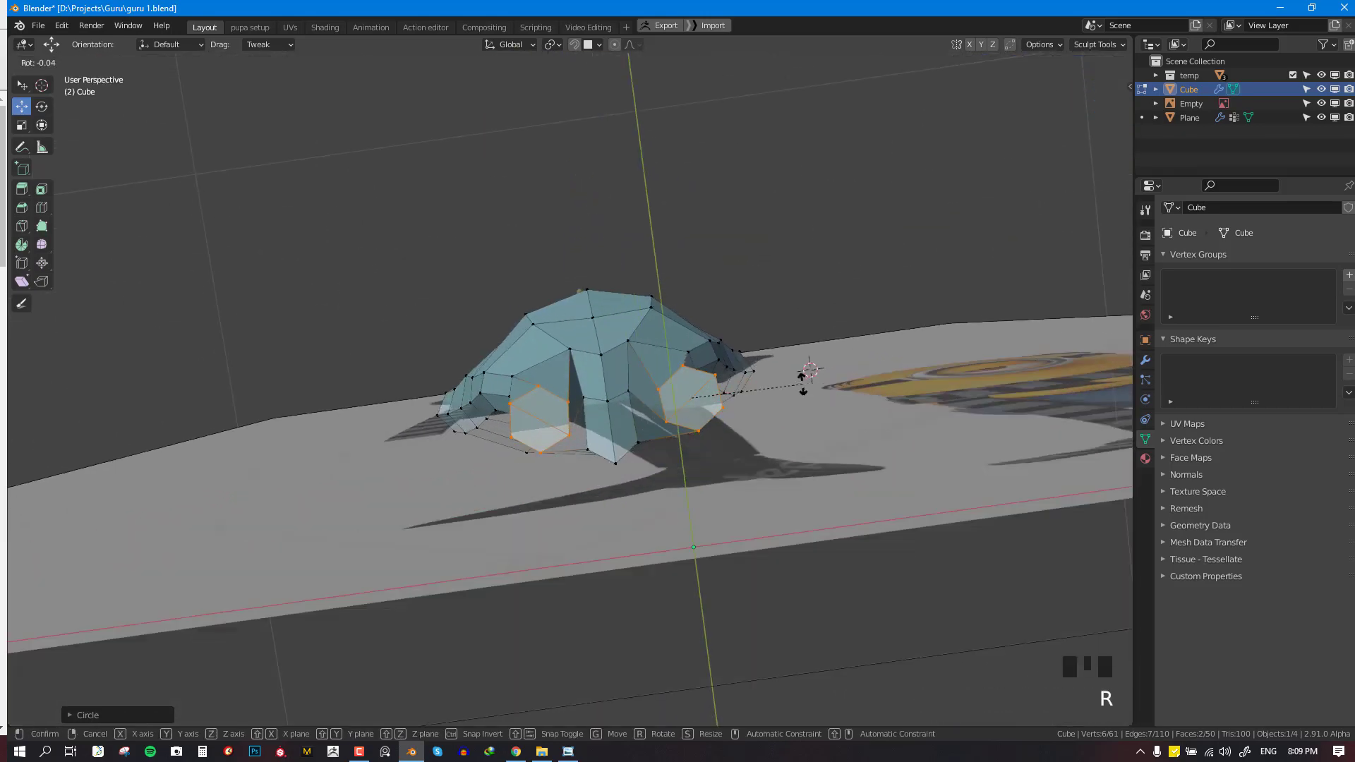
left_click(801, 450)
Reposition the thigh loop over the reference leg in the front view
key("KP_1")
middle_click_drag(684, 416, 678, 406, "shift")
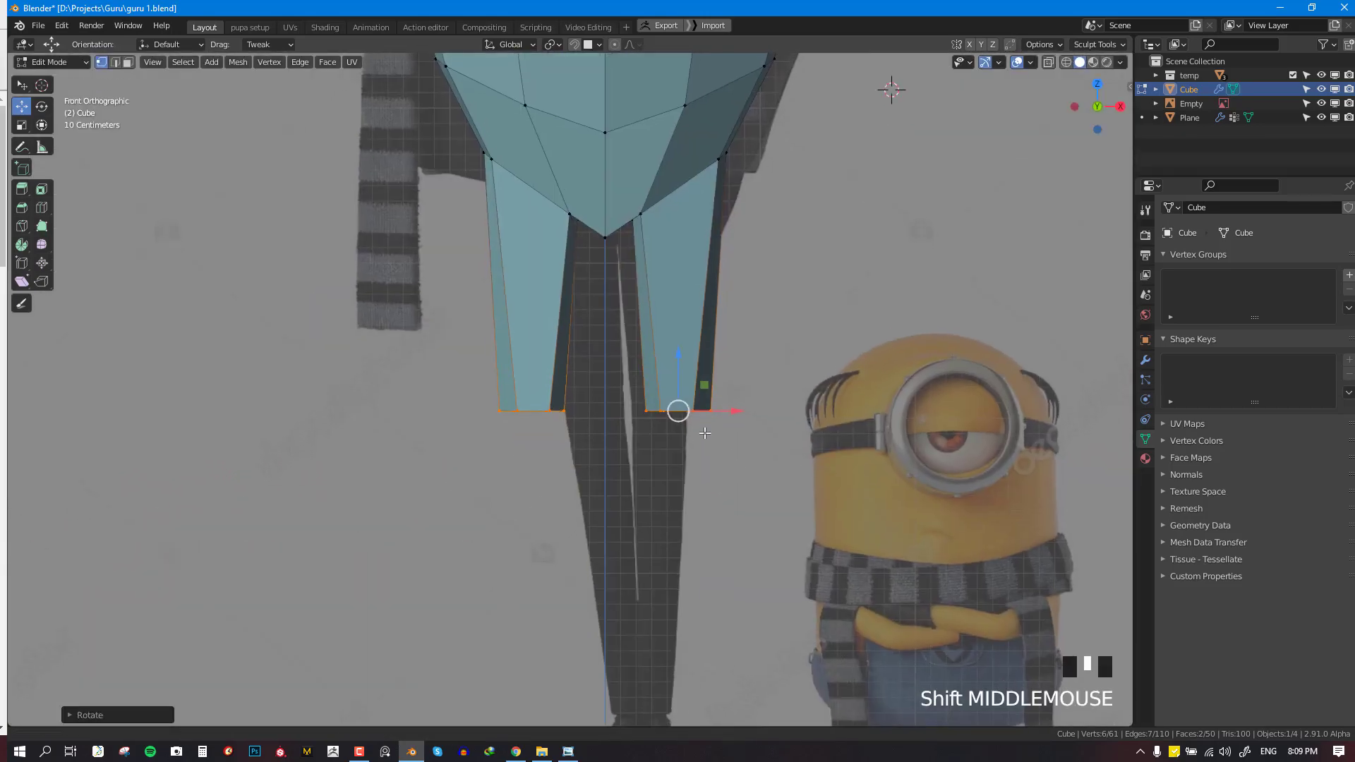
left_click_drag(679, 405, 724, 408)
scroll(724, 444, "down", 3)
middle_click_drag(724, 448, 637, 329, "shift")
left_click_drag(605, 257, 603, 279)
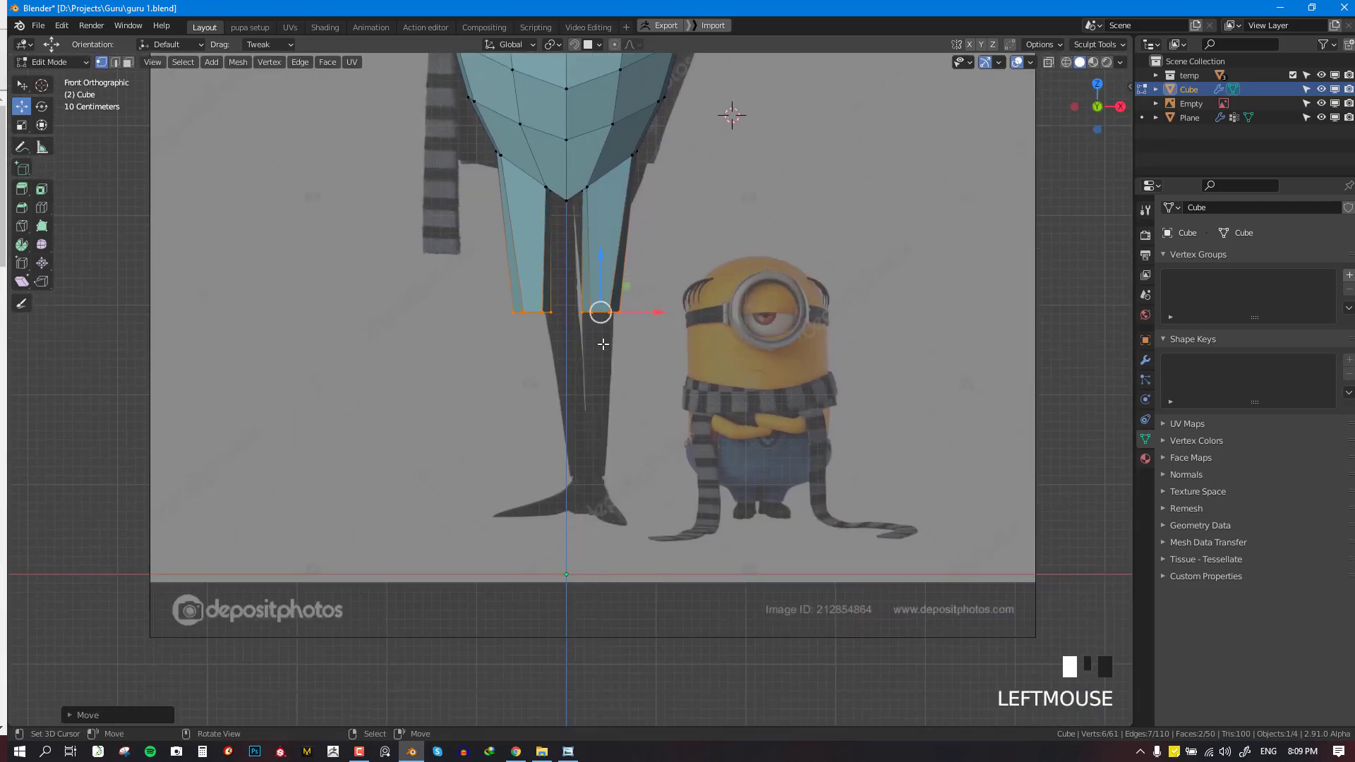
Extrude the thigh loop down to the ankle of the reference, scale it narrower and position it
key("e")
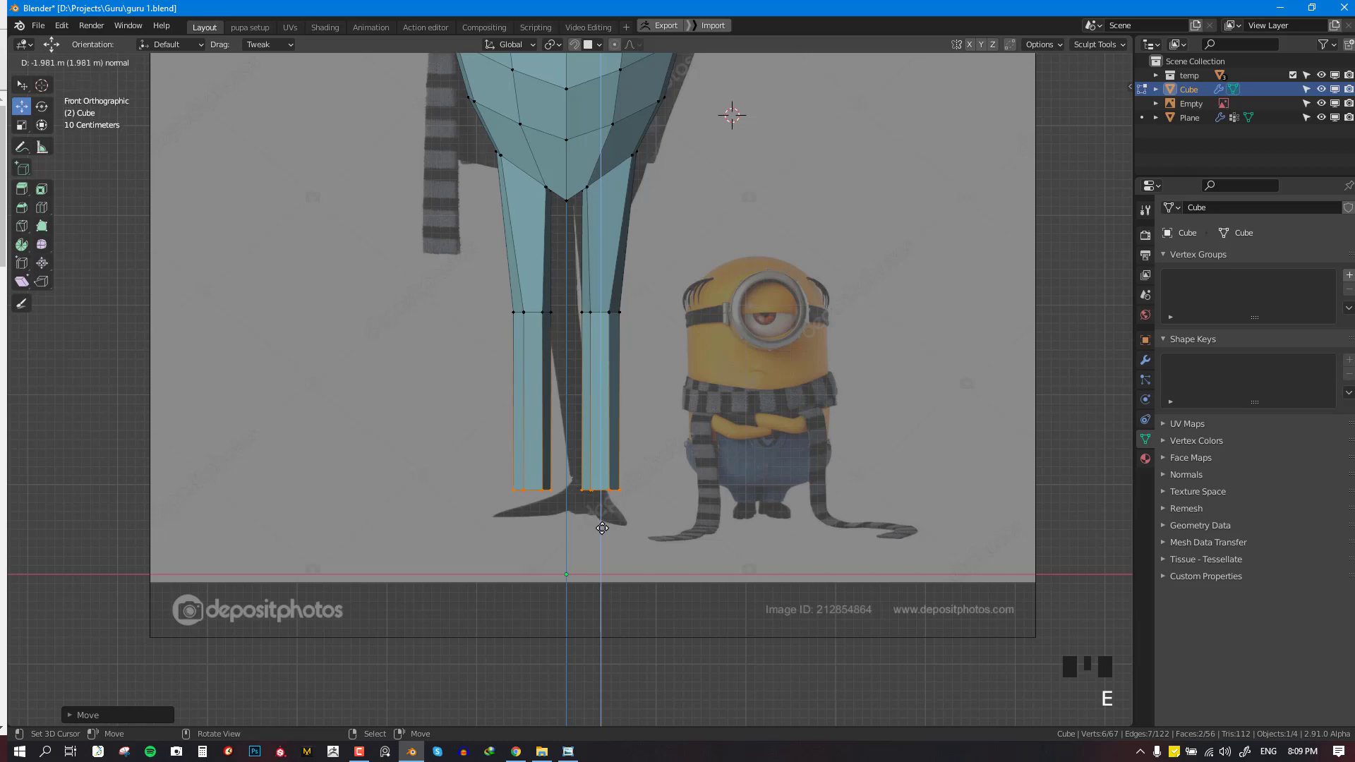
key("KP_3")
key("s")
left_click(657, 522)
key("g")
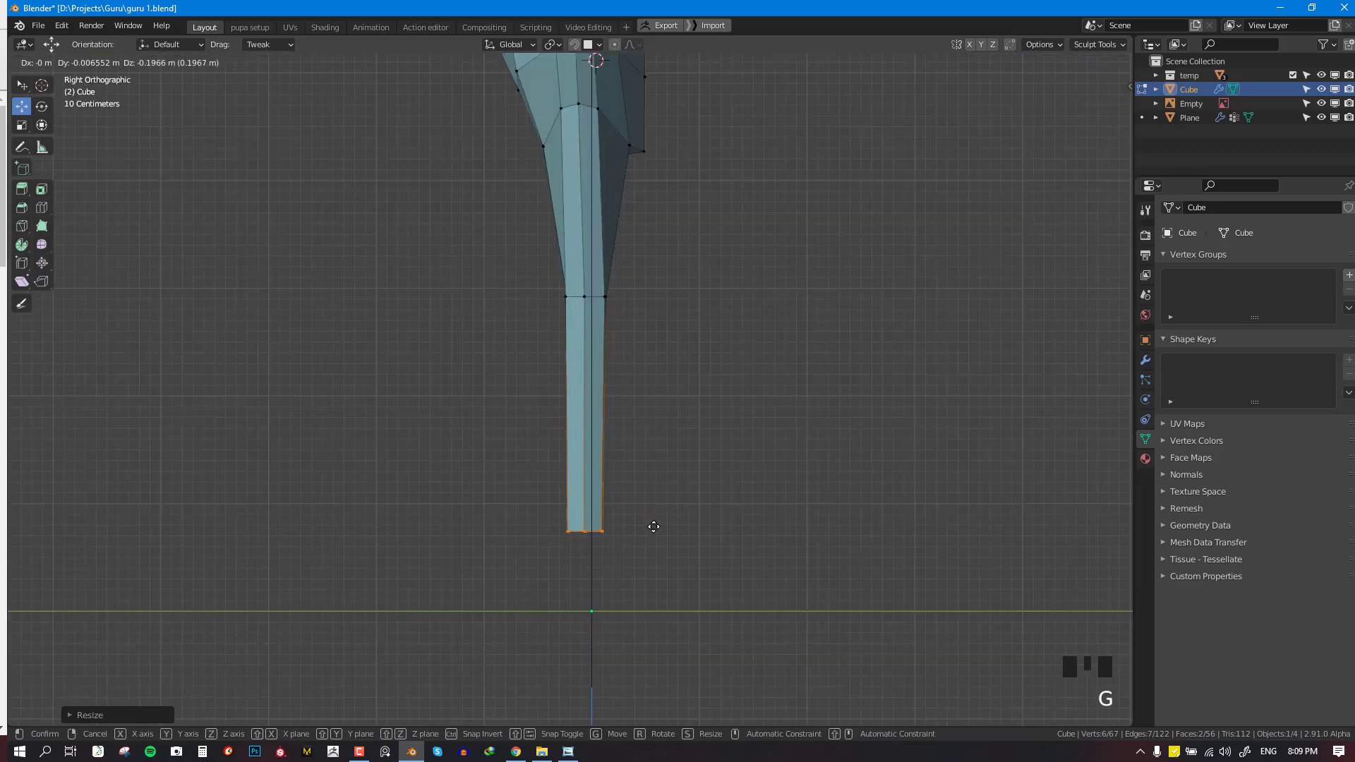
key("KP_1")
key("s")
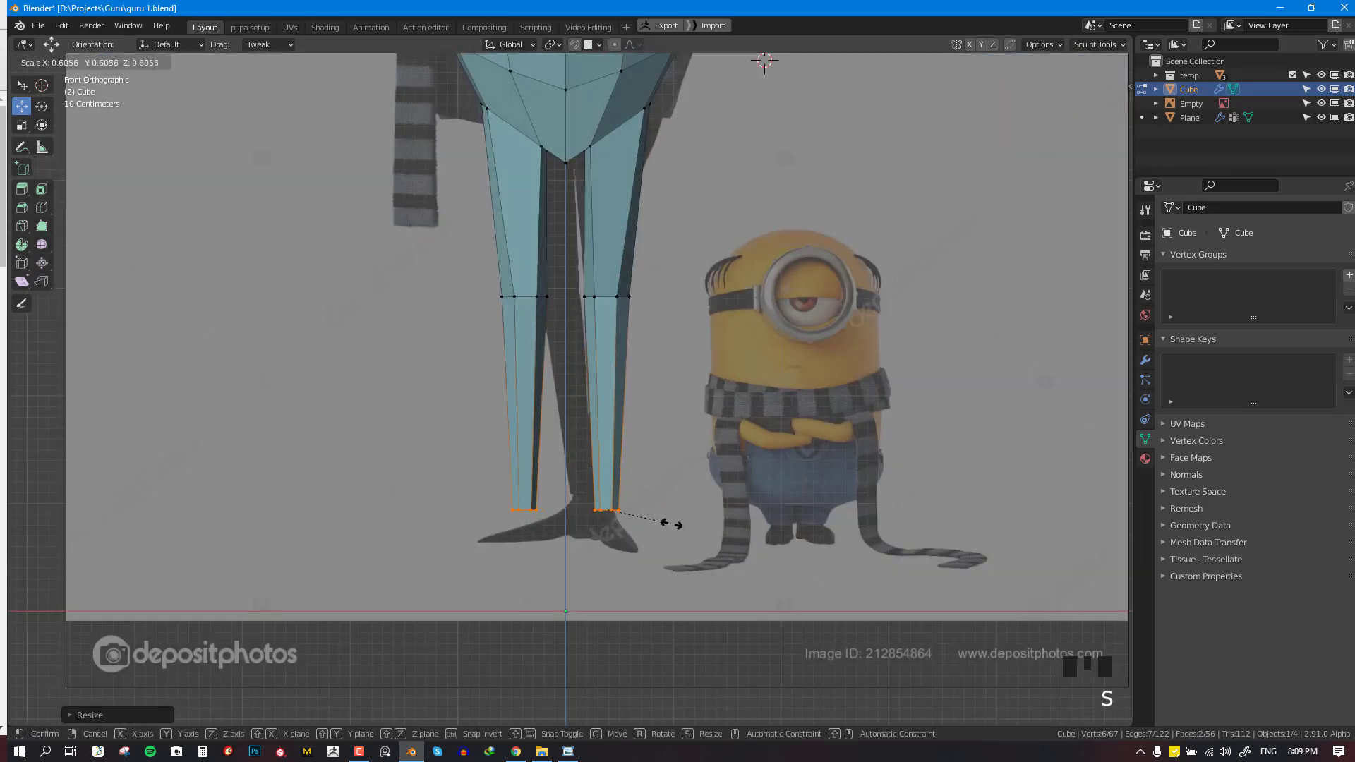
left_click(617, 457)
left_click_drag(617, 458, 610, 446)
left_click(610, 444)
Extrude a short ankle section downward from the leg's end in the side view
key("KP_3")
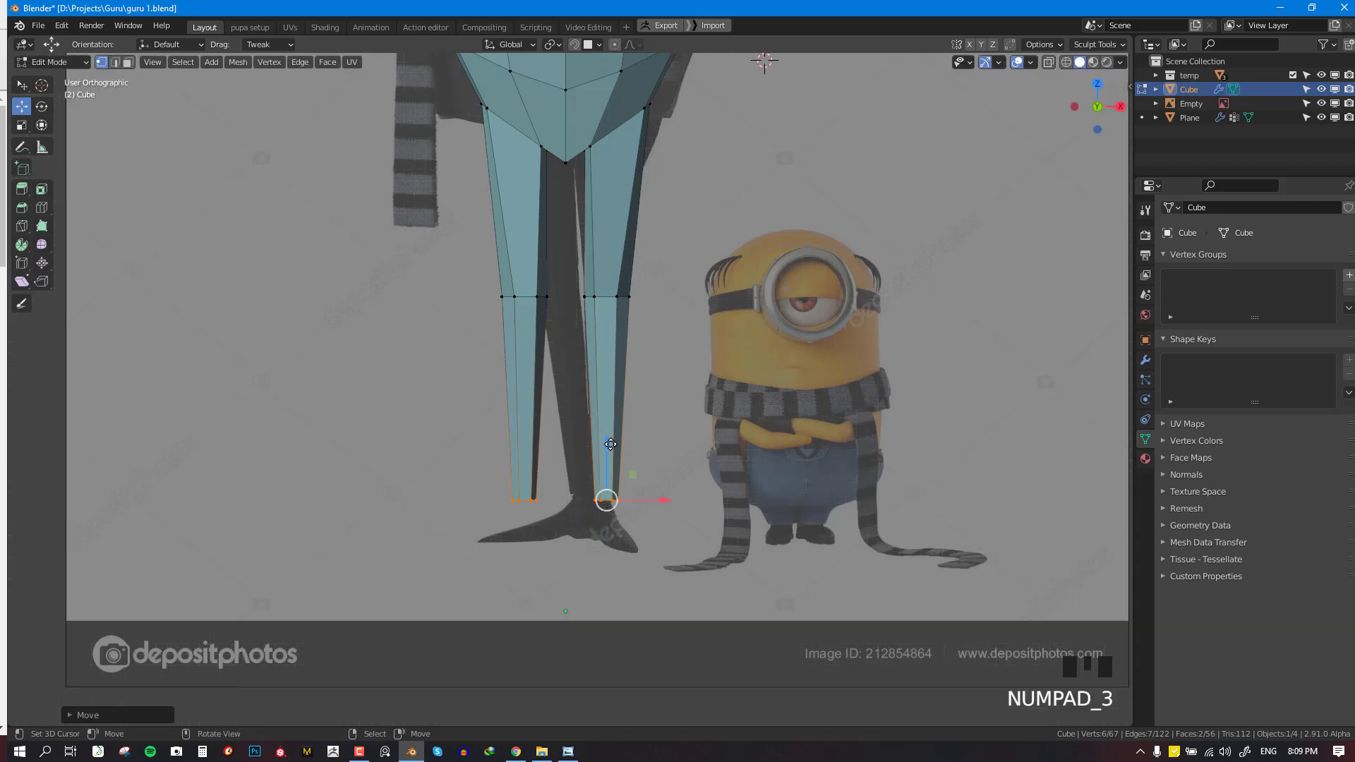
key("e")
left_click(633, 536)
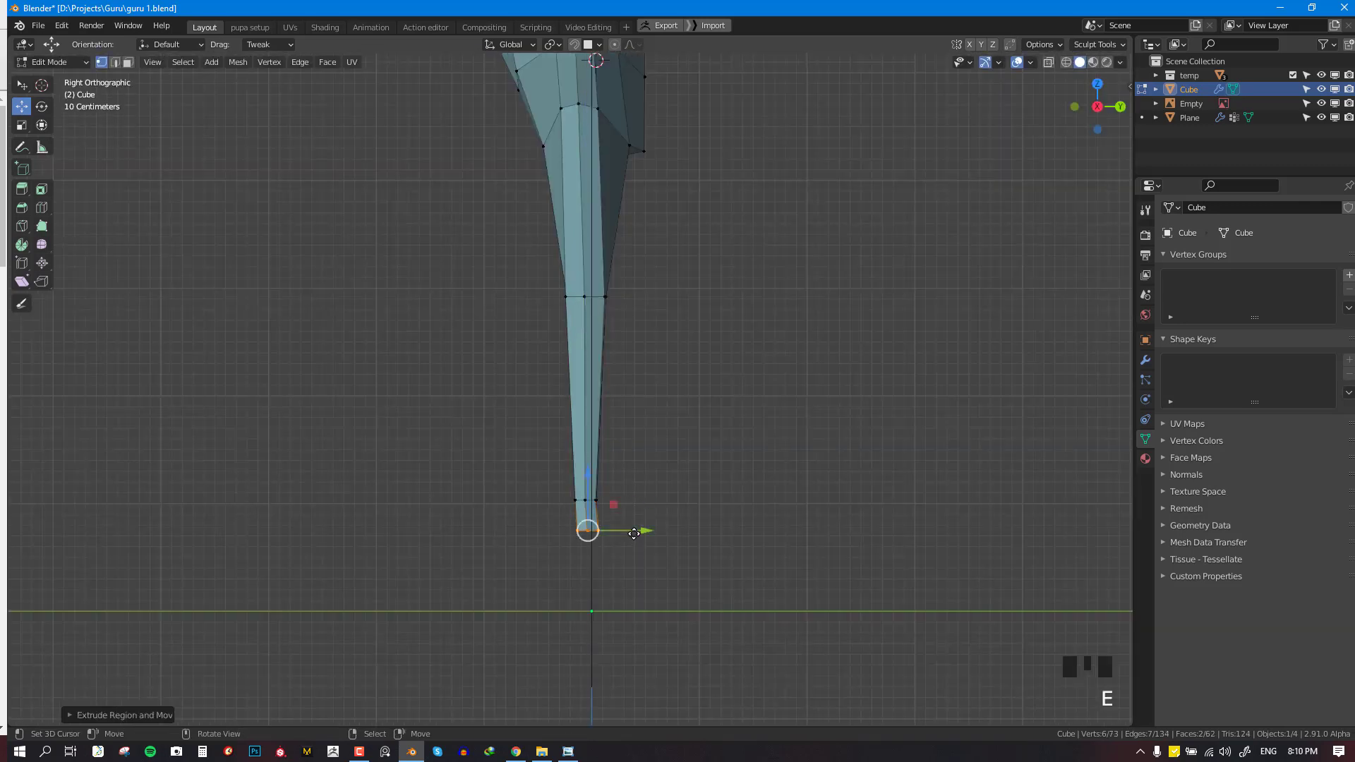
middle_click_drag(634, 536, 607, 538)
key("KP_1")
Return to Object Mode and hide the reference image Empty
scroll(668, 478, "down", 3)
middle_click_drag(667, 253, 667, 485, "shift")
key("Tab")
scroll(667, 485, "down", 3)
key("KP_3")
scroll(661, 484, "up", 2)
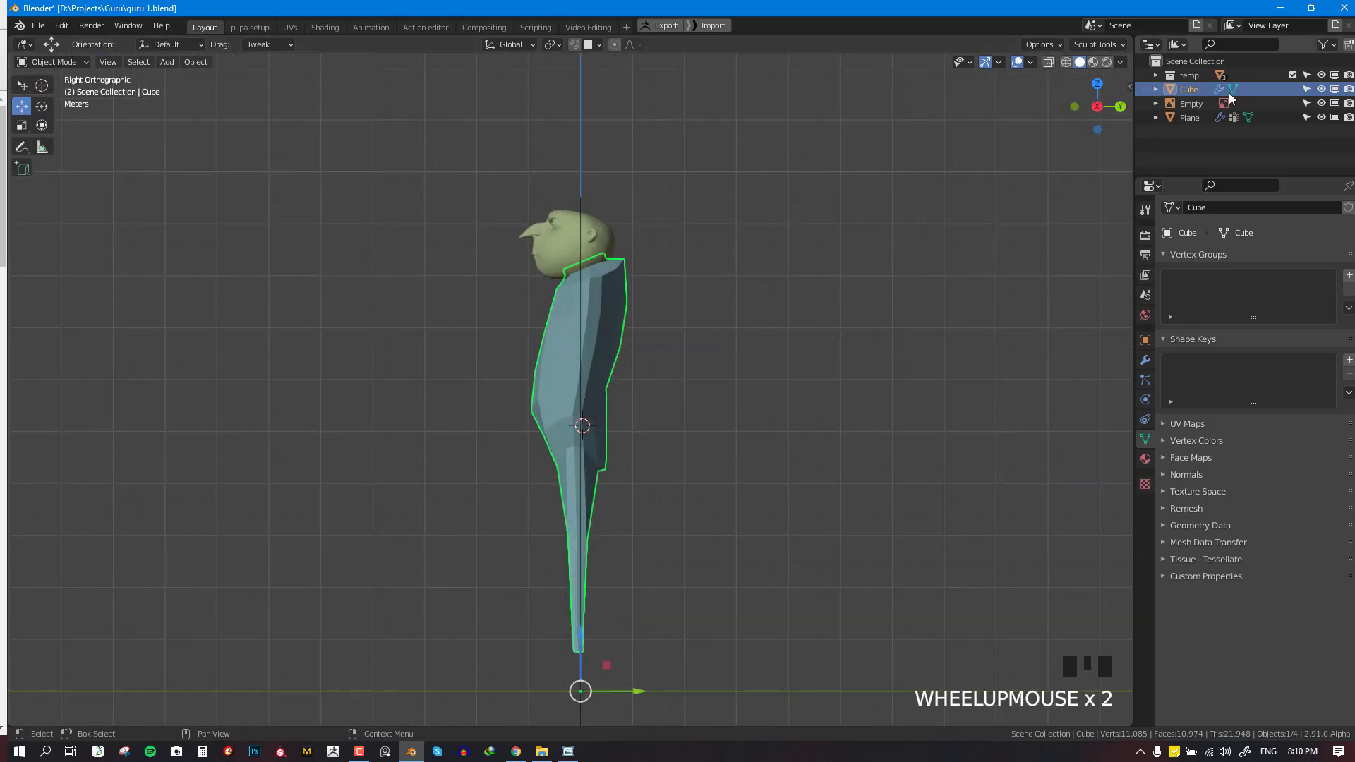
left_click(1334, 104)
middle_click_drag(738, 340, 697, 478)
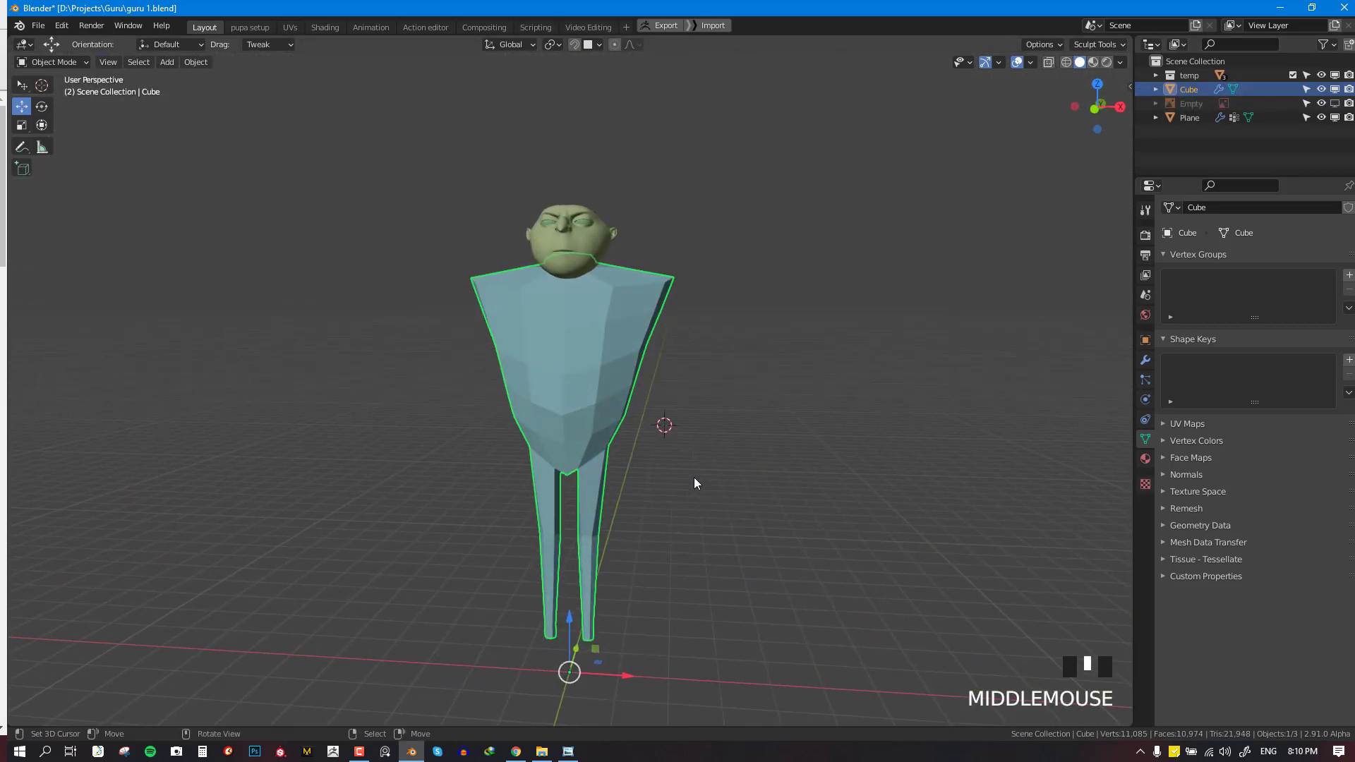
Switch the body to Sculpt Mode and bend the knee, ankle and hip area with the Grab brush from the side
key("Tab")
mouse_move(595, 542)
middle_mouse_down()
mouse_move(567, 522)
mouse_move(602, 494)
middle_mouse_up()
key("Tab")
key("ctrl+Tab")
left_click(626, 620)
key("KP_3")
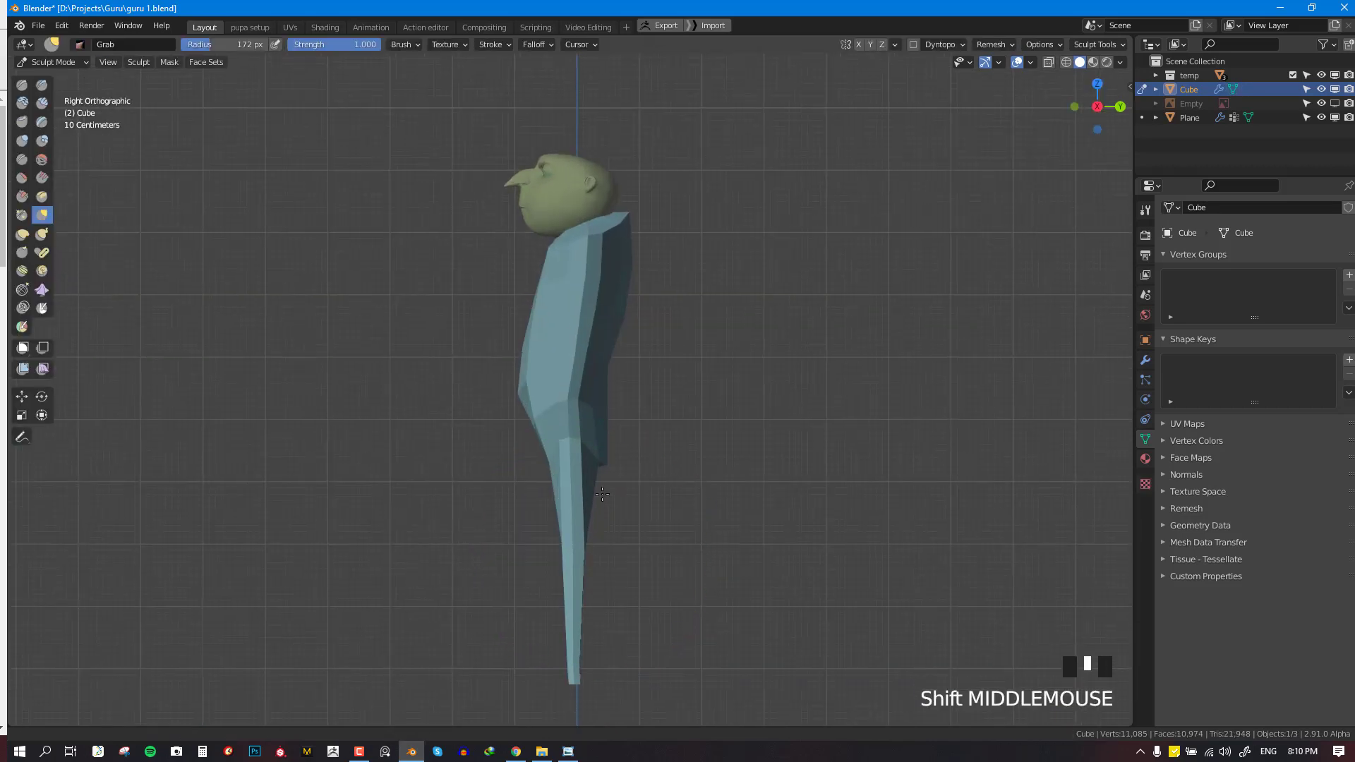
scroll(602, 493, "up", 2)
left_click(602, 494)
left_click(604, 494)
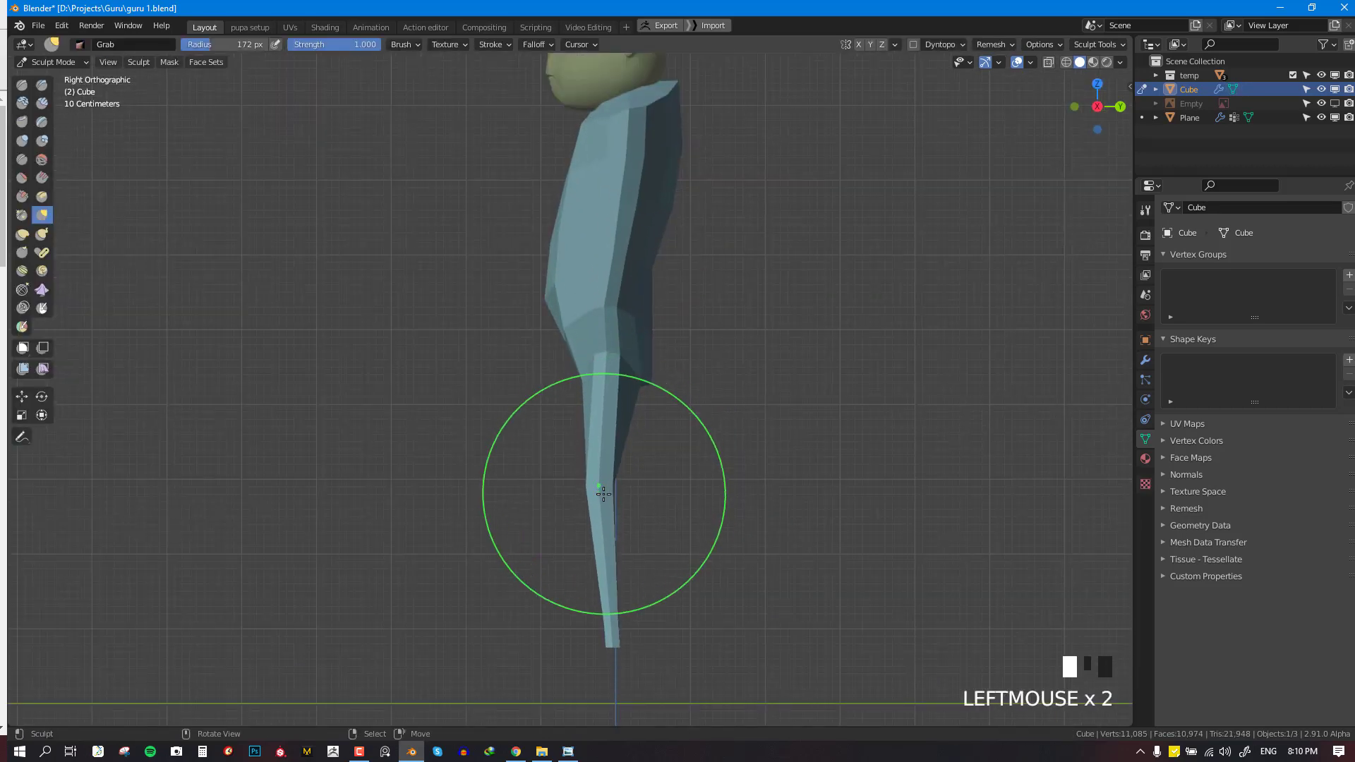
left_click(604, 600)
left_click(575, 393)
left_click(586, 381)
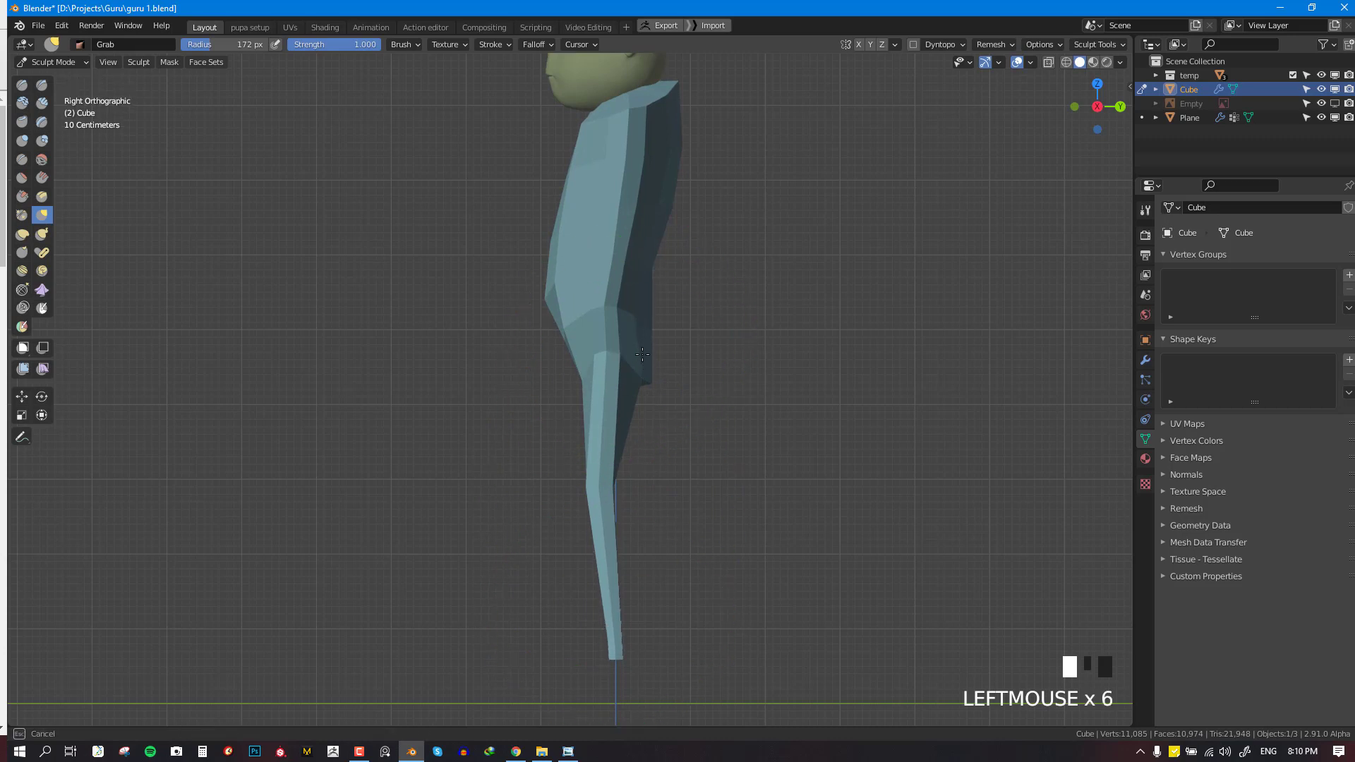
Grab the crotch and outer hip areas from the back view to refine their shape
key("KP_1")
key("ctrl+KP_1")
scroll(590, 353, "up", 3)
left_click(583, 356)
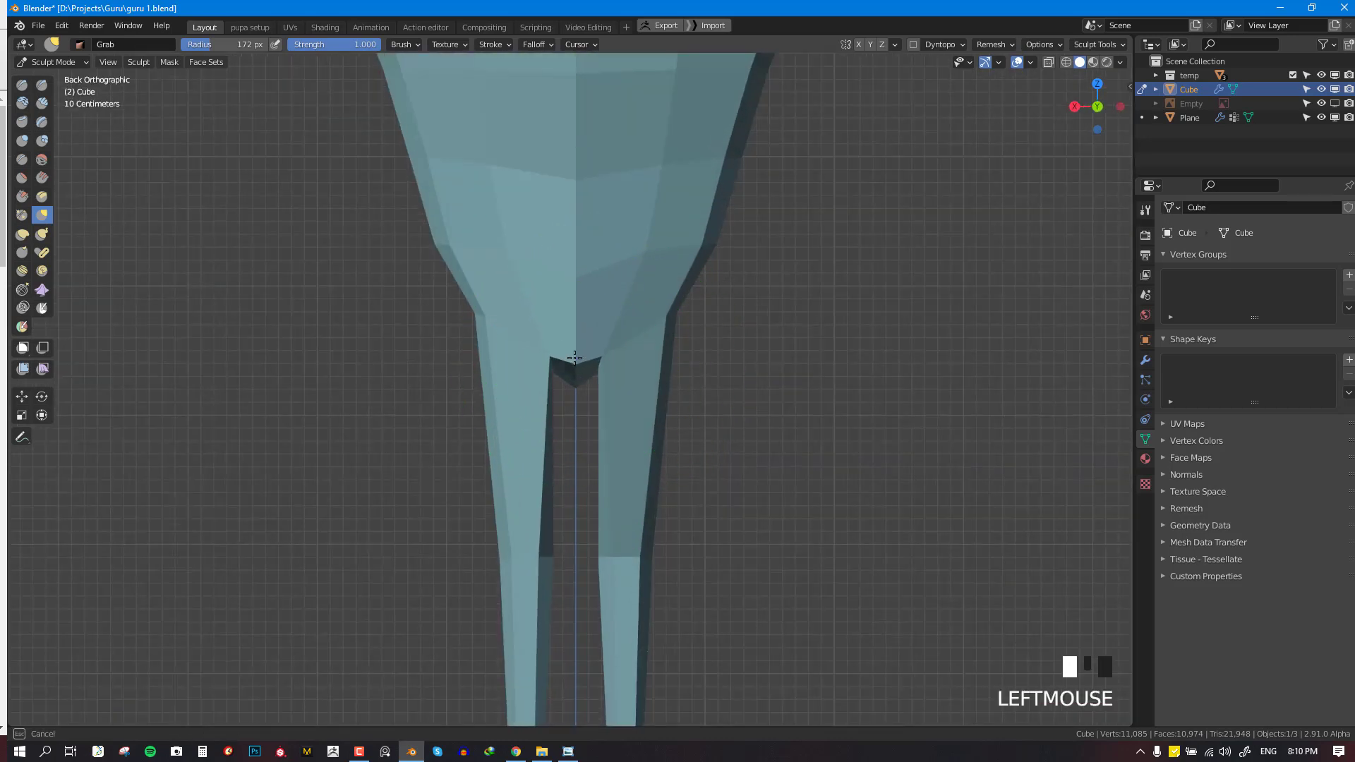
left_click(464, 321)
left_click(464, 322)
Reshape the hip and pull the knee slightly outward with the Grab brush from the front
key("KP_1")
scroll(621, 282, "down", 3)
left_click(621, 282)
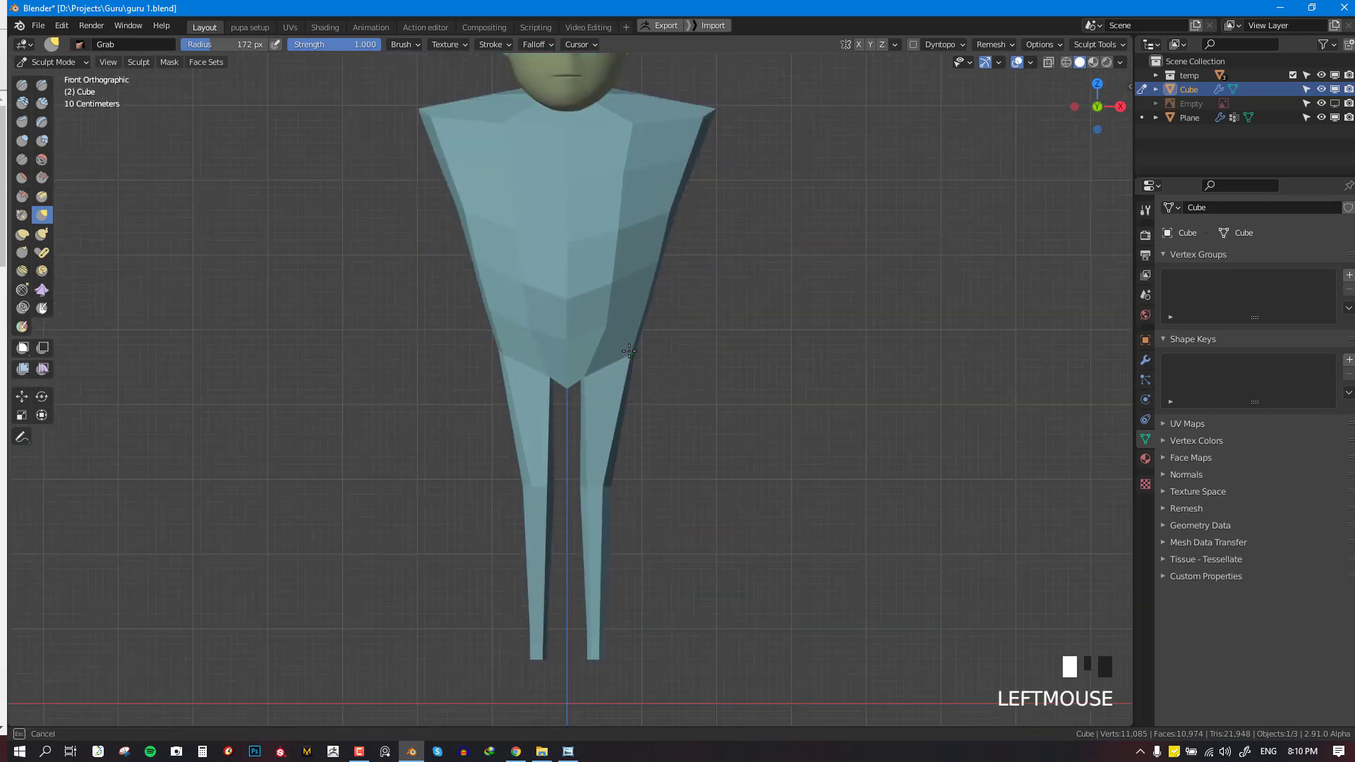
left_click_drag(599, 492, 608, 491)
Set the Grab brush radius to 290 px and pull the thighs, knees and ankles slightly inward
key("f")
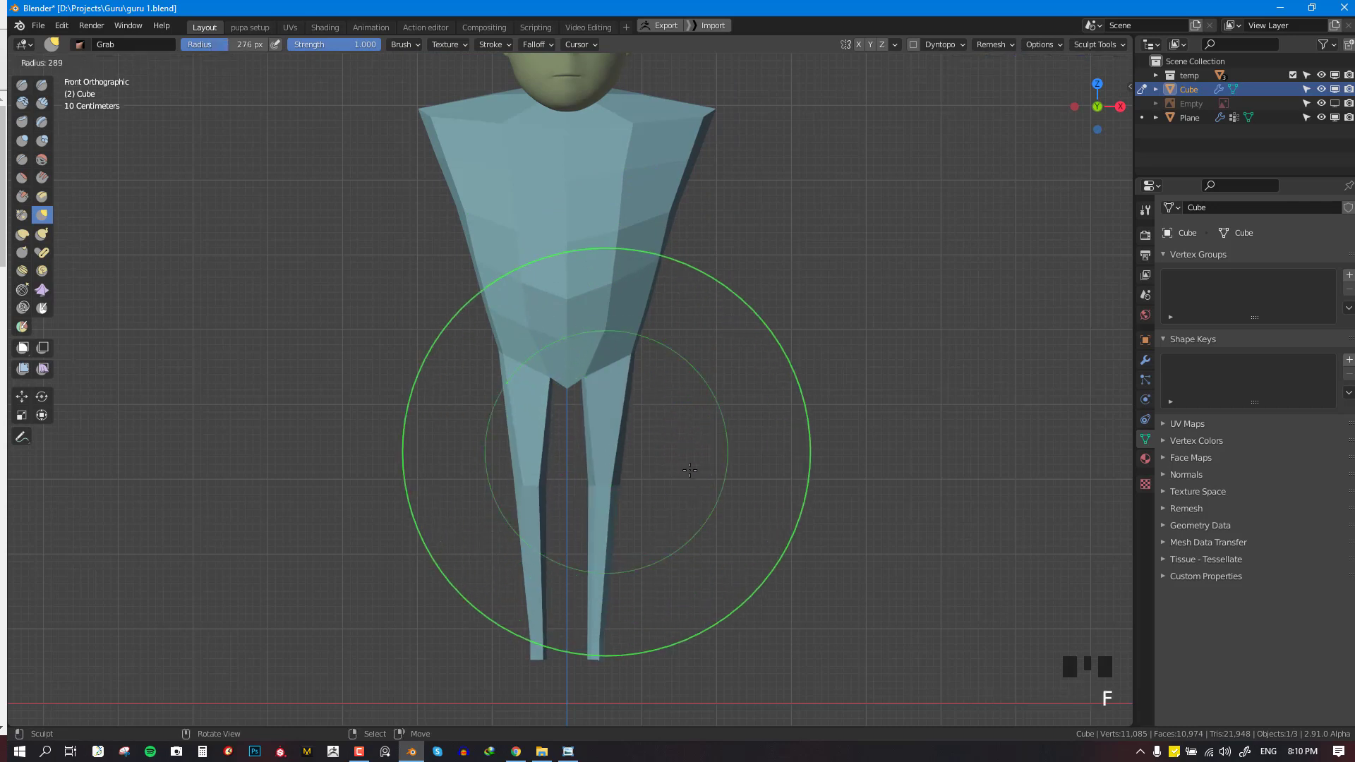
left_click(689, 468)
left_click_drag(634, 422, 625, 426)
left_click_drag(632, 521, 626, 518)
left_click_drag(616, 485, 608, 485)
left_click_drag(605, 635, 598, 634)
scroll(627, 483, "down", 3)
scroll(635, 437, "up", 3)
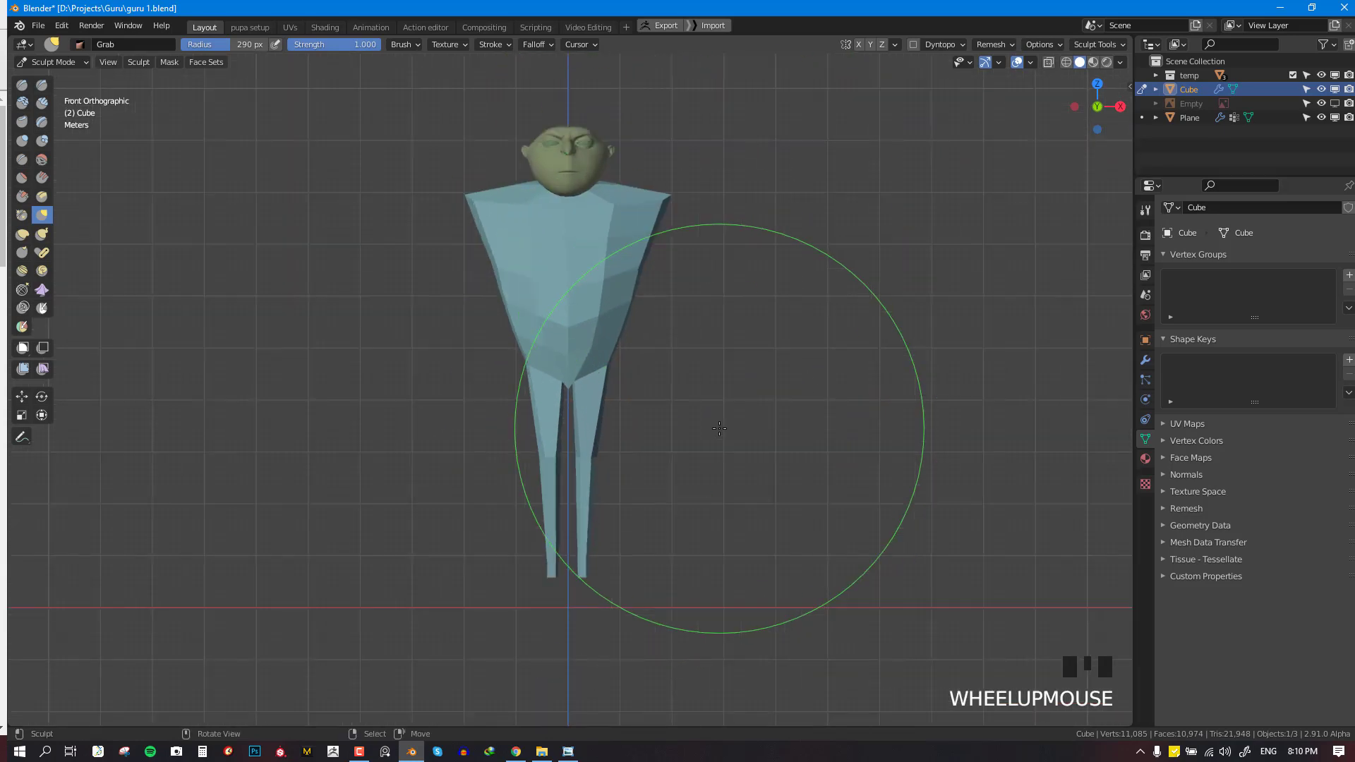
Raise the crotch's lowest centre vertex in Edit Mode to flatten the tip between the legs
key("Tab")
scroll(635, 417, "up", 3)
right_click_drag(565, 393, 564, 372)
right_click_drag(564, 382, 565, 371)
key("Tab")
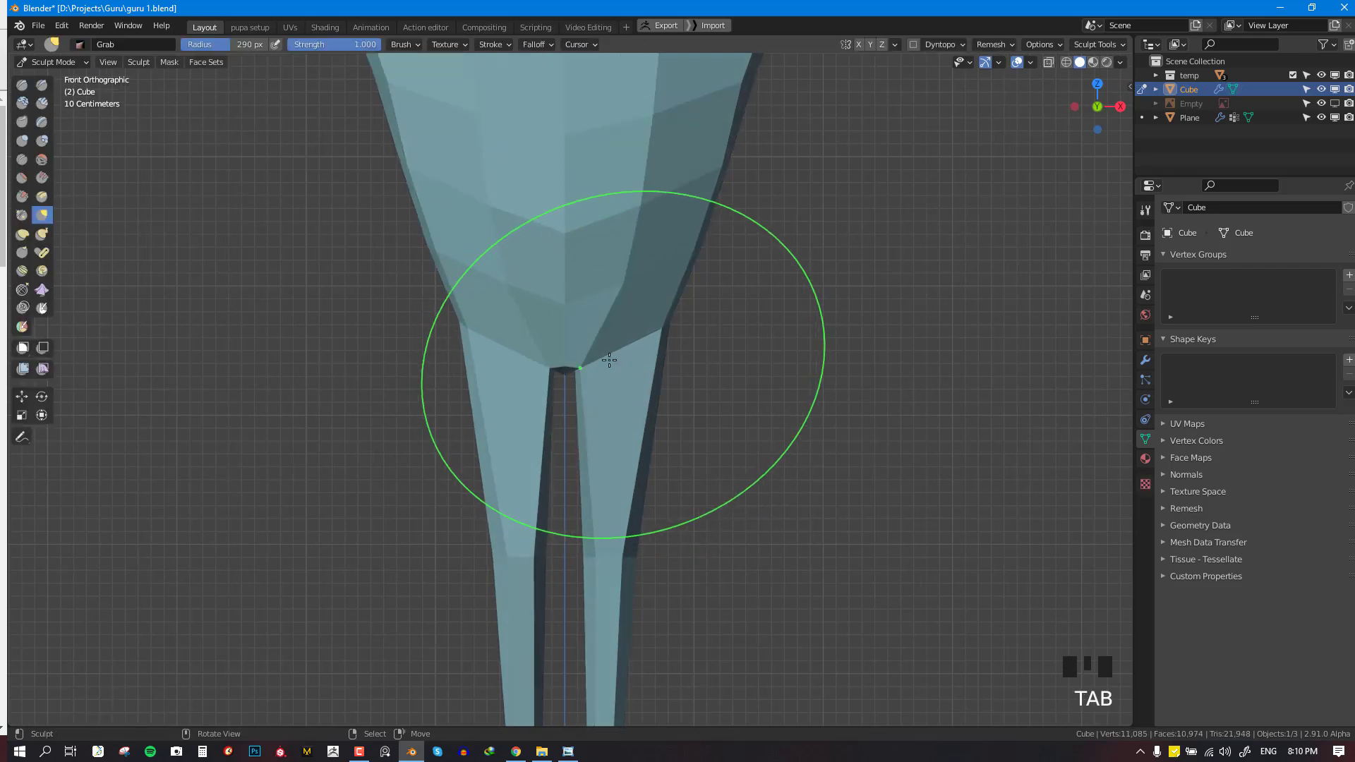
Set the Grab brush radius to 134 px and reshape the inner thigh corners beside the crotch
key("f")
left_click(607, 328)
left_click(607, 329)
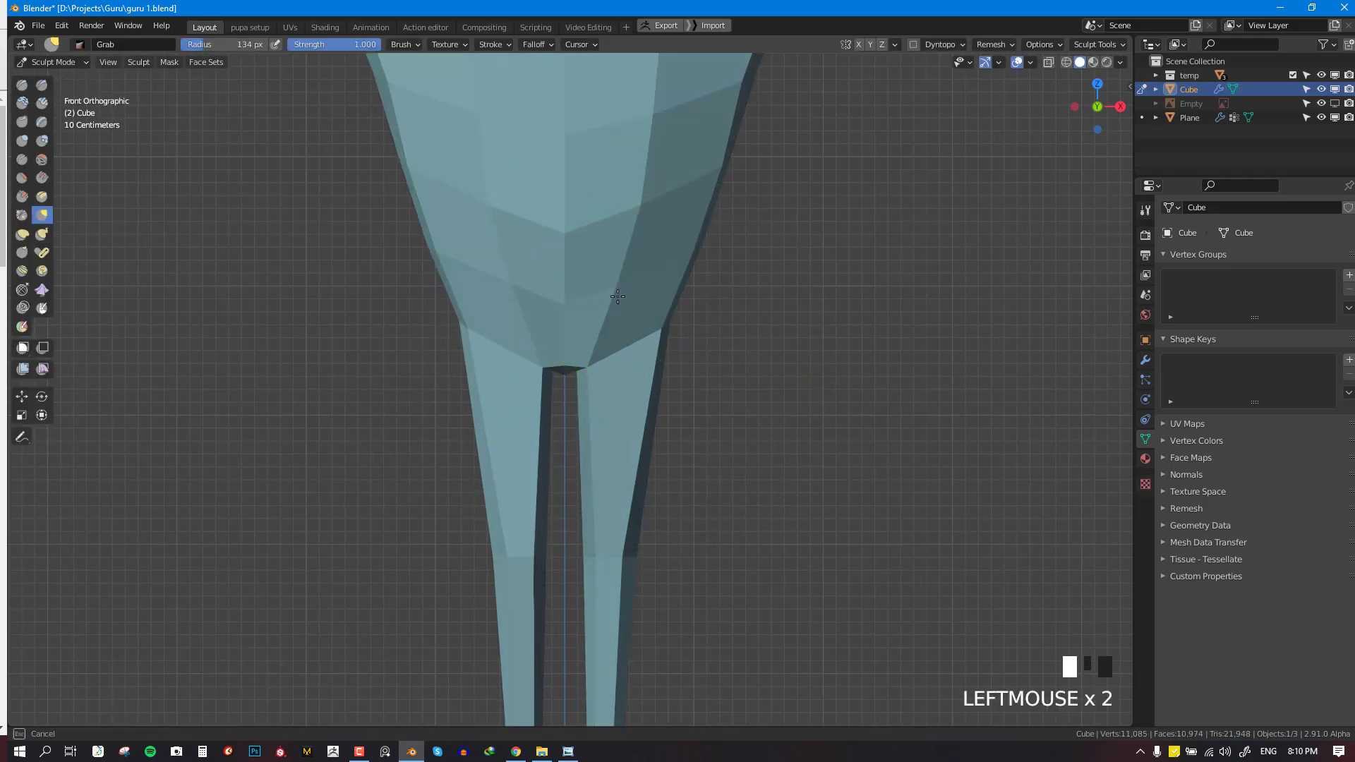
Set the Grab brush radius to 221 px and adjust the lower legs from the front
scroll(670, 394, "down", 7)
middle_click_drag(650, 409, 639, 458, "shift")
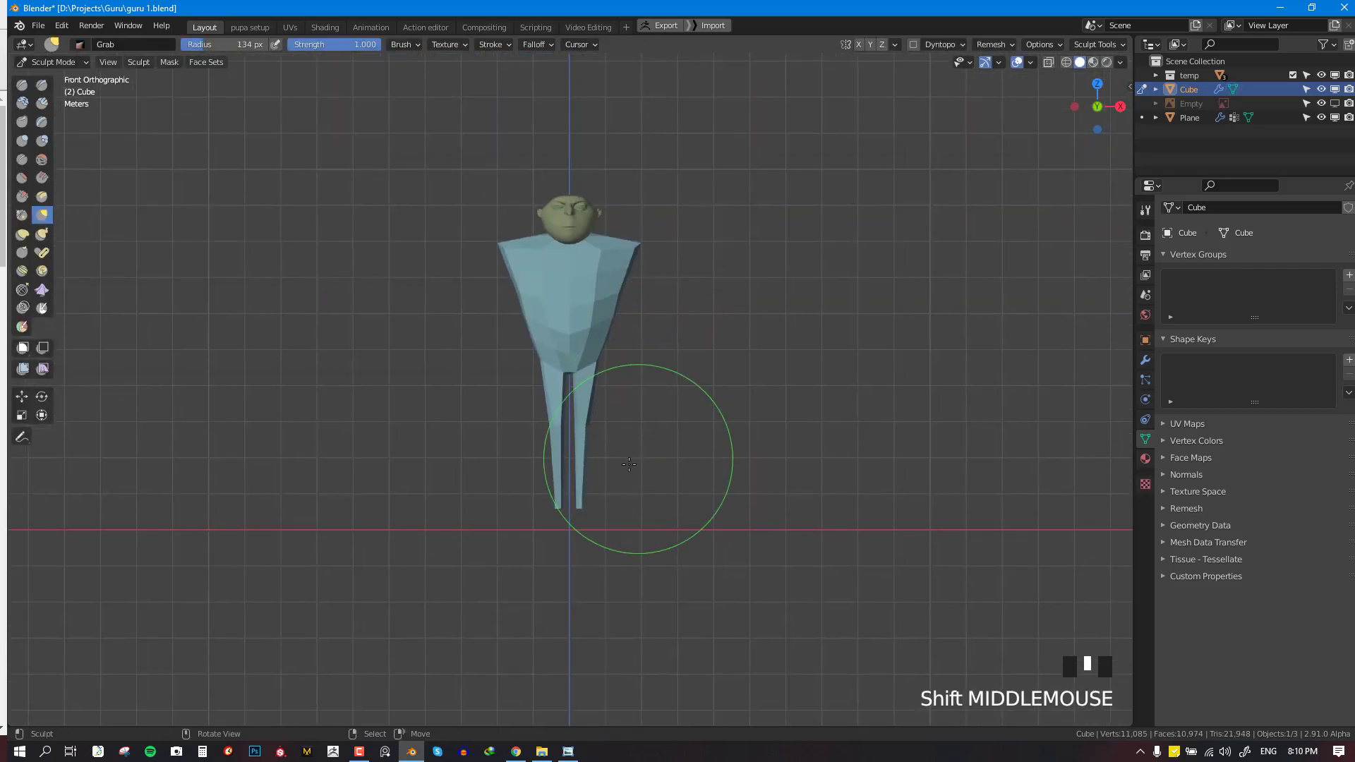
scroll(629, 463, "up", 2)
key("f")
left_click(590, 538)
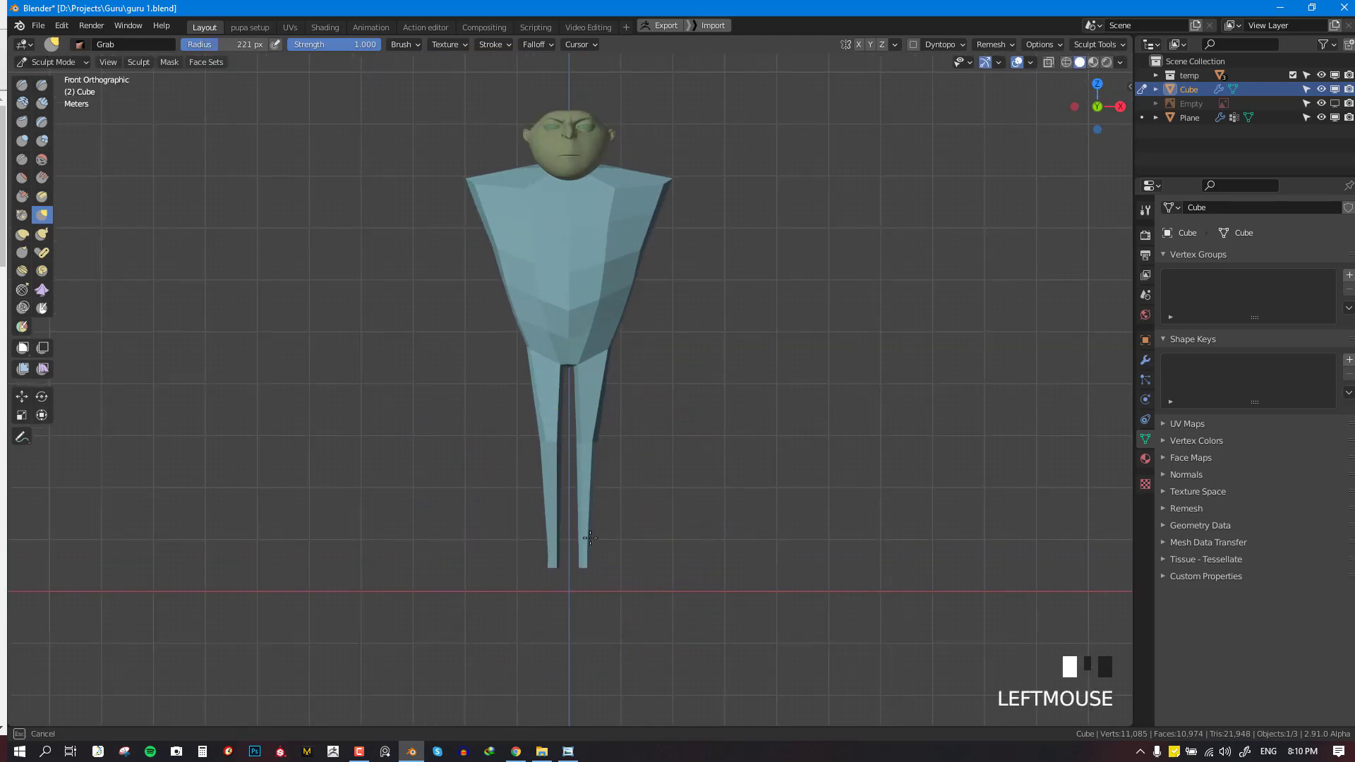
Examine the proportions of the torso and legs from the front and at an angle
scroll(499, 363, "up", 3)
middle_click_drag(684, 368, 741, 381)
key("KP_1")
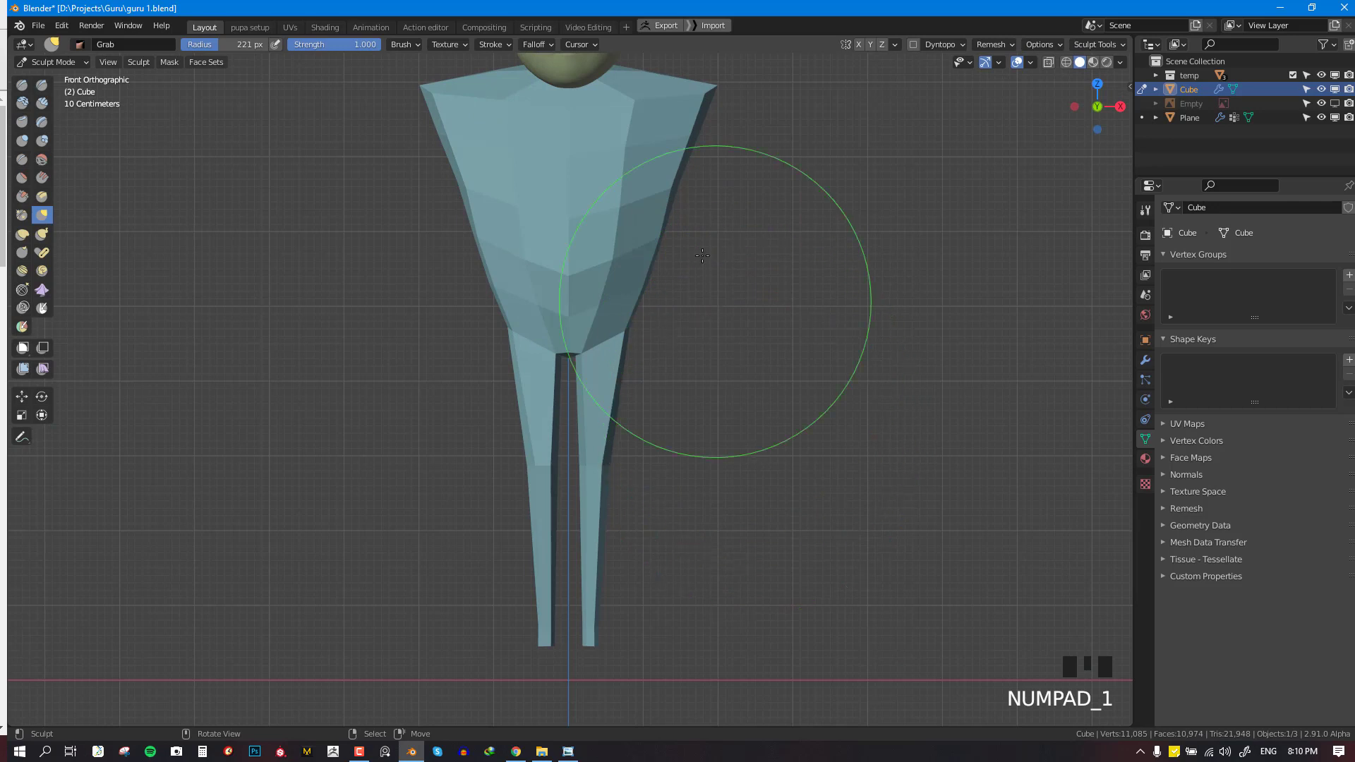
scroll(698, 254, "down", 3)
middle_click_drag(699, 254, 635, 318)
scroll(635, 272, "up", 2)
key("alt+w")
key("KP_1")
scroll(409, 227, "down", 2)
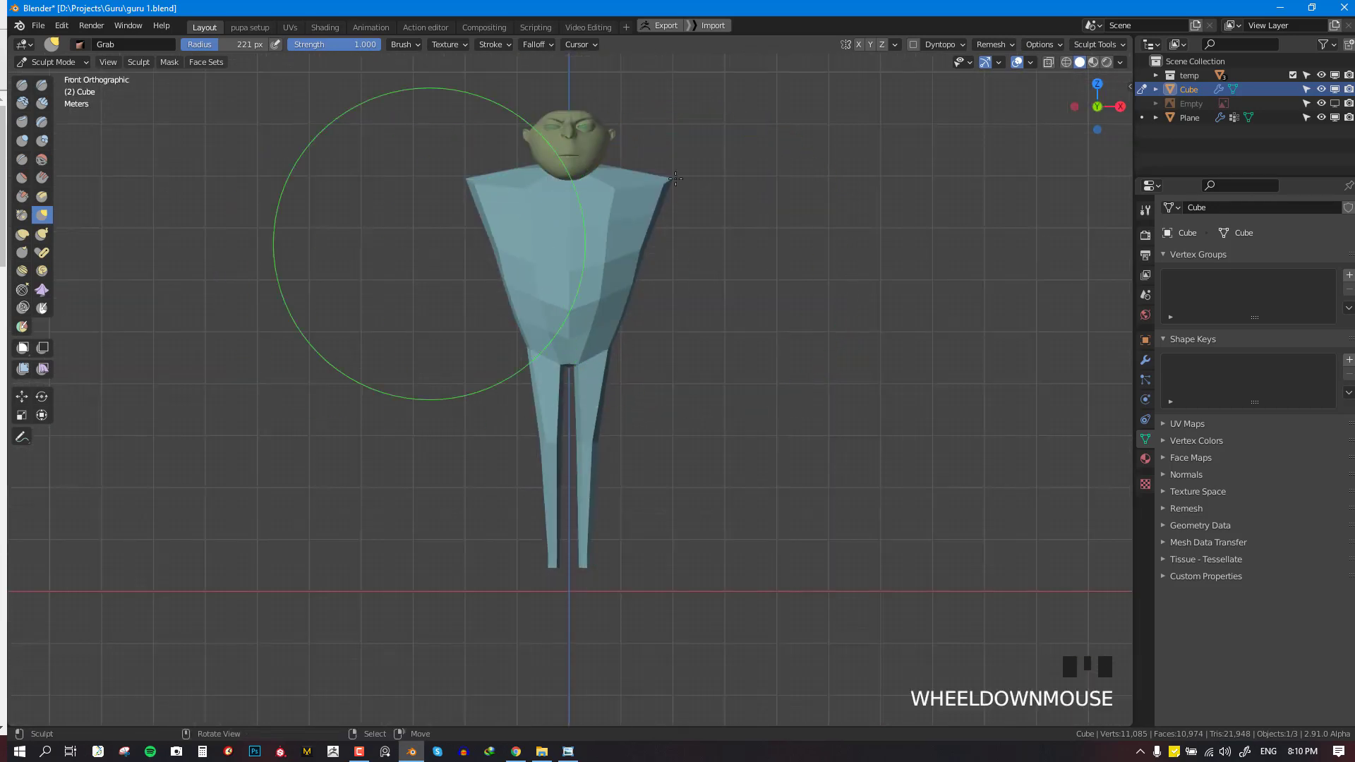
mouse_move(696, 226)
middle_mouse_down("shift")
mouse_move(838, 275)
mouse_move(711, 268)
middle_mouse_up("shift")
Return the body to Object Mode and deselect everything in the front view
key("ctrl+Tab")
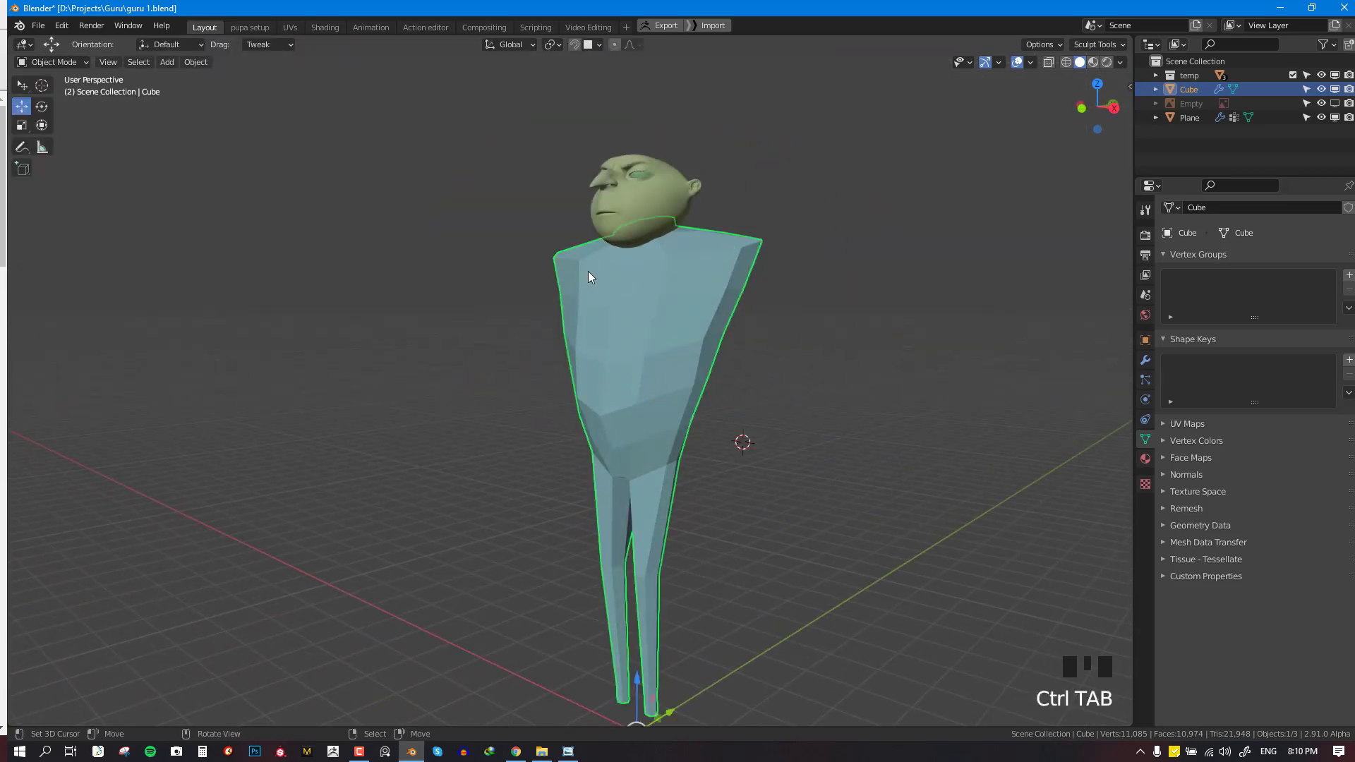
key("KP_1")
key("alt+a")
Select the knee edge loop in Edit Mode and move it down in the side view
middle_click_drag(712, 316, 615, 361)
key("KP_3")
scroll(714, 203, "up", 2)
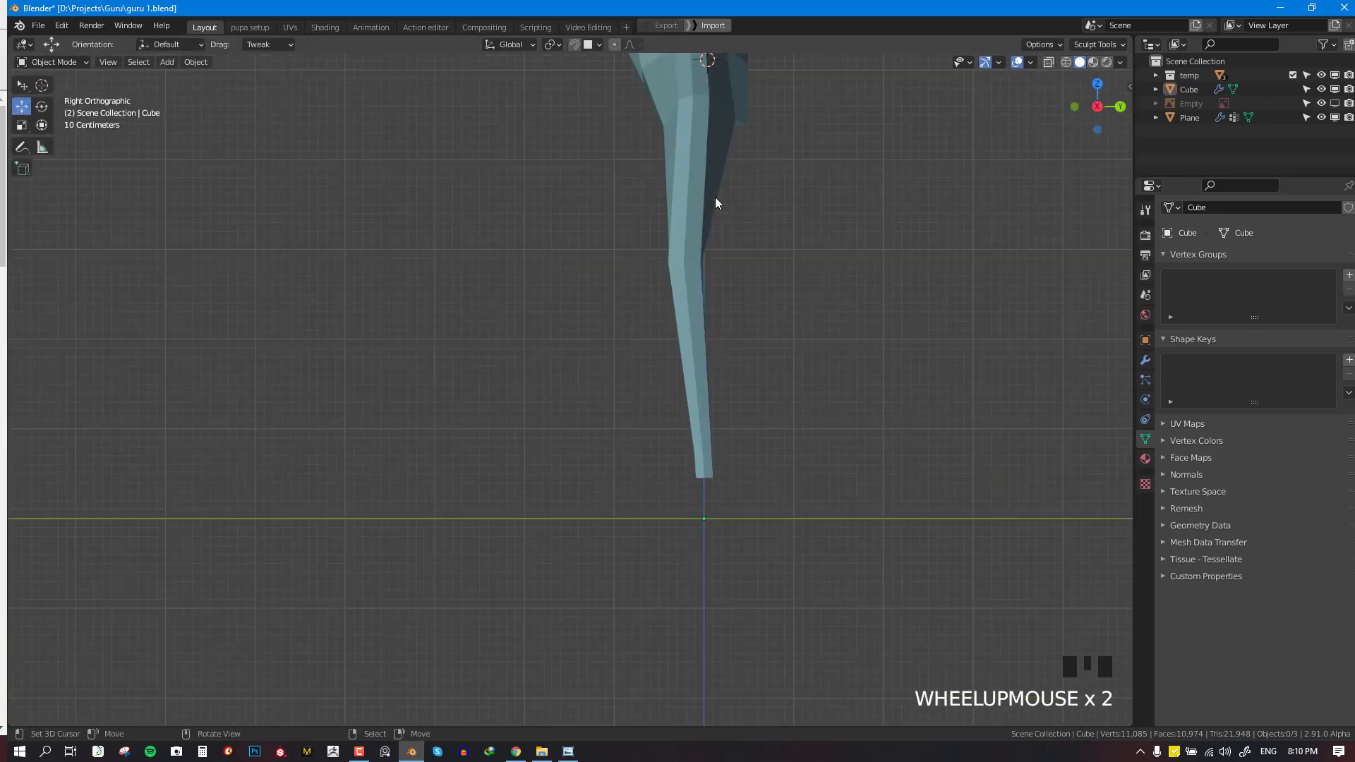
key("Tab")
right_click(715, 237, "alt")
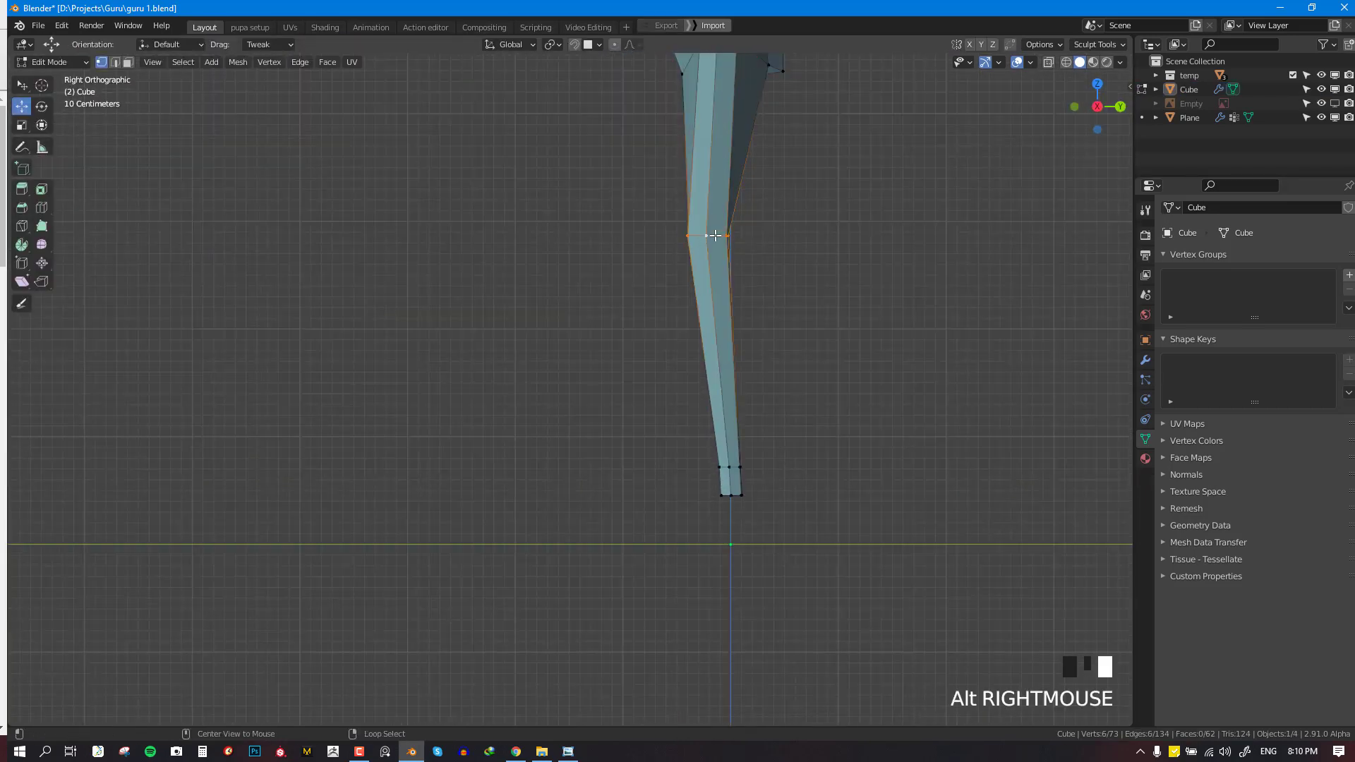
left_click_drag(710, 185, 721, 219)
scroll(760, 262, "down", 3)
scroll(760, 262, "down", 1)
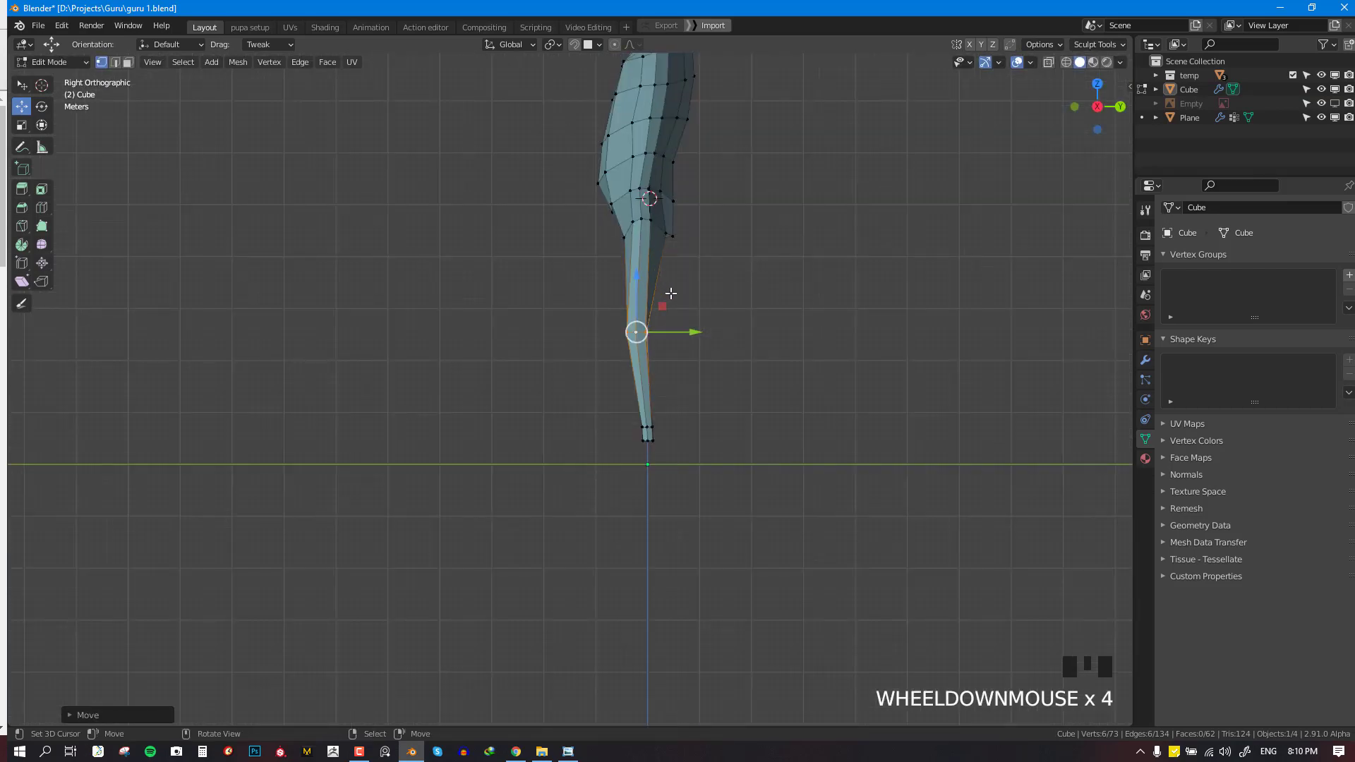
Bevel the knee edge loop to add supporting loops around the knee, then clear the selection
key("KP_1")
key("KP_3")
key("ctrl+b")
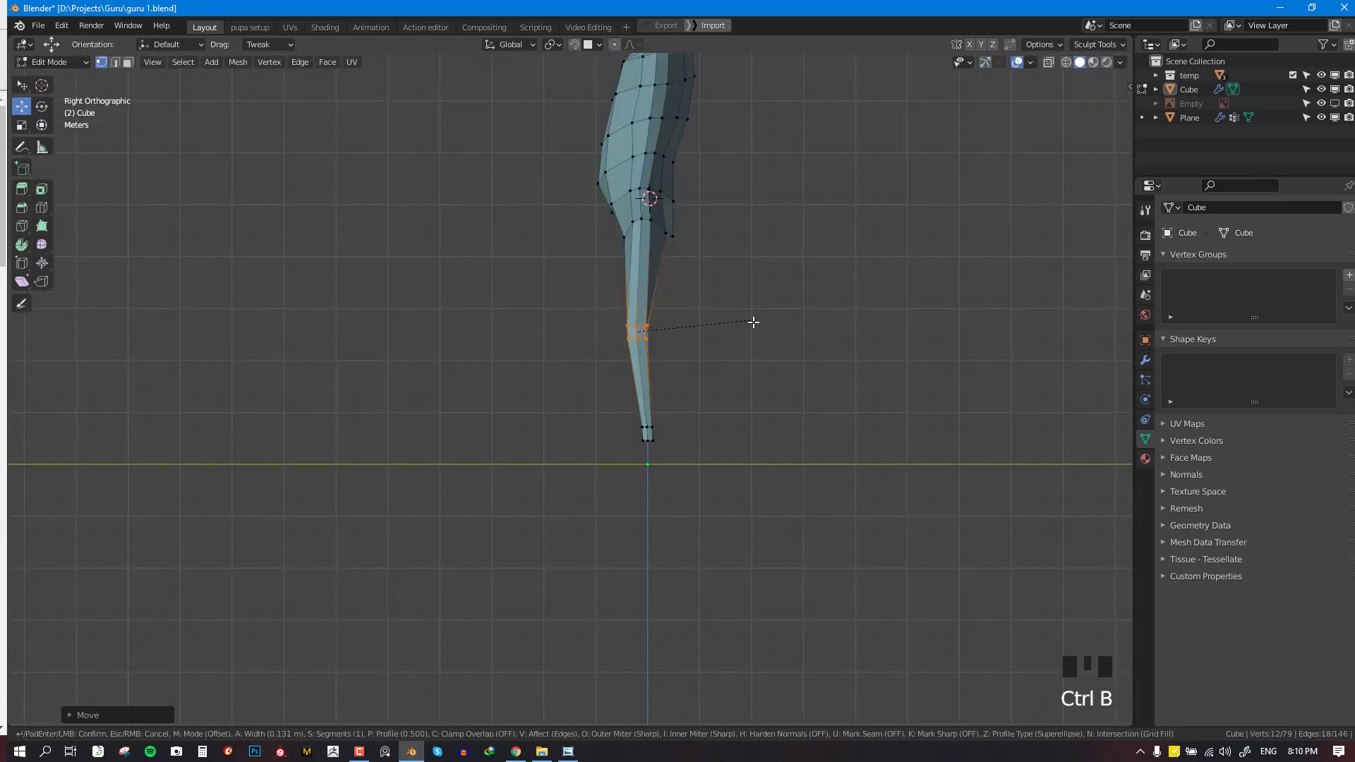
left_click(753, 323)
key("KP_1")
key("alt+a")
Box-select the knee and lower-leg vertices in wireframe and move them slightly down
scroll(765, 332, "down", 4)
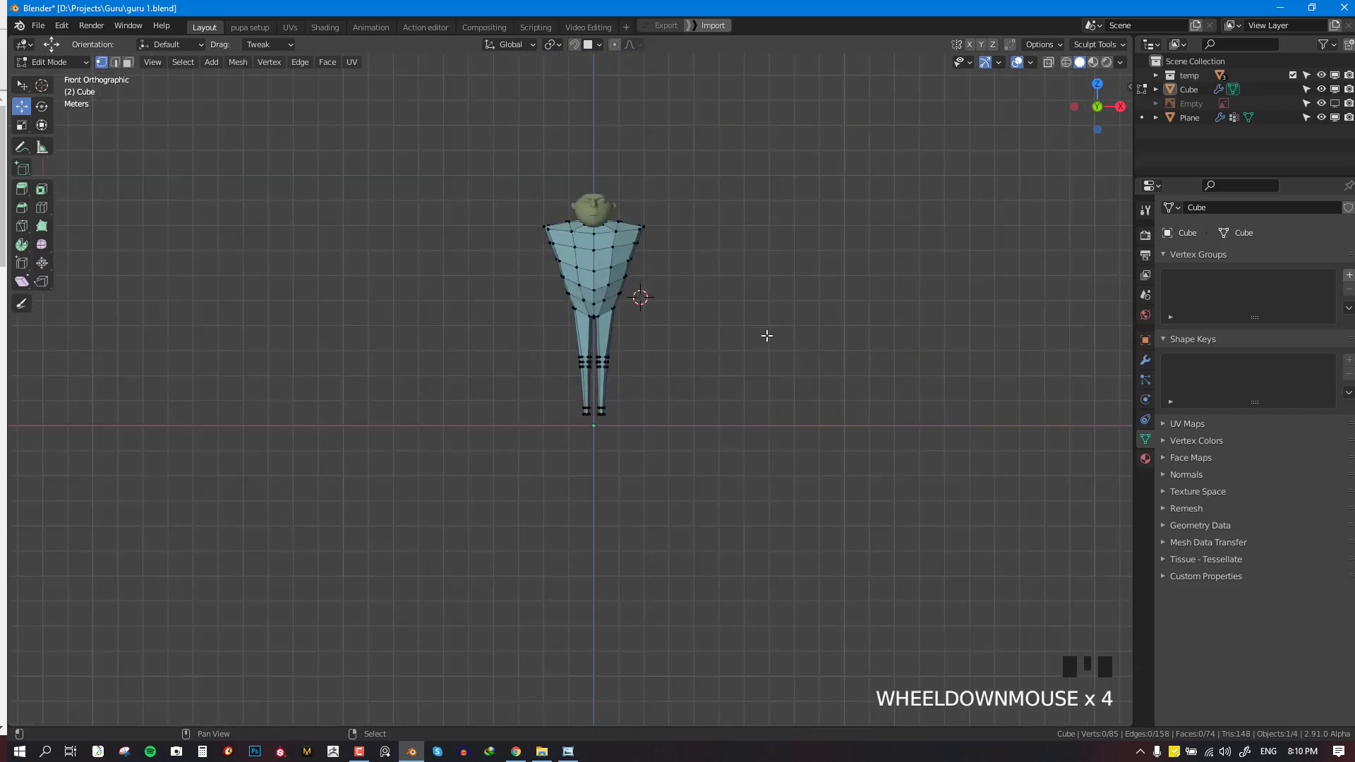
scroll(783, 342, "up", 1)
scroll(783, 343, "up", 1)
key("shift+z")
mouse_move(535, 417)
left_mouse_down()
mouse_move(563, 463)
mouse_move(669, 480)
left_mouse_up()
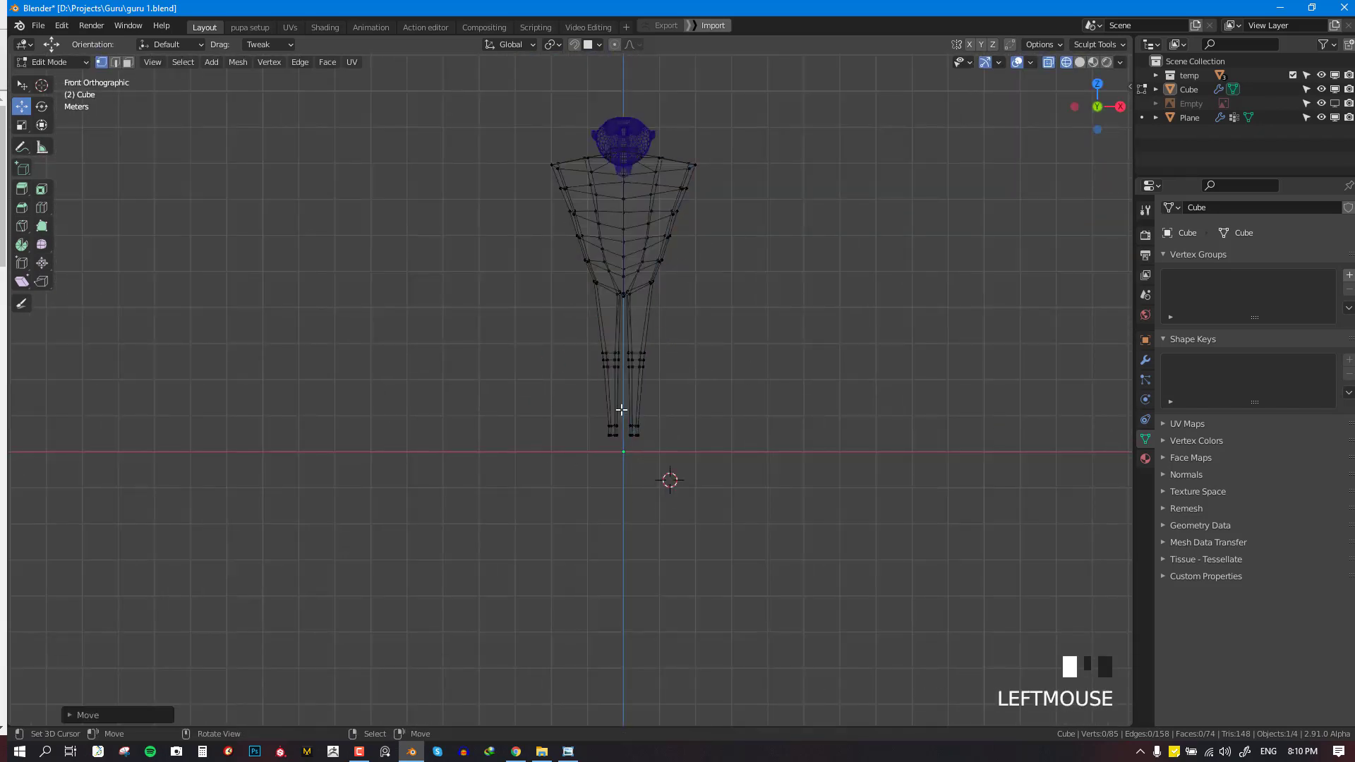
key("b")
left_click_drag(597, 328, 744, 460)
left_click_drag(638, 338, 641, 346)
Return to solid shading and Object Mode, and save the file
key("shift+z")
key("Tab")
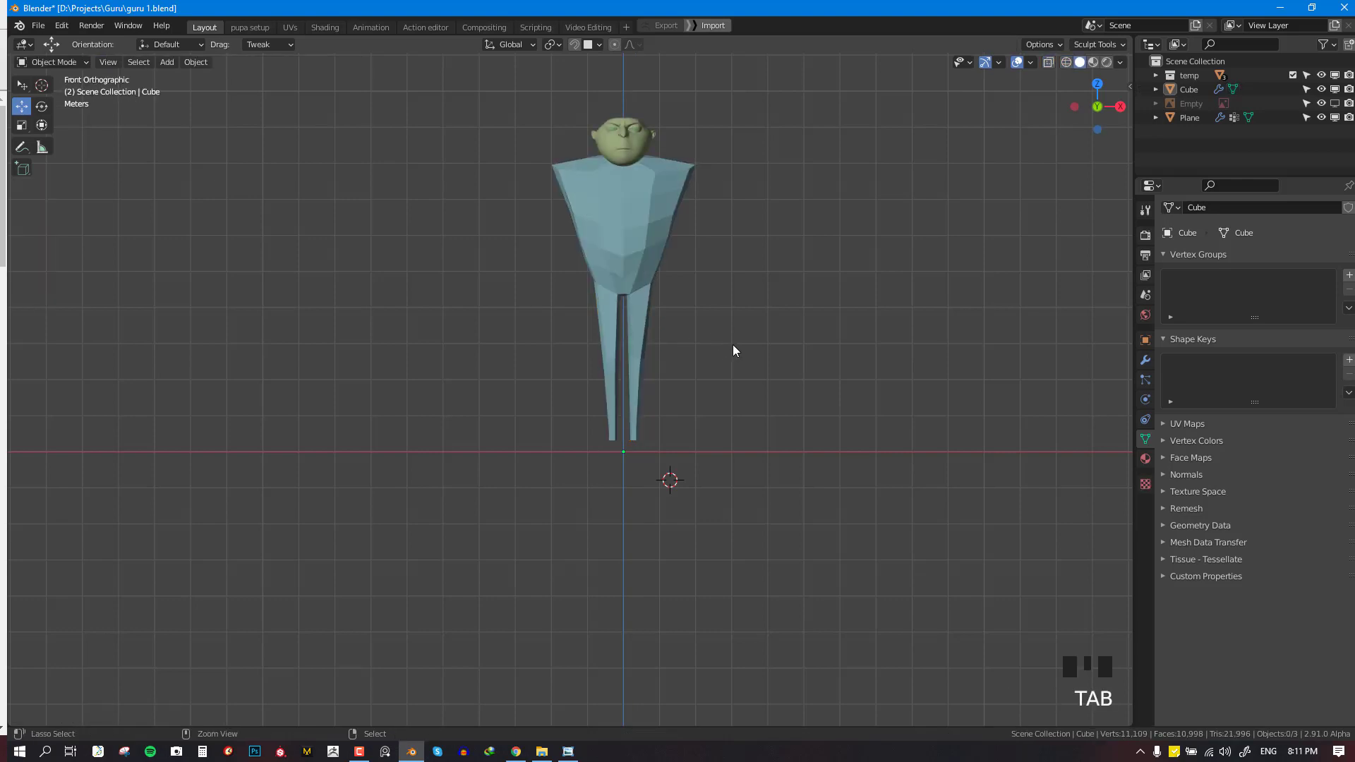
key("ctrl+s")
middle_click_drag(733, 351, 650, 348)
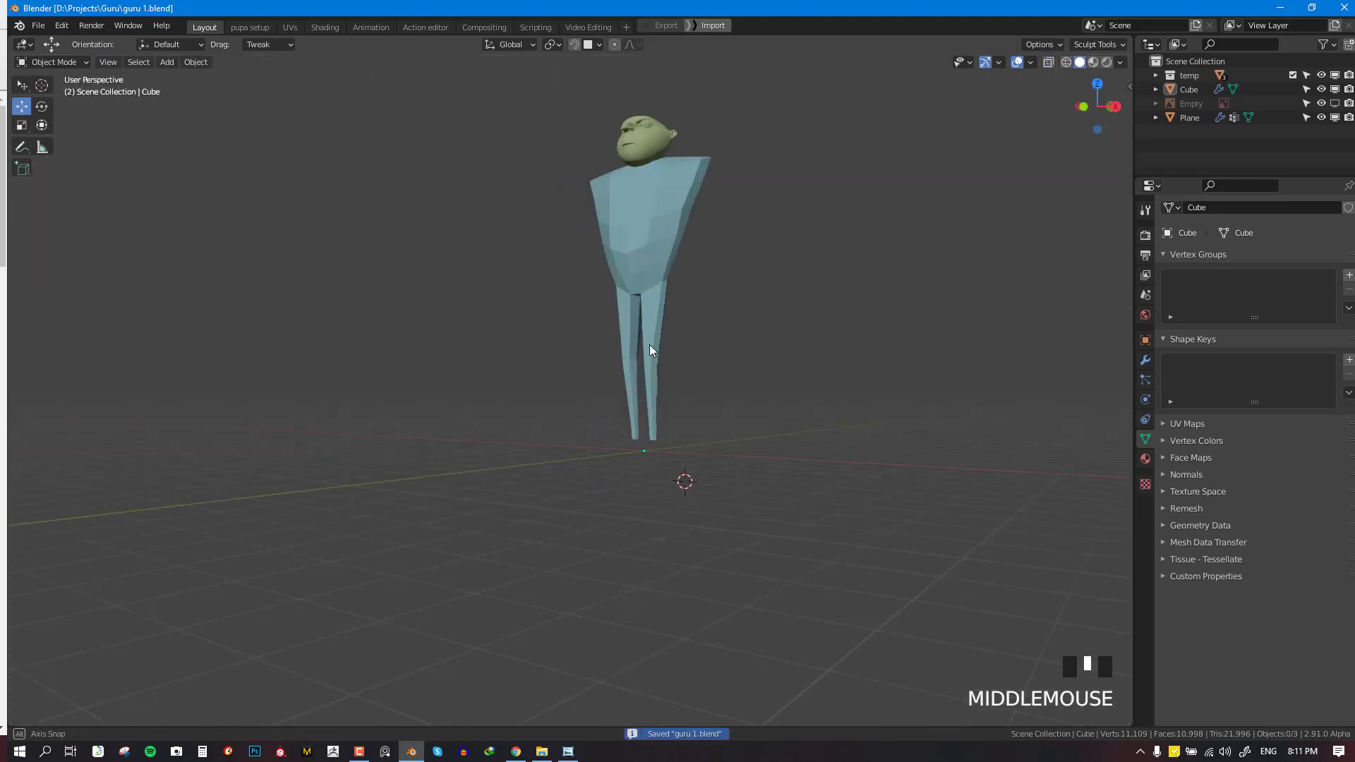
Add a vertical loop cut running along the leg and up the torso in Edit Mode
scroll(763, 282, "up", 4)
key("Tab")
key("alt+a")
scroll(716, 332, "up", 2)
key("ctrl+r")
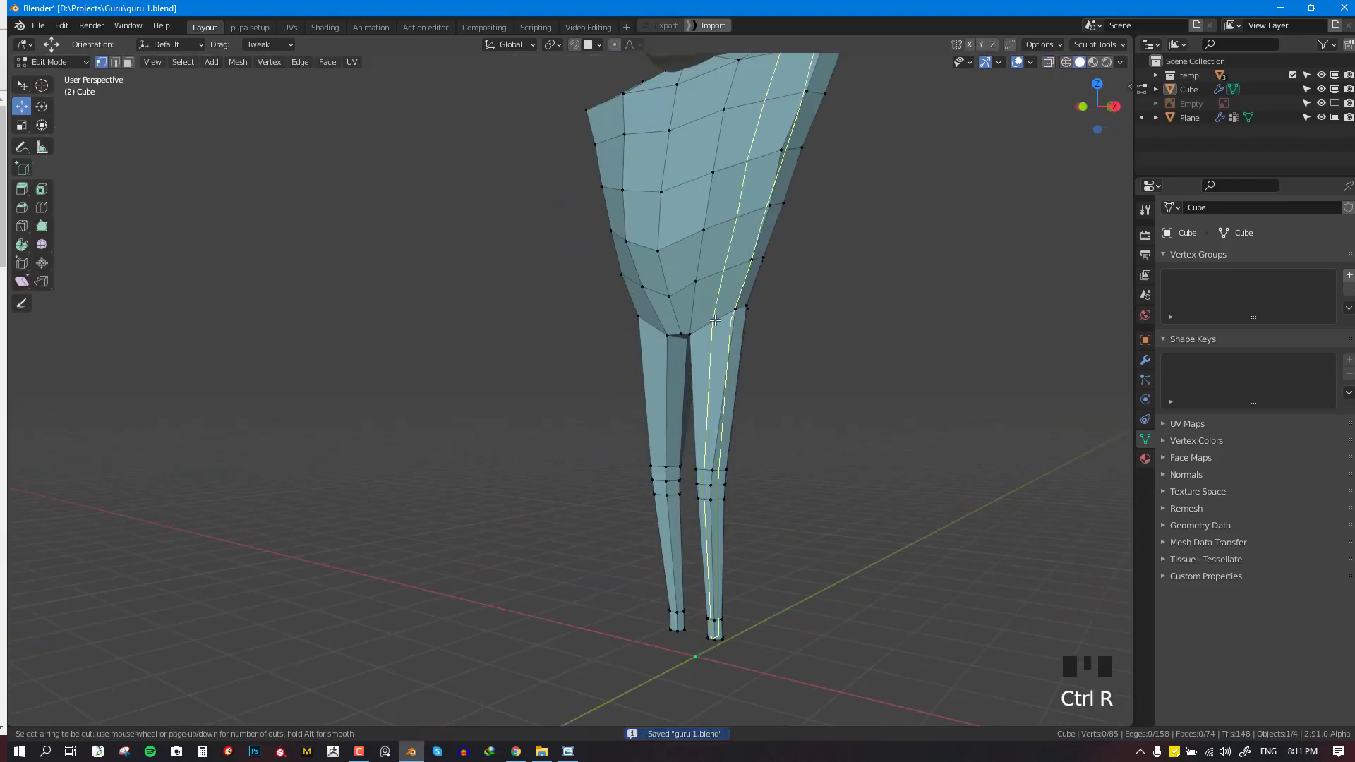
left_click(716, 332)
middle_click_drag(716, 332, 653, 362)
Adjust the vertices at the top of the leg where it meets the outer hip
right_click(680, 358)
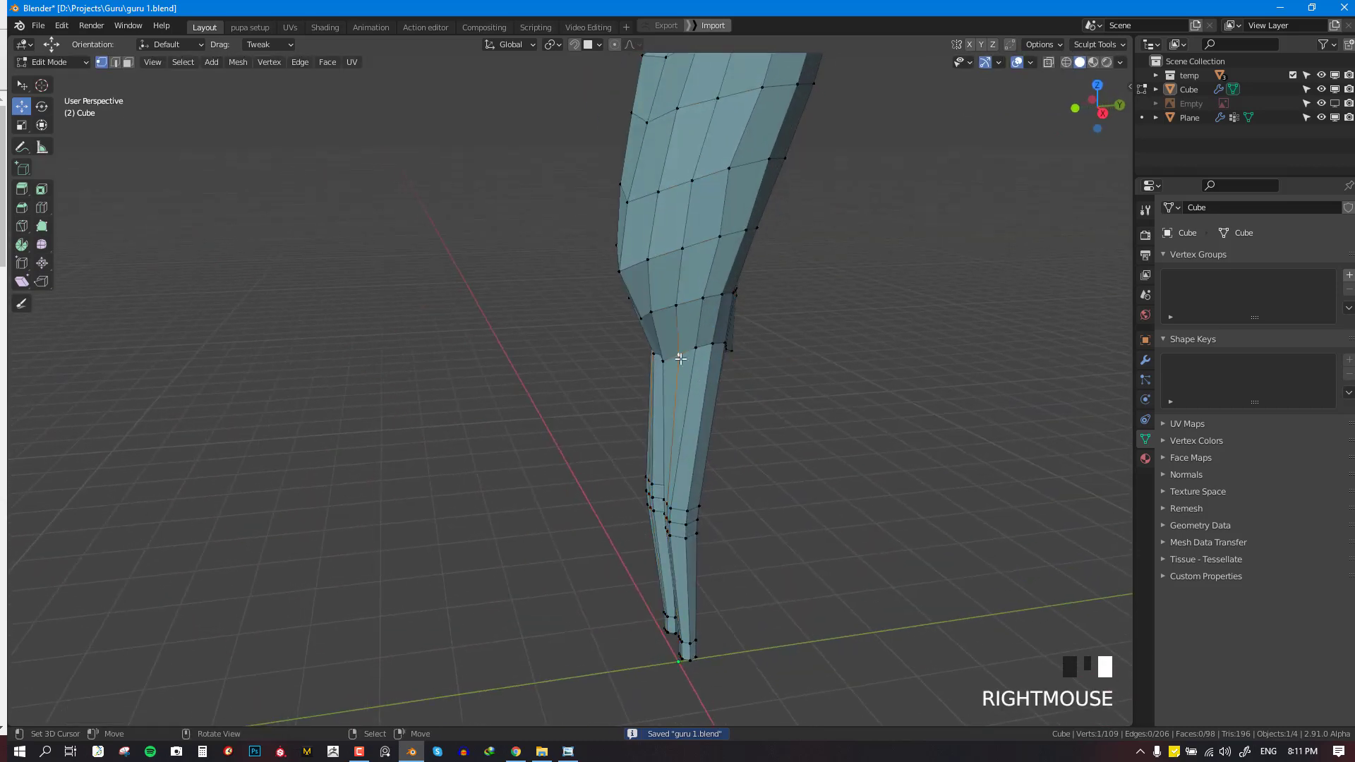
left_click_drag(731, 346, 734, 342)
right_click(699, 348)
key("KP_1")
Reposition the vertices where the top of the leg meets the crotch and hip in Edit Mode
key("Tab")
scroll(705, 379, "down", 3)
middle_click_drag(705, 378, 629, 324)
key("KP_1")
key("KP_3")
scroll(739, 346, "up", 3)
key("Tab")
right_click(651, 301)
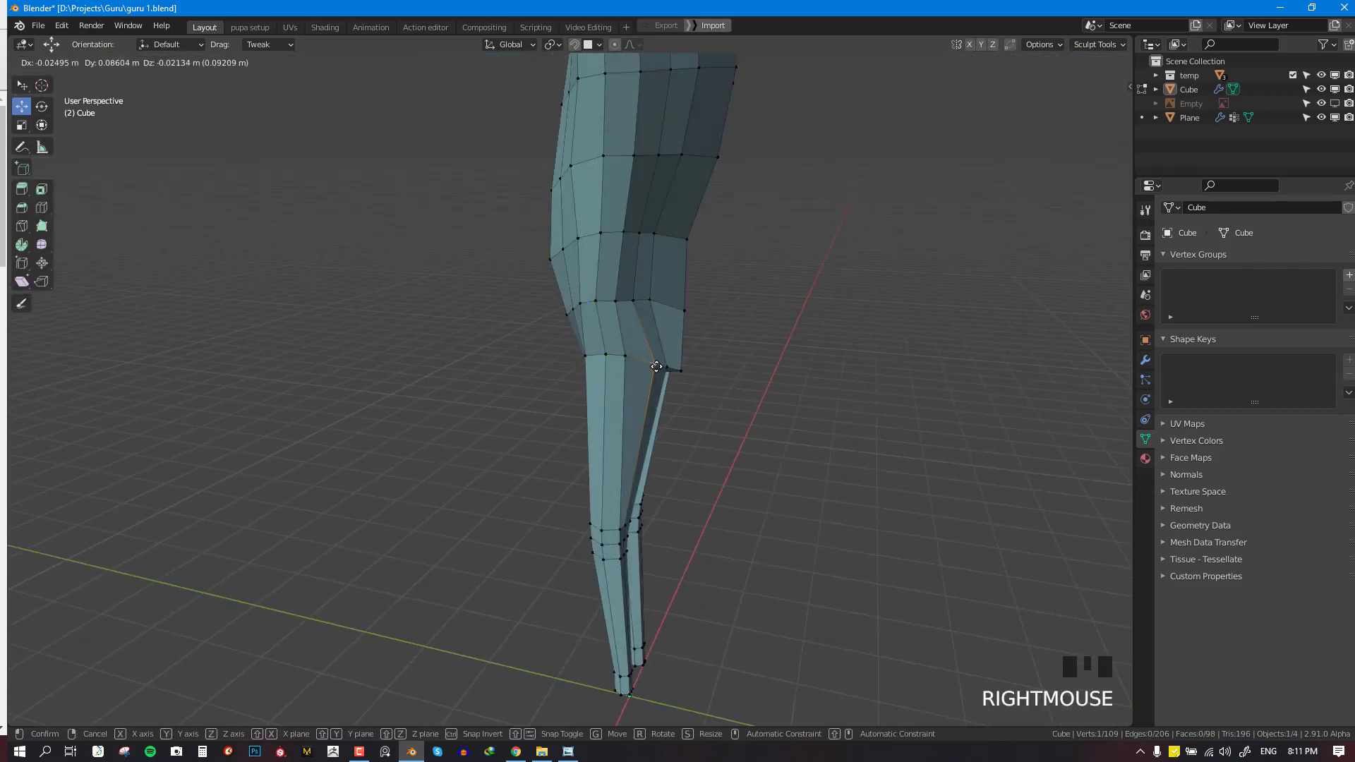
right_click(650, 302)
right_click_drag(650, 301, 660, 310)
middle_click_drag(660, 310, 570, 351)
right_click_drag(570, 351, 586, 360)
Leave Edit Mode, switch the body to Sculpt Mode and activate the Grab brush
key("Tab")
middle_click_drag(586, 360, 617, 353)
right_click(525, 333)
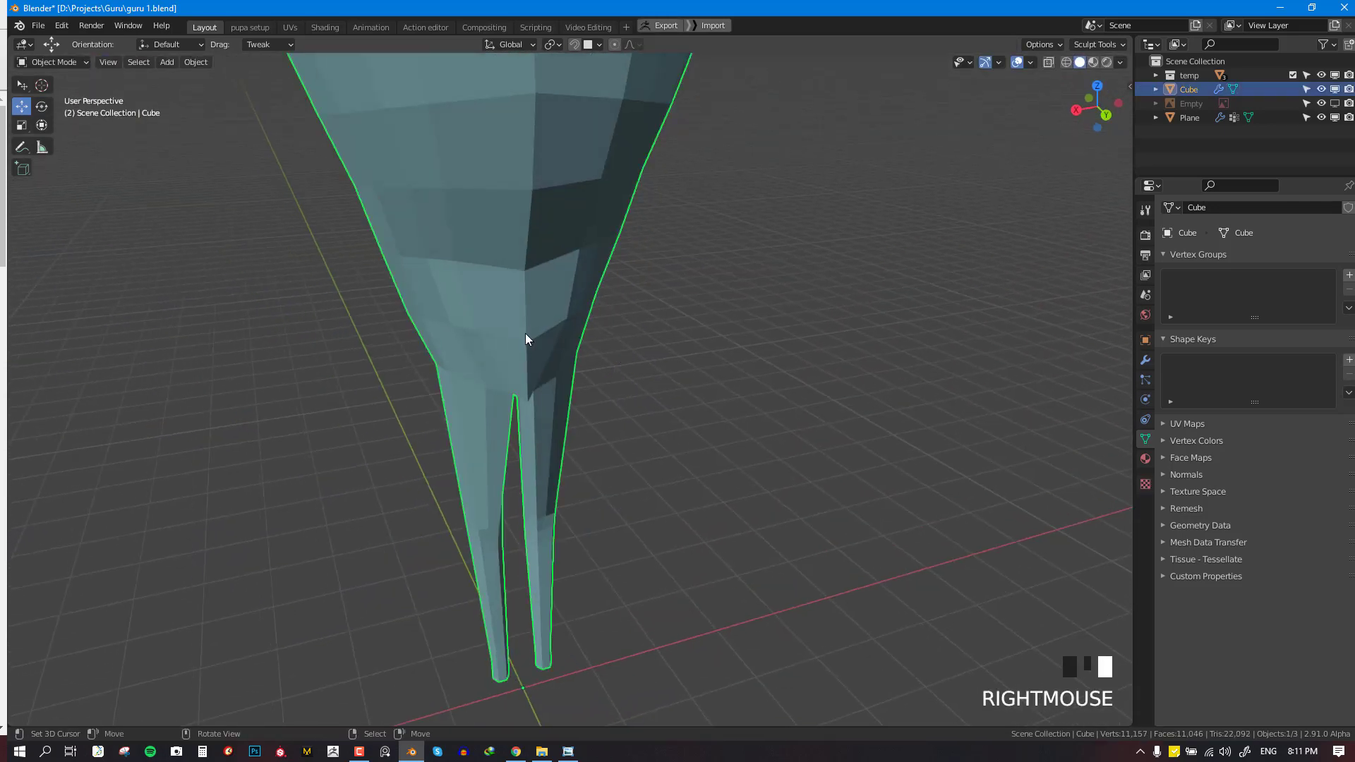
key("ctrl+Tab")
left_click(545, 425)
mouse_move(545, 425)
middle_mouse_down()
mouse_move(636, 332)
mouse_move(590, 414)
middle_mouse_up()
scroll(635, 332, "up", 2)
left_click(635, 338, "shift")
left_click(639, 352, "shift")
key("g")
Reshape the crotch and upper thighs with the Grab brush from the back and front views
scroll(590, 414, "down", 2)
key("KP_3")
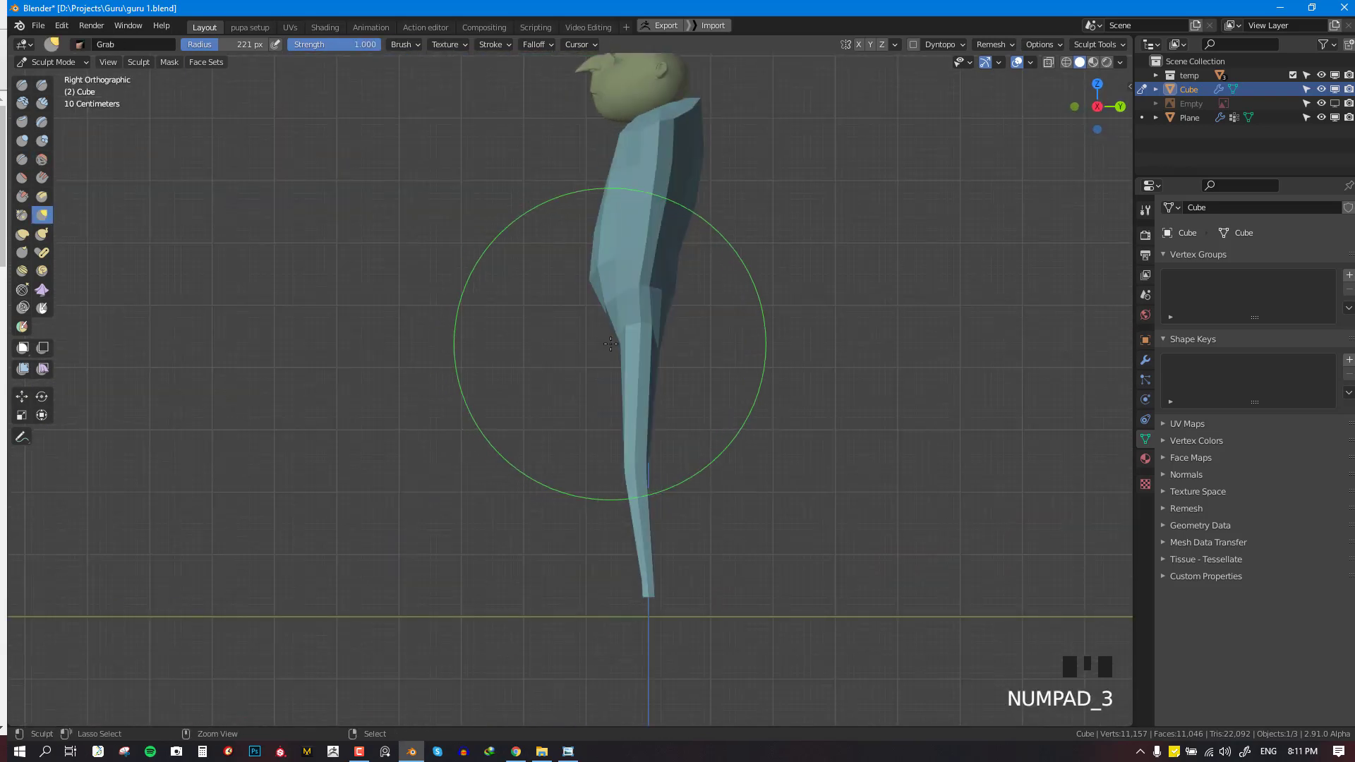
key("ctrl+KP_1")
scroll(614, 342, "up", 4)
middle_click_drag(614, 342, 915, 416, "shift")
scroll(915, 415, "up", 3)
mouse_move(909, 306)
left_mouse_down()
mouse_move(895, 357)
mouse_move(786, 372)
mouse_move(892, 385)
left_mouse_up()
scroll(703, 349, "down", 7)
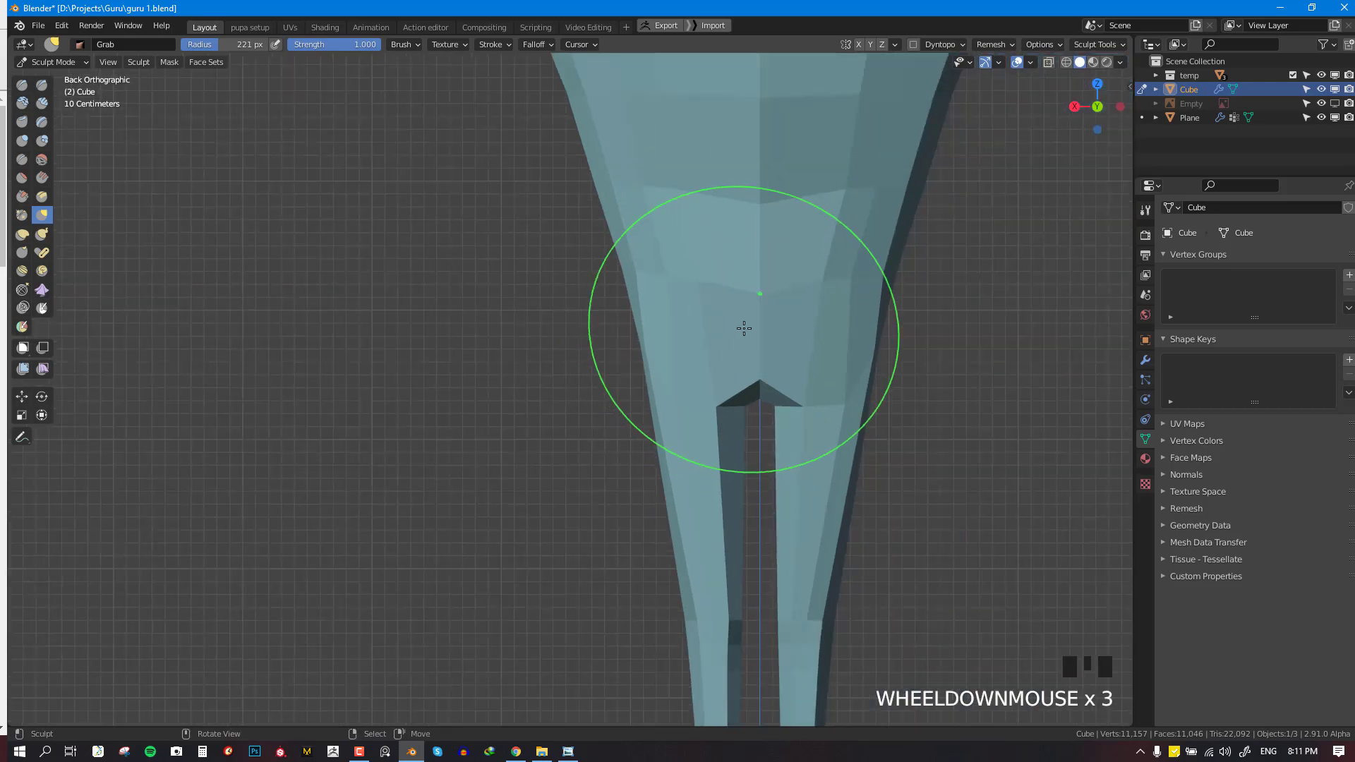
key("KP_1")
scroll(753, 315, "up", 3)
left_click_drag(454, 373, 455, 363)
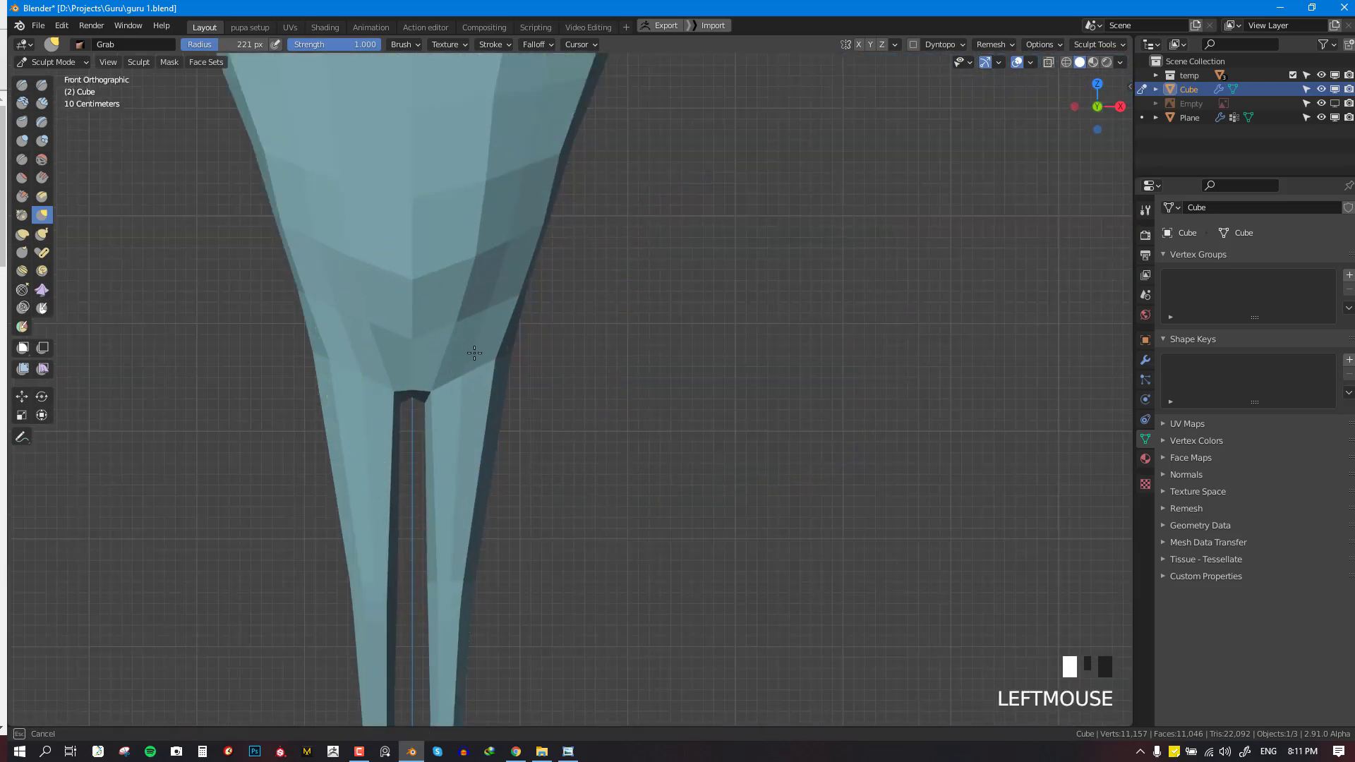
Set the Grab brush radius to 71 px and reshape the edges where the thigh meets the outer hip
middle_click_drag(455, 363, 537, 318)
key("f")
middle_click_drag(624, 270, 574, 282)
scroll(575, 282, "up", 2)
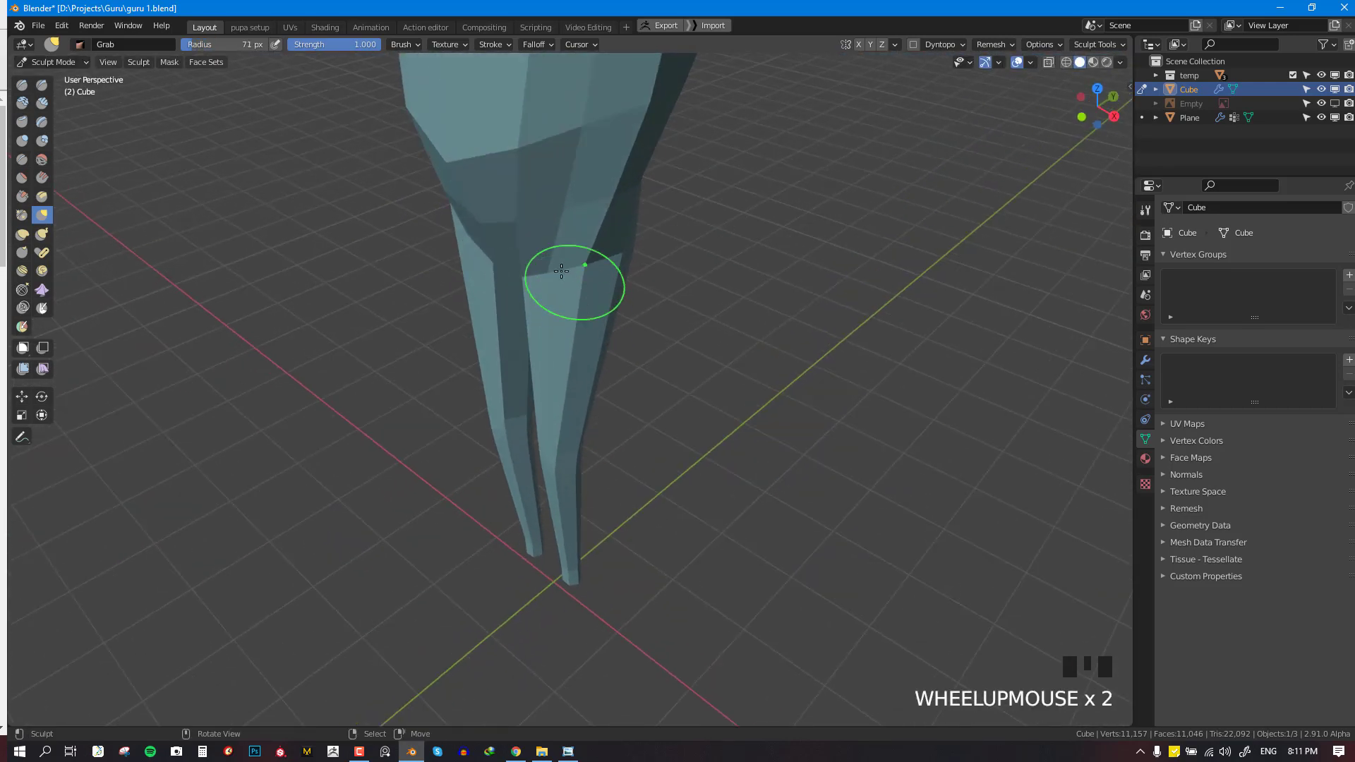
left_click_drag(552, 272, 549, 262)
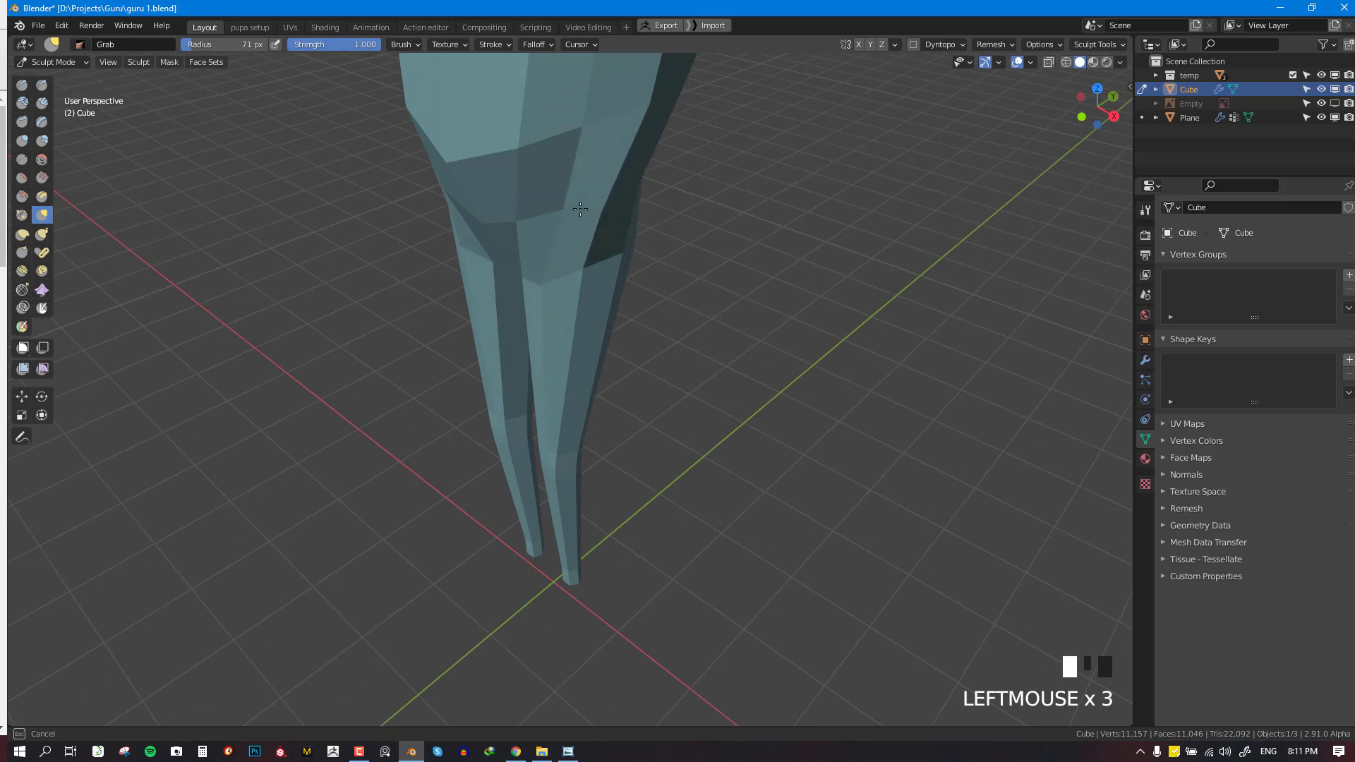
left_click_drag(581, 209, 559, 220)
scroll(601, 213, "down", 3)
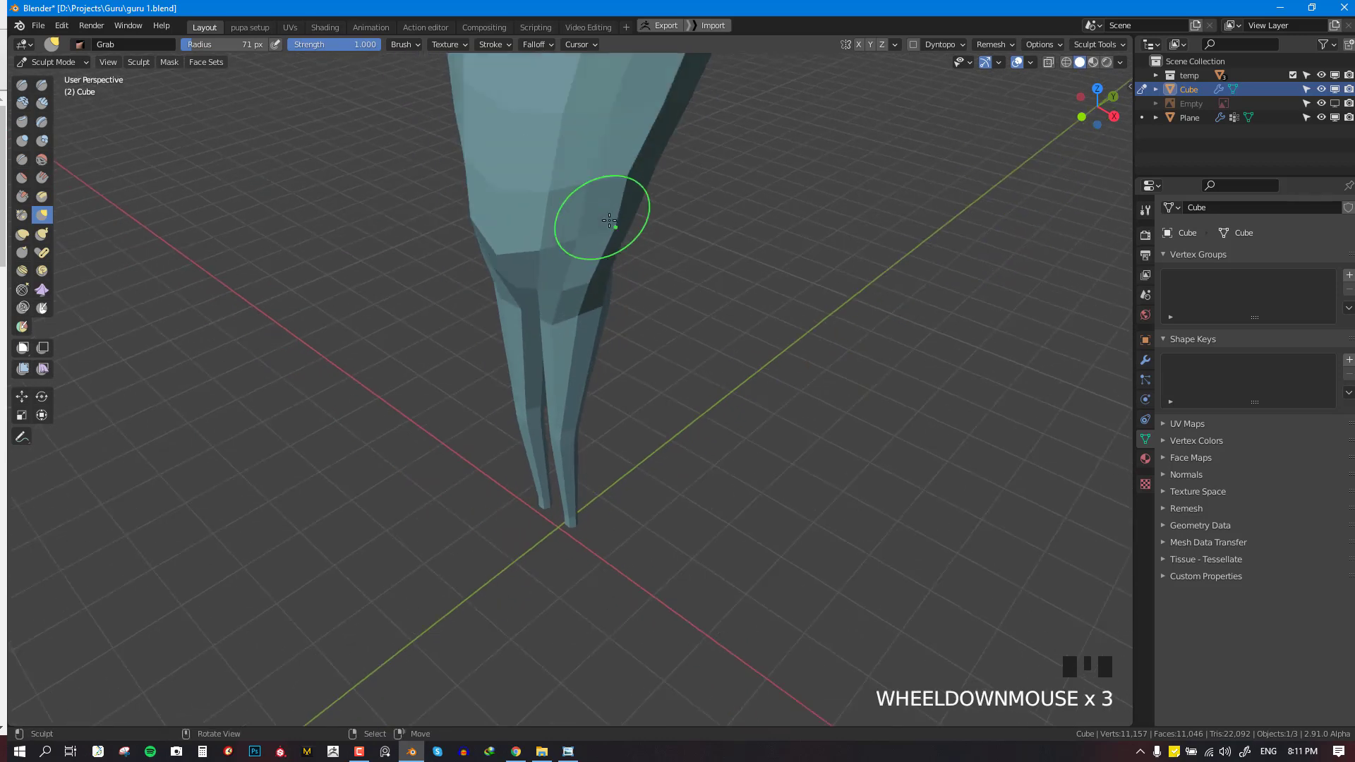
Return the body to Object Mode, deselect everything and view the whole figure from the front
key("KP_1")
scroll(564, 346, "down", 5)
key("ctrl+Tab")
key("alt+a")
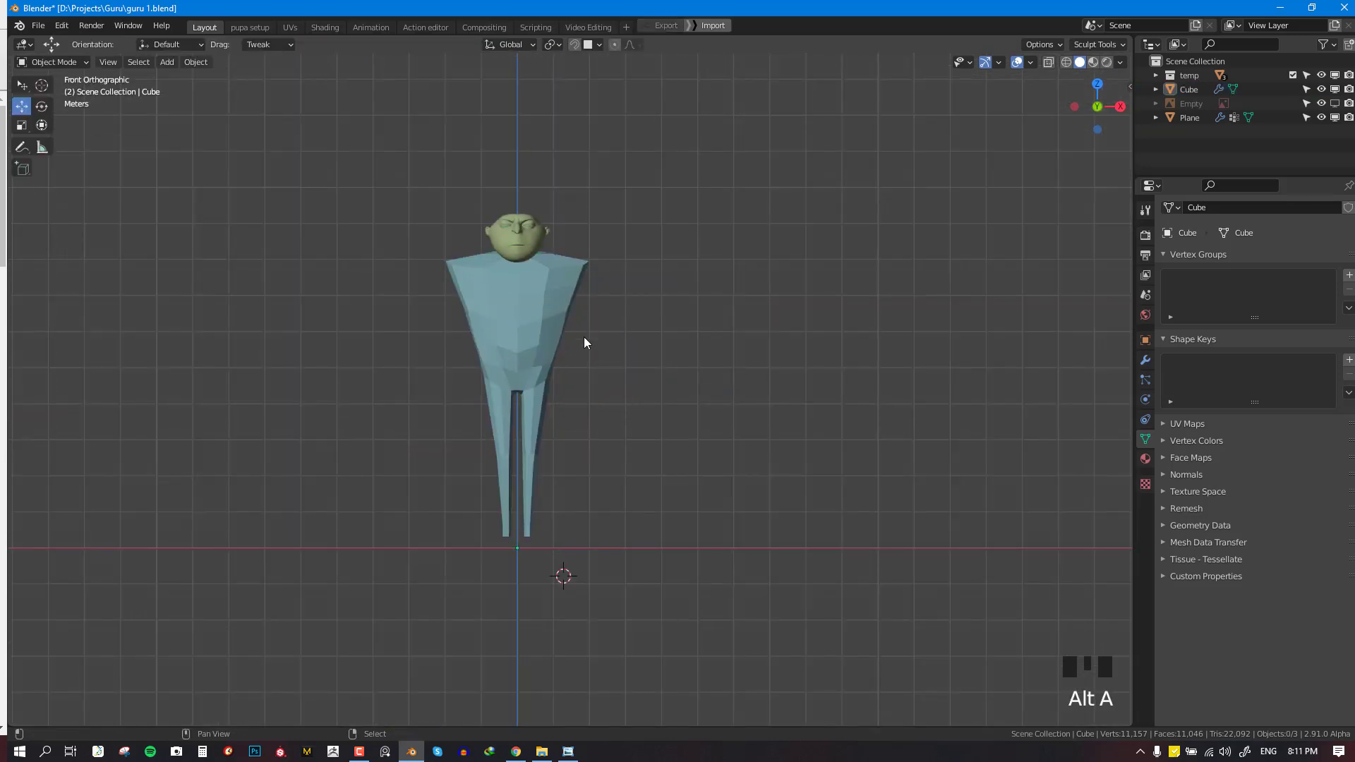
middle_click_drag(584, 339, 886, 275, "shift")
key("KP_1")
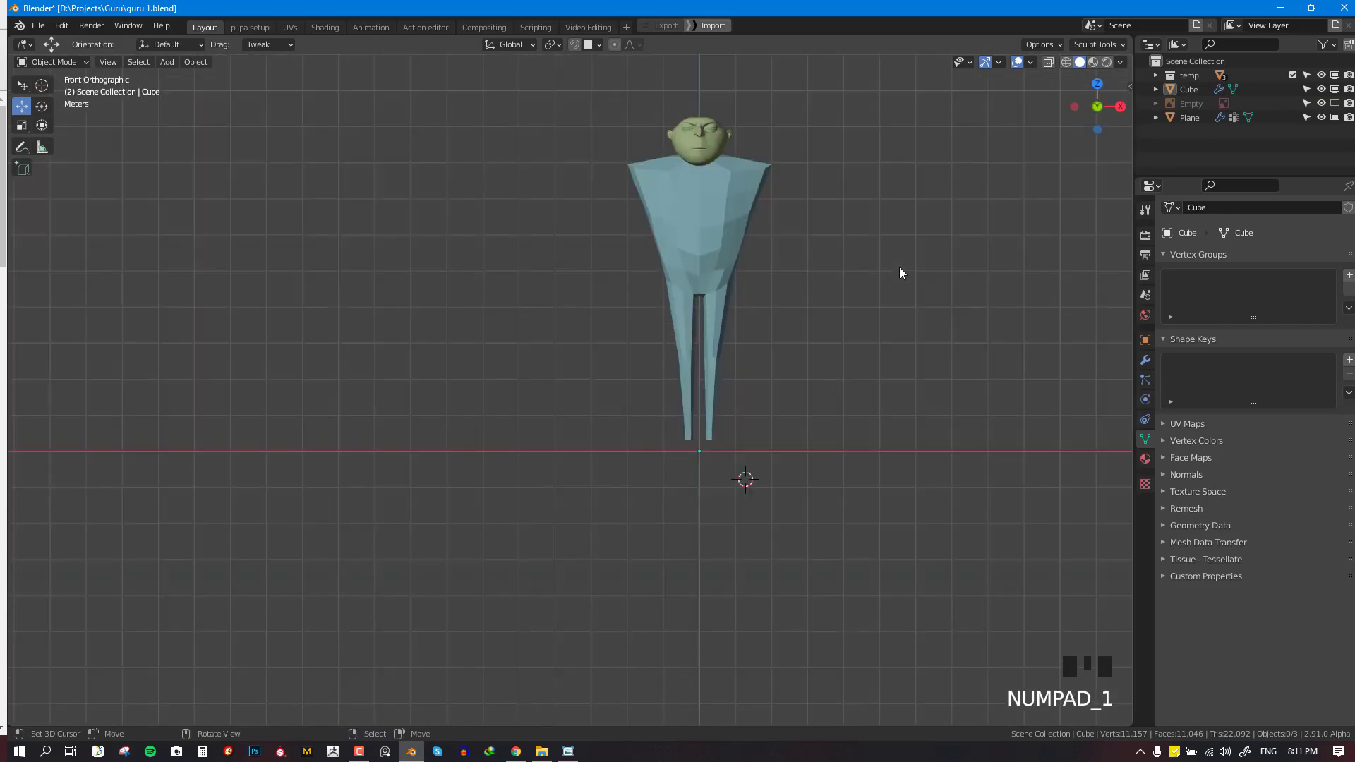
scroll(857, 316, "up", 2)
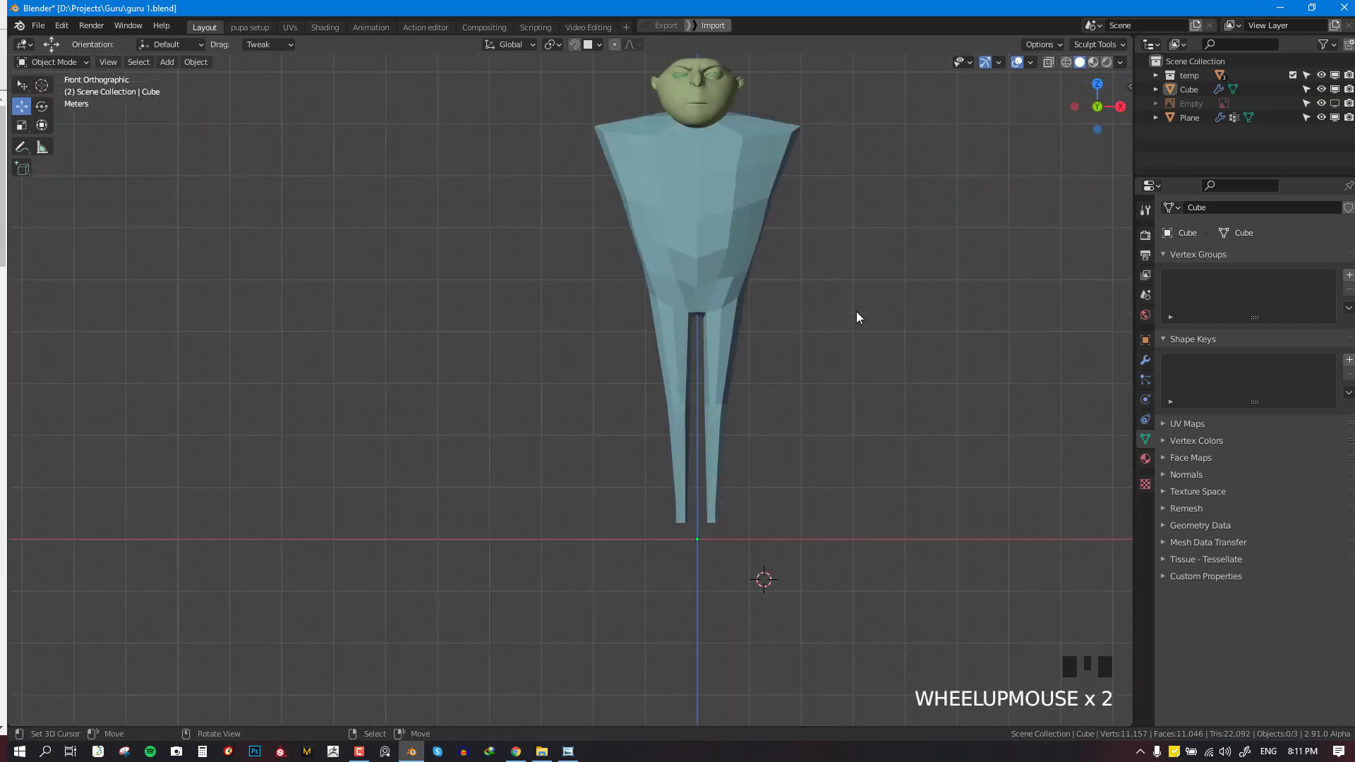
Show the reference image behind the model to compare the shoulders and torso, and hide it again
left_click(1334, 103)
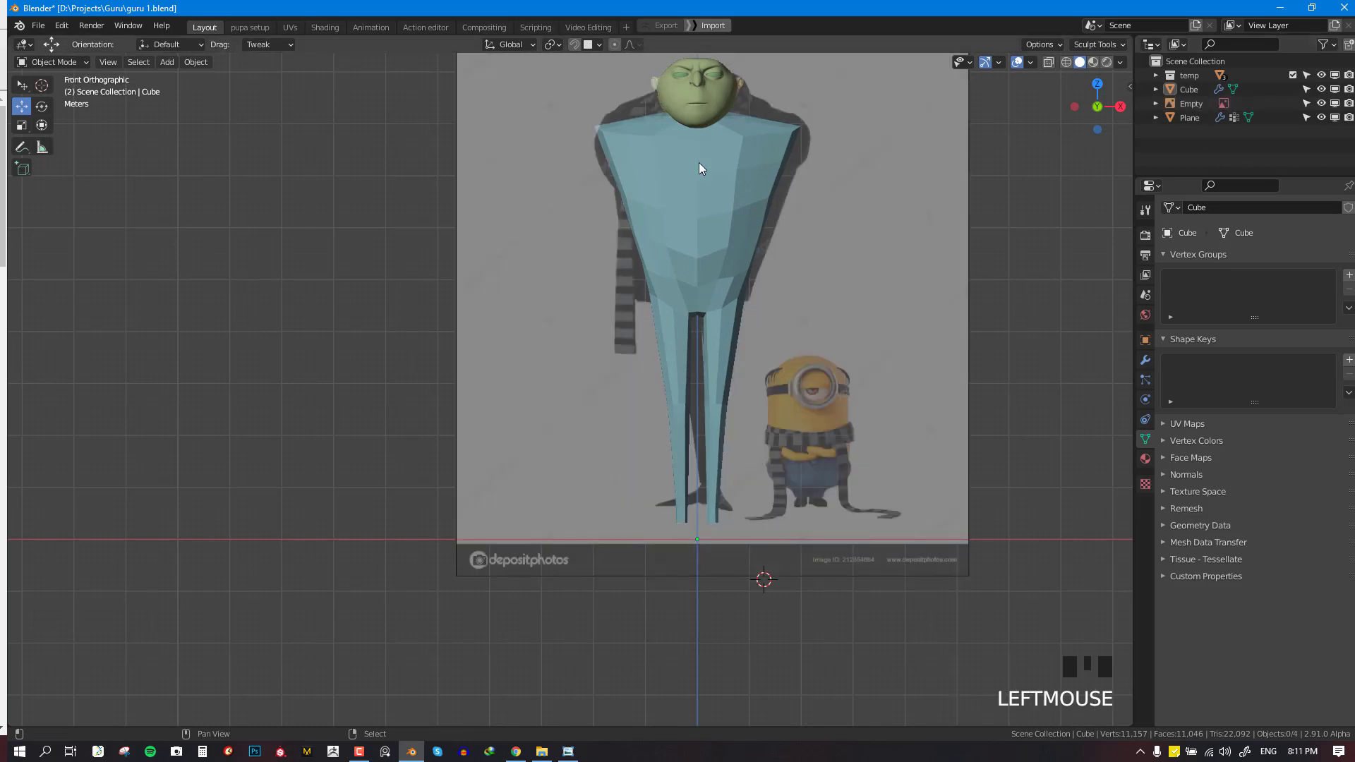
scroll(568, 268, "up", 3)
key("shift+z")
middle_click_drag(725, 200, 687, 231, "shift")
right_click(688, 230)
key("shift+z")
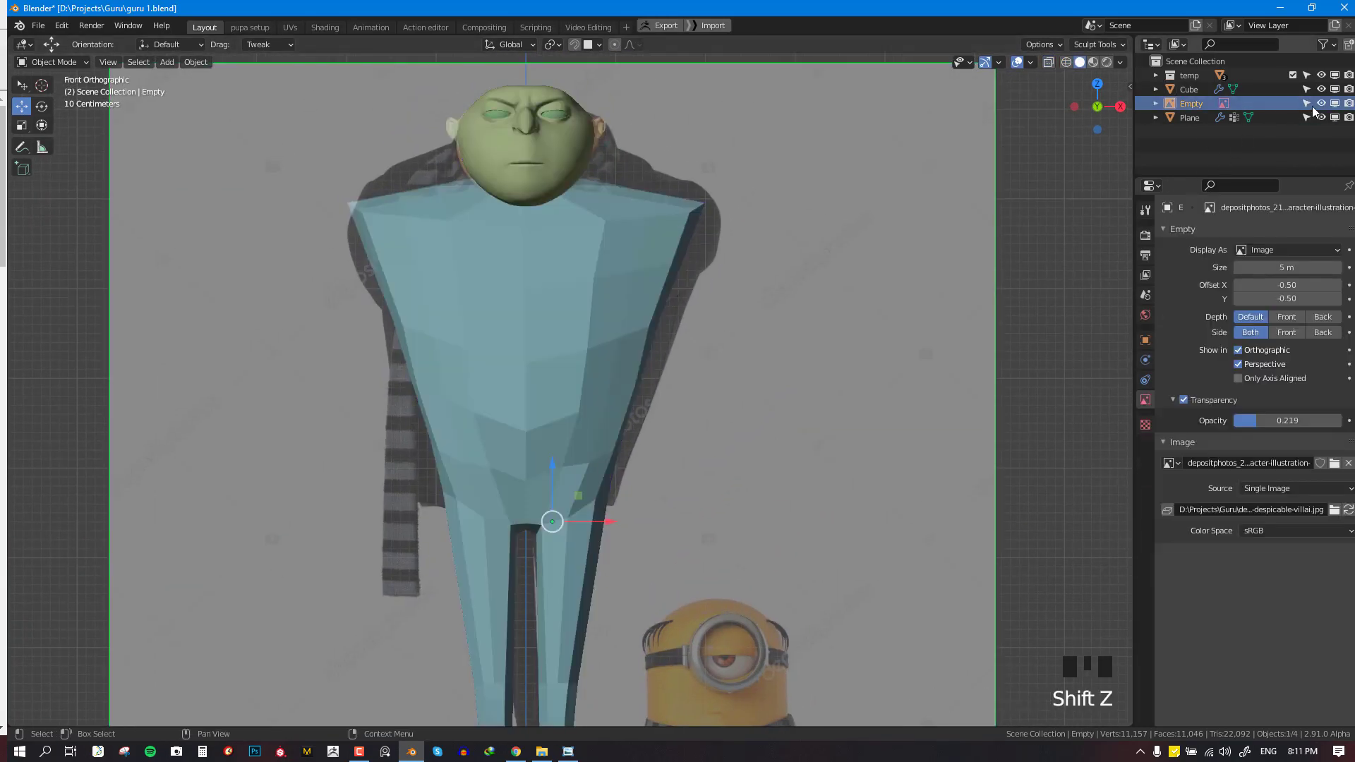
left_click(1335, 103)
scroll(657, 390, "down", 3)
middle_click_drag(657, 390, 630, 337, "shift")
Switch to the Gru reference photo in Windows Photo Viewer and examine the arms and shoulders
key("alt+Tab")
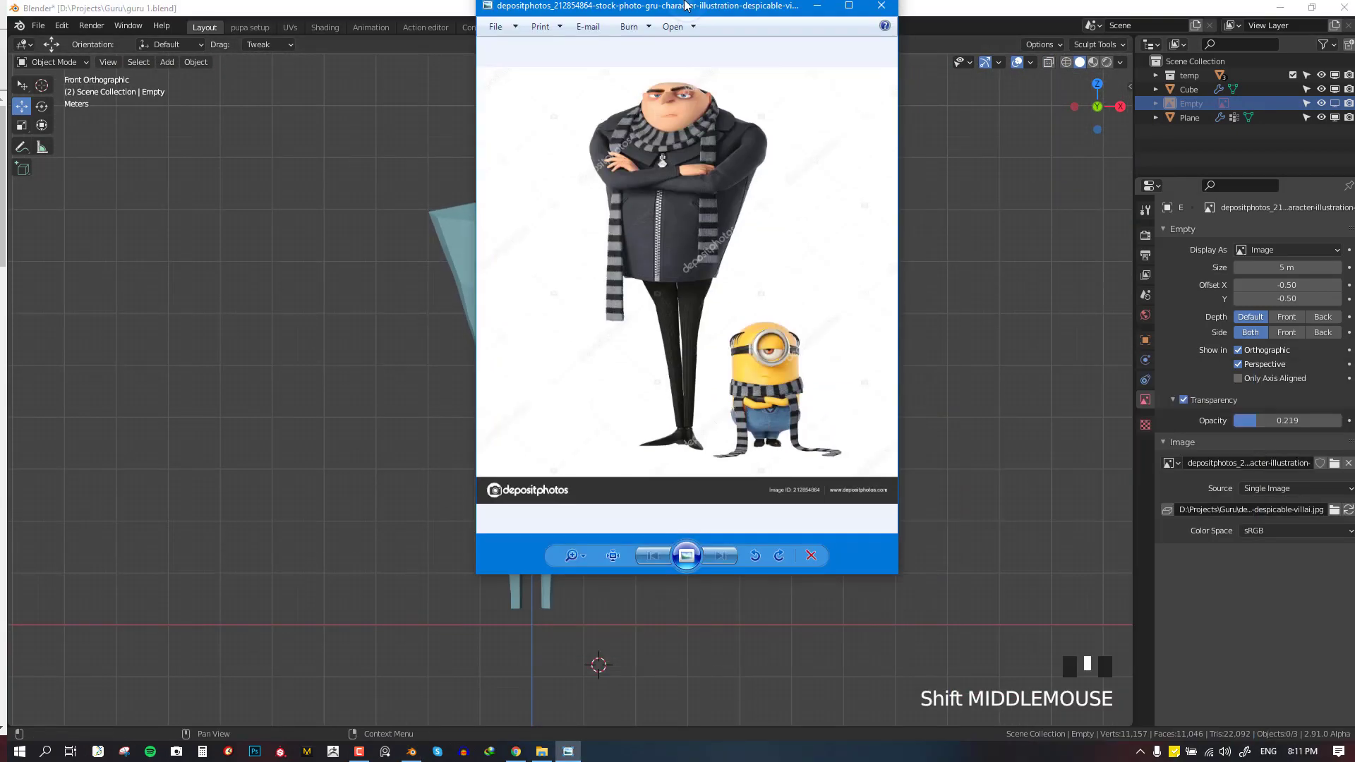
scroll(704, 227, "up", 1)
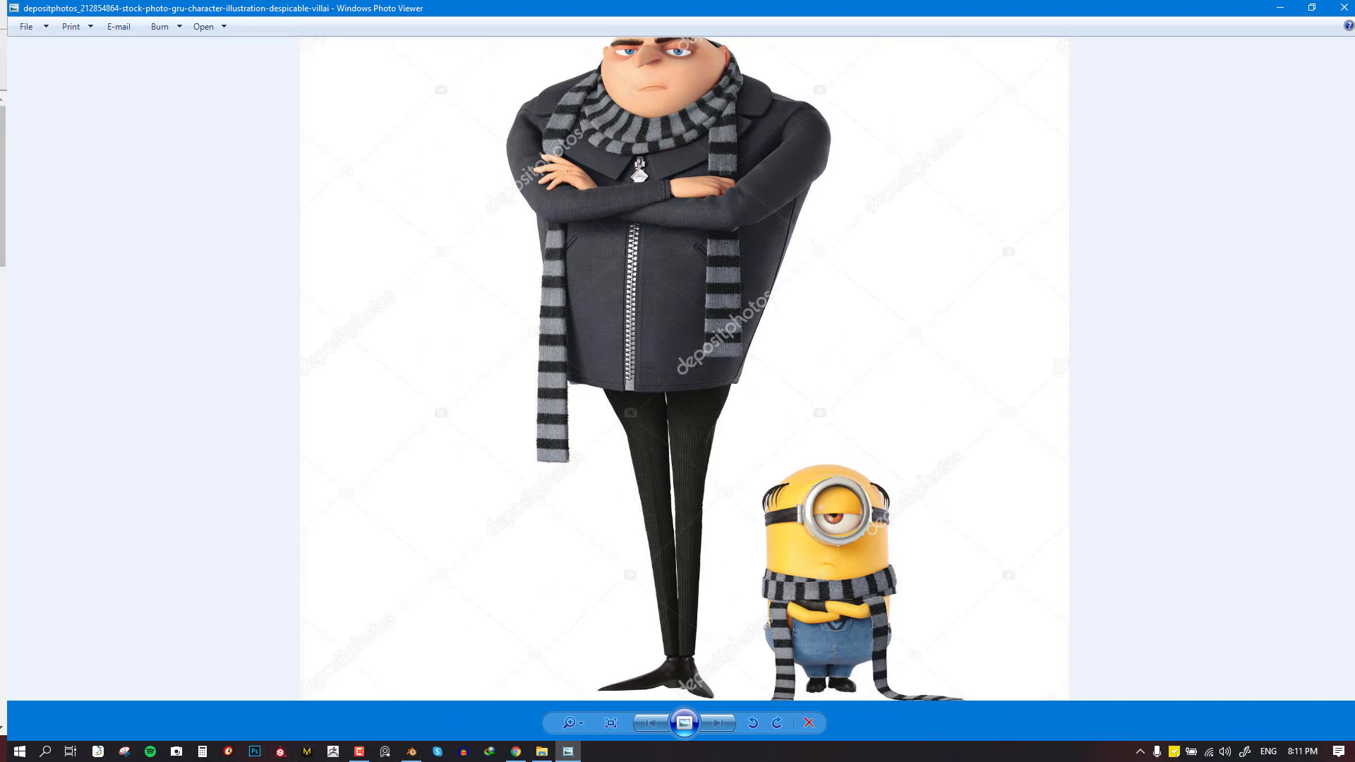
key("F9")
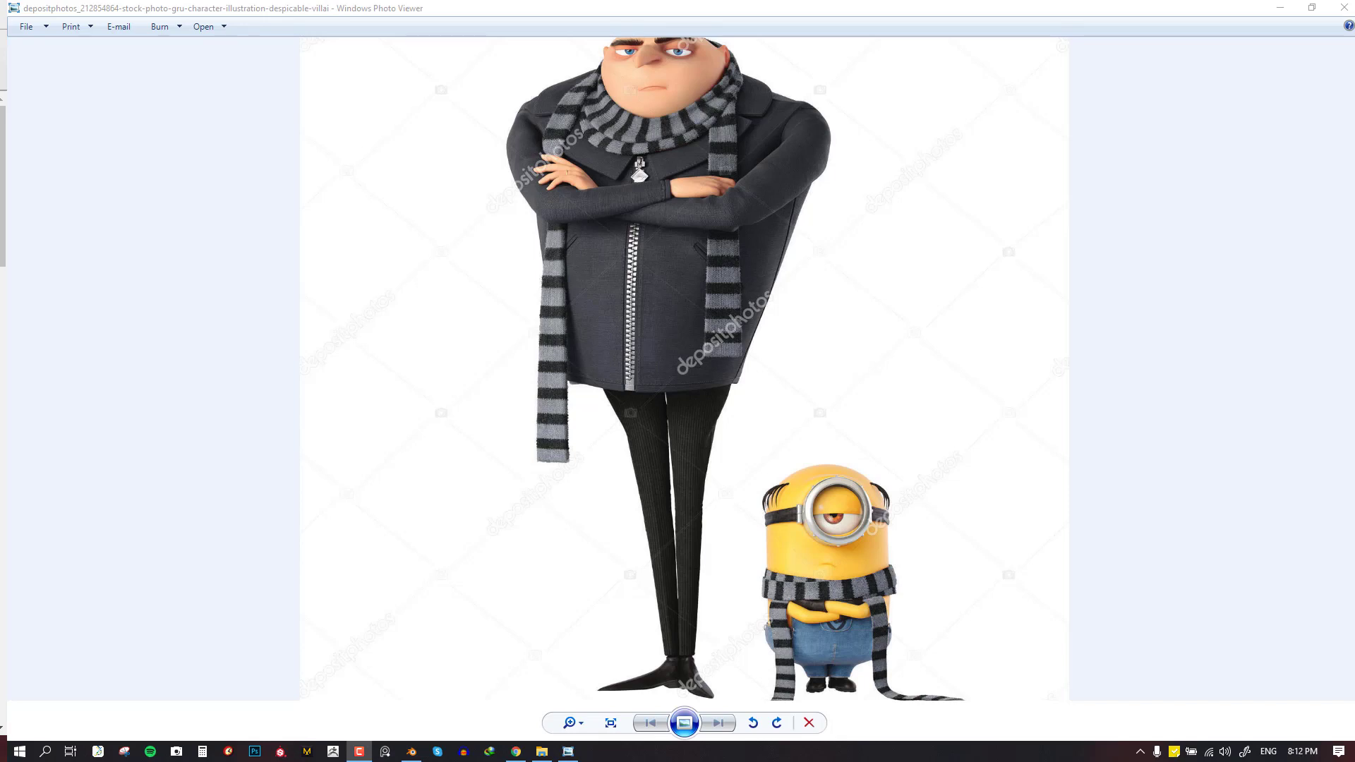
left_click(744, 475)
scroll(594, 236, "down", 1)
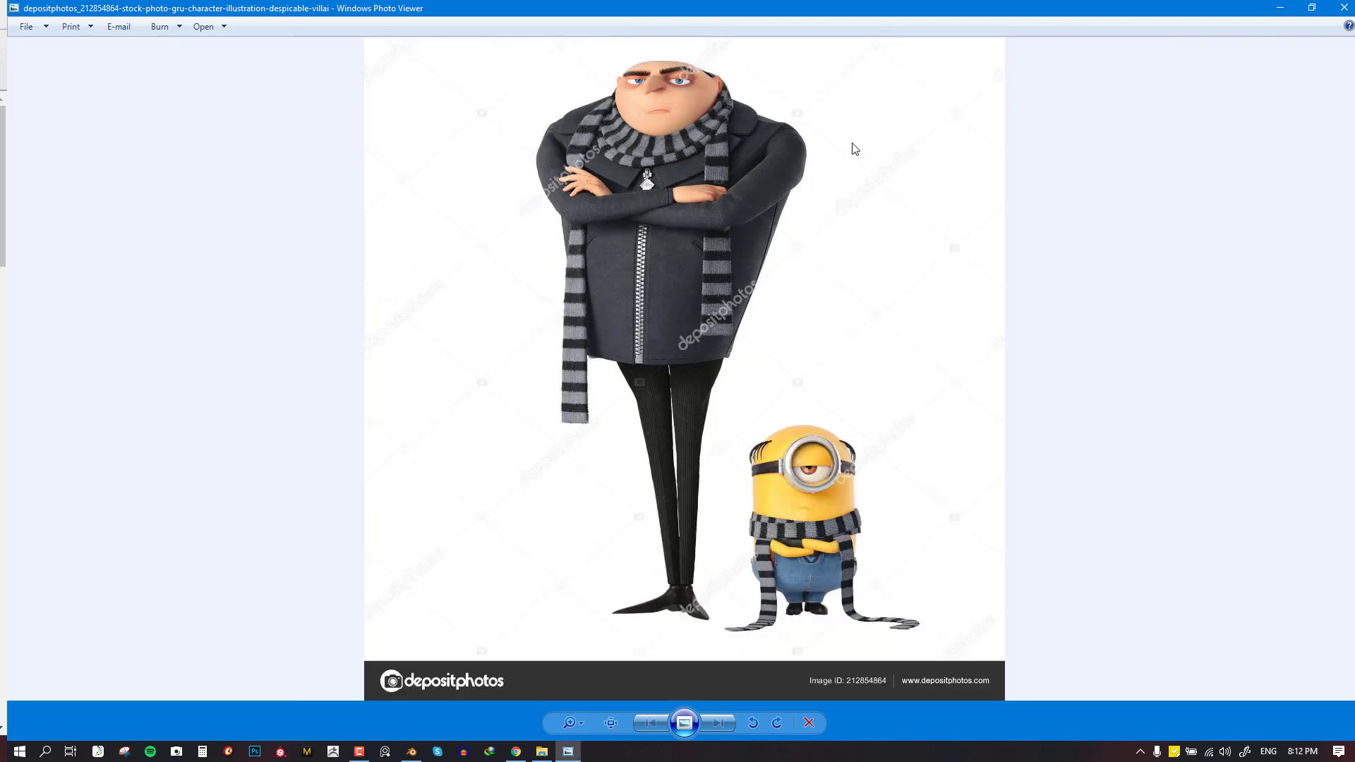
double_click(890, 6)
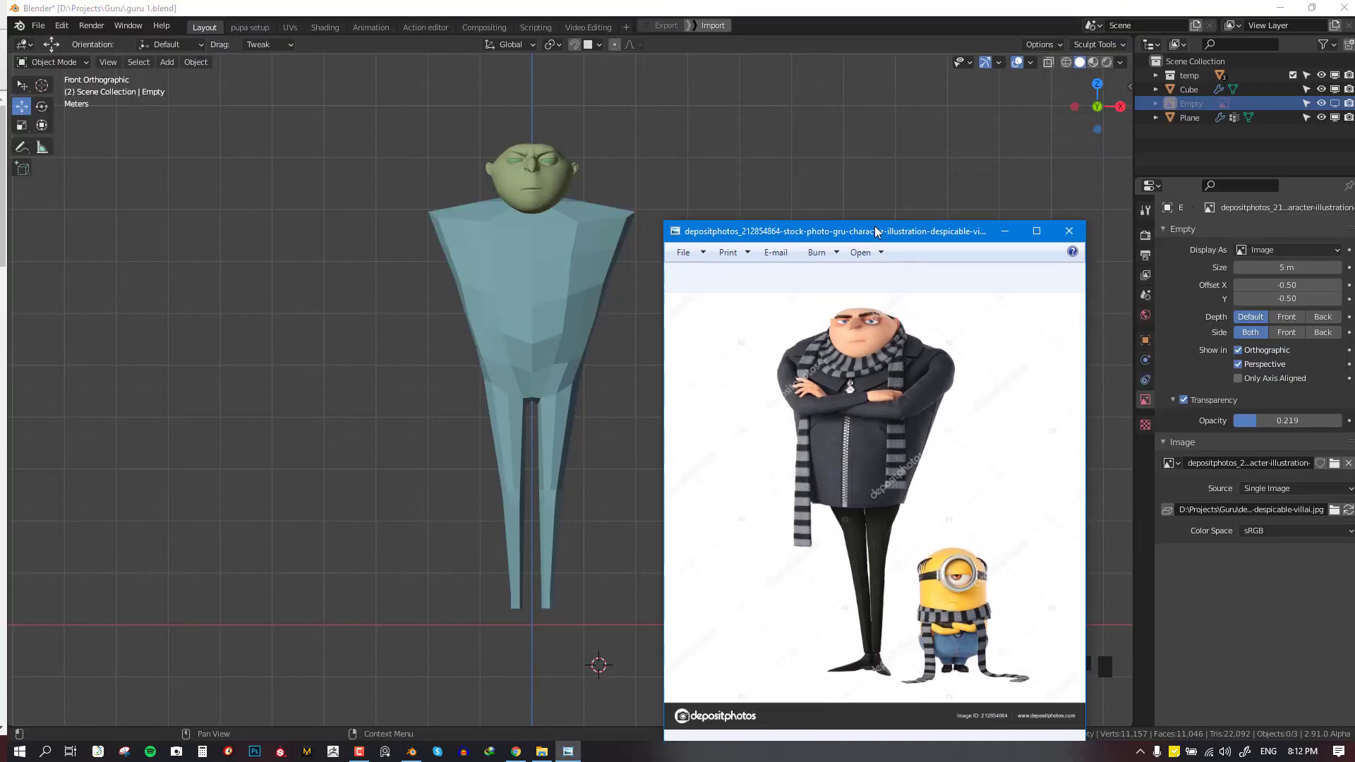
Switch back to Blender, show the reference image and isolate it in local view
left_click(1335, 105)
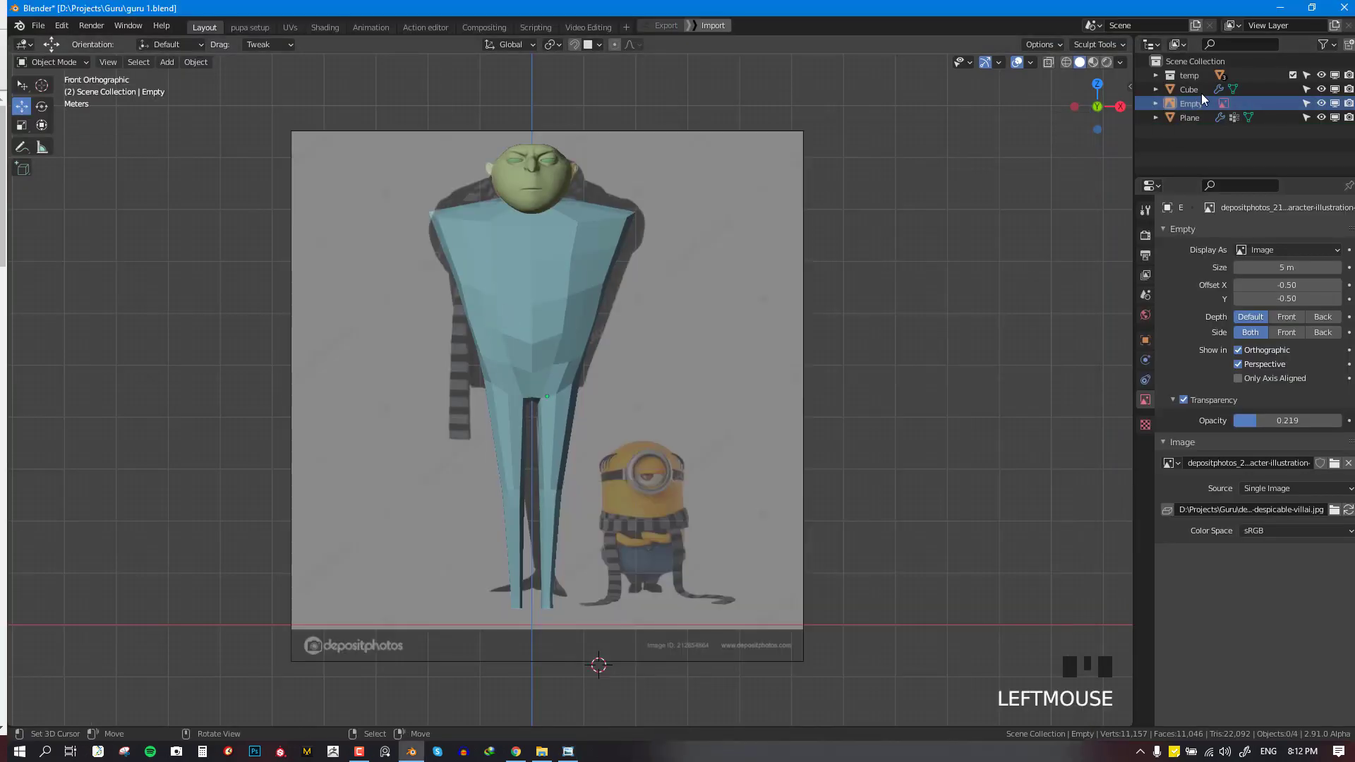
right_click(718, 243)
key("KP_Divide")
scroll(706, 272, "up", 3)
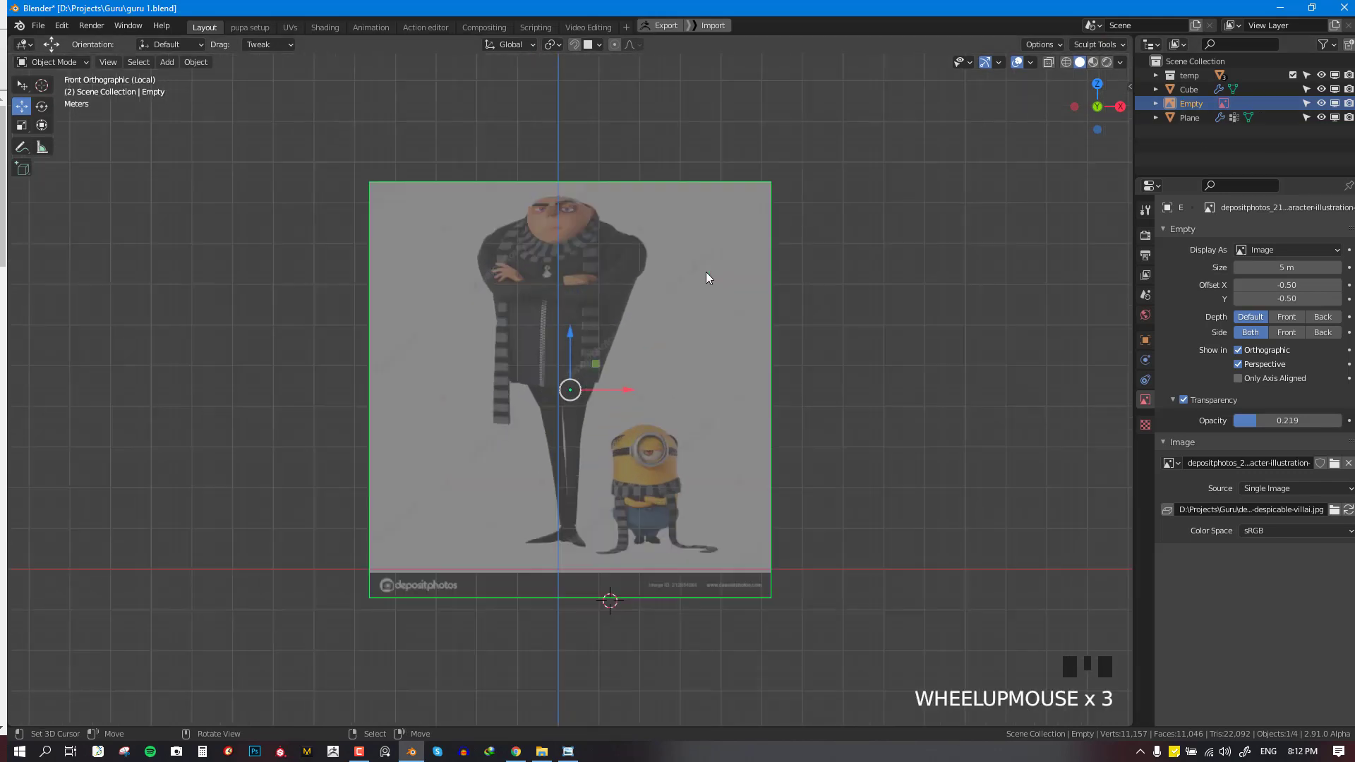
scroll(706, 272, "up", 2)
middle_click_drag(706, 272, 730, 323, "shift")
scroll(729, 323, "up", 2)
key("alt+a")
Annotate a straight hanging arm over the reference image, from the shoulder through the elbow to the hand
left_click(756, 137)
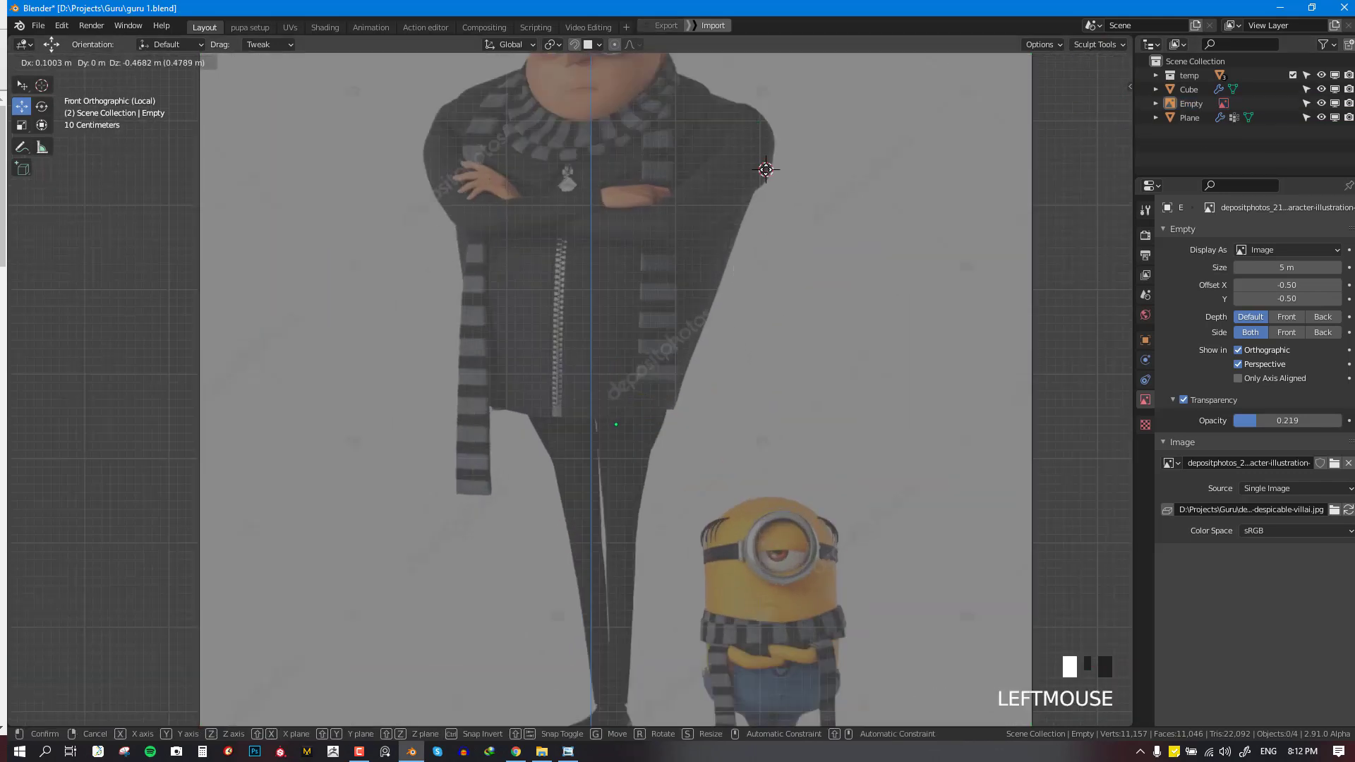
key("space")
left_click(705, 244)
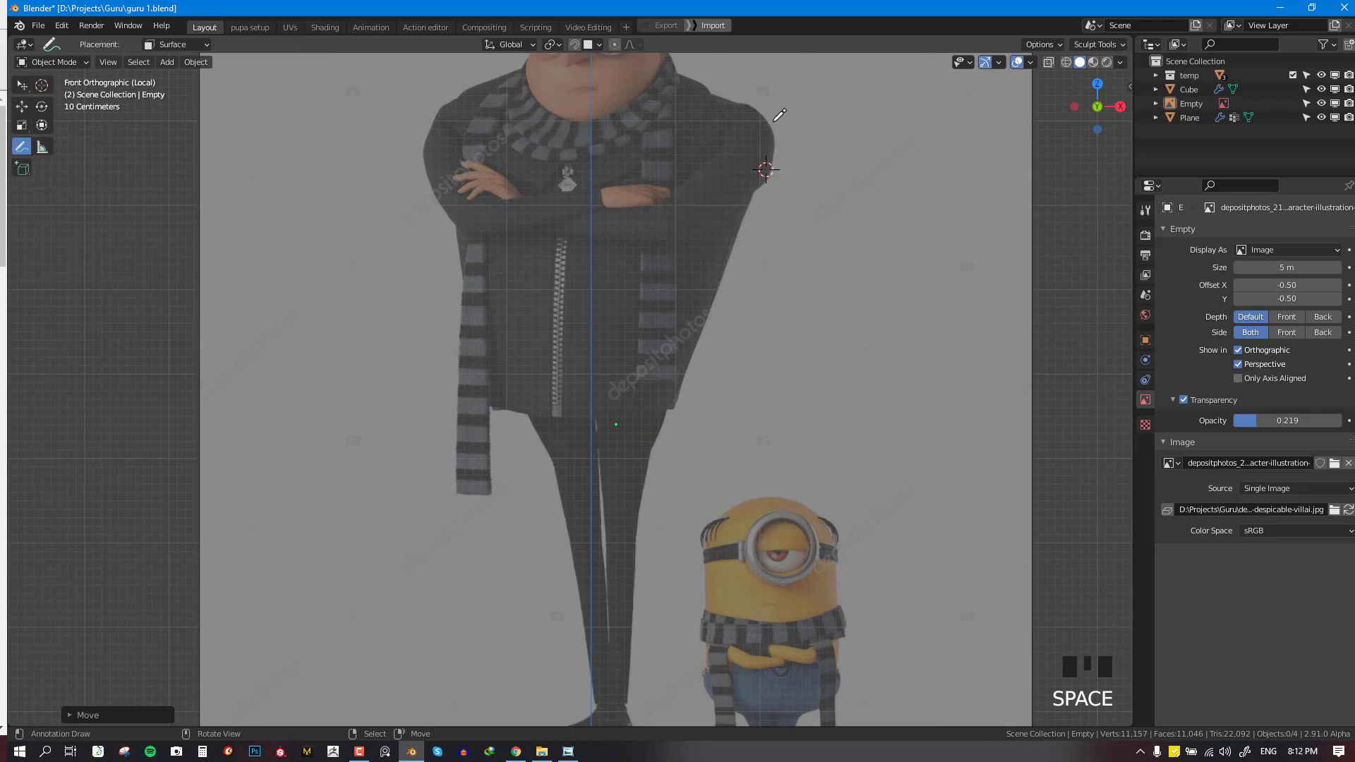
left_click(757, 110)
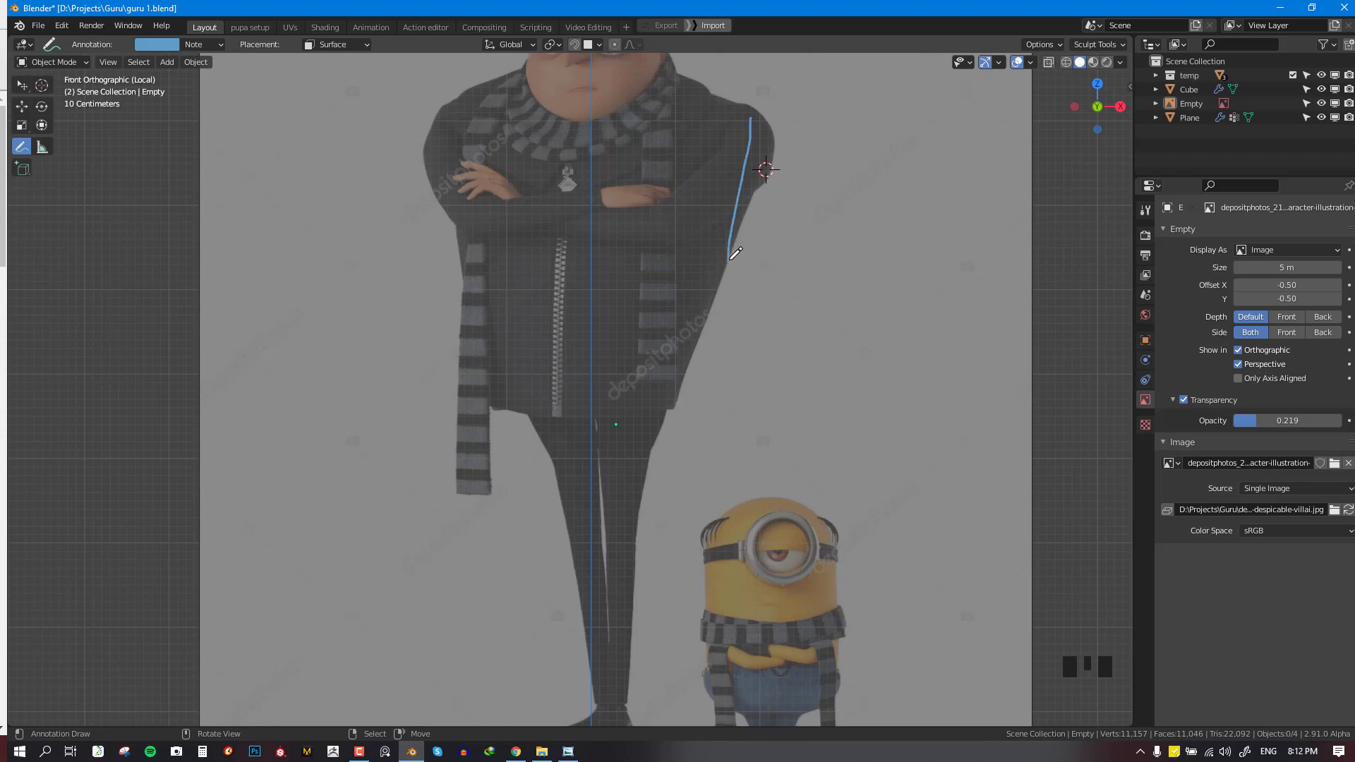
left_click_drag(731, 263, 732, 321)
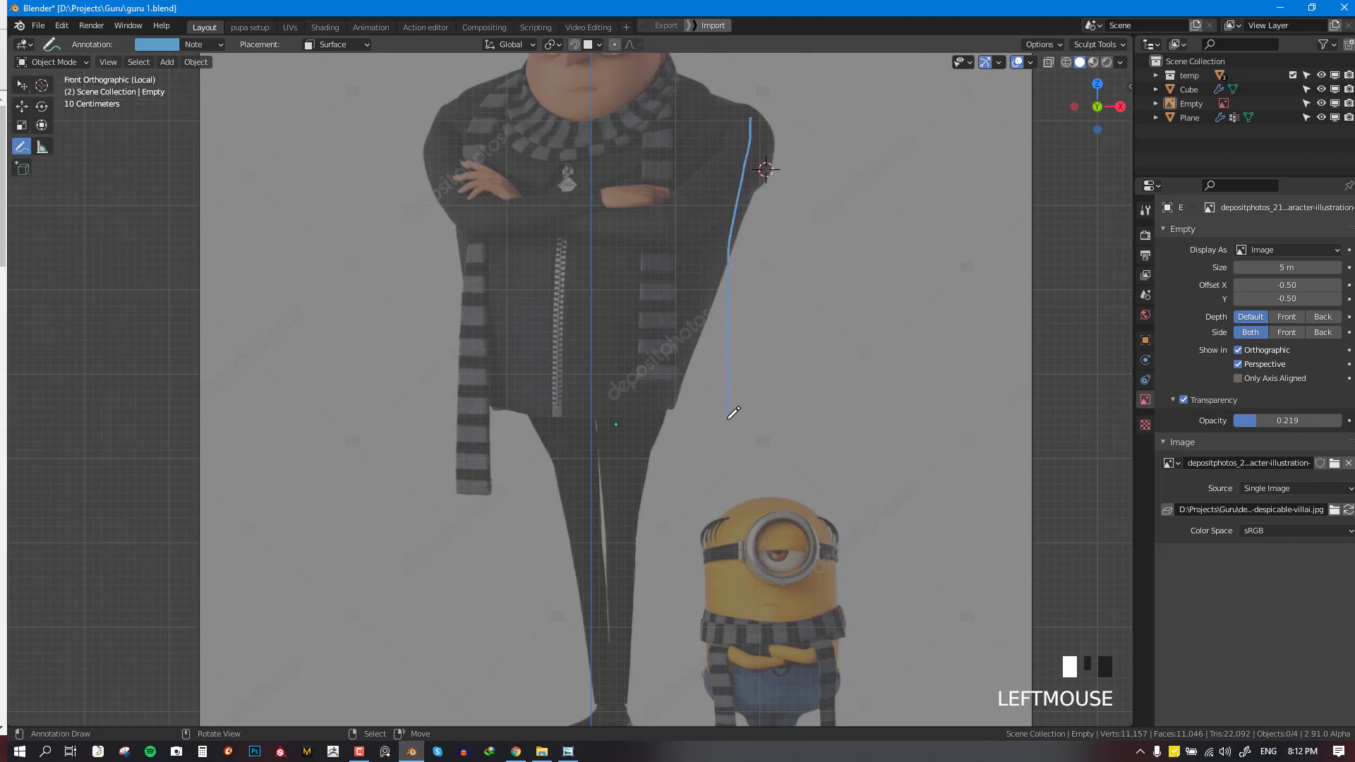
left_click_drag(721, 452, 701, 467)
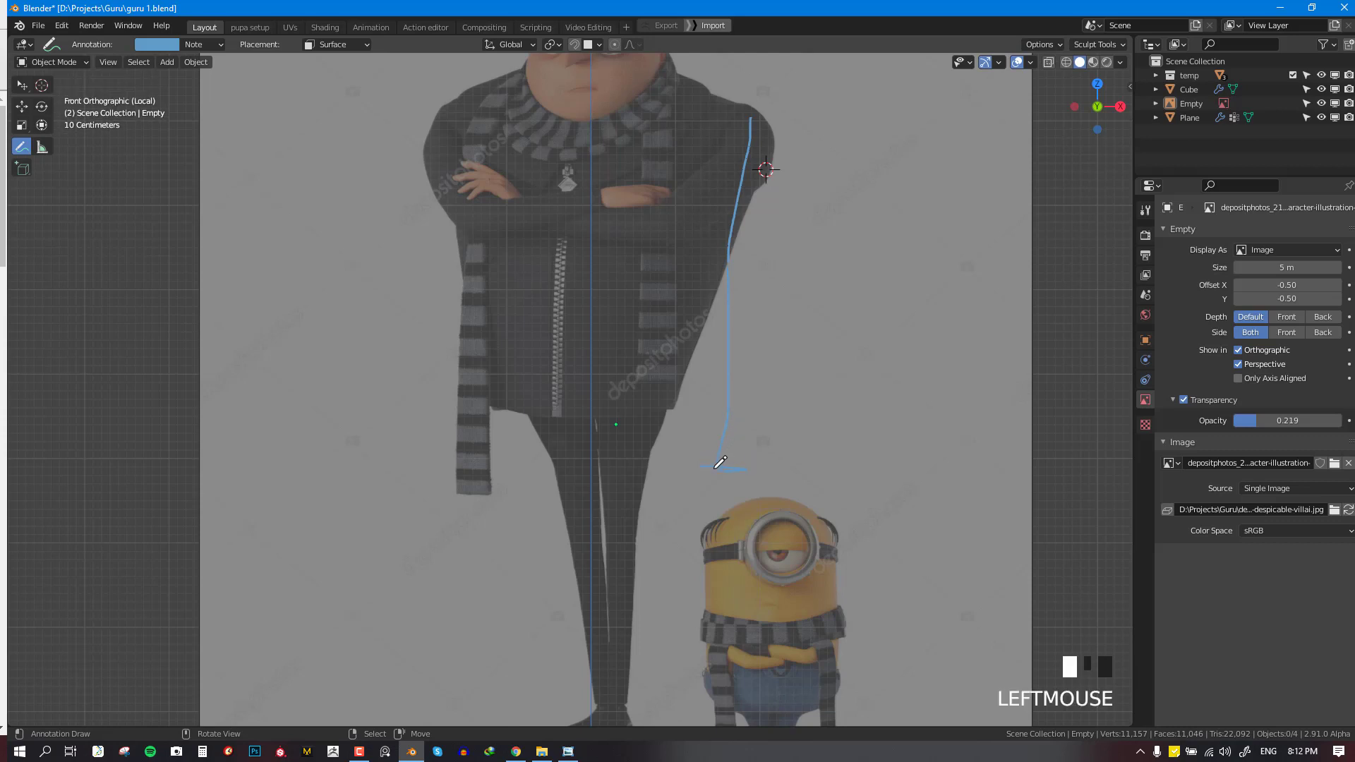
scroll(748, 444, "down", 4)
scroll(734, 410, "up", 2)
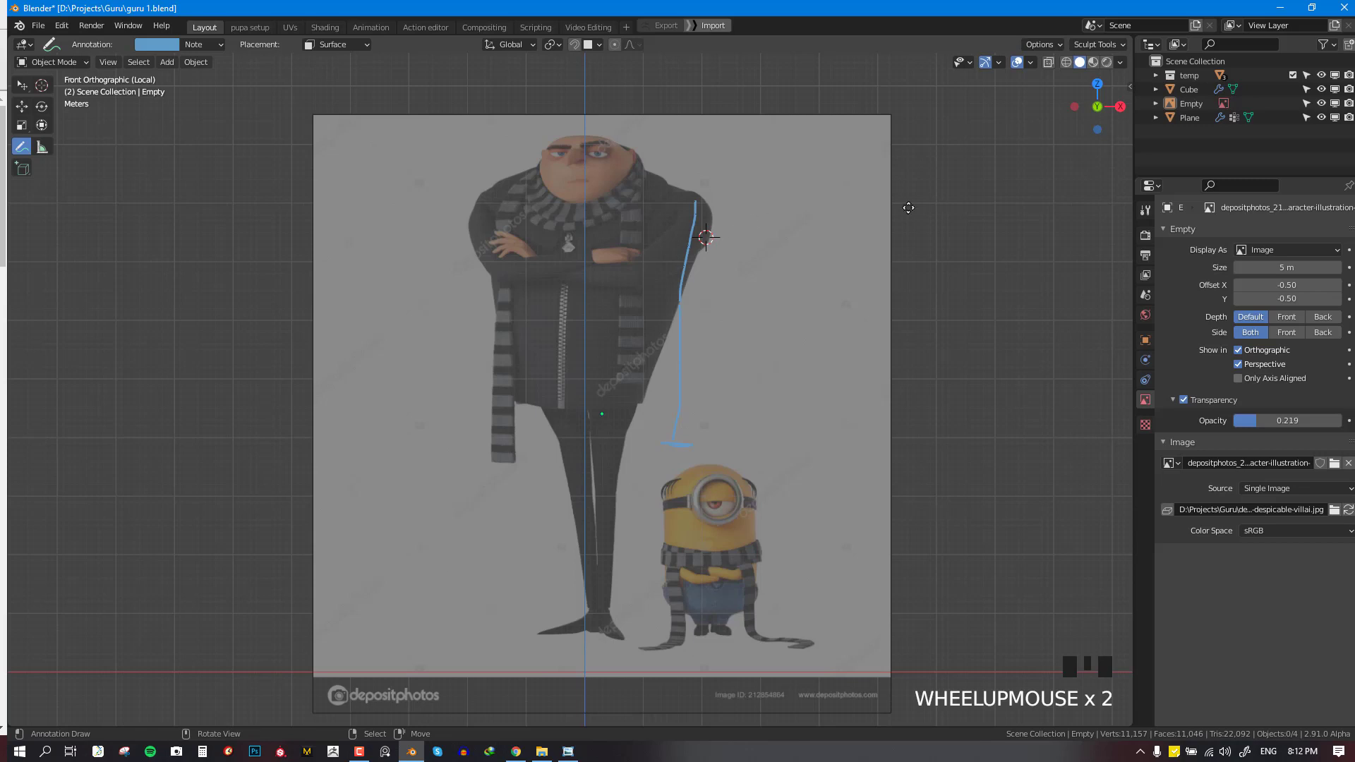
Switch to the Move tool, leave local view and select the body
key("space")
left_click(686, 252)
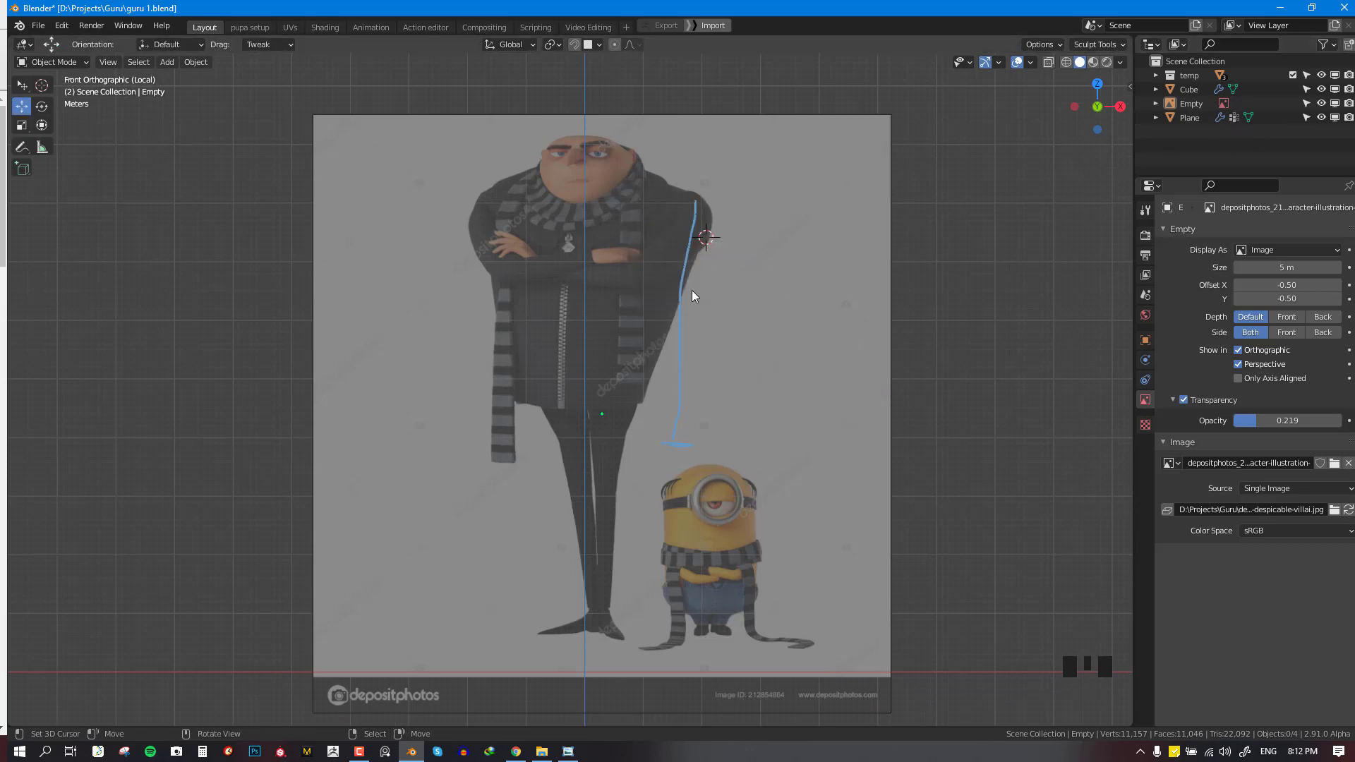
key("KP_Divide")
right_click(591, 261)
scroll(638, 242, "up", 3)
scroll(647, 248, "down", 3)
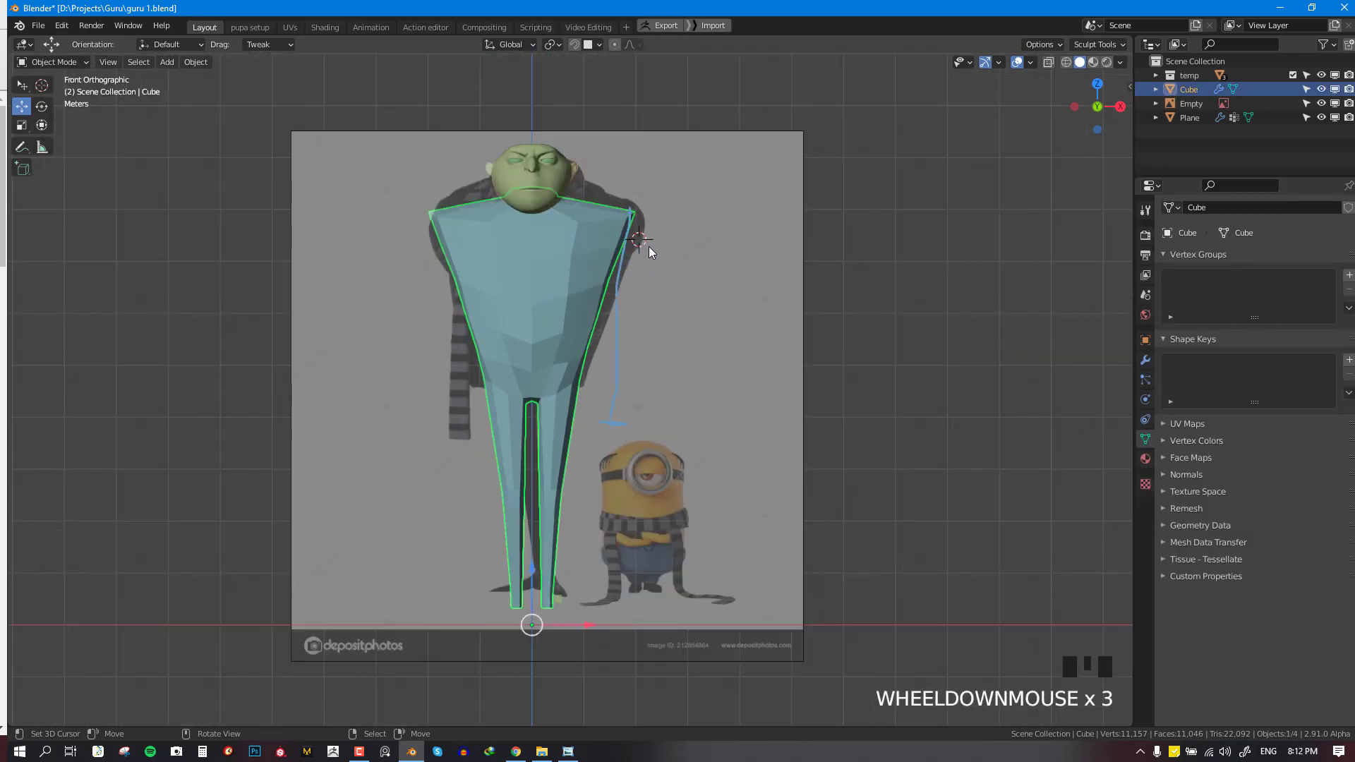
Enter Edit Mode on the body with nothing selected and hide the reference image
middle_click_drag(647, 248, 544, 232, "shift")
key("Tab")
key("alt+a")
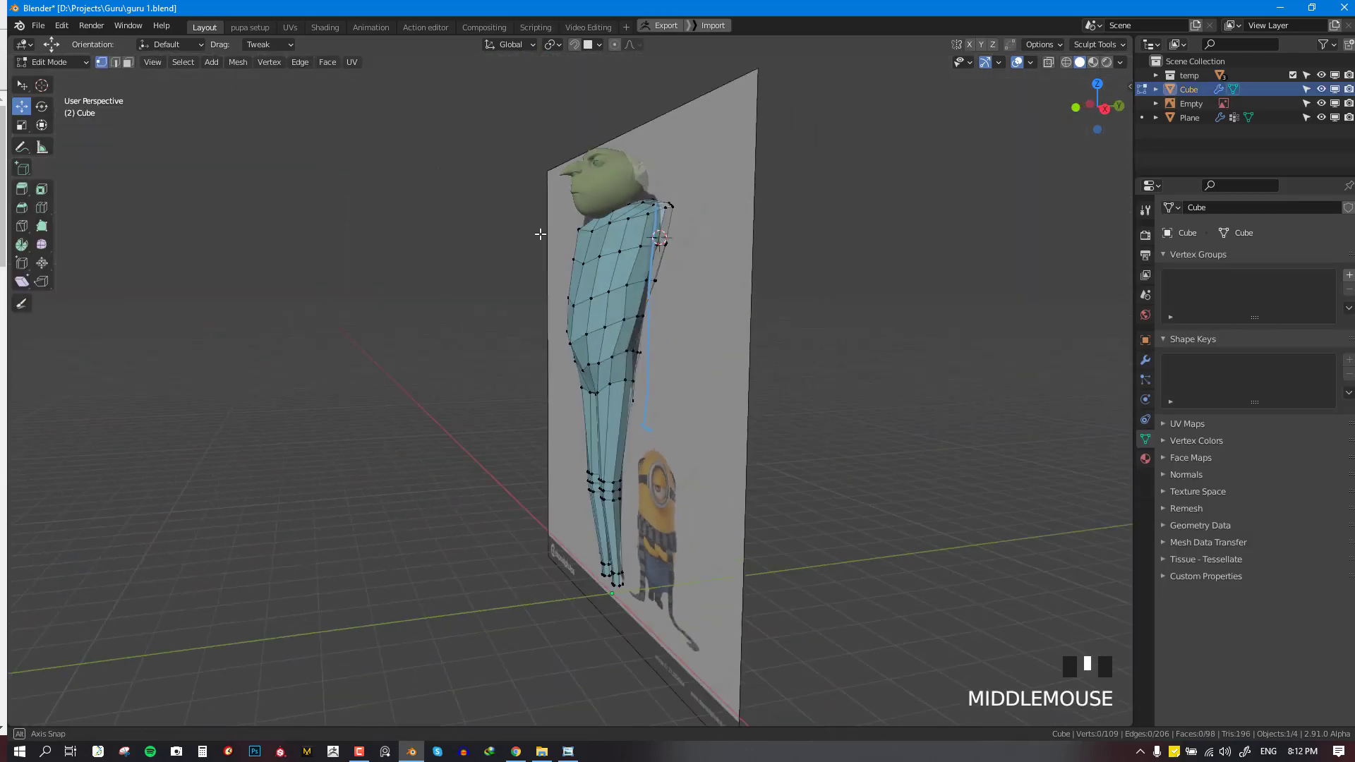
scroll(544, 233, "up", 2)
left_click(1334, 104)
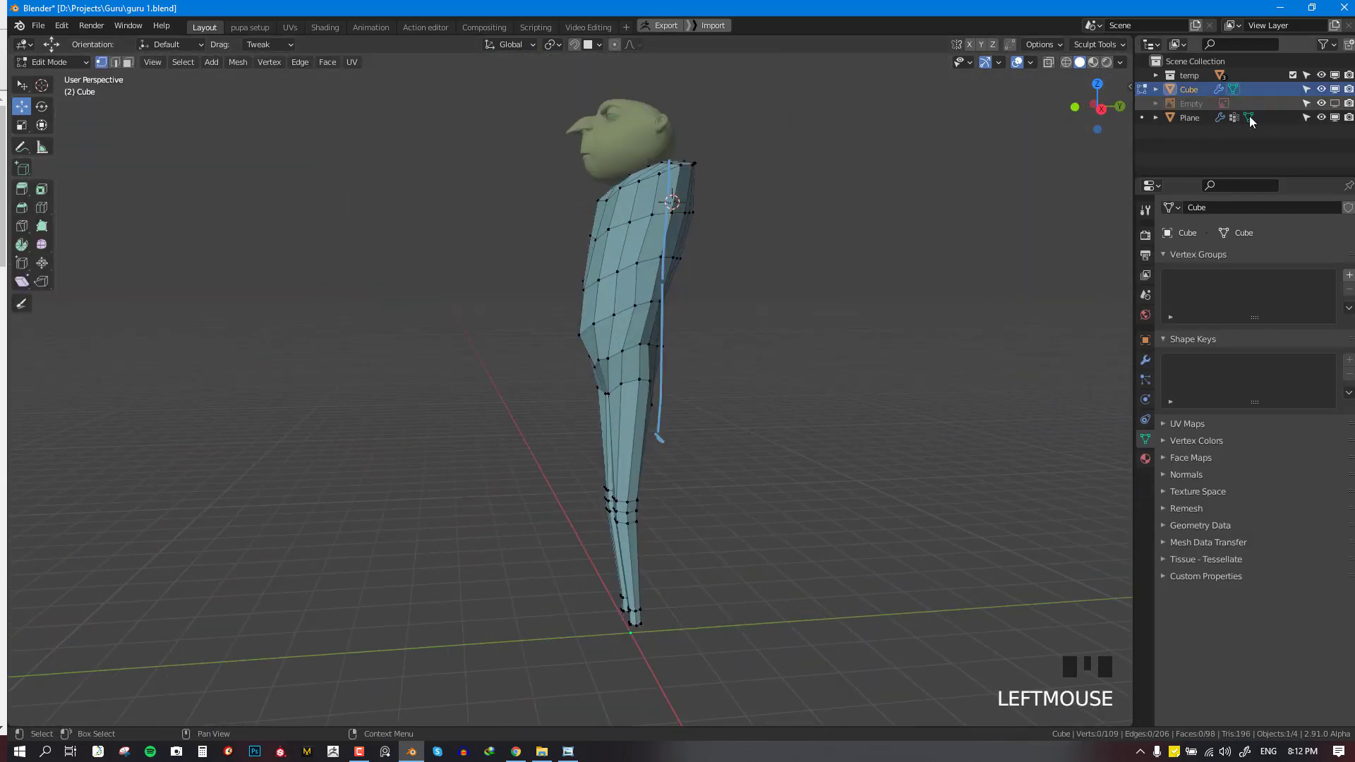
Select the two adjacent side faces just below the shoulder in face select mode
middle_click_drag(734, 237, 732, 326, "shift")
scroll(722, 268, "up", 2)
key("3")
right_click(685, 252)
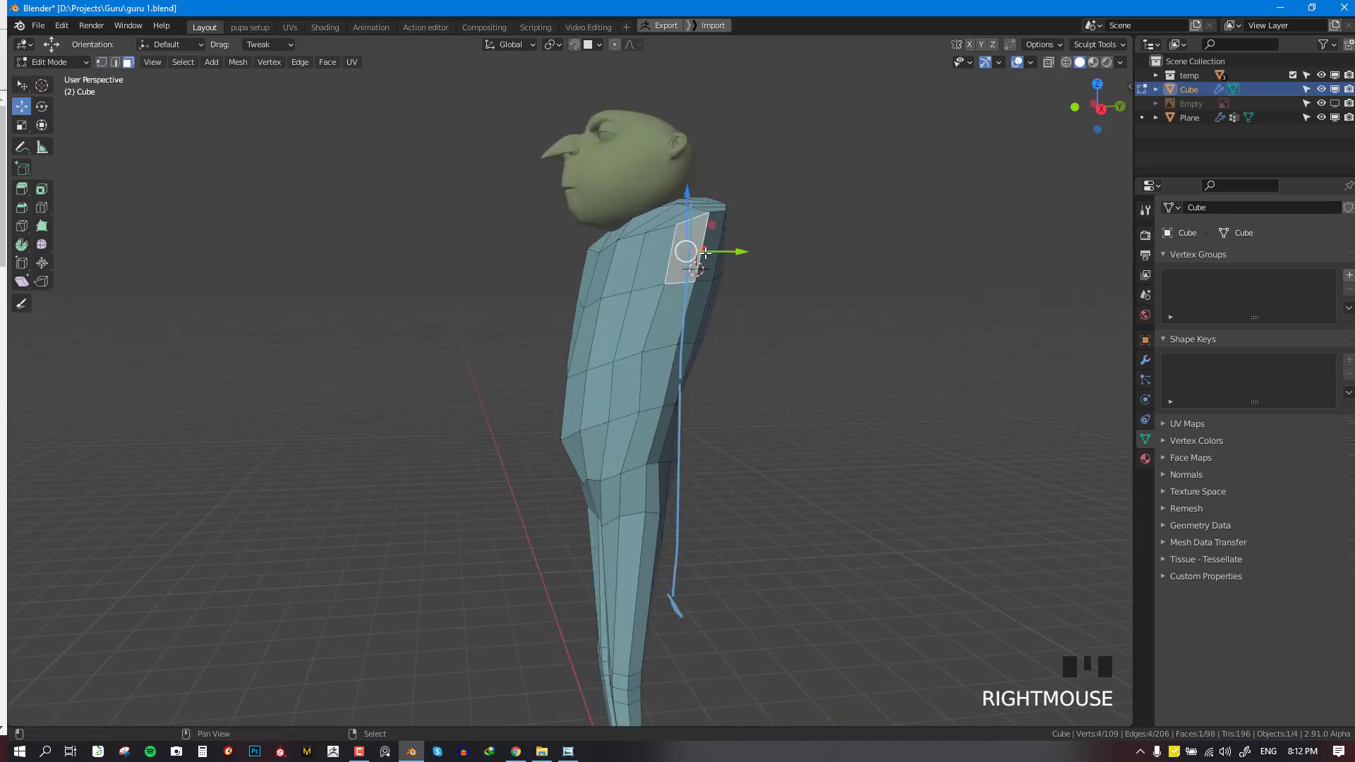
right_click(712, 252, "shift")
middle_click_drag(713, 254, 589, 297)
middle_click_drag(737, 297, 883, 273)
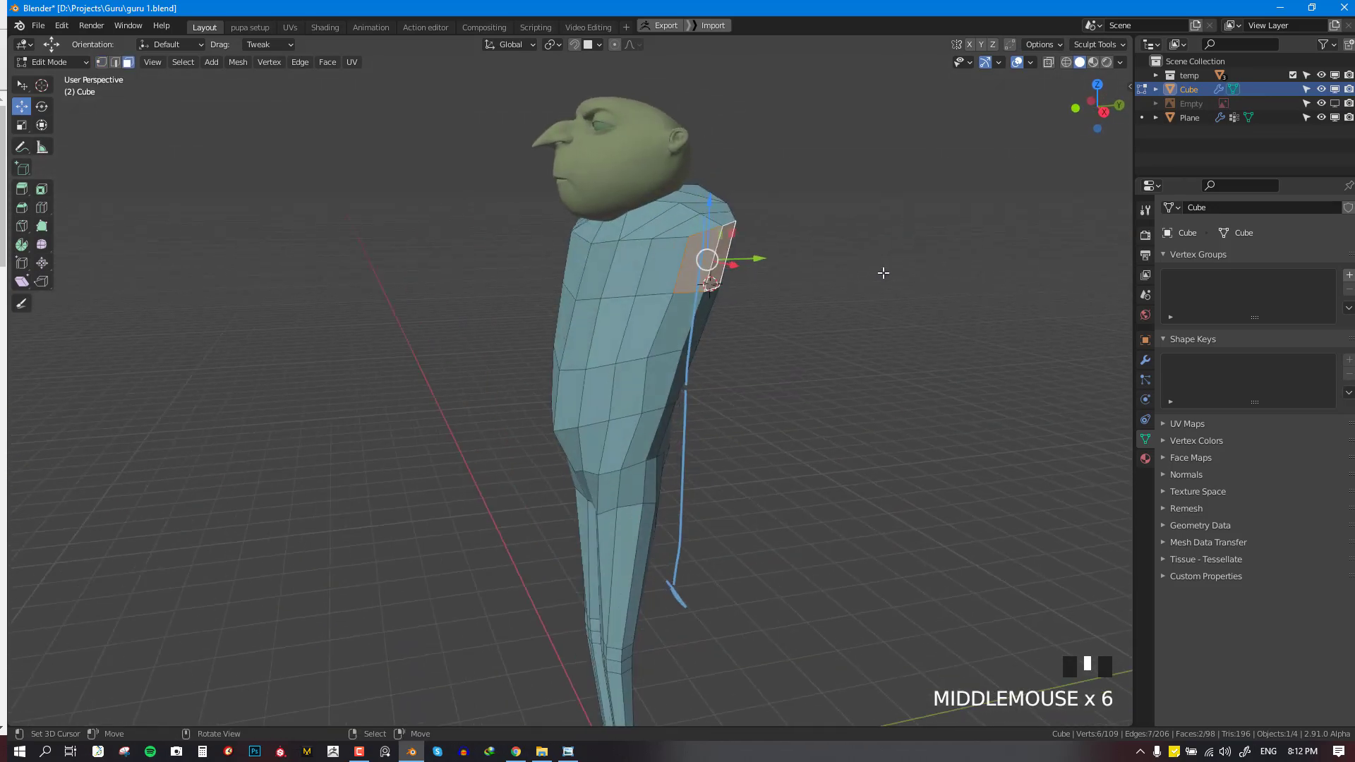
Extrude the selected shoulder faces outward to start the arm, then move and rotate the end faces
key("KP_1")
key("e")
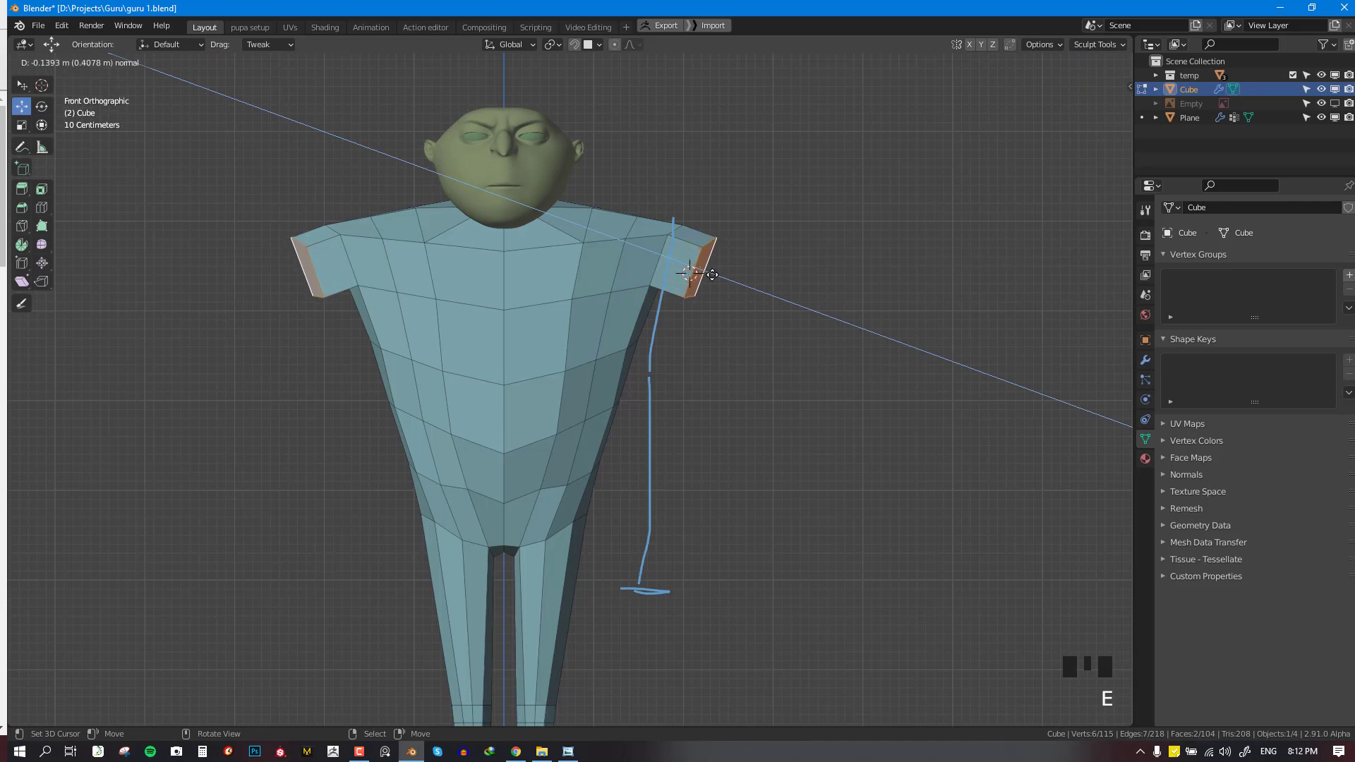
left_click(712, 274)
key("g")
left_click(733, 264)
key("r")
left_click(733, 234)
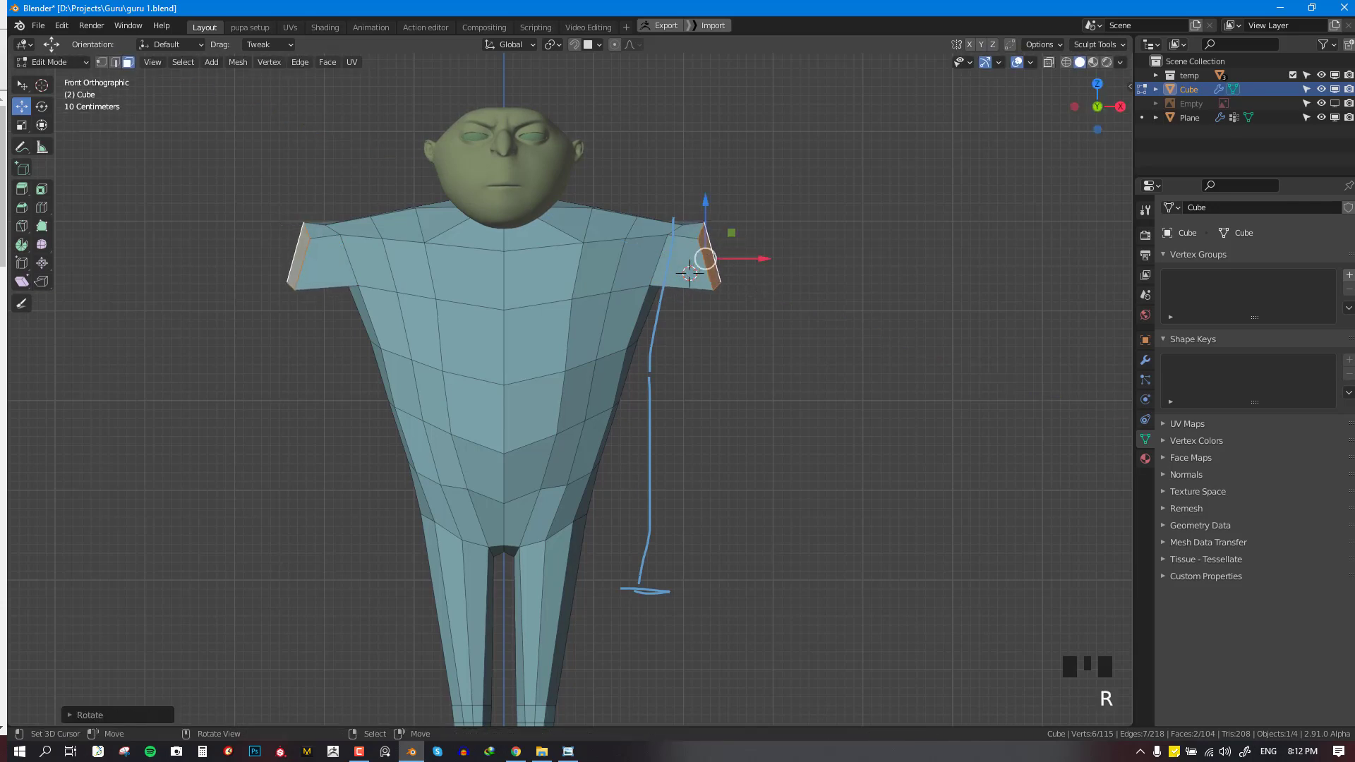
Scale down the arm stub's end faces and move them slightly inward
key("s")
left_click(734, 281)
key("g")
left_click(737, 285)
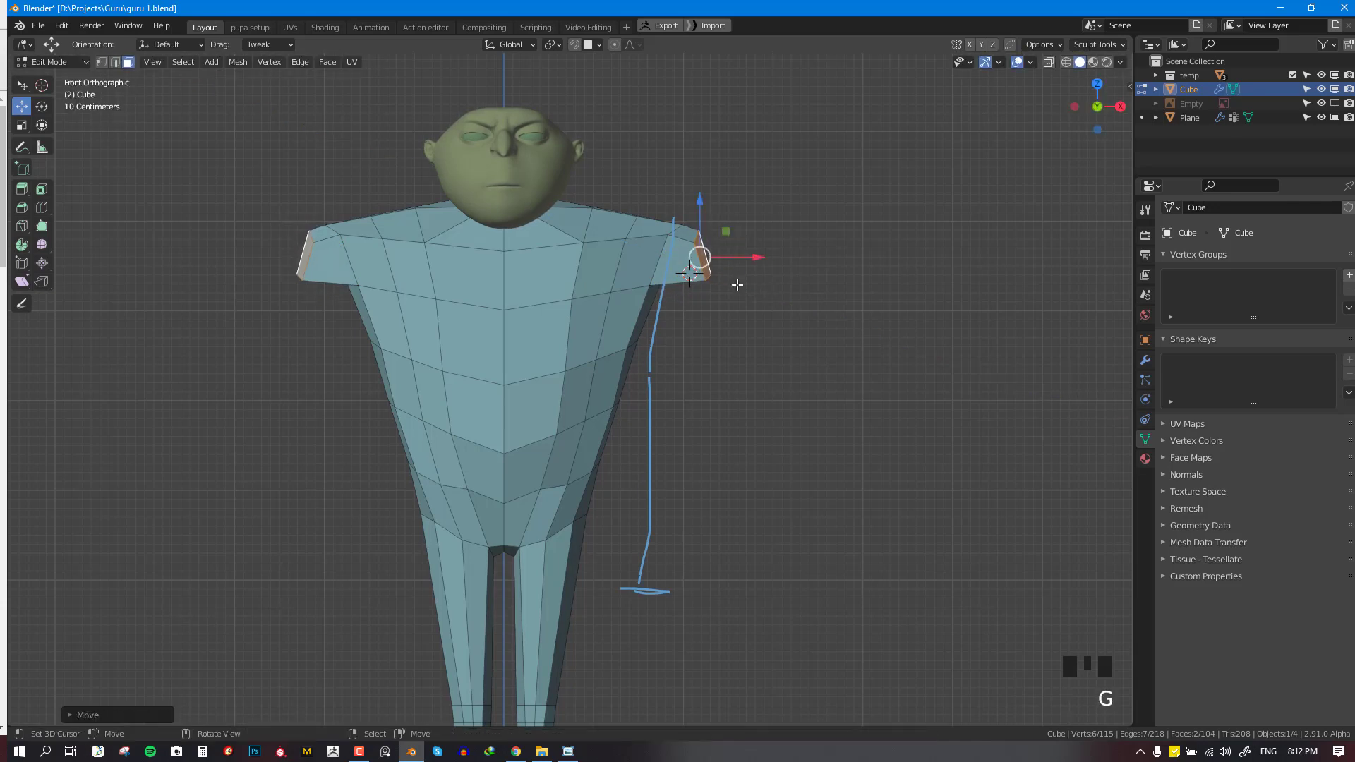
Select the two underside faces at the end of the arm stub and extrude them downward as the upper arm
scroll(650, 191, "up", 1)
mouse_move(737, 284)
middle_mouse_down()
mouse_move(650, 190)
mouse_move(719, 273)
middle_mouse_up()
right_click(650, 191)
right_click(718, 309)
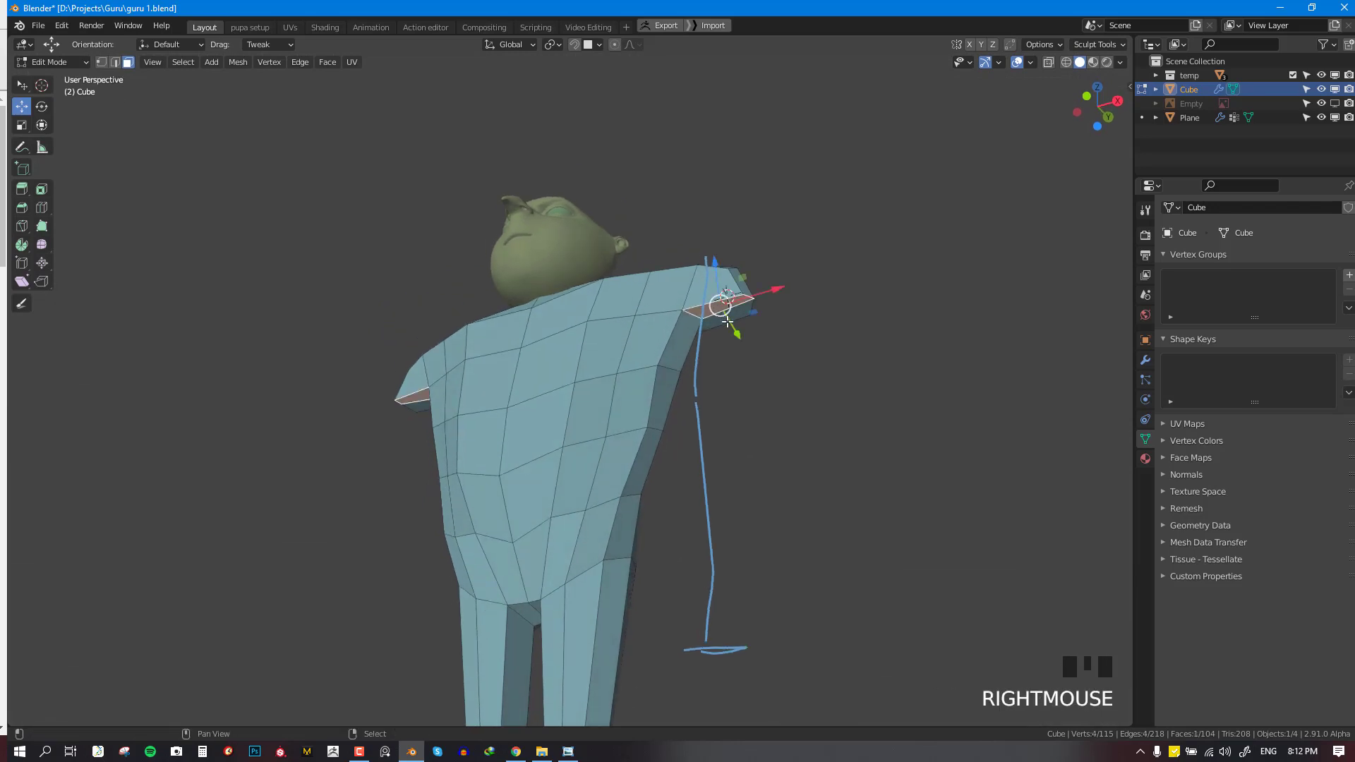
key("KP_1")
key("e")
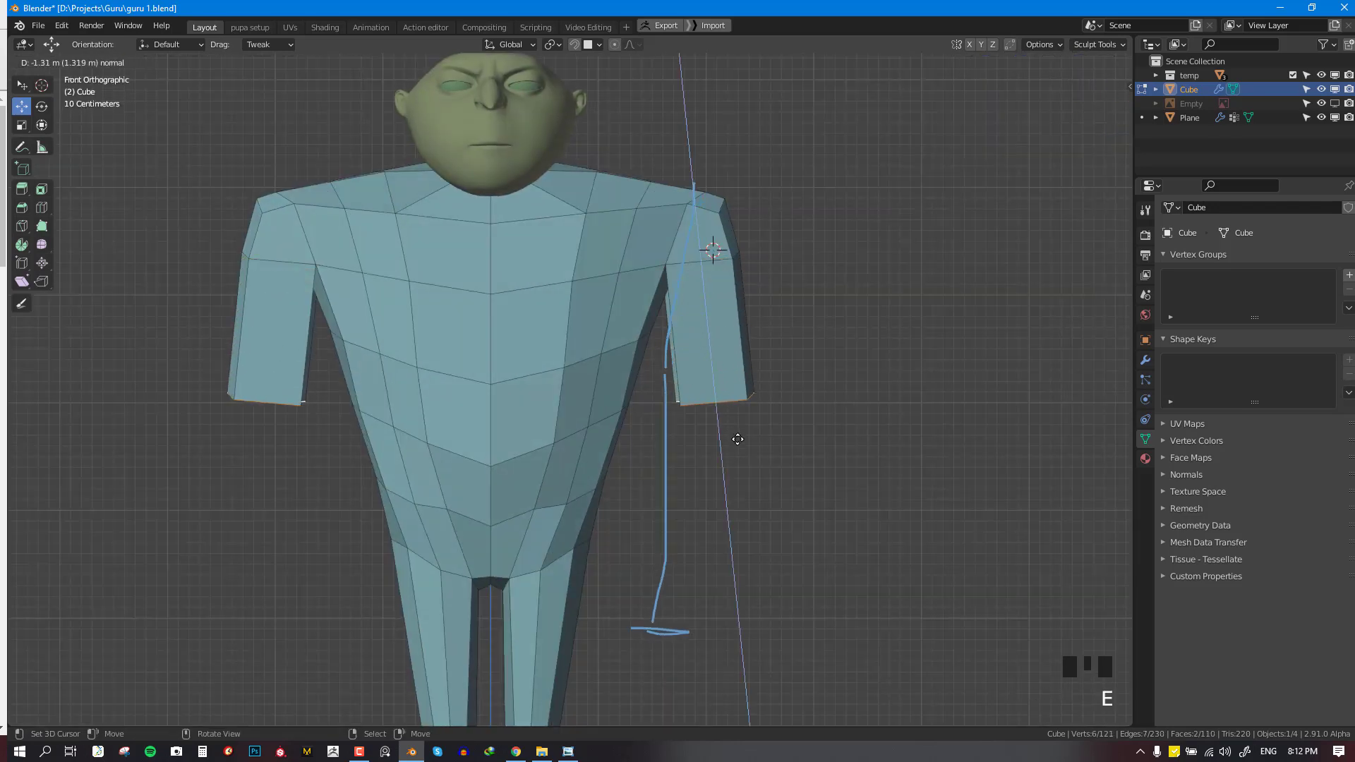
left_click(738, 439)
Move the upper arm's end faces outward and down, and scale them down slightly
key("g")
left_click(780, 455)
key("s")
left_click(810, 446)
scroll(735, 392, "down", 1)
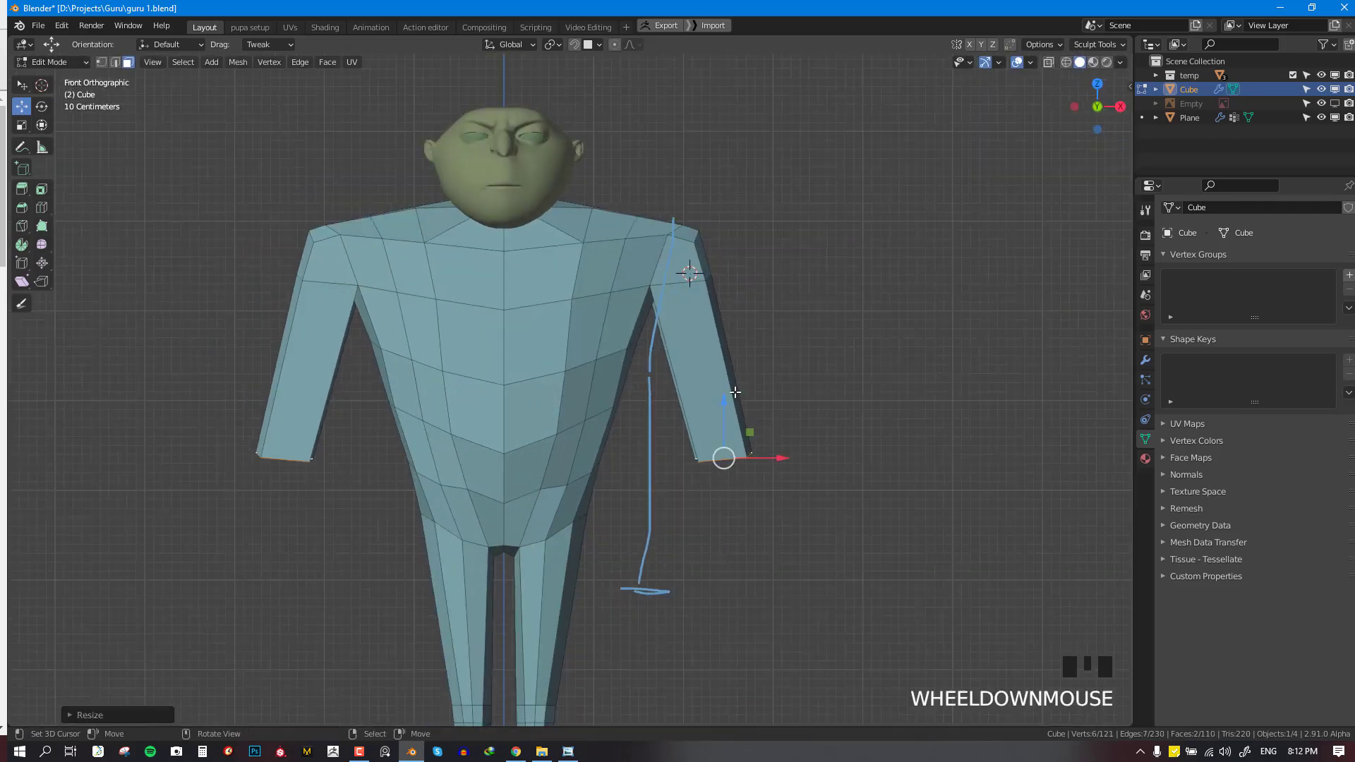
Scale the upper arm's end faces down further to taper the arm
middle_click_drag(735, 393, 776, 233)
scroll(762, 423, "up", 1)
key("KP_1")
scroll(776, 233, "up", 2)
key("KP_1")
scroll(794, 179, "down", 2)
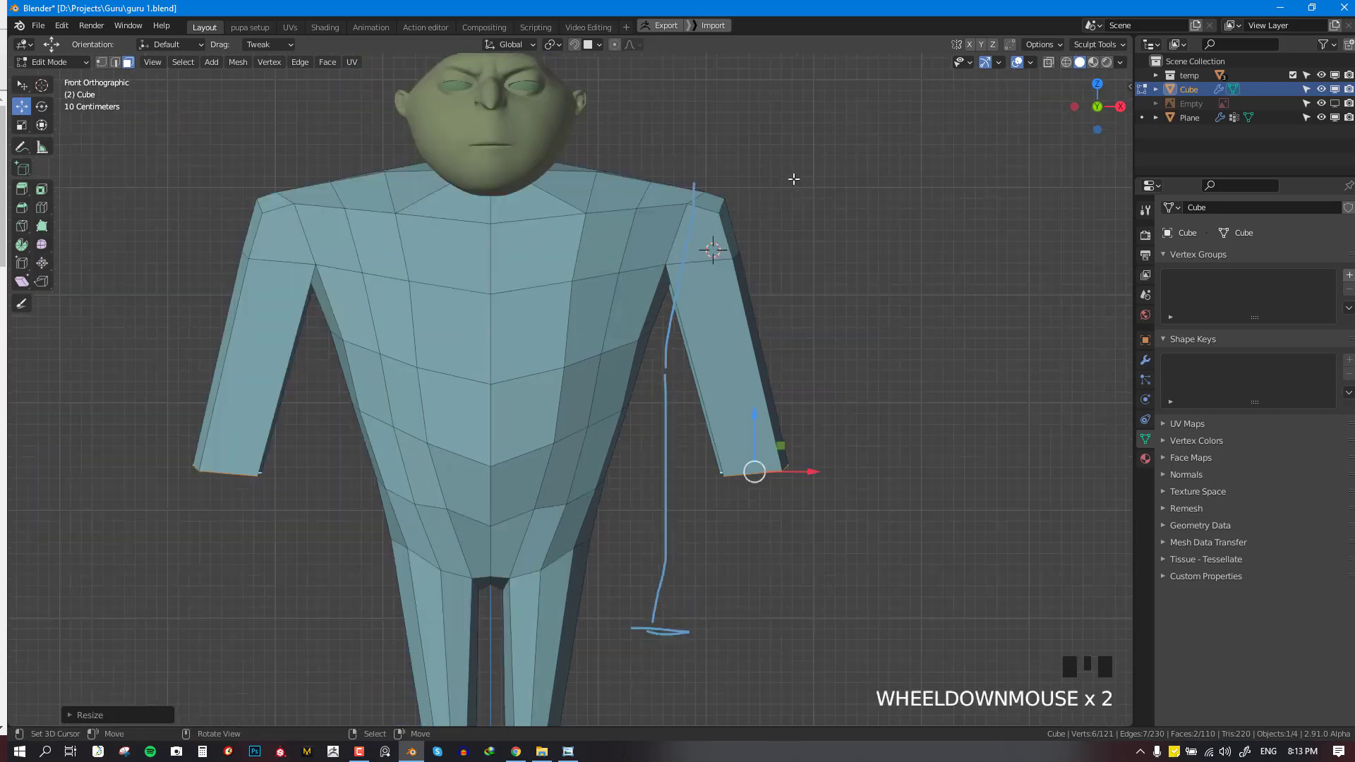
key("Tab")
key("Tab")
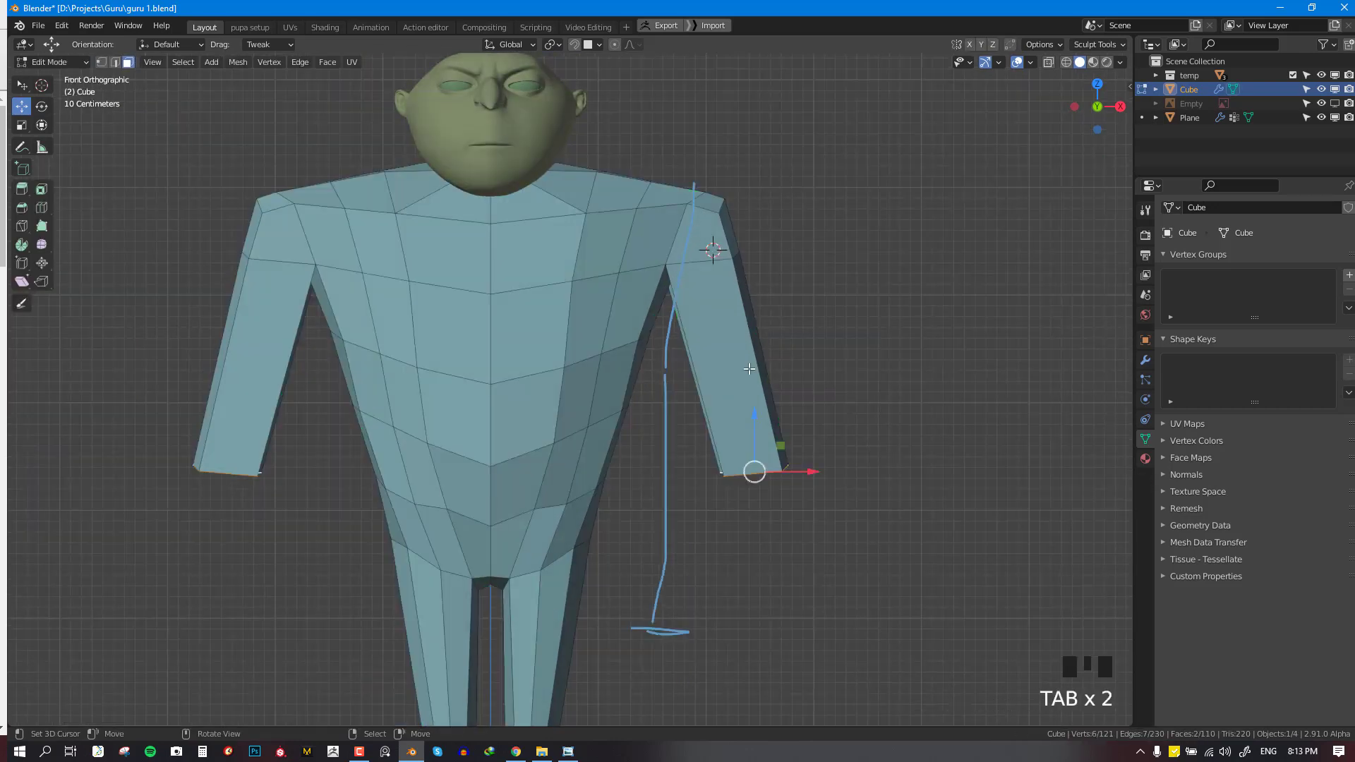
middle_click_drag(749, 368, 706, 246, "shift")
key("s")
left_click(755, 372)
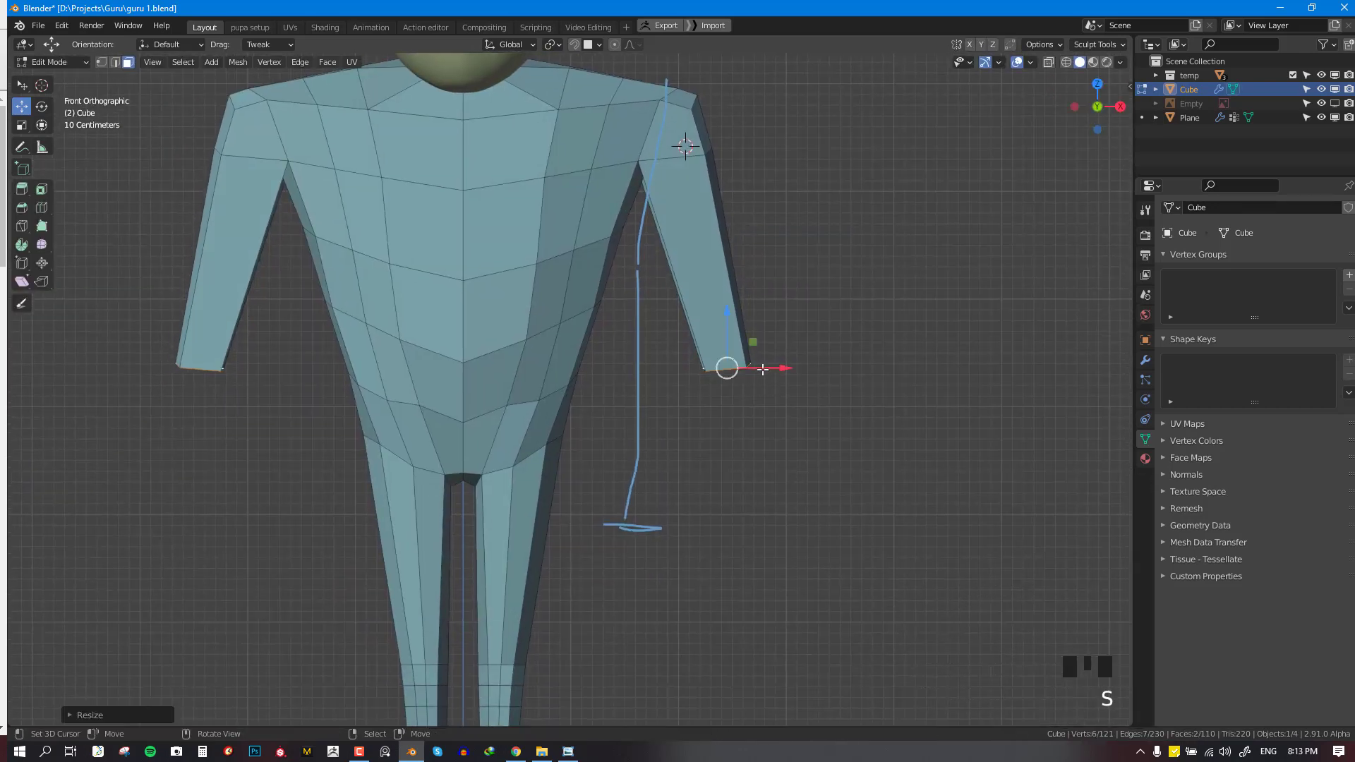
Raise the arm's end faces about 0.85 m in side view, then lower them about 0.2 m in front view
key("KP_3")
key("g")
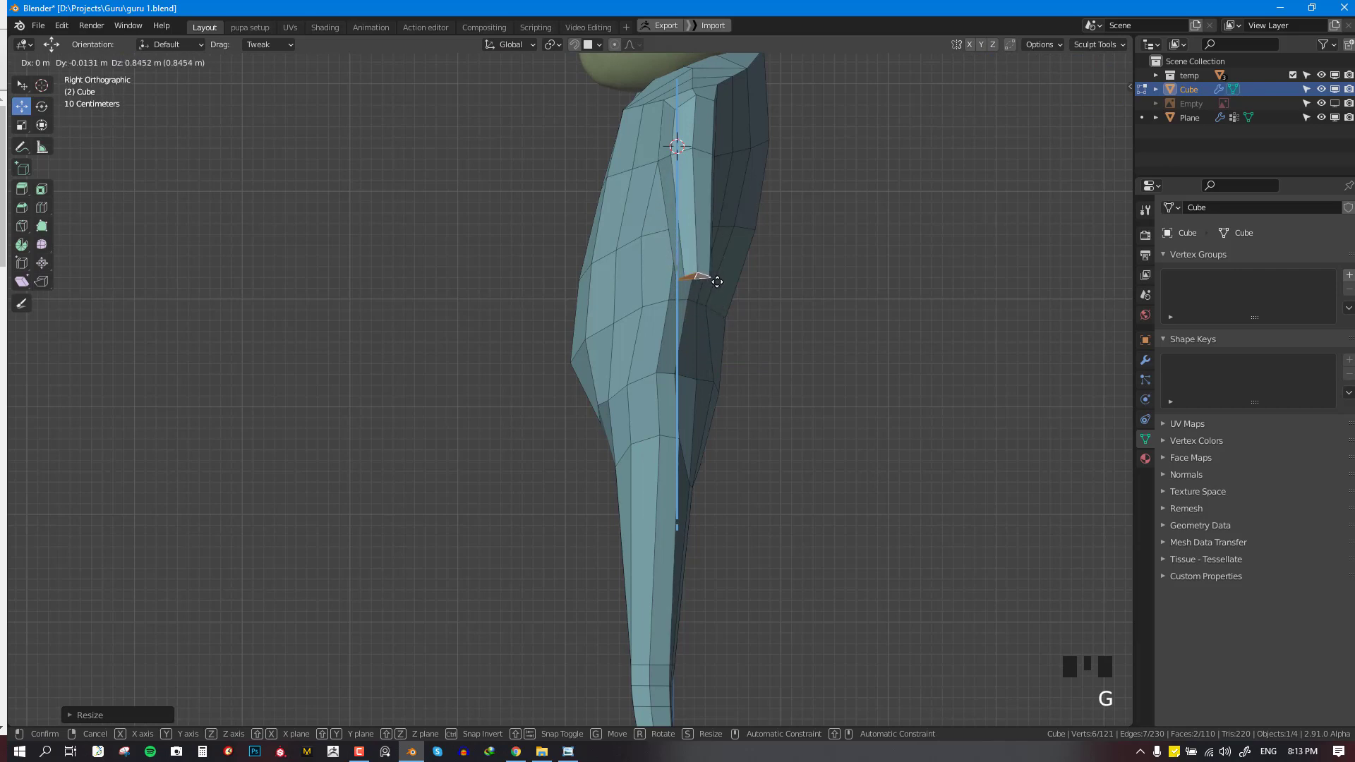
left_click(717, 282)
key("KP_1")
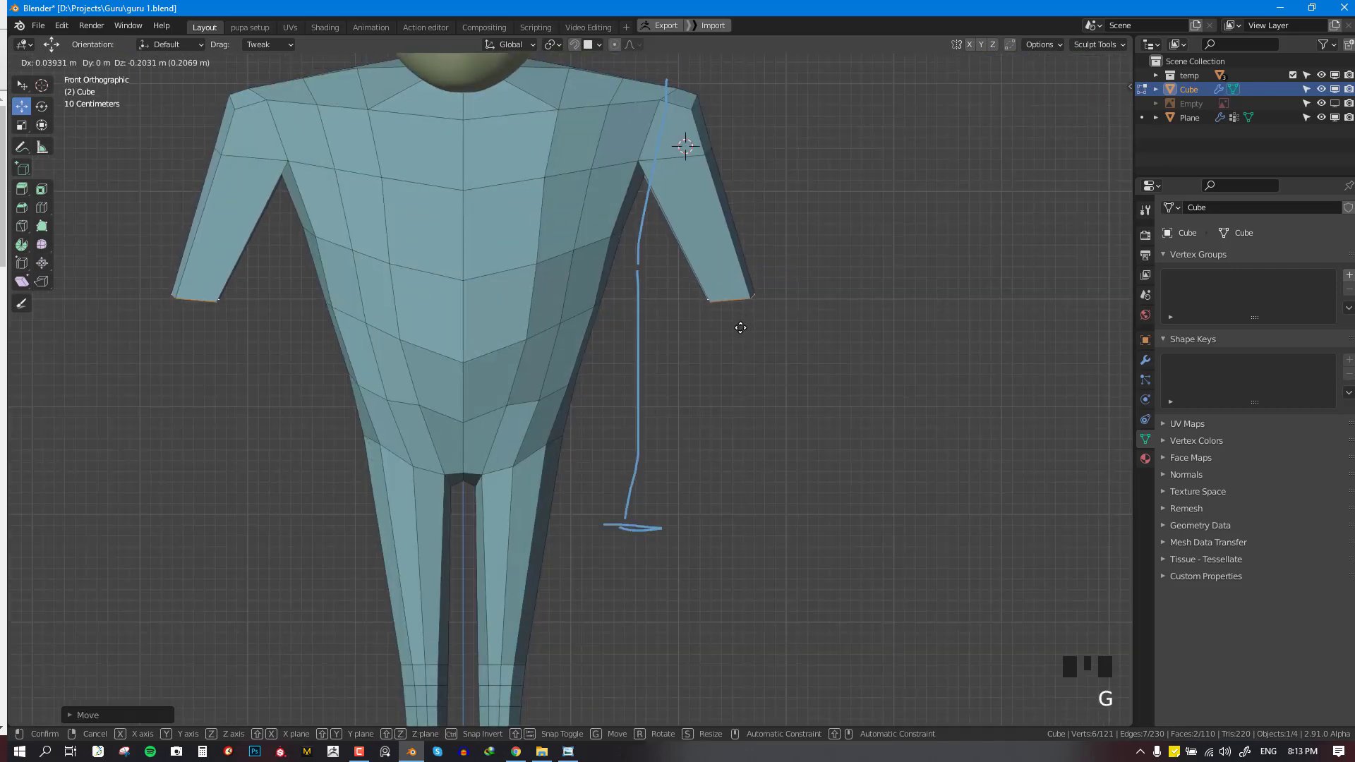
left_click(740, 327)
Extrude the forearm about 2 m down from the elbow faces and adjust its end position in side view
key("KP_3")
key("e")
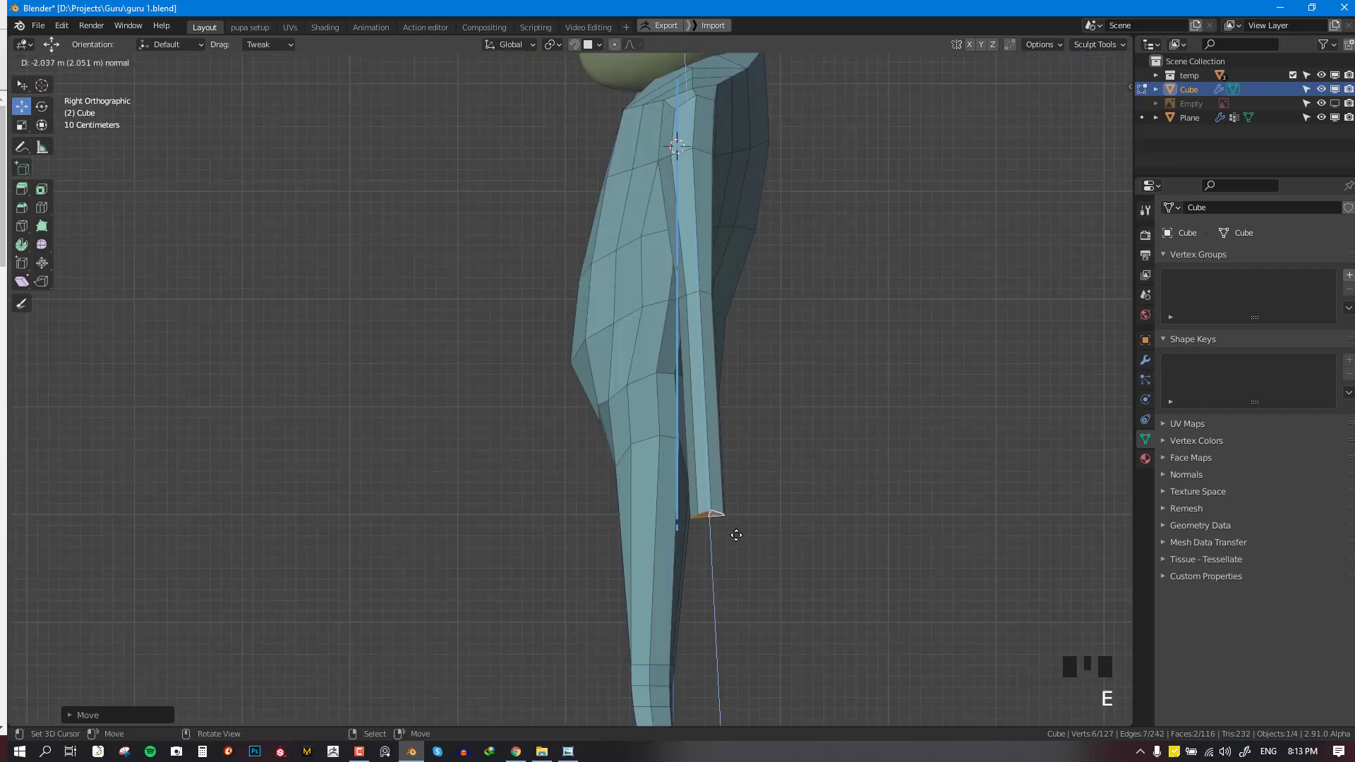
left_click(736, 542)
key("g")
left_click(732, 517)
Scale down the wrist faces in front view and move them inward and up so the forearm hangs vertically
key("KP_1")
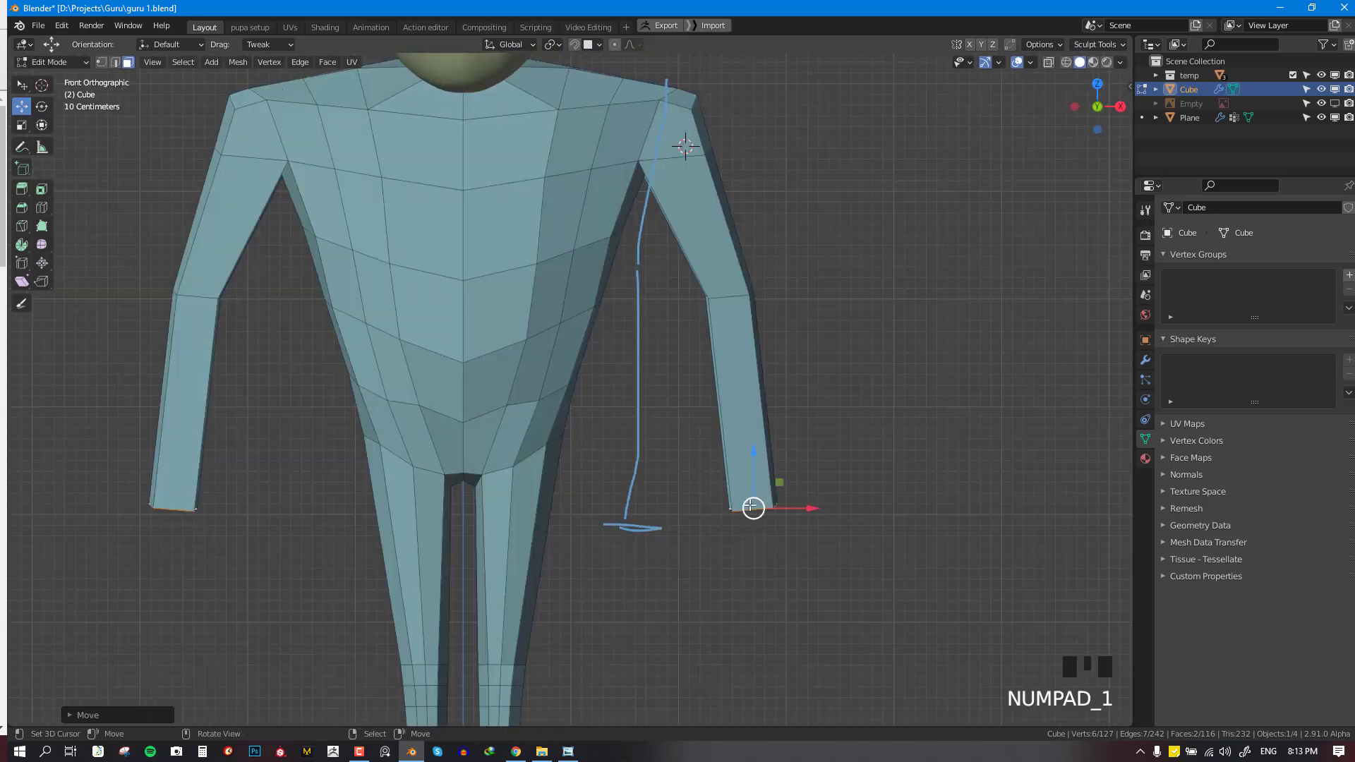
key("s")
left_click(796, 520)
key("g")
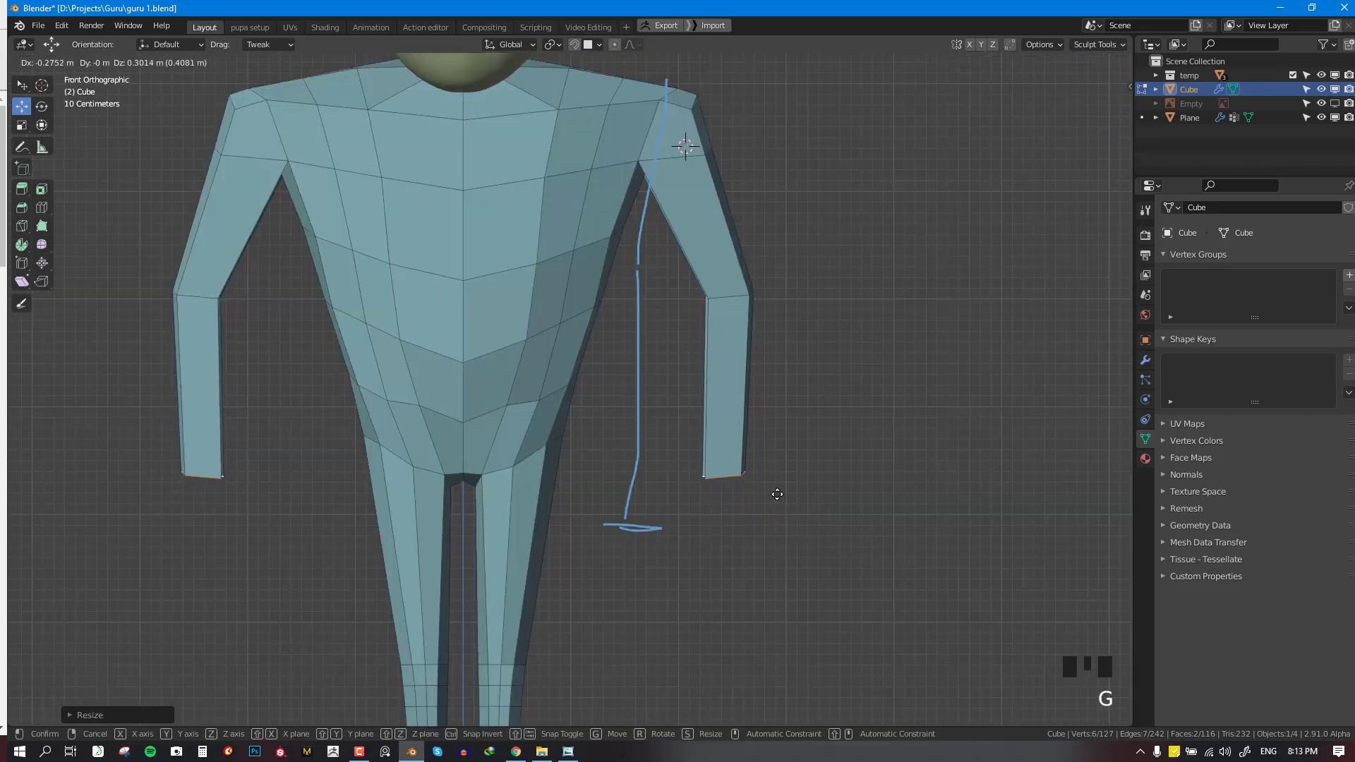
left_click(777, 498)
Switch to vertex select mode and move the wrist ends outward along X to straighten the arms
scroll(763, 509, "down", 4)
scroll(727, 475, "up", 1)
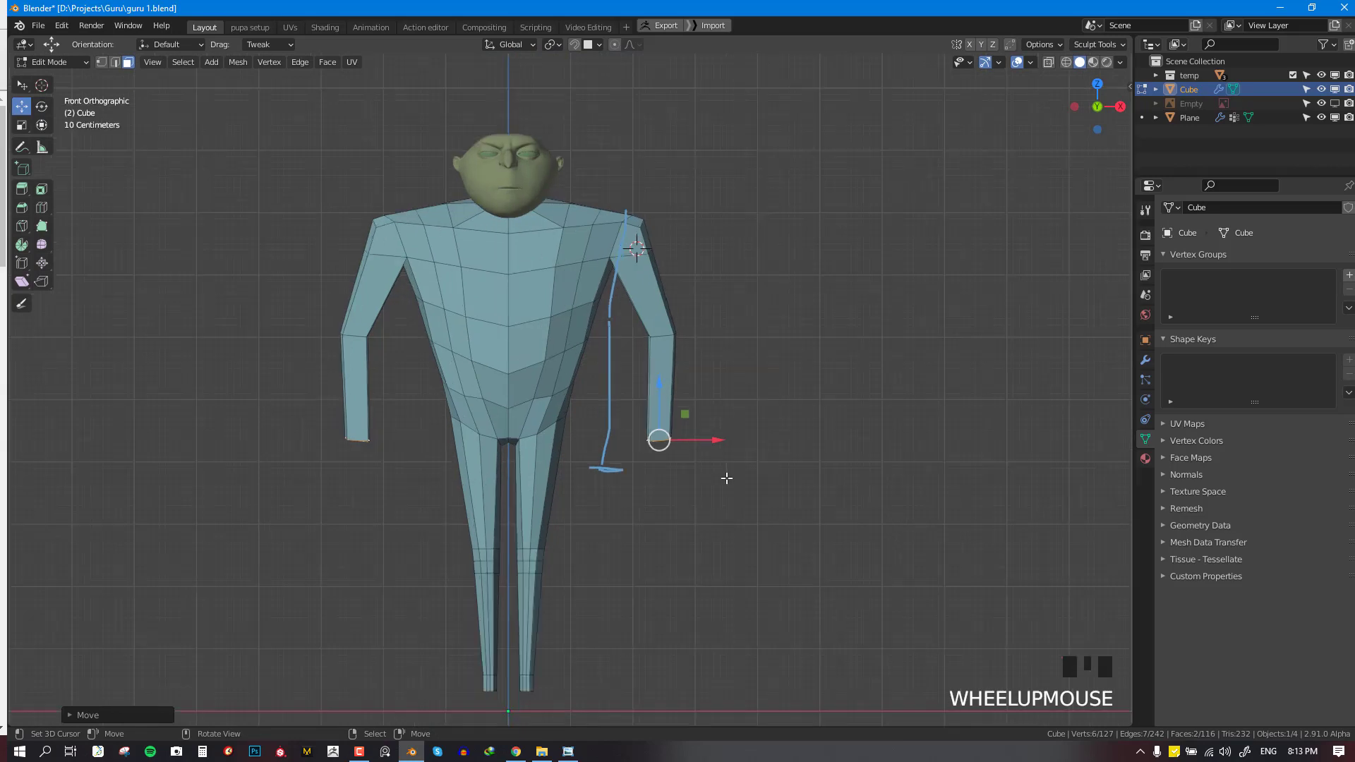
mouse_move(727, 475)
middle_mouse_down()
mouse_move(717, 458)
mouse_move(734, 462)
mouse_move(702, 468)
middle_mouse_up()
key("KP_1")
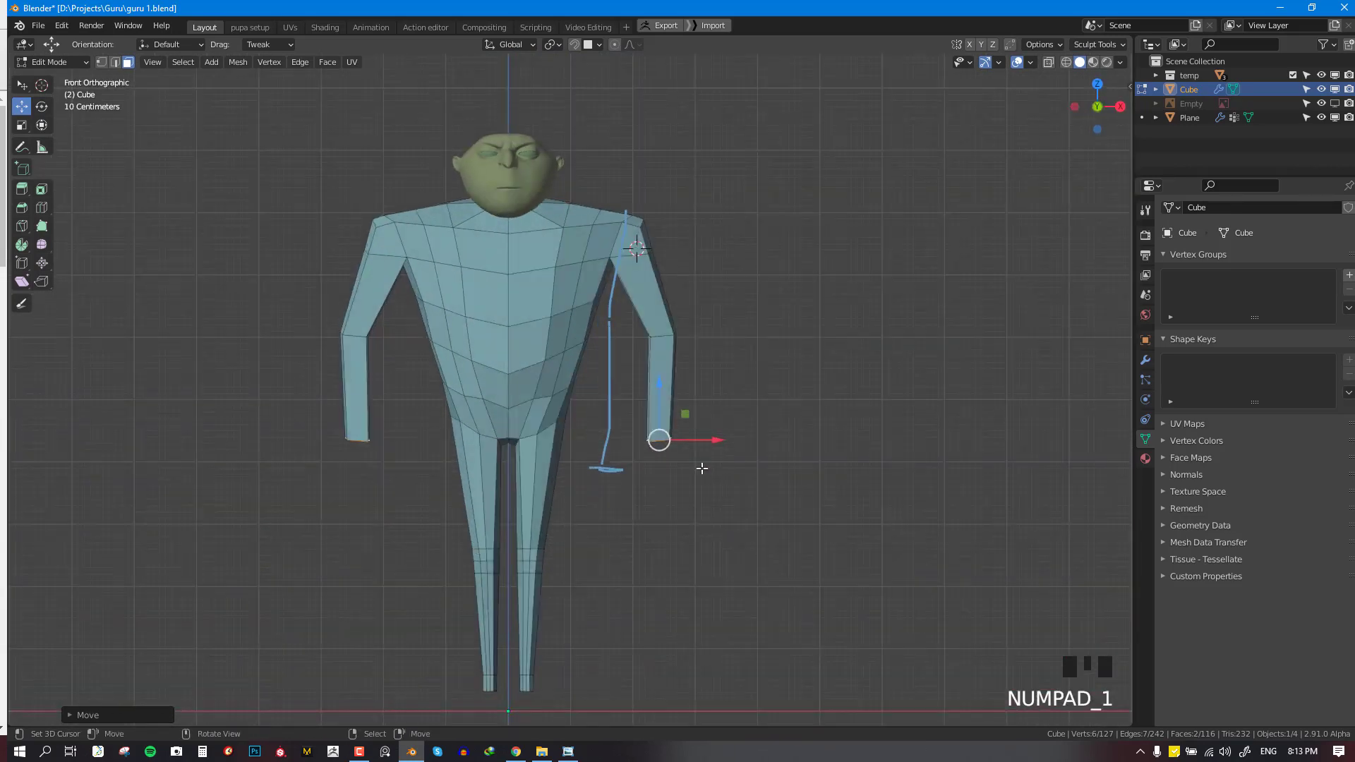
scroll(726, 413, "up", 2)
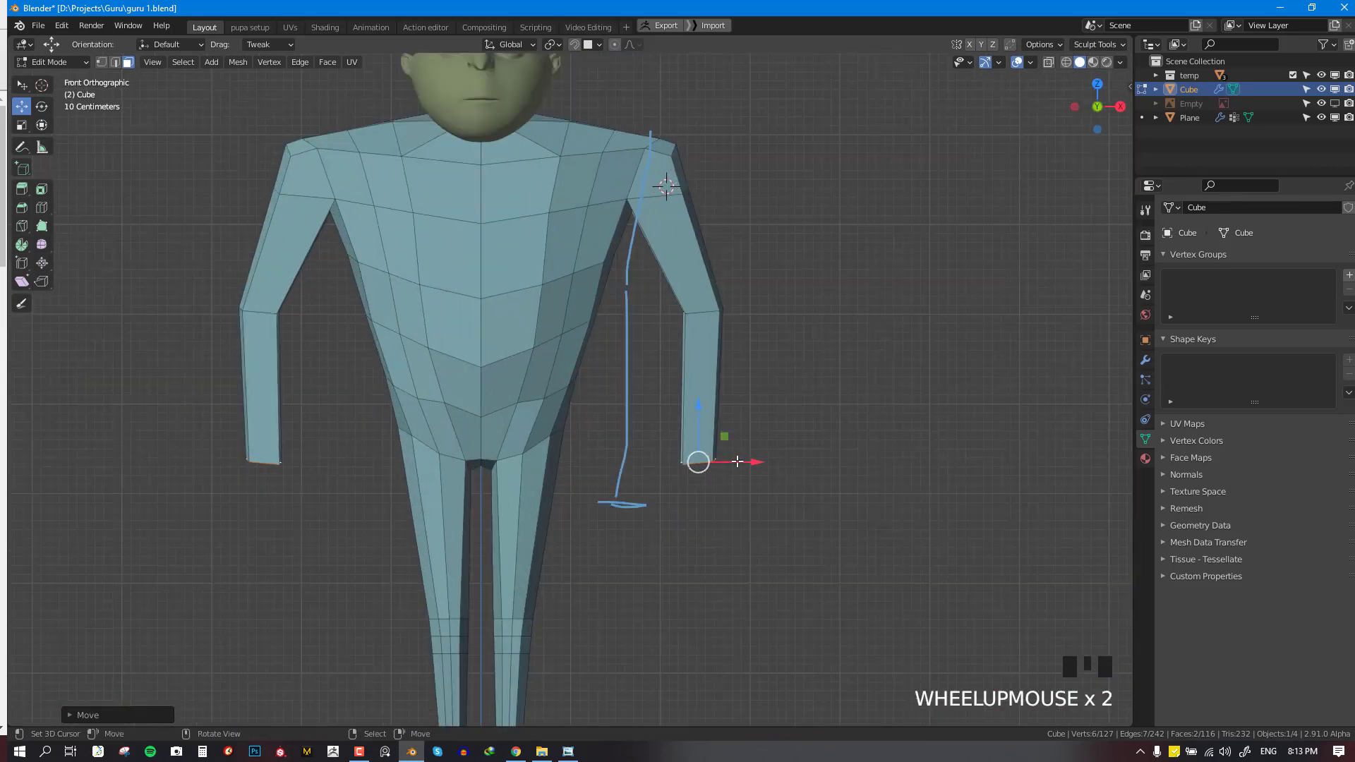
middle_click_drag(756, 320, 743, 404, "shift")
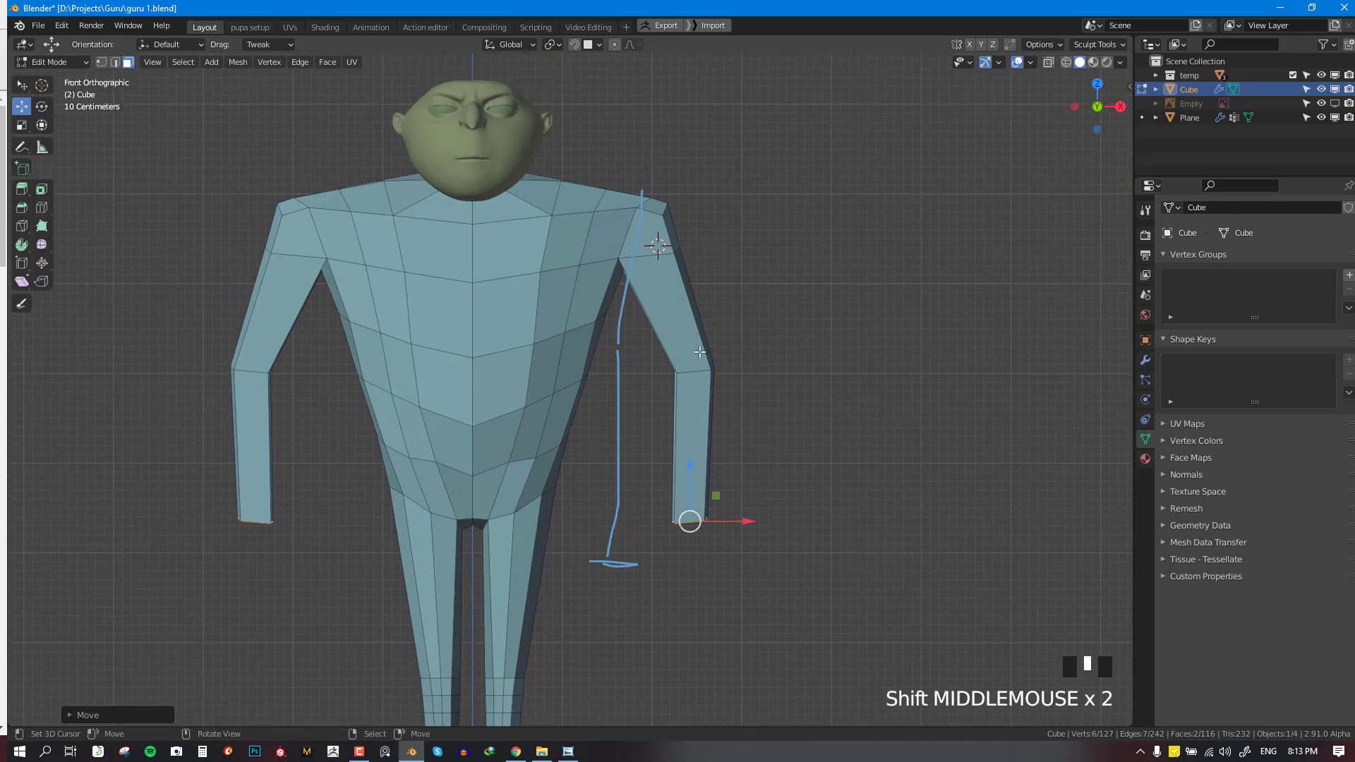
key("alt+KP_1")
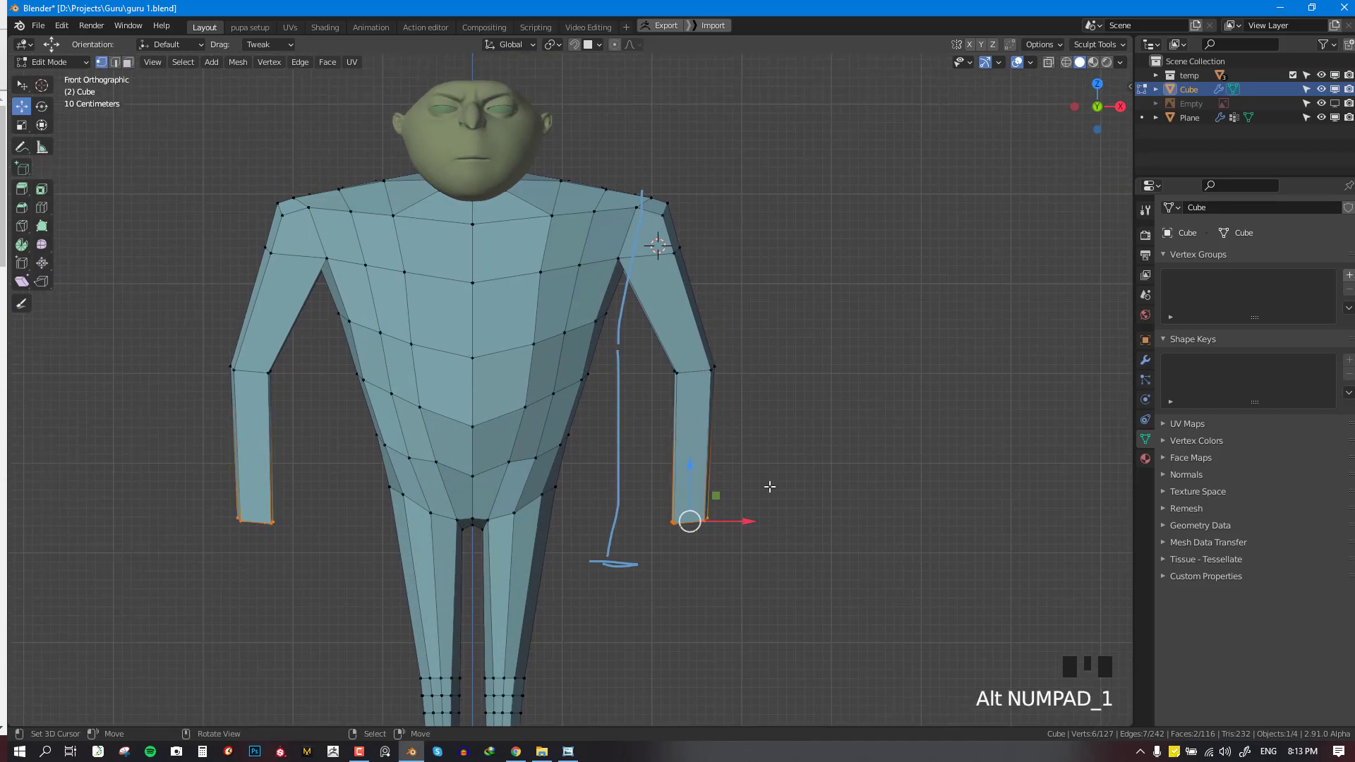
left_click_drag(749, 521, 788, 519)
scroll(671, 495, "down", 3)
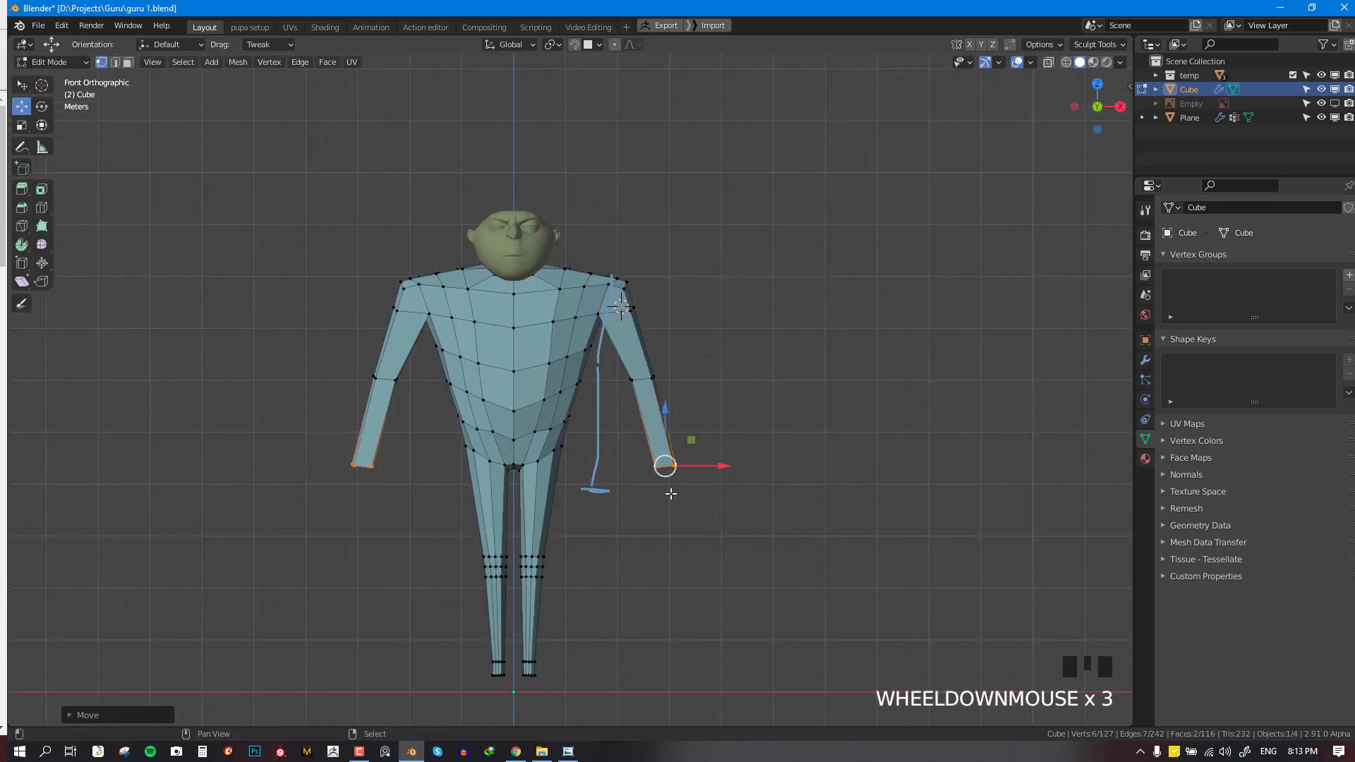
Scale down the selected wrist ends to about 0.82 to narrow the forearms
middle_click_drag(671, 494, 705, 454, "shift")
scroll(762, 386, "up", 1)
key("s")
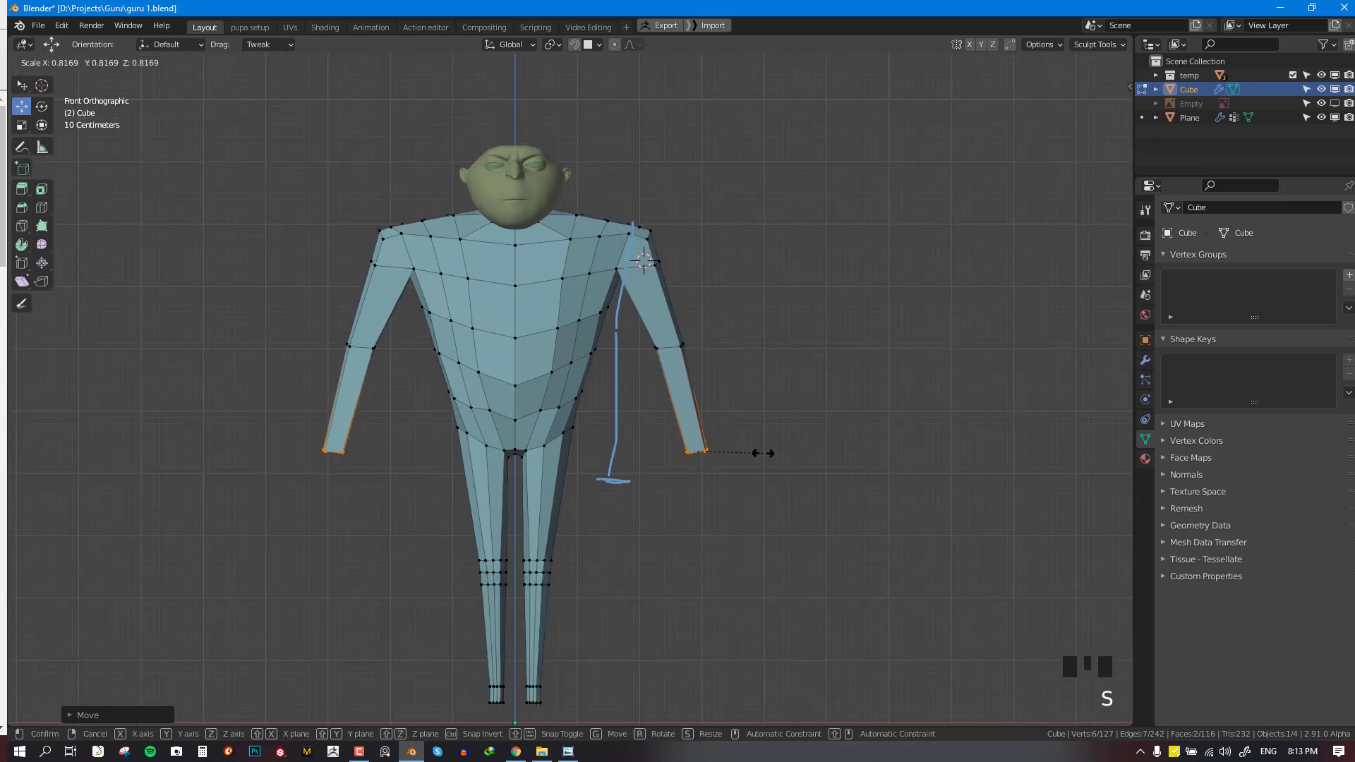
left_click(754, 432)
scroll(753, 429, "down", 1)
Annotate two diagonal guide lines from the head past the hands and a line connecting the hands
key("space")
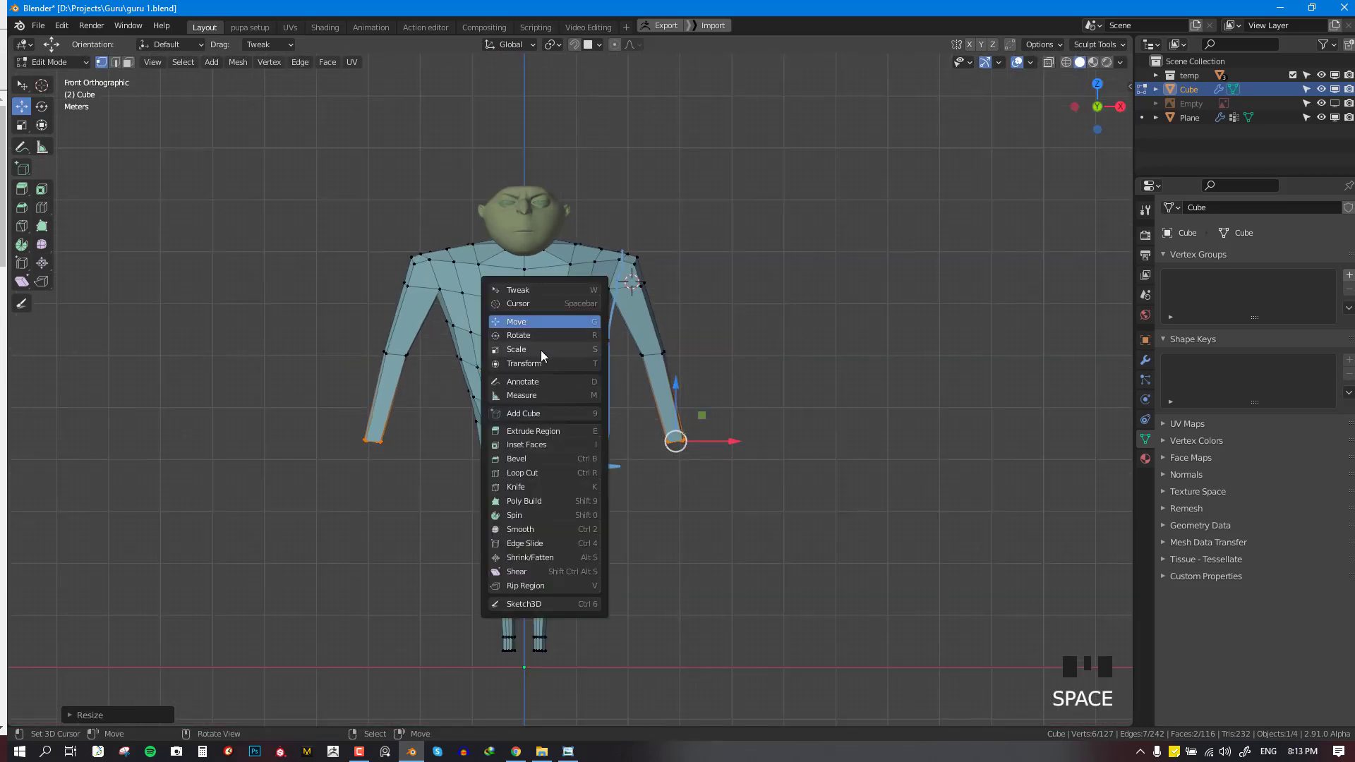
left_click(528, 381)
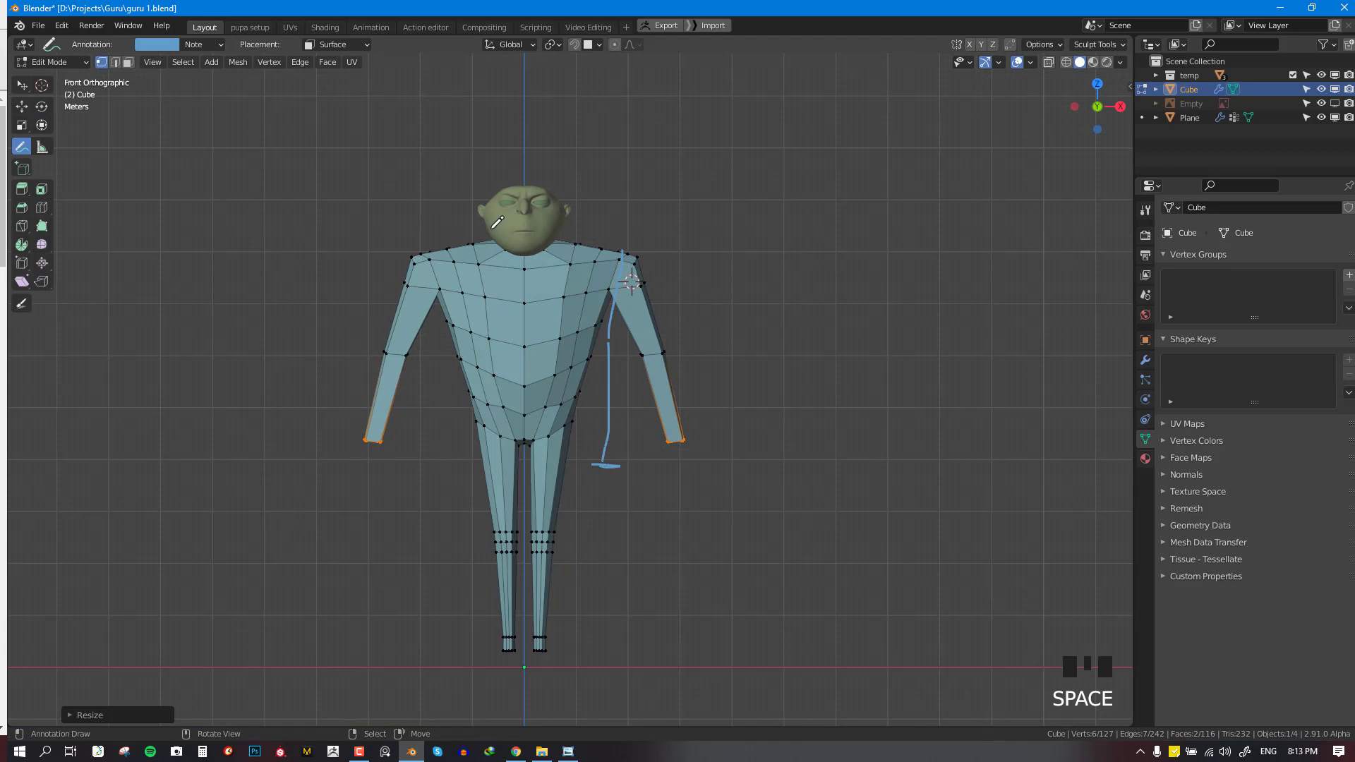
left_click_drag(550, 206, 742, 617)
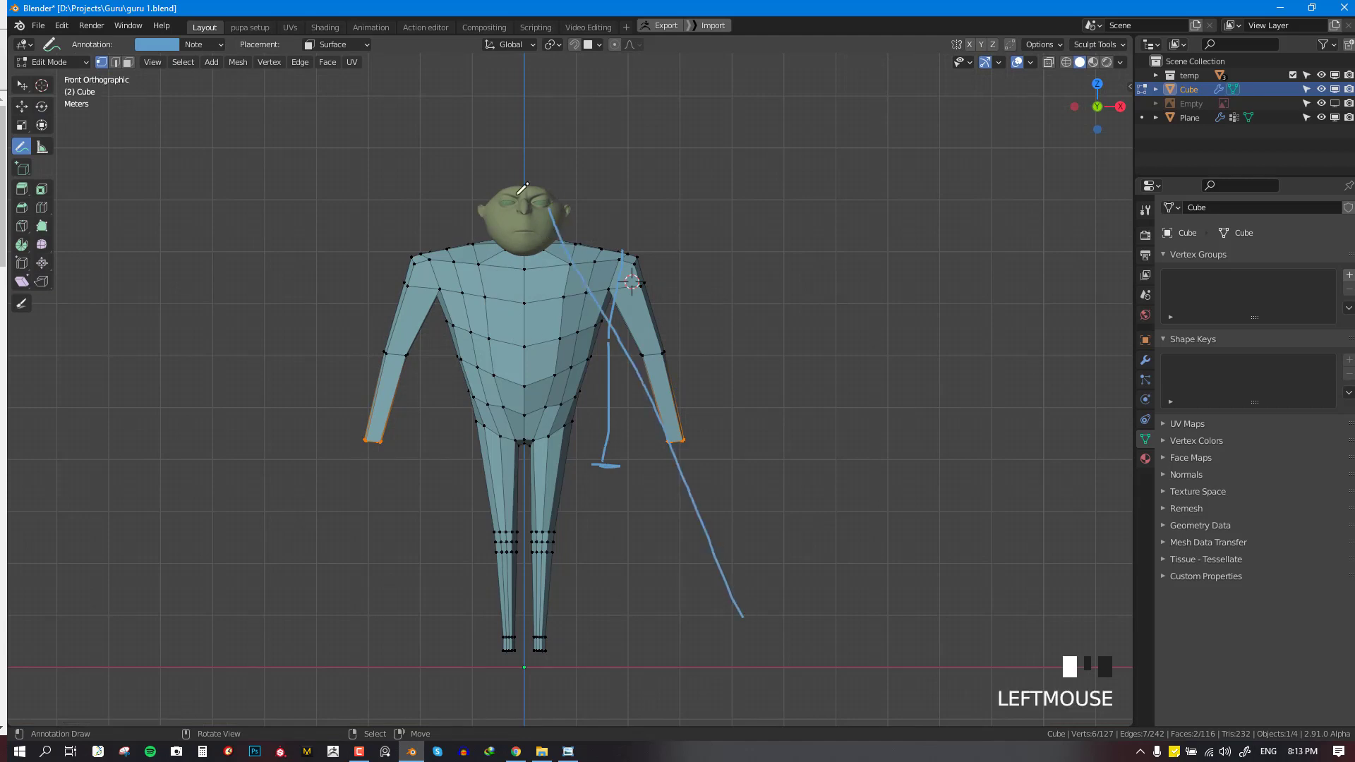
left_click_drag(515, 194, 361, 553)
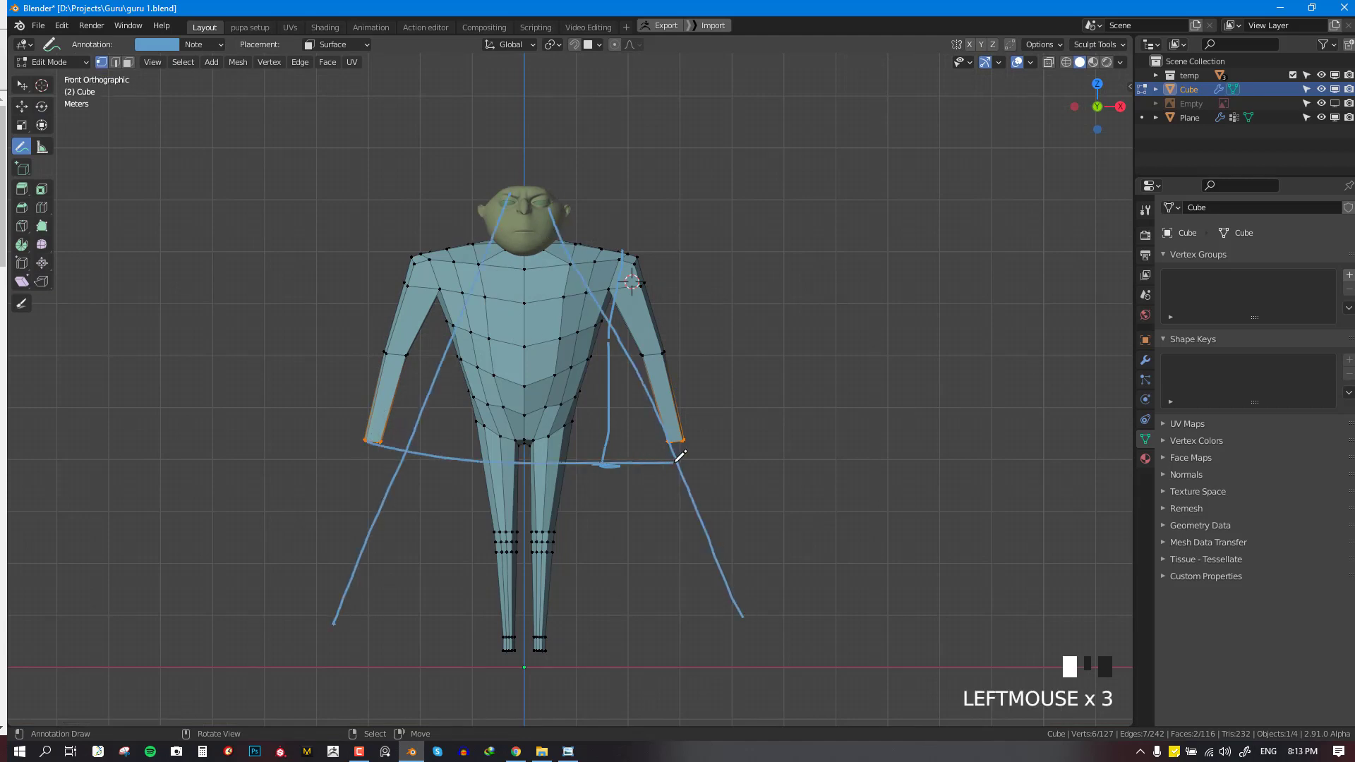
middle_click_drag(680, 456, 762, 448)
key("KP_1")
scroll(468, 371, "up", 2)
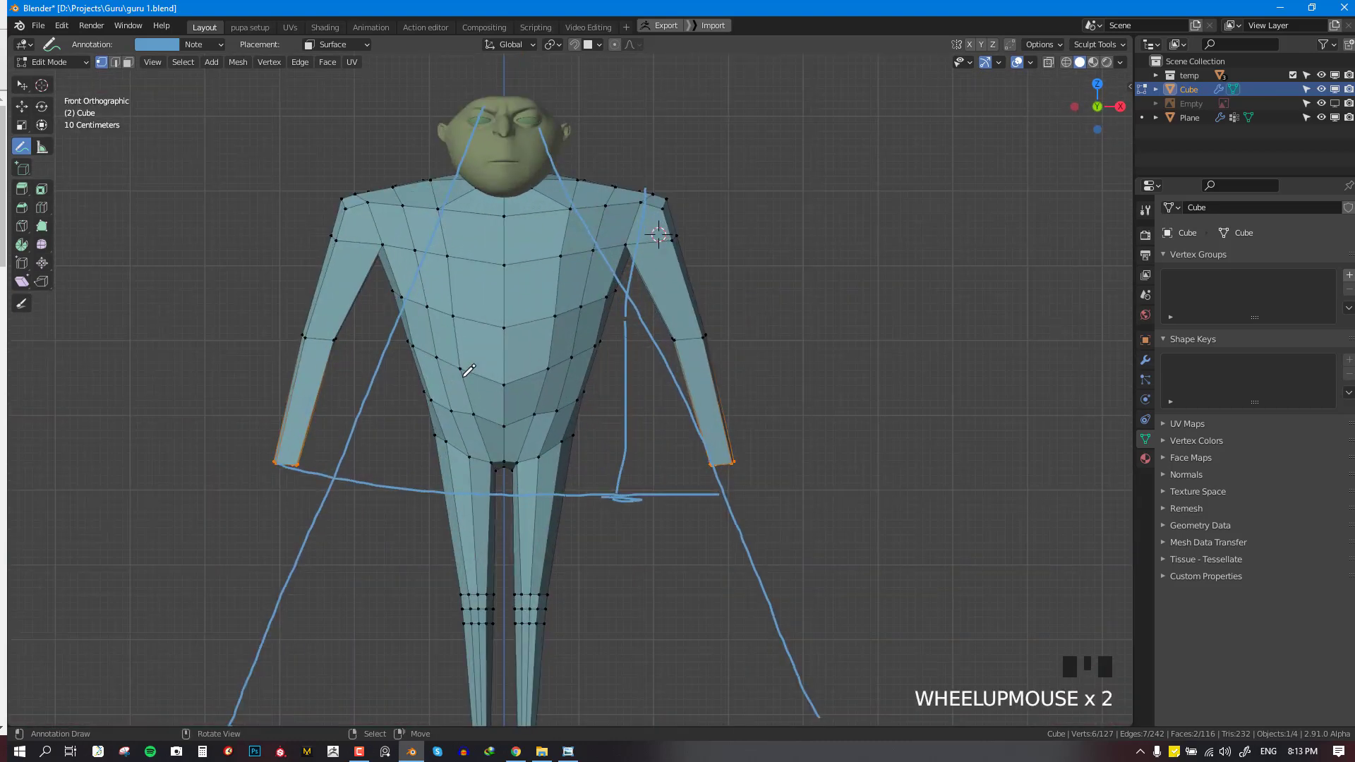
Annotate a horizontal guide line extending outward from each shoulder
key("space")
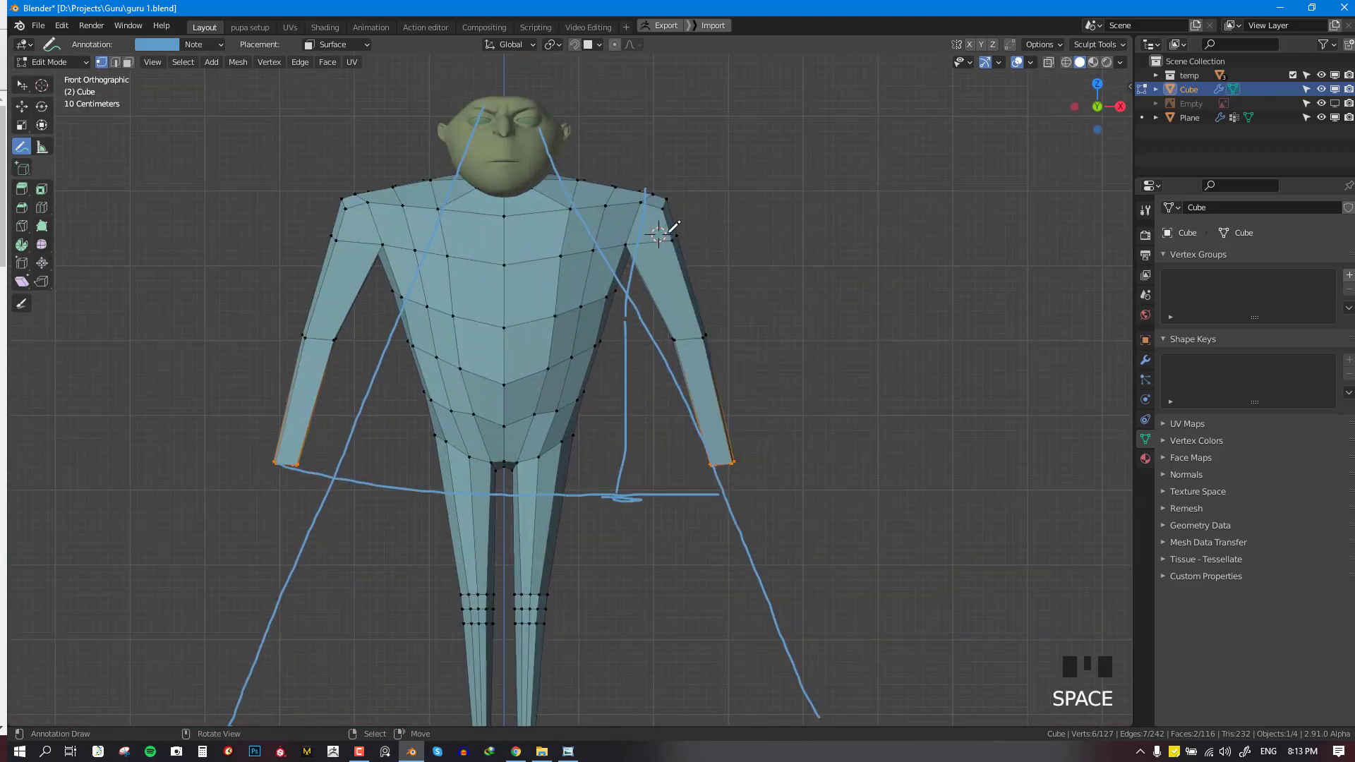
scroll(661, 216, "down", 2)
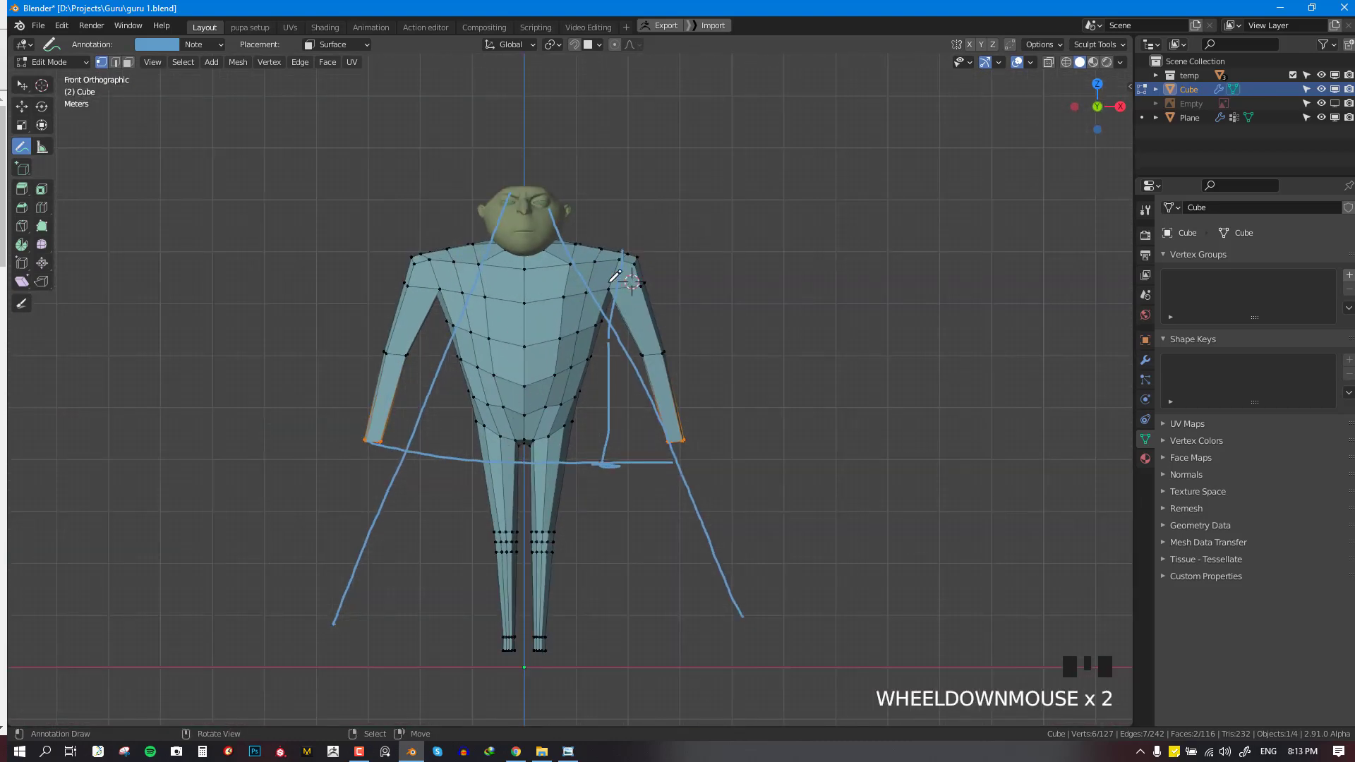
left_click_drag(564, 267, 910, 263)
left_click_drag(423, 260, 99, 266)
scroll(667, 275, "down", 2)
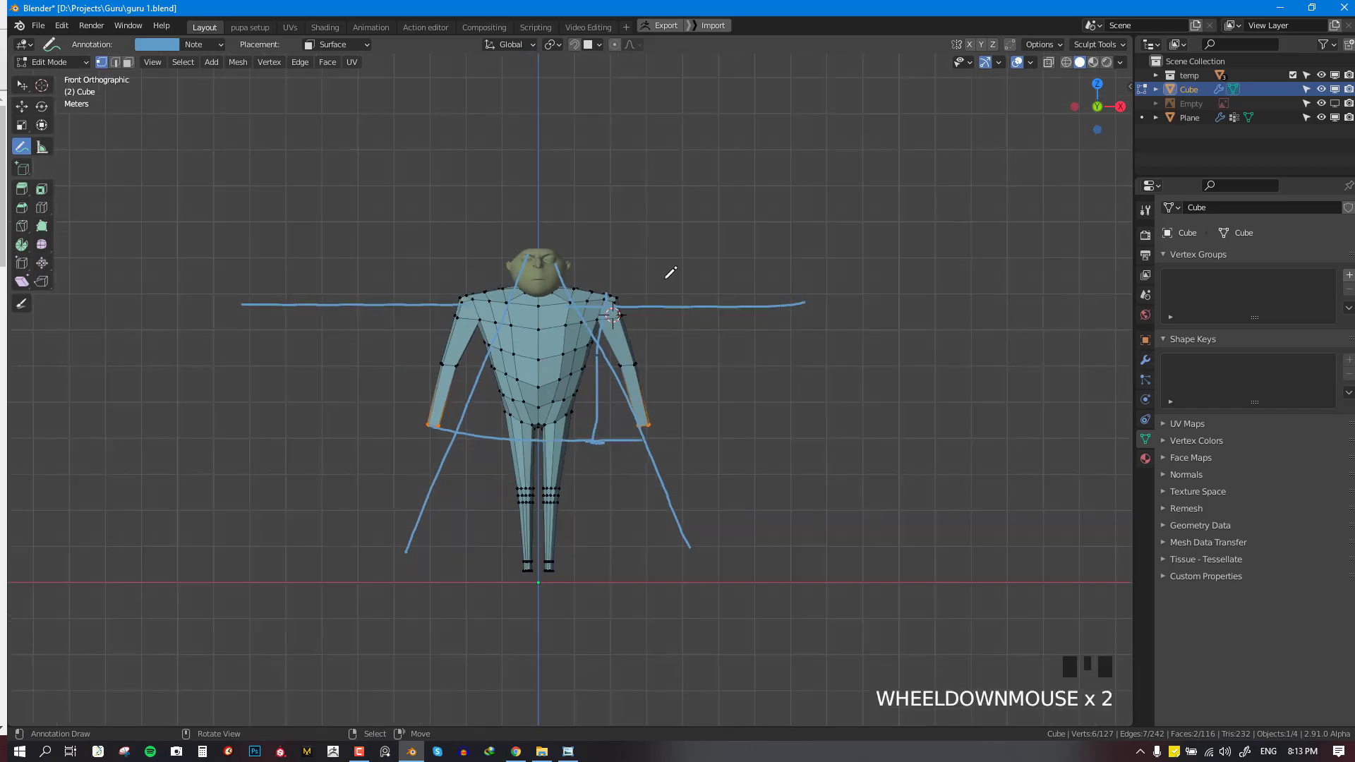
Return to the Move tool and delete the Note annotation layer
key("space")
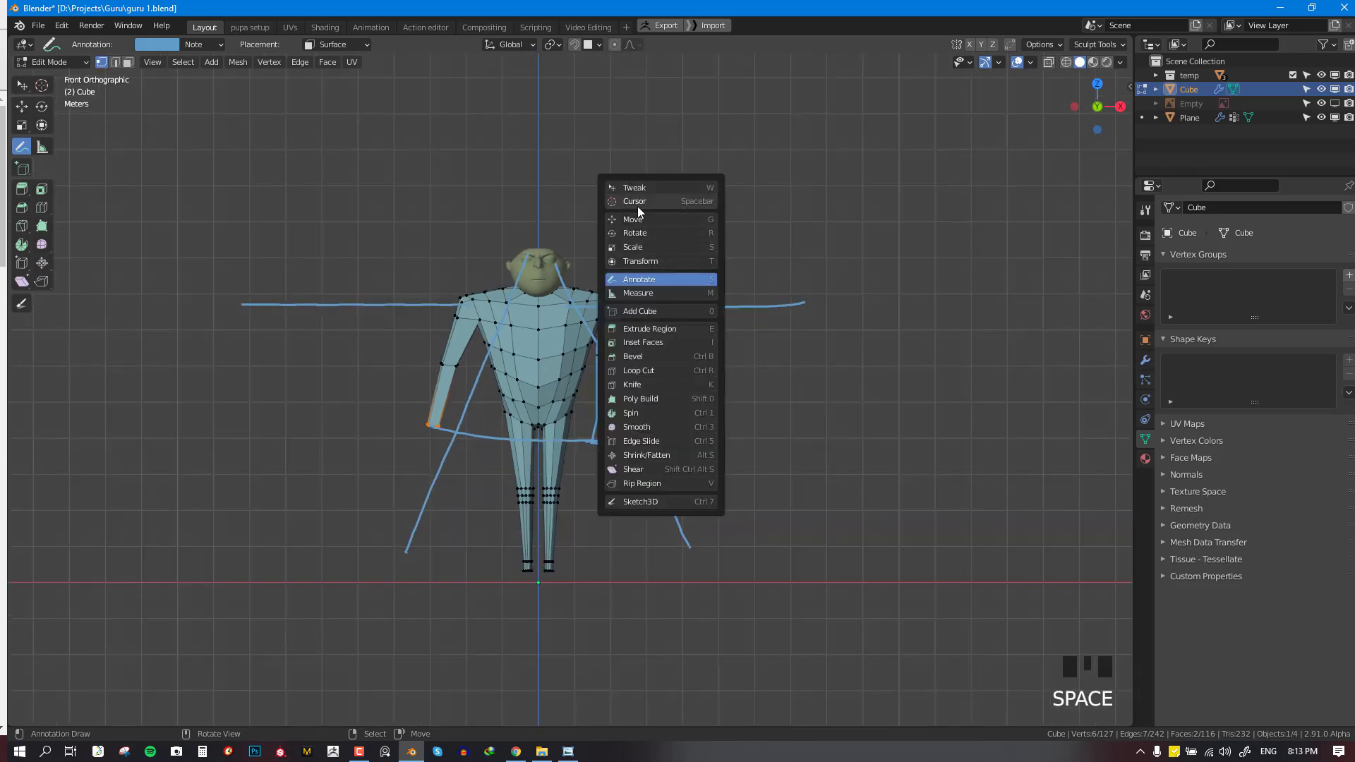
left_click(637, 219)
scroll(718, 286, "up", 2)
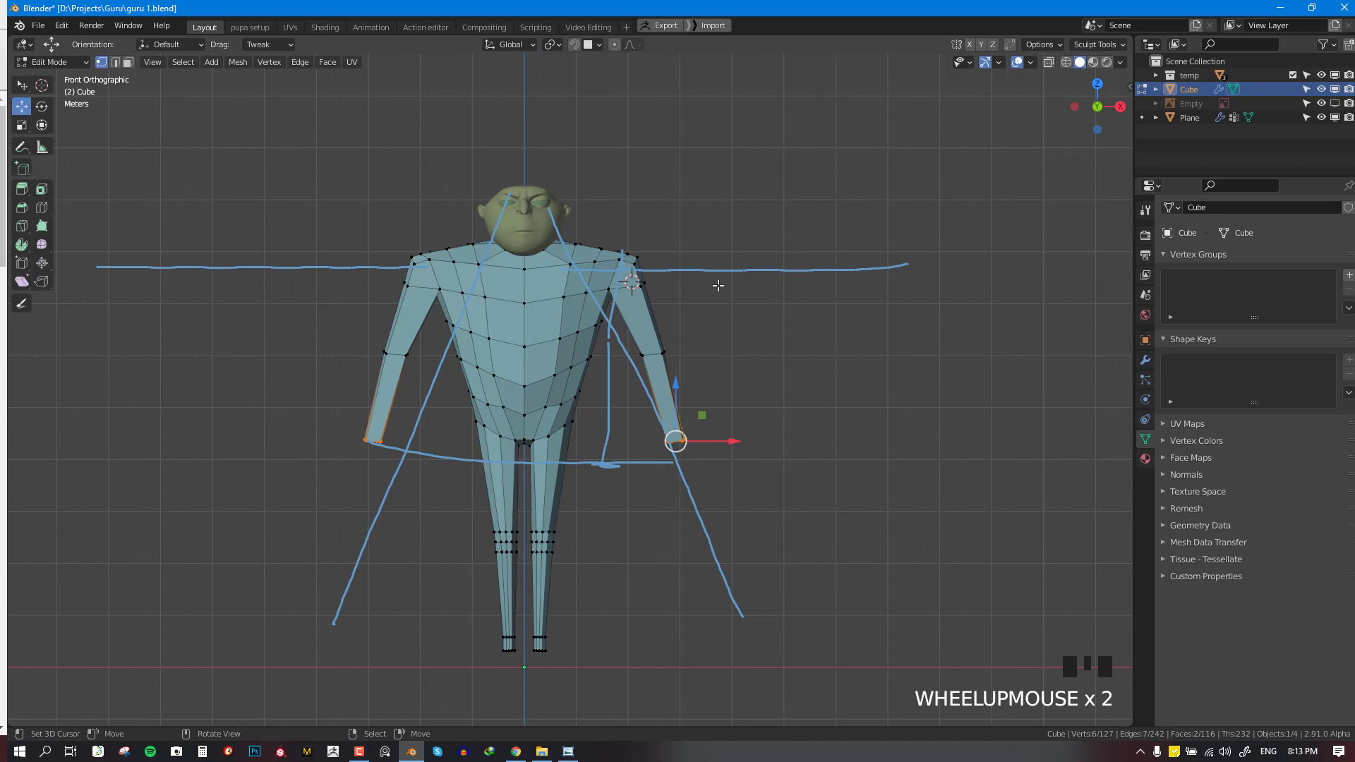
key("n")
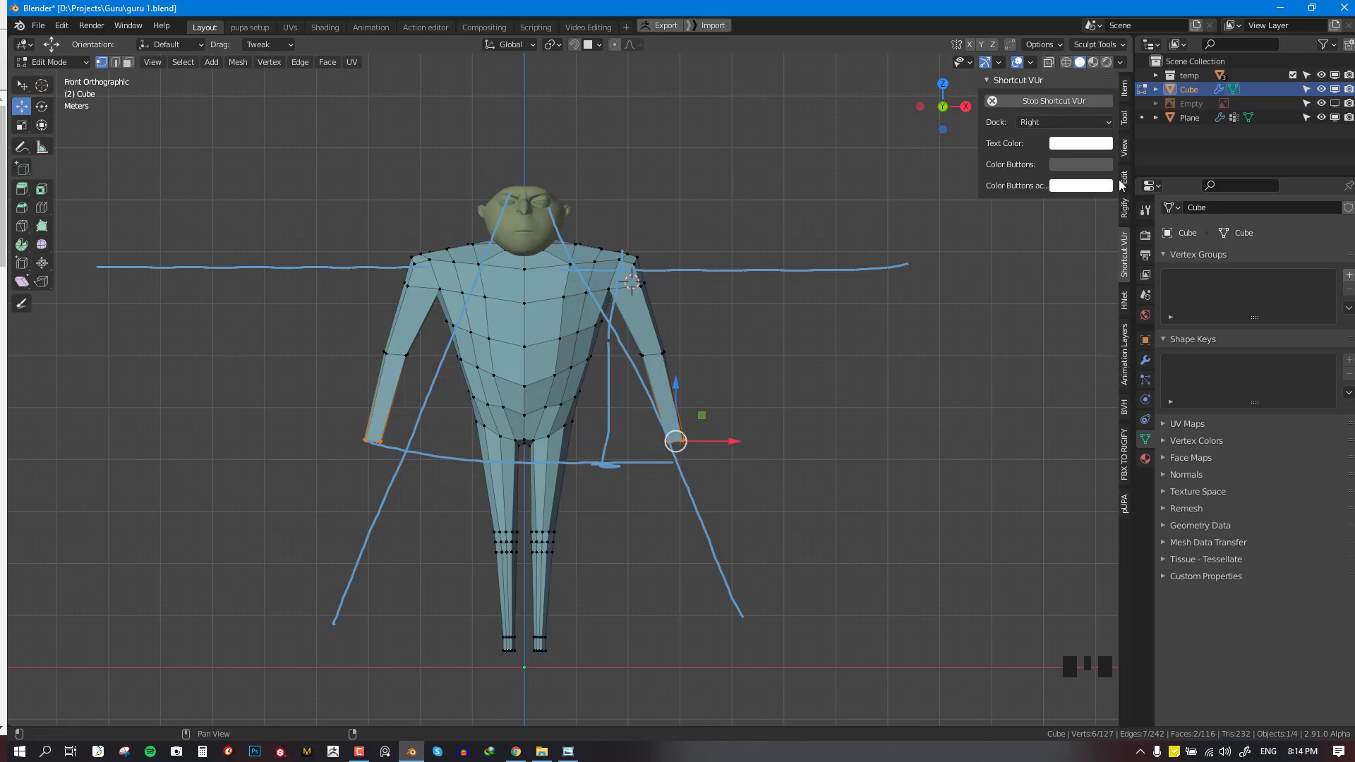
left_click(1125, 356)
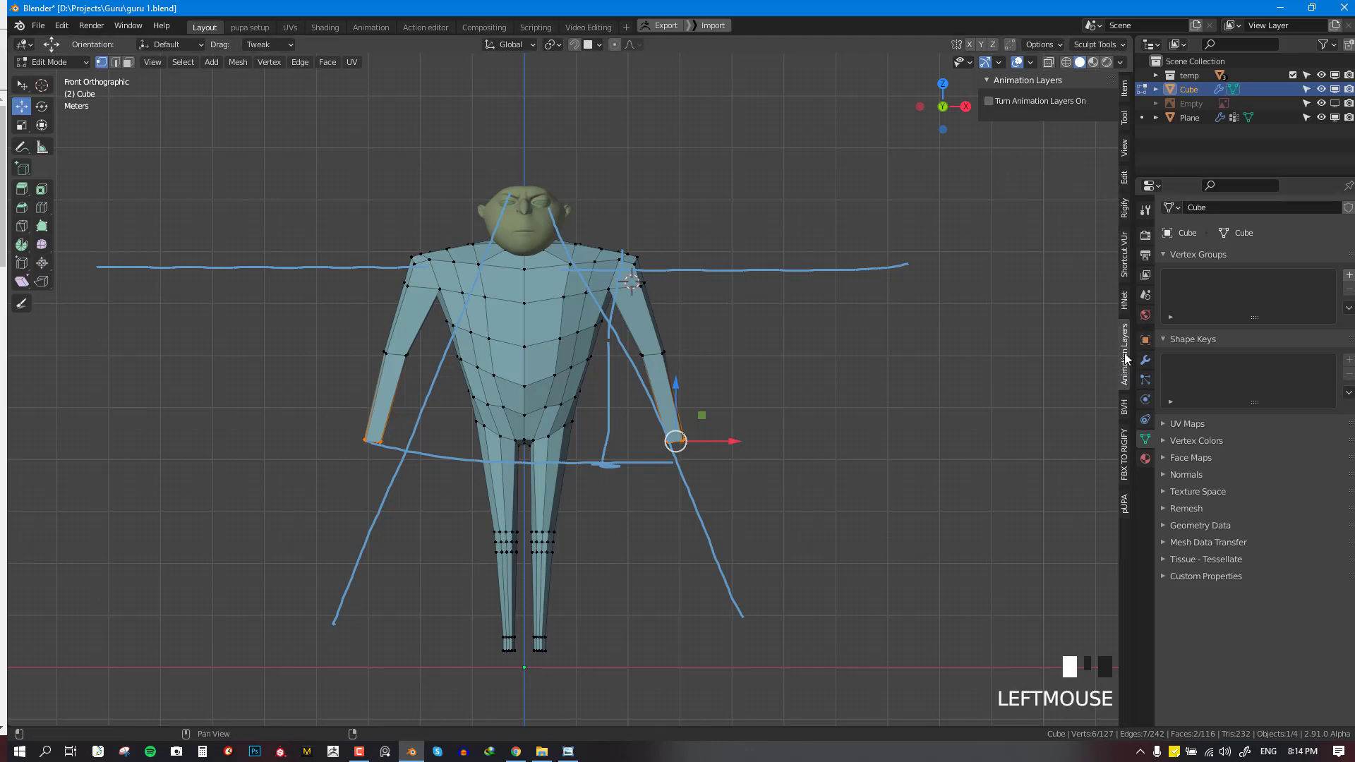
left_click(1125, 149)
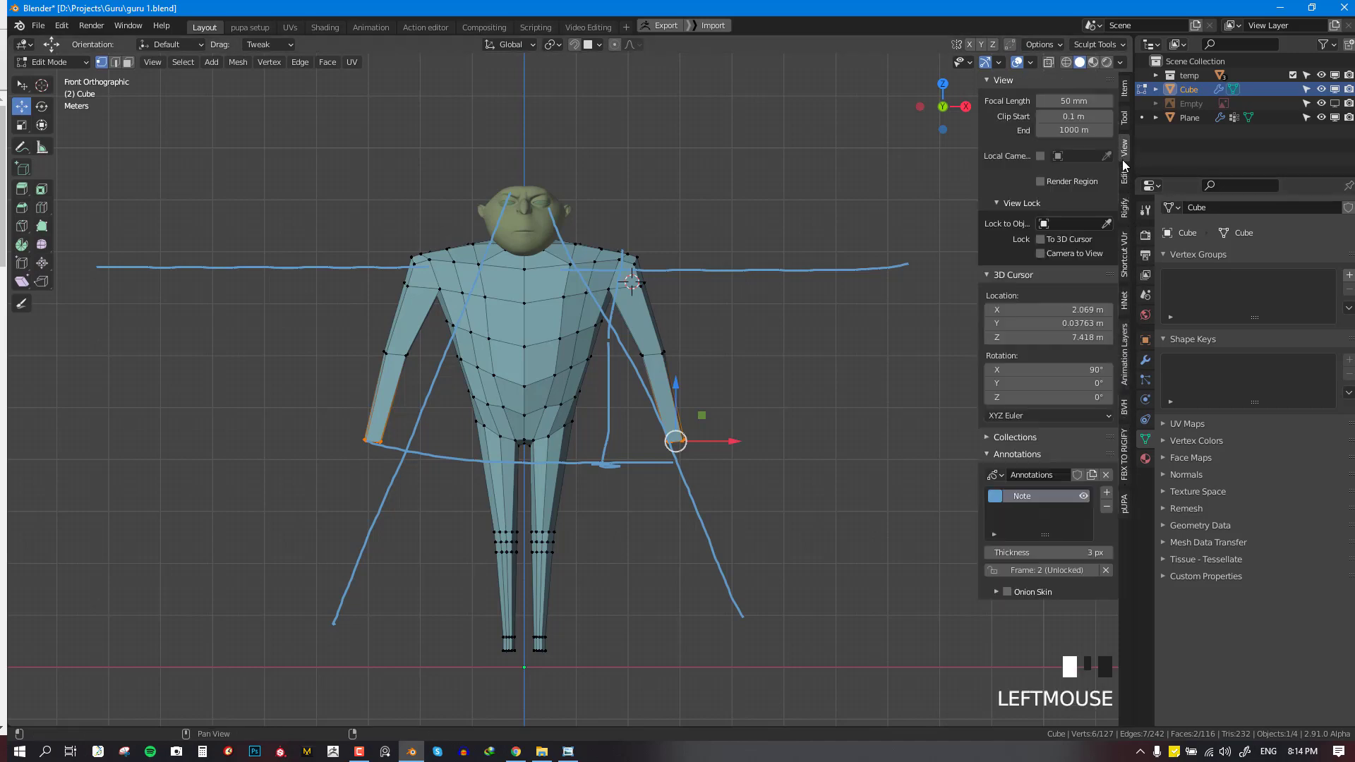
left_click(1107, 507)
Select the elbow edge loop and round it with LoopTools Circle
middle_click_drag(725, 332, 839, 351)
scroll(741, 346, "up", 2)
right_click(755, 349, "alt")
middle_click_drag(821, 189, 810, 274, "shift")
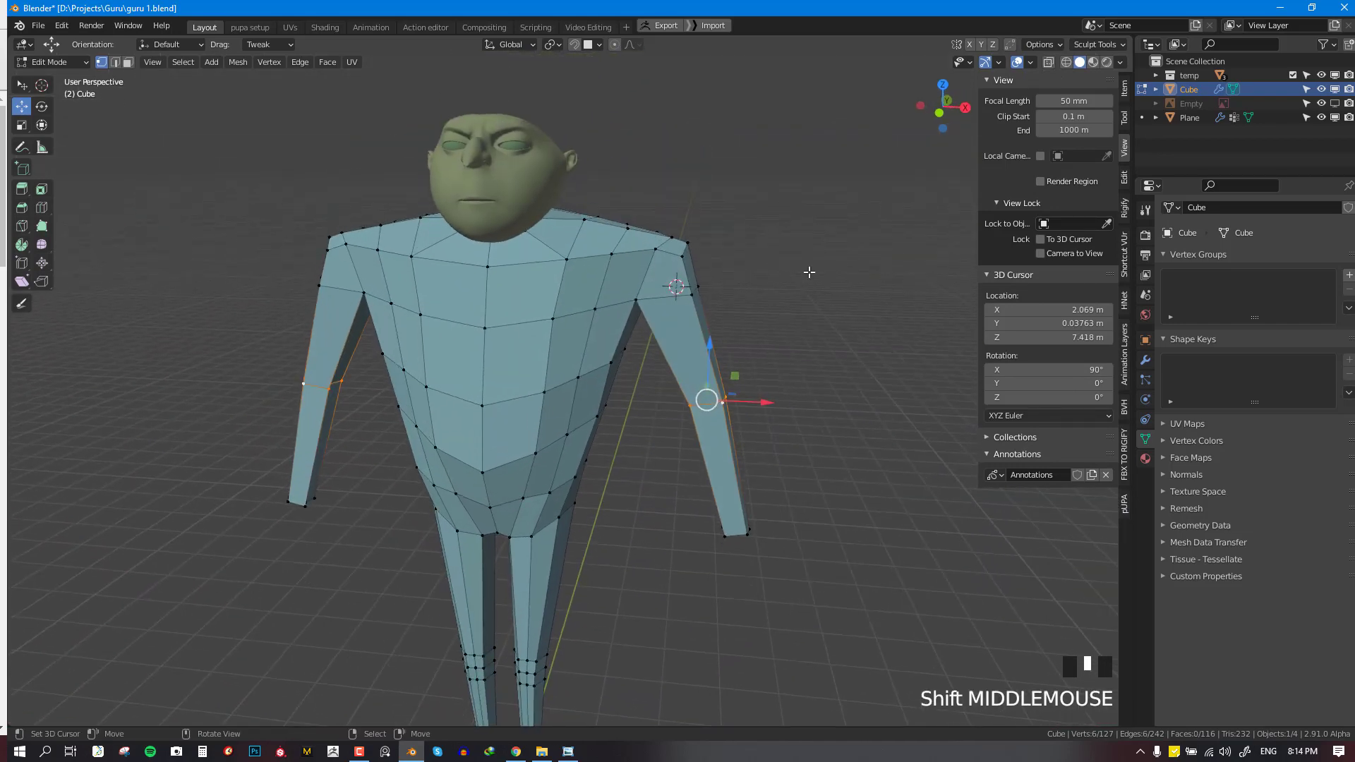
key("n")
key("w")
mouse_move(804, 126)
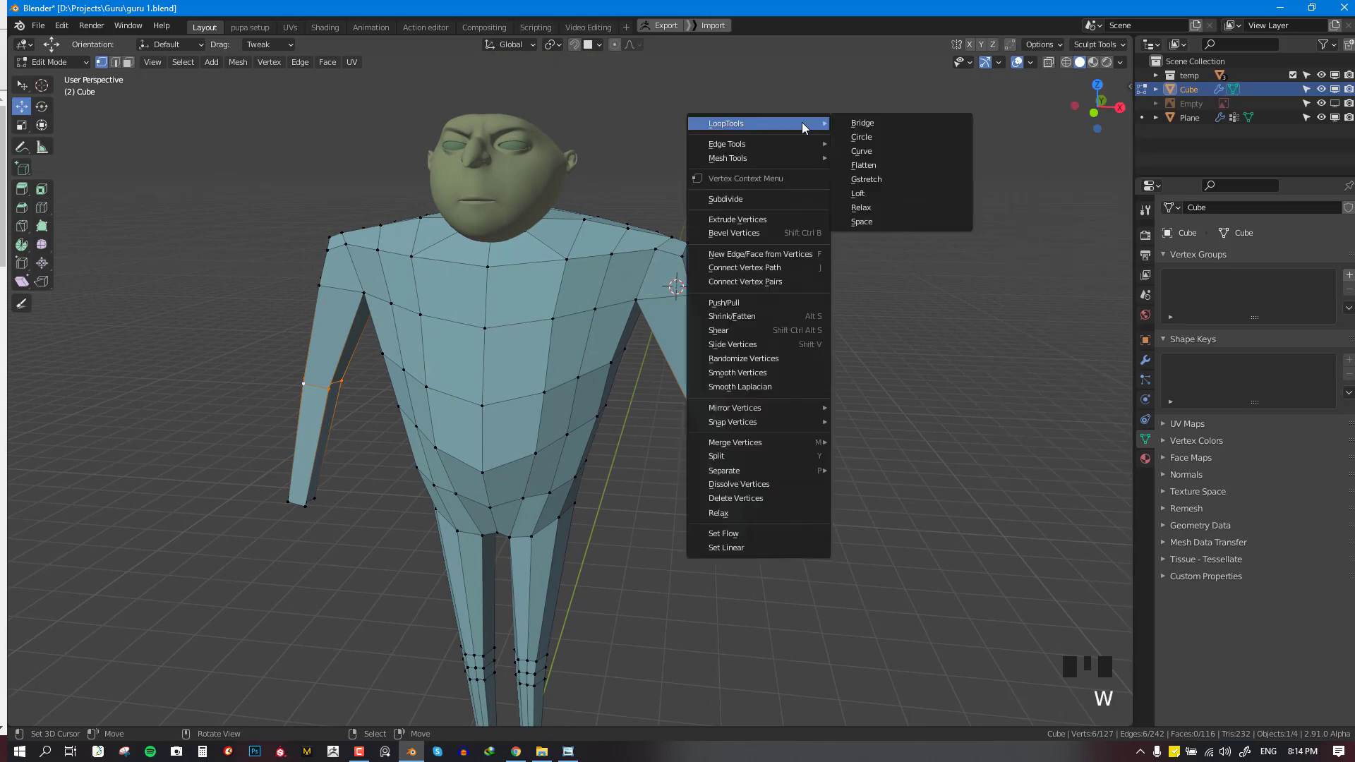
left_click(862, 136)
Select the wrist edge loop at the end of the arm and round it with LoopTools Circle
middle_click_drag(754, 390, 761, 500)
key("KP_1")
key("alt+a")
key("shift+z")
left_click_drag(688, 563, 827, 595)
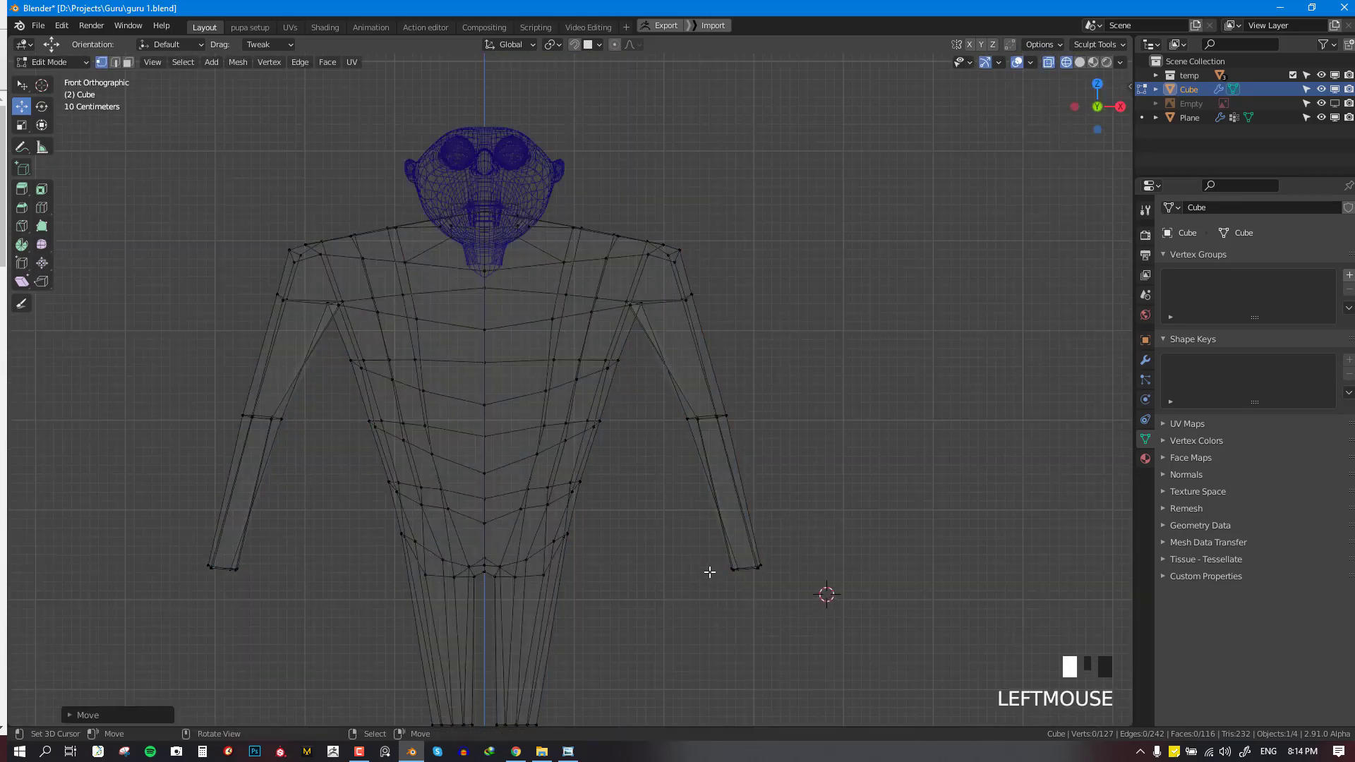
key("b")
left_click_drag(682, 534, 916, 657)
key("w")
mouse_move(1052, 127)
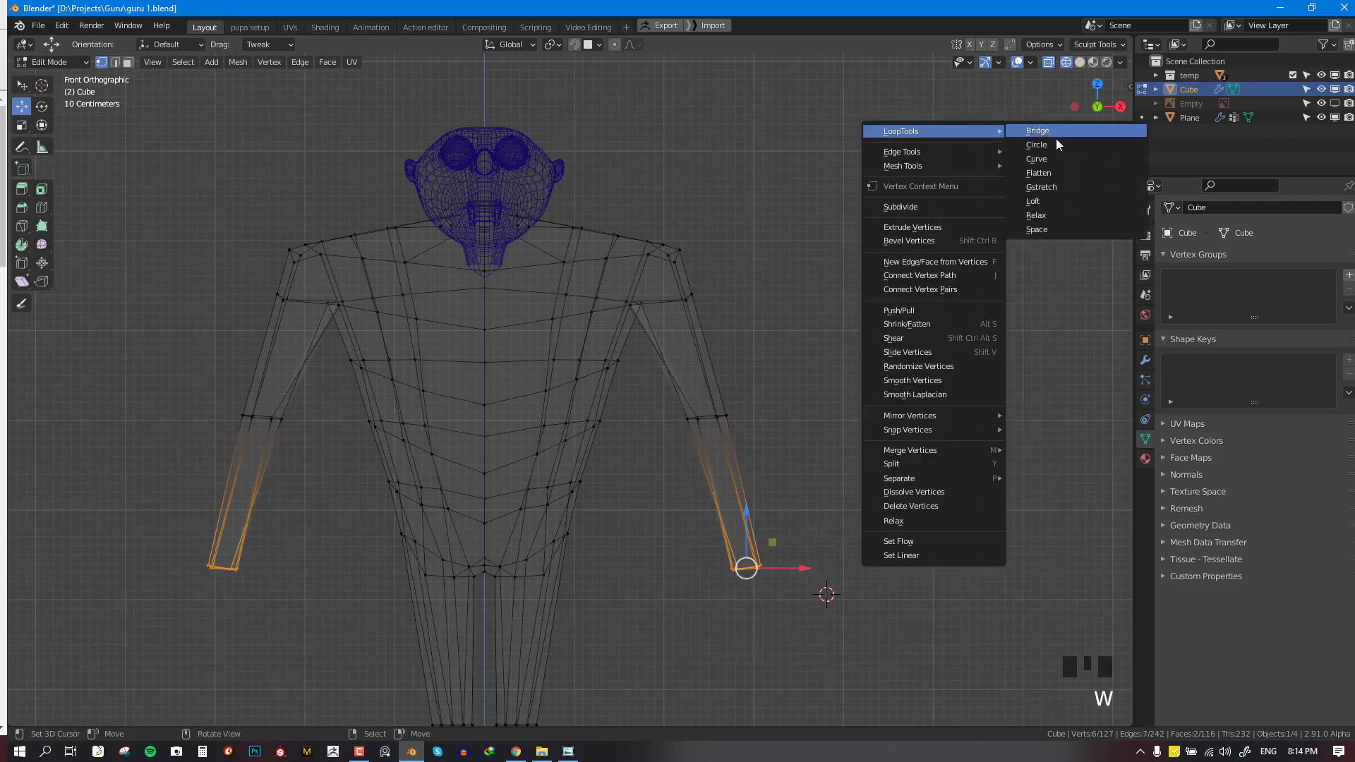
left_click(1109, 139)
key("alt+a")
key("shift+z")
mouse_move(674, 308)
middle_mouse_down()
mouse_move(729, 327)
mouse_move(709, 330)
middle_mouse_up()
key("KP_1")
Switch to Sculpt Mode and round off the outer shoulder corners with the Grab brush
key("Tab")
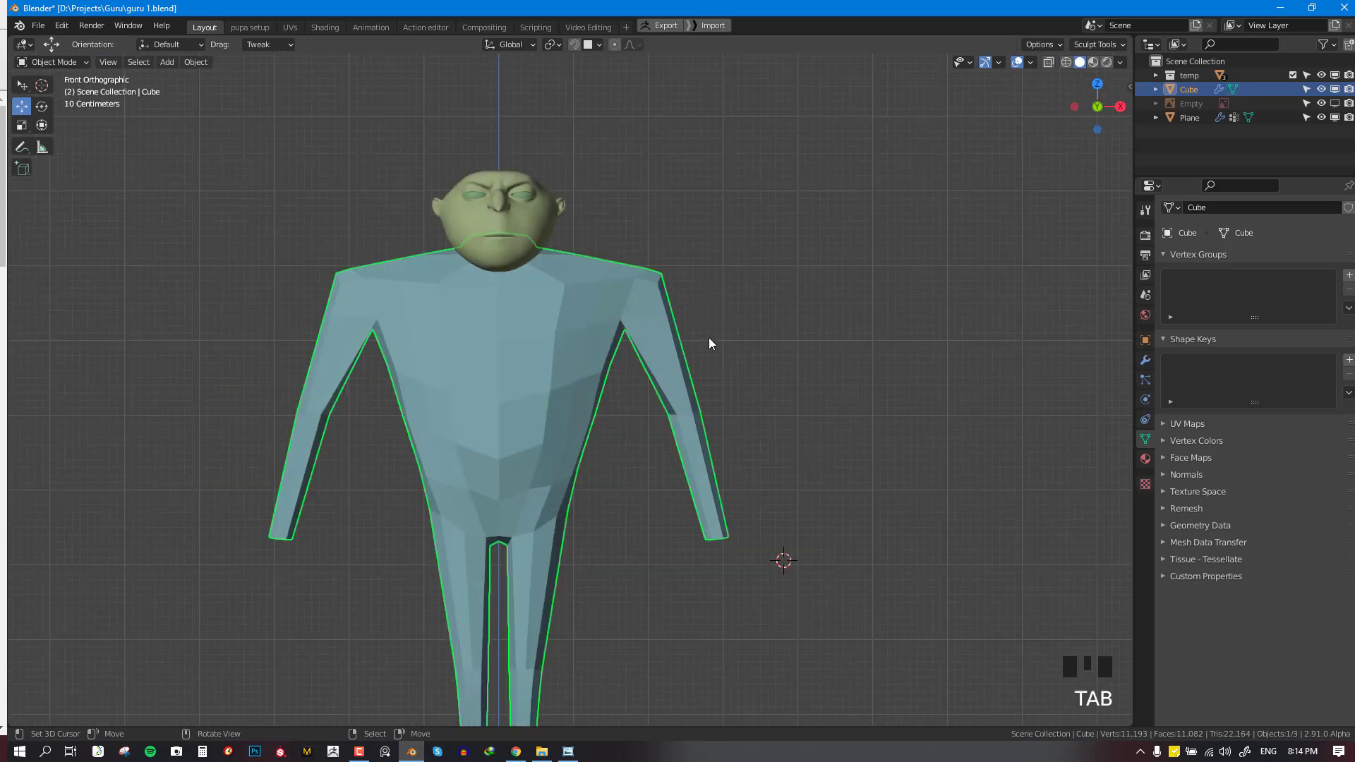
key("ctrl+Tab")
left_click(712, 469)
scroll(704, 221, "up", 3)
left_click(710, 218, "shift")
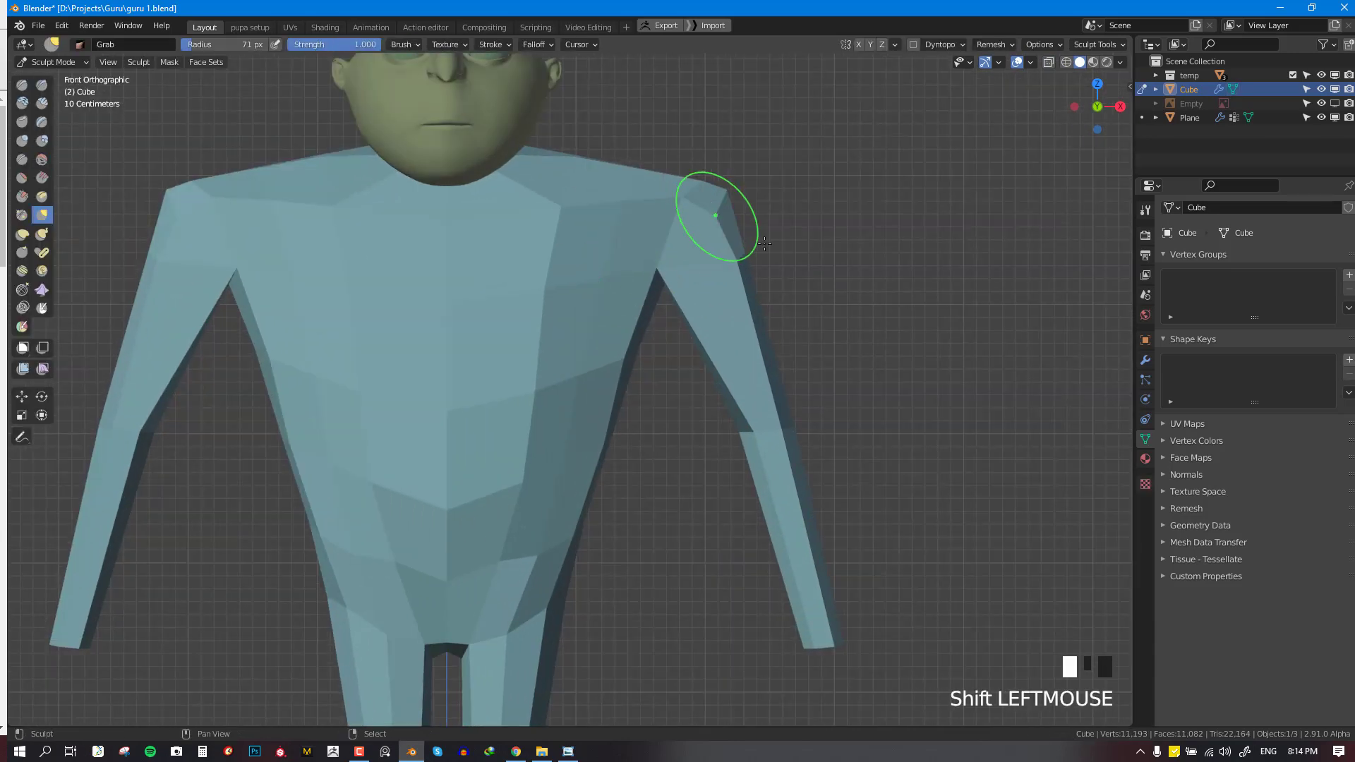
middle_click_drag(714, 218, 700, 261)
left_click(801, 183, "shift")
middle_click_drag(801, 184, 705, 212)
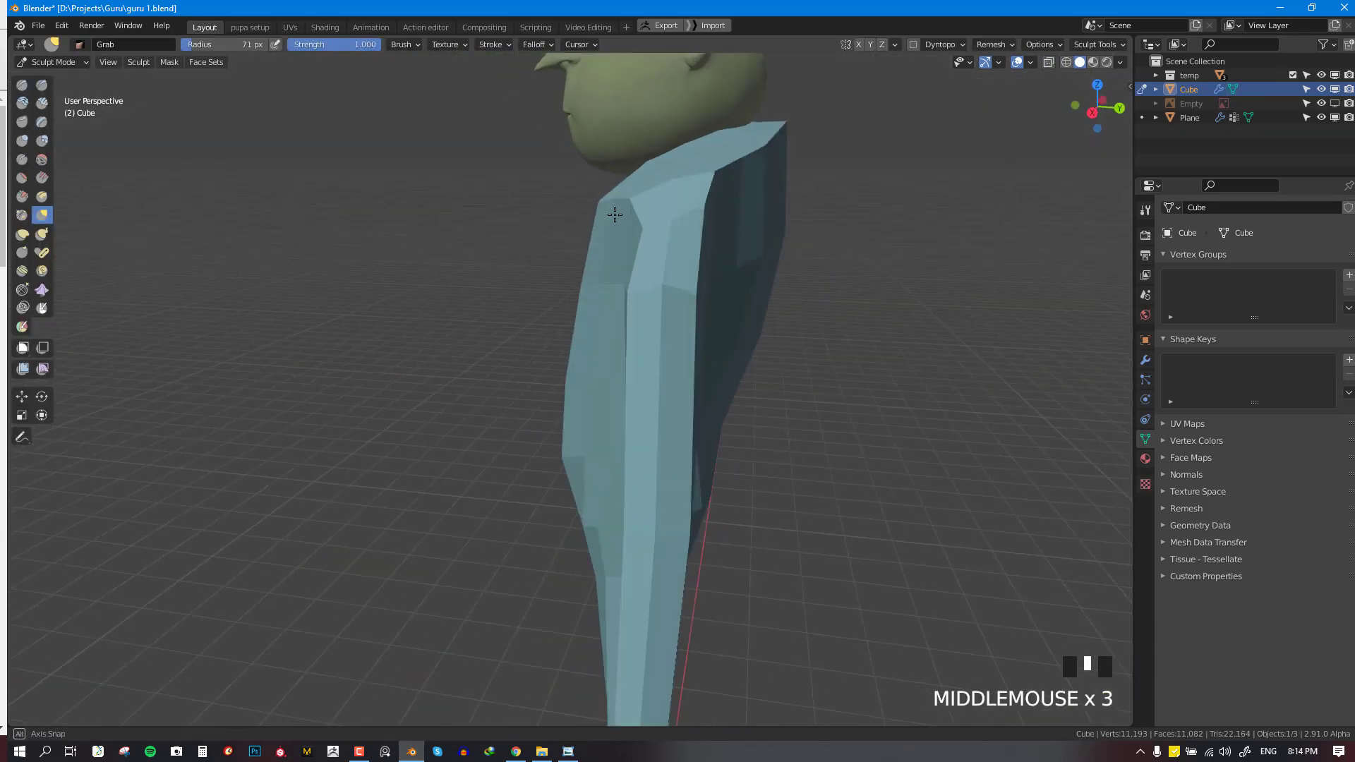
left_click(710, 181, "shift")
key("g")
Check the Gru reference picture, enlarge the Grab brush to 139 px and pull the armpits downward
key("alt+Tab")
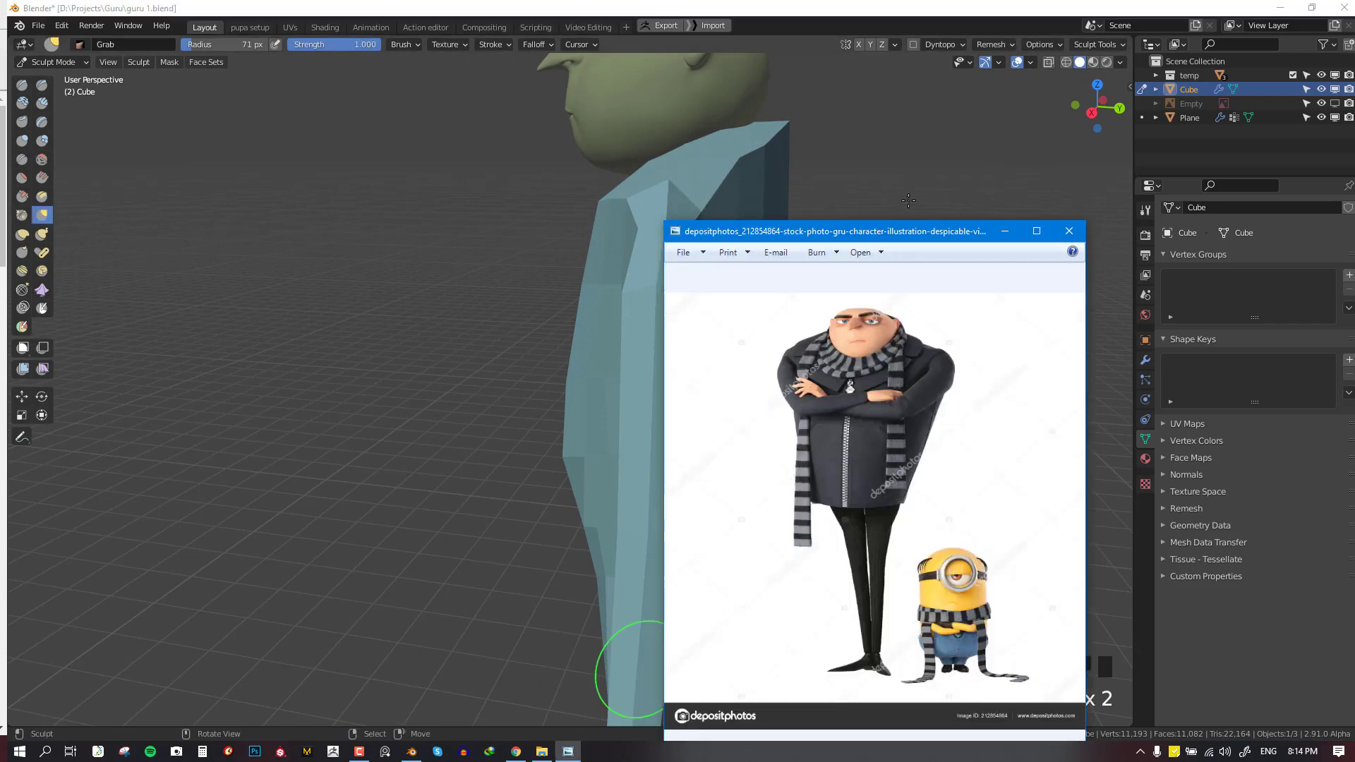
key("alt+Tab")
key("KP_1")
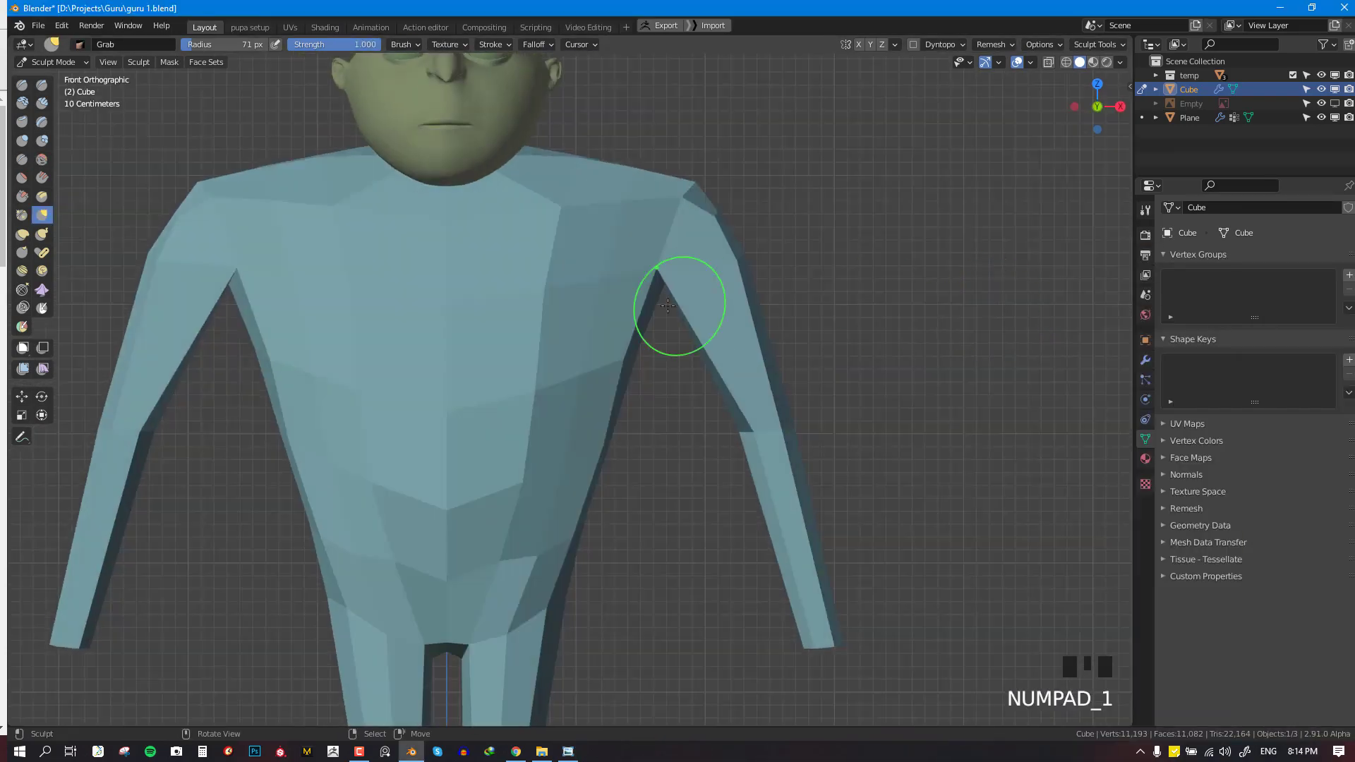
scroll(721, 267, "down", 2)
key("f")
left_click(624, 300)
scroll(624, 283, "up", 4)
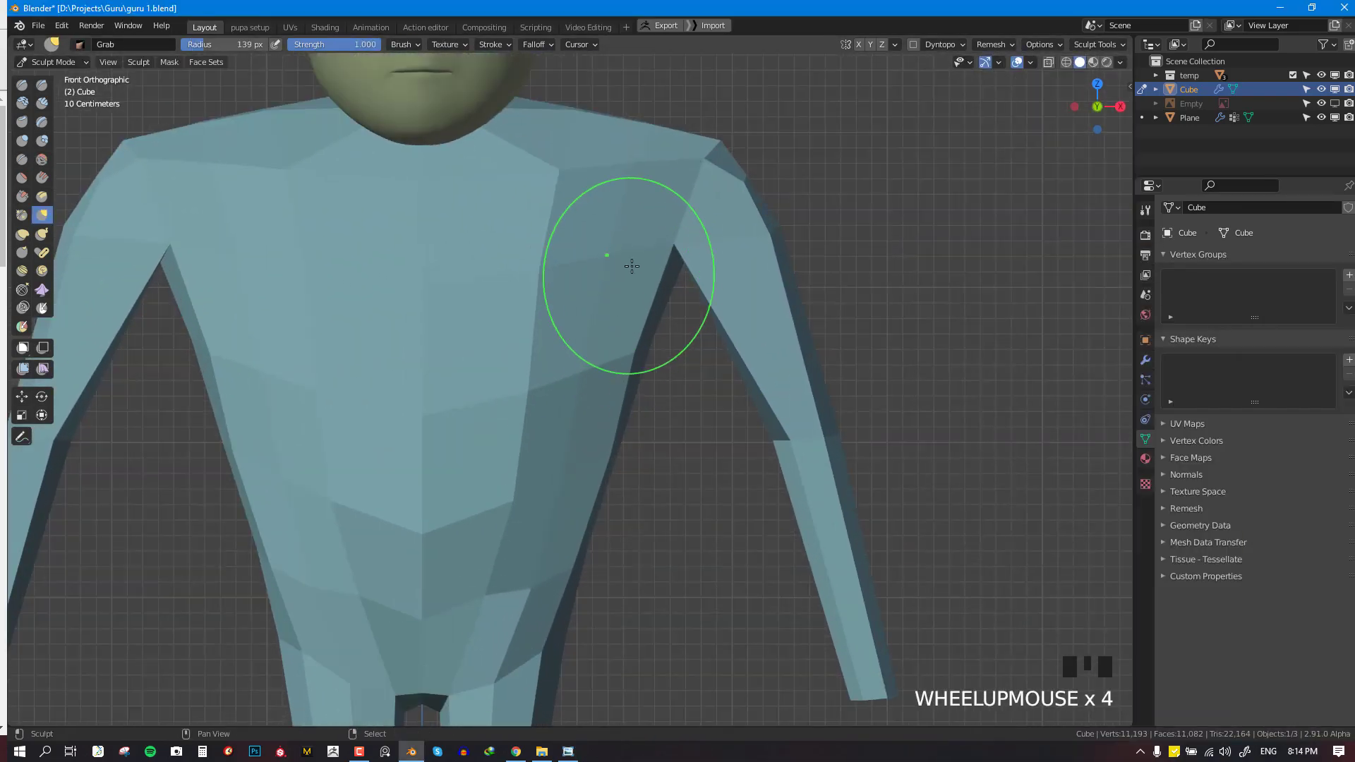
mouse_move(655, 224)
left_mouse_down("shift")
mouse_move(685, 237)
mouse_move(667, 267)
left_mouse_up("shift")
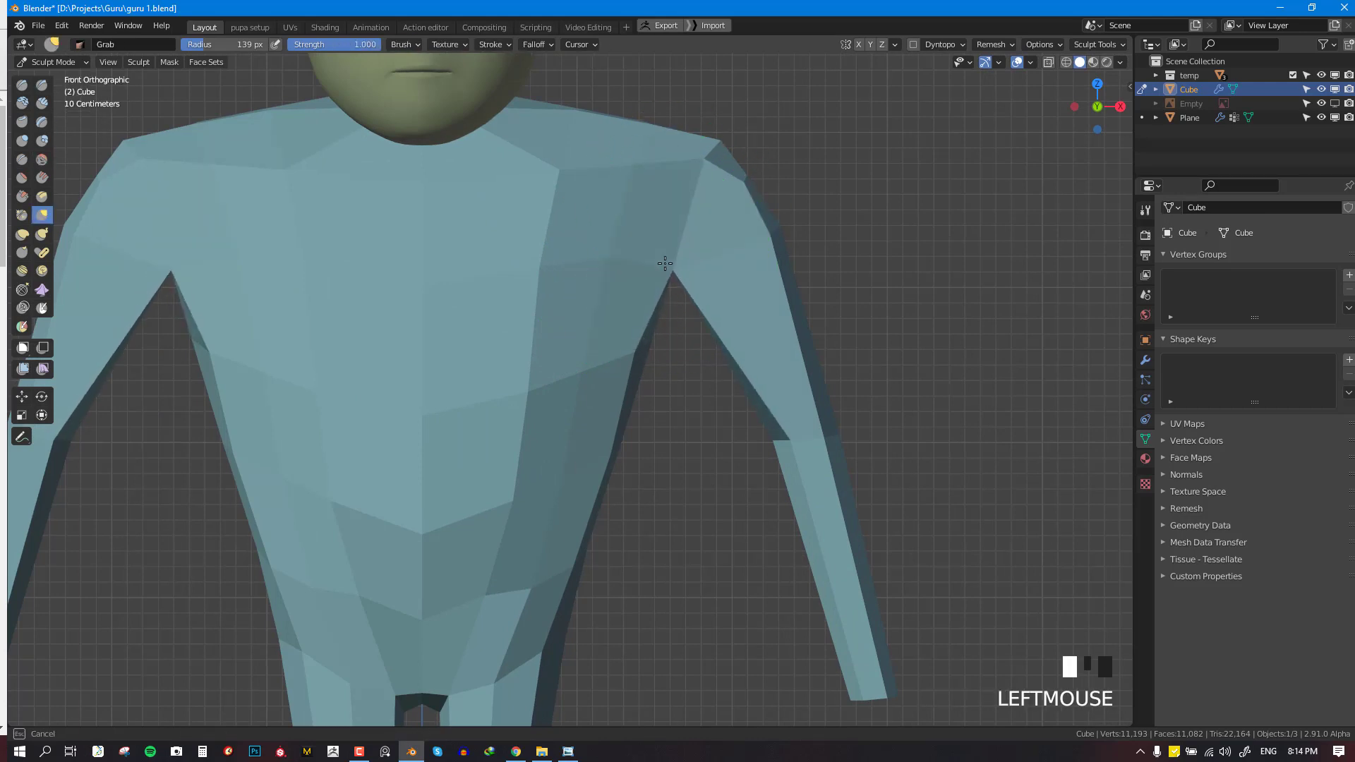
Increase the Grab brush radius to 163 px
scroll(677, 271, "down", 3)
mouse_move(677, 272)
middle_mouse_down()
mouse_move(620, 318)
mouse_move(626, 334)
mouse_move(717, 332)
mouse_move(649, 431)
mouse_move(695, 463)
middle_mouse_up()
key("f")
left_click(670, 408)
Select the wrist vertices in Edit Mode and move them forward along Y so the forearms bend at the elbow
key("KP_3")
scroll(666, 423, "down", 3)
scroll(695, 463, "up", 1)
key("Tab")
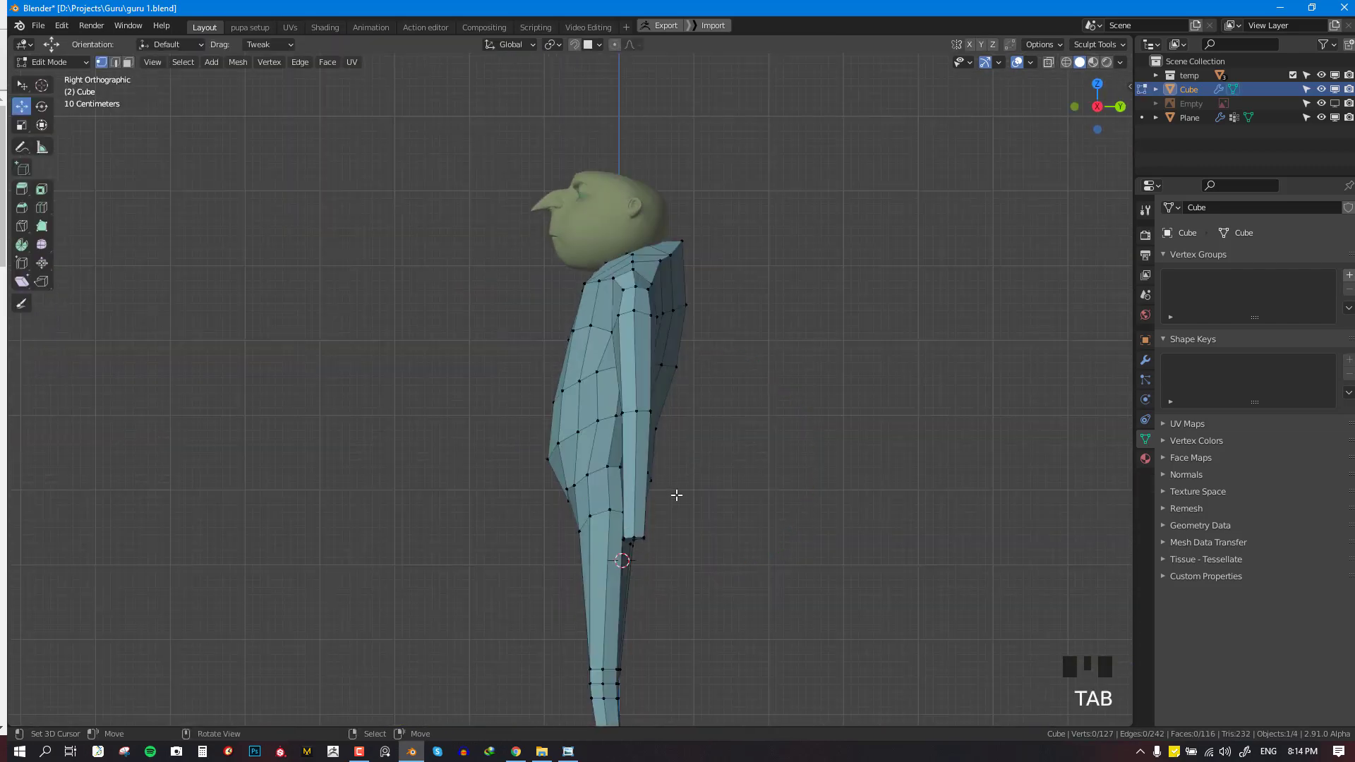
key("KP_1")
key("shift+z")
left_click_drag(654, 519, 824, 614)
key("b")
key("KP_3")
left_click_drag(688, 539, 630, 539)
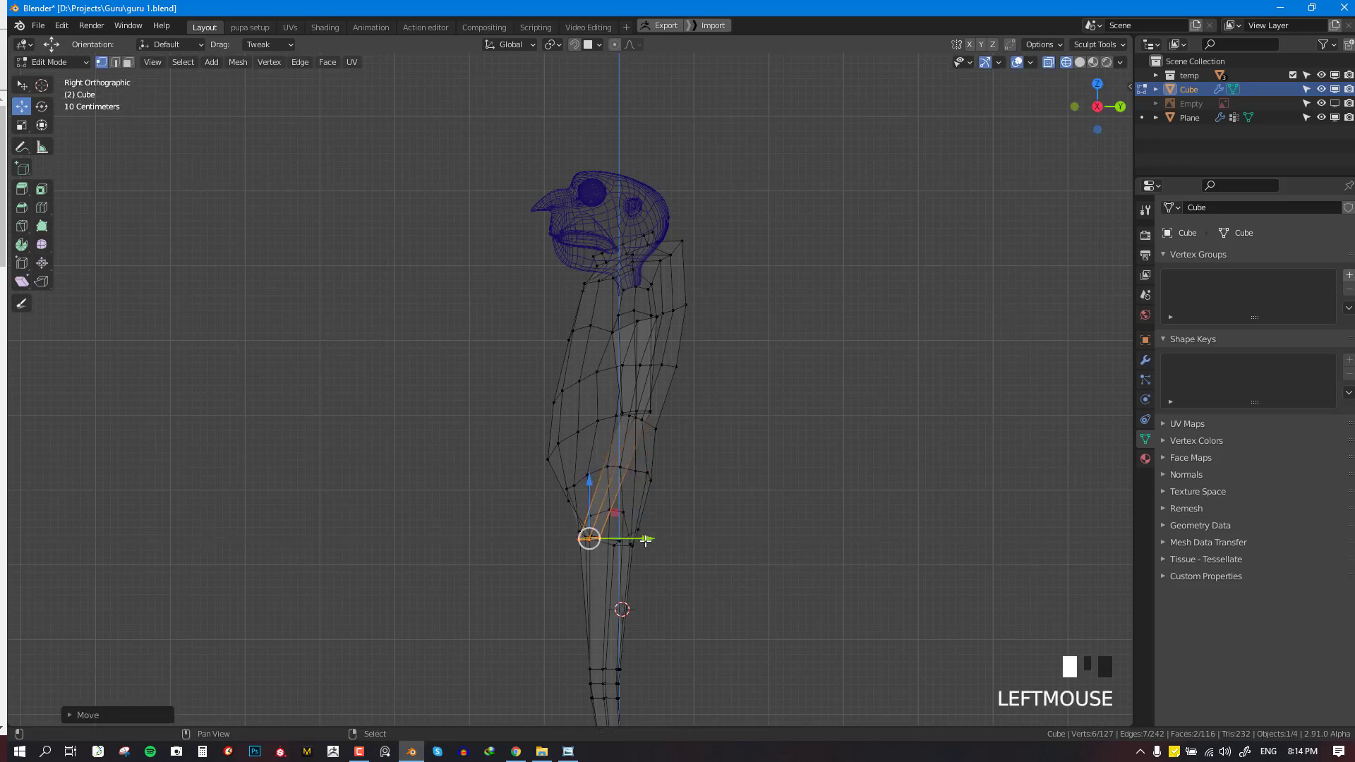
key("shift+z")
key("g")
Return to Sculpt Mode and reshape the shoulders and shoulder-blade area of the back with the Grab brush
key("Tab")
scroll(661, 337, "up", 2)
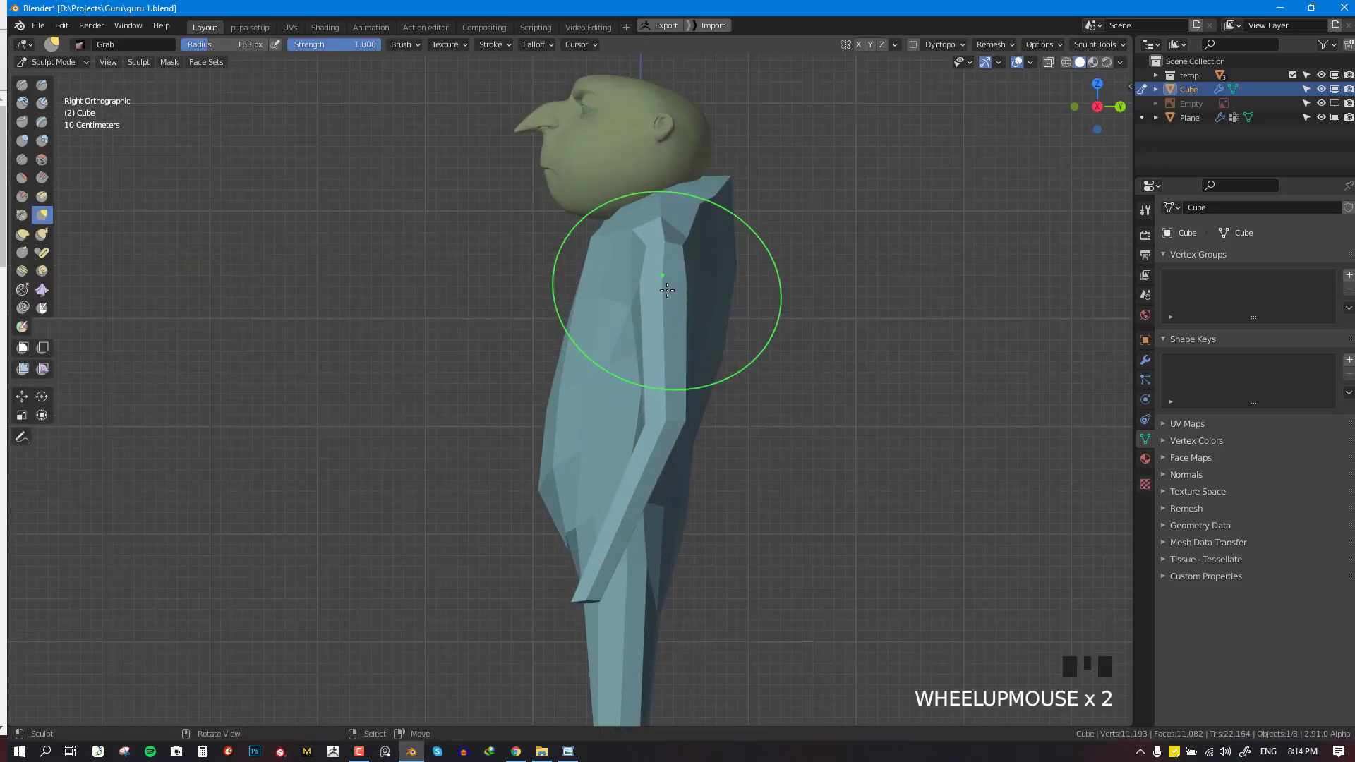
middle_click_drag(665, 293, 786, 318, "shift")
scroll(711, 256, "up", 1)
left_click(738, 270, "shift")
key("KP_1")
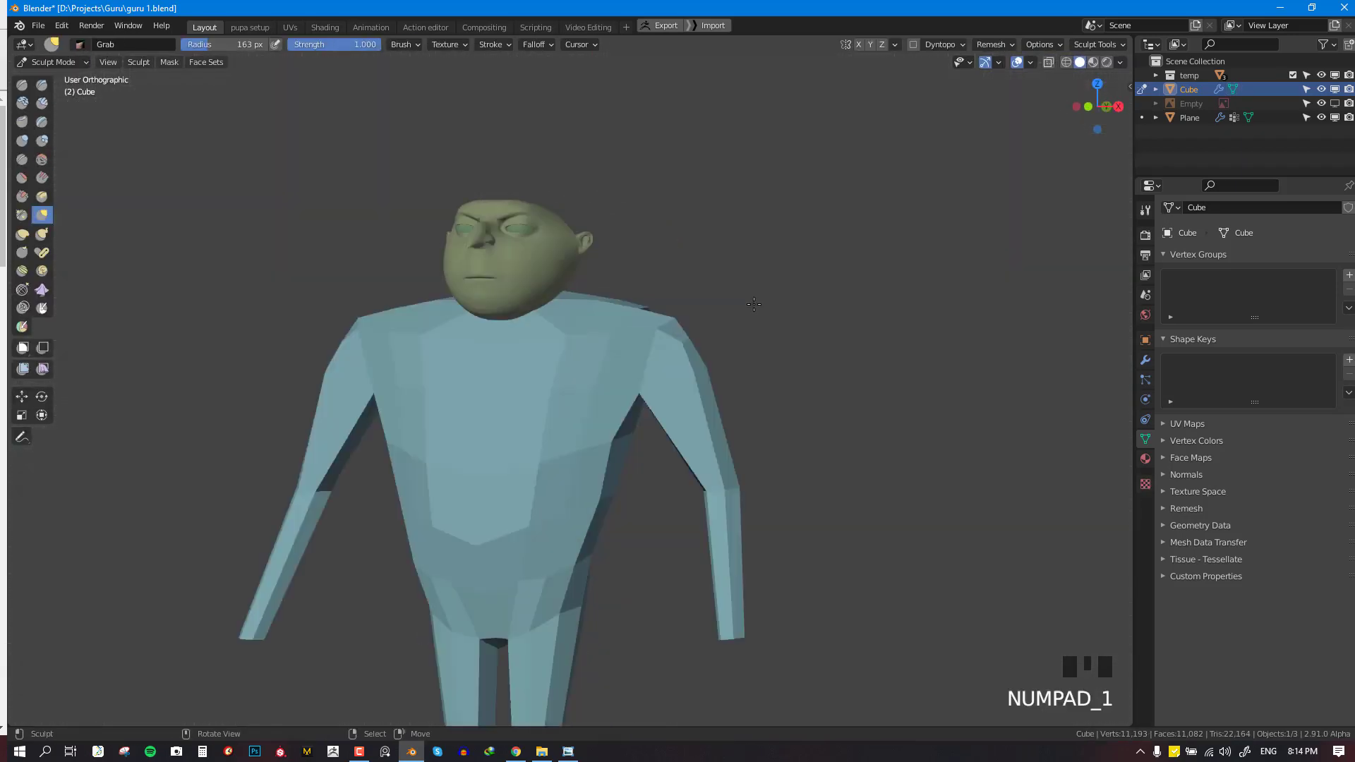
key("ctrl+KP_1")
mouse_move(644, 357)
middle_mouse_down()
mouse_move(695, 408)
mouse_move(641, 423)
middle_mouse_up()
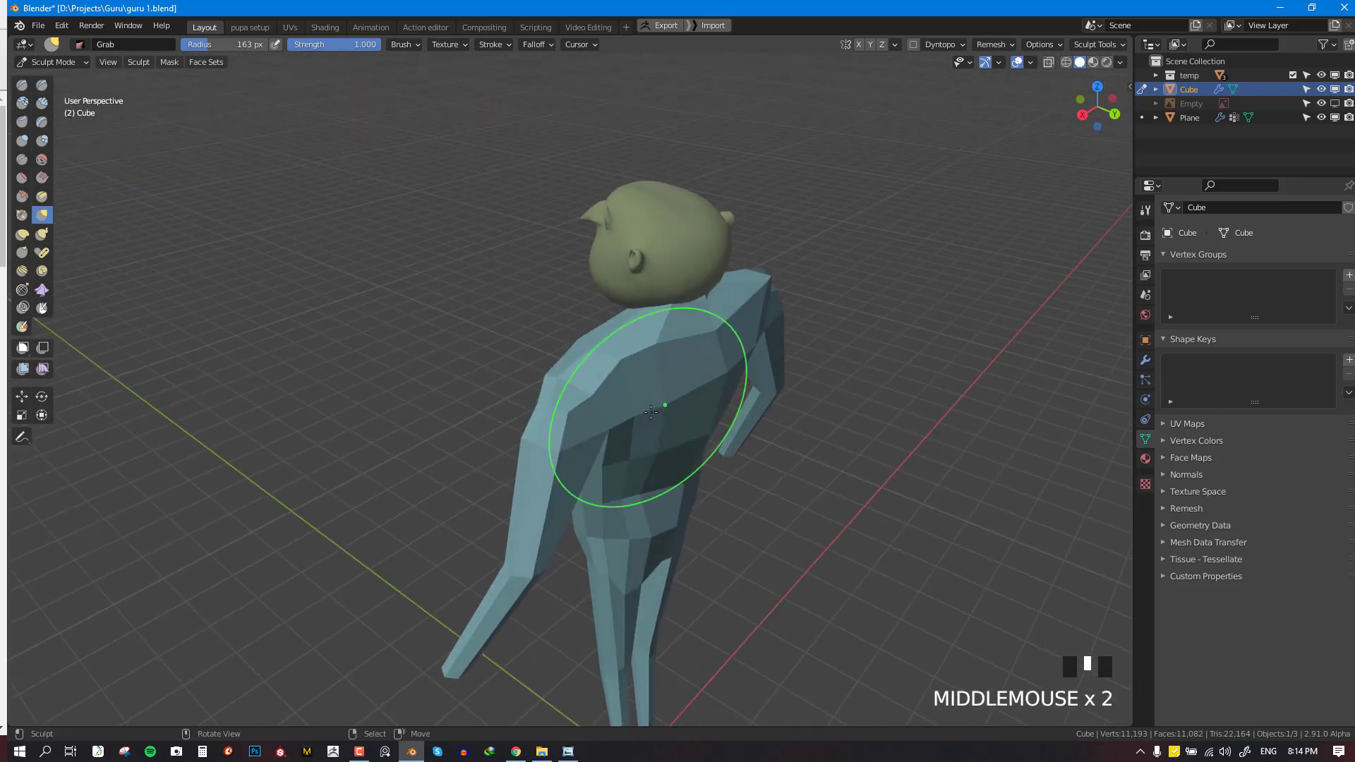
left_click_drag(641, 424, 659, 448)
middle_click_drag(659, 448, 607, 362)
key("ctrl+KP_1")
mouse_move(591, 353)
left_mouse_down()
mouse_move(614, 379)
mouse_move(573, 307)
mouse_move(590, 370)
left_mouse_up()
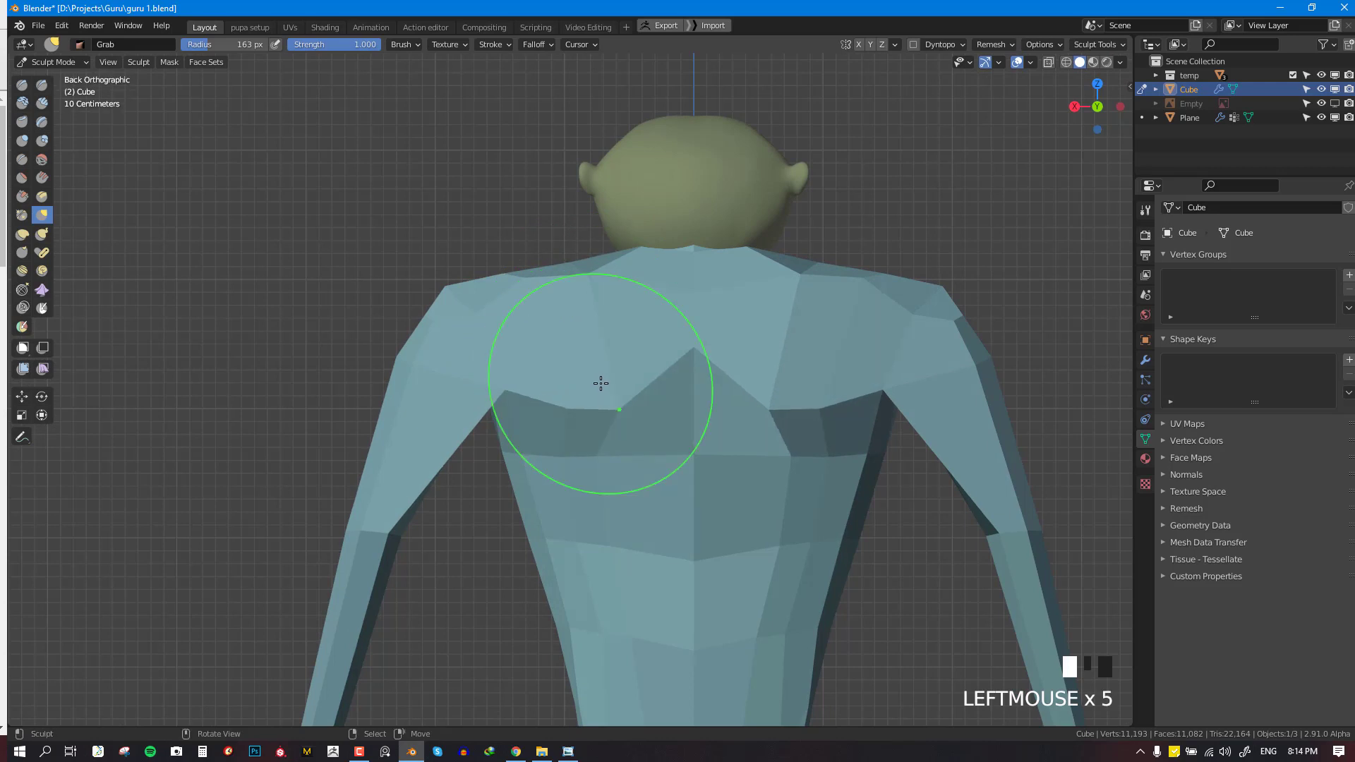
Grab the protruding upper back in profile and shift the shoulder-blade edge outward from behind
key("KP_3")
left_click_drag(749, 413, 745, 423)
scroll(745, 426, "down", 4)
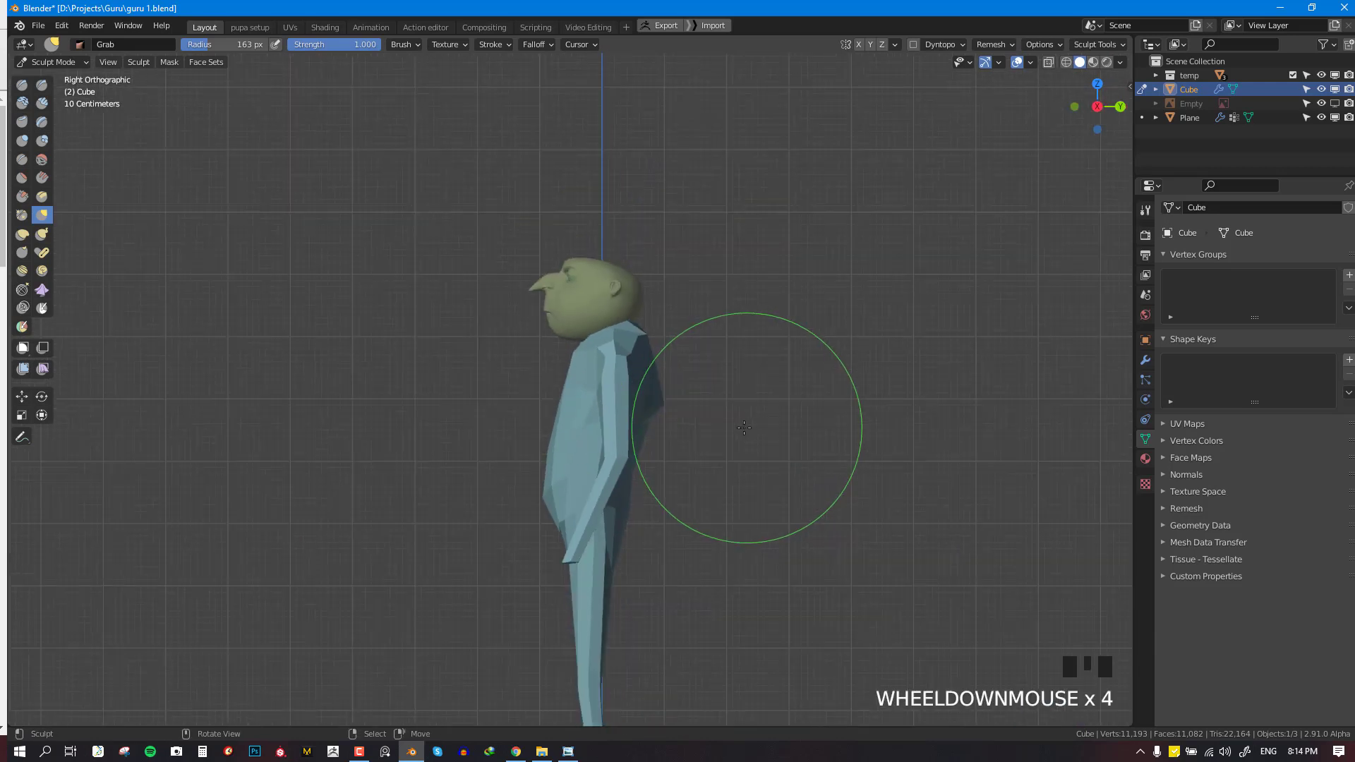
key("ctrl+KP_1")
scroll(659, 403, "up", 3)
left_click_drag(659, 402, 602, 412)
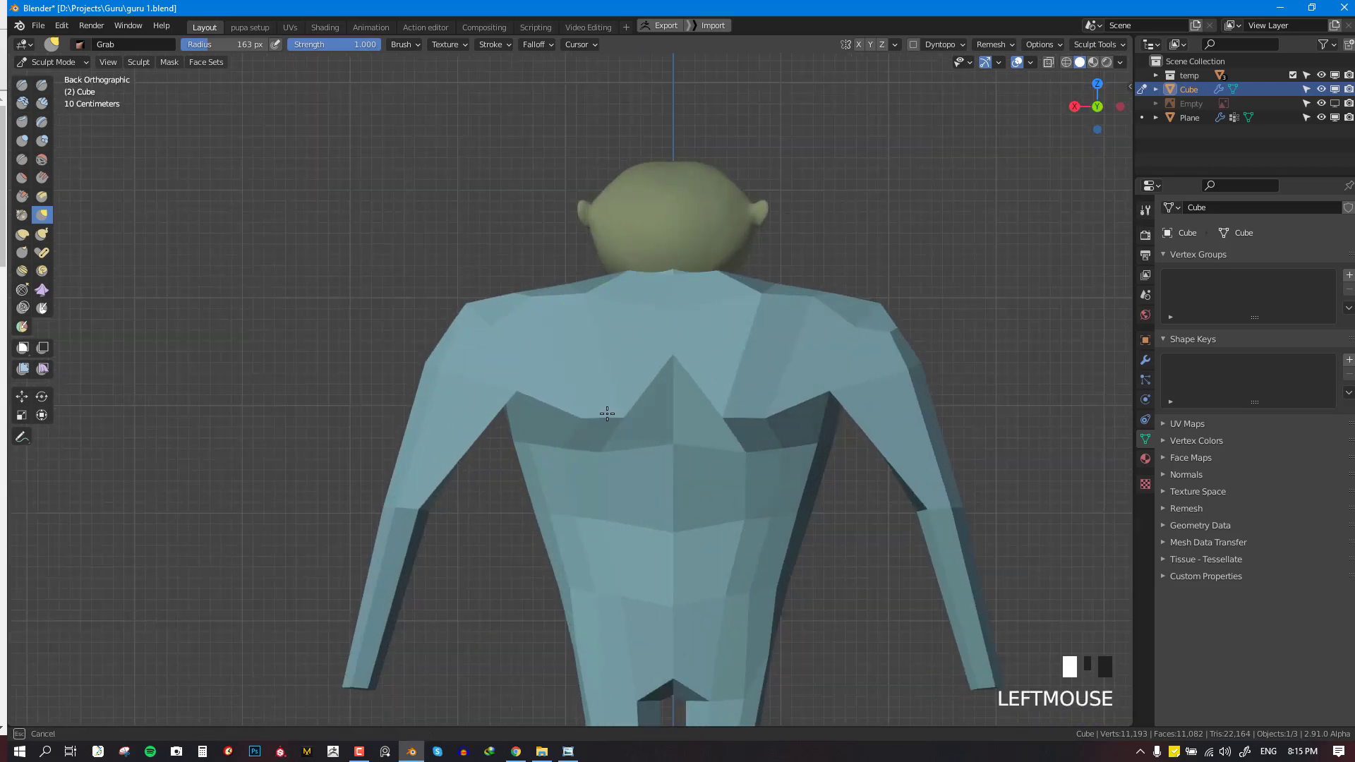
scroll(568, 395, "up", 3)
Adjust the rear armpit corners and pull the centre peak of the upper back downward with the Grab brush
key("Tab")
key("Tab")
mouse_move(460, 386)
left_mouse_down()
mouse_move(436, 377)
mouse_move(445, 370)
left_mouse_up()
key("Tab")
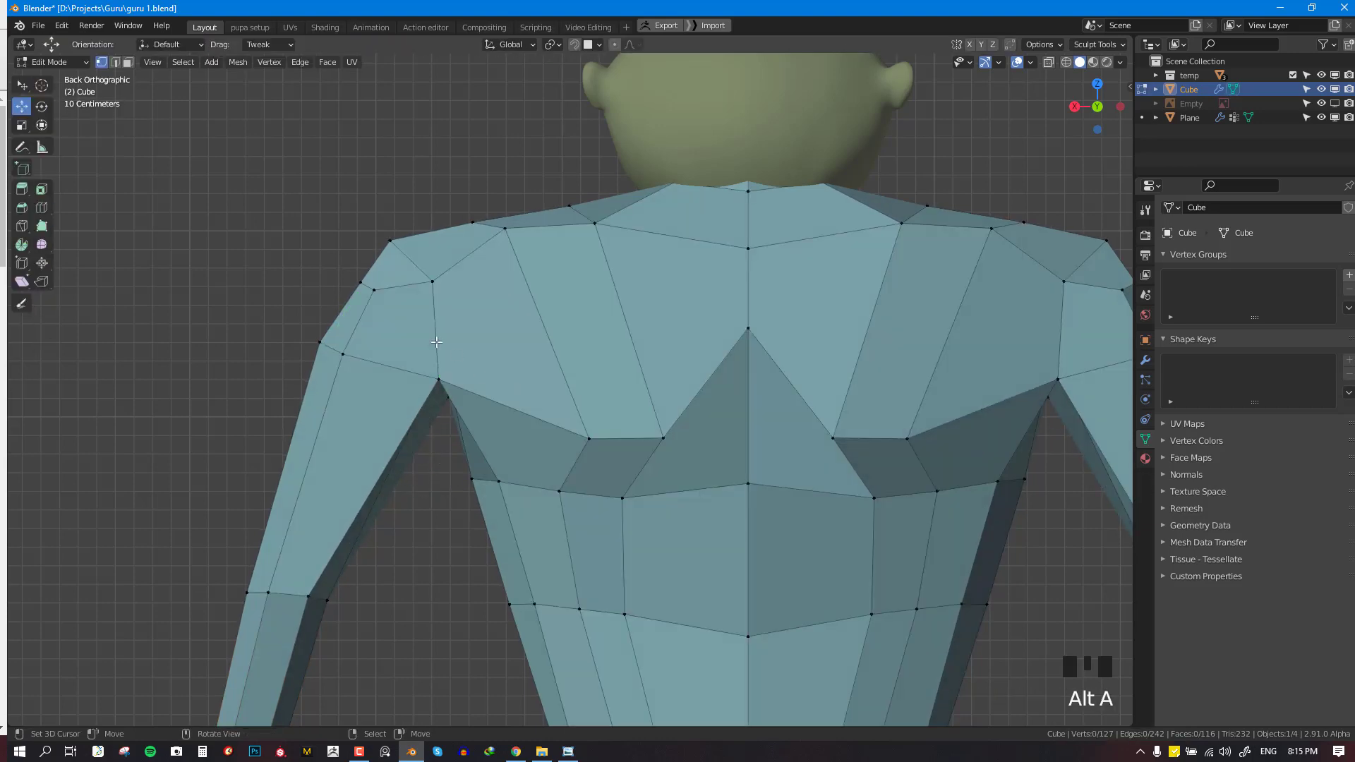
key("Tab")
scroll(693, 354, "down", 2)
left_click_drag(692, 353, 696, 365)
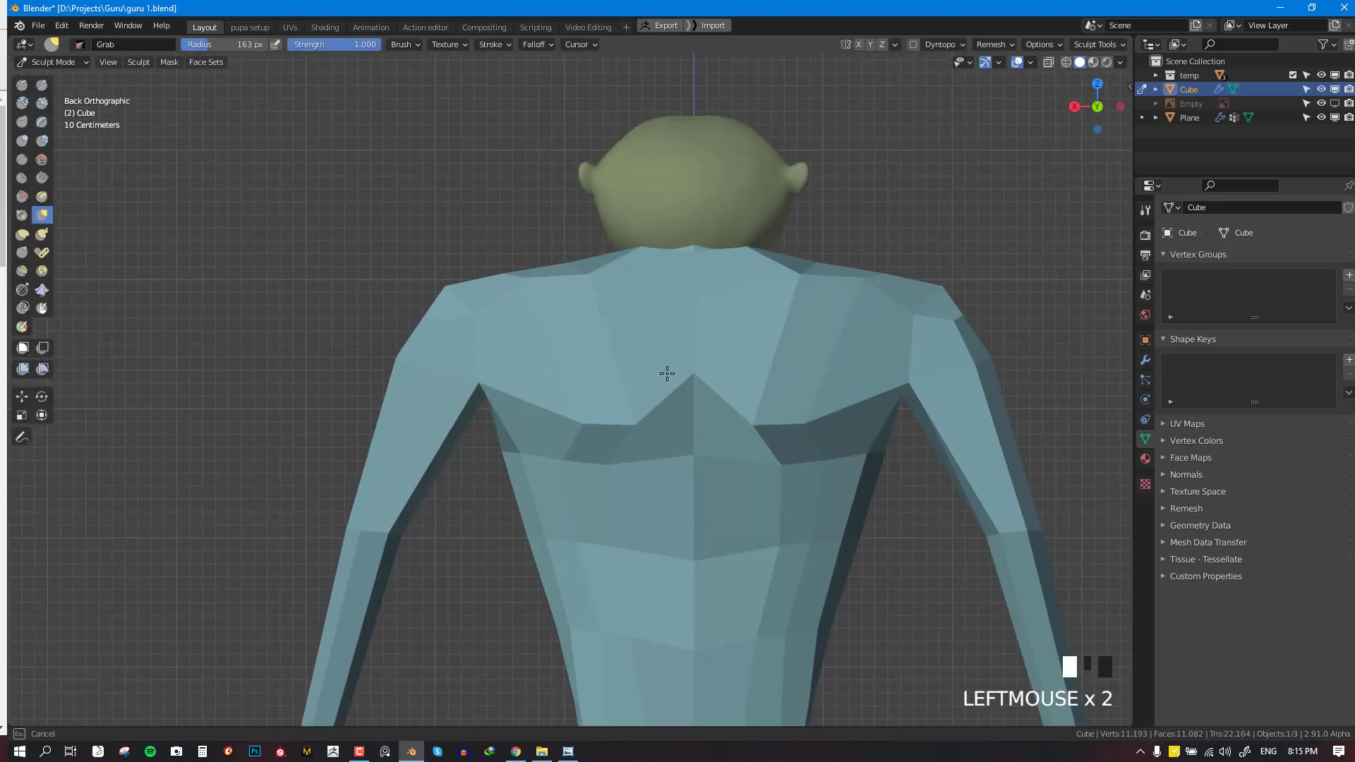
scroll(506, 404, "down", 3)
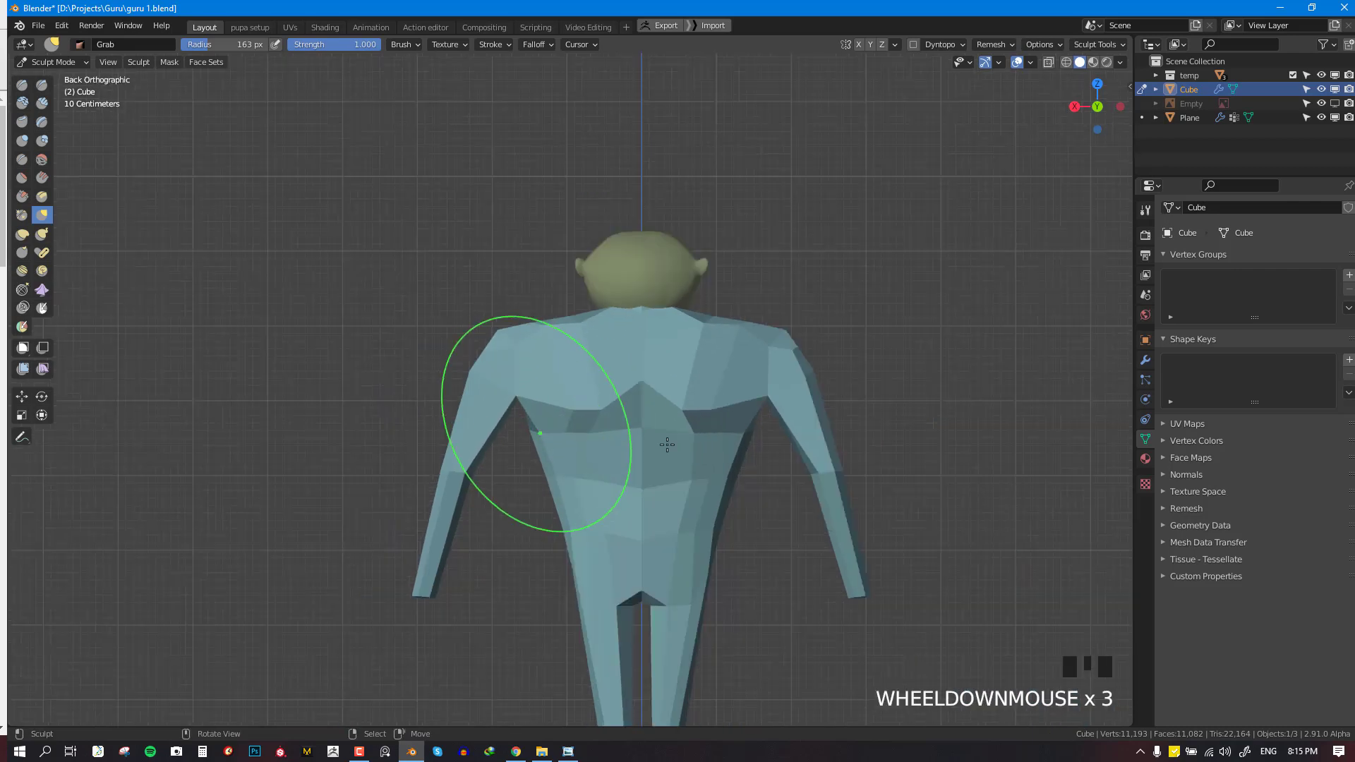
Shape the inner shoulder-blade corners and the back of the neckline with the Grab brush
middle_click_drag(506, 404, 636, 417)
key("KP_1")
key("ctrl+KP_1")
scroll(635, 372, "up", 4)
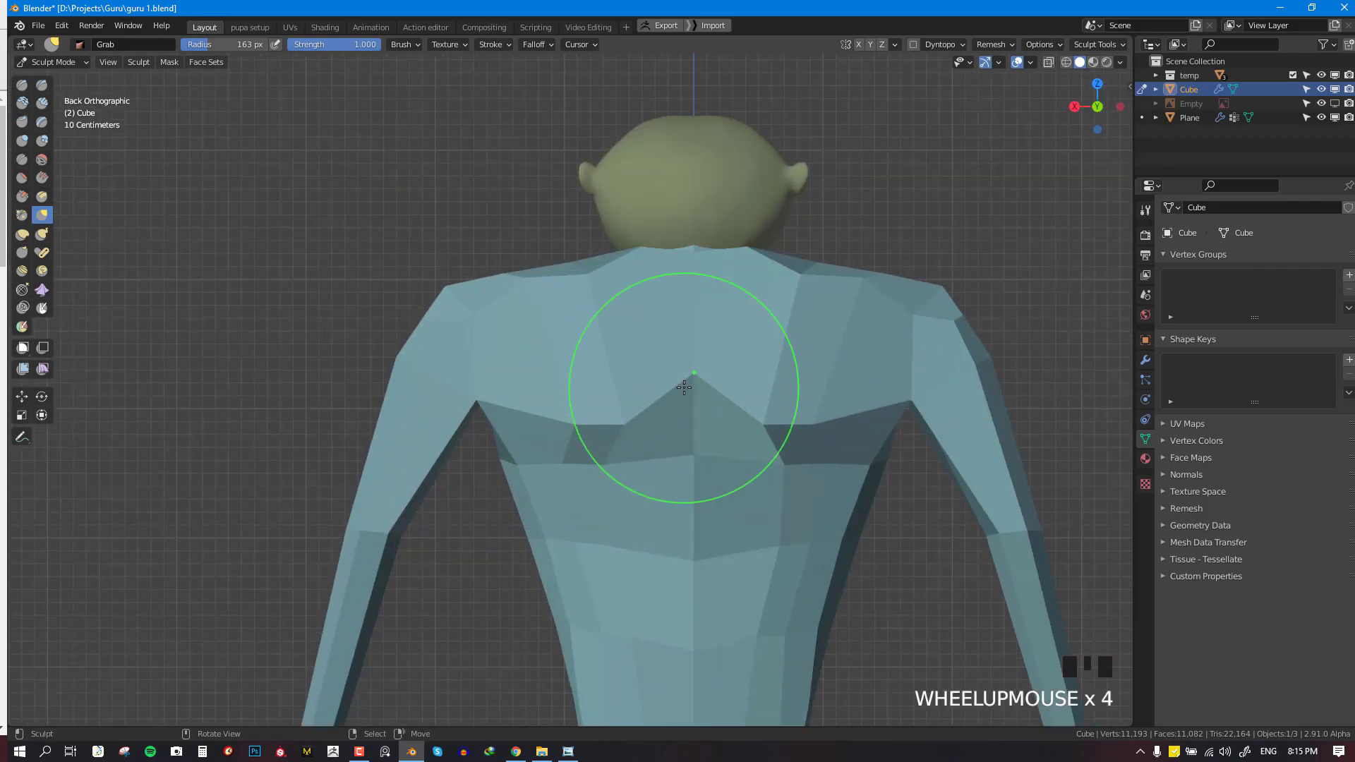
left_click_drag(635, 372, 634, 426)
left_click_drag(629, 307, 651, 282)
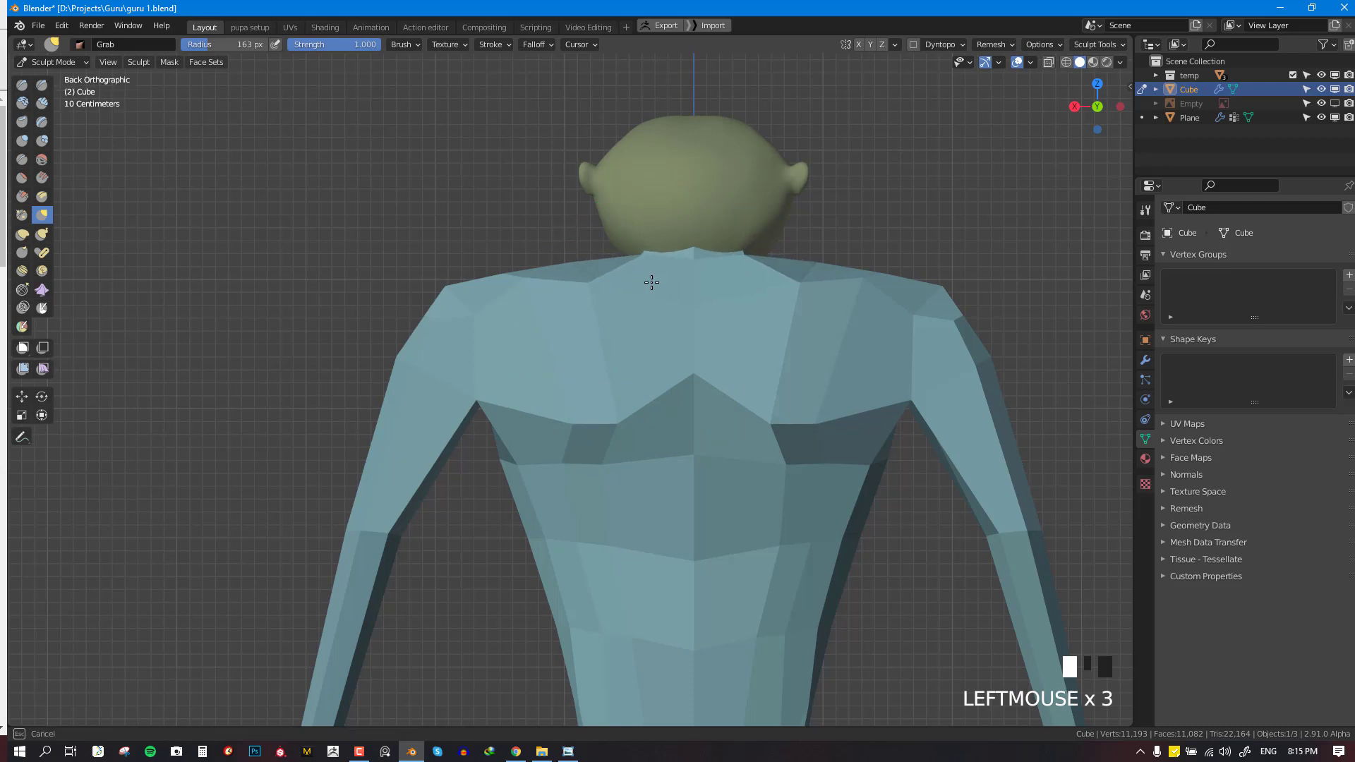
Refine the crease below the shoulder blades from behind and adjust the seat profile from the side
middle_click_drag(657, 335, 766, 394)
scroll(769, 393, "up", 2)
key("KP_3")
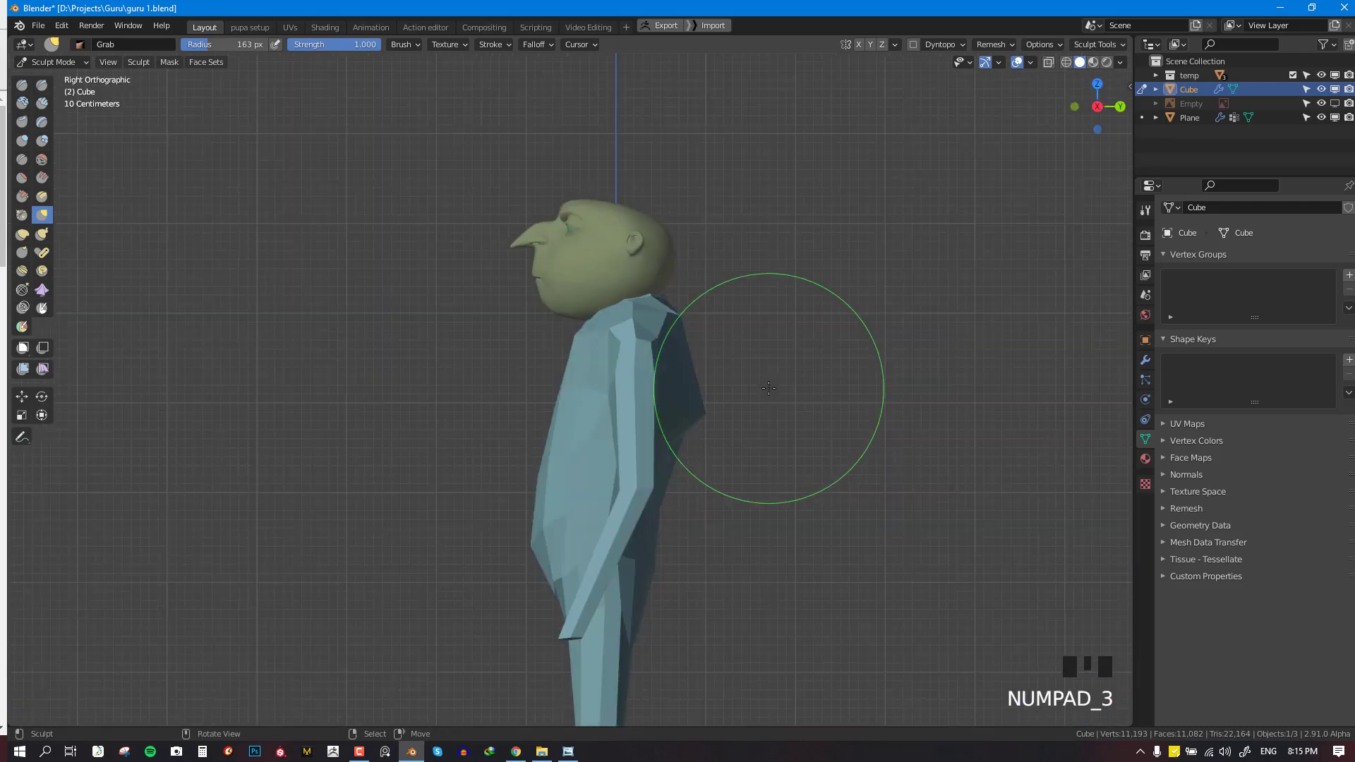
scroll(746, 397, "down", 1)
key("ctrl+KP_1")
scroll(584, 433, "up", 2)
left_click_drag(584, 433, 566, 427)
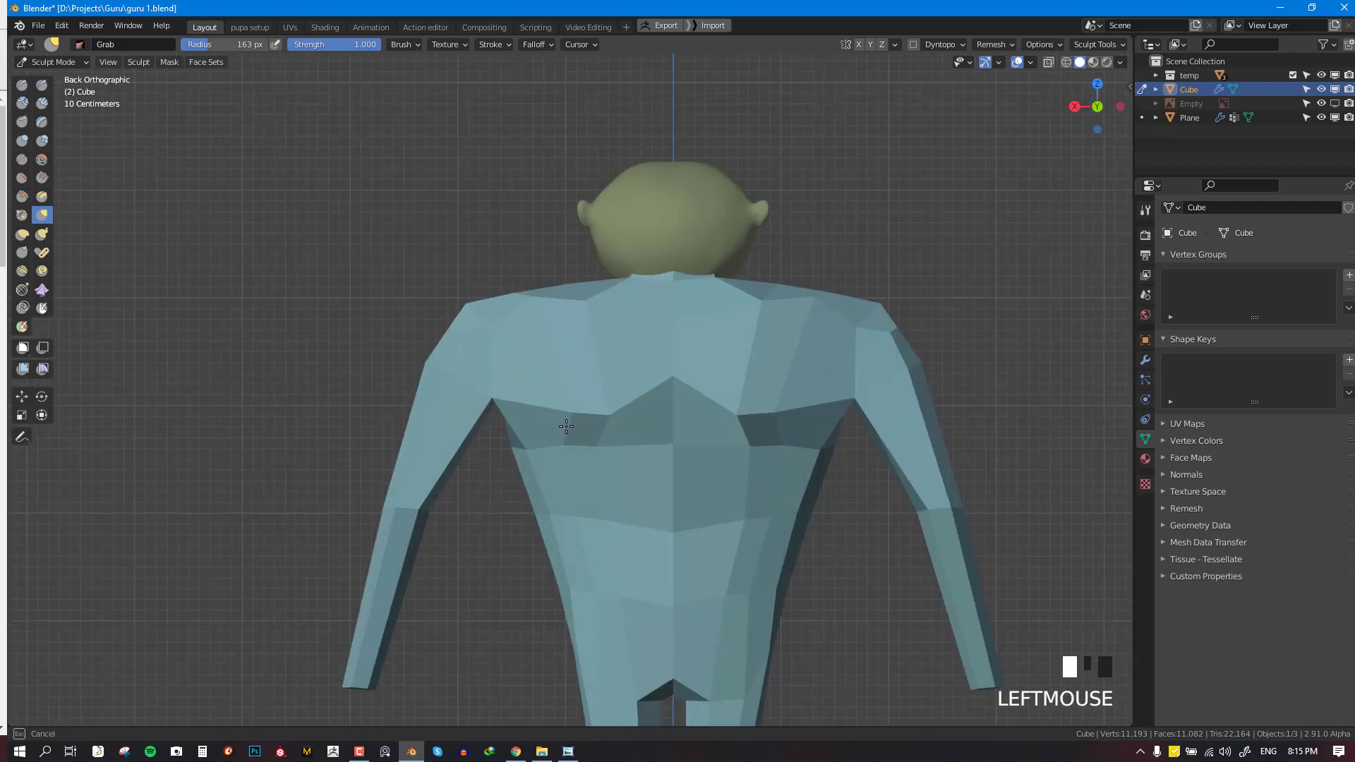
middle_click_drag(564, 434, 783, 487)
scroll(792, 490, "up", 2)
key("KP_3")
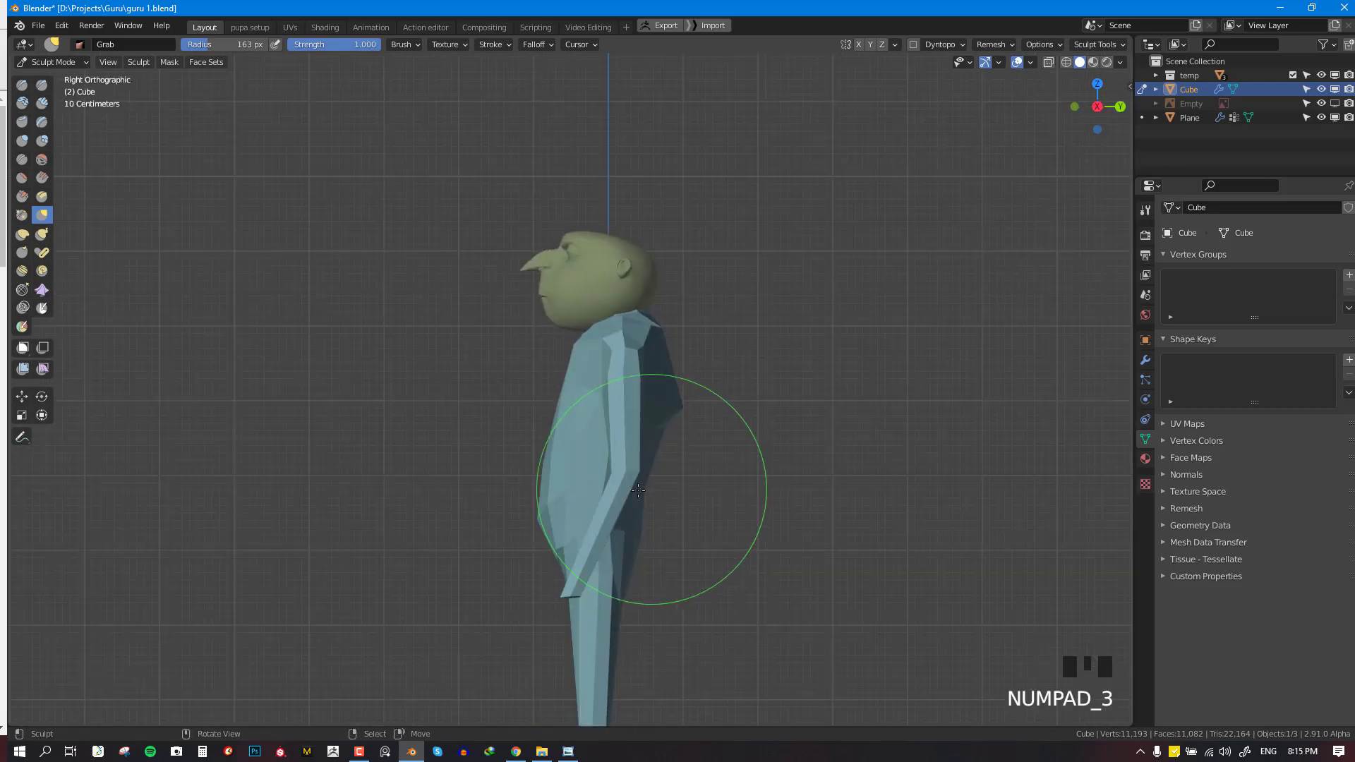
left_click_drag(625, 536, 627, 542)
Add a loop cut around the hips just above the crotch
middle_click_drag(847, 600, 713, 415)
scroll(765, 605, "up", 2)
key("Tab")
key("ctrl+r")
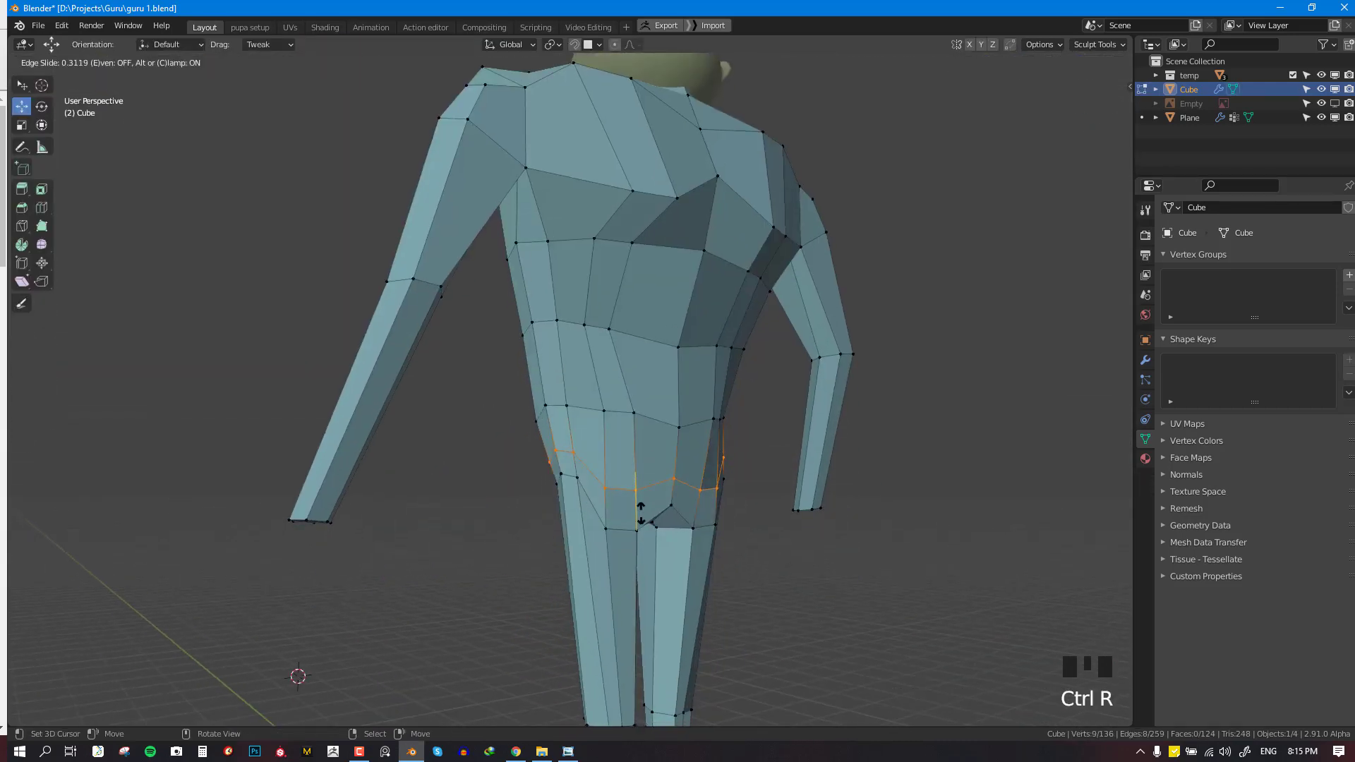
key("Tab")
Shape the new hip loop and the buttocks with the Grab brush from several angles
scroll(629, 451, "up", 2)
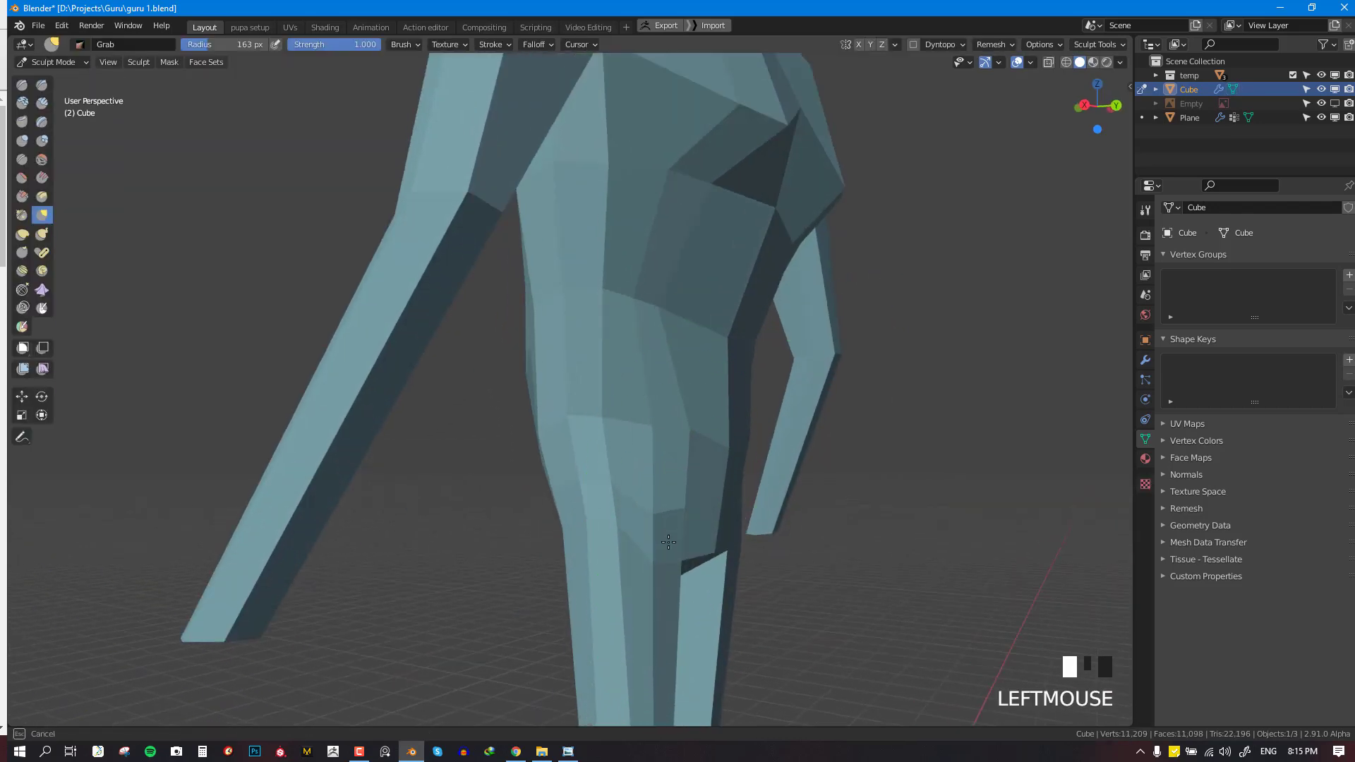
left_click_drag(669, 542, 672, 537)
middle_click_drag(708, 521, 660, 513)
left_click_drag(660, 511, 652, 497)
mouse_move(600, 493)
middle_mouse_down()
mouse_move(677, 495)
mouse_move(661, 510)
mouse_move(642, 475)
middle_mouse_up()
left_click_drag(613, 528, 612, 533)
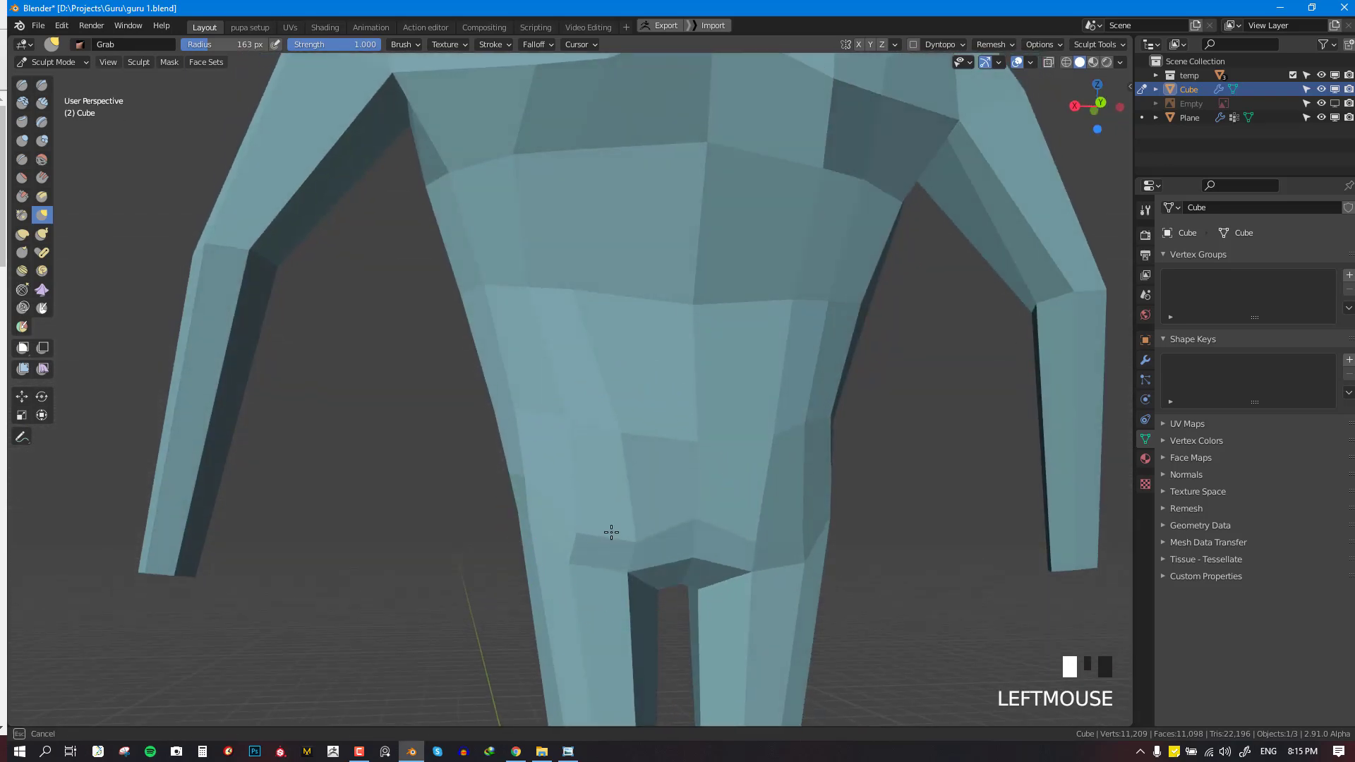
Pull the centre of the seat down with the Grab brush to flatten the edge above the legs
left_click(694, 509)
mouse_move(690, 520)
middle_mouse_down()
mouse_move(661, 497)
mouse_move(706, 558)
middle_mouse_up()
scroll(661, 498, "up", 2)
left_click(661, 497)
scroll(714, 566, "up", 2)
left_click_drag(714, 567, 718, 587)
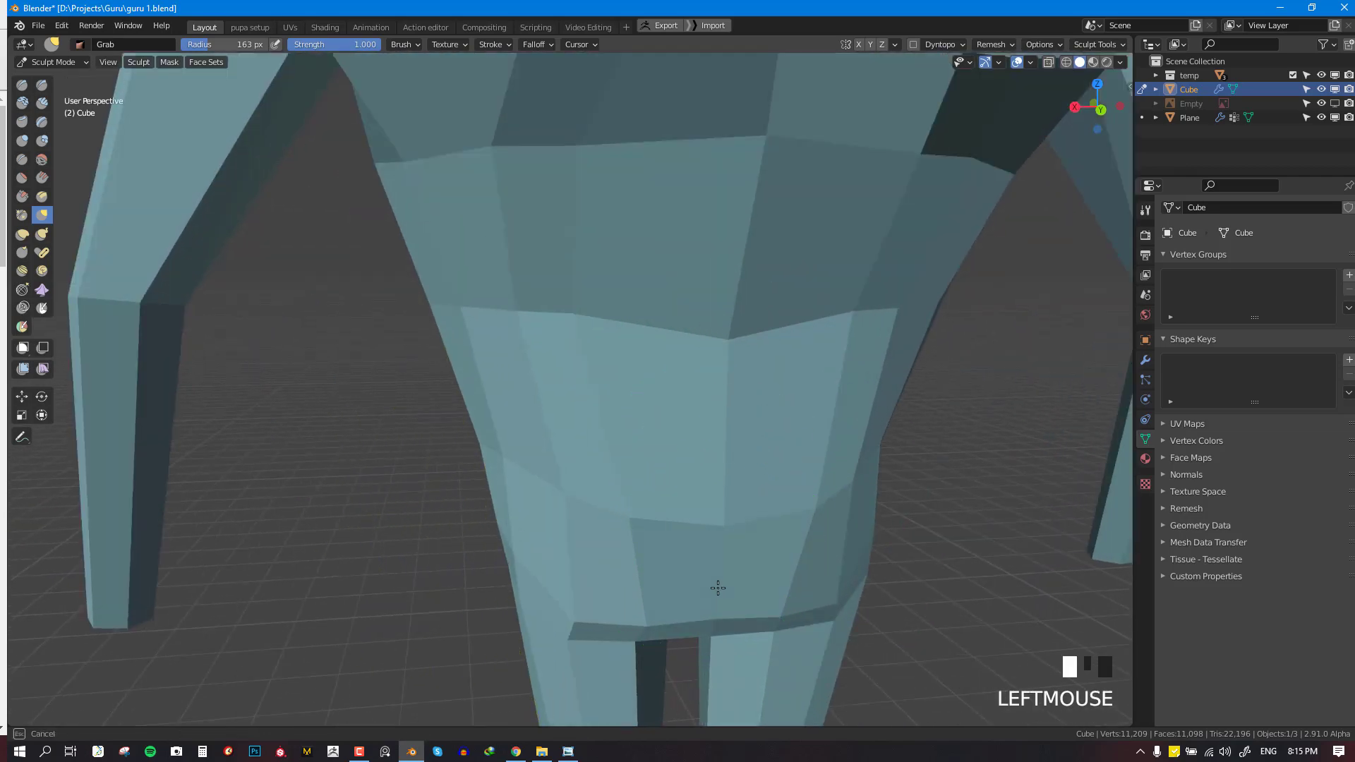
scroll(726, 502, "down", 4)
Pull the outer side of the upper arms inward with the Grab brush in front view
mouse_move(726, 501)
middle_mouse_down()
mouse_move(735, 521)
mouse_move(753, 463)
mouse_move(947, 469)
mouse_move(935, 462)
middle_mouse_up()
scroll(753, 463, "down", 3)
scroll(726, 381, "up", 2)
left_click_drag(706, 265, 693, 262)
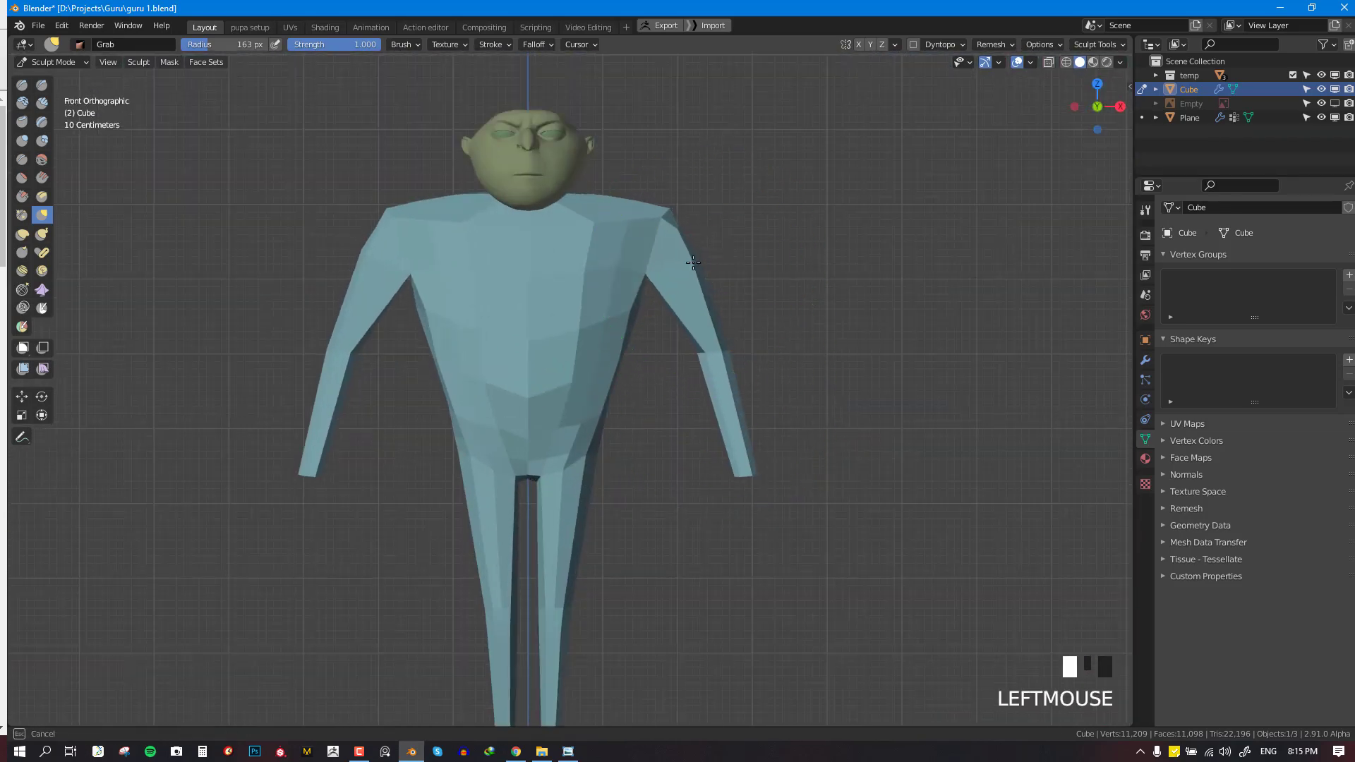
Add a centred loop cut around the upper arms in Edit Mode and scale it
key("Tab")
key("alt+a")
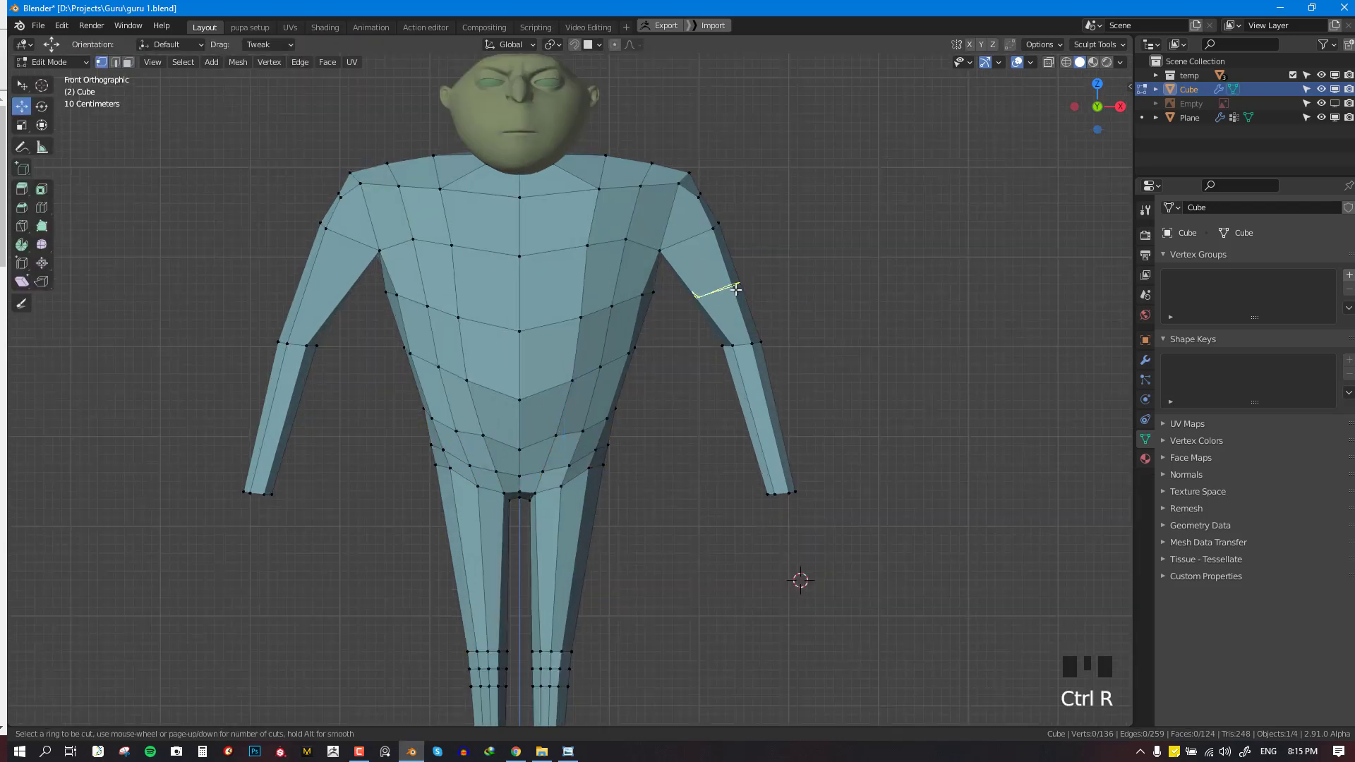
left_click(735, 289)
right_click(736, 289)
key("s")
left_click(779, 311)
Slide the upper-arm loop up toward the armpit, nudge it into place and scale it down
key("g")
key("g")
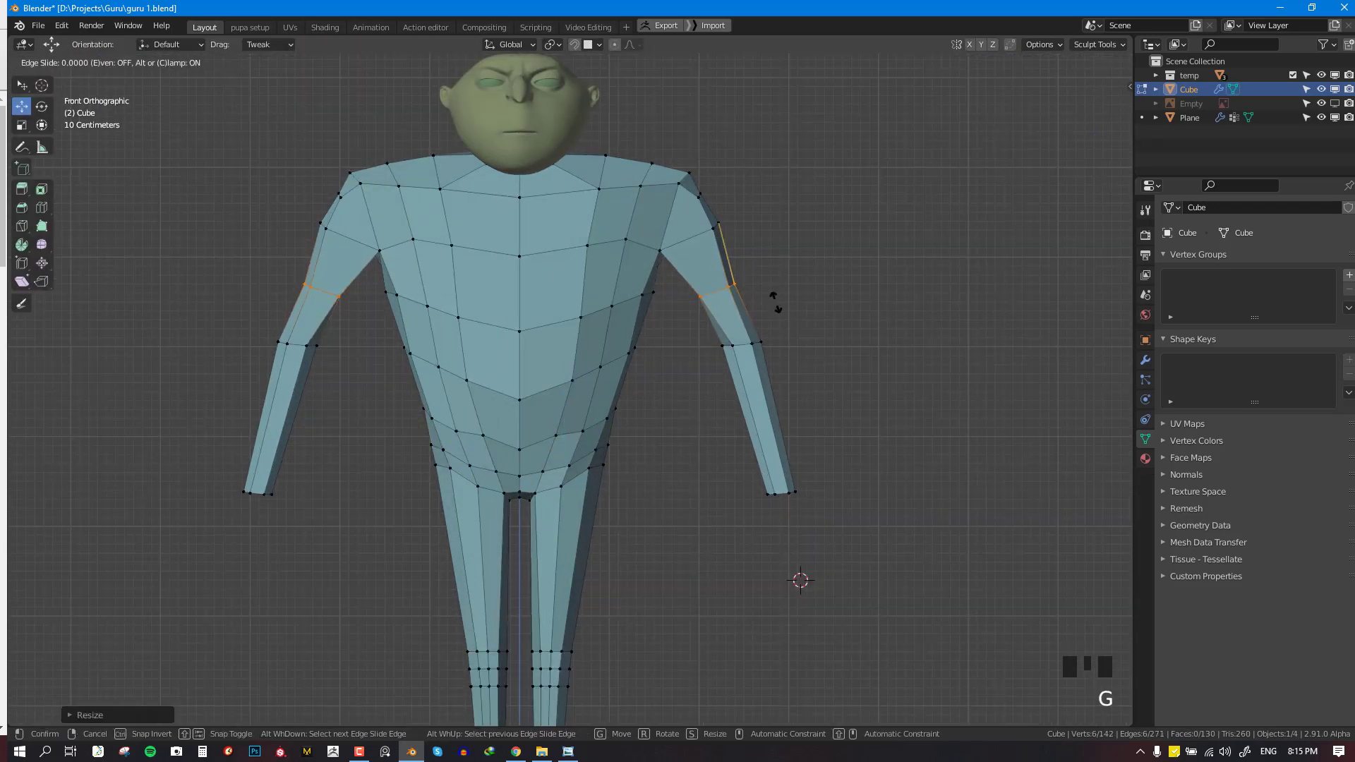
left_click(770, 286)
key("g")
left_click(751, 283)
key("s")
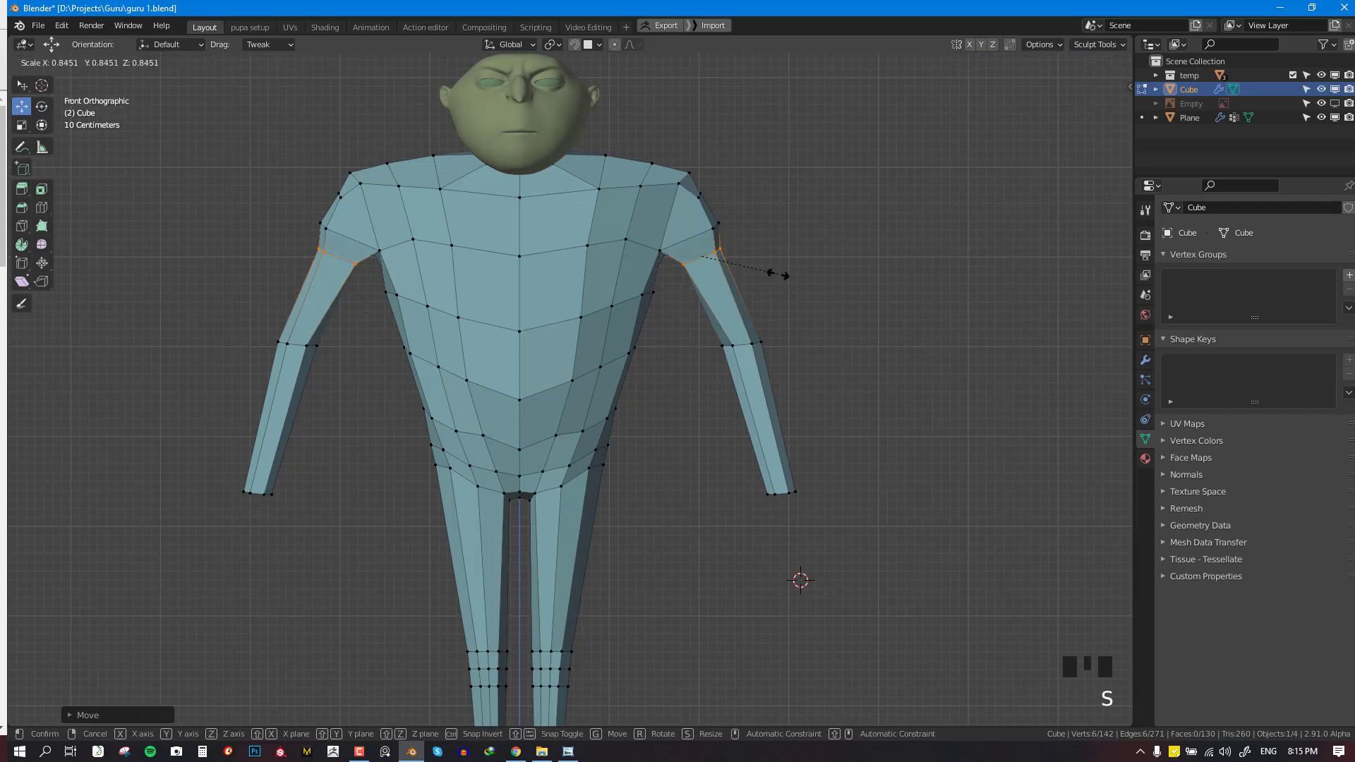
left_click(774, 275)
Return to Sculpt Mode and pull the outer shoulder and armpit above the new arm loop inward
key("Tab")
scroll(708, 237, "up", 3)
left_click_drag(815, 181, 780, 367, "shift")
middle_click_drag(815, 181, 772, 415, "shift")
scroll(798, 397, "up", 1, "shift")
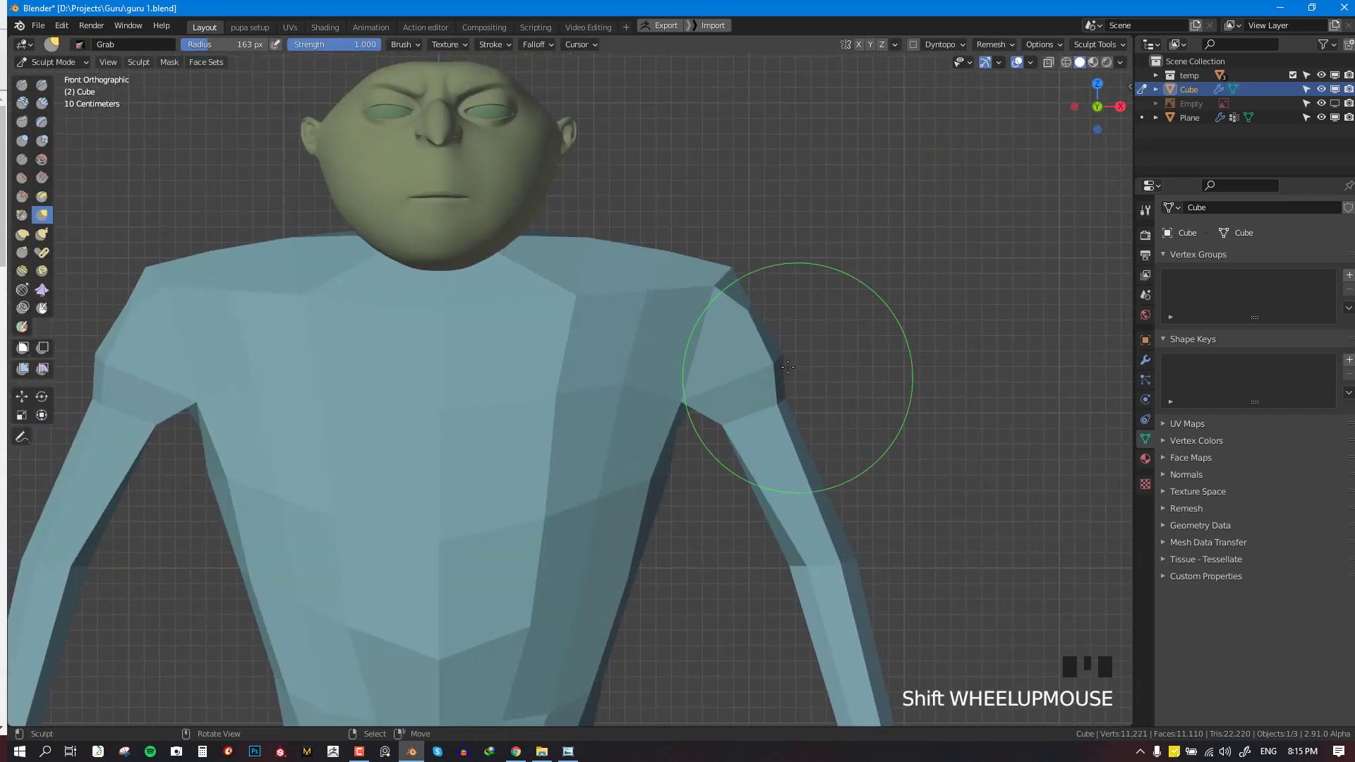
left_click_drag(798, 378, 788, 379)
left_click_drag(694, 391, 694, 391)
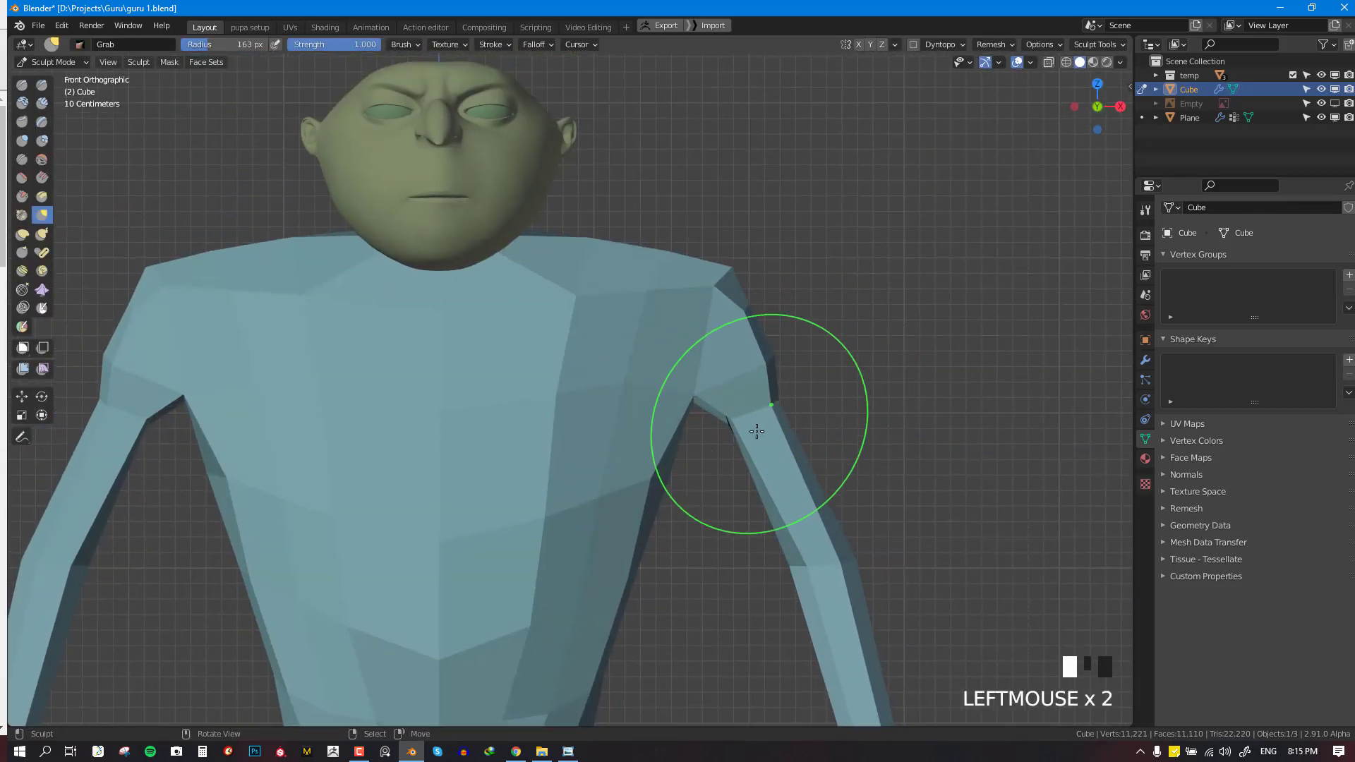
Scale the new upper-arm loop in Edit Mode and even it out with the LoopTools Circle operation
key("Tab")
key("s")
left_click(876, 416)
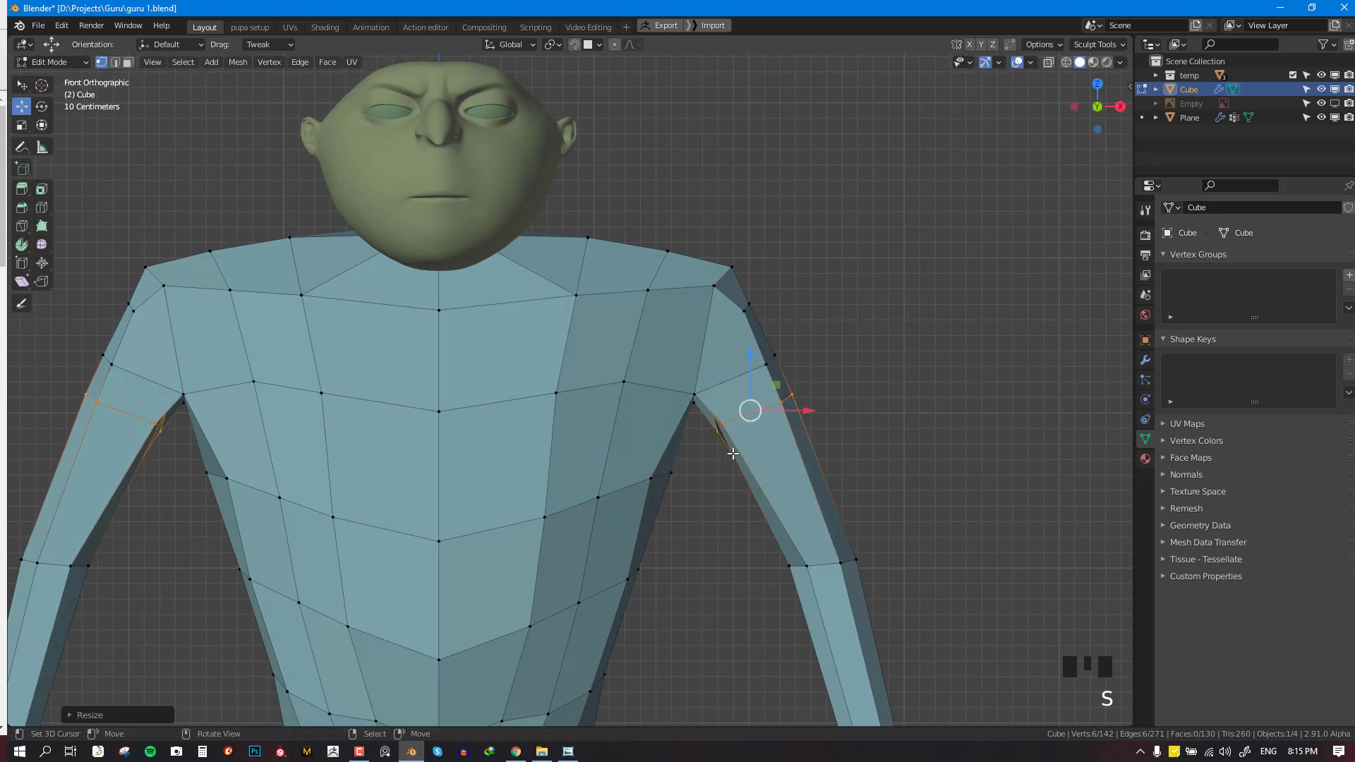
middle_click_drag(751, 409, 776, 423)
key("w")
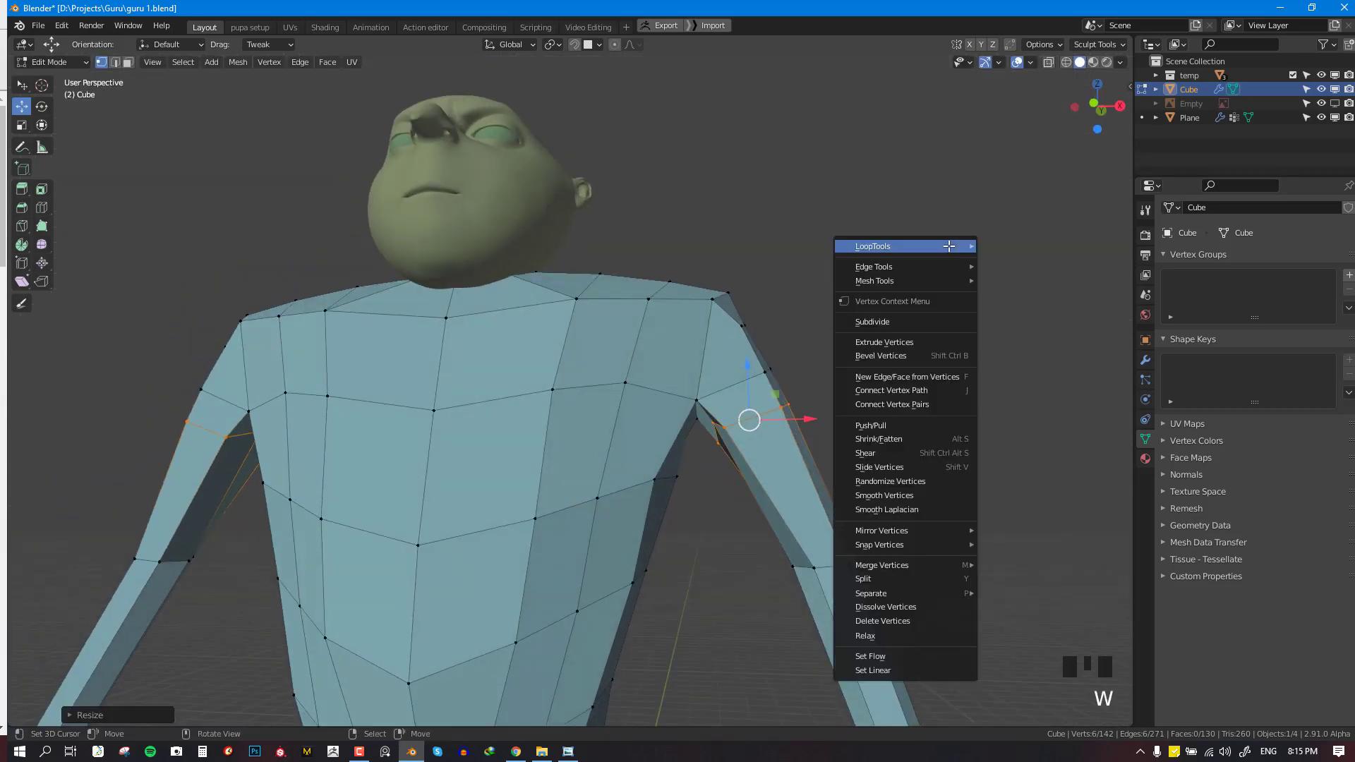
left_click(981, 244)
key("ctrl+z")
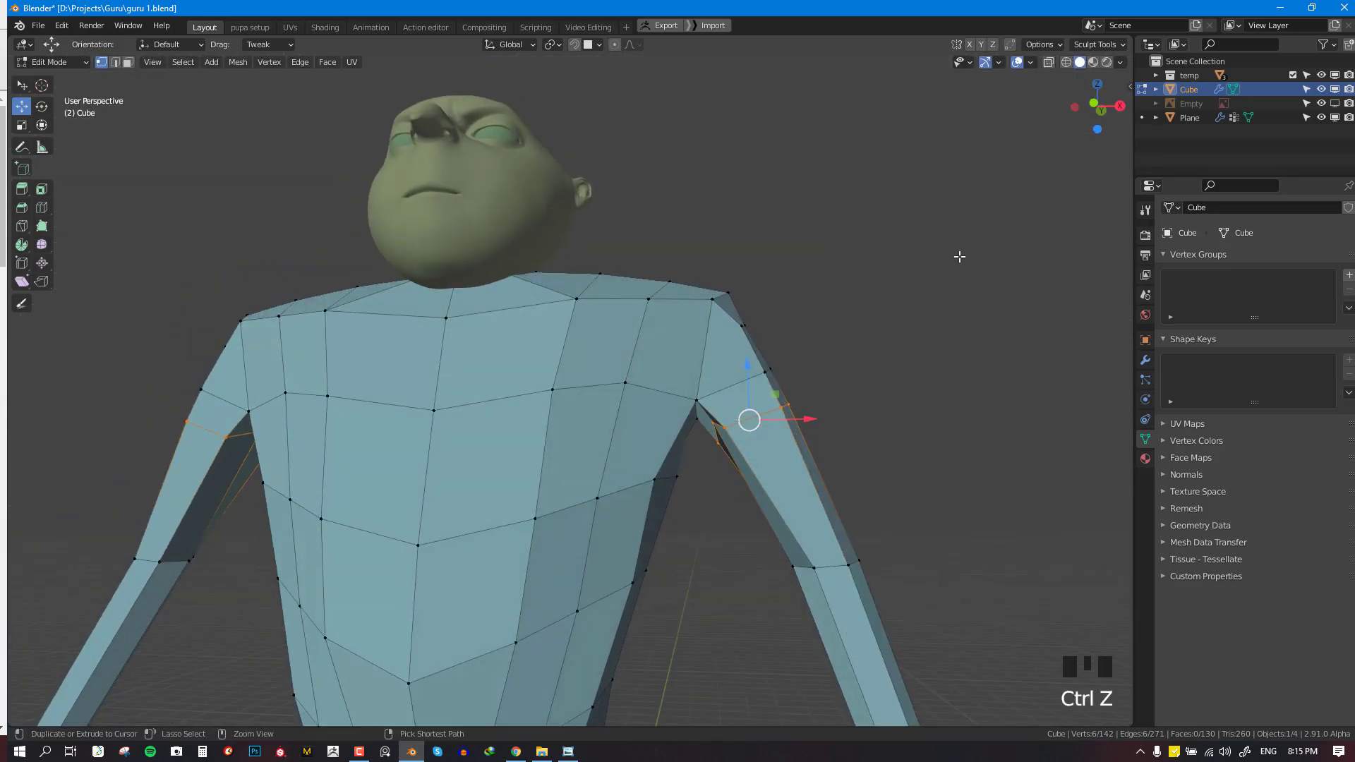
key("w")
left_click(1045, 246)
key("KP_1")
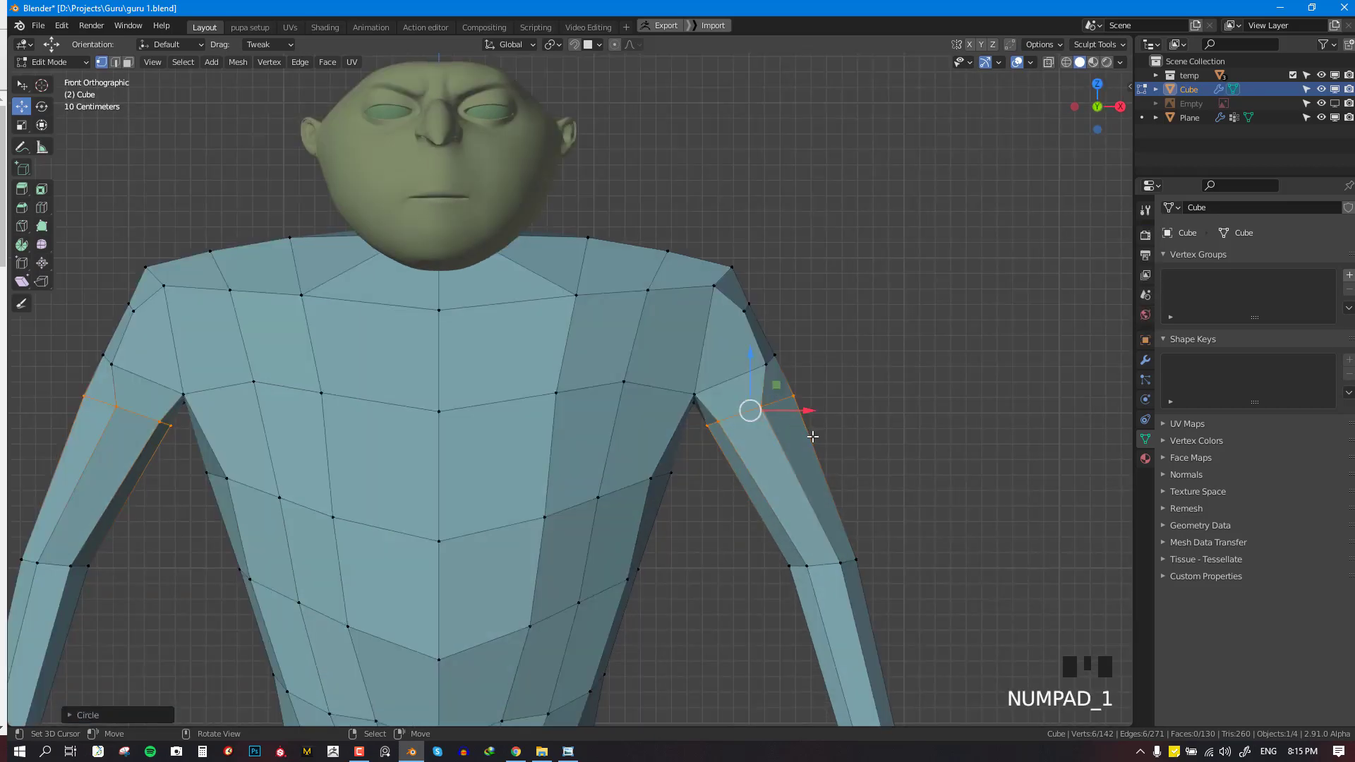
Clear the selection, check the whole body in front view and save guru 1.blend
key("Tab")
scroll(743, 470, "down", 7)
key("alt+a")
scroll(689, 301, "up", 5)
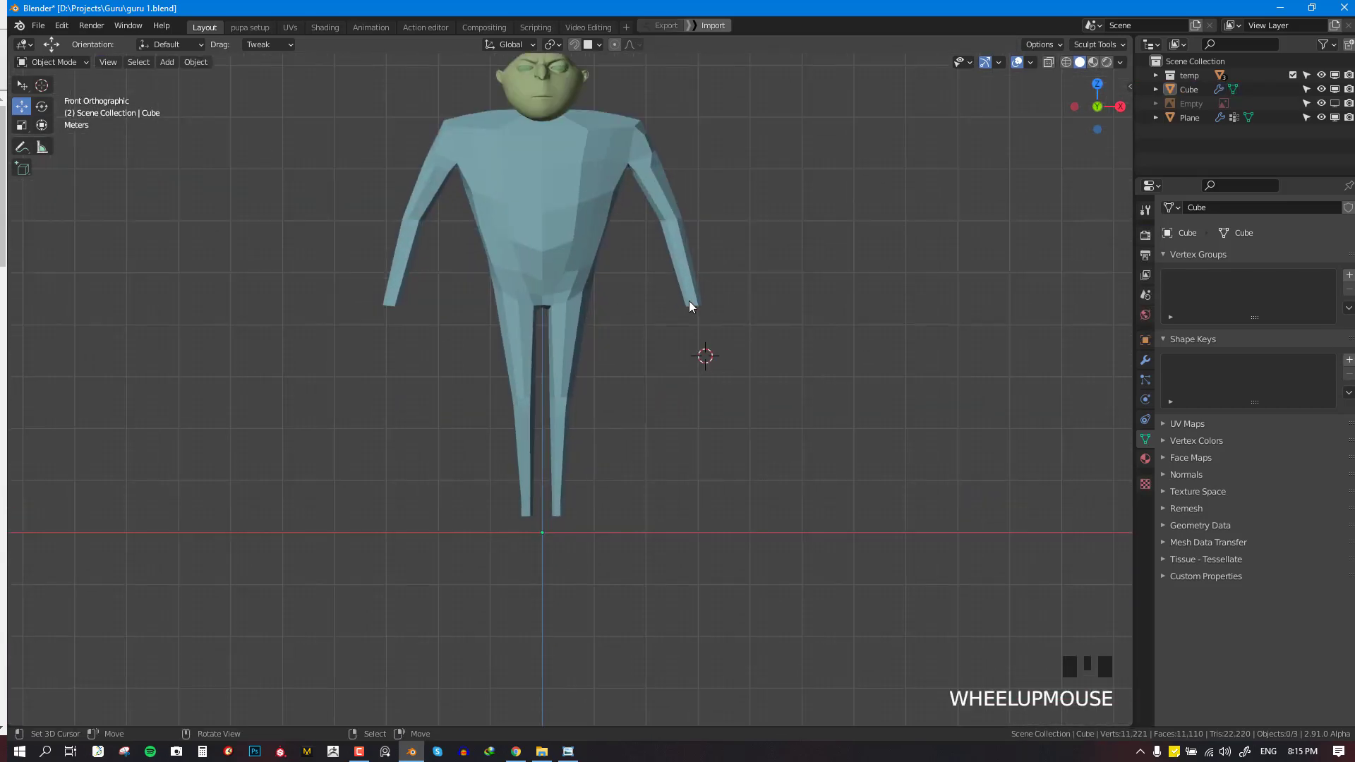
key("Tab")
scroll(692, 304, "down", 4)
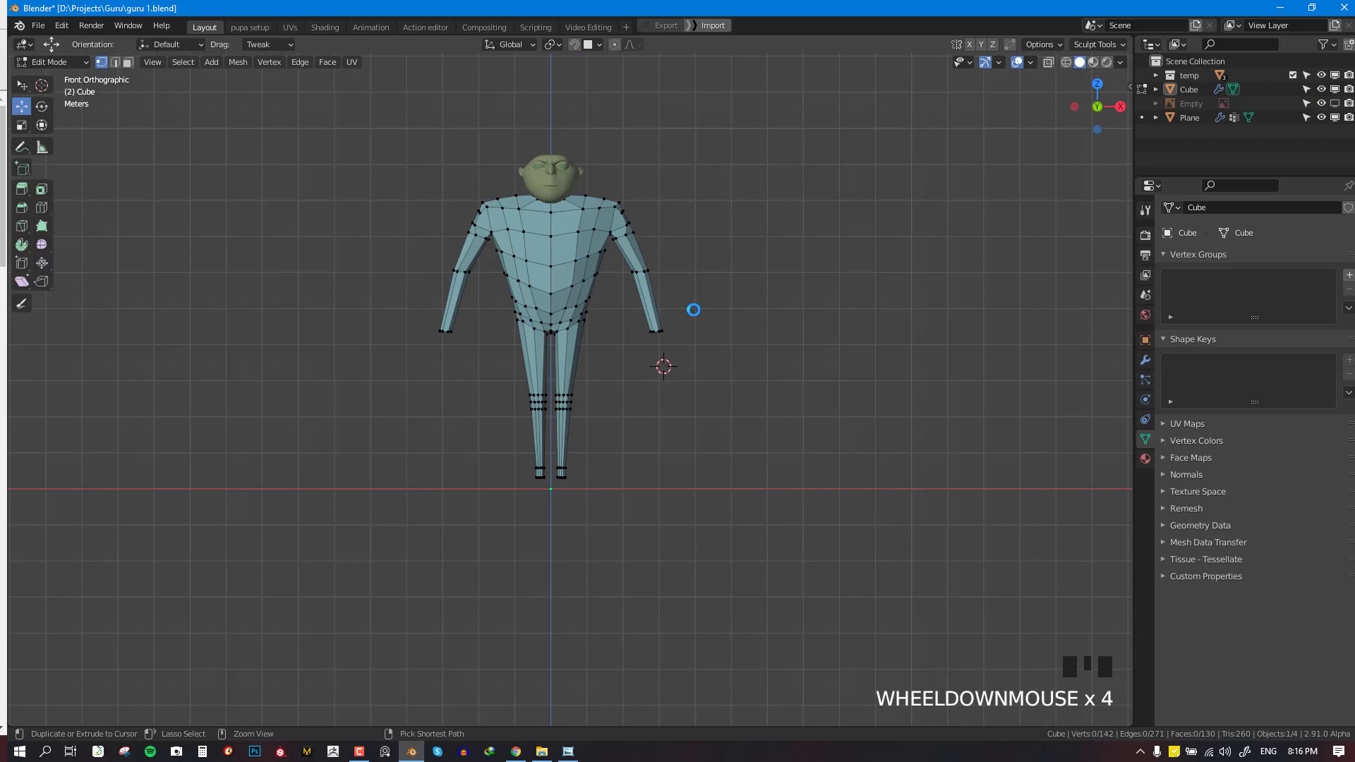
key("ctrl+s")
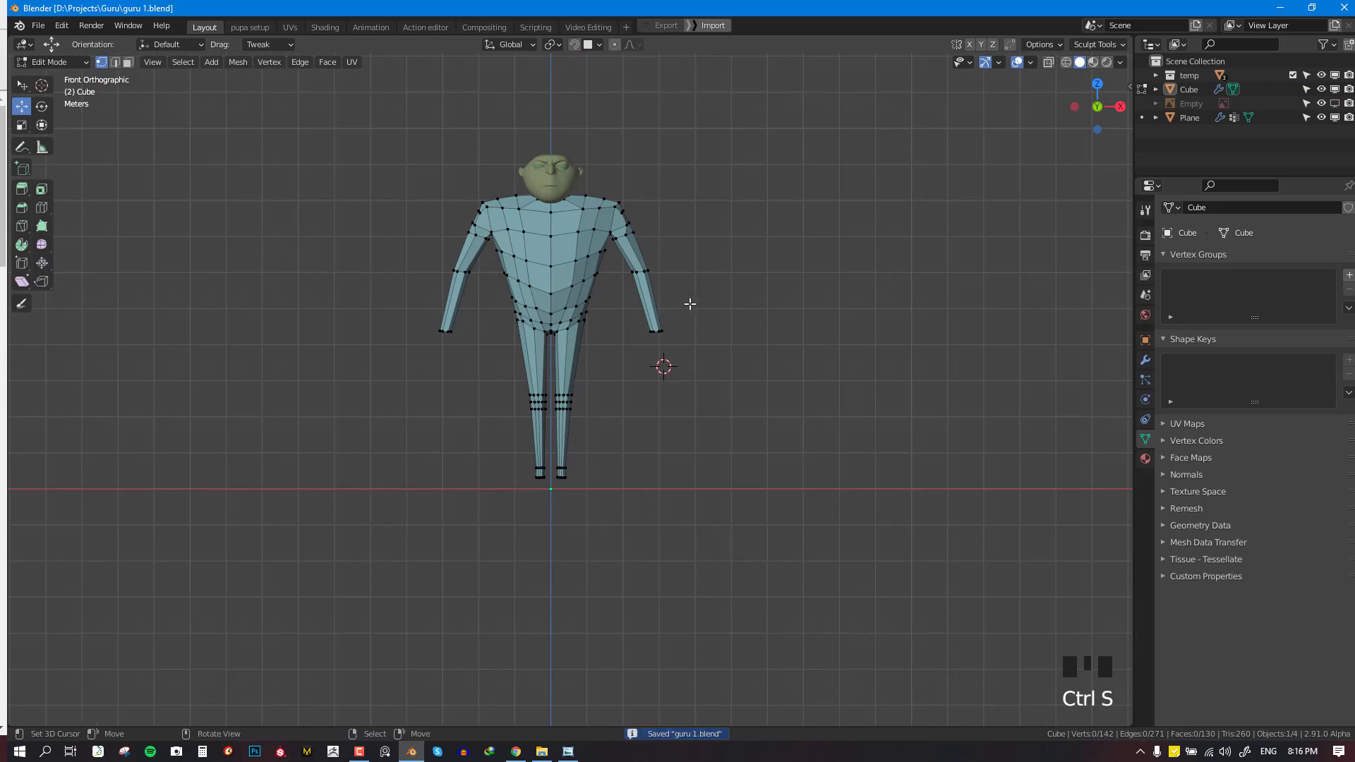
Box-select the wrist ends in wireframe view and delete the faces that cap them
scroll(710, 367, "up", 3)
middle_click_drag(743, 417, 742, 501, "shift")
key("shift+z")
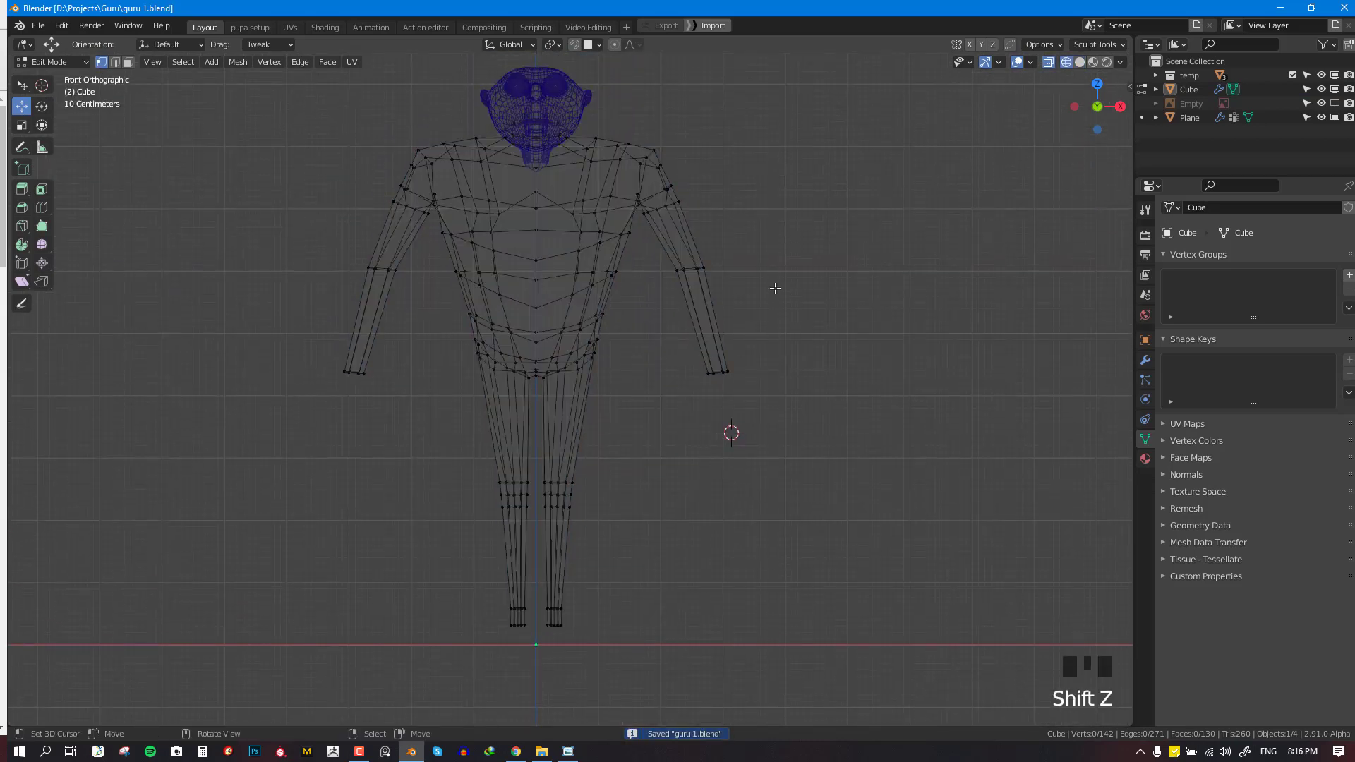
left_click_drag(690, 378, 803, 438)
key("b")
left_click_drag(671, 324, 758, 397)
mouse_move(758, 397)
middle_mouse_down()
mouse_move(798, 300)
mouse_move(877, 345)
middle_mouse_up()
key("shift+z")
key("x")
left_click(879, 343)
key("KP_1")
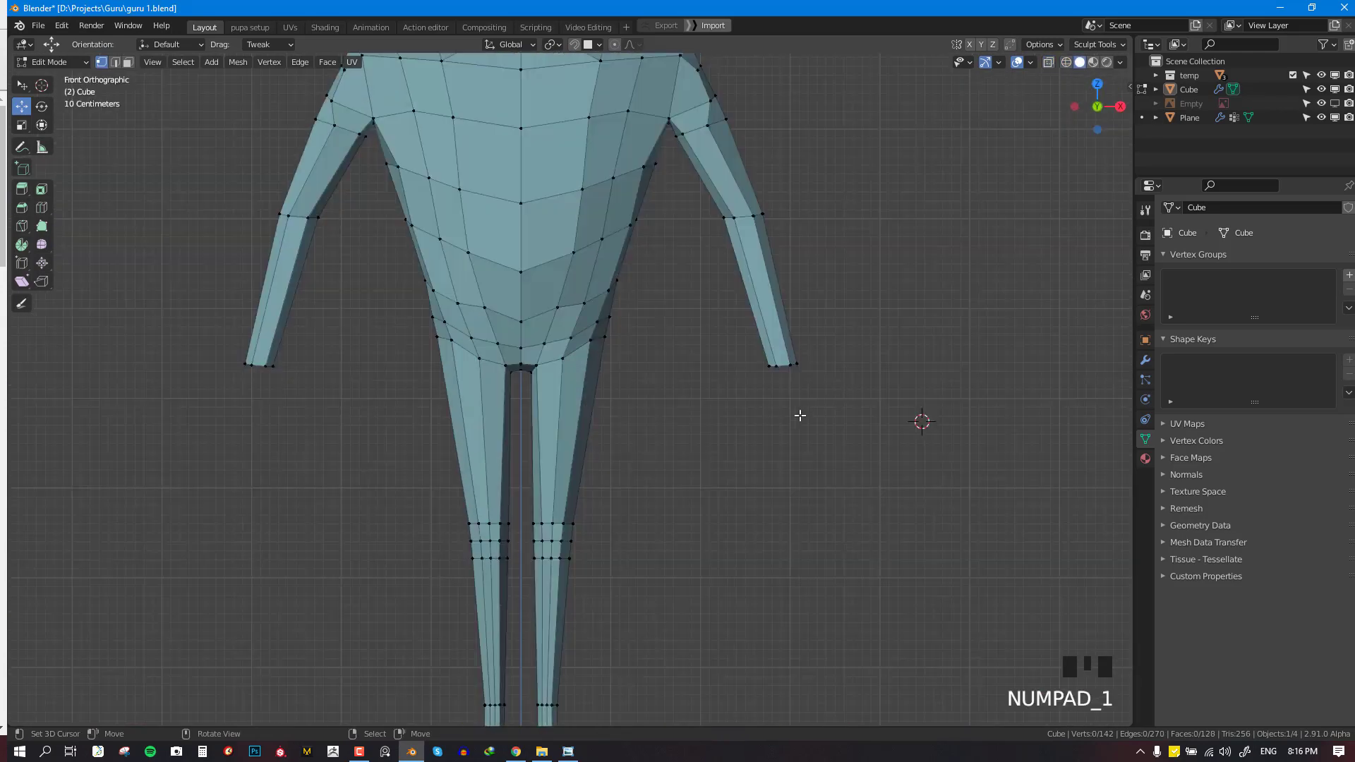
Lower the bottom vertices of the legs, then move them together with the ankle loops down to the ground line
scroll(683, 447, "down", 2)
scroll(744, 369, "up", 2)
mouse_move(744, 369)
middle_mouse_down()
mouse_move(676, 474)
mouse_move(663, 423)
middle_mouse_up()
scroll(664, 430, "up", 1)
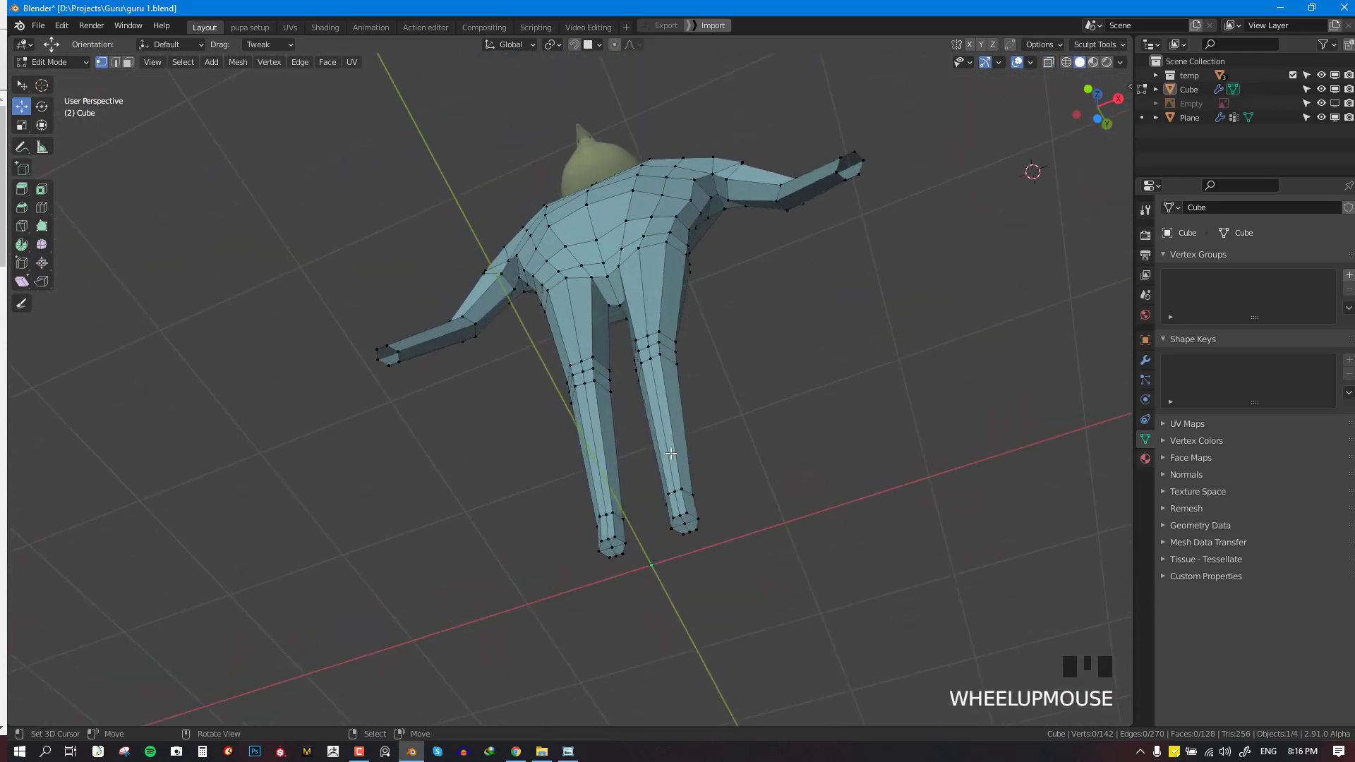
key("KP_1")
middle_click_drag(665, 566, 668, 495, "shift")
scroll(668, 498, "up", 2)
key("shift+z")
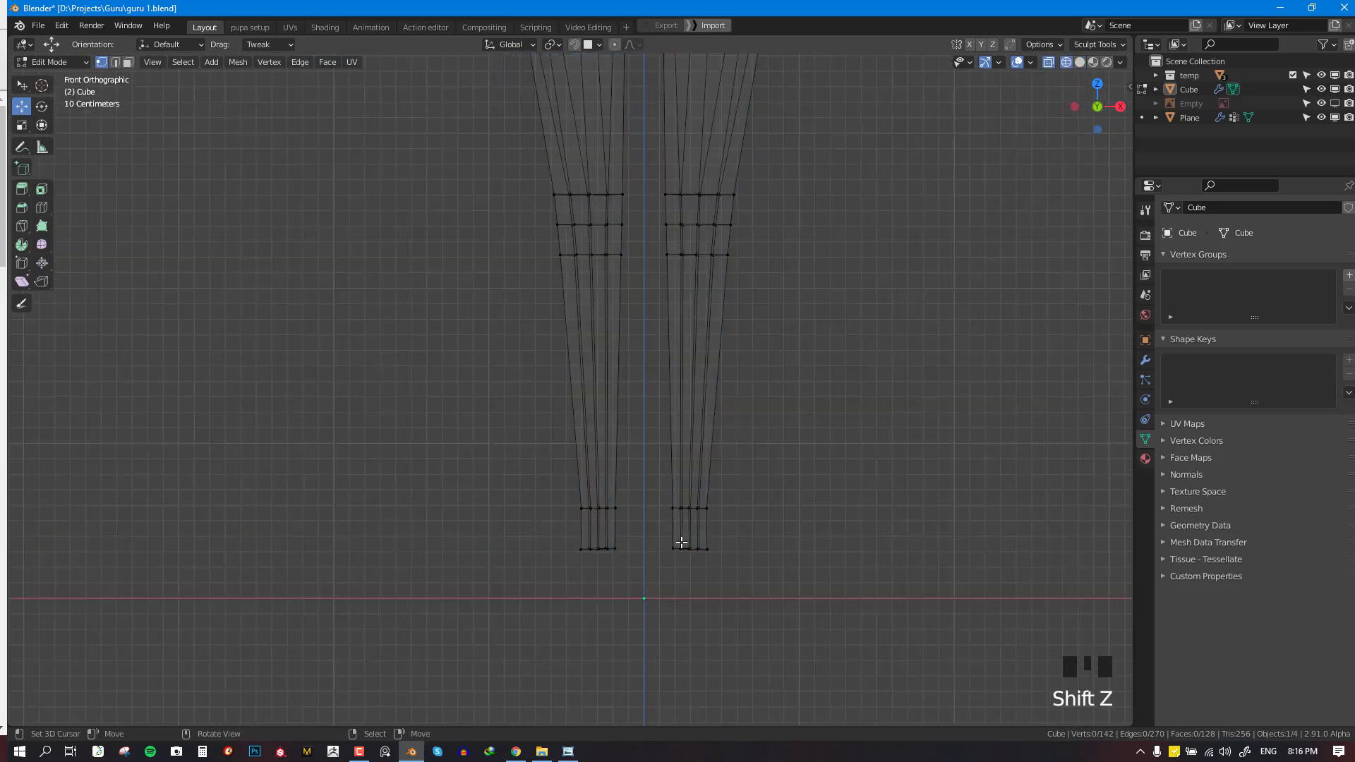
key("b")
left_click_drag(660, 532, 736, 571)
left_click_drag(690, 507, 693, 530)
key("b")
left_click_drag(655, 471, 728, 582)
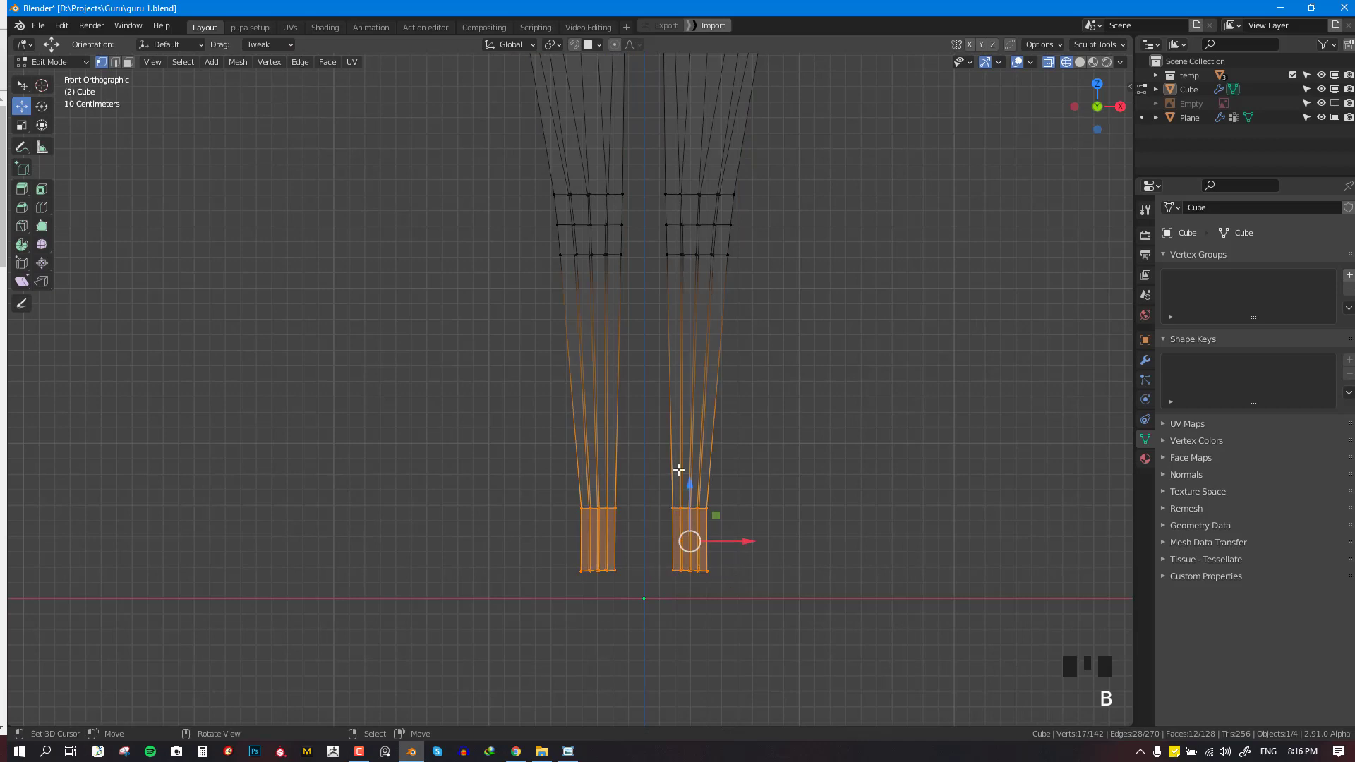
left_click_drag(691, 485, 699, 514)
scroll(698, 509, "down", 4)
key("alt+a")
scroll(693, 475, "down", 3)
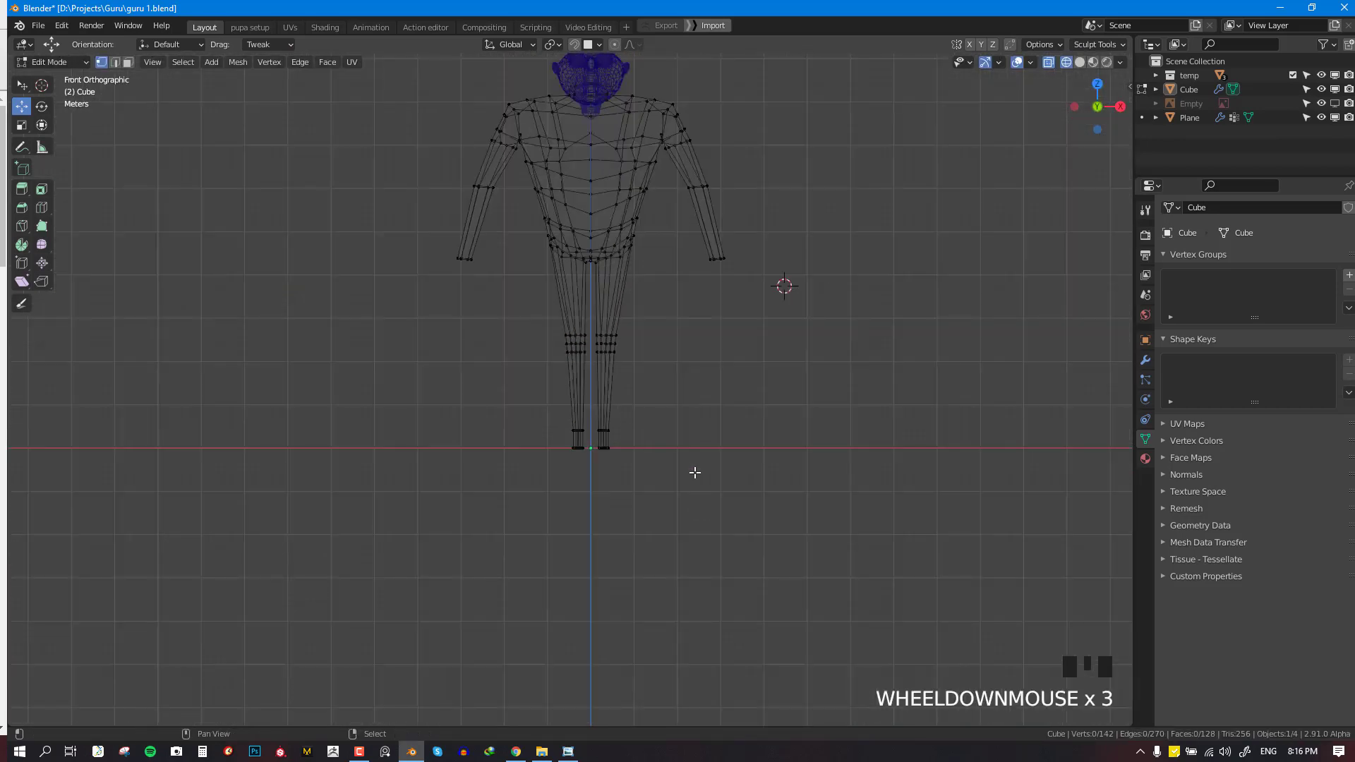
Box-select the legs from the knee loops down in wireframe and shift them slightly outward along X
middle_click_drag(683, 434, 702, 527, "shift")
key("shift+z")
scroll(699, 515, "up", 2)
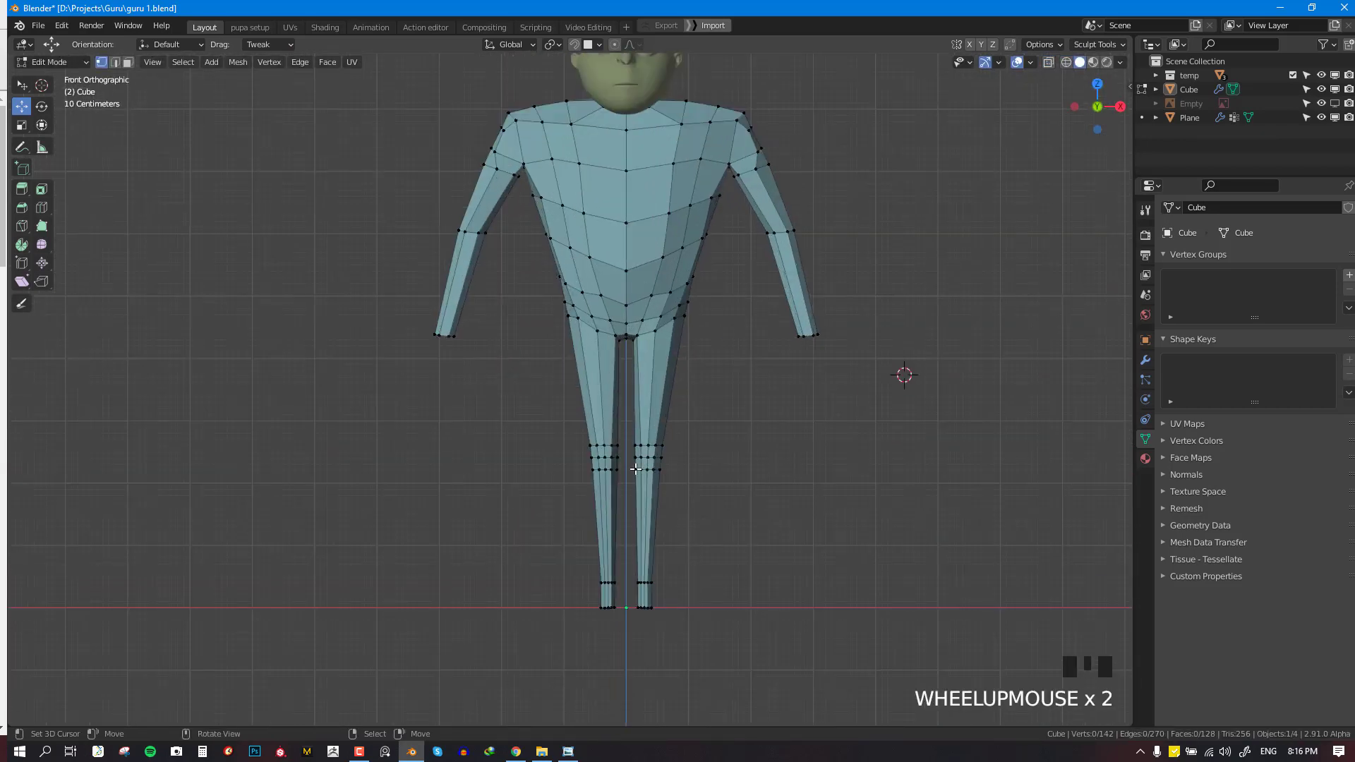
key("shift+z")
key("b")
mouse_move(629, 434)
left_mouse_down()
mouse_move(663, 477)
mouse_move(647, 420)
left_mouse_up()
mouse_move(694, 462)
left_mouse_down()
mouse_move(671, 587)
mouse_move(635, 679)
left_mouse_up()
key("alt+a")
key("shift+z")
key("shift+z")
key("shift+z")
key("b")
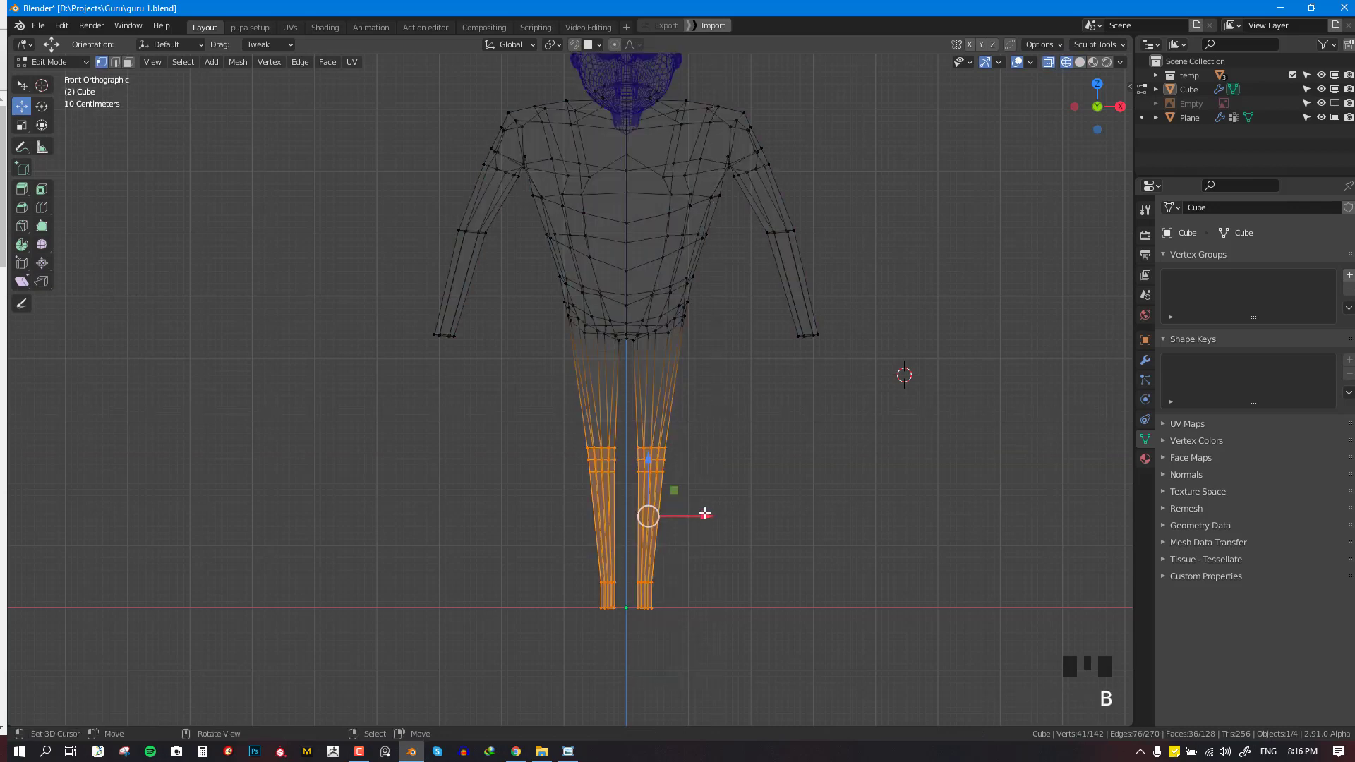
left_click_drag(704, 514, 698, 516)
left_click_drag(698, 515, 705, 518)
Leave Edit Mode, review the solid body from the side and front, and save the file
key("Tab")
key("shift+z")
scroll(705, 518, "down", 3)
middle_click_drag(731, 468, 598, 538, "shift")
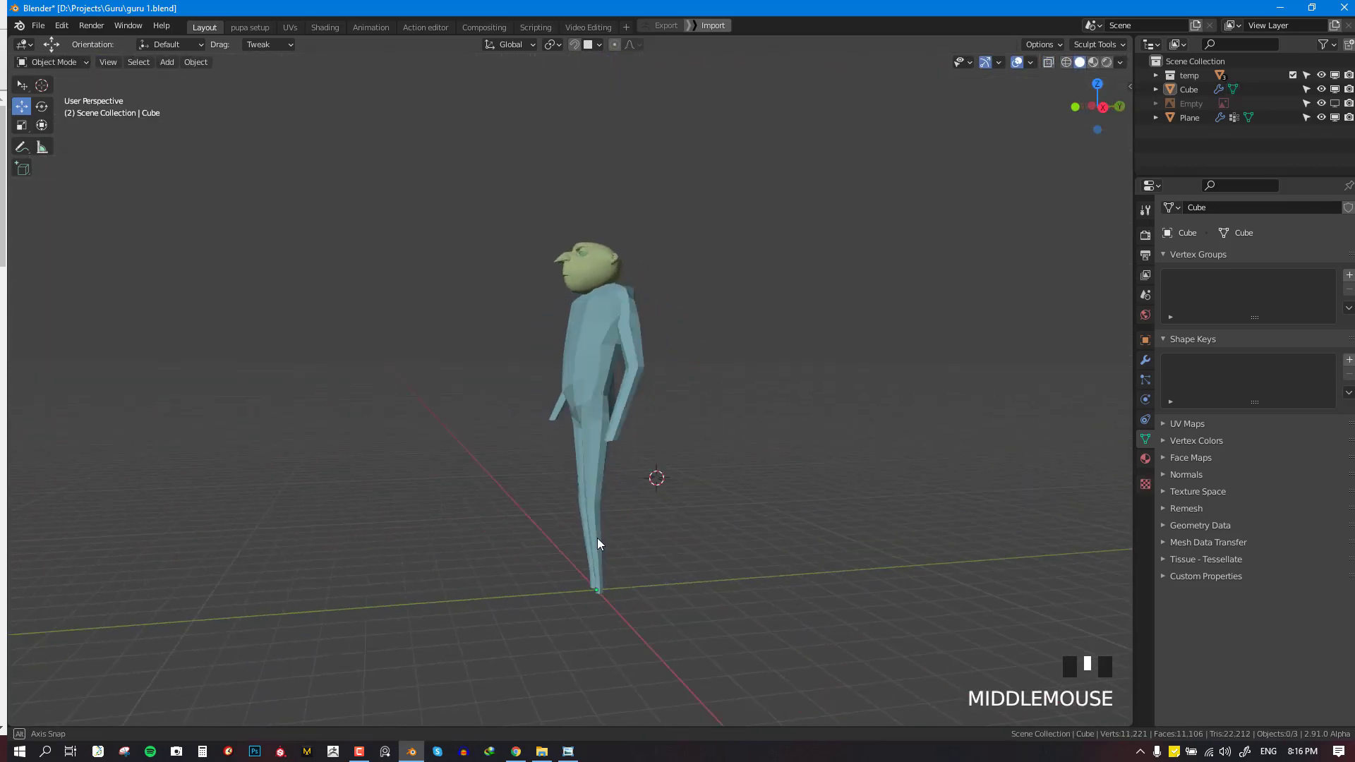
key("ctrl+s")
key("KP_3")
key("KP_1")
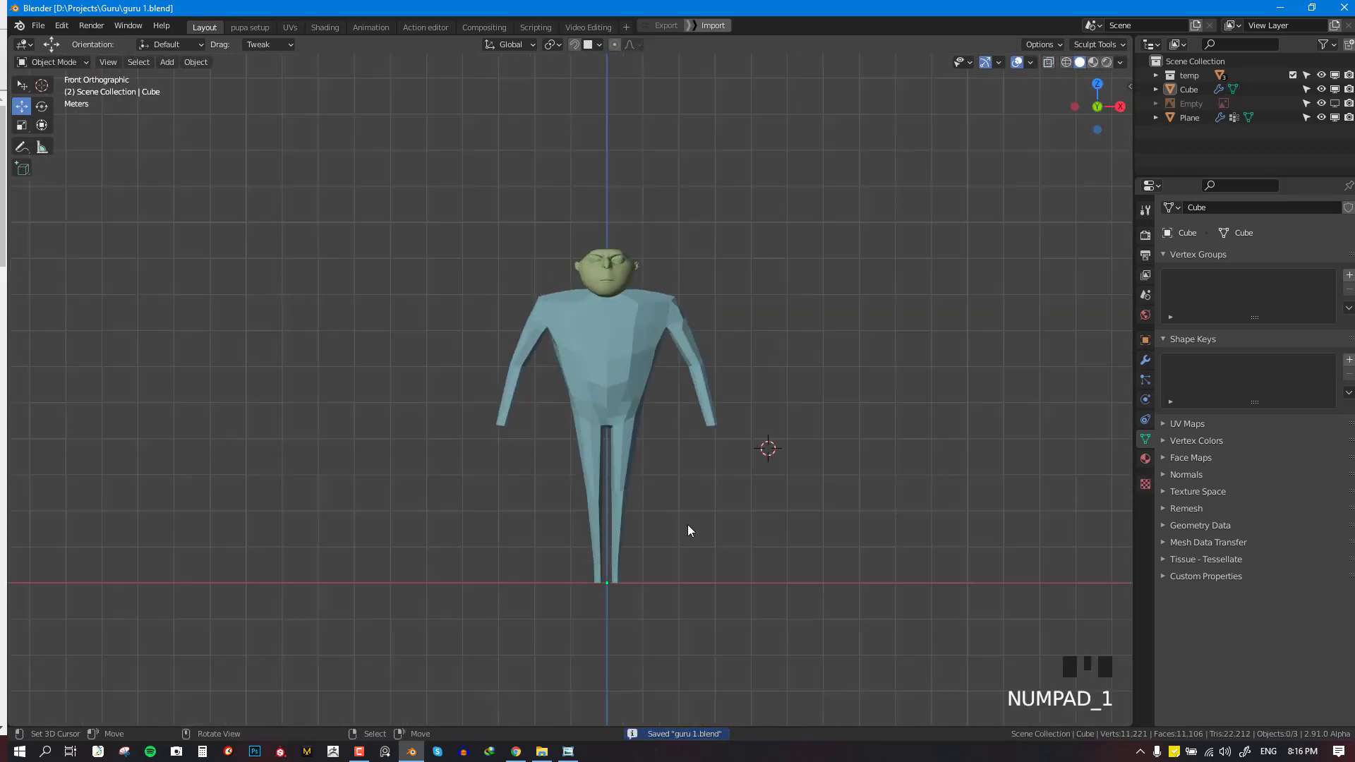
Select the four front faces of the ankle segment and extrude them forward in side view to form the feet
scroll(708, 542, "up", 3)
middle_click_drag(709, 542, 822, 445, "shift")
key("KP_3")
scroll(615, 480, "up", 3)
key("Tab")
scroll(822, 444, "up", 1)
key("alt+a")
key("KP_1")
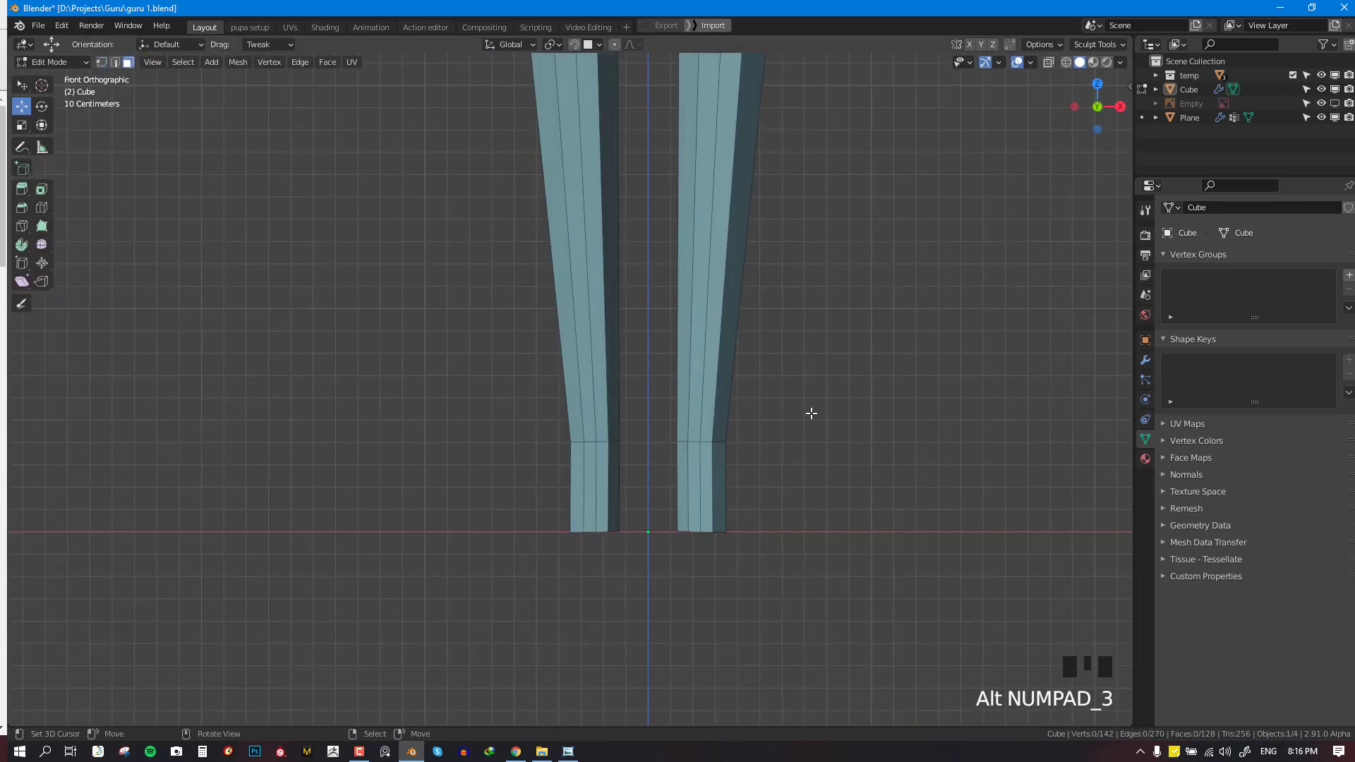
middle_click_drag(811, 411, 865, 441)
scroll(508, 446, "up", 2)
right_click(557, 443)
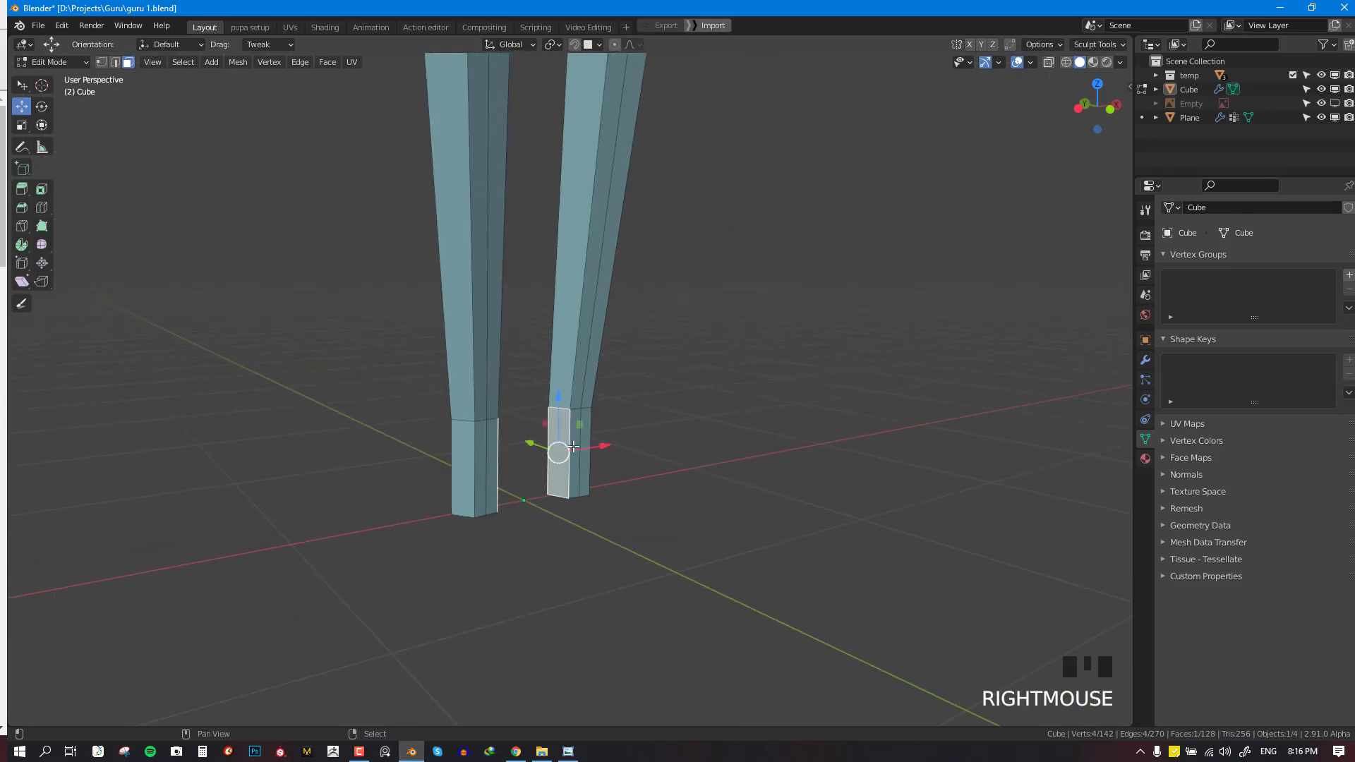
right_click(487, 469, "shift")
key("KP_1")
right_click(761, 529, "shift")
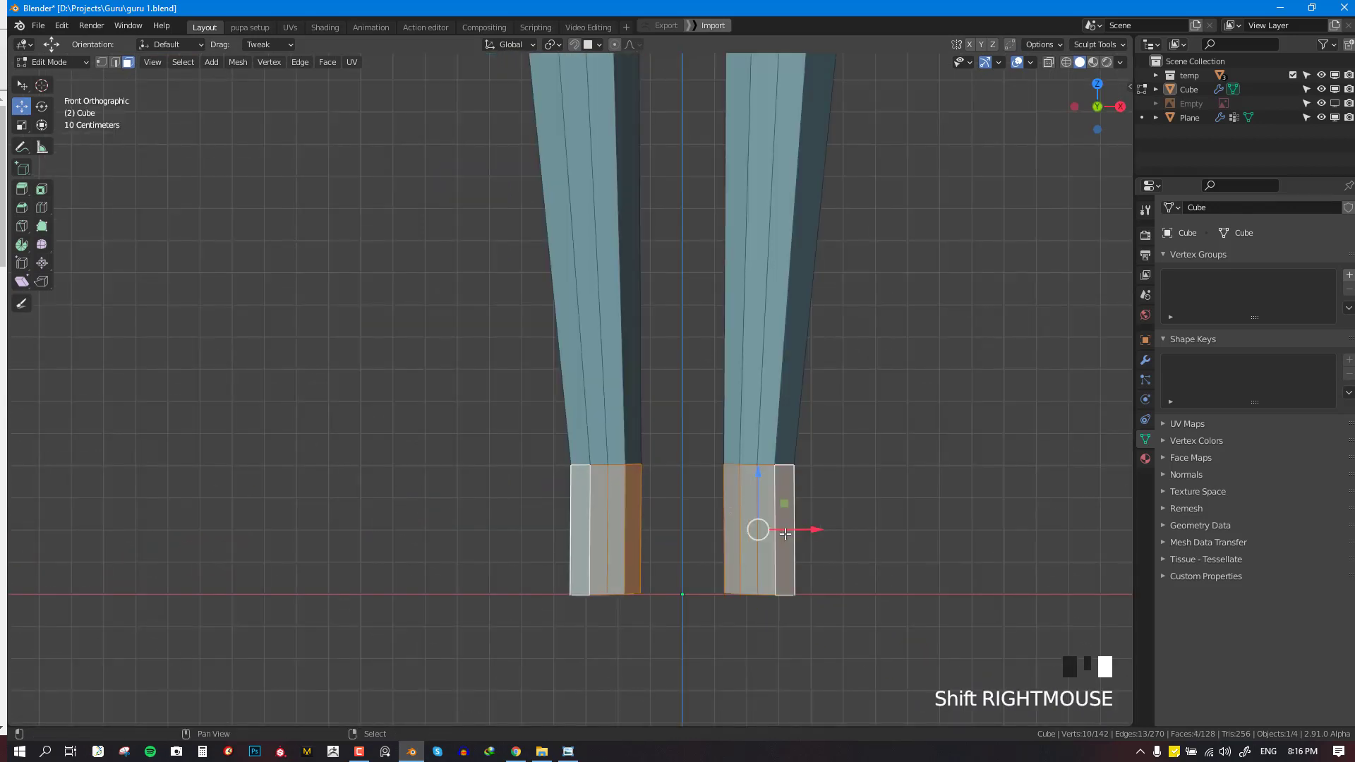
middle_click_drag(762, 529, 666, 493)
key("KP_3")
key("e")
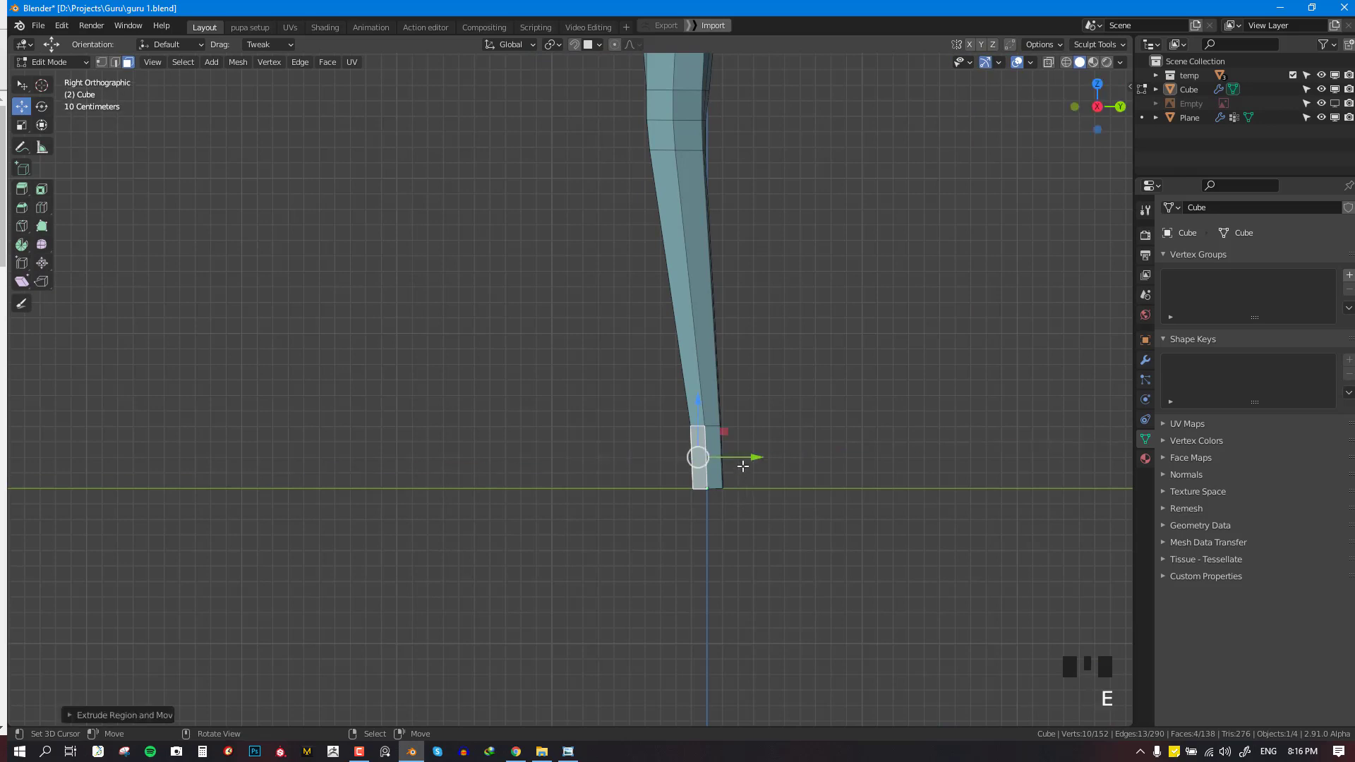
left_click_drag(748, 457, 560, 572)
Flatten the toe-end faces along Z and lower them toward the ground
key("s")
key("z")
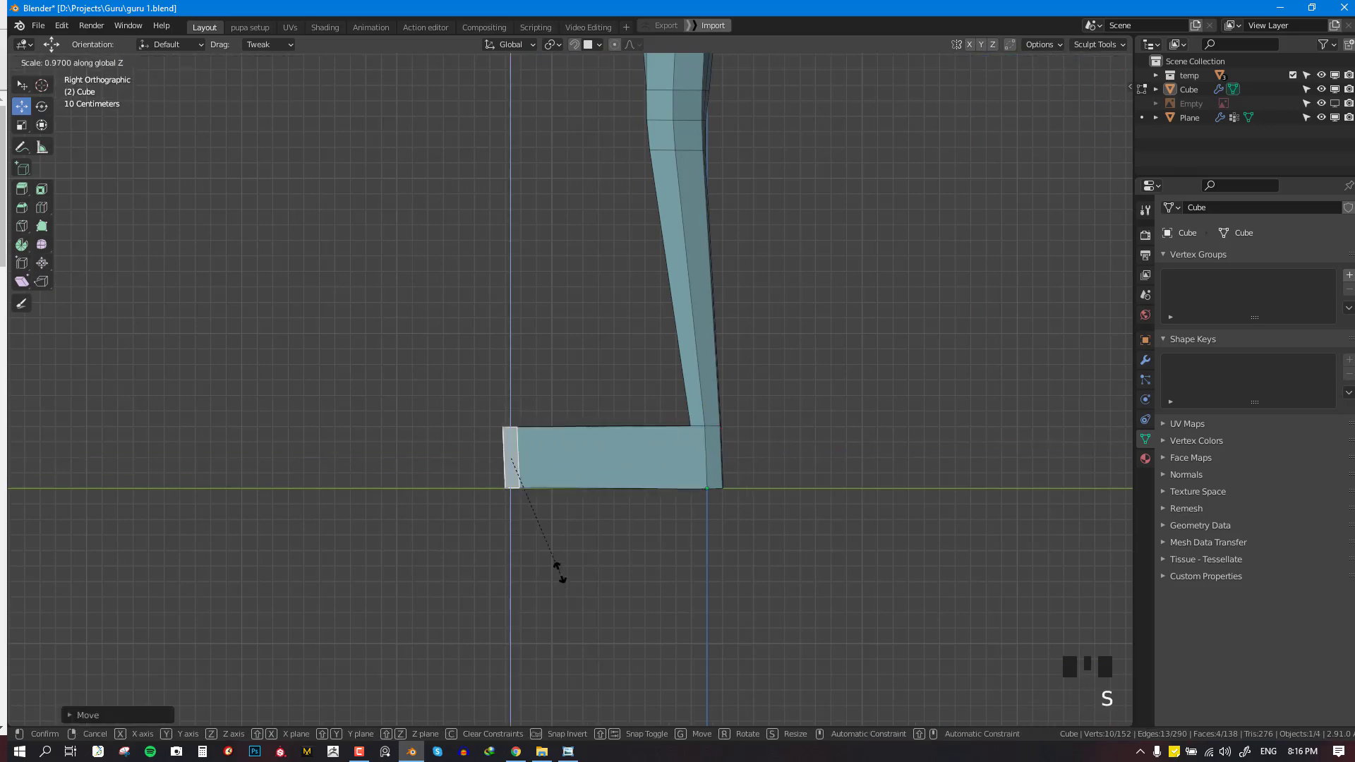
left_click(522, 464)
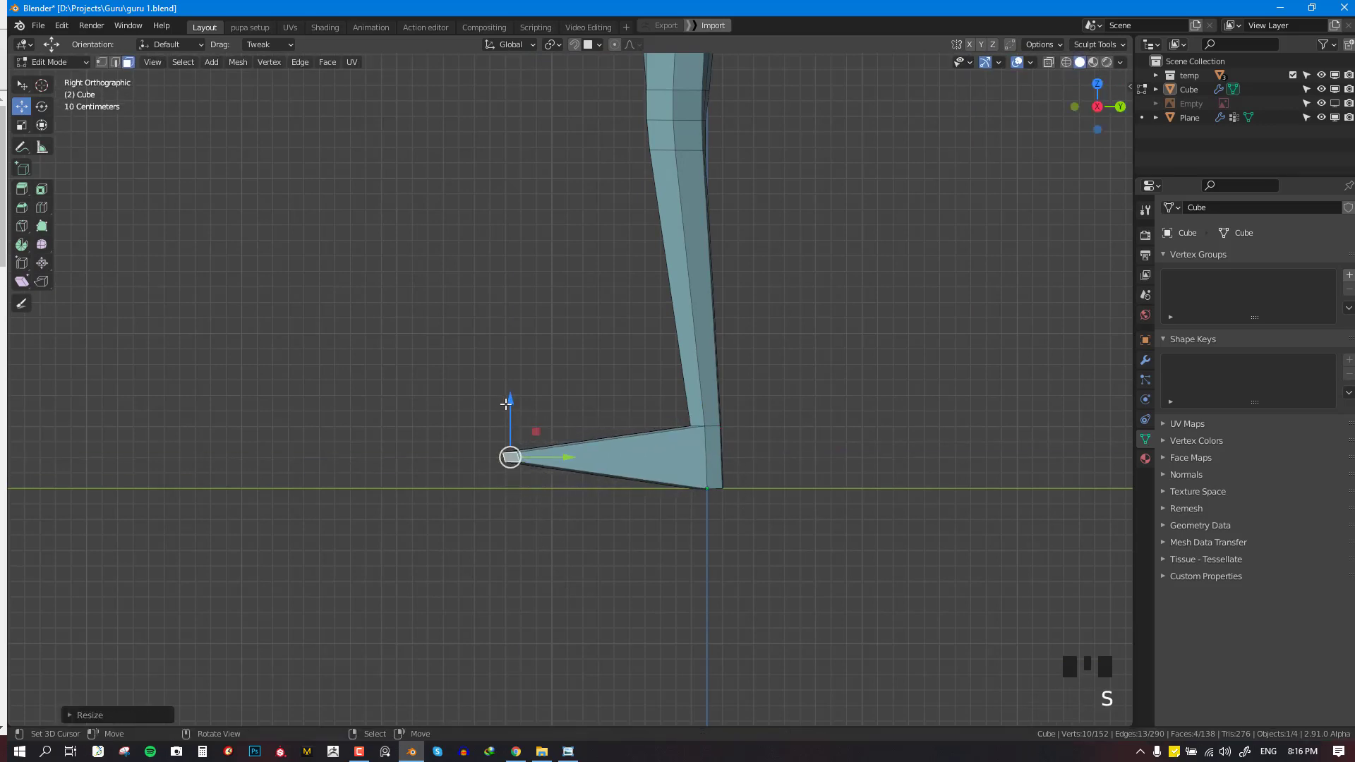
left_click_drag(506, 404, 508, 425)
key("KP_1")
Pull the toe-end faces back along Y to shorten the feet, and deselect them
middle_click_drag(777, 409, 628, 504)
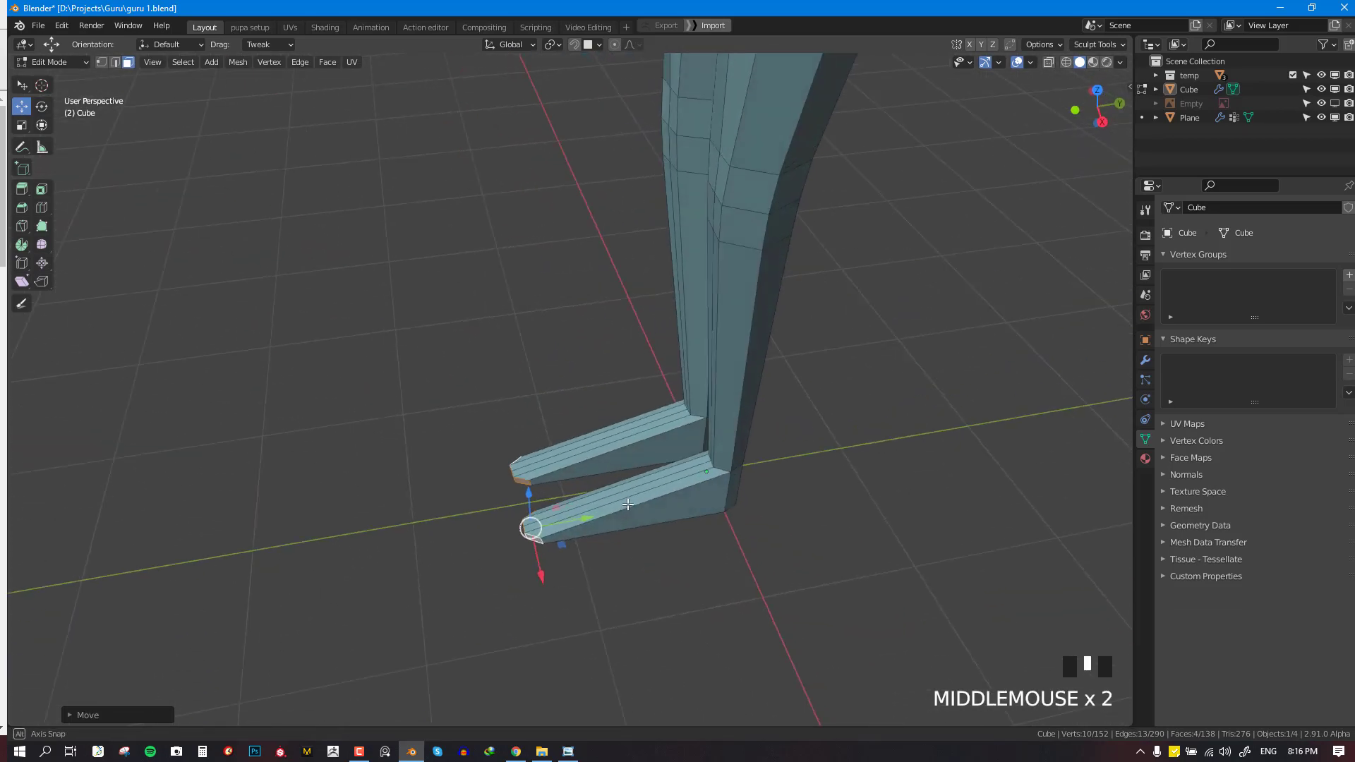
left_click_drag(578, 522, 643, 495)
scroll(643, 494, "down", 3)
middle_click_drag(643, 494, 756, 518, "shift")
key("alt+a")
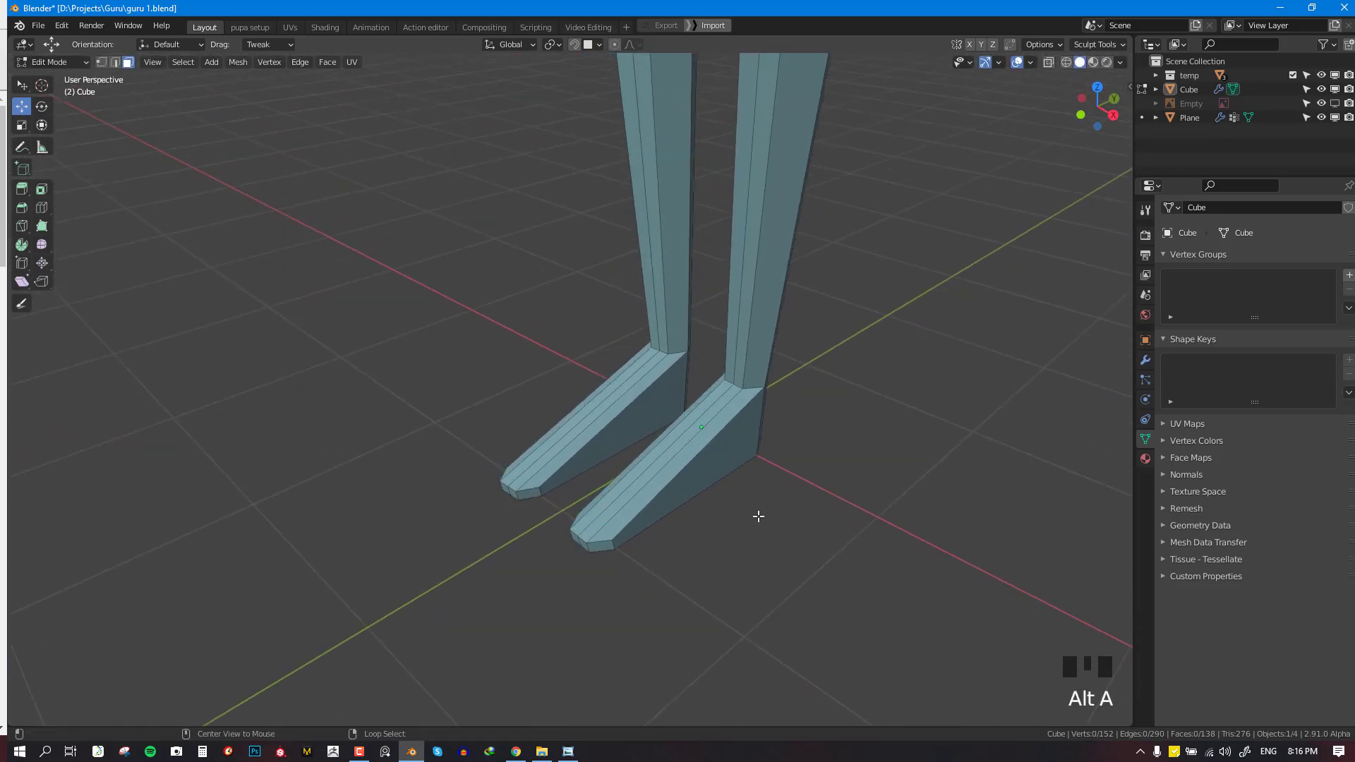
Select the outer upper edge of the foot in vertex mode and edge-slide it down the side
scroll(649, 494, "up", 3)
middle_click_drag(649, 494, 684, 597)
key("1")
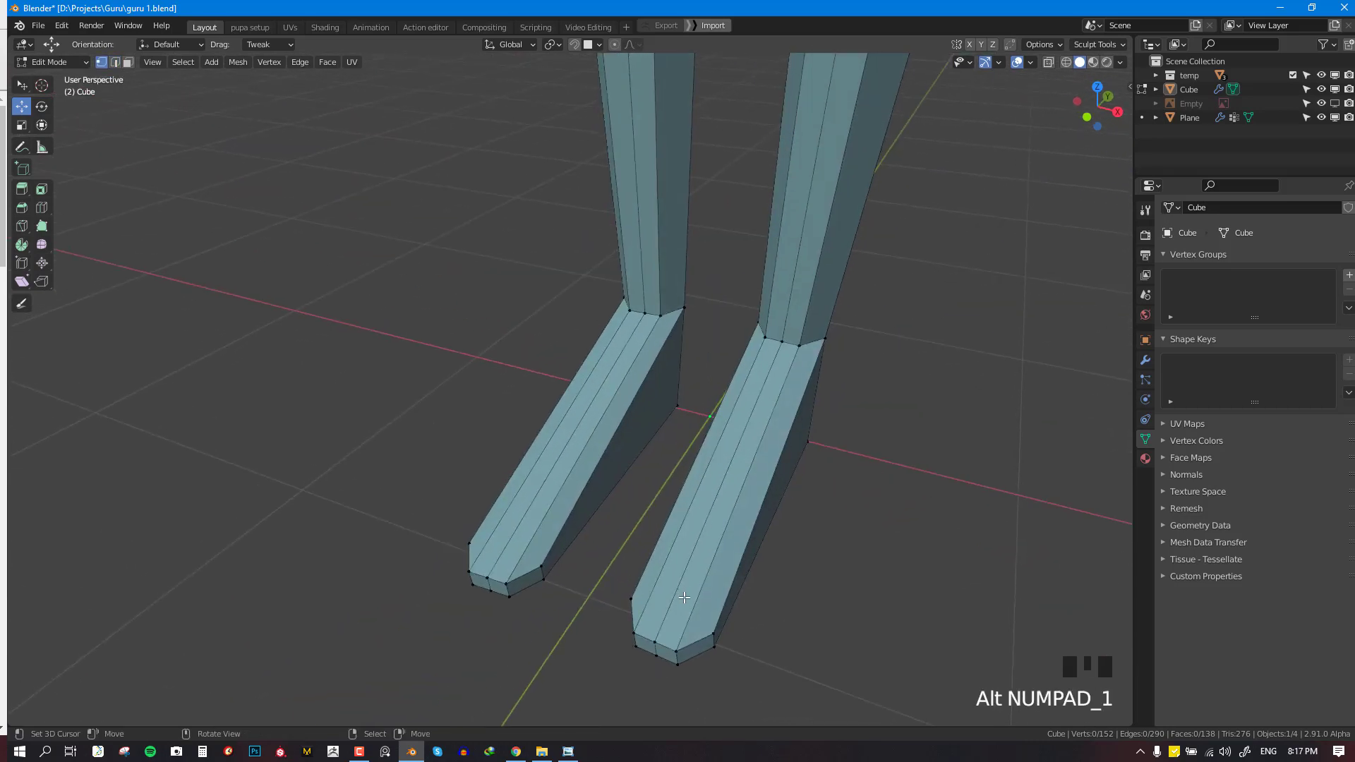
right_click(779, 460, "alt")
middle_click_drag(779, 459, 766, 536)
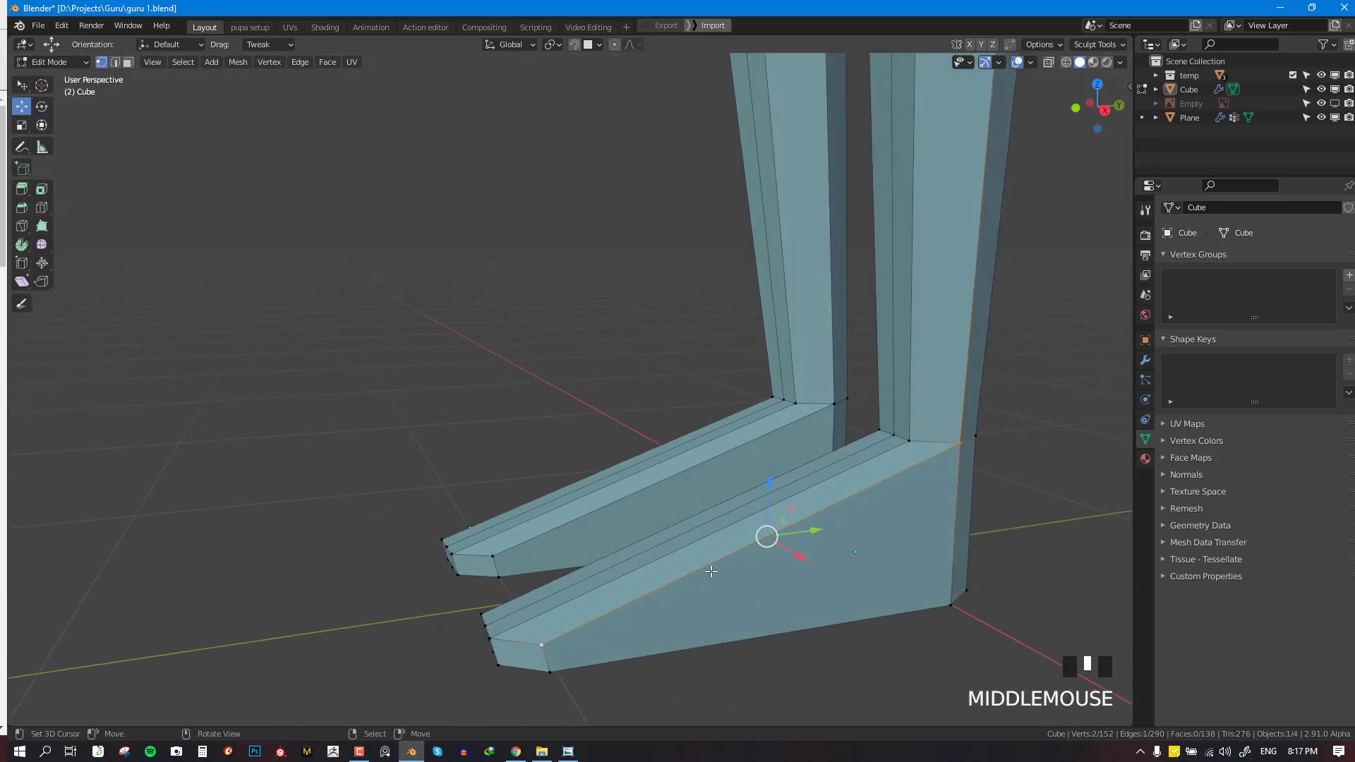
key("g")
key("g")
left_click(777, 589)
Edge-slide the inner upper edge of the foot downward to match the outer side, and deselect it
middle_click_drag(776, 589, 623, 494)
right_click(639, 469, "alt")
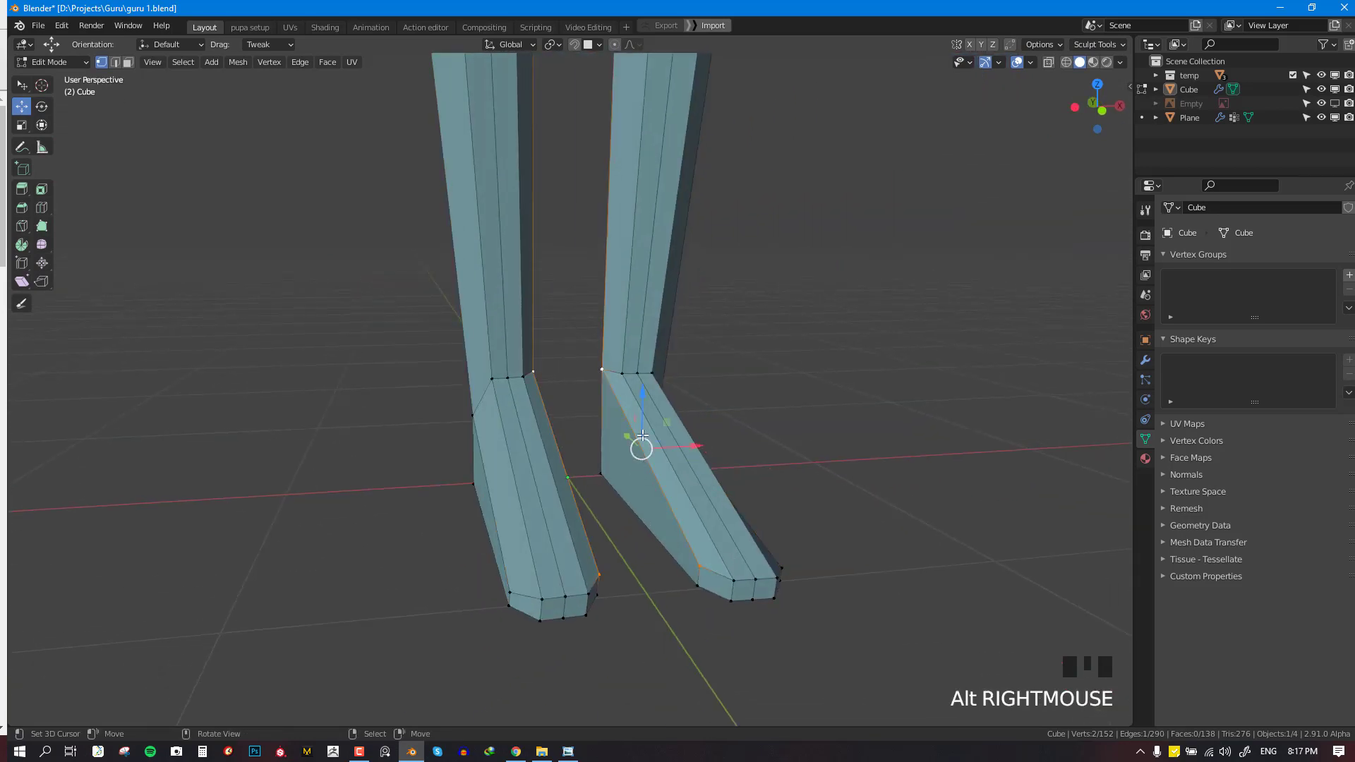
key("g")
key("g")
right_click(634, 448)
middle_click_drag(639, 447, 641, 474, "ctrl")
middle_click_drag(641, 474, 681, 477)
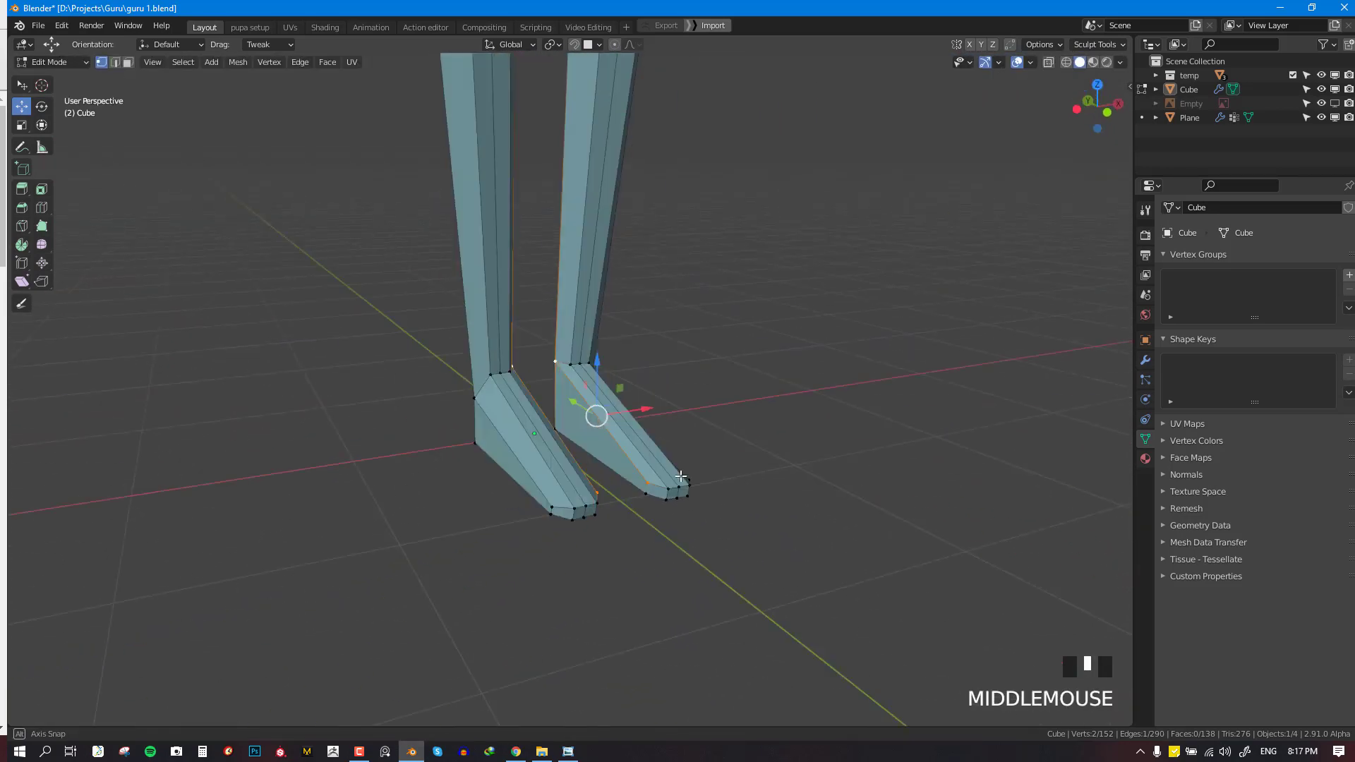
scroll(681, 476, "up", 3)
key("g")
key("g")
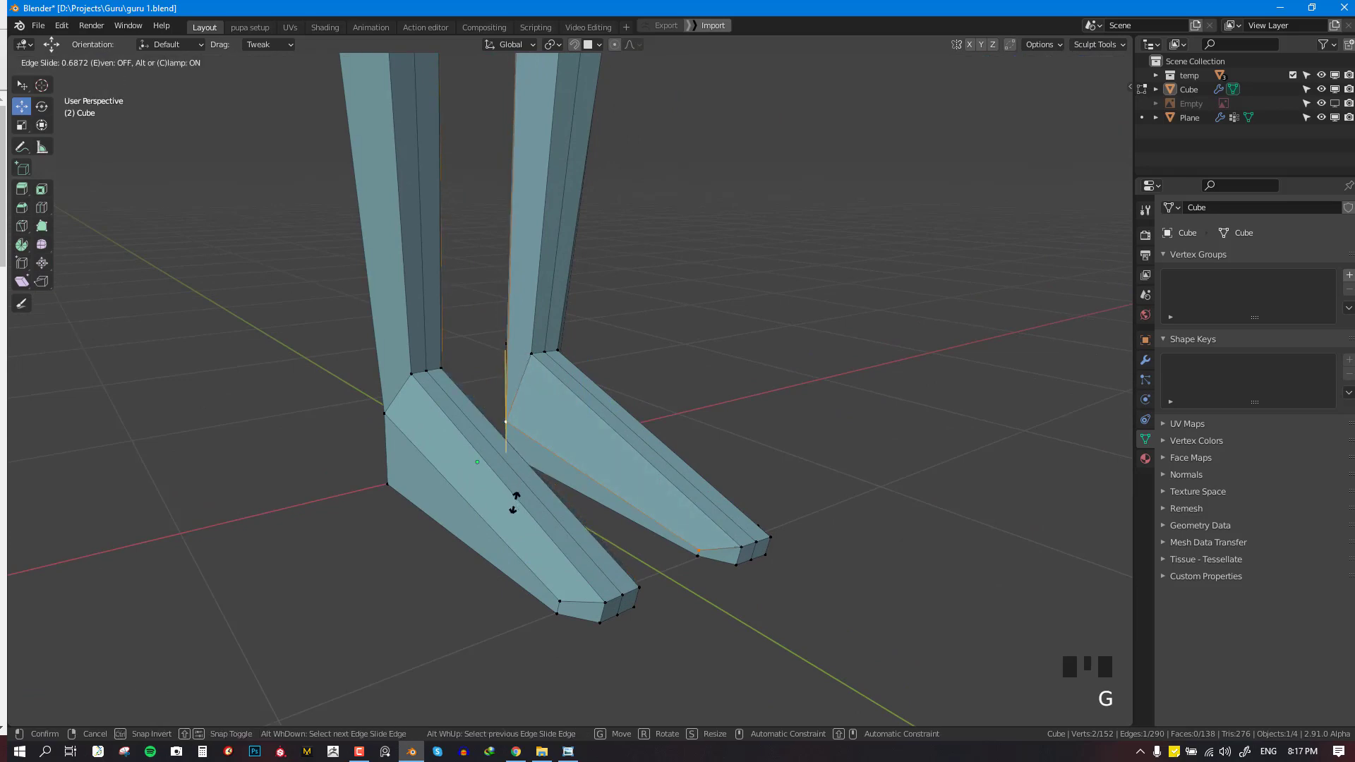
right_click(586, 469)
key("alt+a")
Add two evenly spaced loop cuts across the feet between ankle and toe
key("KP_3")
scroll(668, 503, "down", 3)
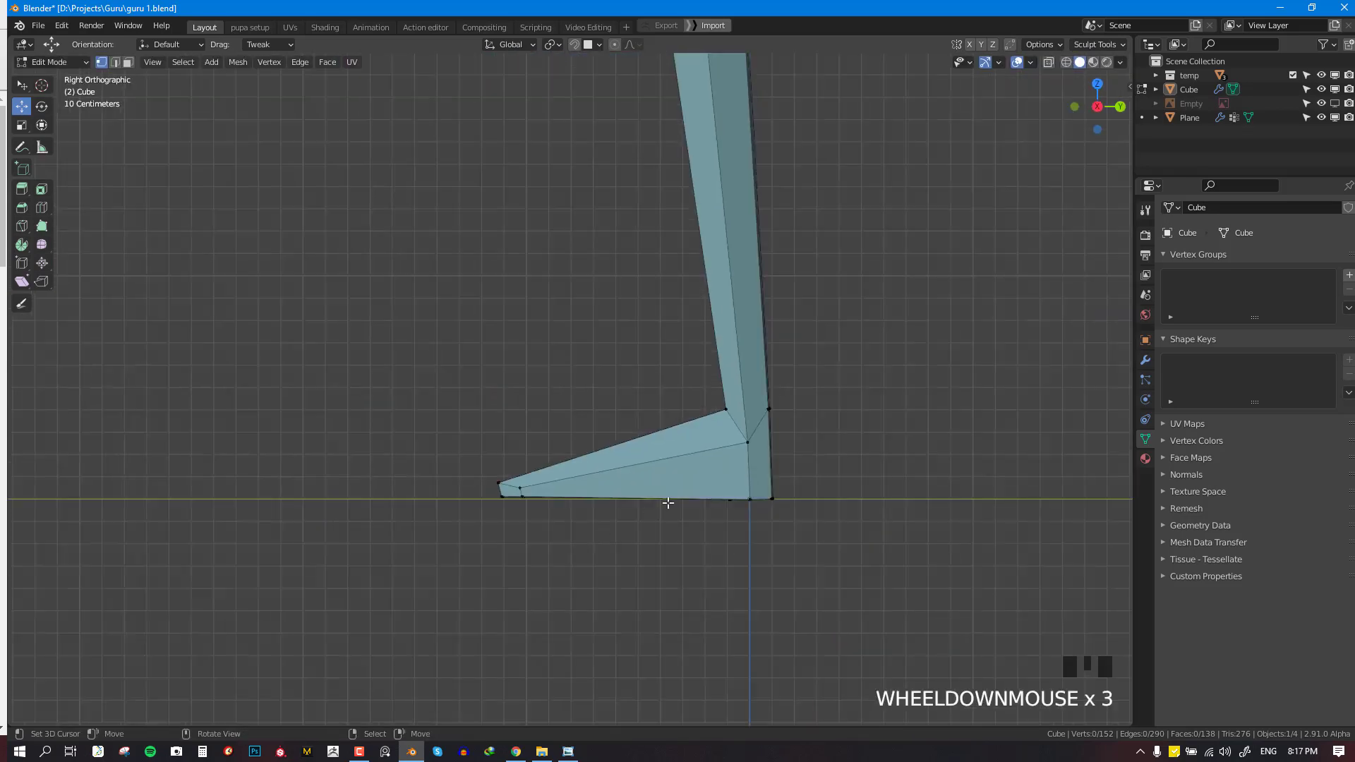
scroll(696, 423, "down", 2)
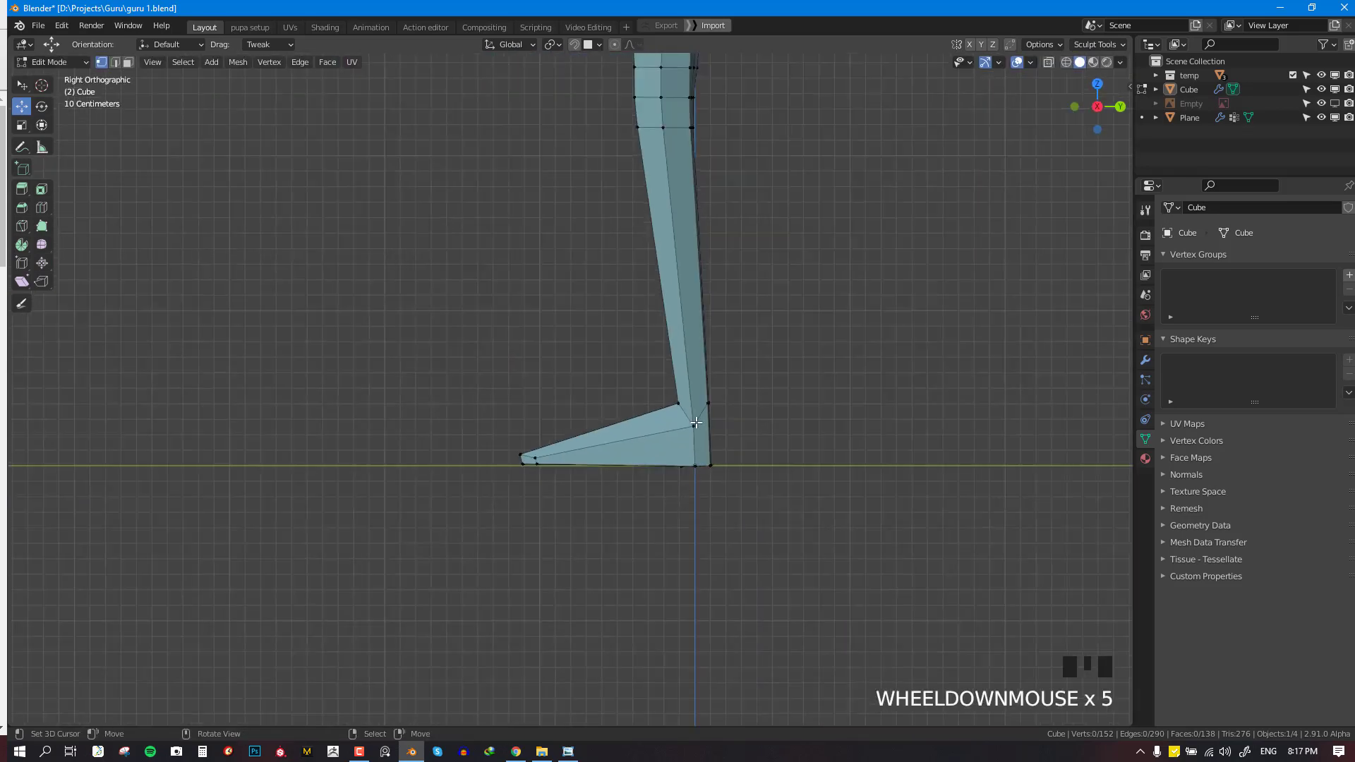
left_click(632, 435)
right_click(632, 436)
key("alt+a")
middle_click_drag(631, 439, 711, 355)
scroll(672, 460, "up", 1)
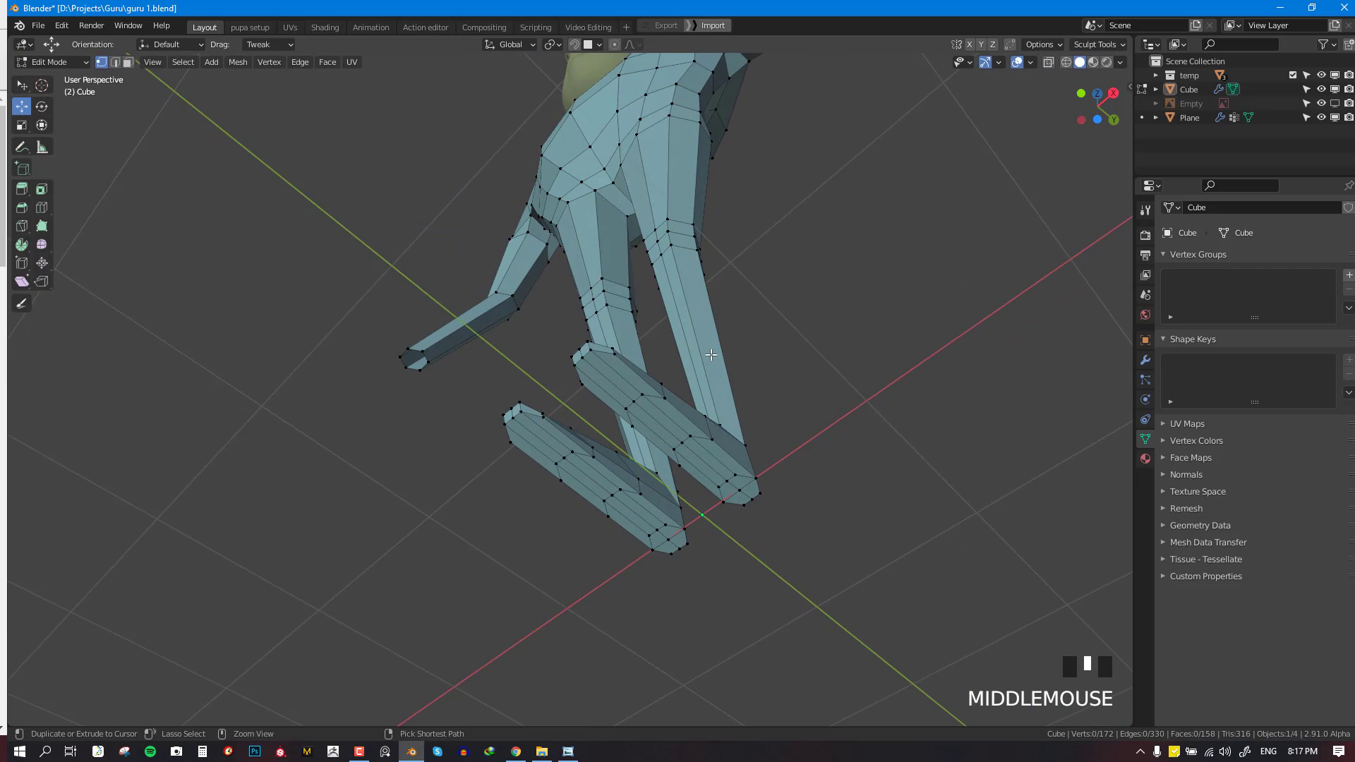
Box-select the feet in side-view wireframe, hide the rest of the body mesh and show the feet from below
key("ctrl+KP_7")
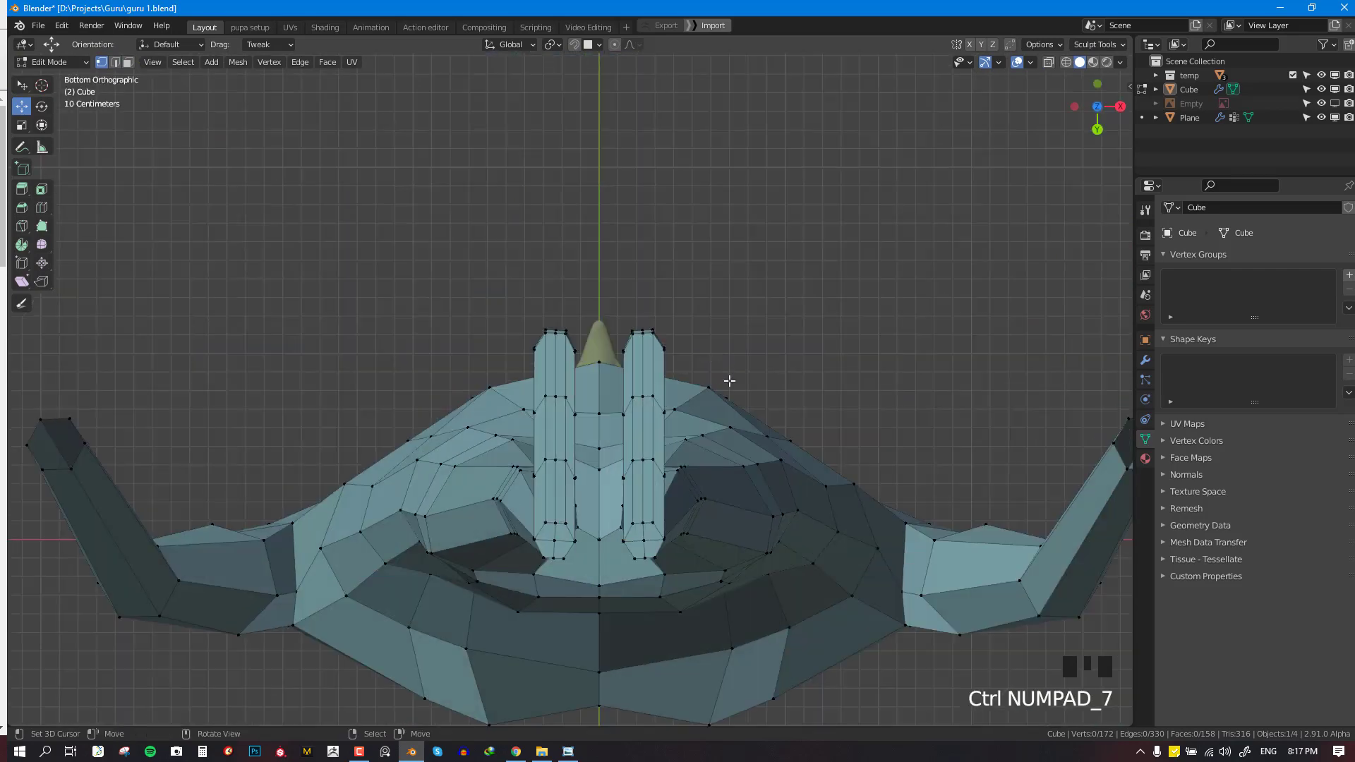
key("KP_3")
key("shift+z")
key("b")
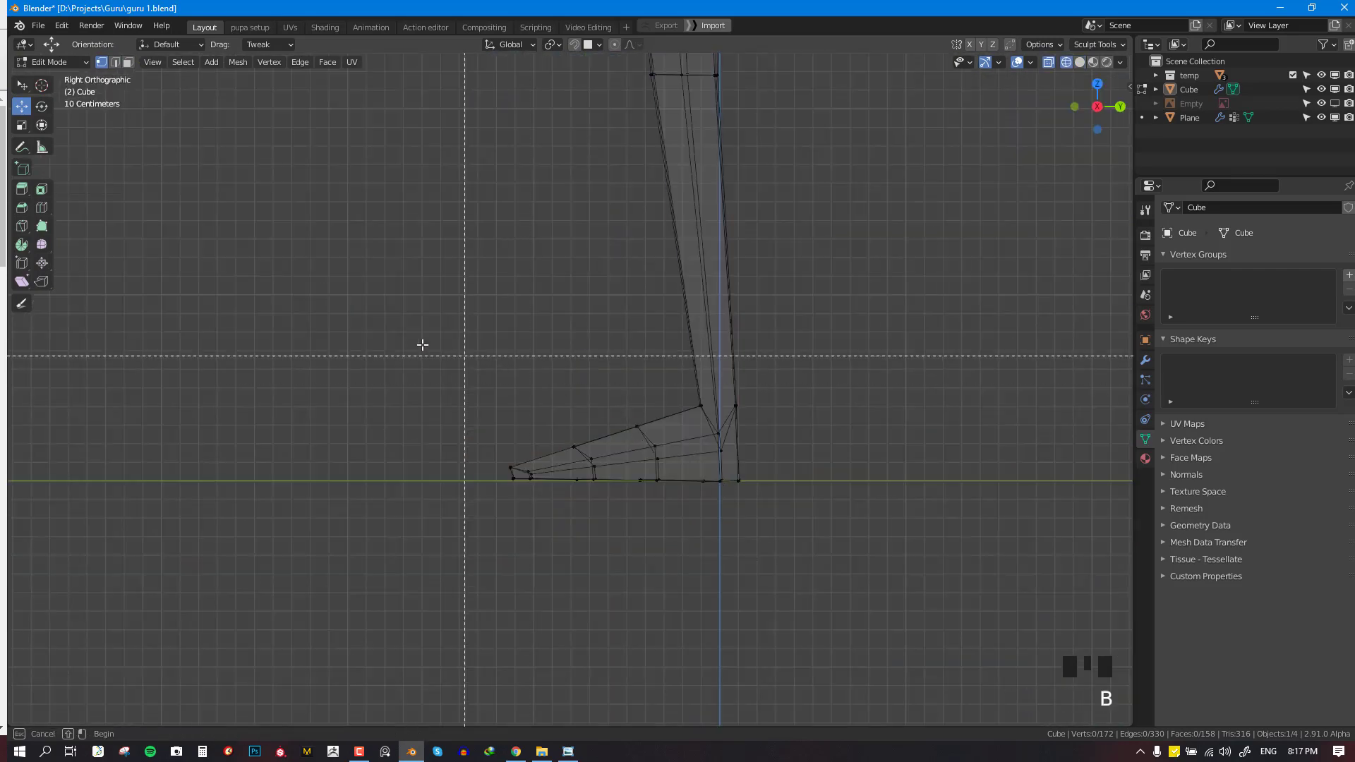
left_click_drag(421, 346, 912, 598)
key("shift+h")
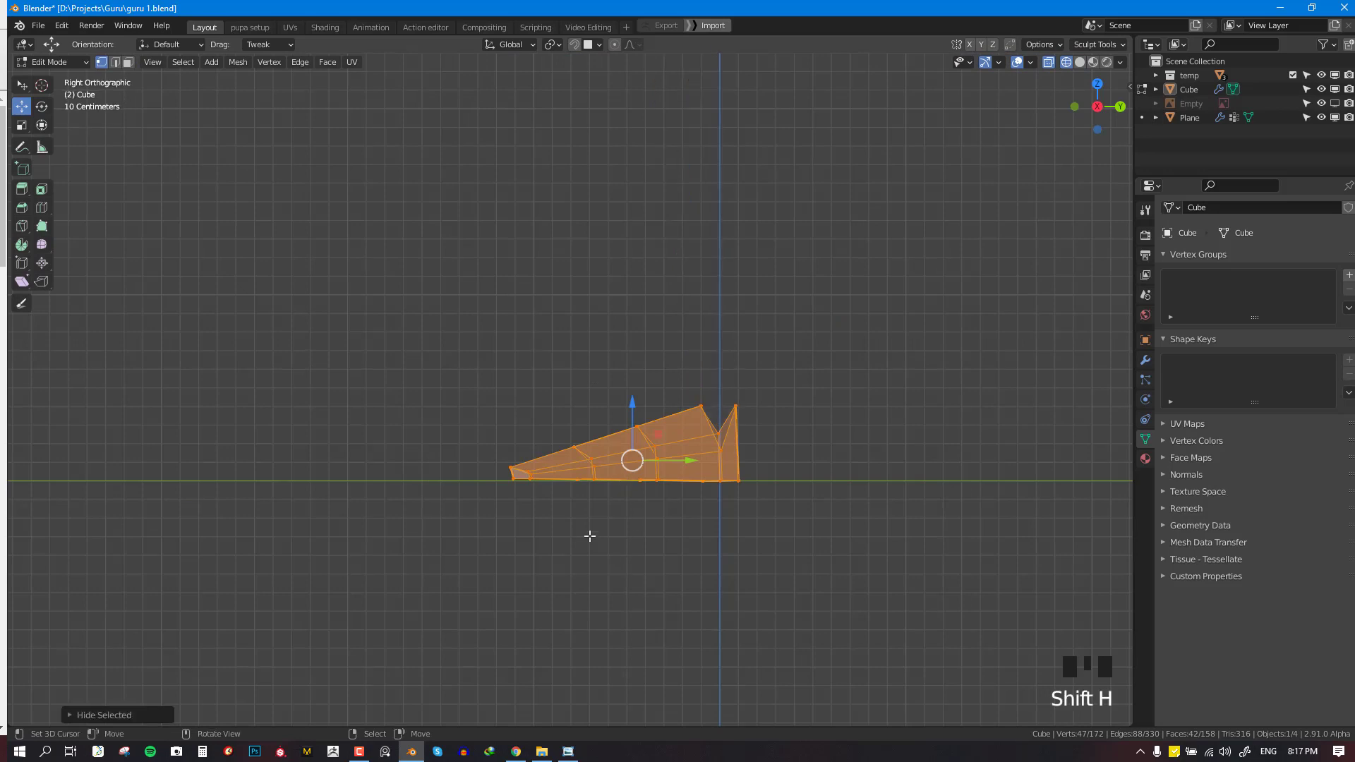
scroll(588, 536, "down", 2)
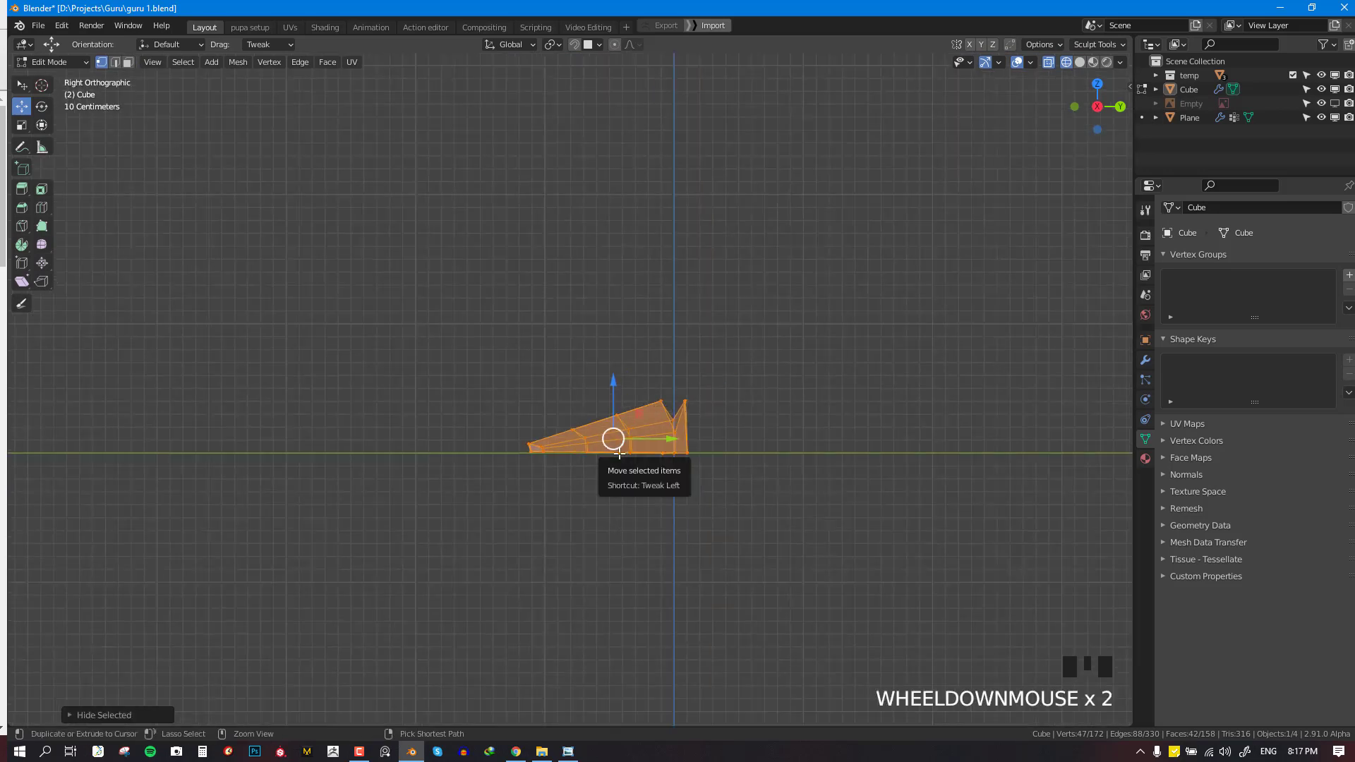
key("ctrl+KP_7")
key("shift+z")
scroll(639, 424, "up", 3)
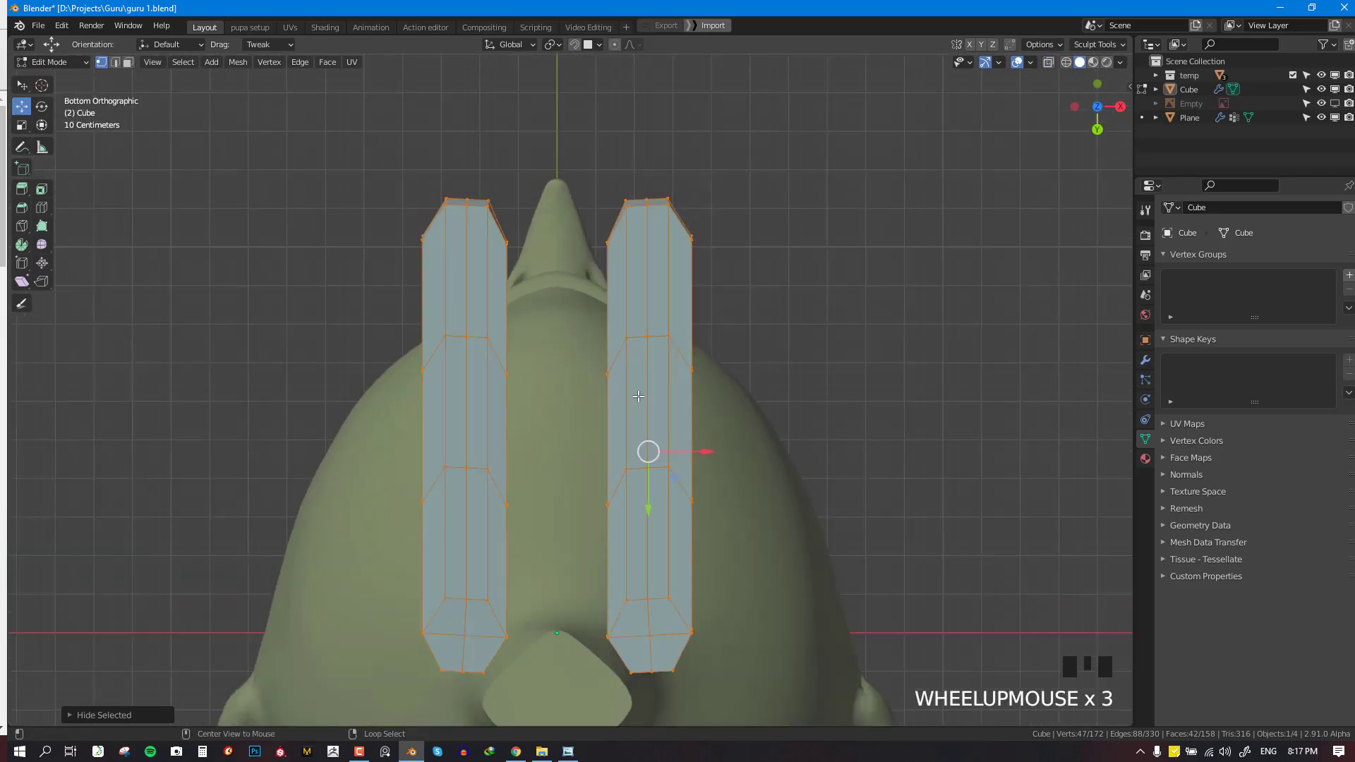
key("alt+a")
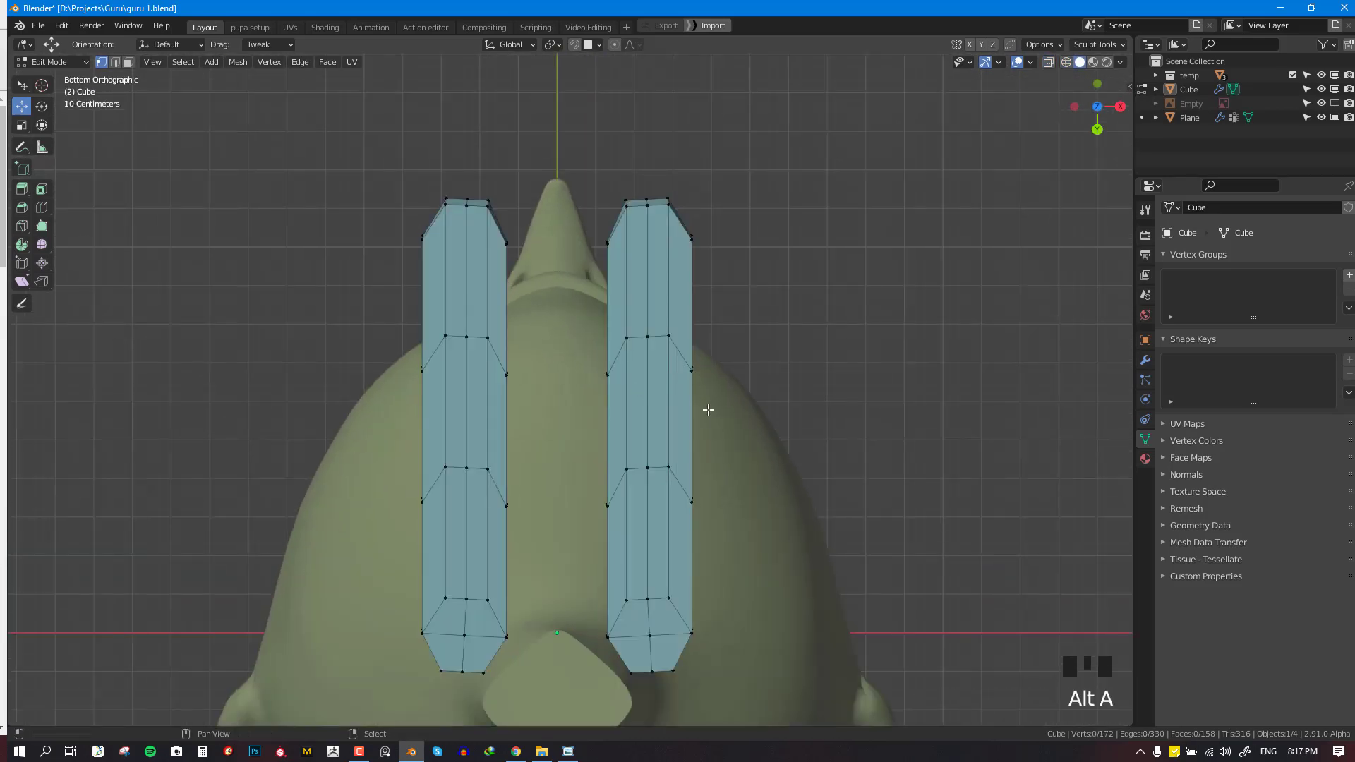
Display the feet in wireframe and enable proportional editing in the bottom view
left_click(1049, 62)
left_click(1049, 62)
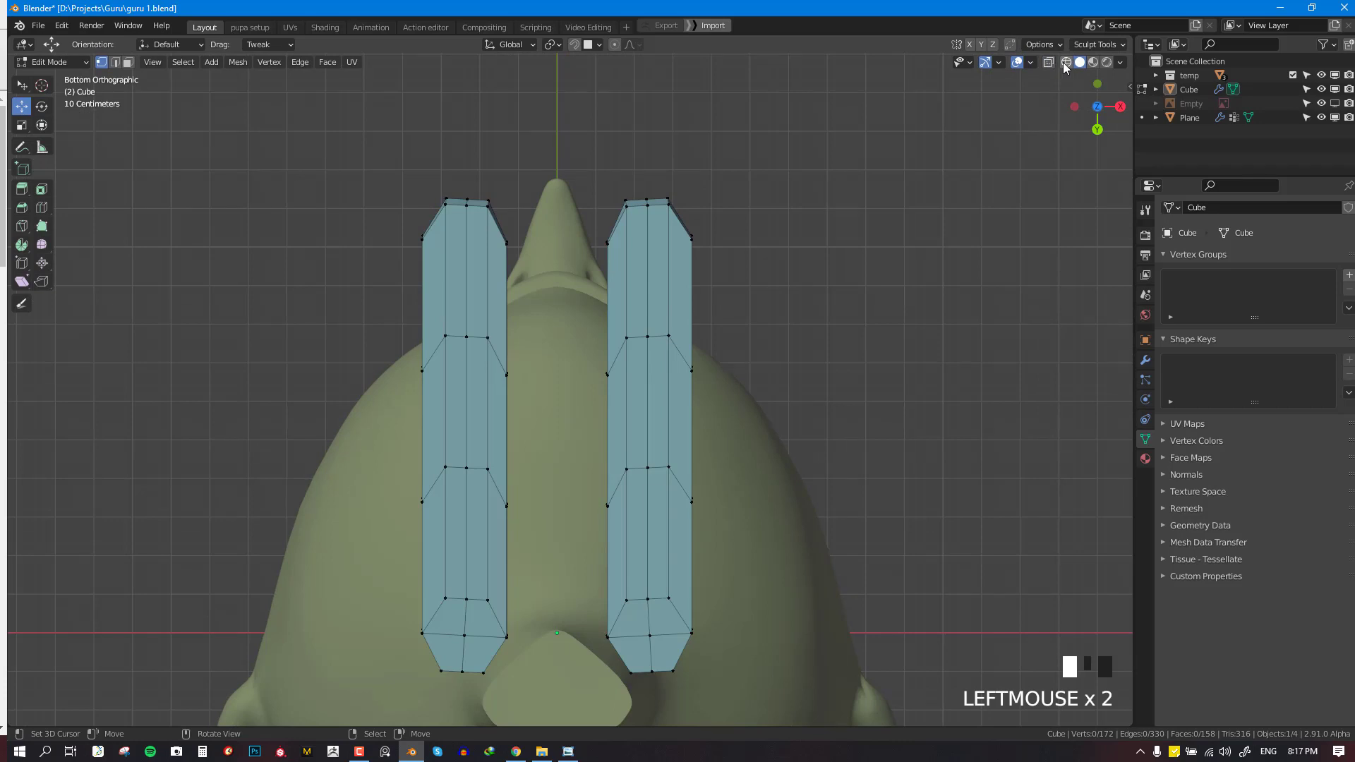
left_click(1066, 62)
key("shift+z")
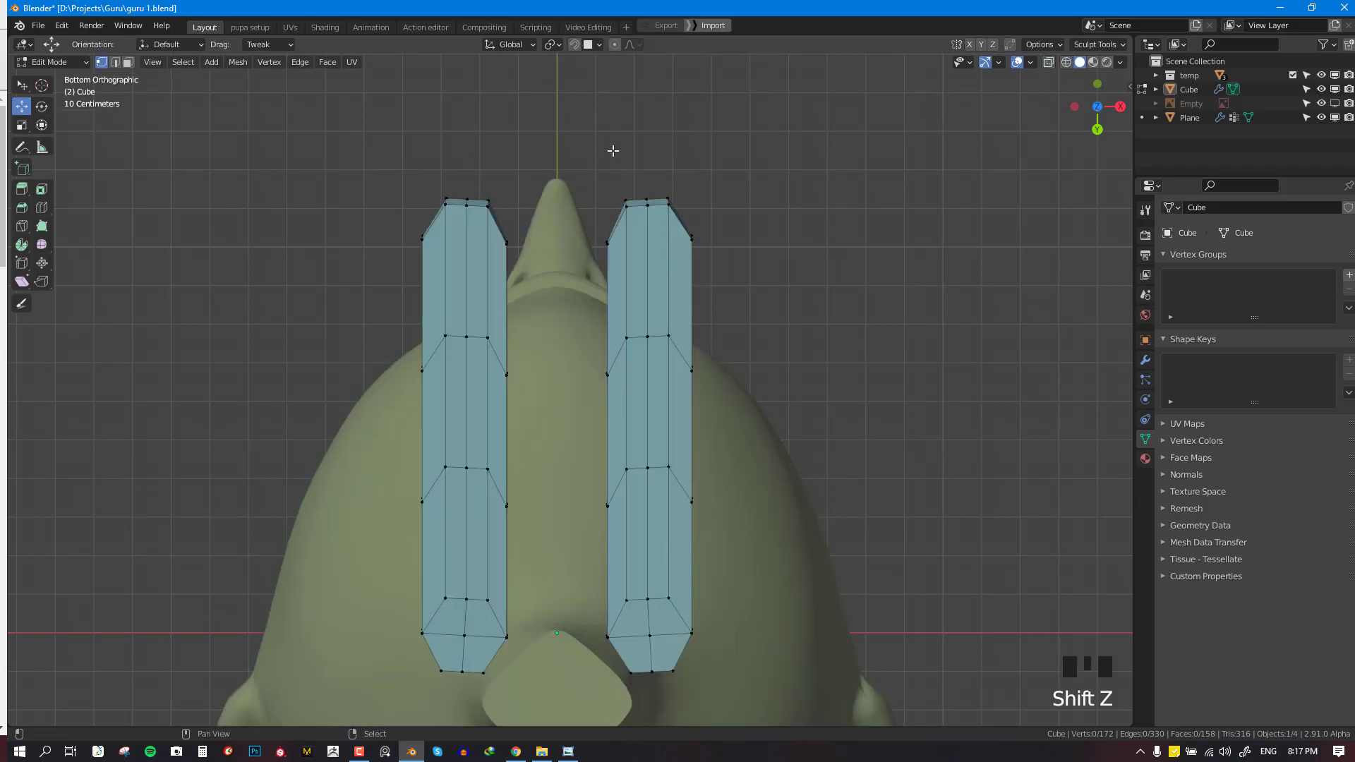
key("shift+z")
left_click(614, 46)
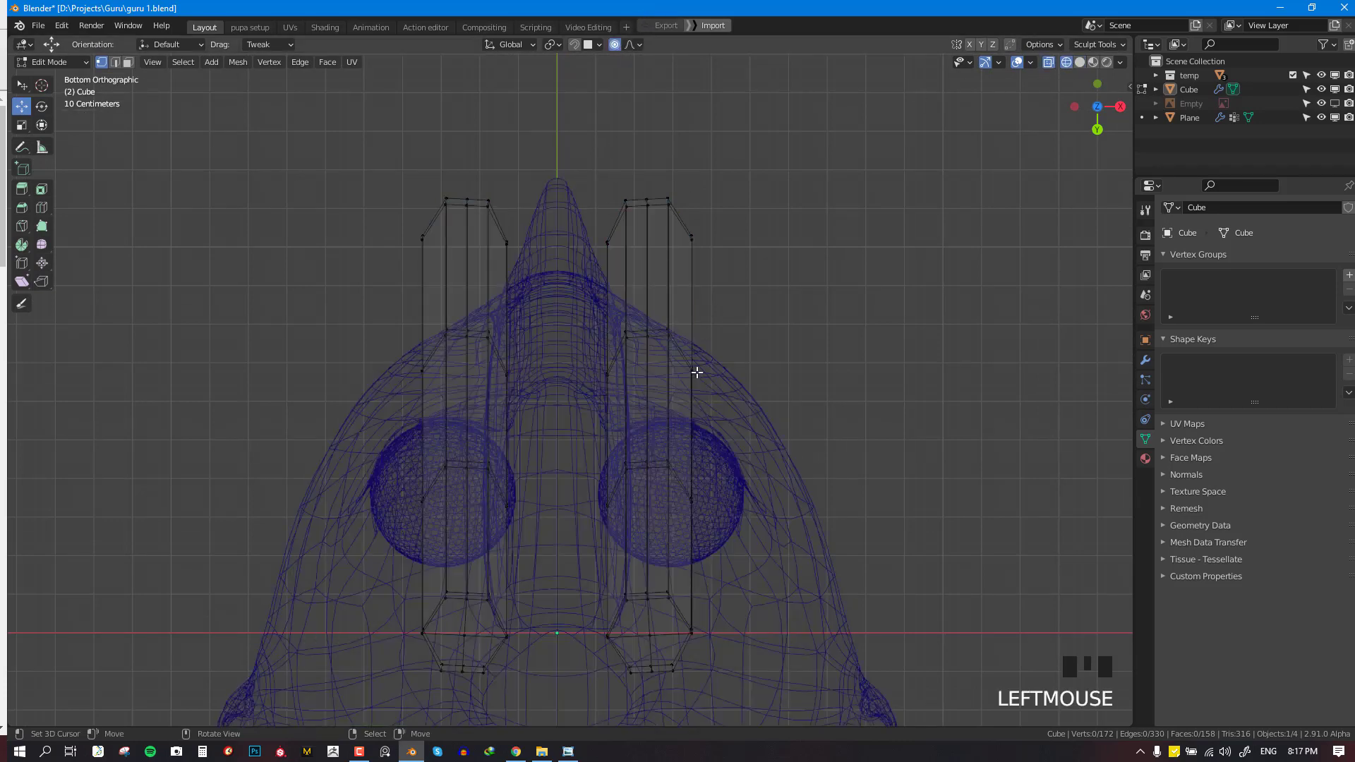
Move the outer-edge vertices at the ball of the foot outward with a reduced proportional editing radius
key("c")
key("g")
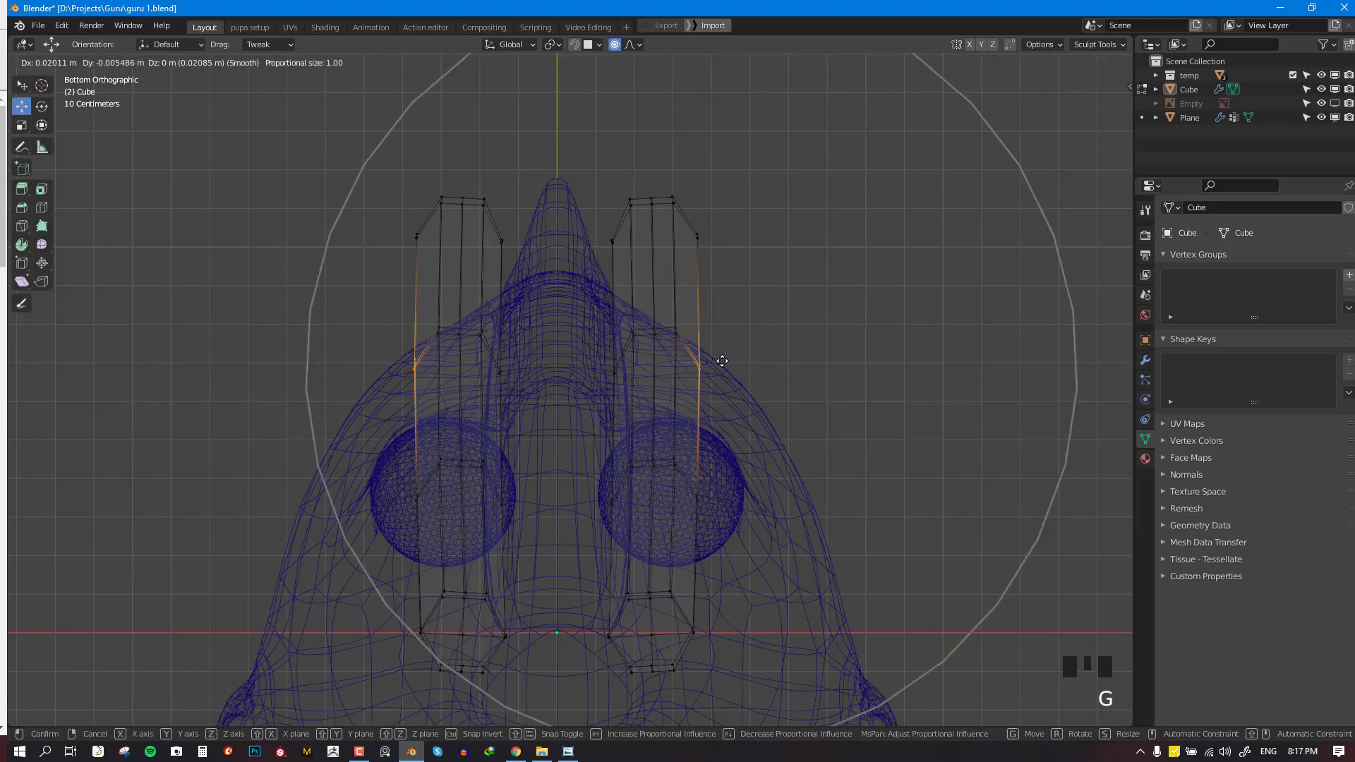
scroll(724, 355, "up", 7)
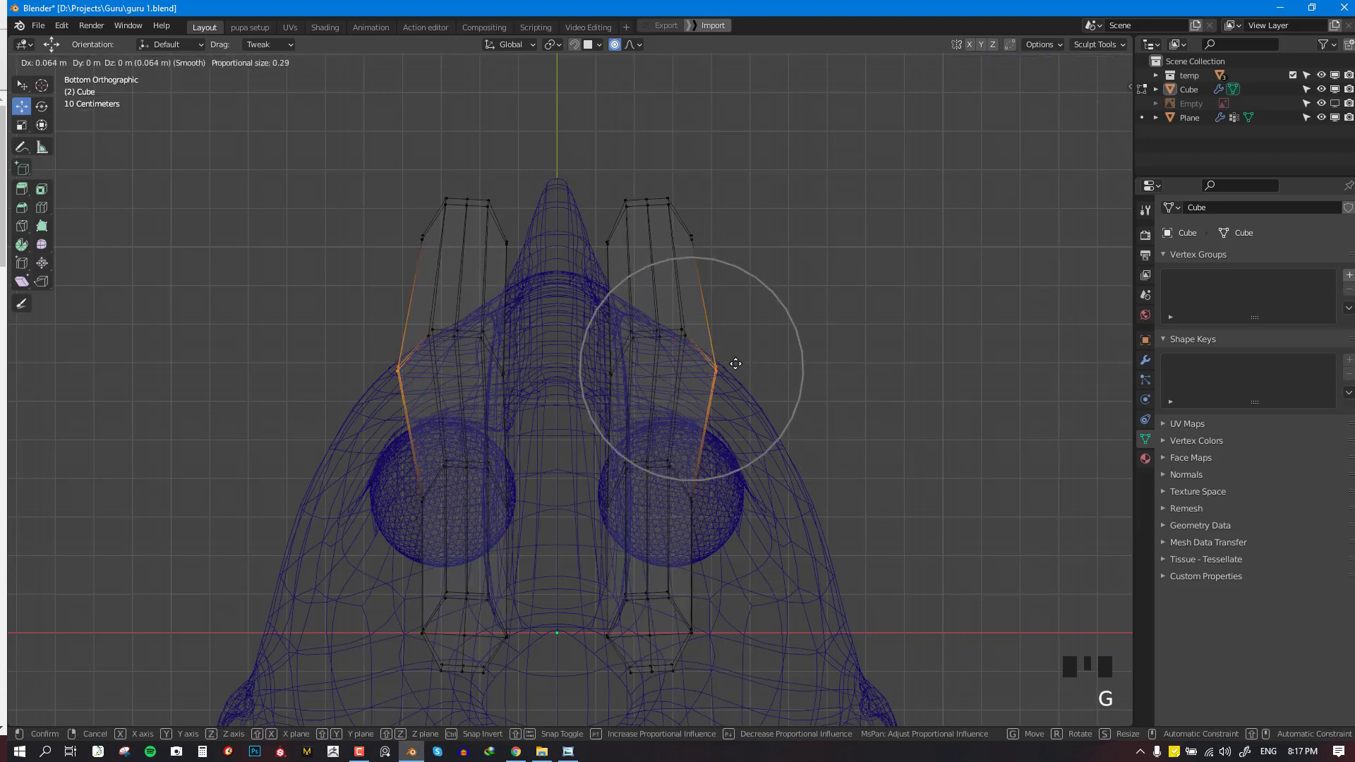
right_click(728, 363)
key("g")
scroll(727, 375, "up", 6)
right_click(726, 370)
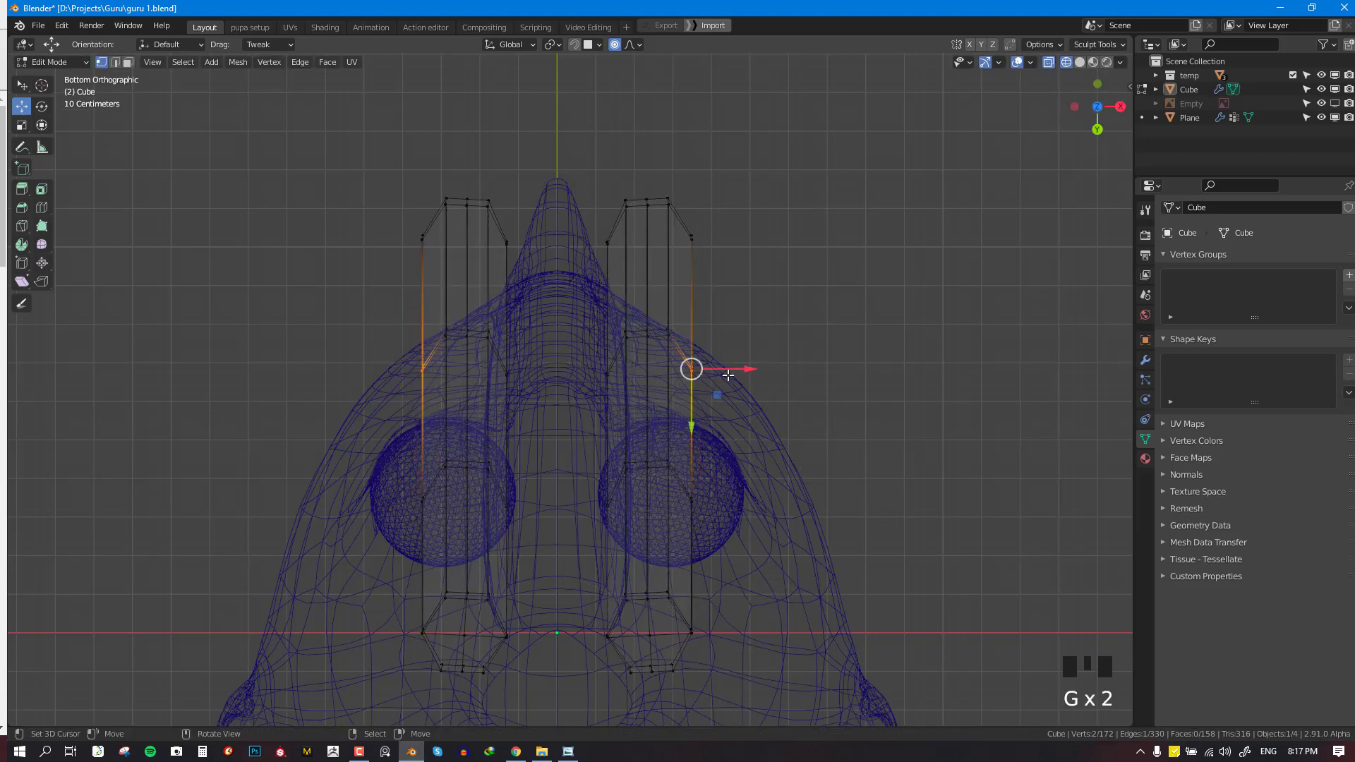
key("g")
scroll(761, 369, "down", 2)
left_click(763, 370)
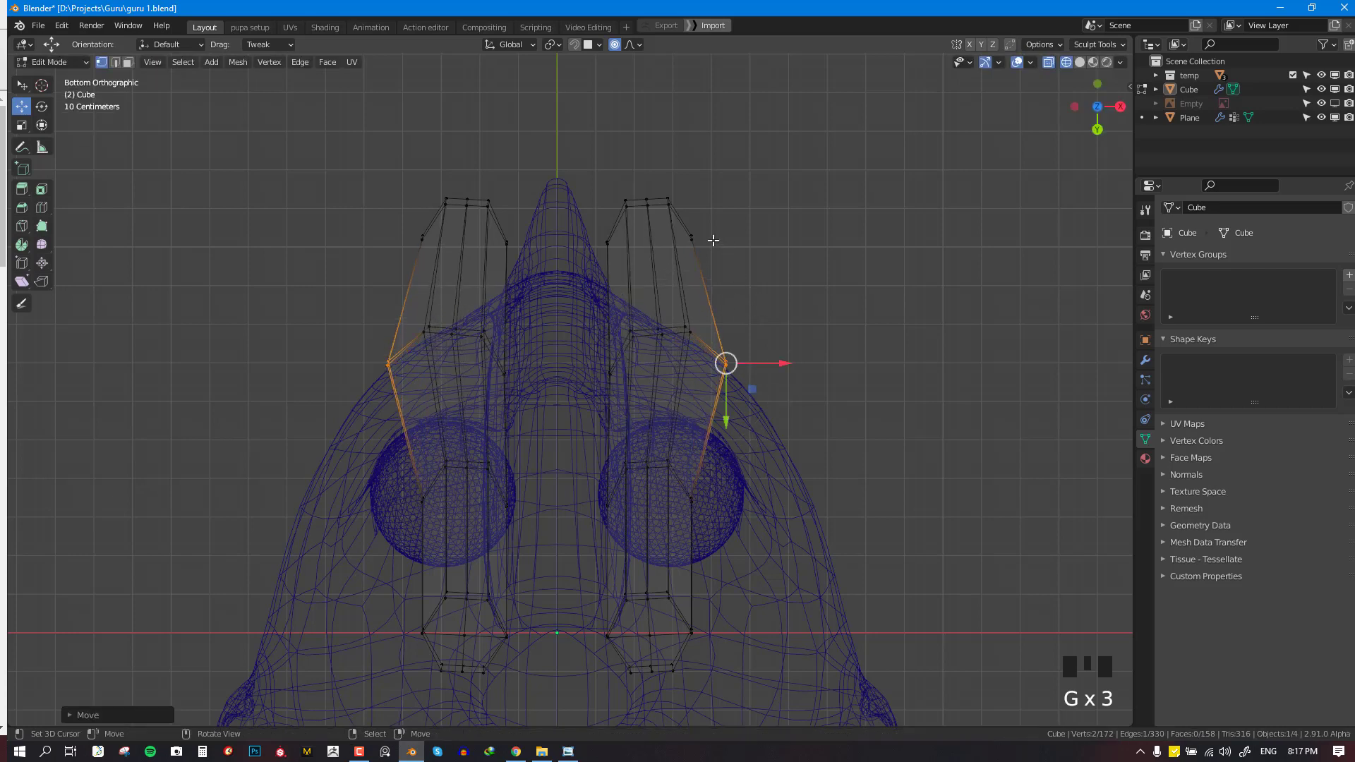
Shift the outer corner vertex near the toe tip slightly outward to smooth the foot outline
right_click(697, 235)
key("g")
right_click(696, 233)
key("g")
right_click(637, 344)
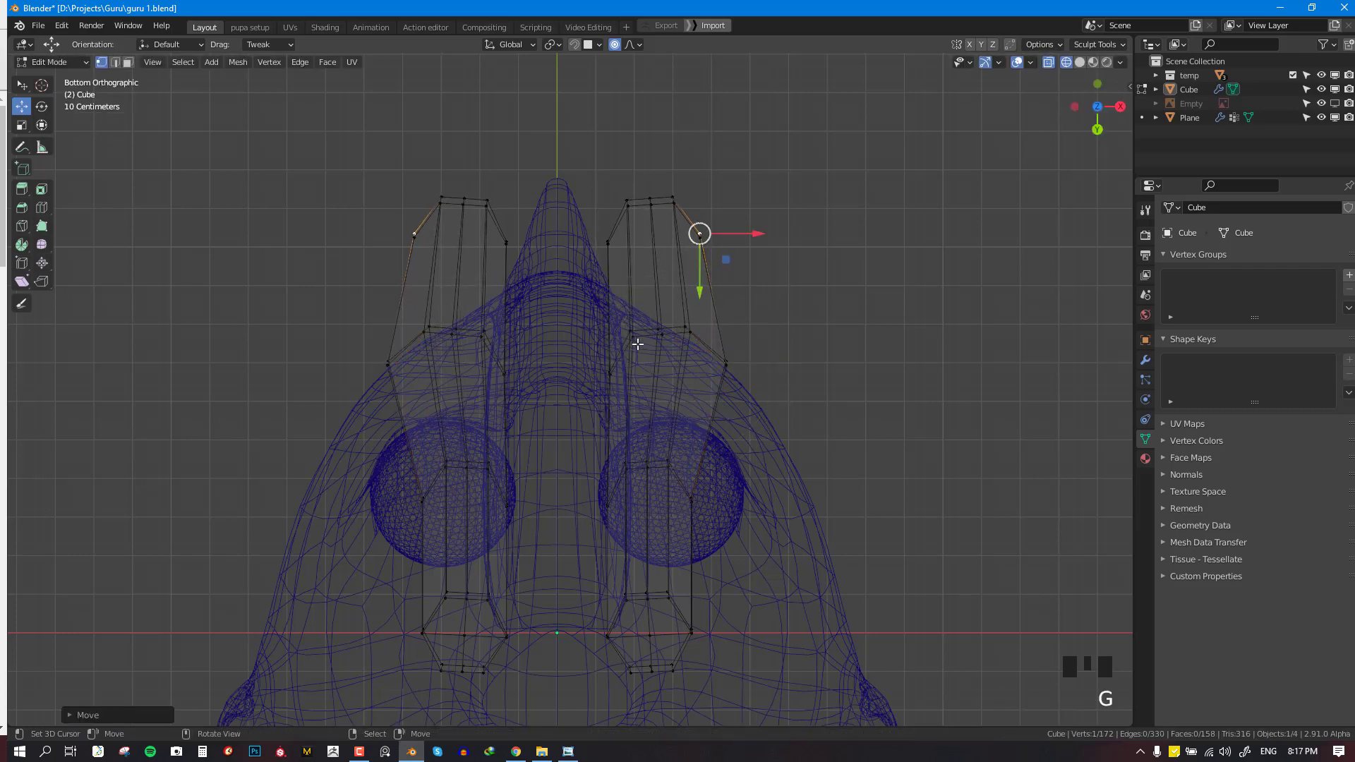
Move the inner-edge vertices at the ball of the foot toward the centre line to widen the foot
key("alt+a")
key("c")
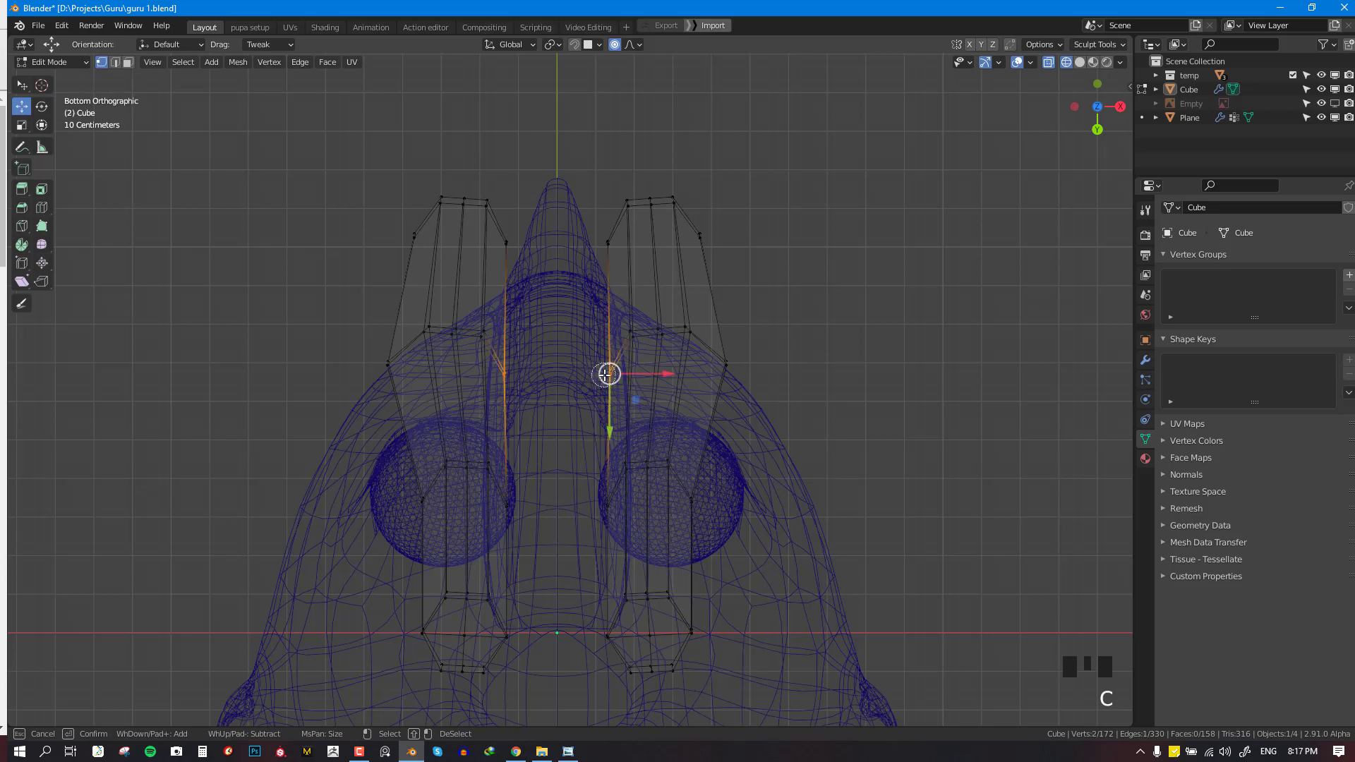
key("g")
left_click(590, 372)
key("g")
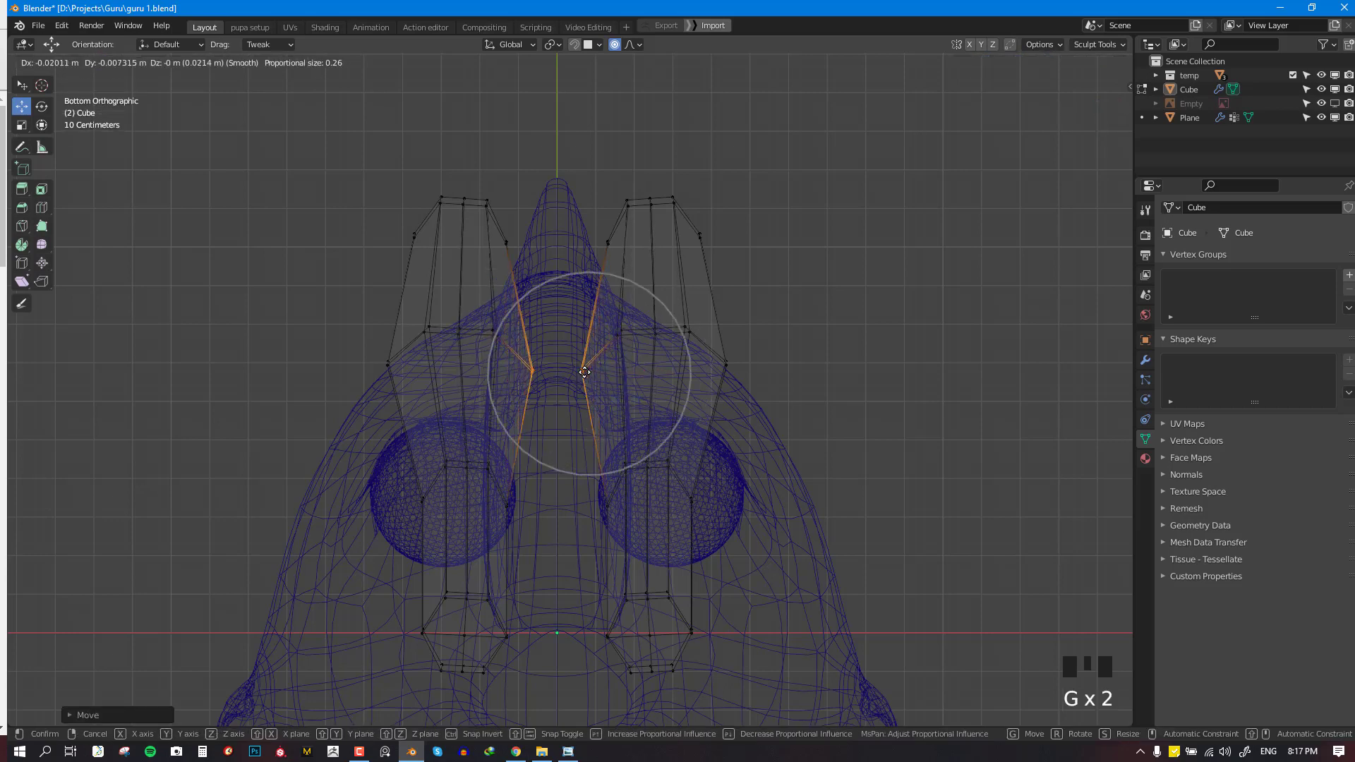
left_click(586, 370)
Lower the top vertices at the ball of the foot and shift them toward the heel in the side view
key("shift+z")
key("KP_1")
middle_click_drag(586, 369, 591, 474)
scroll(592, 474, "down", 3)
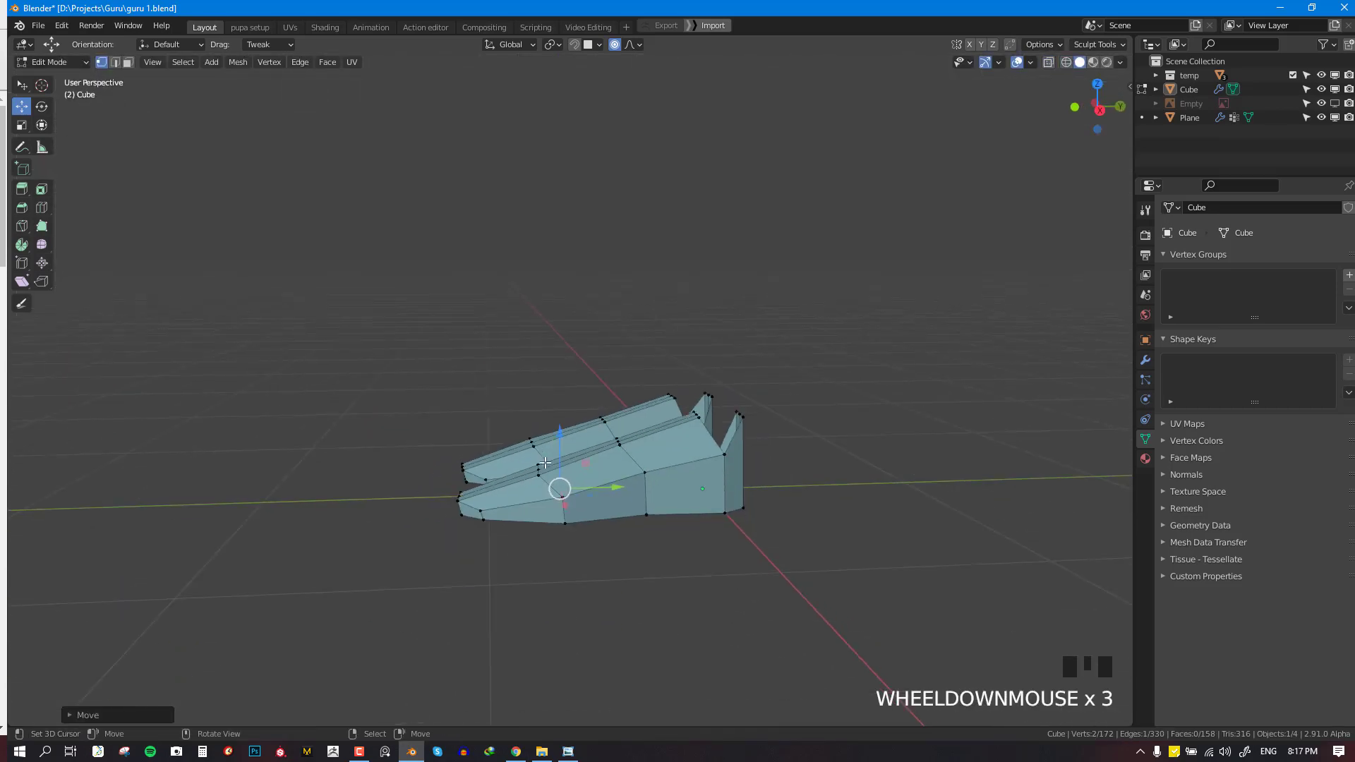
scroll(591, 474, "up", 3)
key("KP_3")
key("alt+a")
key("shift+z")
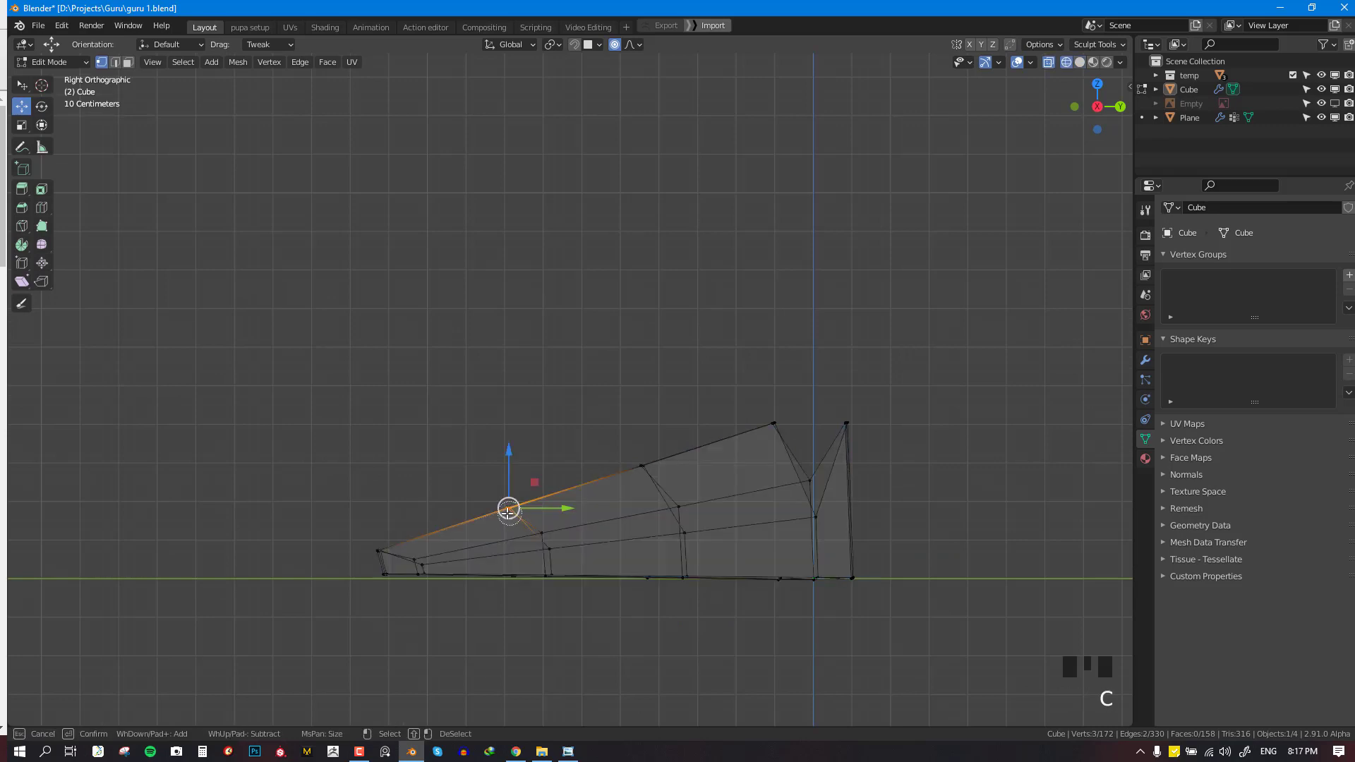
key("g")
left_click(547, 536)
key("alt+a")
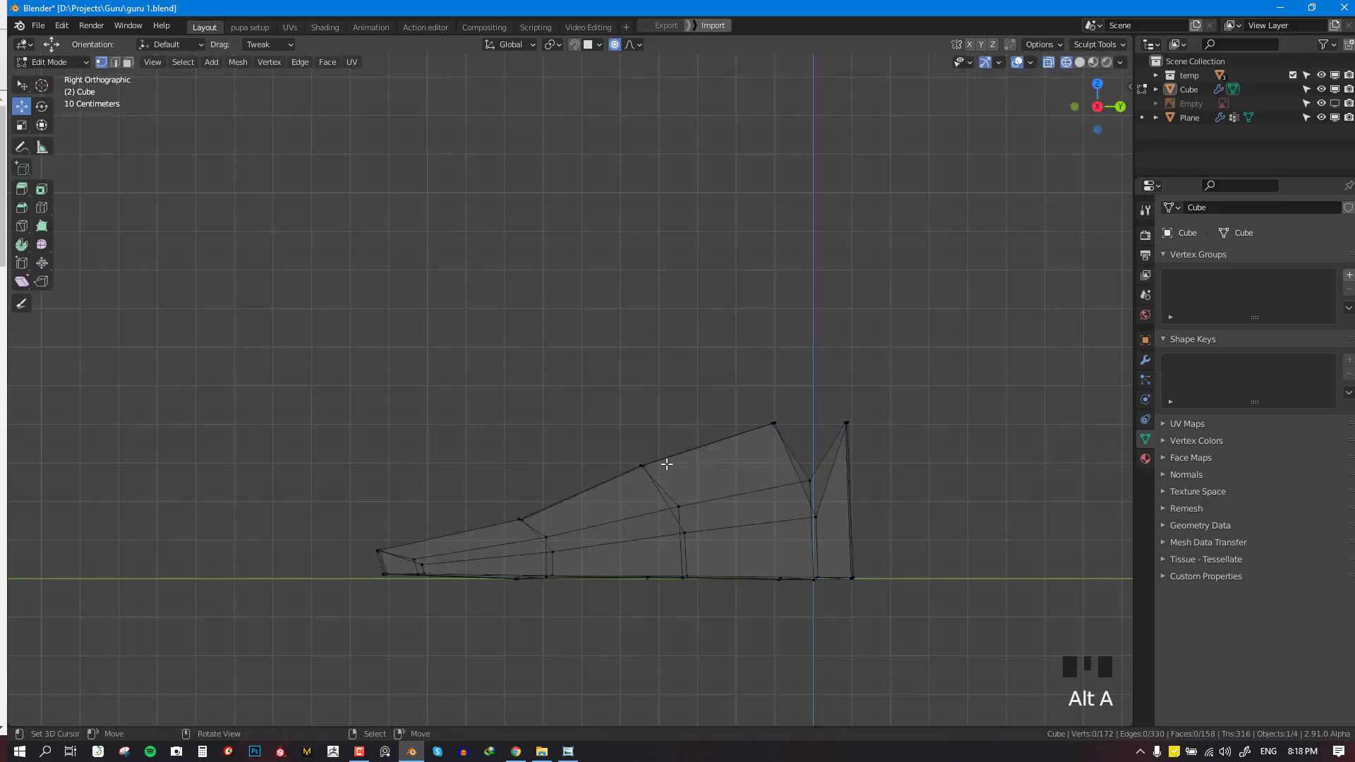
Lower the top vertices of the instep slightly and clear the selection
key("c")
left_click(646, 466)
key("g")
left_click(645, 468)
key("alt+a")
Examine the reshaped feet from several angles in solid shading
scroll(636, 494, "down", 3)
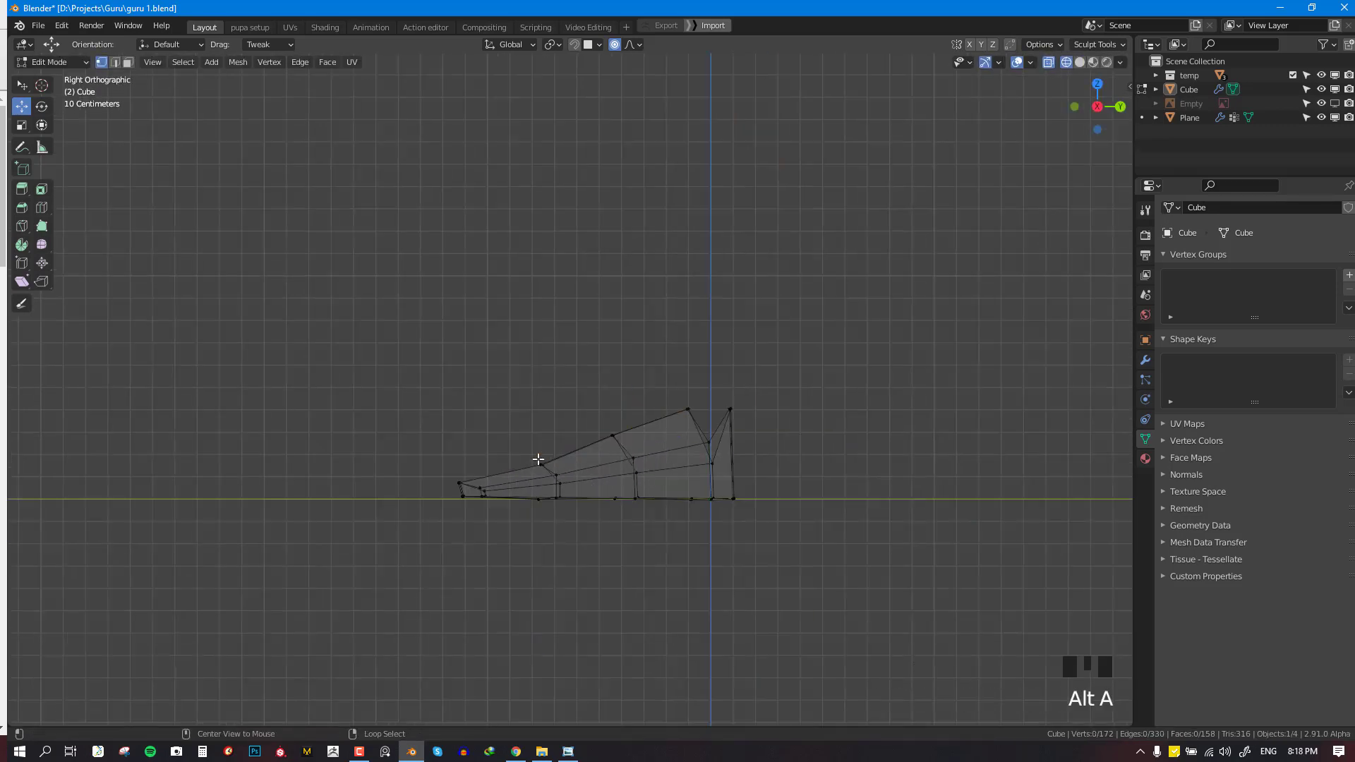
middle_click_drag(635, 494, 621, 523)
key("shift+z")
scroll(565, 544, "up", 2)
middle_click_drag(539, 558, 766, 493)
scroll(714, 539, "down", 3)
key("KP_1")
scroll(765, 493, "up", 2)
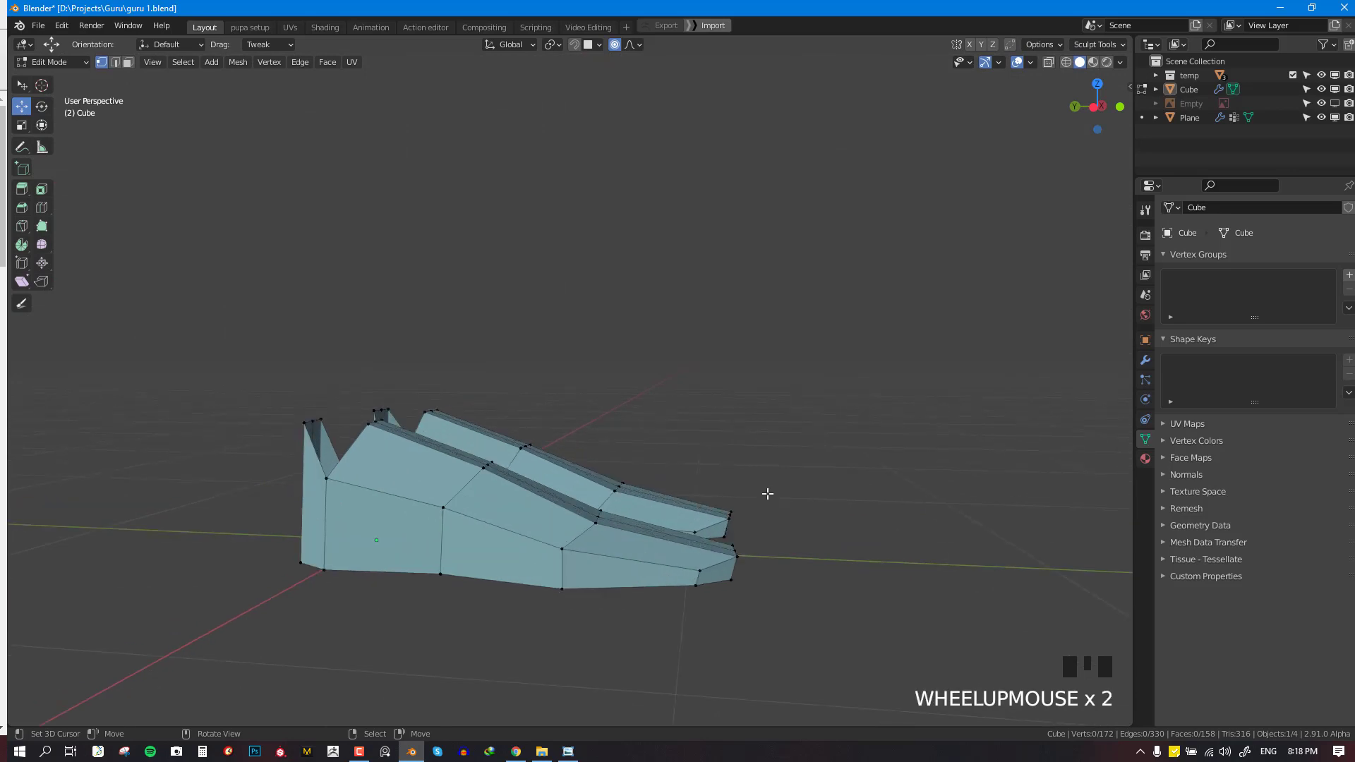
Lower the upper and side vertices at the ball of the foot slightly in a see-through side view
key("KP_3")
scroll(627, 547, "up", 2)
key("alt+z")
key("c")
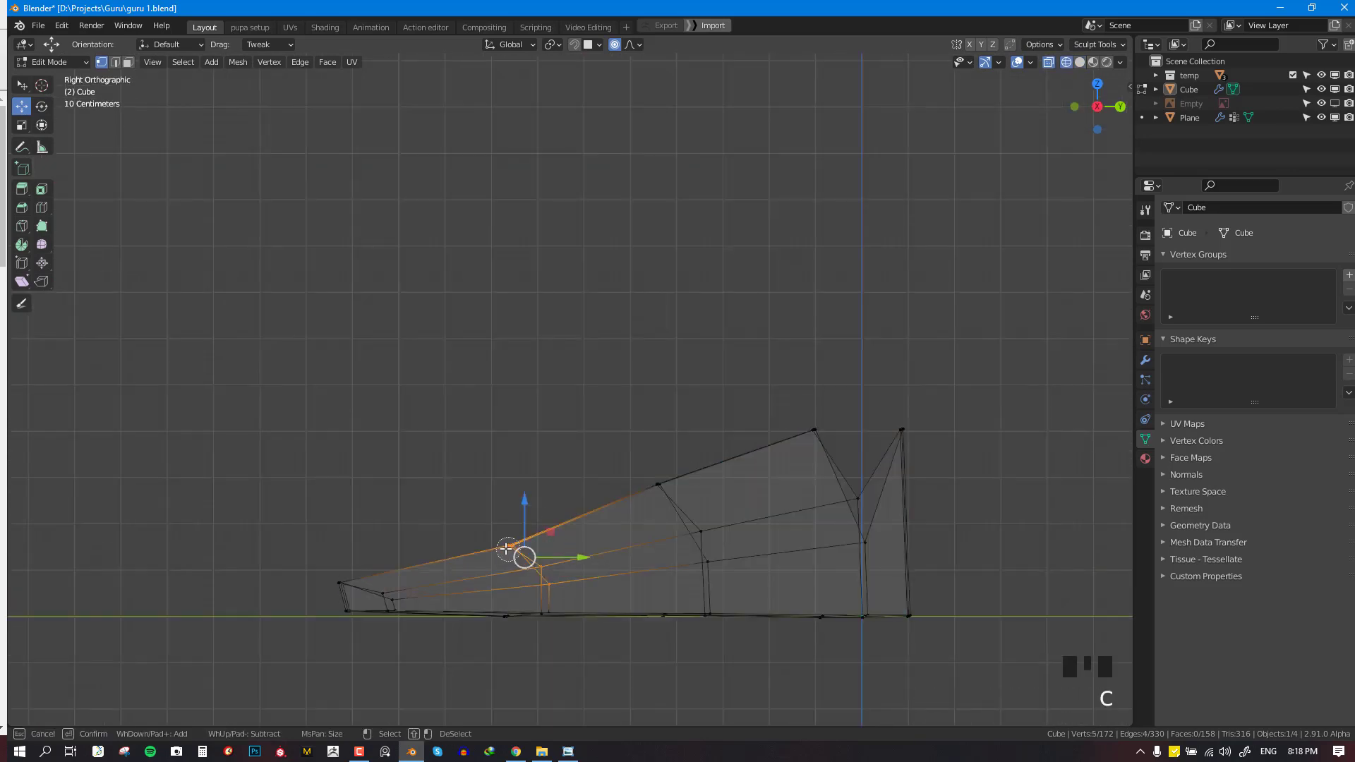
key("g")
key("Tab")
key("shift+z")
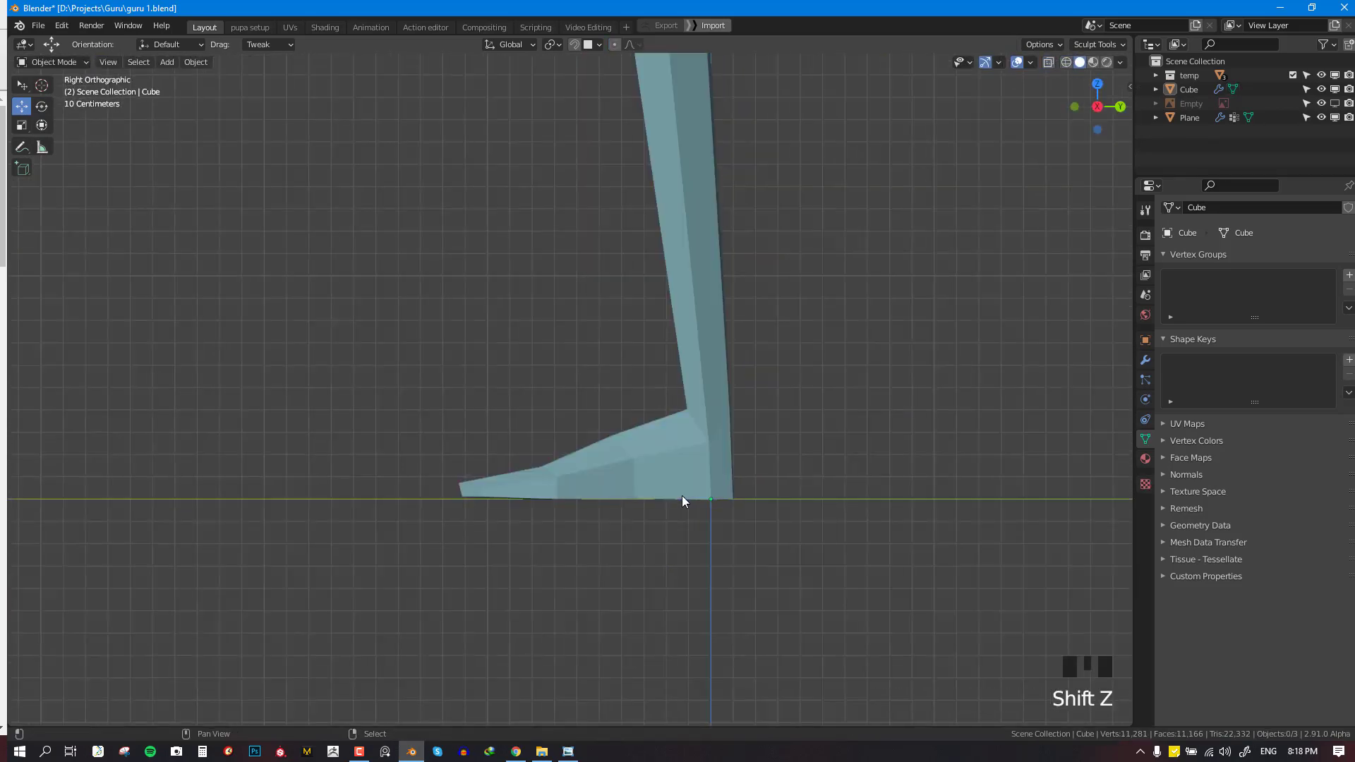
Reveal the hidden body geometry of the mesh in Edit Mode
scroll(681, 496, "down", 3)
scroll(710, 425, "down", 3)
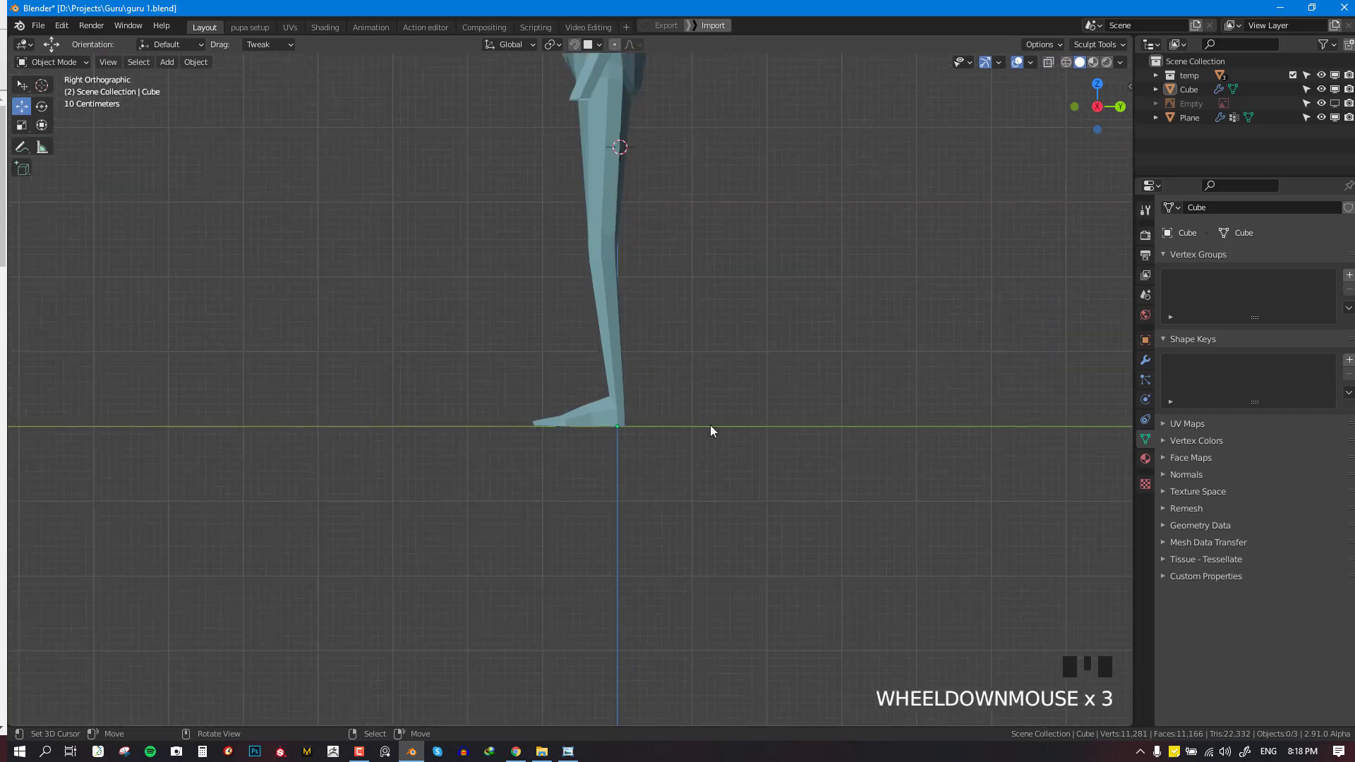
key("KP_1")
key("Tab")
key("alt+h")
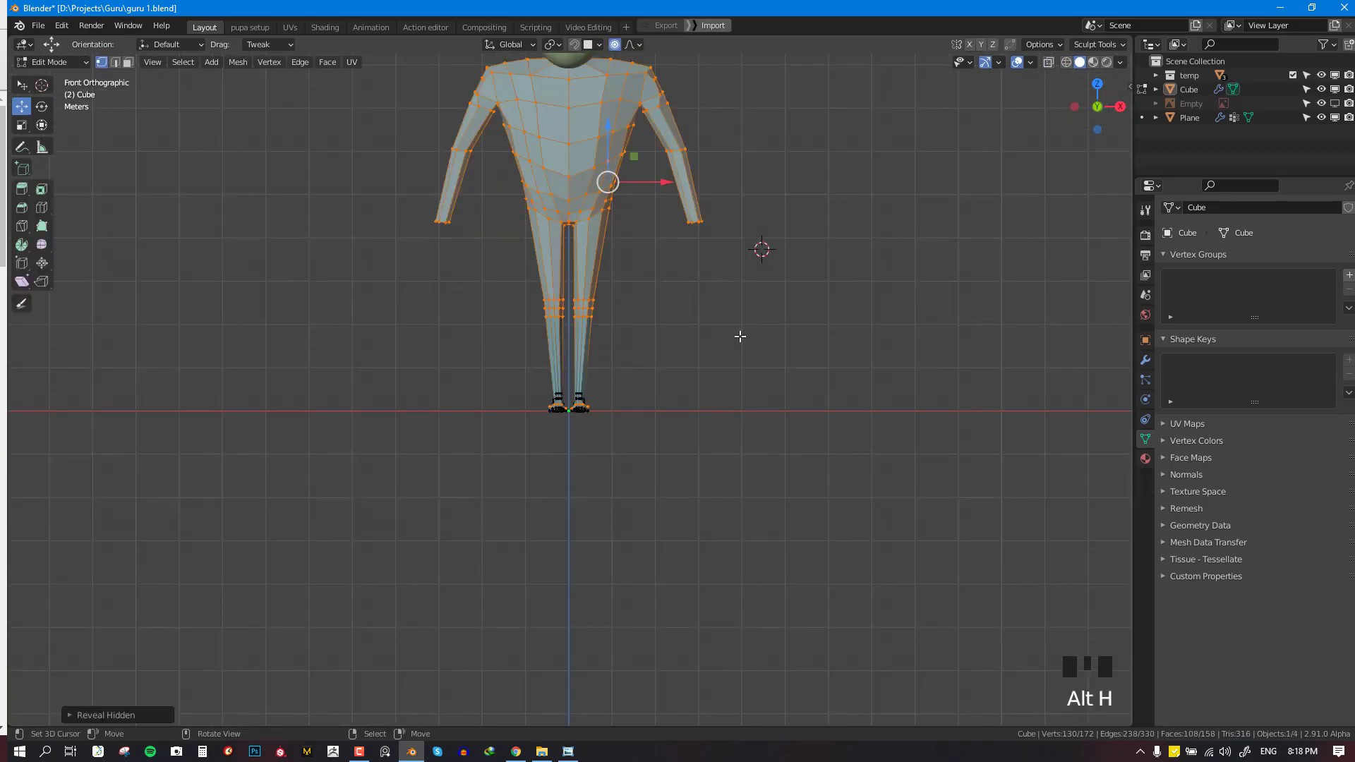
Nudge a single inner-side vertex of the foot slightly lower in Edit Mode
key("Tab")
scroll(625, 379, "up", 3)
middle_click_drag(731, 313, 795, 396)
right_click(598, 375)
scroll(633, 421, "up", 4)
key("Tab")
key("alt+a")
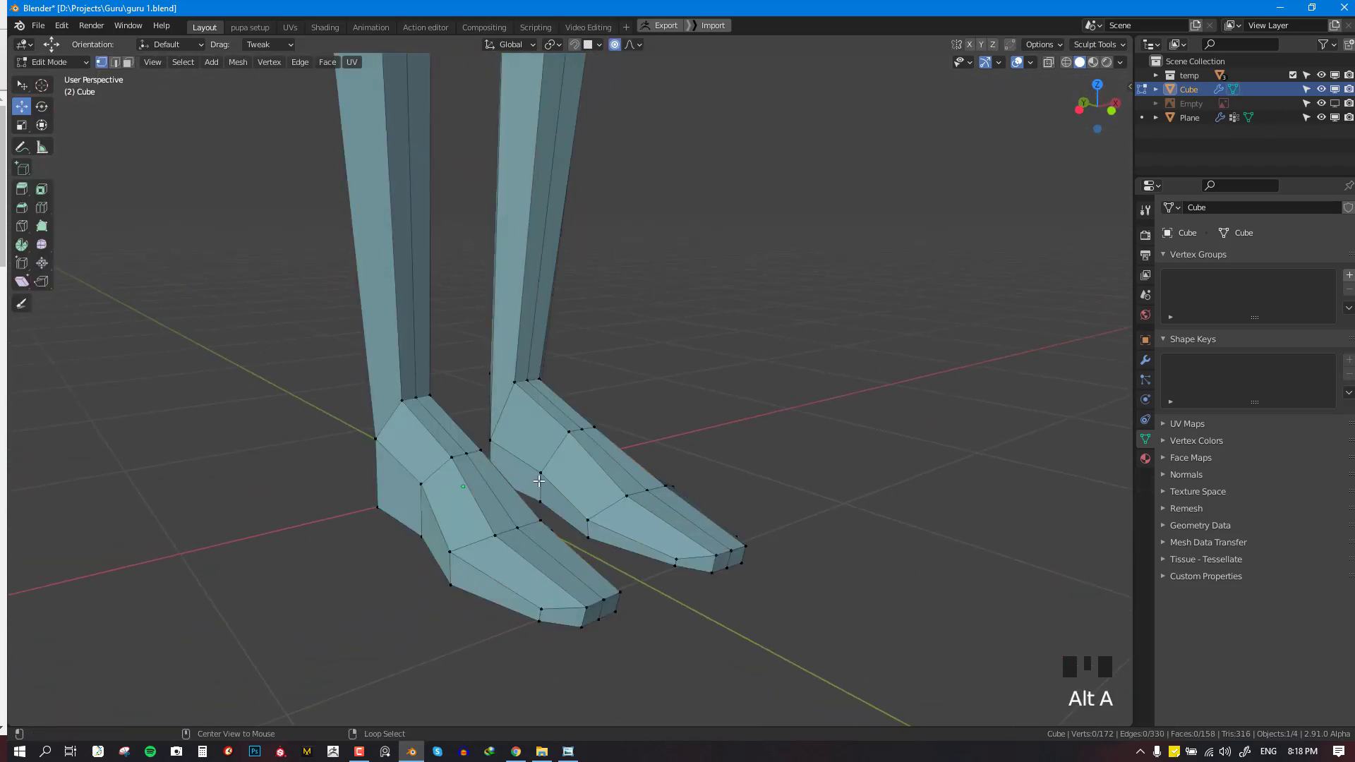
right_click_drag(541, 477, 549, 484)
key("KP_1")
key("Tab")
scroll(666, 486, "down", 5)
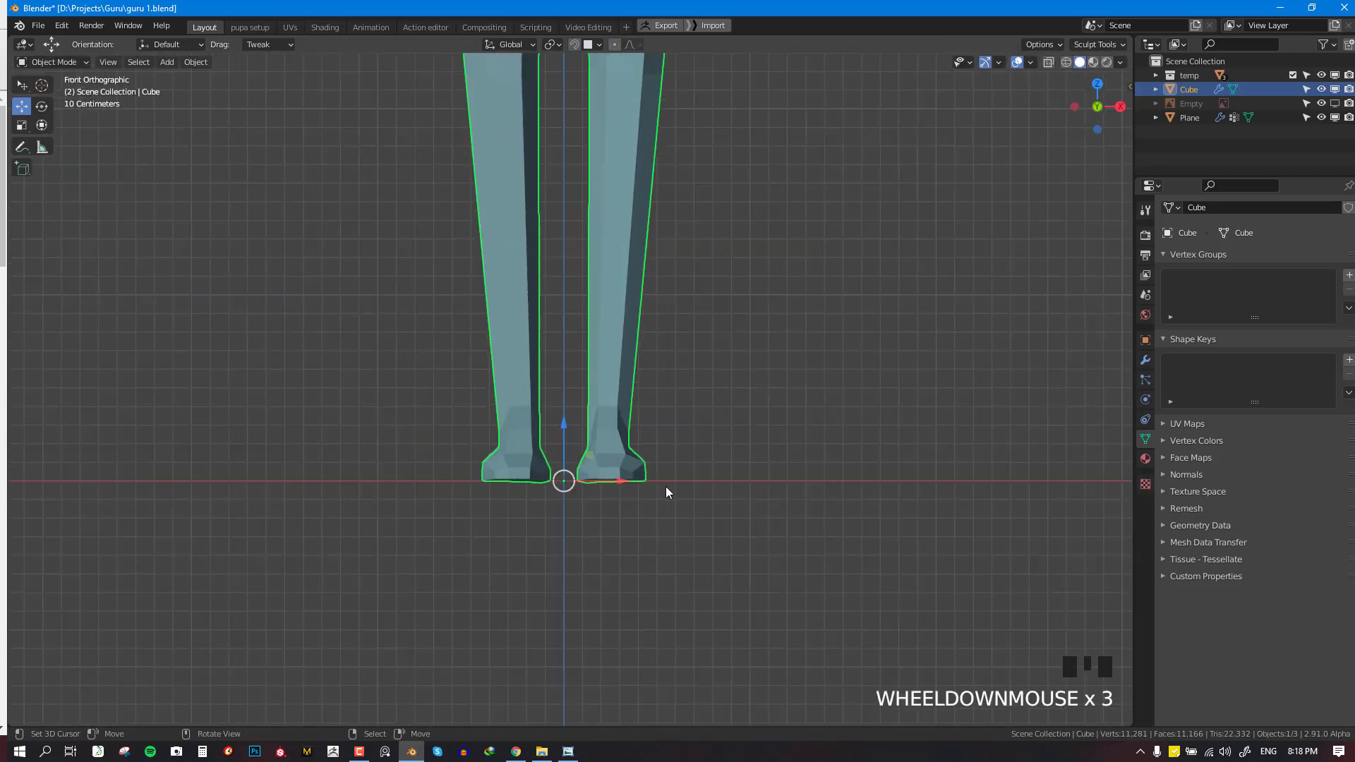
Select the full ring of ankle vertices on both legs in the wireframe side view
scroll(649, 490, "up", 7)
key("KP_3")
key("Tab")
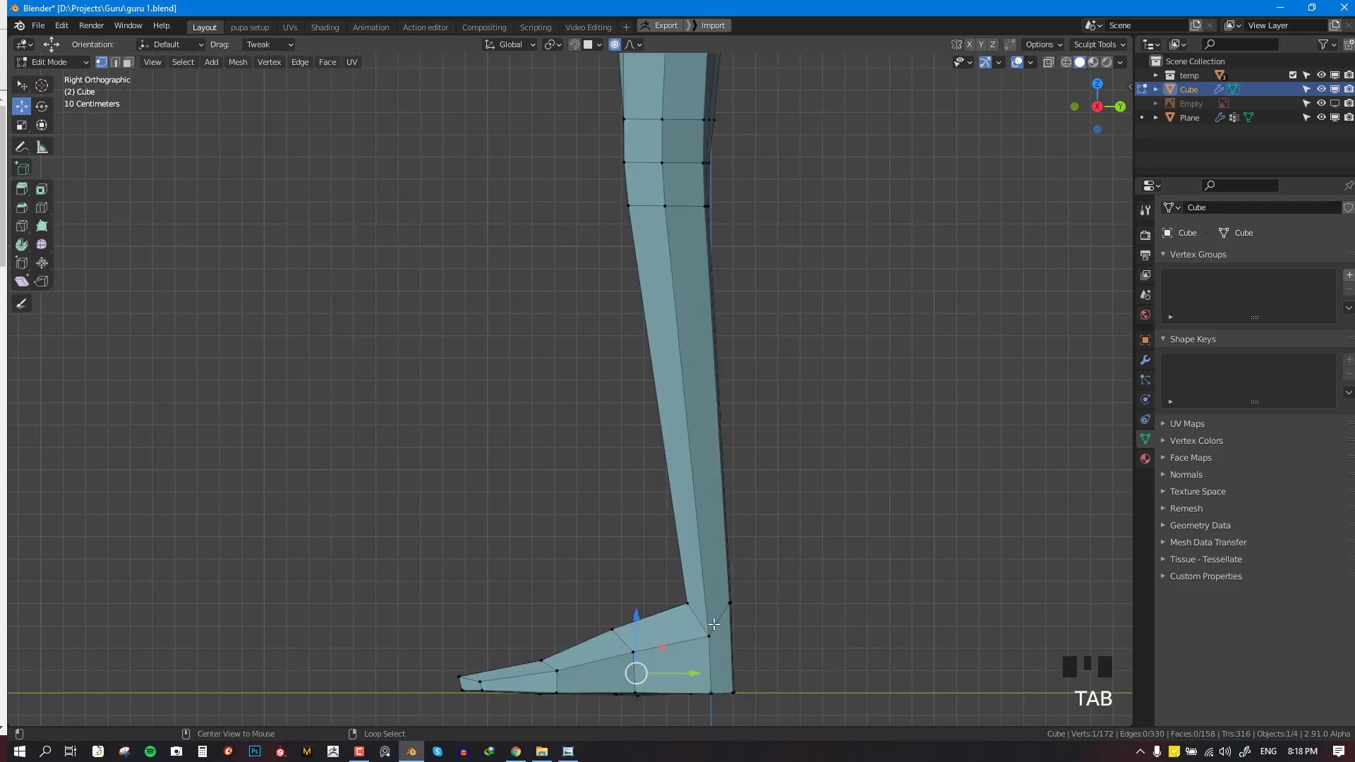
key("shift+z")
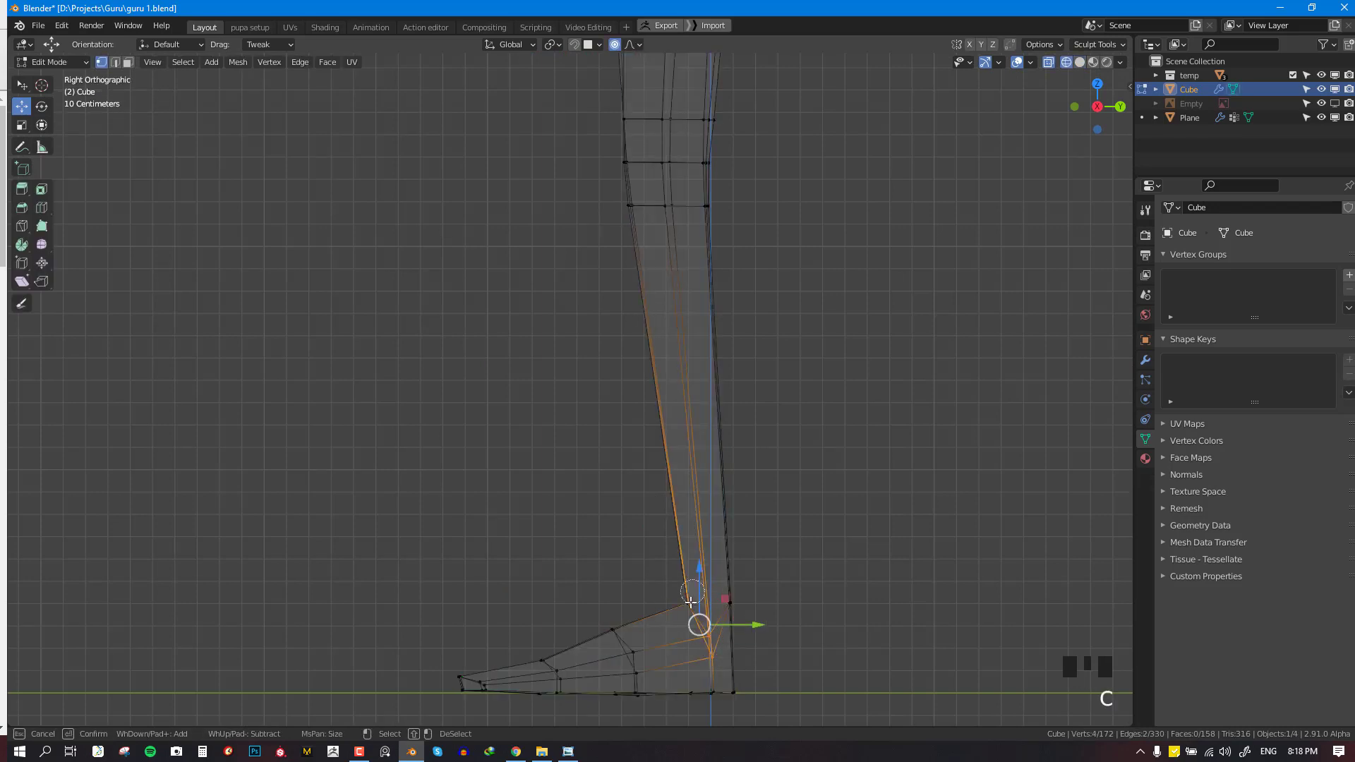
left_click_drag(690, 602, 728, 606)
key("s")
key("z")
key("0")
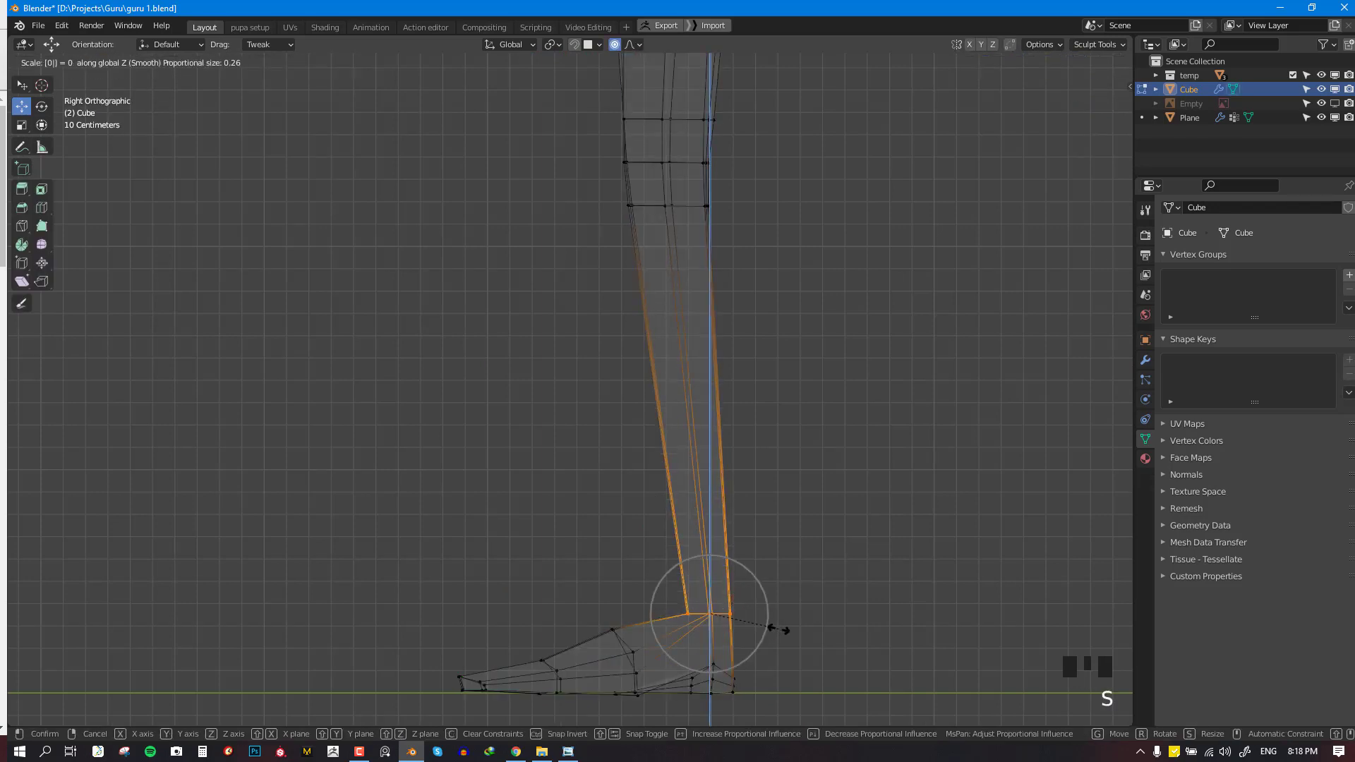
key("Escape")
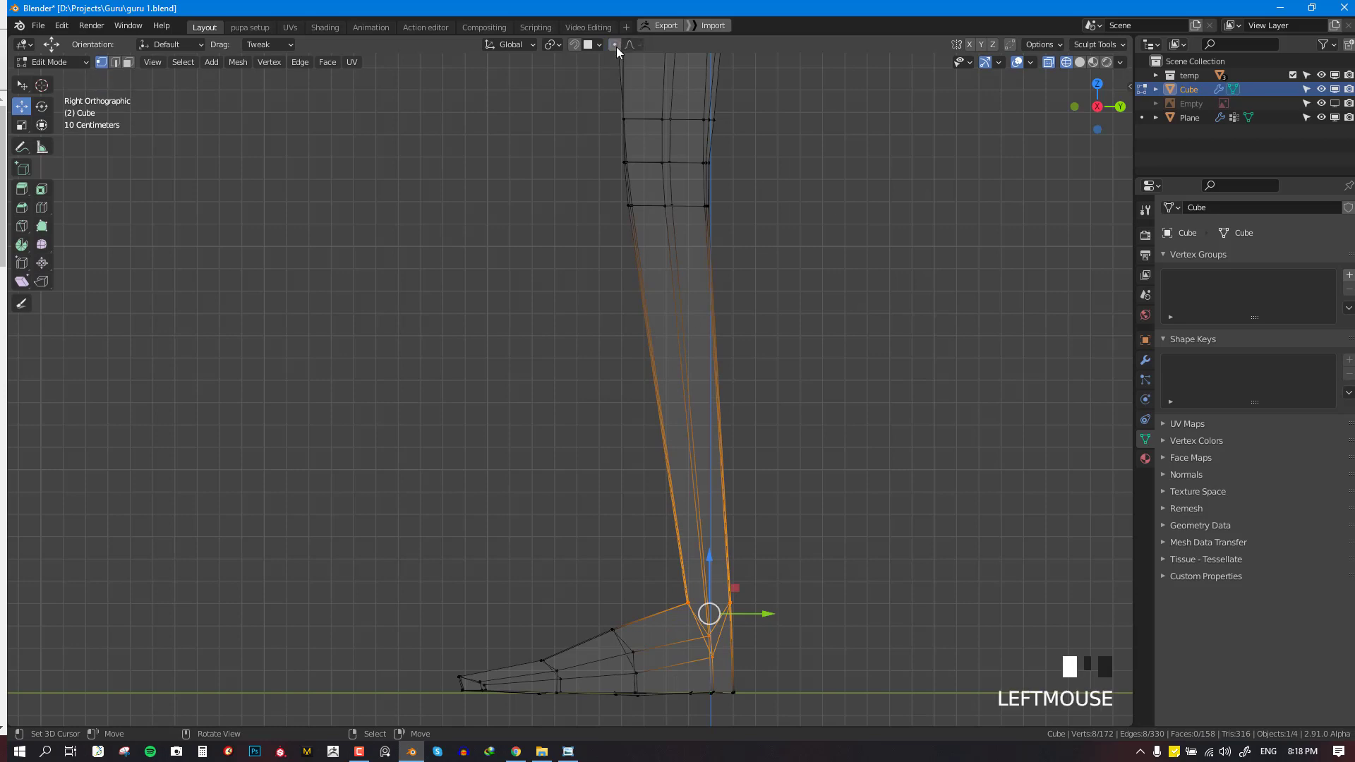
Flatten the selected ankle ring by scaling it to 0 along Z with proportional editing turned off
middle_click_drag(868, 688, 860, 565, "shift")
key("s")
key("z")
key("0")
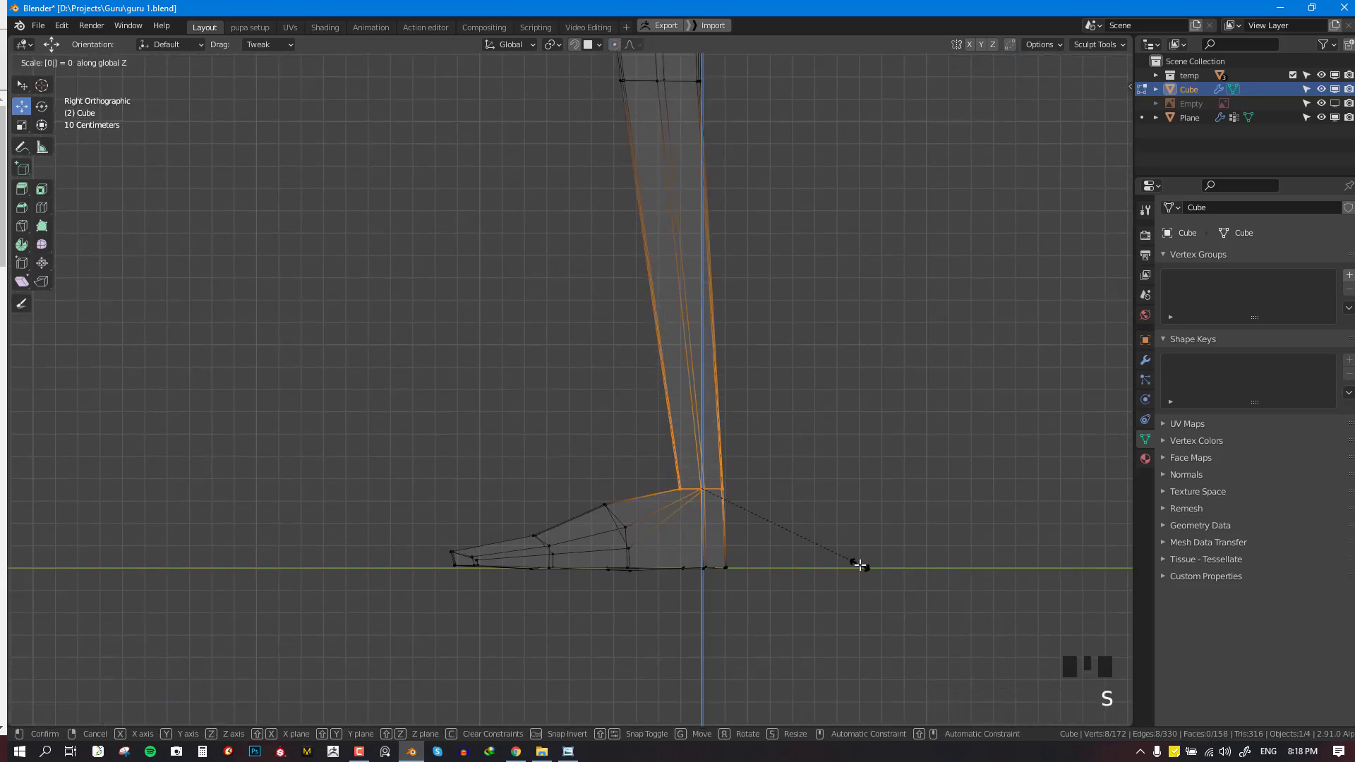
left_click(859, 566)
Raise the ankle ring and edge-slide it along the leg to set the ankle height
left_click_drag(700, 440, 701, 438)
key("g")
key("g")
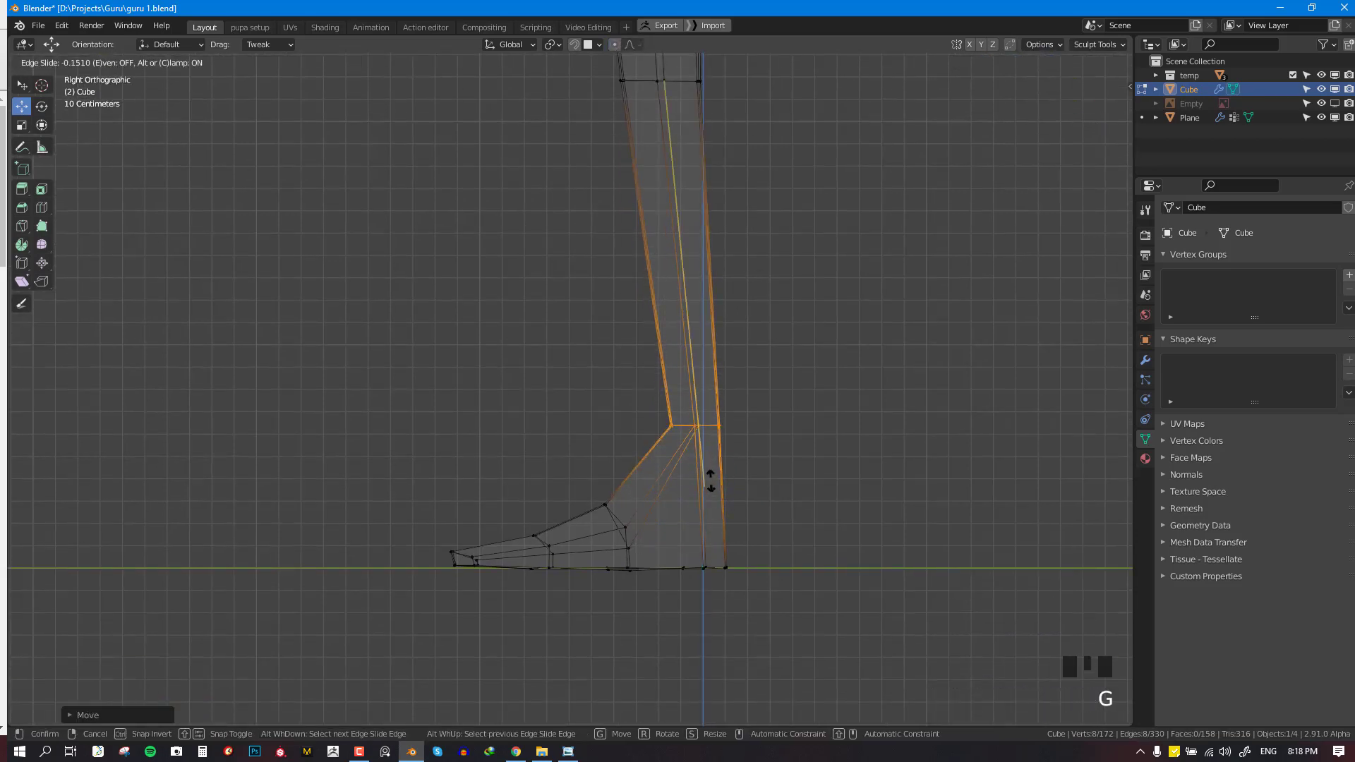
left_click(719, 498)
Save the file guru 1.blend with the body deselected, and return the mesh to Edit Mode in the side view
key("Tab")
middle_click_drag(725, 524, 862, 528)
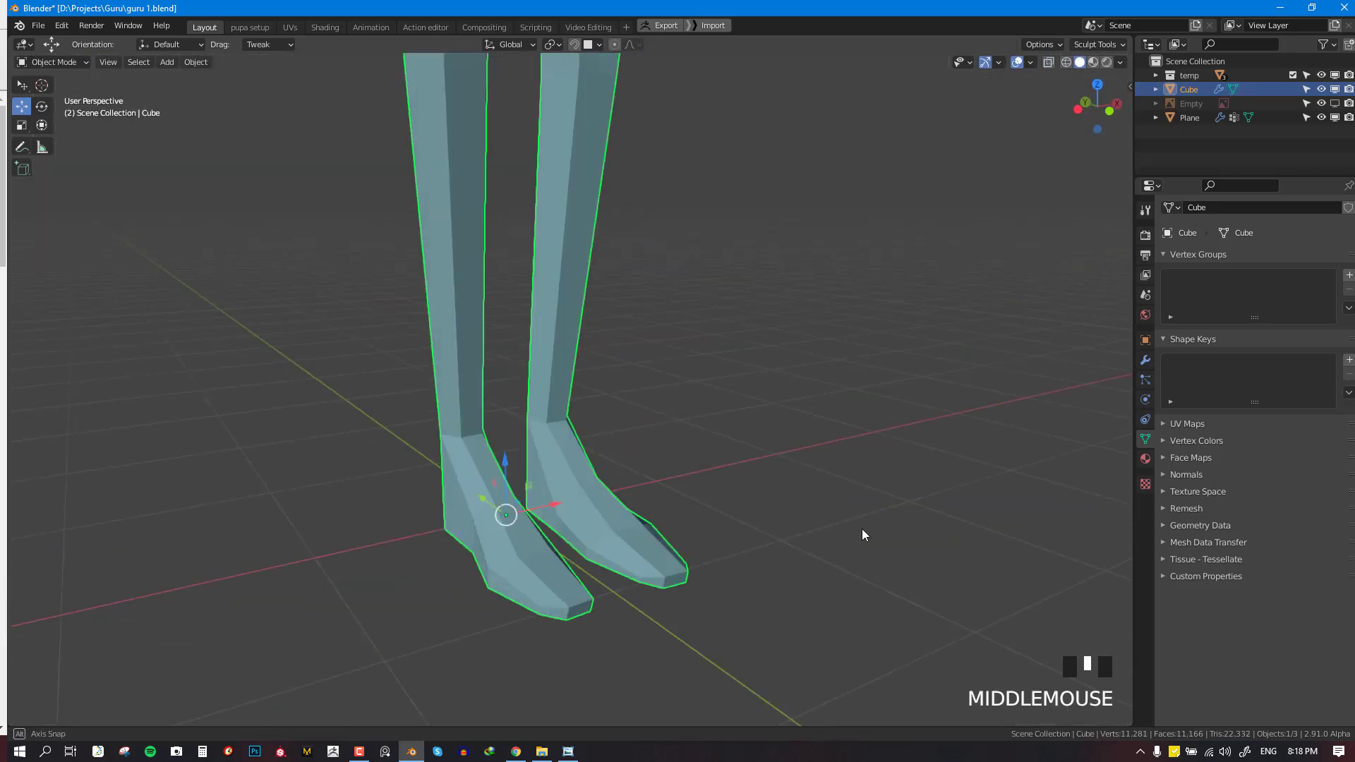
scroll(857, 528, "down", 2)
key("KP_1")
key("KP_3")
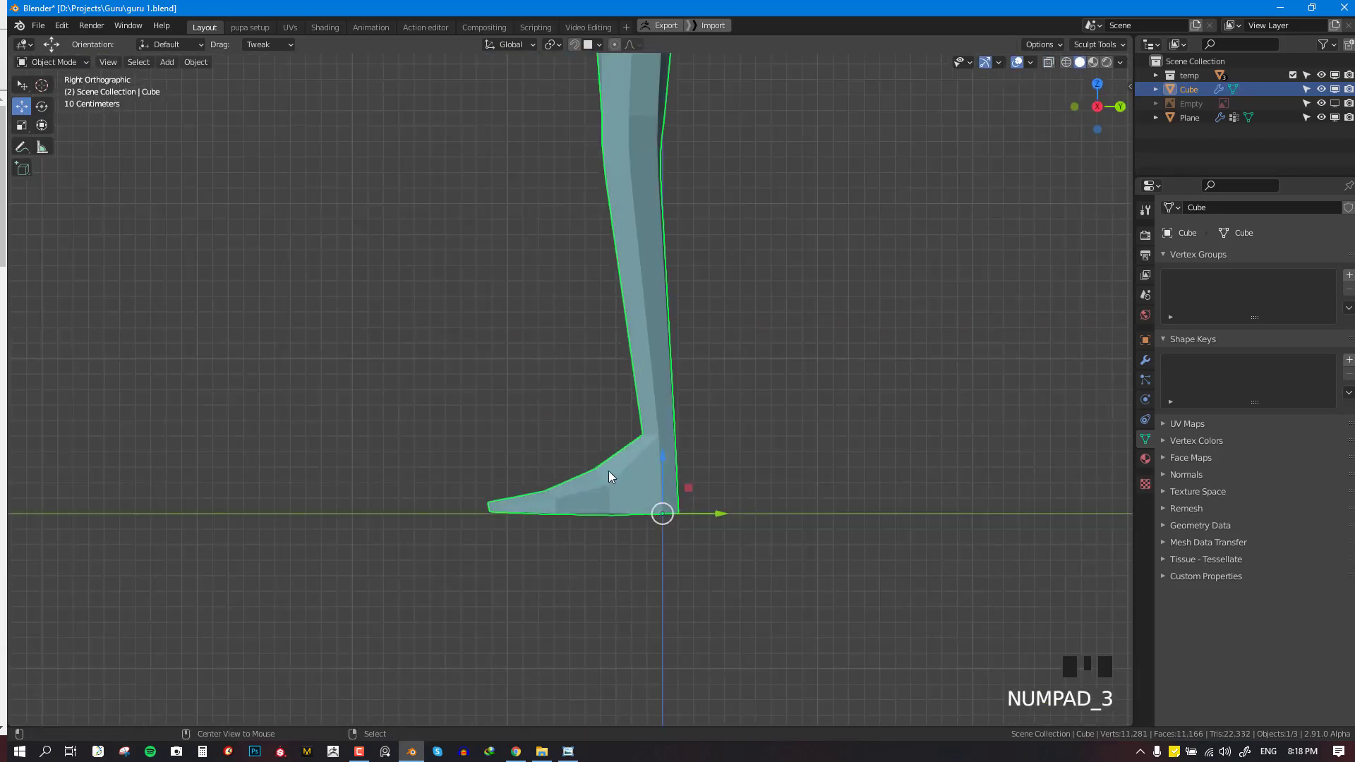
left_click(706, 409)
scroll(728, 393, "down", 4)
key("ctrl+s")
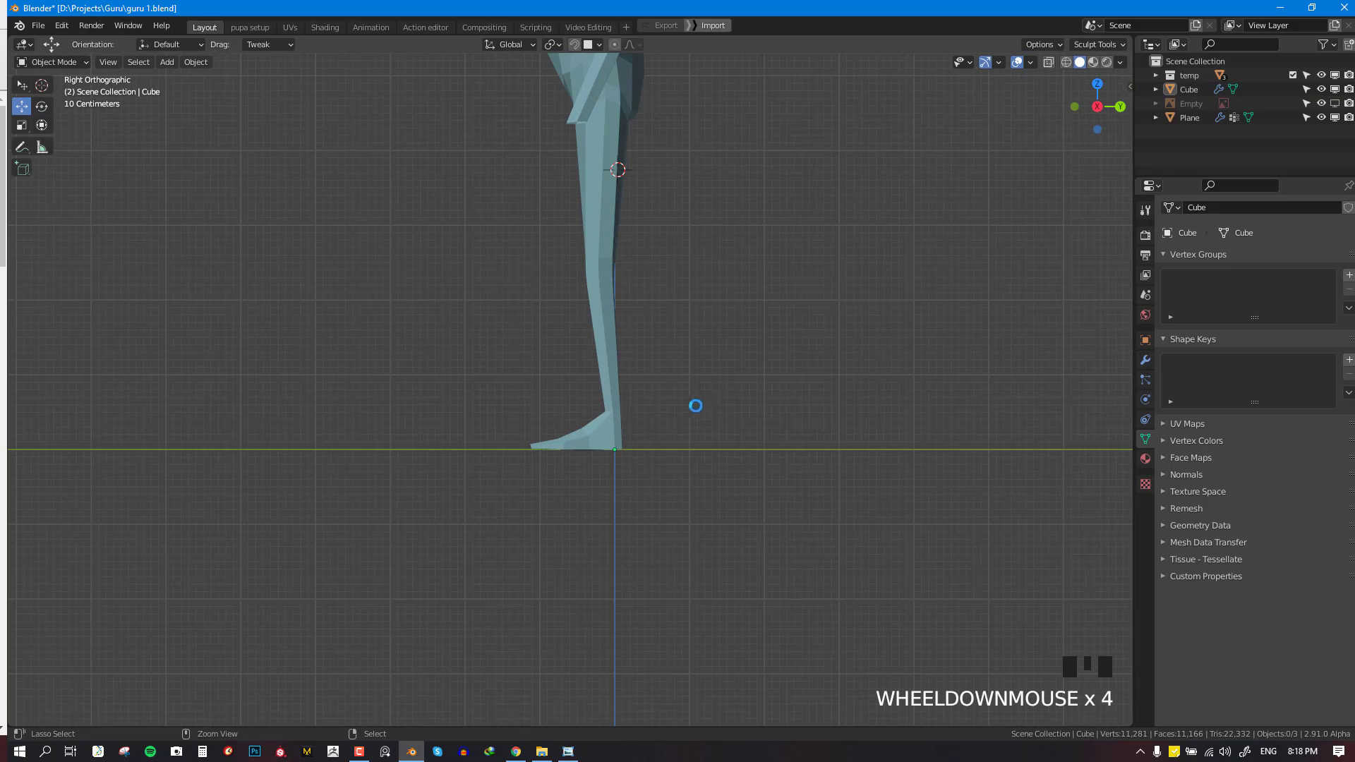
middle_click_drag(684, 425, 713, 539, "shift")
key("Tab")
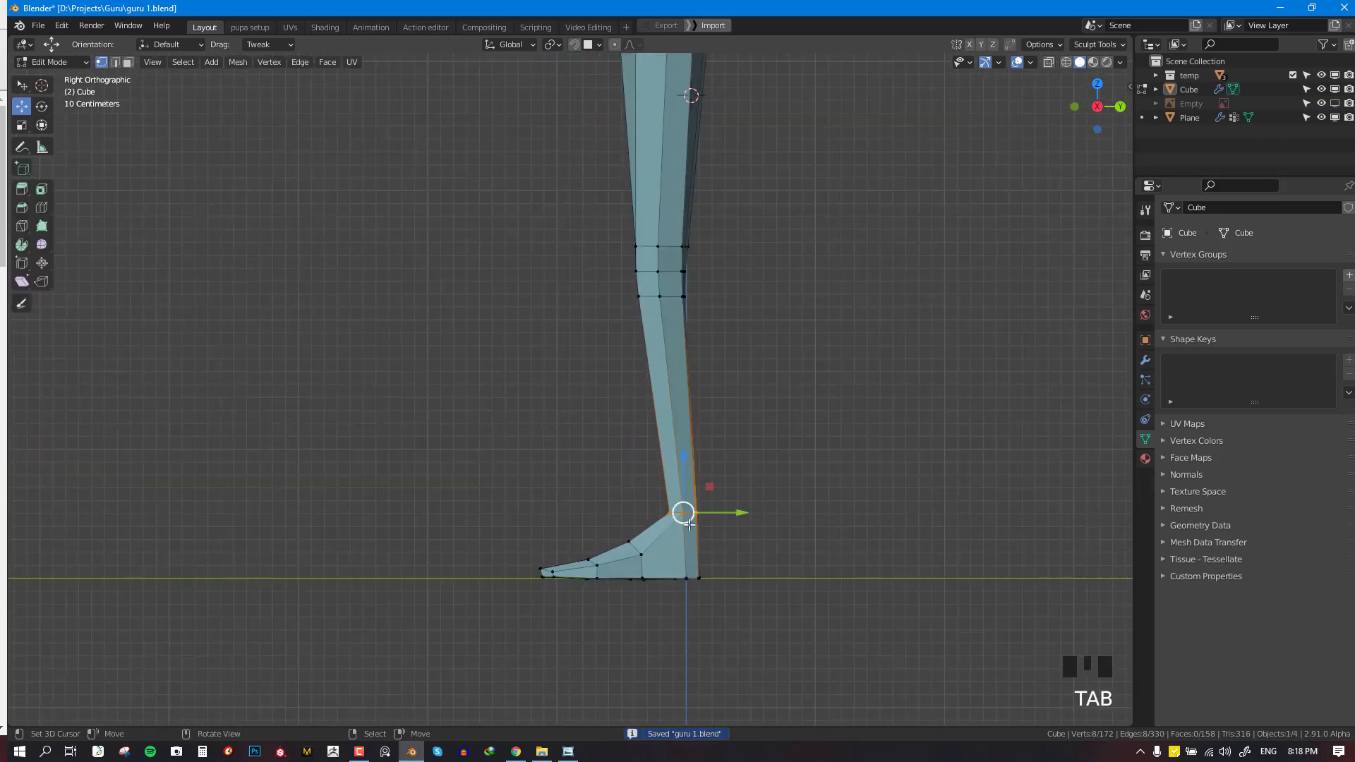
key("g")
key("g")
right_click(690, 529)
Box-select all foot vertices up to and including the ankle ring in wireframe display
key("alt+a")
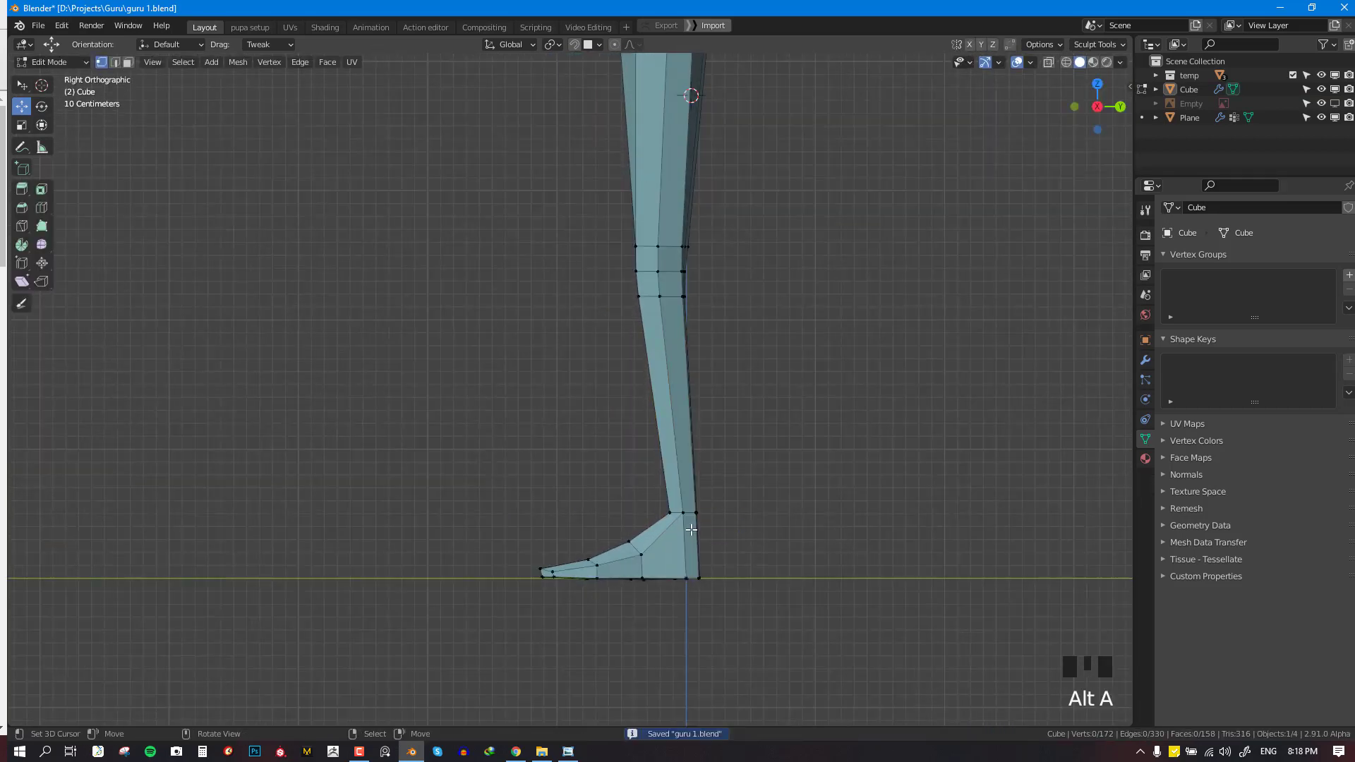
key("shift+z")
left_click_drag(696, 432, 584, 654)
key("b")
left_click_drag(478, 506, 879, 676)
key("s")
key("z")
left_click(810, 604)
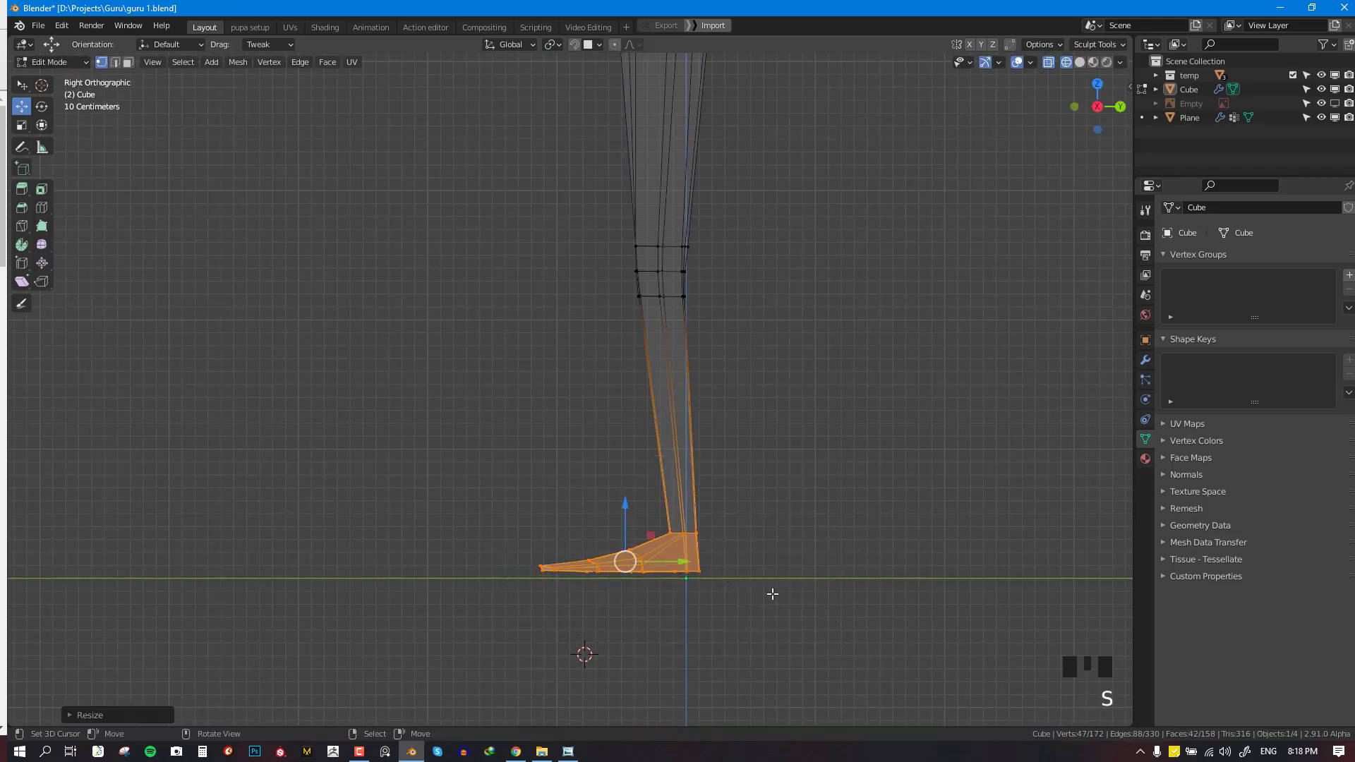
key("ctrl+z")
Scale the selected feet slightly flatter along Z and return to Object Mode with solid shading
key("s")
left_click(607, 503)
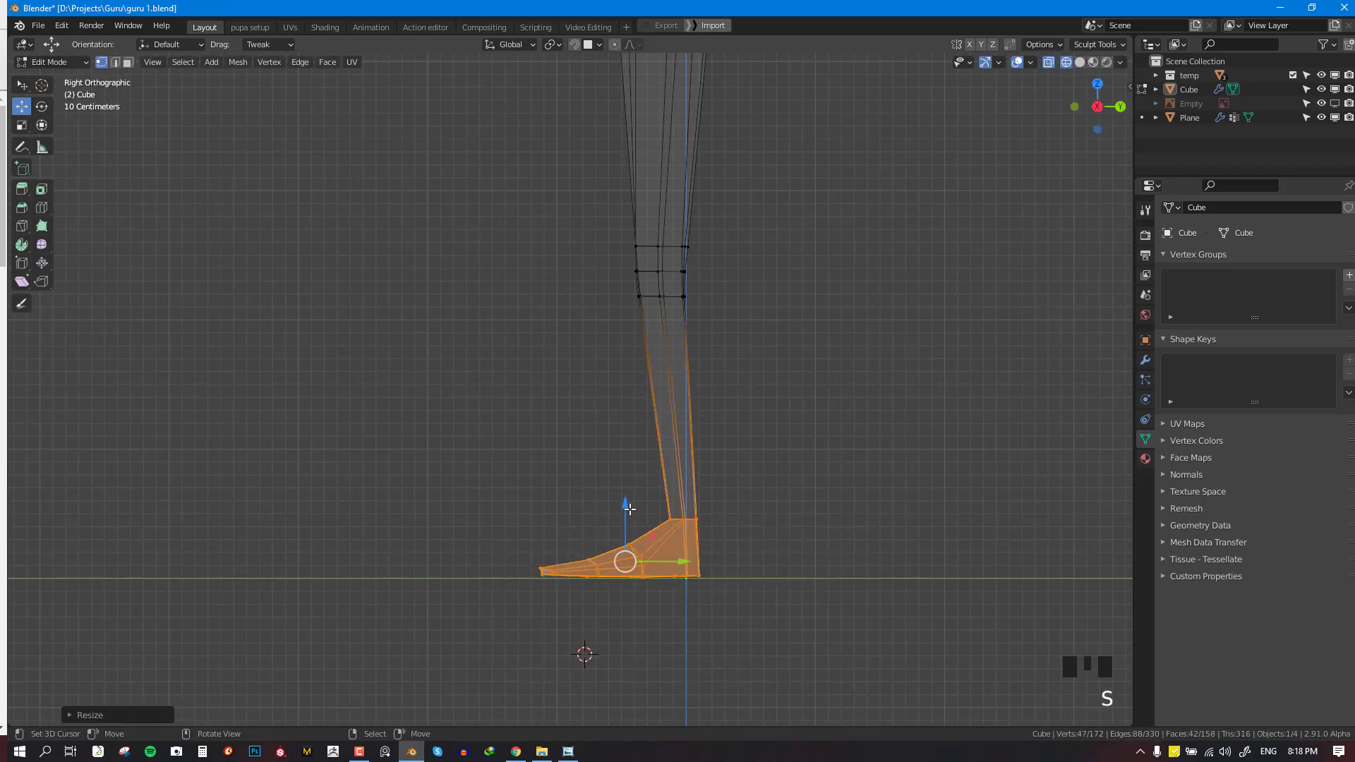
left_click(630, 508)
key("Tab")
key("shift+z")
scroll(655, 386, "up", 3)
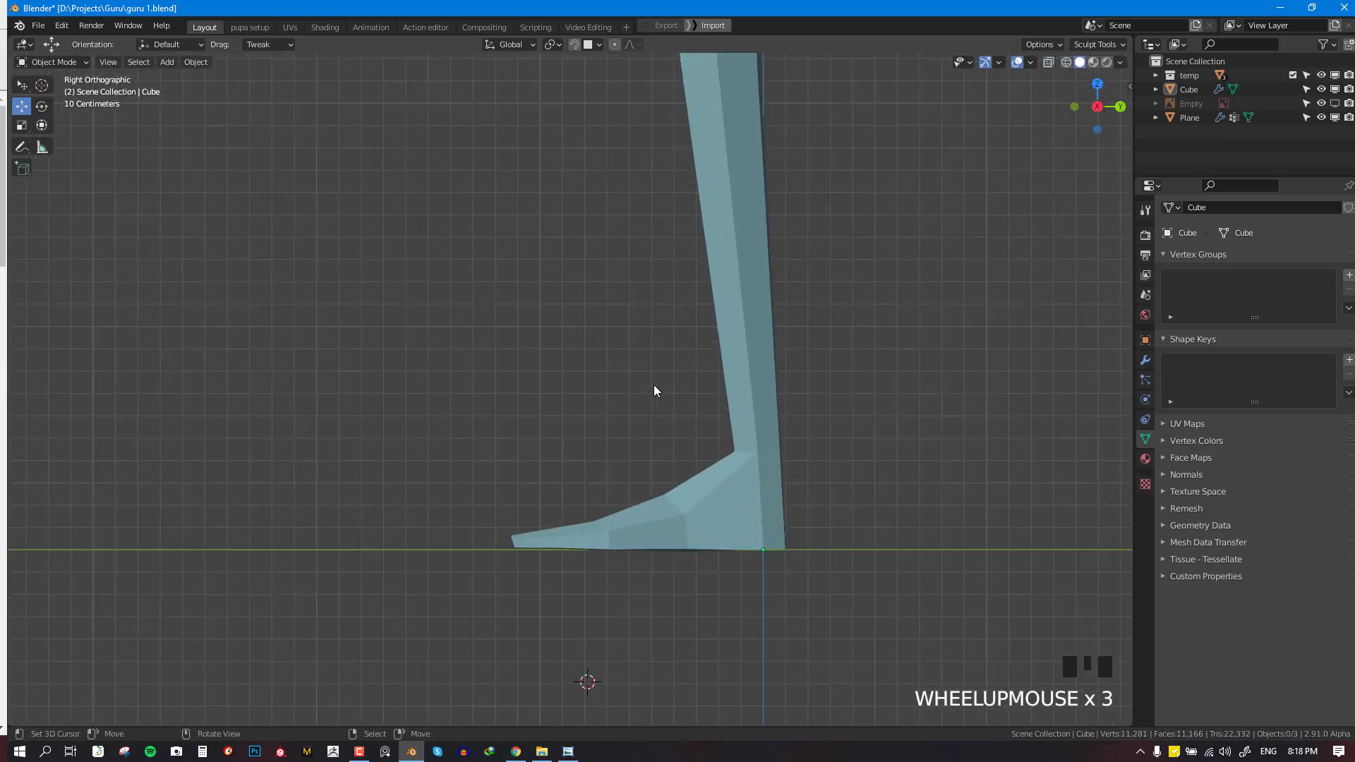
Select the edge loop along the foot's sole from below, move it slightly, and return to Object Mode
key("Tab")
middle_click_drag(741, 571, 700, 446)
key("alt+a")
right_click(708, 485, "alt")
key("g")
left_click(746, 495)
key("2")
right_click(905, 502, "alt+shift")
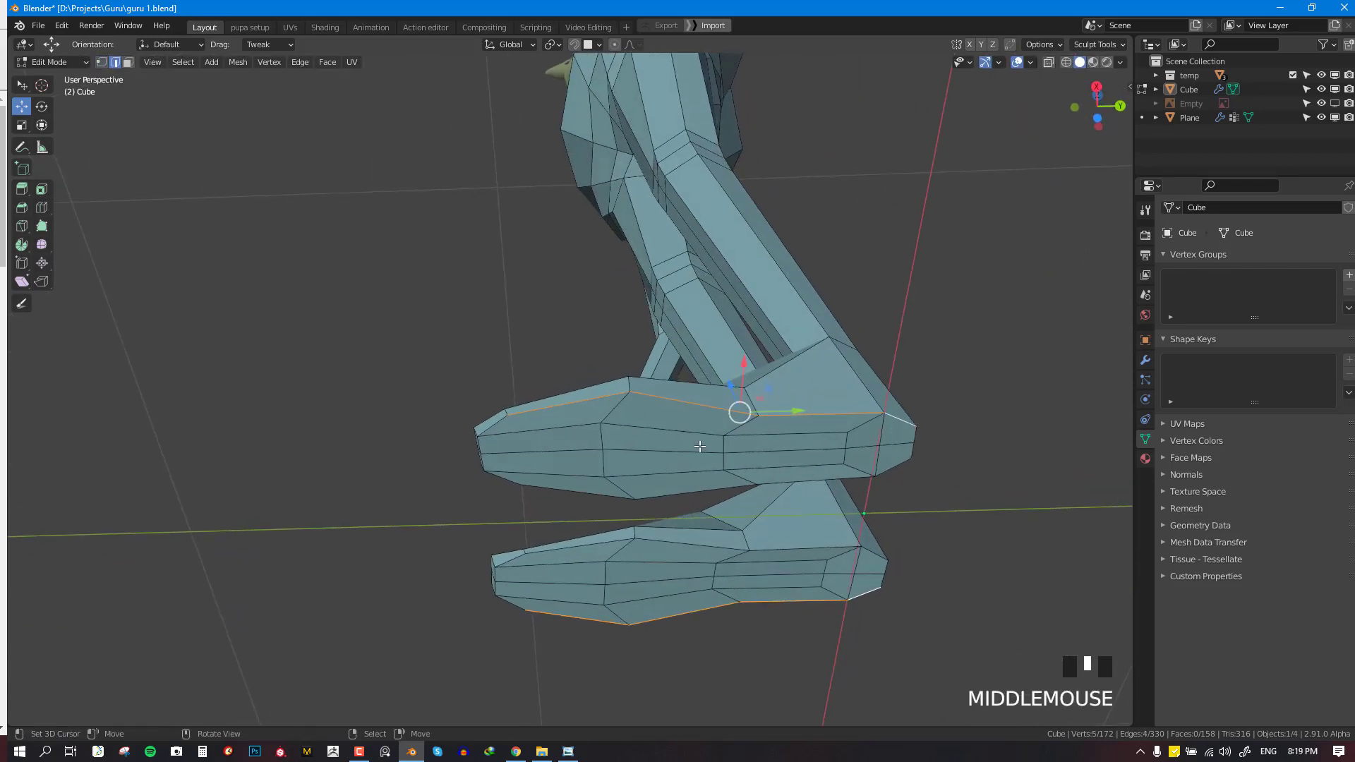
middle_click_drag(506, 423, 775, 500)
key("Tab")
Frame the whole character in the front view and save the file guru 1.blend
key("KP_1")
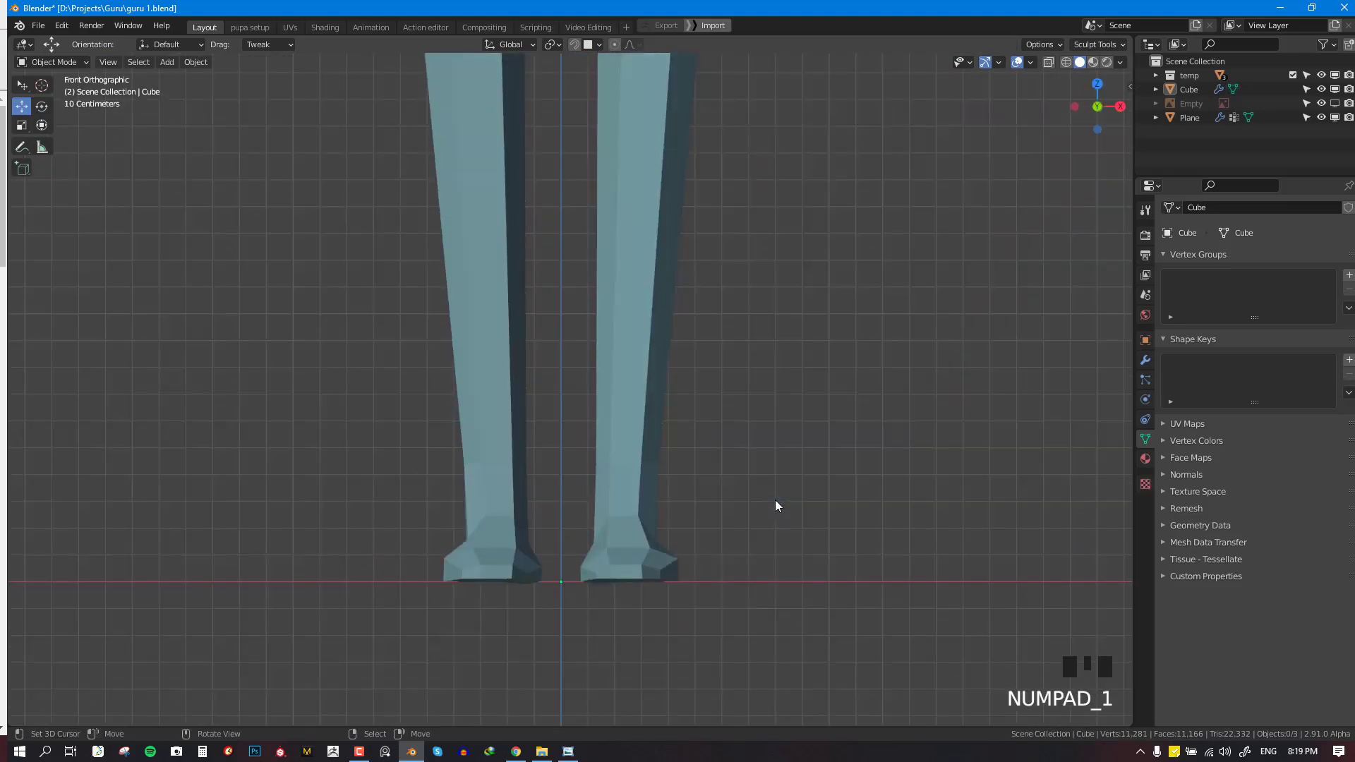
scroll(766, 485, "down", 10)
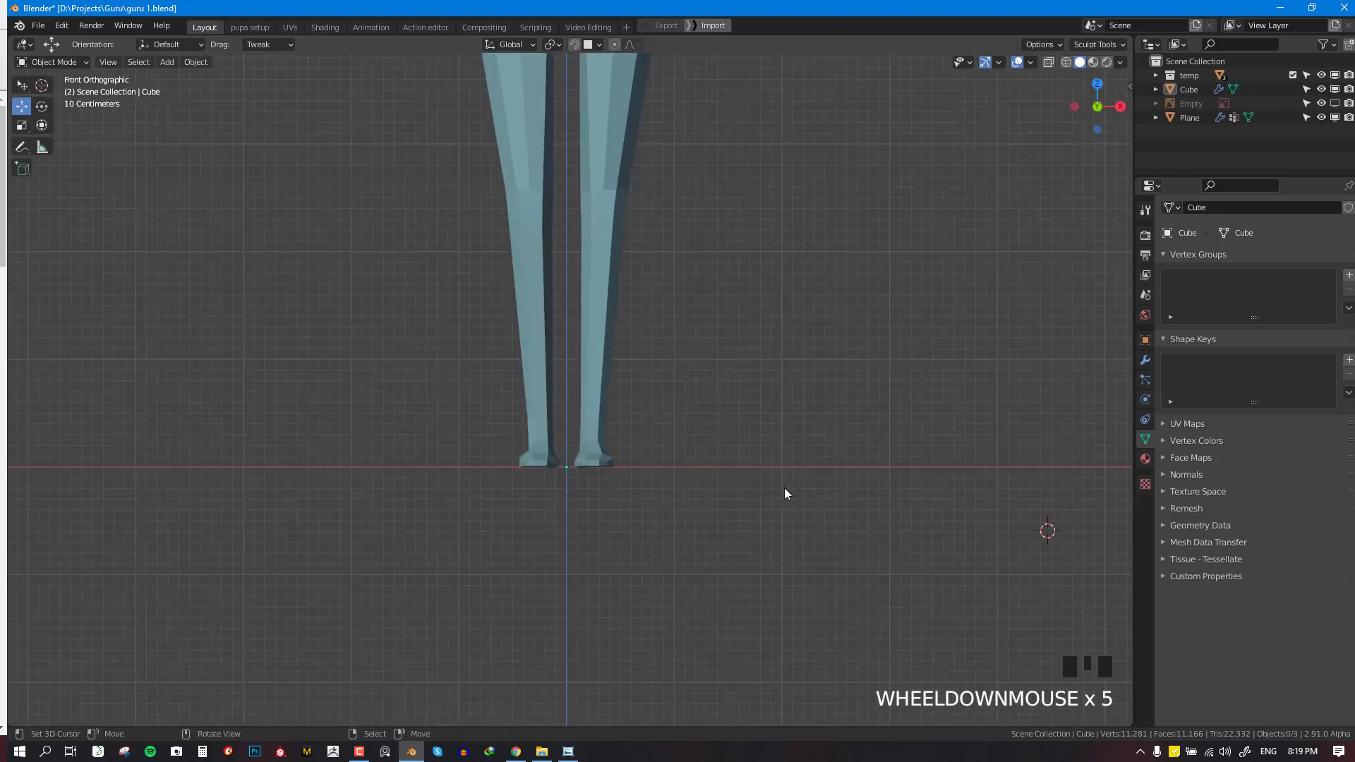
middle_click_drag(605, 247, 570, 346, "shift")
scroll(571, 346, "up", 2)
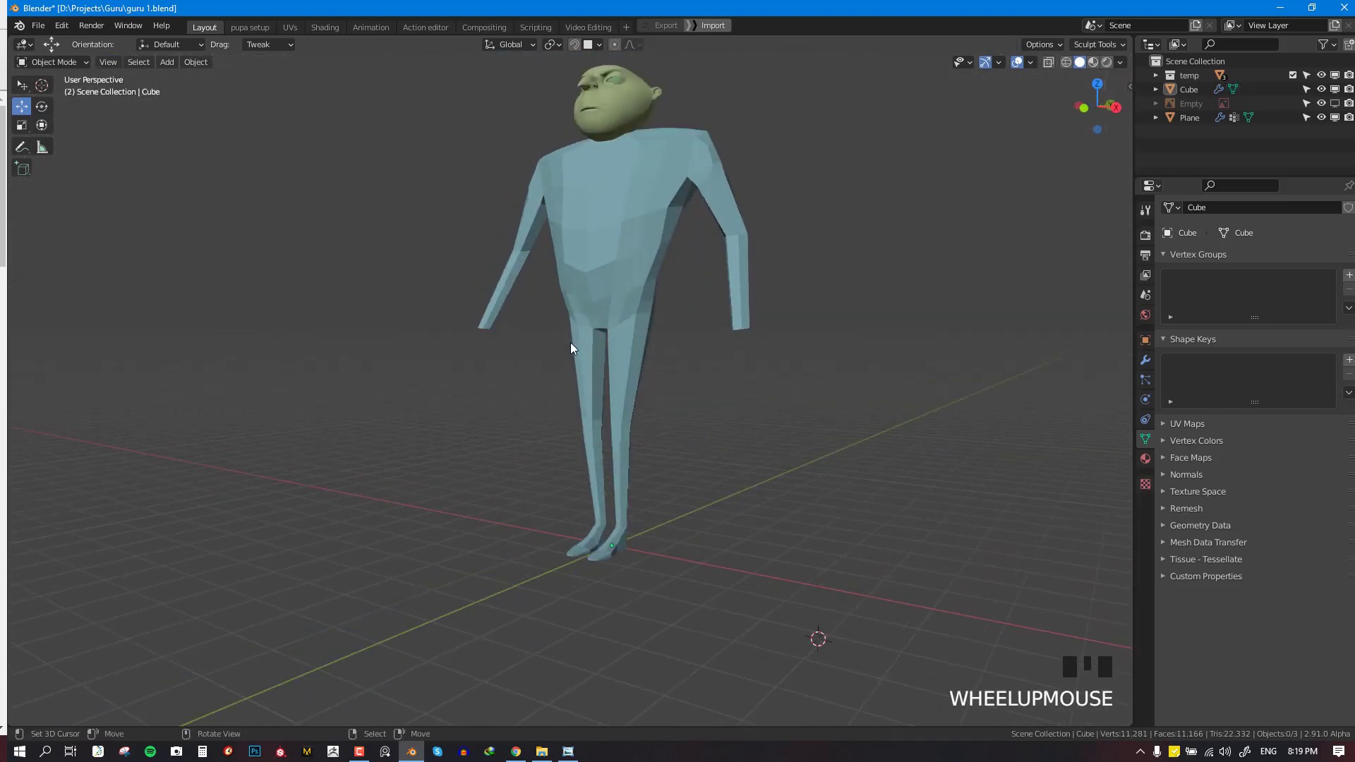
key("KP_1")
middle_click_drag(764, 234, 723, 328, "shift")
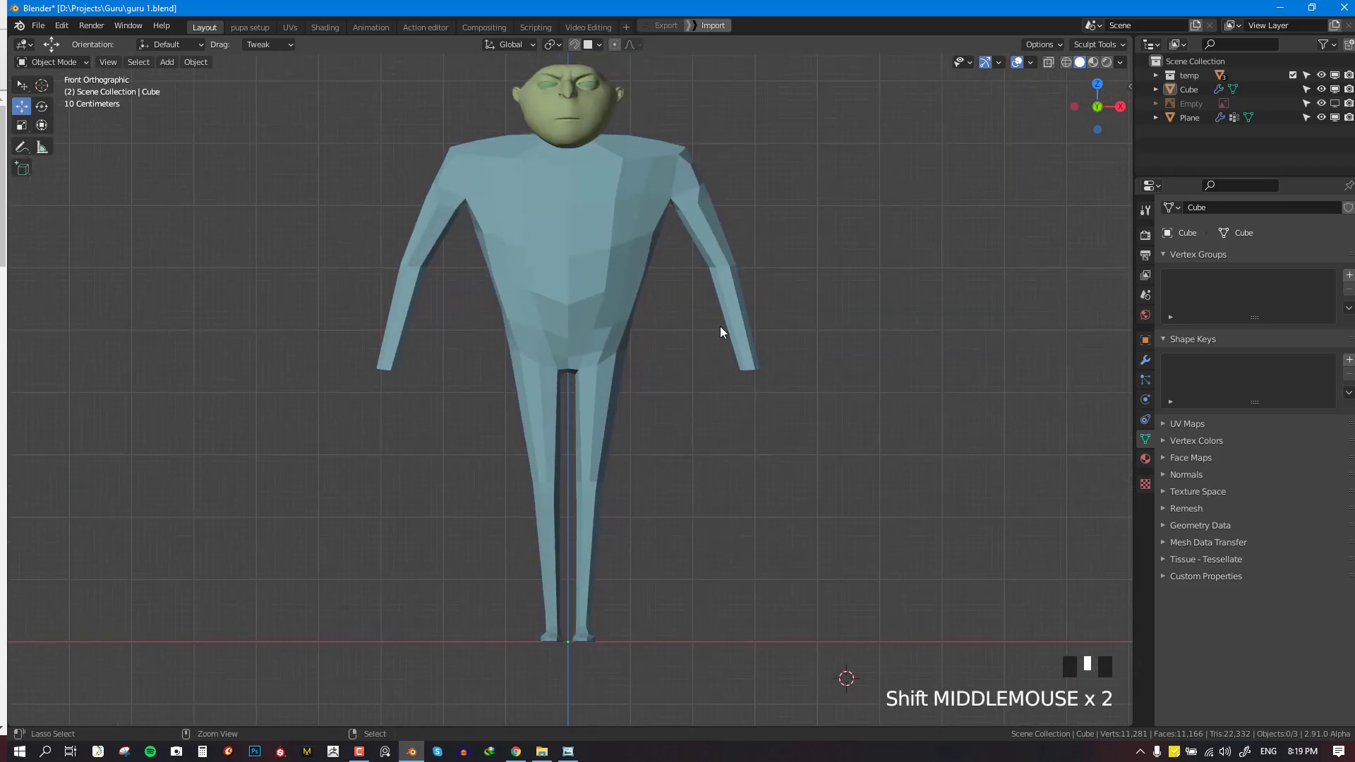
key("ctrl+s")
scroll(736, 330, "down", 4)
middle_click_drag(774, 393, 681, 354, "shift")
scroll(692, 345, "up", 2)
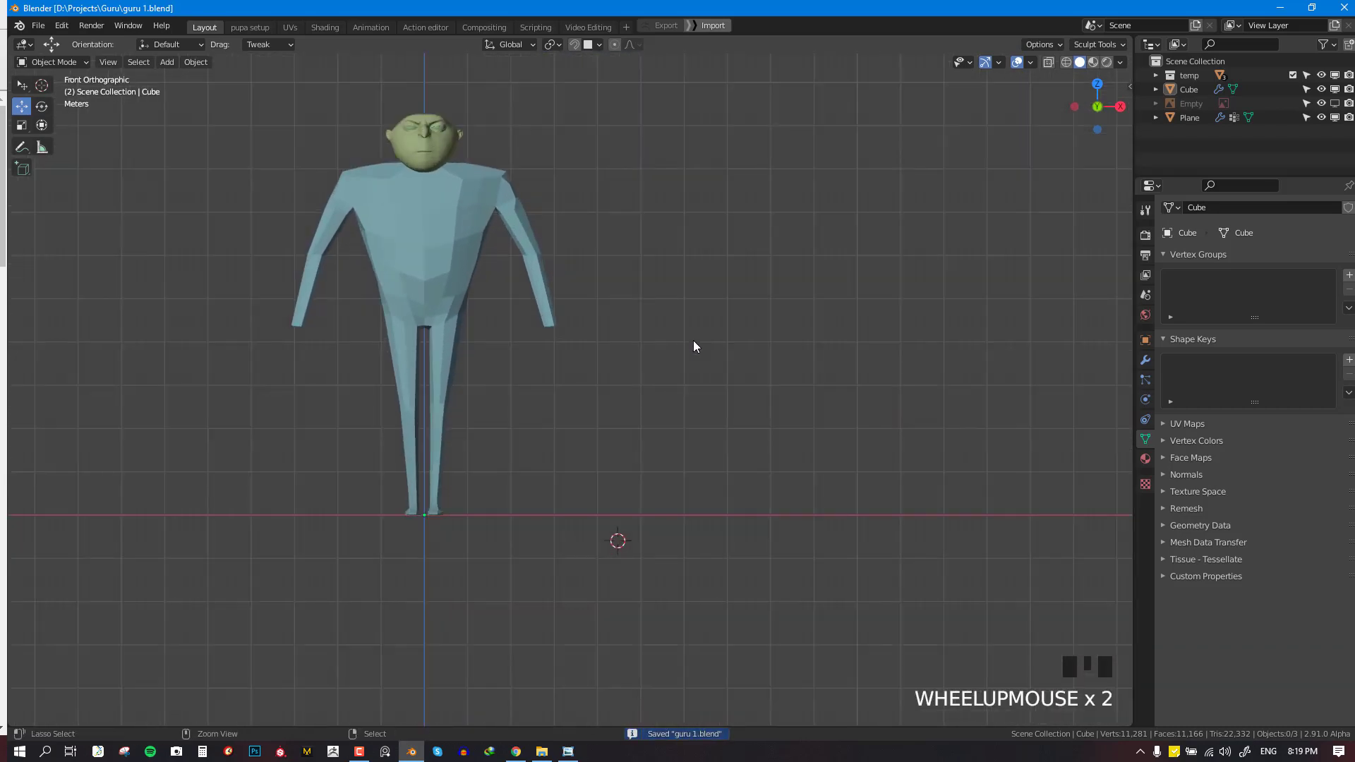
key("ctrl+s")
middle_click_drag(697, 257, 690, 313, "shift")
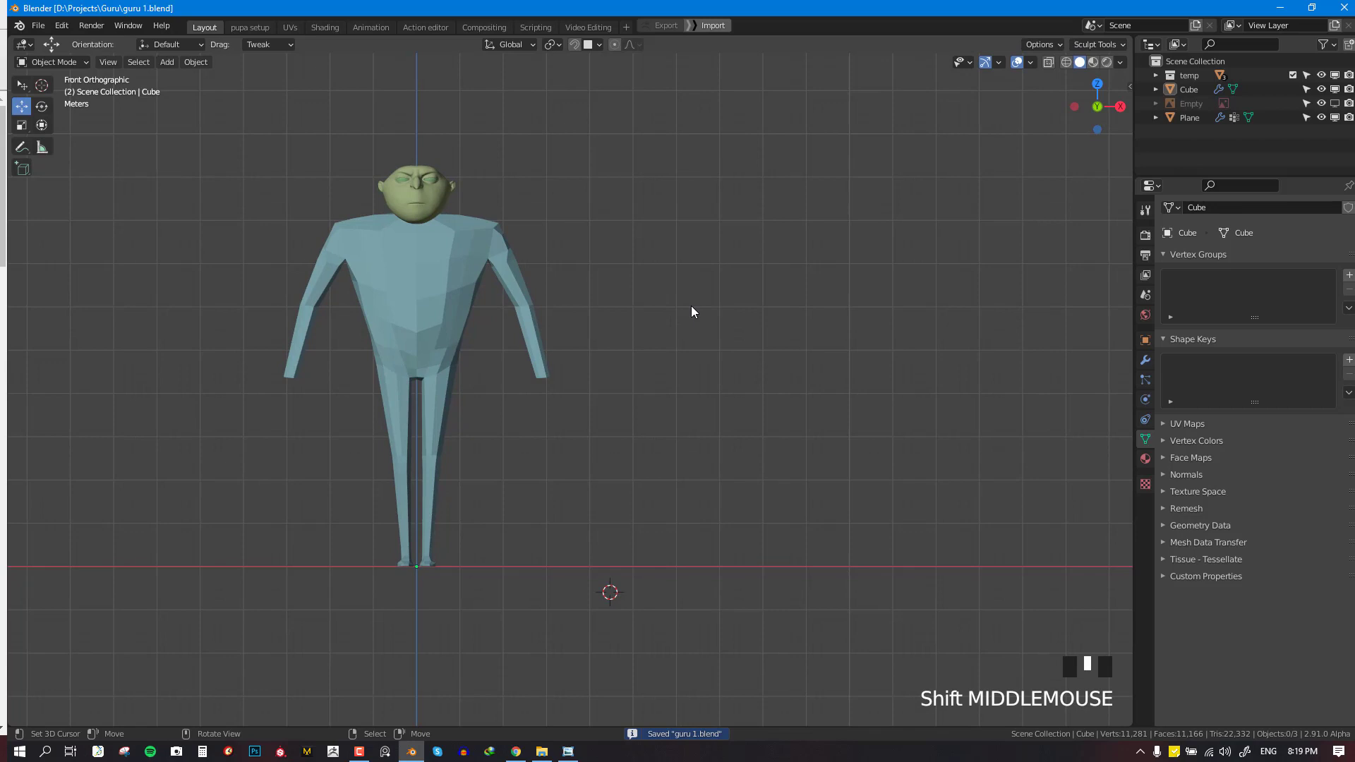
Select the body mesh, switch it to Sculpt Mode and enlarge the Grab brush radius to 249 px
scroll(676, 302, "up", 1)
right_click(559, 276)
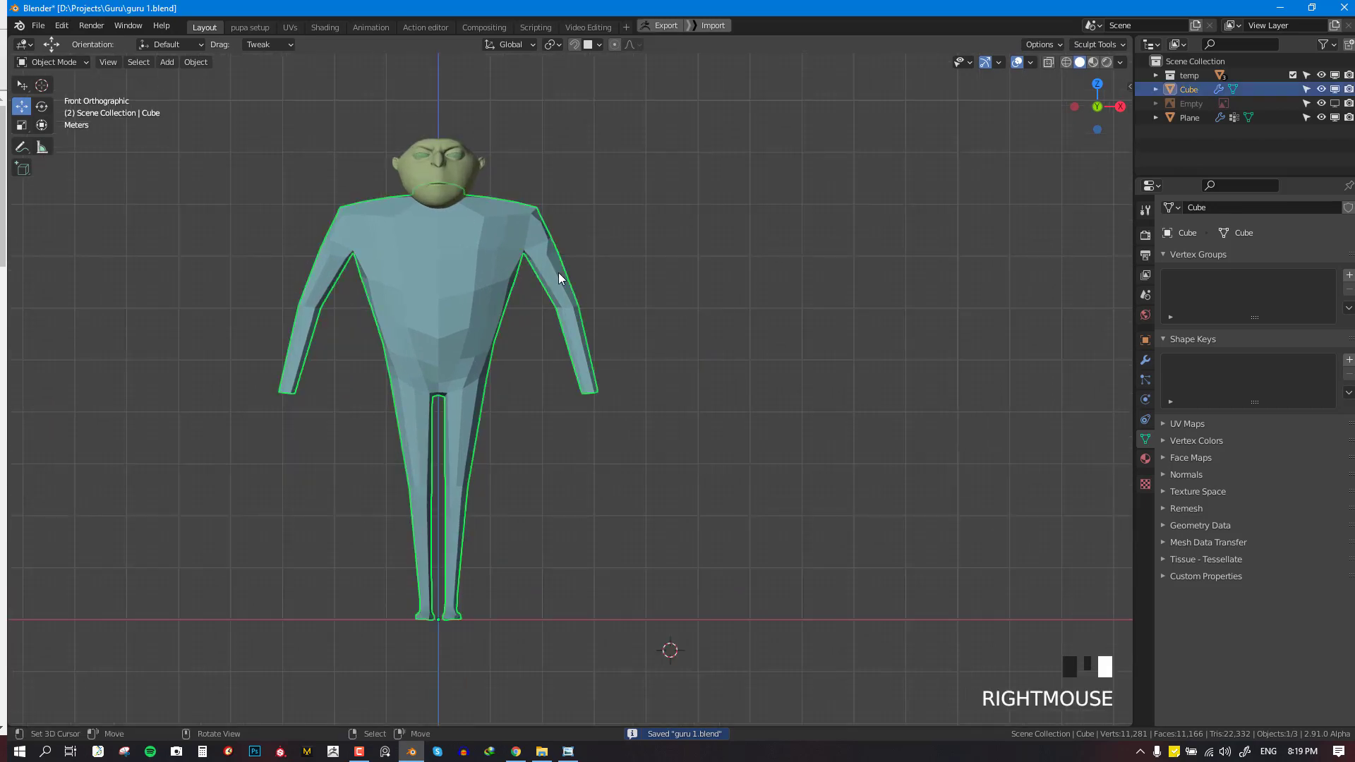
middle_click_drag(559, 277, 739, 295, "shift")
key("ctrl+Tab")
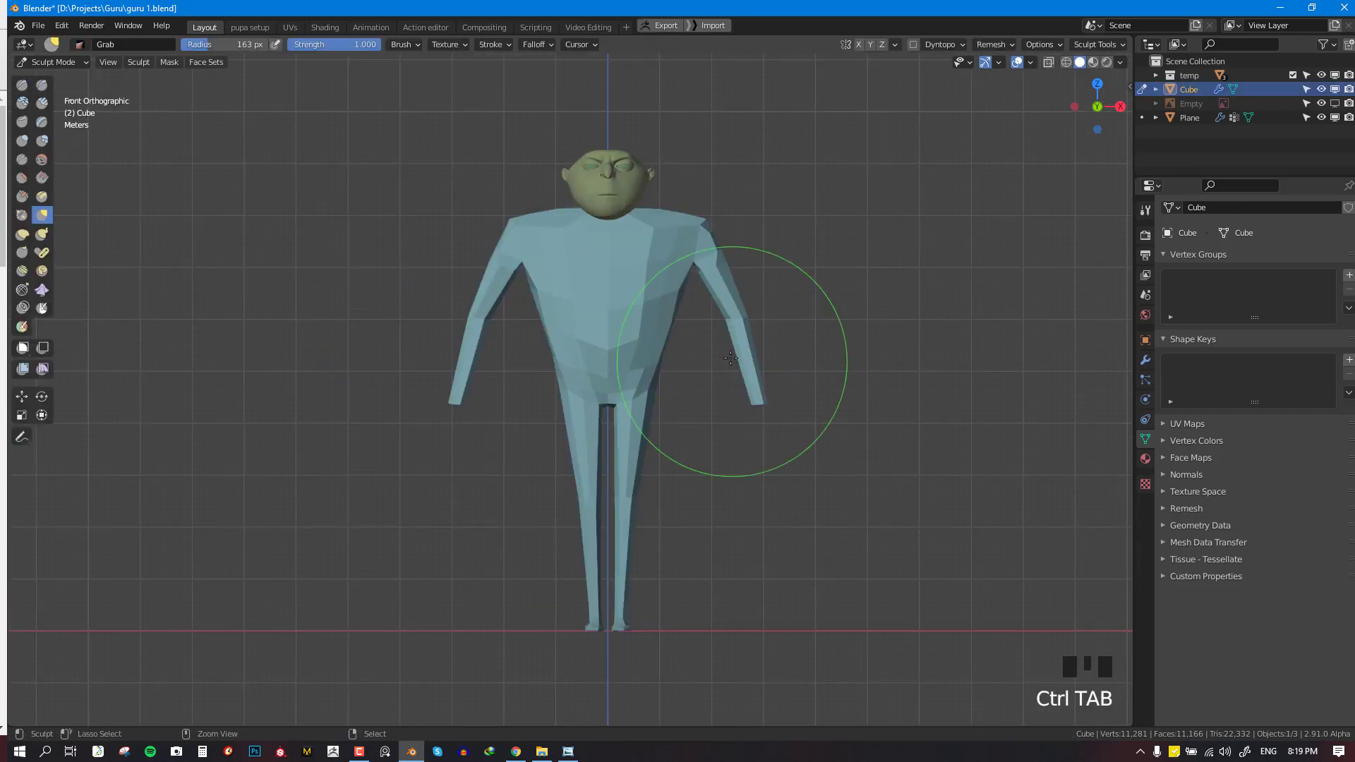
scroll(682, 255, "up", 2)
key("f")
key("f")
Adjust the armpit and waist contours with short Grab strokes, then return the body to Object Mode
left_click(747, 204)
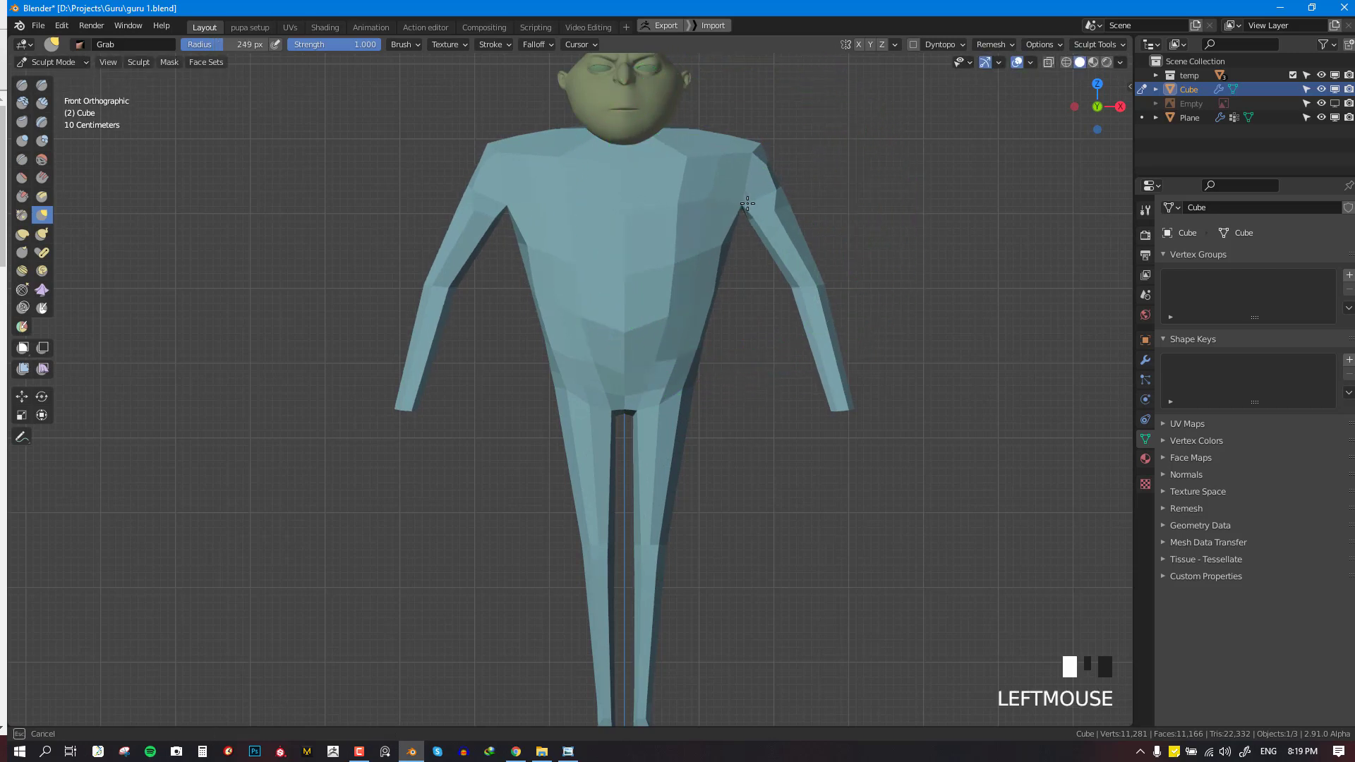
left_click(744, 192)
scroll(748, 197, "up", 3)
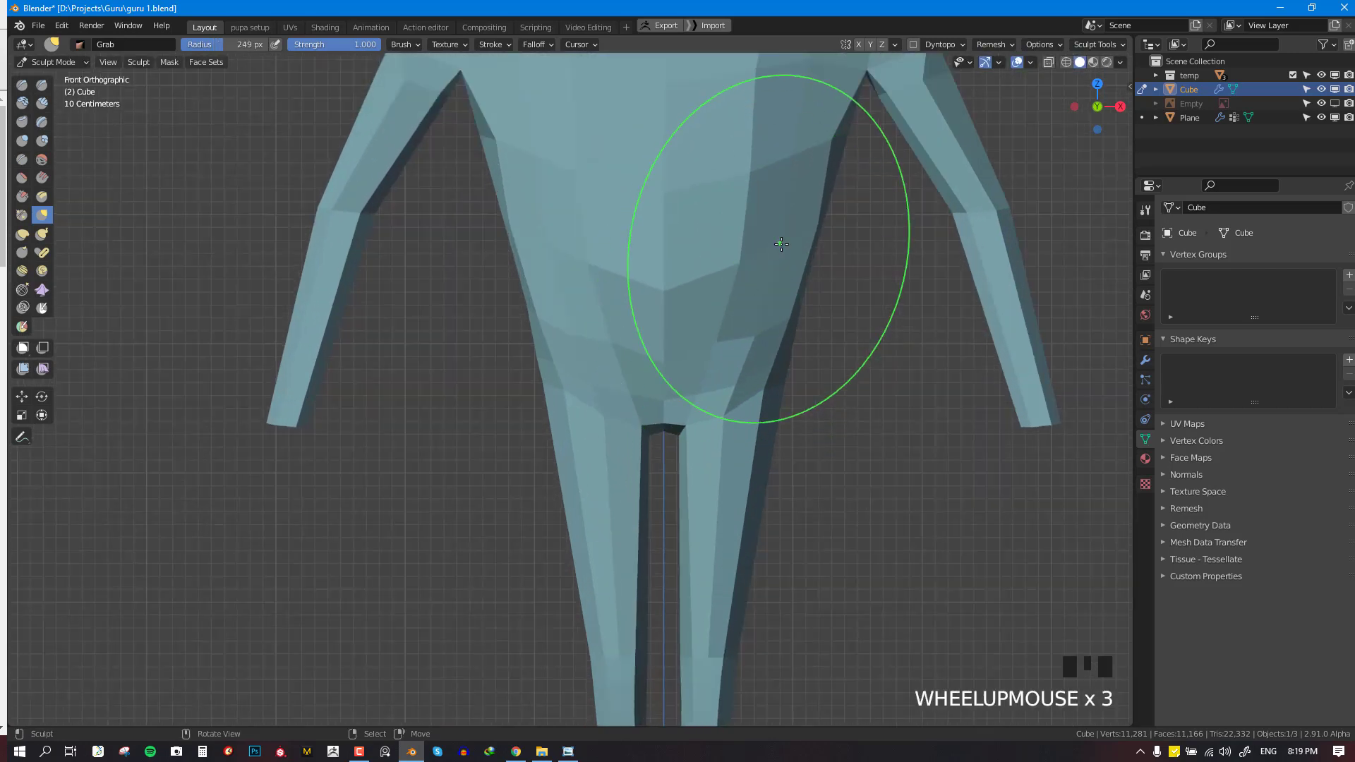
left_click(787, 244)
key("KP_3")
scroll(635, 304, "down", 3)
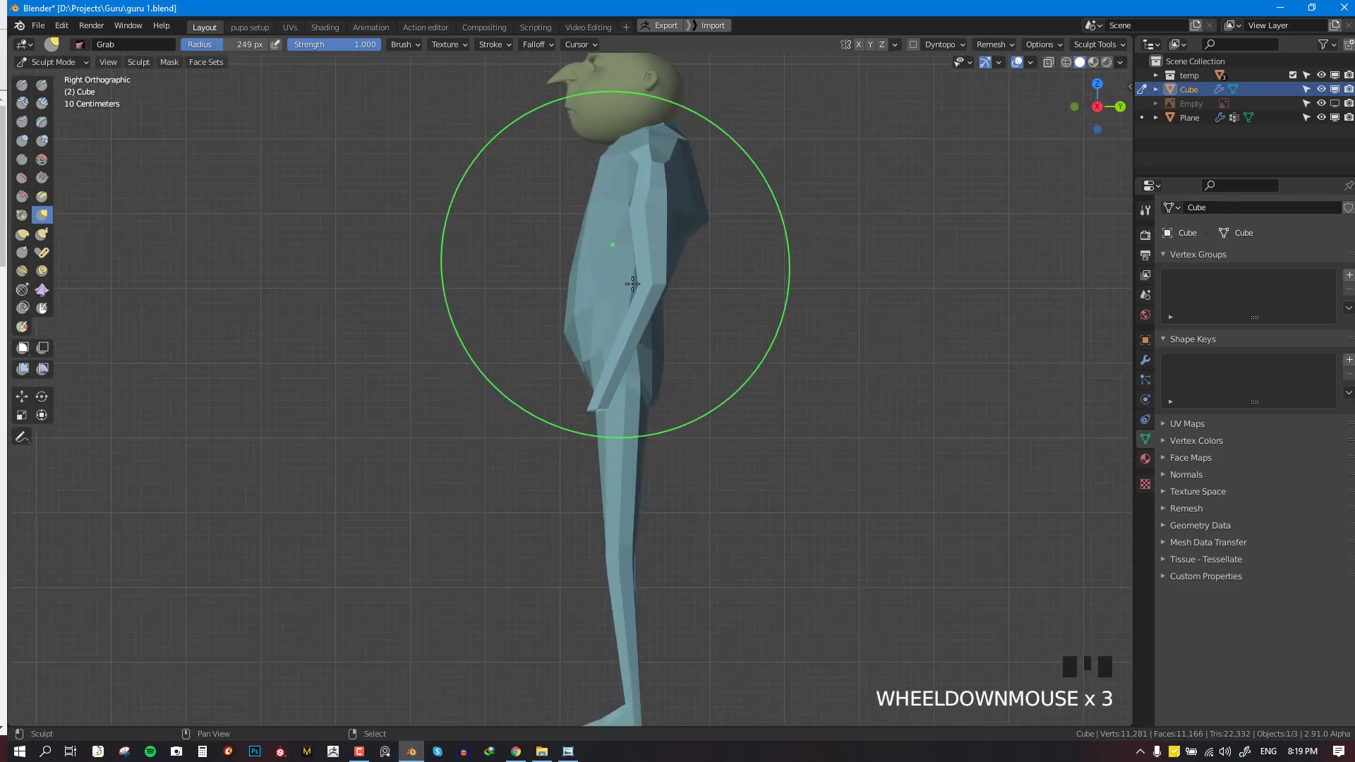
key("KP_1")
scroll(811, 395, "down", 2)
key("ctrl+Tab")
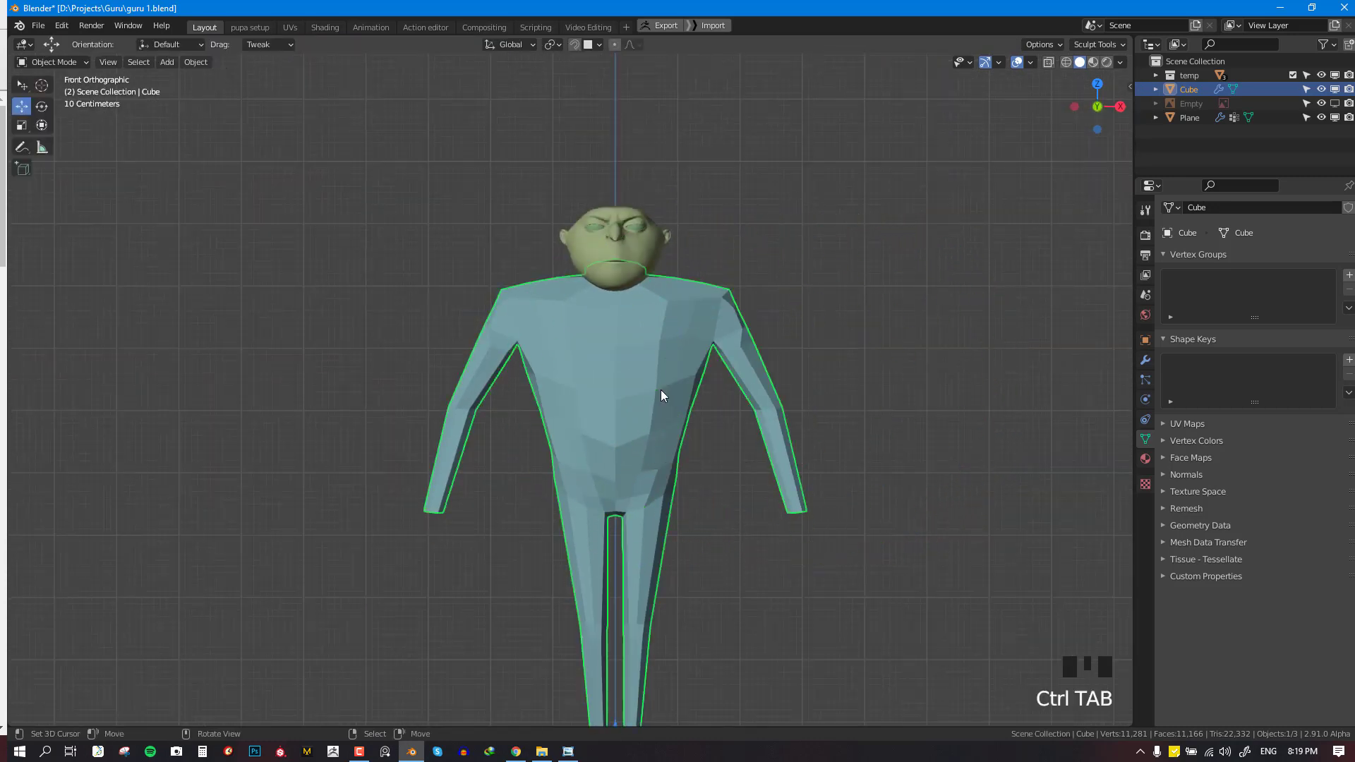
Deselect the body, inspect its front proportions and save the updated file
key("alt+a")
scroll(677, 395, "down", 3)
middle_click_drag(697, 400, 675, 404, "shift")
scroll(675, 406, "up", 2)
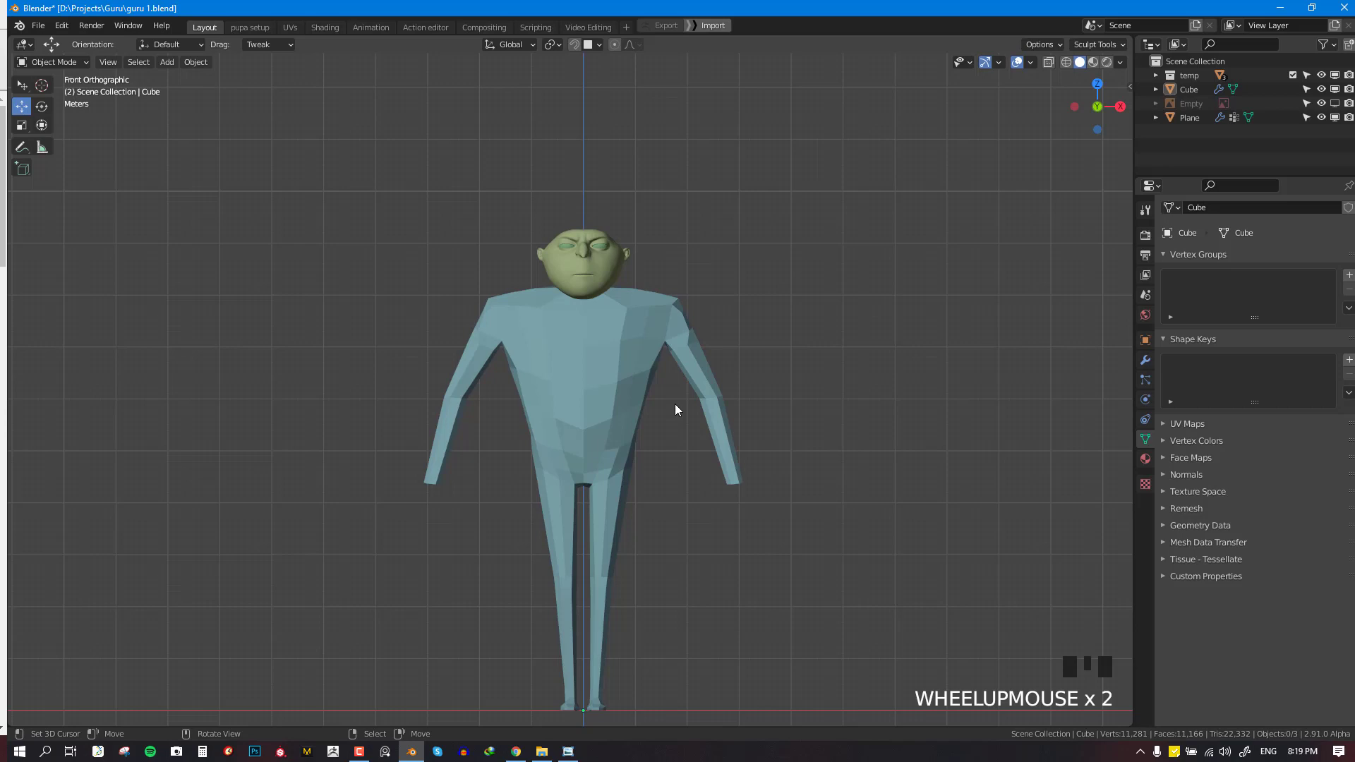
middle_click_drag(672, 405, 654, 411, "shift")
scroll(624, 334, "up", 2)
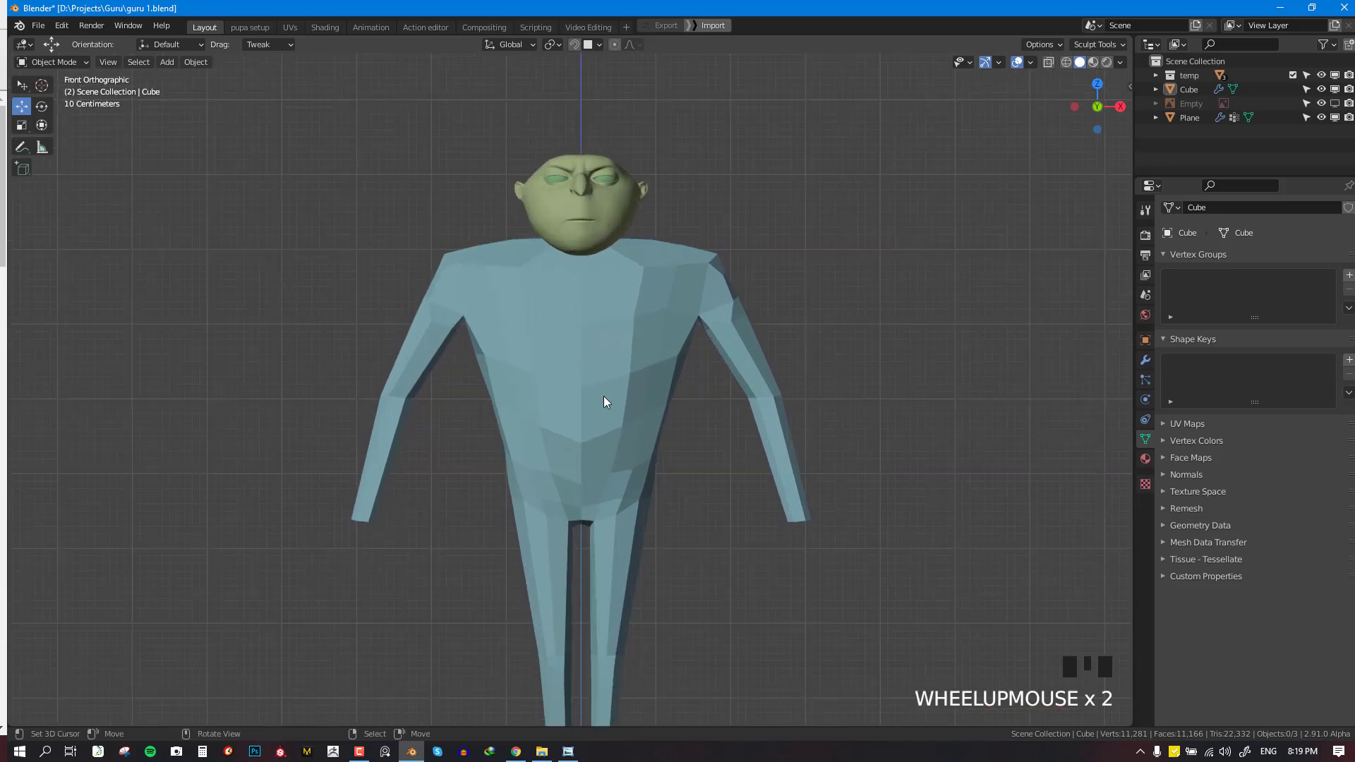
scroll(628, 336, "down", 2)
scroll(718, 340, "up", 2)
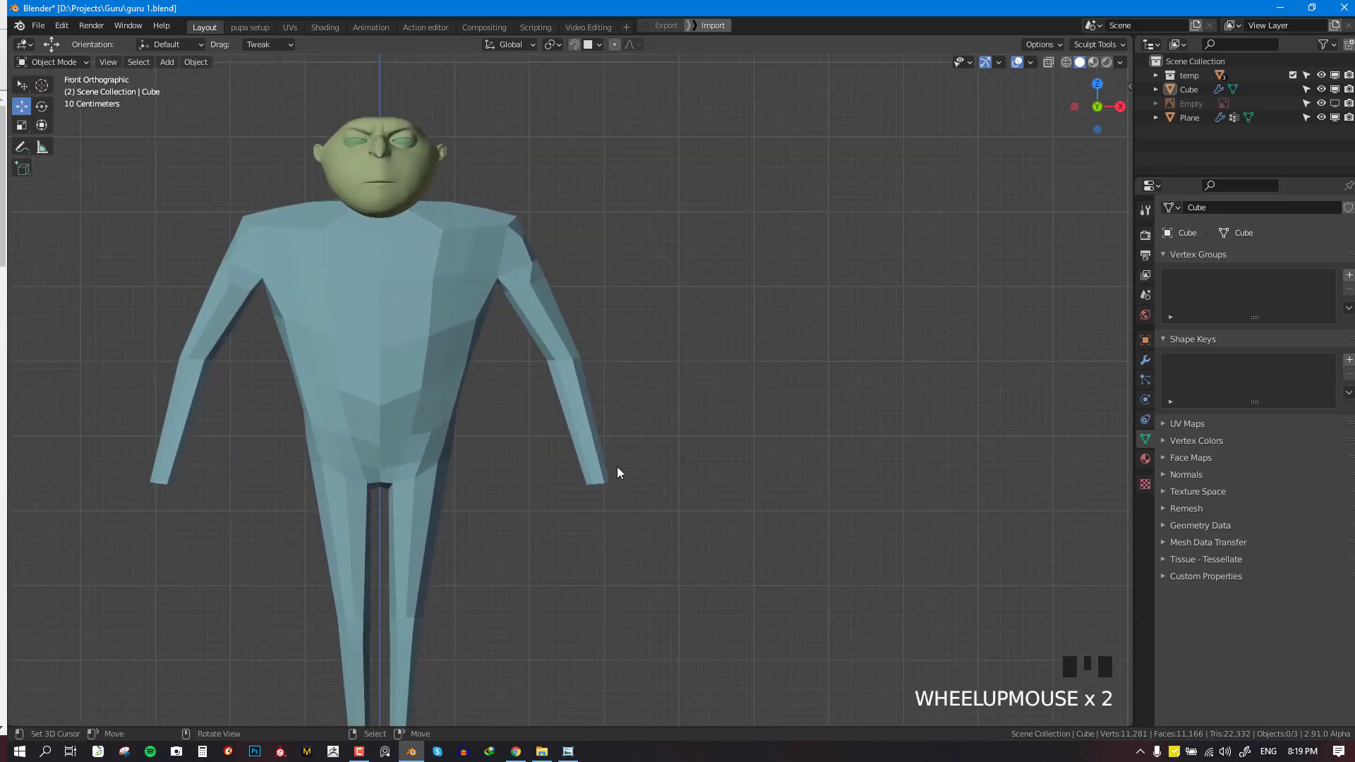
middle_click_drag(673, 348, 648, 305, "shift")
scroll(731, 313, "down", 2)
key("ctrl+s")
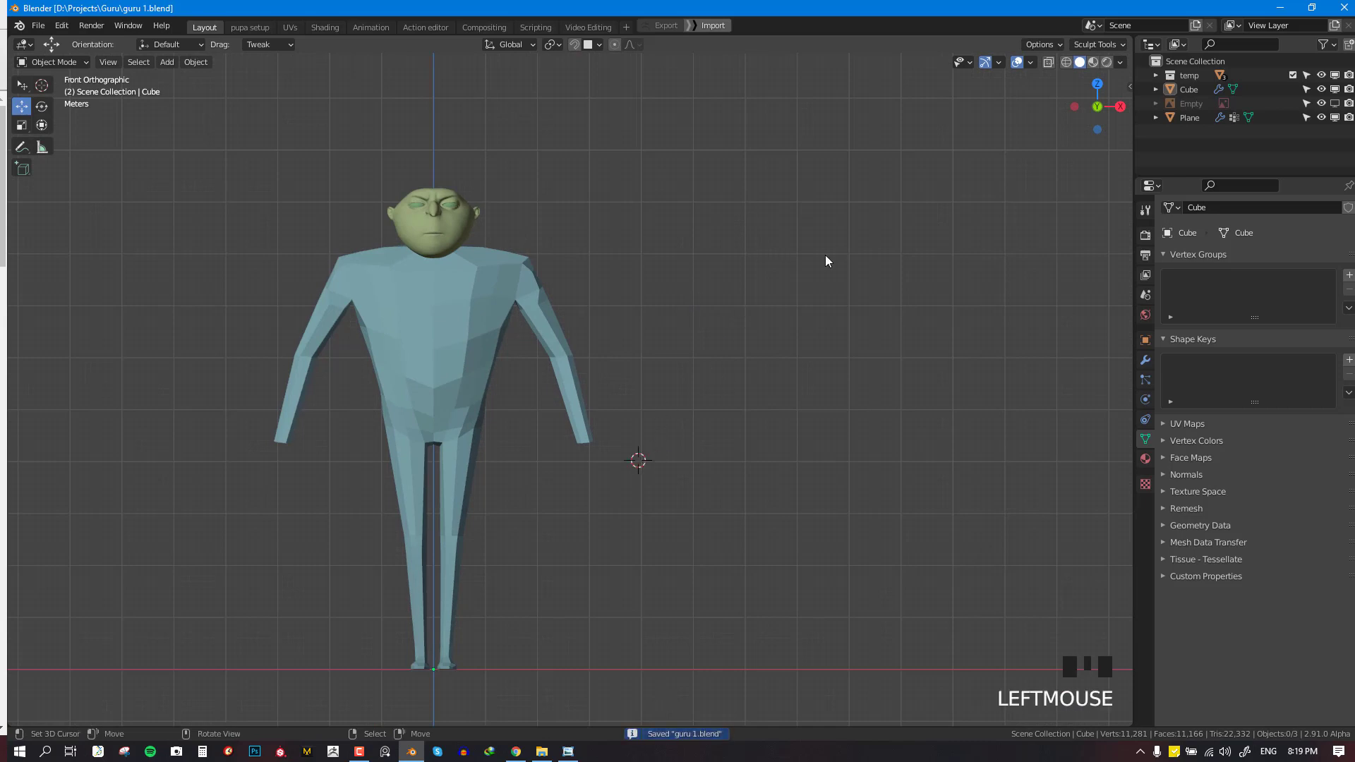
Add a cube beside the character's hand, flatten it along Z and scale it down
key("shift+a")
left_click(899, 276)
key("s")
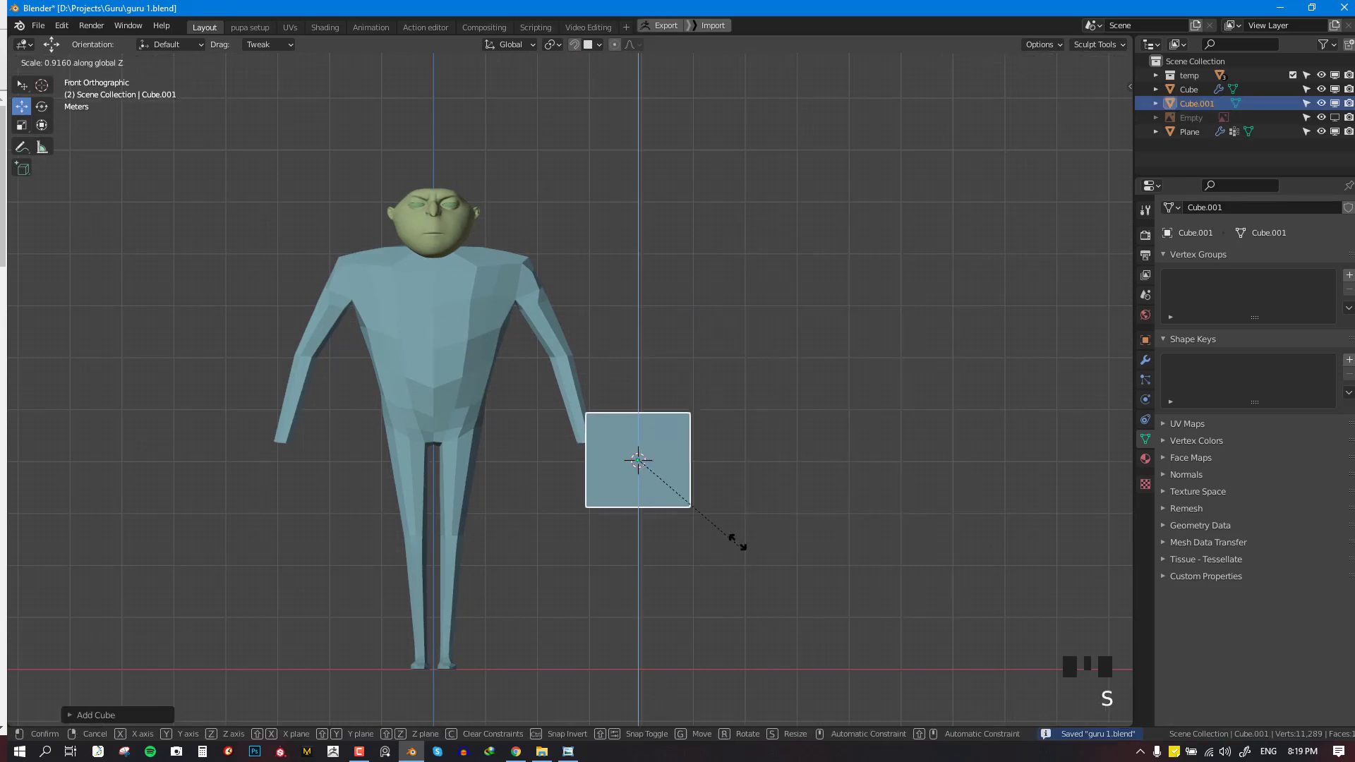
left_click(663, 484)
key("s")
left_click(713, 462)
Move the flattened cube farther out and in front of the body in the top view, and scale it down further
key("KP_7")
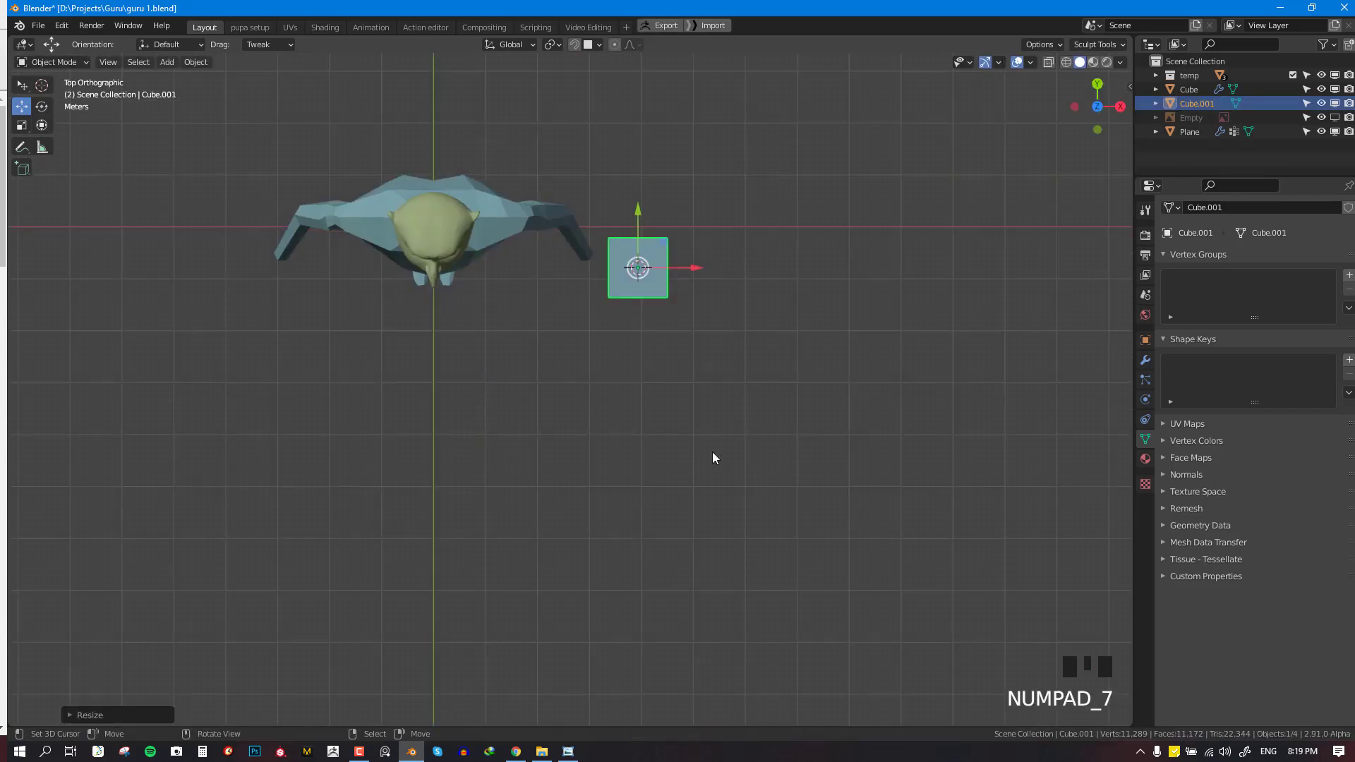
key("g")
left_click(765, 333)
key("s")
left_click(791, 393)
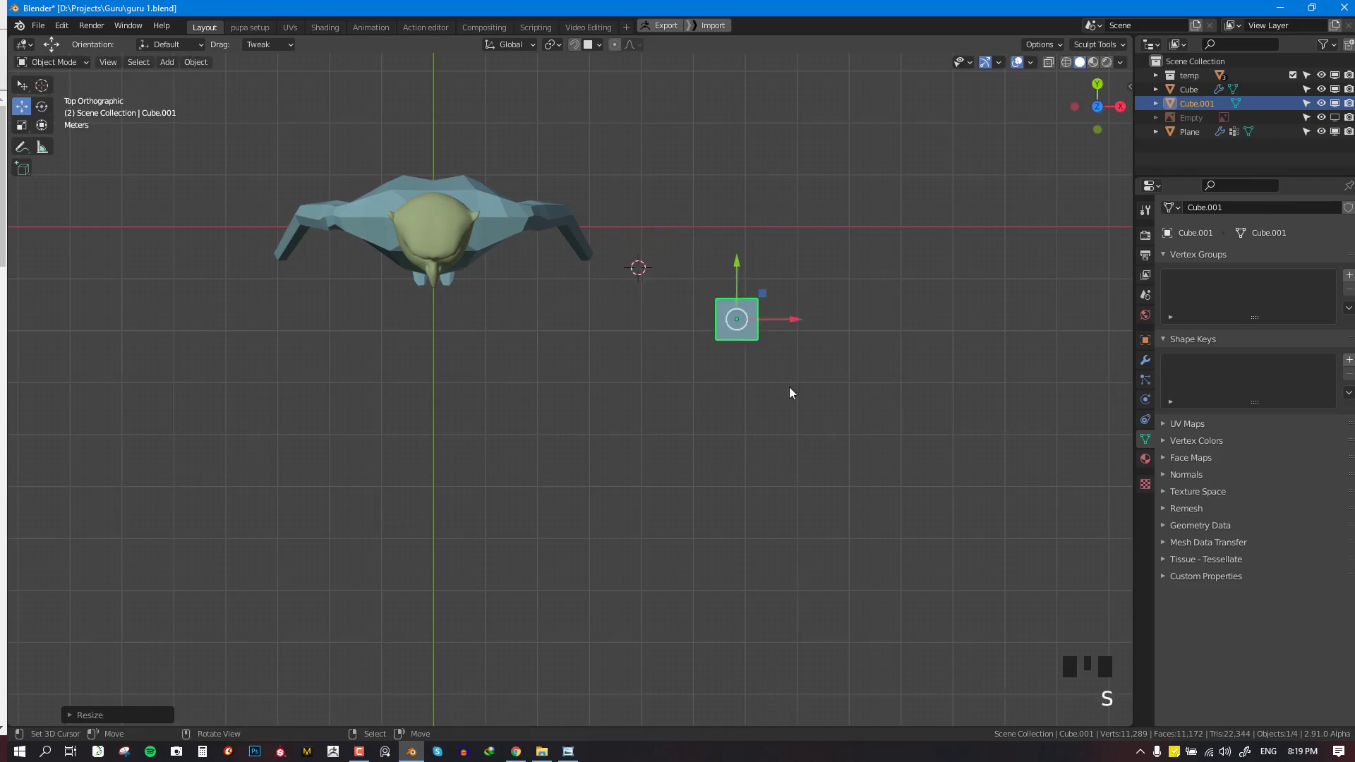
Compare the small slab's size and placement with the forearm in front, wireframe and perspective views
key("KP_1")
scroll(815, 424, "up", 3)
key("shift+z")
middle_click_drag(884, 525, 882, 524, "shift")
key("KP_1")
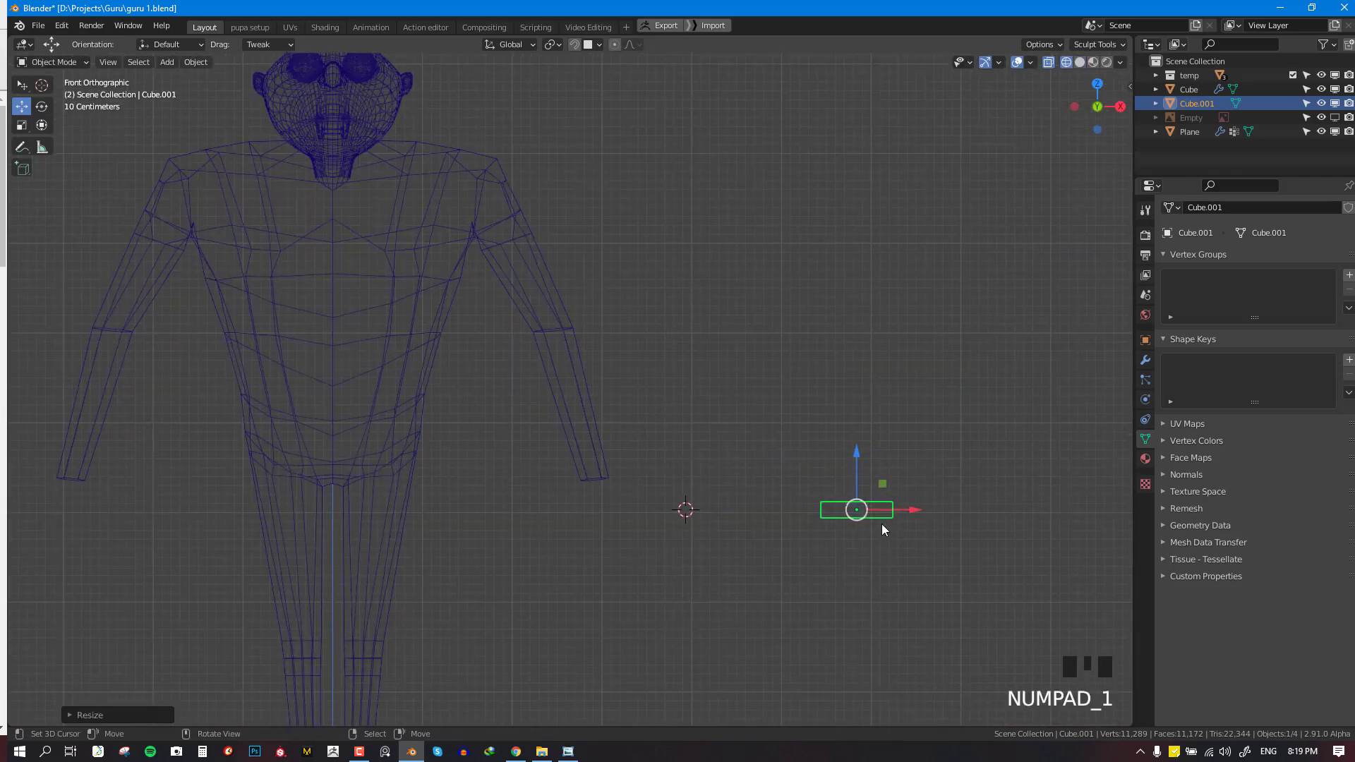
key("shift+z")
scroll(896, 534, "up", 1)
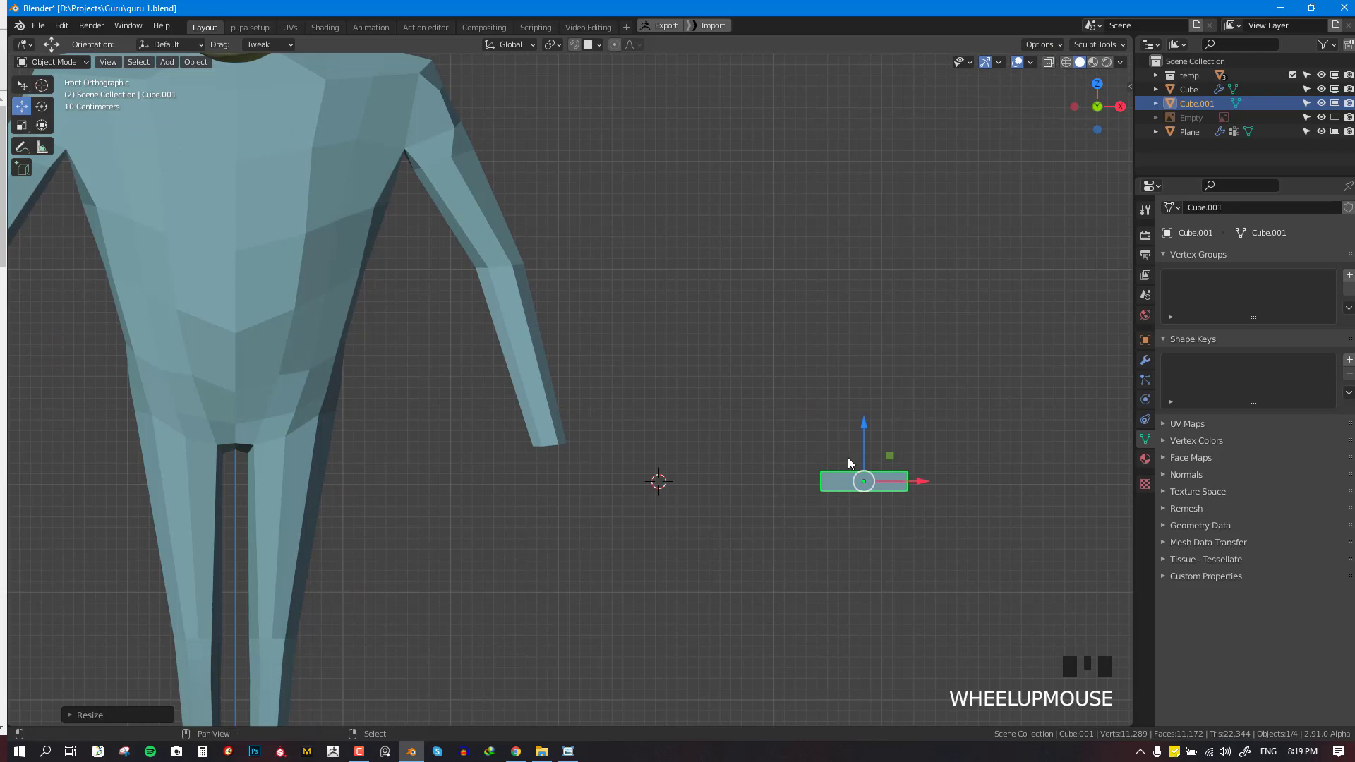
middle_click_drag(849, 458, 896, 342, "shift")
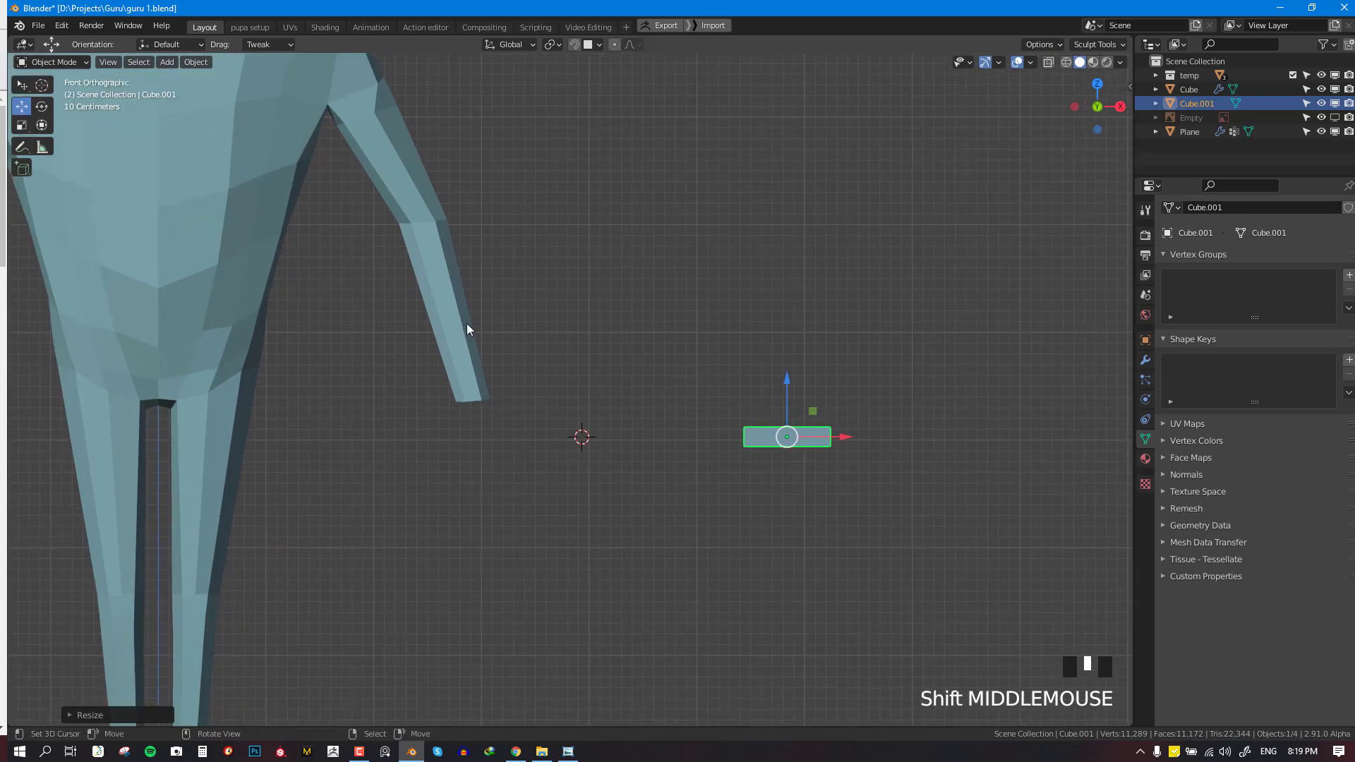
middle_click_drag(467, 326, 584, 263)
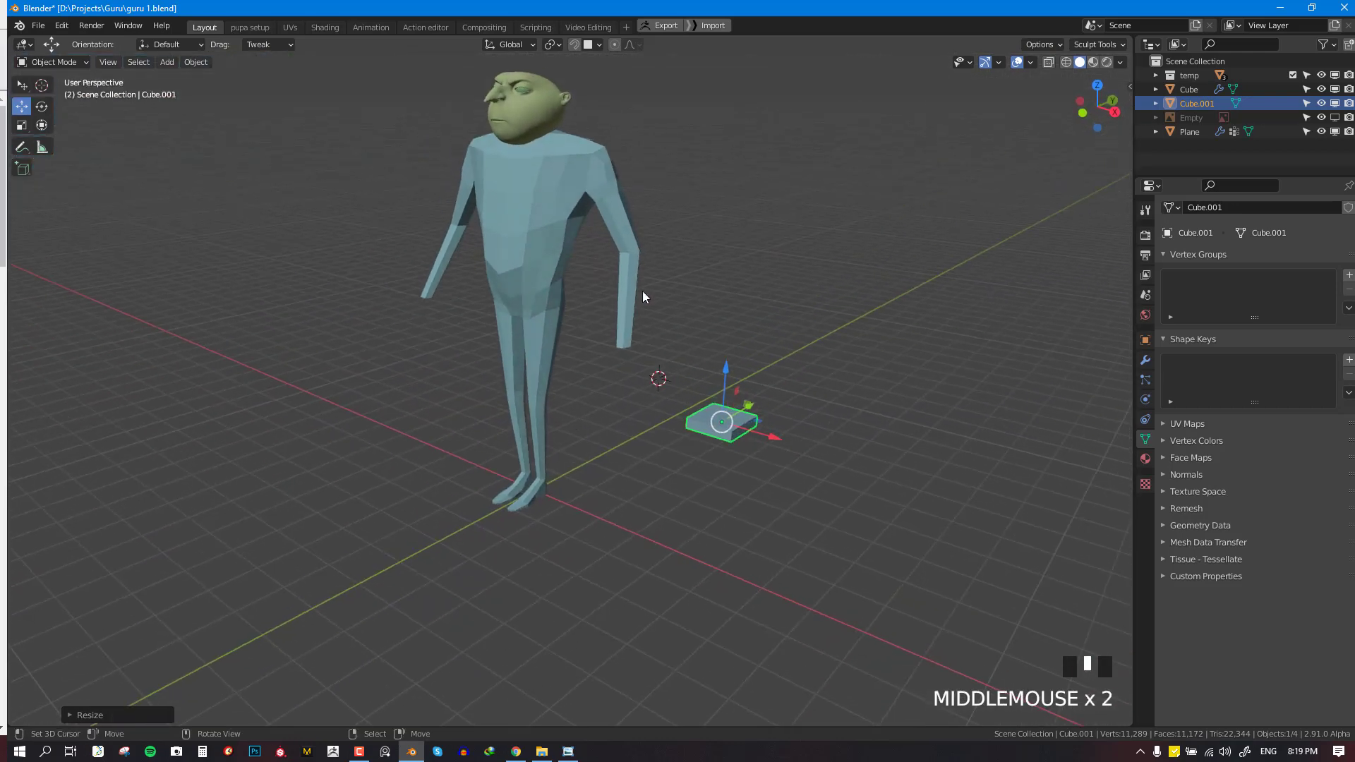
key("KP_1")
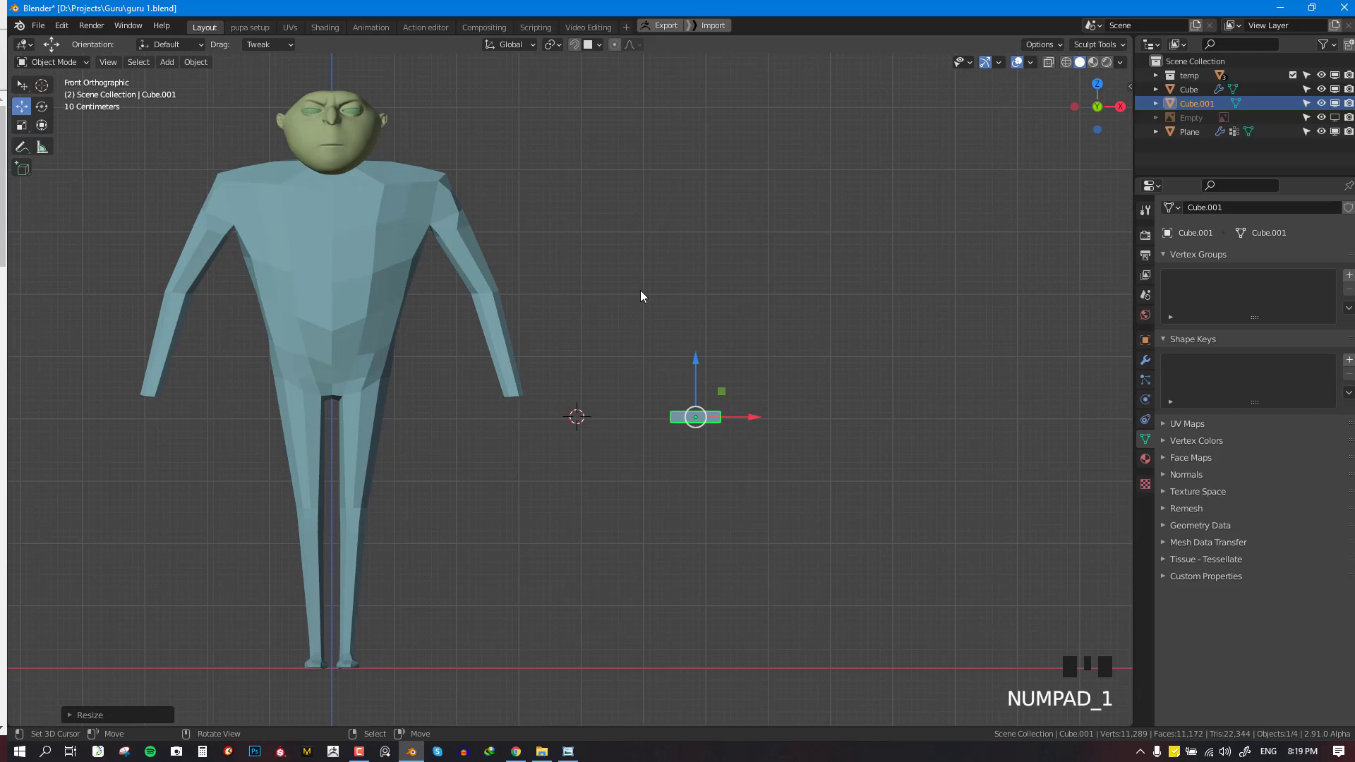
scroll(720, 475, "up", 2)
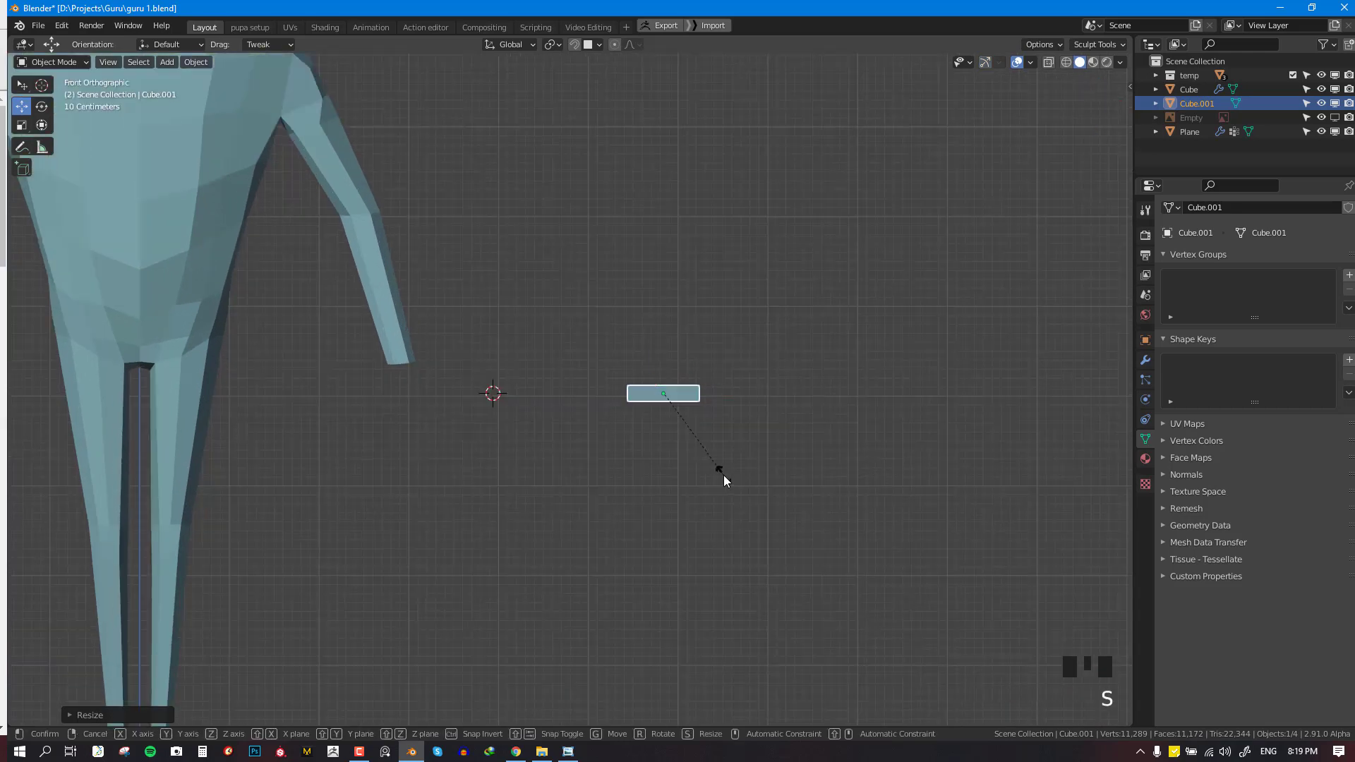
Shorten the slab slightly along Y in the top view and return to the front view
key("KP_7")
middle_click_drag(686, 336, 641, 455, "shift")
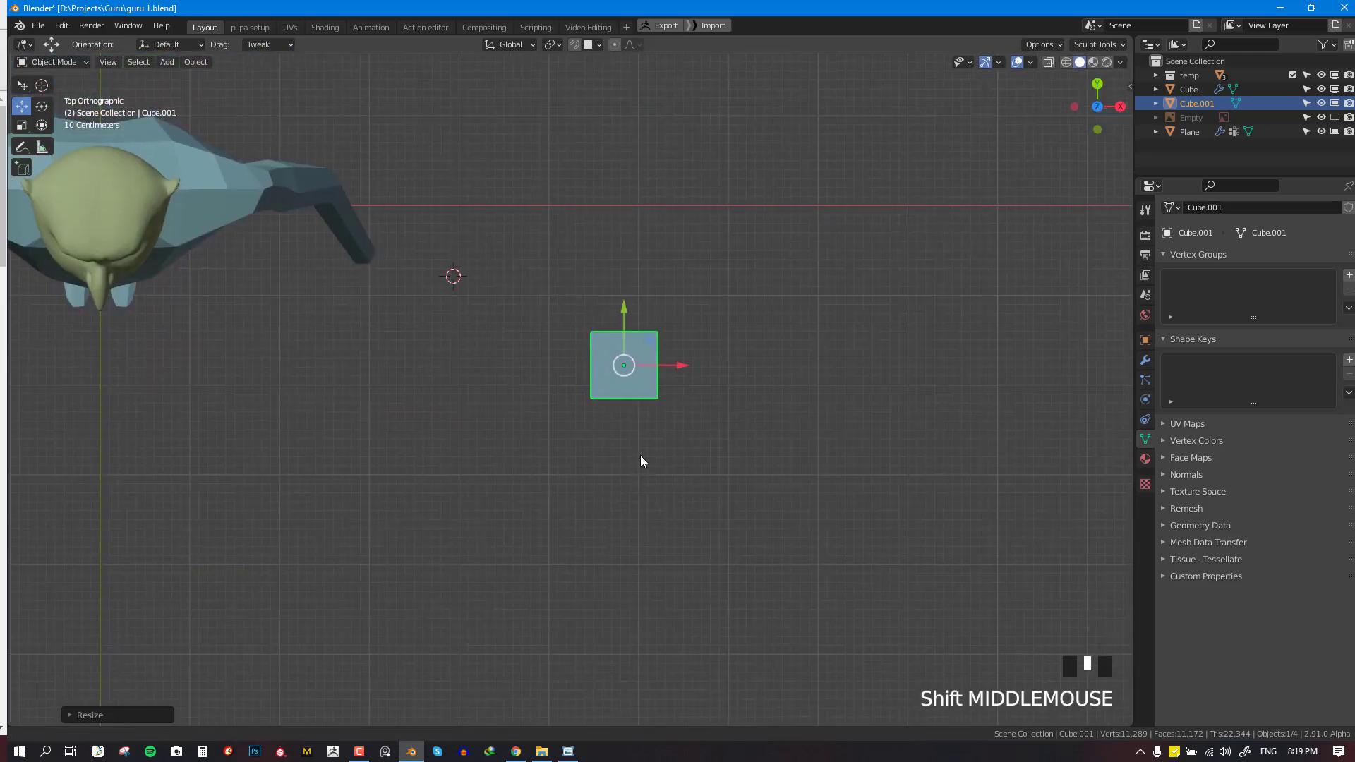
scroll(641, 455, "up", 2)
key("s")
key("y")
left_click(647, 437)
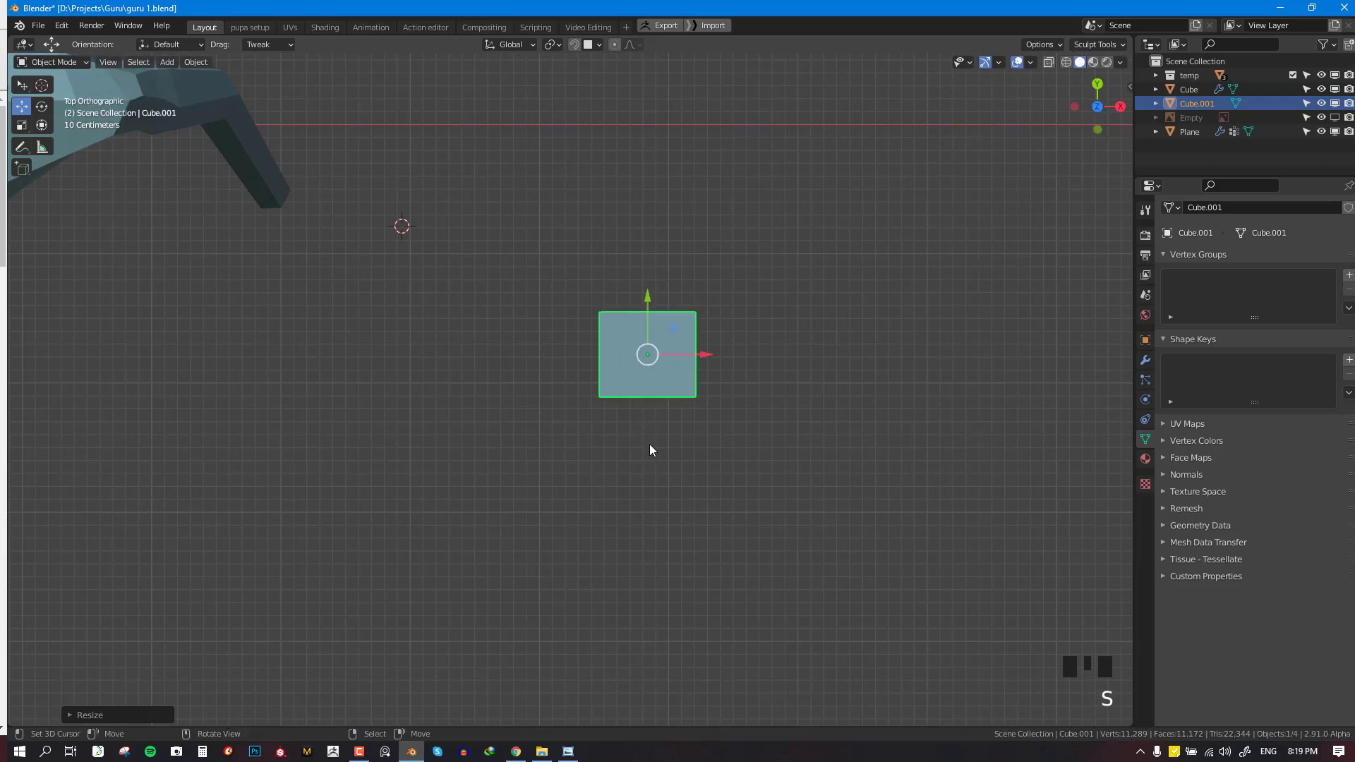
key("KP_1")
scroll(655, 442, "down", 3)
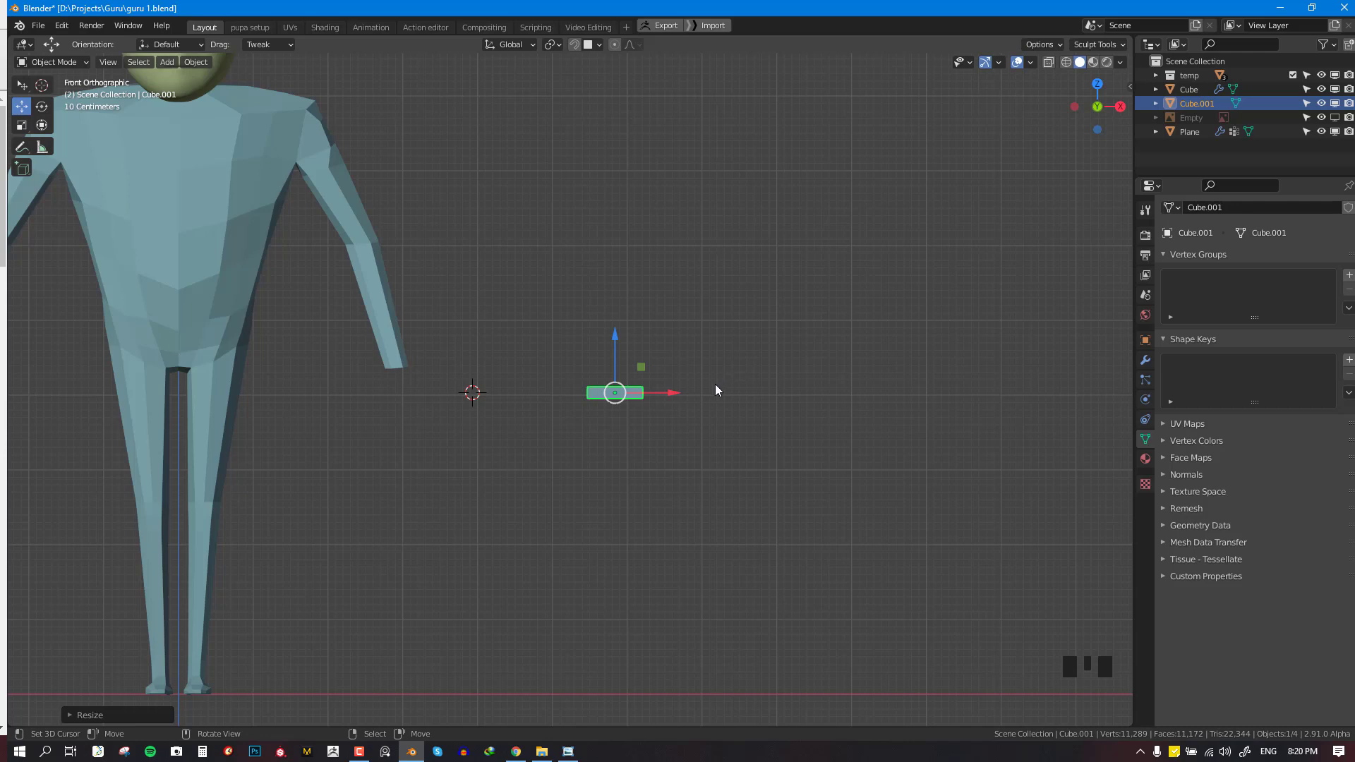
Enter Edit Mode on the slab and add one off-centre loop cut dividing its width
middle_click_drag(714, 384, 704, 454)
scroll(705, 455, "up", 3)
mouse_move(735, 397)
middle_mouse_down()
mouse_move(709, 433)
mouse_move(583, 400)
mouse_move(707, 377)
mouse_move(760, 403)
middle_mouse_up()
key("Tab")
key("alt+a")
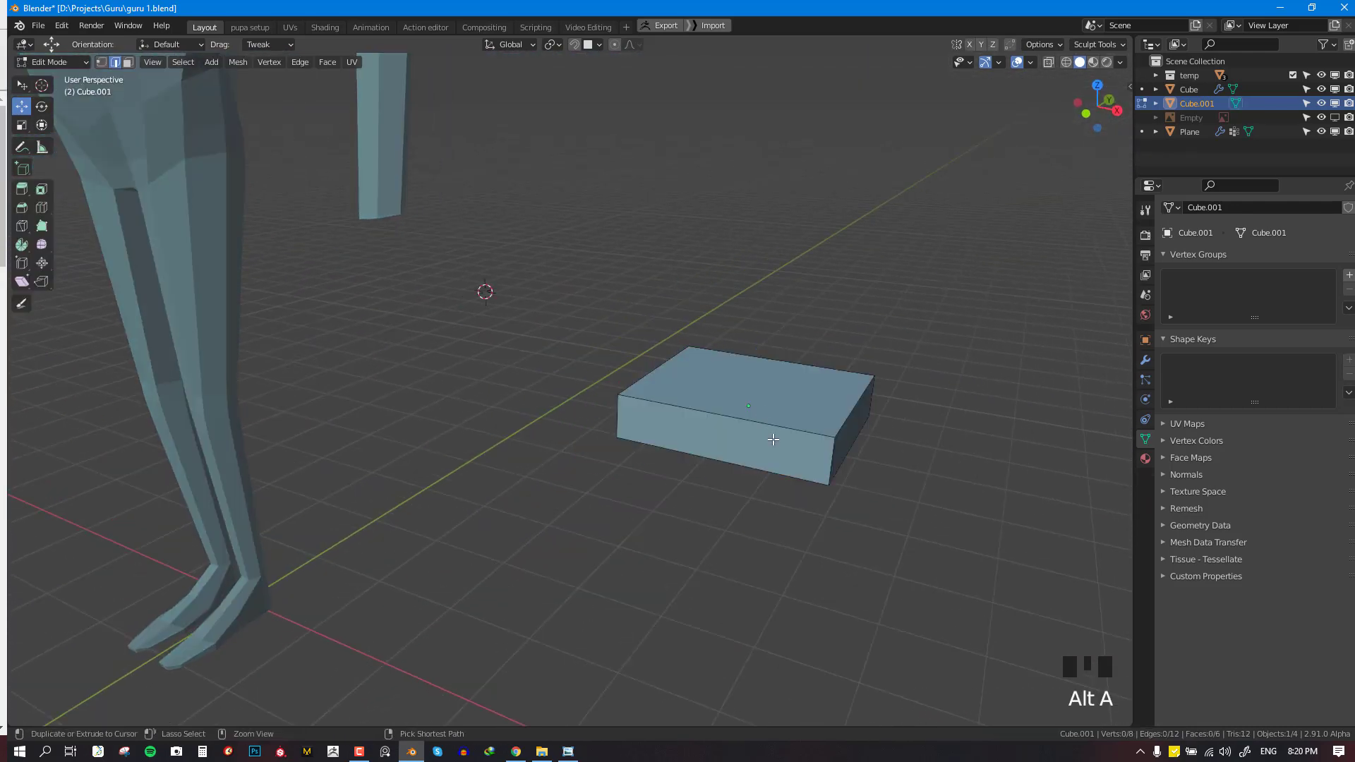
key("ctrl+r")
left_click(794, 457)
right_click(794, 457)
Select the wider front face of the slab and extrude it a short distance forward in the side view
key("alt+KP_3")
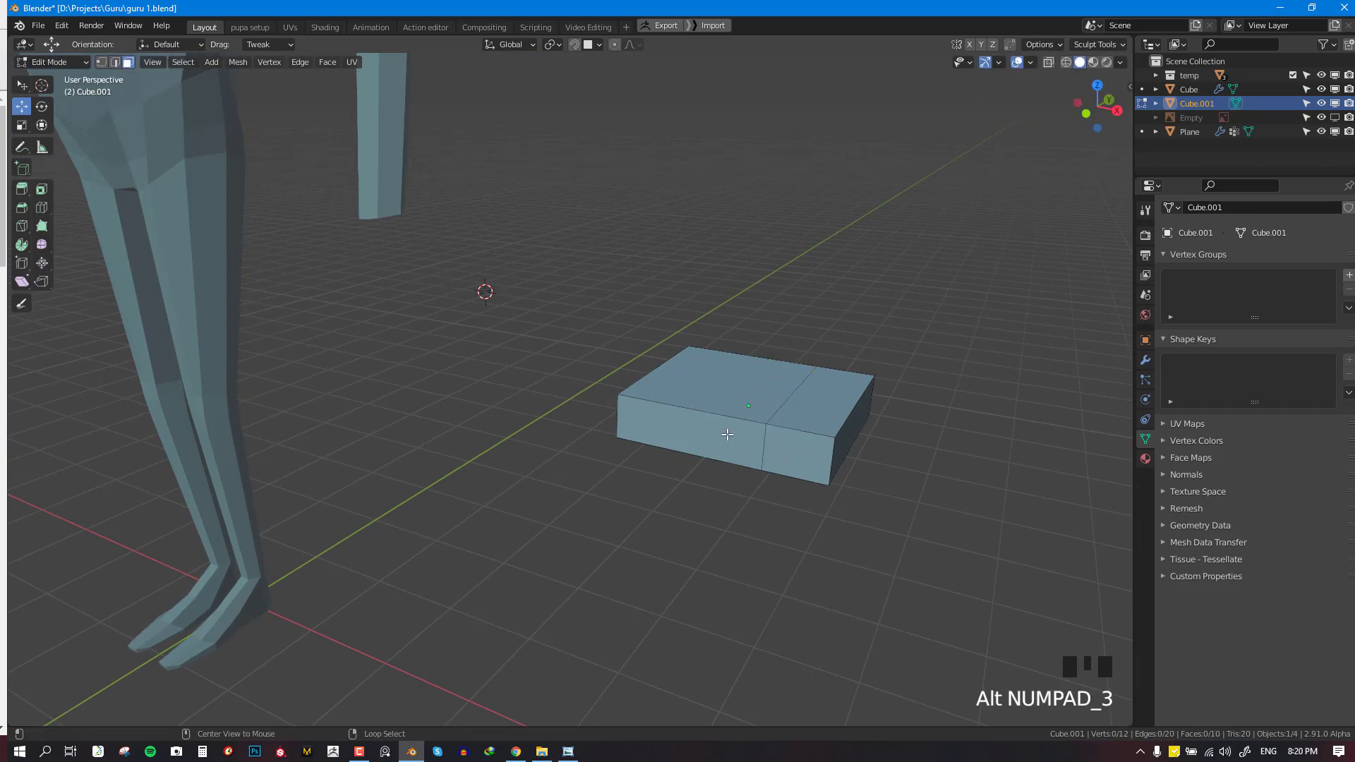
right_click(730, 436)
key("KP_1")
key("KP_3")
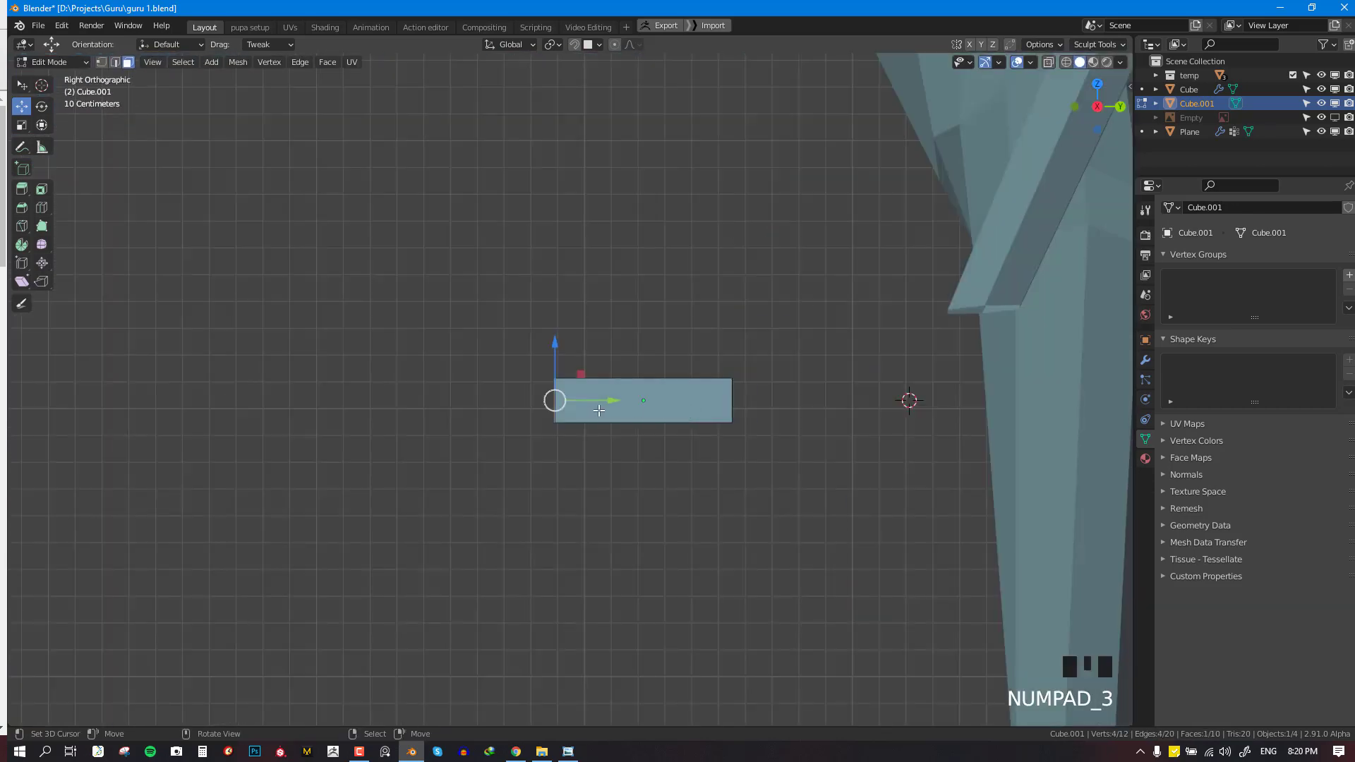
key("e")
left_click(569, 400)
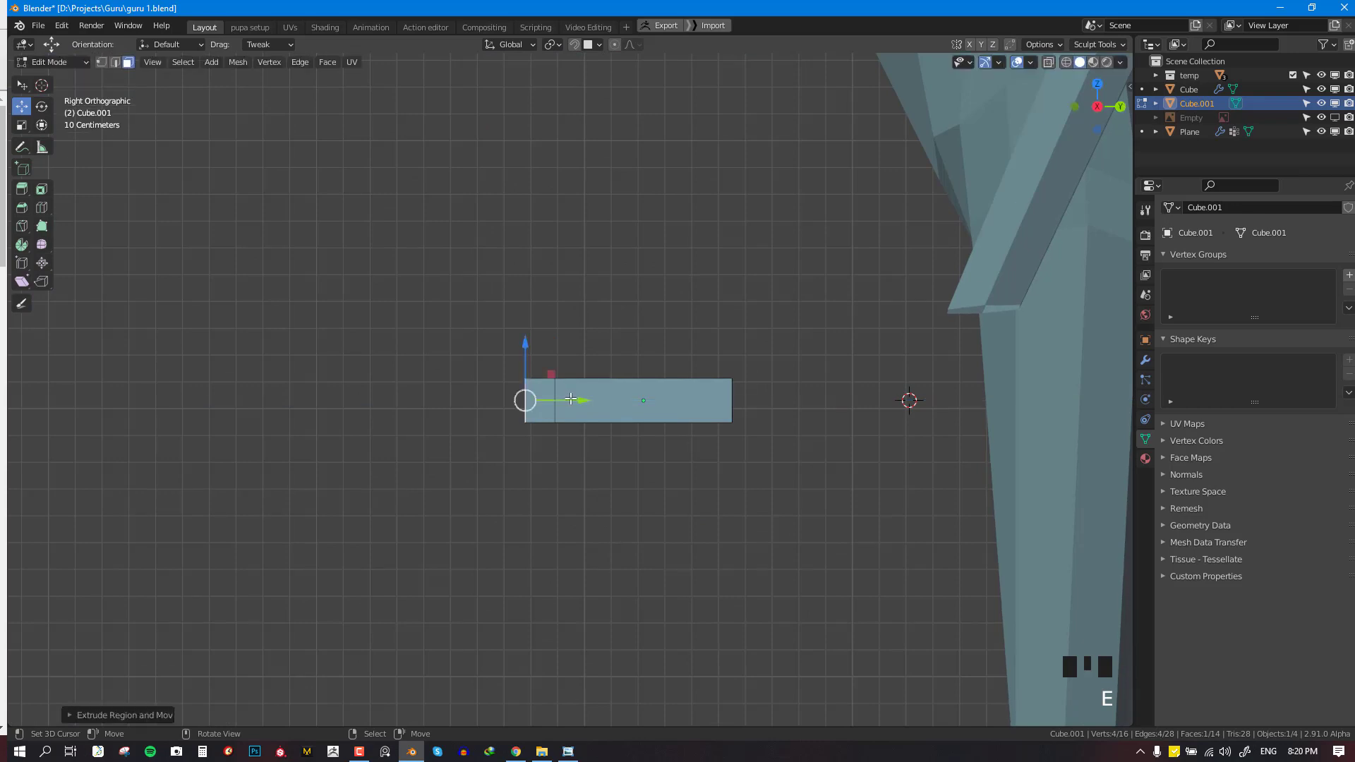
Move the extruded front face down and rotate it so the slab's tip bends downward
key("g")
left_click(619, 441)
key("r")
left_click(599, 389)
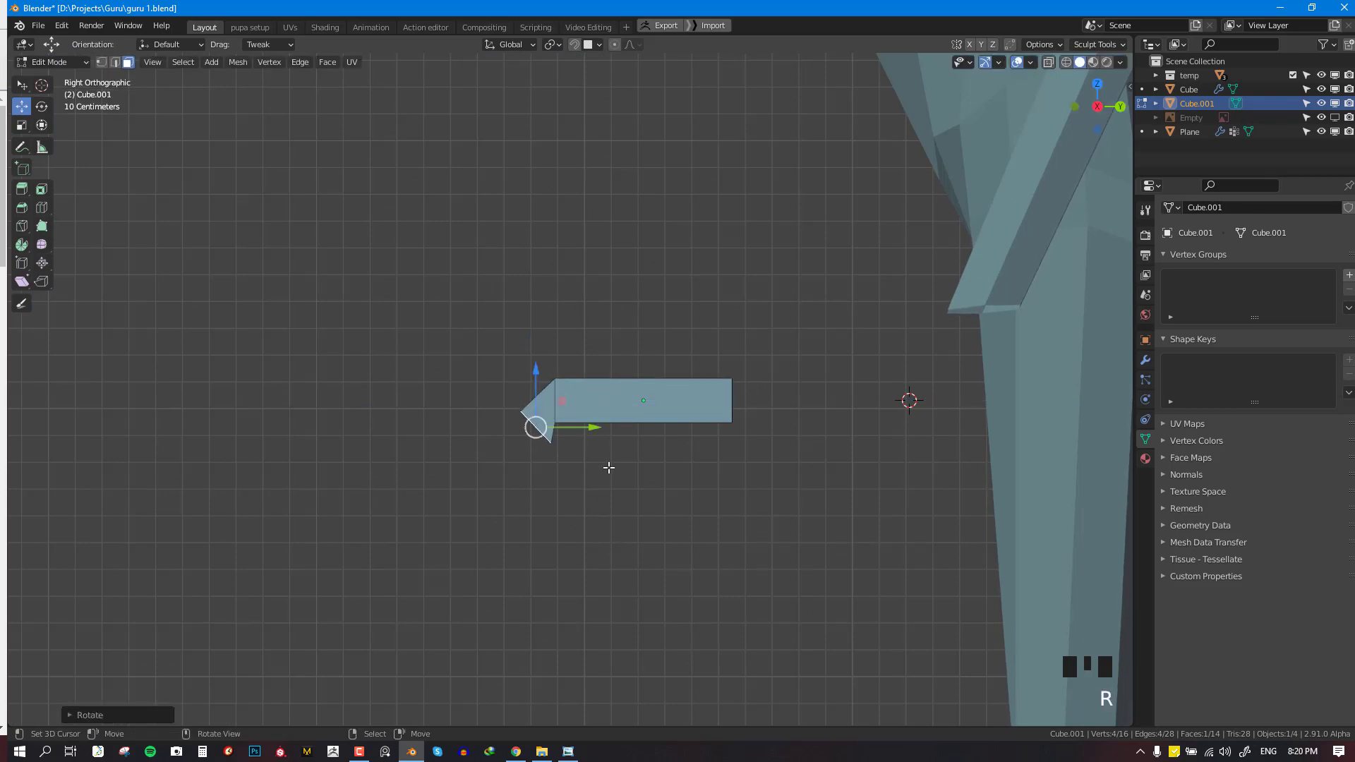
key("r")
left_click(641, 417)
key("g")
left_click(582, 456)
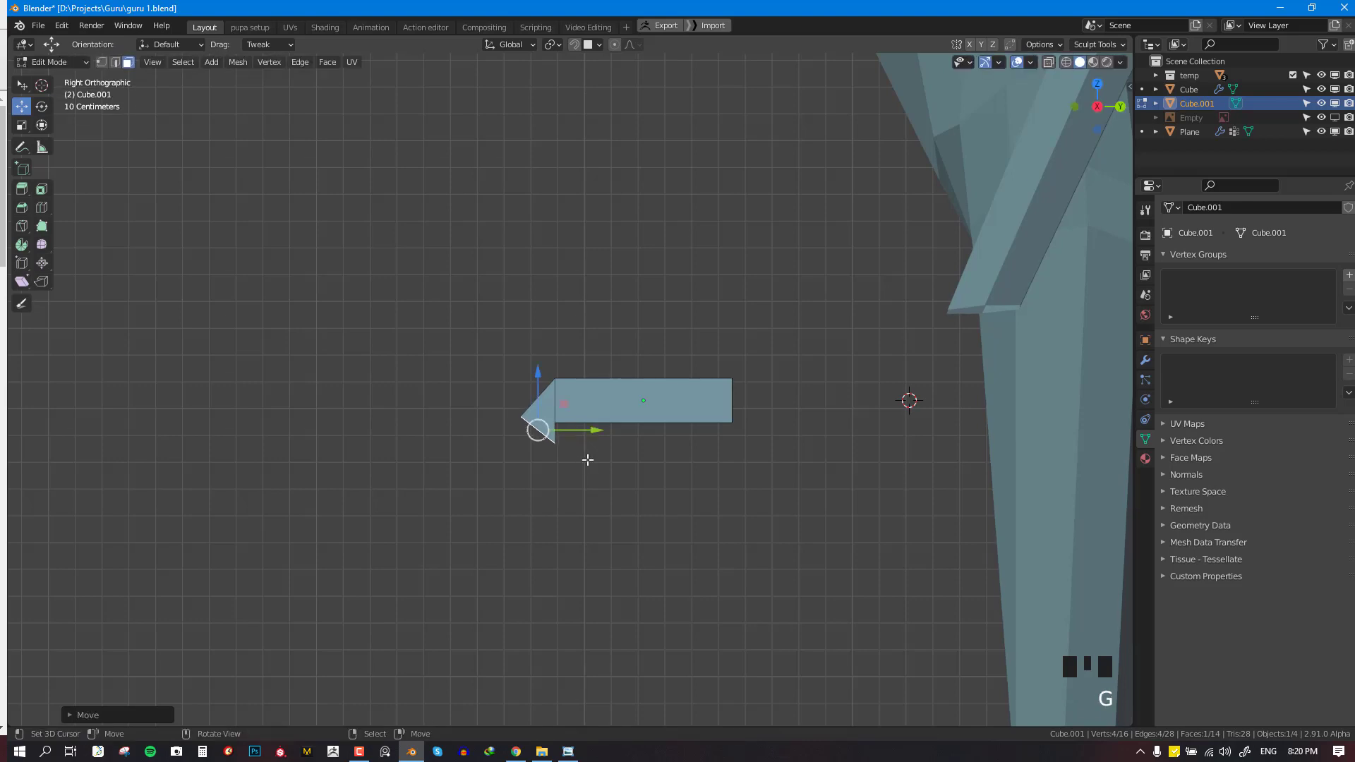
Rotate the slab's extruded front face so it slants toward one end and reposition it slightly
key("KP_1")
mouse_move(765, 458)
middle_mouse_down()
mouse_move(783, 523)
mouse_move(789, 469)
middle_mouse_up()
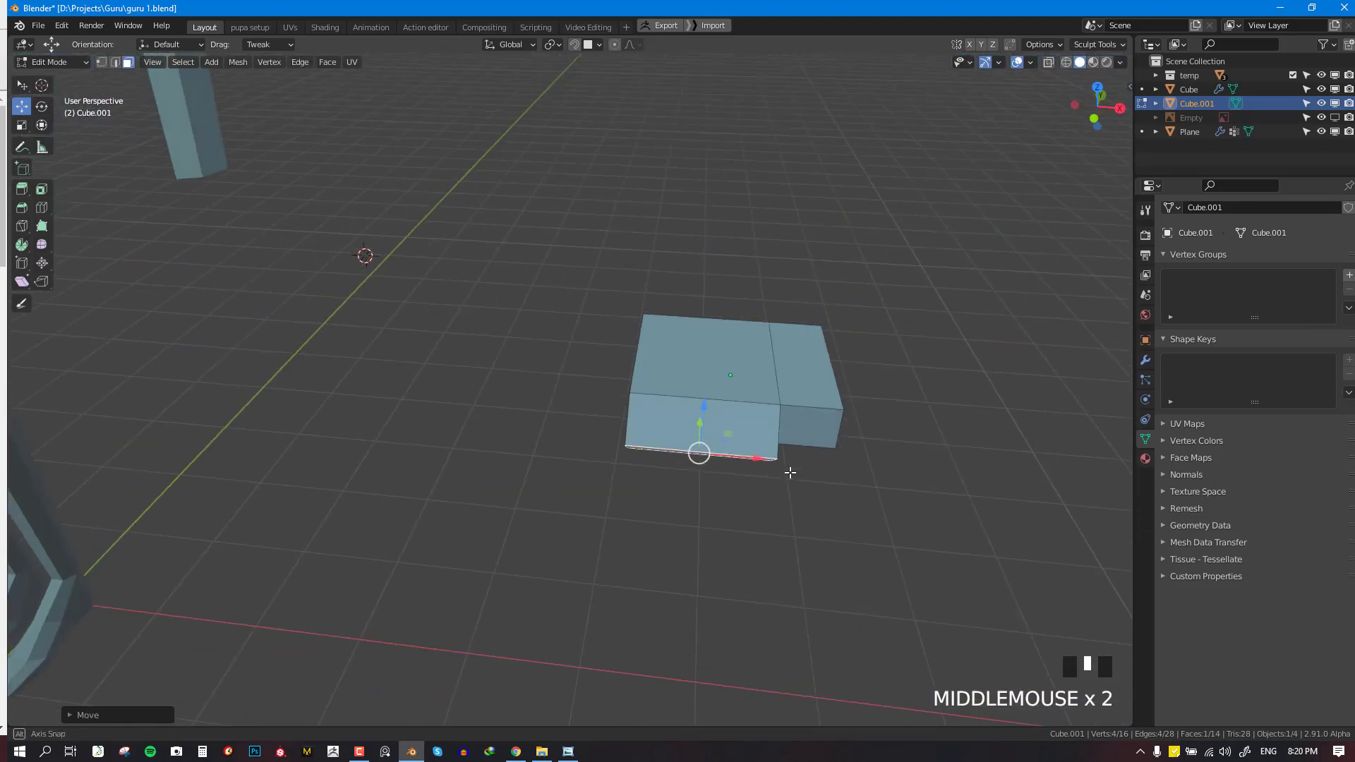
key("r")
left_click(817, 452)
key("g")
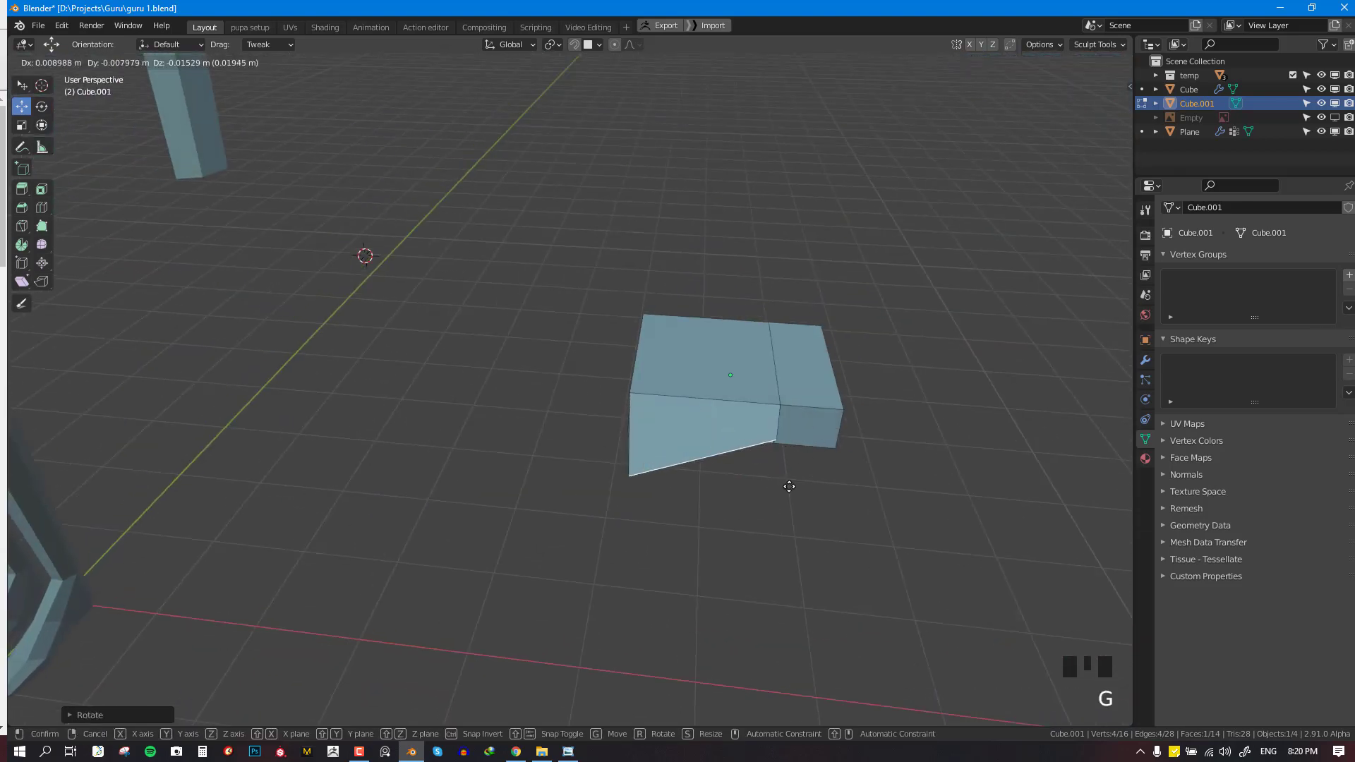
left_click(812, 496)
Scale the extruded front face down to about half its size and shift it to form a tapered thumb base
middle_click_drag(829, 502, 763, 435)
key("s")
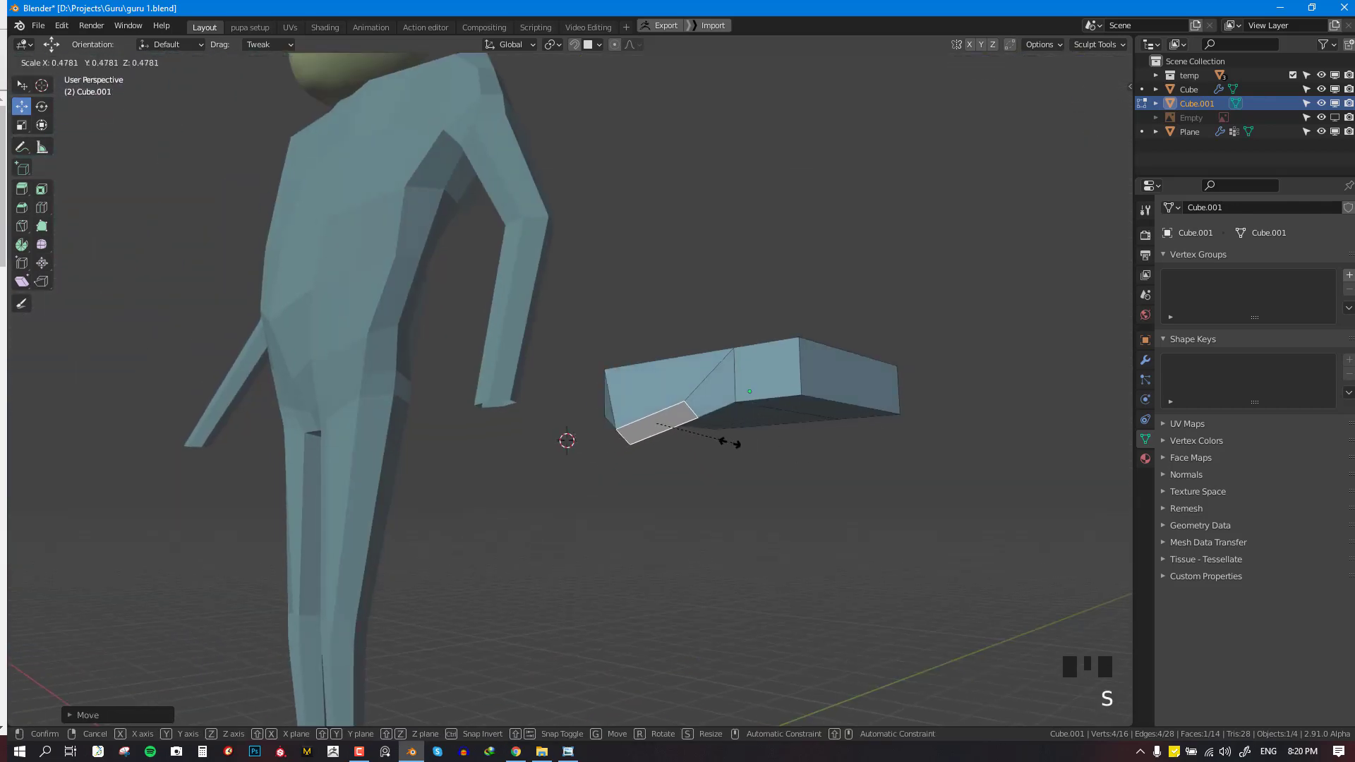
left_click(650, 417)
middle_click_drag(651, 417, 705, 454)
key("g")
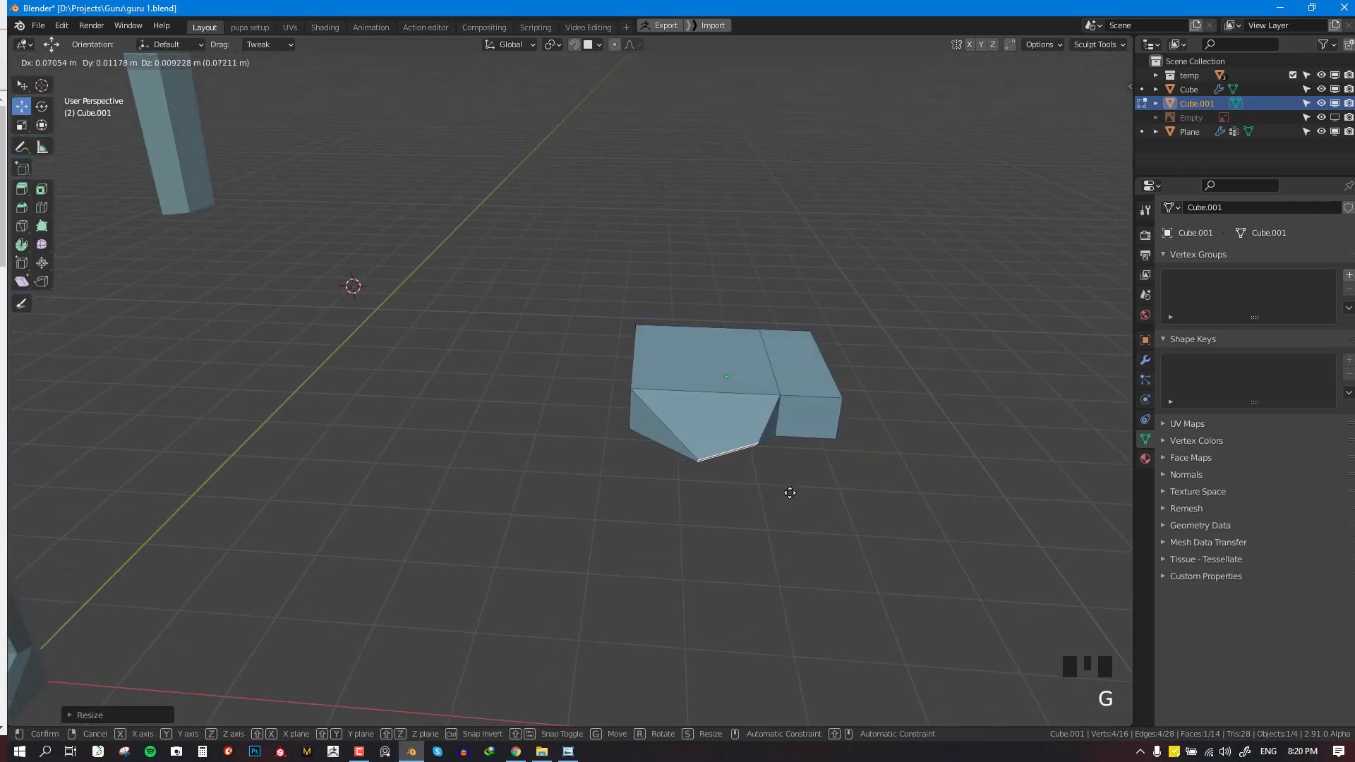
left_click(787, 493)
Reposition one edge at the tip of the thumb base to adjust its slant
middle_click_drag(784, 490, 653, 382)
key("s")
key("z")
key("z")
right_click(741, 417)
key("g")
left_click(696, 441)
key("Tab")
key("Tab")
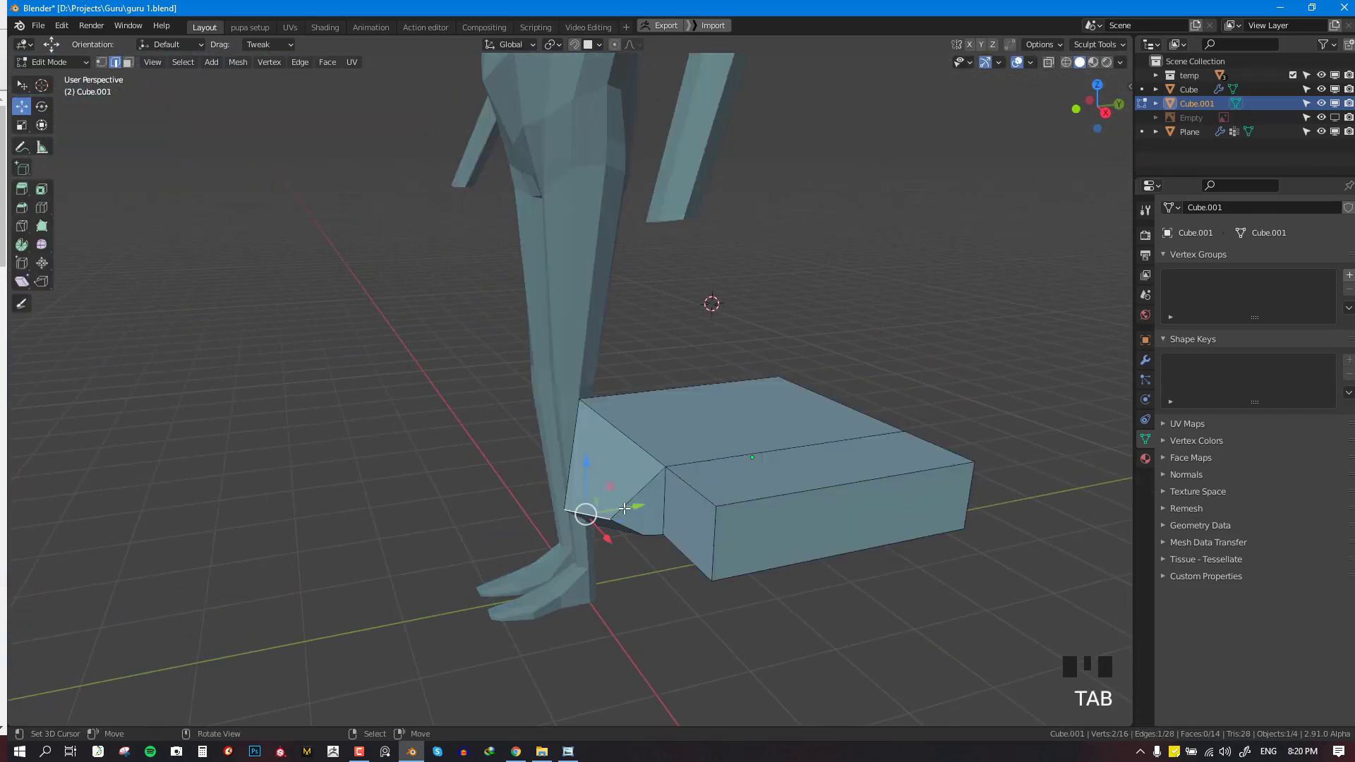
Shift the upper vertex where the thumb base meets the rest of the slab's front side
middle_click_drag(645, 521, 695, 475)
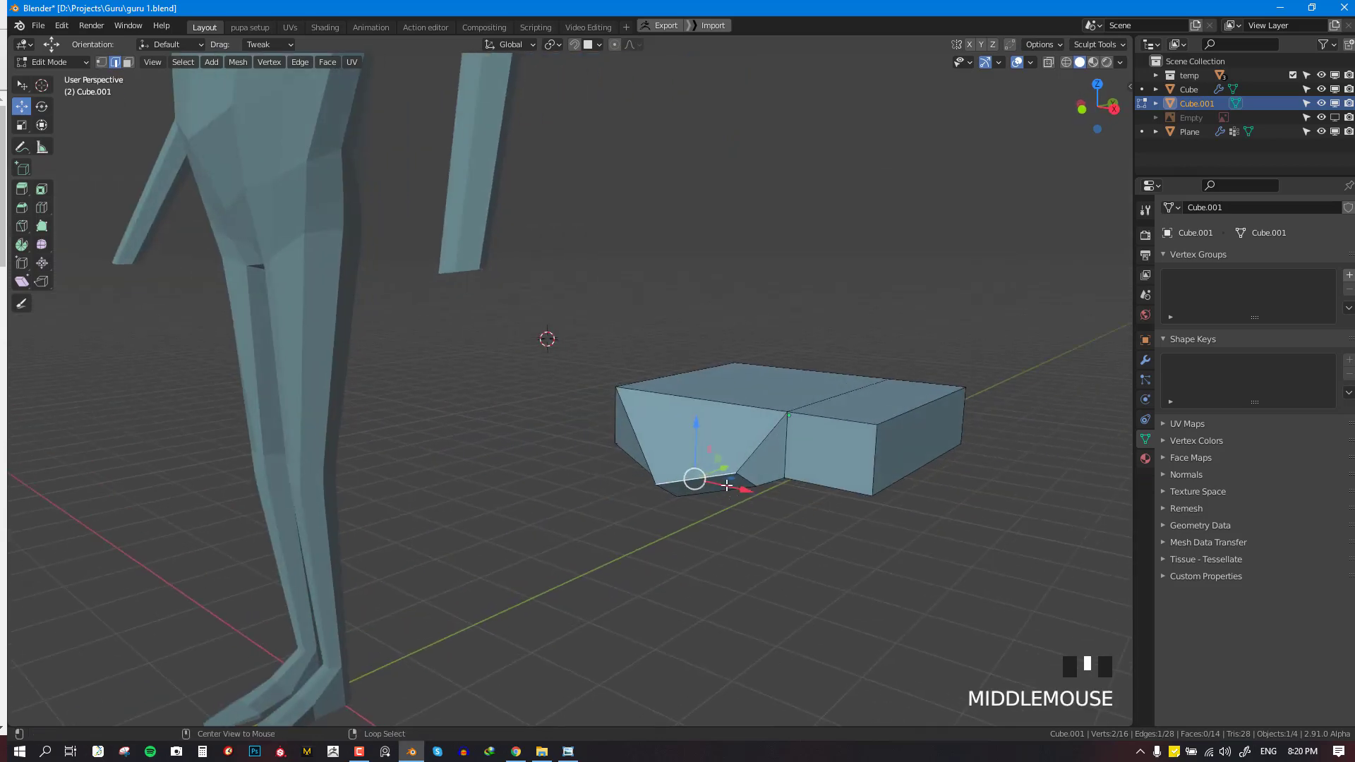
key("1")
right_click(708, 468)
right_click(786, 416)
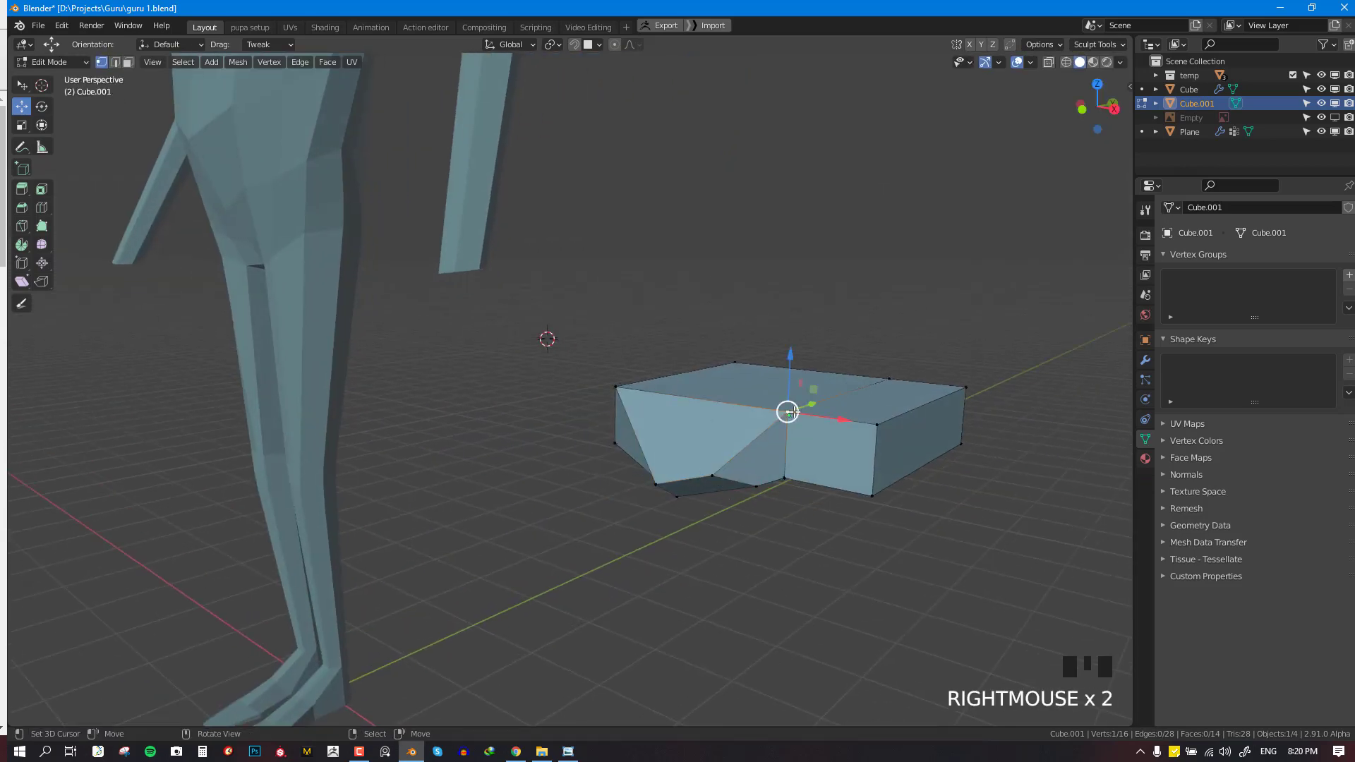
middle_click_drag(789, 411, 795, 472)
left_click_drag(795, 473, 816, 481)
key("Tab")
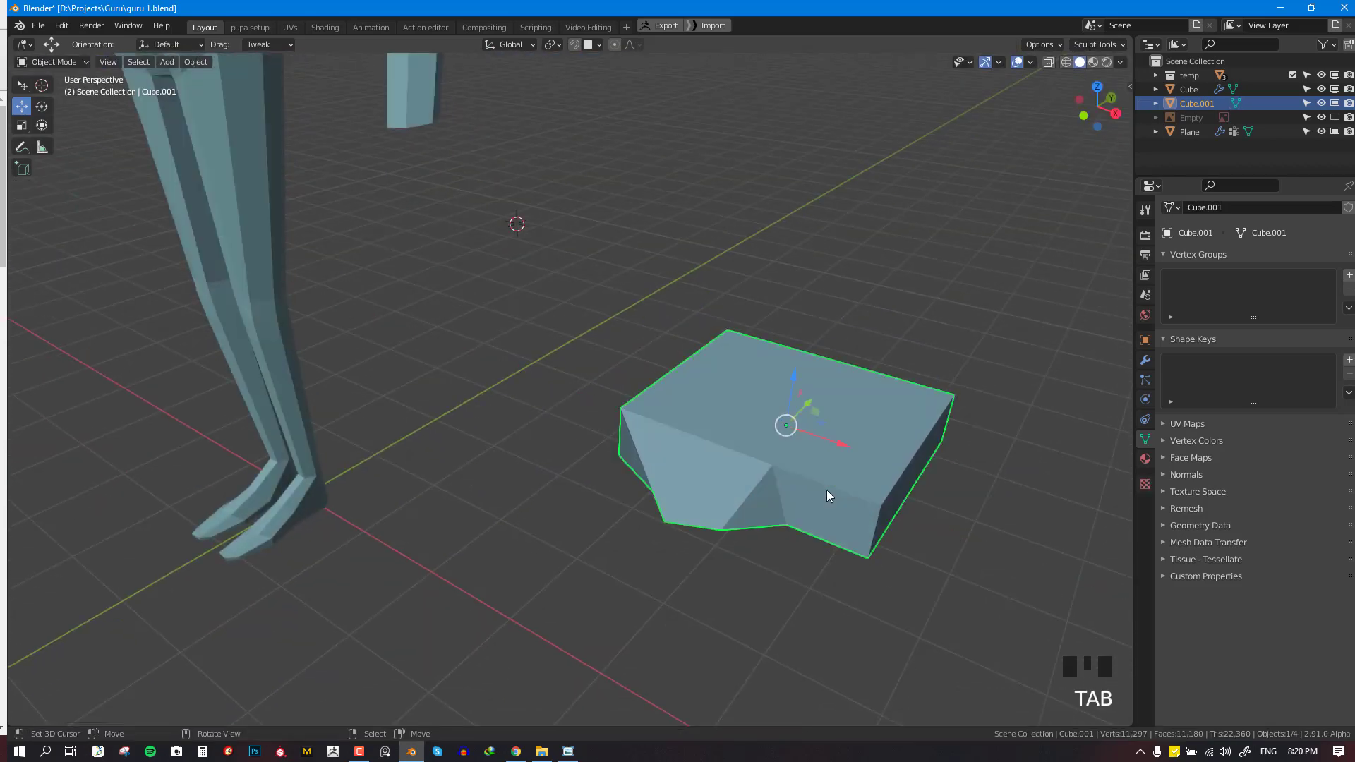
Add three evenly spaced loop cuts that divide the slab's end into four finger-width sections
middle_click_drag(828, 494, 823, 547)
key("Tab")
key("Tab")
key("Tab")
scroll(833, 494, "down", 2)
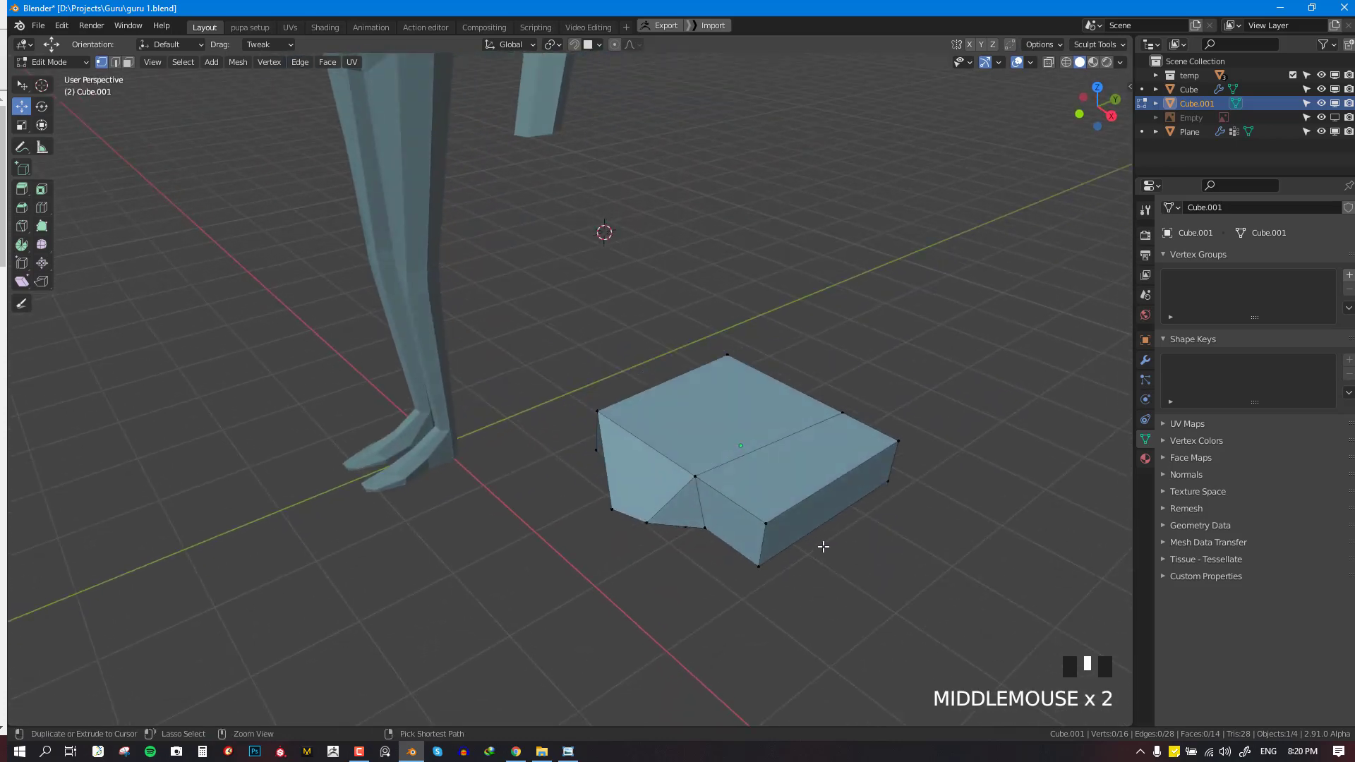
middle_click_drag(838, 521, 793, 506)
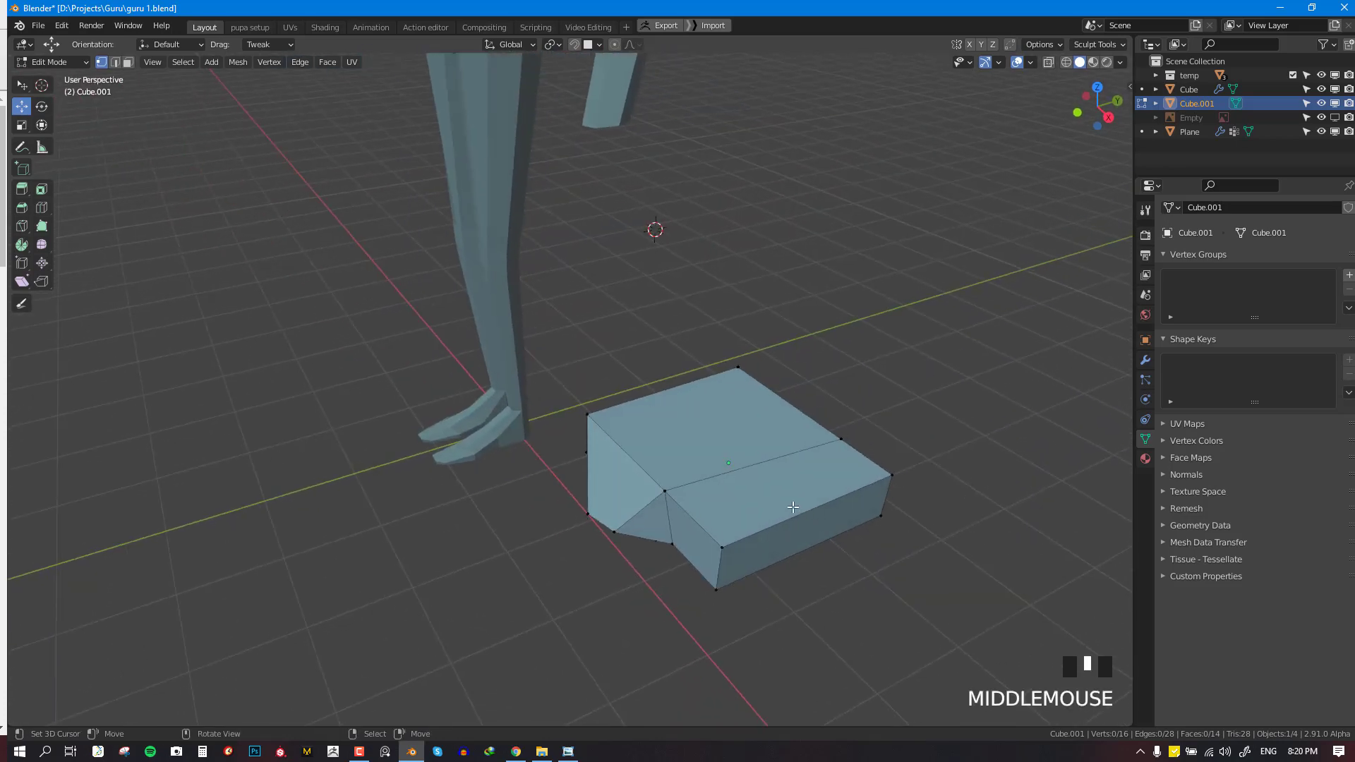
middle_click_drag(722, 554, 669, 544)
key("ctrl+r")
scroll(707, 544, "up", 2)
left_click(706, 544)
Select the four finger-end faces and extrude them as individual faces without offset
key("3")
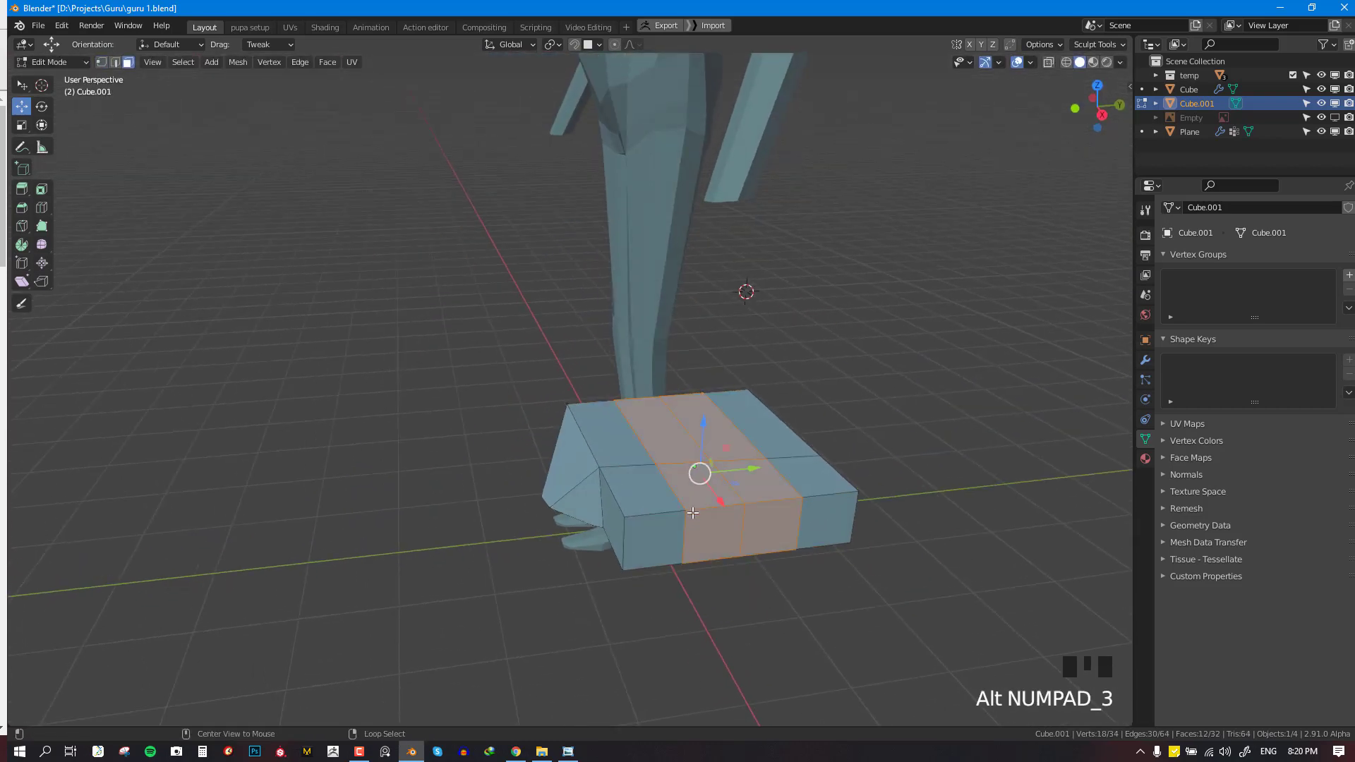
right_click(653, 540)
right_click(730, 526, "shift")
right_click(785, 526, "shift")
right_click(836, 502, "shift")
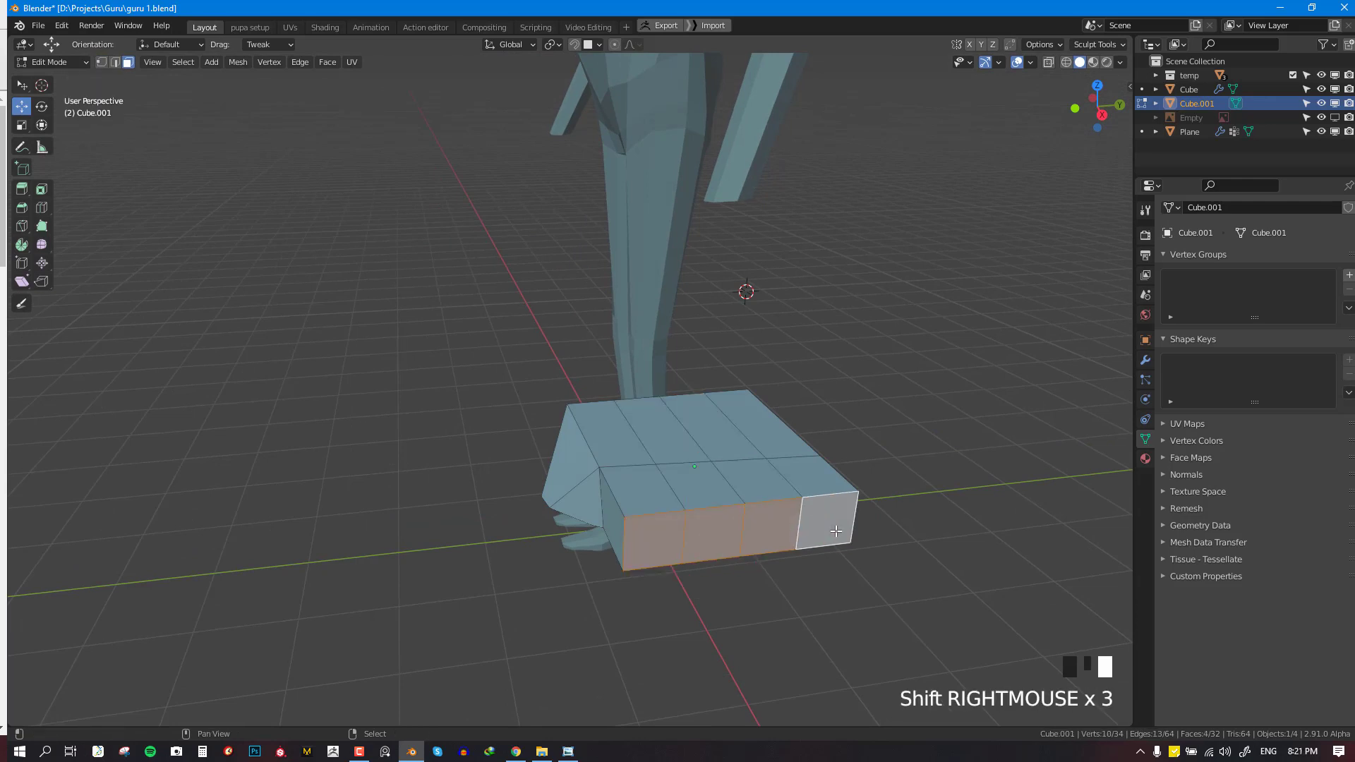
key("alt+e")
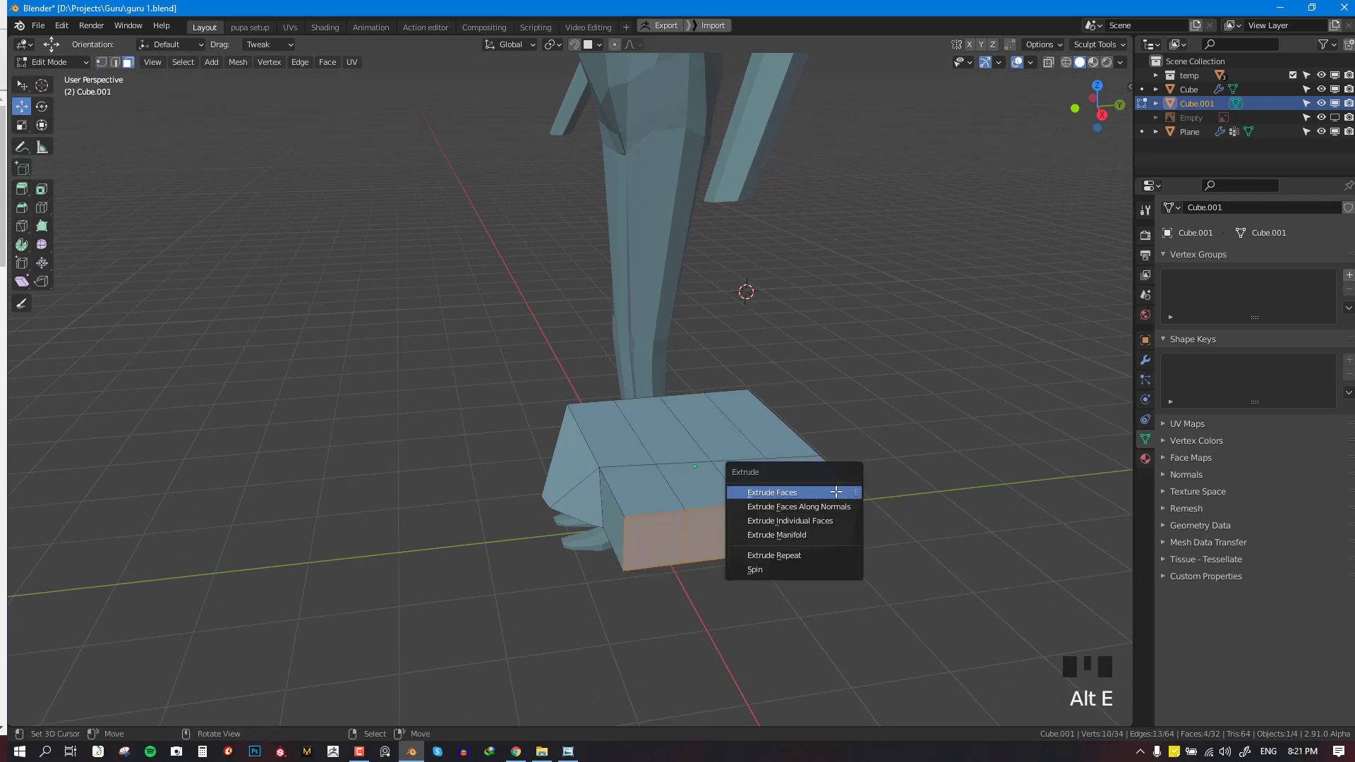
left_click(804, 523)
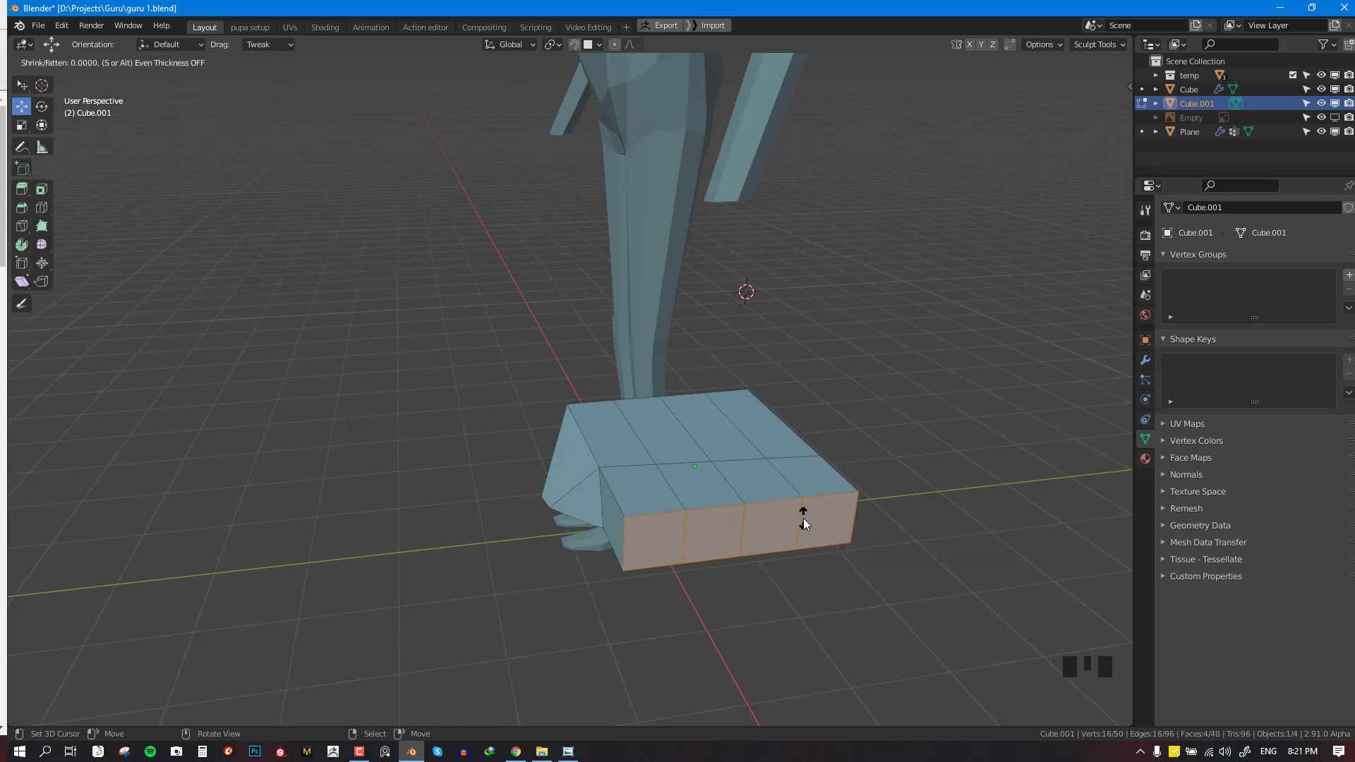
right_click(804, 525)
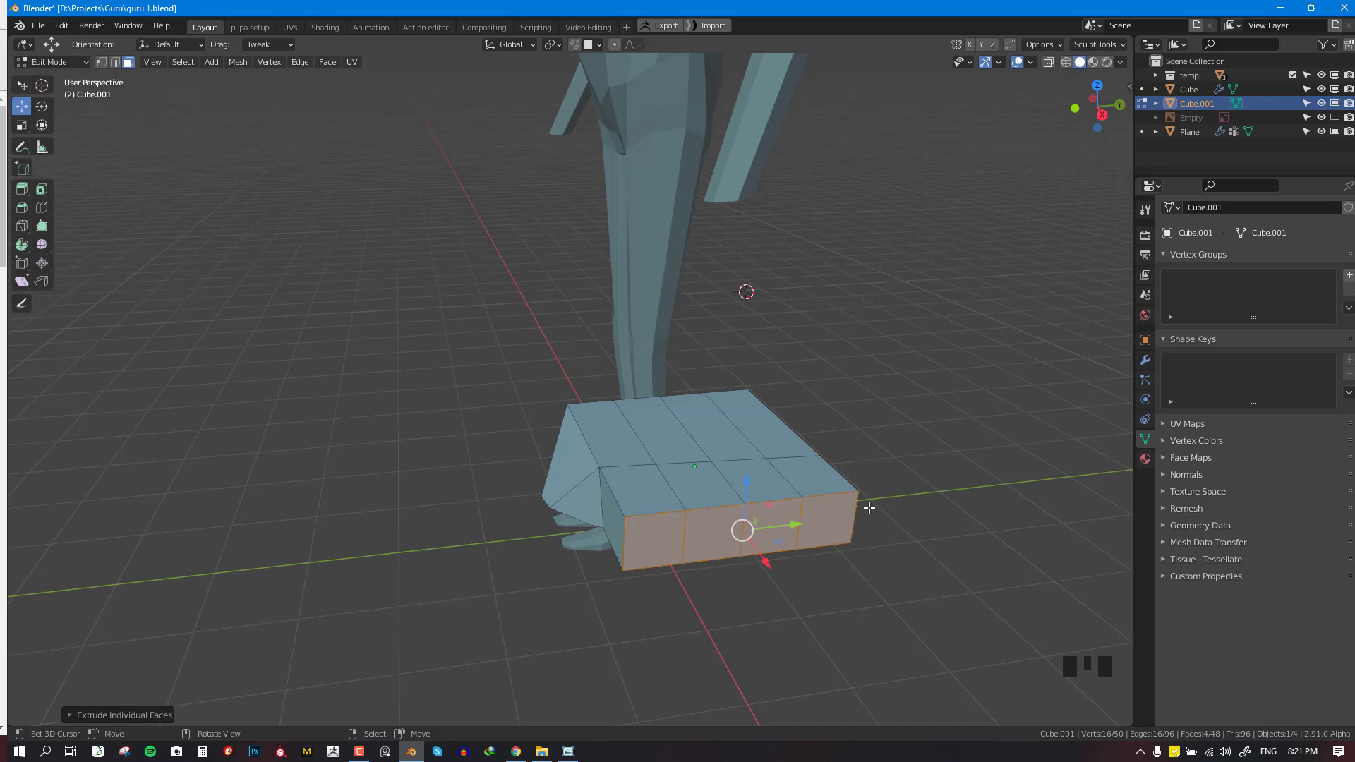
Set the pivot point to Individual Origins and scale each of the four extruded faces to about 0.76
key("period")
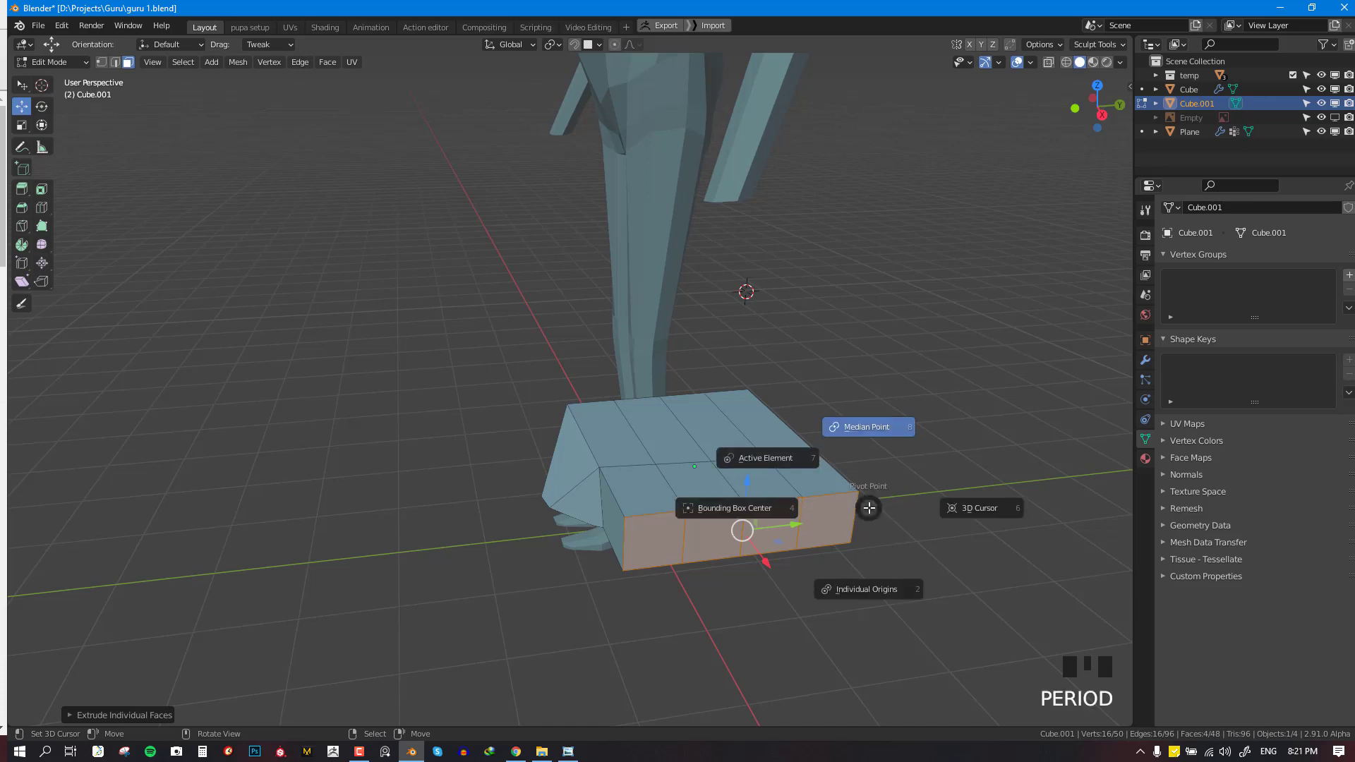
left_click(871, 591)
key("s")
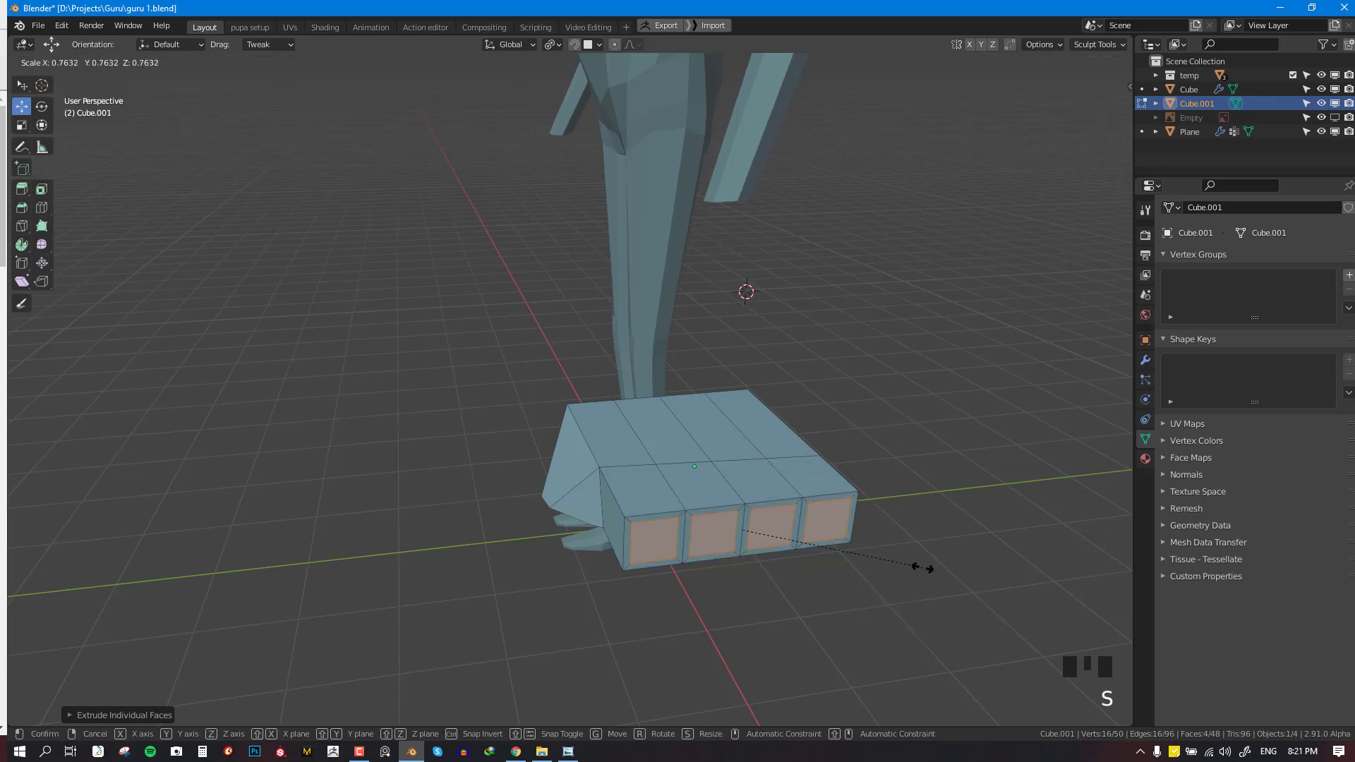
left_click(922, 568)
Pull the four shrunken end faces outward along X to form separate tapered fingers
middle_click_drag(703, 569, 771, 574)
scroll(772, 574, "up", 2)
middle_click_drag(968, 565, 803, 469, "shift")
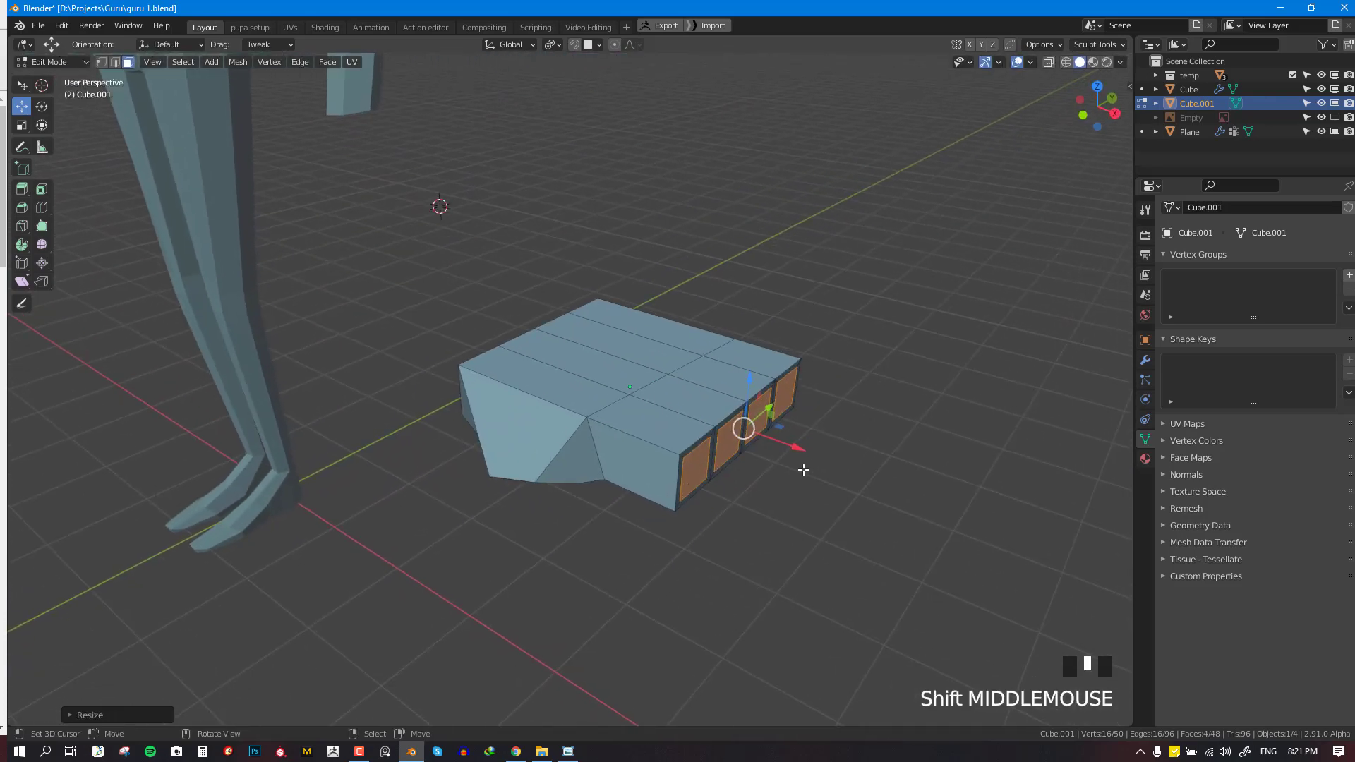
left_click_drag(798, 449, 929, 532)
middle_click_drag(929, 532, 864, 576)
scroll(847, 550, "down", 3)
key("Tab")
scroll(744, 486, "up", 2)
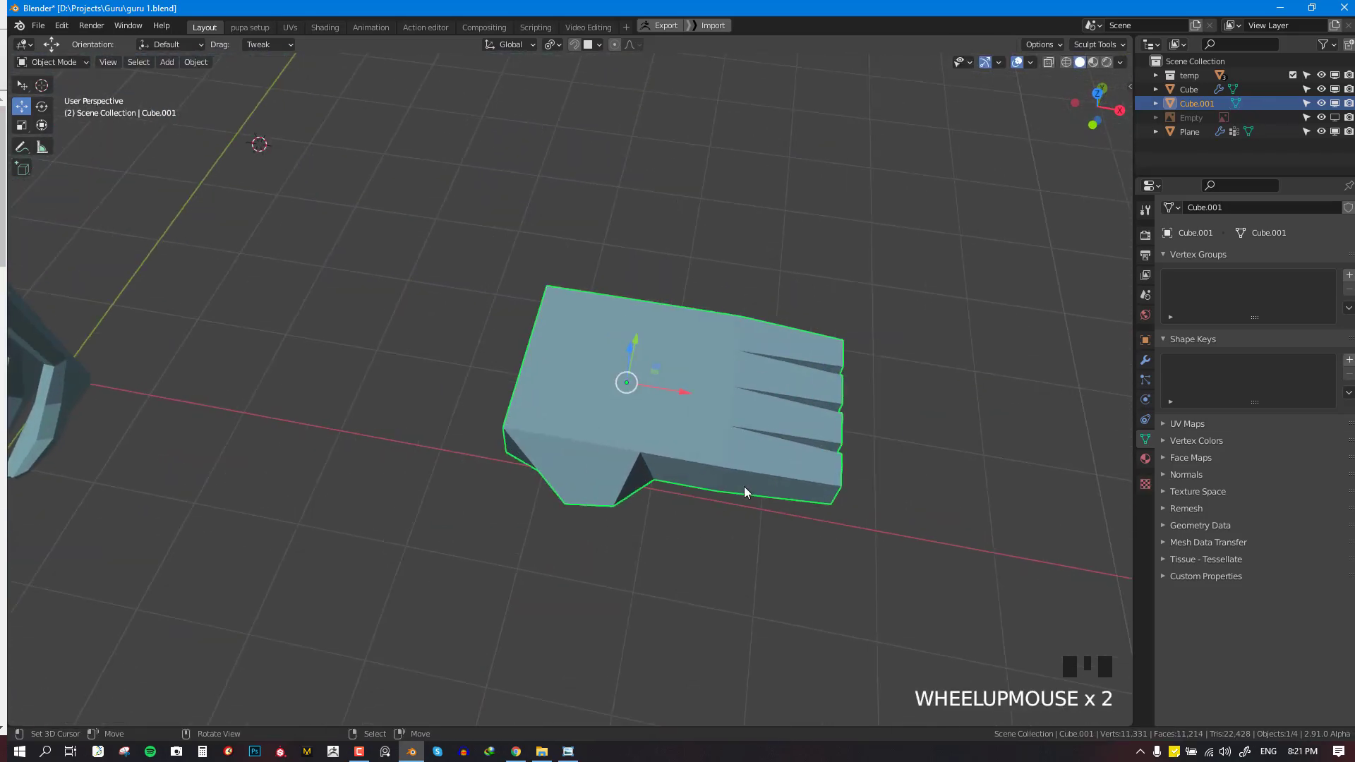
Select the end face of the thumb base and extrude it outward to make the thumb
key("Tab")
middle_click_drag(744, 485, 605, 433)
key("alt+a")
right_click(605, 434)
key("e")
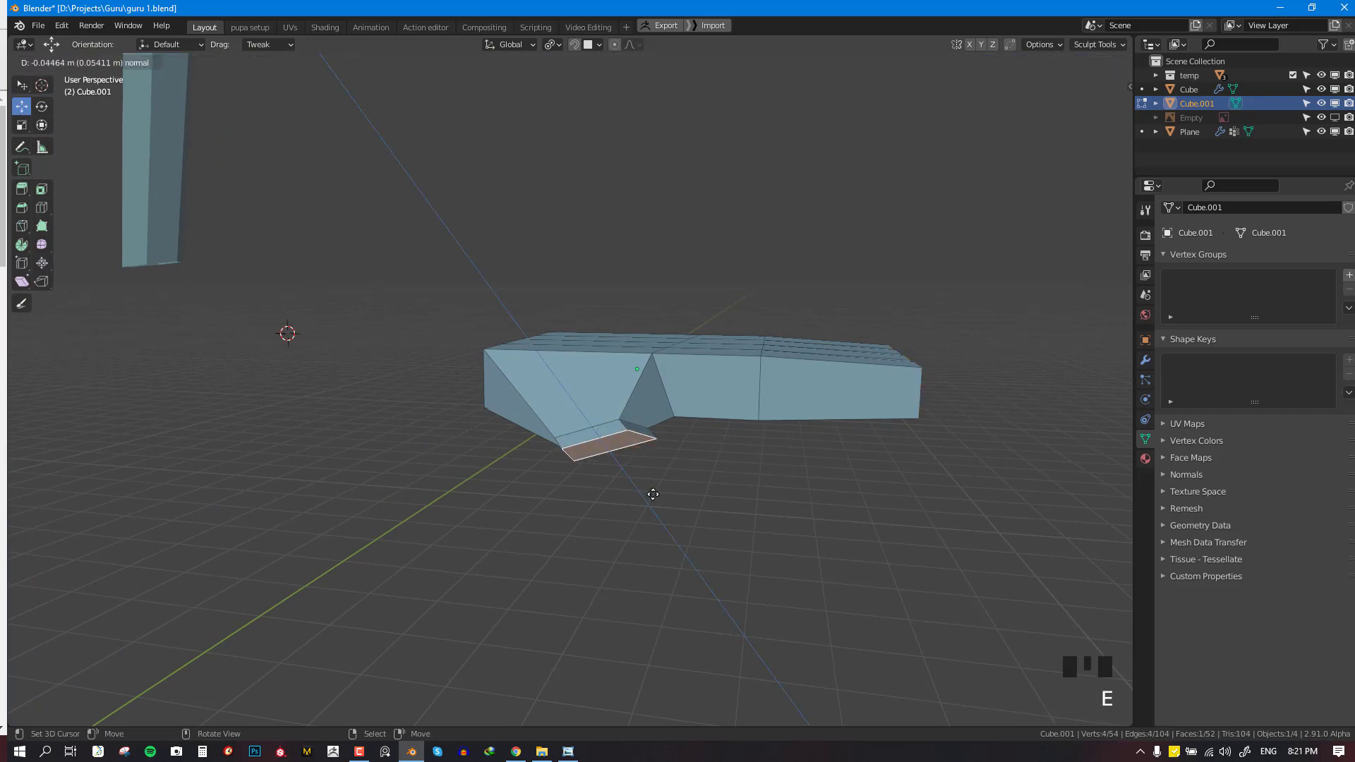
left_click(684, 545)
Reposition the thumb's end face, working from the side and perspective views, to angle the thumb downward
key("KP_1")
key("KP_3")
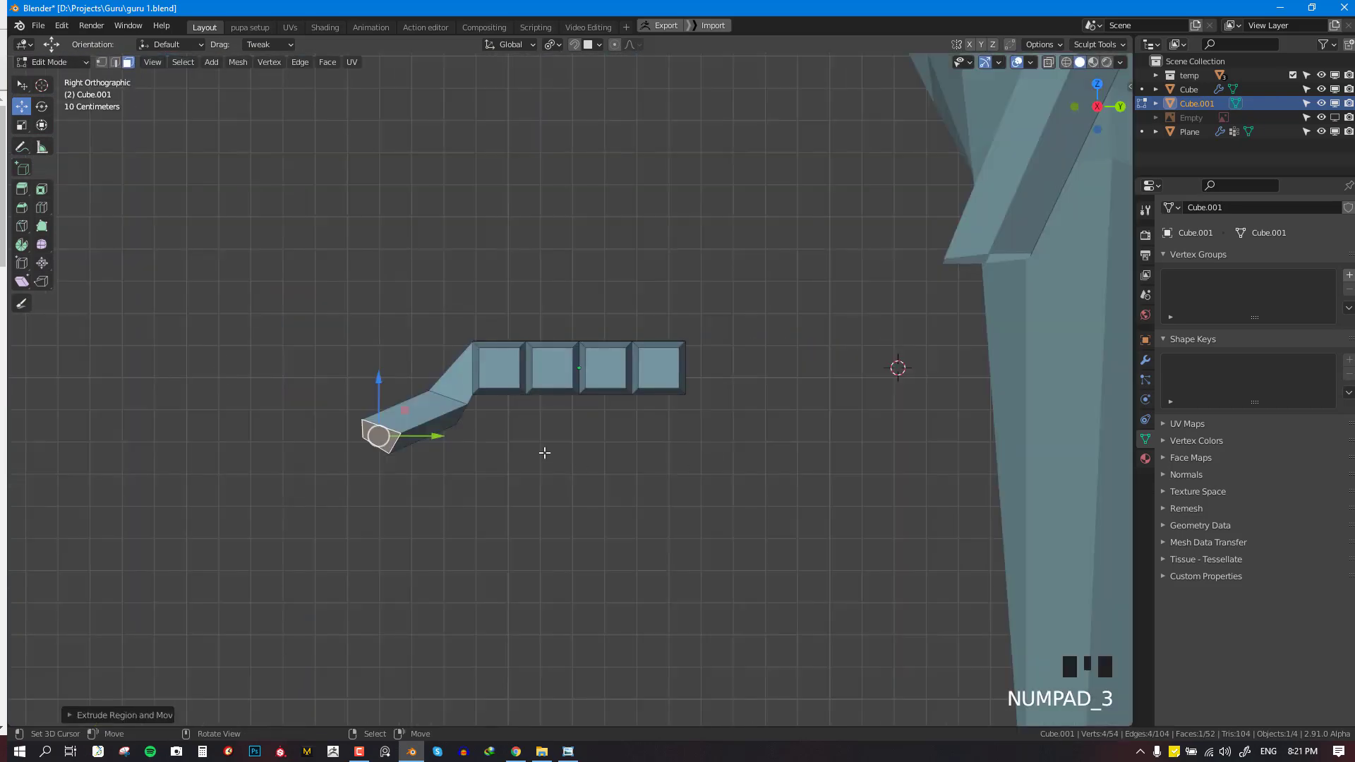
middle_click_drag(472, 458, 424, 466)
key("g")
left_click(517, 473)
key("KP_1")
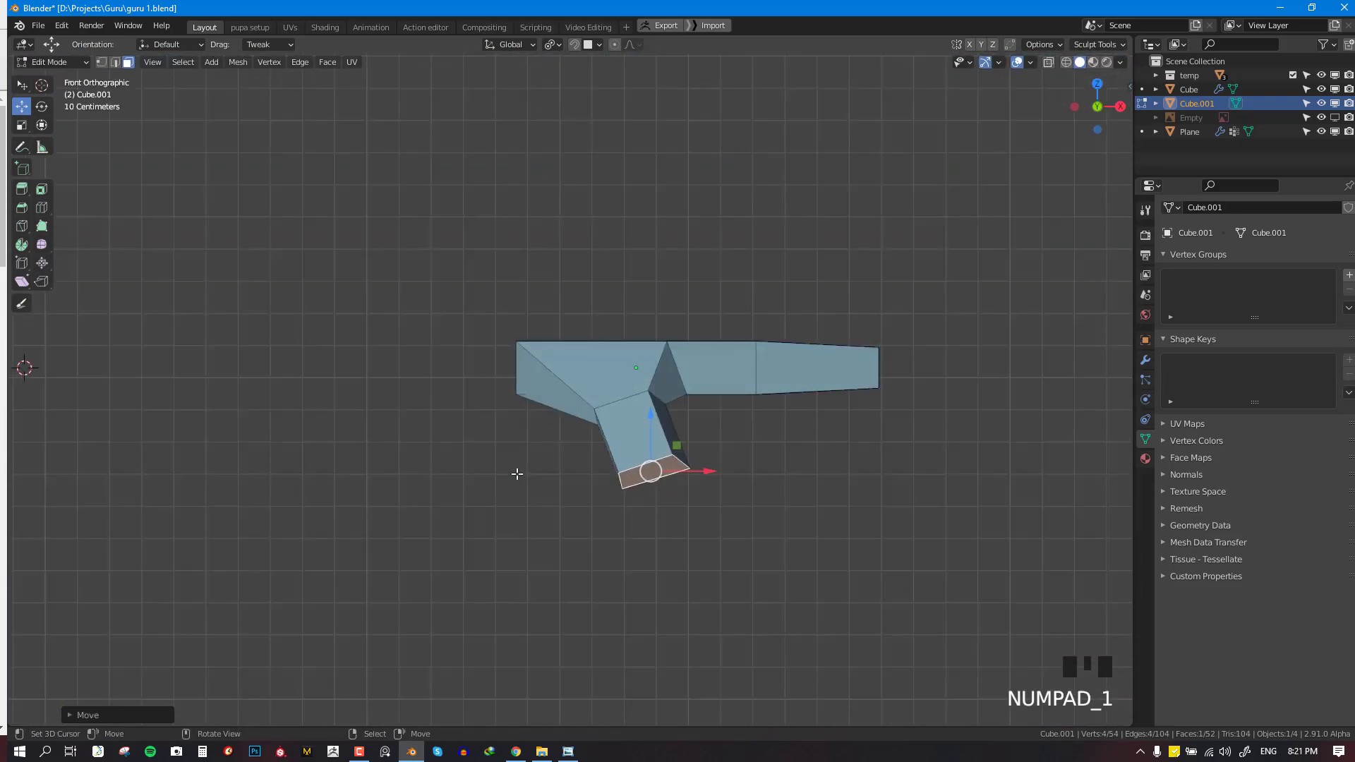
middle_click_drag(731, 422, 865, 483)
key("g")
left_click(717, 551)
Select the four faces at the wrist end and scale them along Z to about 1.31
key("alt+a")
right_click(620, 389)
right_click(566, 386, "shift")
right_click(507, 377, "shift")
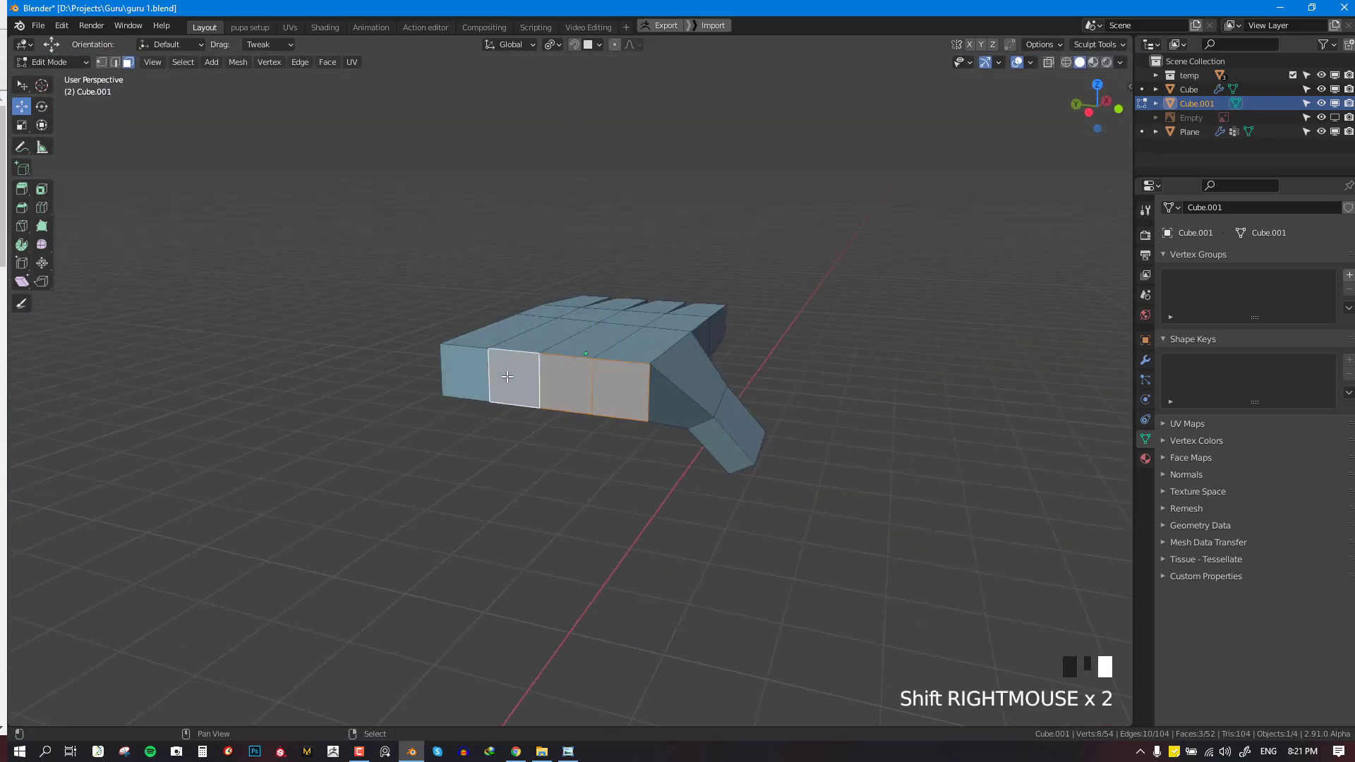
right_click(468, 375, "shift")
key("s")
key("z")
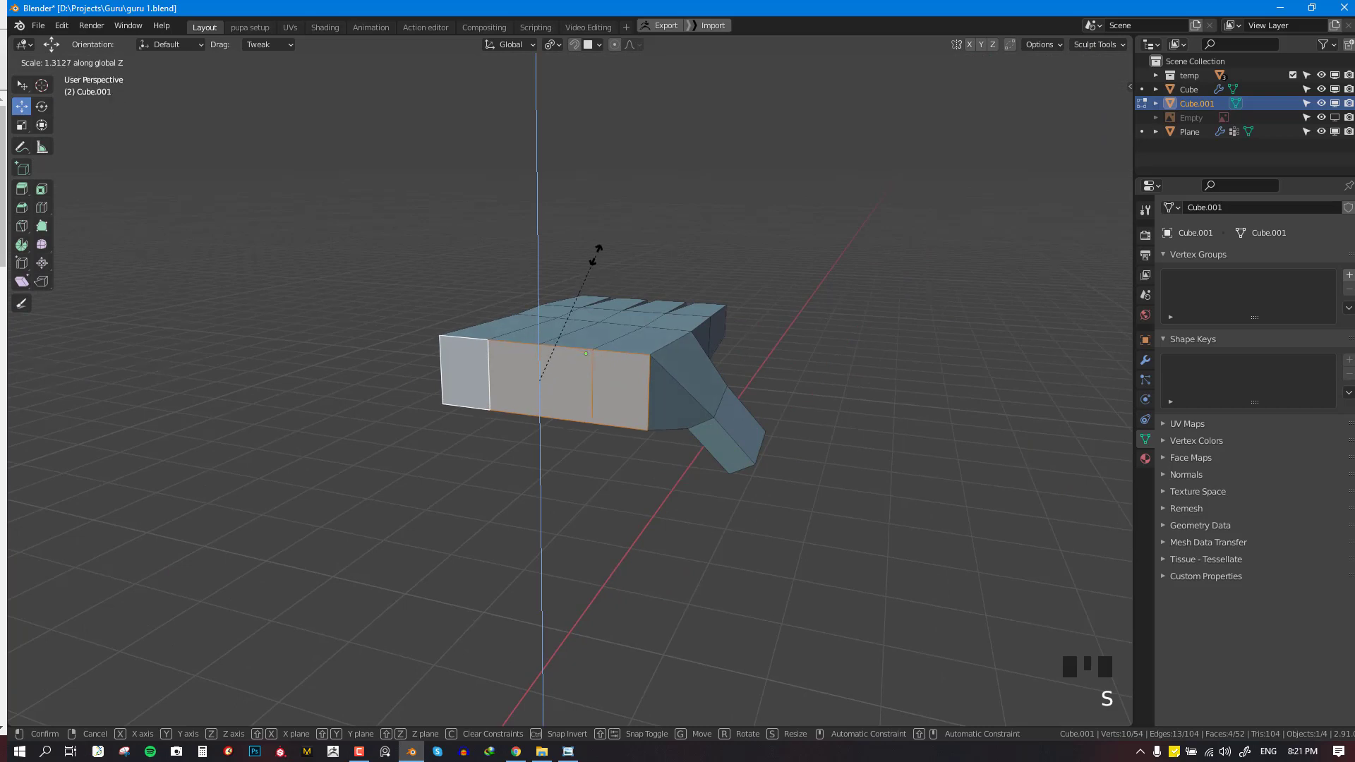
left_click(598, 248)
Extrude the four wrist-end faces outward and scale the extruded faces down
middle_click_drag(599, 248, 642, 388)
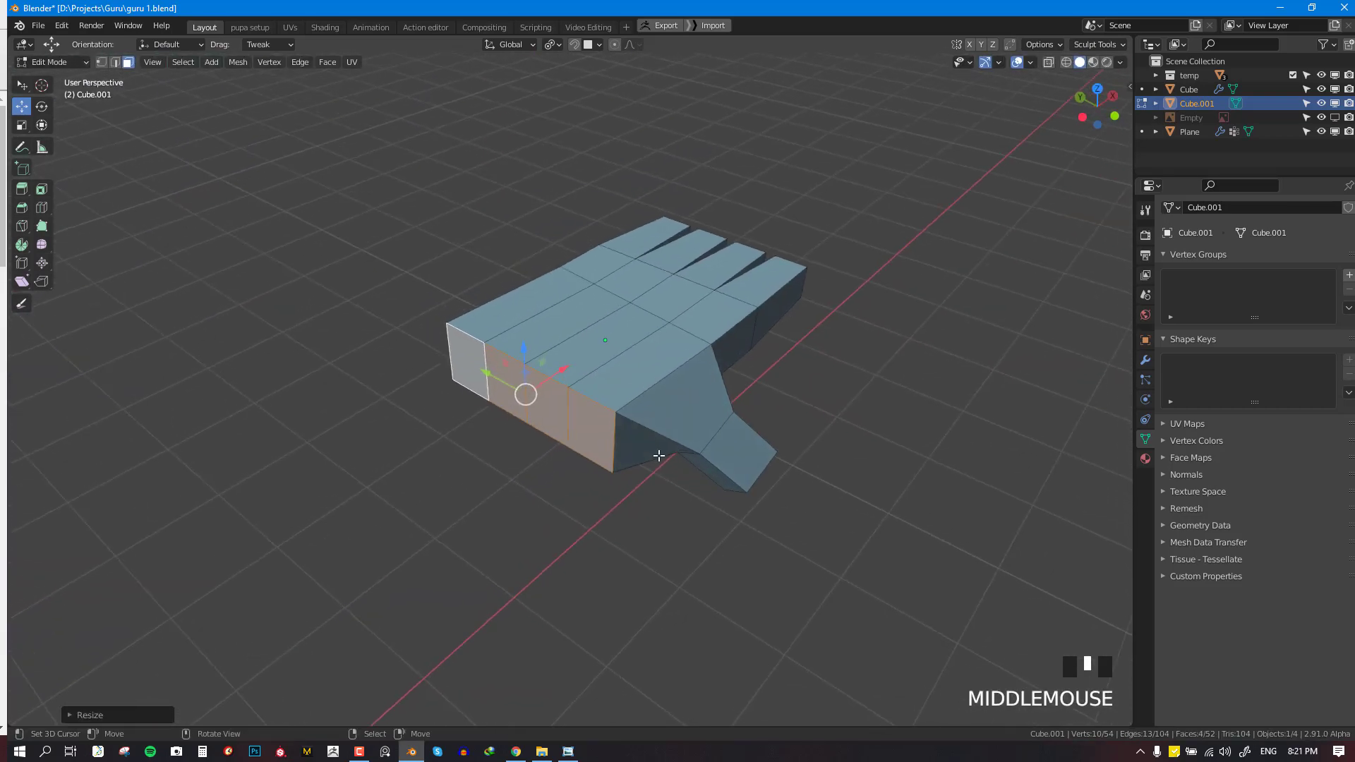
middle_click_drag(659, 456, 644, 463)
key("e")
key("s")
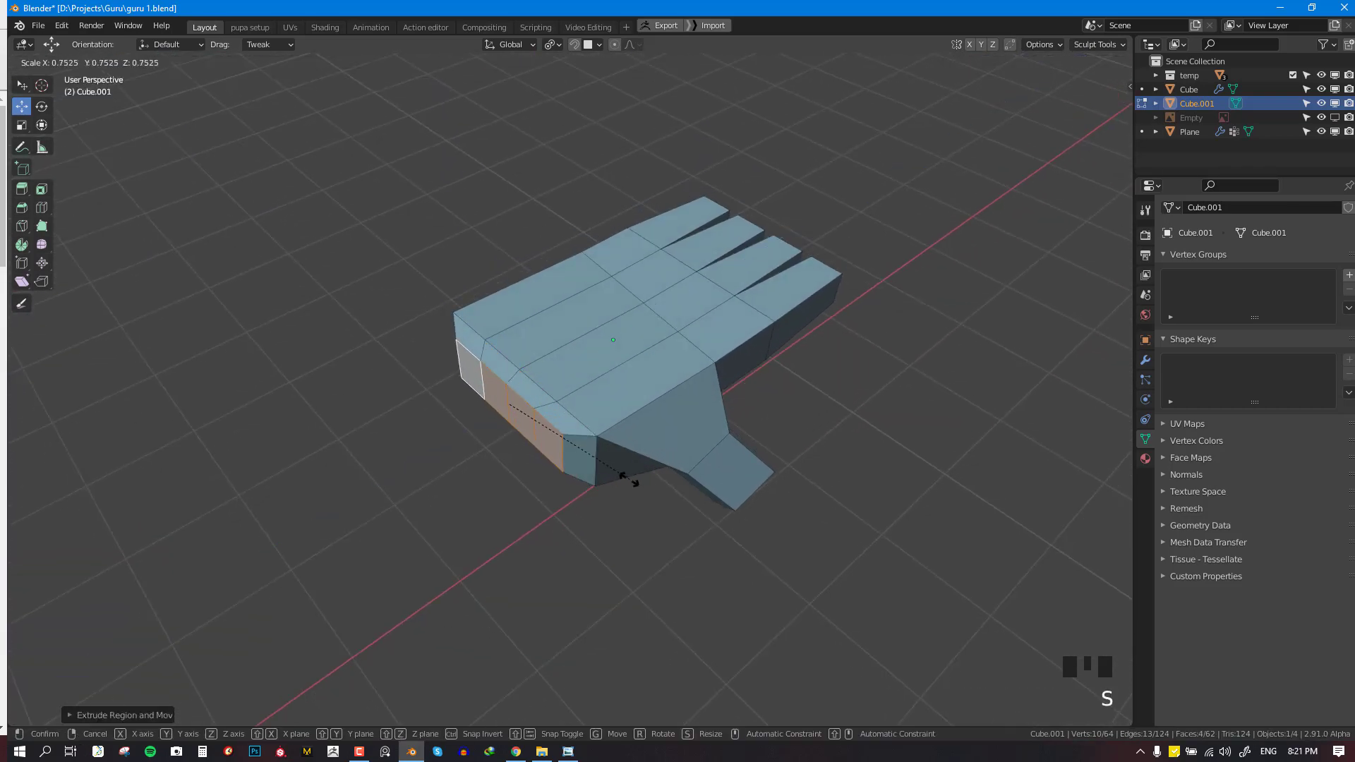
left_click(605, 469)
key("s")
left_click(539, 379)
Round the wrist faces with LoopTools Circle and flatten them along X
key("w")
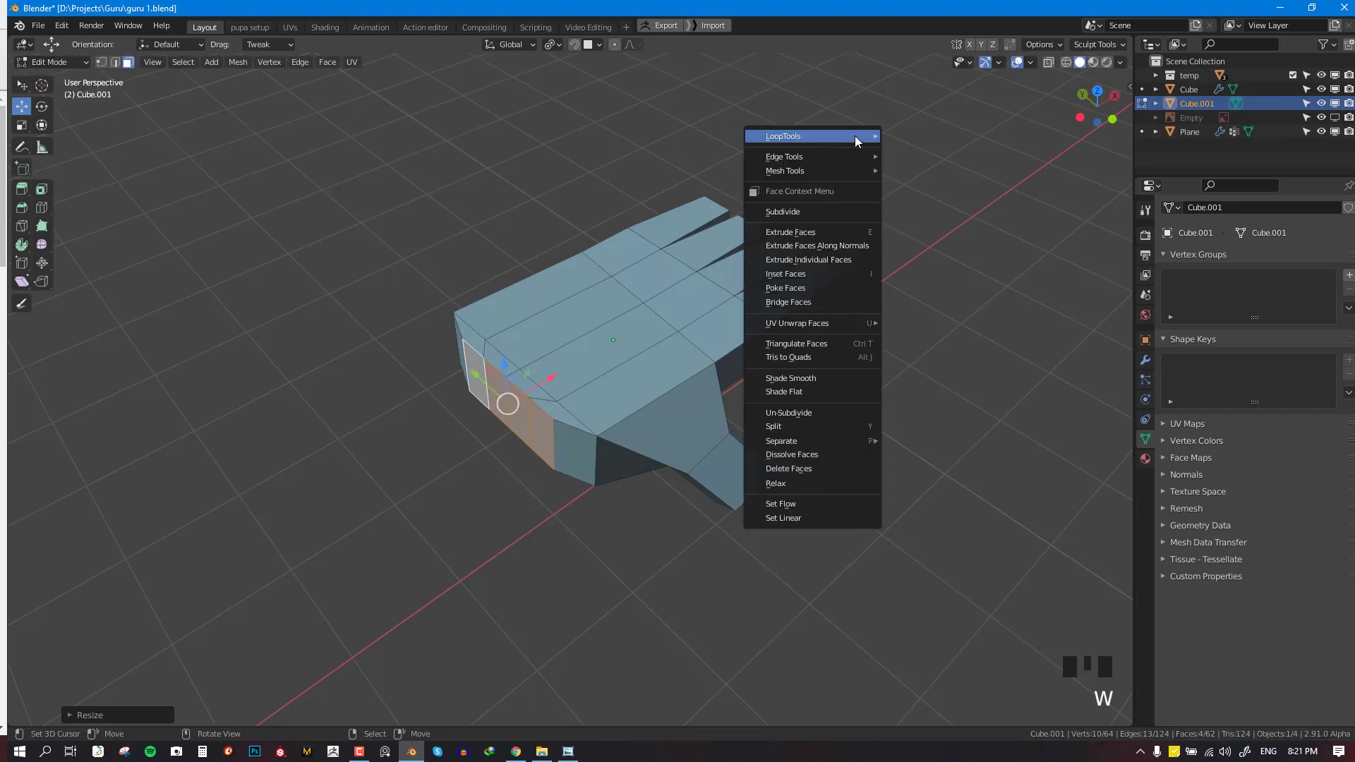
mouse_move(857, 141)
left_click(933, 148)
middle_click_drag(625, 393, 828, 459)
key("s")
key("x")
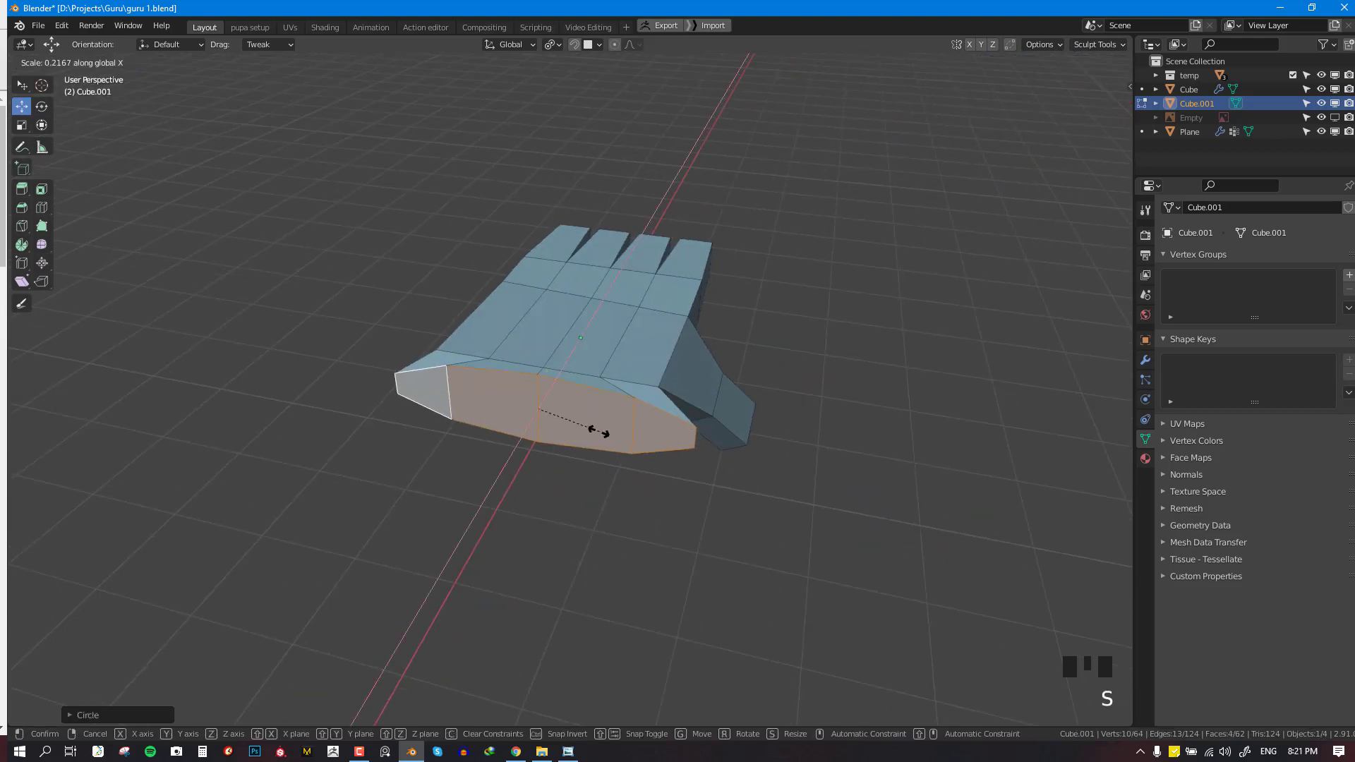
left_click(641, 427)
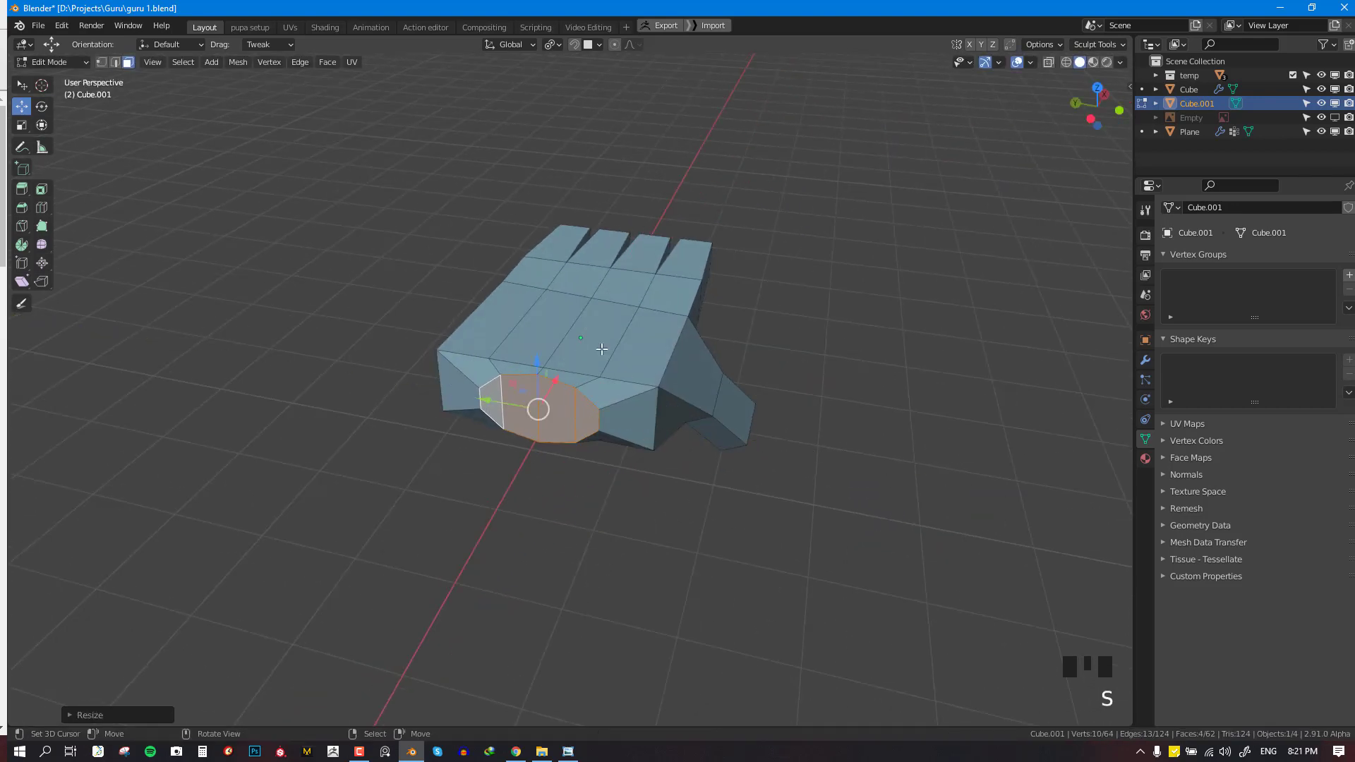
Resize the rounded wrist faces and move them along X to shape the wrist transition
key("s")
left_click(605, 293)
middle_click_drag(595, 379, 502, 388)
left_click_drag(548, 374, 527, 379)
key("s")
left_click(611, 372)
middle_click_drag(612, 372, 600, 421)
key("Tab")
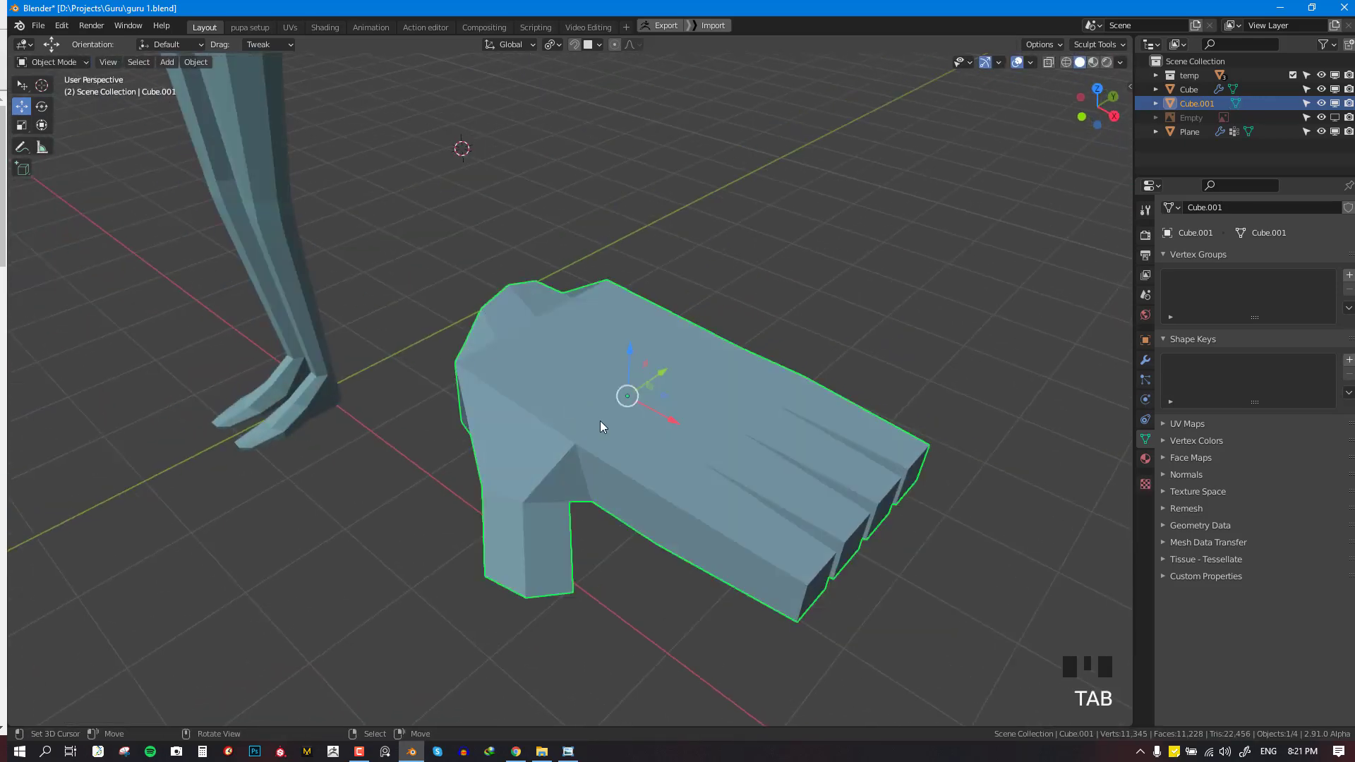
Extrude the wrist outward along X and delete its end faces to leave the wrist open
scroll(802, 427, "down", 2)
middle_click_drag(766, 446, 910, 365)
key("Tab")
key("e")
left_click(631, 367)
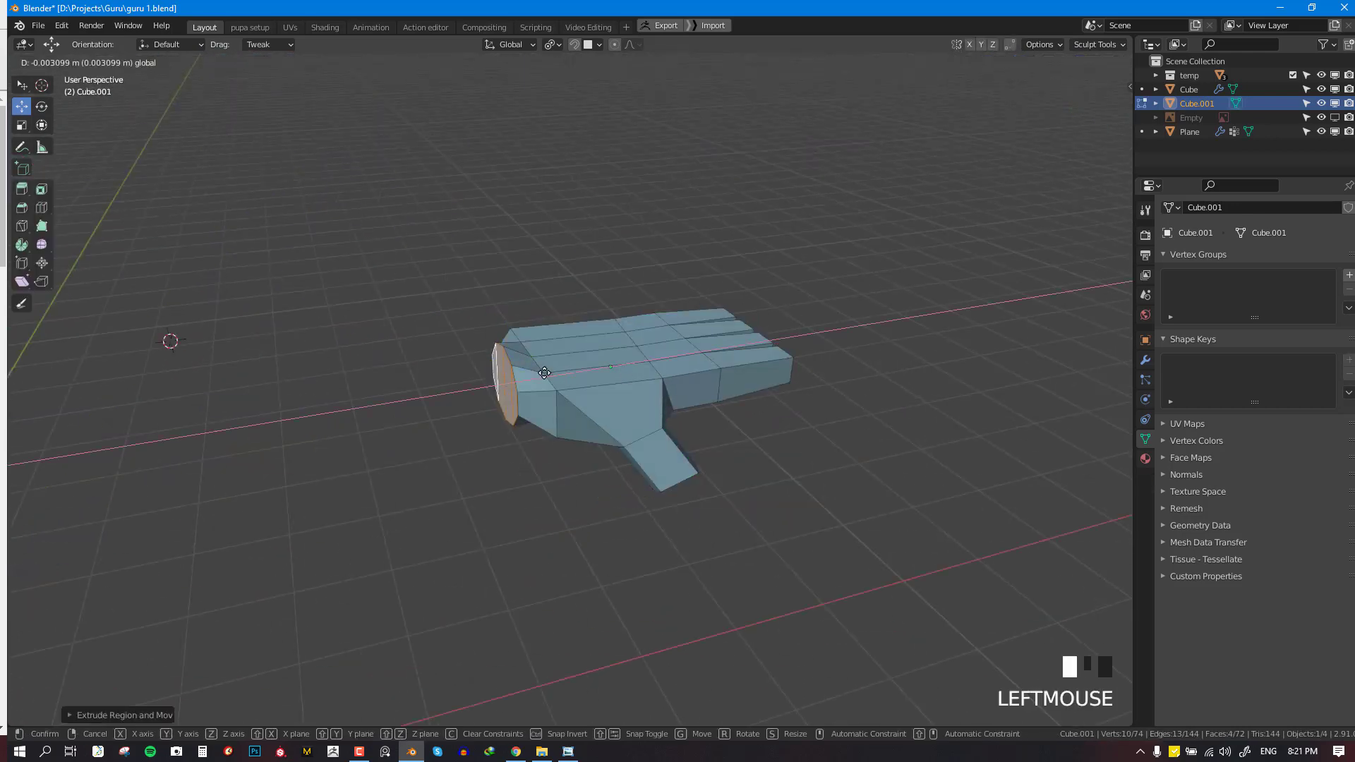
key("x")
left_click(635, 351)
Return to Object Mode and add a Subdivision Surface modifier to the hand
key("Tab")
key("ctrl+2")
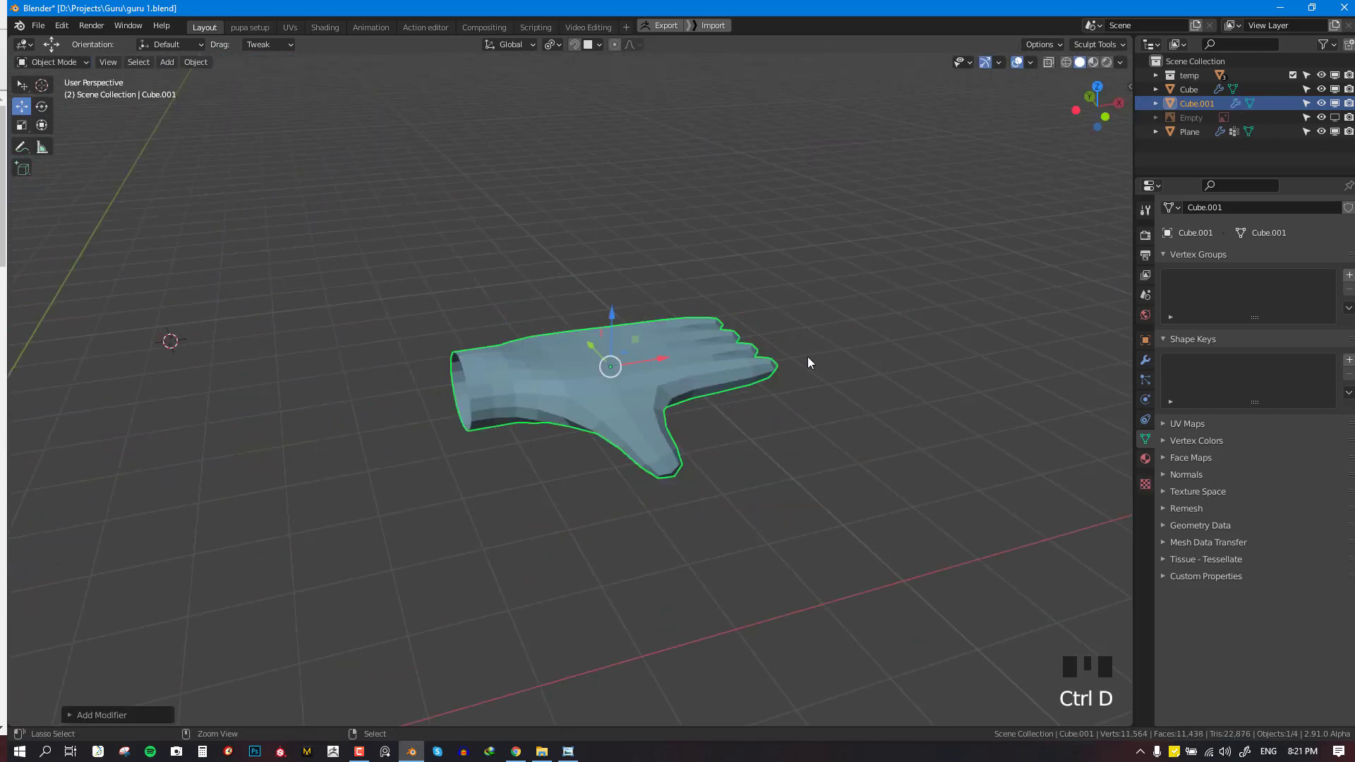
middle_click_drag(807, 360, 779, 372)
scroll(779, 371, "up", 2)
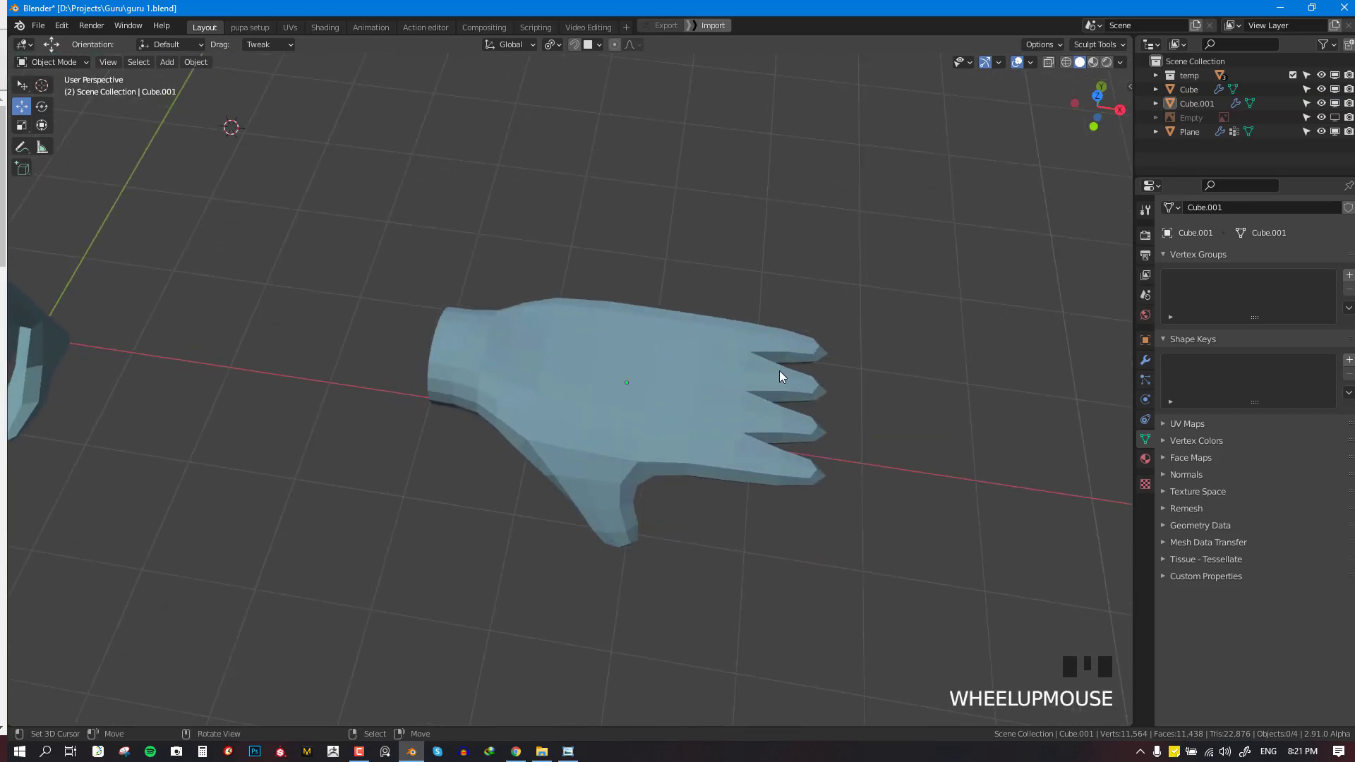
Select the hand, enter Edit Mode and enable on-cage display for its Subdivision modifier
key("KP_7")
right_click(748, 413)
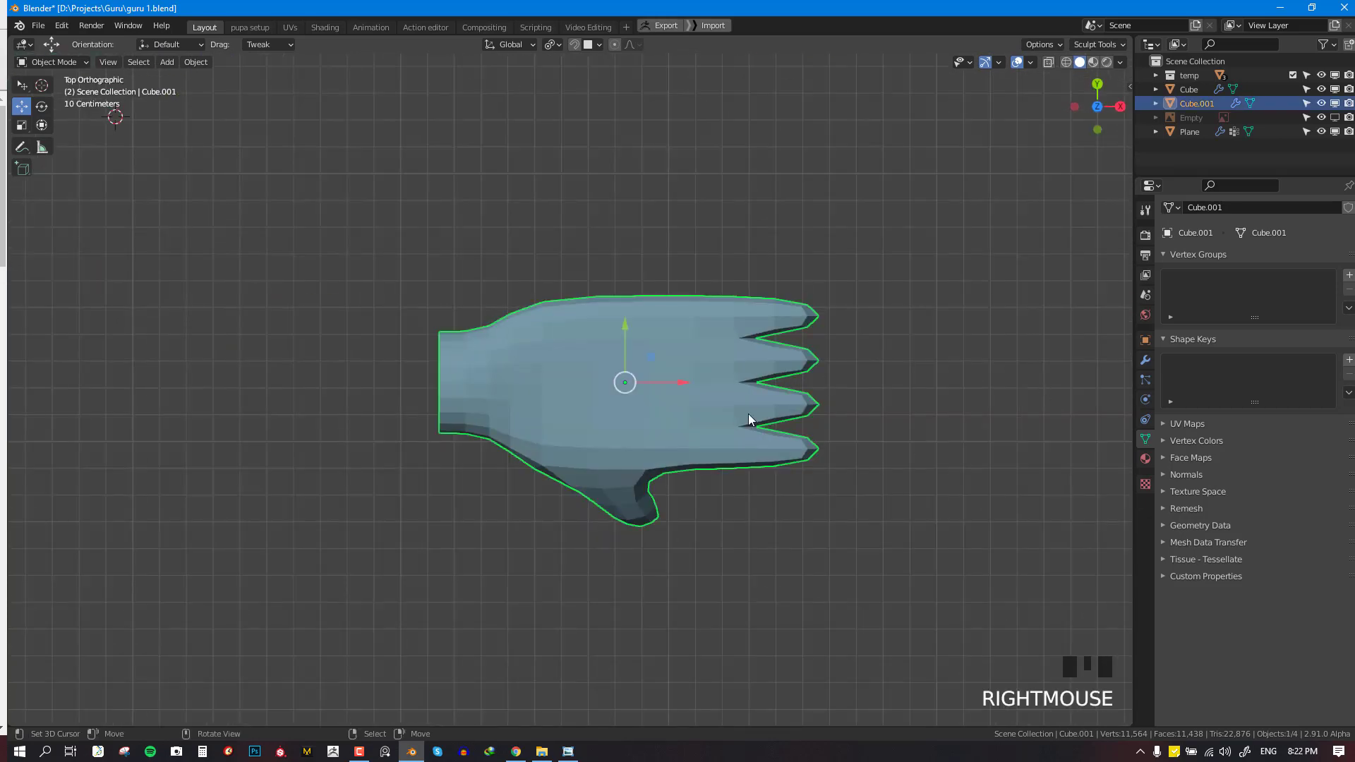
left_click(1146, 361)
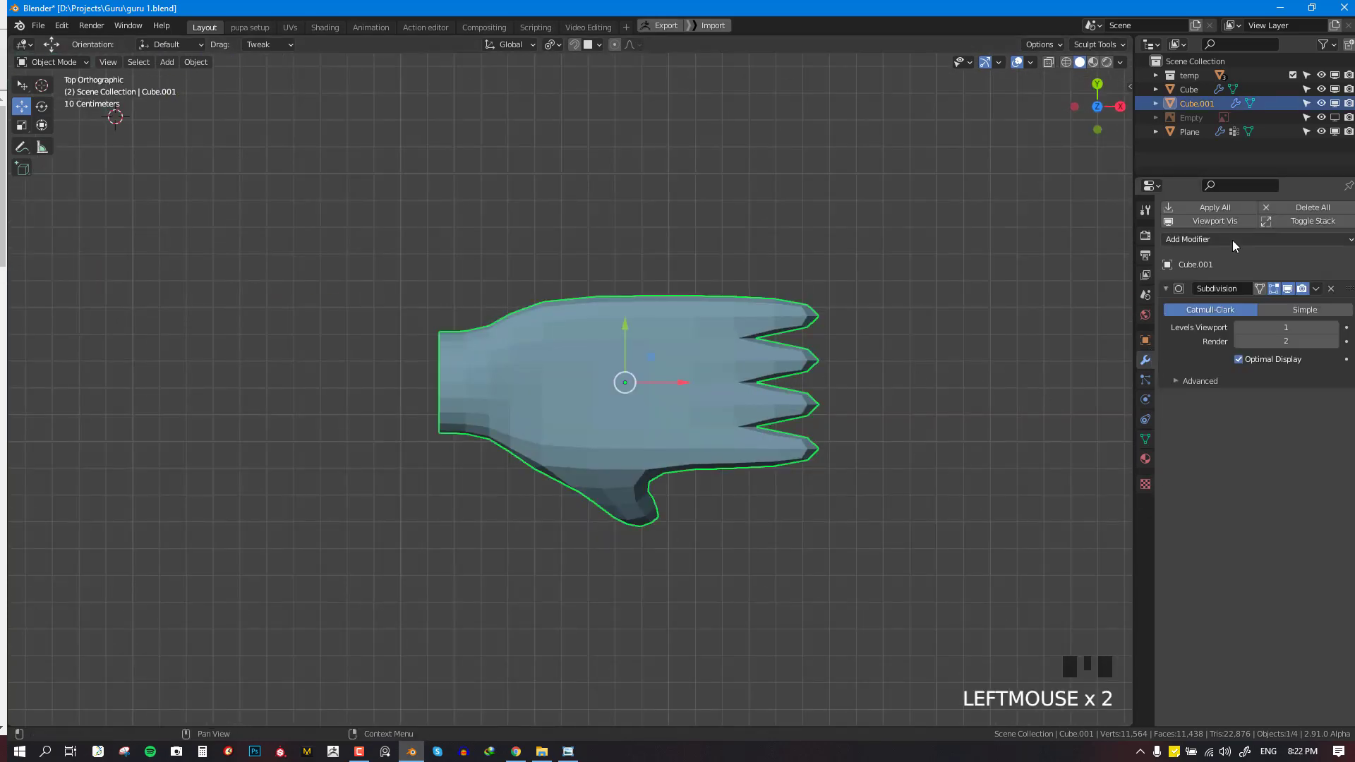
left_click(1233, 240)
key("Tab")
key("alt+KP_1")
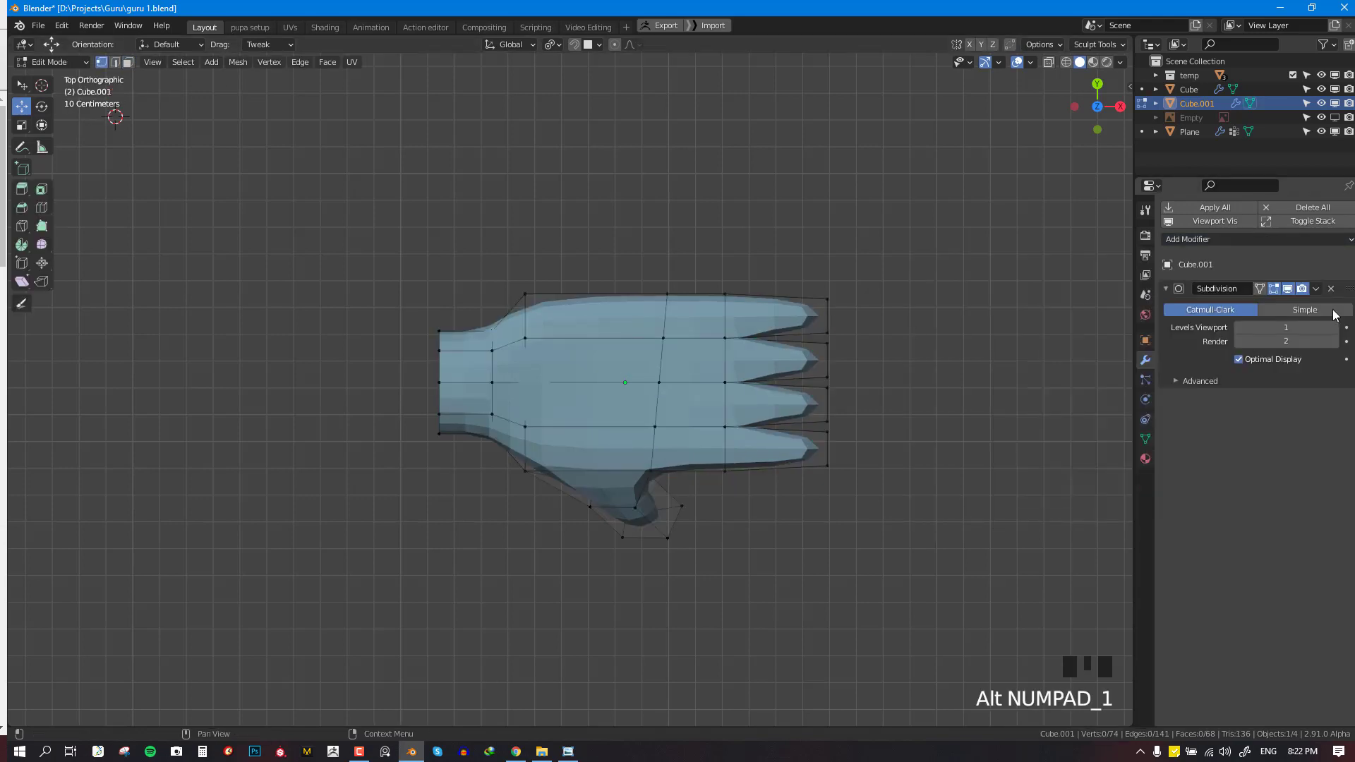
left_click(1273, 290)
key("shift+z")
key("shift+z")
middle_click_drag(759, 387, 723, 394, "shift")
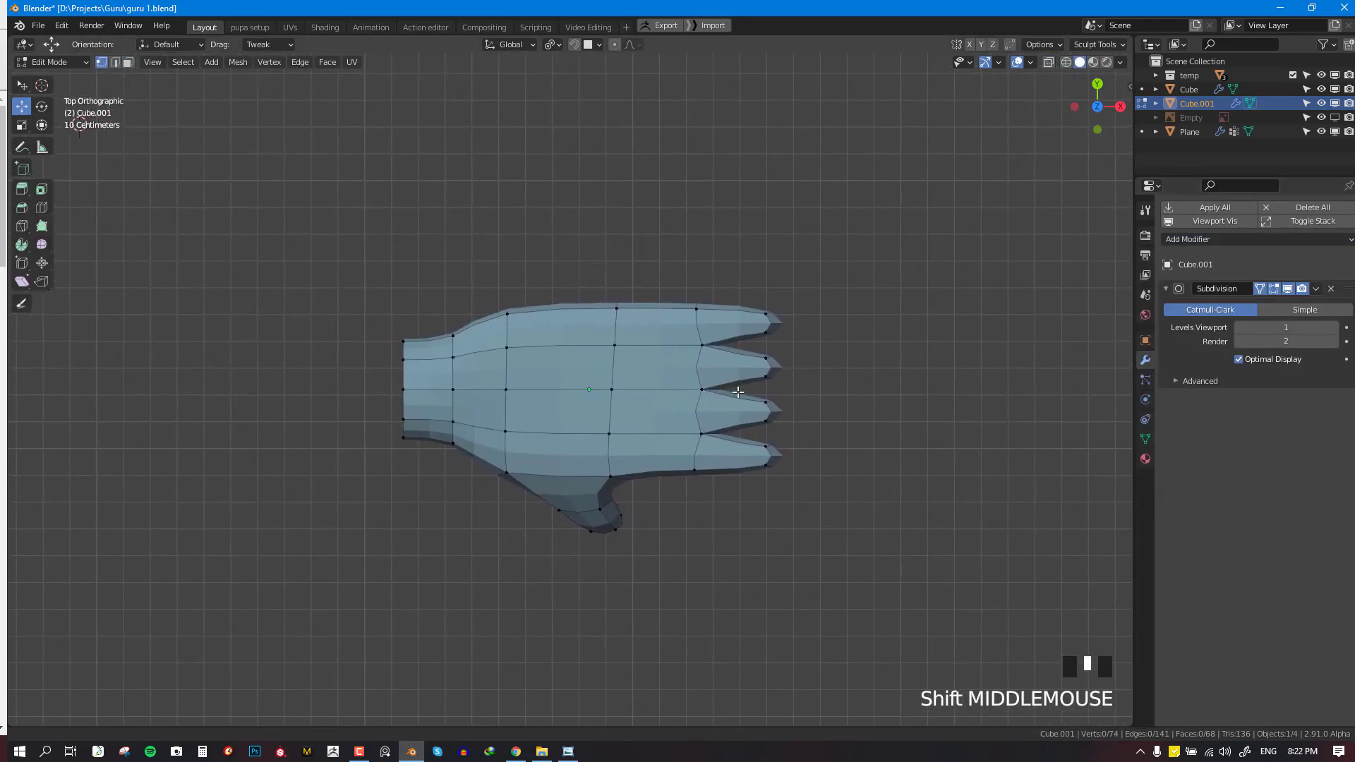
Select the column of vertices at the finger bases and move it along X toward the palm to lengthen the fingers
key("shift+z")
key("b")
left_click_drag(650, 262, 738, 470)
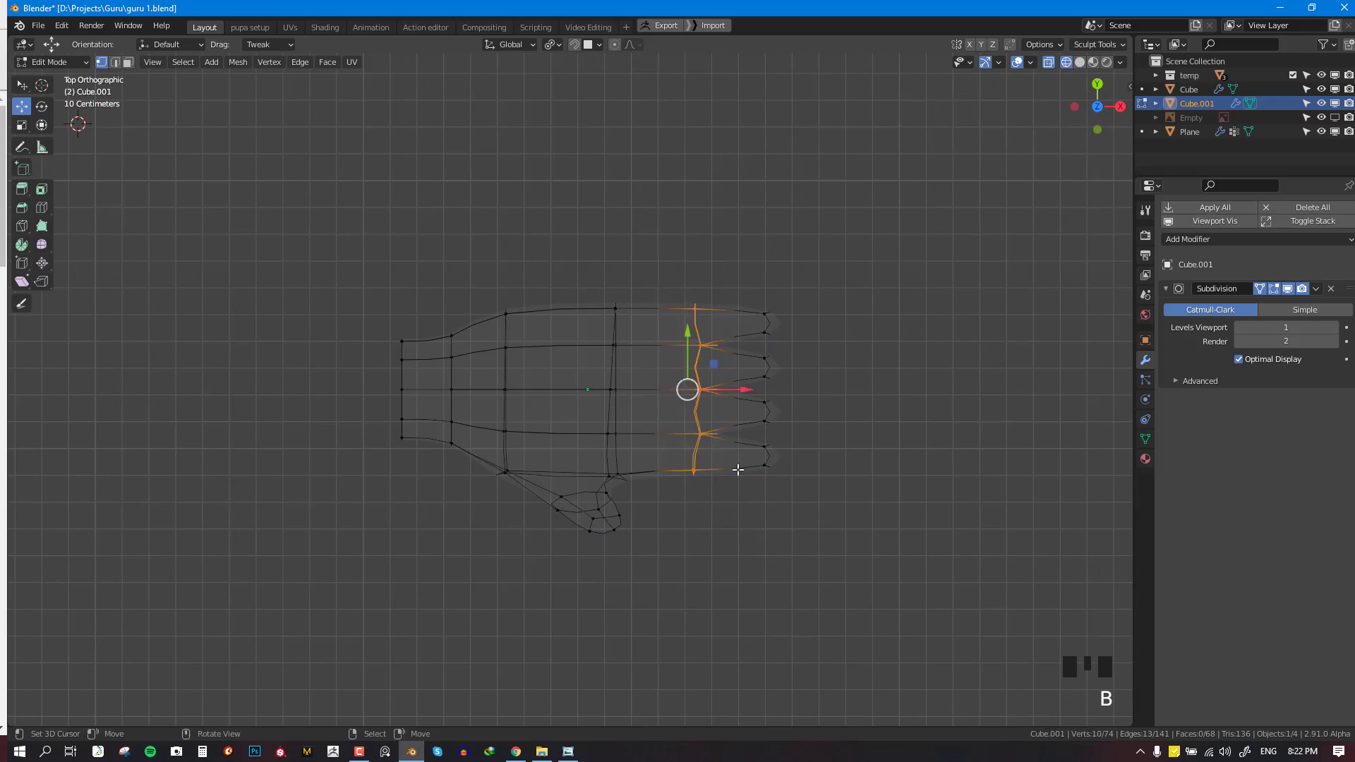
left_click_drag(738, 387, 677, 389)
key("shift+z")
middle_click_drag(678, 389, 868, 438)
key("KP_7")
key("alt+a")
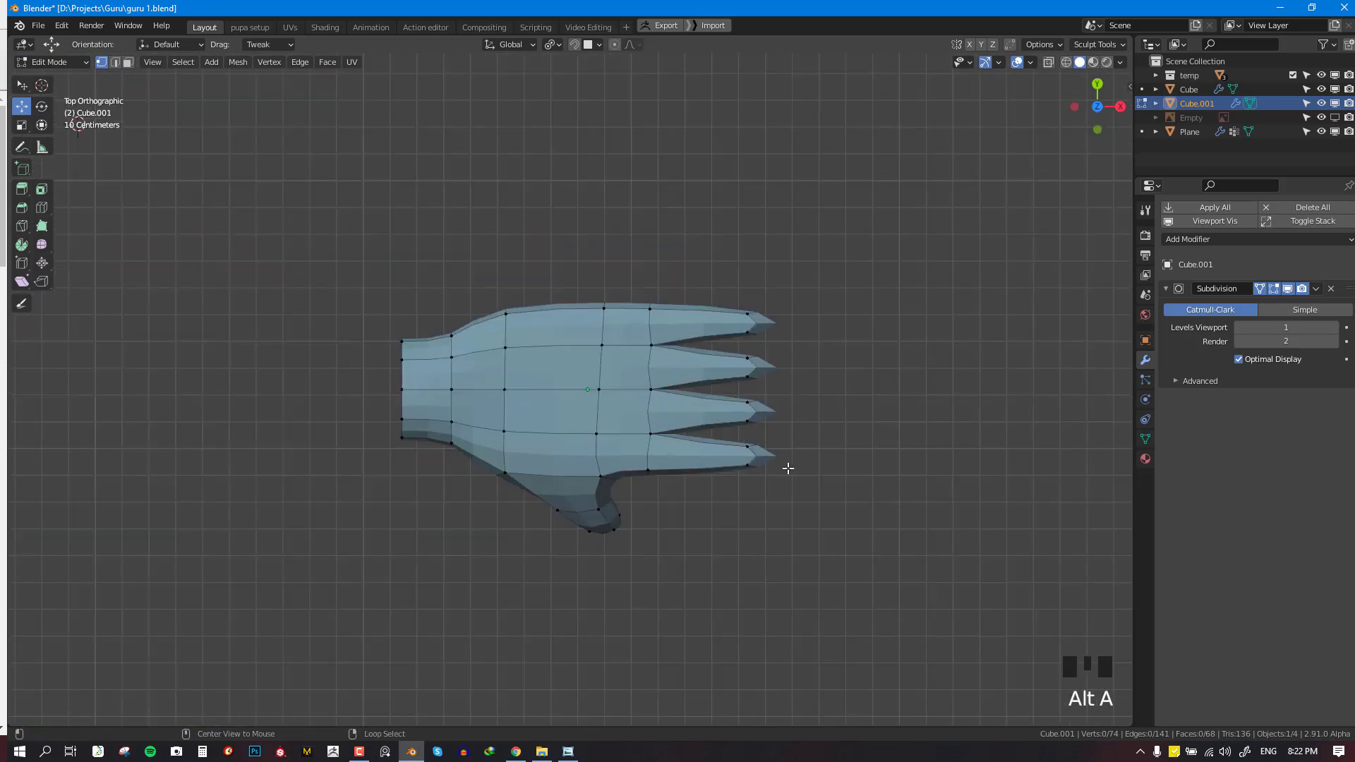
Add a centred loop cut across each of the four fingers
key("ctrl+r")
left_click(730, 471)
right_click(731, 469)
key("ctrl+r")
left_click(724, 424)
right_click(724, 424)
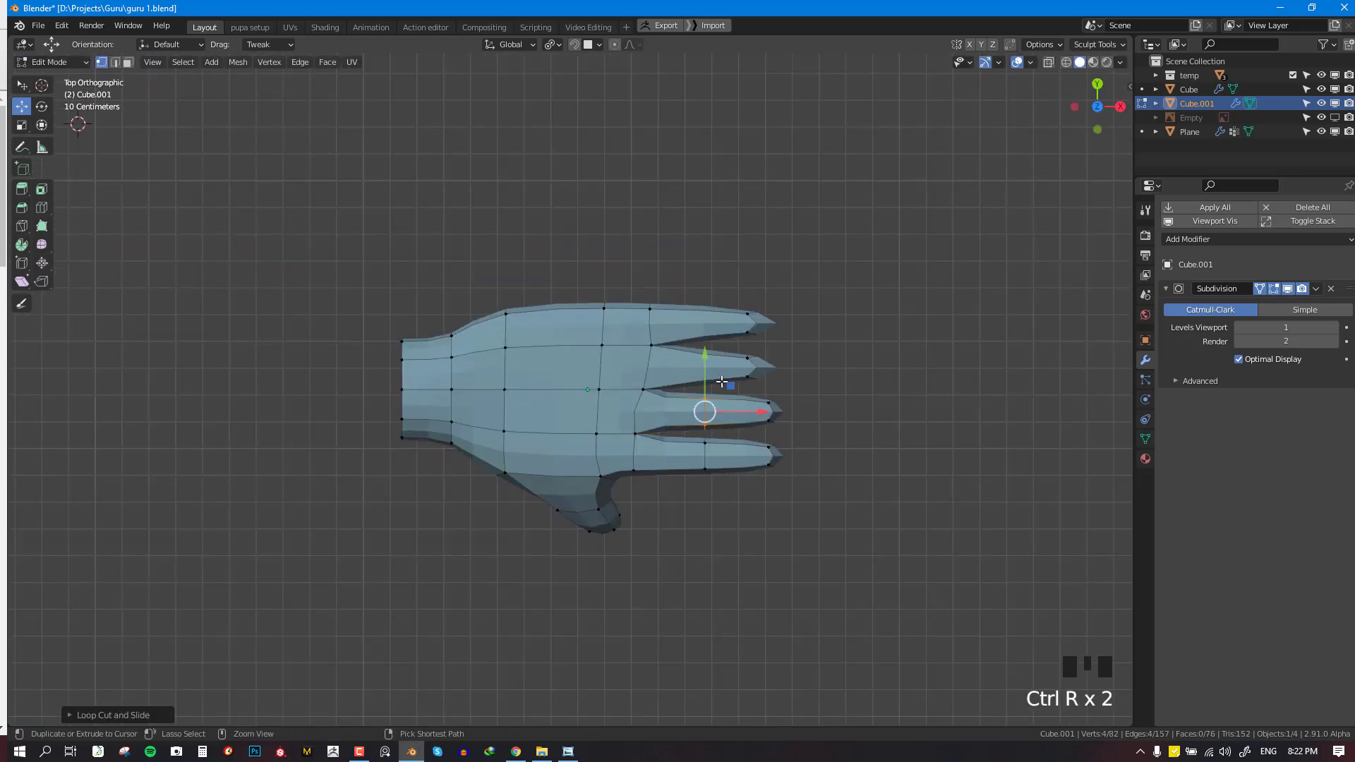
key("ctrl+r")
left_click(719, 379)
right_click(718, 380)
key("ctrl+r")
left_click(703, 325)
right_click(703, 326)
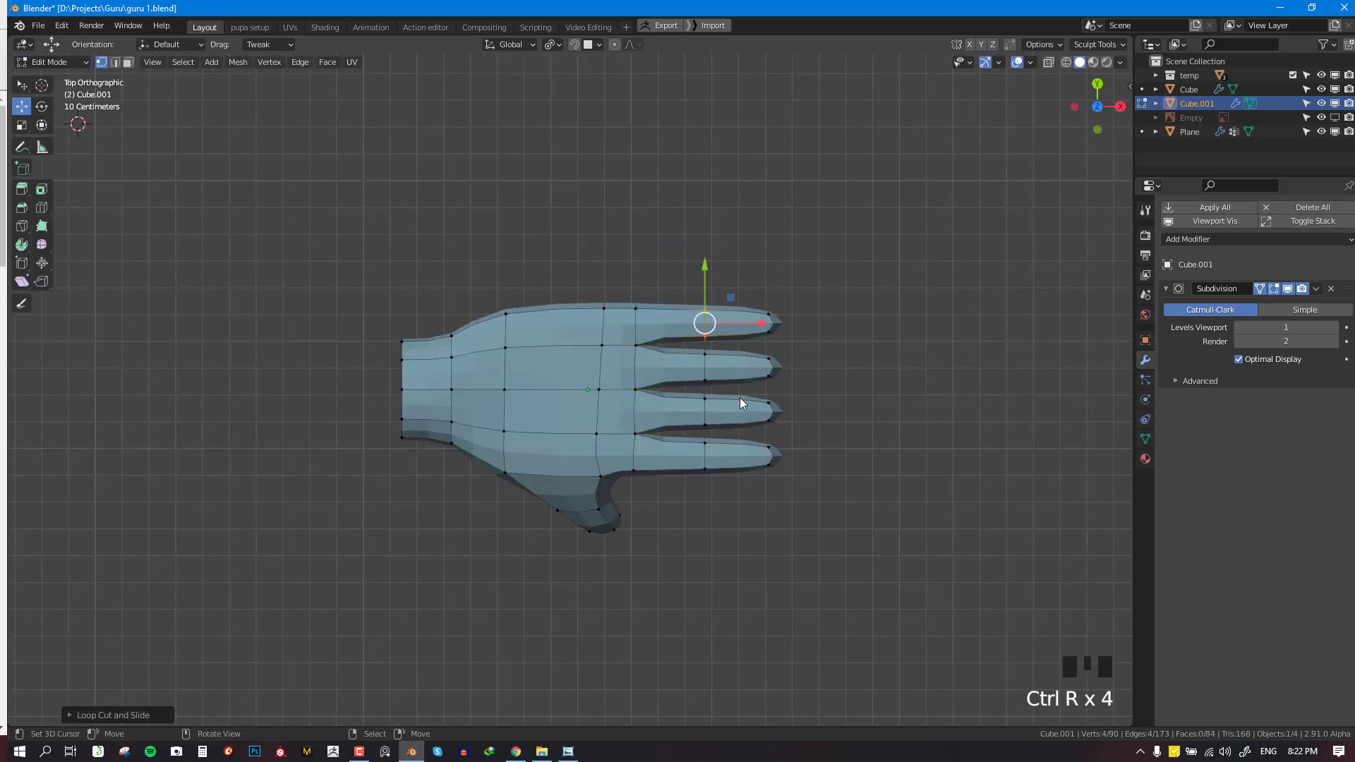
key("Tab")
middle_click_drag(757, 441, 785, 315)
key("alt+a")
middle_click_drag(762, 371, 747, 401)
scroll(747, 401, "up", 2)
key("KP_1")
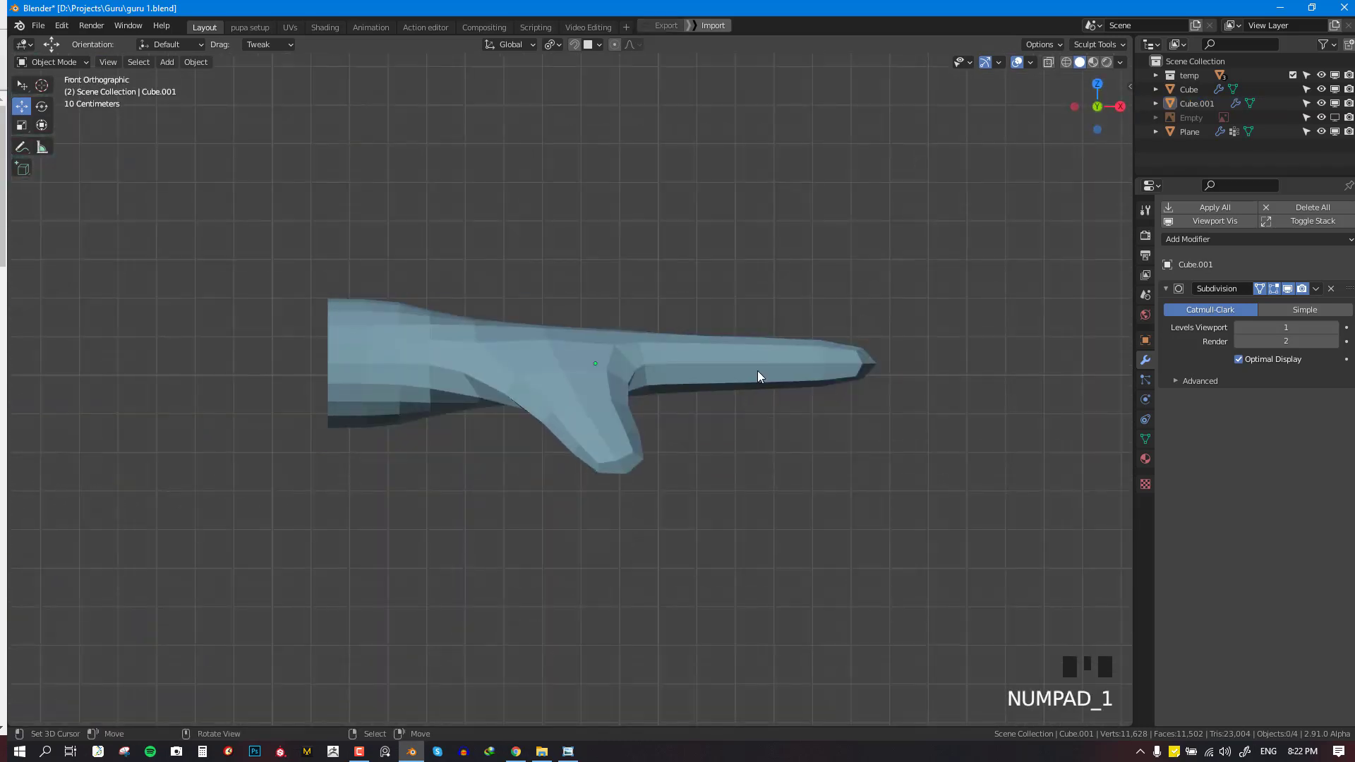
key("Tab")
key("alt+a")
key("shift+z")
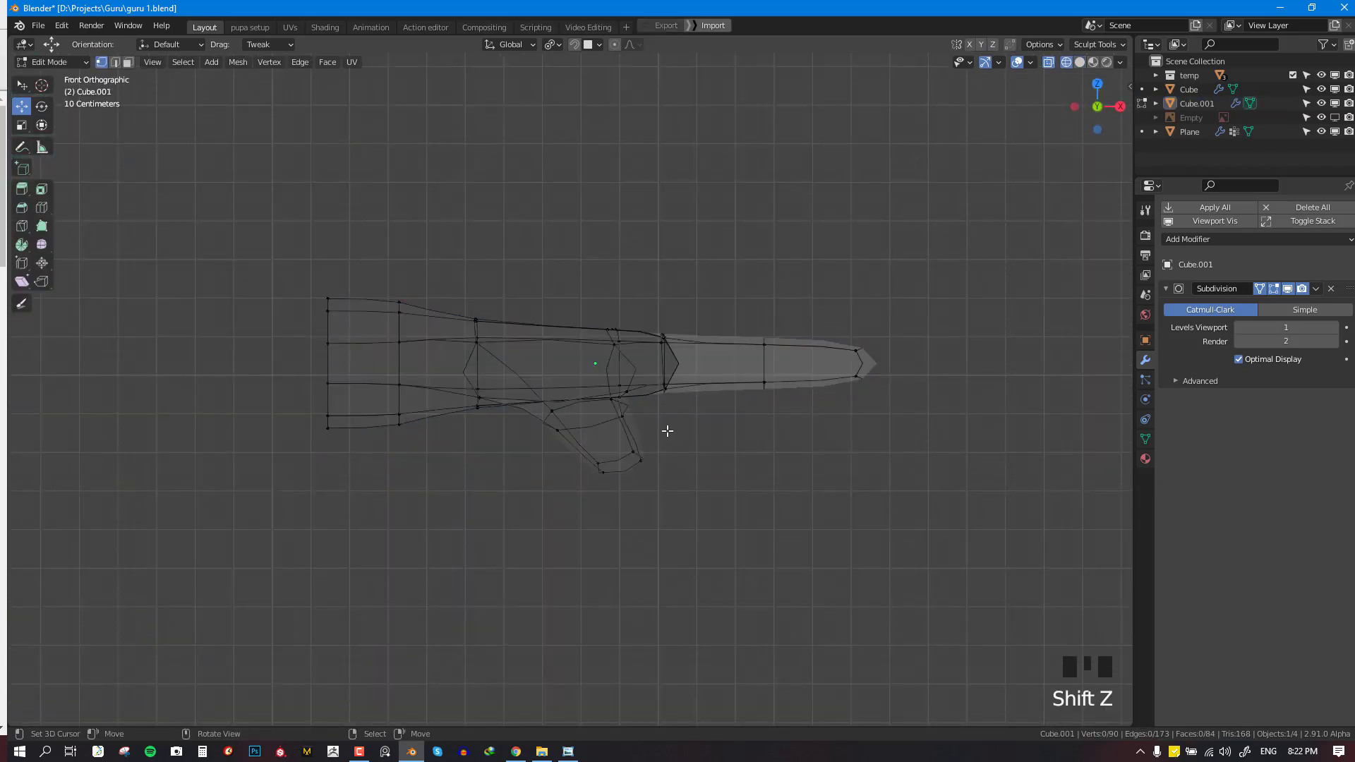
left_click_drag(662, 430, 635, 355)
key("b")
left_click_drag(623, 274, 907, 424)
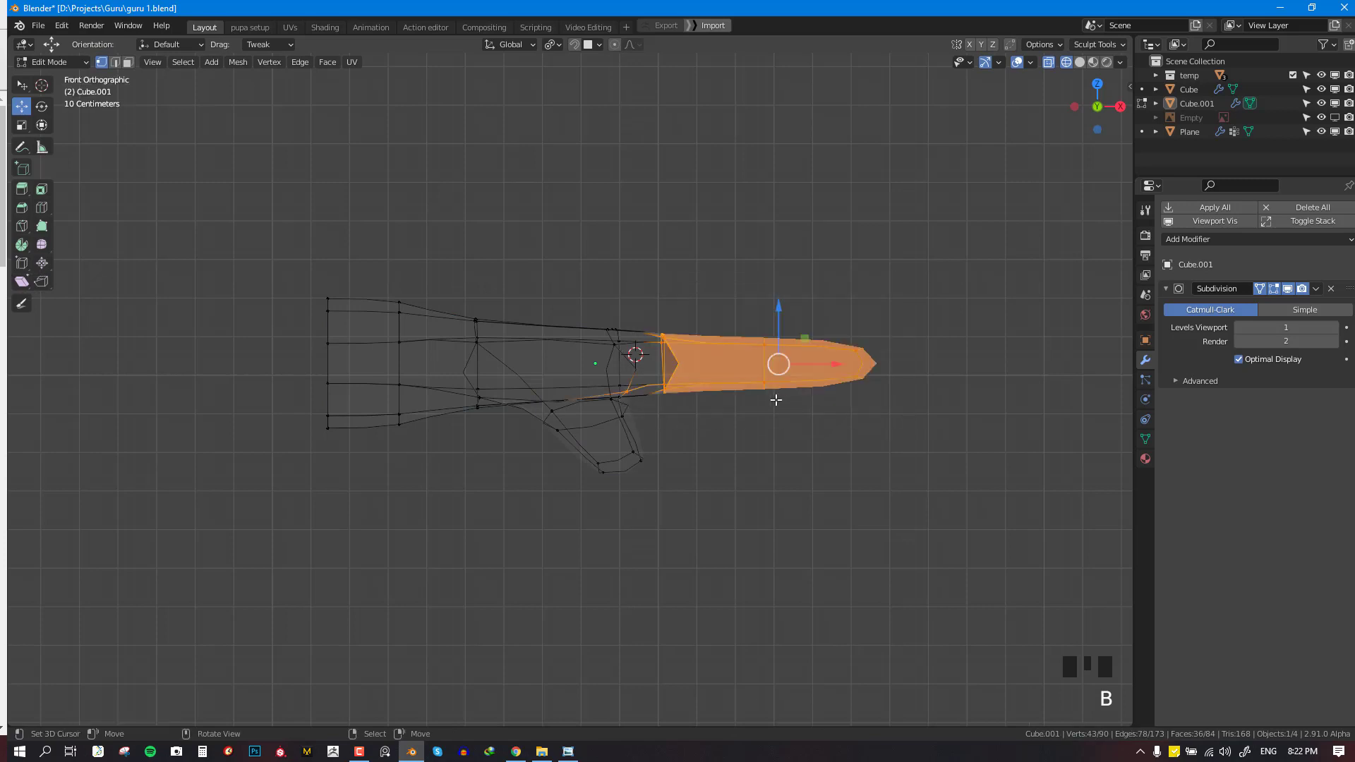
key("c")
middle_click(626, 395)
right_click(626, 395)
key("g")
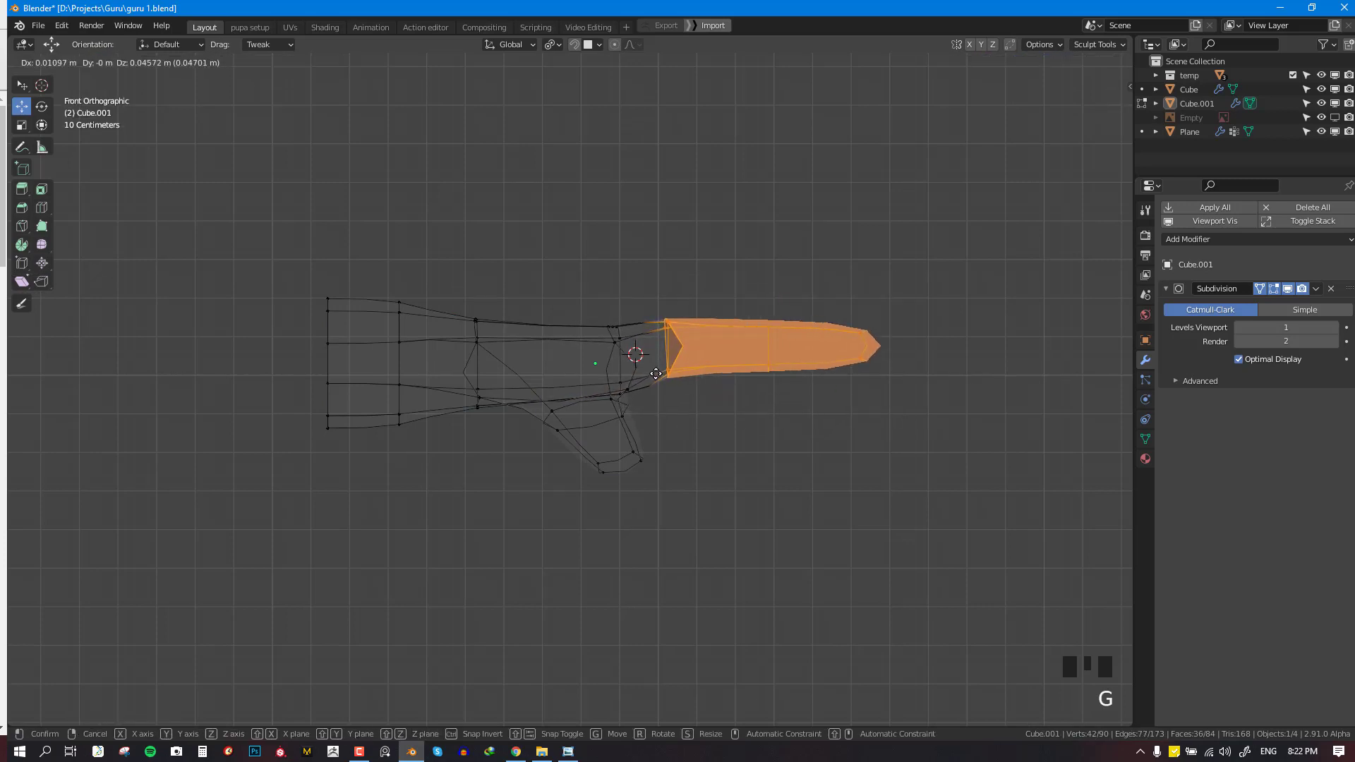
right_click(656, 374)
middle_click_drag(890, 296, 833, 360)
key("alt+a")
key("shift+z")
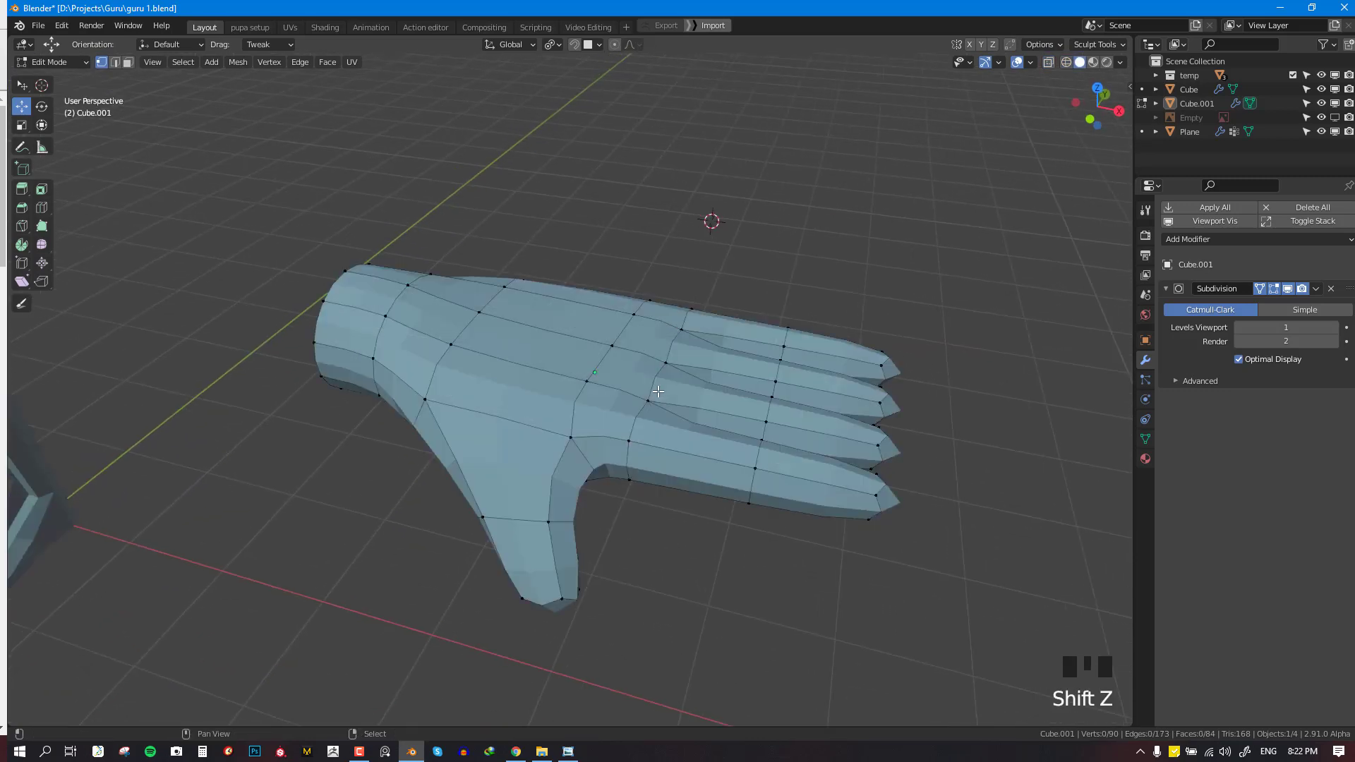
Select the vertices across the back of the hand behind the knuckles and raise them slightly along Z
middle_click_drag(620, 388, 592, 374)
right_click(581, 375)
right_click(610, 346, "shift")
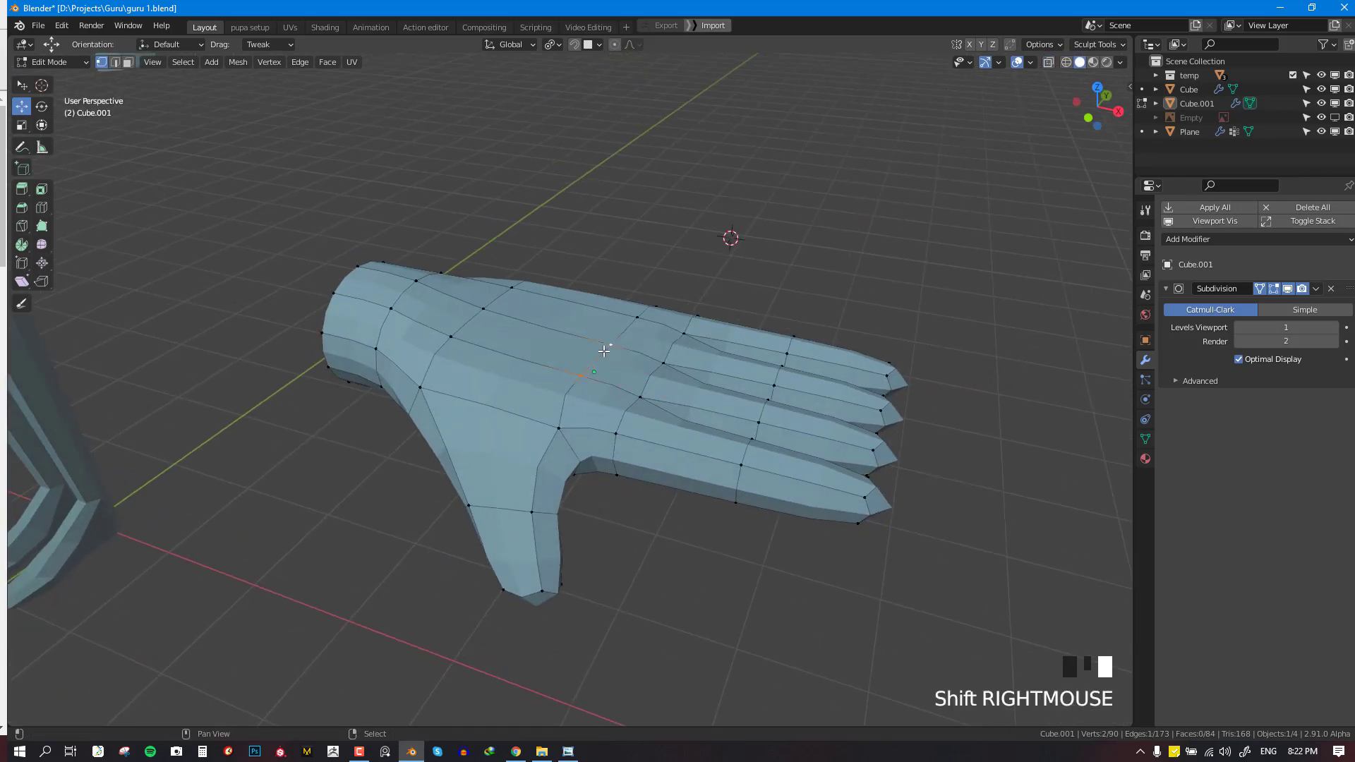
right_click(647, 326, "shift")
left_click_drag(646, 301, 646, 296)
key("alt+a")
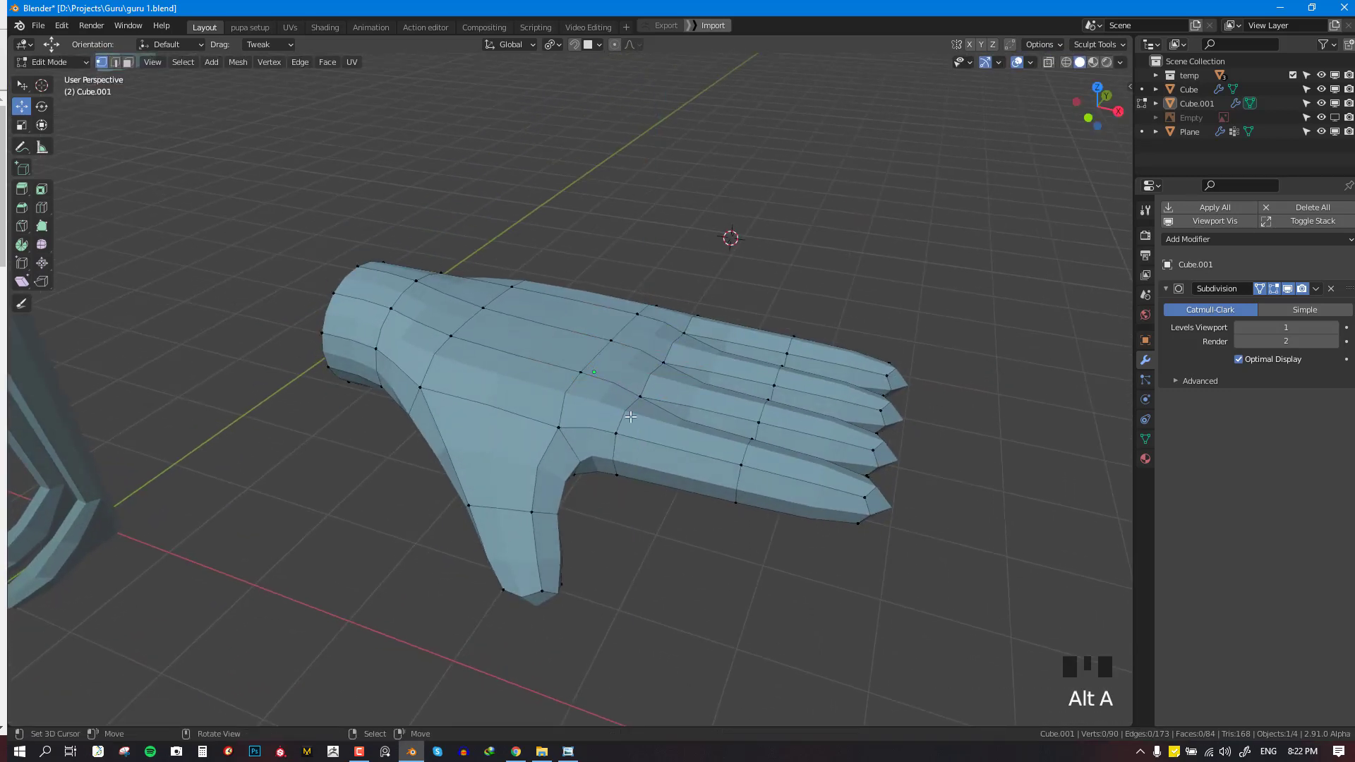
Select the top row of vertices at the finger bases and raise it along Z to form the knuckles
right_click(618, 431)
right_click(669, 354, "shift")
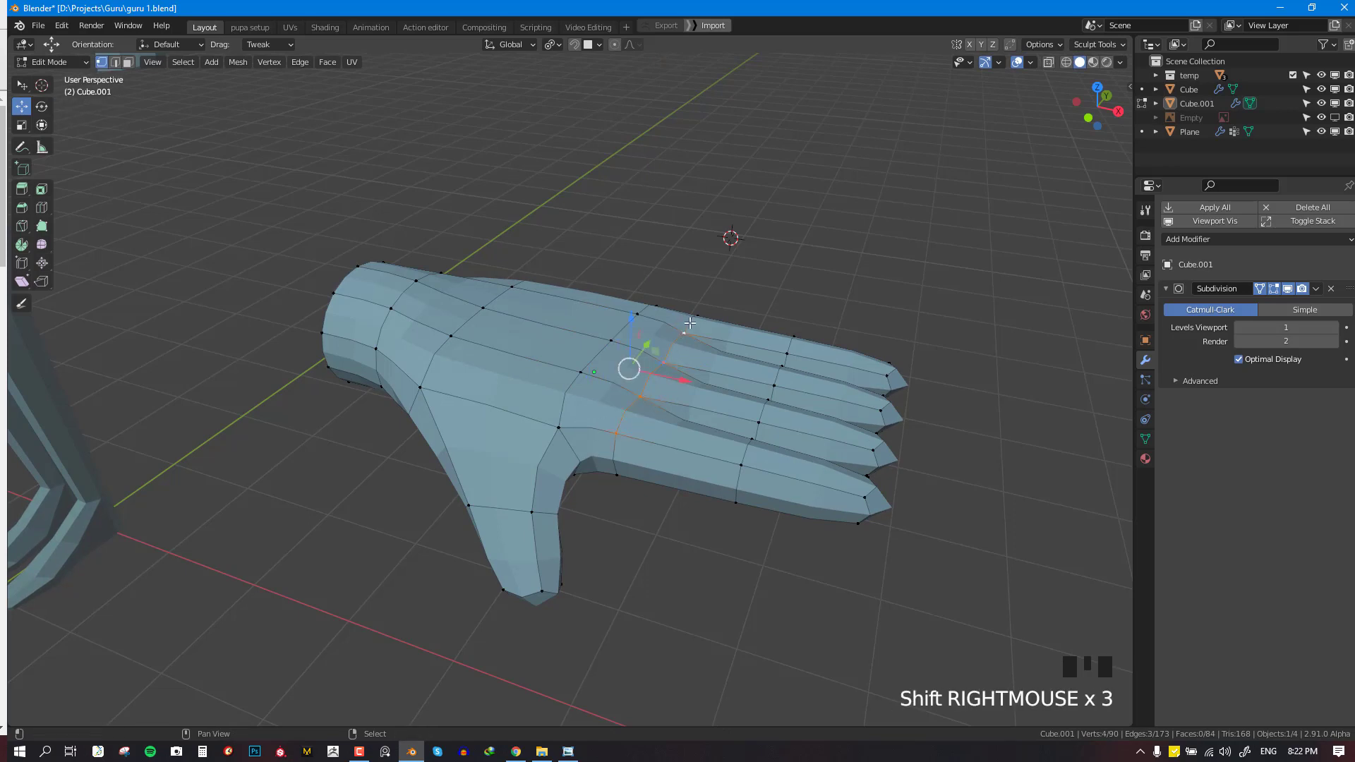
left_click_drag(646, 307, 645, 282)
key("Tab")
middle_click_drag(706, 290, 812, 354)
scroll(878, 318, "up", 2)
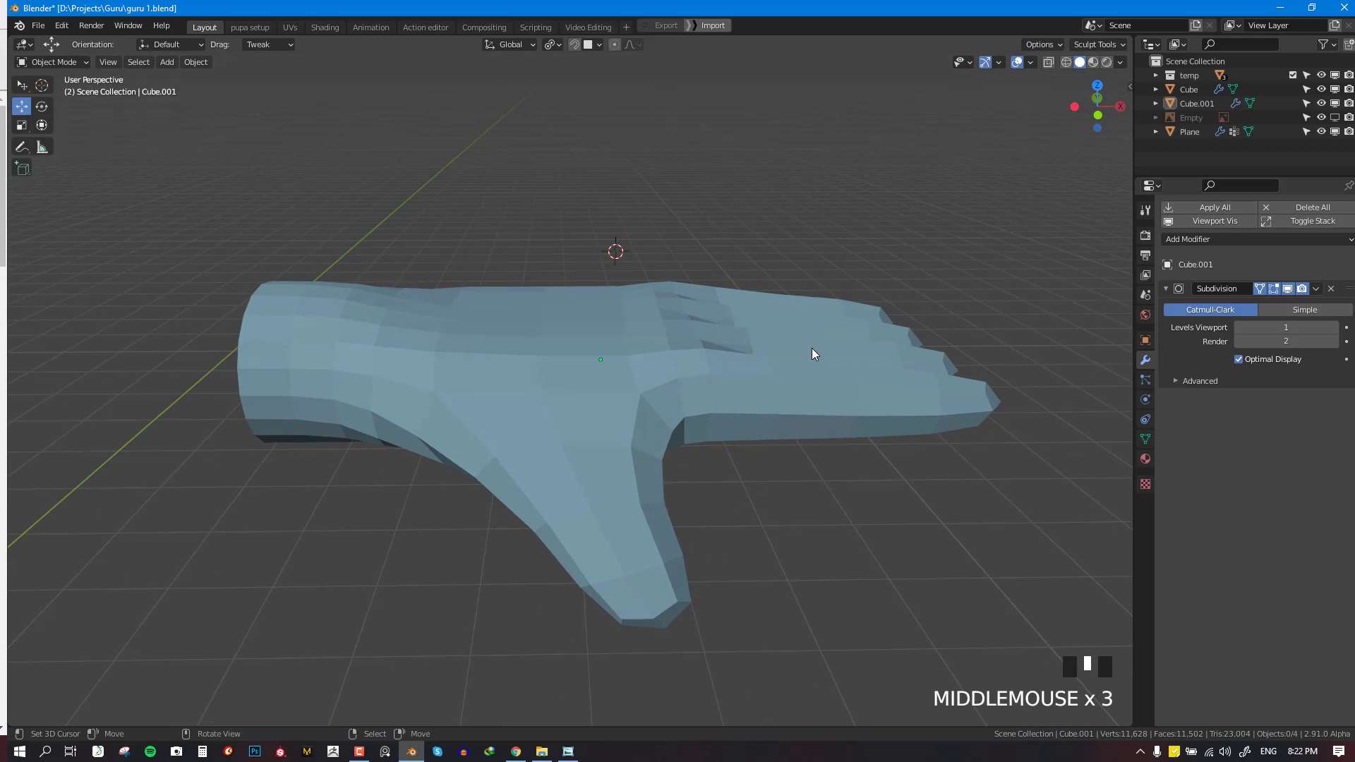
Add a loop cut around the base of the thumb and scale the new loop
key("Tab")
middle_click_drag(666, 378, 639, 423)
scroll(635, 395, "down", 2)
middle_click_drag(639, 423, 393, 454)
scroll(644, 452, "up", 2)
key("ctrl+r")
left_click(648, 453)
right_click(713, 465)
key("s")
left_click(692, 463)
key("Tab")
key("KP_1")
scroll(829, 443, "down", 3)
scroll(393, 454, "up", 3)
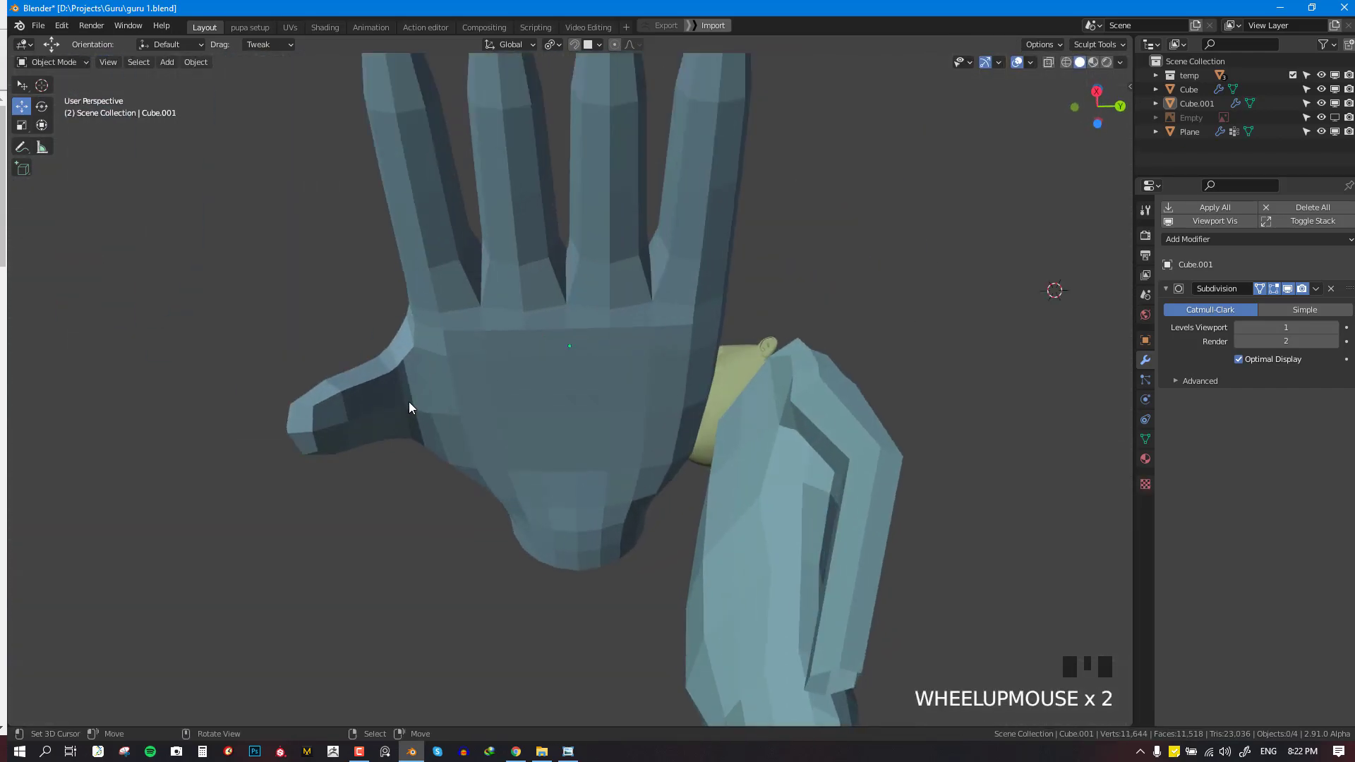
Move the edge loop at the base of the thumb to adjust its transition into the palm
key("Tab")
middle_click_drag(409, 407, 392, 445)
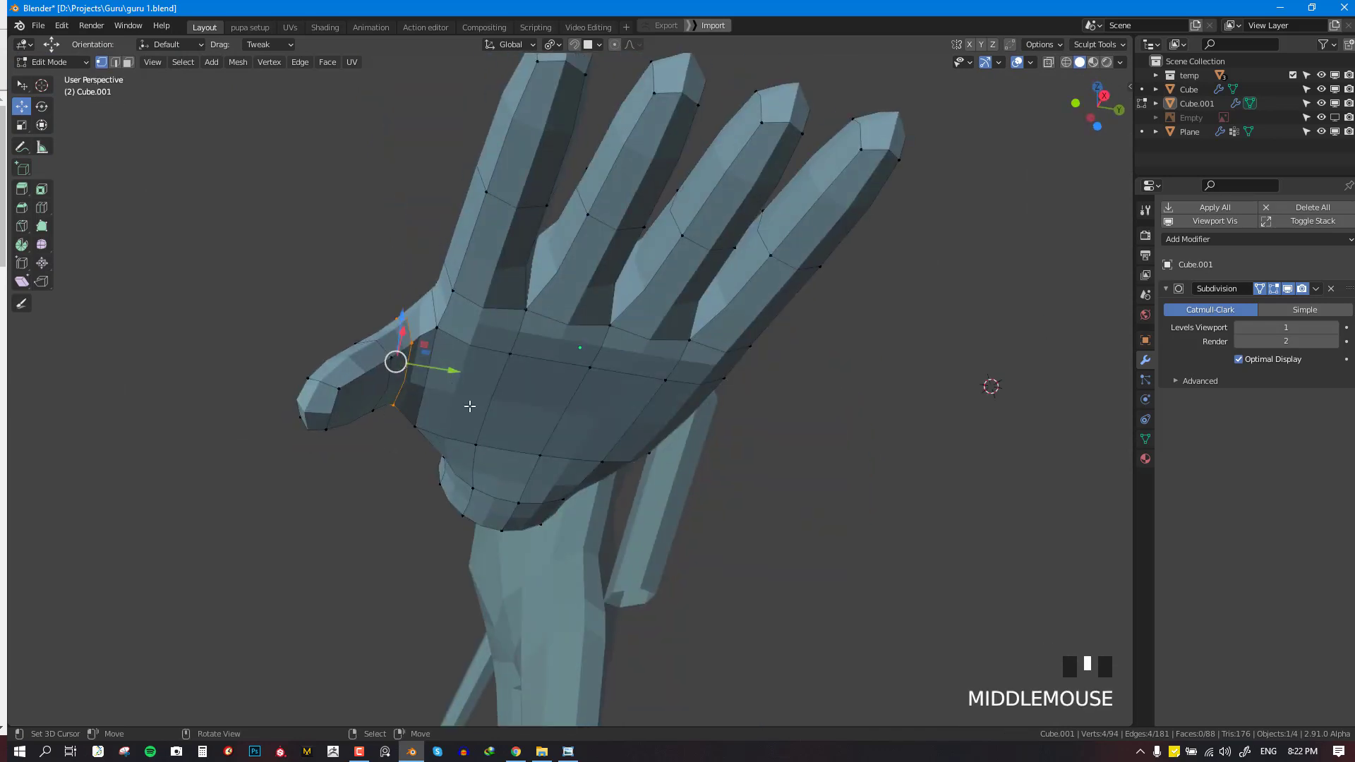
middle_click_drag(469, 407, 798, 459)
key("alt+a")
key("shift+z")
left_click_drag(803, 422, 690, 448)
Extend the selection to all vertices of the thumb in wireframe and bring up the right orthographic view in solid shading
key("c")
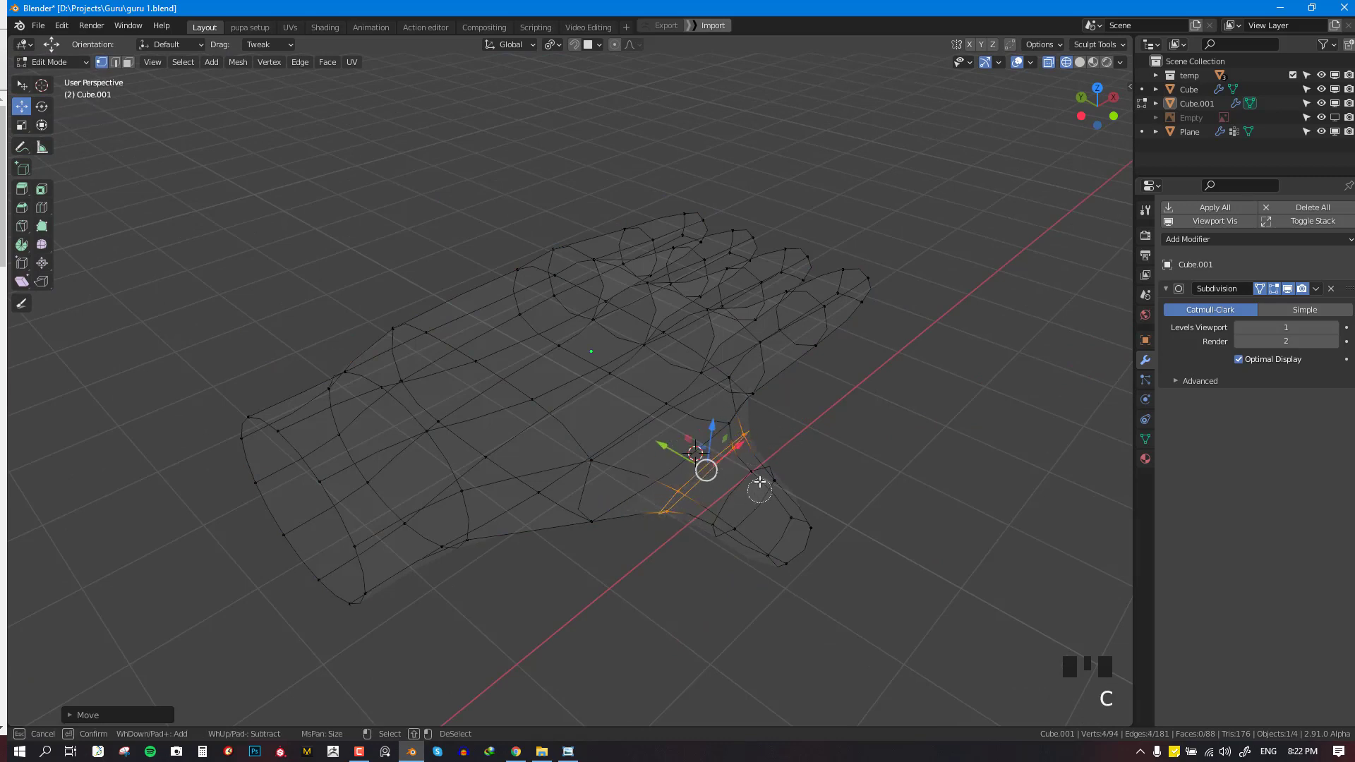
scroll(769, 481, "down", 8)
mouse_move(769, 481)
left_mouse_down()
mouse_move(781, 504)
mouse_move(755, 546)
left_mouse_up()
right_click(735, 546)
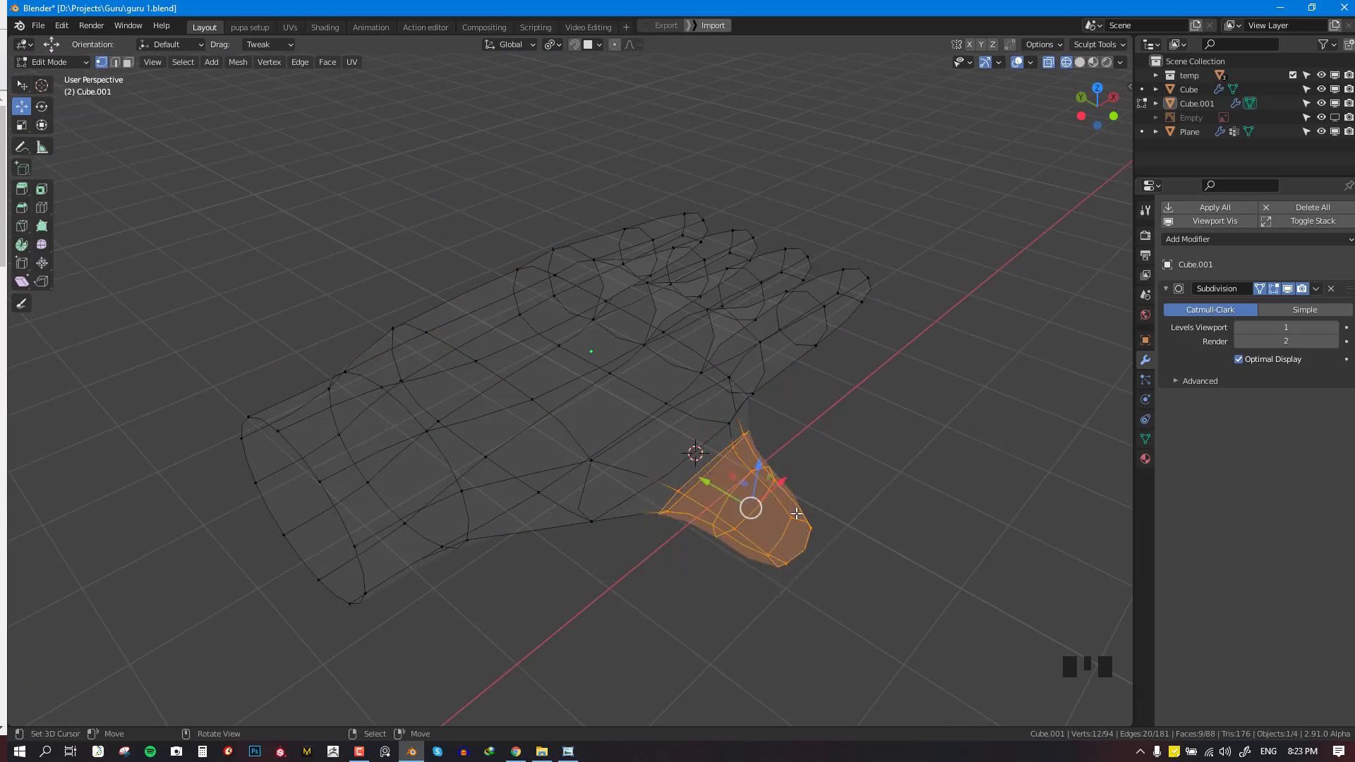
middle_click_drag(736, 546, 577, 430)
key("z")
key("shift+z")
key("KP_1")
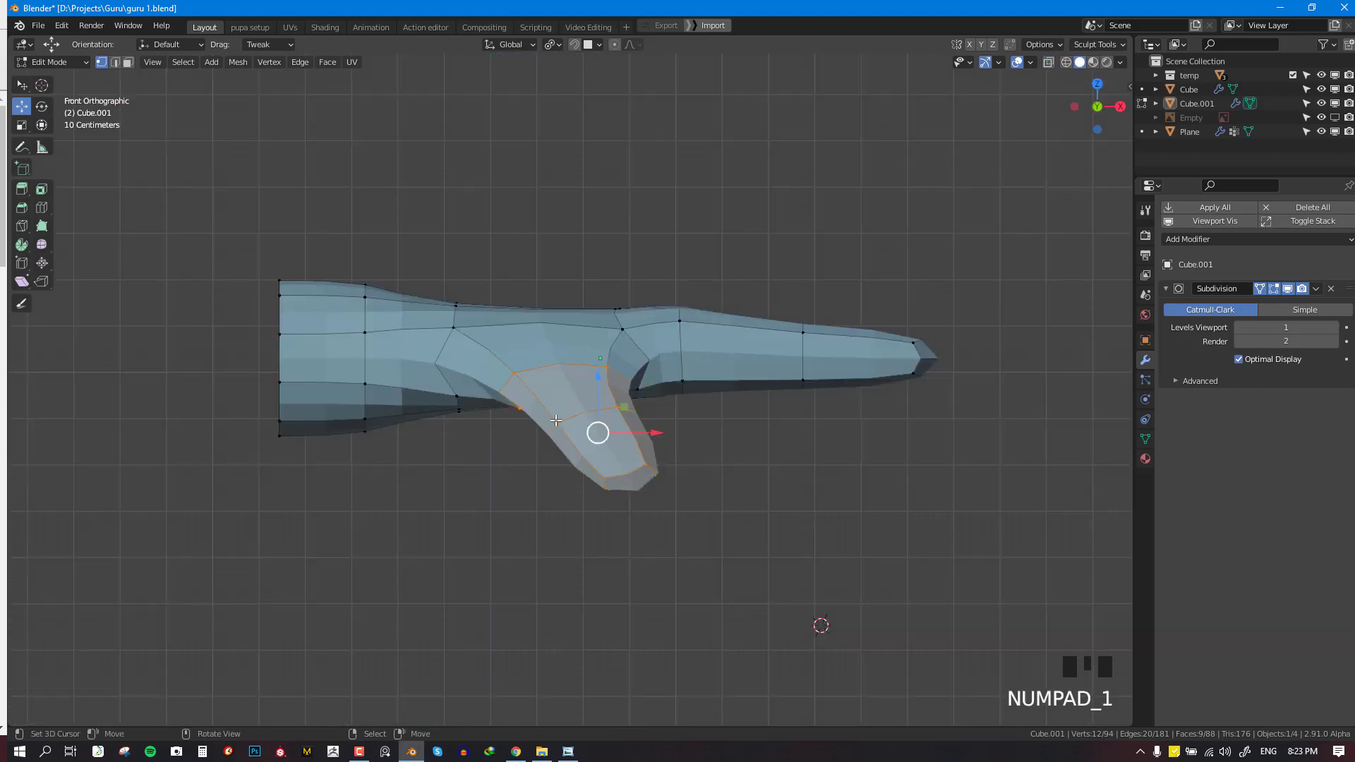
key("KP_3")
key("e")
right_click(588, 395)
key("ctrl+z")
Rotate the selected thumb to a flatter angle and move it into place beside the palm
key("r")
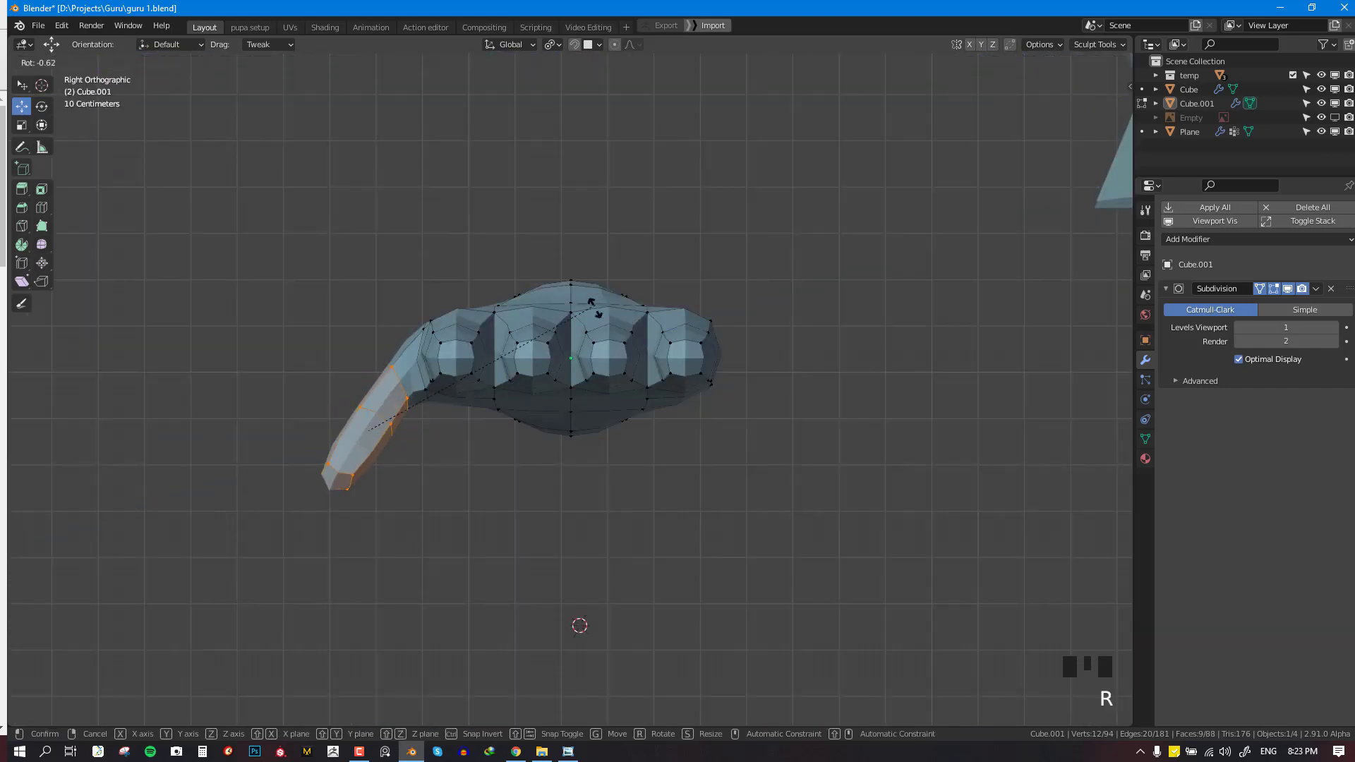
left_click(585, 419)
key("g")
left_click(493, 418)
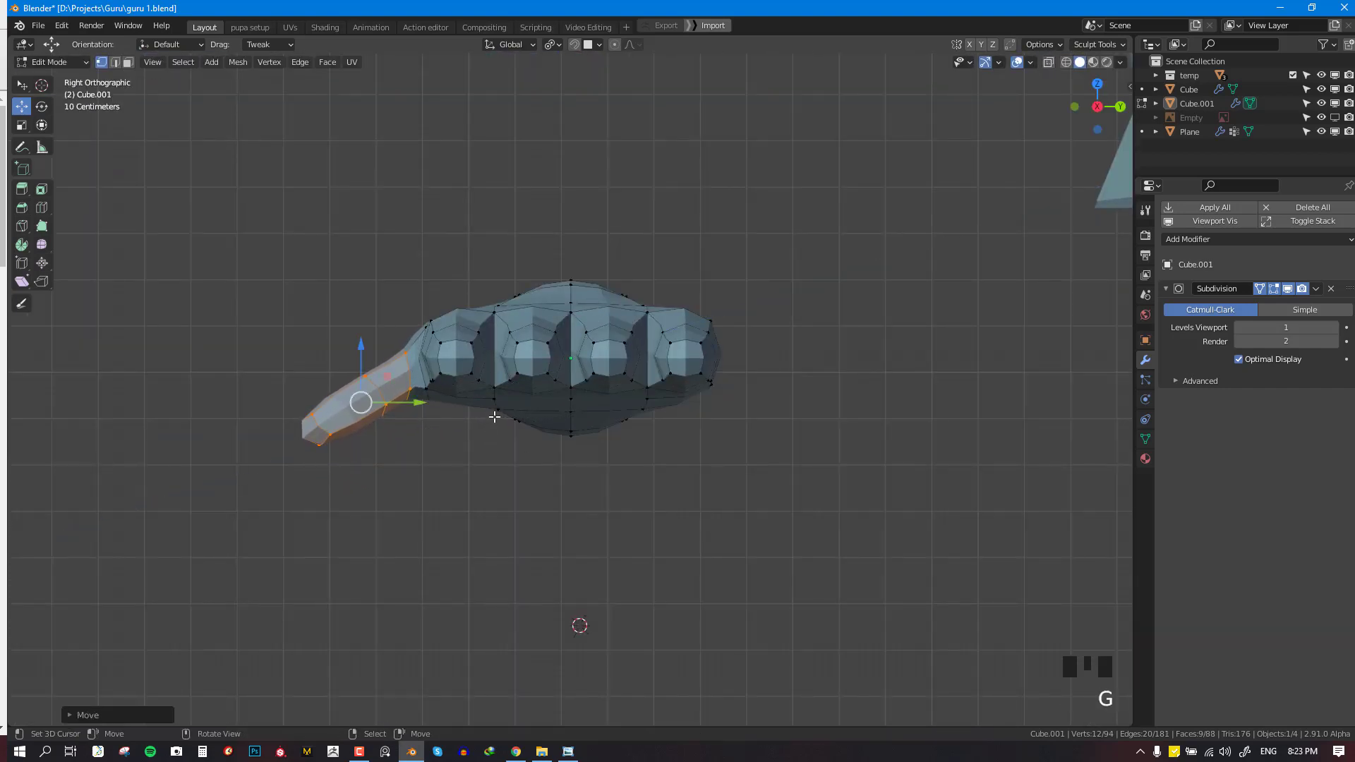
middle_click_drag(494, 417, 734, 516)
key("KP_1")
key("KP_3")
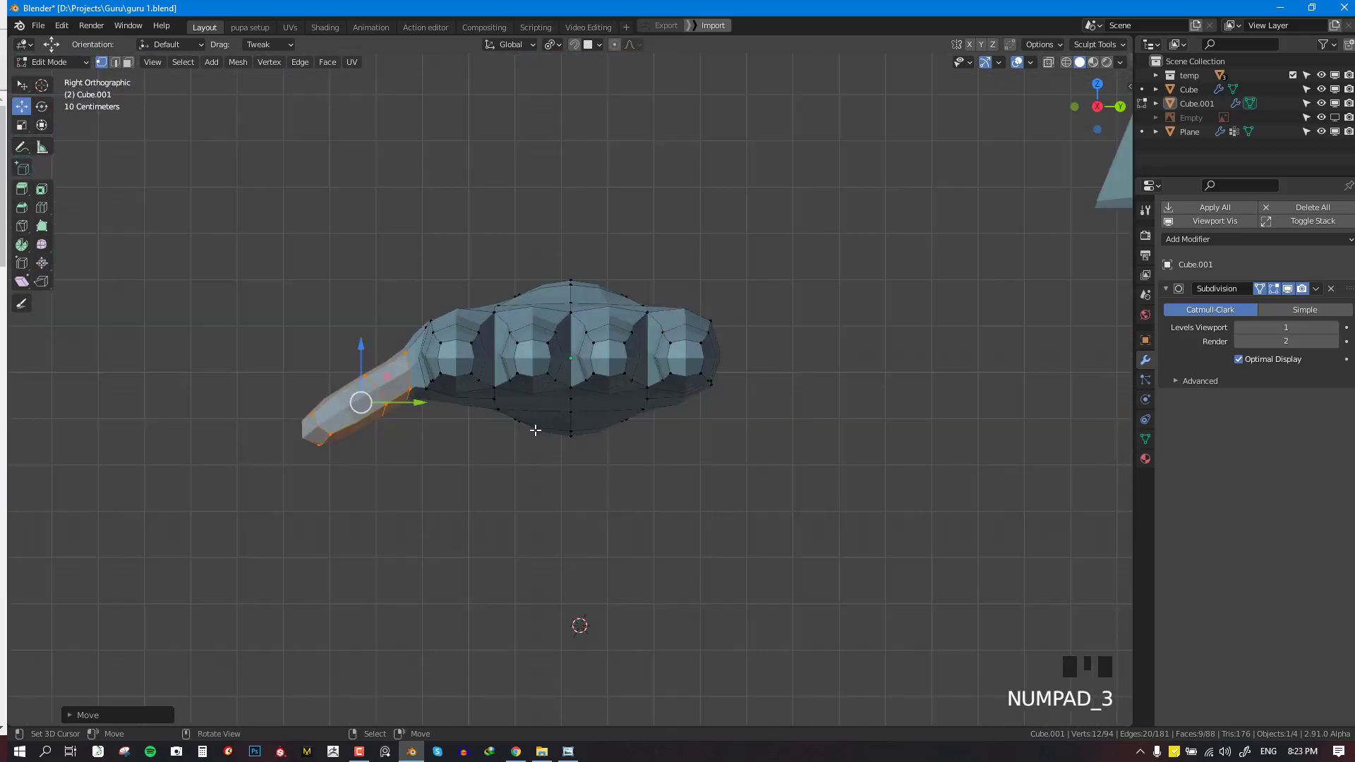
Fine-tune the thumb's position, angle and scale, and return to Object Mode to check the hand
key("g")
left_click(601, 419)
key("r")
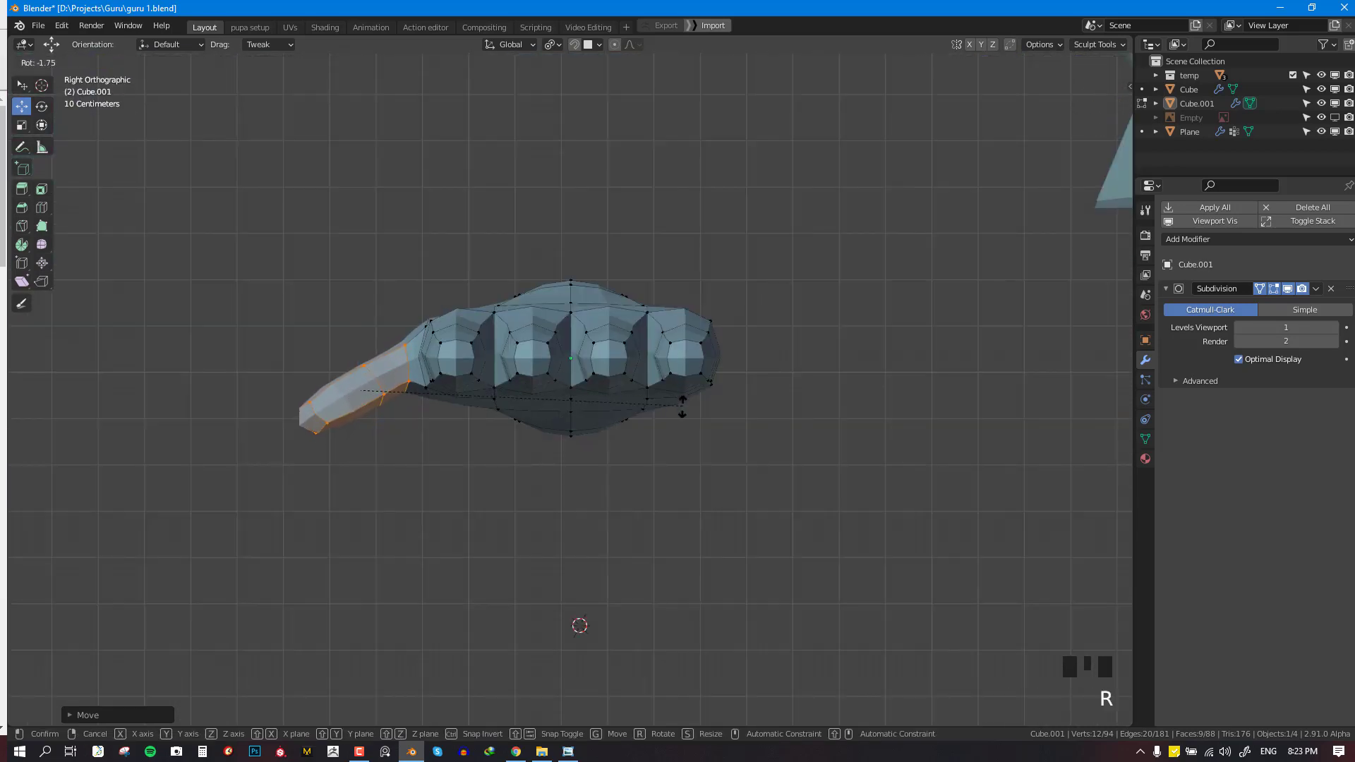
left_click(647, 435)
key("s")
left_click(628, 426)
left_click(631, 413)
key("Tab")
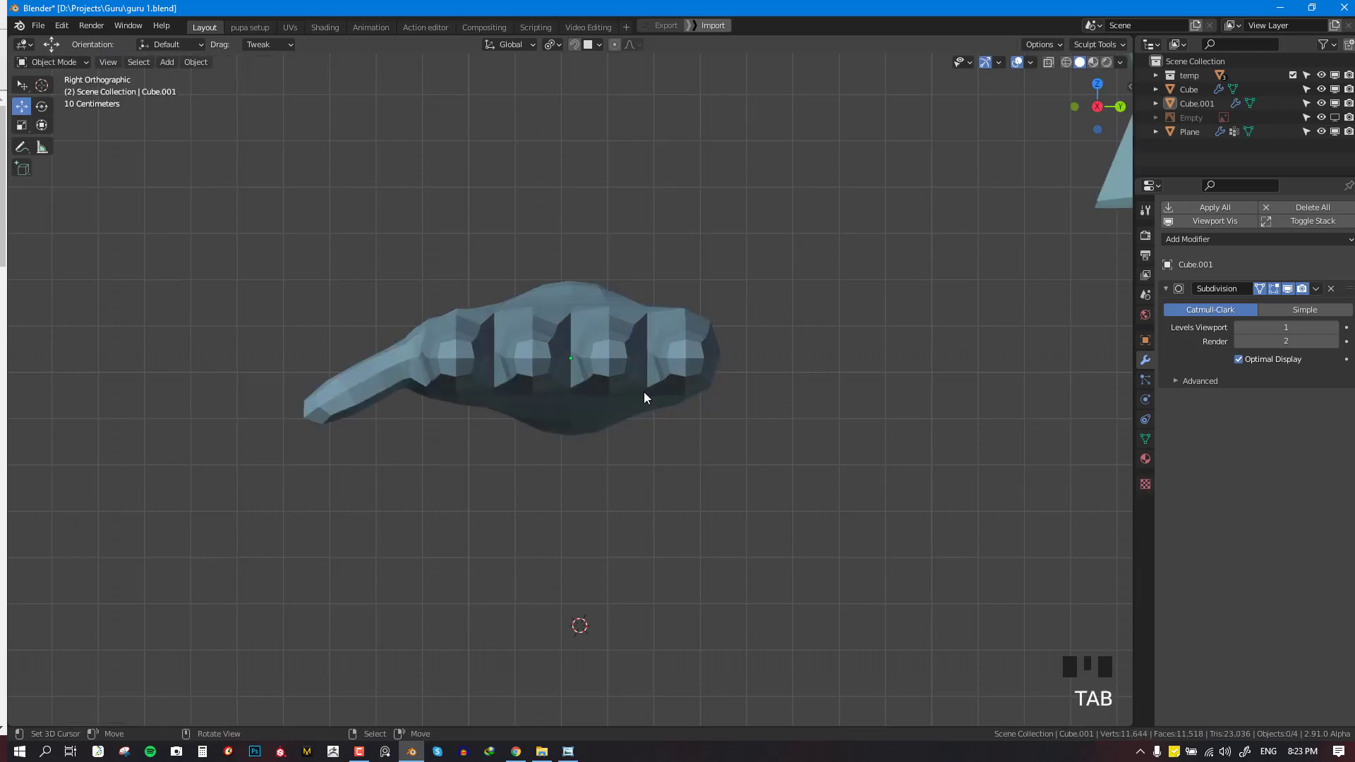
middle_click_drag(644, 393, 850, 469)
key("shift+z")
key("shift+z")
scroll(802, 528, "down", 2)
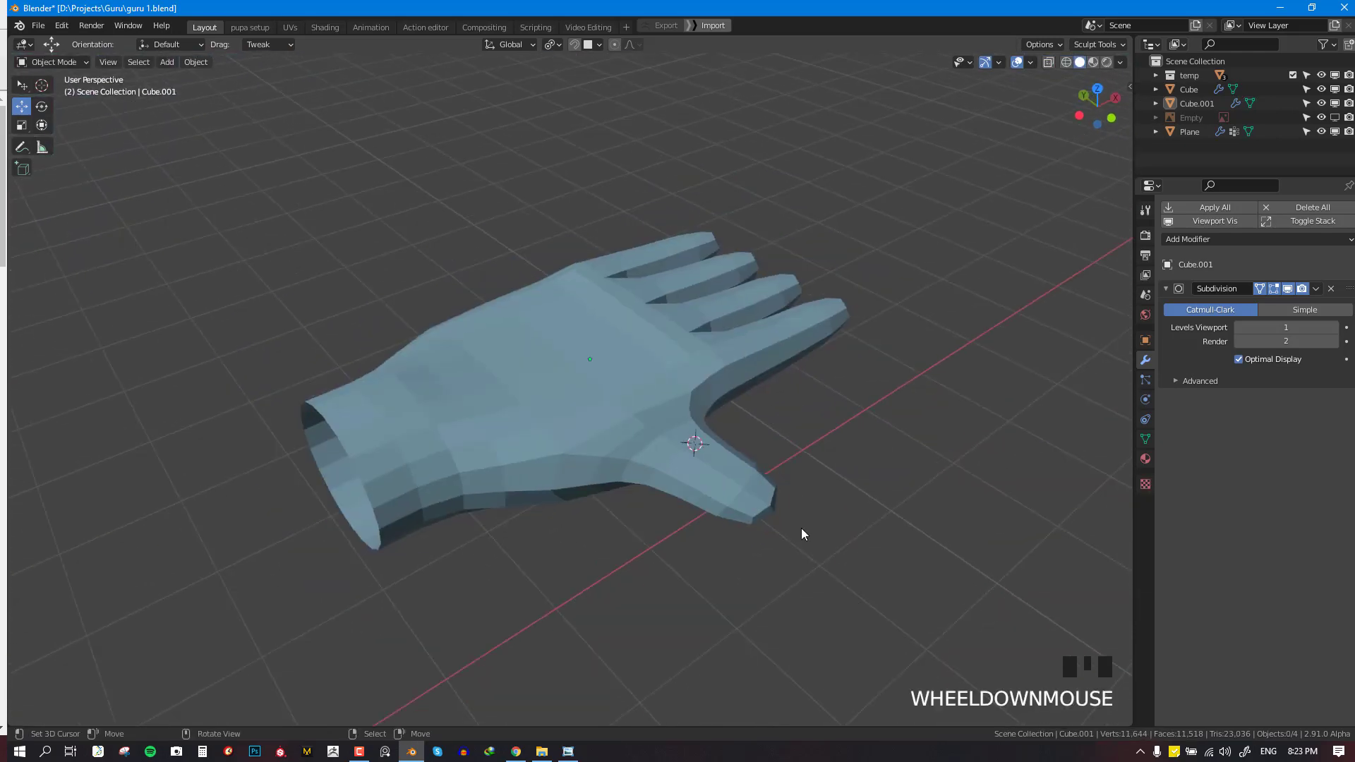
Rotate the thumb again in perspective and shift it against the palm, and return to Object Mode
key("KP_7")
key("Tab")
middle_click_drag(802, 528, 554, 381)
middle_click_drag(565, 381, 558, 378)
key("r")
left_click(600, 356)
key("g")
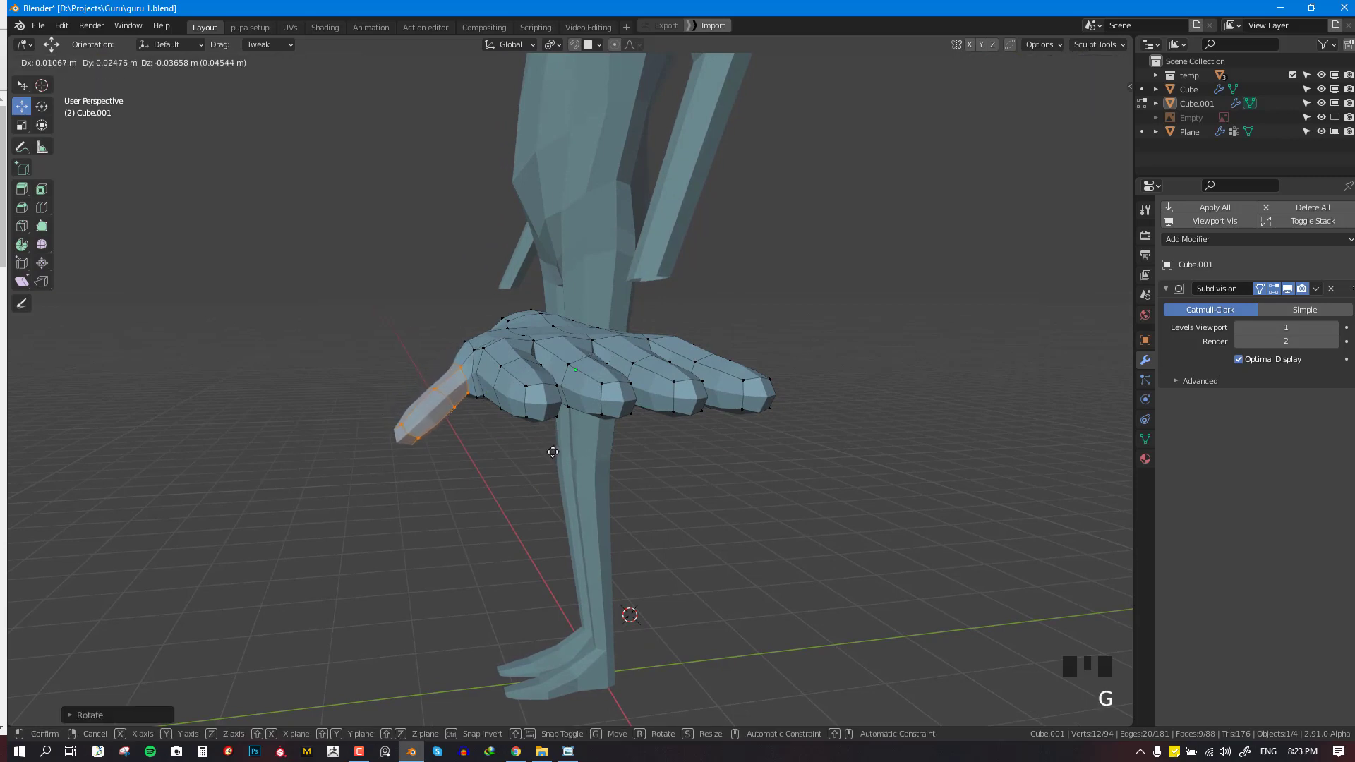
key("r")
left_click(553, 452)
key("Tab")
Select the hand object in the front orthographic view with the character's arm in sight
key("KP_1")
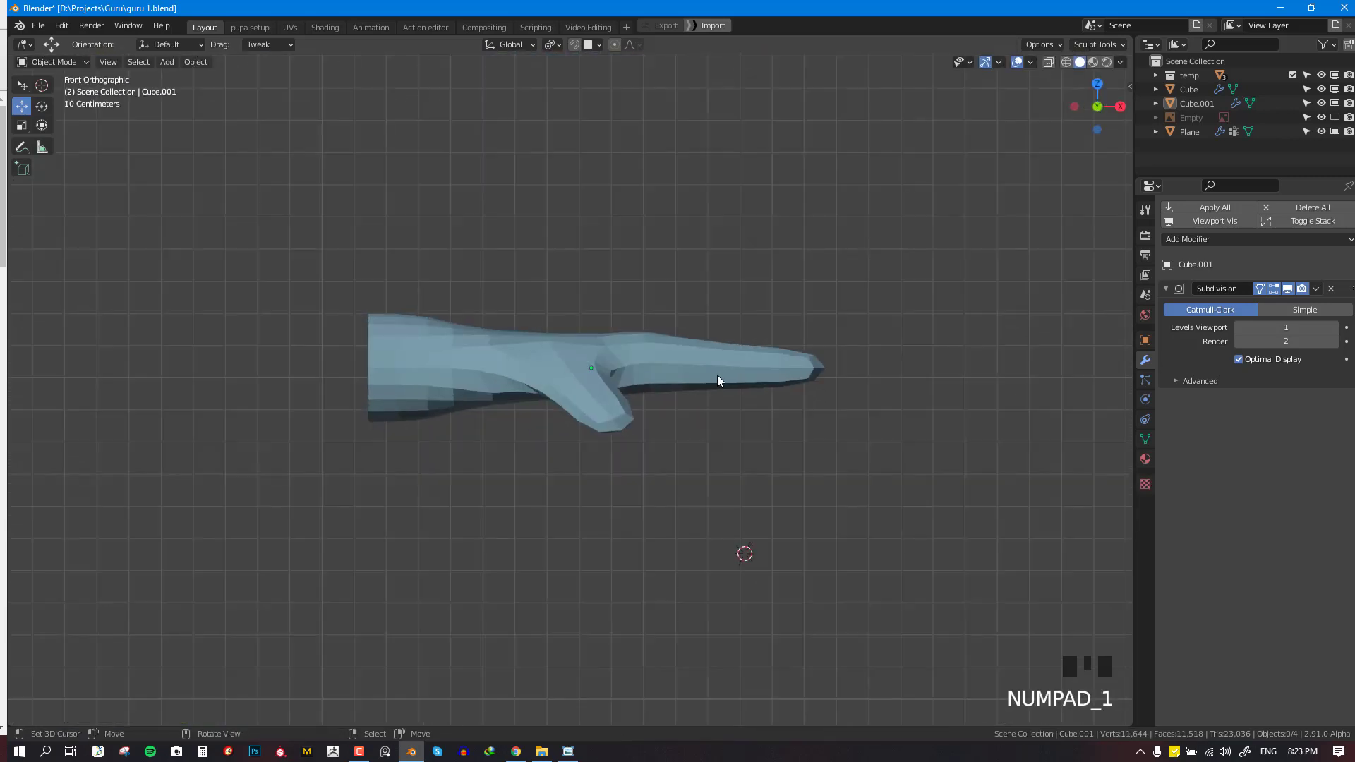
right_click(705, 362)
scroll(705, 362, "down", 5)
key("r")
right_click(817, 436)
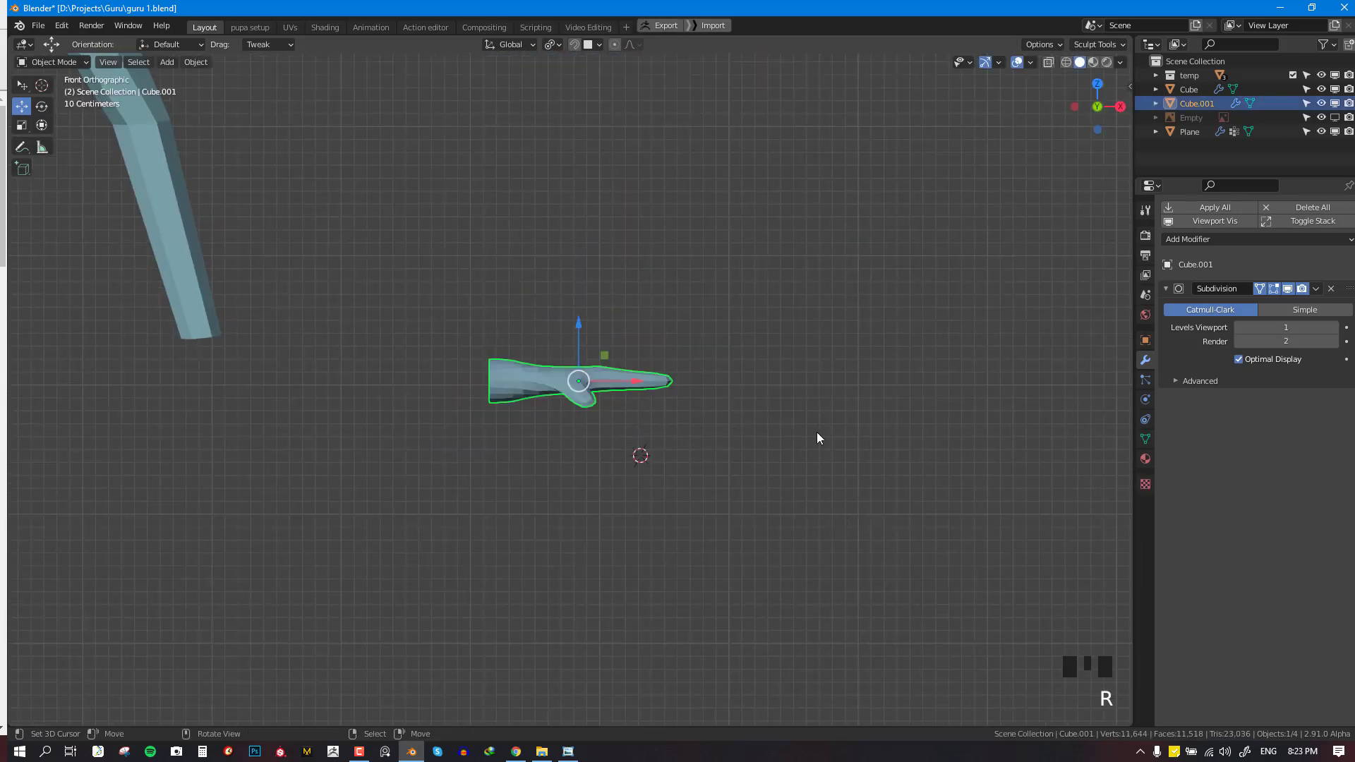
key("r")
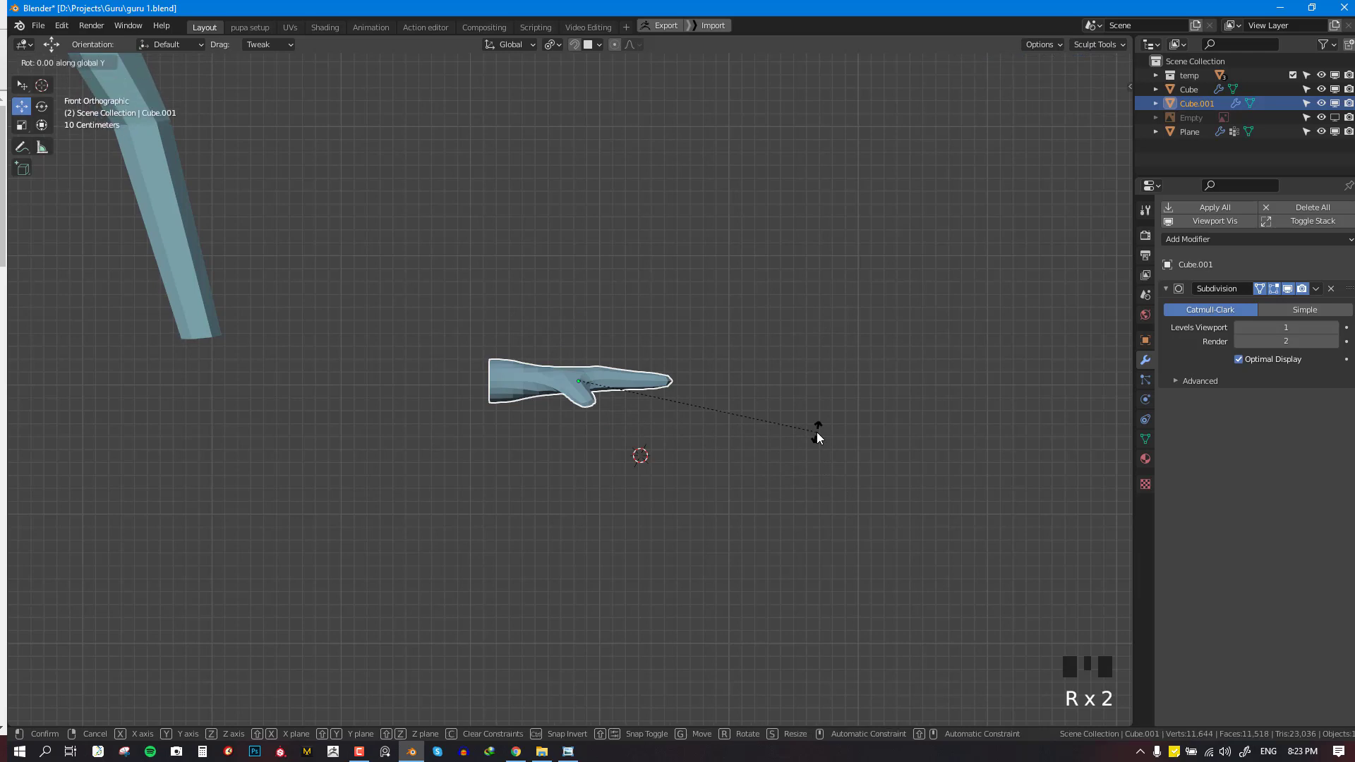
type("90")
right_click(816, 432)
Rotate the hand 90° to point downward in the front view, scale it and move it to the arm's end
type("r")
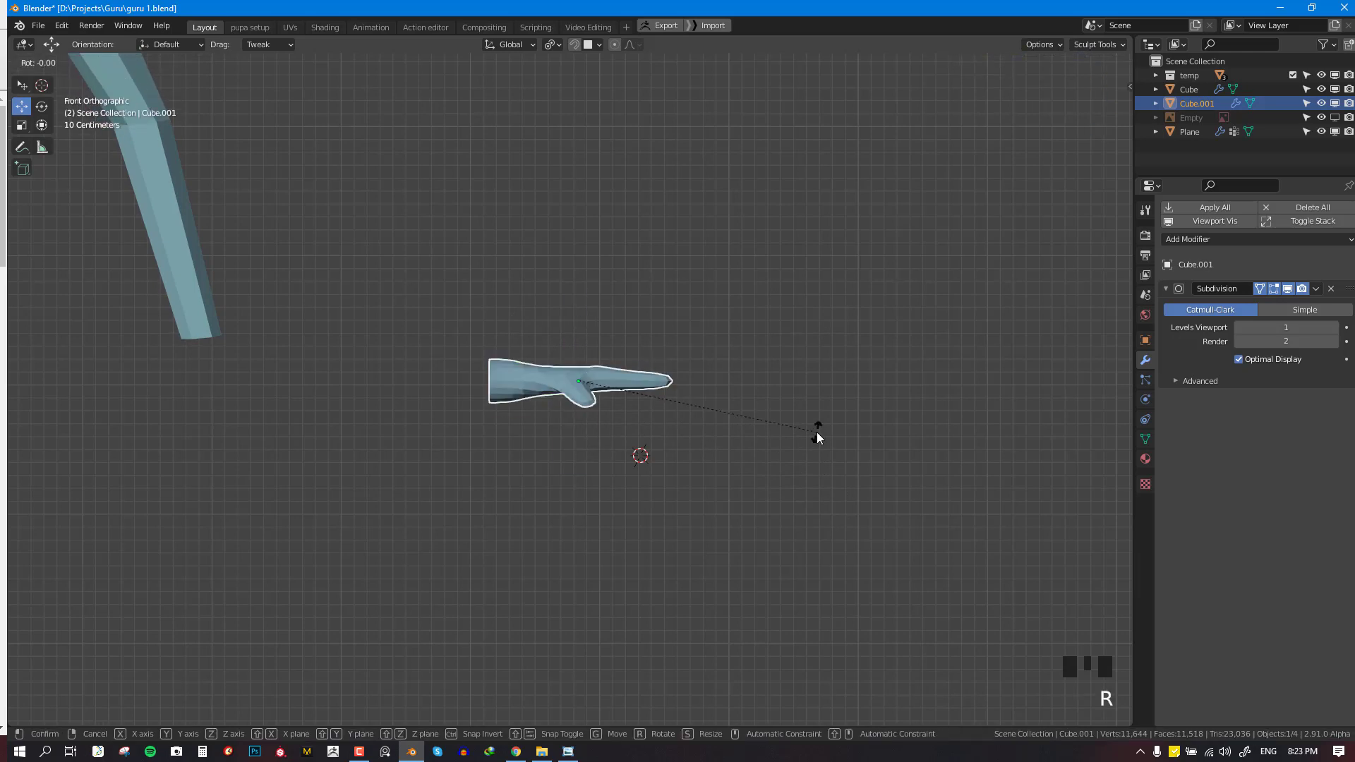
type("90")
left_click(816, 432)
key("s")
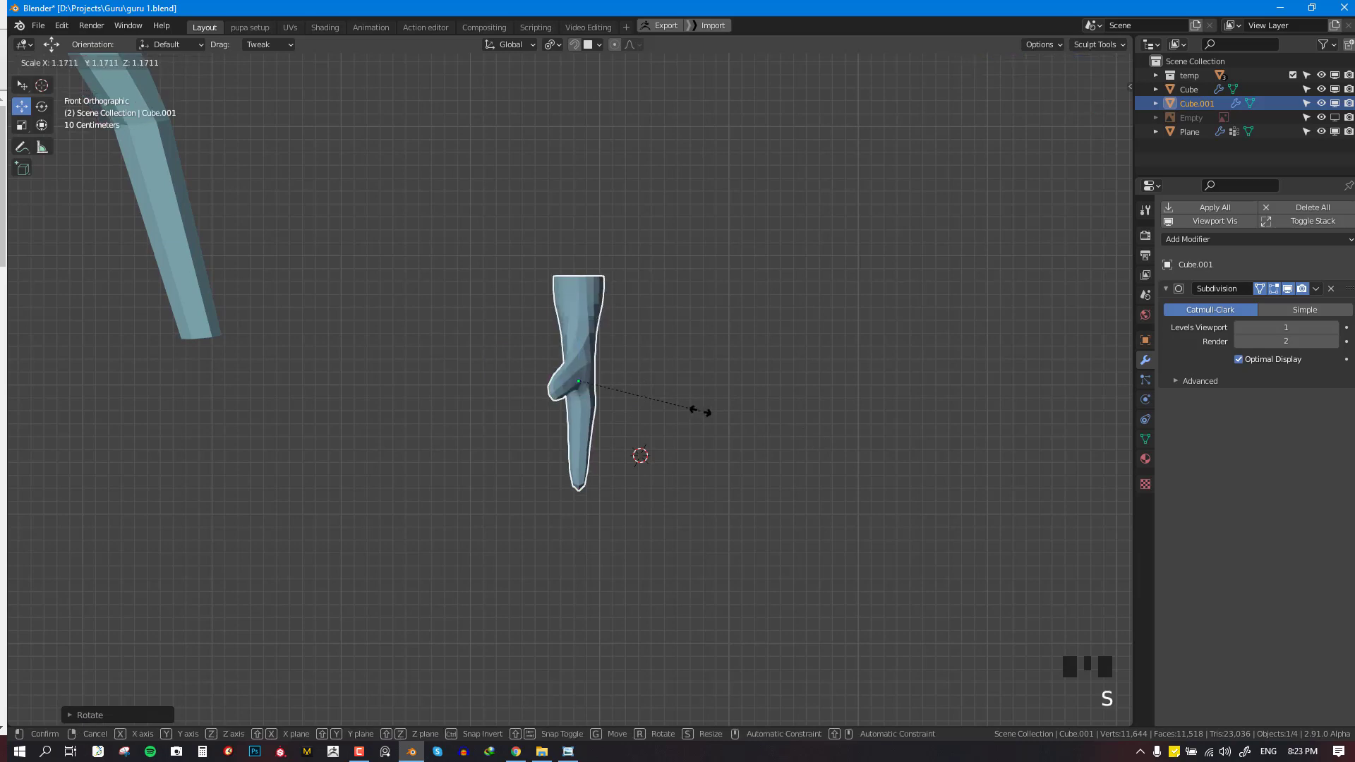
key("g")
left_click(332, 393)
In the right view, align the hand with the forearm by moving, tilting and scaling it
key("KP_3")
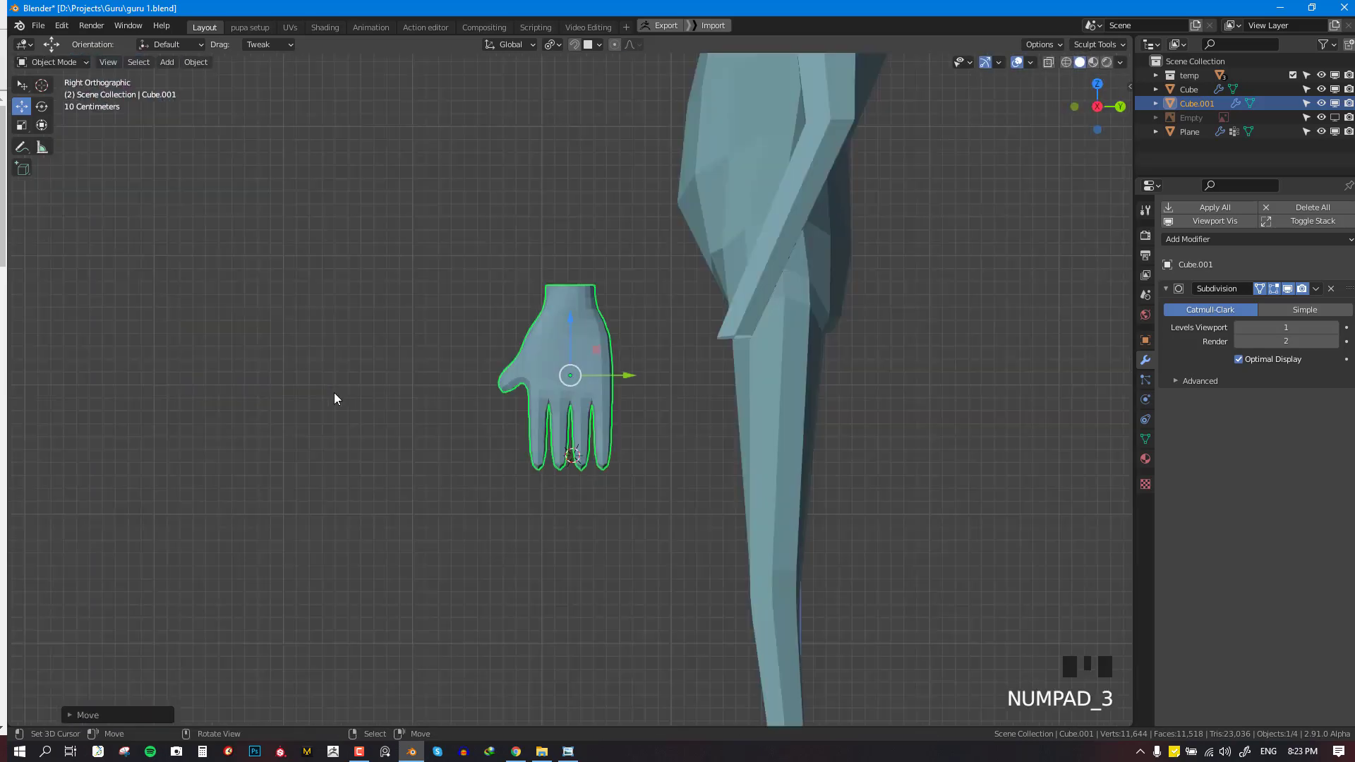
left_click_drag(625, 375, 792, 375)
key("r")
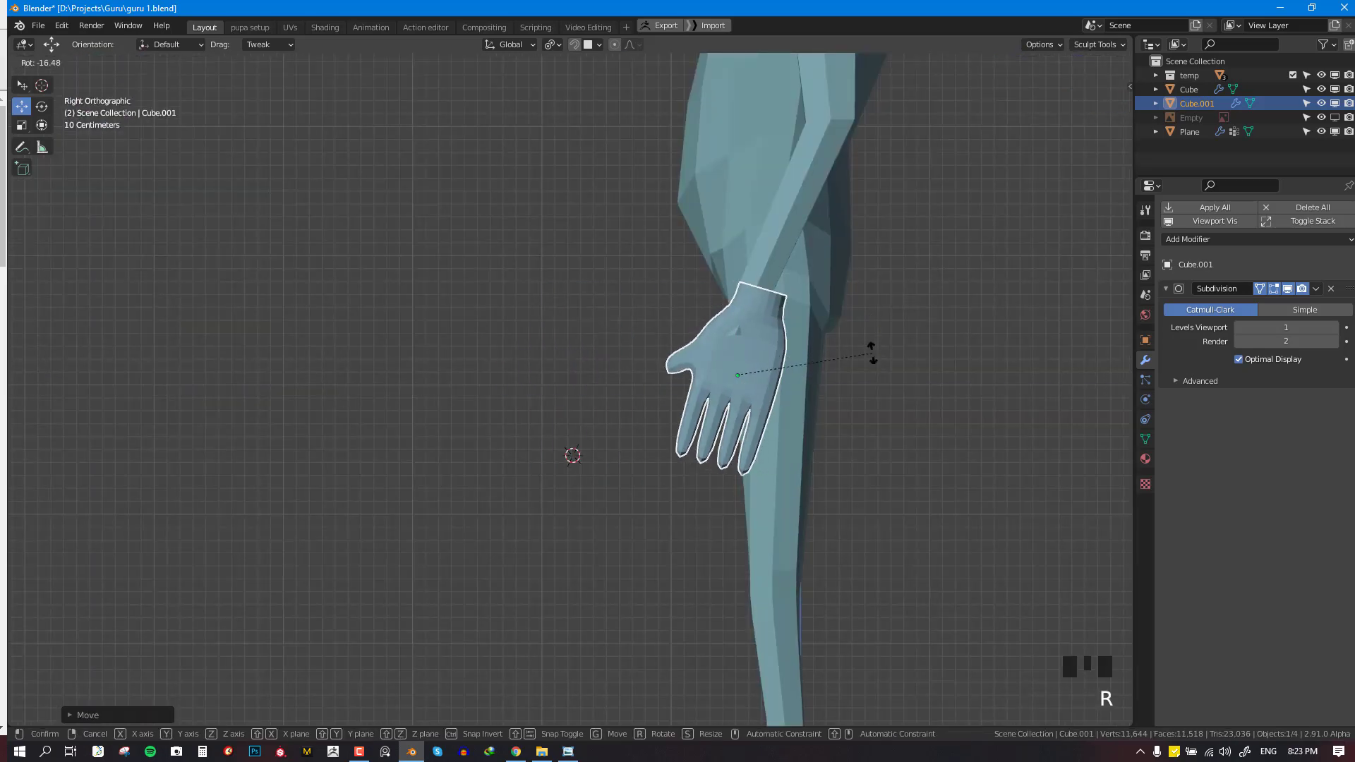
left_click(870, 375)
key("s")
left_click(841, 364)
key("g")
left_click(811, 370)
In the front view, tilt the hand to follow the forearm, turn it freely on several axes and shift it at the wrist
key("KP_1")
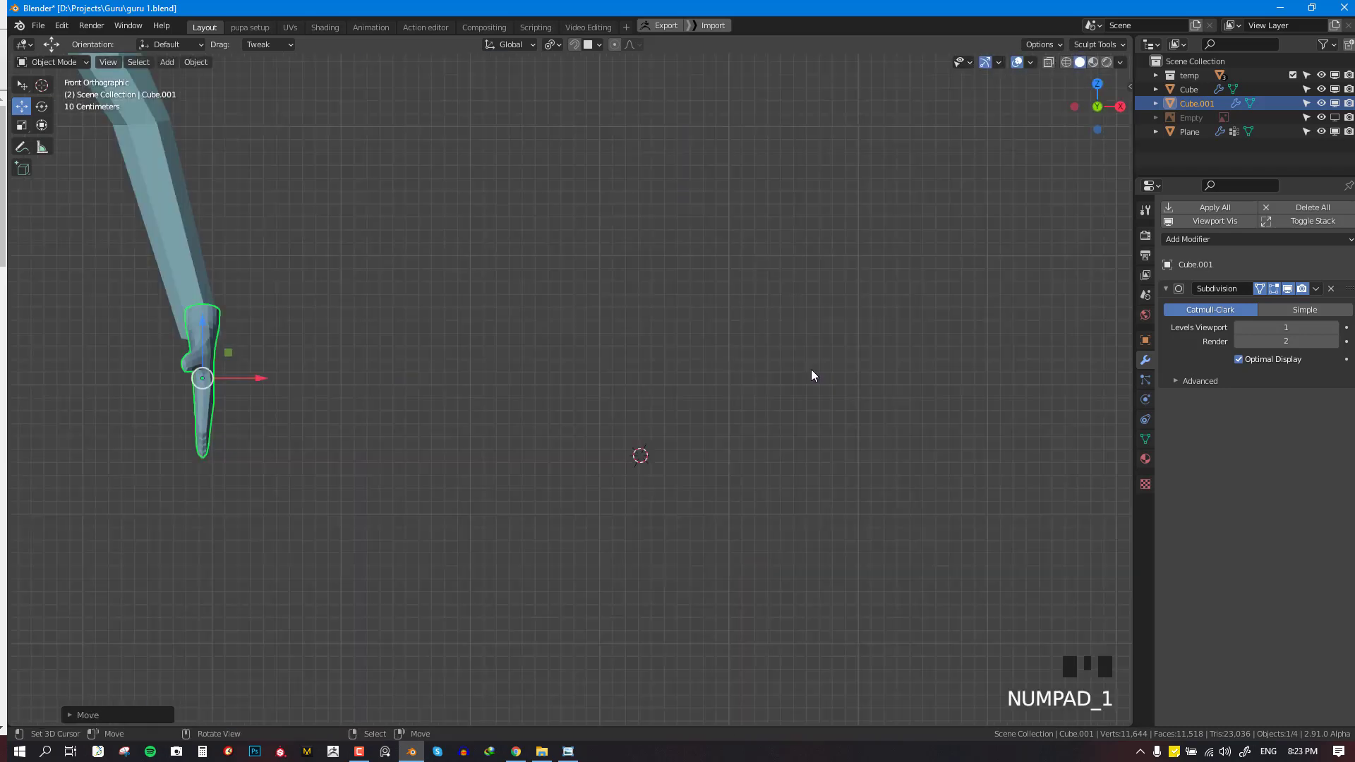
scroll(168, 401, "up", 1)
scroll(168, 401, "up", 1)
key("r")
left_click(312, 391)
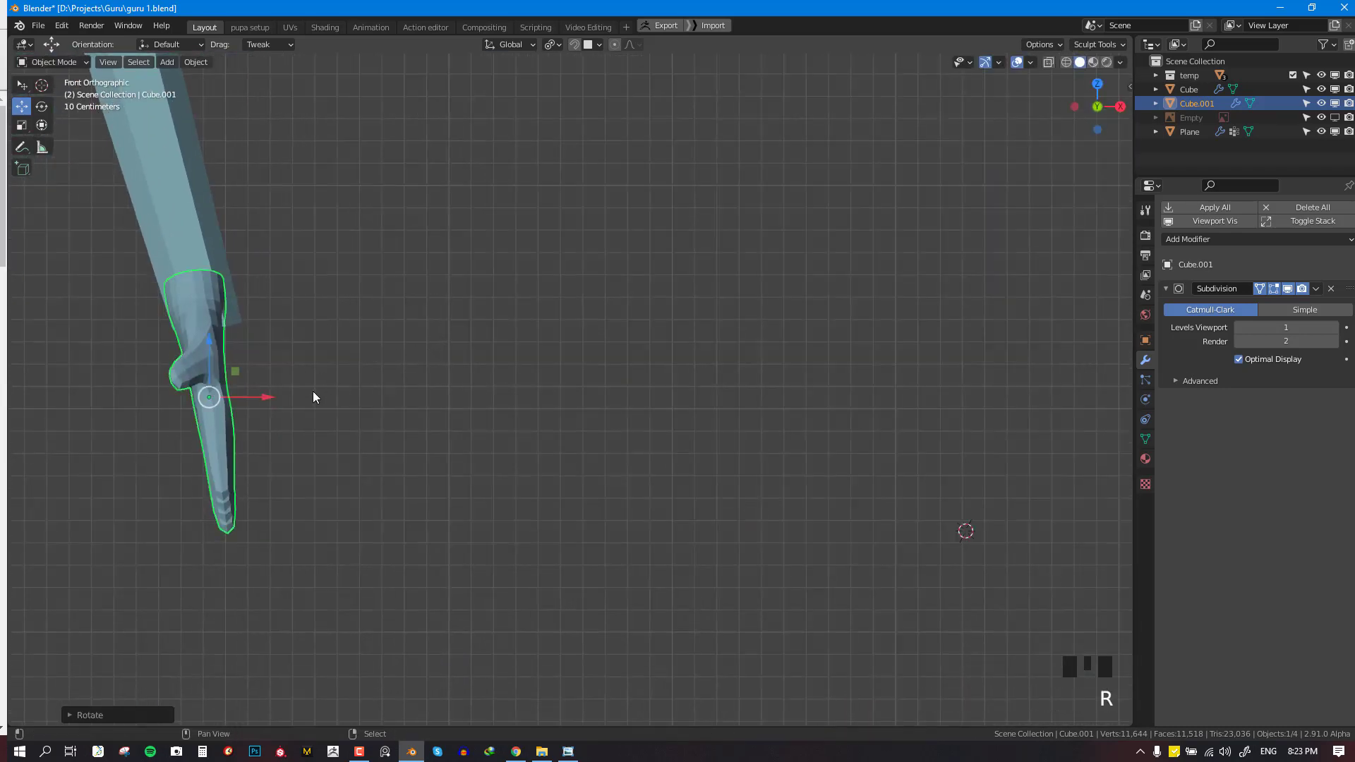
middle_click_drag(312, 391, 875, 394, "shift")
key("g")
left_click(916, 377)
key("r")
key("r")
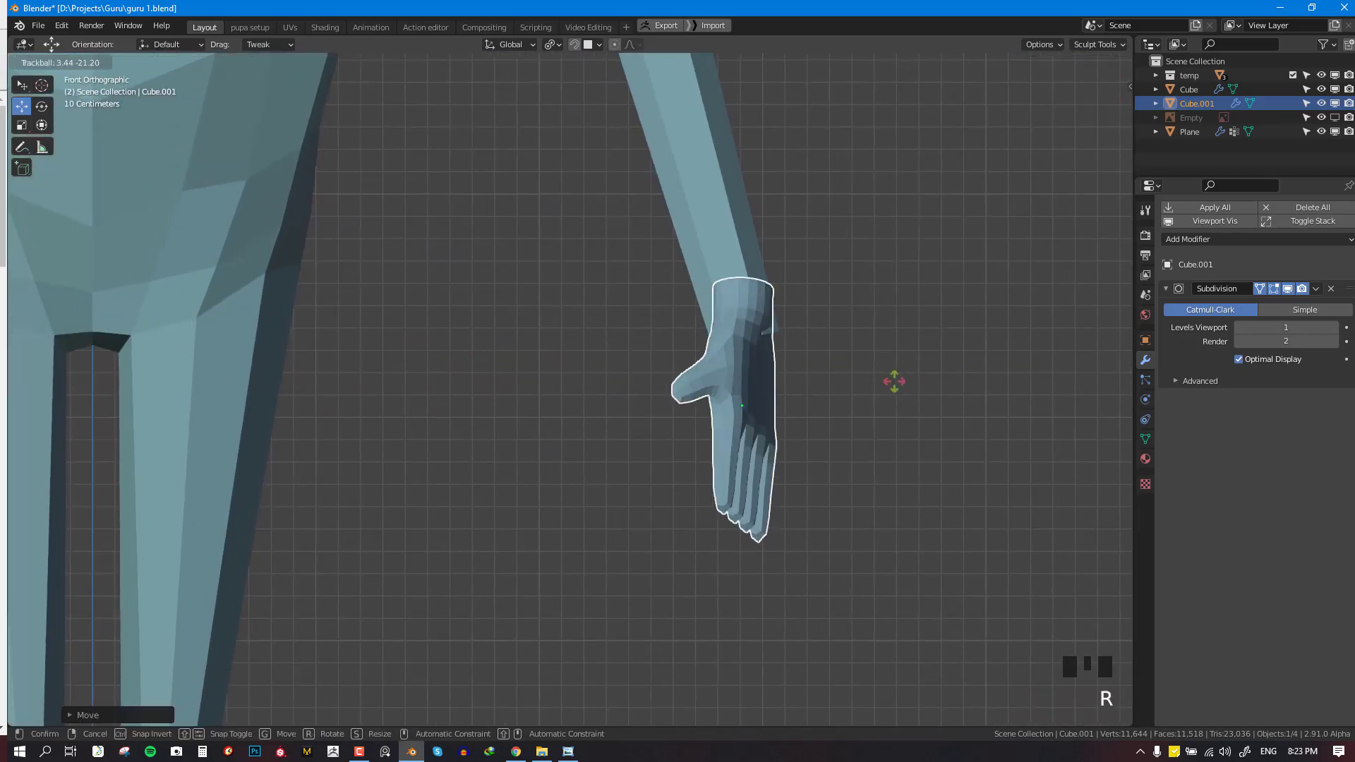
left_click(857, 408)
key("g")
left_click(872, 411)
scroll(867, 428, "down", 3)
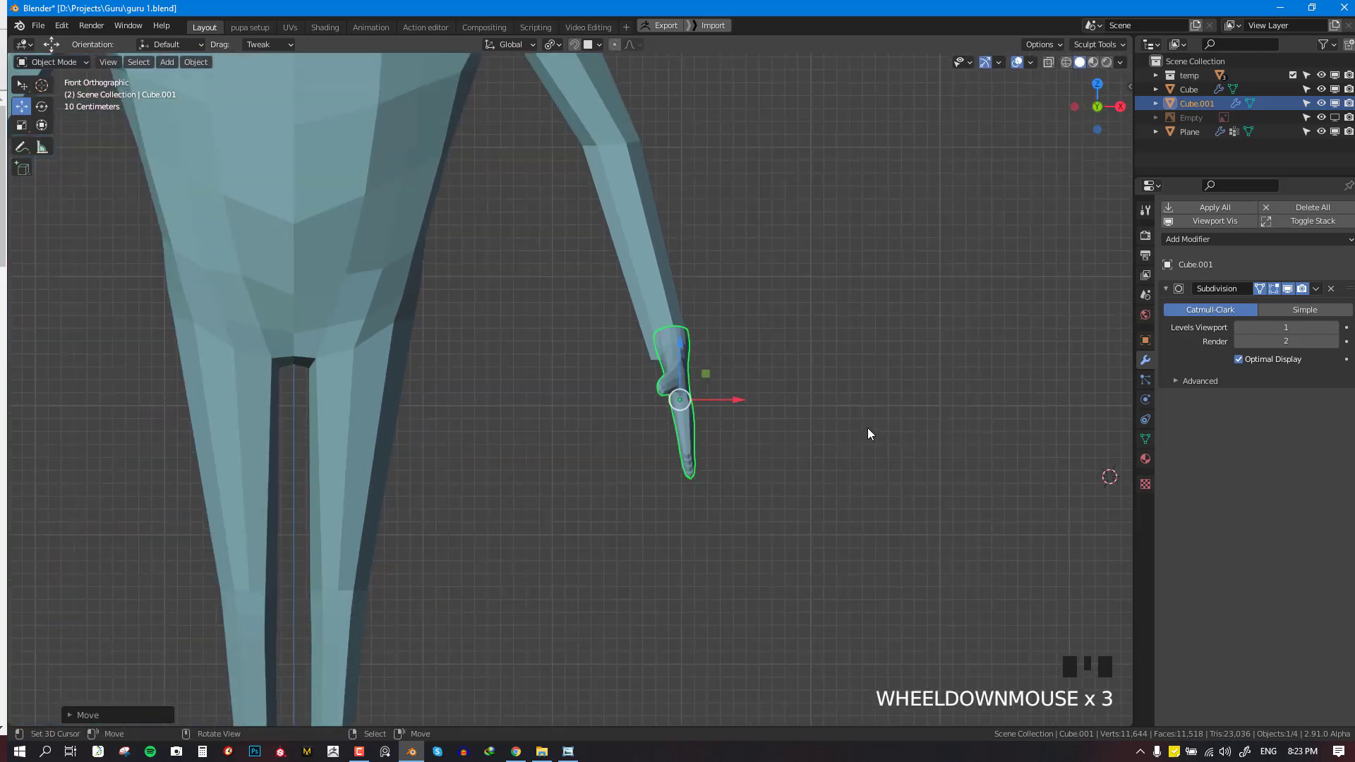
Undo the hand's placement at the arm and clear its rotation
key("ctrl+z")
key("ctrl+z")
key("ctrl+z")
key("ctrl+z")
key("ctrl+z")
key("ctrl+z")
key("ctrl+z")
key("ctrl+z")
key("ctrl+z")
key("ctrl+z")
key("ctrl+z")
key("ctrl+z")
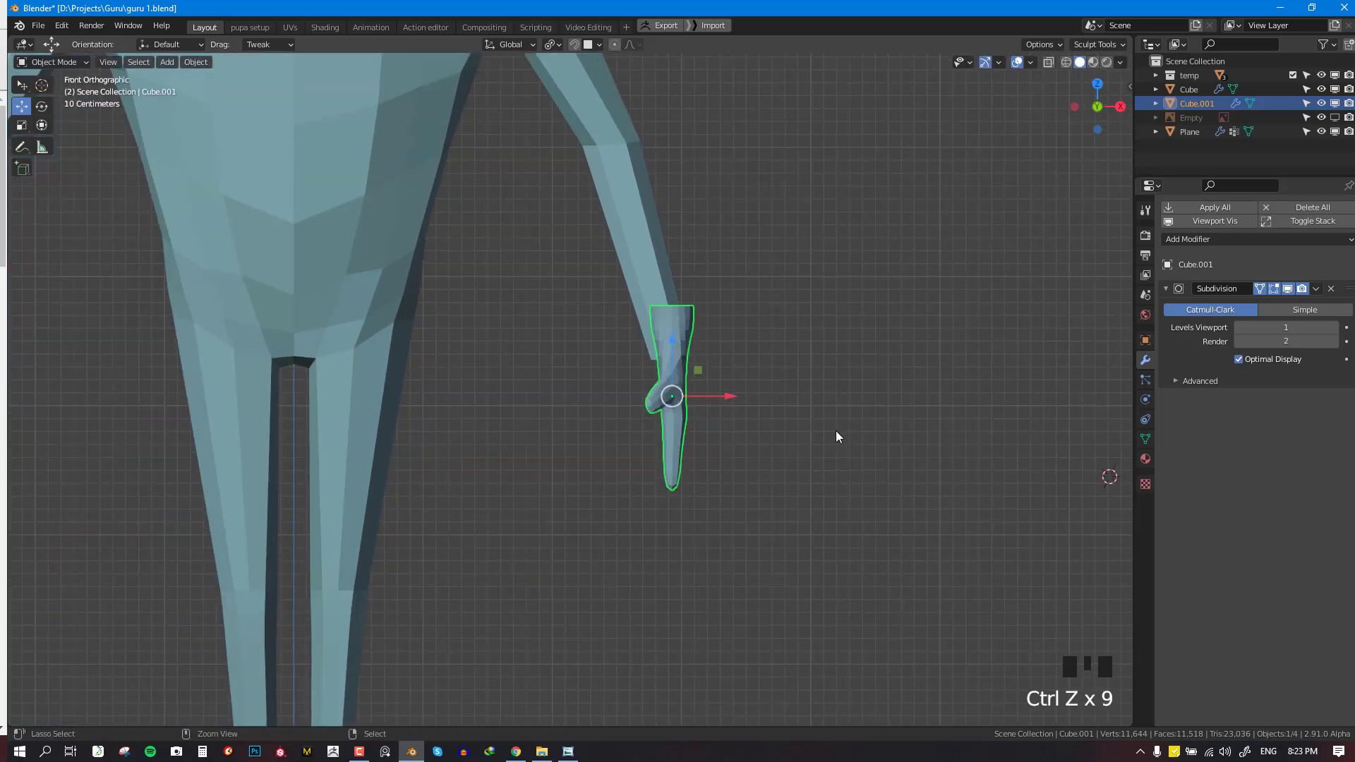
key("ctrl+z")
middle_click_drag(971, 425, 691, 422, "shift")
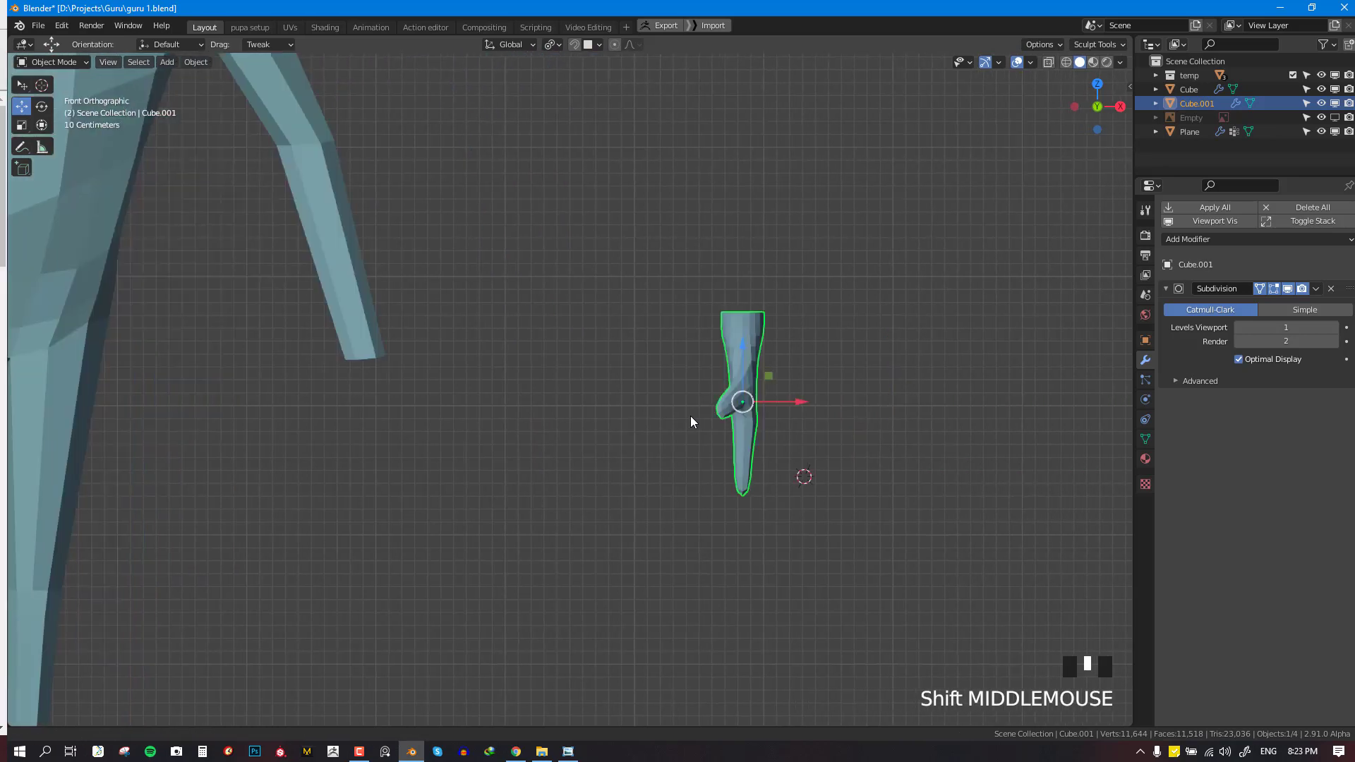
key("alt+r")
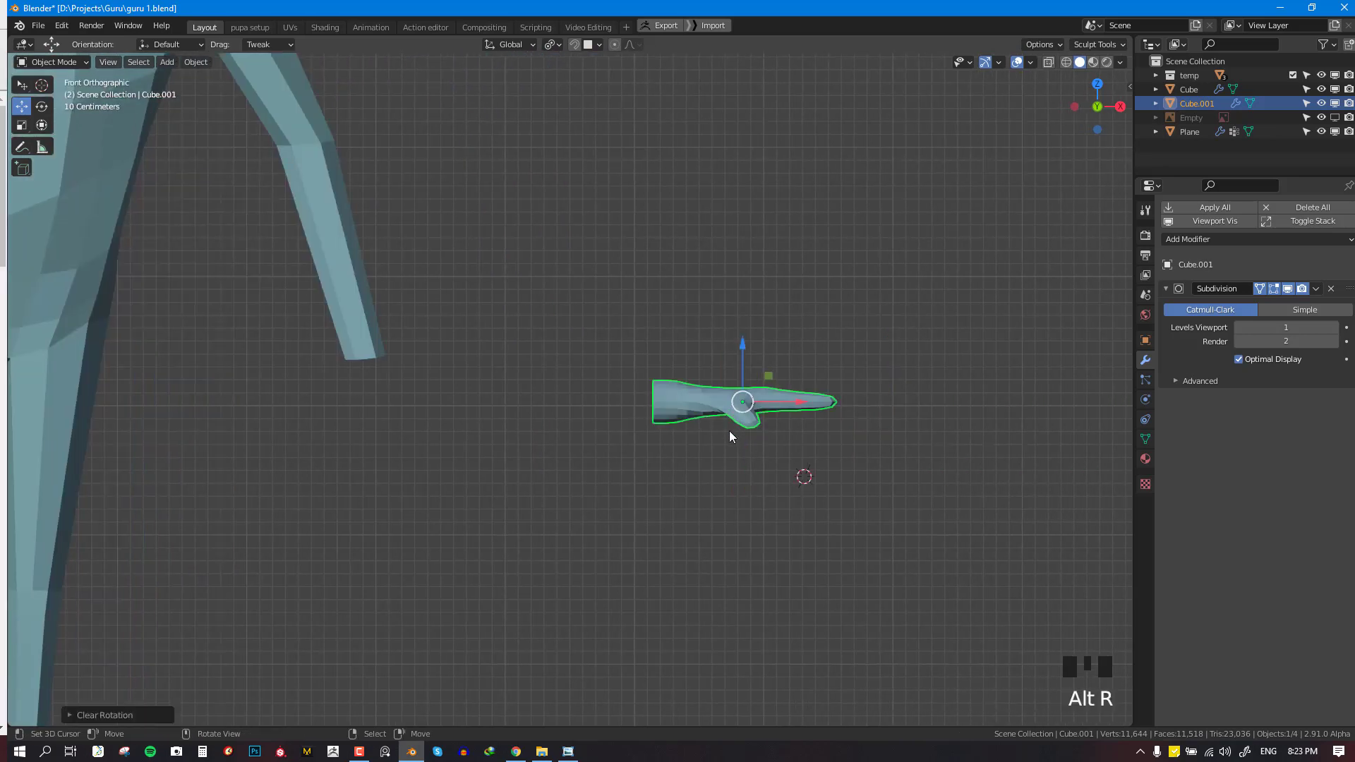
Create a linked duplicate of the hand and place it between the original and the arm
key("alt+d")
left_click(592, 328)
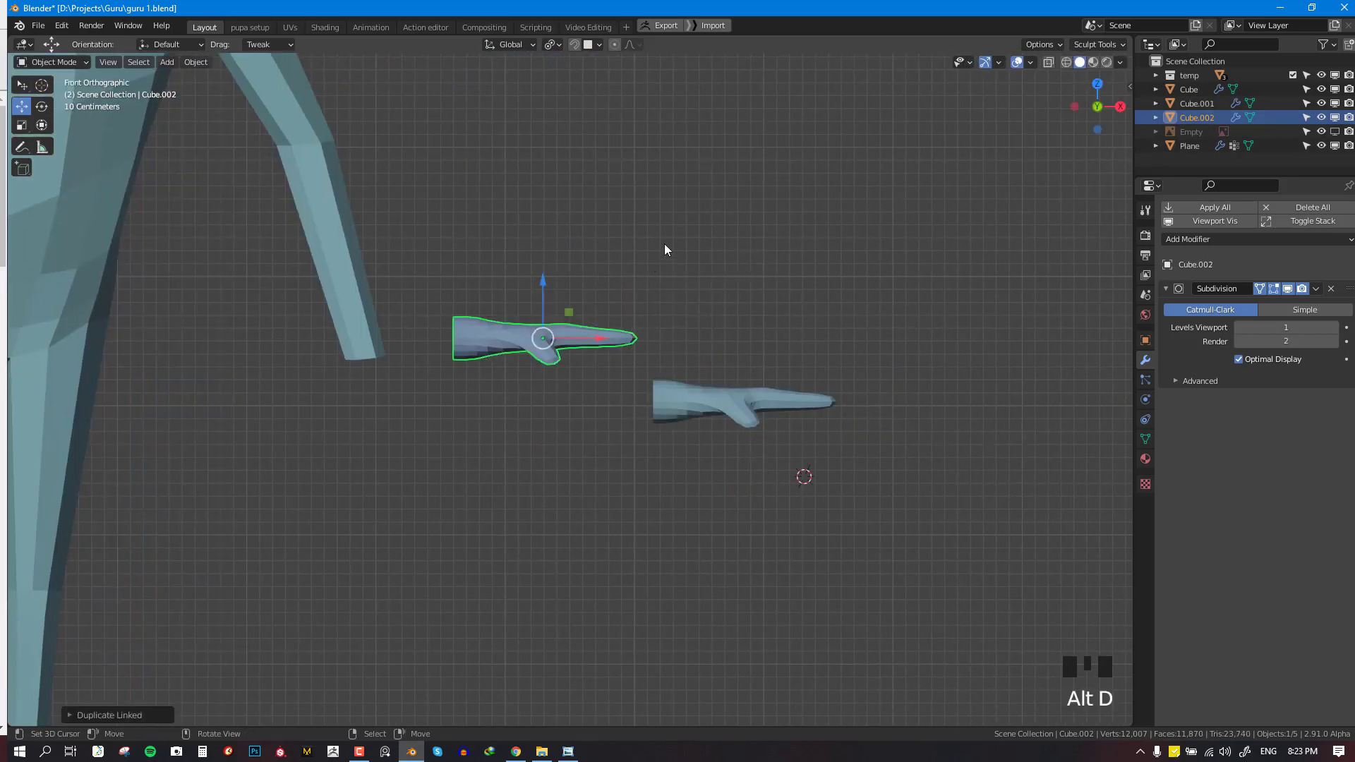
key("r")
right_click(662, 300)
key("r")
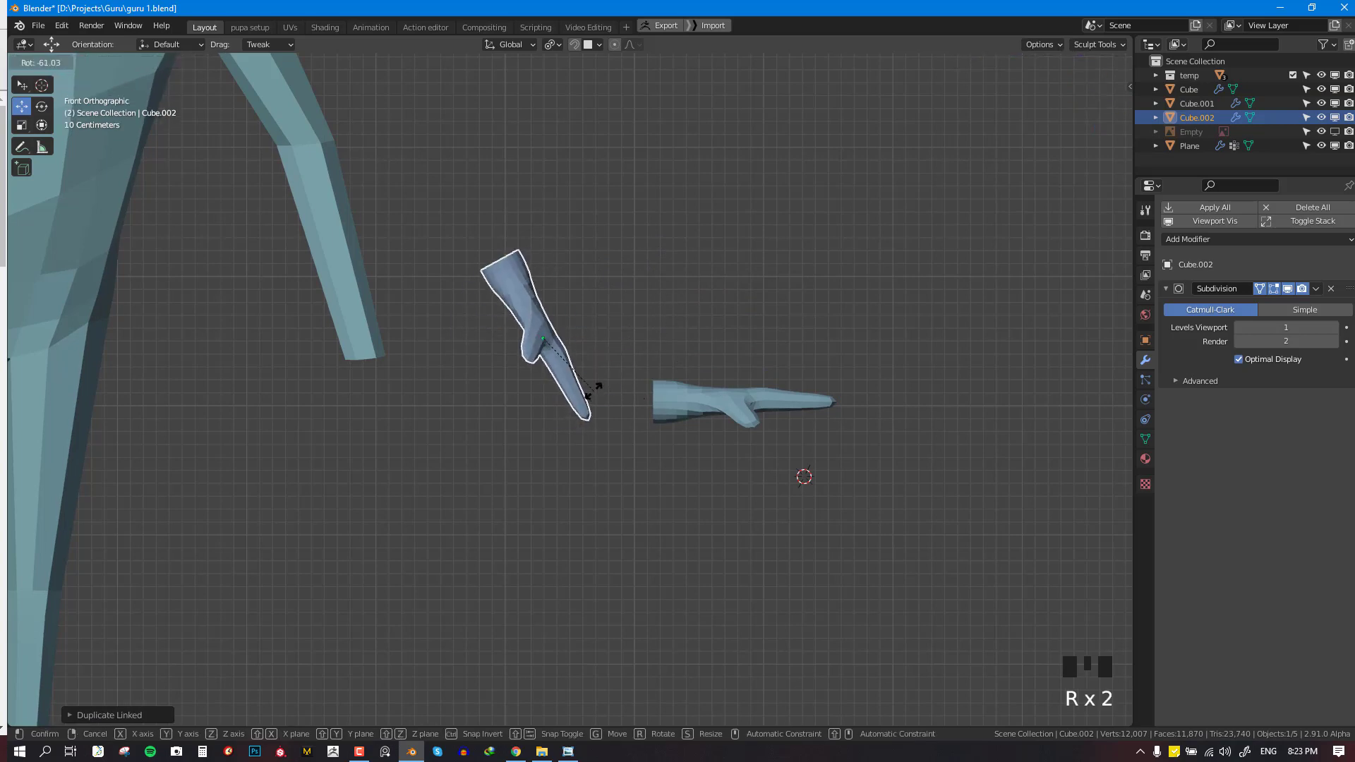
right_click(597, 386)
Move a finger vertex of the linked copy in Edit Mode to test the shared mesh, and undo the move
scroll(655, 333, "up", 2)
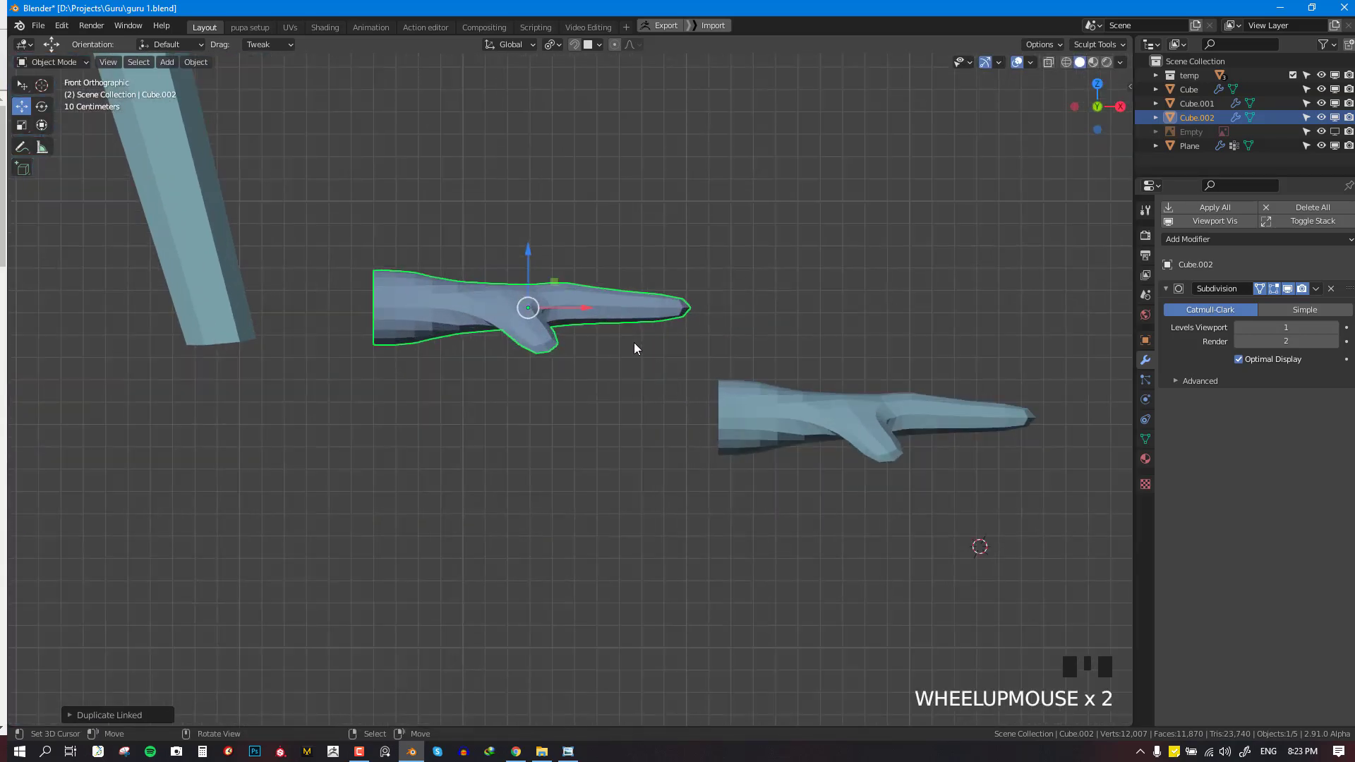
key("Tab")
right_click_drag(626, 295, 665, 165)
middle_click_drag(1027, 402, 978, 468)
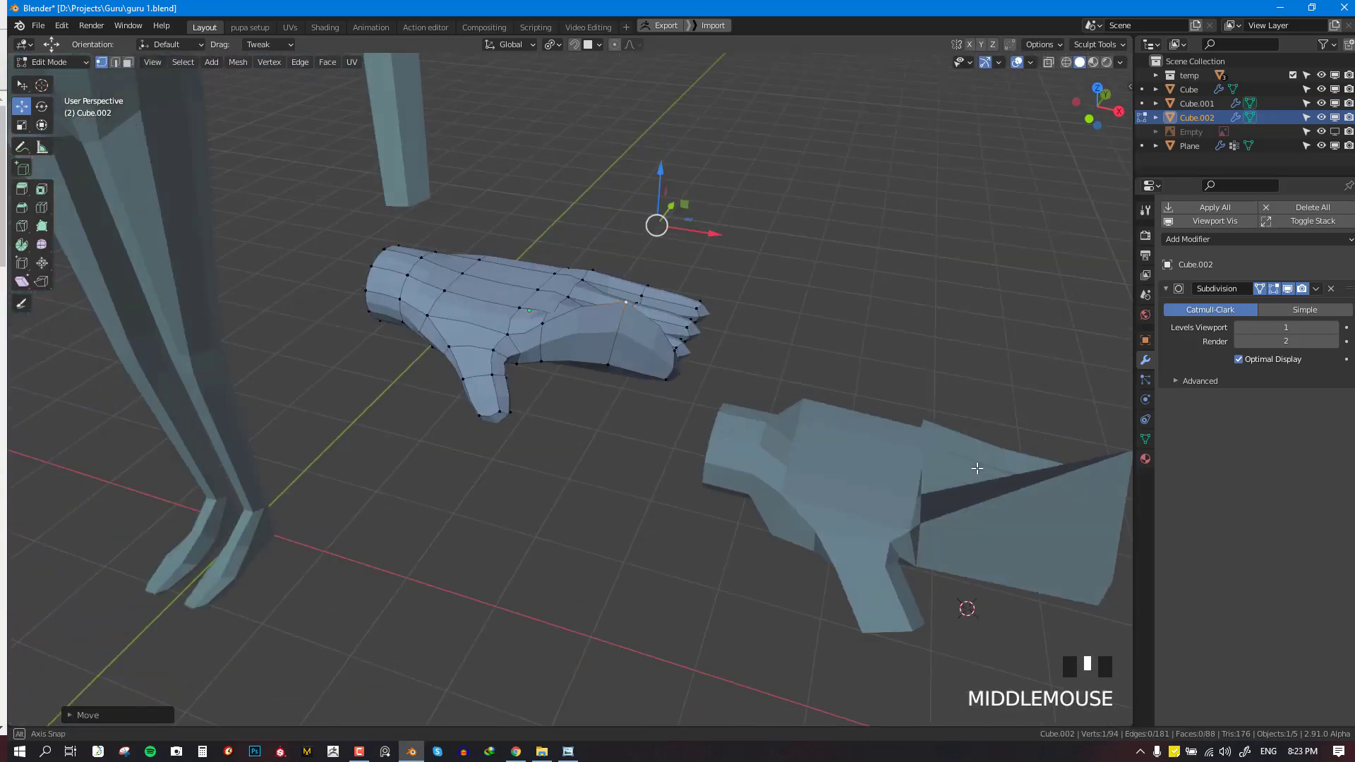
scroll(977, 468, "down", 3)
key("ctrl+z")
key("Tab")
middle_click_drag(791, 459, 614, 345)
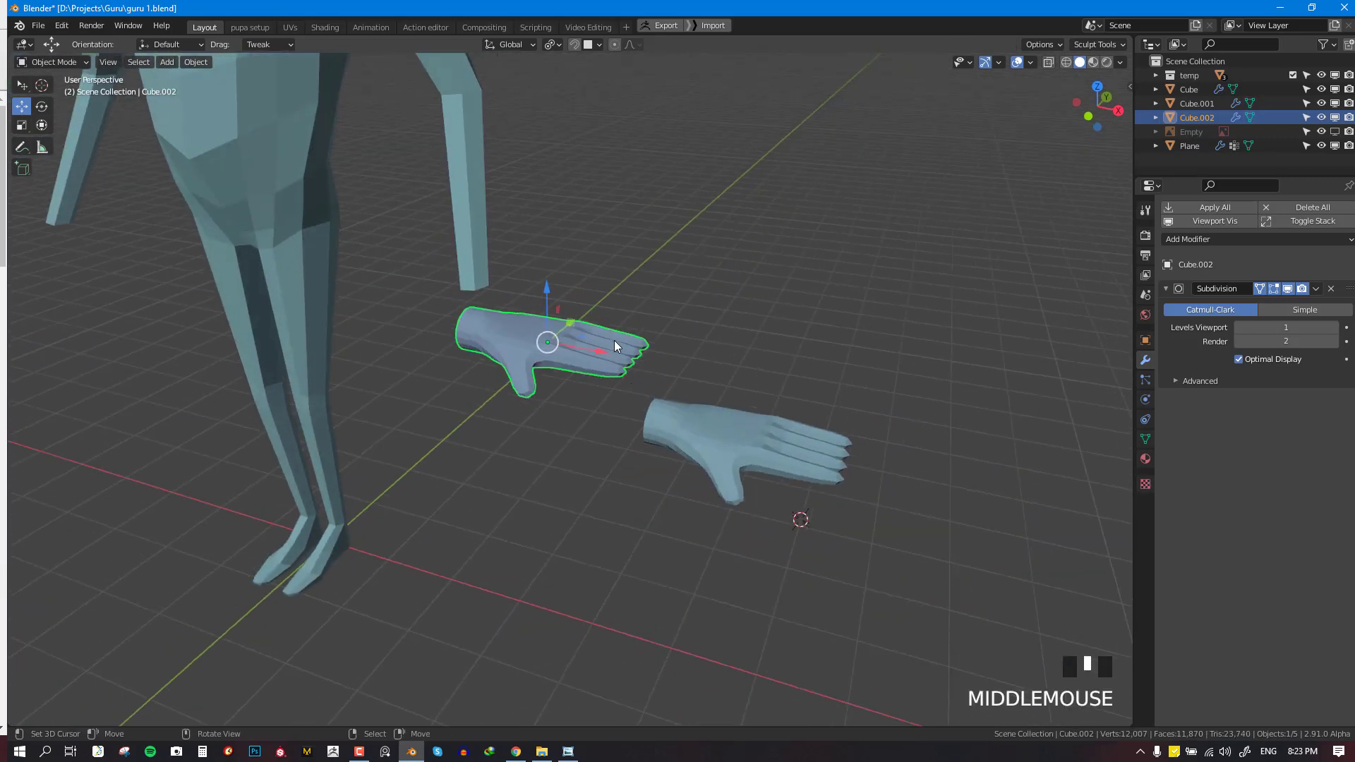
Rotate the linked hand to point downward in the front view and move it to the arm's end, tilted along the forearm
key("KP_1")
key("r")
right_click(666, 352)
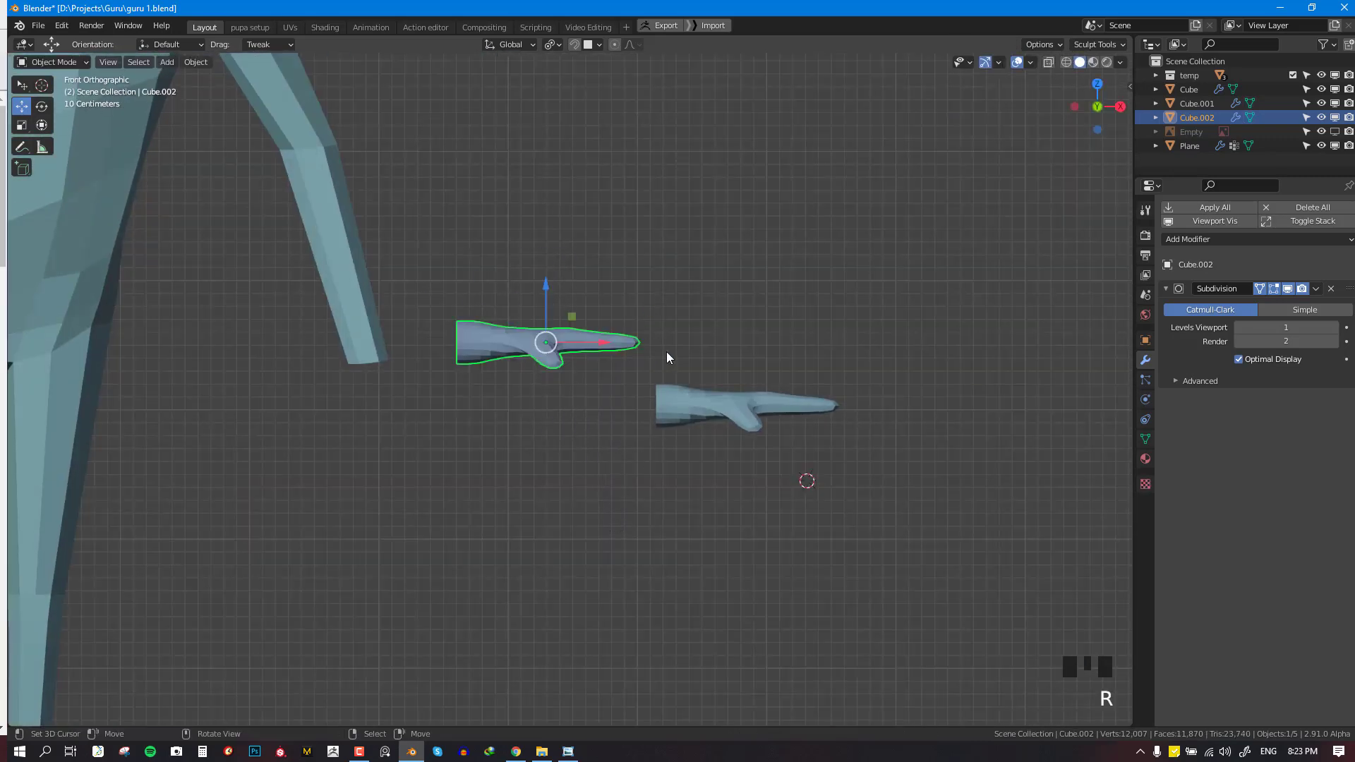
key("r")
left_click(597, 484)
key("g")
left_click(475, 417)
key("r")
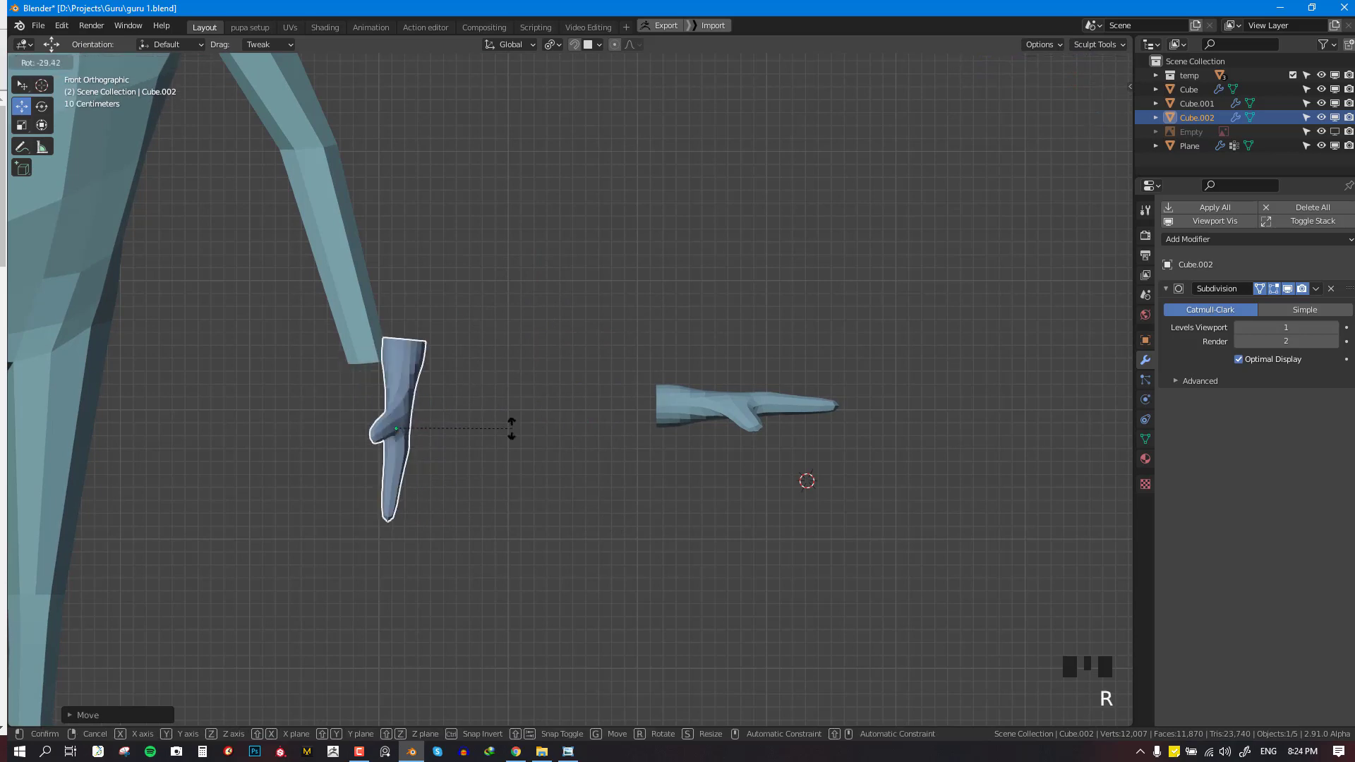
left_click(502, 393)
Move and tilt the linked hand onto the forearm in the right view, and scale it down to fit the wrist
key("KP_3")
key("g")
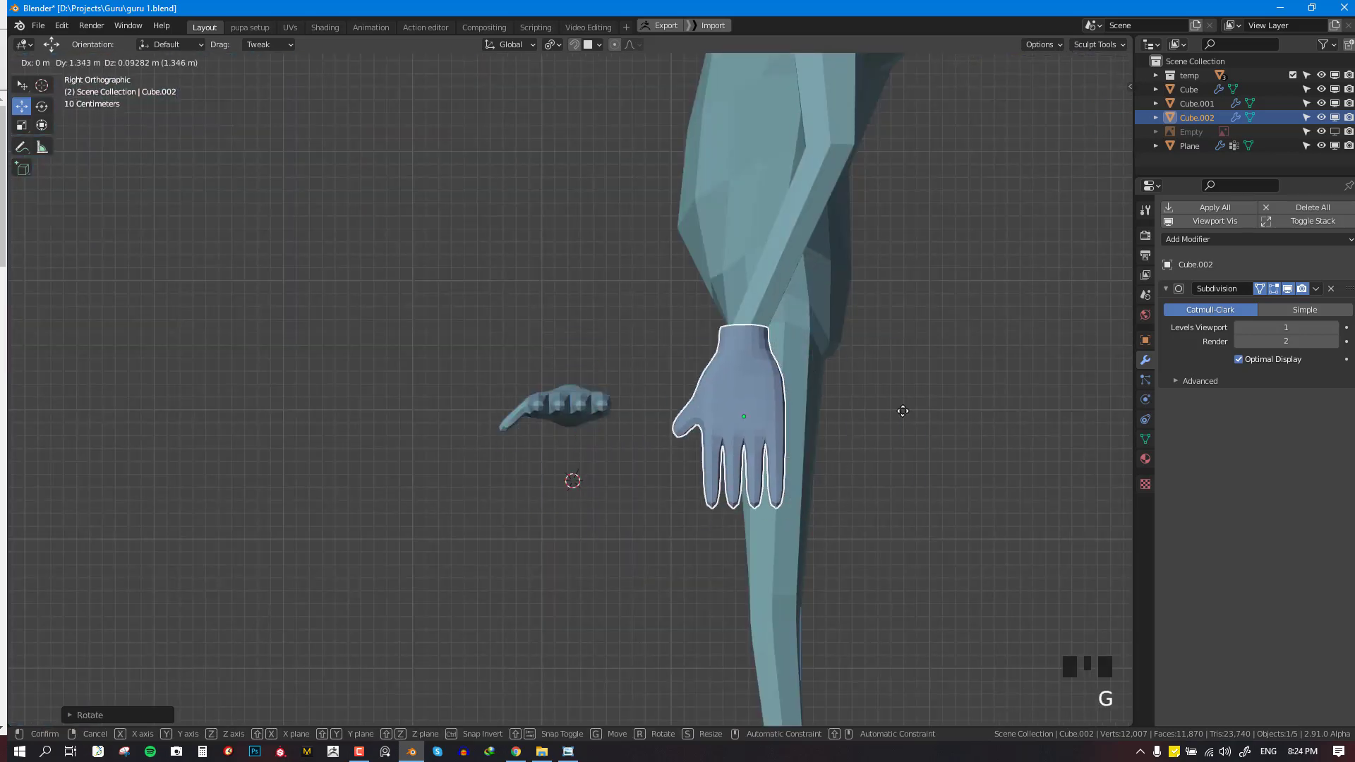
left_click(900, 409)
key("r")
left_click(951, 441)
key("KP_1")
key("s")
left_click(723, 494)
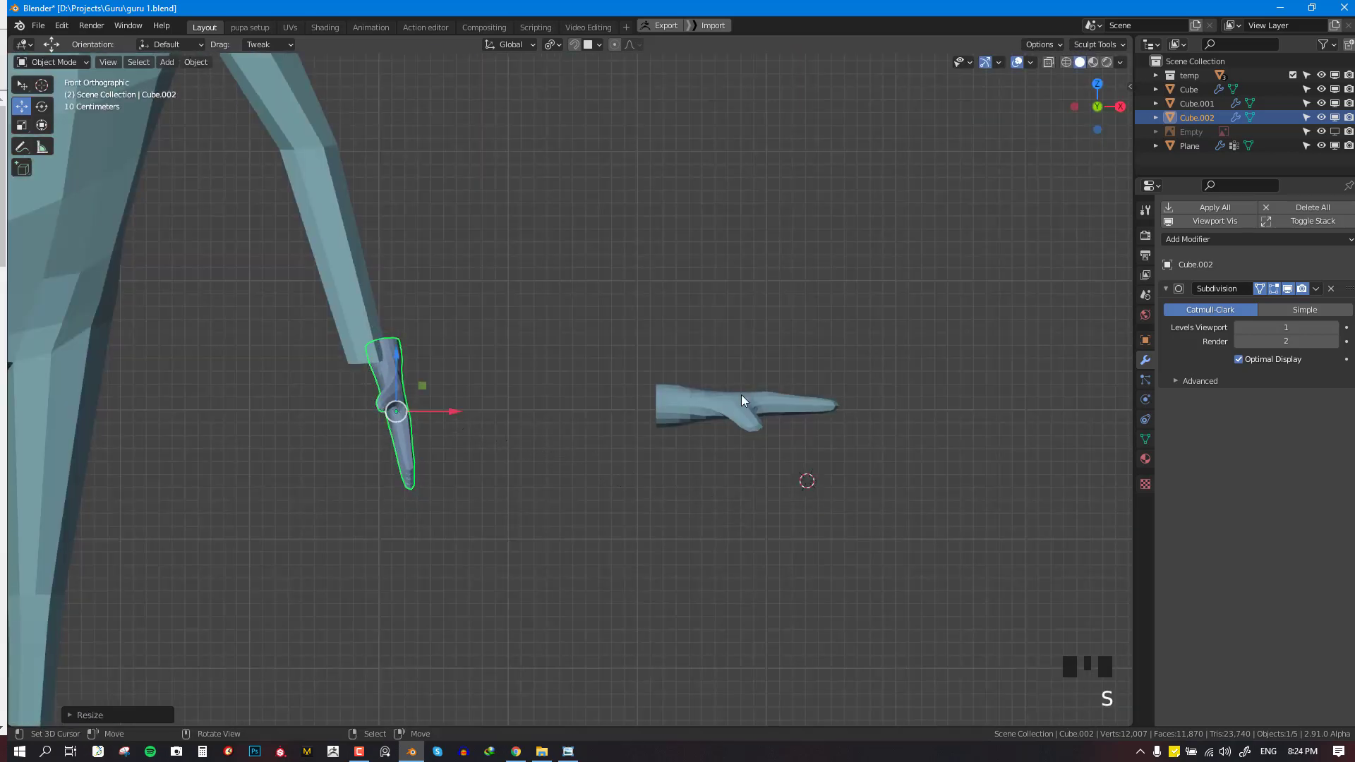
Select the original hand and move it up, away from the arm
right_click(748, 390)
scroll(755, 383, "up", 2)
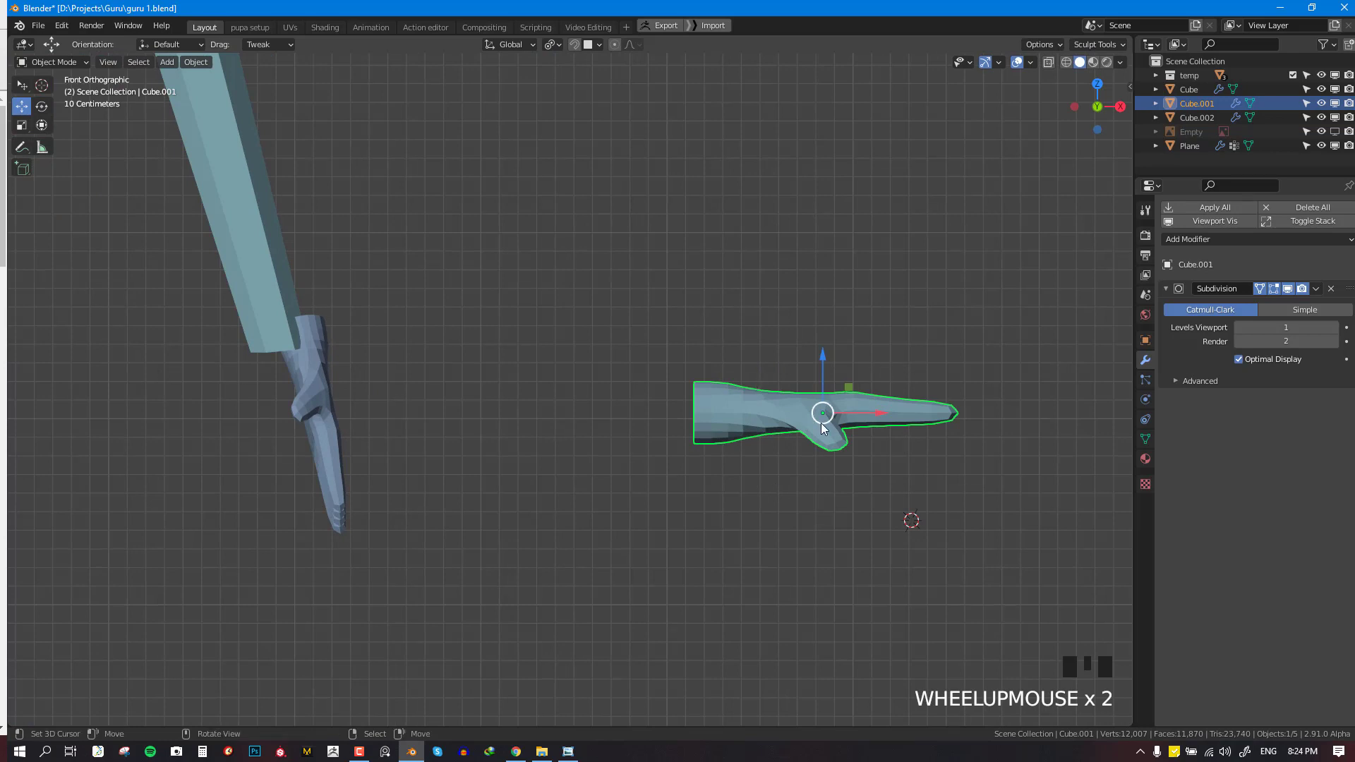
scroll(821, 423, "down", 3)
key("g")
left_click(850, 173)
Select the linked hand and fine-tune its position and scale at the wrist in the front and right views
right_click(413, 415)
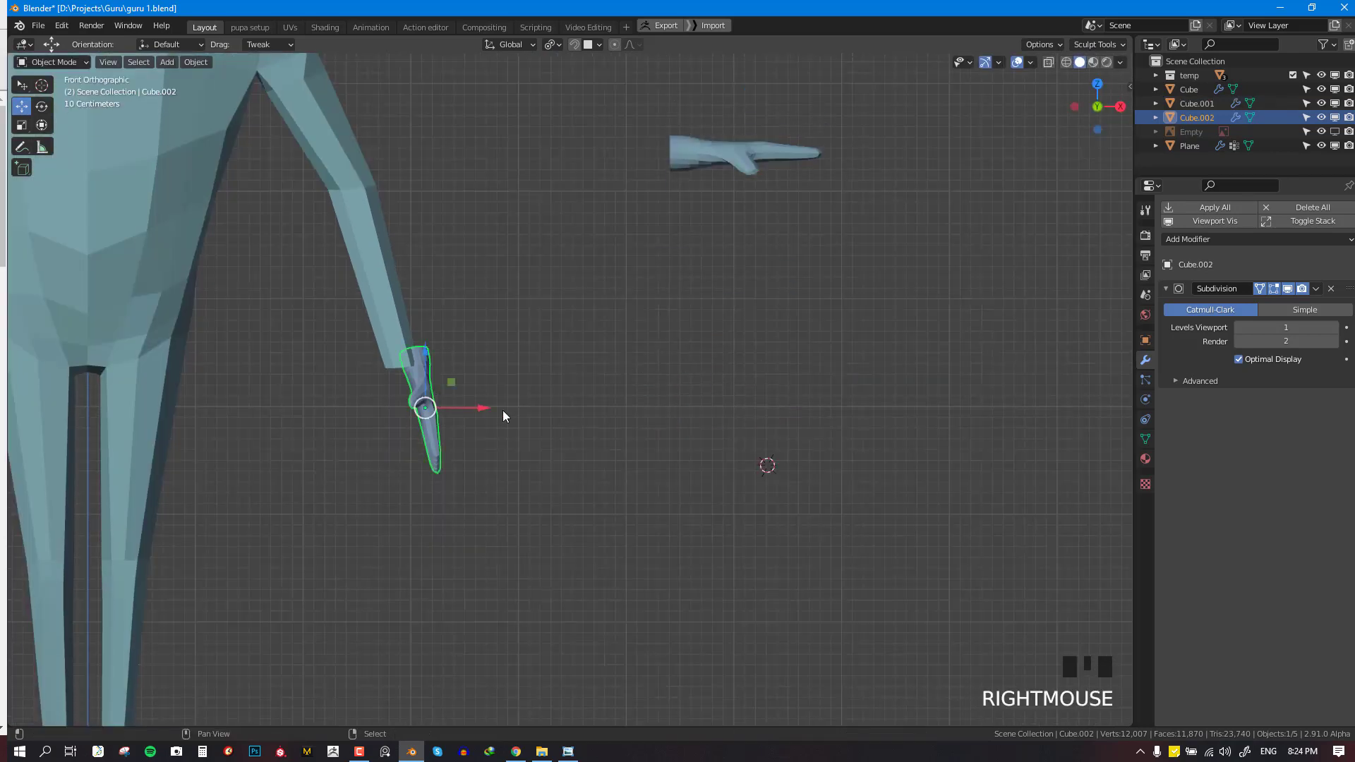
scroll(858, 421, "up", 2)
key("g")
key("KP_3")
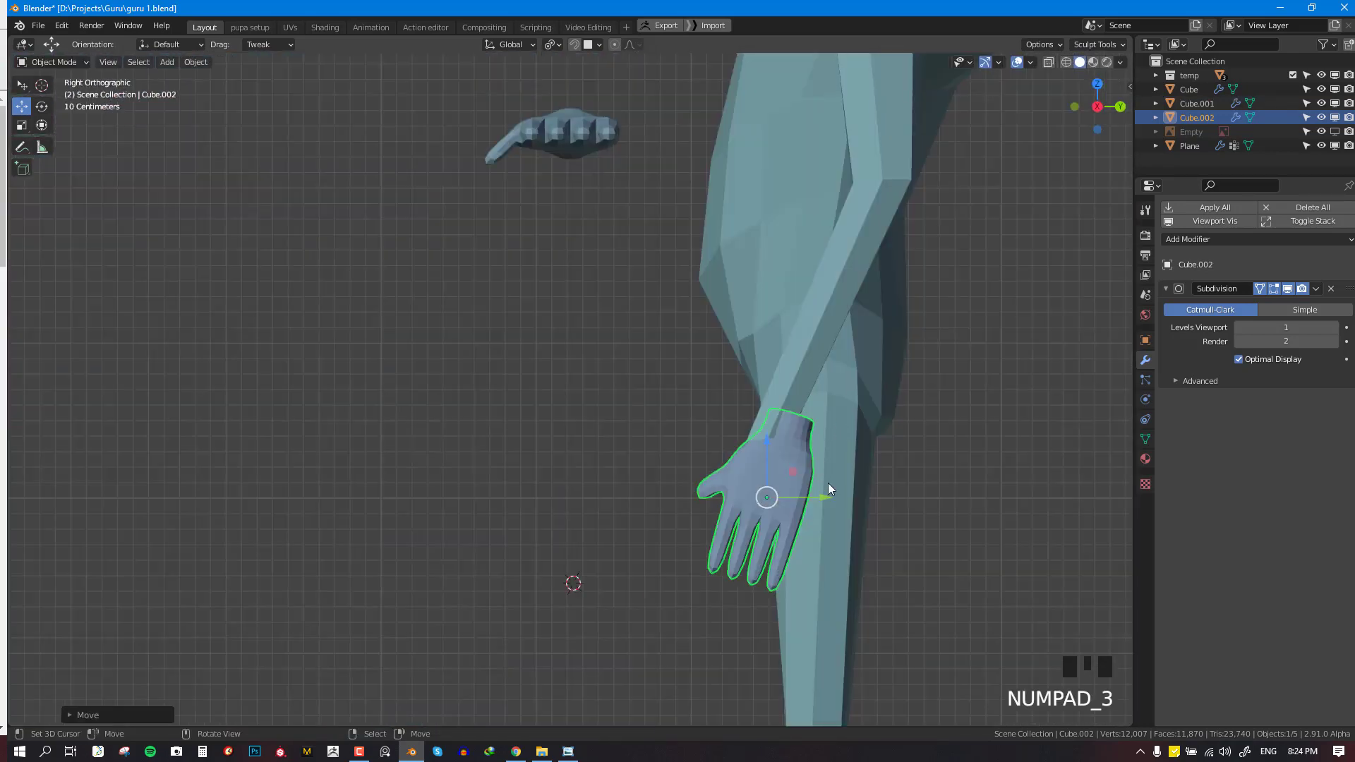
key("g")
left_click(813, 482)
key("s")
left_click(830, 497)
key("KP_1")
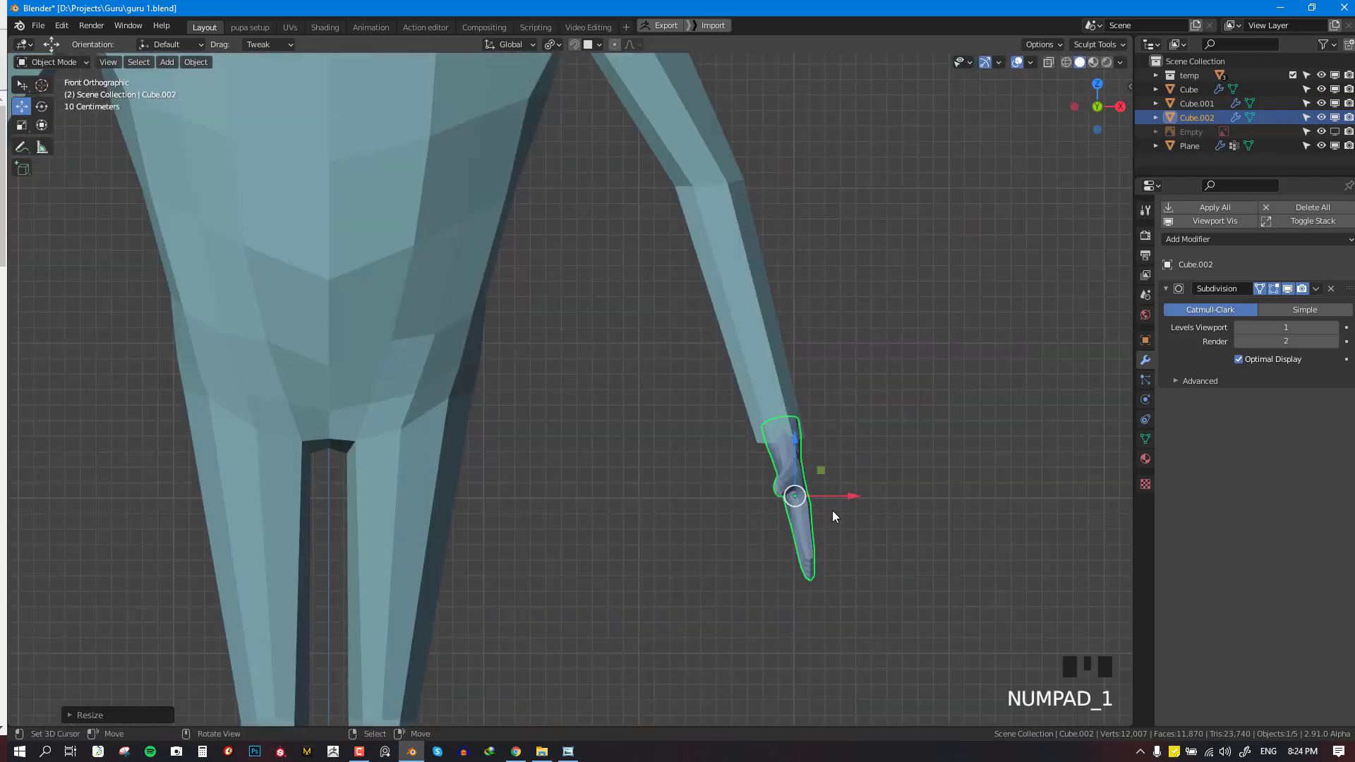
scroll(809, 455, "up", 2)
middle_click_drag(809, 455, 953, 547)
key("Tab")
middle_click_drag(953, 547, 890, 521, "shift")
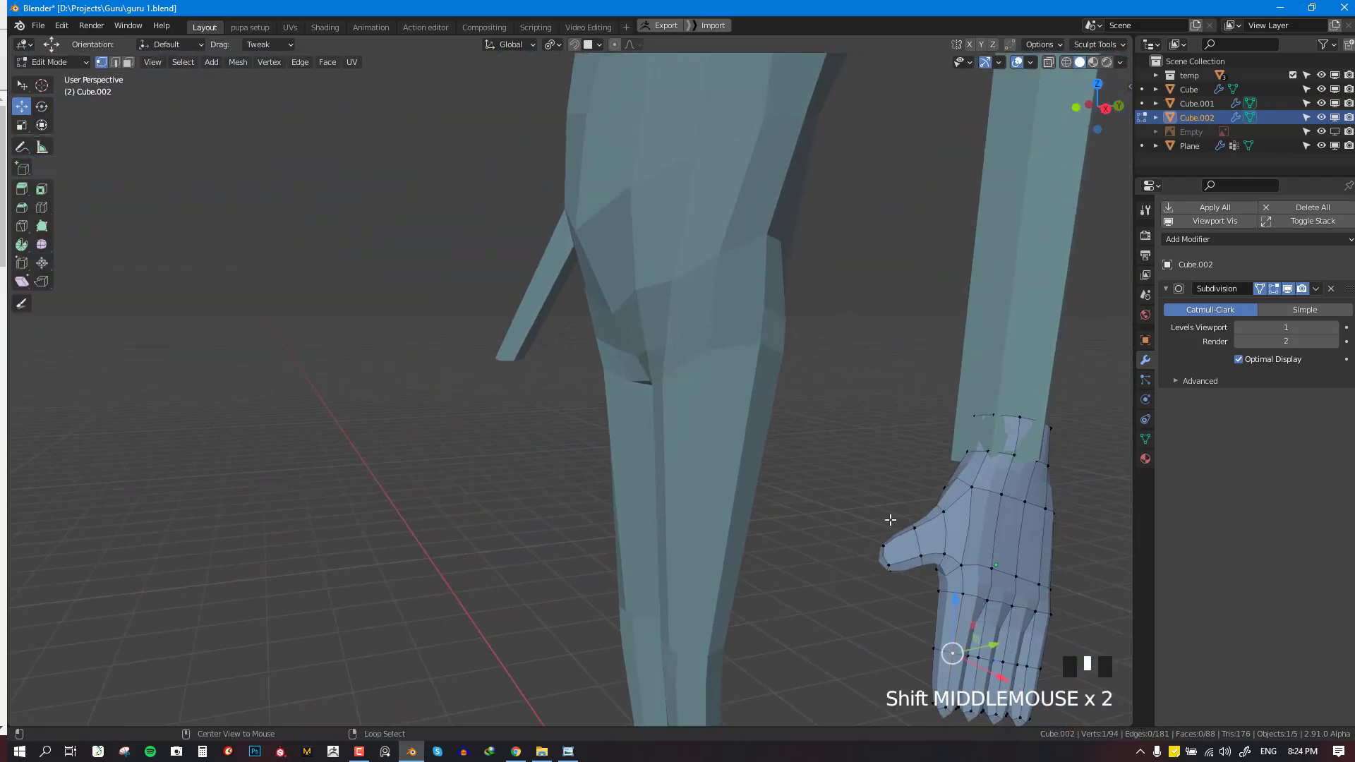
key("Tab")
scroll(887, 523, "down", 3)
key("KP_1")
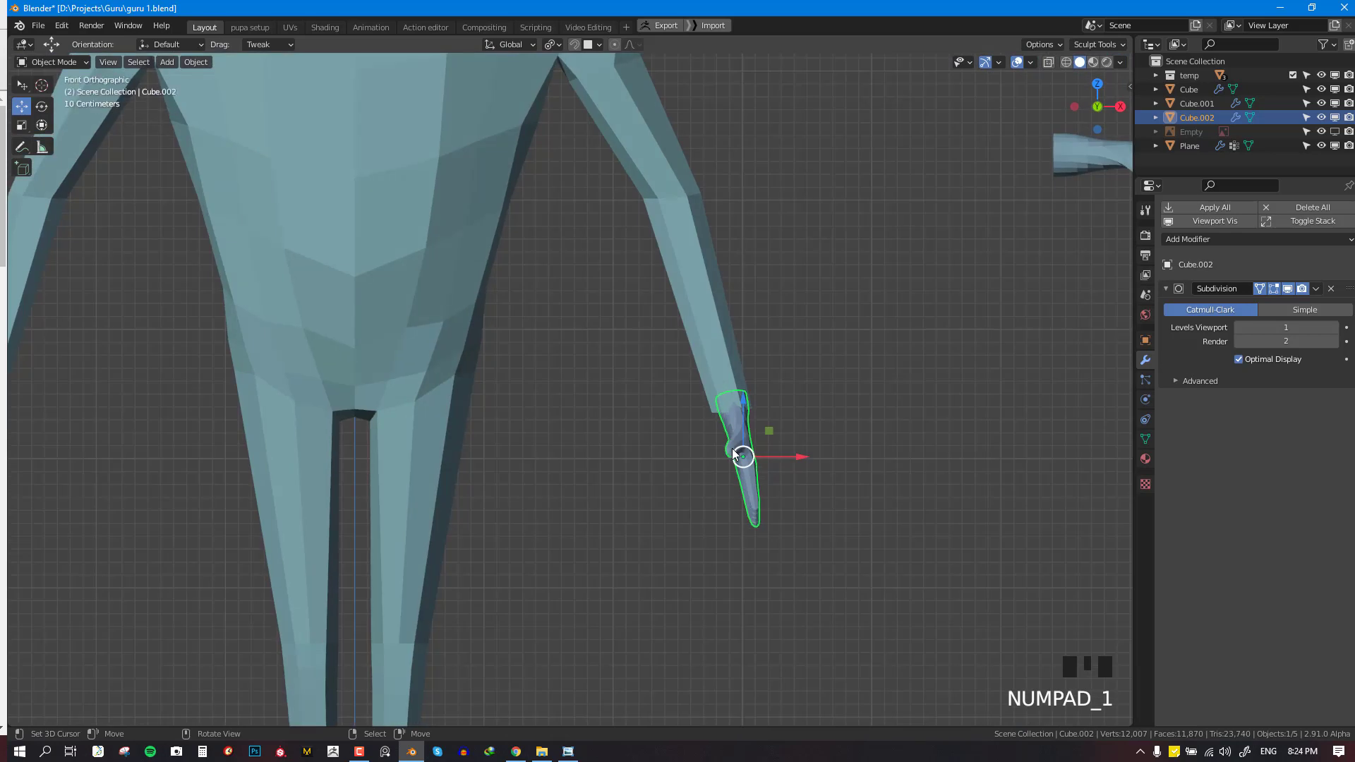
Frame the linked hand, switch to Sculpt Mode and bend the palm and fingers with the Grab brush
key("KP_Decimal")
middle_click_drag(733, 454, 645, 416)
key("ctrl+Tab")
left_click(654, 475)
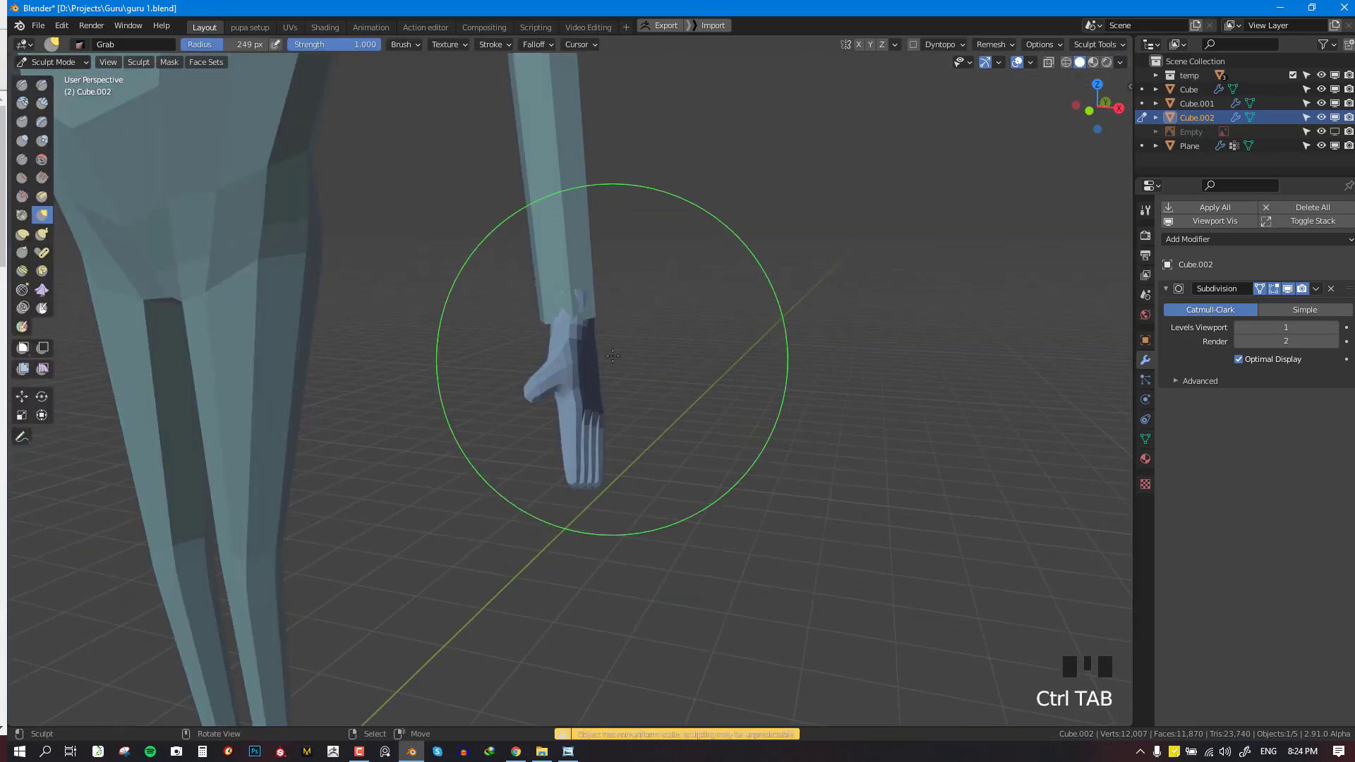
scroll(614, 355, "up", 5)
mouse_move(614, 355)
left_mouse_down()
mouse_move(645, 359)
mouse_move(649, 332)
left_mouse_up()
left_click_drag(614, 514, 626, 515)
left_click_drag(619, 516, 635, 516)
Refine the hand's curve with the Grab brush, working from the back, the thumb side and the front view
middle_click_drag(618, 509, 226, 447)
middle_click_drag(419, 498, 490, 528)
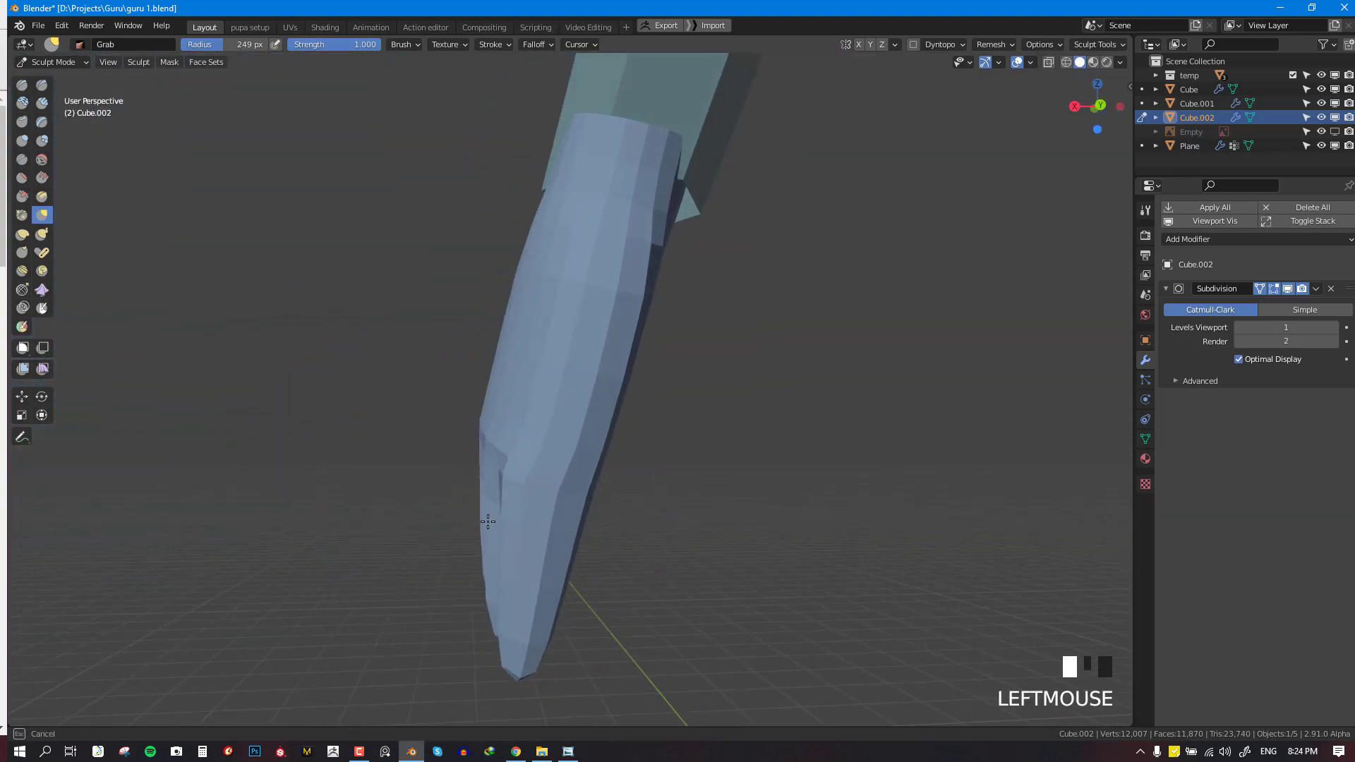
key("KP_1")
scroll(612, 421, "down", 3)
middle_click_drag(632, 424, 655, 446)
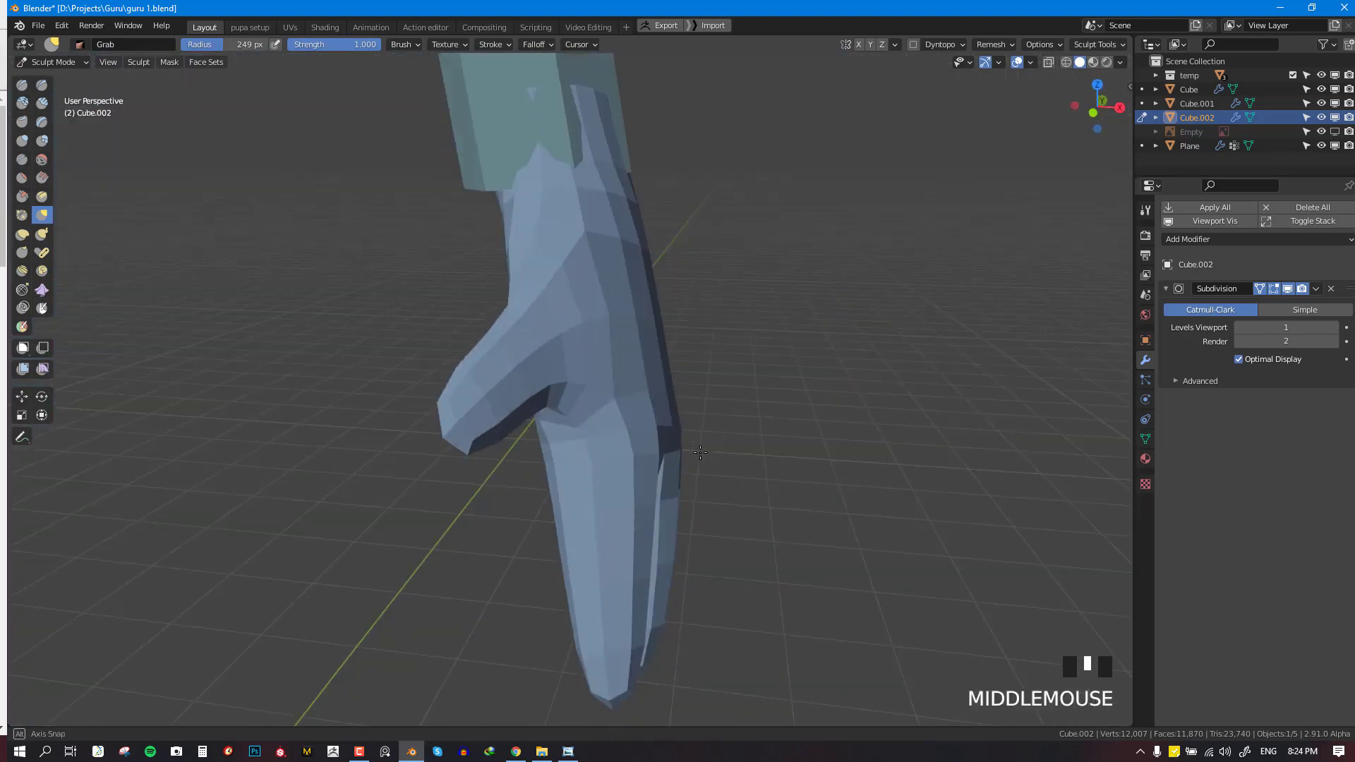
left_click_drag(657, 448, 660, 449)
key("KP_1")
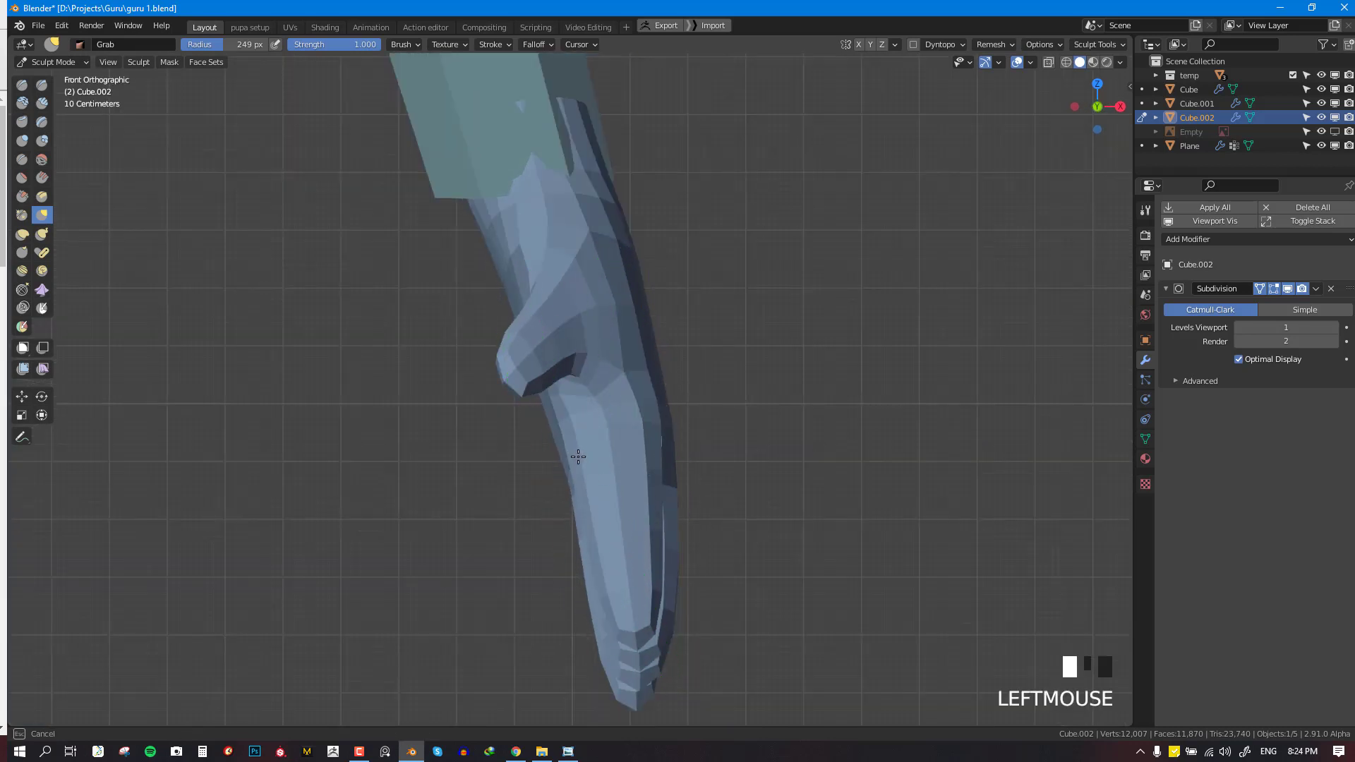
Reshape the area beneath the thumb and across the palm with the Grab brush
middle_click_drag(638, 470, 621, 466)
scroll(621, 466, "up", 2)
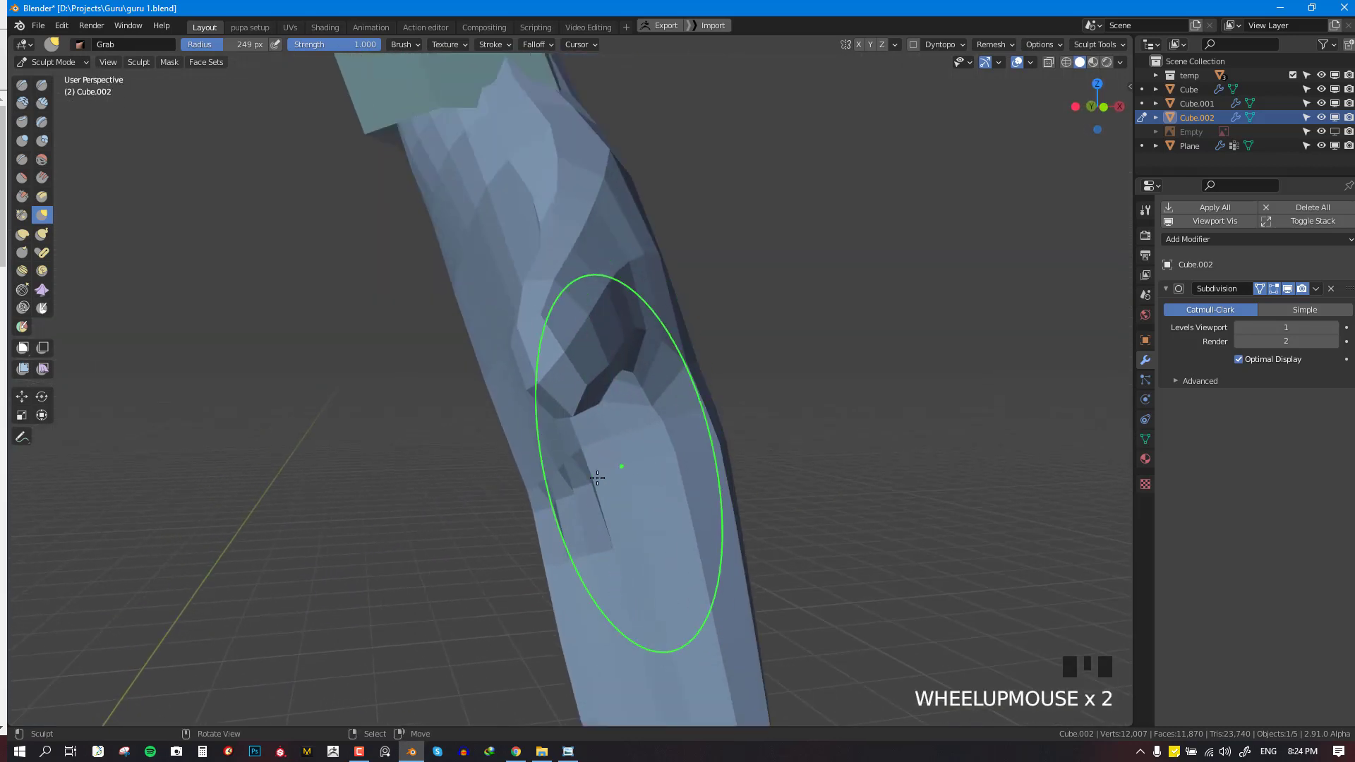
left_click_drag(635, 466, 628, 475)
key("KP_1")
middle_click_drag(596, 404, 826, 396)
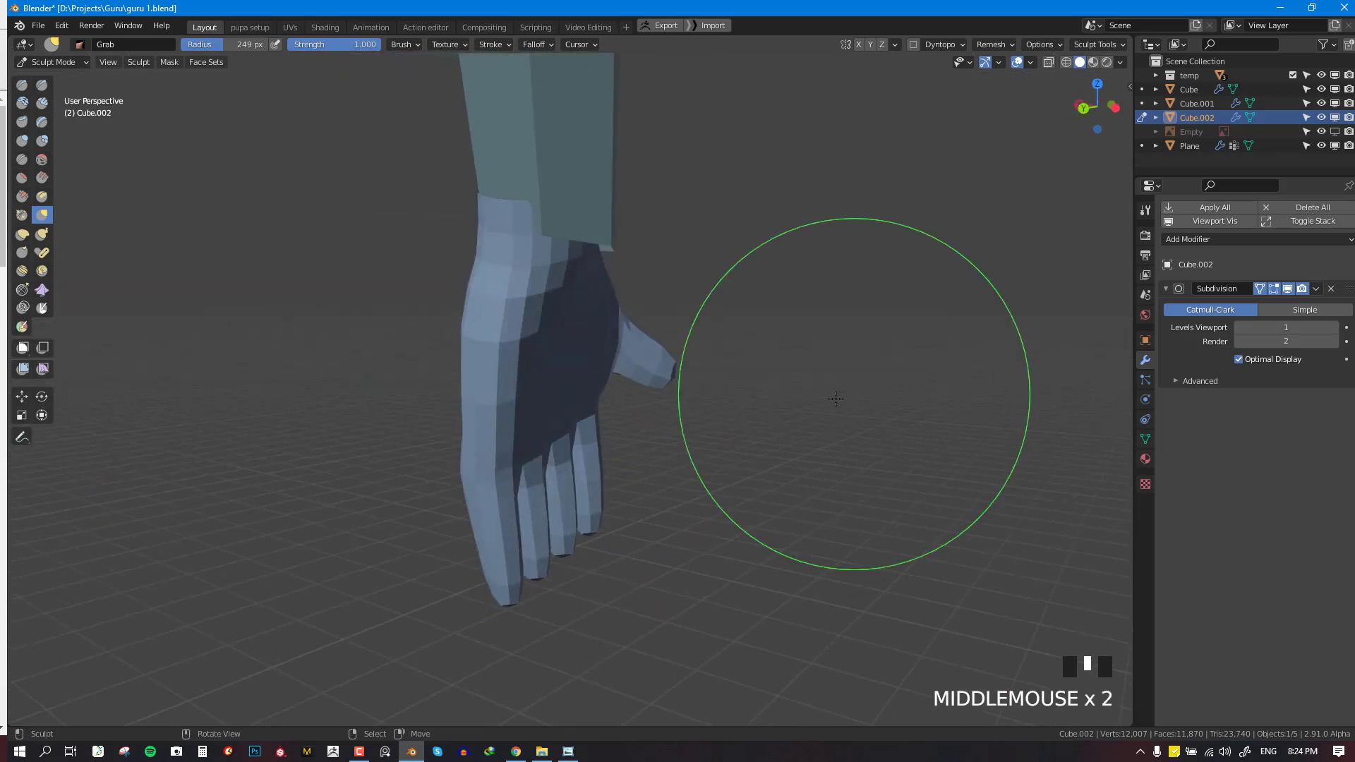
scroll(493, 336, "up", 3)
left_click_drag(493, 335, 542, 356)
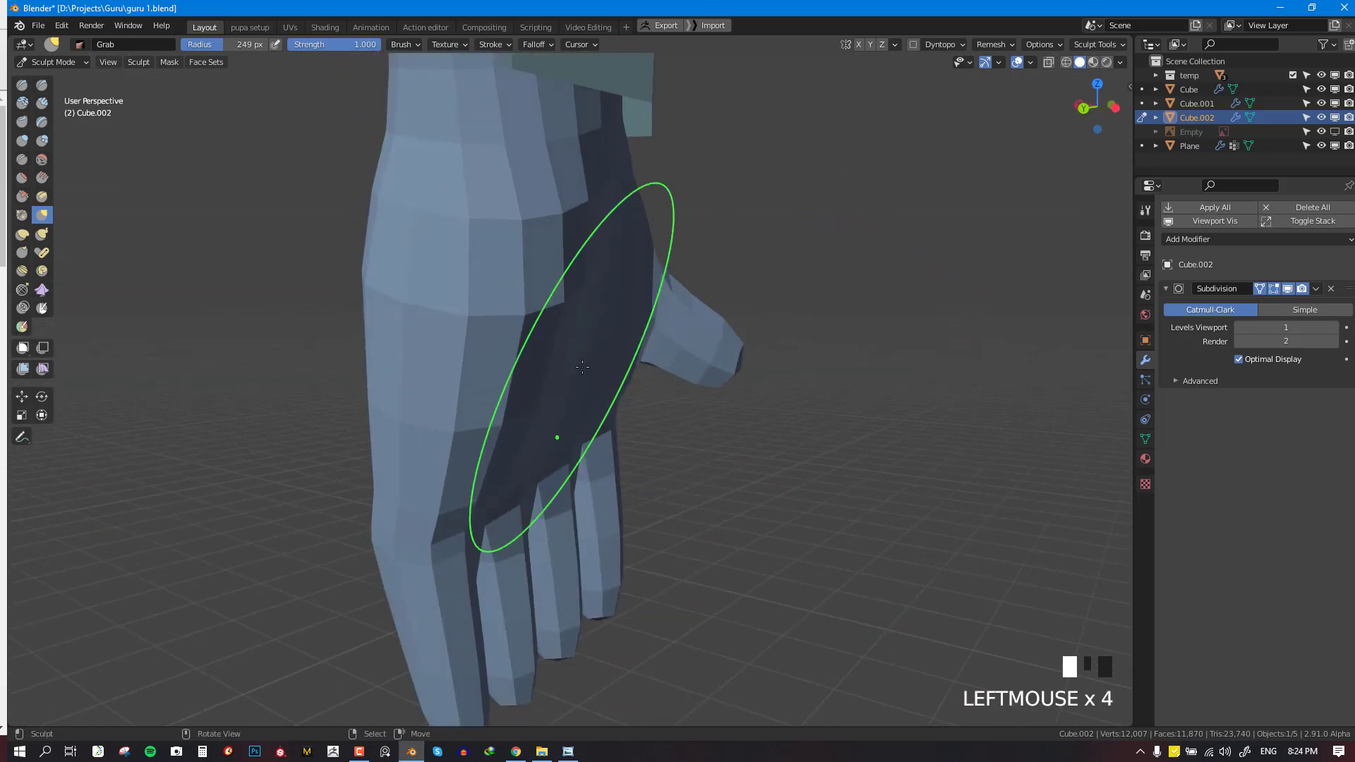
Add a loop cut running across the palm and along the thumb in Edit Mode
key("Tab")
middle_click_drag(582, 366, 553, 366)
key("ctrl+r")
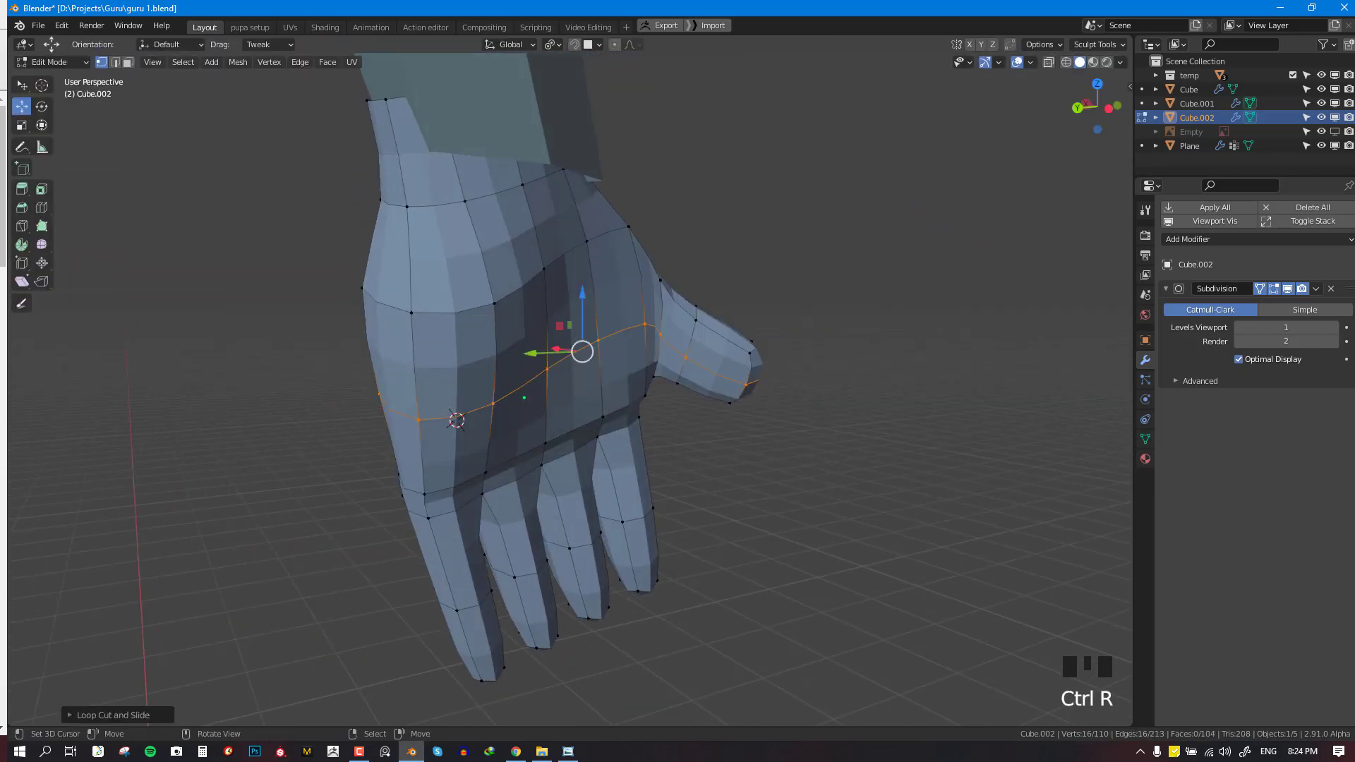
Return to Sculpt Mode, reduce the Grab brush radius to 186 px and reshape the middle of the palm
key("Tab")
scroll(572, 324, "up", 2)
key("f")
left_click(572, 324)
left_click_drag(568, 325, 517, 332)
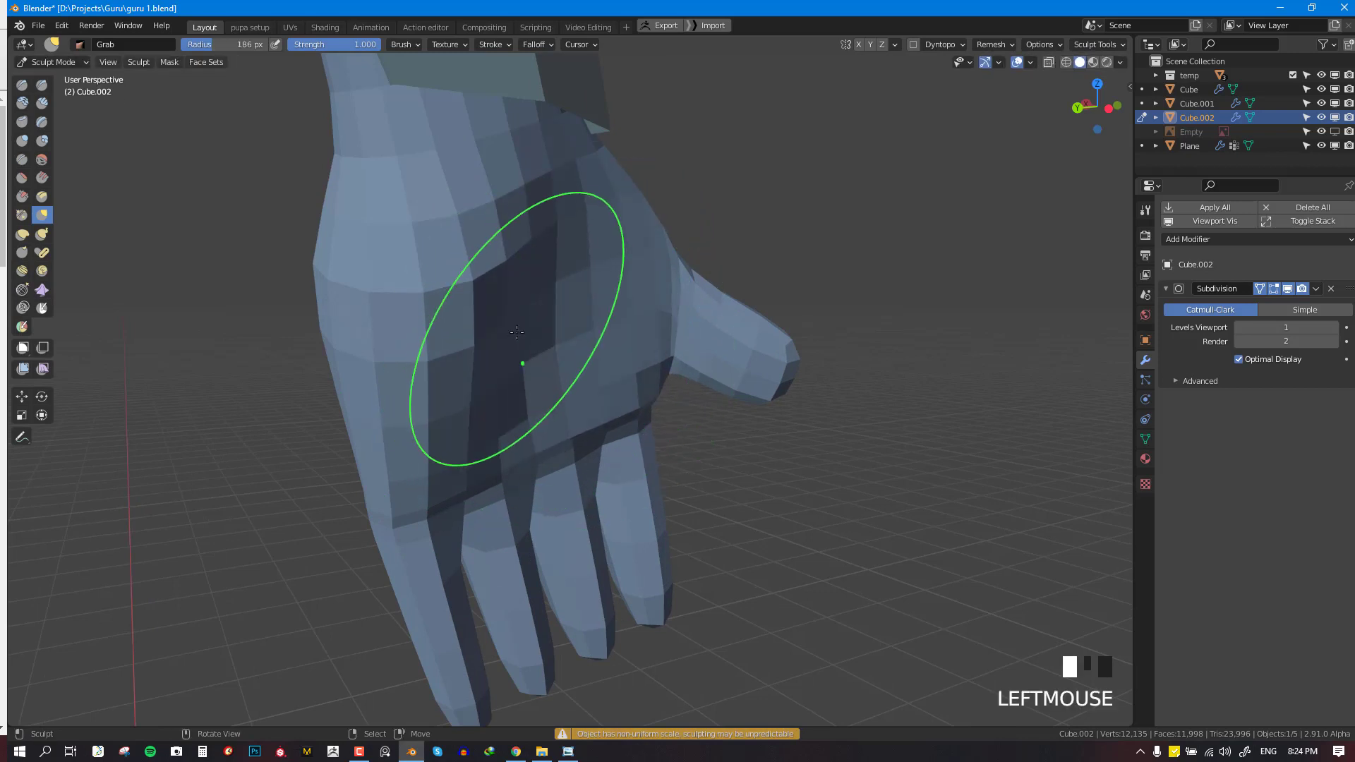
Reshape the middle of the palm further with the Grab brush and reduce the brush radius to 136 px
middle_click_drag(512, 362, 540, 349)
scroll(575, 333, "down", 2)
scroll(569, 335, "up", 2)
key("Tab")
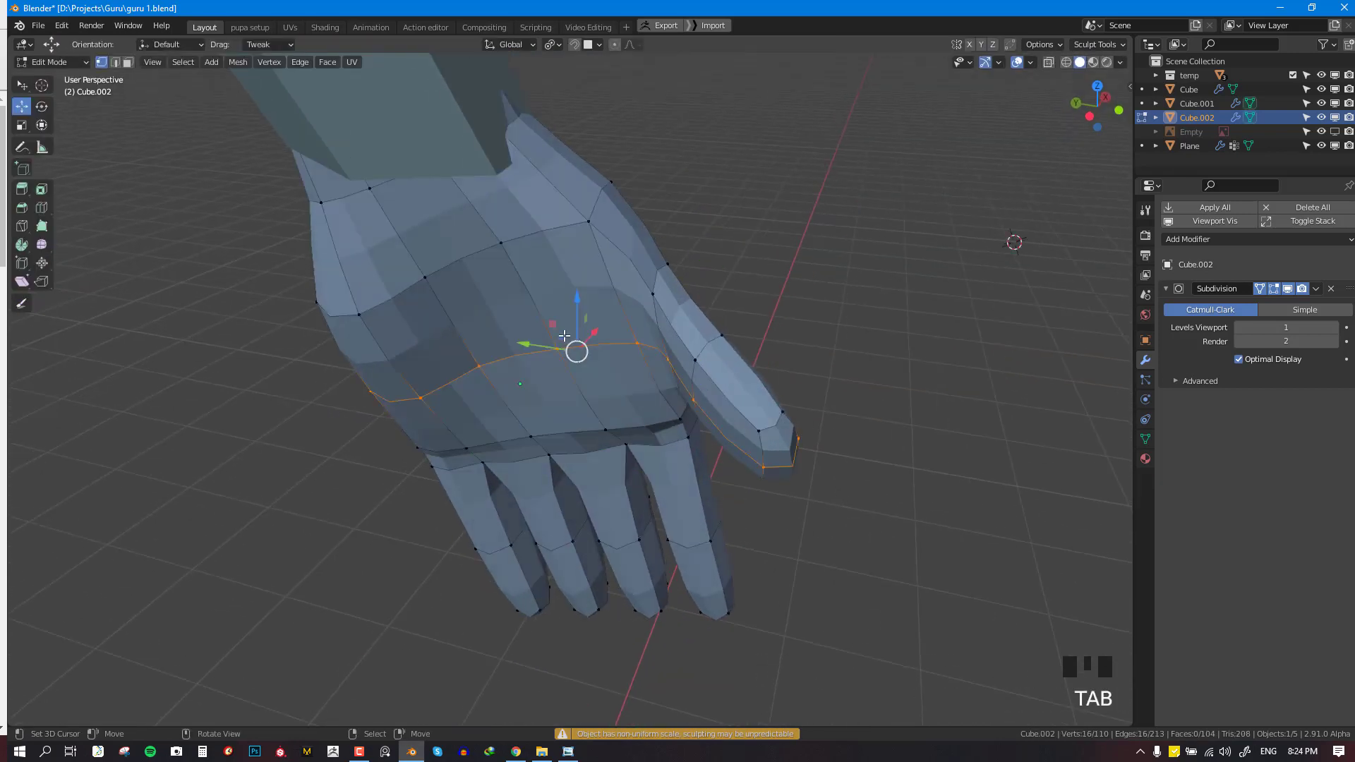
key("Tab")
left_click(548, 354)
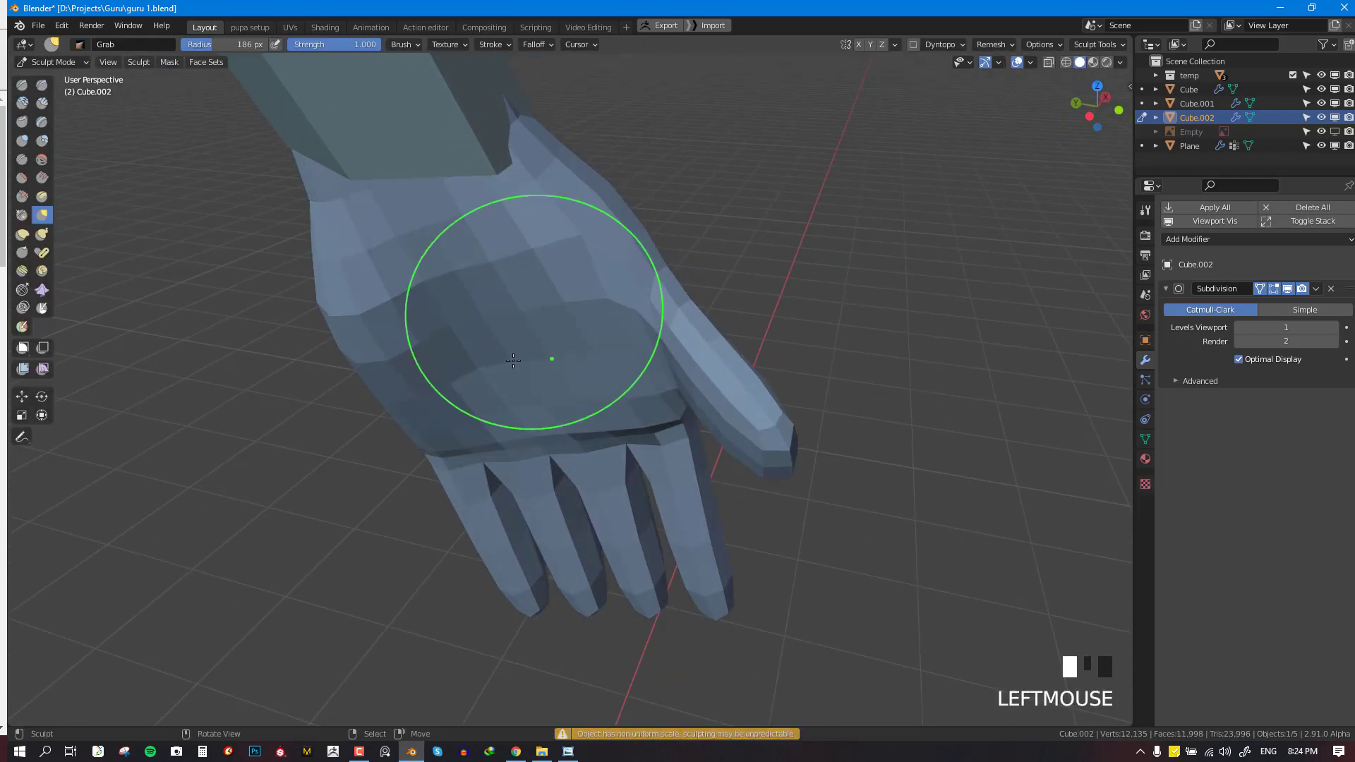
left_click(544, 369)
key("f")
scroll(536, 332, "down", 3)
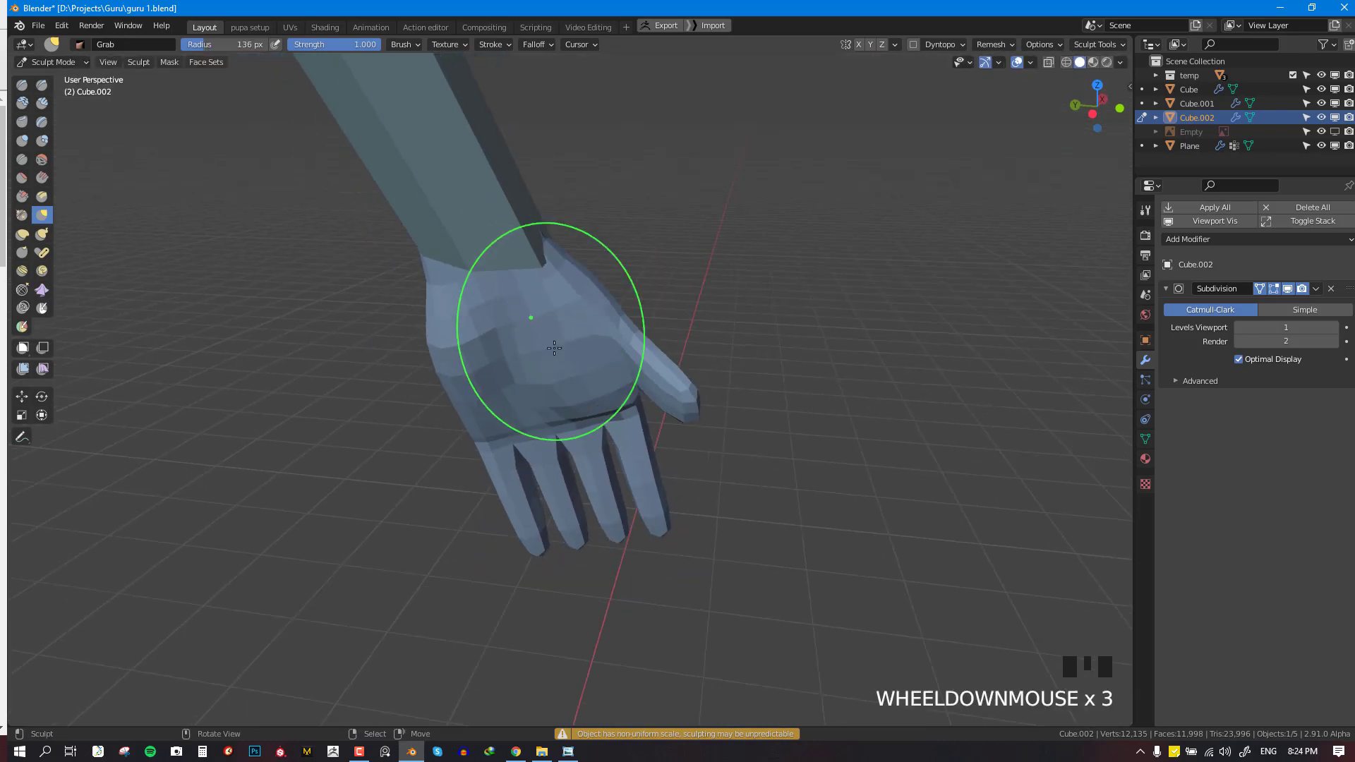
Enlarge the Grab brush radius to 279 px and view the hand from the front
key("KP_1")
mouse_move(589, 385)
middle_mouse_down()
mouse_move(565, 367)
mouse_move(583, 390)
mouse_move(585, 353)
middle_mouse_up()
key("f")
left_click(586, 353)
key("KP_1")
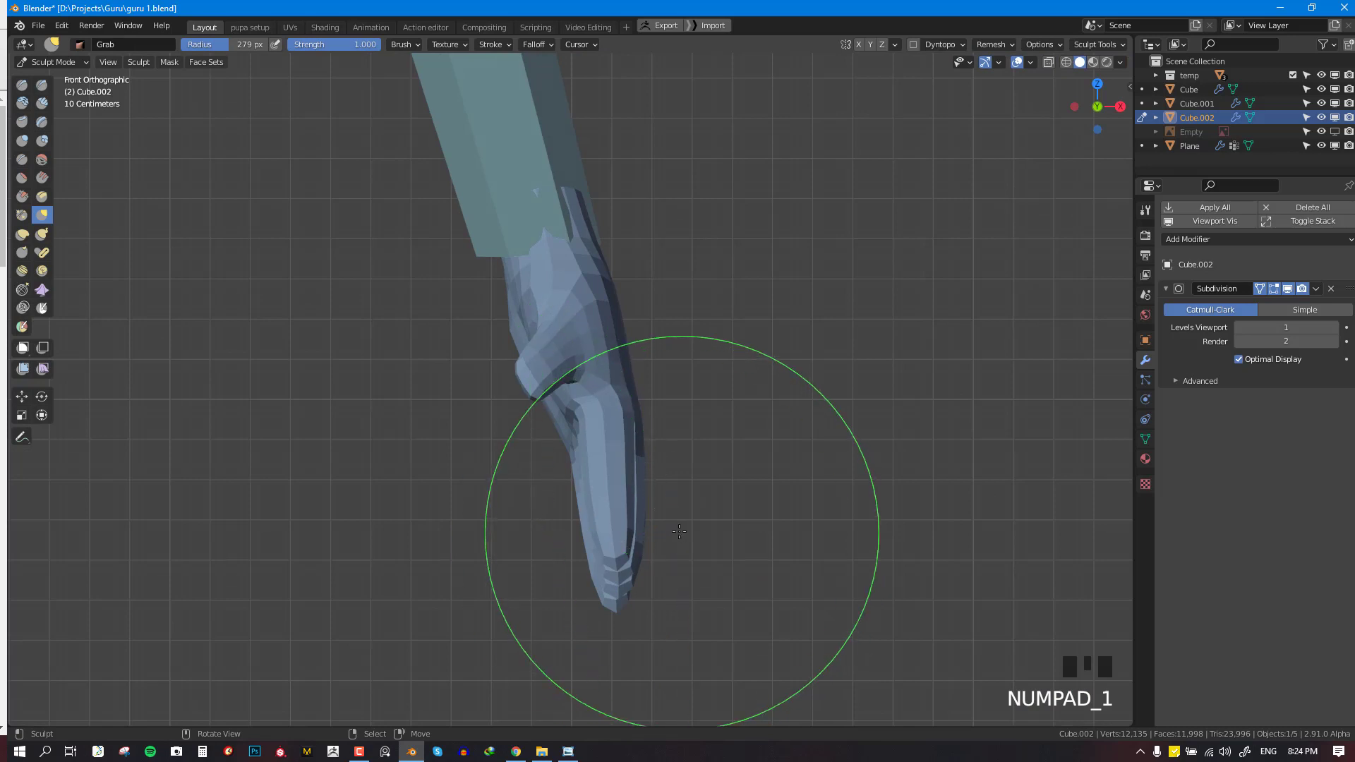
Reduce the Grab brush radius to 181 px and pull the thumb's tip outward to lengthen the thumb
middle_click_drag(679, 532, 639, 544)
middle_click_drag(639, 544, 602, 561)
scroll(466, 378, "up", 3)
middle_click_drag(466, 378, 348, 370)
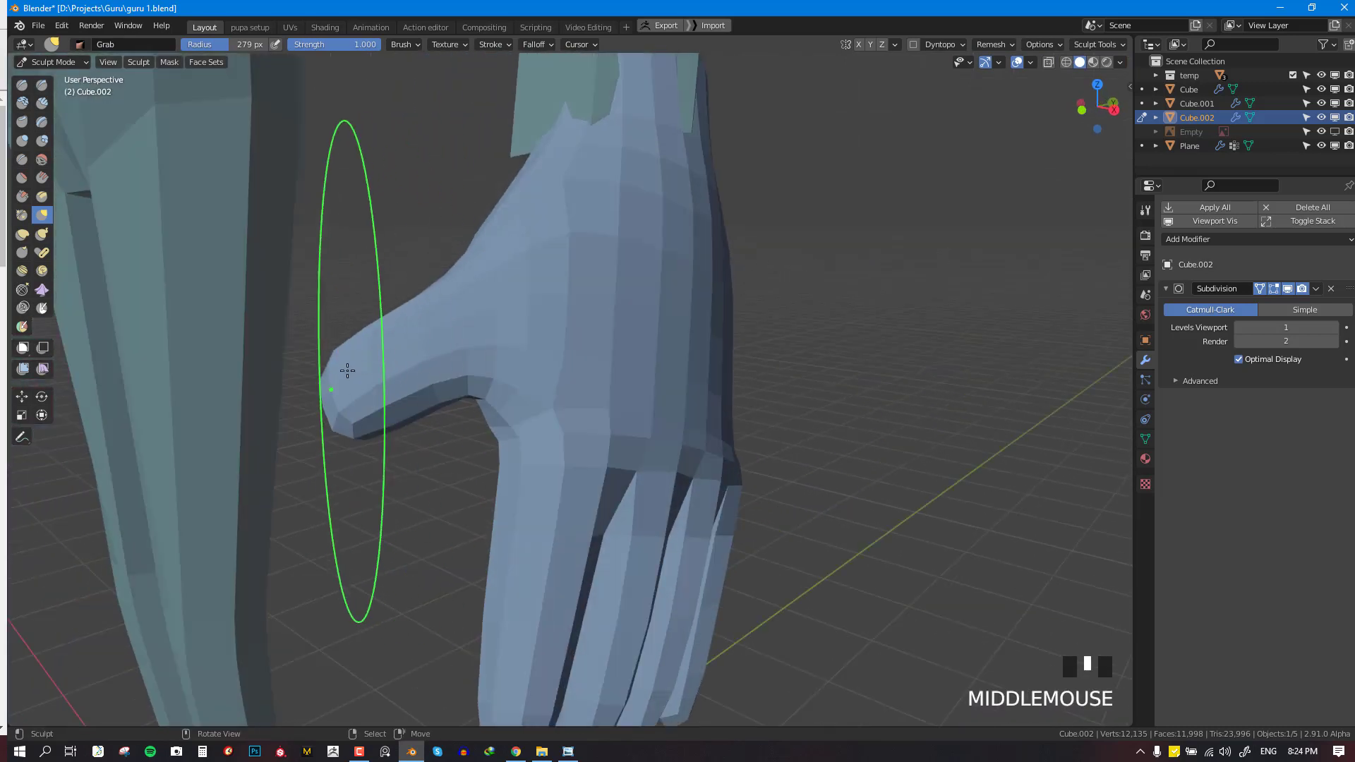
key("f")
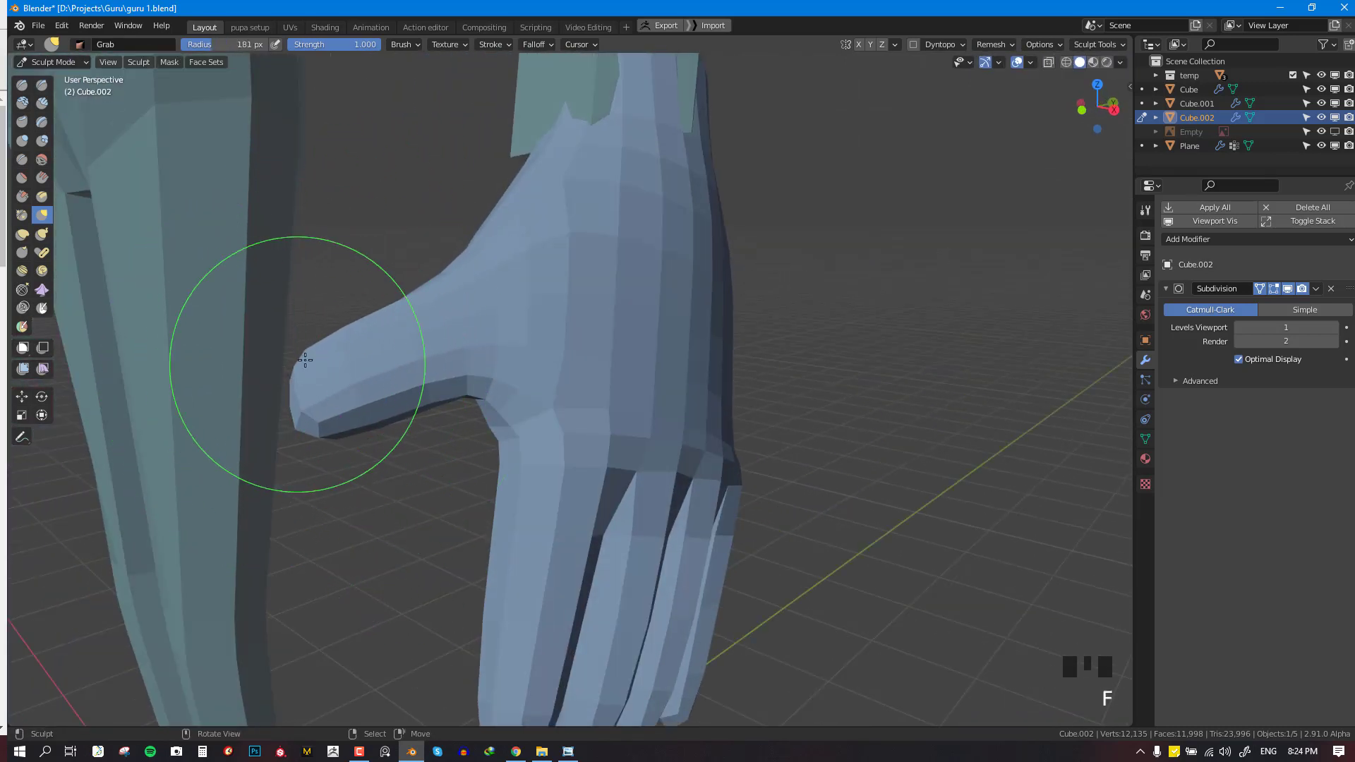
left_click(348, 335)
middle_click_drag(360, 341, 553, 369)
scroll(699, 357, "down", 5)
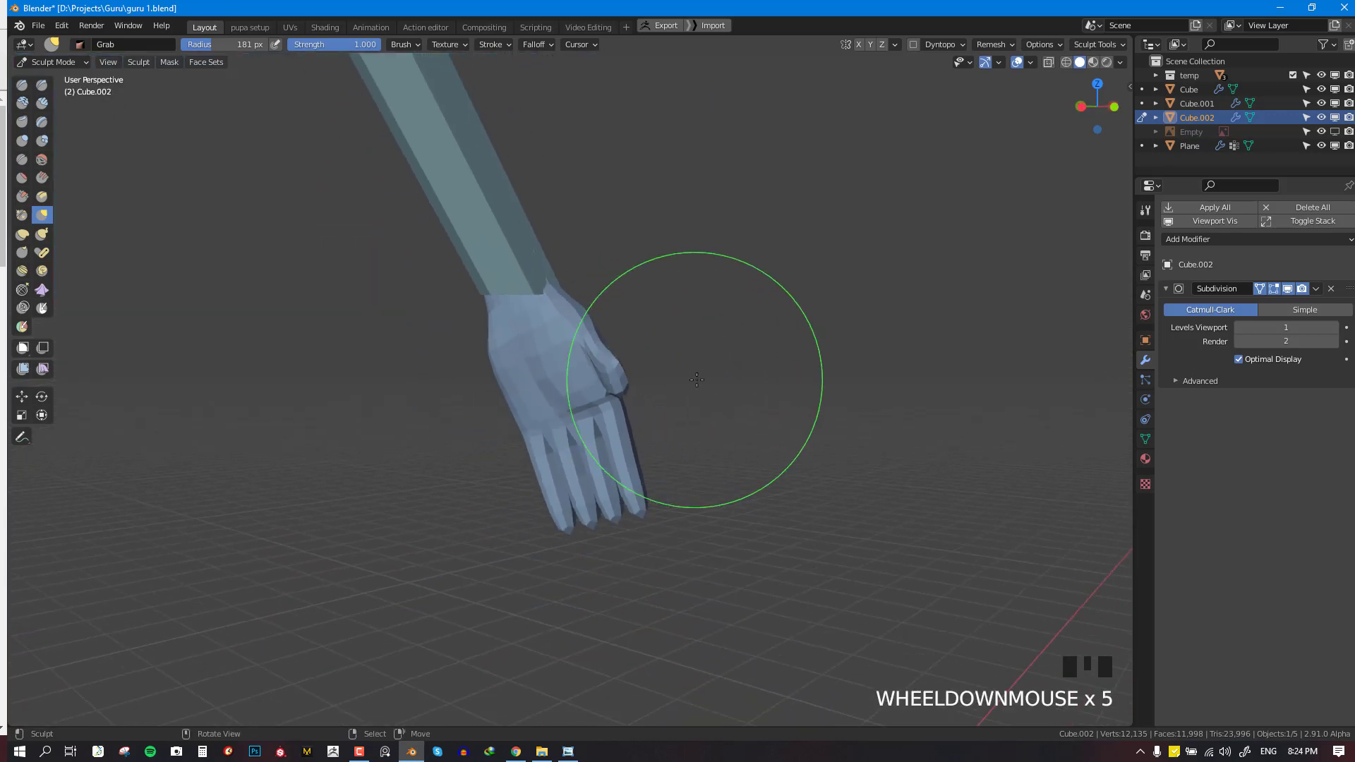
In Edit Mode, move single vertices at the palm's thumb-side edge, at the base of the index finger and beneath the thumb's tip
scroll(744, 345, "up", 4)
key("Tab")
key("alt+a")
middle_click_drag(769, 347, 703, 317)
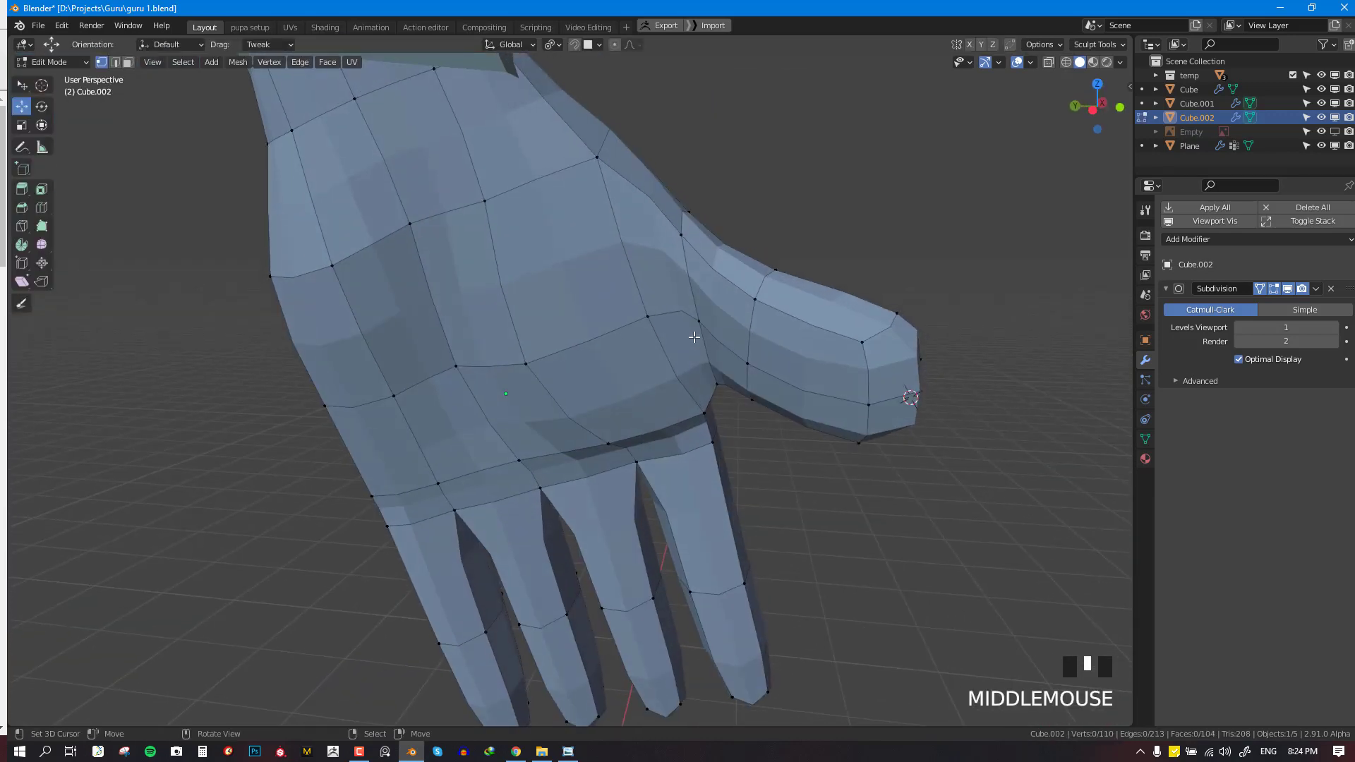
right_click_drag(698, 314, 706, 323)
middle_click_drag(706, 323, 737, 384)
right_click(702, 421)
right_click(847, 442)
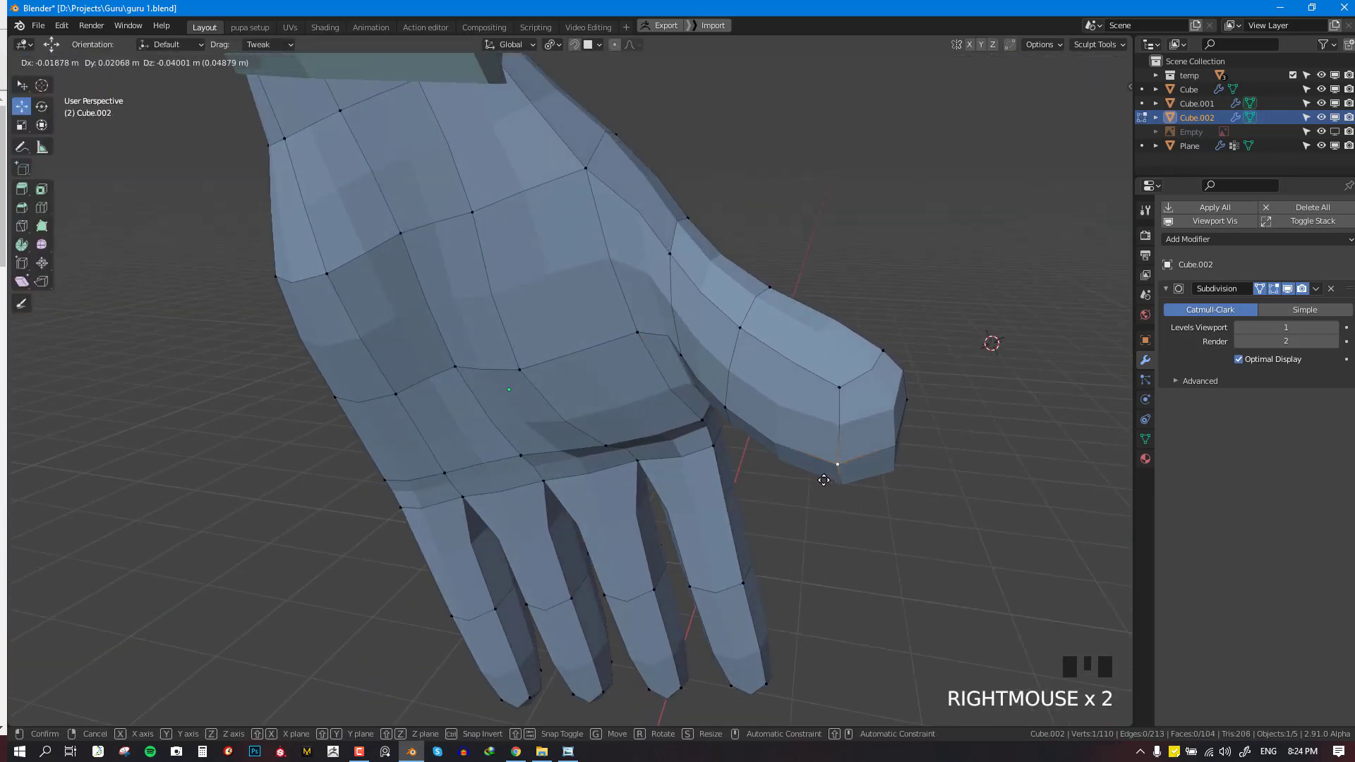
key("KP_1")
Return to Sculpt Mode and reshape the thumb and its base with the Grab brush from the palm and back sides
key("Tab")
scroll(576, 354, "down", 3)
scroll(635, 419, "up", 2)
mouse_move(577, 354)
middle_mouse_down()
mouse_move(636, 419)
mouse_move(621, 416)
mouse_move(646, 400)
middle_mouse_up()
left_click_drag(646, 400, 646, 400)
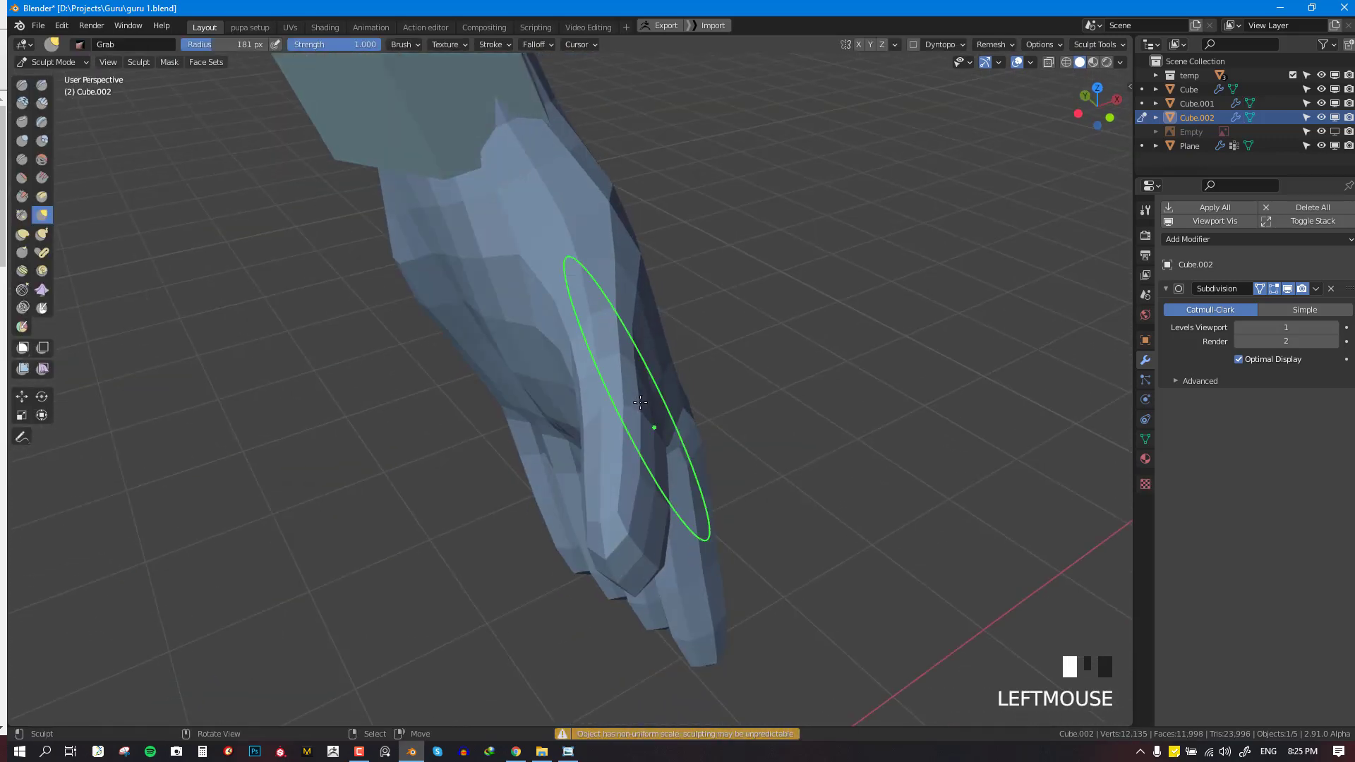
middle_click_drag(640, 402, 417, 306)
left_click_drag(437, 352, 444, 356)
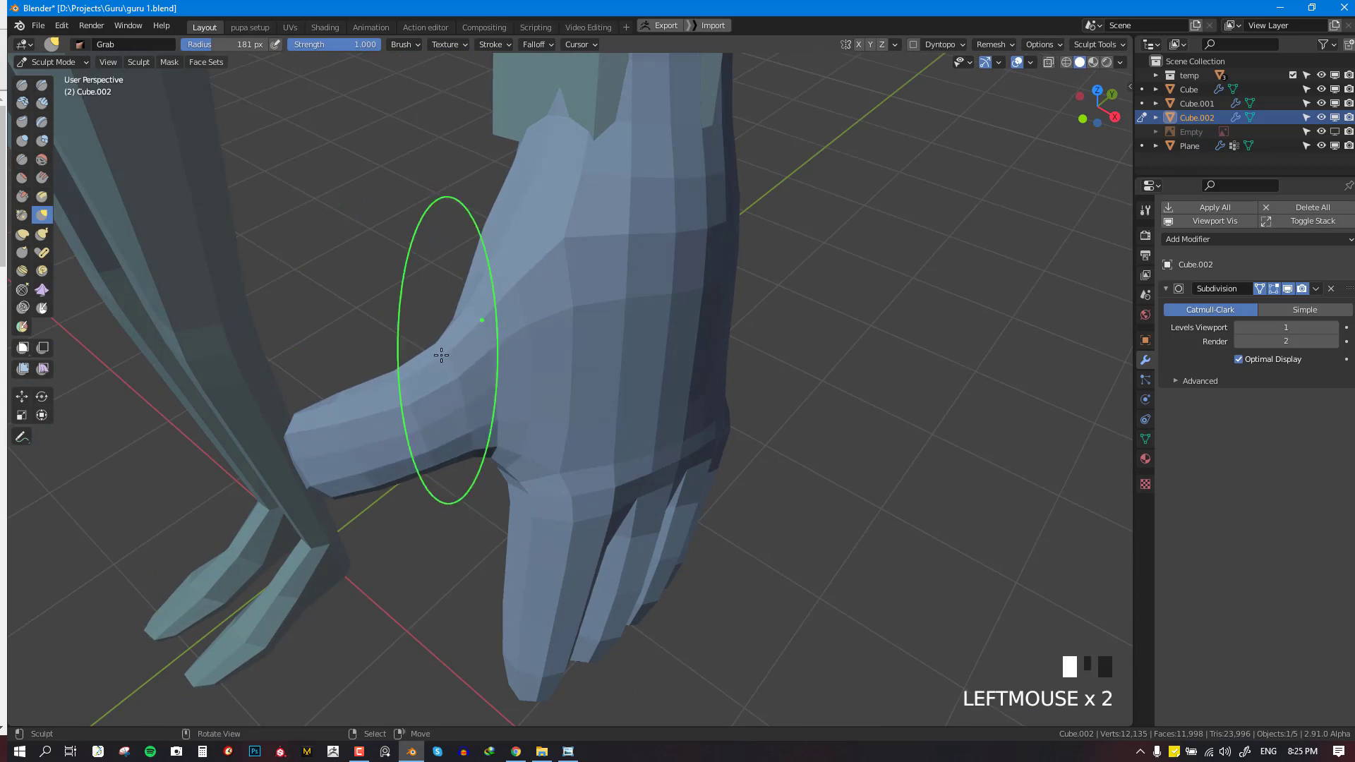
middle_click_drag(444, 356, 480, 351)
Shrink the edge loop around the thumb's base in Edit Mode, undo its first move and reposition it
key("Tab")
key("alt+a")
key("s")
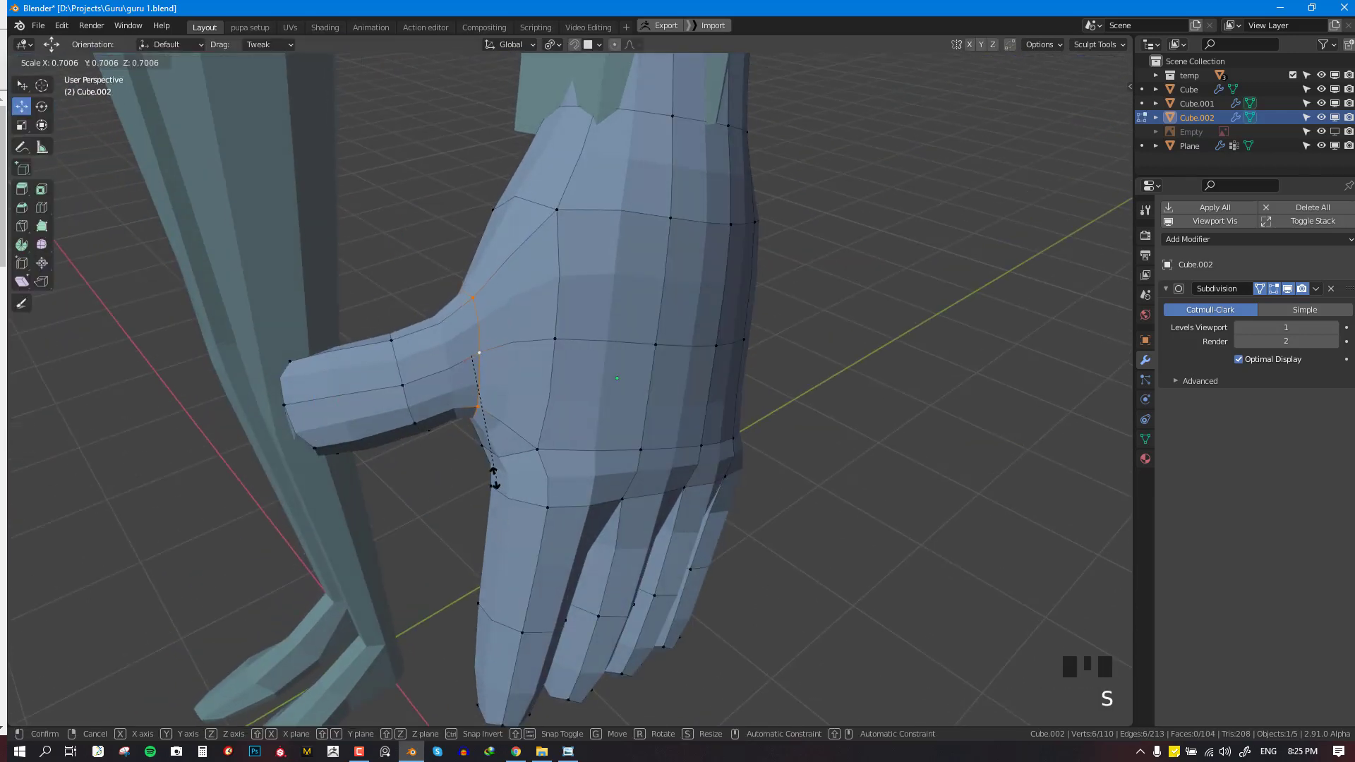
left_click(508, 391)
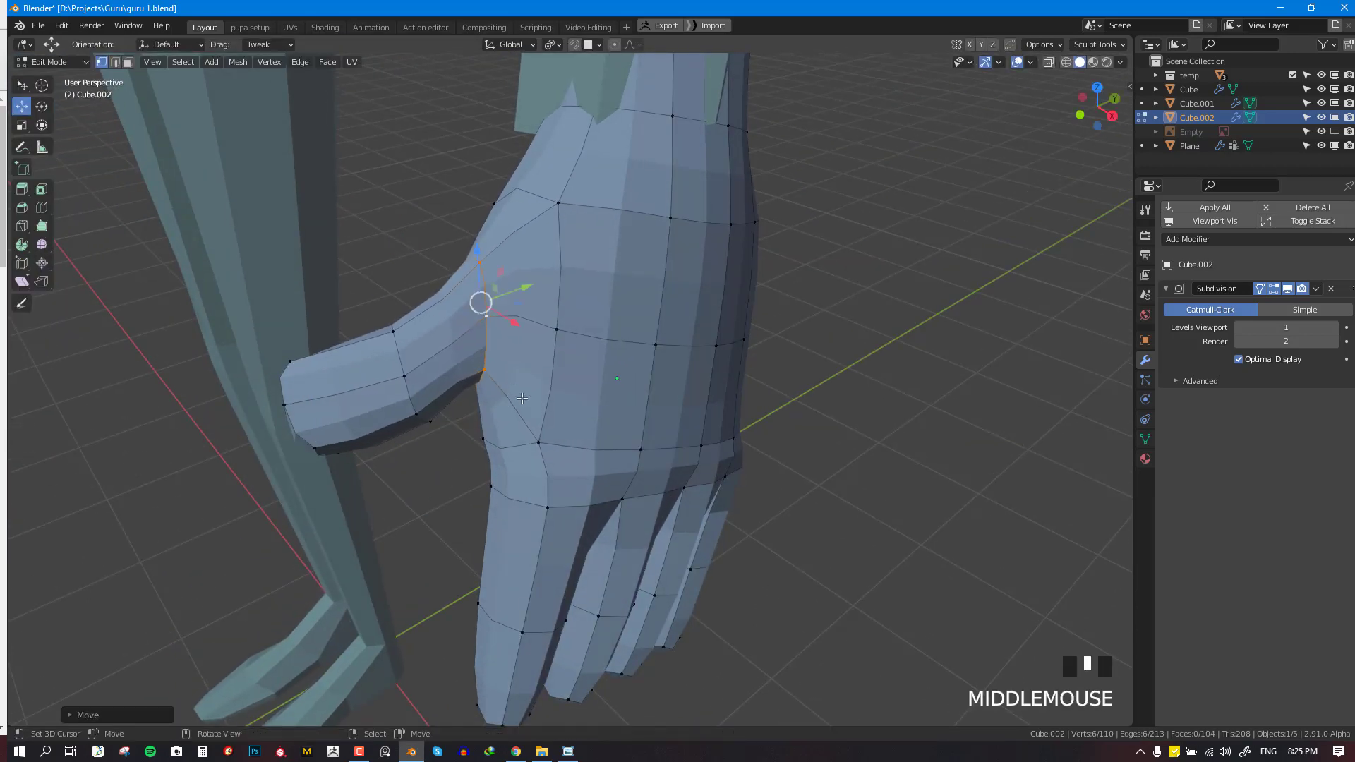
middle_click_drag(522, 398, 530, 399)
key("ctrl+z")
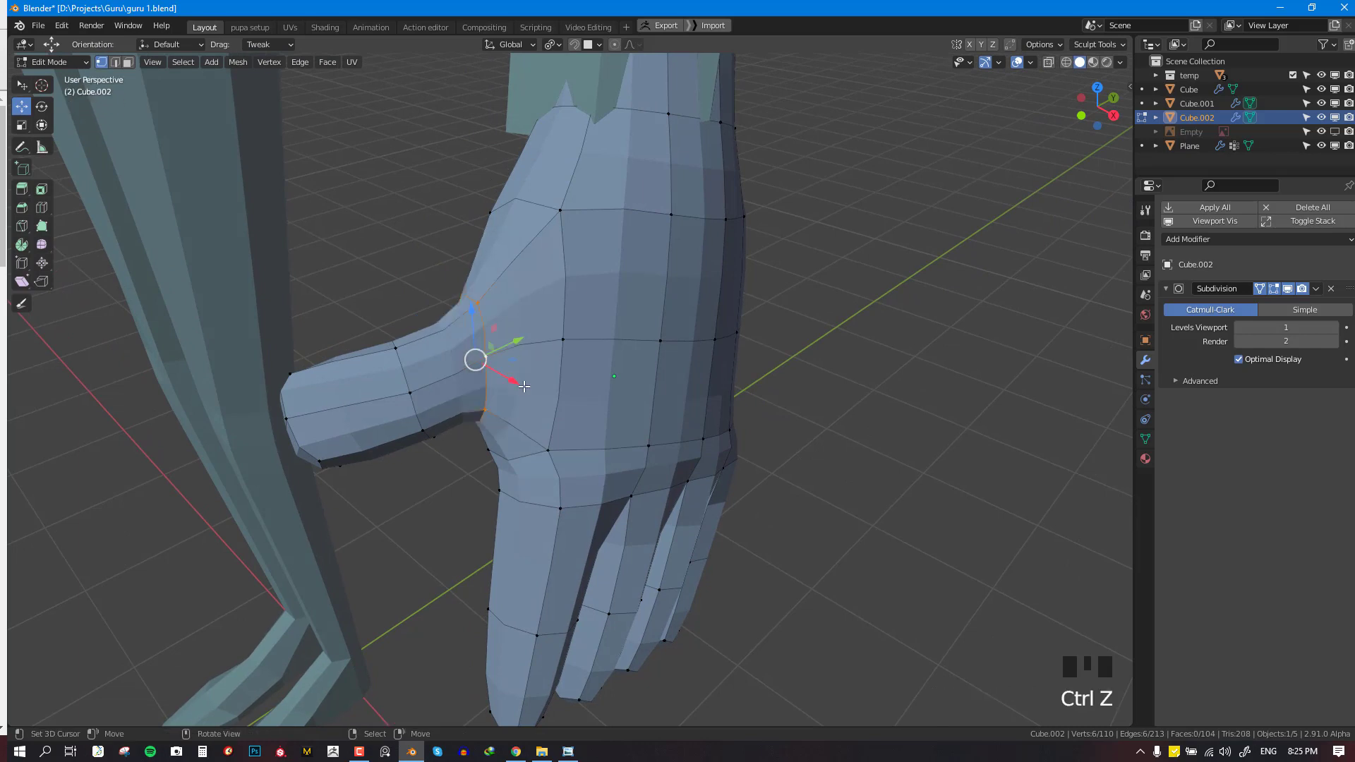
key("g")
Lasso-select the outer section of the thumb in wireframe display and rotate it
key("shift+z")
left_click(357, 233)
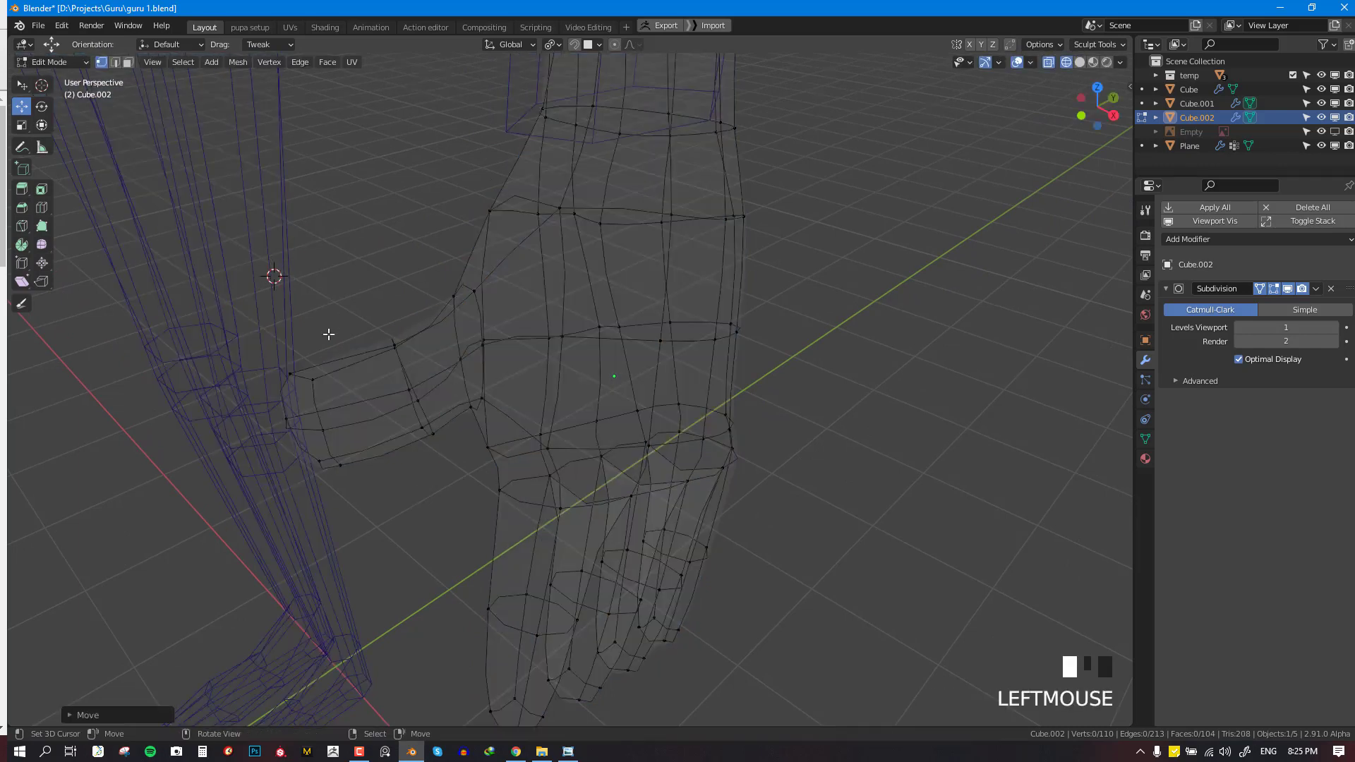
left_click(28, 90)
left_click(442, 378)
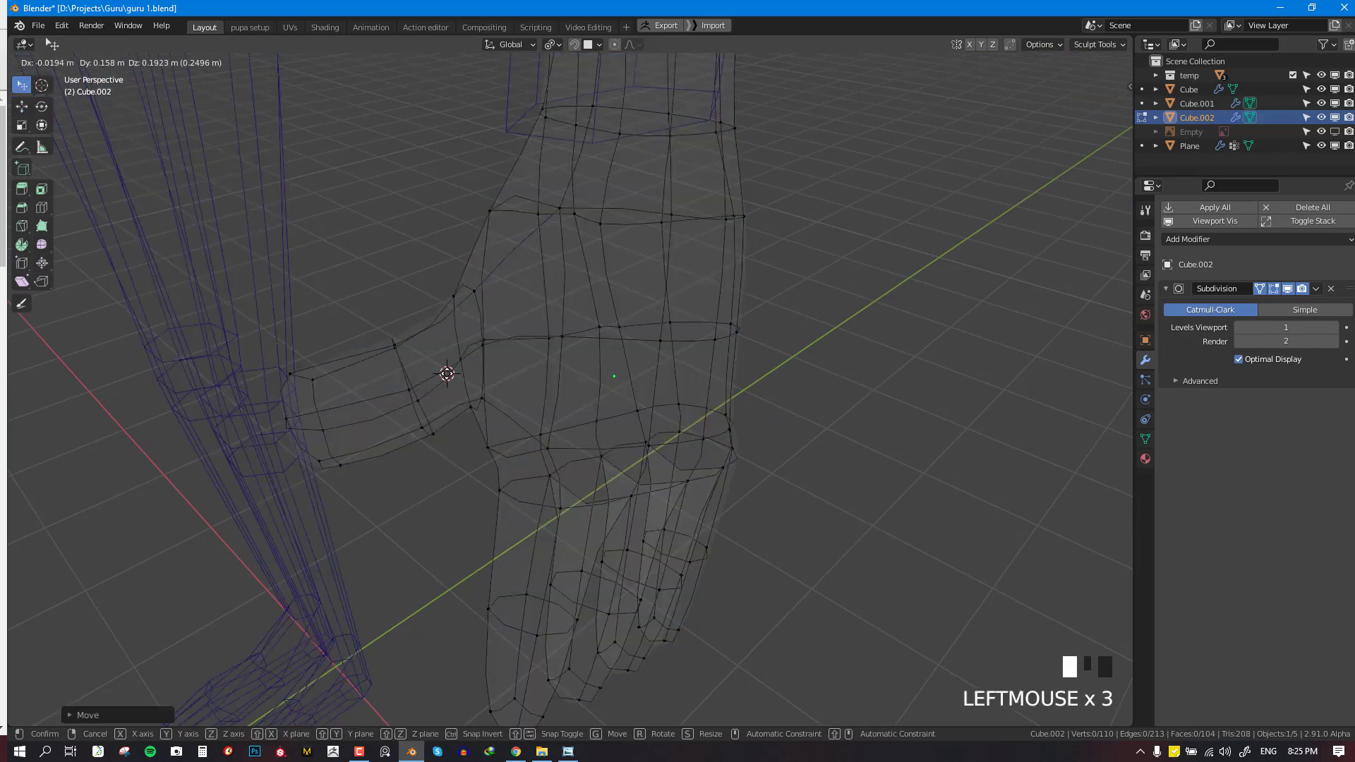
mouse_move(458, 387)
left_mouse_down("ctrl")
mouse_move(445, 339)
mouse_move(459, 381)
left_mouse_up("ctrl")
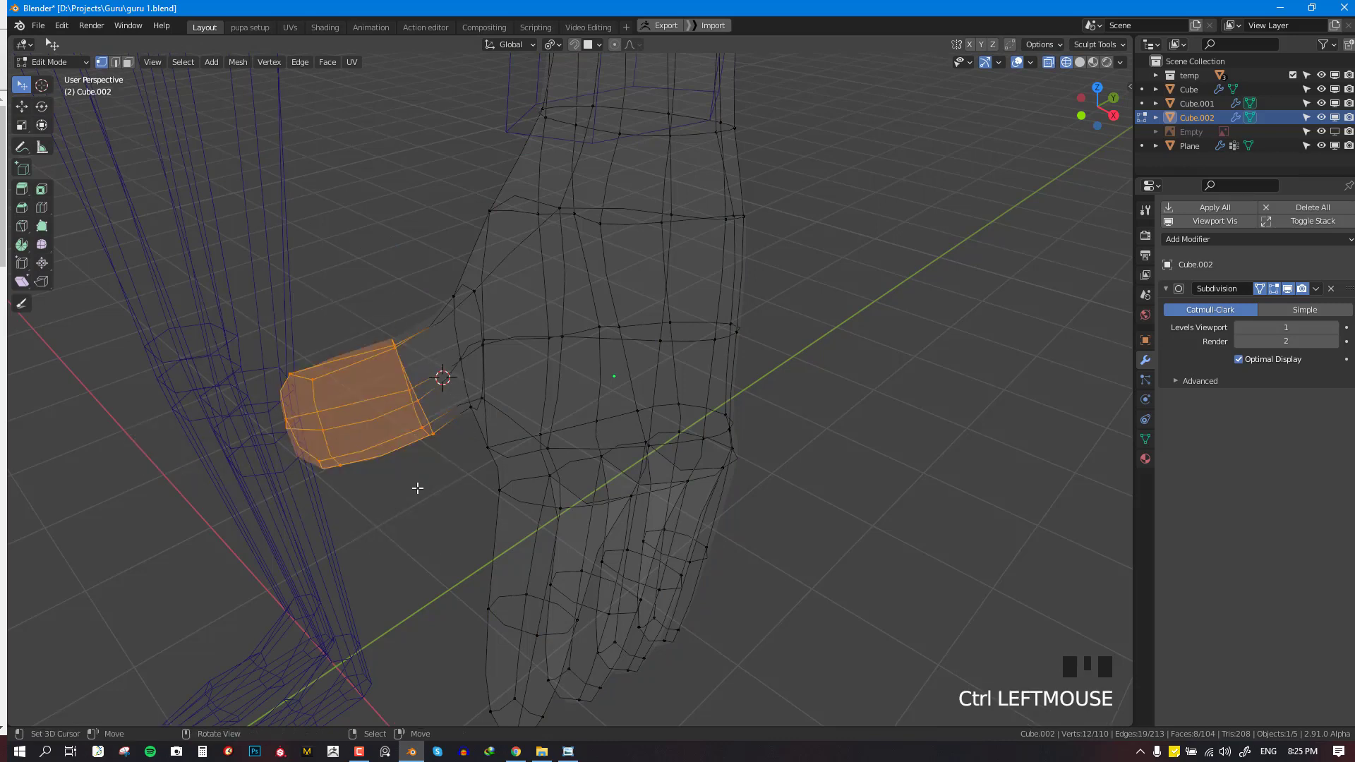
key("r")
left_click(439, 446)
Back in solid display, nudge the selected thumb section and twist it with trackball rotation from the back and palm sides
key("shift+z")
middle_click_drag(436, 438, 537, 305)
key("r")
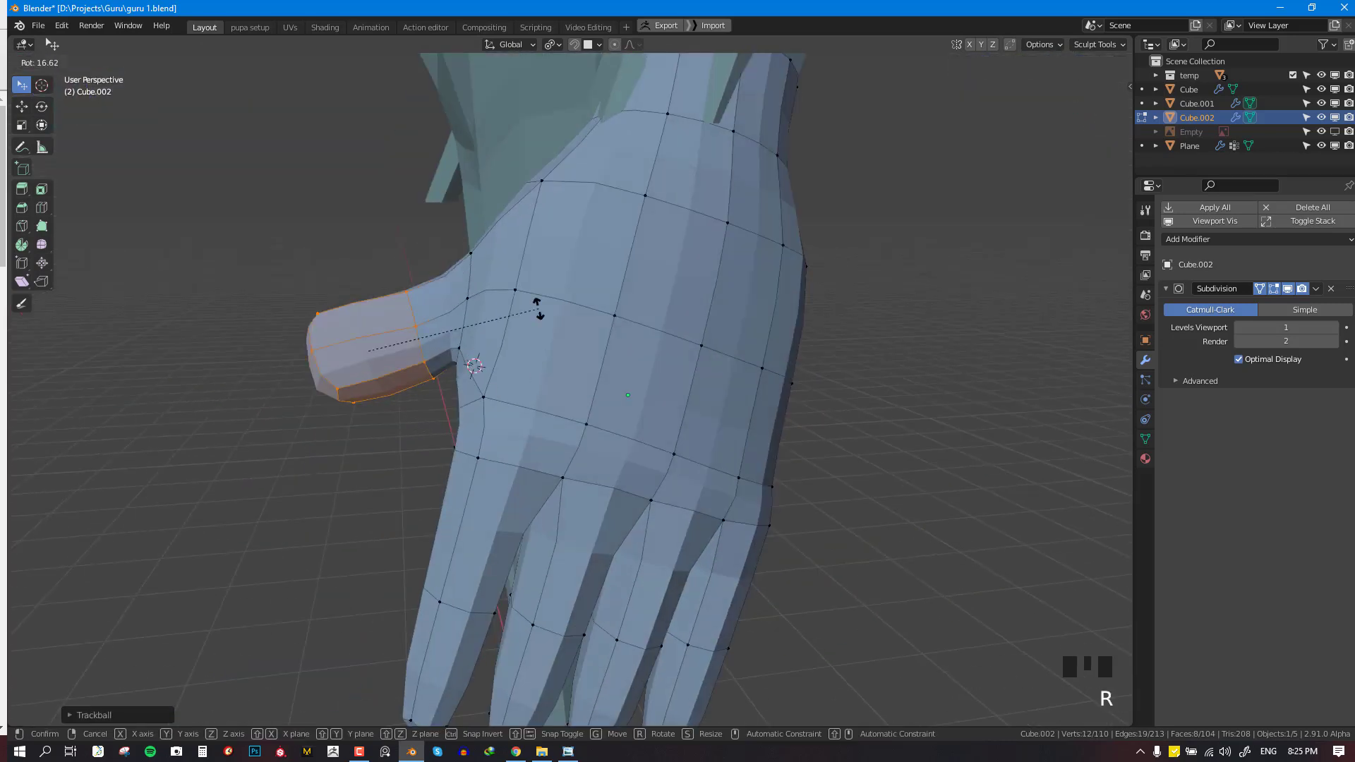
left_click(473, 326)
key("g")
key("Escape")
middle_click_drag(466, 360, 729, 369)
key("r")
key("r")
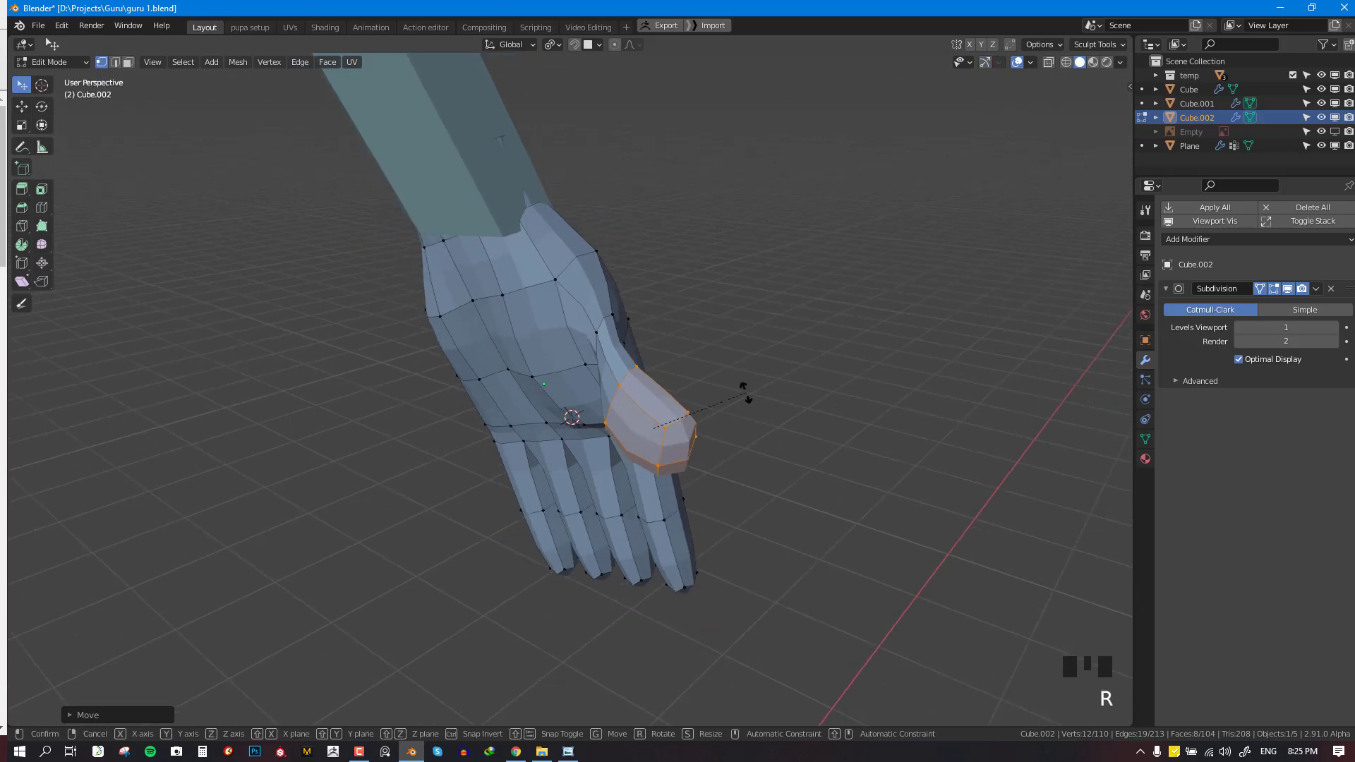
key("r")
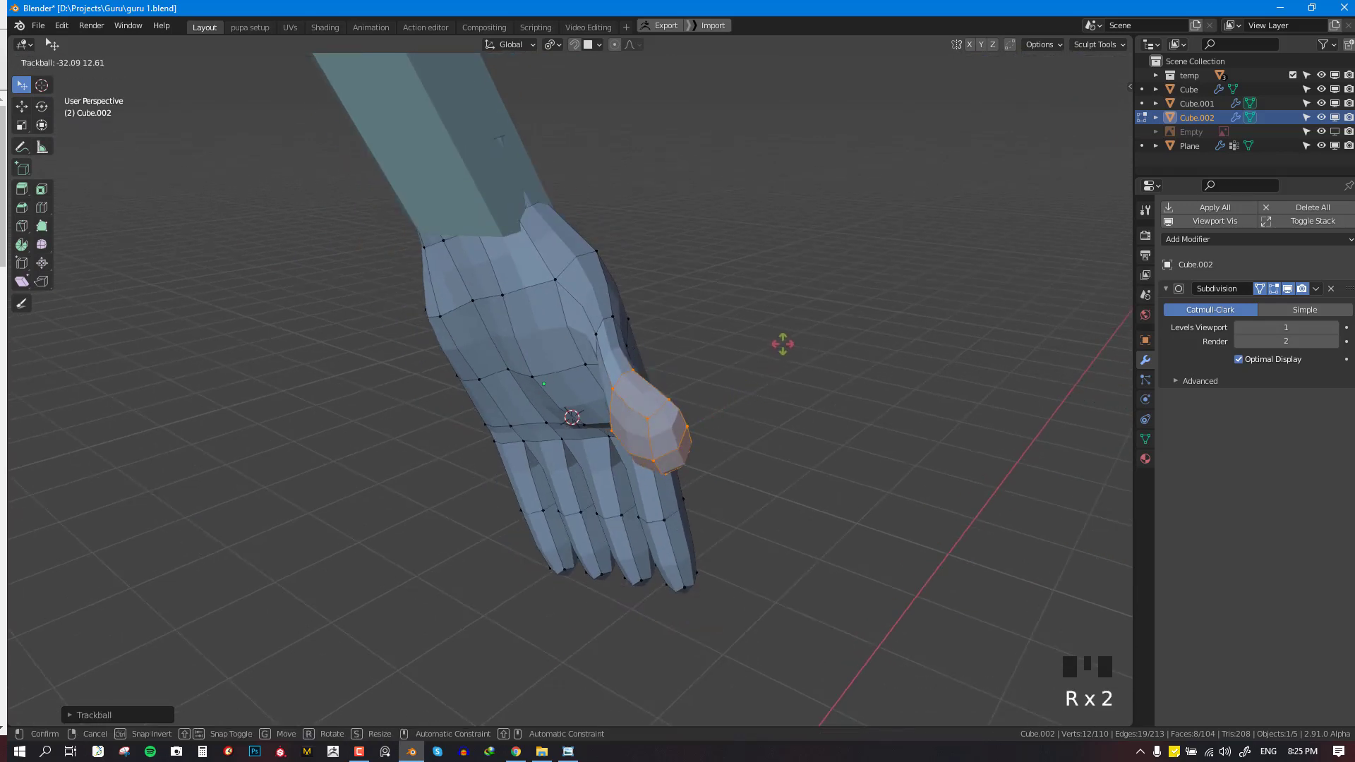
Move the selected thumb section, scale it down slightly, rotate it and set it back in line with the thumb's base
middle_click_drag(717, 472, 597, 470)
key("g")
left_click(600, 463)
key("s")
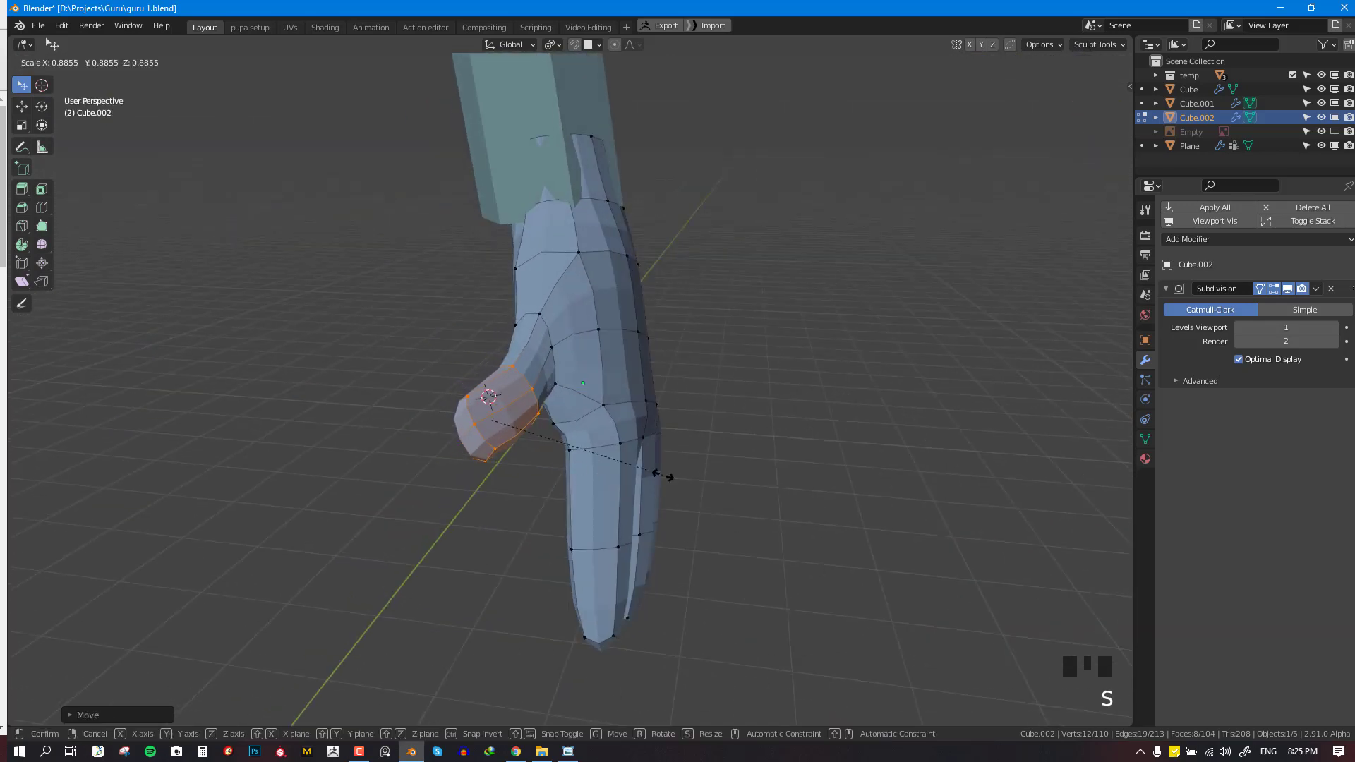
left_click(669, 451)
key("r")
left_click(691, 418)
key("g")
left_click(667, 441)
Rotate the thumb section to slant further downward and move it away from the palm
middle_click_drag(668, 443, 596, 454)
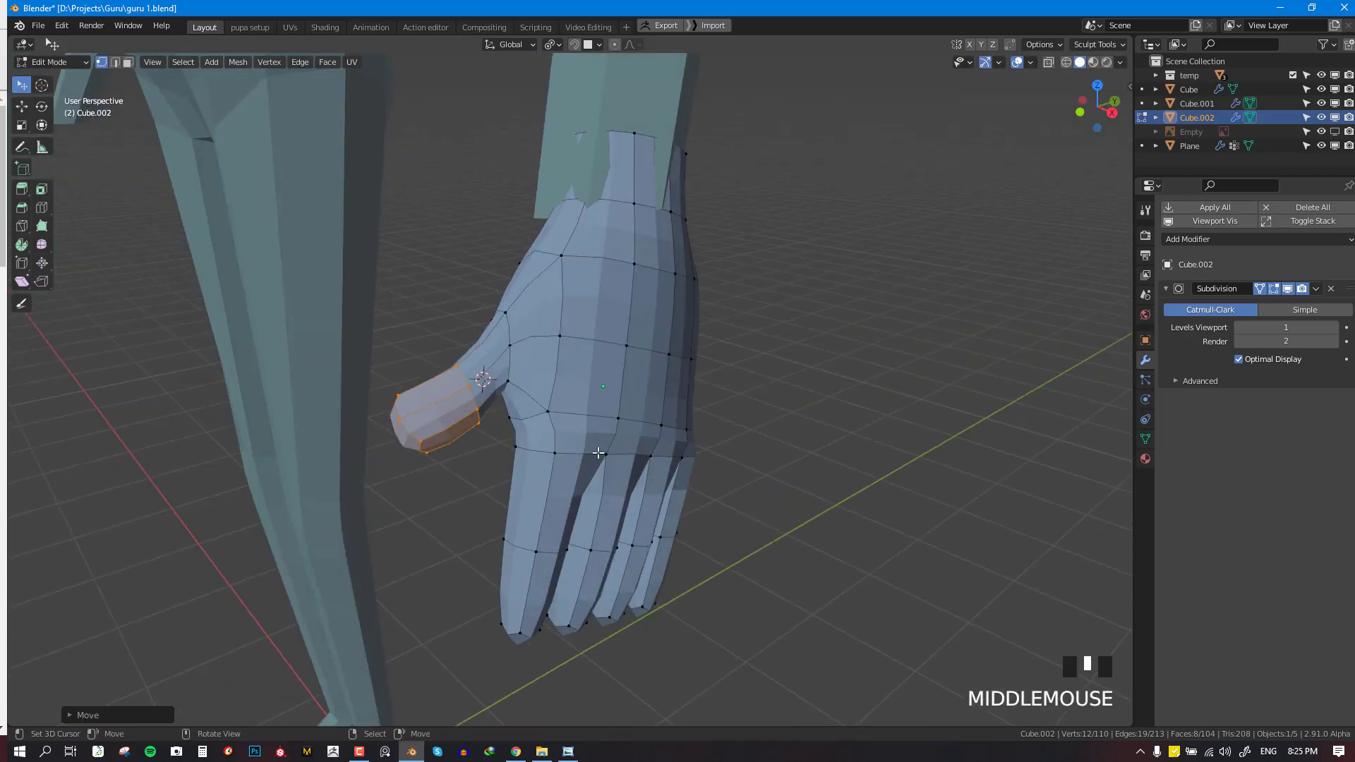
key("r")
left_click(642, 388)
key("g")
left_click(581, 385)
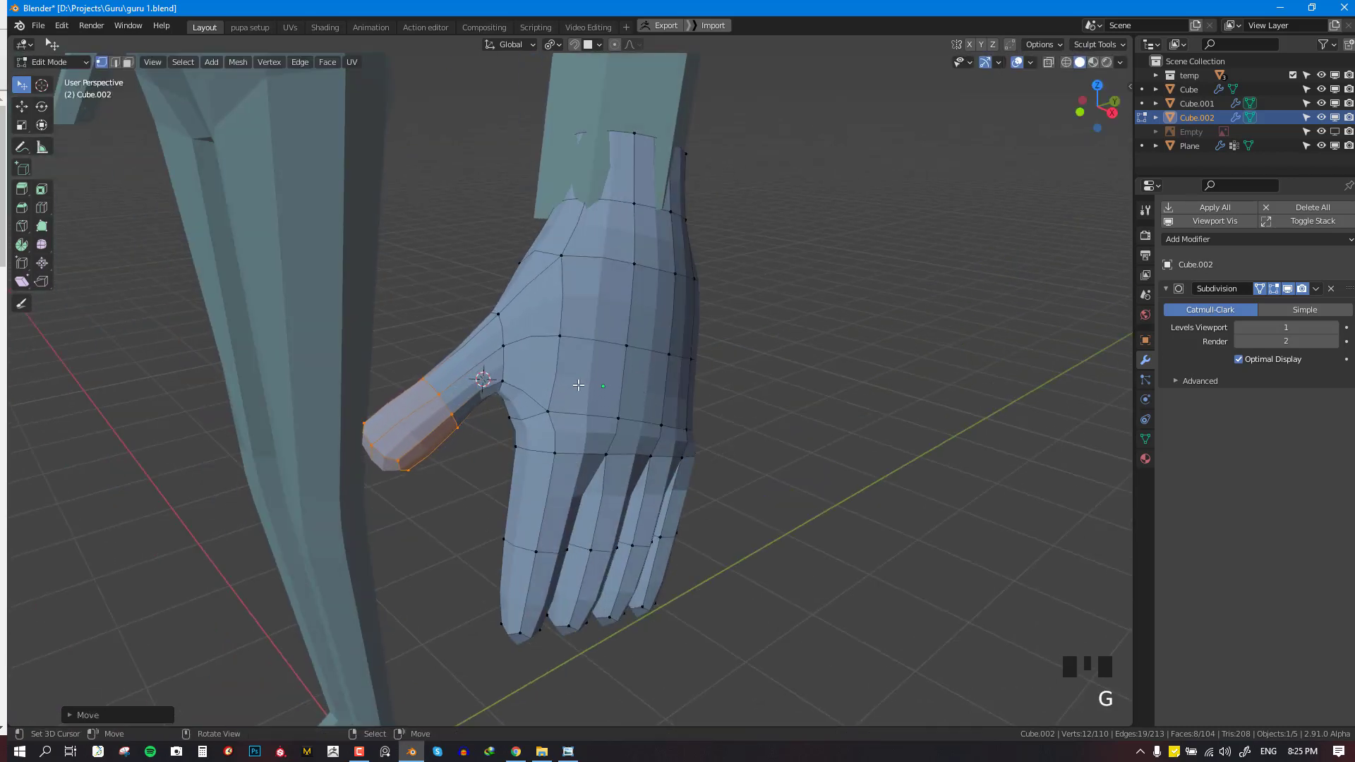
In front view, shift the thumb section closer to the palm and adjust individual vertices around the thumb's base
key("KP_1")
key("g")
left_click(578, 381)
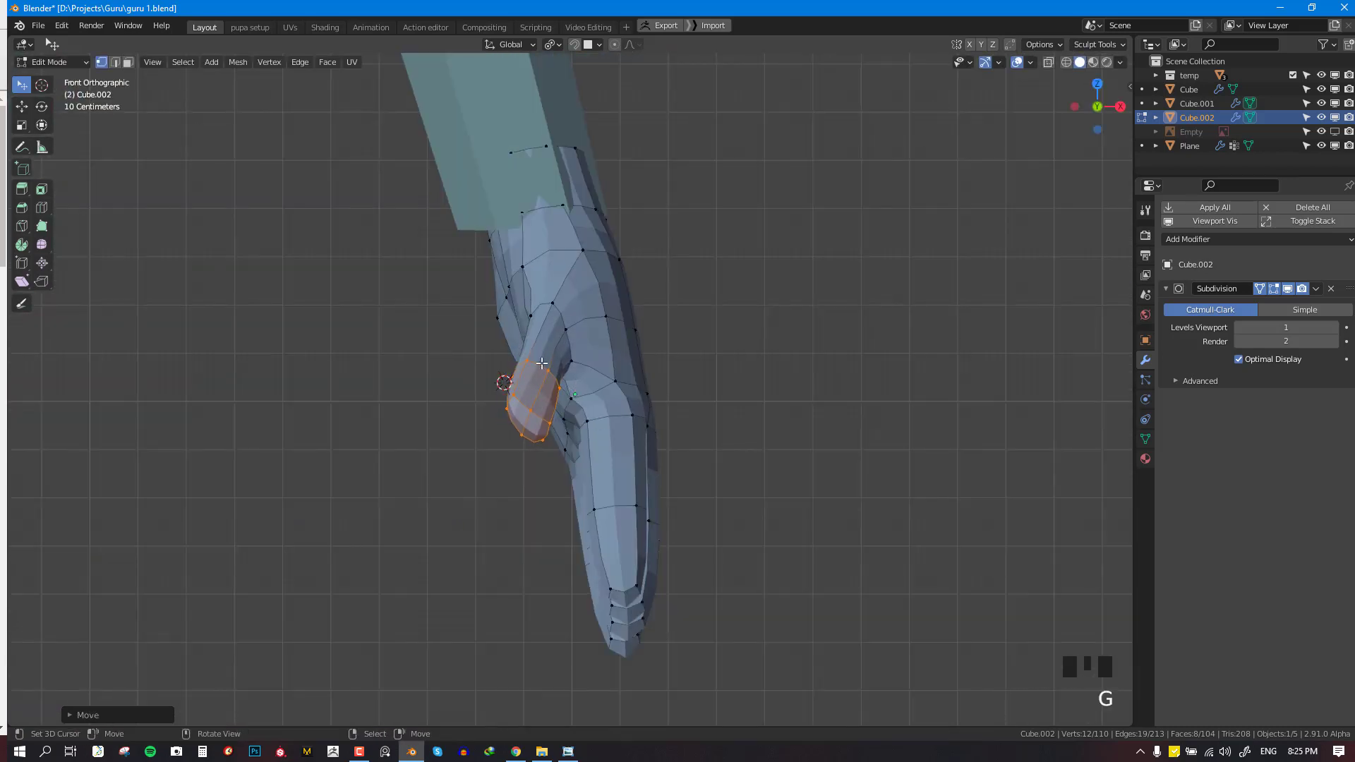
mouse_move(582, 358)
right_mouse_down()
mouse_move(605, 348)
mouse_move(605, 363)
right_mouse_up()
mouse_move(579, 303)
right_mouse_down()
mouse_move(600, 296)
mouse_move(584, 317)
right_mouse_up()
Return to Sculpt Mode and use the Inflate/Deflate brush with a 123 px radius on the thumb
key("Tab")
scroll(586, 319, "up", 2)
middle_click_drag(585, 319, 452, 381)
key("f")
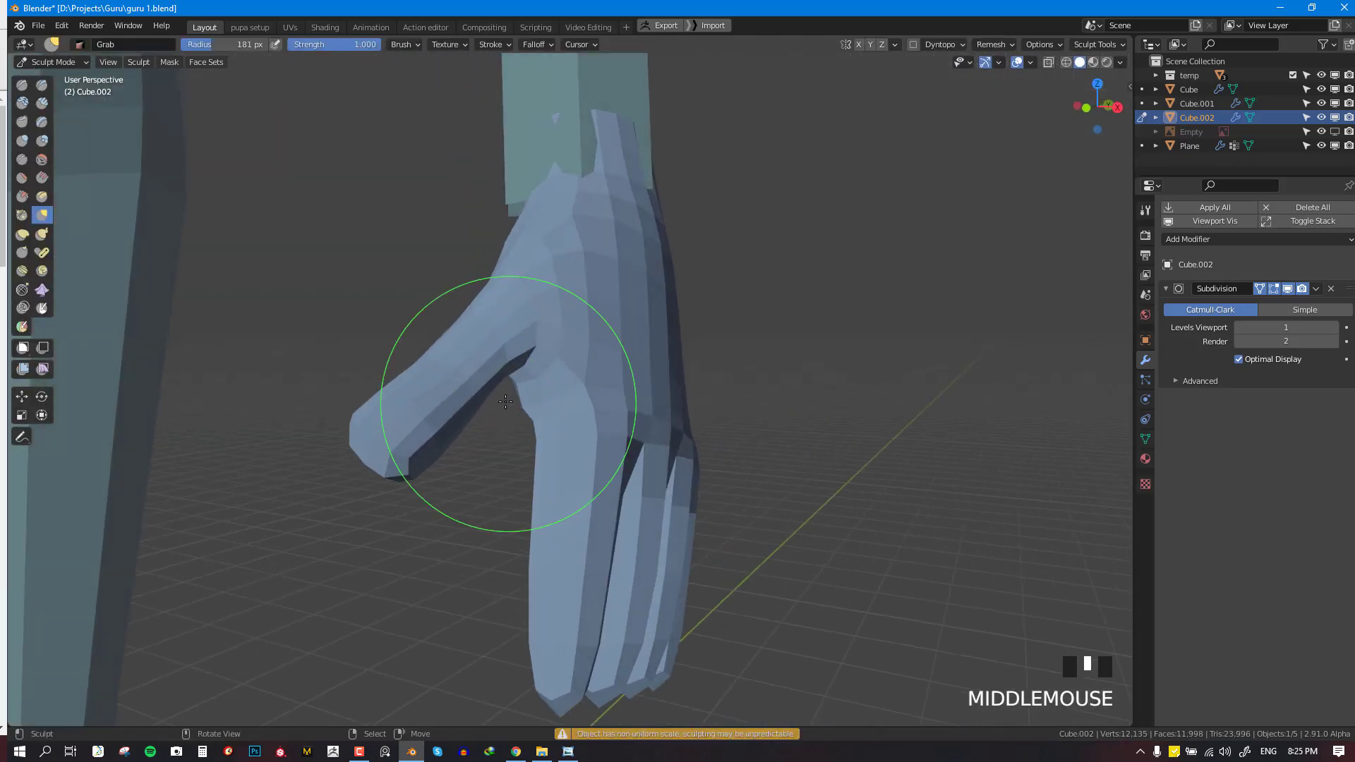
left_click(469, 377)
scroll(645, 339, "down", 2)
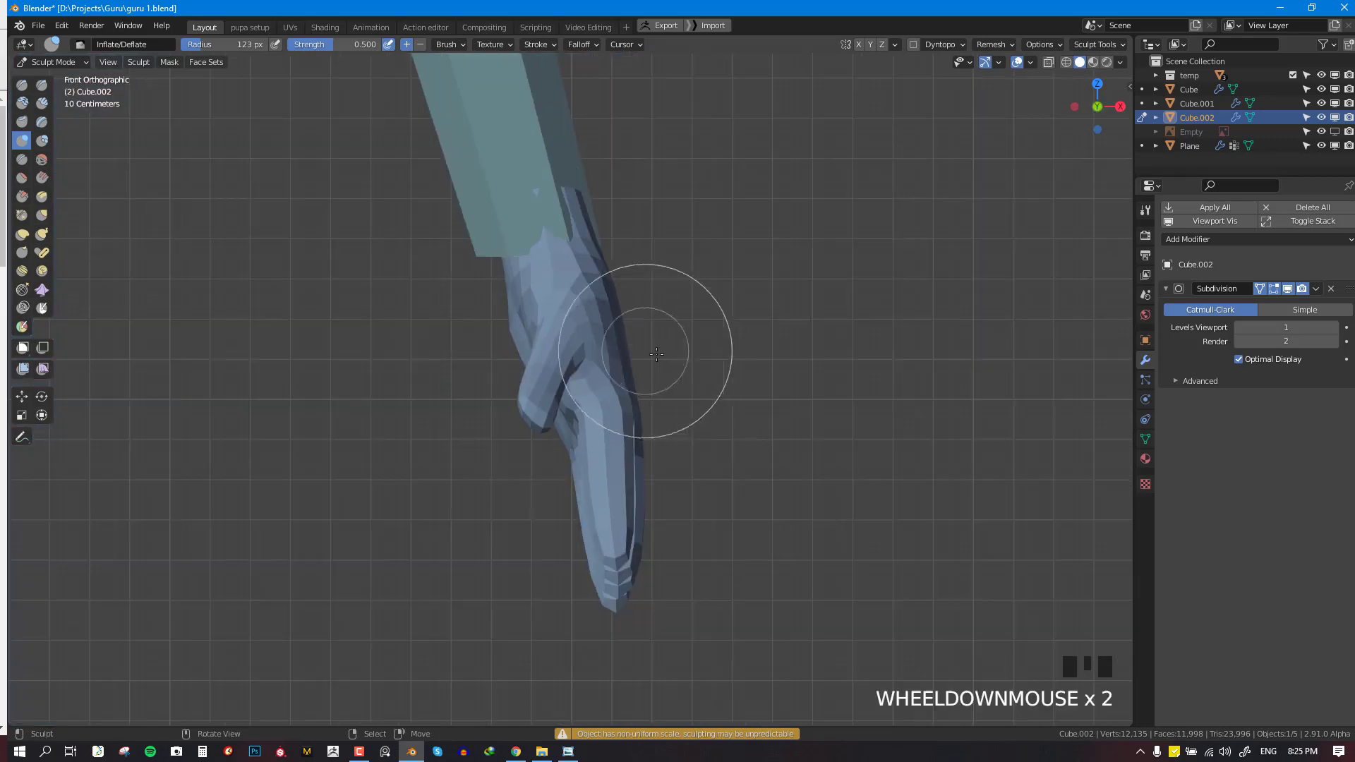
Switch to Object Mode, deselect everything and examine how the hand fits the arm in perspective, front and side views
key("ctrl+Tab")
key("alt+a")
mouse_move(617, 409)
middle_mouse_down()
mouse_move(519, 404)
mouse_move(846, 357)
middle_mouse_up()
key("KP_1")
scroll(845, 357, "up", 2)
scroll(762, 396, "down", 5)
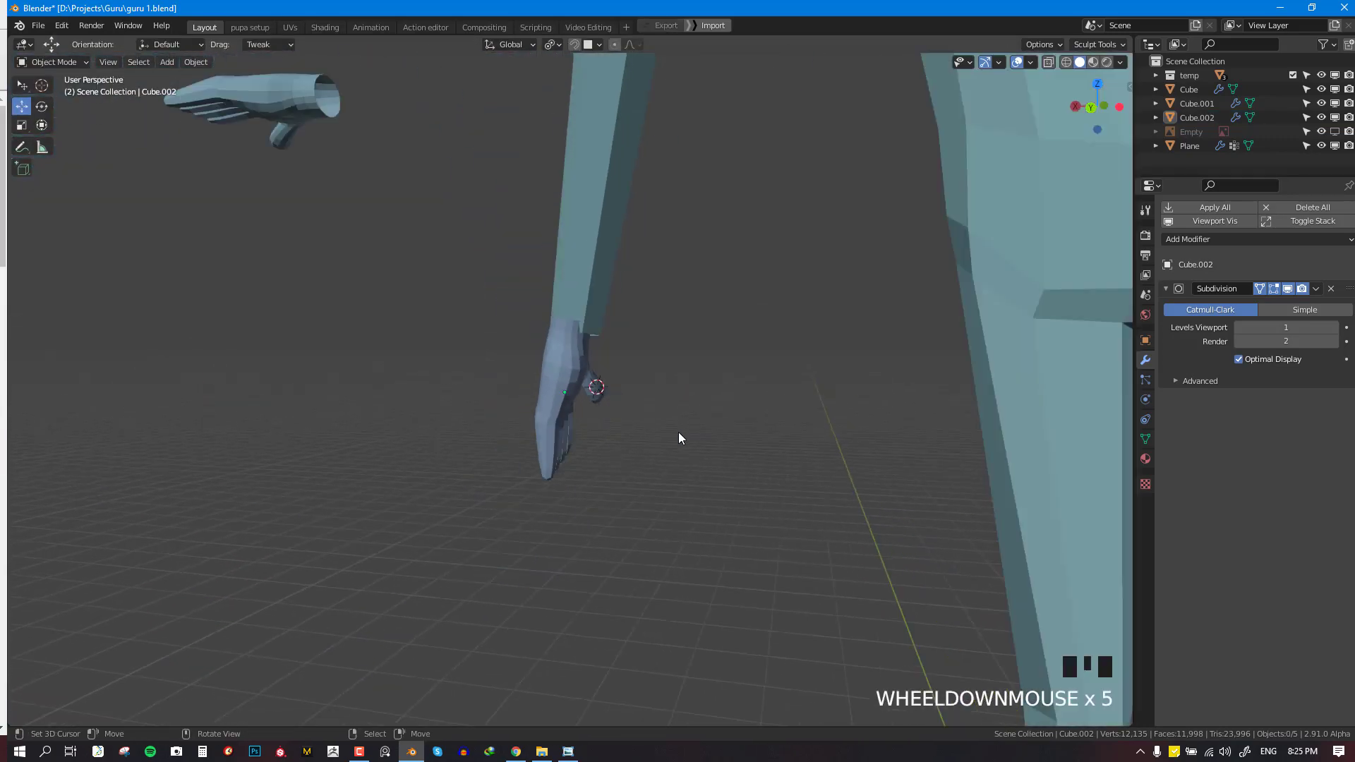
key("KP_1")
scroll(648, 356, "down", 1)
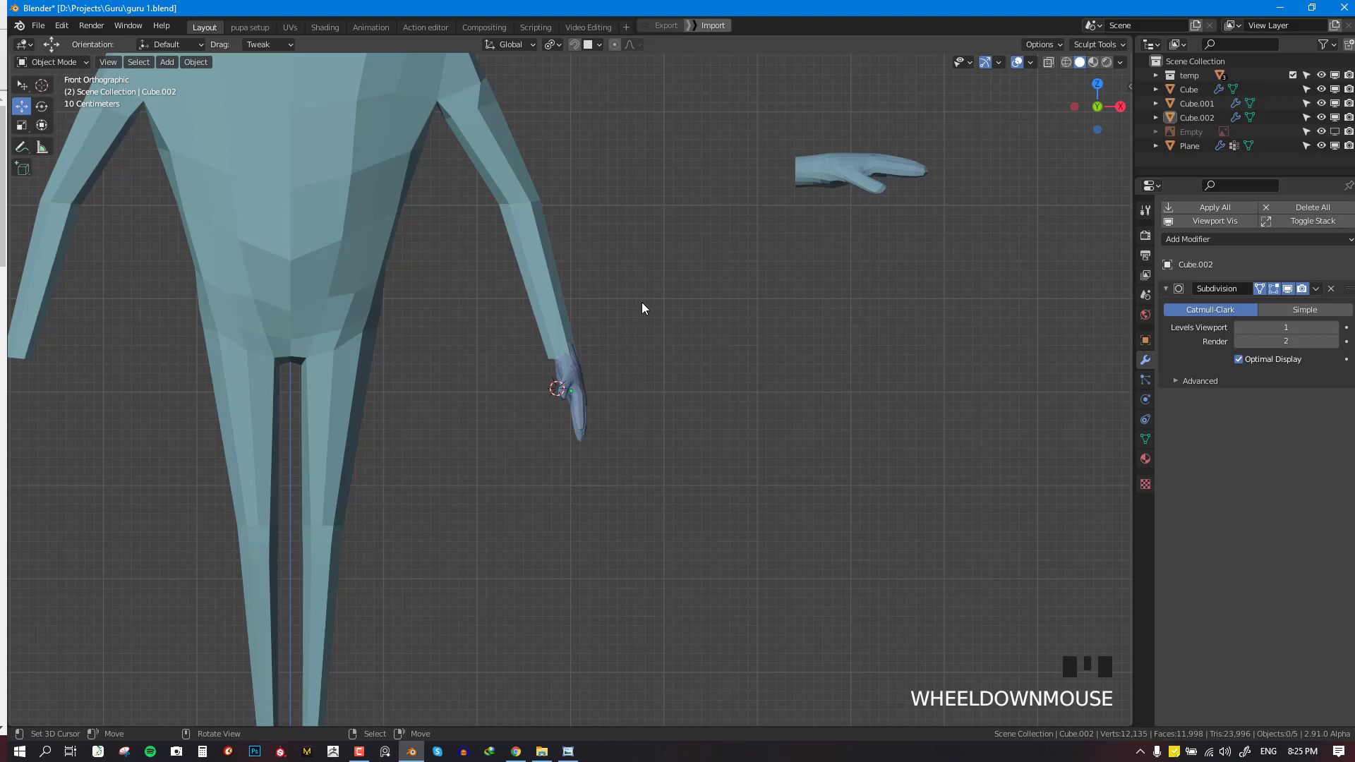
middle_click_drag(691, 387, 627, 401)
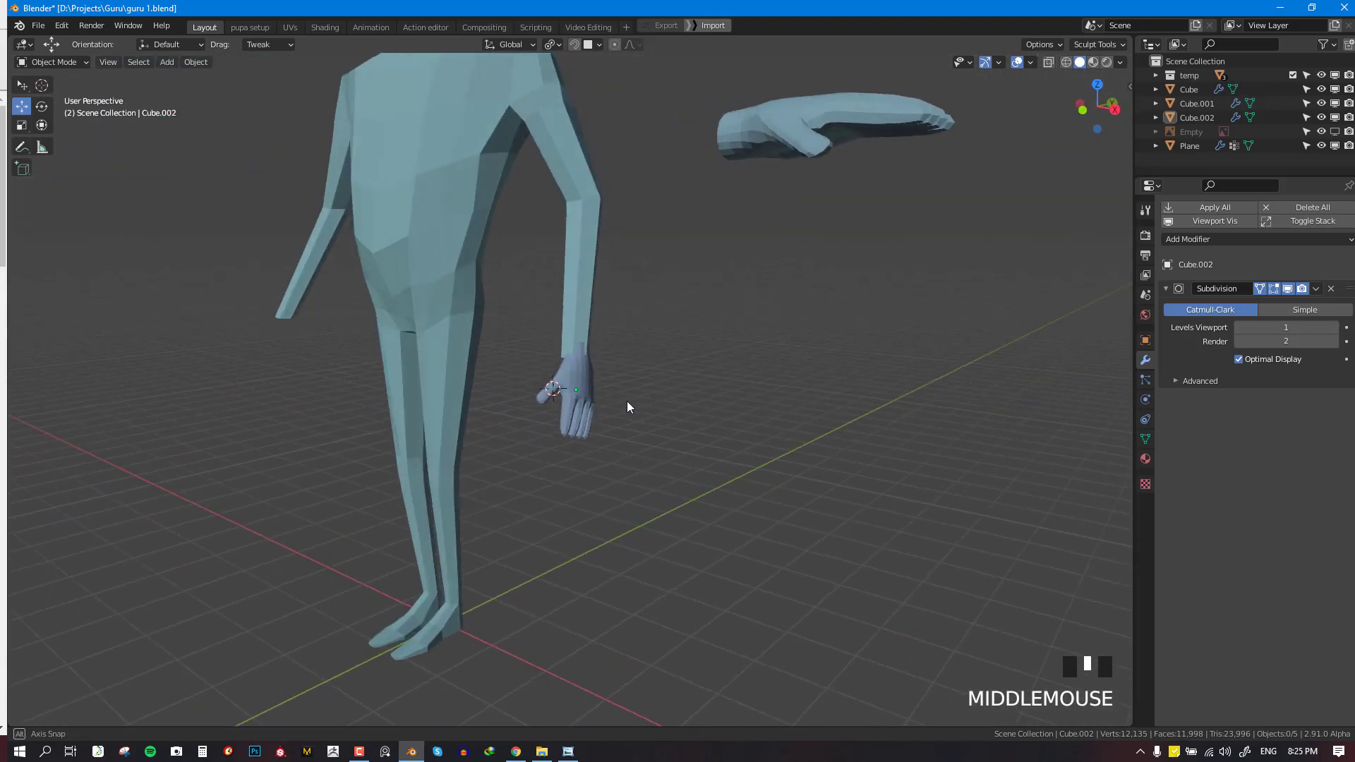
scroll(638, 401, "up", 3)
key("KP_1")
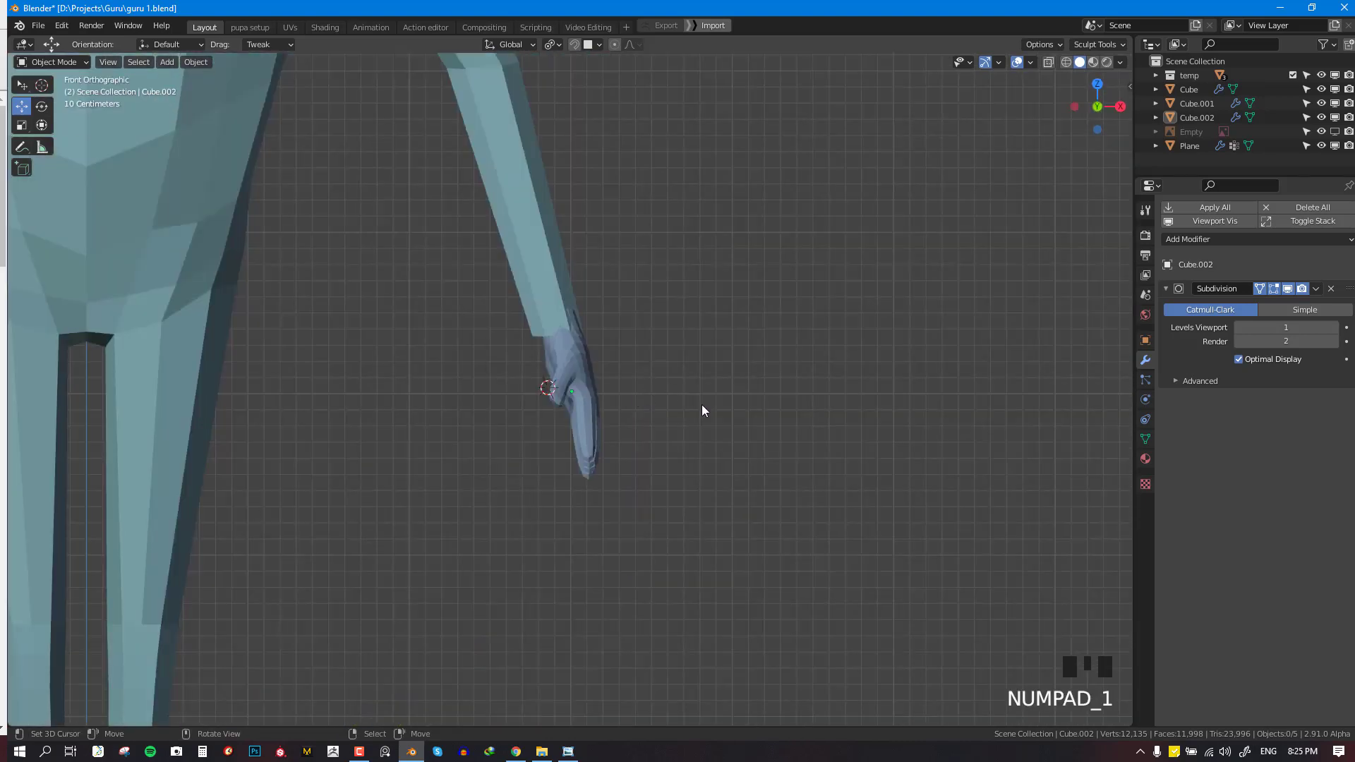
key("KP_3")
scroll(658, 409, "up", 3)
Select the attached hand and examine its proportions against the whole figure from the side and from above
right_click(641, 408)
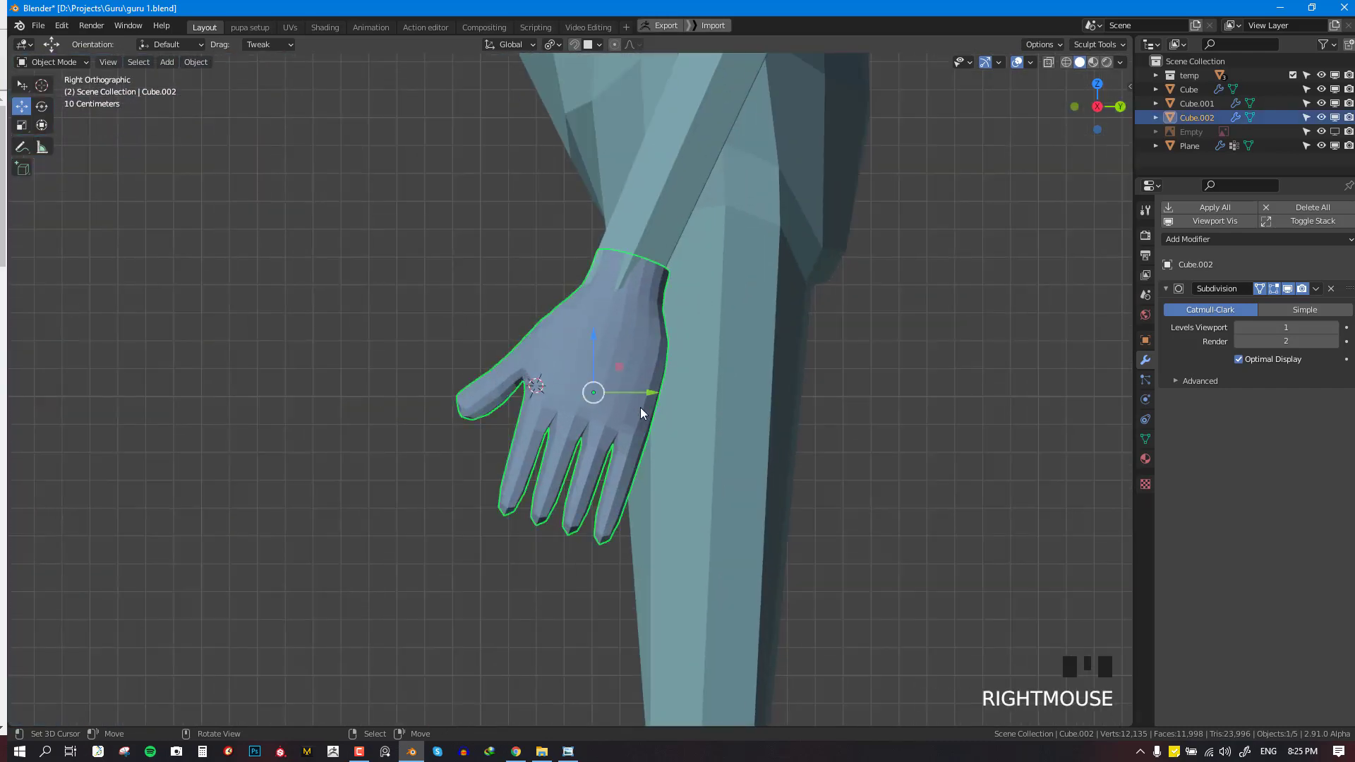
scroll(654, 402, "down", 4)
scroll(614, 402, "up", 3)
scroll(677, 378, "down", 8)
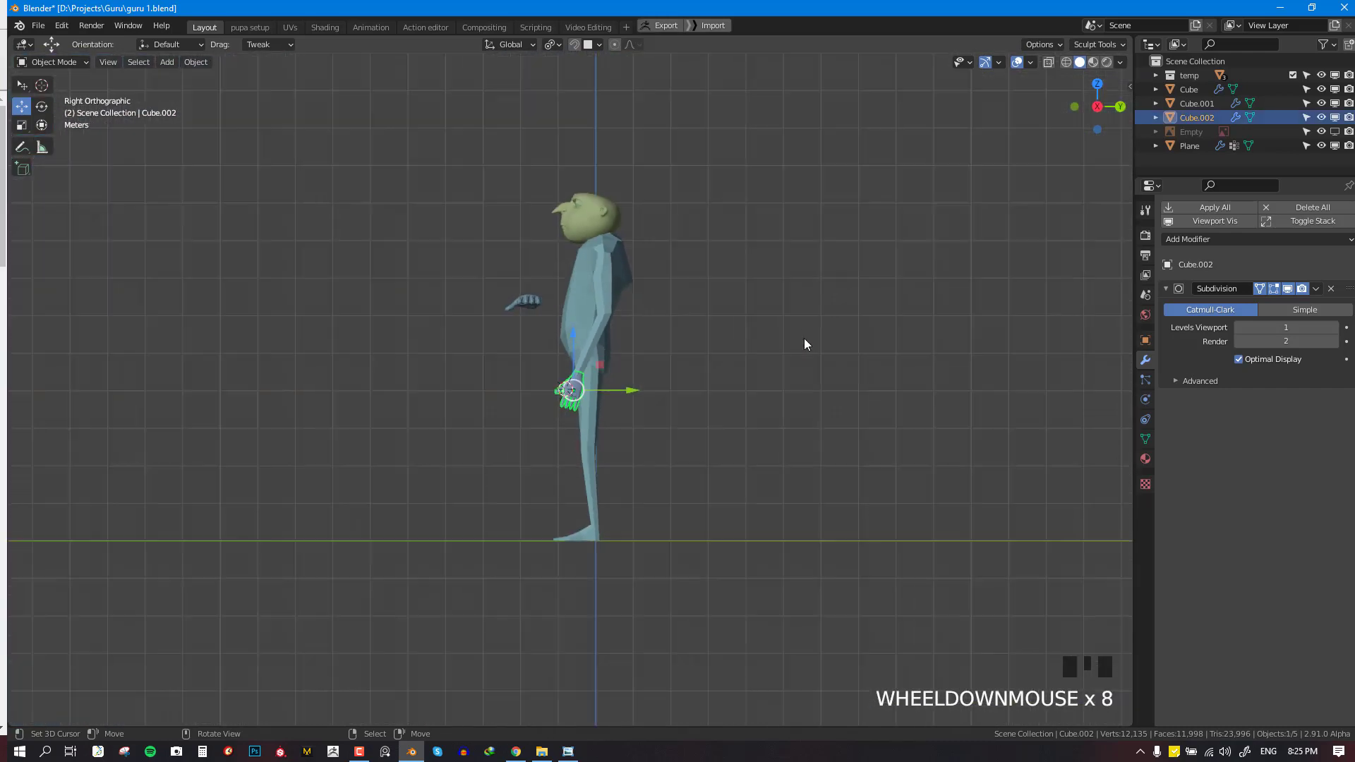
scroll(801, 360, "up", 1)
key("KP_7")
scroll(790, 494, "up", 5)
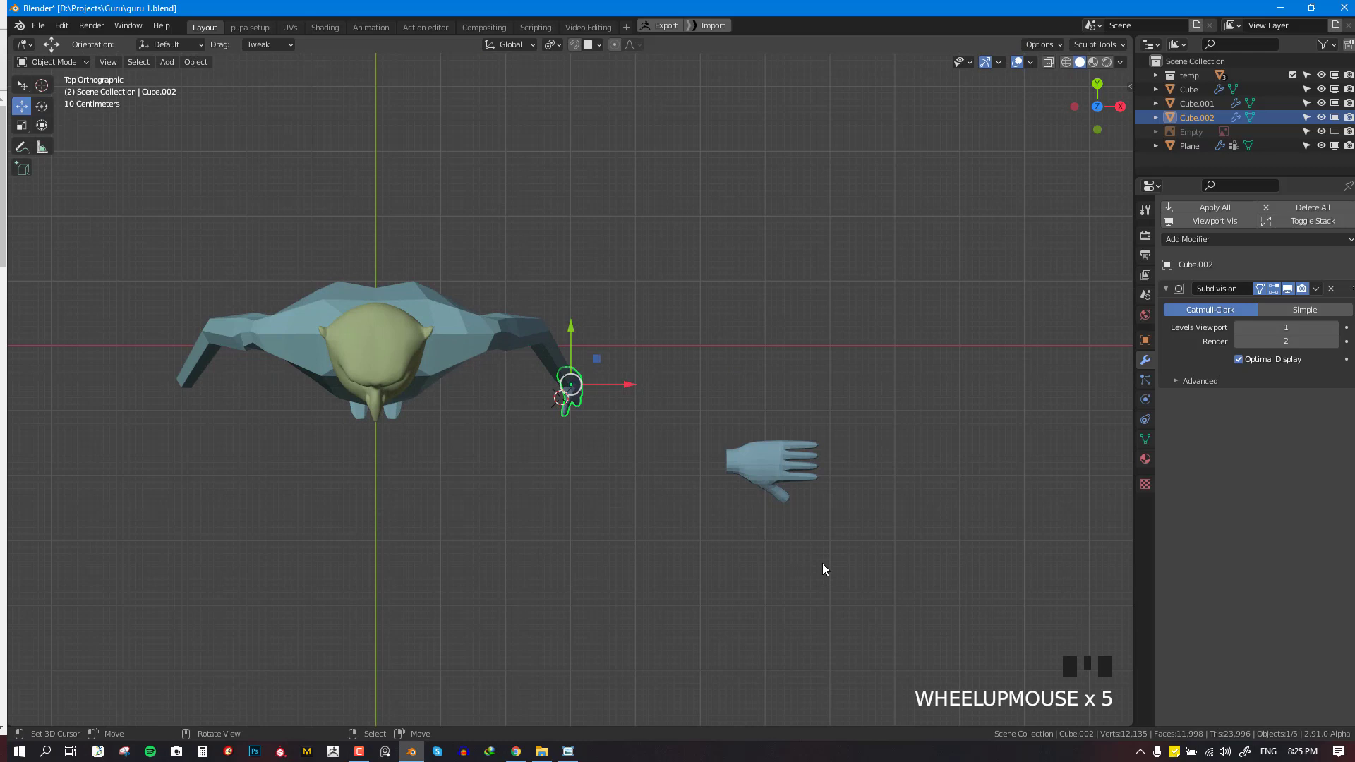
Select the detached original hand, check its palm side and bring it up close in top view
right_click(782, 478)
middle_click_drag(782, 477, 659, 469)
scroll(780, 227, "up", 2)
scroll(659, 469, "up", 2)
key("alt+a")
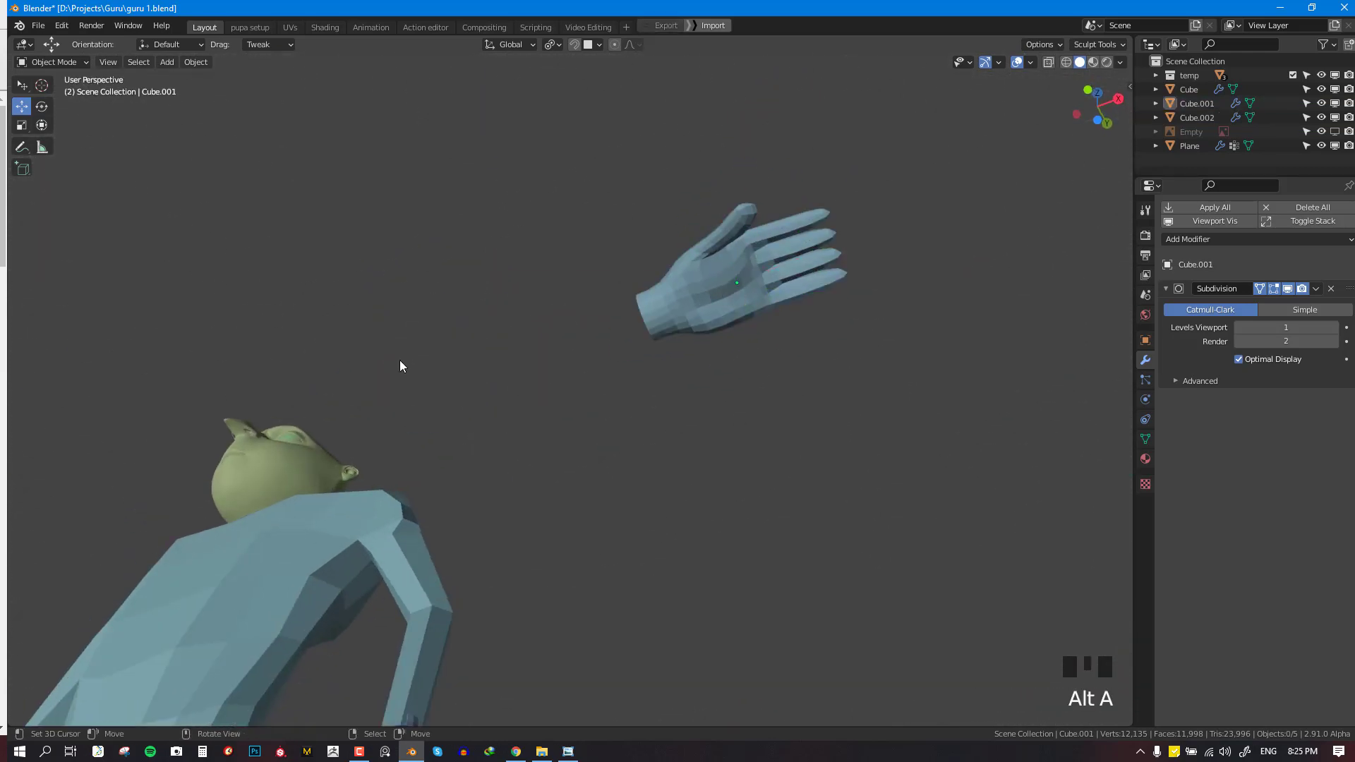
right_click(748, 293)
key("KP_7")
scroll(752, 464, "up", 3)
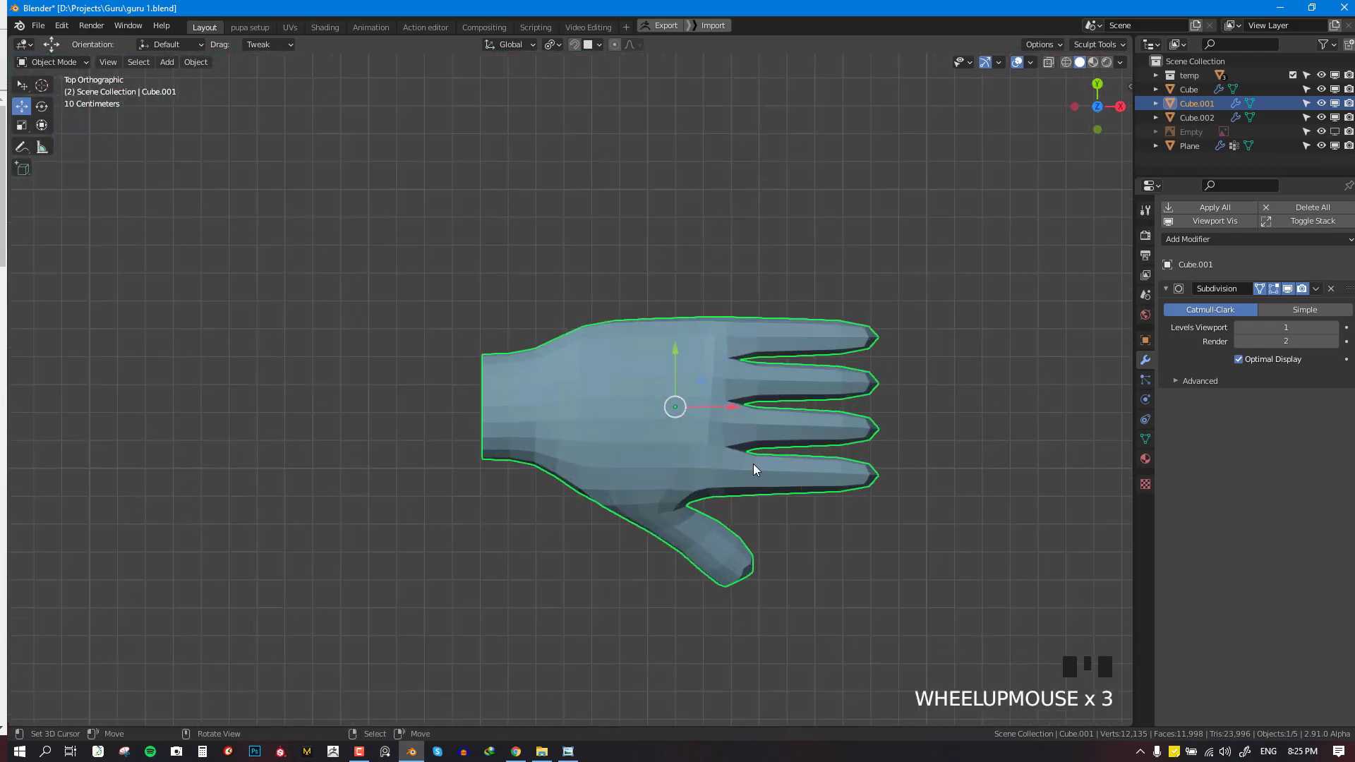
In Edit Mode, add a loop cut across the lower part of each of the four fingers
key("Tab")
key("alt+a")
key("shift+z")
key("shift+z")
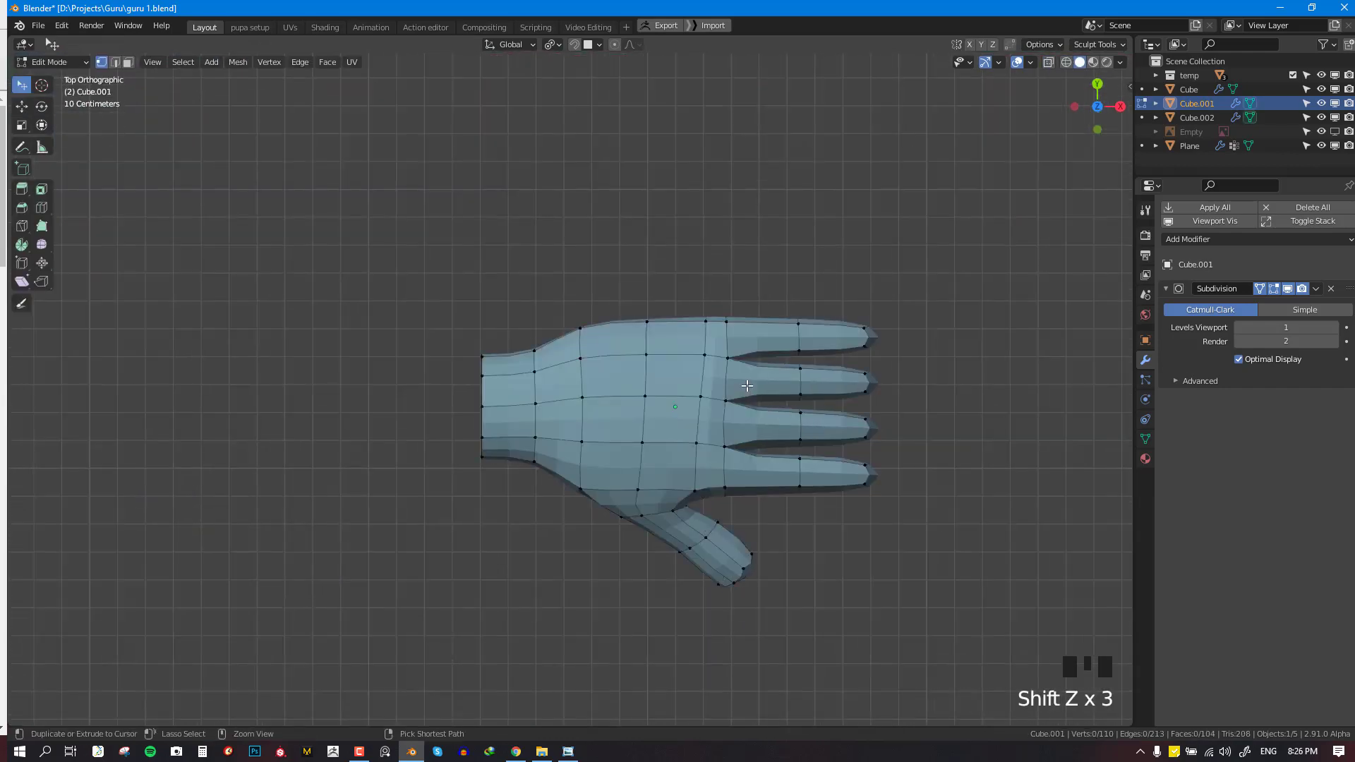
key("ctrl+r")
left_click(750, 393)
key("ctrl+r")
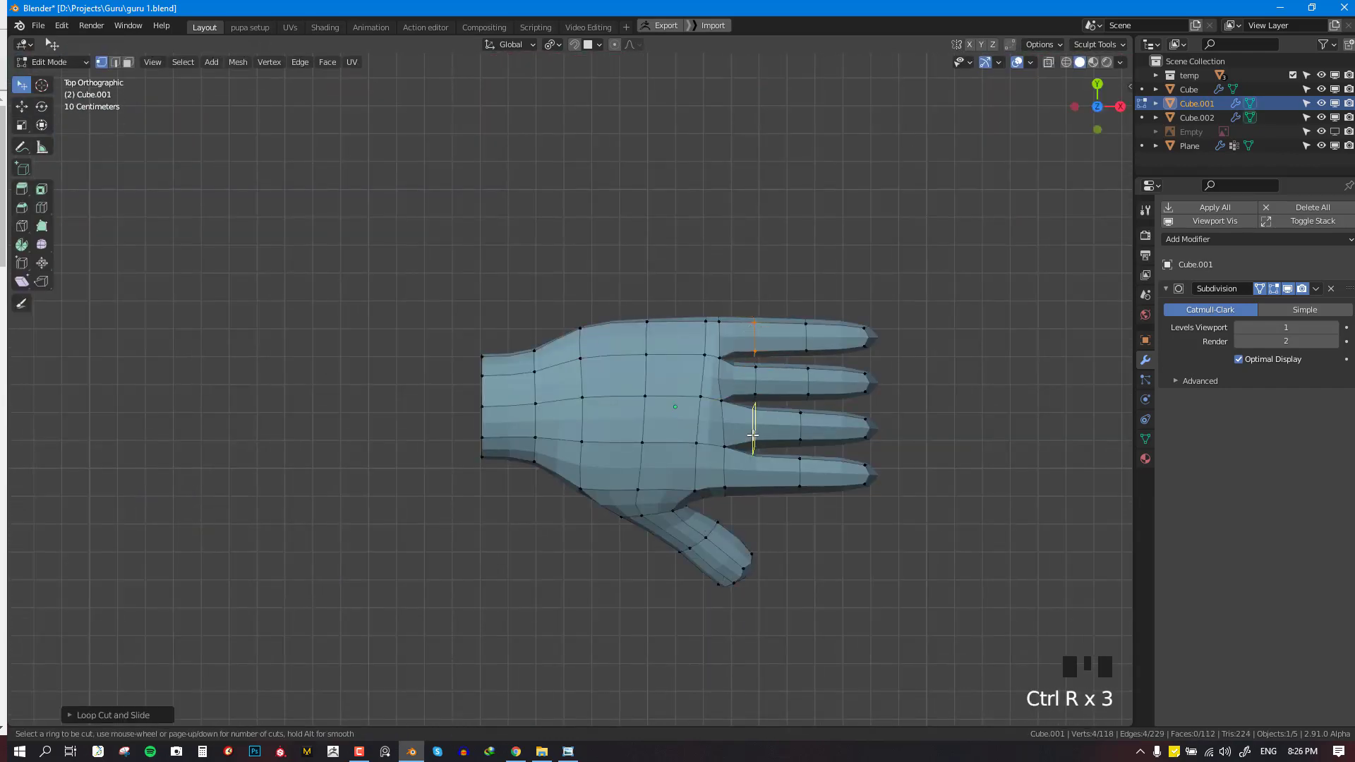
key("ctrl+r")
left_click(752, 464)
key("alt+a")
Select the entire hand mesh and thin it slightly with Shrink/Fatten
key("shift+z")
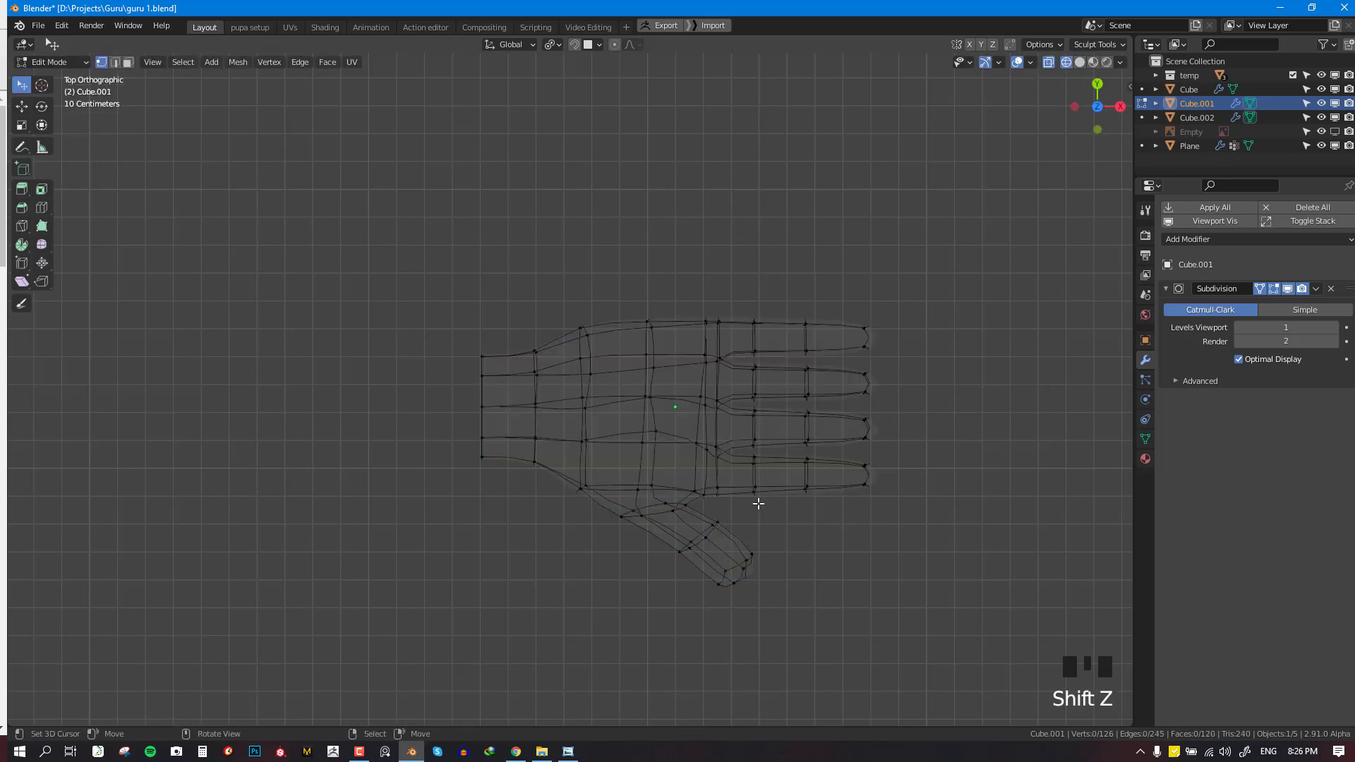
key("a")
key("alt+5")
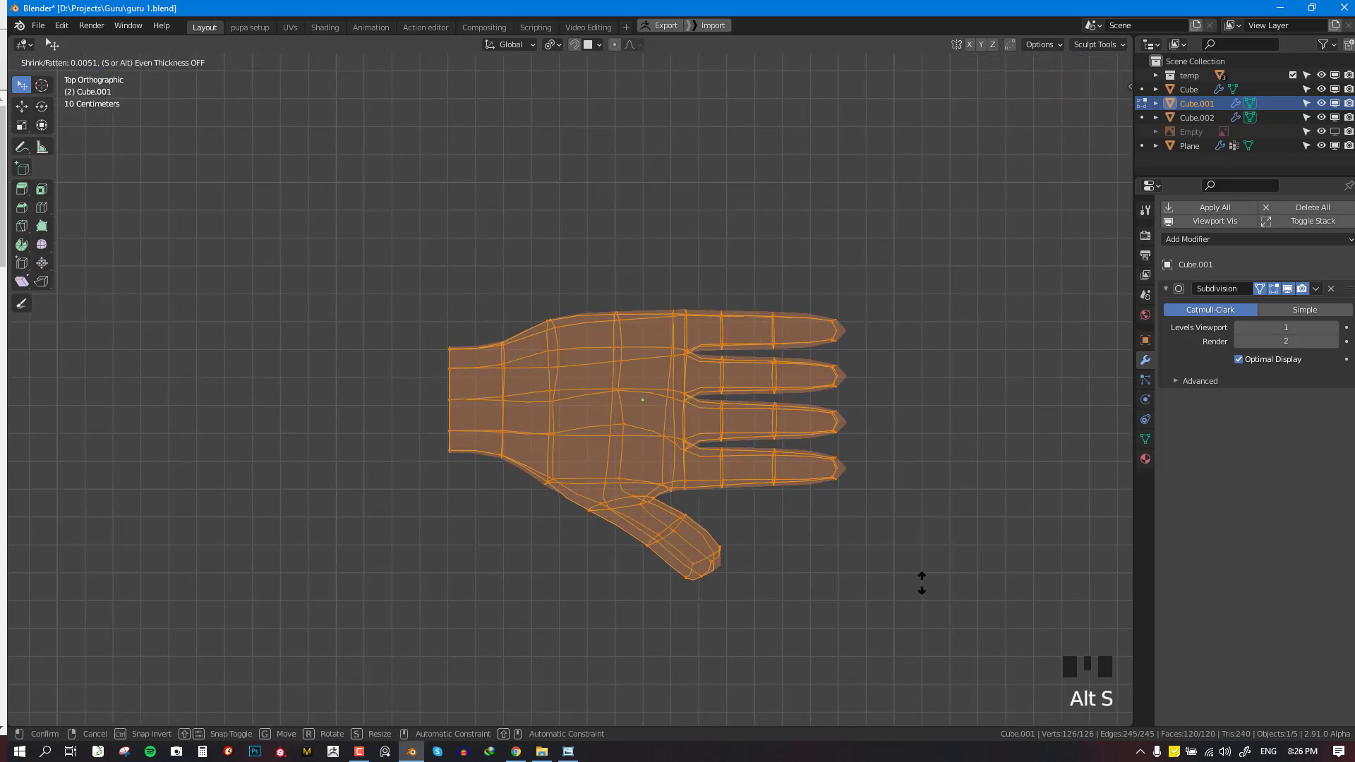
key("shift+z")
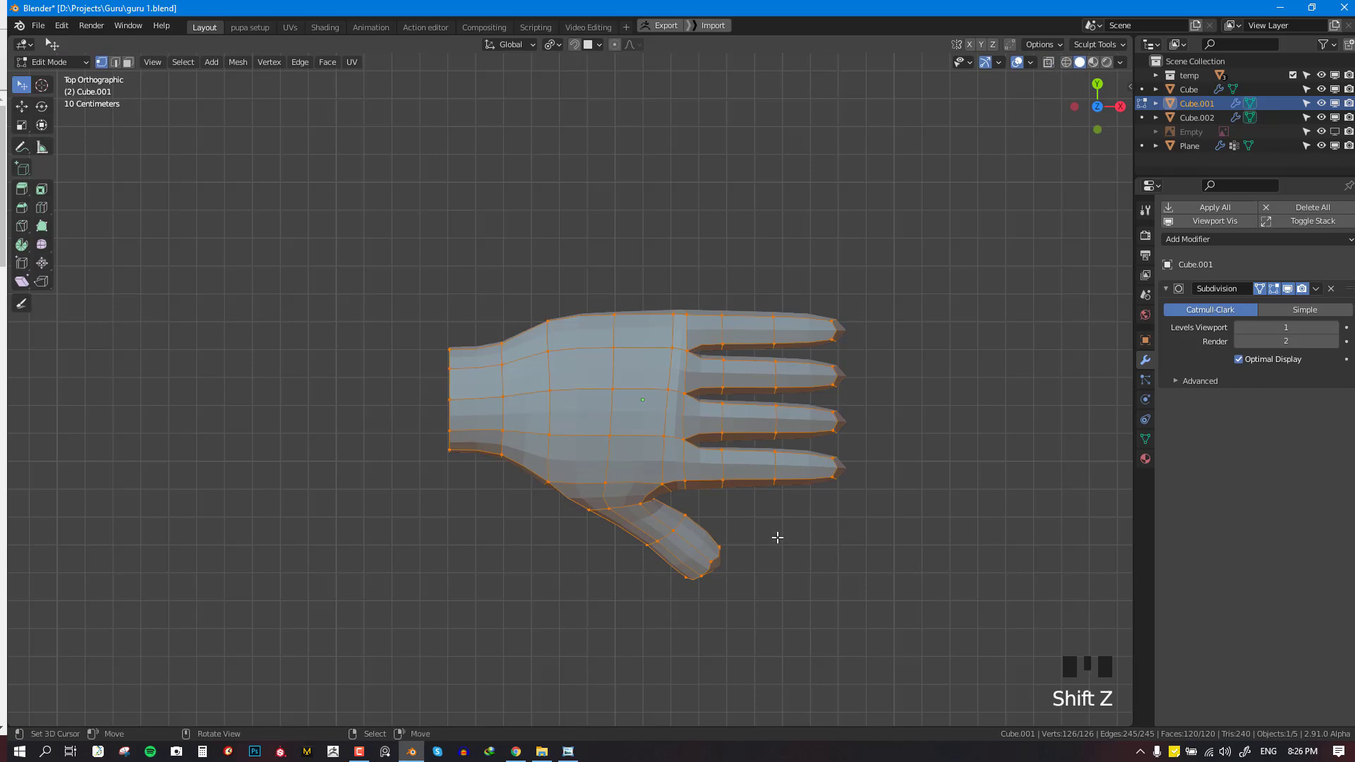
key("alt+s")
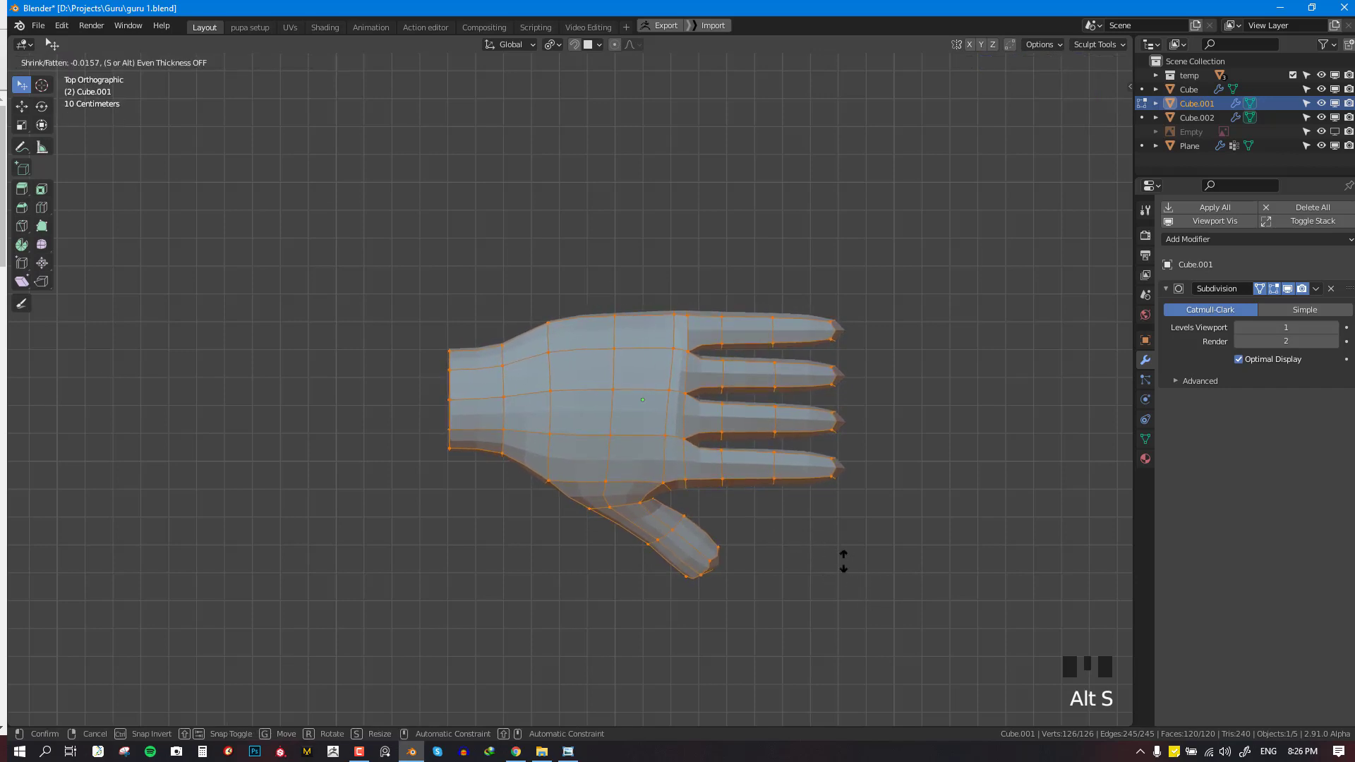
left_click(874, 589)
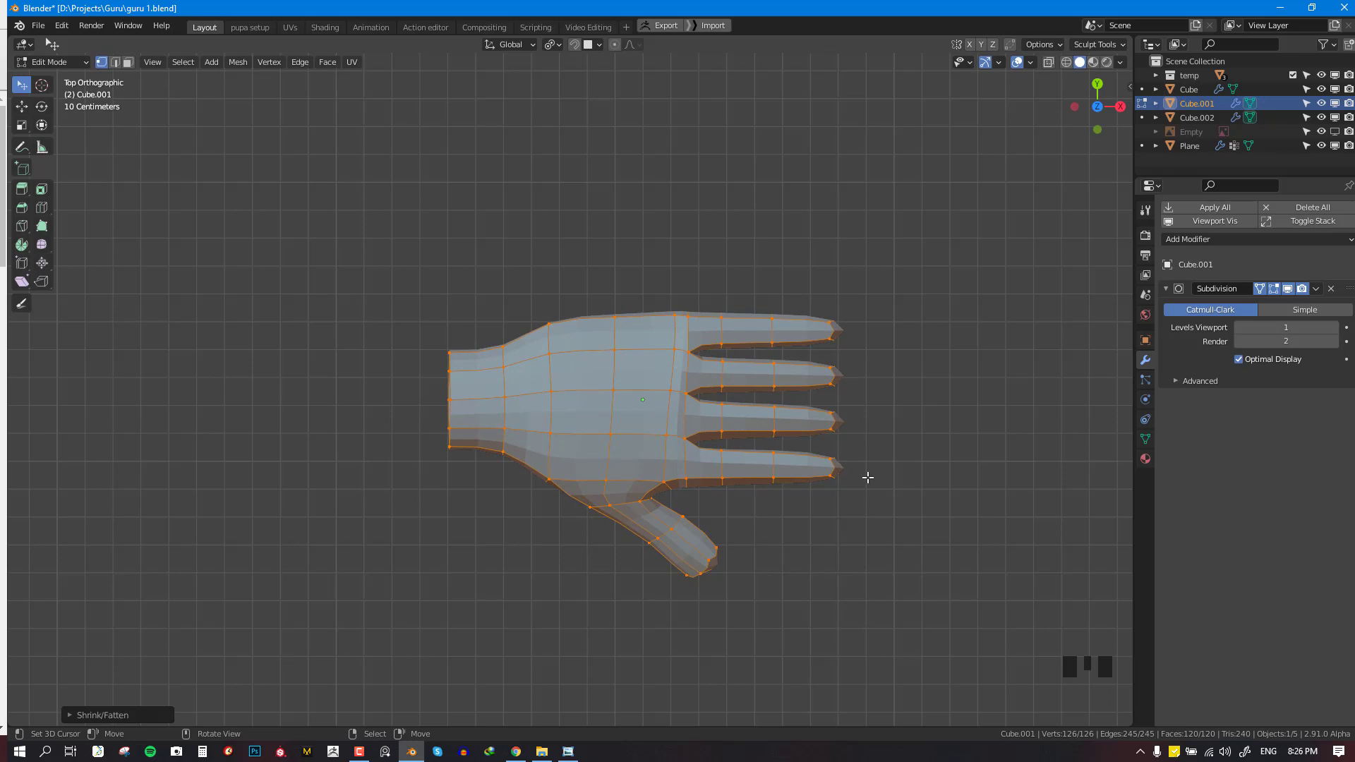
middle_click_drag(868, 477, 844, 499, "shift")
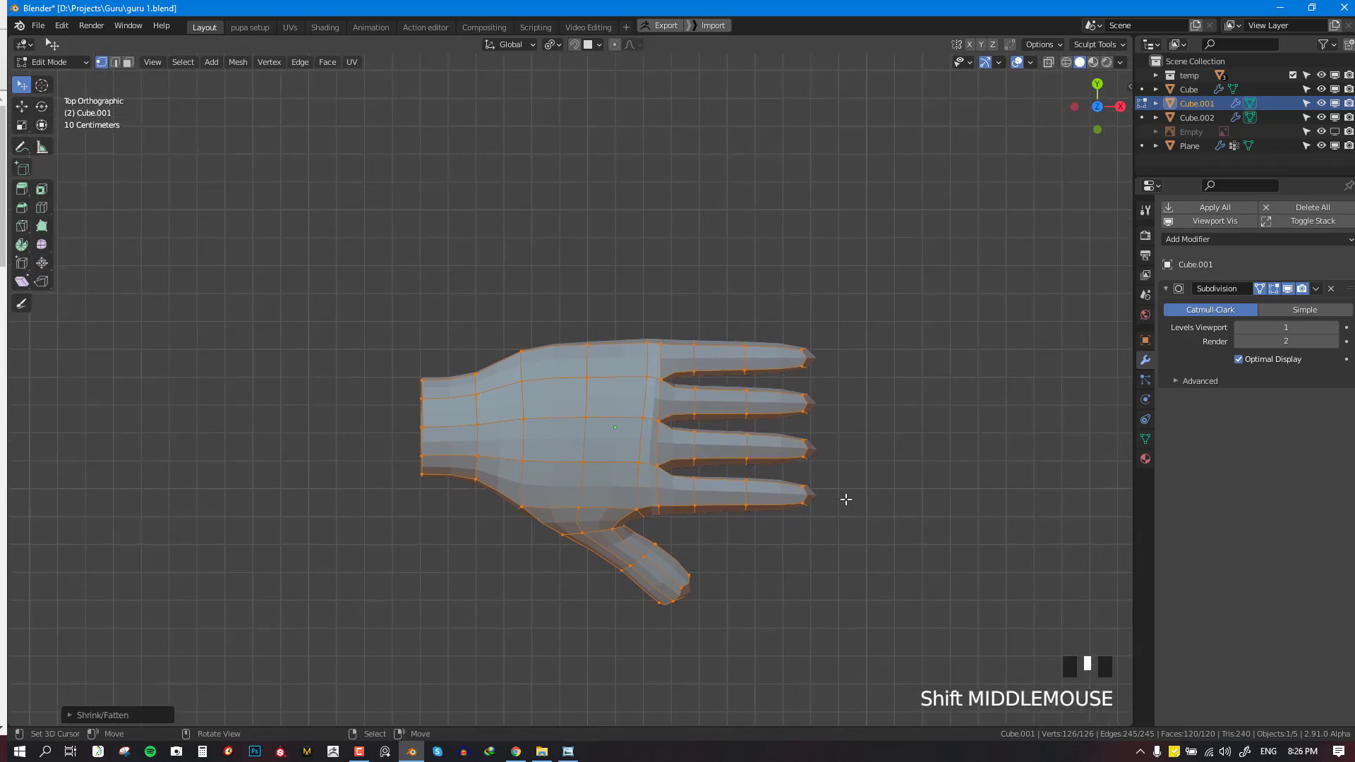
scroll(729, 444, "up", 1)
key("alt+a")
key("a")
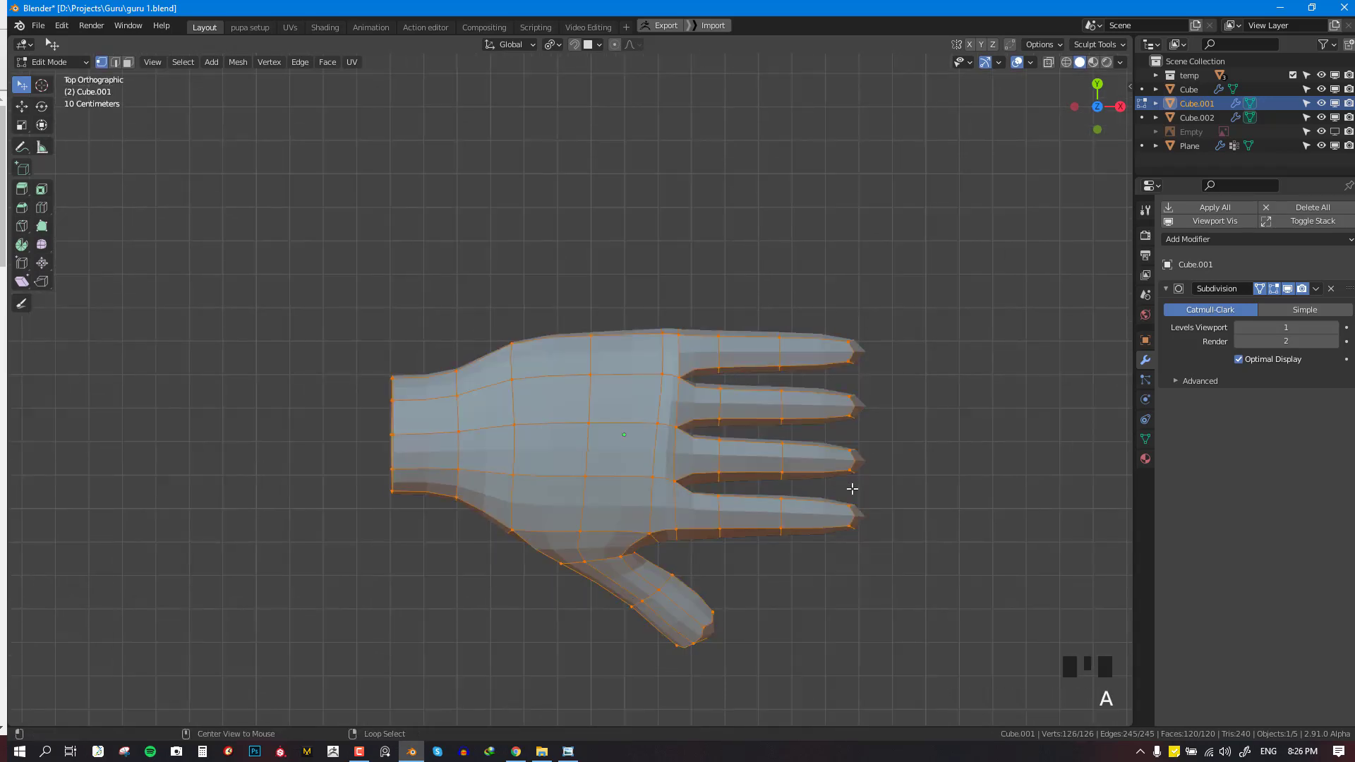
key("alt+s")
key("Escape")
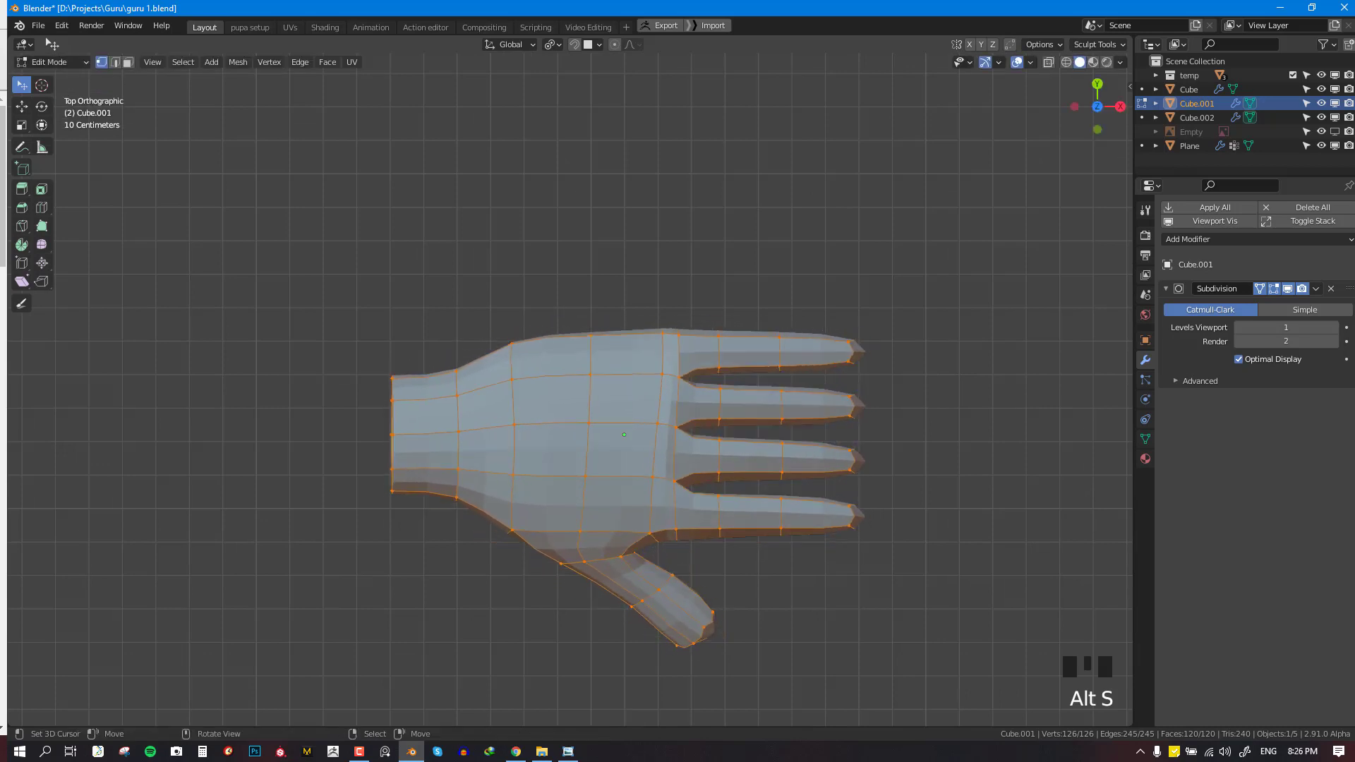
Clear the mesh selection, show the hand in wireframe and activate the box selection tool
key("Tab")
key("Tab")
key("Tab")
key("alt+a")
key("shift+z")
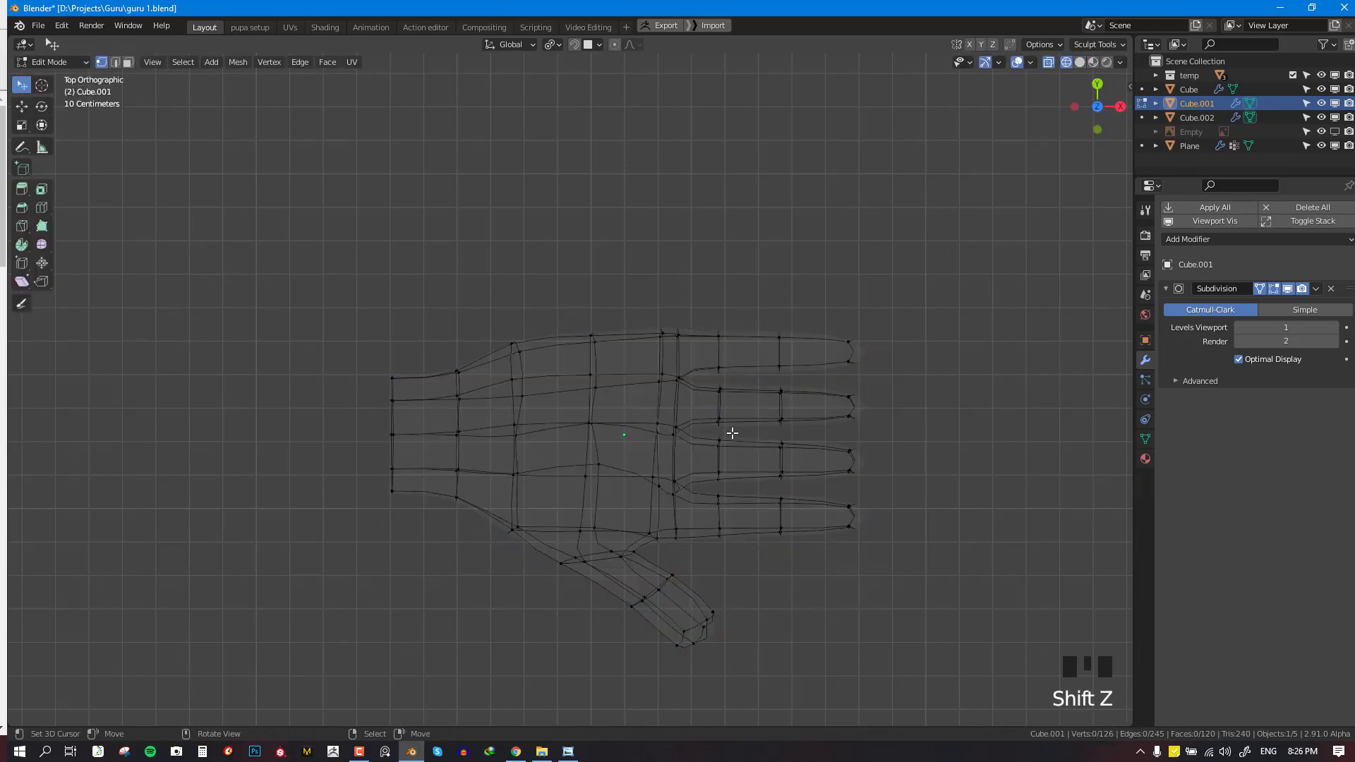
left_click_drag(732, 433, 665, 430)
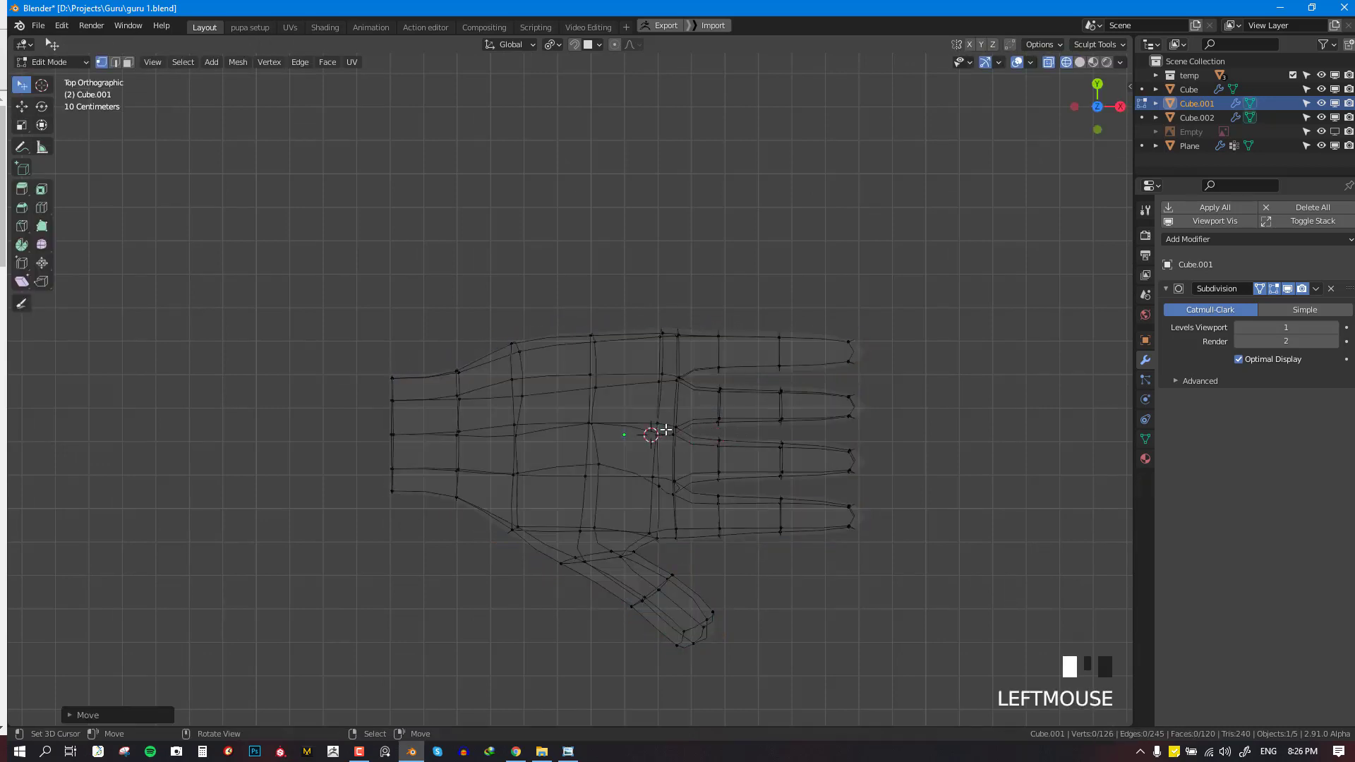
left_click(21, 82)
left_click(63, 152)
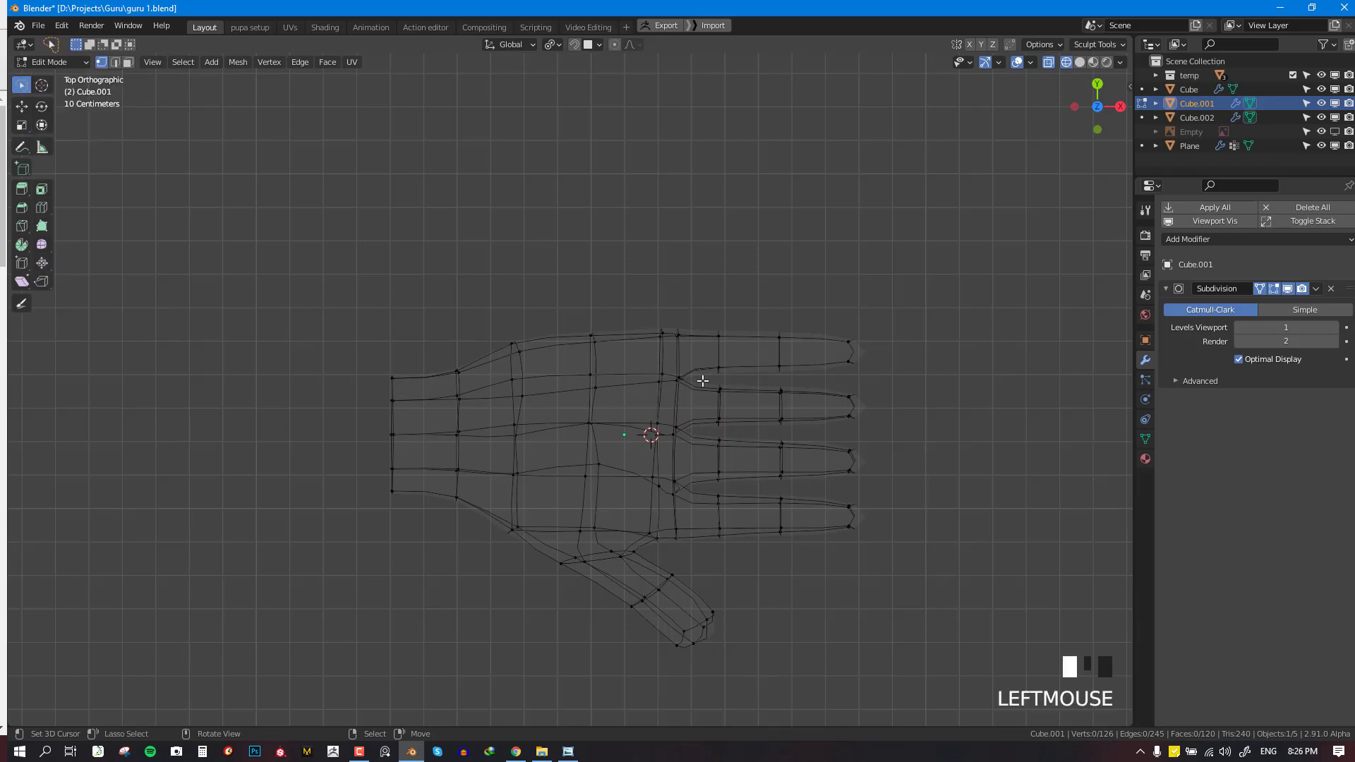
Select the little finger with its strip of palm, then move and rotate it closer to the neighbouring finger
mouse_move(321, 402)
left_mouse_down()
mouse_move(1253, 356)
mouse_move(891, 372)
left_mouse_up()
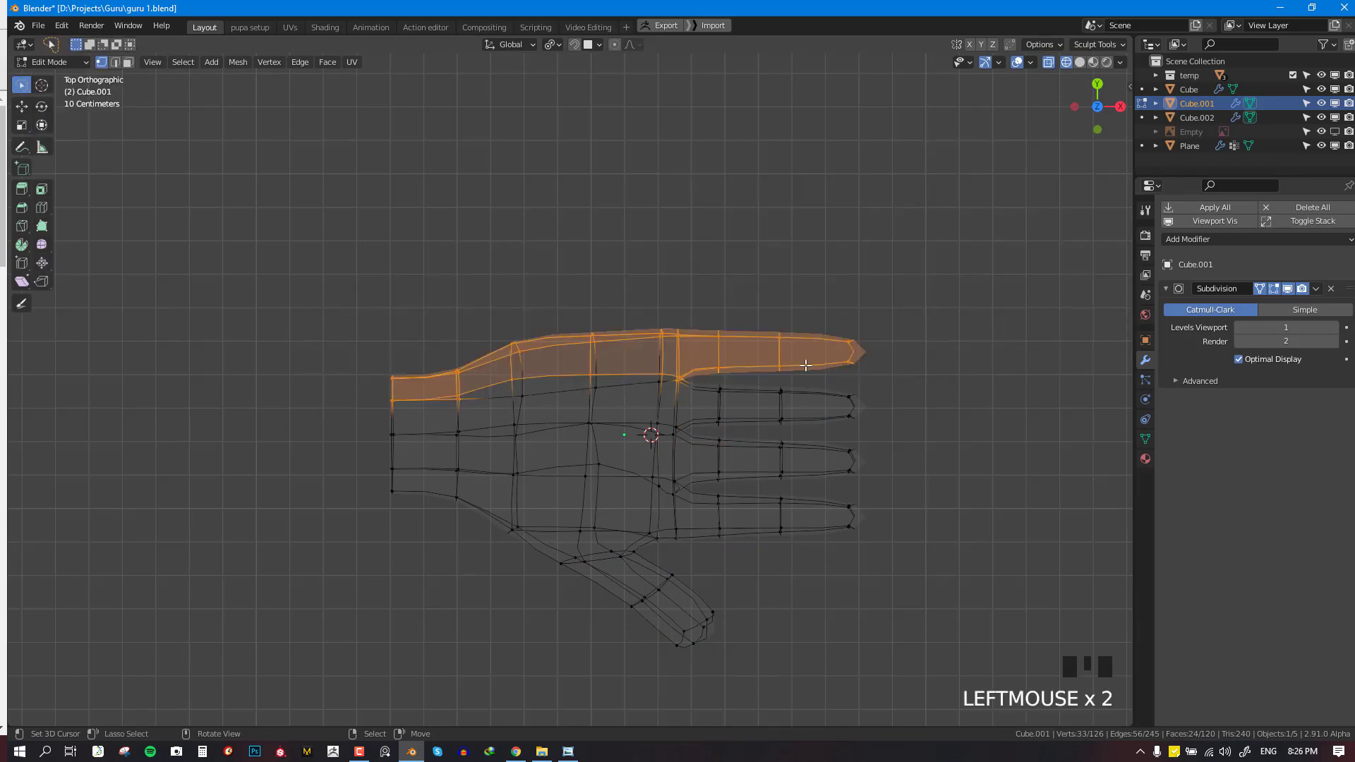
key("g")
left_click(792, 385)
key("r")
left_click(863, 363)
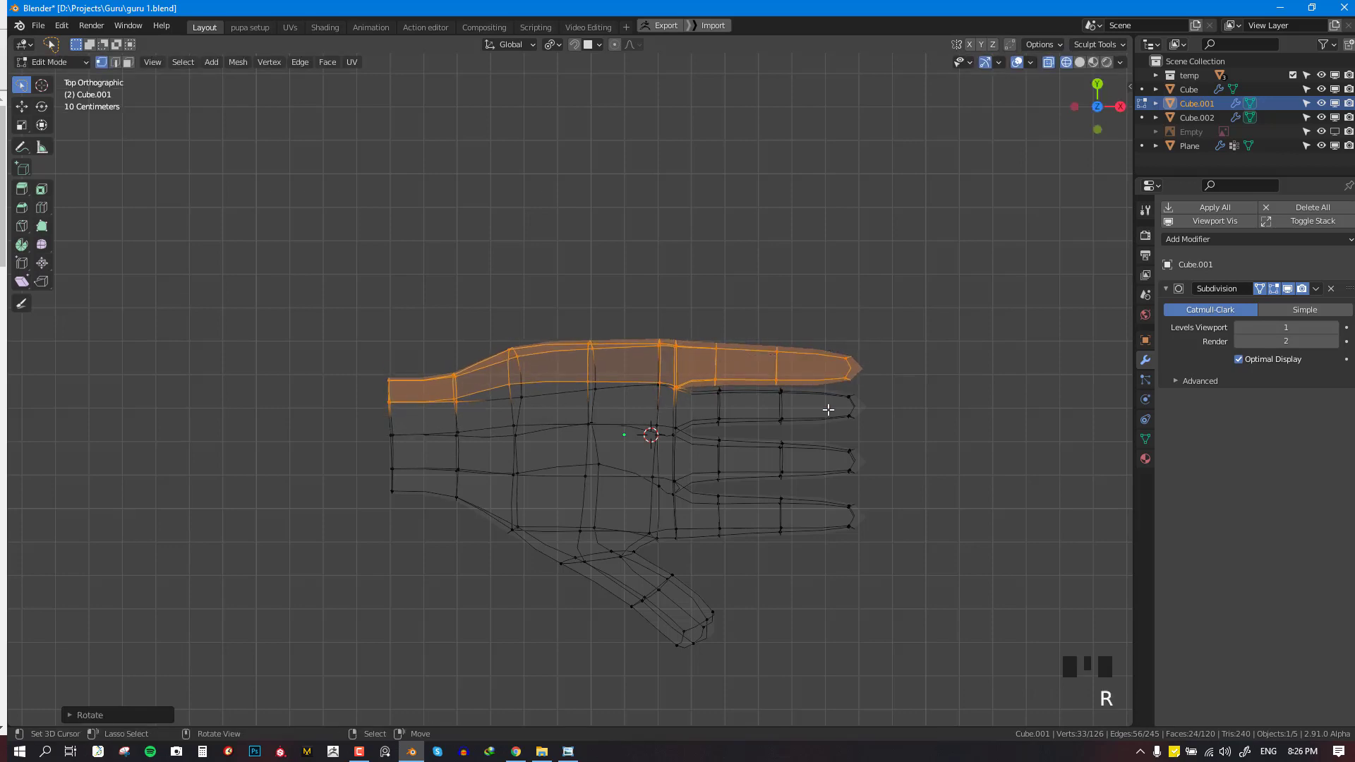
Extend the selection to the ring finger and its palm strip, then move and rotate both toward the middle finger
left_click(747, 432)
left_click_drag(349, 336, 1123, 374)
key("g")
left_click(869, 394)
key("r")
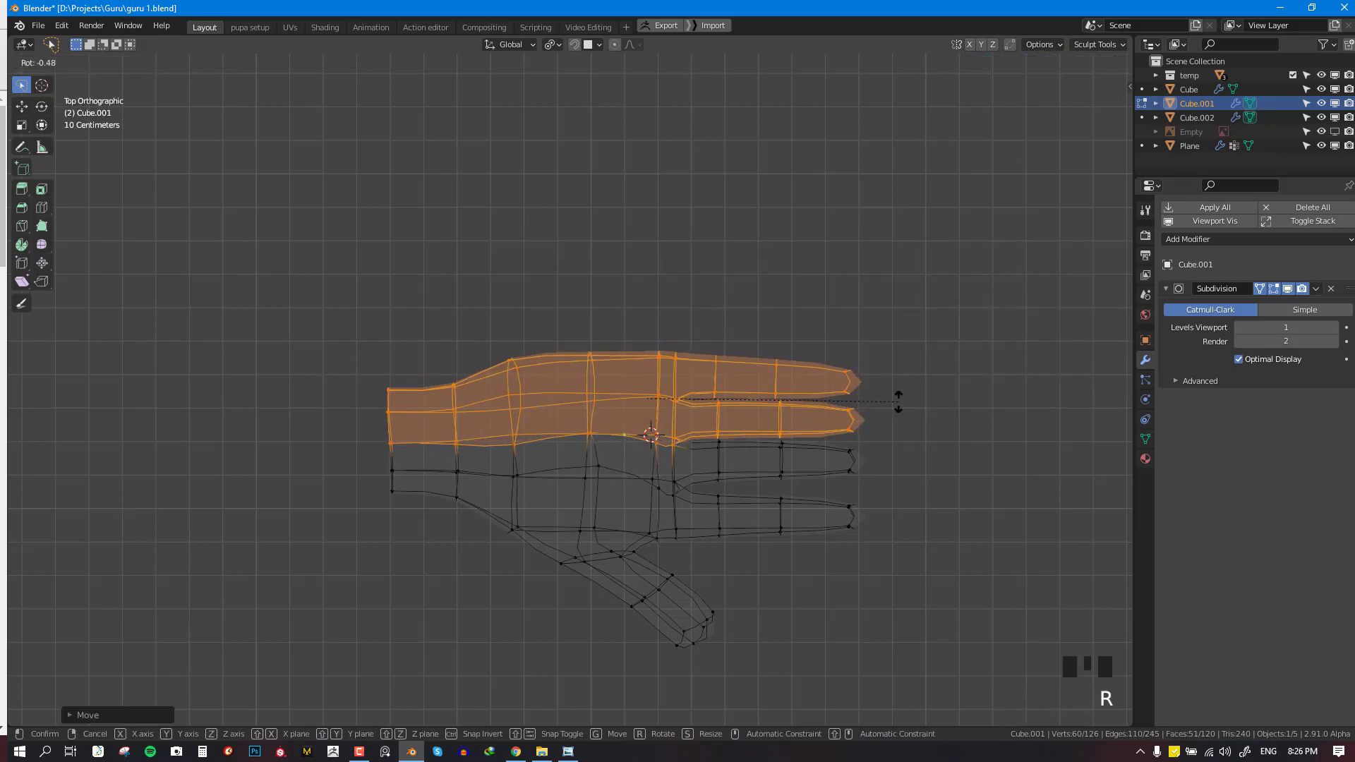
key("alt+a")
Add the middle finger strip to the selection and move all three fingers closer to the index finger
mouse_move(582, 491)
left_mouse_down()
mouse_move(339, 434)
mouse_move(747, 479)
left_mouse_up()
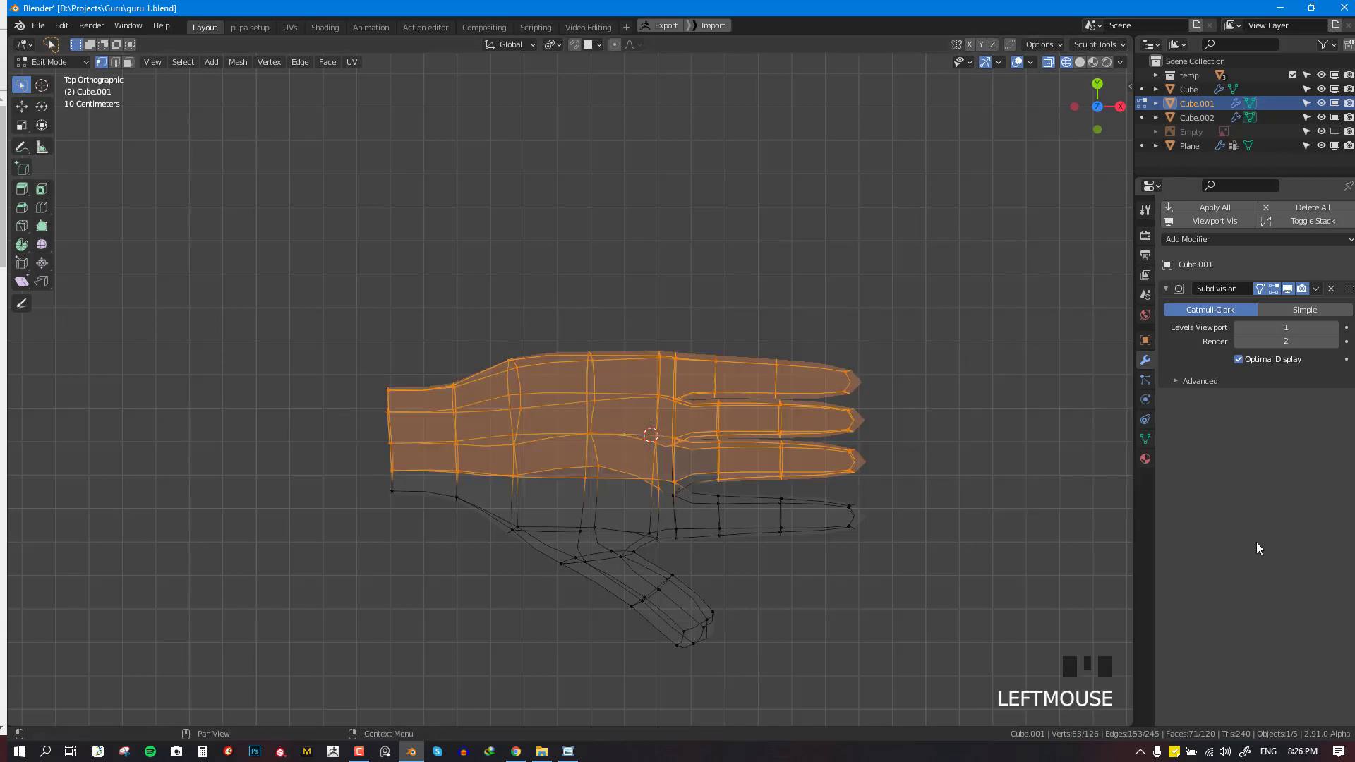
key("g")
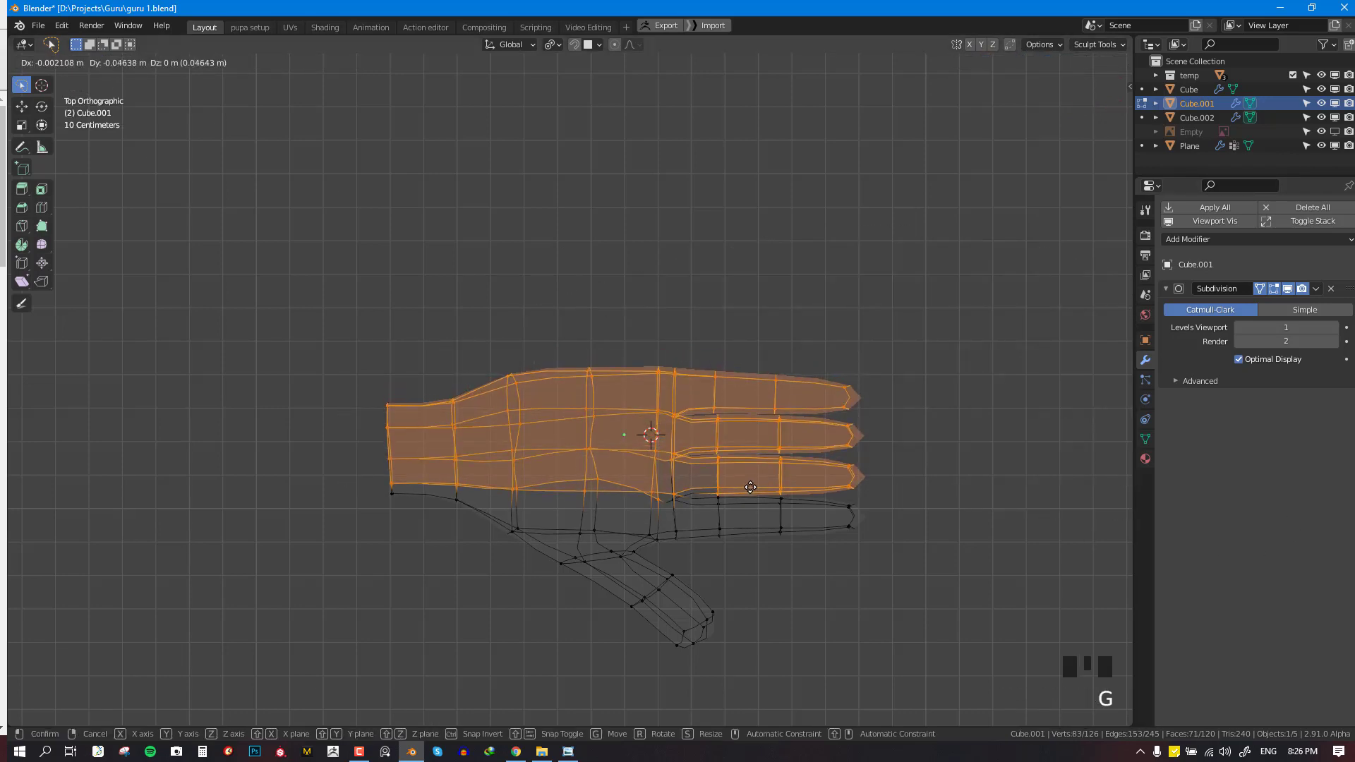
left_click(769, 507)
key("shift+z")
key("Tab")
Slide the edge loop behind the knuckles along the back of the hand toward the wrist
middle_click_drag(772, 518, 750, 431)
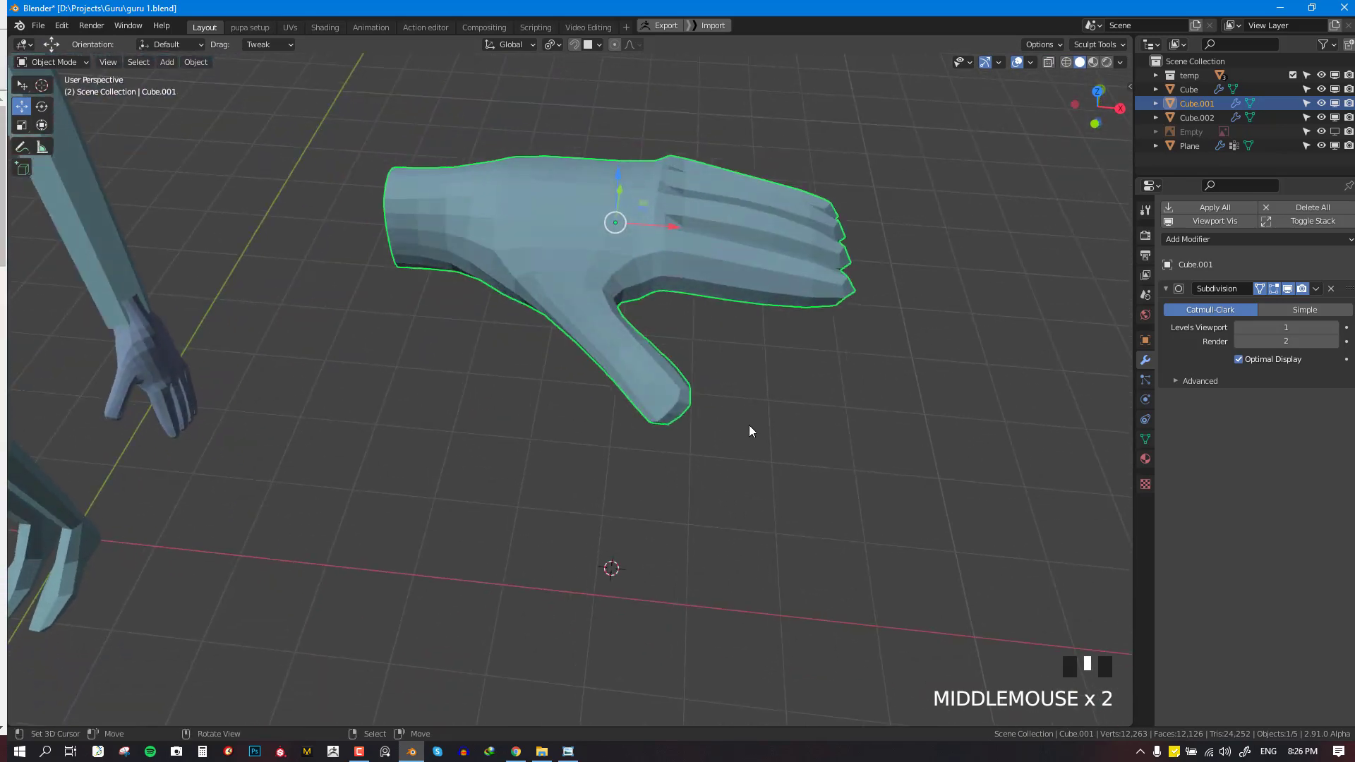
middle_click_drag(791, 353, 823, 421)
key("Tab")
scroll(812, 423, "up", 2)
key("alt+a")
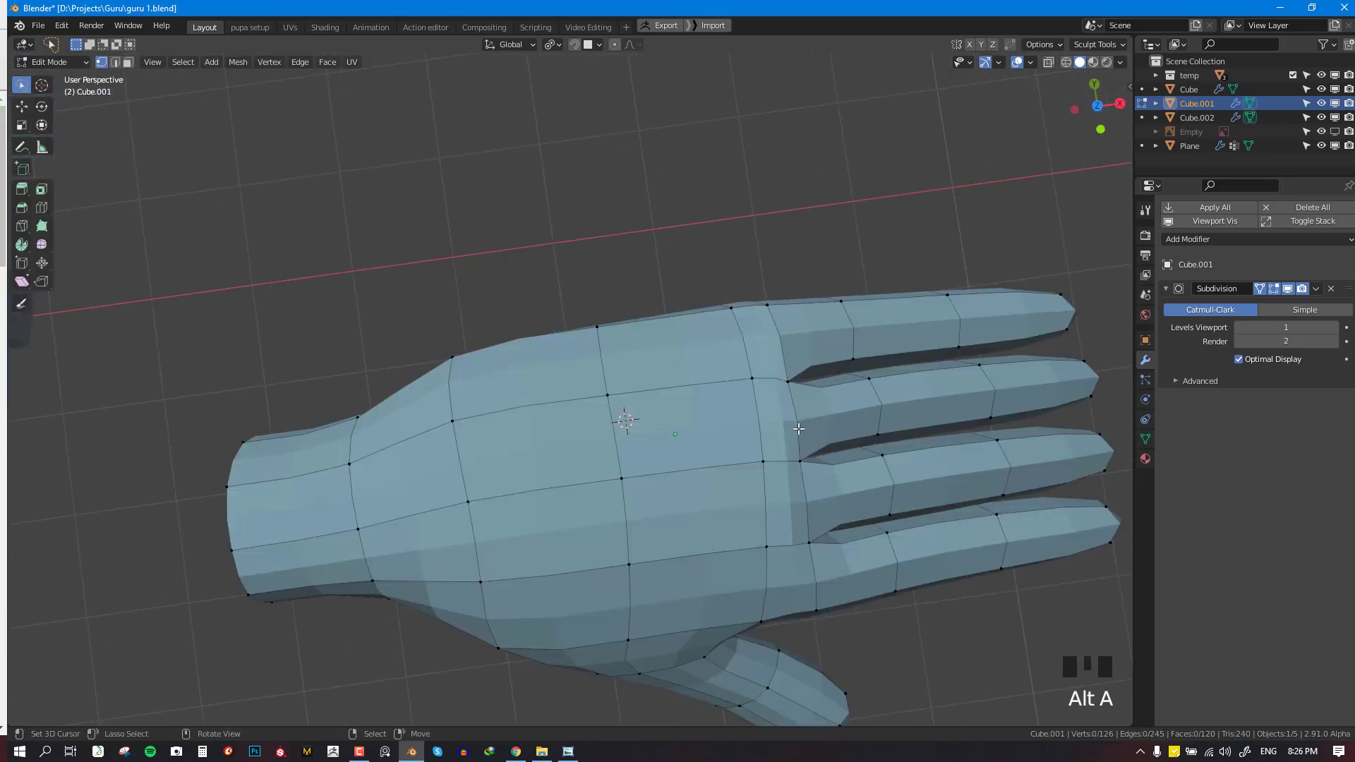
key("g")
key("g")
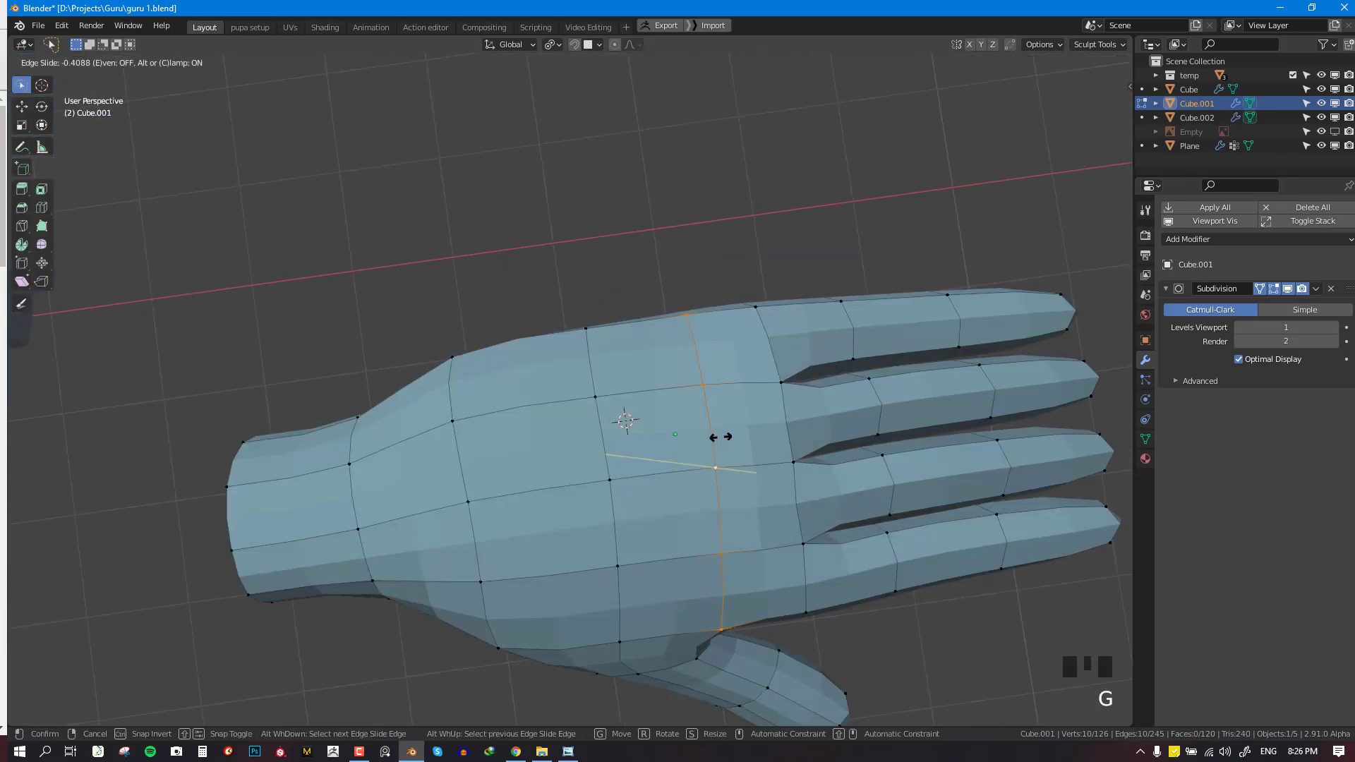
left_click(720, 439)
Delete the face rings at the bases of the index, ring and little fingers, keeping the middle finger attached
key("Tab")
key("KP_1")
scroll(779, 405, "up", 1)
middle_click_drag(780, 409, 640, 505, "shift")
scroll(782, 400, "up", 3)
key("Tab")
key("alt+a")
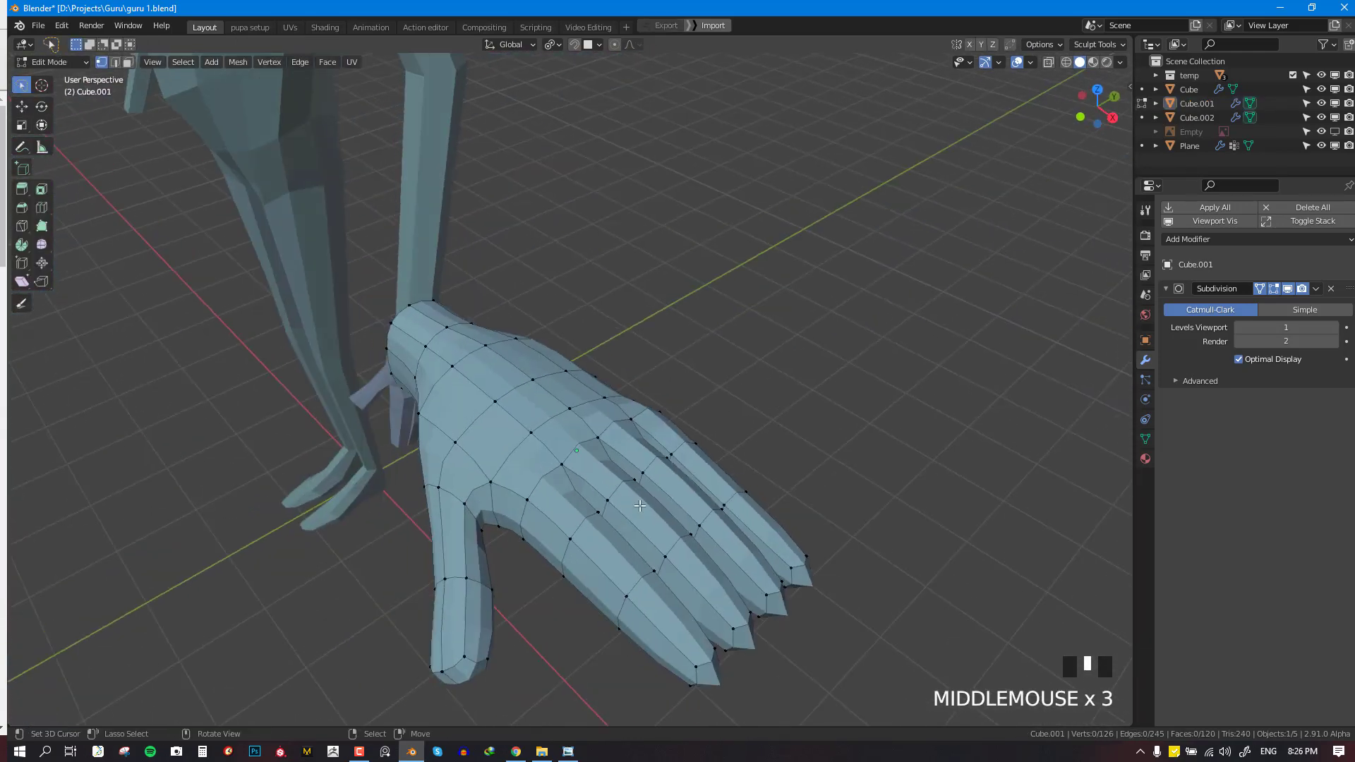
right_click(558, 515, "alt")
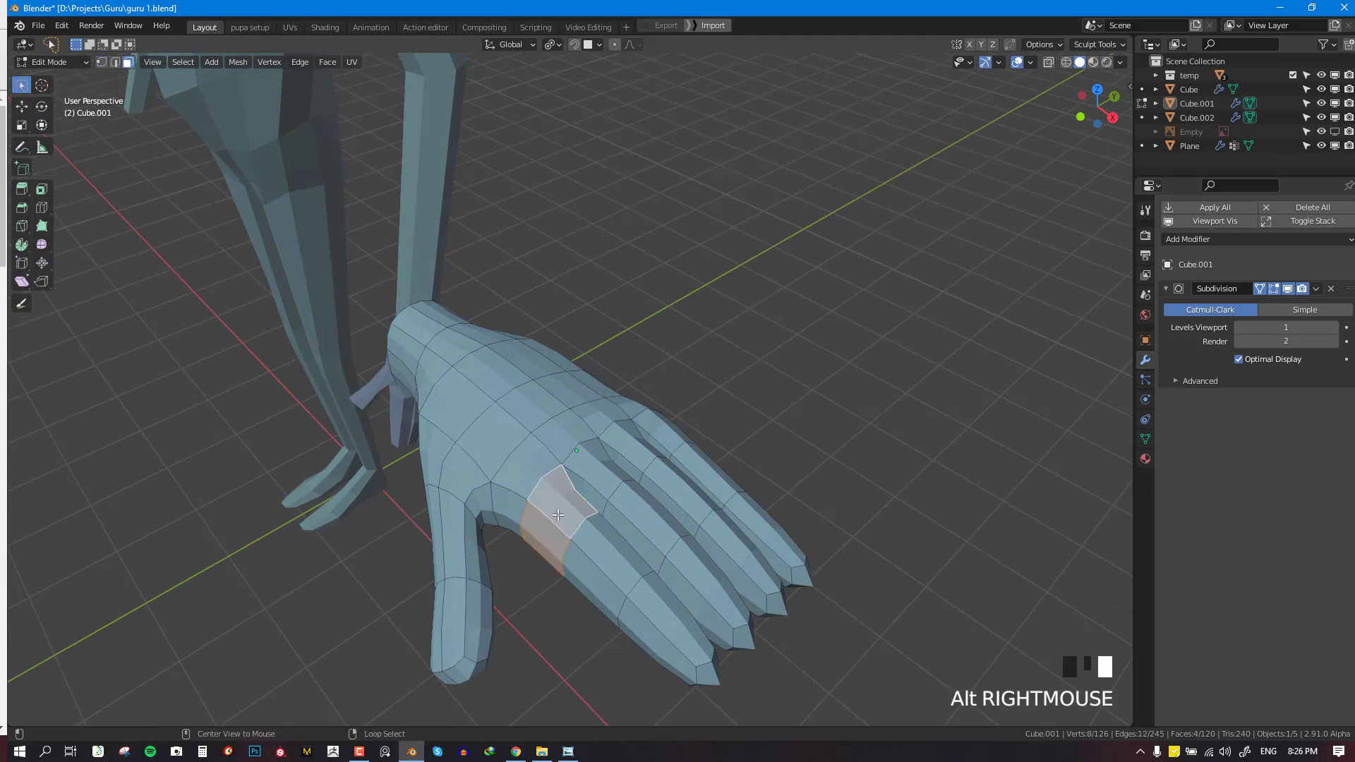
right_click(607, 557, "alt+shift")
right_click(563, 487, "alt")
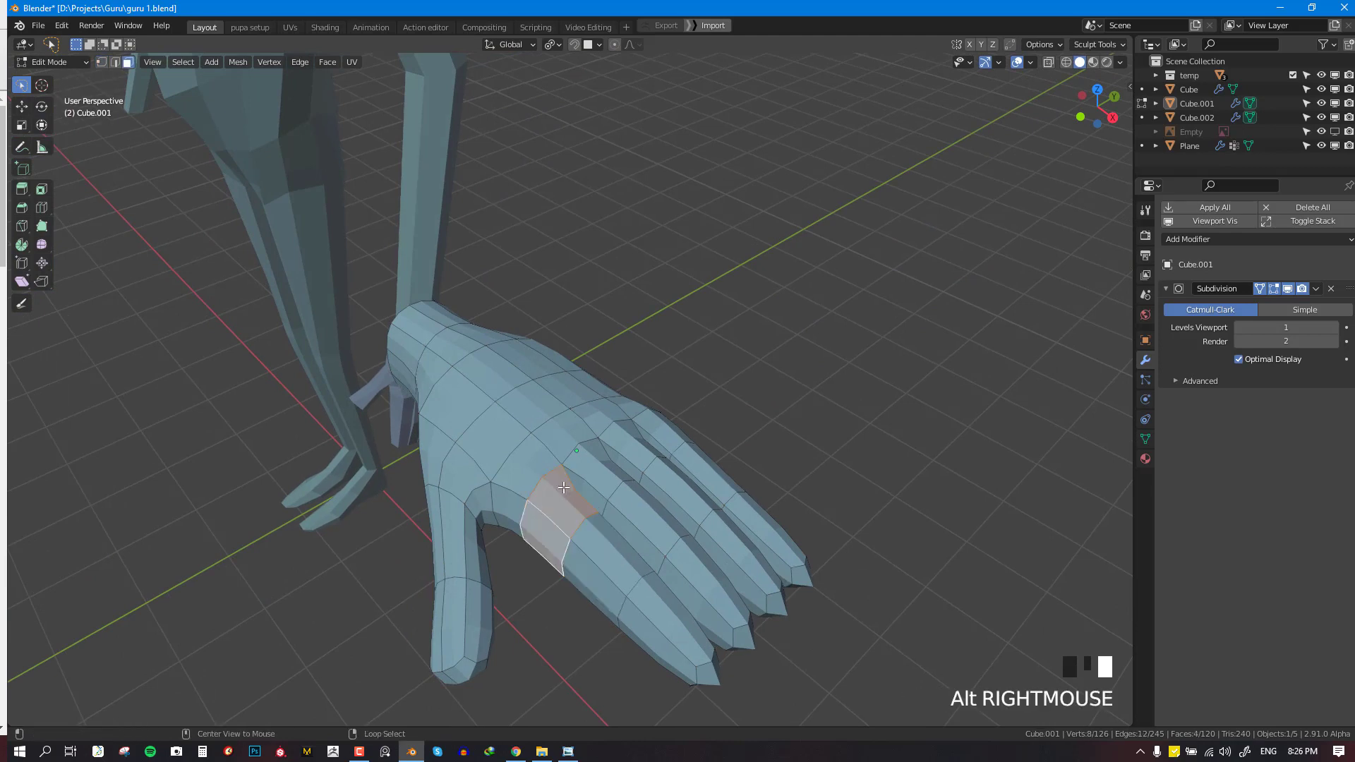
right_click(629, 451, "alt+shift")
right_click(630, 451, "alt+shift")
key("x")
left_click(784, 388)
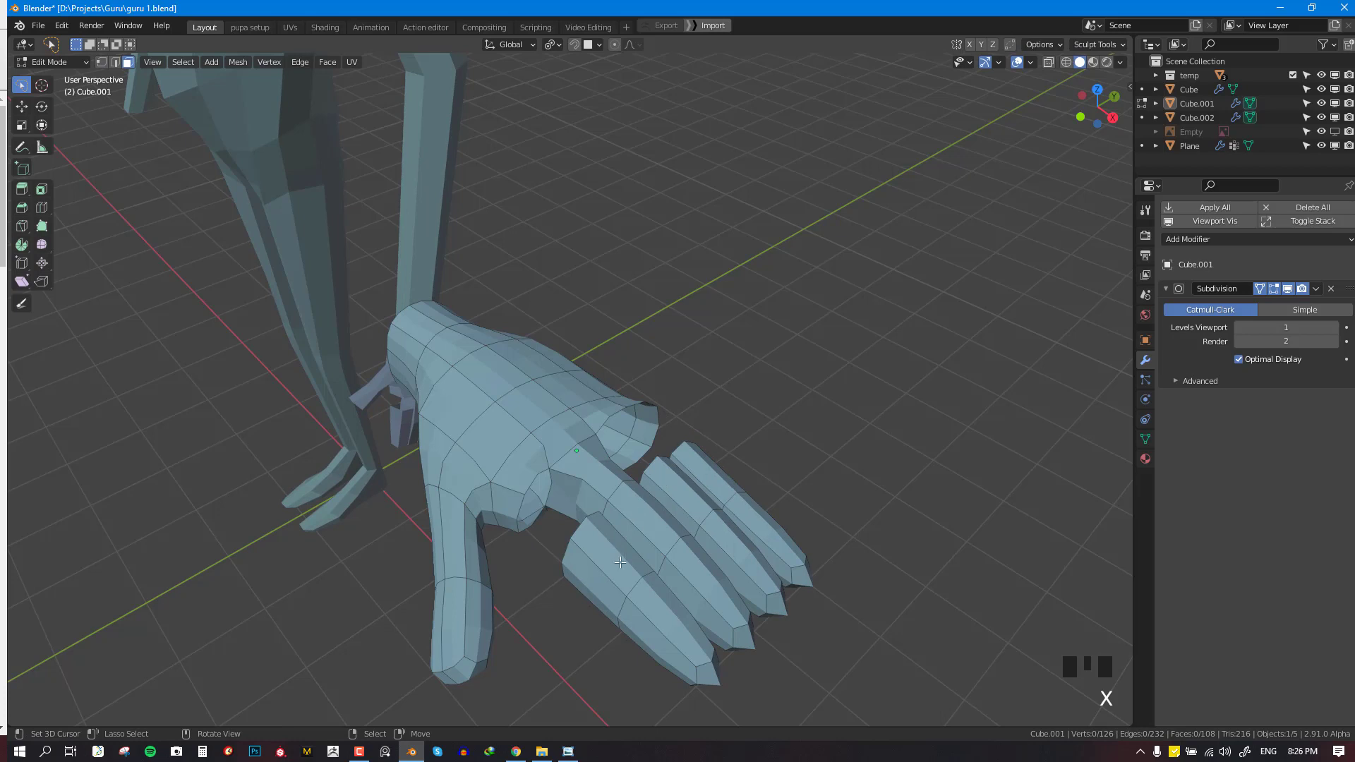
Select the three loose finger pieces and delete their faces
key("l")
key("l")
key("l")
key("l")
key("x")
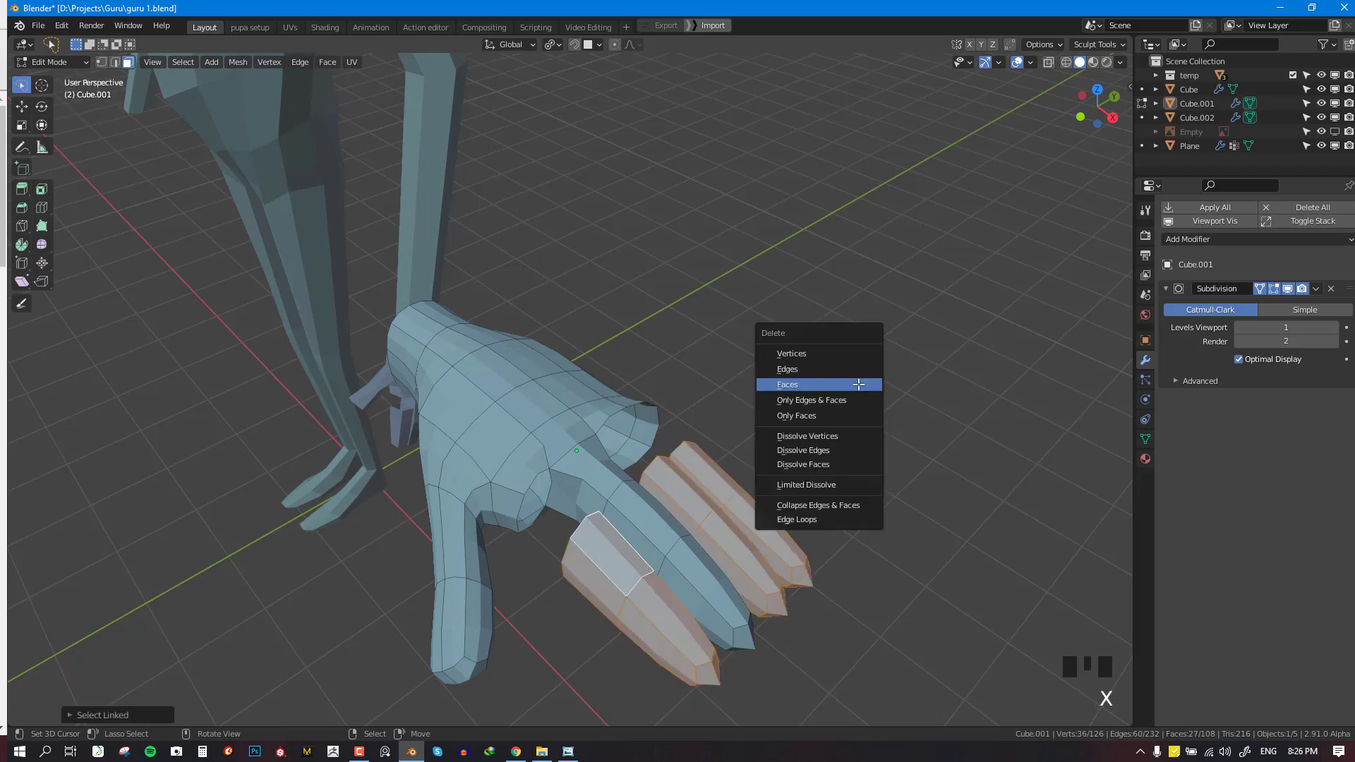
left_click(812, 385)
In front view, select all the faces of the thumb and hide them
scroll(618, 393, "up", 3)
middle_click_drag(812, 386, 754, 394)
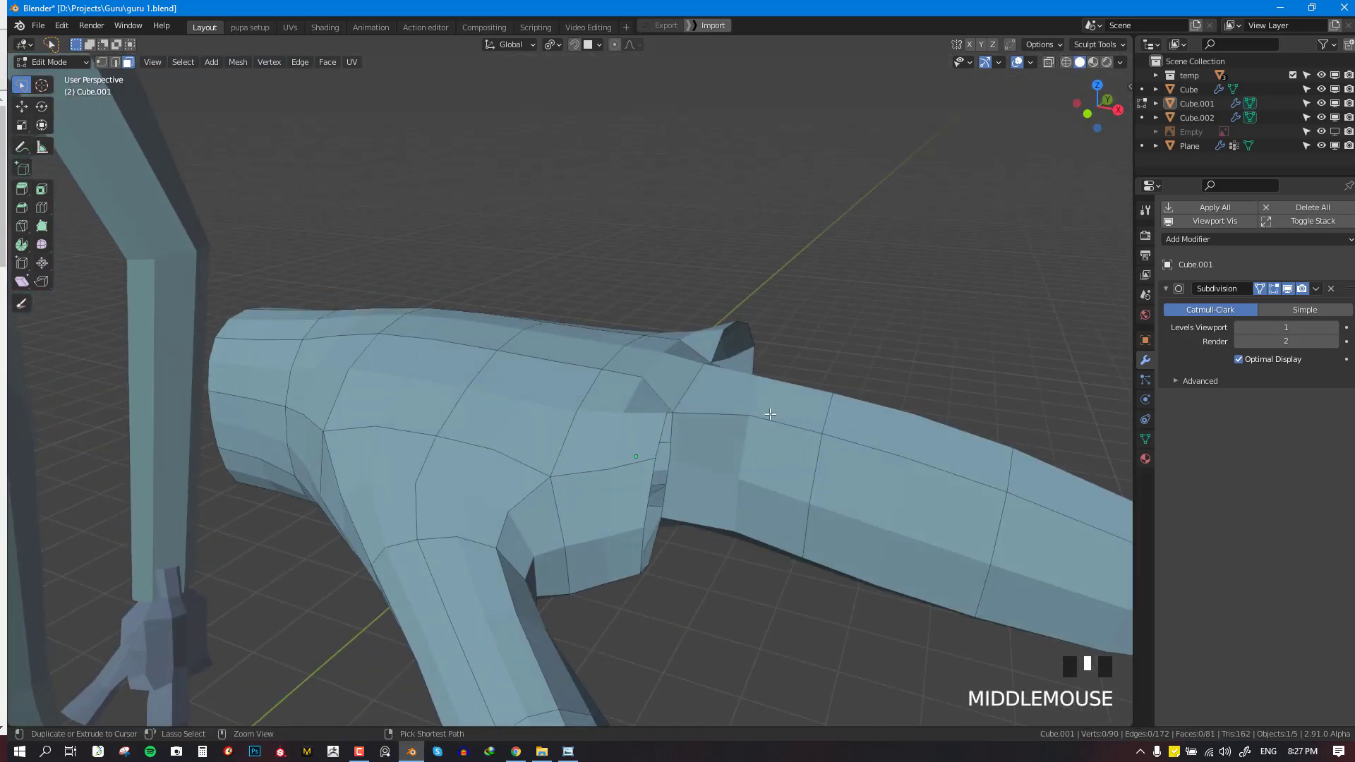
key("KP_1")
scroll(803, 385, "up", 3)
right_click(661, 427, "alt")
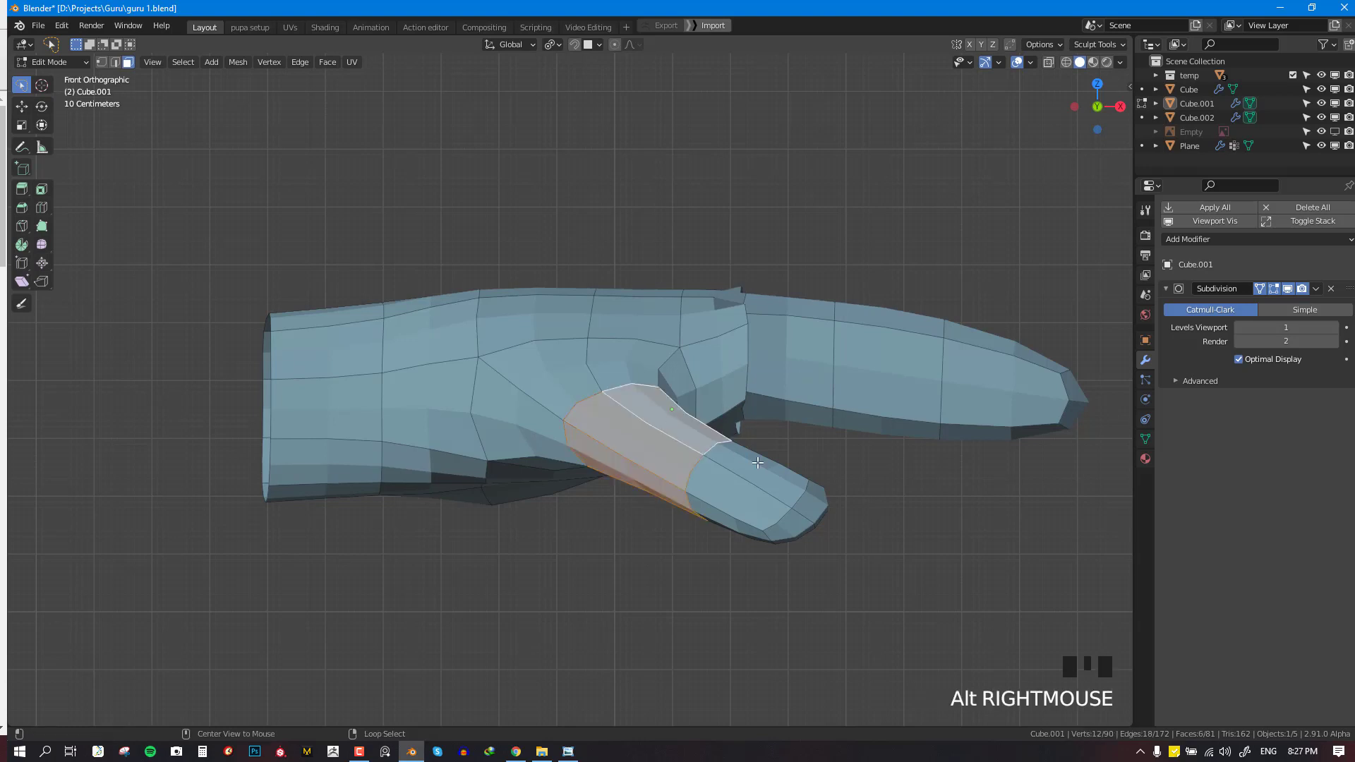
right_click(756, 467, "alt+shift")
key("c")
left_click(781, 540)
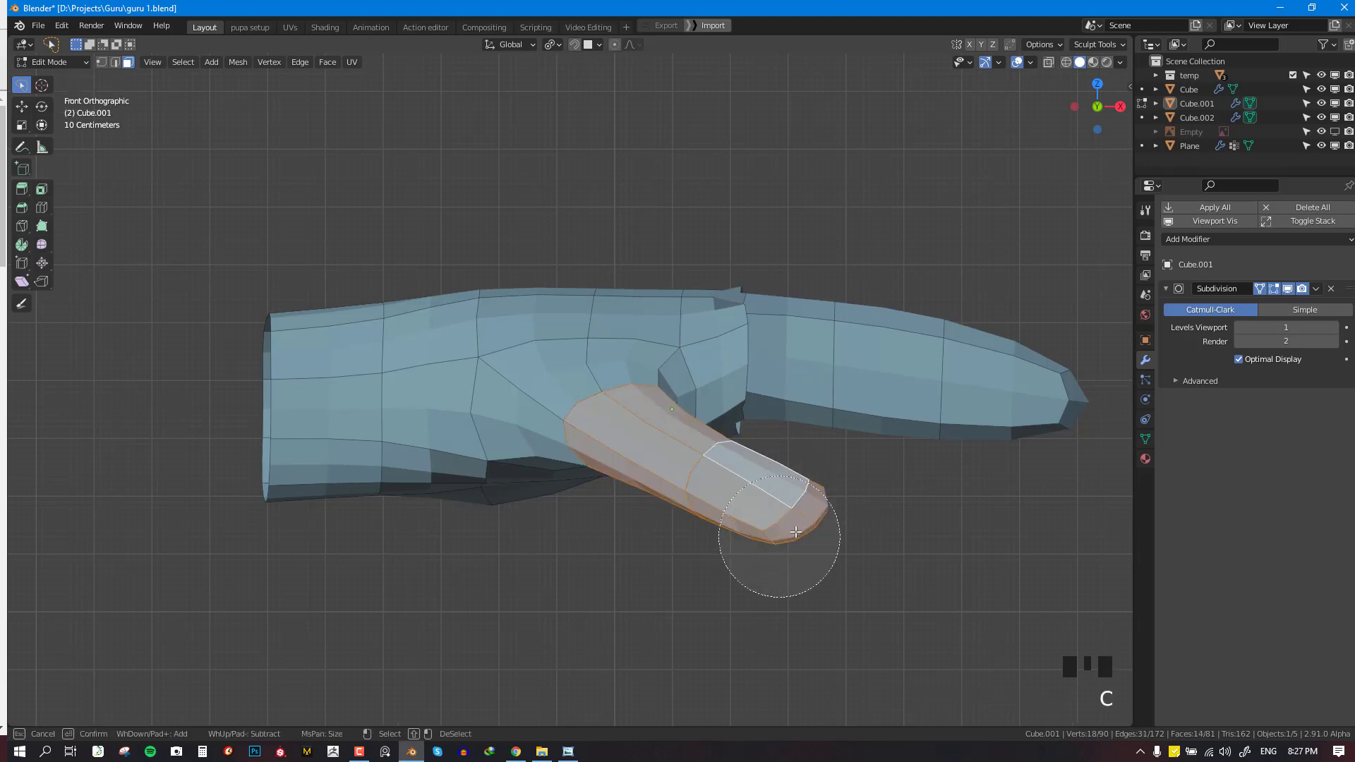
key("h")
In front view wireframe, select the underside vertices of the remaining finger, then move them up and rotate them to slim the finger
middle_click_drag(925, 385, 643, 484, "shift")
mouse_move(689, 530)
middle_mouse_down()
mouse_move(748, 583)
mouse_move(786, 499)
middle_mouse_up()
key("KP_1")
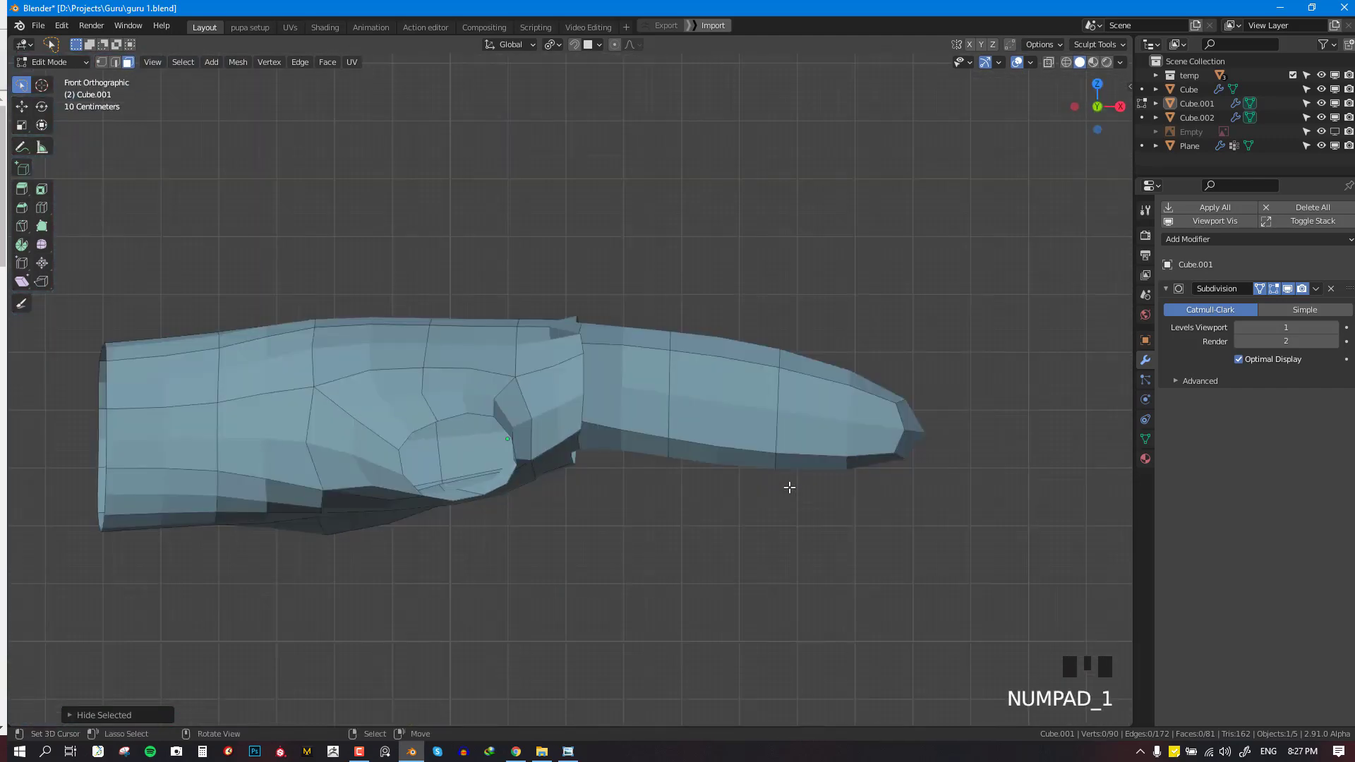
key("alt+KP_1")
key("shift+z")
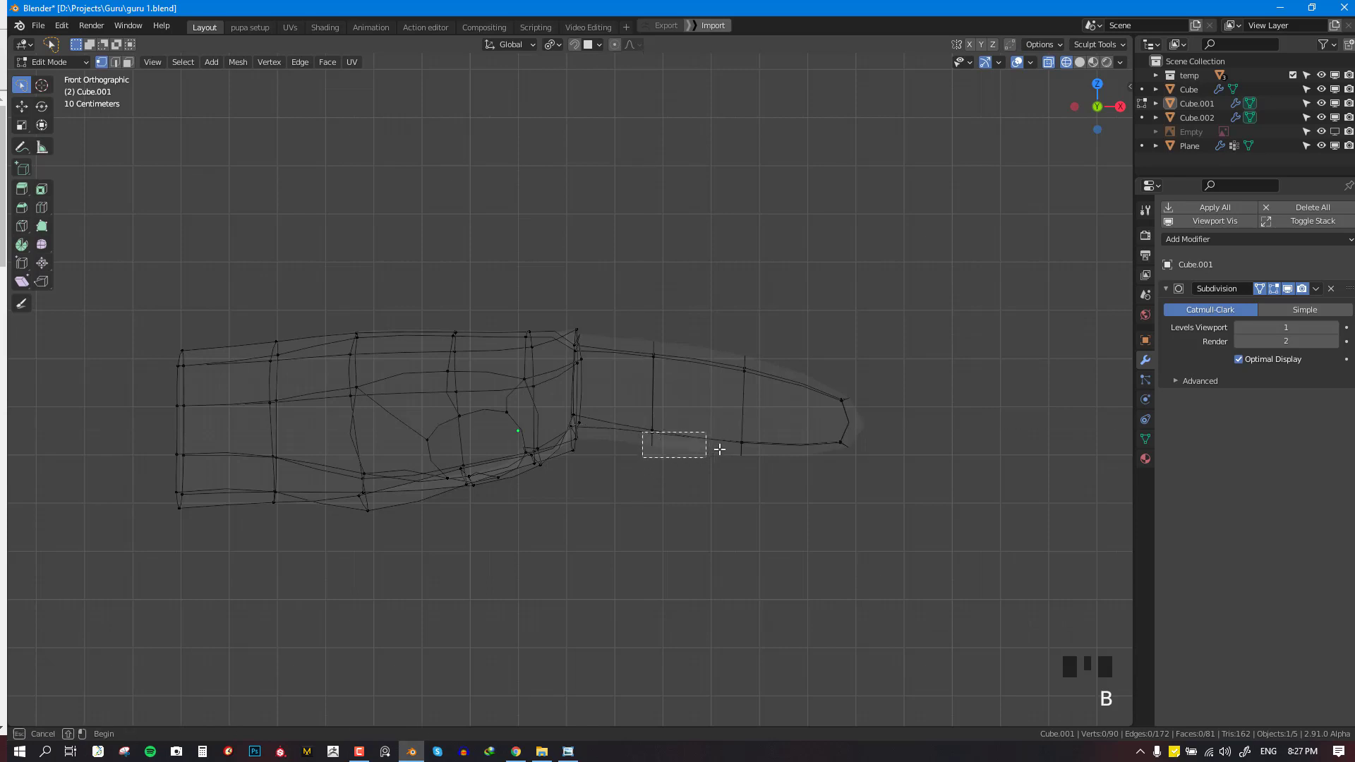
left_click_drag(720, 449, 1004, 569)
mouse_move(635, 429)
left_mouse_down()
mouse_move(970, 525)
mouse_move(678, 444)
left_mouse_up()
key("g")
left_click(693, 435)
key("r")
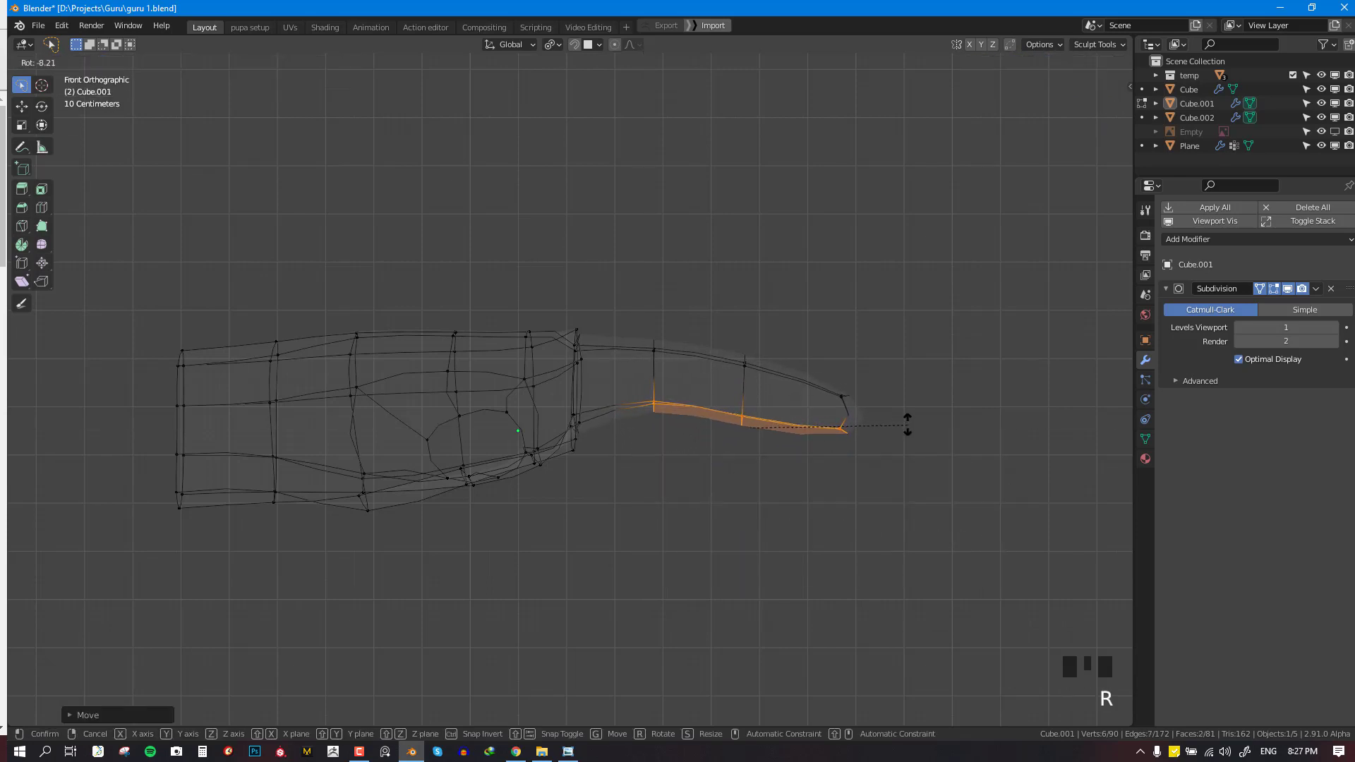
left_click(907, 424)
key("g")
left_click(901, 411)
Switch to Sculpt Mode and enlarge the Inflate/Deflate brush radius to 234 px
mouse_move(667, 448)
middle_mouse_down()
mouse_move(602, 409)
mouse_move(623, 411)
middle_mouse_up()
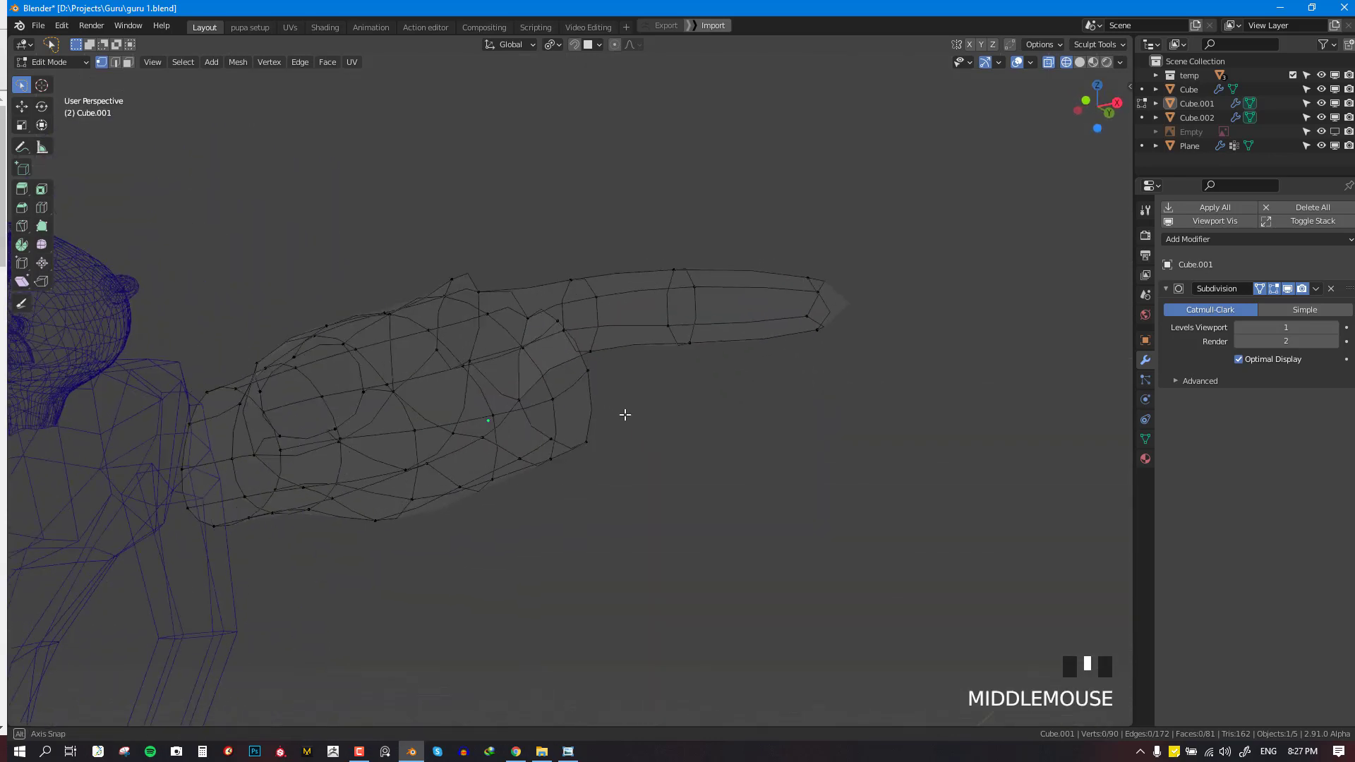
key("Tab")
left_click(523, 495)
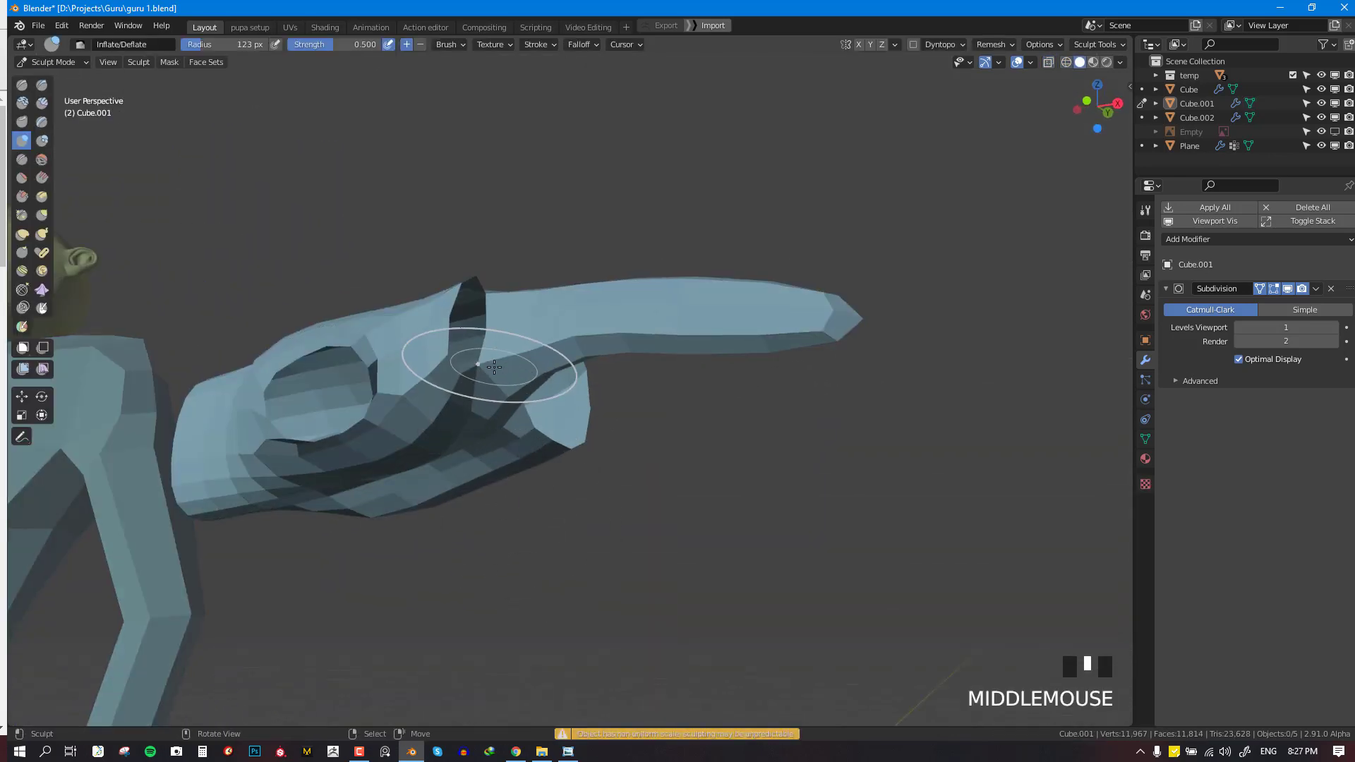
key("f")
left_click(541, 438)
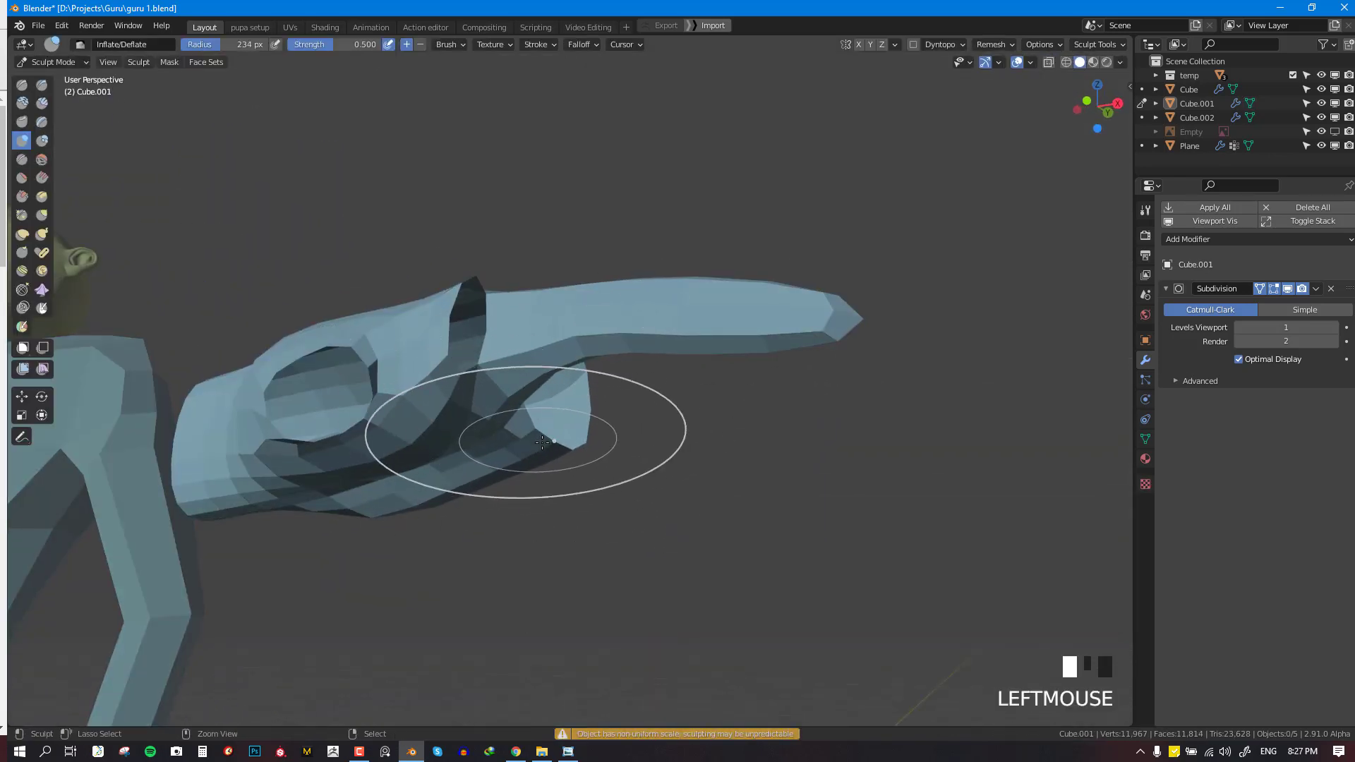
Reshape the open finger stub and the remaining finger with the Grab brush, and enlarge its radius to 300 px
key("g")
left_click_drag(514, 429, 478, 418)
middle_click_drag(477, 418, 415, 423)
mouse_move(414, 424)
left_mouse_down()
mouse_move(398, 390)
mouse_move(386, 405)
left_mouse_up()
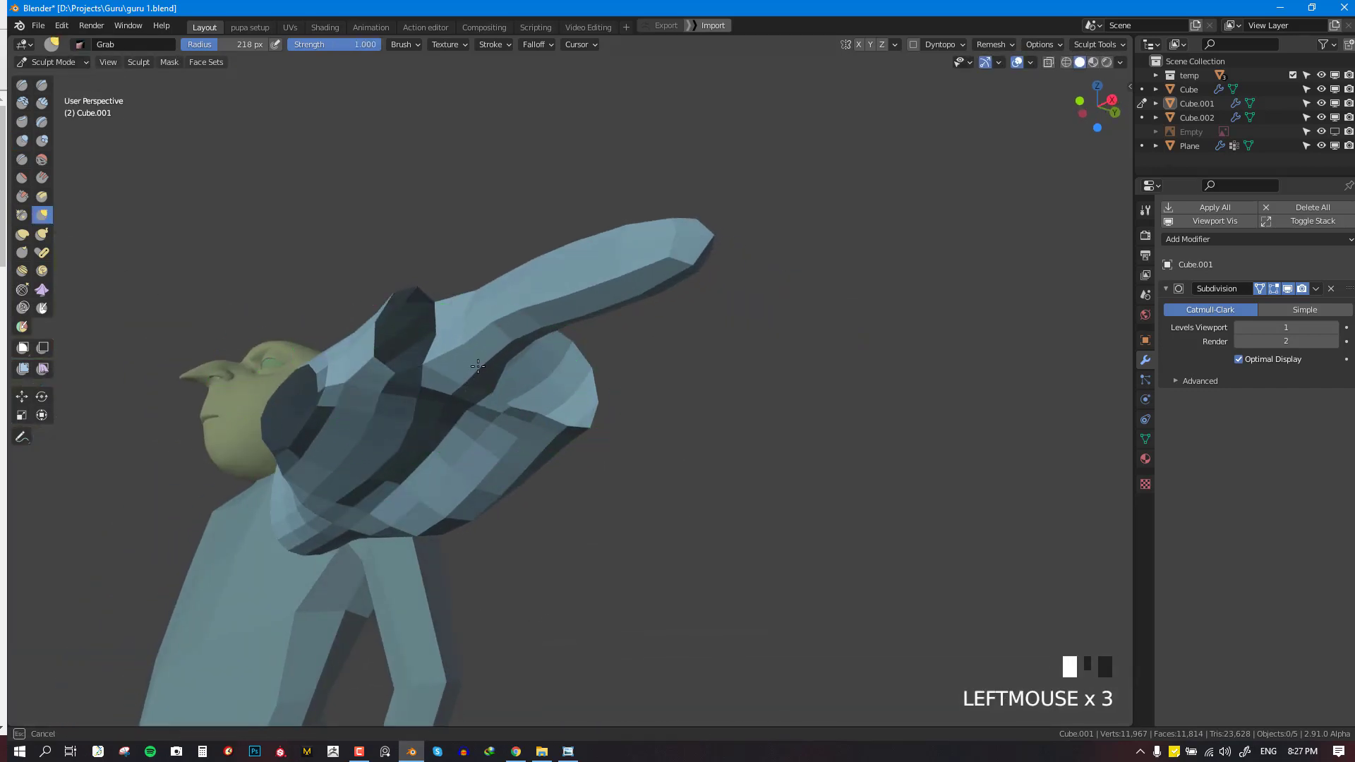
left_click_drag(478, 365, 480, 367)
key("KP_1")
left_click_drag(693, 366, 674, 394)
key("f")
left_click(820, 374)
In Edit Mode, add an edge loop around the finger and slide it close to the fingertip
scroll(671, 374, "up", 3)
middle_click_drag(695, 411, 741, 573)
scroll(742, 575, "up", 2)
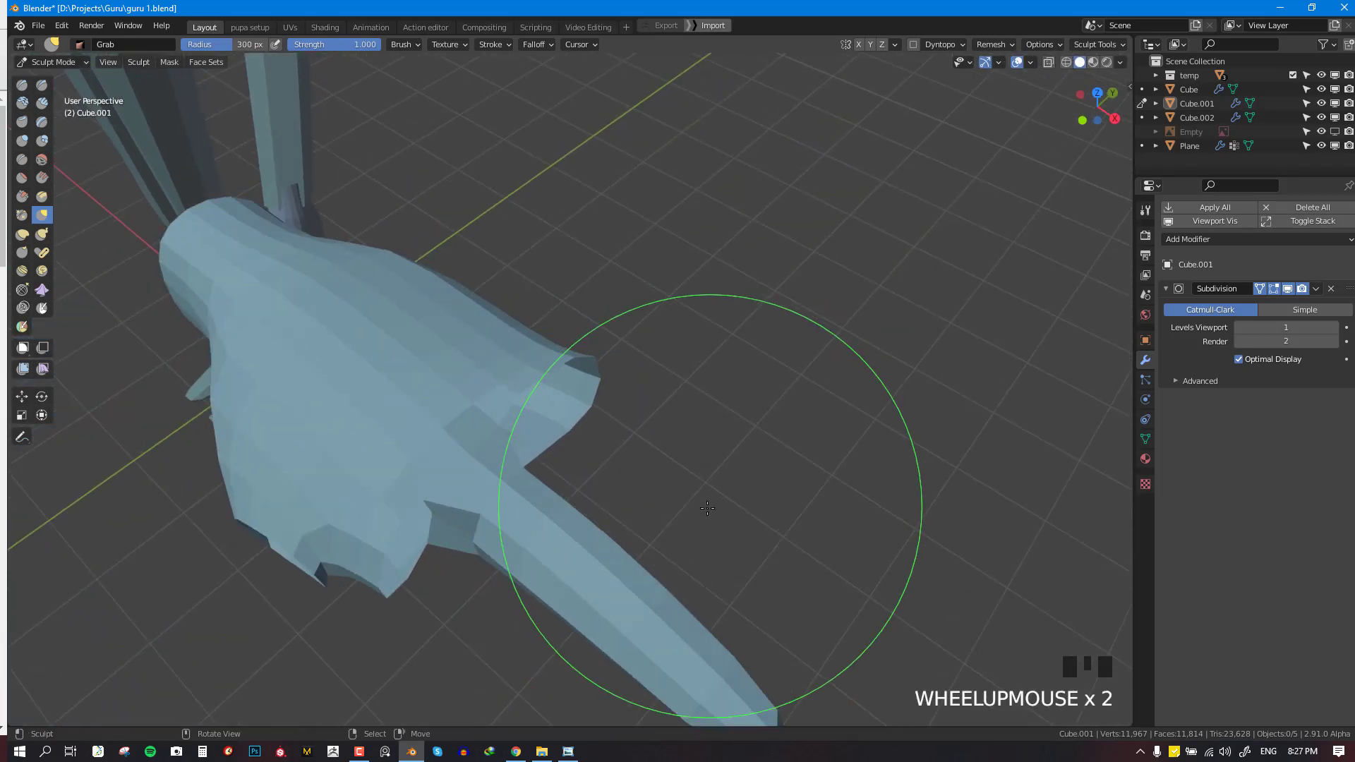
key("Tab")
key("ctrl+r")
left_click(731, 515)
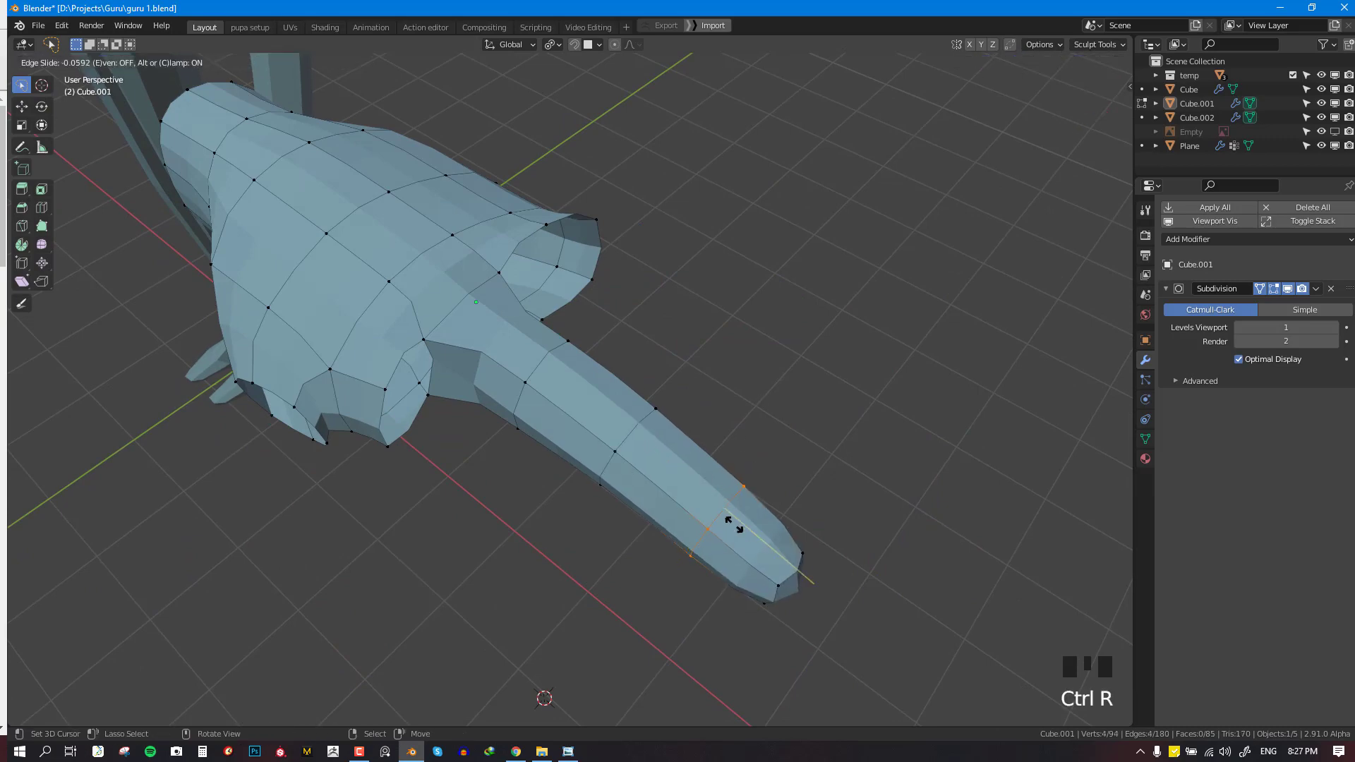
left_click(757, 543)
In Sculpt Mode, adjust the base of the finger with the Grab brush, finishing in top view
key("Tab")
middle_click_drag(708, 574, 672, 438)
scroll(716, 495, "up", 1)
left_click_drag(538, 333, 542, 353)
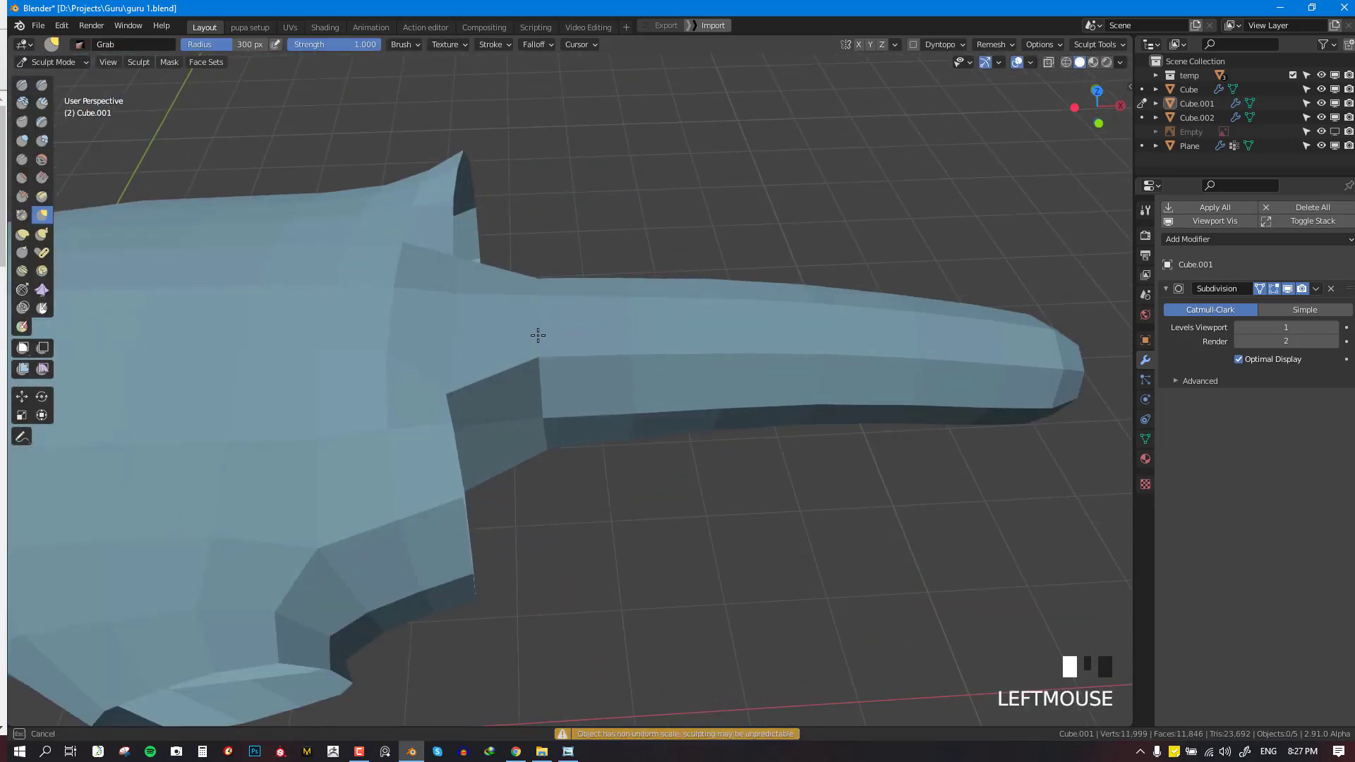
scroll(544, 384, "down", 4)
key("KP_7")
scroll(544, 486, "up", 3)
scroll(536, 473, "up", 3)
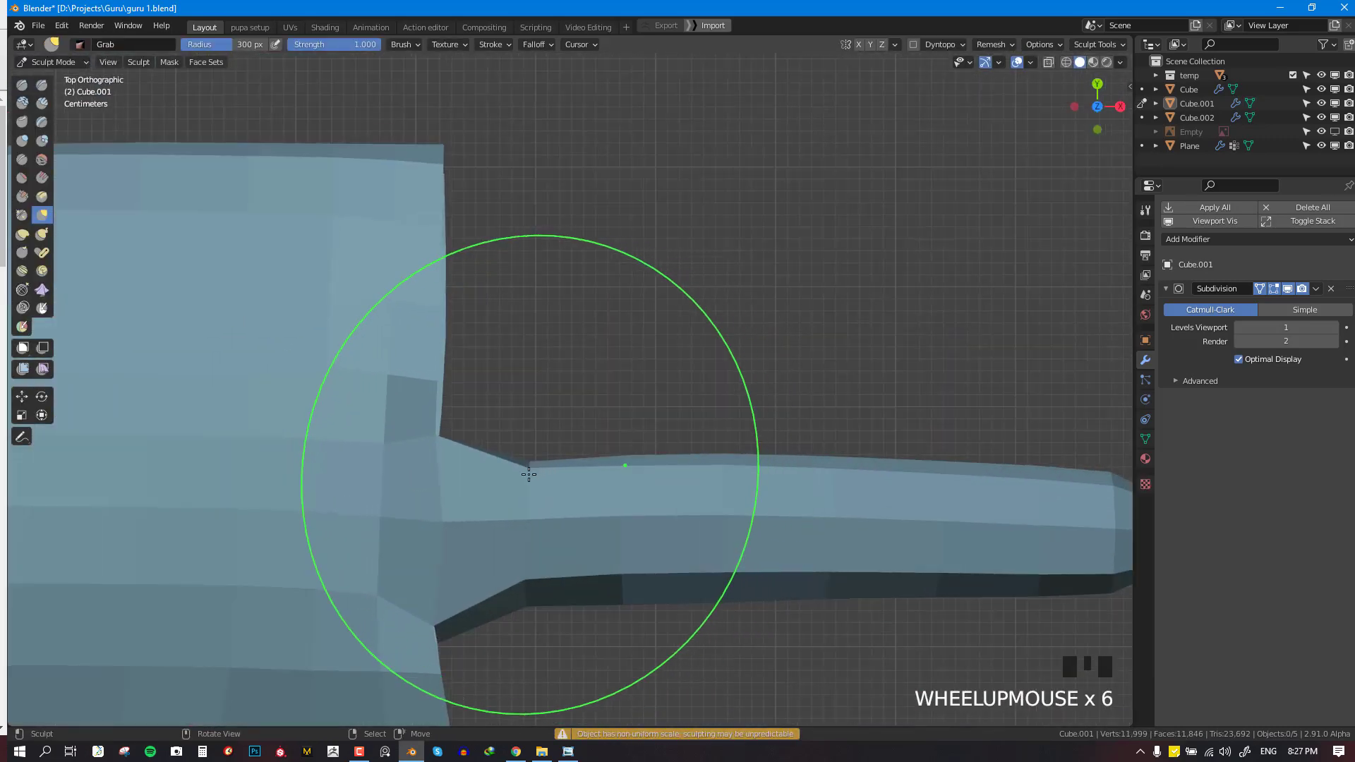
left_click_drag(529, 470, 538, 467)
In Edit Mode, select and shift a vertex on the rim of the open finger stub beside the finger
scroll(659, 441, "down", 5)
mouse_move(659, 442)
middle_mouse_down()
mouse_move(513, 360)
mouse_move(605, 363)
mouse_move(594, 319)
mouse_move(608, 308)
mouse_move(621, 345)
mouse_move(675, 268)
middle_mouse_up()
key("Tab")
scroll(611, 324, "up", 3)
key("alt+a")
right_click_drag(669, 256, 651, 336)
right_click(662, 276)
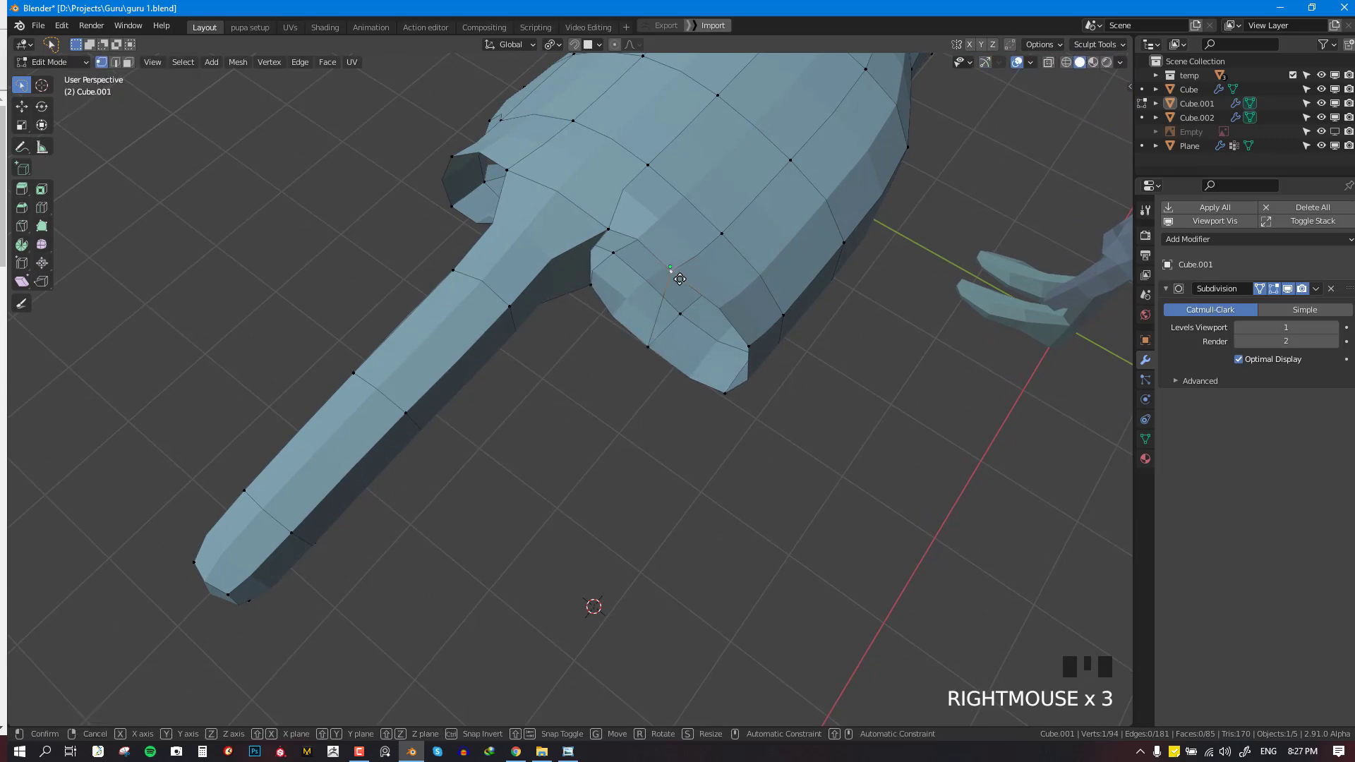
Bevel the edge loop around the middle of the finger into three closely spaced loops for the knuckle
key("Tab")
mouse_move(690, 297)
middle_mouse_down()
mouse_move(687, 418)
mouse_move(781, 430)
mouse_move(793, 325)
mouse_move(751, 438)
middle_mouse_up()
scroll(688, 418, "down", 2)
scroll(780, 430, "up", 1)
scroll(802, 423, "down", 2)
key("Tab")
key("alt+a")
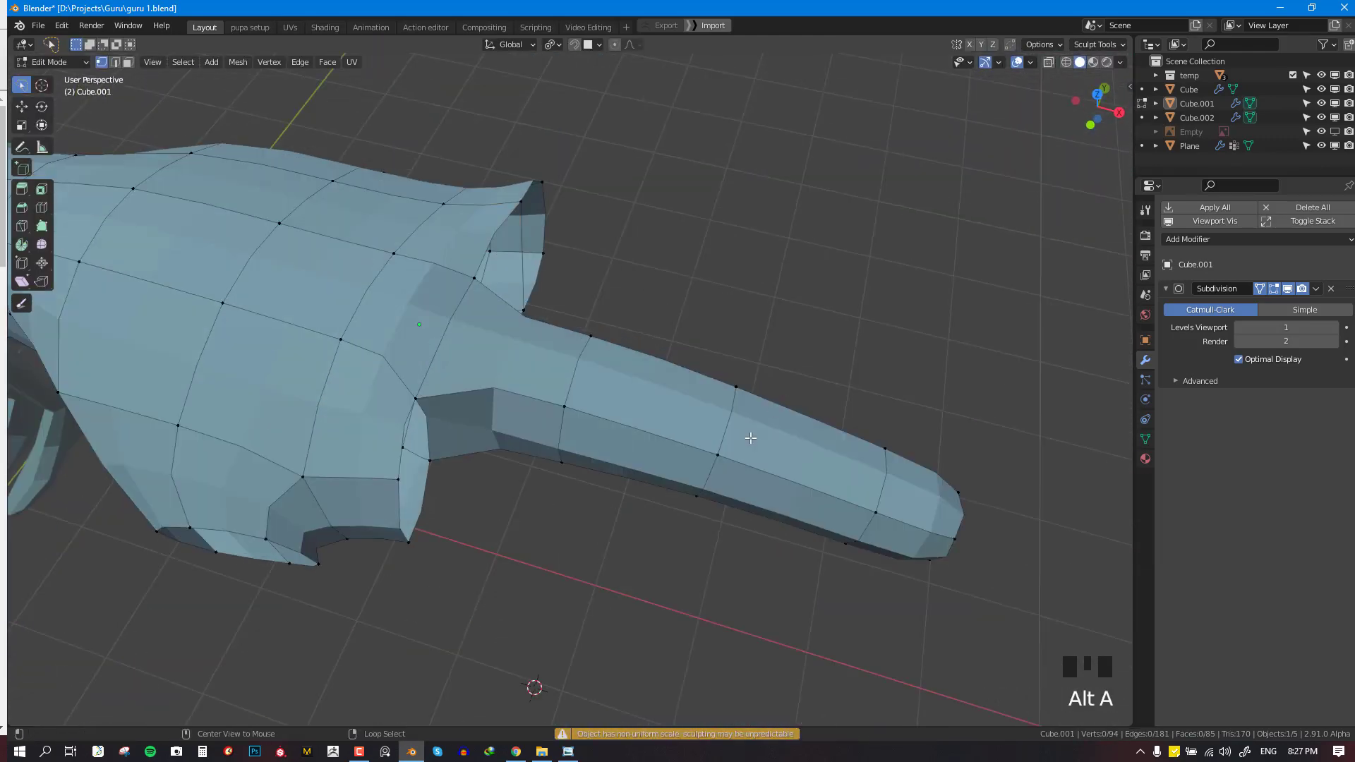
key("ctrl+b")
left_click(813, 459)
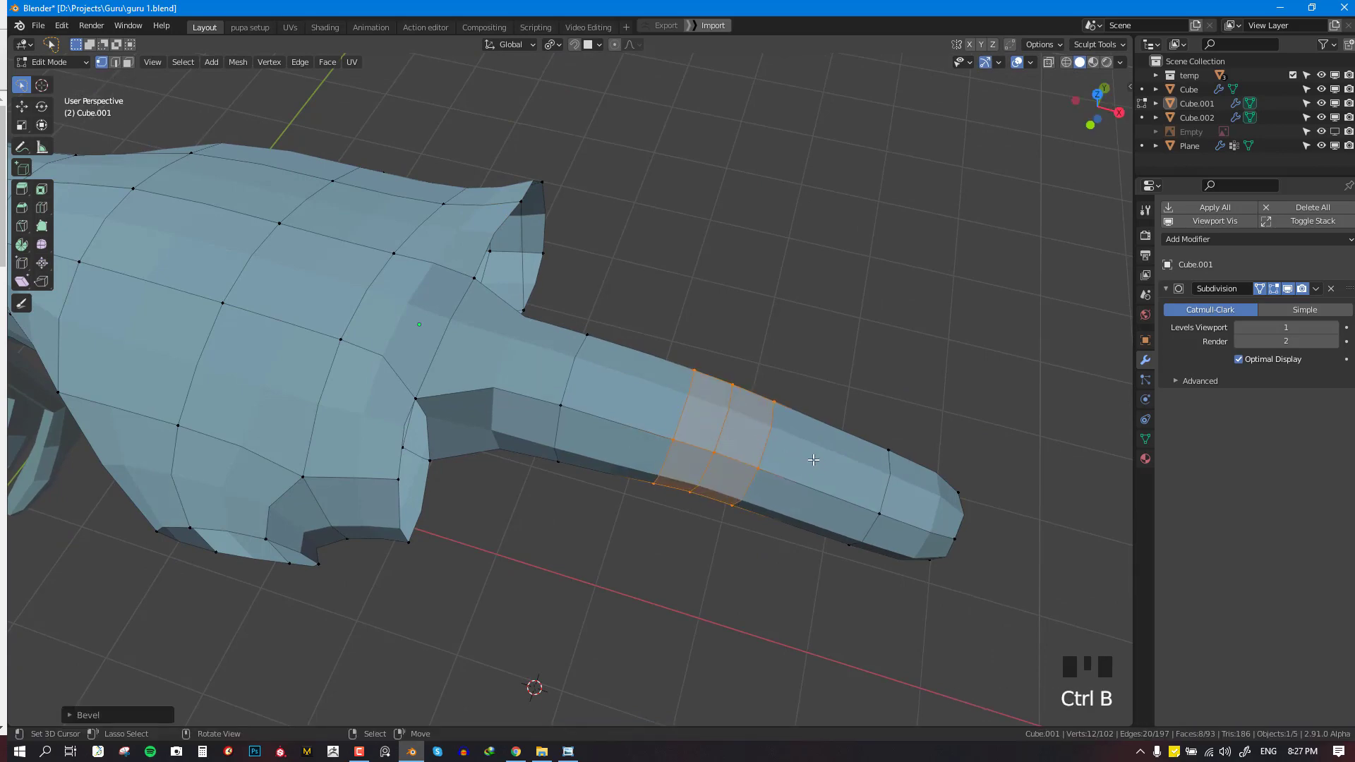
Move the top vertices of the finger's middle knuckle loop to shape the joint, and clear the selection
right_click_drag(719, 448, 722, 452)
middle_click_drag(723, 451, 642, 356)
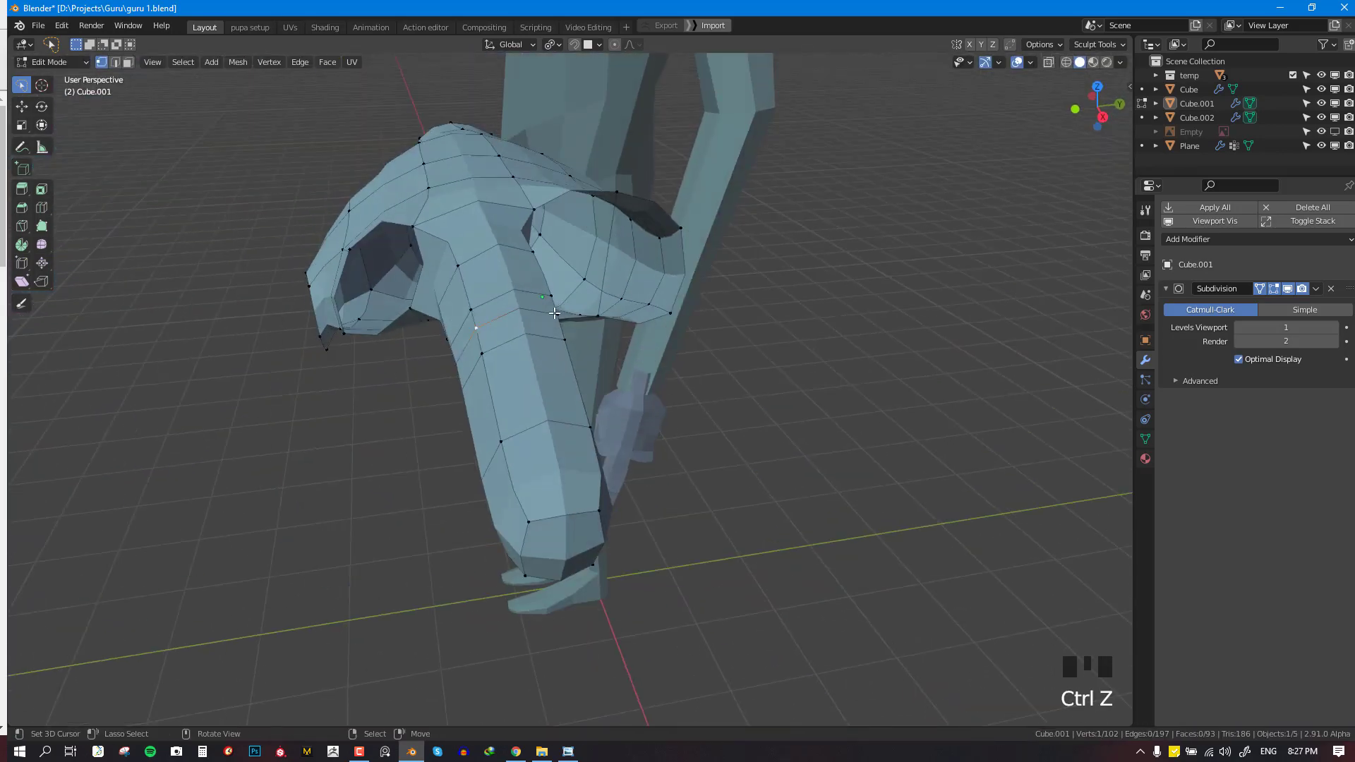
right_click_drag(555, 312, 481, 320)
middle_click_drag(529, 368, 609, 385)
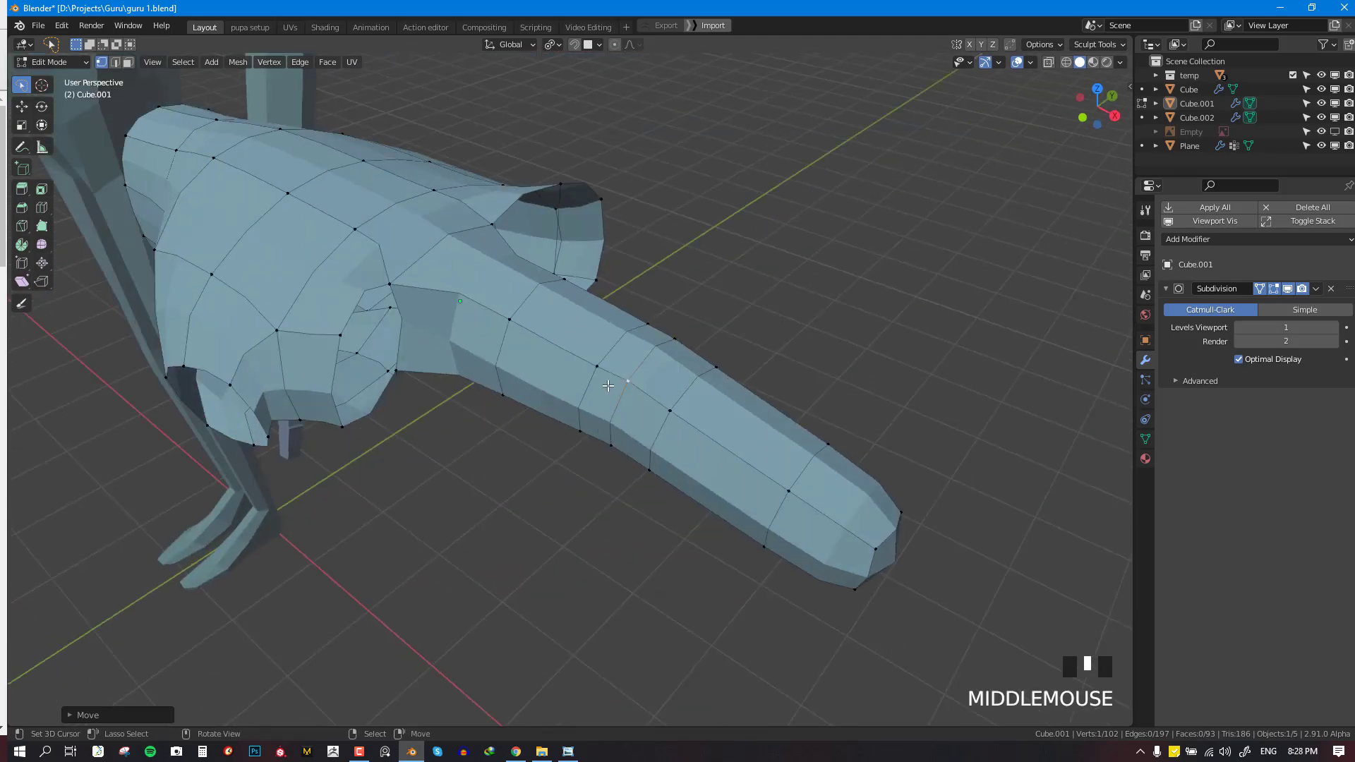
key("Tab")
key("Tab")
key("alt+a")
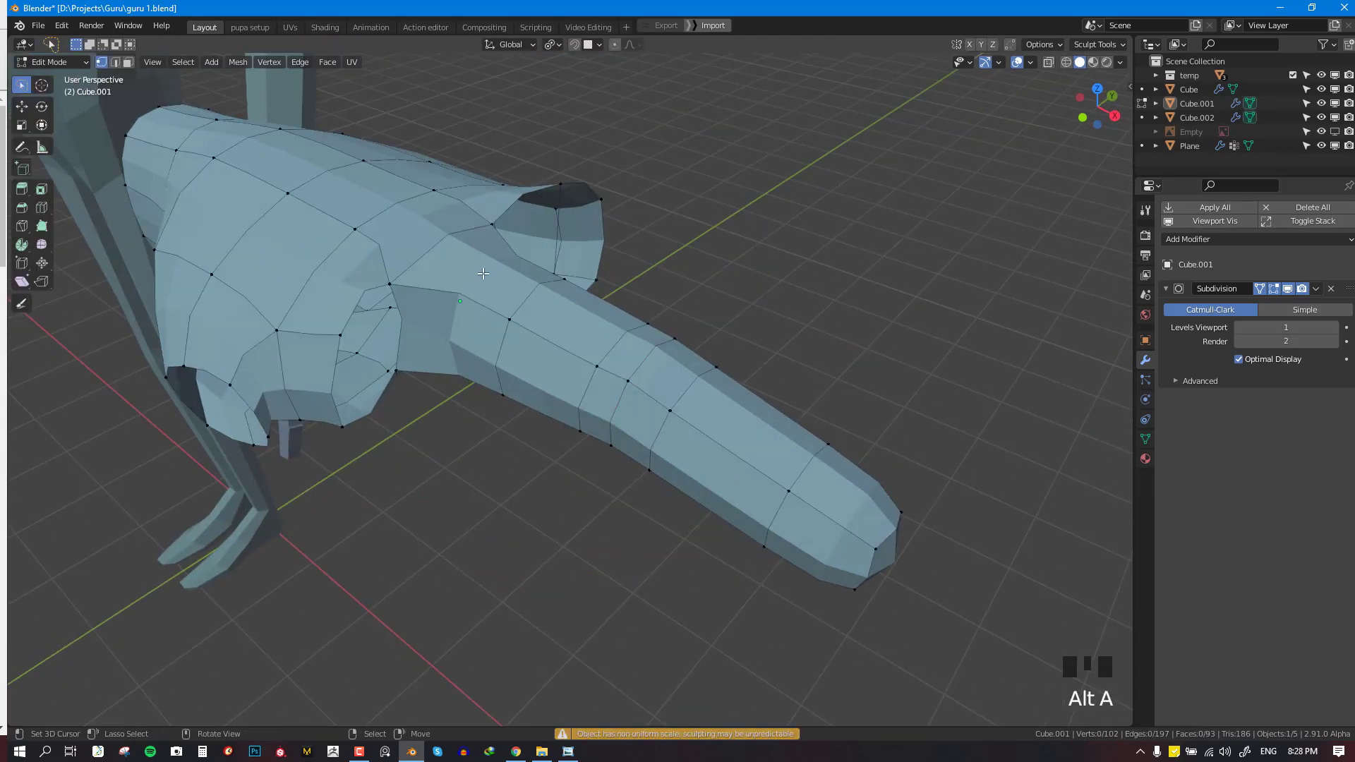
Try to inset the face at the base of the finger on the back of the hand
middle_click_drag(475, 251, 432, 321)
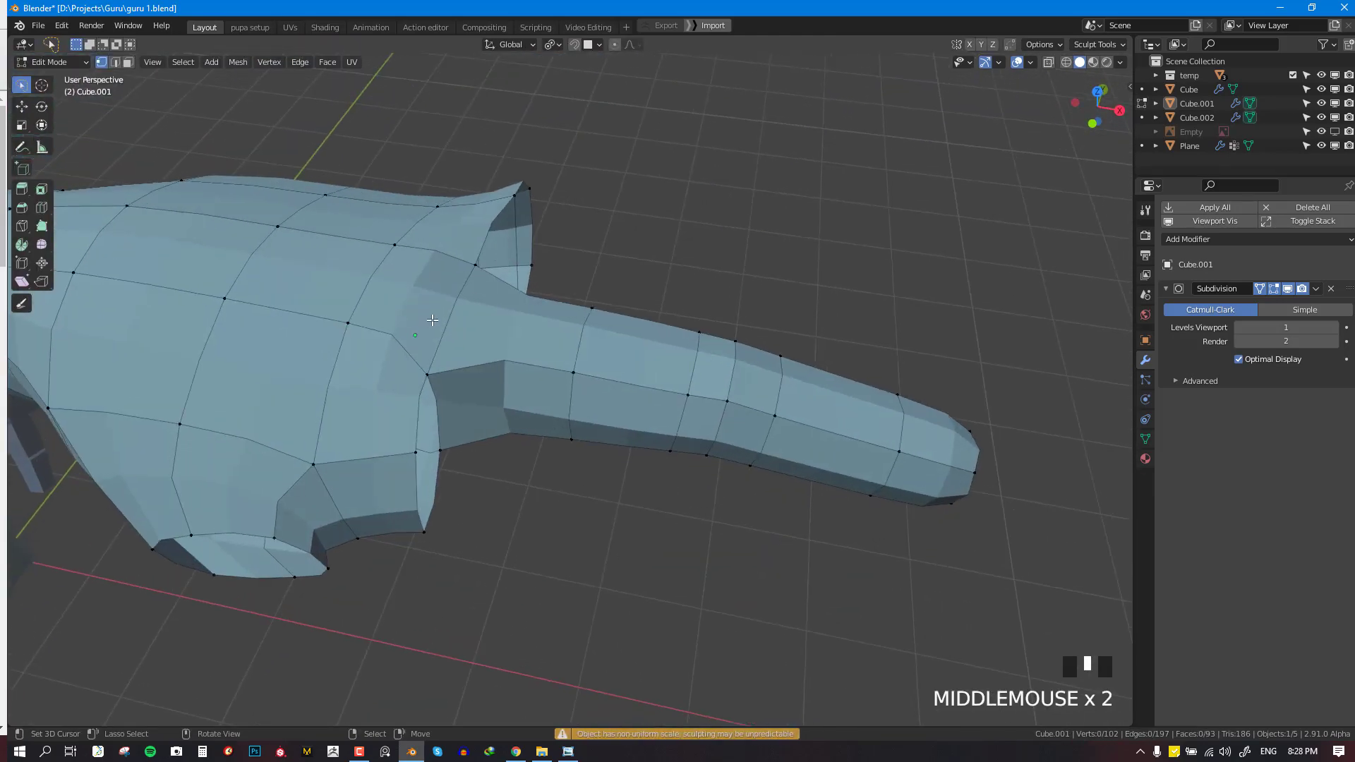
right_click(430, 305)
key("i")
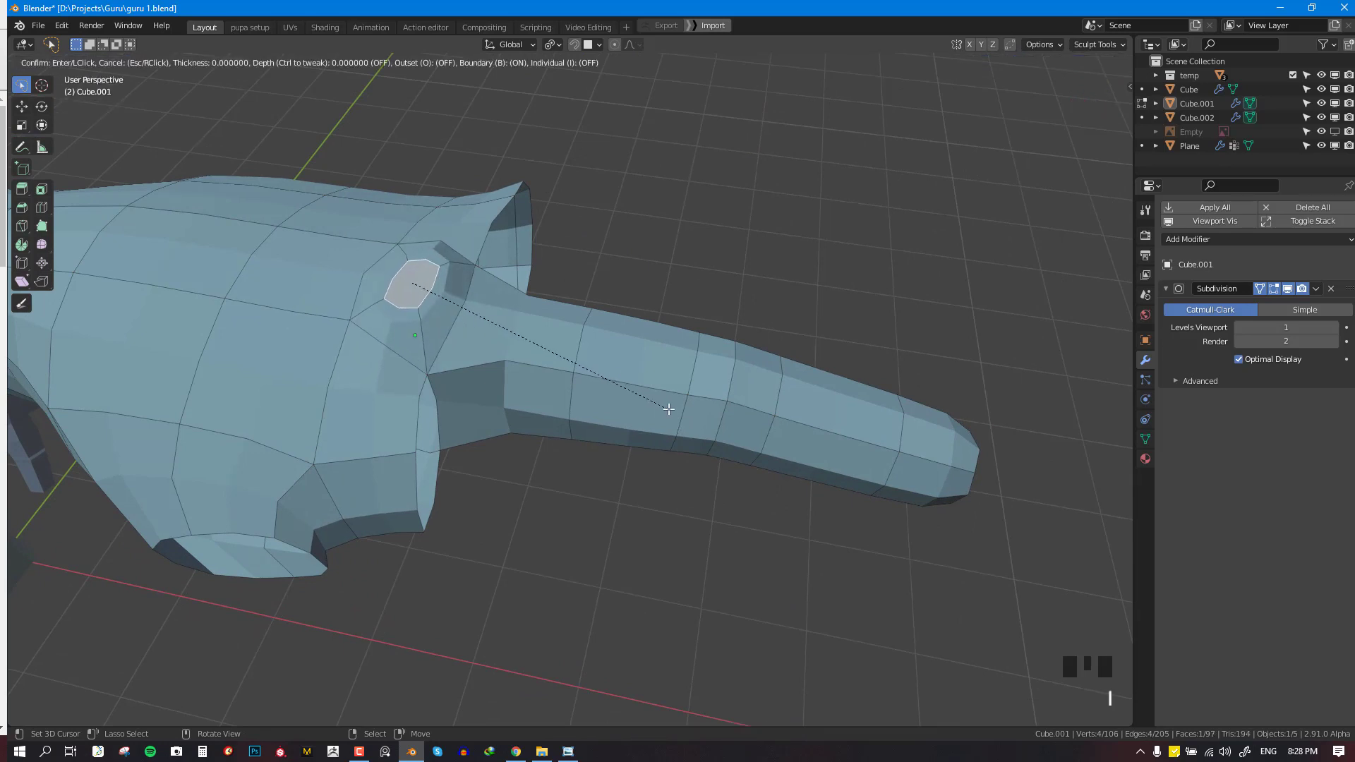
left_click(669, 408)
key("Tab")
key("Tab")
key("Tab")
key("ctrl+z")
key("ctrl+z")
key("ctrl+z")
key("ctrl+z")
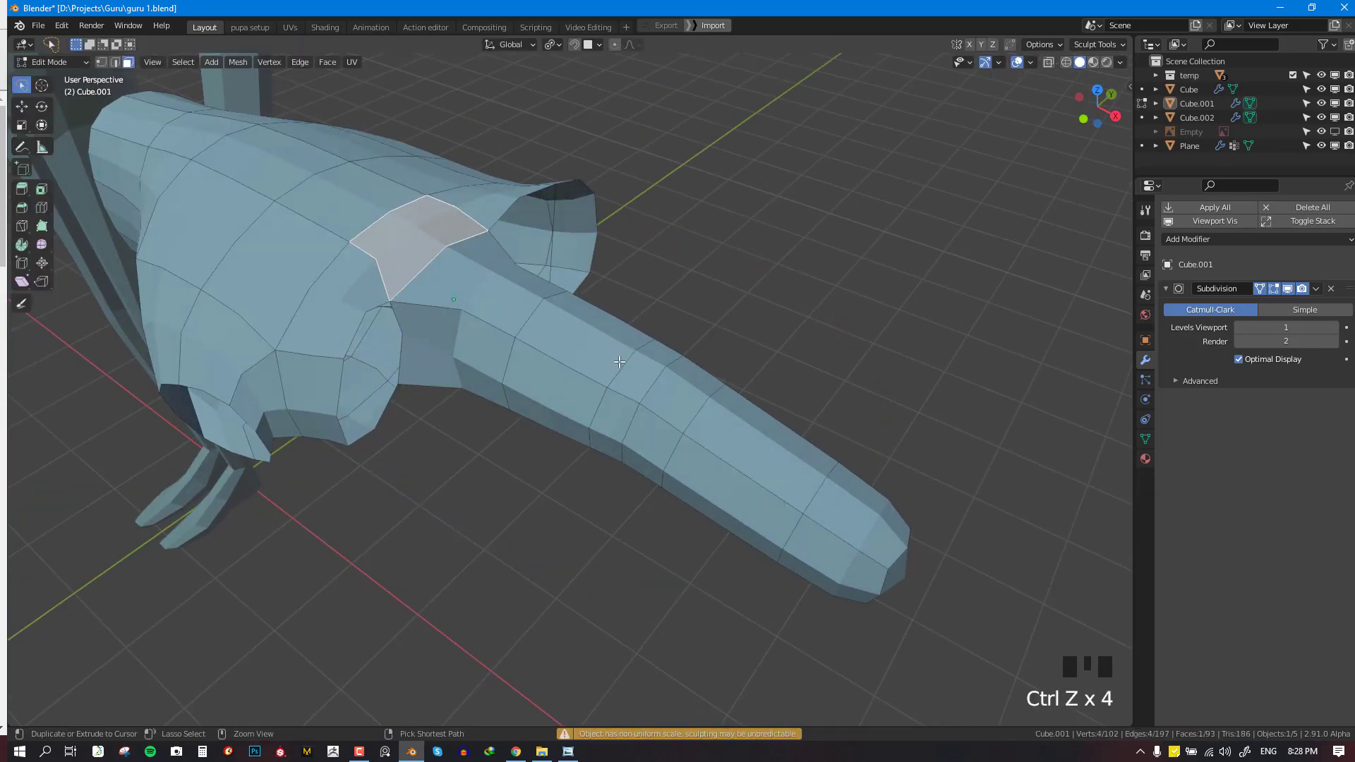
key("ctrl+z")
key("ctrl+z")
Try to inset the upper face of the fingertip
middle_click_drag(663, 377, 779, 394)
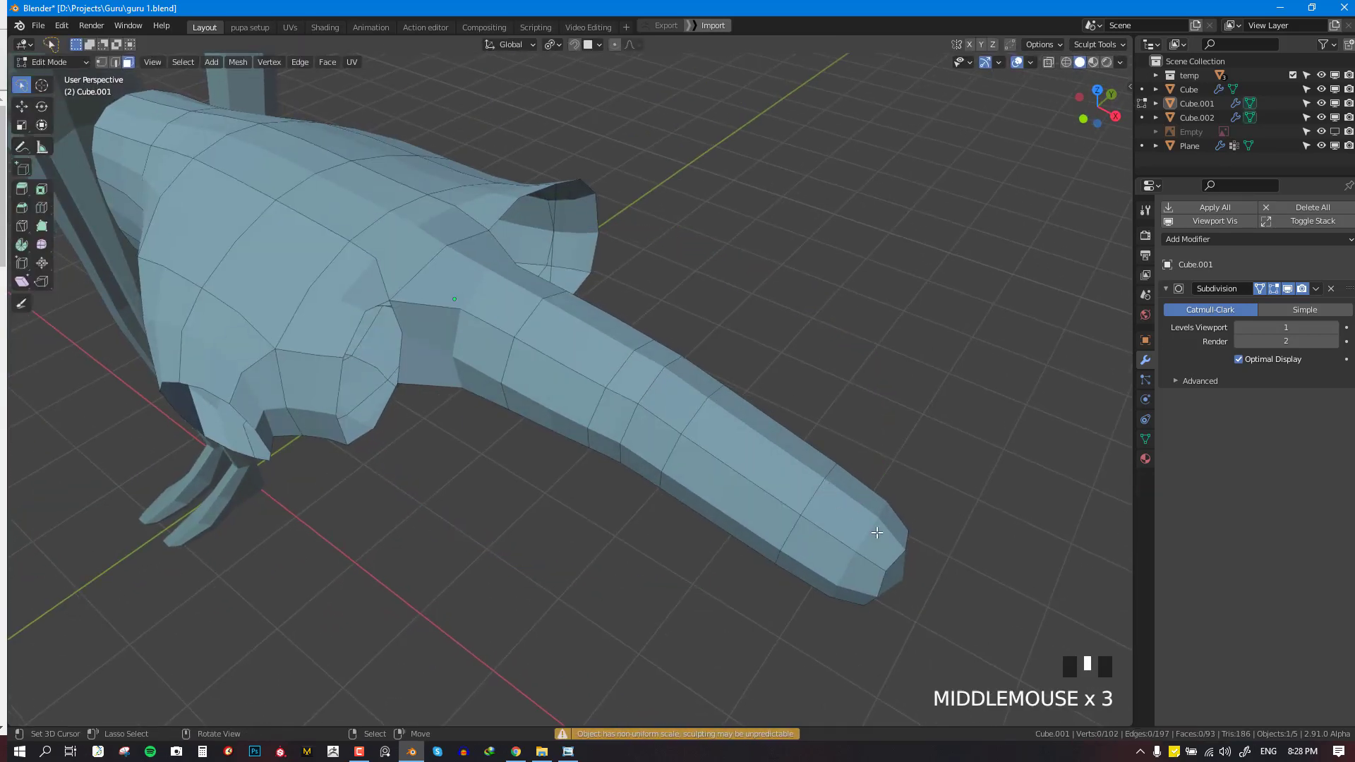
middle_click_drag(739, 444, 735, 440, "shift")
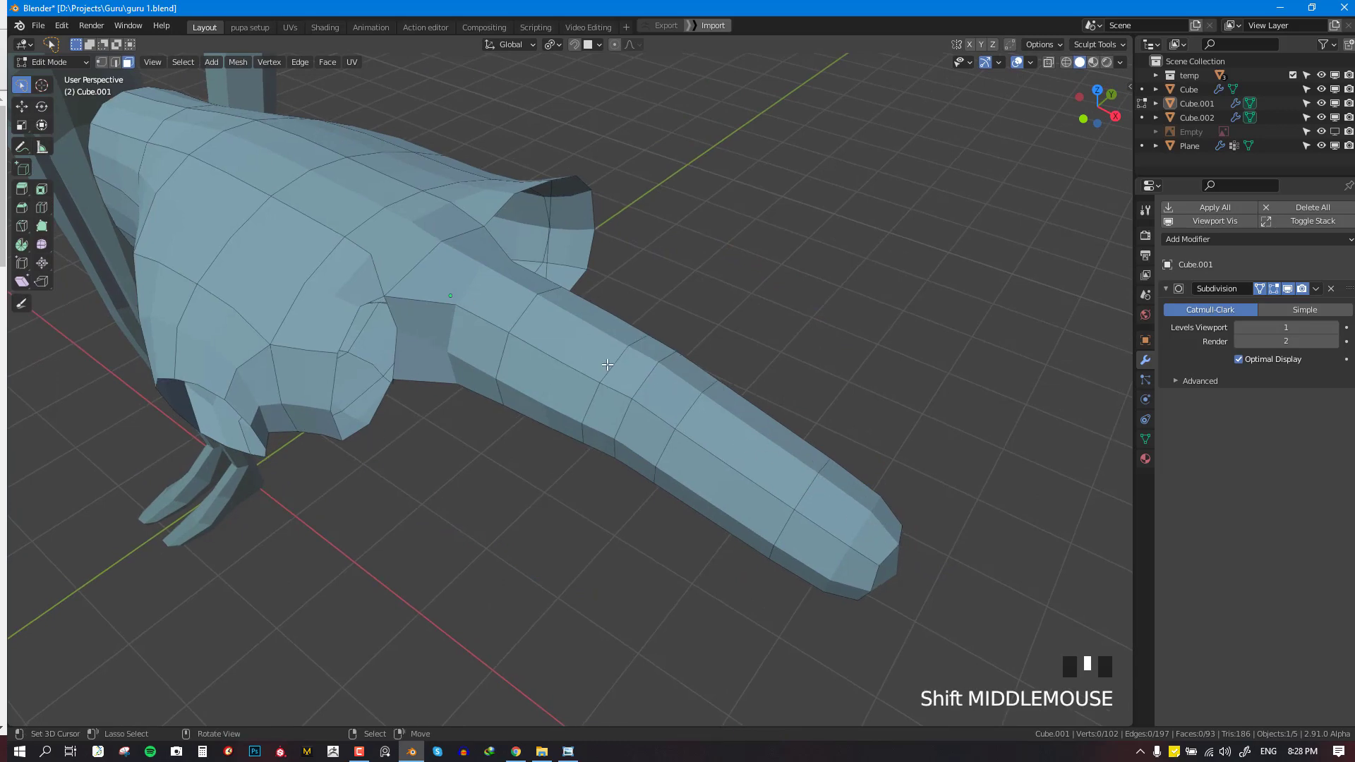
mouse_move(607, 364)
middle_mouse_down()
mouse_move(635, 353)
mouse_move(583, 359)
middle_mouse_up()
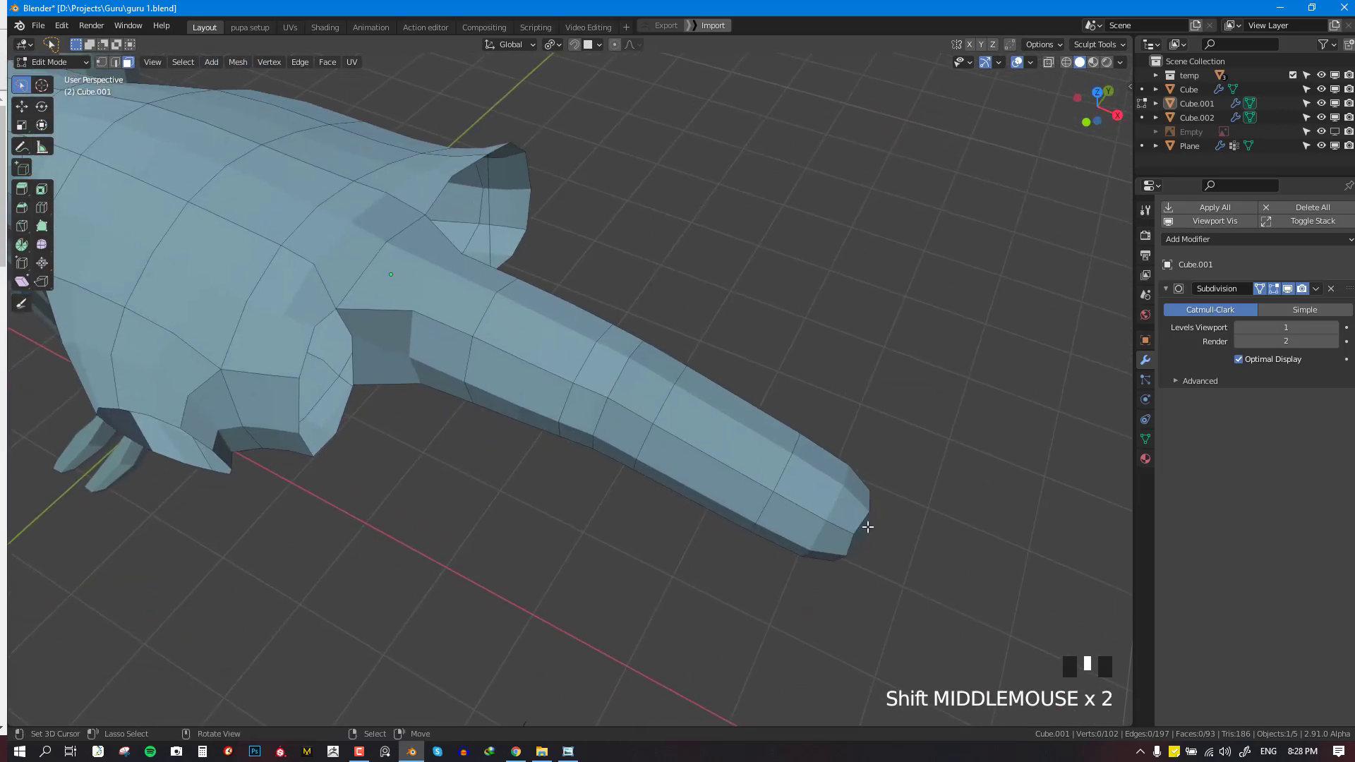
middle_click_drag(840, 458, 777, 446)
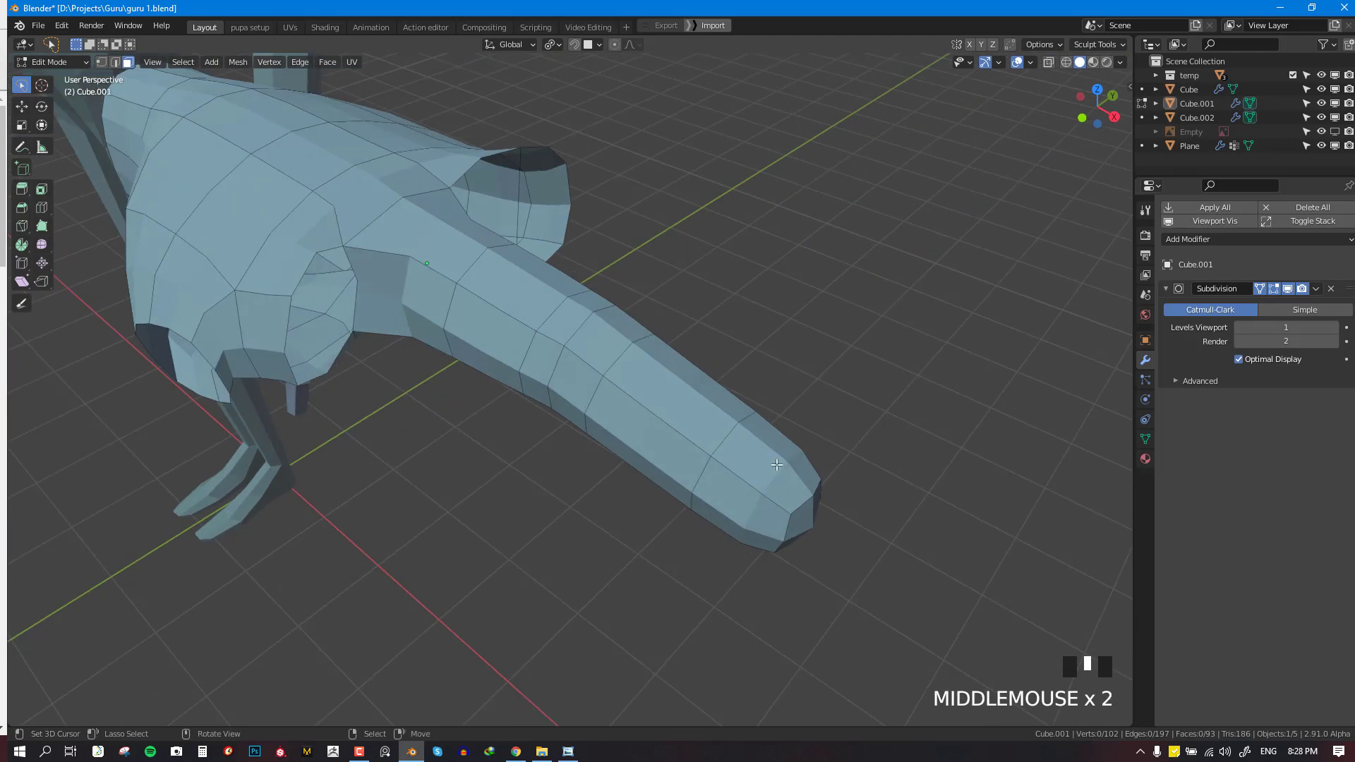
scroll(804, 476, "up", 2)
scroll(882, 510, "down", 3)
middle_click_drag(898, 511, 841, 463)
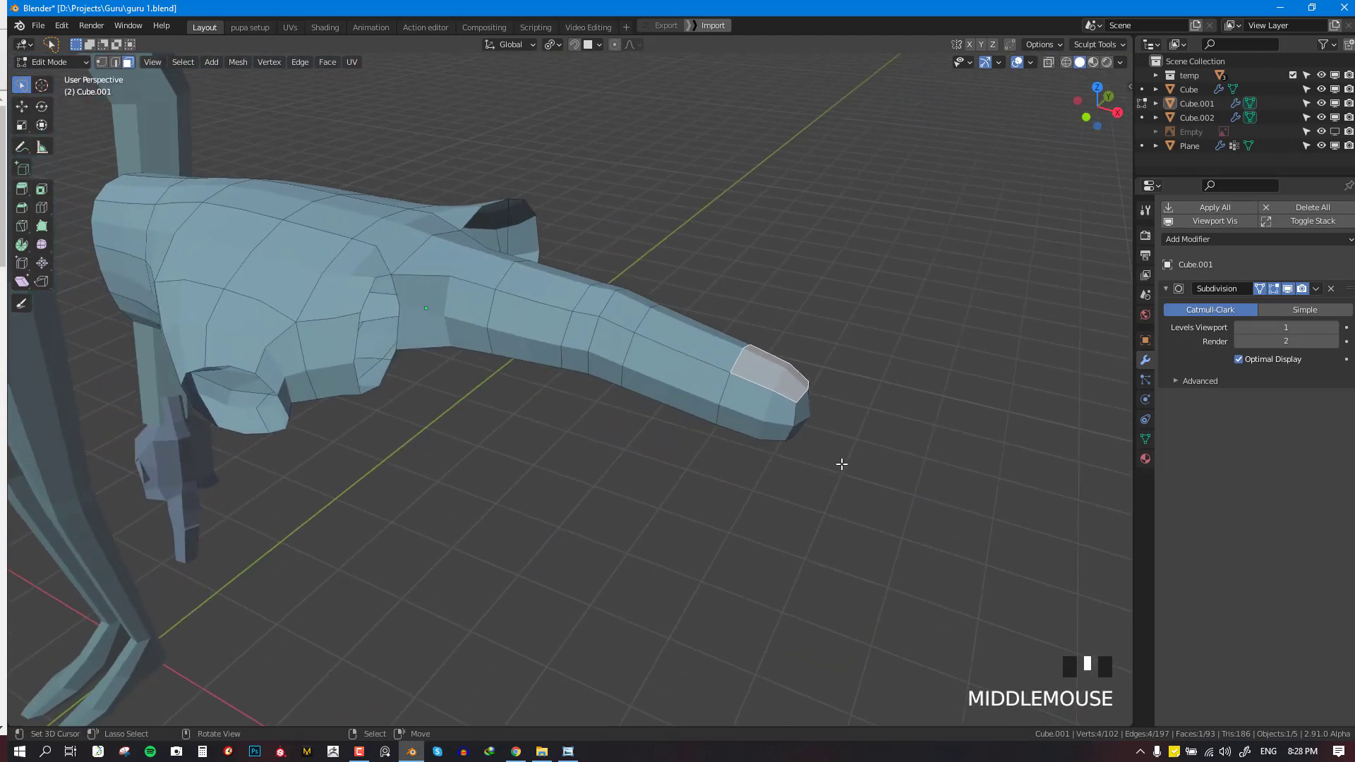
key("i")
key("ctrl+z")
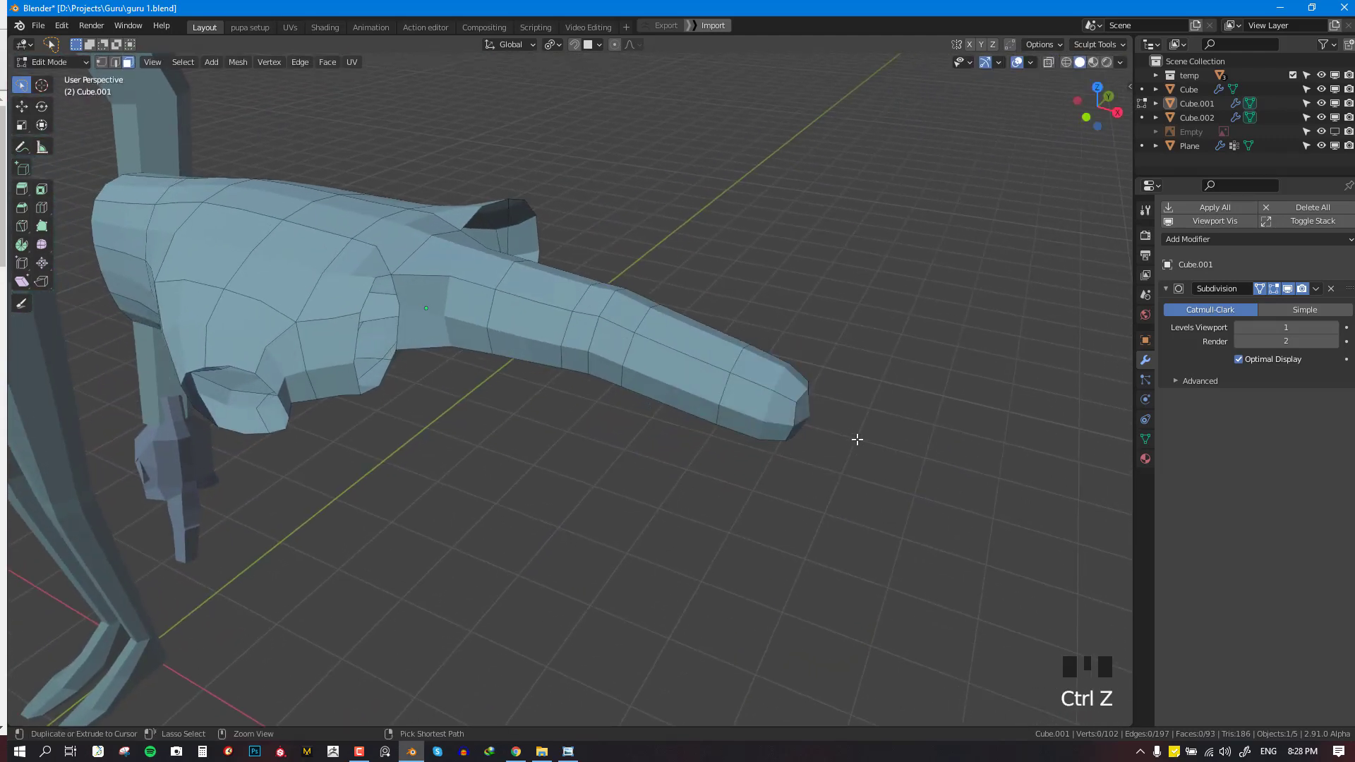
Try to add an edge loop running lengthwise along the side of the finger
left_click(795, 413)
middle_click_drag(794, 413, 659, 384)
left_click(787, 387)
scroll(684, 402, "up", 3)
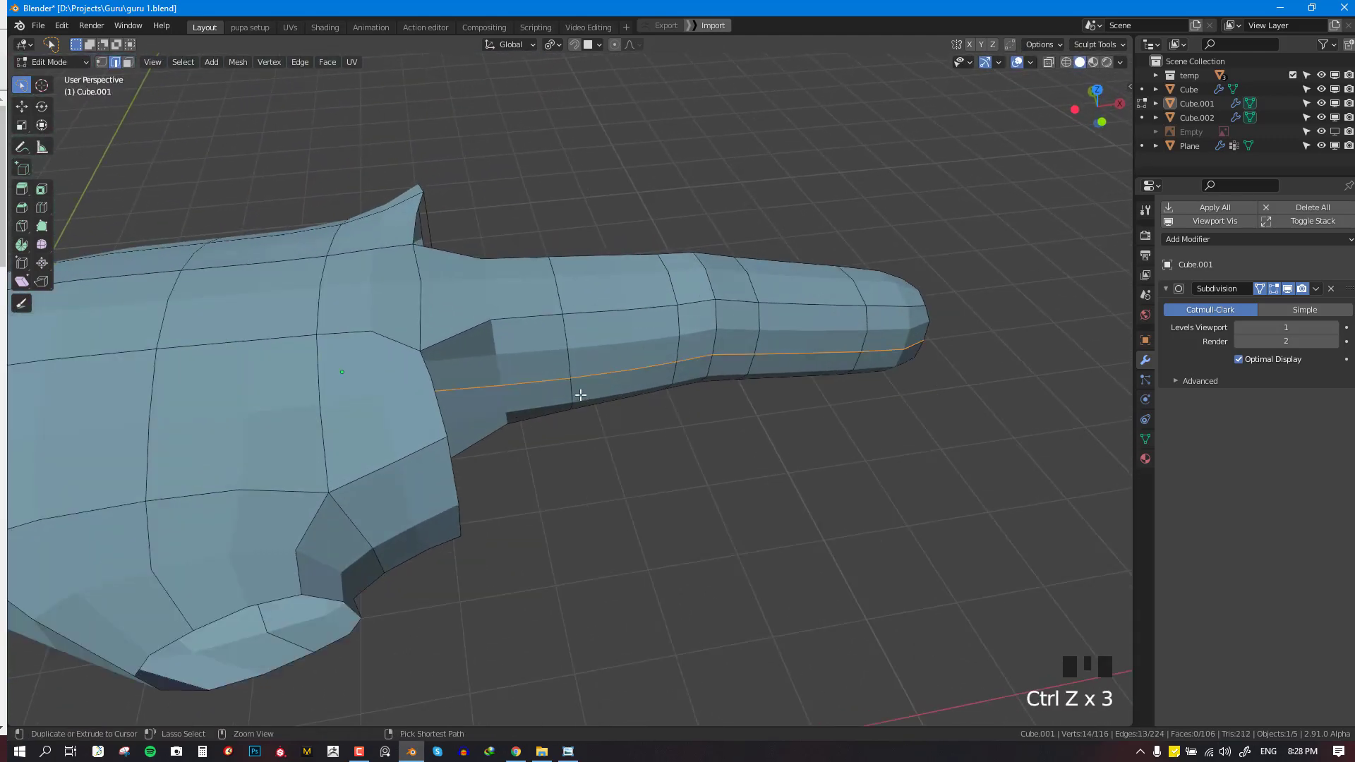
Add a centred edge loop around the base of the finger where it meets the palm
middle_click_drag(580, 395, 459, 317)
scroll(459, 317, "up", 2)
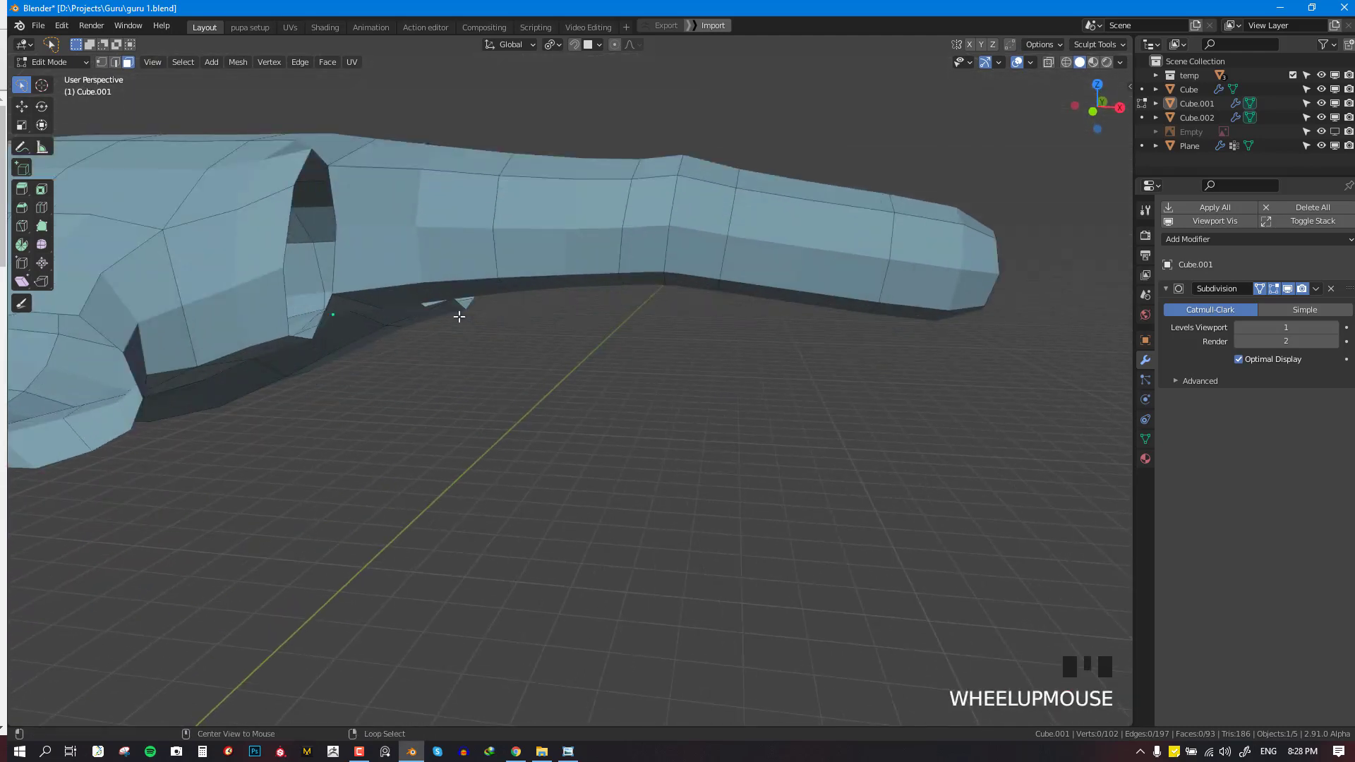
key("alt+KP_3")
right_click(405, 252)
middle_click_drag(405, 251, 463, 350)
key("alt+a")
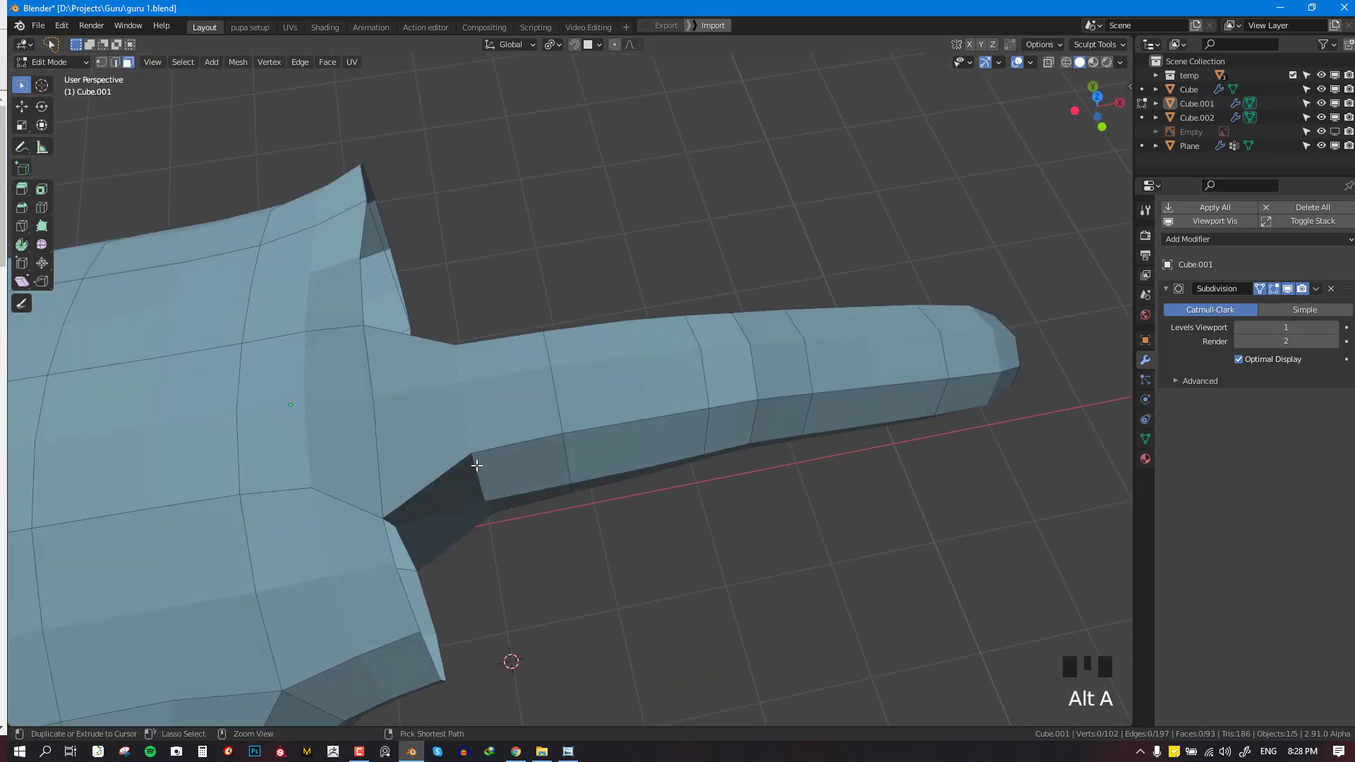
key("ctrl+r")
left_click(475, 463)
right_click(532, 475)
key("alt+a")
Try to add an edge loop at the very end of the finger
middle_click_drag(532, 475, 814, 464)
scroll(506, 417, "down", 3)
scroll(569, 415, "up", 2)
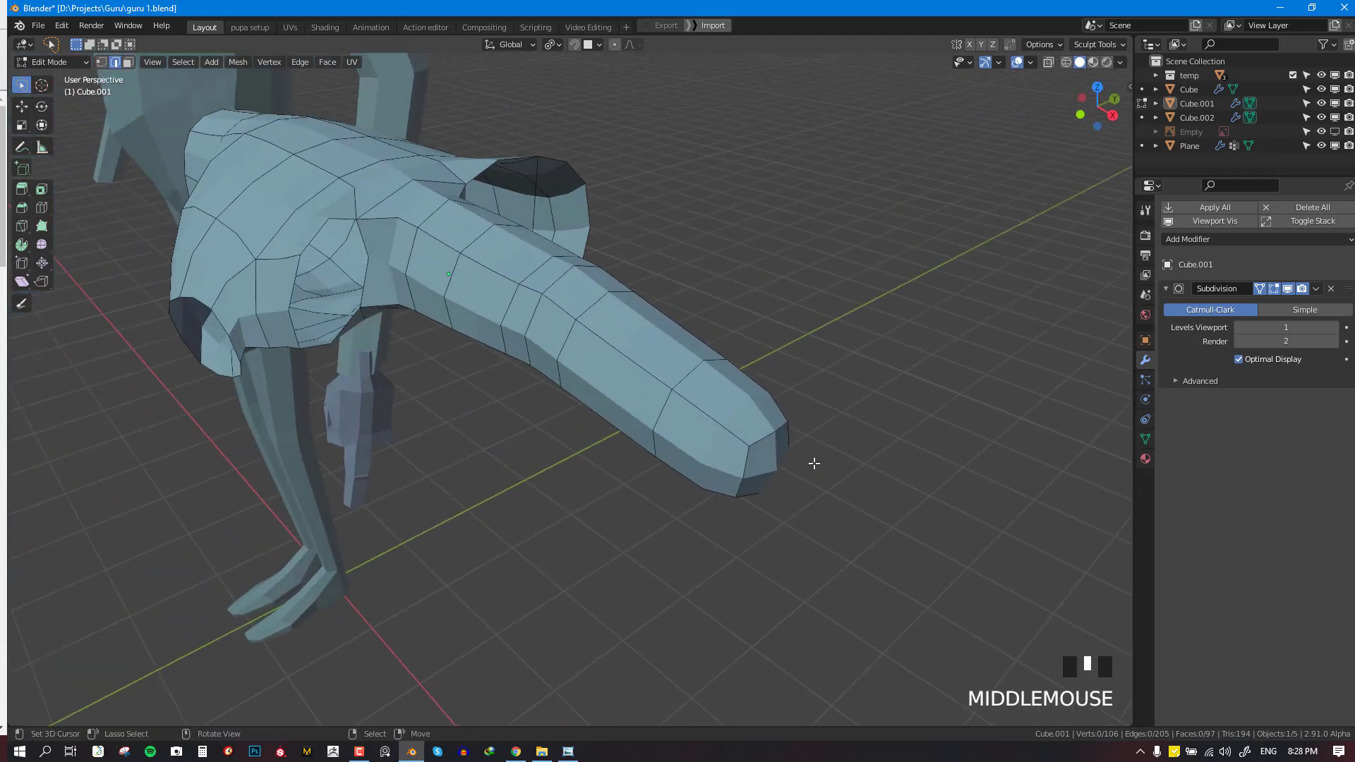
key("ctrl+r")
left_click(766, 439)
right_click(766, 439)
key("ctrl+z")
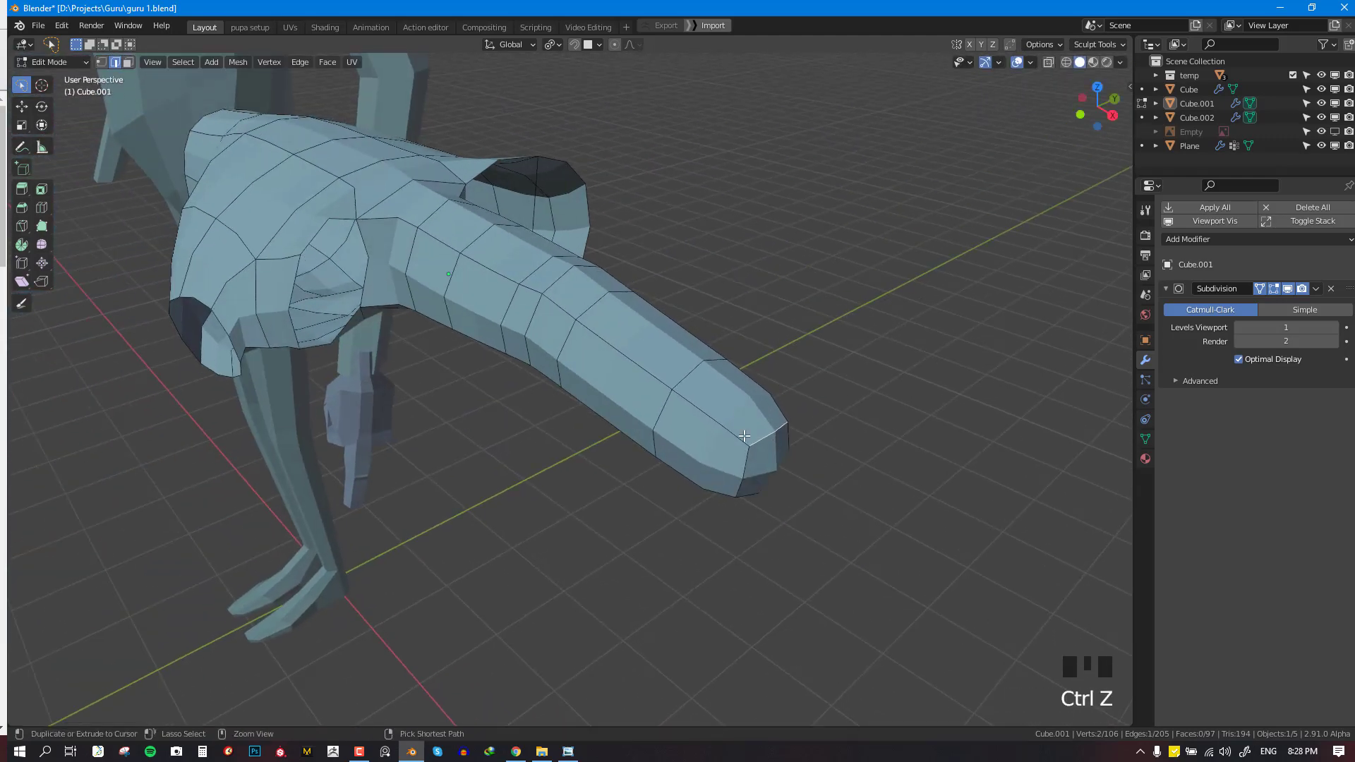
Try to add a centred edge loop near the fingertip and move its top edge outward in front view
key("ctrl+r")
left_click(744, 435)
right_click(744, 434)
key("KP_1")
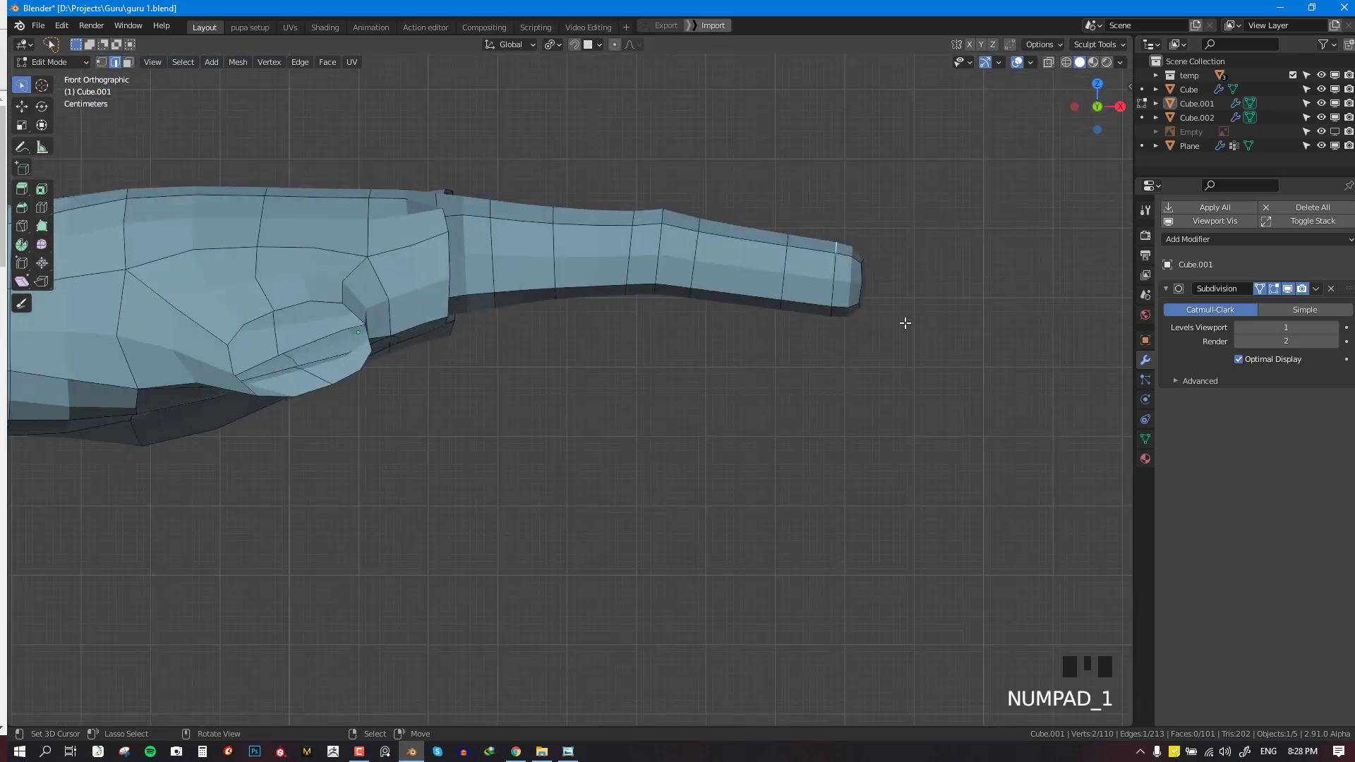
scroll(744, 493, "up", 4)
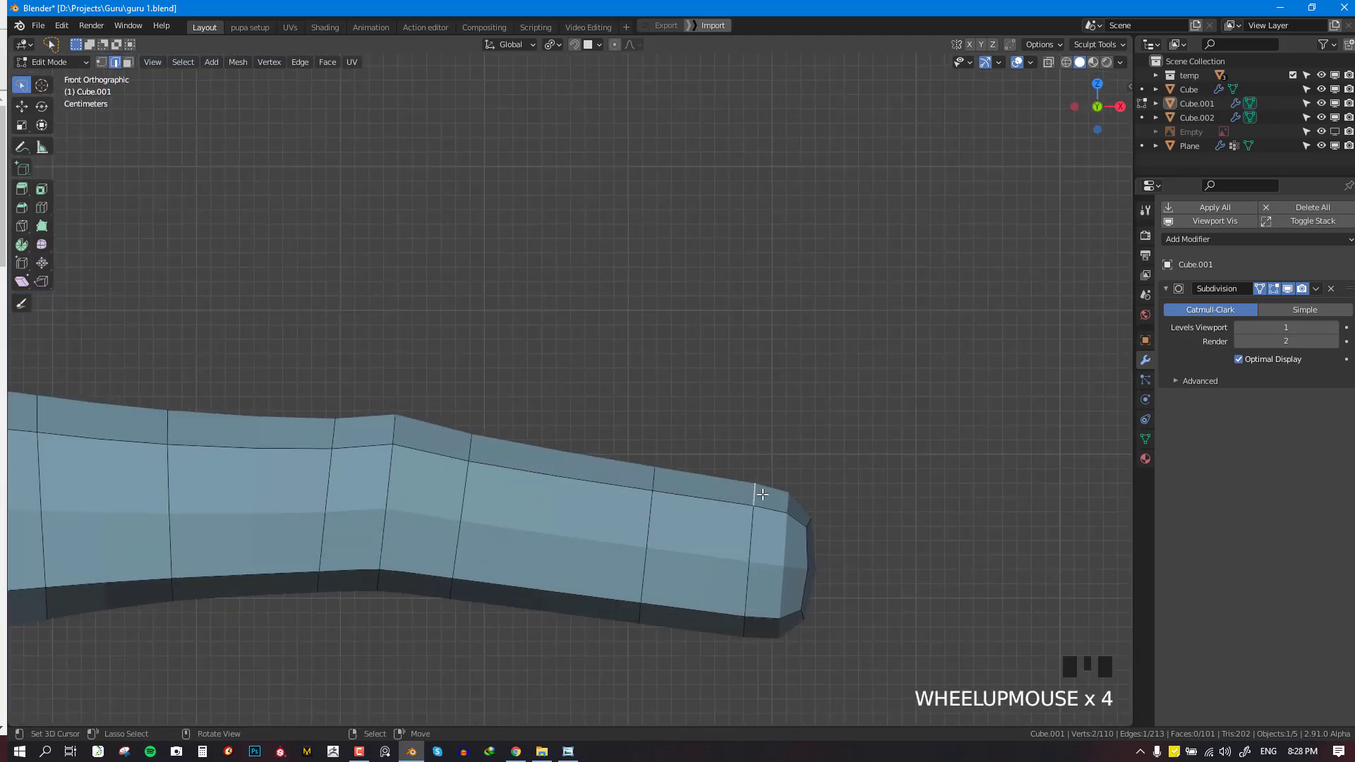
key("g")
left_click(880, 507)
middle_click_drag(832, 544, 756, 568)
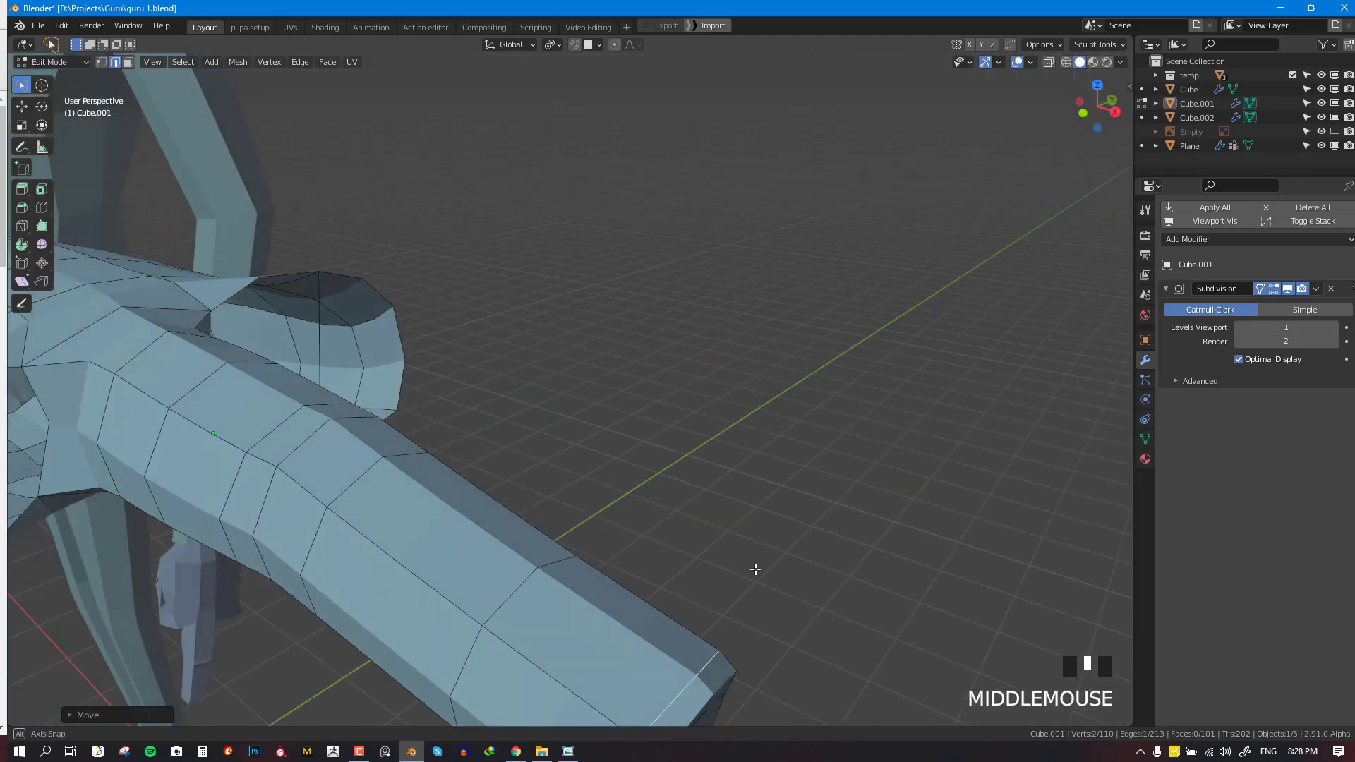
scroll(757, 569, "down", 2)
middle_click_drag(660, 584, 714, 562)
key("ctrl+z")
key("ctrl+z")
key("ctrl+z")
key("ctrl+z")
scroll(445, 478, "down", 3)
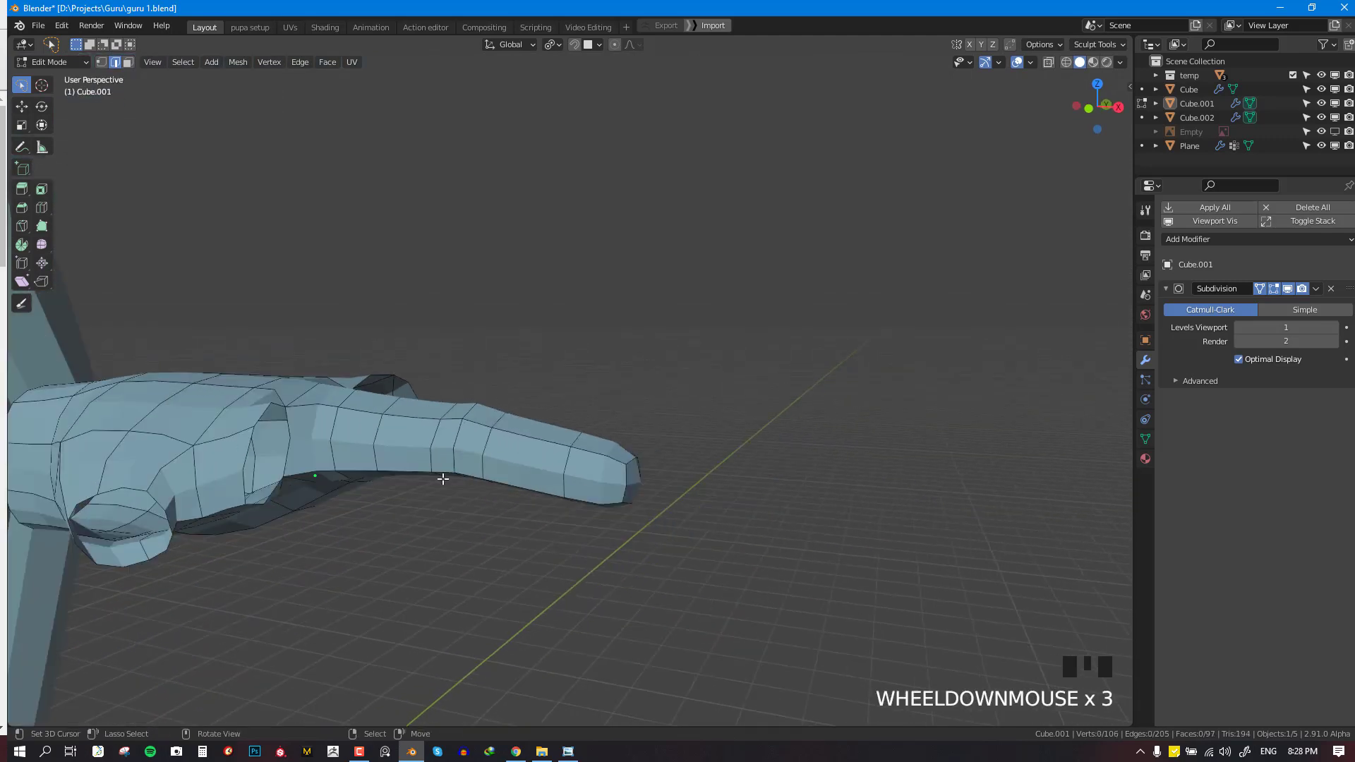
In top view wireframe, select the whole finger, duplicate it and place the copy beside the original, slightly back towards the palm
middle_click_drag(445, 478, 514, 530)
key("KP_7")
key("shift+z")
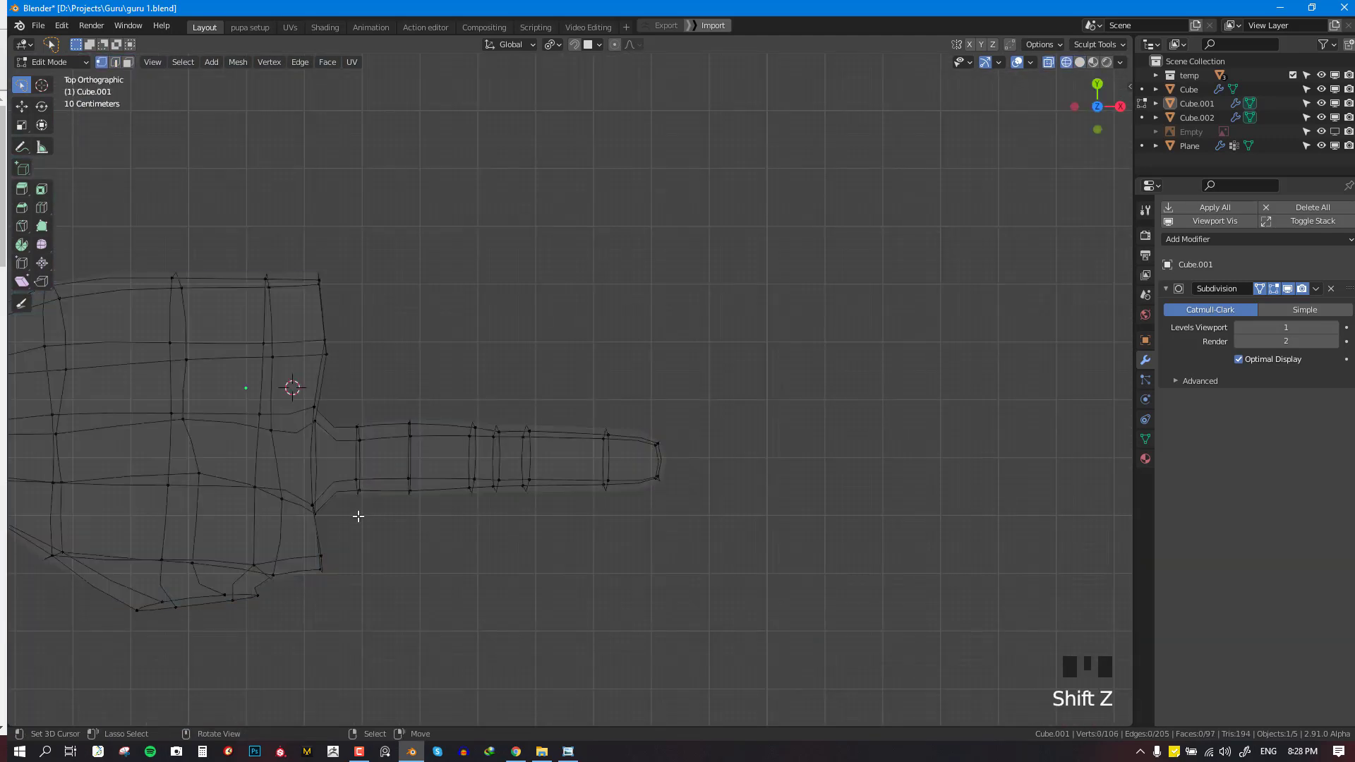
mouse_move(345, 432)
left_mouse_down()
mouse_move(1020, 616)
mouse_move(736, 521)
left_mouse_up()
scroll(418, 486, "up", 1)
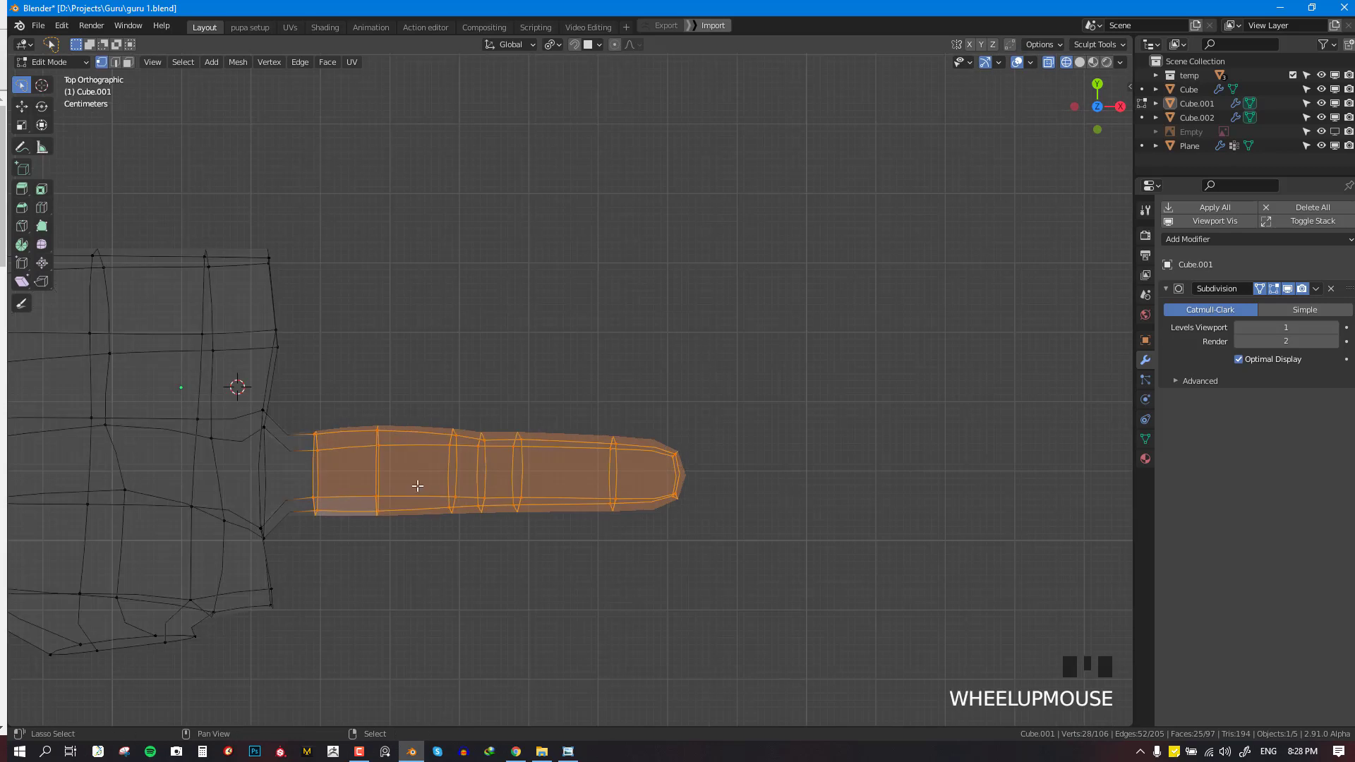
key("shift+d")
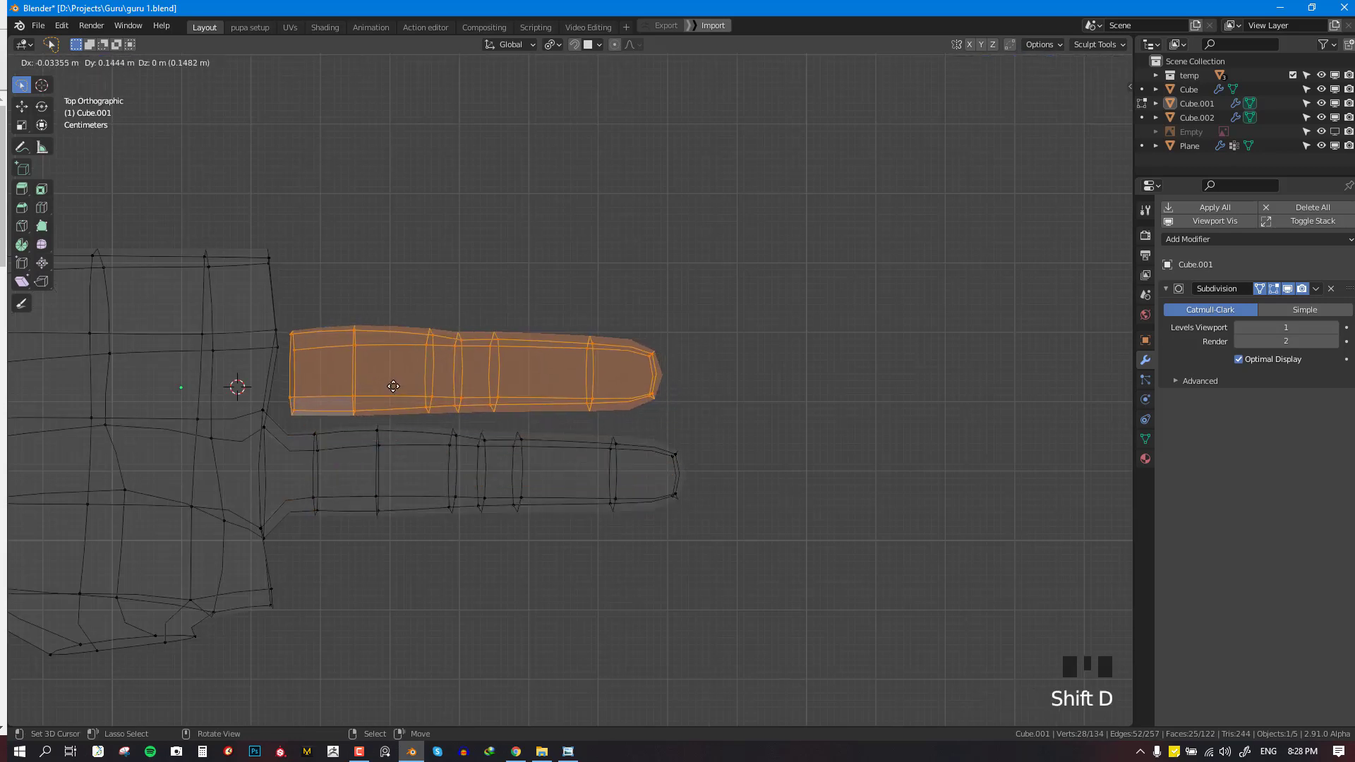
left_click(406, 397)
Draw two curved annotation guides from the middle fingertip to both outer sides of the palm, marking the finger lengths
scroll(432, 362, "down", 2)
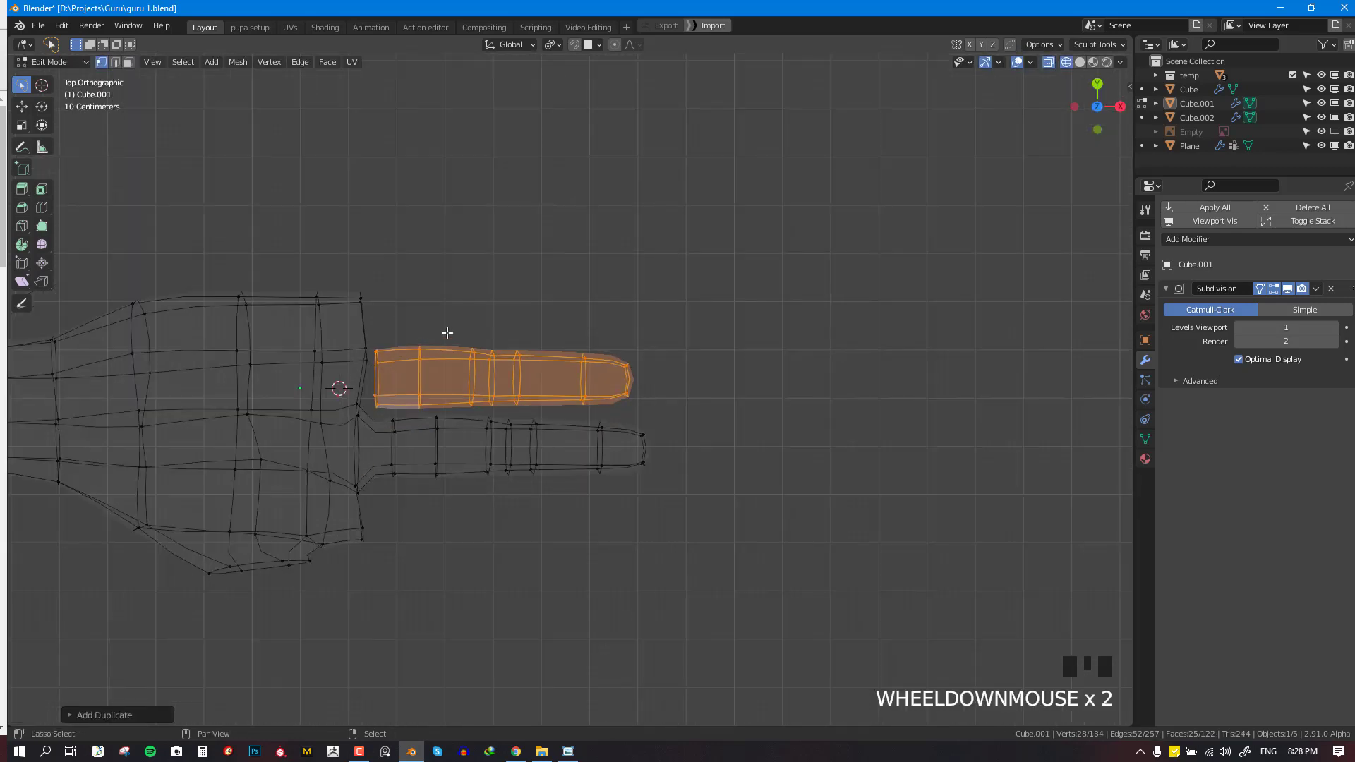
middle_click_drag(447, 333, 545, 299, "shift")
key("space")
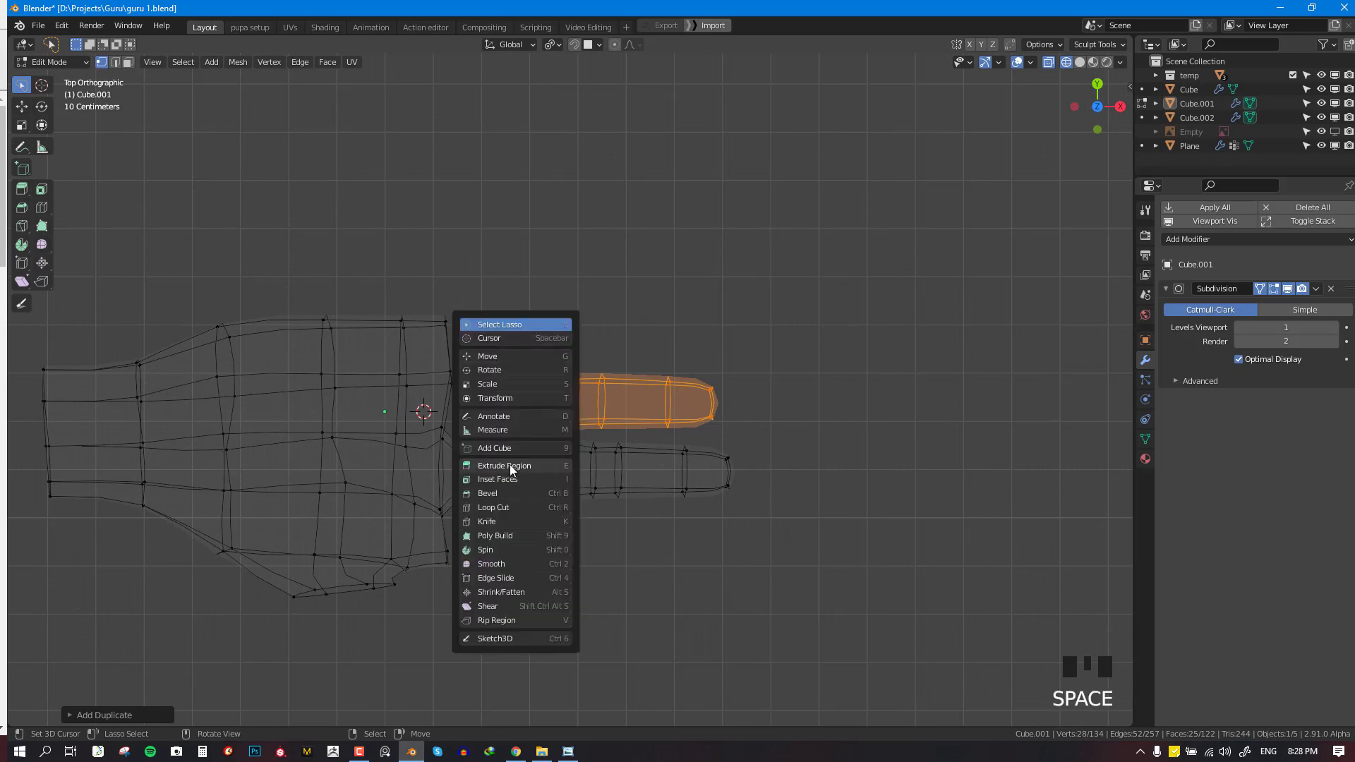
left_click(484, 420)
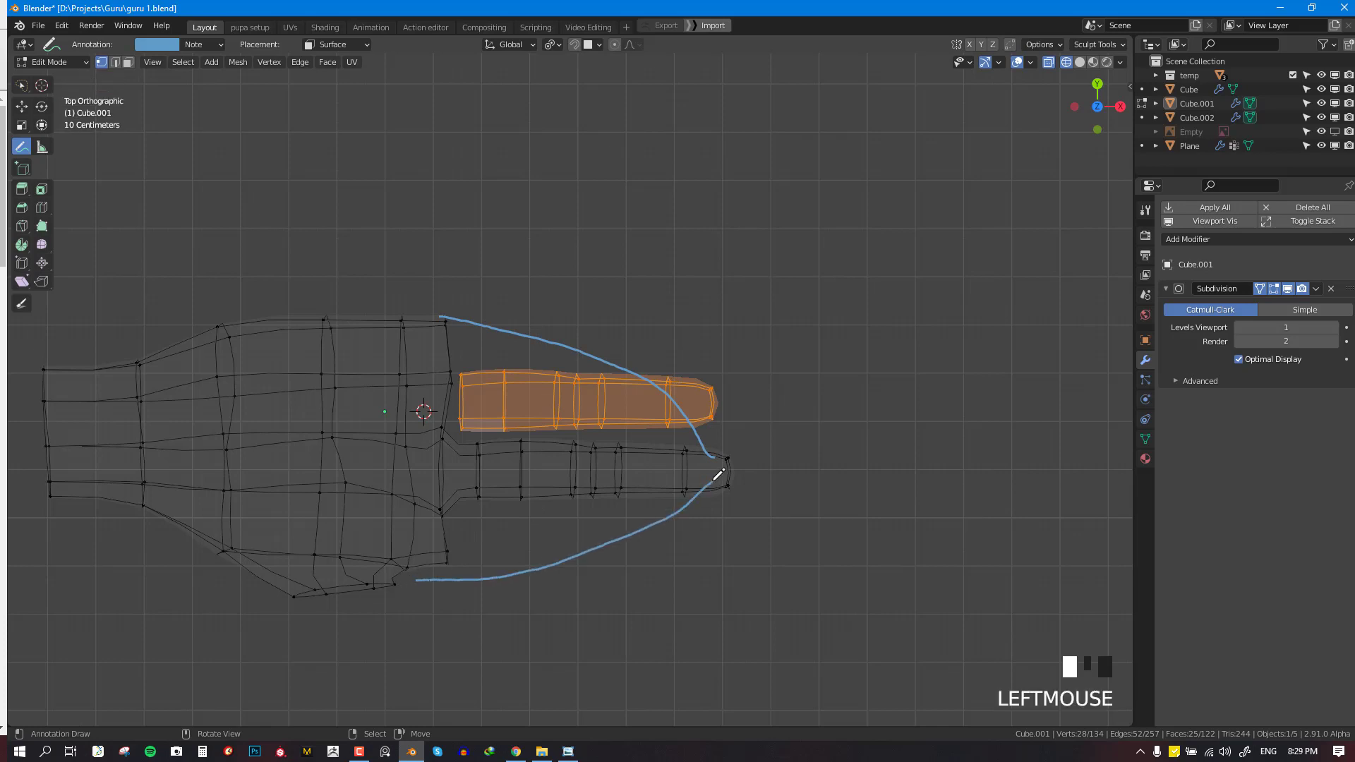
Duplicate the ring finger, scale the copy down and place it at the palm's outer edge as the little finger
key("space")
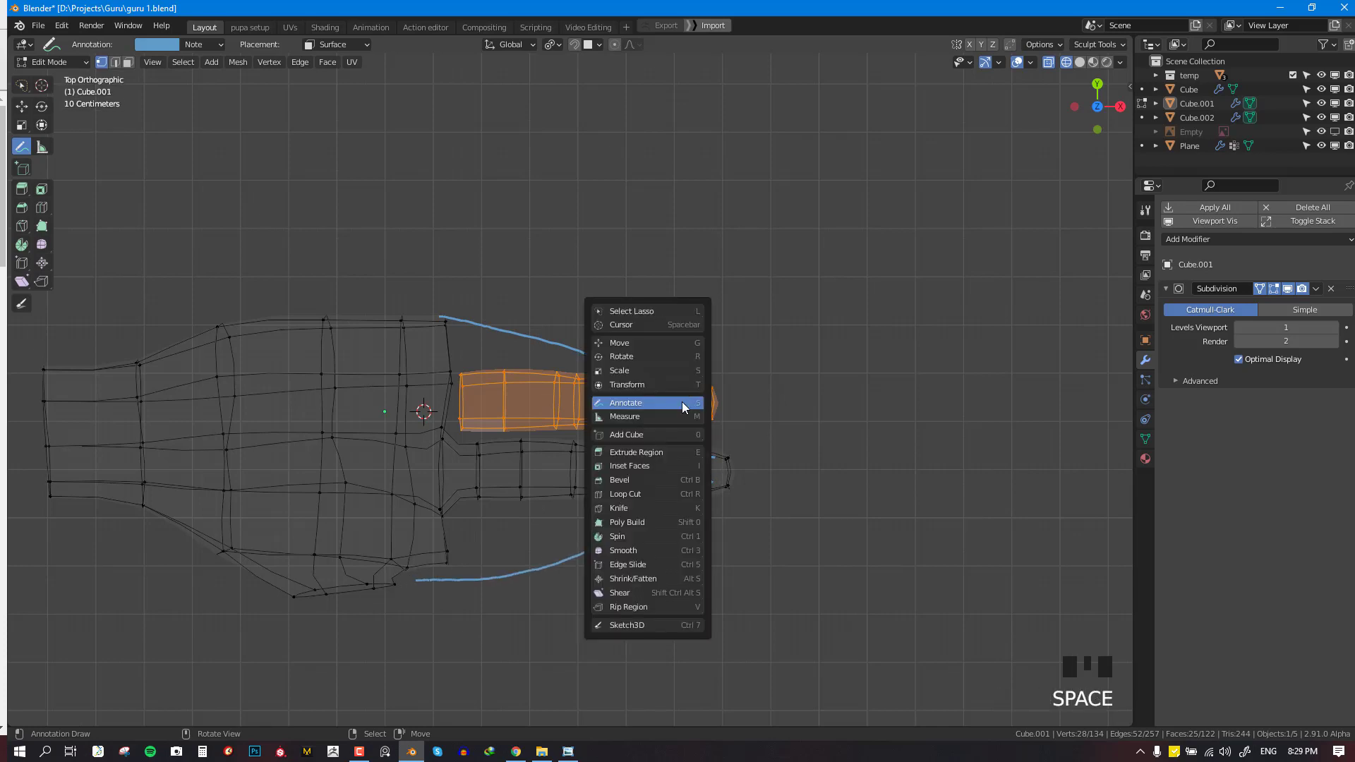
left_click(624, 344)
scroll(575, 381, "up", 1)
key("shift+d")
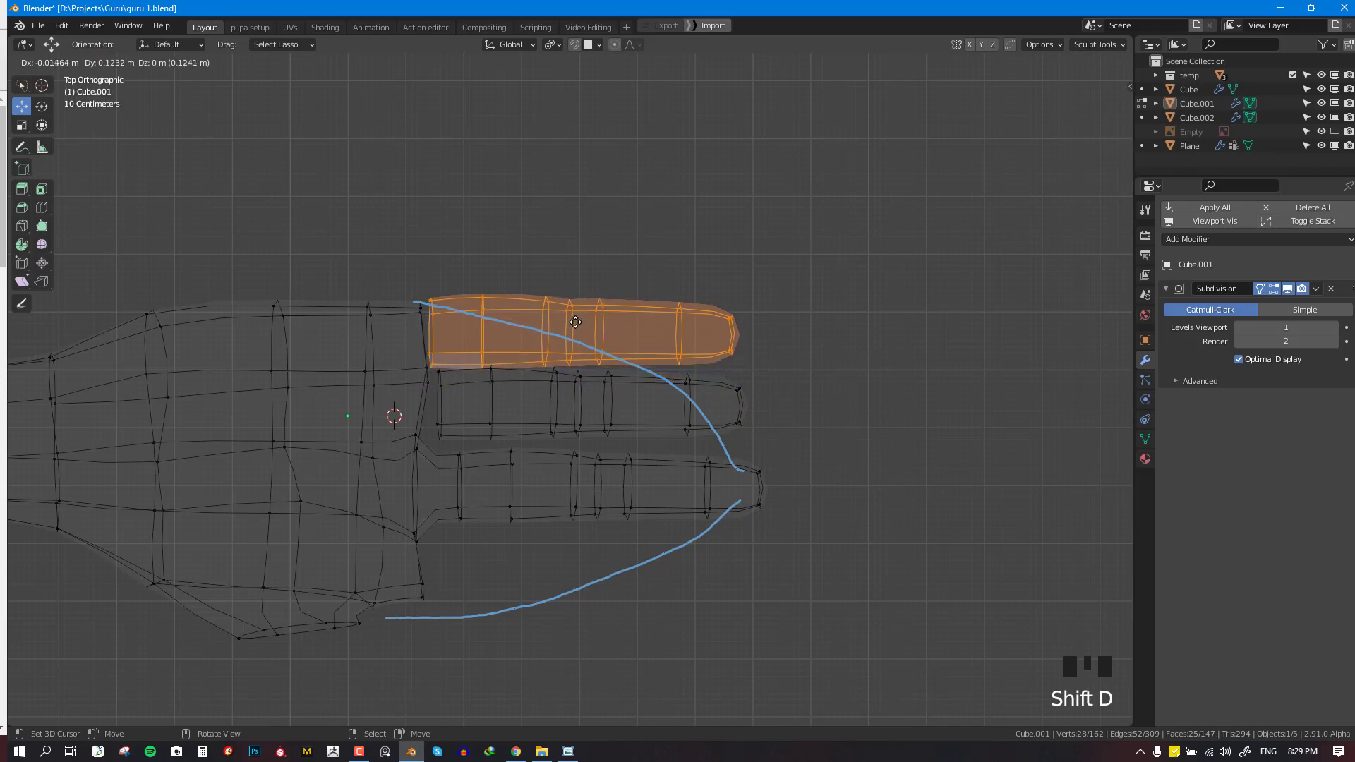
key("s")
key("g")
left_click(696, 391)
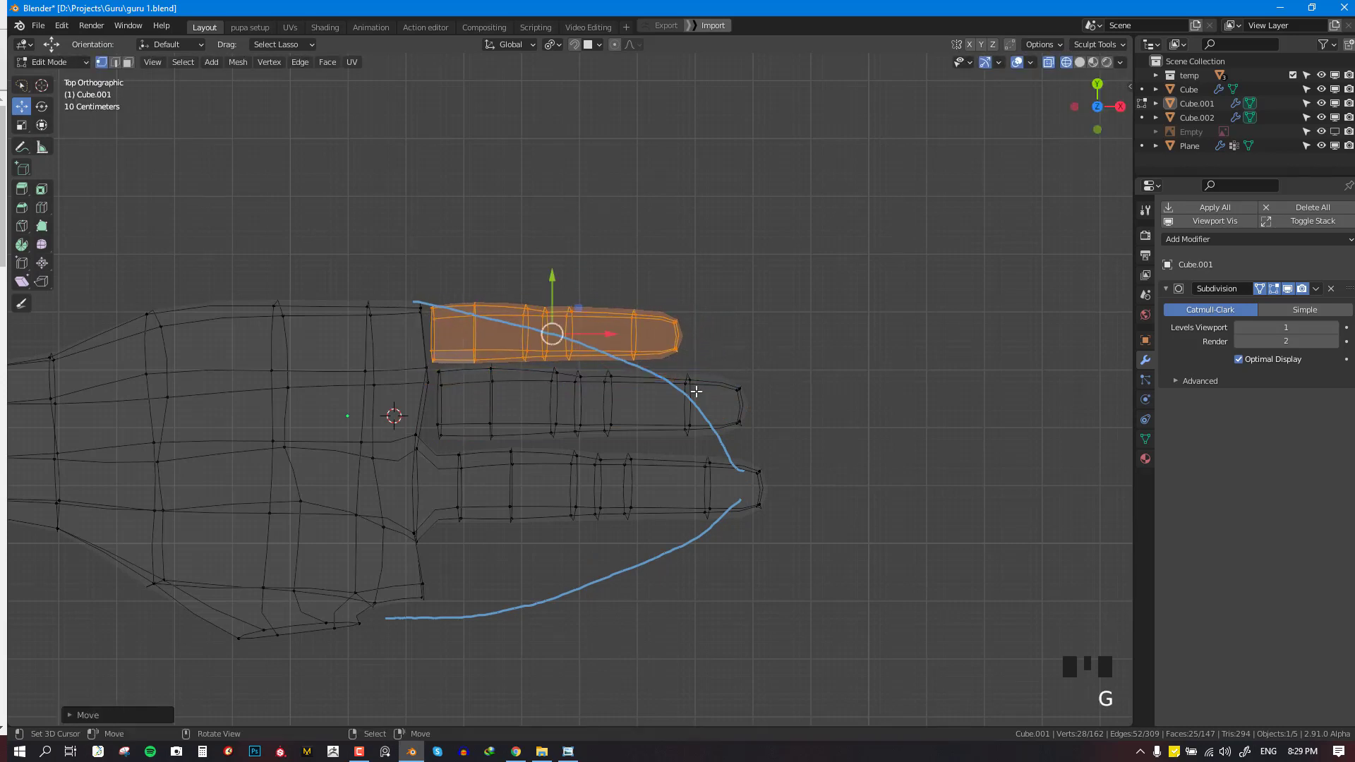
Duplicate the ring finger to the thumb side of the middle finger and scale it down slightly as the index finger
key("alt+a")
key("l")
key("shift+d")
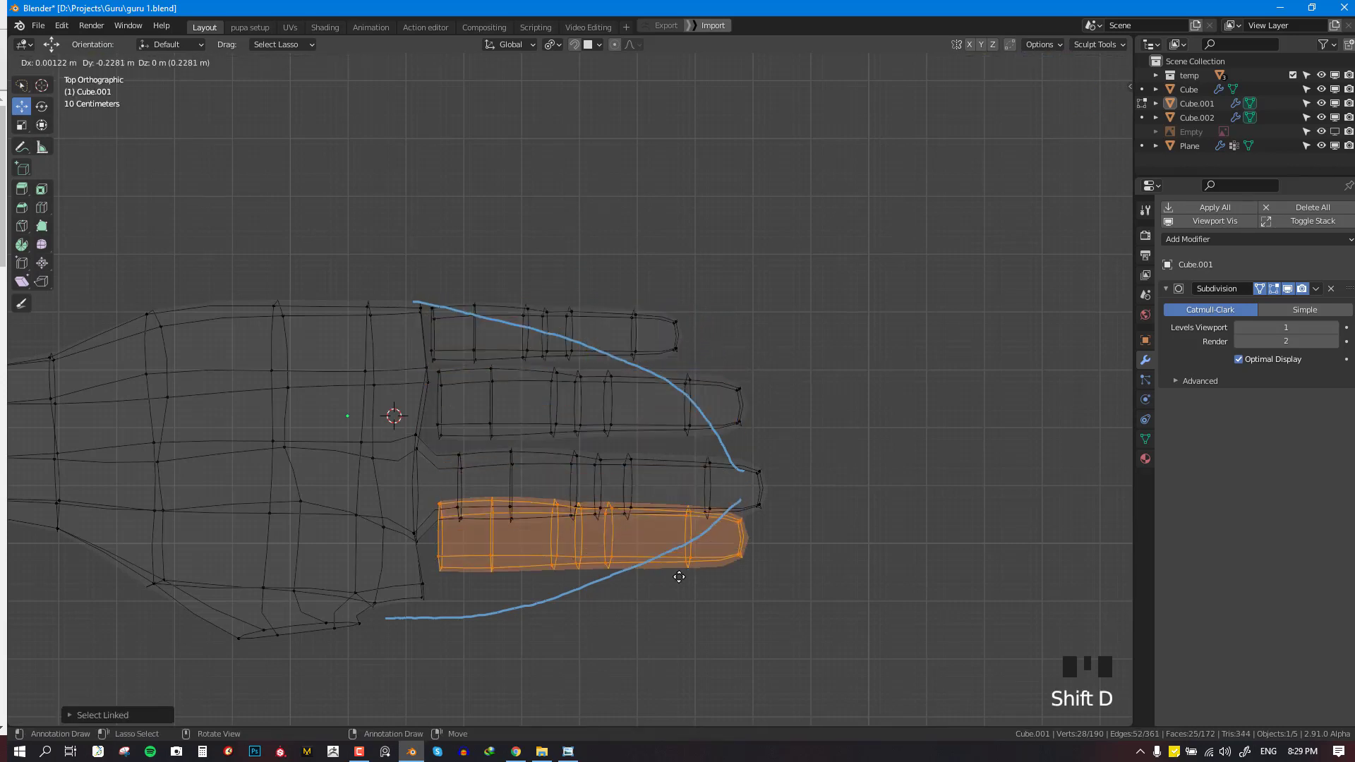
left_click(776, 577)
key("s")
left_click(760, 577)
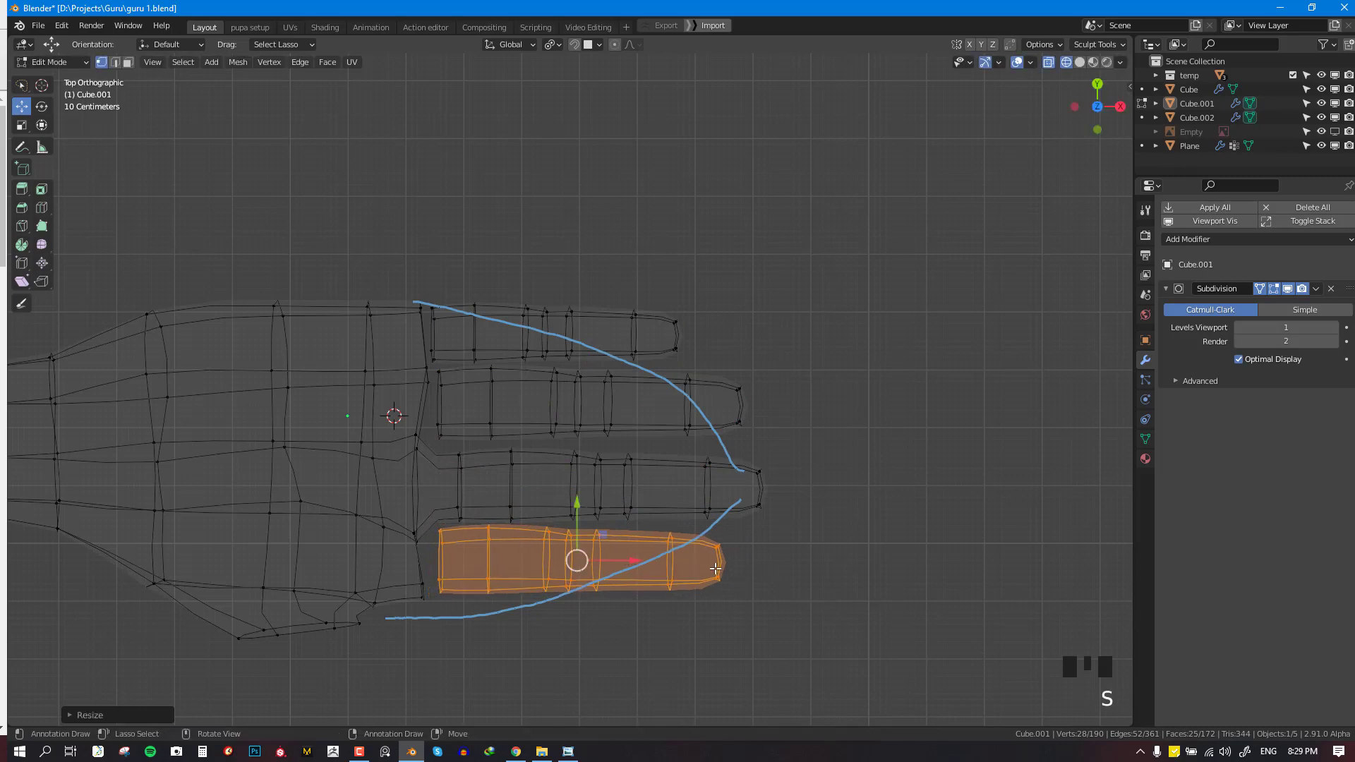
key("g")
left_click(591, 581)
Return the hand to solid shading and reveal its hidden thumb geometry
key("alt+a")
middle_click_drag(590, 581, 505, 452)
key("shift+z")
key("alt+h")
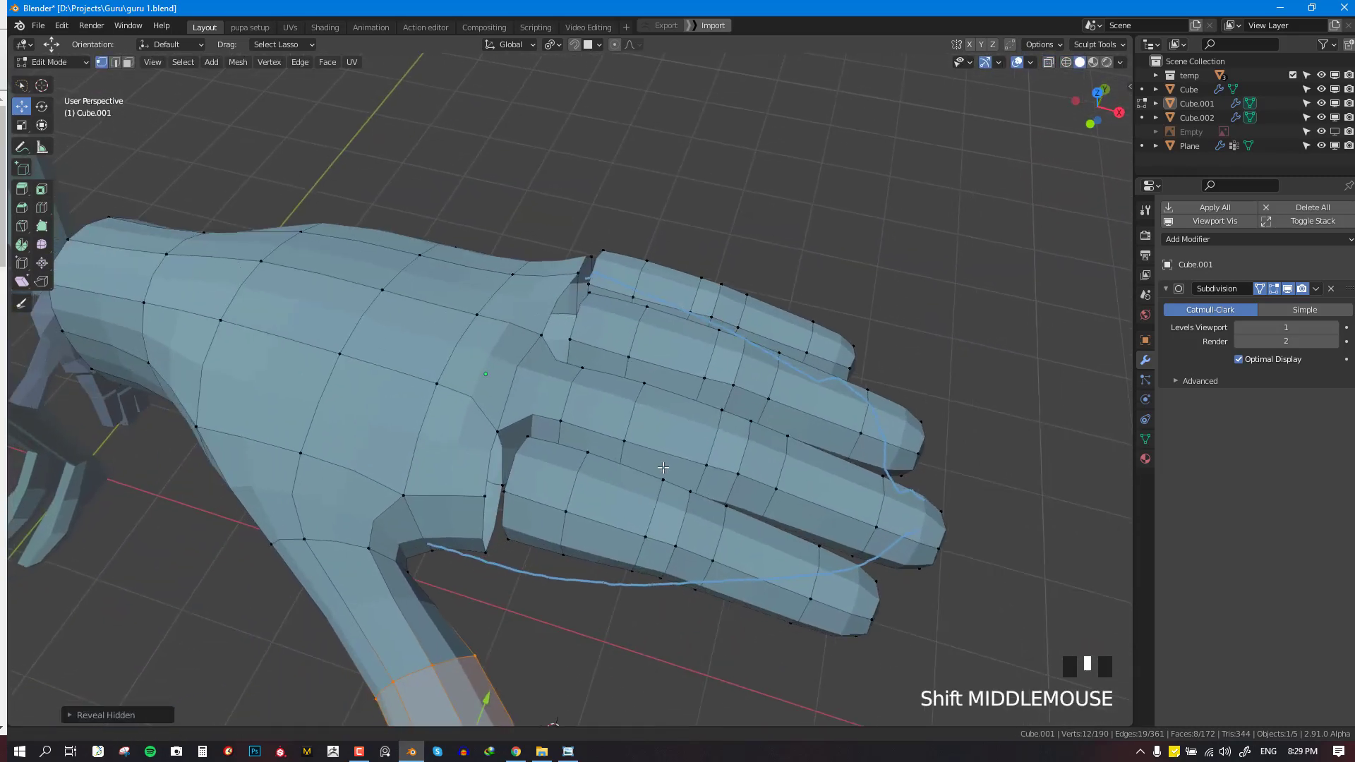
Bridge the index finger's open base loop to the matching opening in the palm with LoopTools
key("alt+a")
key("w")
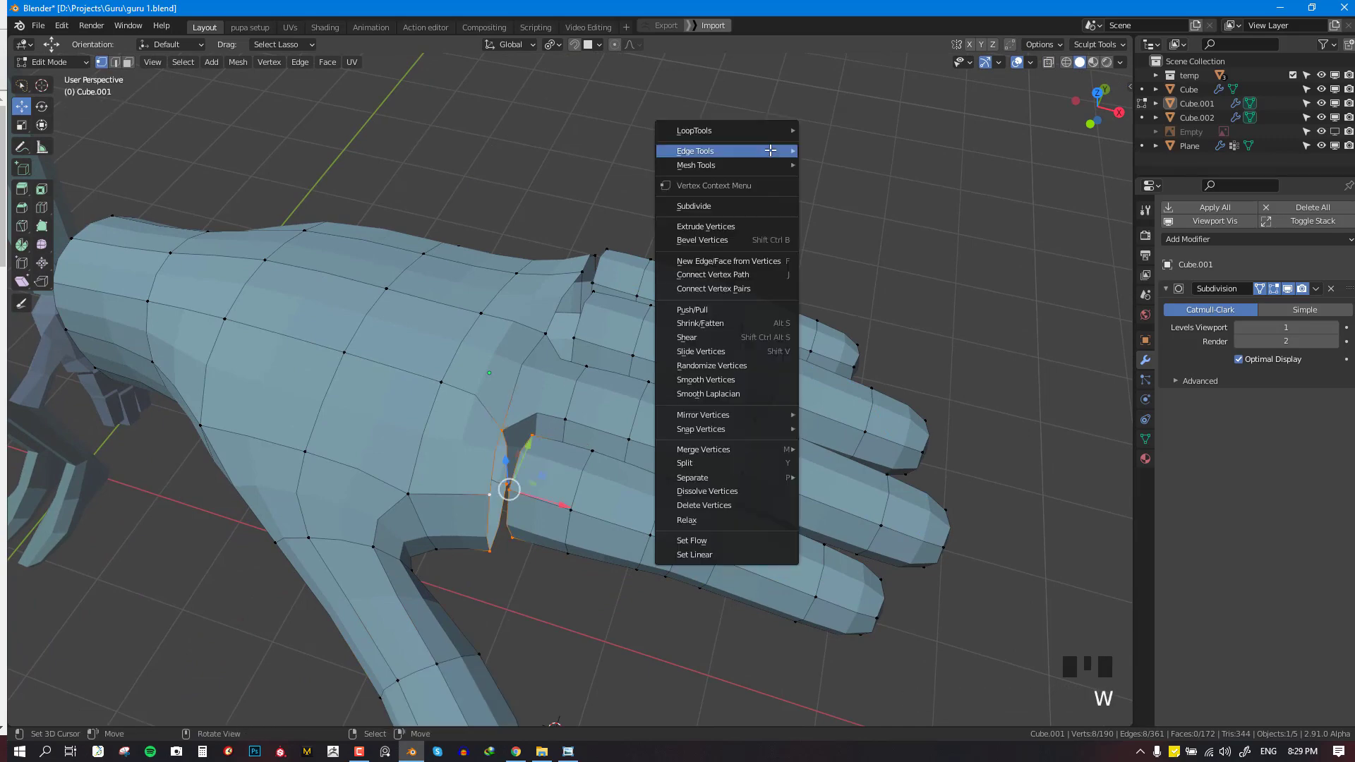
mouse_move(763, 130)
left_click(856, 133)
Select the open loops of the ring finger and its palm opening without the little finger's vertices, and bridge them
middle_click_drag(856, 134, 612, 300)
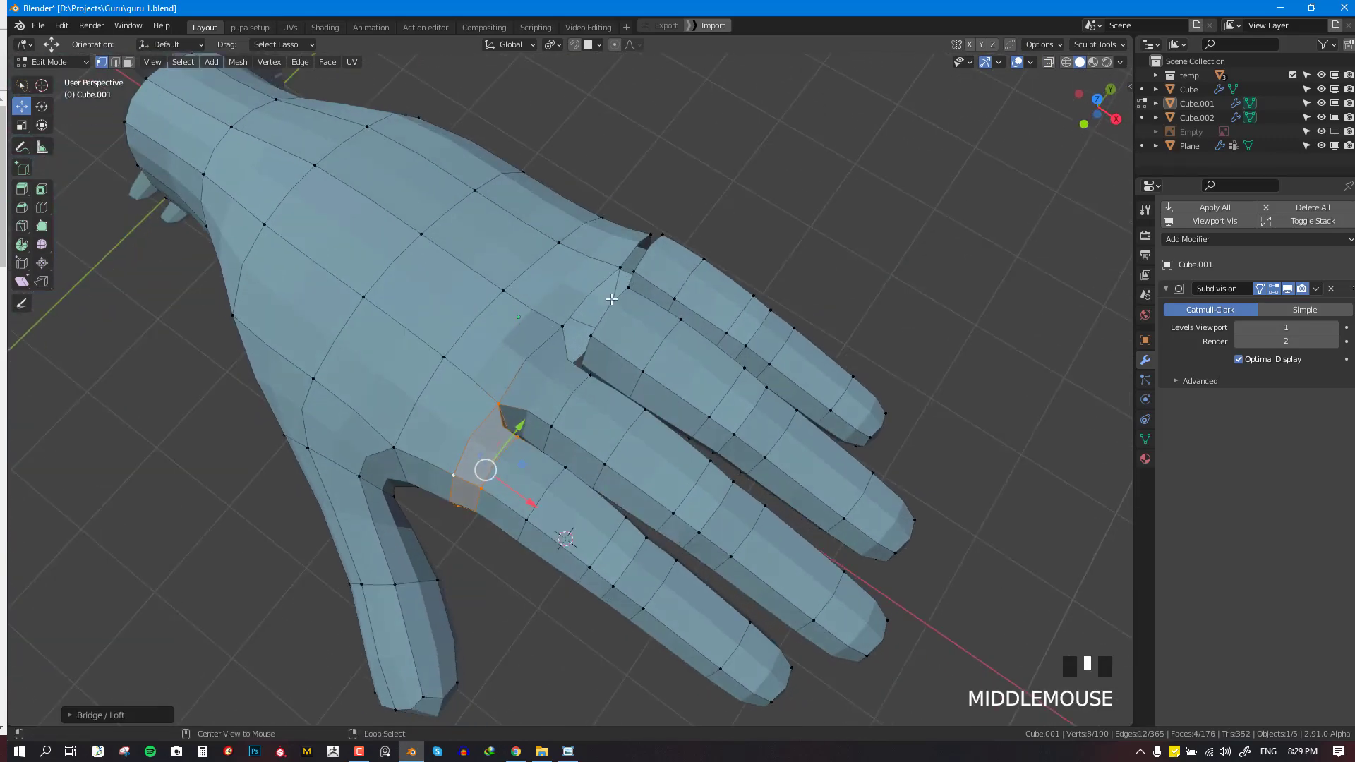
key("alt+shift")
right_click(610, 312)
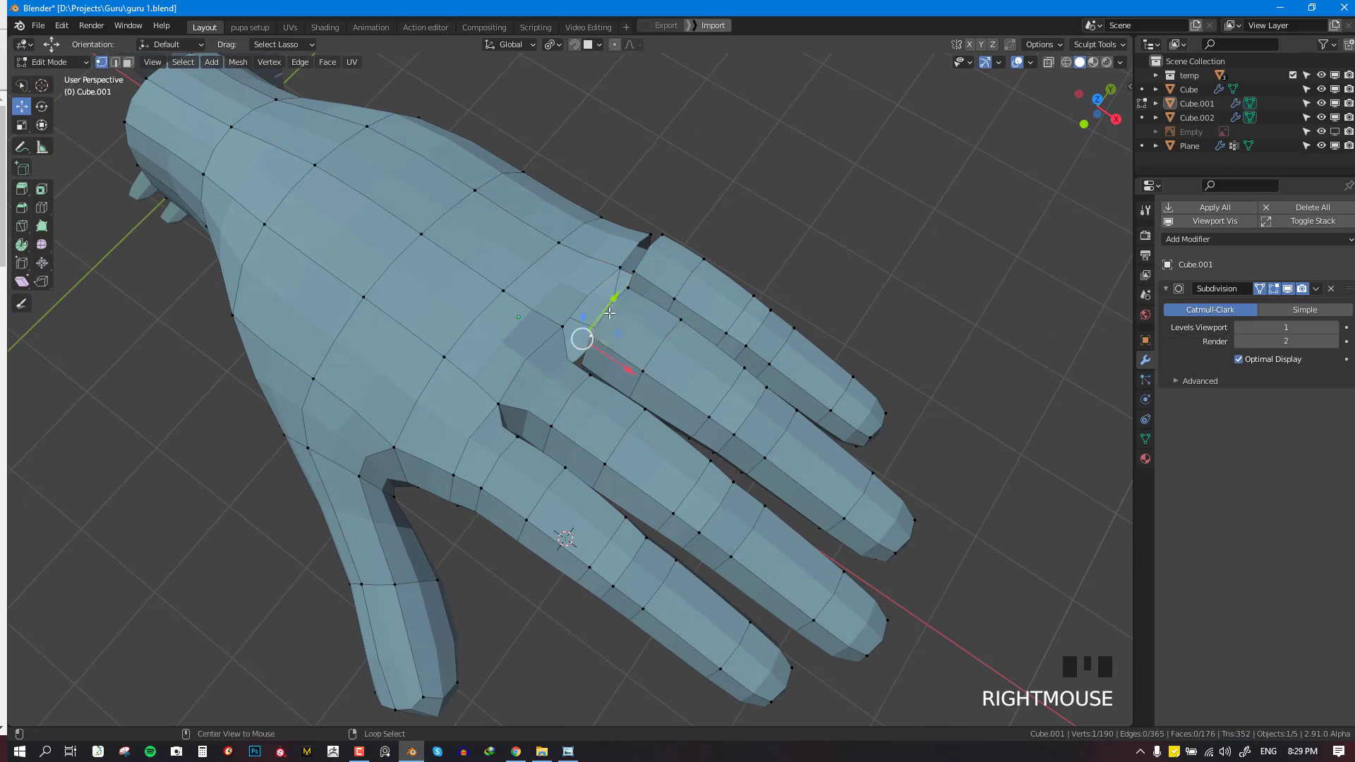
scroll(570, 293, "up", 2)
key("shift+z")
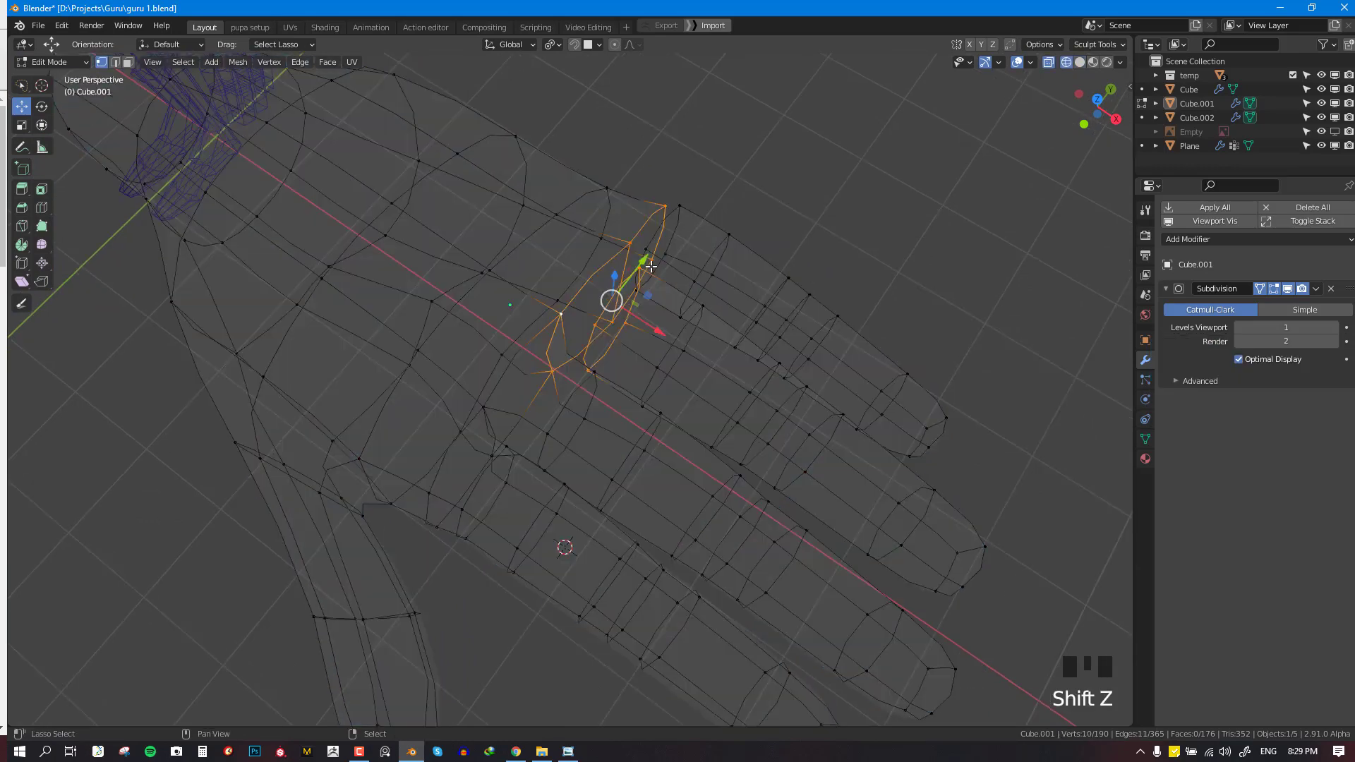
middle_click_drag(569, 294, 627, 147)
key("c")
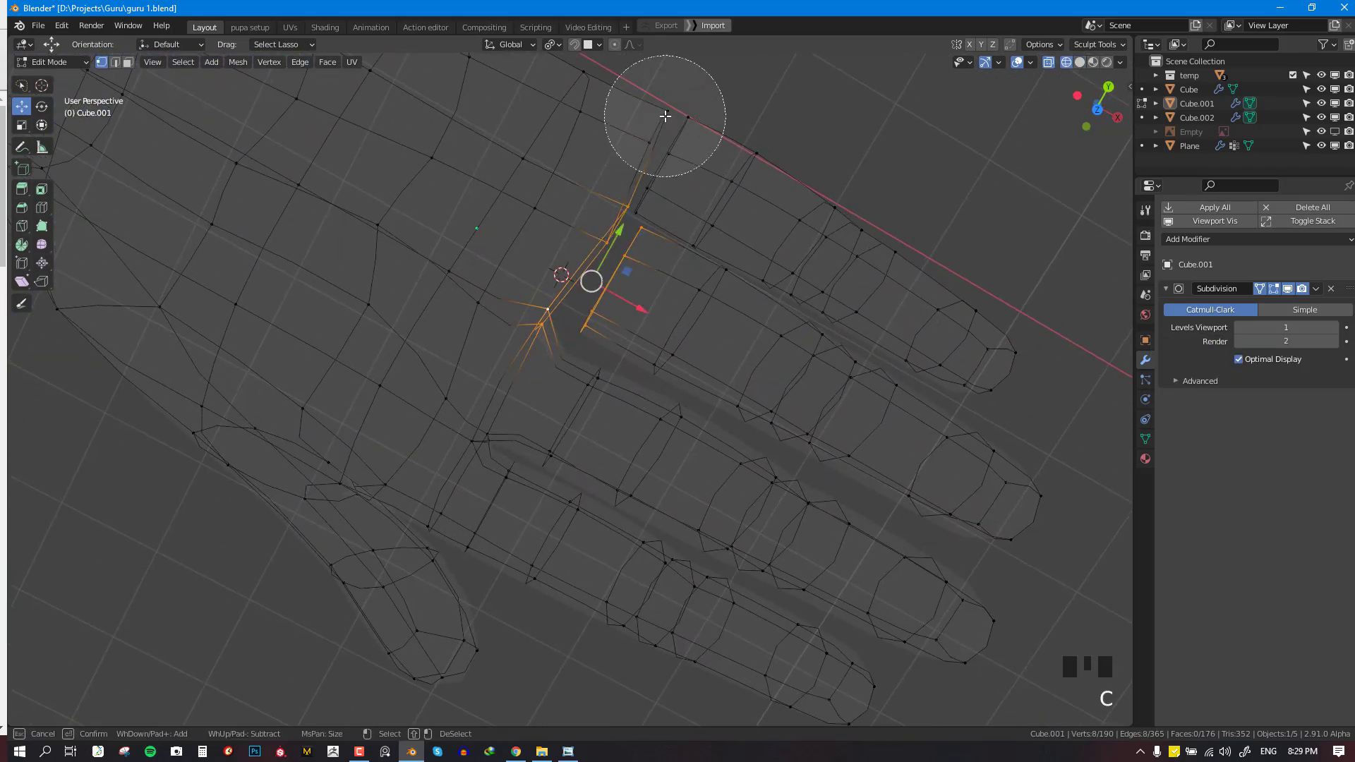
middle_click(660, 115)
key("shift+z")
middle_click_drag(726, 324, 762, 282)
key("w")
mouse_move(797, 176)
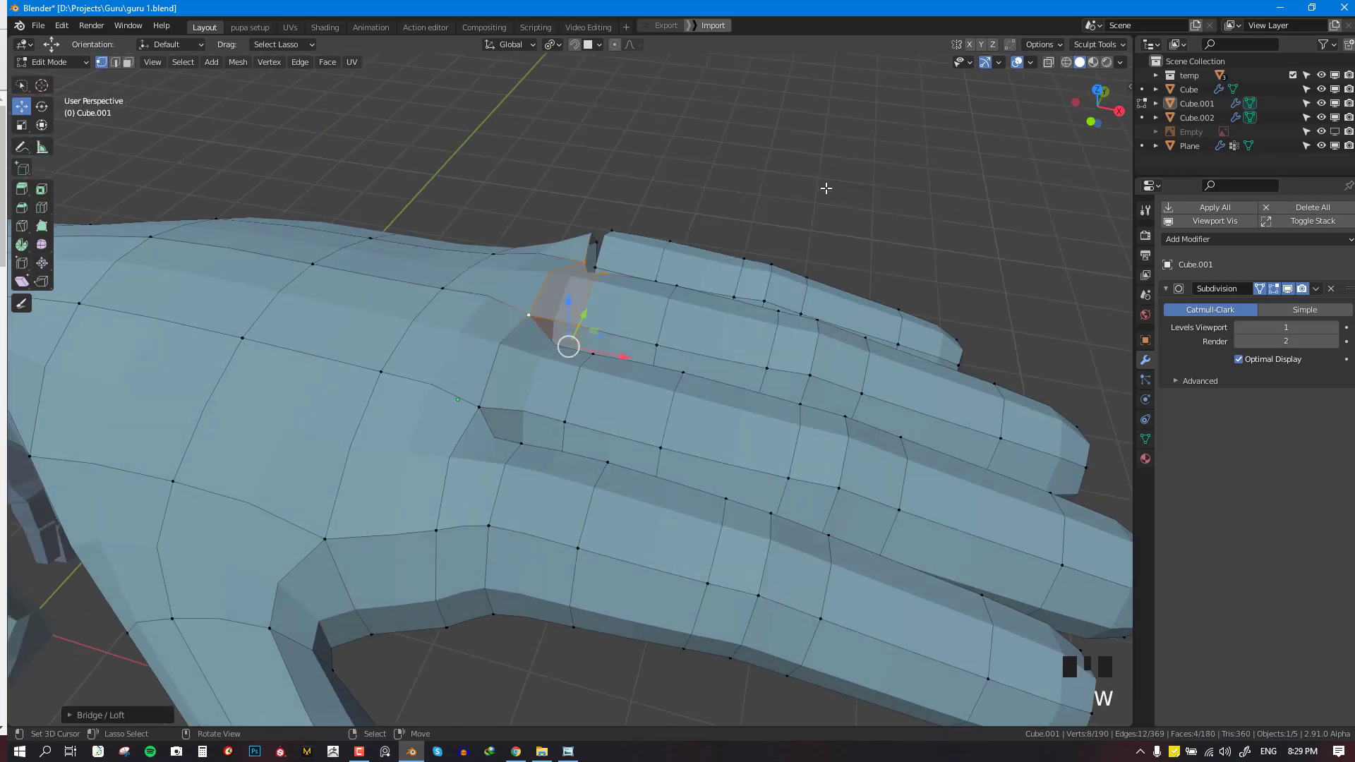
Bridge the little finger's open base loop to the remaining opening in the palm
middle_click_drag(796, 185, 720, 208)
right_click(718, 209, "alt")
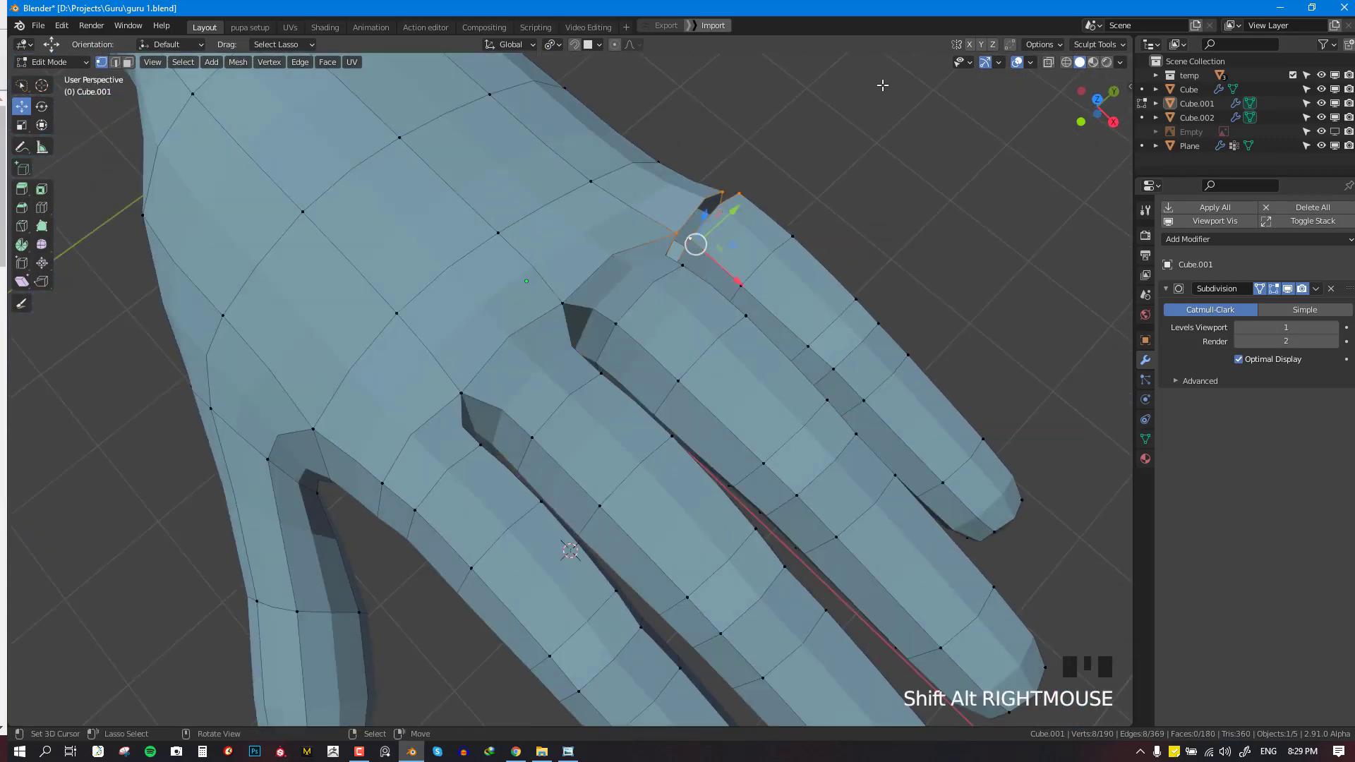
key("w")
mouse_move(882, 85)
left_click(953, 87)
Examine the joined hand in Sculpt Mode from the front and from the palm side
key("ctrl+Tab")
scroll(696, 261, "down", 3)
middle_click_drag(769, 297, 663, 342)
scroll(666, 346, "up", 2)
left_click_drag(772, 456, 765, 454)
key("KP_1")
scroll(765, 454, "down", 3)
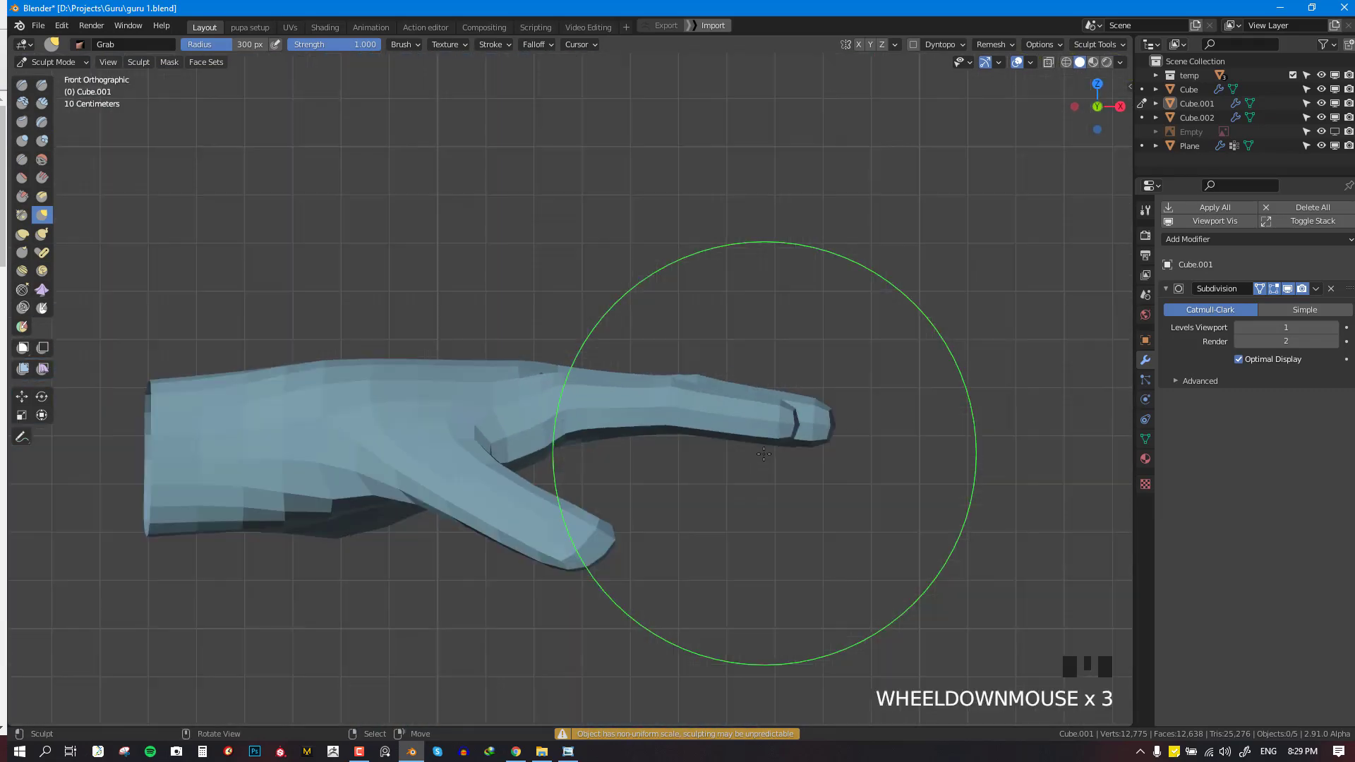
mouse_move(781, 430)
middle_mouse_down()
mouse_move(738, 469)
mouse_move(613, 270)
mouse_move(635, 409)
middle_mouse_up()
scroll(635, 409, "down", 3)
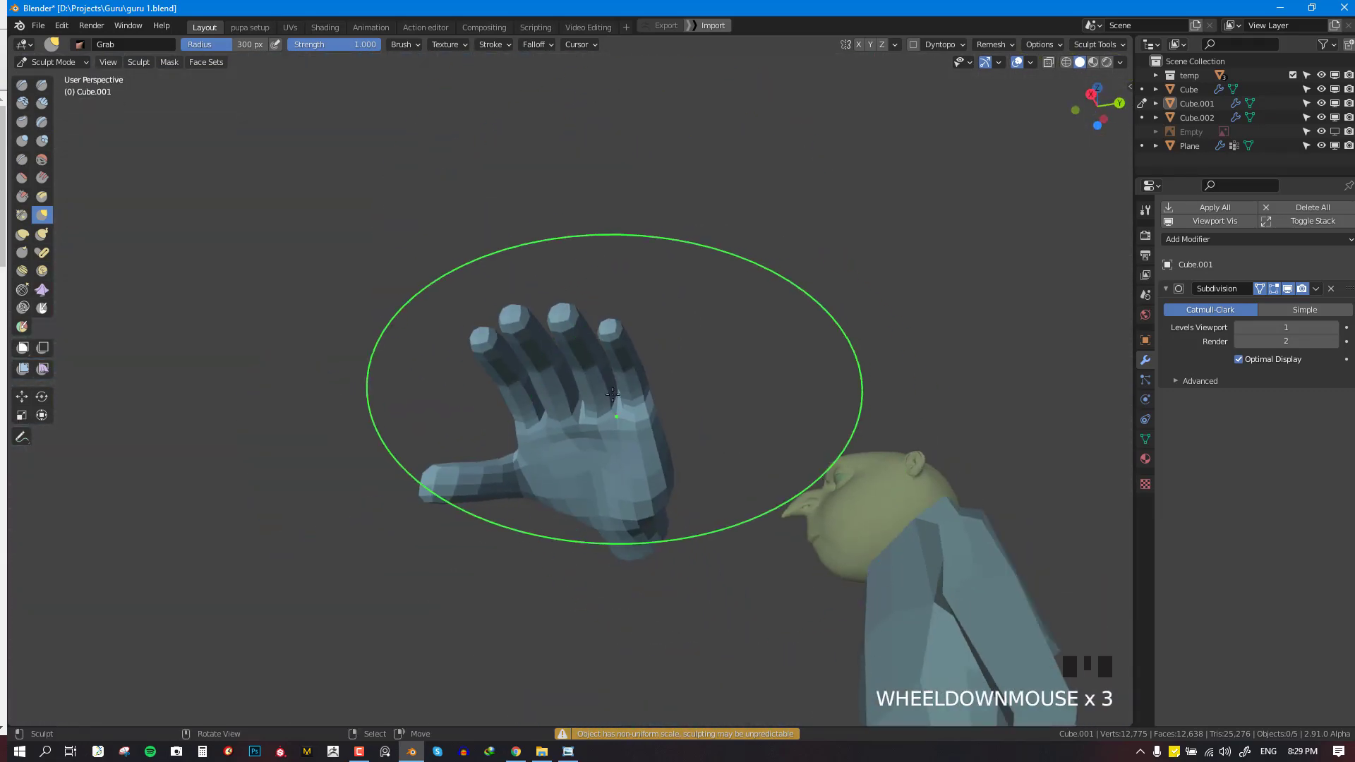
scroll(635, 317, "up", 2)
scroll(739, 412, "up", 1)
mouse_move(635, 318)
middle_mouse_down()
mouse_move(739, 411)
mouse_move(774, 399)
mouse_move(713, 445)
mouse_move(588, 340)
middle_mouse_up()
Try to add an edge loop running lengthwise along the sides of the fingers and thumb
key("KP_7")
key("Tab")
scroll(775, 399, "up", 2)
key("alt+a")
scroll(713, 444, "up", 2)
scroll(589, 339, "up", 2)
middle_click_drag(721, 460, 856, 510)
key("ctrl+r")
left_click(667, 480)
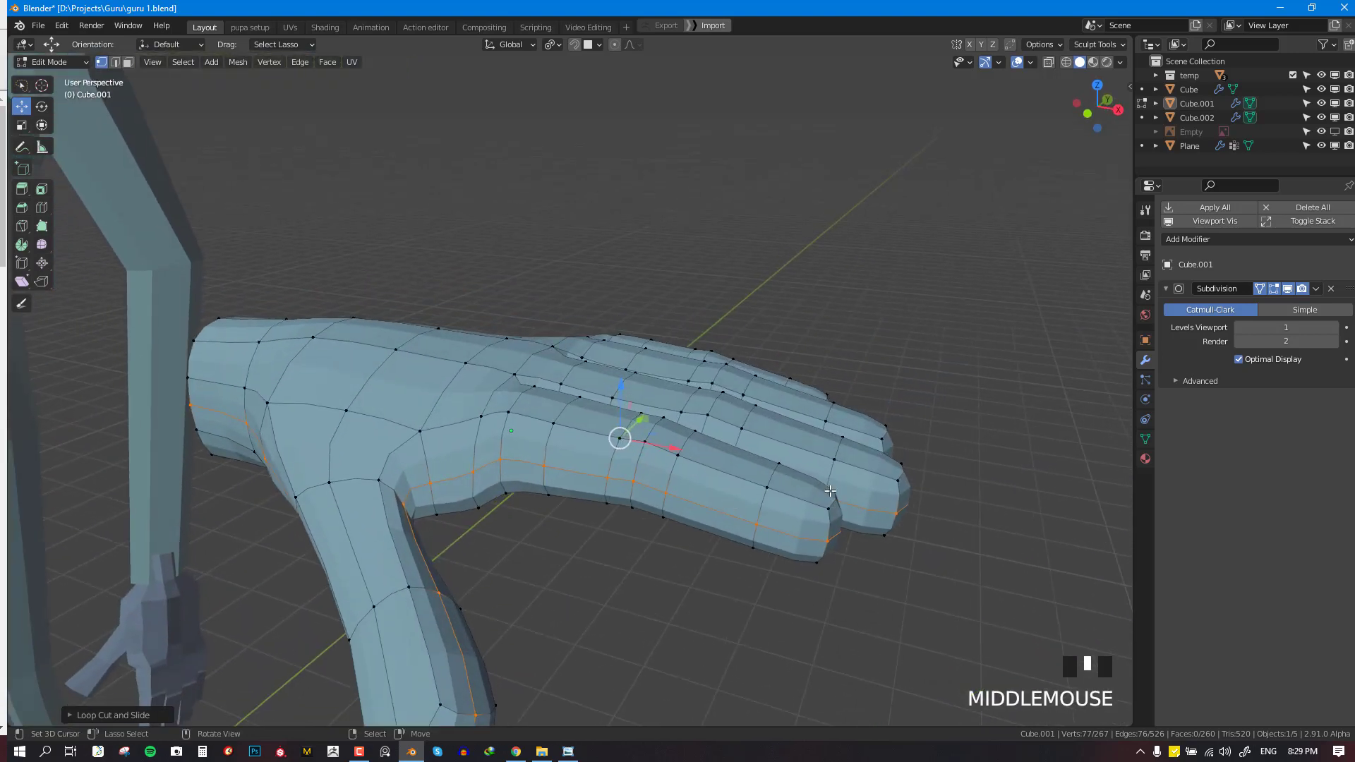
right_click(856, 511)
key("ctrl+z")
key("ctrl+z")
key("ctrl+z")
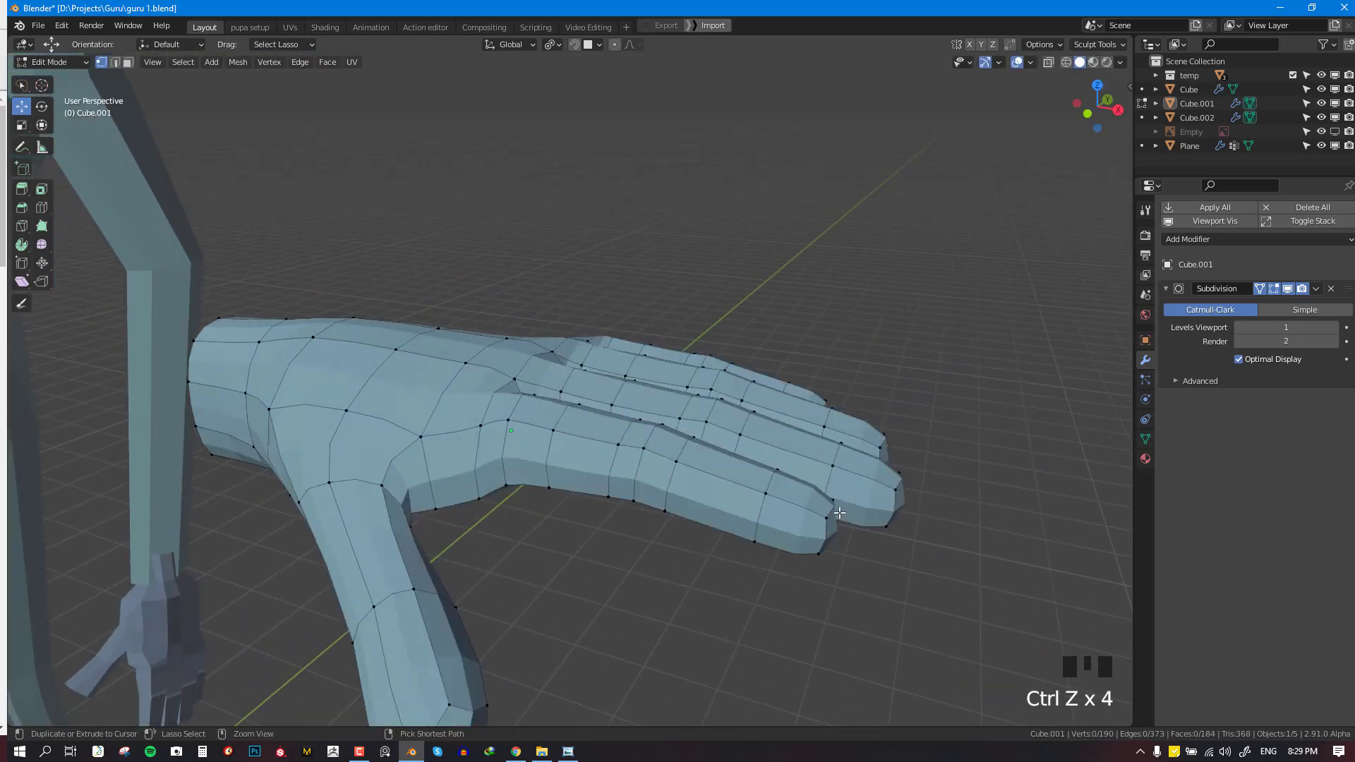
Try to add a lengthwise edge loop along the top of the index finger through to the wrist
left_click(831, 509)
middle_click_drag(831, 509, 834, 537)
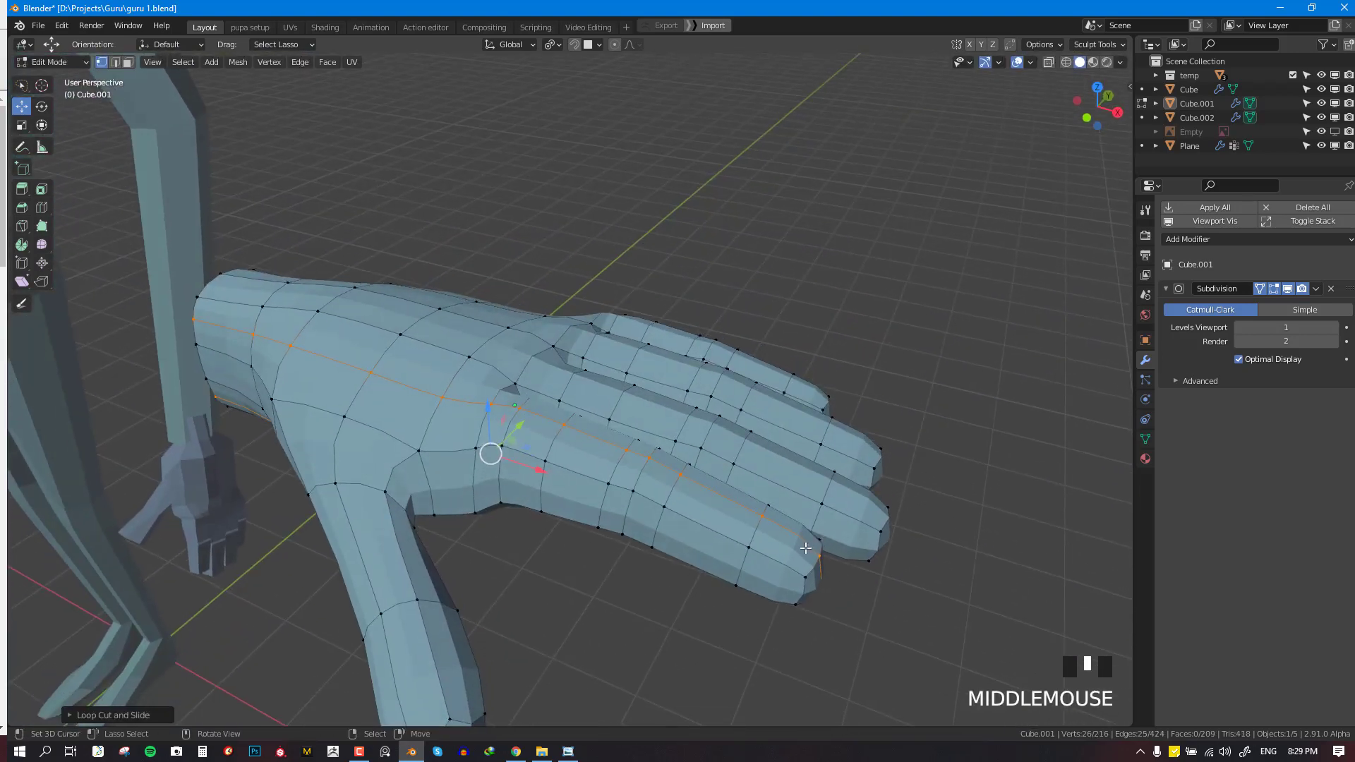
right_click_drag(806, 547, 874, 569)
mouse_move(875, 569)
middle_mouse_down()
mouse_move(651, 513)
mouse_move(741, 526)
middle_mouse_up()
key("ctrl+Tab")
scroll(895, 499, "up", 3)
middle_click_drag(1041, 500, 798, 474, "shift")
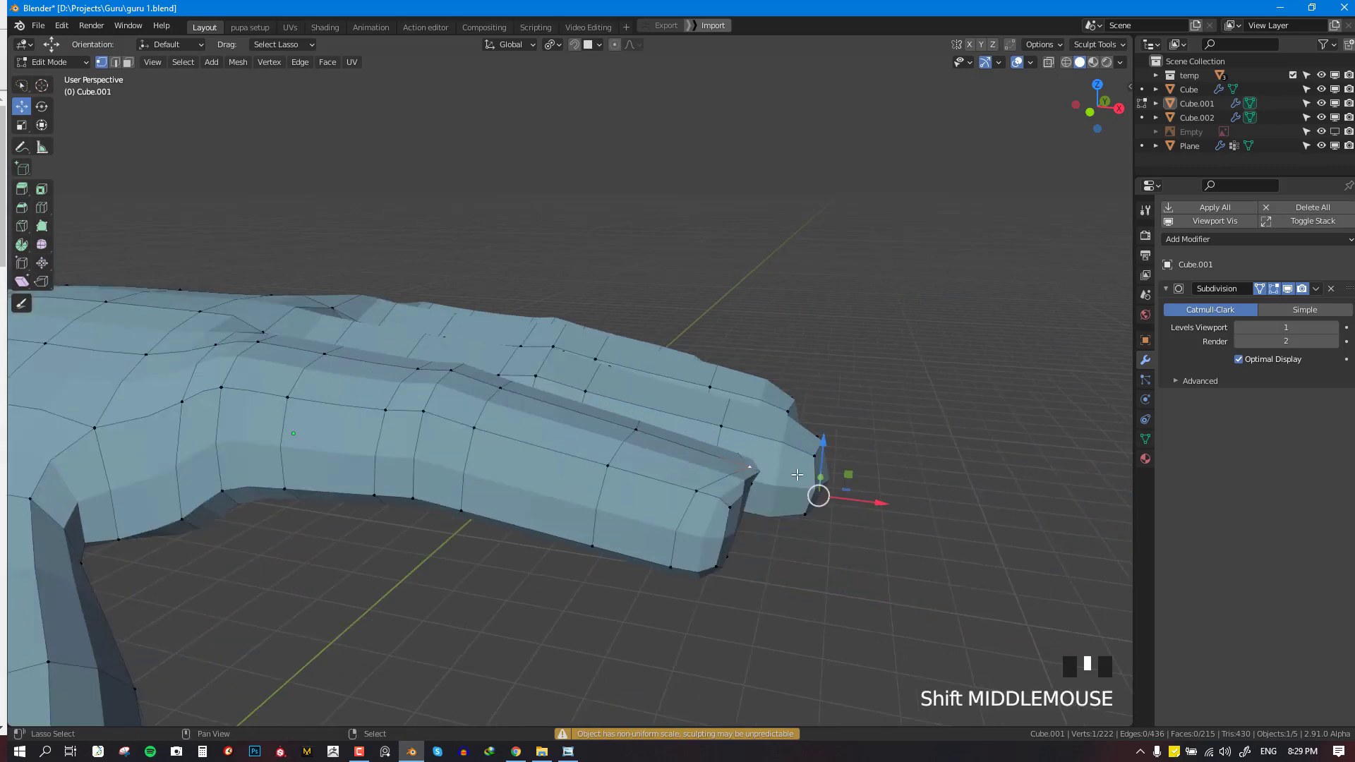
Try to reshape the index fingertip by moving its end vertices
right_click_drag(743, 465, 780, 460)
scroll(631, 475, "down", 3)
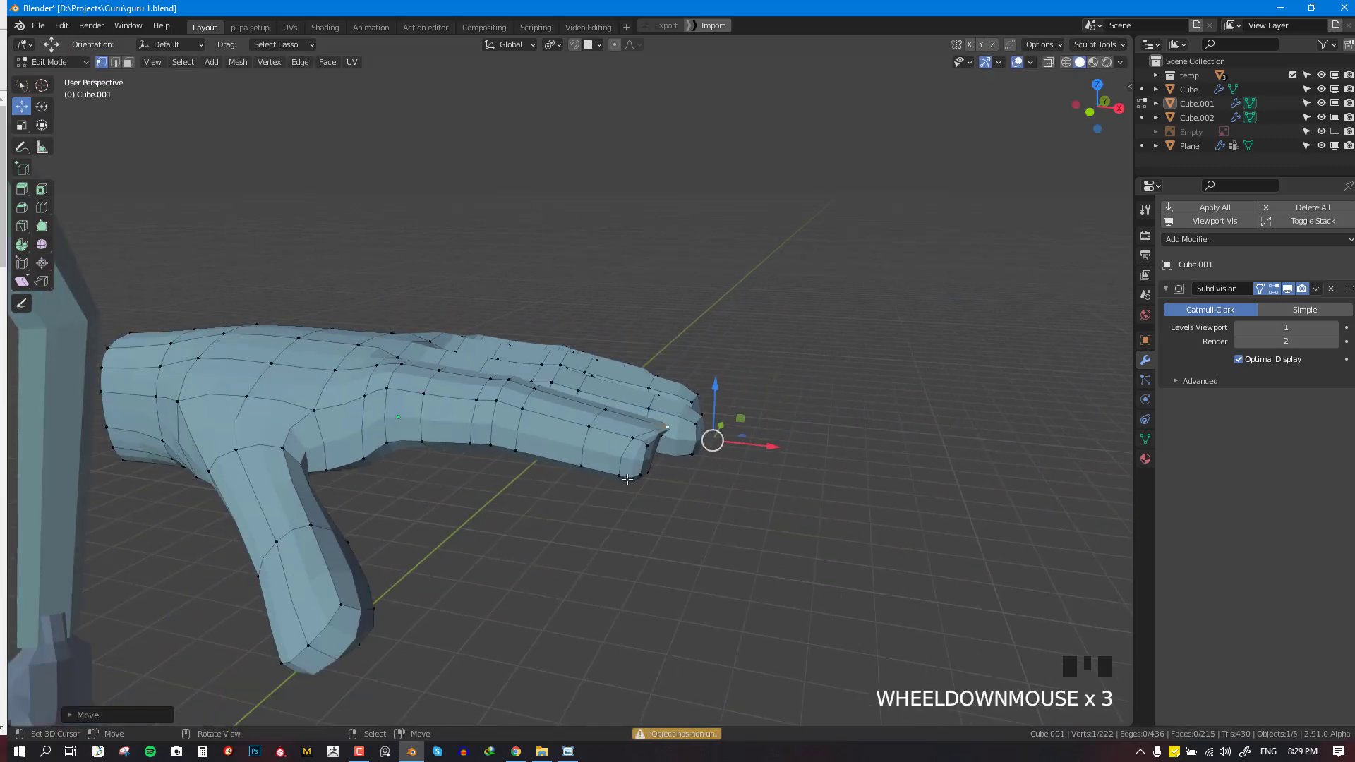
middle_click_drag(631, 474, 723, 342)
scroll(705, 536, "up", 2)
scroll(723, 342, "up", 1)
right_click(648, 405)
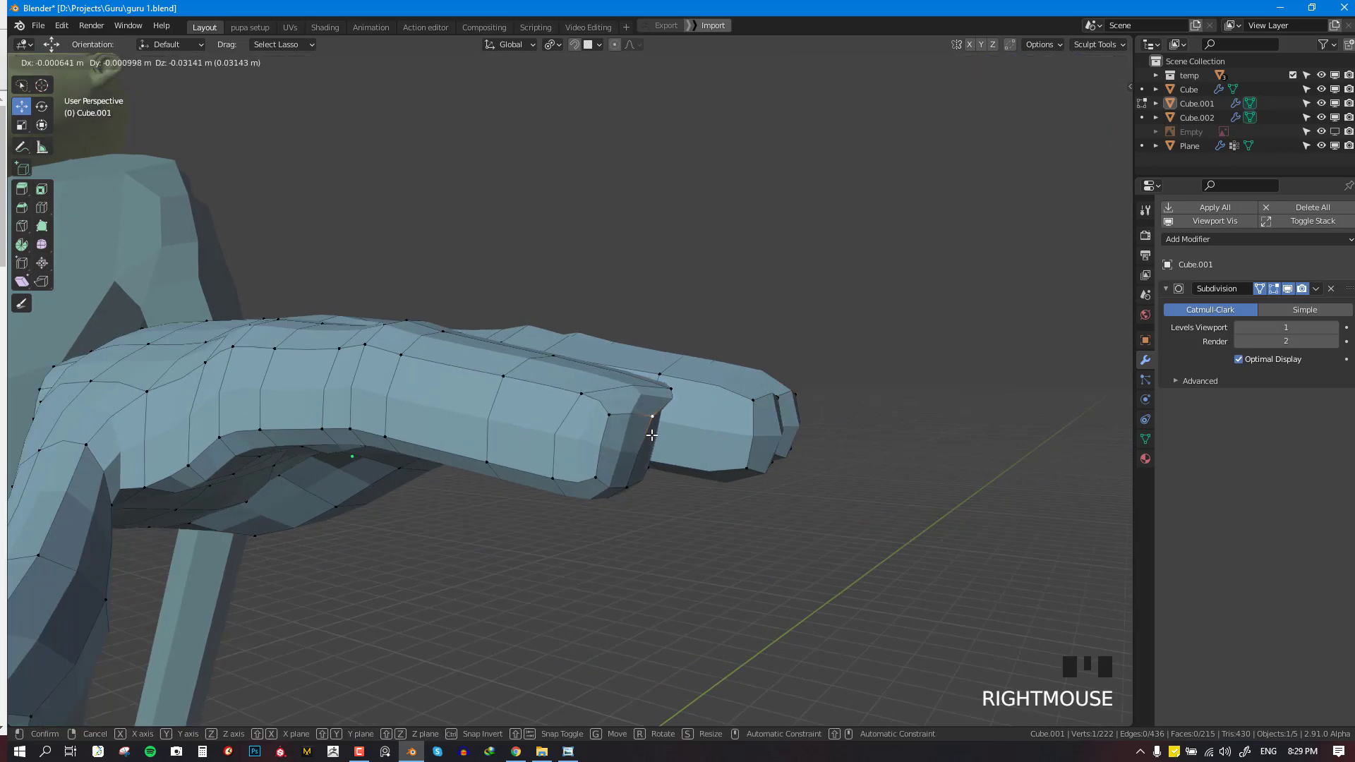
middle_click_drag(648, 405, 715, 463)
right_click_drag(727, 483, 716, 480)
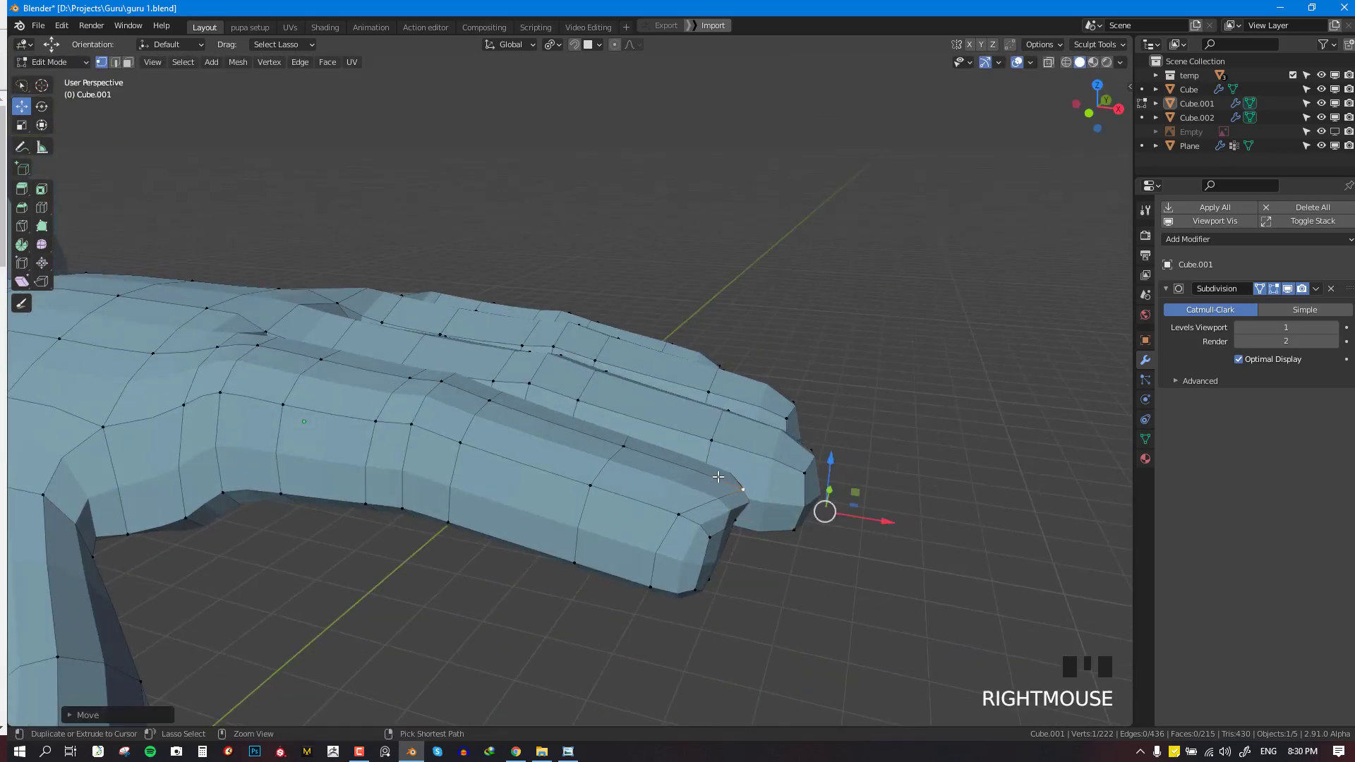
Undo the fingertip edits and added edge loops back to the bridged little finger
key("ctrl+z")
key("ctrl+z")
key("ctrl+z")
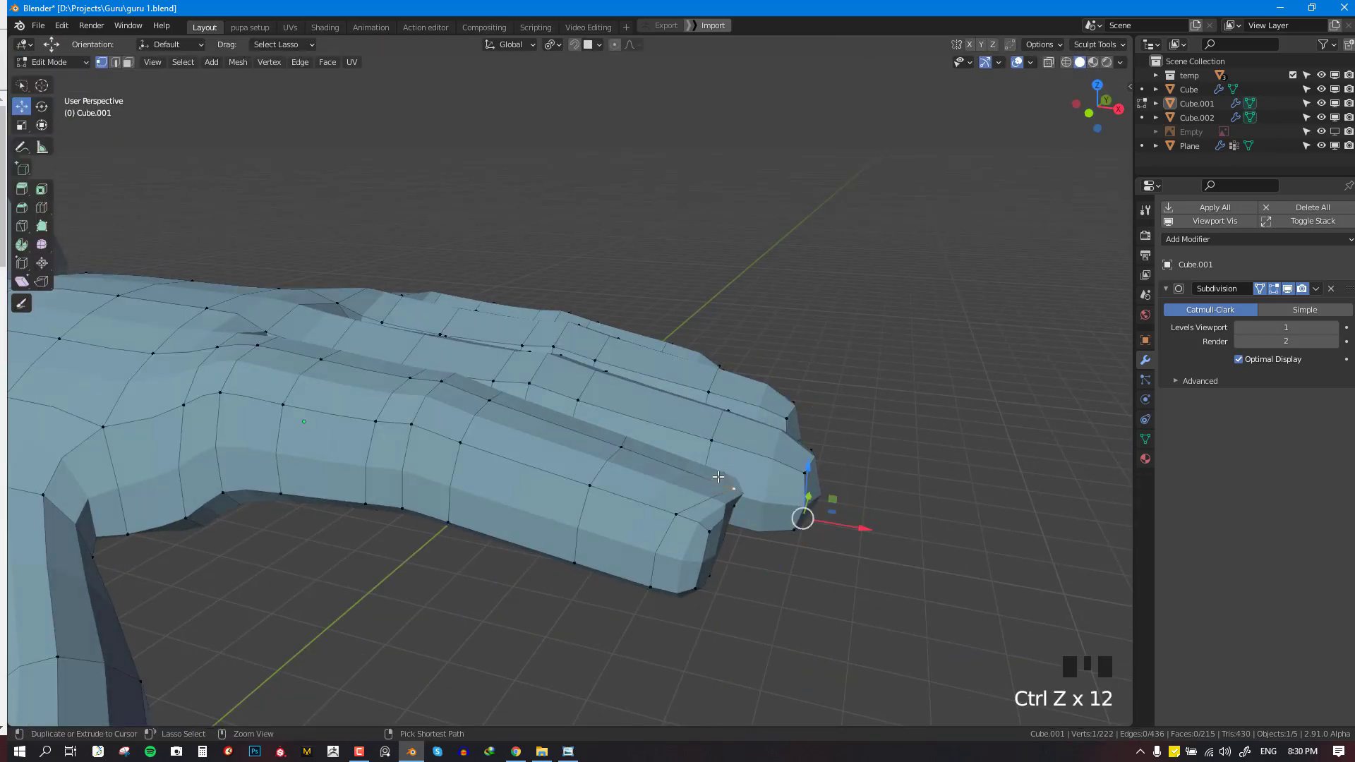
key("ctrl+z")
key("ctrl+z")
key("ctrl+z")
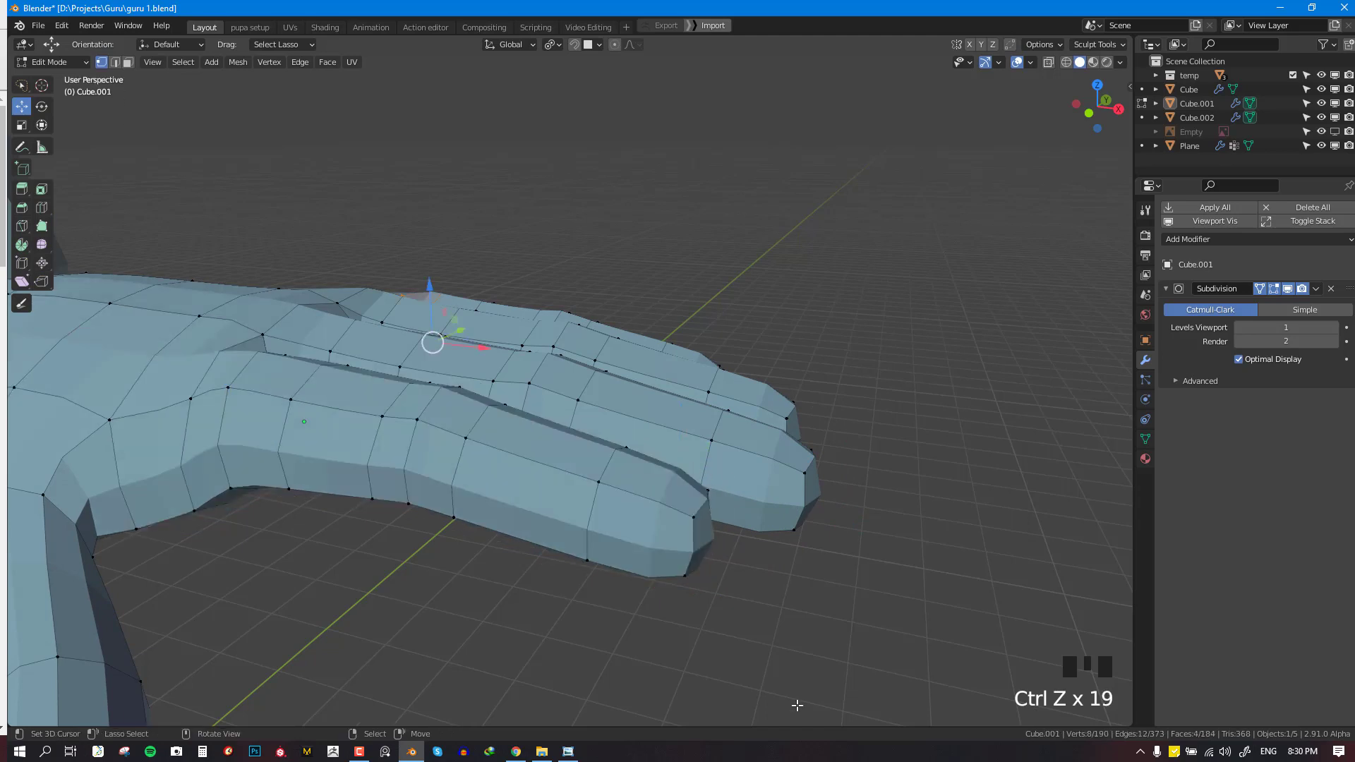
Move the vertices at the thumb's base on the palm side to smooth its transition into the palm
scroll(628, 442, "down", 6)
middle_click_drag(593, 439, 445, 324, "shift")
scroll(719, 434, "down", 2)
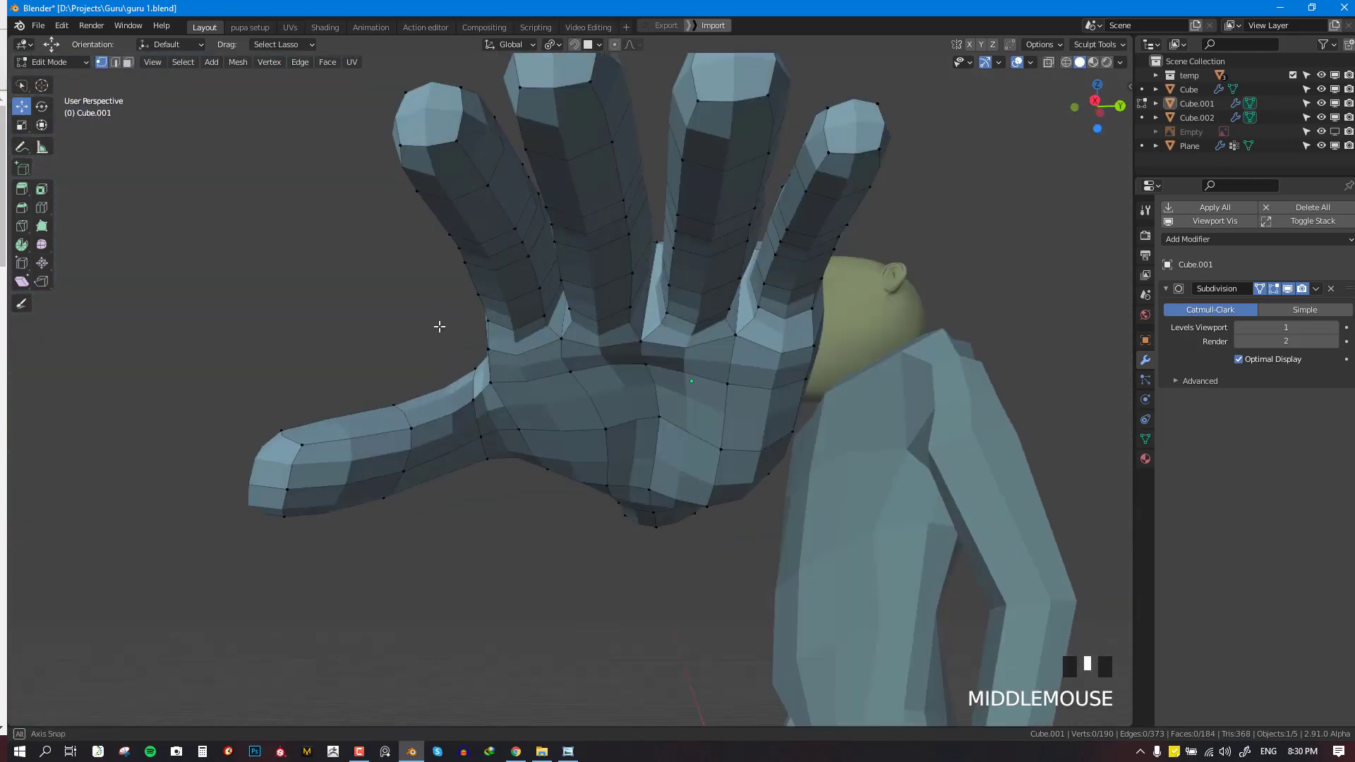
scroll(460, 475, "up", 2)
middle_click_drag(480, 480, 543, 510)
key("g")
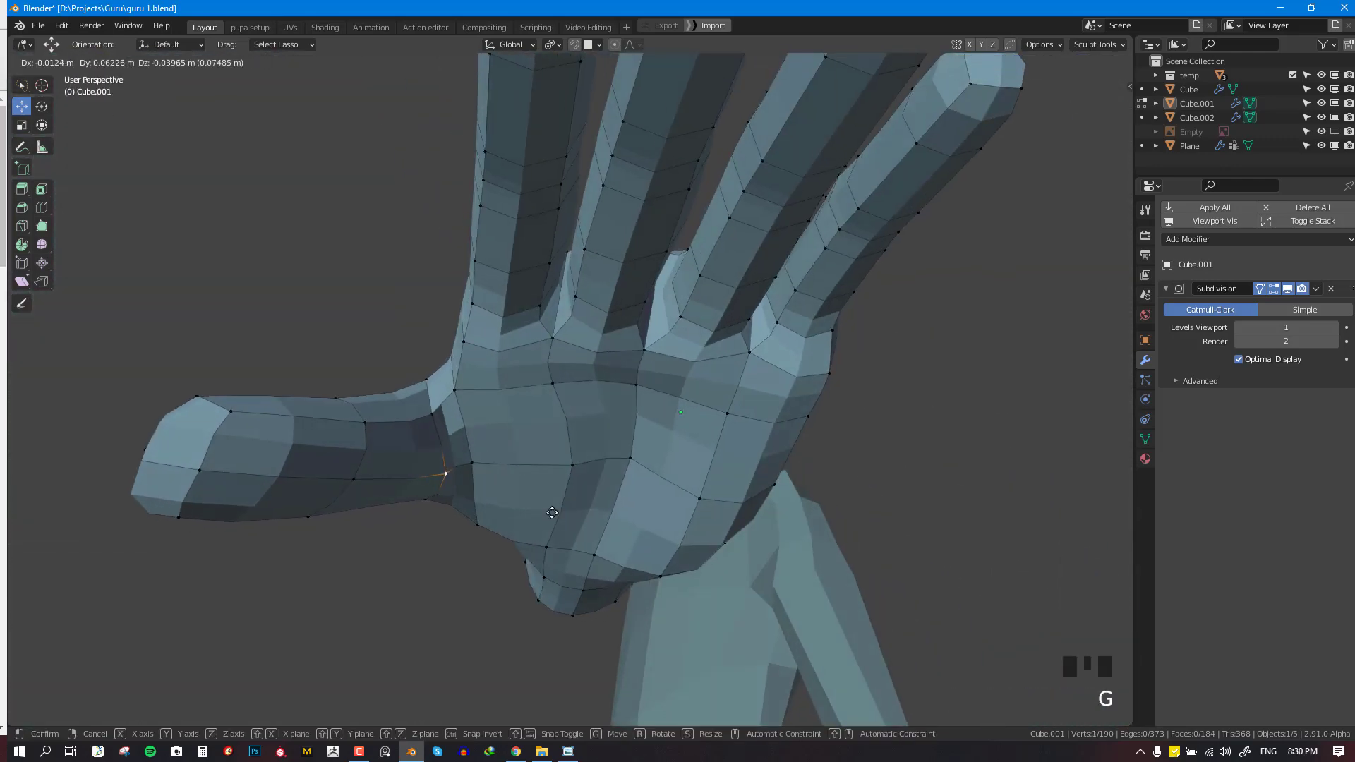
left_click(548, 510)
middle_click_drag(471, 442, 467, 449)
right_click_drag(466, 461, 490, 477)
Adjust the thumb's shape with the Grab brush in Sculpt Mode and save the file
scroll(500, 494, "down", 3)
key("Tab")
mouse_move(499, 494)
middle_mouse_down()
mouse_move(671, 495)
mouse_move(699, 575)
middle_mouse_up()
scroll(698, 575, "up", 2)
scroll(657, 599, "up", 1)
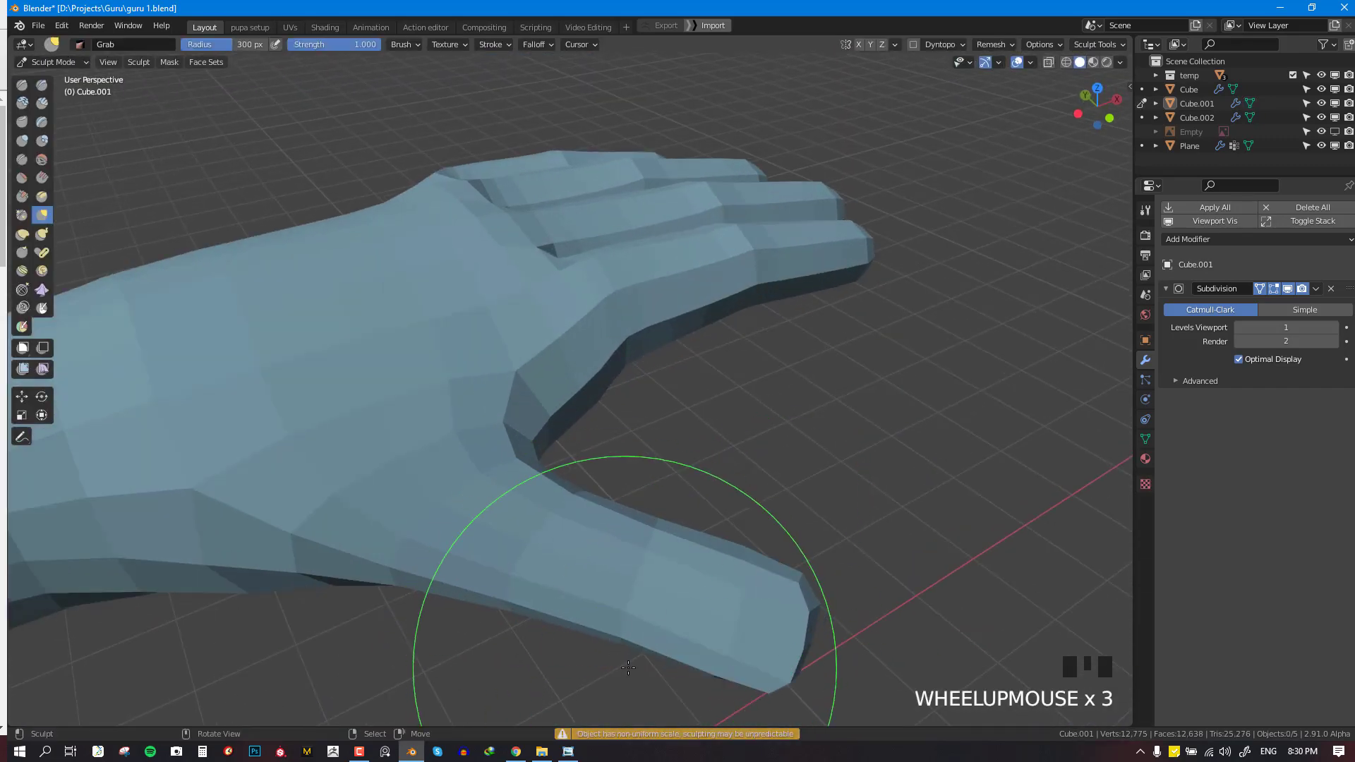
scroll(659, 560, "down", 4)
scroll(704, 584, "up", 2)
scroll(704, 585, "up", 1)
left_click(657, 575)
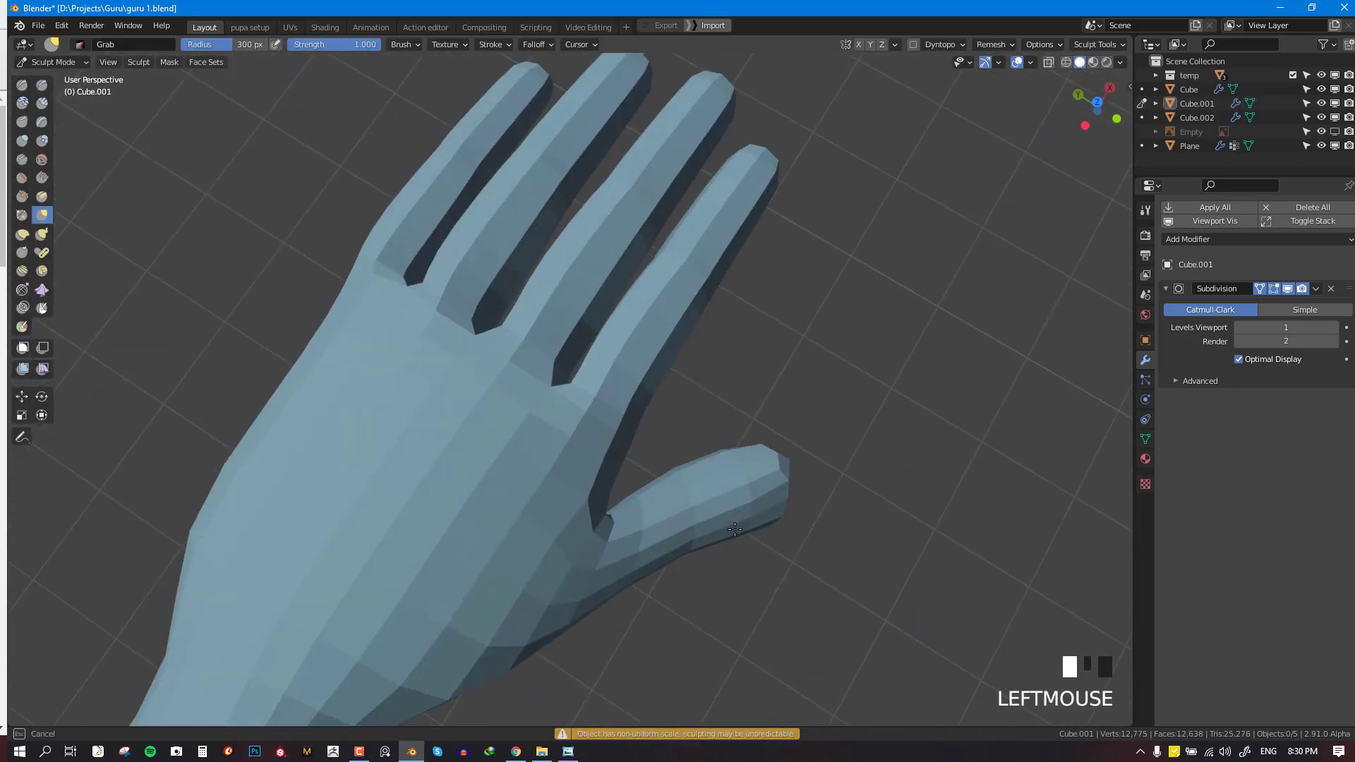
middle_click_drag(656, 575, 677, 435)
scroll(678, 561, "down", 3)
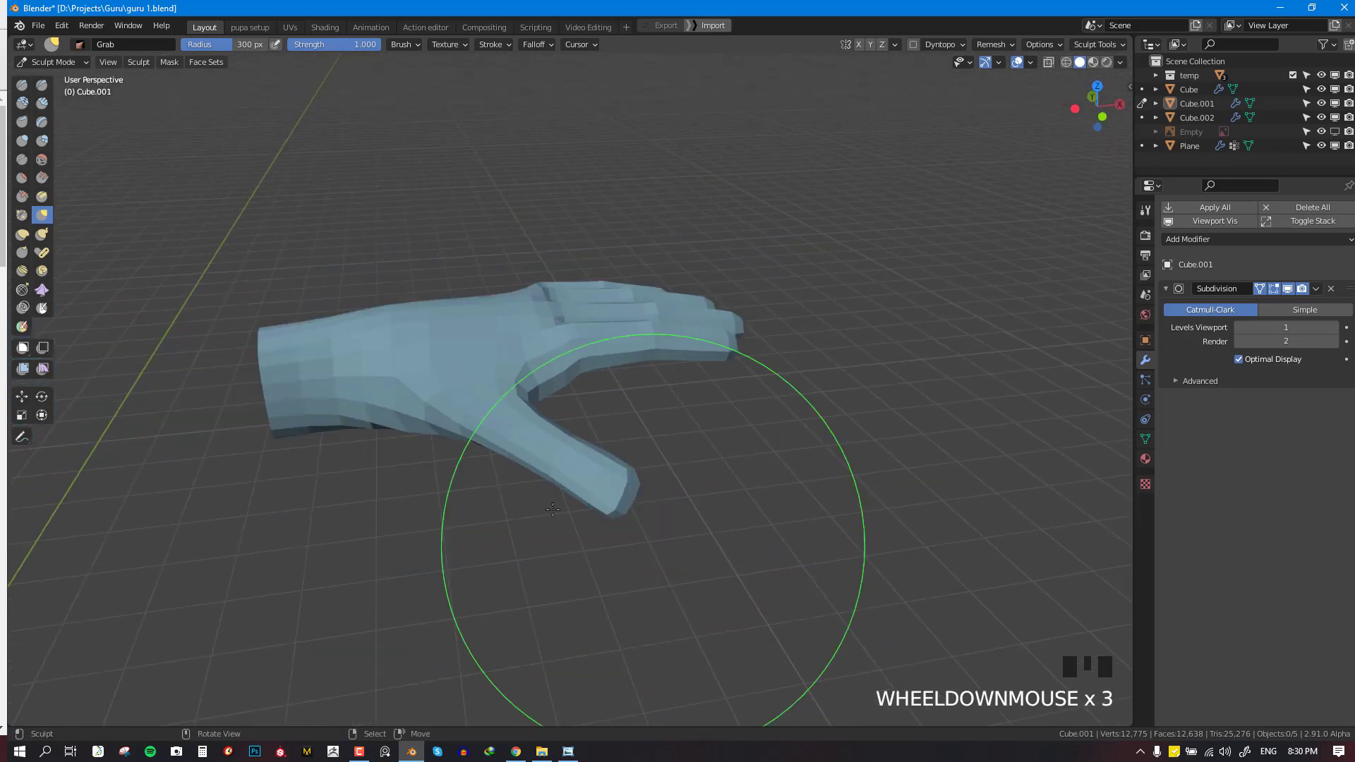
middle_click_drag(650, 544, 586, 454)
key("ctrl+s")
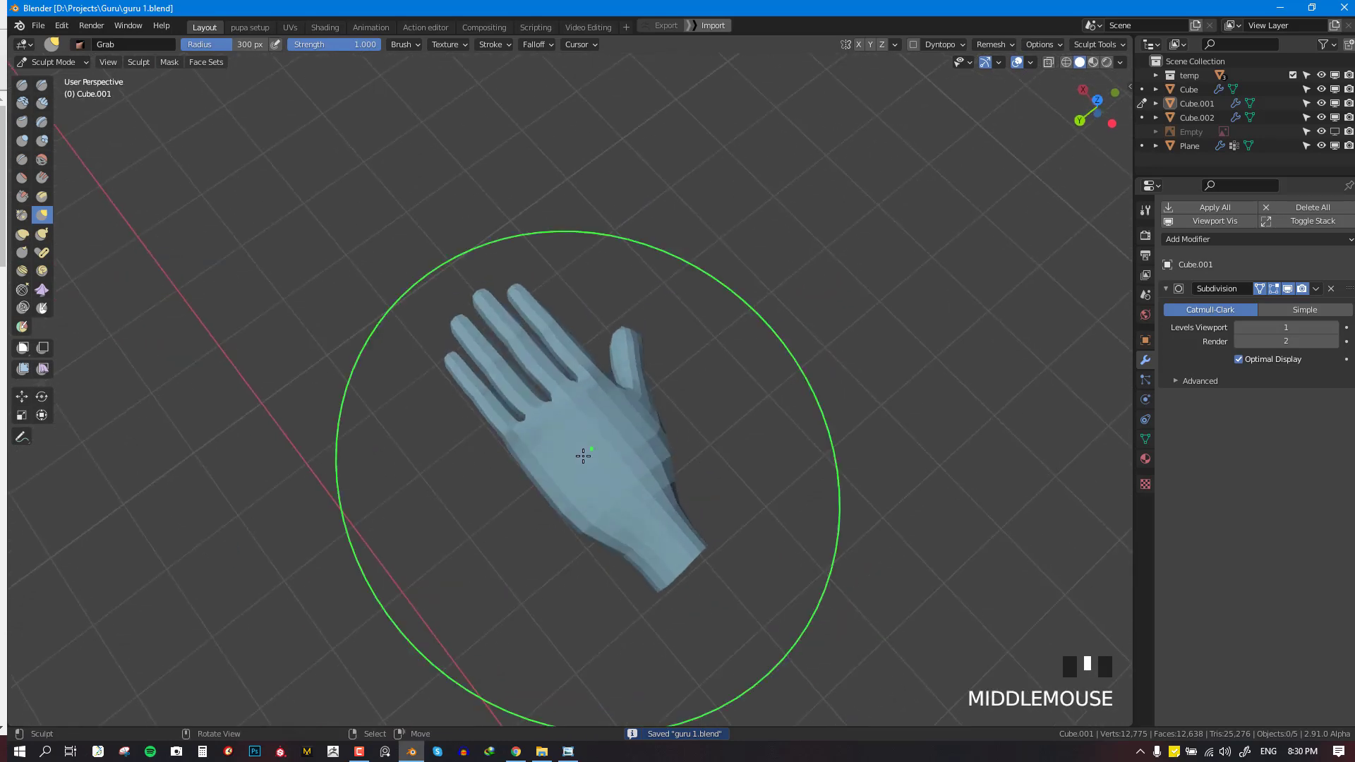
In top view wireframe, select the ring and little fingers beyond their bases and move them slightly towards the middle finger
key("KP_7")
key("Tab")
key("shift+z")
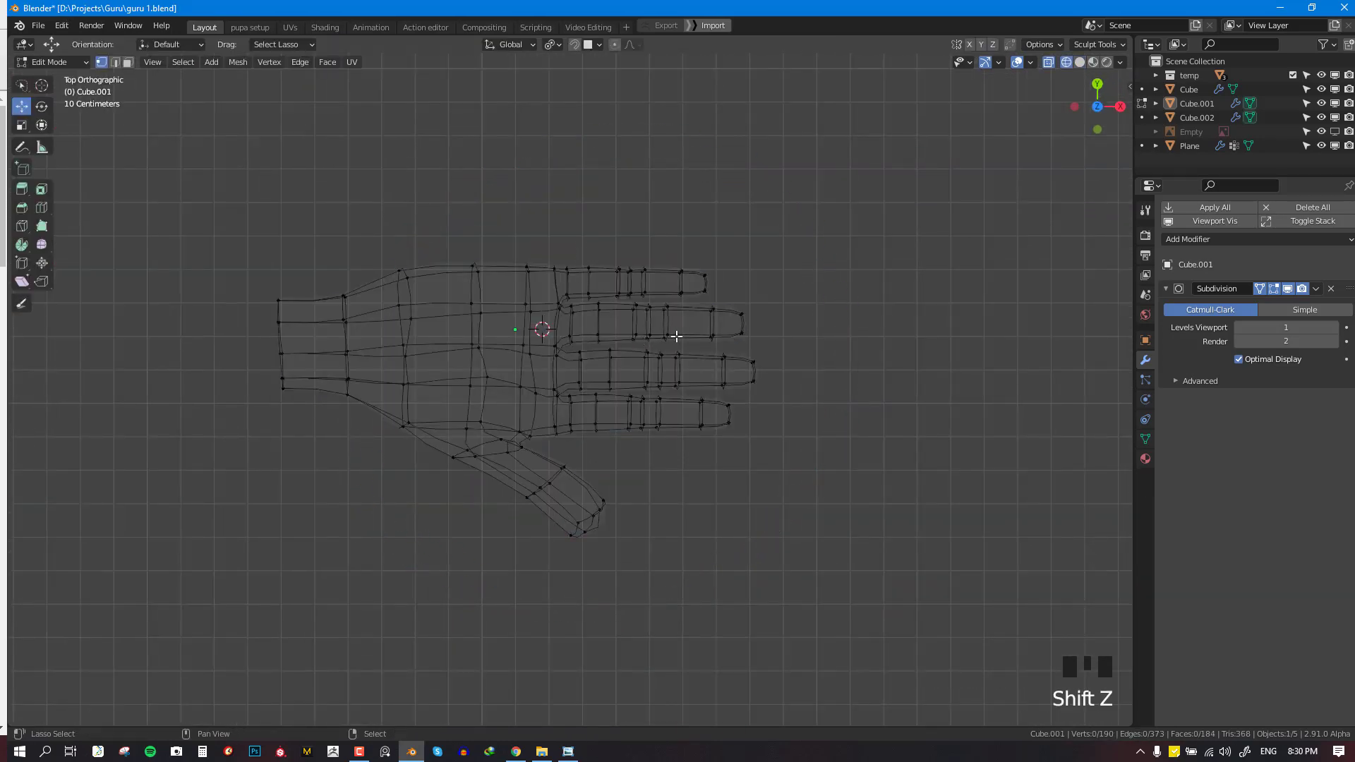
key("shift+z")
key("shift+z")
key("shift+z")
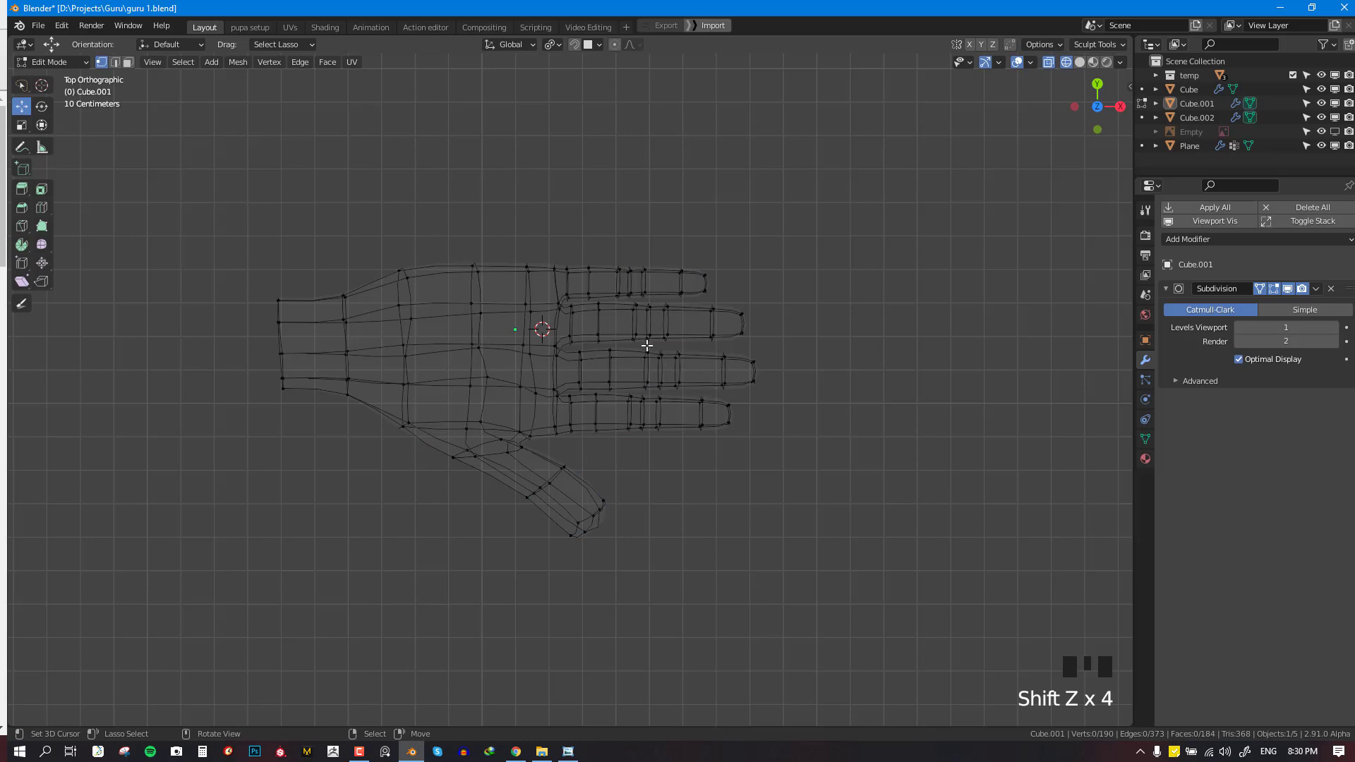
mouse_move(572, 248)
left_mouse_down()
mouse_move(868, 332)
mouse_move(678, 337)
left_mouse_up()
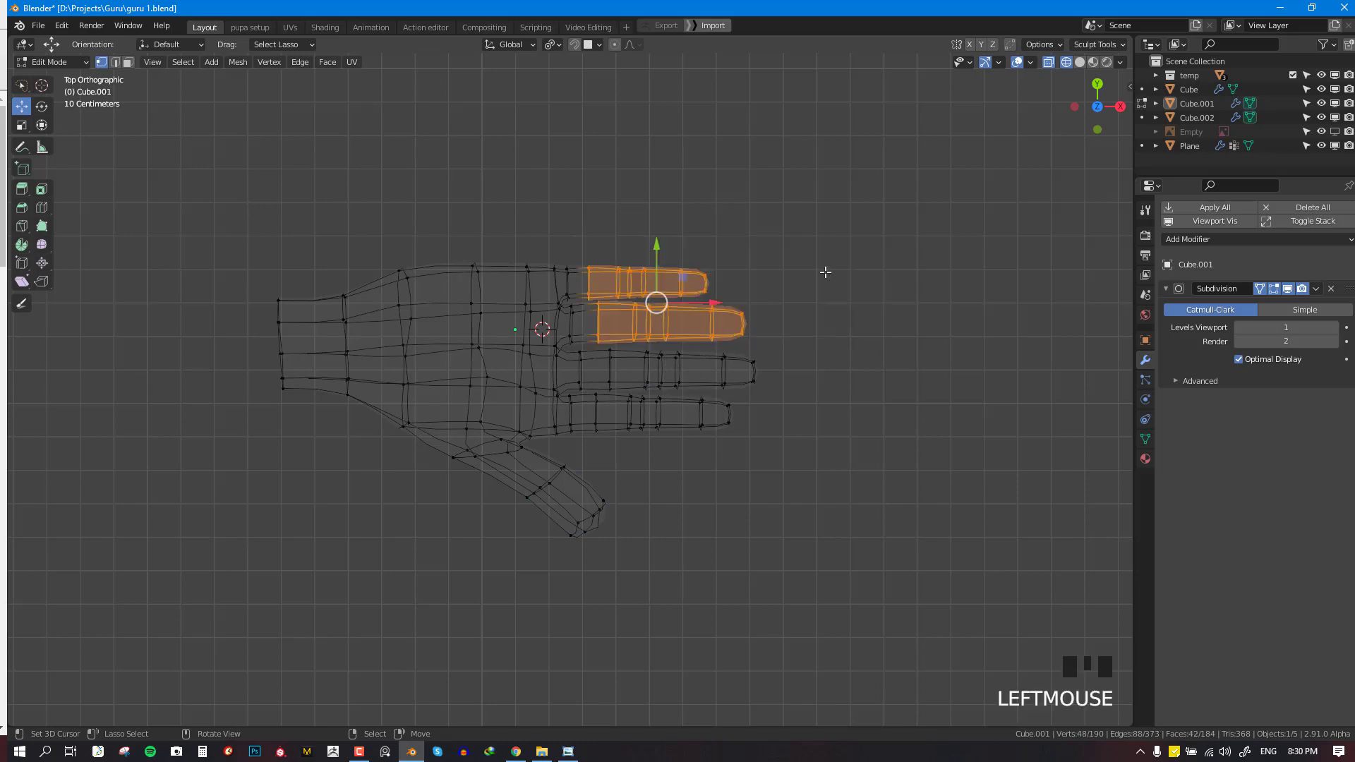
scroll(886, 239, "up", 2)
key("r")
key("Escape")
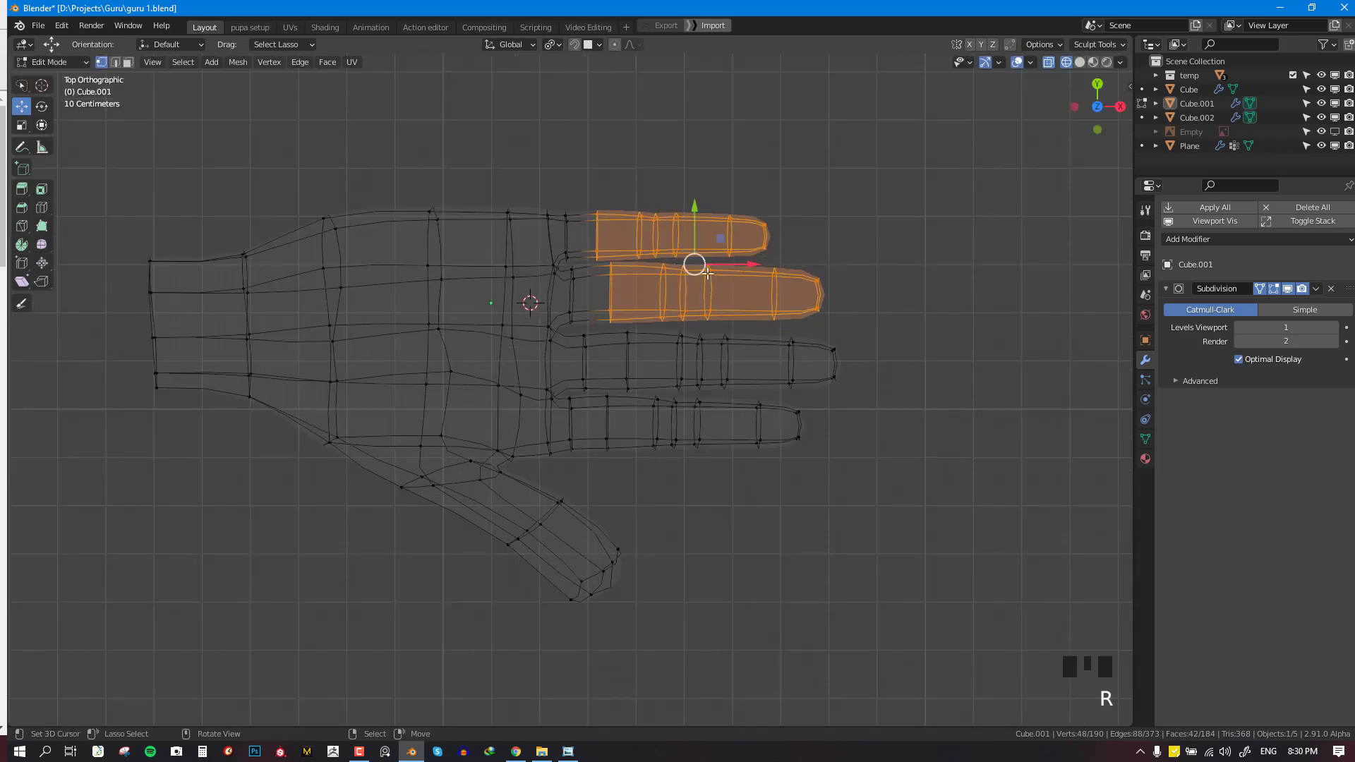
key("g")
left_click(697, 287)
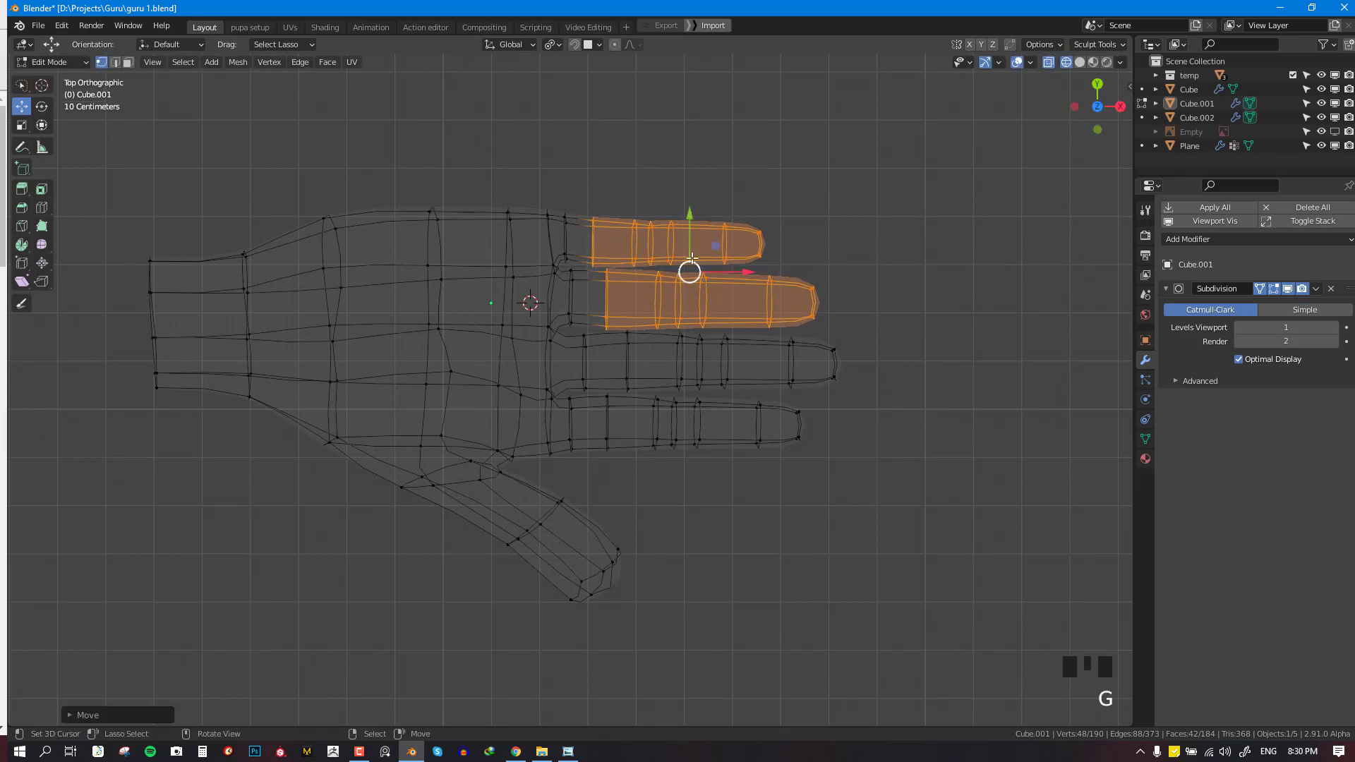
key("alt+a")
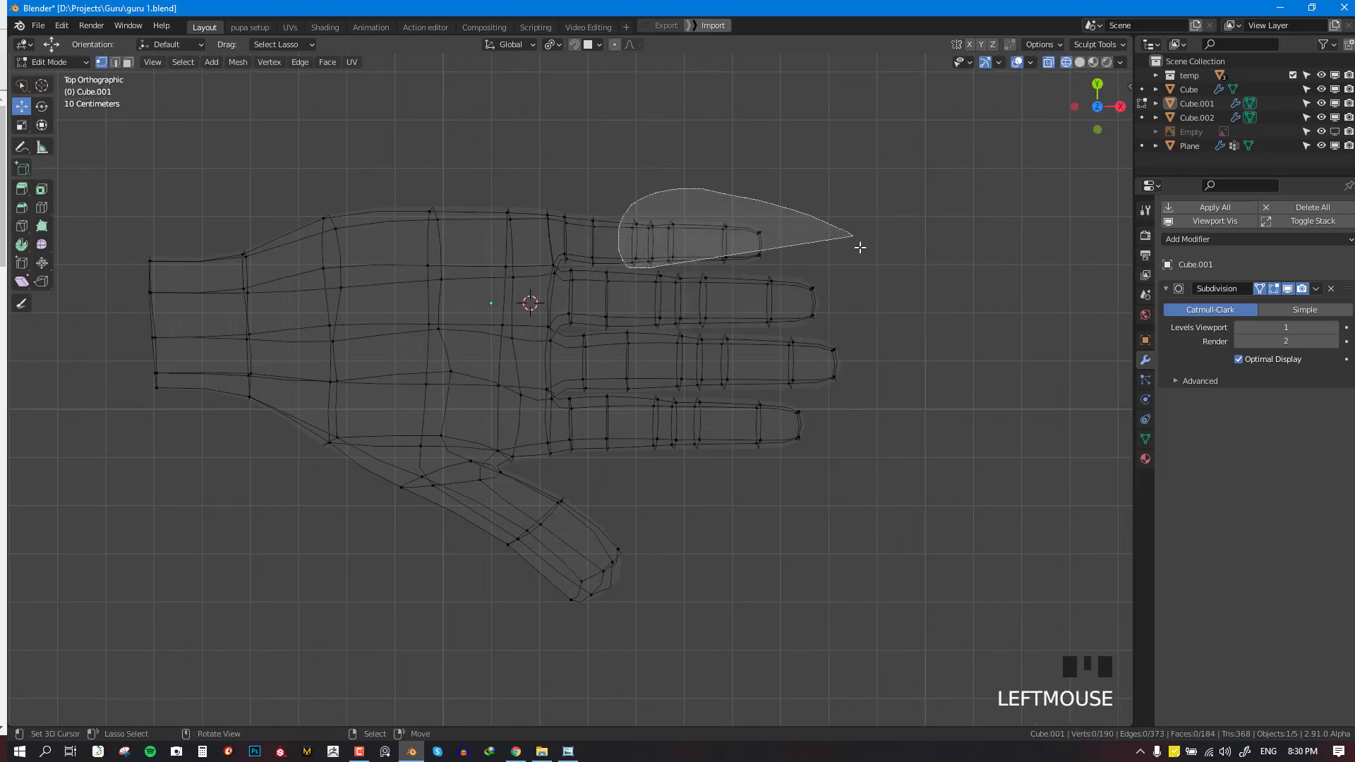
Rotate and reposition the outer part of the little finger in the top view
left_click_drag(860, 248, 855, 239)
key("r")
key("g")
left_click(856, 271)
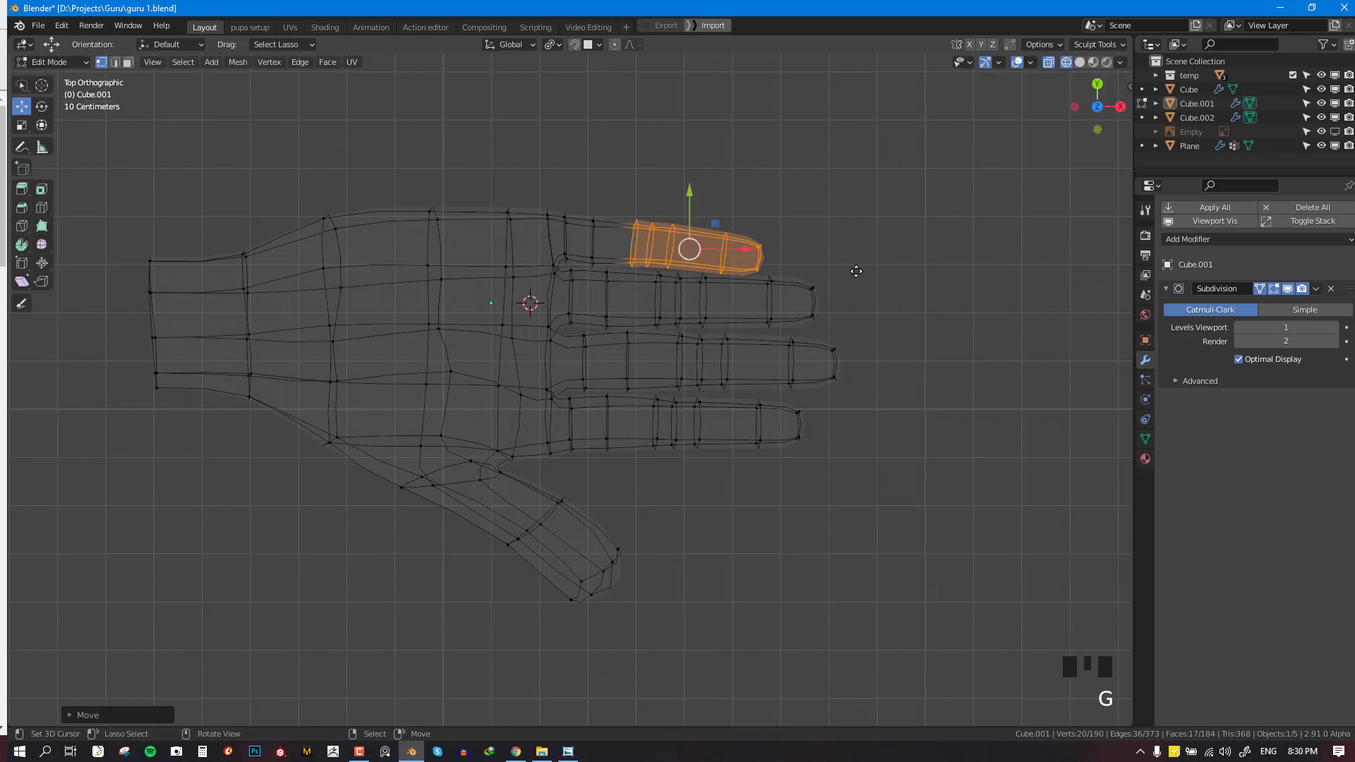
Rotate and reposition only the tip segment of the little finger to refine its bend
key("alt+a")
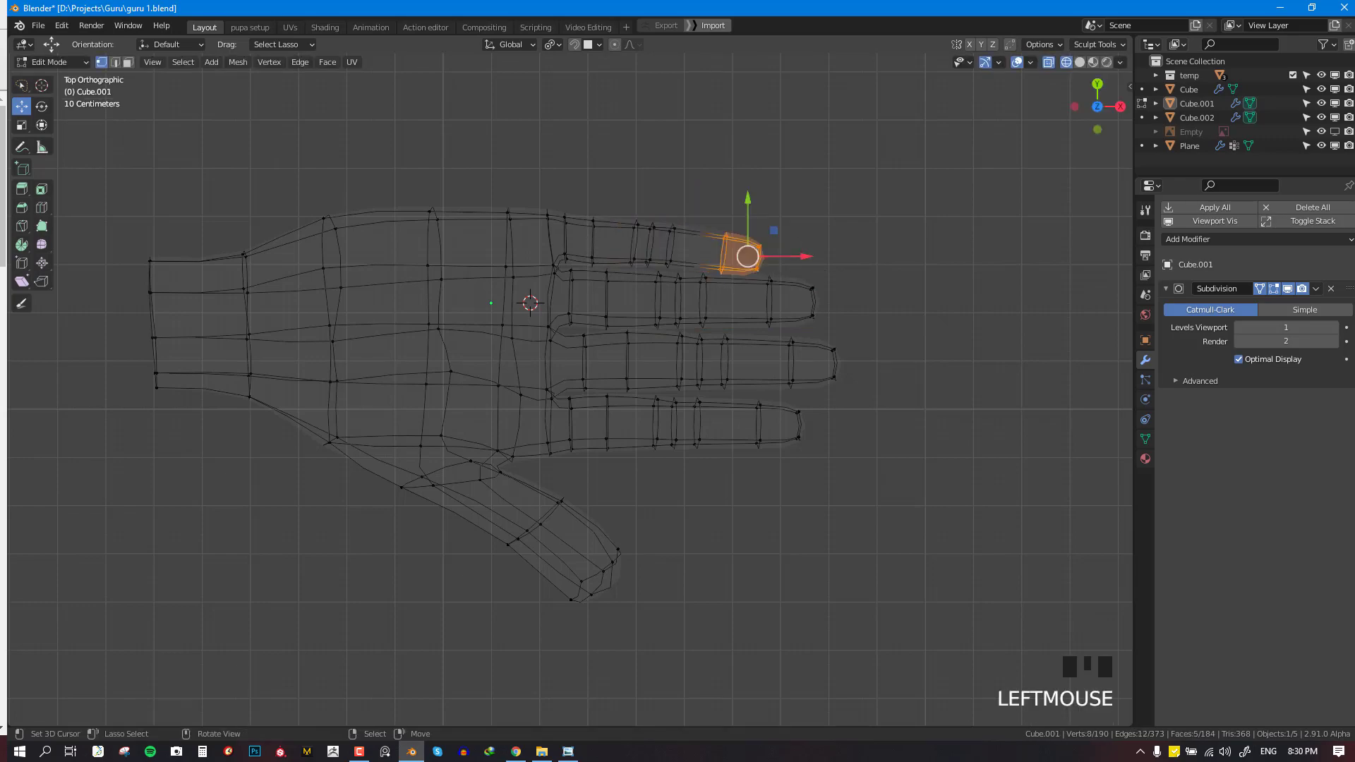
key("r")
key("g")
key("Tab")
mouse_move(765, 339)
middle_mouse_down()
mouse_move(671, 282)
mouse_move(656, 297)
mouse_move(742, 197)
mouse_move(696, 324)
mouse_move(736, 521)
middle_mouse_up()
scroll(738, 523, "up", 1)
scroll(697, 592, "down", 1)
key("KP_7")
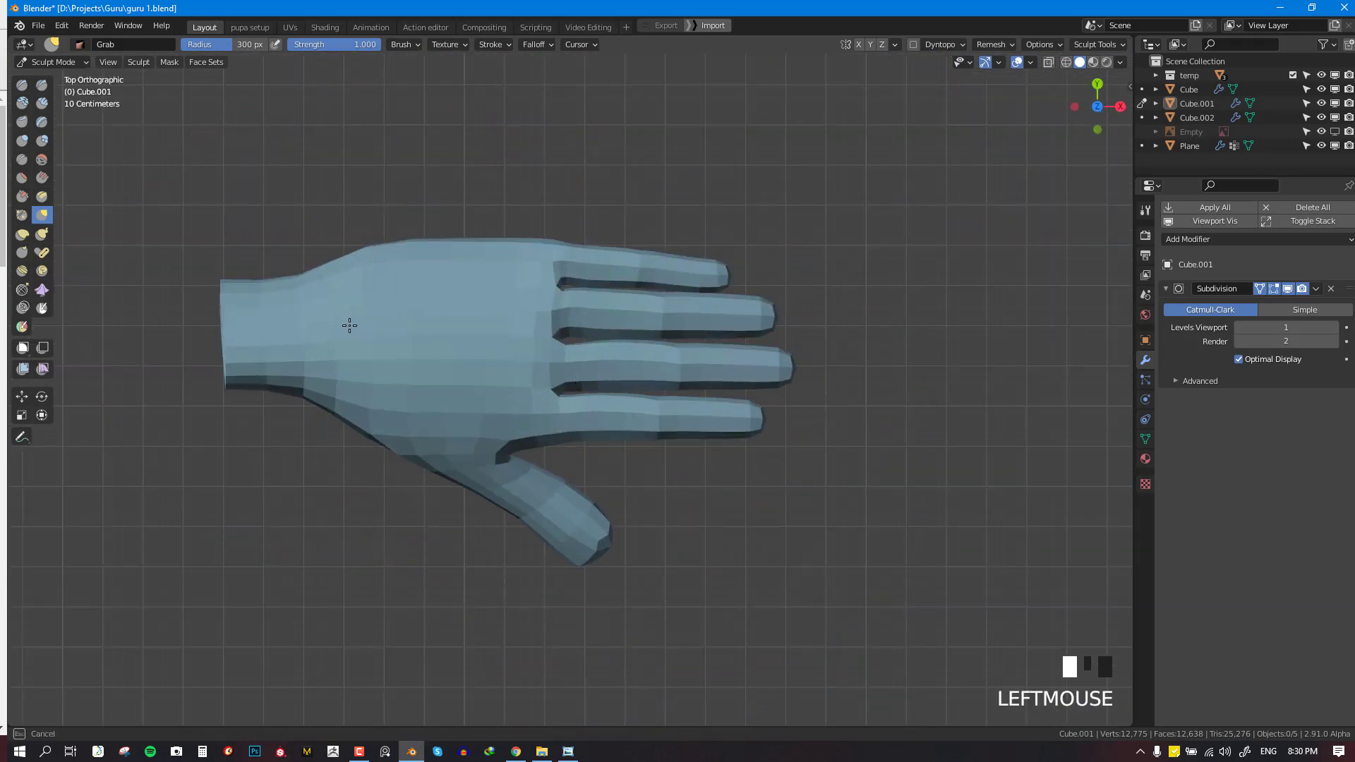
Move a single vertex near the base of the little finger on the back of the hand
key("Tab")
mouse_move(350, 325)
middle_mouse_down()
mouse_move(635, 353)
mouse_move(641, 379)
middle_mouse_up()
scroll(485, 269, "up", 3)
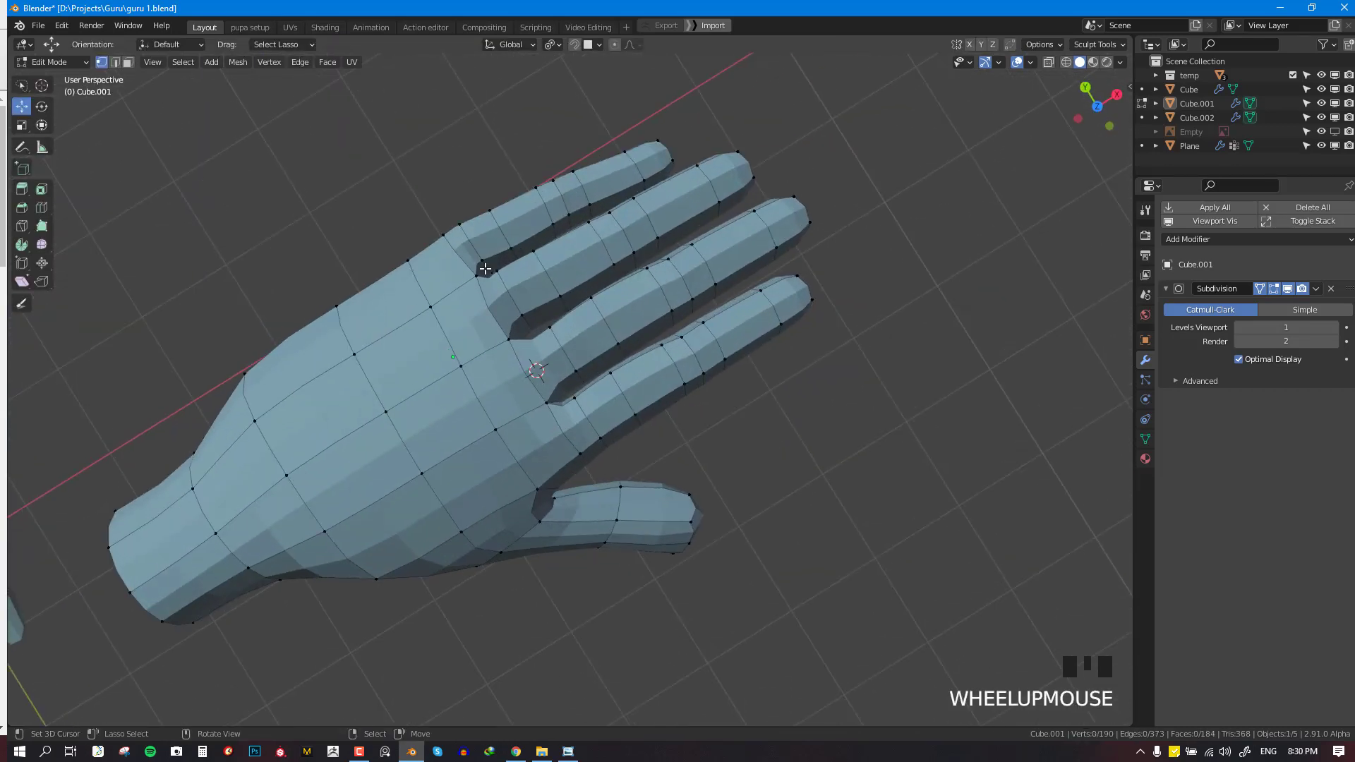
middle_click_drag(459, 315, 487, 279)
key("g")
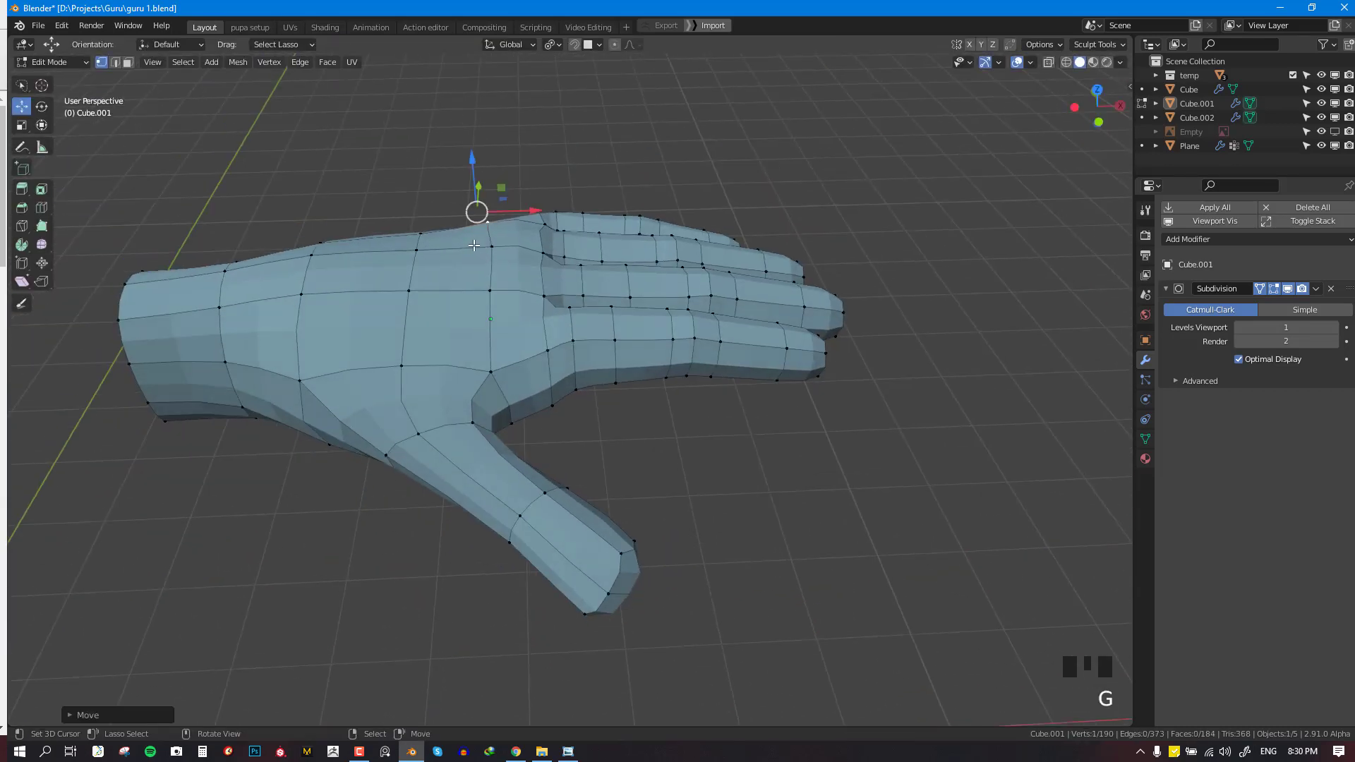
right_click(482, 276)
Check the hand's shape in Sculpt Mode and save the file guru 1.blend
key("Tab")
middle_click_drag(544, 418, 621, 360)
scroll(620, 357, "up", 3)
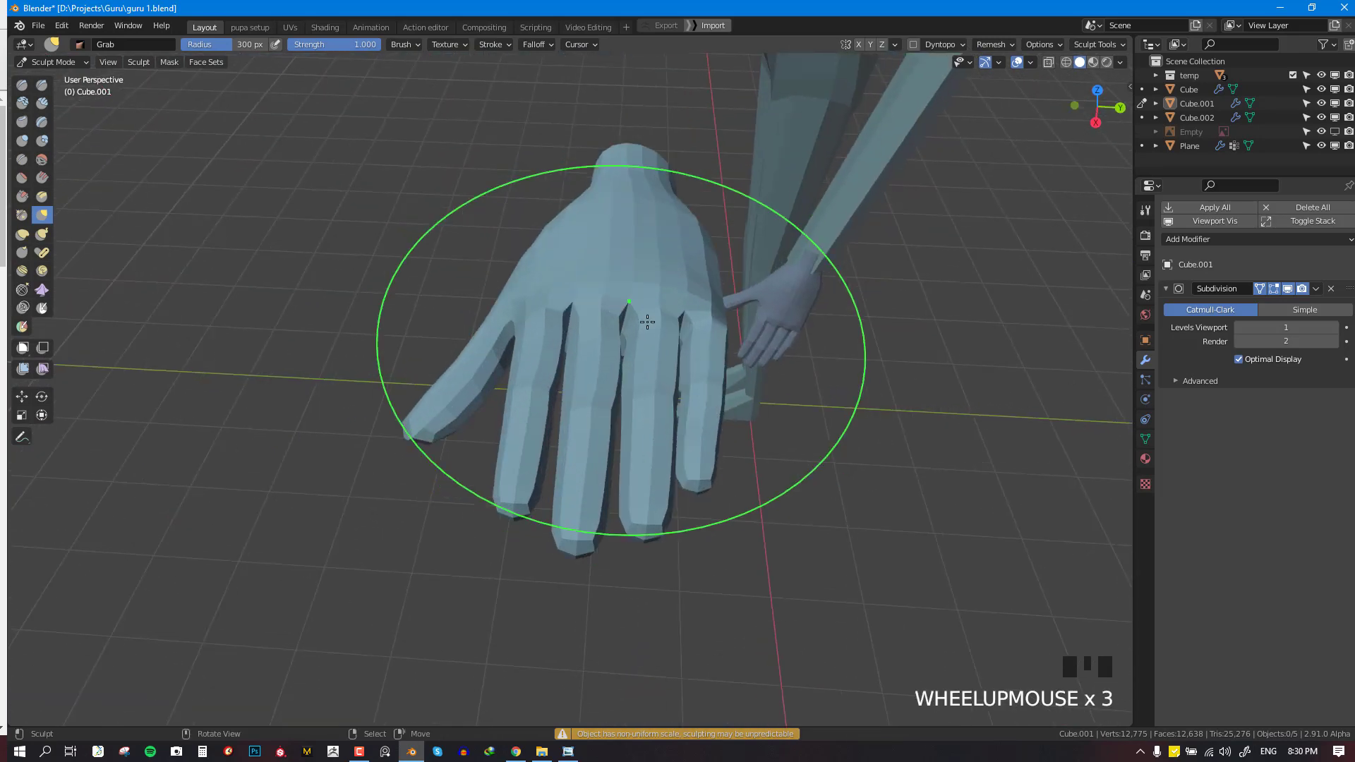
scroll(755, 381, "down", 4)
middle_click_drag(748, 383, 626, 357)
scroll(626, 358, "up", 3)
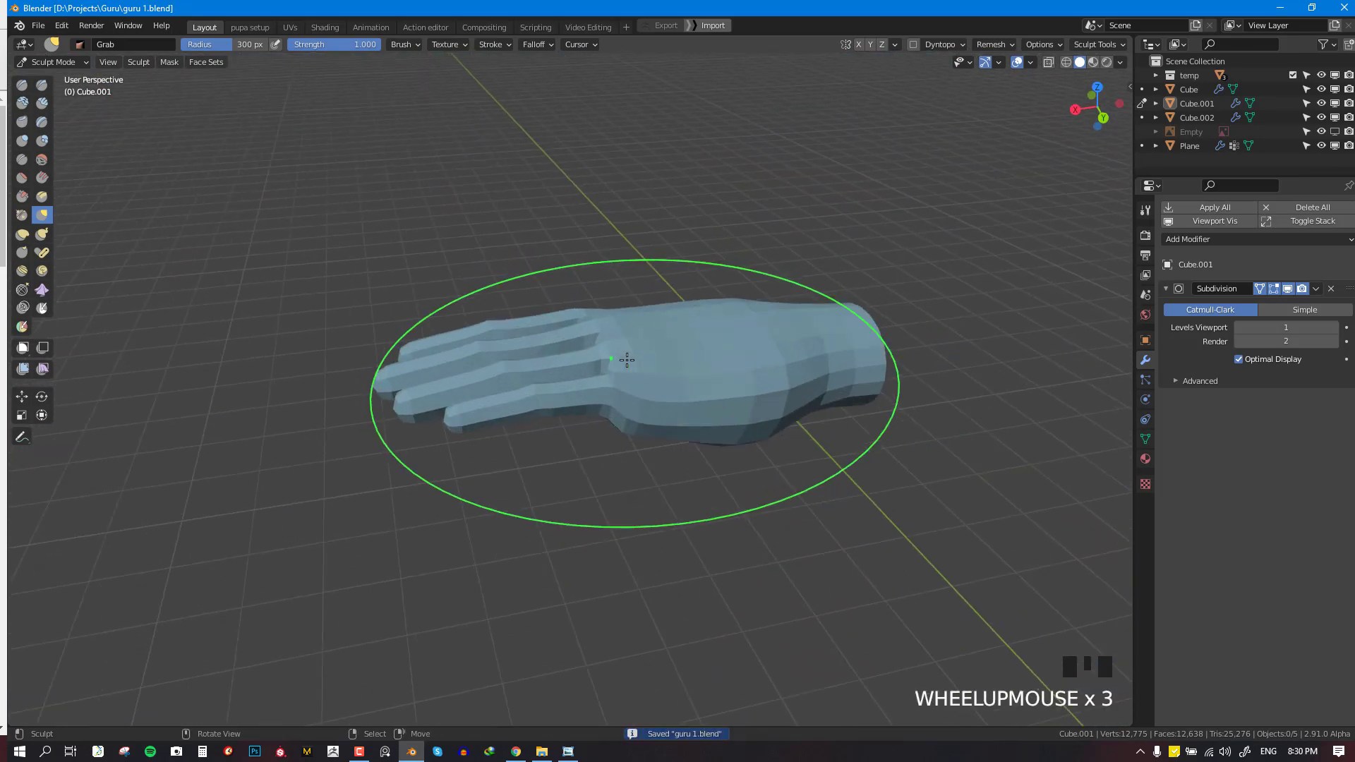
In Object Mode, rotate and move the hand copy at the character's wrist in the front view to follow the forearm
key("ctrl+Tab")
middle_click_drag(472, 369, 972, 387)
key("KP_1")
scroll(583, 406, "down", 4)
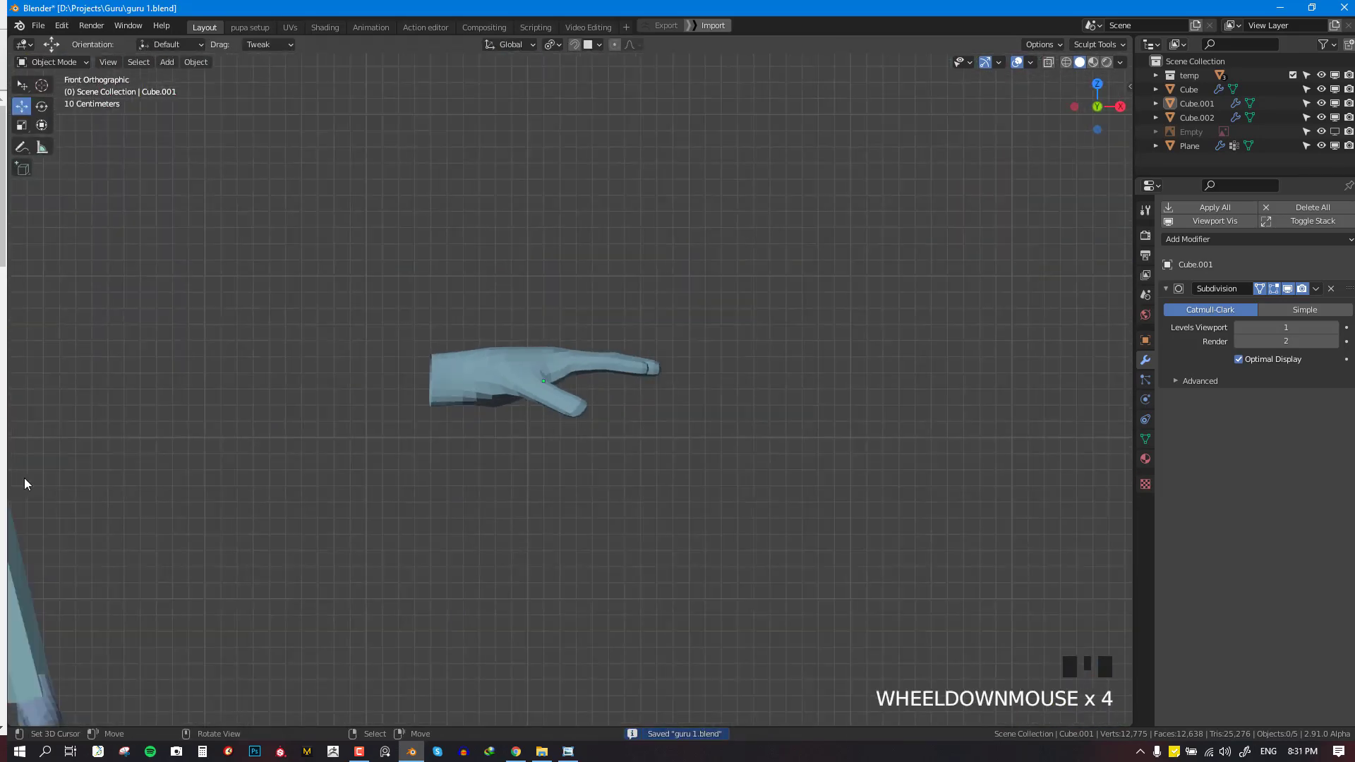
middle_click_drag(25, 482, 617, 548, "shift")
right_click(850, 547)
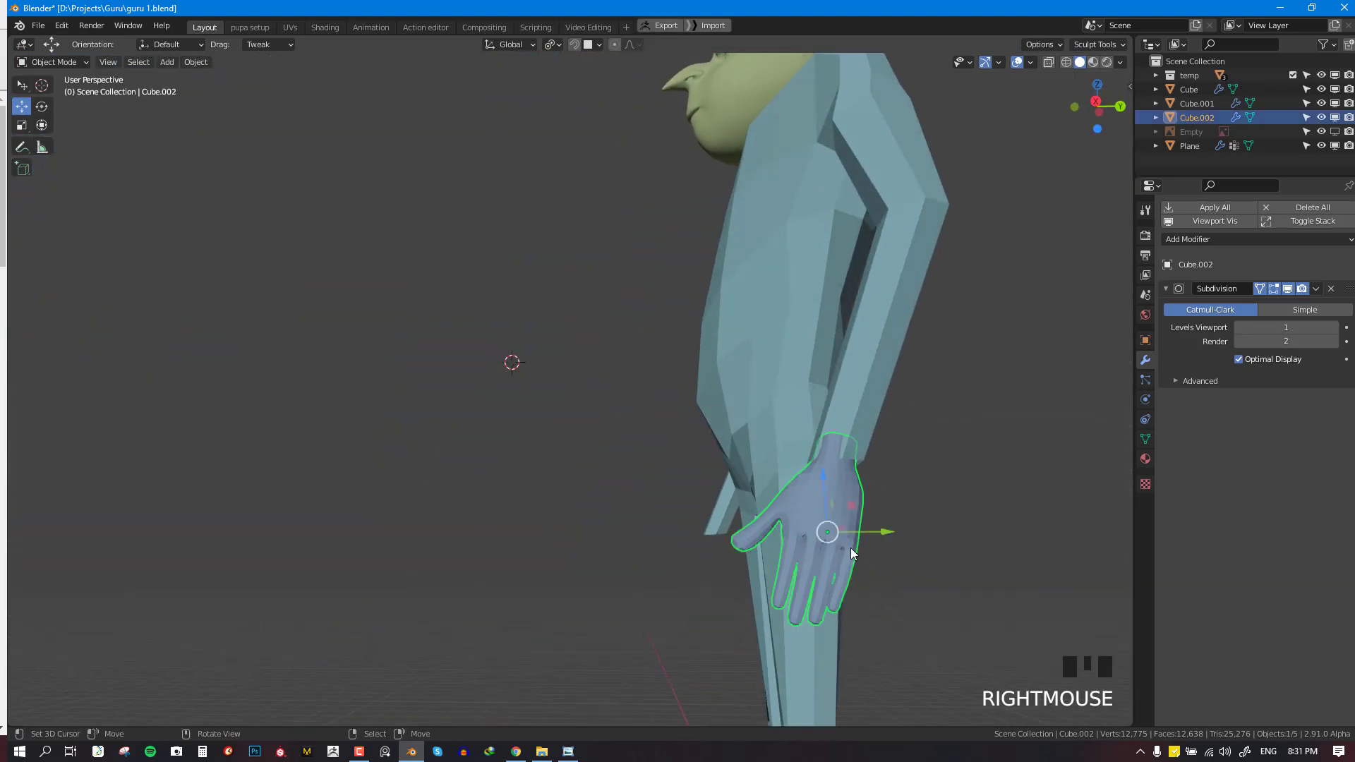
scroll(850, 547, "up", 4)
key("KP_1")
key("r")
left_click(912, 486)
key("g")
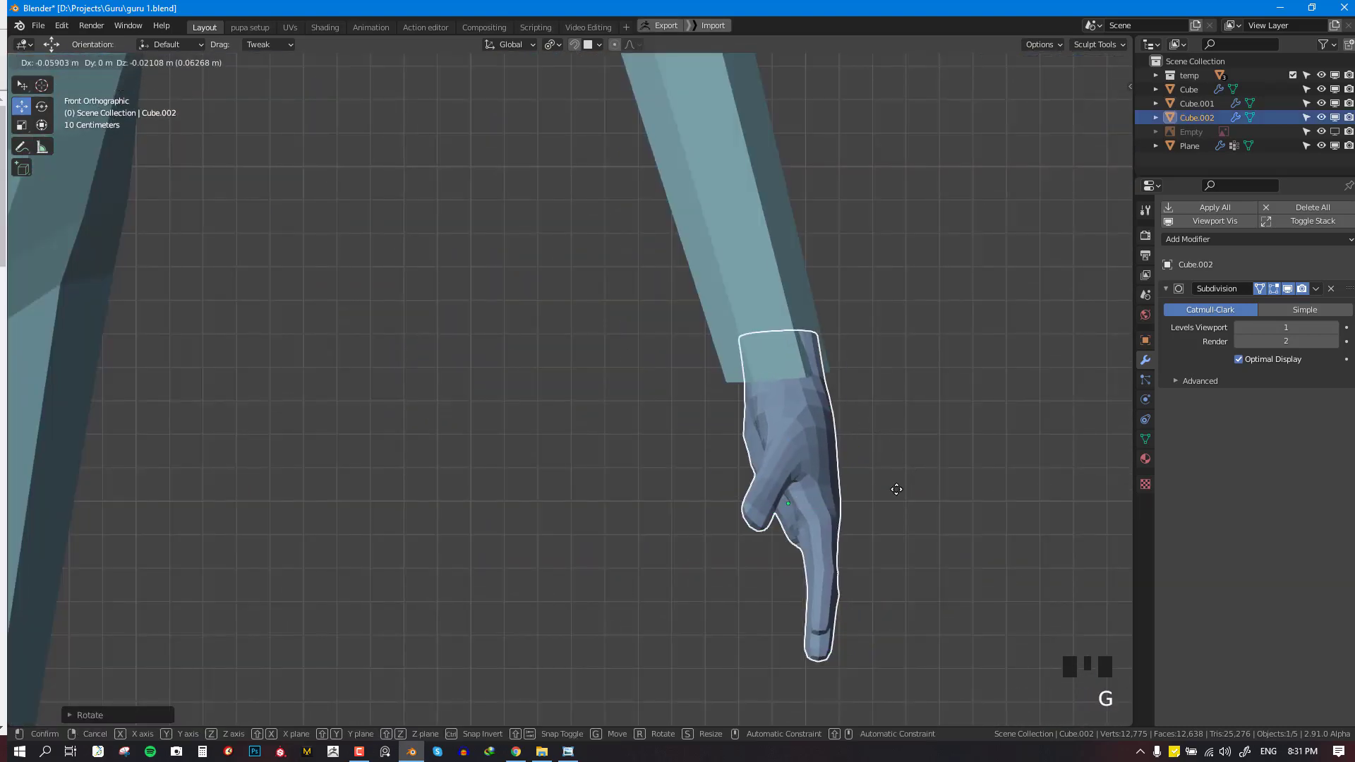
left_click(892, 490)
Trackball-rotate the attached hand and shift it in the side view so its wrist meets the forearm
key("r")
key("r")
left_click(843, 492)
key("KP_3")
key("g")
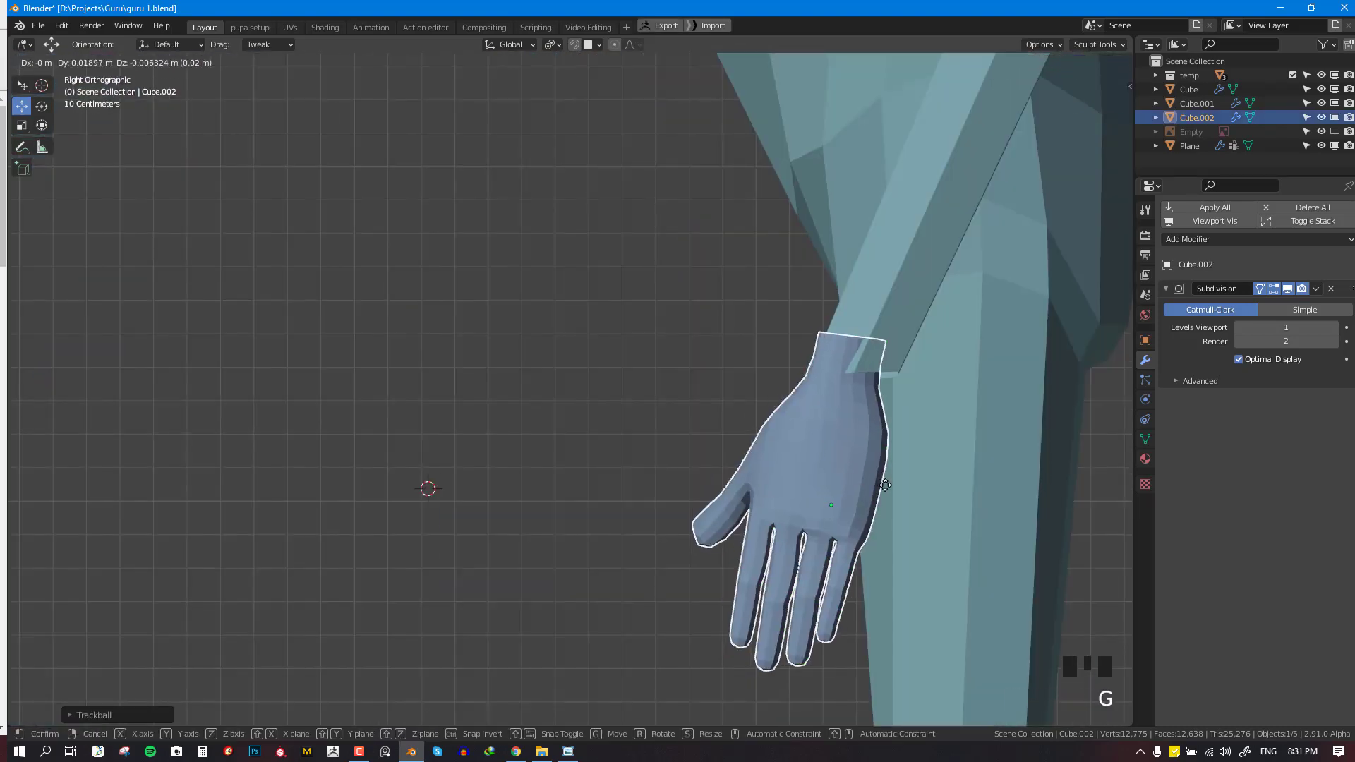
left_click(871, 517)
Refine the hand's tilt with a trackball rotation in the front view and deselect it
key("KP_1")
key("r")
key("r")
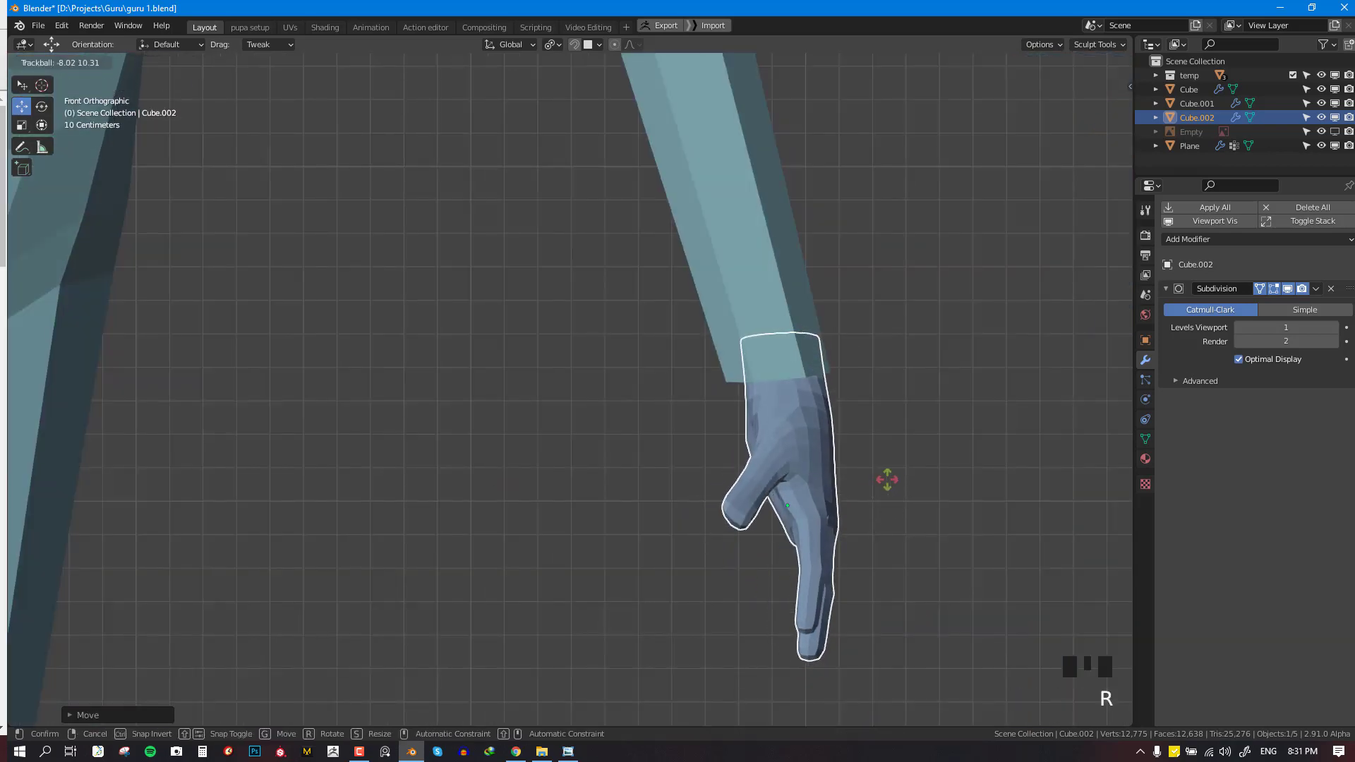
left_click(888, 490)
scroll(888, 490, "down", 3)
key("alt+a")
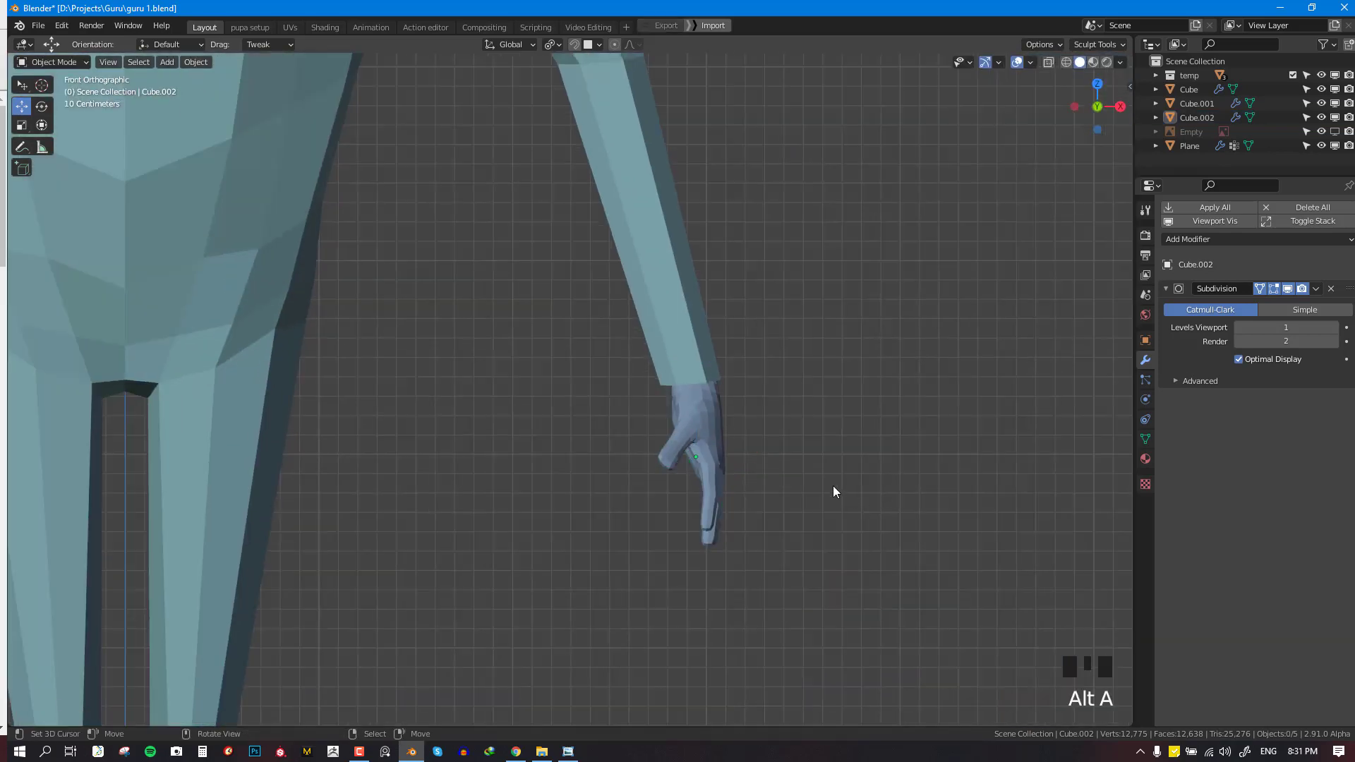
Resize the hand in proportion to the body and reposition it at the forearm in the front view
scroll(833, 486, "down", 2)
left_click(672, 432)
key("s")
left_click(716, 452)
scroll(721, 453, "down", 2)
key("g")
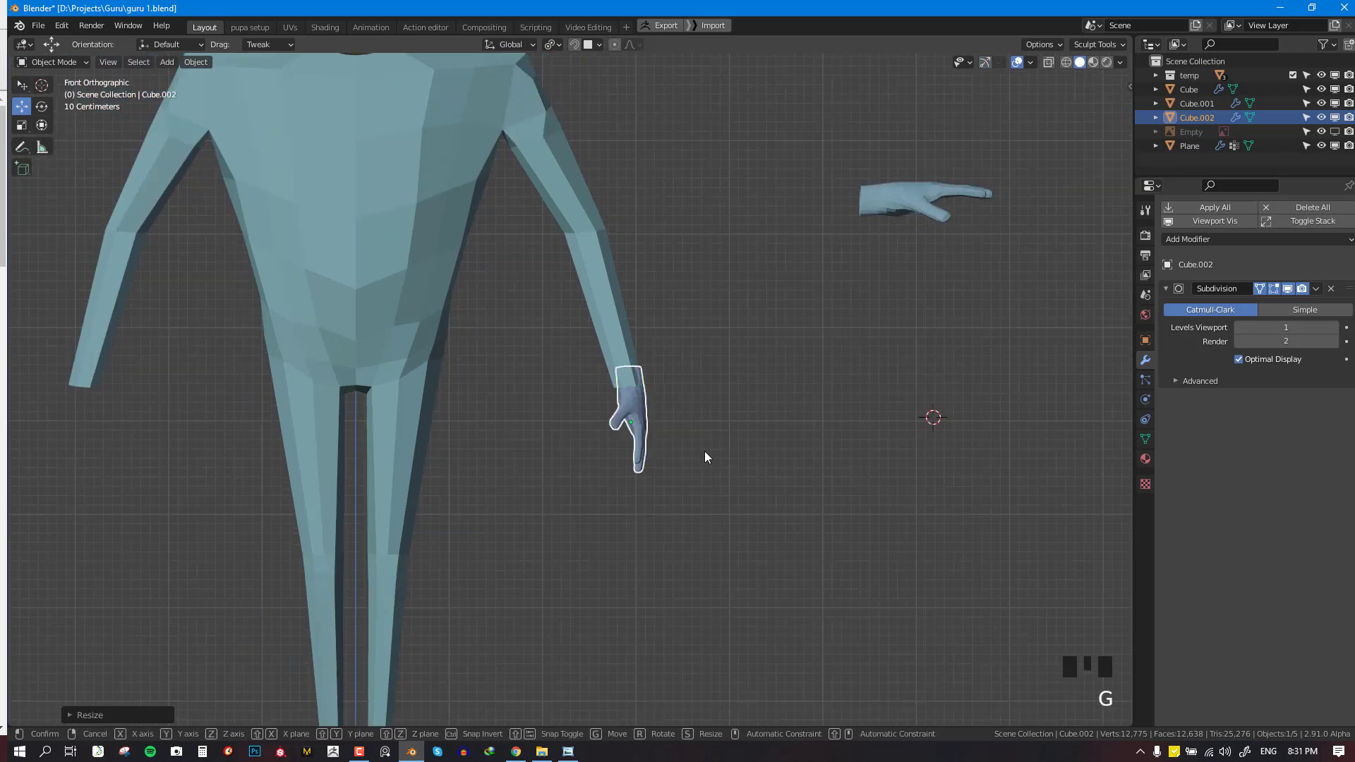
left_click(702, 452)
key("s")
left_click(733, 461)
Move the hand in the side view to line up with the end of the forearm
key("KP_3")
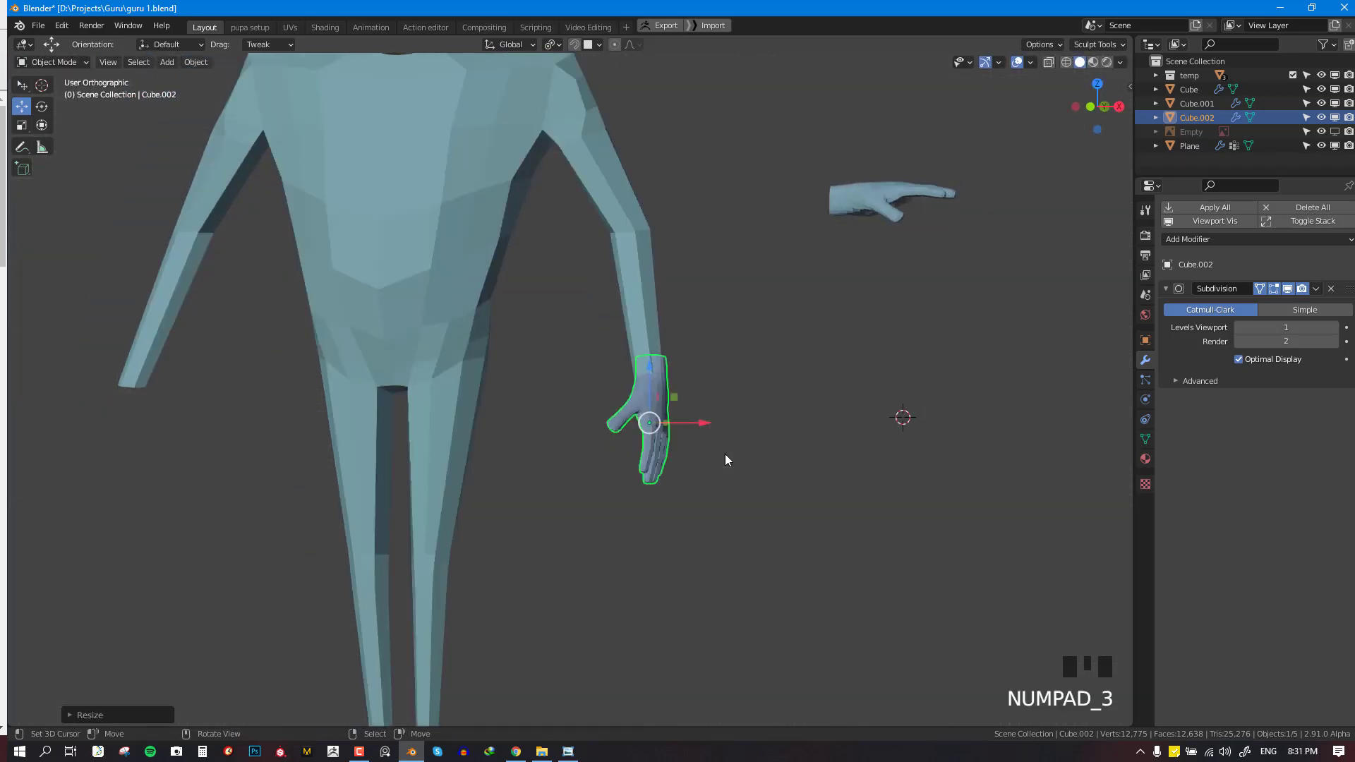
key("g")
left_click(754, 442)
scroll(749, 443, "down", 3)
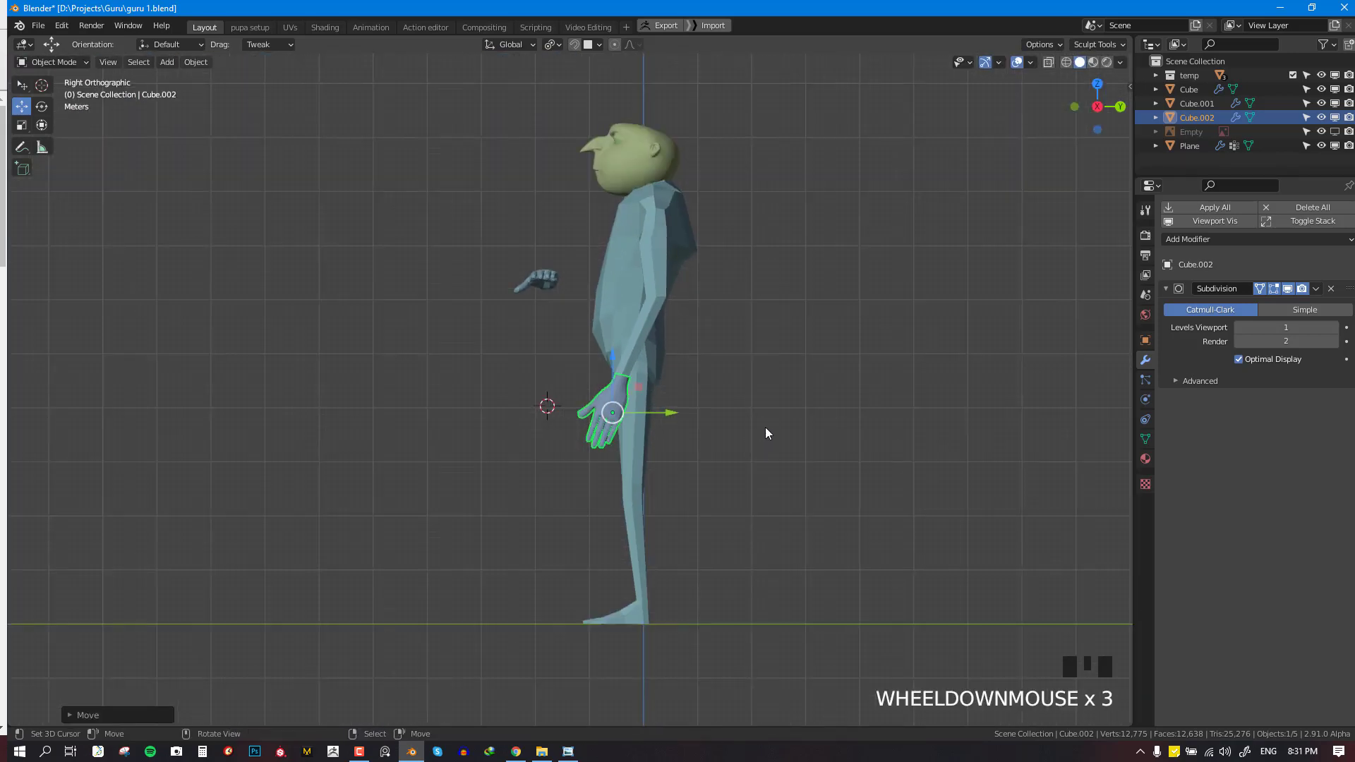
Scale the hand down slightly and move it back onto the wrist in the side and front views
key("r")
key("s")
left_click(752, 428)
key("g")
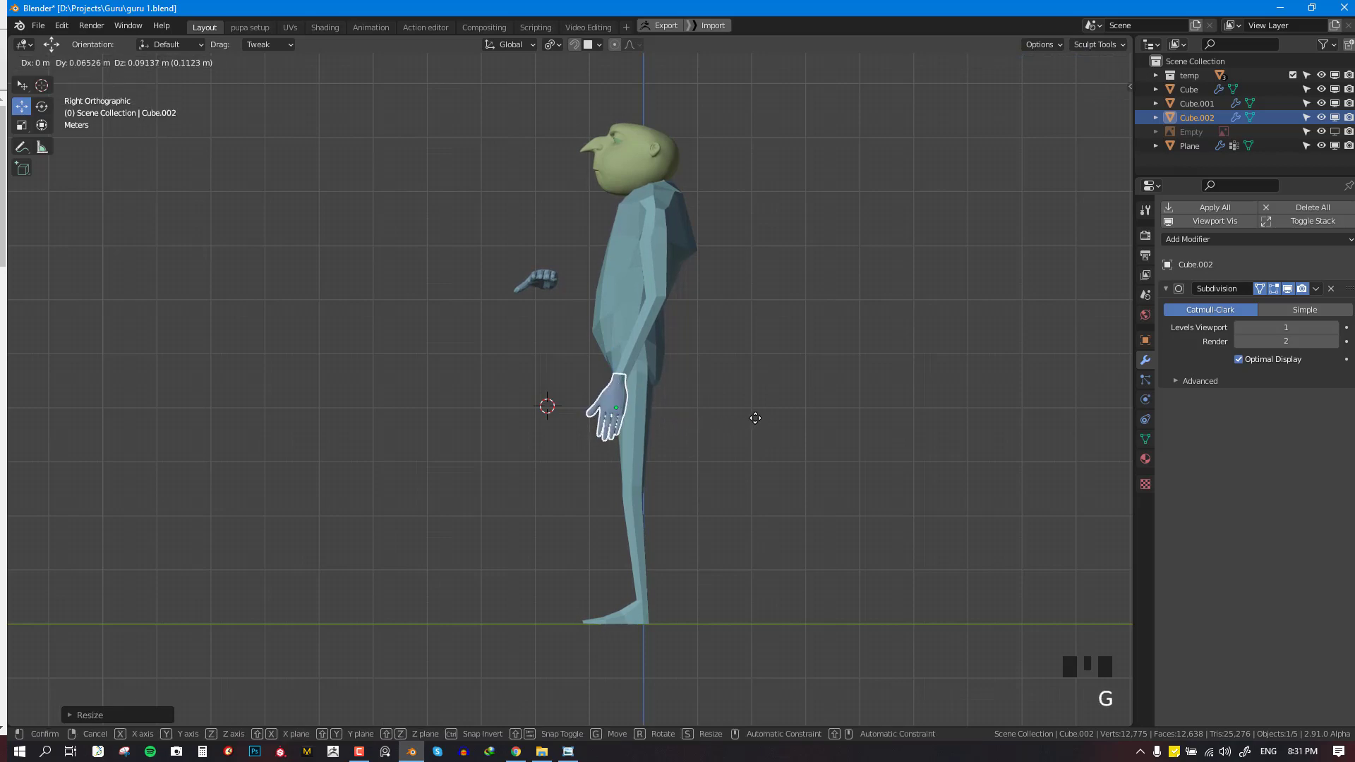
key("KP_1")
left_click(705, 438)
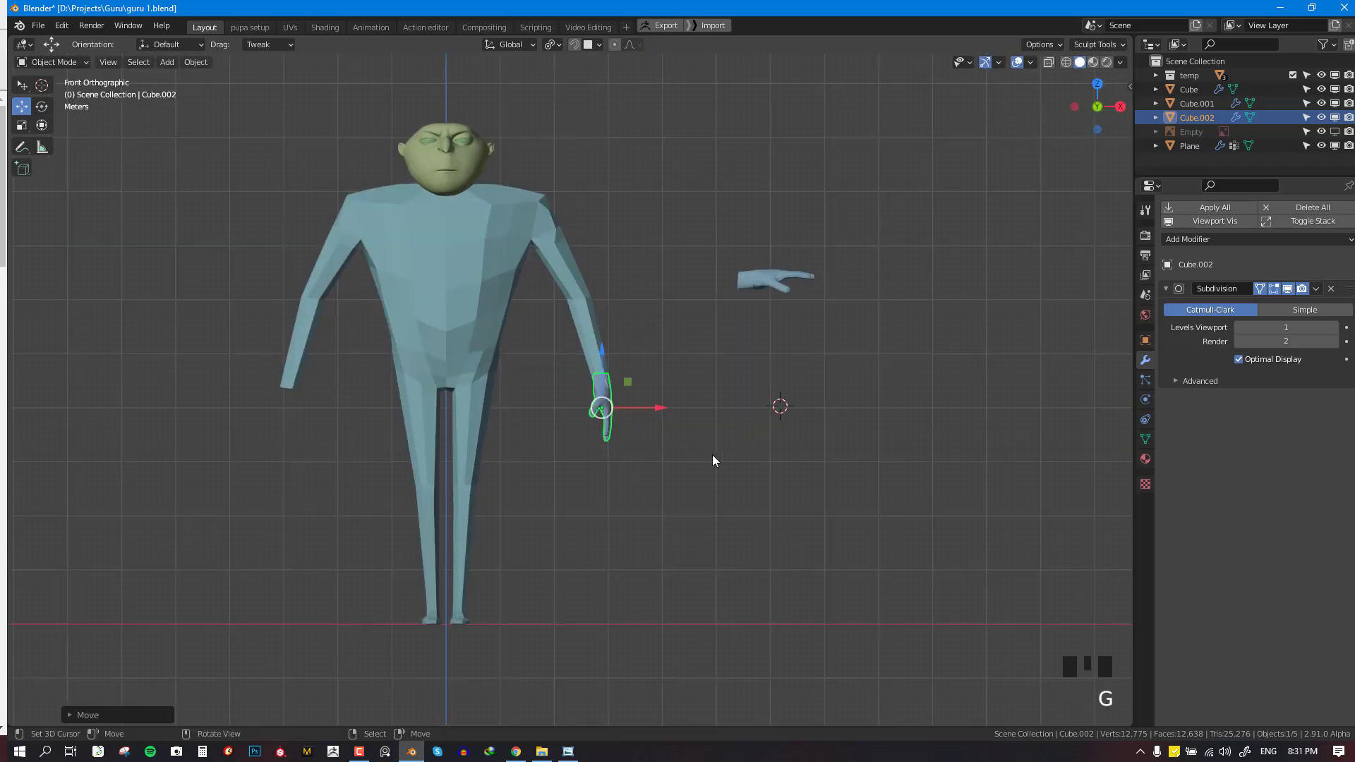
key("alt+a")
Move the thumb's tip vertices closer to the palm to shorten the thumb
scroll(698, 434, "down", 2)
scroll(706, 353, "up", 4)
scroll(684, 432, "up", 5)
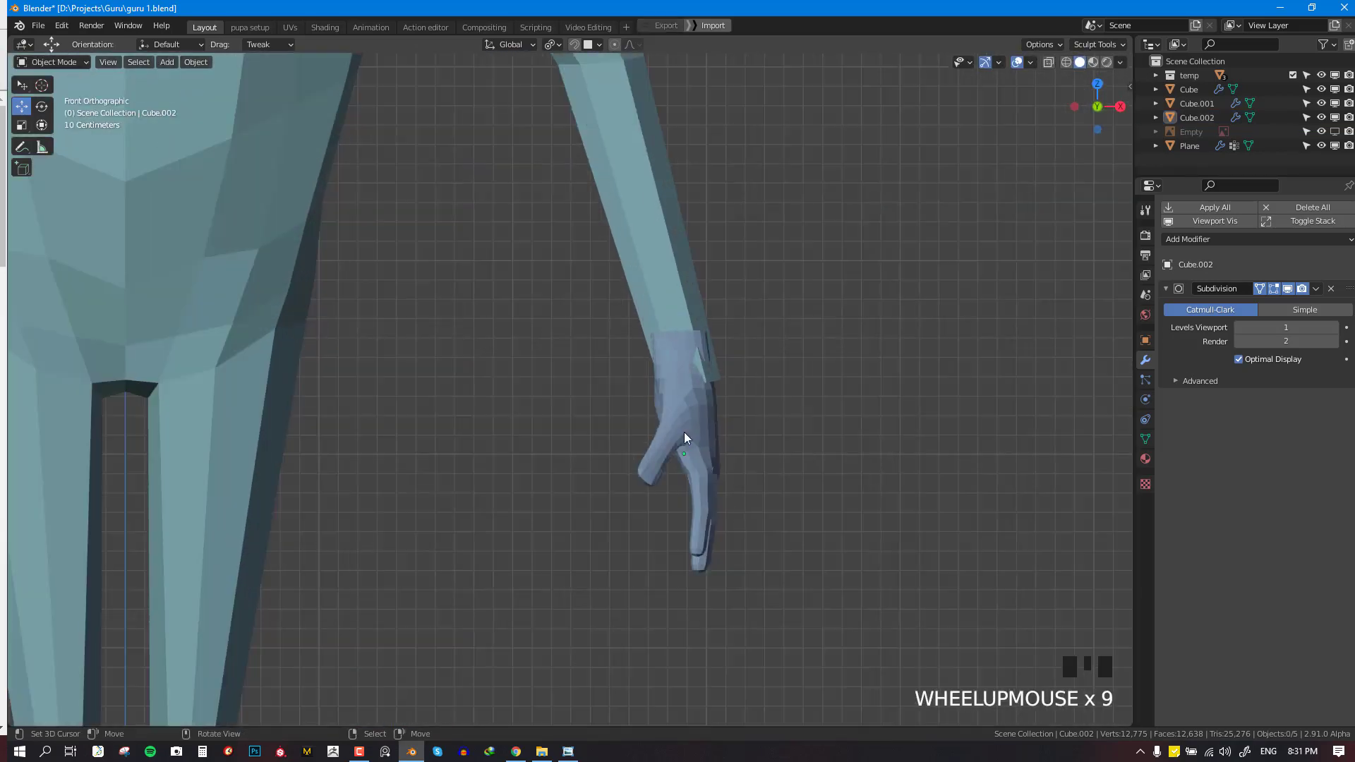
right_click(683, 447)
middle_click_drag(684, 447, 763, 447)
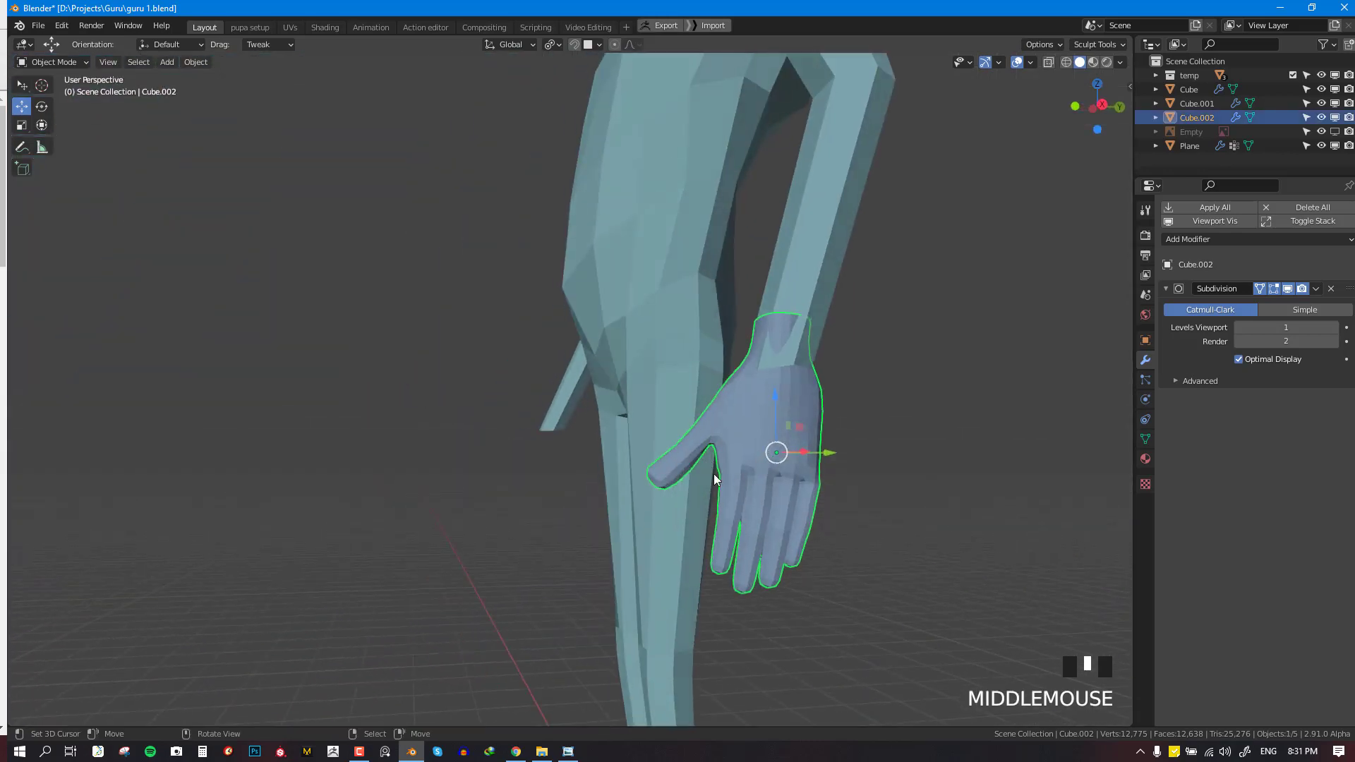
key("Tab")
key("alt+a")
key("shift+z")
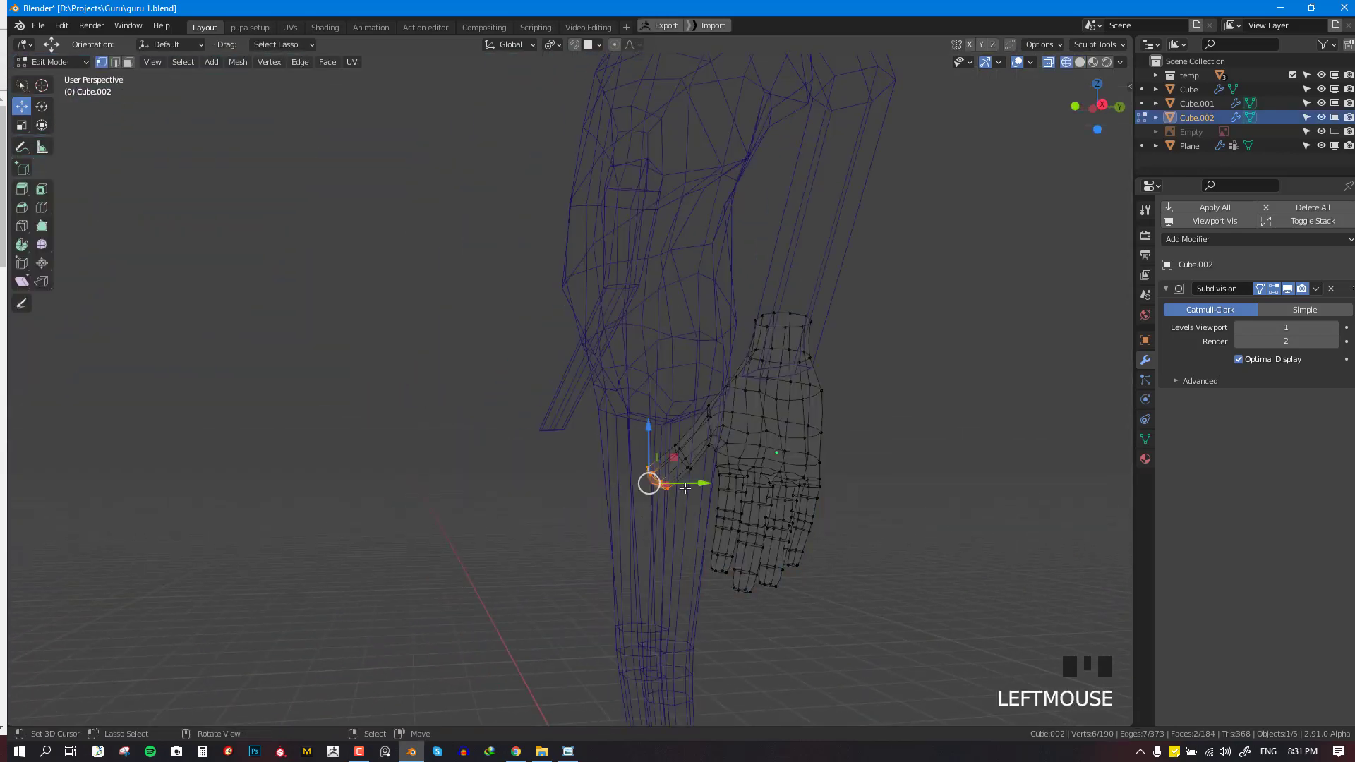
key("shift+z")
key("g")
left_click(701, 472)
key("Tab")
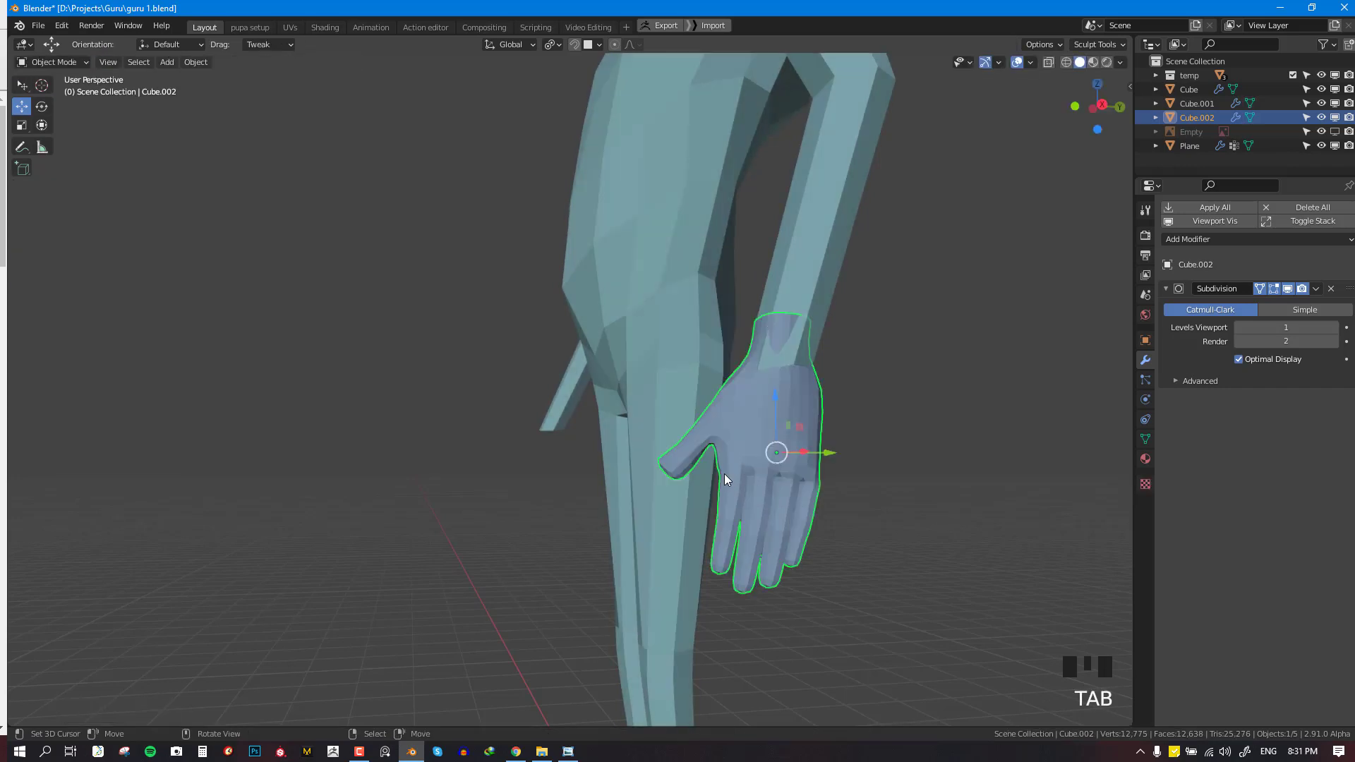
Slide the edge loop in the middle of the thumb along its length
middle_click_drag(724, 473, 684, 450)
key("Tab")
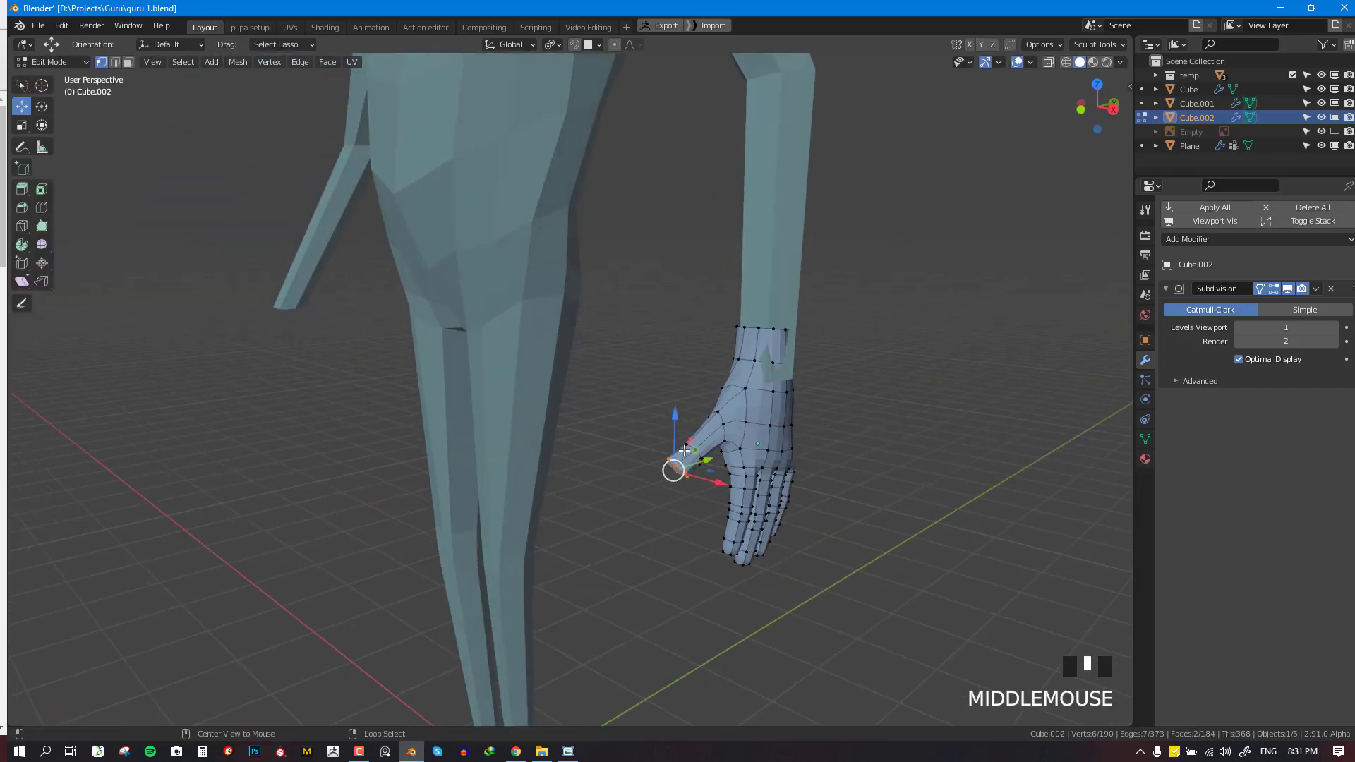
key("g")
key("g")
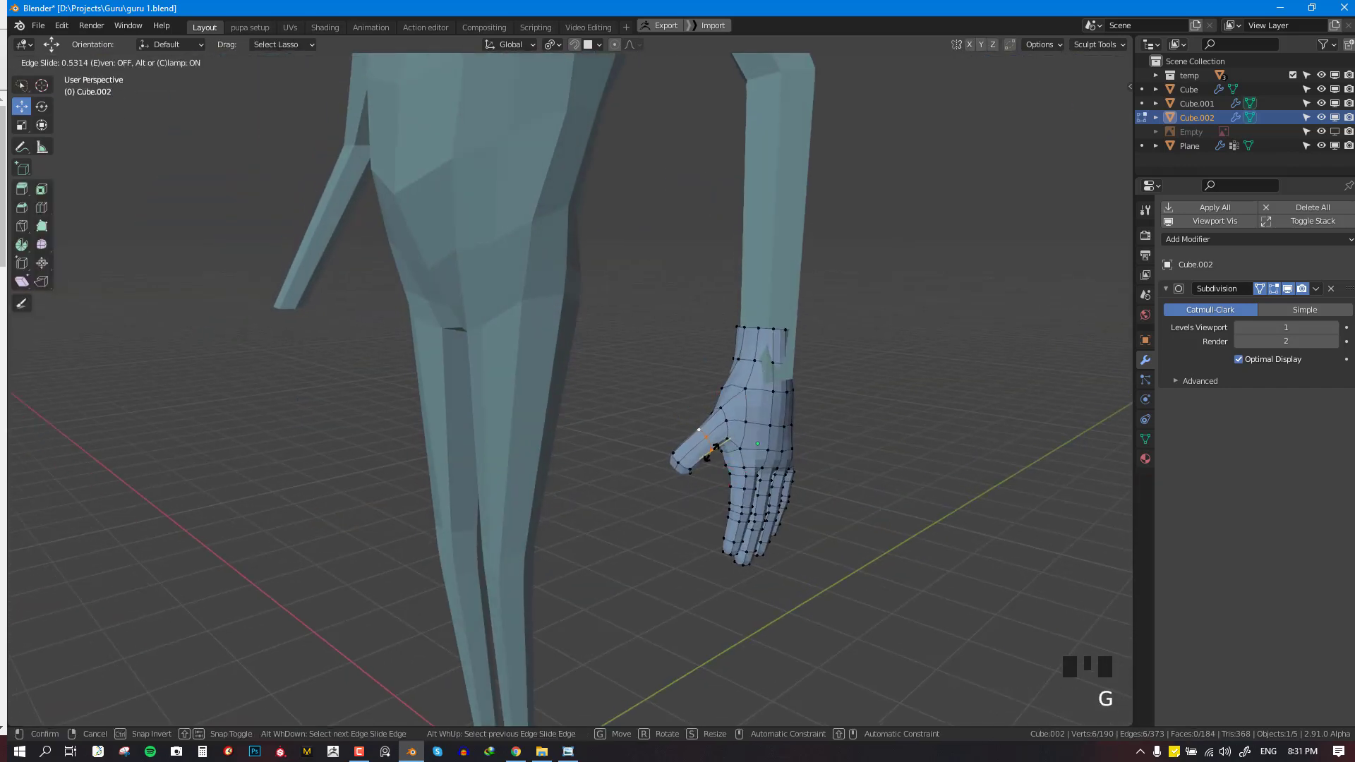
left_click(708, 455)
key("Tab")
Nudge a vertex on the hand mesh and return to Object Mode
key("KP_1")
key("Tab")
key("alt+a")
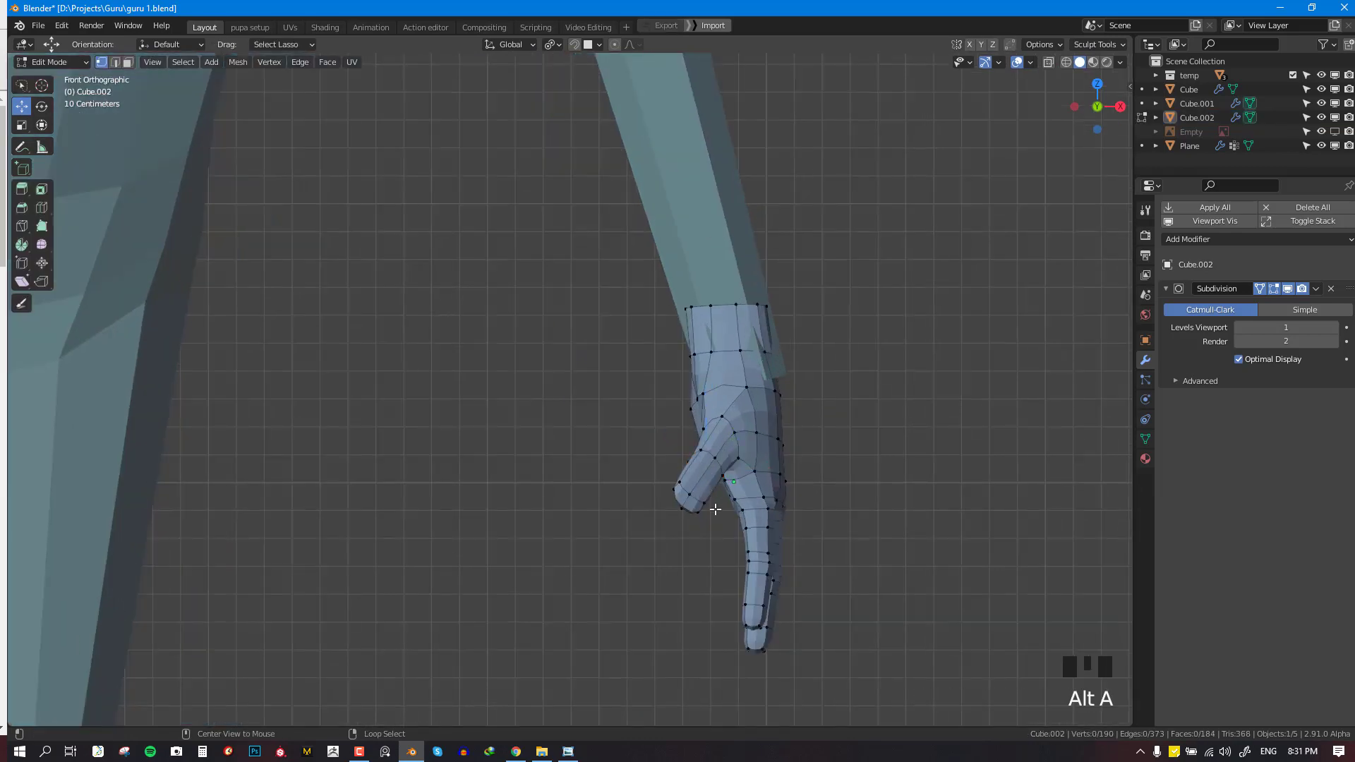
middle_click_drag(715, 509, 774, 530)
scroll(648, 441, "up", 2)
right_click_drag(612, 443, 622, 429)
key("Tab")
Delete the spare hand floating beside the character
key("KP_1")
scroll(664, 491, "down", 10)
right_click(777, 254)
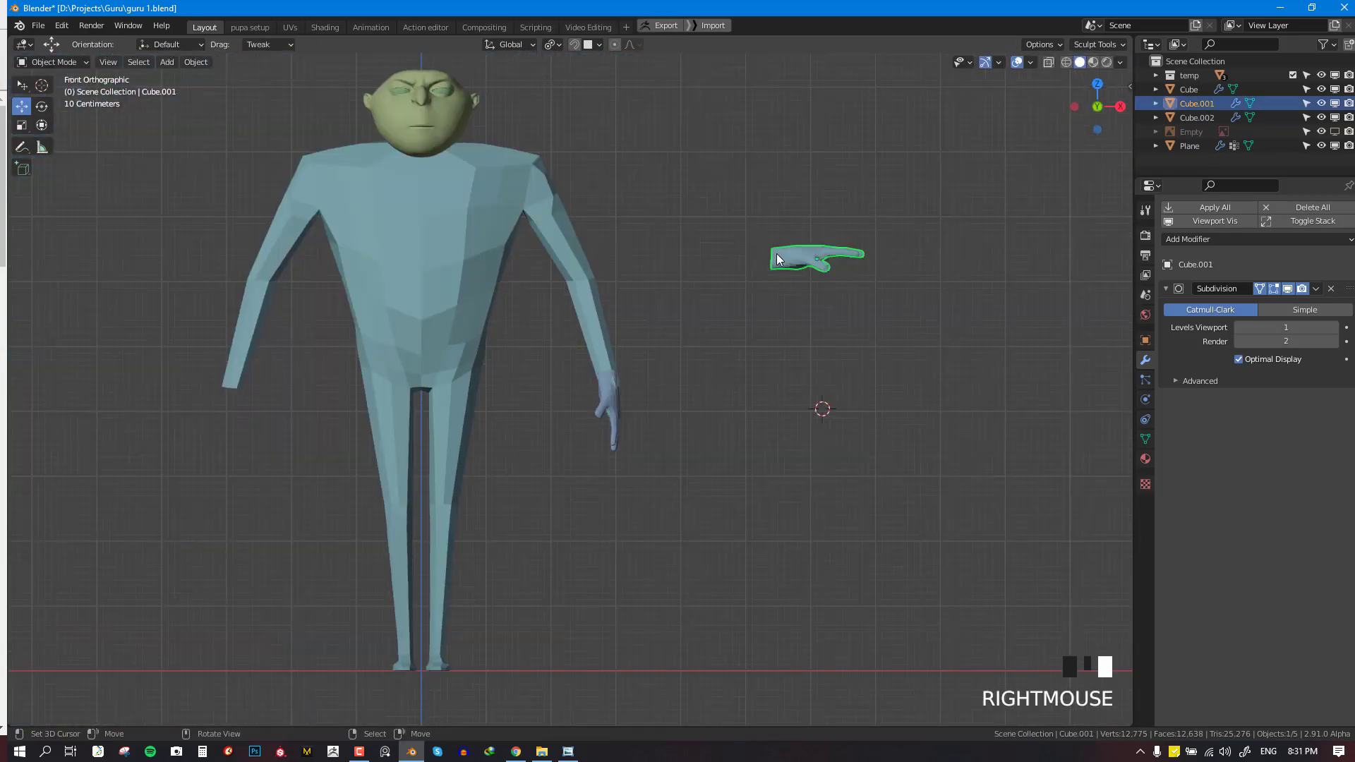
key("x")
left_click(777, 254)
scroll(654, 429, "up", 3)
Slide the body's open wrist edge loop up the forearm and resize it, leaving a gap above the hand
middle_click_drag(655, 429, 655, 343)
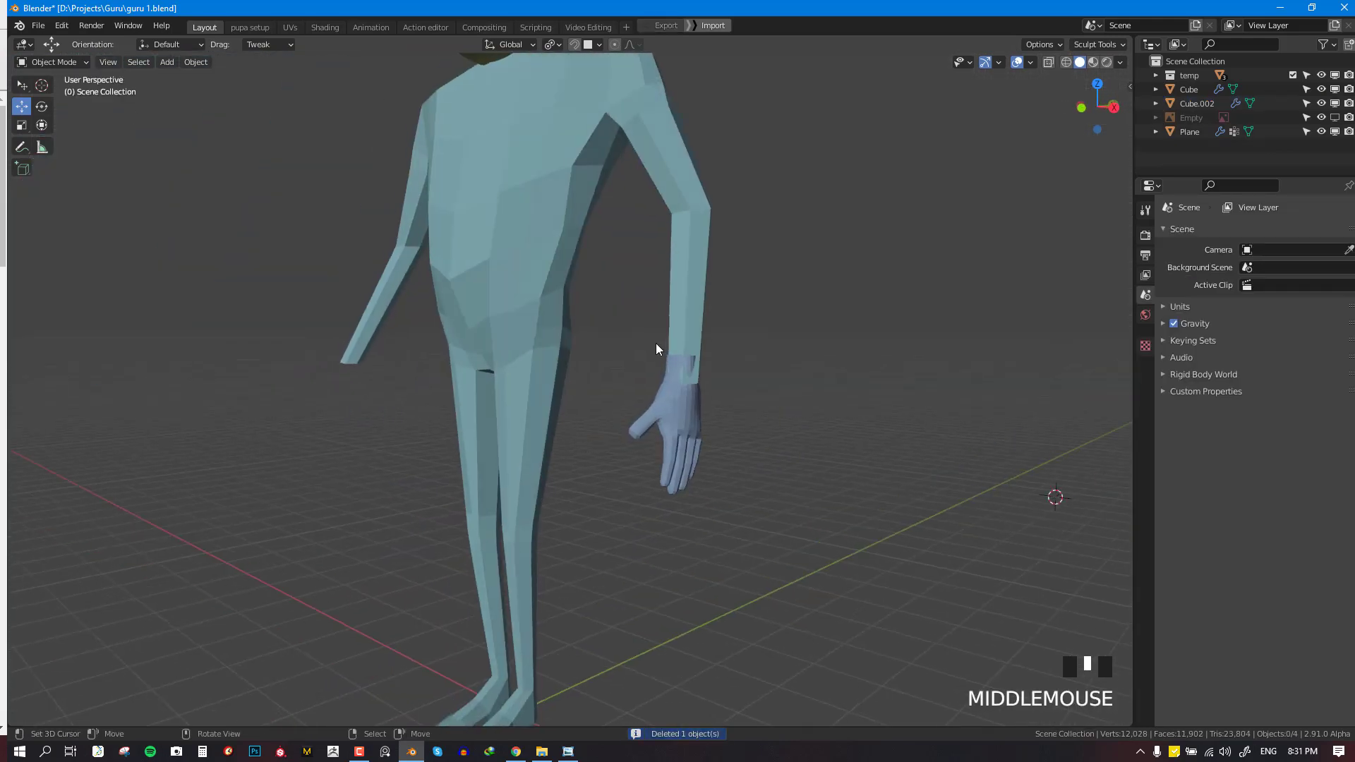
right_click(681, 312)
key("KP_1")
key("Tab")
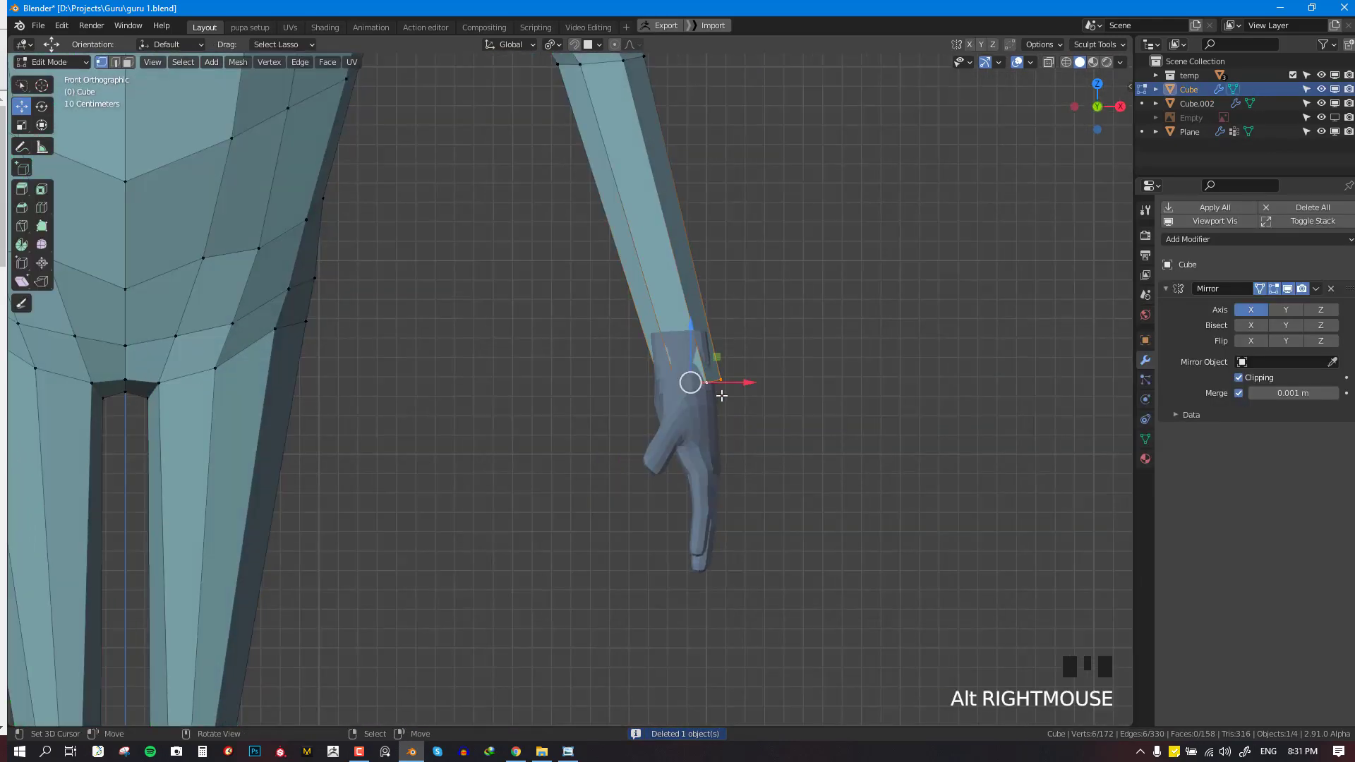
key("g")
key("g")
left_click(714, 367)
key("s")
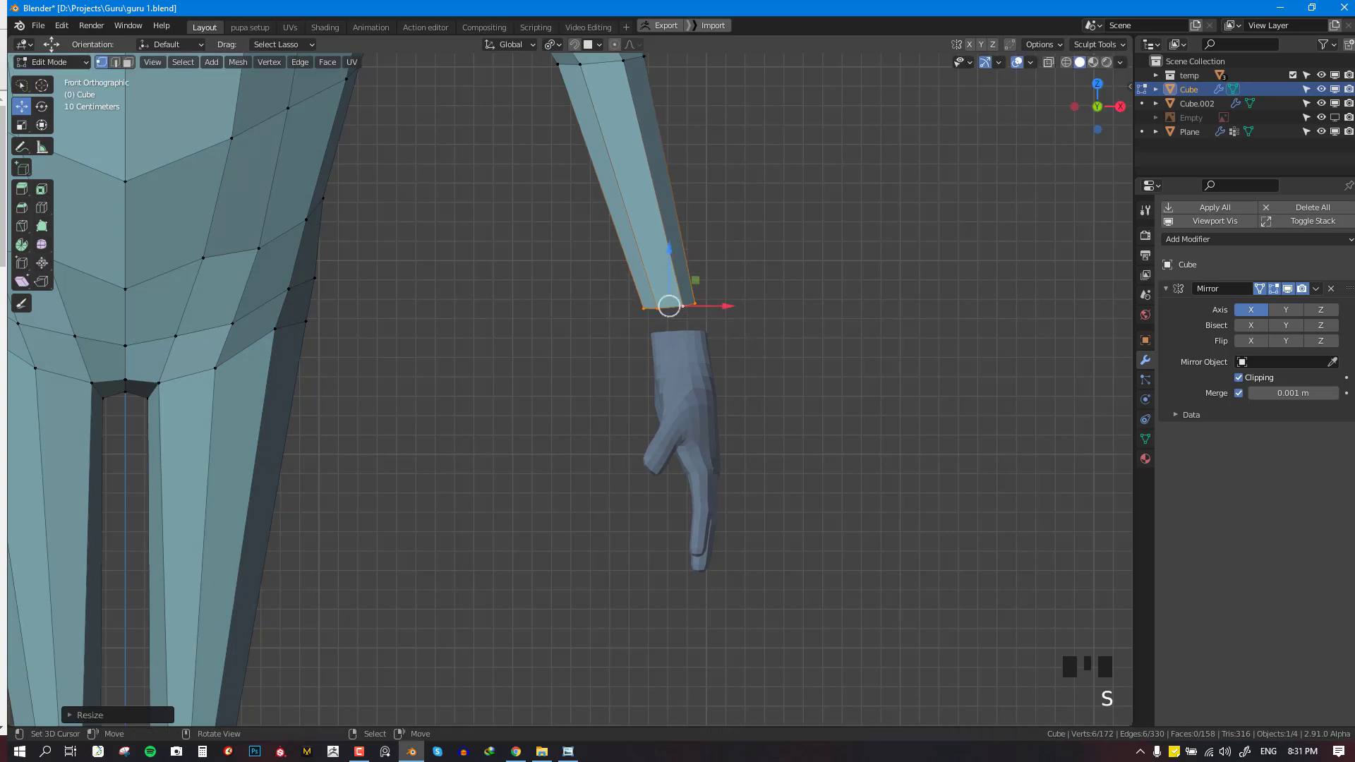
Join the hand object into the body object
middle_click_drag(714, 367, 800, 404)
key("Tab")
scroll(801, 408, "down", 2)
right_click(759, 385, "shift")
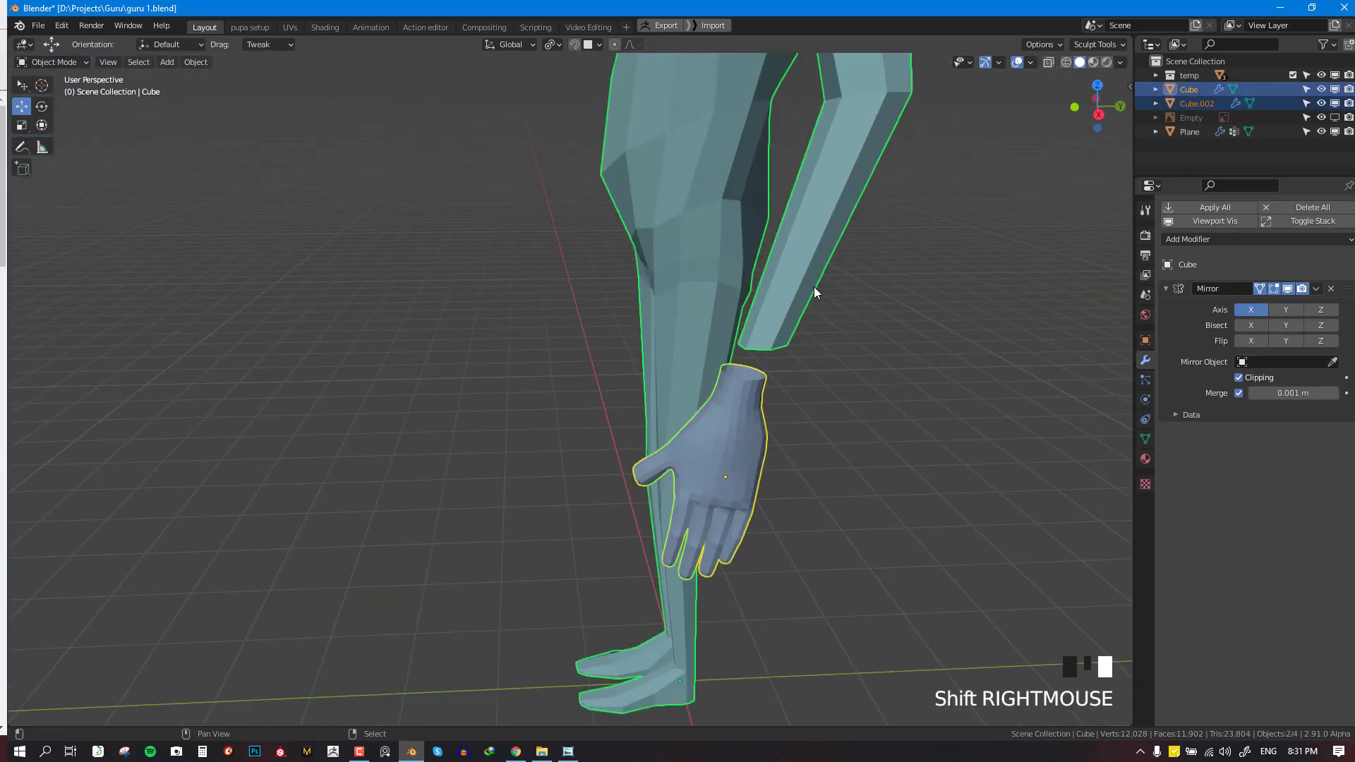
key("ctrl+j")
key("KP_1")
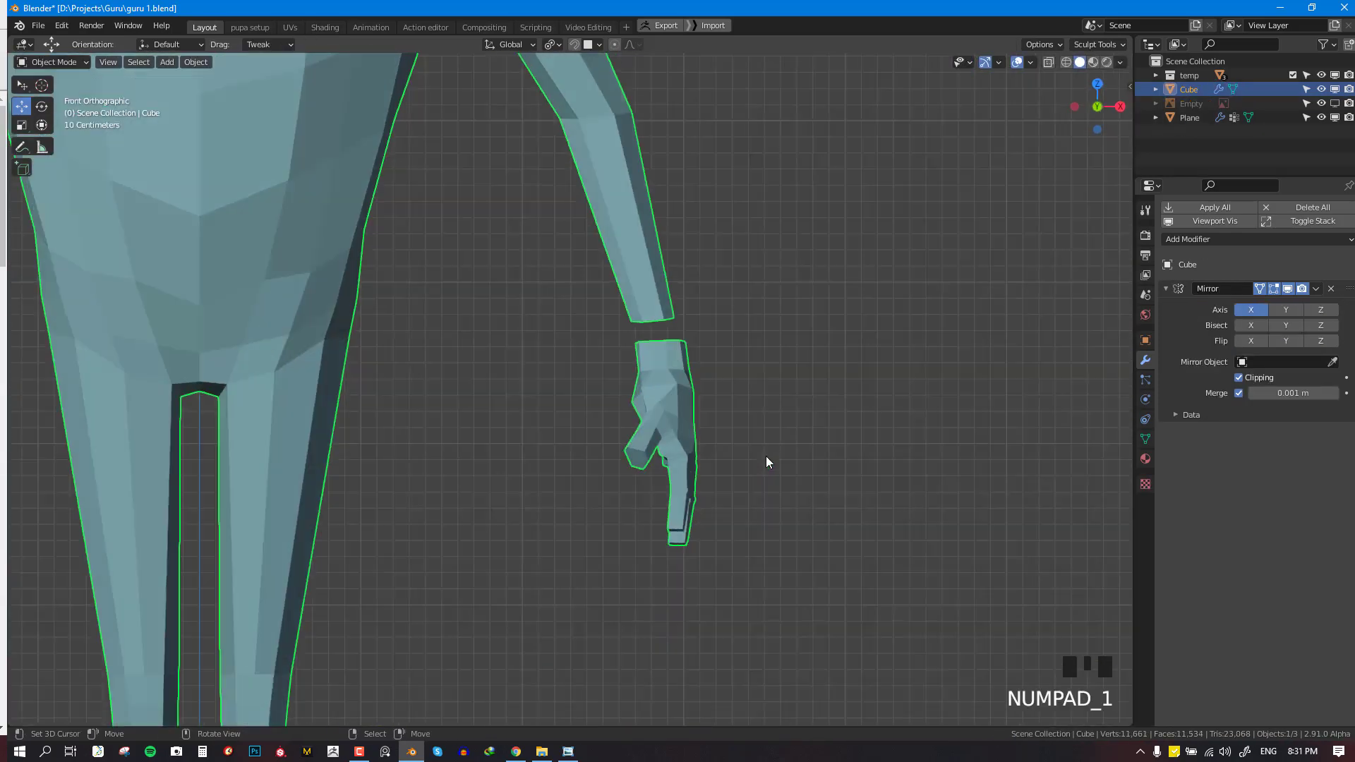
Bridge the forearm's open edge loop to the hand's open wrist loop with LoopTools
key("alt+a")
right_click(650, 383)
middle_click_drag(650, 383, 753, 383)
key("Tab")
key("alt+a")
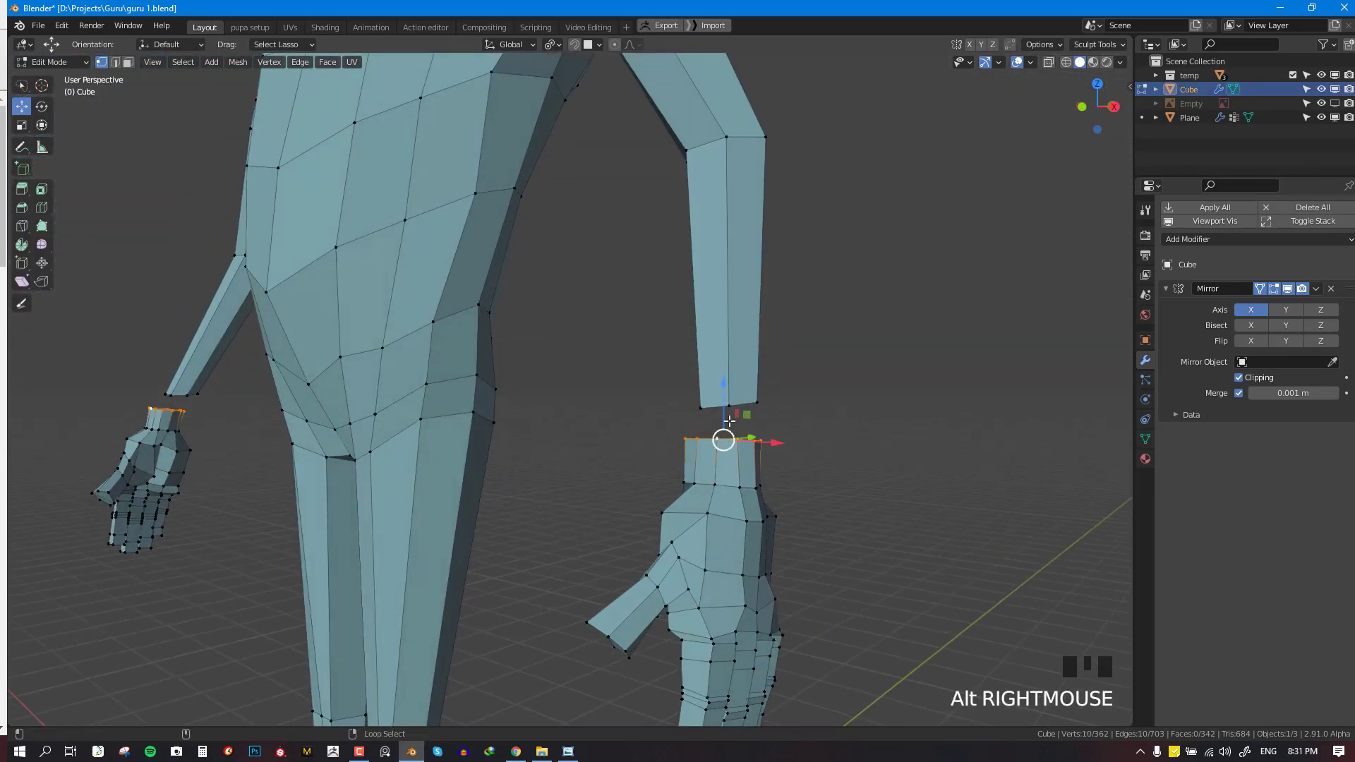
scroll(881, 318, "down", 3)
key("w")
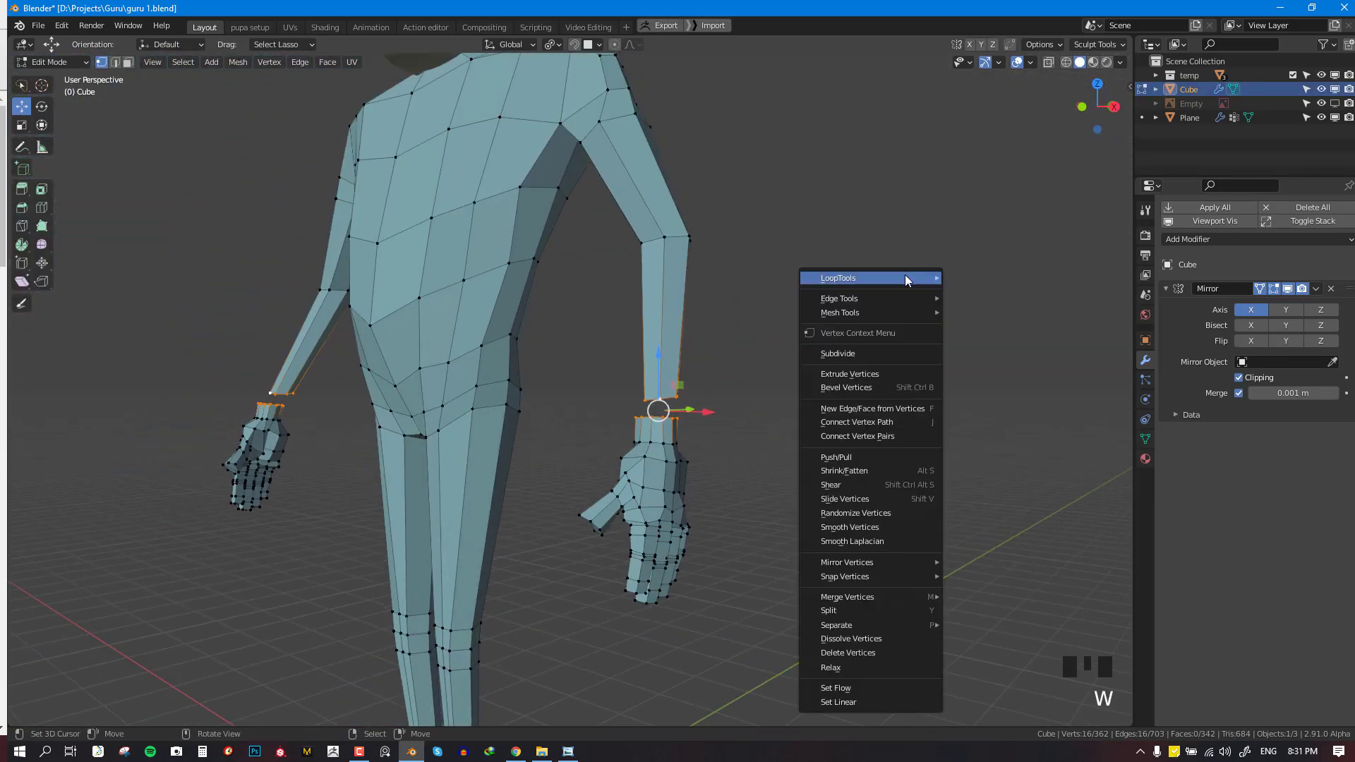
mouse_move(905, 274)
left_click(991, 277)
Examine the new bridge faces between forearm and hand from all sides
scroll(833, 339, "up", 3)
middle_click_drag(833, 339, 815, 497)
scroll(663, 424, "up", 2)
scroll(709, 486, "up", 2)
scroll(459, 454, "up", 4)
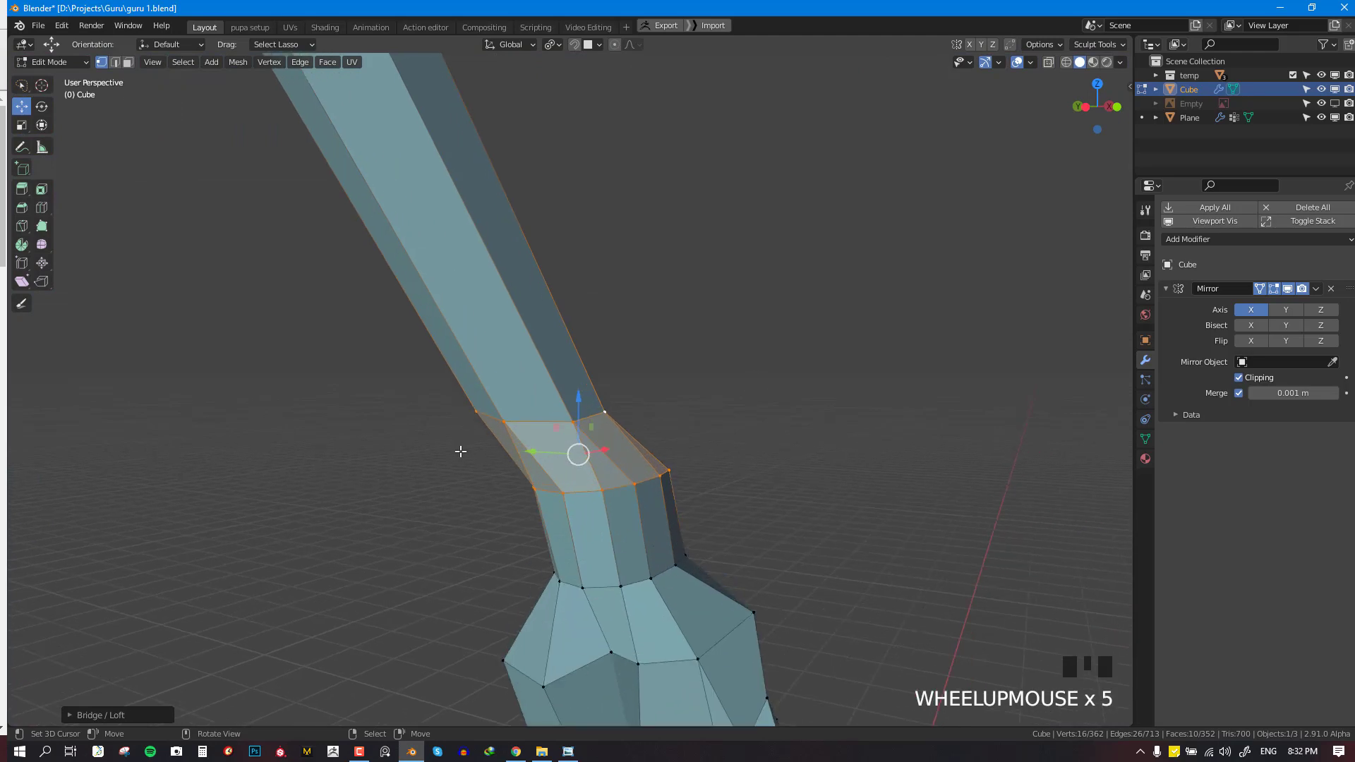
middle_click_drag(460, 454, 596, 409)
scroll(345, 472, "down", 3)
middle_click_drag(345, 472, 572, 406, "shift")
middle_click_drag(571, 405, 793, 409, "shift")
scroll(798, 338, "down", 5)
scroll(660, 351, "up", 2)
middle_click_drag(659, 351, 727, 394)
scroll(726, 394, "up", 1)
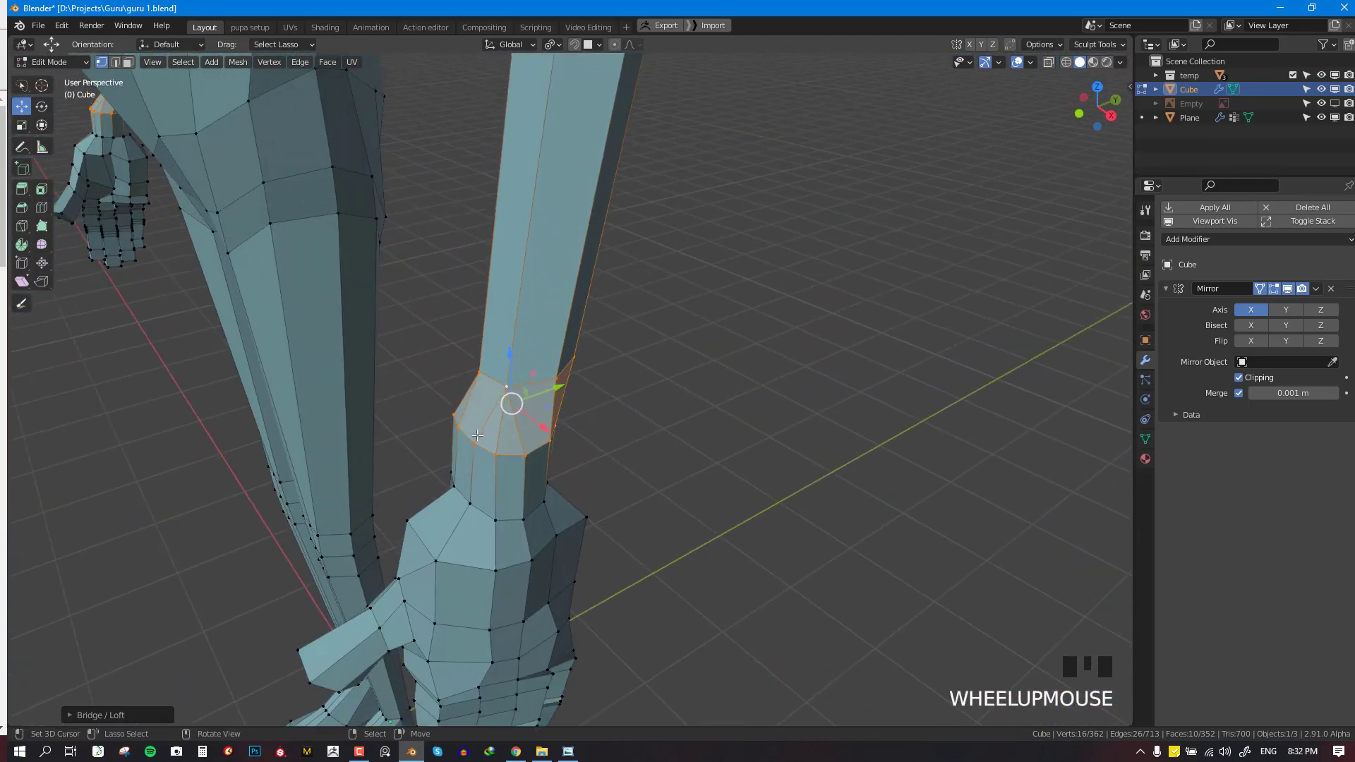
Undo the bridge between the forearm and the hand, leaving both wrist loops open
middle_click_drag(478, 435, 550, 518)
scroll(610, 402, "up", 2)
key("alt+a")
key("ctrl+z")
key("ctrl+z")
key("ctrl+z")
key("ctrl+z")
key("ctrl+z")
key("ctrl+z")
key("ctrl+z")
scroll(615, 376, "down", 5)
scroll(550, 518, "up", 2)
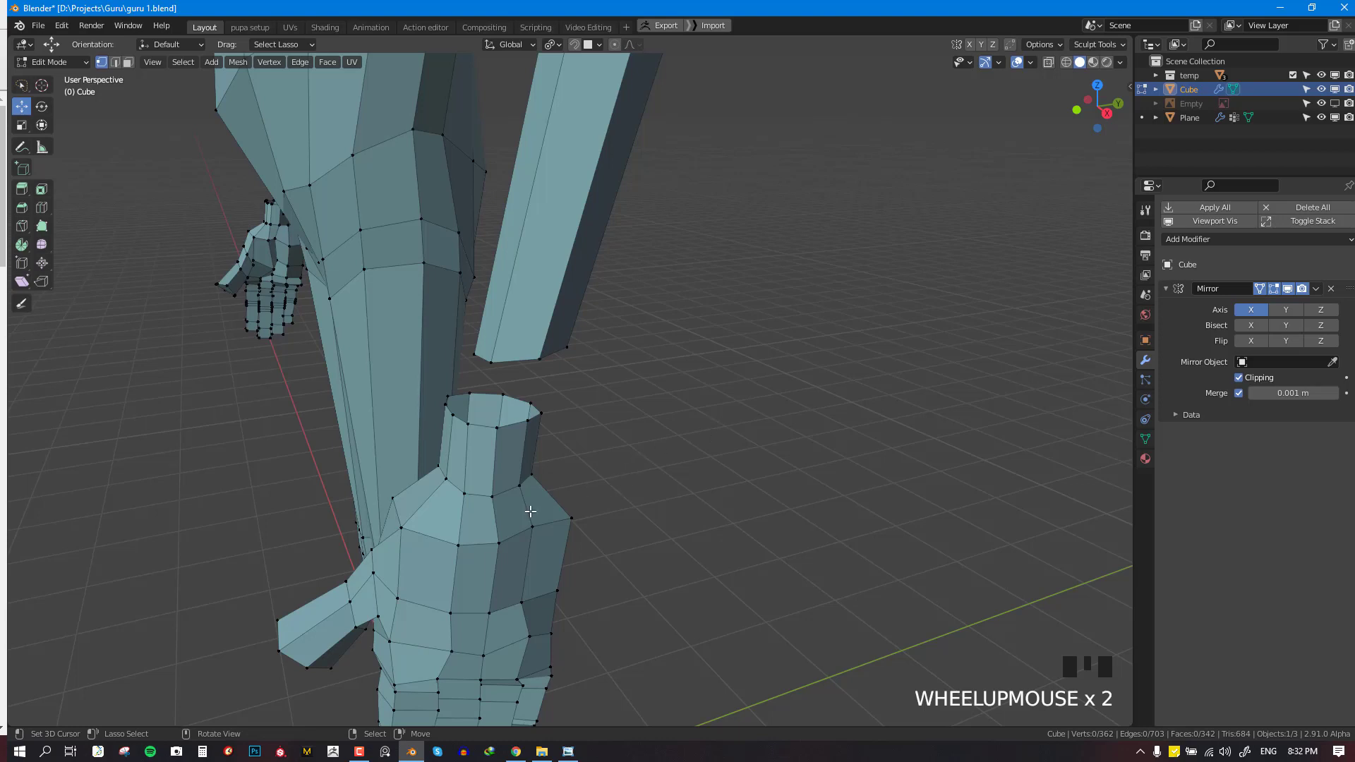
Add two lengthwise loop cuts along the arm, running from the wrist opening up over the shoulder
scroll(531, 511, "down", 2)
middle_click_drag(514, 423, 521, 299)
scroll(533, 413, "up", 1)
scroll(557, 395, "down", 2)
left_click(595, 289)
scroll(483, 287, "down", 3)
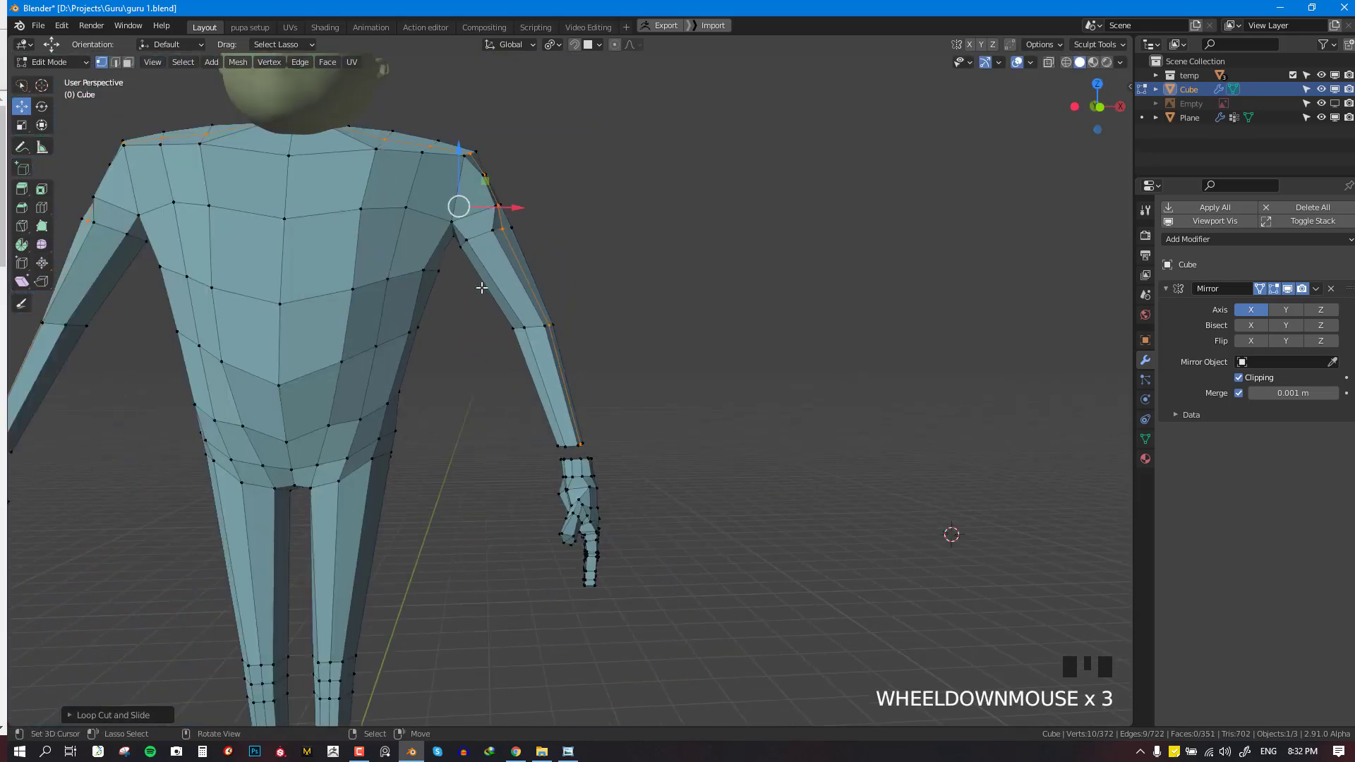
middle_click_drag(947, 536, 756, 186, "shift")
scroll(590, 331, "up", 2)
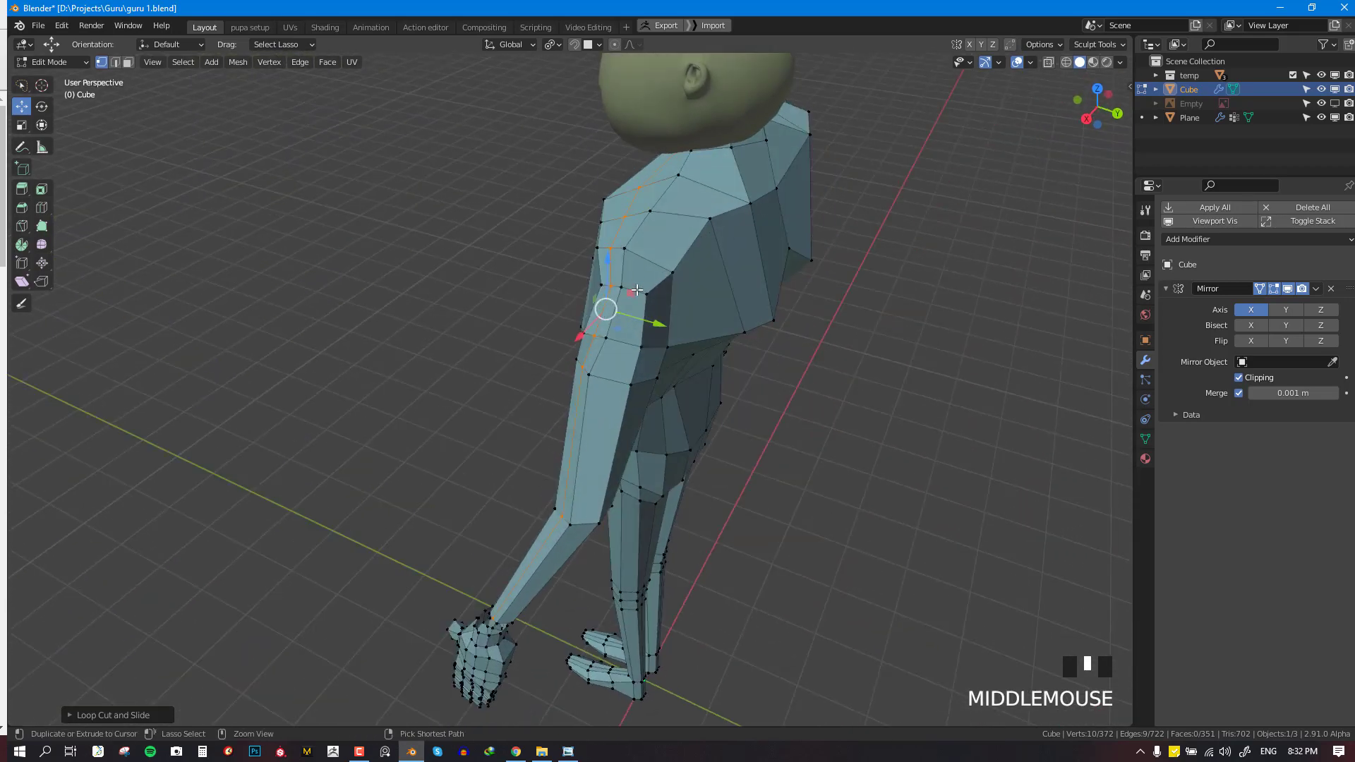
left_click(637, 283)
middle_click_drag(636, 283, 780, 233)
scroll(614, 239, "down", 3)
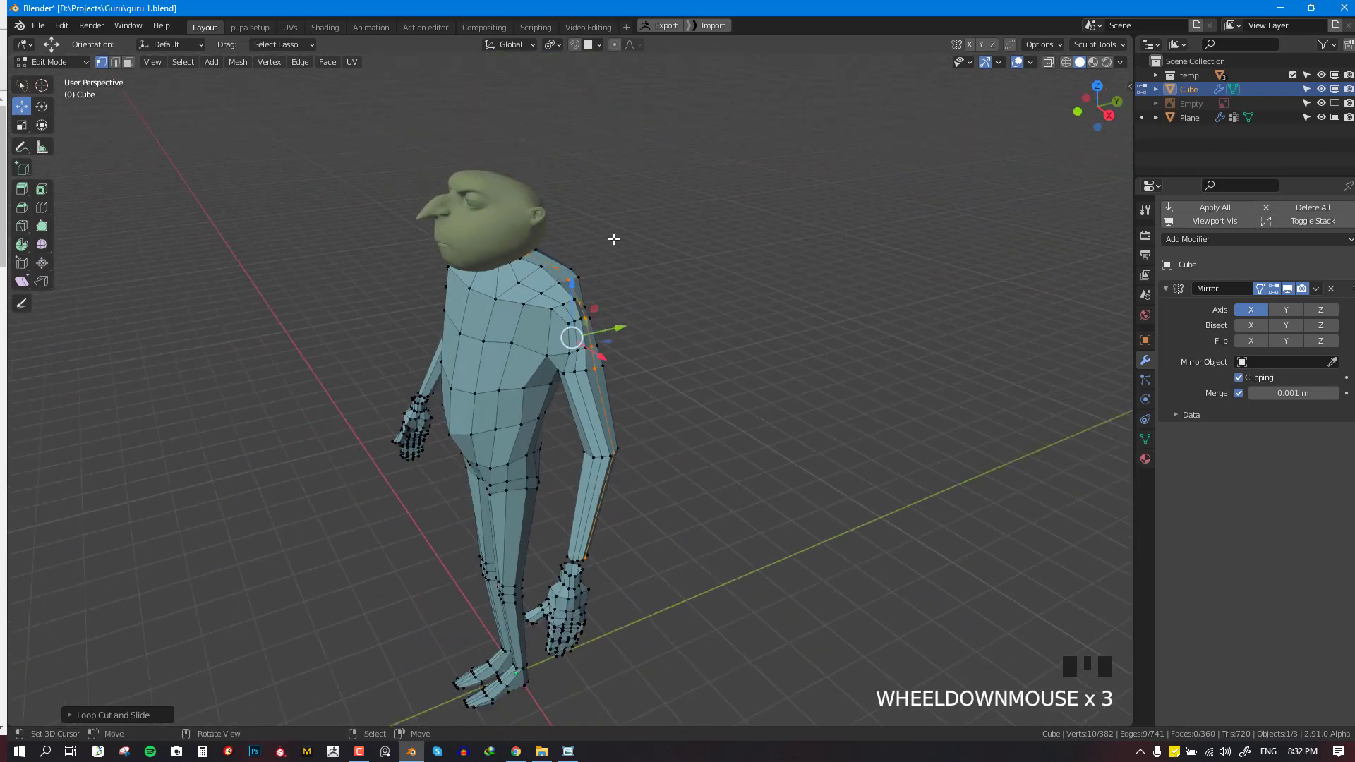
Try to bridge the forearm's open edge loop to the hand's wrist loop with LoopTools, and undo it
scroll(477, 239, "up", 2)
right_click(621, 206)
middle_click_drag(624, 205, 480, 192)
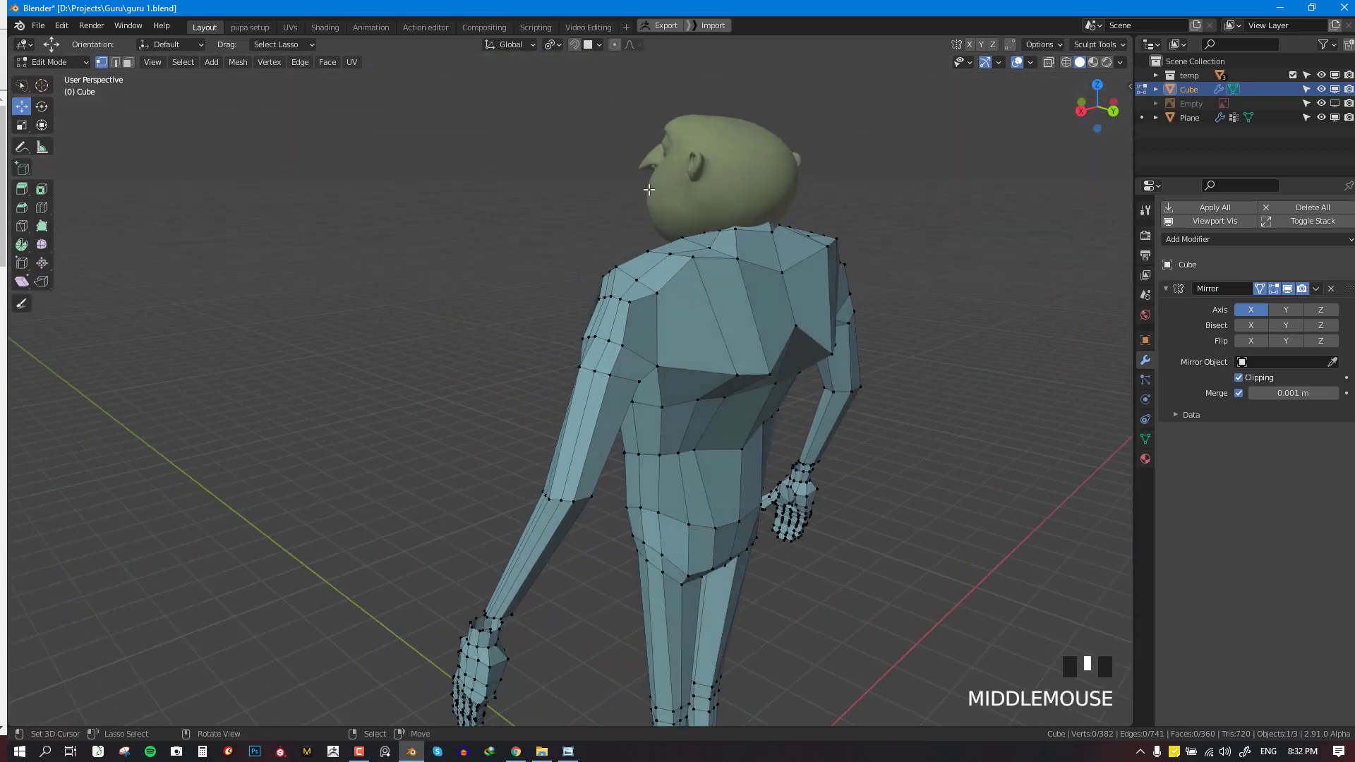
middle_click_drag(653, 303, 694, 294)
scroll(628, 544, "up", 2)
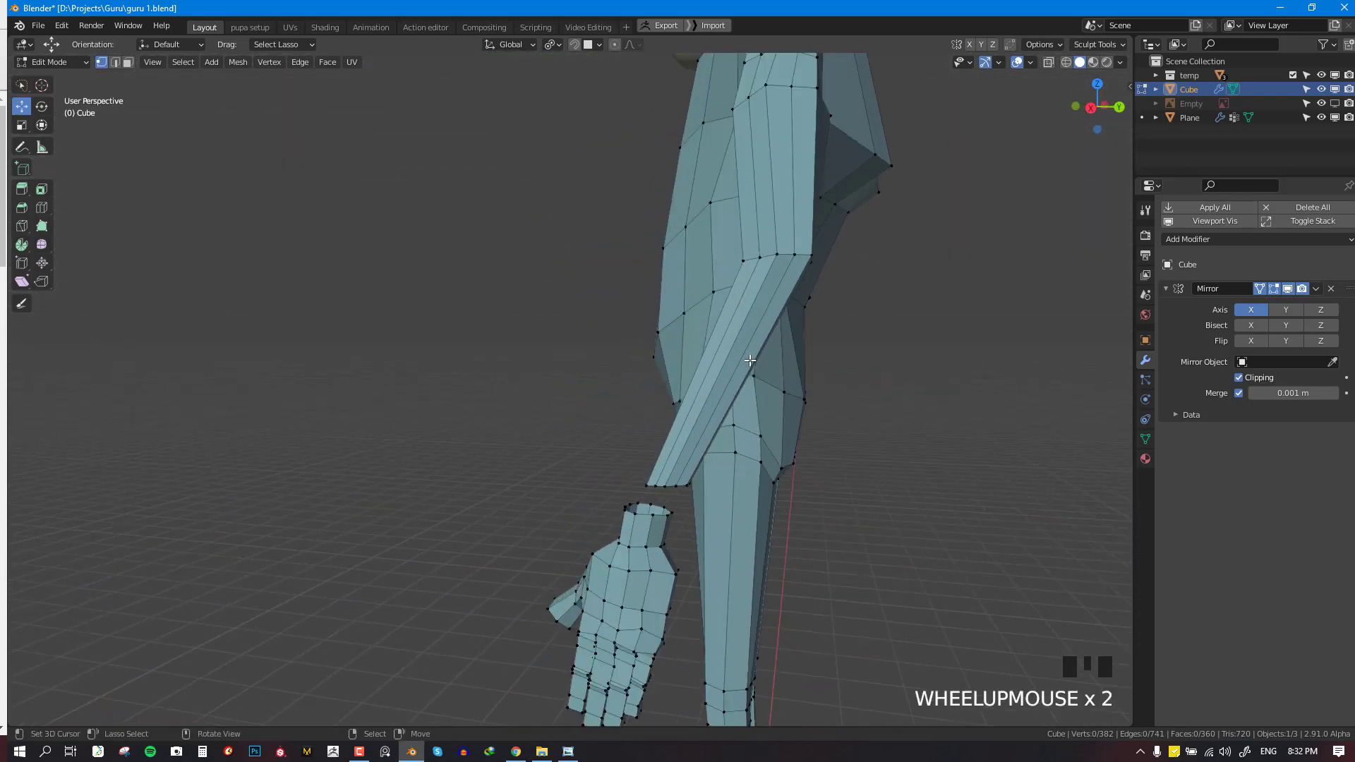
scroll(664, 484, "down", 1)
key("w")
mouse_move(867, 224)
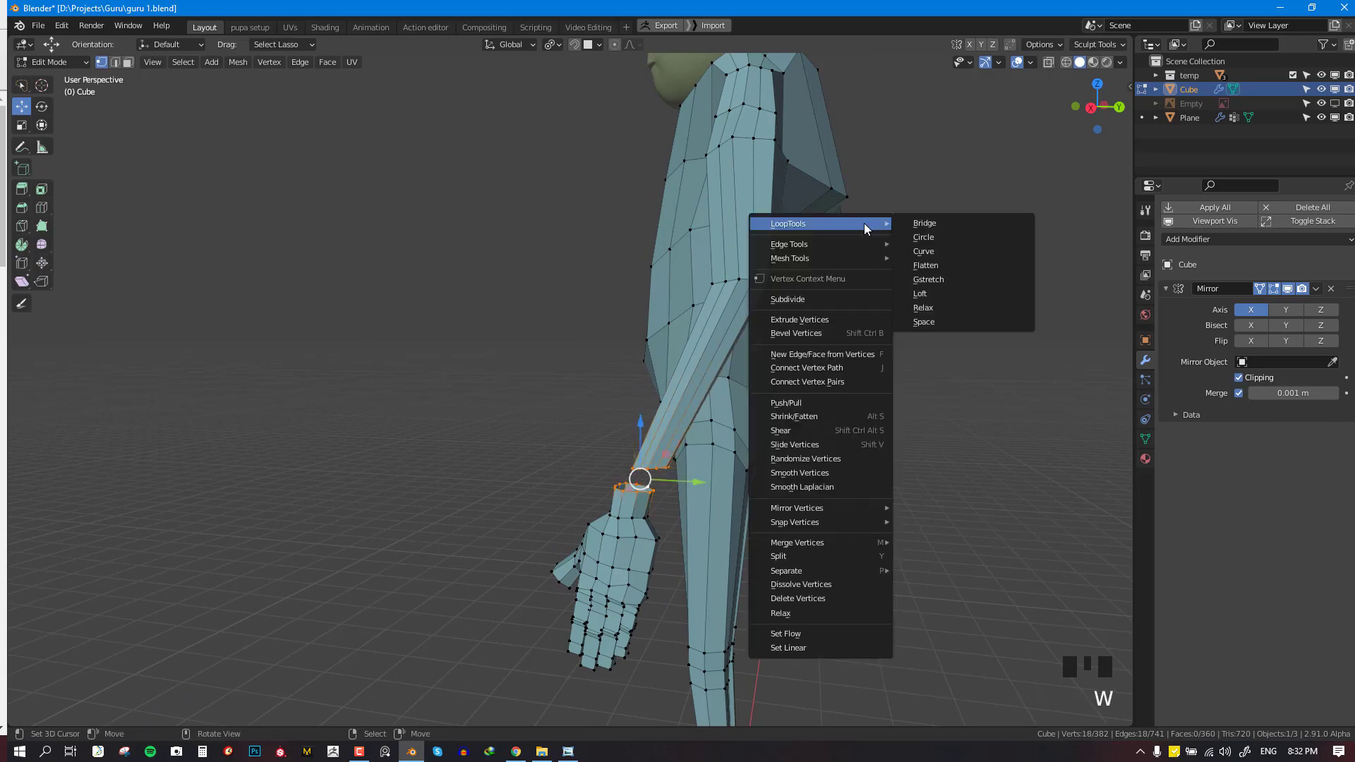
left_click(924, 223)
scroll(847, 445, "up", 3)
scroll(710, 379, "up", 1)
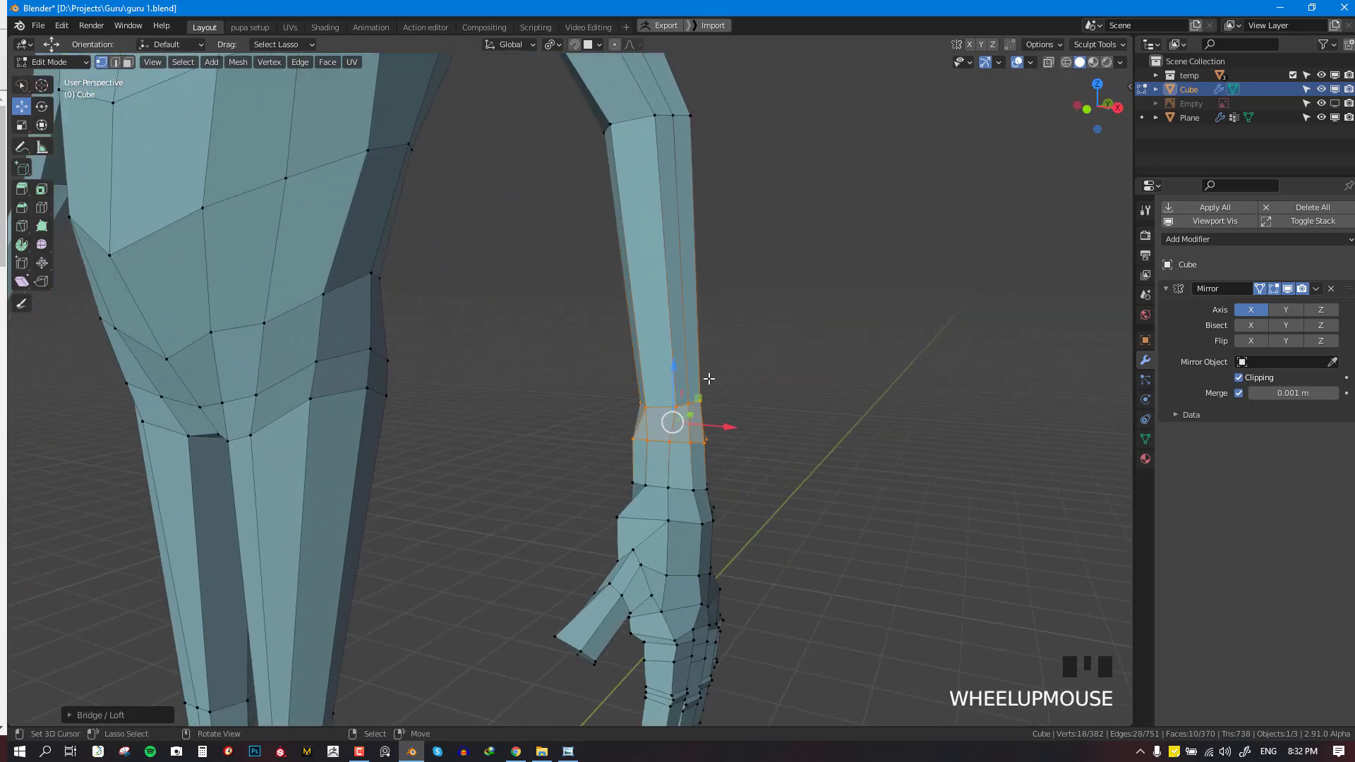
middle_click_drag(710, 378, 462, 328)
key("ctrl+z")
Add one more lengthwise loop cut along the arm through the shoulder
key("alt+a")
left_click(499, 235)
middle_click_drag(451, 253, 603, 532)
key("alt+a")
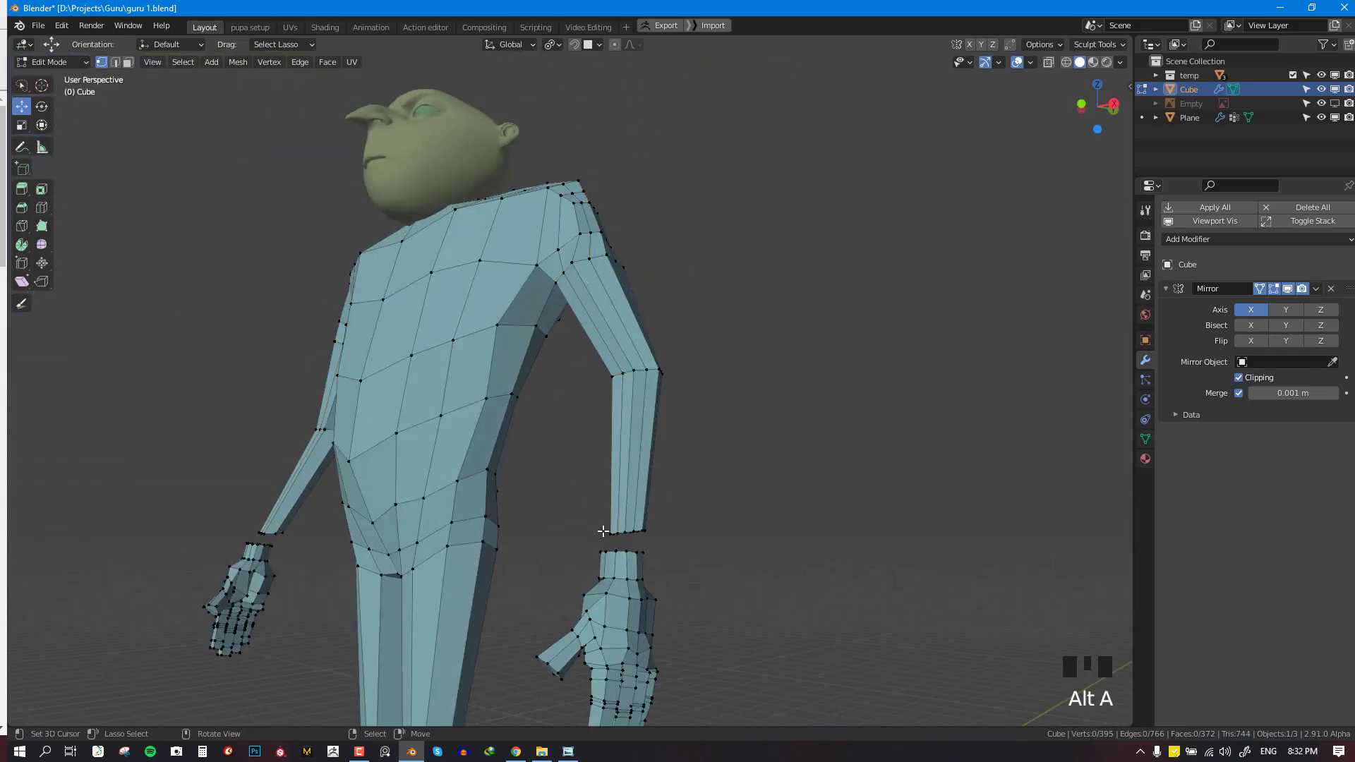
Try a LoopTools Bridge between the two open wrist loops, check it in Object Mode, and undo it
key("w")
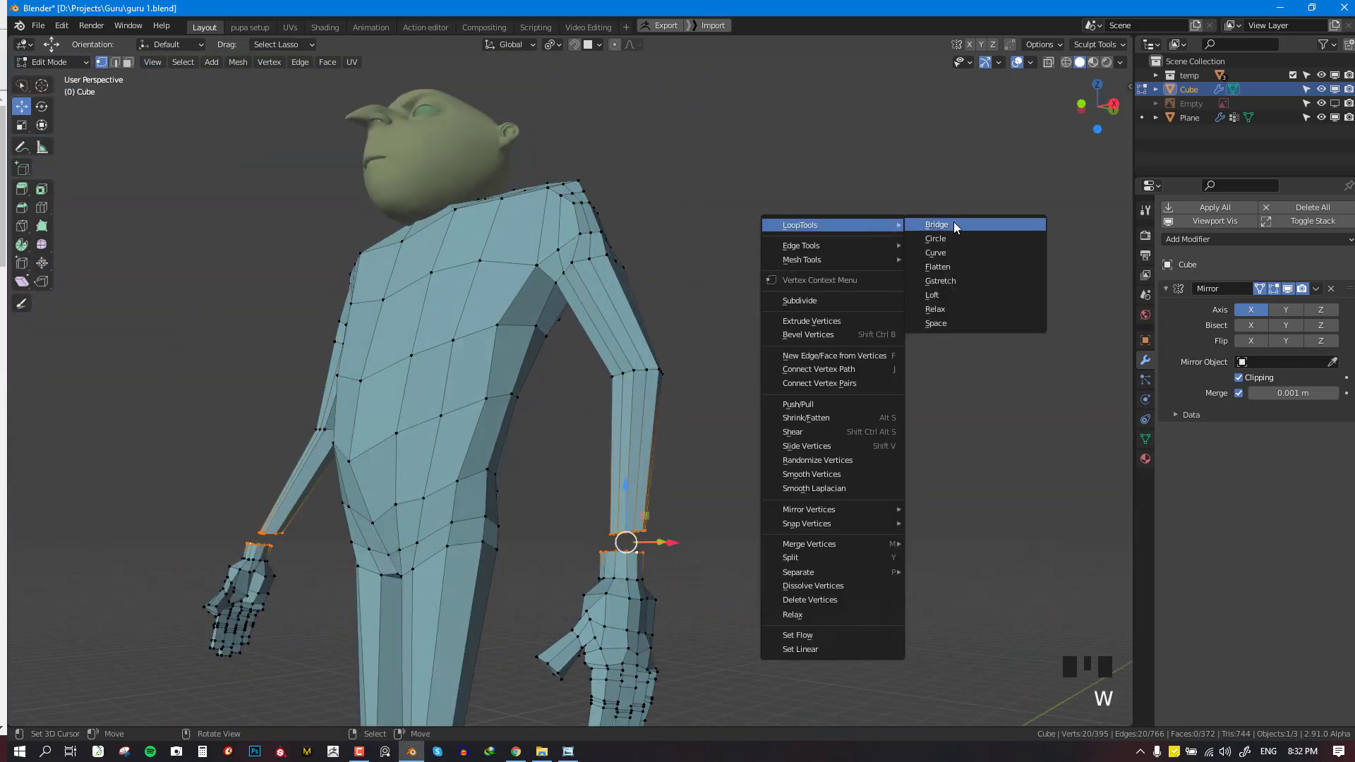
left_click(906, 230)
key("KP_1")
key("Tab")
middle_click_drag(720, 501, 678, 501)
key("Tab")
key("ctrl+z")
key("ctrl+z")
key("ctrl+z")
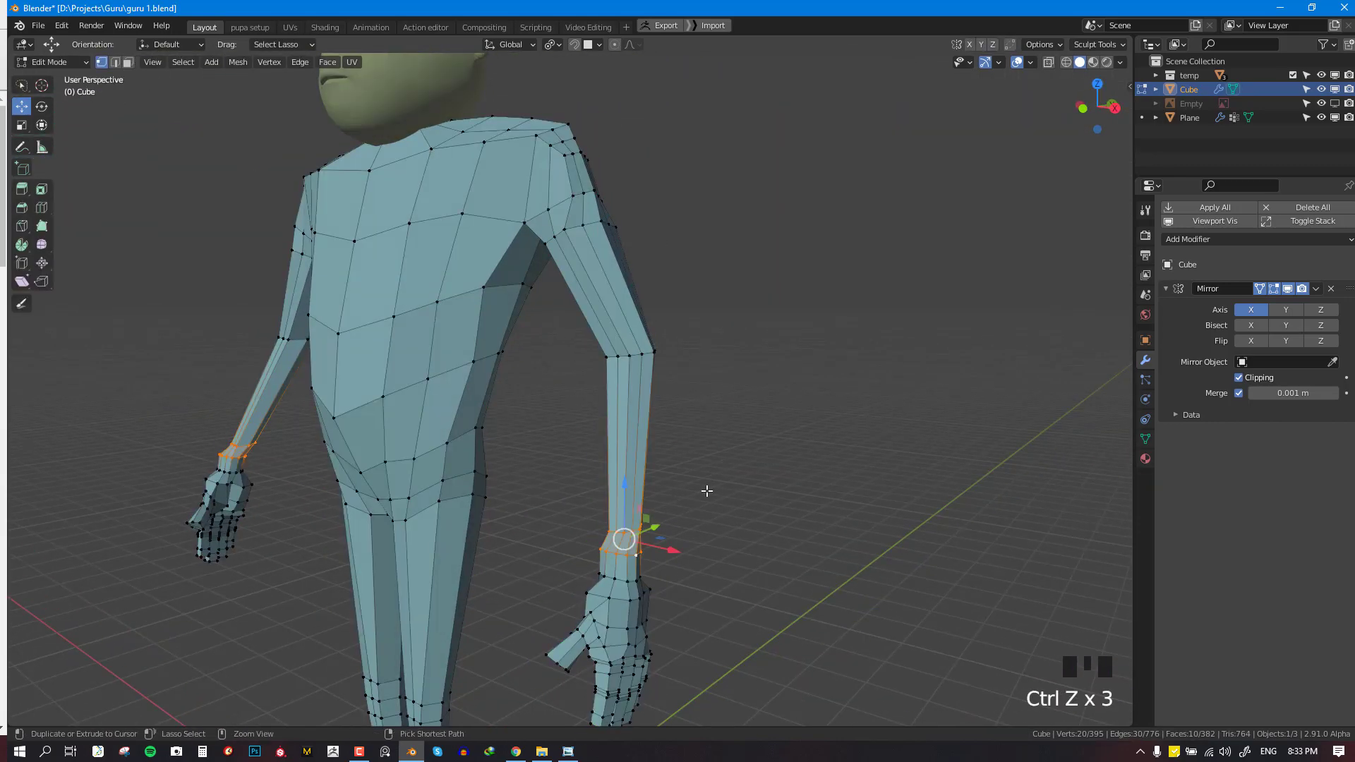
Select the whole linked hand mesh and shift it slightly along Y towards the forearm's end in side view
key("KP_3")
key("alt+a")
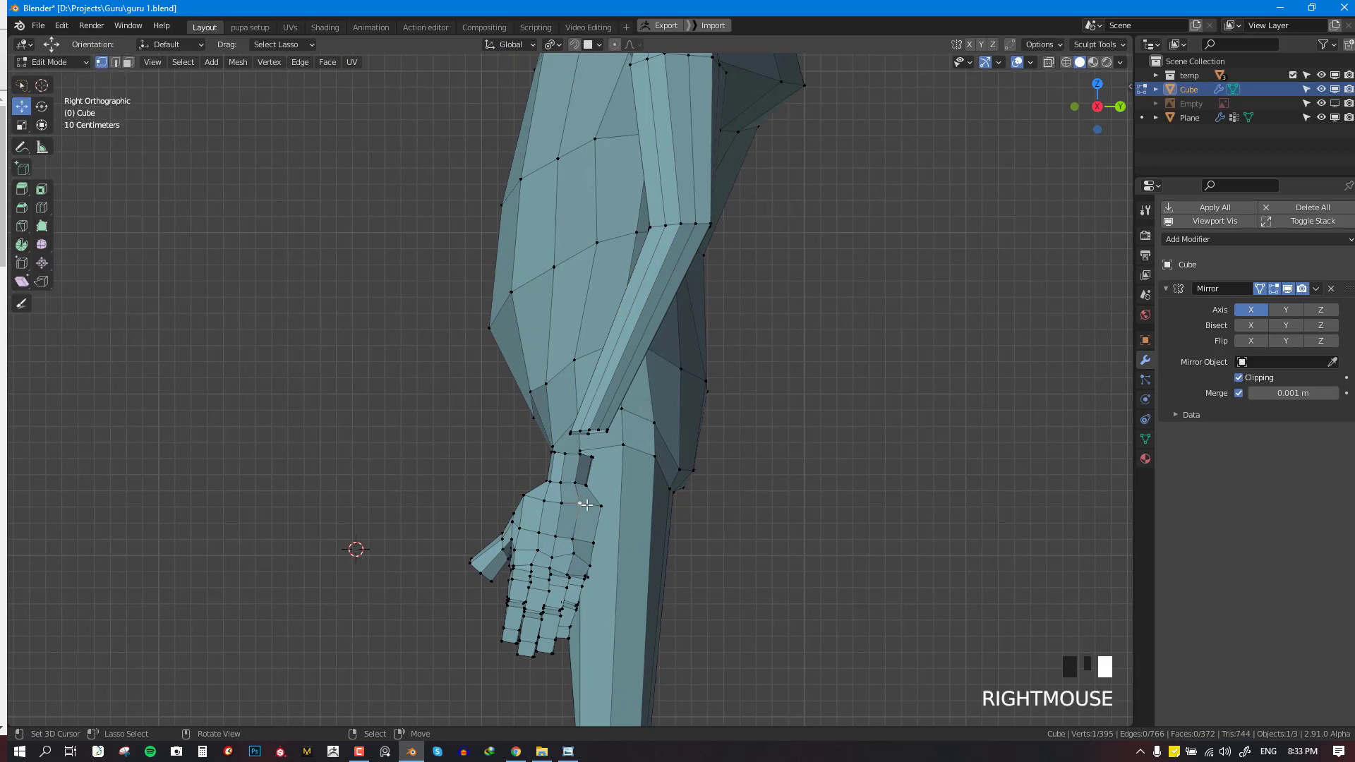
key("l")
left_click_drag(607, 572, 620, 572)
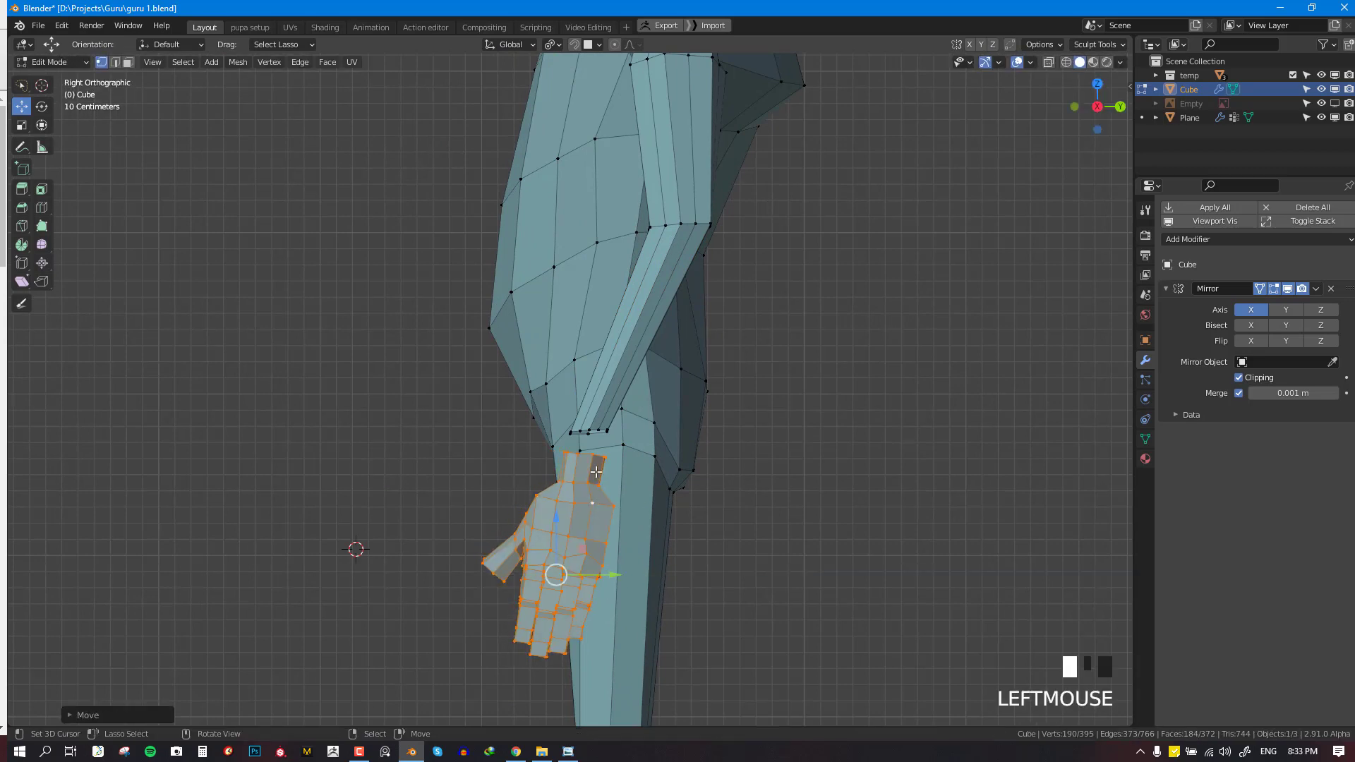
Bridge the open loops of the repositioned hand and the forearm with LoopTools
right_click(586, 456, "alt")
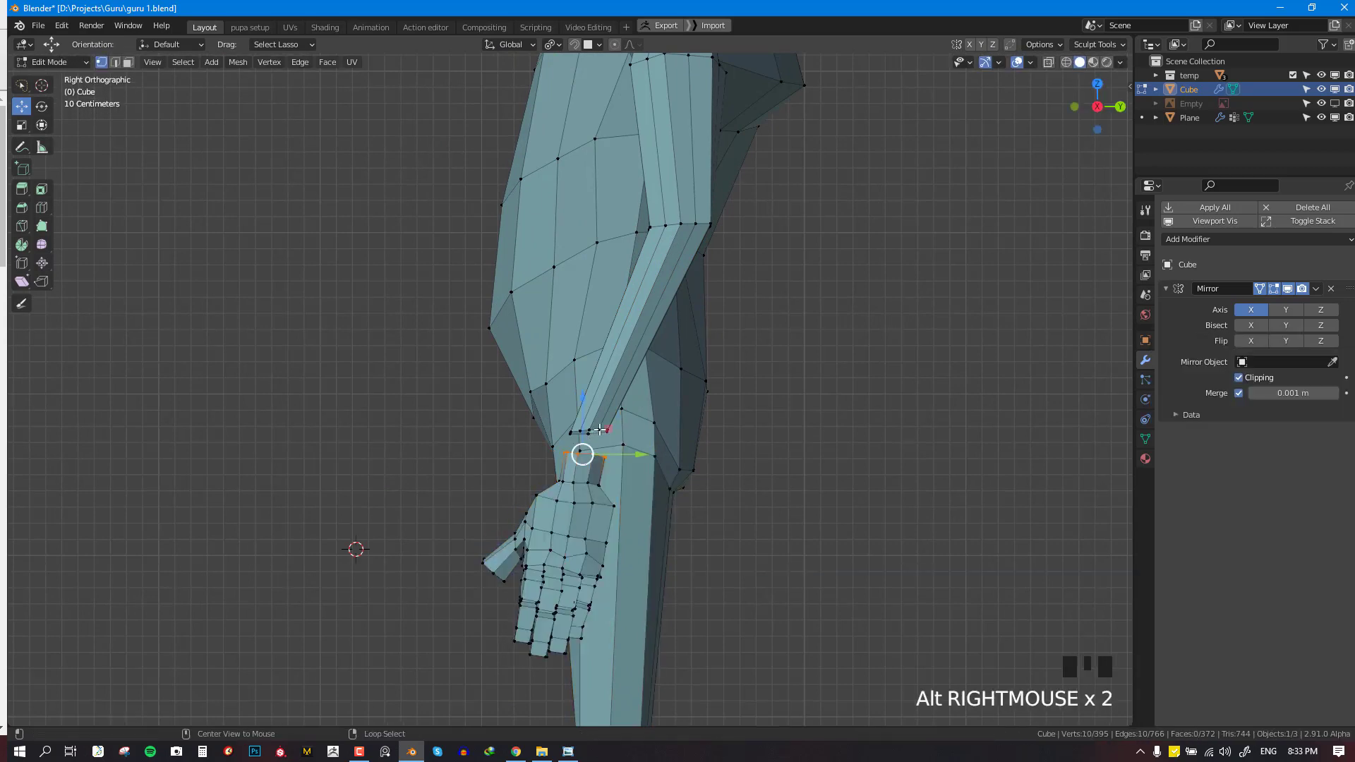
key("w")
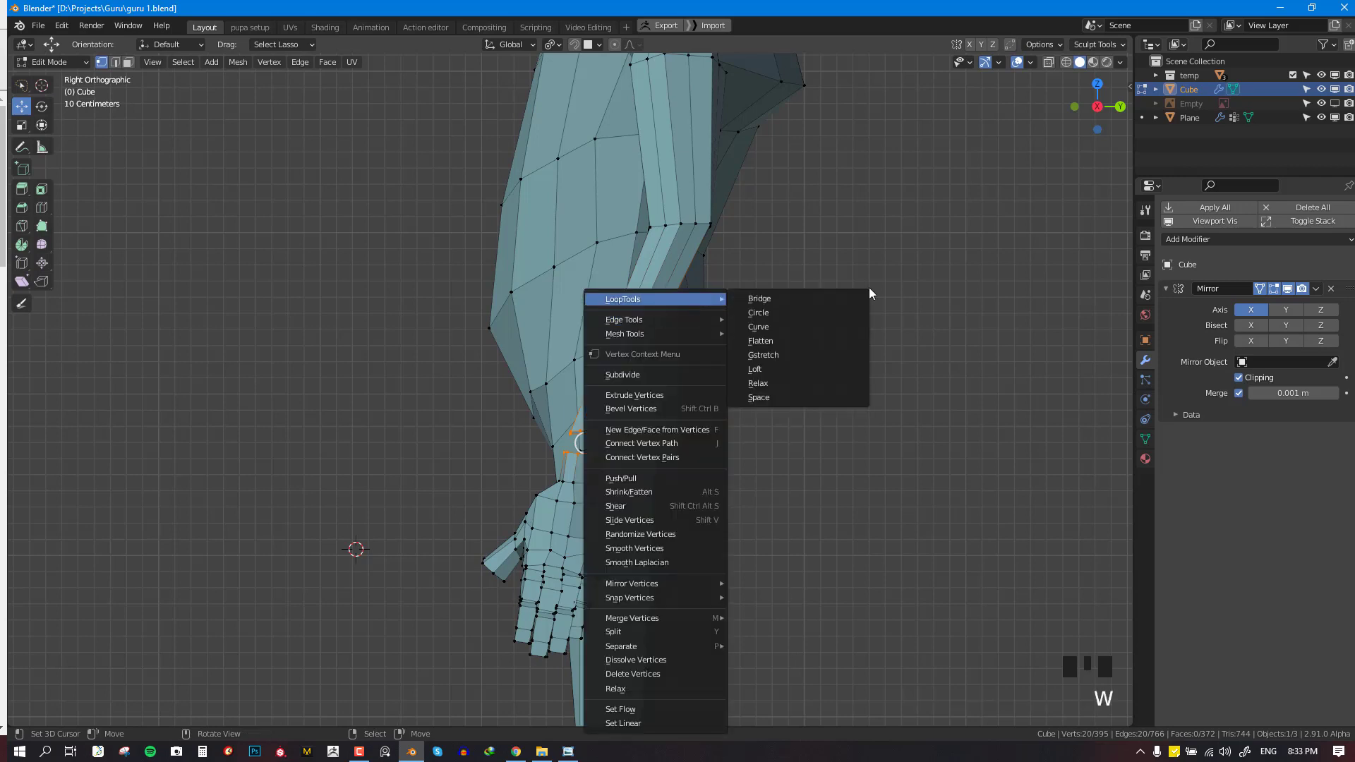
left_click(872, 291)
scroll(541, 412, "down", 3)
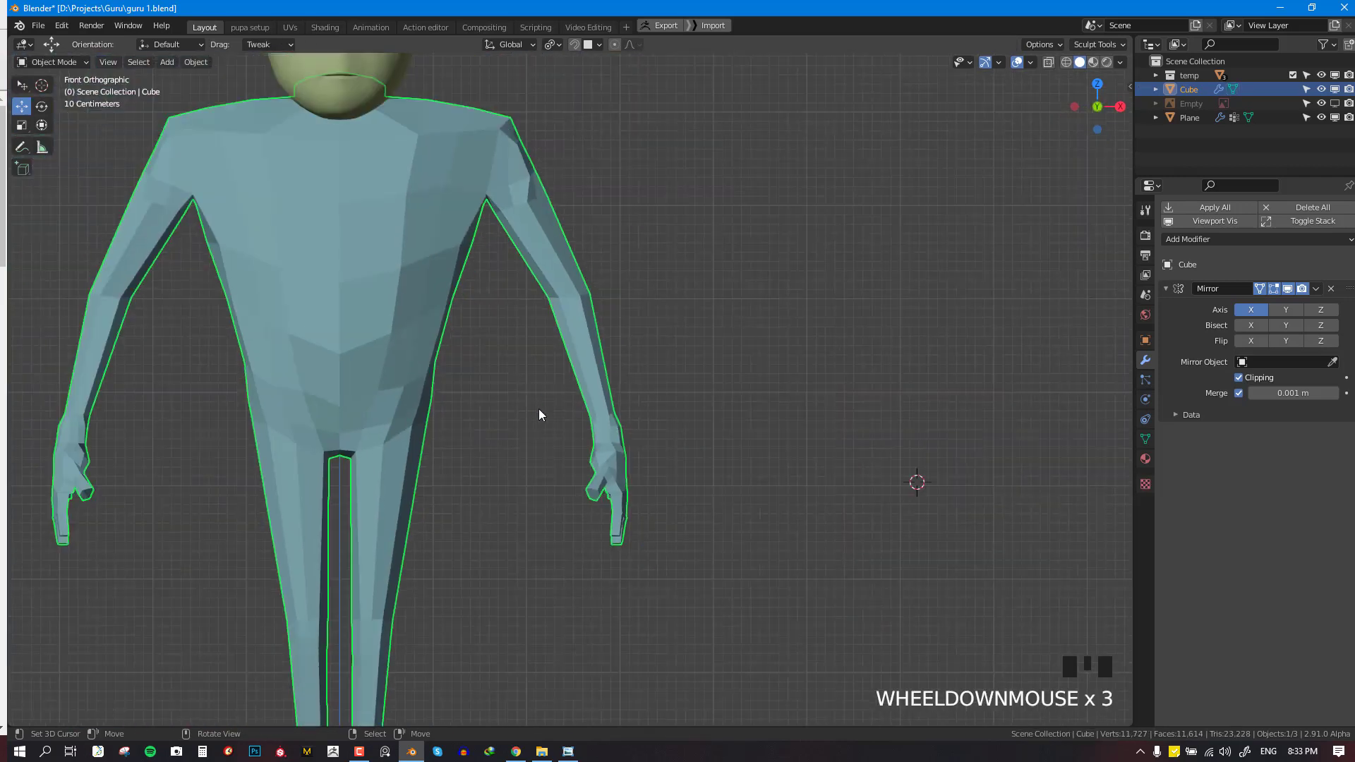
In Sculpt Mode, set the Grab brush radius to 206 px and smooth the wrist area
key("ctrl+Tab")
left_click(671, 544)
scroll(679, 497, "up", 6)
key("f")
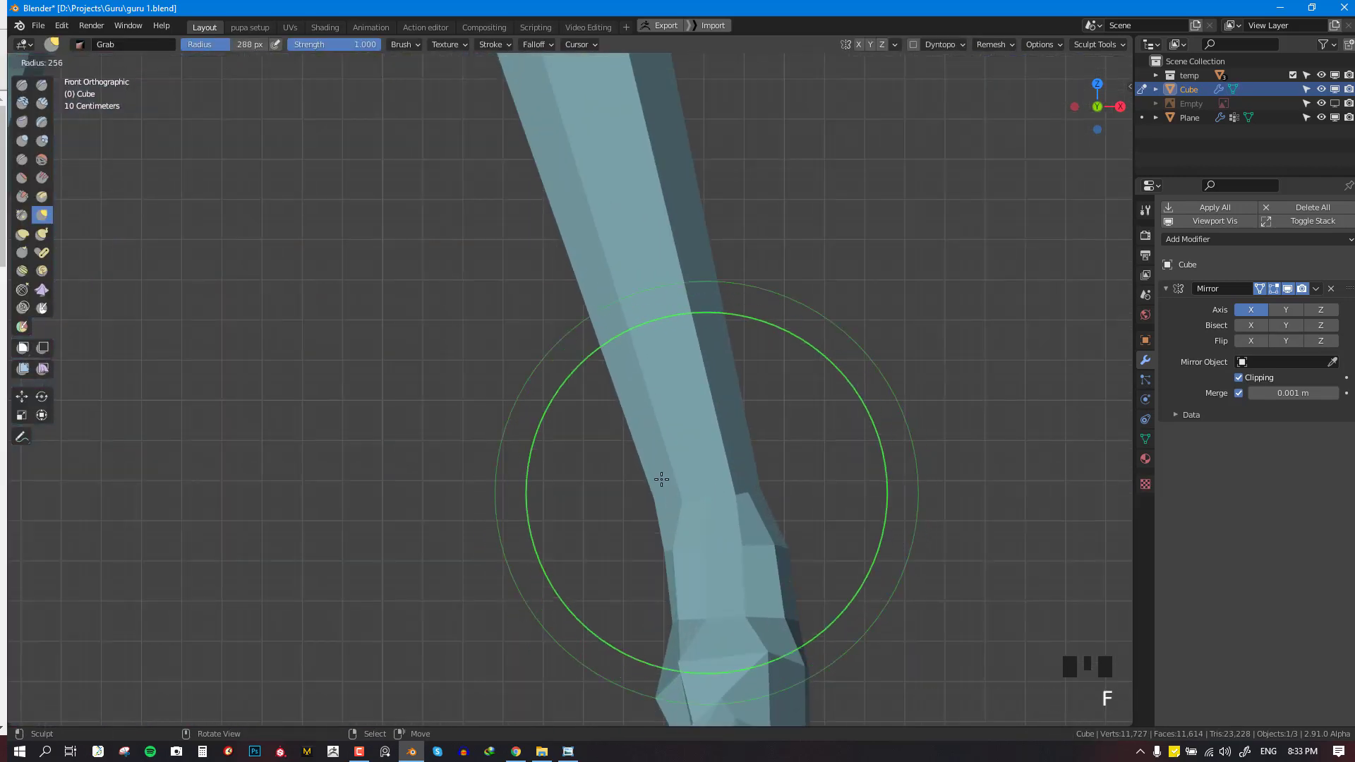
left_click(769, 526)
left_click_drag(770, 526, 772, 530, "shift")
scroll(677, 403, "down", 7)
scroll(664, 399, "down", 1)
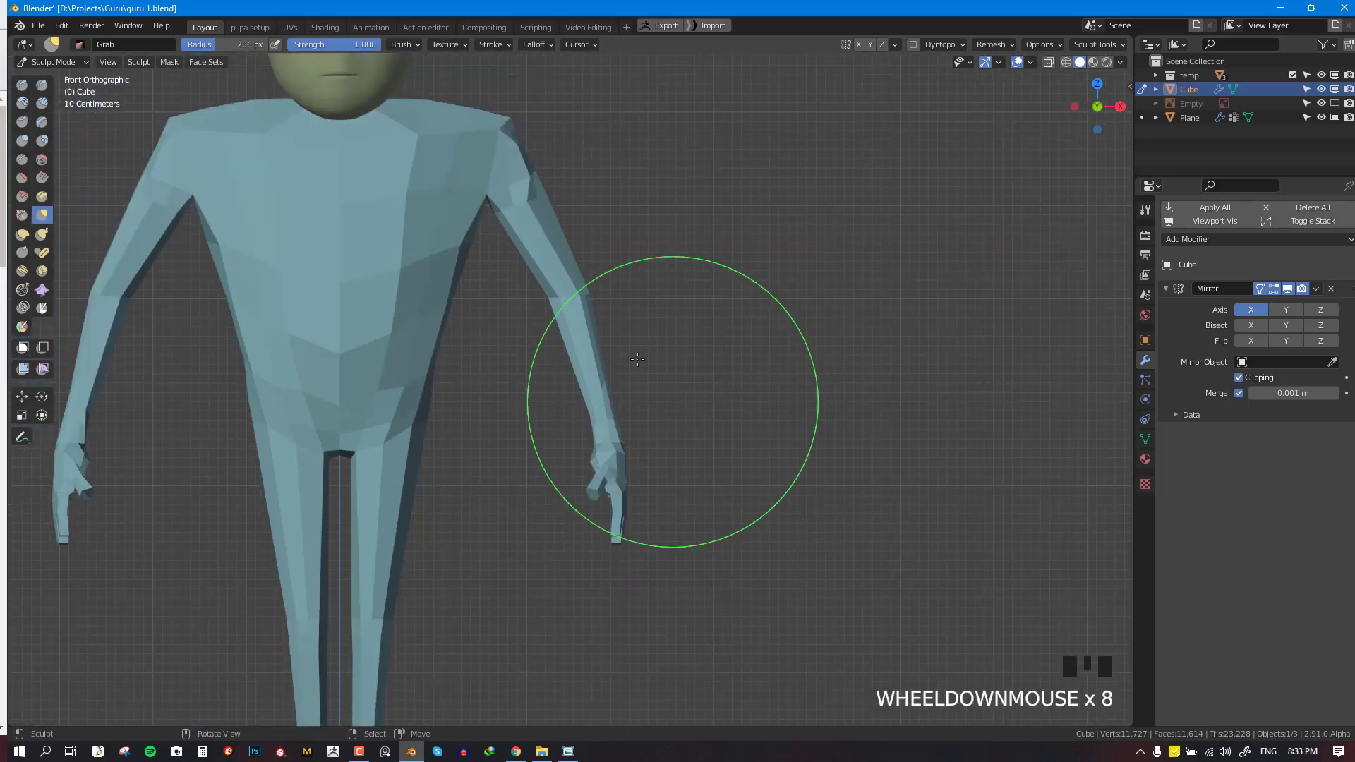
Return to Edit Mode and round the upper-arm edge loop below the shoulder with LoopTools Circle
middle_click_drag(647, 393, 647, 451, "shift")
scroll(648, 402, "up", 3)
key("Tab")
middle_click_drag(647, 402, 638, 392)
right_click(619, 393, "alt")
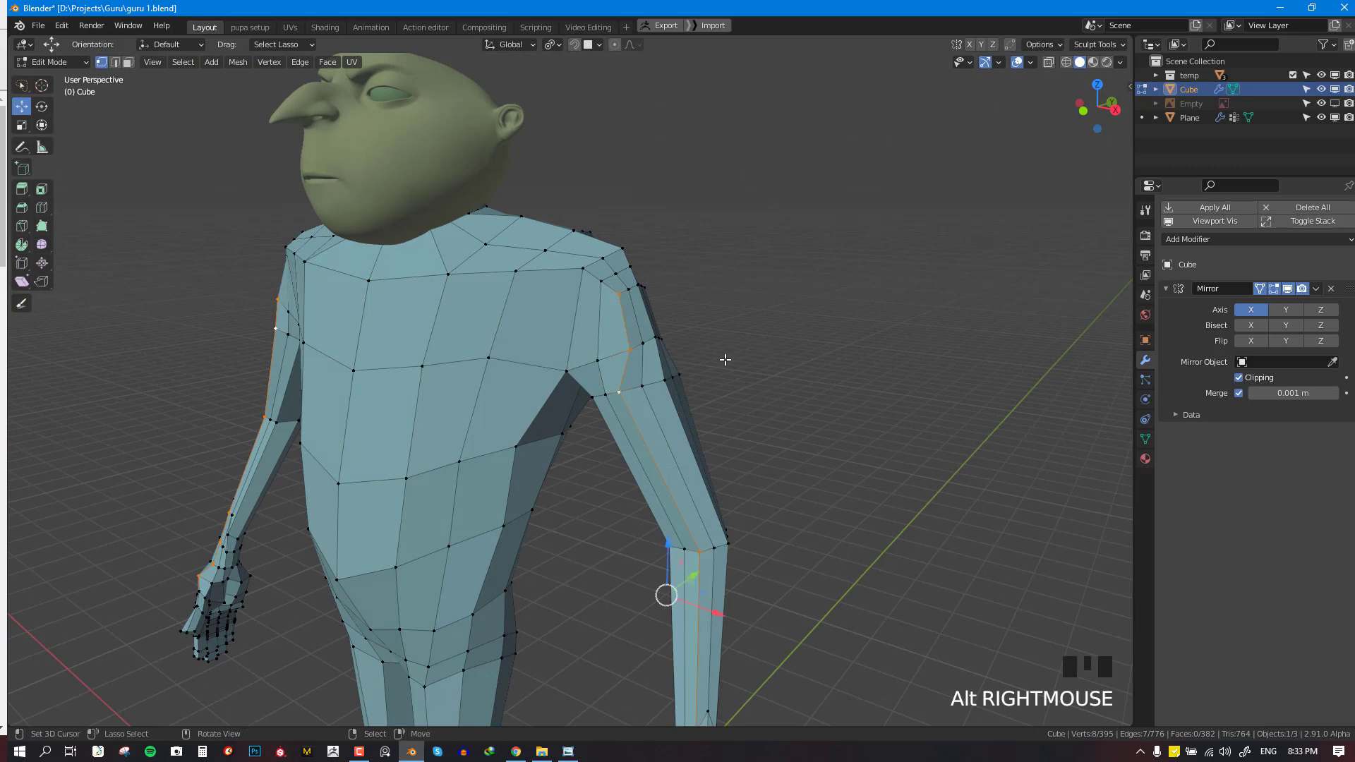
right_click(662, 384, "alt")
key("w")
mouse_move(918, 164)
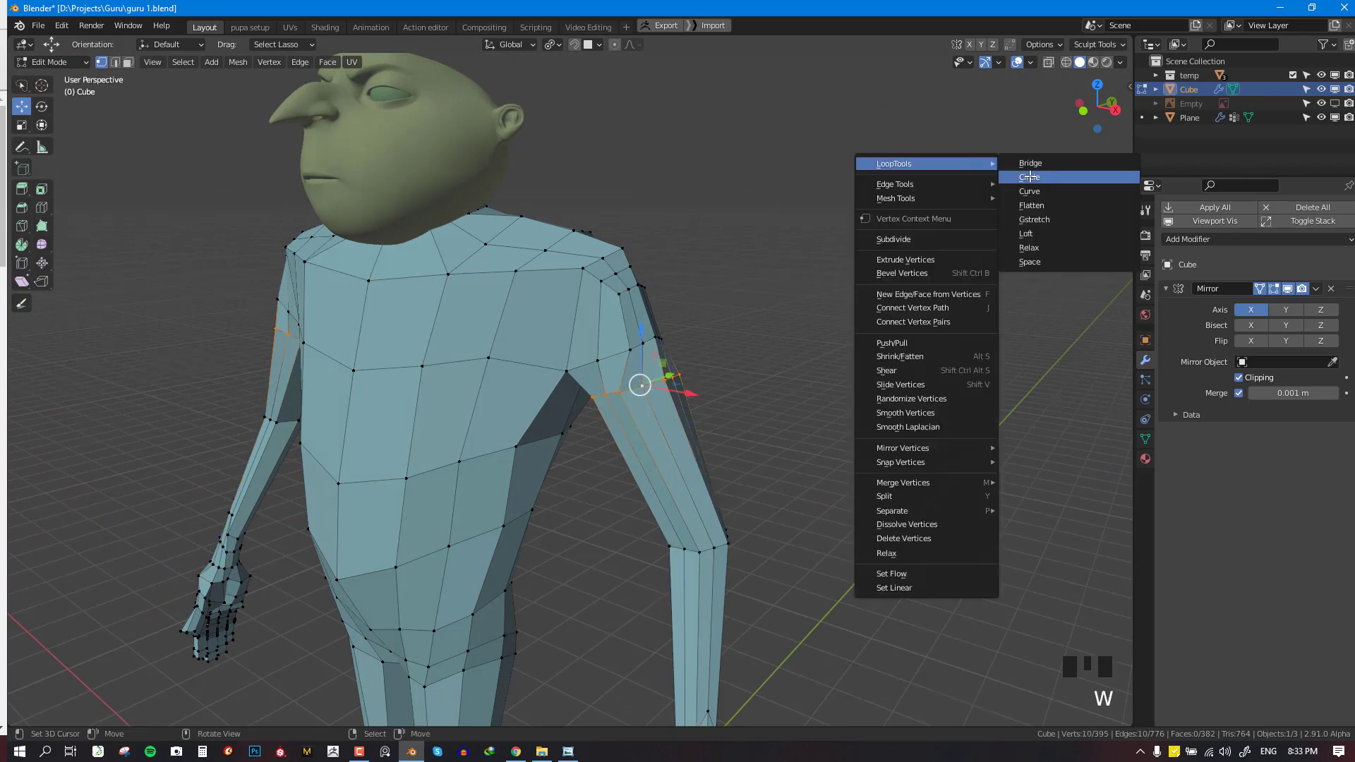
left_click(1030, 177)
Round the elbow edge loop with LoopTools Circle
right_click(702, 557, "alt")
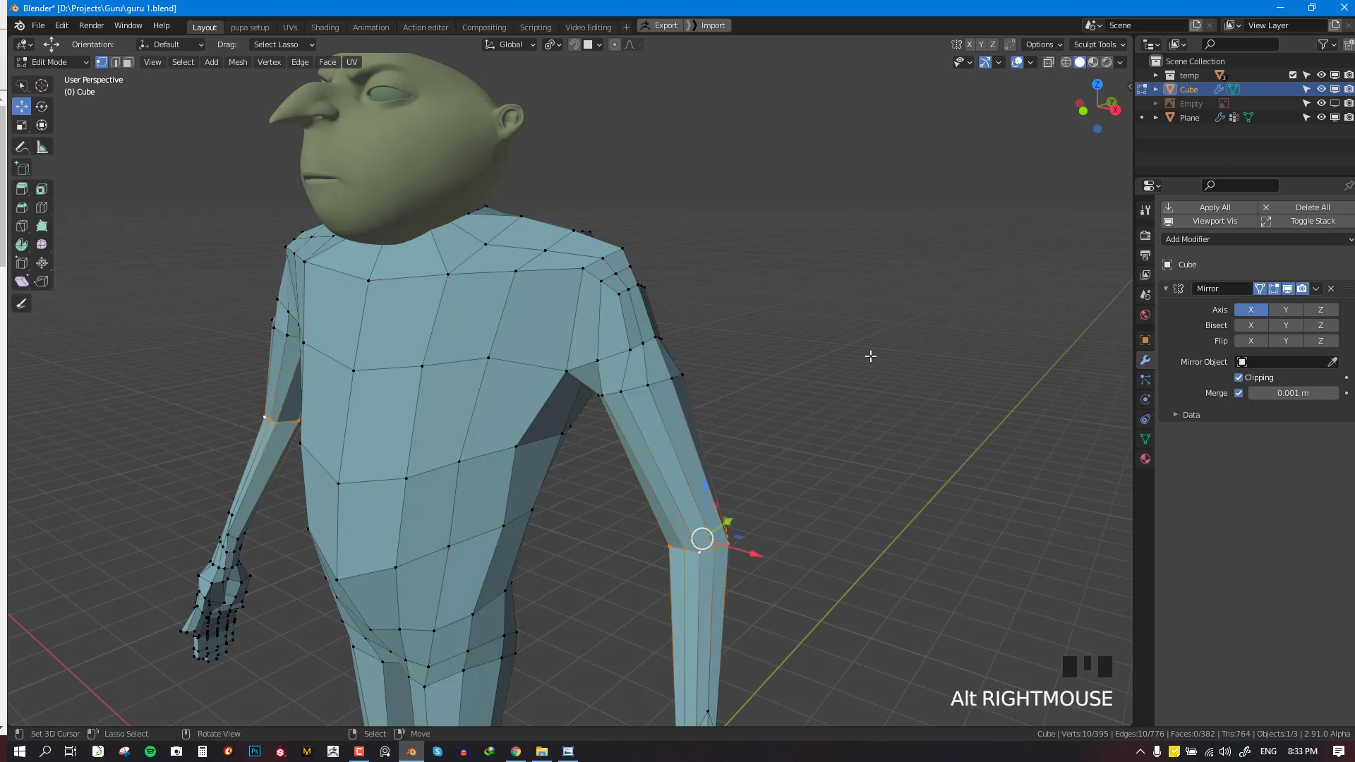
key("w")
mouse_move(879, 302)
left_click(932, 320)
Round the lower forearm loop and the wrist loop with LoopTools Circle, and check the arm in Object Mode
middle_click_drag(747, 466, 723, 366, "shift")
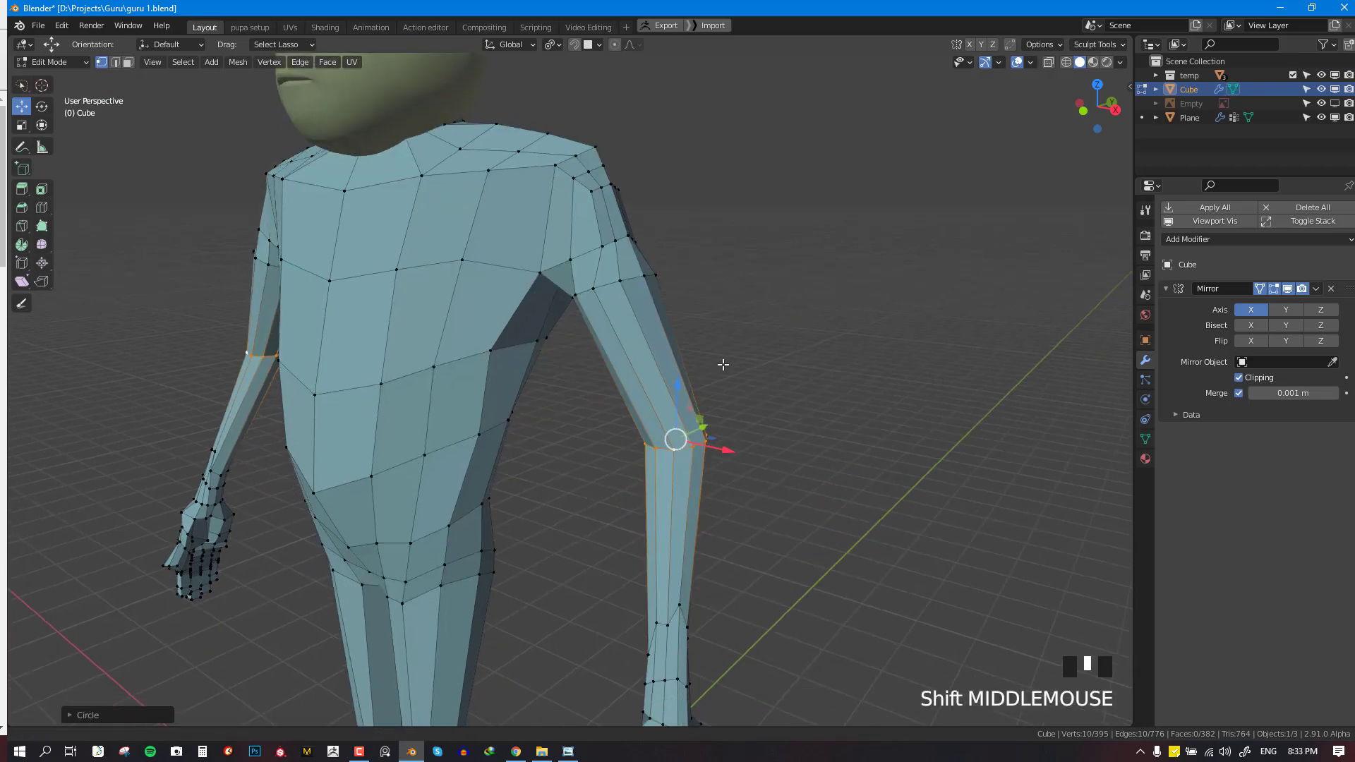
scroll(695, 398, "down", 2)
right_click(655, 508, "alt")
key("w")
mouse_move(978, 311)
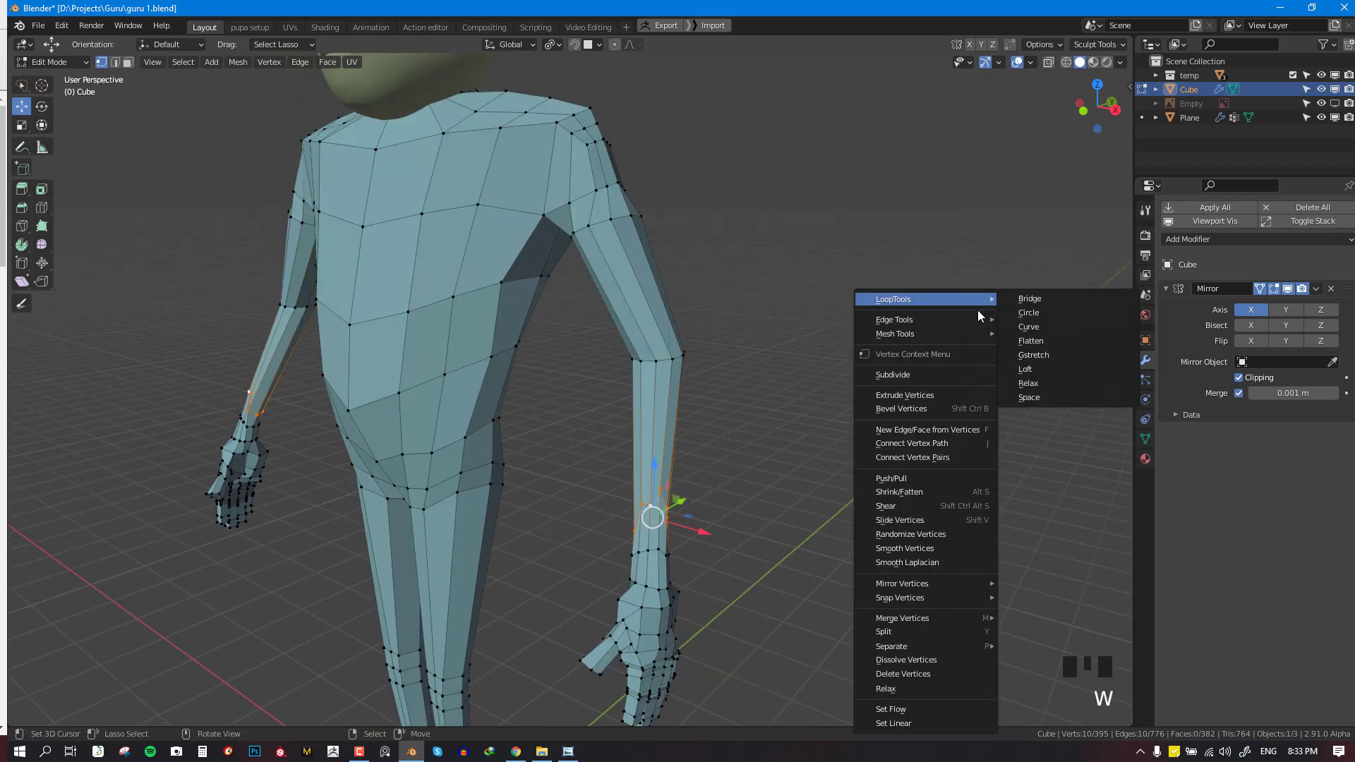
left_click(1030, 319)
key("KP_1")
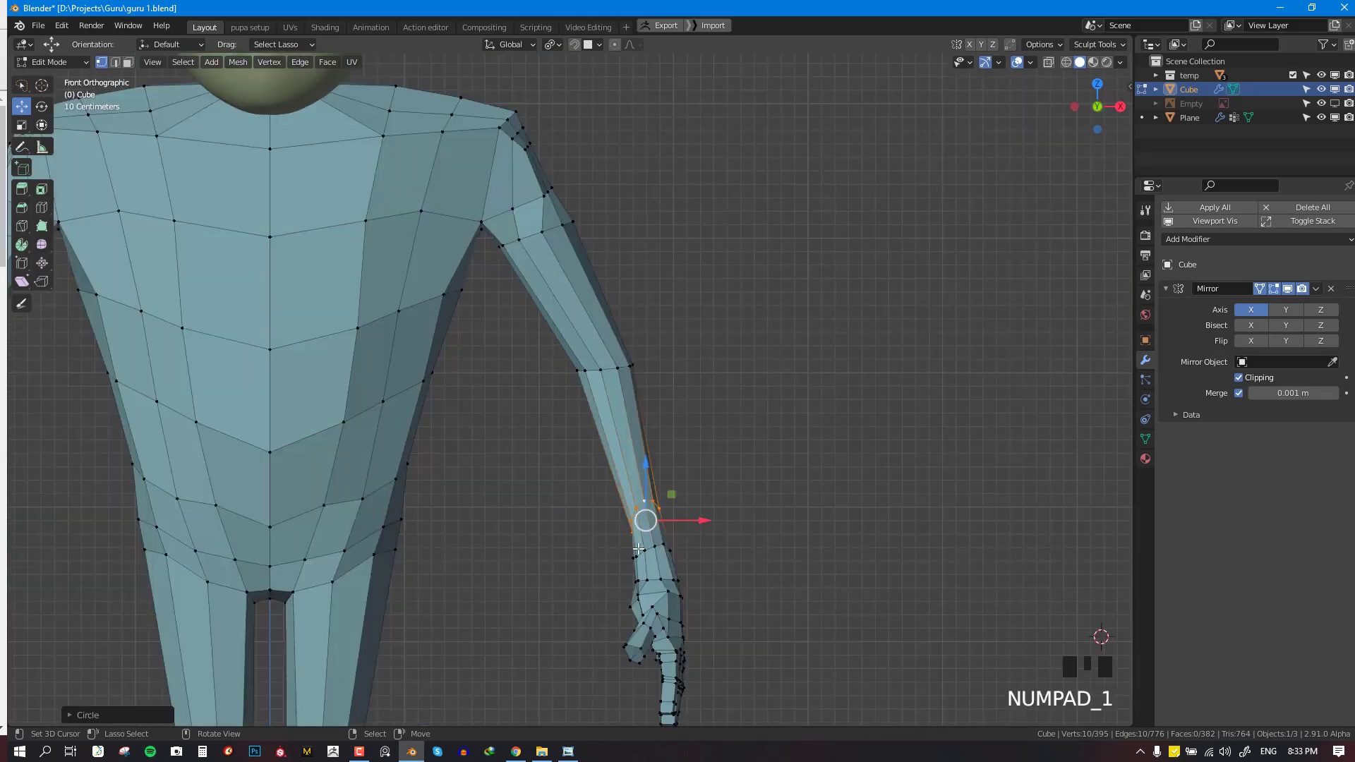
key("w")
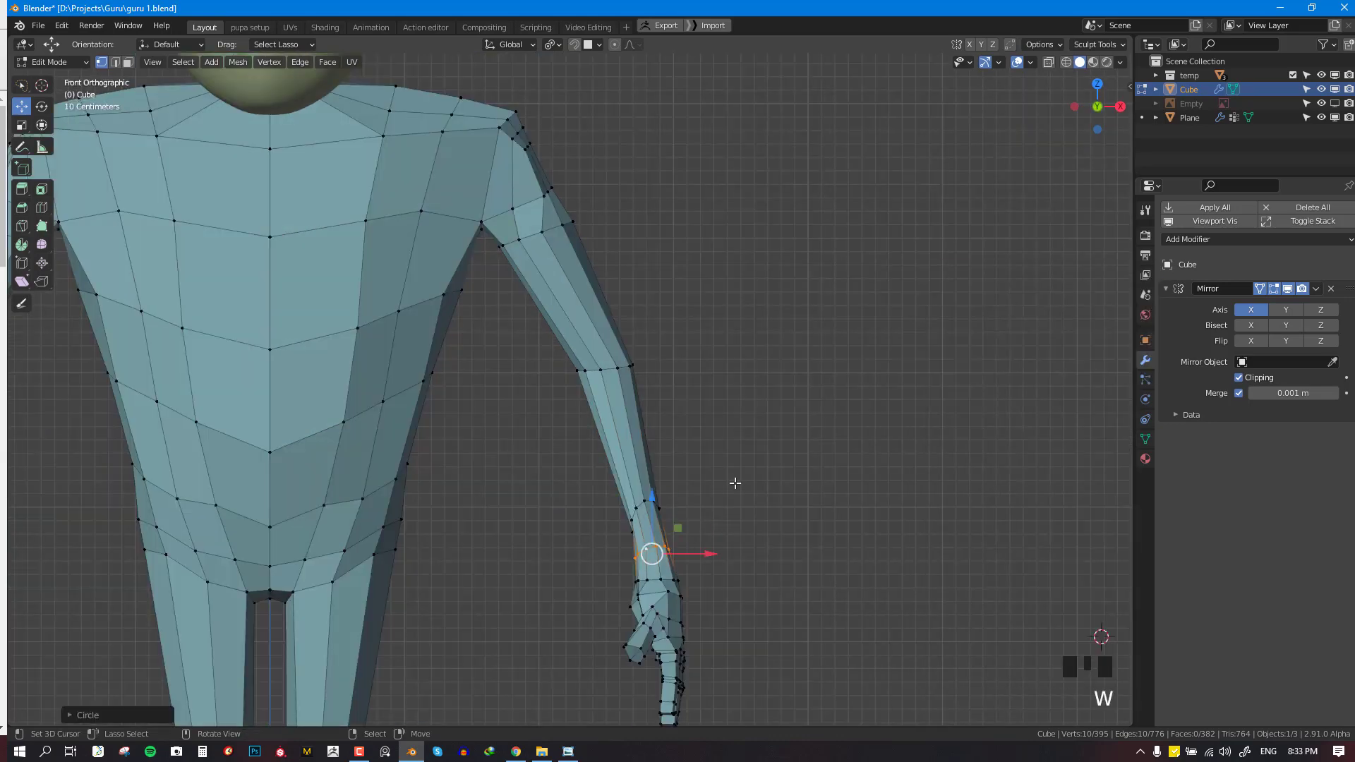
key("Tab")
scroll(677, 522, "up", 2)
scroll(677, 523, "down", 3)
middle_click_drag(677, 433, 609, 604)
Select all hand vertices up to the wrist in wireframe, then rotate and move them in side view to follow the forearm's direction
key("KP_3")
key("Tab")
key("shift+z")
mouse_move(490, 634)
left_mouse_down()
mouse_move(611, 695)
mouse_move(621, 635)
left_mouse_up()
middle_click_drag(621, 635, 631, 557, "shift")
scroll(631, 548, "up", 2)
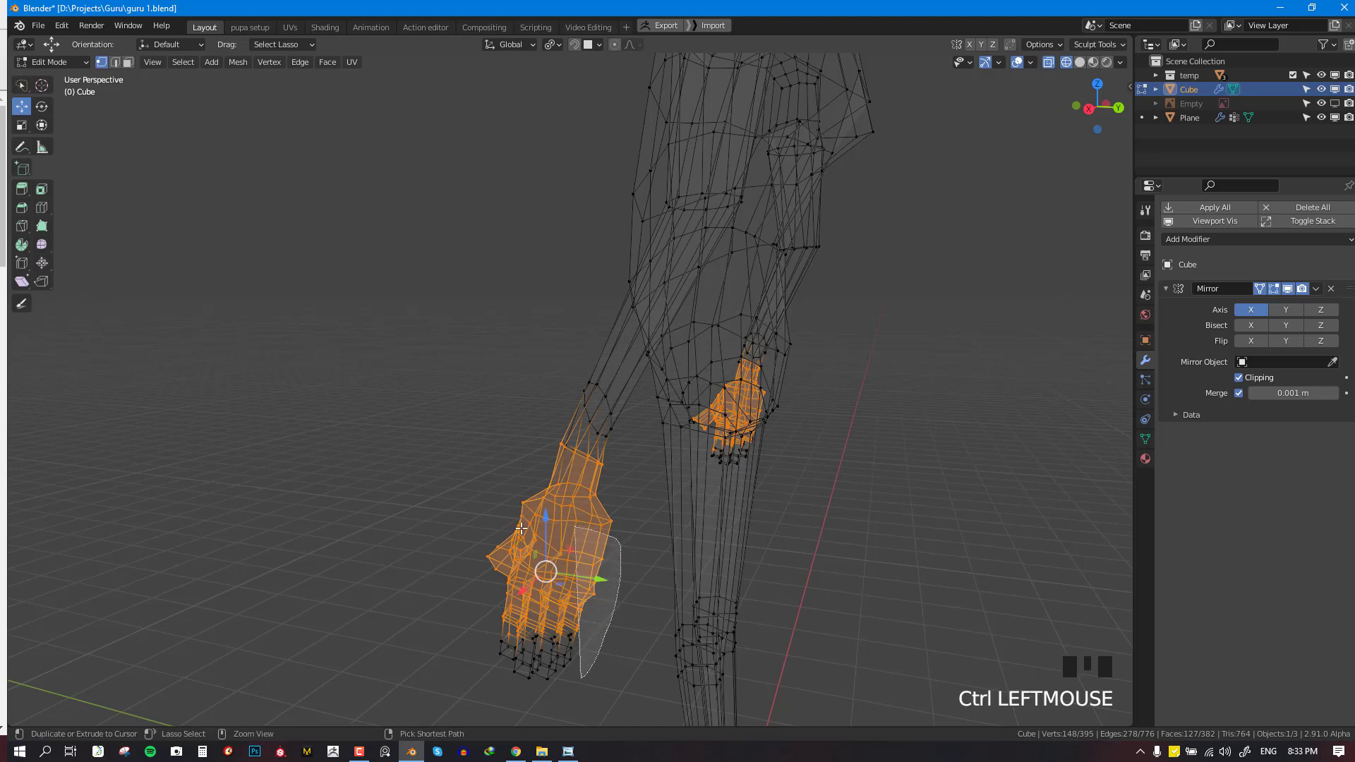
left_click_drag(520, 527, 565, 658, "ctrl")
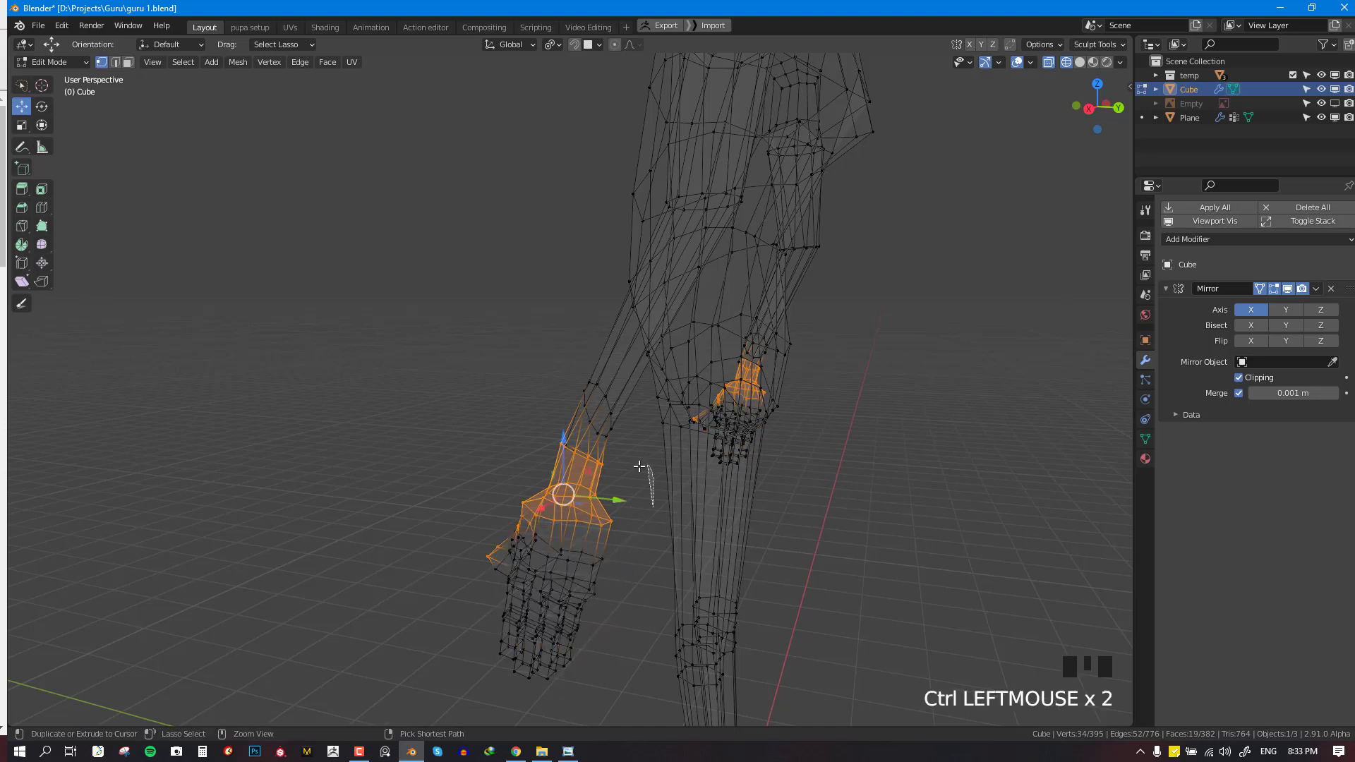
mouse_move(639, 467)
left_mouse_down("ctrl")
mouse_move(399, 603)
mouse_move(619, 659)
left_mouse_up("ctrl")
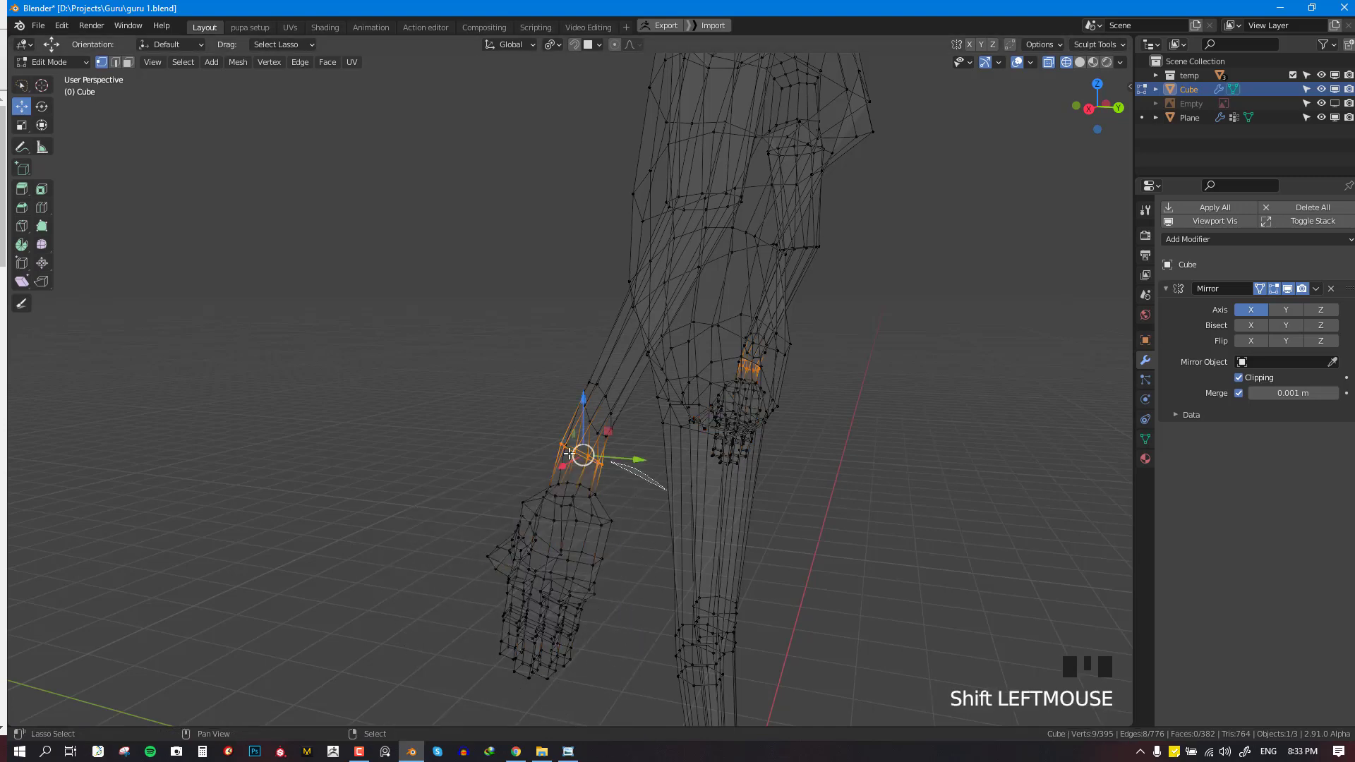
mouse_move(569, 454)
left_mouse_down("shift")
mouse_move(557, 727)
mouse_move(663, 676)
left_mouse_up("shift")
key("KP_3")
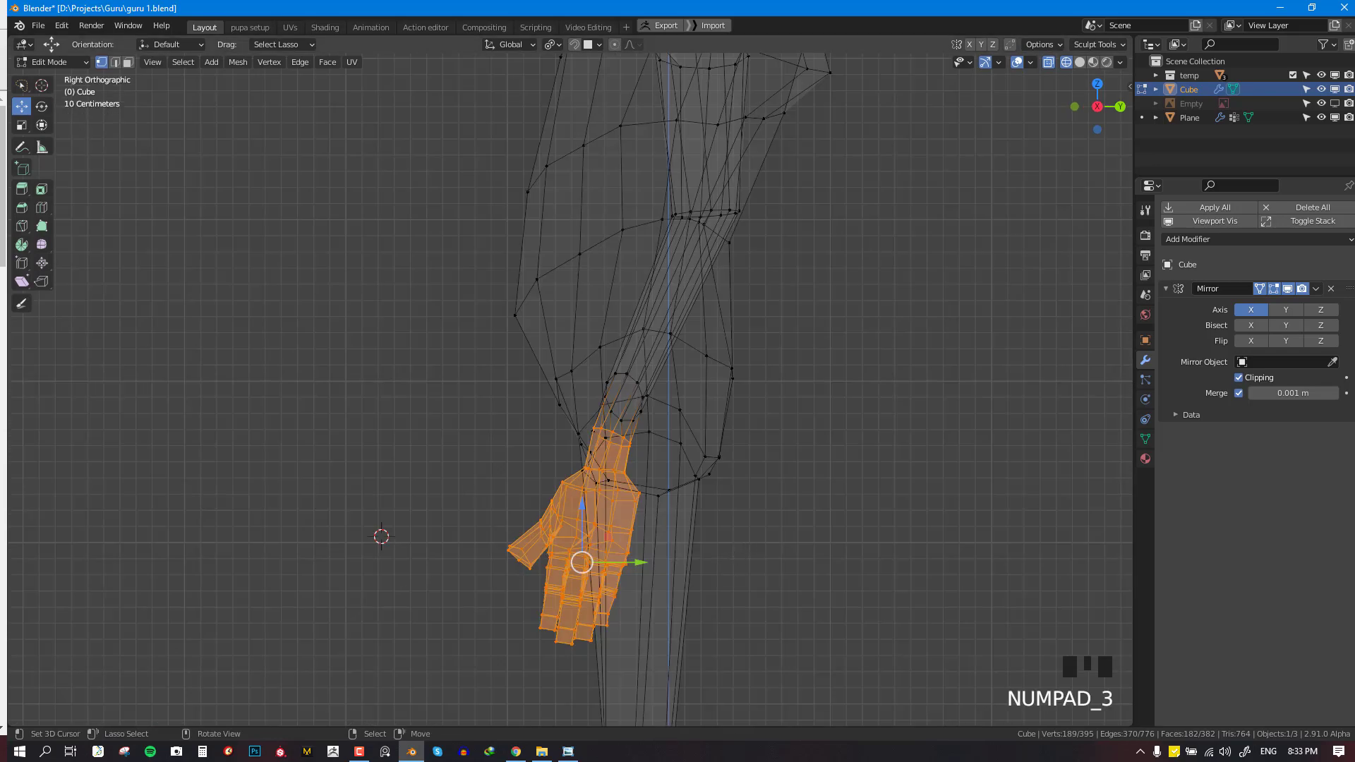
key("r")
left_click(747, 599)
key("g")
left_click(735, 523)
key("shift+z")
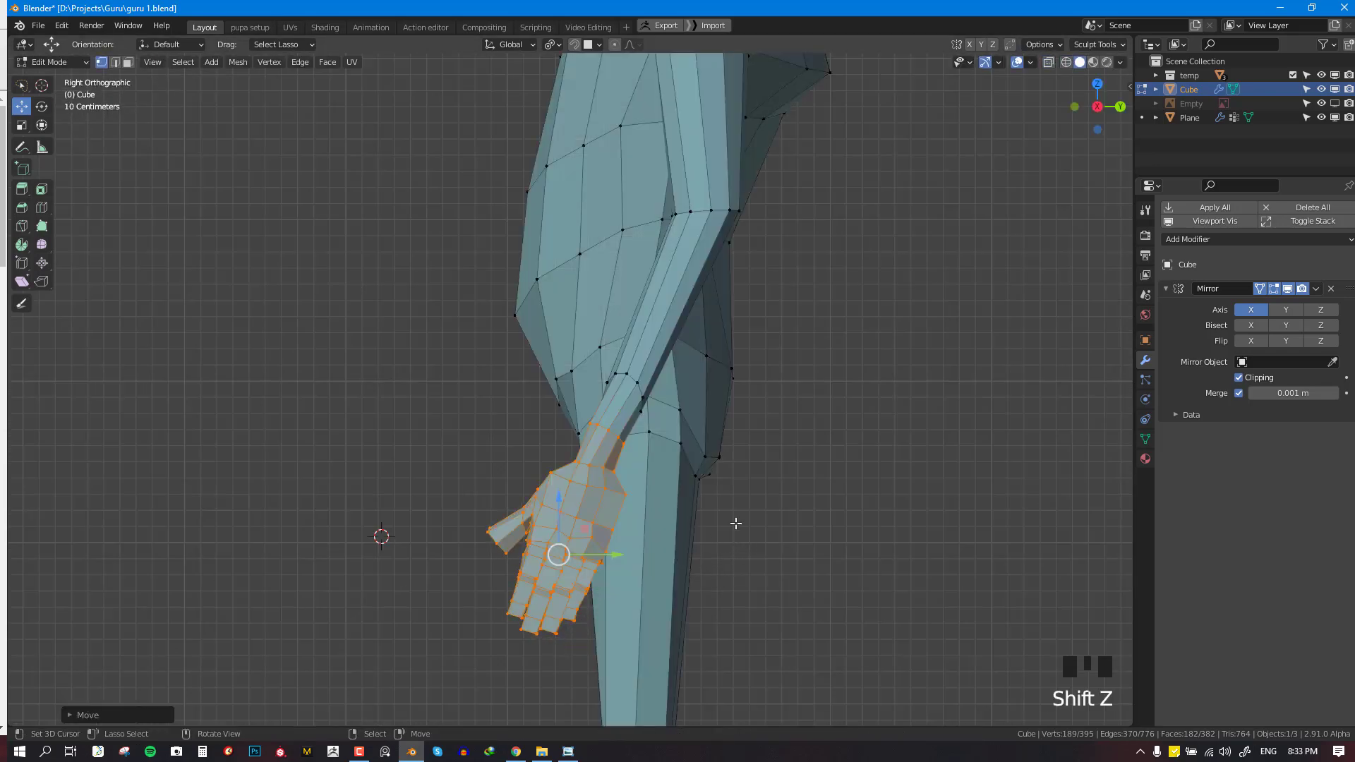
Resize the wrist edge loop in front view
key("KP_1")
key("Tab")
key("Tab")
scroll(685, 409, "up", 2)
key("alt+a")
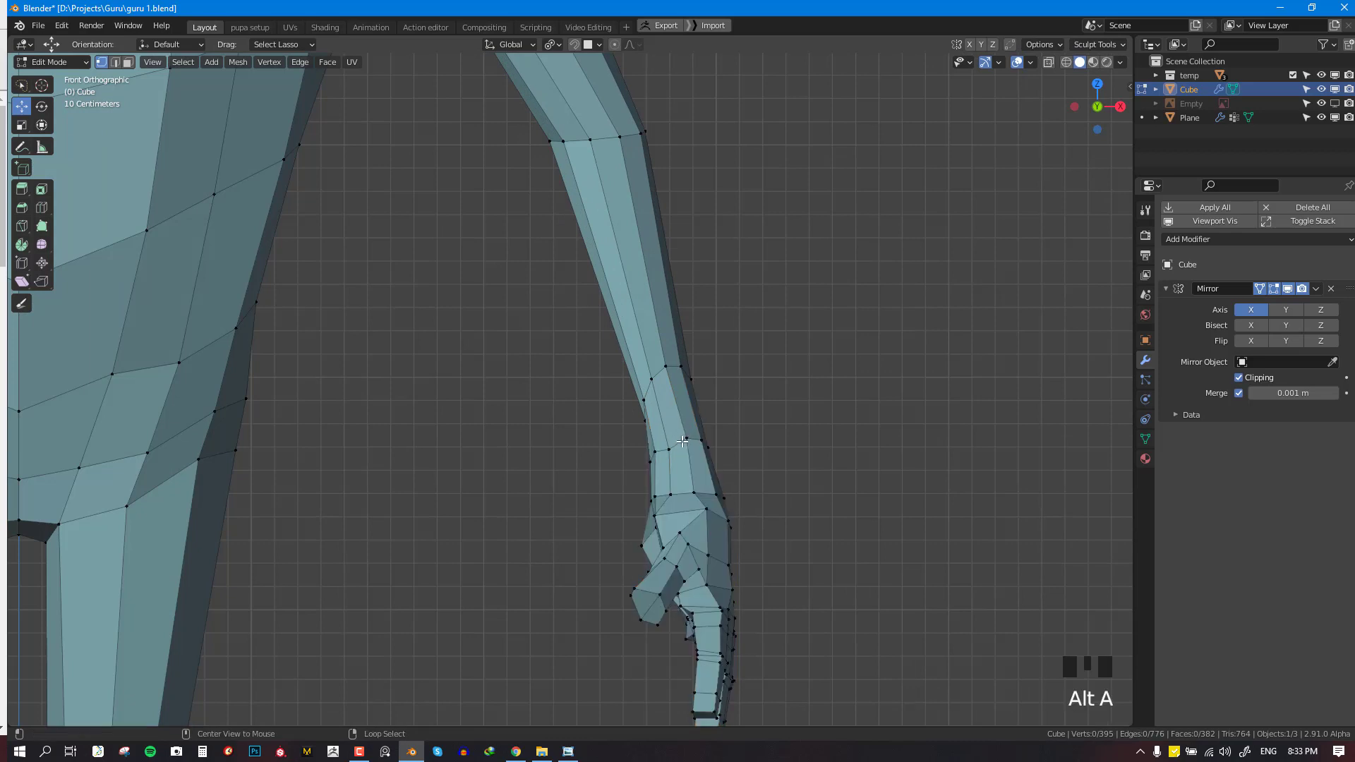
key("s")
left_click(726, 455)
Add a Subdivision modifier with viewport level 1 to the body
key("Tab")
middle_click_drag(723, 456, 611, 474)
key("ctrl+1")
middle_click_drag(658, 429, 584, 414)
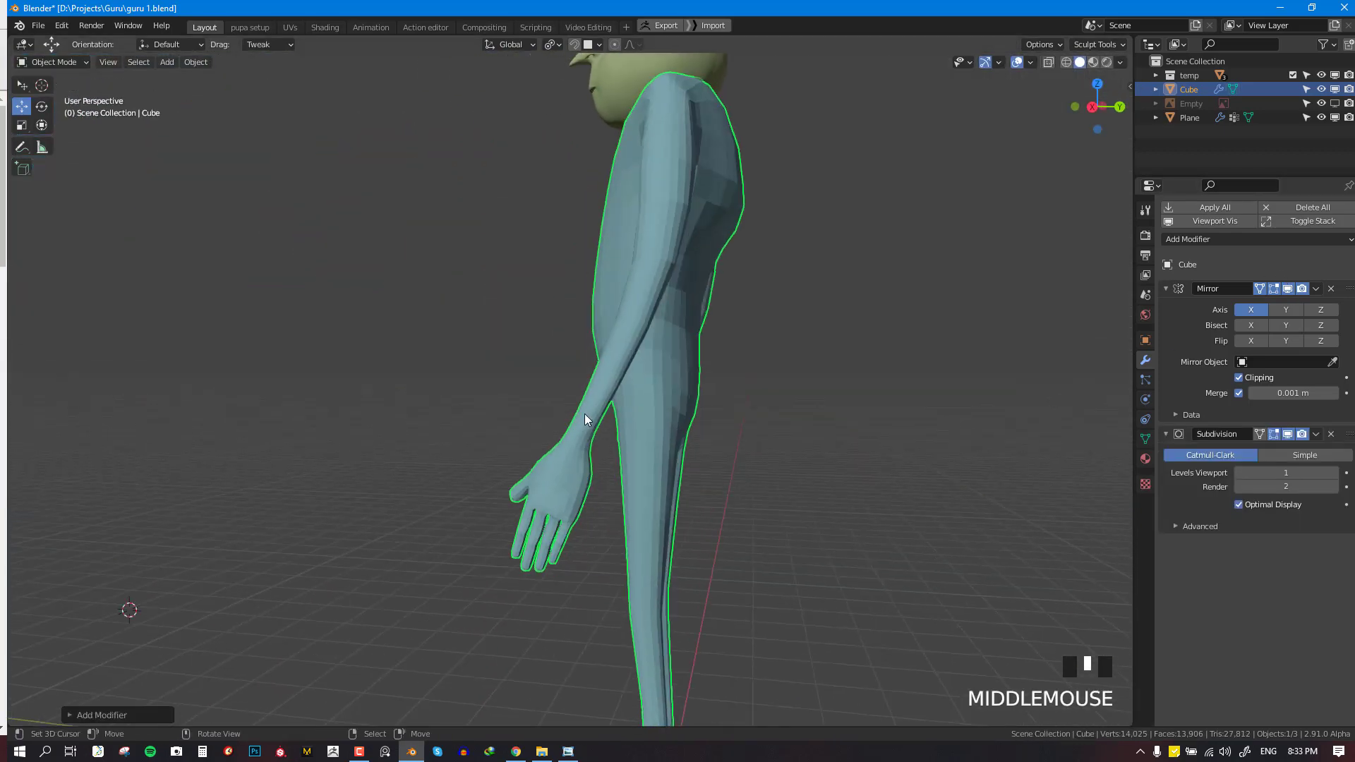
Show the wireframe over all objects and examine the edge flow of the subdivided arms, shoulders and back
key("KP_1")
key("alt+w")
middle_click_drag(697, 413, 781, 367)
scroll(618, 419, "down", 4)
scroll(730, 370, "up", 2)
scroll(780, 367, "up", 2)
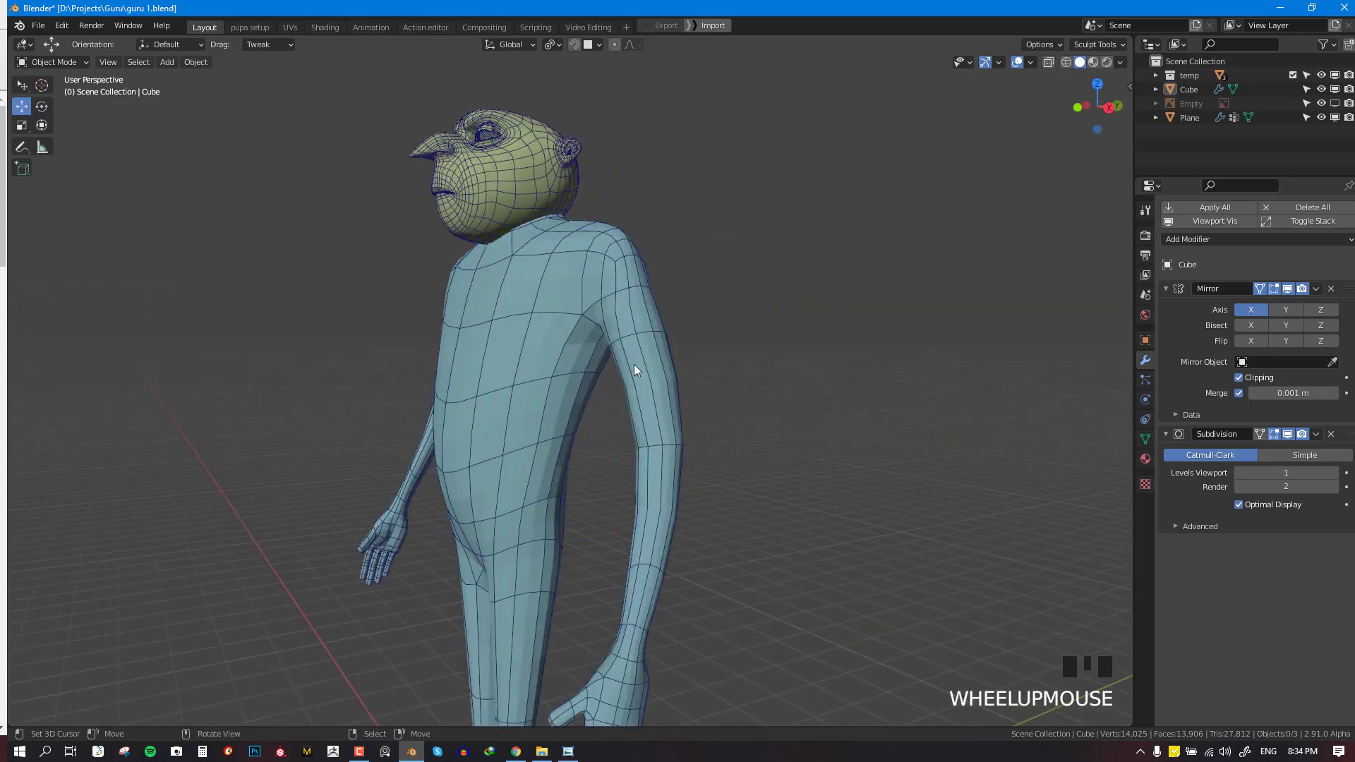
key("KP_1")
scroll(631, 290, "up", 2)
middle_click_drag(631, 291, 690, 326, "shift")
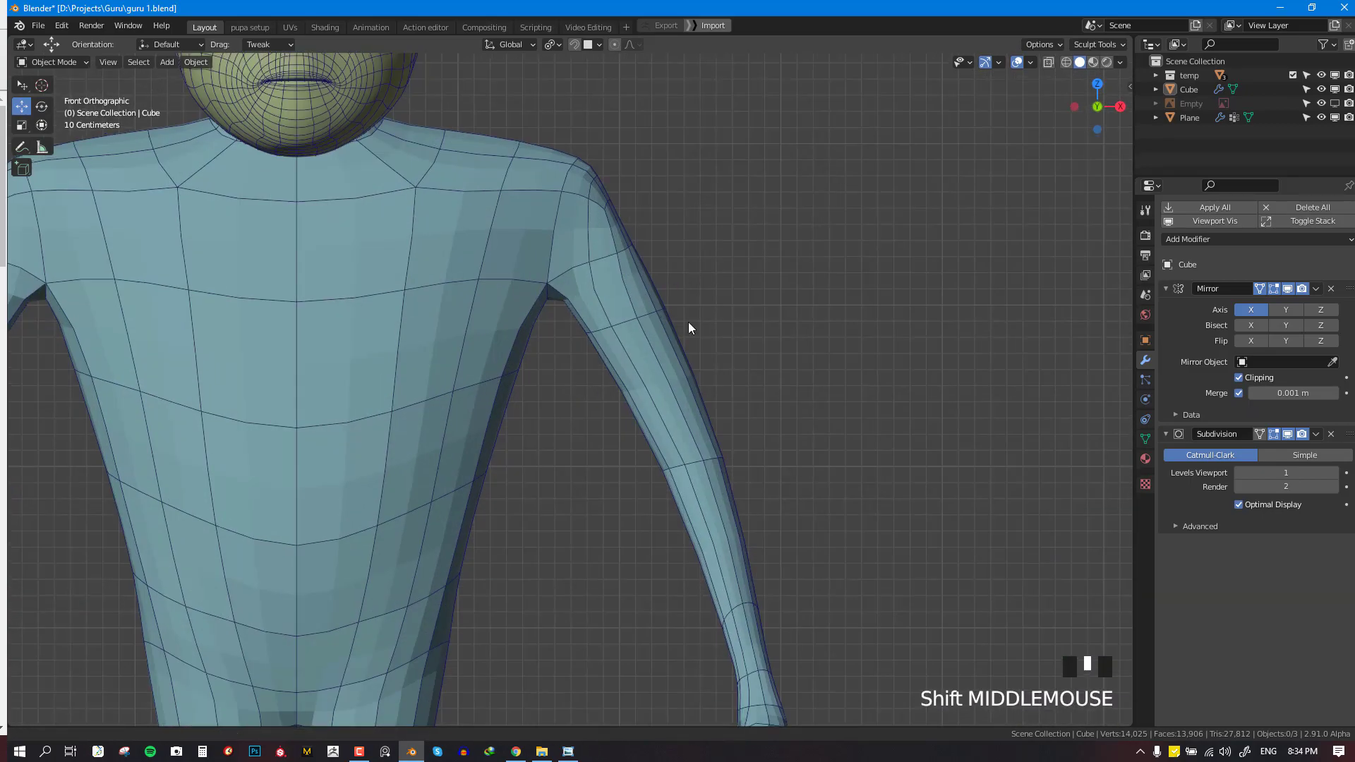
scroll(689, 393, "up", 2)
scroll(650, 381, "down", 3)
middle_click_drag(651, 381, 642, 418)
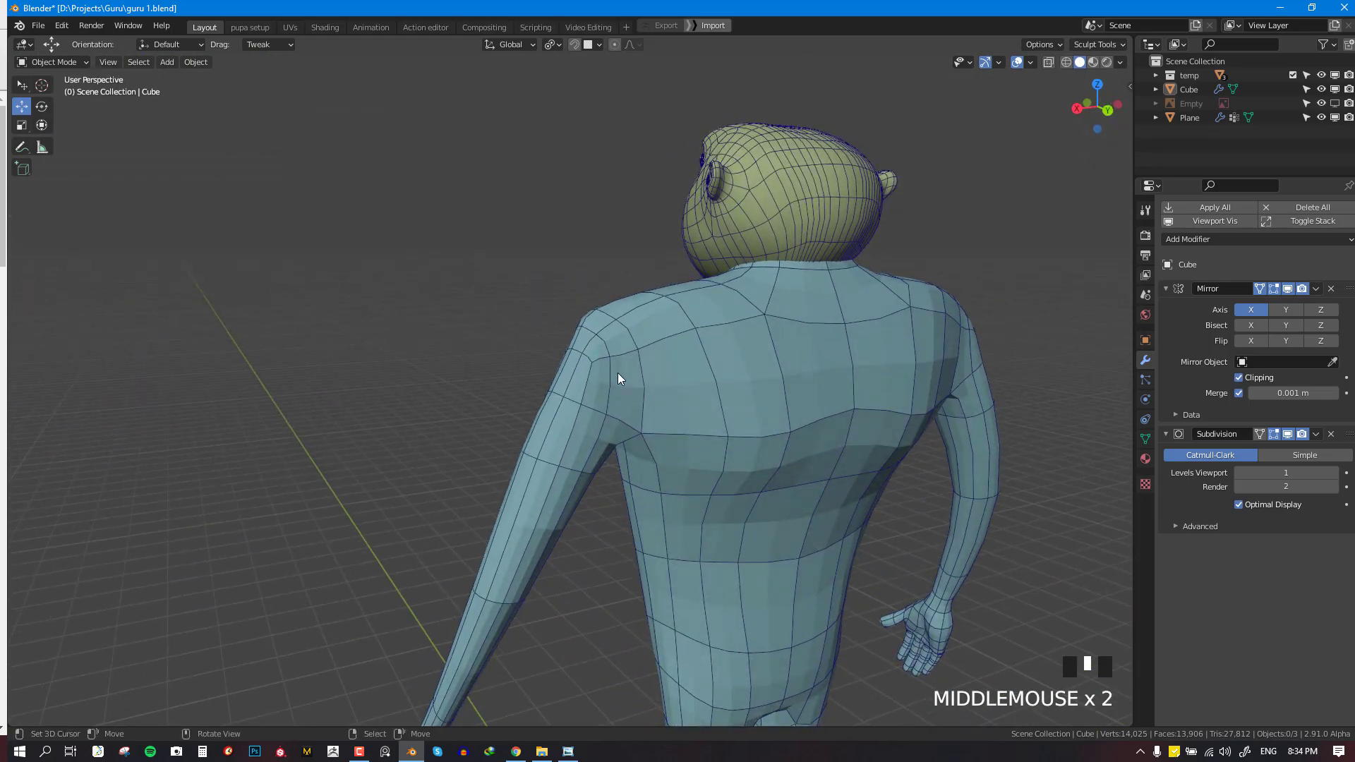
Open the body for mesh editing with nothing selected and fit the edit cage to the subdivided surface
key("KP_1")
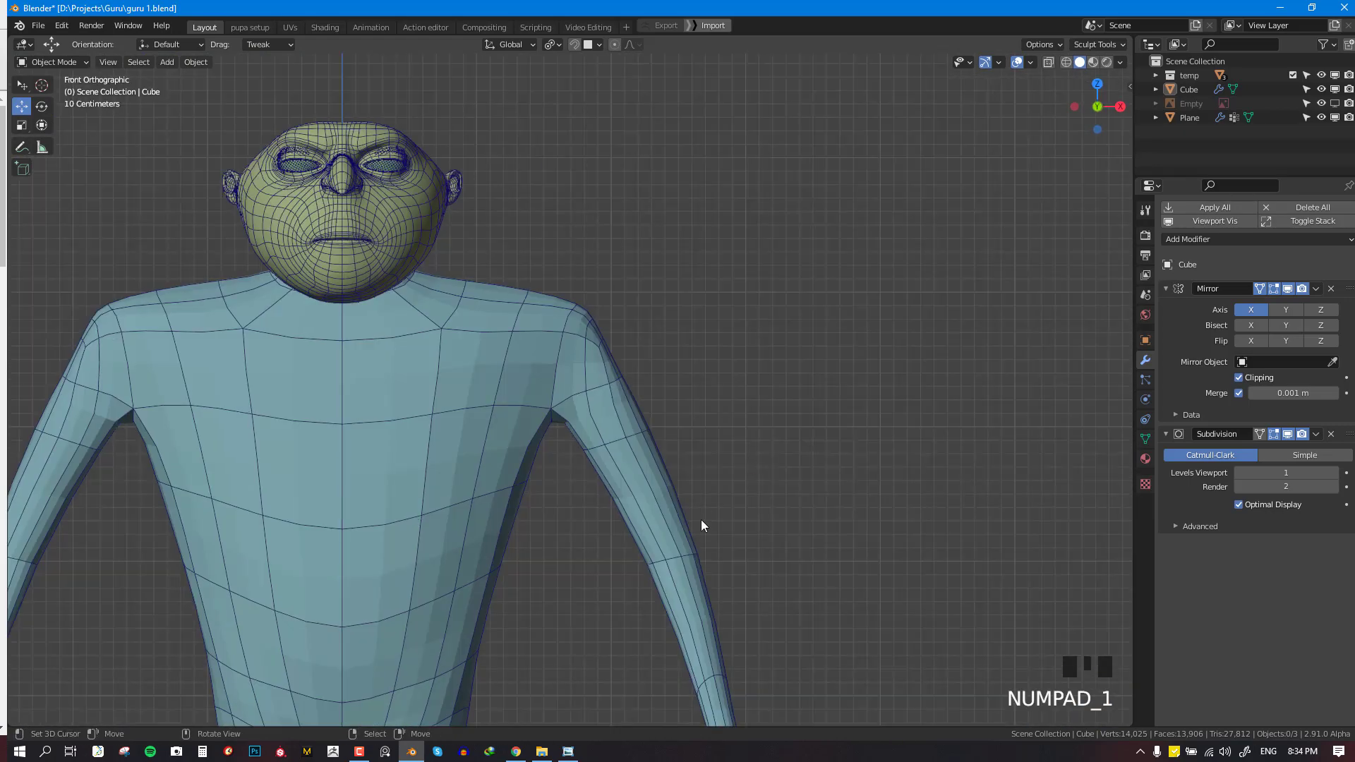
middle_click_drag(664, 464, 689, 360, "shift")
scroll(720, 315, "up", 2)
middle_click_drag(720, 315, 596, 359)
key("KP_1")
scroll(605, 362, "down", 5)
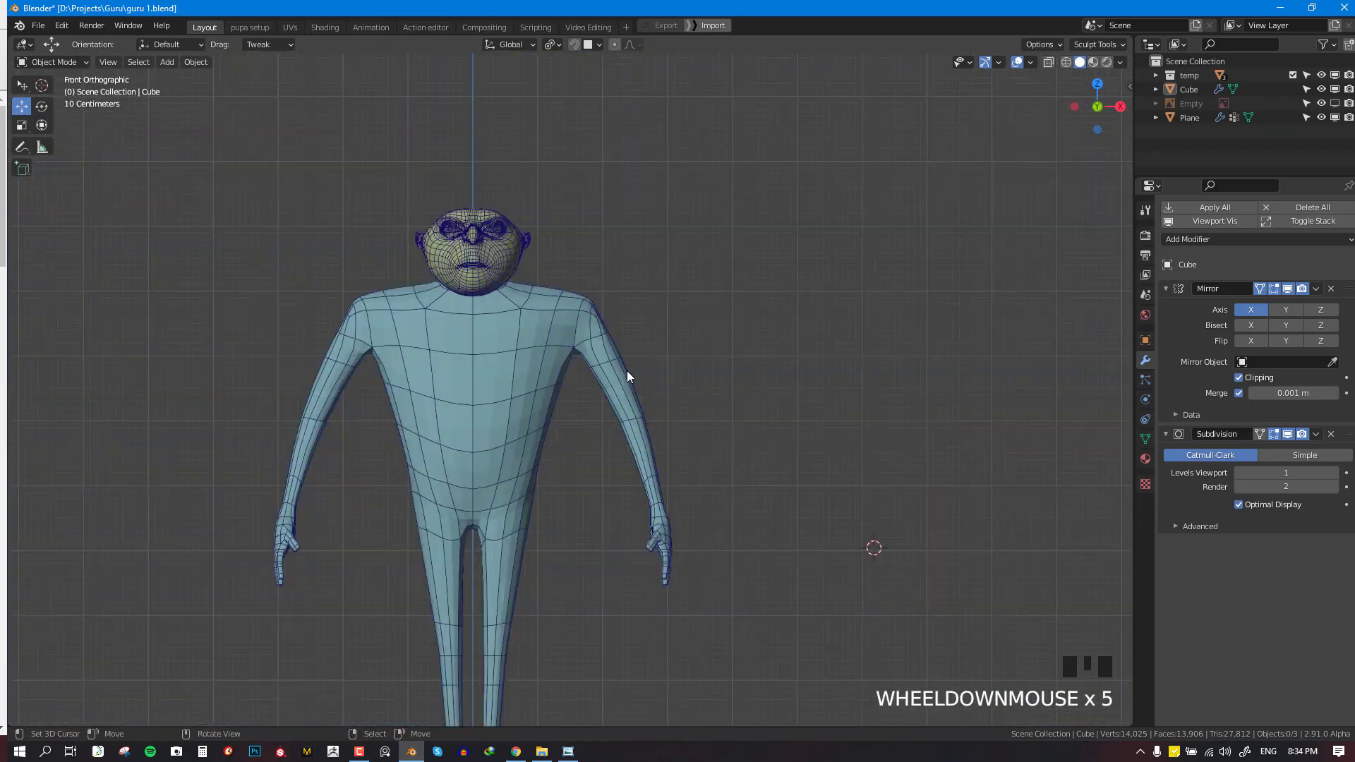
right_click(627, 371)
scroll(634, 341, "up", 3)
scroll(680, 456, "up", 2, "shift")
key("Tab")
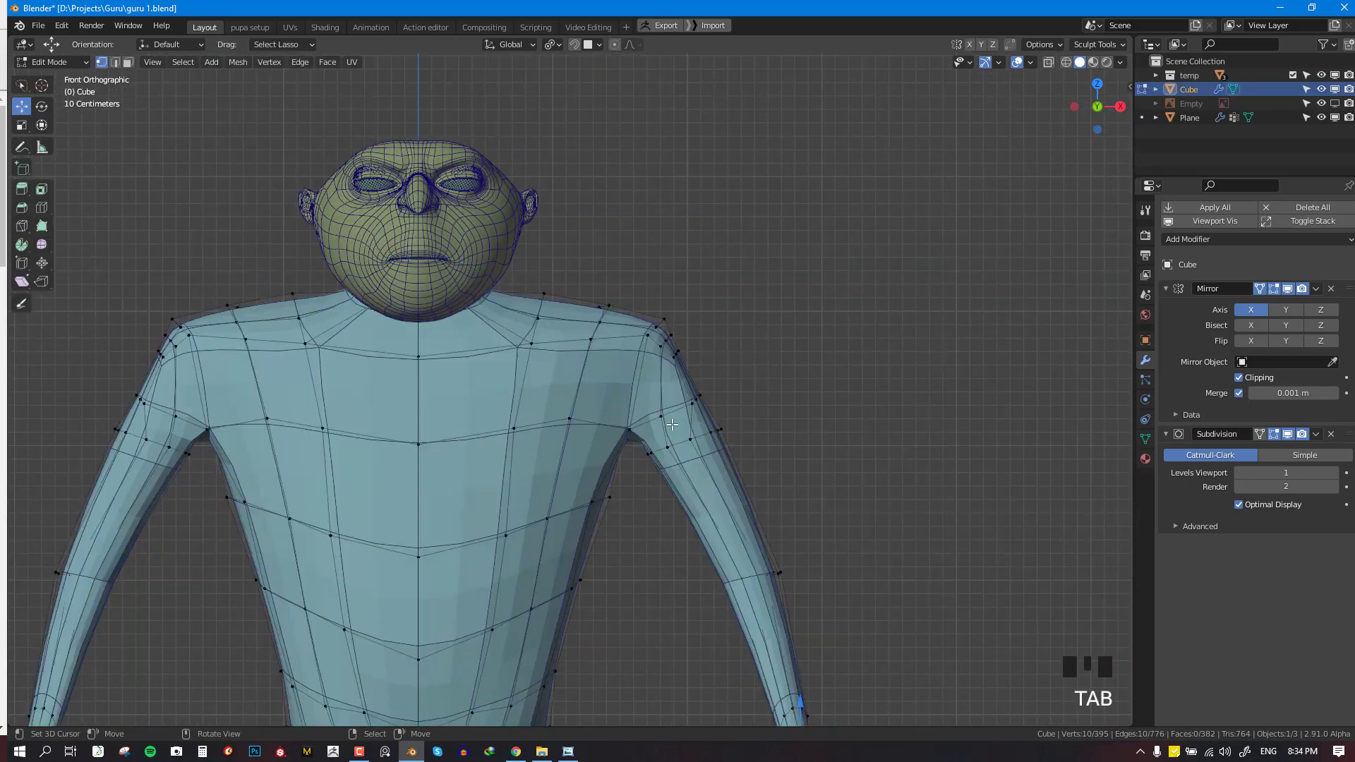
key("alt+a")
left_click(1258, 434)
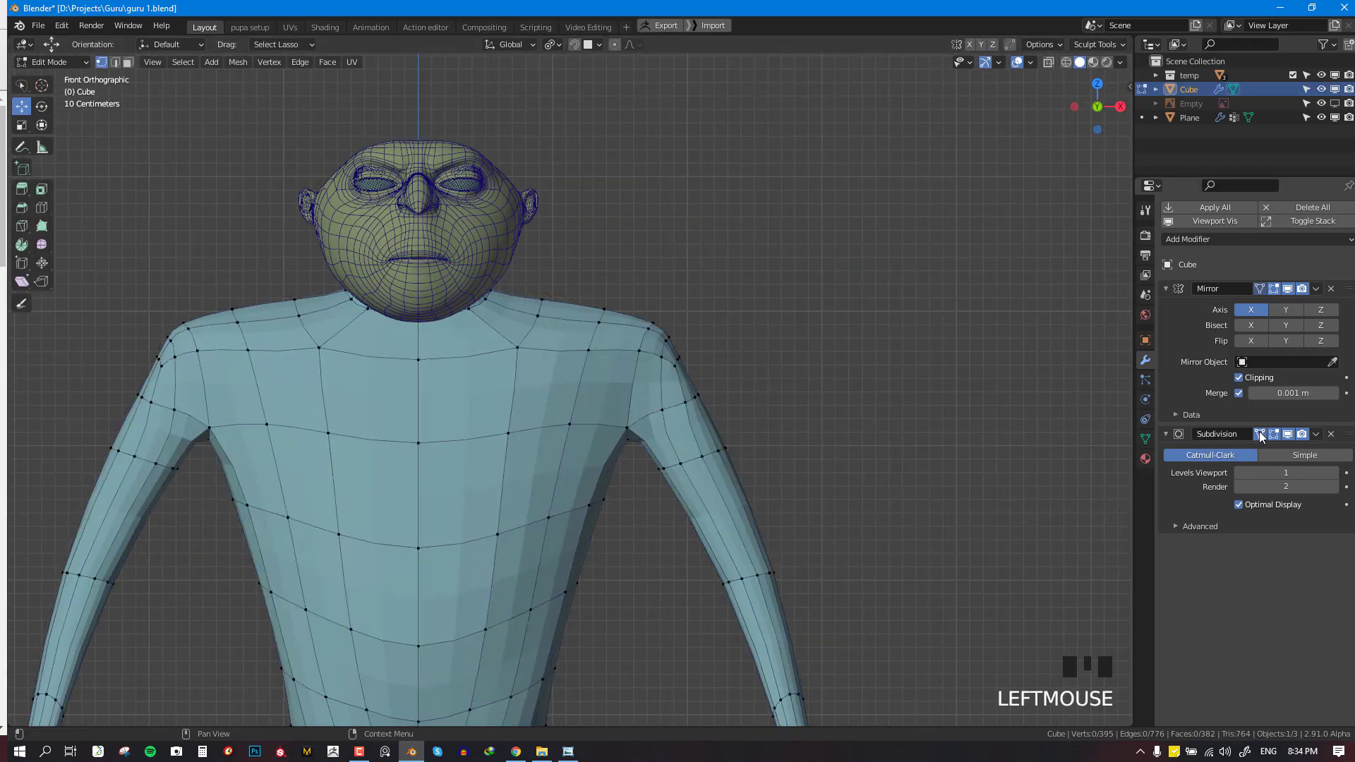
Delete the face loops around the upper arm and shoulder so the arm is detached from the torso
key("alt+KP_3")
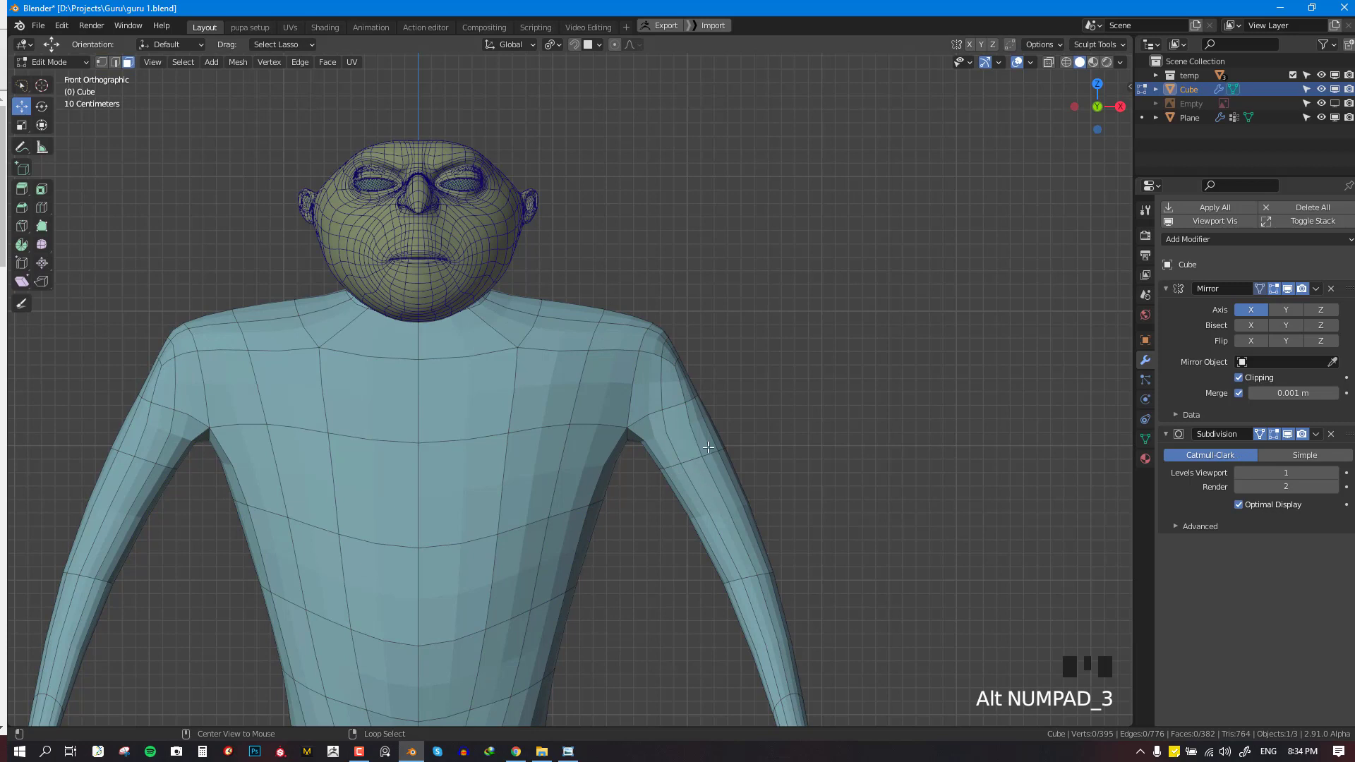
right_click(708, 447, "alt")
key("x")
left_click(819, 368)
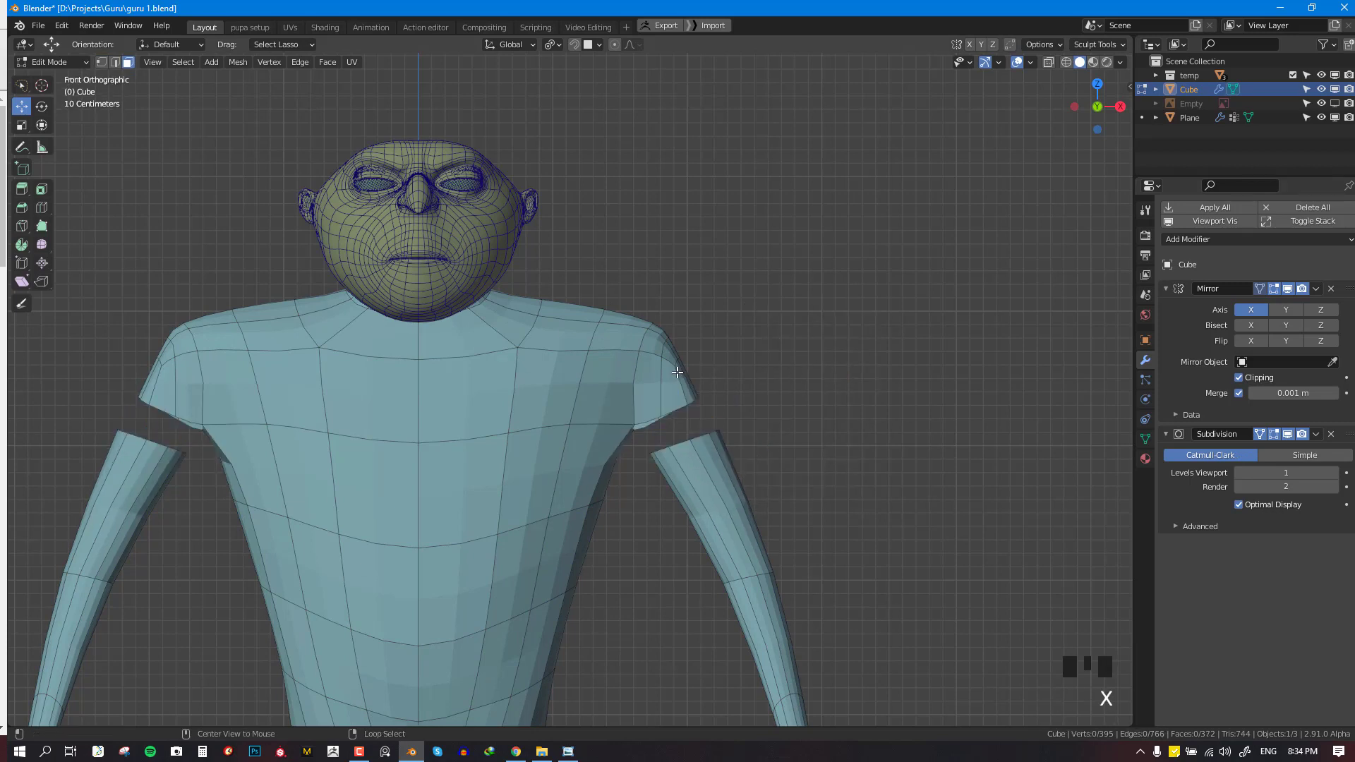
right_click(598, 381, "alt")
right_click(650, 357, "alt")
key("x")
left_click(734, 342)
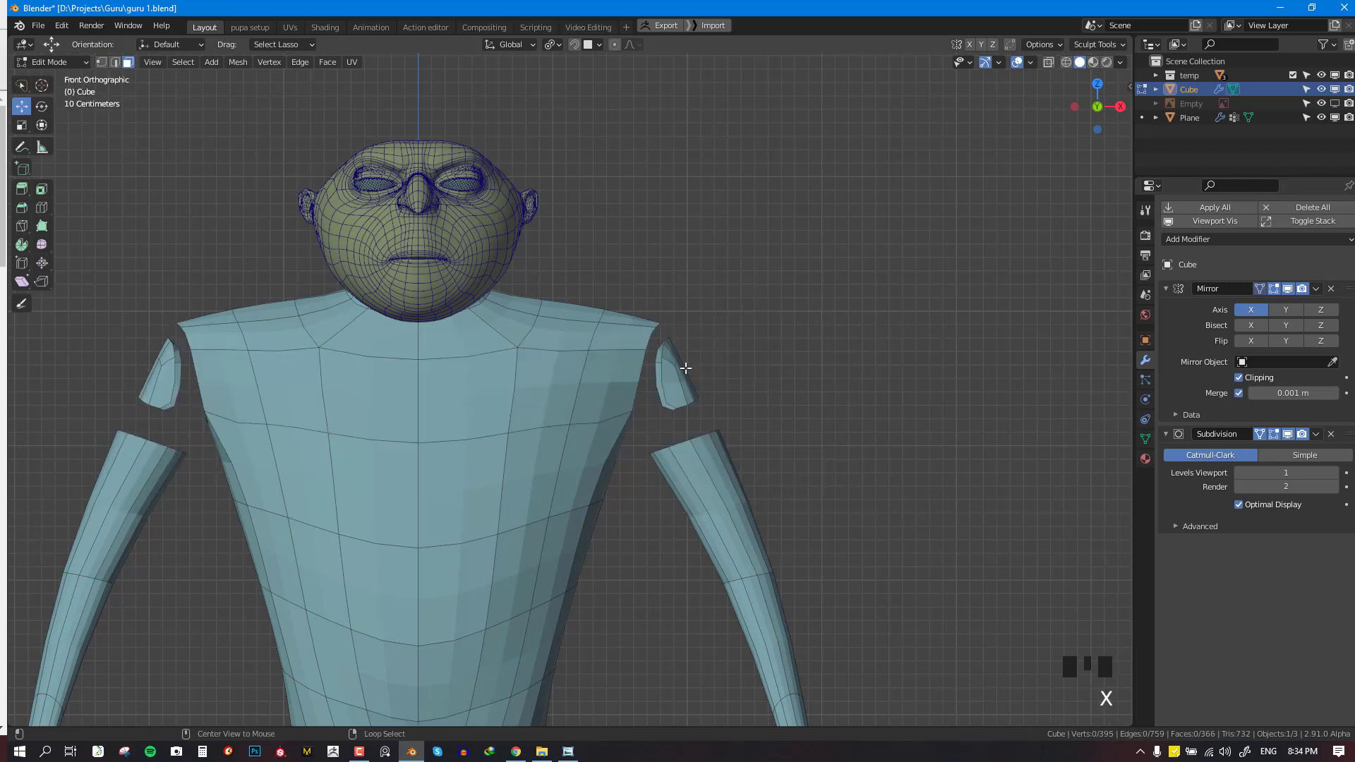
key("x")
left_click(804, 315)
middle_click_drag(805, 315, 720, 385)
Try to join the arm's open edge loop to the shoulder opening with LoopTools Bridge
key("KP_1")
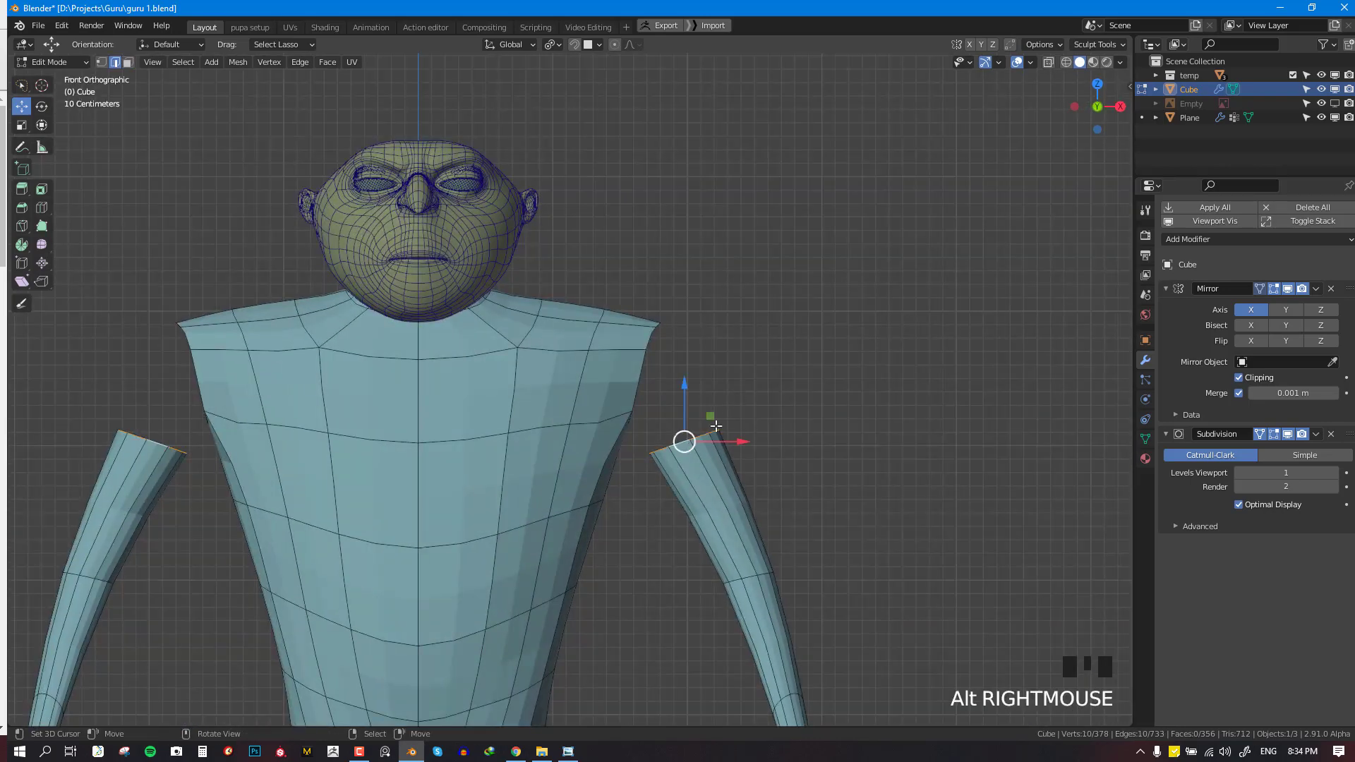
key("w")
mouse_move(871, 231)
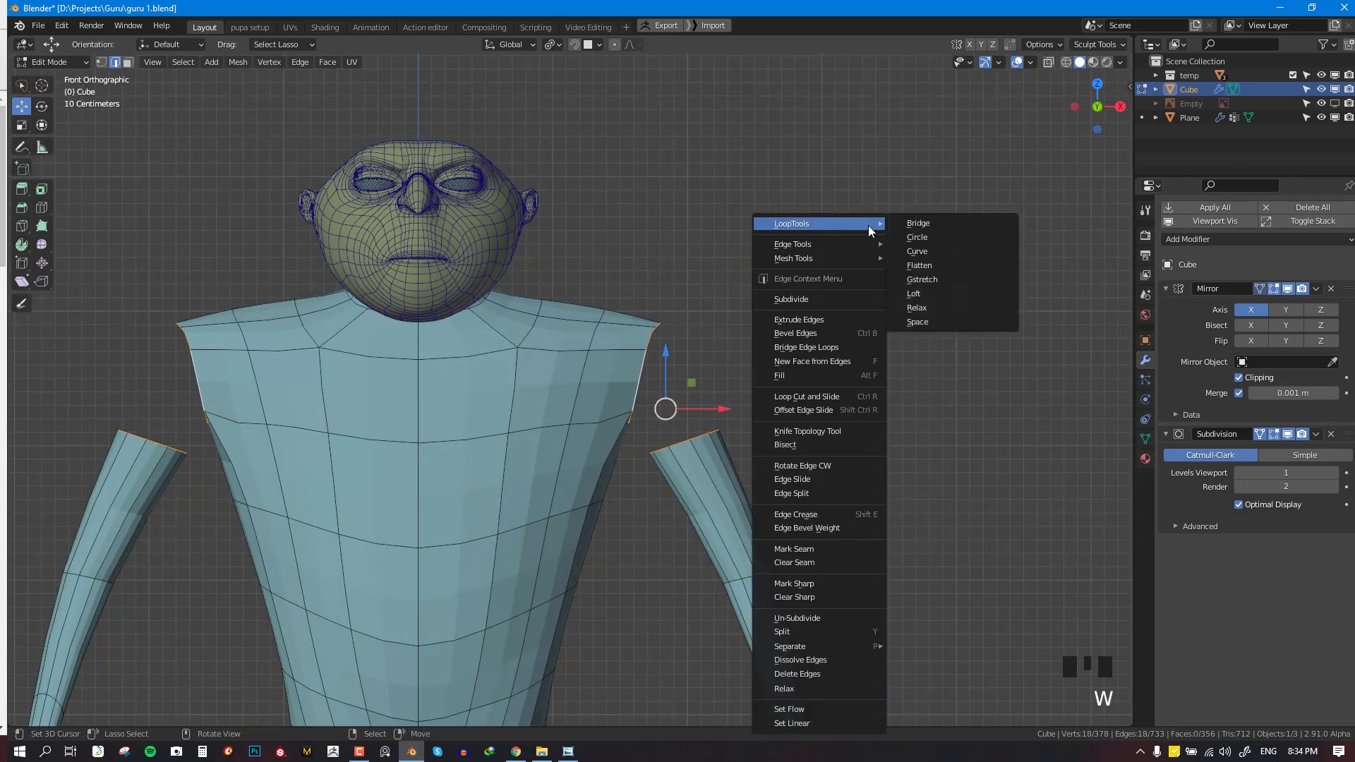
left_click(932, 229)
middle_click_drag(932, 229, 538, 390)
key("ctrl+z")
Insert an edge loop across the upper back that ends at the shoulder opening
key("alt+a")
left_click(612, 355)
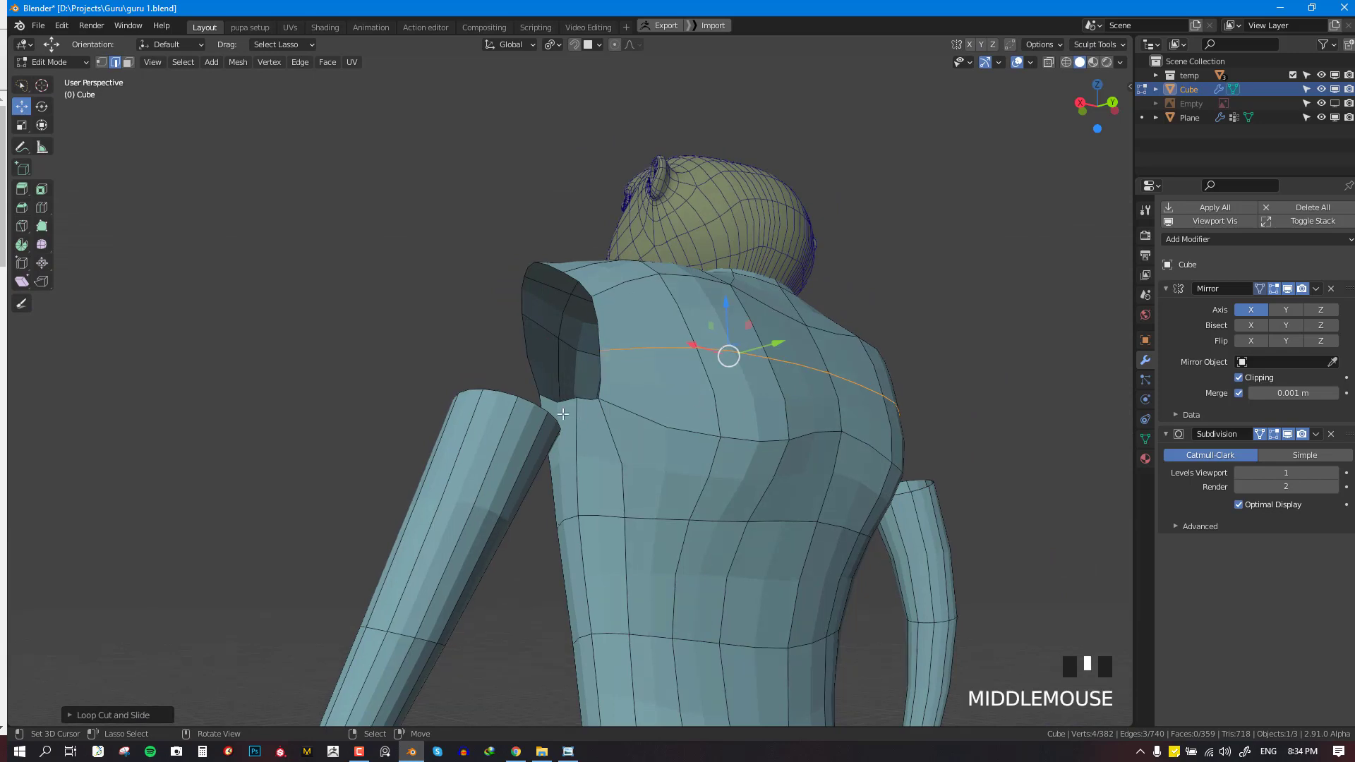
Extrude the arm's open edge loop up toward the shoulder in front view, rotating and scaling it to match the torso opening
right_click(538, 390, "alt")
key("KP_1")
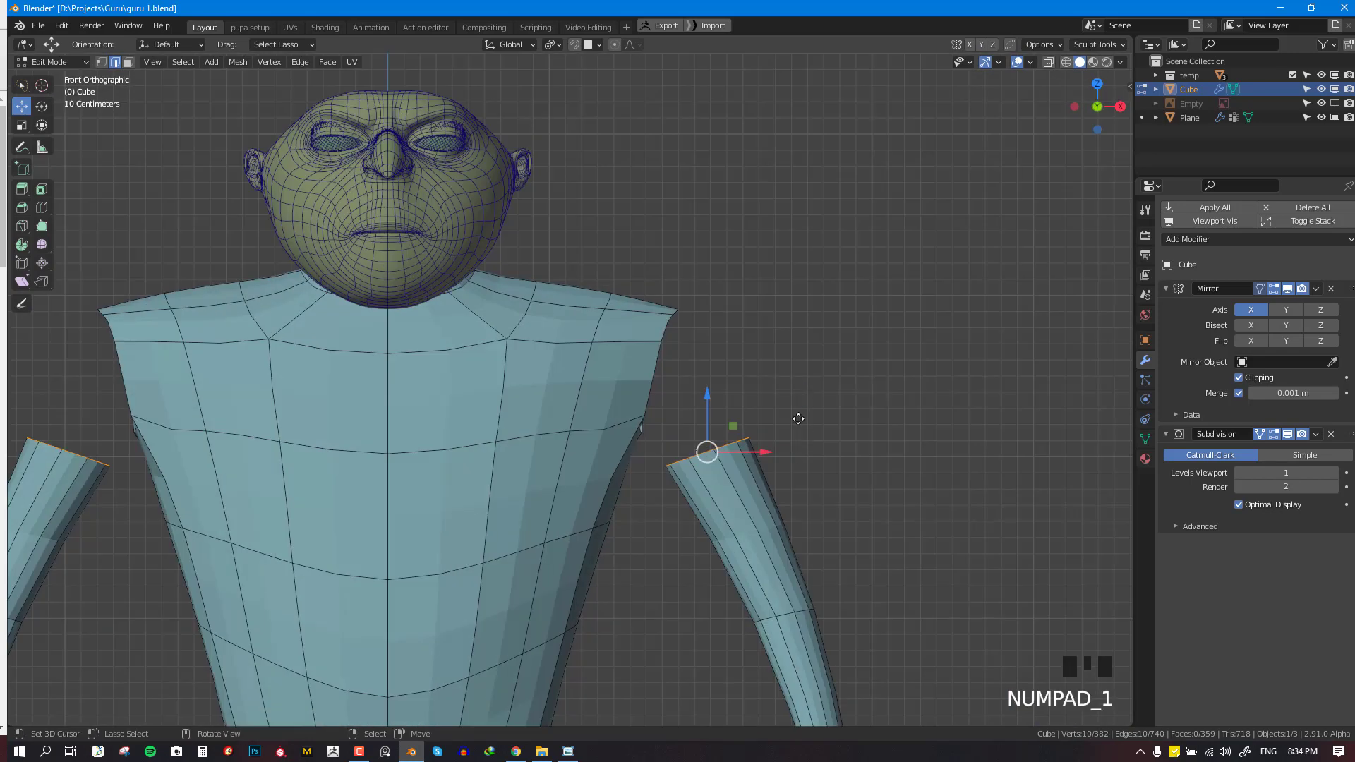
key("e")
key("r")
left_click(790, 321)
key("s")
left_click(790, 311)
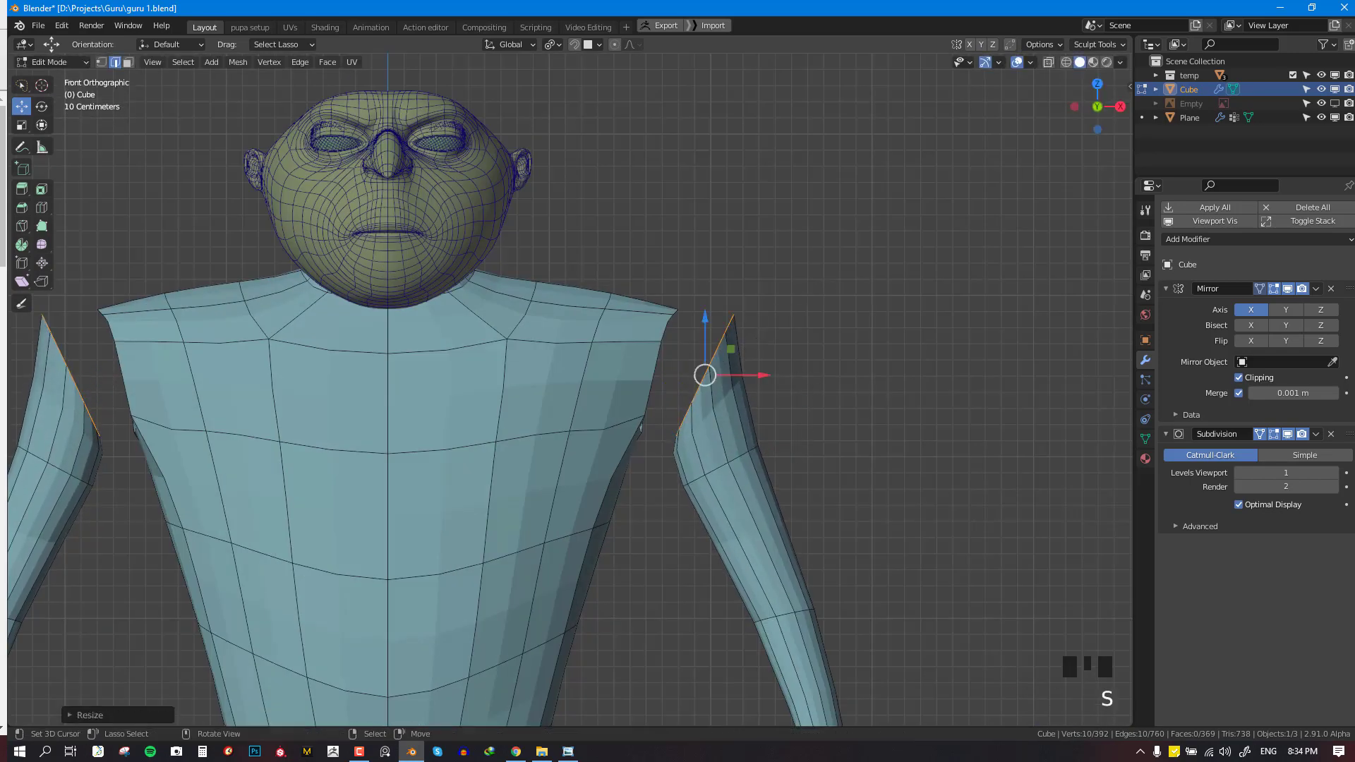
Join the extruded arm loop to the shoulder opening with LoopTools Bridge and leave mesh editing
right_click(667, 367, "alt+shift")
key("w")
mouse_move(891, 224)
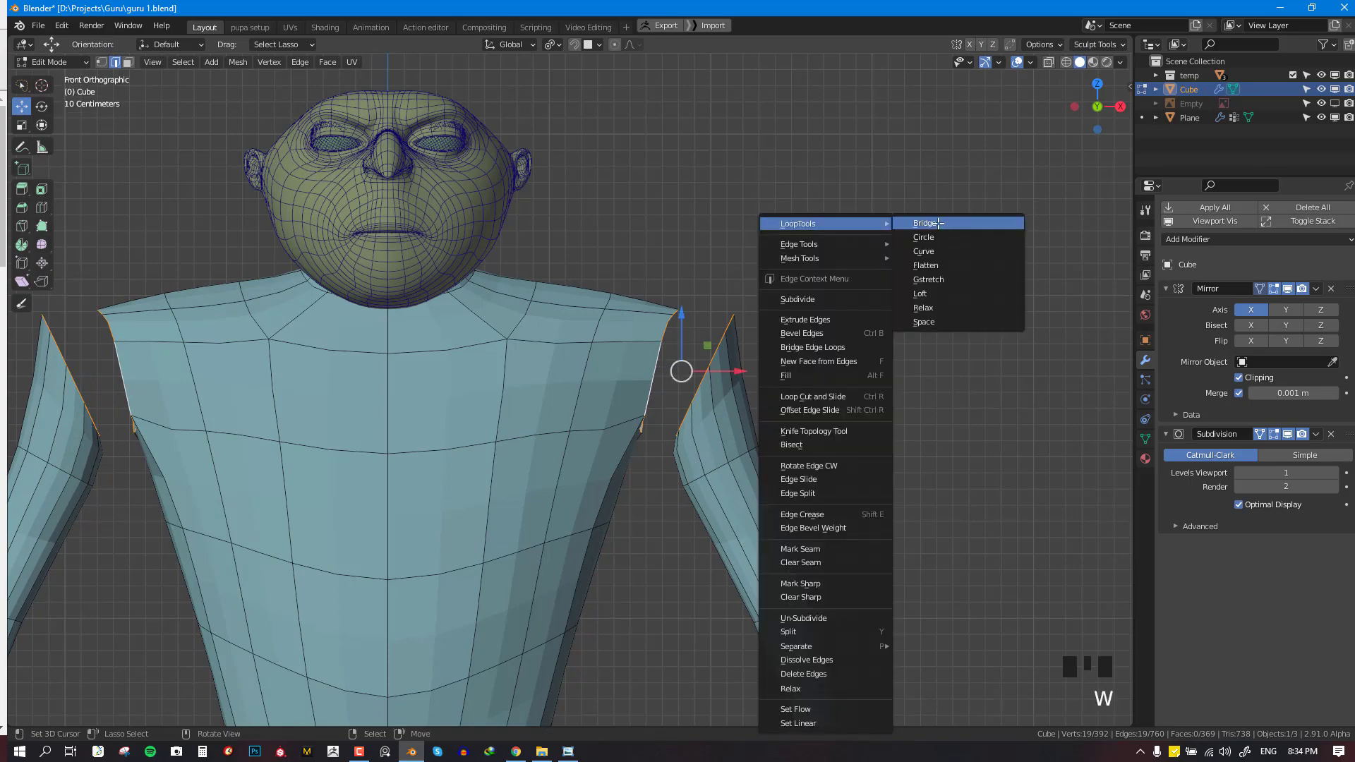
key("Tab")
Switch the body to Sculpt Mode and round off the rebuilt outer shoulder in front view
scroll(768, 377, "down", 4)
middle_click_drag(768, 377, 608, 396)
scroll(609, 396, "up", 5)
key("alt+a")
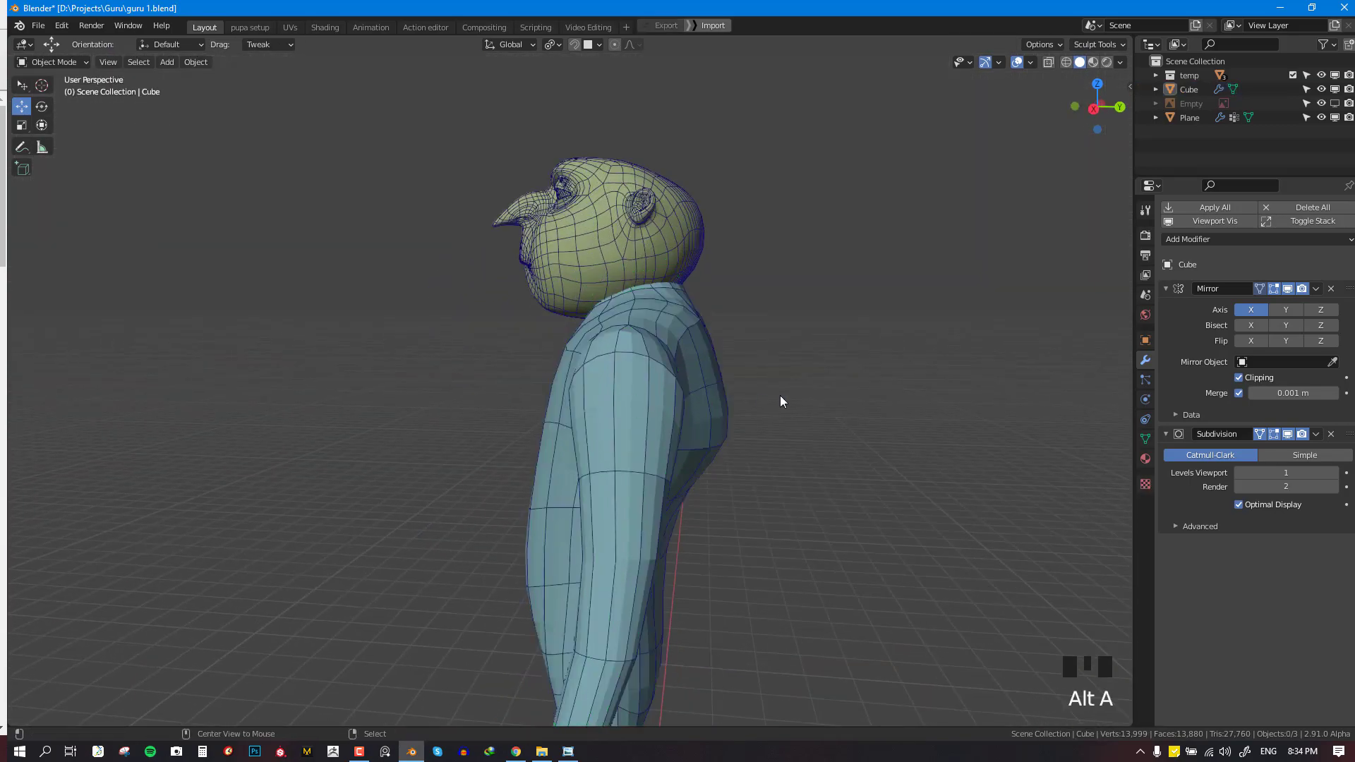
mouse_move(780, 402)
middle_mouse_down()
mouse_move(645, 385)
mouse_move(784, 396)
middle_mouse_up()
key("KP_1")
scroll(645, 417, "down", 3)
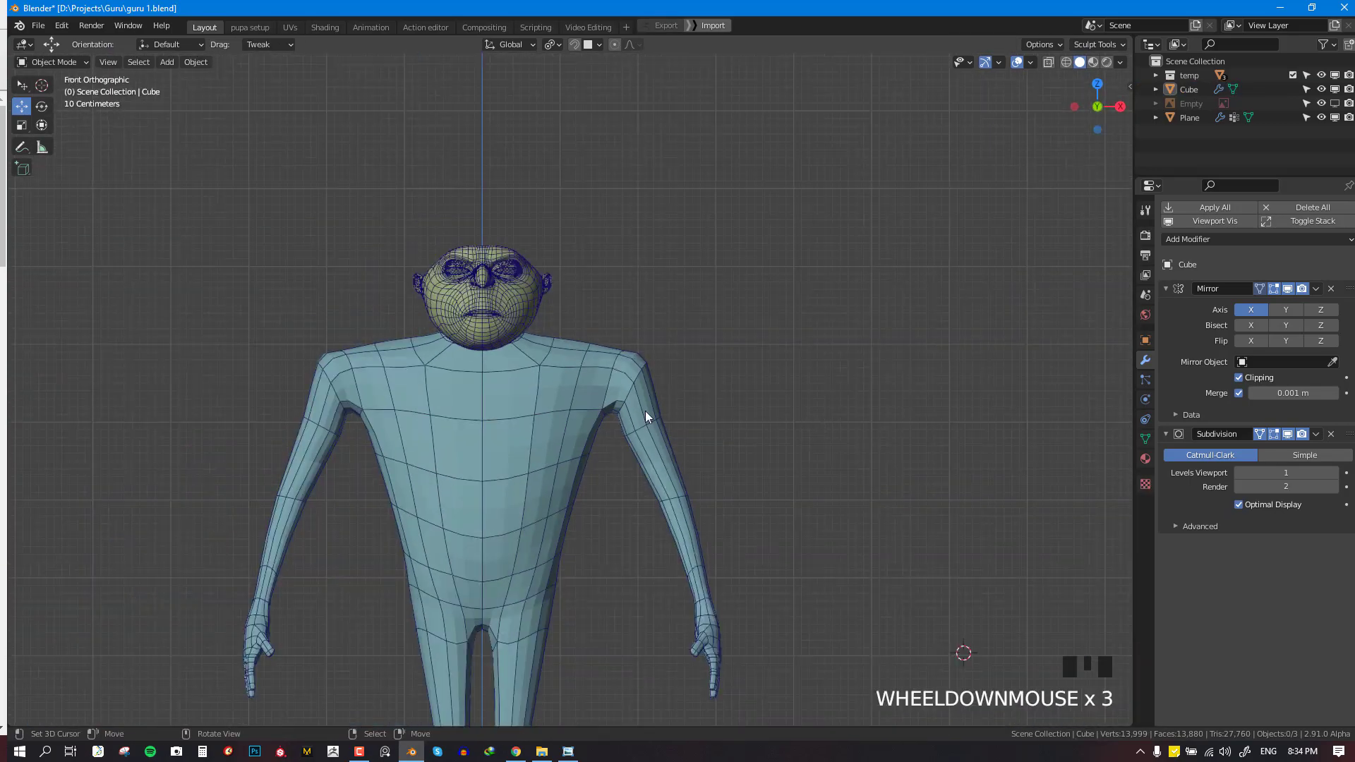
right_click(645, 416)
scroll(708, 372, "up", 3)
key("ctrl+Tab")
left_click(727, 462)
key("shift+z")
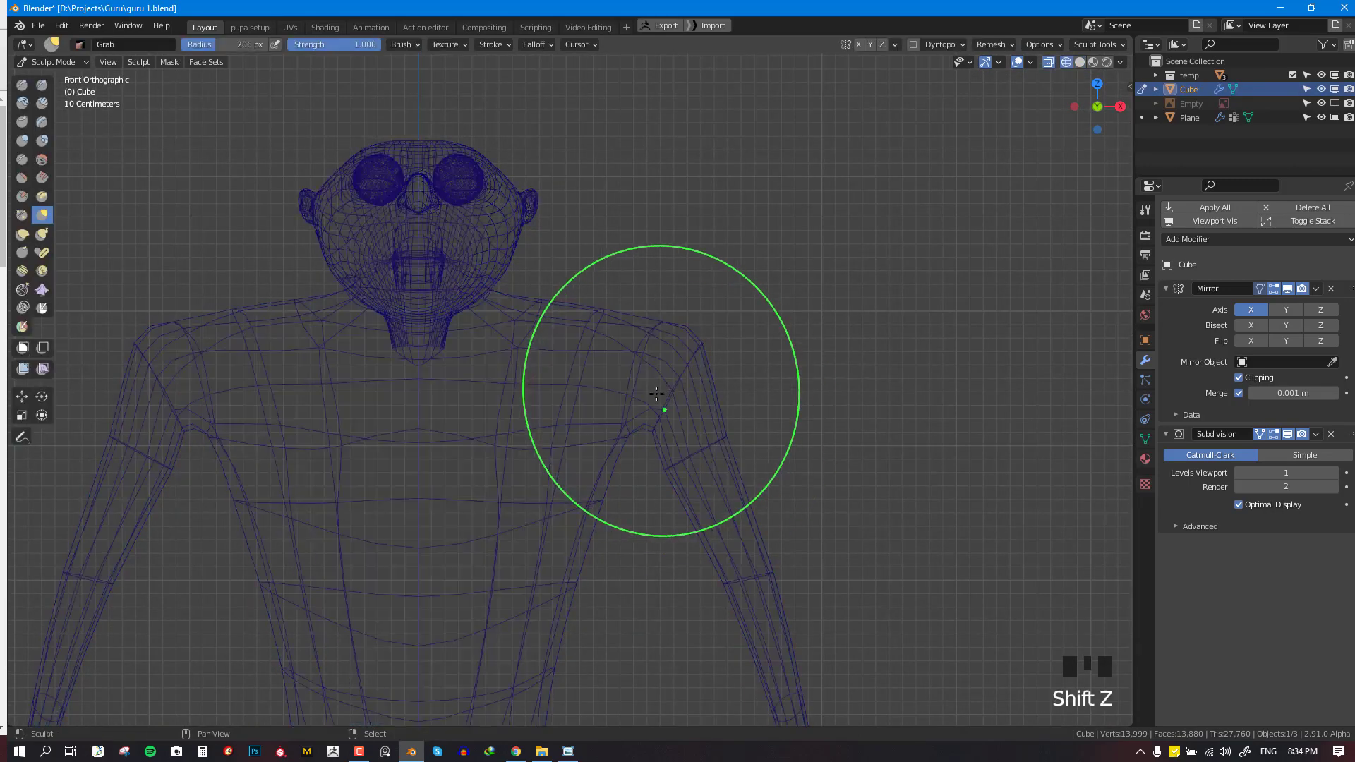
key("shift+z")
mouse_move(656, 394)
left_mouse_down("shift")
mouse_move(650, 405)
mouse_move(699, 360)
mouse_move(729, 357)
left_mouse_up("shift")
Adjust the armpit's shape from the back view with the Grab brush
key("ctrl+KP_1")
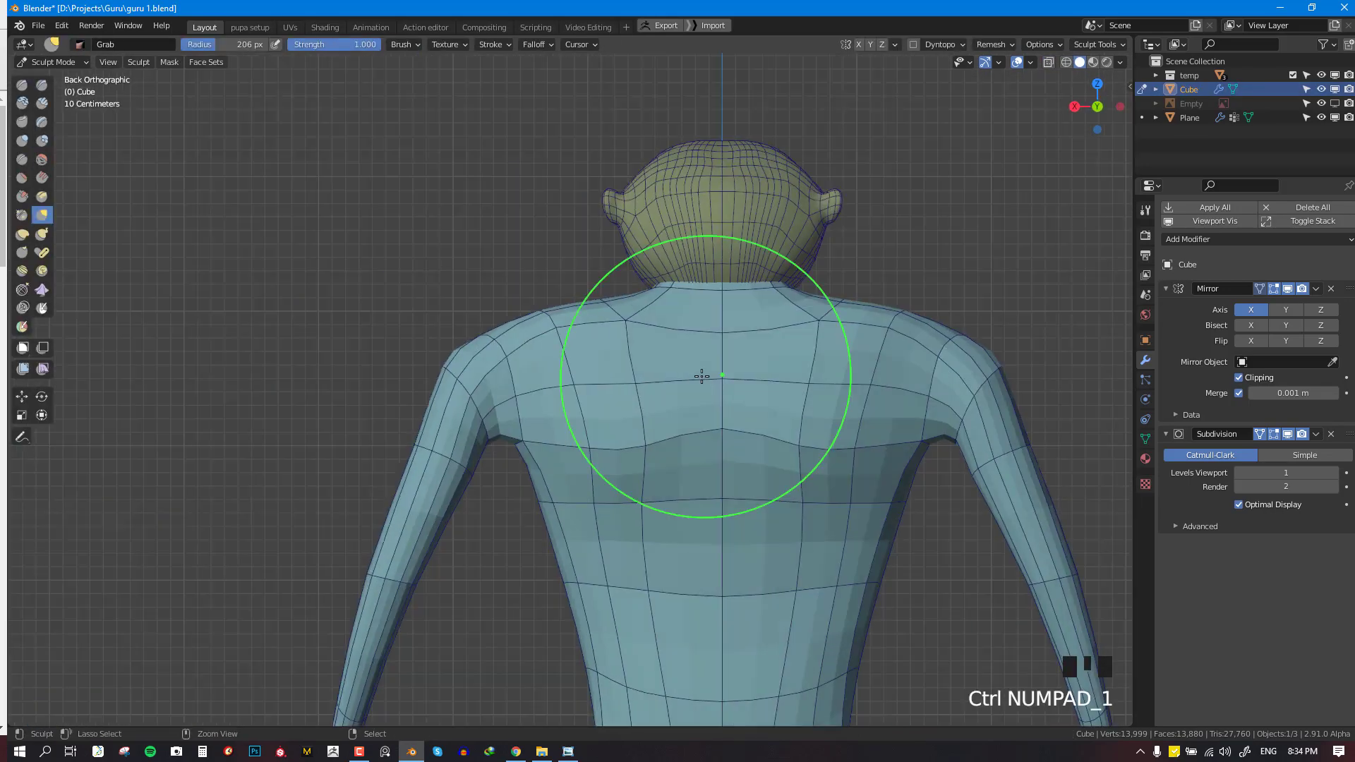
scroll(554, 395, "up", 2)
left_click_drag(502, 459, 518, 463)
key("KP_1")
scroll(579, 416, "down", 4)
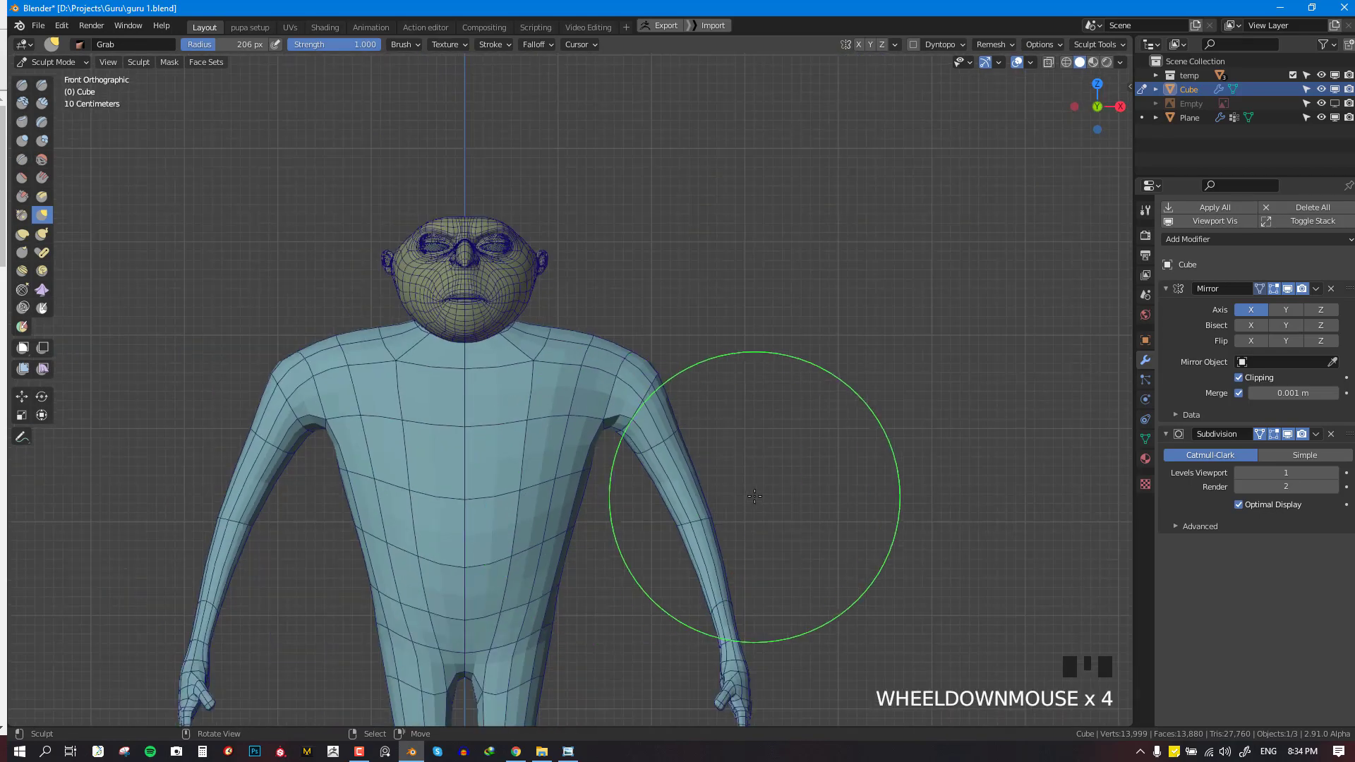
Reshape the armpit from the front with the Grab brush, setting the brush radius to 115 px
key("shift+z")
key("shift+z")
scroll(741, 480, "up", 3)
left_click_drag(711, 454, 641, 441)
key("f")
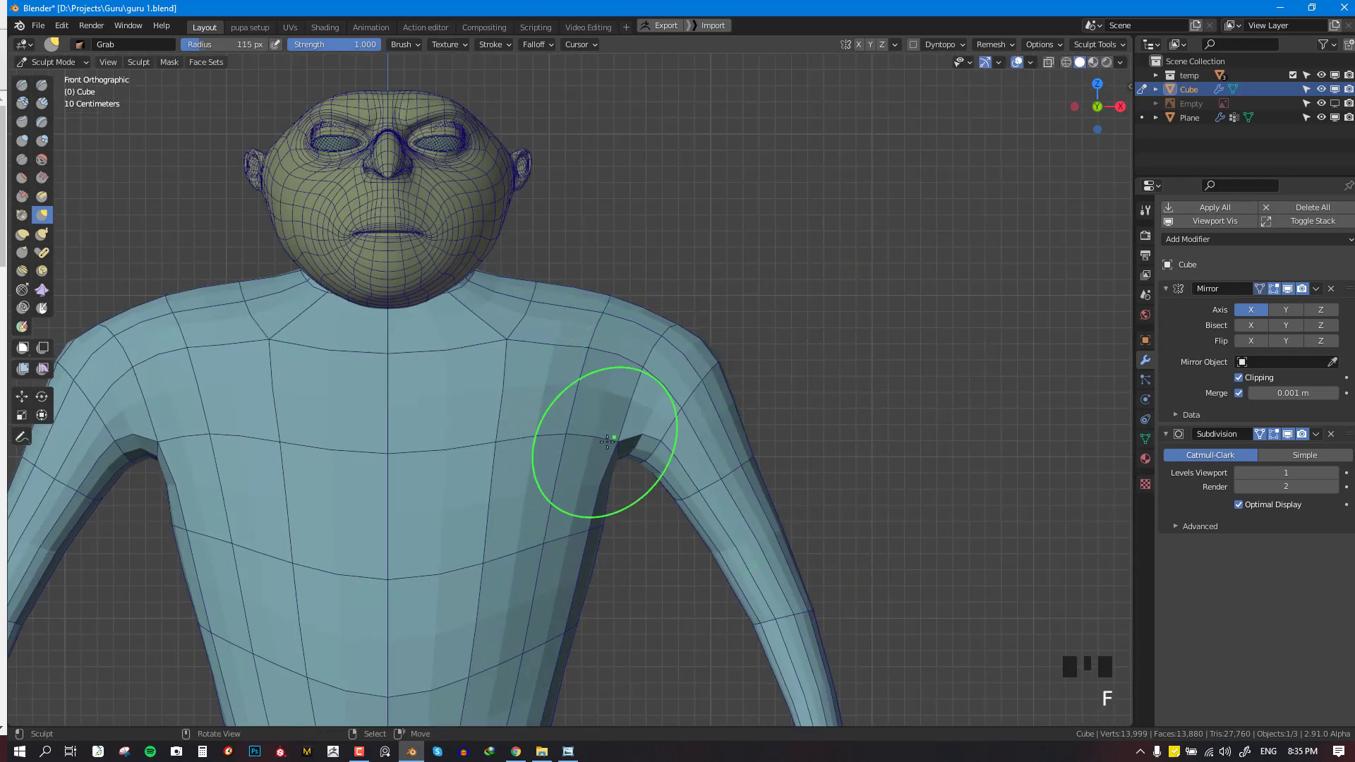
left_click(641, 449)
Save the file
scroll(642, 448, "down", 8)
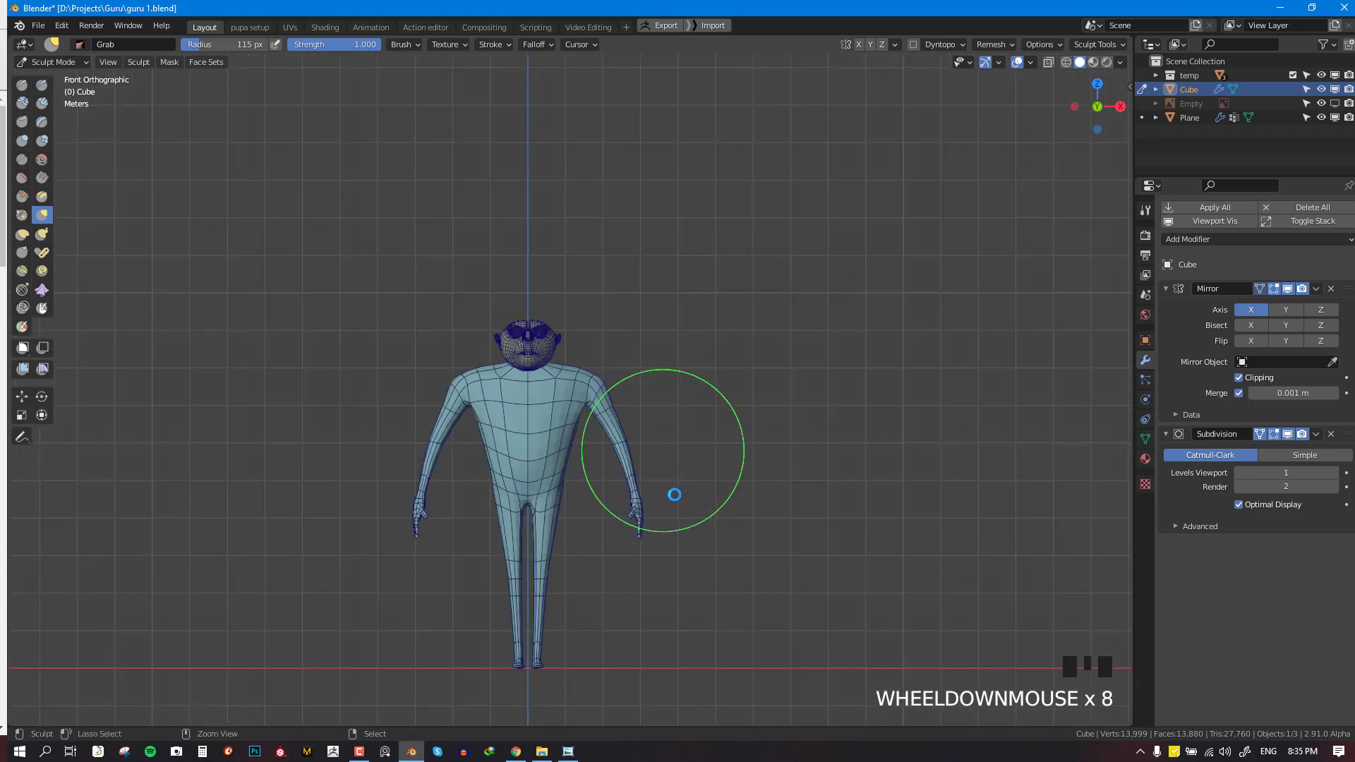
key("ctrl+s")
scroll(677, 494, "up", 2)
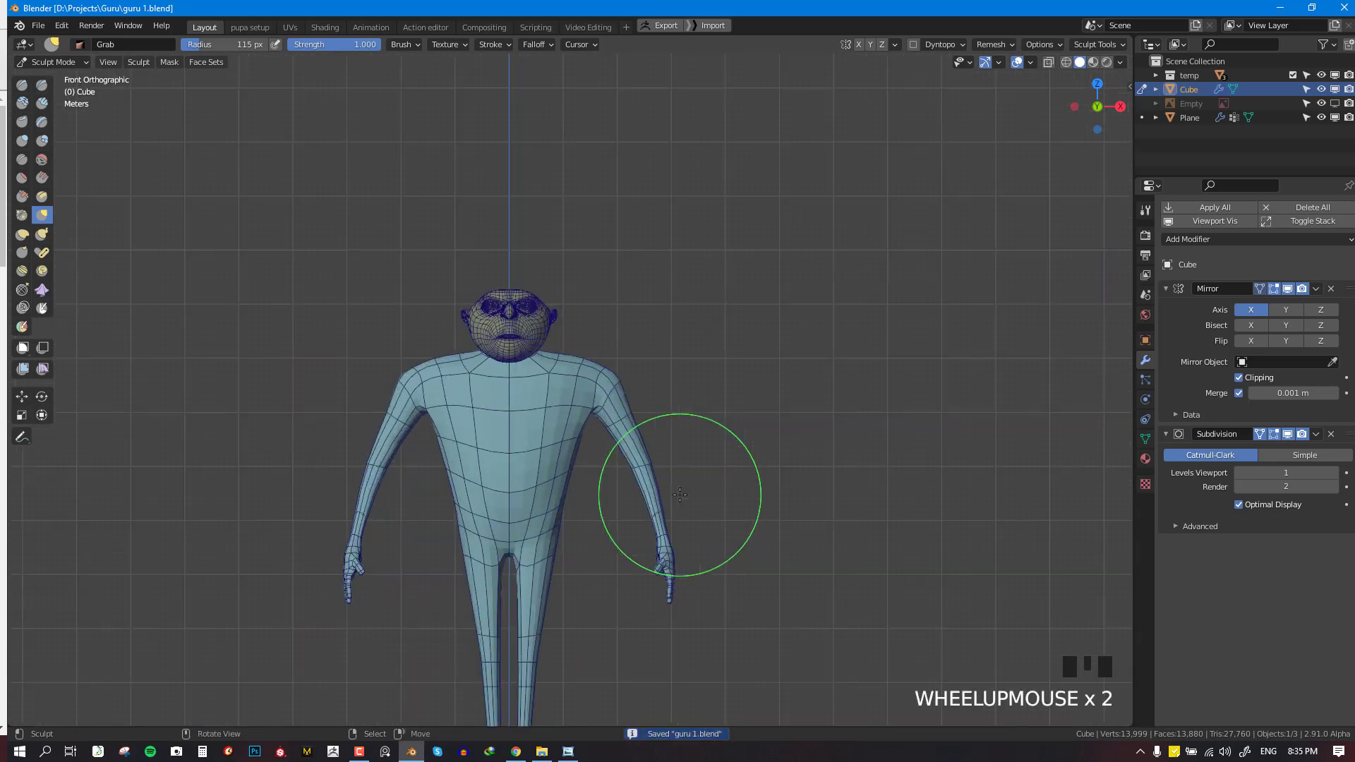
middle_click_drag(617, 493, 676, 460, "shift")
scroll(675, 460, "up", 1)
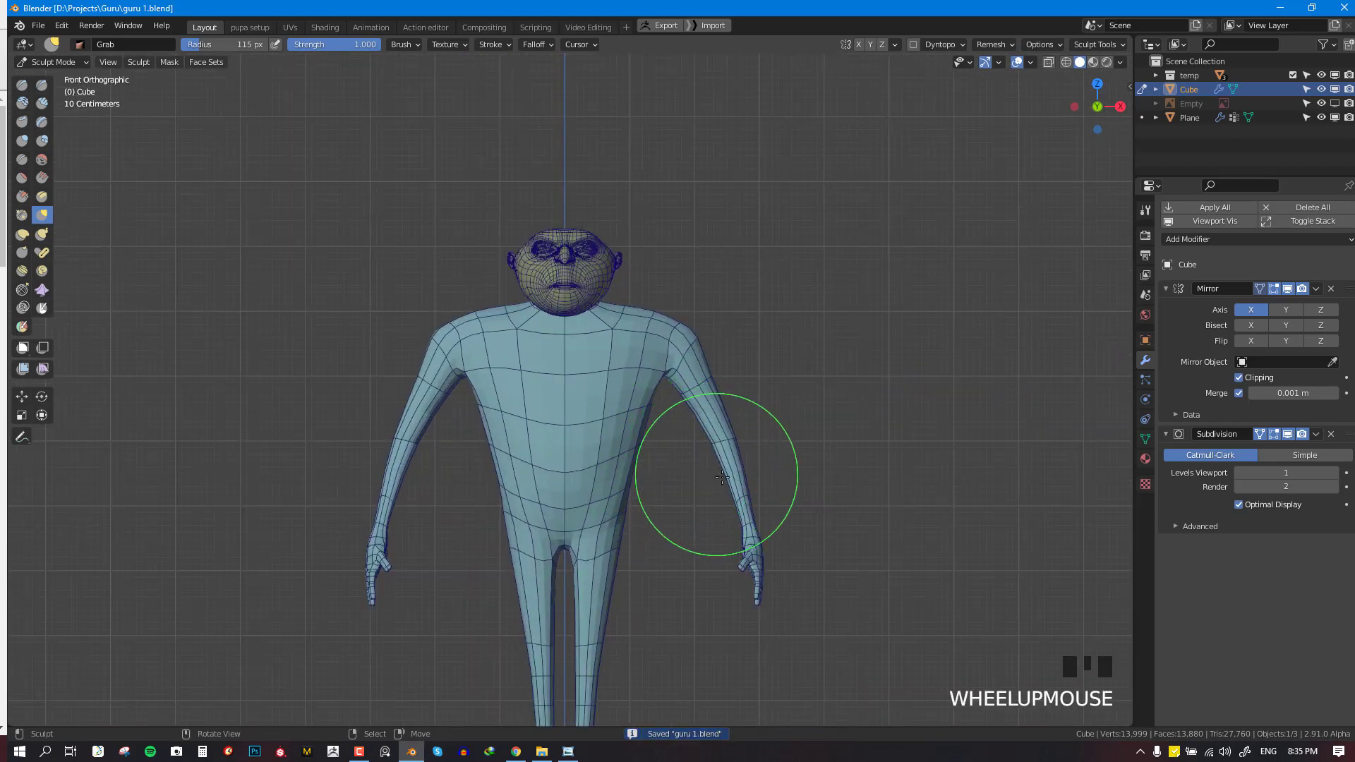
Set the Grab brush radius to 201 px and pull the arm slightly inward around the elbow in front view
scroll(777, 527, "up", 2)
key("f")
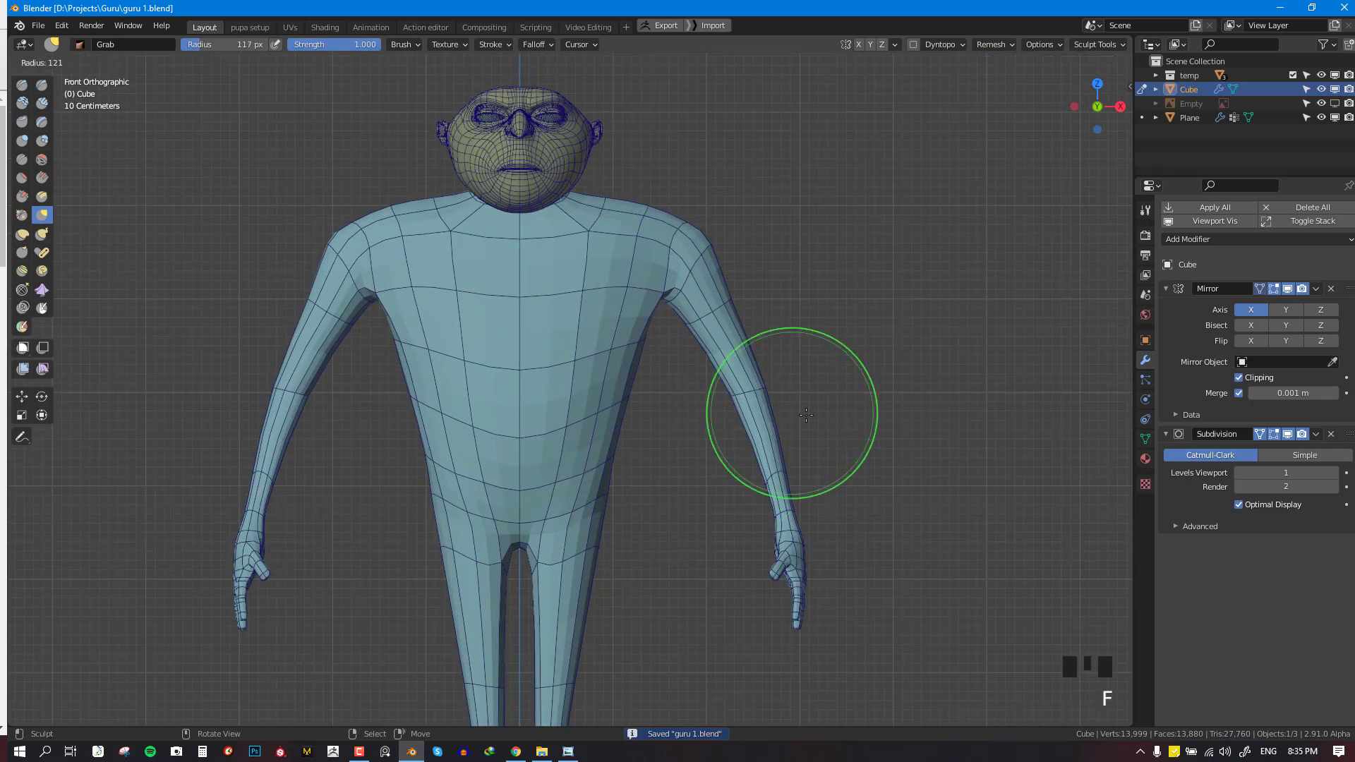
left_click(848, 419)
scroll(812, 418, "up", 2)
left_click_drag(833, 409, 823, 406)
scroll(812, 426, "down", 3)
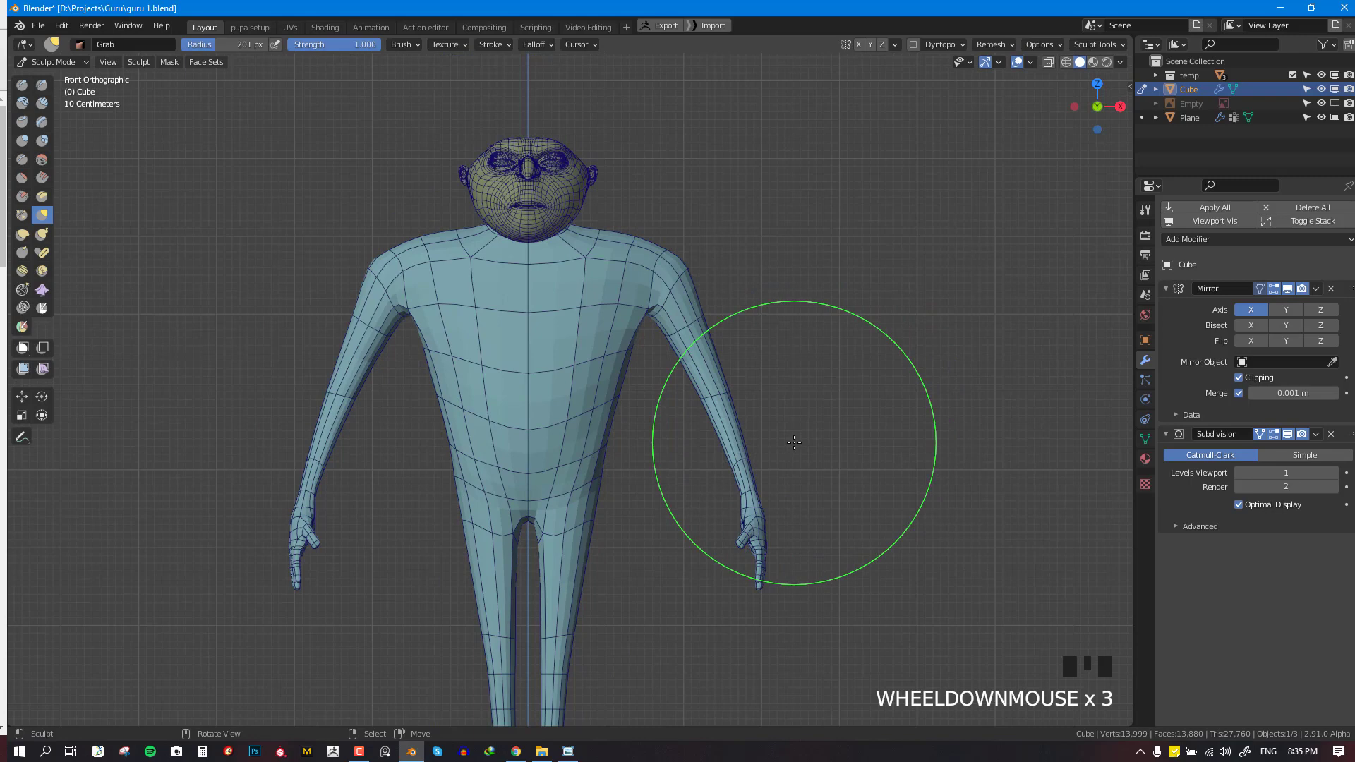
Examine the edge flow of the shoulder and upper arm in Edit Mode from several angles
middle_click_drag(802, 444, 632, 483)
scroll(629, 484, "up", 2)
key("Tab")
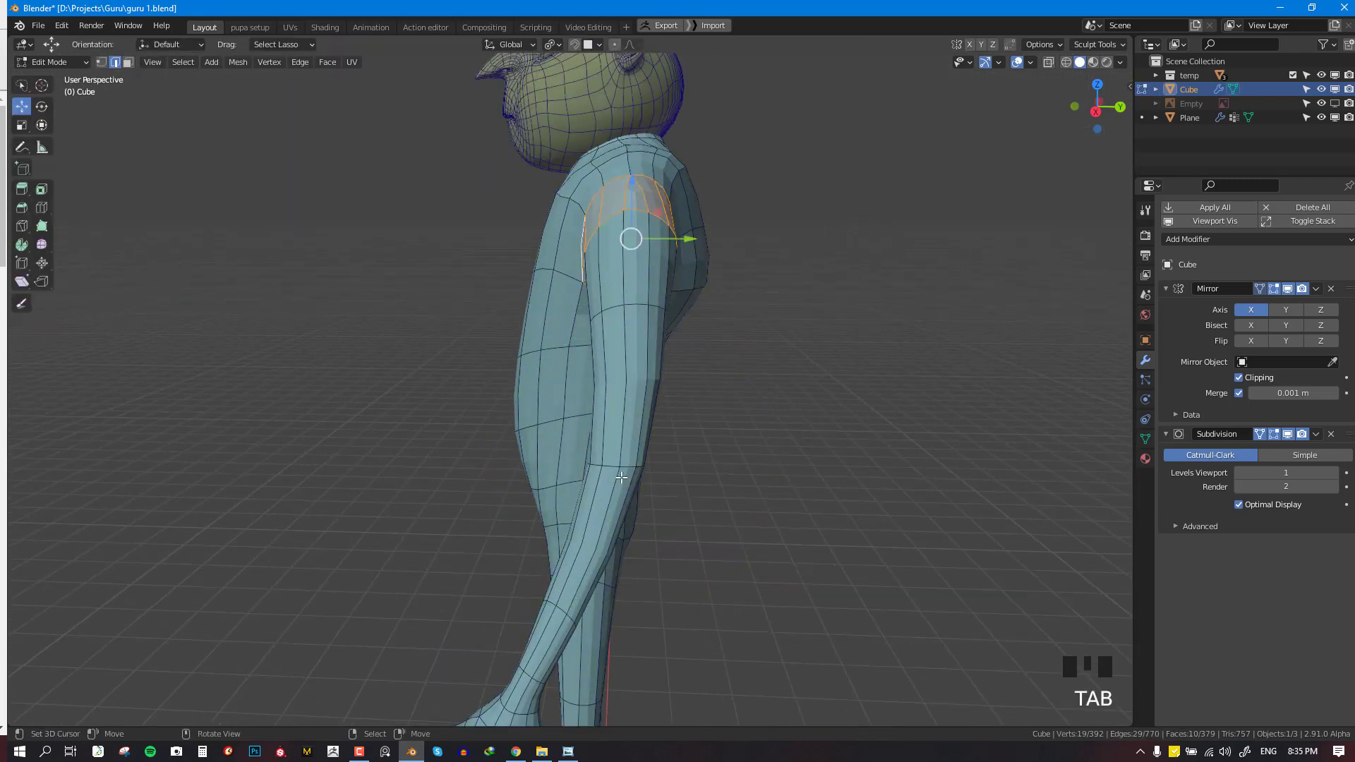
middle_click_drag(649, 414, 697, 463)
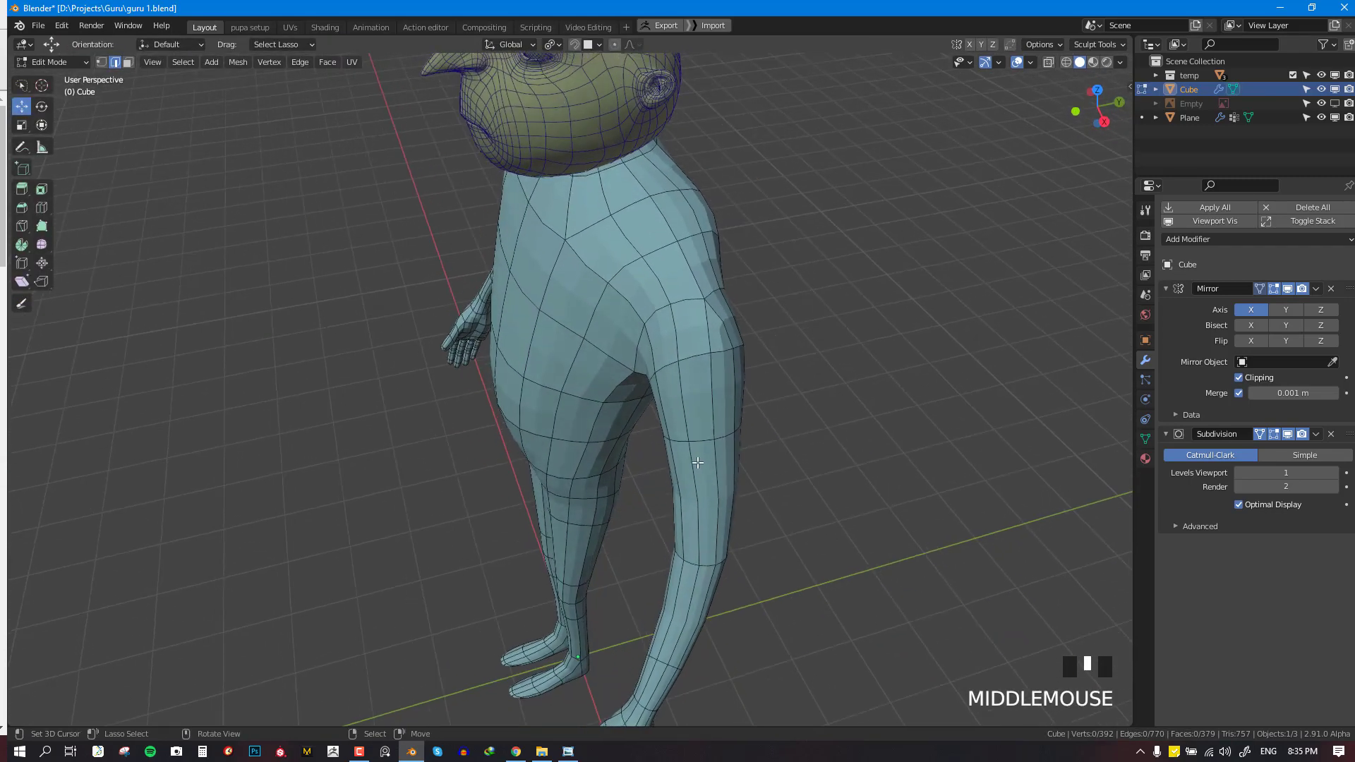
middle_click_drag(709, 387, 663, 349)
scroll(664, 349, "up", 2)
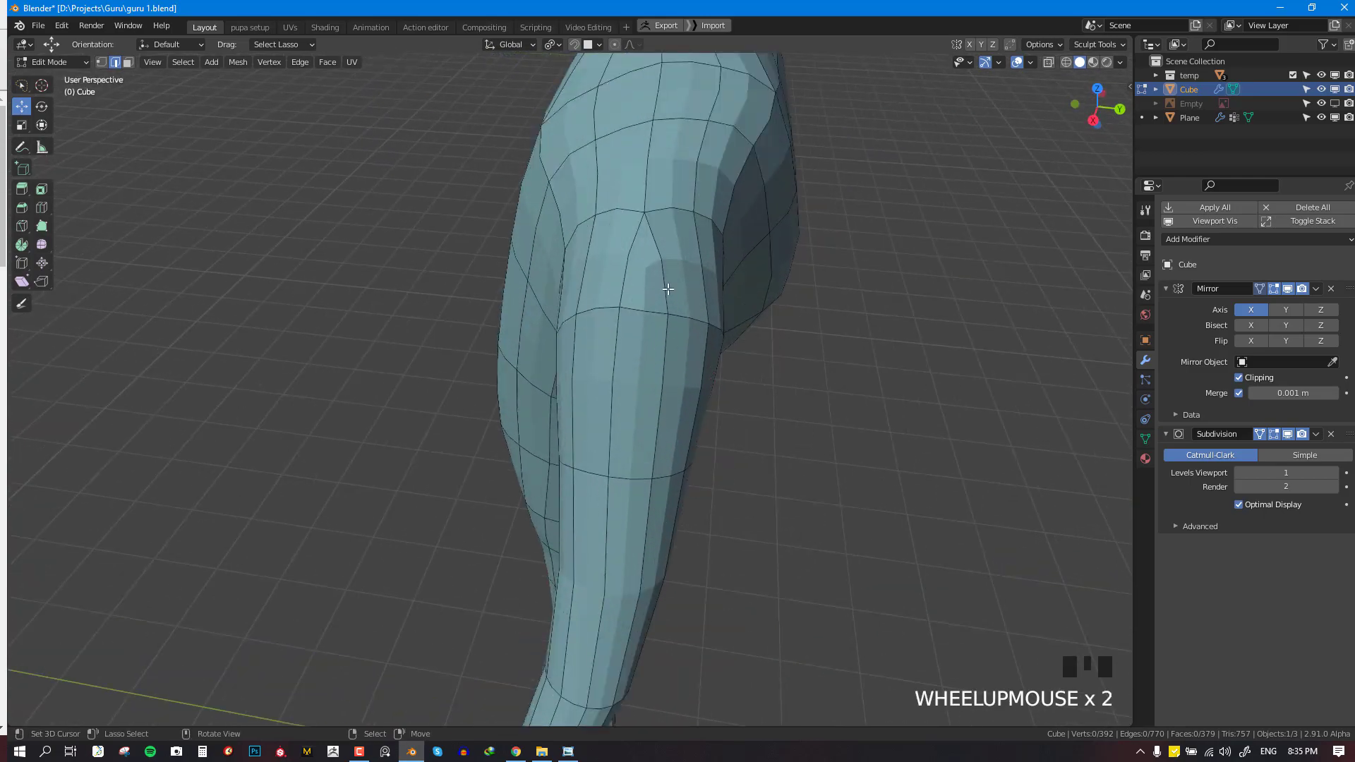
right_click(670, 311, "alt")
scroll(675, 319, "down", 4)
middle_click_drag(615, 462, 671, 296)
scroll(678, 424, "up", 2)
key("alt+a")
key("ctrl+r")
middle_click(668, 231)
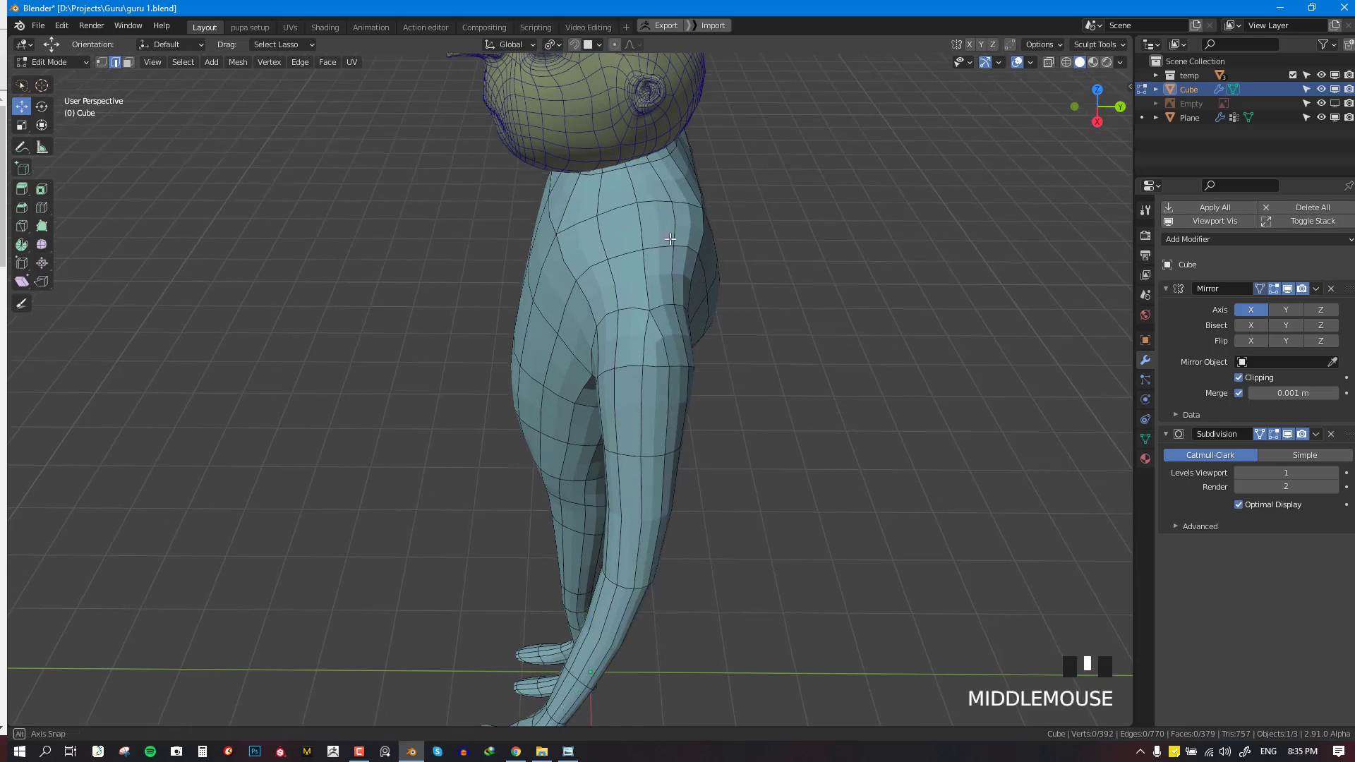
Isolate the body in local view and turn off the Subdivision modifier's viewport display
middle_click_drag(668, 231, 717, 327)
key("KP_Divide")
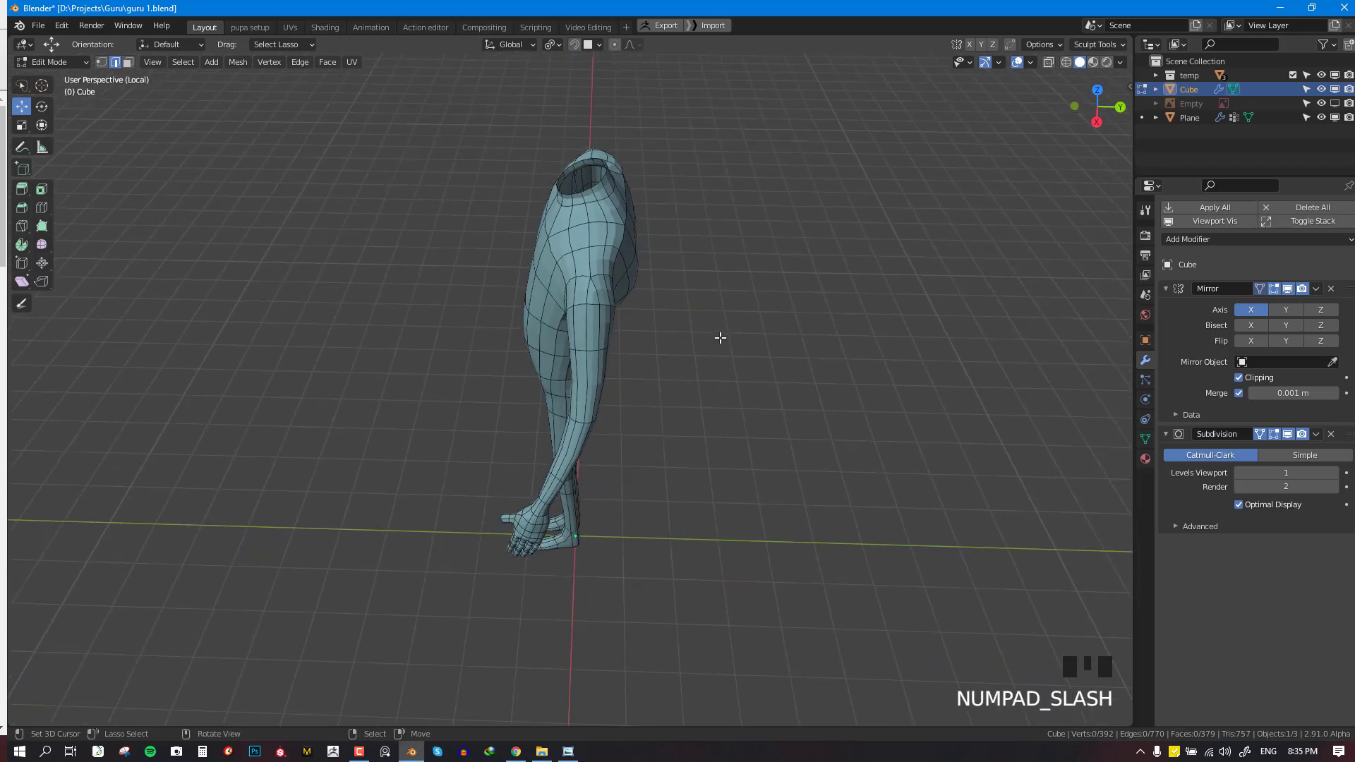
left_click(1286, 436)
Cut a new line of edges with the Knife from the neck opening down over the top of the shoulder
scroll(626, 294, "up", 3)
mouse_move(626, 294)
middle_mouse_down("shift")
mouse_move(658, 407)
mouse_move(614, 304)
middle_mouse_up("shift")
key("k")
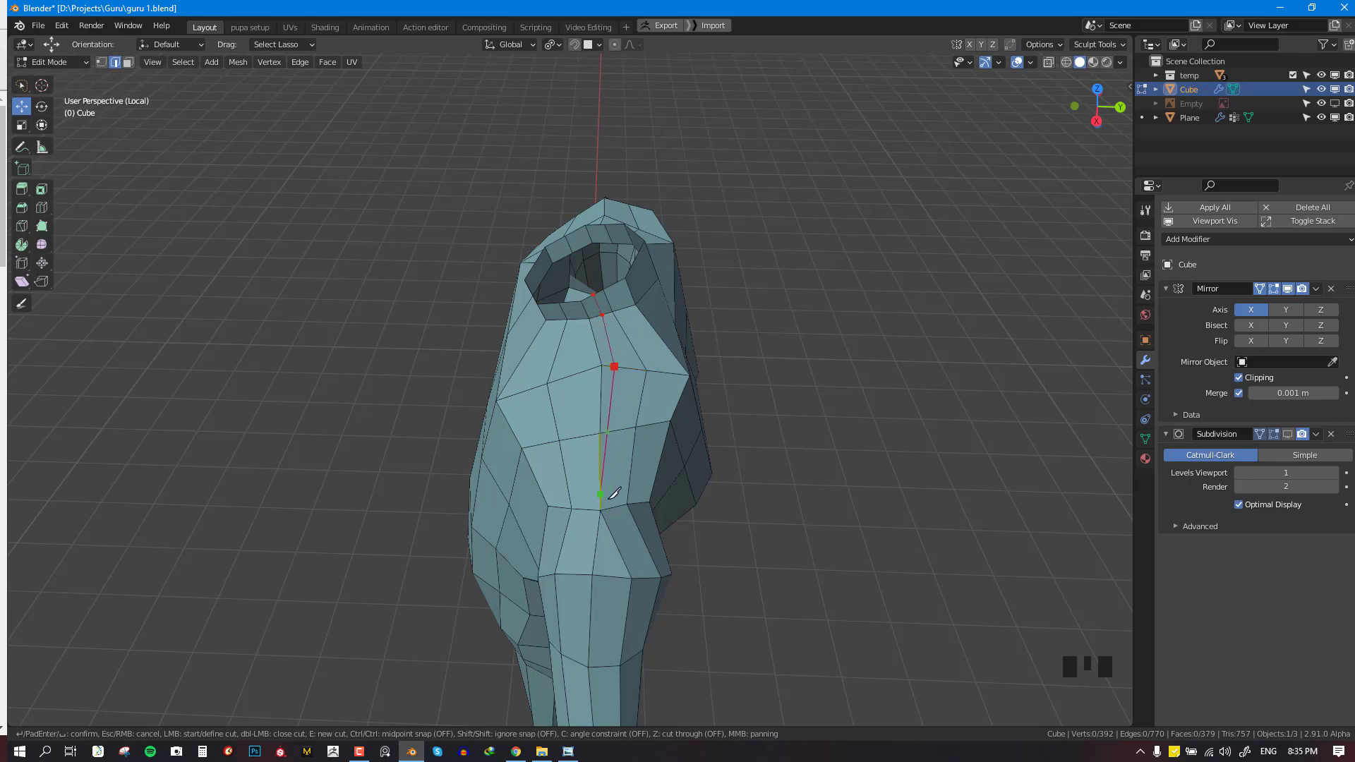
key("Return")
Dissolve the edge below the new shoulder cut and connect the cut's end vertex to the upper-arm loop
key("x")
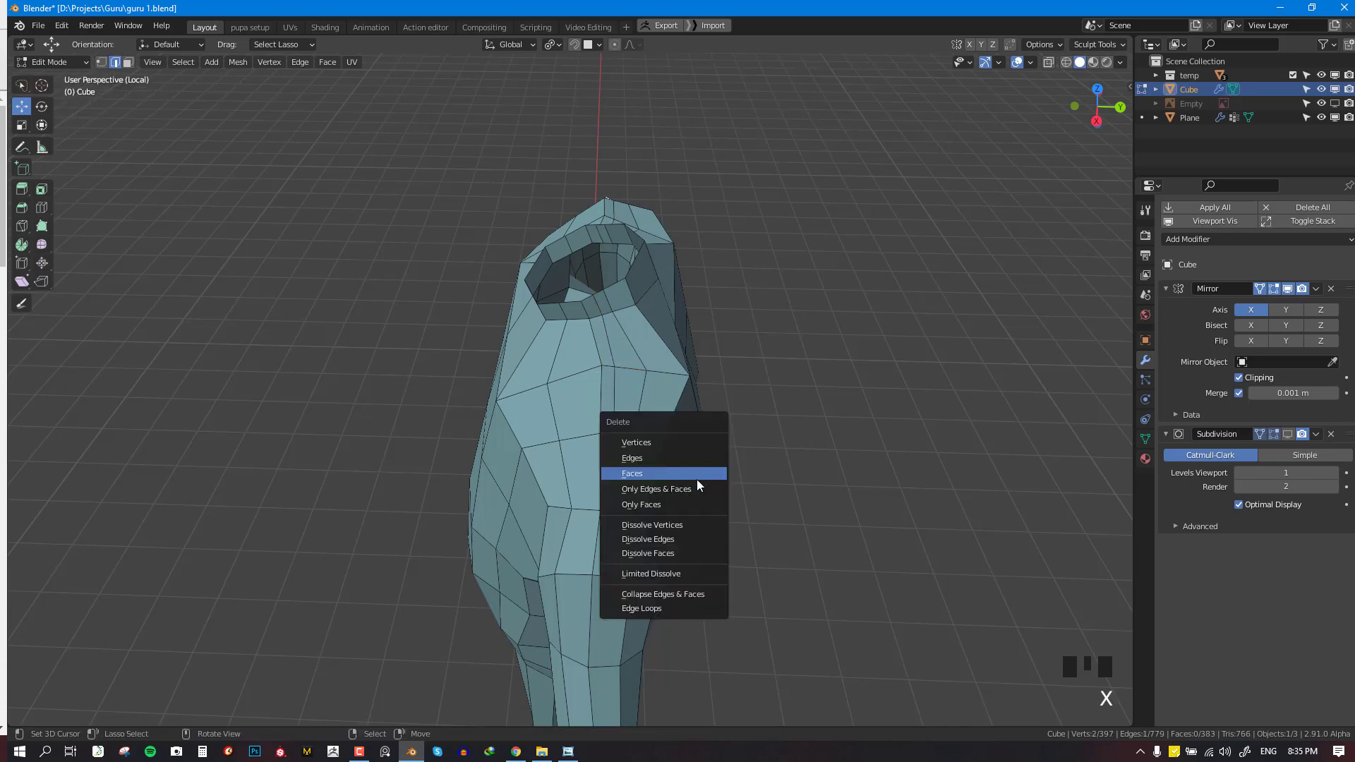
left_click(675, 539)
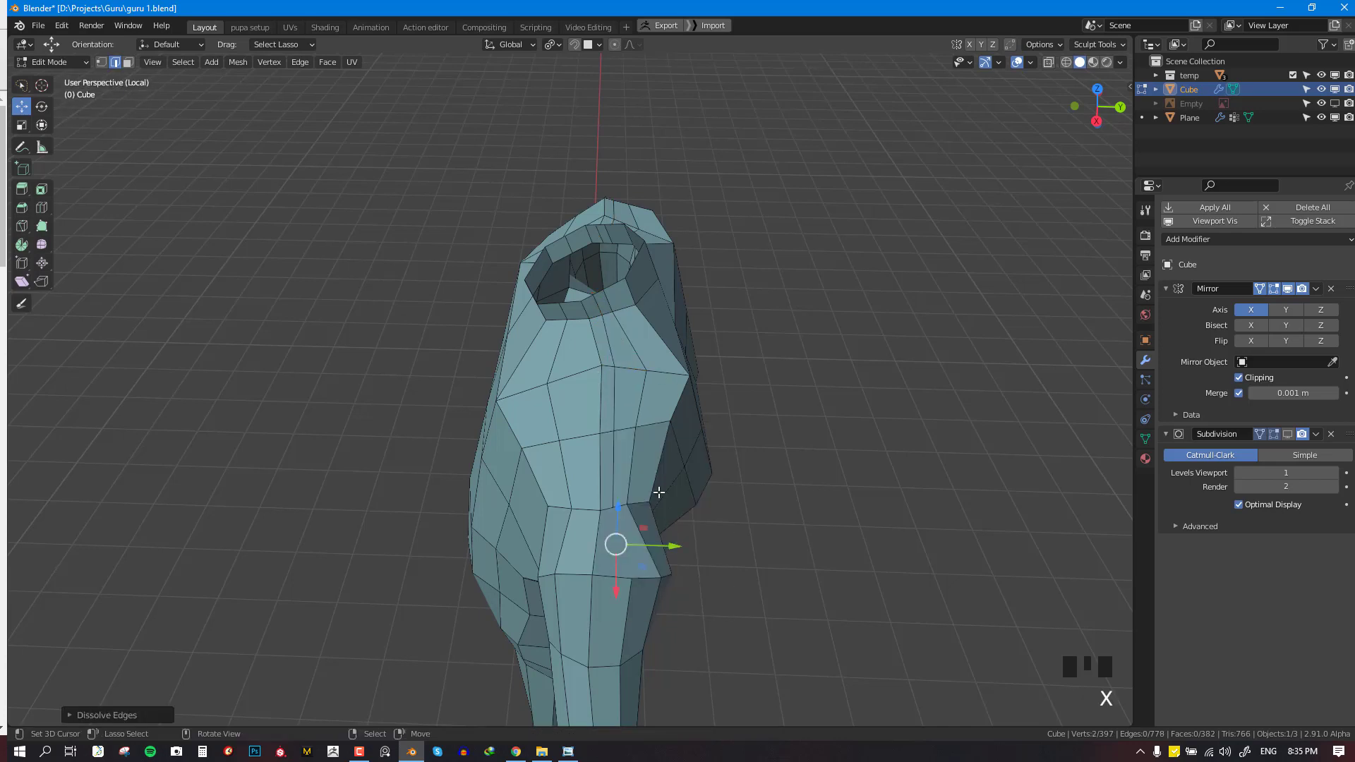
key("1")
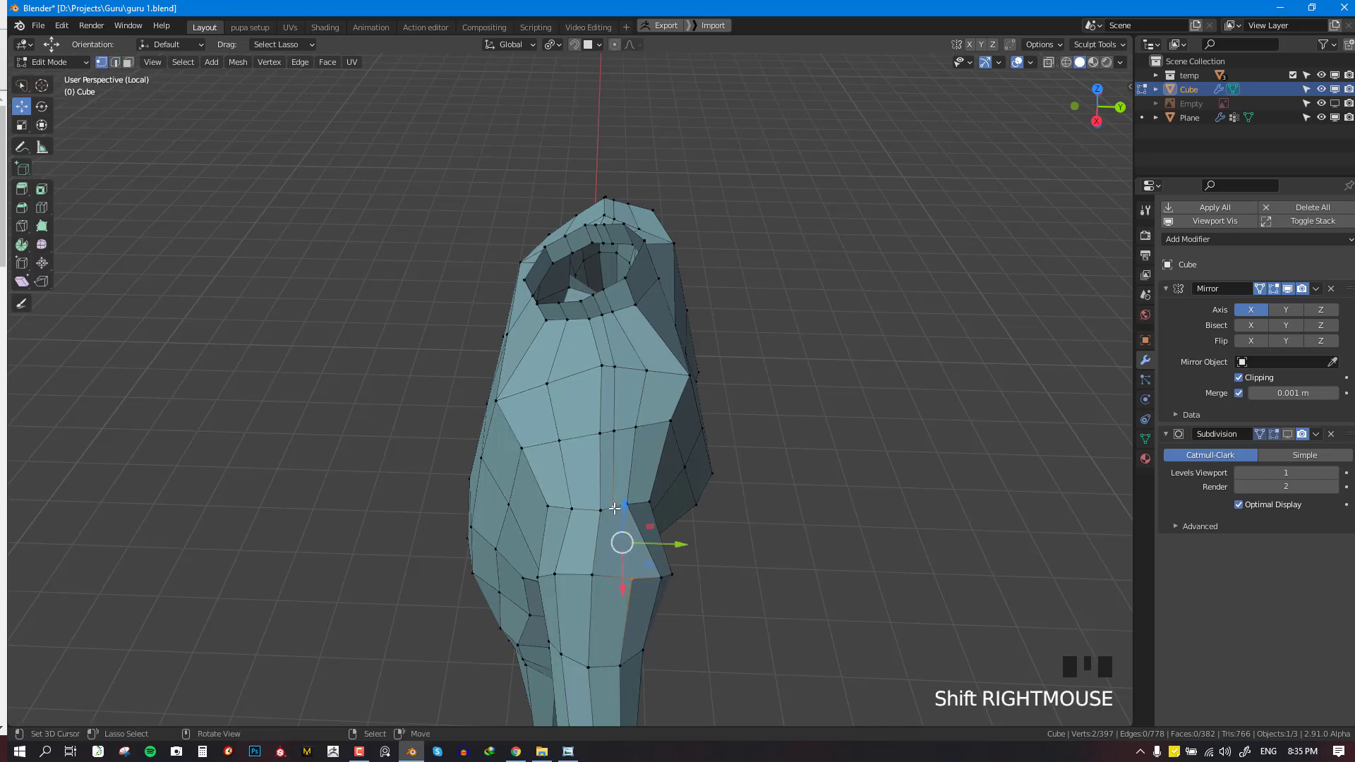
key("Tab")
Turn the Subdivision modifier's viewport display back on and inspect the shoulder from behind
middle_click_drag(604, 499, 690, 481)
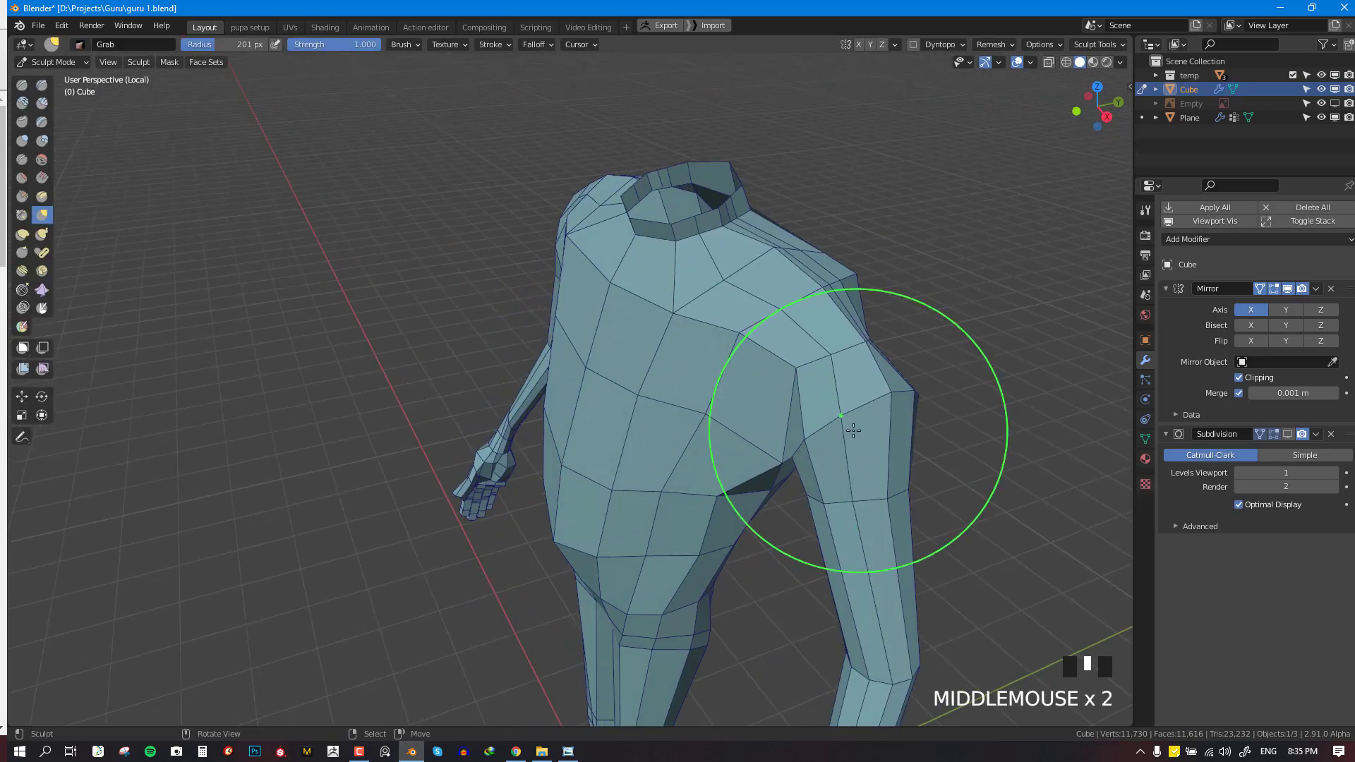
left_click(1289, 436)
middle_click_drag(792, 378, 656, 363)
scroll(414, 353, "up", 2)
middle_click_drag(262, 244, 381, 376, "shift")
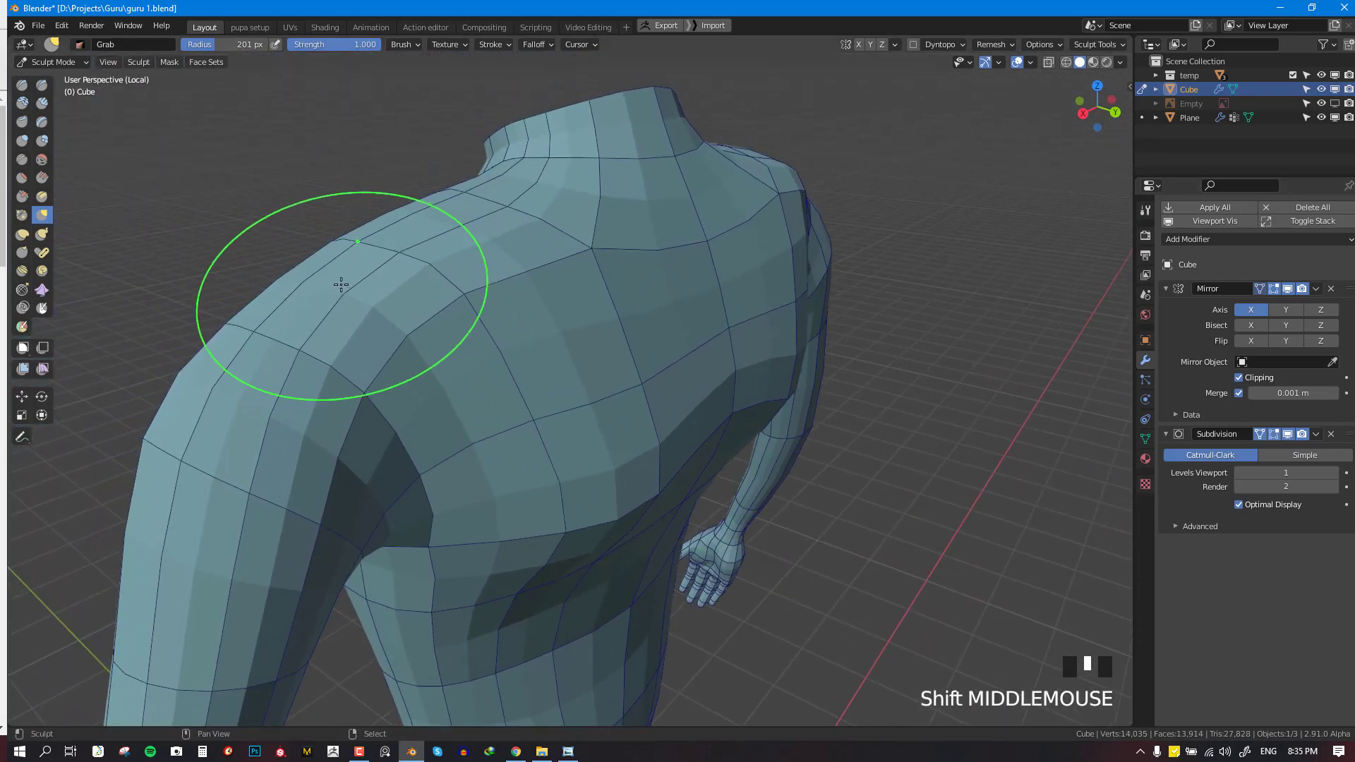
Nudge the back of the shoulder with the Grab brush in the back view
left_click_drag(341, 284, 351, 284, "shift")
key("KP_1")
scroll(636, 366, "down", 2)
key("ctrl+KP_1")
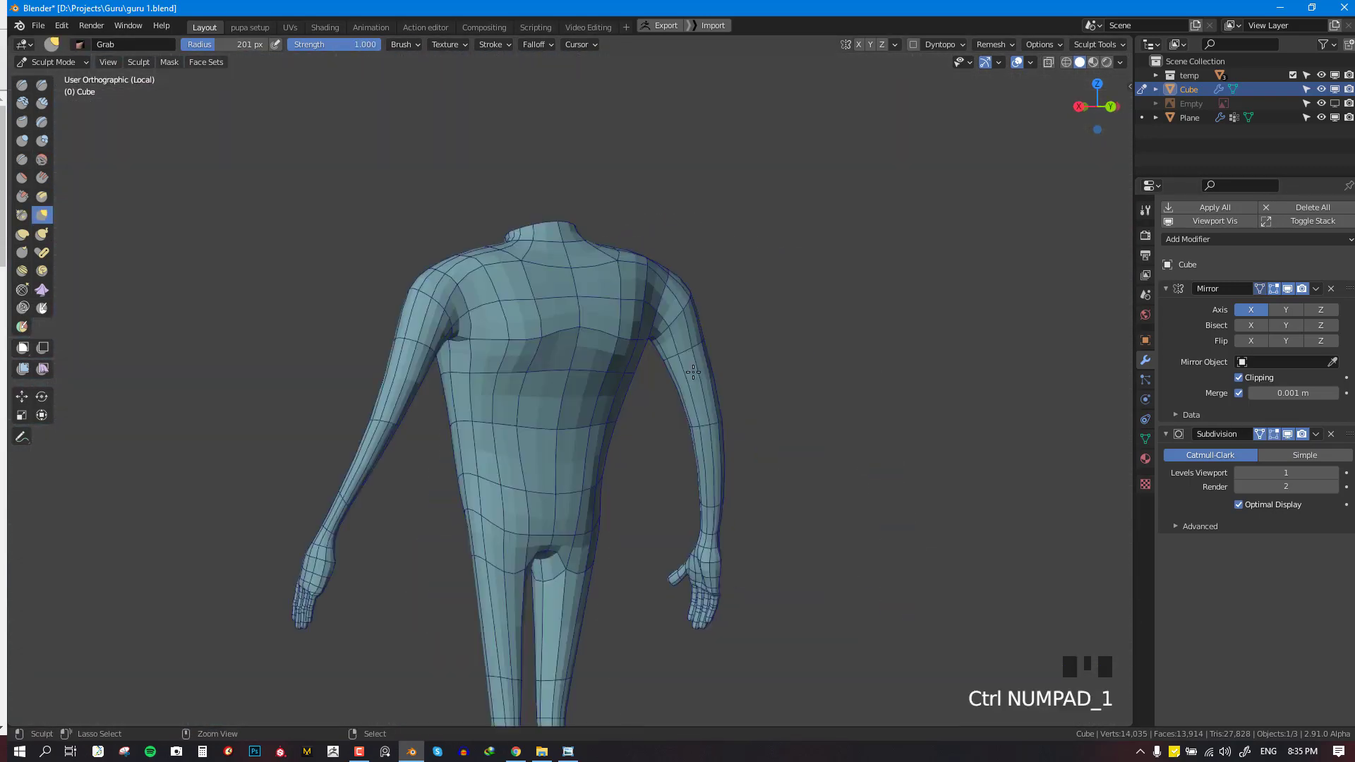
scroll(536, 395, "up", 3)
scroll(549, 410, "up", 1)
left_click_drag(550, 411, 526, 395)
scroll(379, 409, "down", 3)
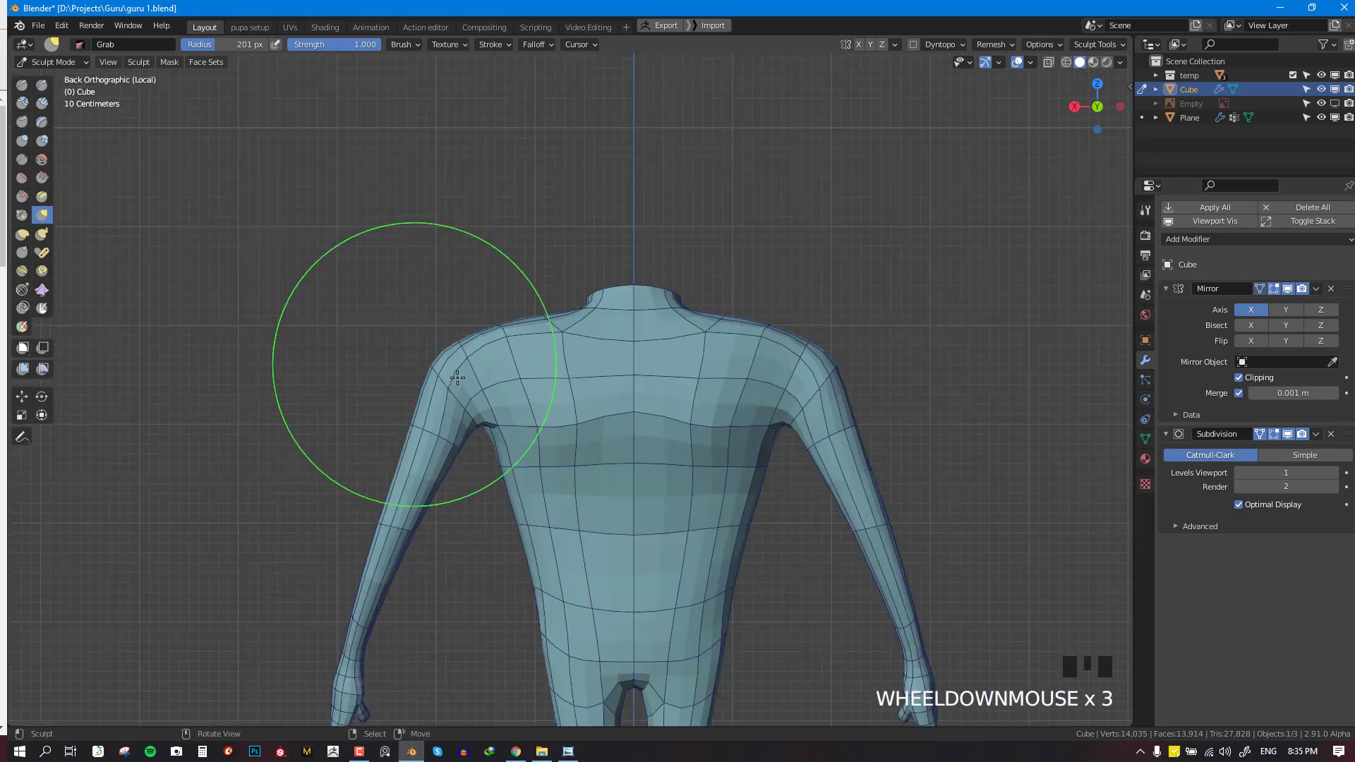
Adjust the shoulder slightly with the Grab brush in the front view and save the file
key("KP_1")
scroll(707, 364, "up", 2)
left_click_drag(707, 364, 706, 361)
scroll(650, 358, "down", 3)
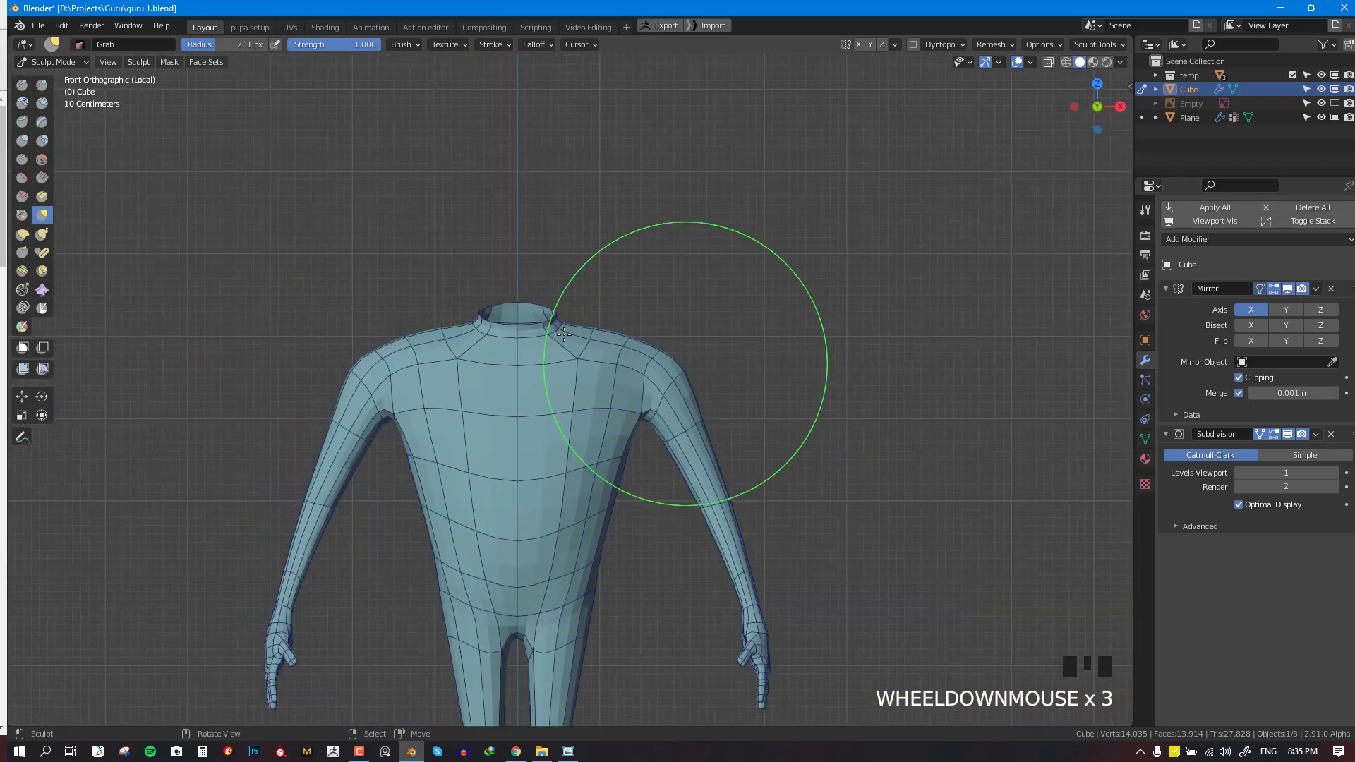
middle_click_drag(650, 357, 417, 317)
scroll(637, 288, "up", 1)
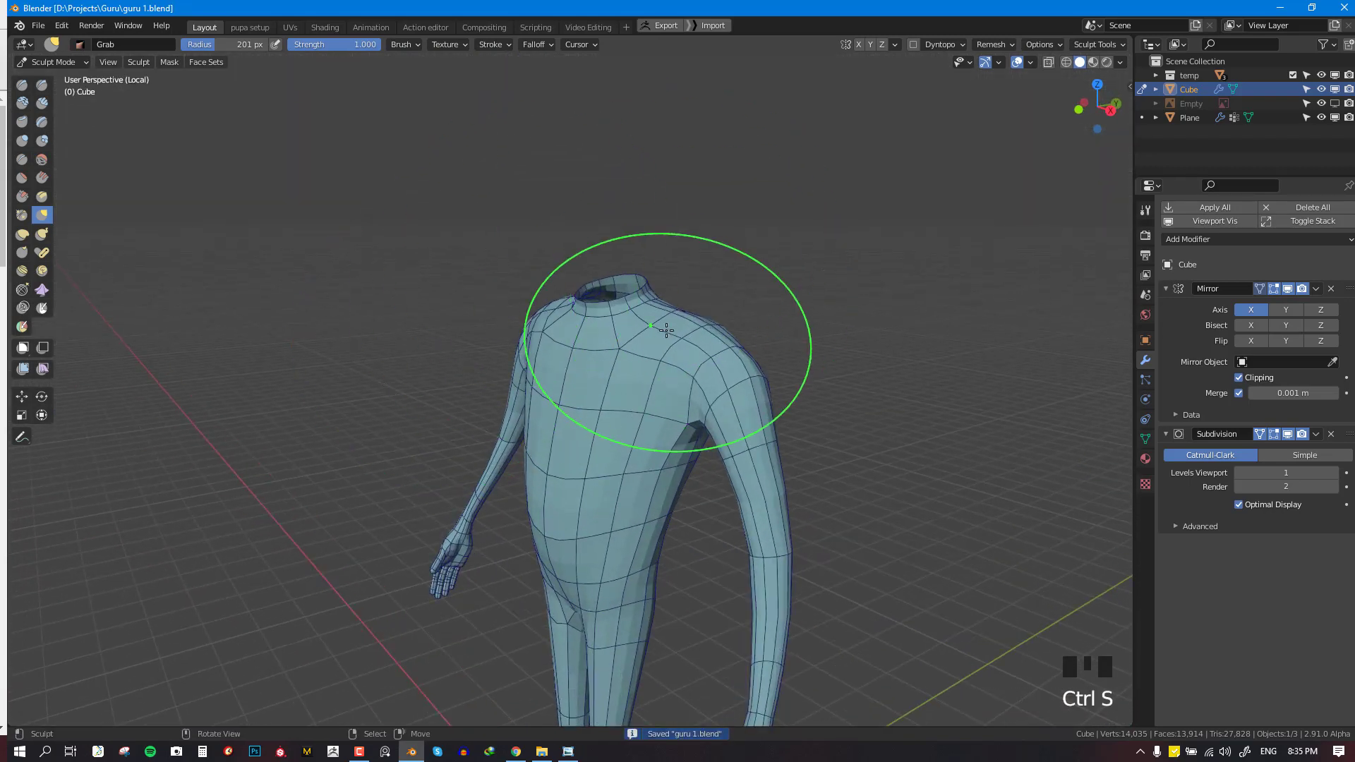
Leave local view to bring the head back and frame the character from the front
key("KP_Divide")
scroll(618, 304, "down", 3)
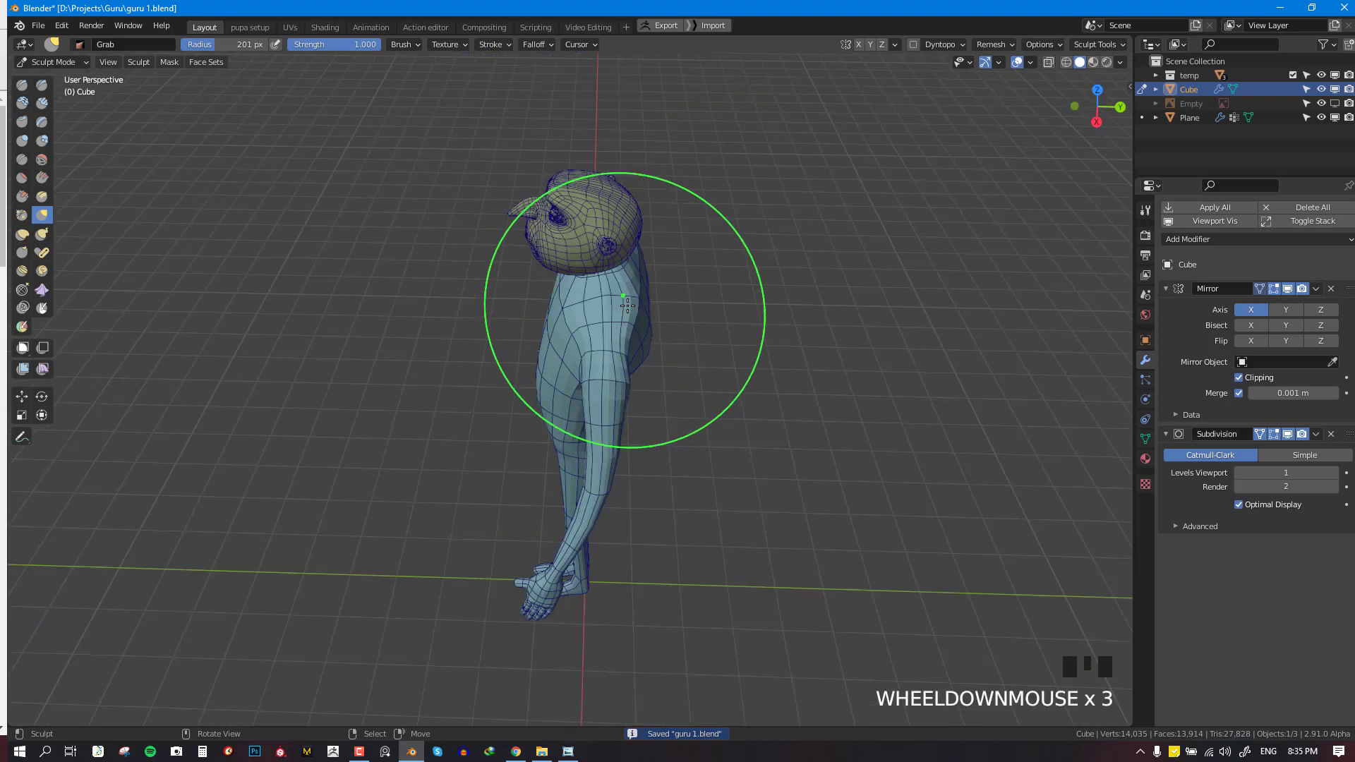
scroll(623, 315, "up", 1)
key("KP_1")
scroll(620, 294, "up", 2)
middle_click_drag(621, 293, 756, 378, "shift")
Return to Object Mode, deselect everything and turn off the wireframe overlay
key("ctrl+Tab")
left_click(567, 456)
middle_click_drag(750, 487, 852, 358, "shift")
key("alt+a")
key("shift+w")
key("KP_1")
scroll(900, 411, "up", 3)
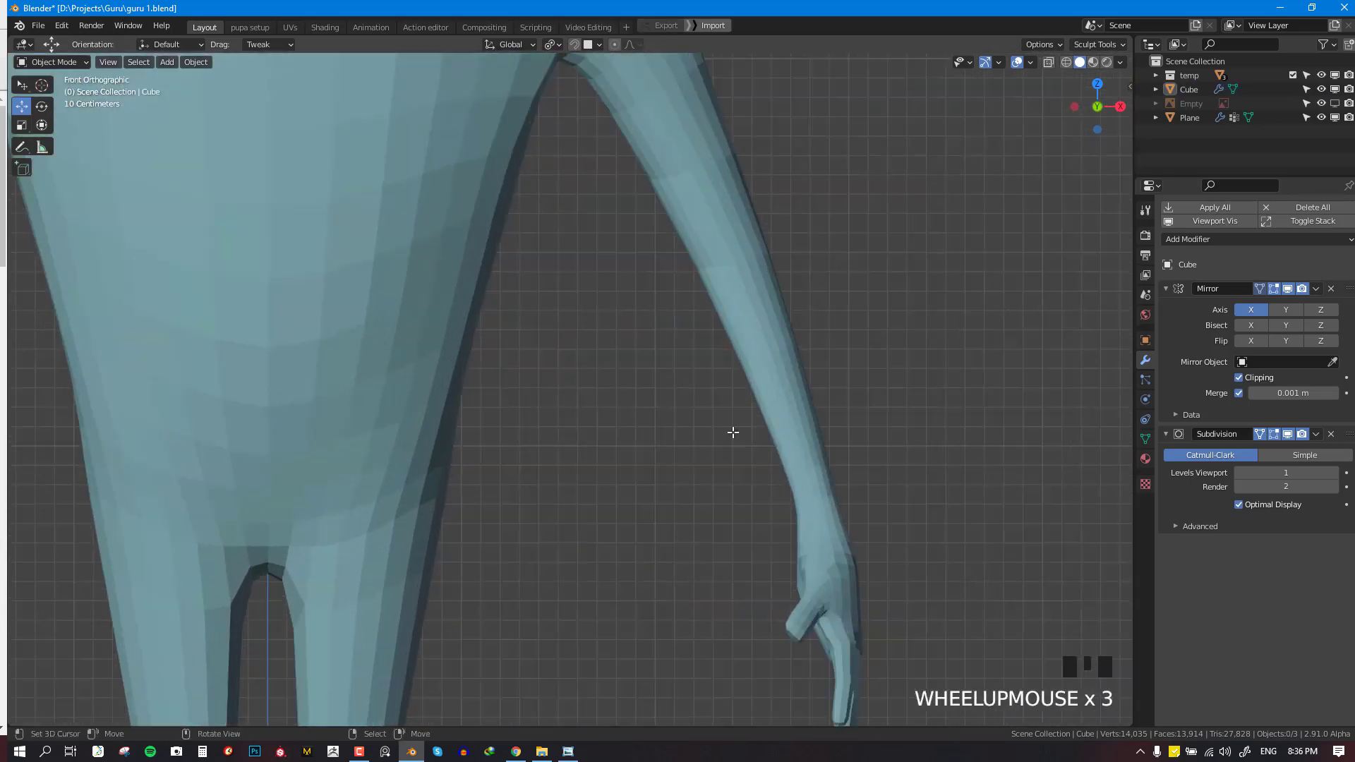
Add an edge loop around the lower forearm just above the wrist in Edit Mode
key("Tab")
key("alt+a")
key("ctrl+r")
left_click(802, 506)
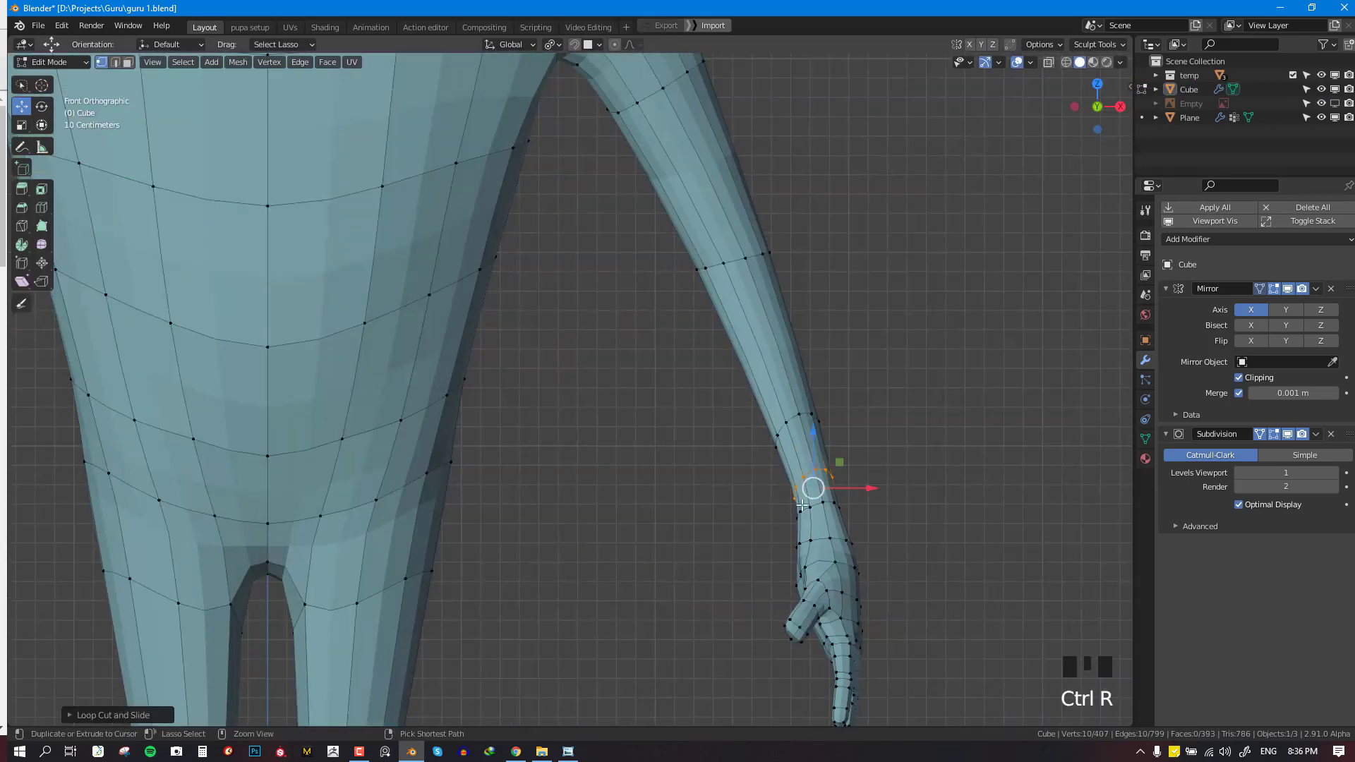
Add a second edge loop at the wrist, scale it inward to narrow the wrist, and leave Edit Mode
key("ctrl+r")
left_click(810, 526)
key("s")
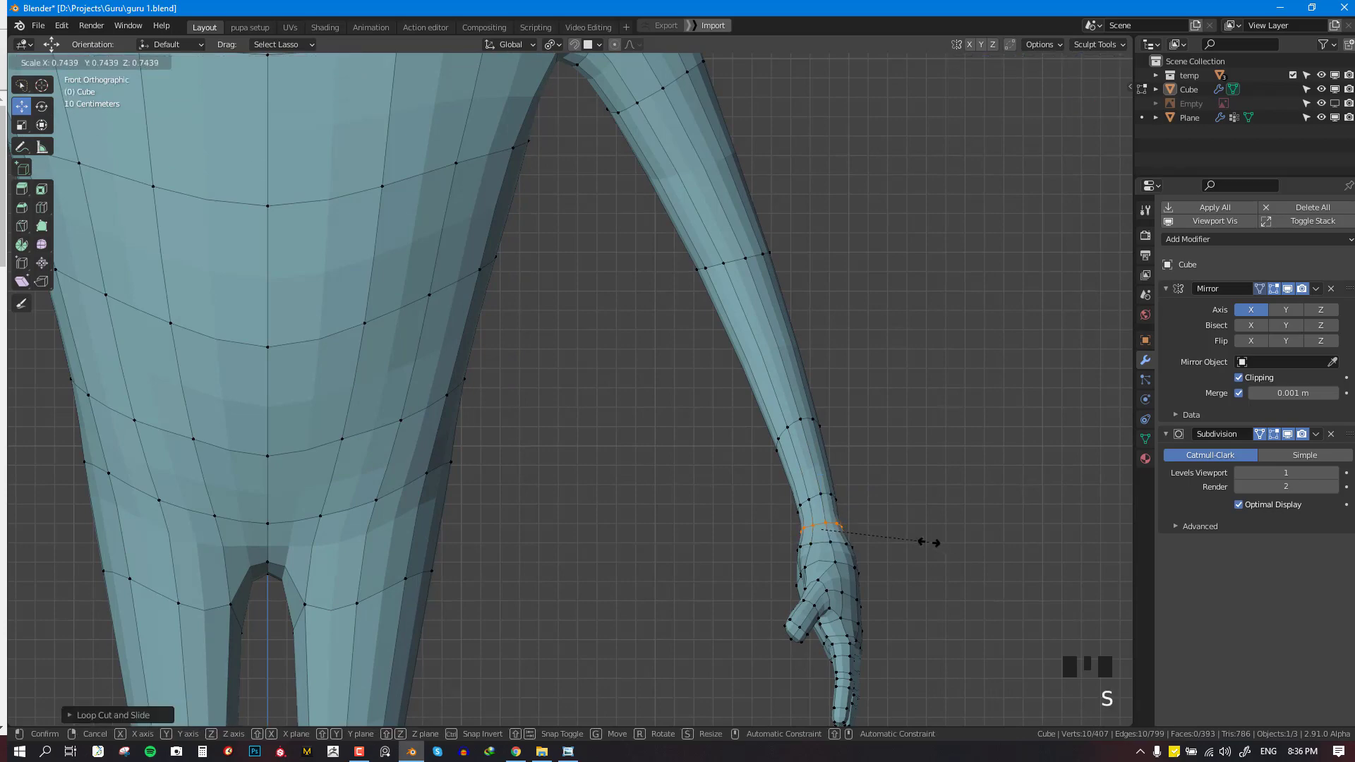
left_click(906, 545)
left_click_drag(864, 531, 871, 531)
key("Tab")
Inspect the wrist and hand from the front and back, select the body and switch it to Sculpt Mode
middle_click_drag(876, 533, 751, 400)
scroll(936, 553, "up", 3)
key("KP_1")
scroll(847, 421, "down", 3)
key("ctrl+KP_1")
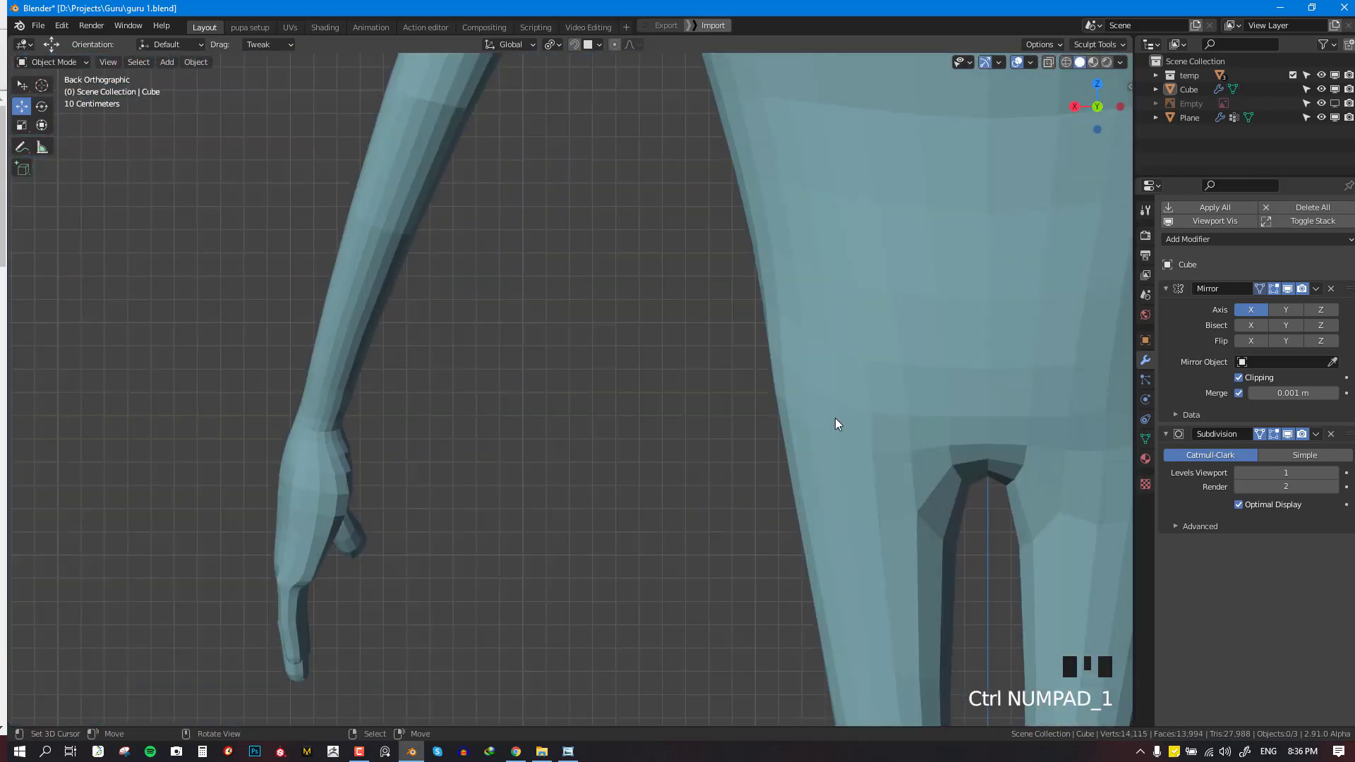
middle_click_drag(836, 420, 729, 466)
scroll(729, 466, "up", 2)
right_click(698, 518)
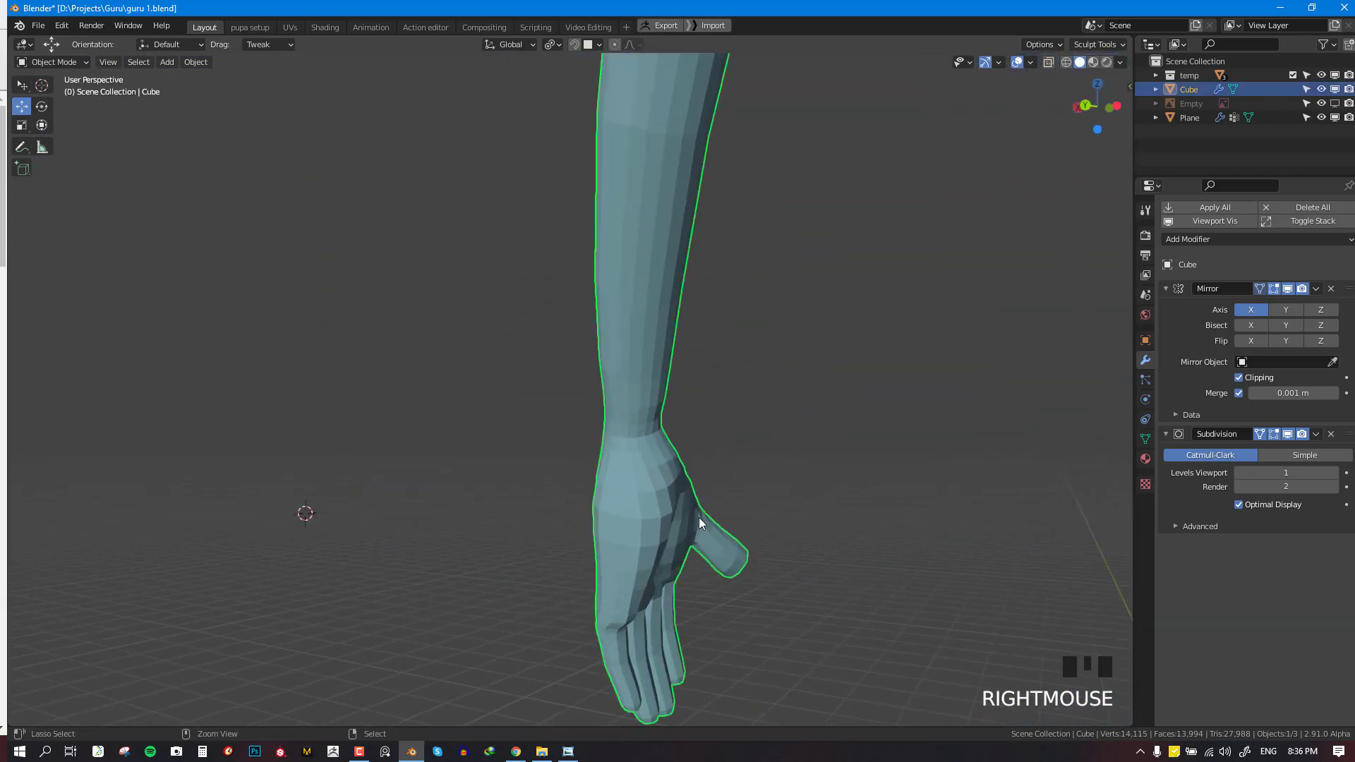
key("ctrl+Tab")
left_click(686, 581)
Try to pull the thumb side of the palm with a 169 px Grab brush and undo the stroke
key("f")
left_click(654, 483)
left_click_drag(656, 487, 661, 492)
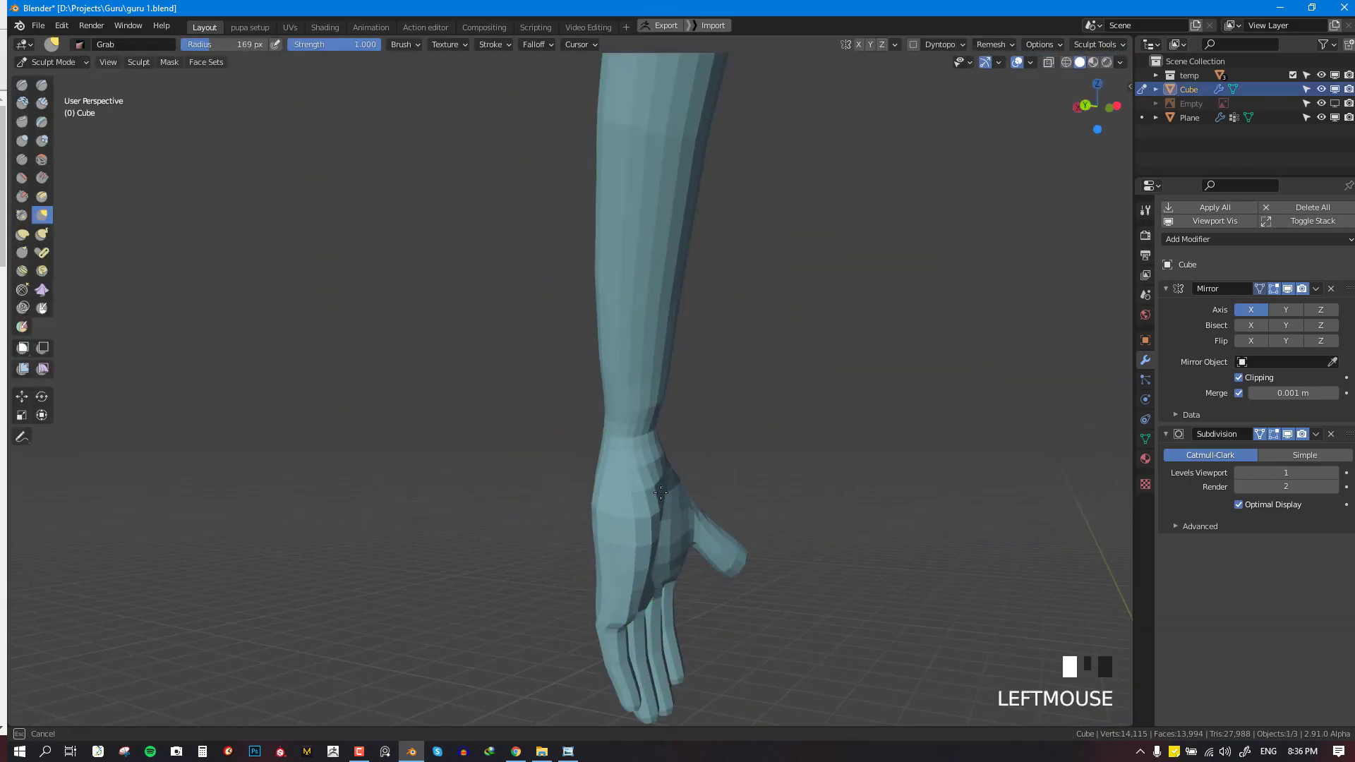
key("ctrl+z")
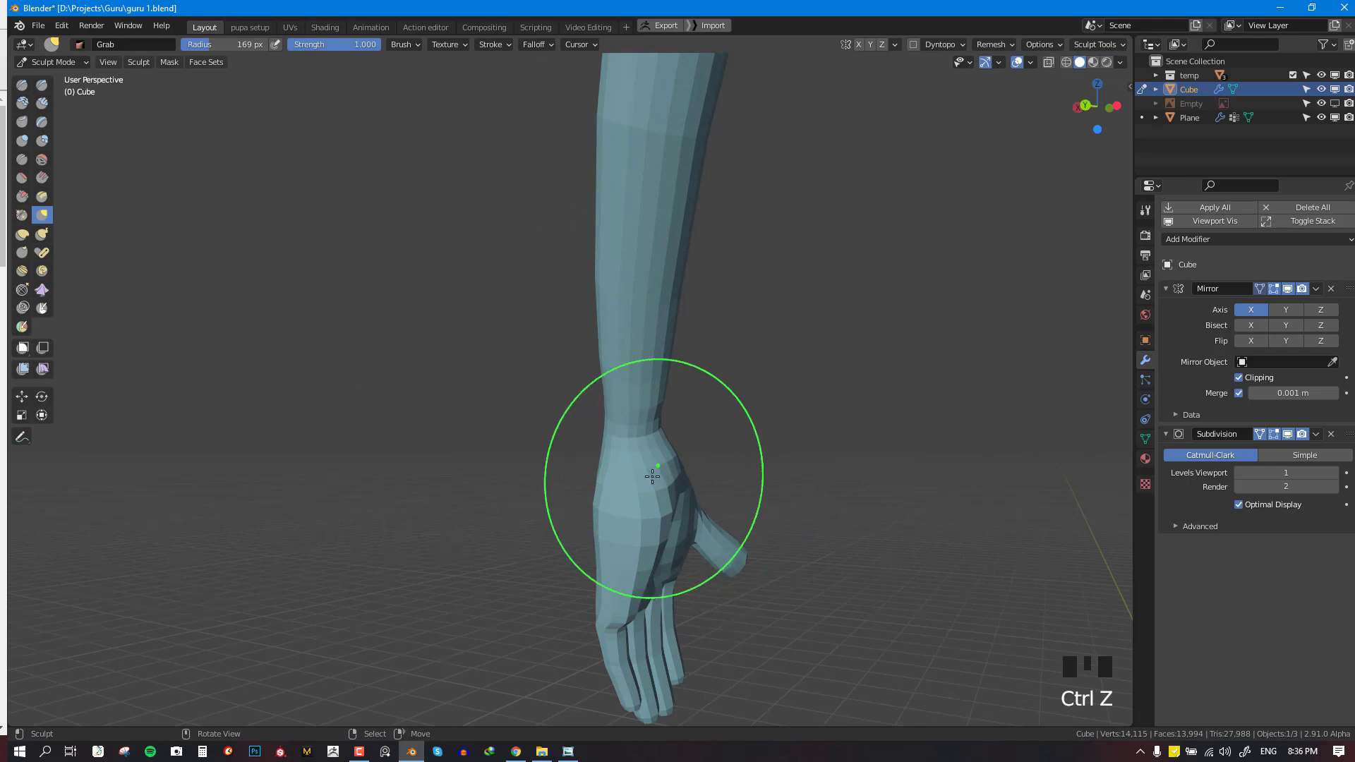
Pull the thumb side of the palm inward with a 131 px Grab brush and check the hand from several angles
key("f")
key("f")
left_click(664, 493)
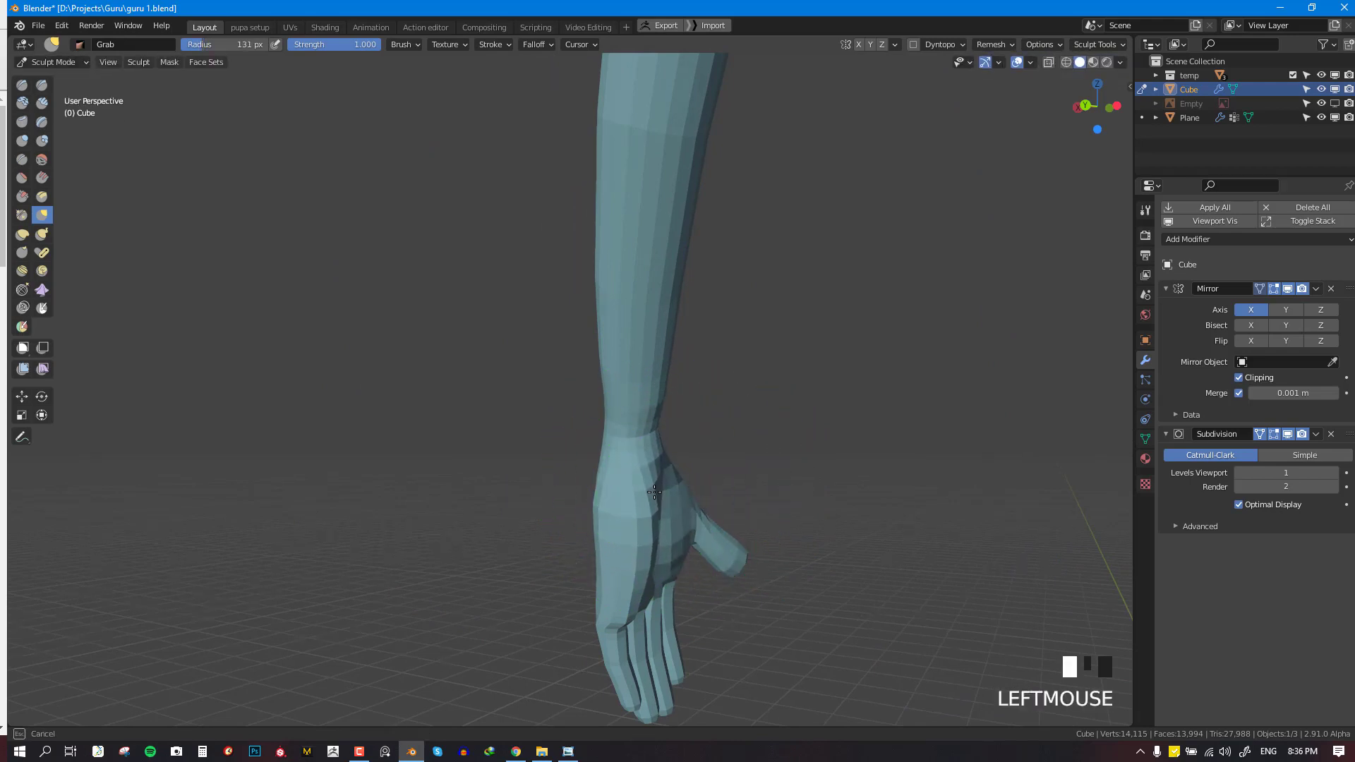
key("KP_1")
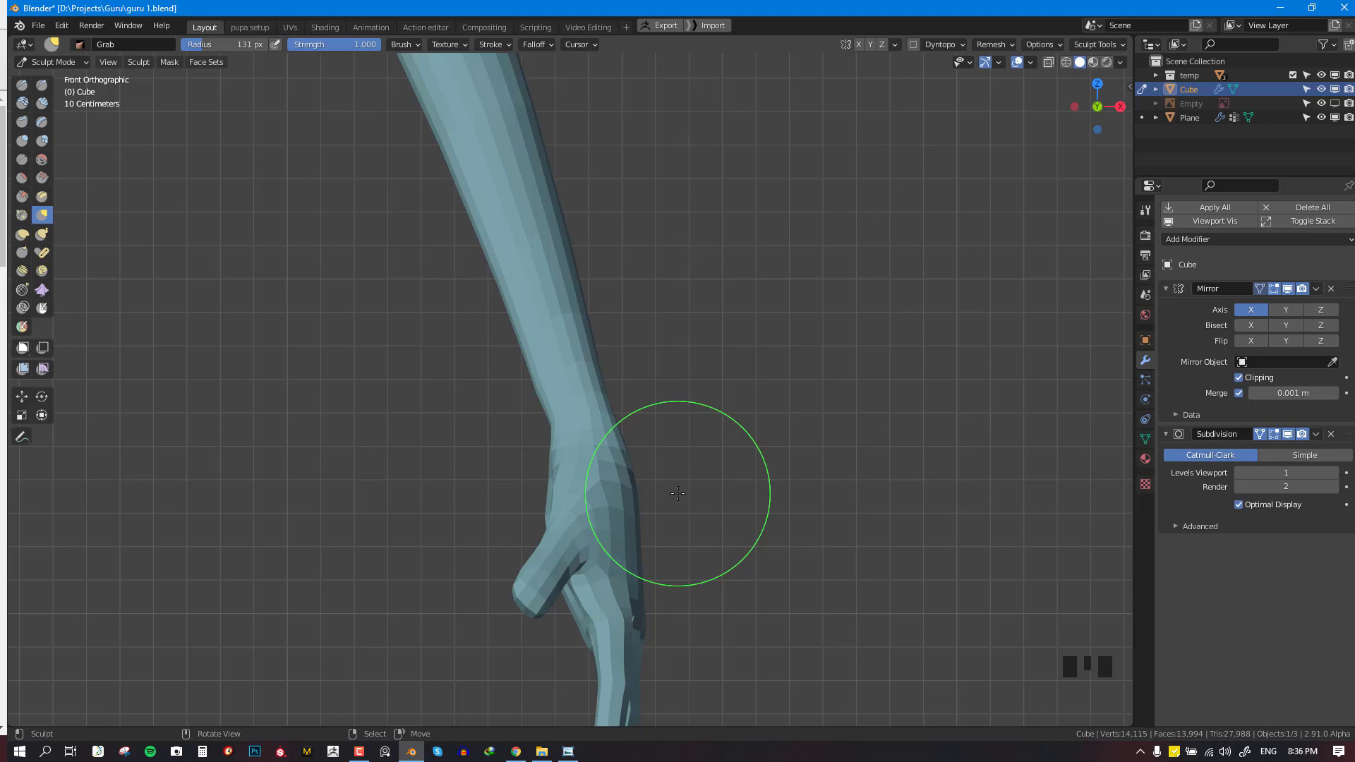
middle_click_drag(677, 493, 713, 521)
key("KP_1")
key("ctrl+KP_1")
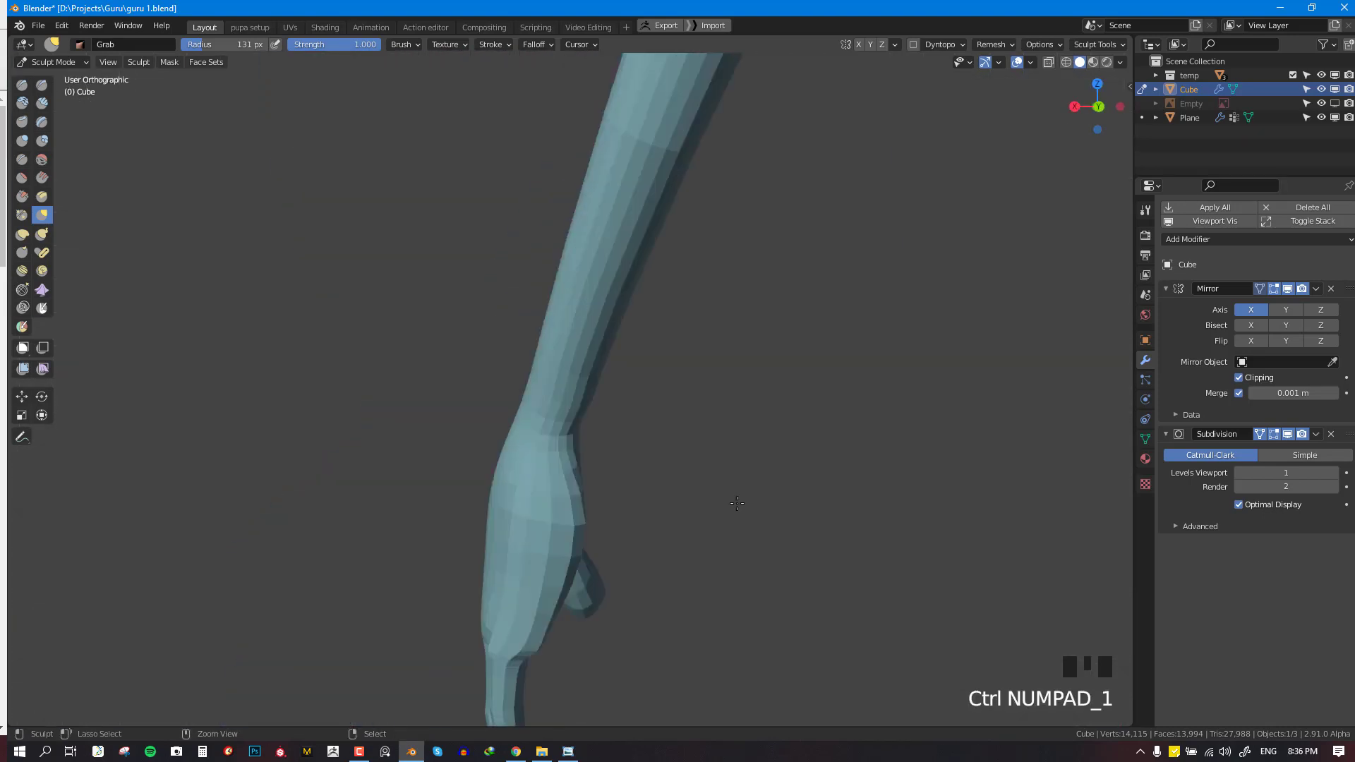
middle_click_drag(803, 502, 750, 510)
scroll(750, 510, "up", 3)
scroll(974, 544, "down", 2)
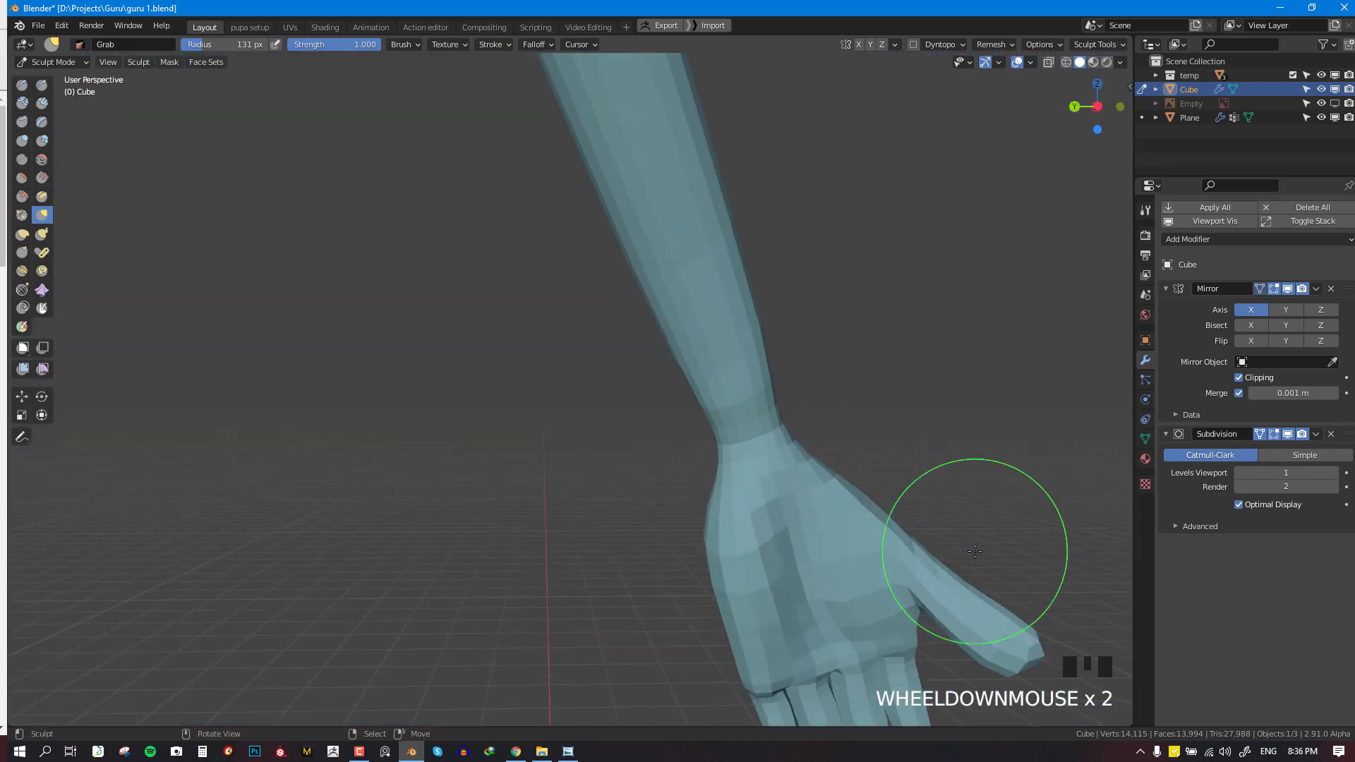
Reshape the base of the thumb and the outer edge of the palm with a 173 px Grab brush
middle_click_drag(974, 544, 865, 544)
key("f")
left_click(879, 512)
left_click_drag(879, 512, 887, 477)
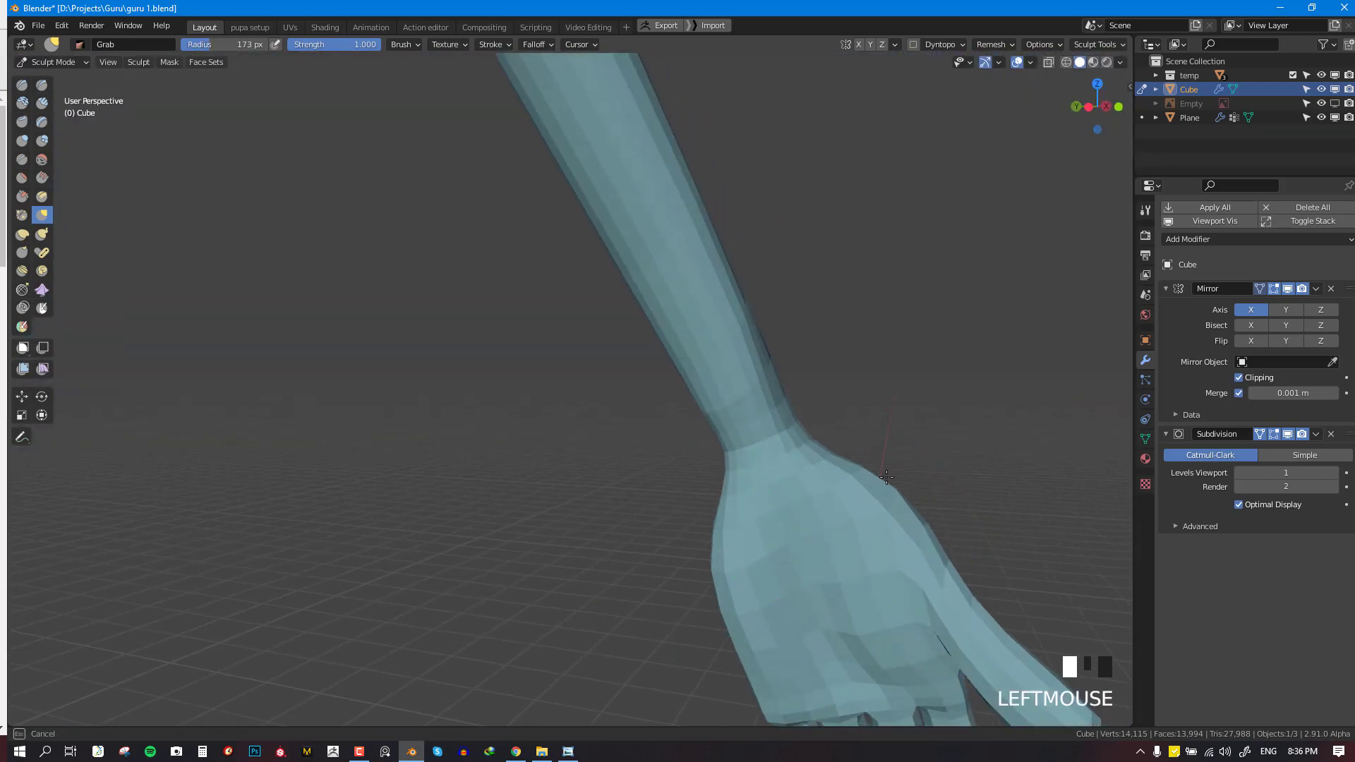
left_click_drag(736, 563, 704, 549)
Refine both sides of the wrist with the Grab brush so the forearm flows into the hand
middle_click_drag(764, 527, 459, 545)
scroll(460, 544, "up", 5)
middle_click_drag(475, 473, 482, 502, "shift")
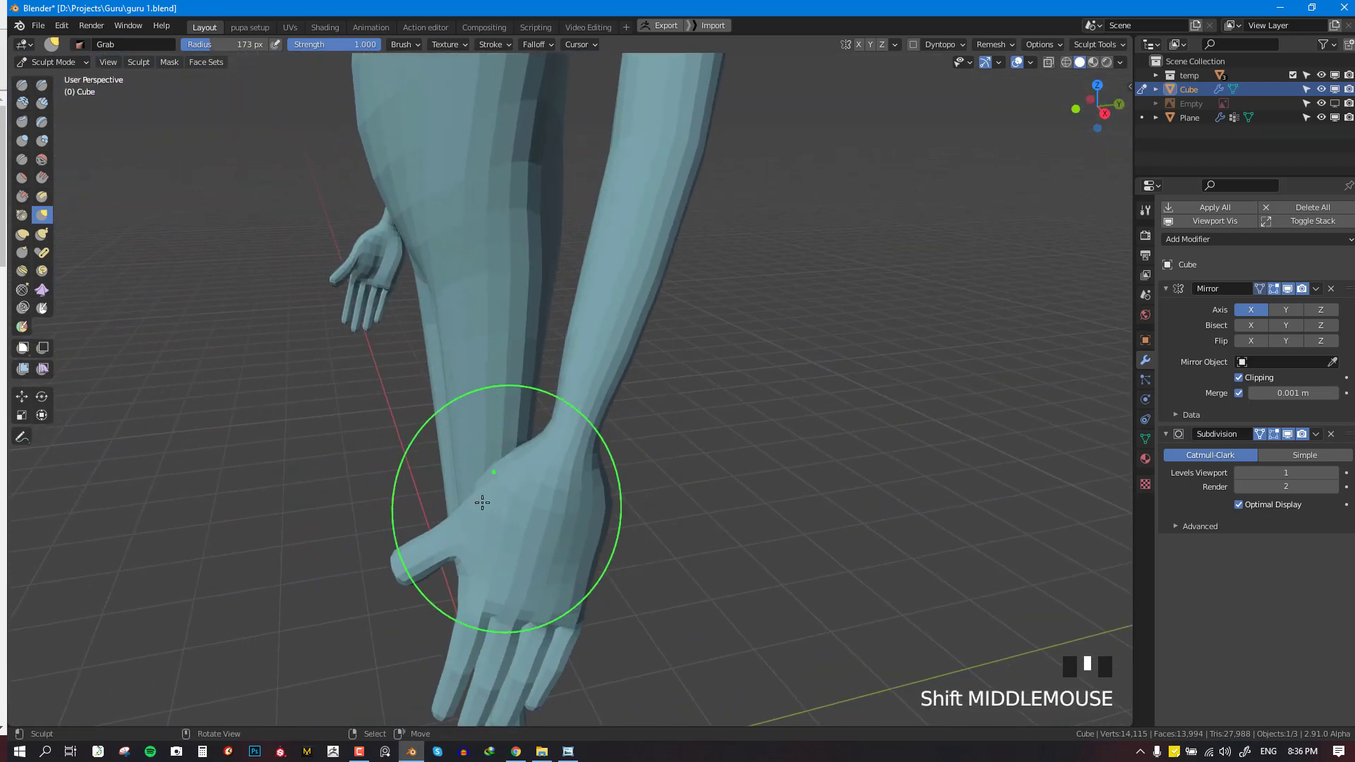
scroll(530, 430, "up", 2)
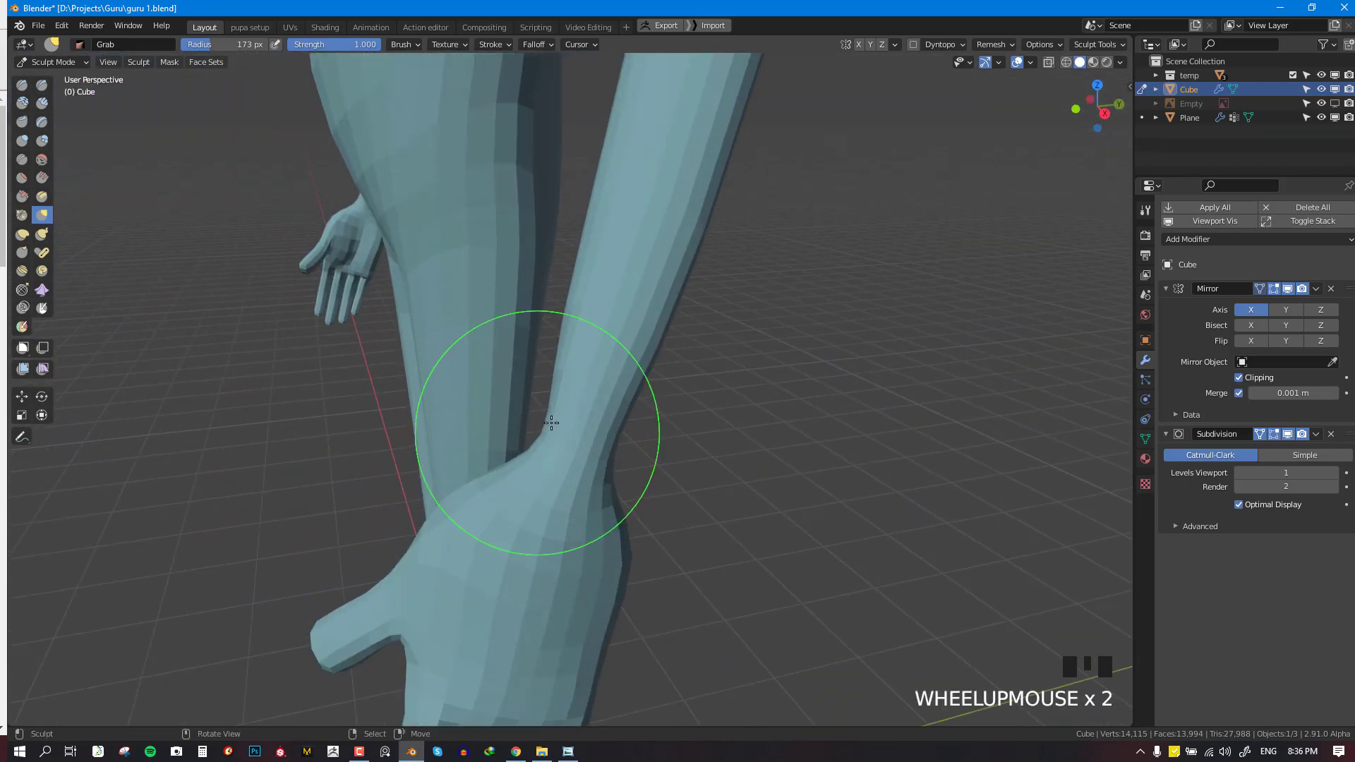
left_click_drag(530, 430, 523, 445)
scroll(574, 468, "down", 1)
middle_click_drag(575, 468, 575, 444)
left_click_drag(575, 445, 590, 441)
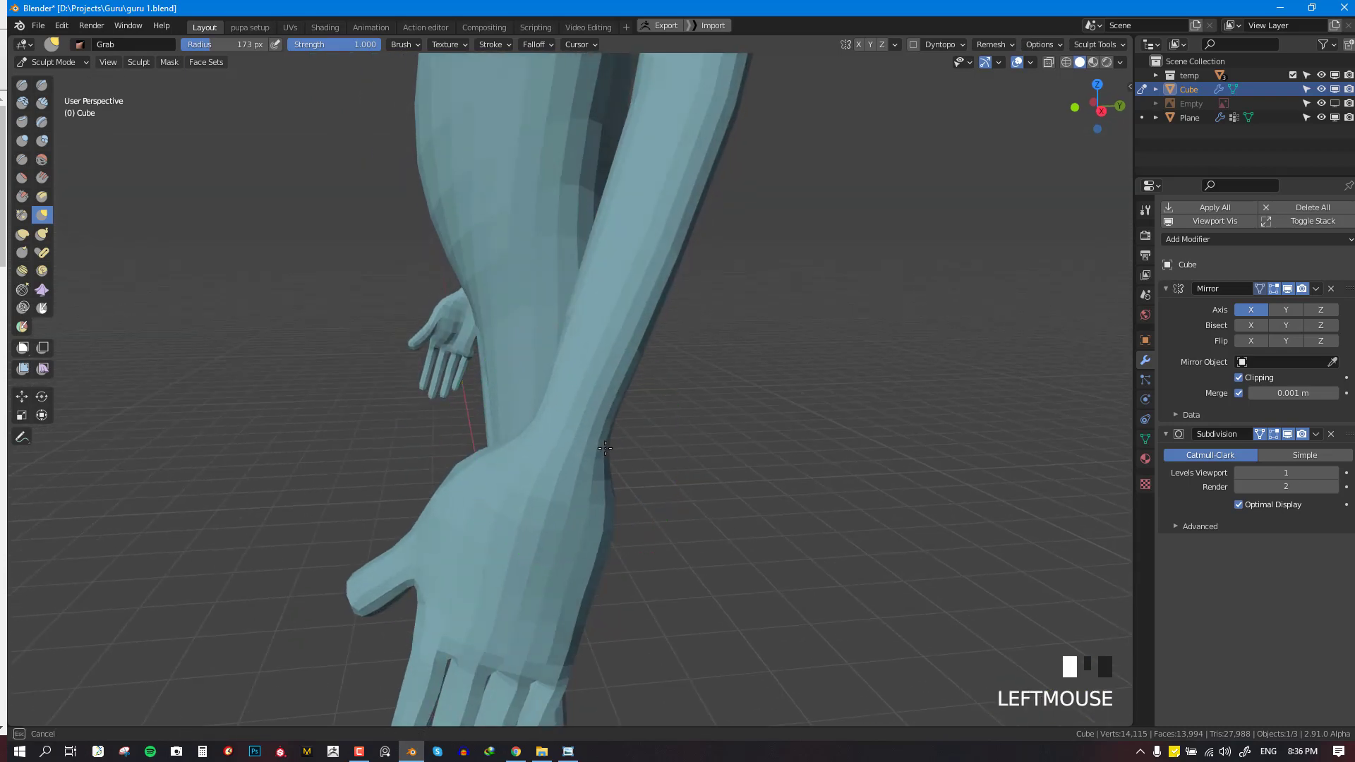
Pull the armpit area slightly upward with the Grab brush in the front view
scroll(590, 439, "down", 4)
key("KP_1")
middle_click_drag(575, 410, 691, 481, "shift")
scroll(680, 273, "up", 2)
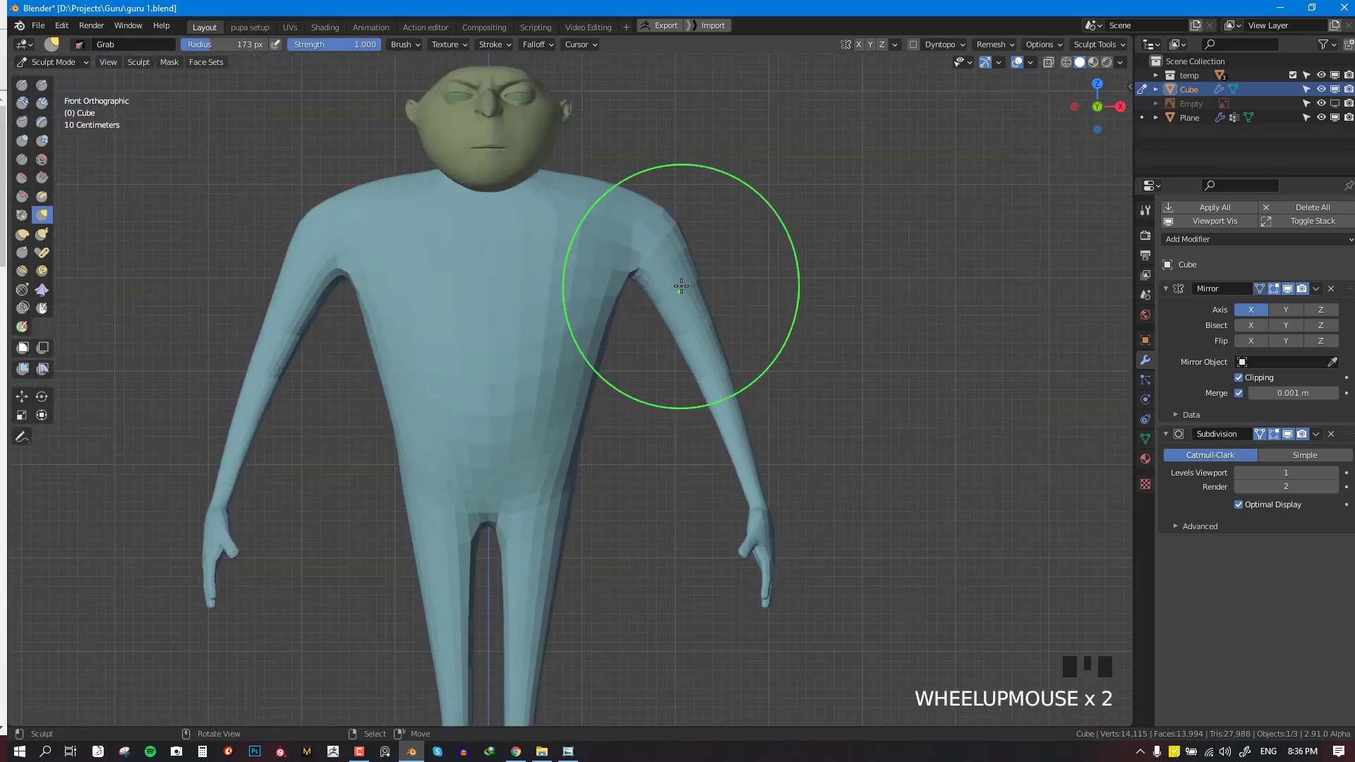
middle_click_drag(681, 273, 678, 419, "shift")
scroll(678, 419, "up", 2)
left_click_drag(678, 420, 684, 399)
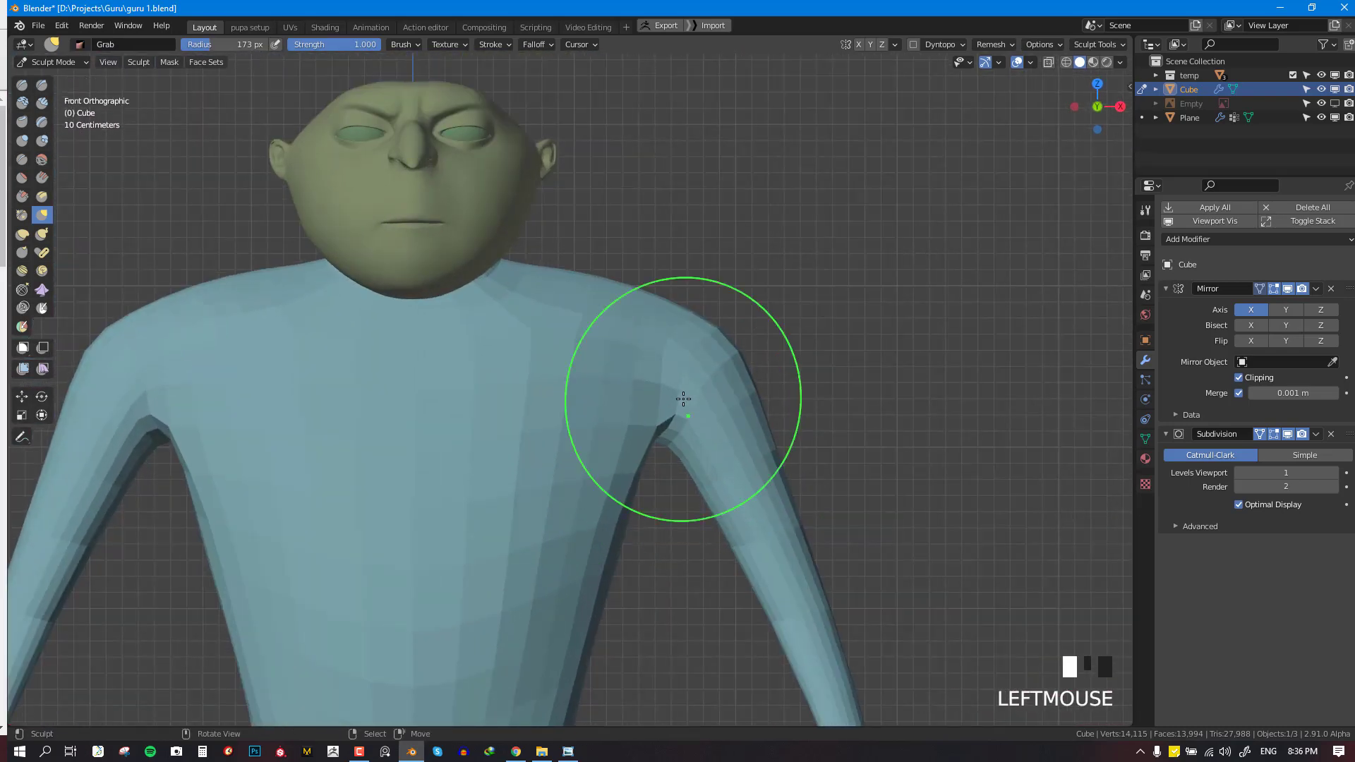
Pull the outer shoulder slightly inward with the Grab brush, check the silhouette and save the file
scroll(738, 363, "down", 5)
scroll(776, 395, "up", 2)
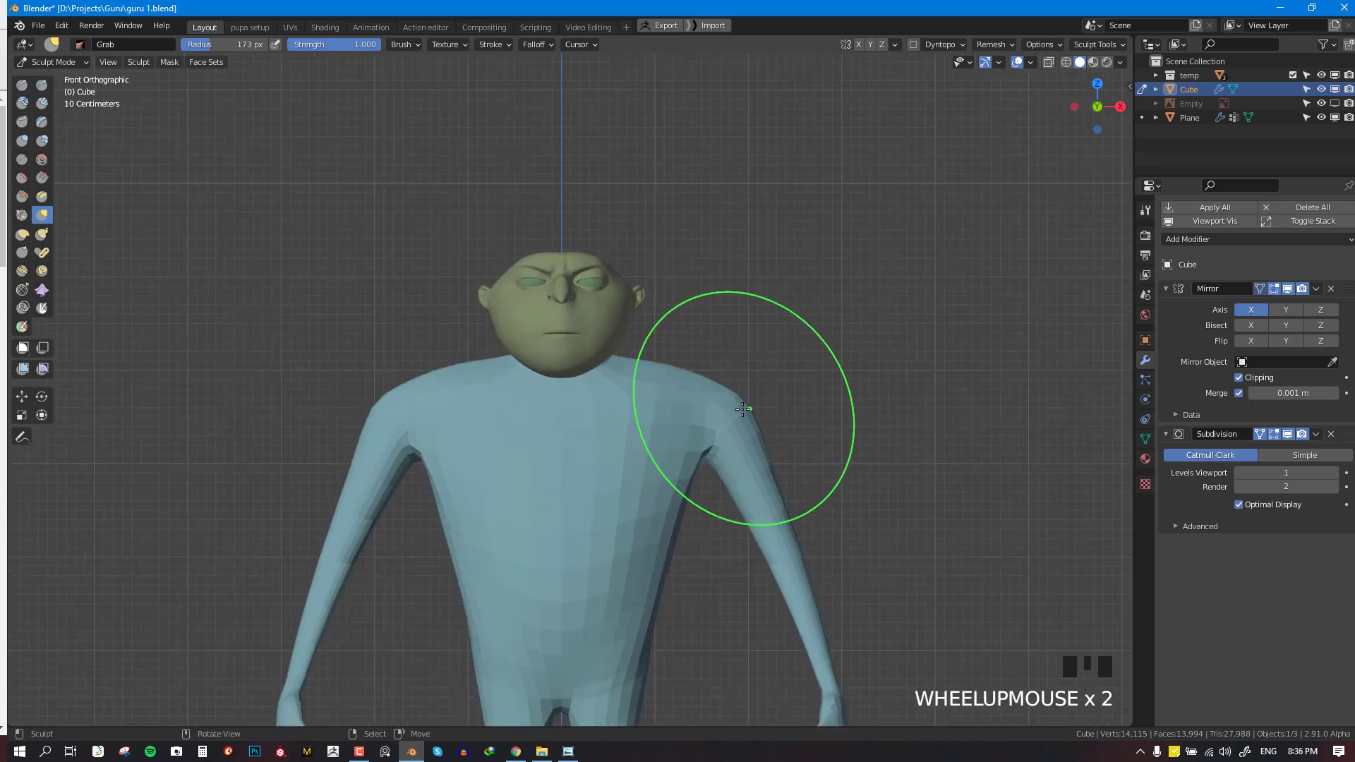
left_click_drag(742, 410, 736, 410)
scroll(742, 413, "down", 4)
middle_click_drag(747, 415, 657, 447)
scroll(658, 448, "up", 1)
scroll(671, 455, "up", 2)
scroll(688, 466, "down", 1)
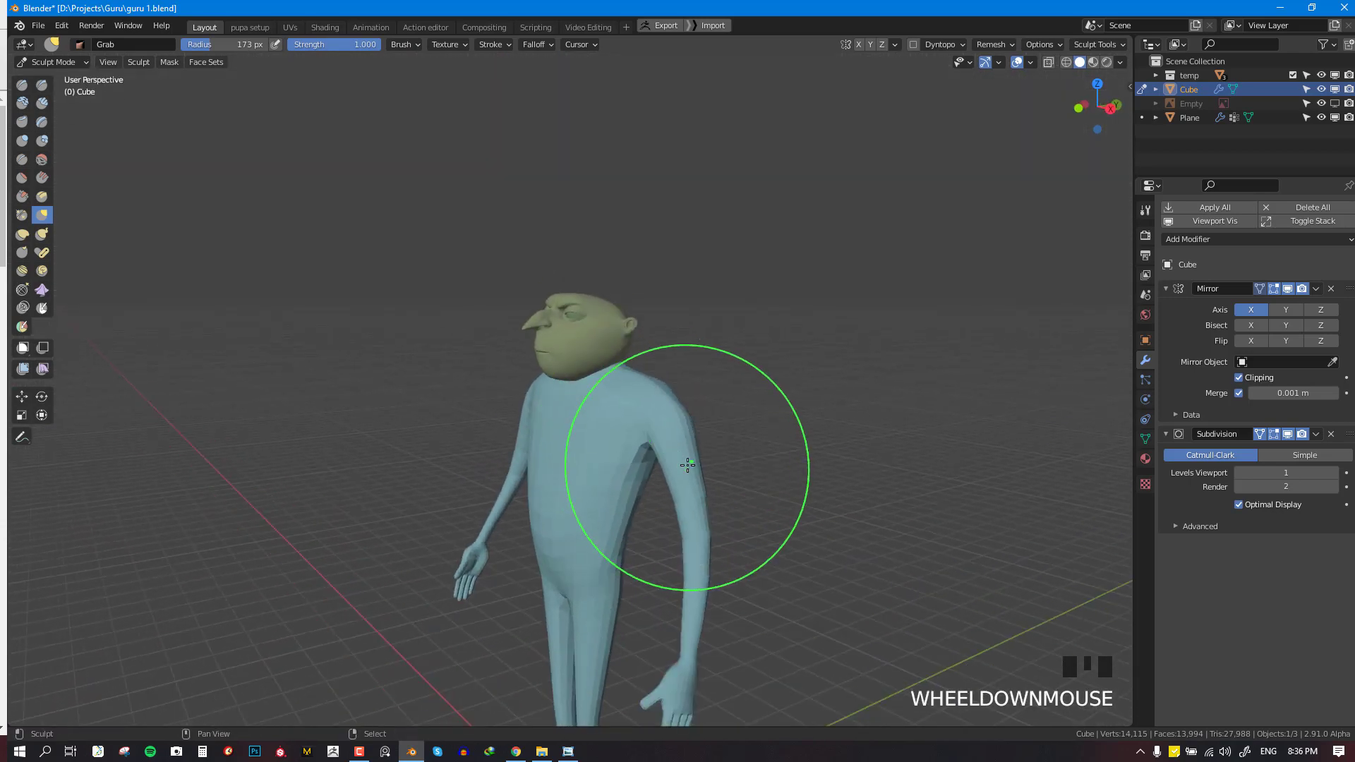
scroll(756, 381, "up", 2)
key("KP_1")
key("ctrl+s")
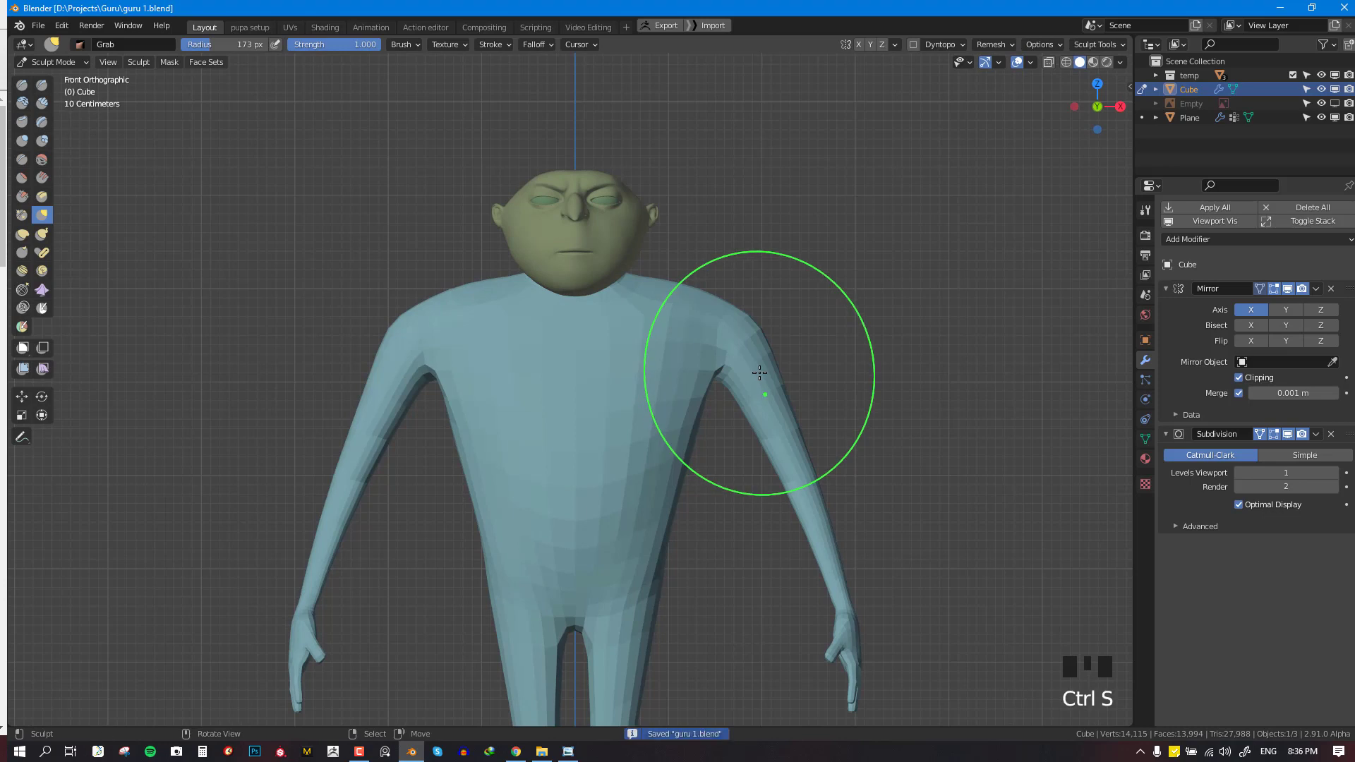
Switch the body to Object Mode, apply smooth shading and deselect it
key("ctrl+Tab")
left_click(759, 378)
scroll(640, 424, "down", 3)
right_click(639, 421)
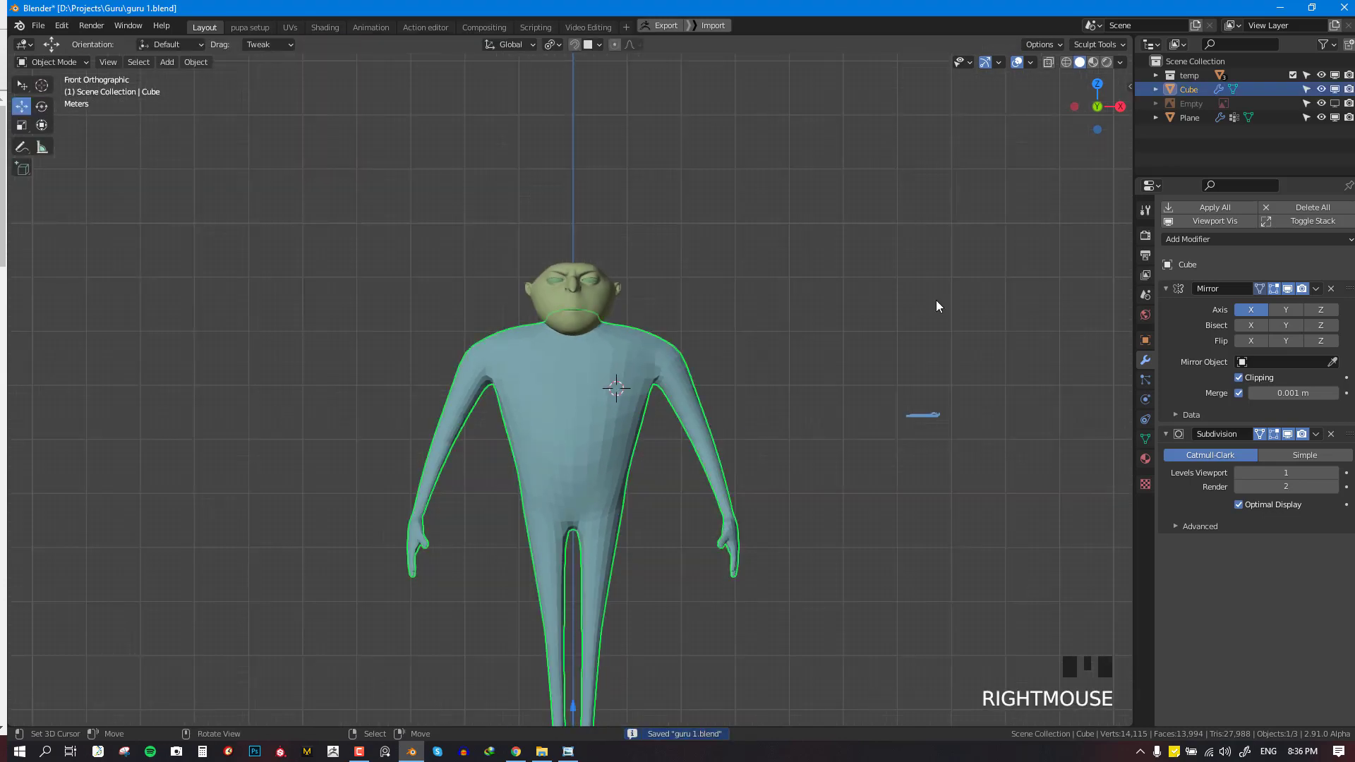
key("w")
left_click(936, 300)
scroll(762, 405, "up", 1)
key("alt+a")
Save the file and turn the wireframe overlay back on
middle_click_drag(764, 406, 669, 338, "shift")
key("ctrl+s")
key("KP_1")
key("alt+w")
Reposition vertices on the back of the shoulder in Edit Mode to even out the edge flow
middle_click_drag(811, 343, 684, 354)
scroll(705, 327, "up", 2)
scroll(722, 329, "down", 4)
scroll(721, 329, "up", 3)
scroll(684, 353, "up", 2)
key("Tab")
right_click_drag(660, 398, 691, 424)
right_click_drag(674, 414, 697, 432)
right_click_drag(713, 375, 725, 386)
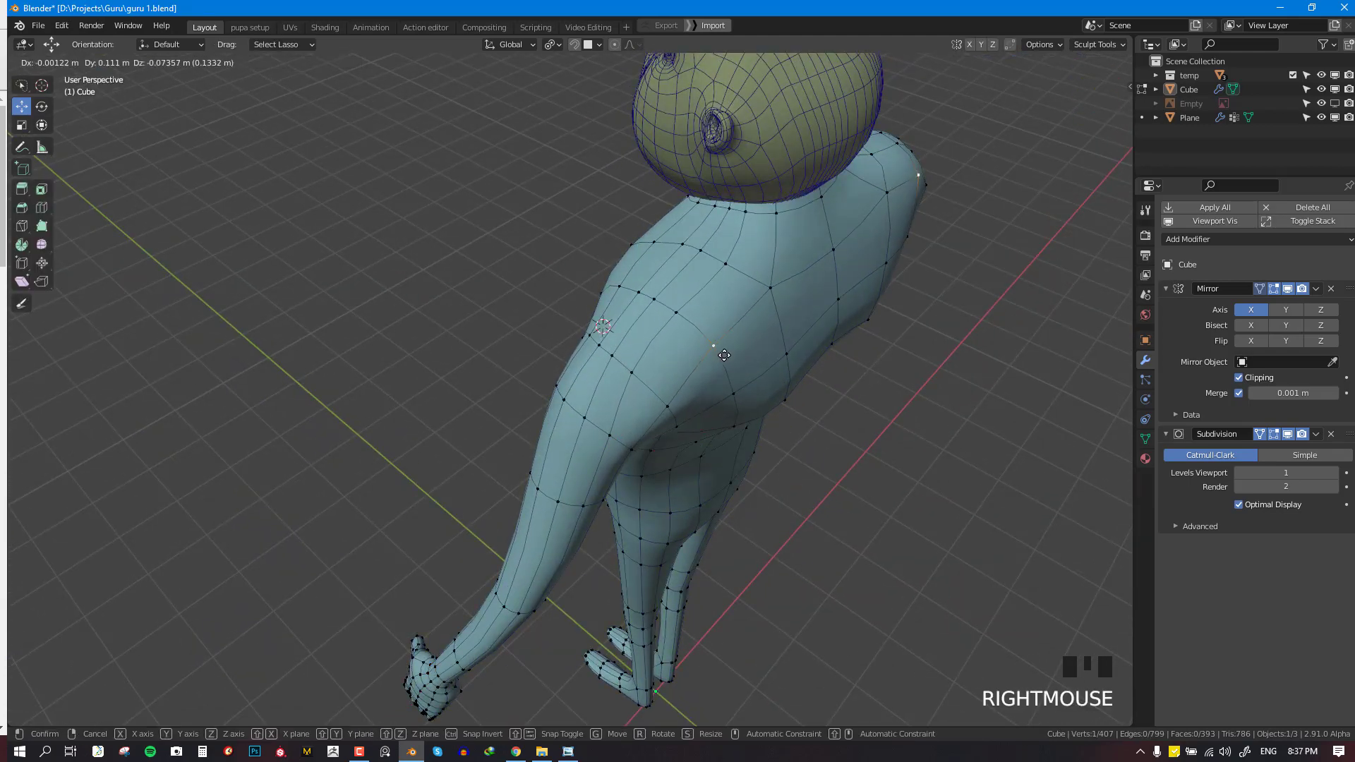
key("Tab")
Examine the body's shoulder and arm topology from behind, the side and the front
scroll(764, 384, "down", 4)
key("KP_1")
key("ctrl+KP_1")
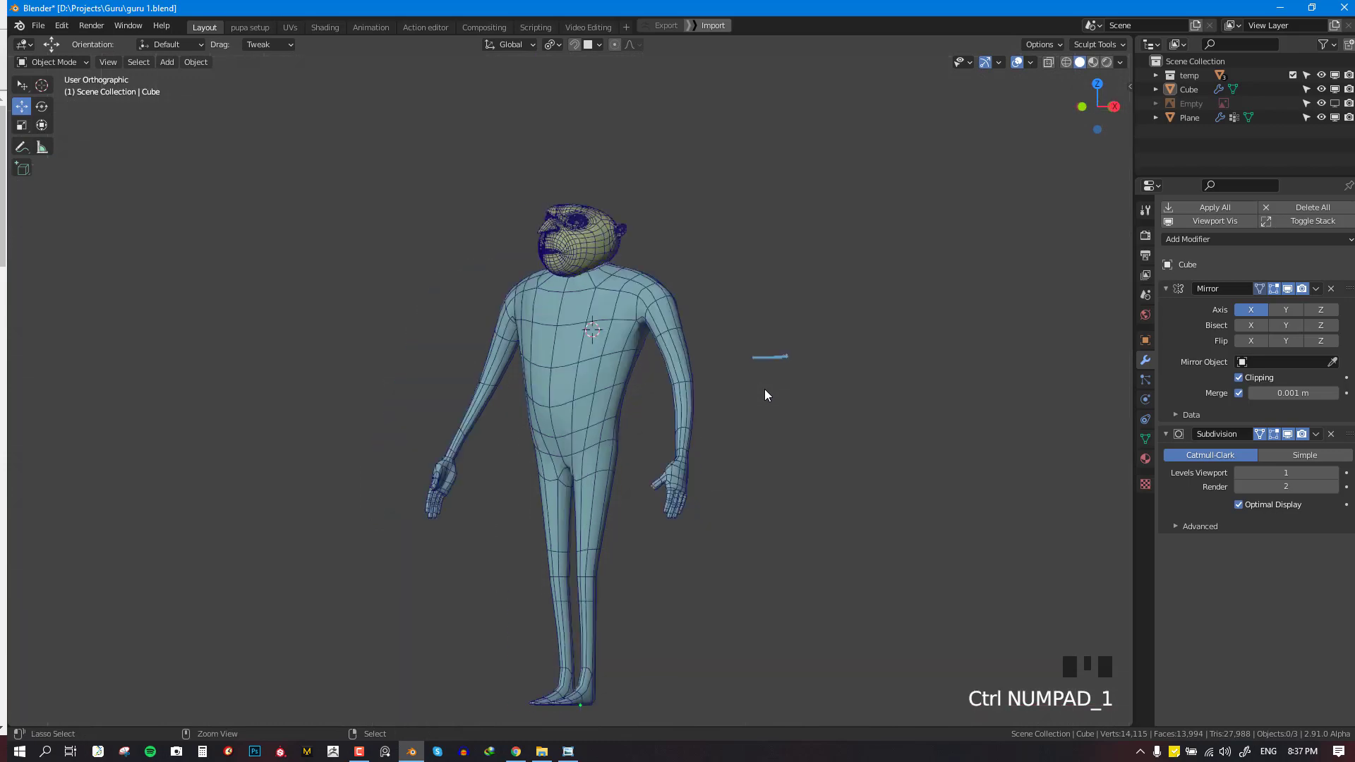
scroll(723, 328, "up", 3)
scroll(681, 391, "up", 2)
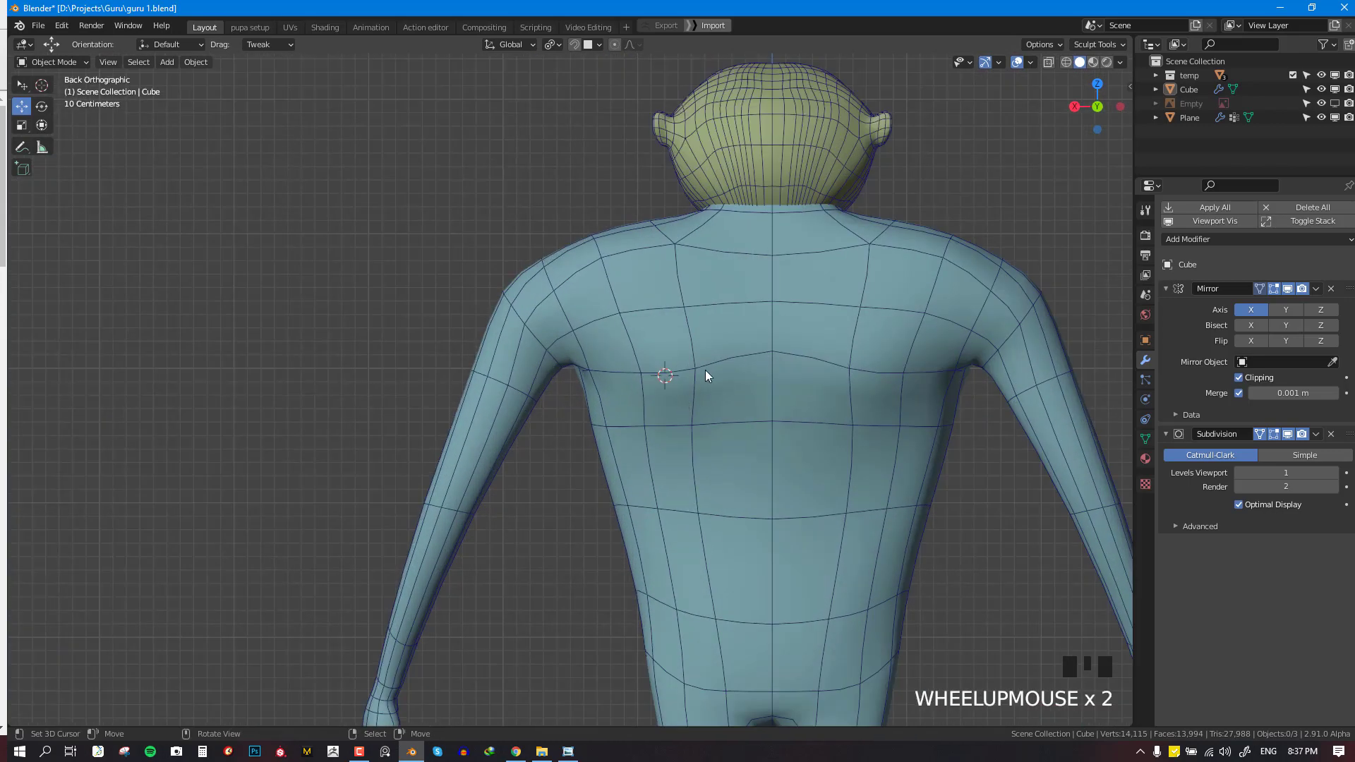
middle_click_drag(705, 370, 787, 399)
scroll(786, 400, "up", 2)
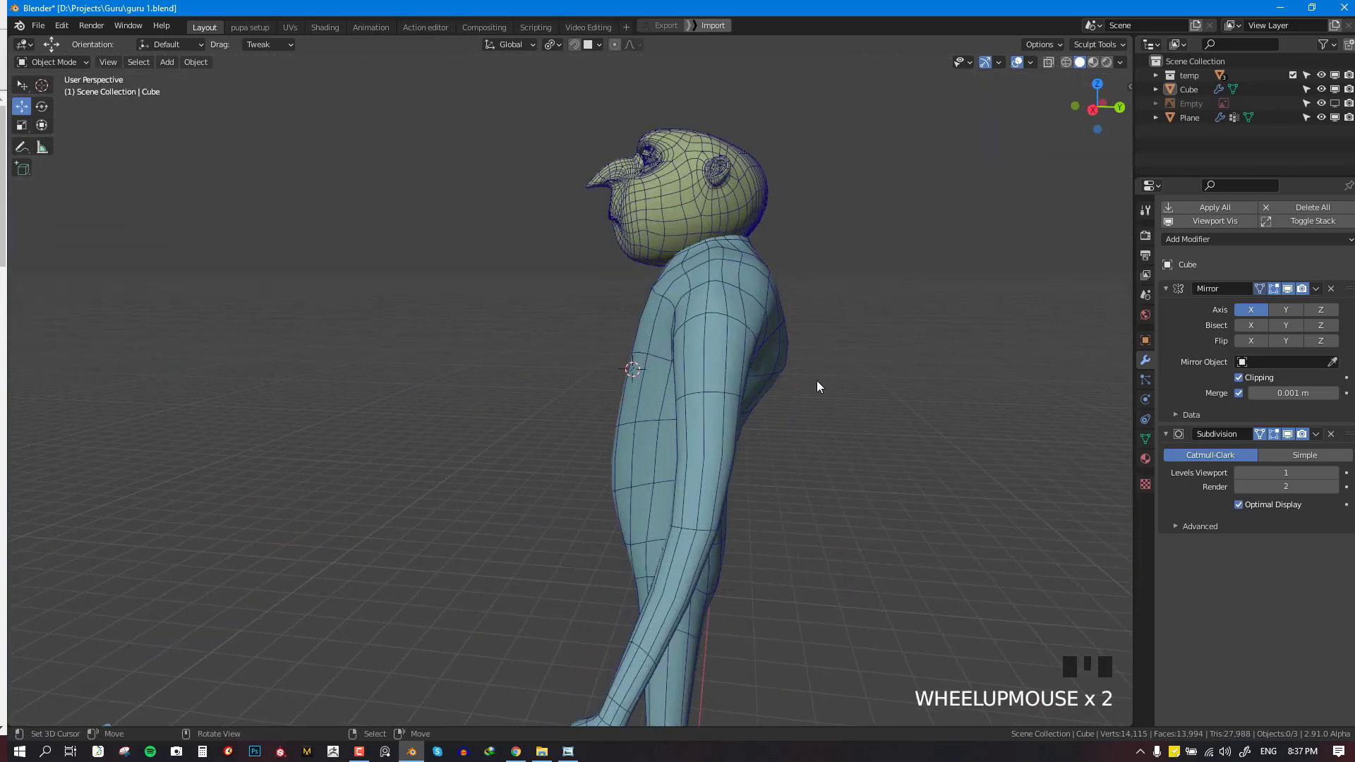
scroll(844, 367, "down", 1)
key("KP_1")
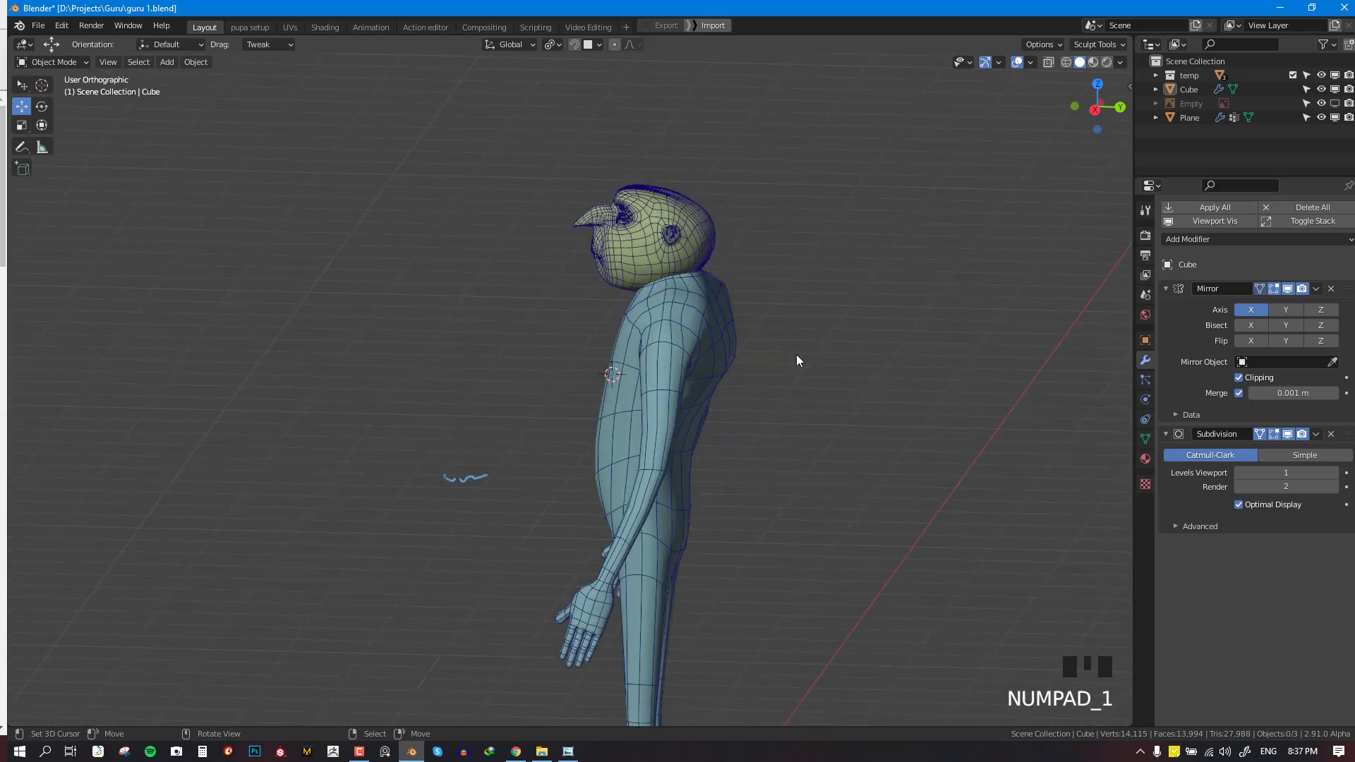
scroll(797, 355, "up", 3)
middle_click_drag(796, 355, 642, 382)
scroll(663, 372, "up", 1)
Move individual vertices on the side and upper front of the shoulder in Edit Mode to even out the edge spacing
key("Tab")
middle_click_drag(891, 274, 806, 283)
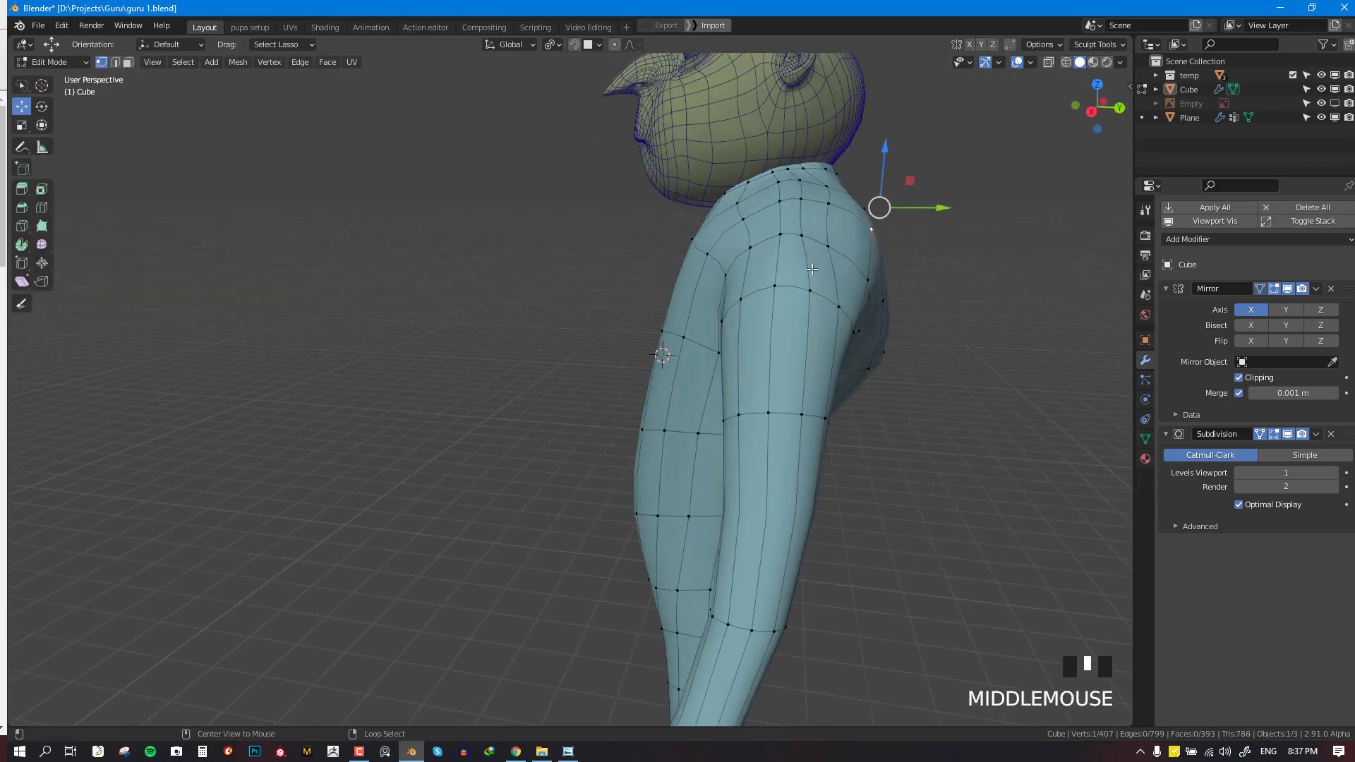
mouse_move(844, 242)
right_mouse_down()
mouse_move(825, 234)
mouse_move(865, 231)
right_mouse_up()
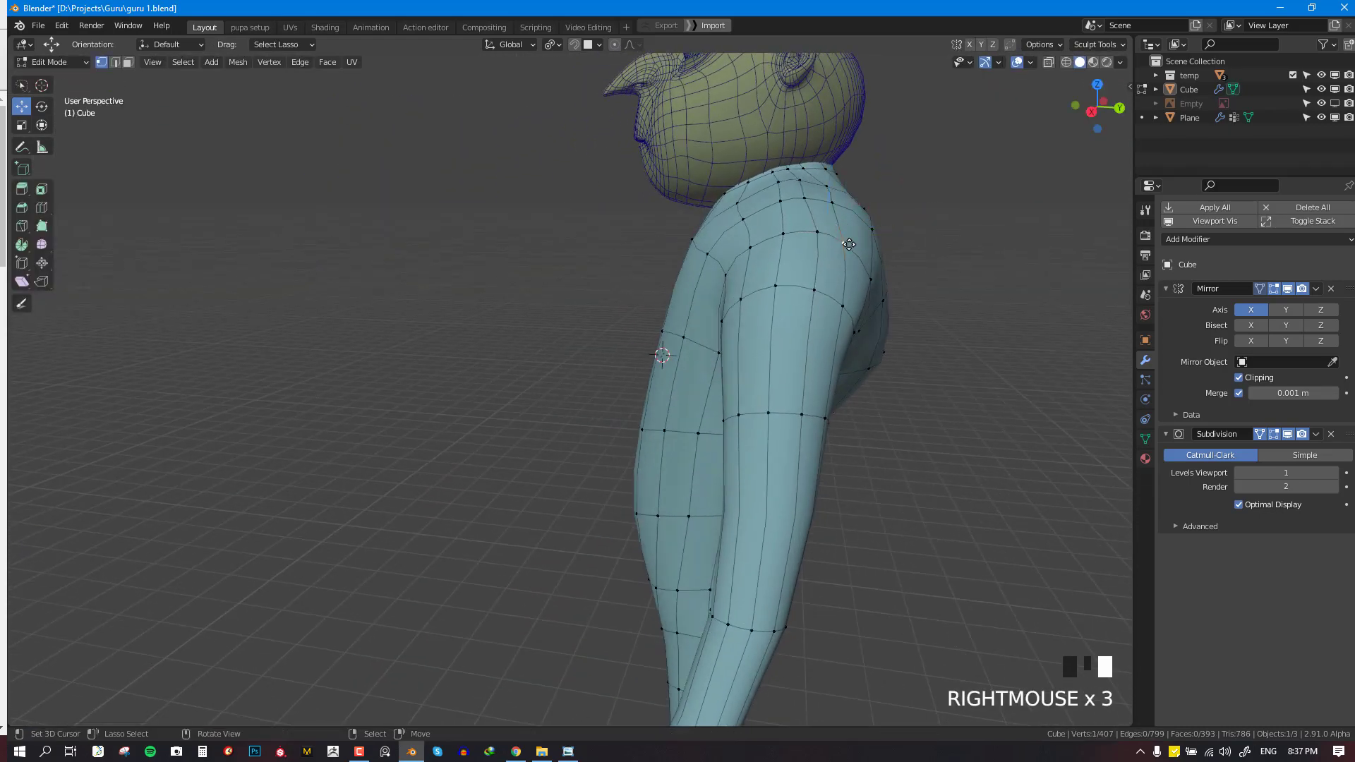
middle_click_drag(898, 270, 799, 220)
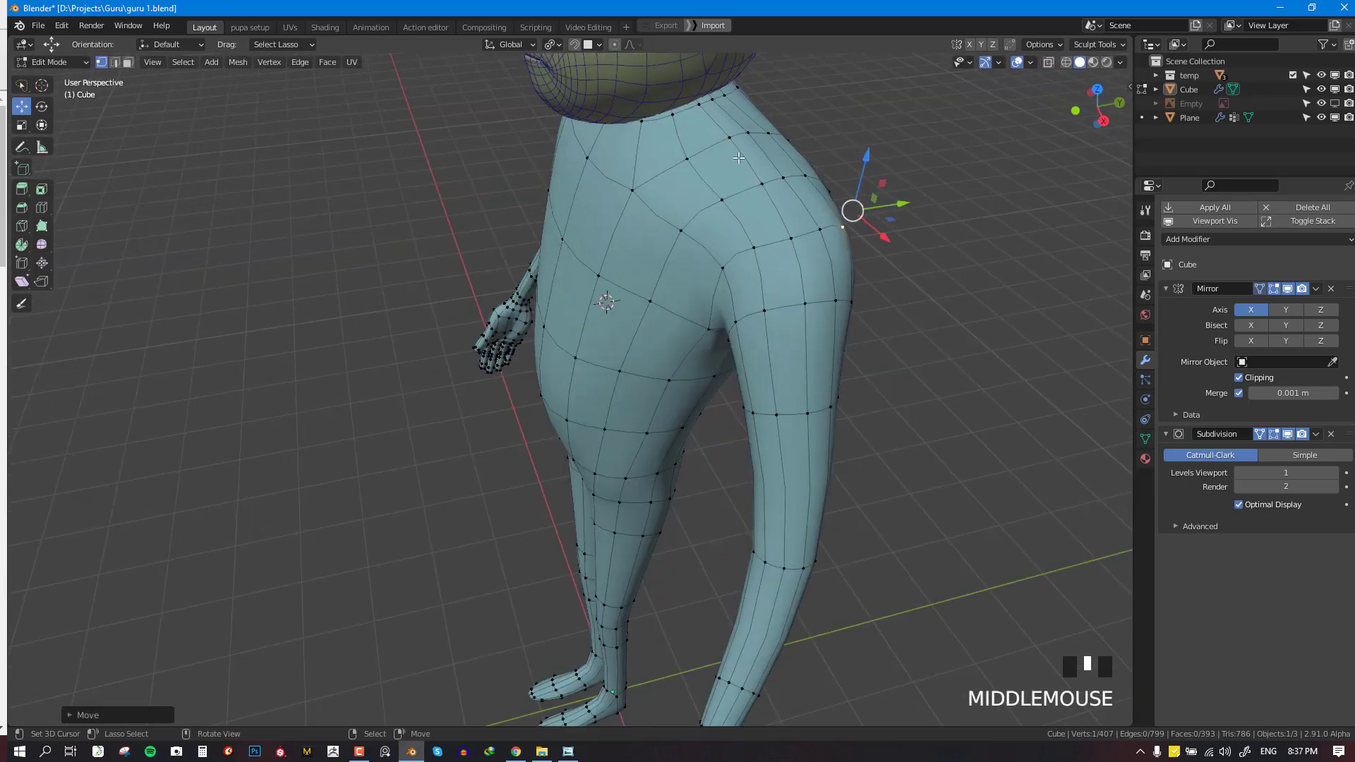
right_click(738, 155, "alt")
right_click_drag(721, 139, 707, 146)
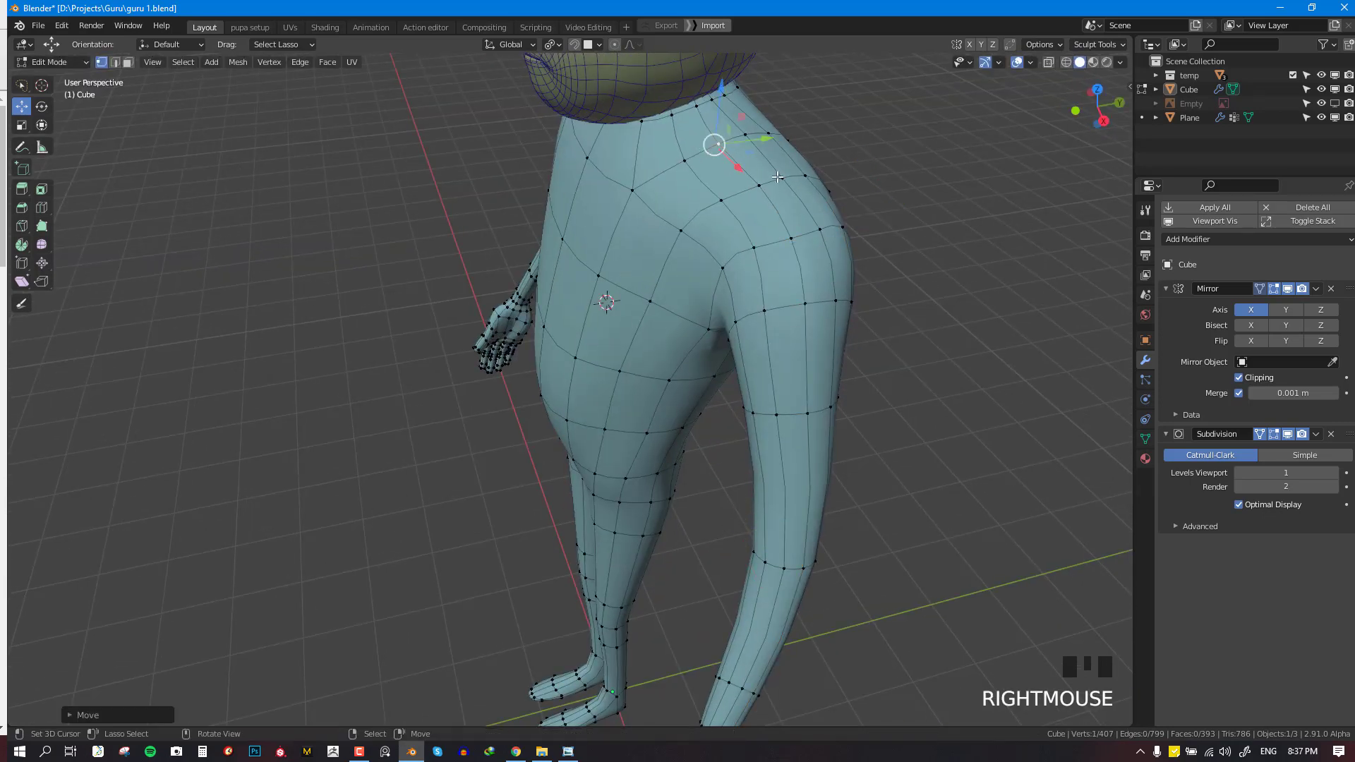
Move individual vertices on the shoulder near the neck base to even out the edge flow, and undo the last change
right_click_drag(749, 194, 737, 198)
right_click_drag(701, 117, 692, 117)
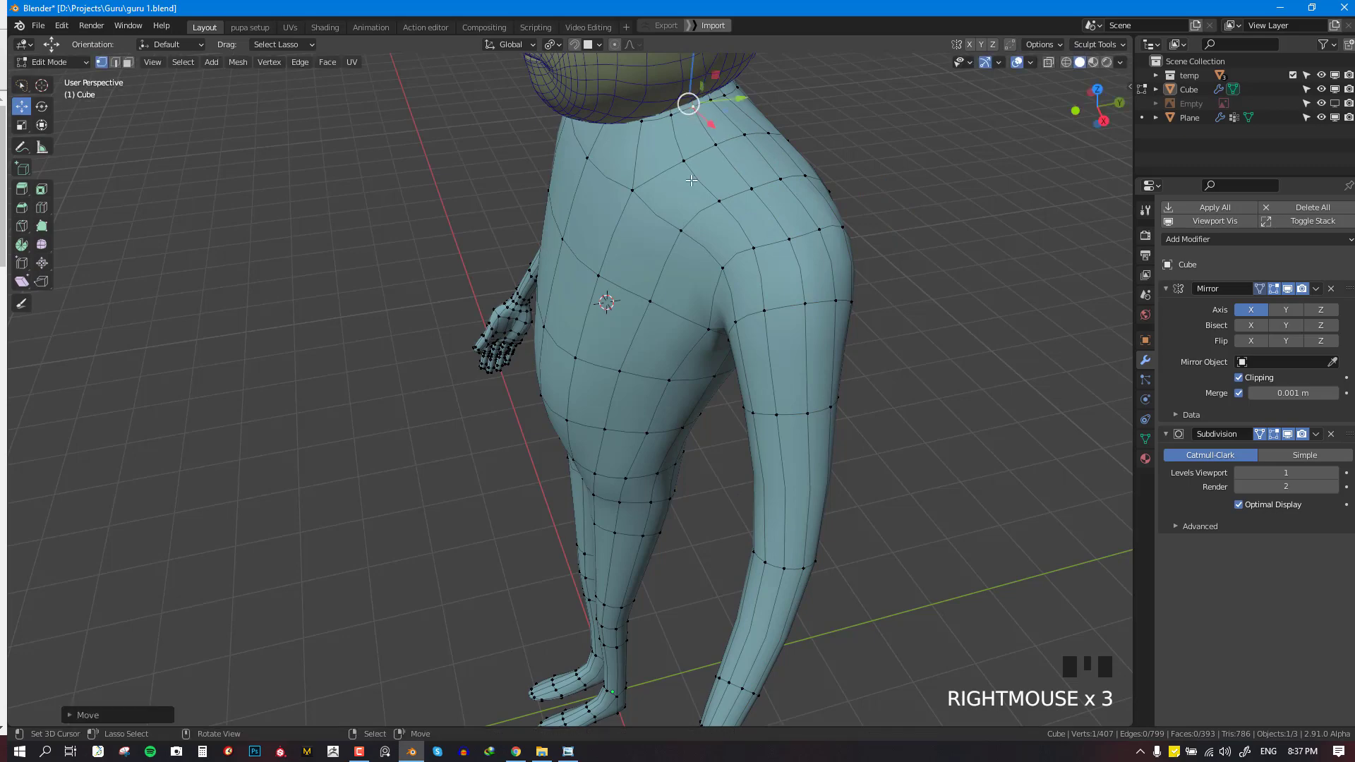
right_click_drag(687, 176, 664, 182)
key("KP_1")
scroll(661, 248, "down", 2)
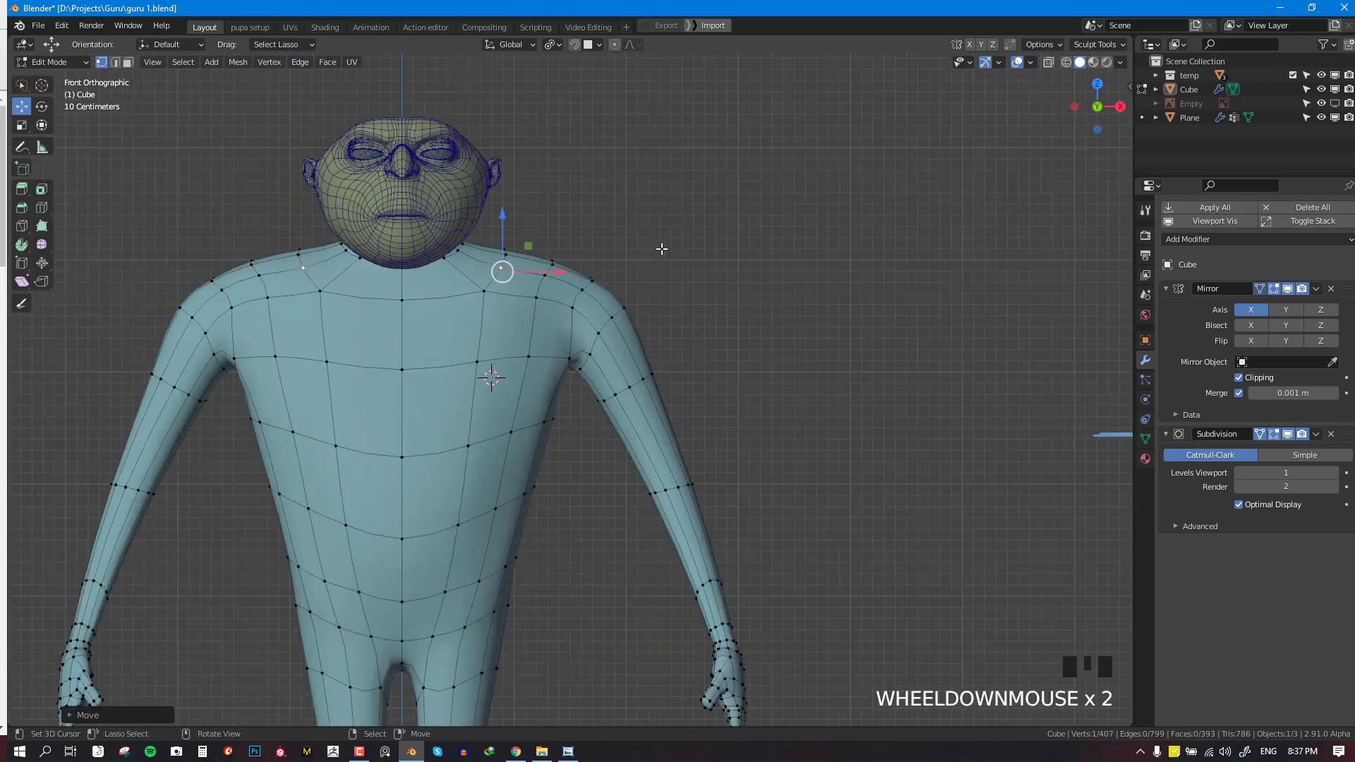
key("ctrl+z")
Return to Object Mode and save the file
key("Tab")
middle_click_drag(654, 288, 671, 325, "shift")
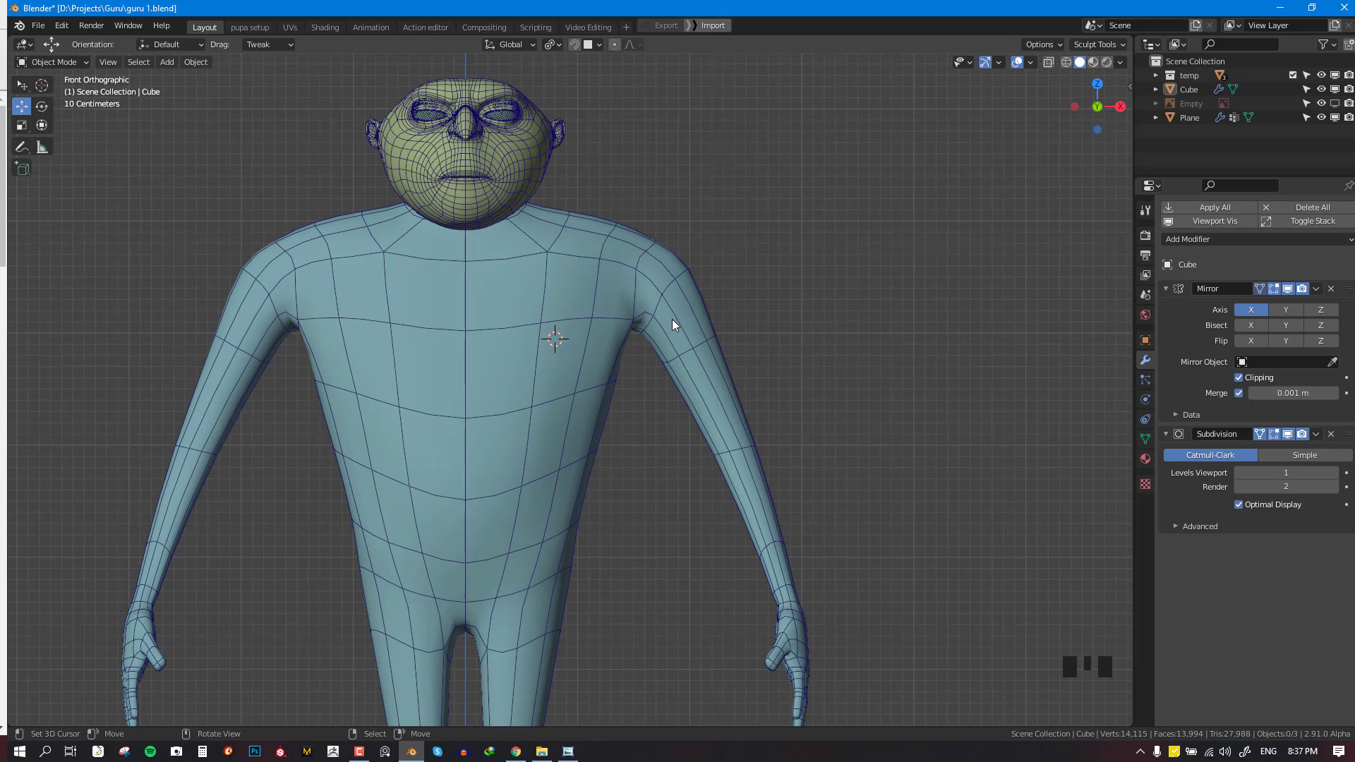
scroll(672, 325, "down", 4)
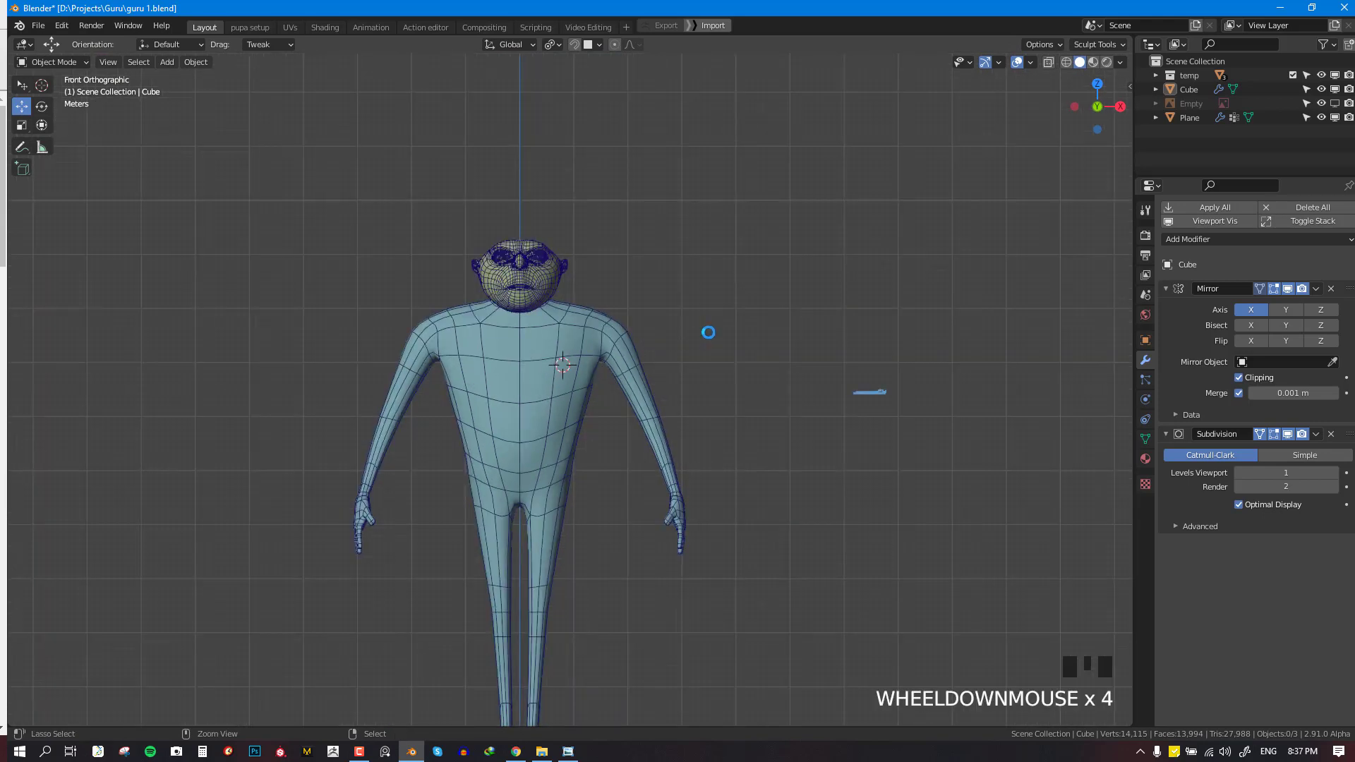
key("ctrl+s")
Examine the torso and shoulder topology in Edit Mode from an angle and from the front
scroll(711, 357, "up", 2)
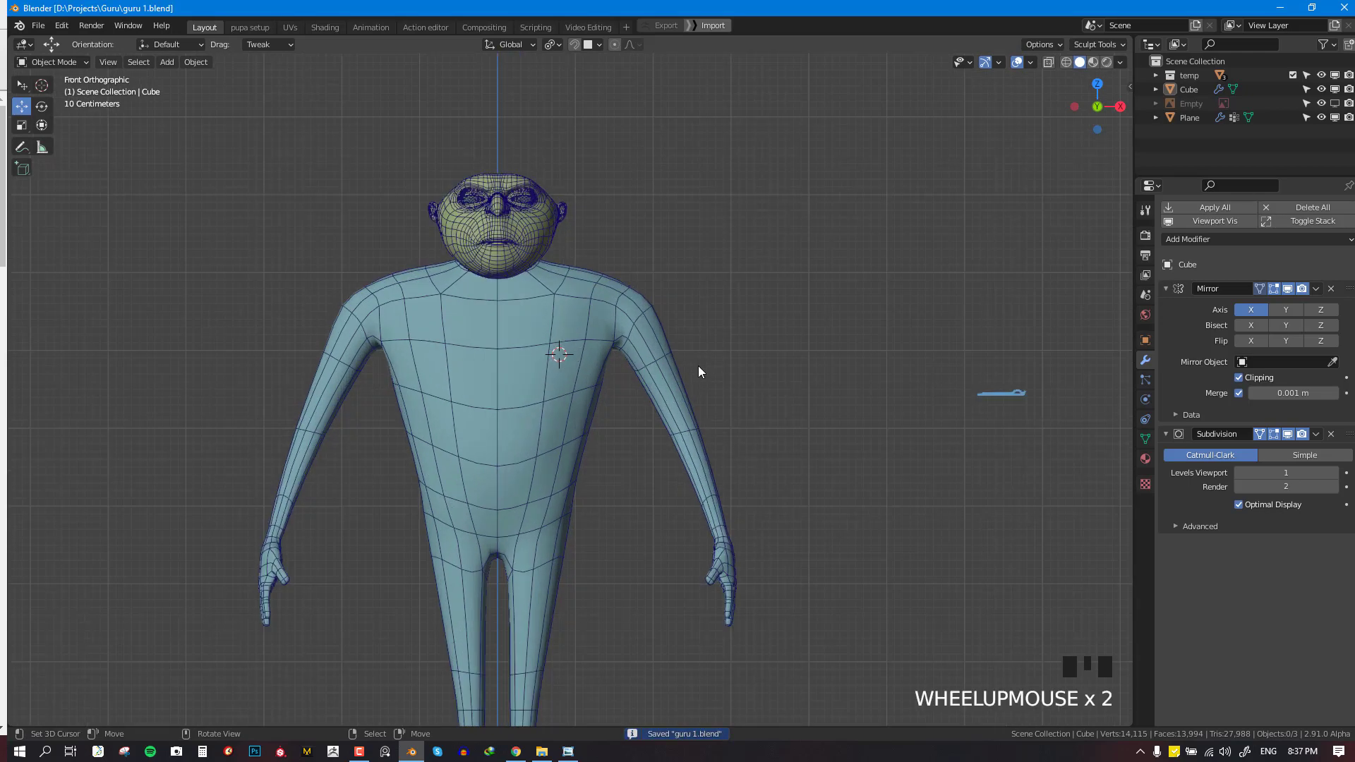
key("Tab")
scroll(619, 383, "up", 1)
middle_click_drag(617, 381, 751, 345, "shift")
scroll(752, 345, "up", 2)
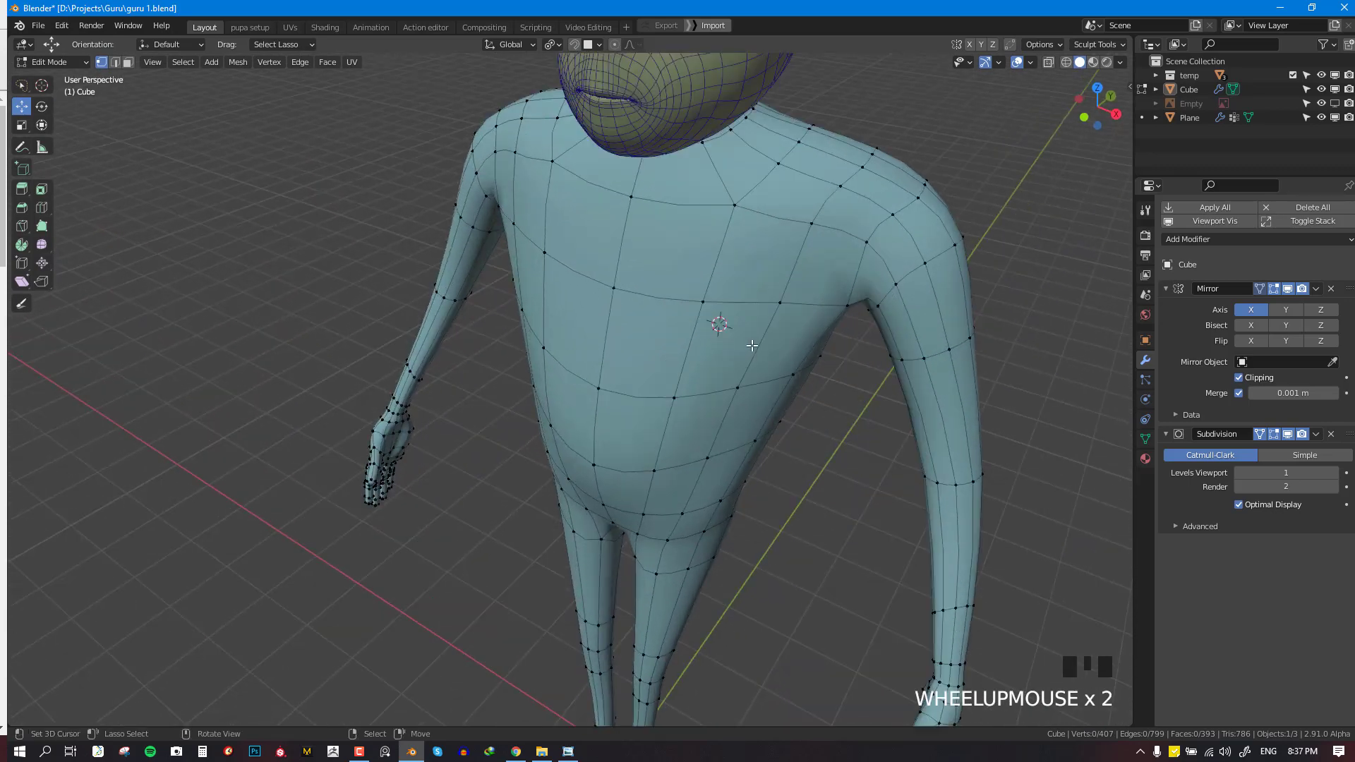
scroll(777, 262, "down", 2)
key("KP_1")
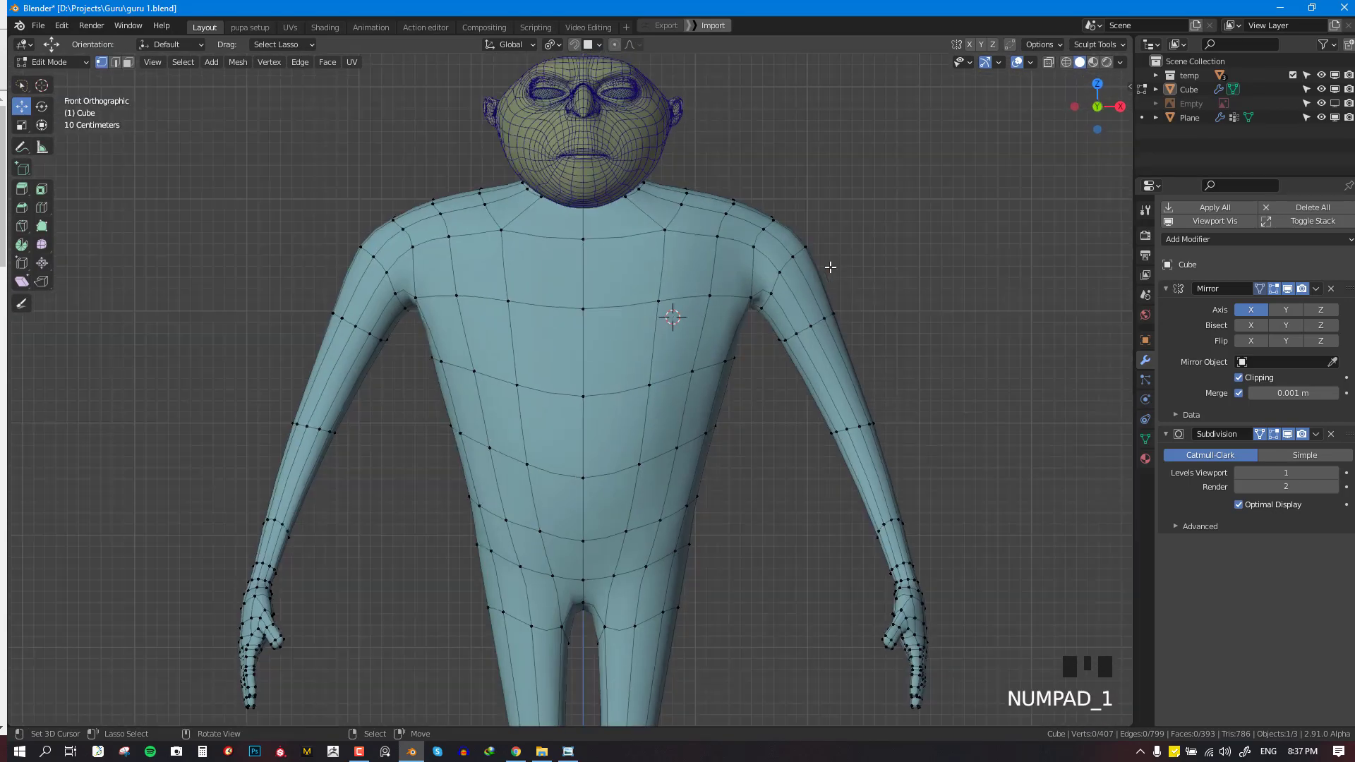
scroll(717, 342, "down", 3)
key("Tab")
scroll(679, 464, "down", 1)
Select the body, switch to Sculpt Mode and set the Grab brush radius to 163 px
right_click(679, 464)
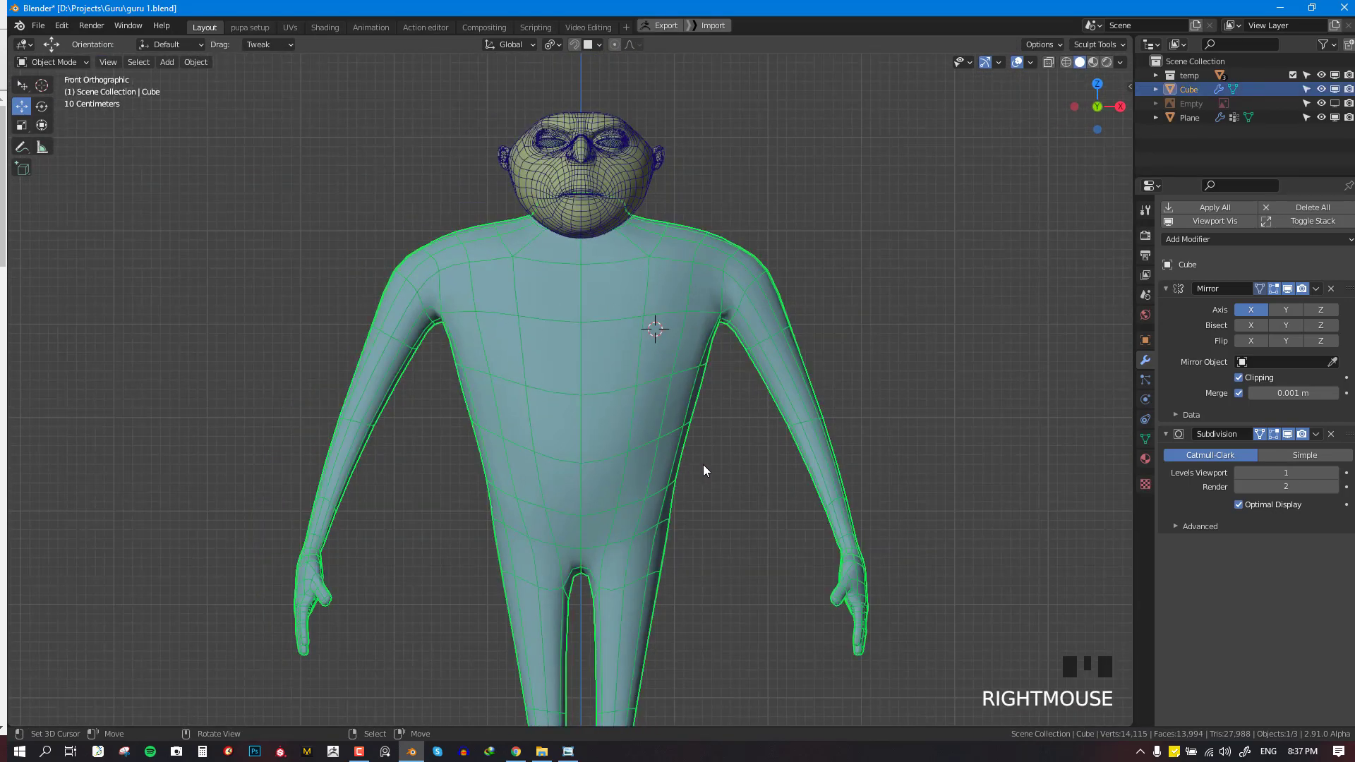
middle_click_drag(703, 464, 600, 272)
mouse_move(656, 429)
middle_mouse_down("shift")
mouse_move(724, 351)
mouse_move(786, 414)
mouse_move(739, 380)
mouse_move(725, 404)
middle_mouse_up("shift")
key("ctrl+Tab")
key("f")
left_click(776, 401)
key("f")
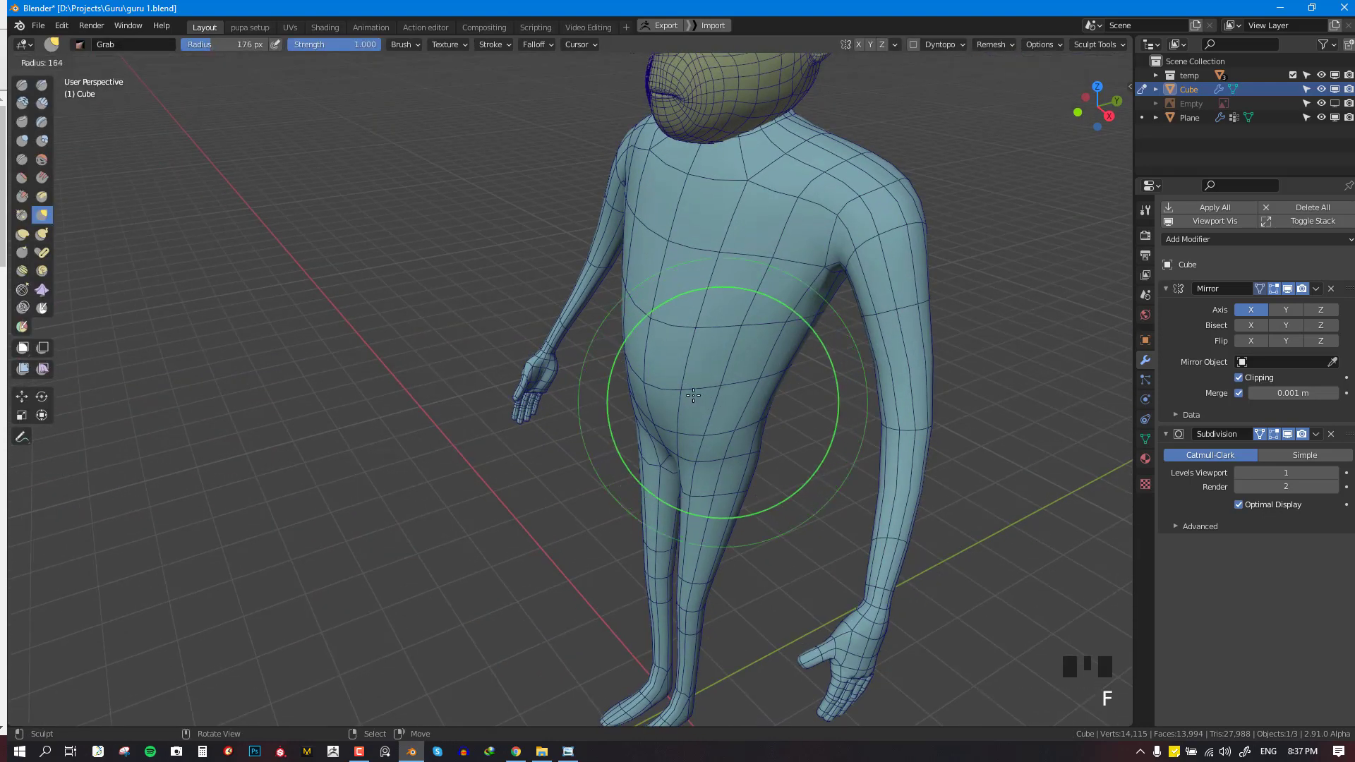
left_click(692, 394)
Pull the belly and the side of the waist outward with the Grab brush to widen the lower torso
mouse_move(698, 370)
left_mouse_down()
mouse_move(702, 454)
mouse_move(734, 452)
left_mouse_up()
key("KP_1")
scroll(722, 366, "up", 3)
left_click(742, 452)
middle_click_drag(743, 452, 620, 391)
scroll(544, 393, "up", 2)
left_click_drag(621, 391, 650, 399)
key("KP_1")
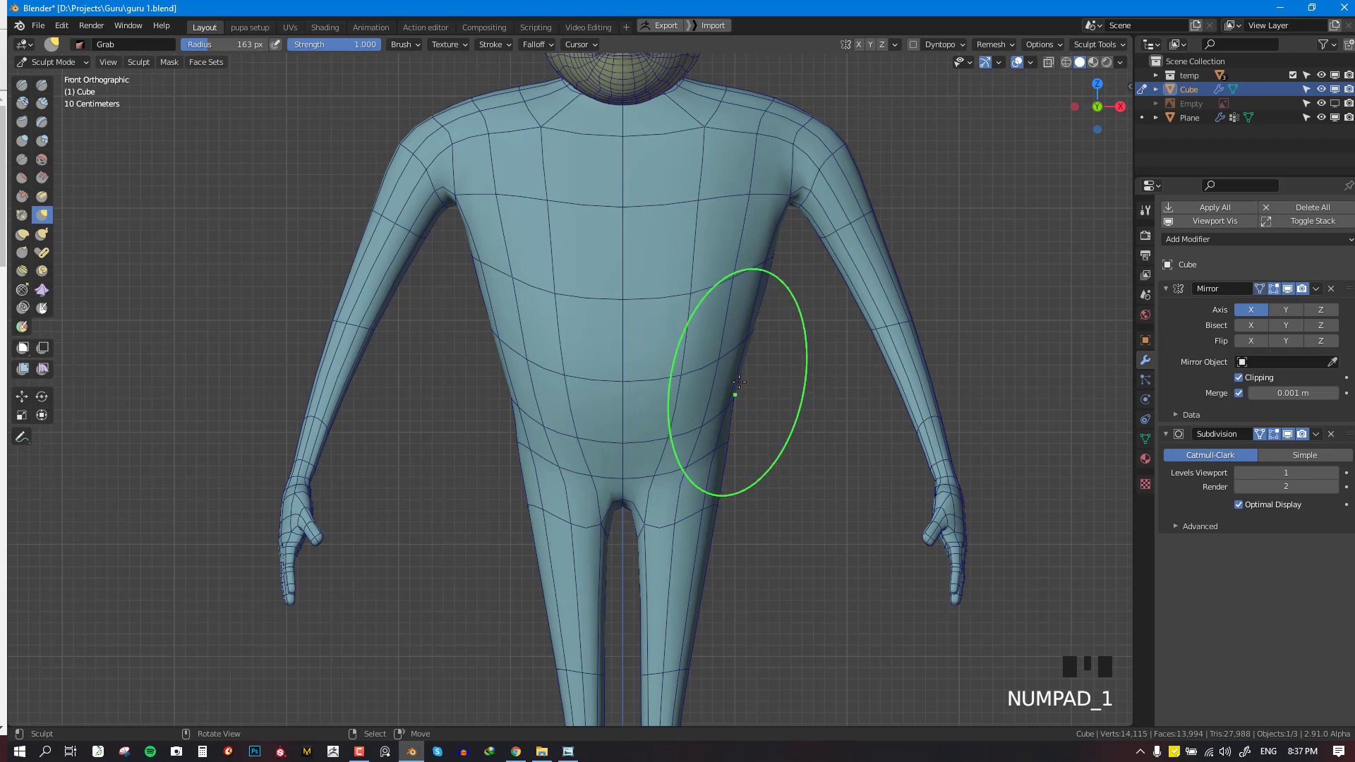
left_click_drag(739, 382, 753, 386)
Round out the lower belly above the legs with further Grab brush strokes from angled front views
middle_click_drag(741, 442, 706, 435)
scroll(705, 433, "up", 2)
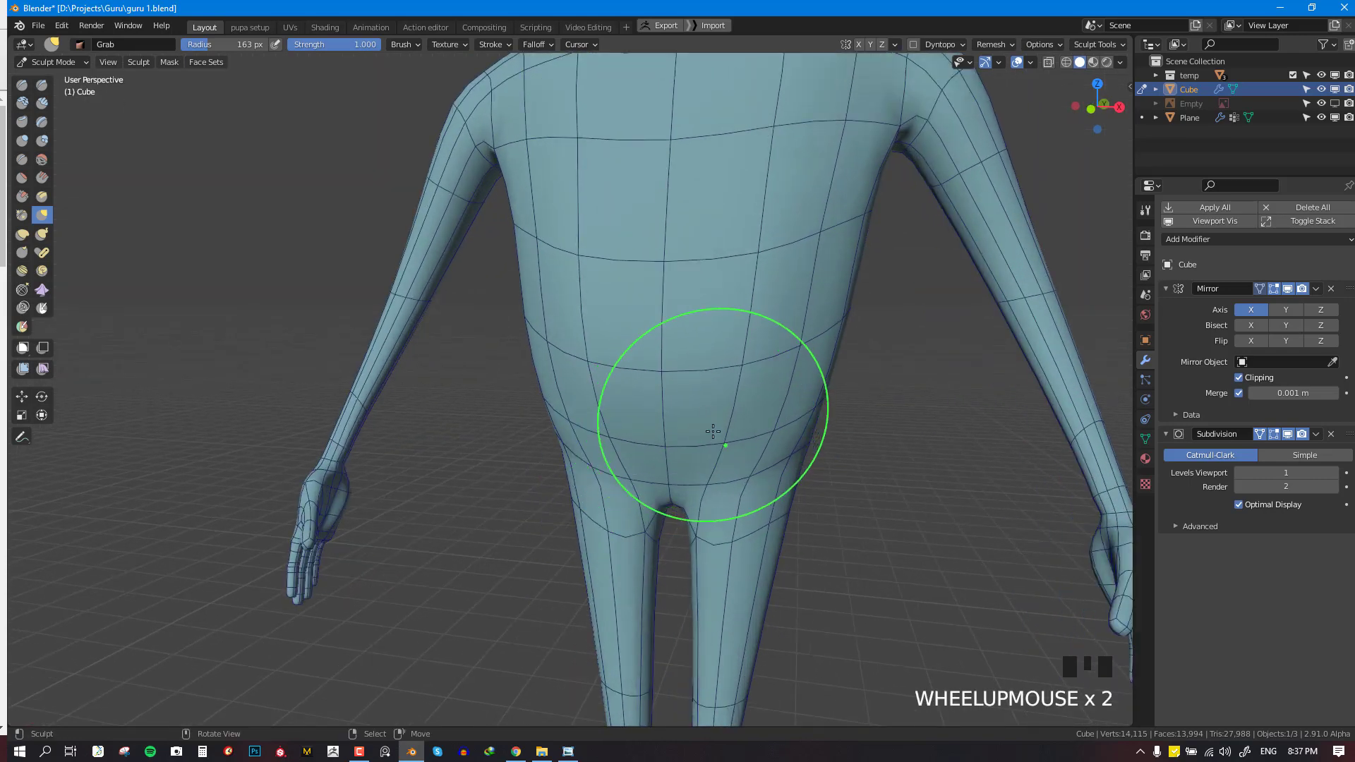
mouse_move(705, 433)
left_mouse_down()
mouse_move(705, 445)
mouse_move(773, 422)
left_mouse_up()
scroll(773, 423, "down", 4)
middle_click_drag(770, 438, 772, 426)
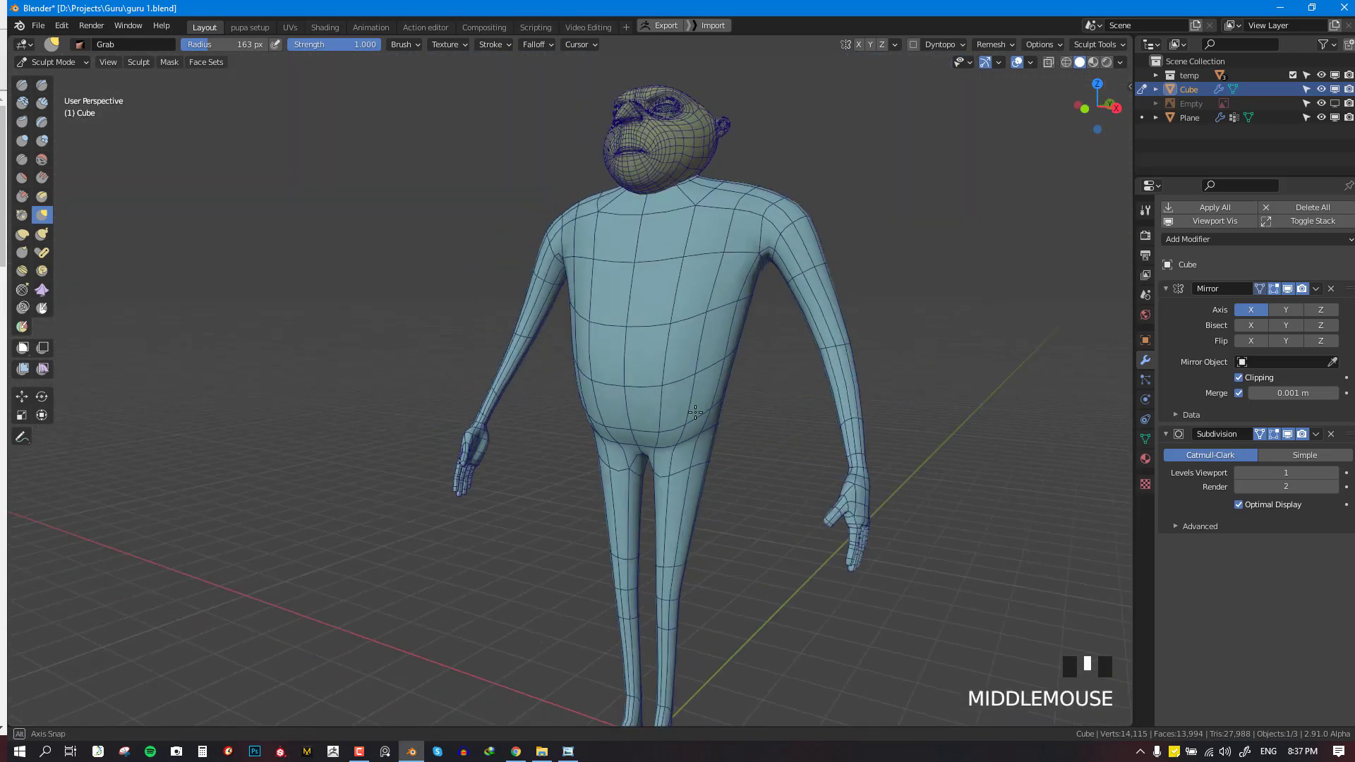
scroll(771, 426, "up", 3)
left_click_drag(771, 426, 766, 379)
scroll(766, 379, "up", 3)
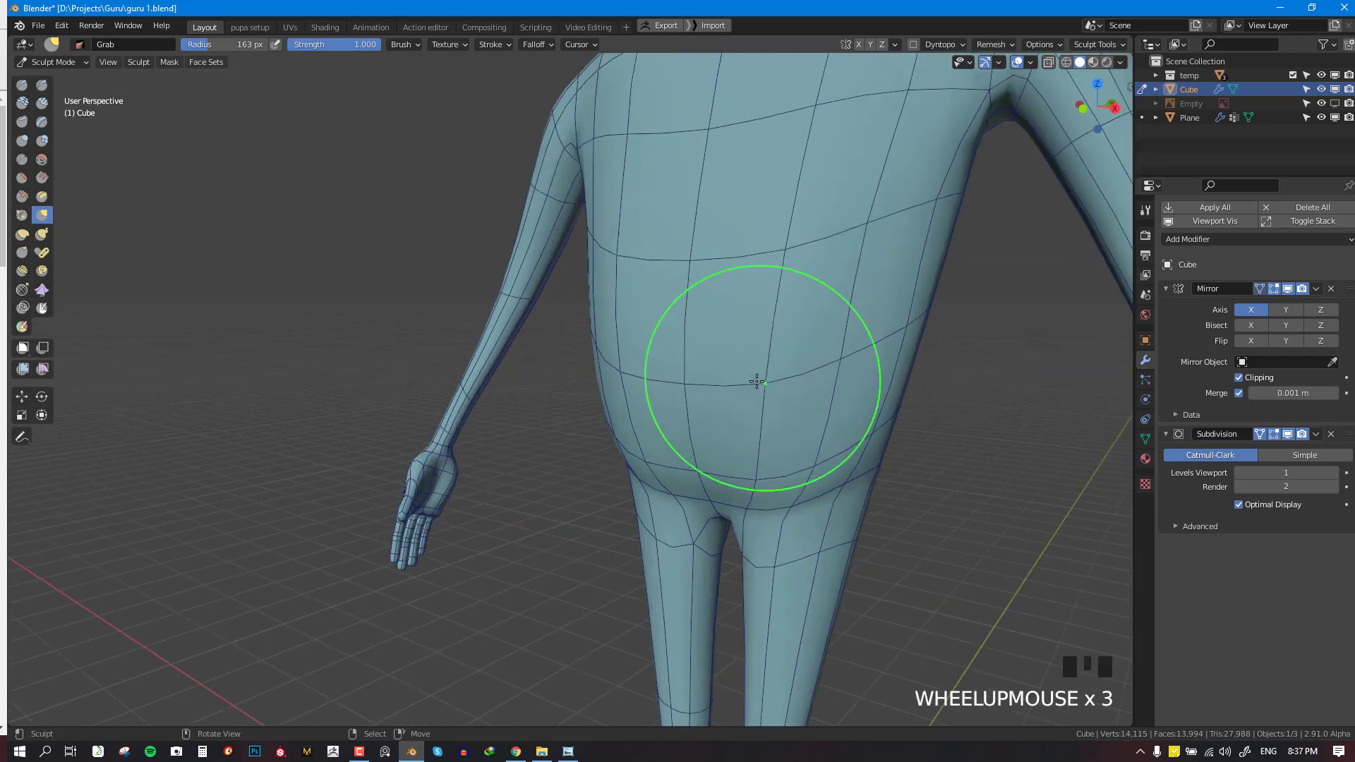
left_click(786, 454)
left_click(791, 456)
Adjust the lower back with the Grab brush from behind
key("ctrl+KP_1")
scroll(539, 408, "down", 2)
middle_click_drag(538, 408, 590, 447)
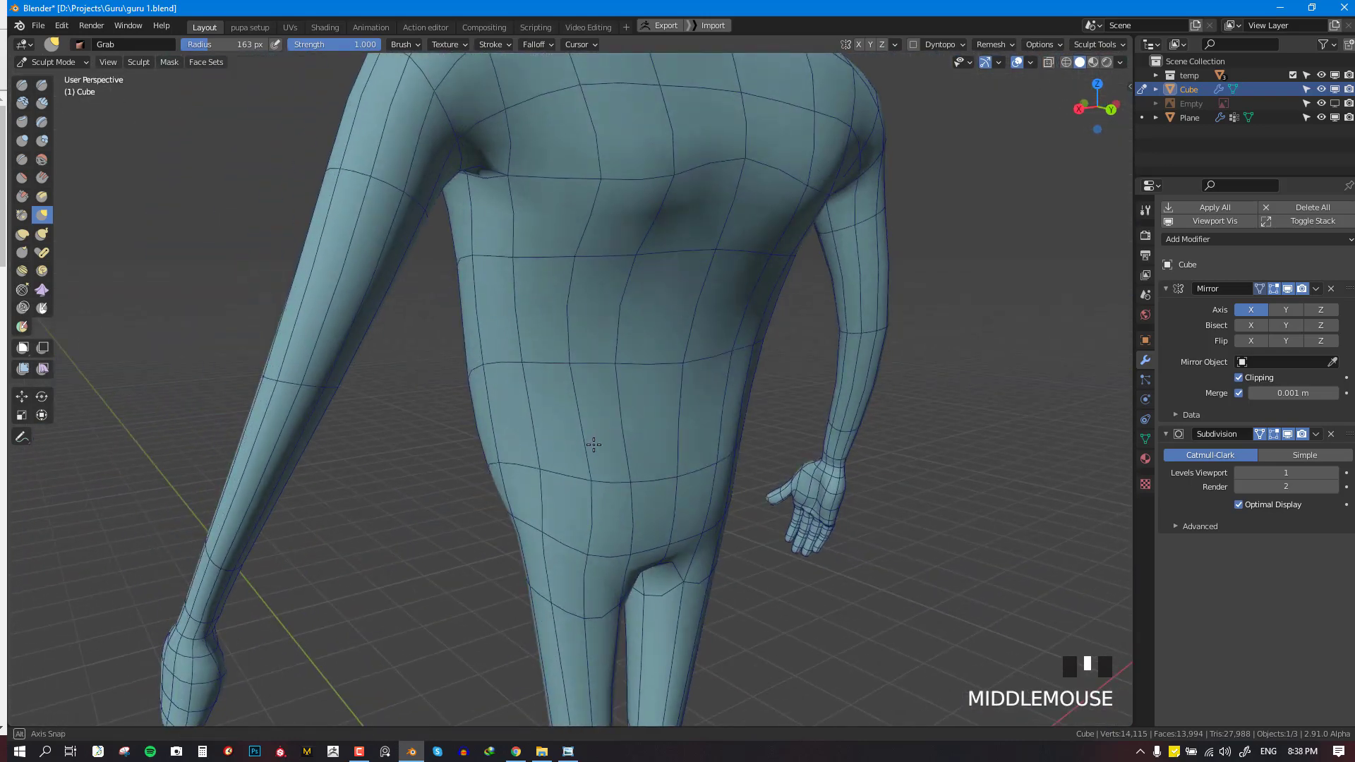
left_click(611, 448)
Return to Object Mode, clear the selection, turn off the wireframe overlay and save the file
scroll(678, 440, "down", 4)
key("KP_1")
key("ctrl+Tab")
key("alt+a")
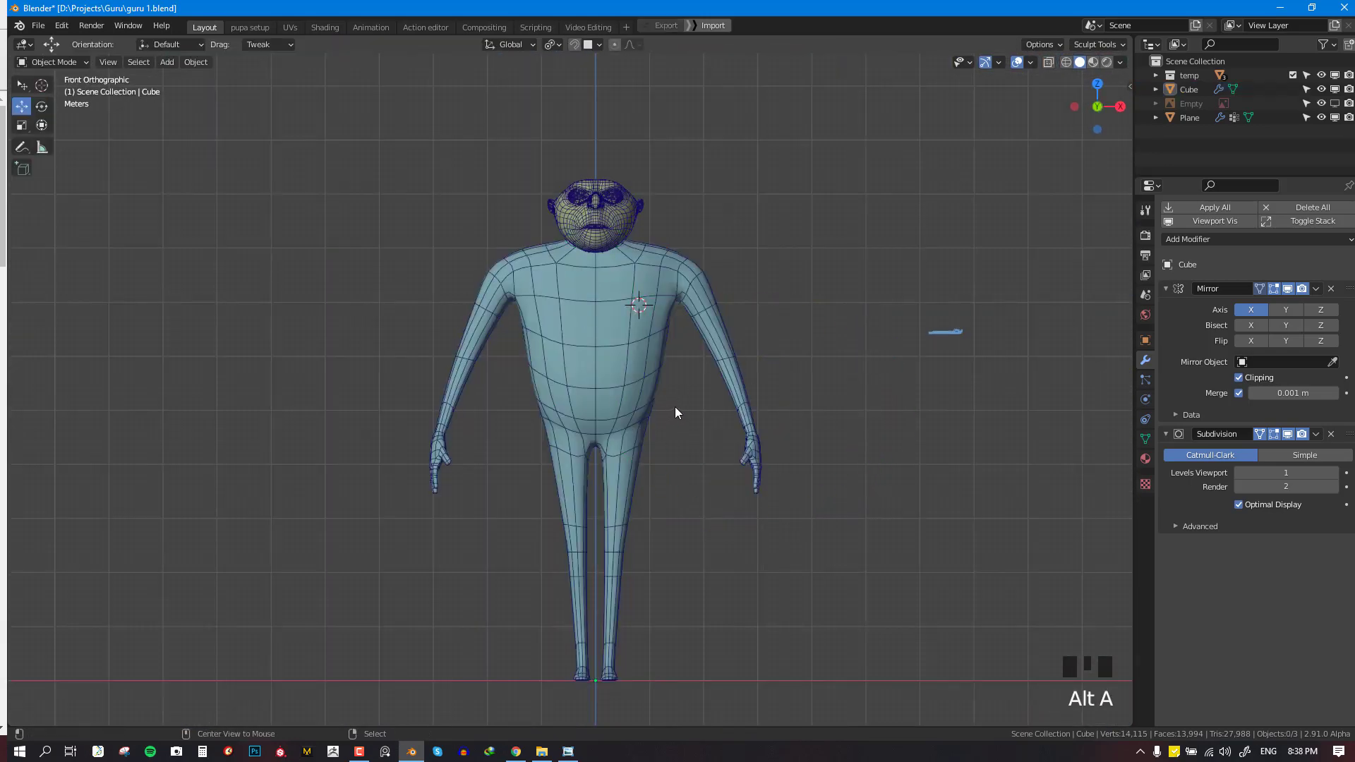
mouse_move(675, 407)
middle_mouse_down()
mouse_move(777, 415)
mouse_move(698, 504)
middle_mouse_up()
key("alt+w")
key("KP_1")
key("ctrl+s")
Add an edge loop around the lower leg in Edit Mode and slide it down close to the ankle
scroll(671, 323, "up", 4)
key("KP_3")
scroll(673, 288, "up", 2)
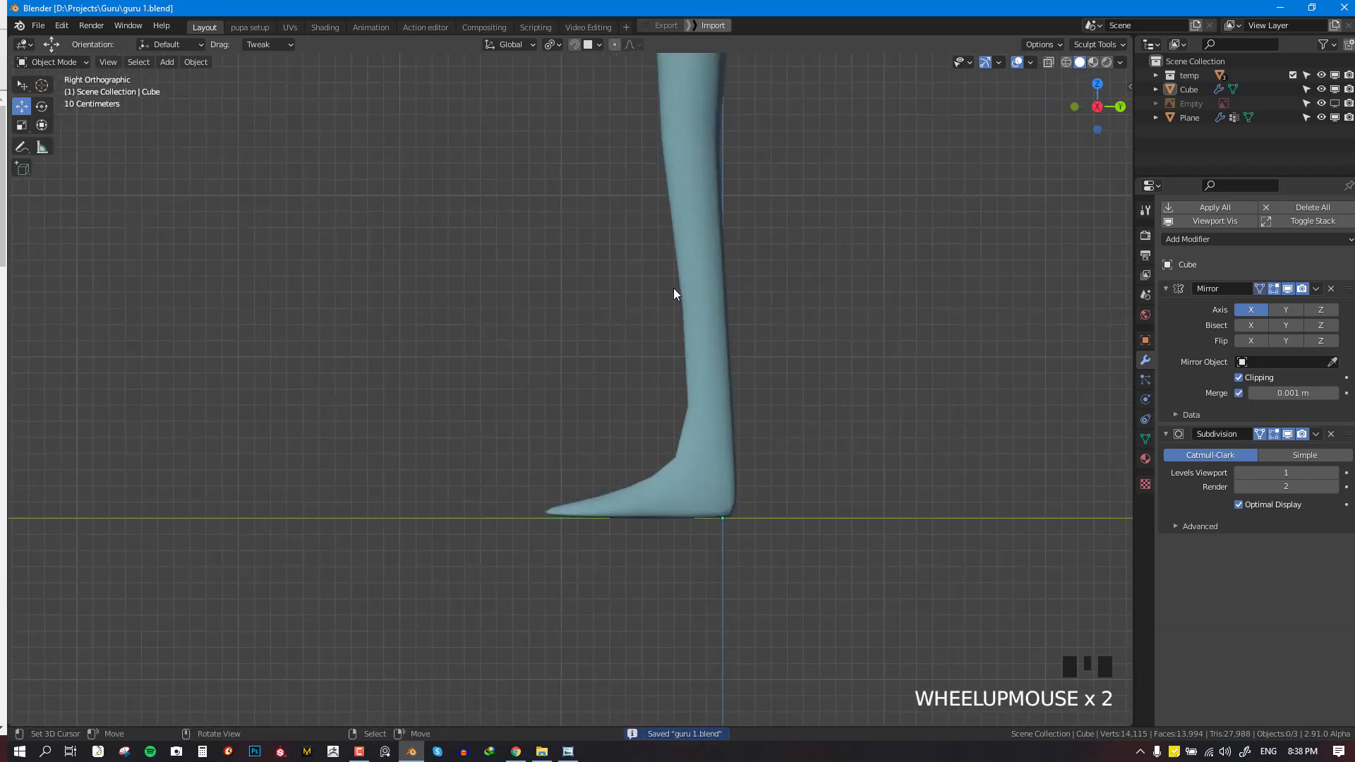
key("Tab")
key("alt+a")
key("ctrl+r")
left_click(707, 344)
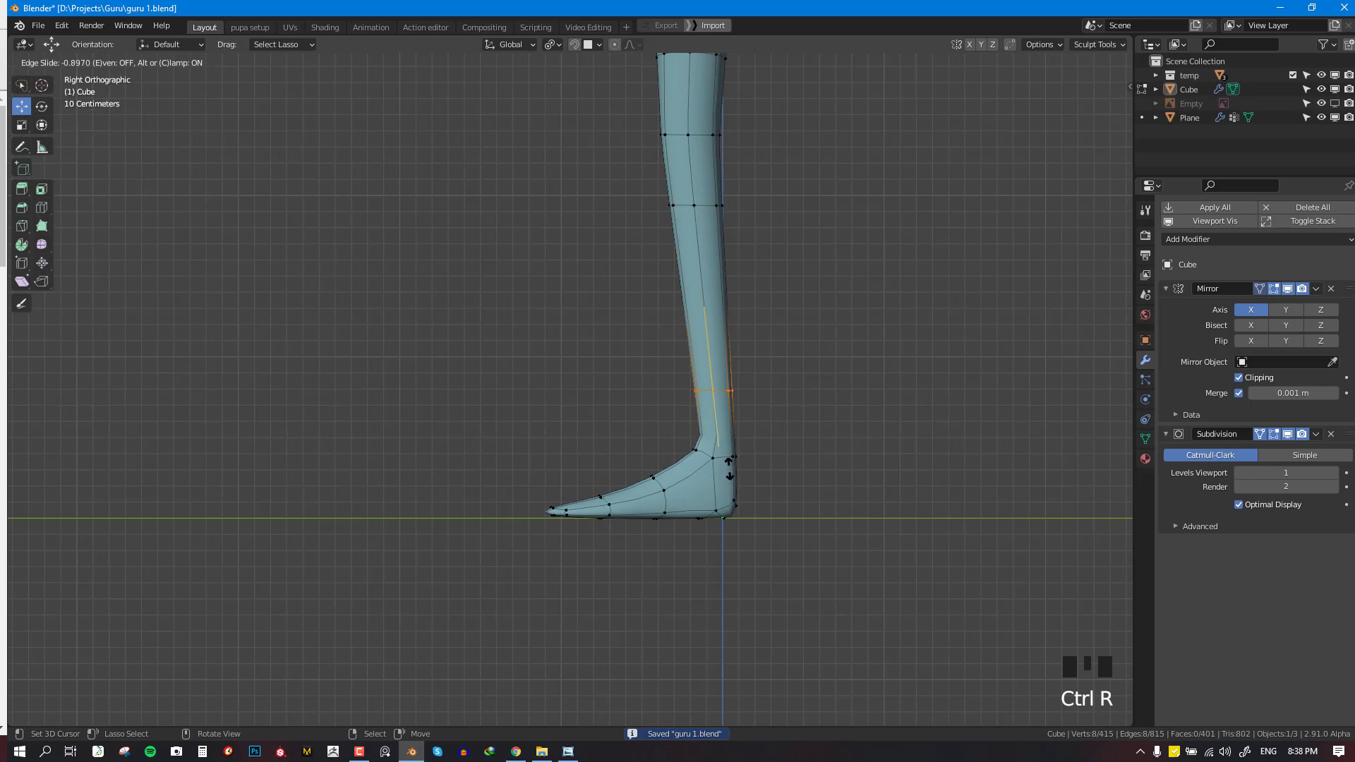
left_click(729, 466)
Add an edge loop along the foot, slide it toward the sole and return to Object Mode
key("ctrl+r")
left_click(713, 494)
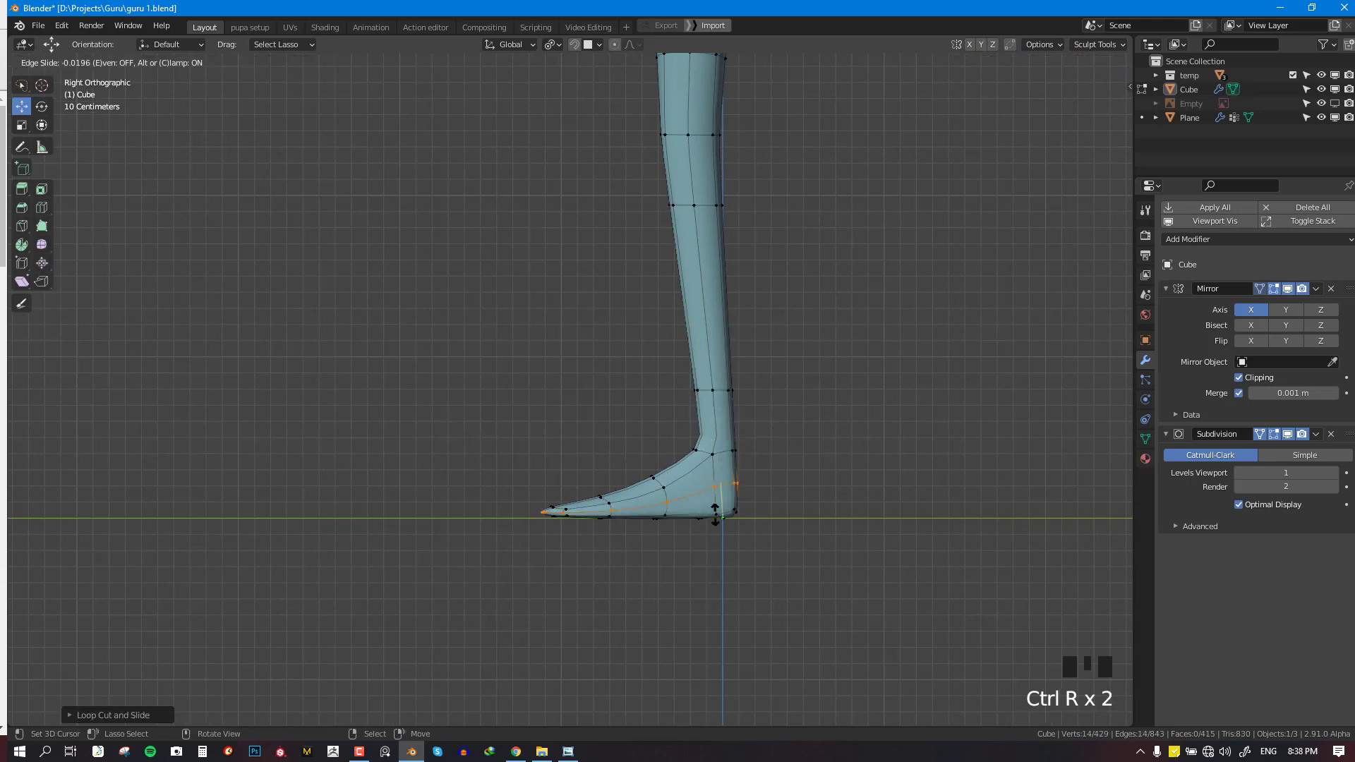
left_click(716, 517)
key("KP_1")
key("Tab")
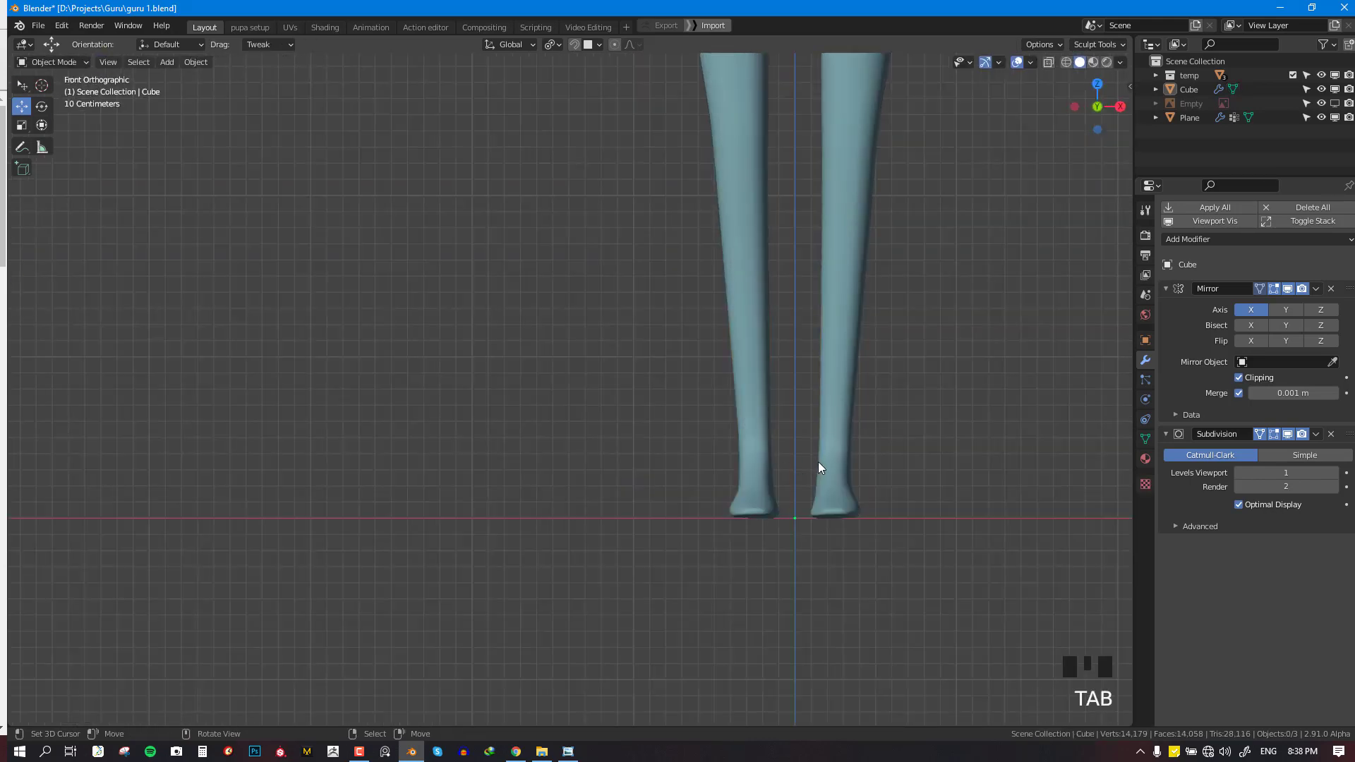
Examine the leg and foot topology in Edit Mode from the side and the front
middle_click_drag(819, 462, 743, 487, "shift")
key("Tab")
key("KP_3")
key("alt+a")
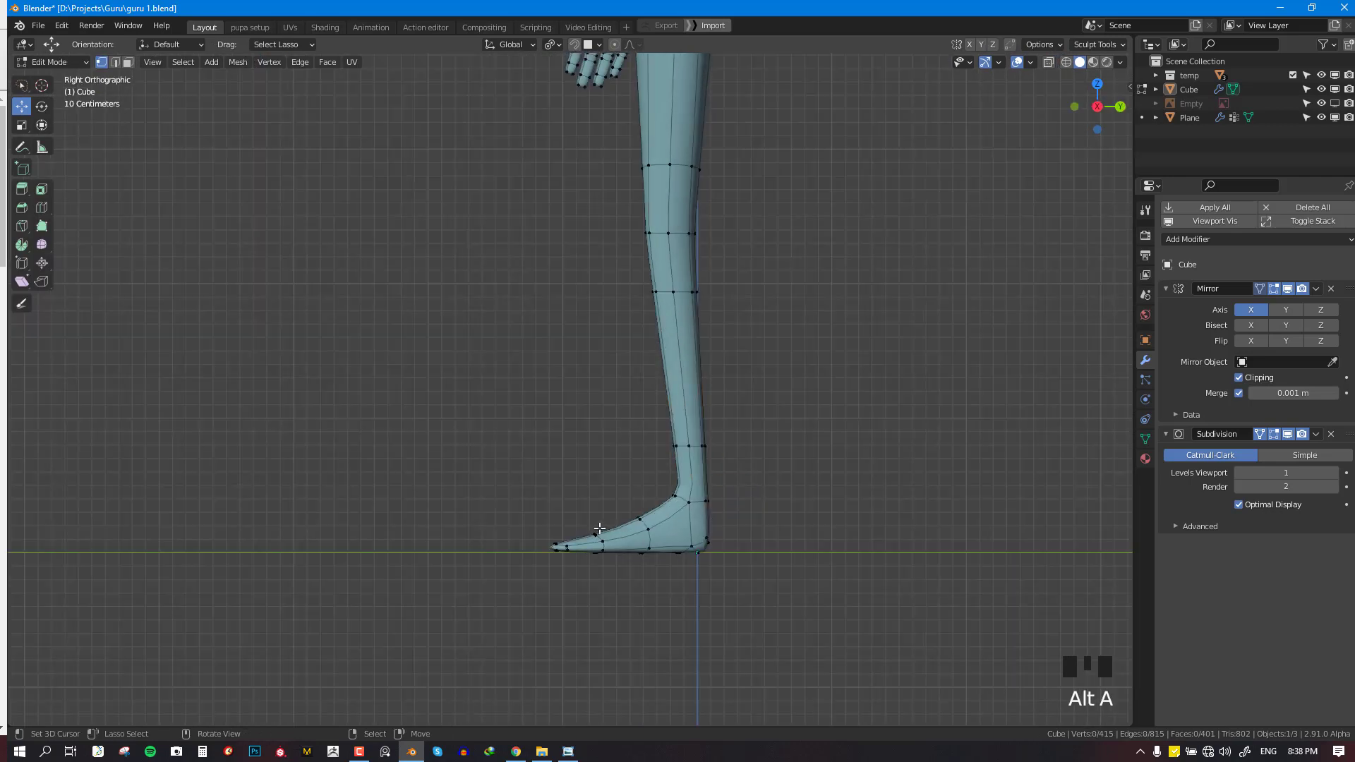
middle_click_drag(546, 541, 614, 489, "shift")
key("KP_1")
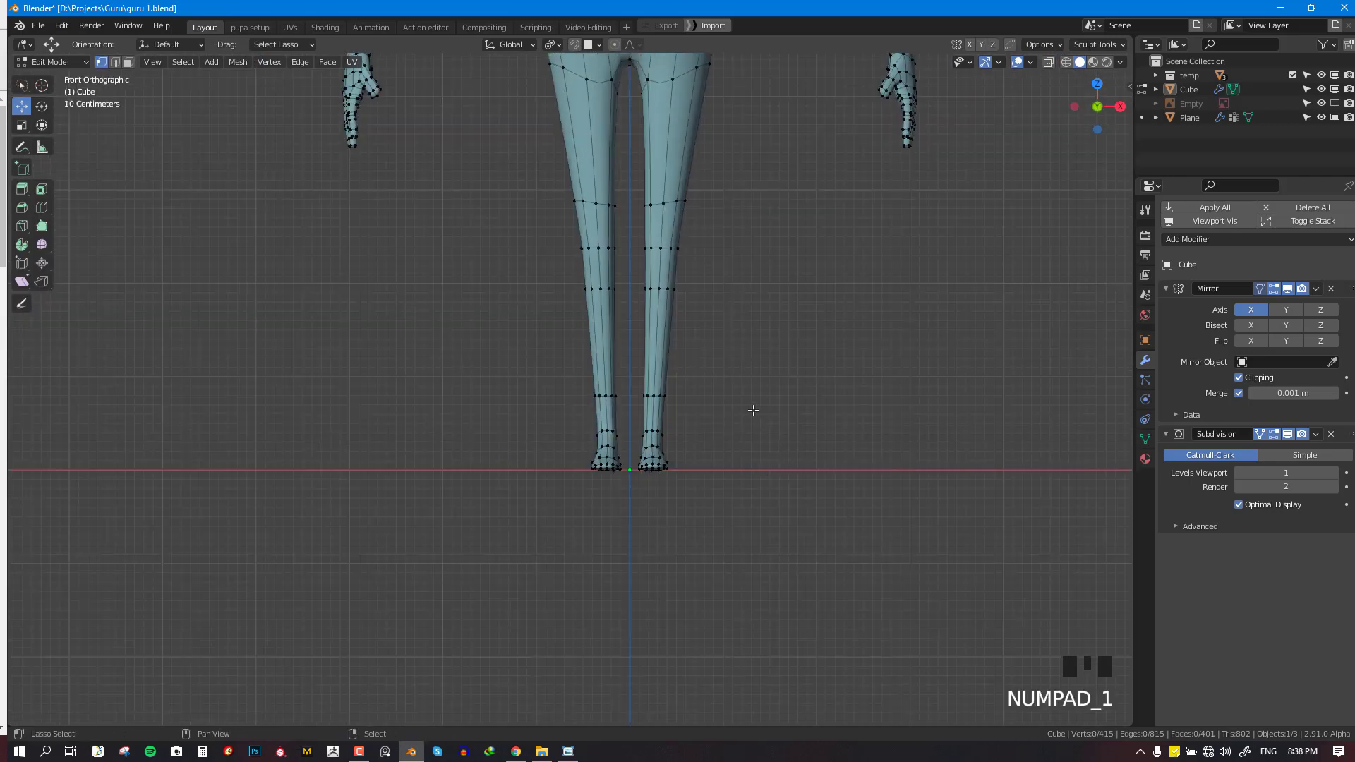
middle_click_drag(753, 410, 753, 468, "shift")
scroll(753, 342, "up", 2)
middle_click_drag(753, 342, 751, 447)
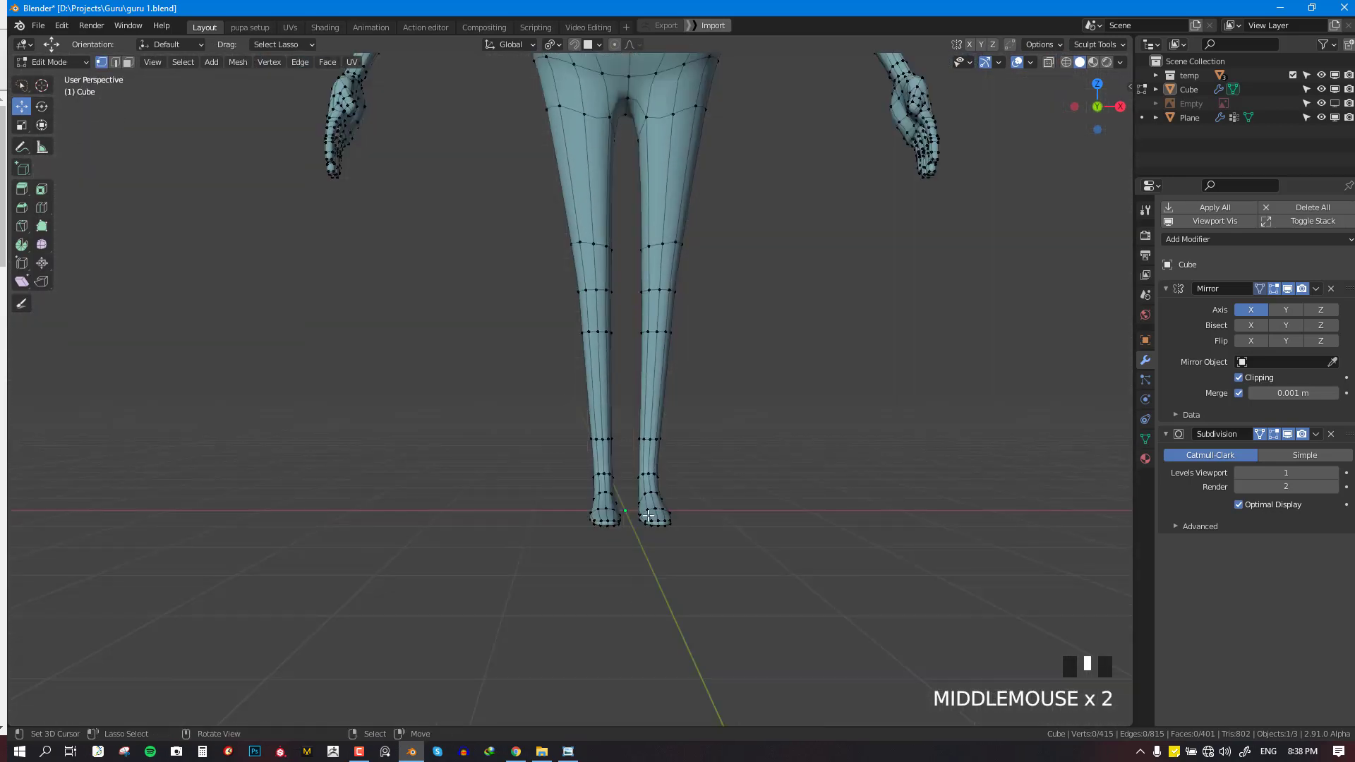
key("KP_3")
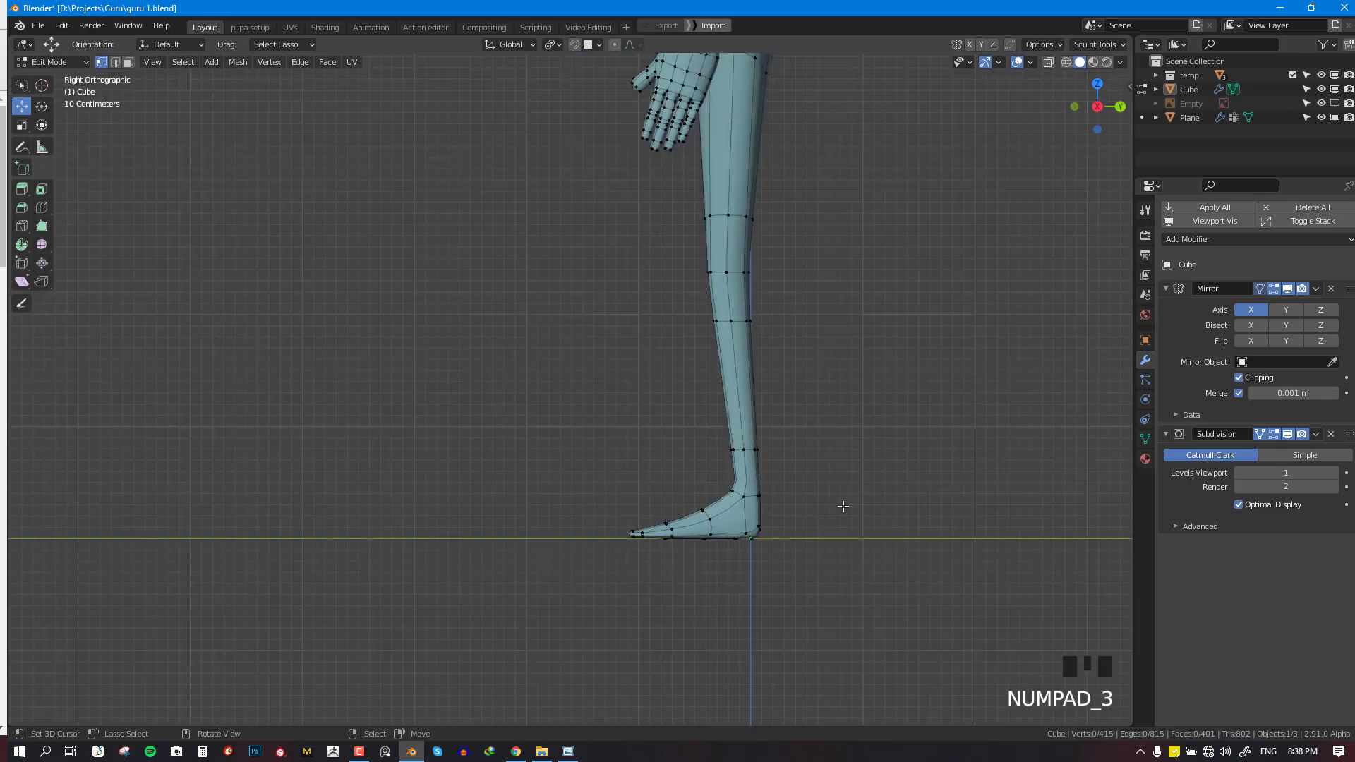
scroll(732, 460, "down", 4)
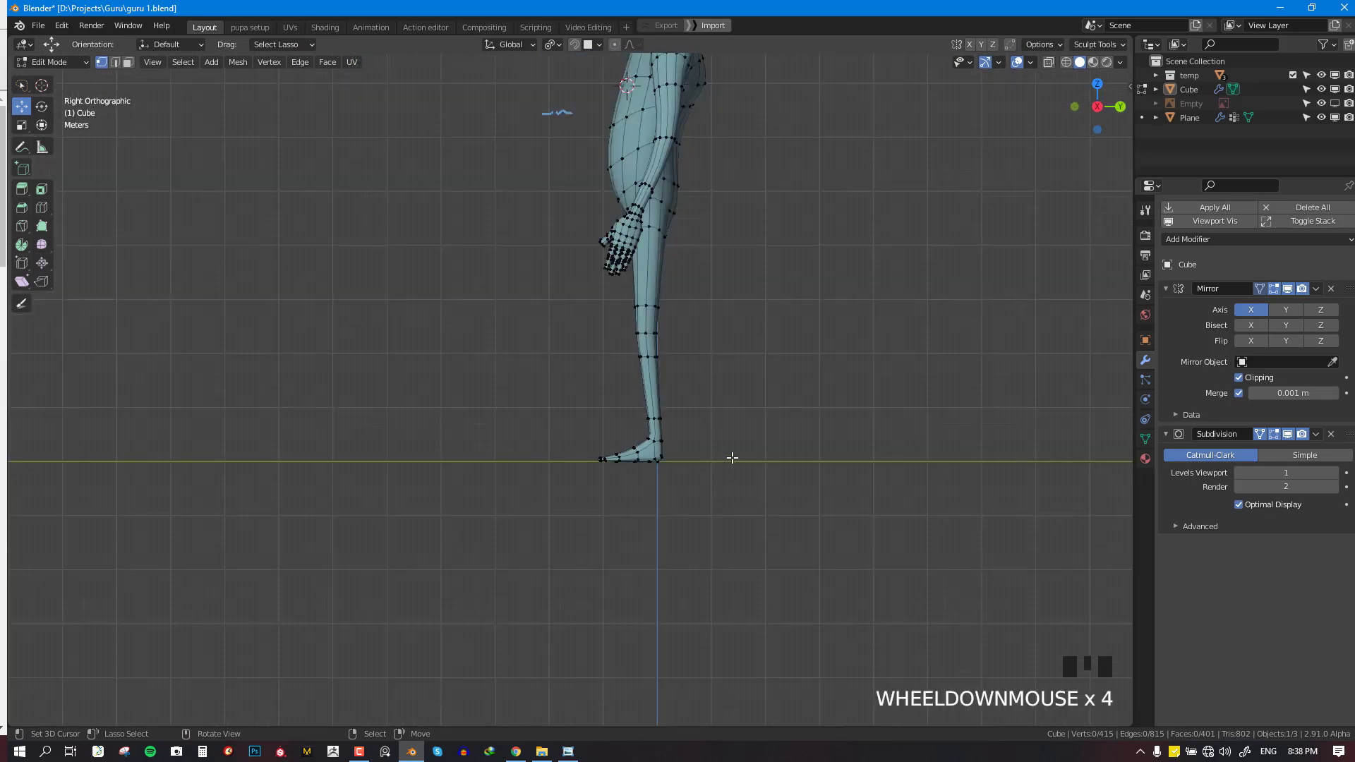
Leave Edit Mode, bring the character into front view and save the file
middle_click_drag(731, 459, 723, 541, "shift")
key("Tab")
key("KP_1")
middle_click_drag(735, 430, 709, 402, "shift")
key("ctrl+s")
Select the head, isolate it in Local View and enter Edit Mode
scroll(709, 402, "up", 1)
scroll(672, 305, "up", 2)
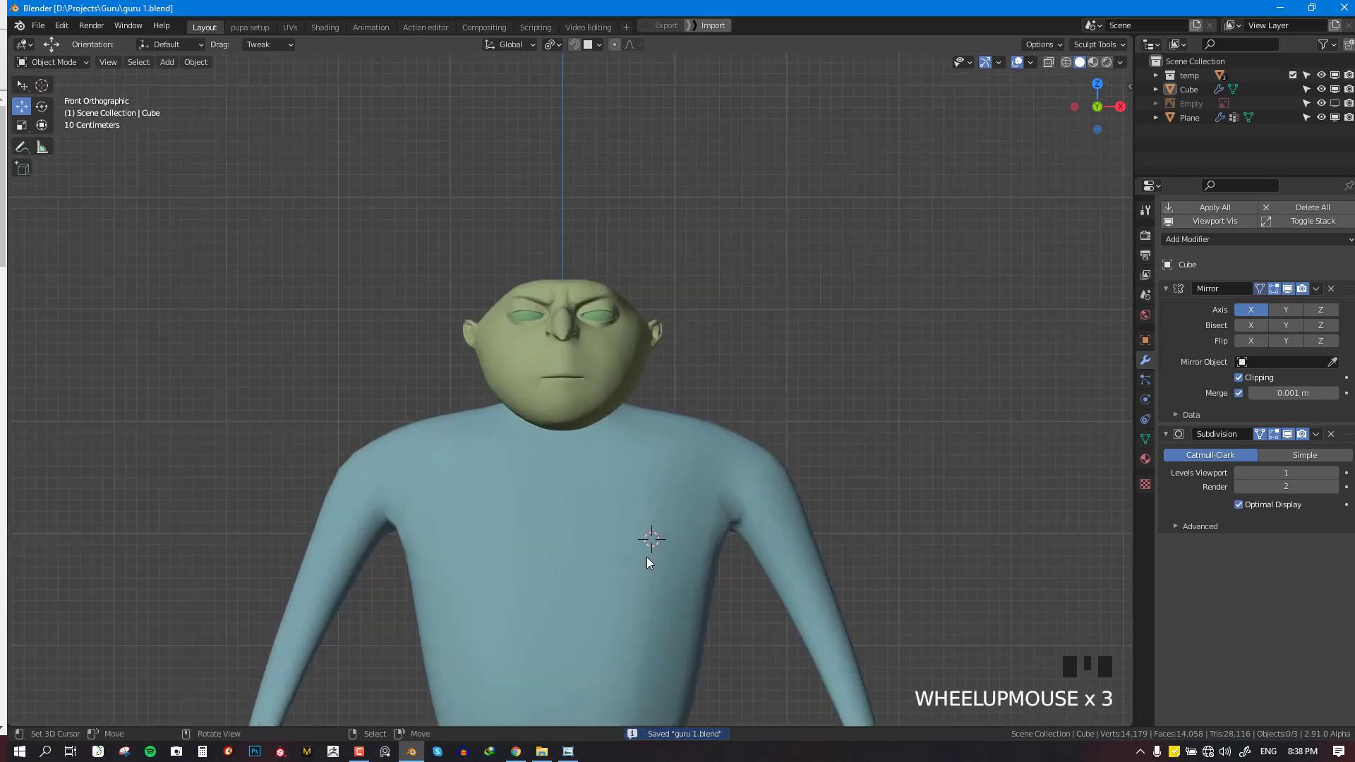
key("KP_3")
middle_click_drag(723, 468, 685, 498, "shift")
scroll(714, 427, "up", 2)
right_click(714, 423)
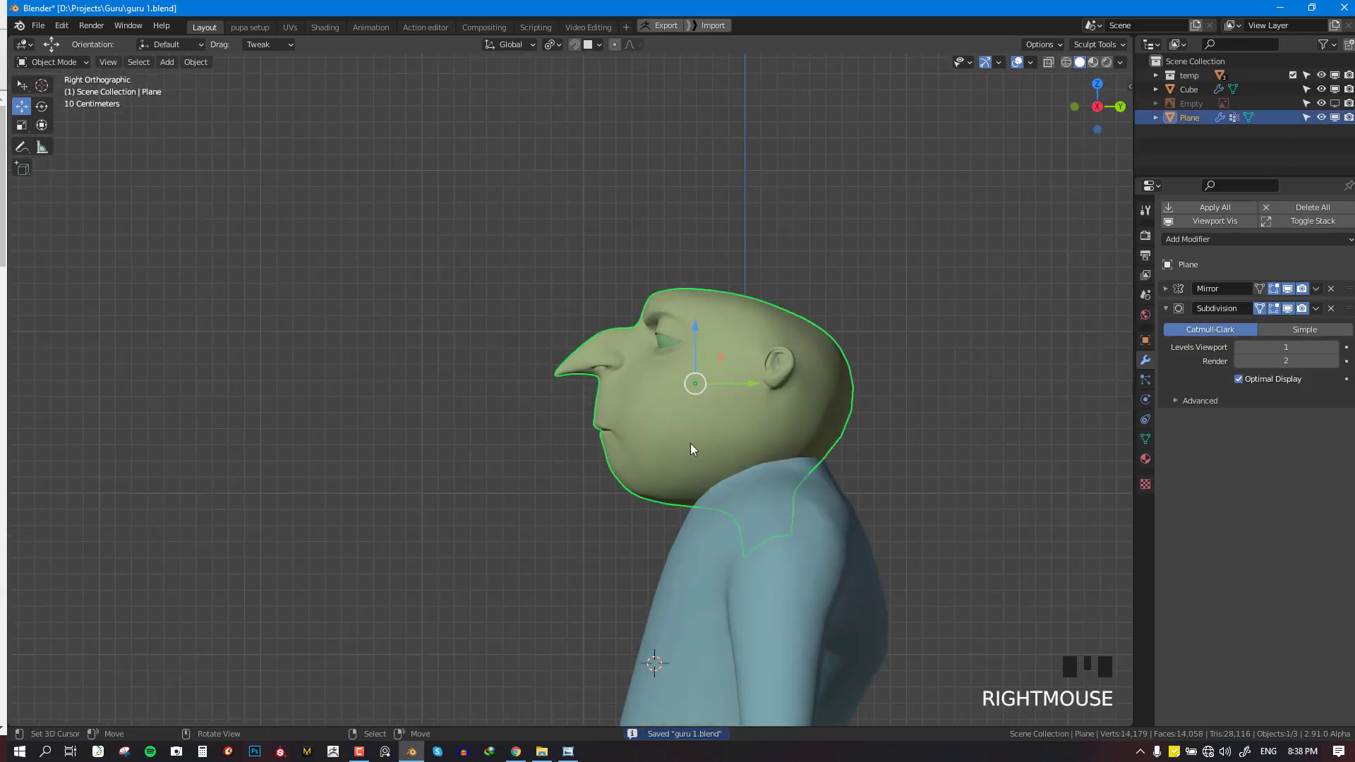
middle_click_drag(690, 443, 696, 490)
scroll(806, 522, "down", 2)
key("KP_Divide")
key("Tab")
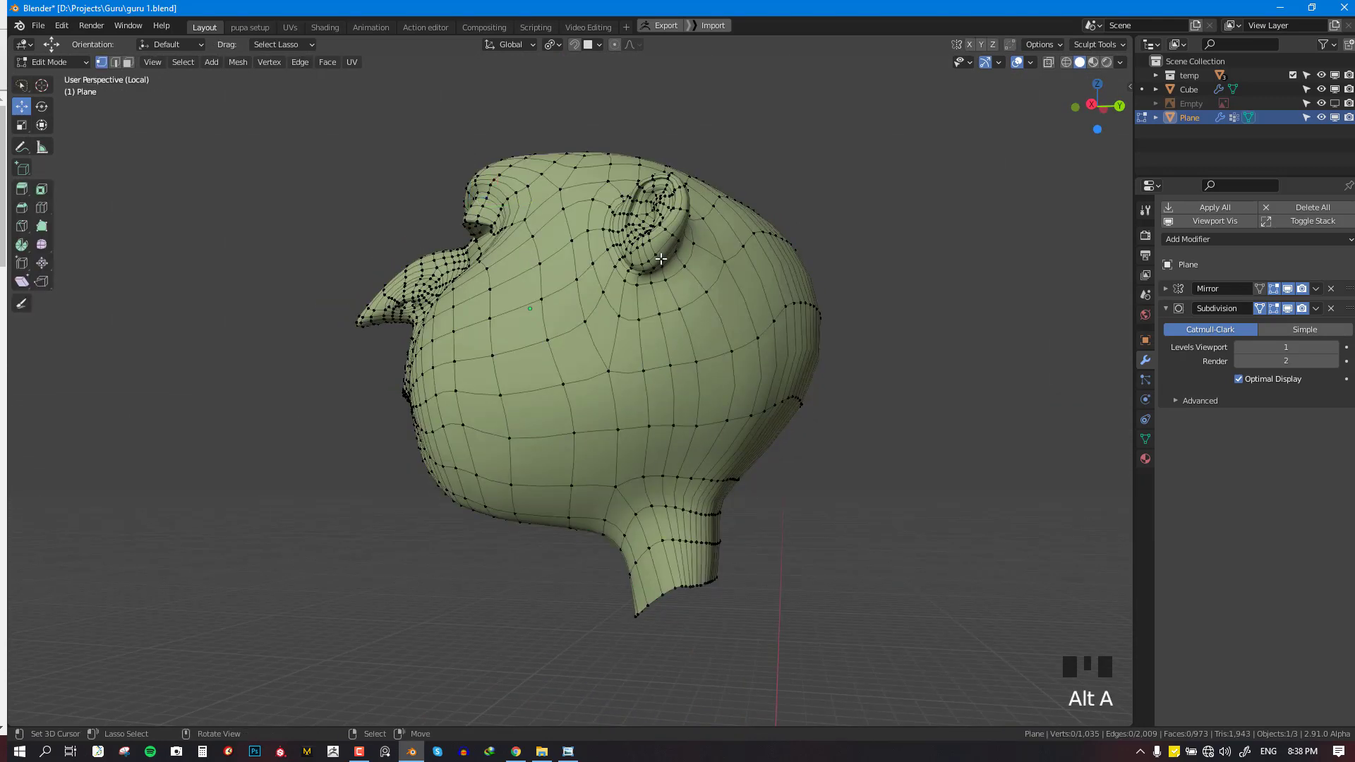
Switch to edge selection and select the edge loop on the head around the base of the ear
scroll(663, 272, "up", 3)
key("2")
scroll(660, 282, "down", 4)
scroll(539, 369, "up", 2)
middle_click_drag(612, 356, 583, 452)
scroll(583, 452, "up", 1)
scroll(547, 460, "down", 2)
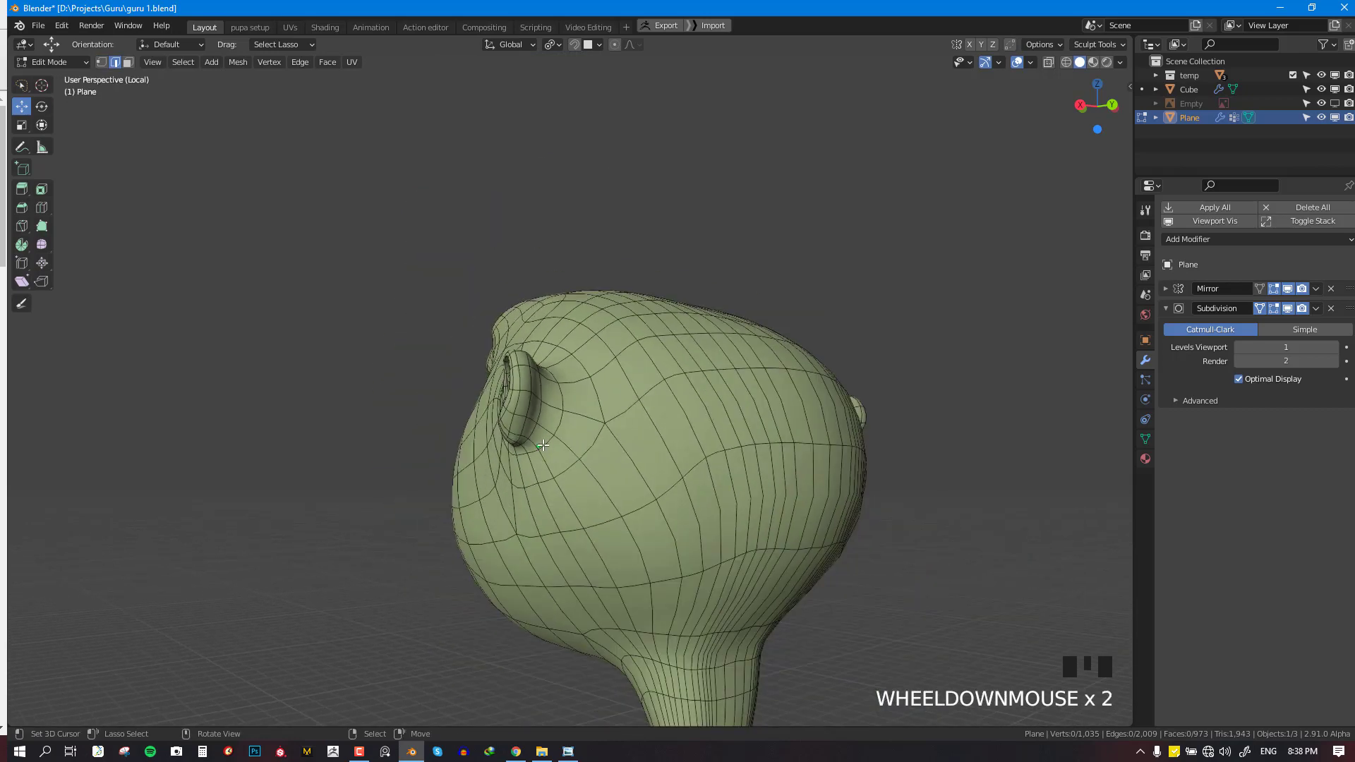
right_click(562, 427, "alt")
middle_click_drag(565, 421, 663, 409)
scroll(664, 410, "up", 2)
right_click(741, 434, "alt")
right_click(745, 438, "alt")
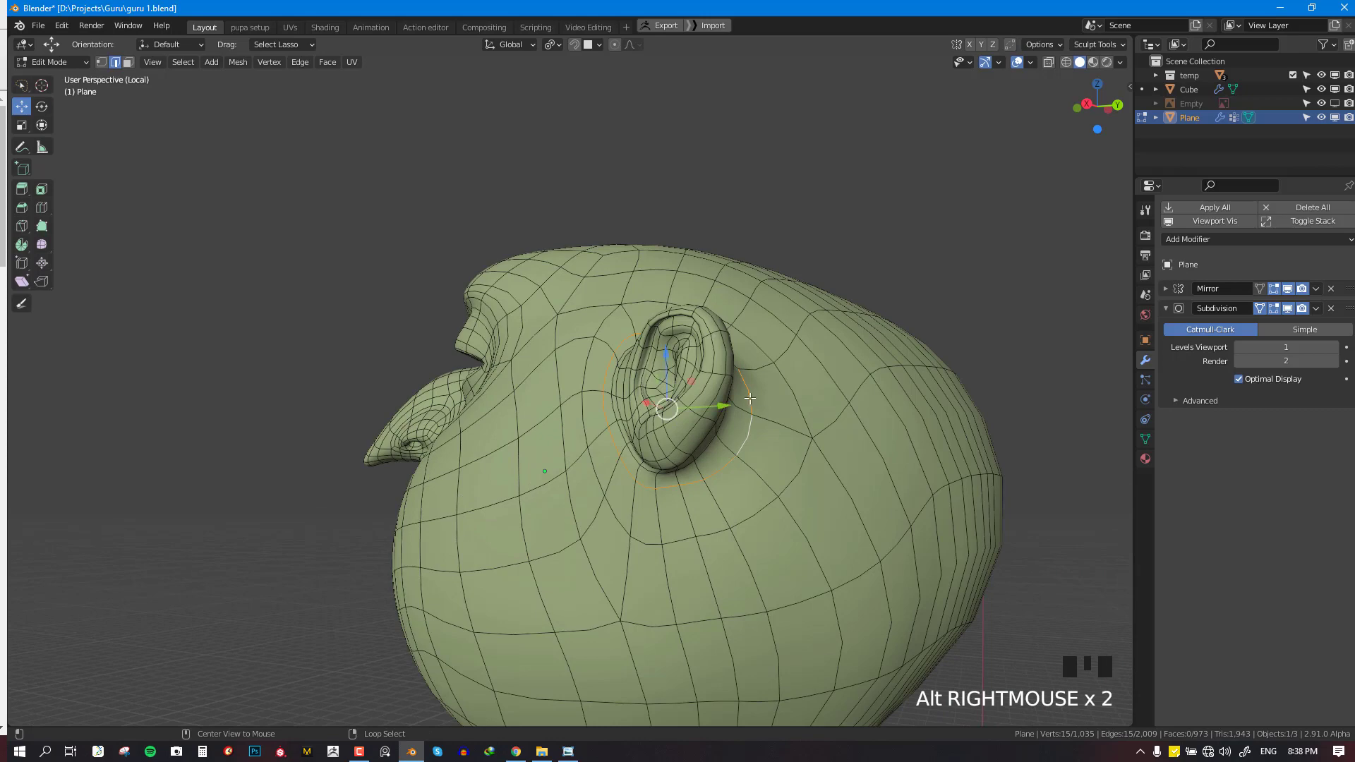
Mark the selected loop around the ear as a UV seam and clear the selection
middle_click_drag(757, 433, 811, 424)
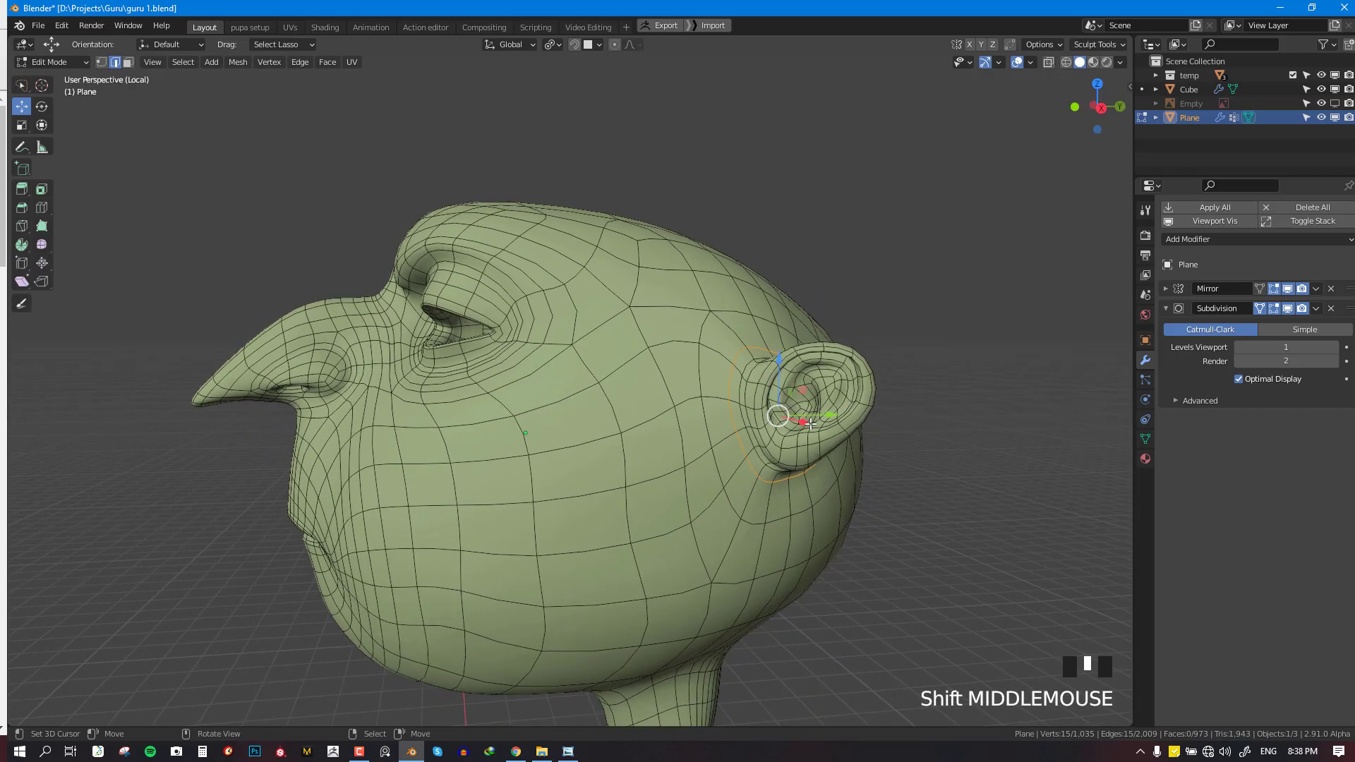
key("KP_1")
scroll(810, 424, "up", 2)
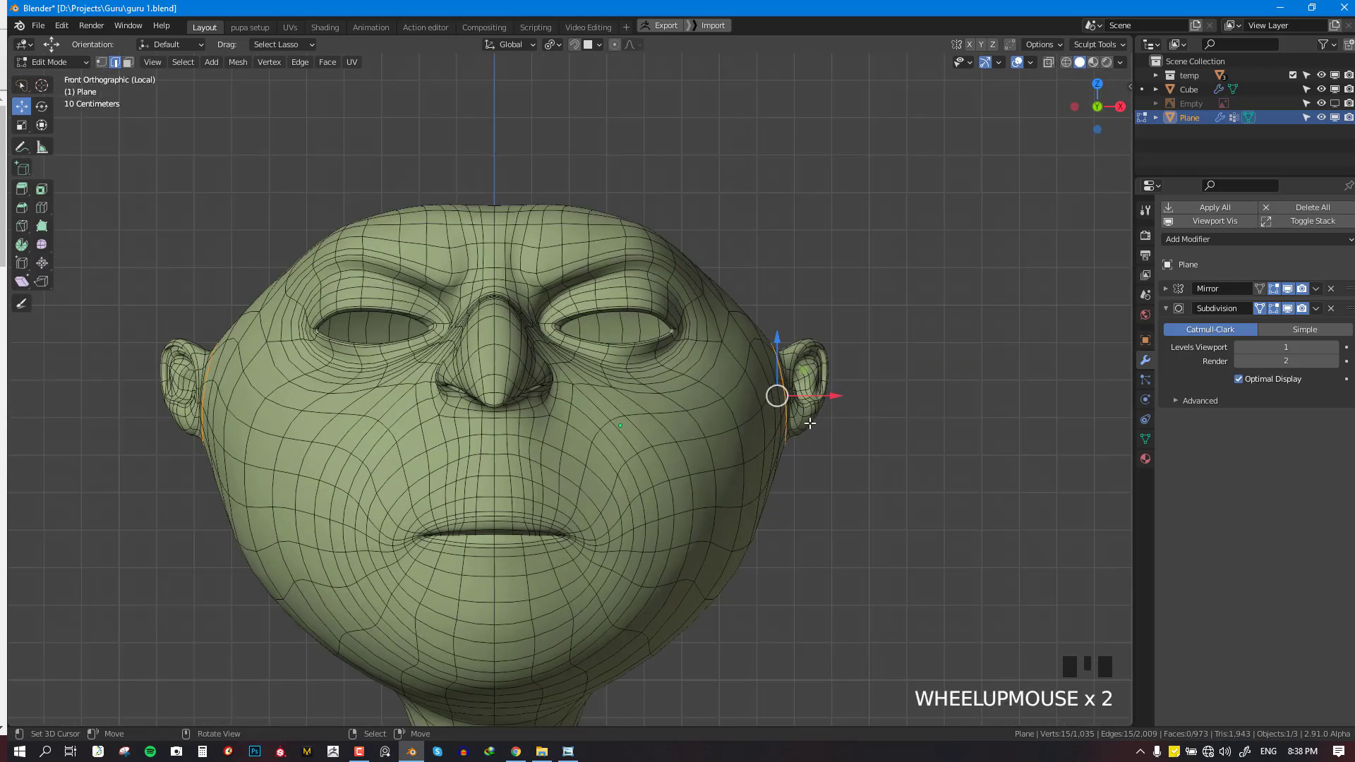
left_click(302, 62)
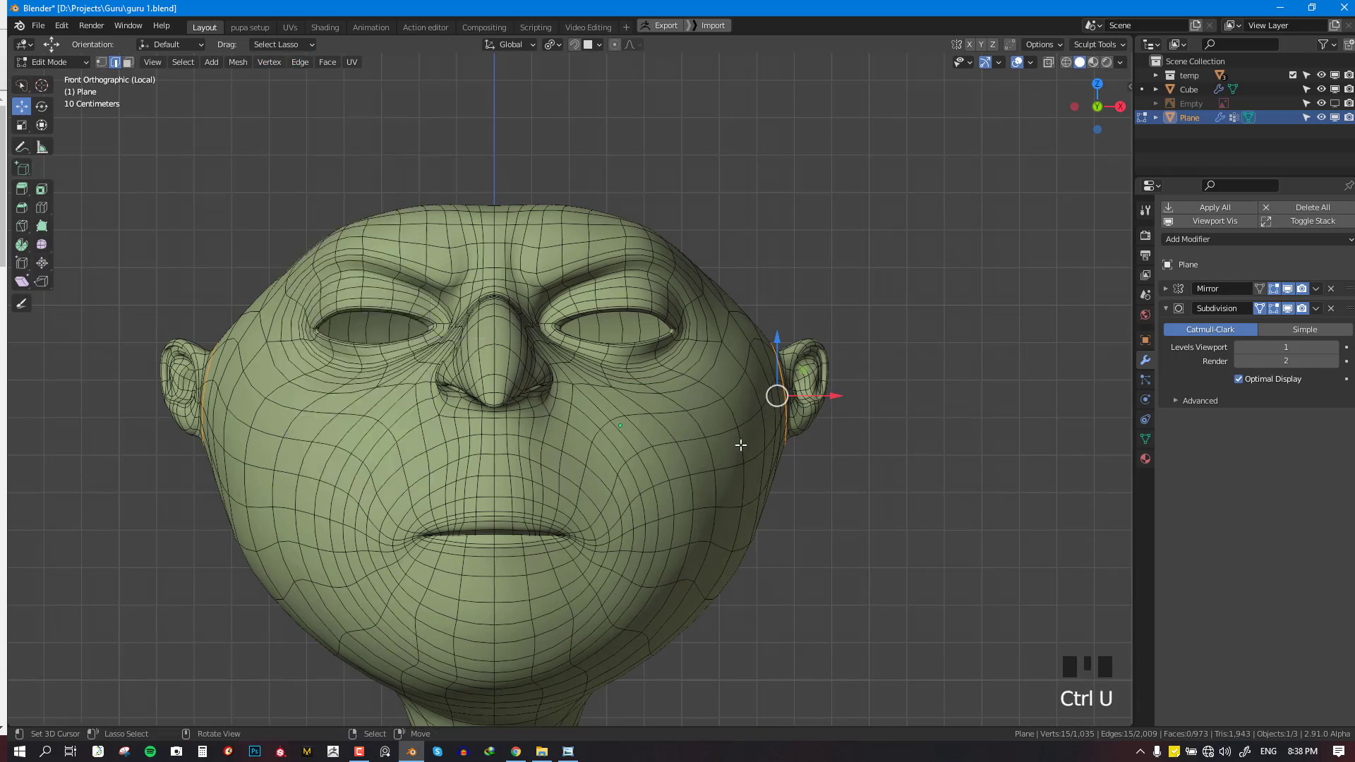
middle_click_drag(741, 445, 757, 450)
key("ctrl+z")
key("u")
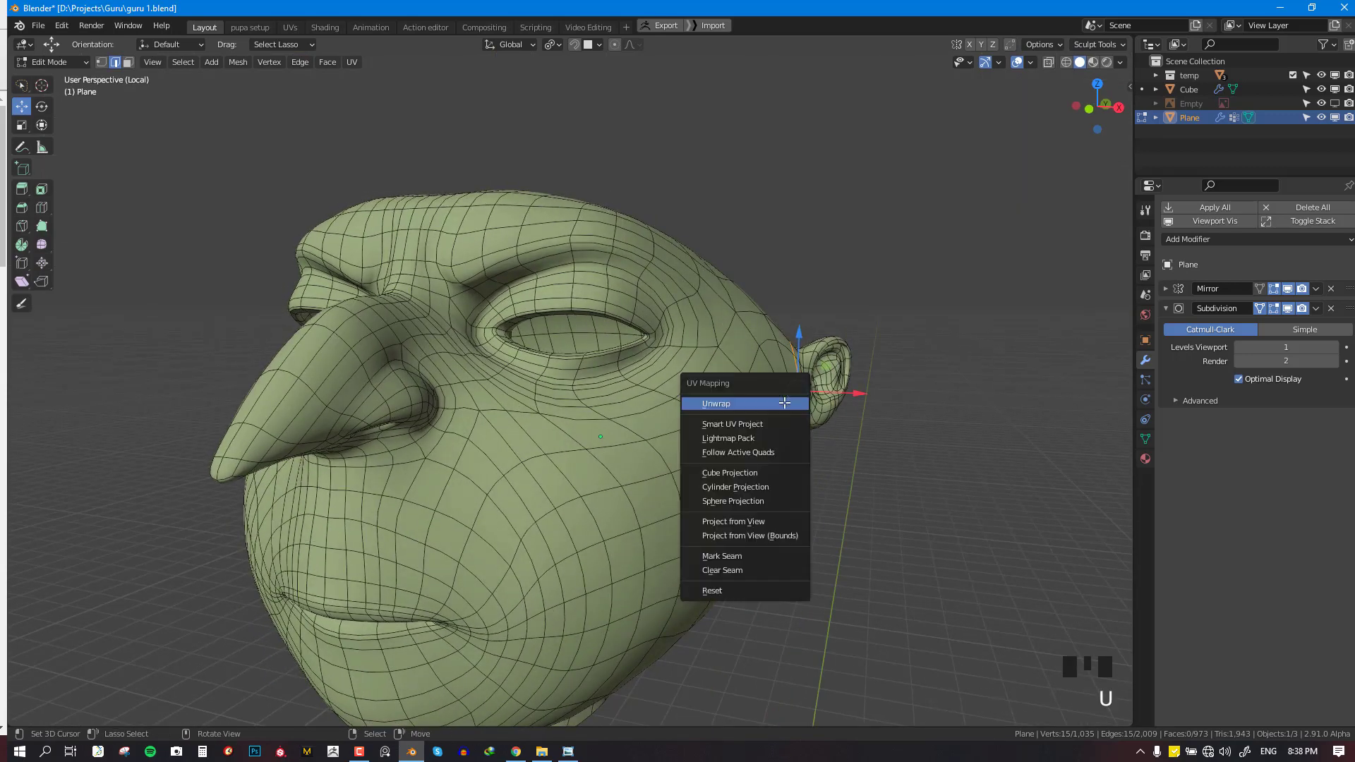
left_click(742, 557)
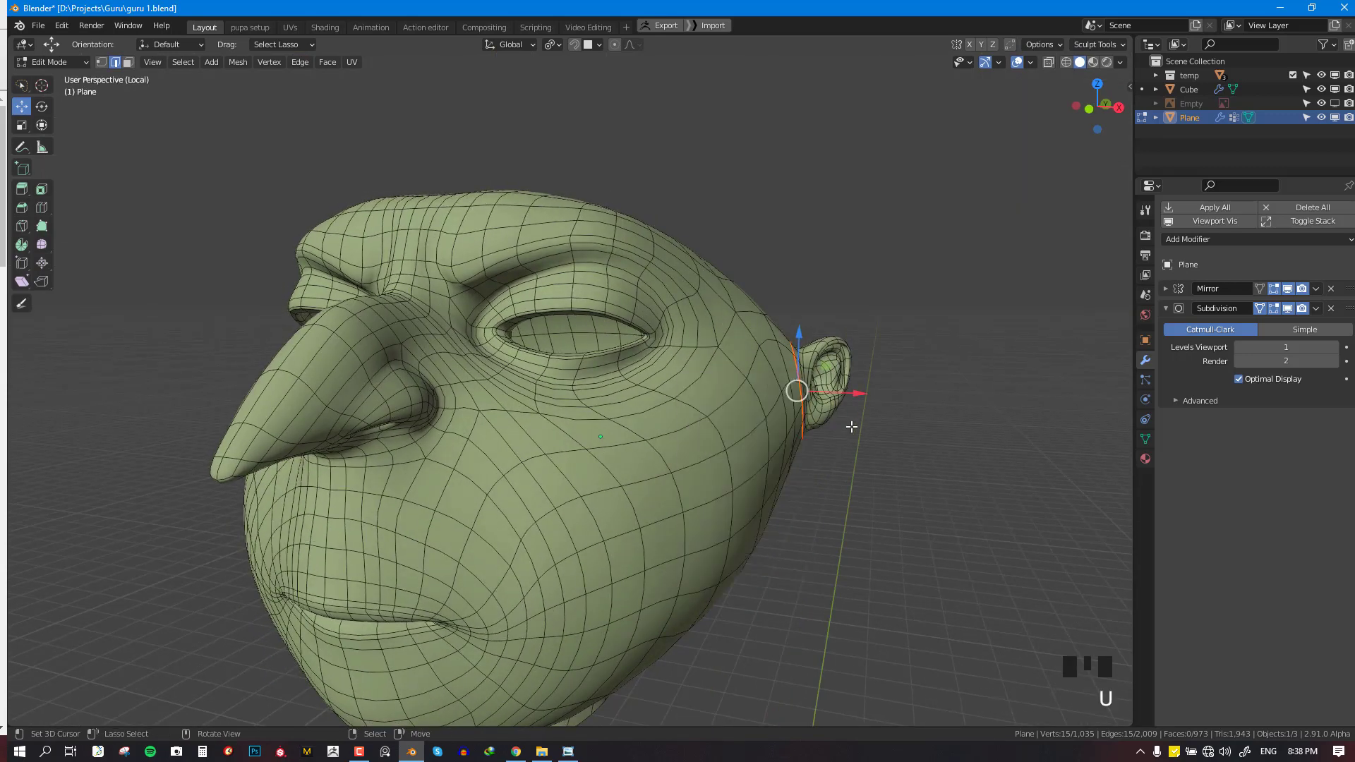
middle_click_drag(742, 558, 648, 418)
key("alt+a")
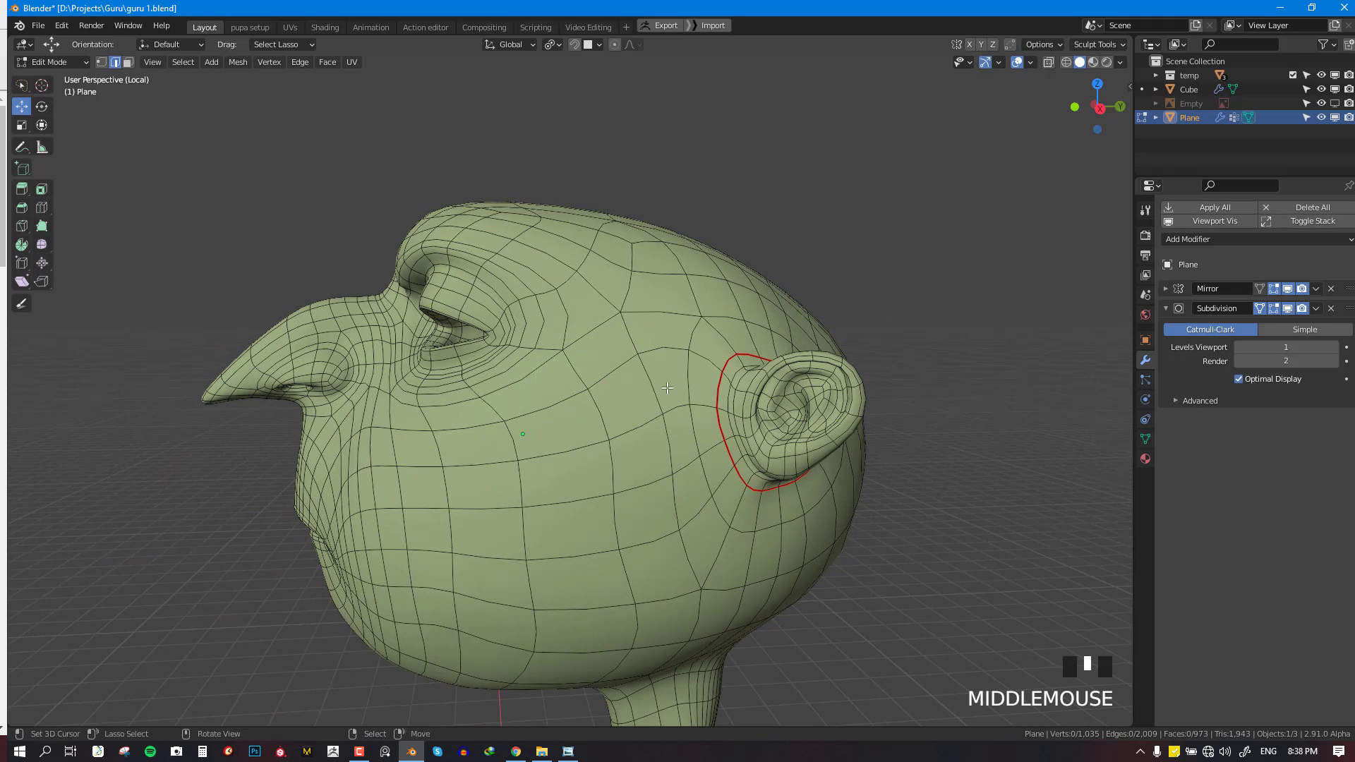
Select the ear's faces enclosed by the seam in face mode, hide them and save the file
left_click(128, 62)
middle_click_drag(762, 411, 712, 404)
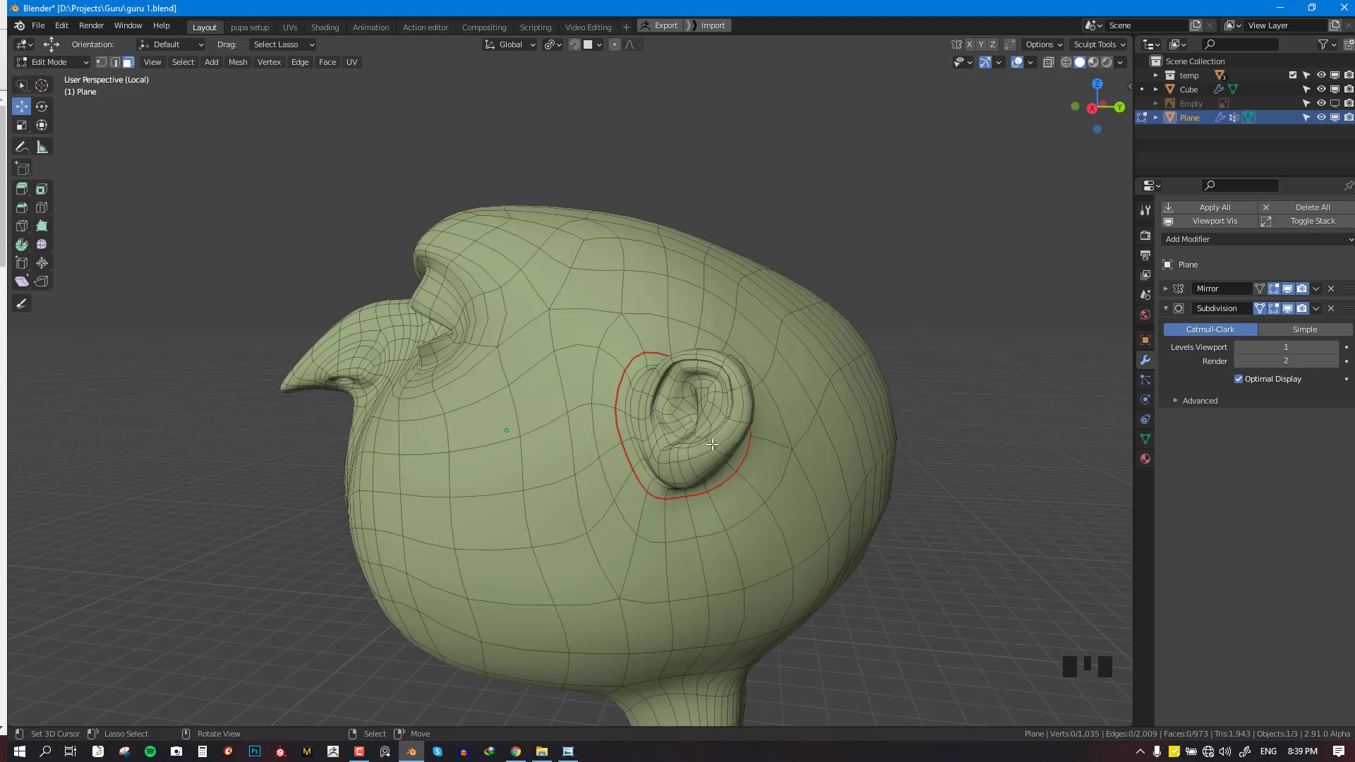
key("l")
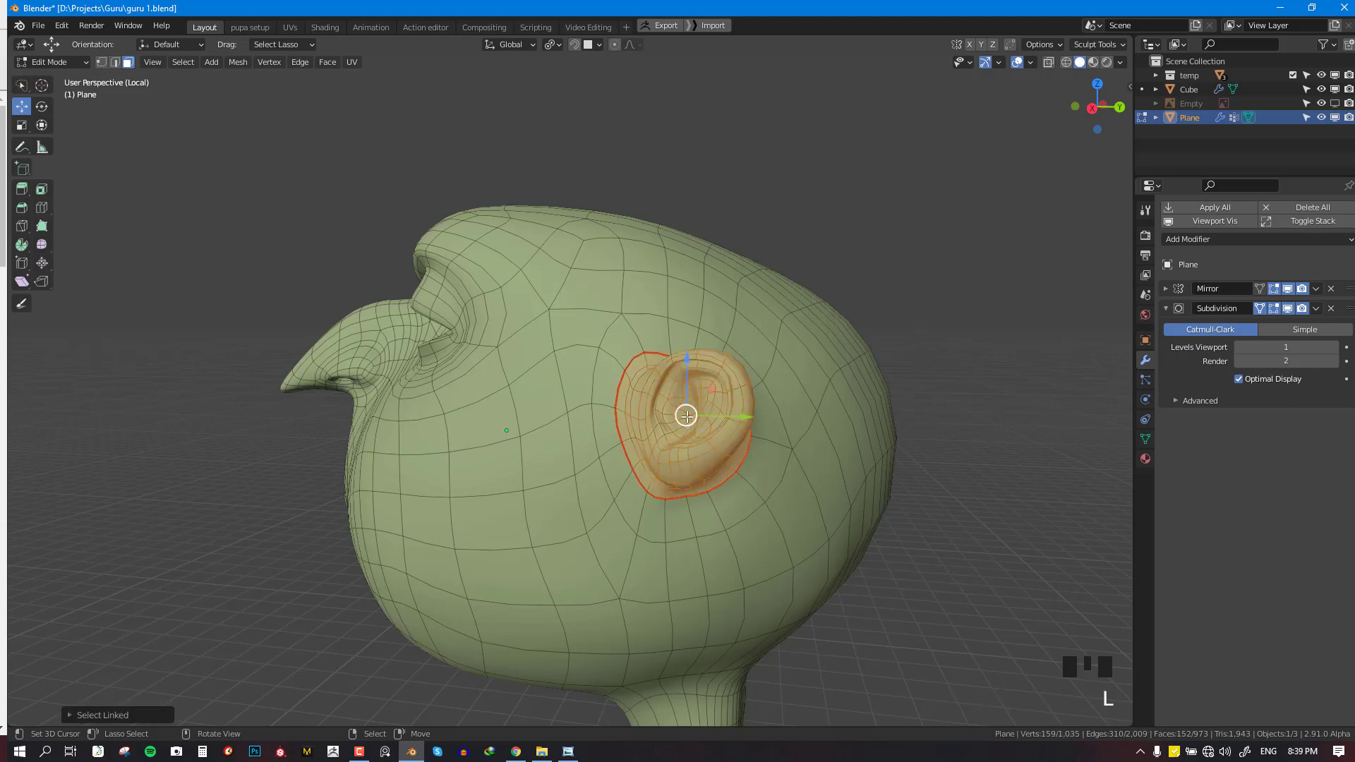
key("h")
middle_click_drag(687, 415, 508, 364)
scroll(696, 396, "down", 2)
key("ctrl+s")
Switch to edge selection, select the edge loop where the neck meets the head and save the file
key("alt+KP_2")
scroll(669, 507, "up", 3)
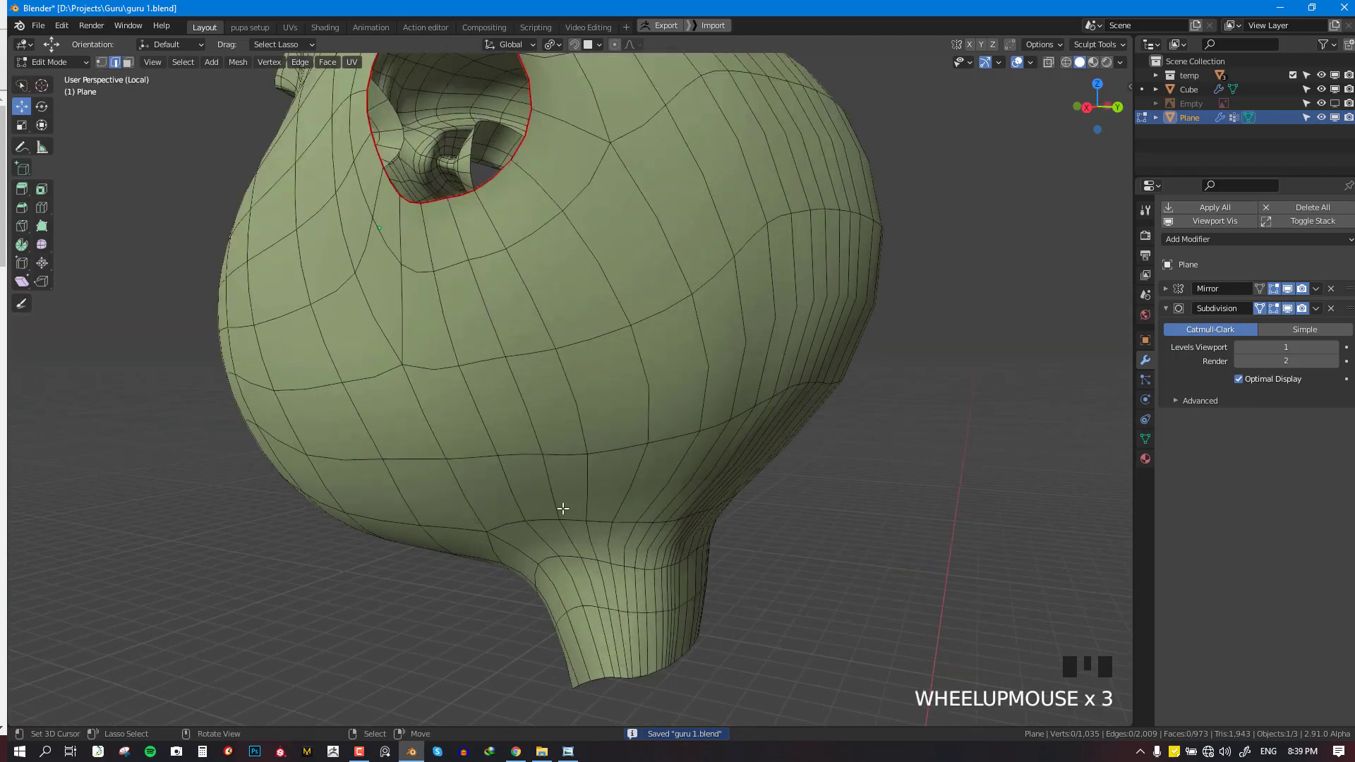
key("KP_3")
scroll(543, 534, "down", 3)
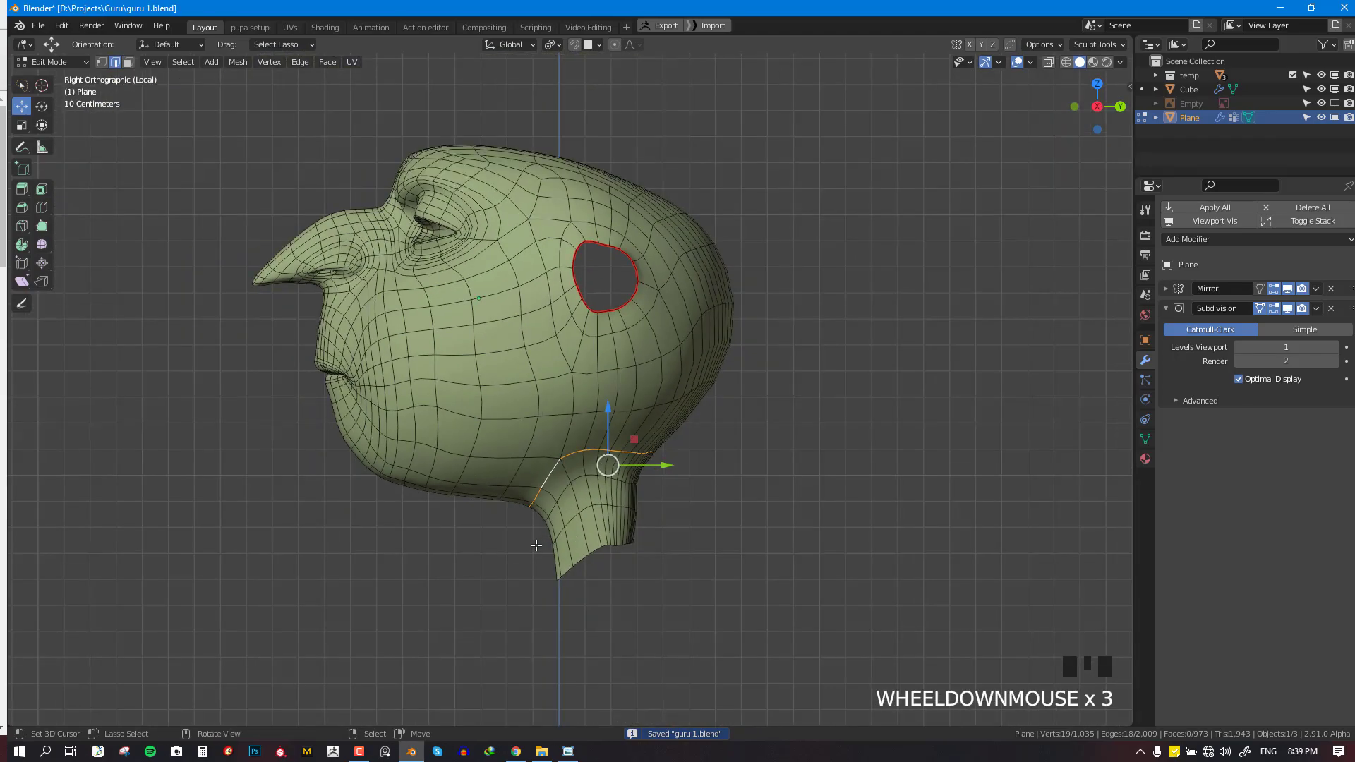
middle_click_drag(543, 534, 750, 554)
key("ctrl+s")
Add the vertical centre-line edge loop at the back of the head to the selection
scroll(609, 282, "up", 2)
scroll(700, 495, "down", 1)
middle_click_drag(699, 495, 783, 430)
scroll(554, 467, "up", 1)
scroll(635, 459, "up", 2)
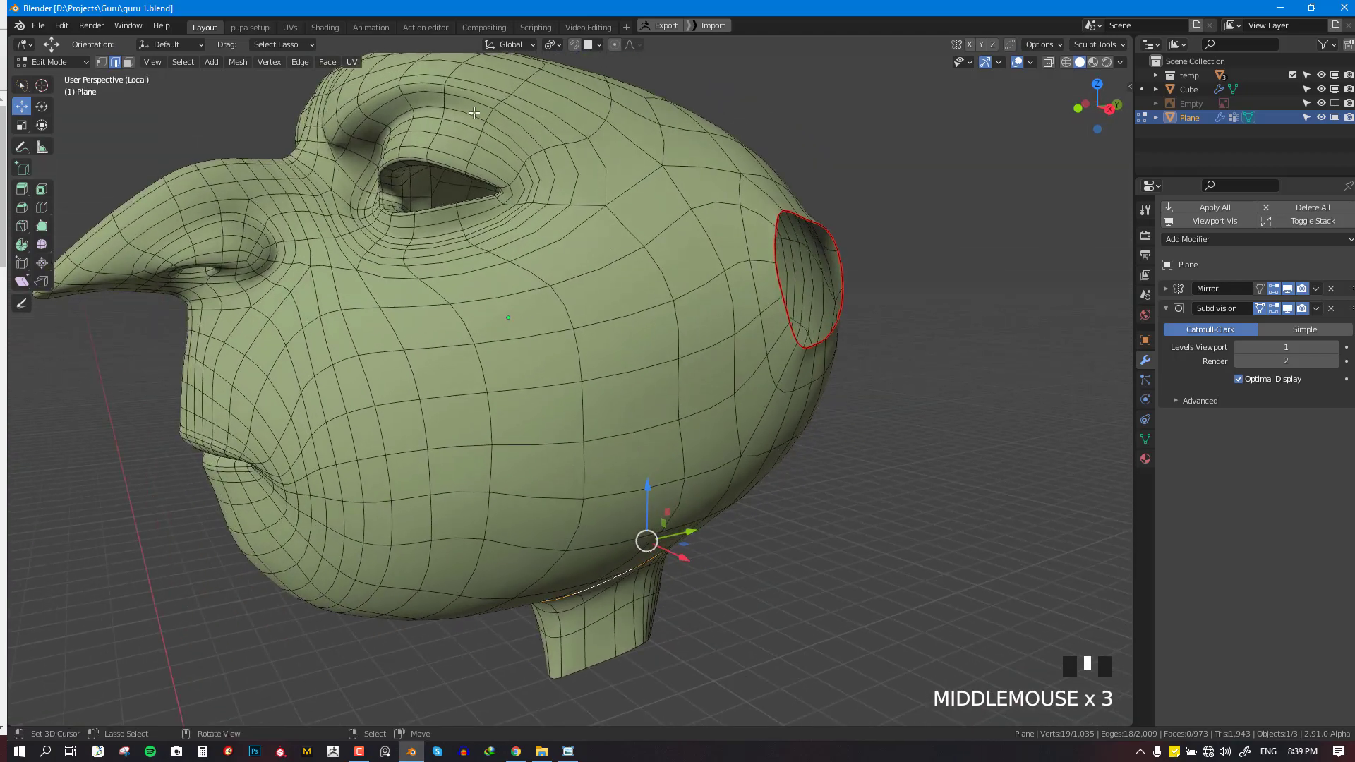
middle_click_drag(587, 233, 600, 374)
scroll(687, 341, "down", 3)
scroll(607, 378, "up", 2)
middle_click_drag(674, 402, 747, 396)
middle_click_drag(632, 373, 642, 485, "shift")
right_click(645, 484, "alt+shift")
scroll(630, 458, "down", 3)
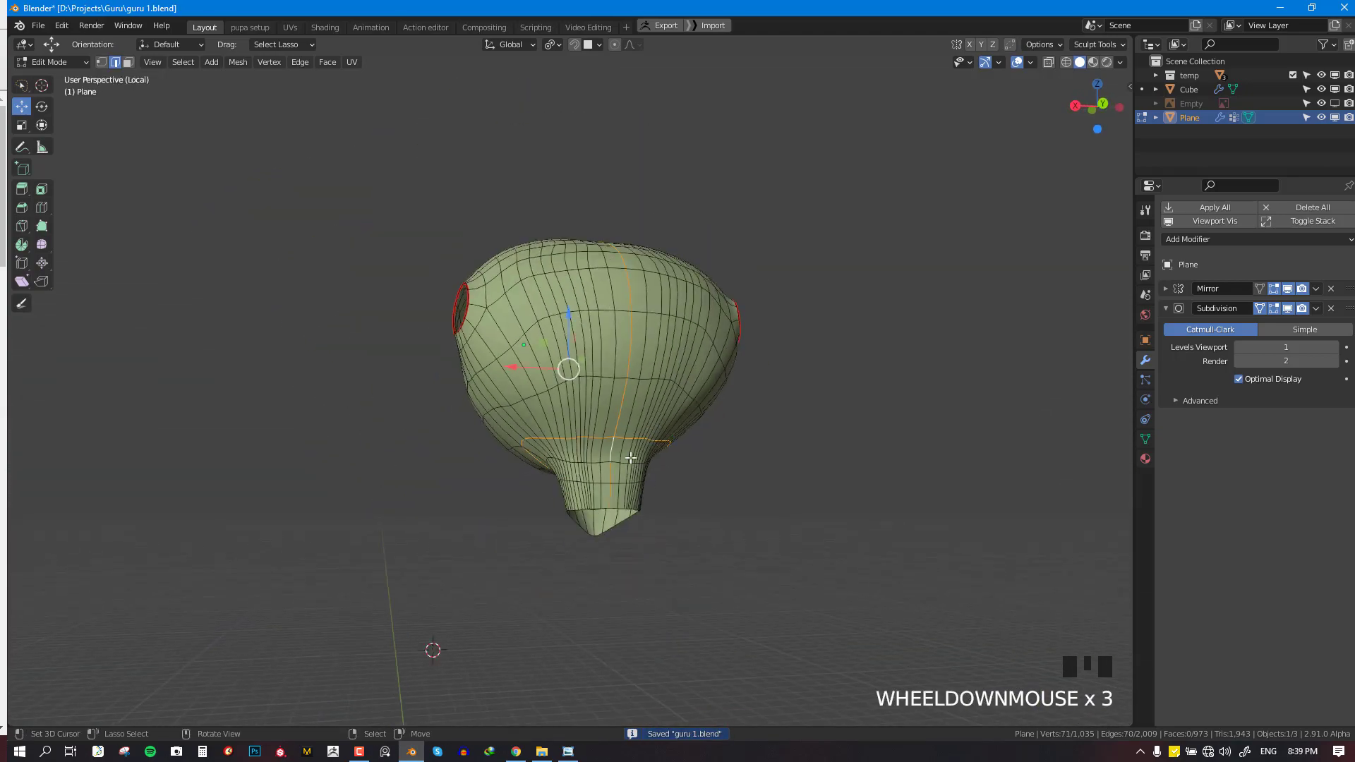
In wireframe side view and vertex mode, circle-deselect the centre-line vertices over the nose, face and mouth, and return to solid shading
key("KP_3")
scroll(599, 467, "up", 2)
key("shift+z")
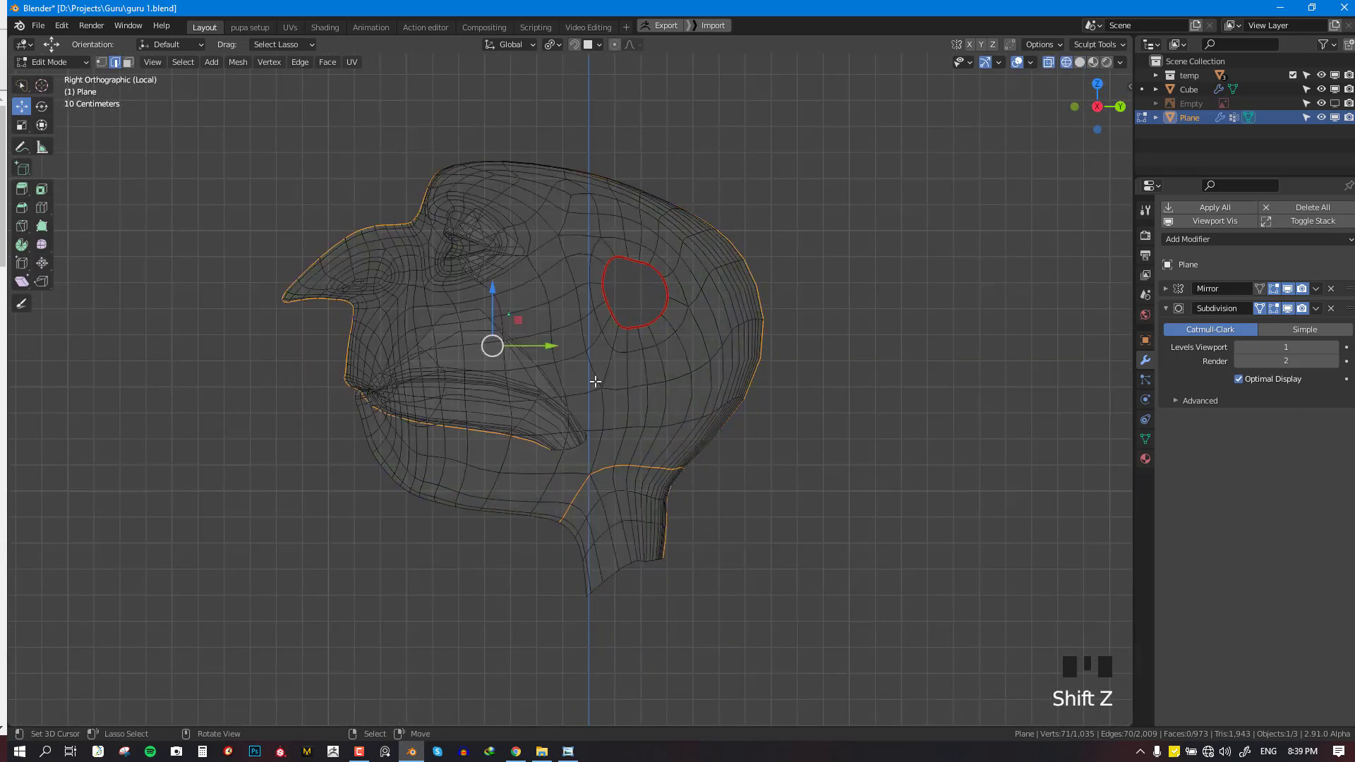
left_click(101, 62)
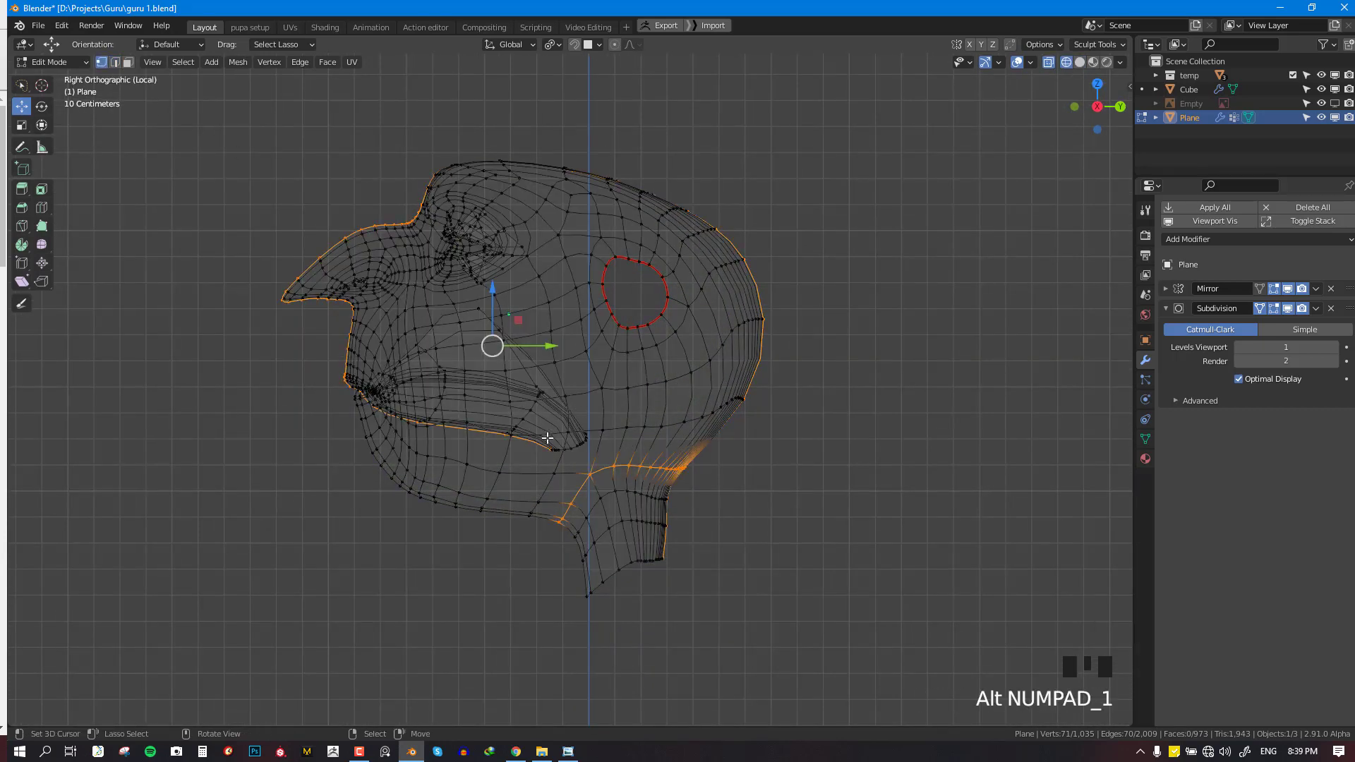
key("c")
middle_click_drag(493, 420, 379, 250)
right_click(379, 251)
key("shift+z")
middle_click_drag(547, 318, 557, 349)
scroll(558, 350, "up", 3)
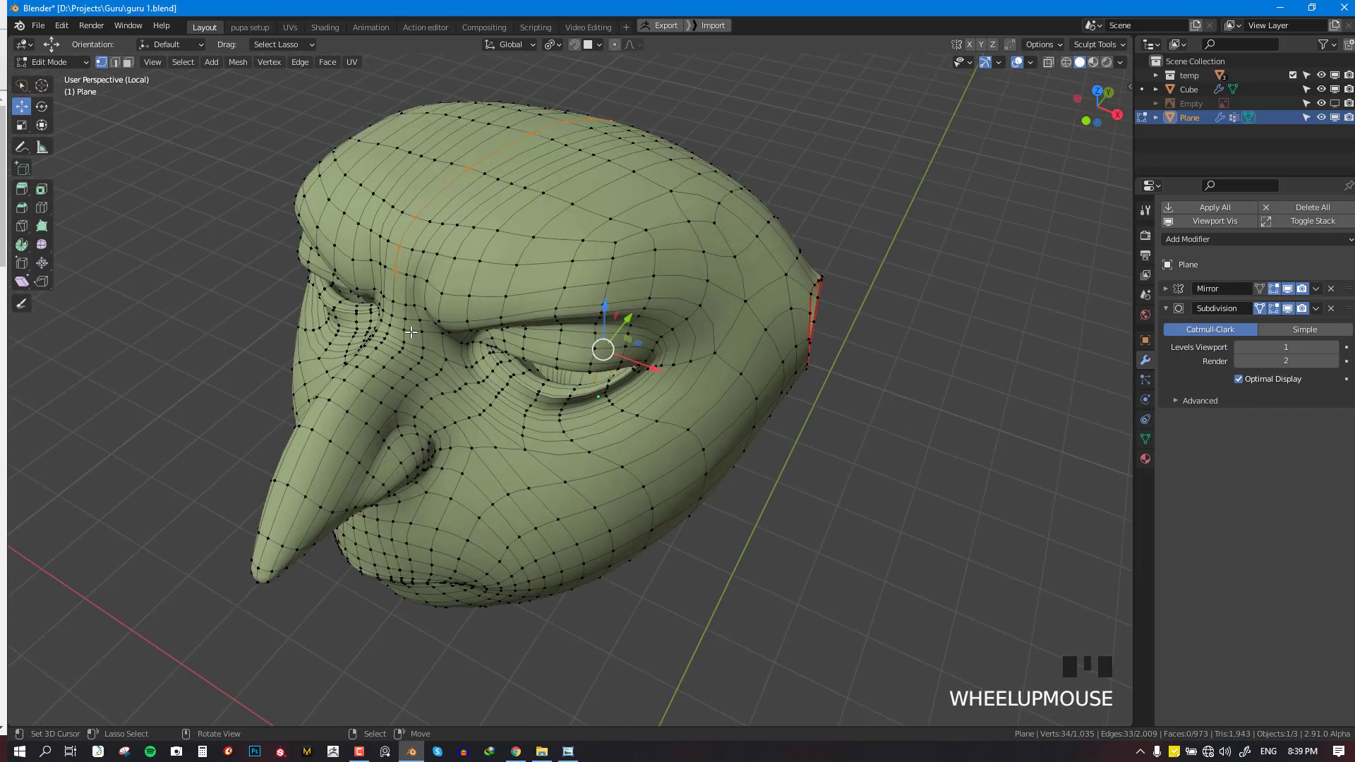
Deselect the lowest centre-line vertices on the forehead and inspect the remaining selection over the crown and back of the head
key("c")
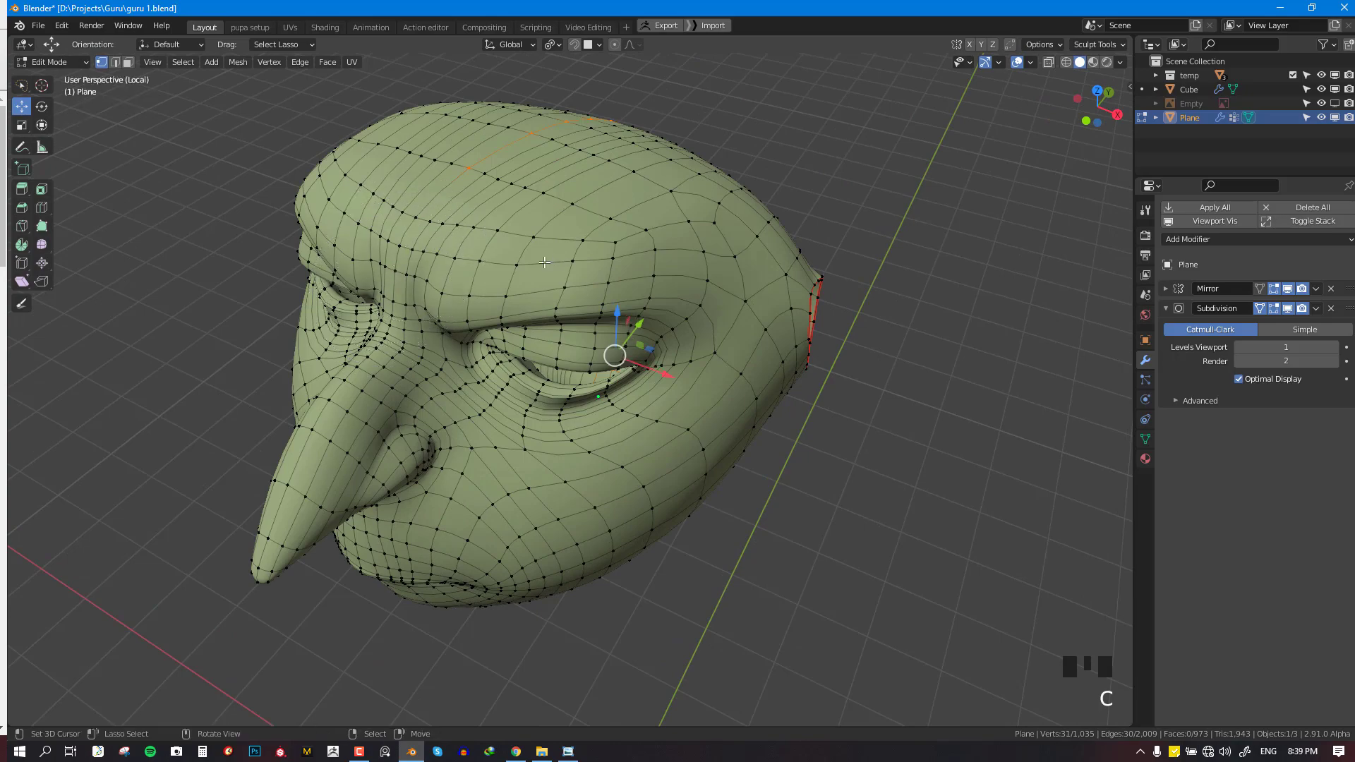
middle_click_drag(432, 245, 507, 233)
key("KP_1")
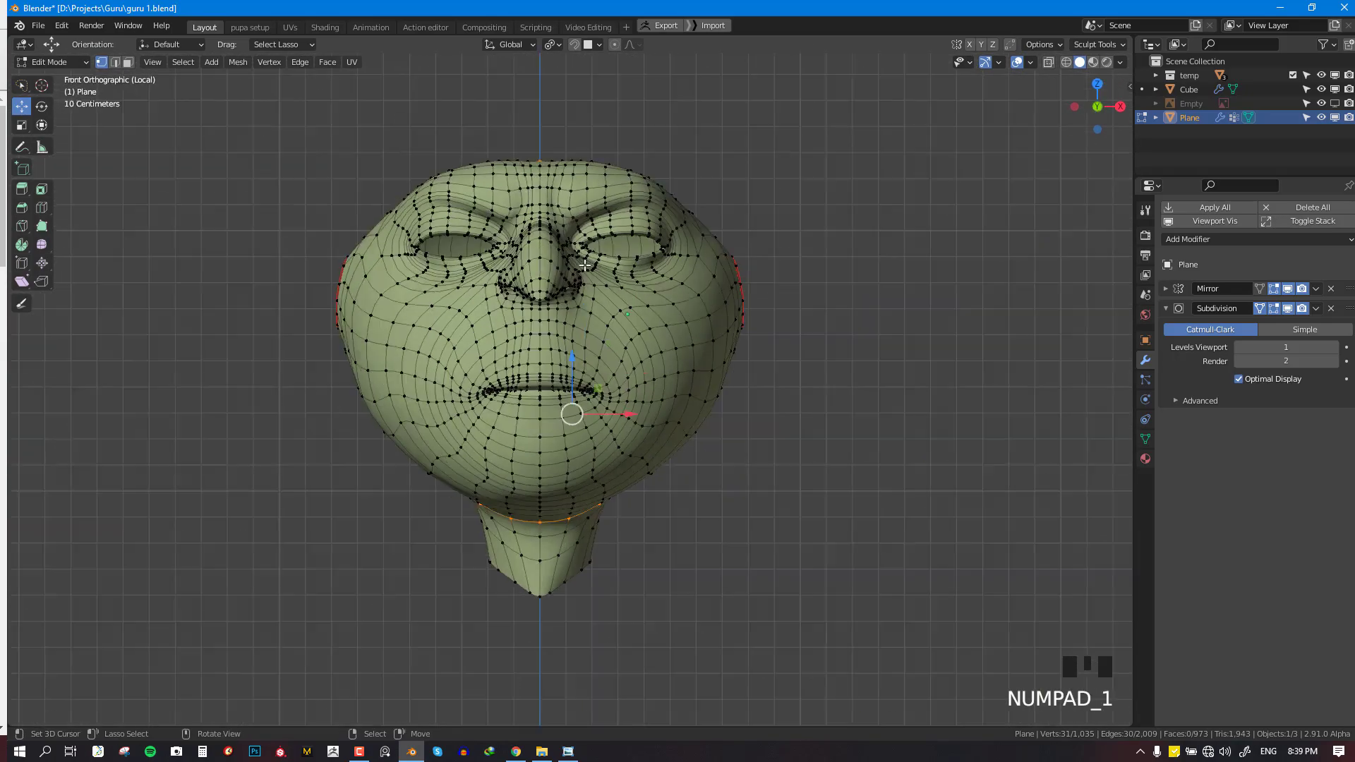
middle_click_drag(584, 264, 519, 239)
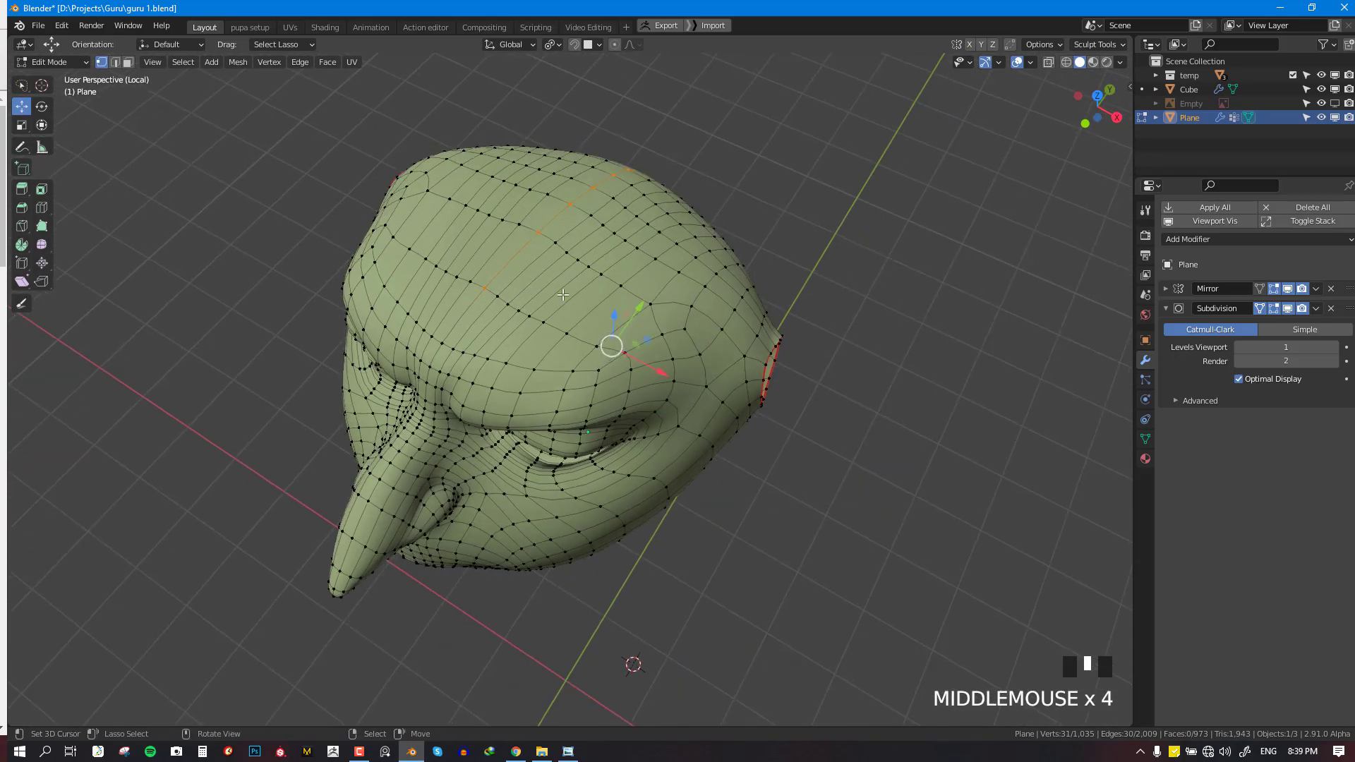
mouse_move(562, 294)
middle_mouse_down()
mouse_move(543, 282)
mouse_move(561, 312)
middle_mouse_up()
scroll(561, 312, "up", 1)
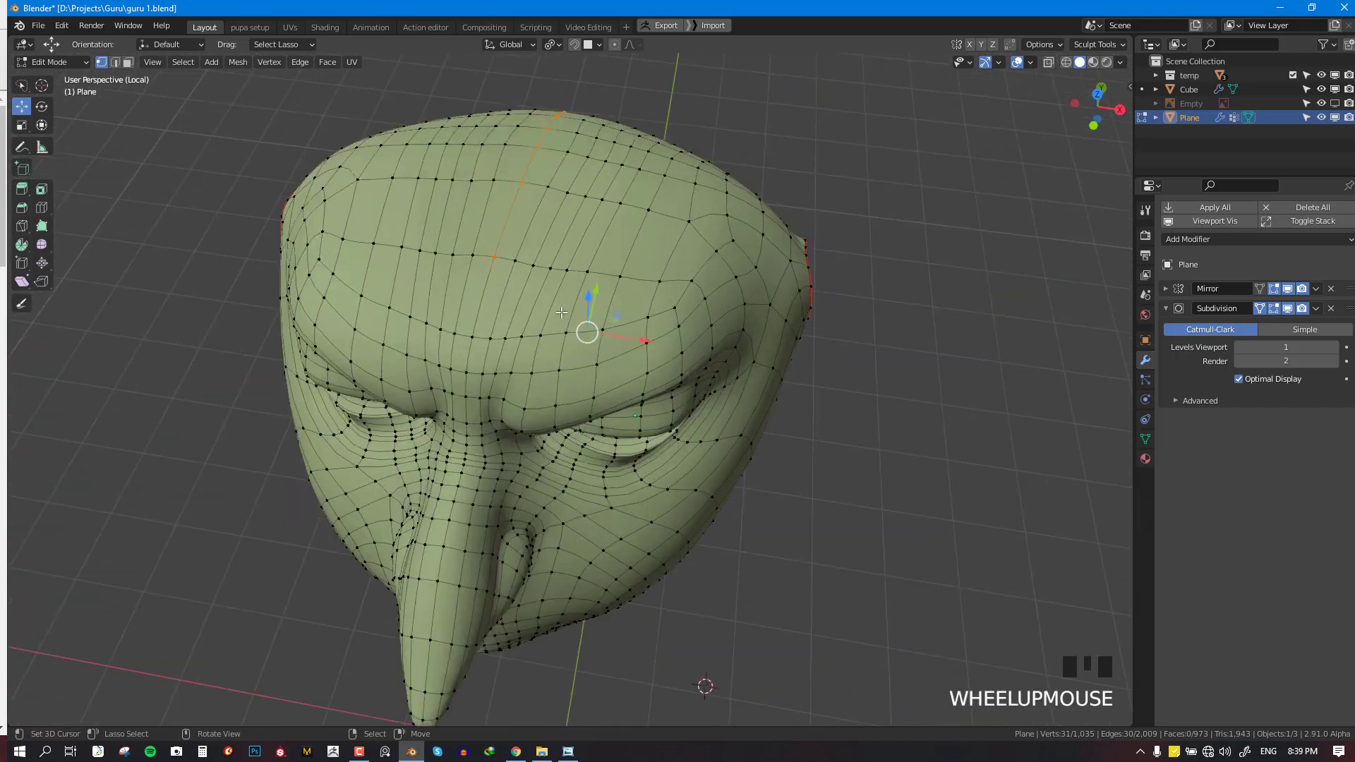
left_click(471, 338, "shift")
key("ctrl+z")
key("KP_1")
scroll(841, 313, "down", 3)
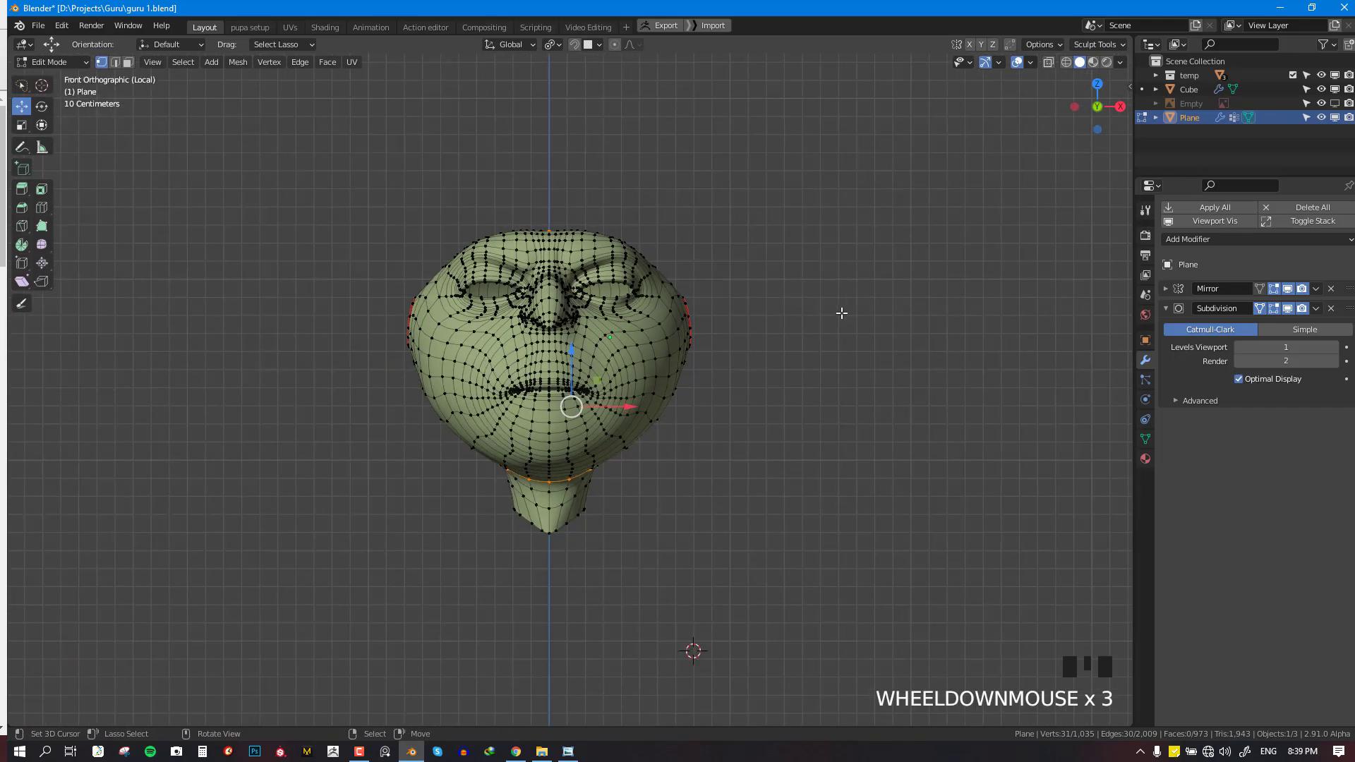
scroll(635, 353, "up", 1)
middle_click_drag(842, 313, 591, 413)
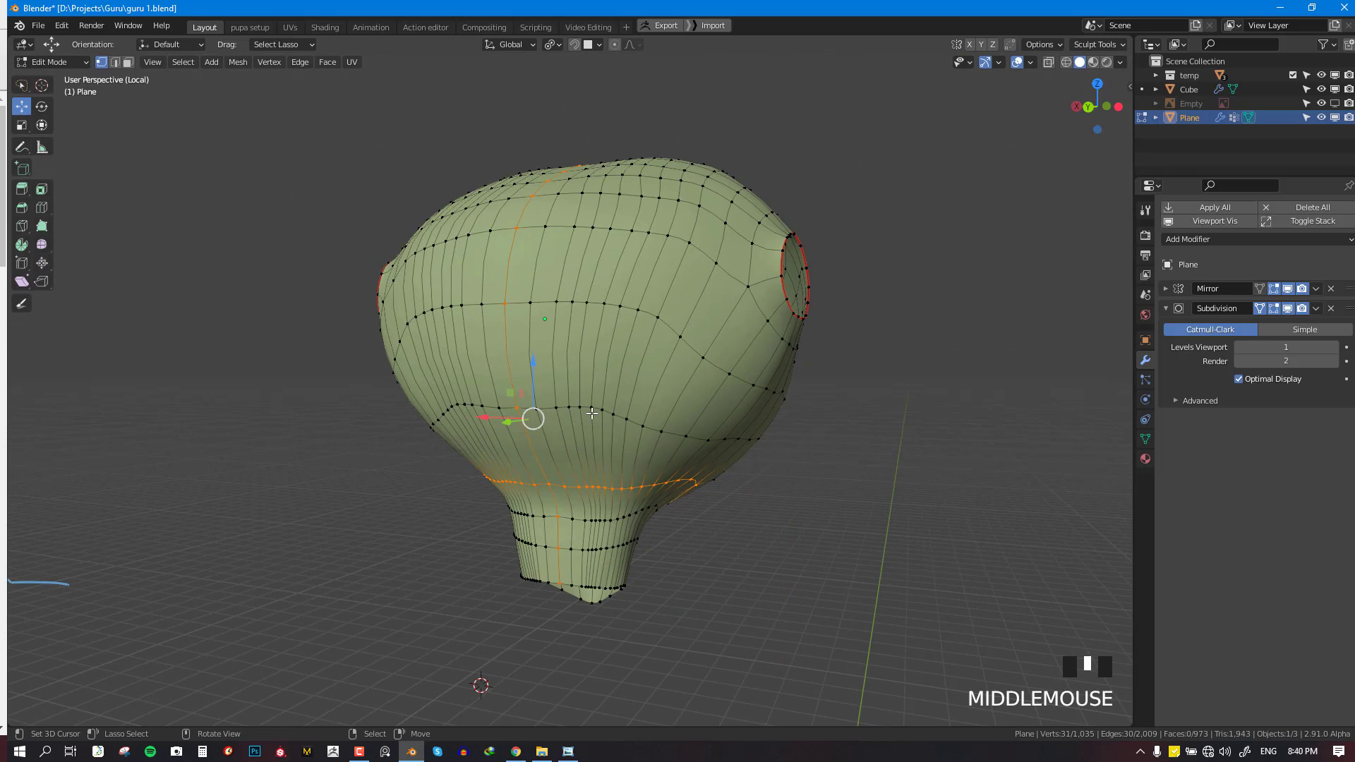
scroll(633, 408, "down", 2)
scroll(771, 469, "up", 3)
middle_click_drag(666, 432, 664, 489)
scroll(664, 489, "down", 3)
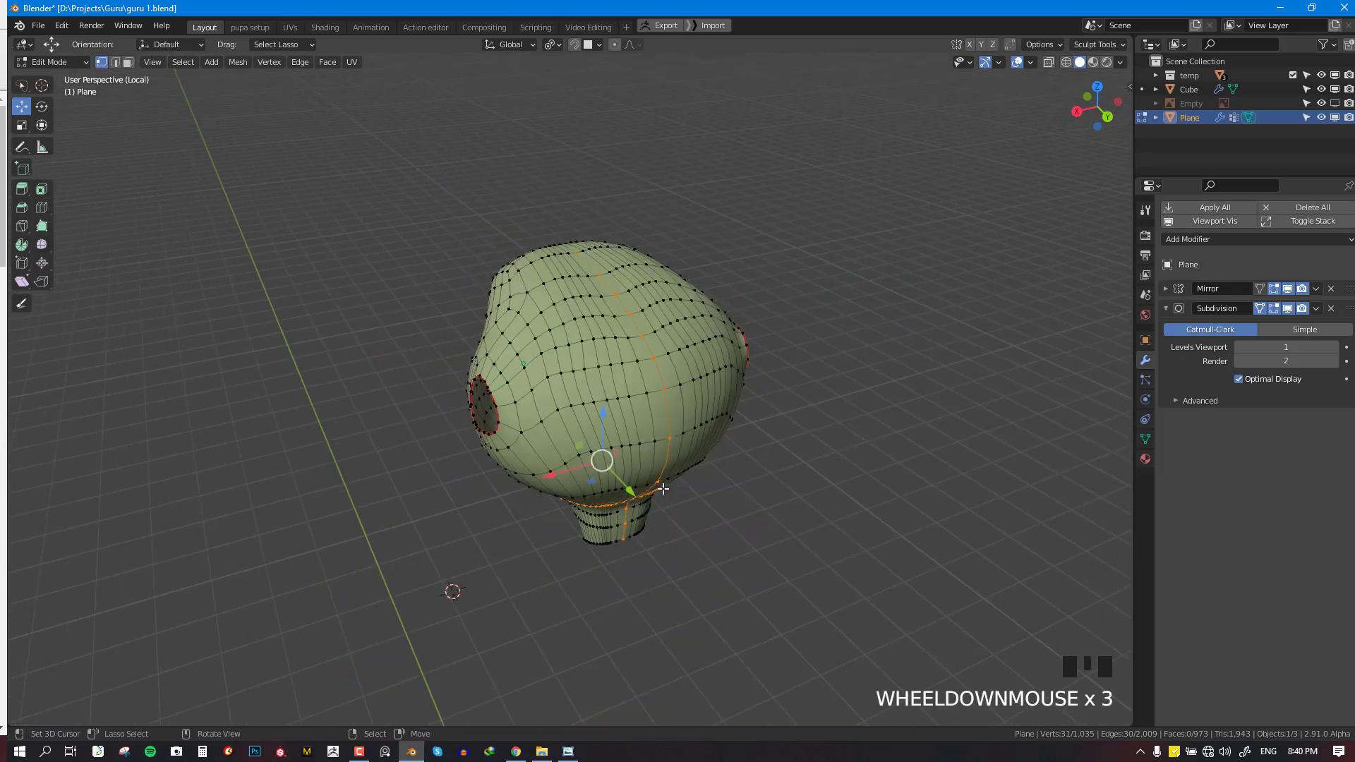
Save the file, mark the selected neck loop and back centre line as UV seams, and clear the selection
key("ctrl+s")
key("ctrl+p")
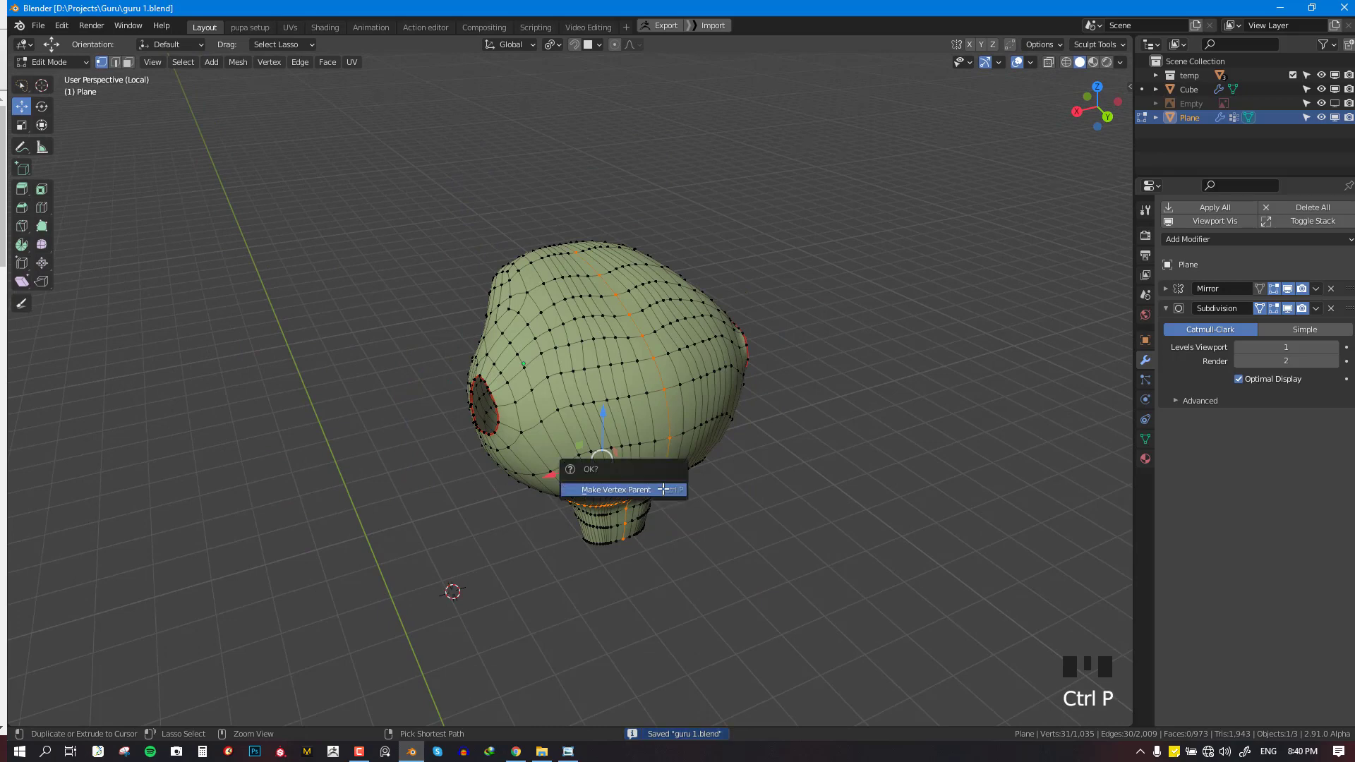
key("u")
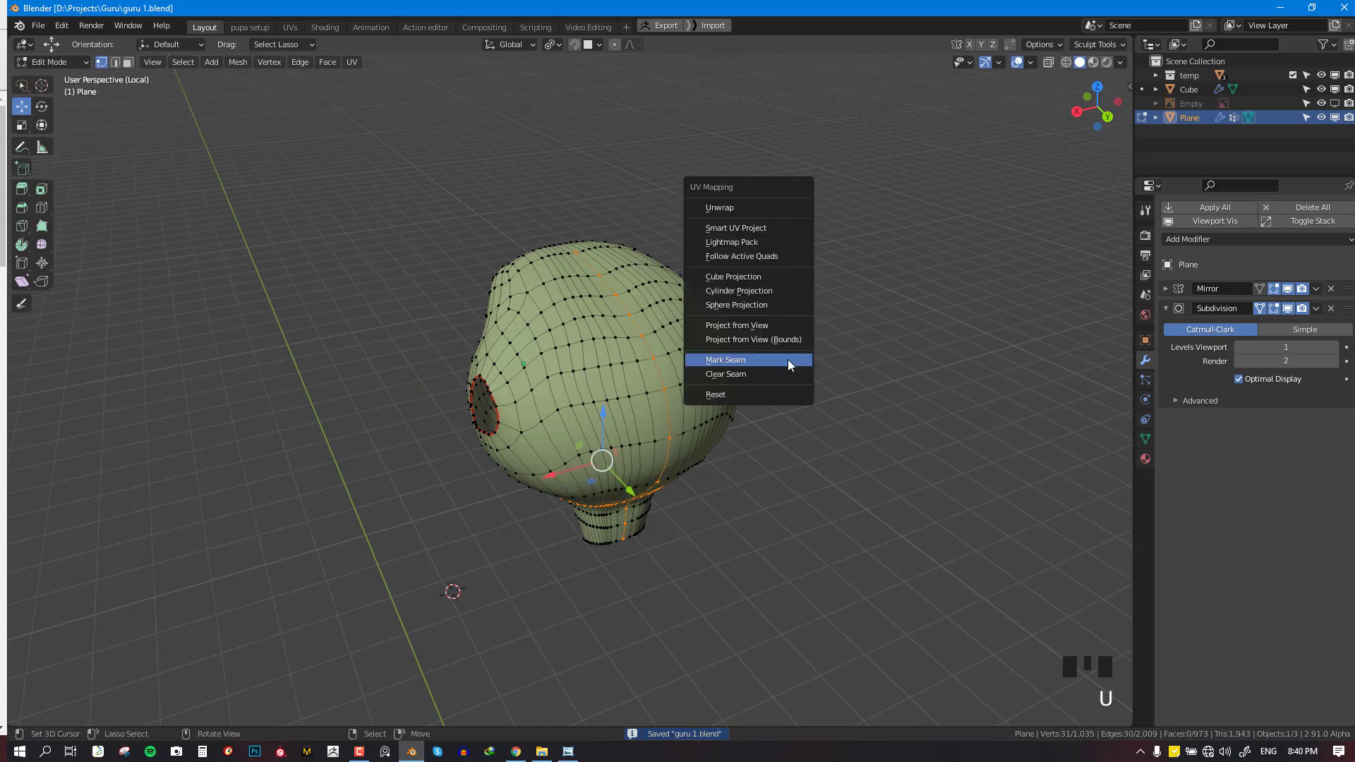
left_click(789, 362)
key("alt+a")
middle_click_drag(705, 364, 610, 360)
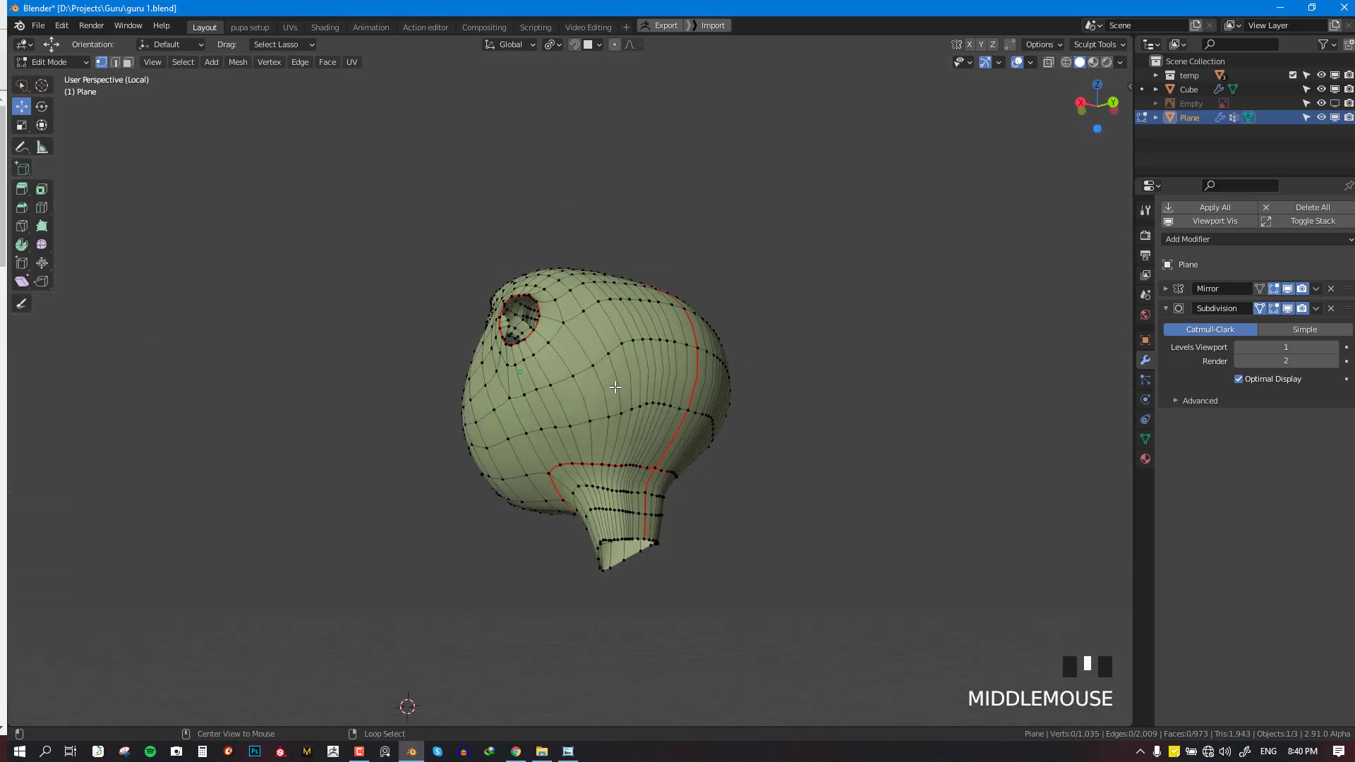
Select the open edge loop at the base of the neck, mark it as a seam and deselect it
right_click(651, 544, "alt")
middle_click_drag(650, 545, 727, 541)
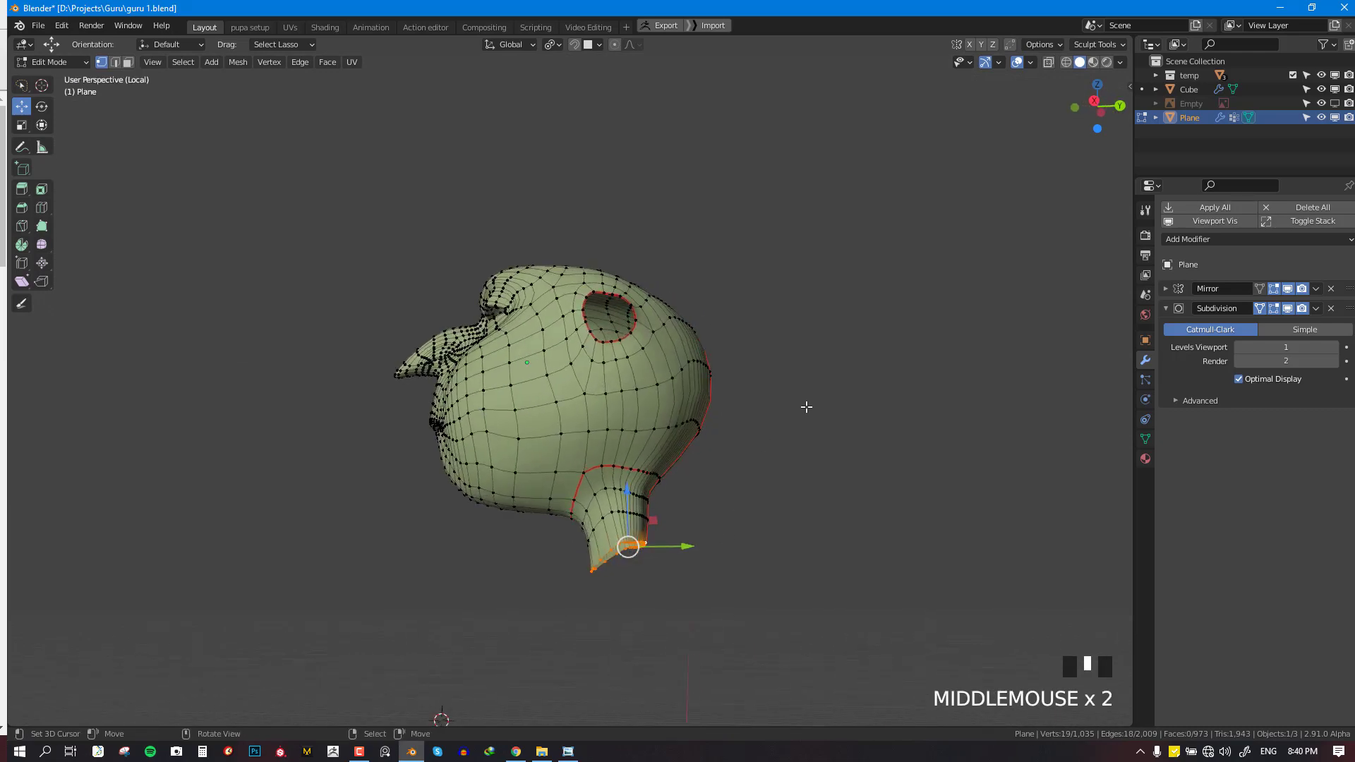
key("u")
left_click(807, 407)
key("alt+a")
Reveal the hidden ear faces and select the entire head mesh
middle_click_drag(807, 407, 506, 405)
scroll(600, 480, "up", 2)
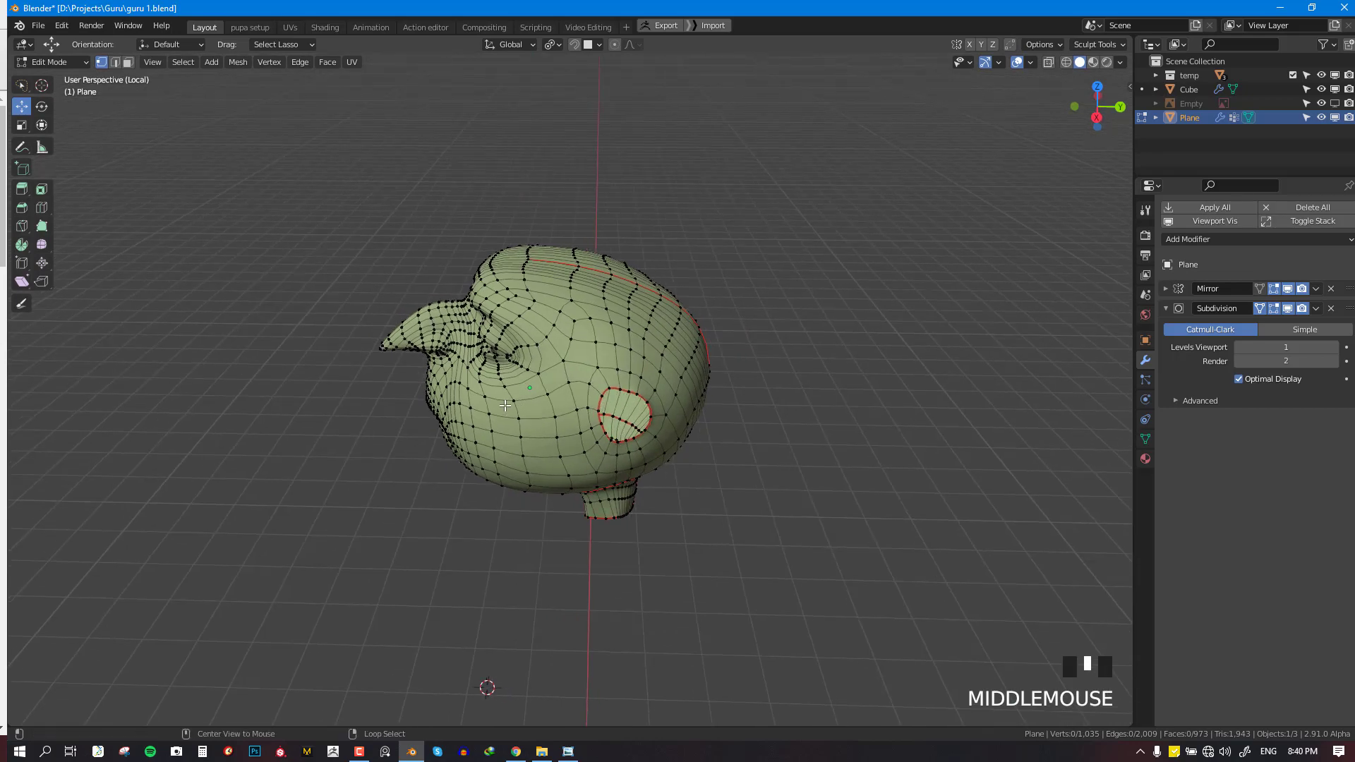
key("alt+h")
key("alt+a")
key("a")
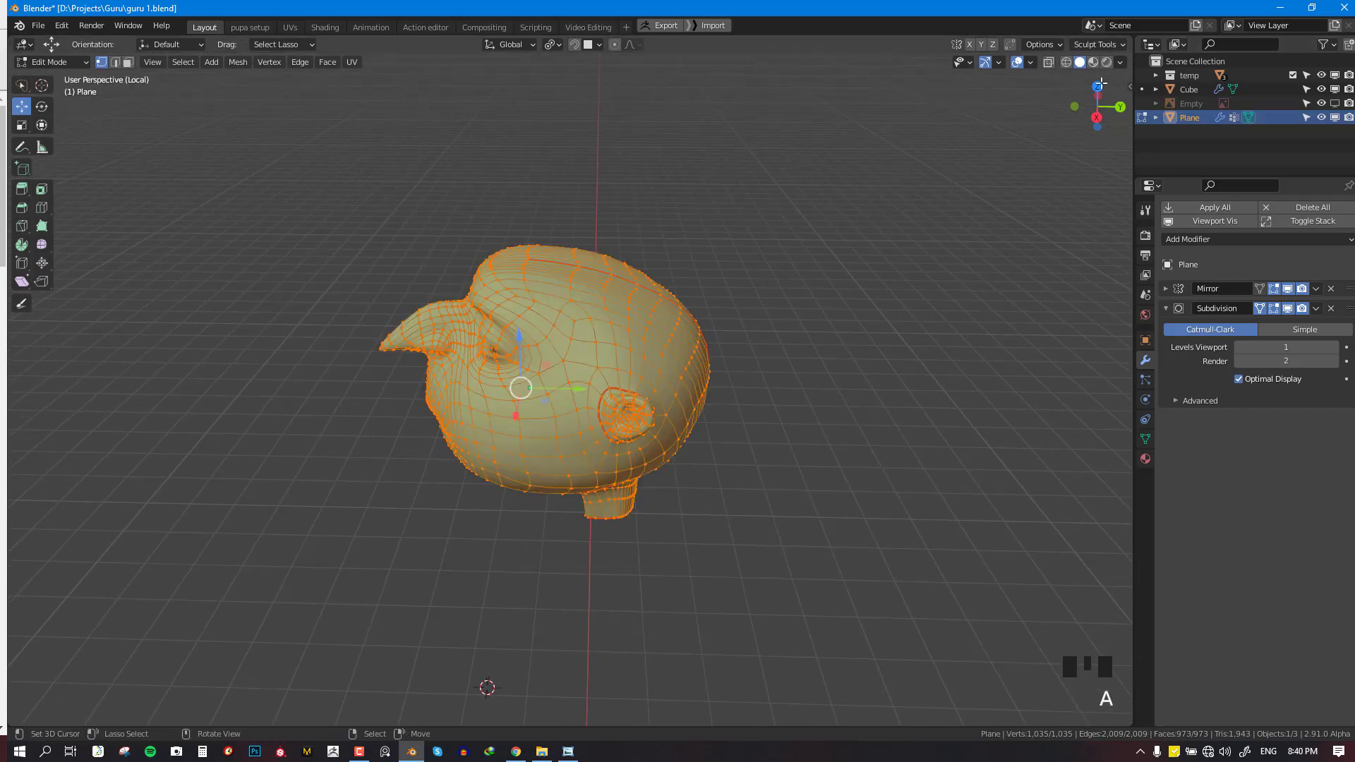
Split off a second area beside the viewport, turn it into a UV Editor and unwrap the whole head mesh
left_click_drag(1130, 38, 691, 163)
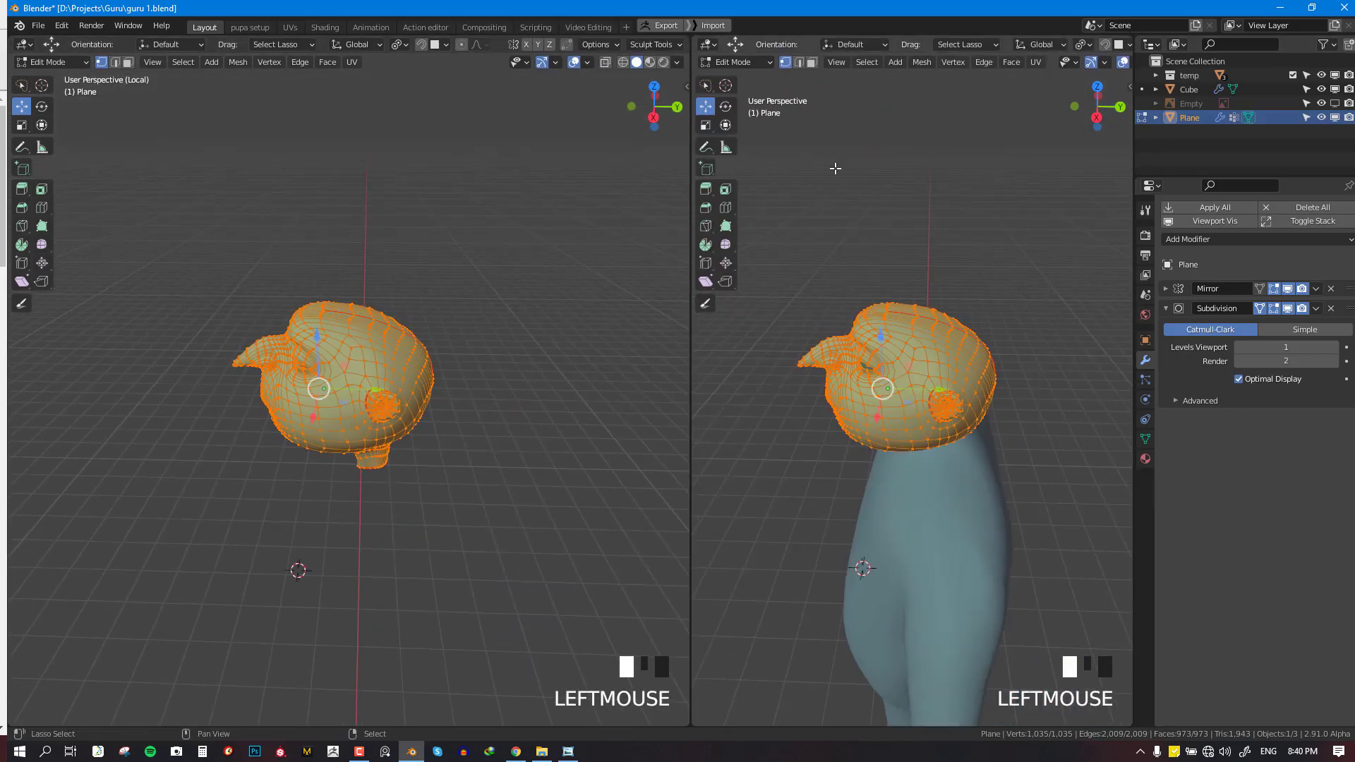
key("shift+F10")
key("shift+F10")
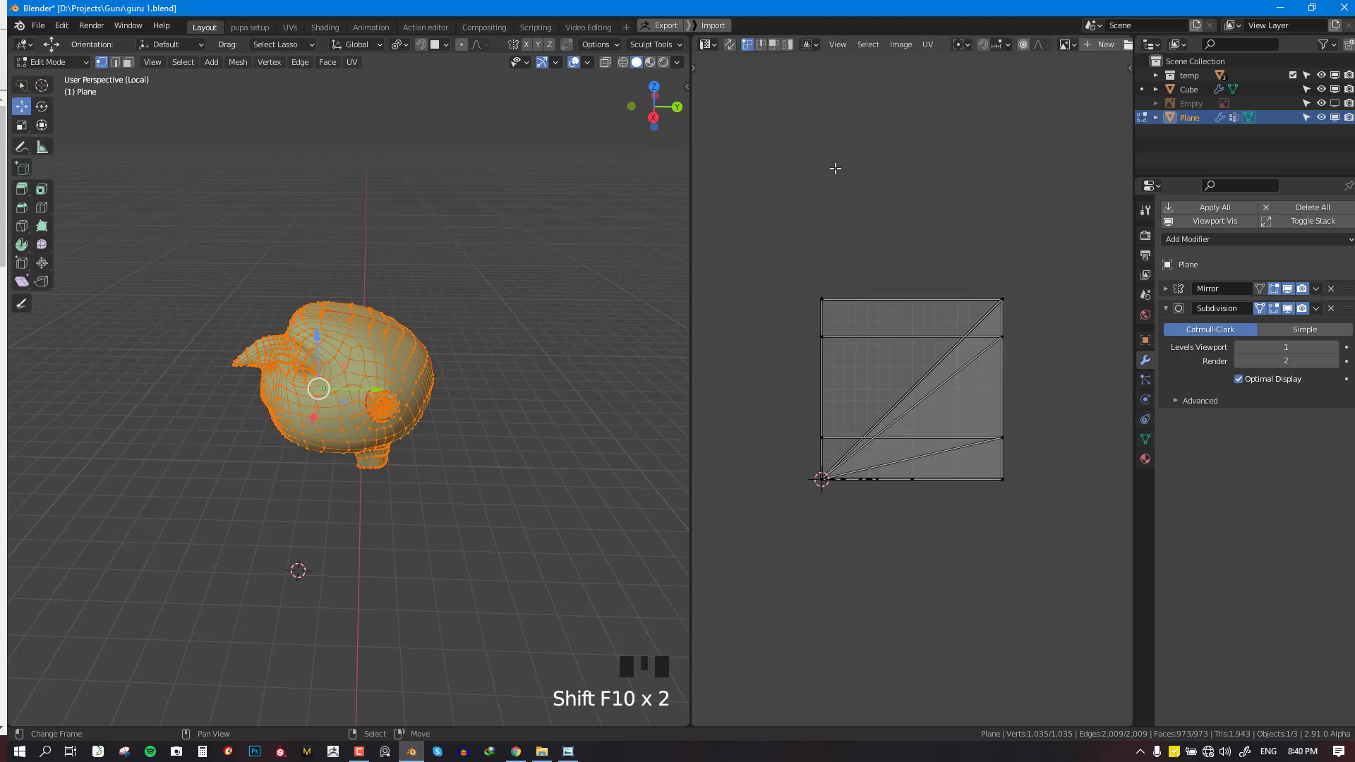
key("u")
left_click(841, 227)
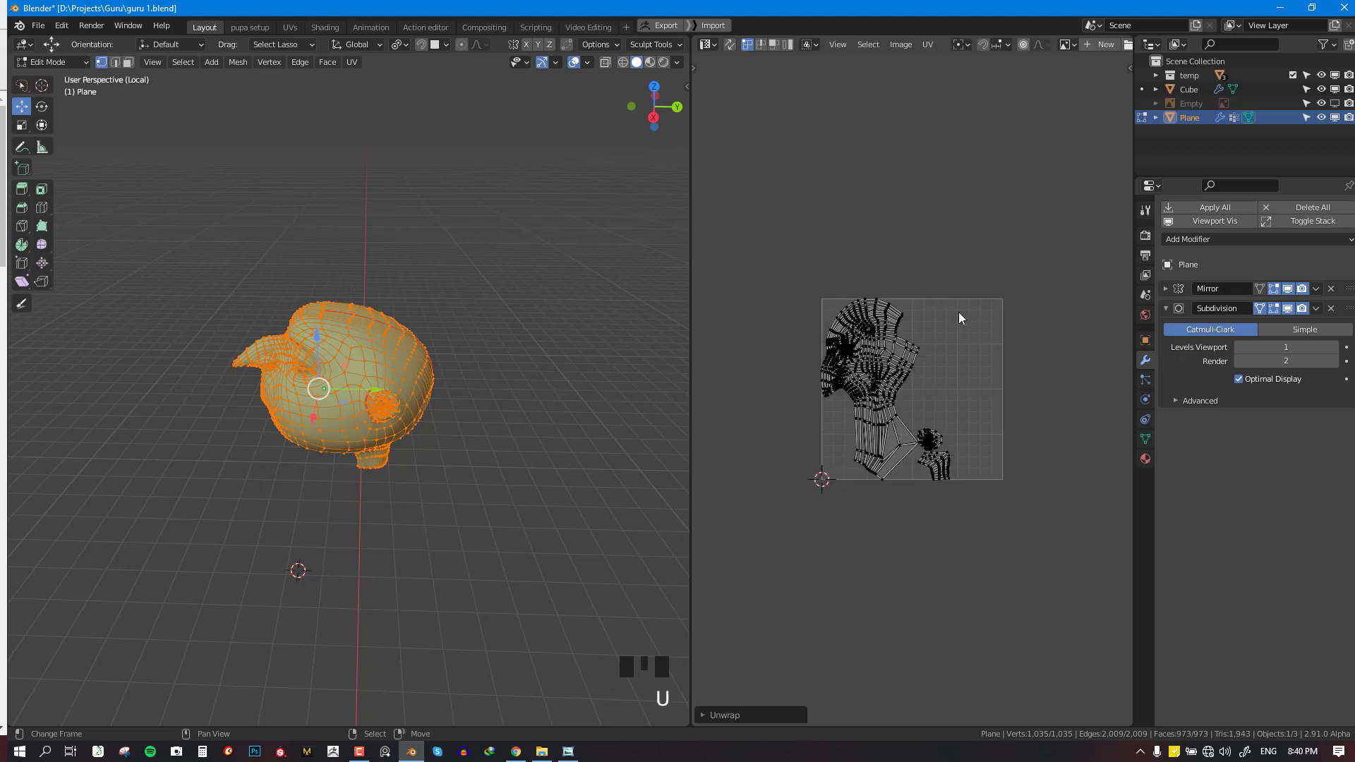
scroll(970, 370, "up", 4)
scroll(863, 497, "down", 1)
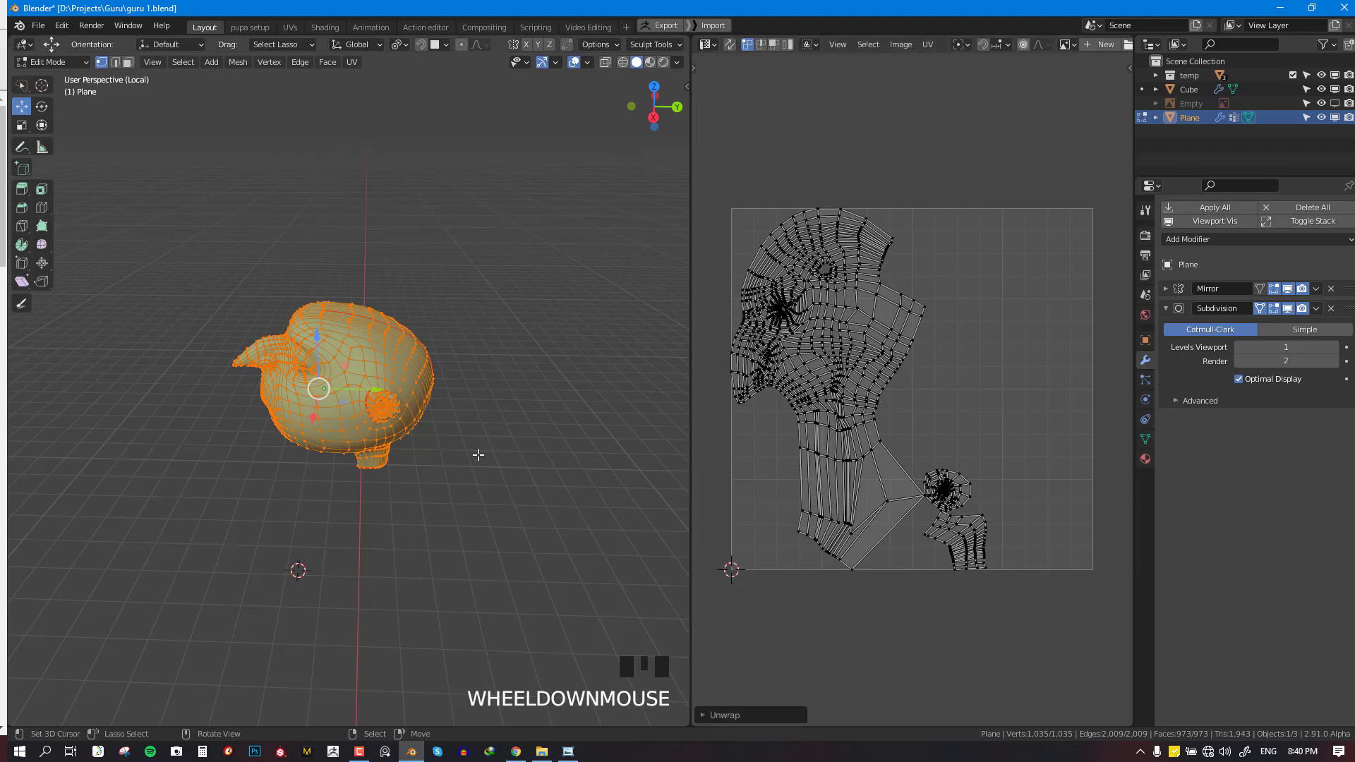
In face mode, select only the neck's linked faces bounded by seams and unwrap them
scroll(447, 358, "up", 2)
key("3")
middle_click_drag(447, 358, 553, 298)
key("alt+a")
key("l")
key("u")
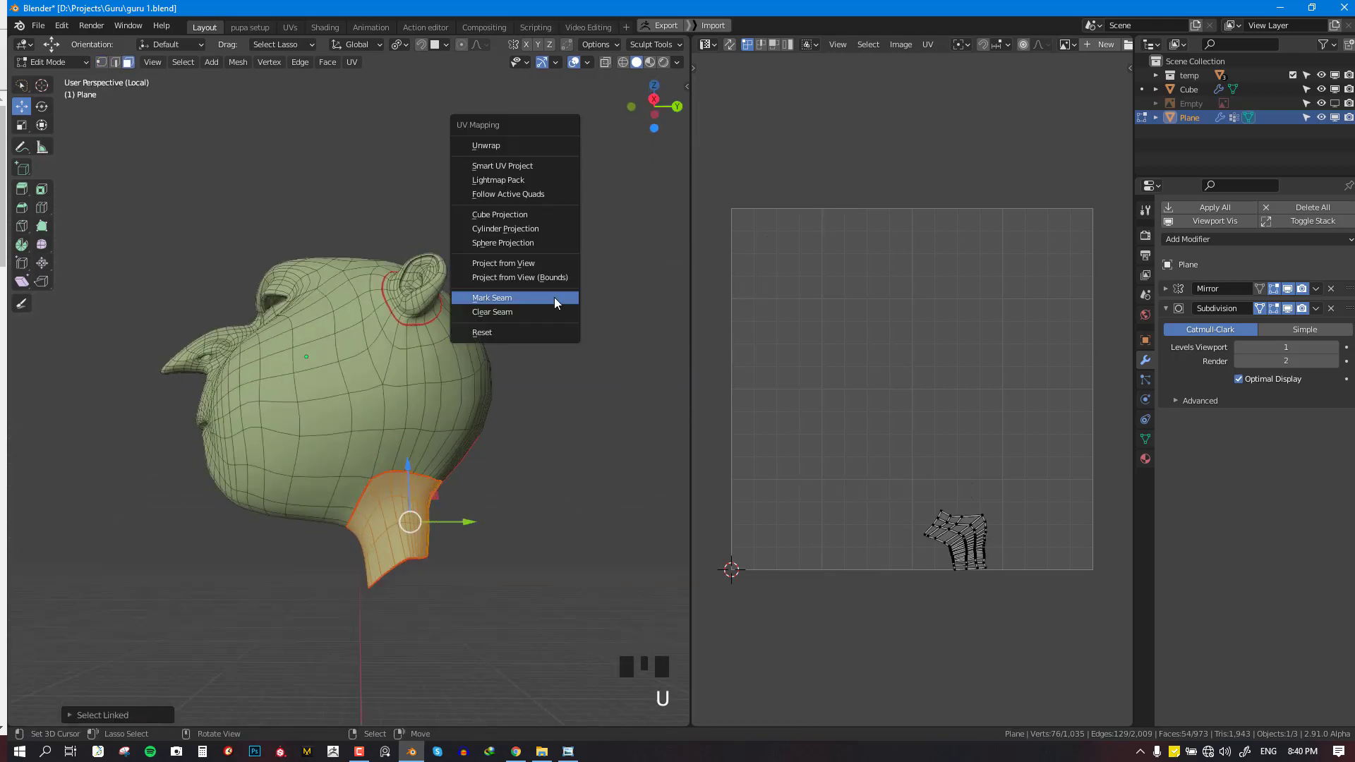
left_click(553, 297)
key("u")
key("ctrl+z")
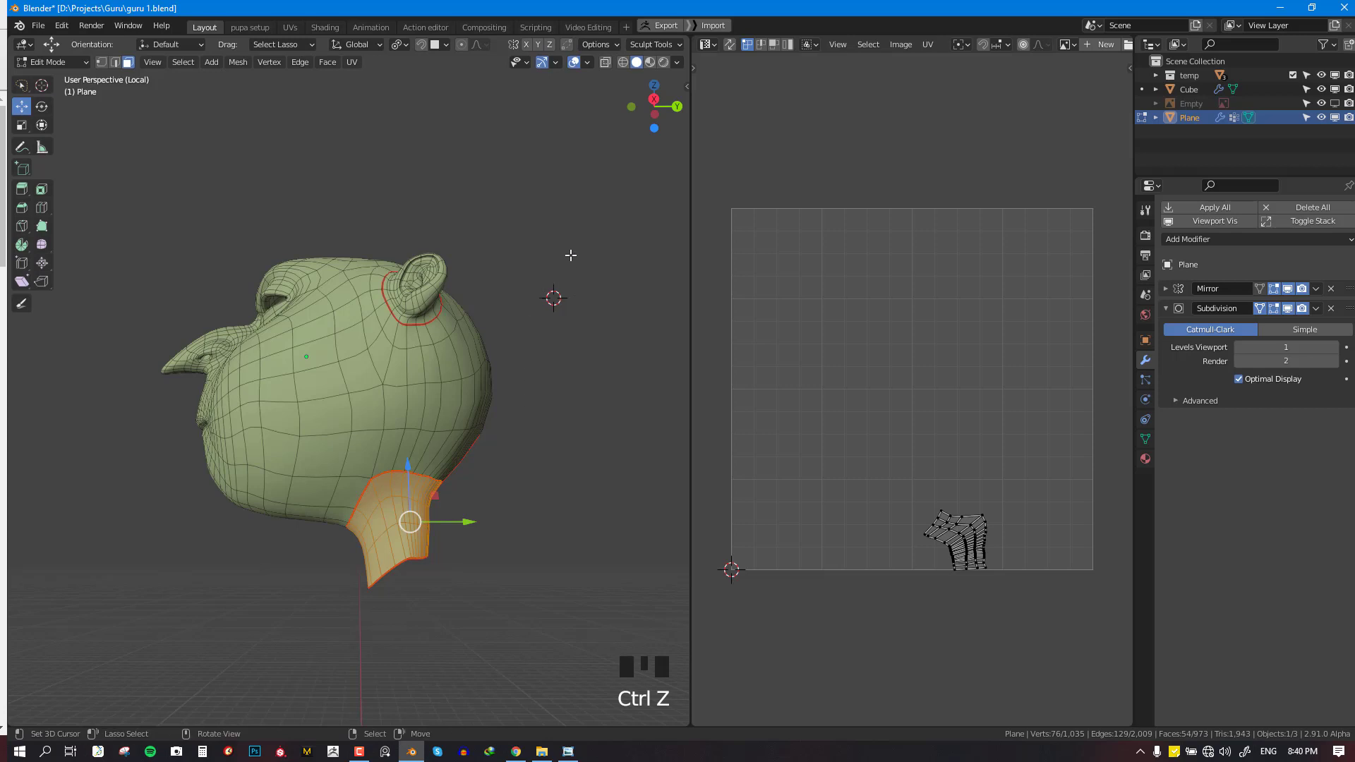
key("u")
left_click(526, 90)
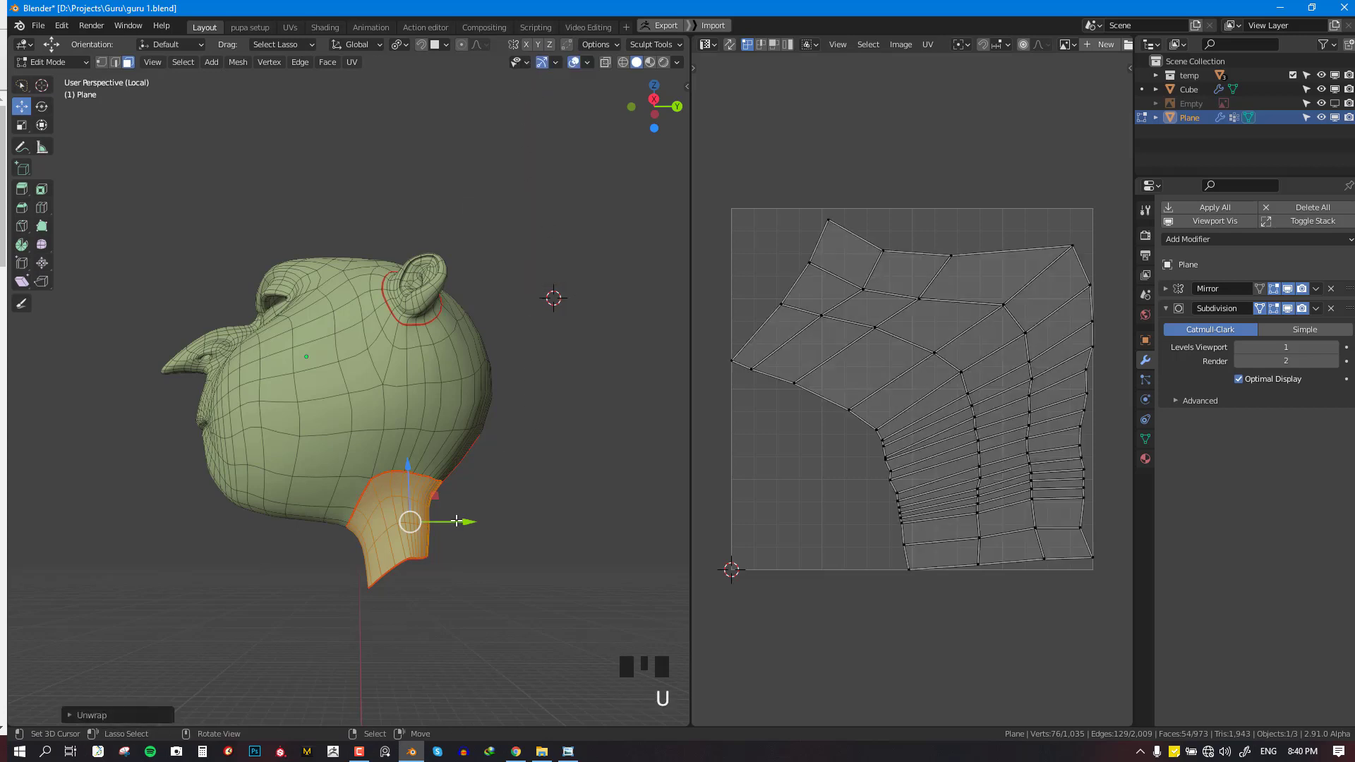
Hide the neck, select the head's linked faces without the ear, unwrap them and clear the selection
key("h")
middle_click_drag(457, 520, 367, 413)
right_click(353, 404)
key("l")
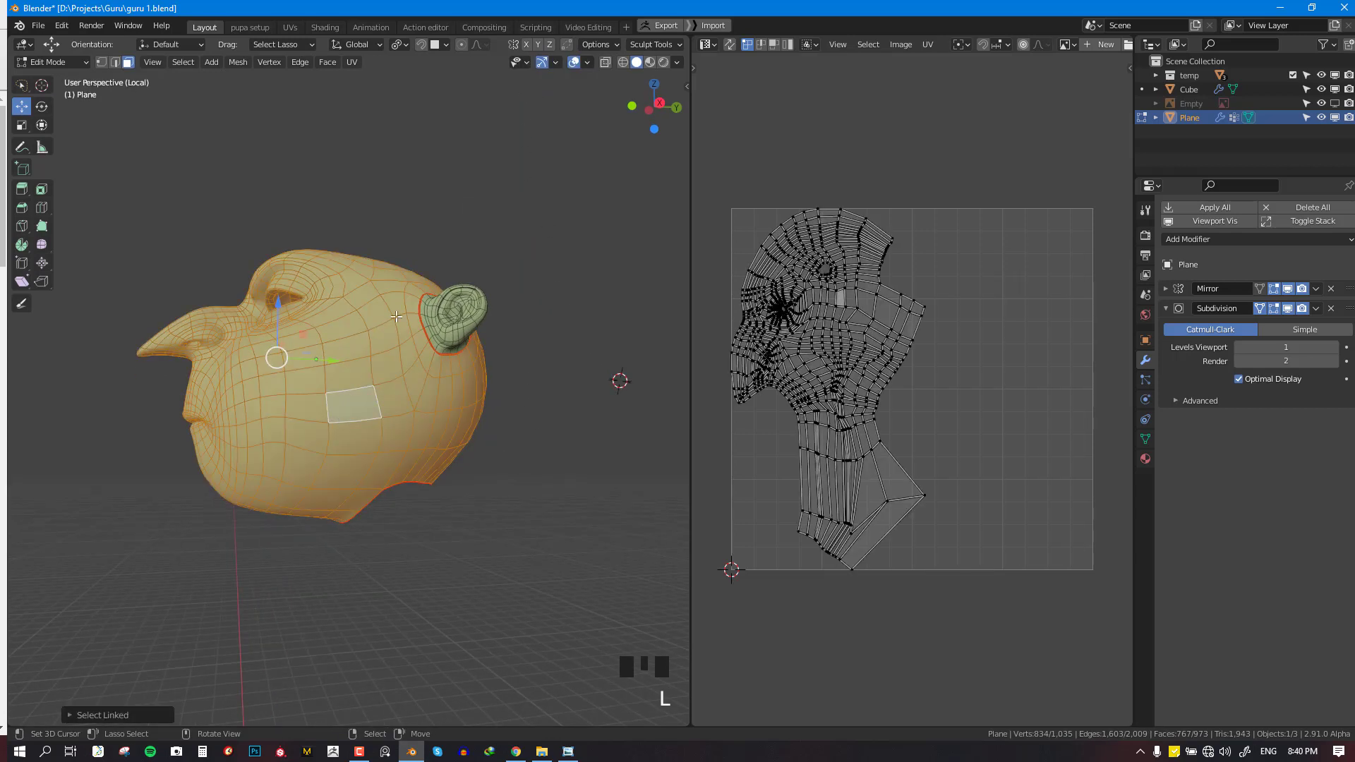
key("u")
left_click(518, 245)
middle_click_drag(402, 452, 349, 426)
key("alt+a")
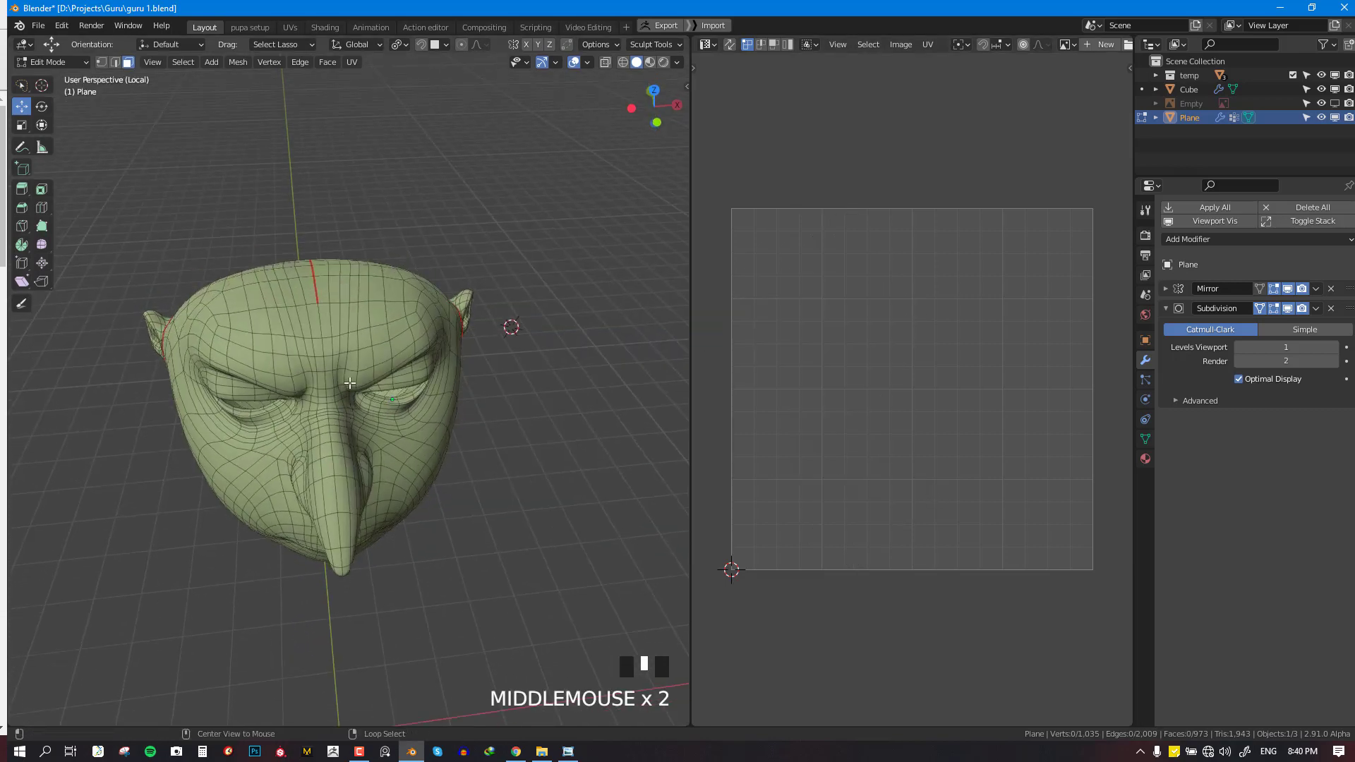
Extend the centre seam down the forehead by selecting the next two edges and marking them as seams
scroll(342, 367, "up", 2)
right_click(306, 280)
key("alt+KP_2")
right_click(299, 279)
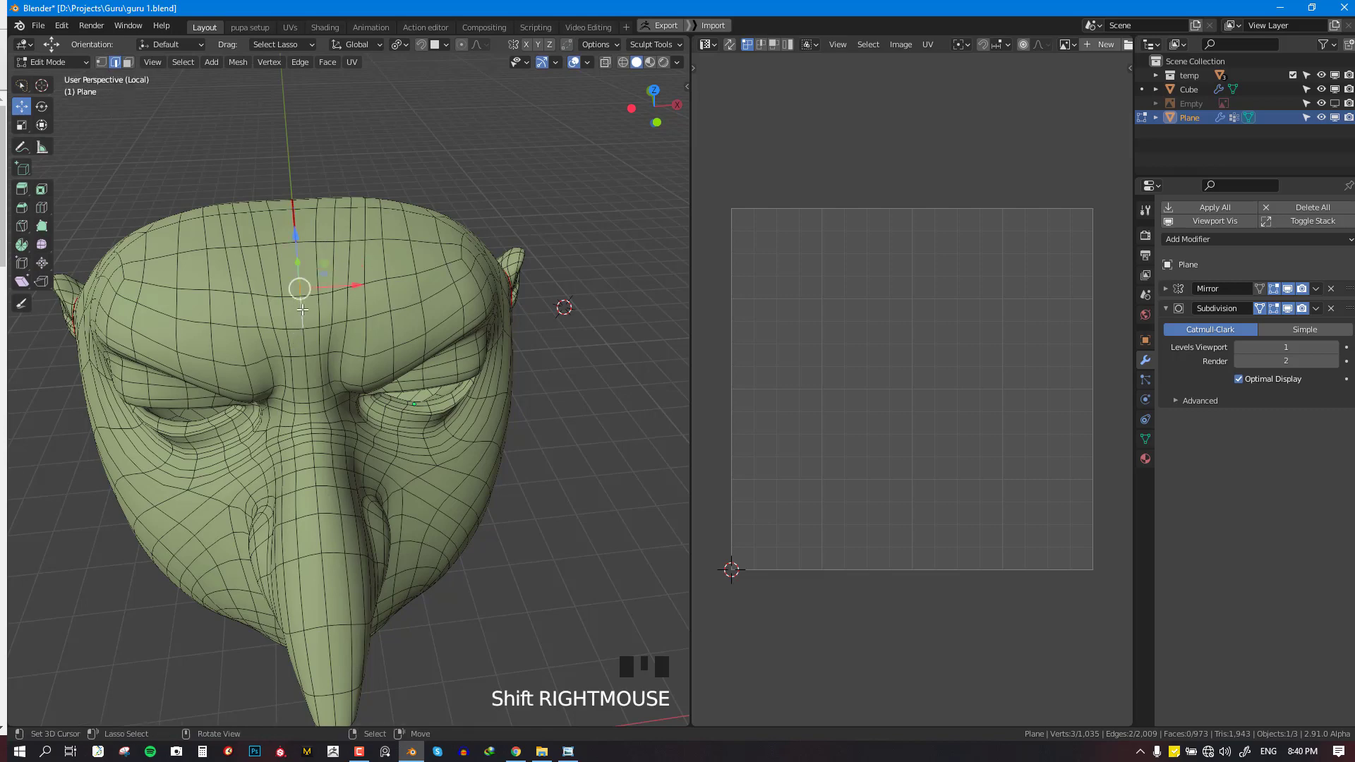
key("u")
left_click(273, 468)
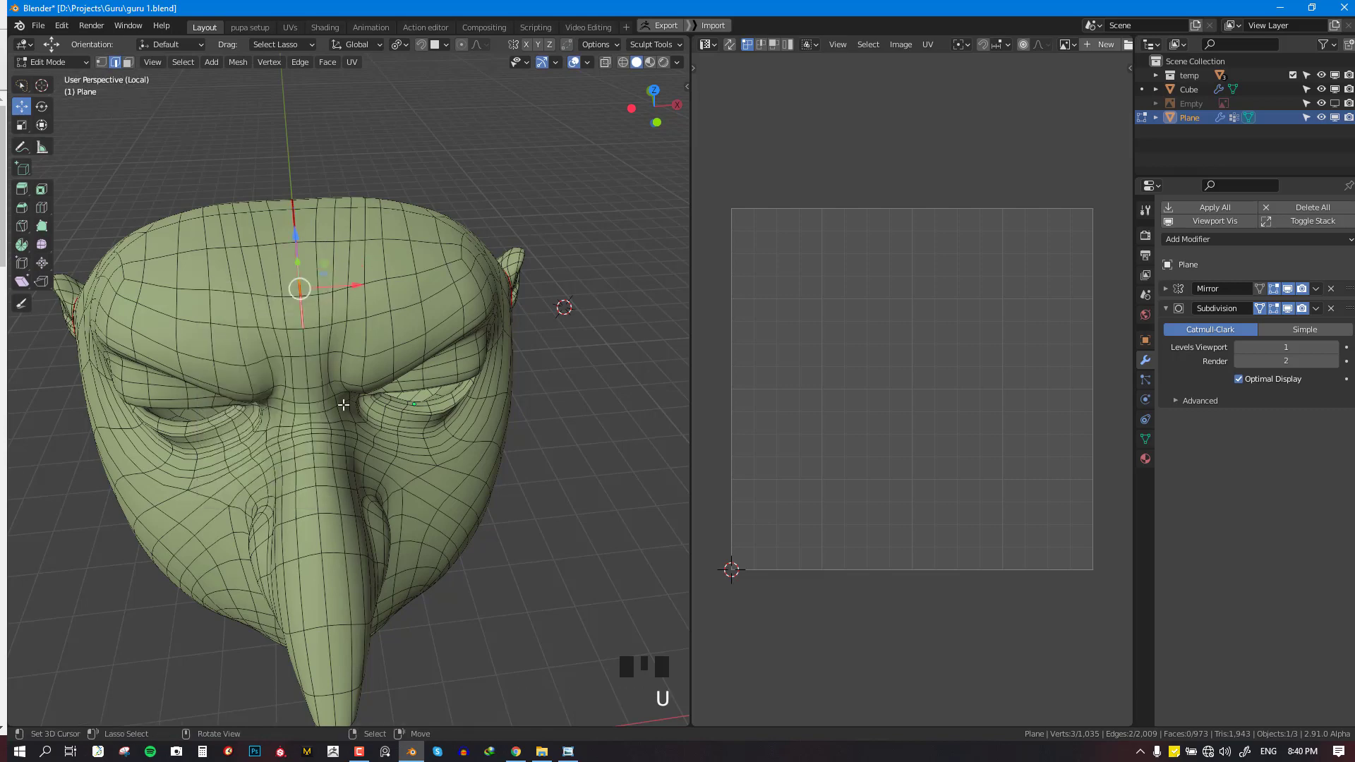
Select all visible faces of the head and unwrap them again
key("a")
scroll(343, 405, "down", 3)
middle_click_drag(532, 230, 470, 219)
key("u")
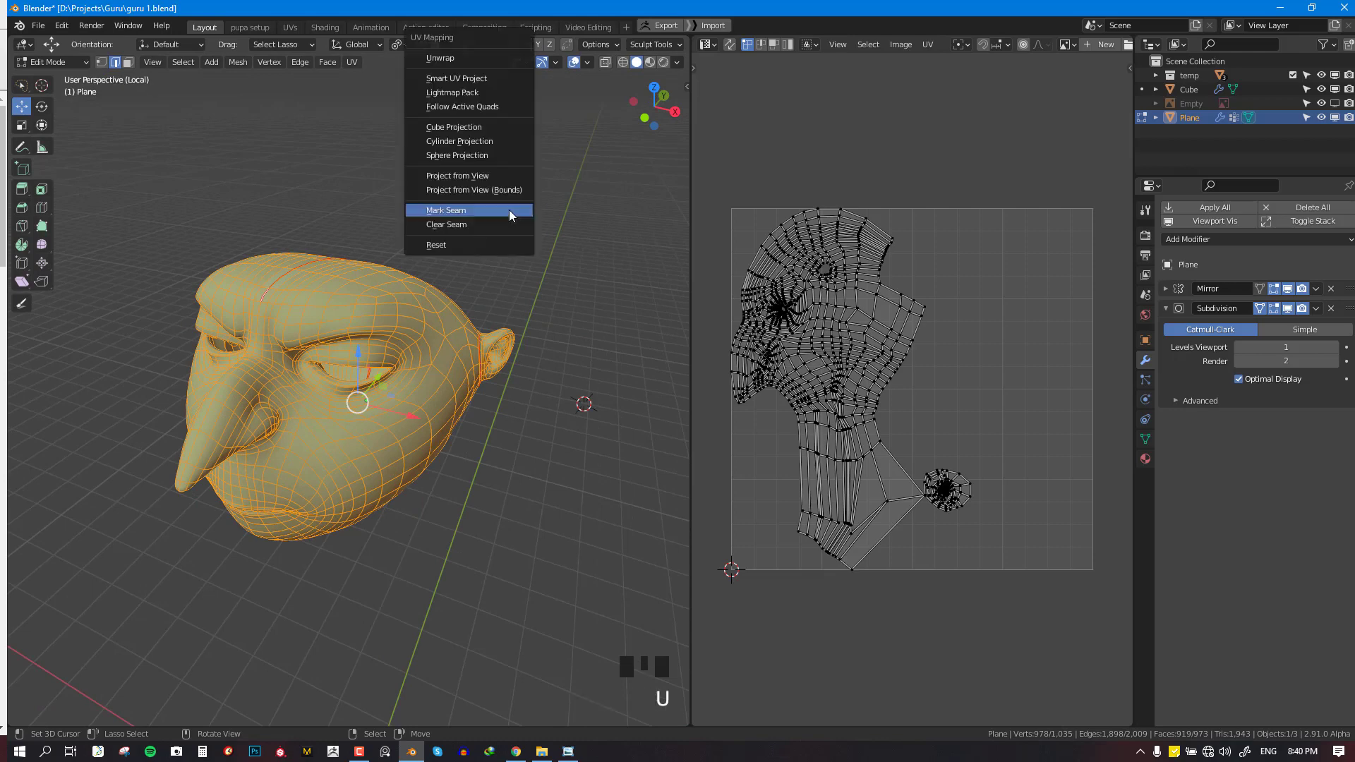
left_click(510, 209)
key("ctrl+z")
key("u")
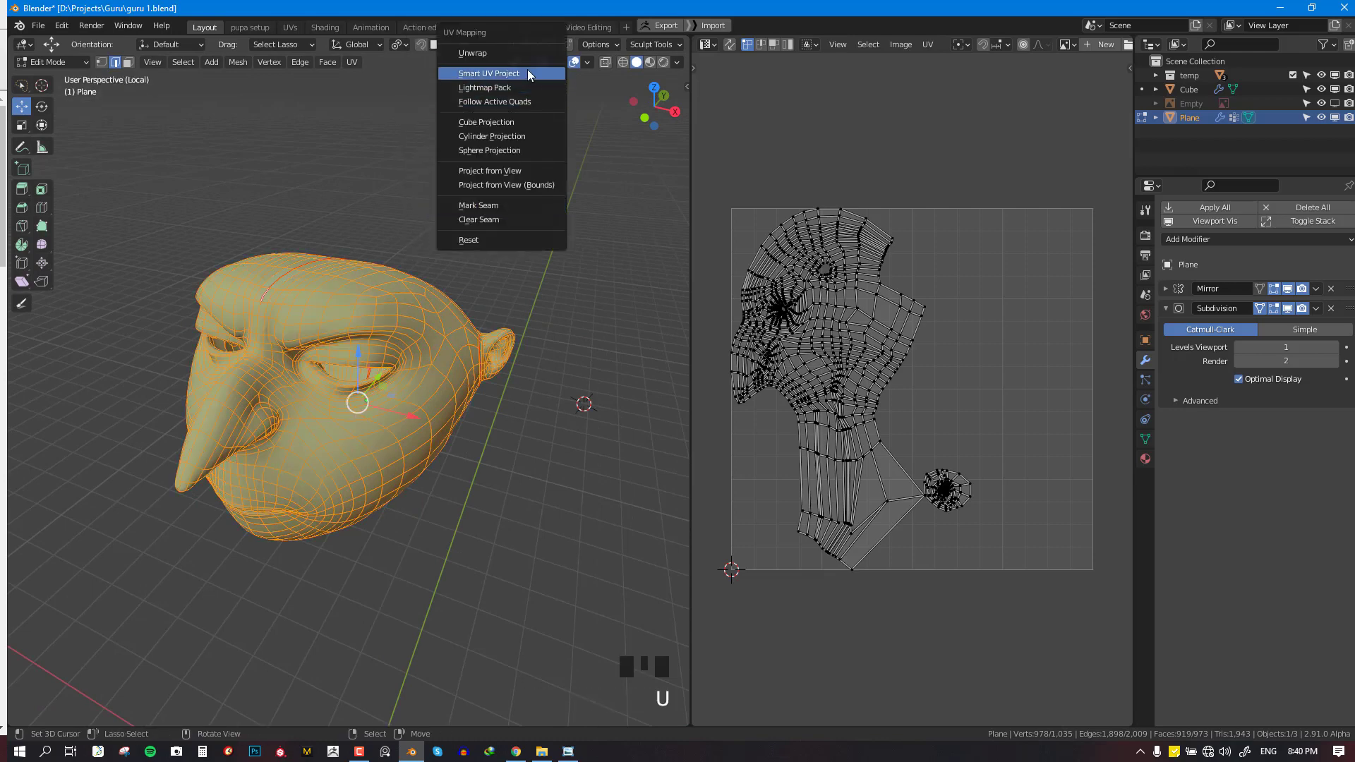
key("u")
key("alt+a")
key("a")
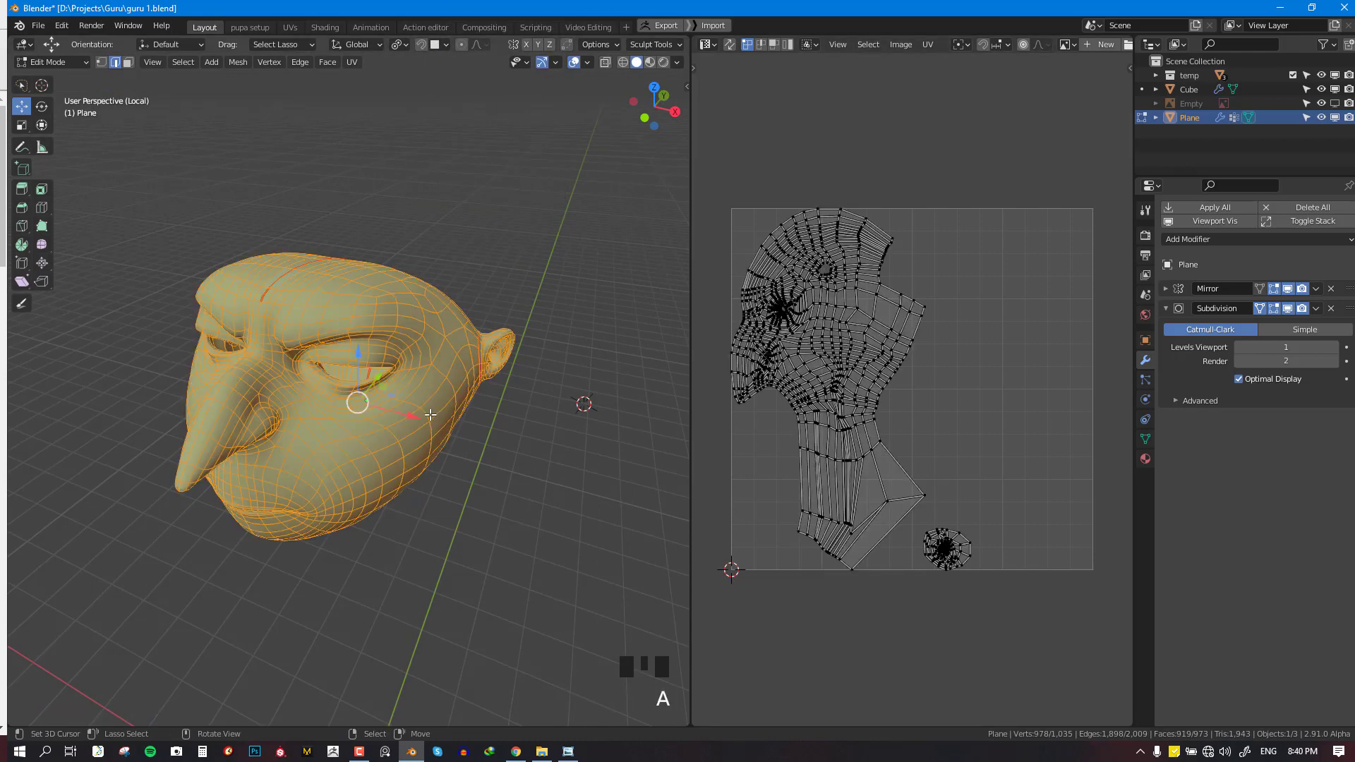
Clear the UV selection and maximise the UV Editor
middle_click_drag(430, 417, 404, 290)
scroll(405, 290, "up", 1)
key("alt+a")
scroll(880, 516, "up", 3)
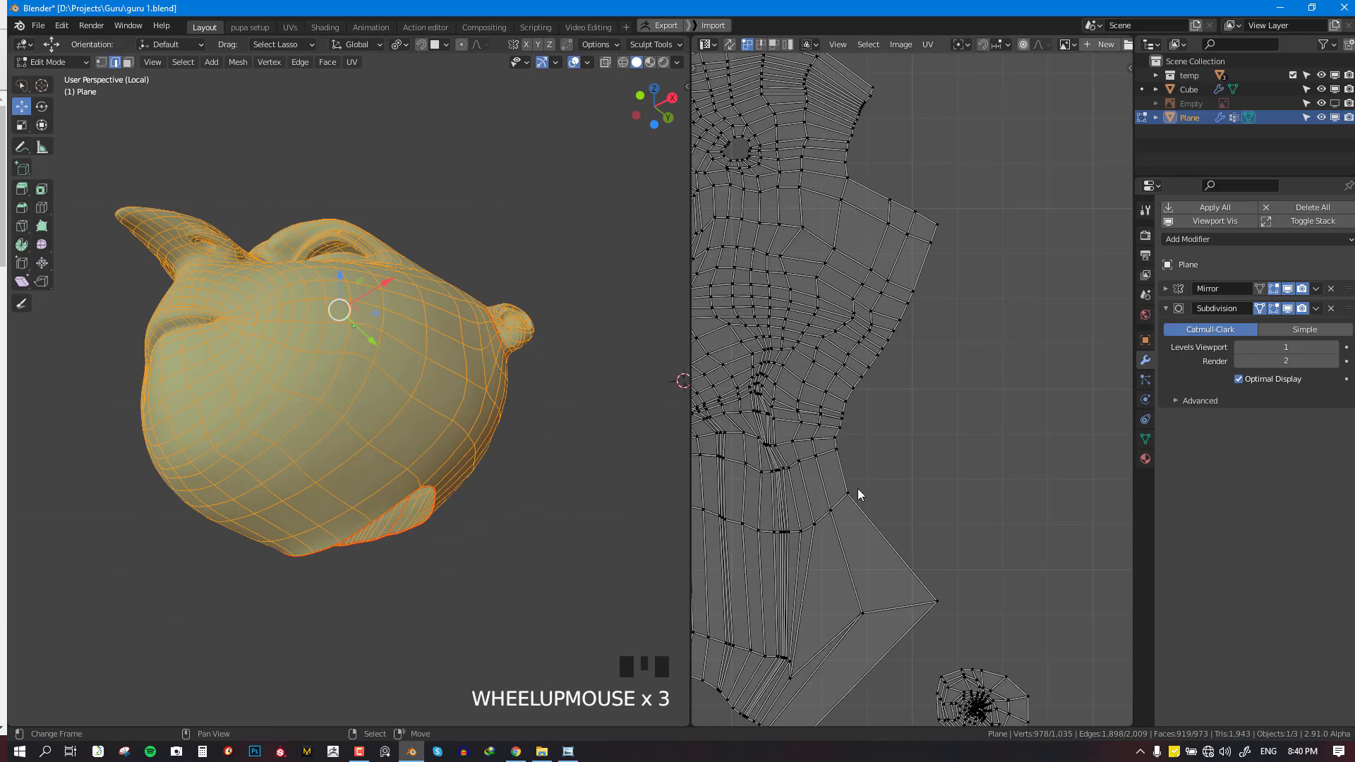
middle_click_drag(859, 494, 987, 426)
key("alt+a")
scroll(890, 415, "down", 1)
key("b")
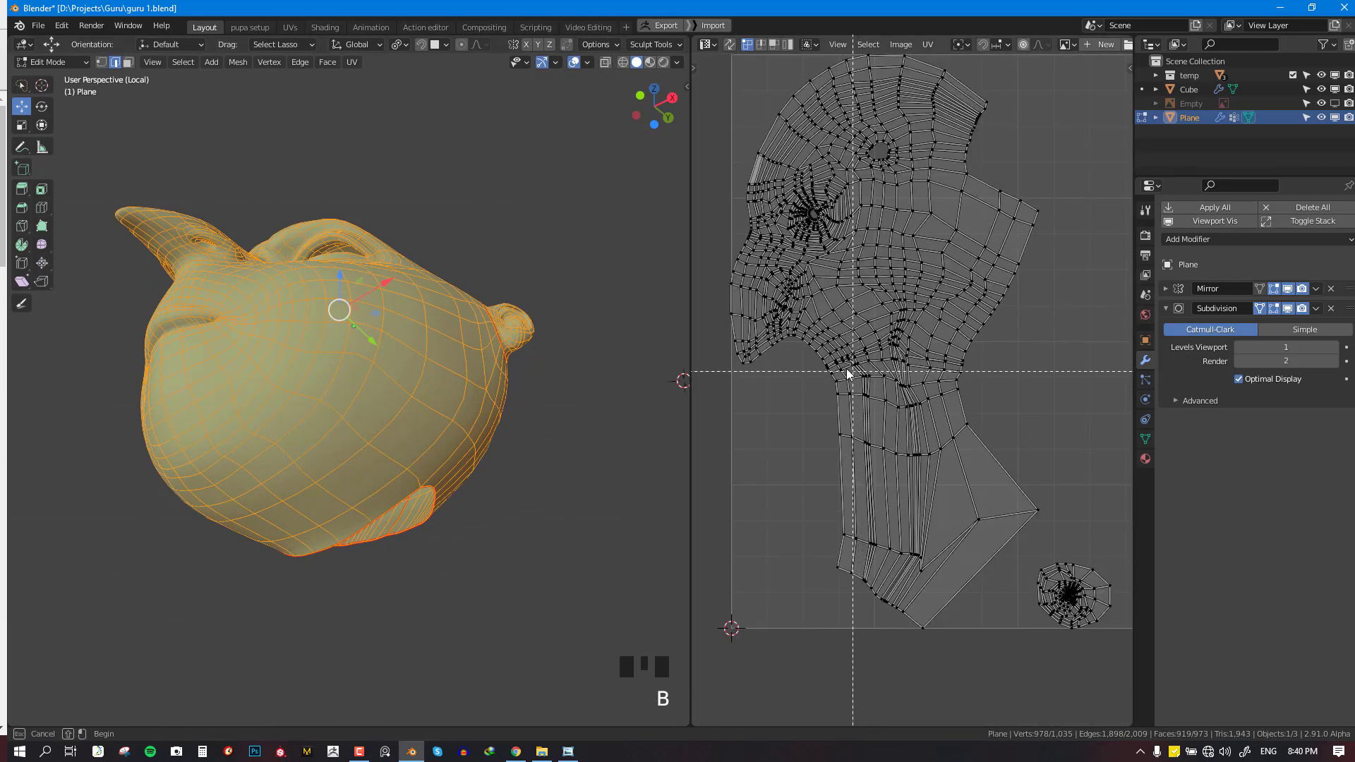
key("Escape")
key("ctrl+space")
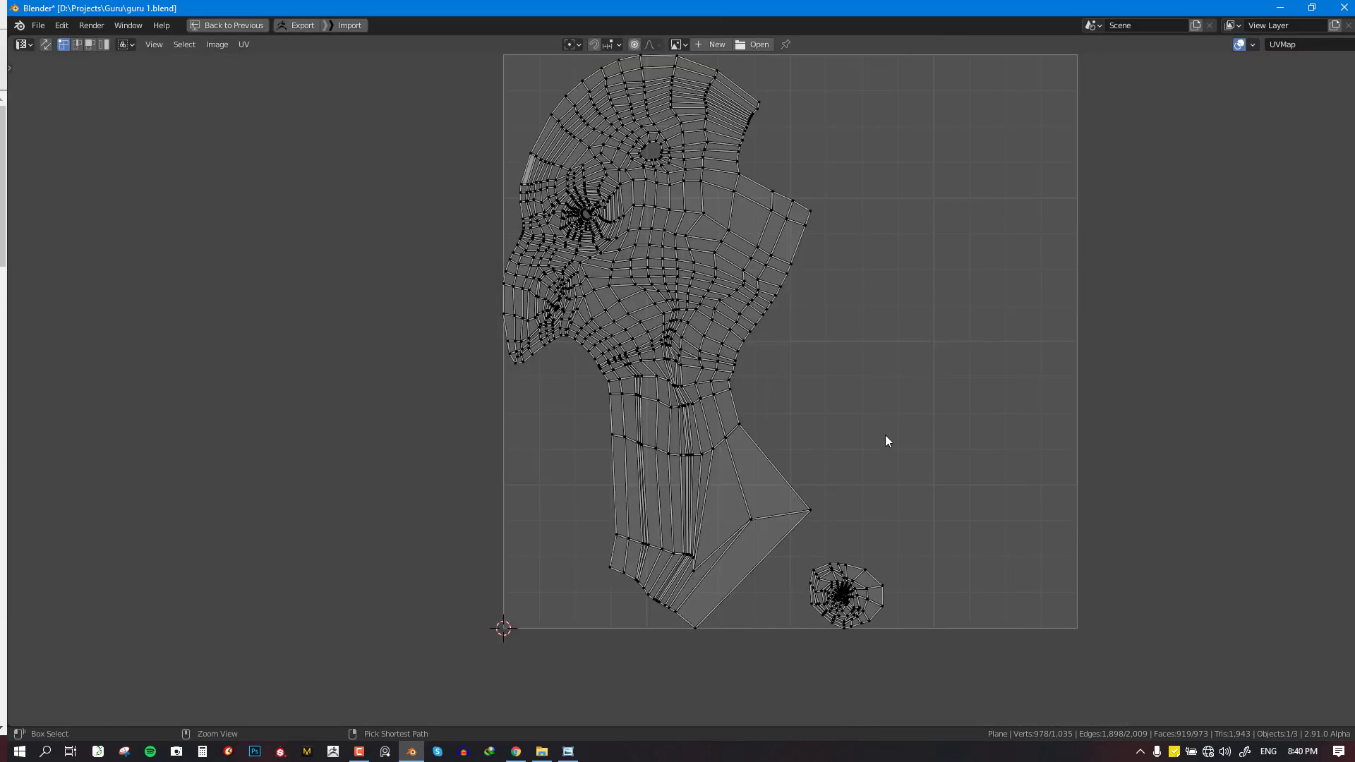
Try to circle-select the elongated lower part of the head's UV island in face and island selection modes
left_click(89, 44)
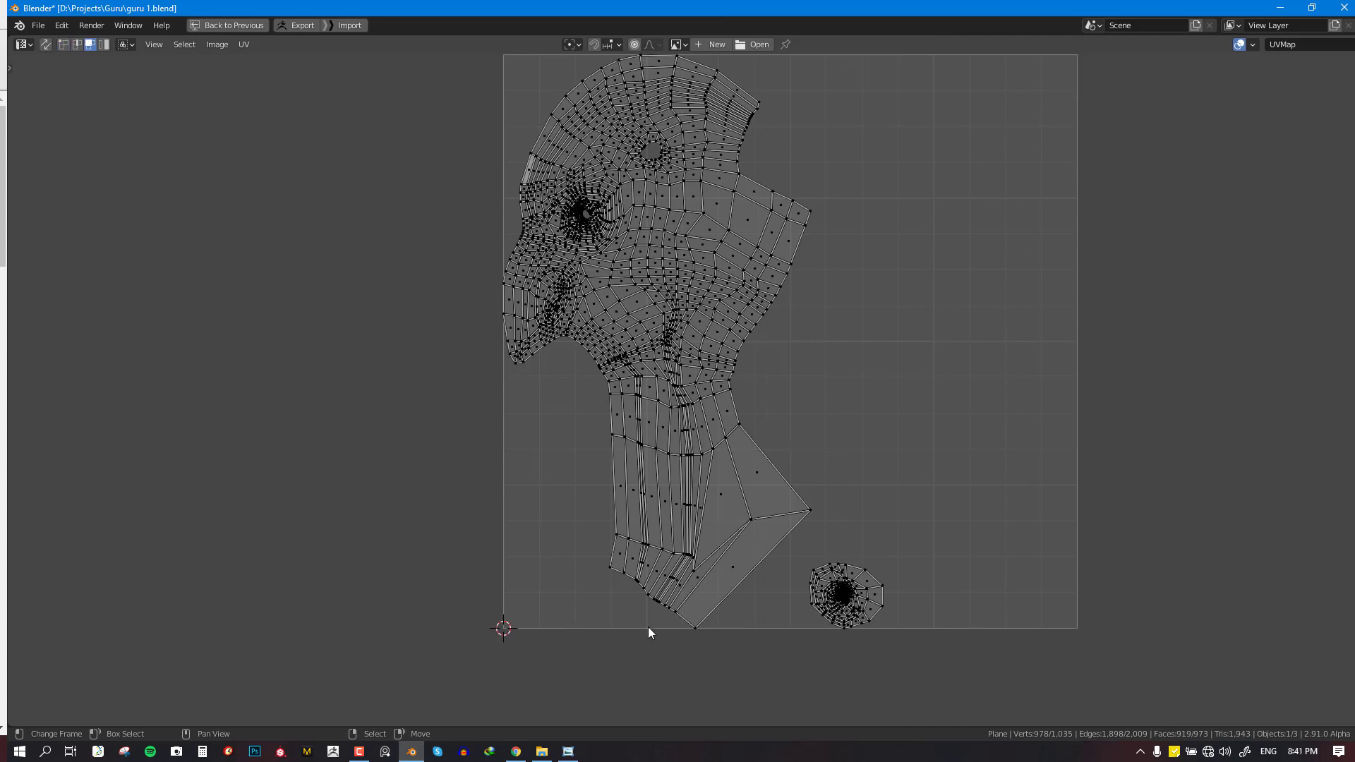
key("c")
scroll(668, 626, "down", 3)
mouse_move(668, 626)
left_mouse_down()
mouse_move(670, 561)
mouse_move(715, 502)
mouse_move(722, 528)
left_mouse_up()
key("Escape")
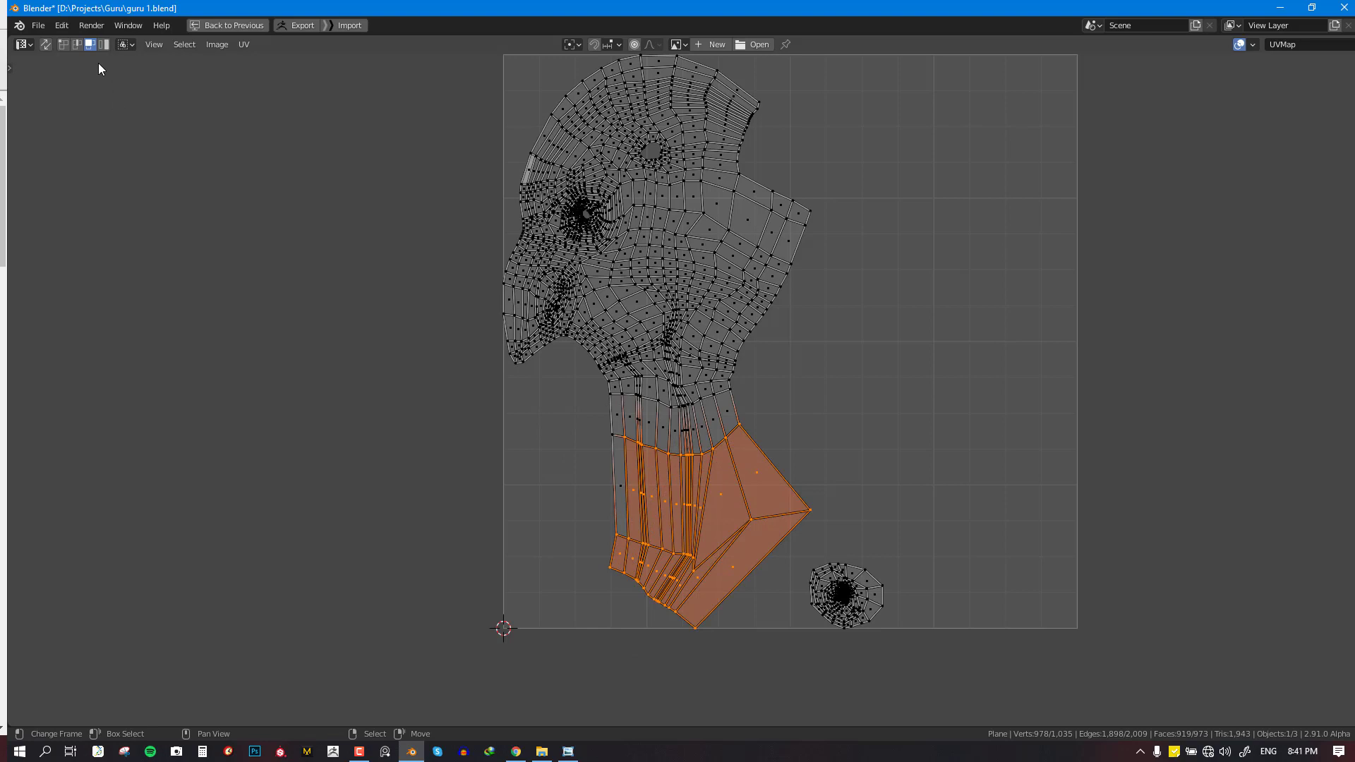
left_click(103, 44)
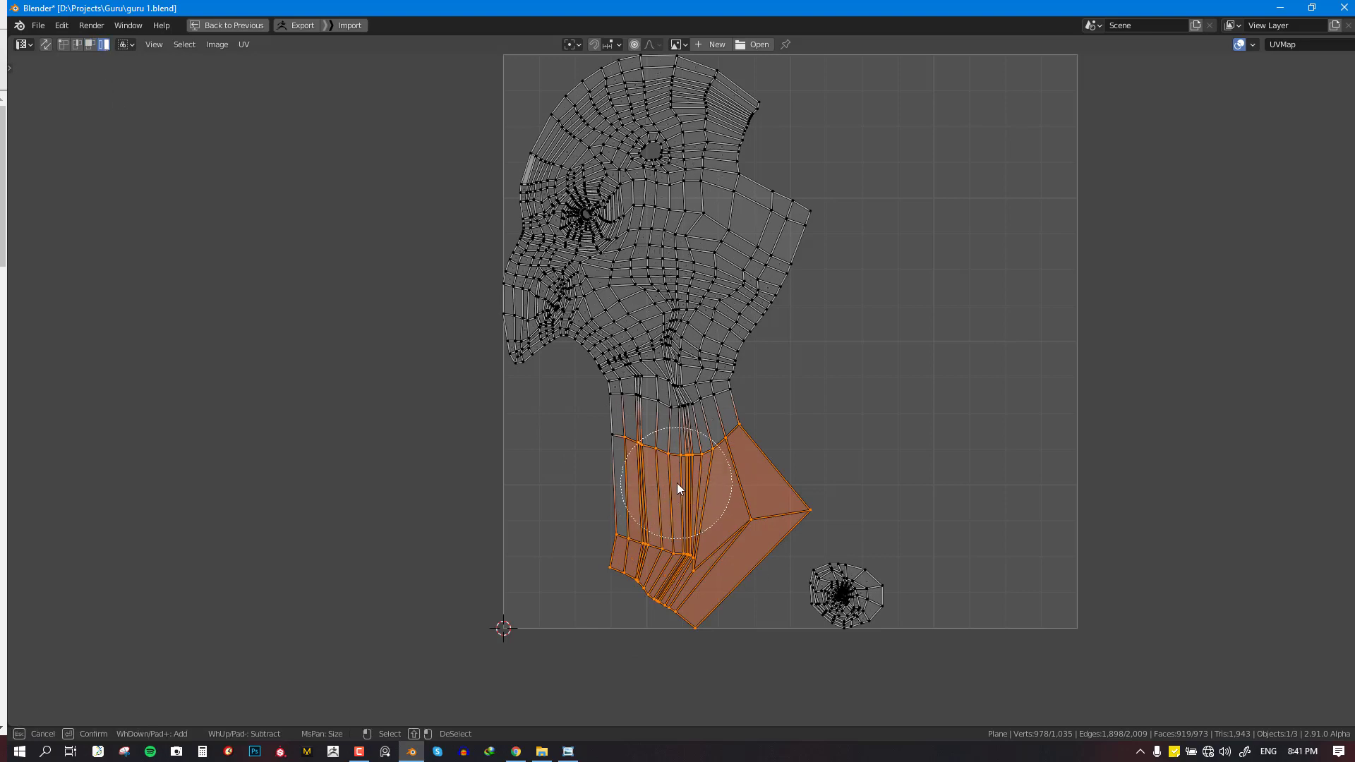
left_click(701, 438)
left_click(137, 94)
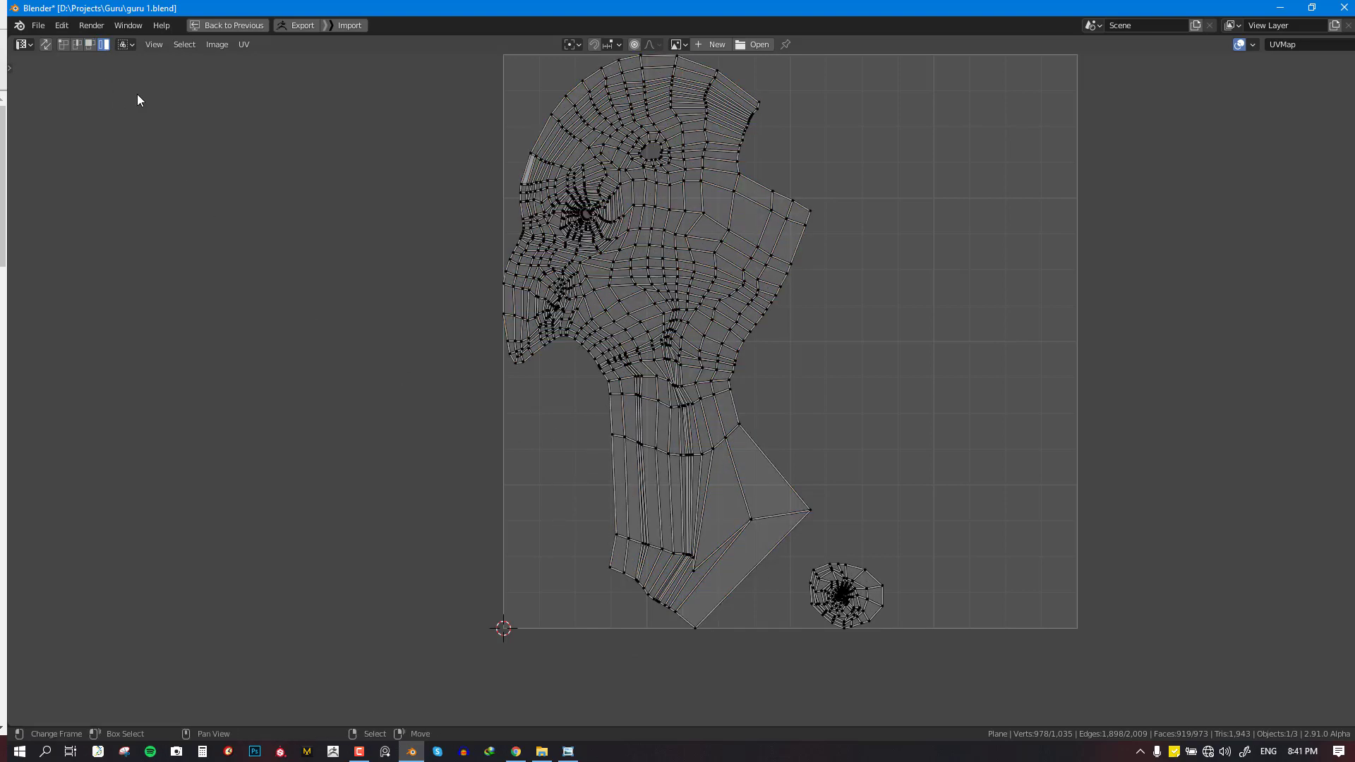
In UV face selection mode, circle-select all faces of the elongated part below the head's UV island
left_click(90, 45)
left_click(724, 491)
left_click(757, 476)
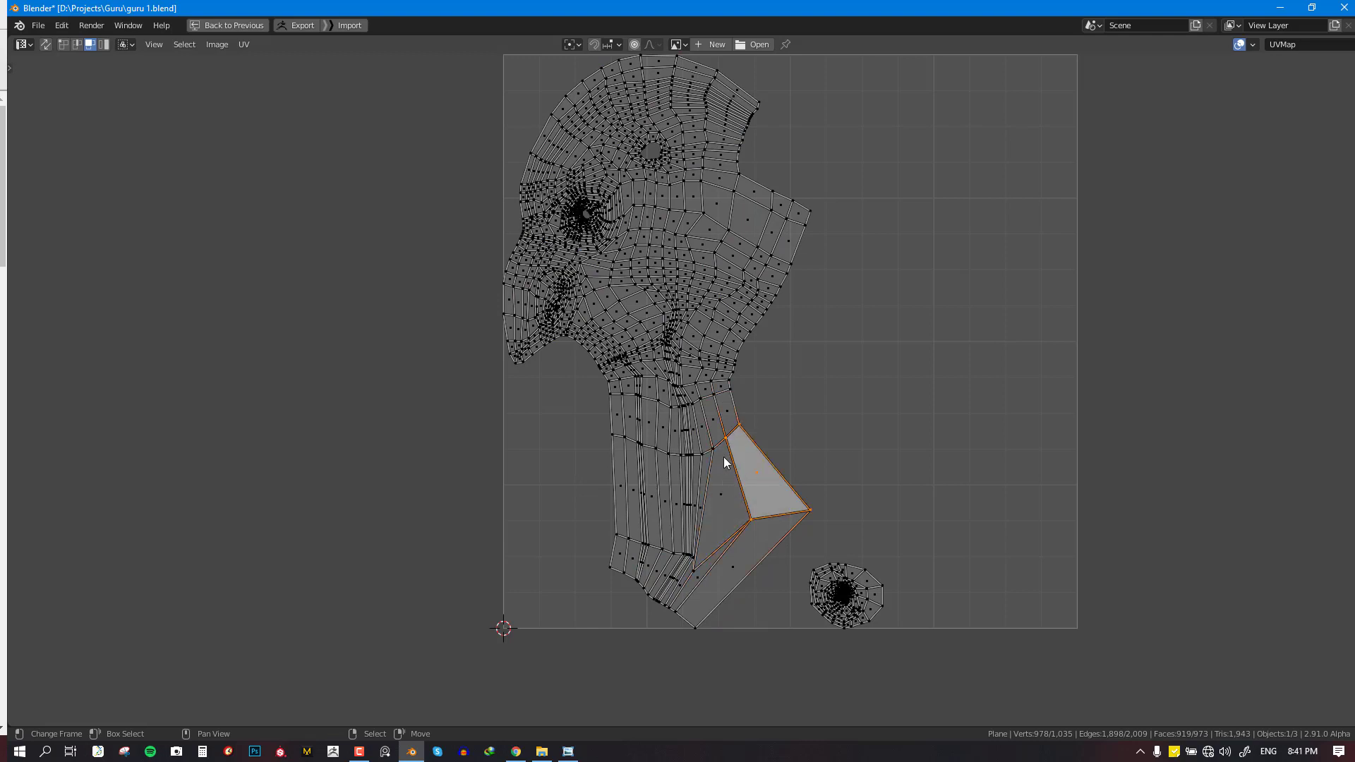
key("c")
mouse_move(738, 418)
left_mouse_down()
mouse_move(635, 423)
mouse_move(674, 416)
mouse_move(750, 481)
left_mouse_up()
left_click_drag(707, 577, 612, 519)
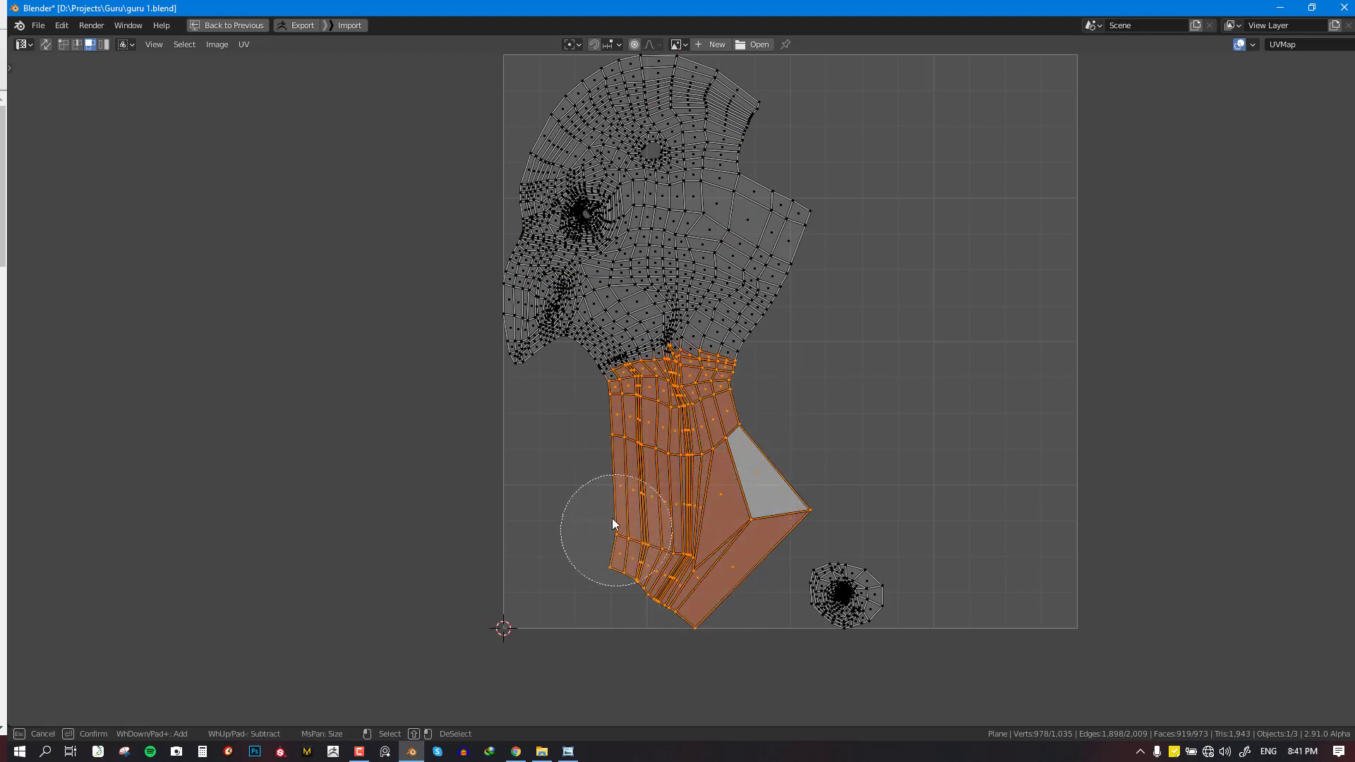
key("Escape")
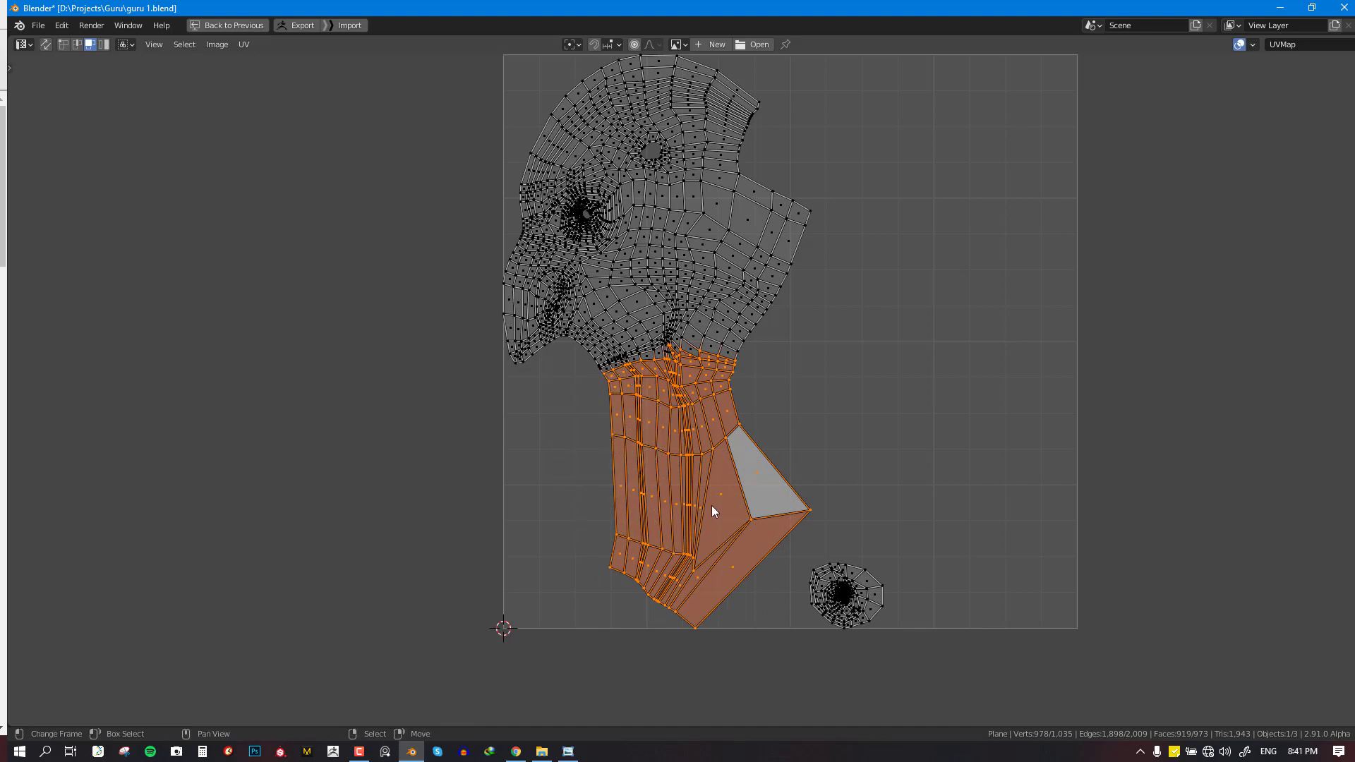
scroll(775, 432, "up", 2)
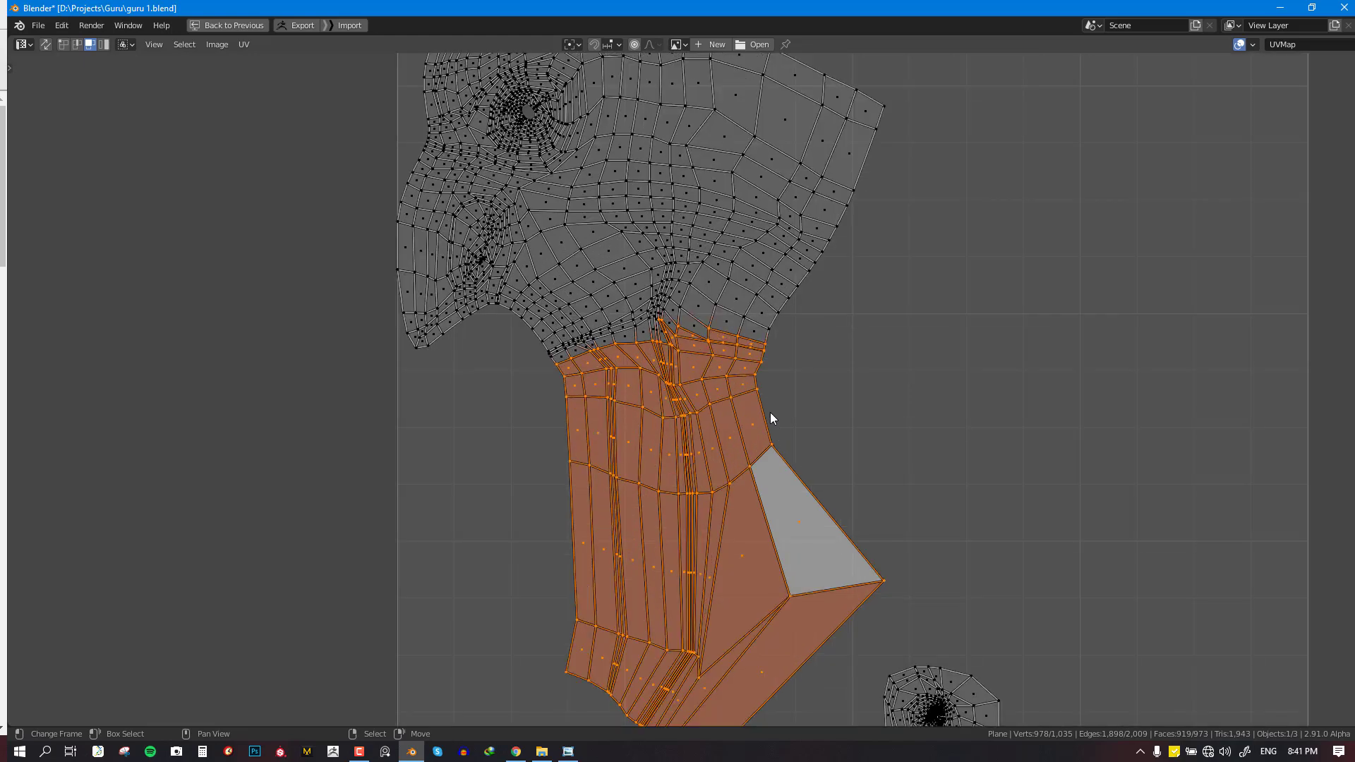
middle_click_drag(769, 412, 889, 628)
key("Home")
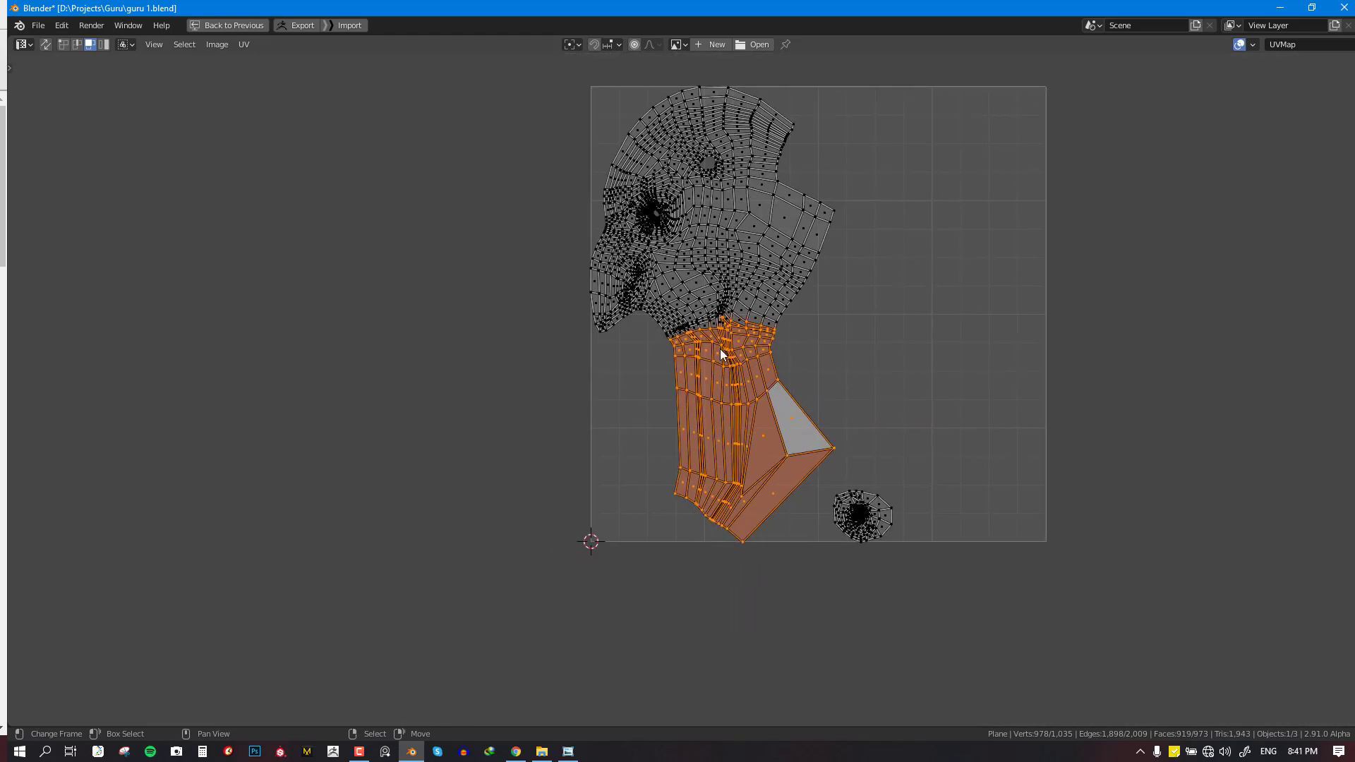
Select all UVs, create seams from the islands and restore the split layout
key("g")
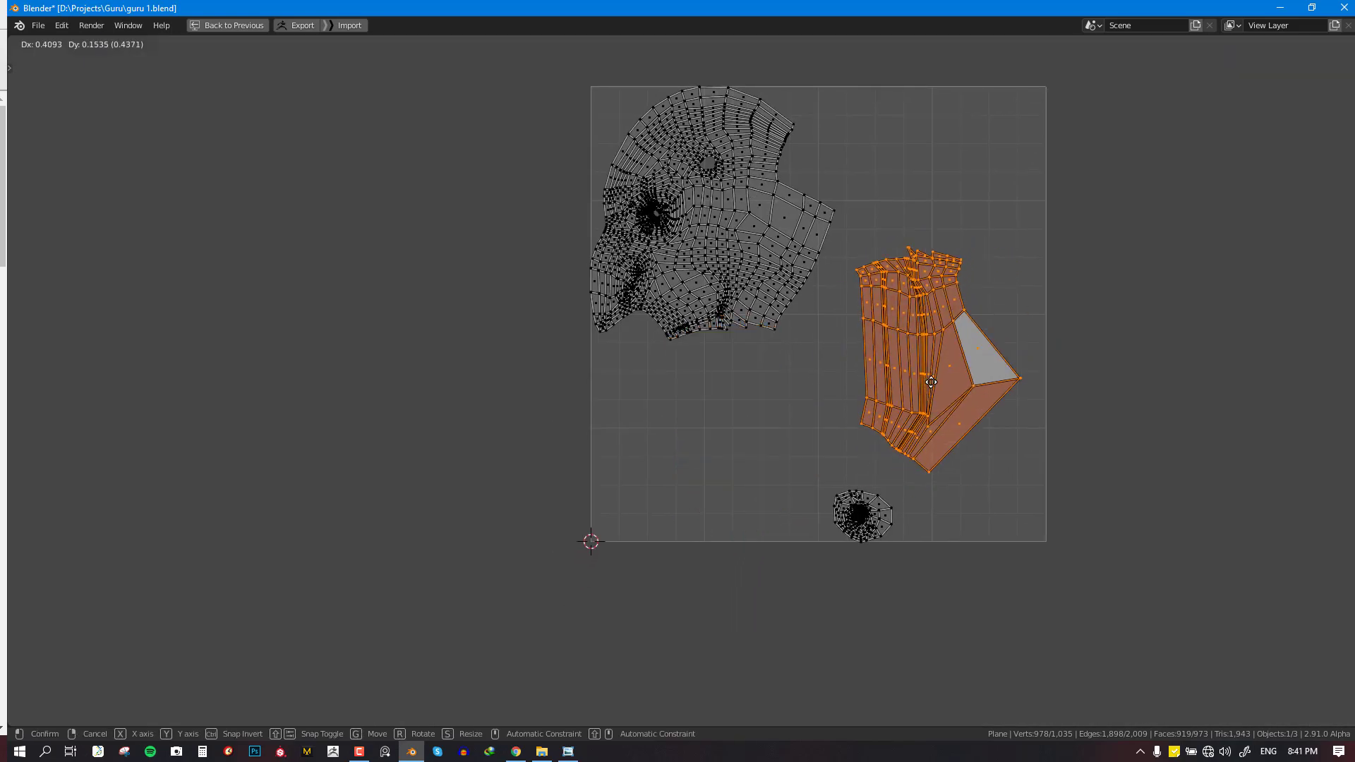
right_click(860, 397)
key("a")
key("m")
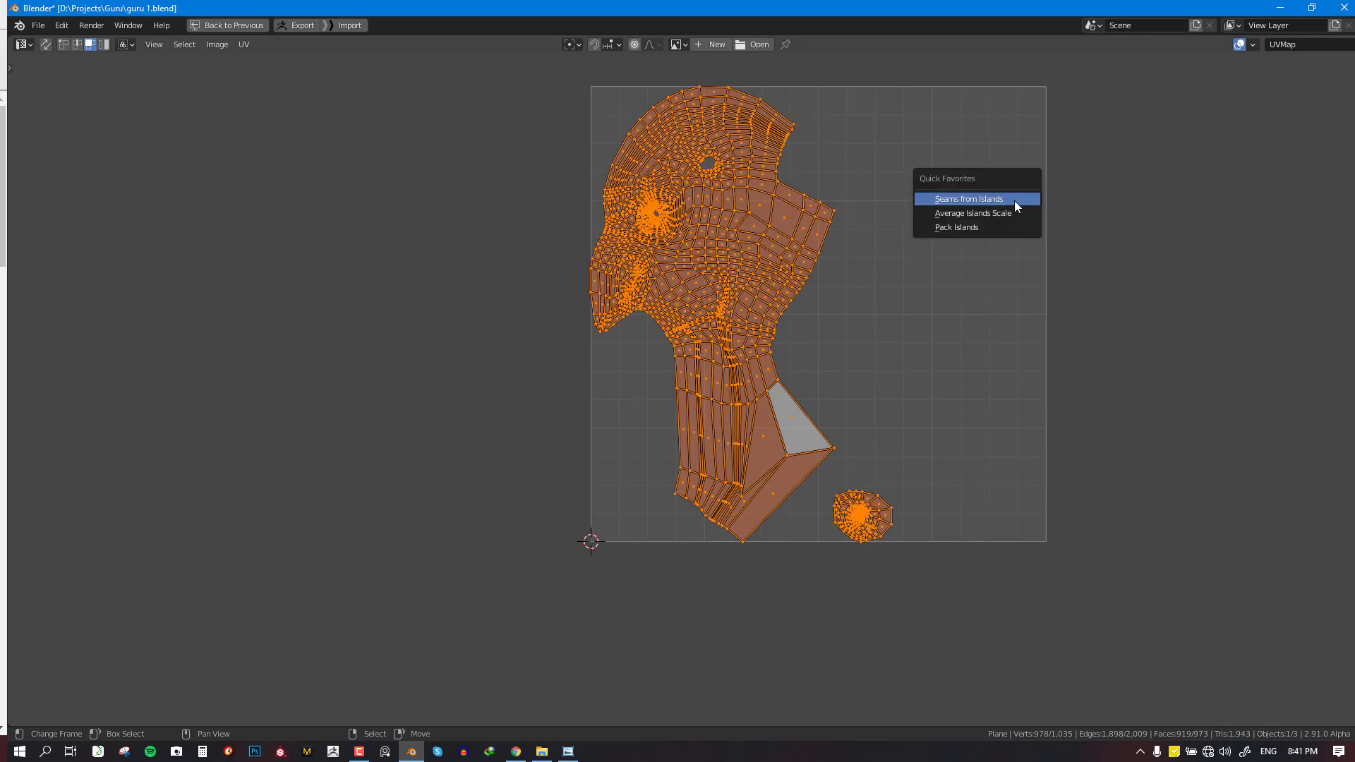
left_click(242, 44)
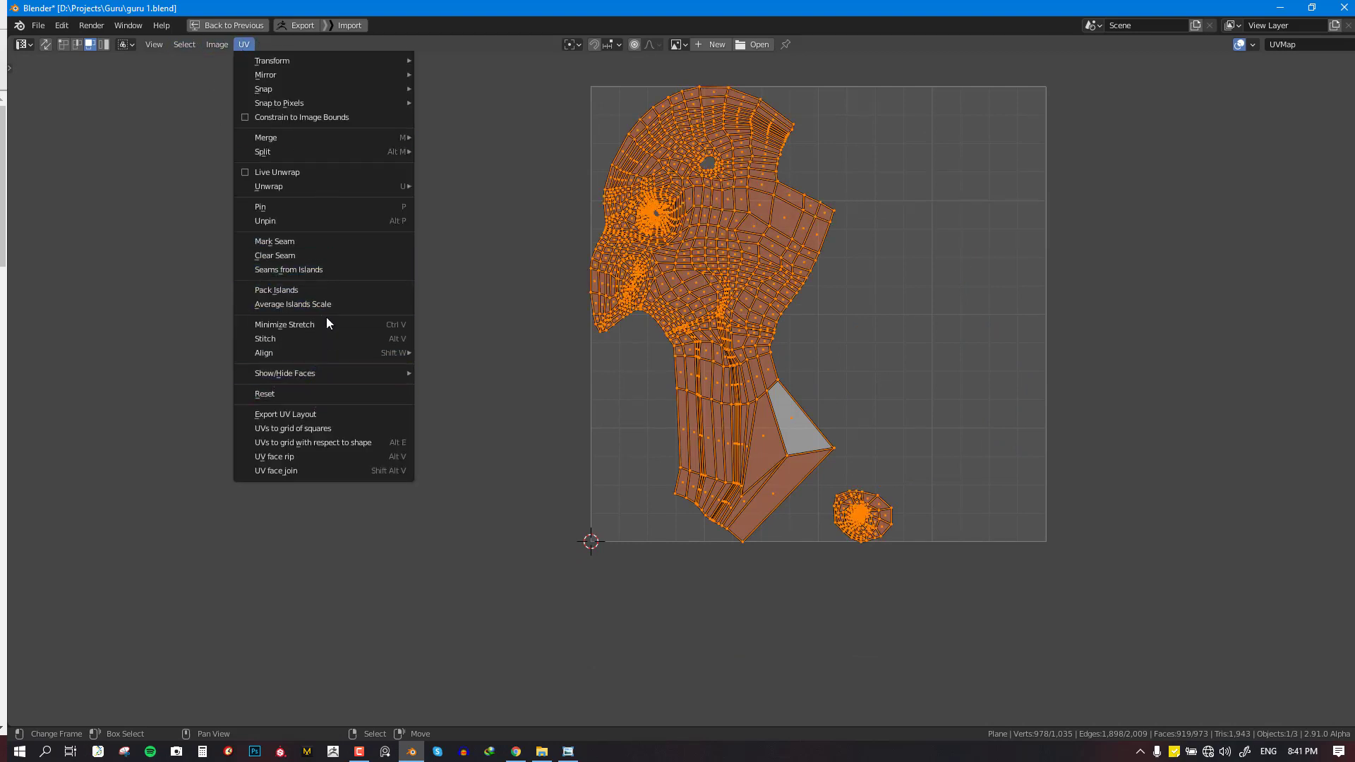
left_click(330, 269)
key("ctrl+space")
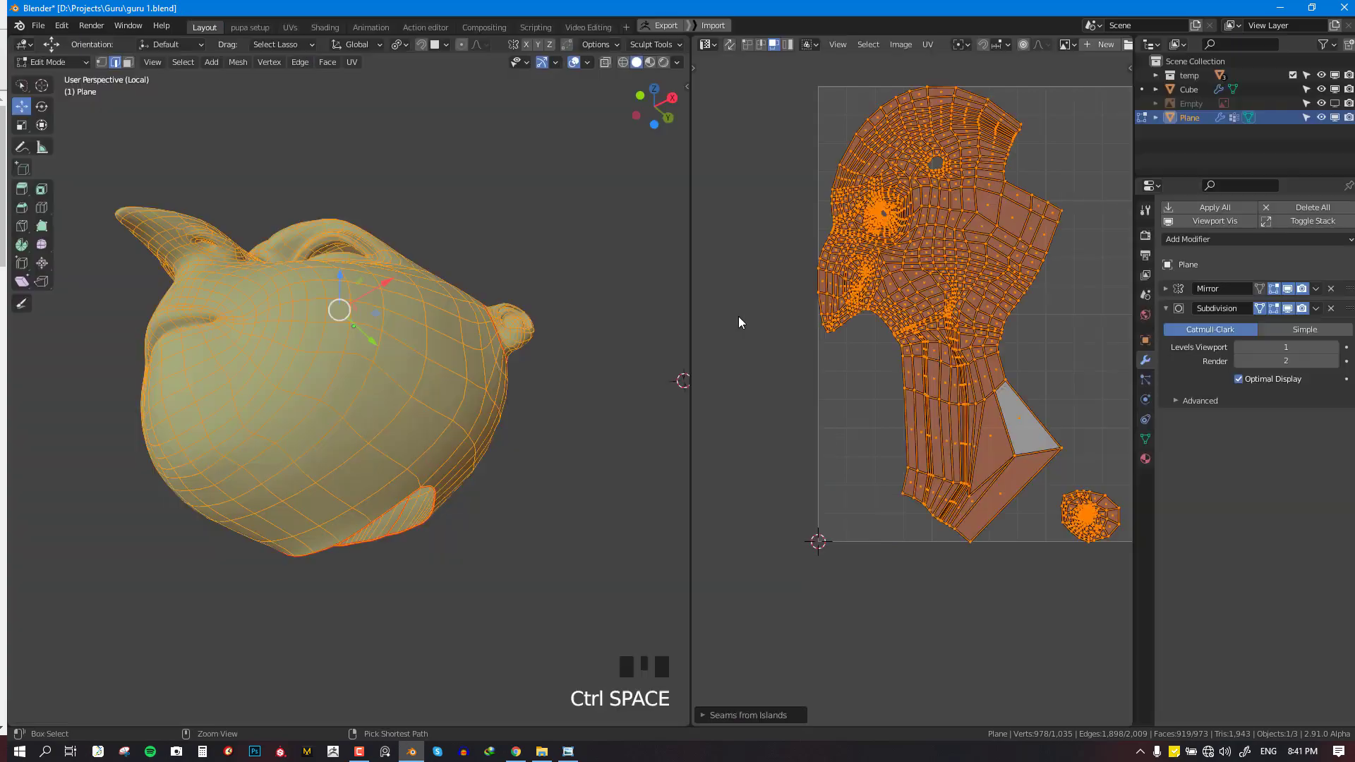
Inspect the seams around the head, ears and neck opening in wireframe shading
key("Tab")
middle_click_drag(427, 417, 599, 472)
key("Tab")
key("alt+a")
scroll(477, 368, "up", 5)
key("shift+z")
middle_click_drag(477, 368, 576, 393)
scroll(294, 515, "down", 3)
mouse_move(293, 515)
middle_mouse_down()
mouse_move(369, 432)
mouse_move(453, 445)
mouse_move(520, 490)
mouse_move(484, 487)
middle_mouse_up()
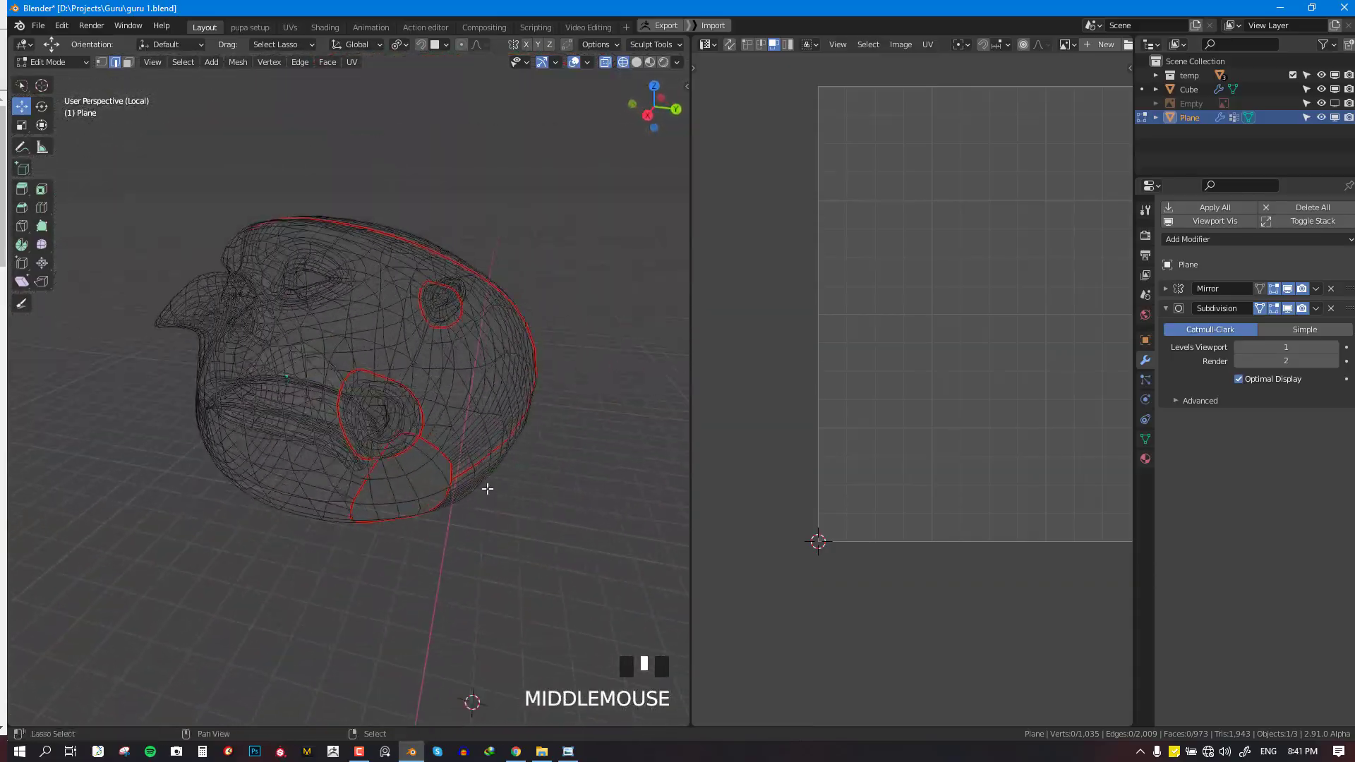
Return to solid shading, unwrap the whole visible mesh and pick the head's linked UV island
key("shift+z")
scroll(484, 487, "down", 2)
key("a")
key("u")
left_click(470, 306)
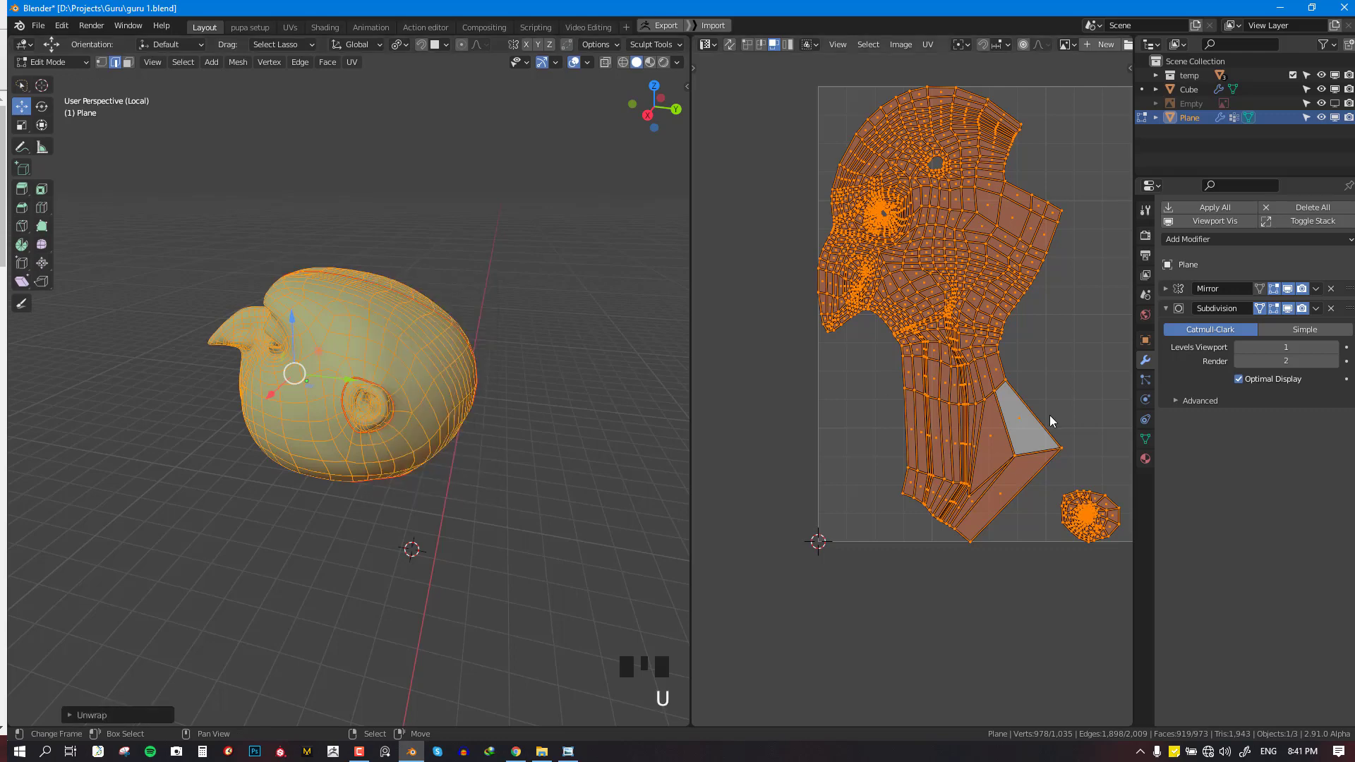
key("alt+a")
scroll(946, 401, "up", 1)
right_click(965, 409)
key("ctrl+z")
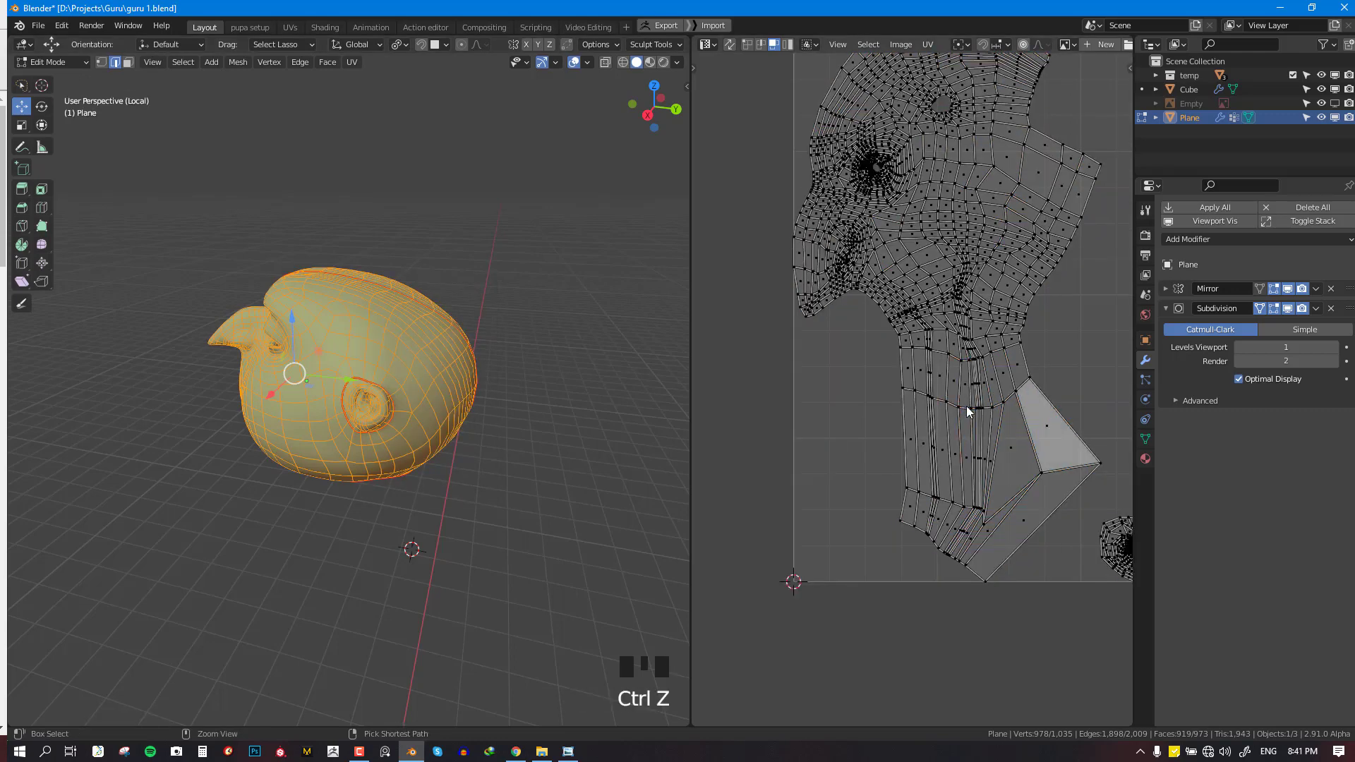
right_click(963, 404)
Undo the last unwrap and the seams from islands, back to the selected lower UV faces
key("ctrl+z")
key("ctrl+z")
key("ctrl+z")
key("ctrl+z")
key("ctrl+z")
key("ctrl+z")
key("ctrl+z")
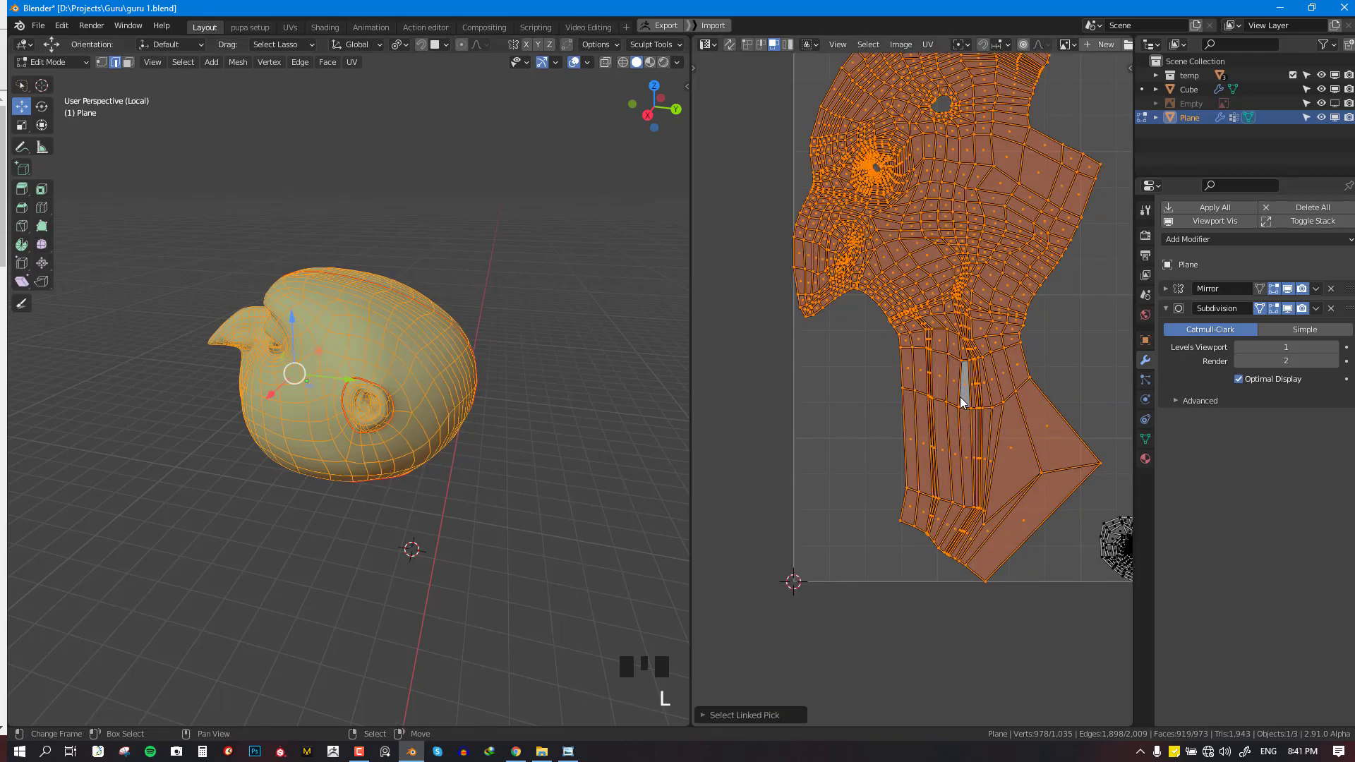
key("ctrl+z")
key("ctrl+z")
key("ctrl+z")
key("ctrl+z")
key("ctrl+z")
key("ctrl+z")
key("ctrl+z")
key("ctrl+z")
key("ctrl+z")
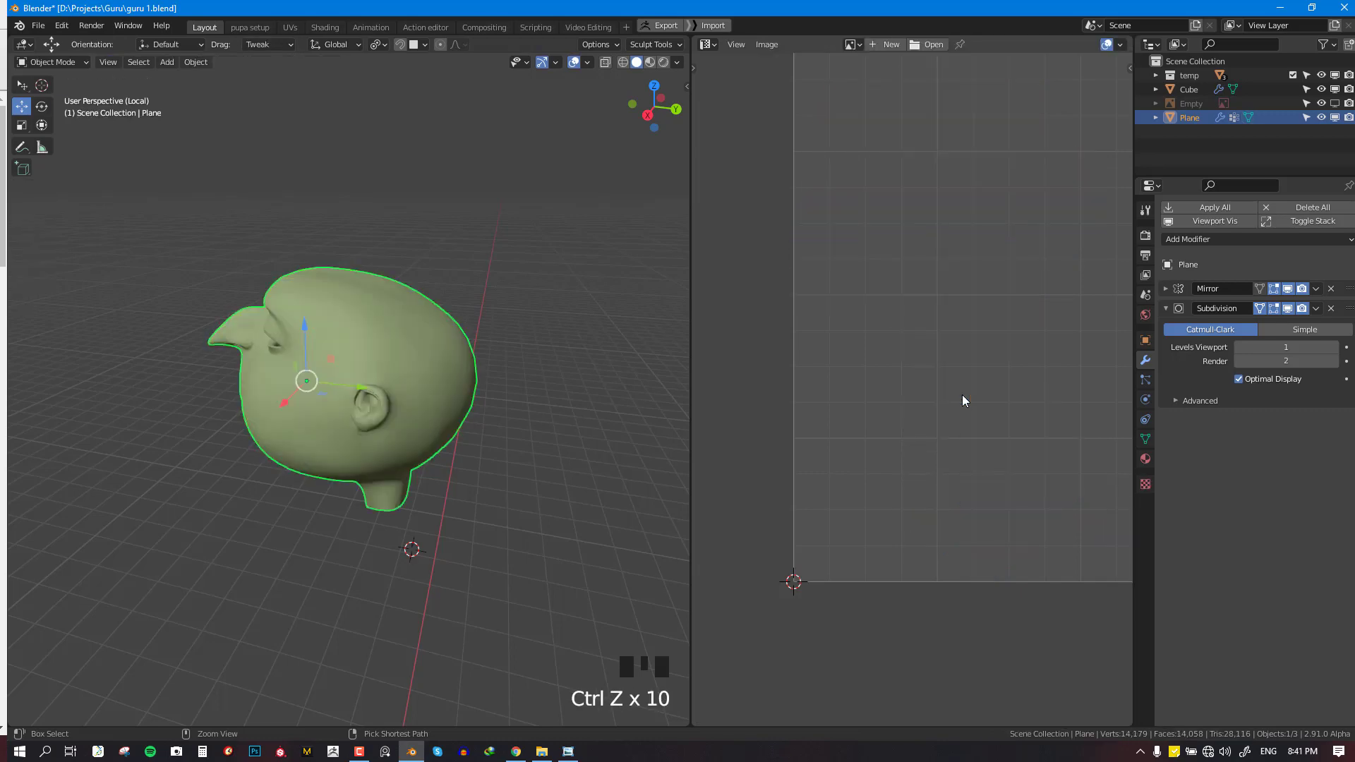
scroll(964, 399, "down", 3)
scroll(962, 396, "up", 4)
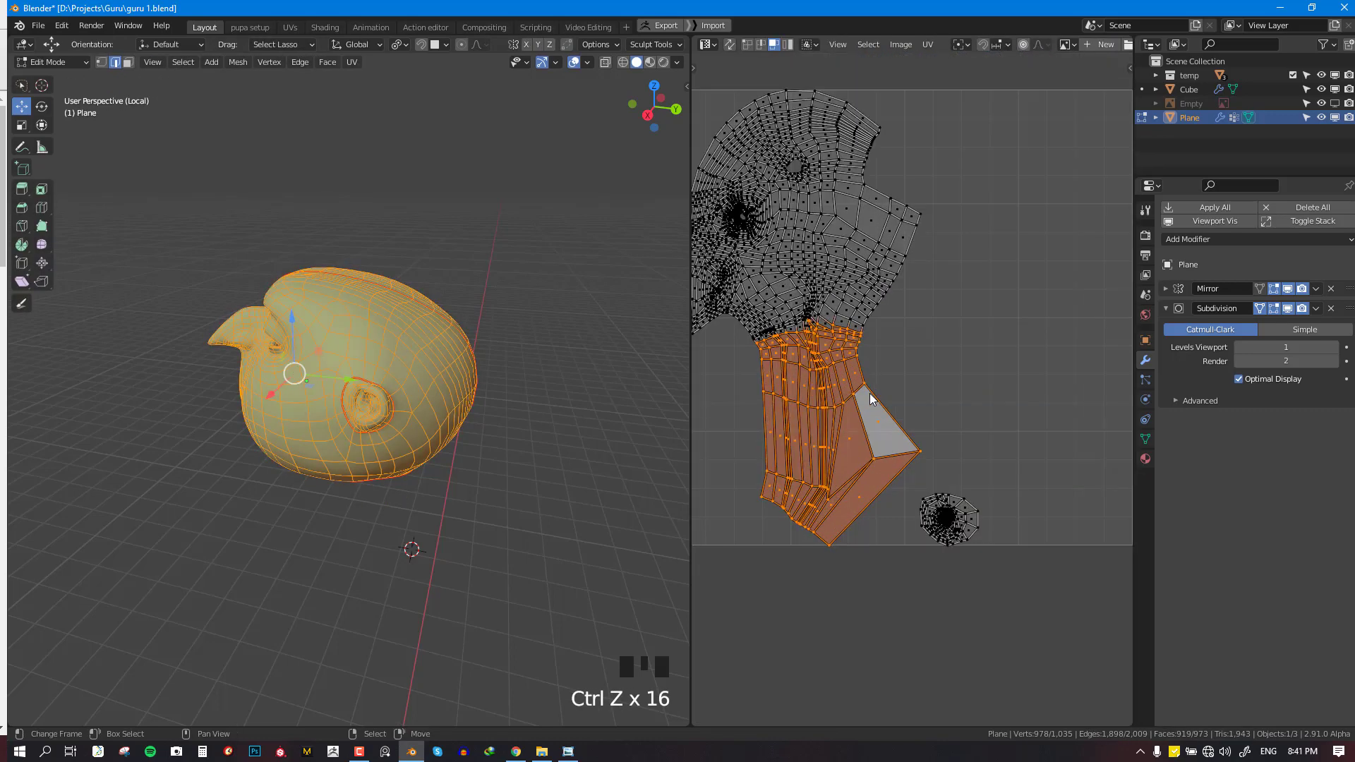
Move the selected lower UV faces away from the head island, mark them as seam and clear the UV selection
key("g")
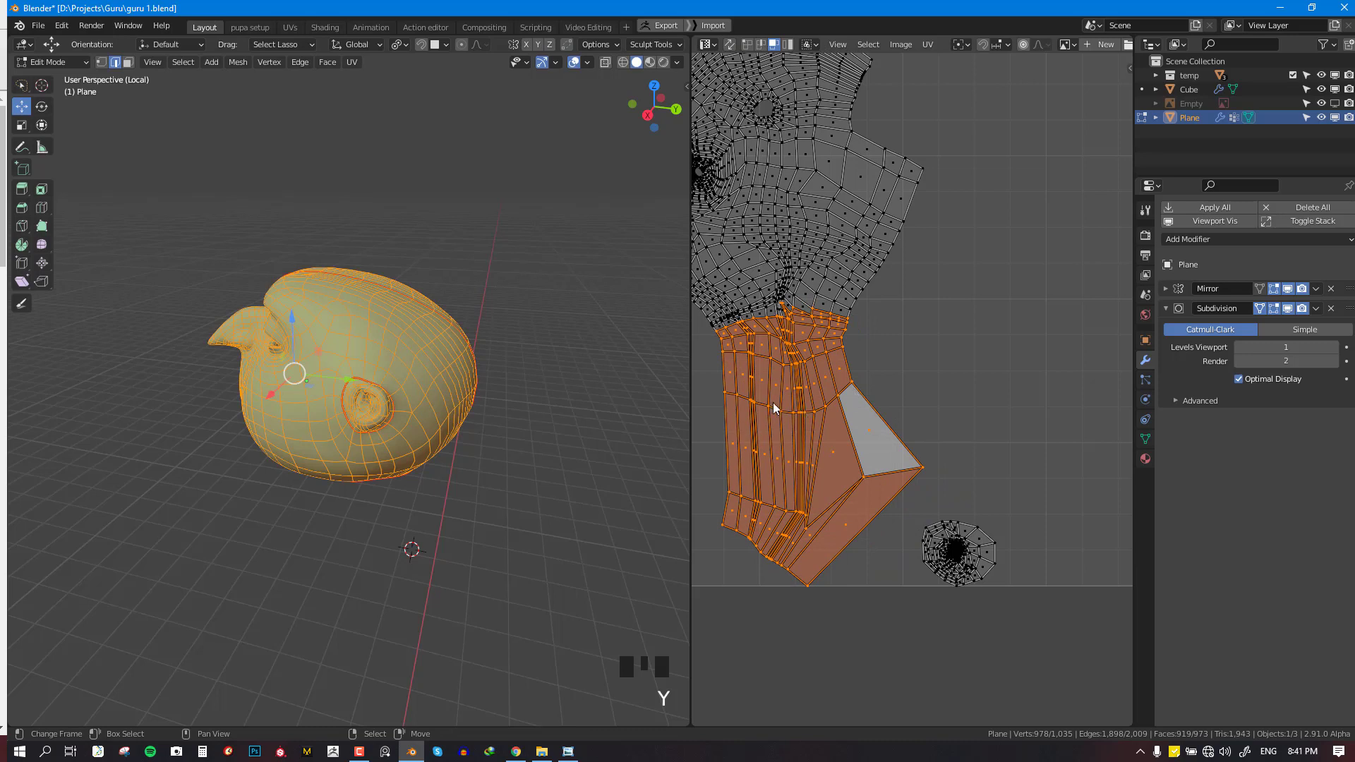
key("g")
left_click(1087, 274)
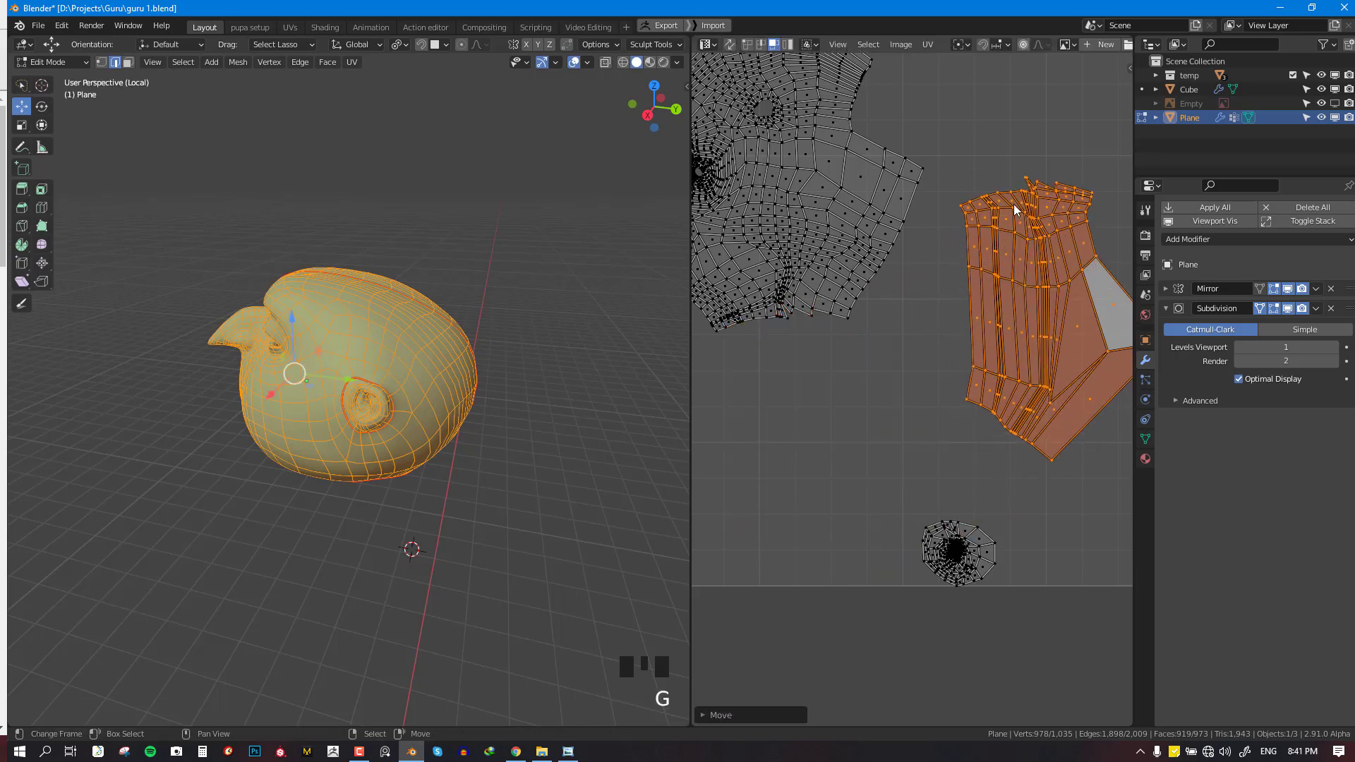
left_click(927, 45)
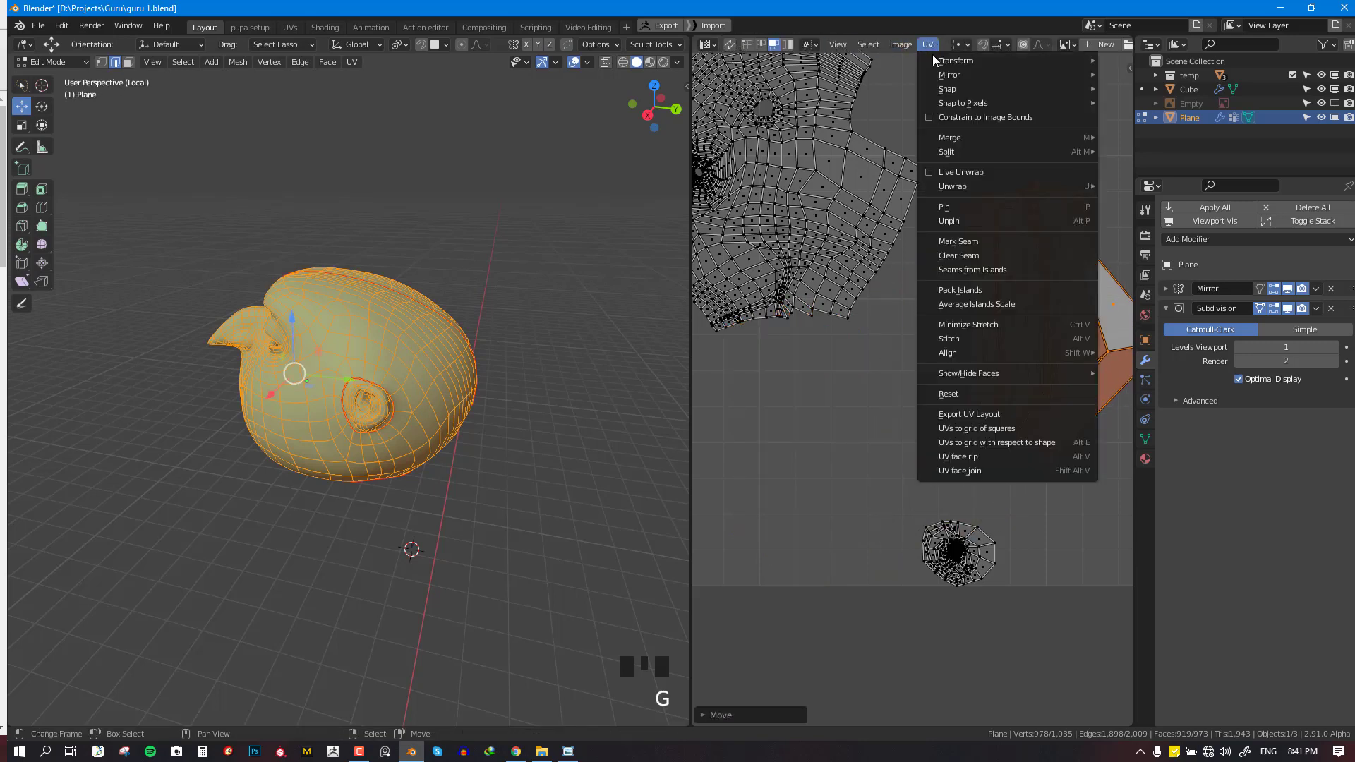
left_click(982, 243)
key("alt+a")
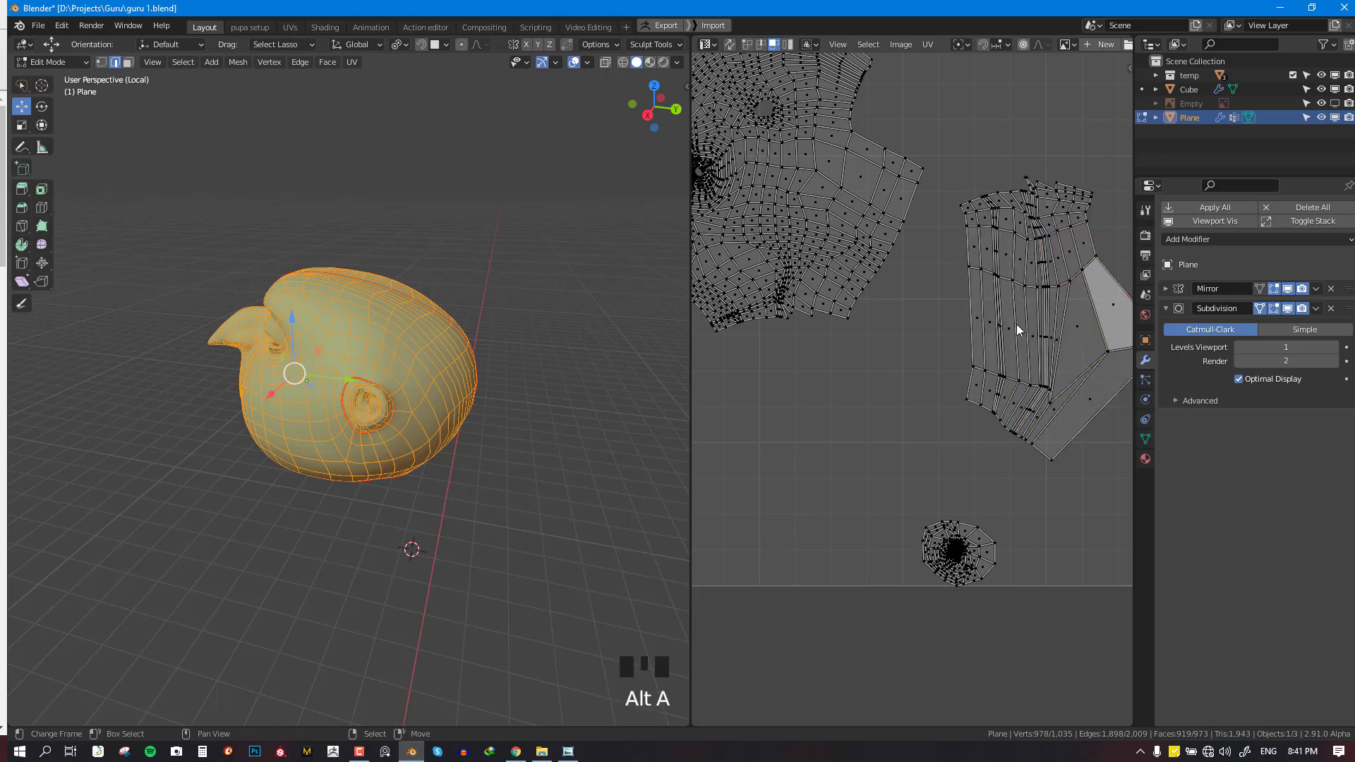
Undo the move, the seam marking and the circle selection of the lower UV faces
middle_click_drag(266, 236, 388, 492)
scroll(223, 427, "up", 2)
key("alt+a")
key("ctrl+z")
key("ctrl+z")
key("ctrl+z")
key("ctrl+z")
key("ctrl+z")
key("ctrl+z")
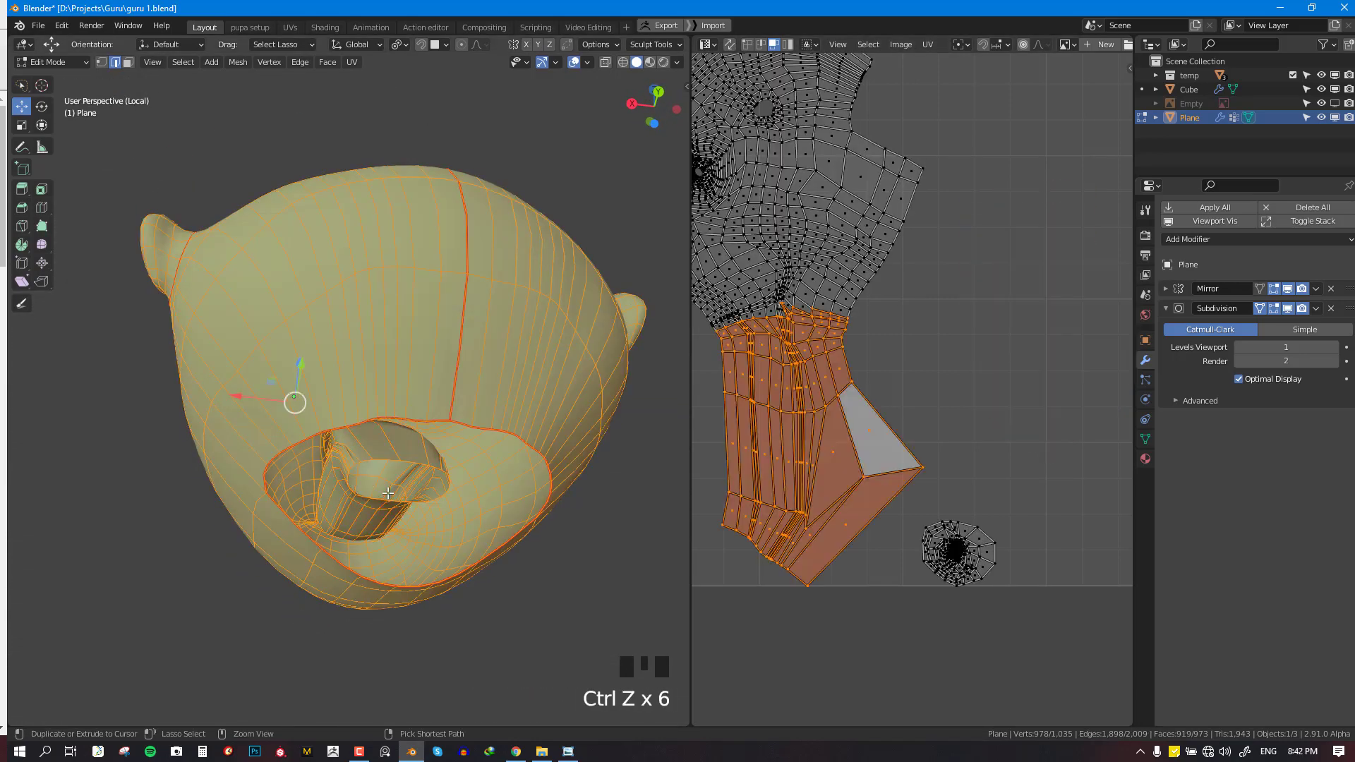
scroll(388, 493, "up", 2)
key("ctrl+z")
Inside the head, select the edge loop where the mouth cavity joins the lips and mark it as a seam
scroll(444, 446, "up", 4)
middle_click_drag(445, 447, 449, 432, "shift")
middle_click_drag(449, 433, 320, 531, "shift")
scroll(410, 452, "up", 2)
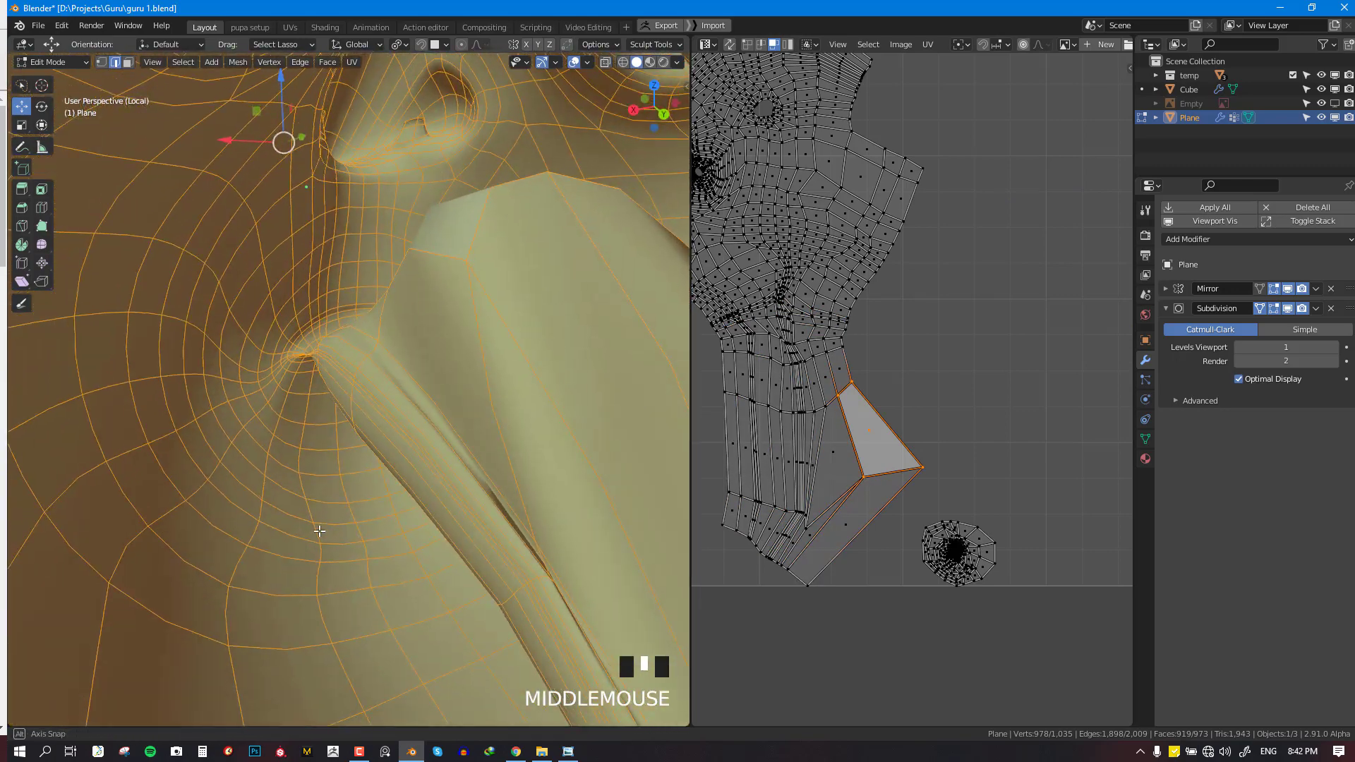
key("alt+a")
middle_click_drag(488, 563, 400, 353)
right_click(344, 230, "alt")
scroll(401, 359, "up", 2)
right_click(344, 316, "alt")
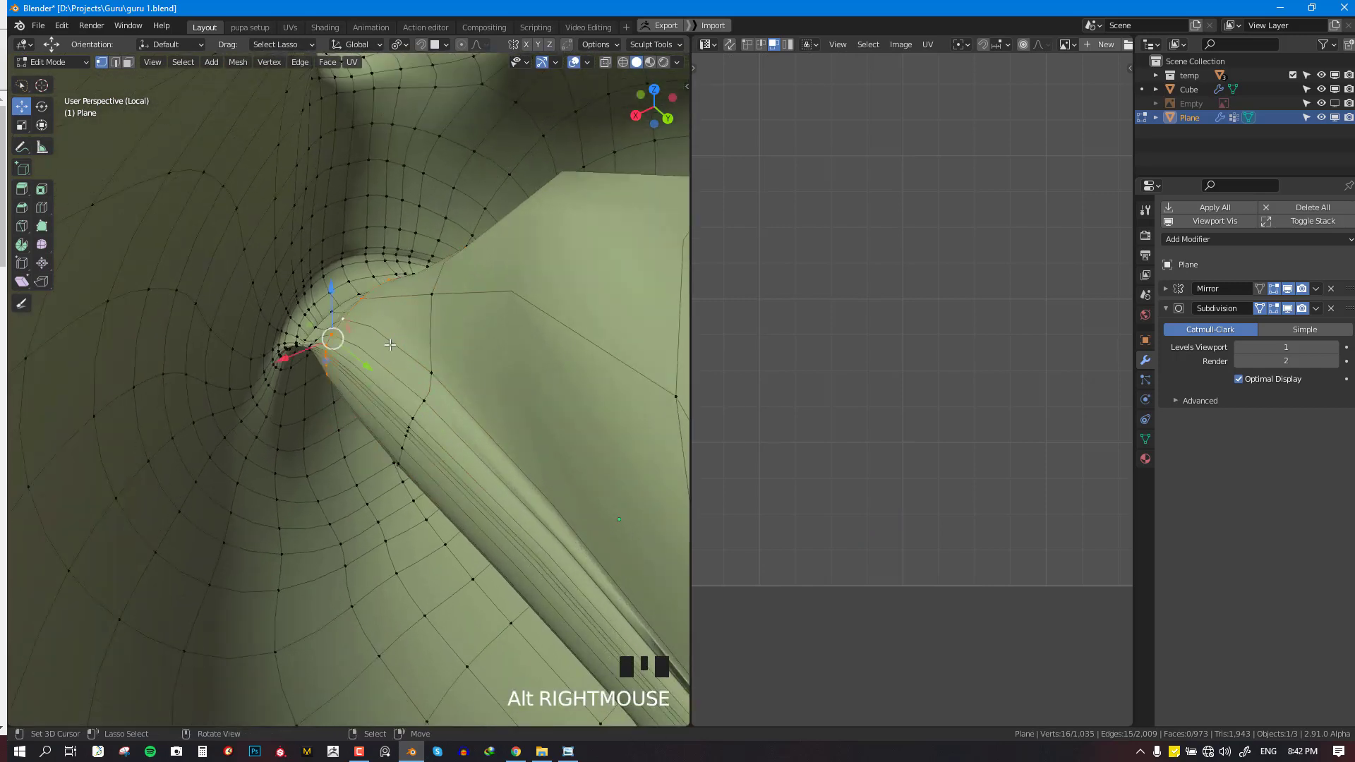
key("ctrl+e")
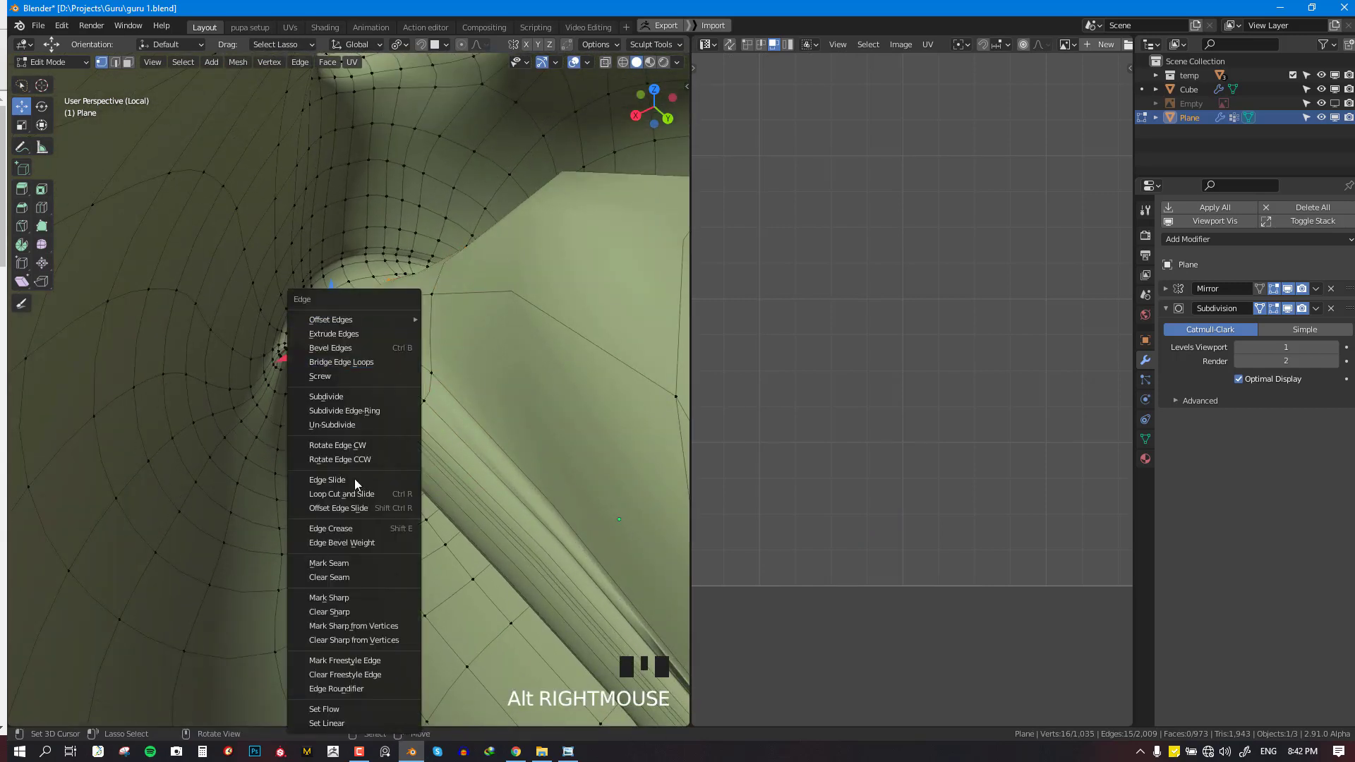
left_click(348, 564)
key("alt+a")
scroll(506, 462, "down", 4)
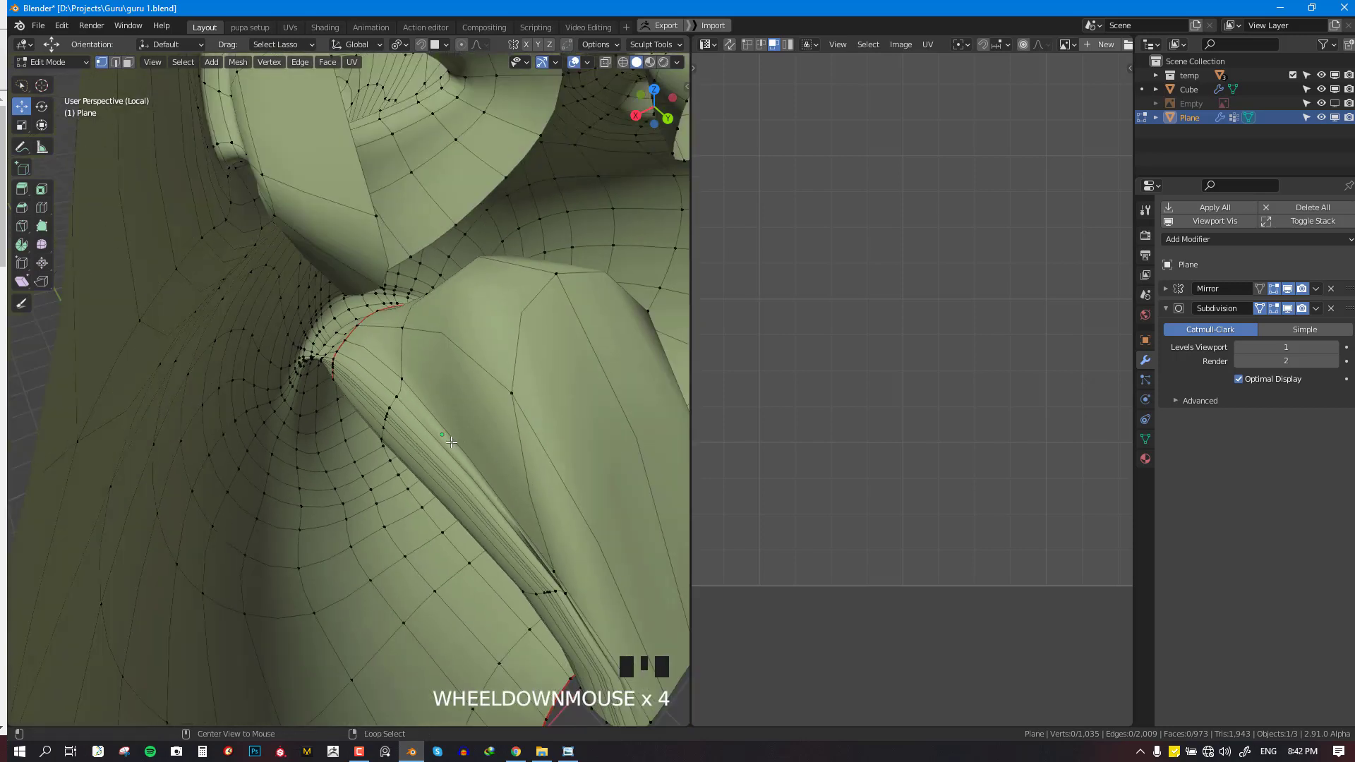
In face mode, select the mouth cavity's linked faces, hide everything else and clear the selection
key("3")
key("l")
key("shift+h")
key("alt+a")
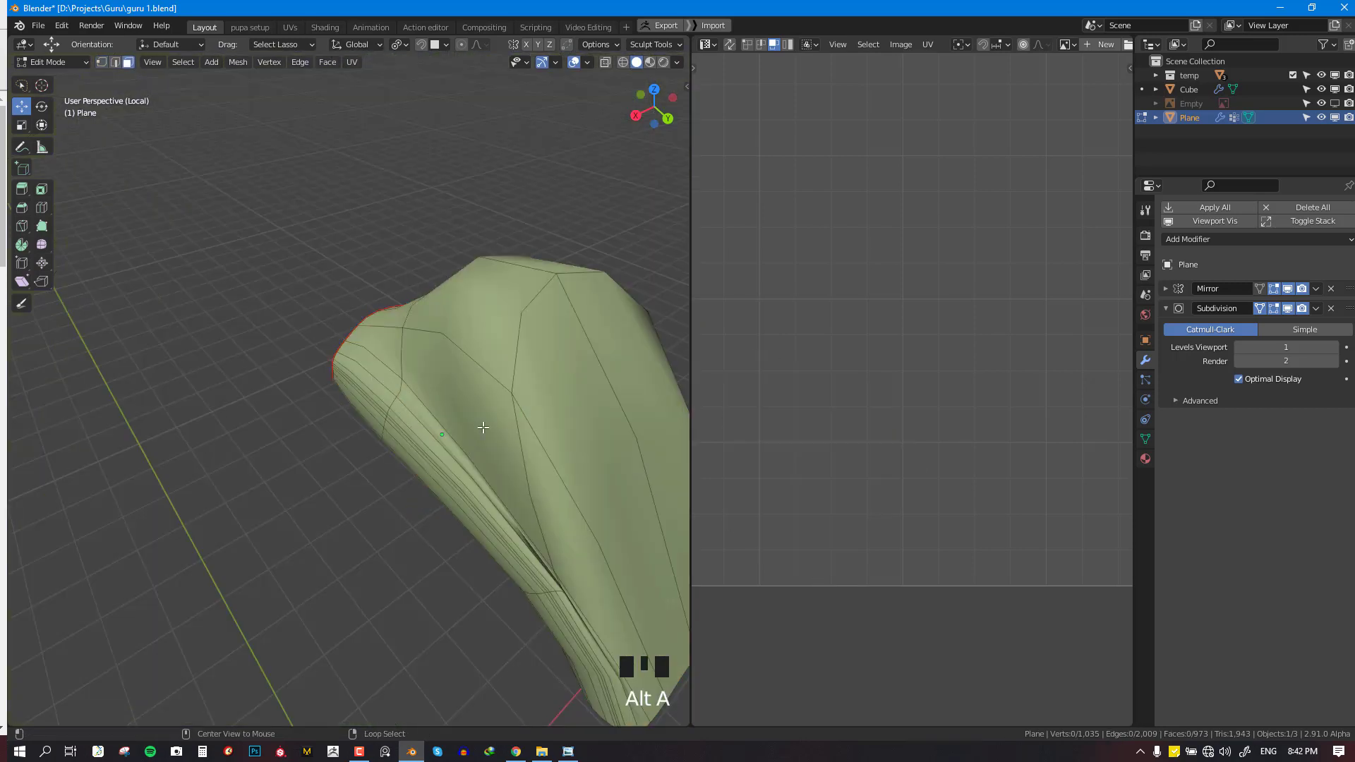
In edge mode, select the lengthwise edges along the side of the mouth cavity and mark them as a seam
key("2")
scroll(483, 427, "down", 3)
middle_click_drag(483, 427, 557, 358)
right_click(404, 427, "alt")
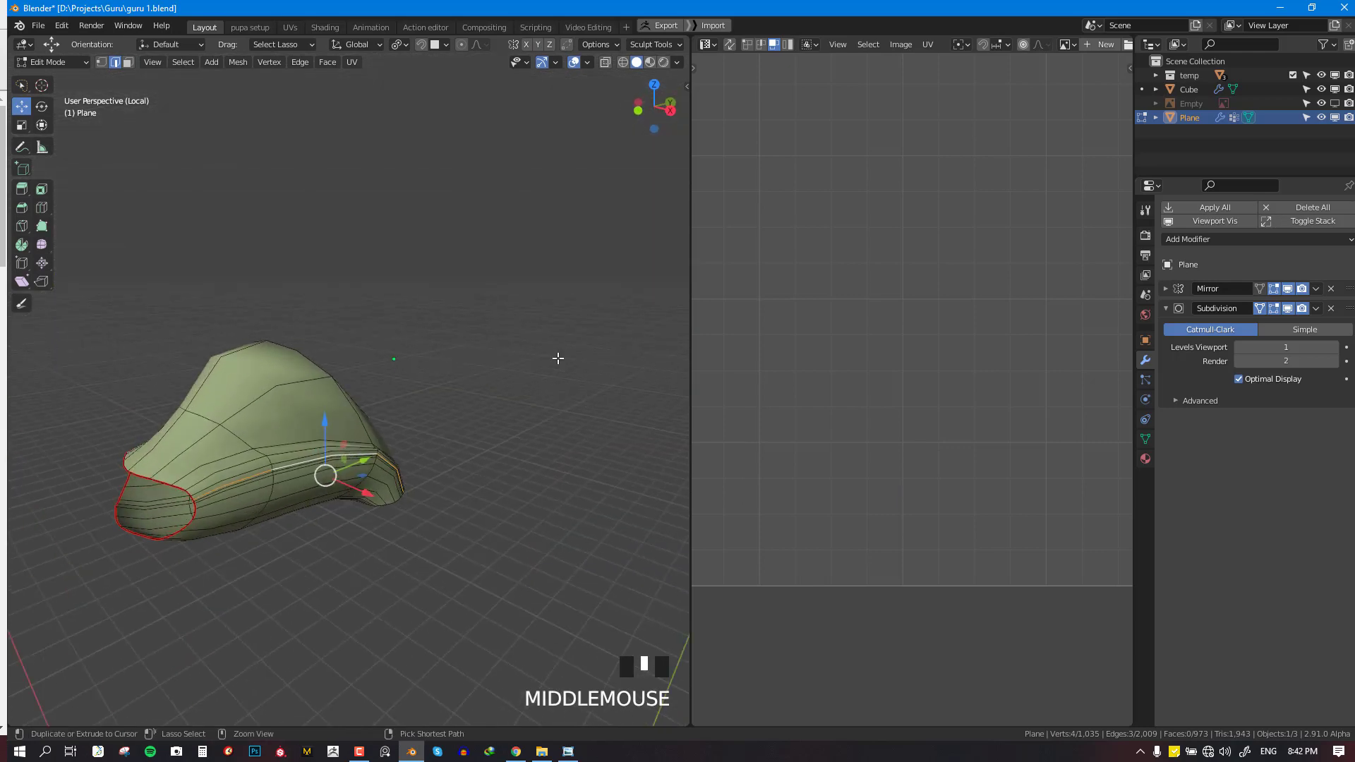
key("ctrl+e")
left_click(559, 357)
Reveal the hidden head geometry, unwrap the whole head and select all UVs to check the islands
key("alt+h")
scroll(415, 451, "down", 7)
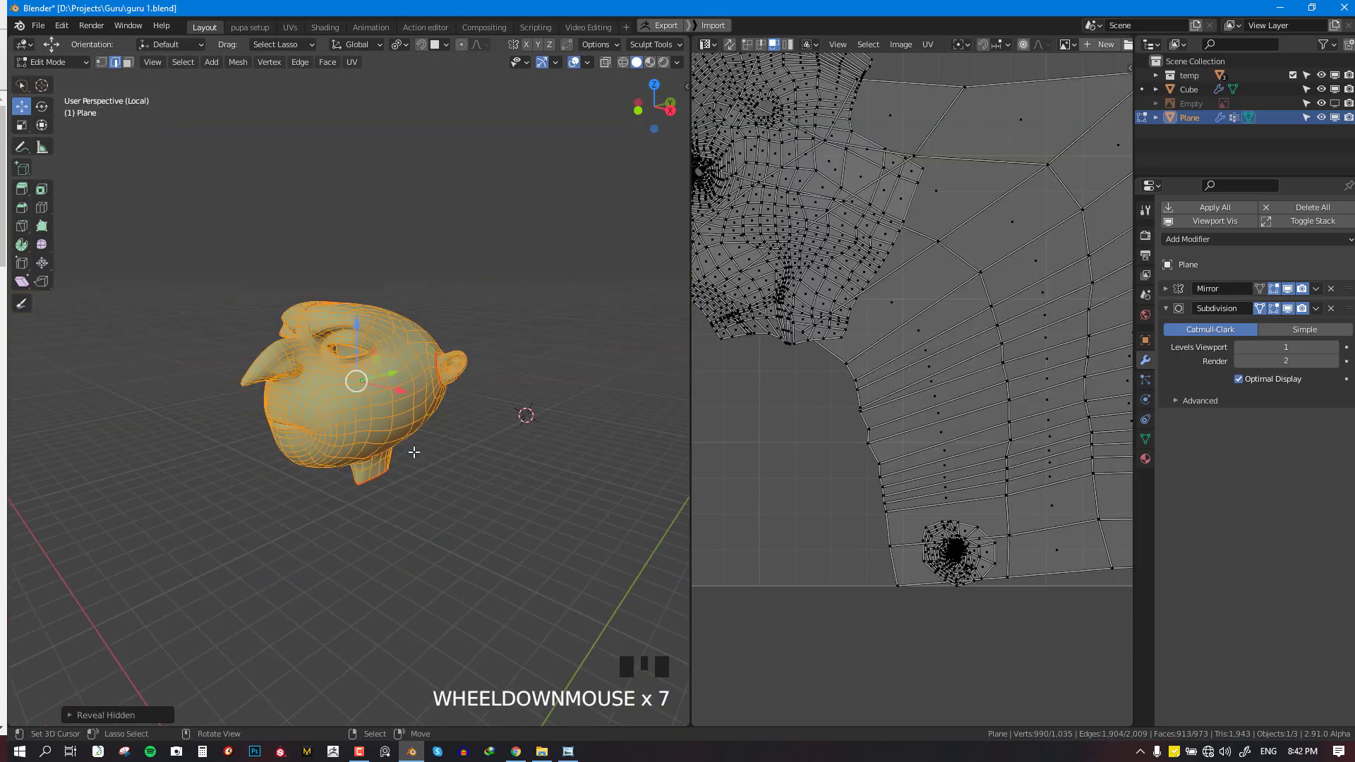
key("KP_1")
key("u")
left_click(477, 252)
scroll(913, 399, "down", 6)
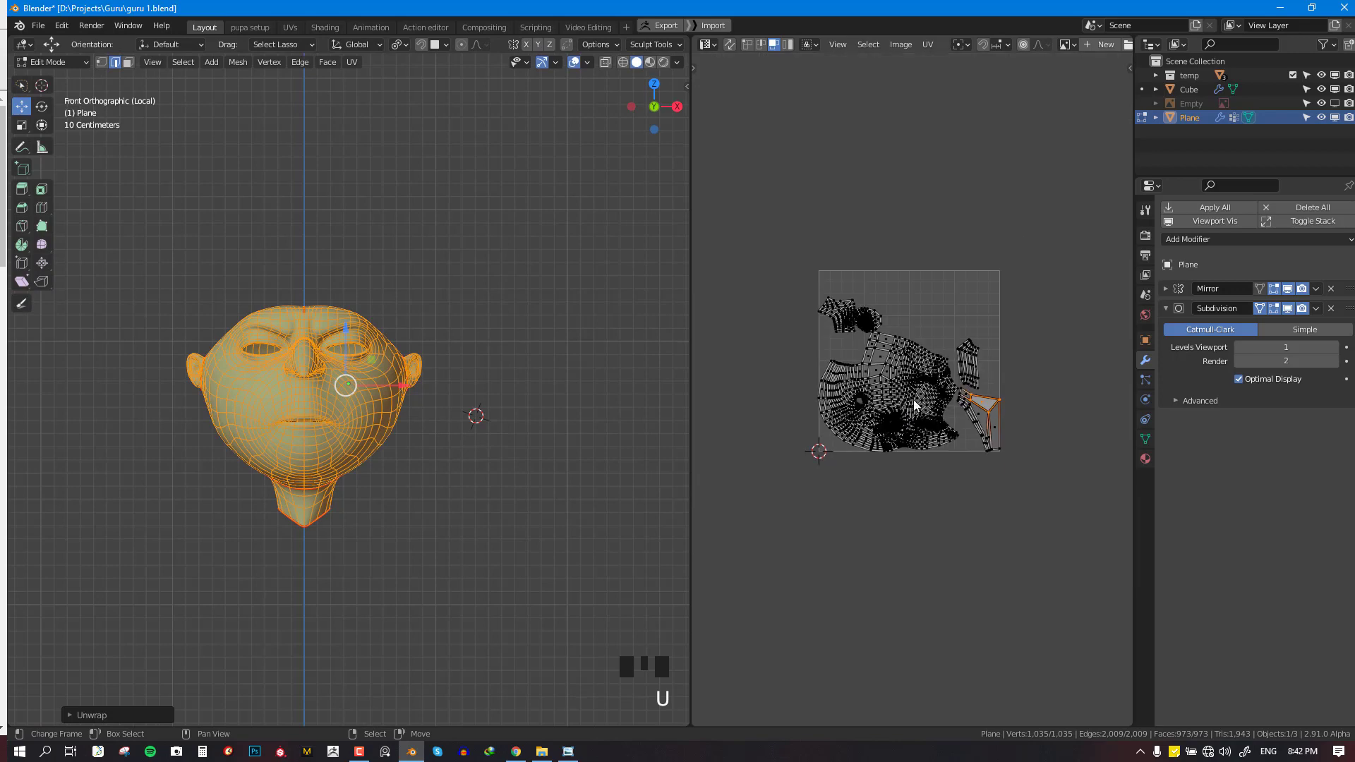
scroll(918, 402, "up", 6)
key("alt+a")
scroll(946, 417, "down", 5)
key("a")
scroll(1015, 426, "up", 2)
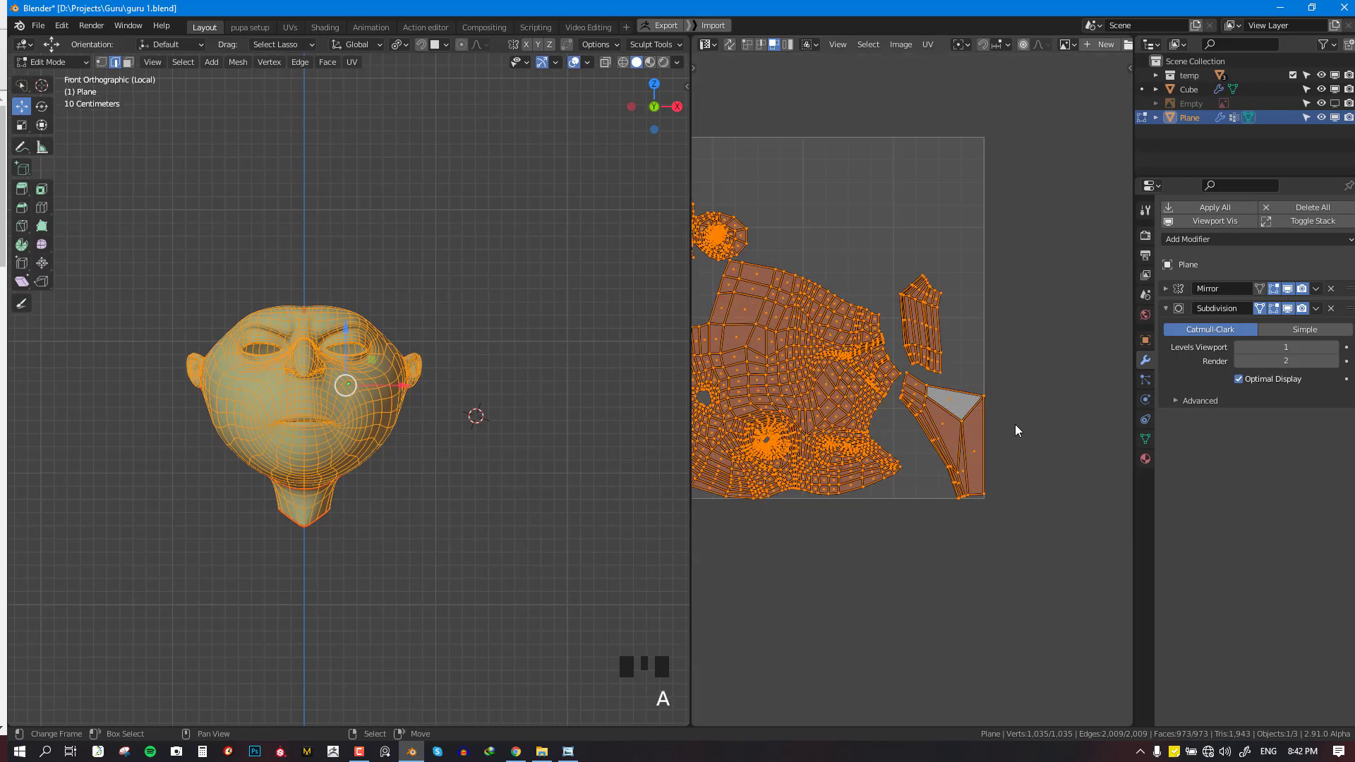
Return to Object Mode, leave local view to show the whole character and view it from the right side
key("Tab")
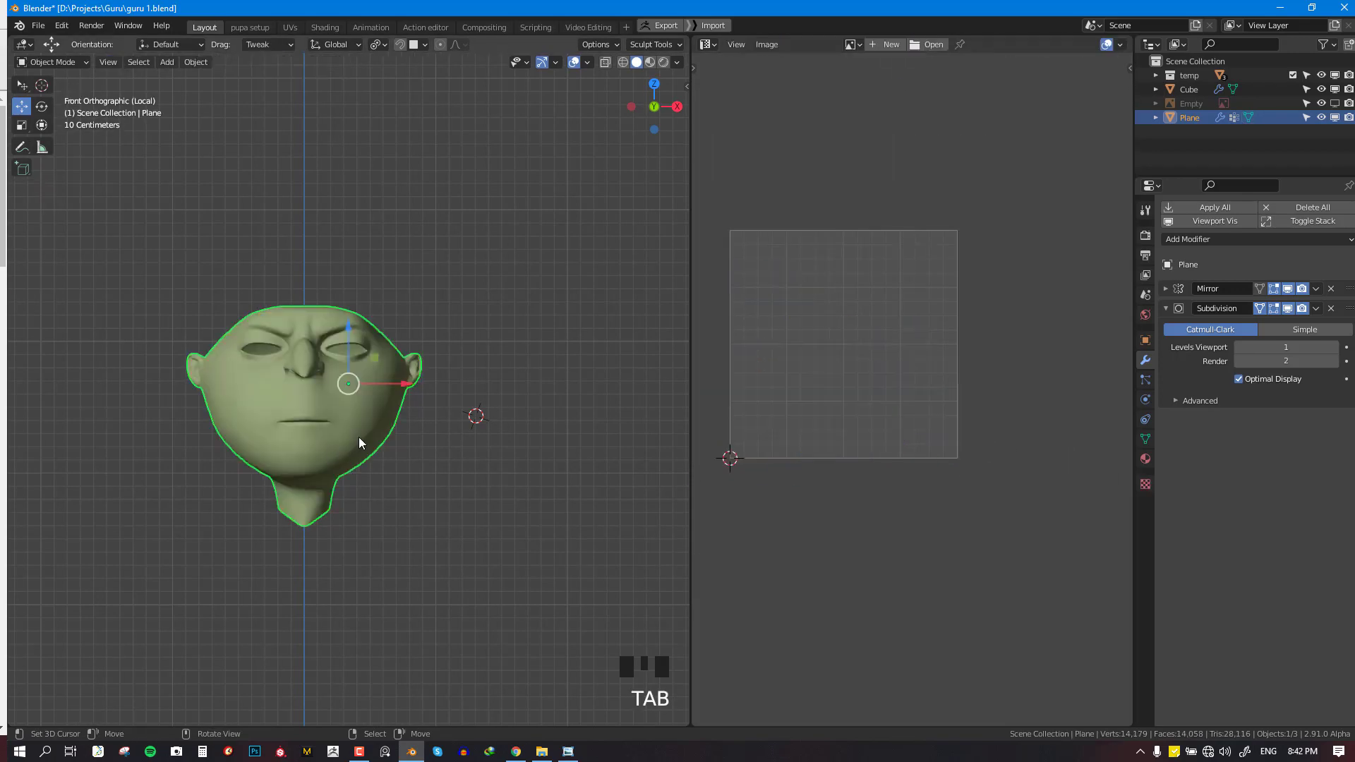
scroll(392, 461, "down", 2)
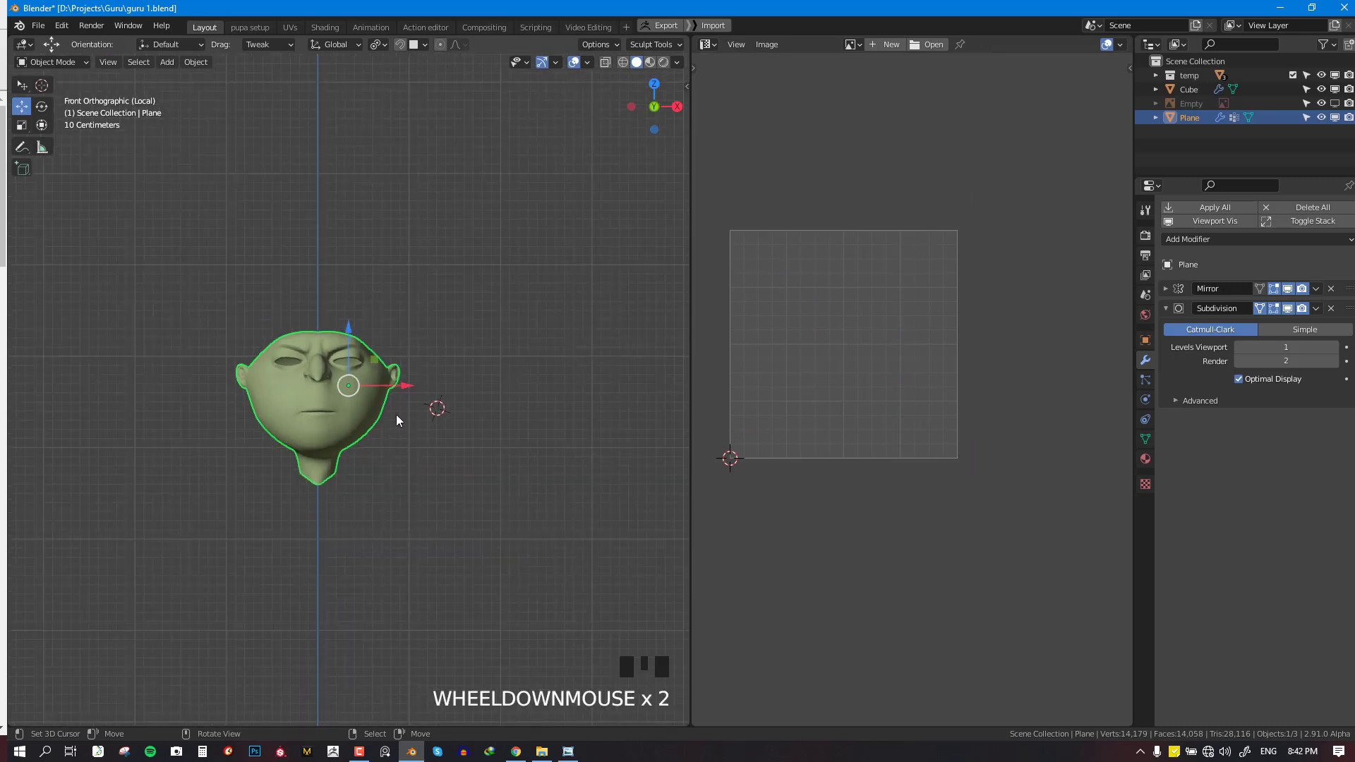
middle_click_drag(396, 413, 409, 371, "shift")
key("KP_Divide")
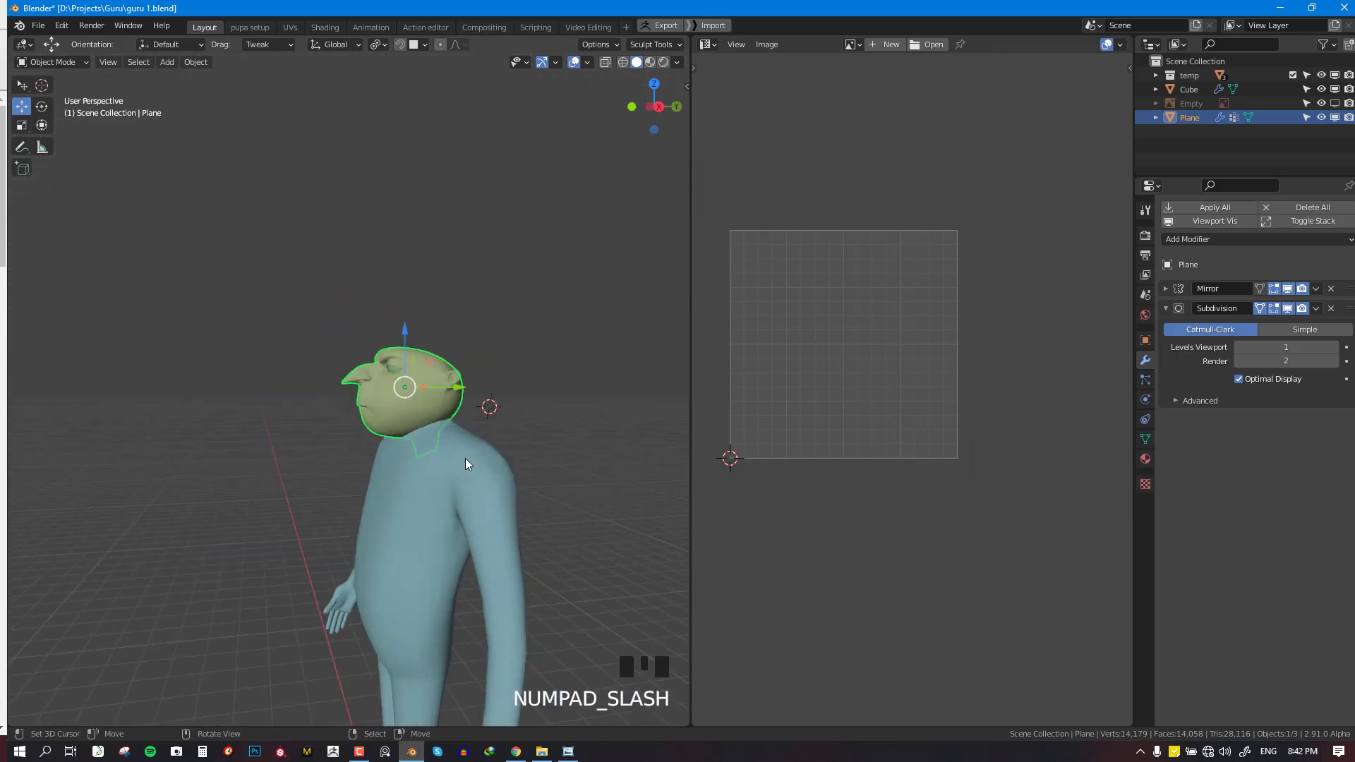
scroll(467, 459, "down", 2)
key("KP_3")
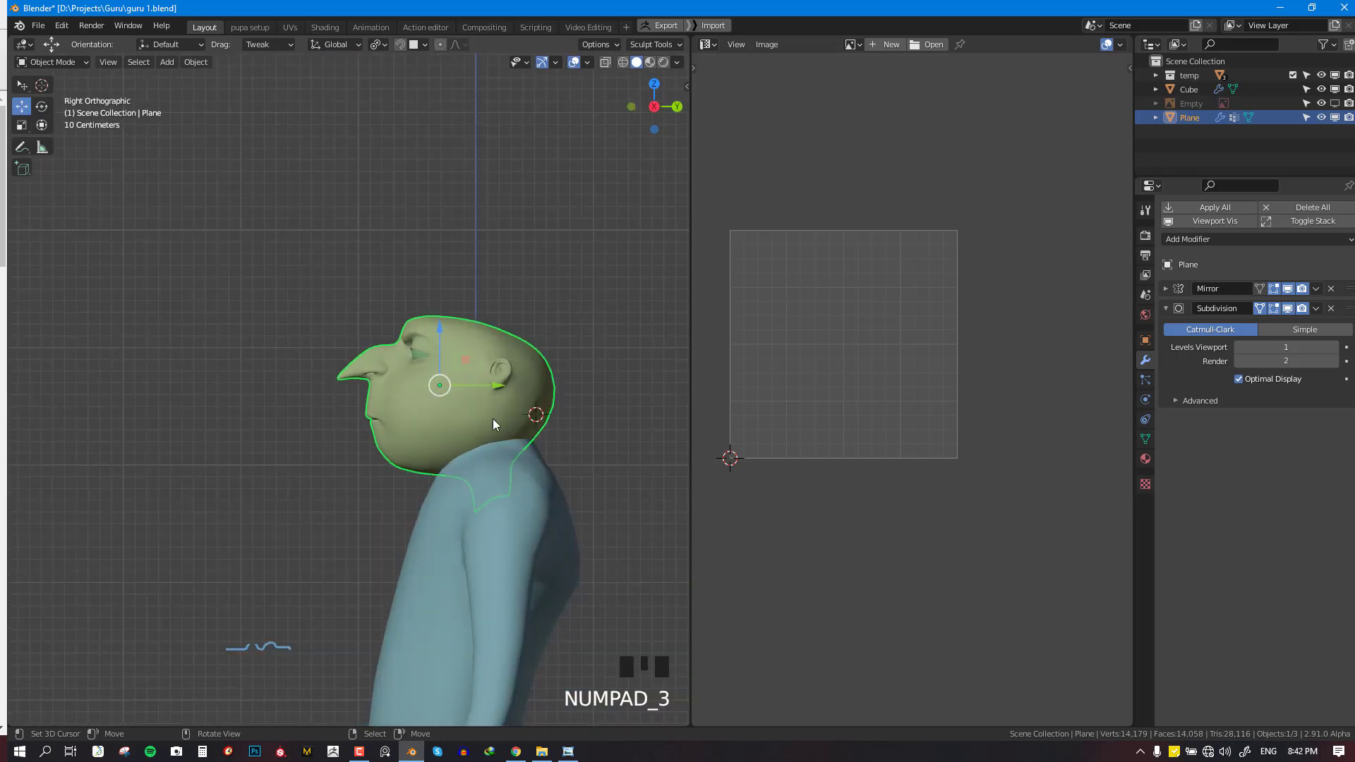
In wireframe, select the head together with the eyes and move them up slightly along Z
key("shift+z")
left_click_drag(374, 284, 498, 346)
left_click_drag(436, 315, 435, 297)
key("shift+z")
middle_click_drag(504, 416, 628, 445)
key("KP_1")
scroll(583, 456, "down", 2)
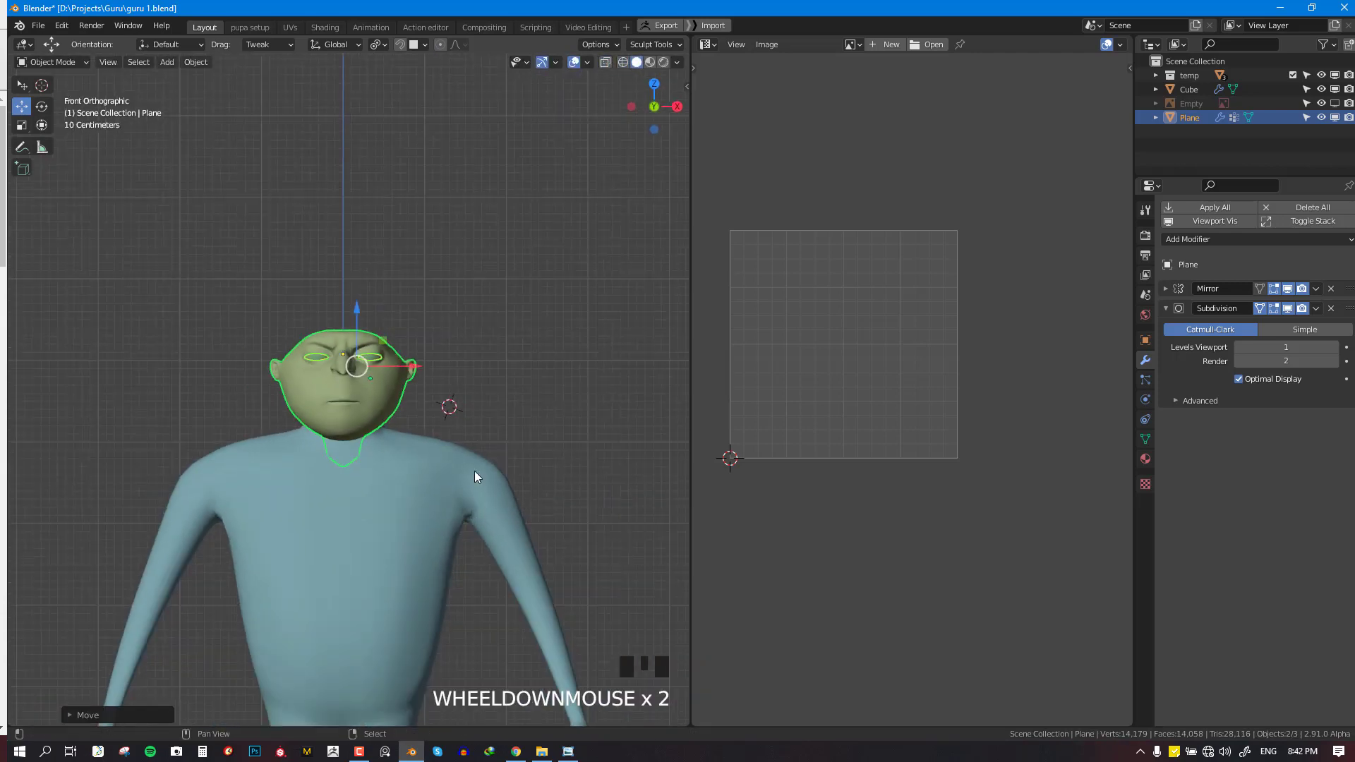
middle_click_drag(475, 472, 532, 318, "shift")
scroll(539, 335, "up", 2)
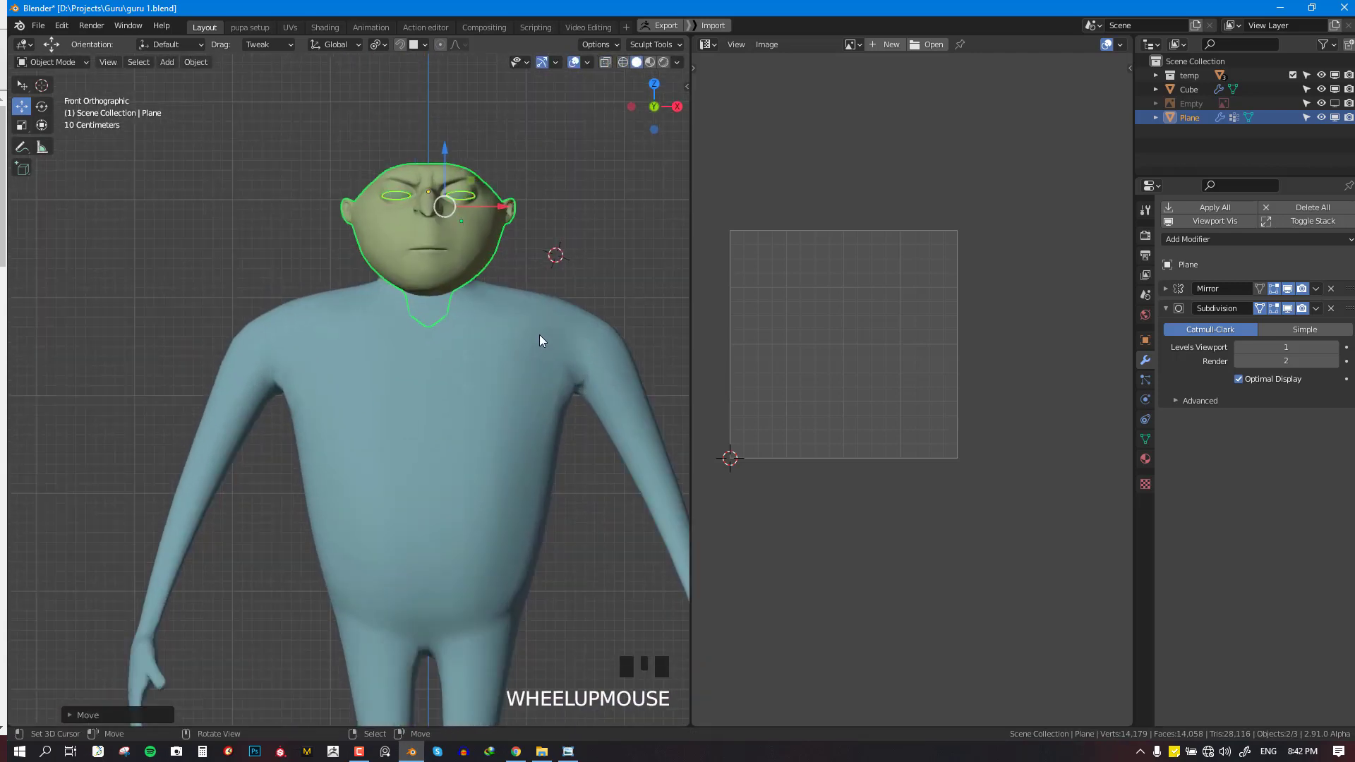
scroll(540, 333, "down", 2)
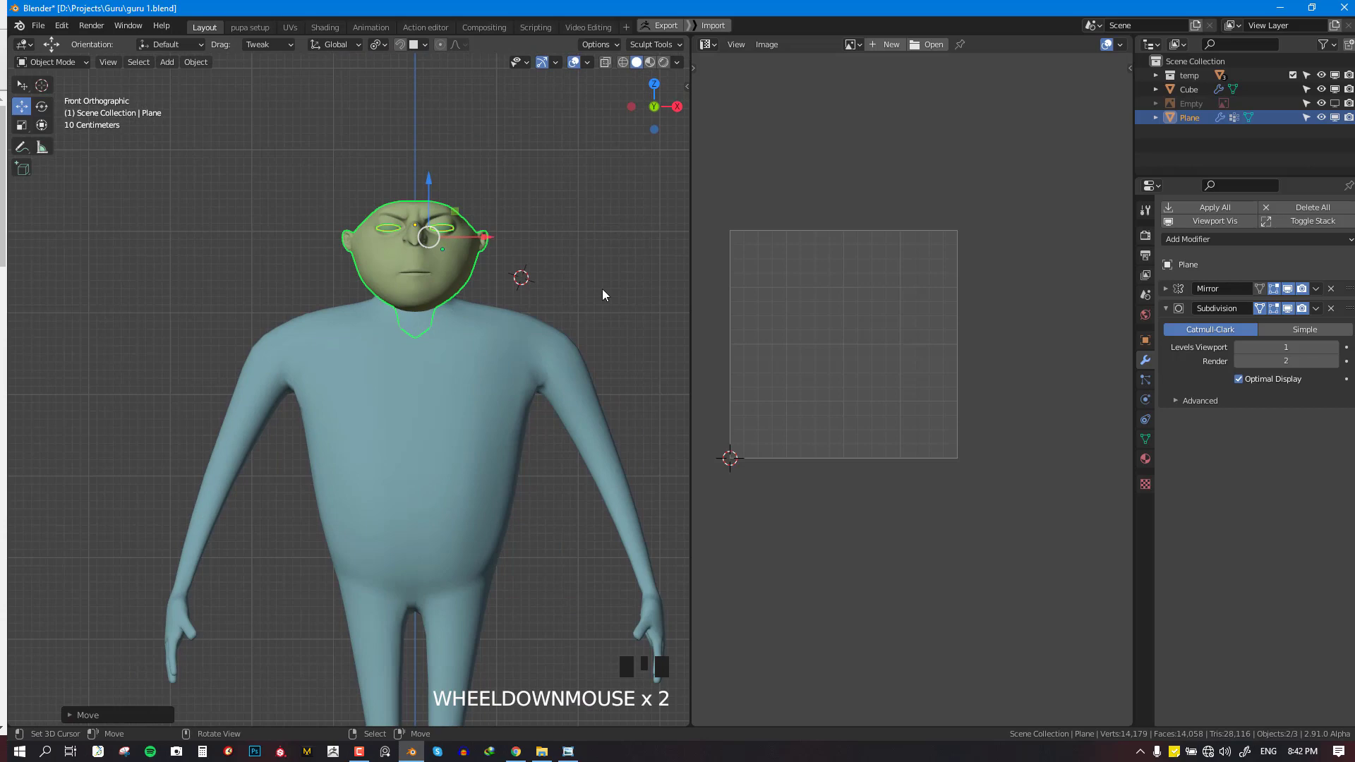
Examine the body mesh in Edit Mode and wireframe to see how the neck meets the shoulders
left_click(545, 350)
scroll(554, 332, "up", 1)
middle_click_drag(556, 327, 494, 304)
key("Tab")
scroll(555, 277, "down", 2)
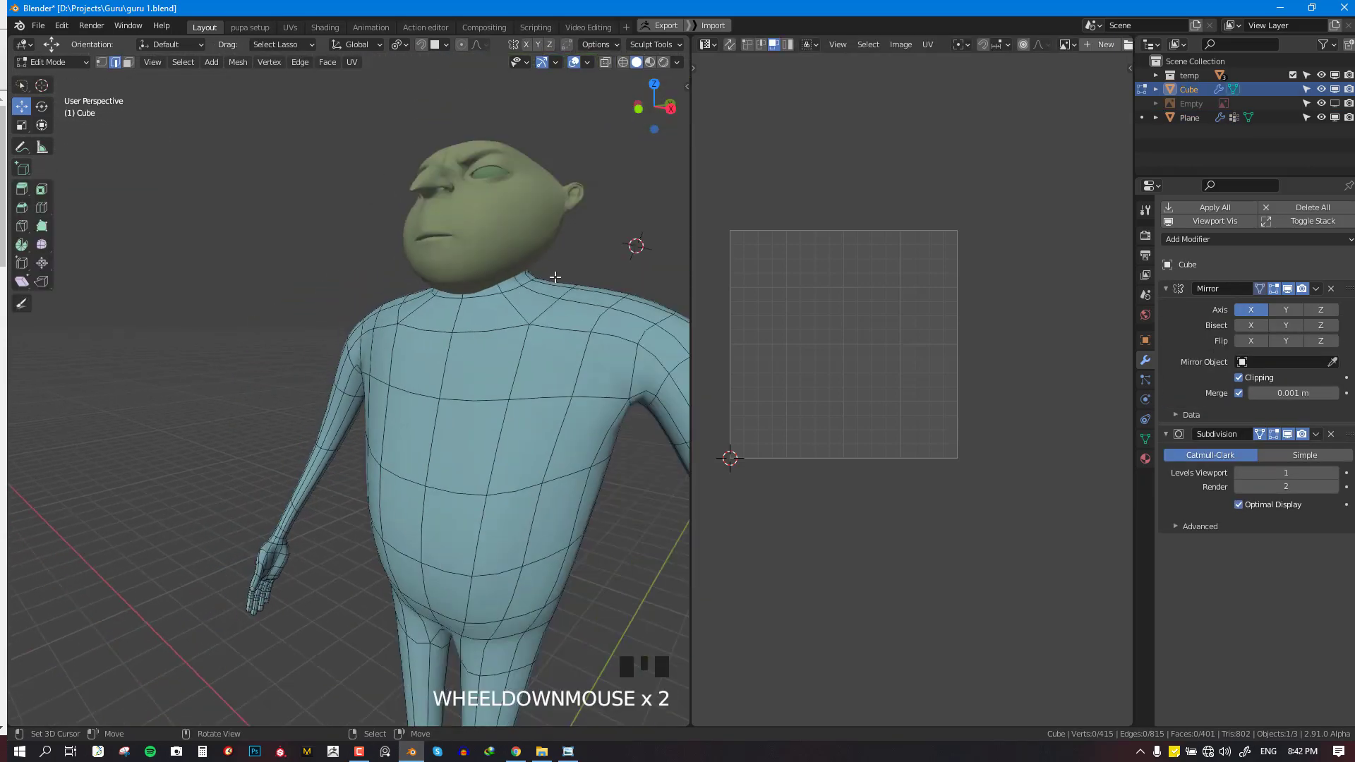
key("KP_1")
scroll(550, 277, "up", 2)
key("shift+z")
scroll(494, 325, "up", 1)
key("shift+alt")
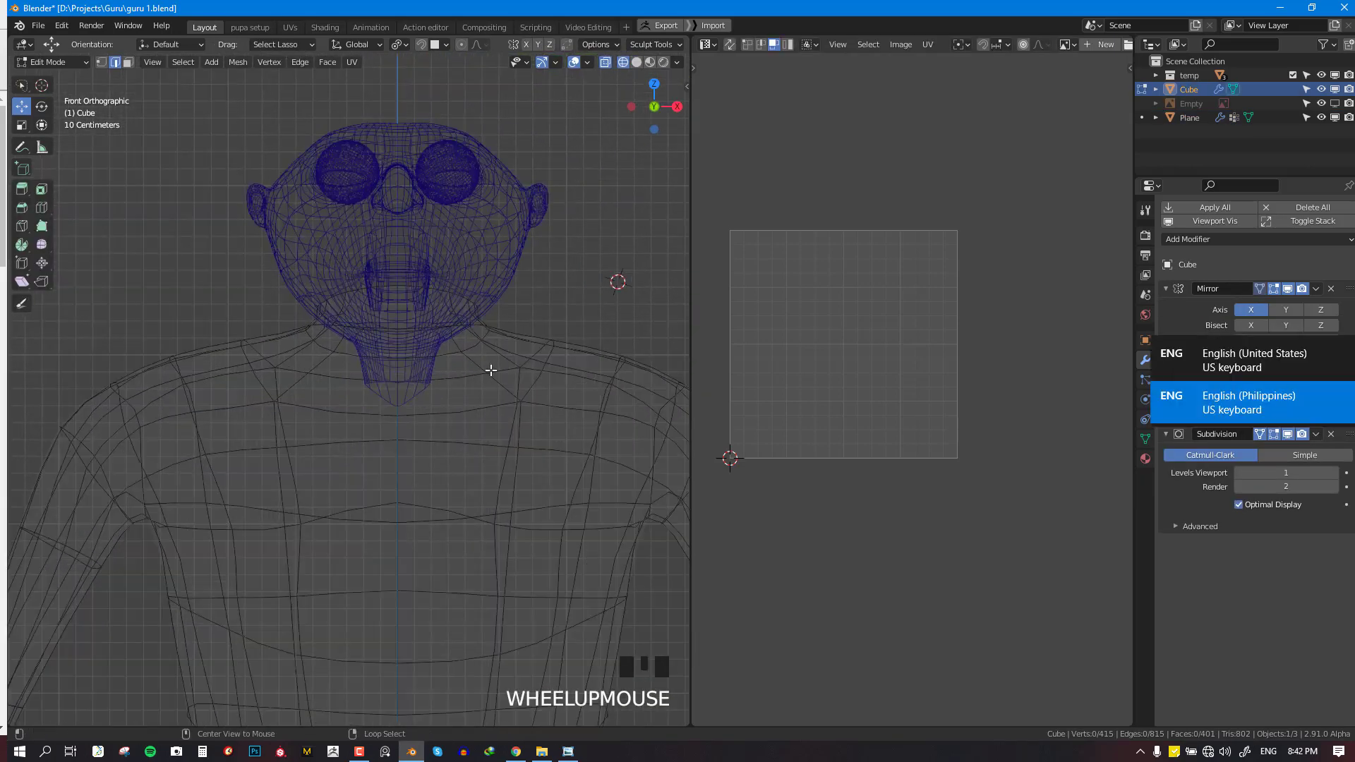
scroll(490, 369, "down", 3)
key("Tab")
Select the body plus the head as the active object, join them into one object and return to solid shading
right_click(451, 335)
right_click(438, 303, "shift")
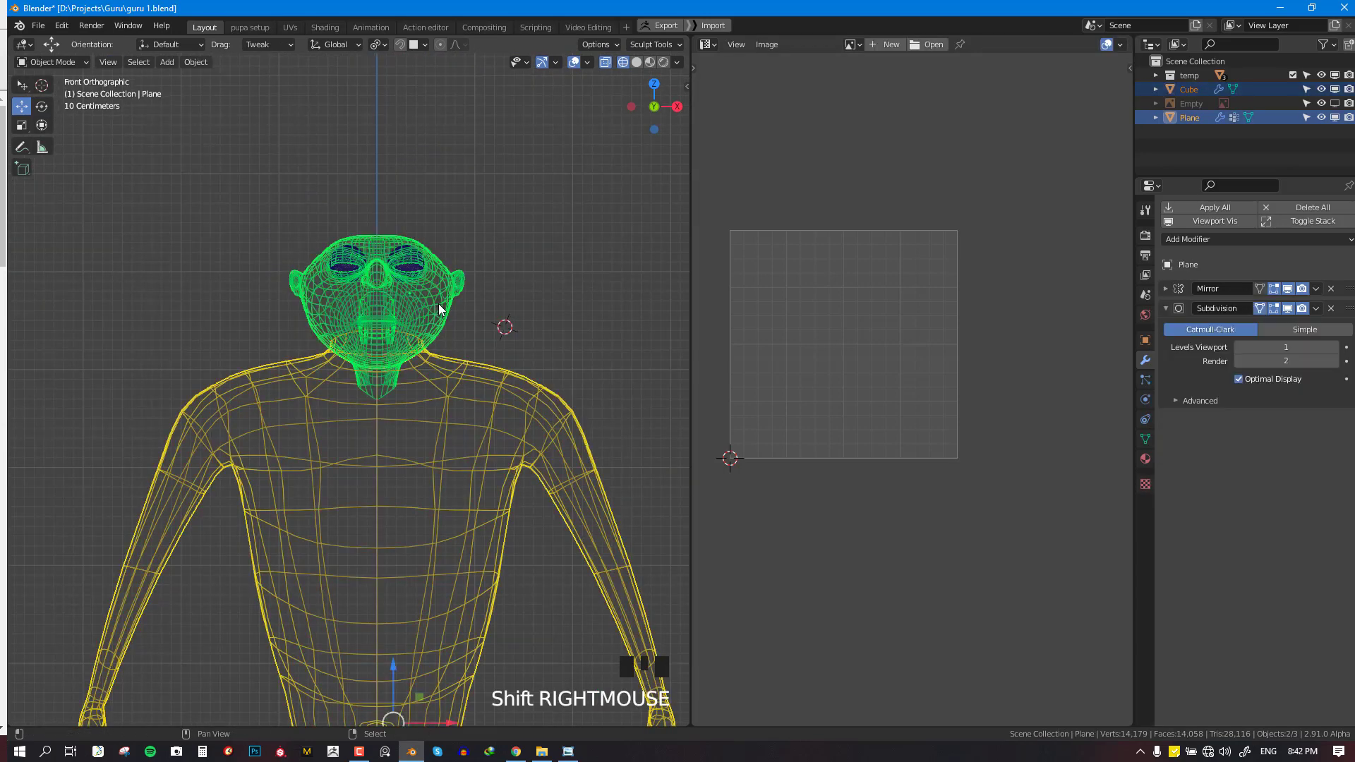
key("ctrl+j")
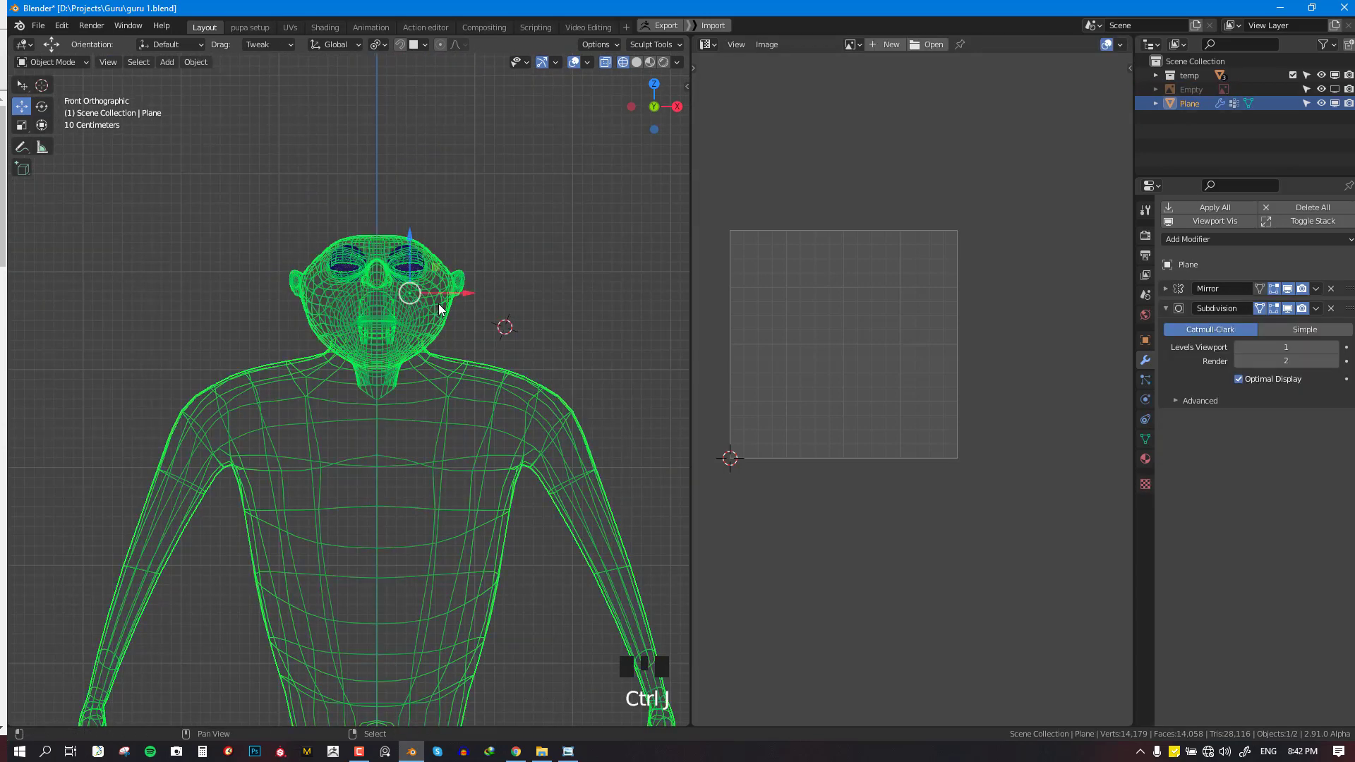
key("shift+z")
mouse_move(438, 308)
middle_mouse_down()
mouse_move(425, 371)
mouse_move(436, 338)
mouse_move(380, 344)
mouse_move(375, 321)
middle_mouse_up()
scroll(436, 337, "up", 2)
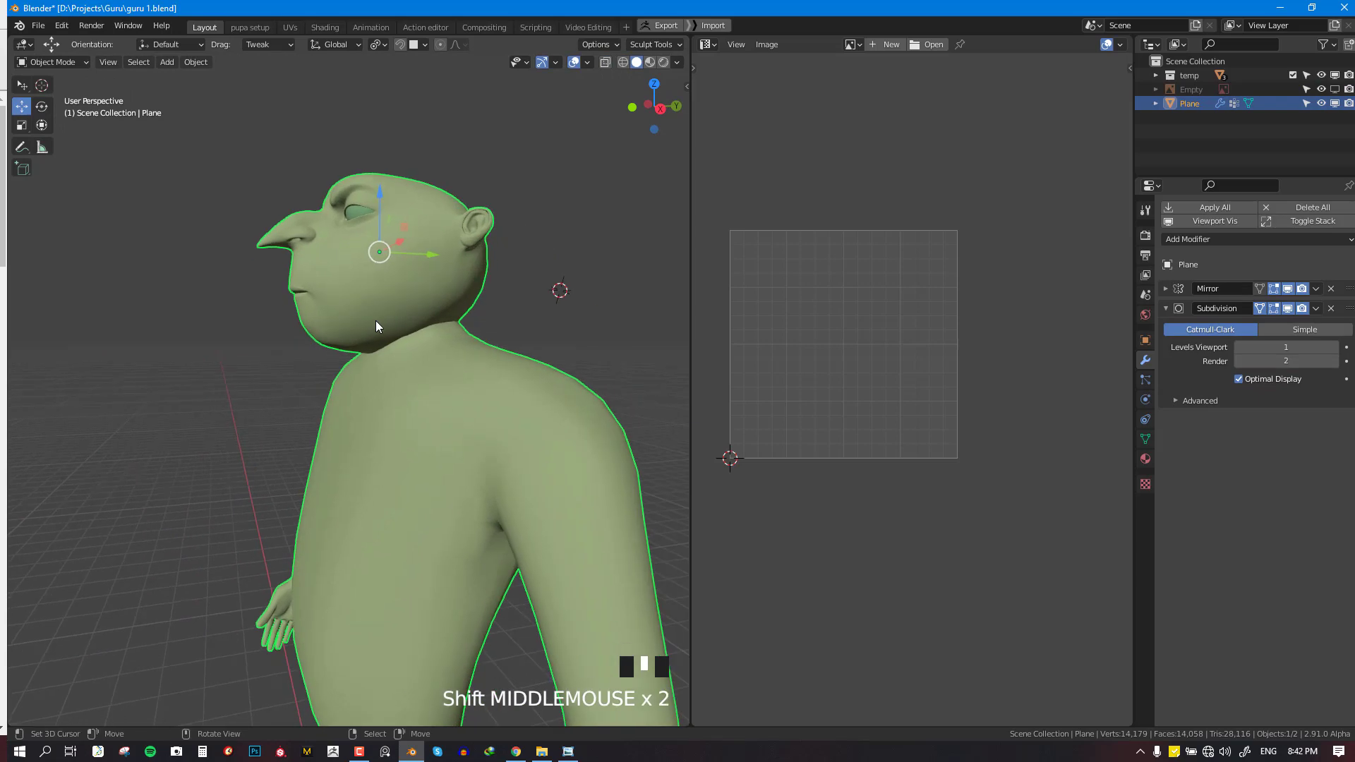
Isolate the joined character in local view, maximize the 3D viewport and clear the mesh selection
key("KP_Divide")
key("Tab")
key("ctrl+space")
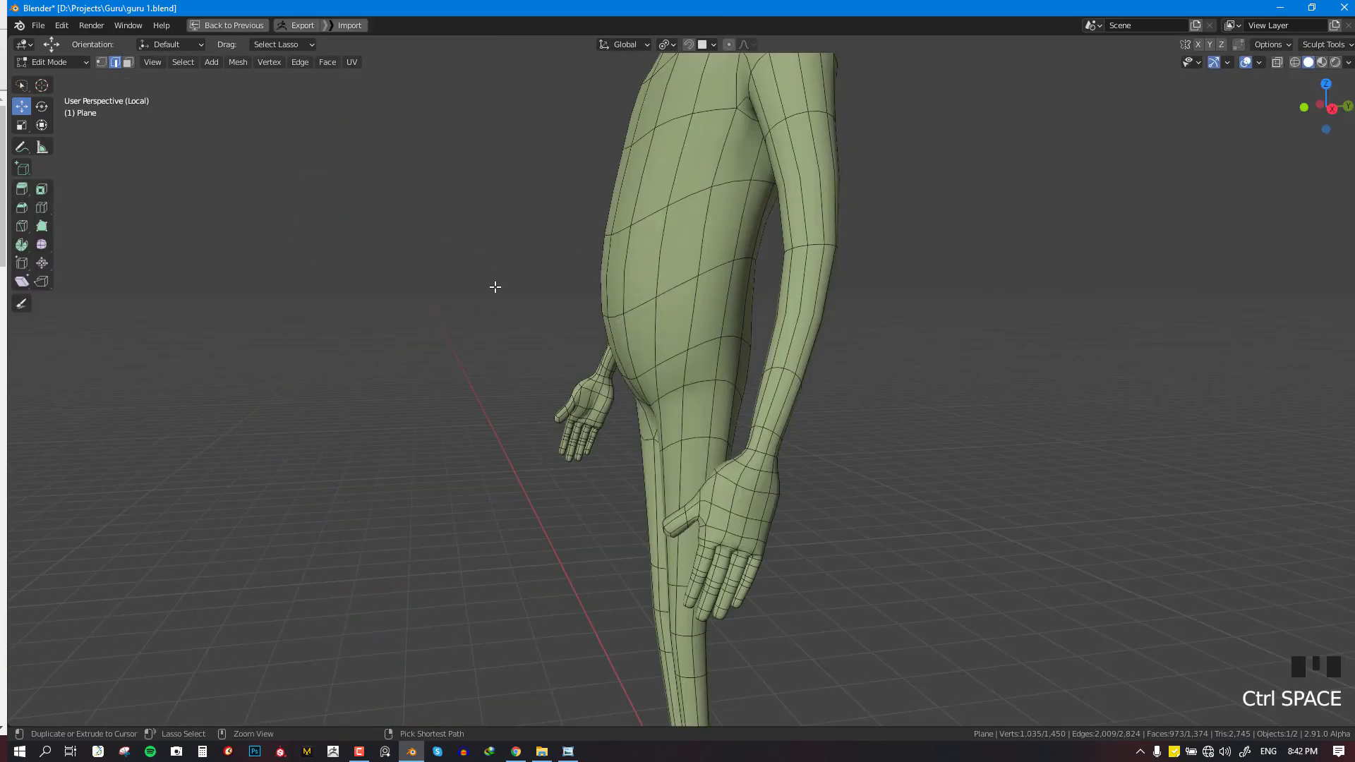
middle_click_drag(495, 287, 664, 454, "shift")
scroll(664, 454, "up", 3)
key("shift+z")
middle_click_drag(608, 490, 653, 487)
mouse_move(621, 487)
middle_mouse_down()
mouse_move(659, 484)
mouse_move(664, 460)
middle_mouse_up()
key("alt+a")
key("Tab")
scroll(715, 502, "down", 3)
key("shift+z")
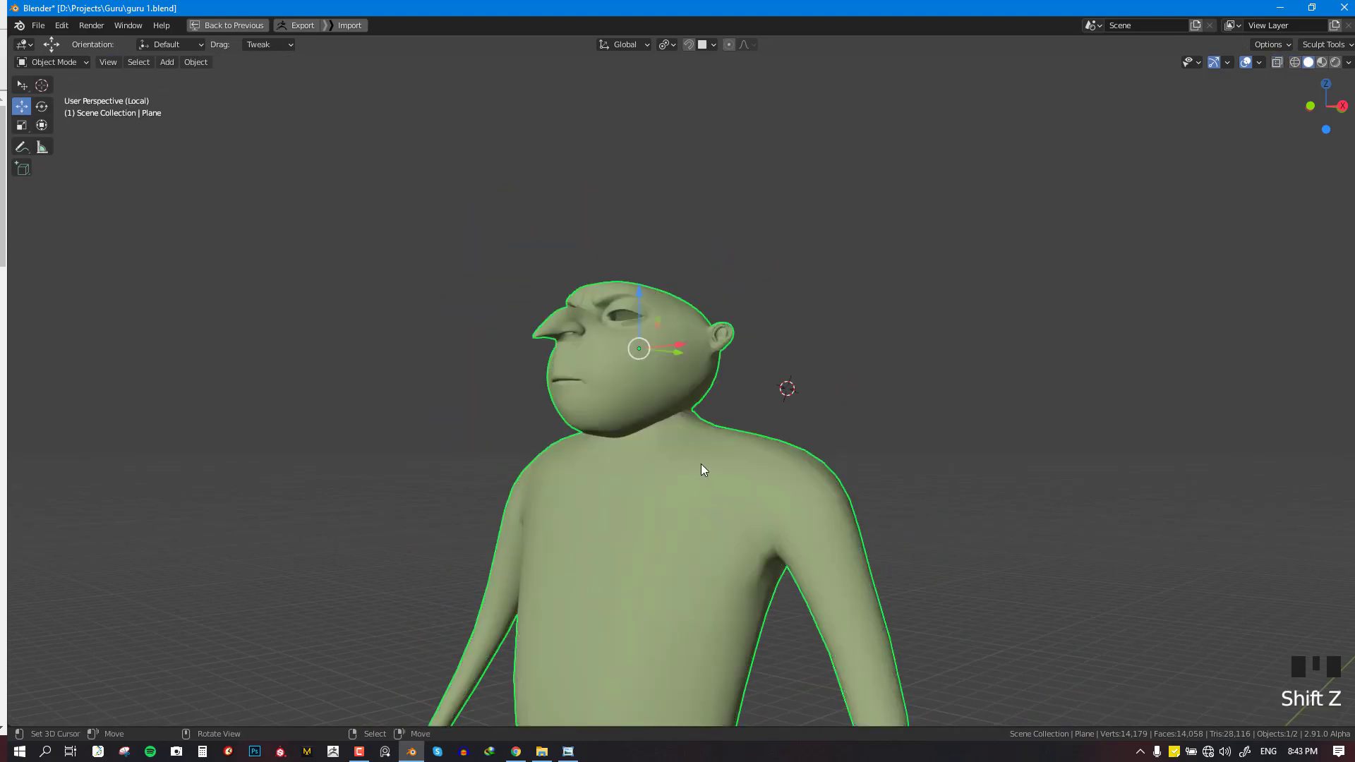
scroll(702, 463, "up", 3)
right_click(702, 463)
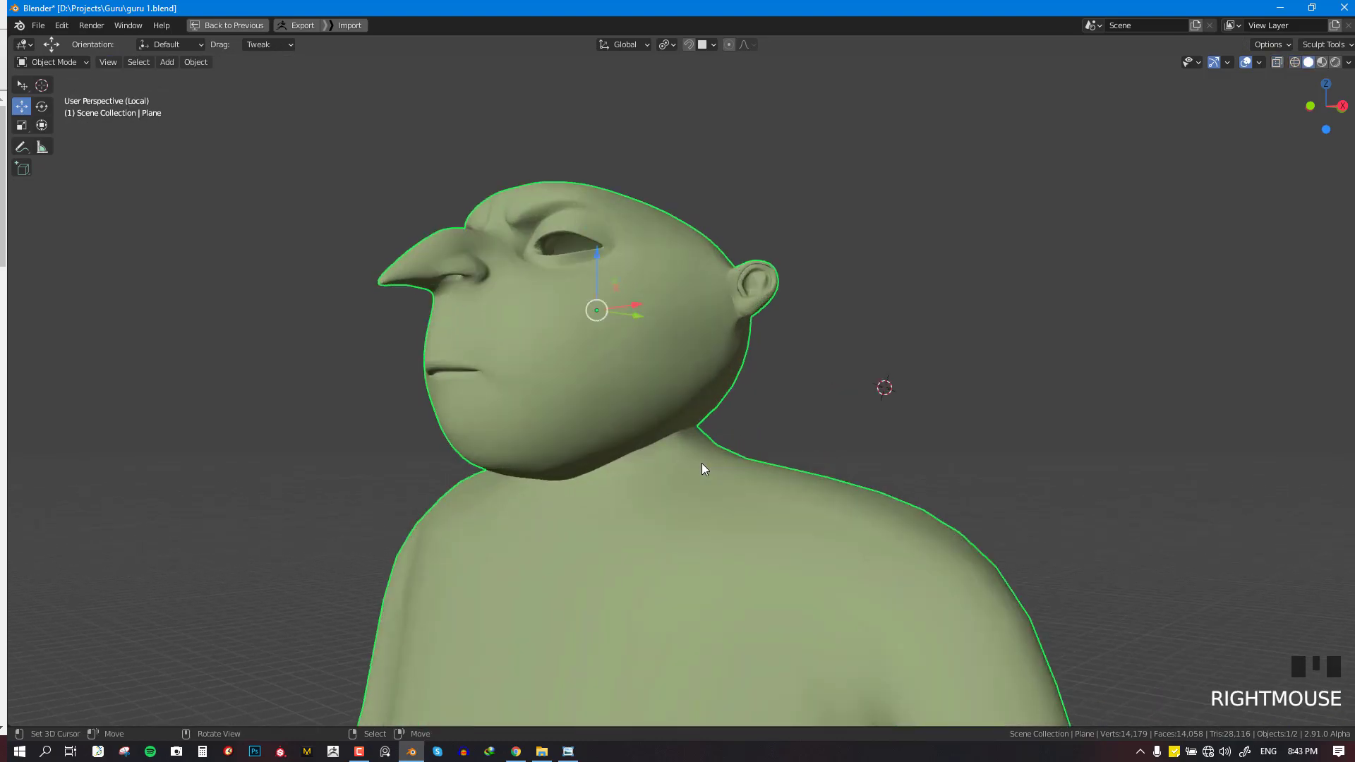
In Edit Mode, select the linked body mesh, hide everything else and clear the selection
key("Tab")
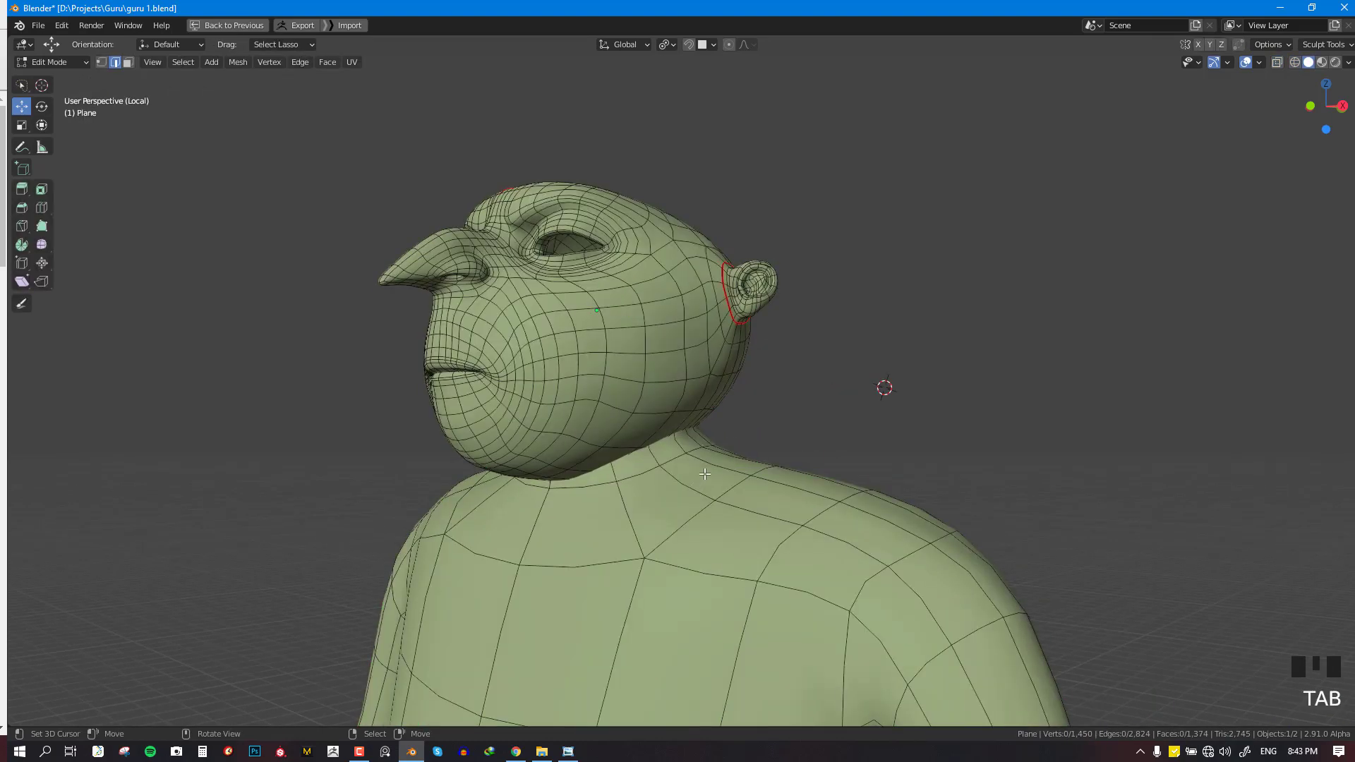
key("alt+a")
key("l")
key("shift+h")
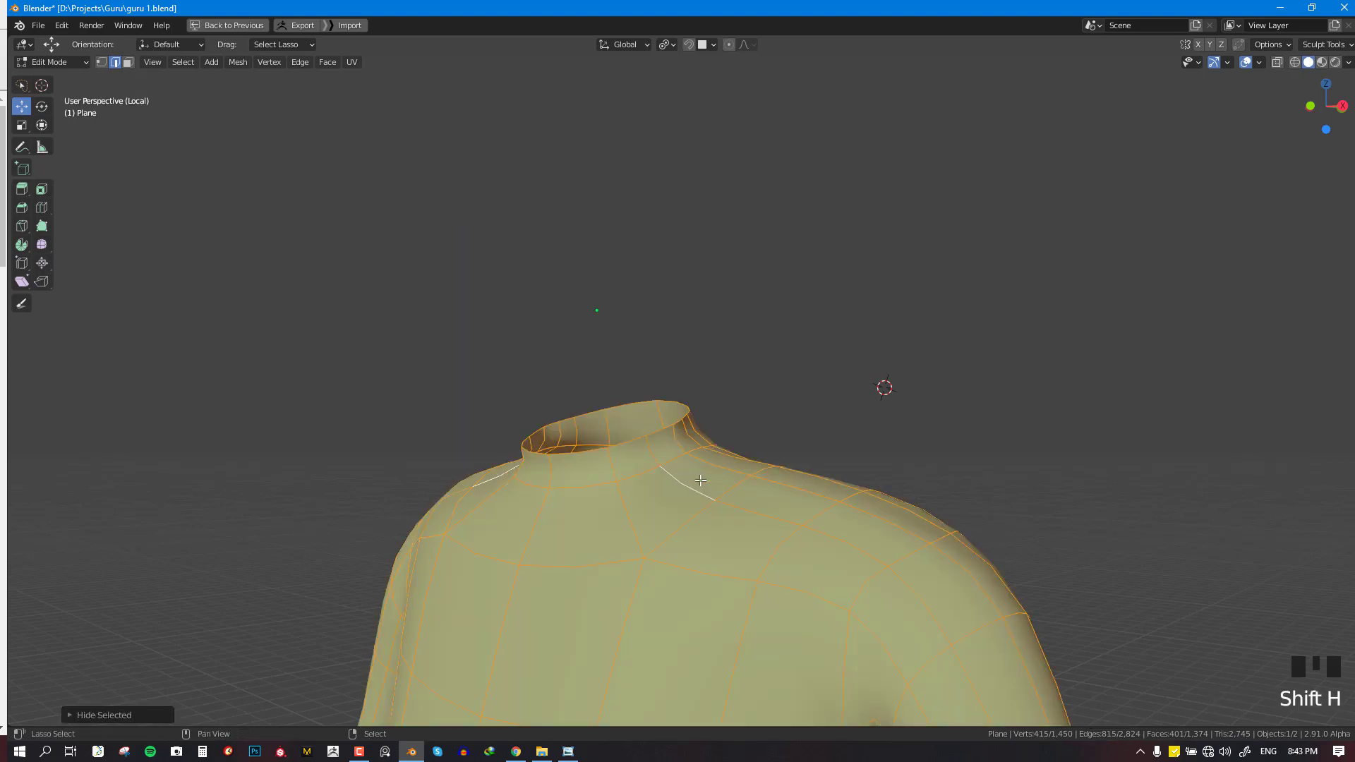
key("alt+a")
In face mode, select the uppermost face loop around the body's neck opening
right_click(645, 452, "alt")
key("3")
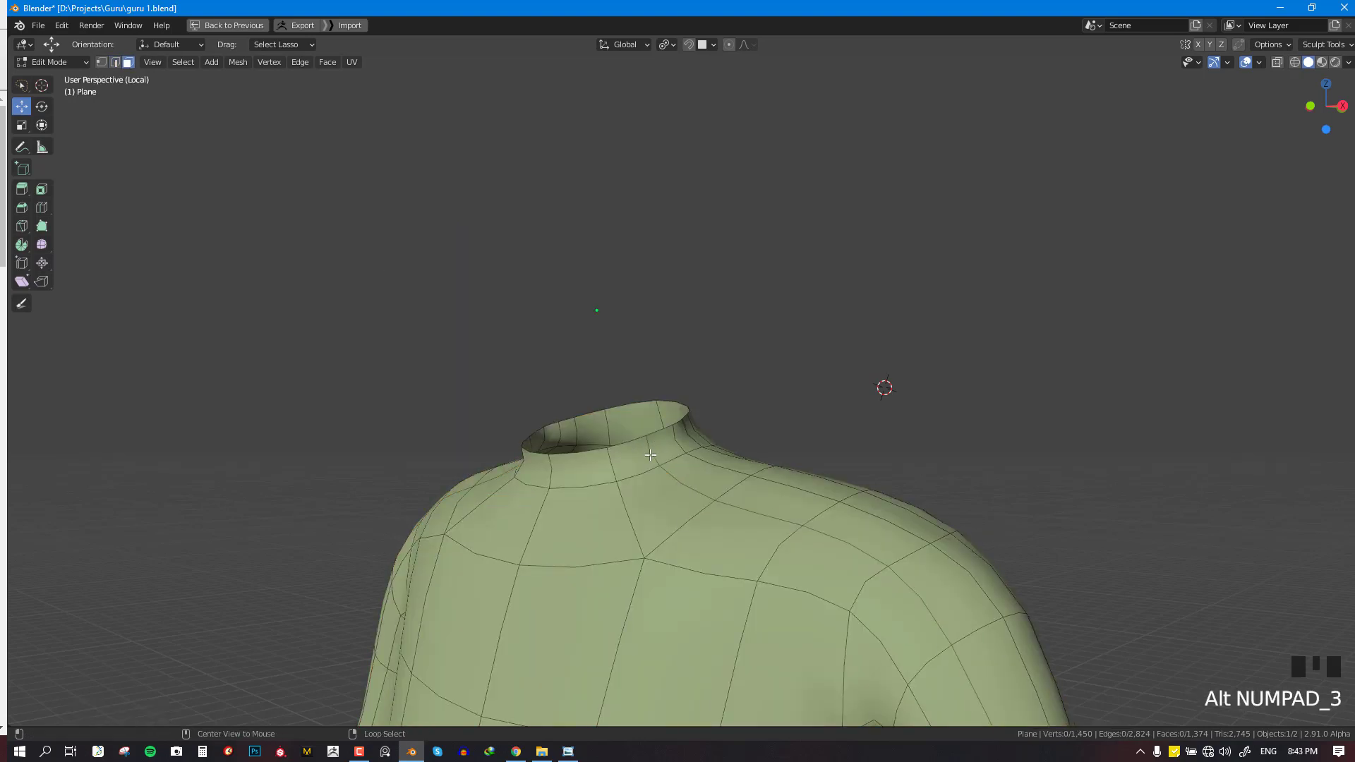
right_click(655, 458, "alt")
Extend the selection to the second face loop below the neck opening and delete the selected faces
right_click(676, 481, "alt+shift")
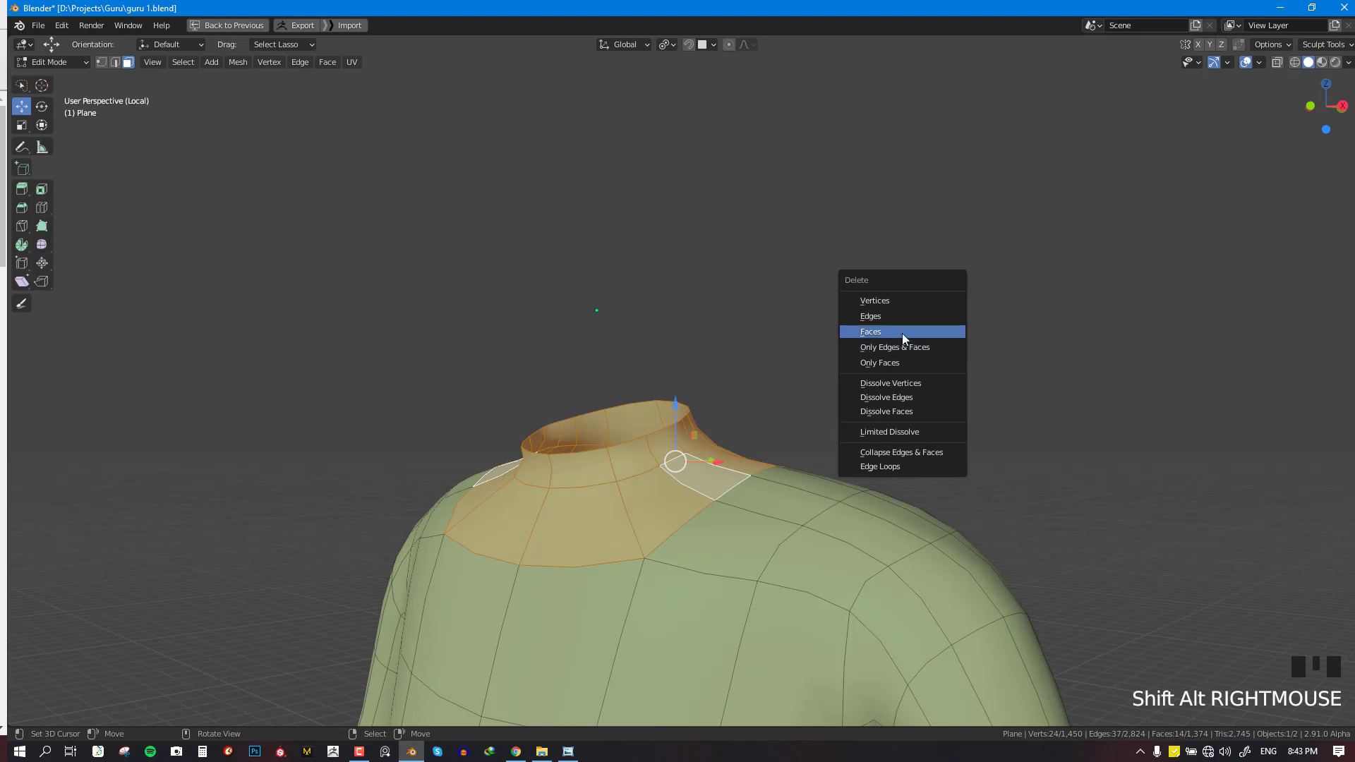
left_click(902, 333)
key("KP_1")
key("Tab")
middle_click_drag(803, 434, 771, 469)
key("KP_1")
key("Tab")
key("KP_1")
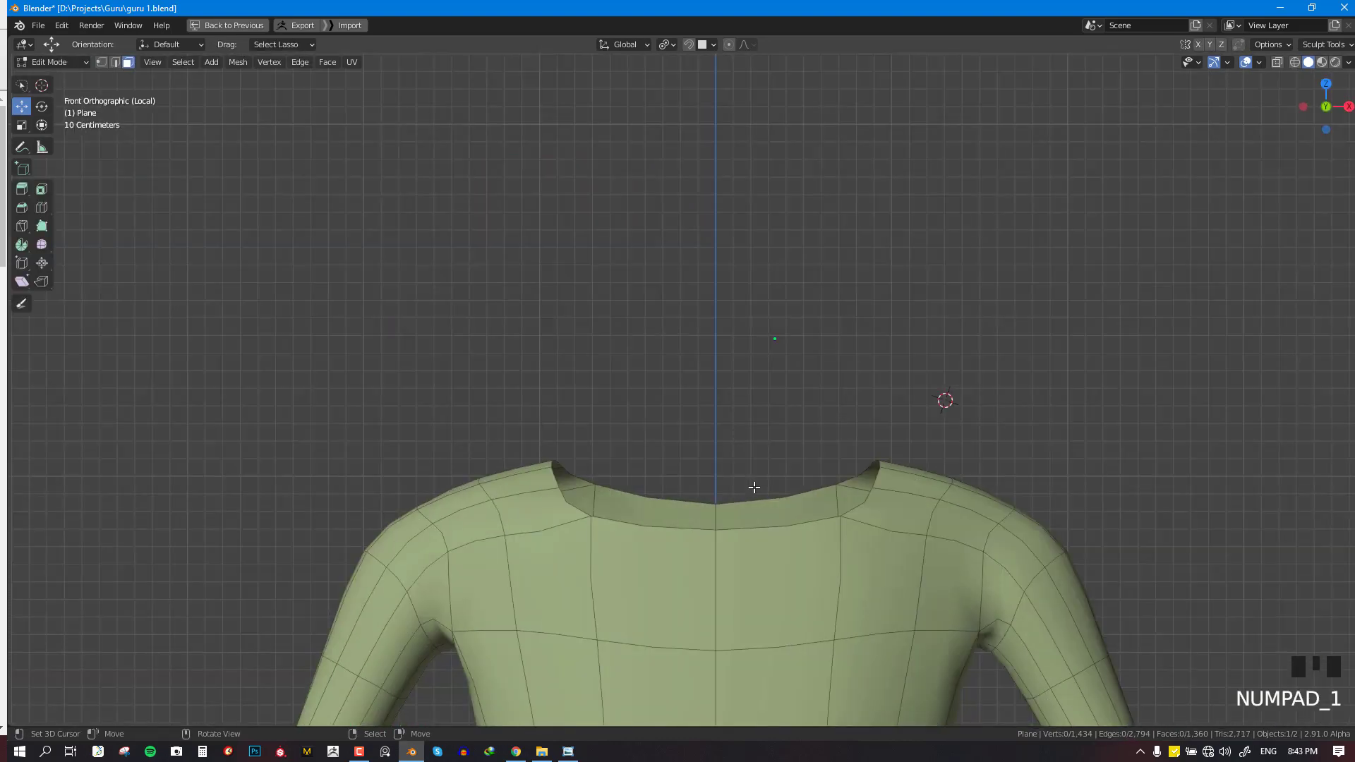
key("Tab")
Undo the face deletion and the selection of the second face loop below the neck opening
key("ctrl+z")
key("ctrl+z")
key("ctrl+z")
key("ctrl+z")
key("ctrl+z")
key("ctrl+z")
key("ctrl+z")
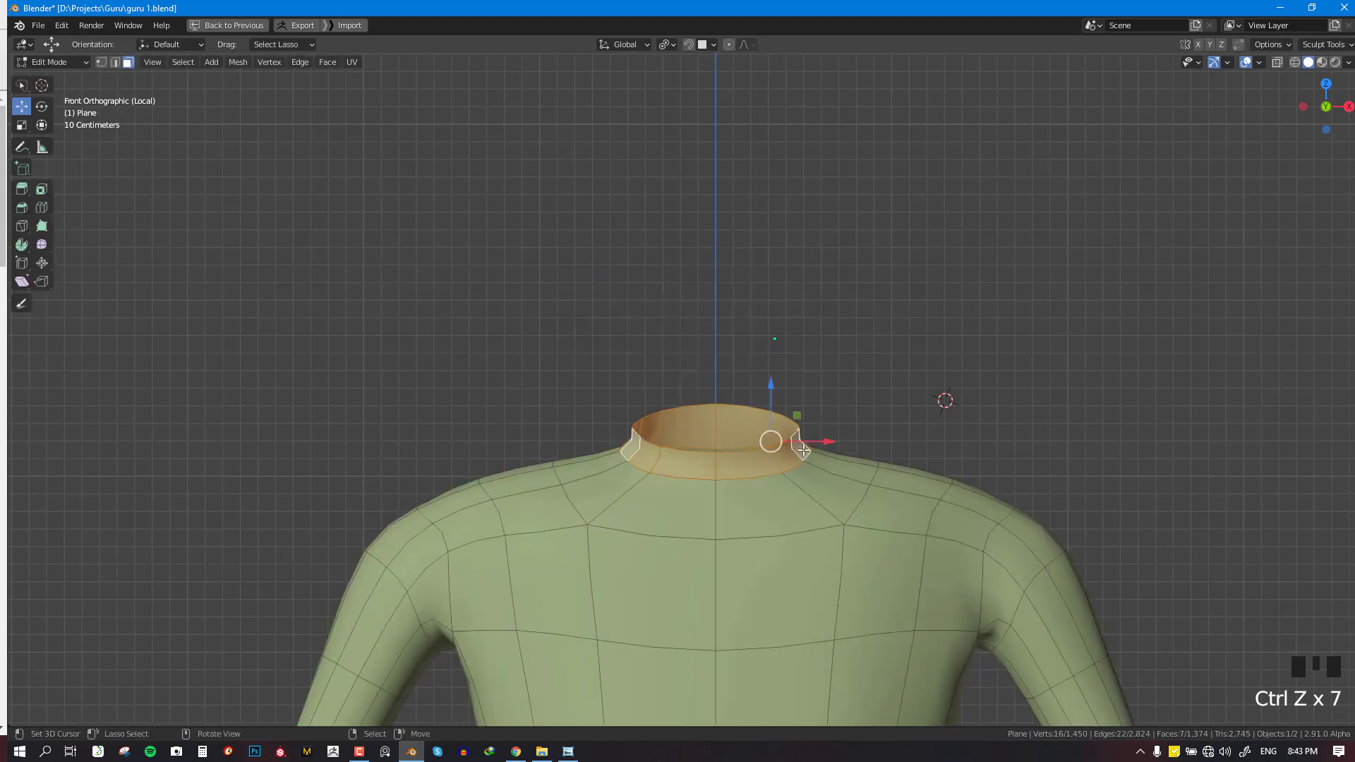
Delete the selected uppermost face loop of the body's neck opening, reveal the hidden head and clear the selection
key("x")
left_click(896, 406)
key("alt+h")
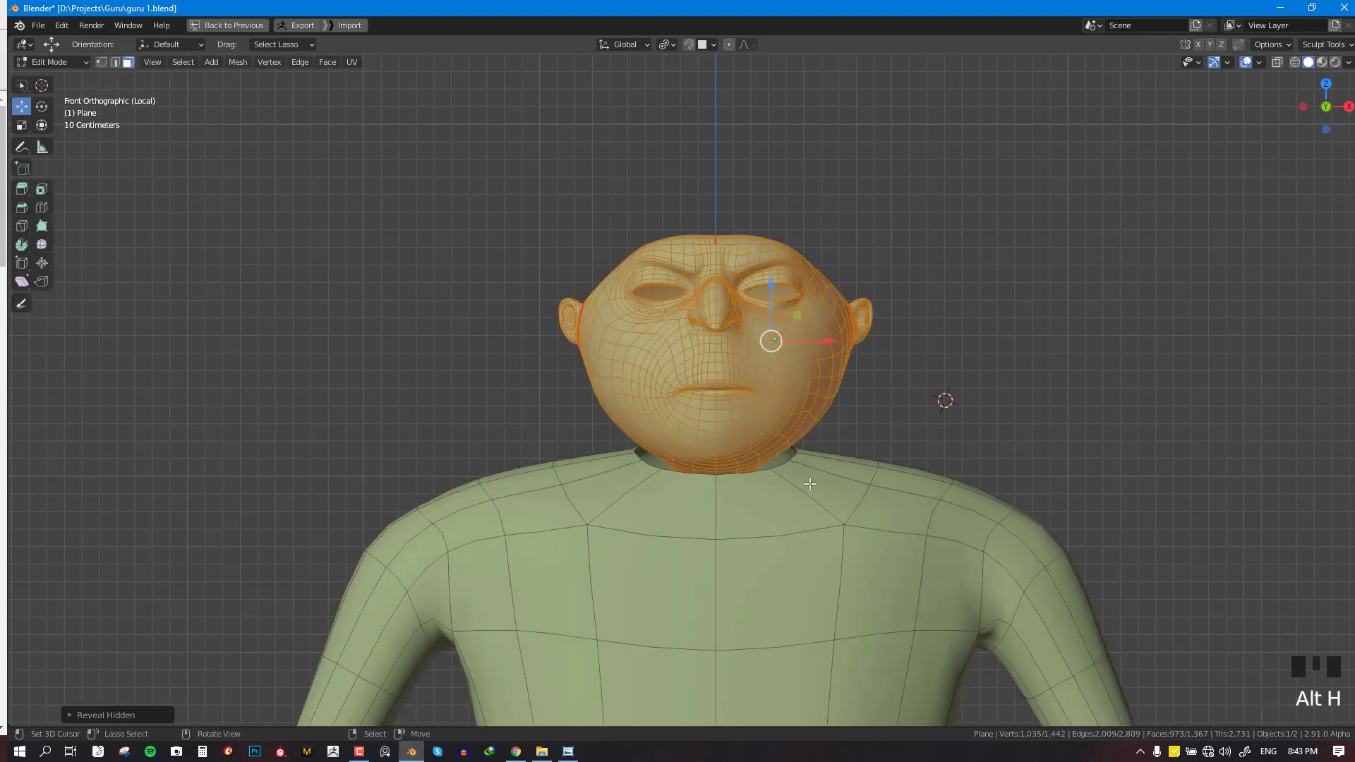
middle_click_drag(894, 402, 763, 452)
scroll(731, 471, "up", 2)
key("alt+a")
scroll(747, 496, "up", 3)
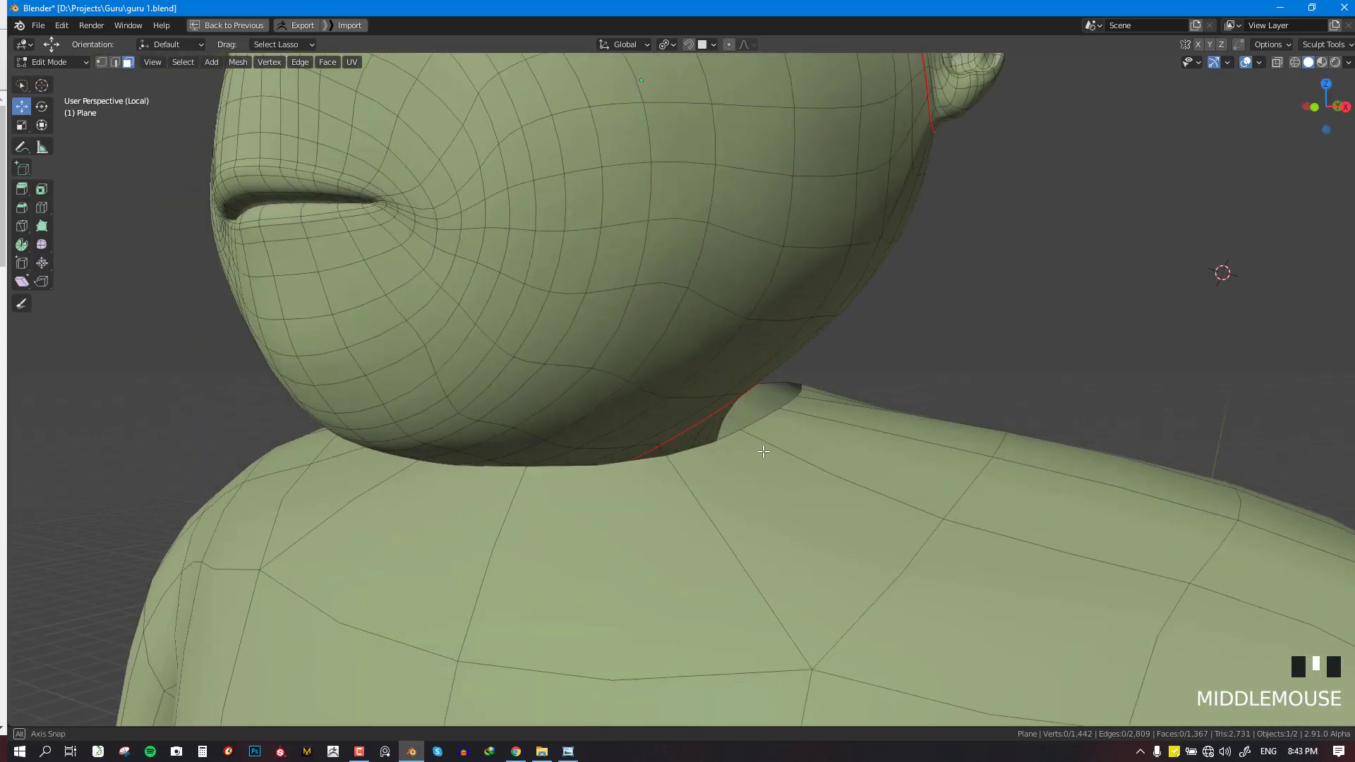
In edge mode, select the border loop of the body's neck opening and move it down about 0.27 m along Z
key("shift+z")
key("shift+z")
key("alt+KP_2")
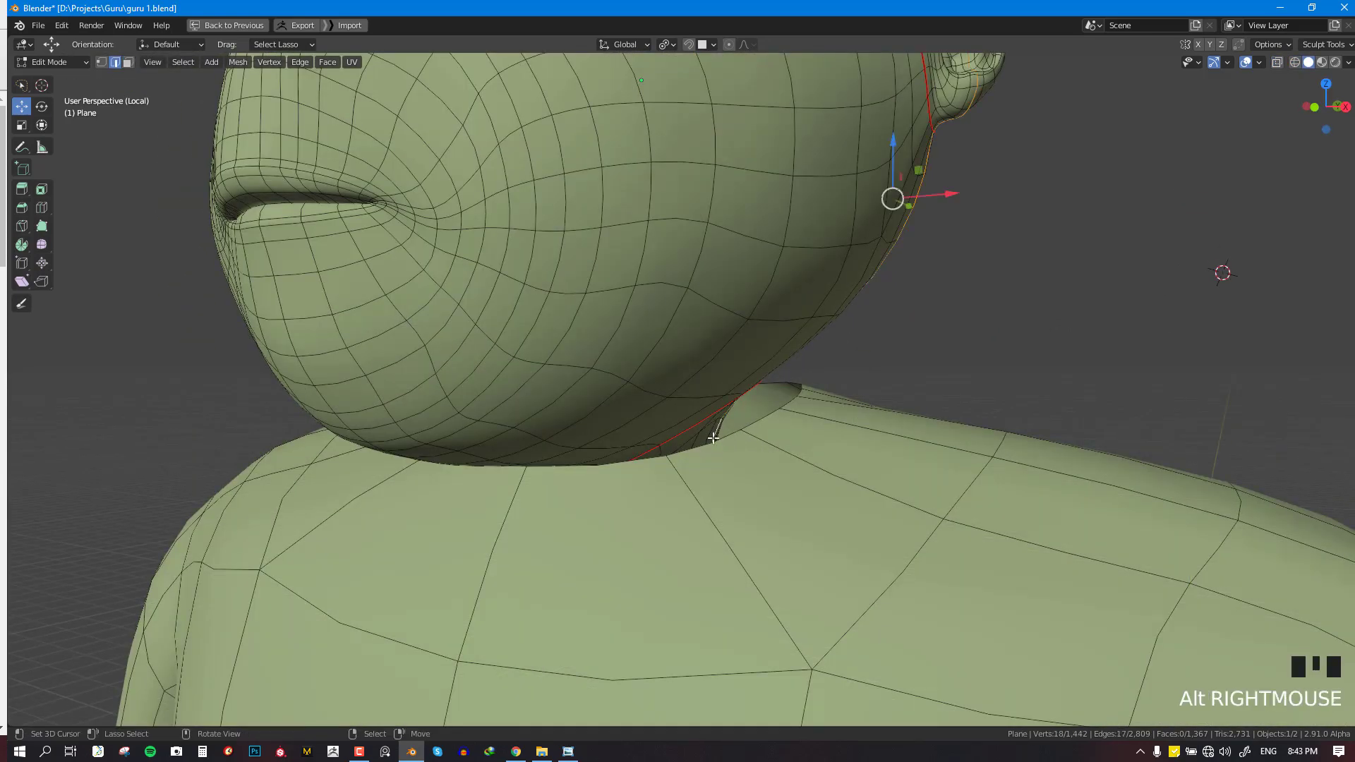
right_click(714, 438, "alt")
scroll(717, 406, "down", 2)
key("g")
key("z")
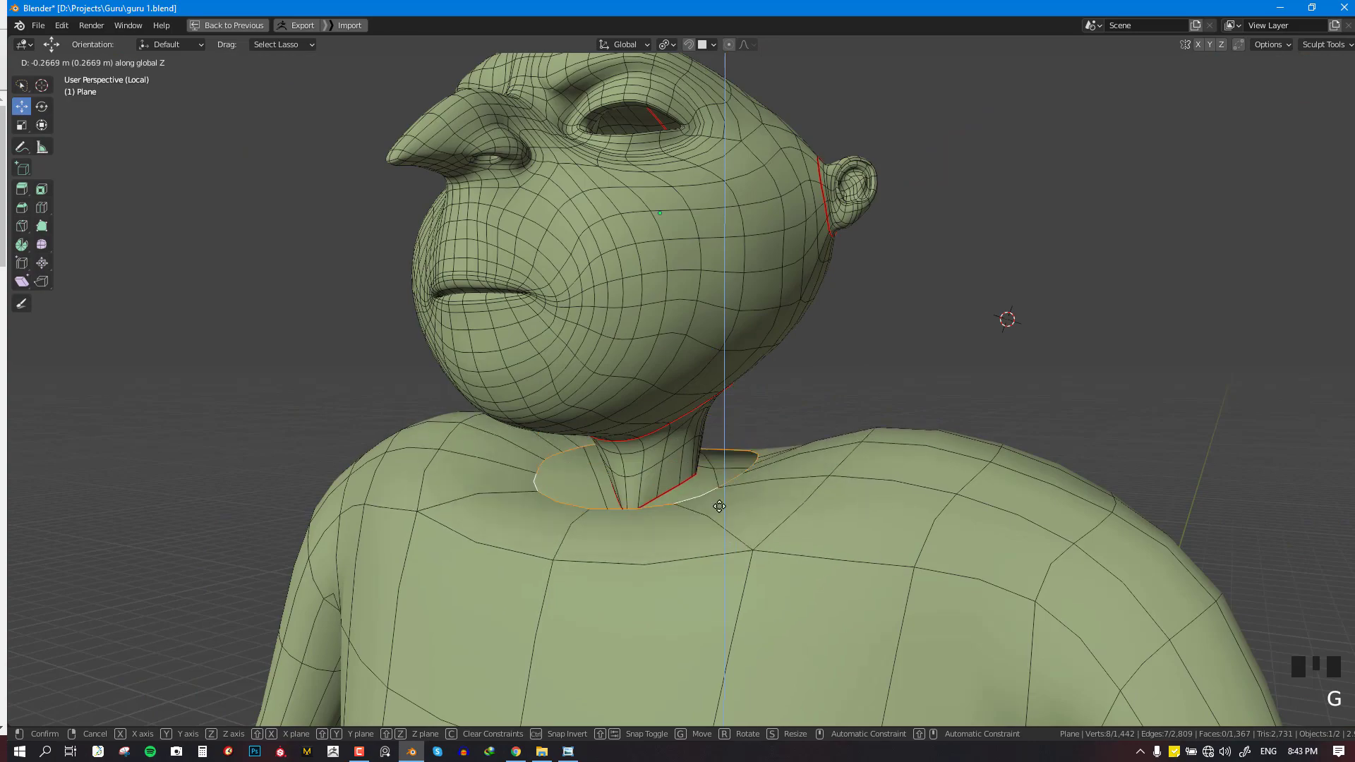
left_click(719, 514)
Add the neck's lower border loop to the selection, try to join both loops with LoopTools and undo it
right_click(672, 489, "alt+shift")
key("w")
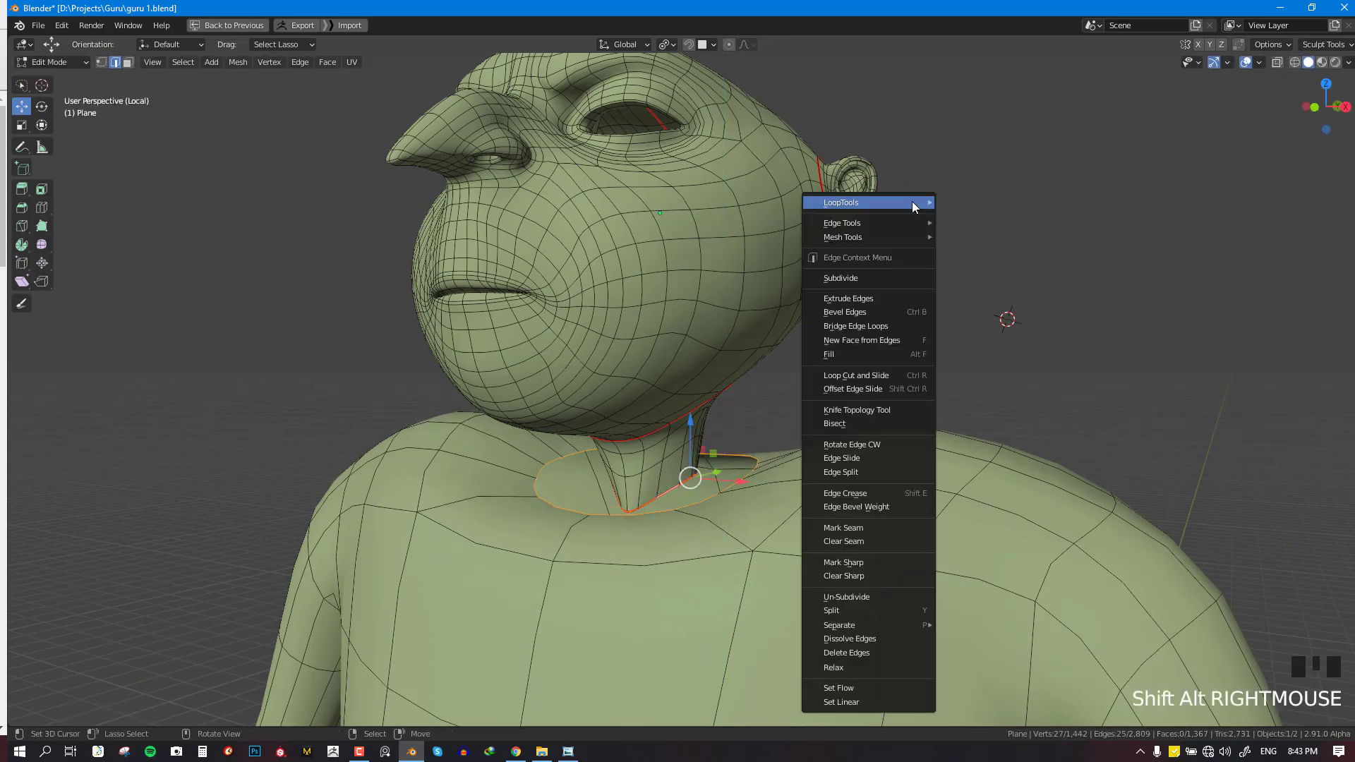
mouse_move(912, 202)
left_click(988, 202)
middle_click_drag(811, 550, 610, 494)
scroll(614, 557, "up", 2)
key("ctrl+z")
Try LoopTools Bridge between the neck border and the body opening, undo it and clear the selection
right_click(736, 335)
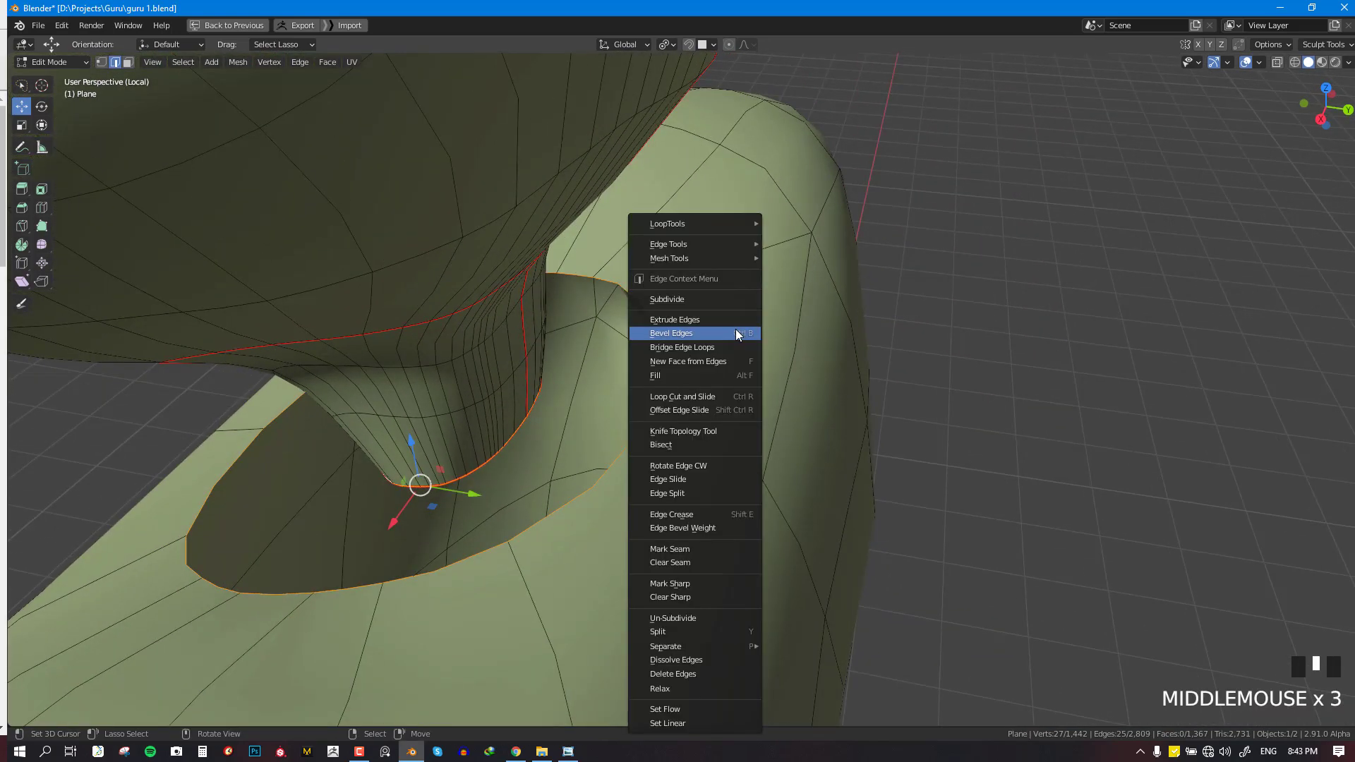
mouse_move(745, 230)
left_click(801, 229)
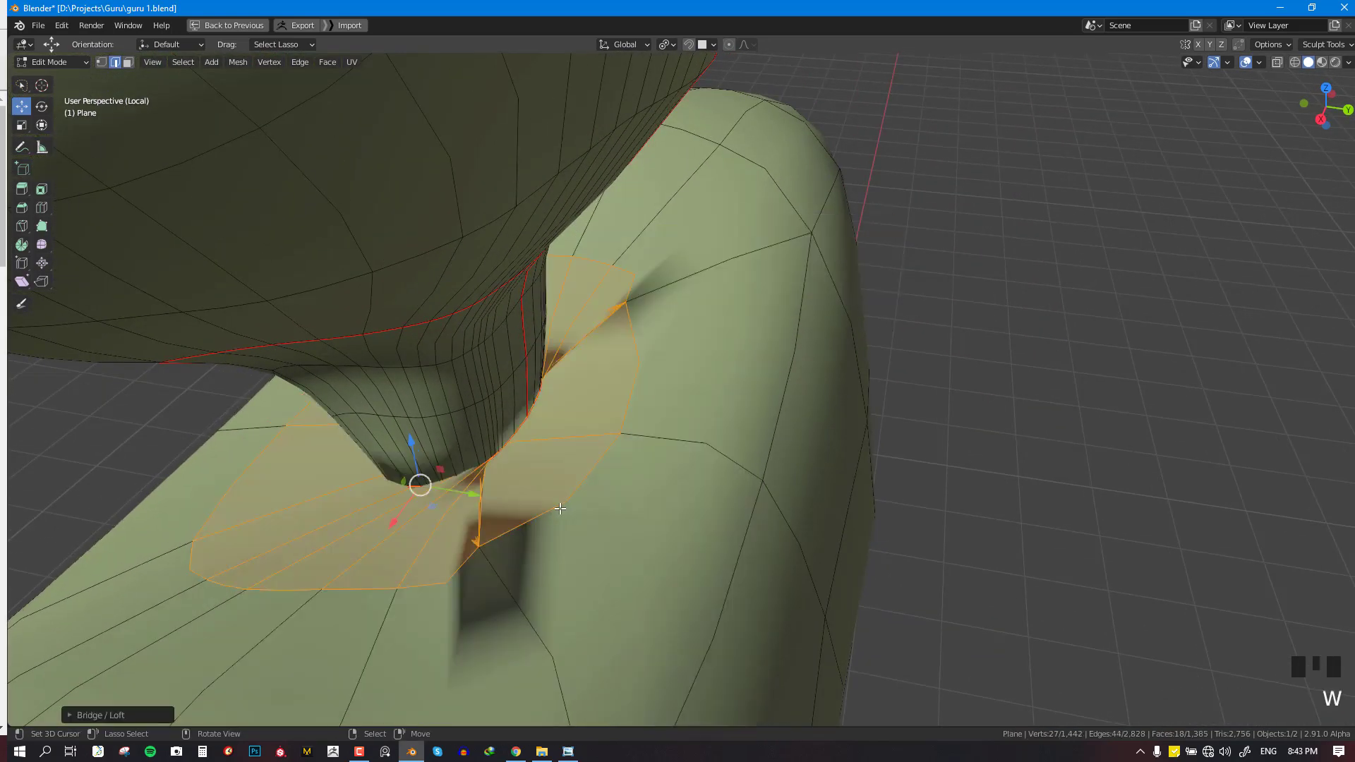
middle_click_drag(536, 487, 521, 515)
key("ctrl+z")
key("alt+a")
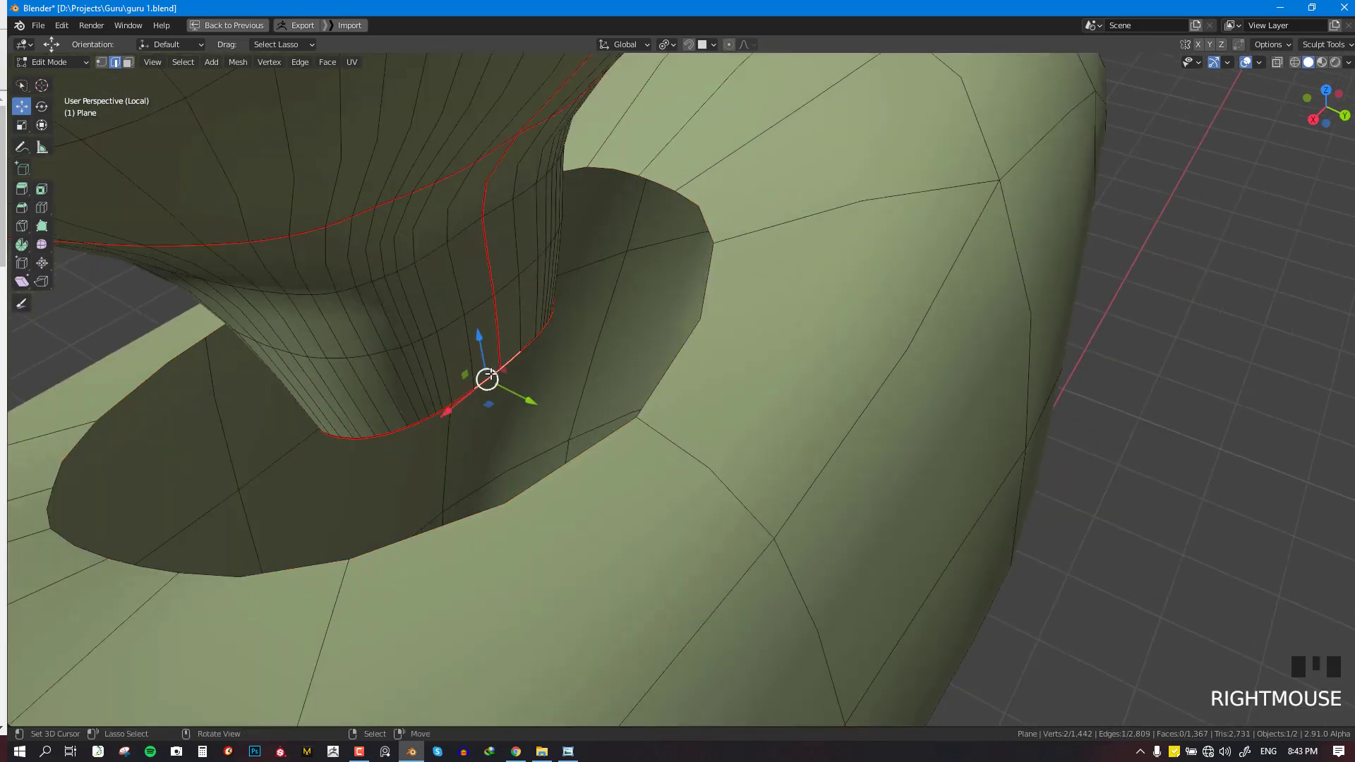
Add a loop cut with two cuts down the body's back from the neck opening, then clear the selection
scroll(606, 462, "down", 3)
key("ctrl+r")
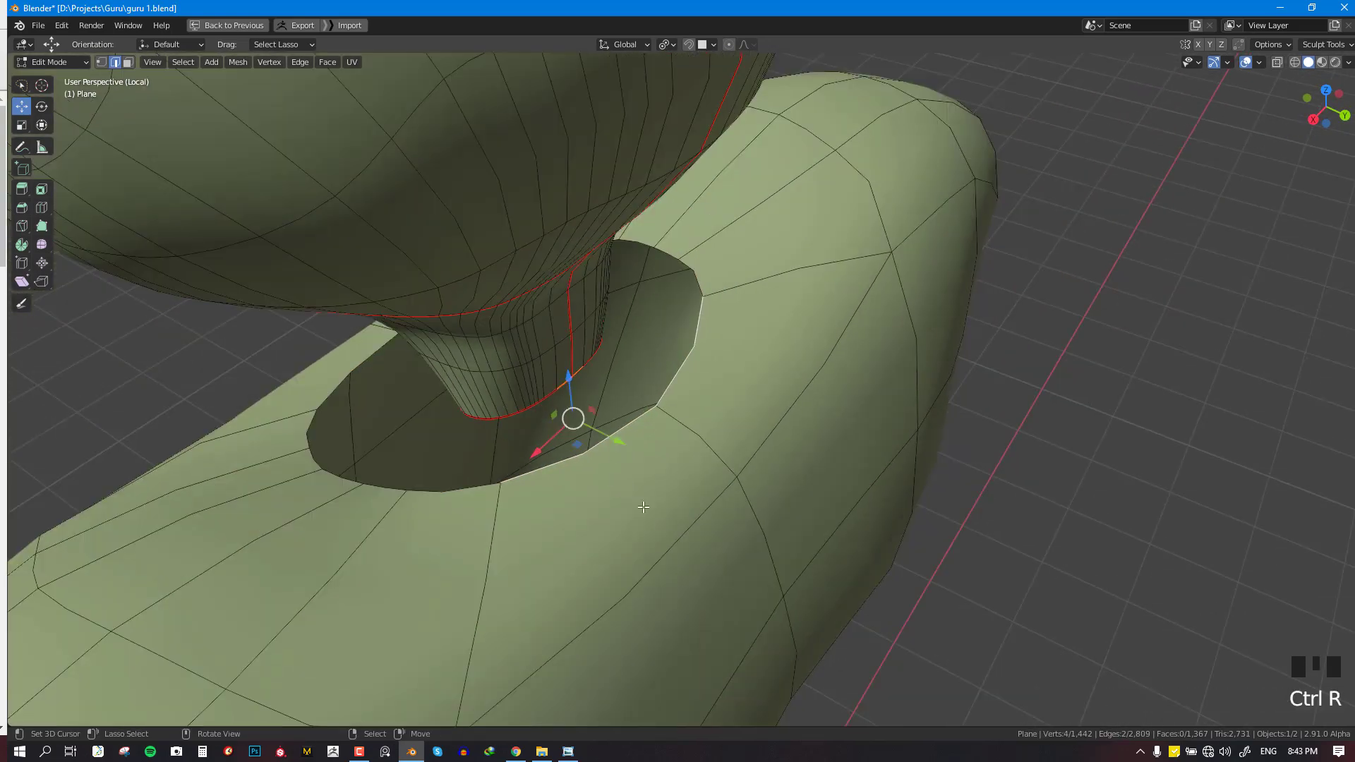
scroll(686, 538, "down", 4)
key("ctrl+z")
key("ctrl+r")
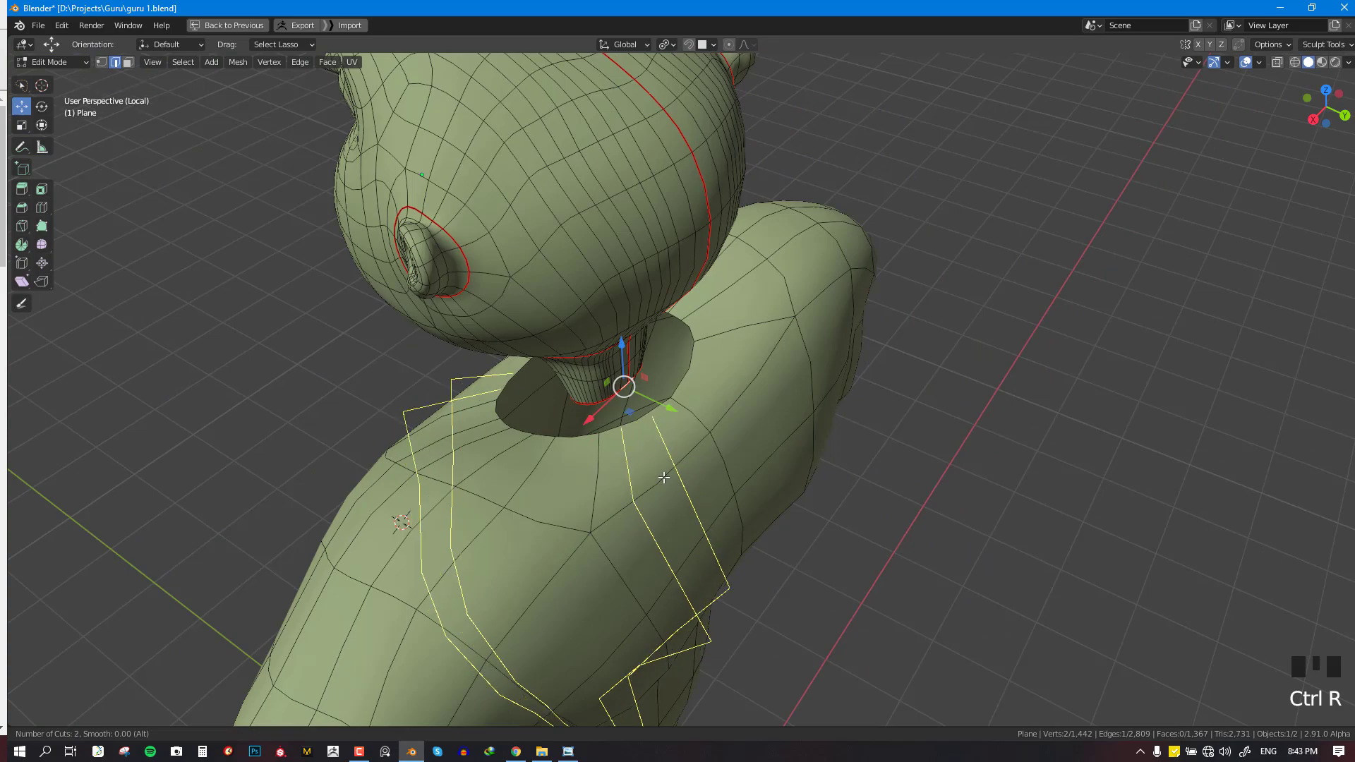
left_click(663, 477)
right_click(664, 478)
key("alt+a")
Select the neck's lower border loop and the body's opening loop and connect them with LoopTools Bridge
middle_click_drag(695, 469, 614, 422)
middle_click_drag(693, 441, 736, 462)
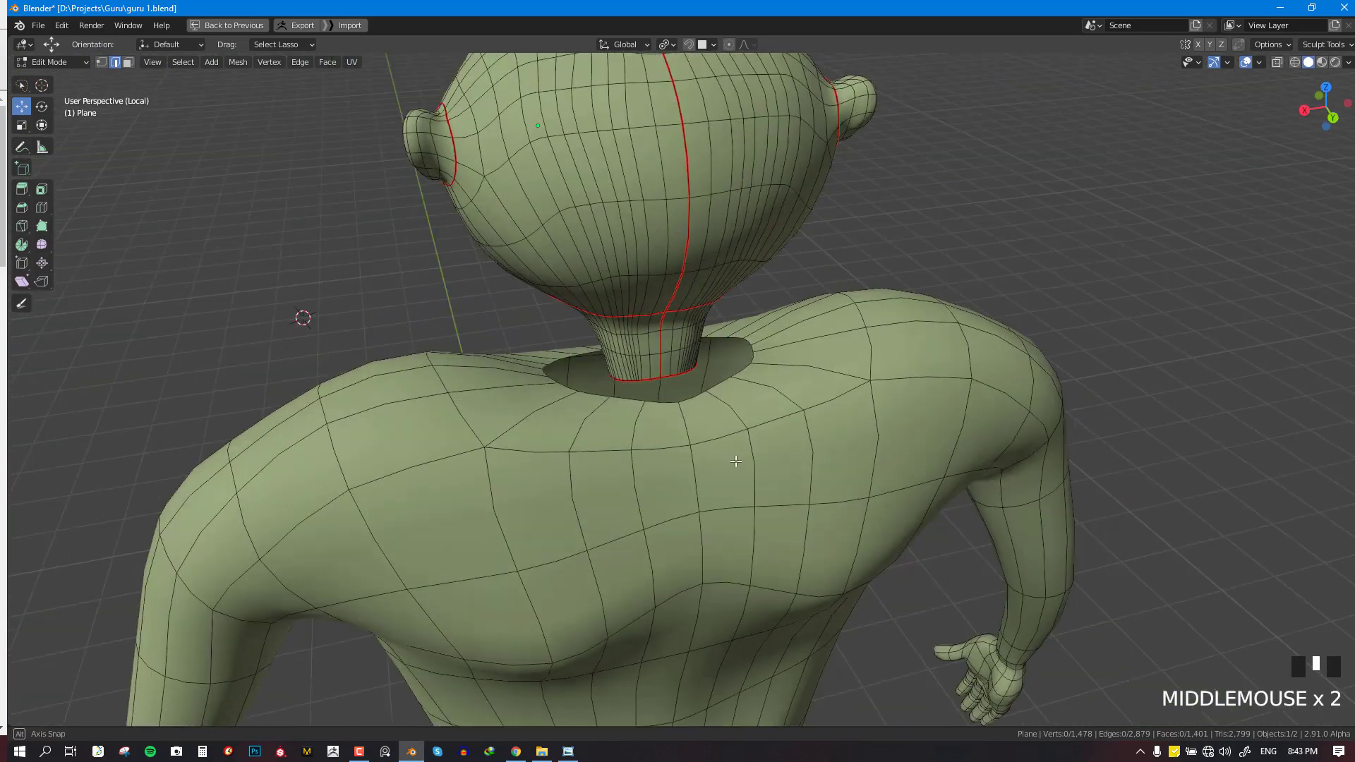
scroll(736, 462, "up", 2)
right_click(642, 418, "alt")
right_click(875, 216)
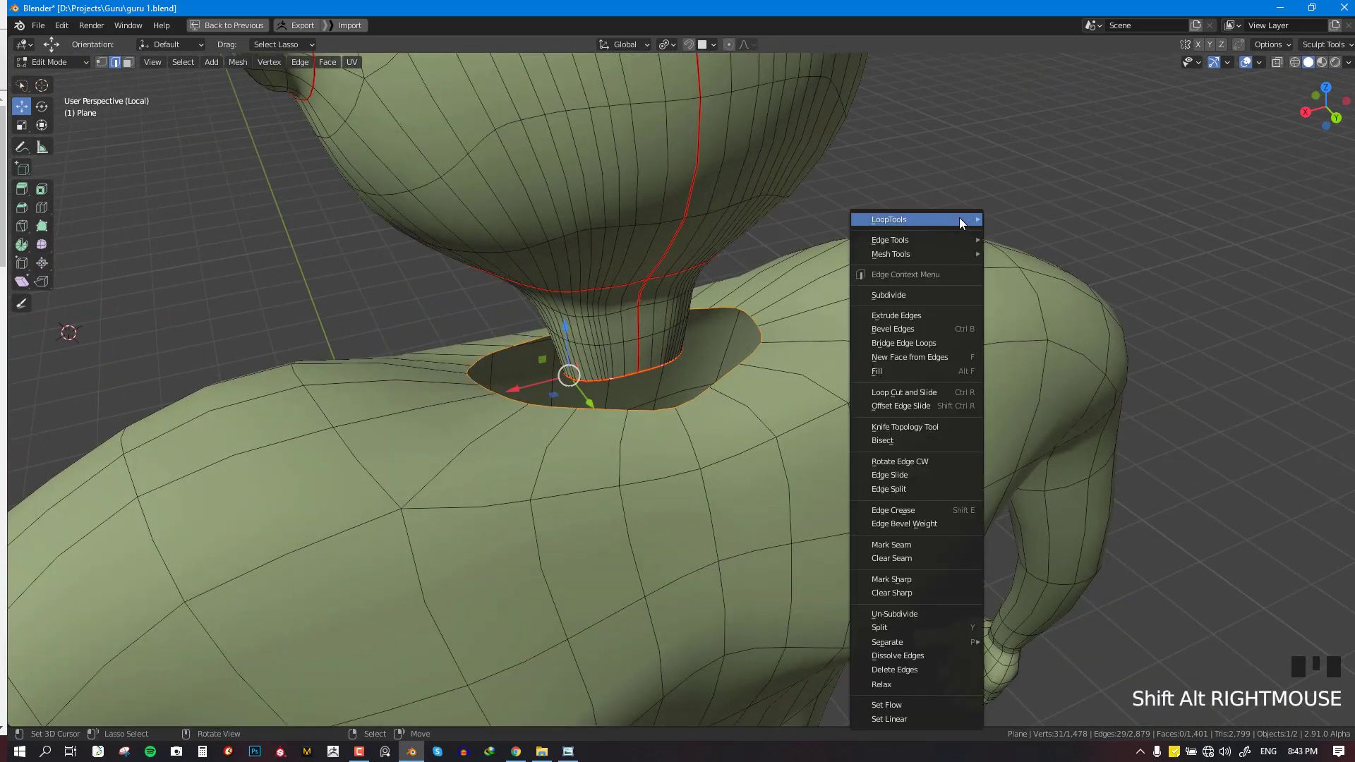
mouse_move(882, 216)
left_click(1023, 219)
middle_click_drag(1024, 219, 665, 387)
Switch the joined mesh to Sculpt Mode and smooth the new joint at the base of the neck
key("Tab")
key("KP_1")
scroll(666, 387, "up", 3)
scroll(586, 430, "down", 3)
key("ctrl+Tab")
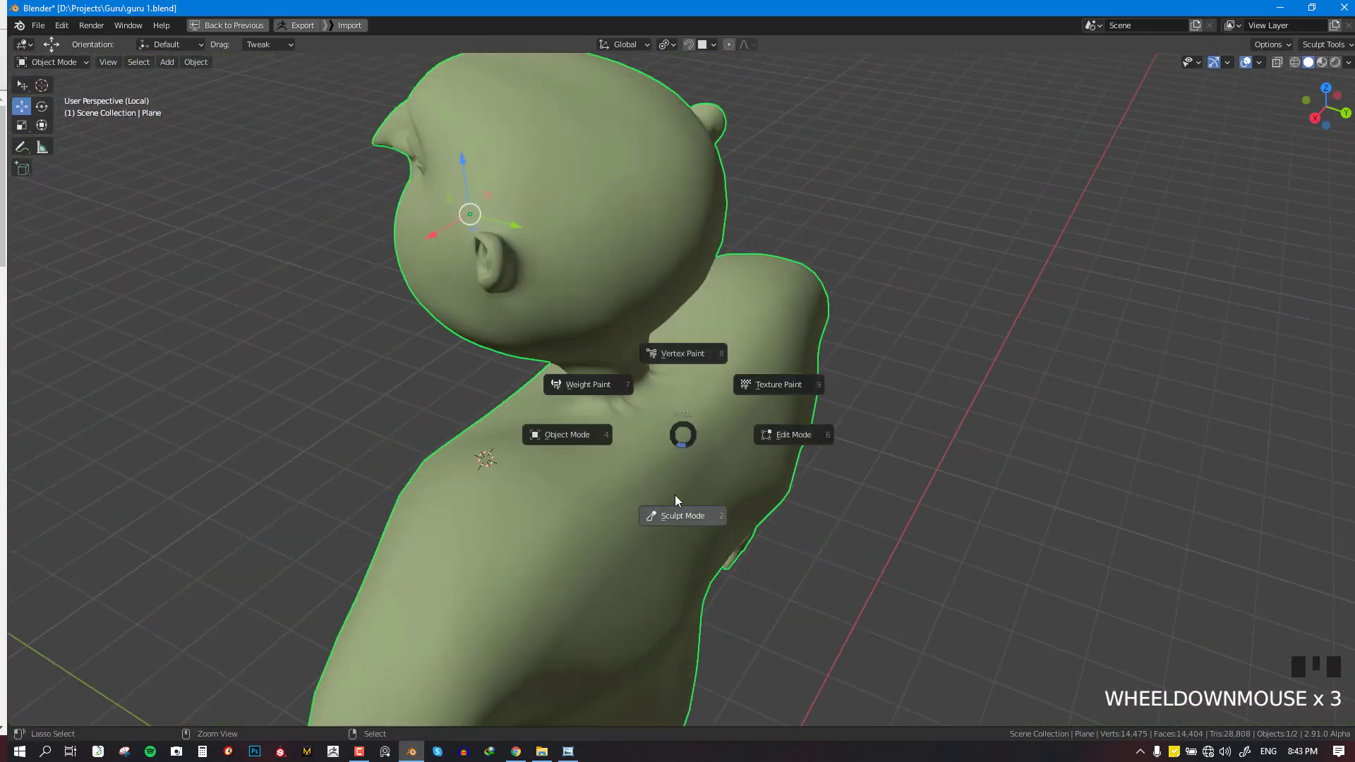
left_click(659, 439)
left_click_drag(626, 421, 621, 425, "shift")
left_click_drag(621, 425, 649, 434, "shift")
middle_click_drag(663, 442, 611, 408)
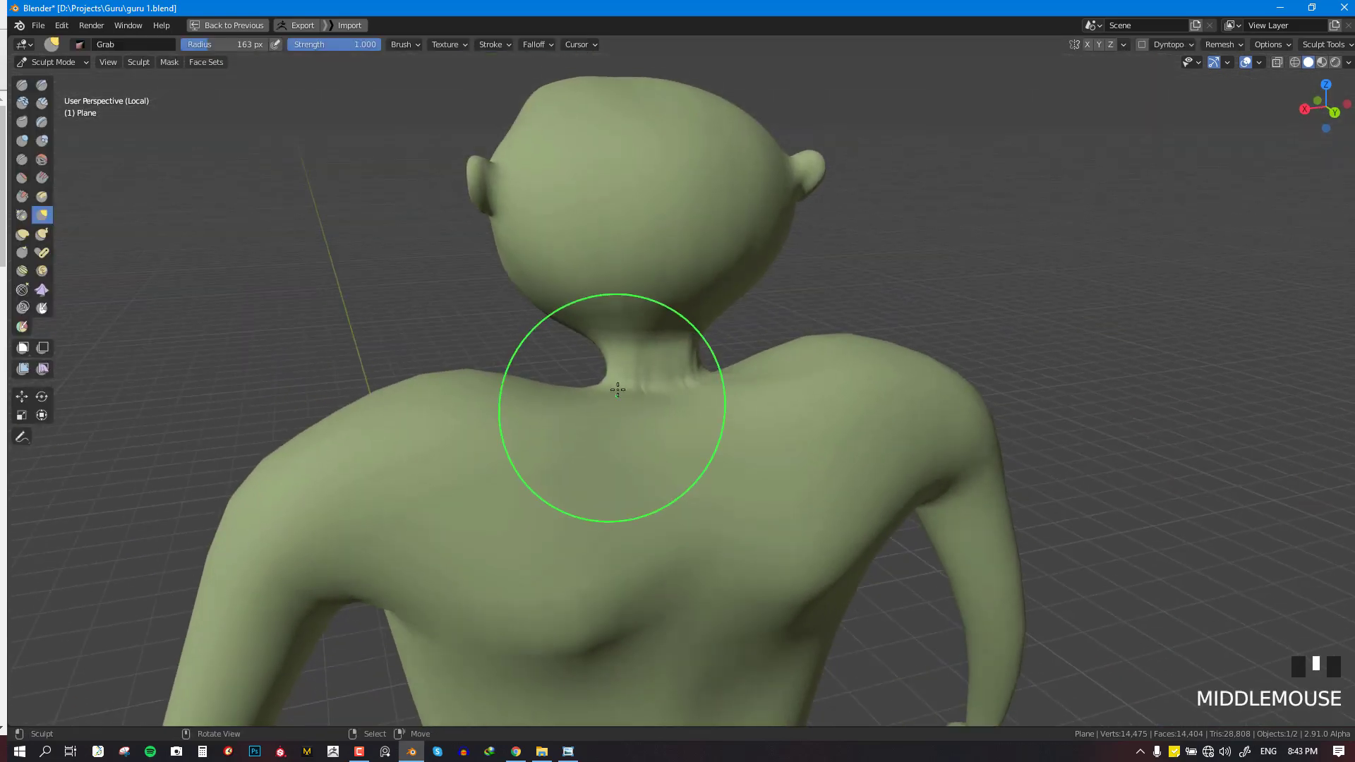
In back view, raise the shoulders beside the neck using Grab with a 375 px brush radius
key("KP_3")
scroll(642, 369, "up", 2)
key("ctrl+KP_1")
key("f")
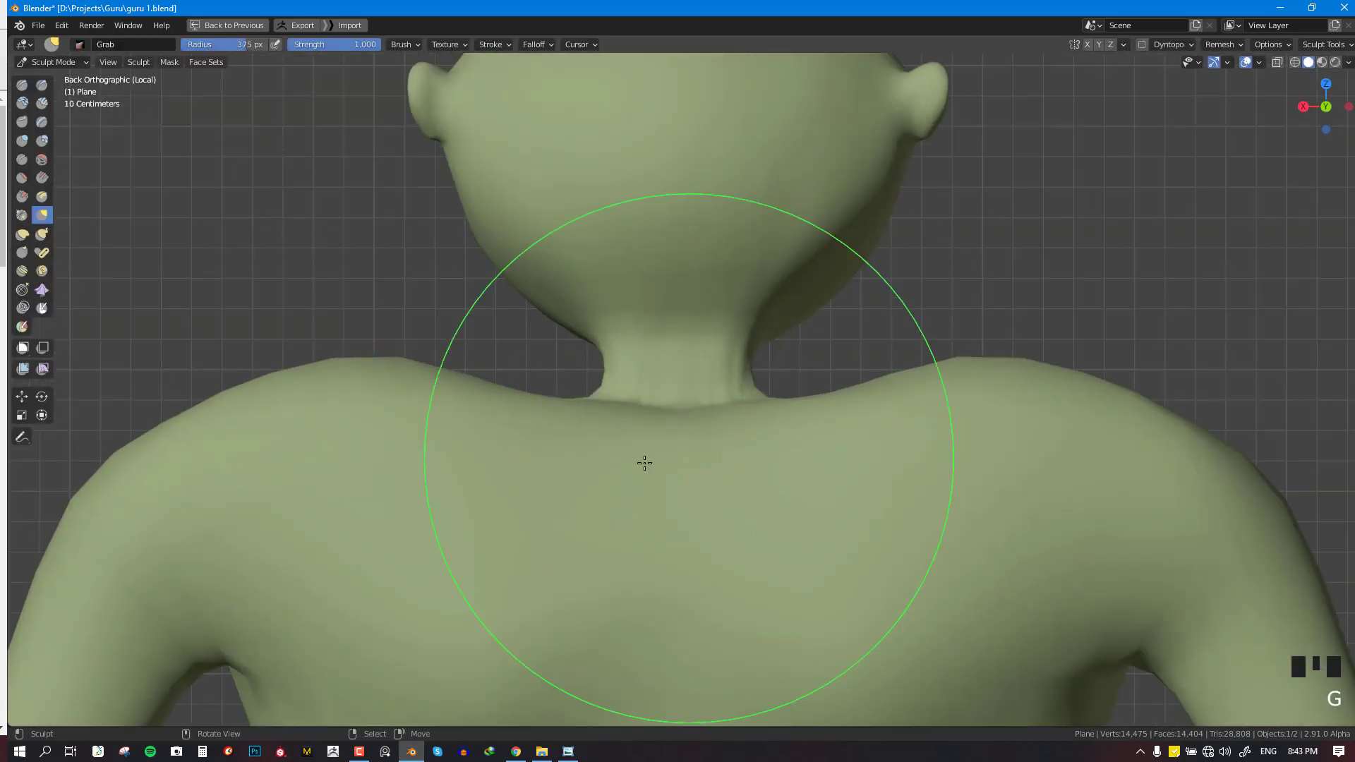
left_click(631, 422)
left_click_drag(574, 434, 562, 397)
left_click_drag(509, 437, 487, 409)
left_click_drag(463, 431, 454, 388)
Lift the middle of the upper back toward the neck using Grab with a 270 px brush radius
key("f")
left_click(660, 405)
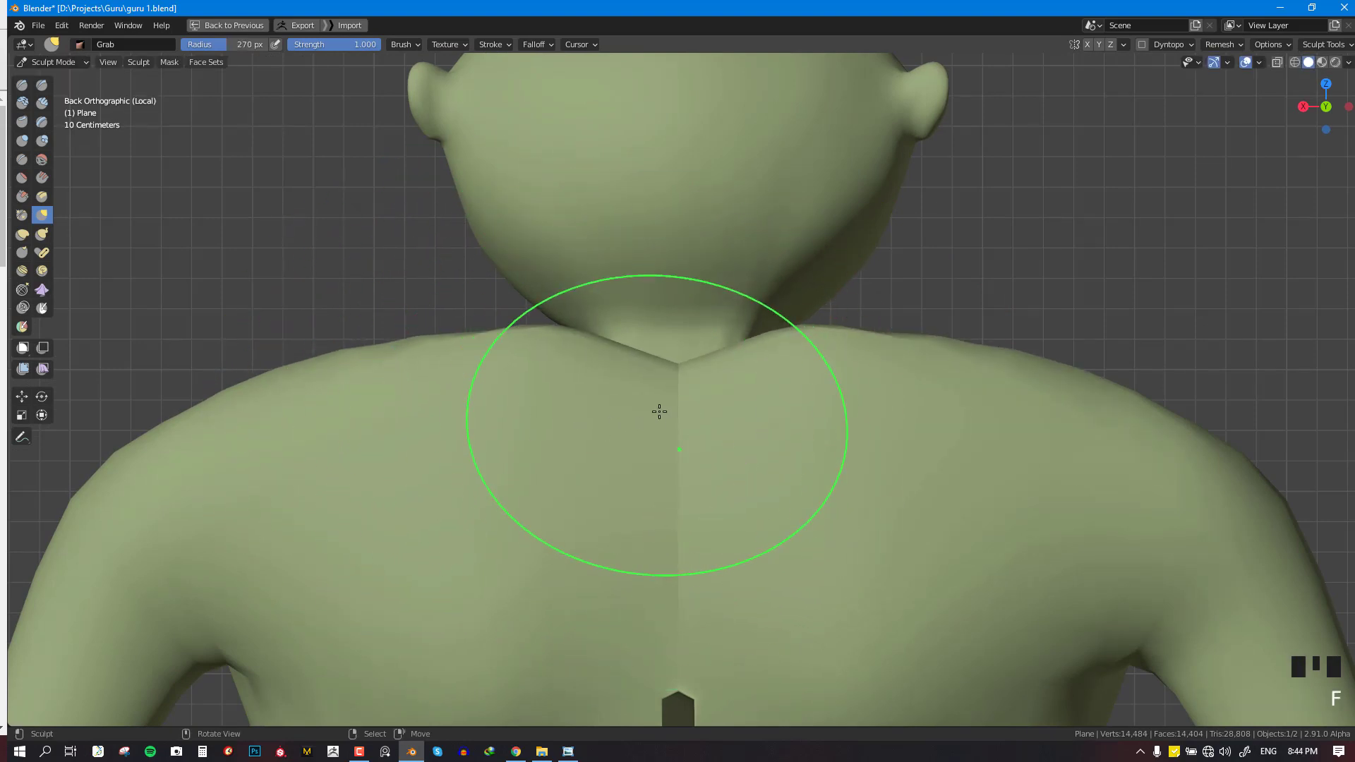
left_click_drag(659, 405, 658, 374)
Smooth the front of the shoulder between the neck and the arm in front view
key("KP_1")
scroll(823, 408, "up", 2)
left_click_drag(823, 409, 734, 463, "shift")
left_click_drag(737, 464, 886, 433, "shift")
scroll(862, 400, "up", 2)
Smooth the back and top of the shoulder behind the neck from the side with short strokes
middle_click_drag(862, 400, 723, 387)
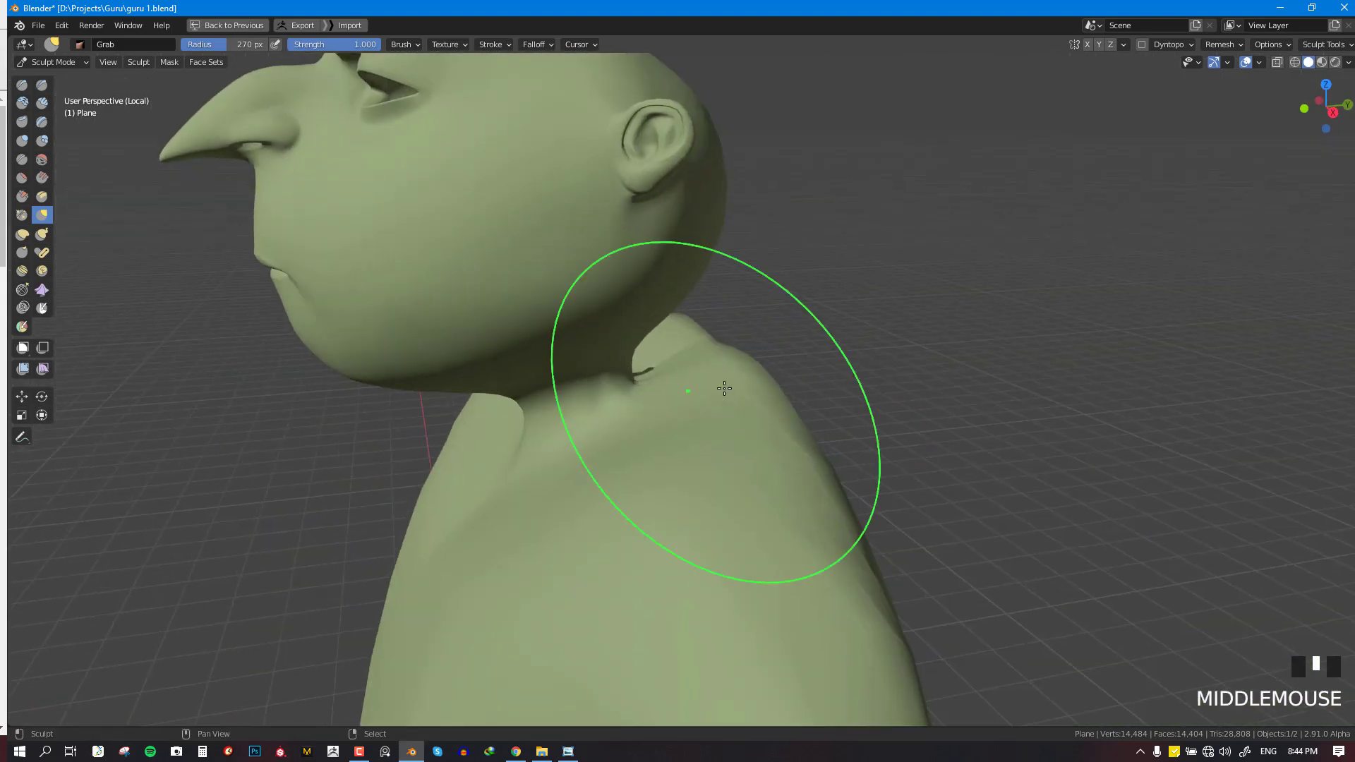
left_click_drag(723, 387, 730, 385, "shift")
left_click_drag(731, 384, 733, 383, "shift")
left_click(733, 383, "shift")
left_click(734, 384, "shift")
middle_click_drag(733, 384, 709, 388)
scroll(709, 388, "up", 2)
left_click(702, 406, "shift")
left_click(703, 405, "shift")
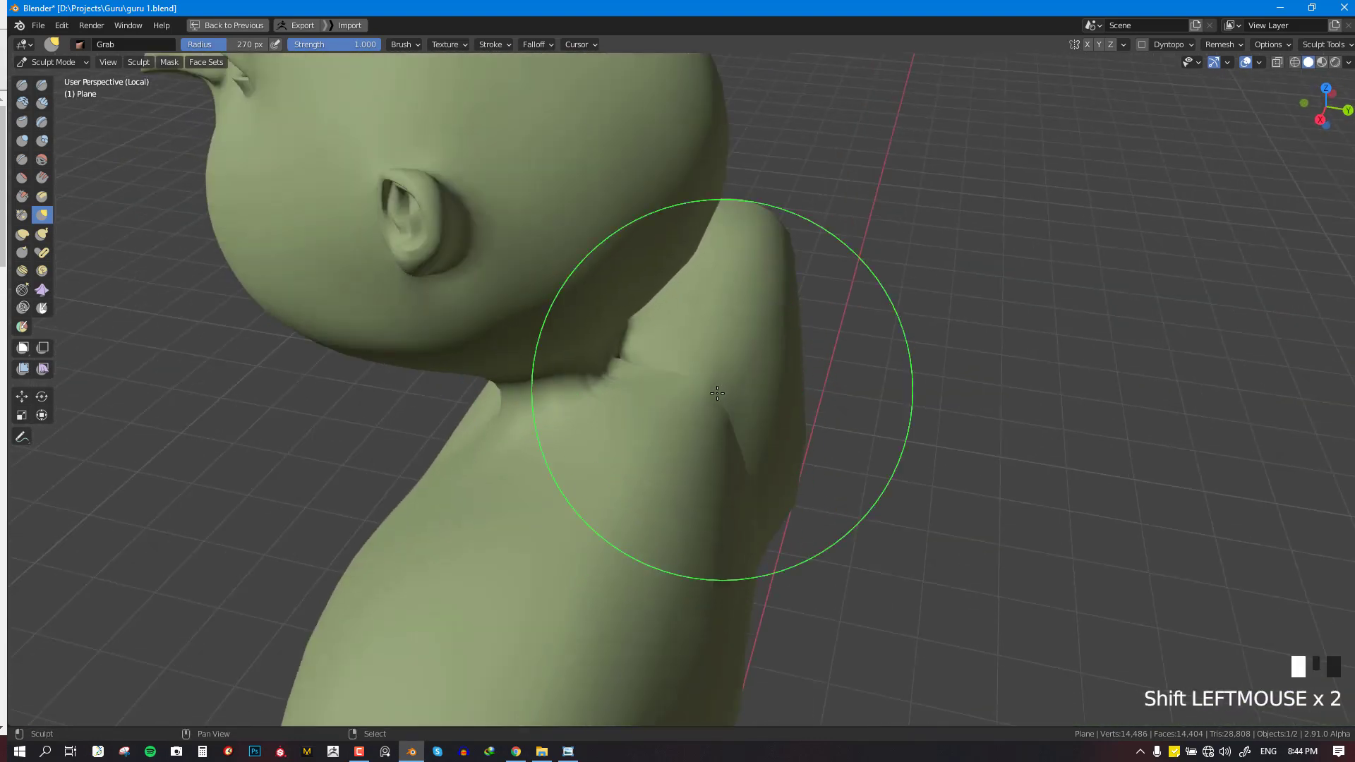
left_click(704, 403, "shift")
Try to push the shoulder top down and inward with Grab in front view and undo it
key("KP_1")
mouse_move(854, 384)
left_mouse_down()
mouse_move(841, 357)
mouse_move(834, 398)
left_mouse_up()
scroll(920, 402, "down", 3)
key("ctrl+z")
key("ctrl+z")
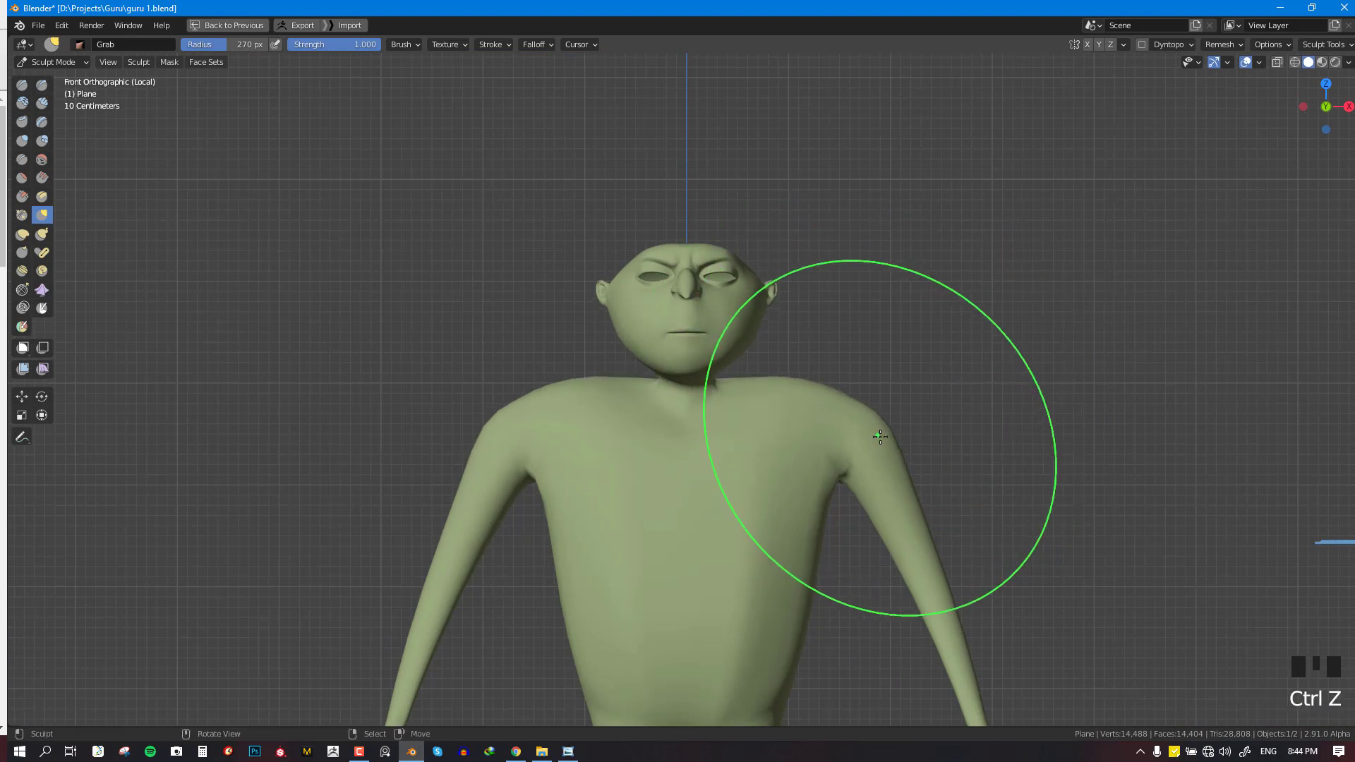
Set the Grab radius to 227 px and reshape the middle of the upper back and the shoulder top from behind
scroll(883, 426, "up", 2)
key("f")
left_click(857, 399)
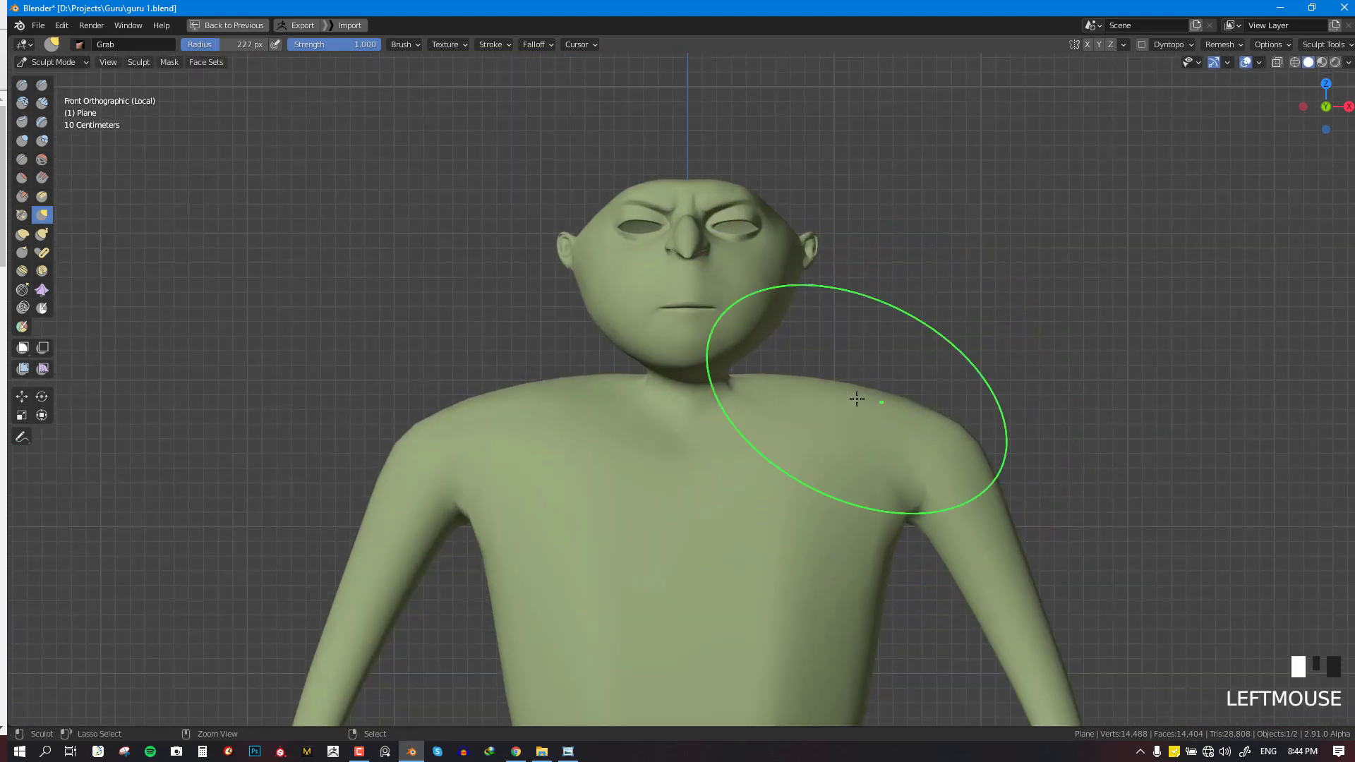
key("ctrl+KP_1")
scroll(689, 409, "down", 1)
scroll(642, 415, "up", 2)
left_click(642, 393)
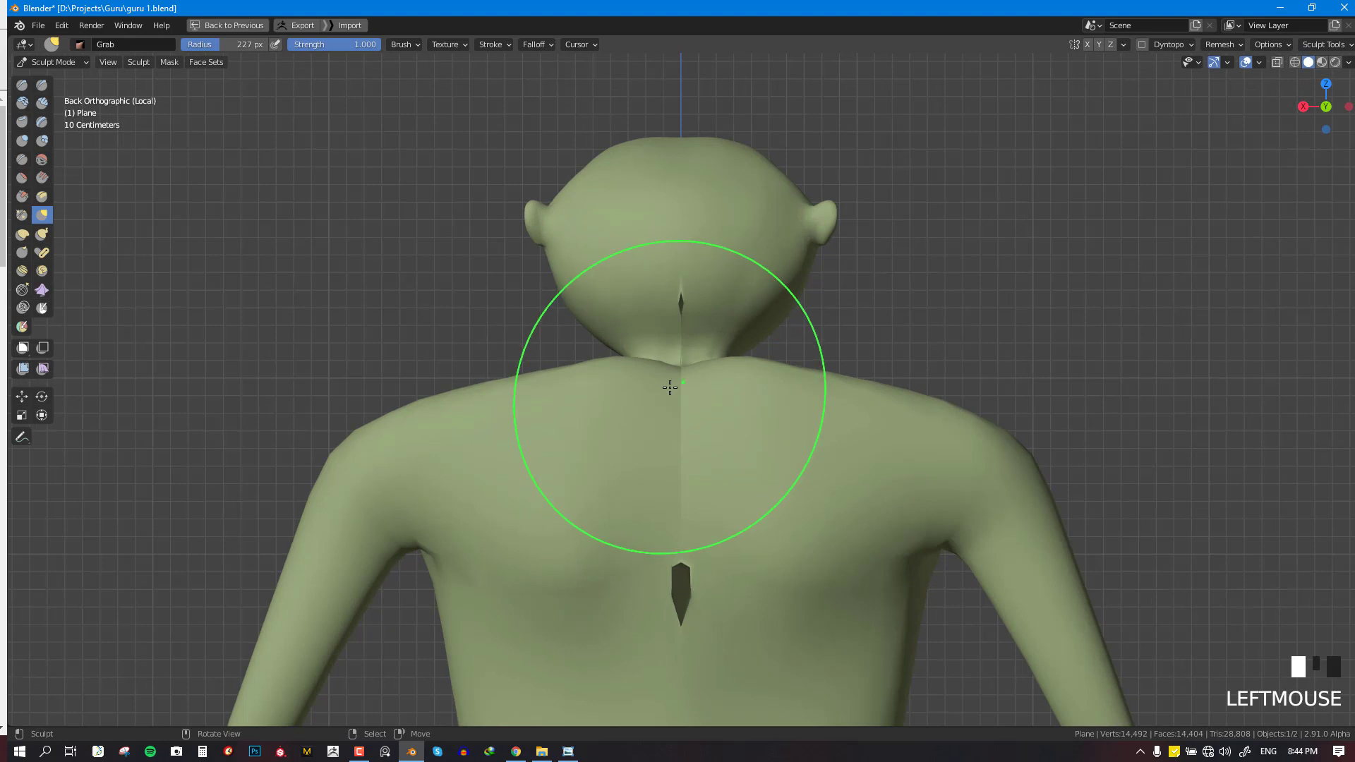
left_click_drag(670, 388, 672, 373)
left_click_drag(543, 377, 487, 399)
Set the Grab radius to 142 px and shape the neck base and collarbone area in front view
key("KP_1")
scroll(881, 381, "down", 2)
scroll(780, 432, "up", 3)
key("f")
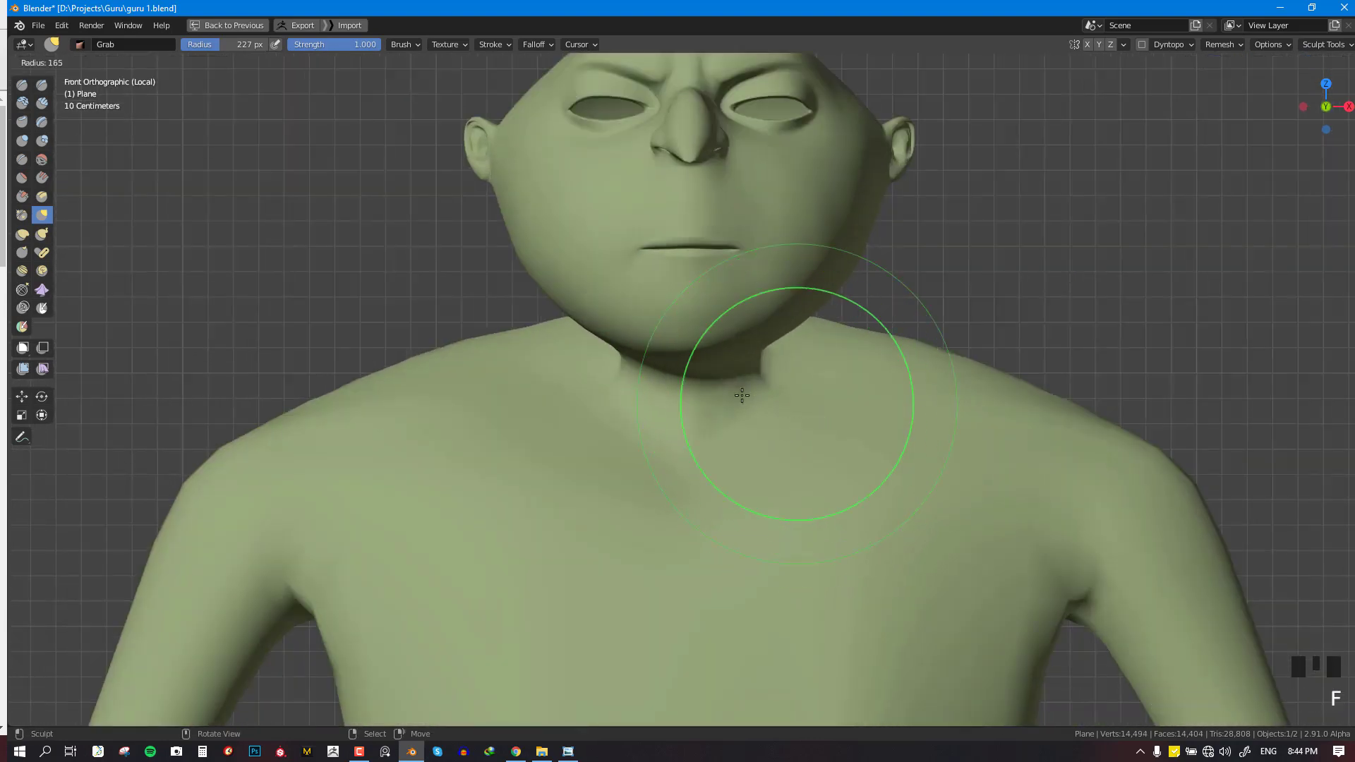
left_click(784, 424)
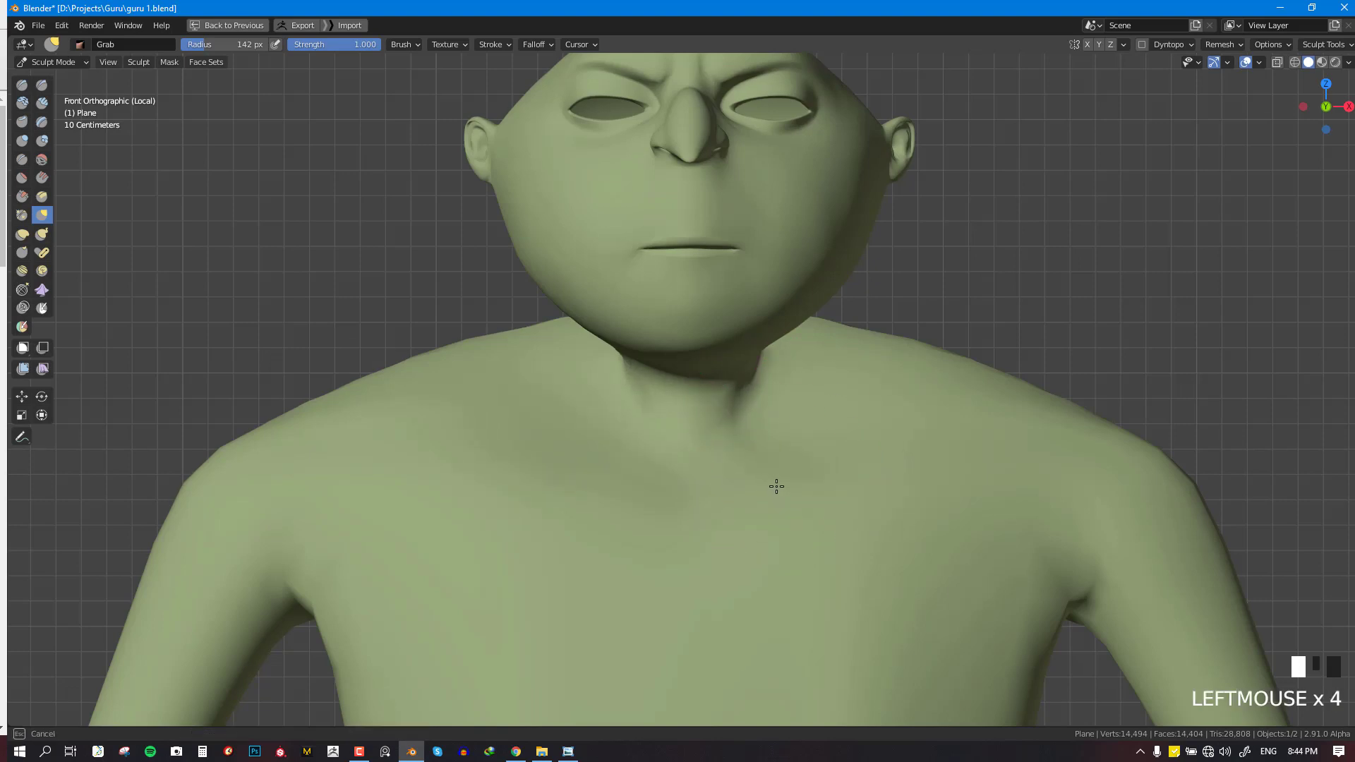
scroll(825, 536, "down", 4)
scroll(827, 497, "up", 2)
mouse_move(823, 490)
middle_mouse_down()
mouse_move(883, 499)
mouse_move(922, 463)
middle_mouse_up()
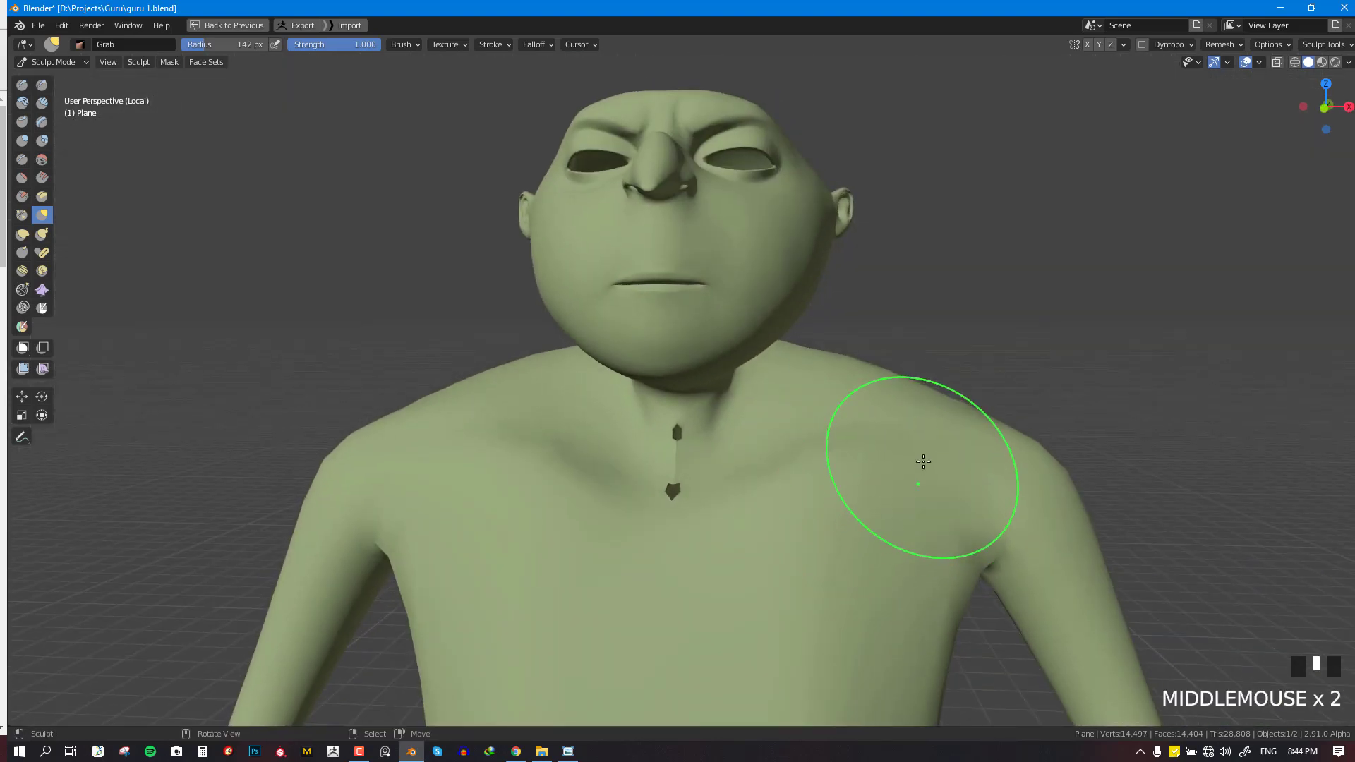
Pull the upper chest toward the centre line with Grab and smooth the chest around it
key("KP_1")
left_click_drag(792, 508, 757, 504)
scroll(764, 517, "down", 4)
middle_click_drag(807, 505, 753, 517)
scroll(753, 517, "up", 2)
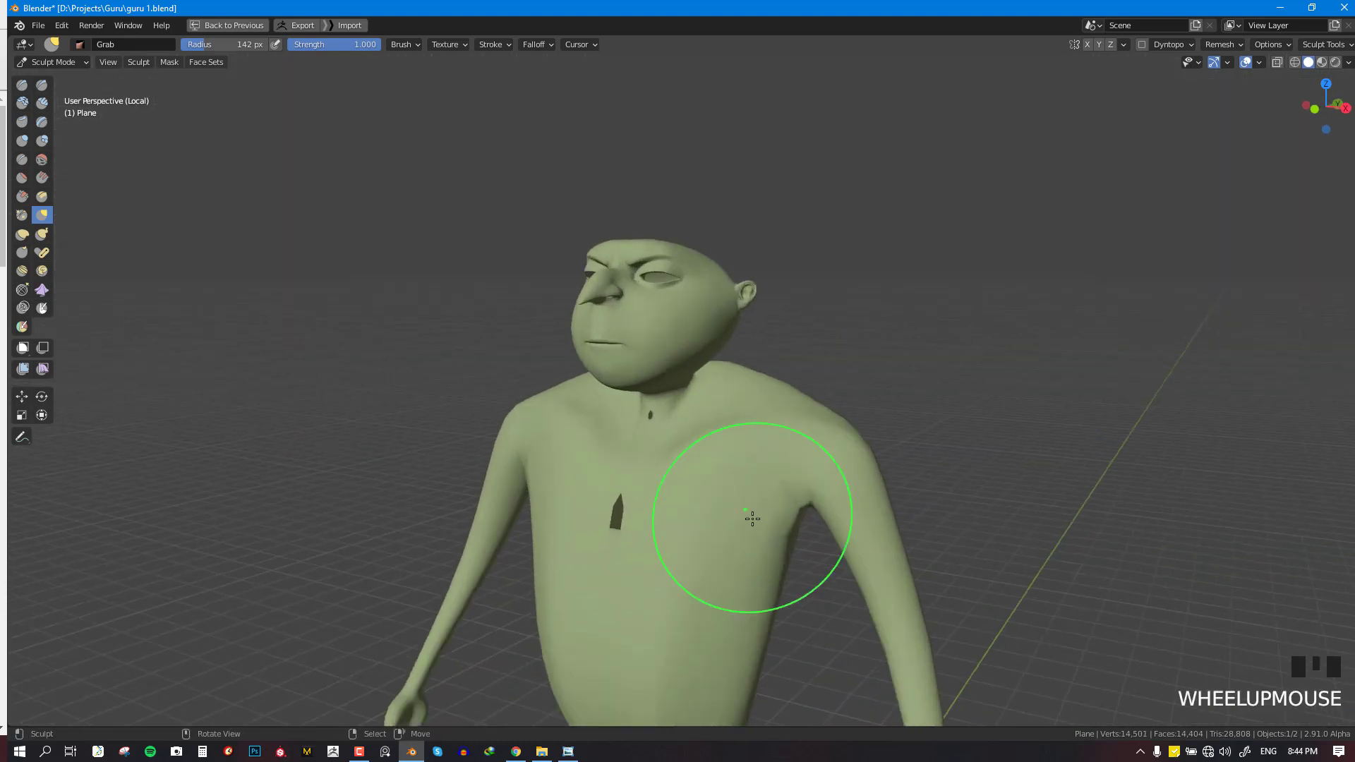
left_click(698, 514)
scroll(678, 540, "down", 3)
mouse_move(669, 547)
left_mouse_down("shift")
mouse_move(669, 575)
mouse_move(762, 457)
left_mouse_up("shift")
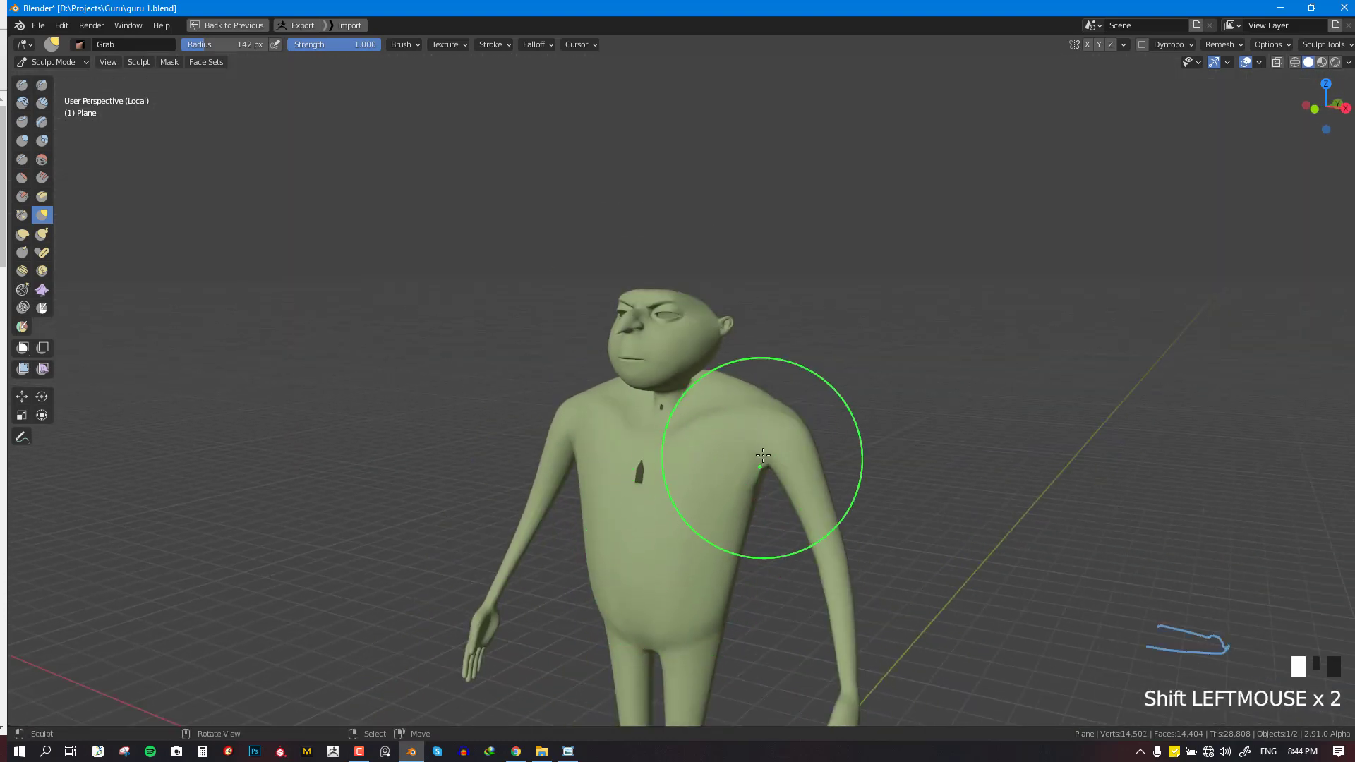
In Edit Mode, select the centre edge loop, move it along X to close the chest gaps, and return to Sculpt Mode
key("KP_1")
scroll(721, 481, "up", 2)
key("Tab")
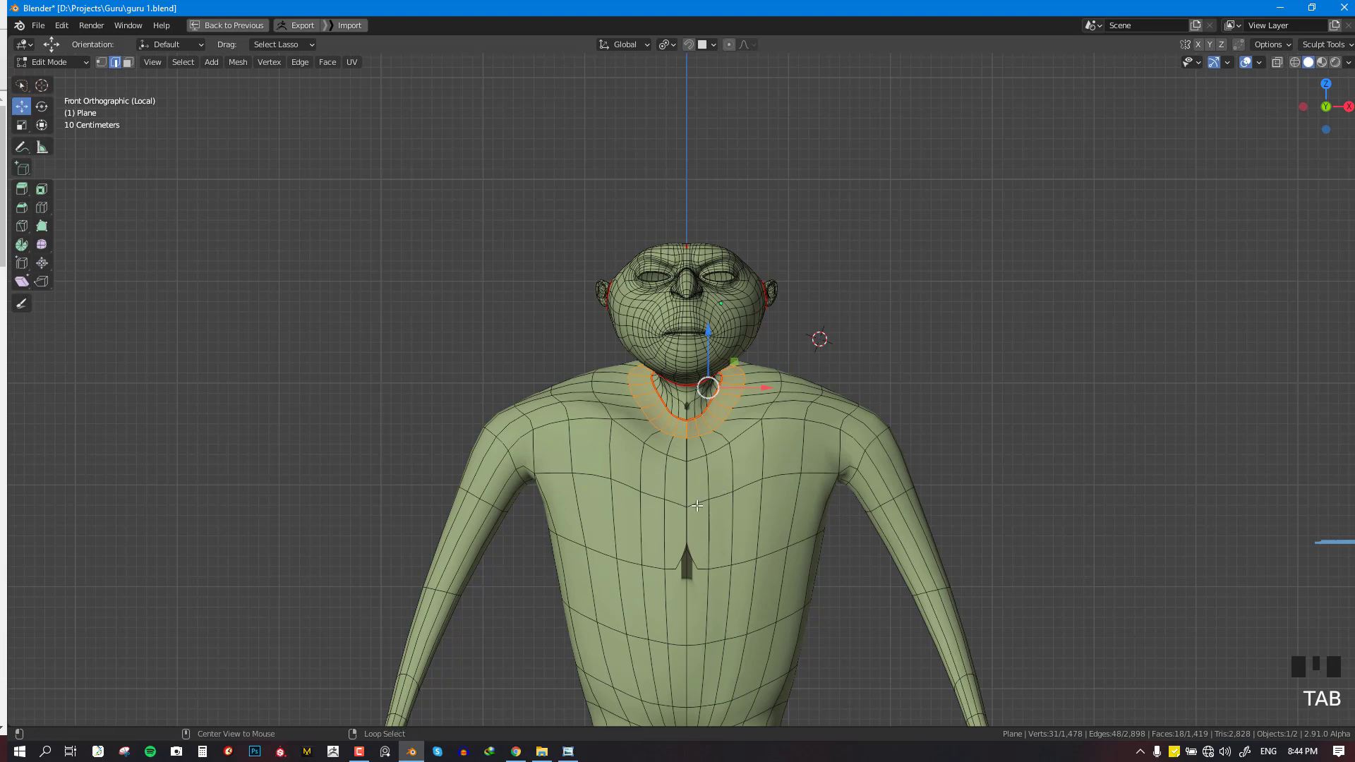
left_click_drag(742, 366, 681, 376)
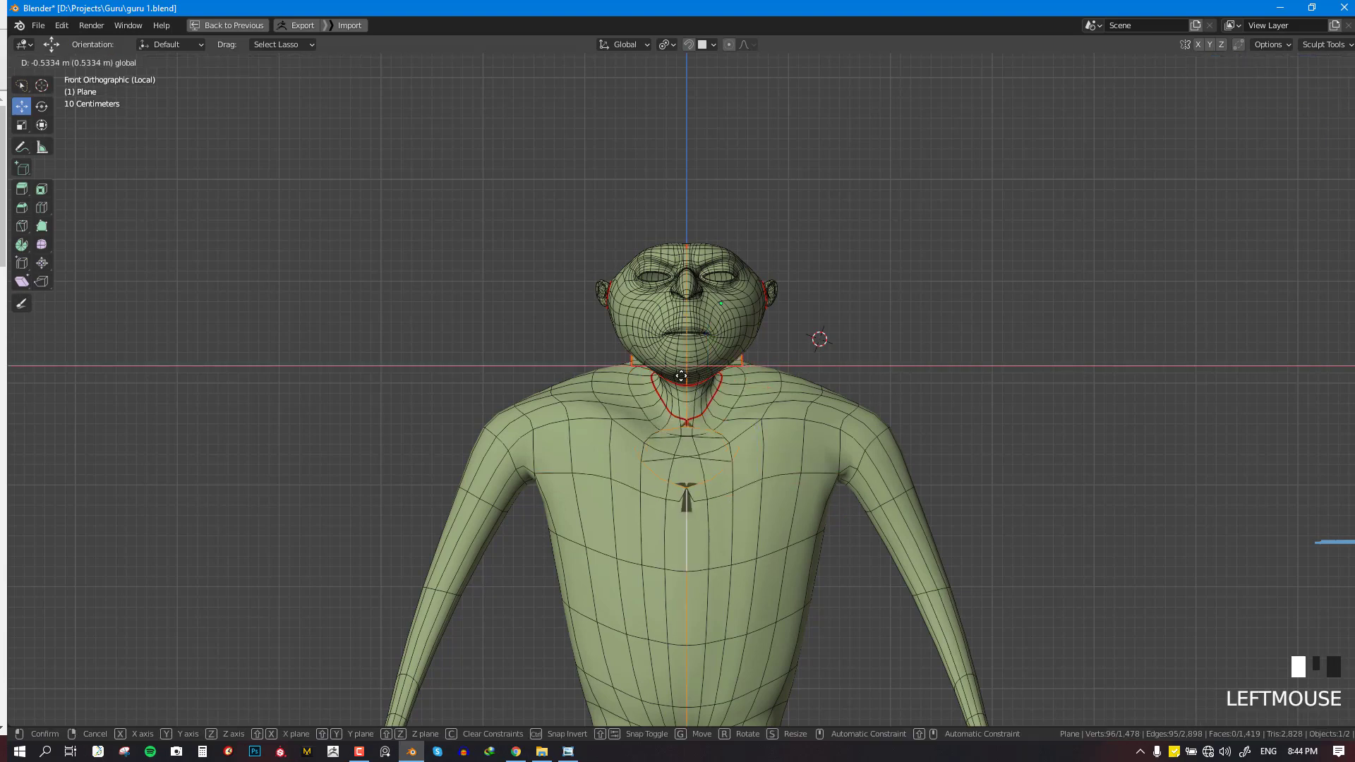
left_click_drag(844, 378, 873, 375)
key("Tab")
scroll(877, 384, "up", 2)
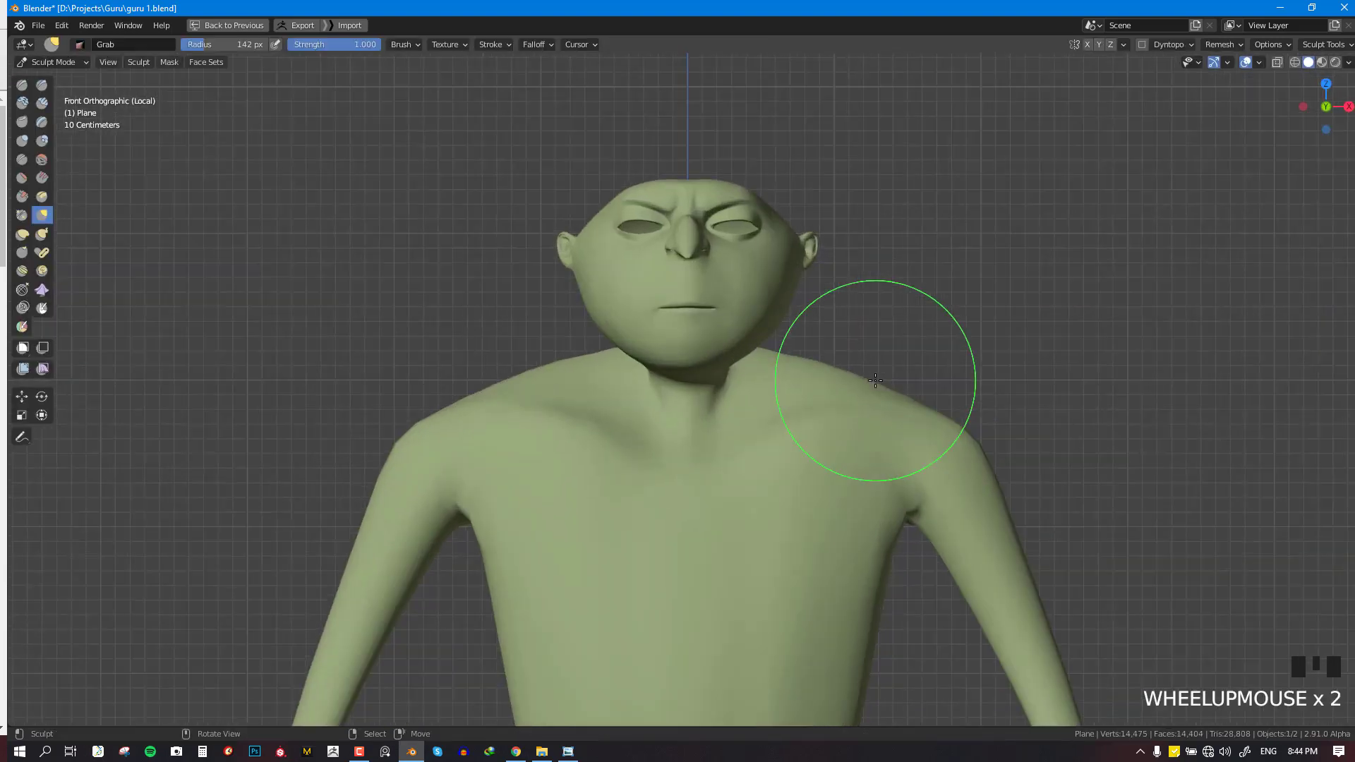
Smooth the upper back on either side of the nape in back view
key("KP_1")
scroll(877, 393, "down", 2)
key("ctrl+KP_1")
scroll(763, 370, "up", 1)
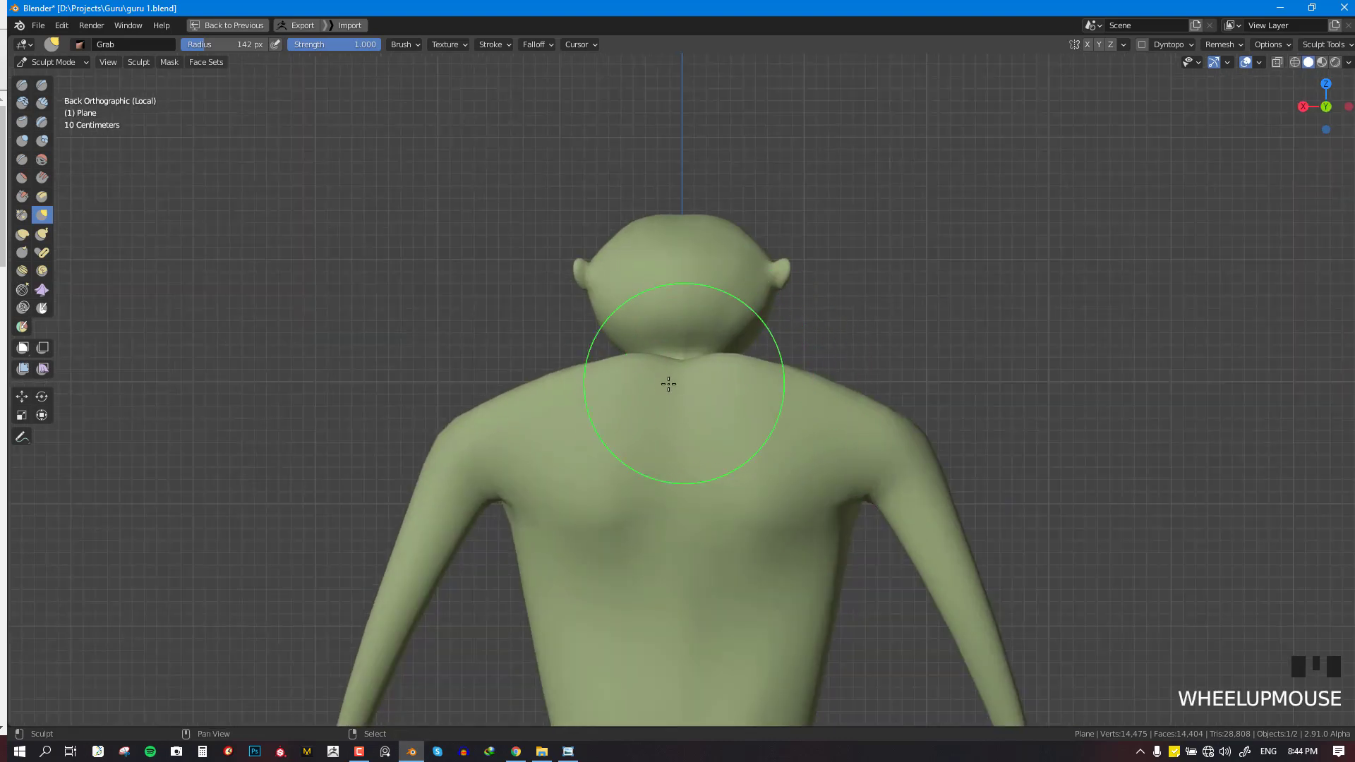
left_click(611, 375, "shift")
left_click(643, 390, "shift")
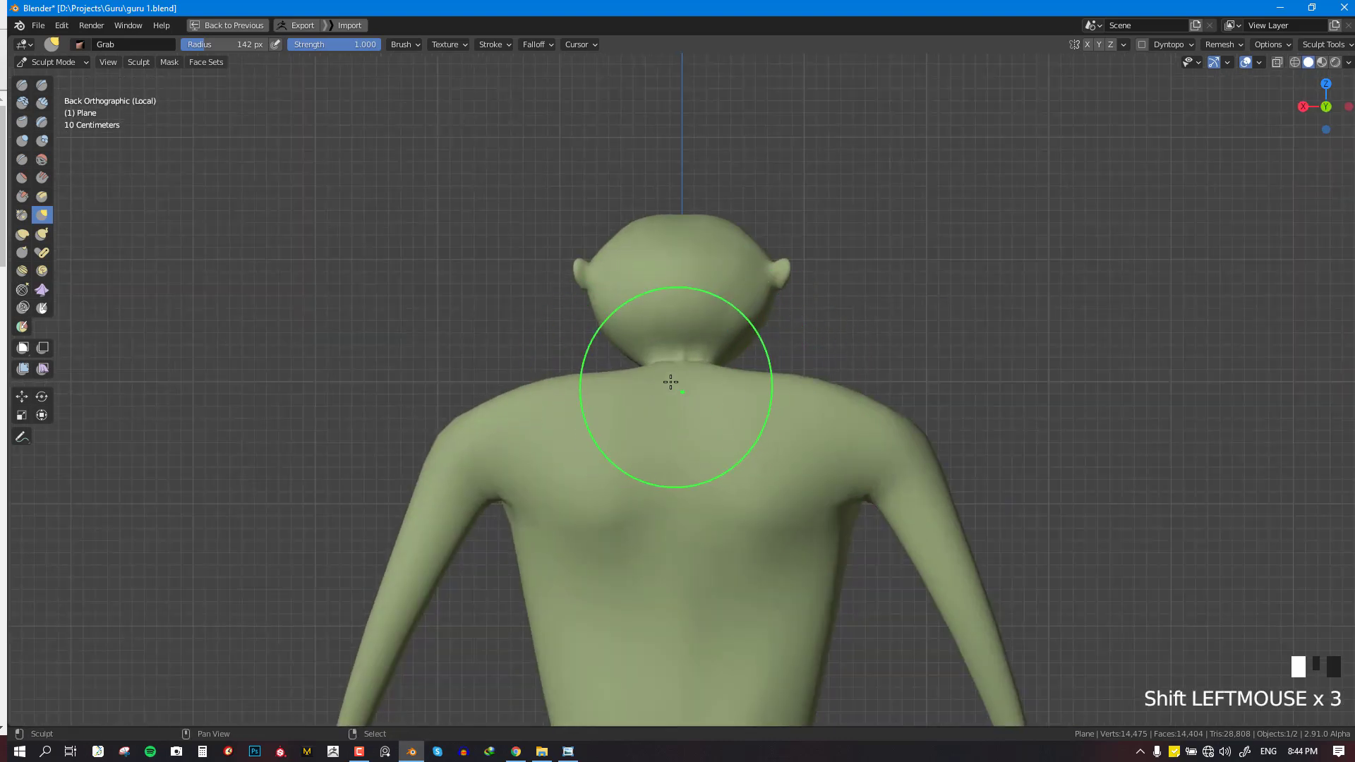
Smooth the shoulder tops in front view and refine the shoulder beside the neck using Grab at a 119 px radius
key("KP_1")
scroll(780, 414, "up", 2)
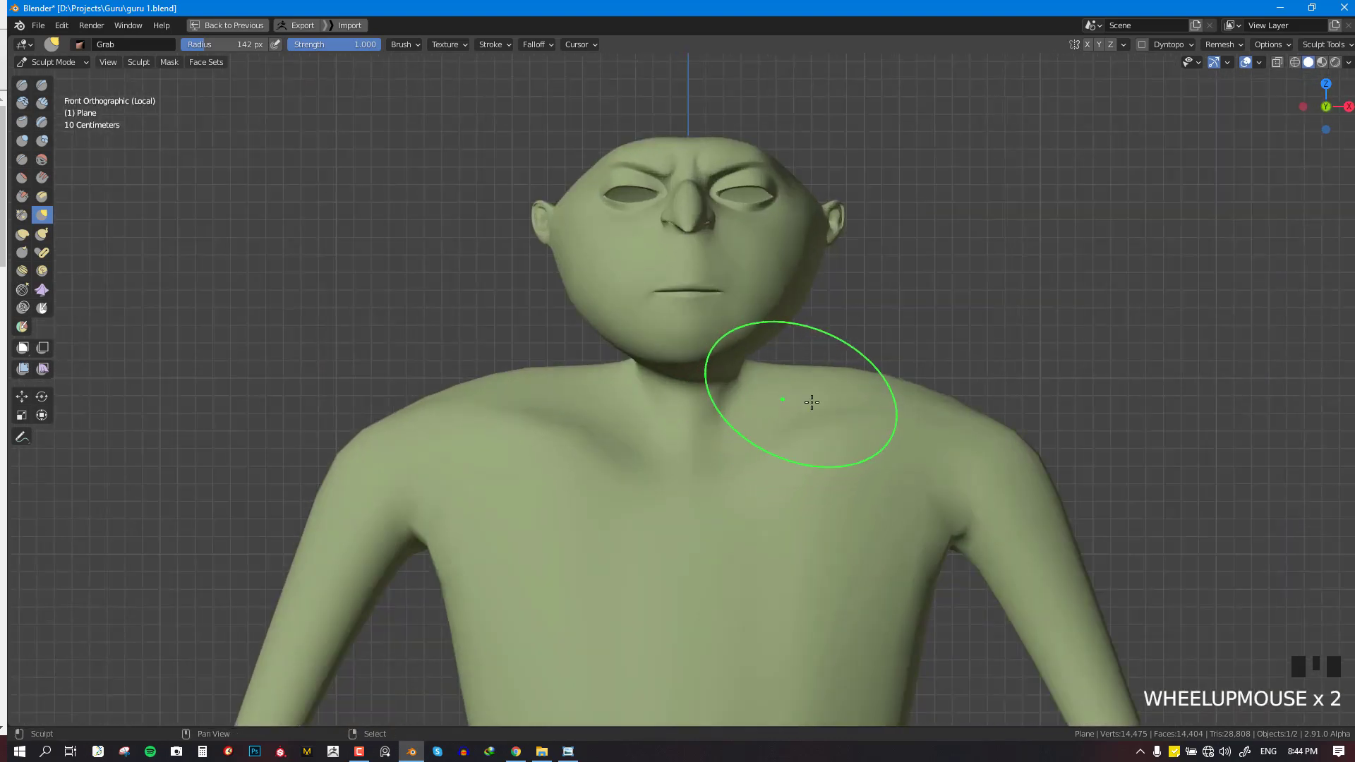
left_click(826, 392, "shift")
left_click(847, 385, "shift")
left_click(865, 382, "shift")
scroll(858, 409, "down", 4)
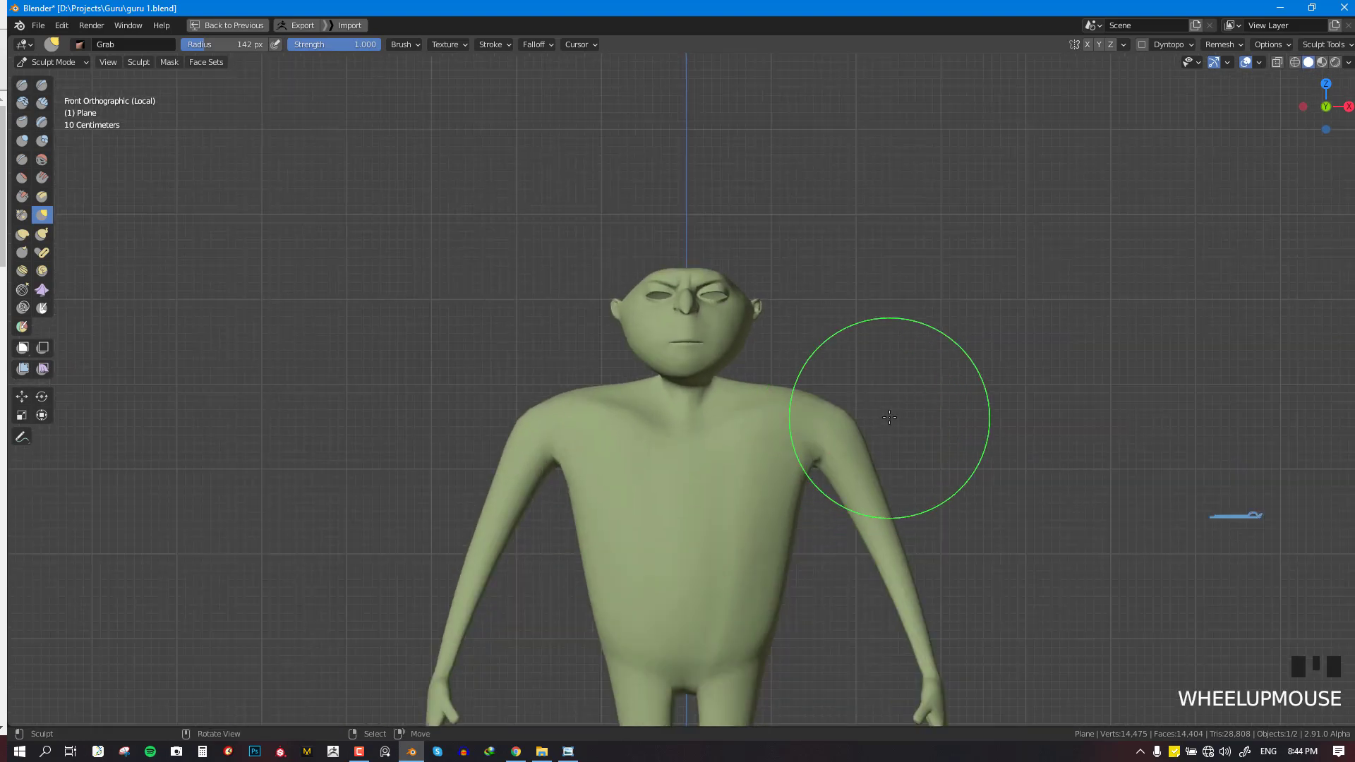
scroll(804, 399, "up", 4)
left_click_drag(783, 378, 779, 379)
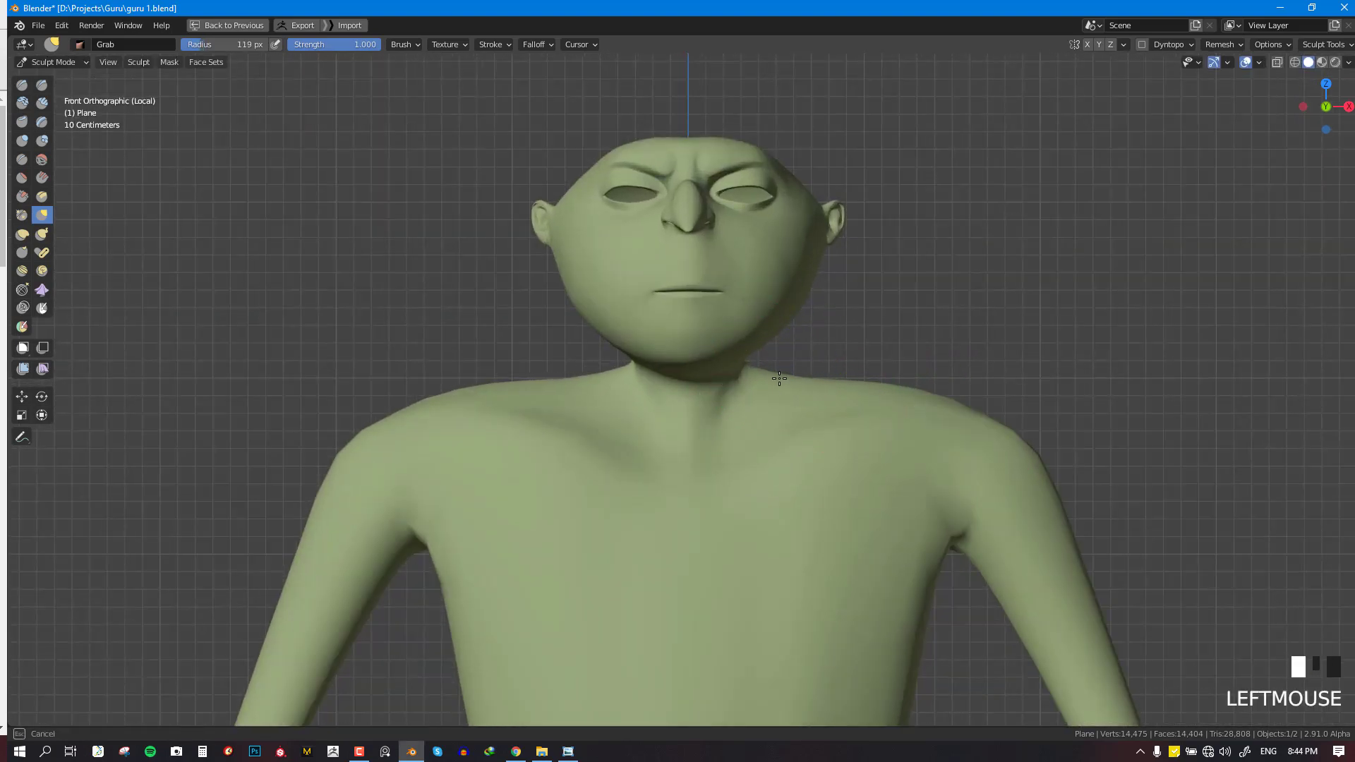
In back view, smooth the nape and reshape the back of the neck with a Grab stroke
key("ctrl+KP_1")
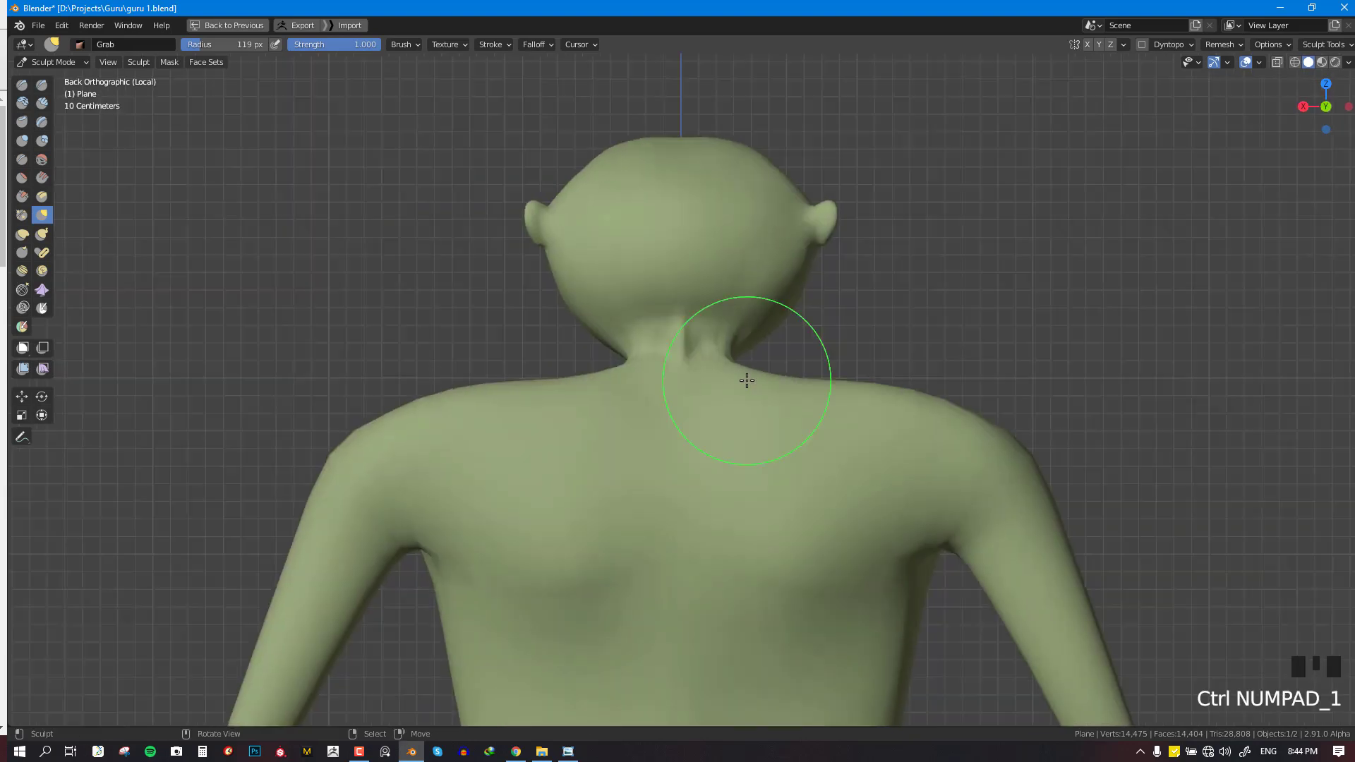
scroll(671, 338, "up", 1)
left_click(664, 336, "shift")
left_click_drag(670, 345, 654, 349)
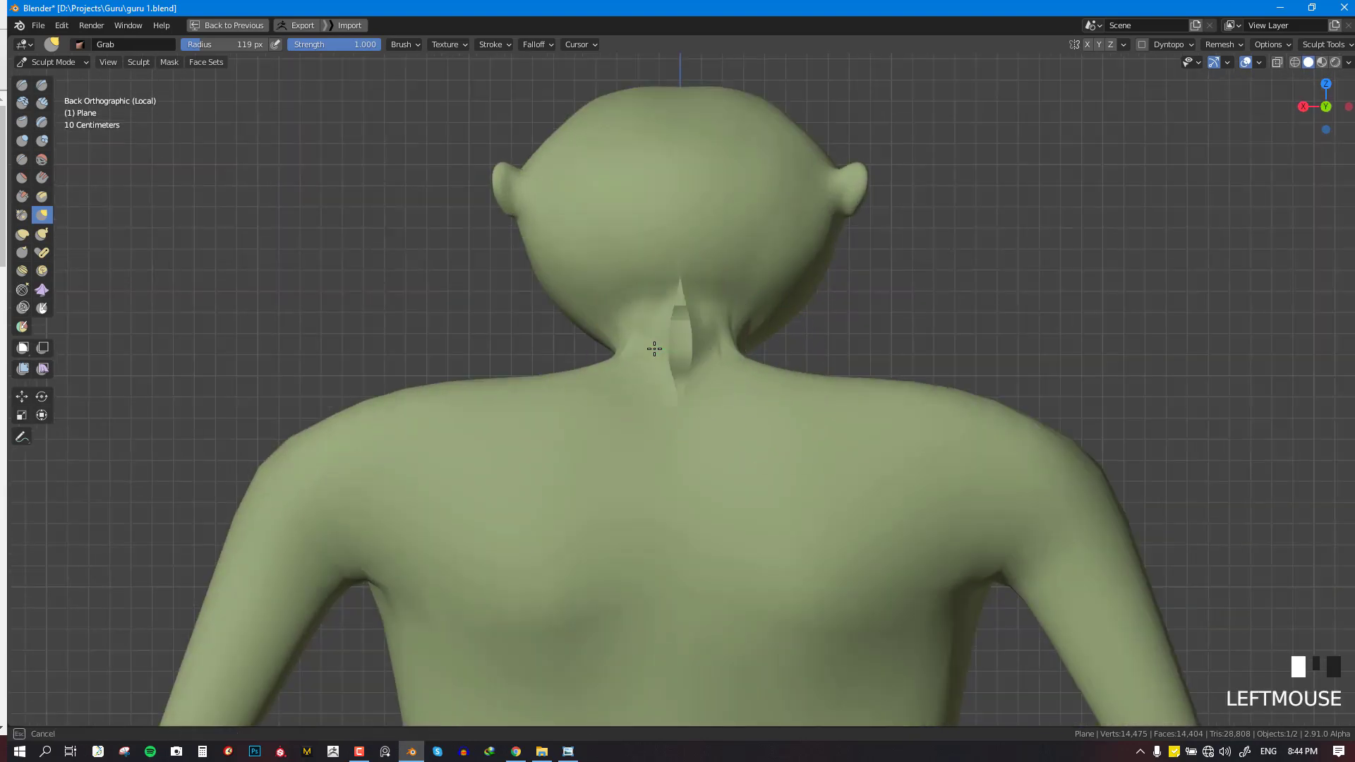
In Edit Mode, select the centre edge loop, try moving it along X to close the nape gap, and clear the selection
key("Tab")
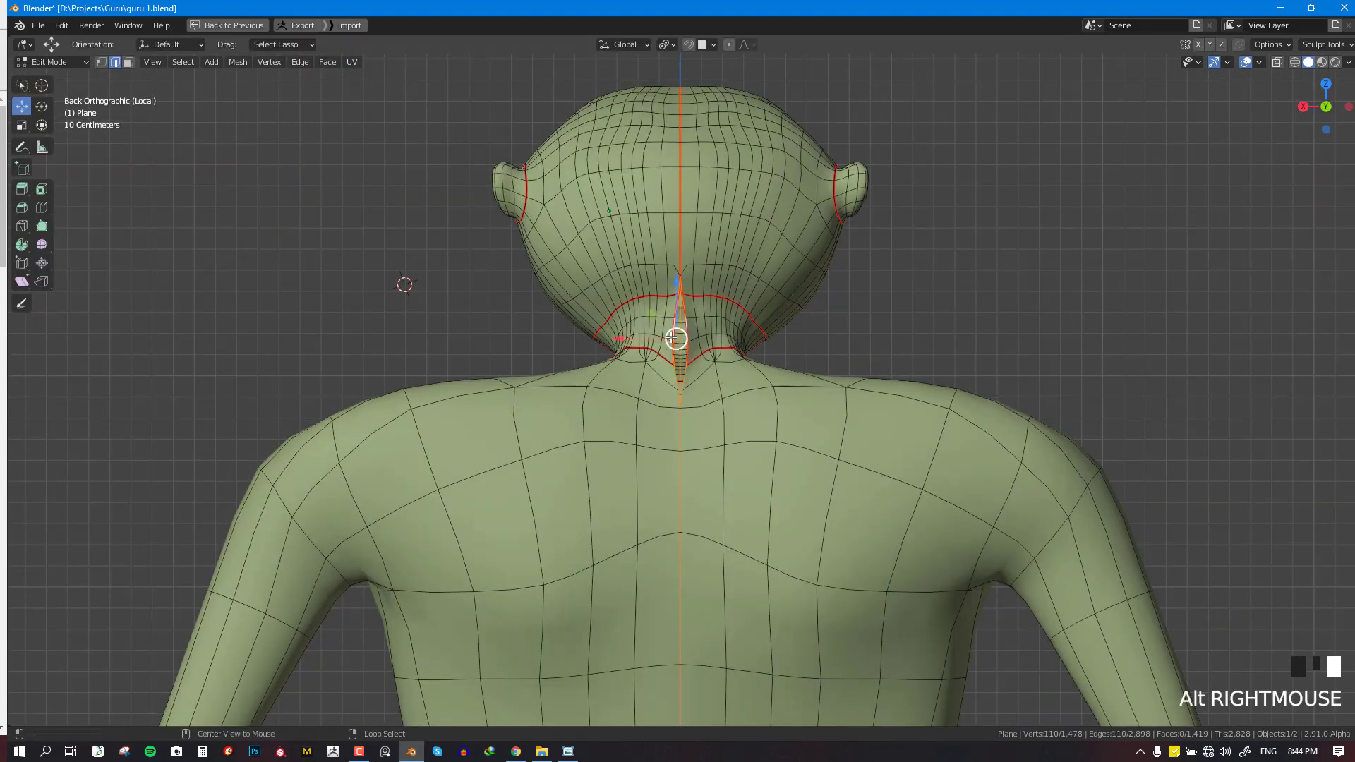
left_click_drag(630, 337, 633, 337)
scroll(633, 337, "up", 2)
mouse_move(634, 337)
middle_mouse_down()
mouse_move(671, 445)
mouse_move(668, 366)
mouse_move(688, 331)
mouse_move(874, 432)
mouse_move(777, 421)
middle_mouse_up()
key("alt+a")
Back in Sculpt Mode, try shaping the neck's sides in front view using Grab at a 94 px radius and smooth the fold
scroll(635, 321, "up", 2)
scroll(635, 321, "down", 4)
scroll(688, 332, "up", 1)
scroll(688, 332, "down", 3)
key("ctrl+Tab")
key("KP_1")
scroll(819, 459, "up", 3)
scroll(777, 420, "down", 1)
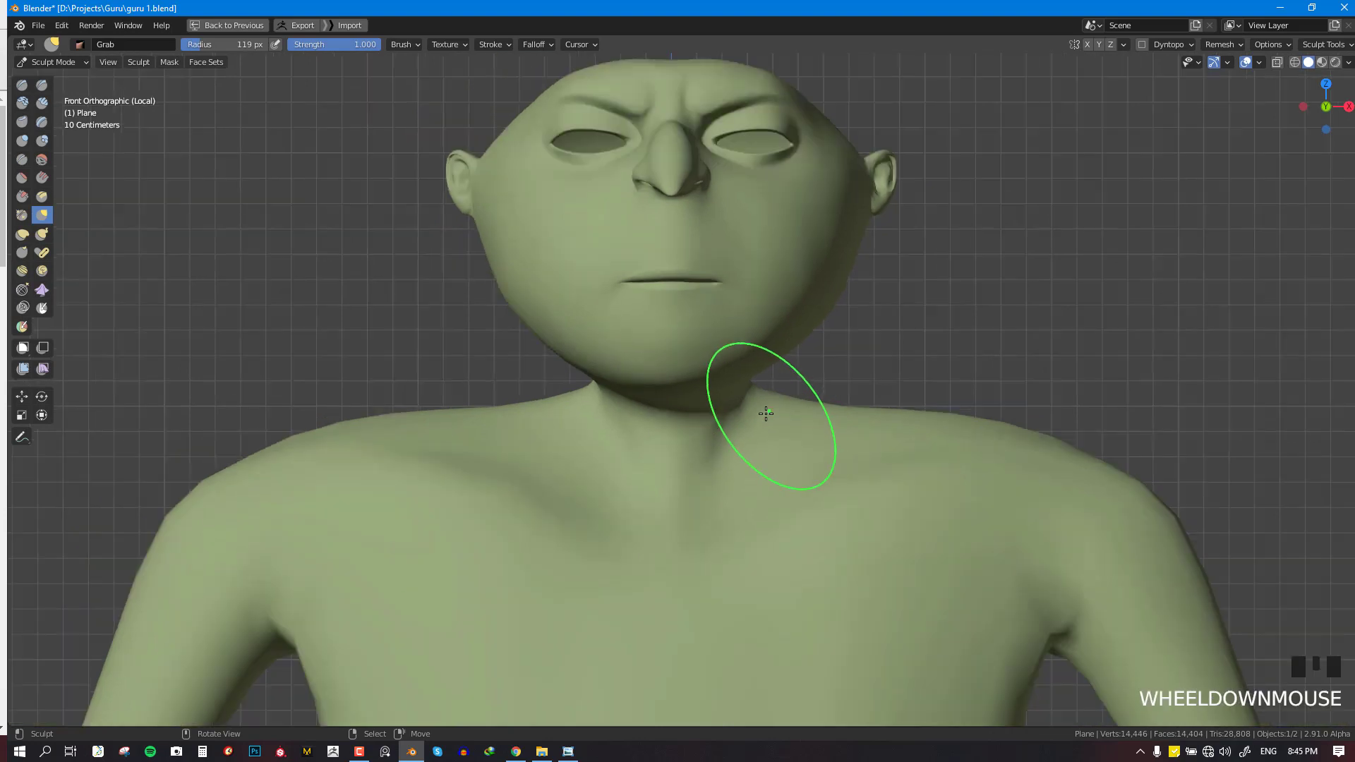
left_click_drag(777, 420, 757, 416)
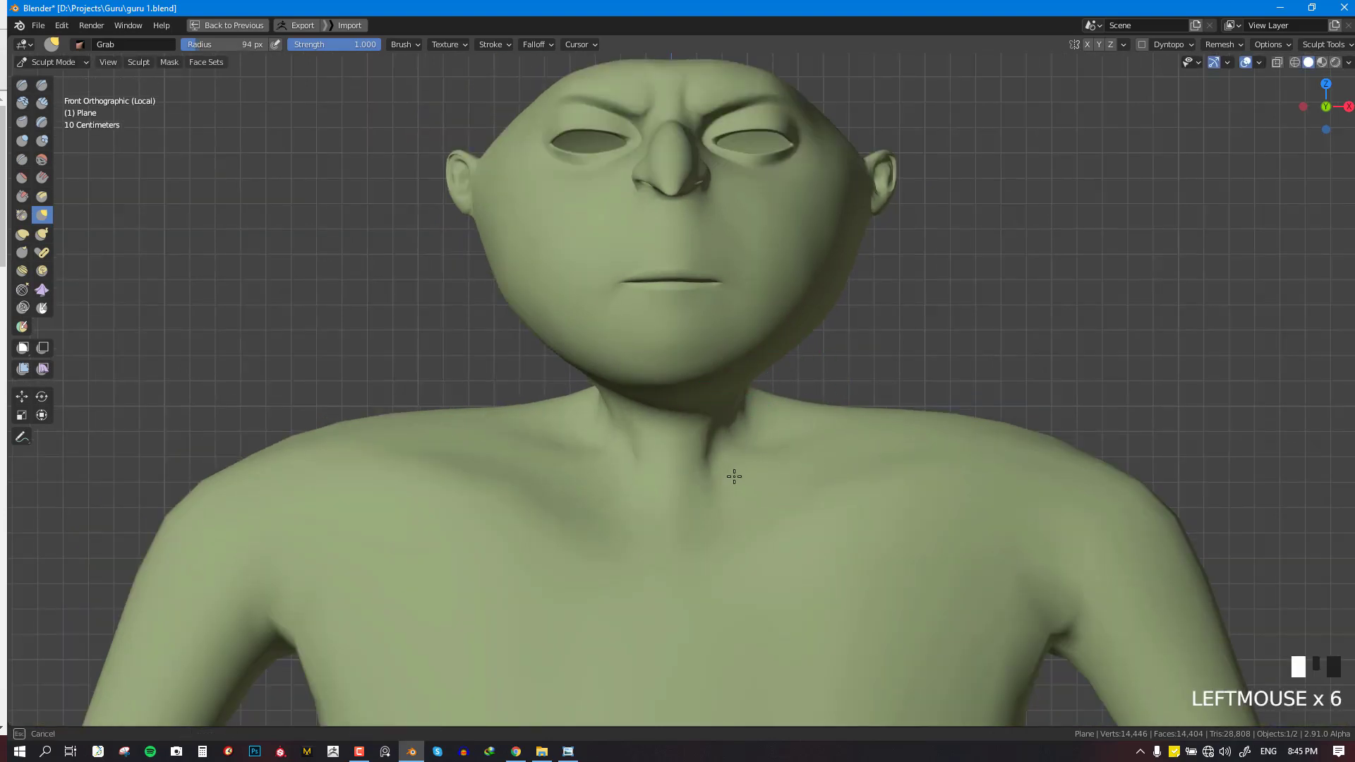
middle_click_drag(747, 467, 681, 417)
left_click_drag(680, 417, 711, 393, "shift")
key("KP_1")
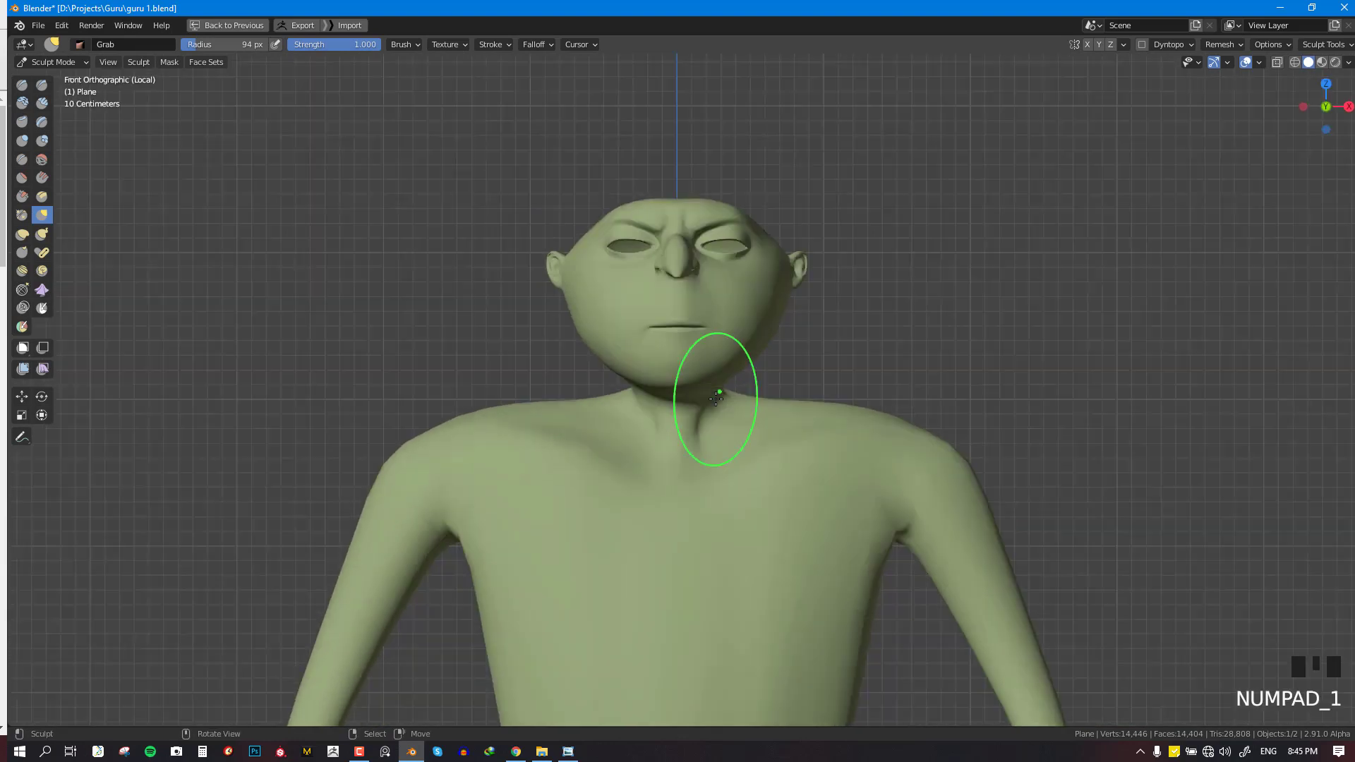
Try a Grab stroke beside the neck at a 158 px radius and undo it together with the recent neck edits
key("f")
key("f")
left_click(838, 431)
mouse_move(769, 429)
left_mouse_down()
mouse_move(727, 437)
mouse_move(744, 417)
left_mouse_up()
key("ctrl+z")
key("ctrl+z")
key("ctrl+z")
key("ctrl+z")
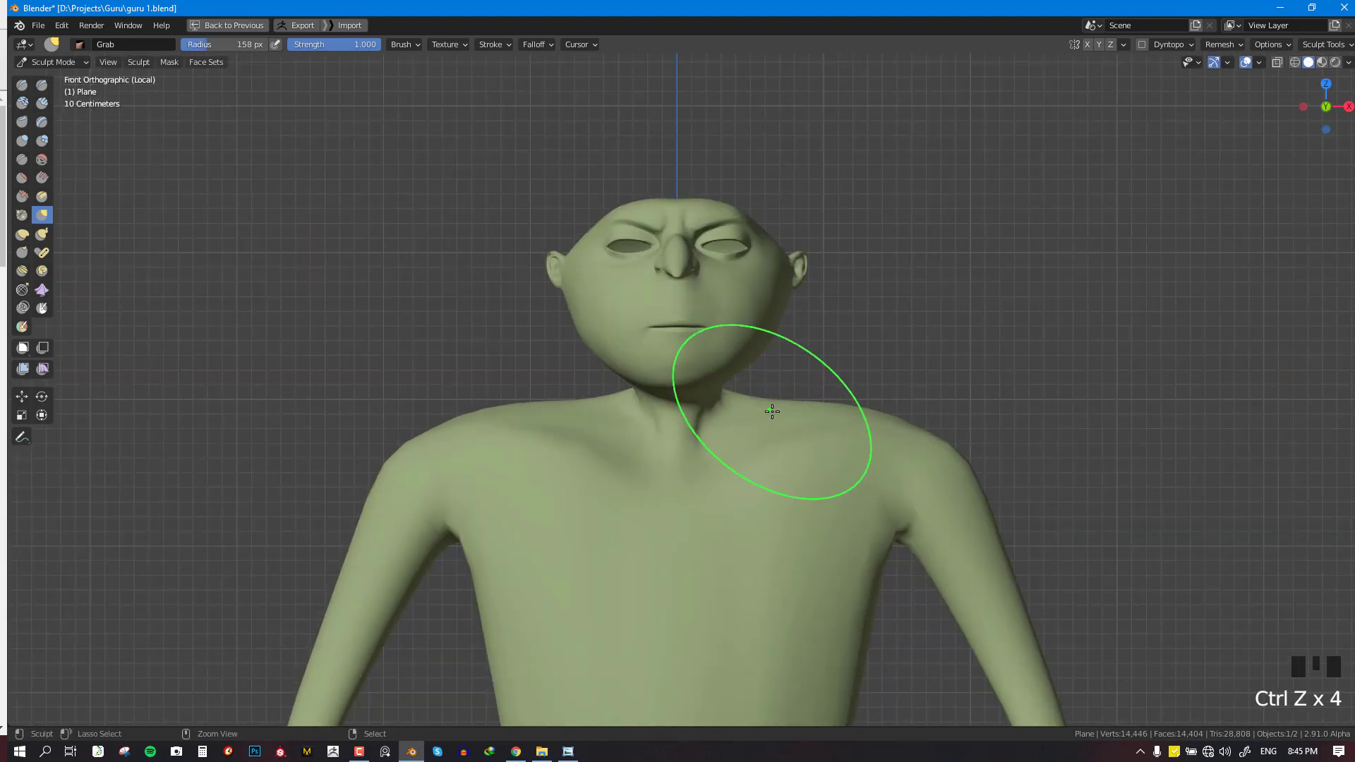
key("ctrl+z")
key("ctrl+z")
key("ctrl+z")
key("ctrl+z")
key("ctrl+z")
key("ctrl+z")
key("ctrl+z")
key("ctrl+z")
key("ctrl+z")
key("ctrl+z")
key("ctrl+z")
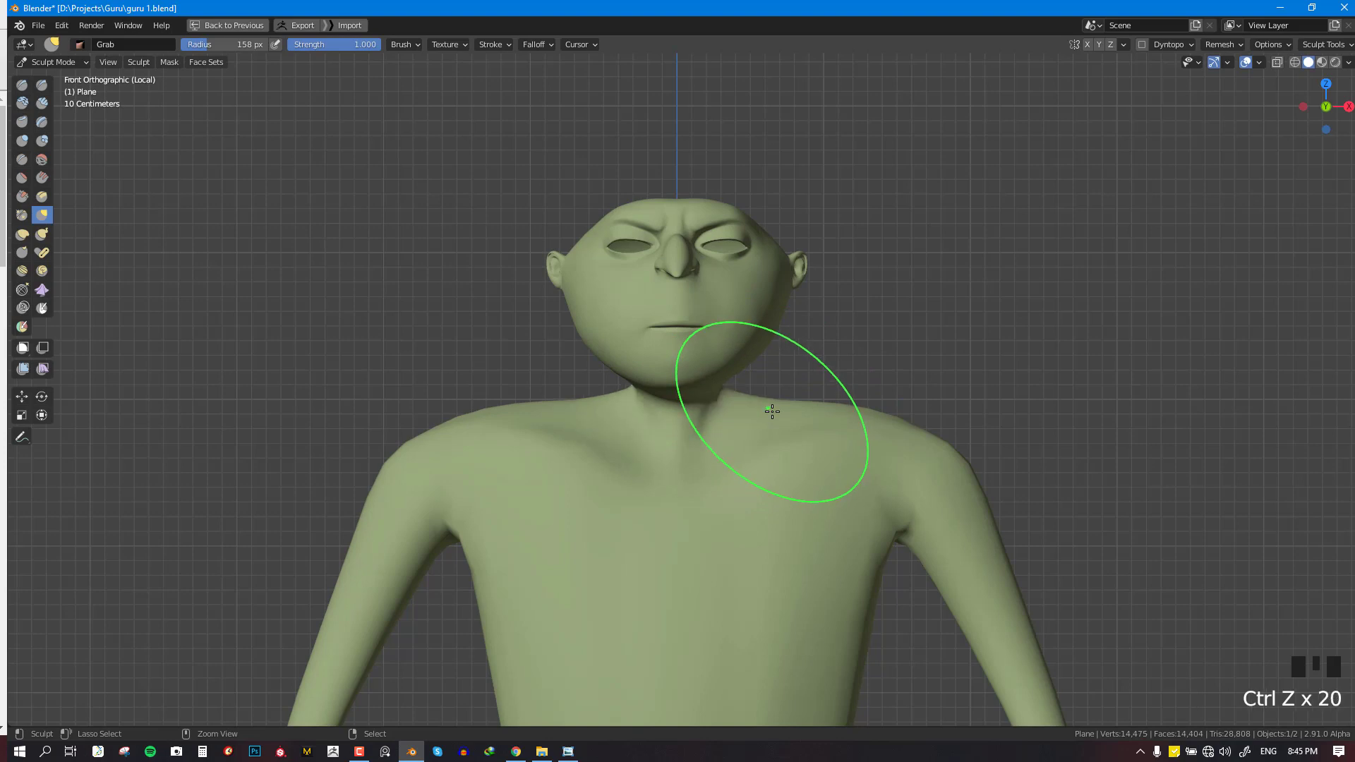
Undo the accumulated neck and shoulder sculpting, going back to the Edit Mode stage with the centre edge loop selected
key("ctrl+z")
key("ctrl+z")
key("ctrl+z")
key("ctrl+z")
key("ctrl+z")
key("ctrl+z")
key("ctrl+z")
key("ctrl+z")
key("ctrl+z")
key("ctrl+z")
key("ctrl+z")
key("ctrl+z")
key("ctrl+z")
key("ctrl+z")
key("ctrl+z")
key("ctrl+z")
key("ctrl+z")
key("ctrl+z")
key("ctrl+z")
key("ctrl+z")
key("ctrl+z")
key("ctrl+z")
key("ctrl+z")
key("ctrl+z")
key("ctrl+z")
key("ctrl+z")
key("ctrl+z")
key("ctrl+z")
key("ctrl+z")
key("ctrl+z")
key("ctrl+z")
key("ctrl+z")
key("ctrl+z")
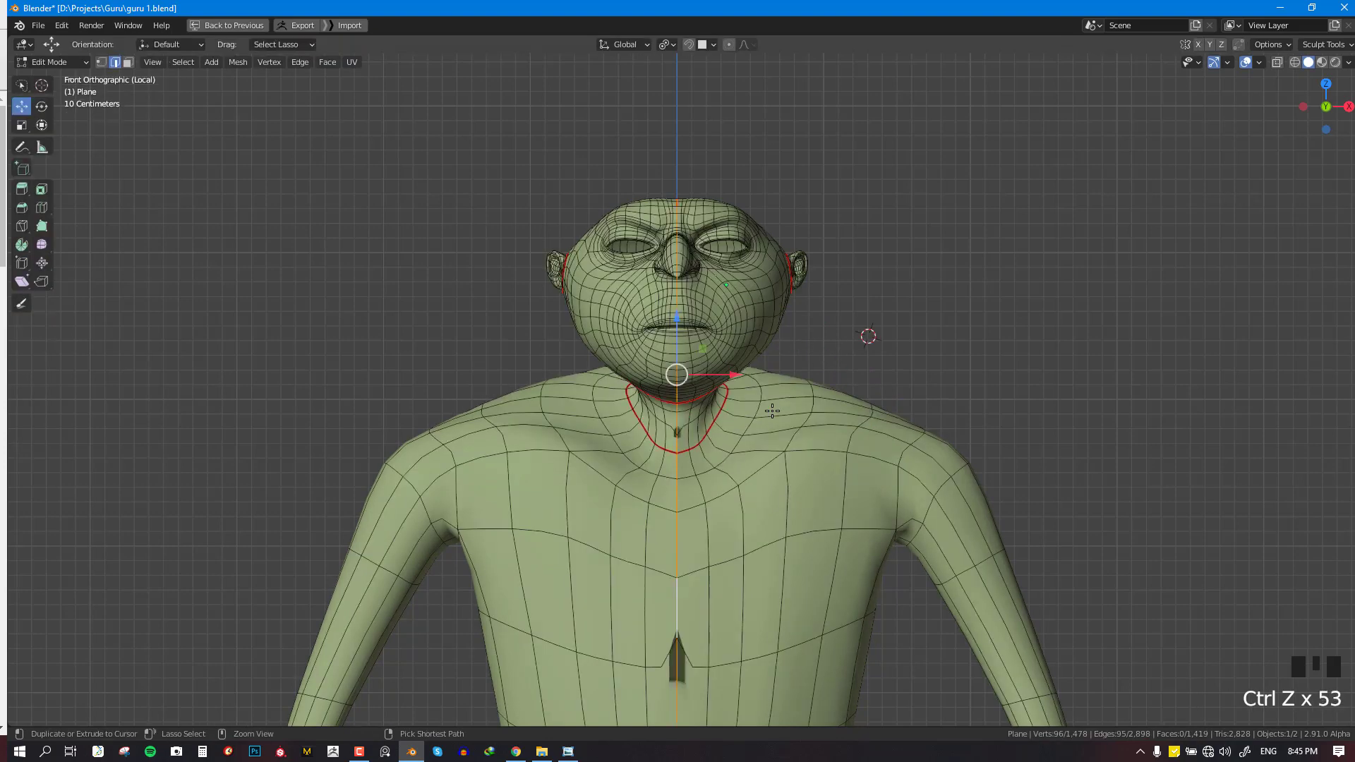
Reopen the recent file guru 1.blend, discarding the unsaved changes in the current session
scroll(643, 322, "down", 4)
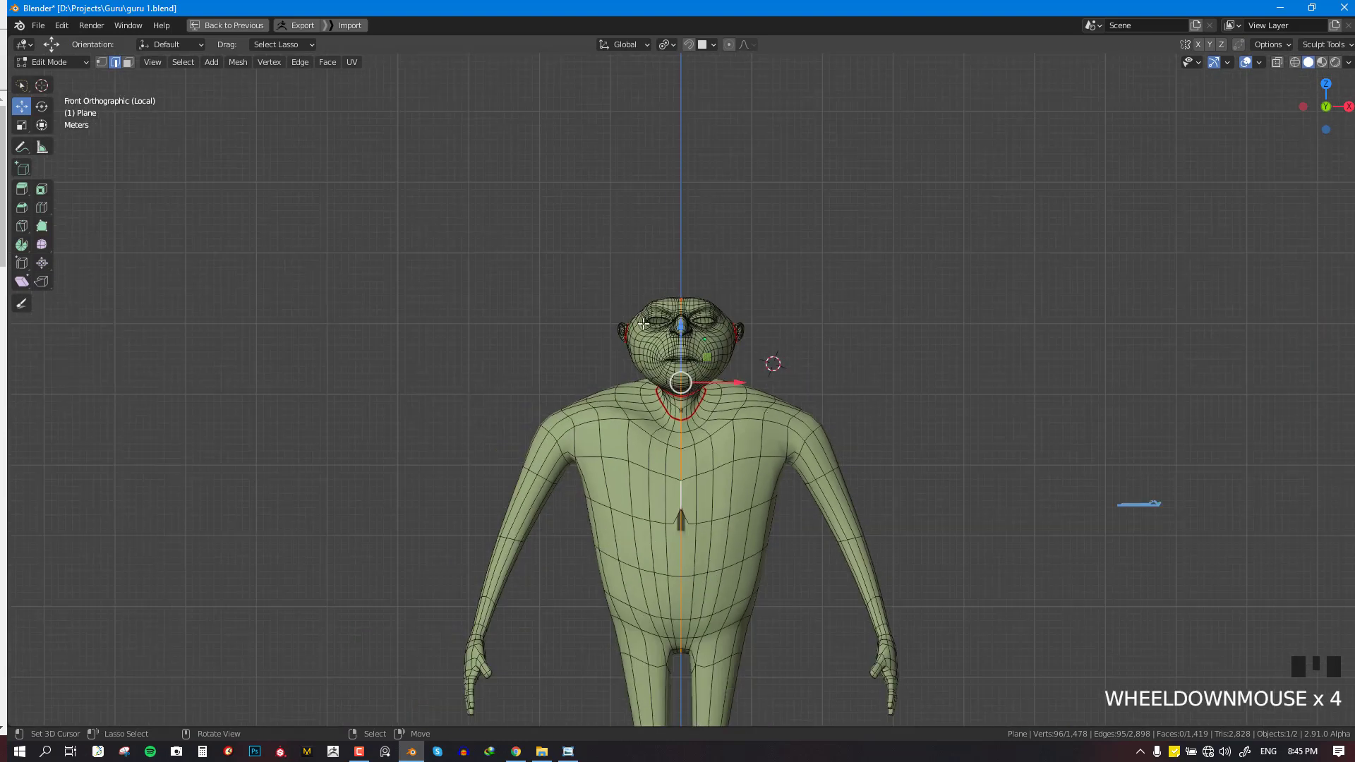
left_click(20, 26)
left_click(35, 40)
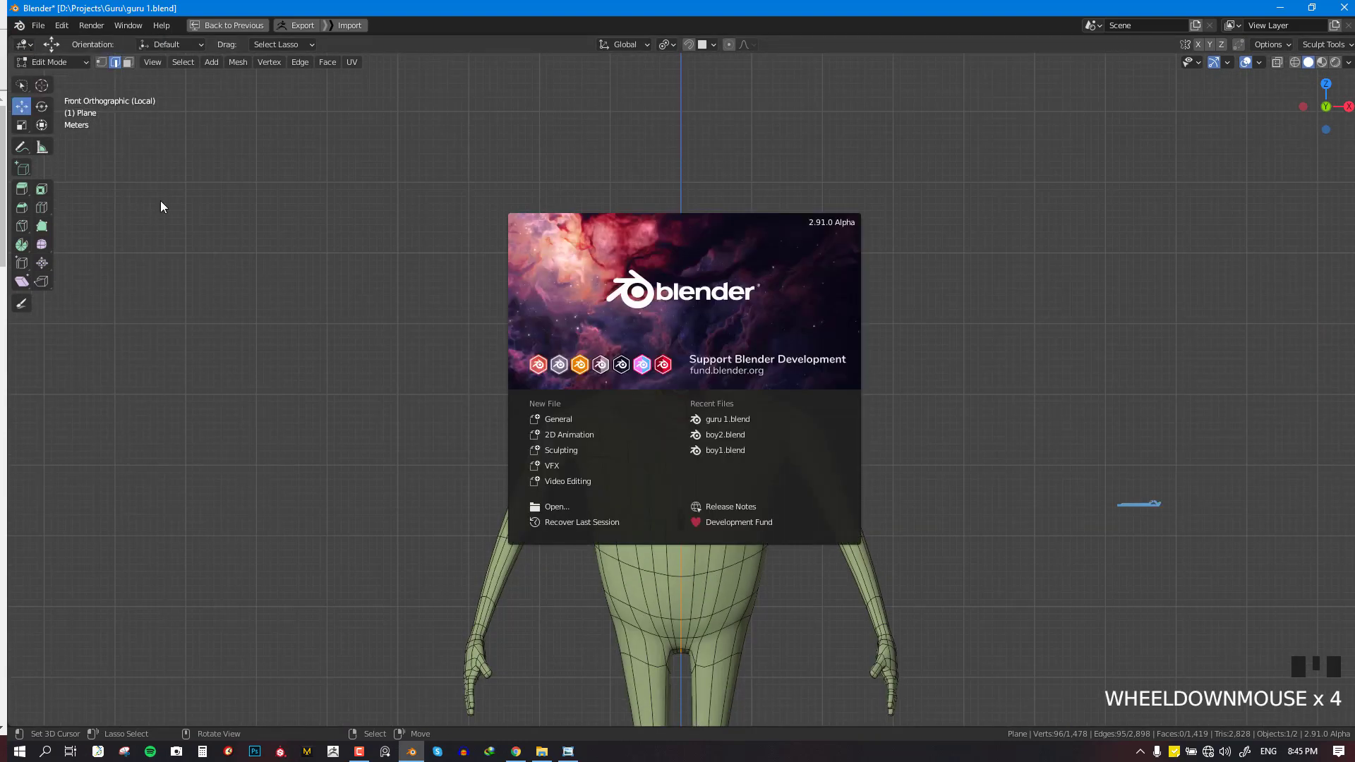
left_click(715, 420)
left_click(714, 402)
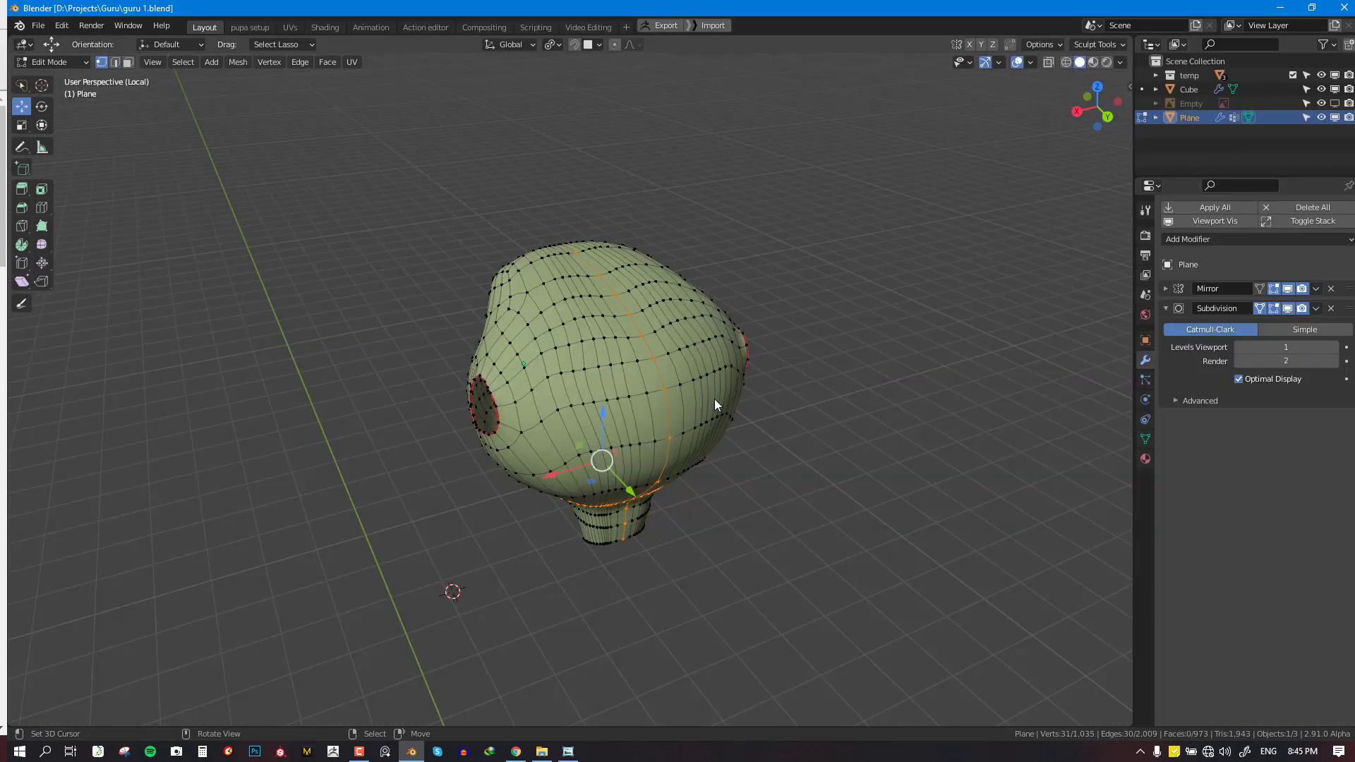
Mark the edge path running down the back of the head and around the neck as a seam
middle_click_drag(714, 402, 577, 491)
left_click(669, 443, "ctrl")
key("ctrl+e")
left_click(710, 430)
key("alt+a")
Mark the edge loop where the mouth cavity meets the inner lips as a seam
scroll(672, 562, "up", 4)
scroll(711, 387, "up", 6)
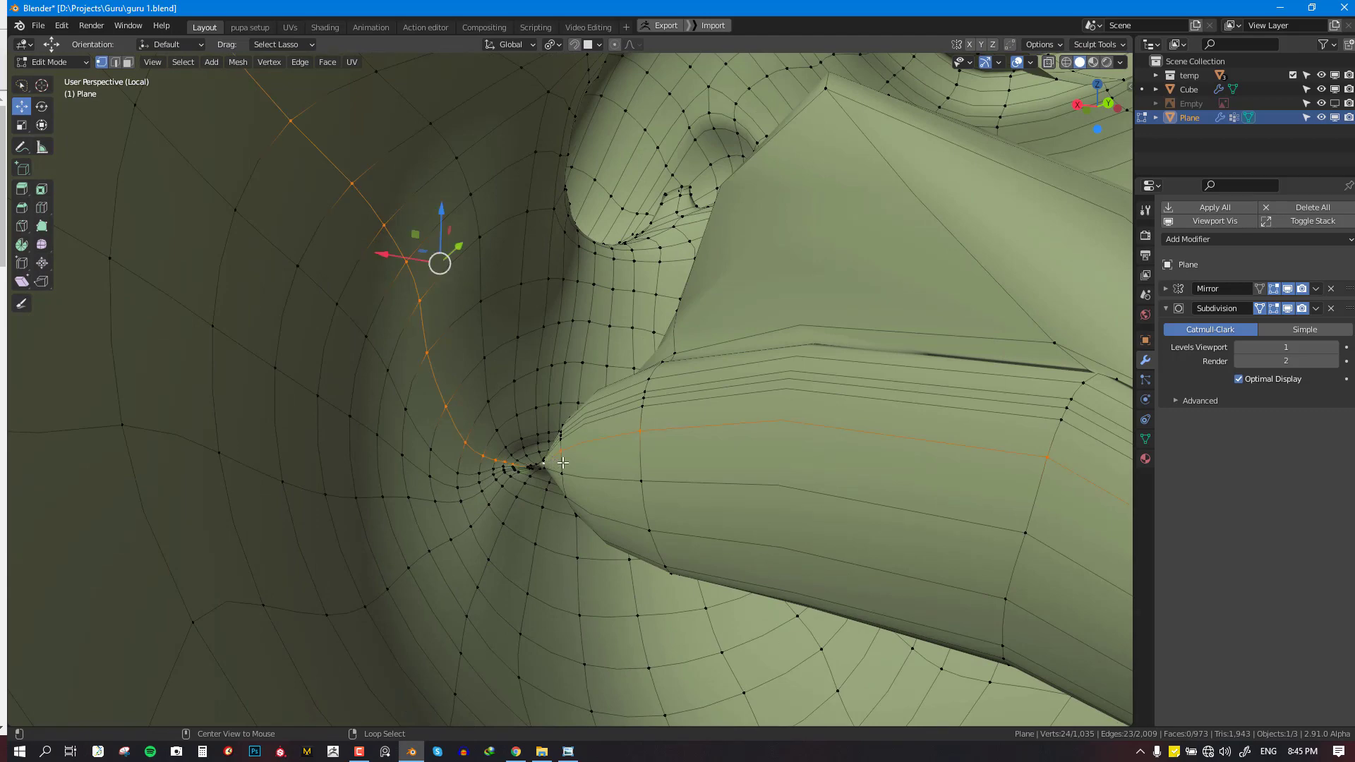
key("ctrl+e")
left_click(620, 467)
key("alt+a")
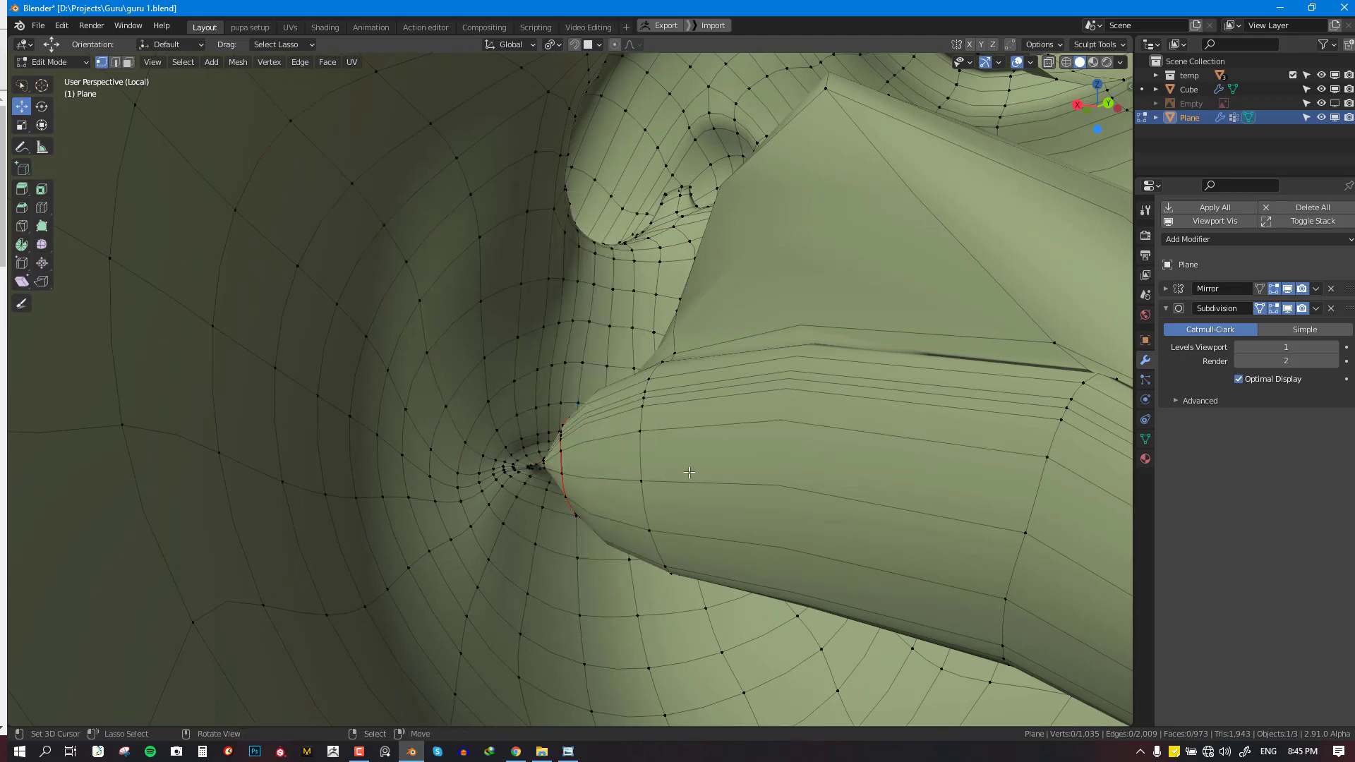
Isolate the mouth cavity by selecting its linked geometry and hiding the rest of the head mesh
middle_click_drag(620, 467, 737, 498)
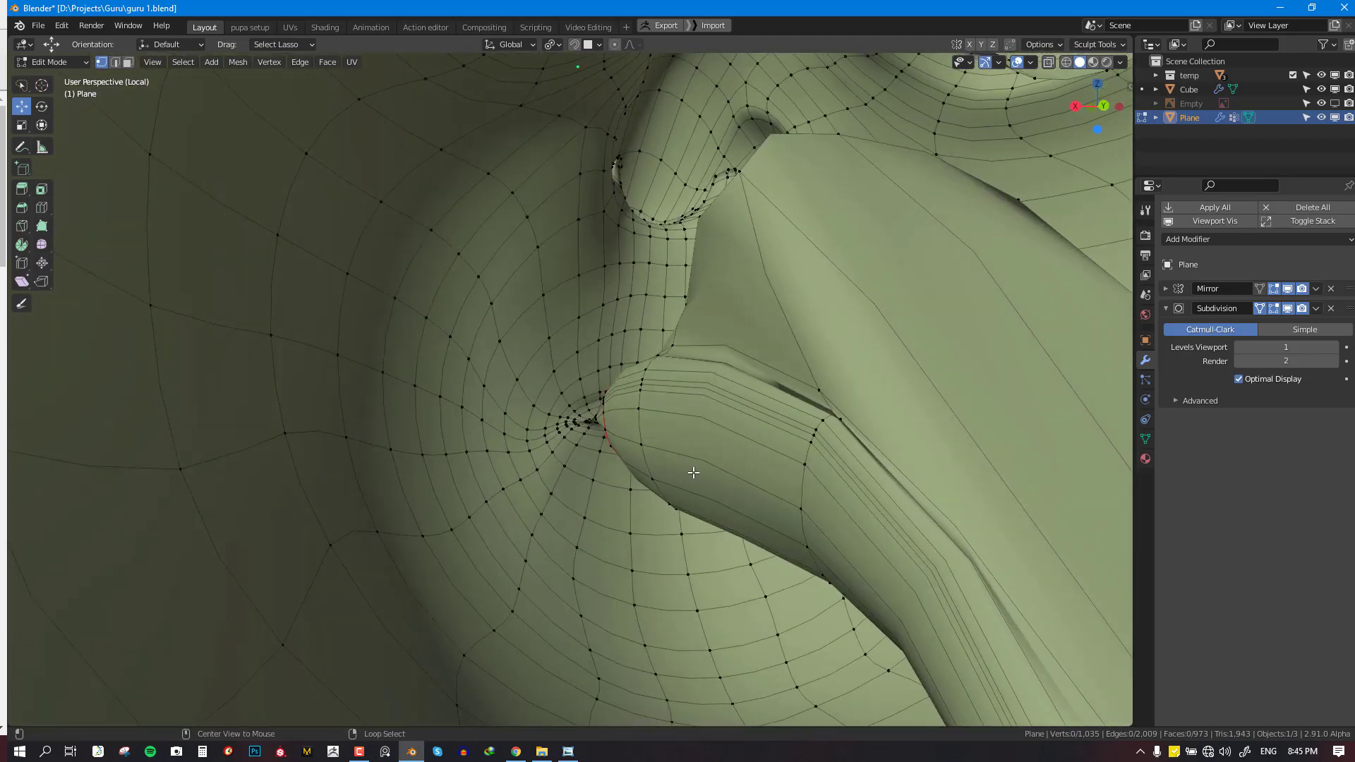
key("l")
key("shift+h")
middle_click_drag(731, 446, 877, 478)
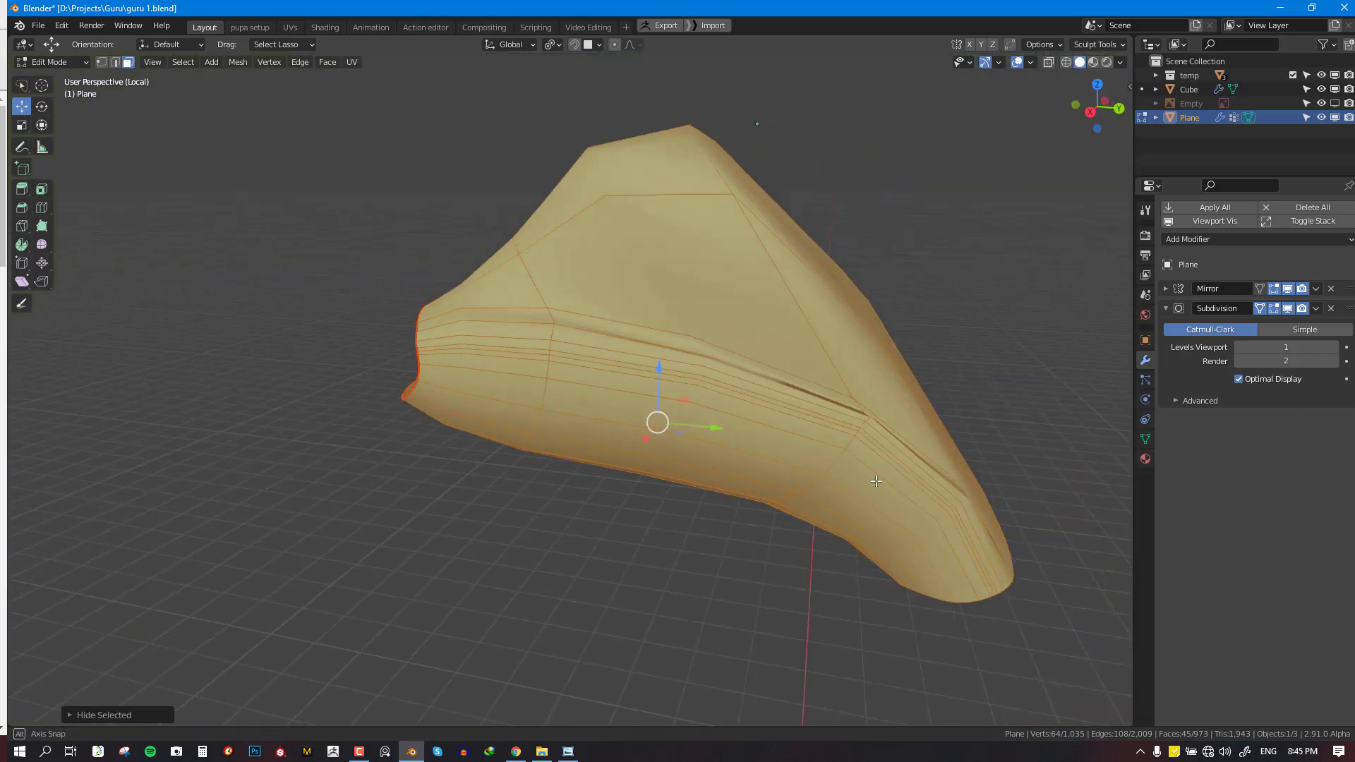
scroll(623, 374, "down", 3)
Reposition the upper vertices of the mouth cavity to smooth it into an even, rounded tube
key("alt+a")
middle_click_drag(623, 374, 606, 216)
key("1")
right_click_drag(593, 188, 676, 367)
middle_click_drag(676, 367, 668, 387)
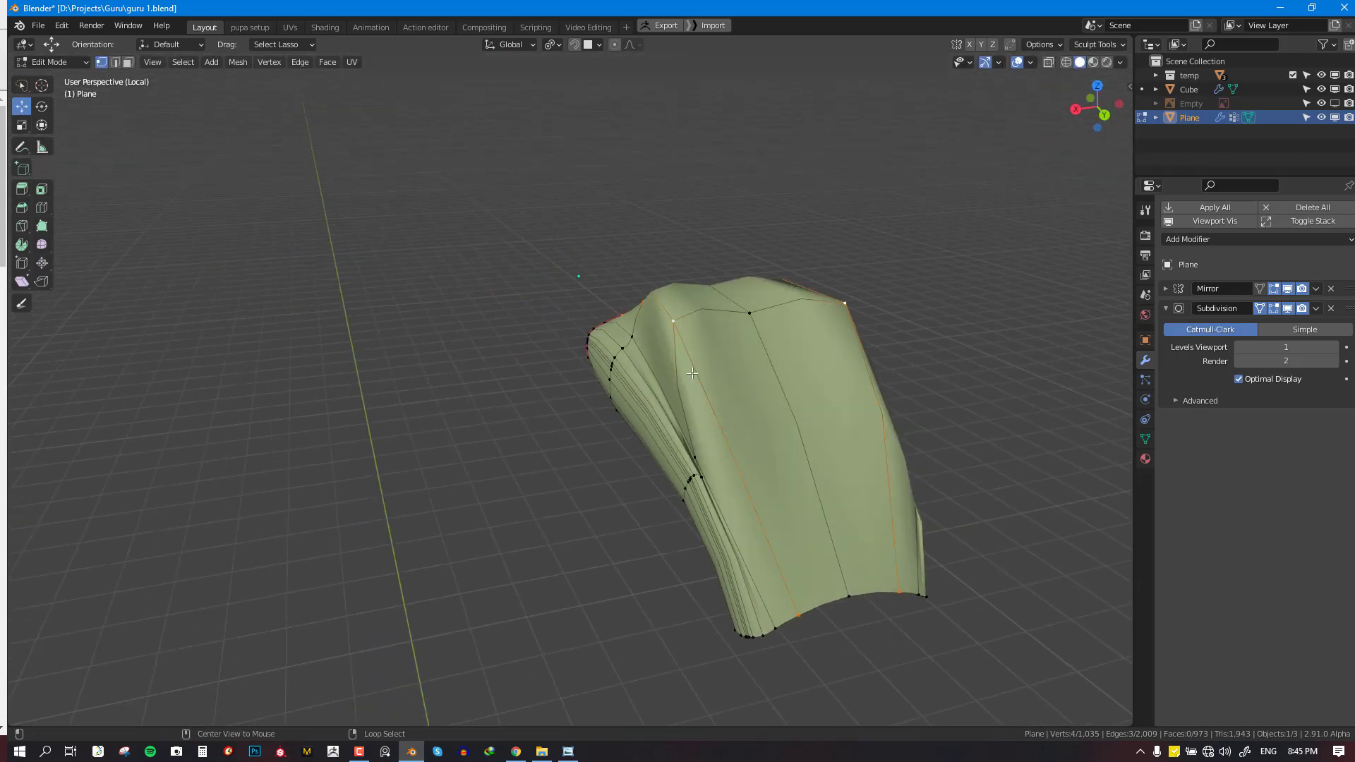
right_click_drag(693, 362, 800, 578)
middle_click_drag(706, 476, 700, 492)
right_click_drag(707, 502, 740, 436)
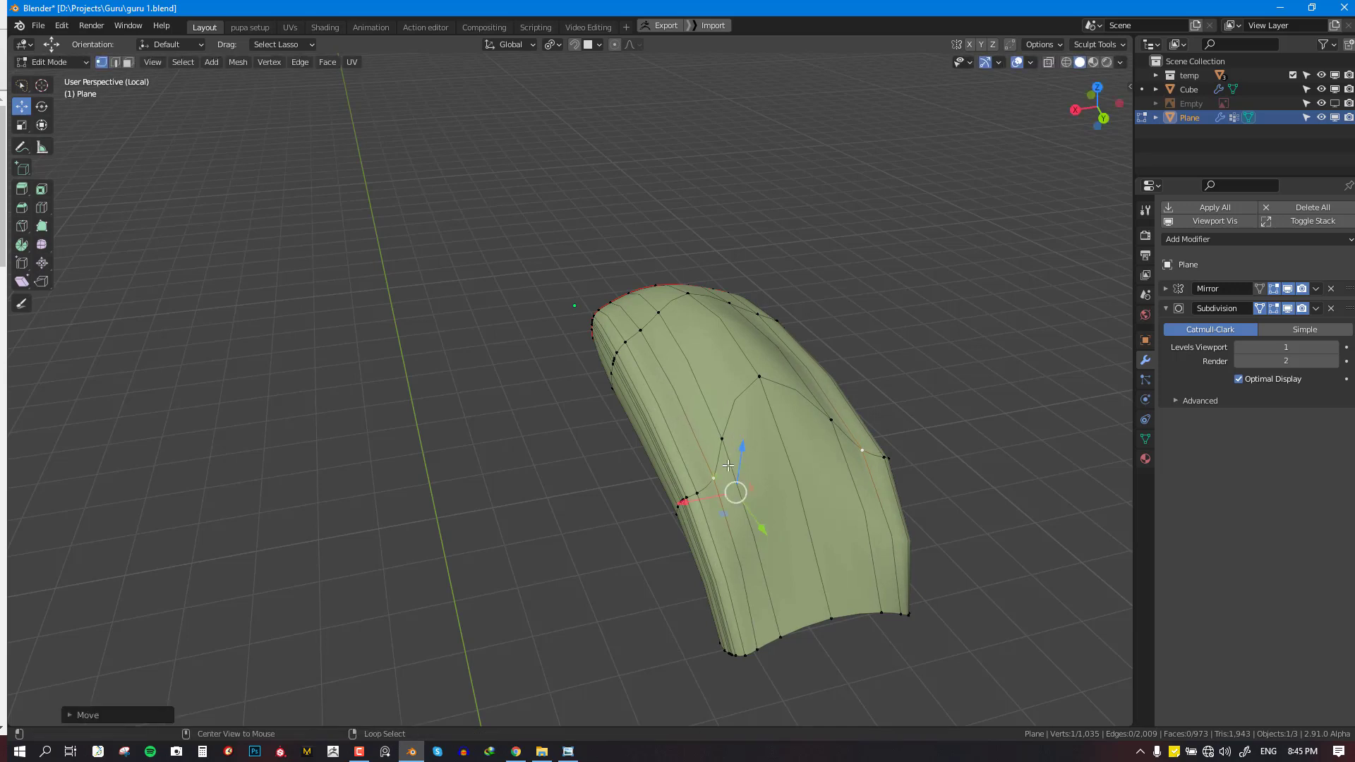
Mark the lengthwise edge loop along the side of the mouth cavity as a seam
key("alt+a")
mouse_move(735, 438)
middle_mouse_down()
mouse_move(801, 386)
mouse_move(744, 443)
middle_mouse_up()
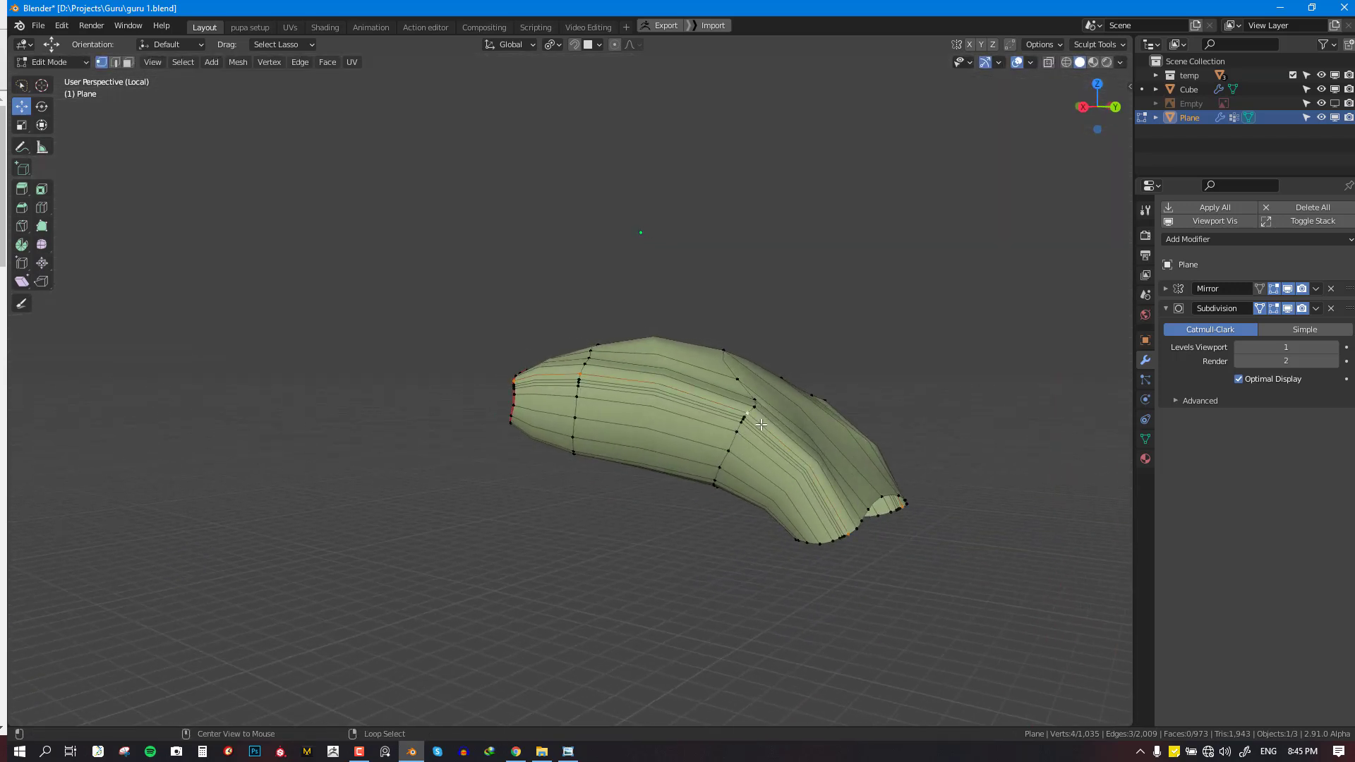
key("ctrl+e")
left_click(820, 425)
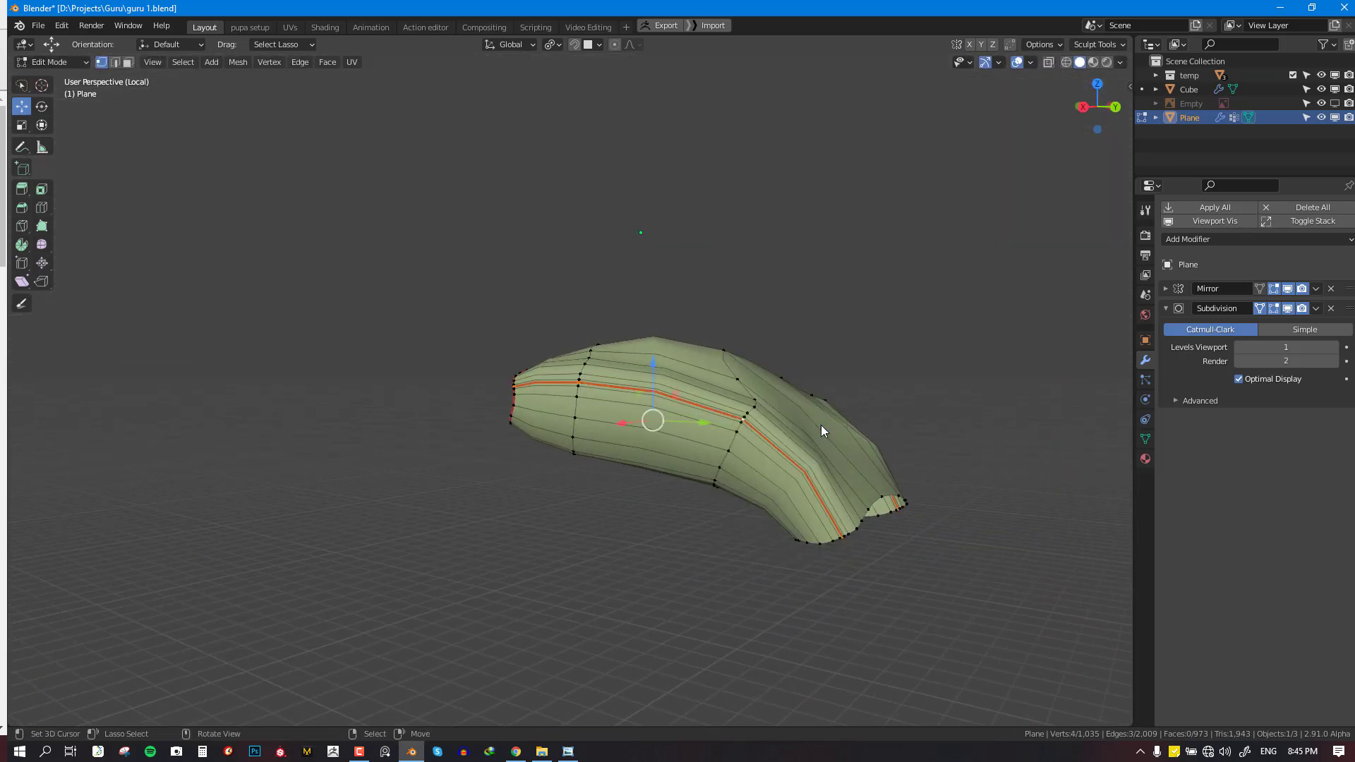
Exit local view, reveal all hidden head geometry and show the character from the front
key("KP_Divide")
key("alt+h")
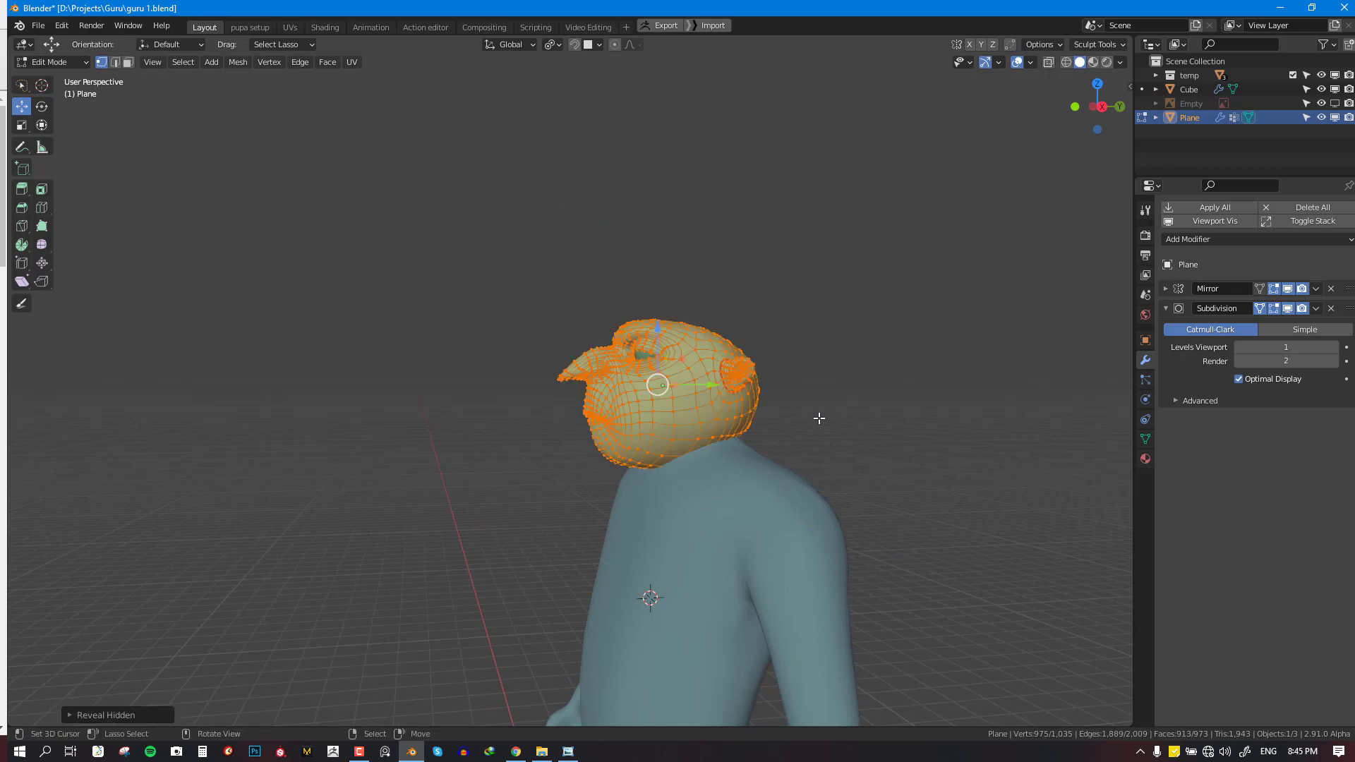
key("KP_Divide")
key("KP_Divide")
key("KP_1")
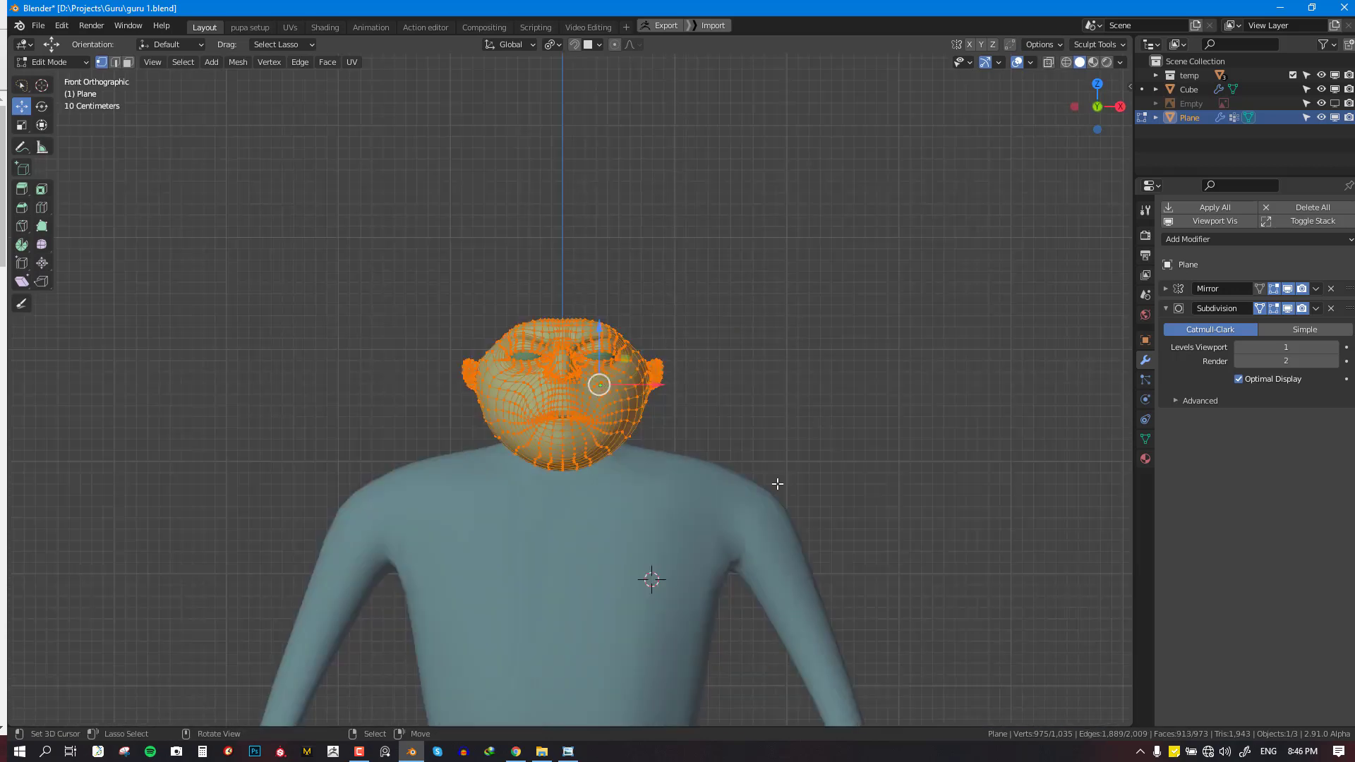
Join the head mesh into the body object in Object Mode
key("Tab")
left_click(694, 509, "shift")
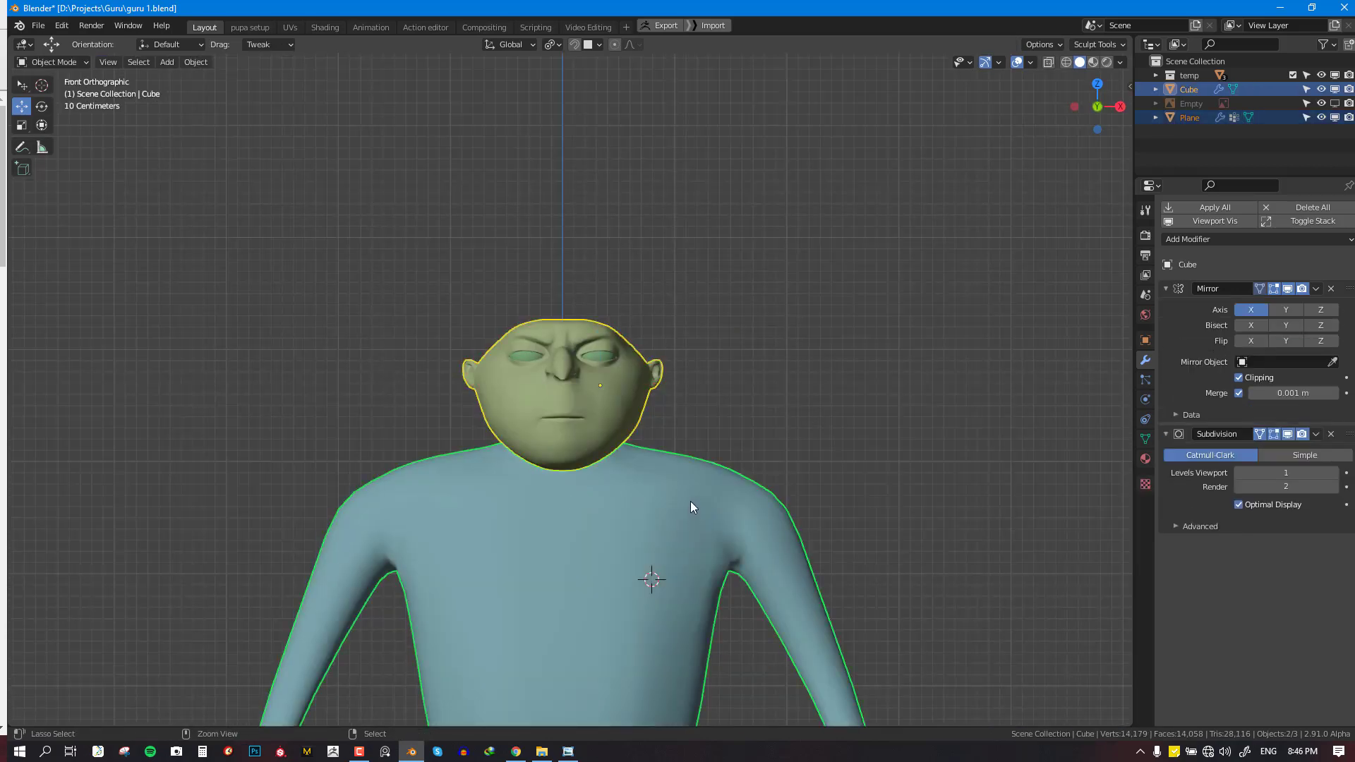
key("ctrl+j")
middle_click_drag(620, 448, 638, 325, "shift")
scroll(637, 326, "up", 3)
key("Tab")
key("Tab")
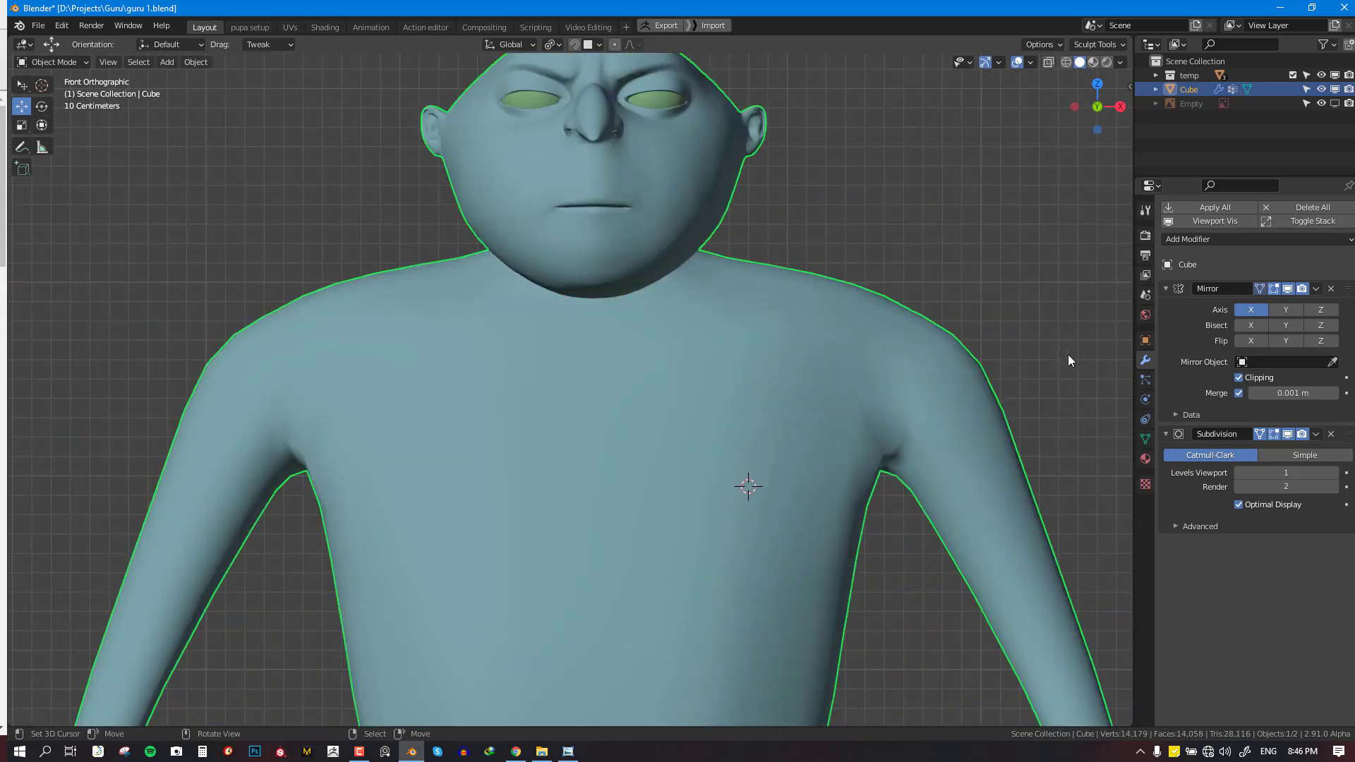
Inspect the joined character with the Subdivision modifier's viewport display off, then restore the display
left_click(1289, 433)
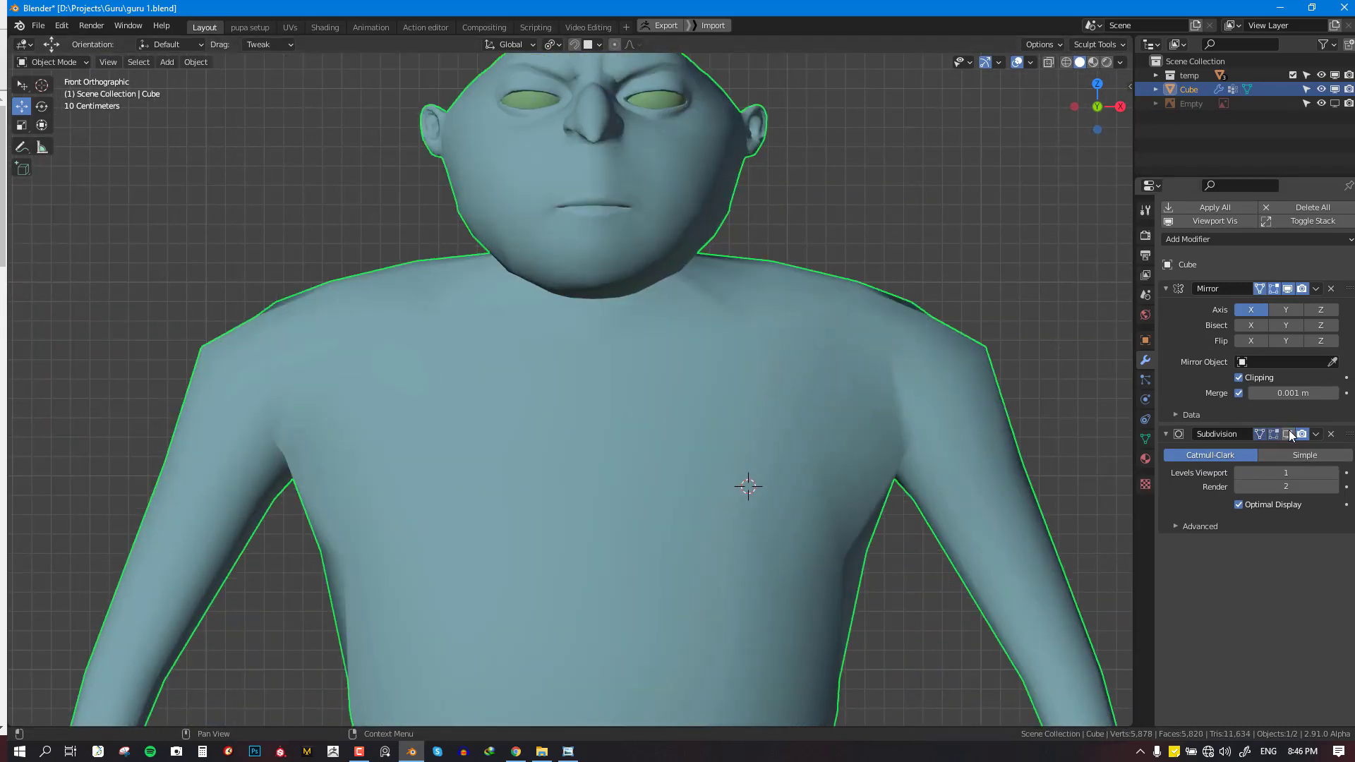
middle_click_drag(679, 342, 961, 326)
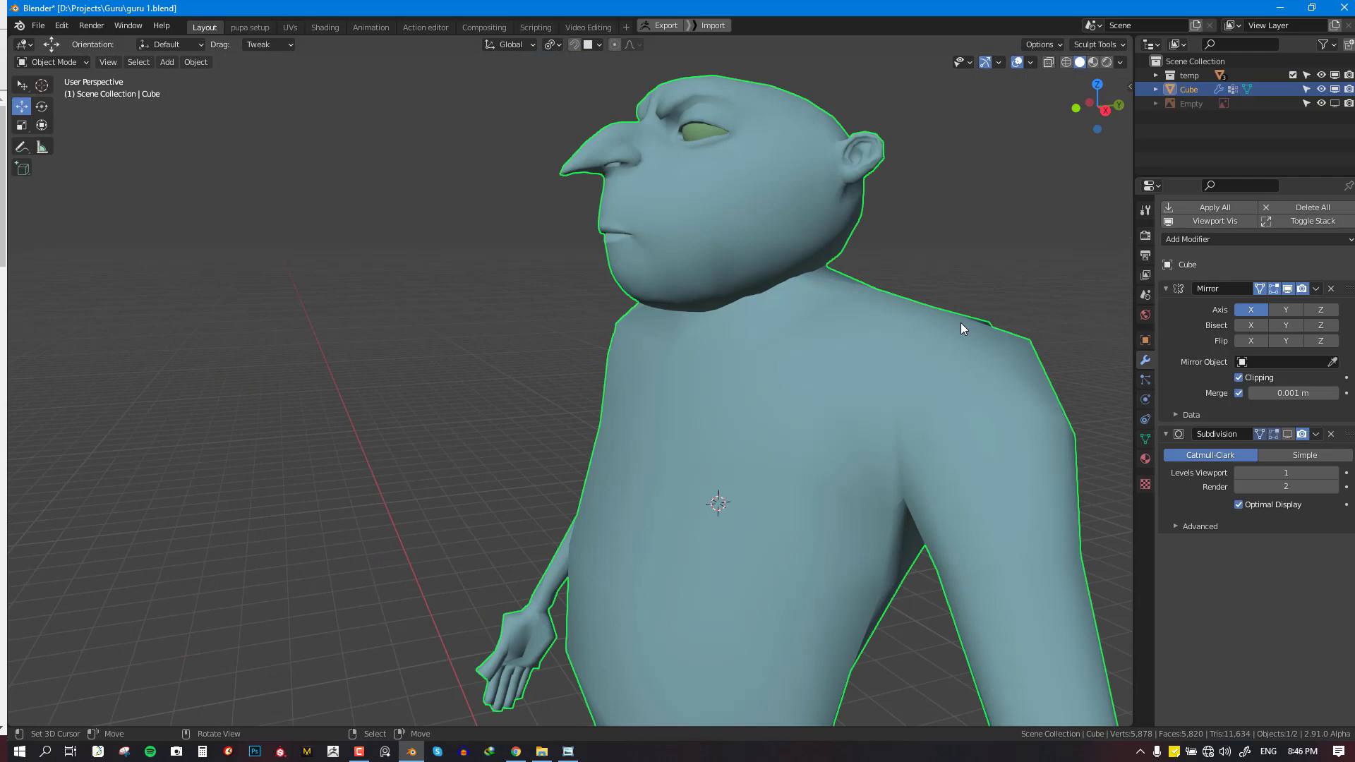
left_click(1289, 433)
Isolate the body in Edit Mode by selecting its linked geometry and hiding the head
middle_click_drag(879, 394, 672, 445)
scroll(600, 459, "up", 2)
key("Tab")
key("alt+a")
key("l")
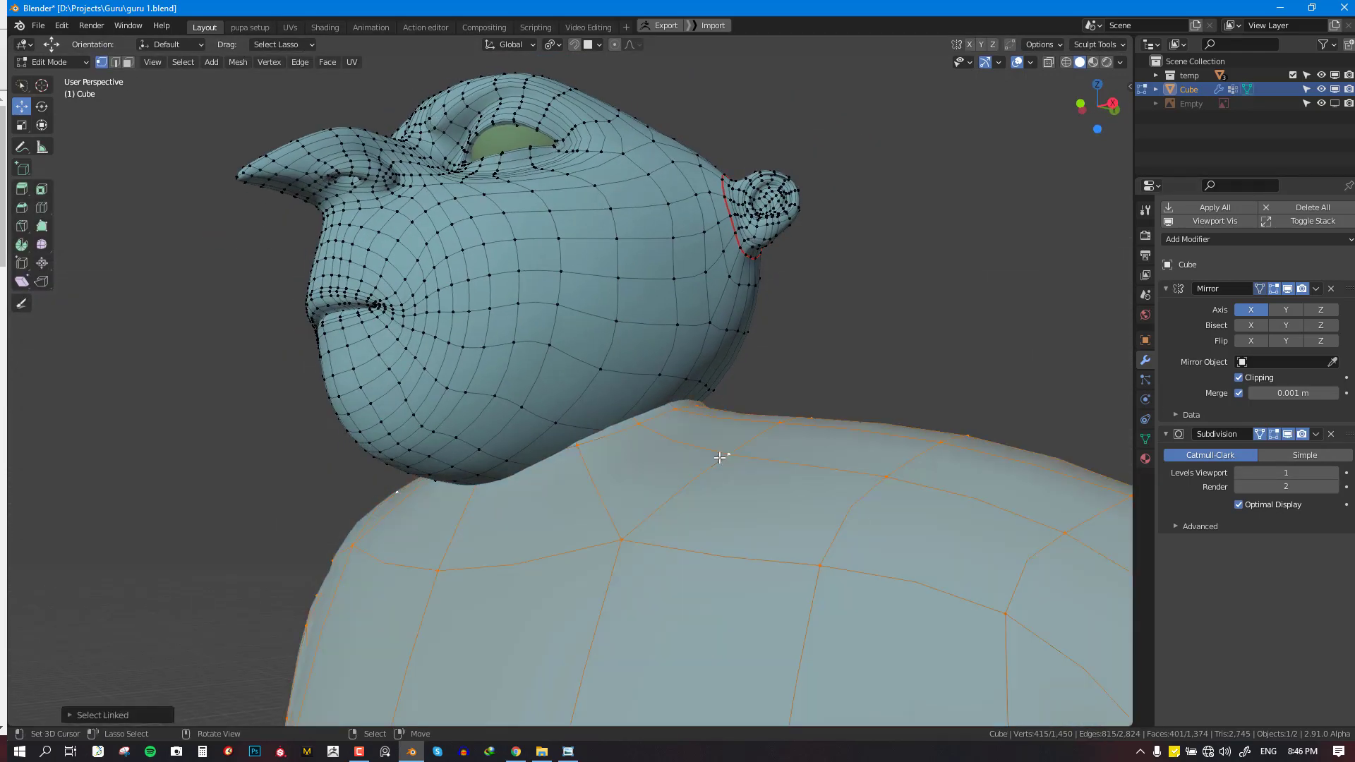
key("shift+h")
Delete the top vertex loop around the body's neck opening
middle_click_drag(723, 456, 748, 483)
right_click(600, 425, "alt")
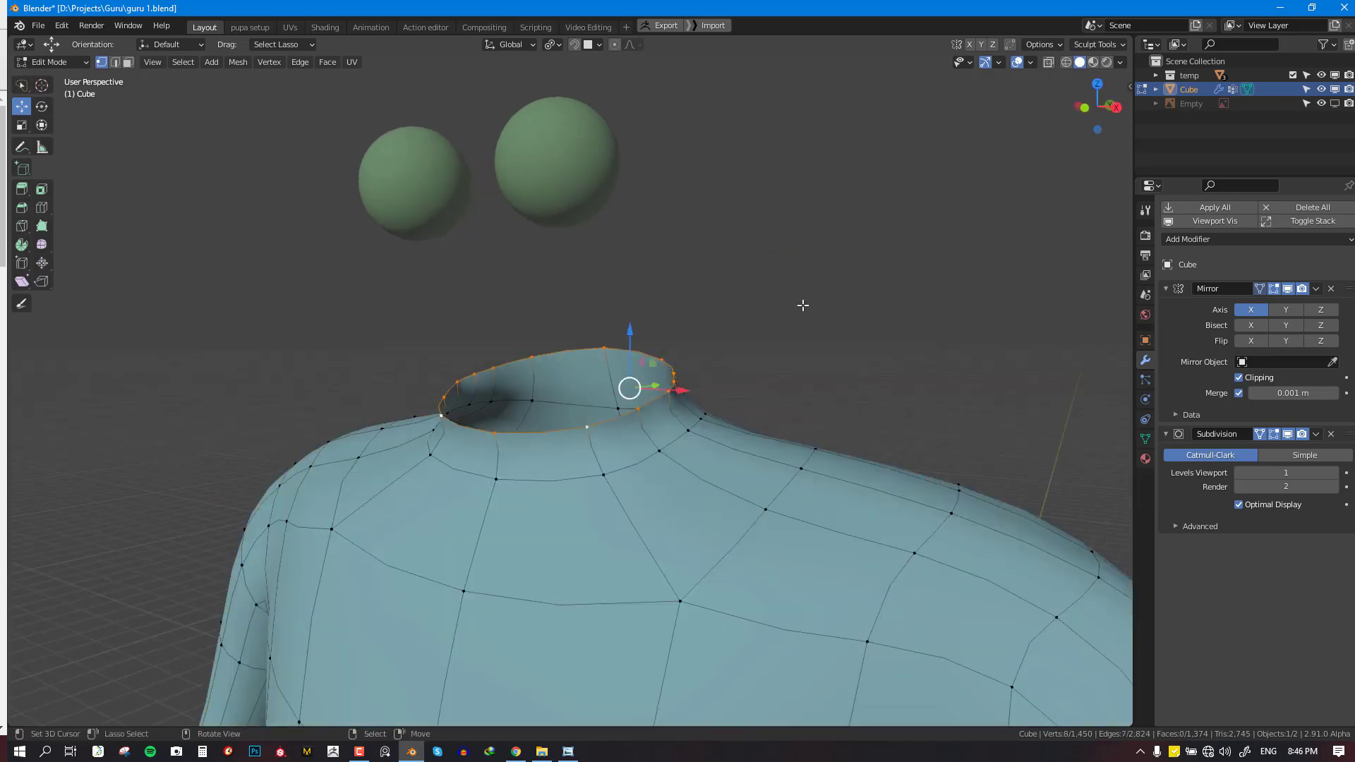
key("x")
left_click(840, 231)
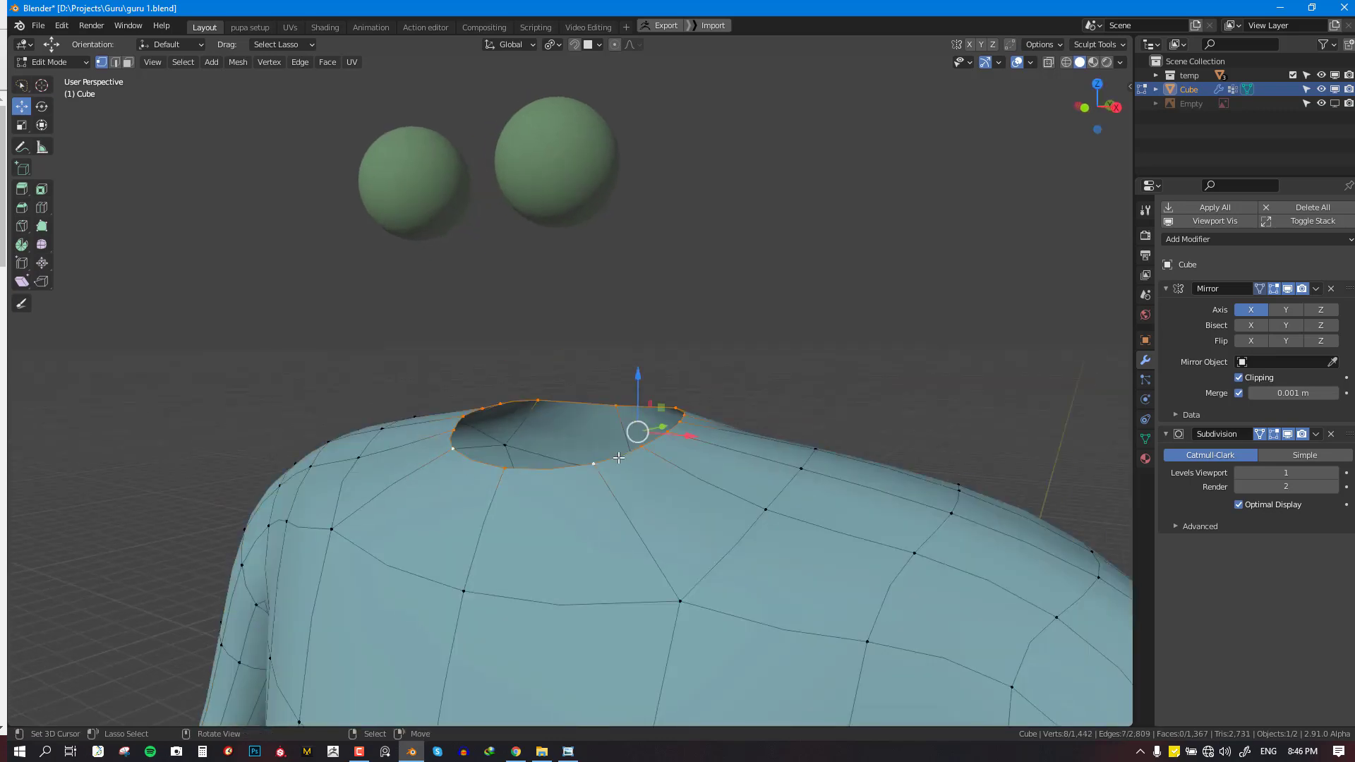
Edge-slide the remaining neck opening loop outward to widen the hole, and check it from the front
key("g")
key("g")
left_click(644, 470)
key("KP_1")
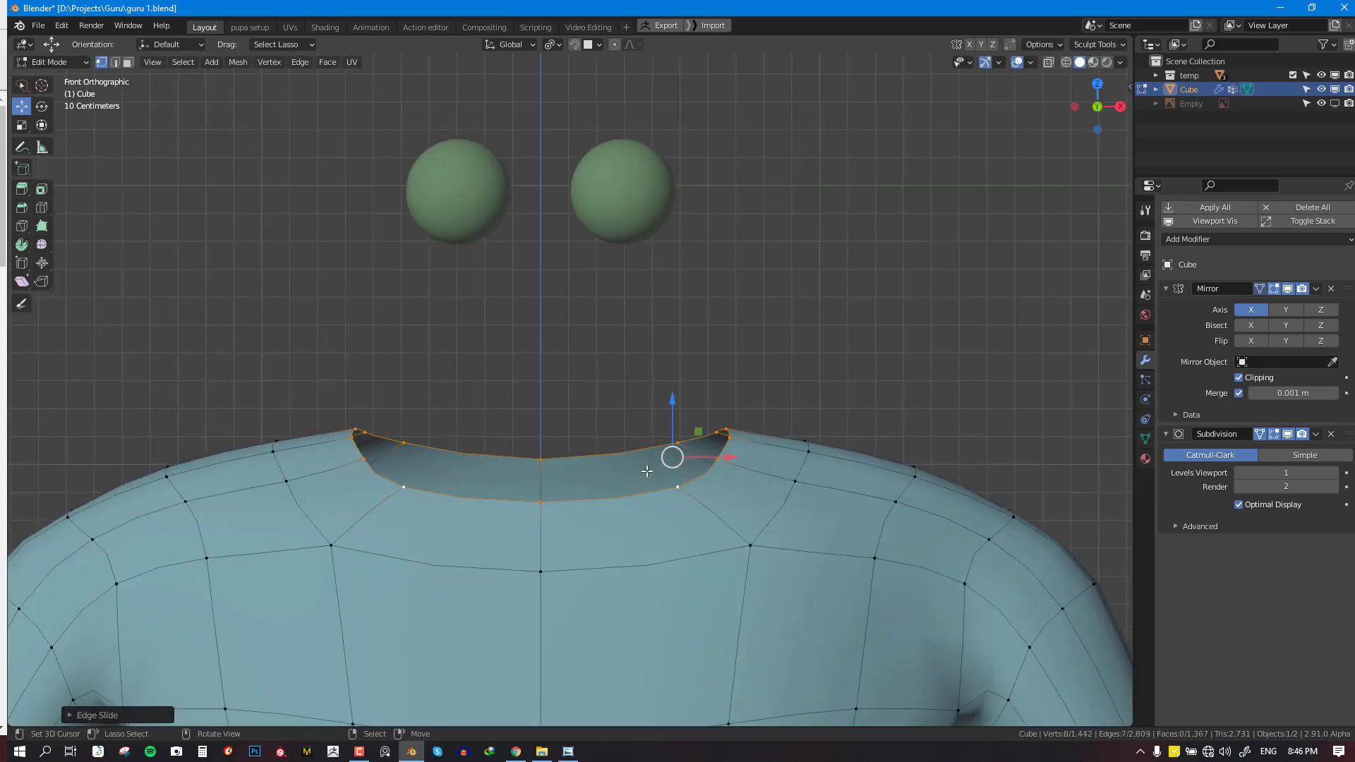
Deselect everything and start the Shortcut VUr on-screen key display
scroll(784, 438, "down", 3)
key("n")
left_click(1127, 261)
key("alt+a")
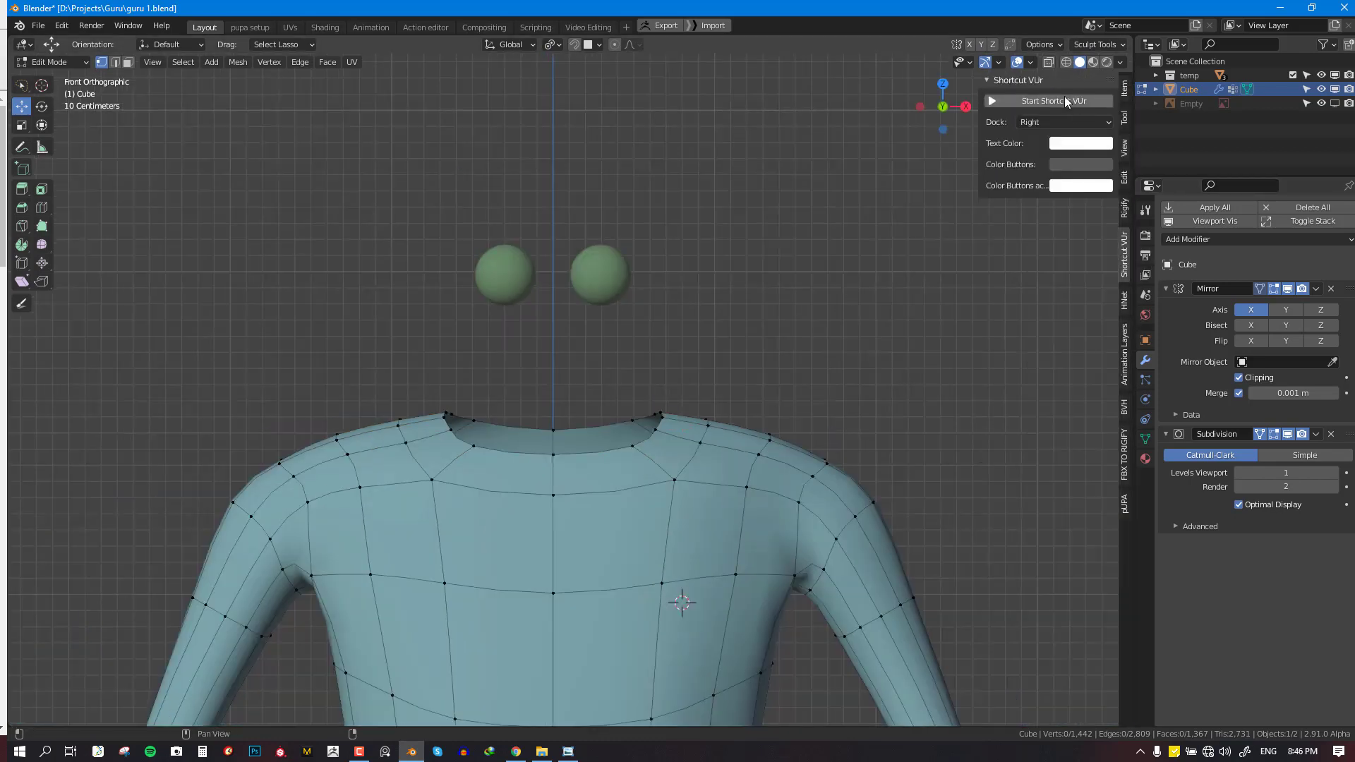
left_click(1065, 100)
left_click(1049, 100)
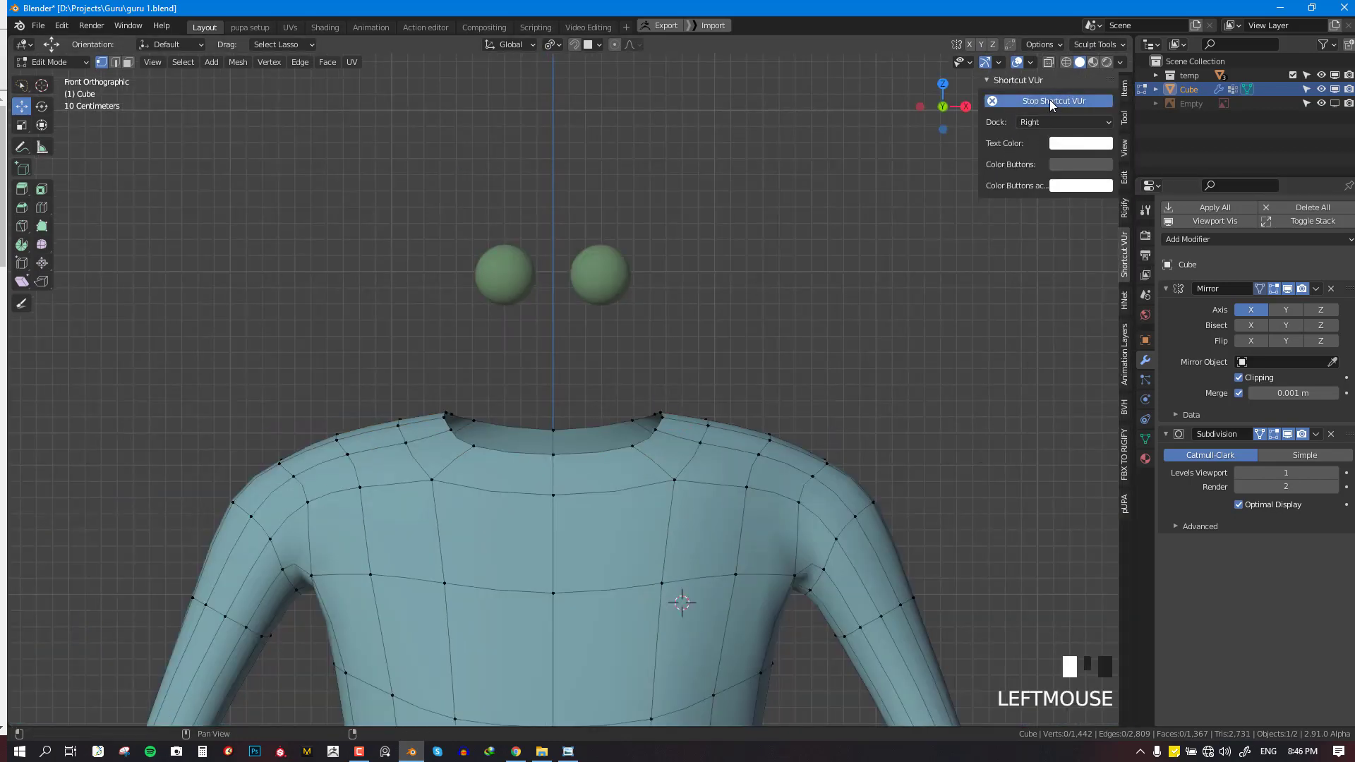
left_click(1077, 100)
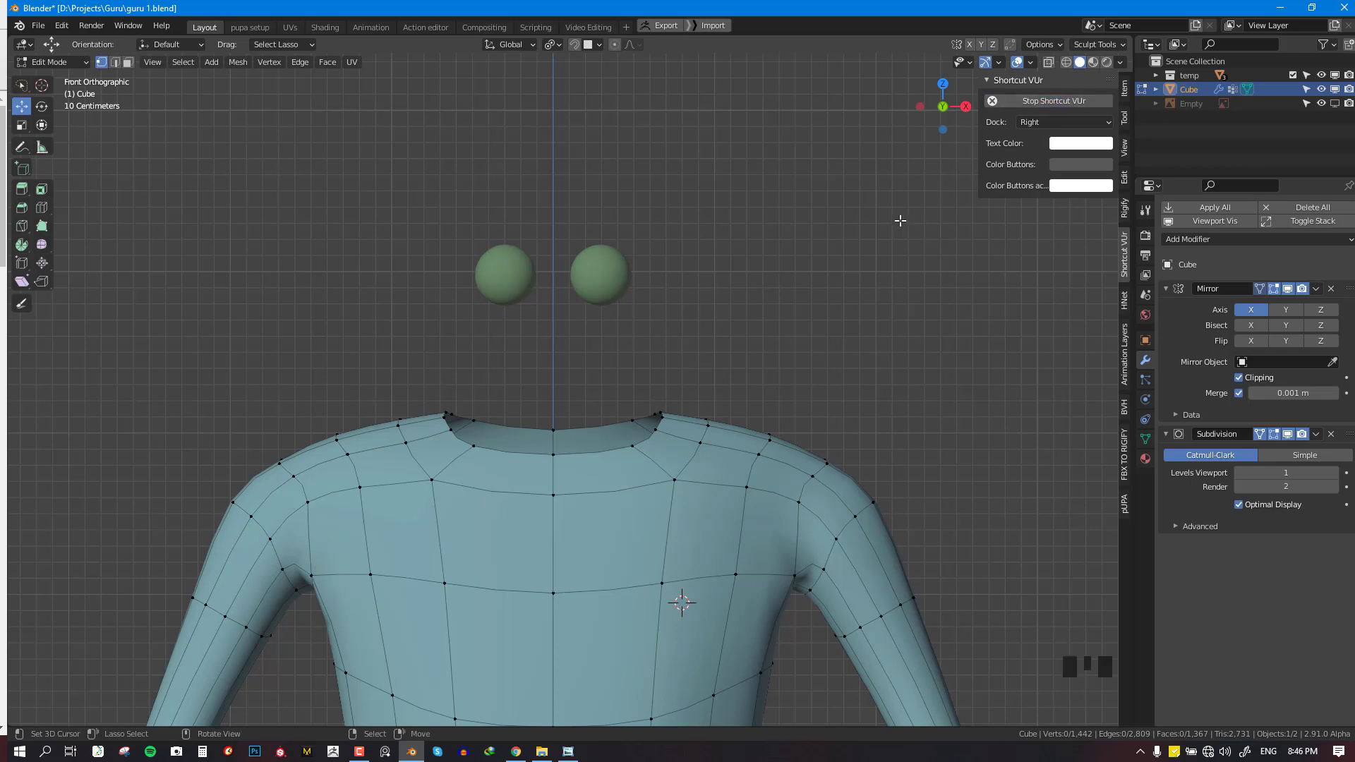
key("n")
Leave local view and reveal the hidden head above the body's neck opening
key("KP_Divide")
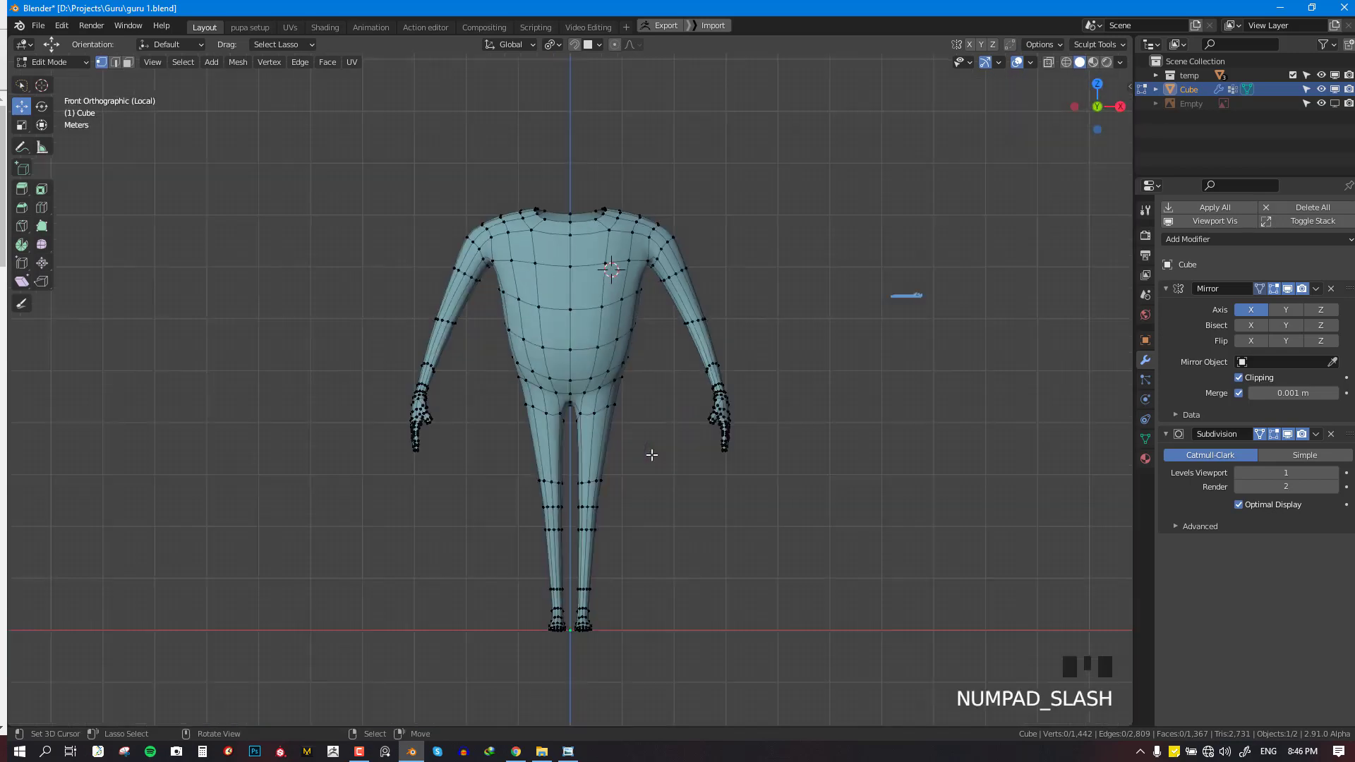
key("KP_Divide")
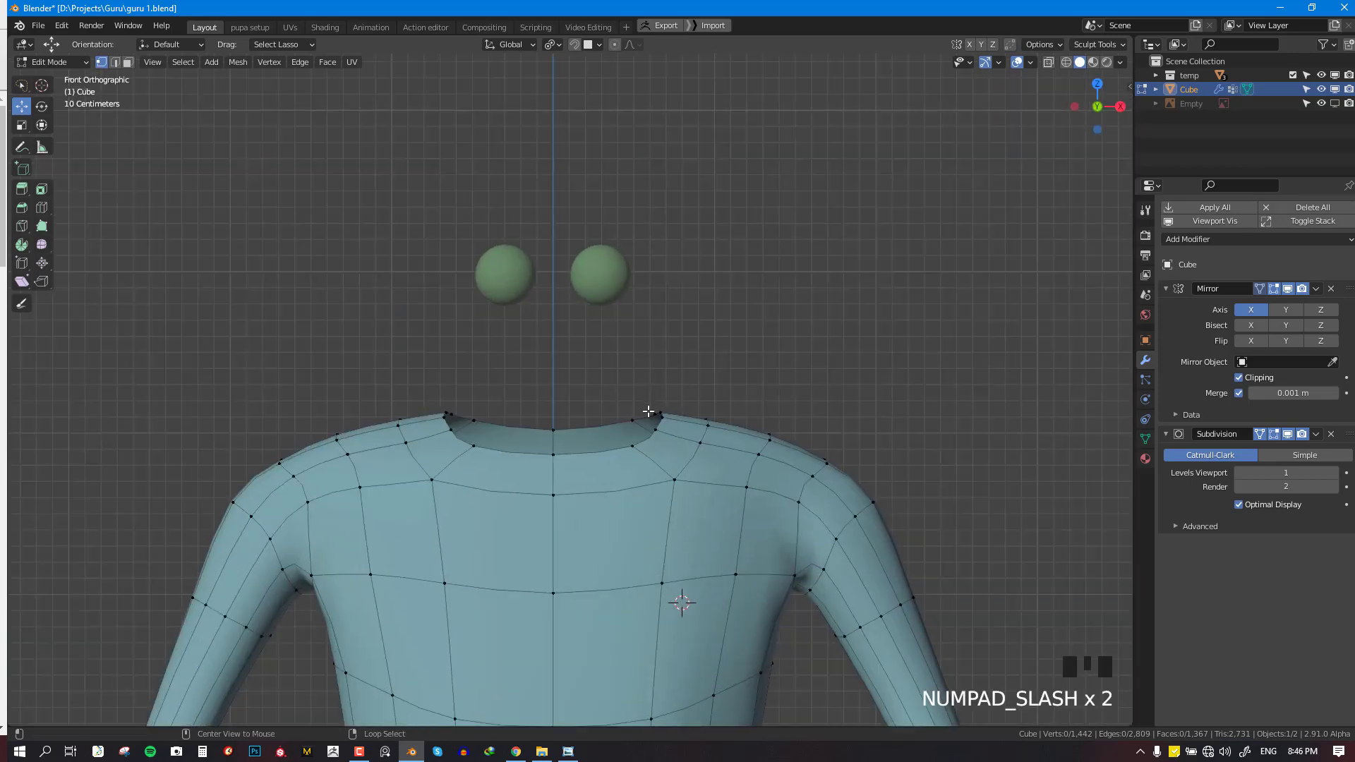
key("alt+h")
scroll(648, 415, "up", 1)
middle_click_drag(649, 480, 649, 408, "shift")
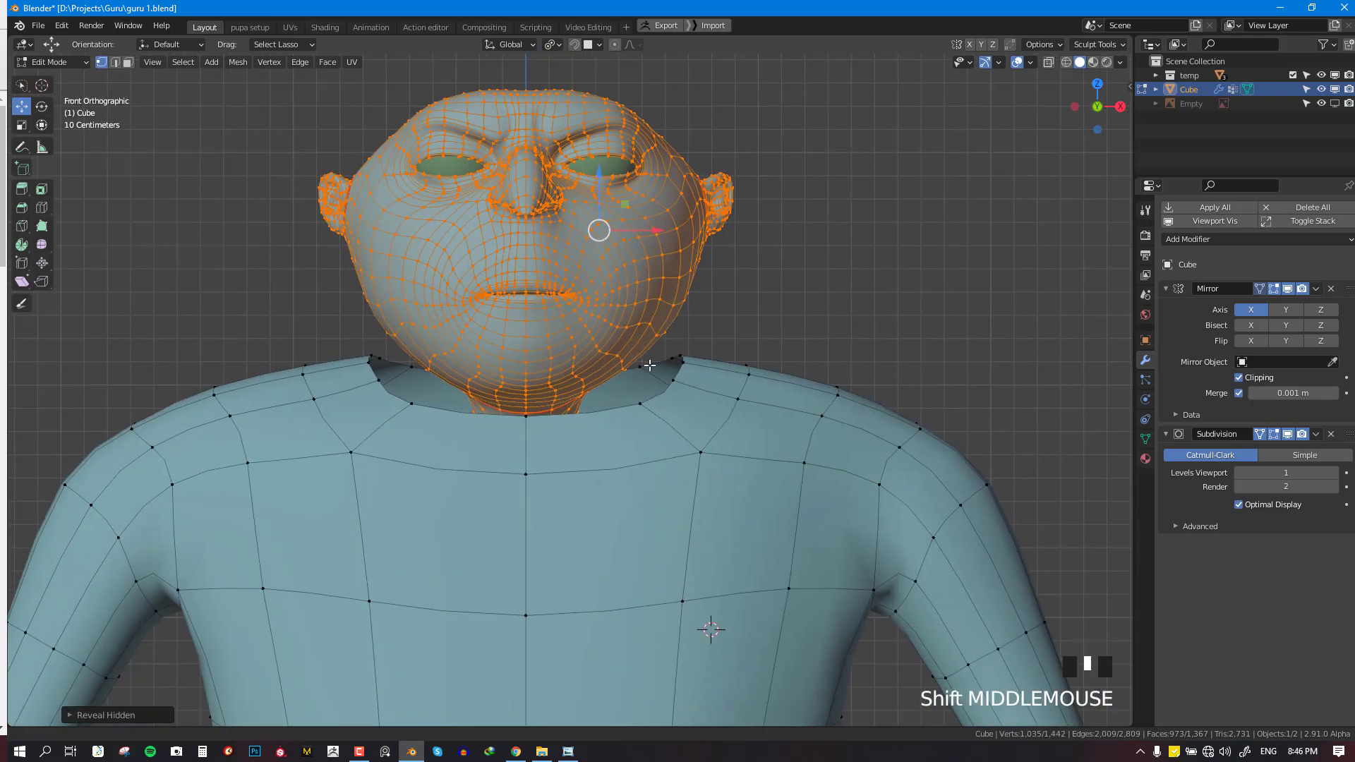
Select only the body's linked geometry and move it slightly down along Z to expose the neck
scroll(648, 407, "down", 5)
scroll(649, 407, "down", 5)
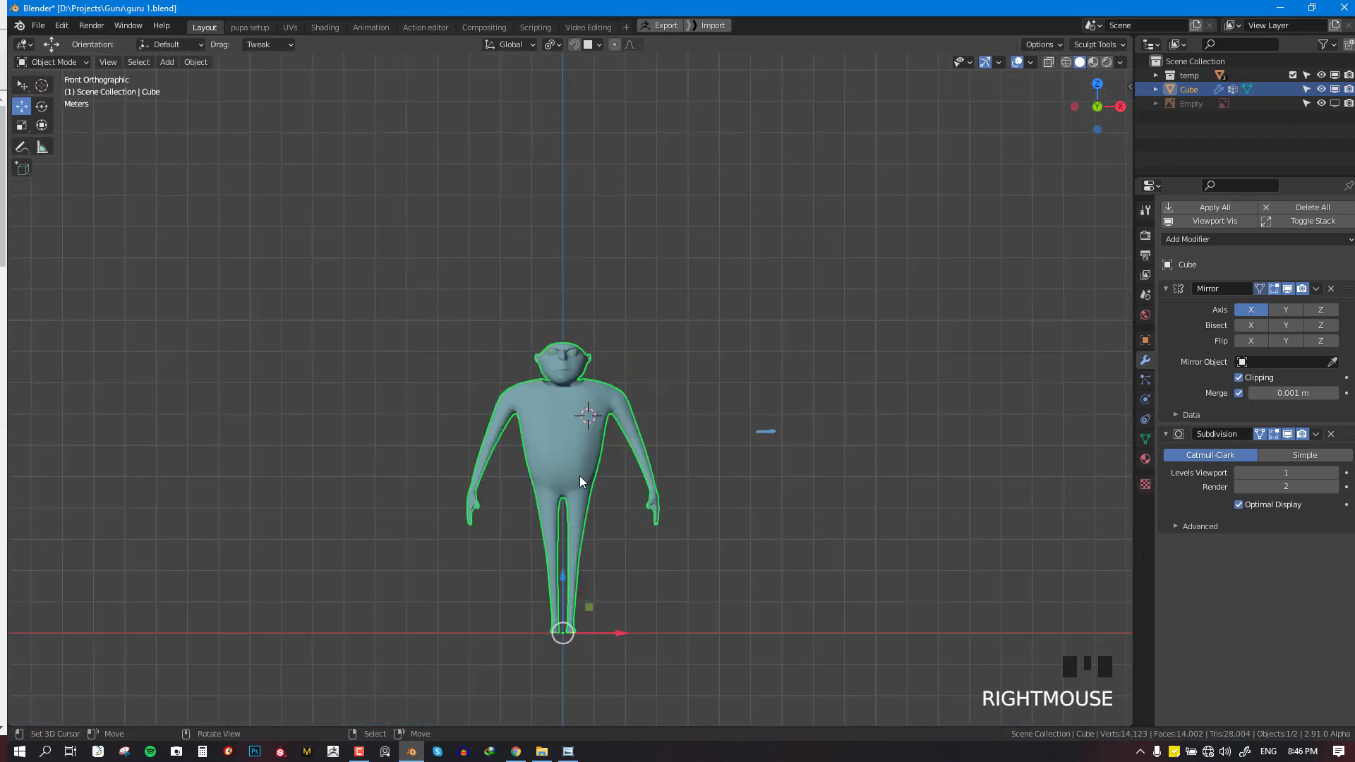
key("Tab")
key("alt+a")
key("l")
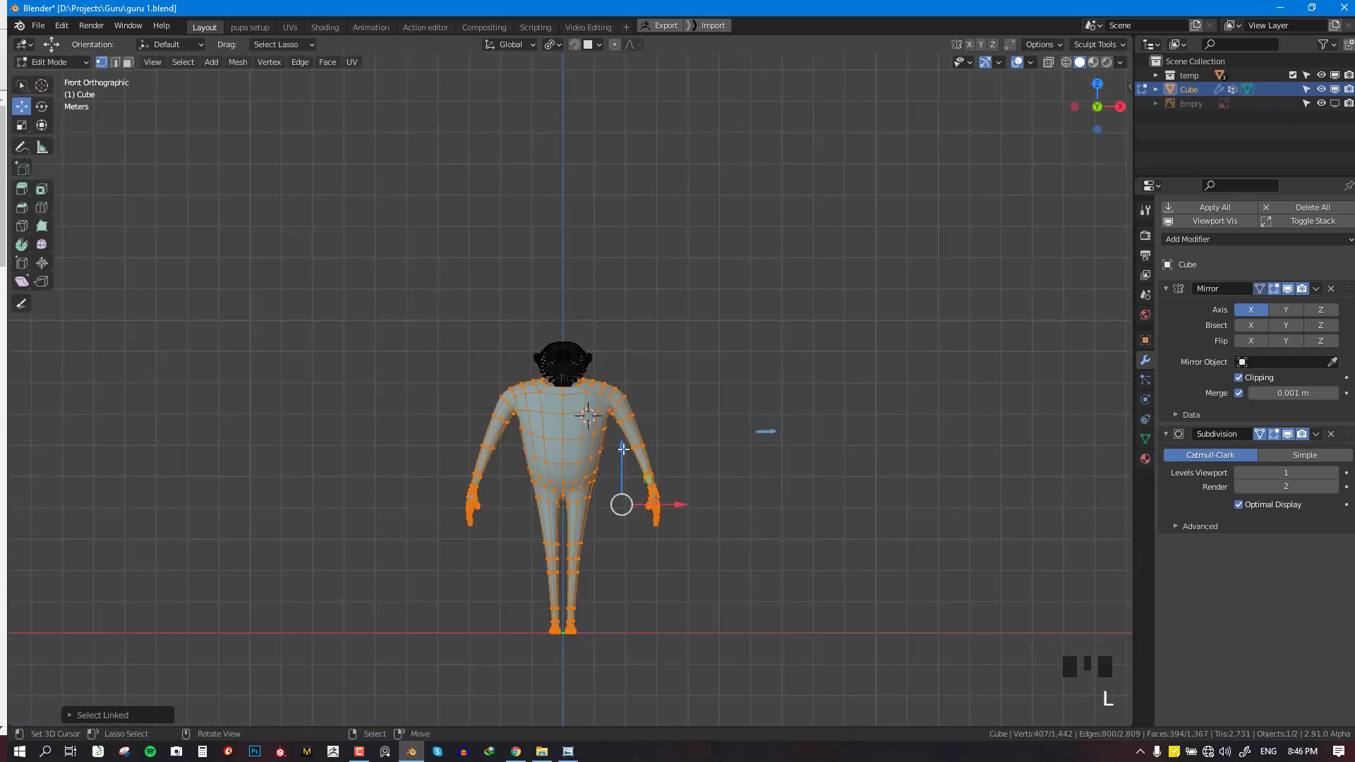
left_click_drag(624, 449, 624, 459)
scroll(634, 364, "up", 11)
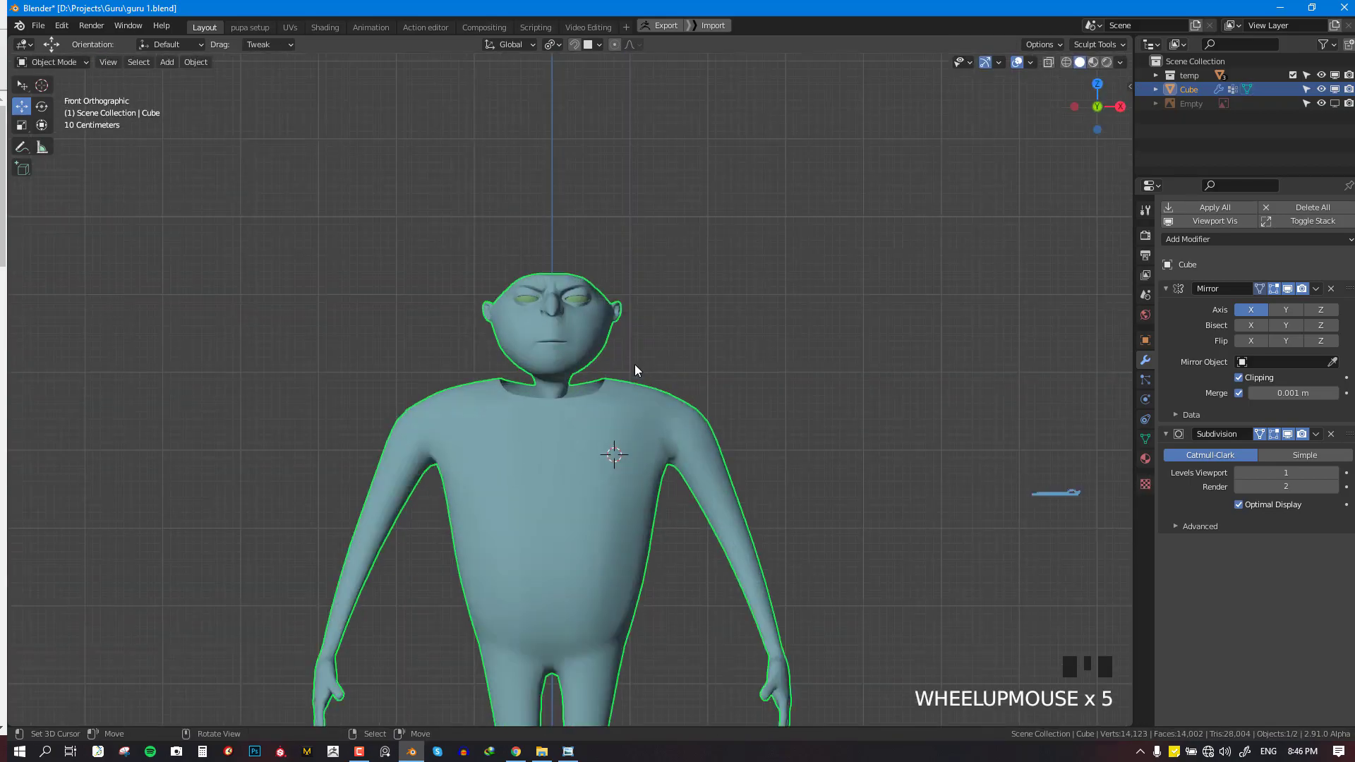
Draw an annotation guide line with the Annotate tool from below the jaw down the neck and across the shoulder
key("alt+a")
middle_click_drag(574, 387, 574, 399)
scroll(596, 405, "down", 2)
scroll(596, 405, "up", 3)
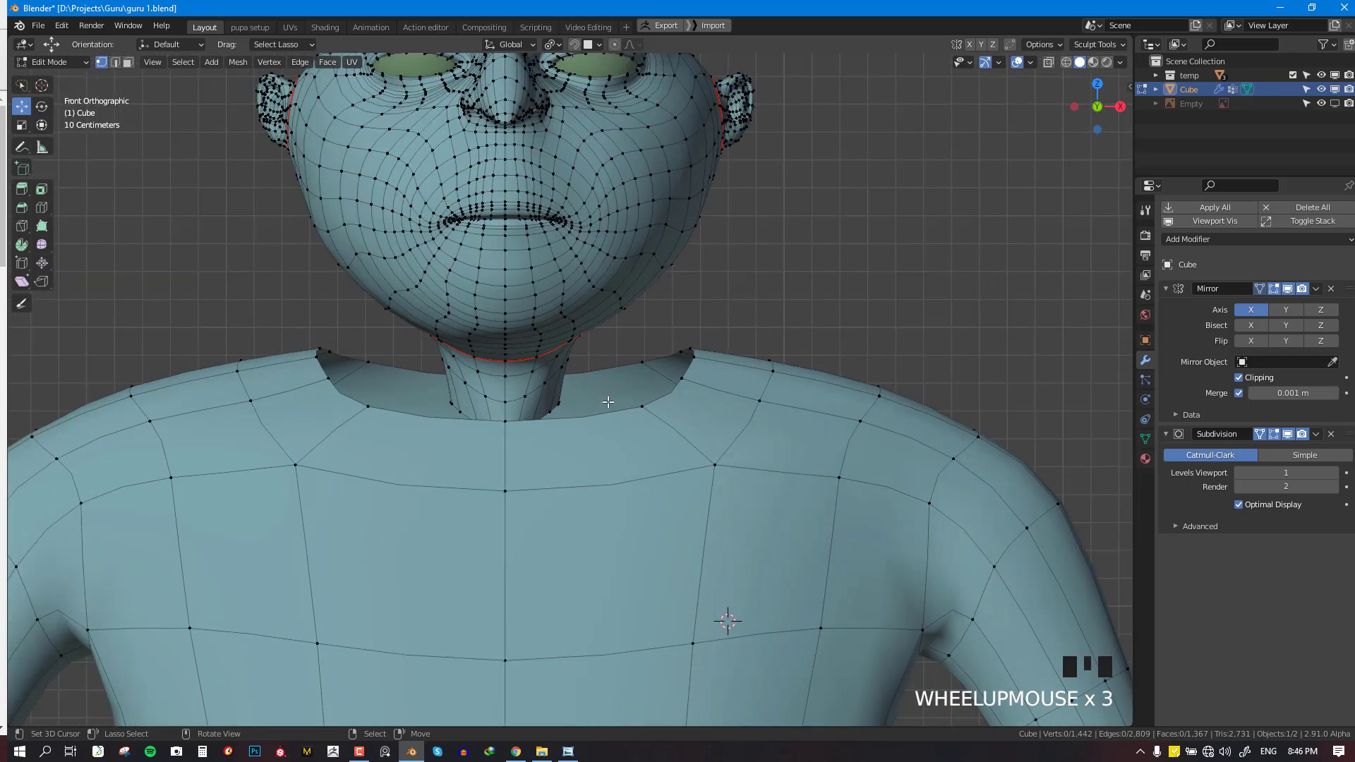
scroll(731, 407, "down", 2)
key("space")
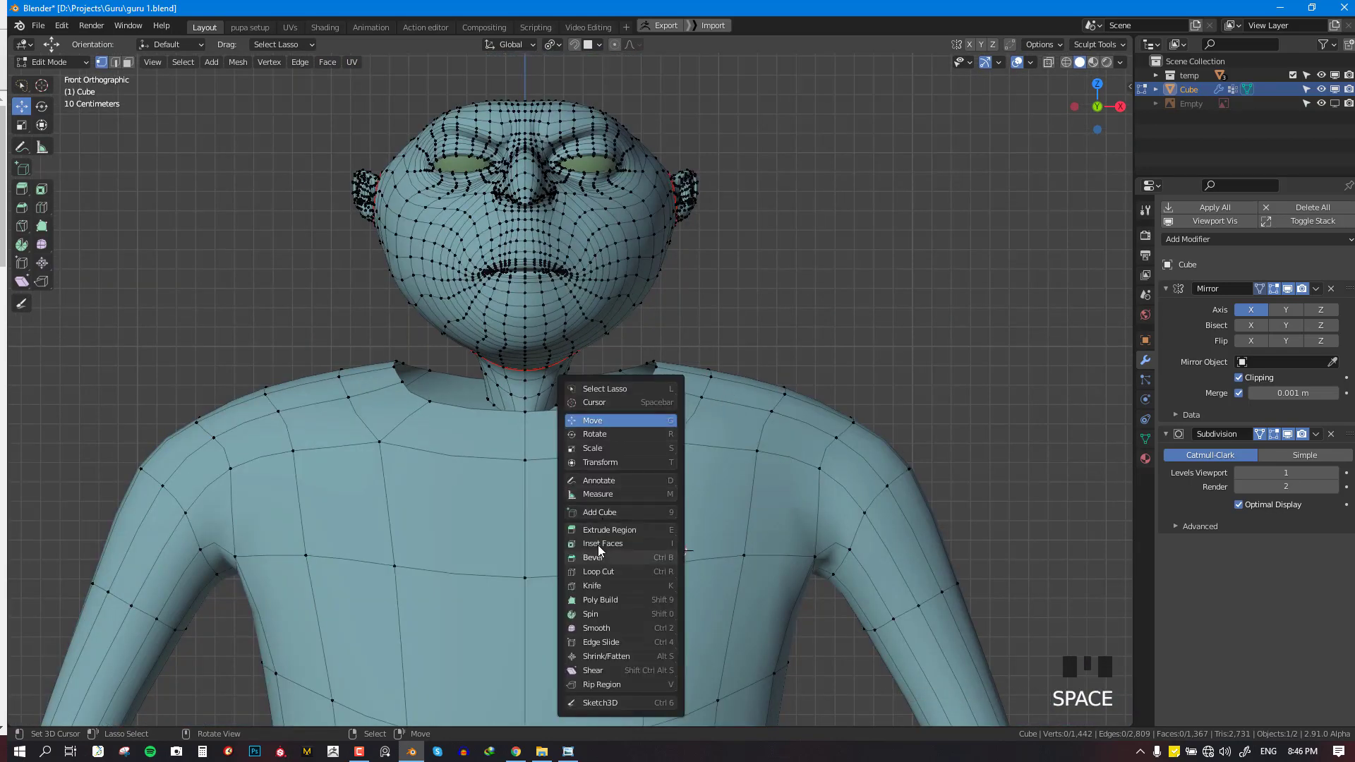
left_click(602, 479)
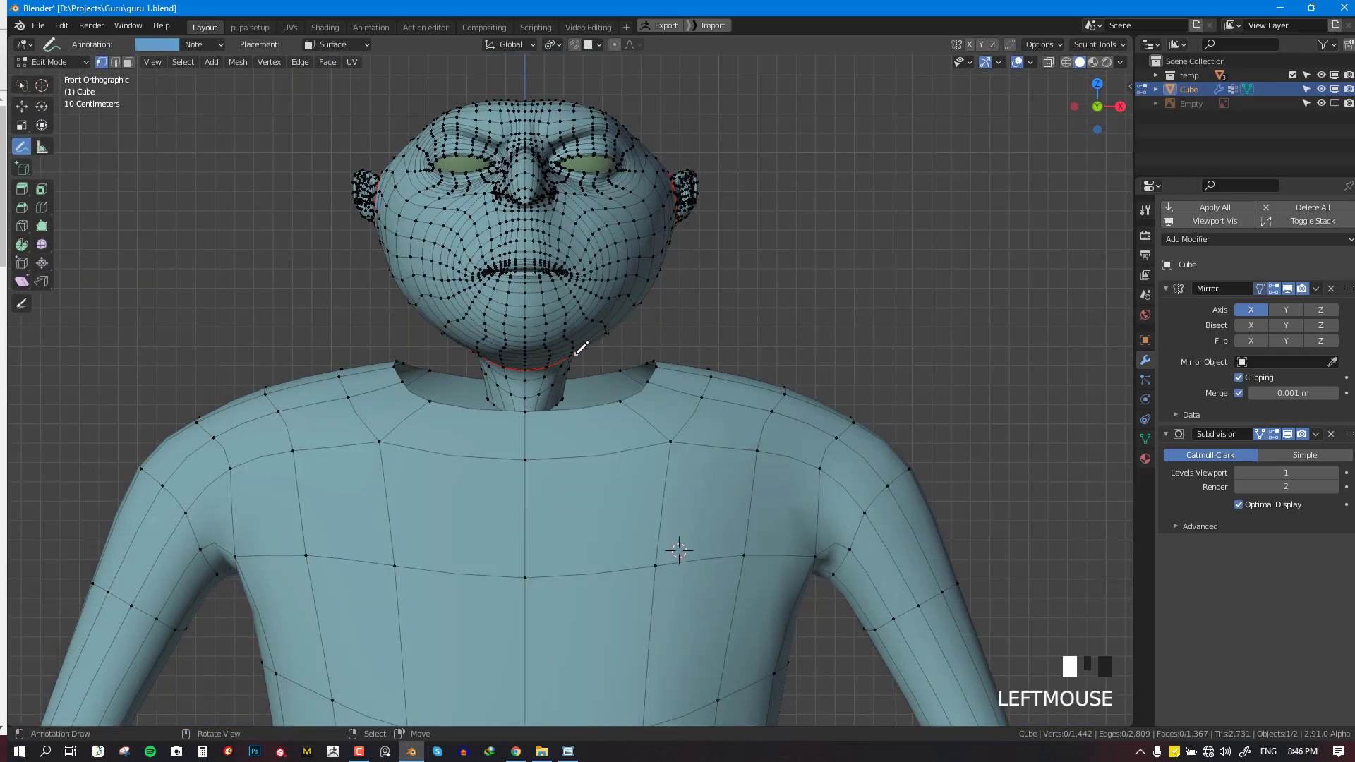
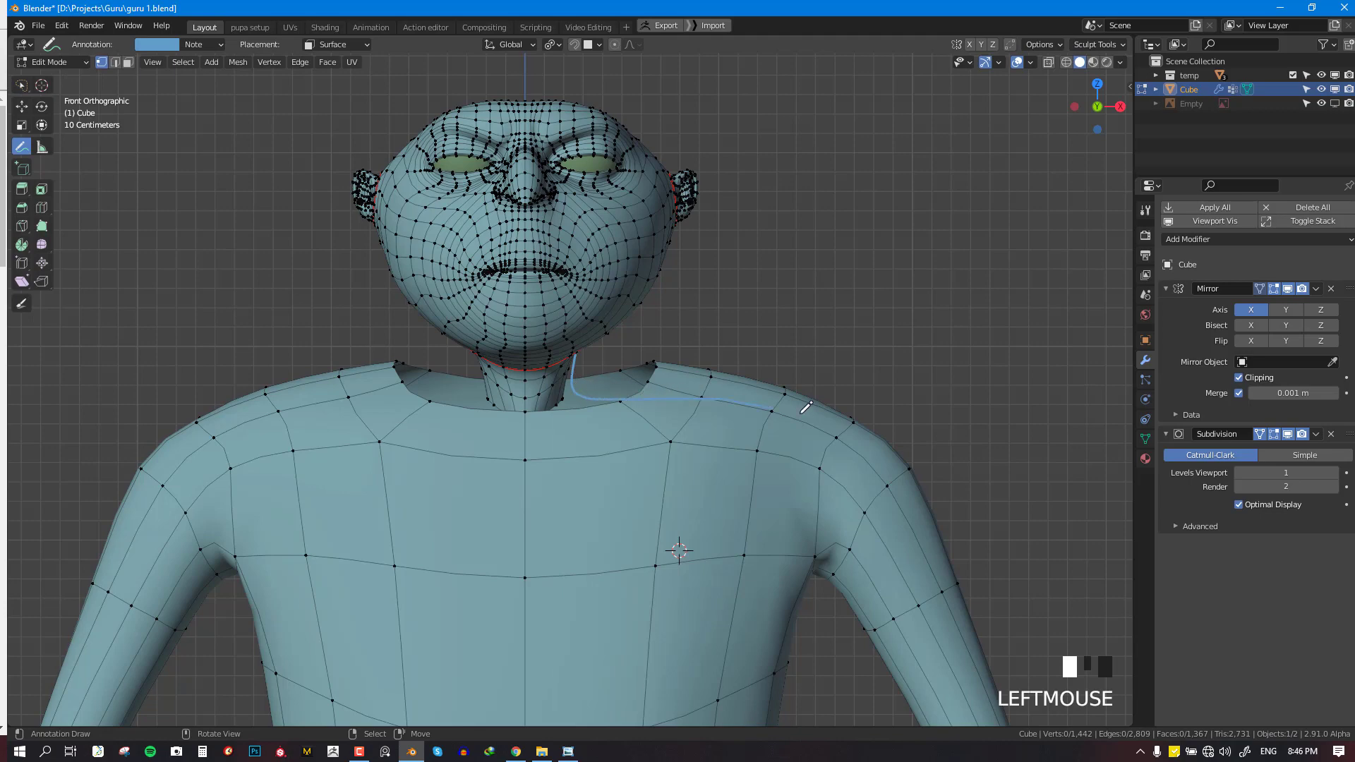
scroll(939, 487, "down", 3)
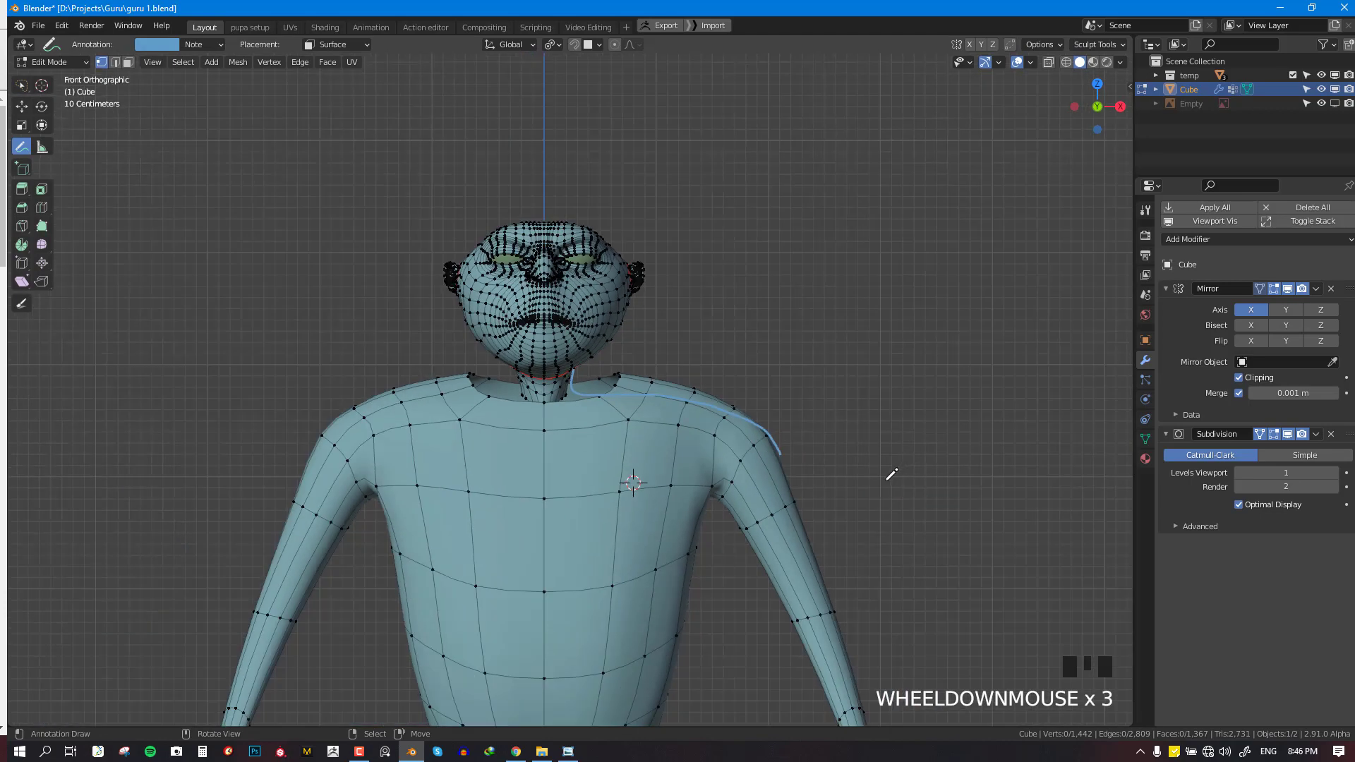
Move the body's neck opening edge loop down along Z with the Move tool, bringing it close to the annotated guide line
scroll(776, 466, "up", 3)
key("Tab")
key("Tab")
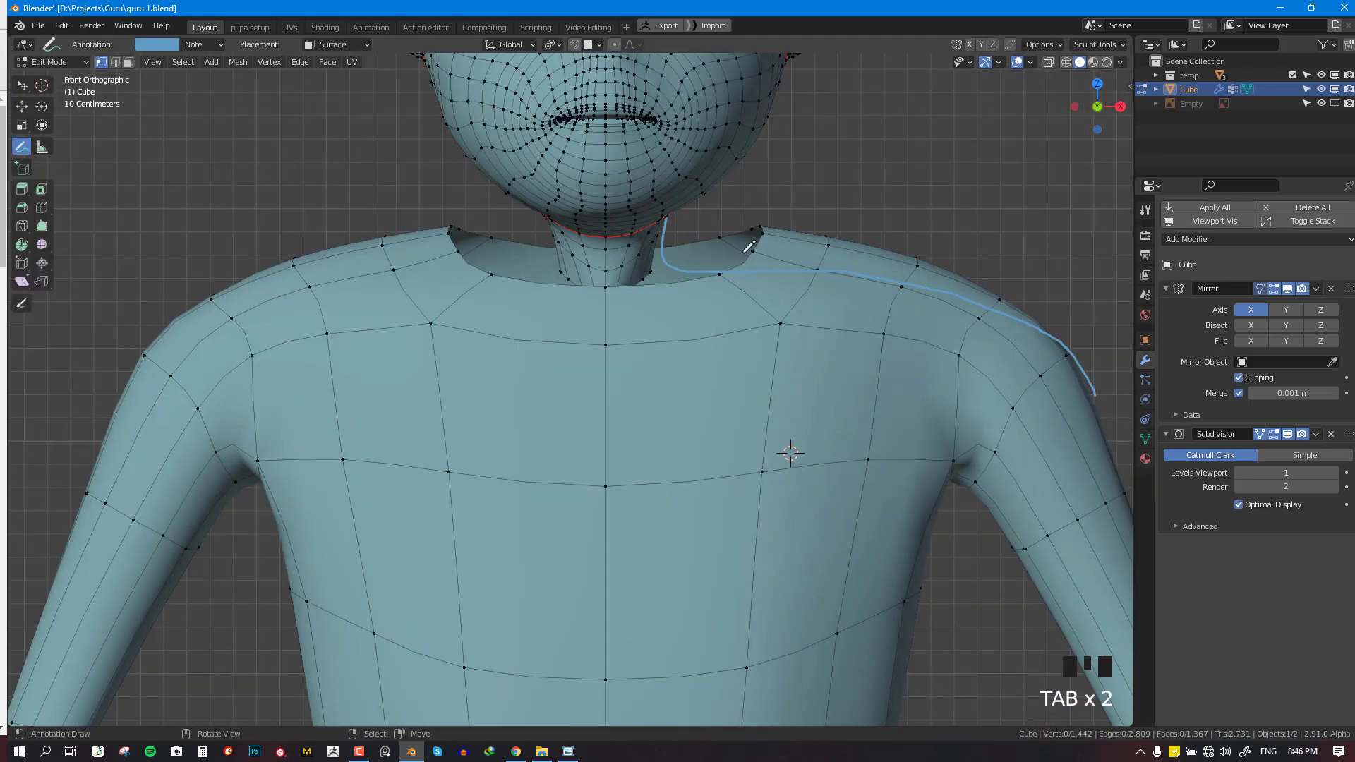
key("space")
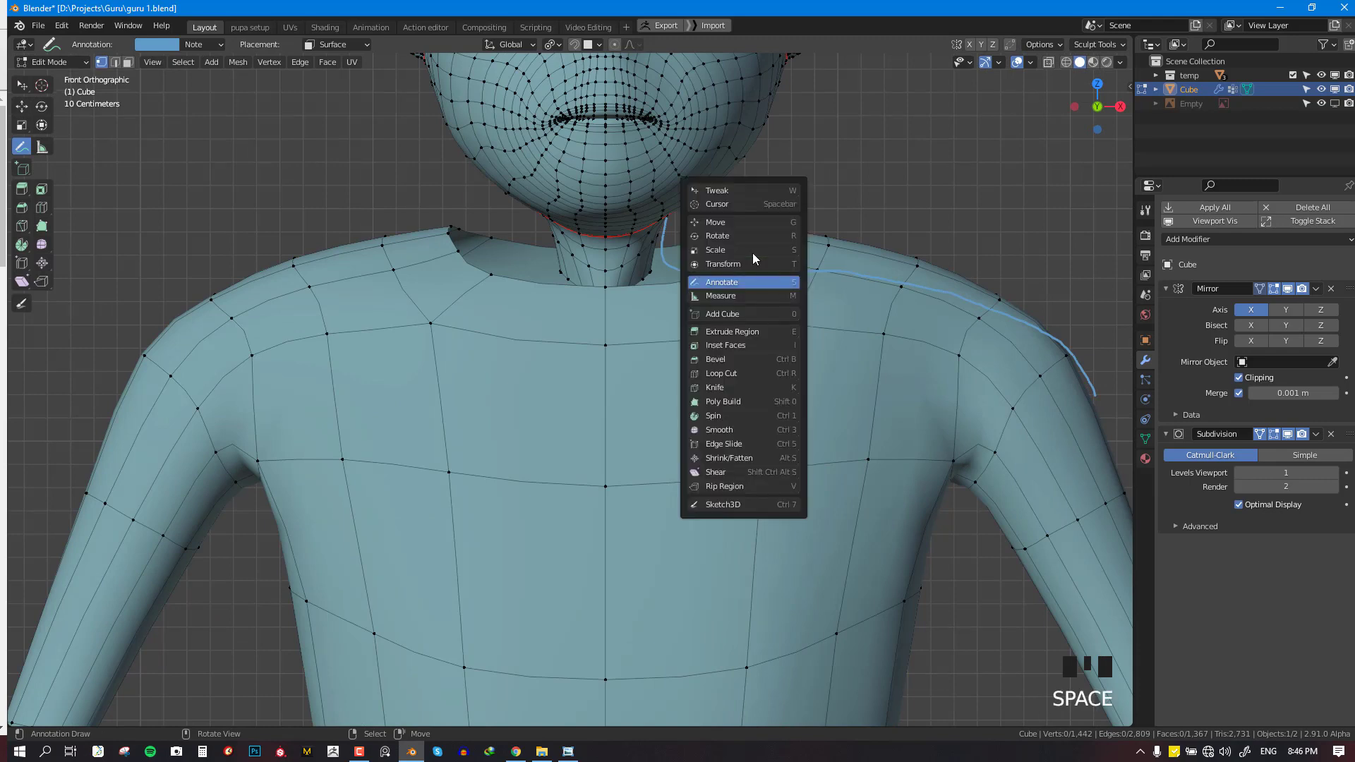
left_click(717, 222)
left_click(716, 200)
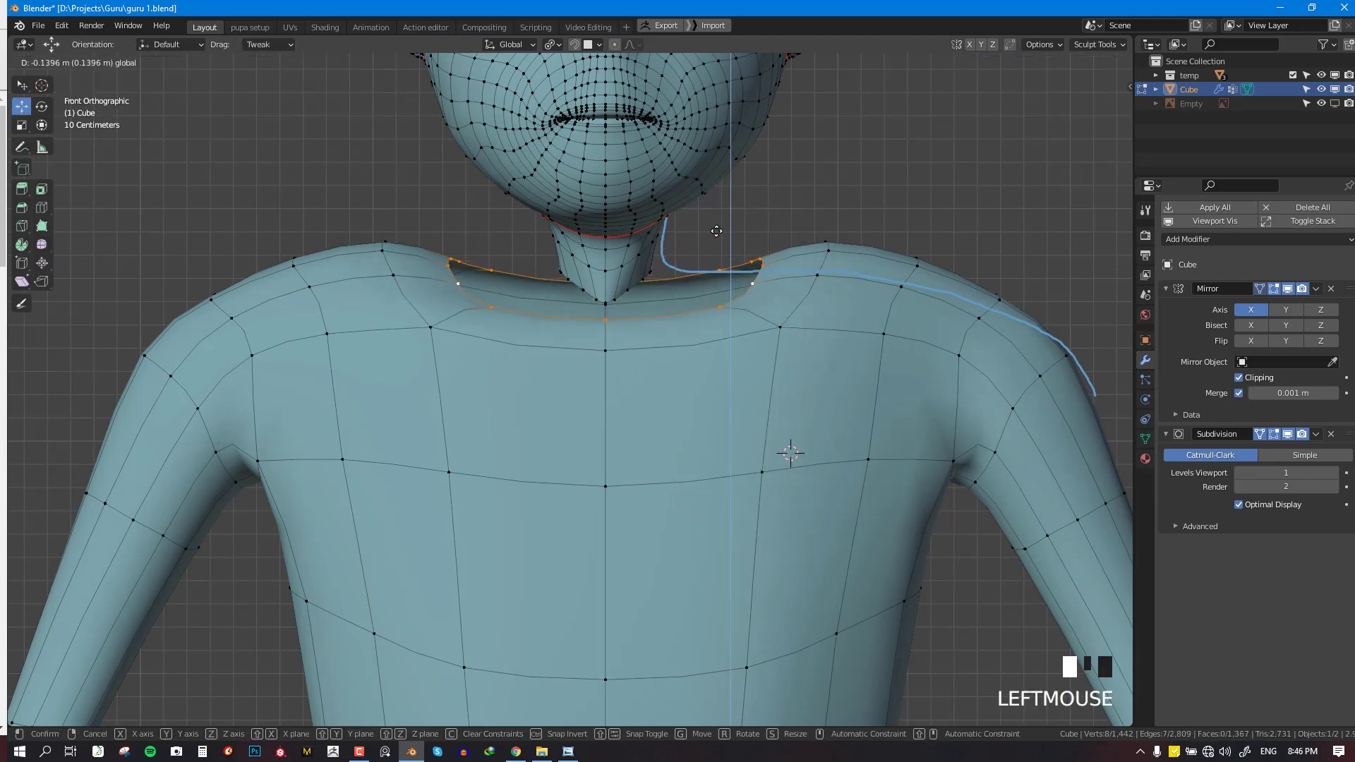
Switch to Sculpt Mode and enlarge the Grab brush radius to 255 px
key("Tab")
key("ctrl+Tab")
left_click(850, 496)
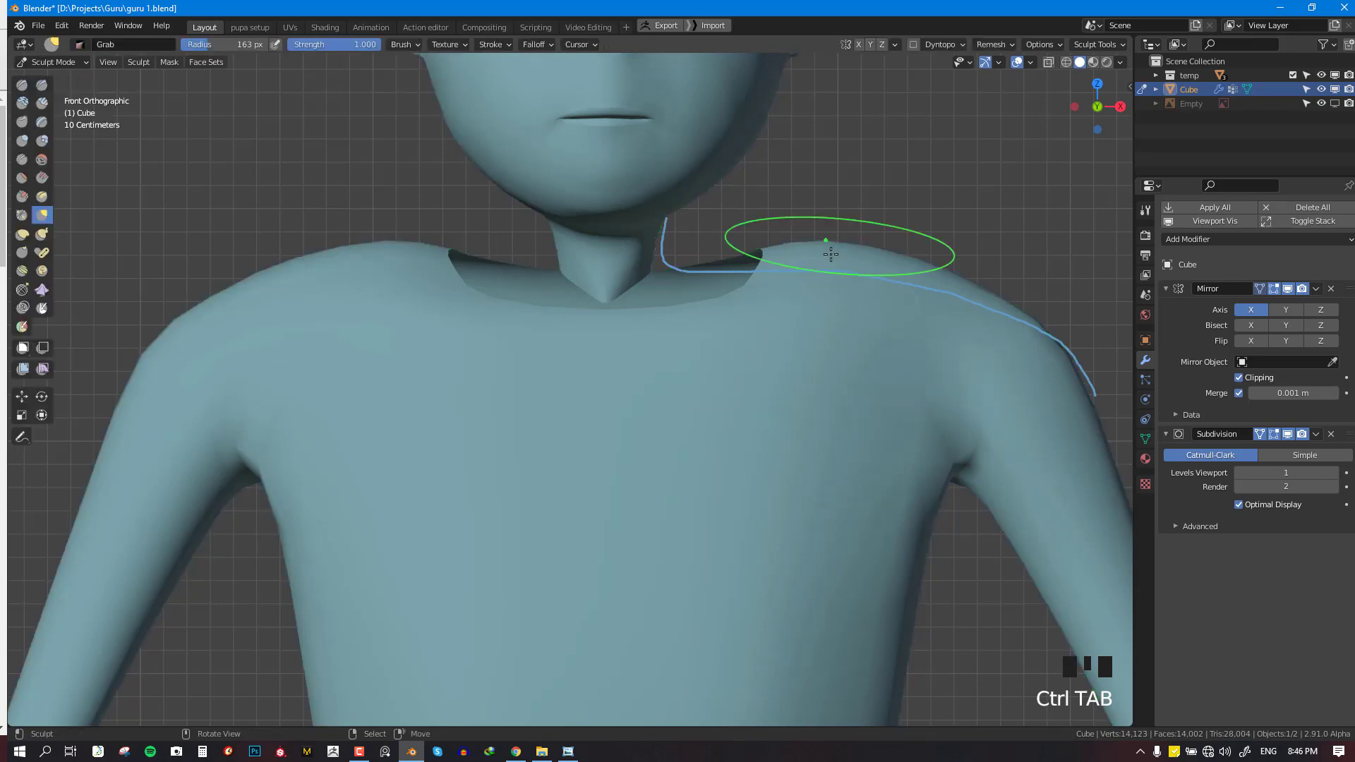
key("f")
left_click(1019, 275)
Pull the shoulder down with the Grab brush to follow the annotated guide line, and save the file
left_click_drag(872, 251, 856, 274)
scroll(856, 275, "down", 4)
scroll(851, 322, "up", 2)
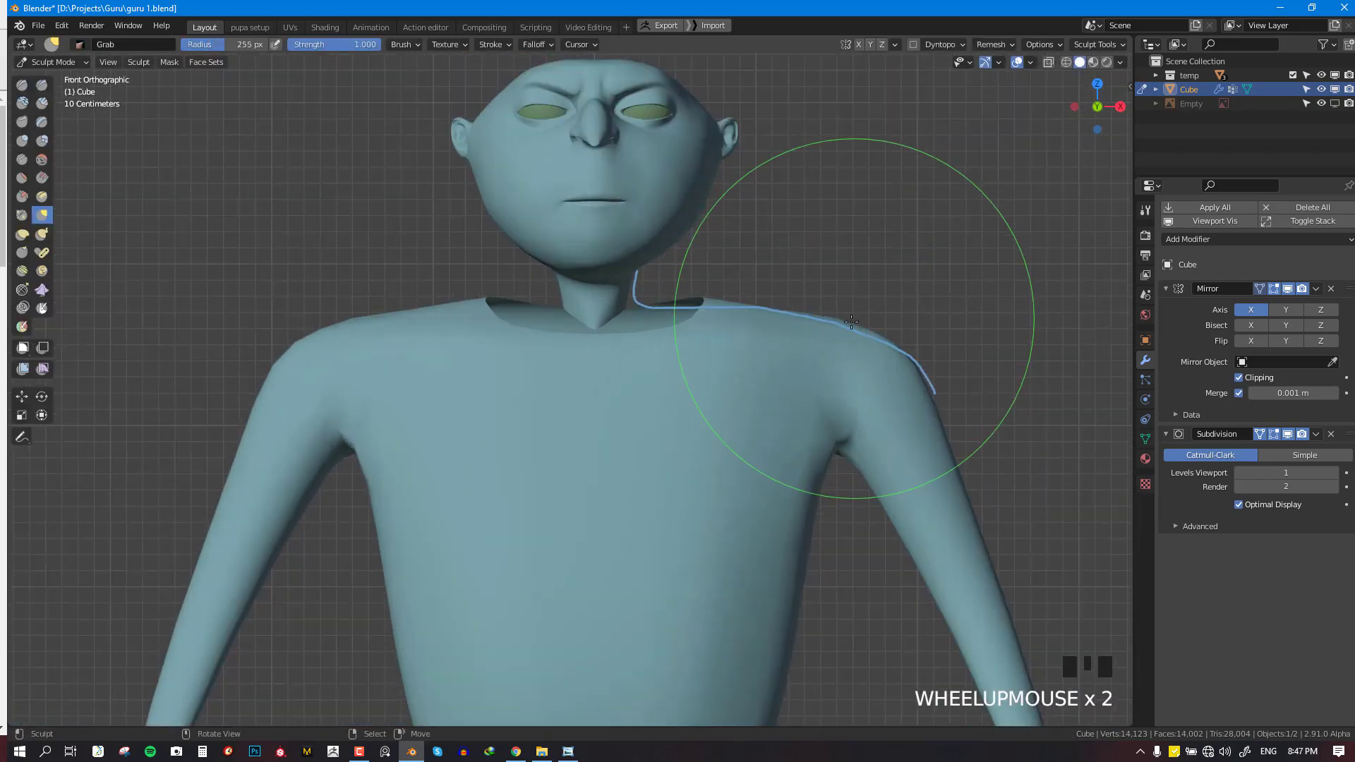
left_click(851, 322)
scroll(812, 348, "down", 1)
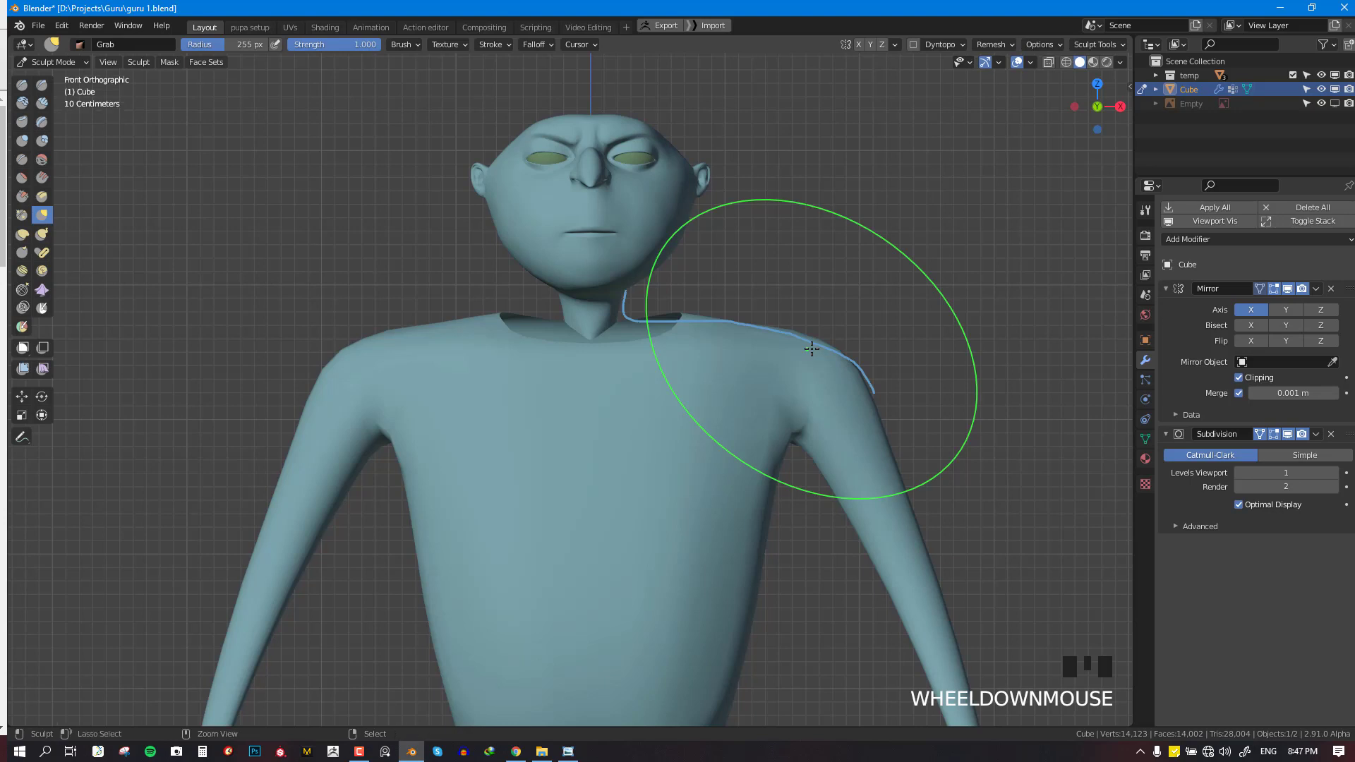
key("ctrl+s")
scroll(811, 349, "down", 4)
middle_click_drag(819, 374, 731, 392)
scroll(731, 392, "up", 1)
scroll(731, 392, "up", 1)
Return to Edit Mode, select the neck's open lower edge loop and shift it slightly outward along X
key("Tab")
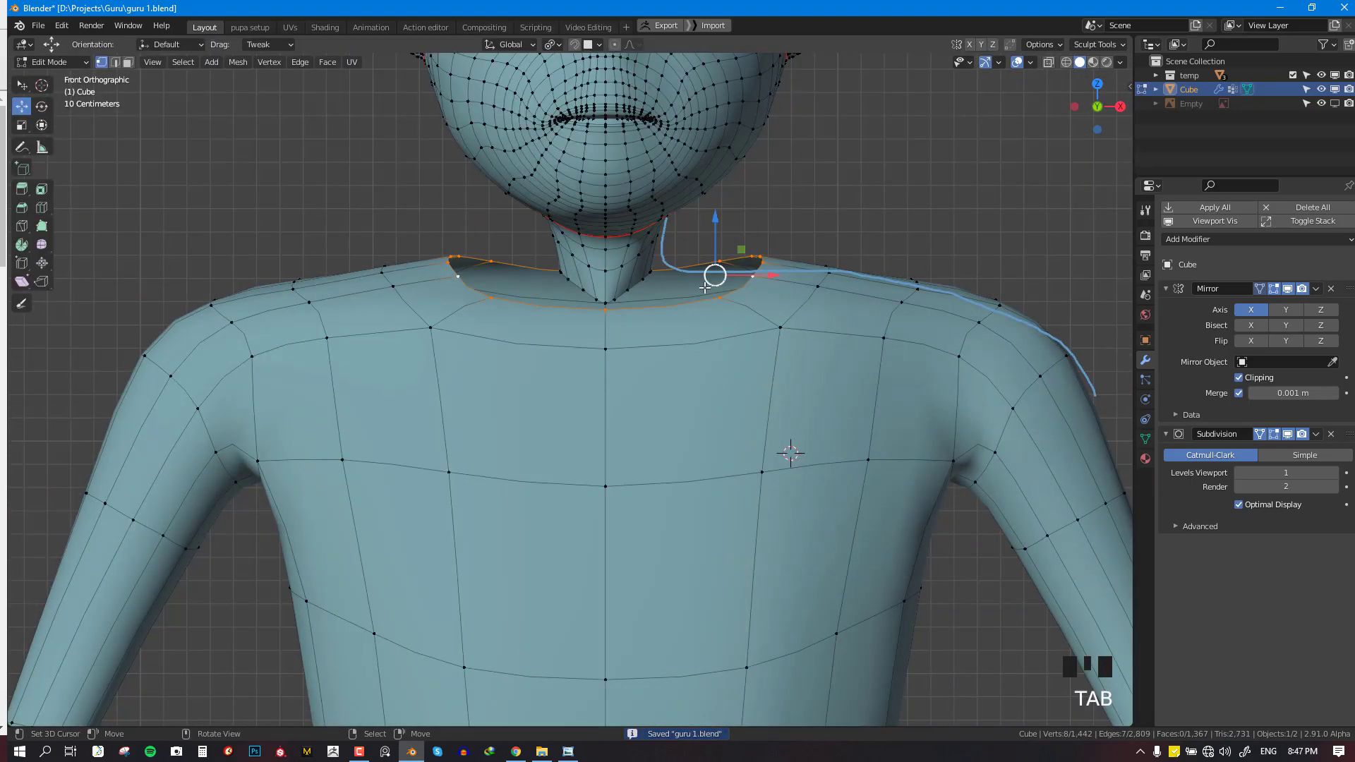
right_click(651, 295, "alt")
left_click_drag(676, 276, 686, 279)
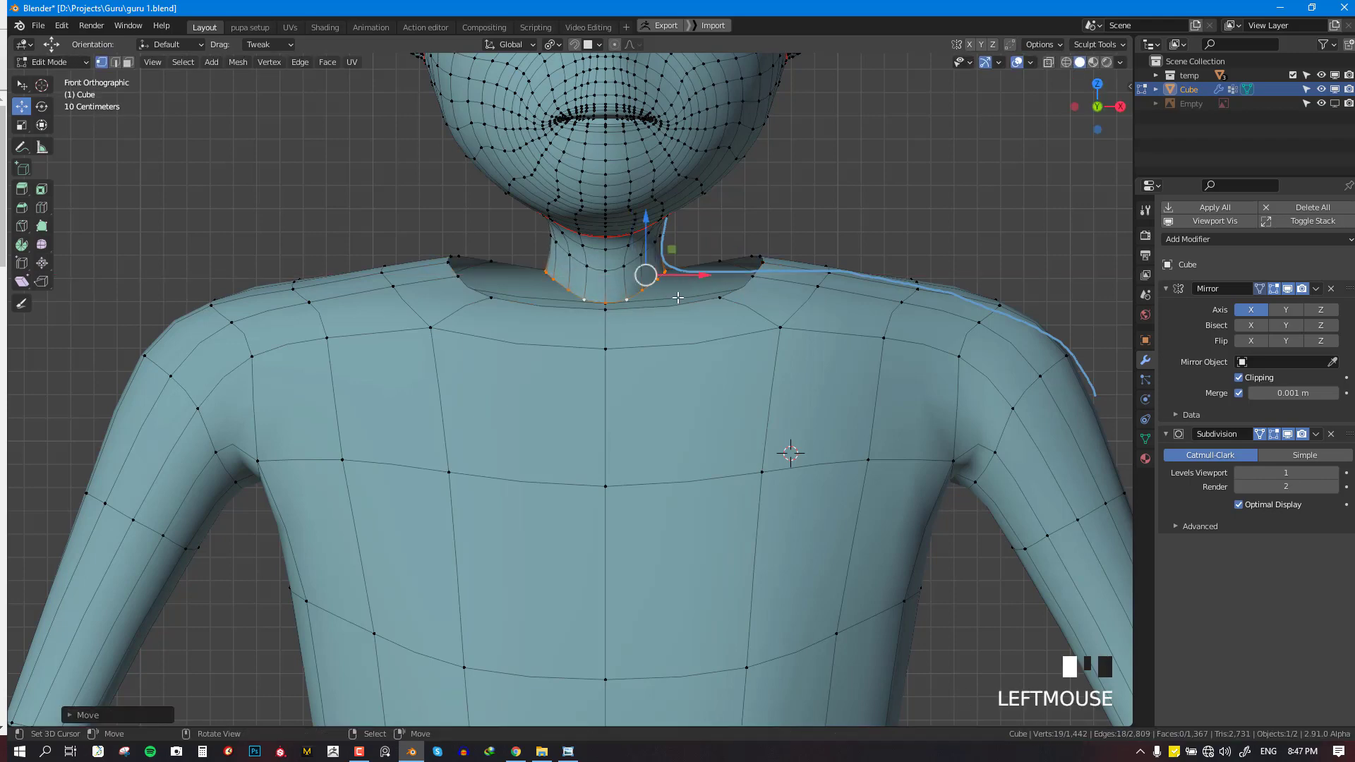
Add a vertical loop cut down the torso beside the centre line and clear the selection
key("ctrl+r")
double_click(648, 353)
scroll(649, 354, "down", 3)
middle_click_drag(669, 364, 591, 386)
key("alt+a")
scroll(591, 387, "down", 1)
scroll(591, 387, "down", 2)
Smooth the lower front of the torso in Sculpt Mode and return to the front view
key("Tab")
scroll(582, 533, "up", 5)
middle_click_drag(587, 518, 597, 487, "shift")
middle_click_drag(601, 466, 629, 362, "shift")
left_click(584, 581, "shift")
left_click(590, 626, "shift")
key("KP_1")
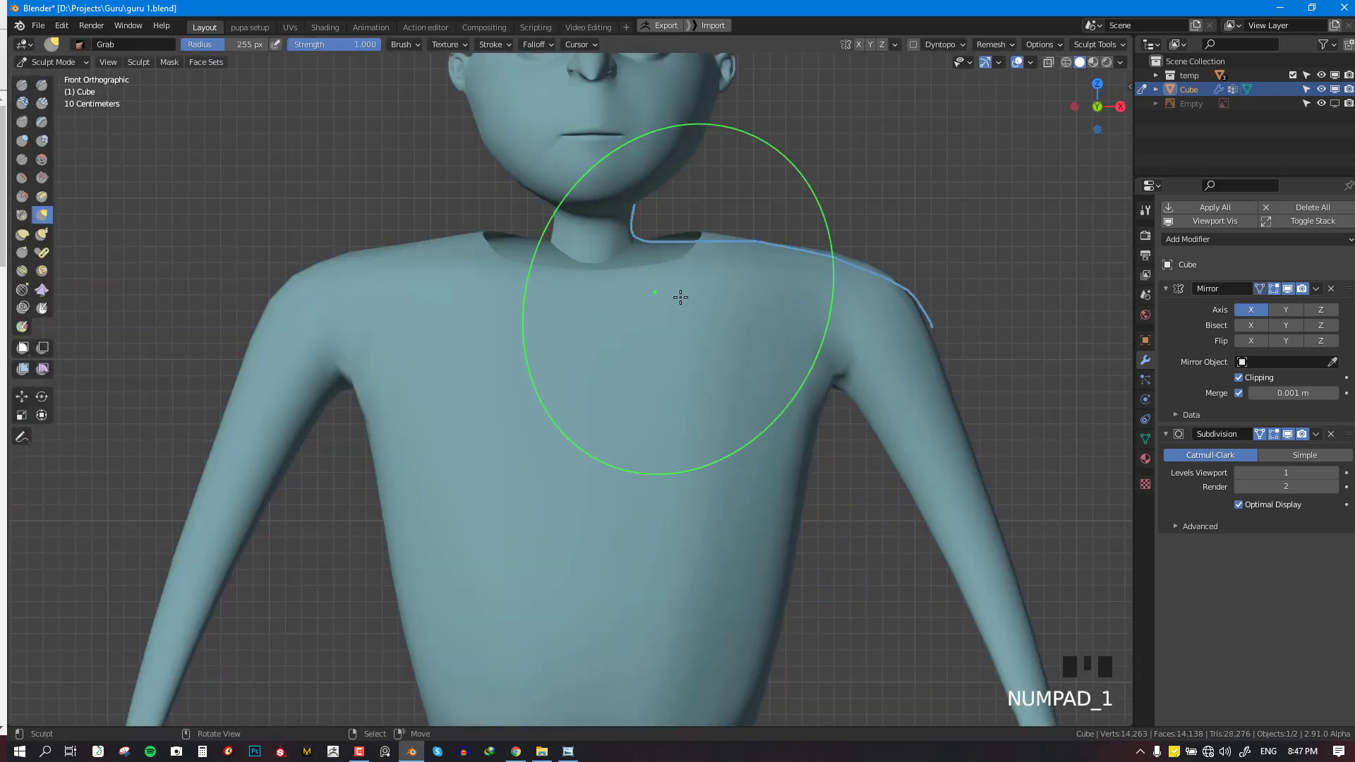
Select the neck's lower loop and the body's neck opening loop in Edit Mode to compare them, and clear the selection
key("Tab")
right_click(620, 254, "alt")
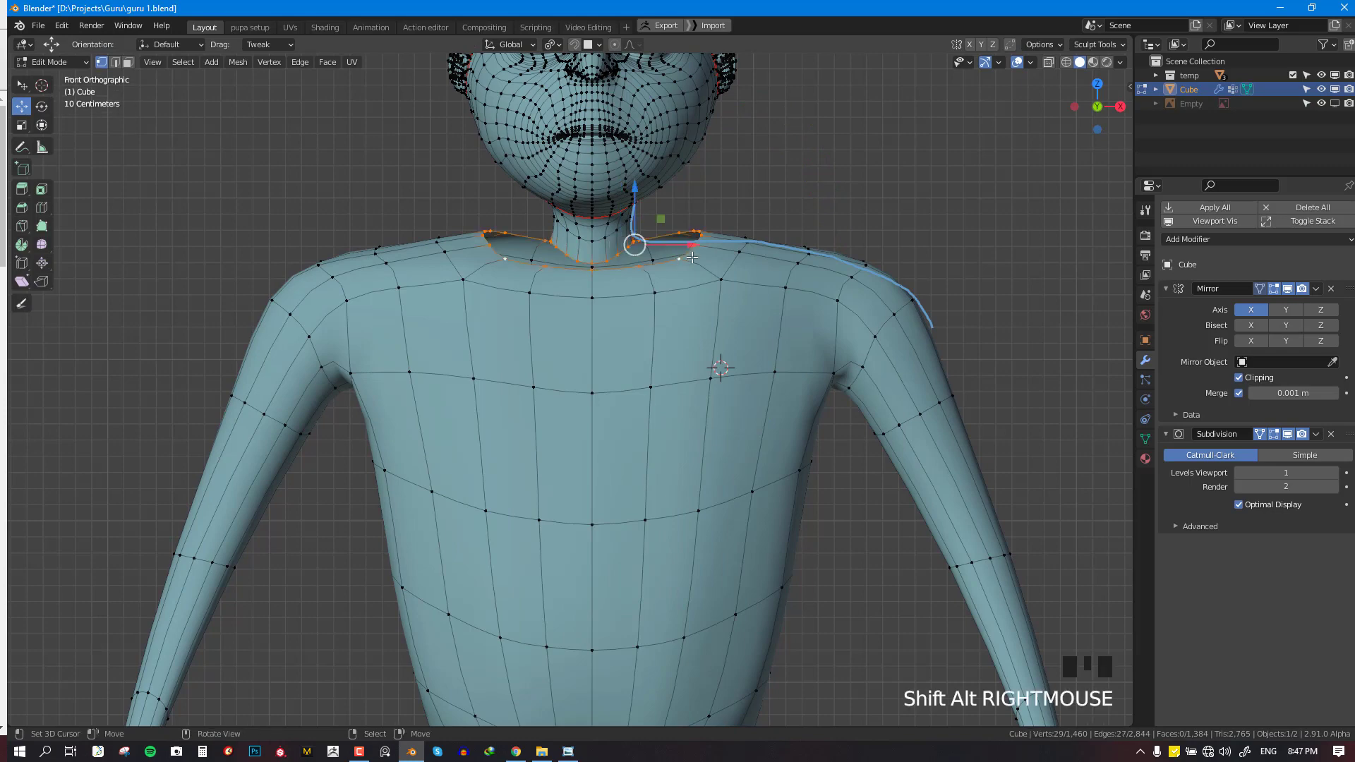
middle_click_drag(692, 258, 611, 174)
scroll(611, 174, "up", 3)
key("alt+a")
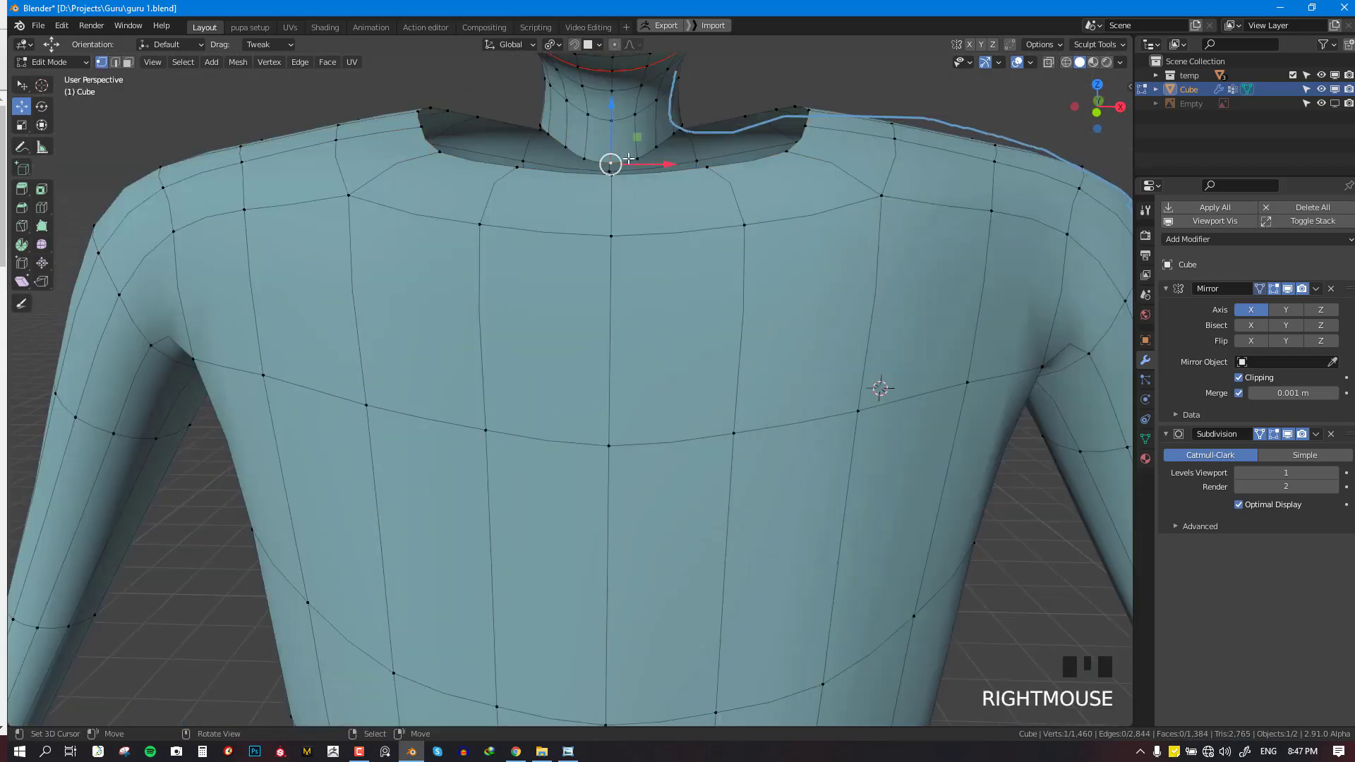
Fill faces in edge selection mode between the neck's lower edges and the front and side of the torso opening
key("2")
right_click(629, 161)
middle_click_drag(629, 162, 653, 201)
key("f")
middle_click_drag(727, 172, 709, 185)
middle_click_drag(710, 185, 679, 223)
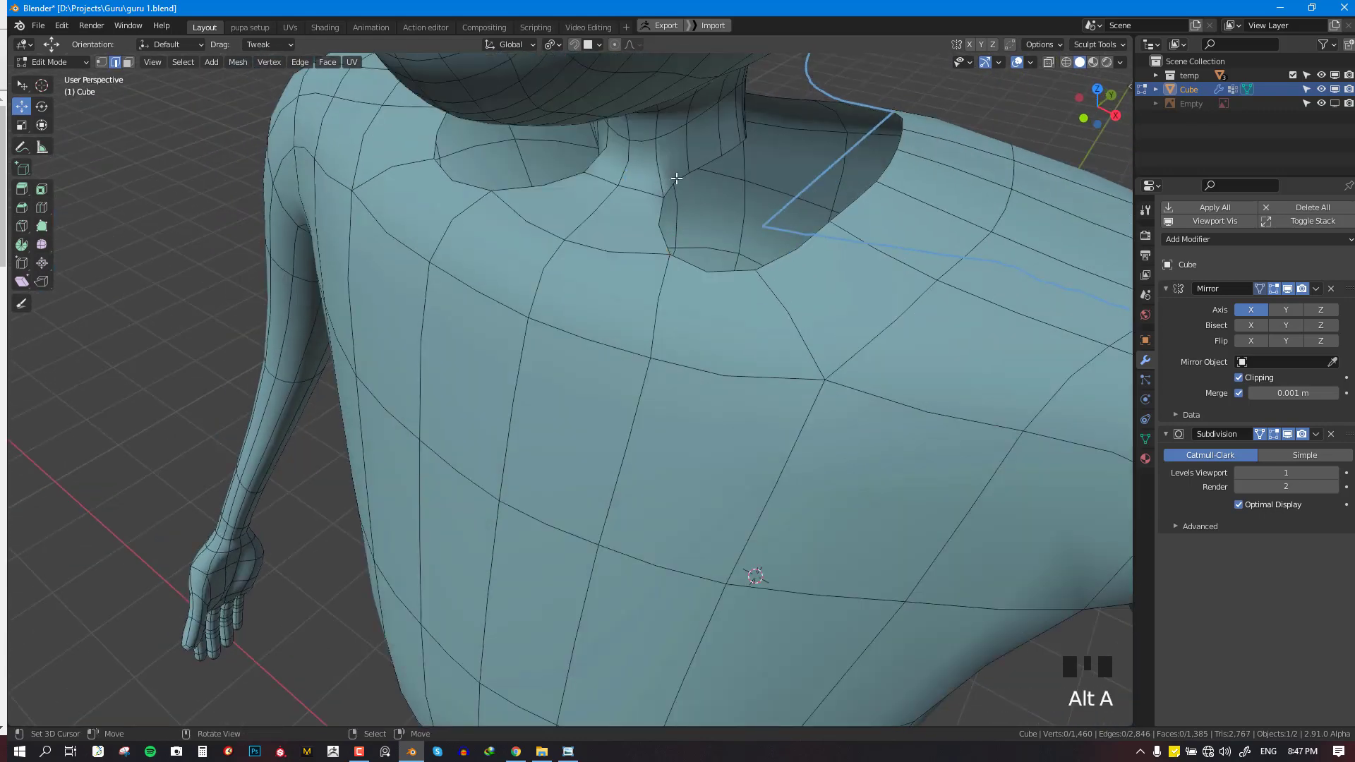
key("f")
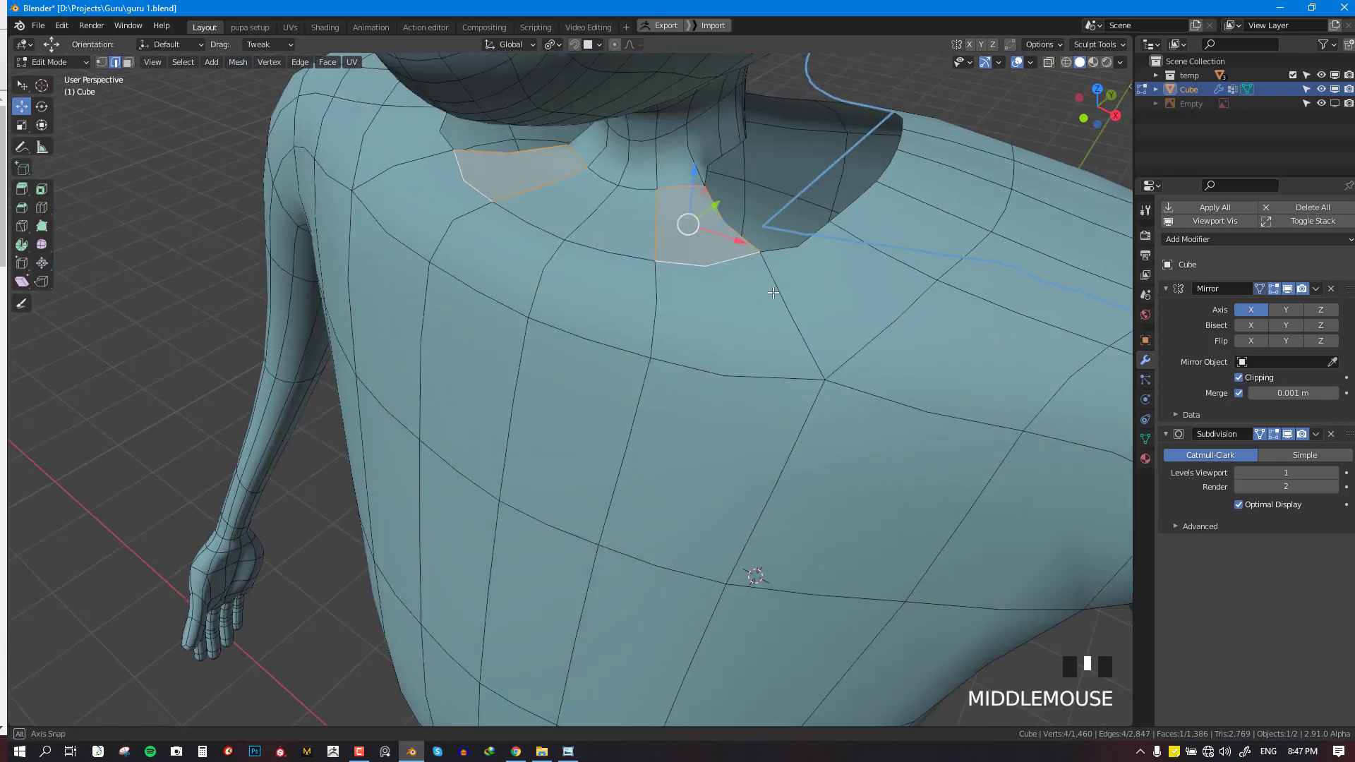
middle_click_drag(706, 272, 676, 219)
key("alt+a")
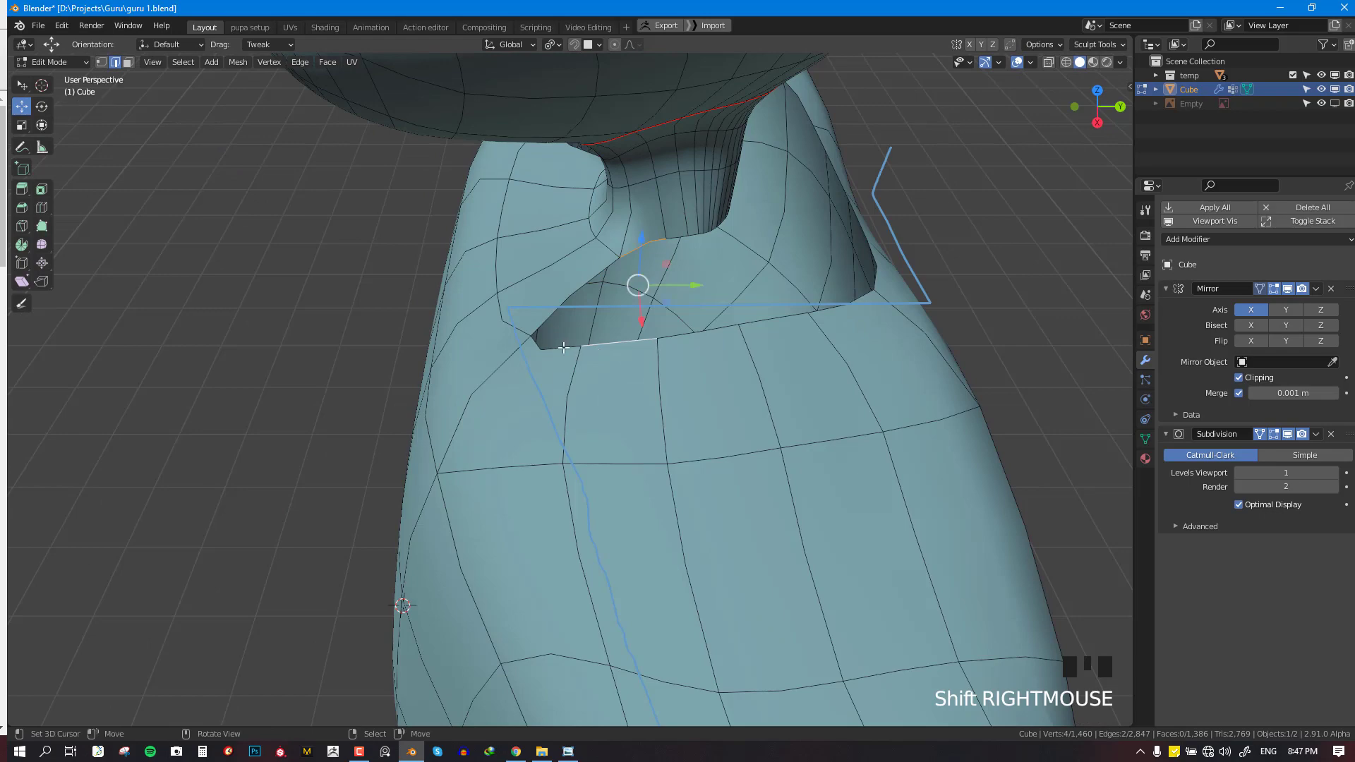
key("f")
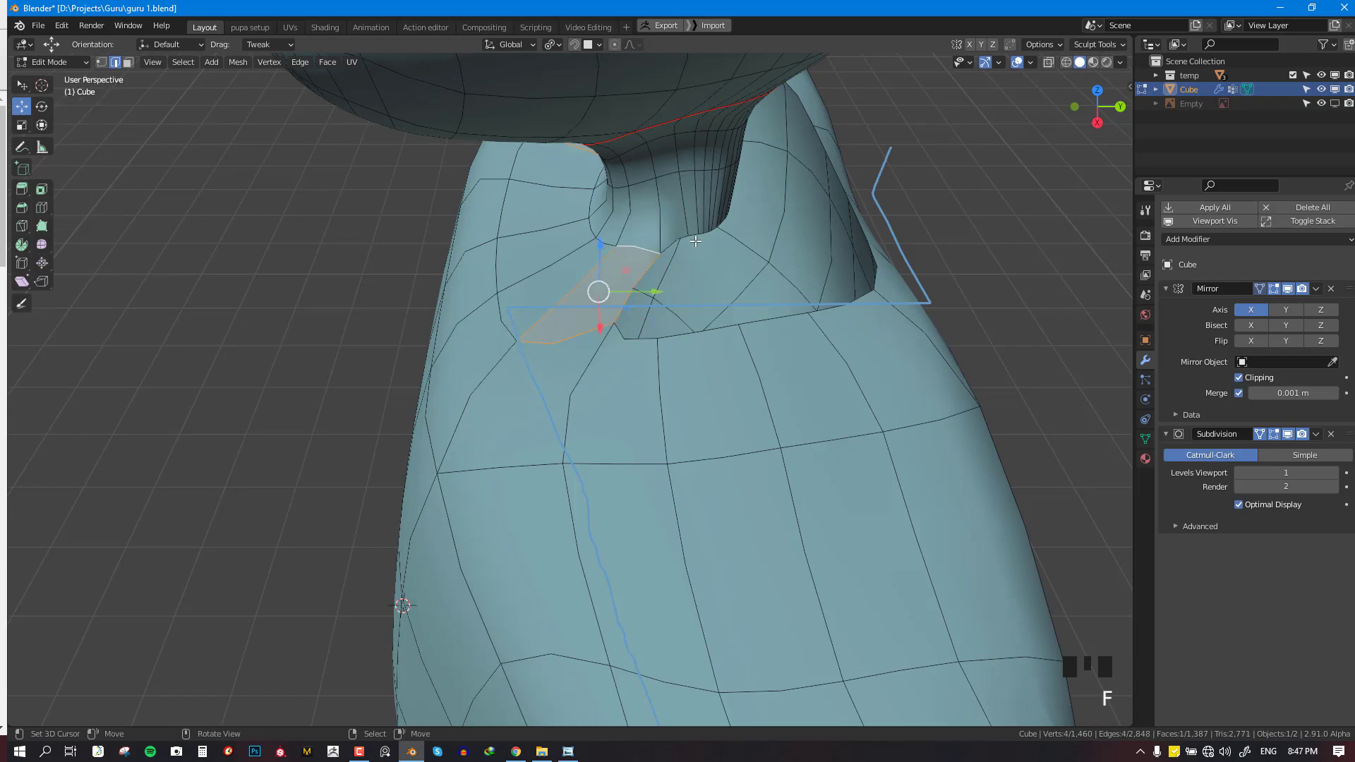
Add a vertical loop cut down the upper back below the neck opening
middle_click_drag(639, 282, 596, 233)
right_click(606, 226)
key("ctrl+r")
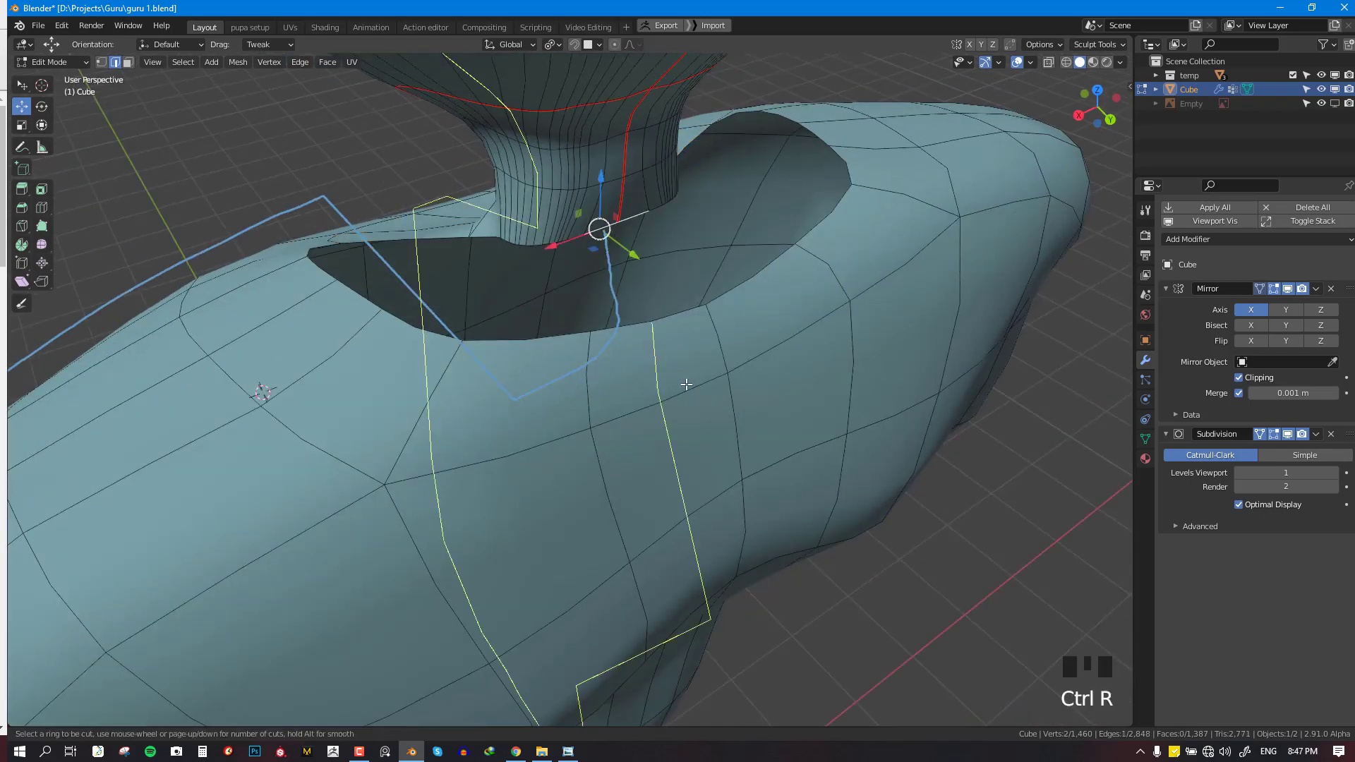
left_click(685, 384)
Fill two faces between the back of the neck and the rear edge of the torso opening
right_click(676, 317)
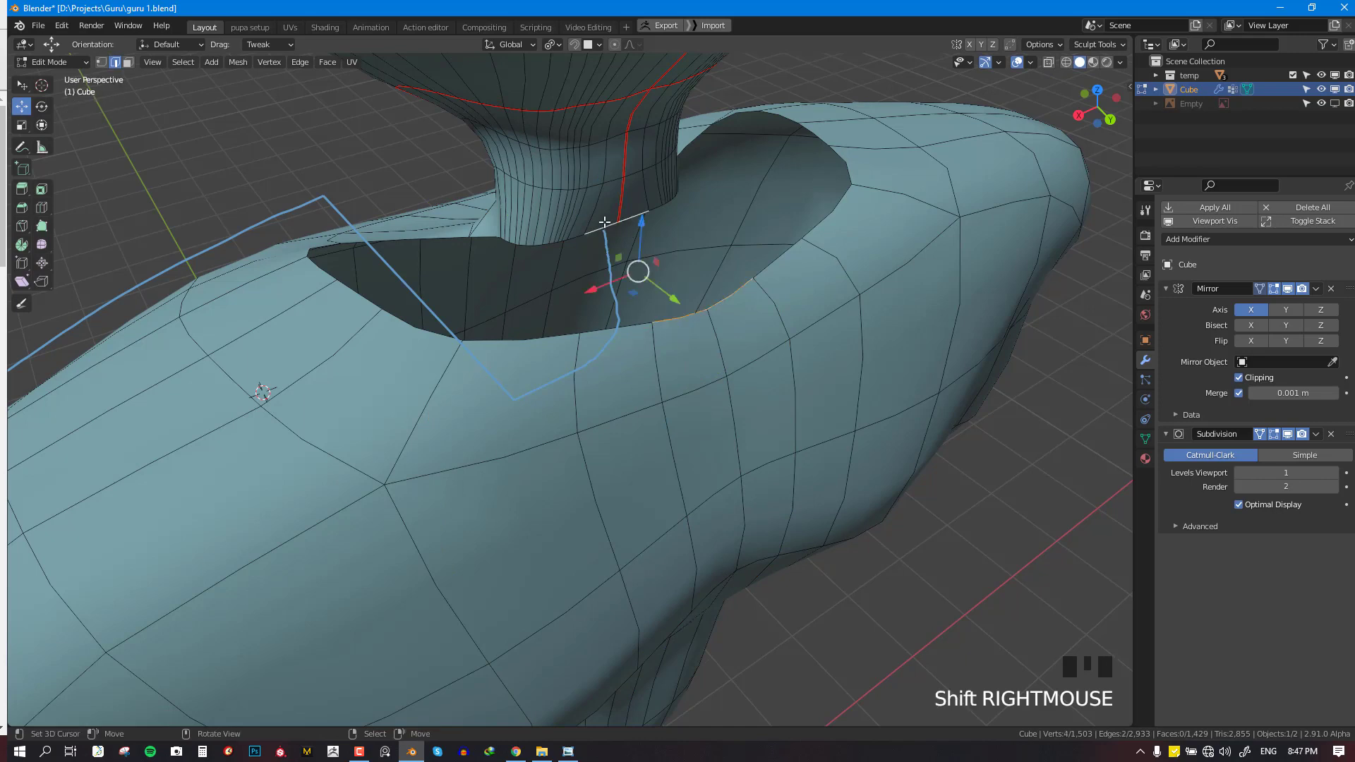
key("f")
scroll(566, 252, "up", 2)
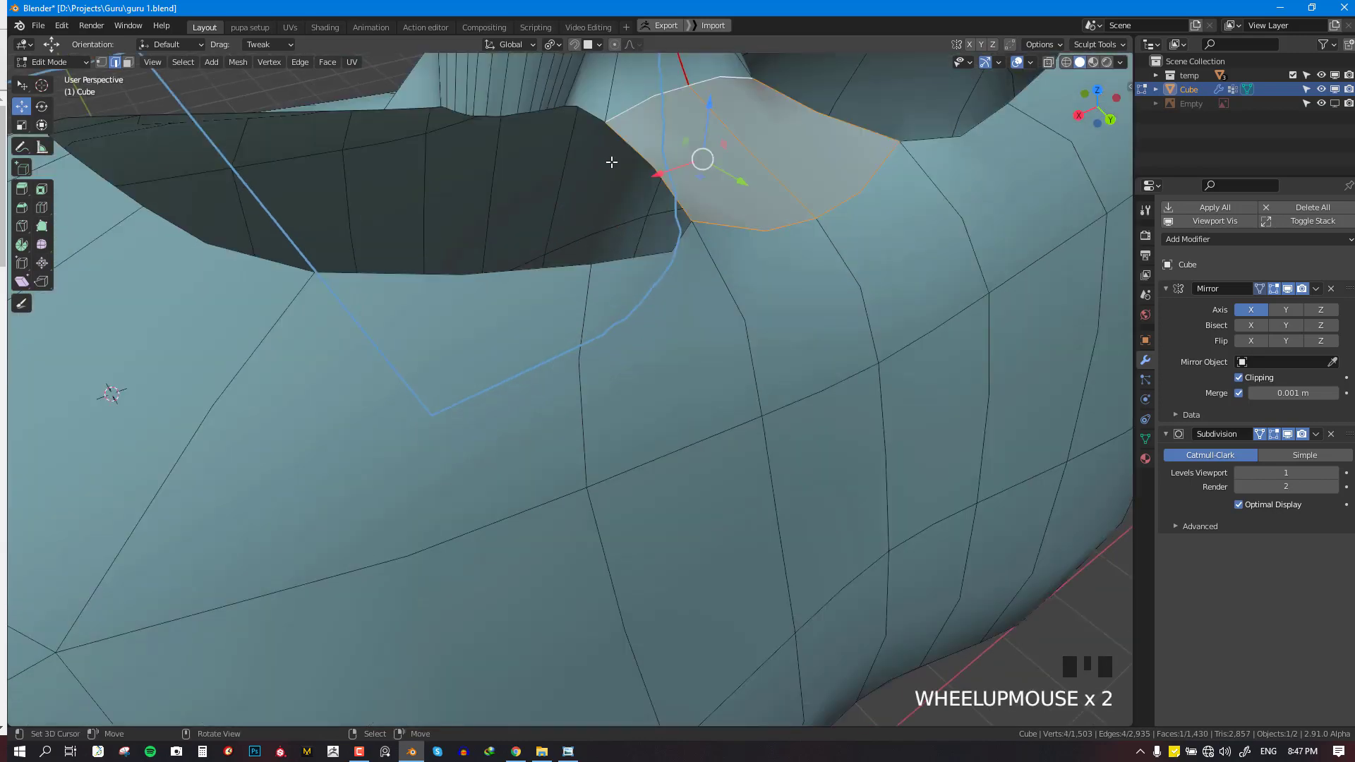
right_click(593, 113)
scroll(668, 261, "down", 2)
key("f")
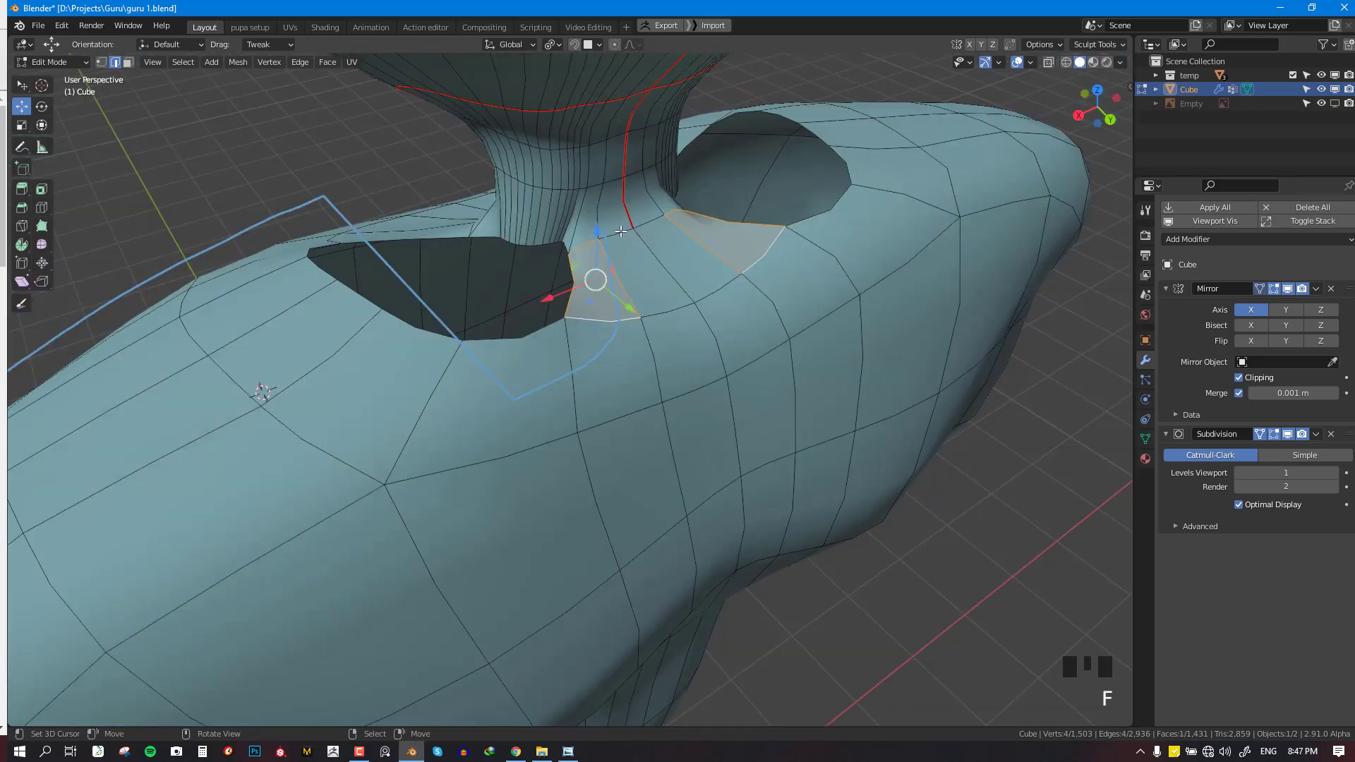
Switch to vertex selection and fill the small gap where the neck meets the rear side of the opening
key("alt+KP_1")
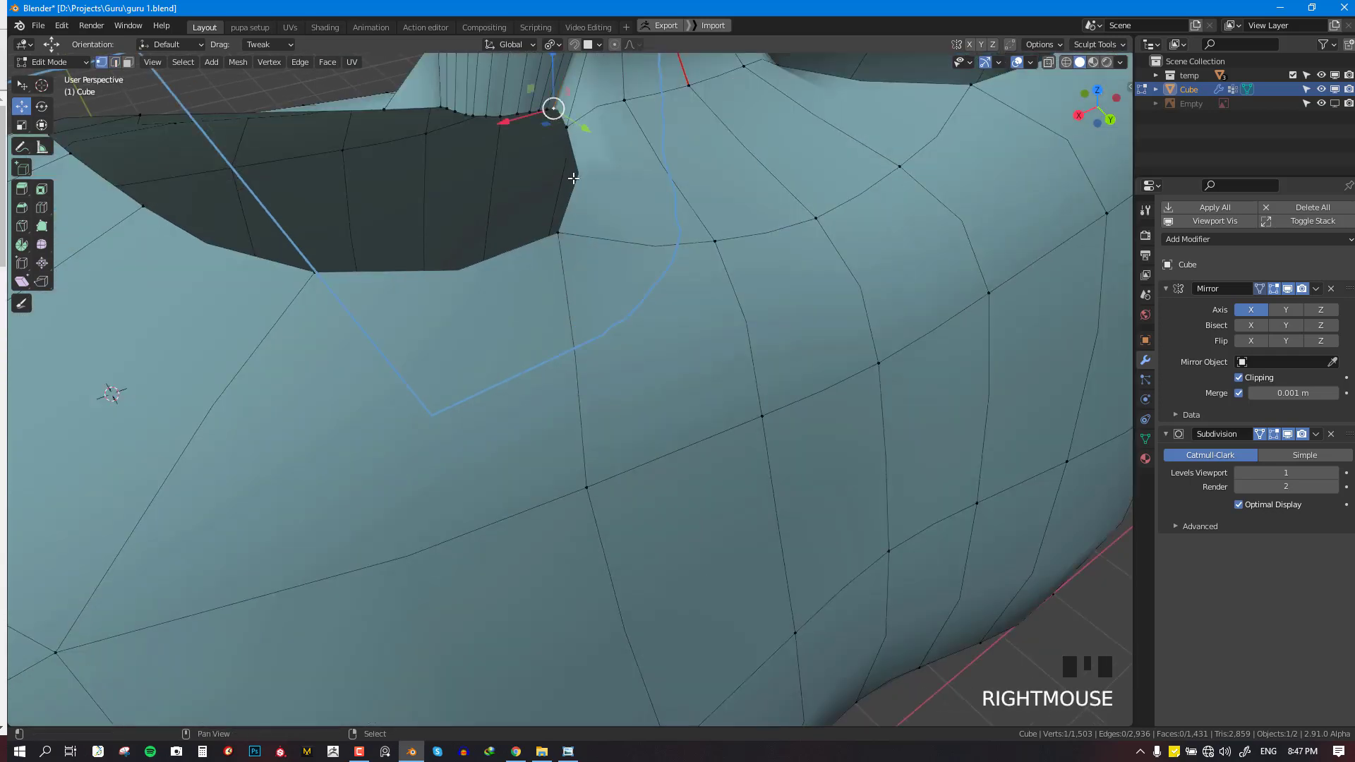
right_click(570, 136, "shift")
key("f")
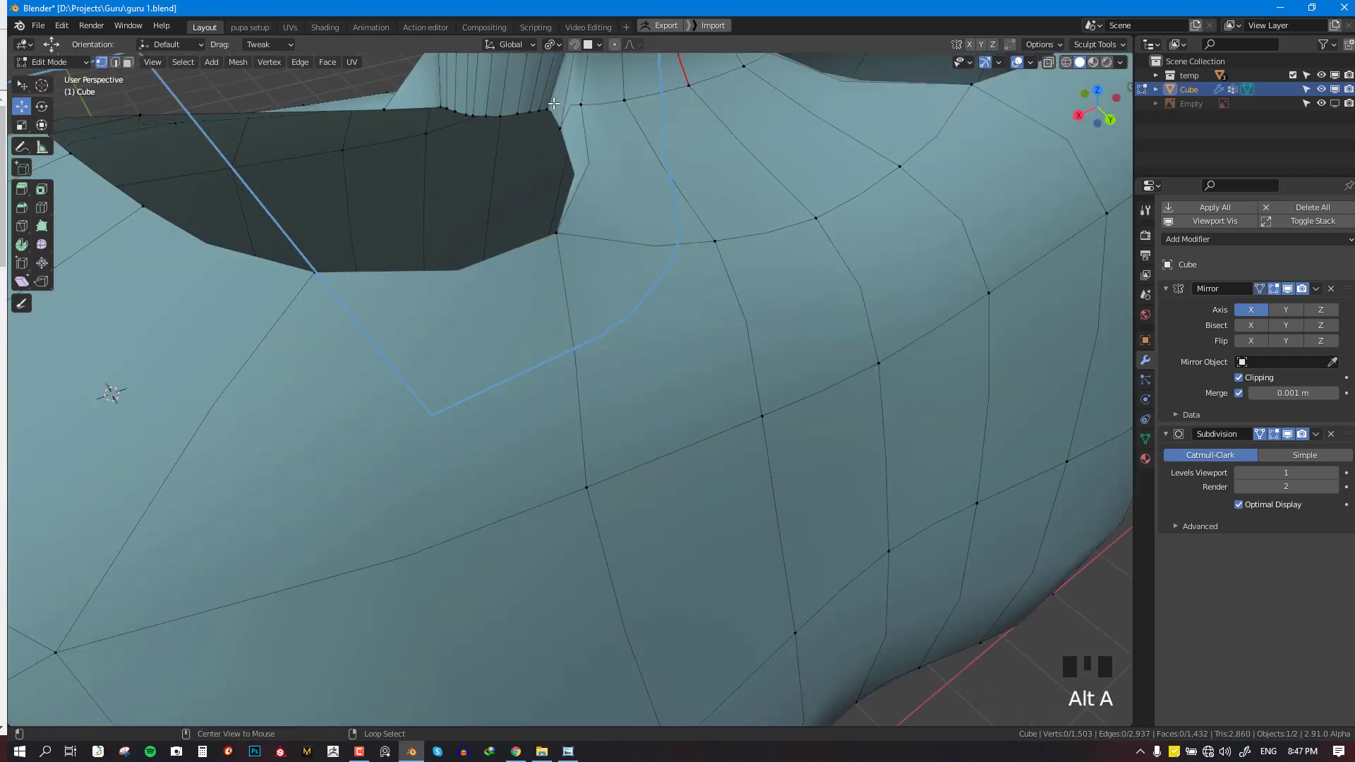
right_click(555, 227, "shift")
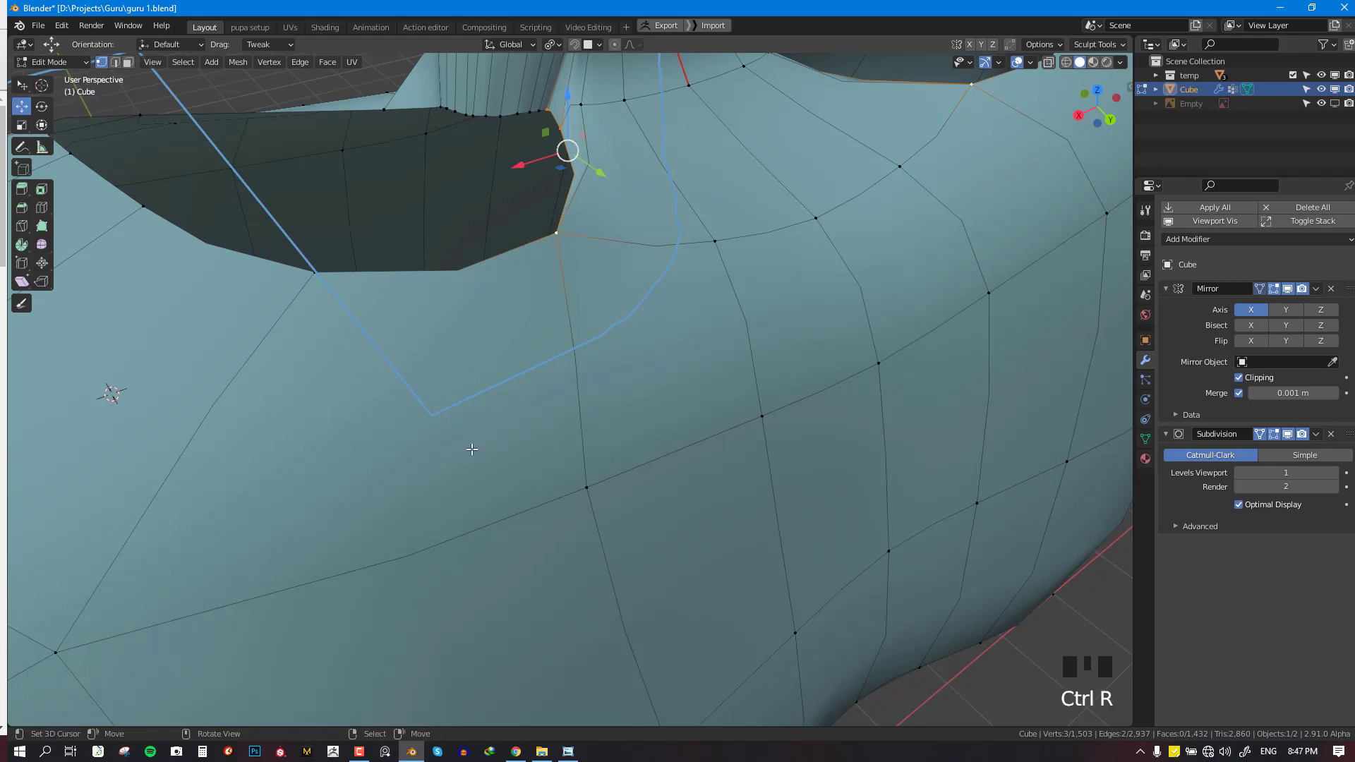
Add another loop cut through the back beside the neck opening and inspect how it runs over the chest and face
scroll(472, 450, "down", 5)
key("ctrl+z")
key("ctrl+r")
left_click(542, 449)
right_click(542, 447)
scroll(553, 435, "down", 3)
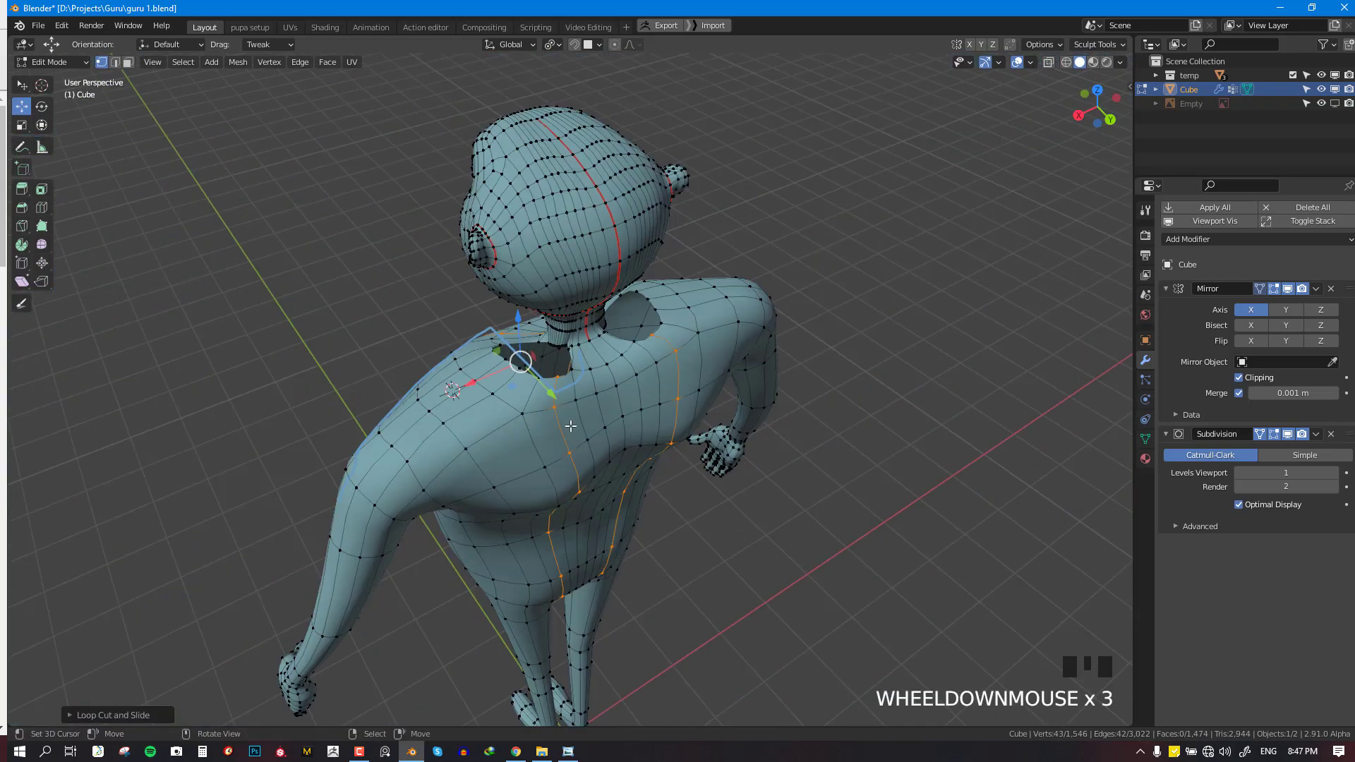
middle_click_drag(570, 425, 765, 379)
scroll(765, 379, "up", 2)
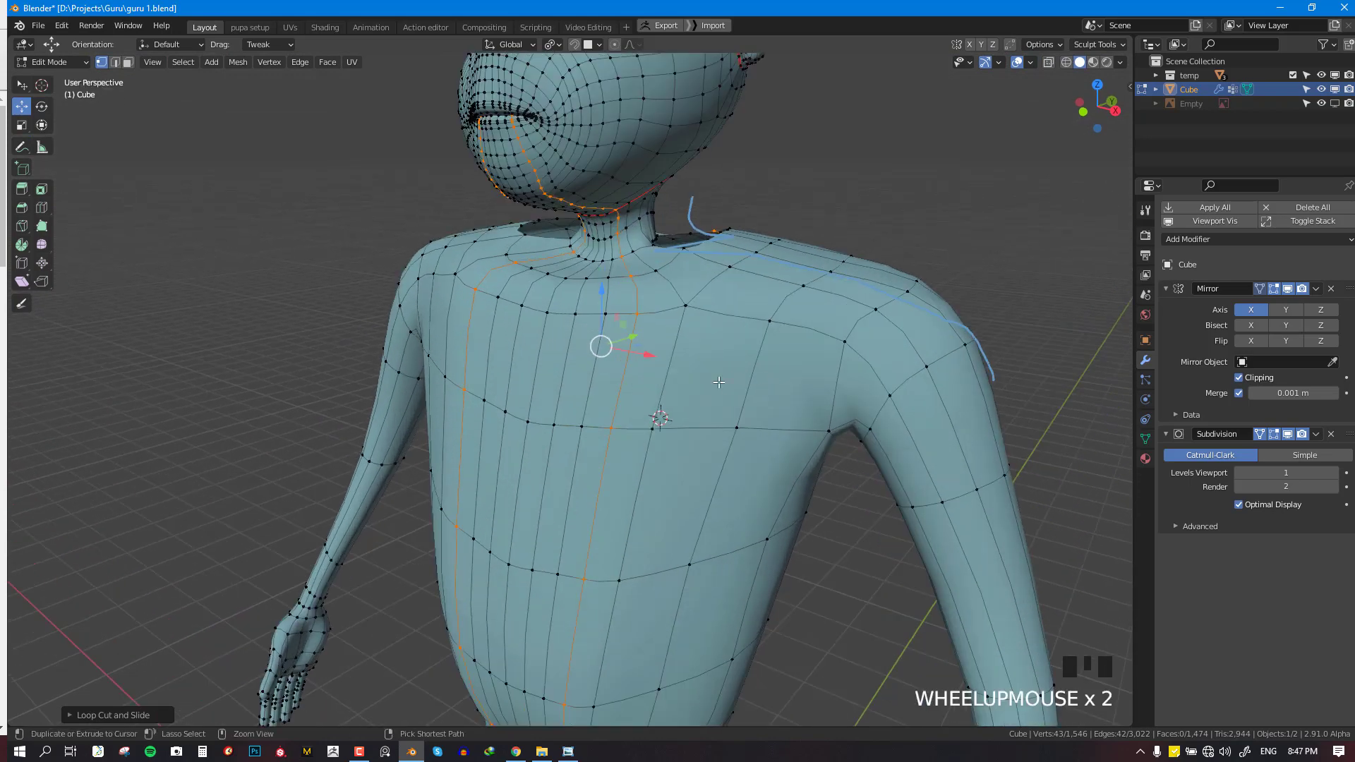
key("ctrl+z")
key("ctrl+shift+z")
middle_click_drag(728, 368, 711, 336)
scroll(768, 326, "up", 2)
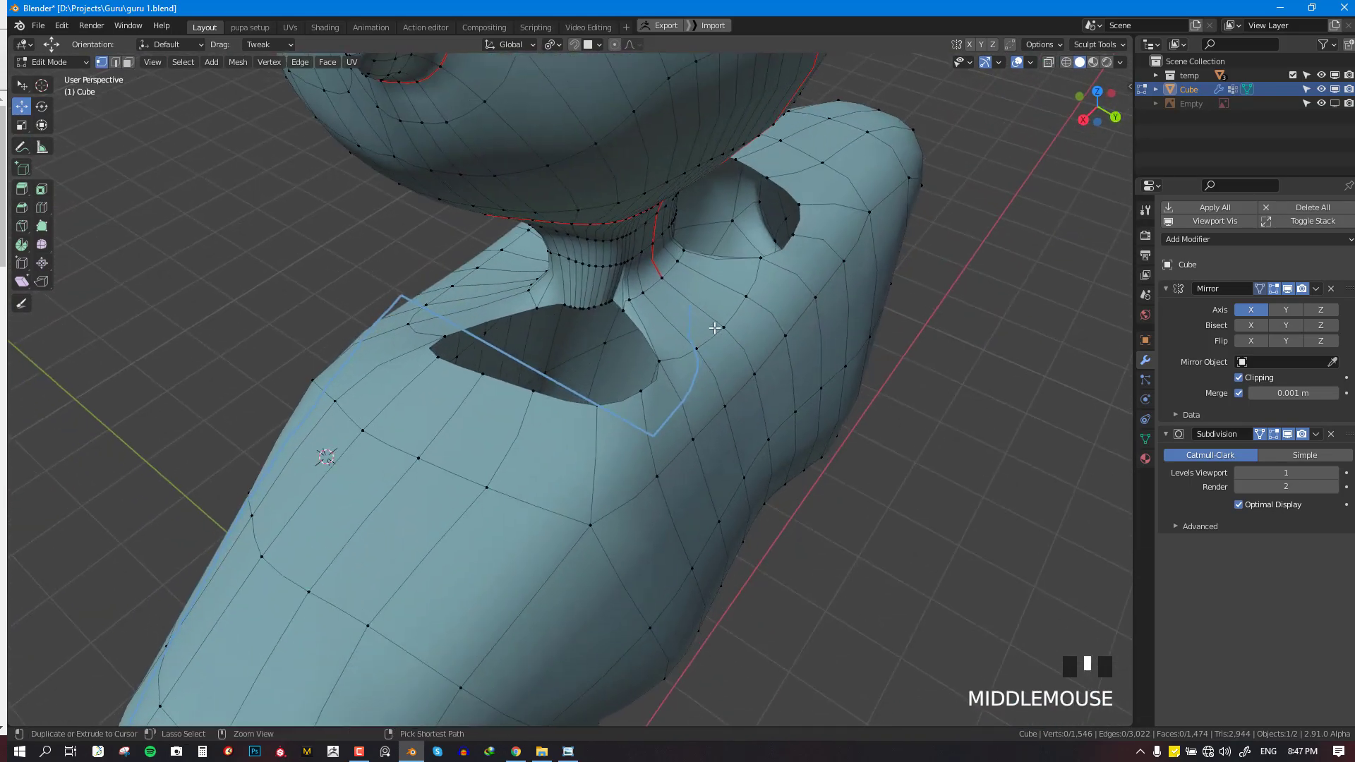
Undo the bridging faces and back loop cuts to restore the open gap between neck and torso
key("ctrl+z")
key("ctrl+z")
key("ctrl+z")
key("ctrl+z")
key("ctrl+z")
key("ctrl+z")
key("ctrl+z")
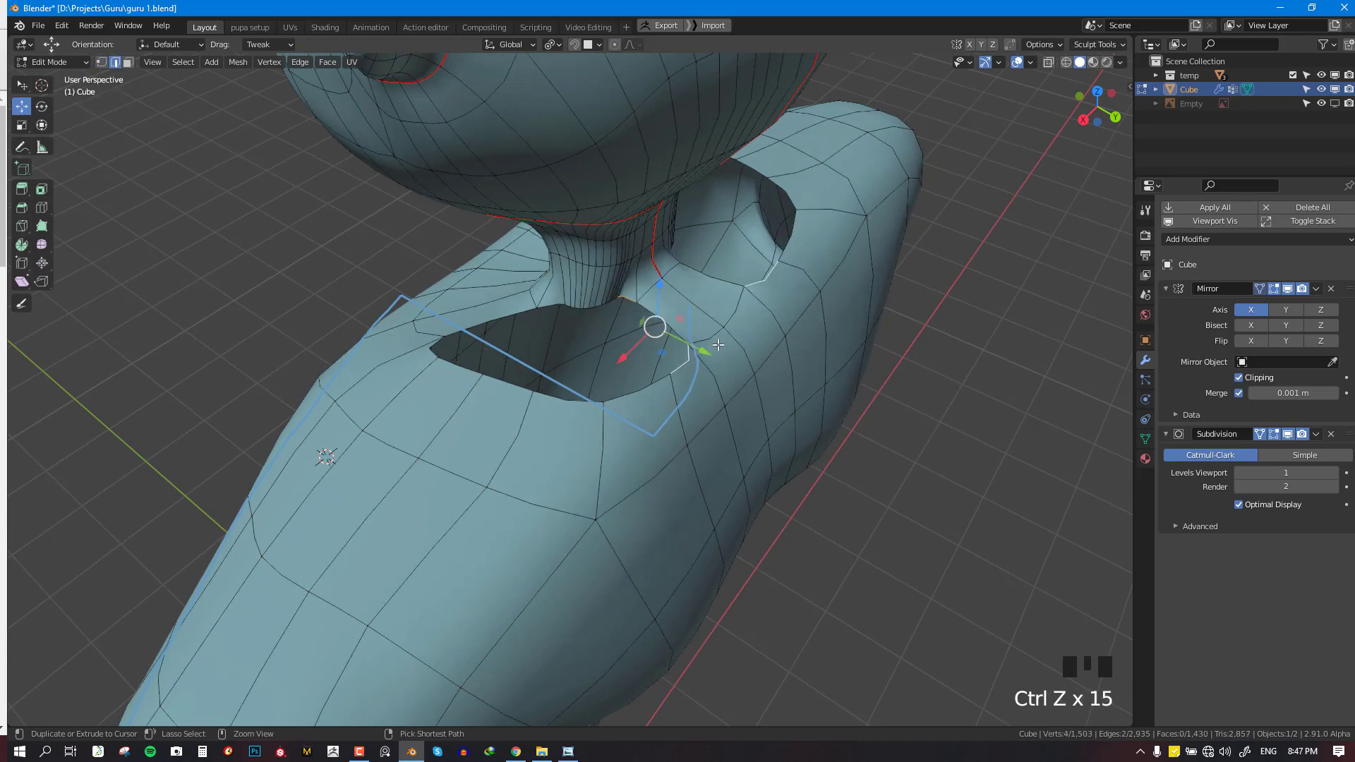
key("ctrl+z")
key("ctrl+z")
key("ctrl+z")
middle_click_drag(638, 396, 819, 357)
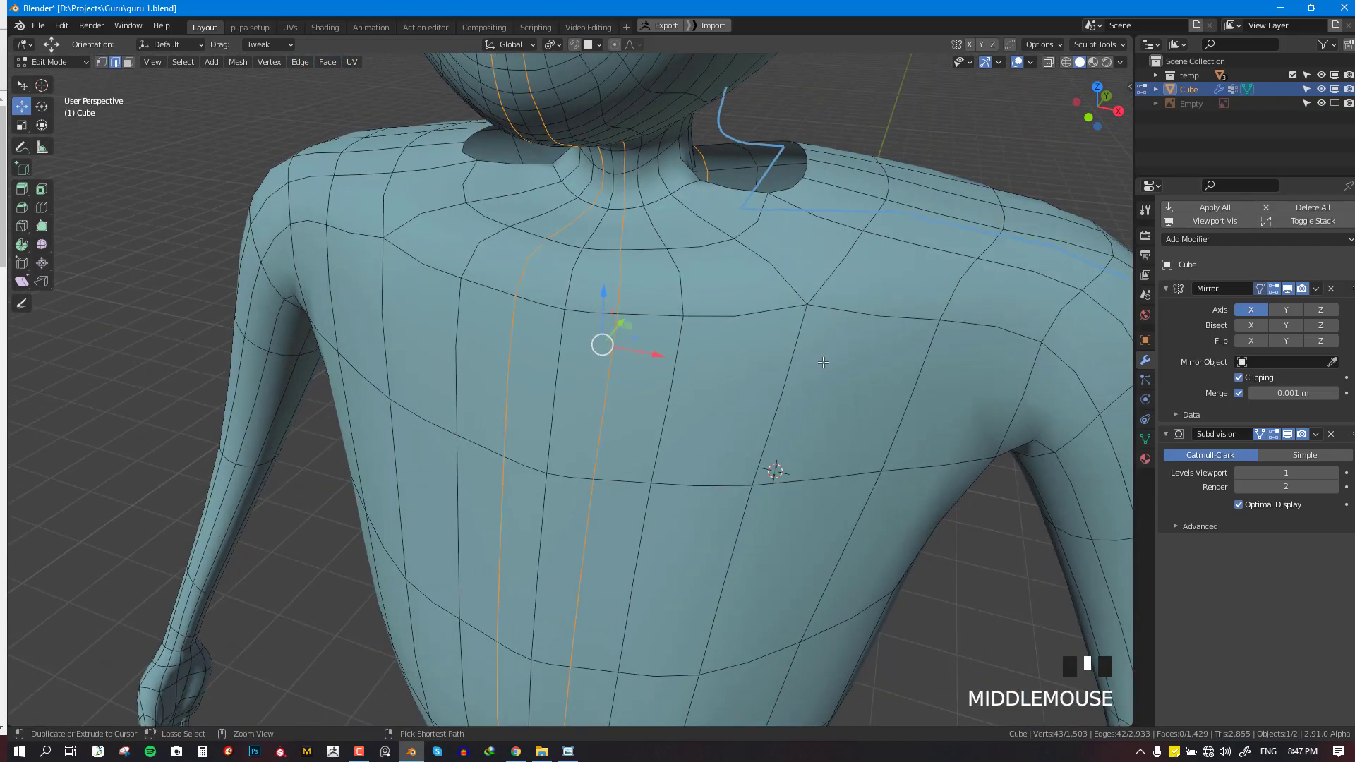
key("ctrl+z")
key("ctrl+z")
key("ctrl+z")
key("ctrl+z")
key("ctrl+z")
key("ctrl+z")
key("ctrl+z")
key("ctrl+z")
key("ctrl+z")
key("ctrl+z")
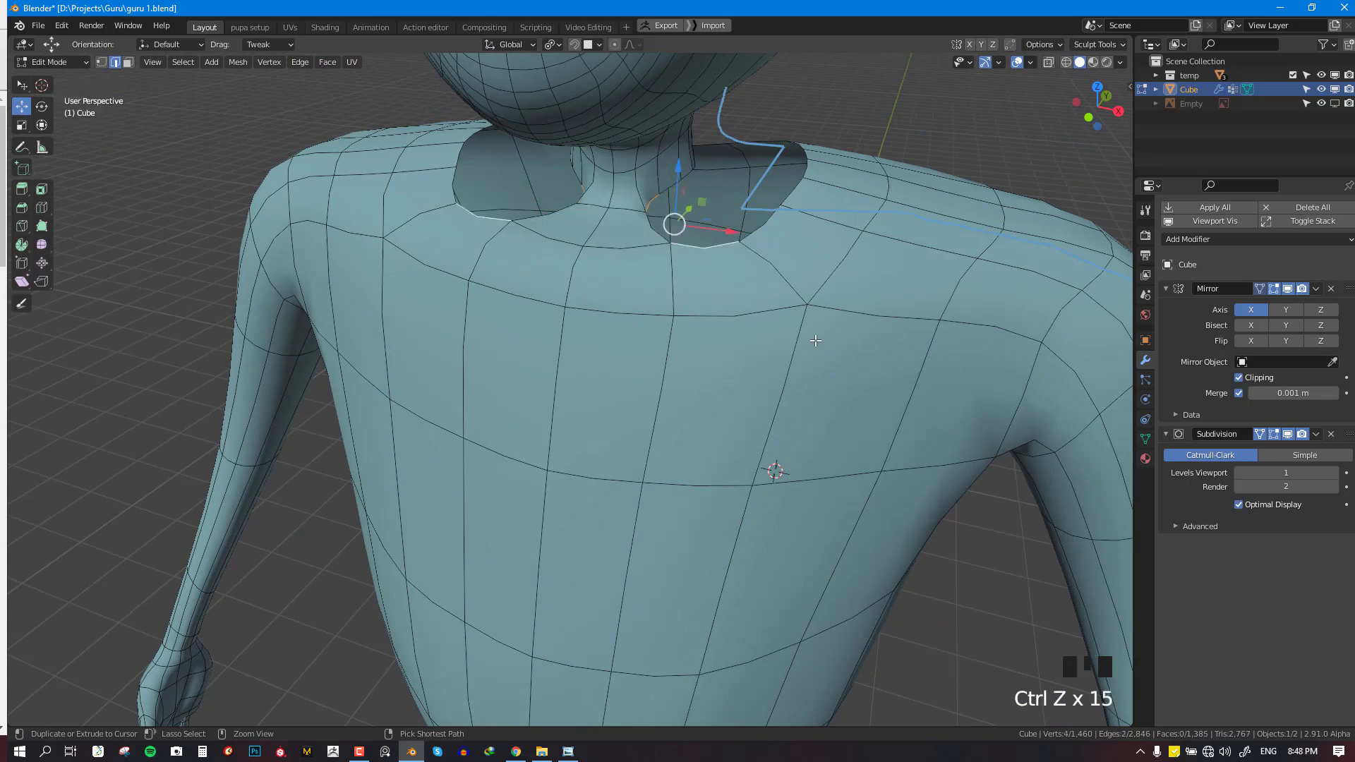
key("ctrl+z")
key("ctrl+z")
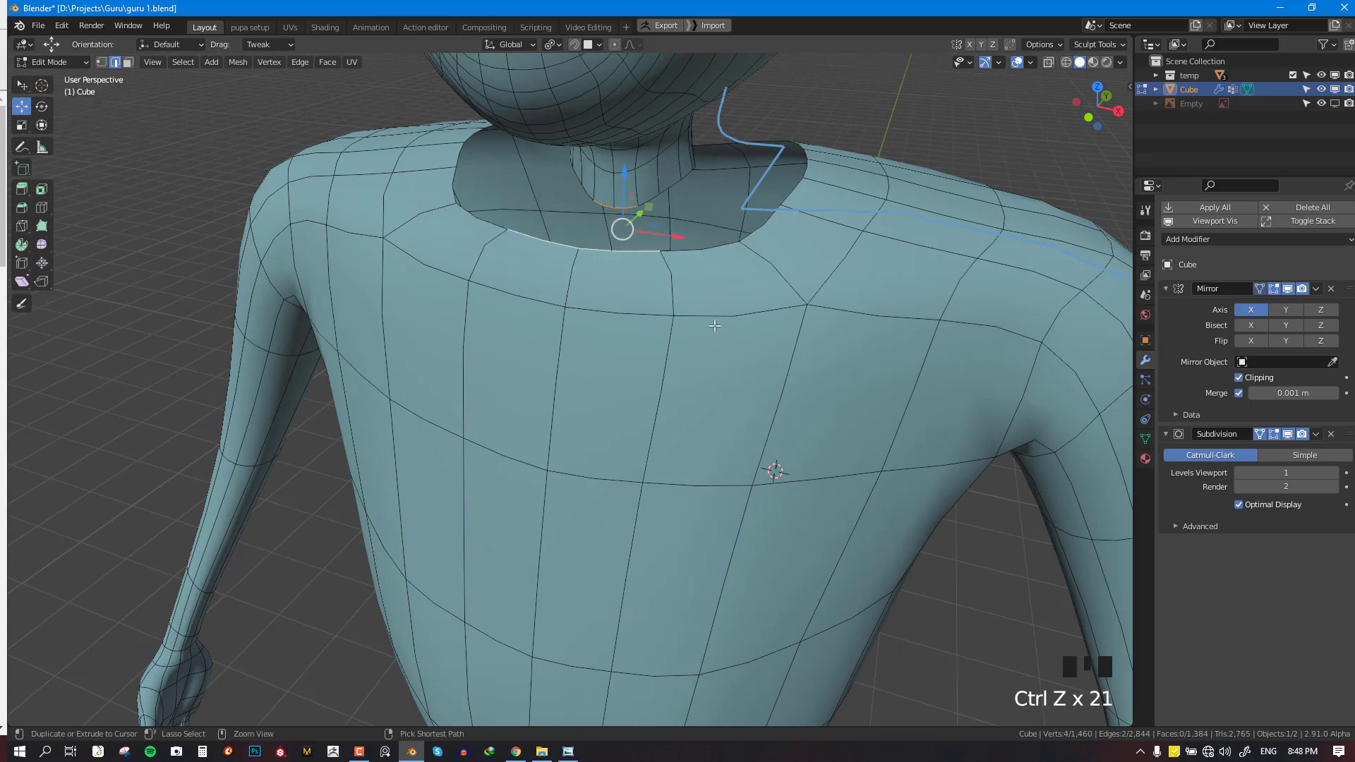
Add vertical loop cuts down the front and the back of the torso below the neck opening
scroll(714, 326, "down", 4)
key("KP_1")
key("ctrl+r")
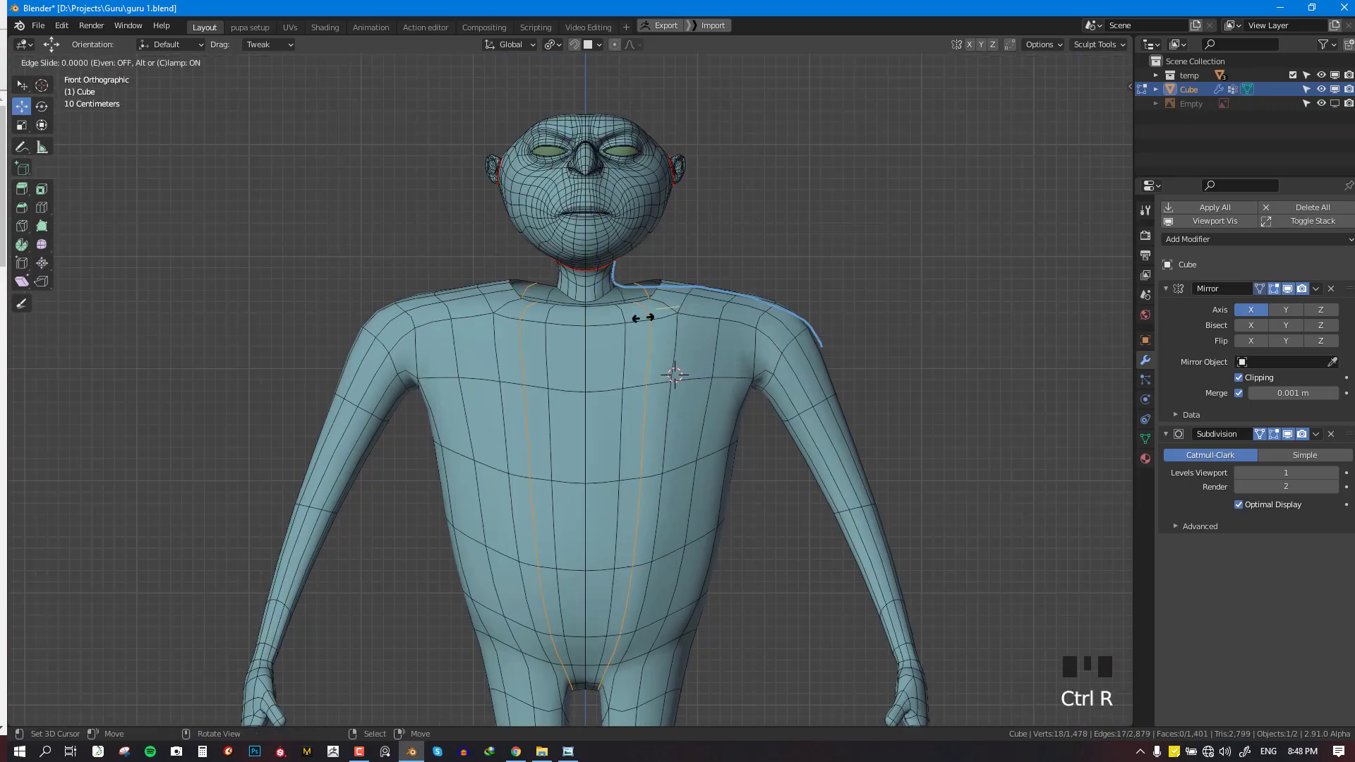
left_click(644, 319)
middle_click_drag(644, 318, 536, 335)
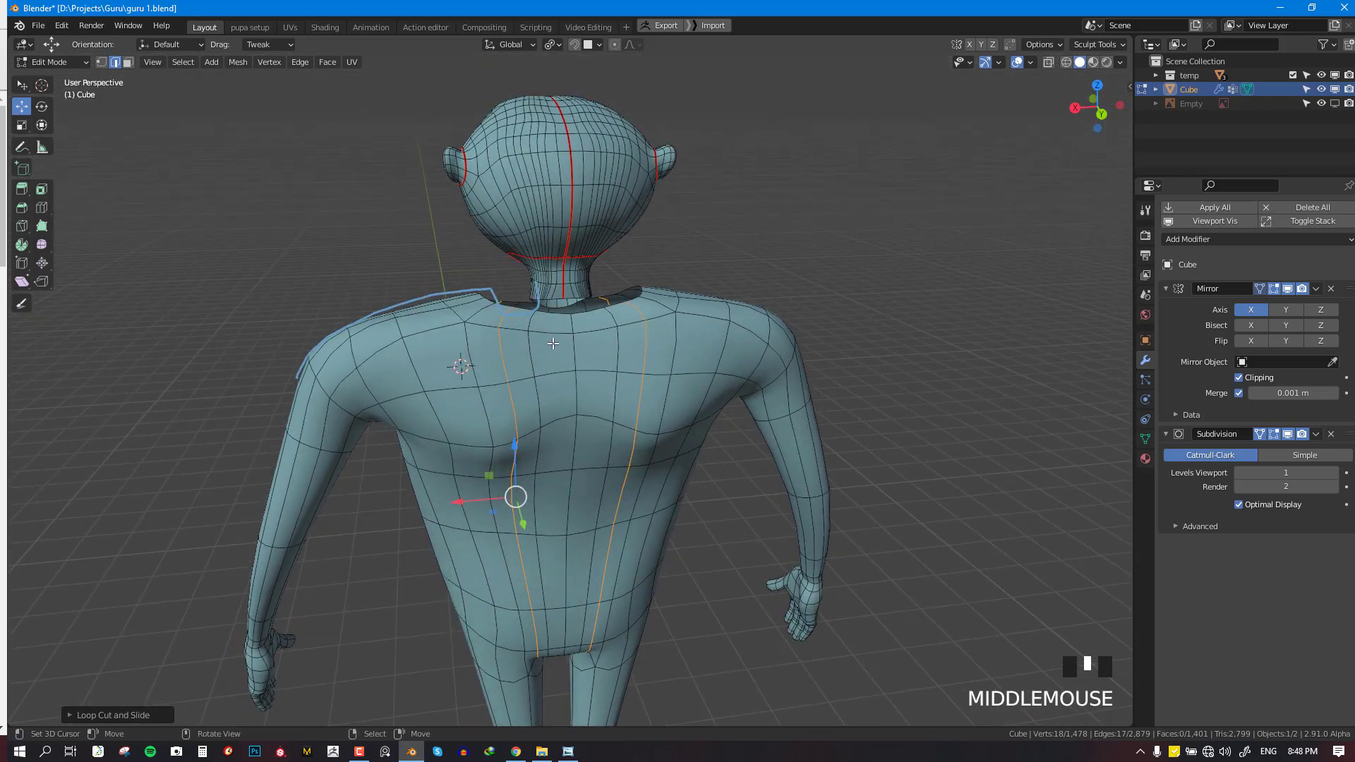
key("ctrl+r")
left_click(552, 343)
key("KP_1")
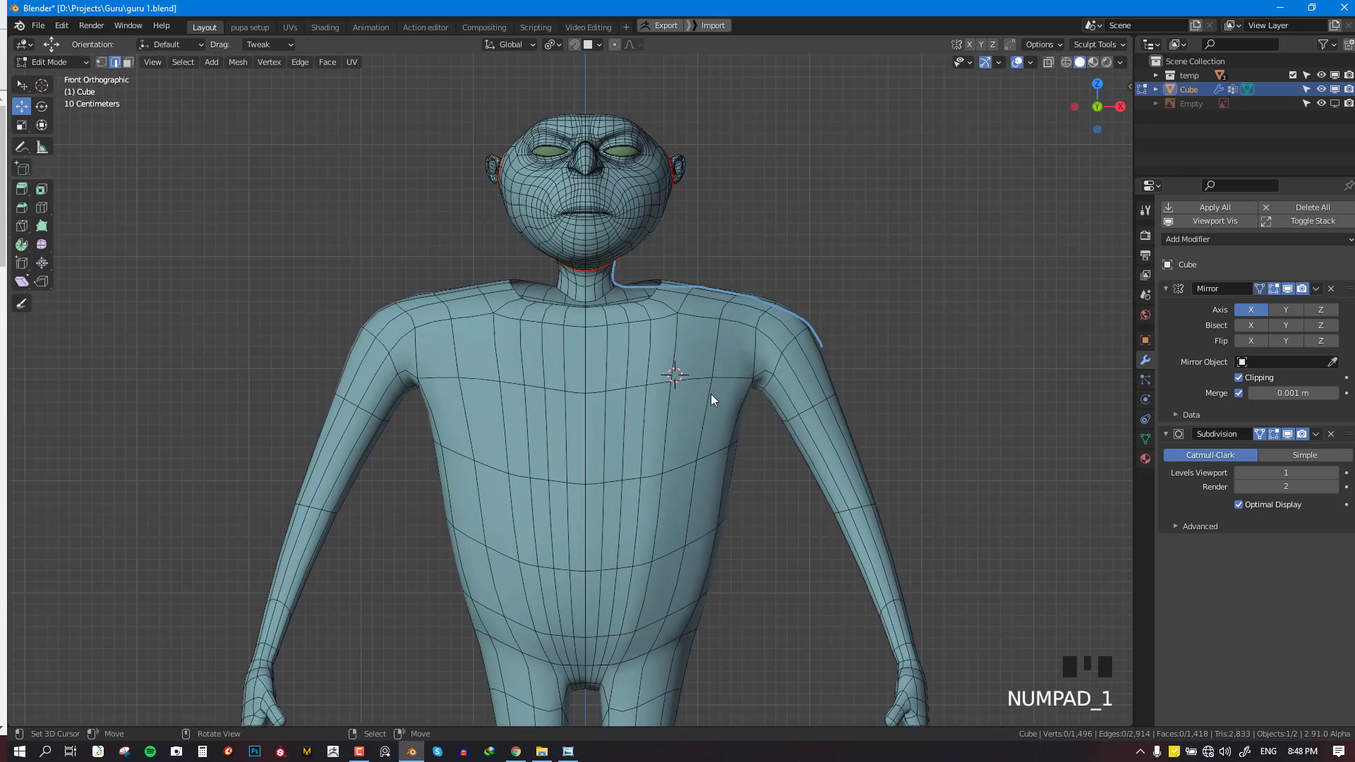
Try smoothing the torso front in Sculpt Mode, undo the smoothing and return to Edit Mode
key("ctrl+Tab")
scroll(654, 448, "down", 3)
scroll(666, 514, "up", 4)
left_click(654, 569, "shift")
left_click(676, 501, "shift")
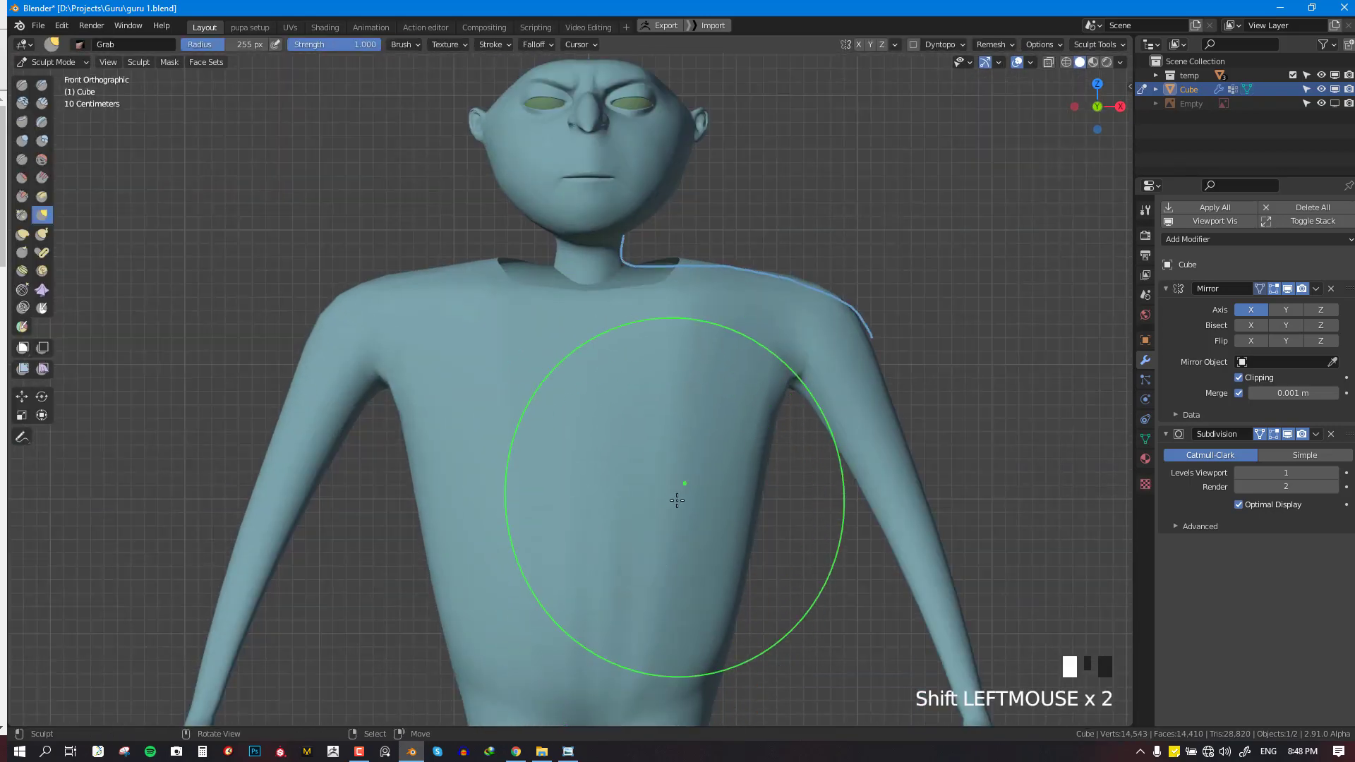
middle_click_drag(677, 500, 697, 344, "shift")
key("ctrl+z")
key("Tab")
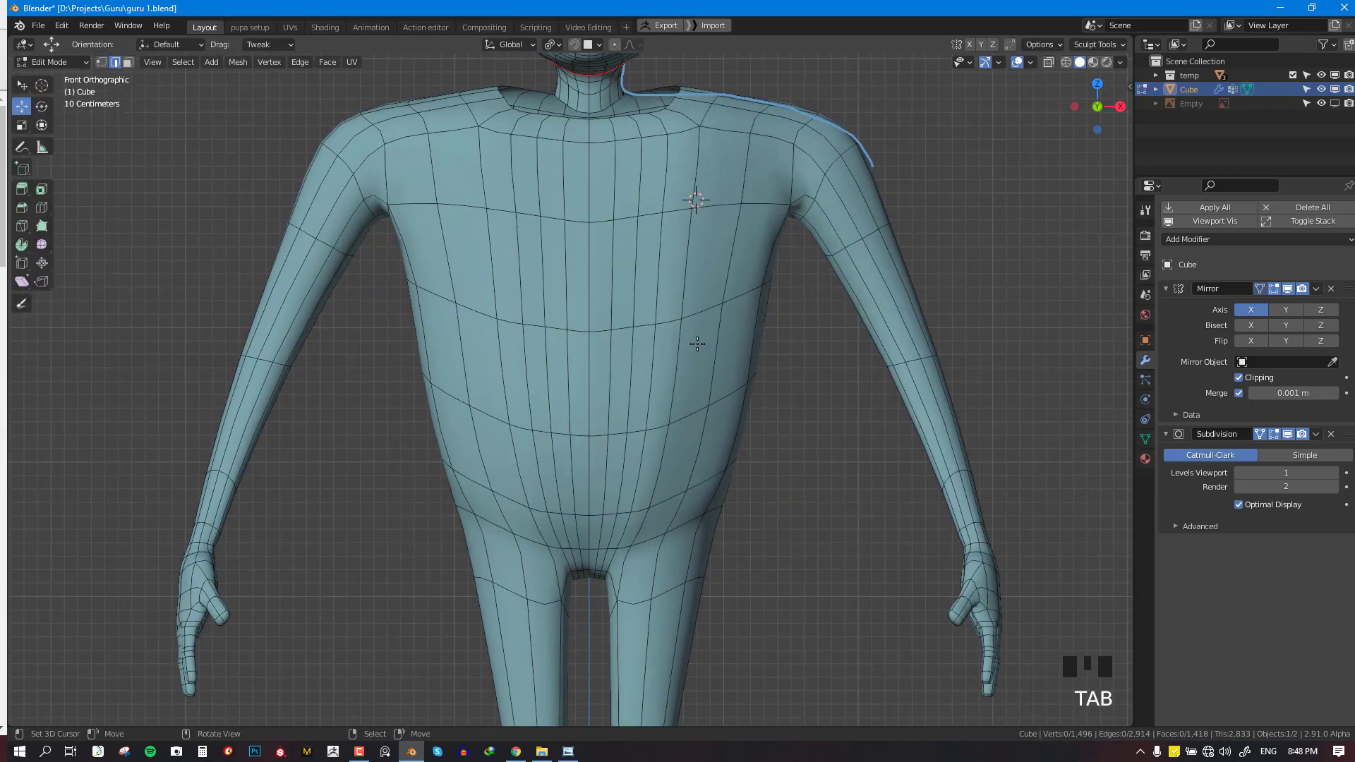
scroll(658, 440, "down", 3)
scroll(650, 443, "up", 2)
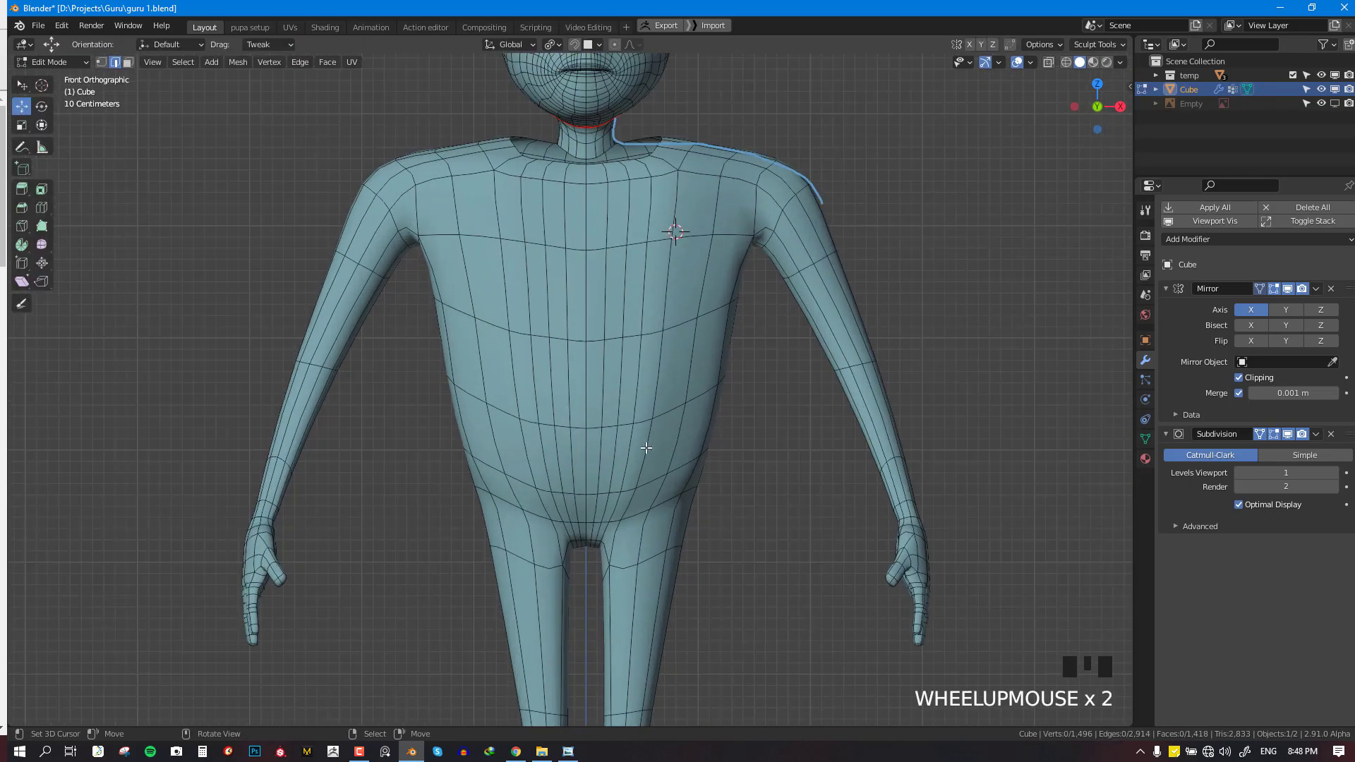
Slide the vertical edges on the lower front of the torso sideways to even out their spacing
right_click(649, 443)
key("g")
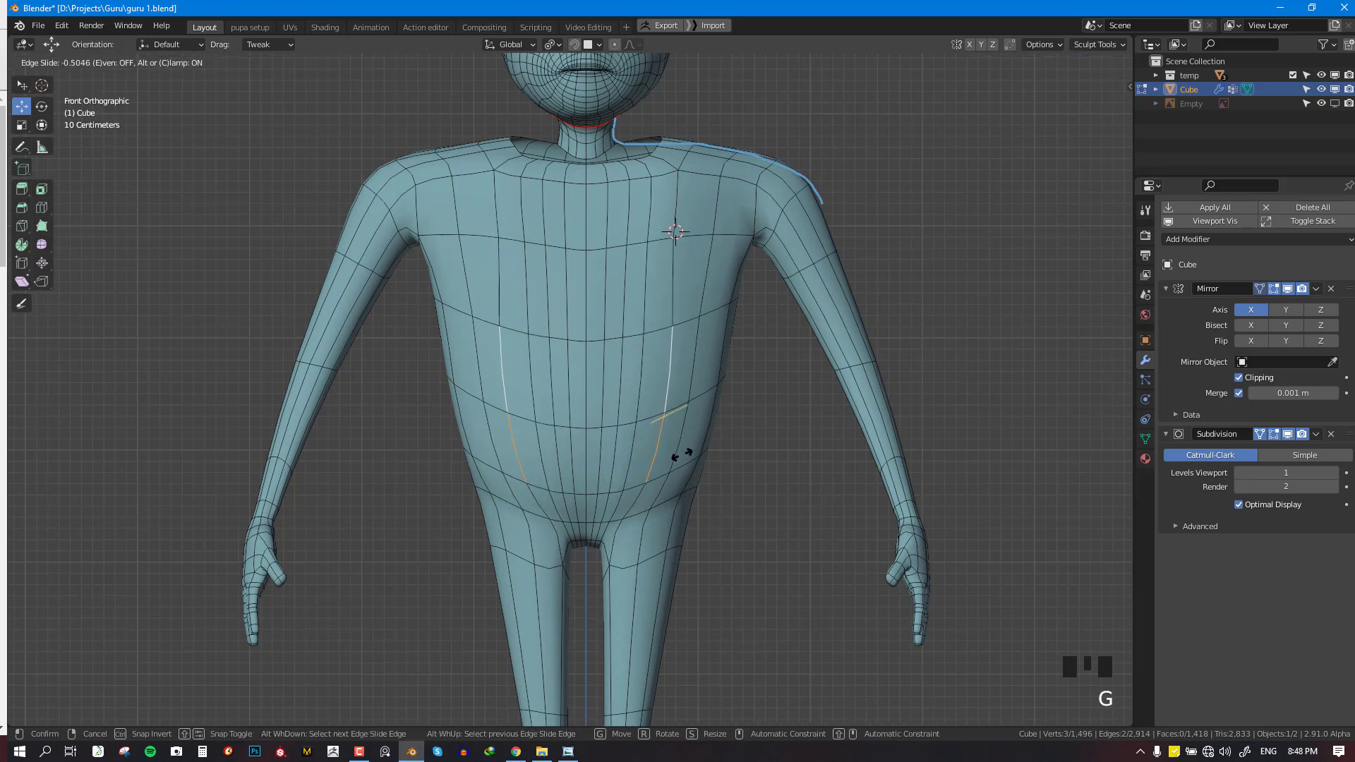
left_click(688, 445)
right_click(635, 437, "alt")
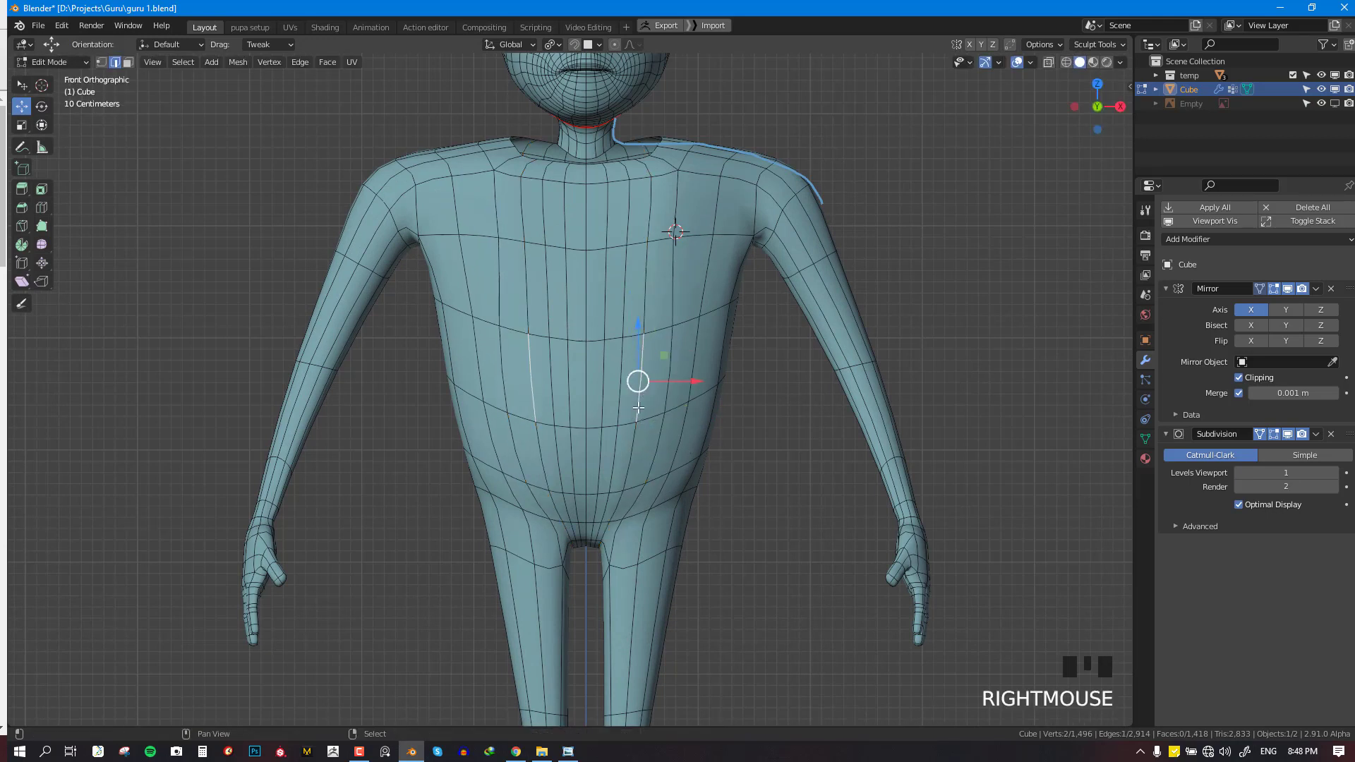
key("g")
left_click(648, 443)
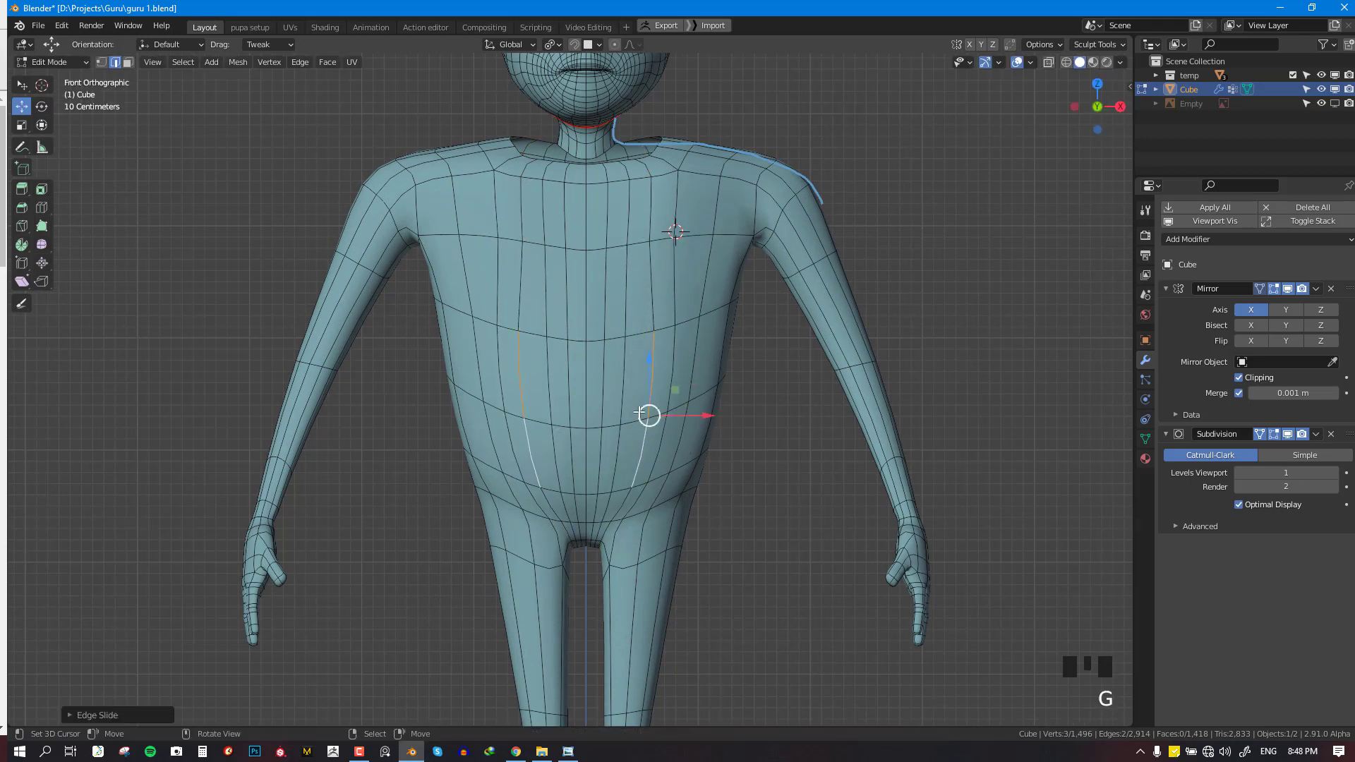
Smooth the front of the torso in Sculpt Mode and check its shape from below and from the front
key("Tab")
scroll(634, 411, "down", 2)
scroll(693, 366, "up", 3)
left_click(696, 381, "shift")
middle_click_drag(696, 381, 647, 350)
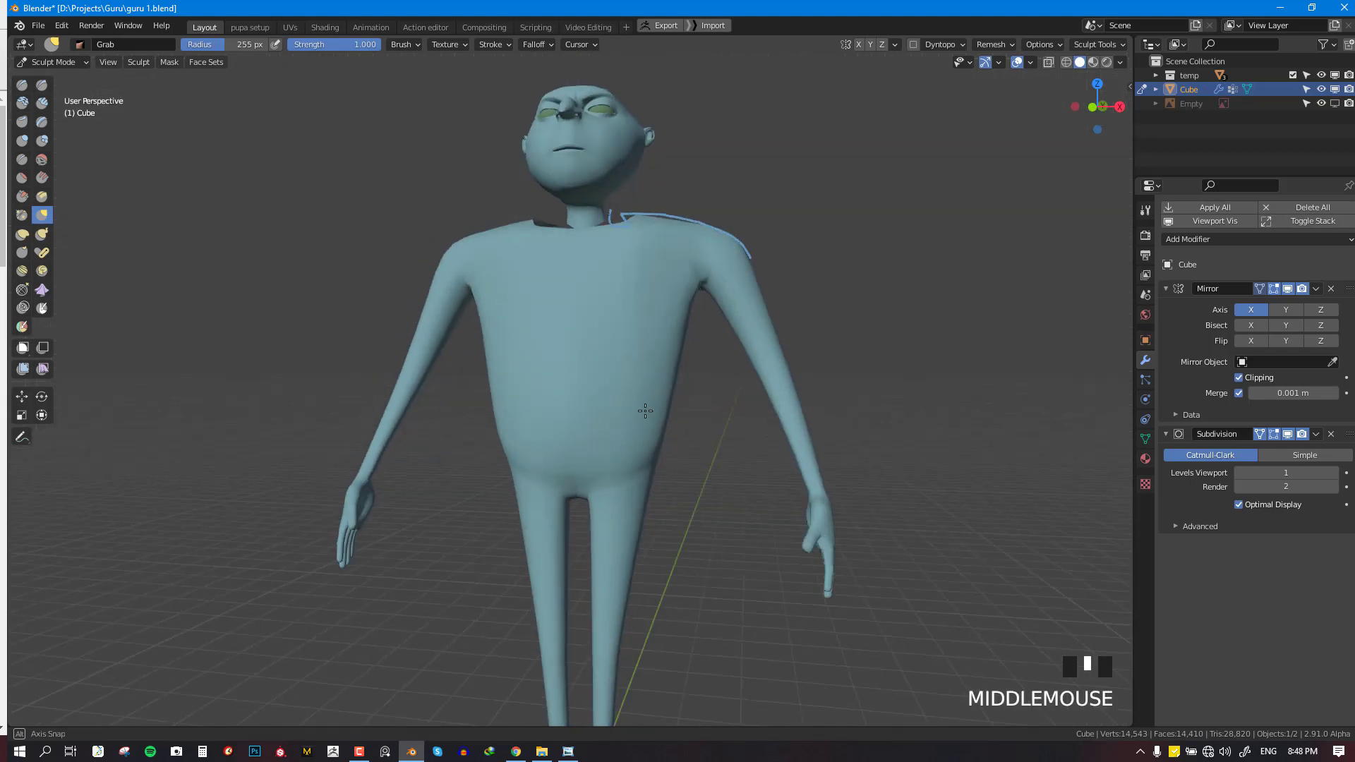
scroll(647, 350, "up", 3)
left_click(643, 274, "shift")
key("KP_1")
scroll(646, 311, "down", 1)
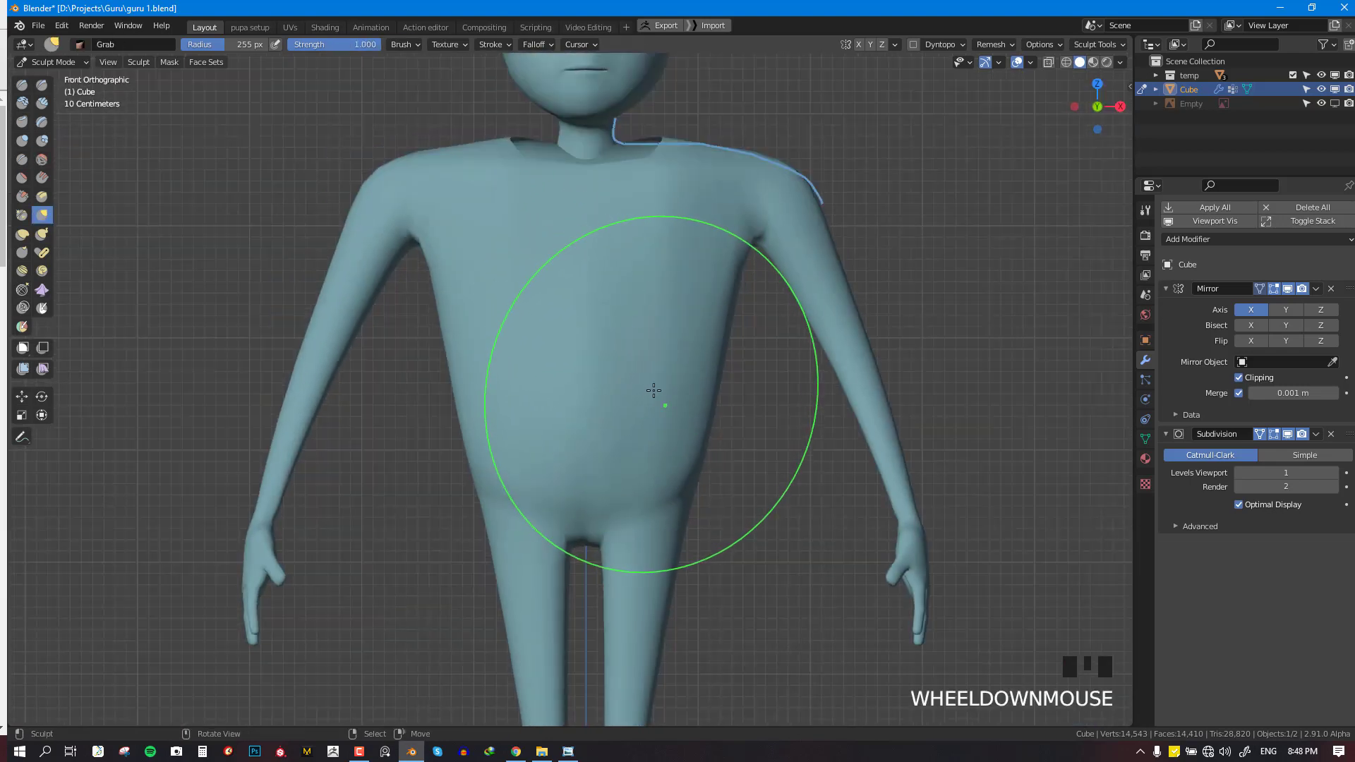
Reshape the lower belly and hips above the legs with the Grab brush
scroll(665, 359, "up", 2)
scroll(677, 367, "down", 2)
scroll(709, 363, "up", 1)
mouse_move(677, 367)
middle_mouse_down()
mouse_move(709, 364)
mouse_move(542, 445)
middle_mouse_up()
left_click(708, 361)
left_click(707, 359)
scroll(707, 359, "up", 3)
mouse_move(541, 444)
left_mouse_down()
mouse_move(563, 505)
mouse_move(632, 542)
left_mouse_up()
middle_click_drag(632, 542, 680, 348, "shift")
key("KP_1")
scroll(735, 396, "up", 1)
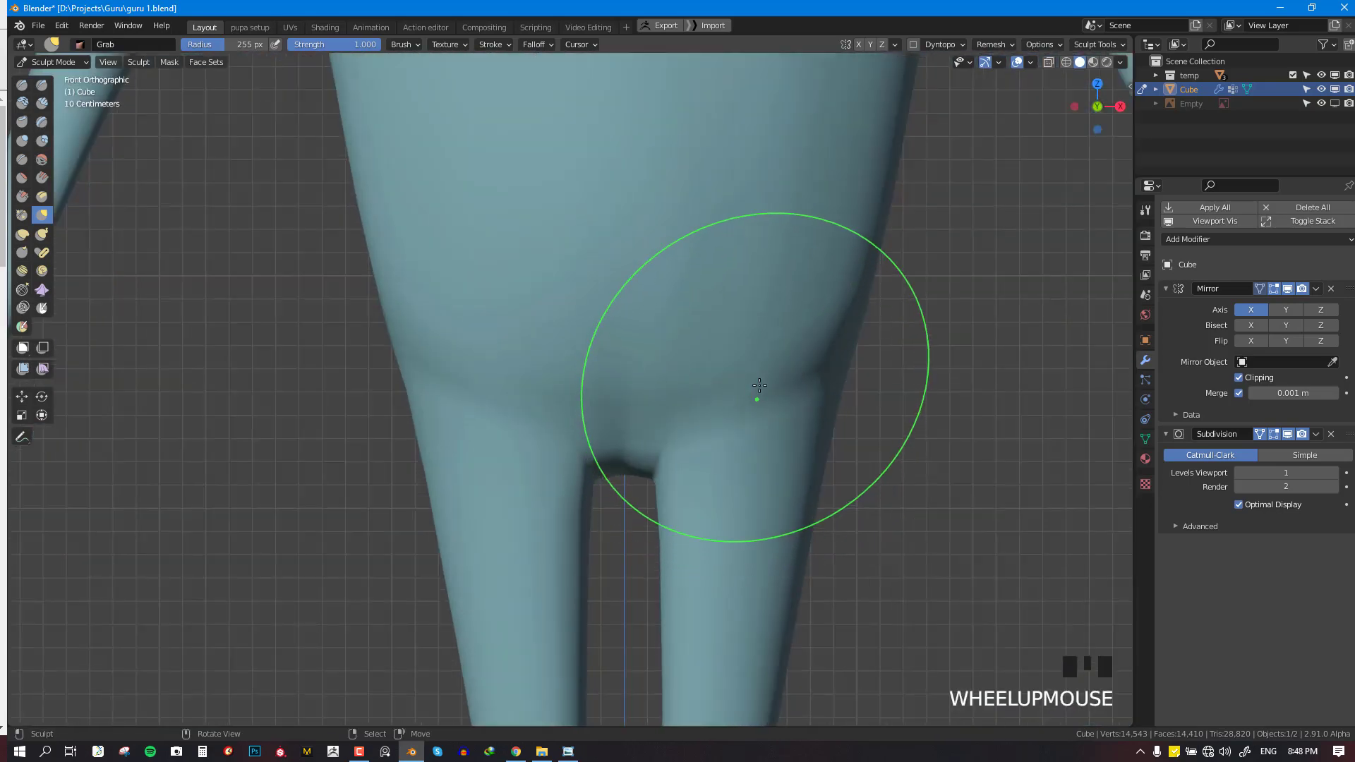
left_click_drag(756, 387, 769, 383)
scroll(705, 264, "down", 2)
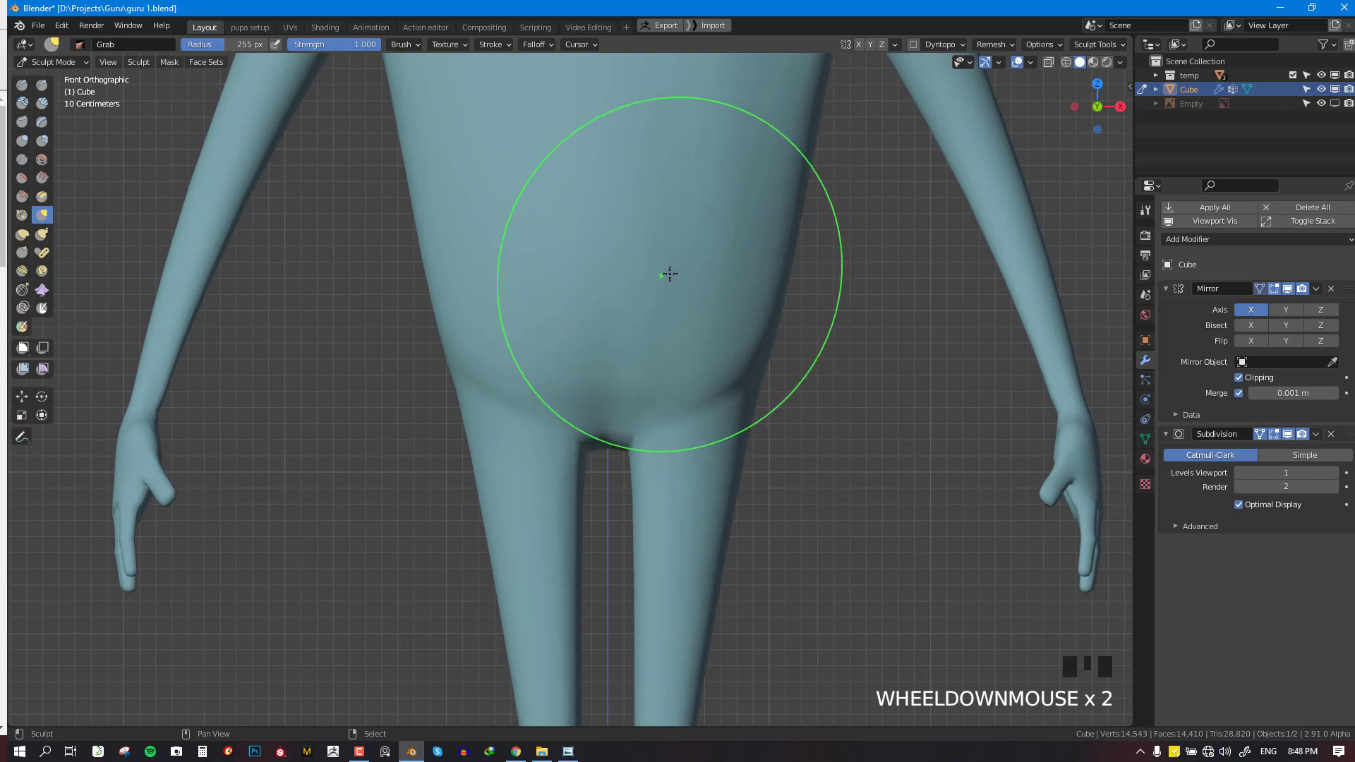
Try smoothing the middle of the belly and undo the stroke
left_click_drag(665, 275, 686, 277, "shift")
scroll(684, 282, "down", 3)
key("ctrl+z")
scroll(620, 339, "up", 2)
In Edit Mode, slide the vertical edge chain running from the chest to the lower belly sideways
key("Tab")
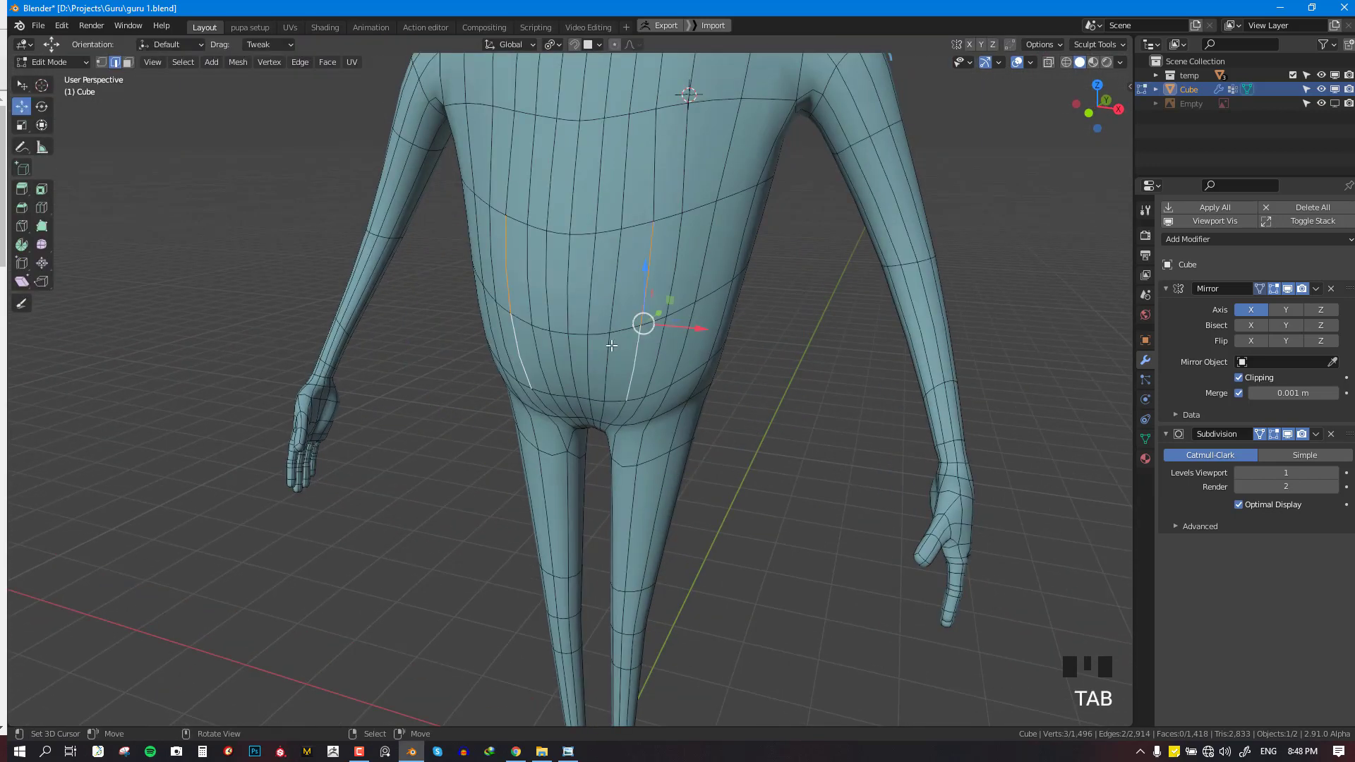
key("KP_1")
right_click(634, 342)
right_click(638, 265, "shift")
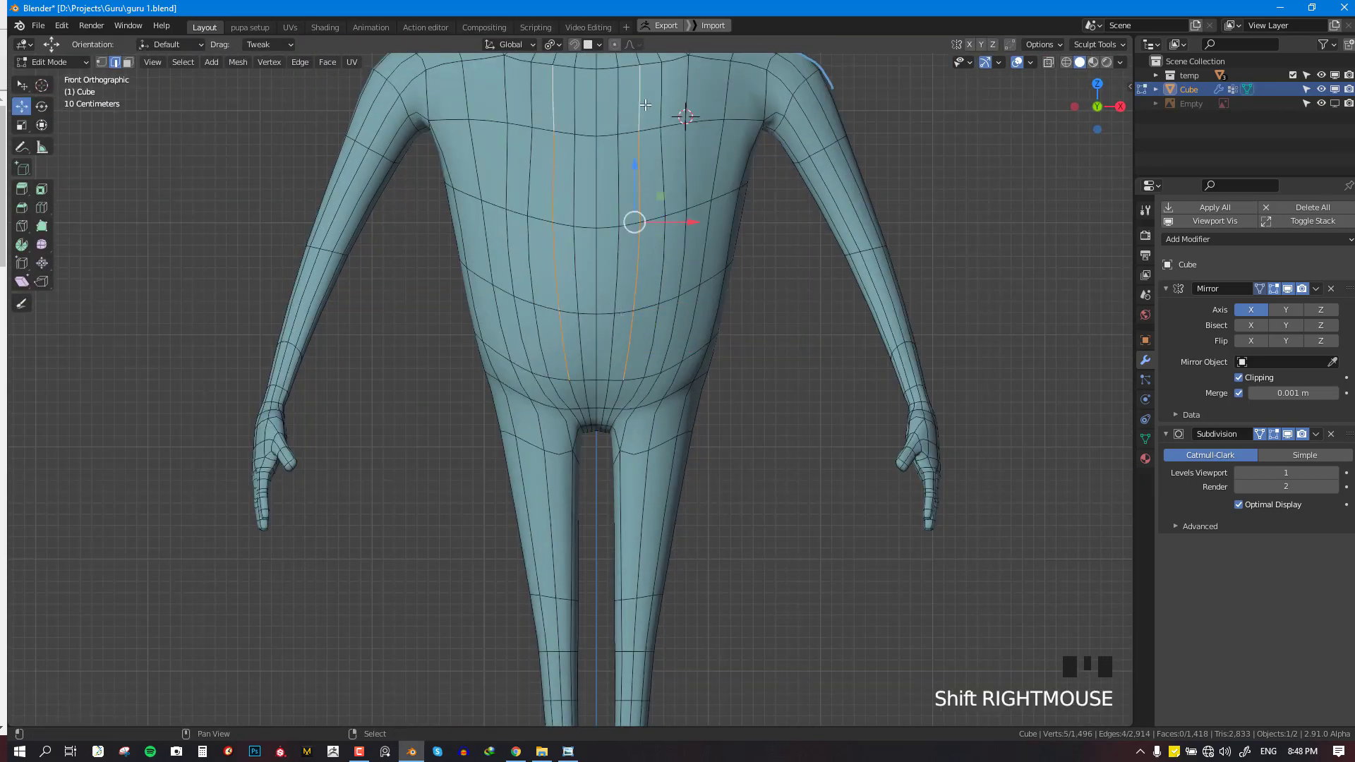
middle_click_drag(645, 104, 659, 221, "shift")
key("g")
key("g")
left_click(678, 399)
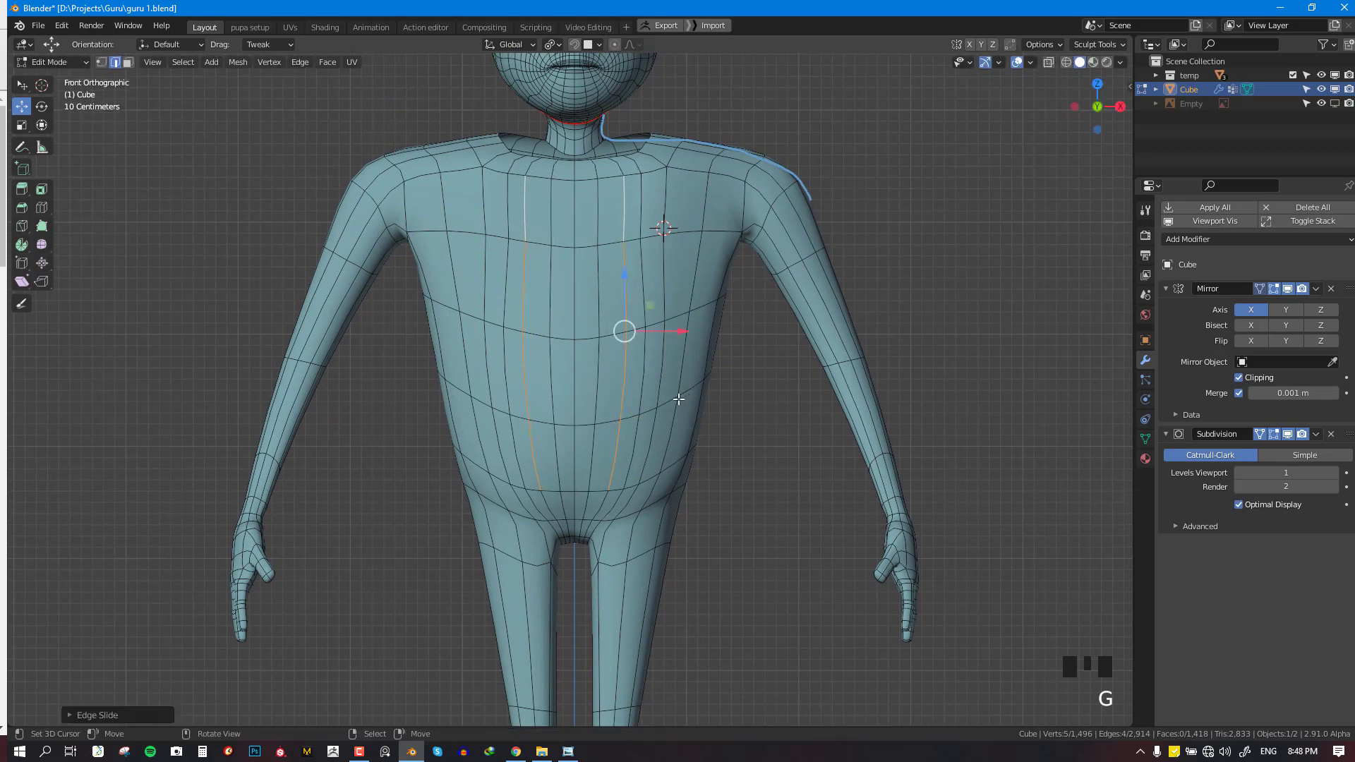
Smooth the side of the torso in Sculpt Mode and check the figure from above and from the front
mouse_move(641, 415)
middle_mouse_down()
mouse_move(608, 448)
mouse_move(629, 423)
middle_mouse_up()
key("Tab")
scroll(662, 372, "up", 1)
key("KP_1")
scroll(667, 365, "down", 4)
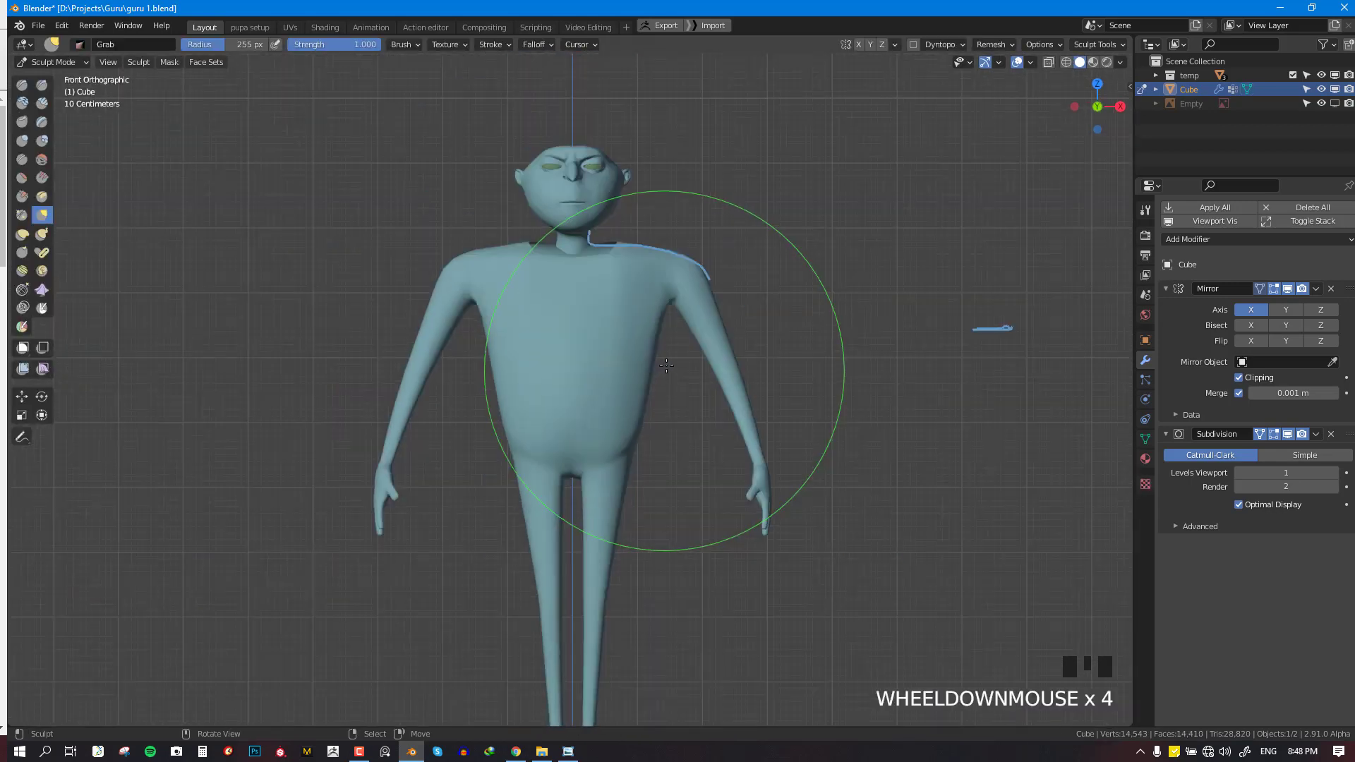
scroll(667, 366, "up", 3)
left_click(665, 311, "shift")
middle_click_drag(665, 311, 730, 464)
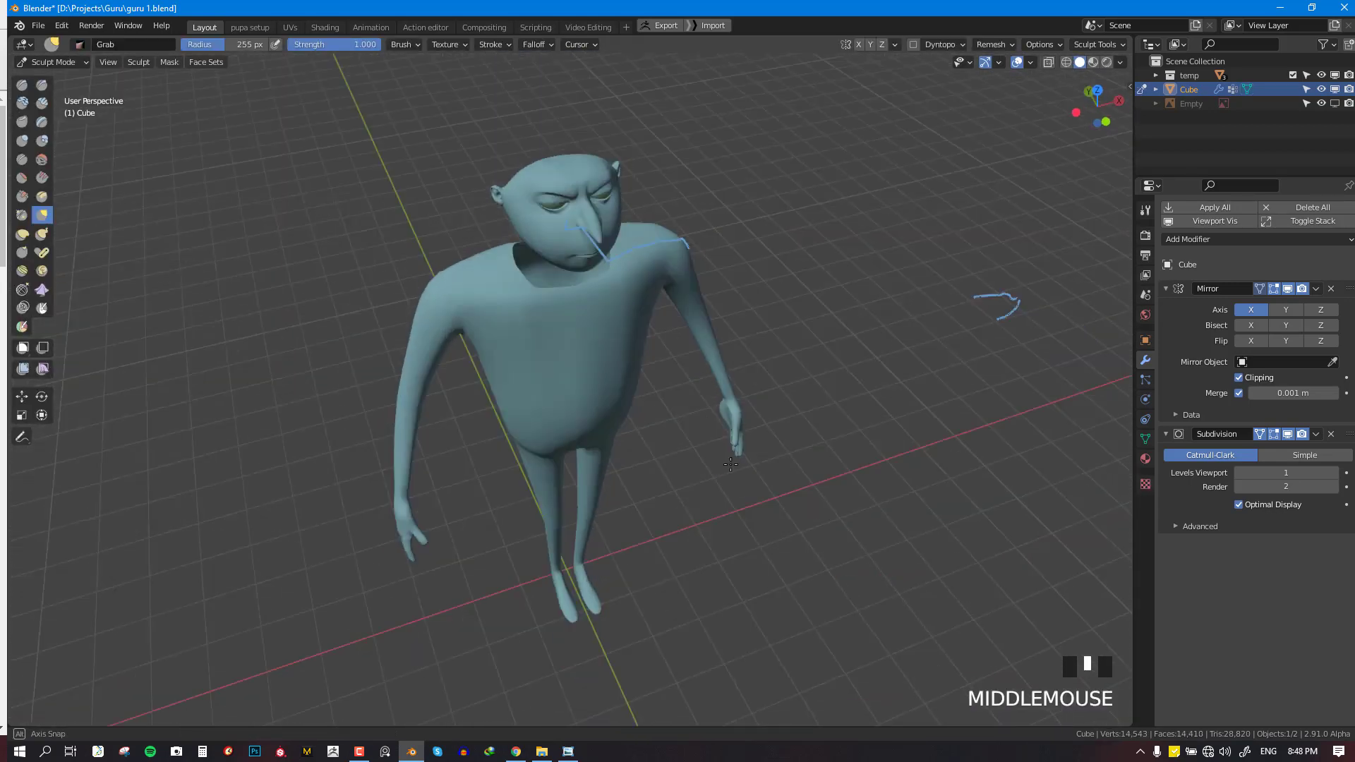
scroll(730, 464, "up", 6)
left_click(728, 348)
key("KP_1")
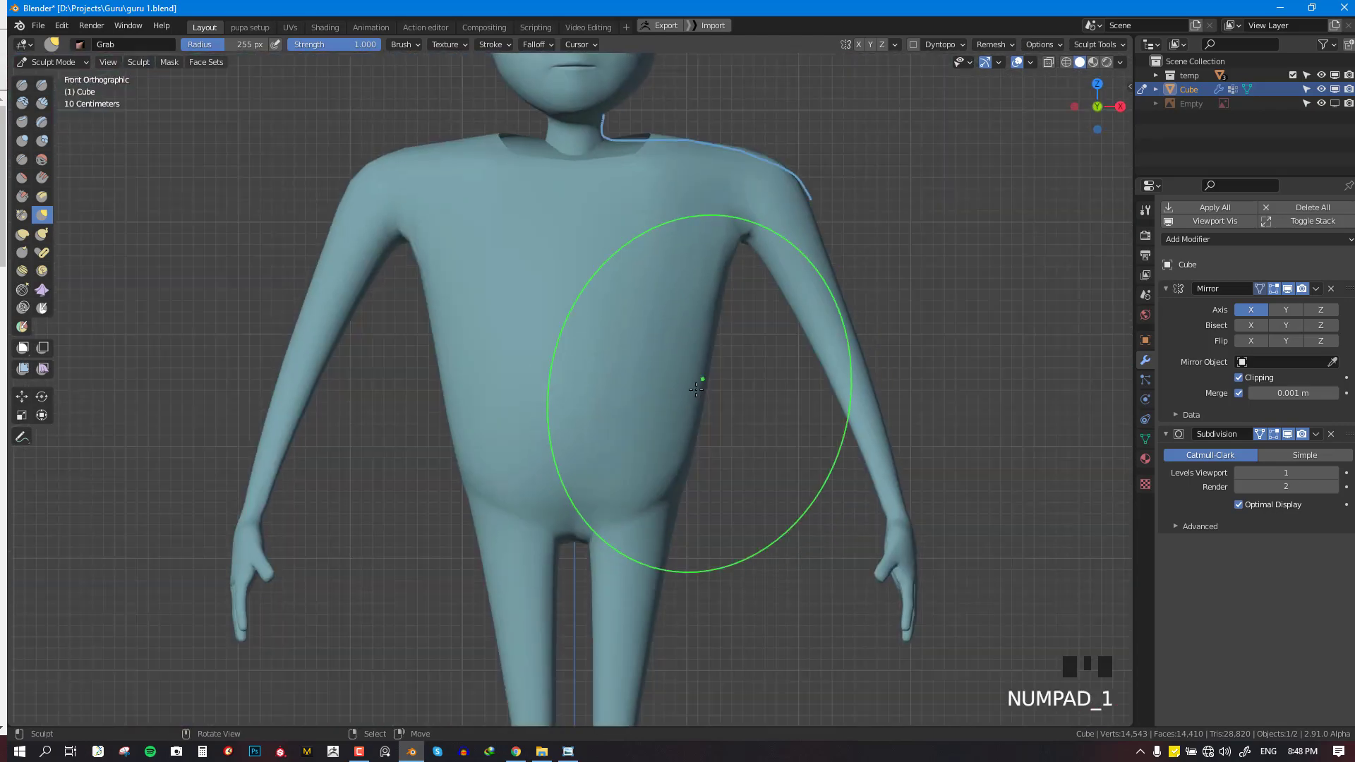
Set the Grab brush radius to 186 px and refine the lower belly and the crease above the legs
middle_click_drag(702, 372, 590, 432)
scroll(558, 499, "up", 2)
middle_click_drag(558, 499, 598, 519)
key("f")
left_click(551, 539)
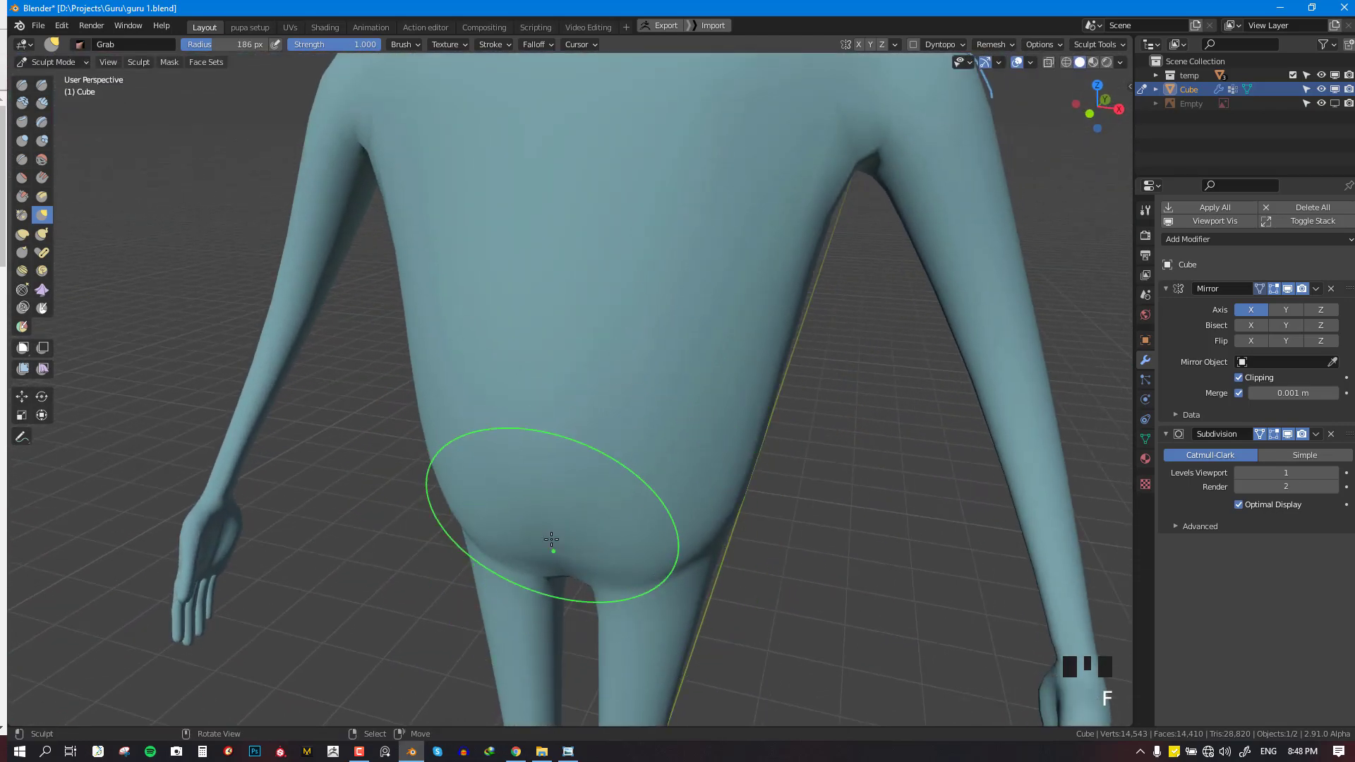
left_click(595, 545)
key("KP_1")
left_click(705, 544, "shift")
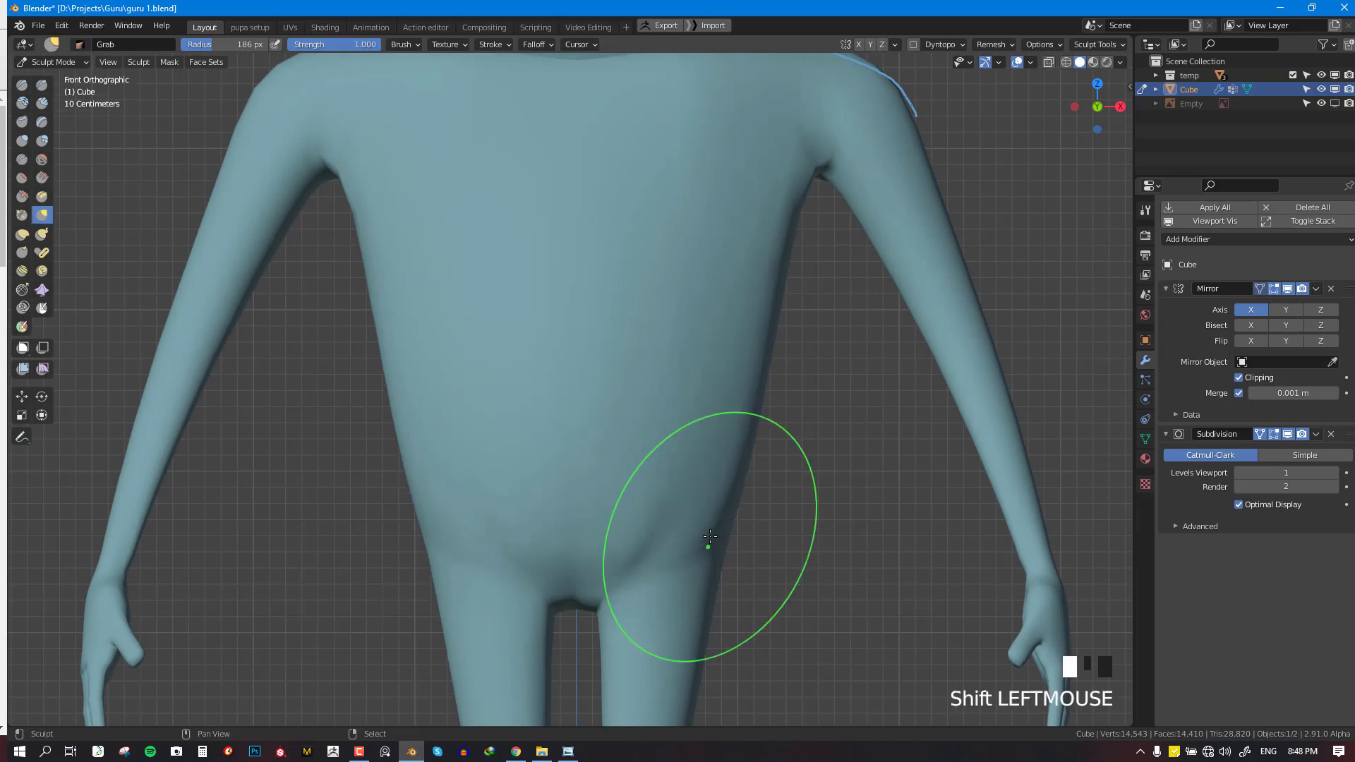
Turn on the wireframe overlay and examine the torso from the side and the edge flow on its back
scroll(745, 493, "down", 3)
scroll(745, 493, "down", 3)
middle_click_drag(741, 427, 608, 447)
scroll(538, 432, "up", 3)
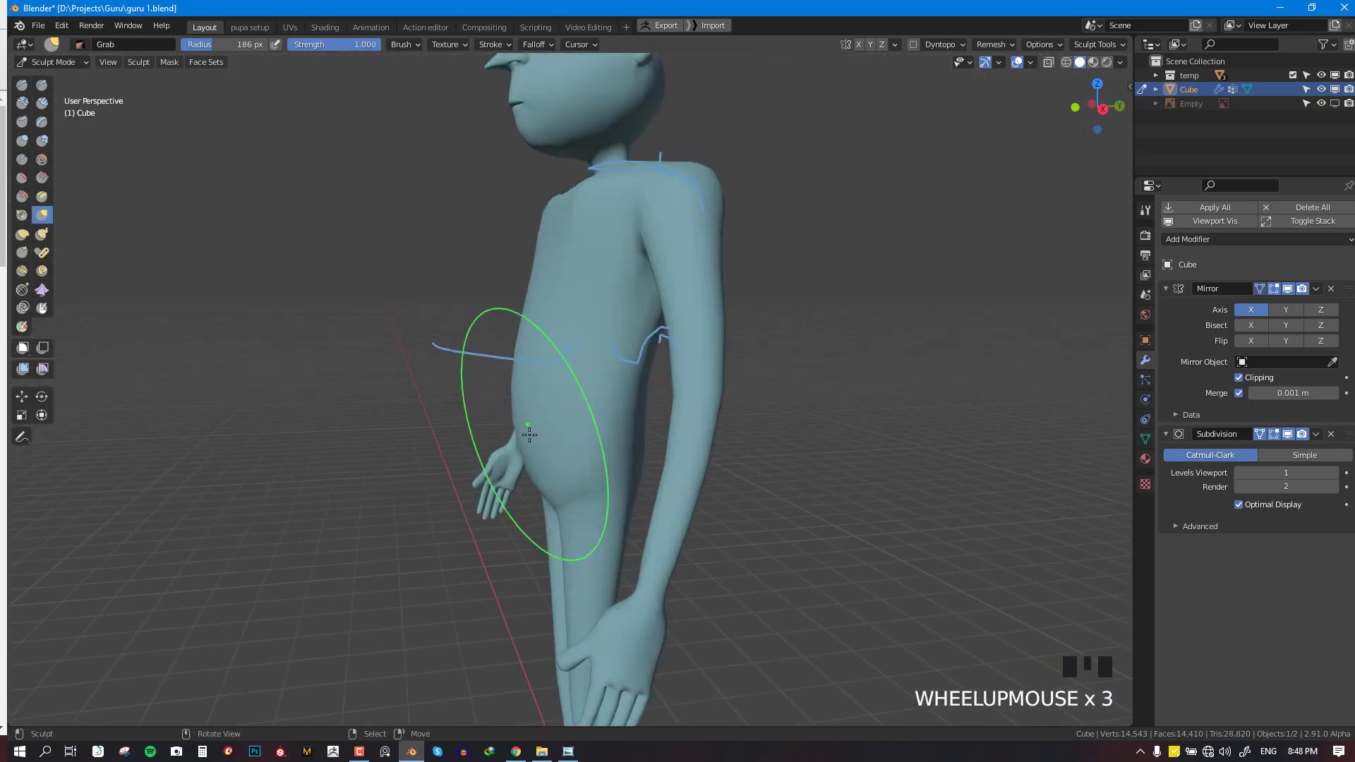
mouse_move(773, 366)
middle_mouse_down()
mouse_move(731, 366)
mouse_move(726, 378)
middle_mouse_up()
key("alt+w")
scroll(621, 487, "up", 2)
key("Tab")
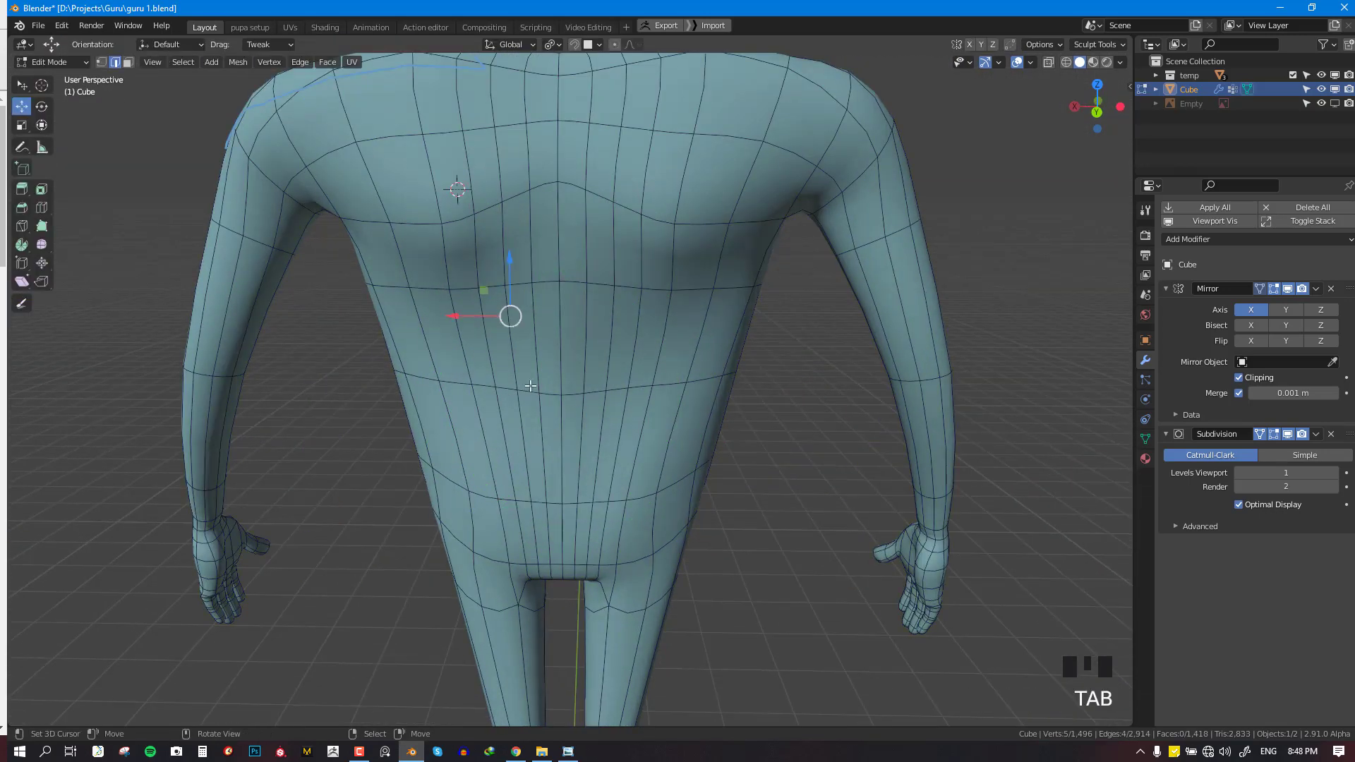
Smooth and adjust the lower back of the torso in Sculpt Mode
key("Tab")
left_click(545, 385, "shift")
scroll(547, 386, "down", 4)
middle_click_drag(584, 391, 597, 393)
scroll(598, 394, "up", 3)
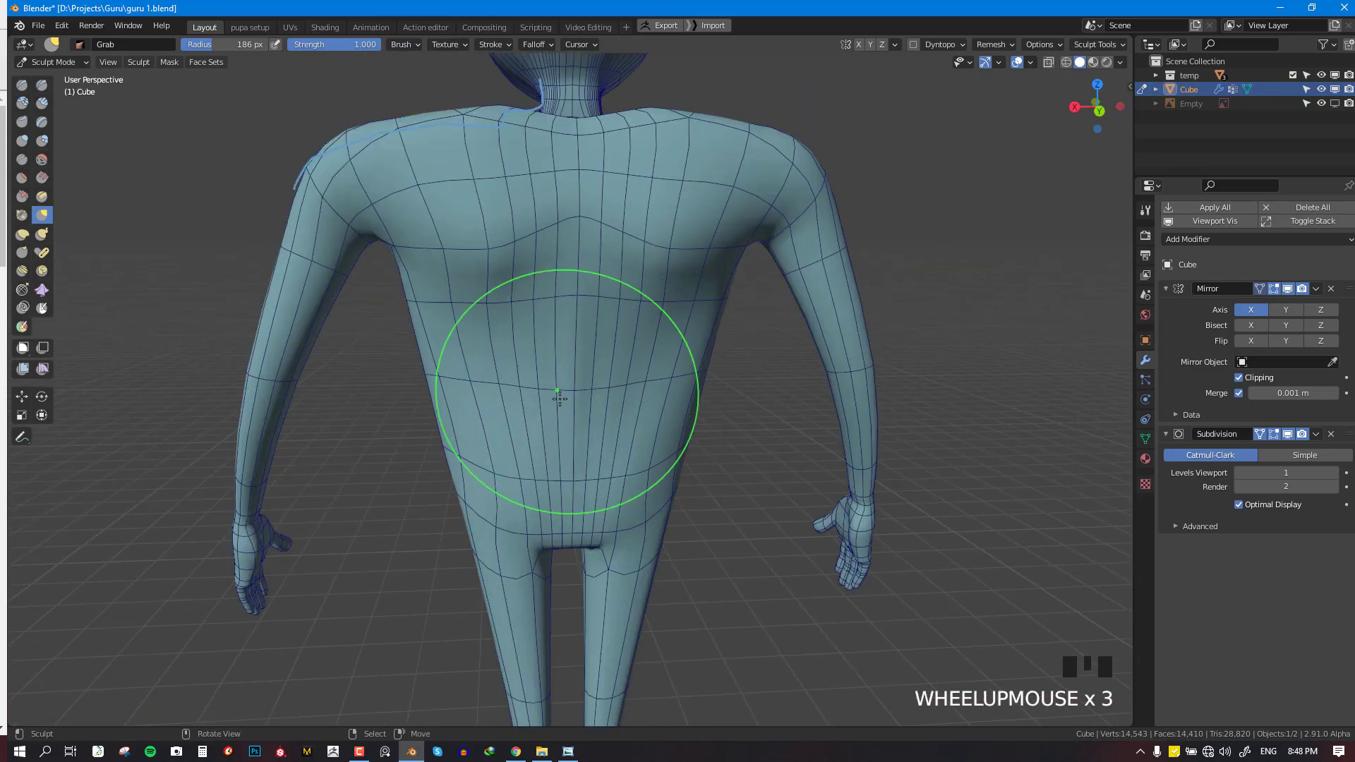
left_click_drag(557, 396, 549, 396)
In Edit Mode, scale the torso's neck opening loop to about 0.91 and move it slightly down
key("KP_1")
key("ctrl+Tab")
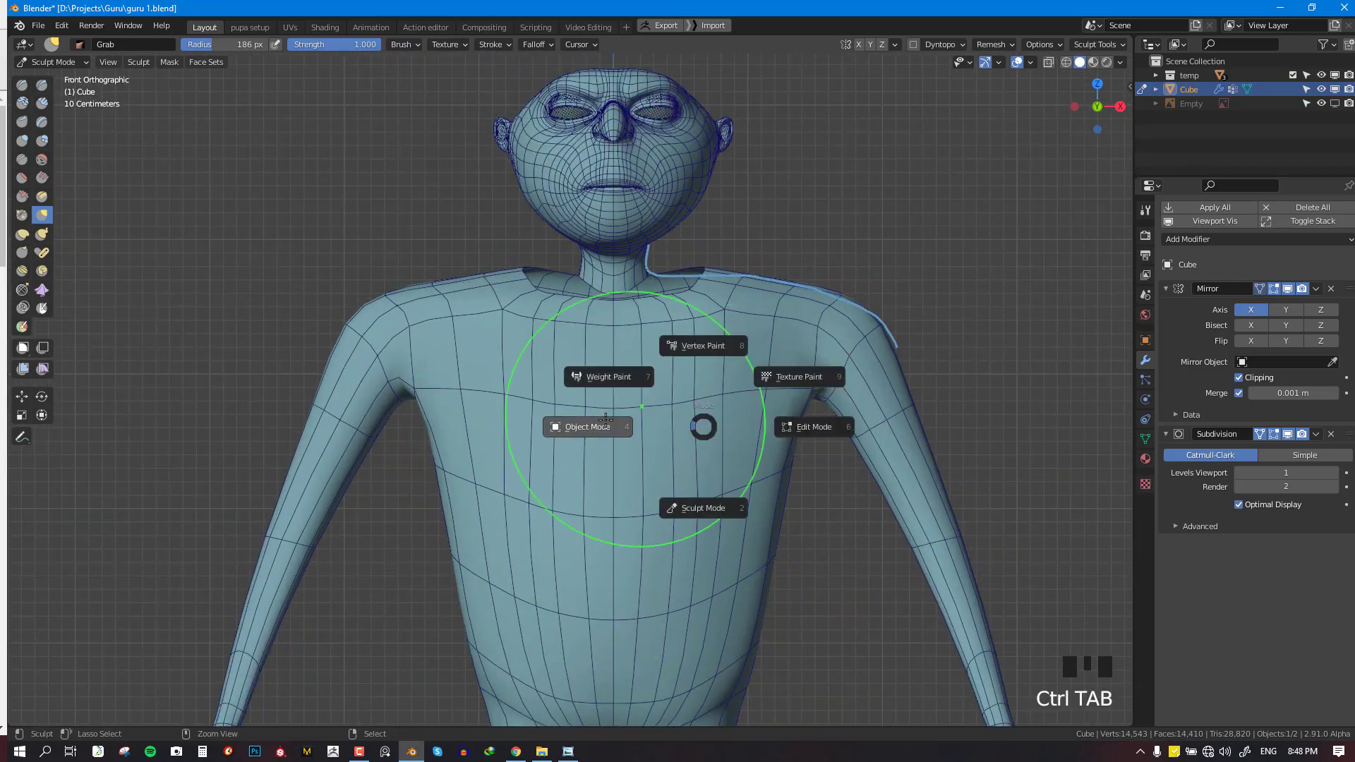
left_click(576, 426)
scroll(702, 276, "up", 2)
key("Tab")
scroll(679, 352, "up", 2)
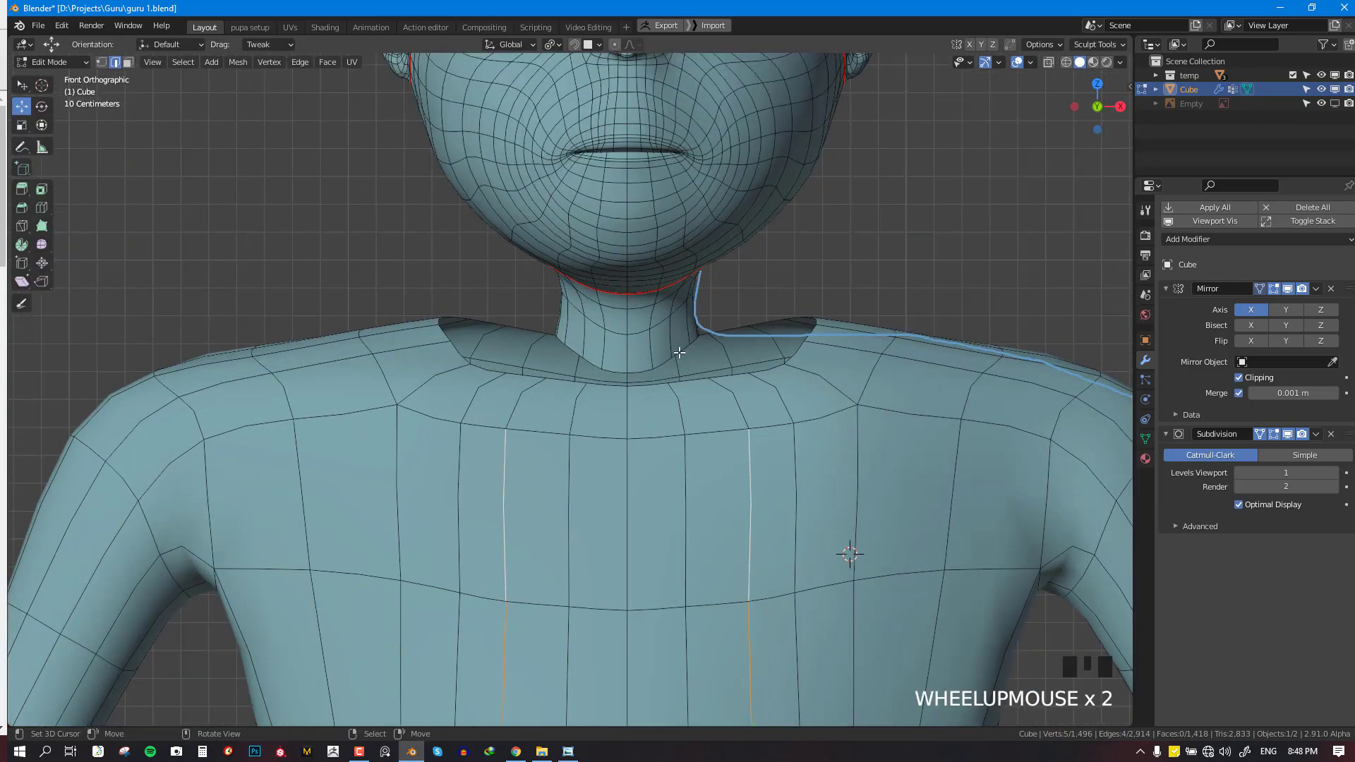
right_click(781, 325, "alt")
key("s")
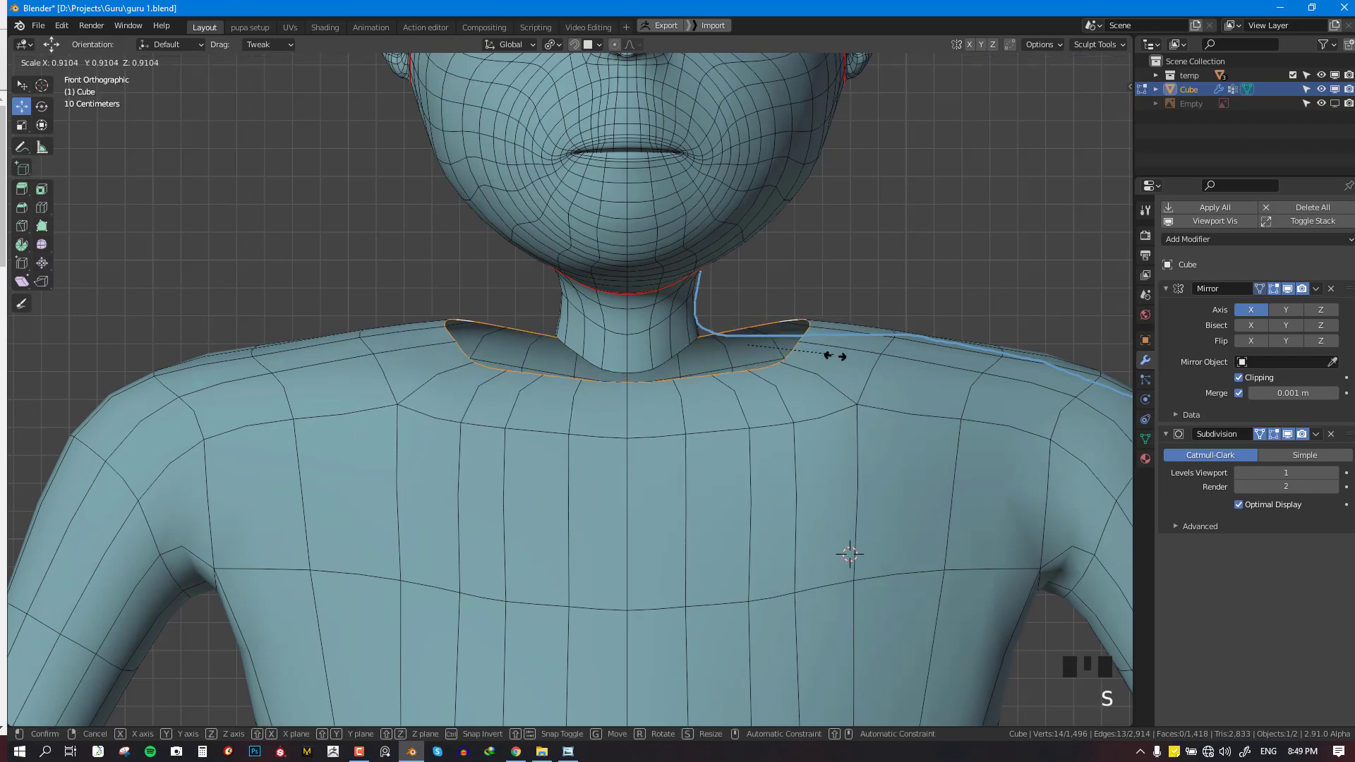
left_click(835, 354)
key("g")
left_click(834, 367)
Bridge the neck and torso opening loops with LoopTools and view the join in Object Mode without the wireframe
key("w")
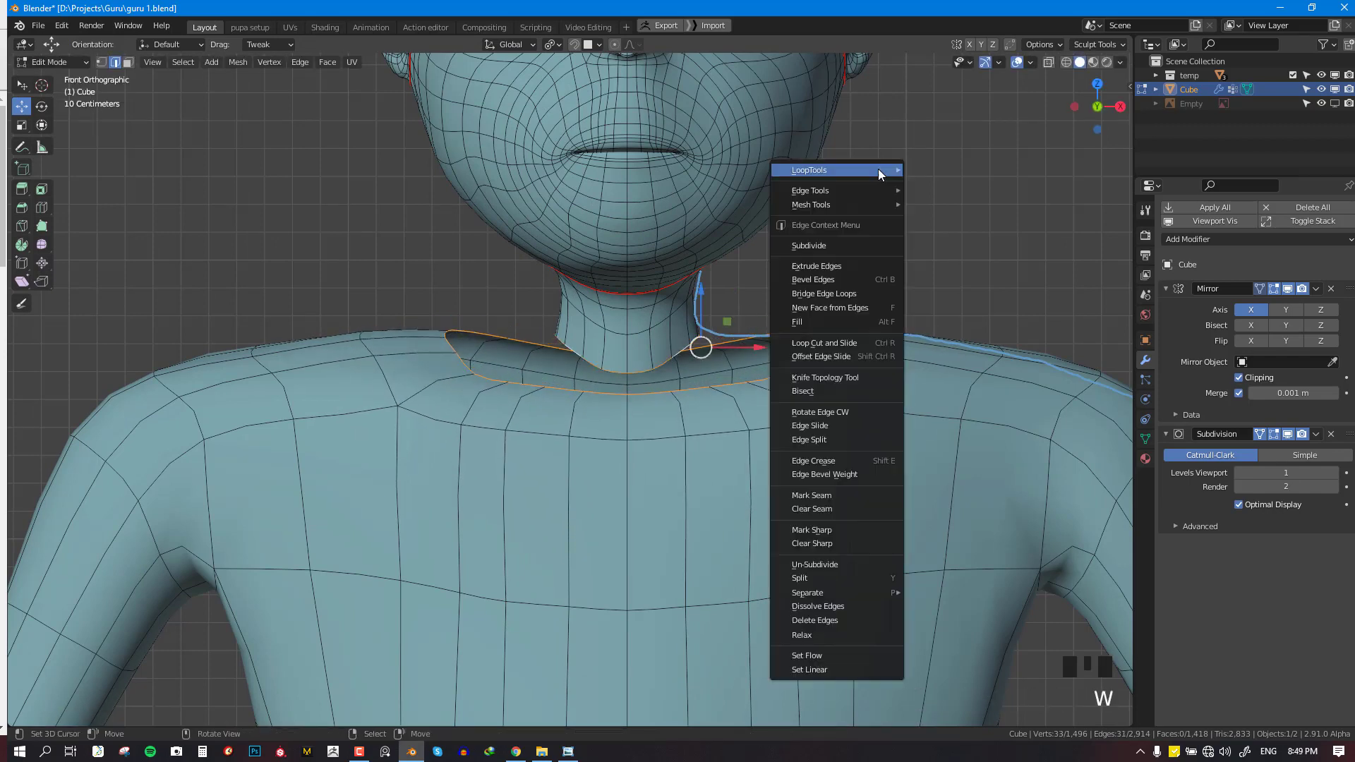
mouse_move(878, 168)
left_click(969, 162)
middle_click_drag(834, 323, 758, 399)
key("Tab")
key("KP_1")
key("alt+w")
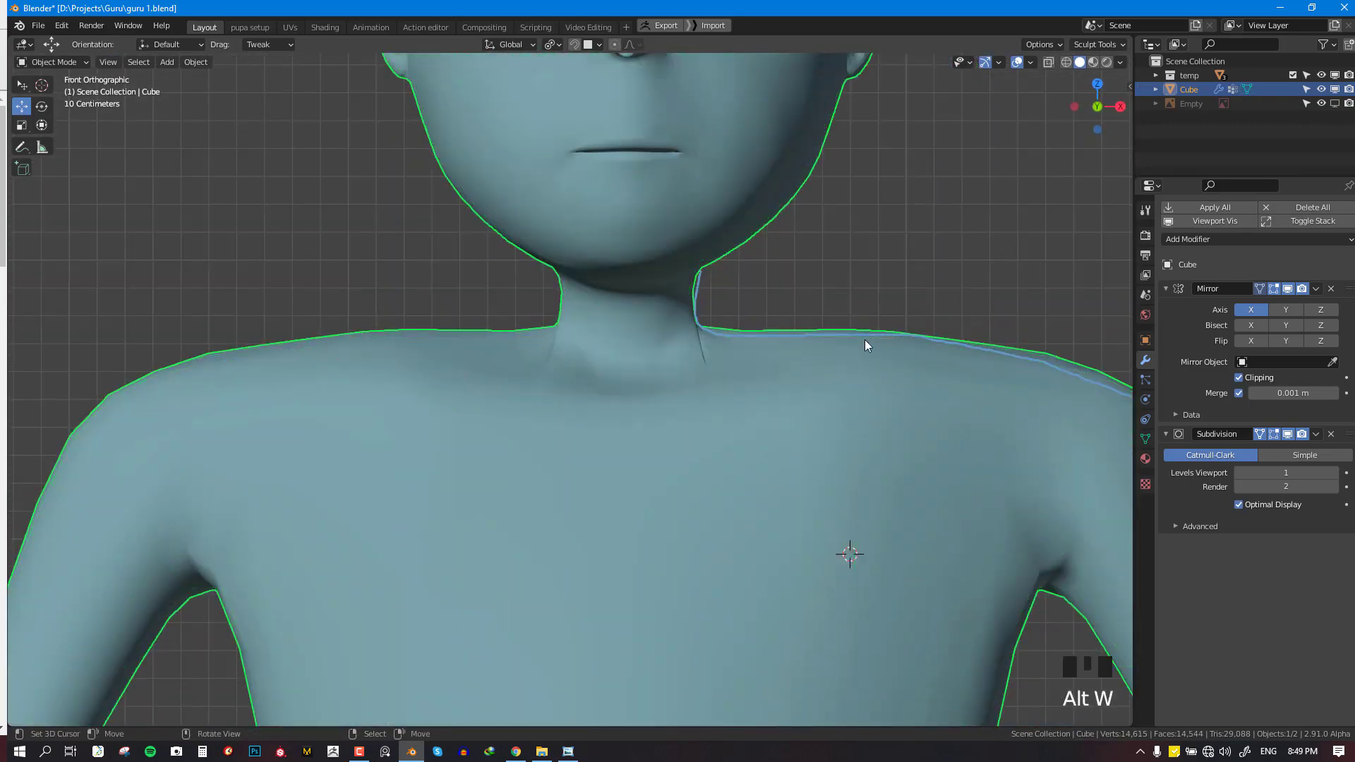
Smooth the creases where the neck meets the chest and shoulder in Sculpt Mode, and check the front
middle_click_drag(865, 340, 791, 378)
key("ctrl+Tab")
left_click(786, 459)
scroll(803, 318, "up", 2)
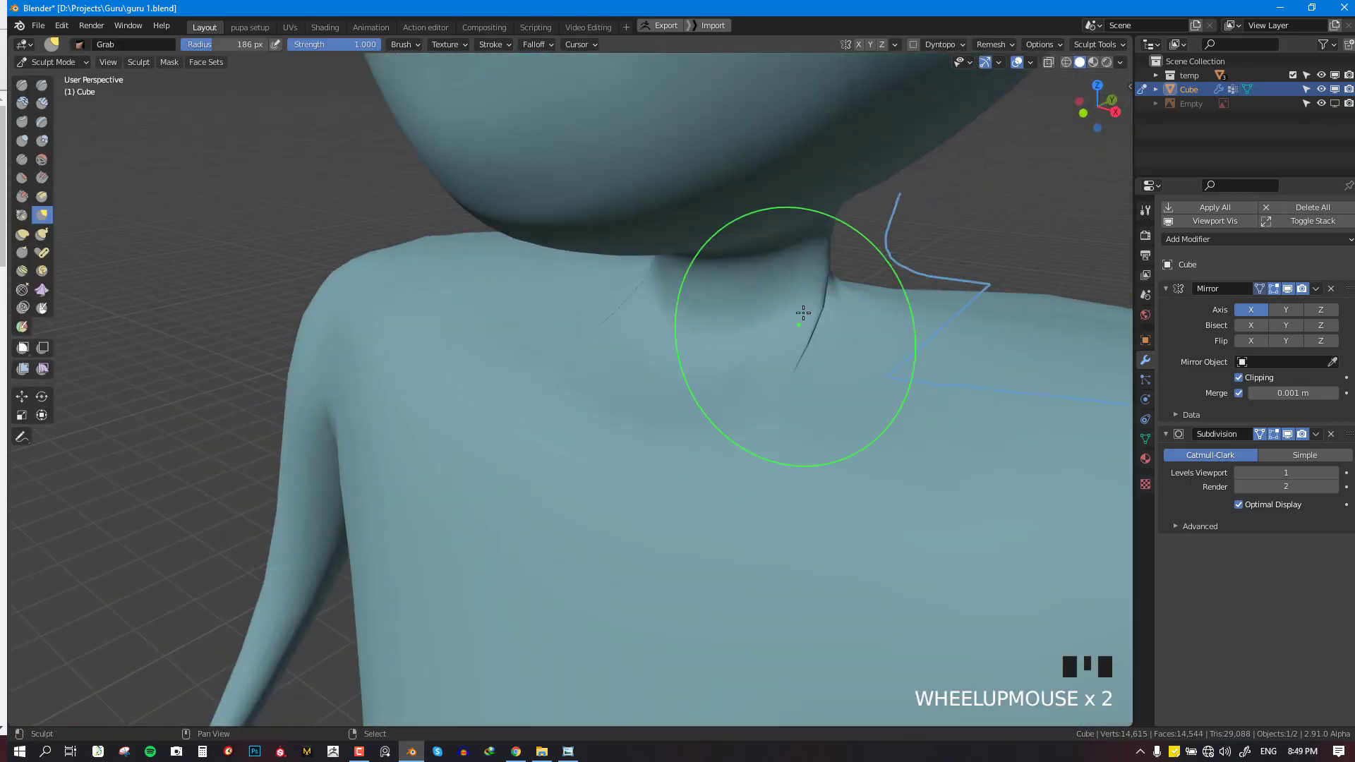
left_click_drag(815, 290, 811, 333, "shift")
mouse_move(811, 318)
left_mouse_down("shift")
mouse_move(796, 347)
mouse_move(847, 346)
left_mouse_up("shift")
left_click_drag(868, 343, 911, 340, "shift")
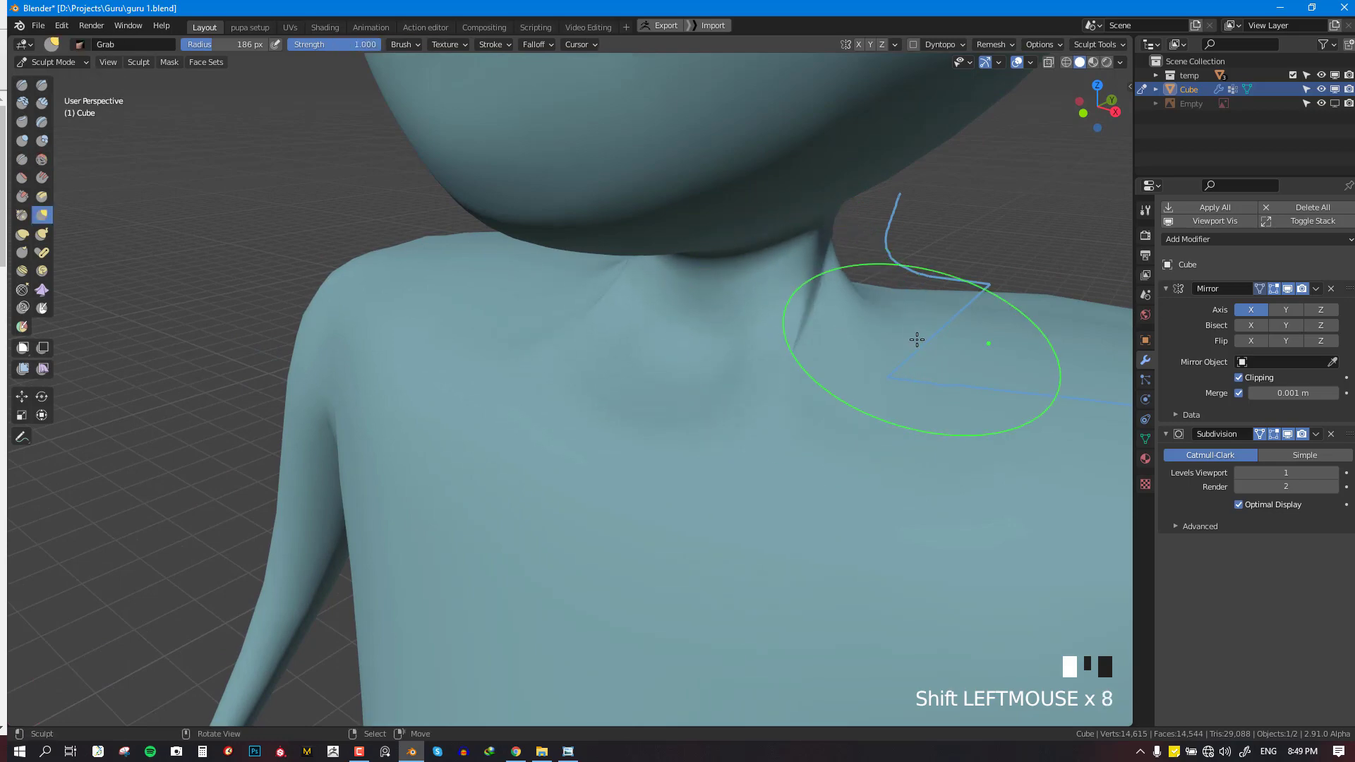
middle_click_drag(911, 340, 763, 360)
scroll(706, 385, "up", 1)
scroll(760, 419, "down", 2)
key("KP_1")
scroll(832, 409, "down", 1)
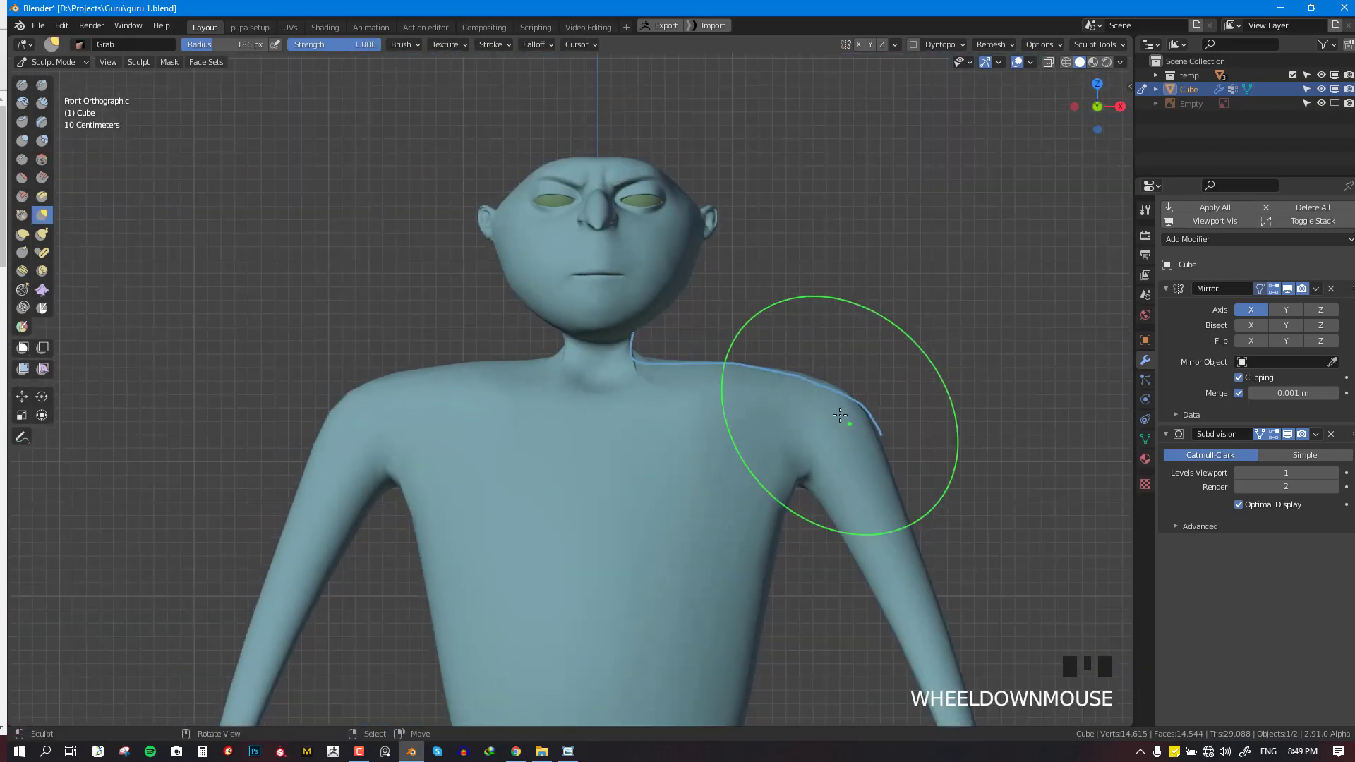
Undo the neck smoothing and the bridge, back to the open loops between neck and torso
key("ctrl+z")
key("ctrl+z")
key("ctrl+z")
key("ctrl+z")
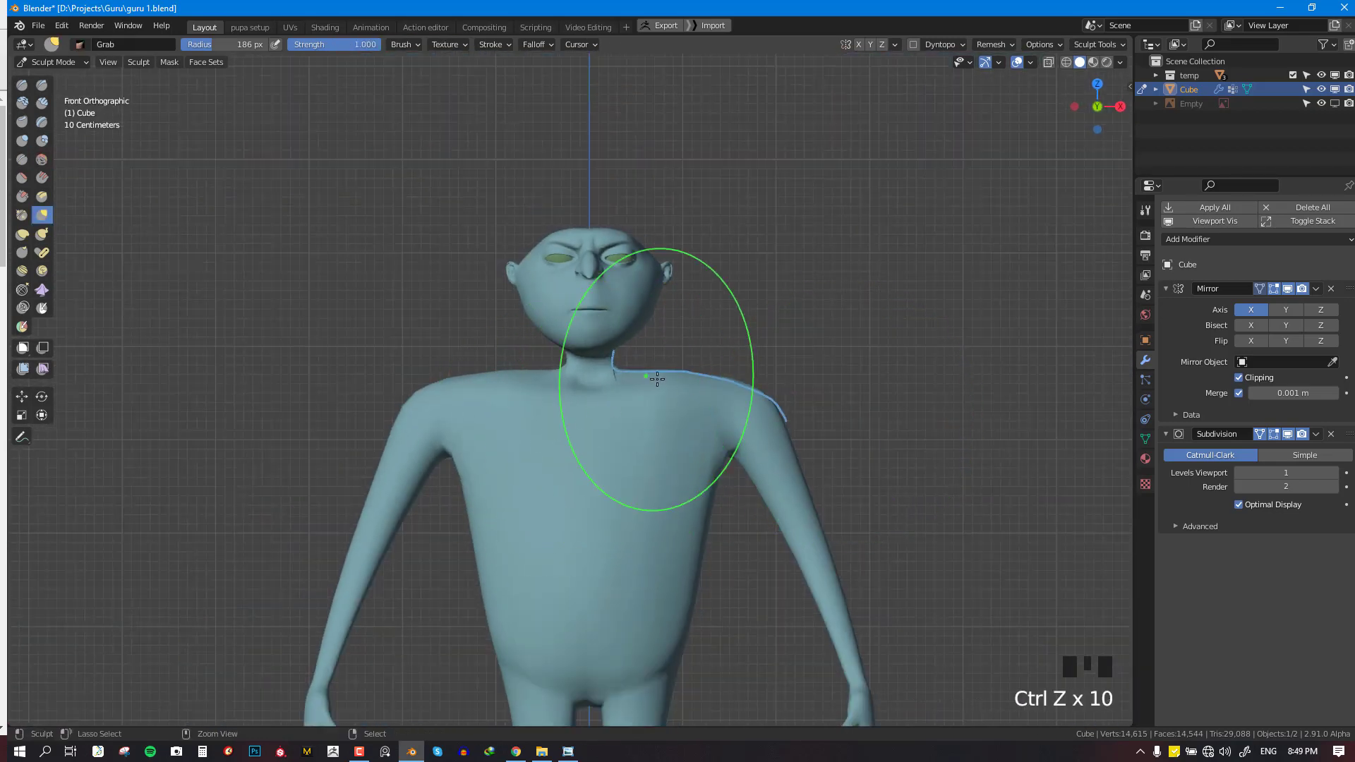
key("ctrl+z")
key("ctrl+z")
key("ctrl+z")
key("ctrl+z")
key("ctrl+z")
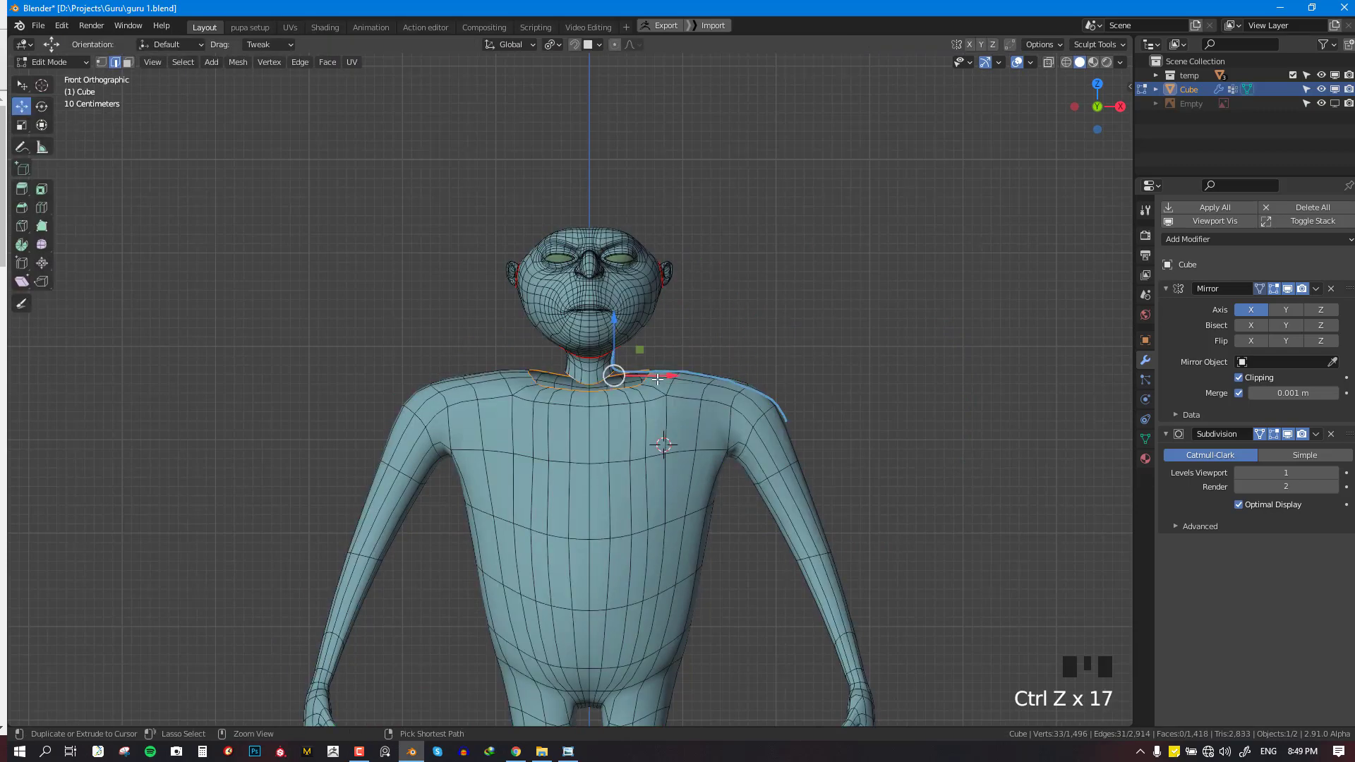
scroll(732, 484, "up", 3)
scroll(665, 370, "up", 1)
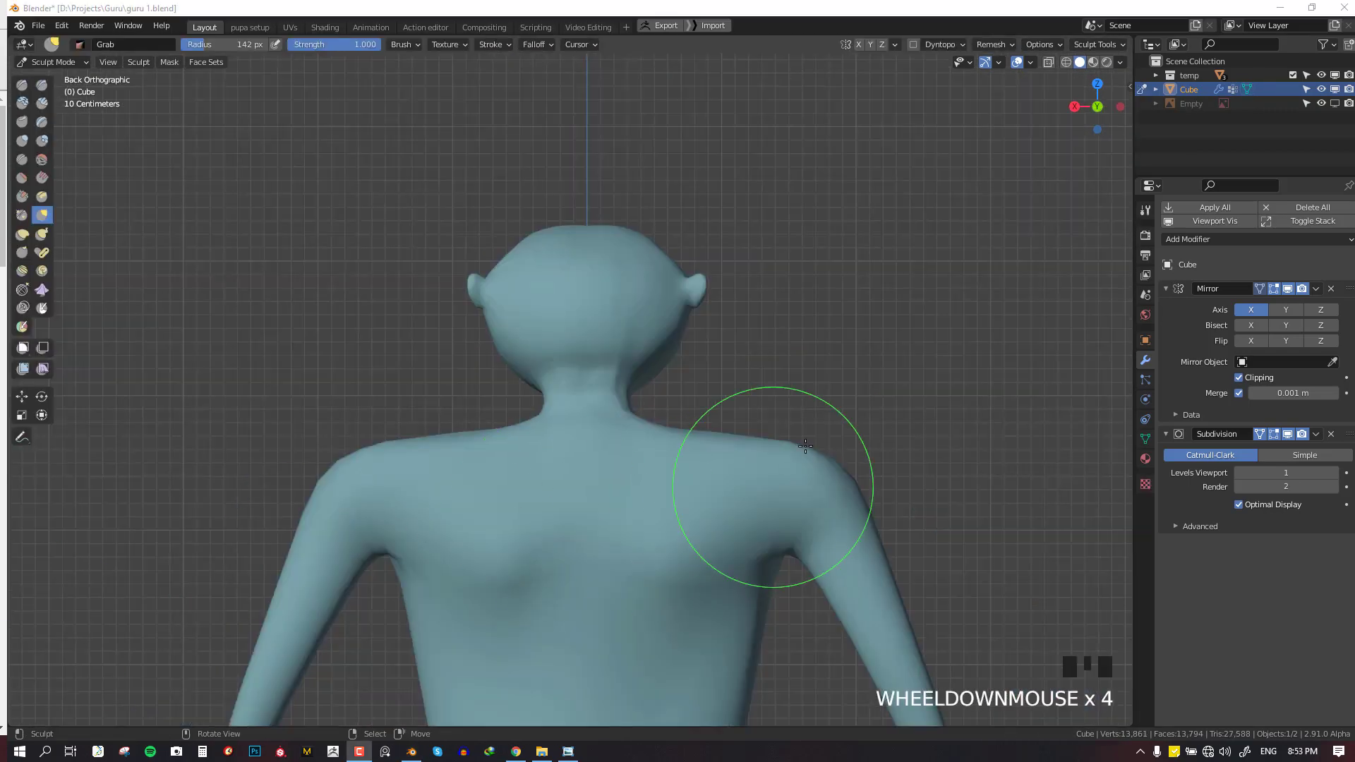
Try smoothing the back of the head above the neck and undo the stroke
mouse_move(805, 446)
middle_mouse_down()
mouse_move(726, 387)
mouse_move(575, 324)
mouse_move(581, 366)
middle_mouse_up()
key("KP_1")
key("ctrl+KP_1")
scroll(575, 323, "up", 2)
left_click_drag(581, 366, 614, 369, "shift")
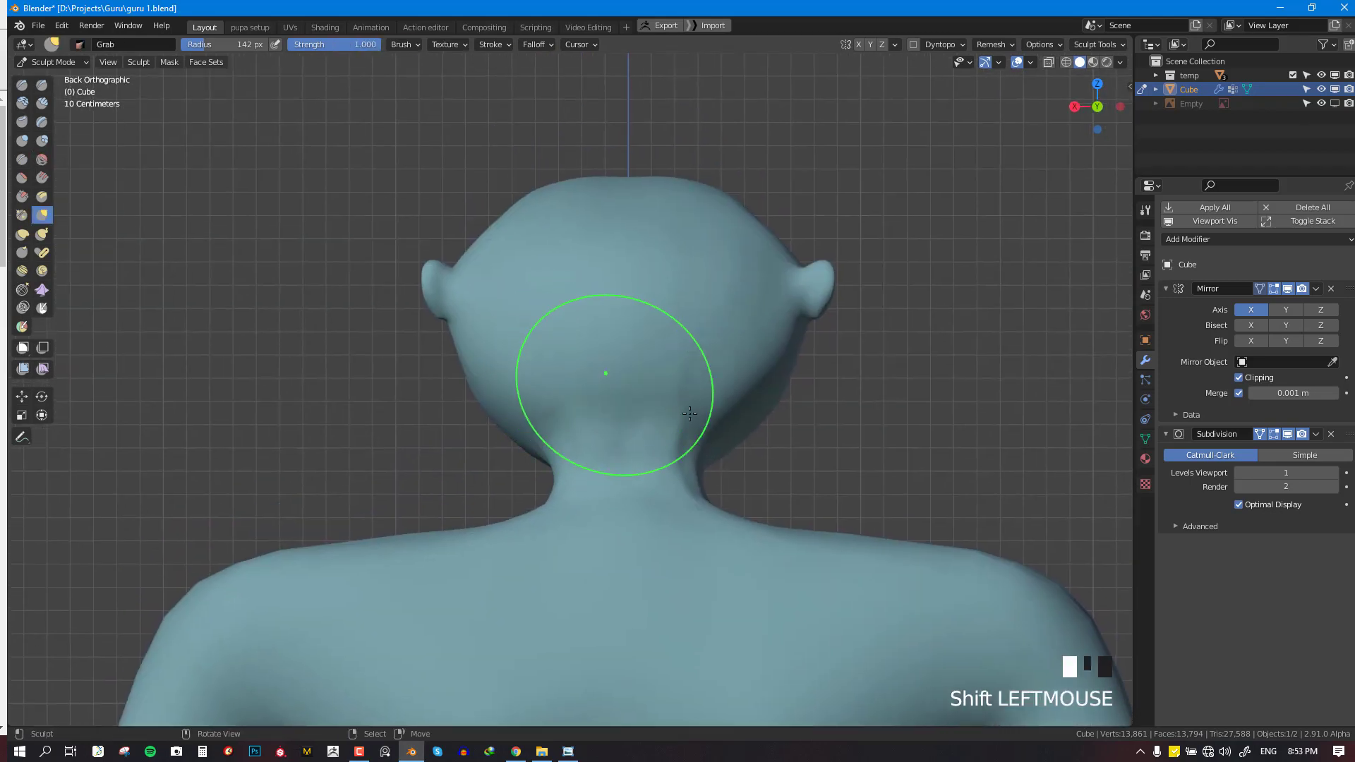
key("ctrl+z")
middle_click_drag(656, 410, 690, 429)
In Edit Mode, slide the vertical vertex chain beside the center seam on the back of the head
key("Tab")
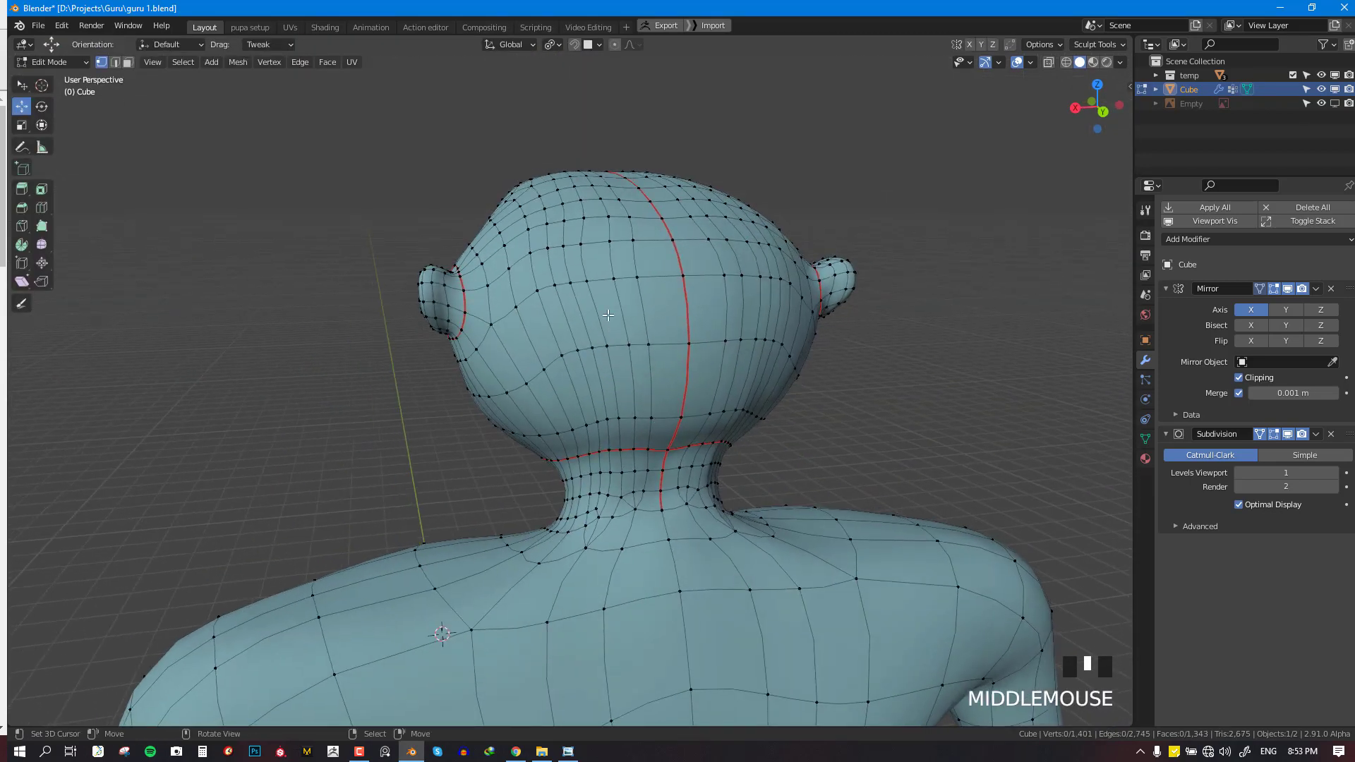
right_click(643, 369, "alt")
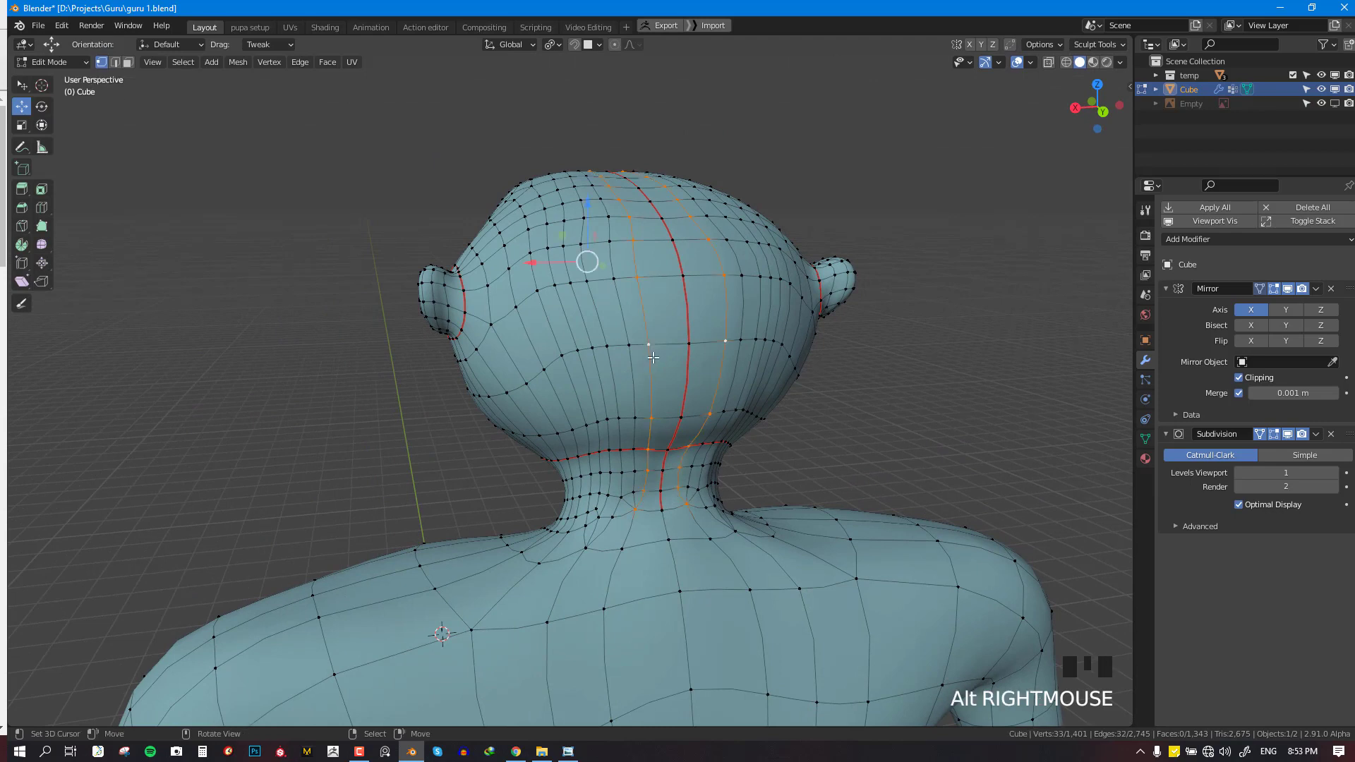
middle_click_drag(653, 358, 639, 353)
right_click(635, 354)
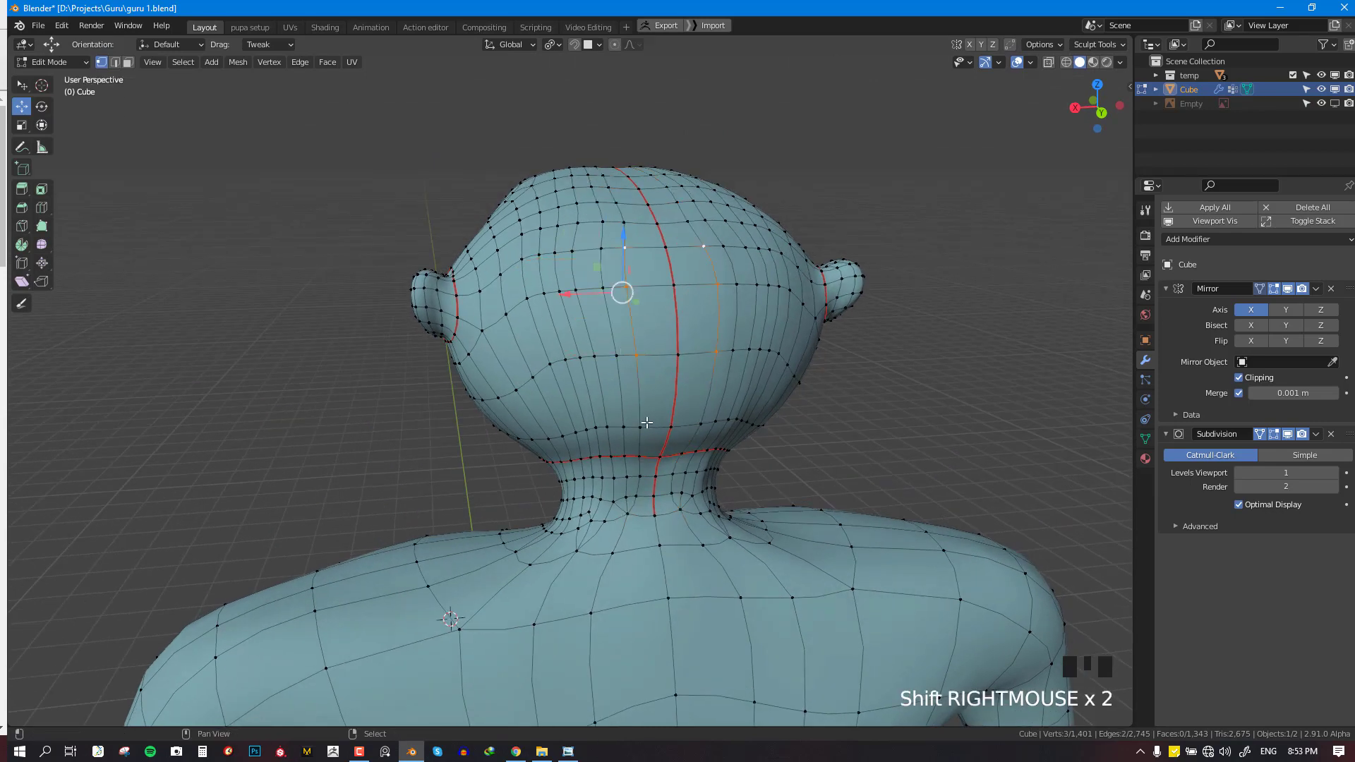
key("g")
key("g")
left_click(672, 381)
key("alt+a")
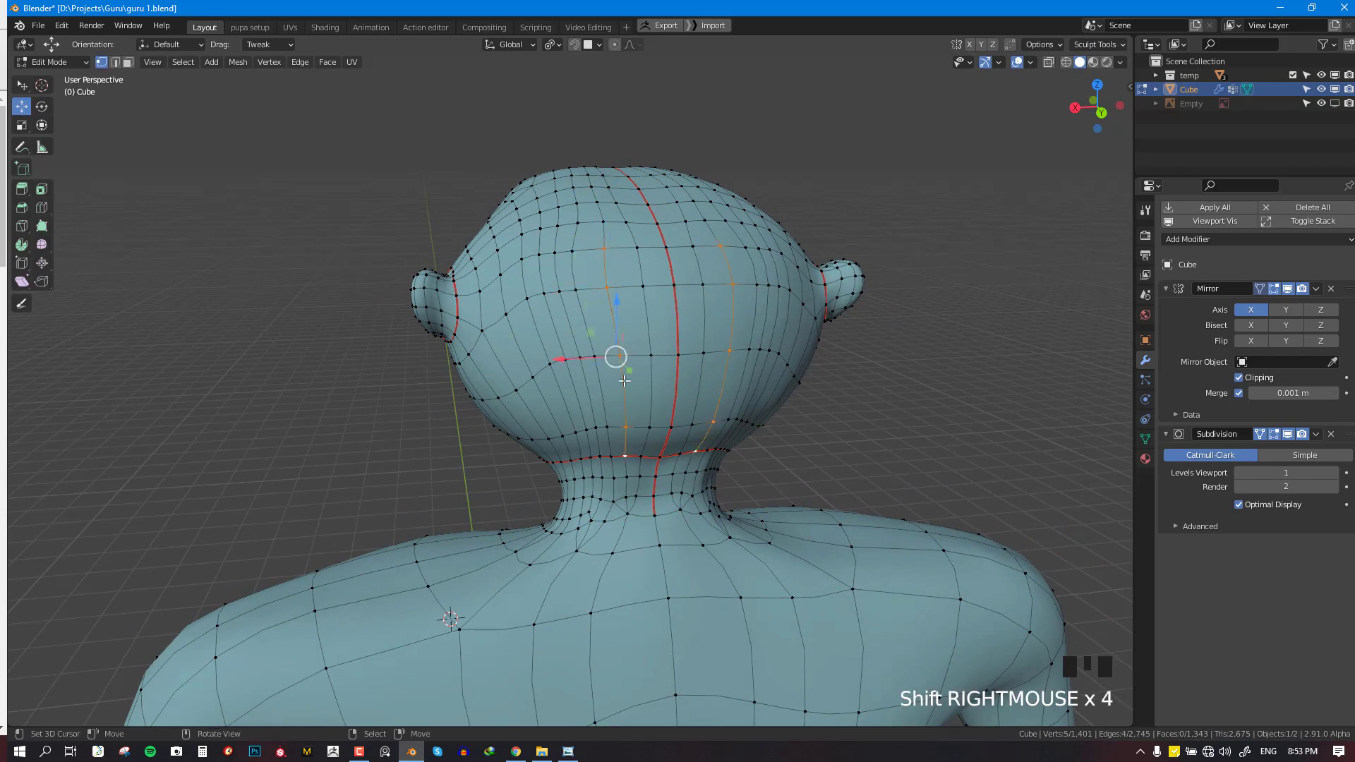
Slide the five-vertex column running down to the neck seam to even the spacing on the back of the head
key("g")
key("g")
left_click(570, 290)
key("alt+a")
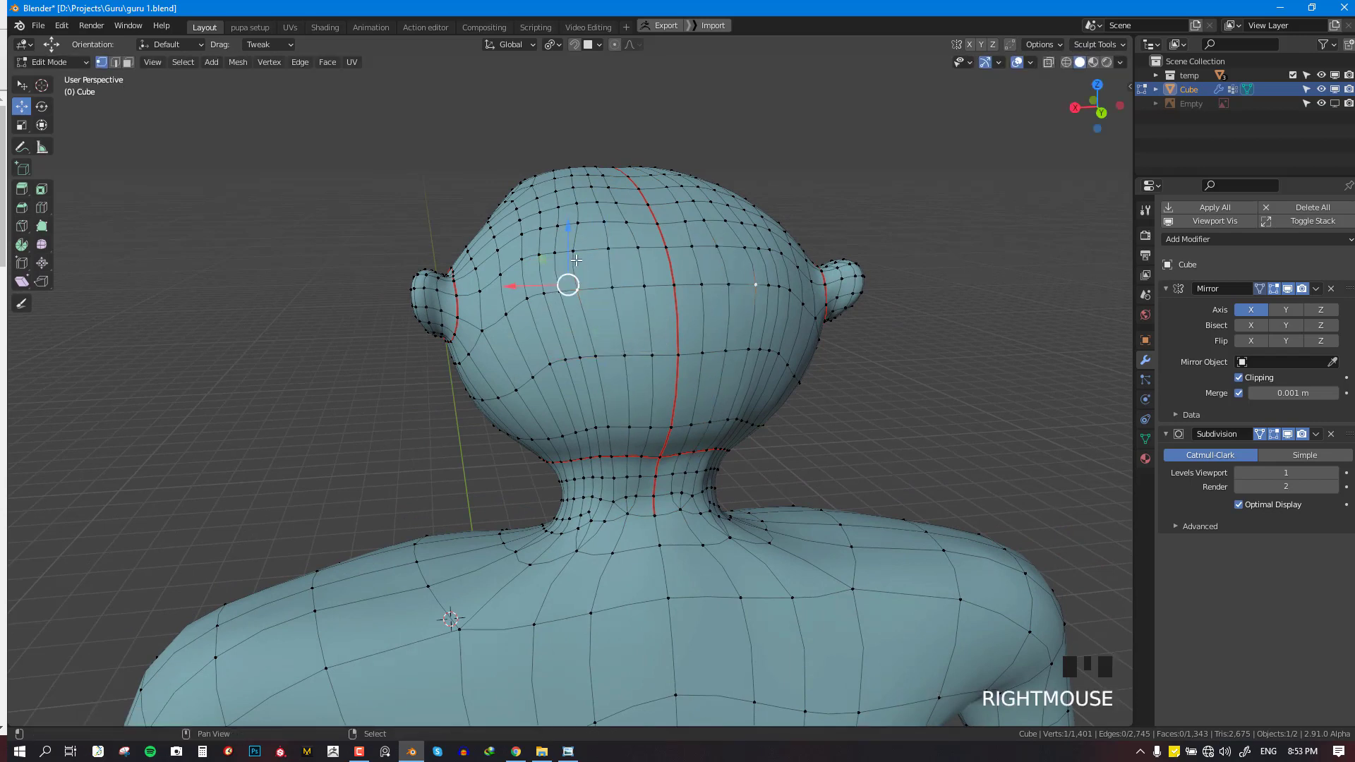
Extend the selection down the vertex column on the back of the head, slide it to even the spacing, and return to Sculpt Mode
right_click(603, 362, "shift")
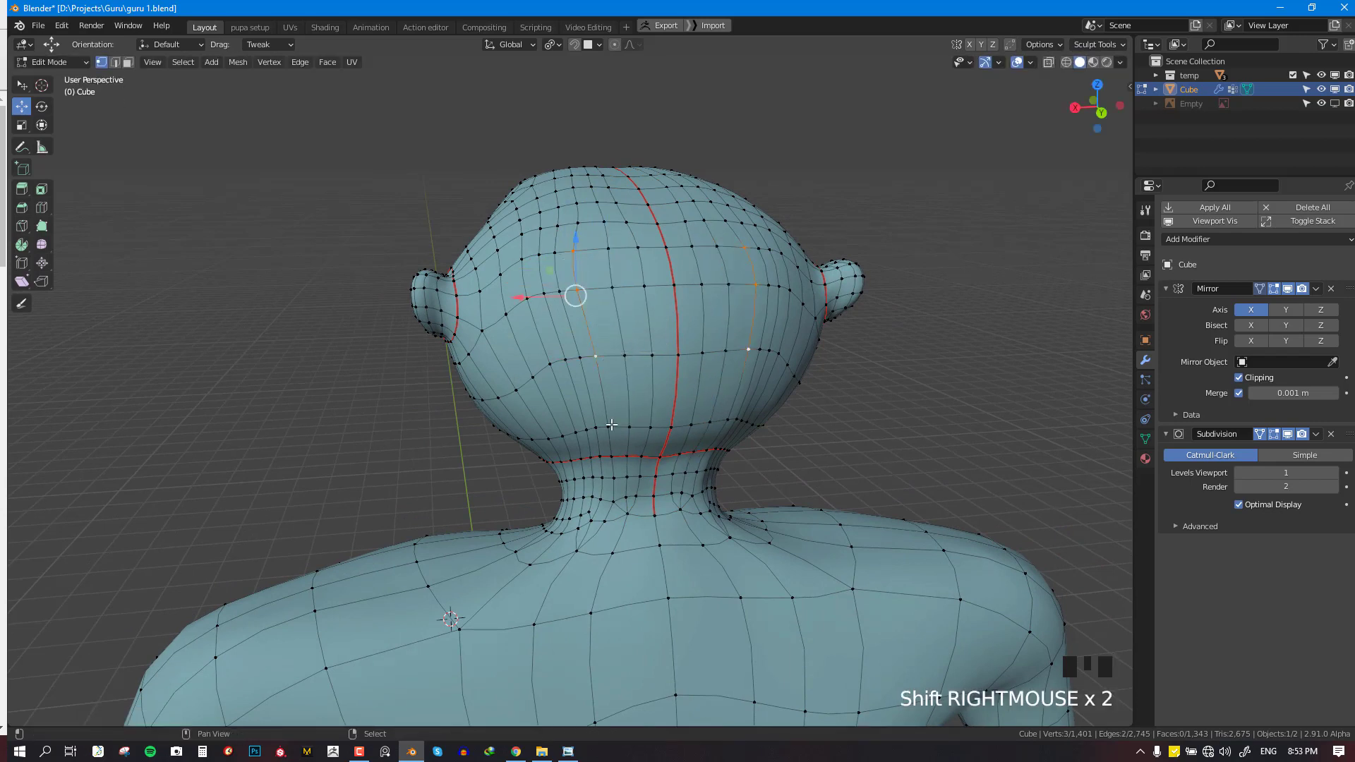
key("g")
key("g")
left_click(638, 348)
key("Tab")
Smooth the lower back of the head and the side of the neck
scroll(657, 388, "down", 3)
middle_click_drag(667, 416, 657, 371)
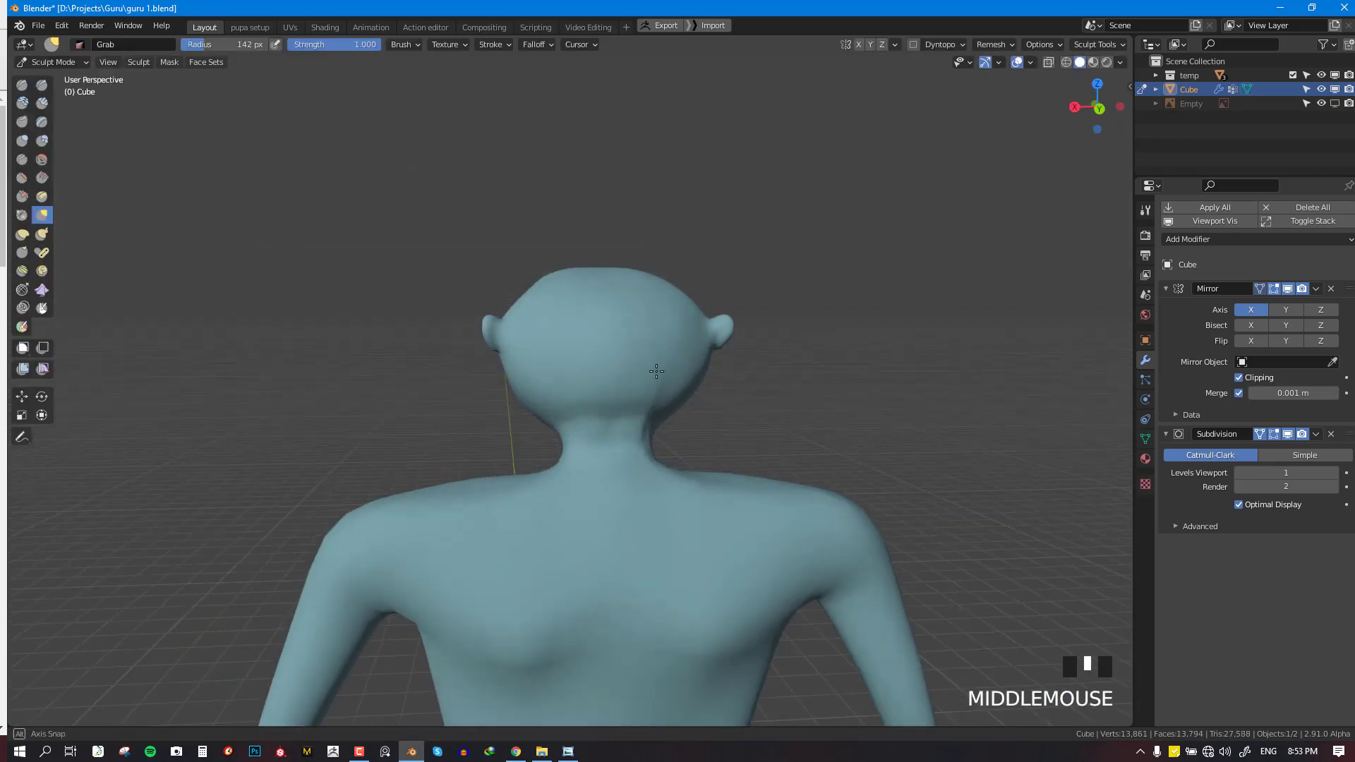
scroll(726, 379, "up", 4)
left_click_drag(727, 379, 734, 402, "shift")
middle_click_drag(735, 402, 720, 516)
scroll(720, 516, "up", 1)
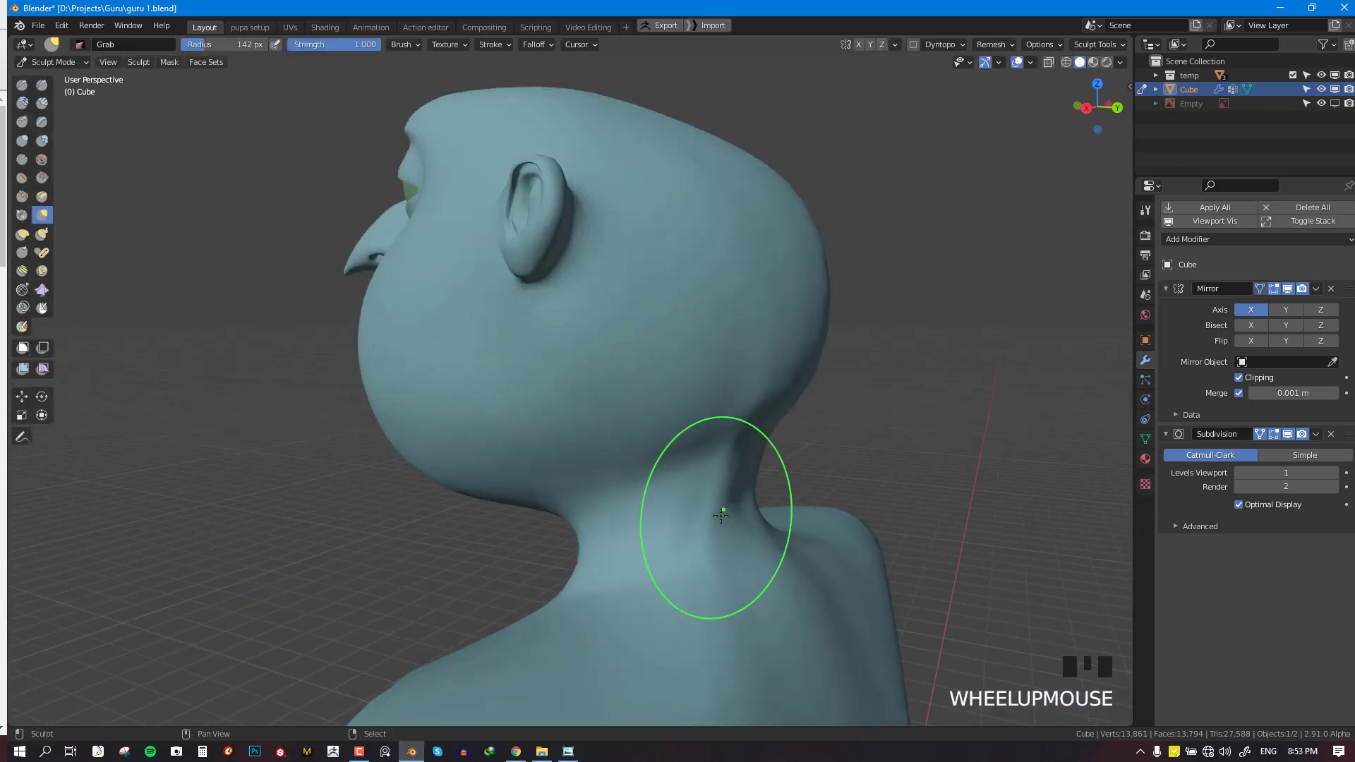
left_click_drag(720, 516, 708, 520, "shift")
Examine the face, neck and shoulder shape from the front with the wireframe overlay shown and hidden
scroll(611, 518, "down", 3)
middle_click_drag(611, 517, 781, 454)
scroll(781, 453, "up", 3)
key("KP_1")
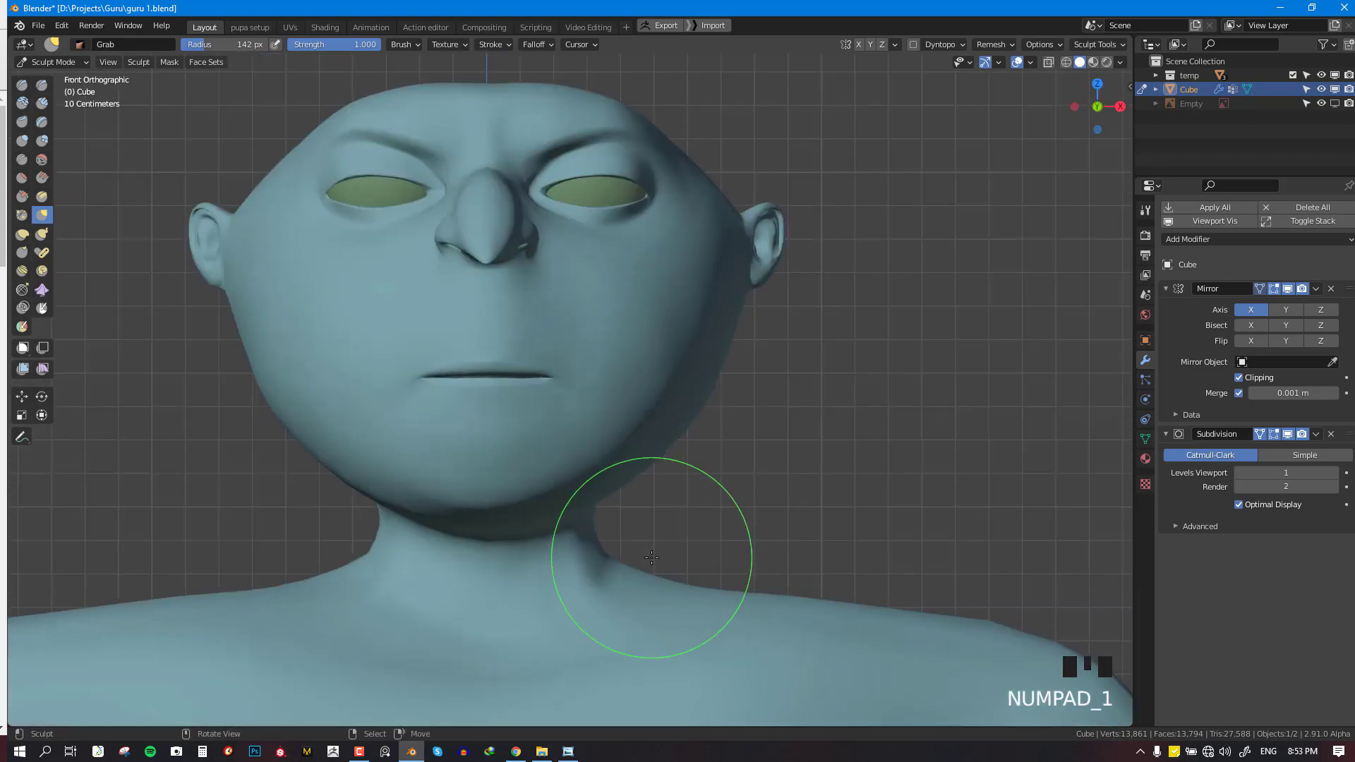
key("alt+w")
scroll(650, 560, "down", 5)
middle_click_drag(650, 560, 701, 526)
scroll(357, 554, "up", 2)
key("KP_1")
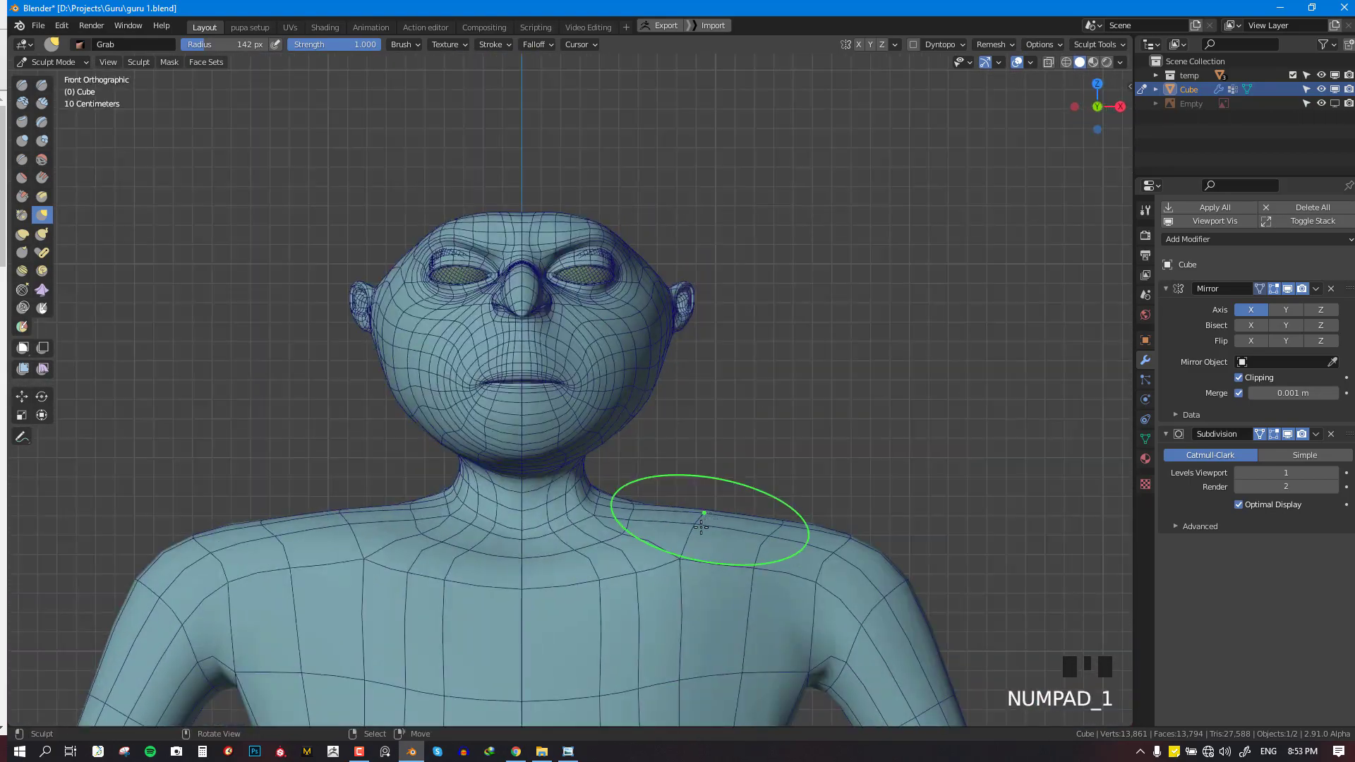
scroll(701, 526, "down", 4)
key("alt+w")
Smooth the side of the neck base with a 115 px brush, then pull it inward with Grab at a 111 px radius
scroll(604, 471, "up", 2)
scroll(616, 502, "up", 2)
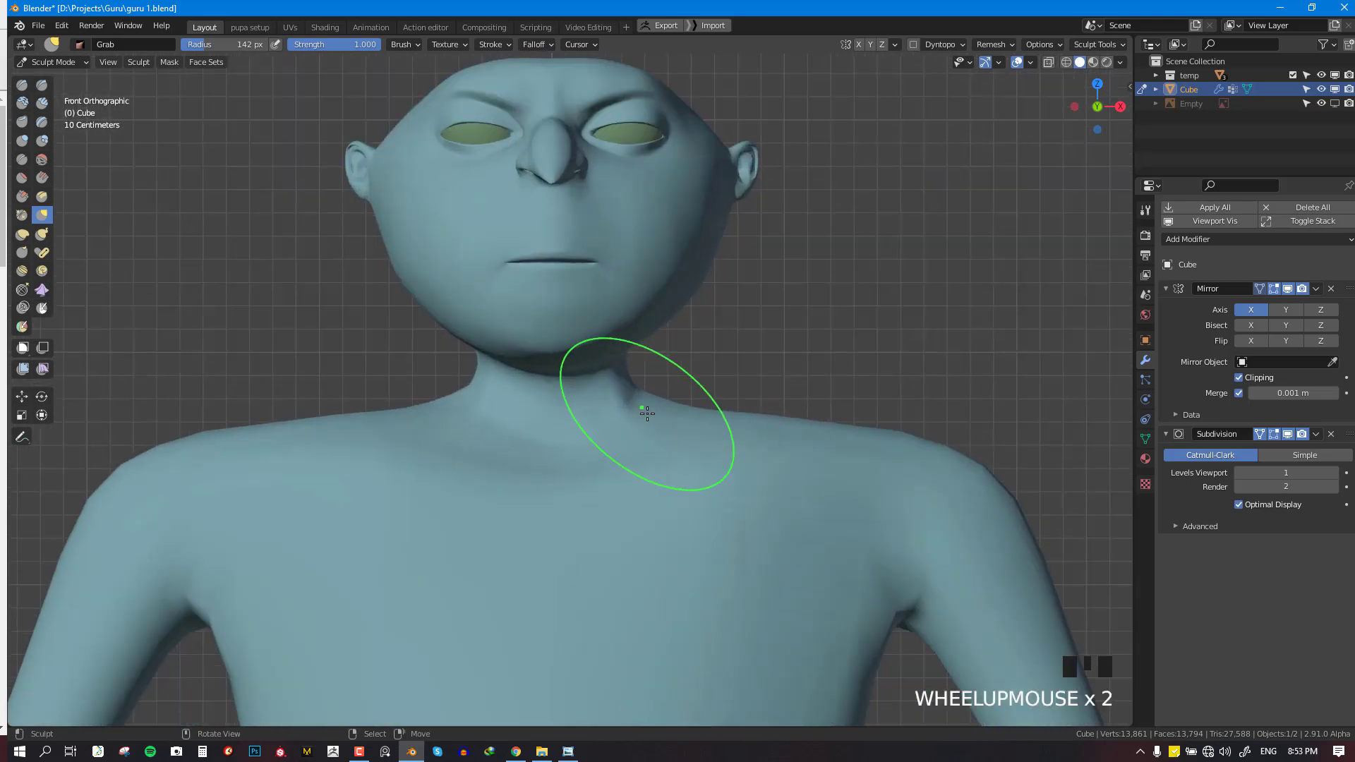
key("f")
left_click(633, 417)
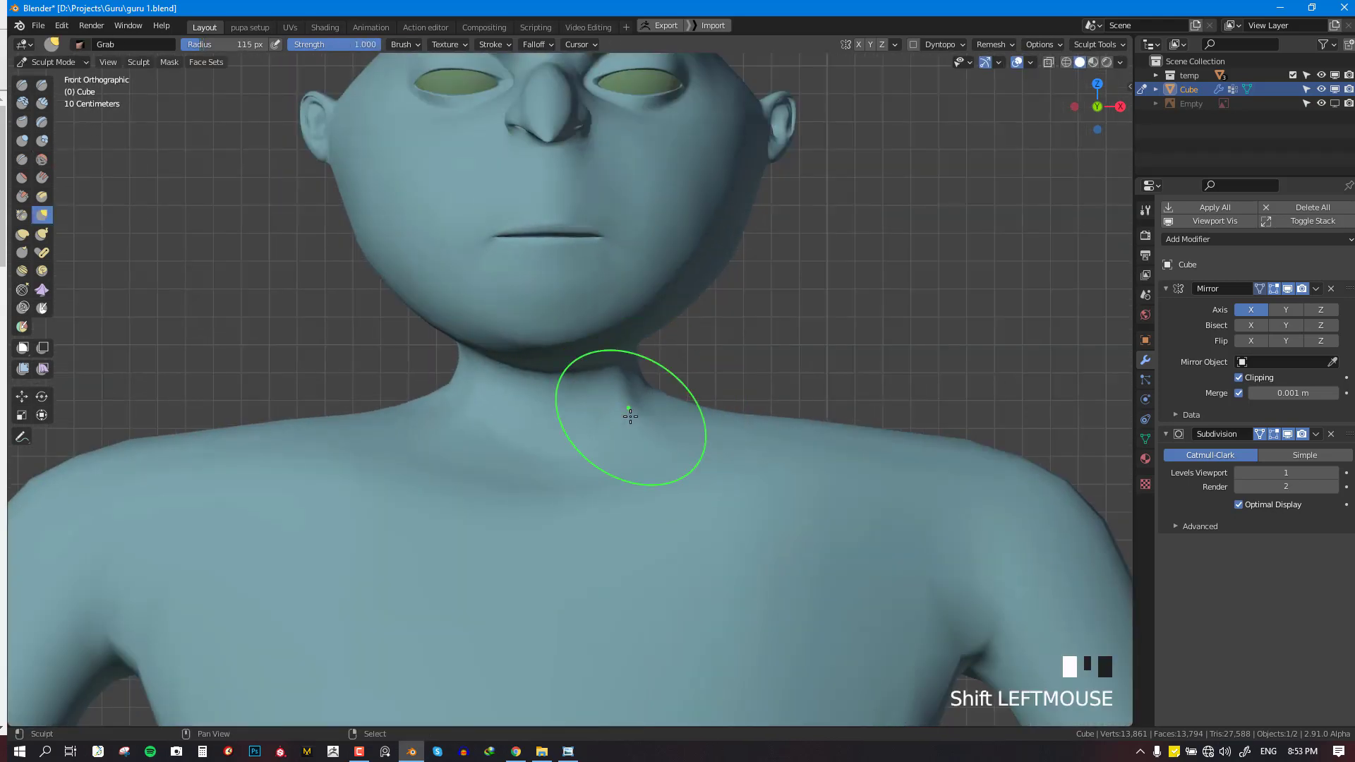
left_click_drag(631, 416, 621, 431, "shift")
key("f")
key("f")
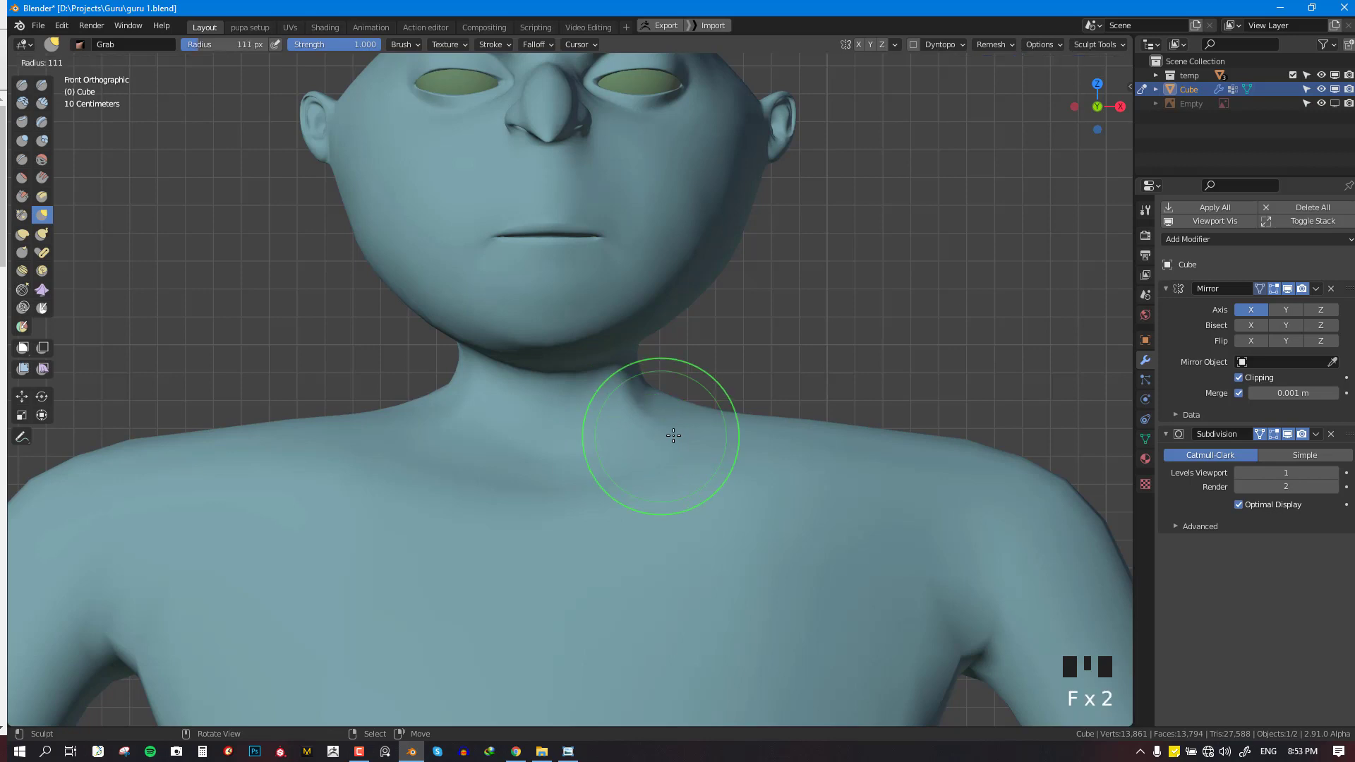
left_click(671, 434)
middle_click_drag(671, 434, 671, 448)
left_click_drag(644, 439, 626, 437)
key("KP_1")
scroll(655, 432, "down", 4)
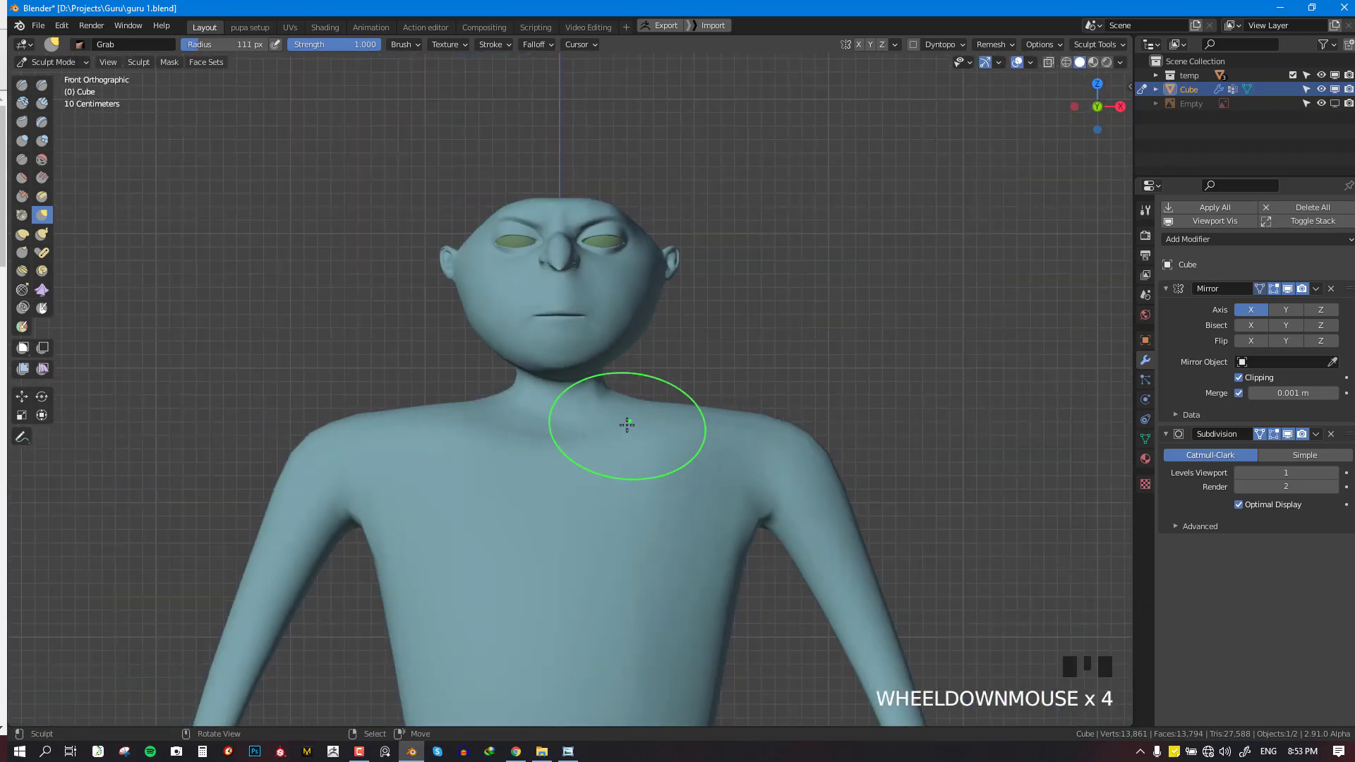
Check the full body from the front and save the file
scroll(717, 438, "down", 5)
middle_click_drag(717, 438, 701, 348, "shift")
scroll(701, 348, "up", 2)
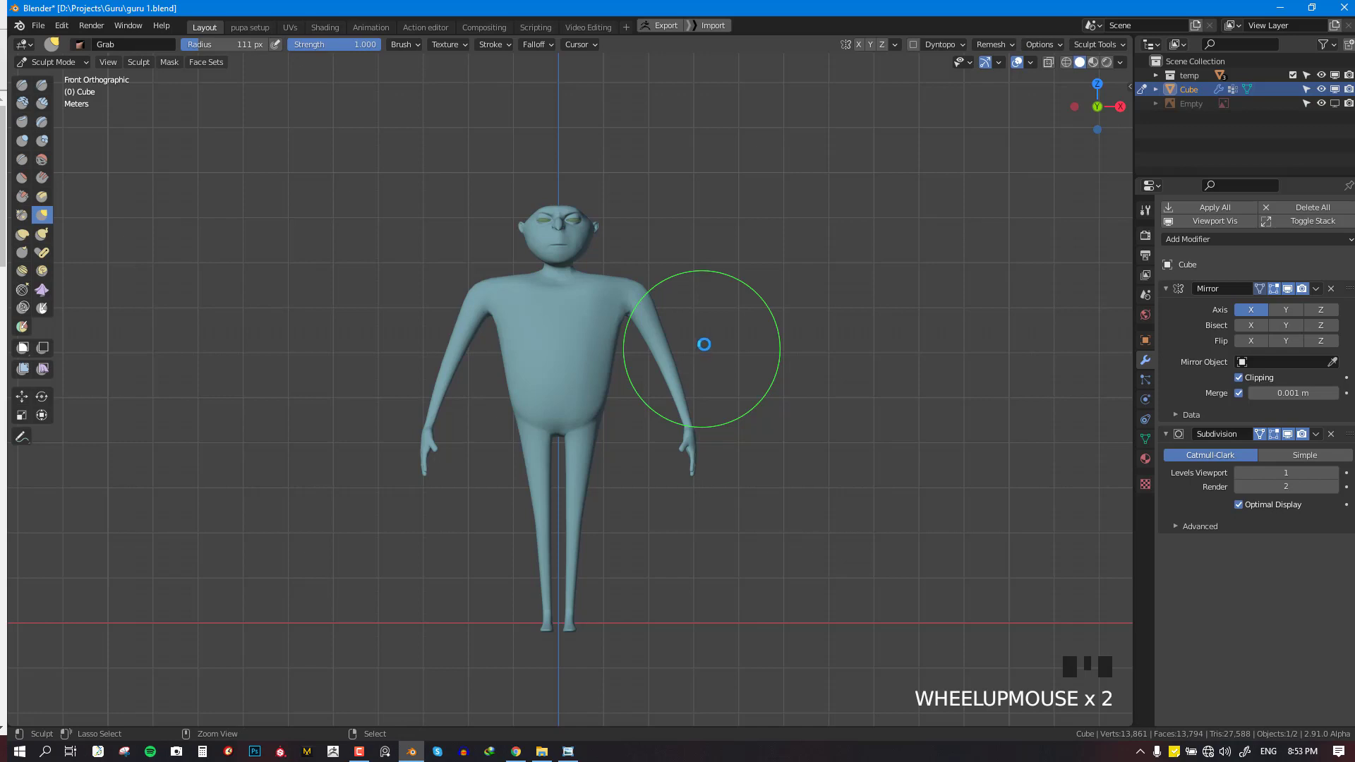
key("ctrl+s")
Raise the slope between neck and shoulders from the back with the Grab brush at a 216 px radius
key("ctrl+KP_1")
scroll(692, 309, "up", 3)
scroll(575, 324, "up", 2)
key("f")
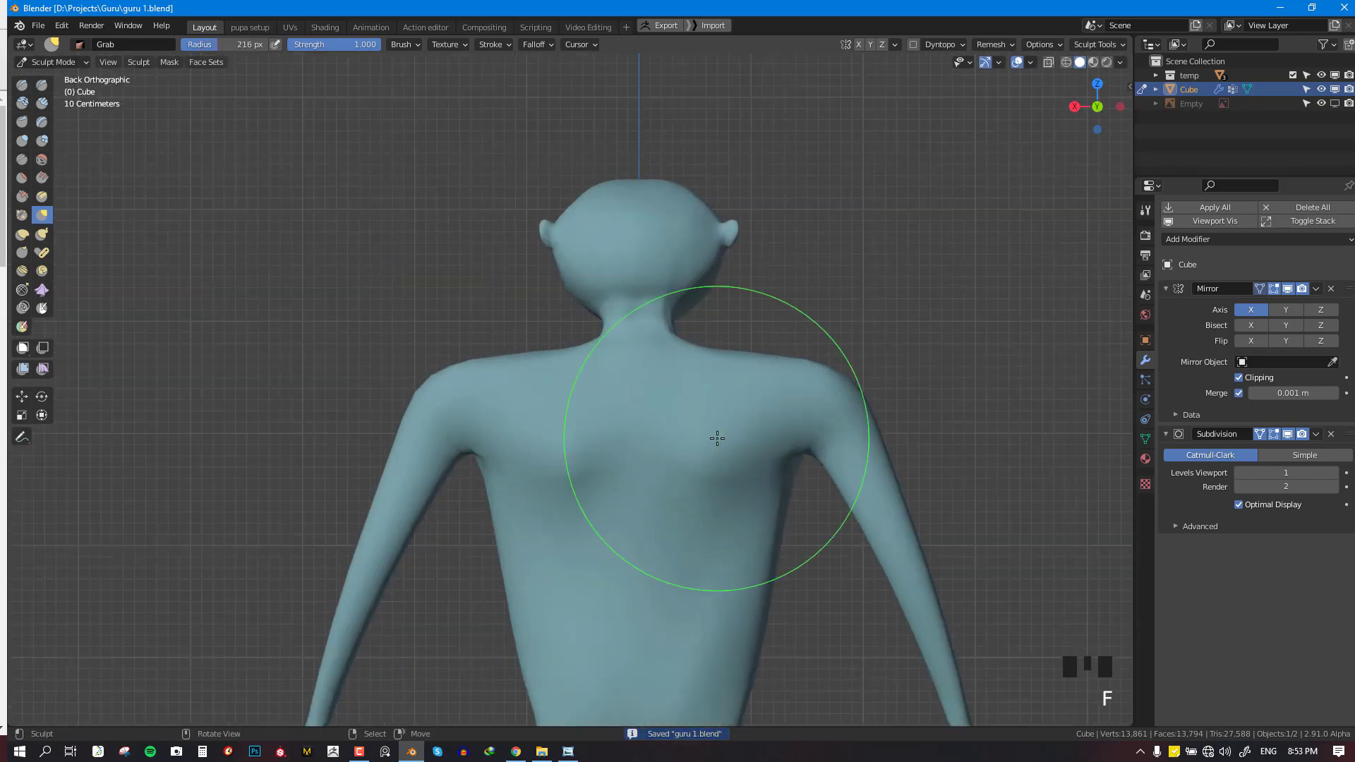
scroll(659, 403, "up", 2)
left_click(640, 324)
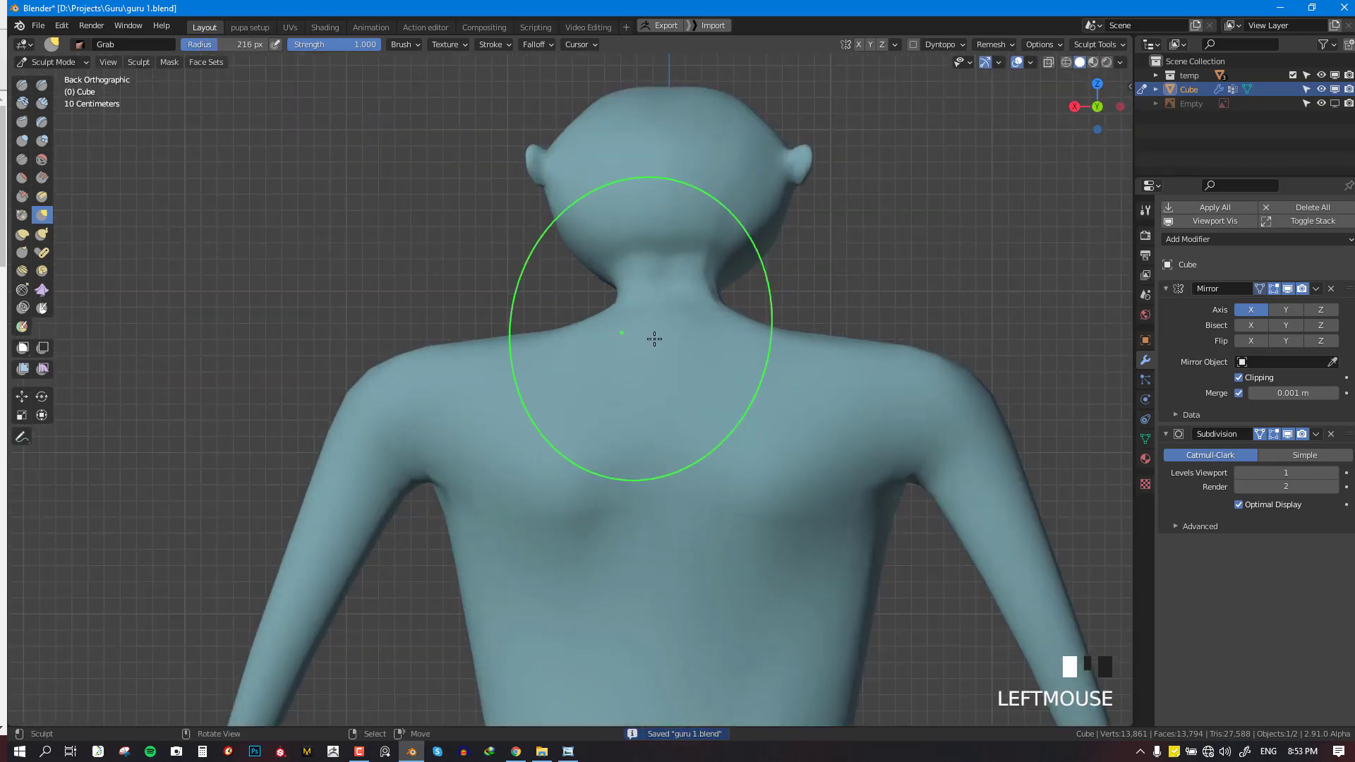
key("ctrl+z")
scroll(697, 333, "down", 5)
scroll(656, 318, "up", 3)
scroll(654, 298, "up", 2)
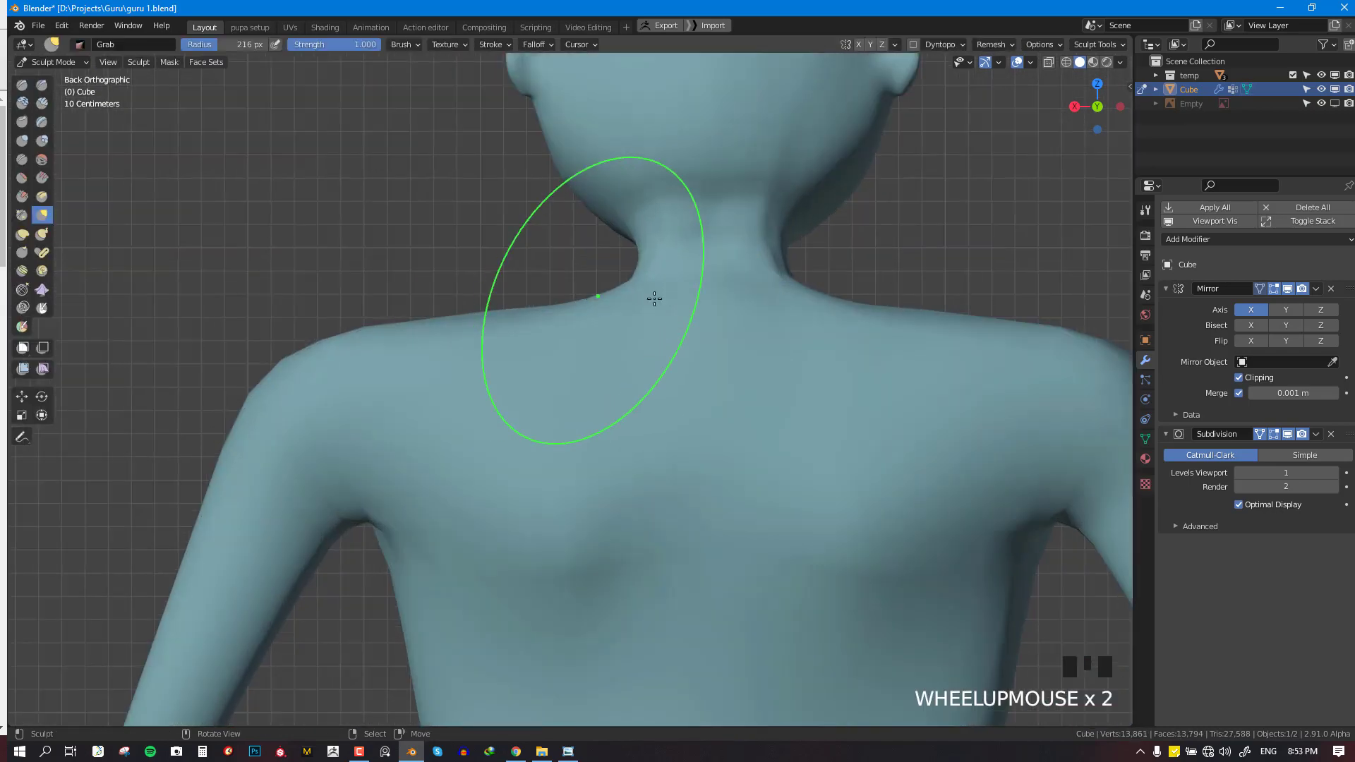
left_click_drag(700, 278, 700, 261)
mouse_move(601, 305)
left_mouse_down()
mouse_move(538, 315)
mouse_move(527, 295)
left_mouse_up()
key("KP_1")
scroll(663, 388, "down", 4)
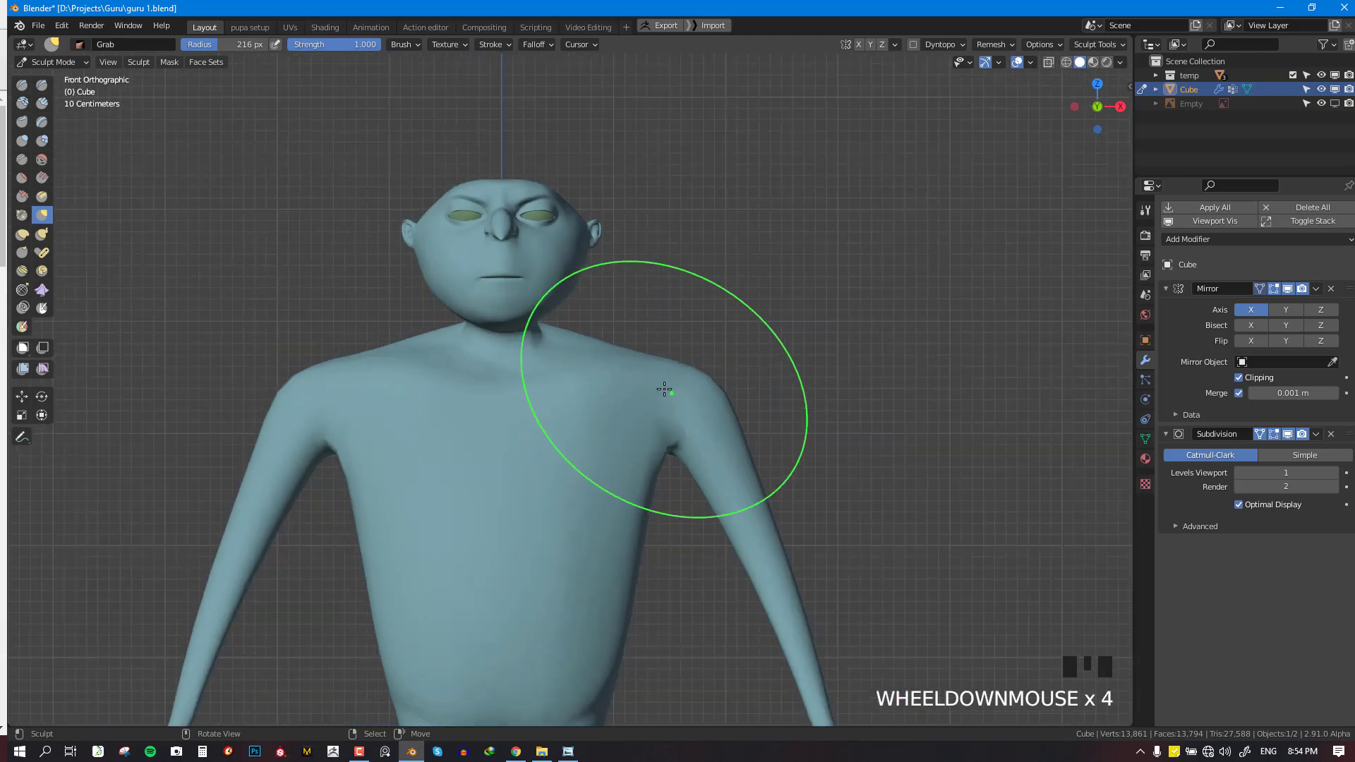
Pull the top of the shoulder beside the neck into shape with the large Grab brush, working from behind and the side
scroll(666, 375, "up", 2)
key("ctrl+KP_1")
middle_click_drag(620, 330, 695, 259)
scroll(696, 259, "up", 2)
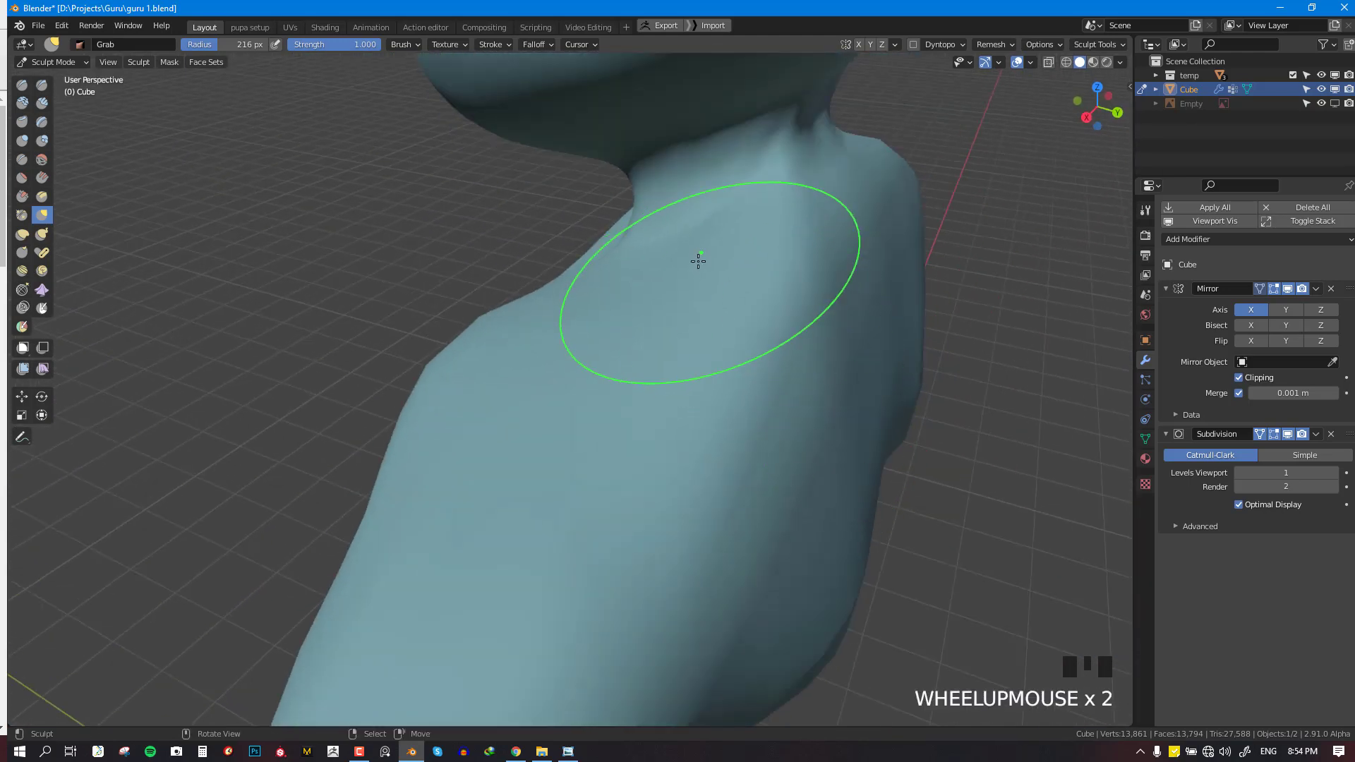
mouse_move(696, 260)
left_mouse_down()
mouse_move(666, 235)
mouse_move(670, 295)
left_mouse_up()
key("KP_1")
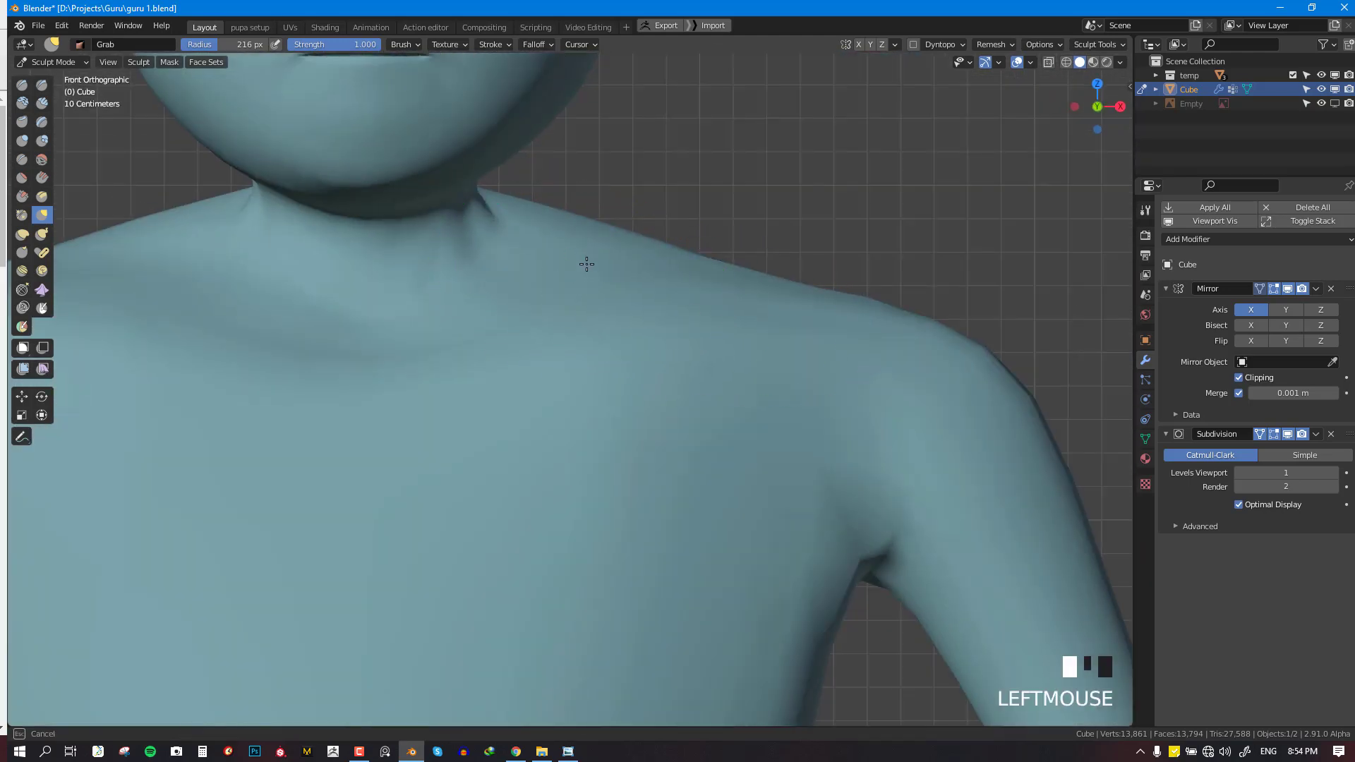
Reduce the brush radius to 90 px and smooth the crease at the side of the neck base
scroll(469, 239, "down", 3)
key("f")
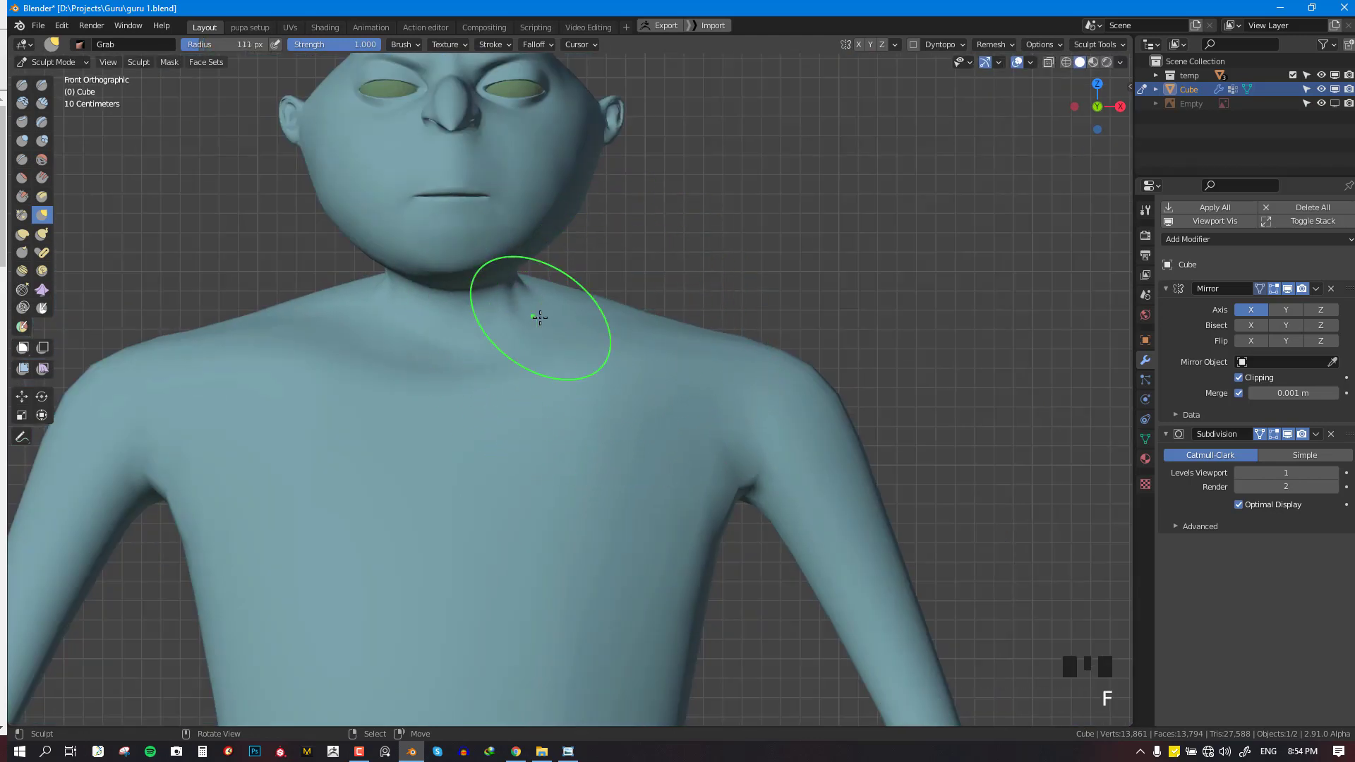
key("f")
middle_click_drag(546, 324, 541, 315)
scroll(541, 316, "up", 1)
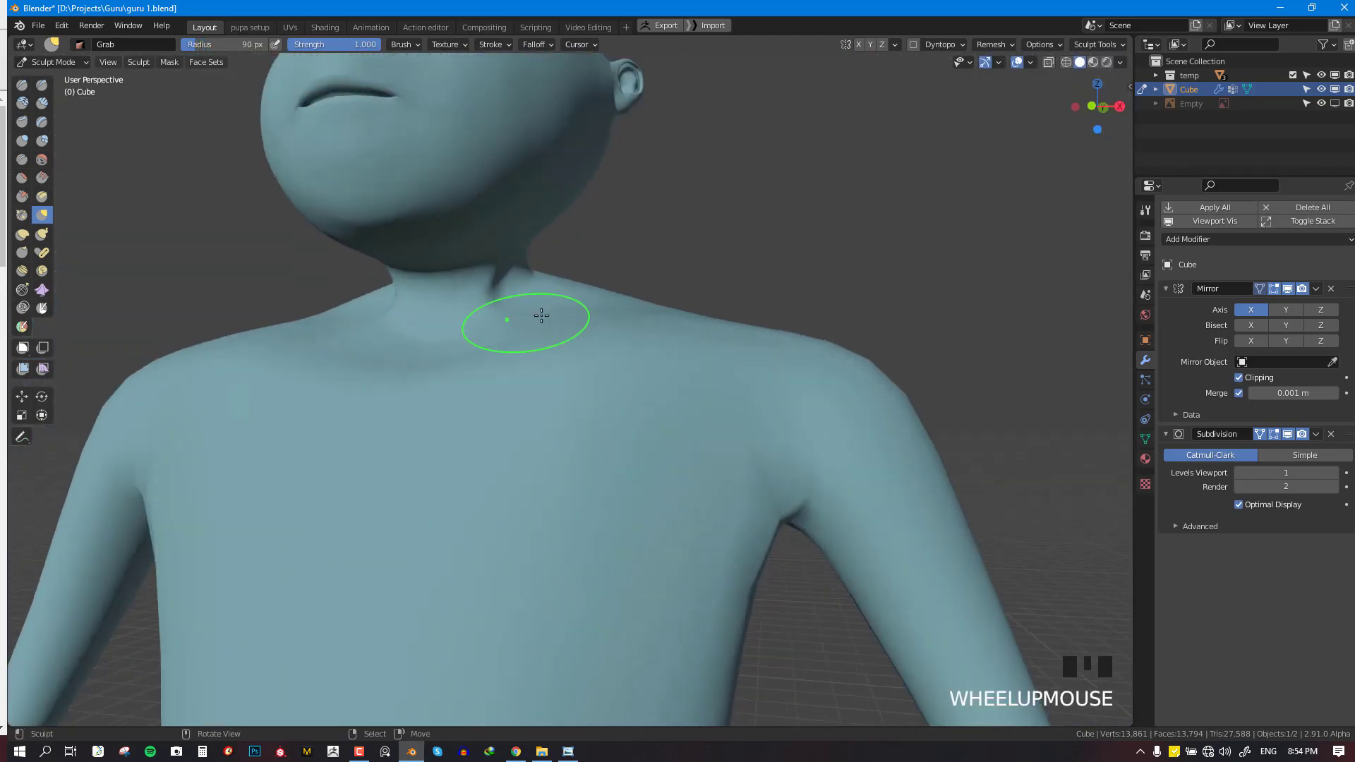
key("KP_1")
left_click(493, 289, "shift")
left_click(494, 289, "shift")
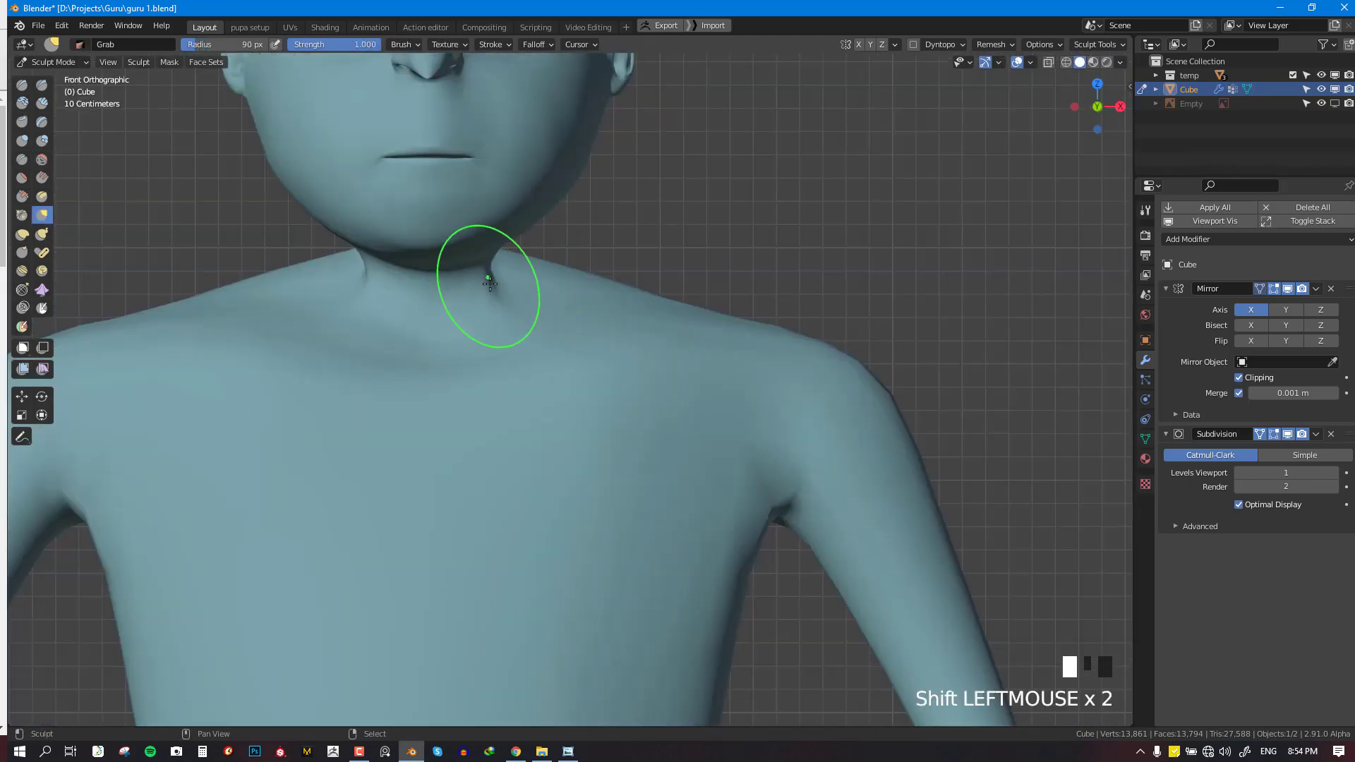
Reshape the upper back and shoulder slope in back view with the Grab brush at a 233 px radius
scroll(596, 358, "down", 4)
key("ctrl+KP_1")
middle_click_drag(643, 340, 593, 364)
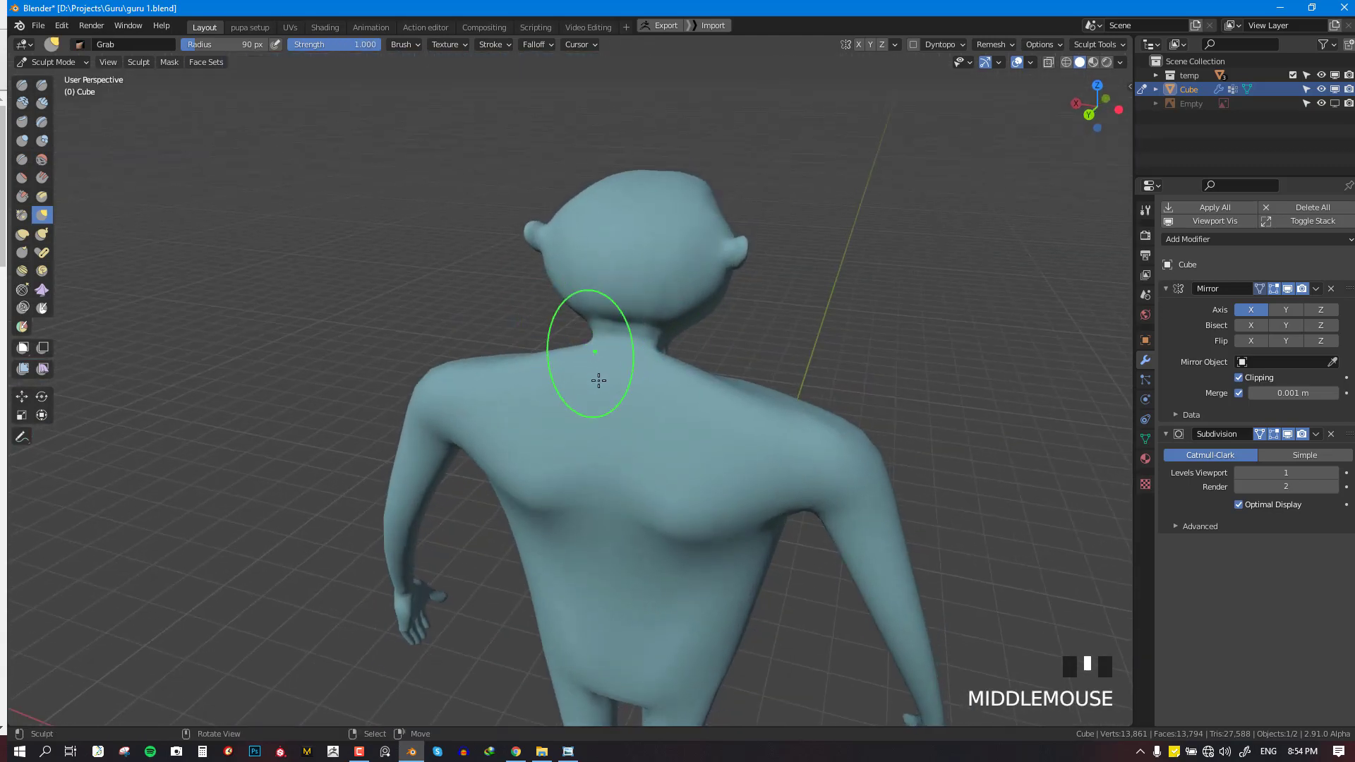
key("KP_3")
key("ctrl+KP_1")
scroll(620, 348, "up", 2)
key("f")
left_click(732, 371)
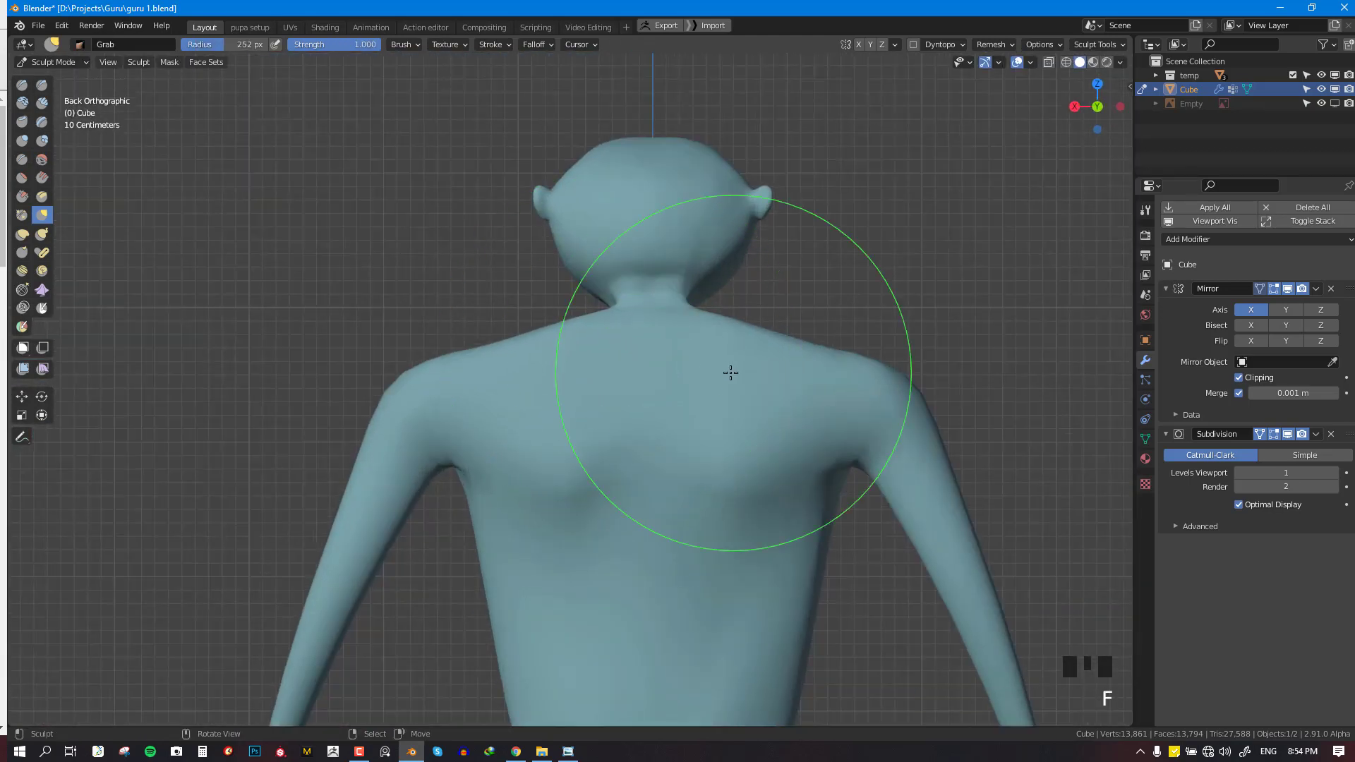
scroll(617, 375, "up", 3)
key("f")
left_click(600, 332)
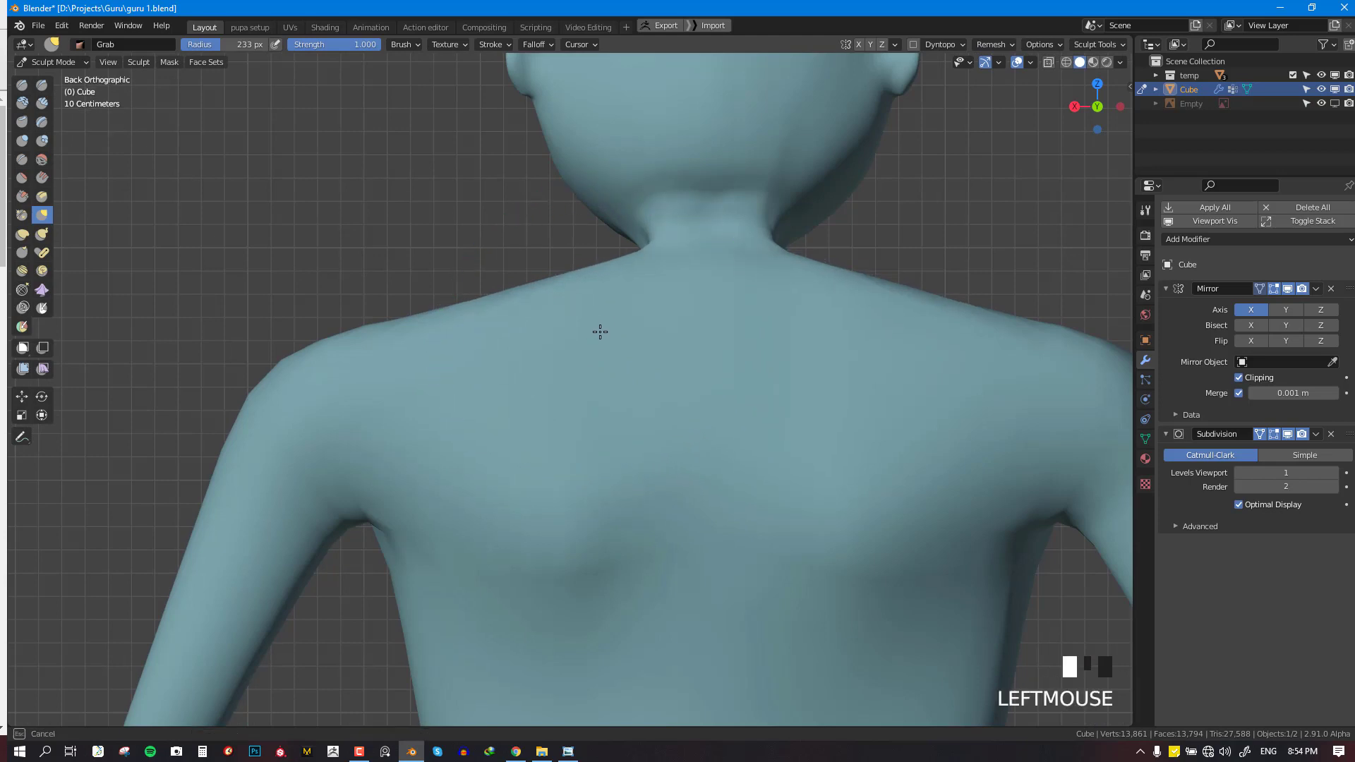
Smooth the front transition between the neck base and the shoulder with the 233 px brush
key("KP_1")
left_click(534, 311, "shift")
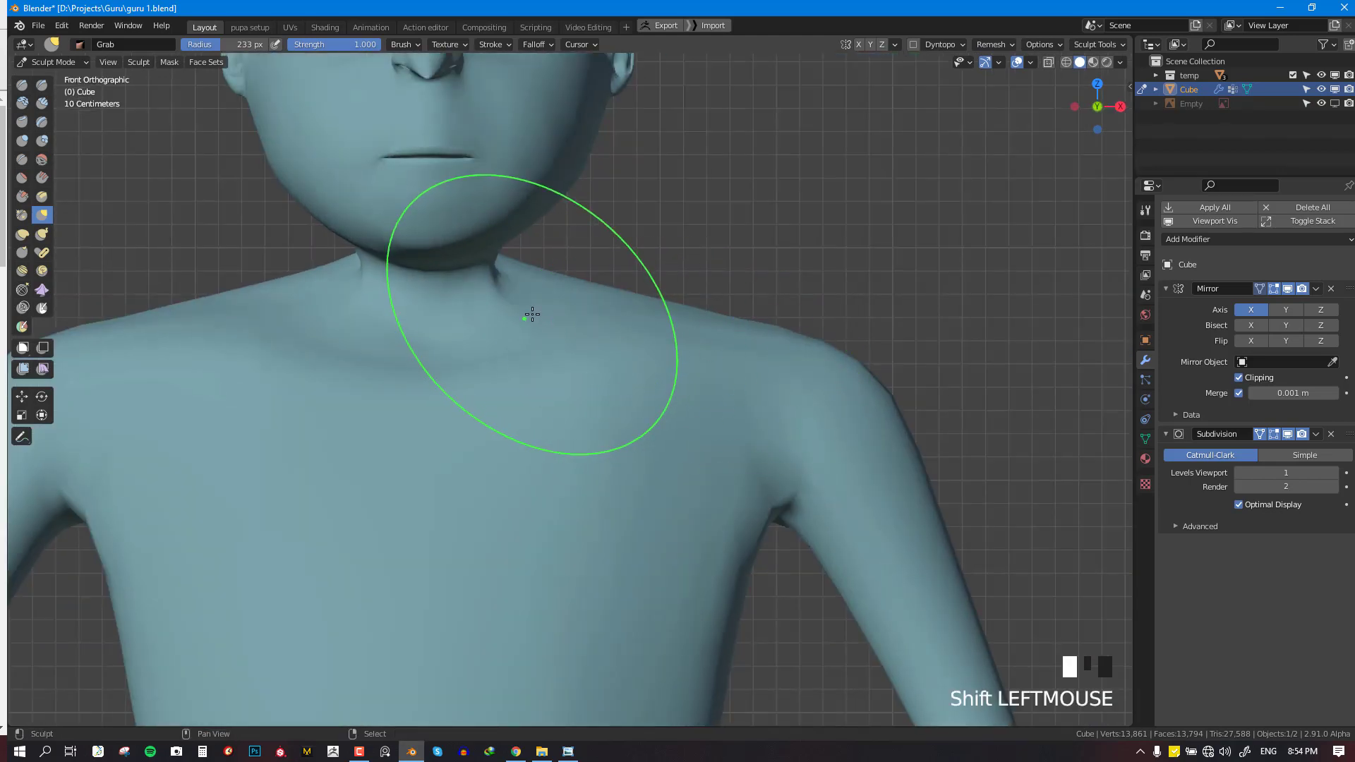
scroll(737, 417, "down", 6)
scroll(734, 458, "down", 1)
scroll(702, 400, "up", 3)
middle_click_drag(702, 399, 706, 444, "shift")
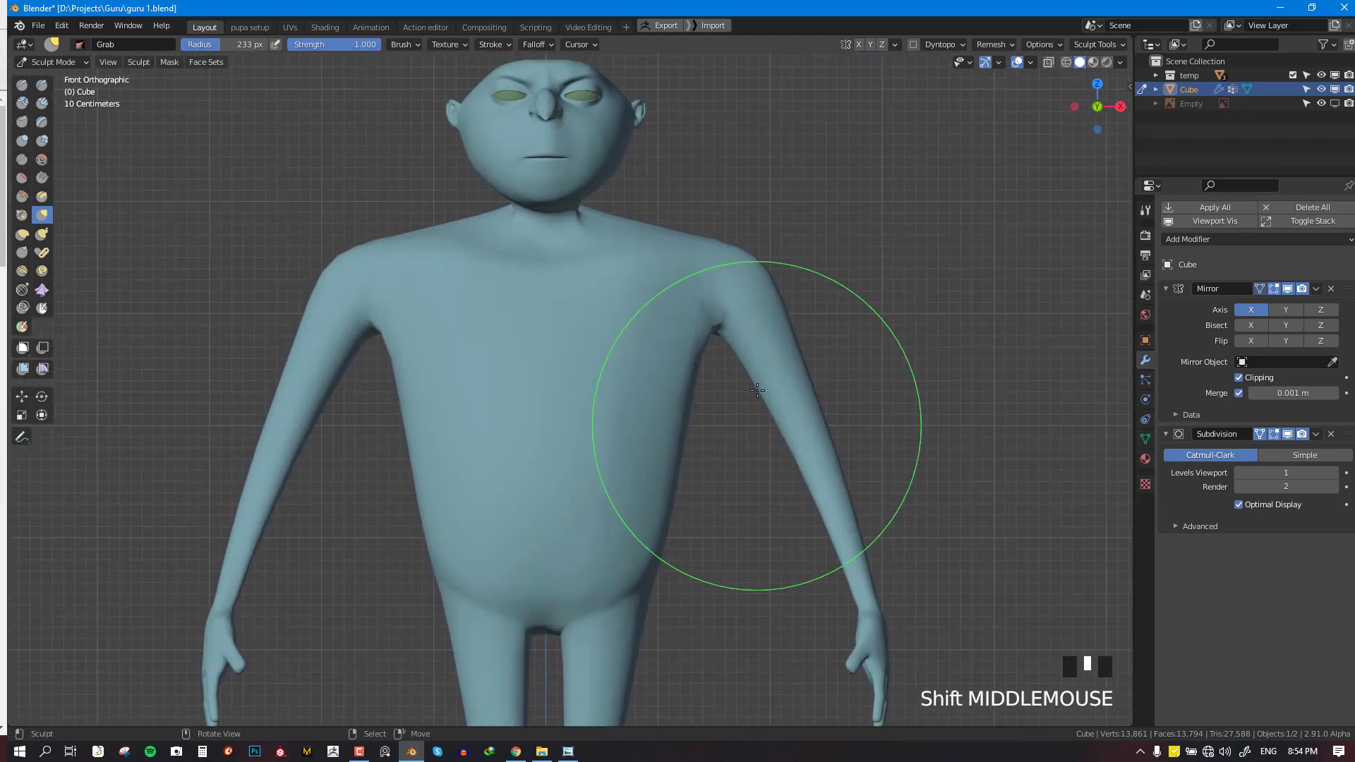
Pull the front of the neck base into shape with the Grab brush at an 81 px radius
key("f")
left_click(618, 325)
scroll(720, 416, "up", 2)
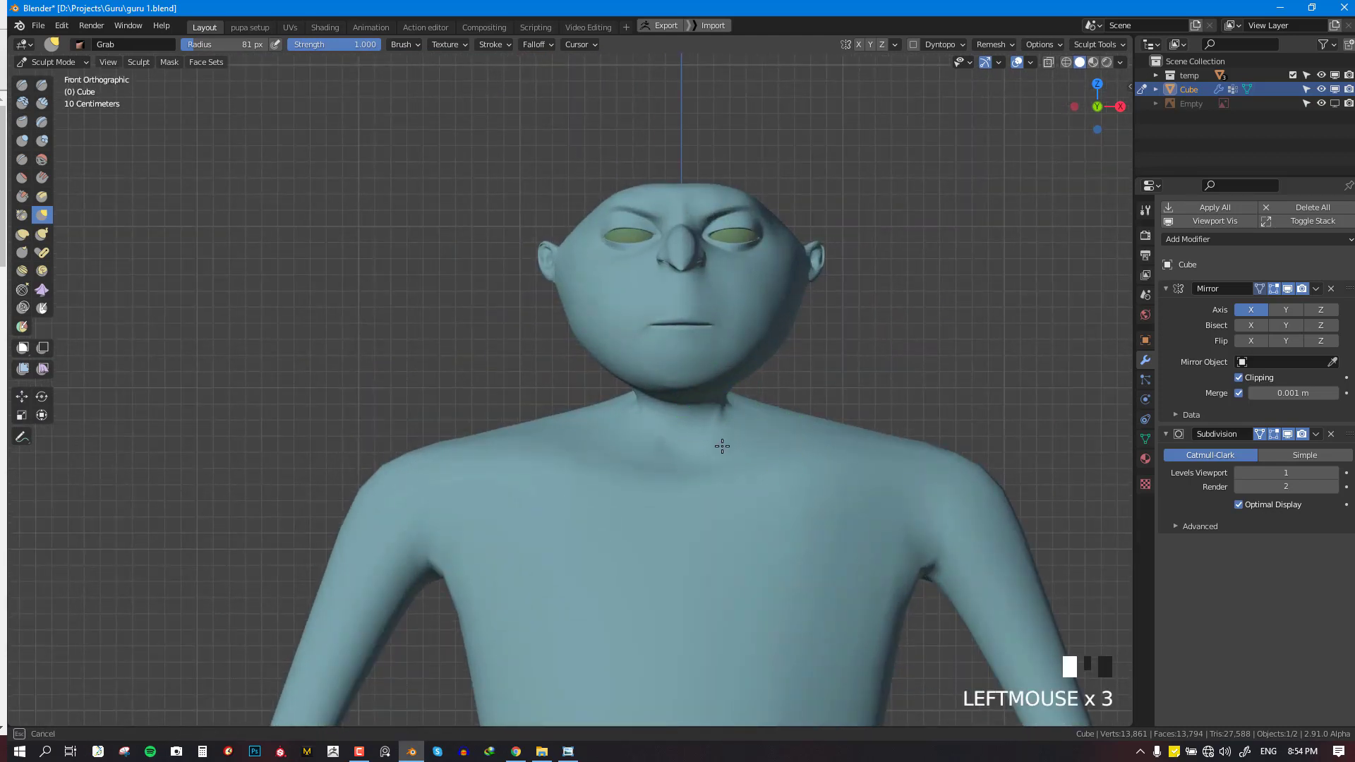
middle_click_drag(722, 446, 707, 454)
scroll(774, 441, "up", 2)
key("KP_1")
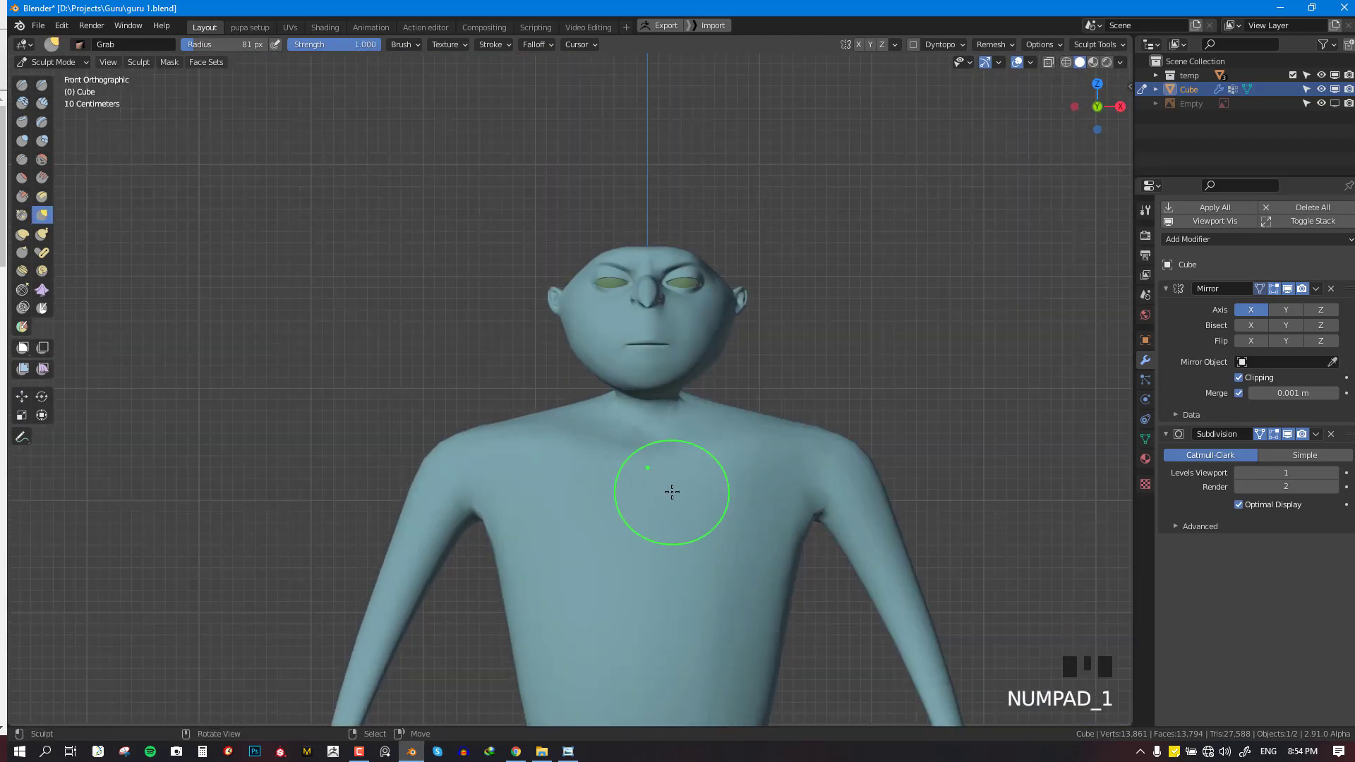
Form the collarbone hollow on the upper chest with the Grab brush at a 137 px radius
key("f")
middle_click_drag(669, 484, 698, 520)
scroll(713, 512, "up", 2)
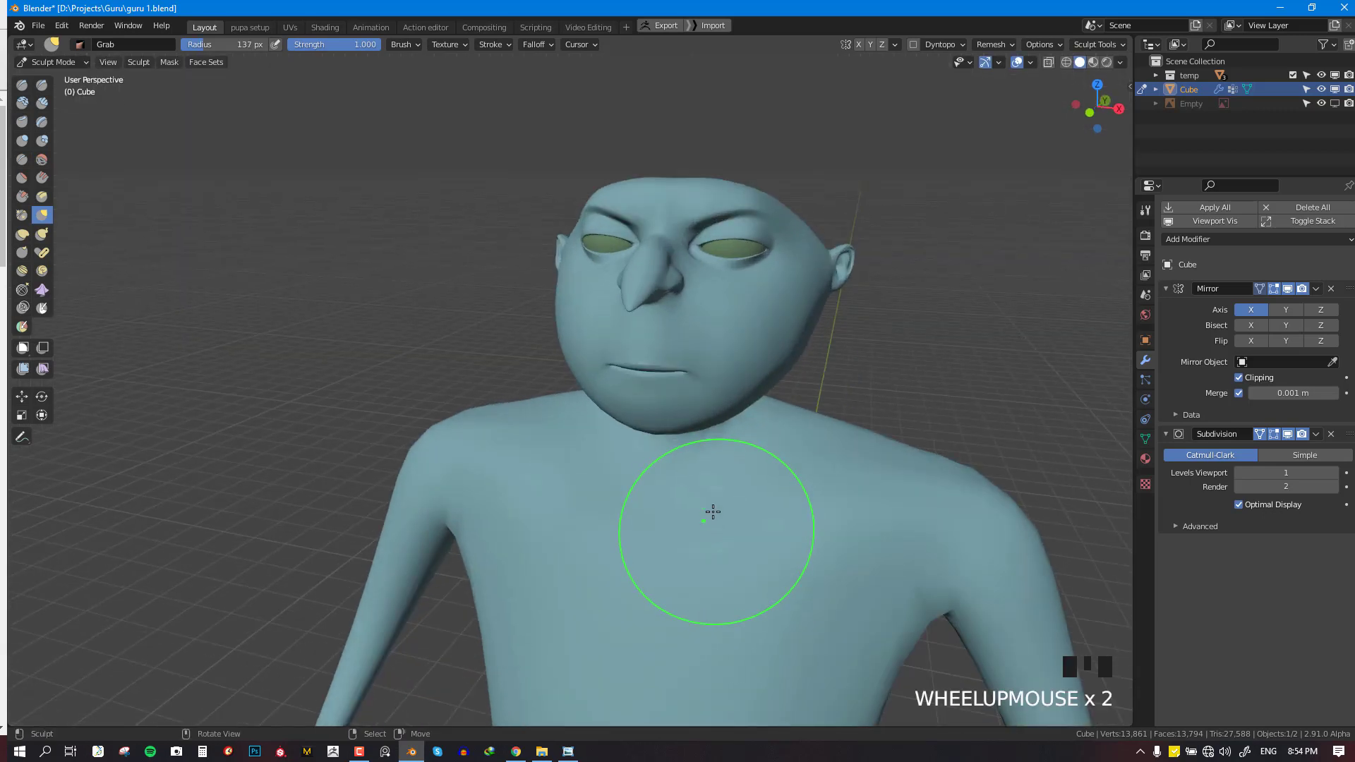
key("KP_1")
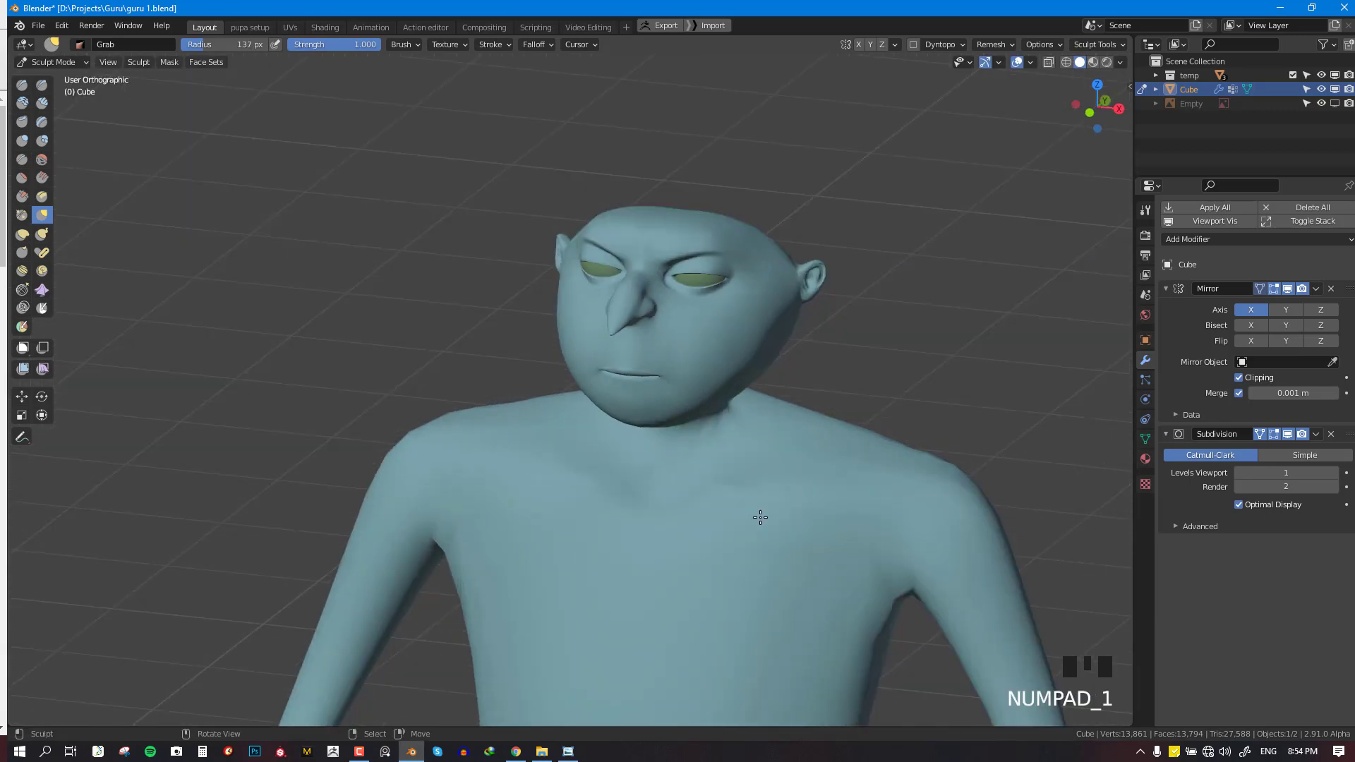
middle_click_drag(760, 515, 834, 502)
left_click(777, 494)
key("KP_1")
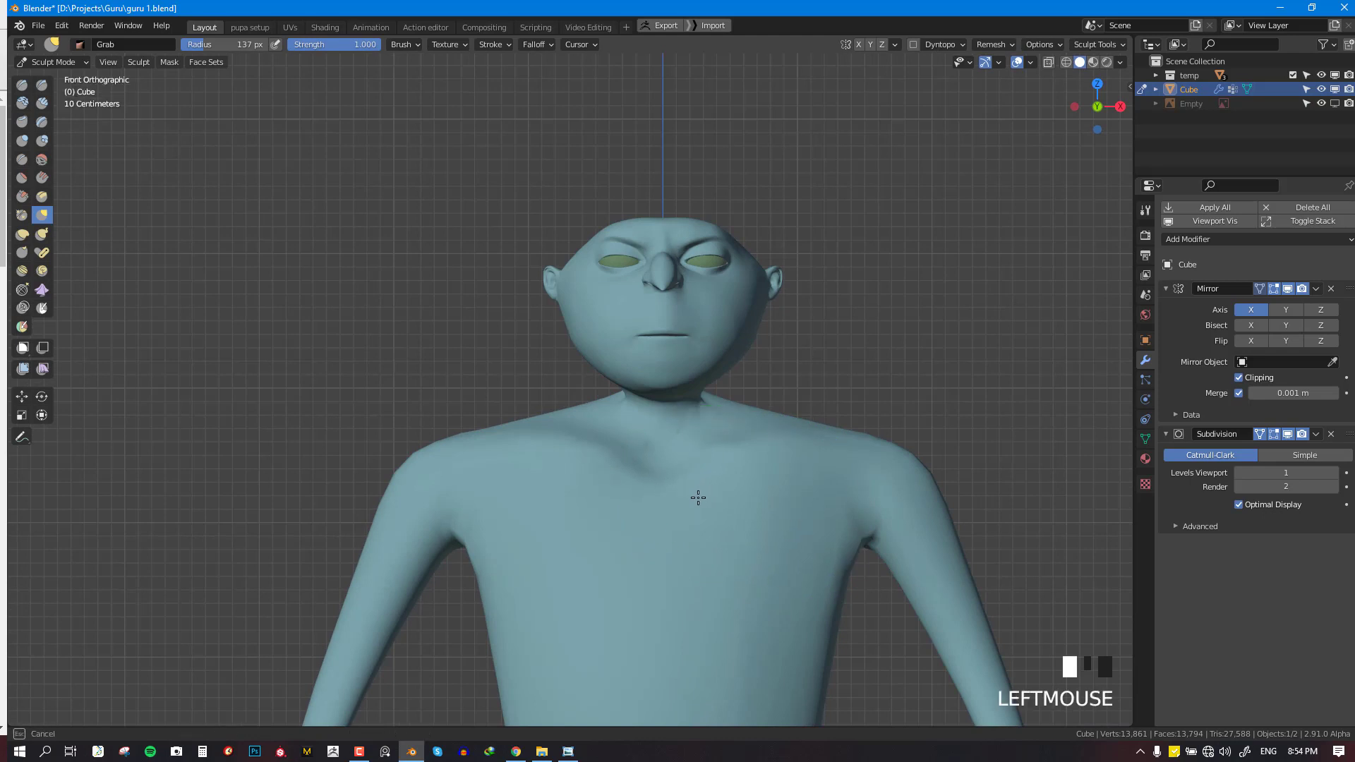
Refine the upper chest around the collarbone hollow with further Grab strokes
middle_click_drag(698, 498, 660, 538)
left_click(657, 540)
key("KP_1")
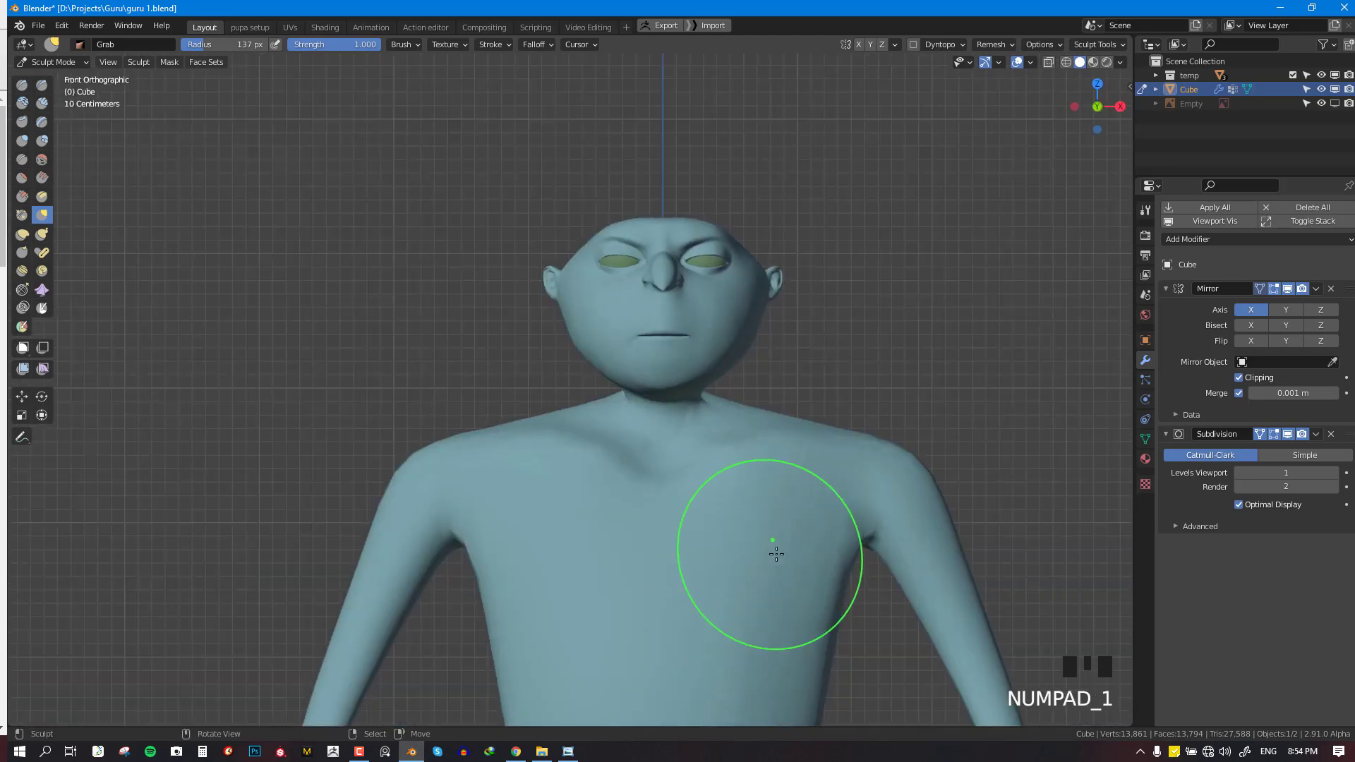
scroll(774, 545, "down", 5)
scroll(780, 504, "up", 4)
middle_click_drag(780, 499, 756, 516)
scroll(755, 516, "up", 2)
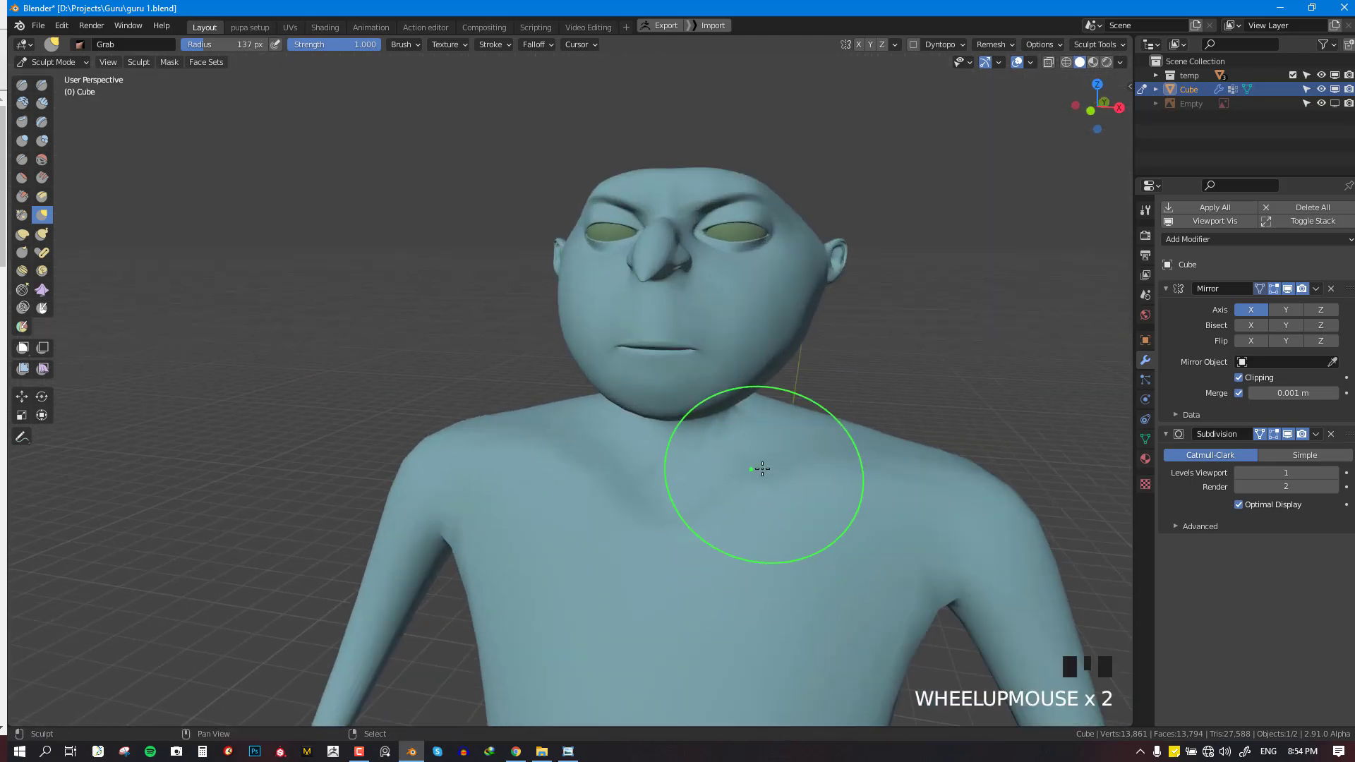
scroll(789, 494, "down", 1)
key("KP_1")
scroll(798, 493, "up", 2)
left_click(798, 484)
scroll(844, 512, "down", 2)
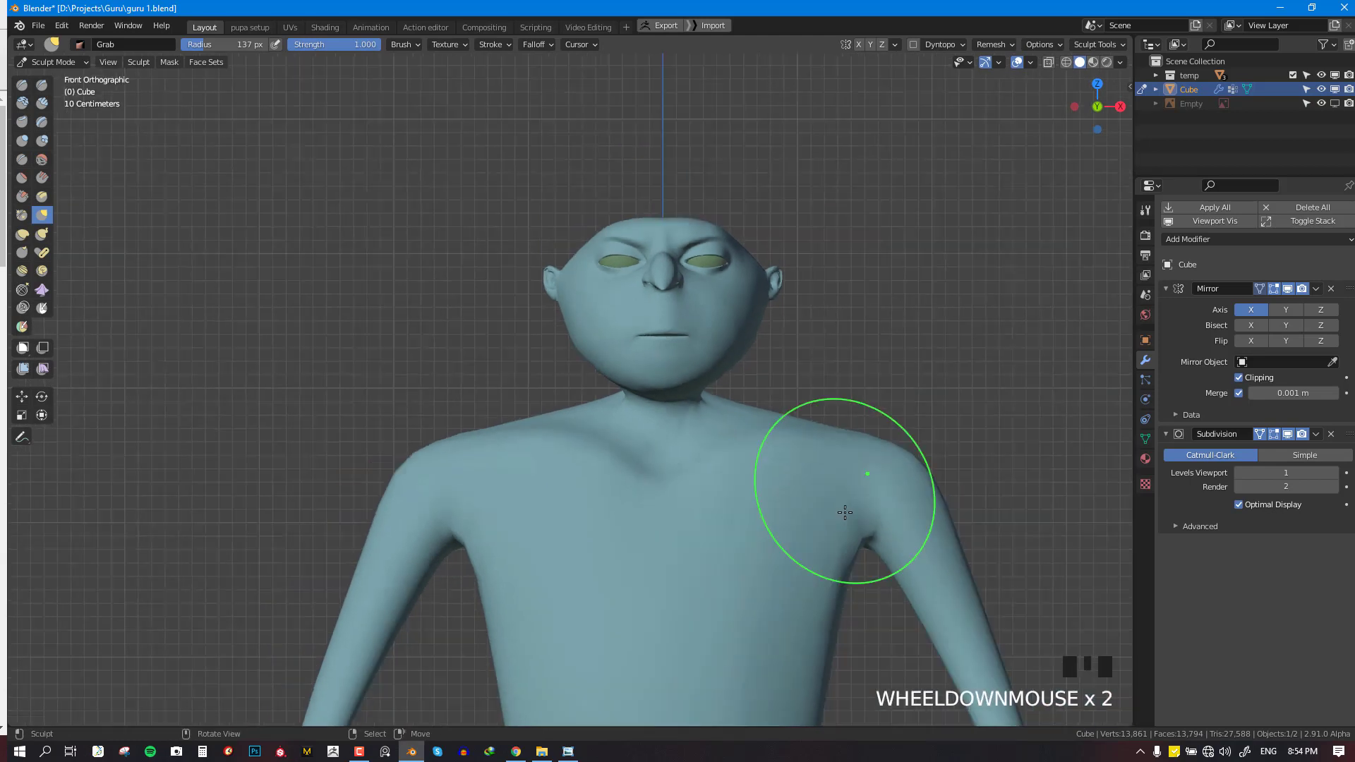
Adjust the side profile of the upper arm with the Grab brush
middle_click_drag(845, 513, 647, 599)
scroll(723, 564, "down", 2)
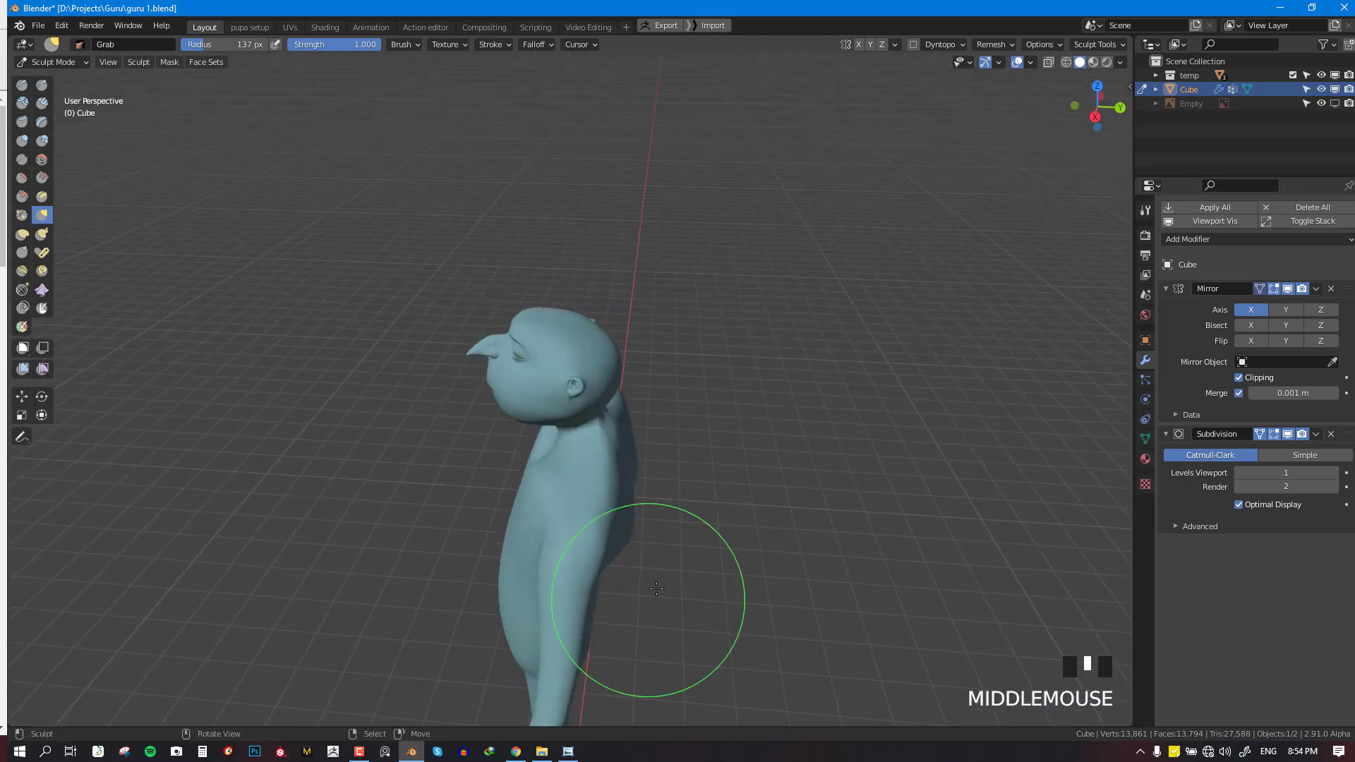
scroll(635, 592, "up", 1)
left_click_drag(534, 624, 535, 626)
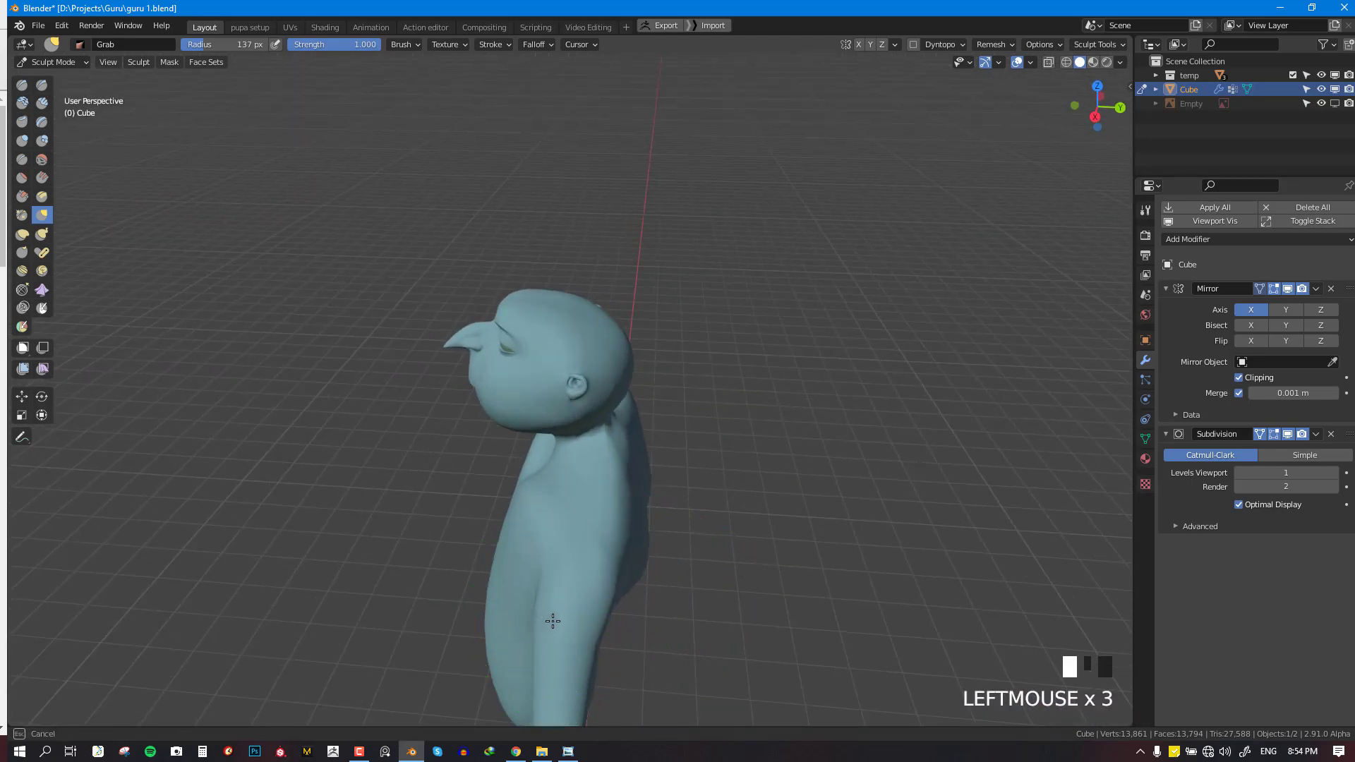
scroll(714, 569, "down", 3)
middle_click_drag(614, 604, 621, 573)
scroll(636, 569, "up", 3)
key("KP_3")
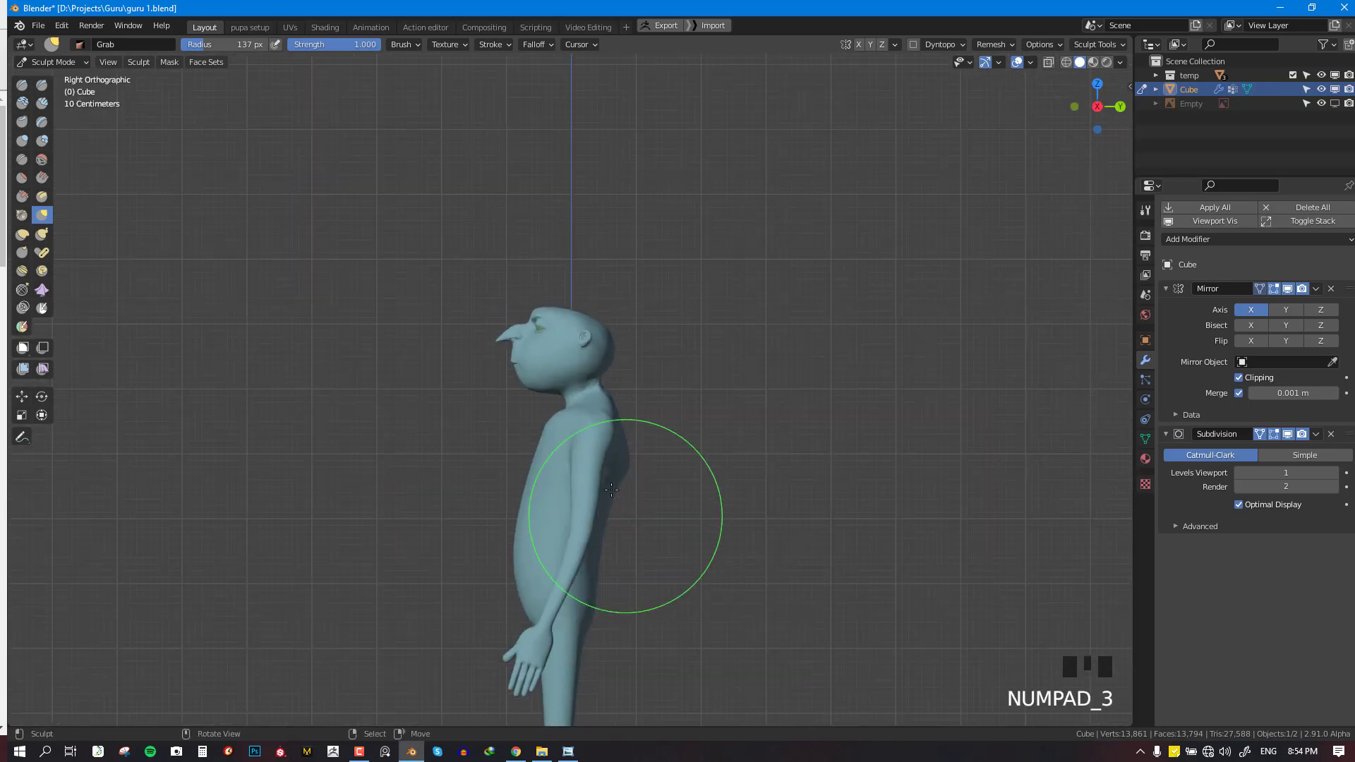
Refine the side profile of the upper arm and back with Grab strokes at a 137 px radius
scroll(621, 494, "up", 4)
scroll(613, 471, "down", 1)
scroll(635, 487, "up", 3)
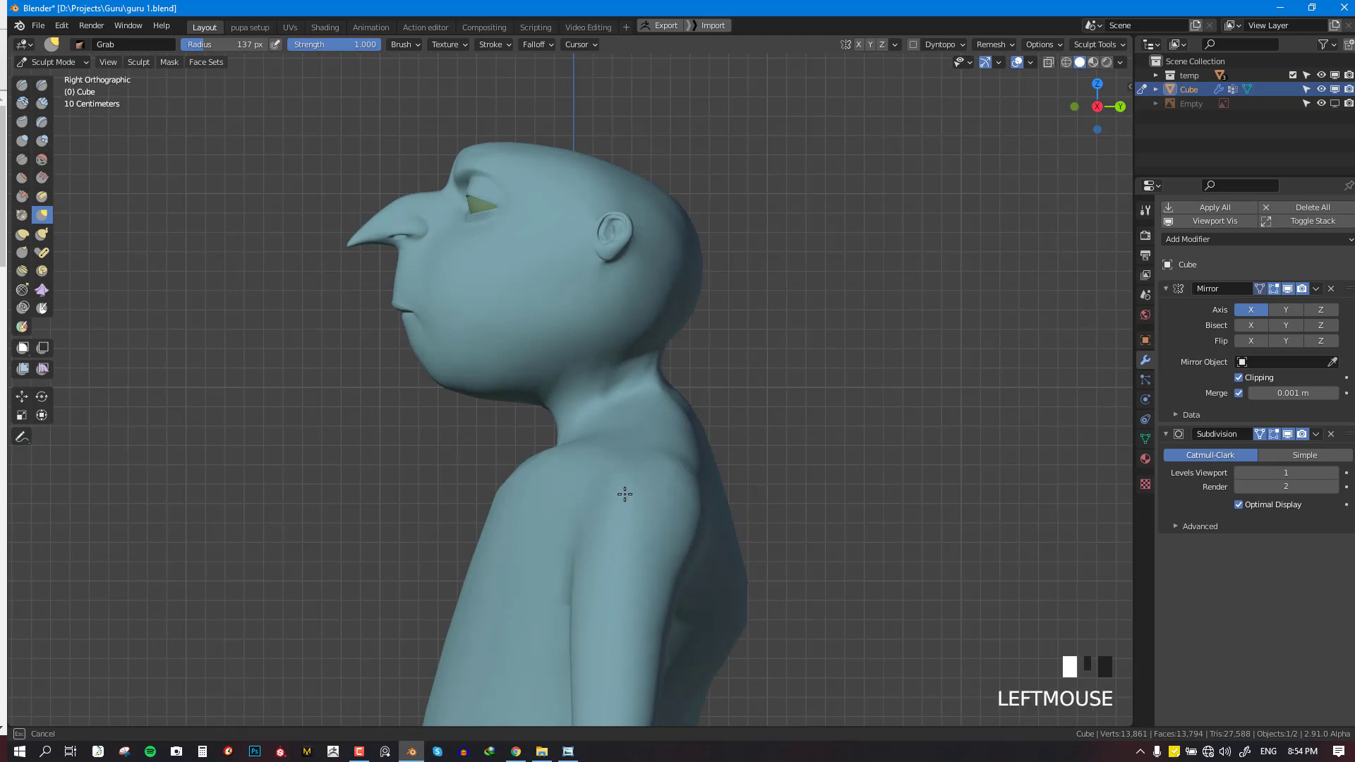
scroll(625, 494, "down", 1)
left_click(581, 497)
scroll(607, 484, "down", 3)
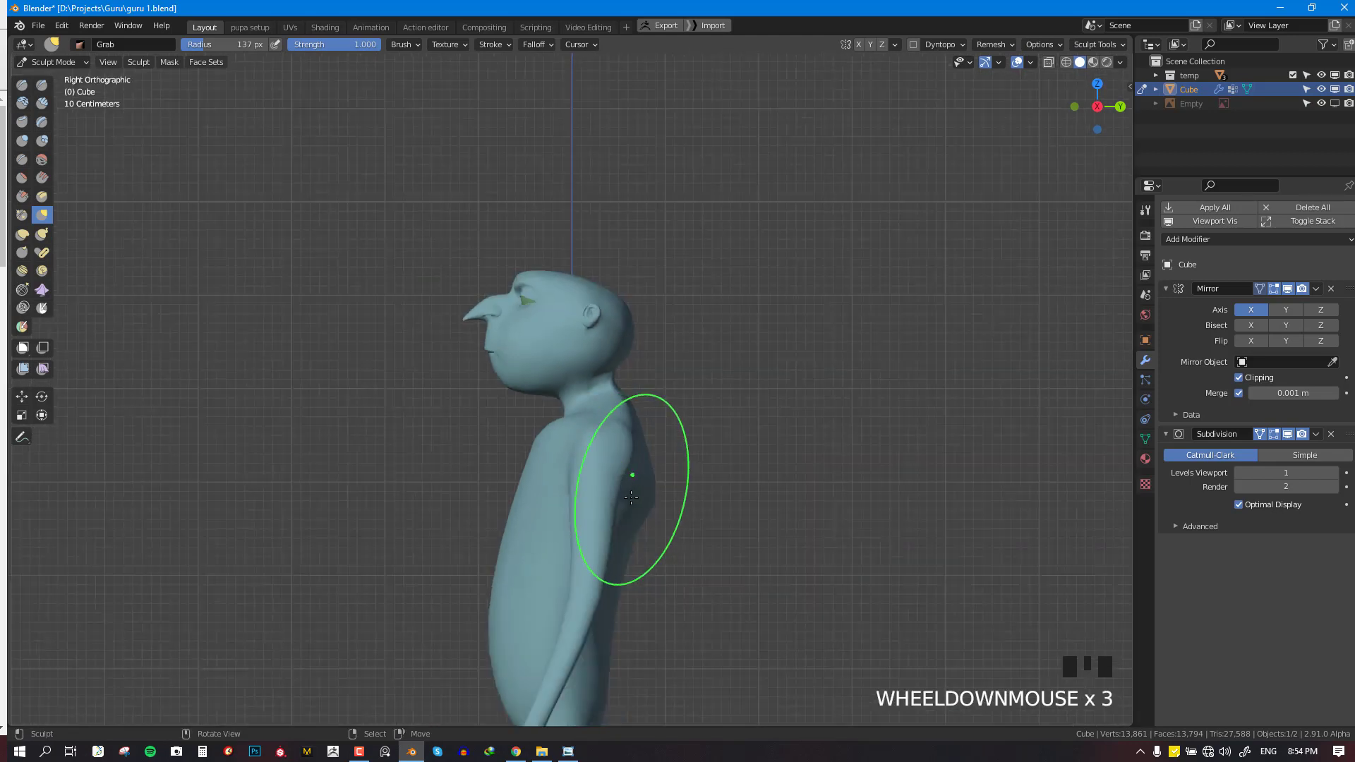
left_click(607, 498)
left_click(609, 511)
scroll(636, 537, "down", 4)
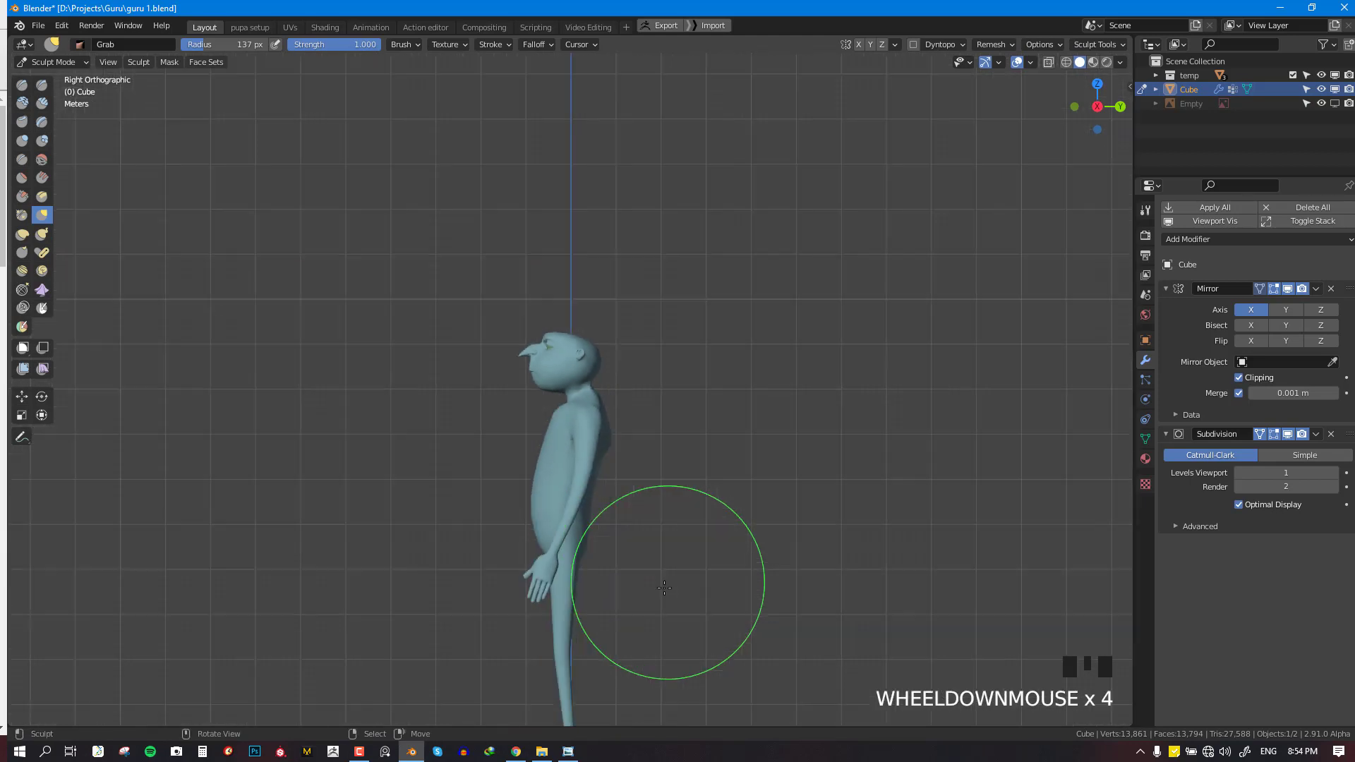
Bevel the elbow edge loop in Edit Mode with three segments, about 0.128 m wide, and return to Sculpt Mode to adjust the arm
scroll(674, 450, "up", 4)
key("Tab")
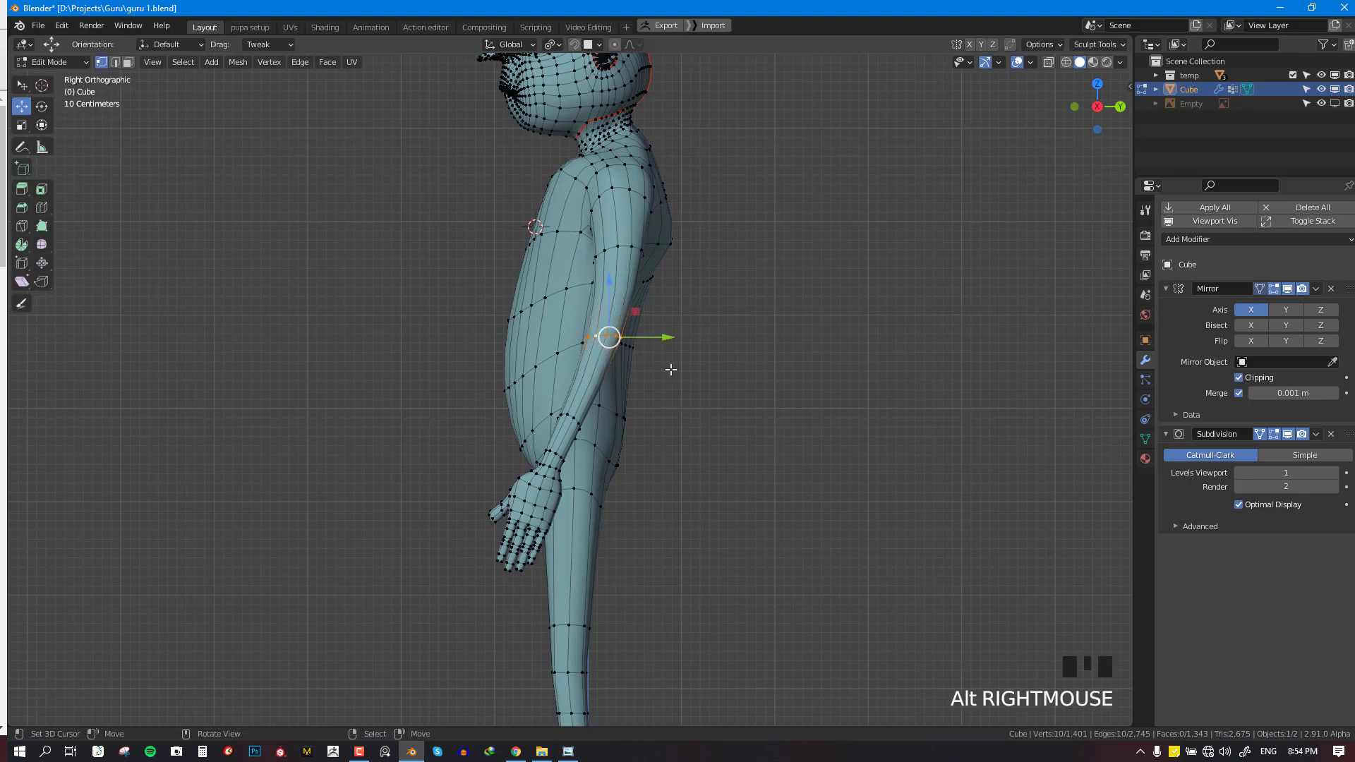
key("ctrl+b")
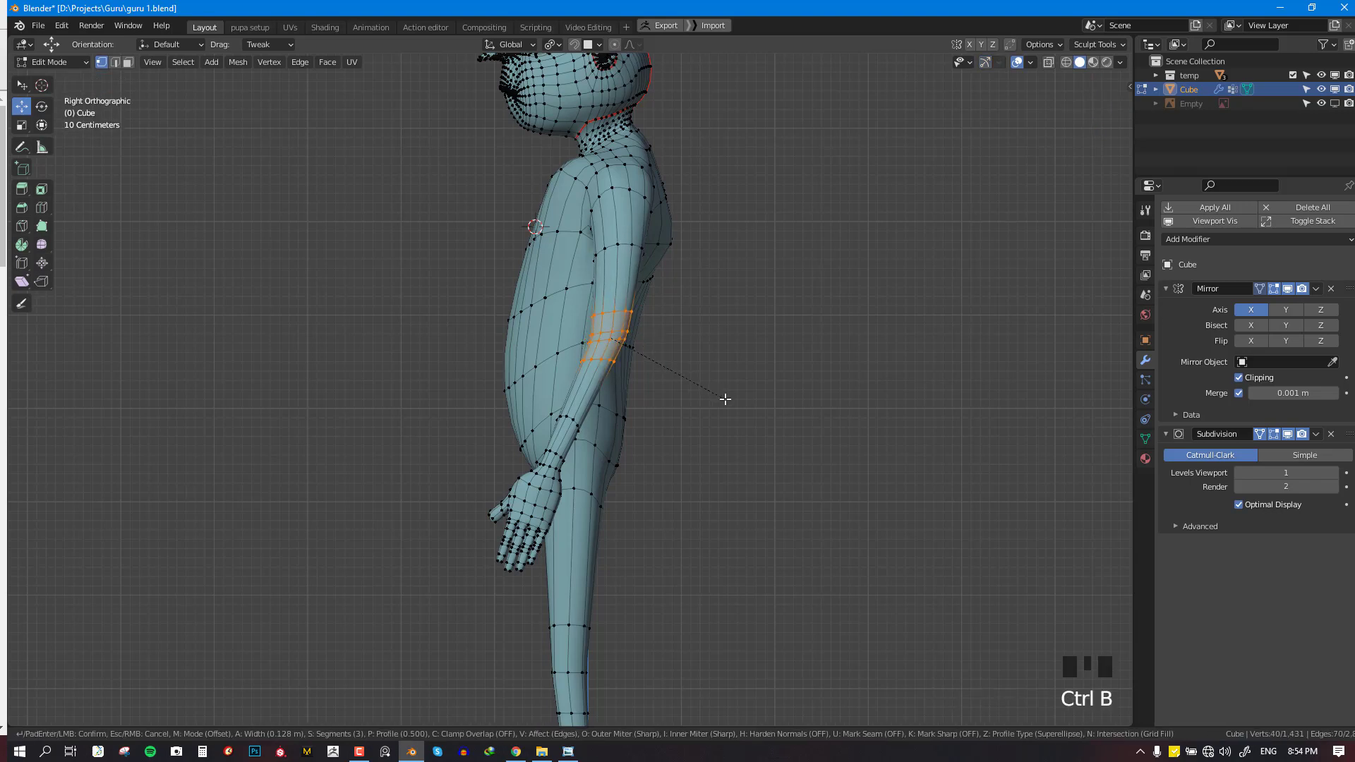
left_click(726, 400)
mouse_move(726, 396)
middle_mouse_down()
mouse_move(814, 453)
mouse_move(838, 454)
mouse_move(732, 446)
mouse_move(853, 432)
mouse_move(678, 400)
middle_mouse_up()
key("KP_1")
key("Tab")
left_click_drag(678, 400, 665, 393)
Reshape the outer shoulder and upper arm from the front with the Grab brush at a 113 px radius
key("KP_1")
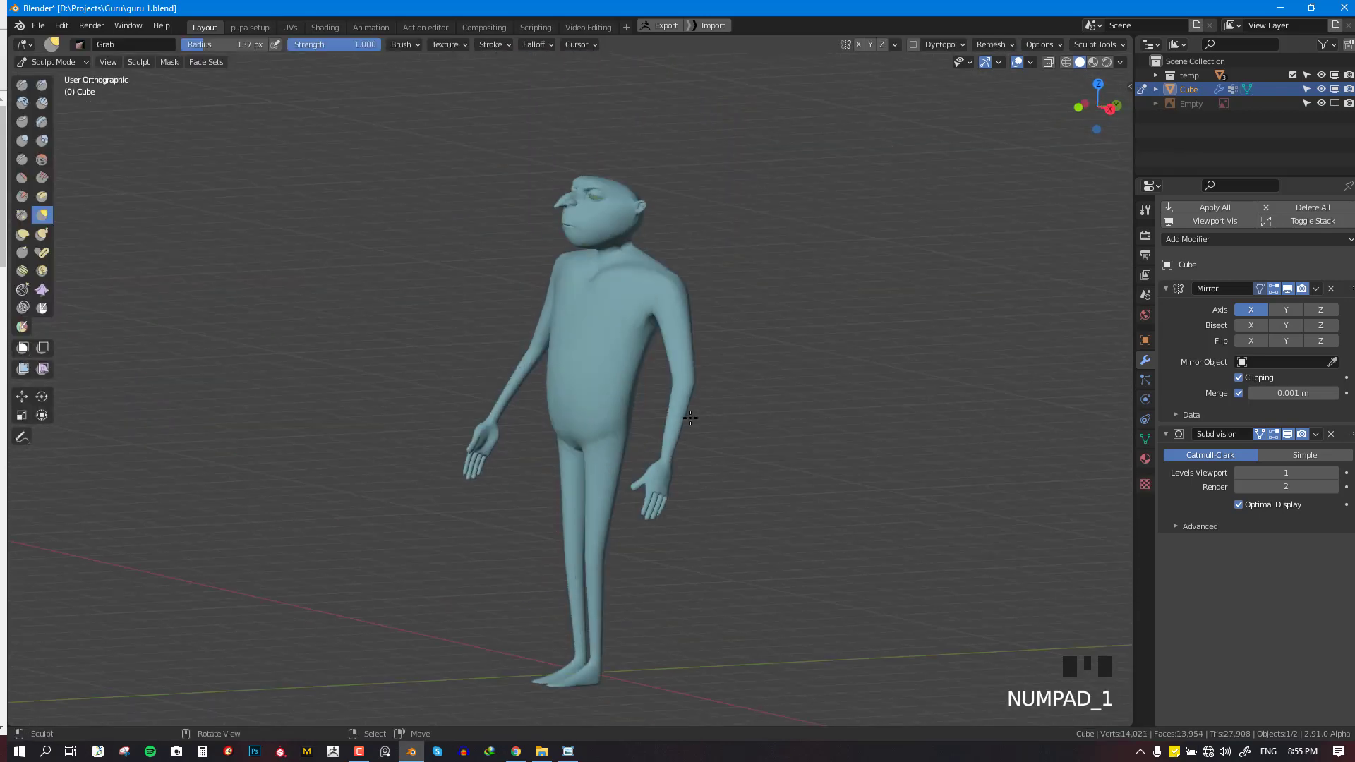
scroll(691, 417, "up", 2)
scroll(689, 382, "down", 2)
scroll(786, 348, "up", 2)
scroll(830, 203, "up", 1)
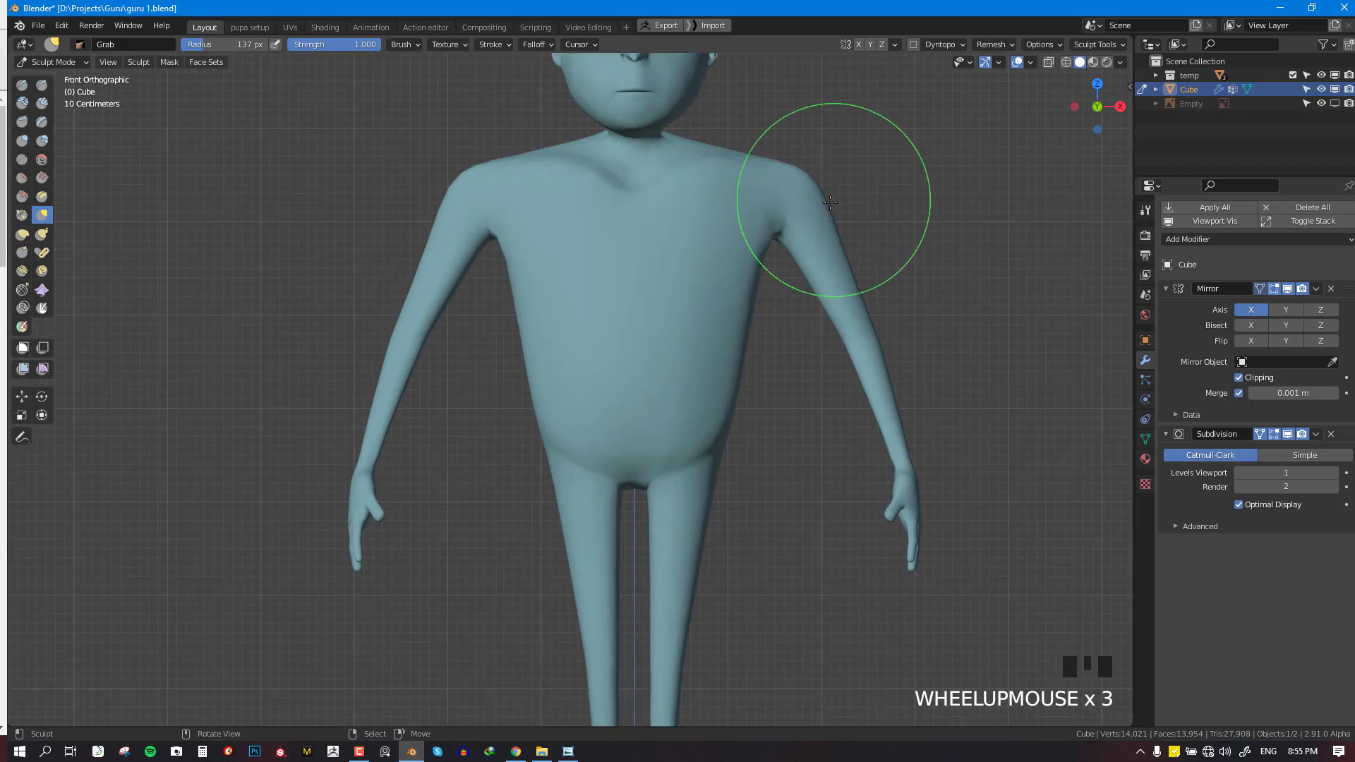
key("f")
left_click(836, 224)
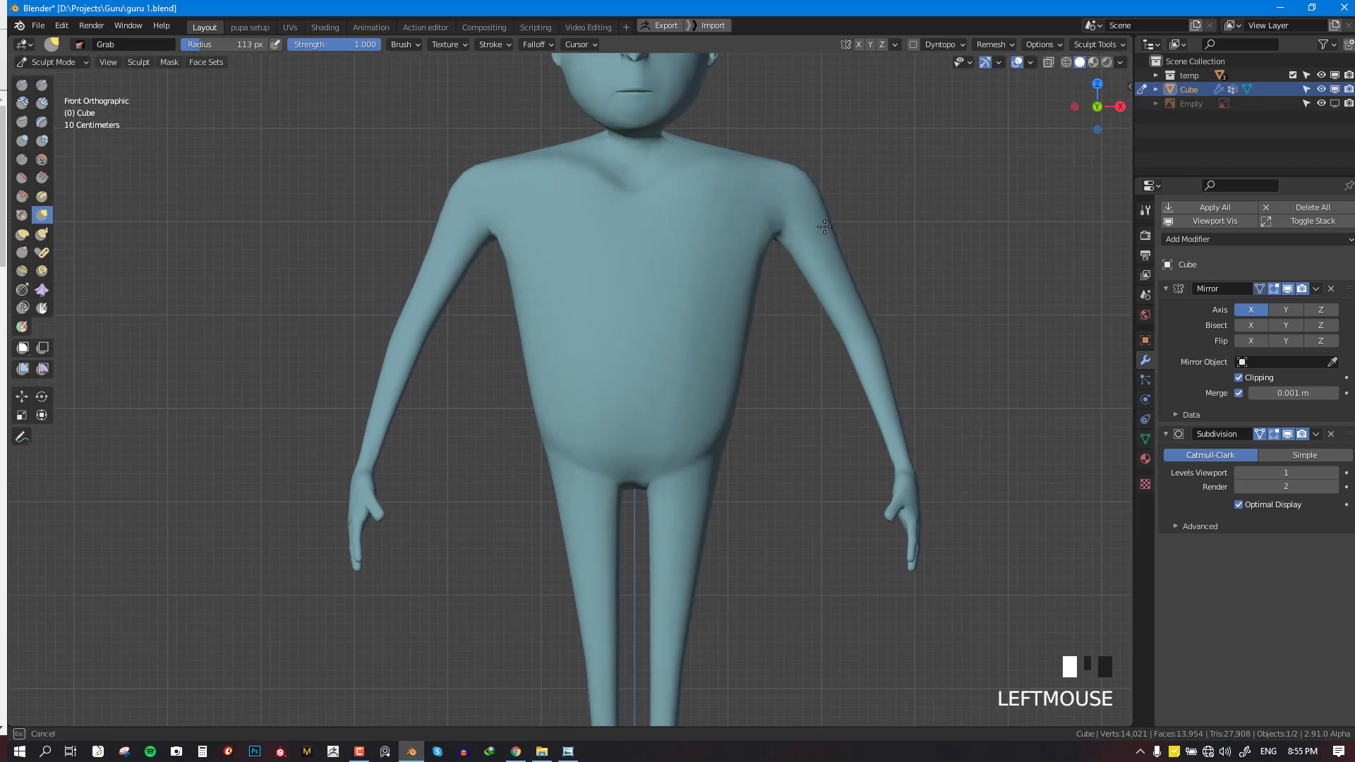
left_click(809, 196)
scroll(840, 402, "down", 3)
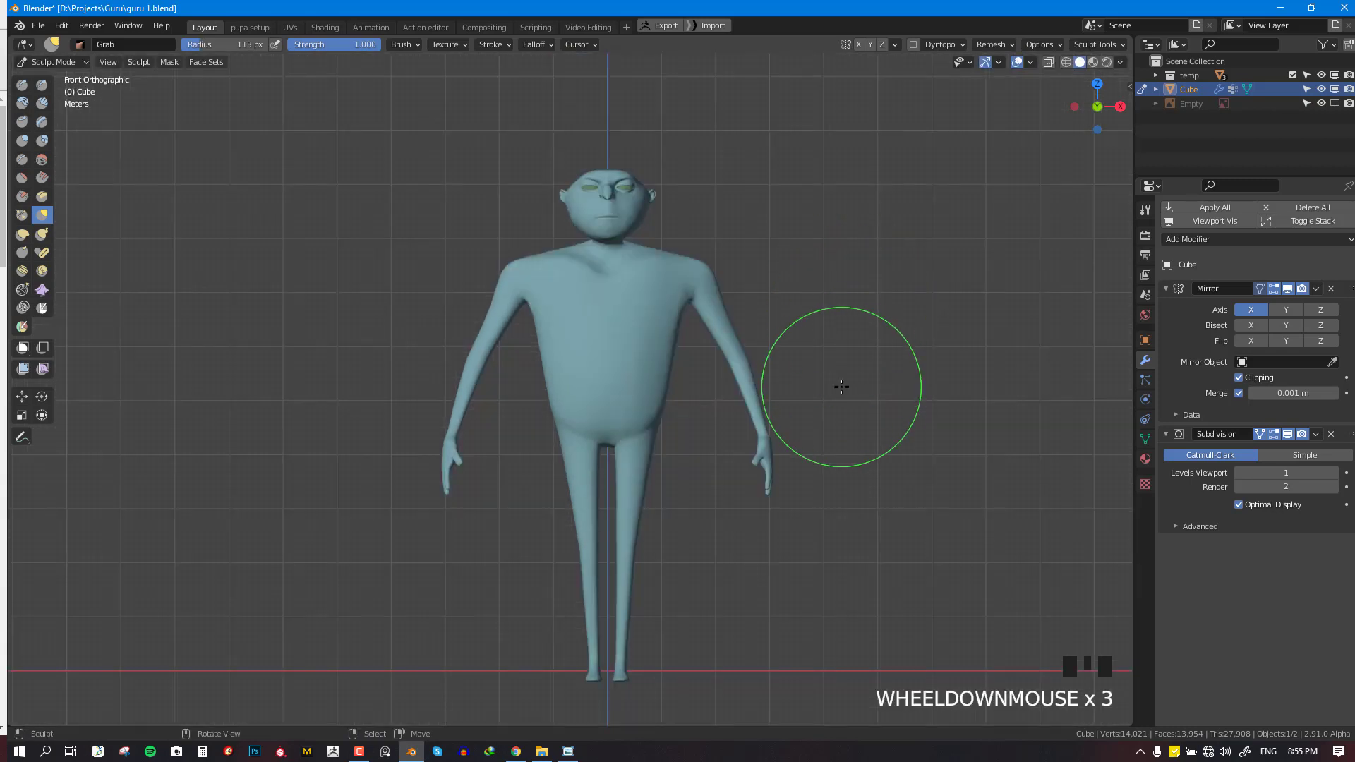
Save the file and refine the upper body with another Grab stroke
middle_click_drag(840, 403, 593, 430)
key("ctrl+s")
key("alt+w")
scroll(438, 227, "up", 4)
middle_click_drag(438, 226, 454, 227)
left_click_drag(454, 226, 492, 225)
scroll(623, 354, "down", 3)
Shape the waist and the front of the belly with Grab strokes from several angles
scroll(708, 402, "up", 2)
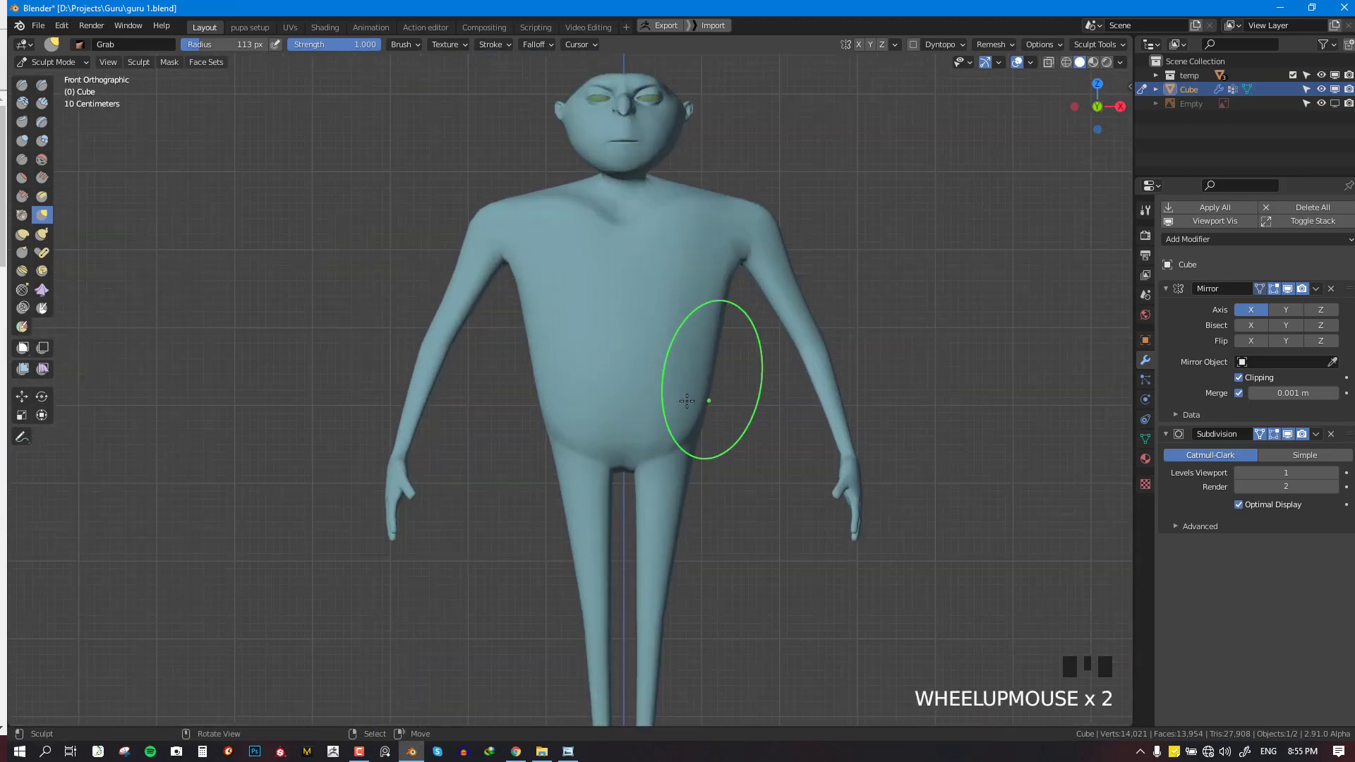
left_click_drag(707, 402, 716, 395)
mouse_move(716, 395)
middle_mouse_down()
mouse_move(610, 424)
mouse_move(549, 417)
middle_mouse_up()
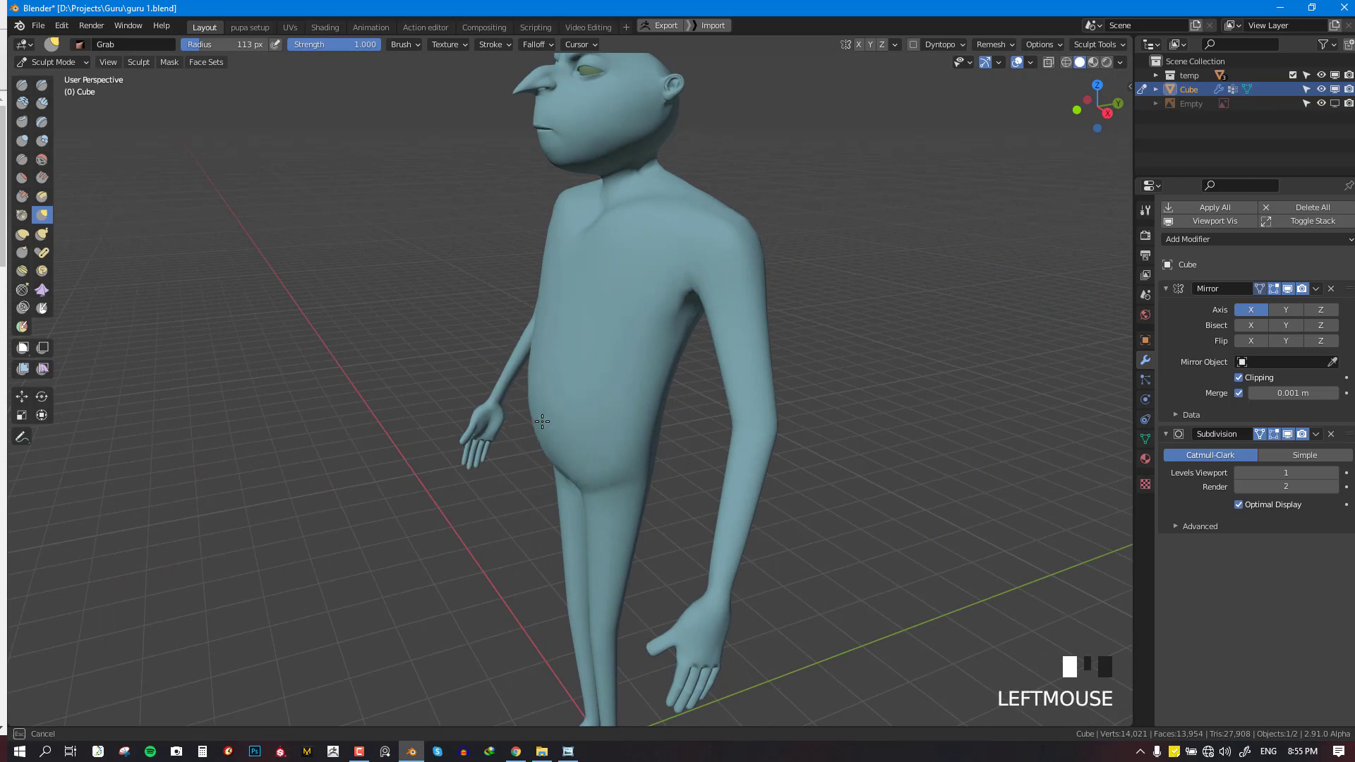
left_click_drag(542, 421, 545, 422)
middle_click_drag(545, 422, 650, 447)
left_click_drag(650, 447, 652, 452)
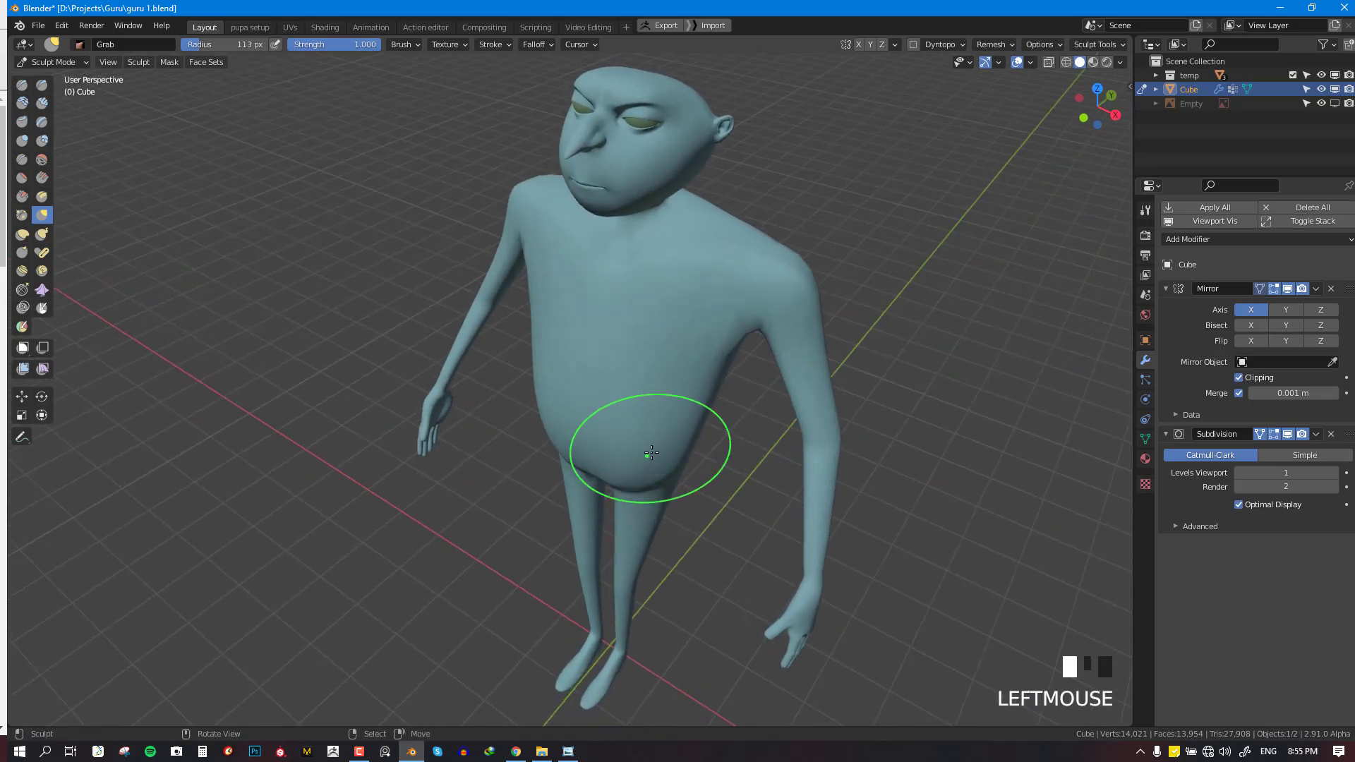
Adjust the shoulder line in the front view with the Grab brush and save the file
key("KP_1")
scroll(684, 411, "down", 4)
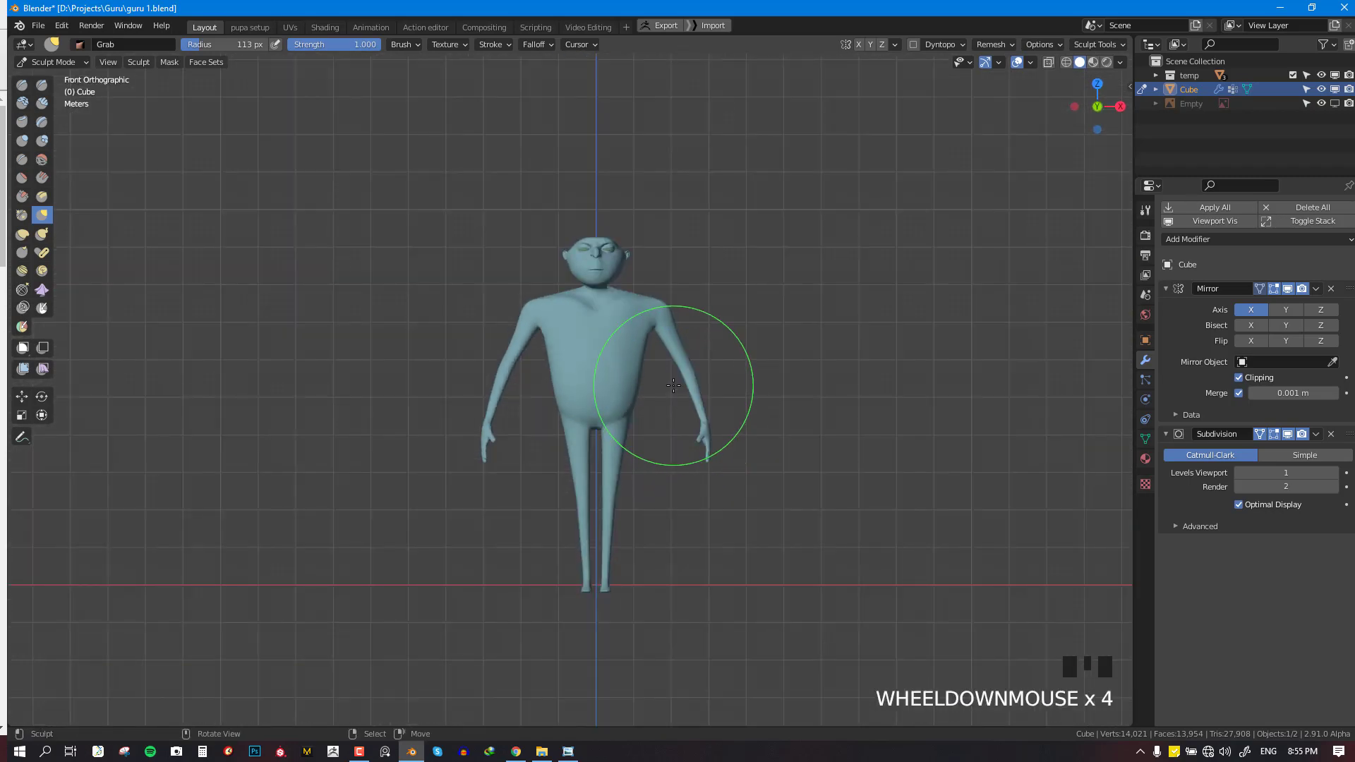
scroll(644, 491, "up", 4)
scroll(684, 278, "down", 1)
middle_click_drag(684, 278, 688, 459, "shift")
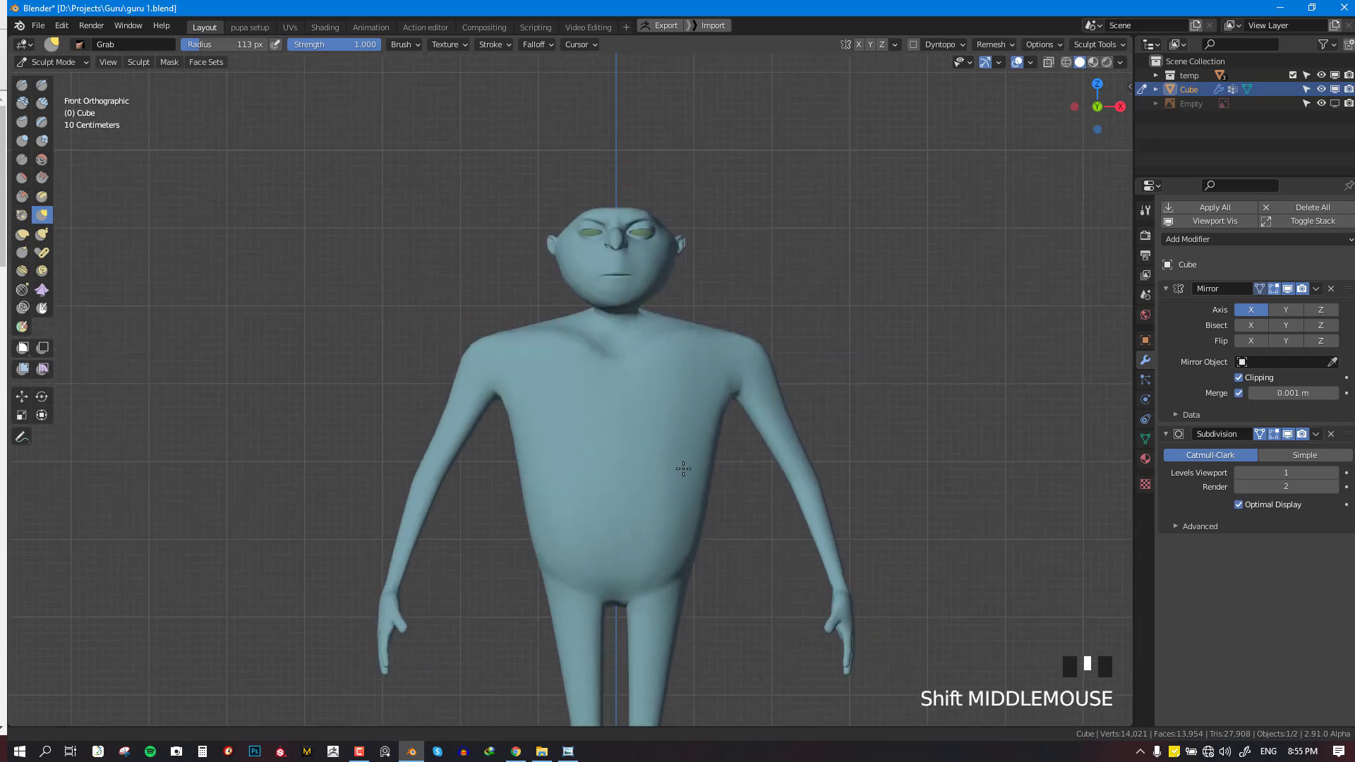
scroll(731, 326, "up", 2)
left_click_drag(731, 326, 749, 326)
scroll(832, 315, "down", 2)
key("ctrl+s")
Pull the slope between the neck and the shoulder into shape with the Grab brush
scroll(747, 321, "up", 2)
scroll(832, 375, "up", 4)
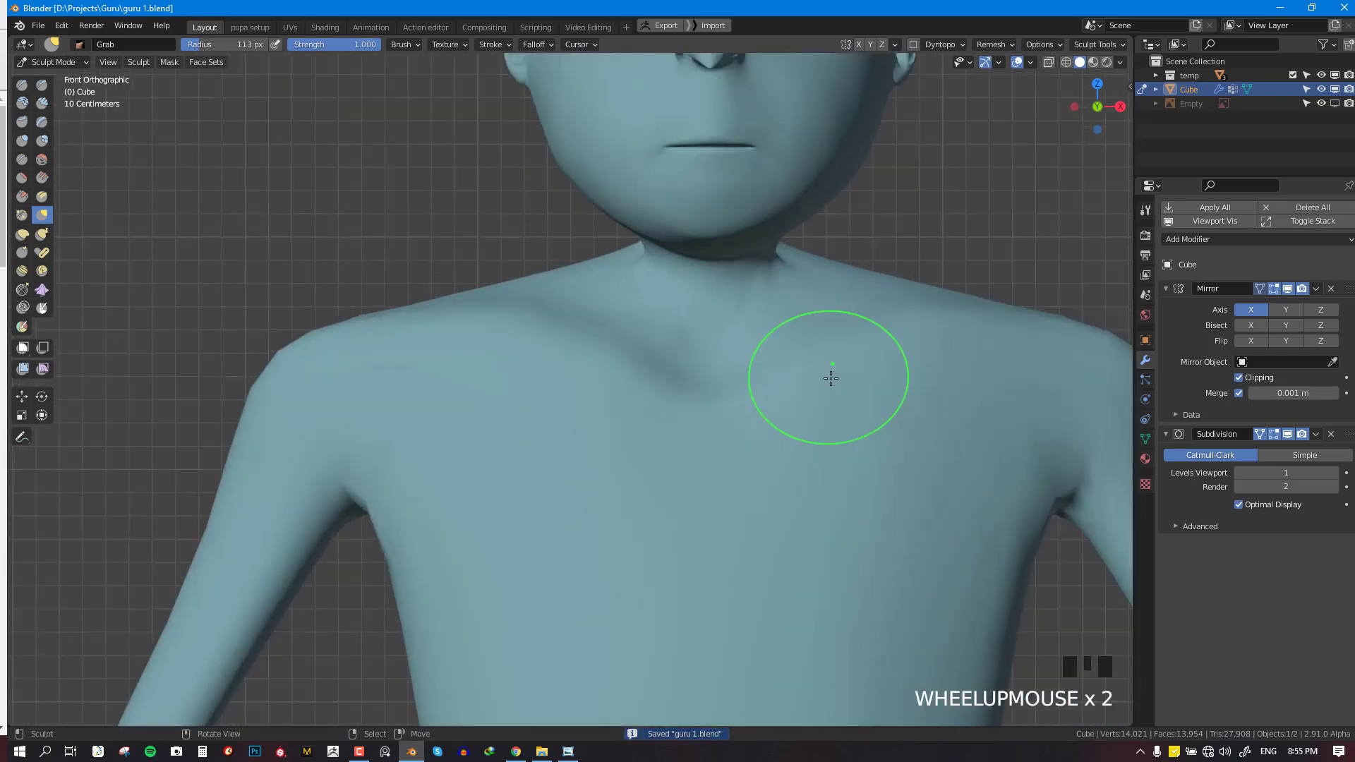
mouse_move(883, 266)
left_mouse_down()
mouse_move(863, 266)
mouse_move(874, 230)
left_mouse_up()
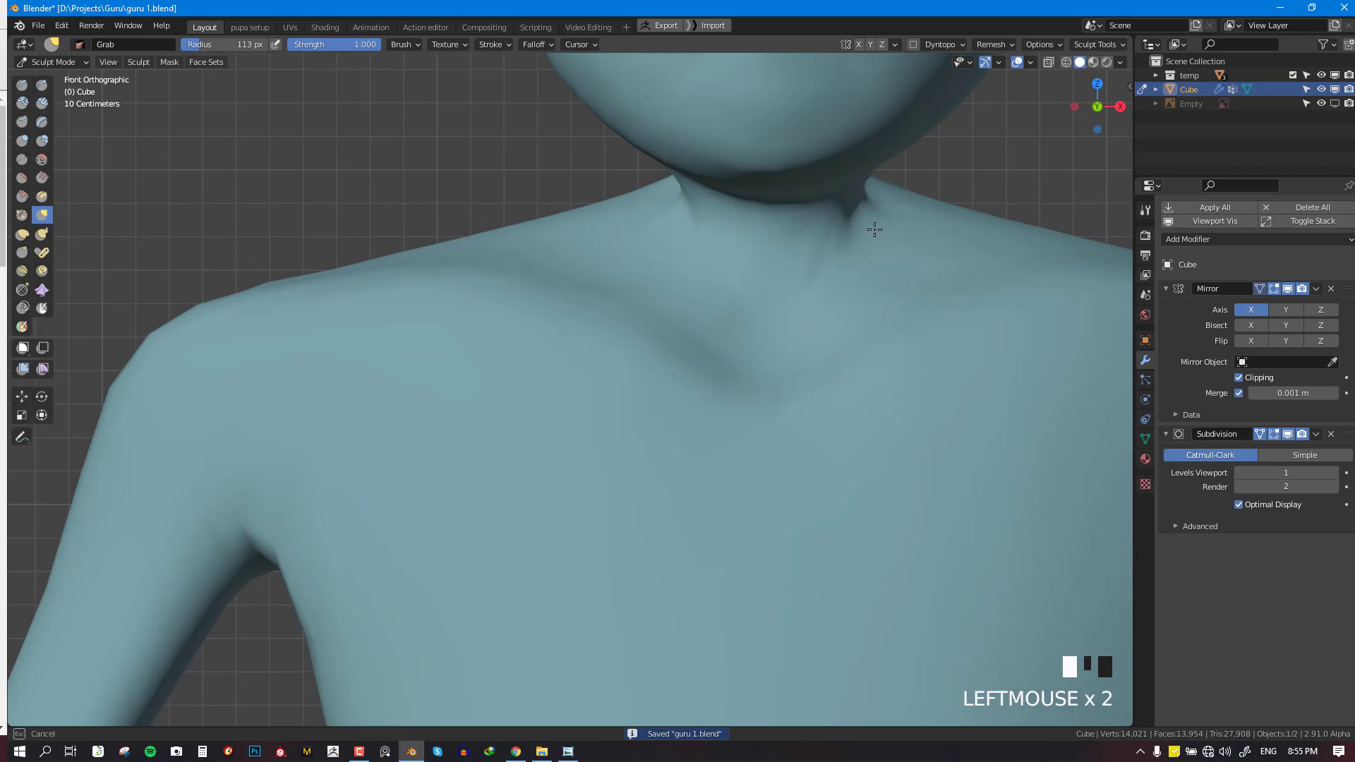
scroll(847, 346, "down", 7)
Switch to Object Mode, deselect the body and save the file
key("ctrl+Tab")
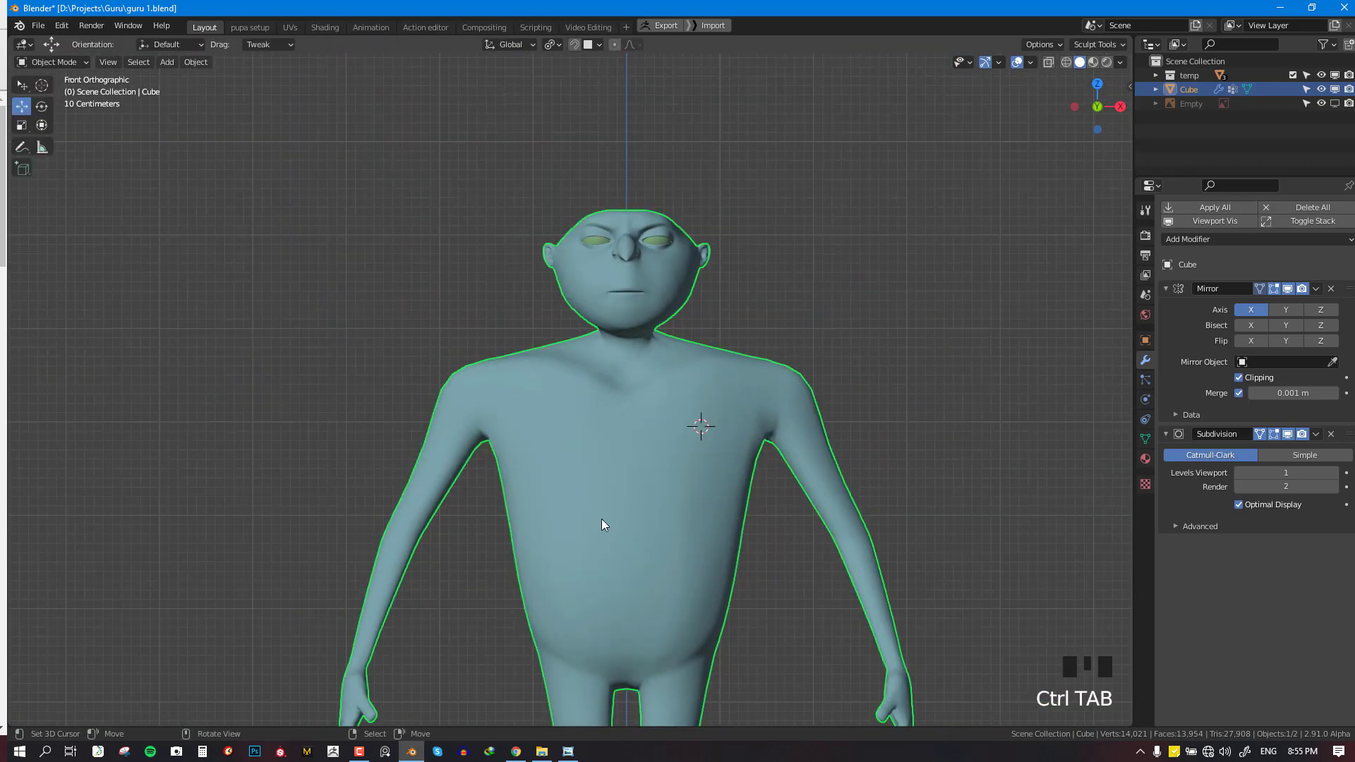
scroll(635, 515, "down", 4)
key("alt+a")
middle_click_drag(701, 500, 653, 434, "shift")
scroll(710, 416, "up", 3)
key("ctrl+s")
Select the foot up to the ankle in wireframe Edit Mode from the side and split it from the leg
key("KP_3")
scroll(675, 353, "up", 2)
key("Tab")
key("alt+a")
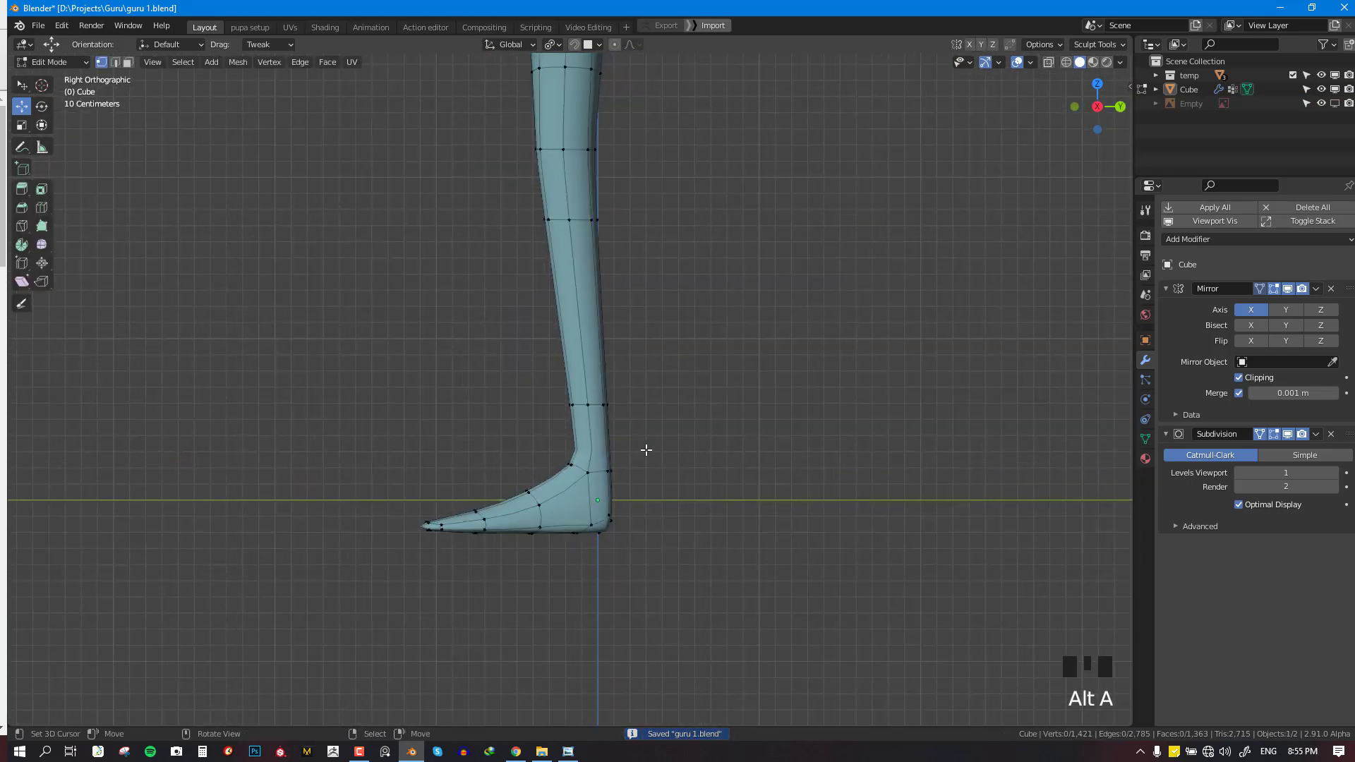
key("shift+z")
key("b")
left_click_drag(324, 384, 896, 657)
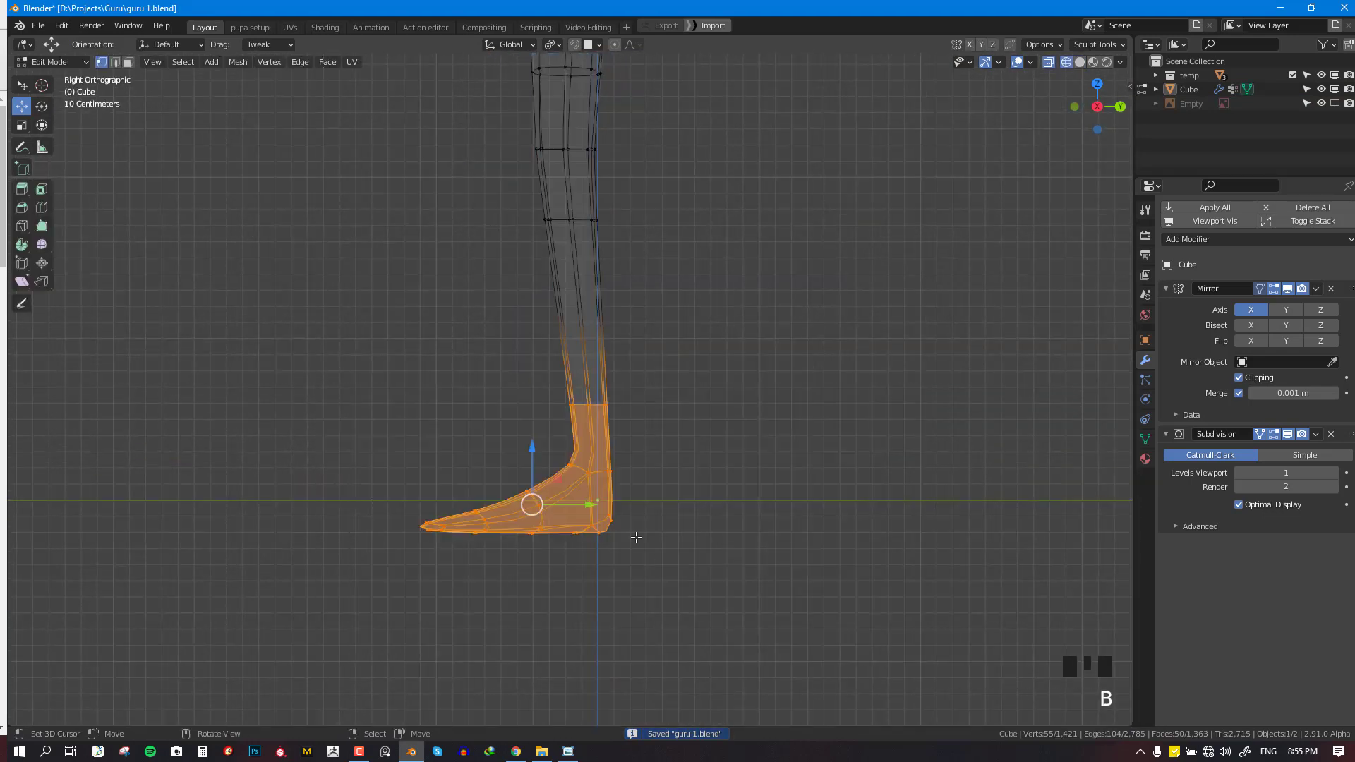
middle_click_drag(659, 550, 650, 475, "shift")
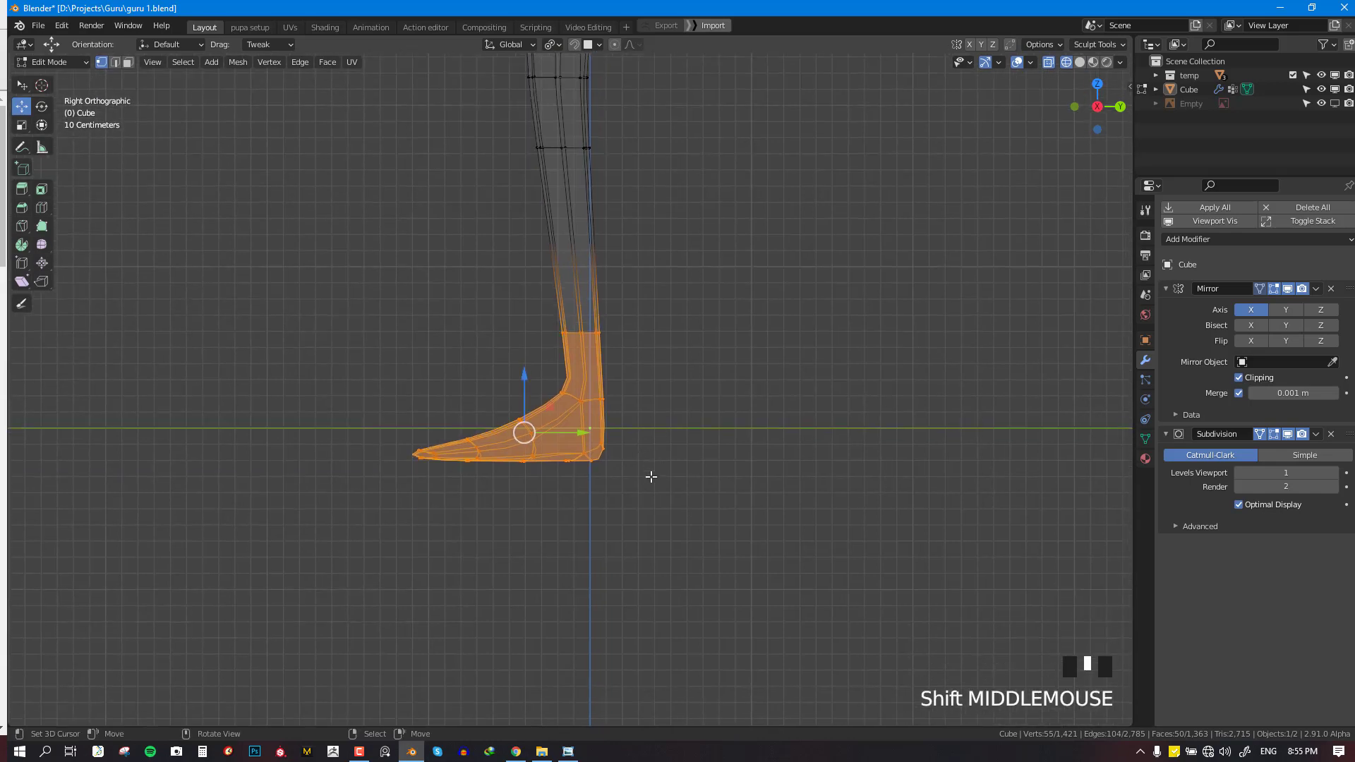
scroll(653, 438, "up", 1)
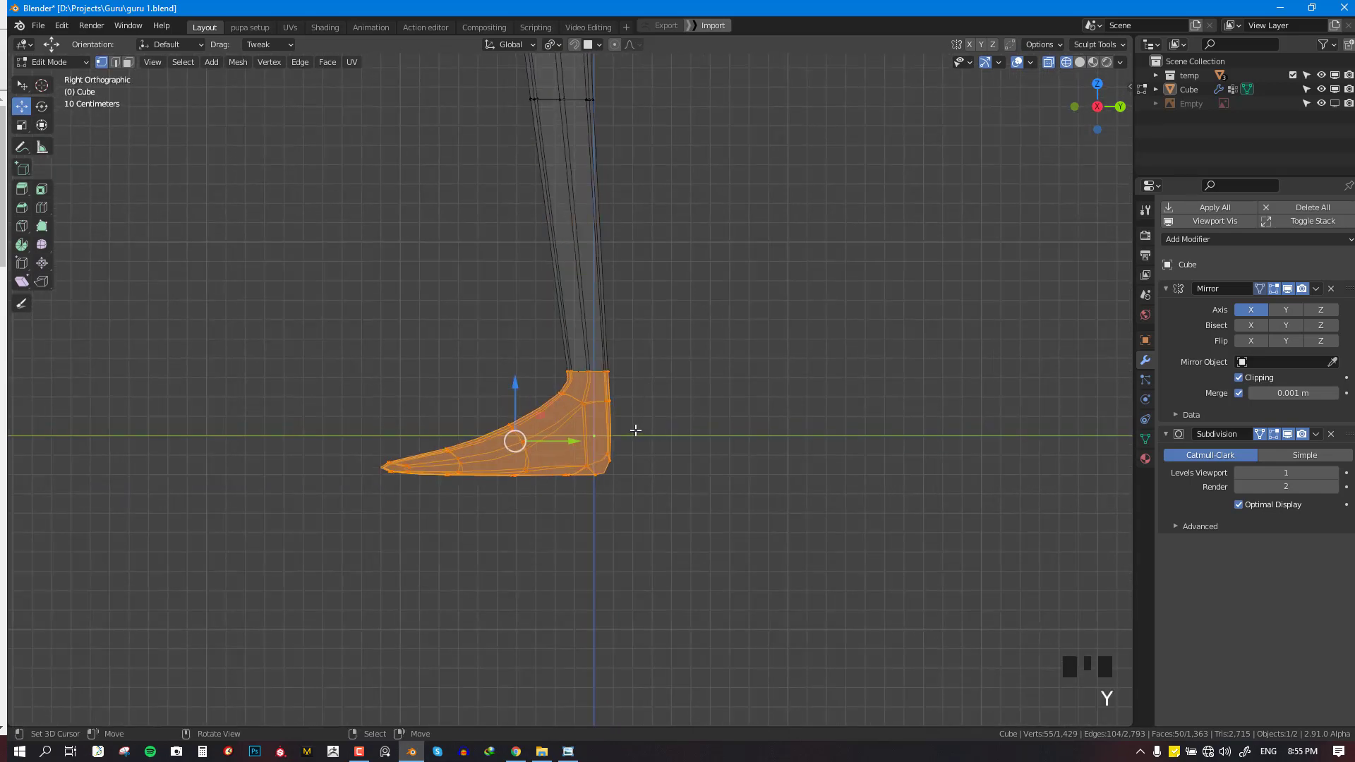
Separate the selected foot geometry into its own object and return to Object Mode
key("shift+z")
mouse_move(630, 433)
middle_mouse_down()
mouse_move(699, 493)
mouse_move(636, 498)
mouse_move(663, 452)
mouse_move(782, 462)
mouse_move(800, 400)
mouse_move(715, 390)
middle_mouse_up()
scroll(692, 424, "up", 2)
key("p")
left_click(748, 348)
key("Tab")
Select the open ankle loop of the foot object and scale it up to about 1.15
right_click(628, 468)
key("Tab")
key("s")
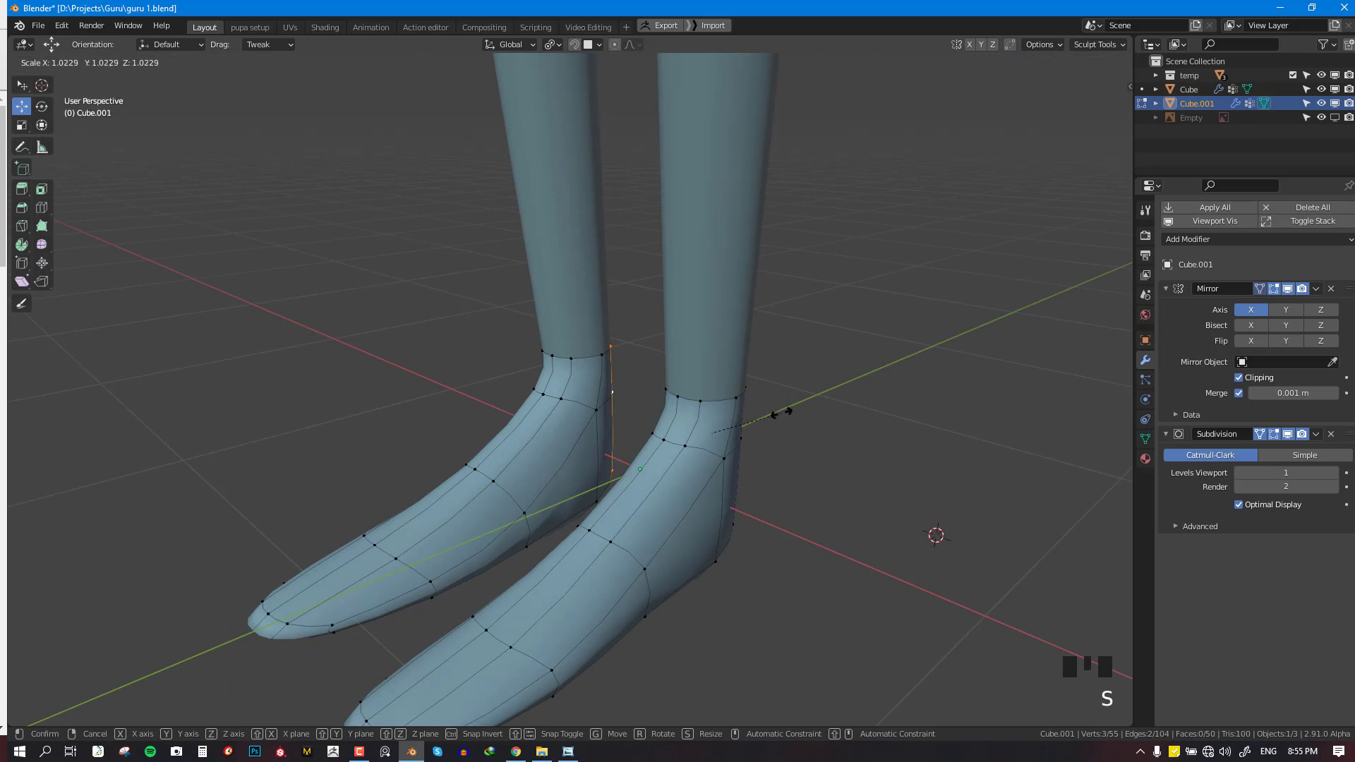
key("Escape")
right_click(706, 392, "alt")
key("s")
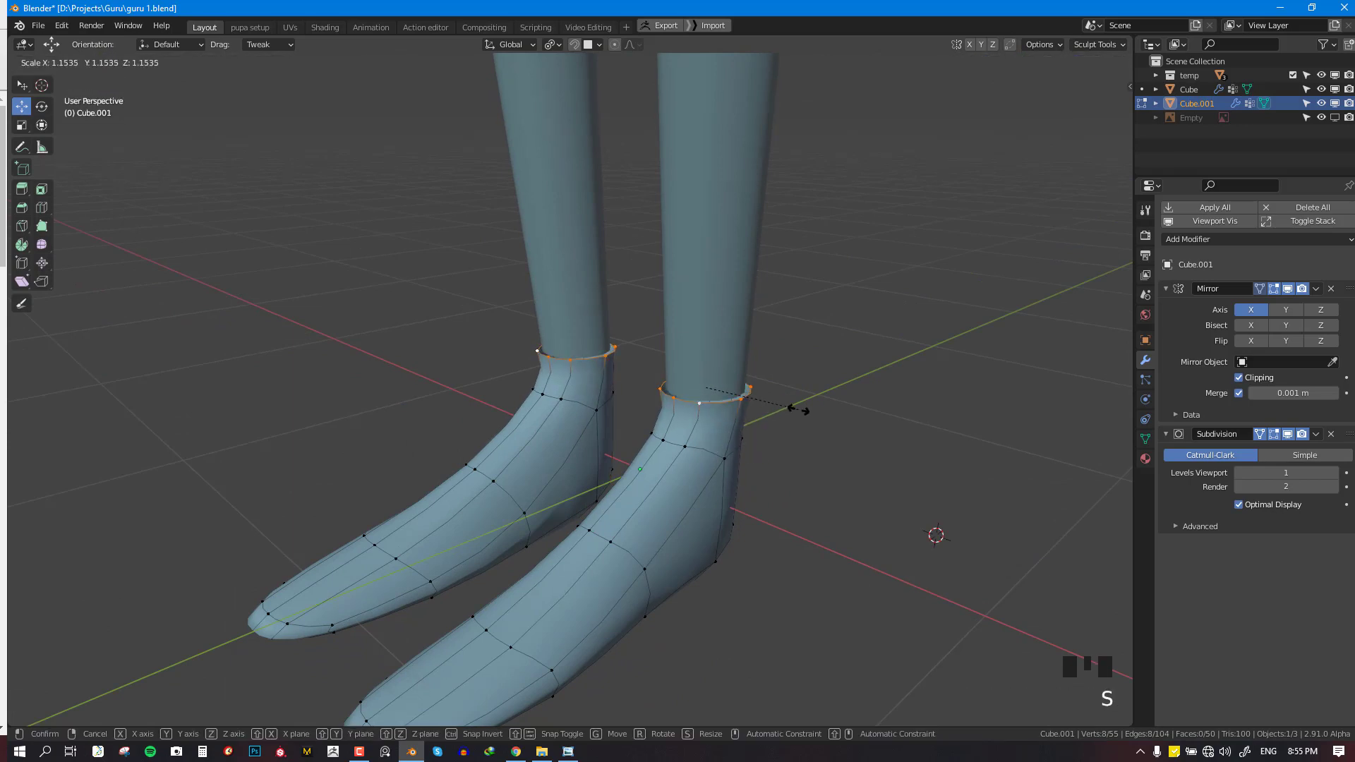
left_click(797, 409)
Edge-slide the foot's ankle loop down to open a gap below the leg
middle_click_drag(798, 410, 714, 427)
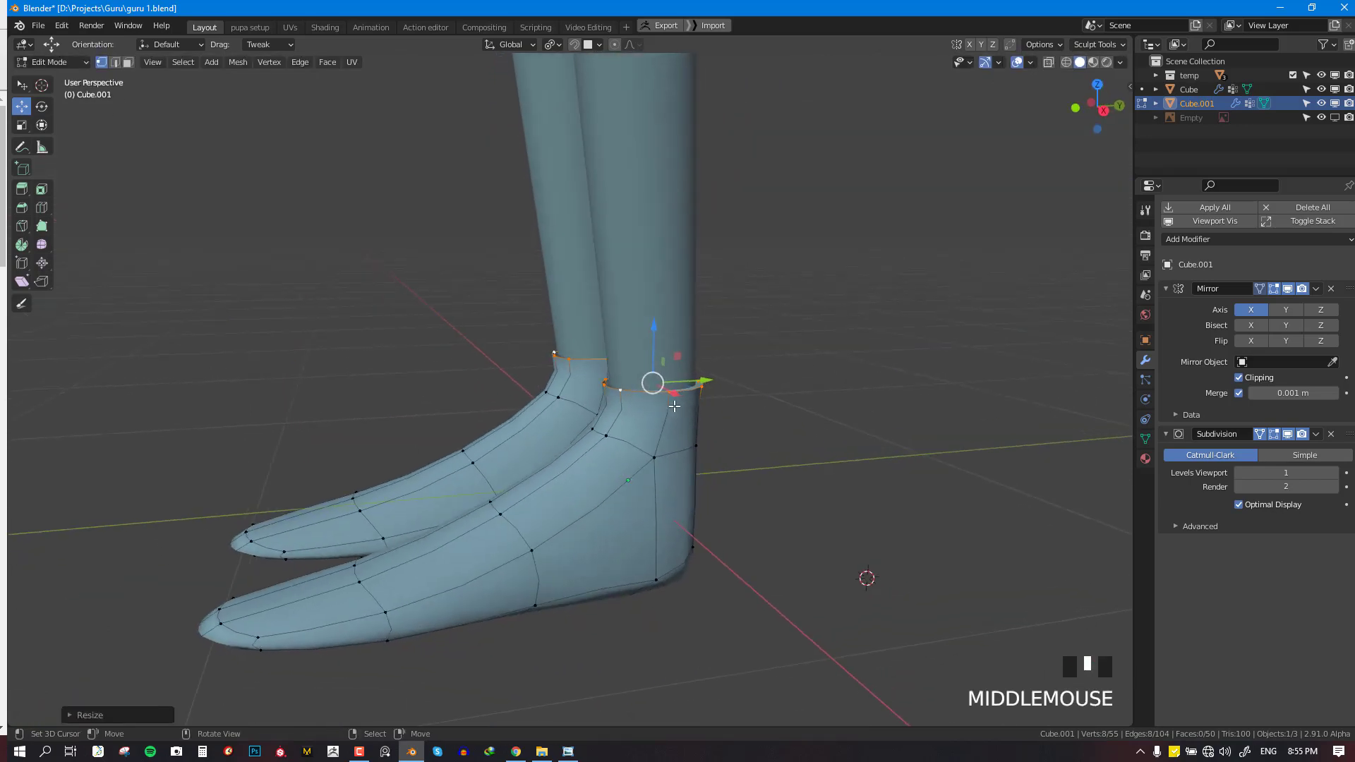
key("g")
key("g")
left_click(678, 415)
key("s")
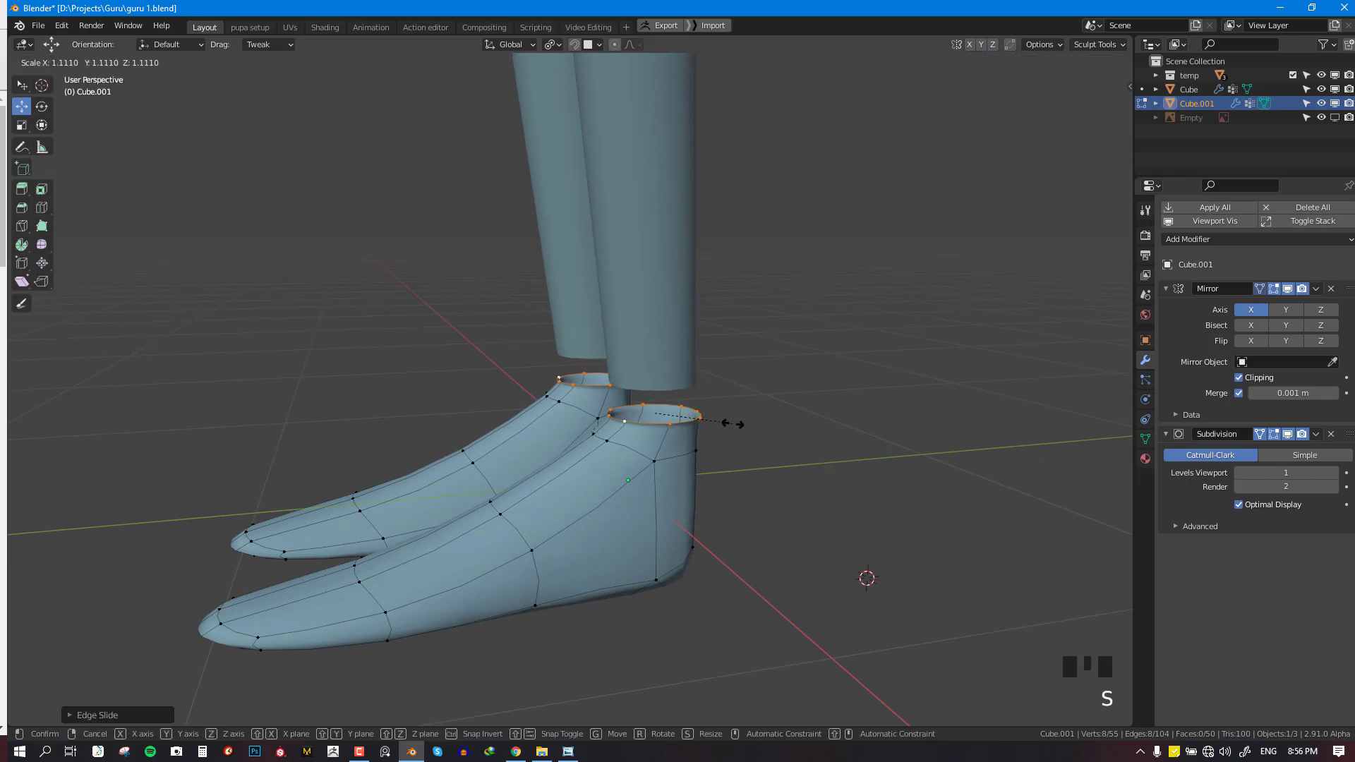
key("Escape")
Shrink the bottom edge loop of the body's leg and lower it into the foot opening
key("Tab")
left_click(664, 369)
key("Tab")
right_click(665, 385, "alt")
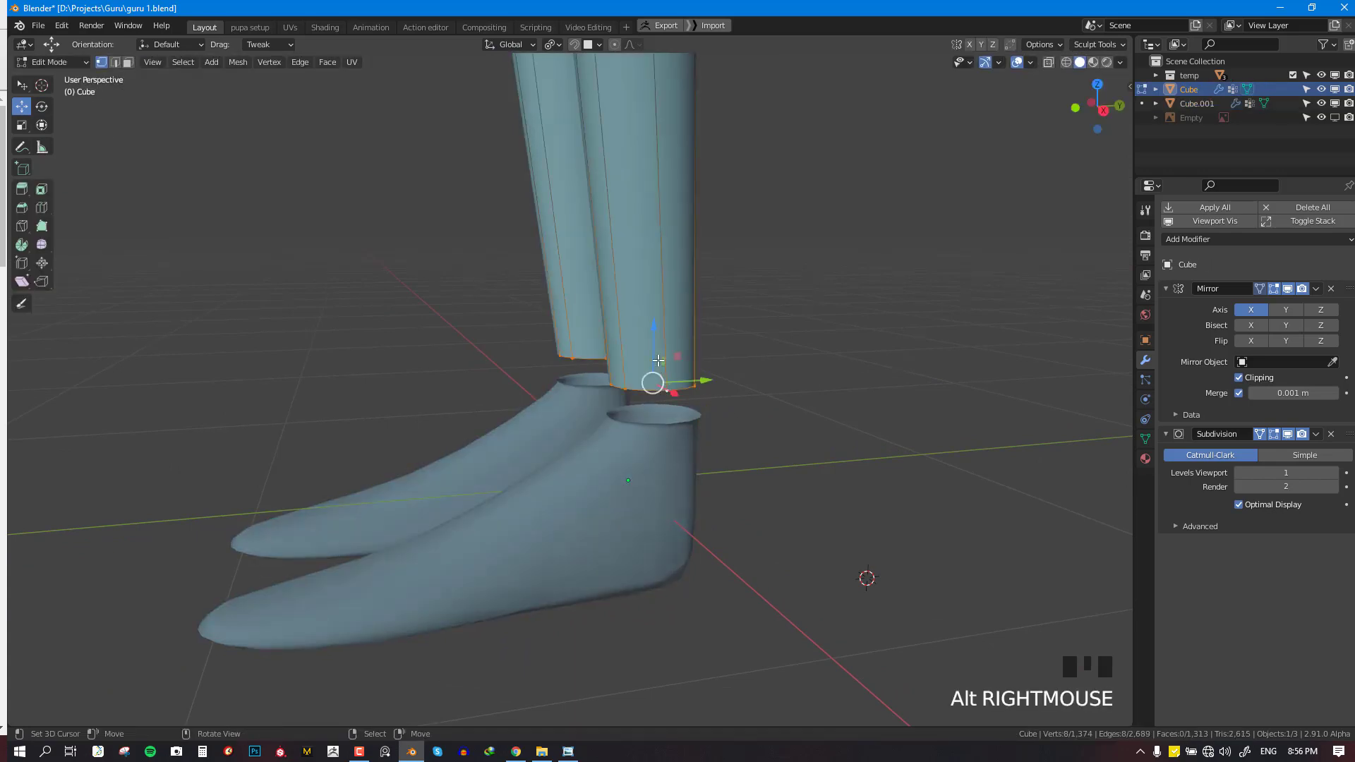
key("e")
right_click(657, 357)
key("s")
left_click(688, 355)
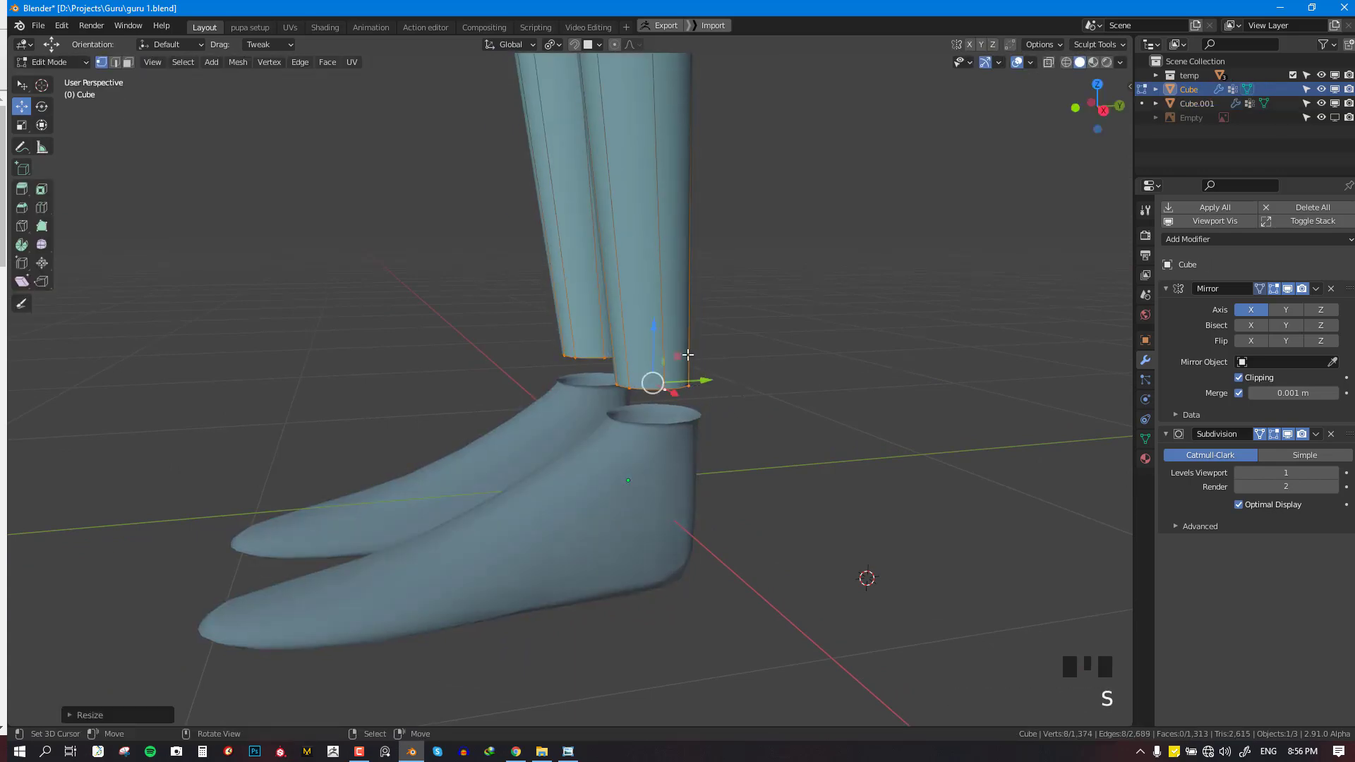
left_click_drag(654, 331, 655, 371)
Duplicate the leg's bottom edge loop, place it at the ankle and scale it to about 1.04
key("shift+d")
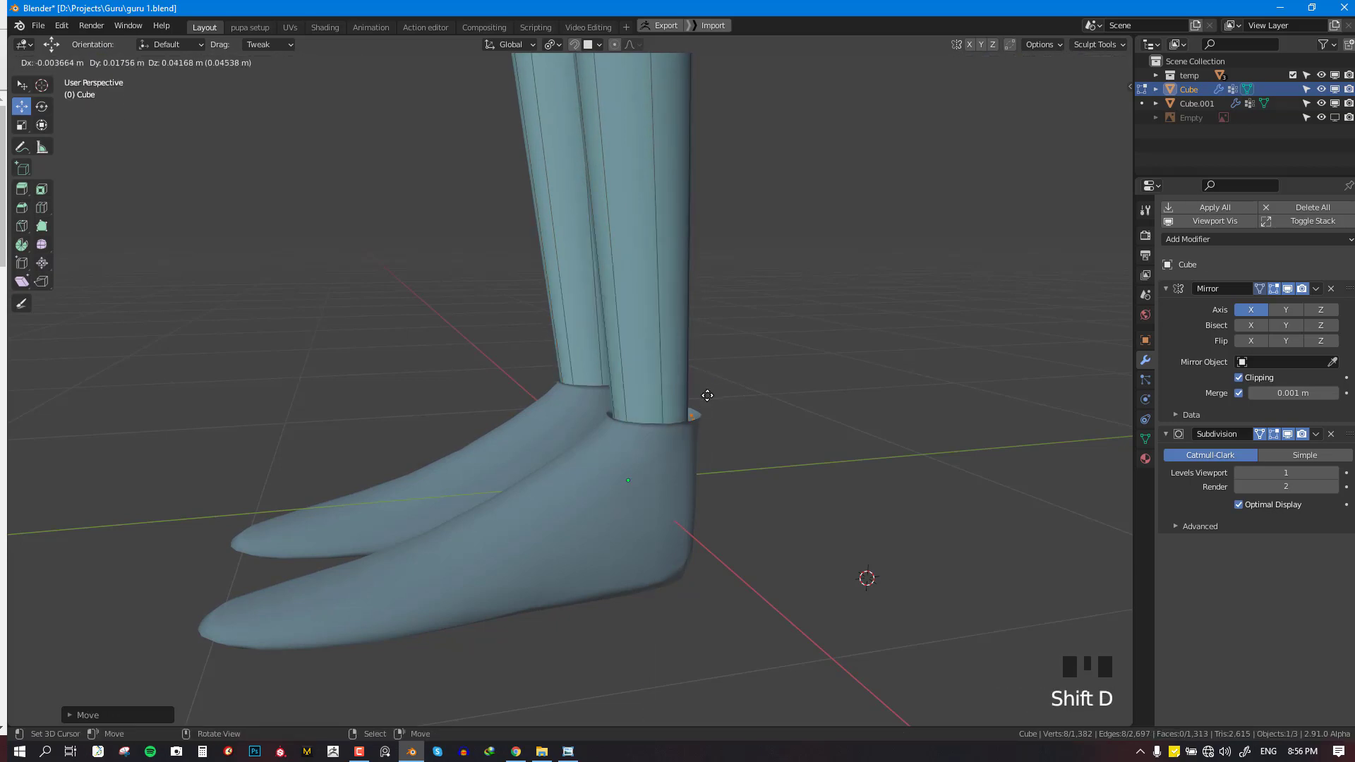
left_click(727, 427)
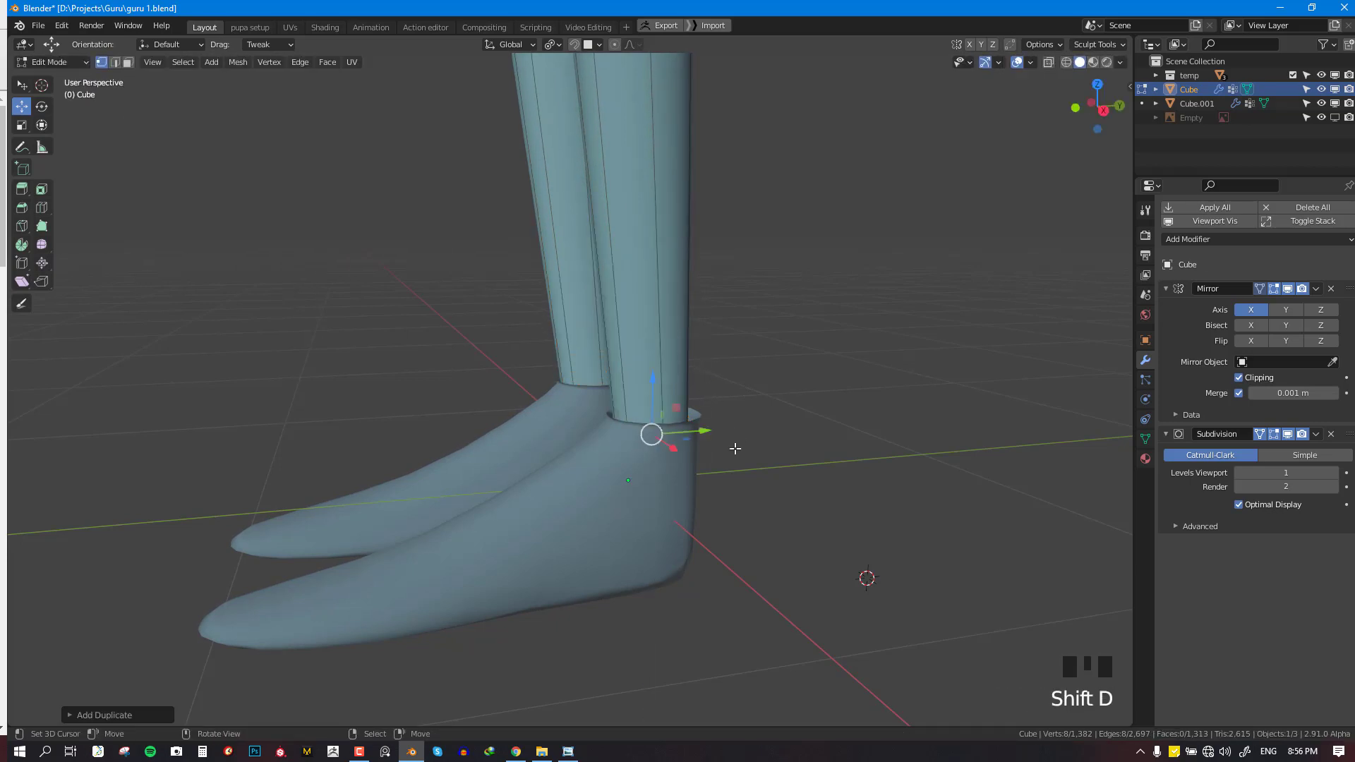
middle_click_drag(735, 448, 702, 548)
key("s")
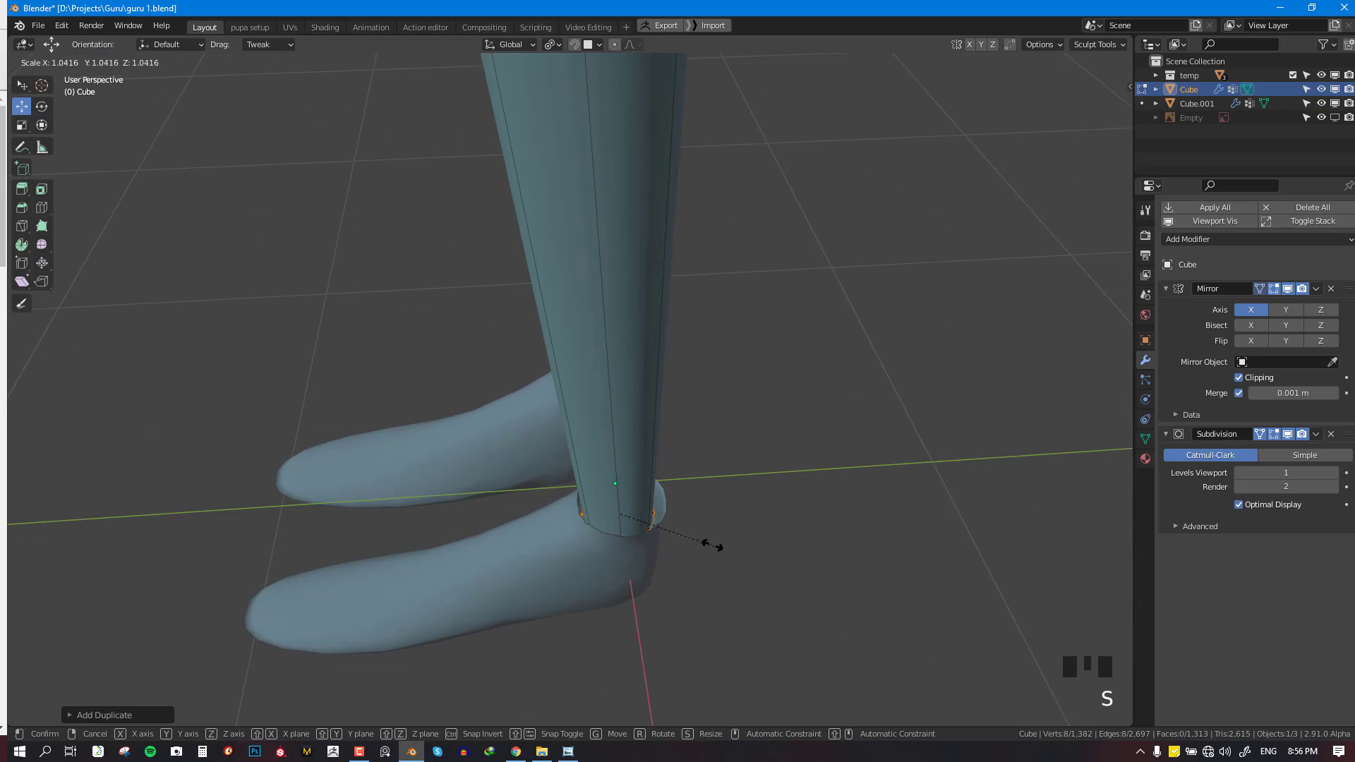
left_click(712, 545)
Extrude the duplicated loop, scale it outward to about 1.14 and raise it along the leg to form a cuff
key("e")
left_click(712, 545)
key("s")
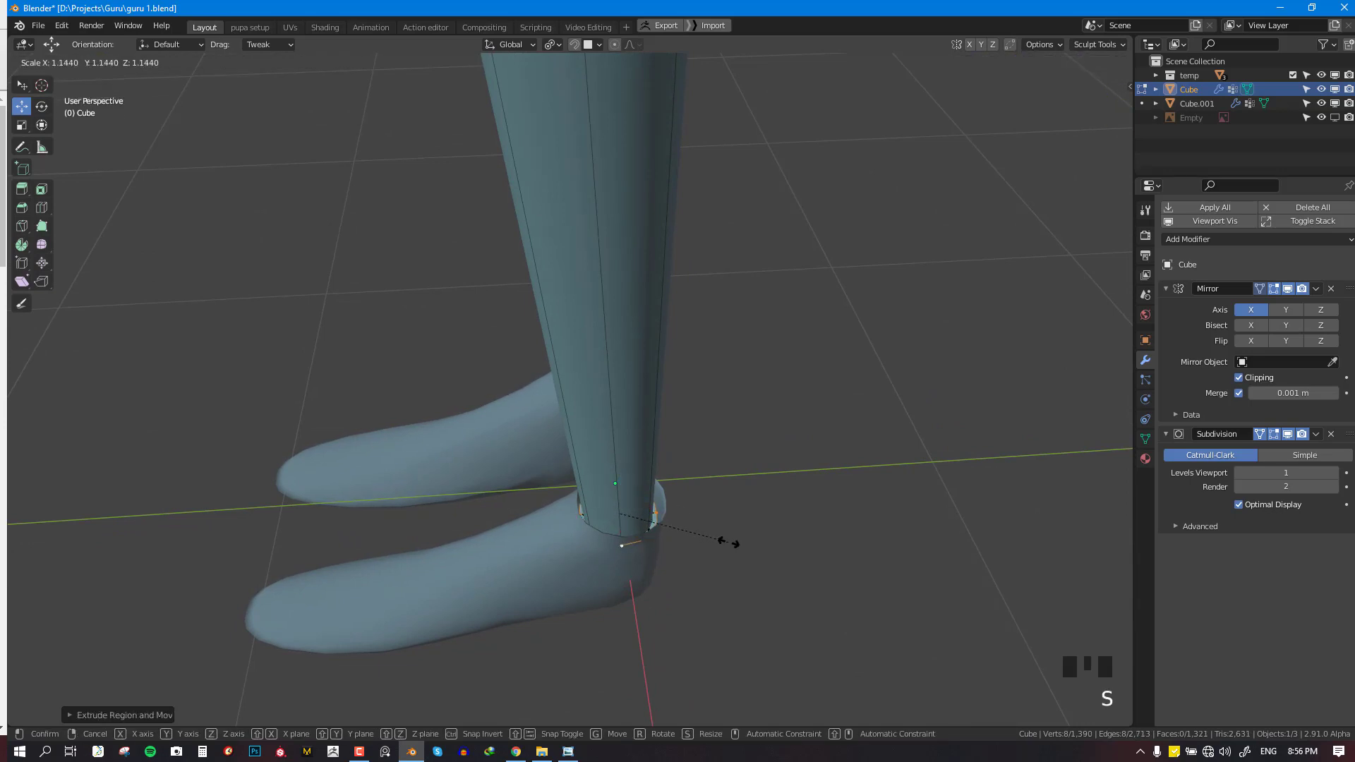
left_click(728, 542)
middle_click_drag(728, 542, 693, 469)
left_click_drag(618, 355, 593, 259)
Scale and reposition the cuff's upper loop in the side view so it fits evenly around the leg
key("KP_3")
key("s")
left_click(660, 343)
key("g")
left_click(657, 343)
middle_click_drag(708, 305, 801, 417)
key("s")
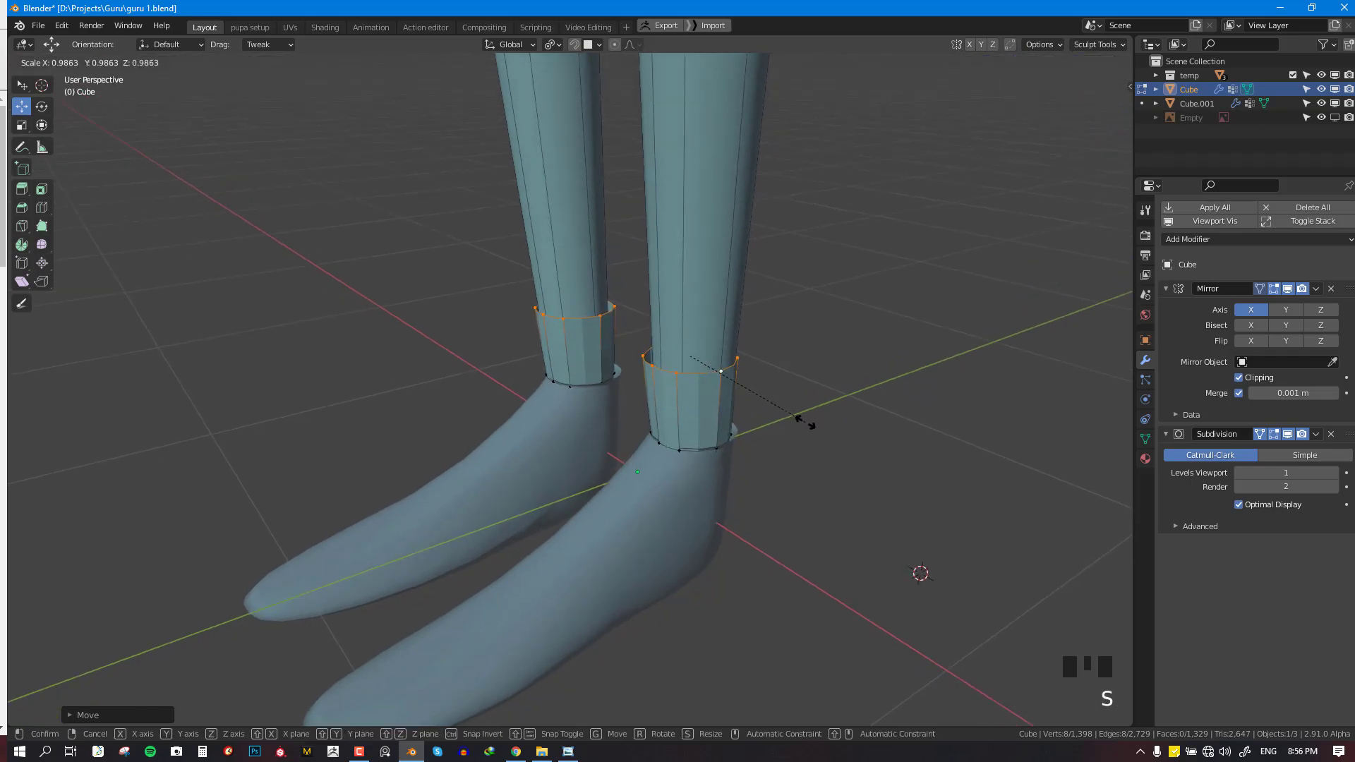
left_click(804, 422)
Shift the cuff's upper loop along X in the front view to center it on the leg
key("KP_1")
key("g")
right_click(768, 318)
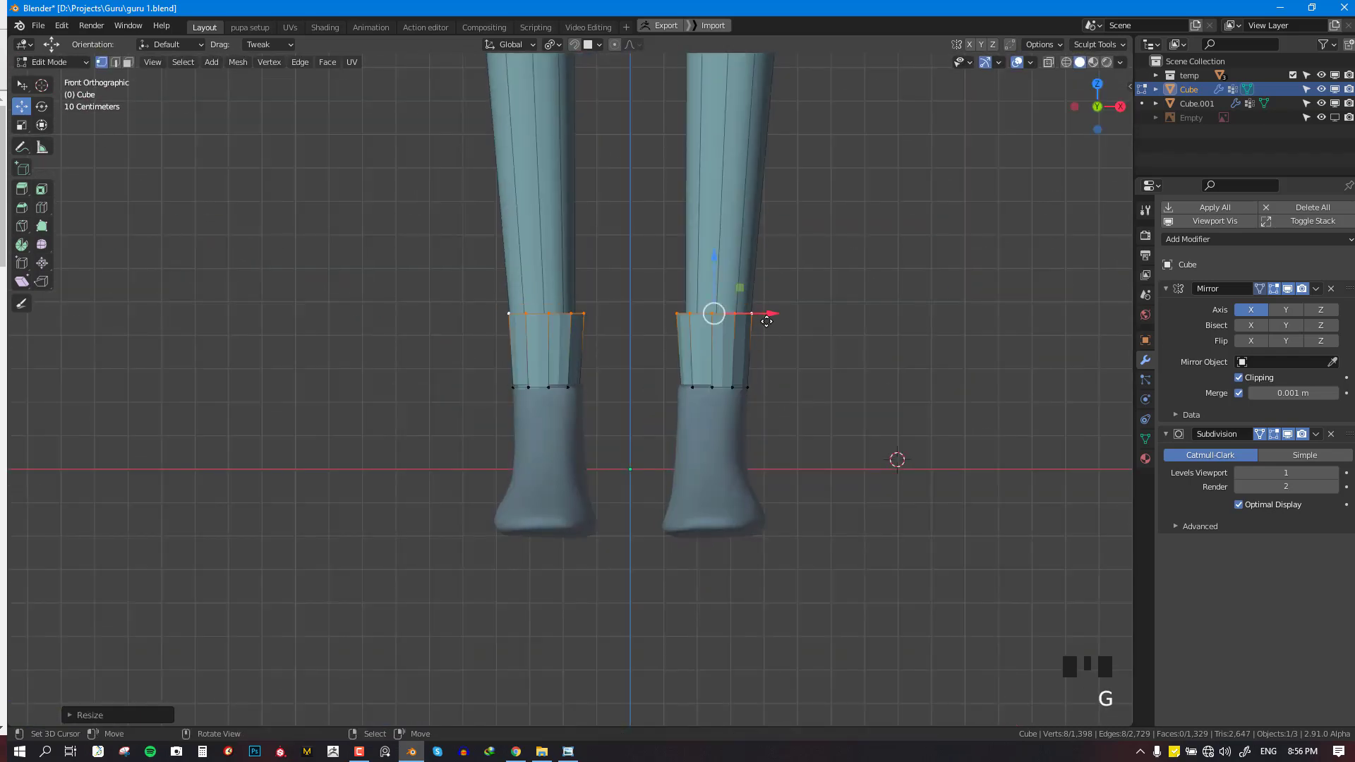
left_click_drag(766, 318, 772, 322)
key("Tab")
Select the foot object and rescale its open ankle loop around the cuff
middle_click_drag(717, 436, 672, 473)
right_click(736, 432)
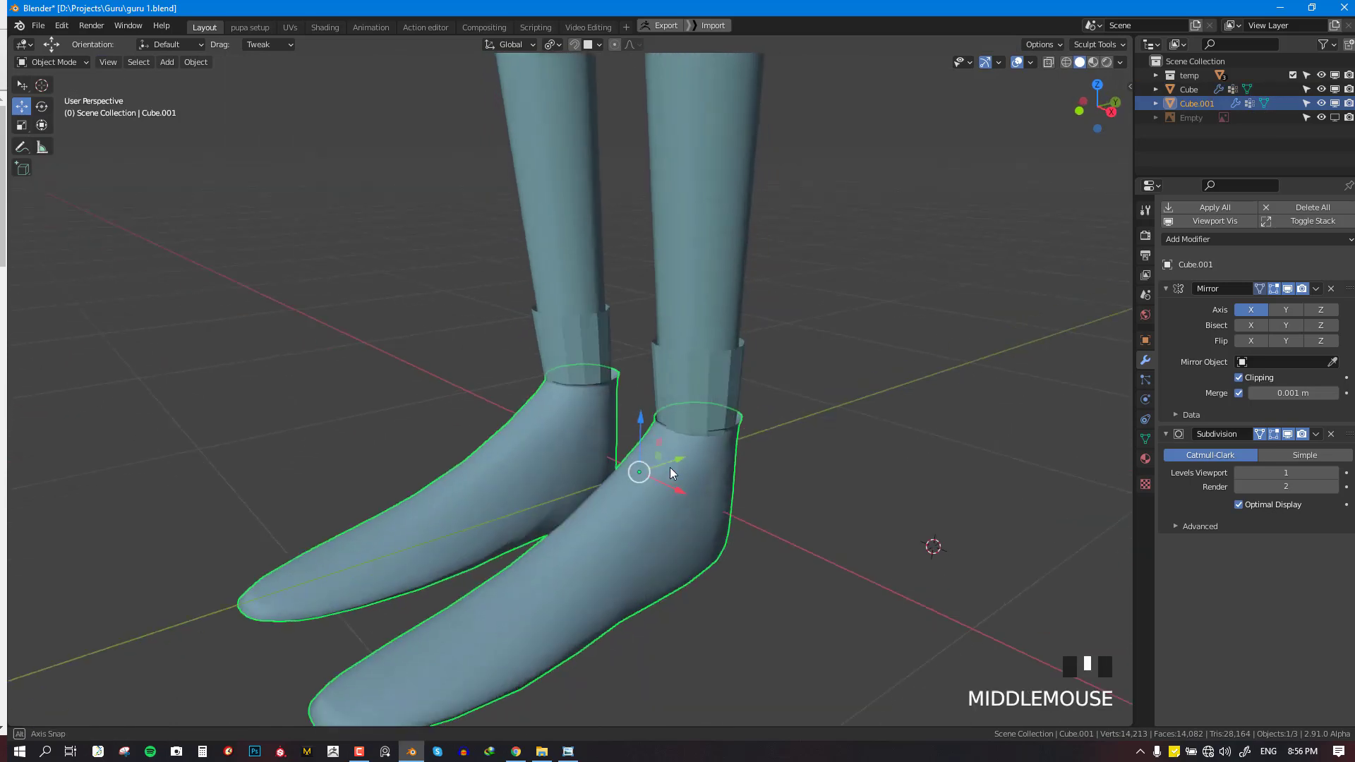
key("Tab")
scroll(845, 493, "up", 2)
key("s")
left_click(729, 501)
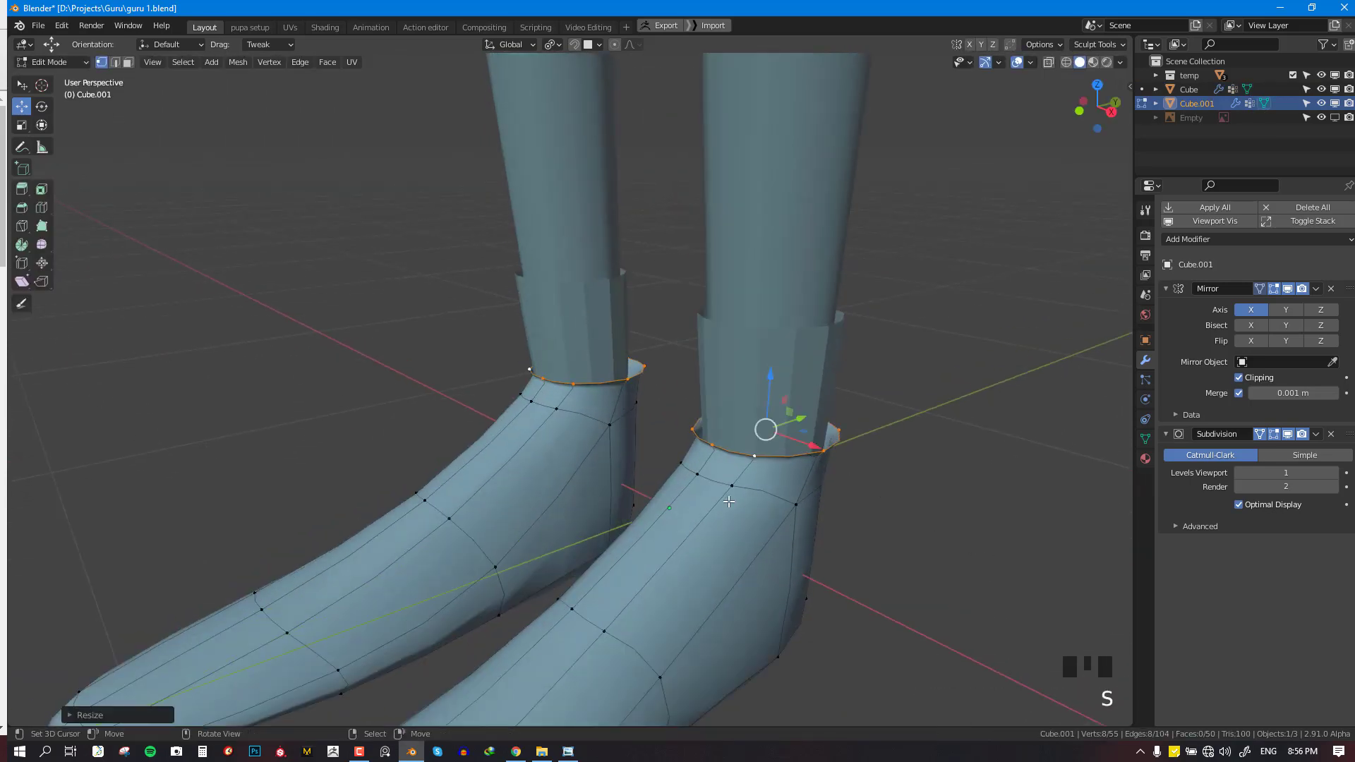
Rescale the shoe's ankle loop to fit the cuff, extrude it in place and scale it inward to about 0.75 as a rim
right_click(749, 489, "alt")
key("s")
left_click(854, 508)
right_click(775, 457, "alt")
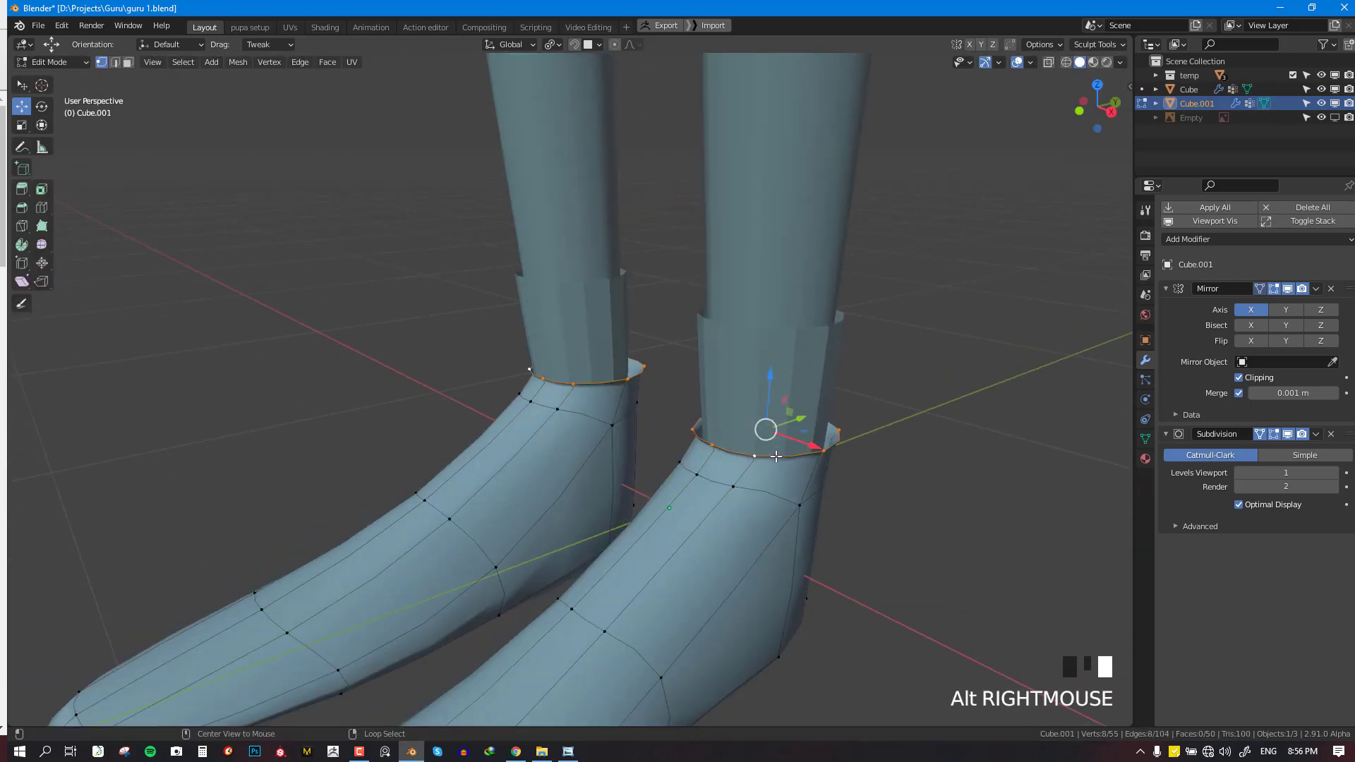
key("e")
right_click(895, 456)
key("s")
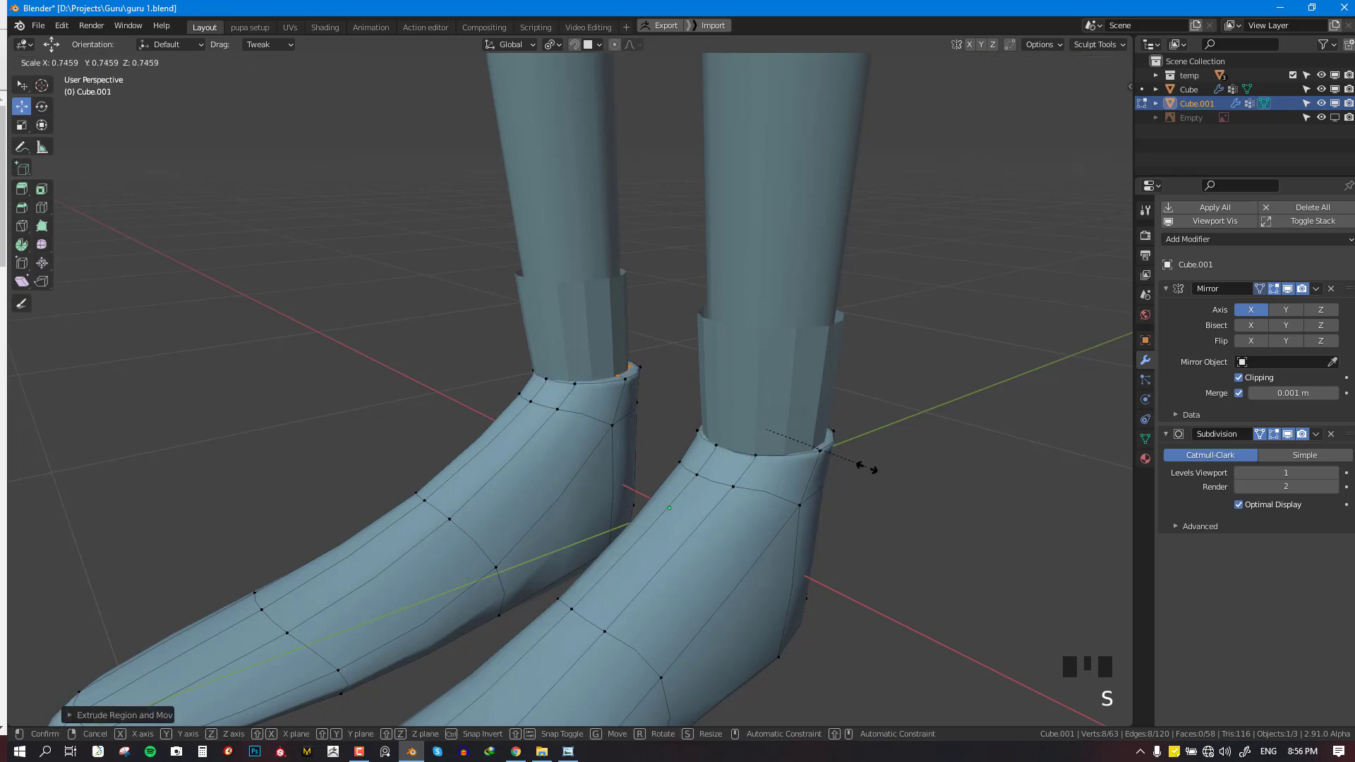
left_click(866, 469)
middle_click_drag(840, 468, 798, 474)
right_click_drag(674, 481, 661, 482)
right_click_drag(660, 472, 650, 474)
Select the toe section's vertices in the wireframe side view and move them slightly downward
key("Tab")
key("KP_3")
middle_click_drag(621, 487, 634, 455, "shift")
key("Tab")
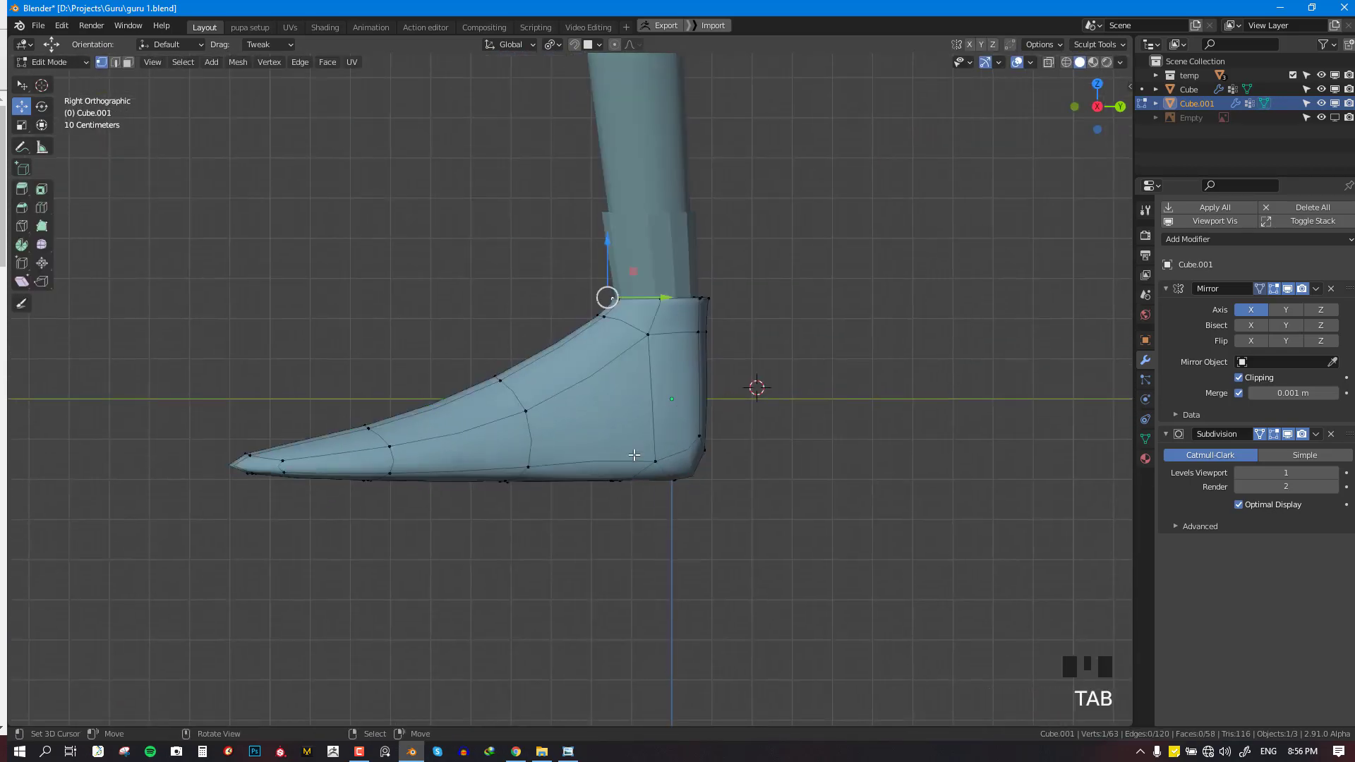
key("shift+z")
mouse_move(433, 405)
left_mouse_down()
mouse_move(439, 439)
mouse_move(366, 403)
left_mouse_up()
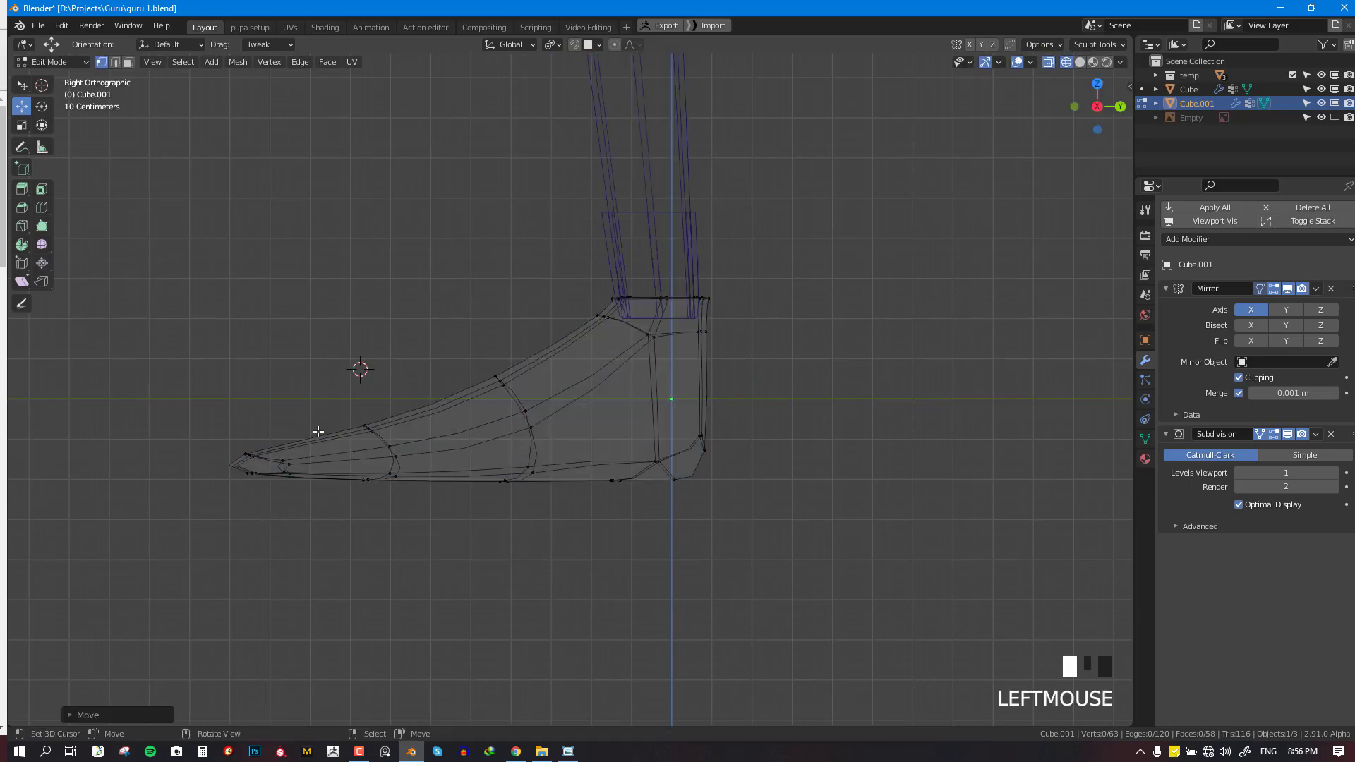
key("b")
left_click_drag(175, 370, 457, 519)
key("g")
left_click(303, 497)
key("alt+a")
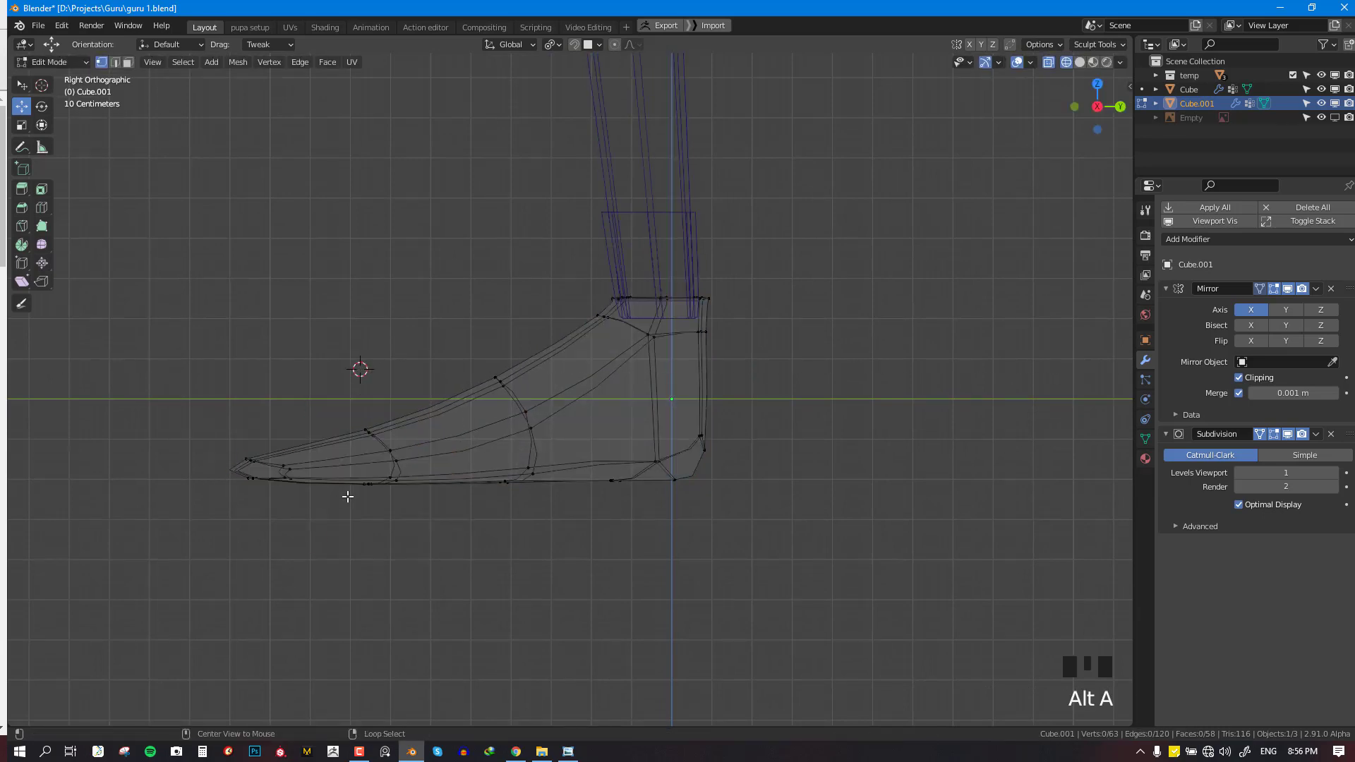
key("shift+z")
With the subdivision preview hidden, extrude the shoe's bottom vertices slightly downward as a sole layer, and restore the preview
left_click(1286, 434)
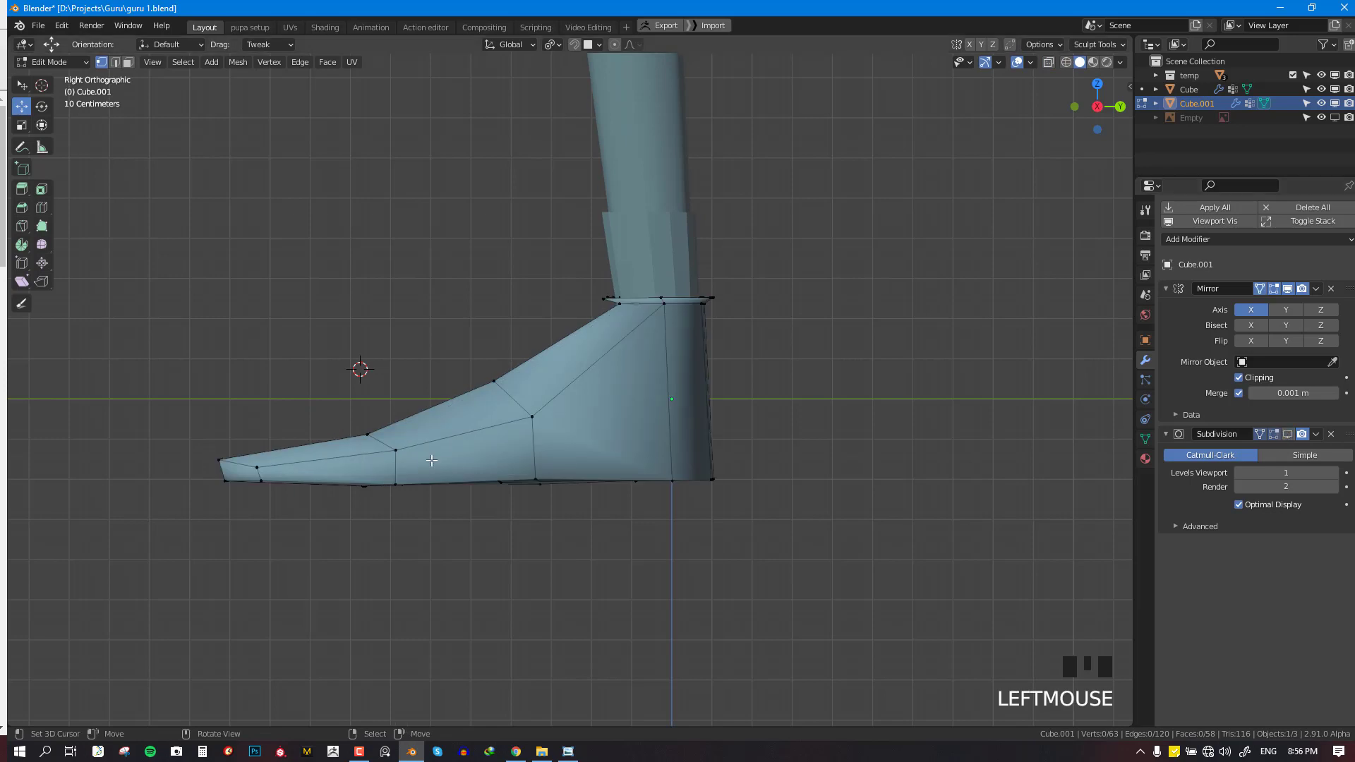
key("shift+z")
key("b")
left_click_drag(215, 472, 1016, 566)
middle_click_drag(485, 504, 576, 424, "shift")
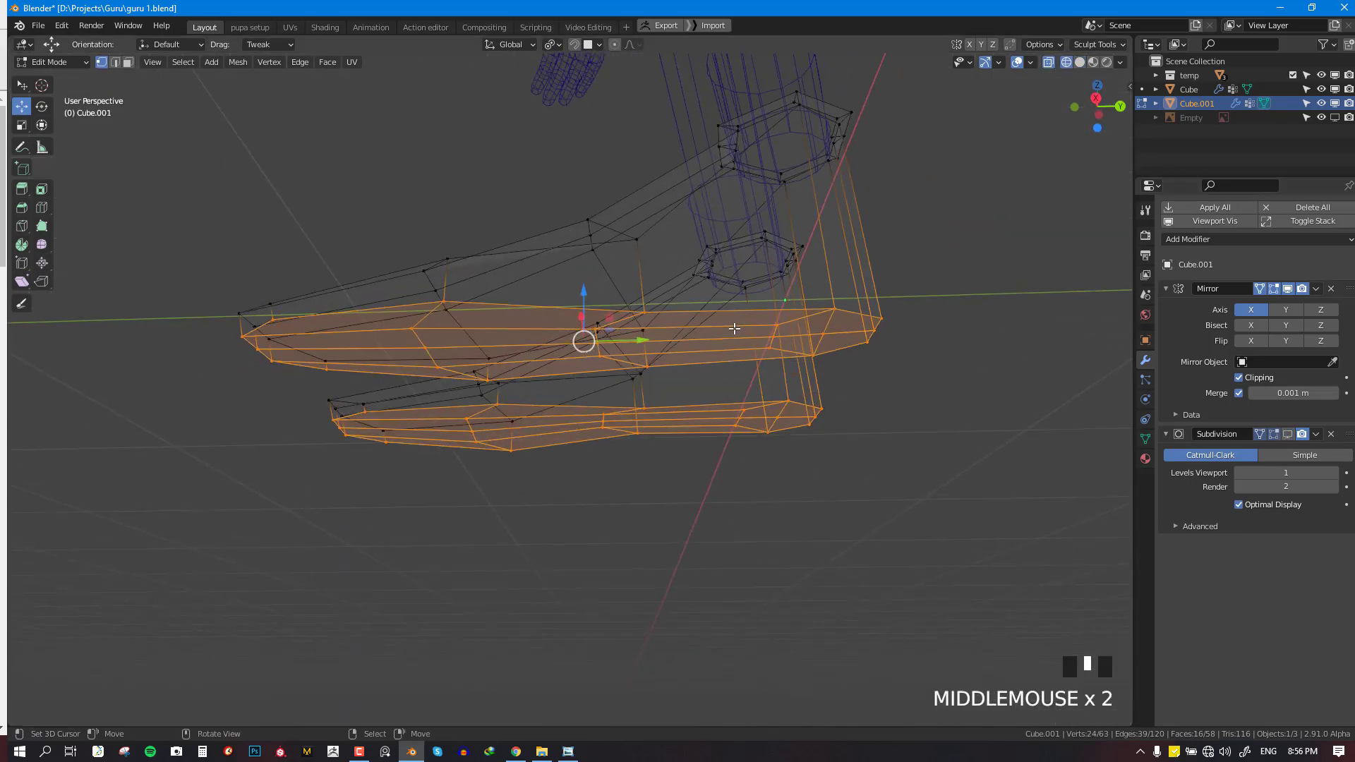
key("KP_3")
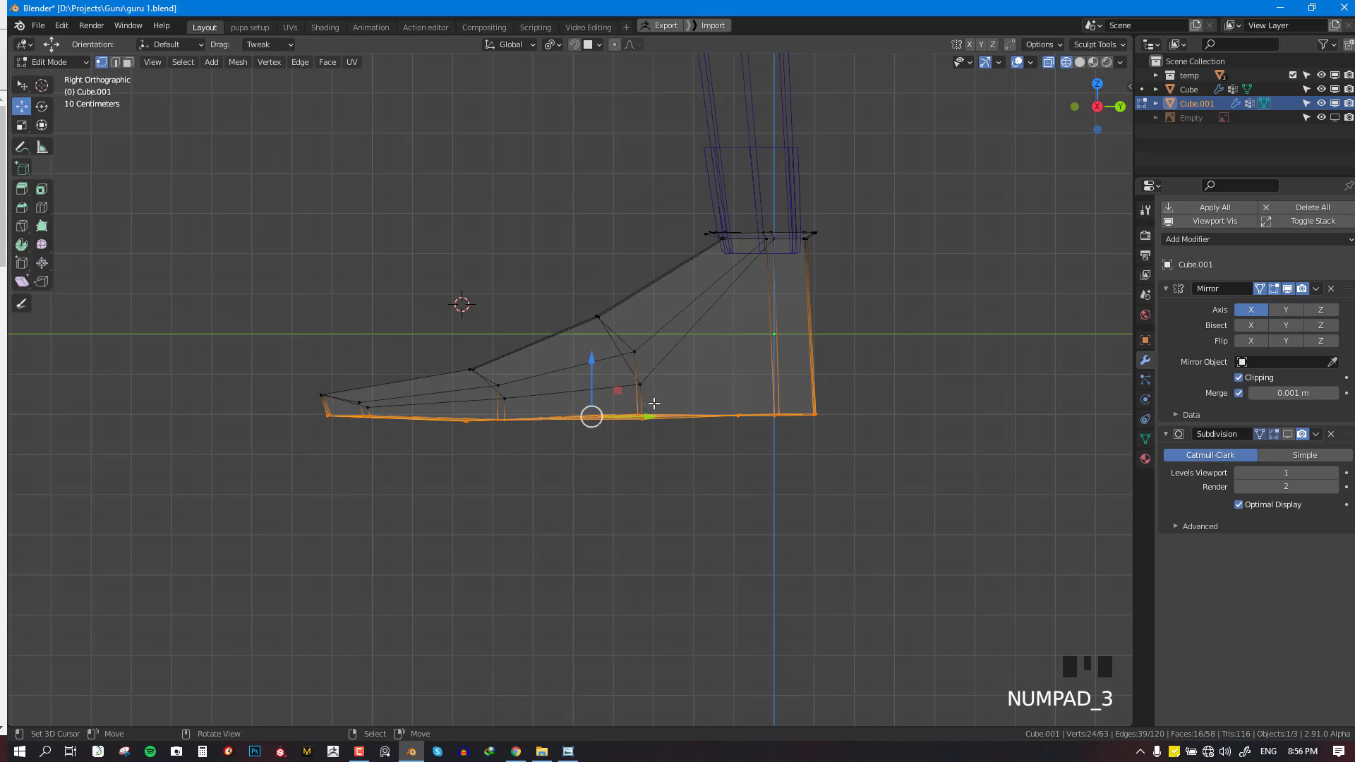
key("e")
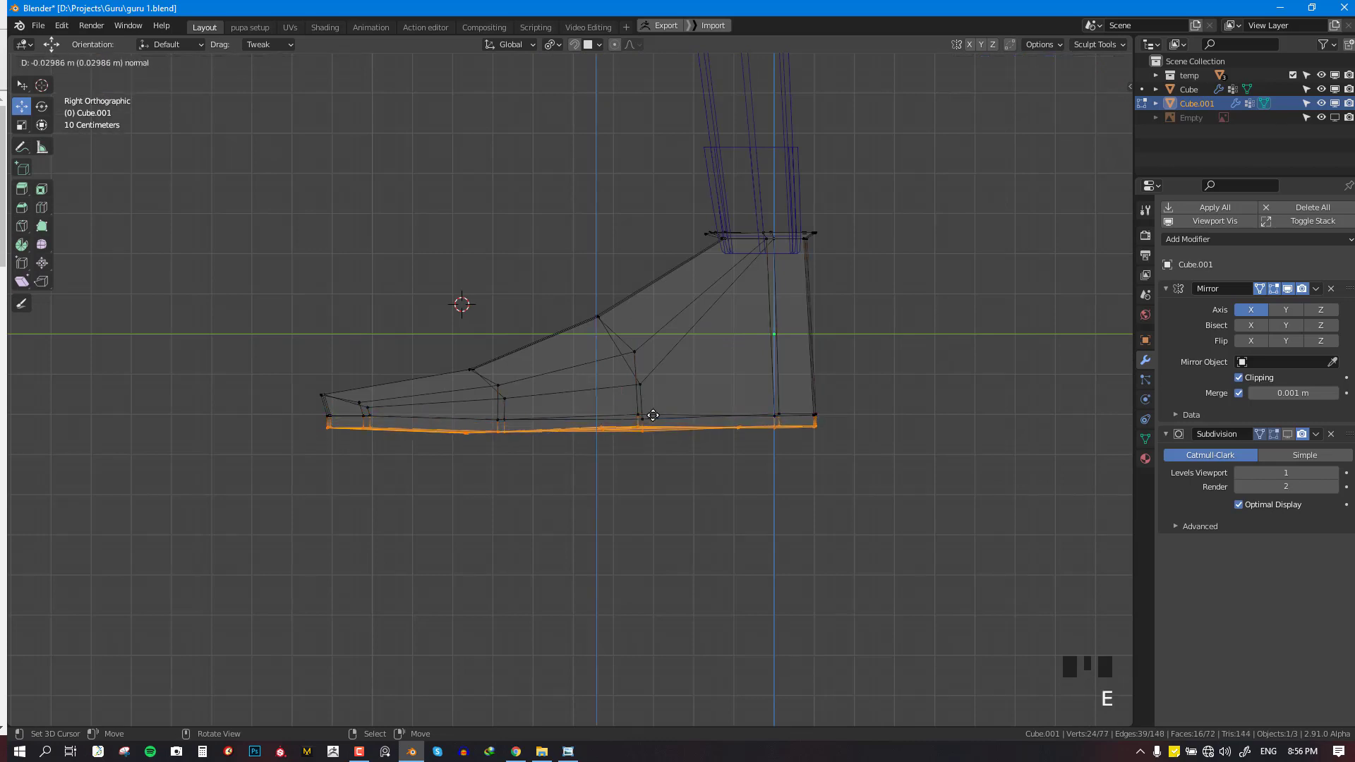
left_click(653, 418)
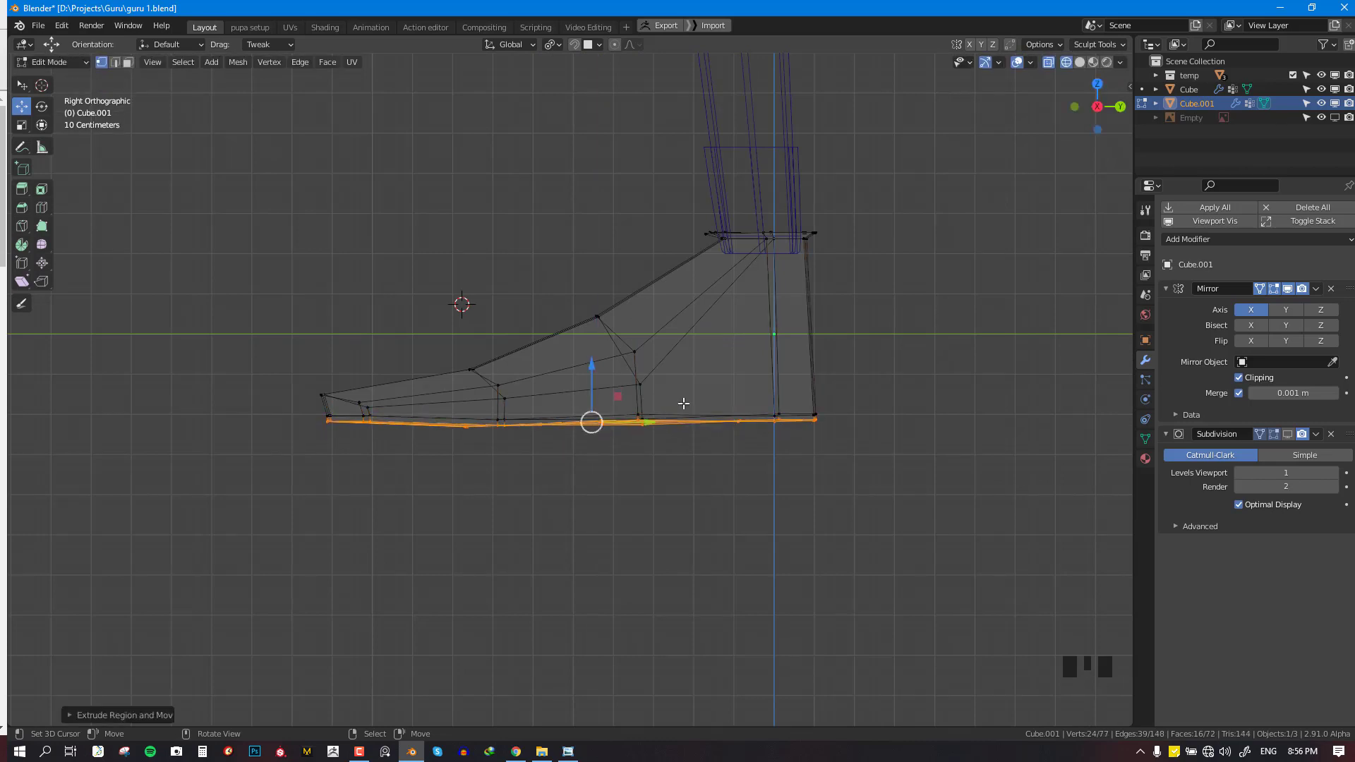
left_click(1287, 434)
key("shift+z")
key("Tab")
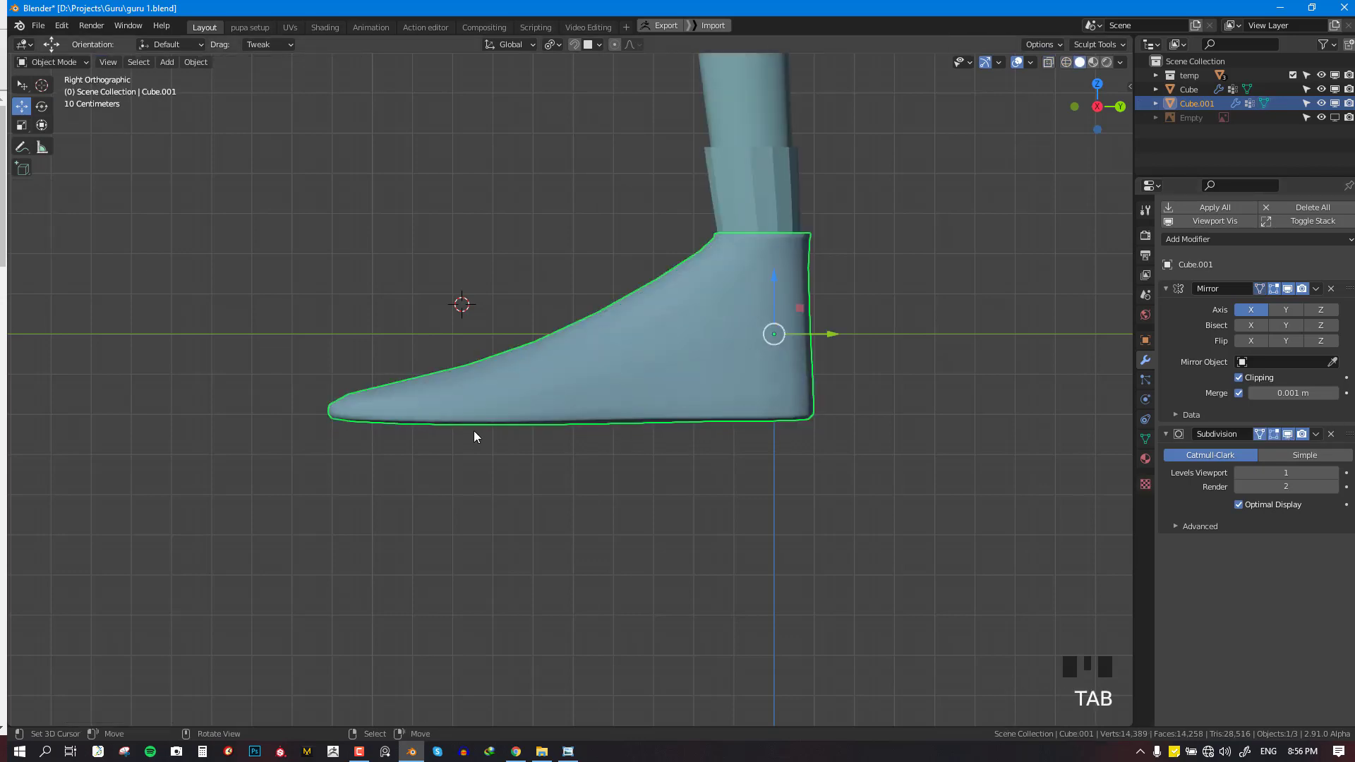
Try to add a loop cut running lengthwise along the shoe's underside, and undo it
mouse_move(473, 430)
middle_mouse_down()
mouse_move(821, 475)
mouse_move(726, 476)
mouse_move(657, 332)
middle_mouse_up()
scroll(714, 437, "up", 2)
key("KP_3")
key("Tab")
scroll(710, 415, "up", 4)
scroll(656, 331, "down", 3)
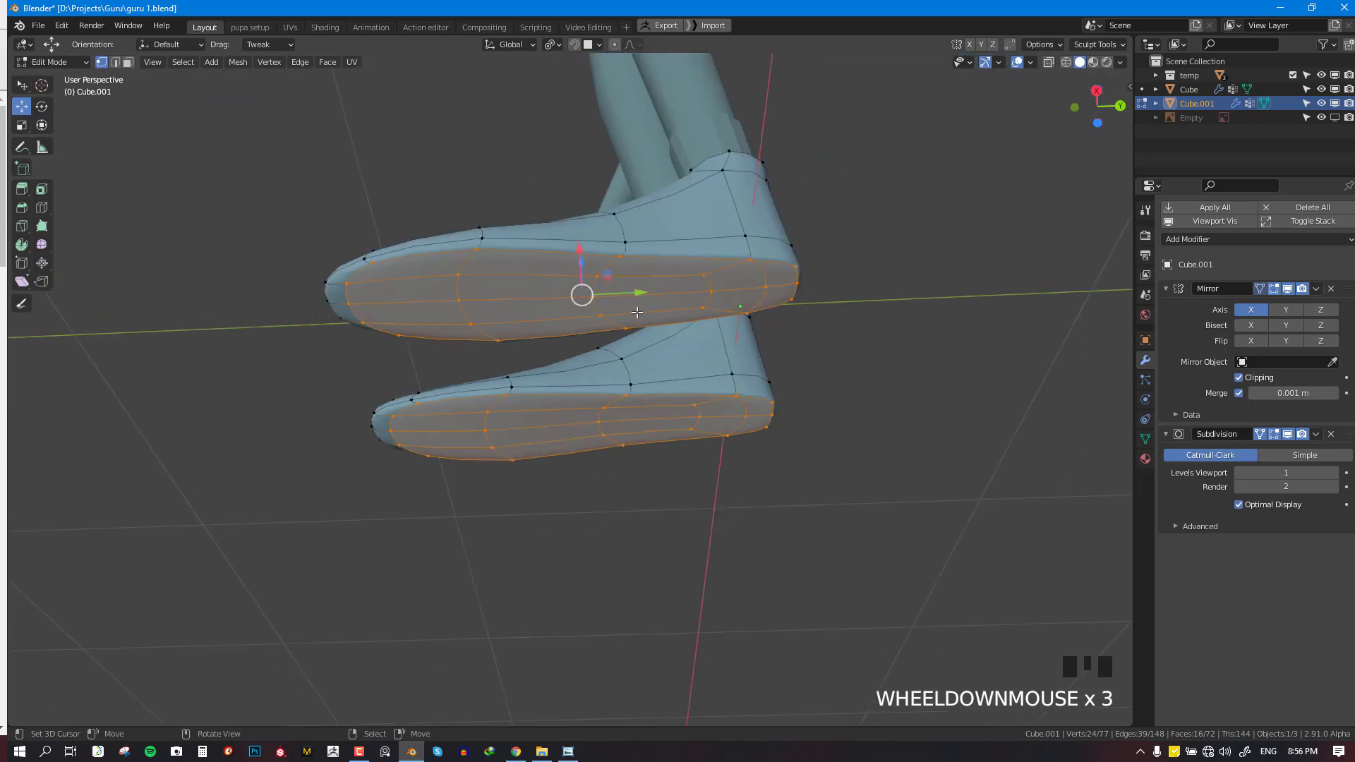
scroll(666, 343, "up", 1)
key("ctrl+r")
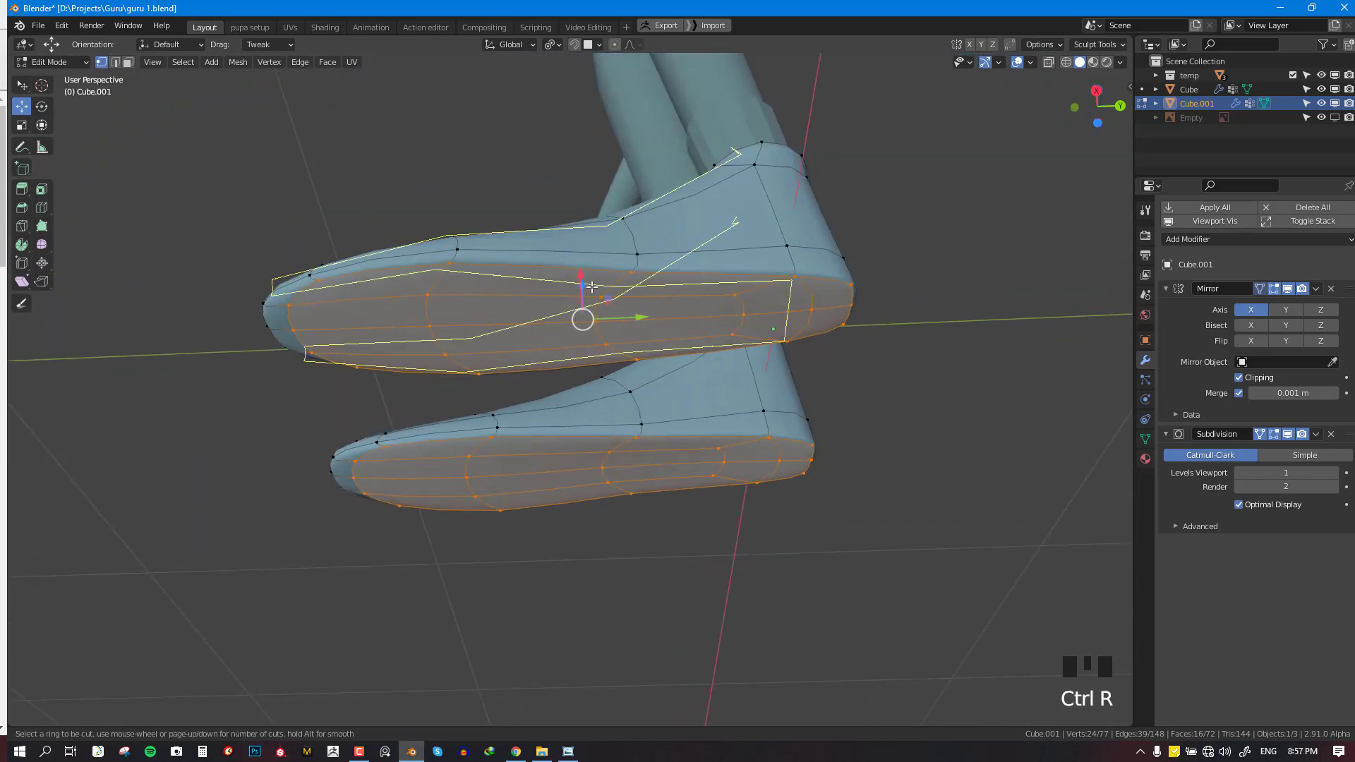
left_click(614, 296)
right_click(639, 290)
key("ctrl+z")
Add a loop cut across the shoe at the arch and slide it along the foot
key("ctrl+r")
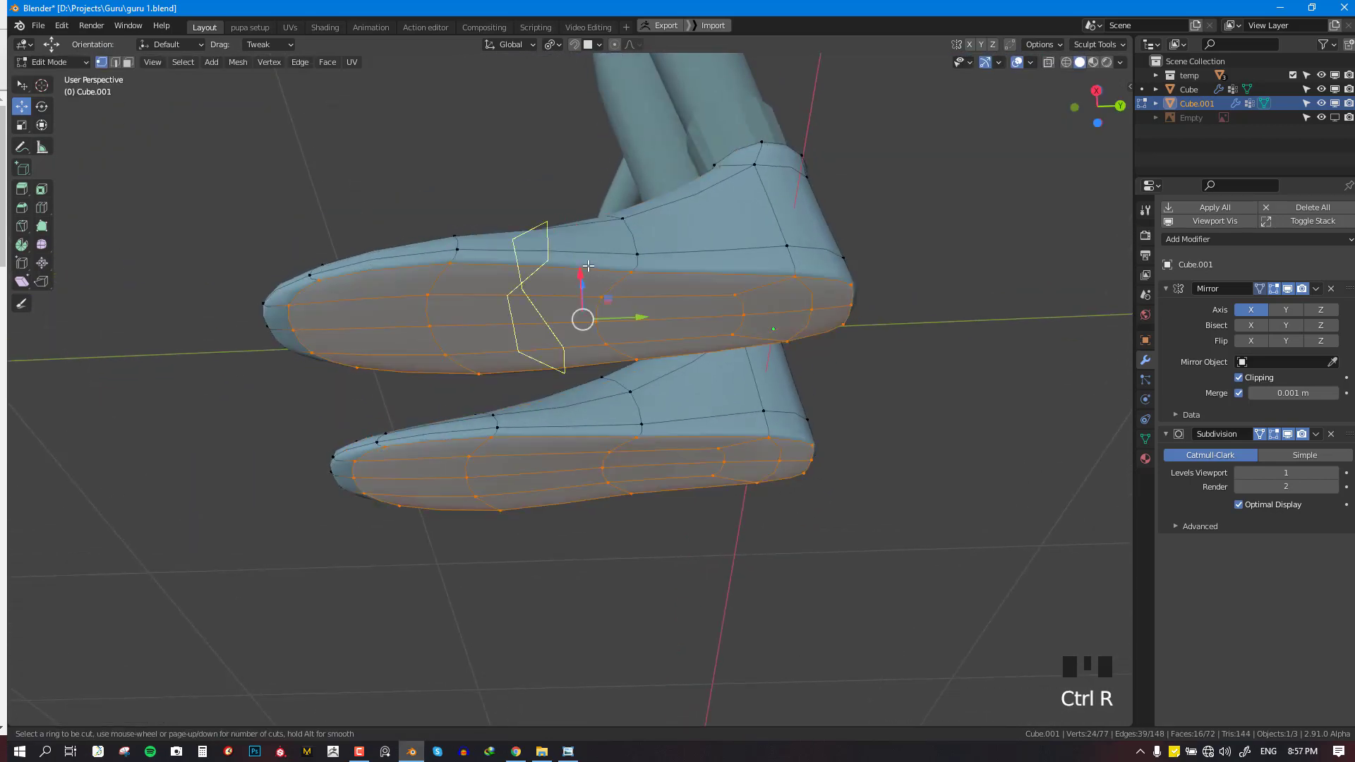
left_click(594, 261)
left_click(662, 266)
Select all faces of the shoe's underside together with the thin band of side faces around them
key("alt+a")
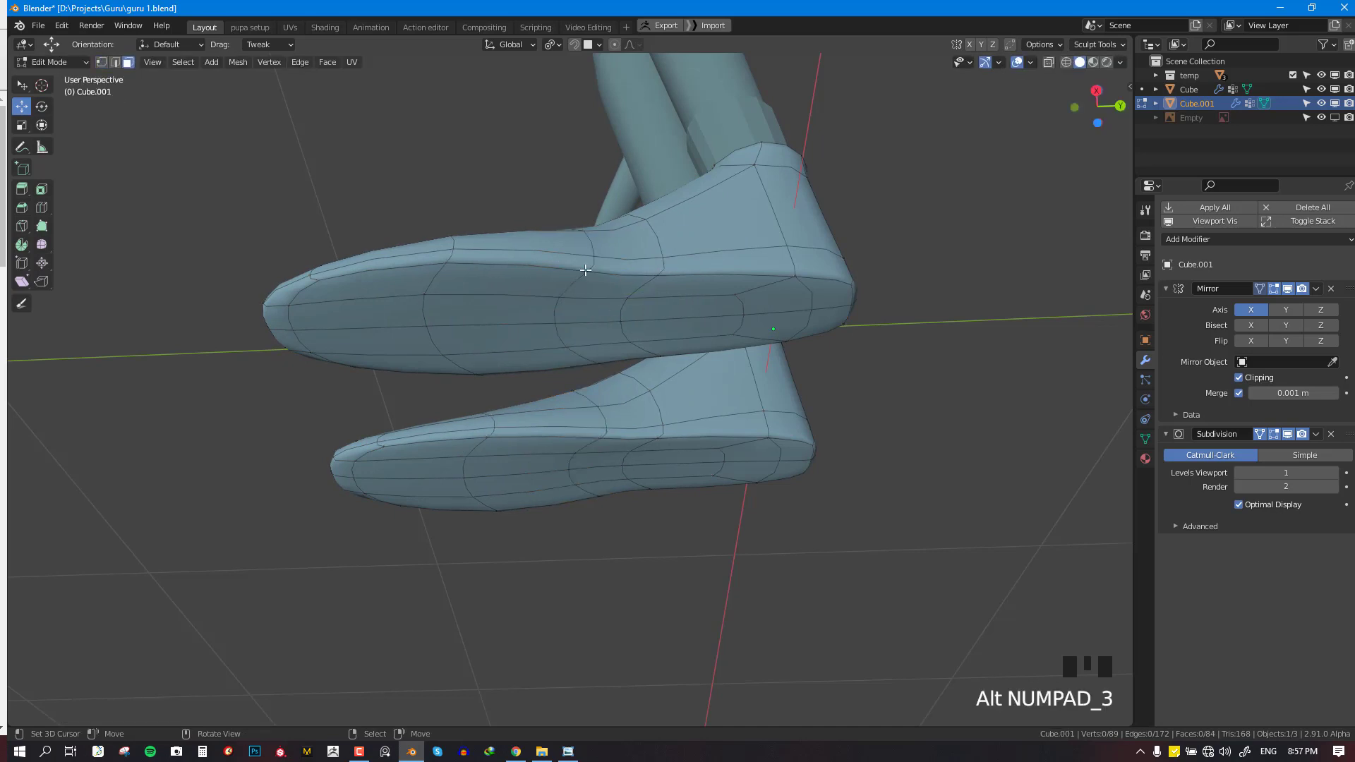
right_click(593, 265, "alt")
key("ctrl+KP_Add")
key("ctrl+KP_Add")
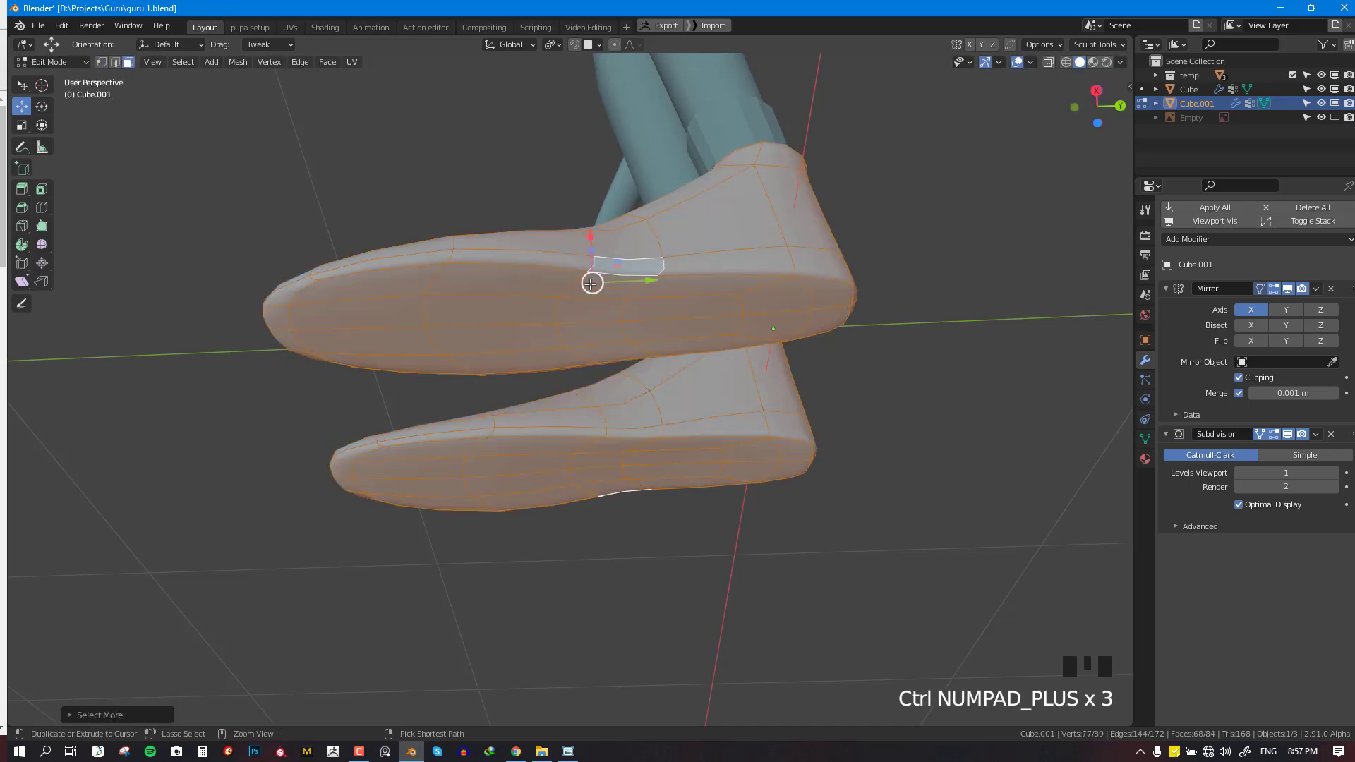
key("ctrl+KP_Subtract")
key("ctrl+KP_Subtract")
key("ctrl+KP_Subtract")
key("ctrl+KP_Subtract")
key("ctrl+KP_Add")
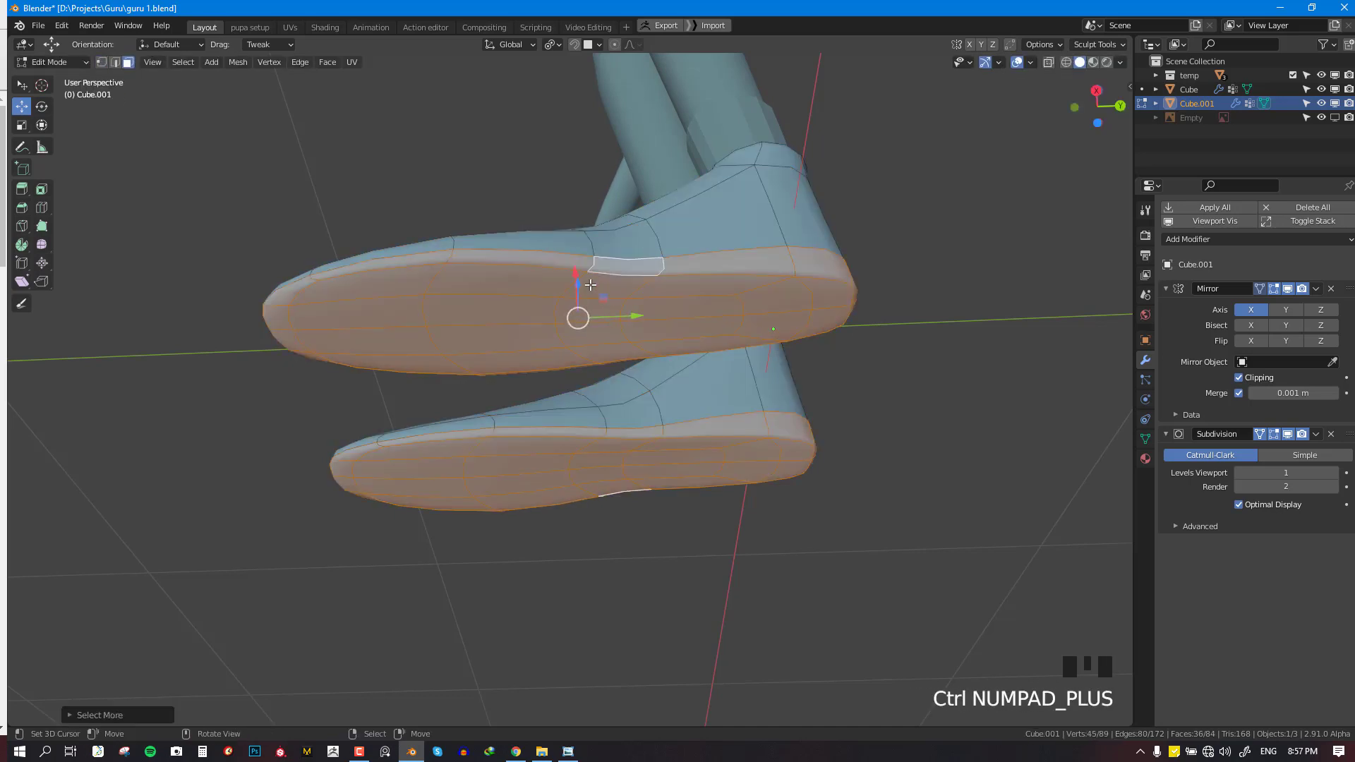
Deselect the strip of faces across the arch, keeping only the front sole and heel faces selected
middle_click_drag(591, 284, 584, 211)
key("c")
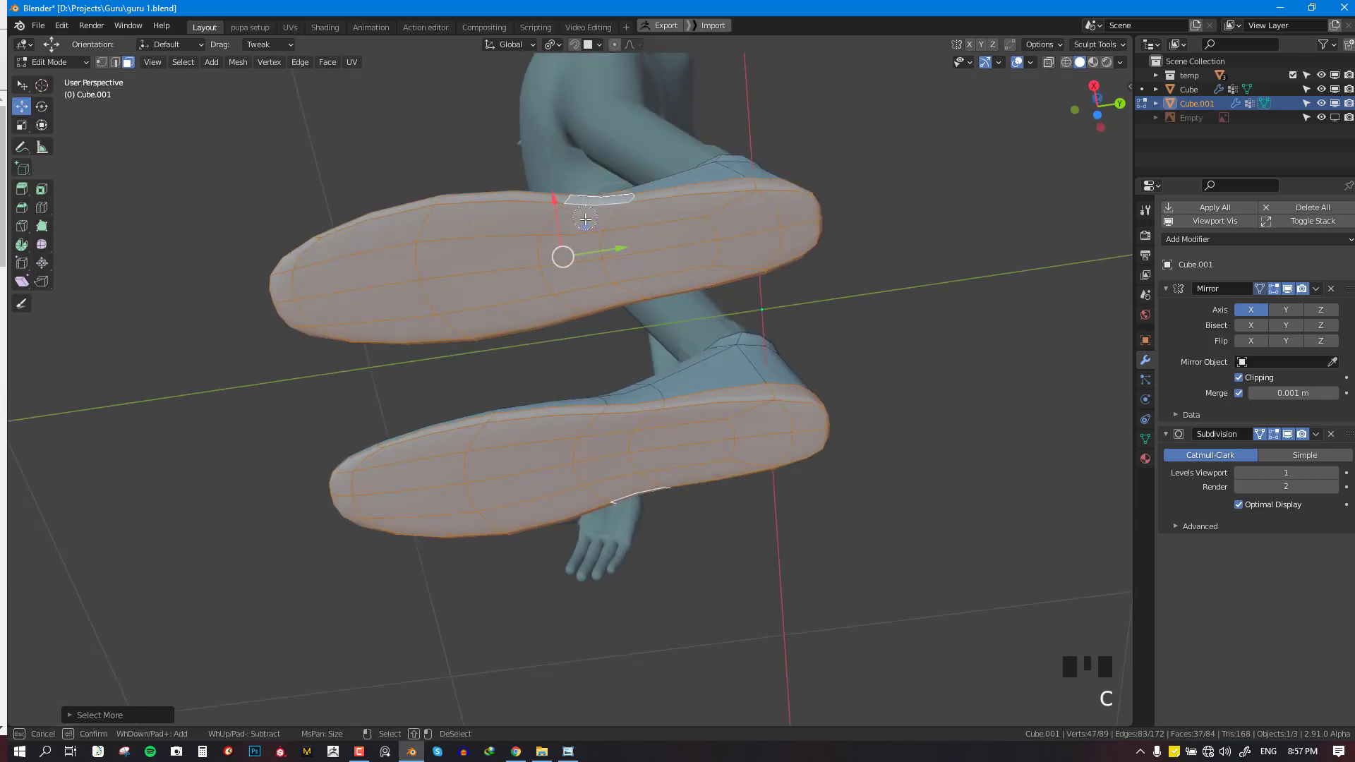
middle_click(605, 200)
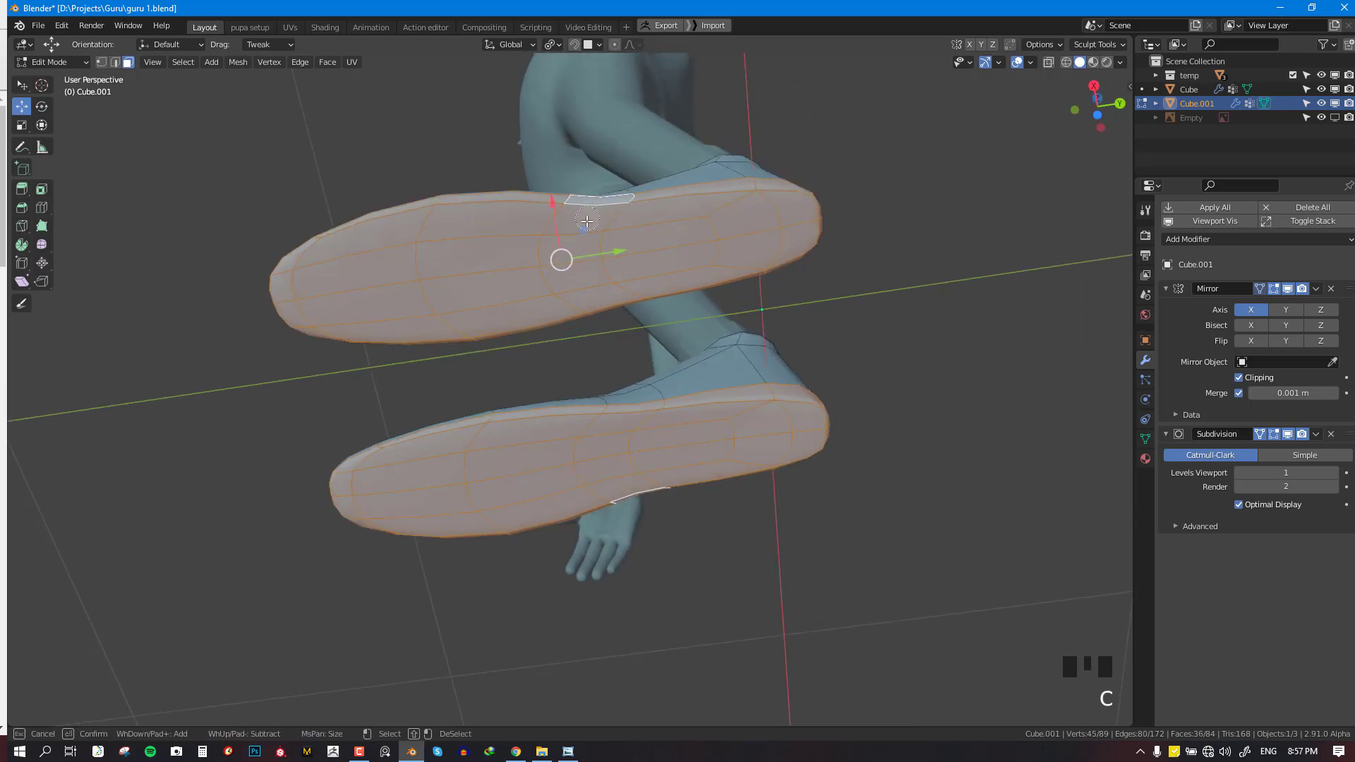
middle_click_drag(587, 221, 587, 271)
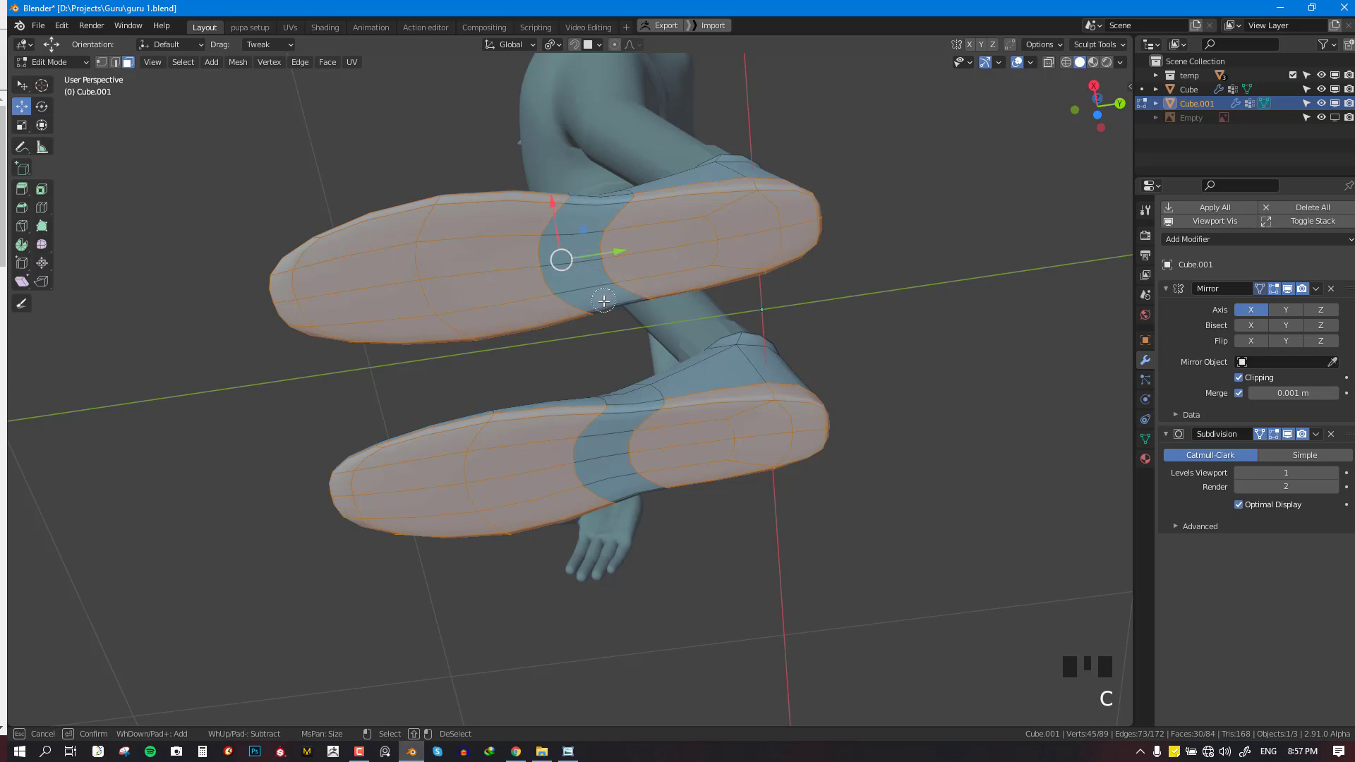
Try to extrude the front sole and heel faces downward in the side view, and undo the extrusion
key("KP_3")
middle_click_drag(707, 334, 702, 316, "shift")
scroll(702, 317, "up", 2)
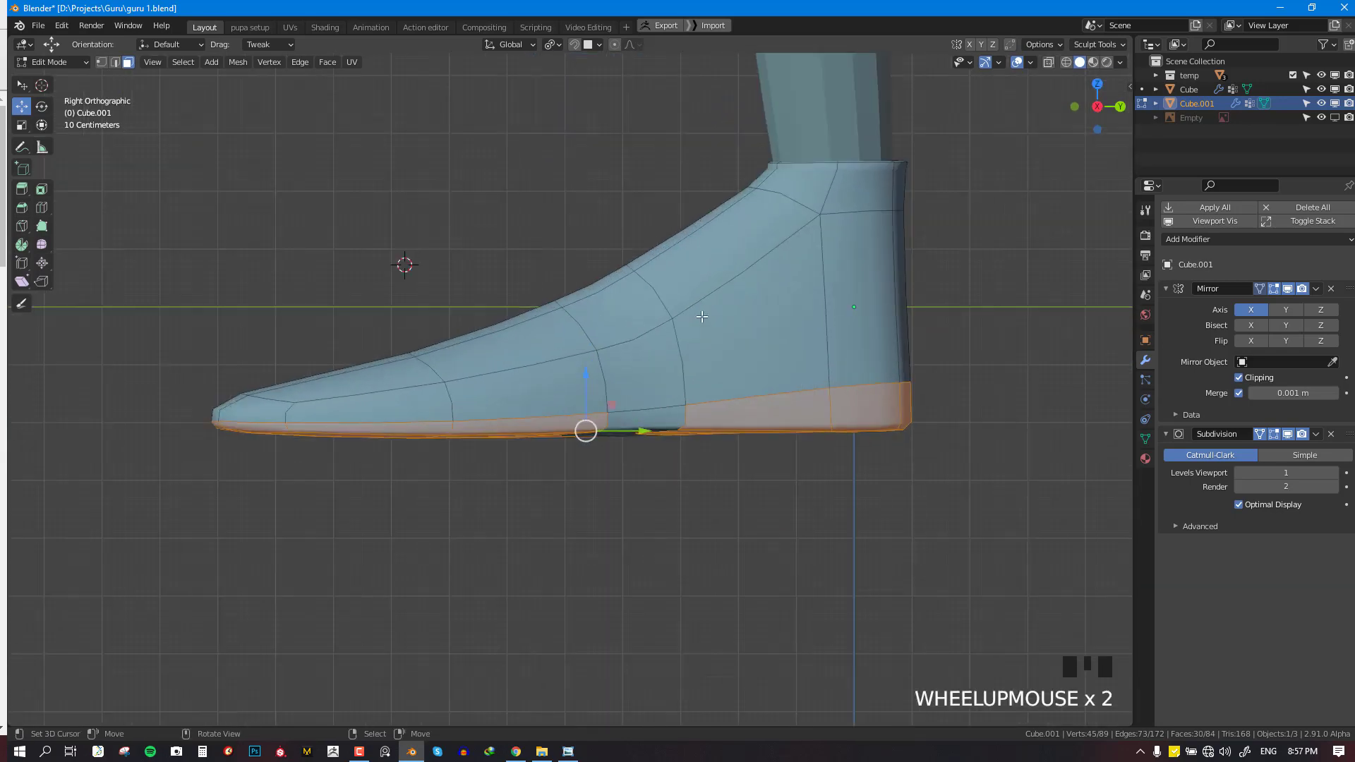
key("e")
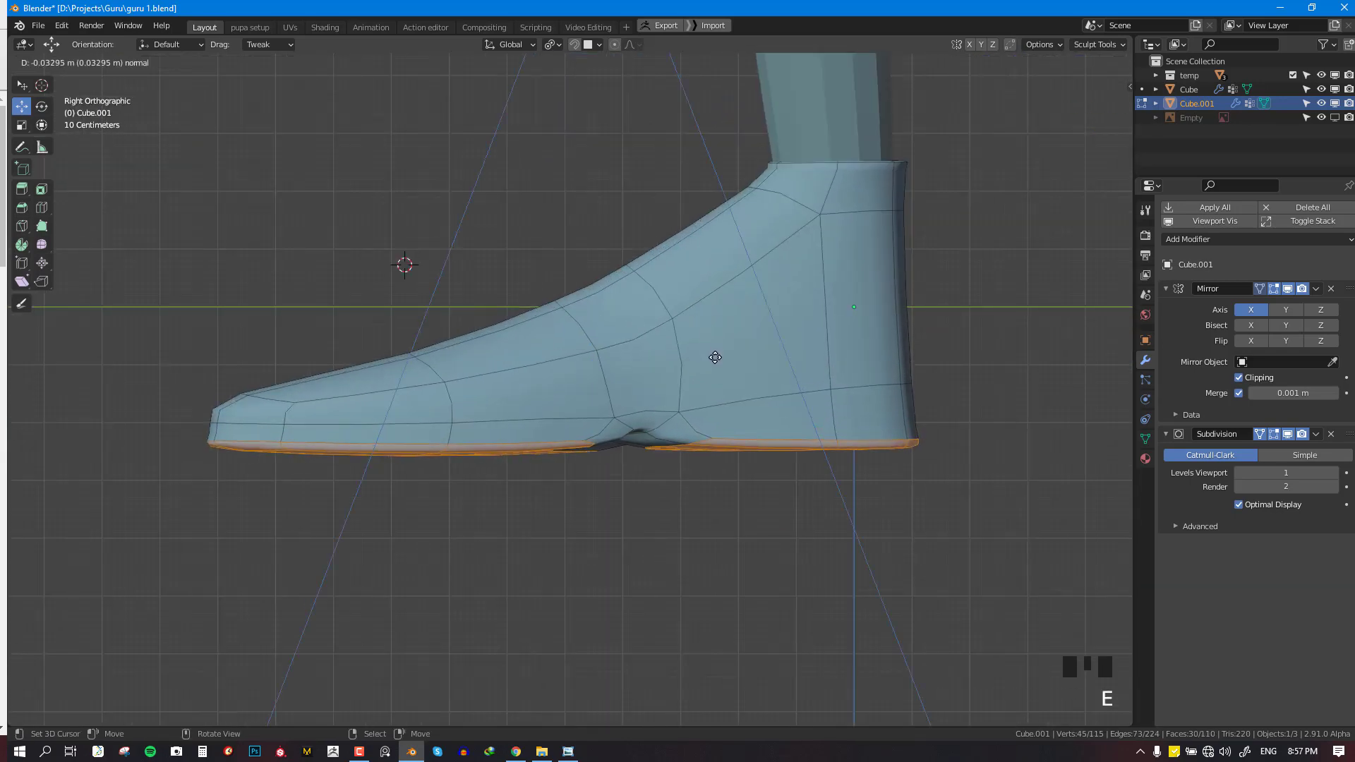
left_click(717, 381)
middle_click_drag(784, 431, 809, 372)
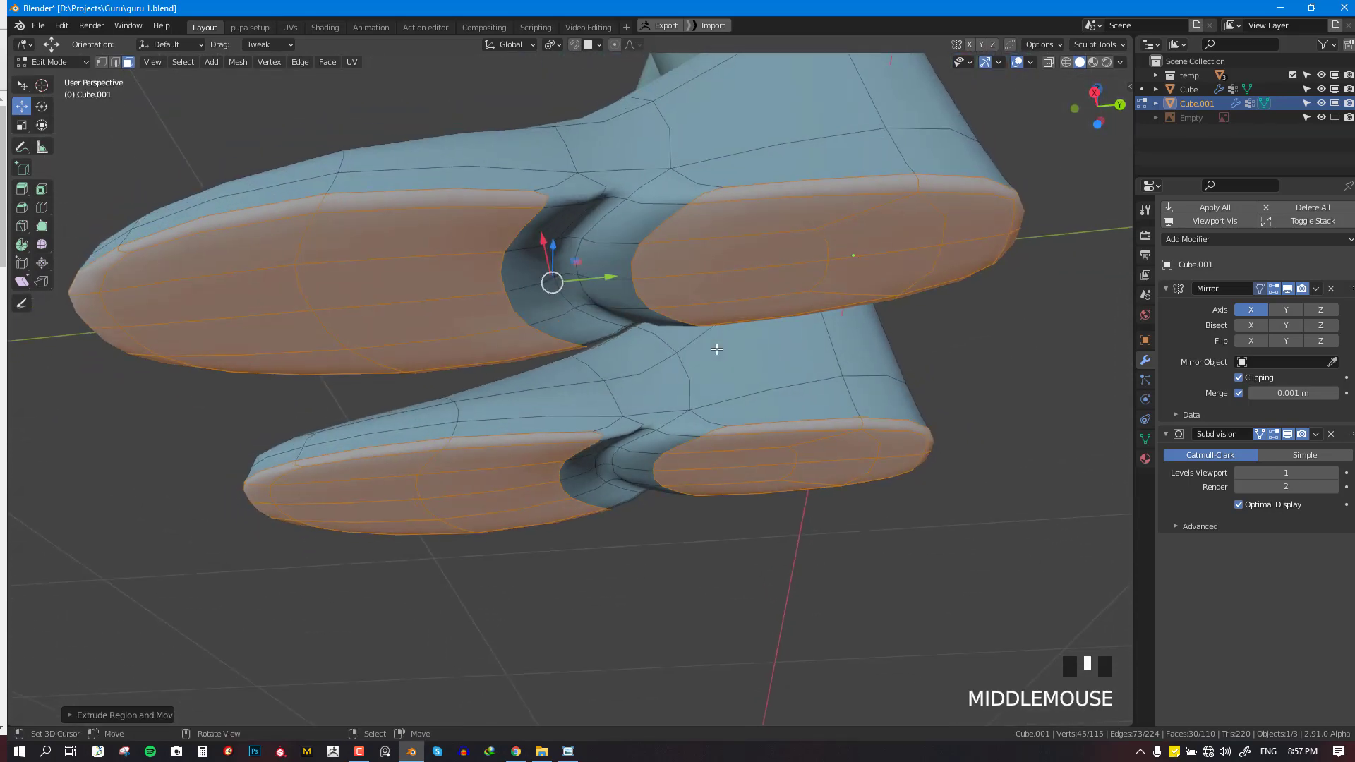
key("ctrl+z")
Inset the front sole and heel faces slightly and extrude them a short distance downward
key("i")
left_click(909, 404)
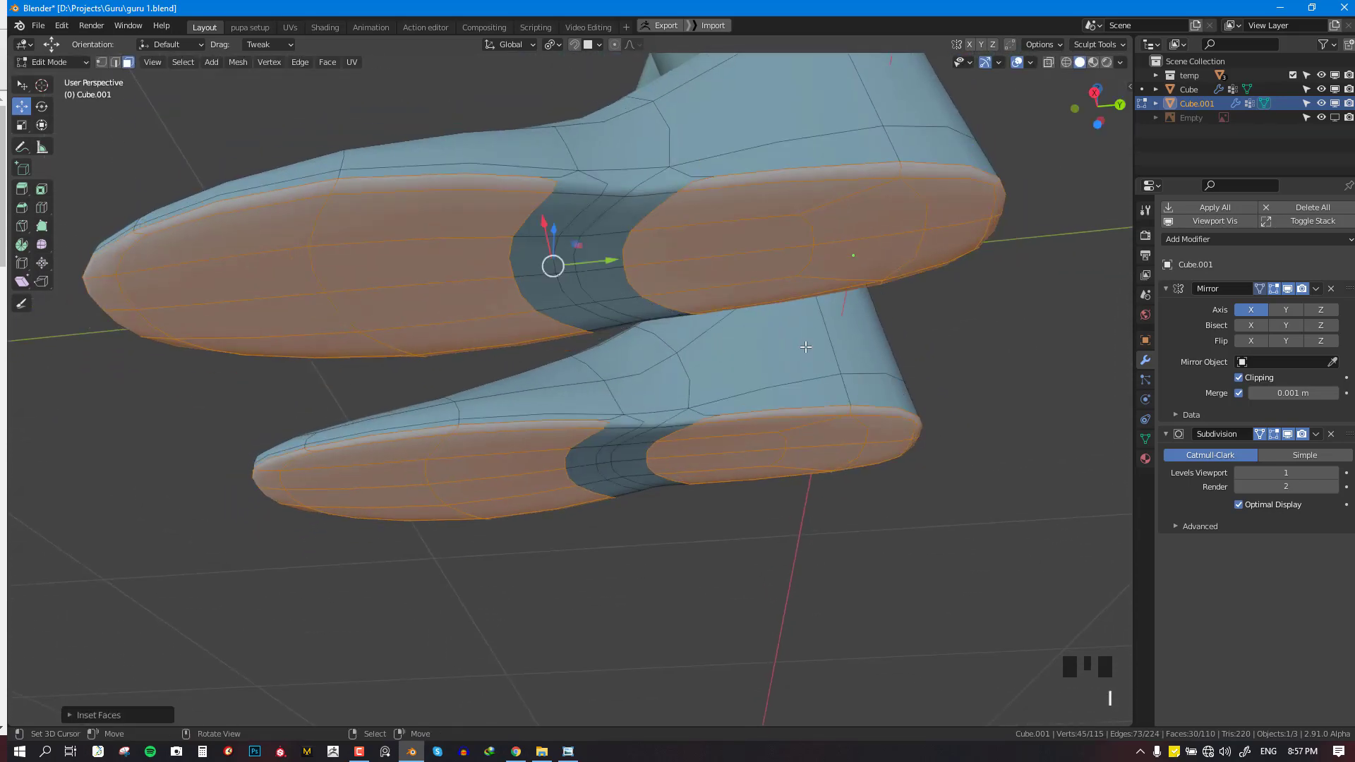
key("e")
middle_click(805, 350)
left_click(801, 358)
key("KP_3")
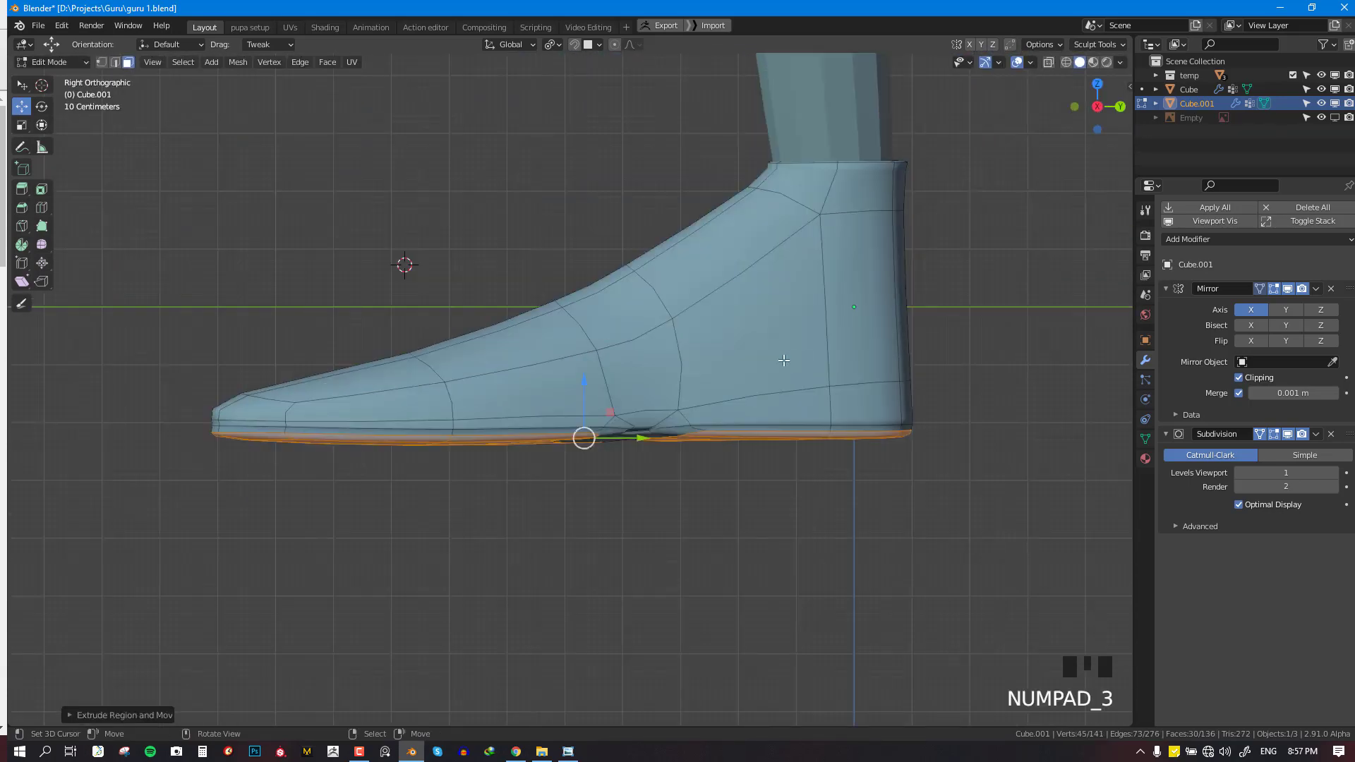
left_click_drag(584, 381, 583, 383)
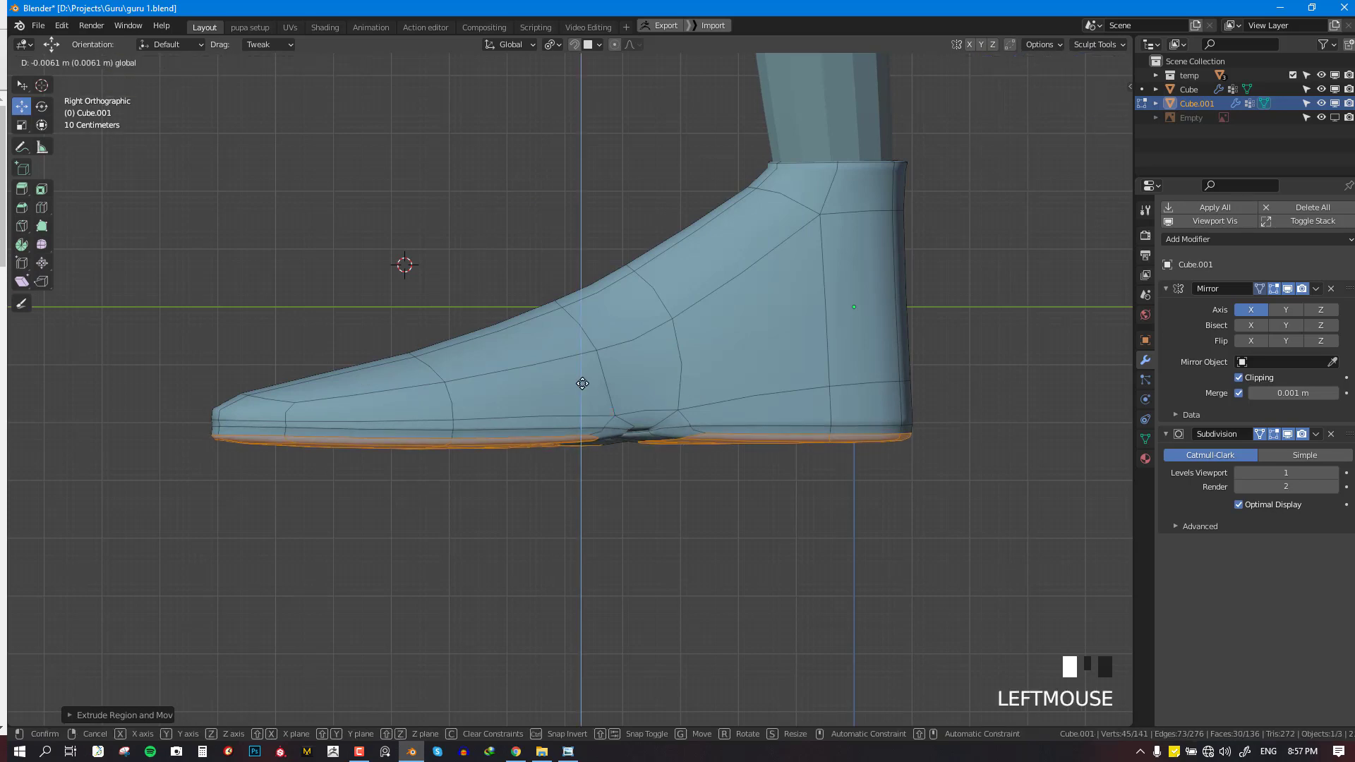
key("ctrl+z")
Deselect the sole vertices near the arch in the wireframe side view and lower the remaining sole vertices along Z
key("alt+KP_1")
key("shift+z")
key("b")
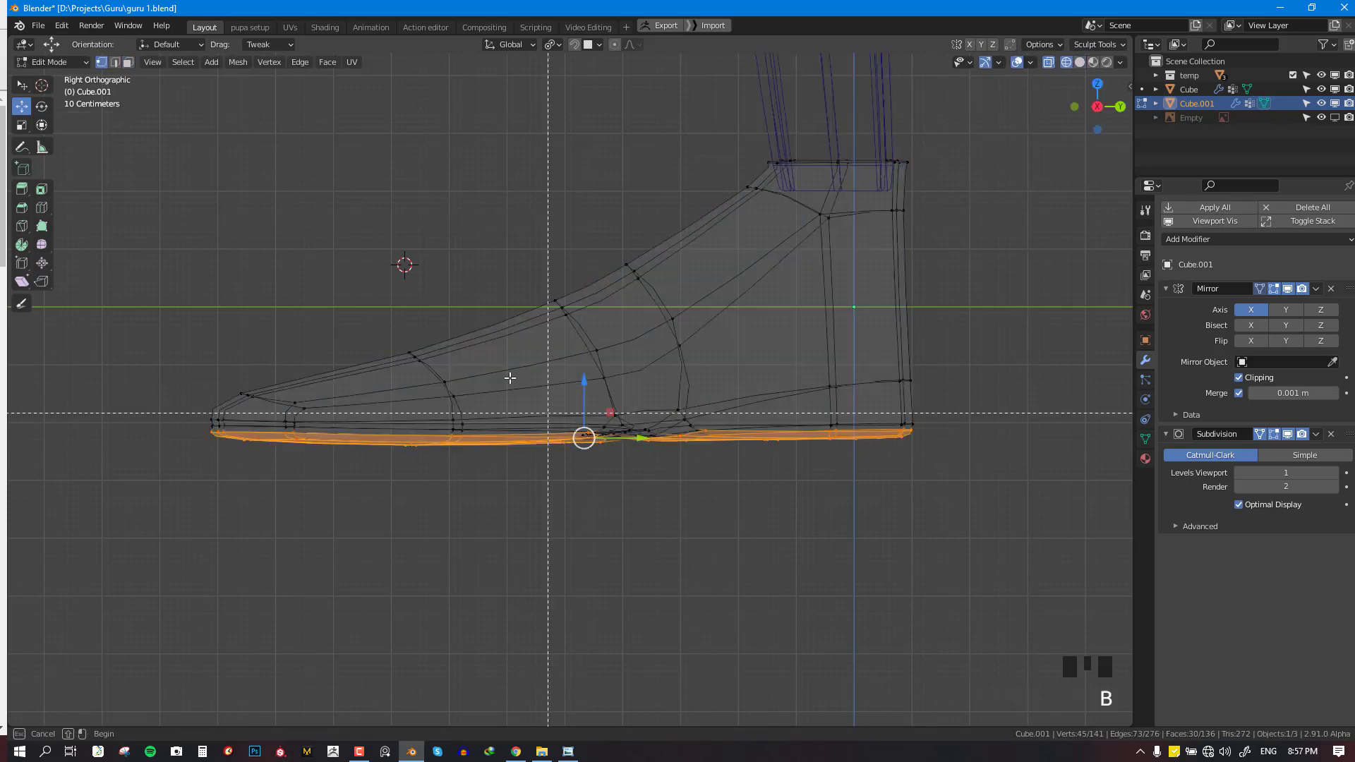
middle_click_drag(424, 273, 633, 504)
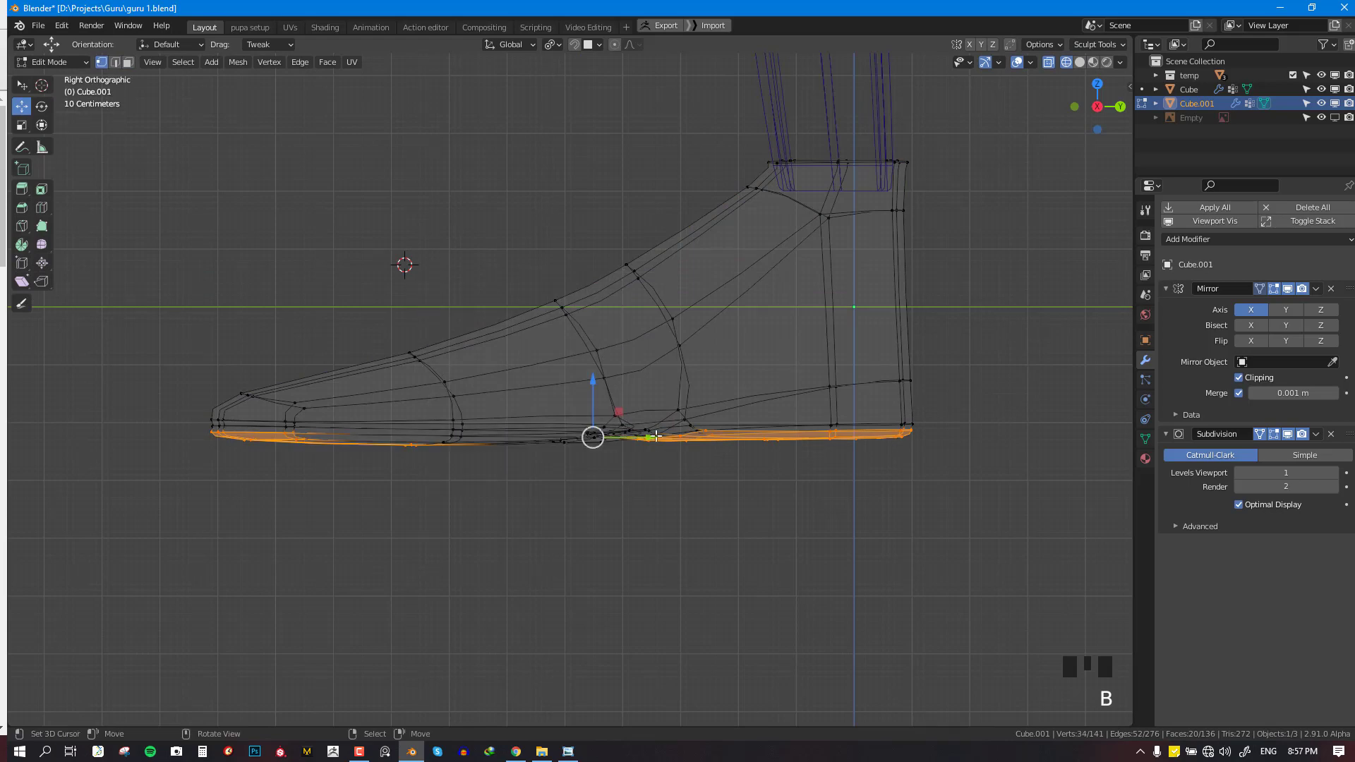
key("shift+z")
left_click_drag(600, 382, 599, 398)
key("Tab")
scroll(657, 420, "down", 4)
key("shift+z")
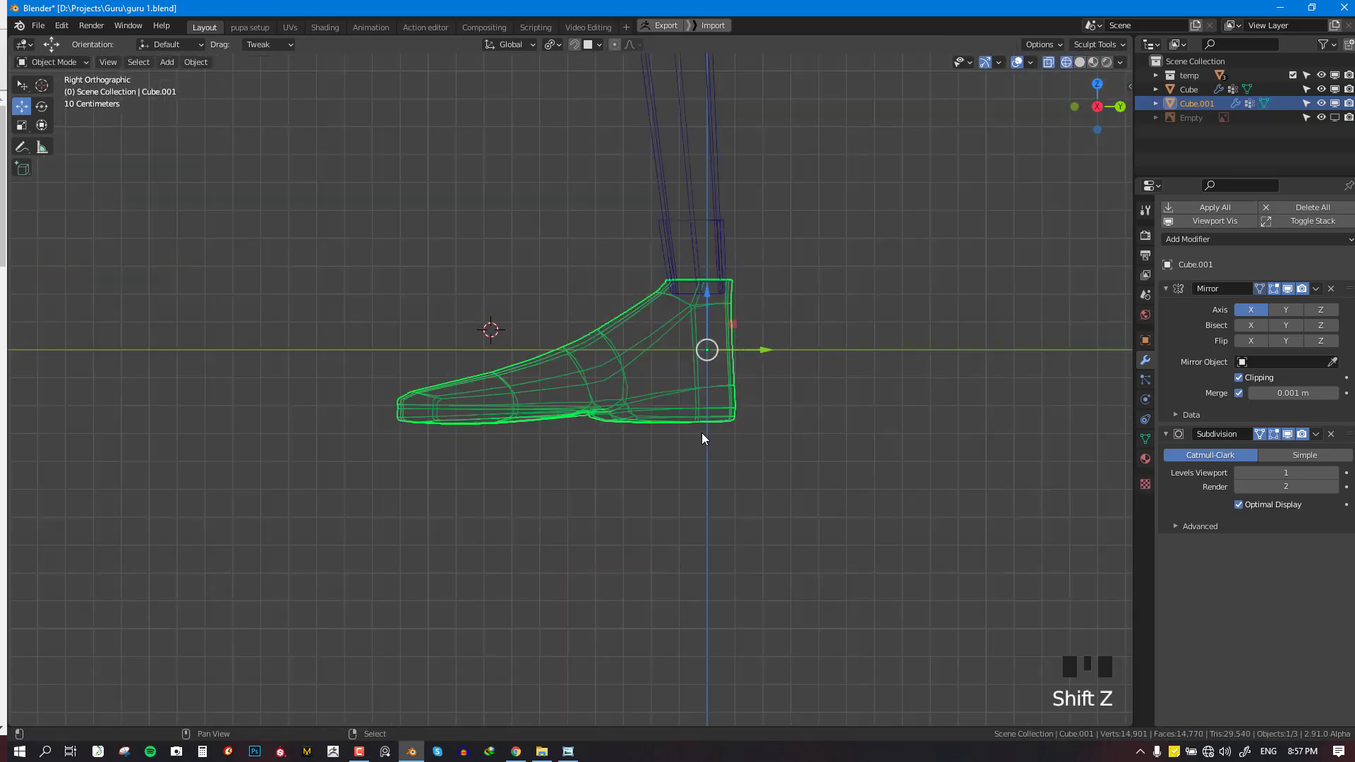
Add a loop cut around the side of the shoe's heel block
middle_click_drag(701, 433, 737, 361)
key("shift+z")
scroll(654, 393, "up", 3)
key("Tab")
key("ctrl+r")
left_click(736, 378)
left_click(736, 381)
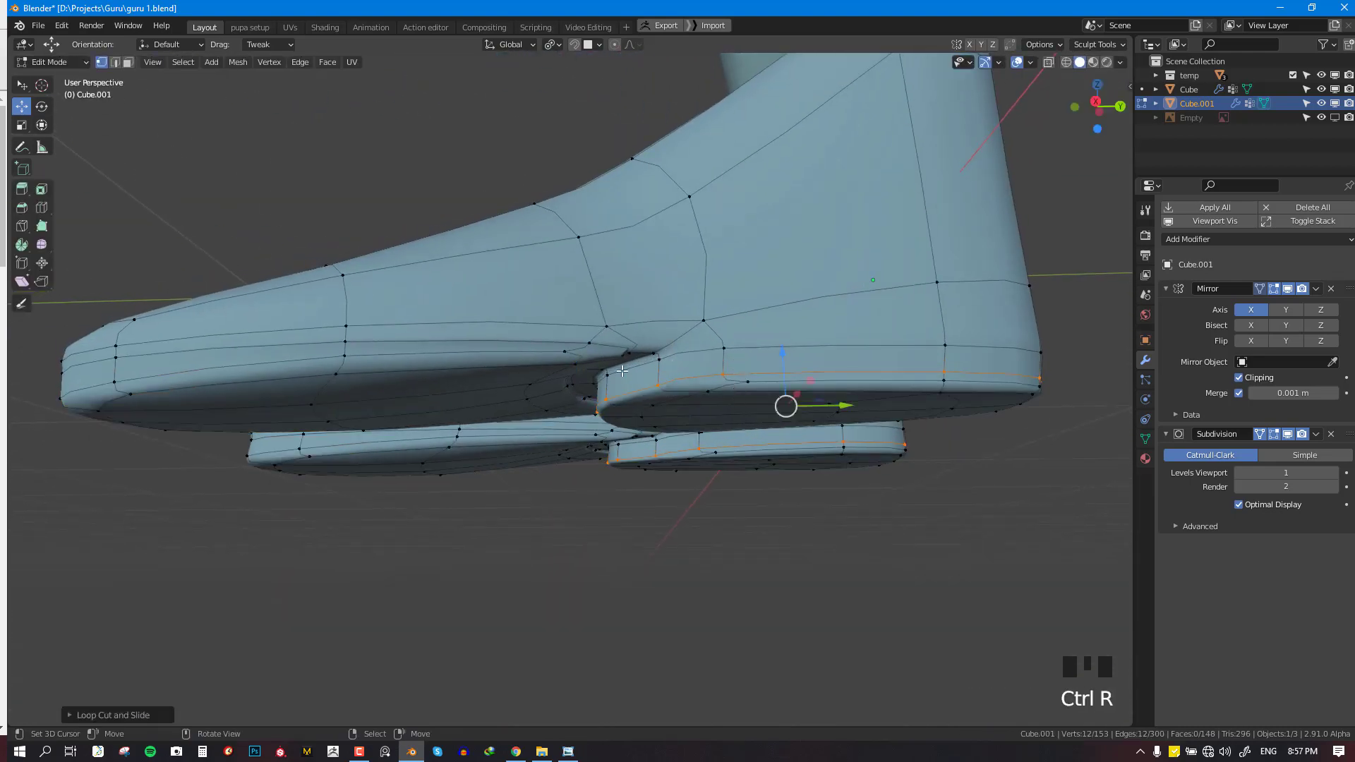
key("ctrl+r")
left_click(351, 363)
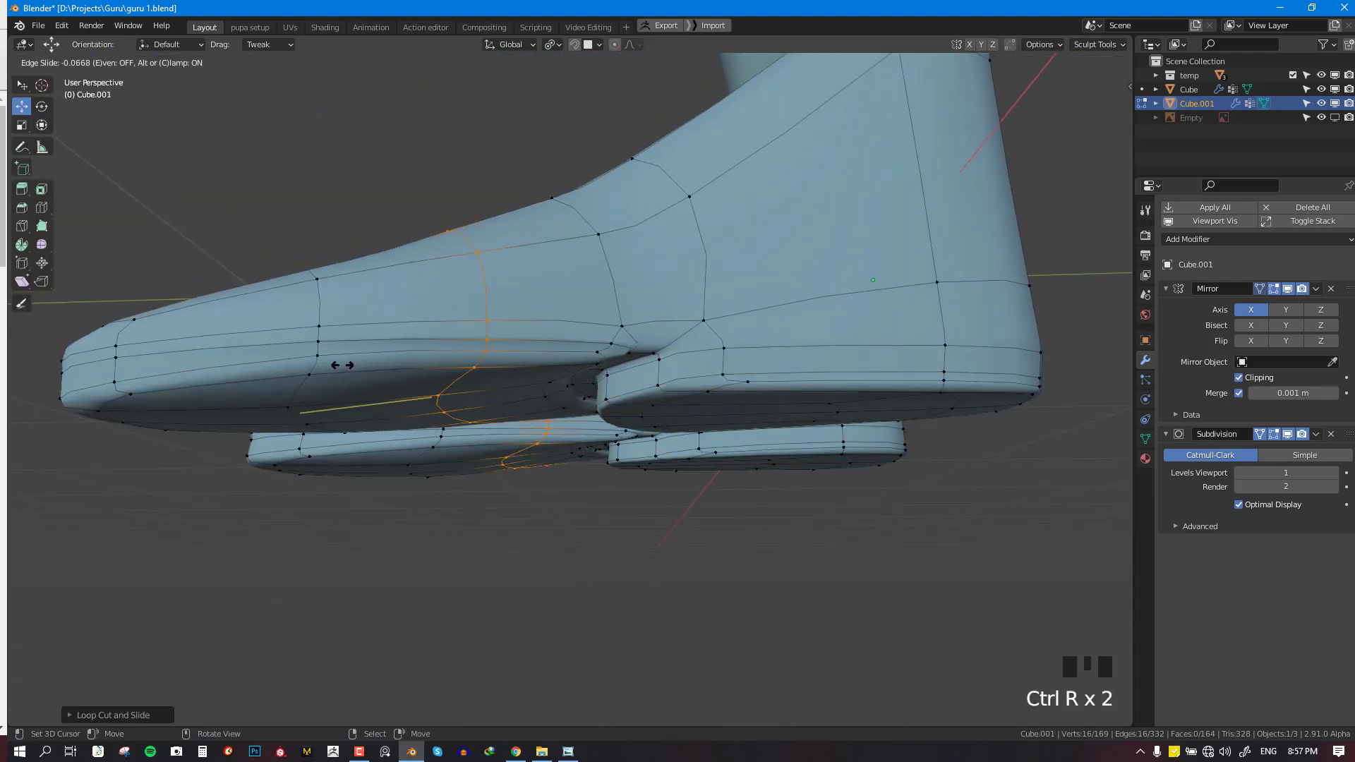
left_click(349, 365)
key("ctrl+z")
Add an edge loop around the sole's side, slide it to the lower edge and inspect the shoe's shape
key("ctrl+r")
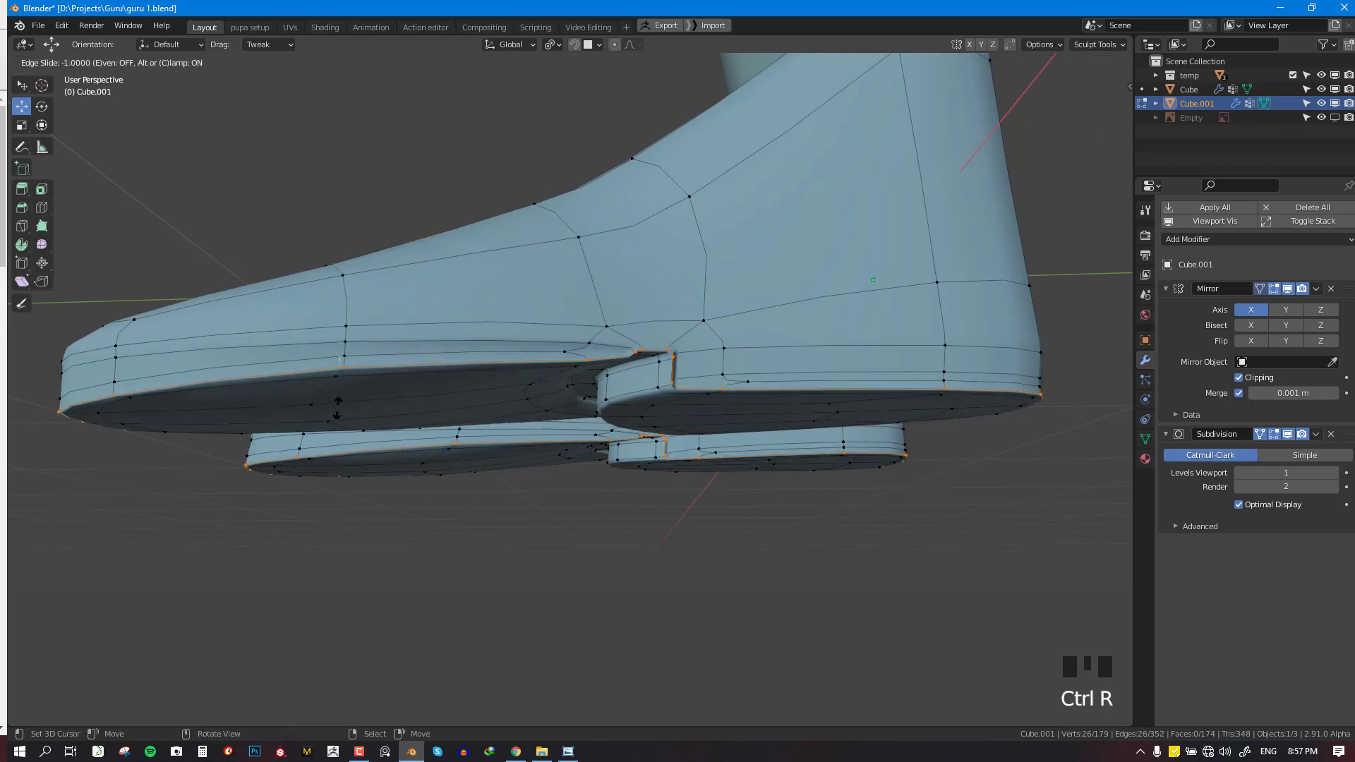
key("Tab")
middle_click_drag(536, 374, 663, 400)
scroll(800, 404, "down", 2)
key("KP_1")
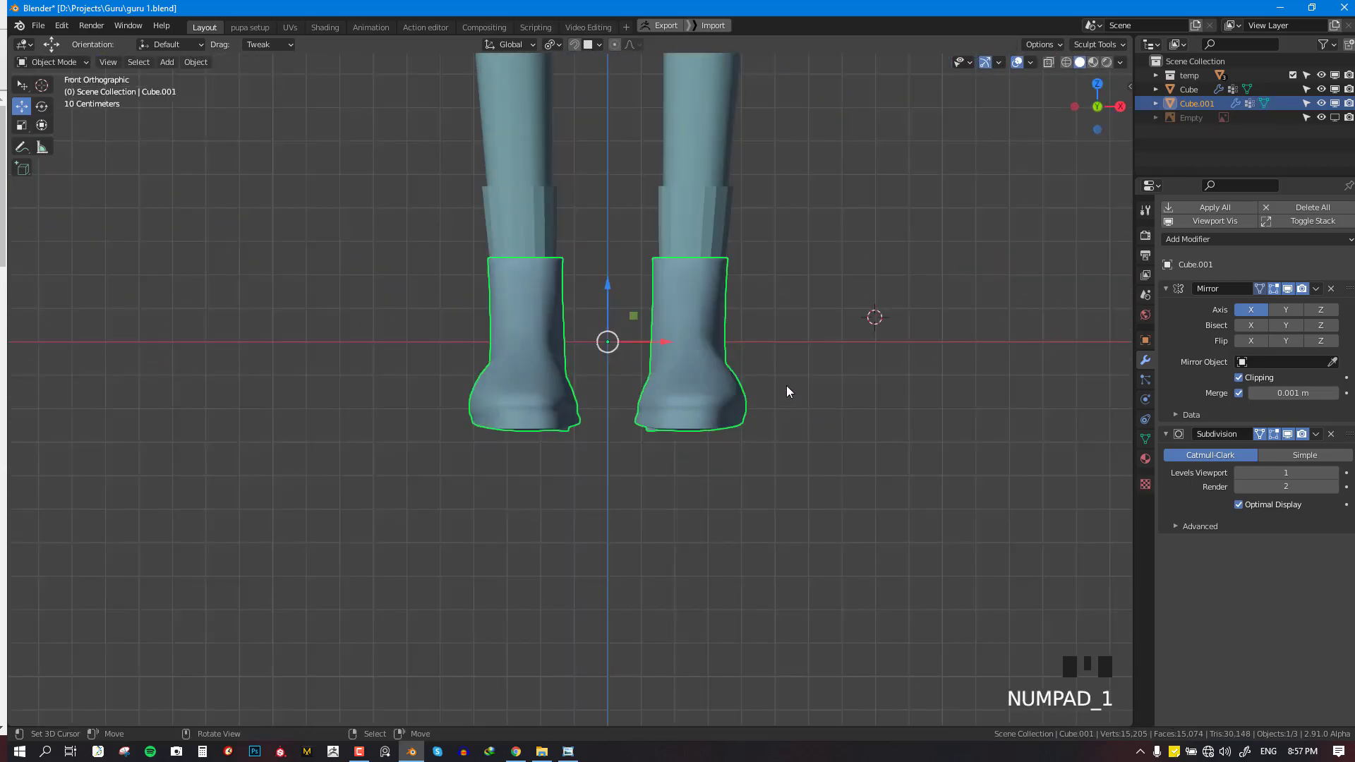
key("KP_3")
scroll(769, 374, "up", 4)
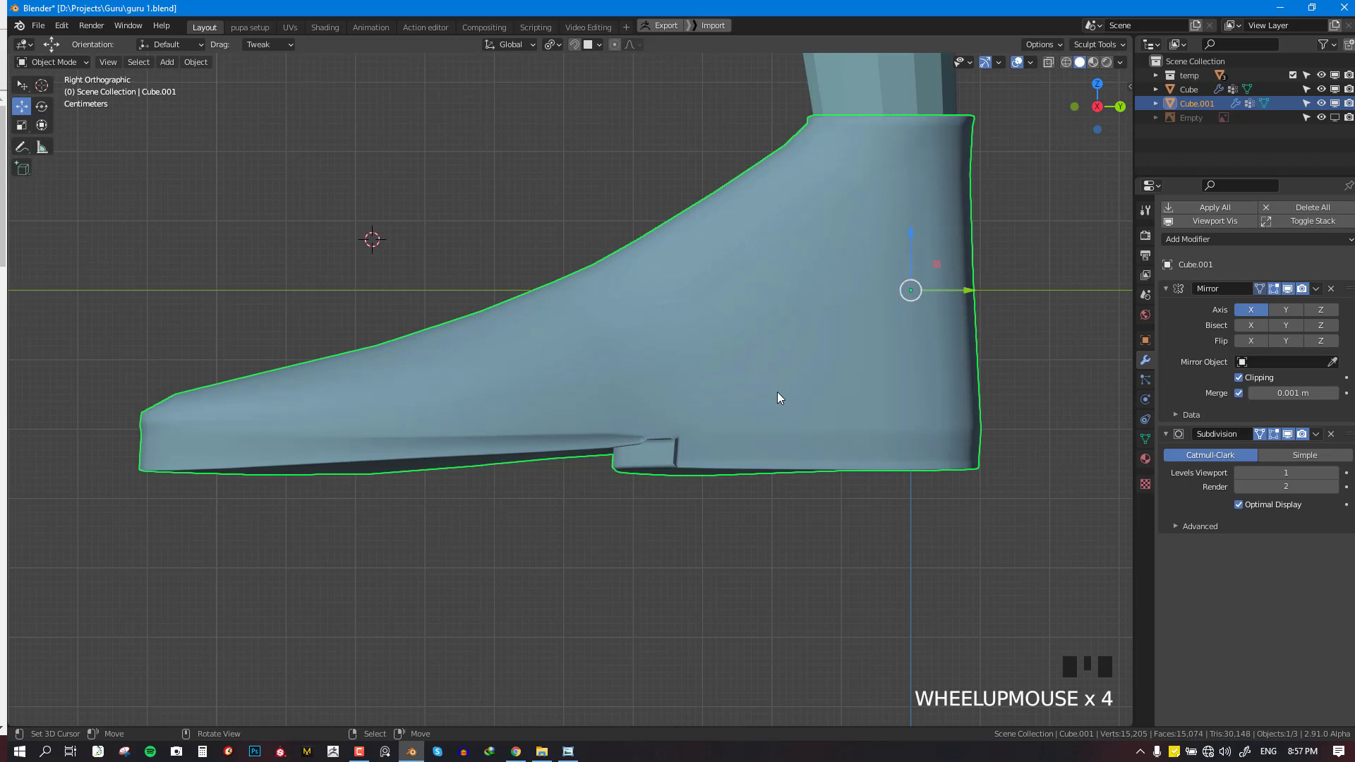
middle_click_drag(777, 391, 758, 328)
Undo the loop cuts added around the heel block and the sole's side
key("Tab")
scroll(777, 392, "down", 2)
key("ctrl+z")
key("ctrl+z")
key("ctrl+z")
key("ctrl+z")
key("ctrl+z")
key("ctrl+z")
key("ctrl+z")
key("ctrl+z")
key("ctrl+z")
key("ctrl+z")
key("ctrl+z")
key("ctrl+z")
key("ctrl+z")
key("ctrl+z")
key("ctrl+z")
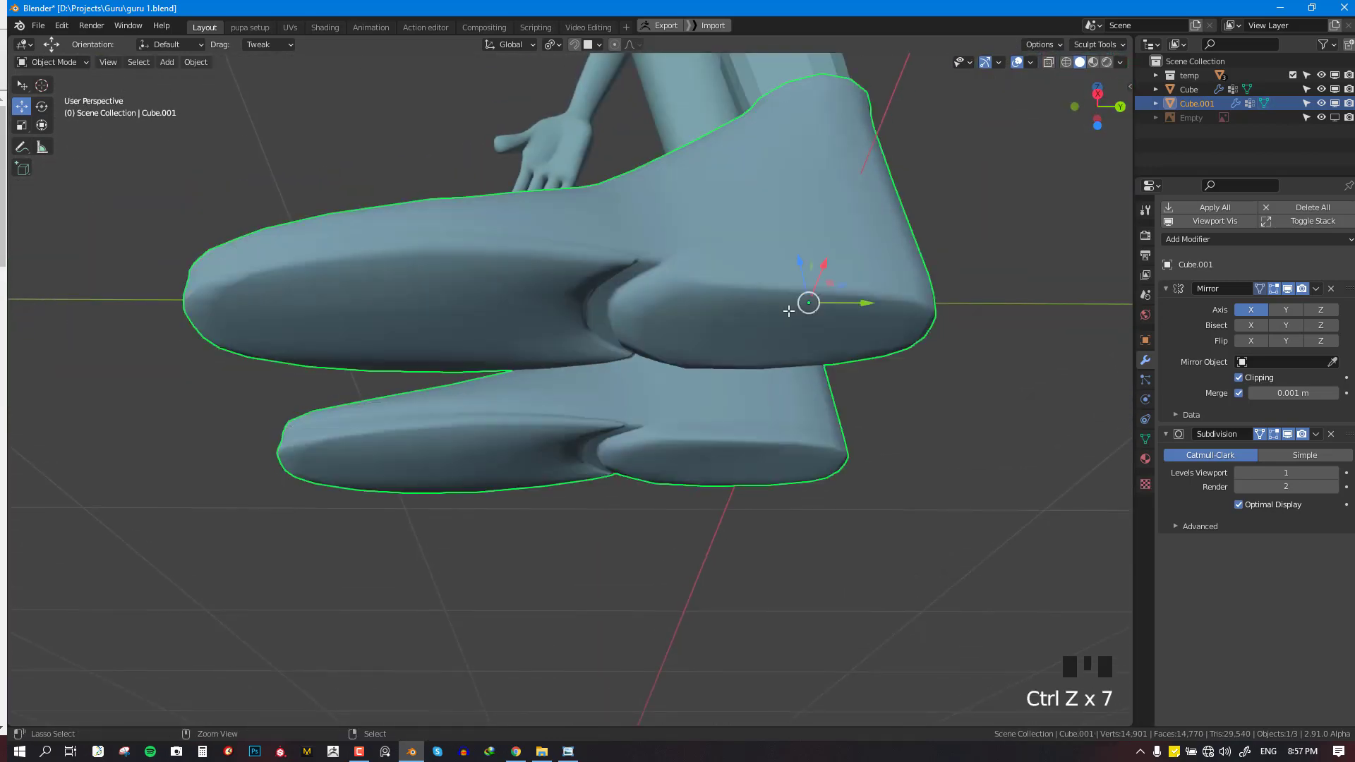
Undo the earlier heel and arch edits back to the flat, unraised sole
key("ctrl+z")
key("ctrl+z")
key("ctrl+z")
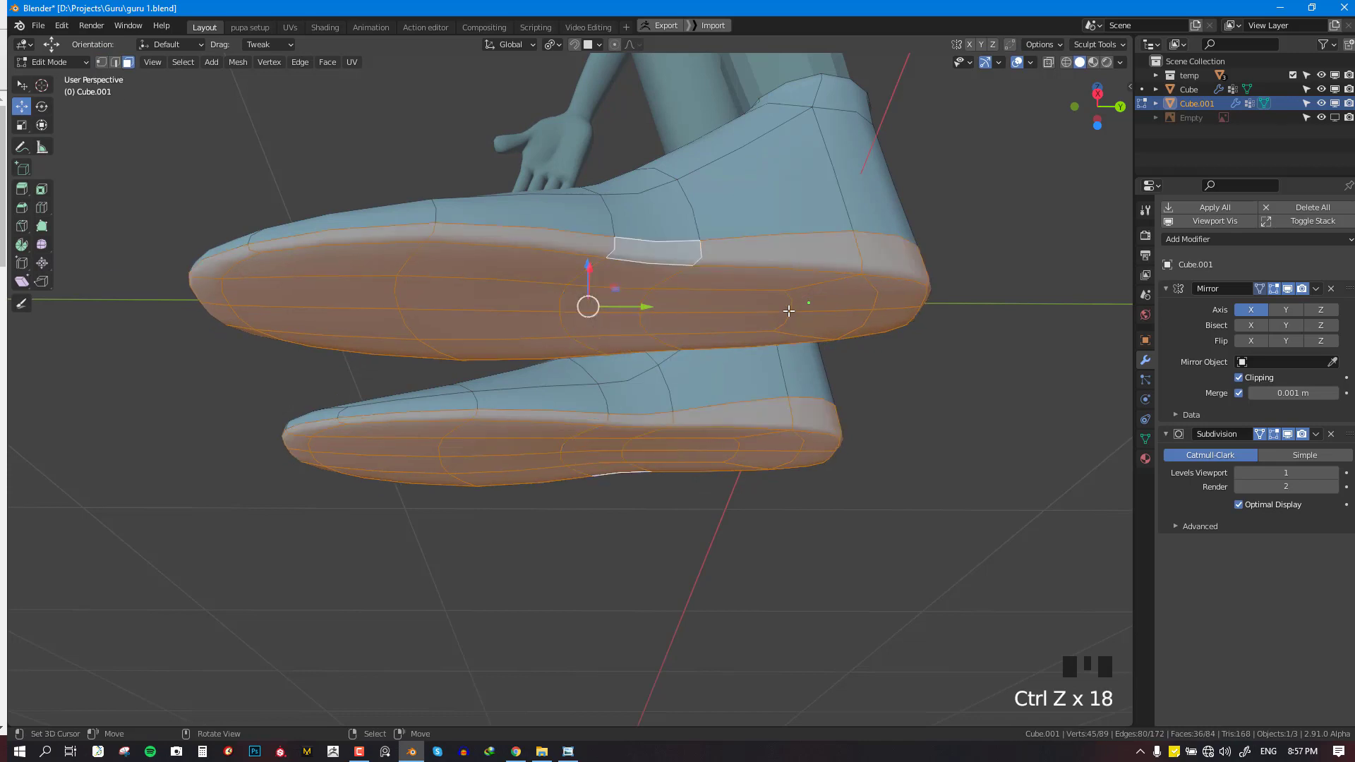
Select the sole's cross edges behind the arch, scale them along Y to reduce their curve, and move them toward the heel
key("alt+a")
key("alt+KP_2")
scroll(607, 159, "up", 3)
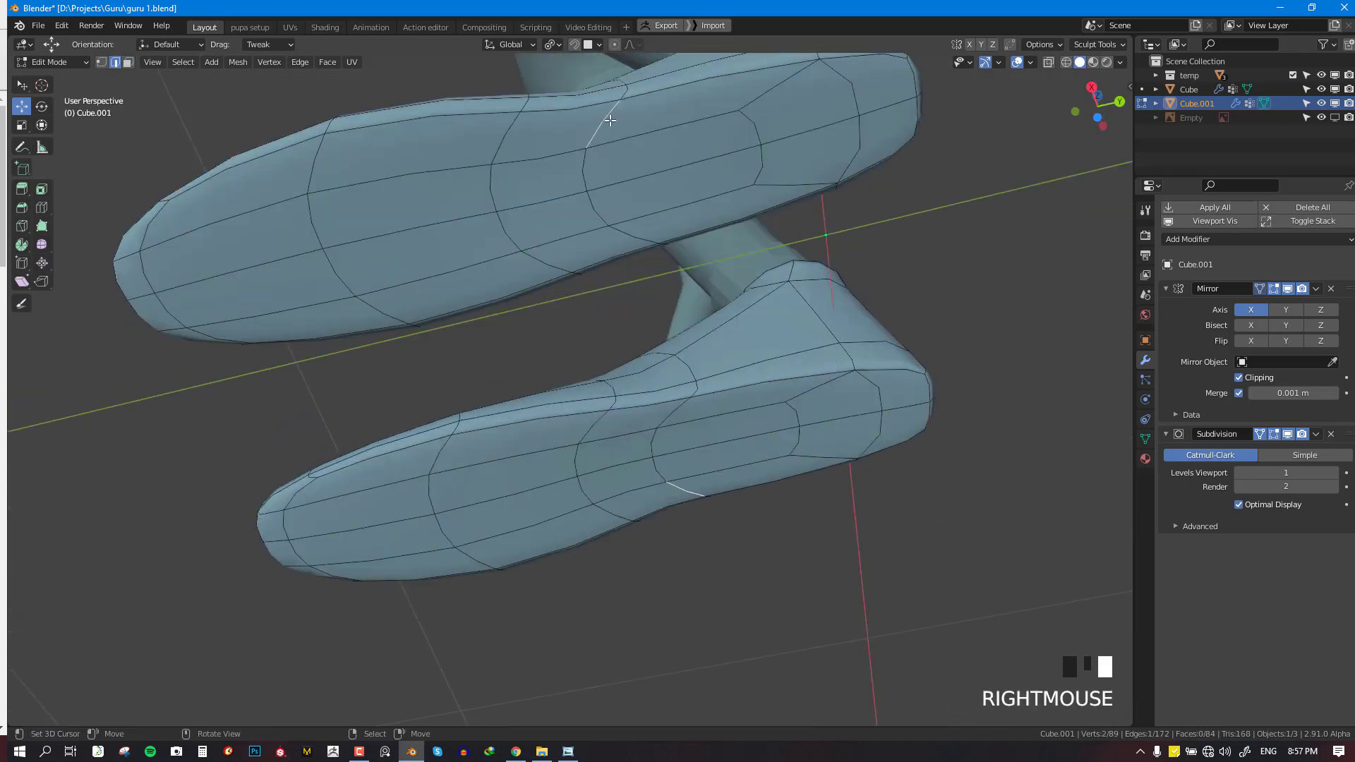
middle_click_drag(598, 210, 610, 214, "shift")
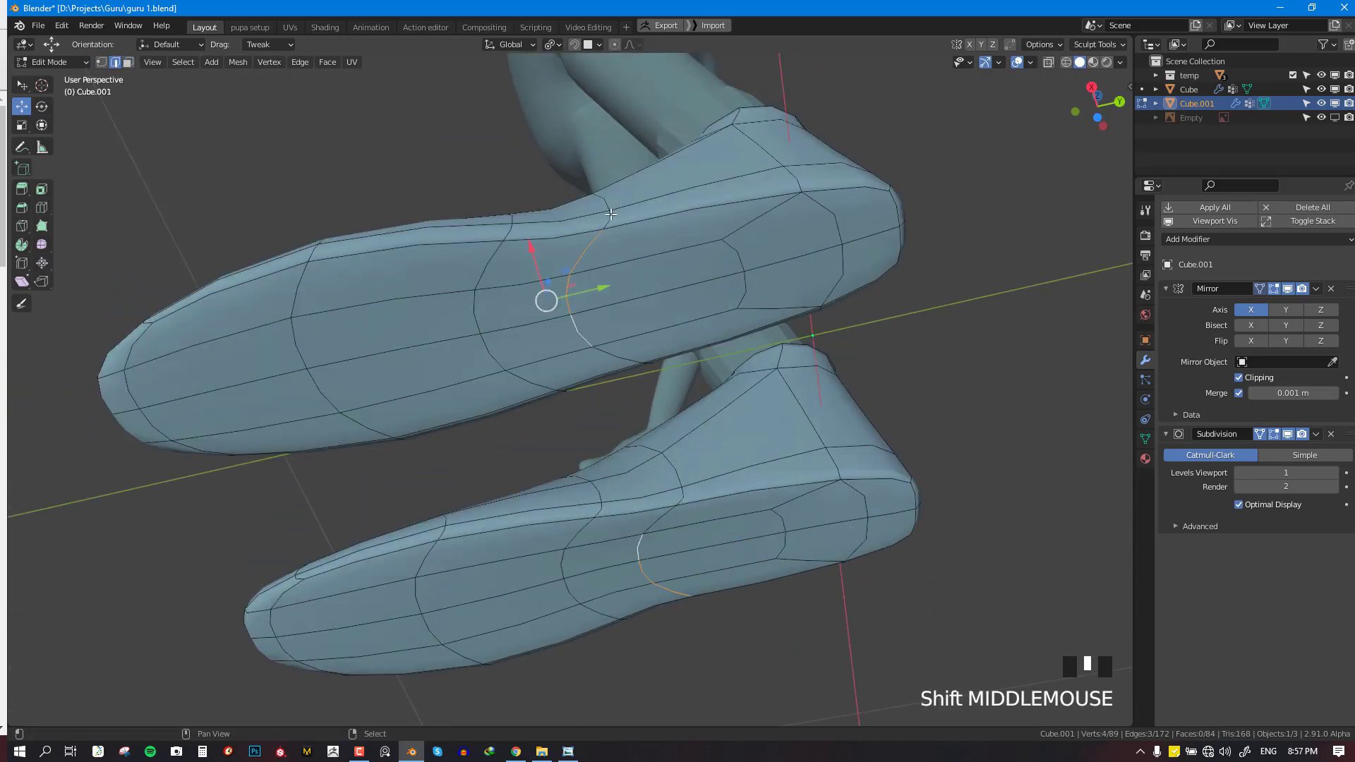
right_click(563, 300, "shift")
middle_click_drag(563, 299, 631, 299)
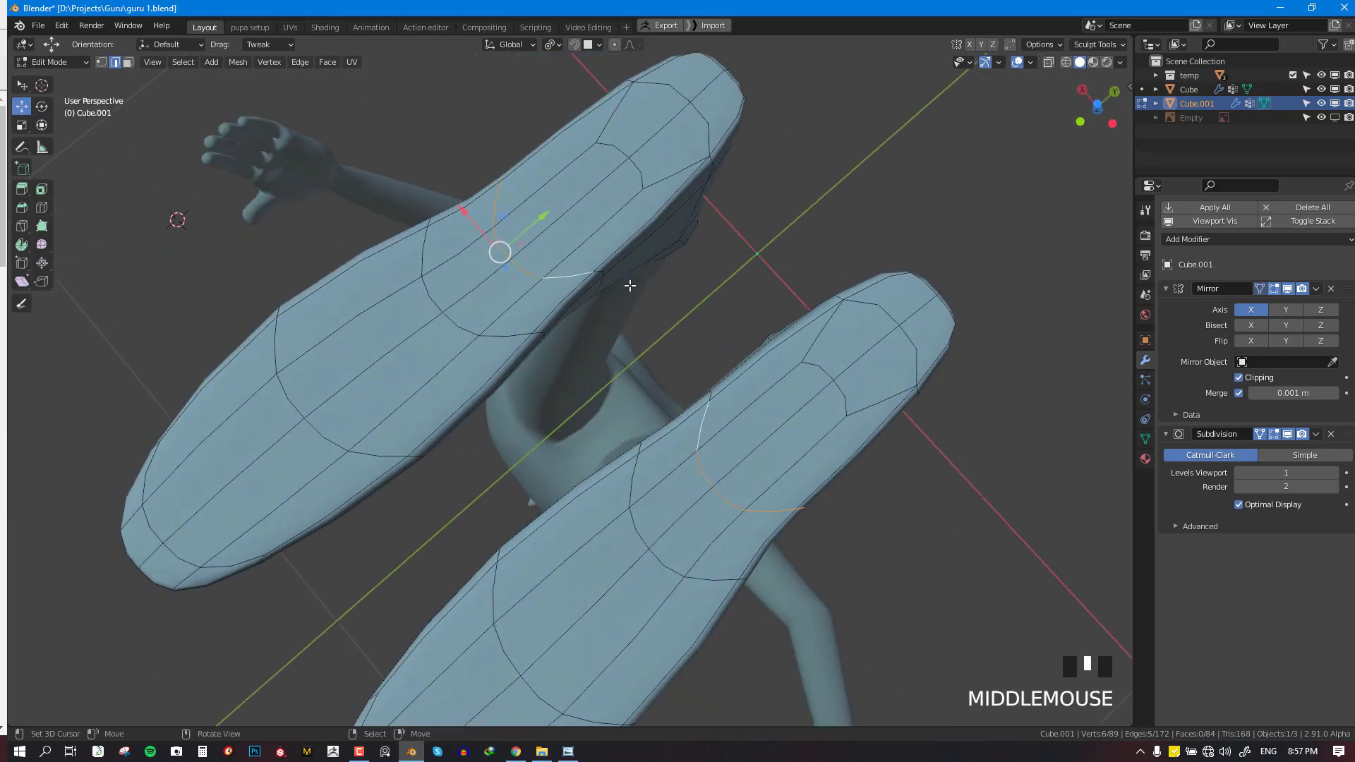
key("s")
key("y")
left_click(550, 273)
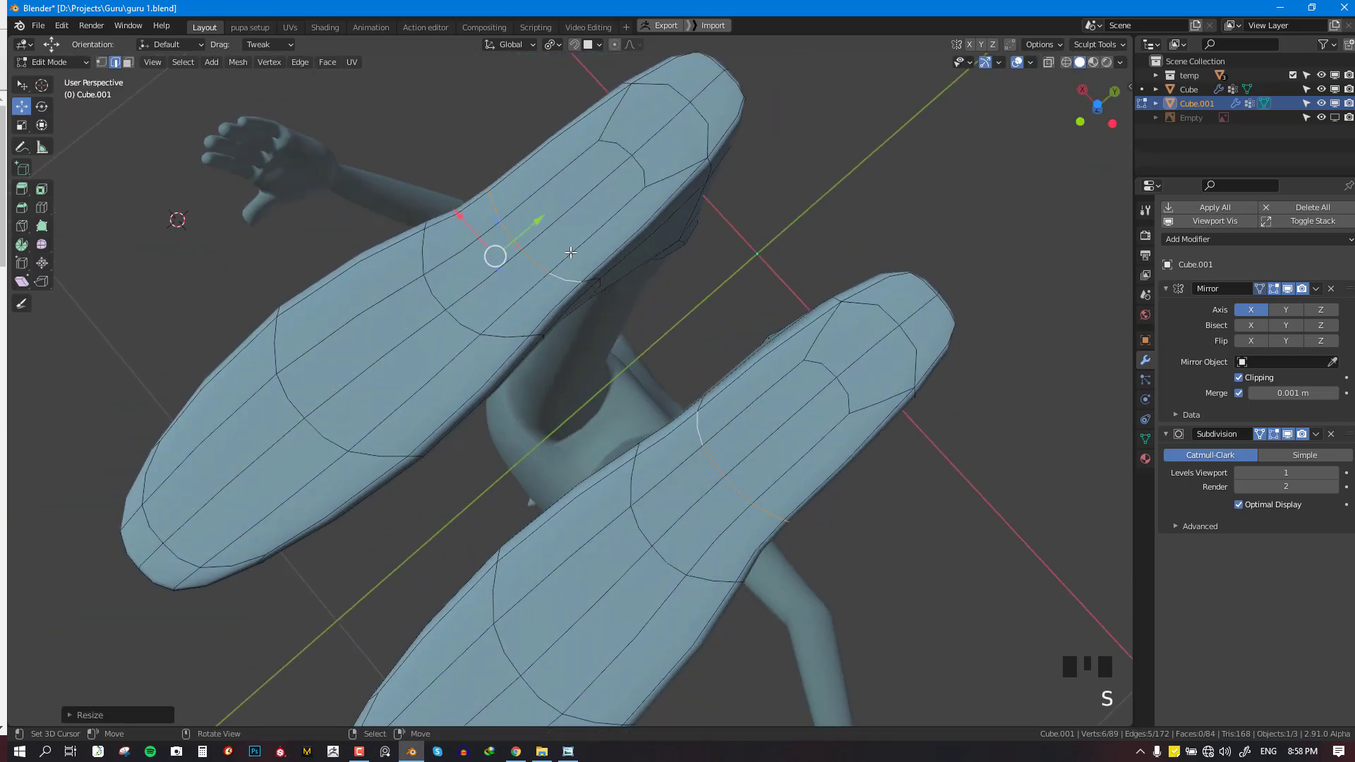
left_click_drag(545, 213, 569, 200)
Select the sole's cross edges in front of the arch and straighten them by scaling along Y
middle_click_drag(569, 199, 540, 364)
key("a")
key("a")
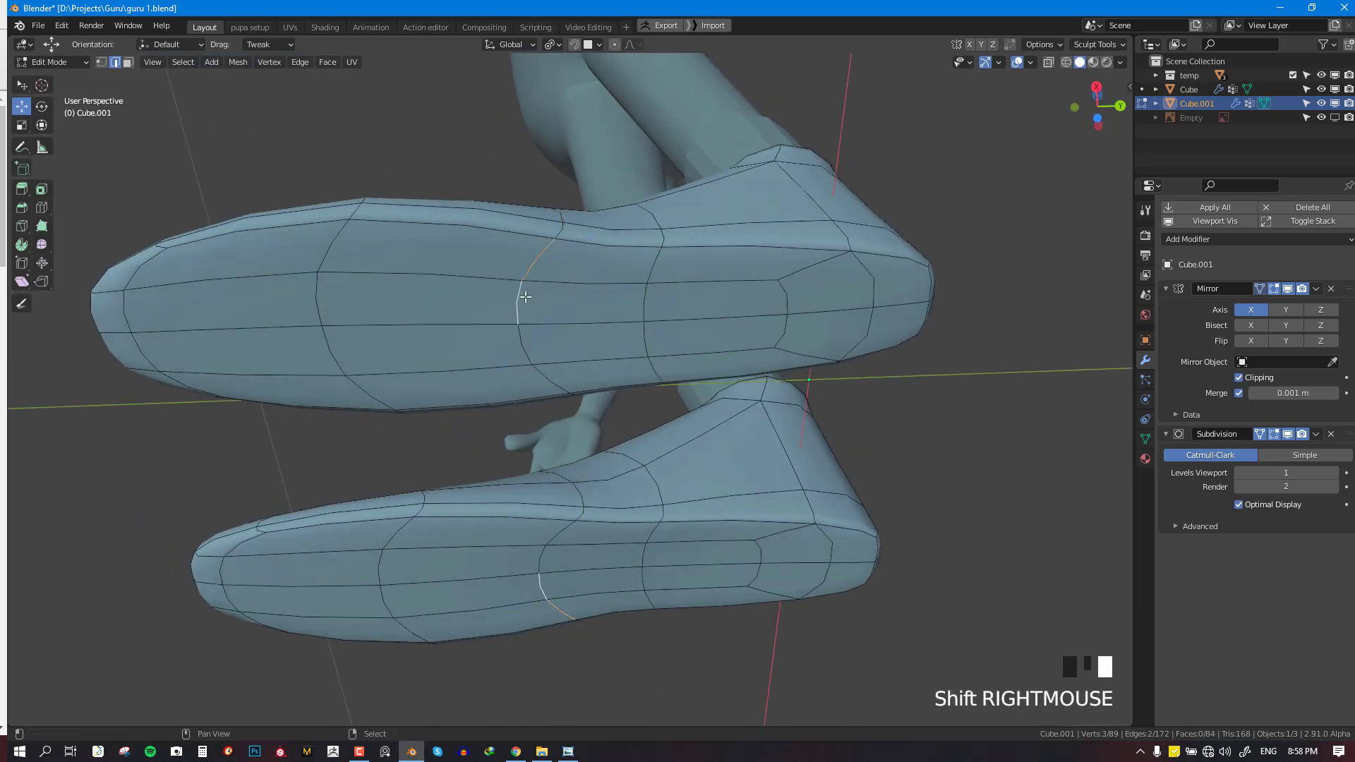
right_click(531, 351, "shift")
right_click(549, 376, "shift")
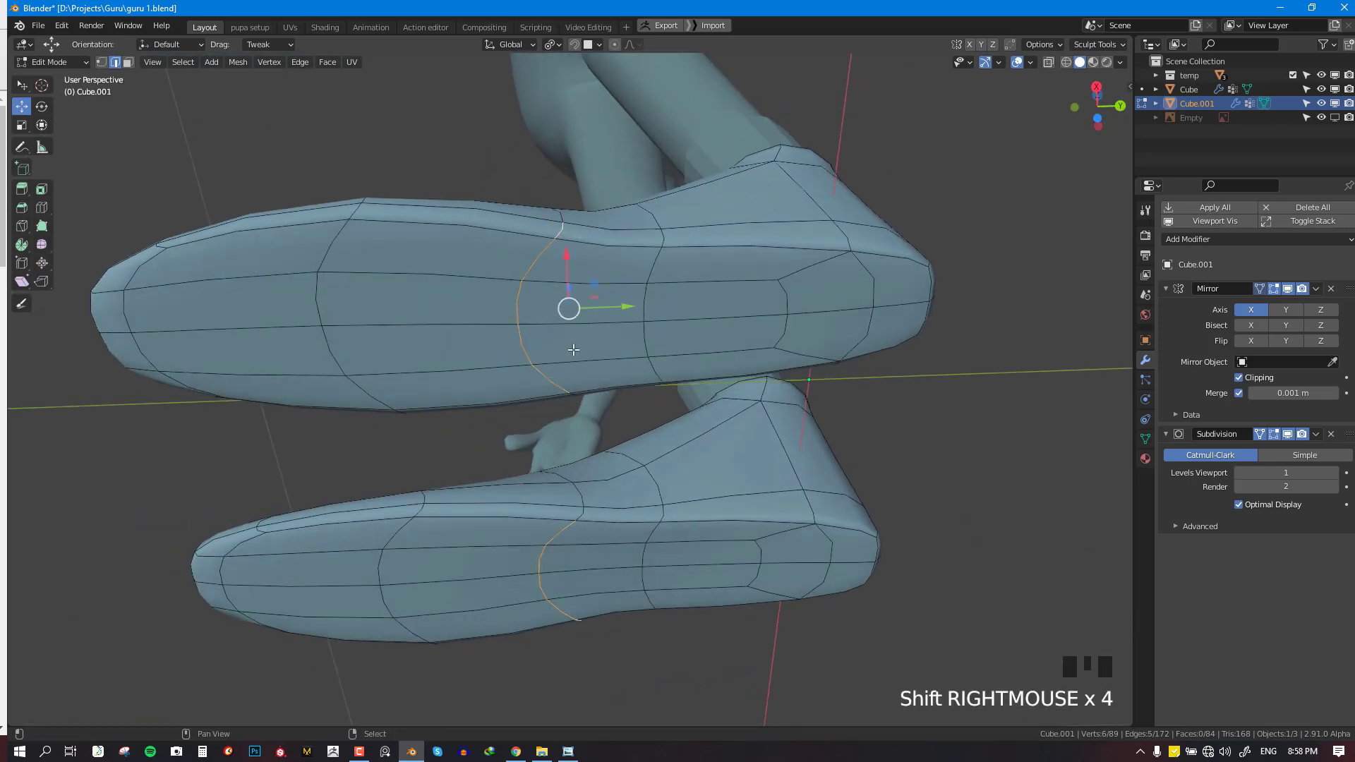
key("s")
key("y")
key("0")
key("Return")
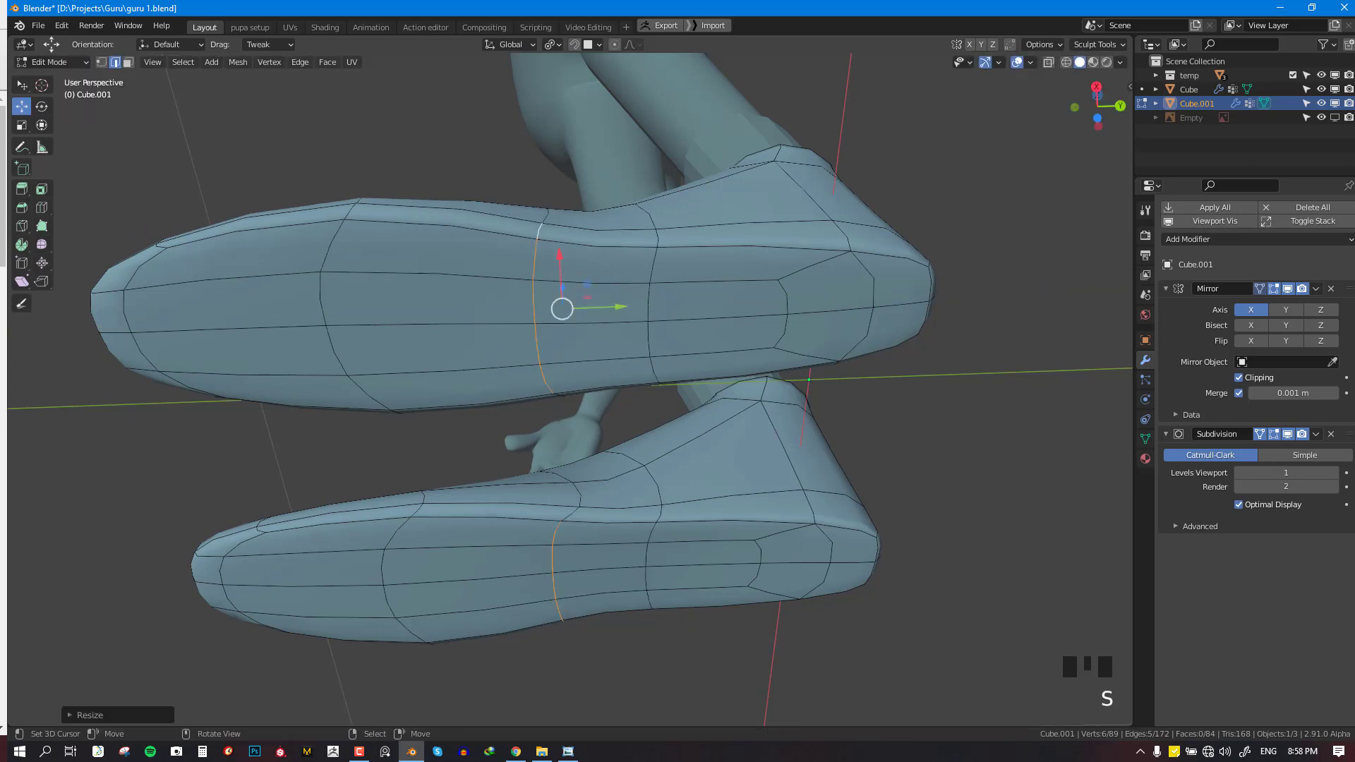
Select the face ring around the sole's side, then grow and shrink the selection to only the bottom faces
middle_click_drag(748, 273, 737, 294)
key("alt+a")
key("alt+KP_3")
scroll(533, 303, "up", 2)
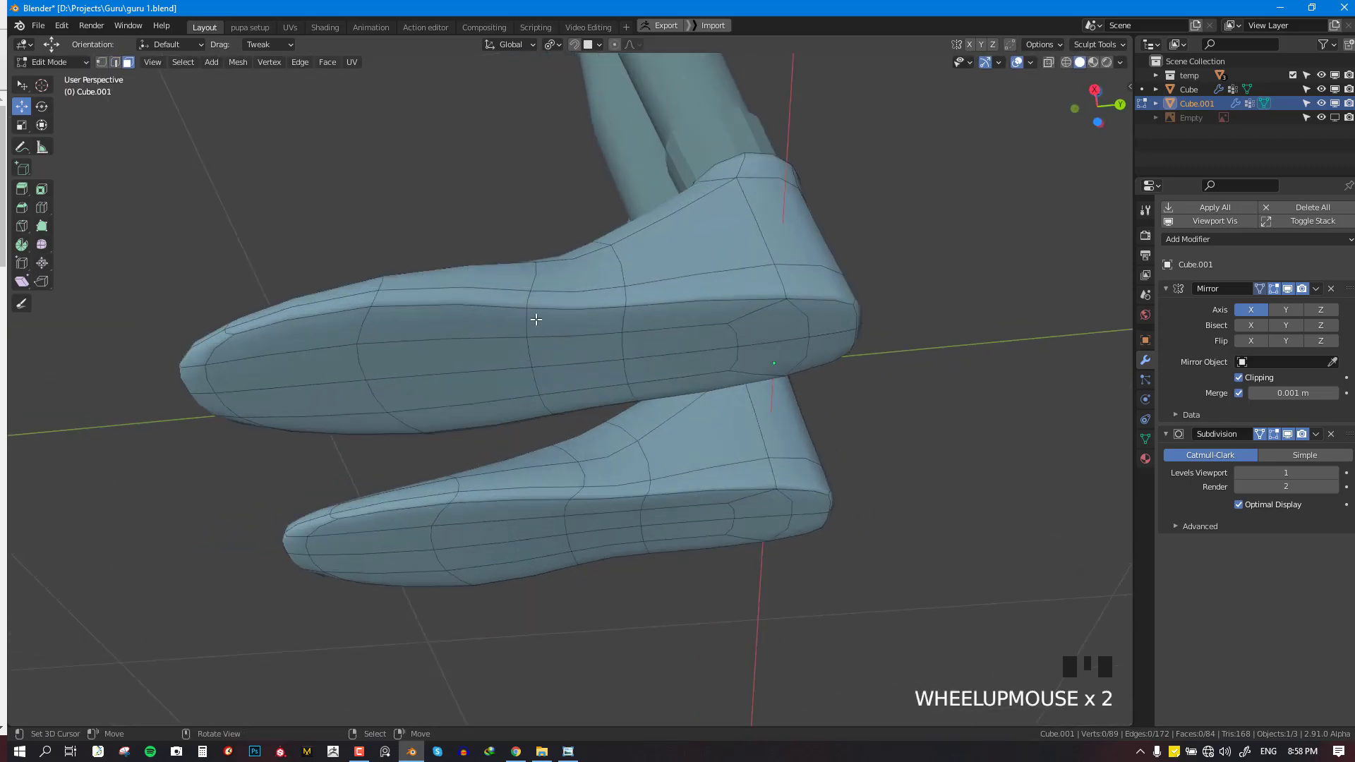
left_click(528, 301, "alt")
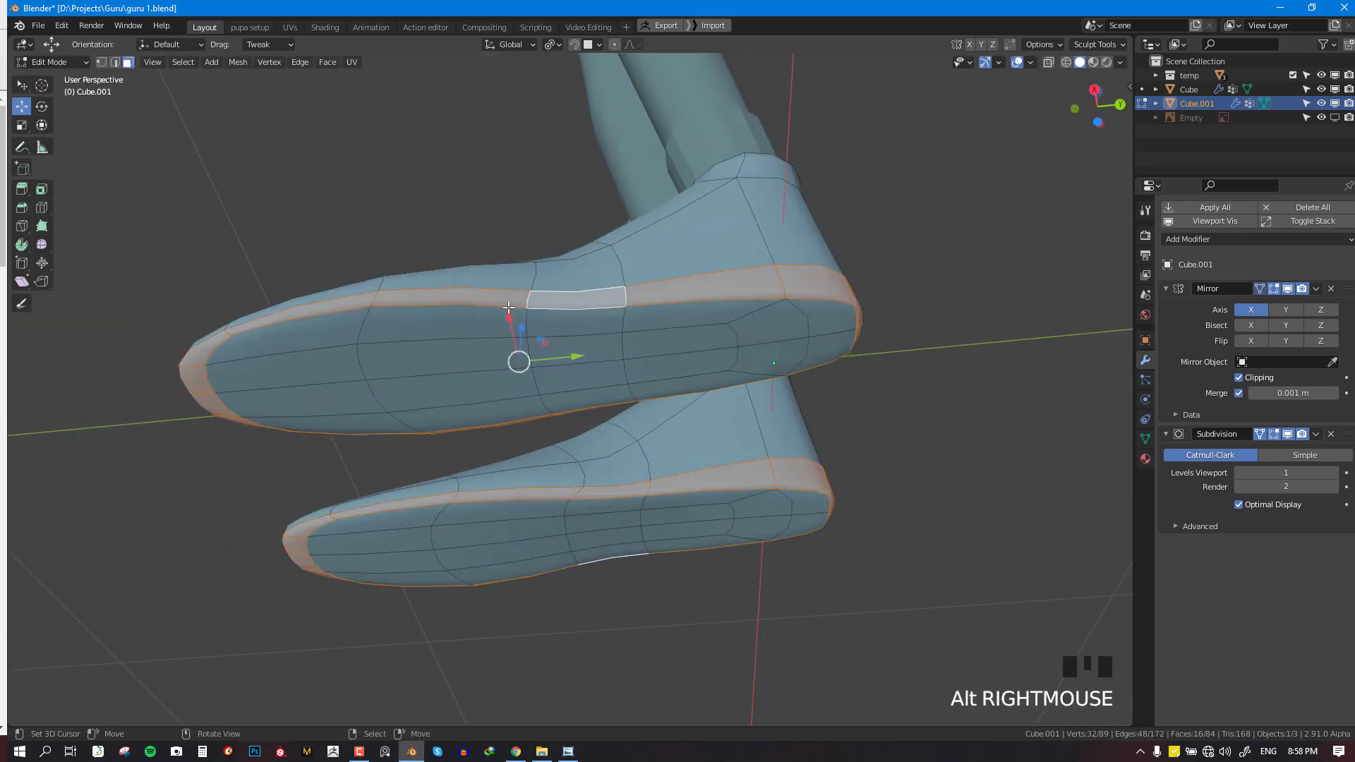
middle_click_drag(508, 308, 904, 429)
key("ctrl+KP_Add")
key("ctrl+KP_Add")
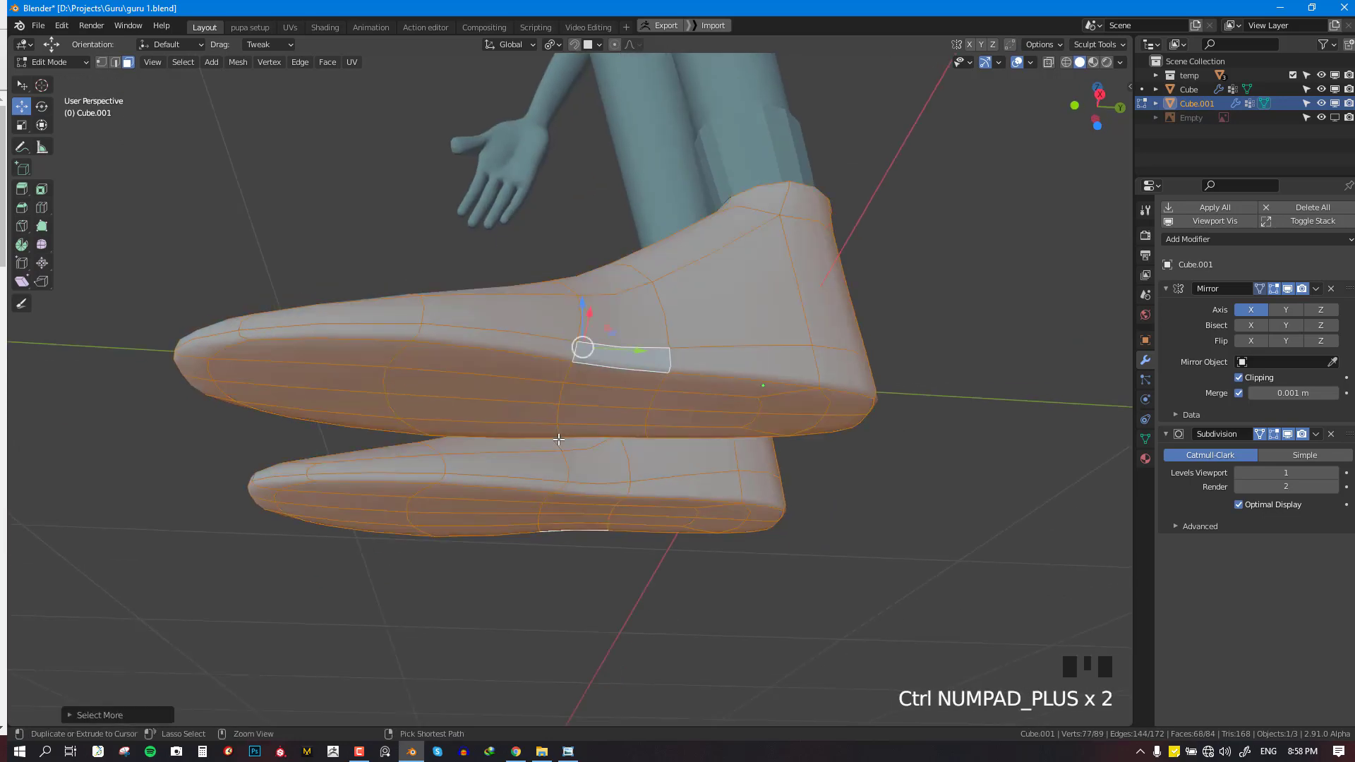
key("ctrl+KP_Subtract")
key("ctrl+KP_Subtract")
key("ctrl+KP_Subtract")
key("ctrl+KP_Subtract")
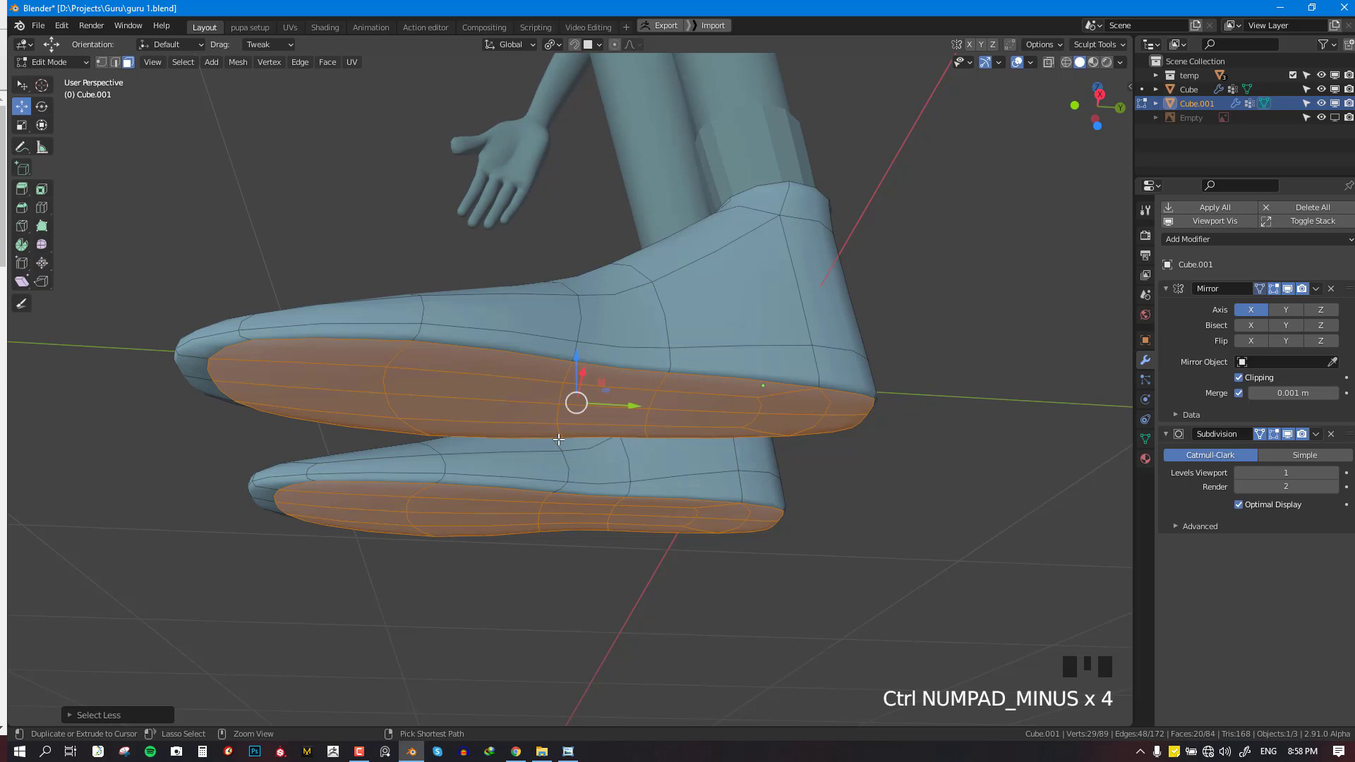
key("KP_3")
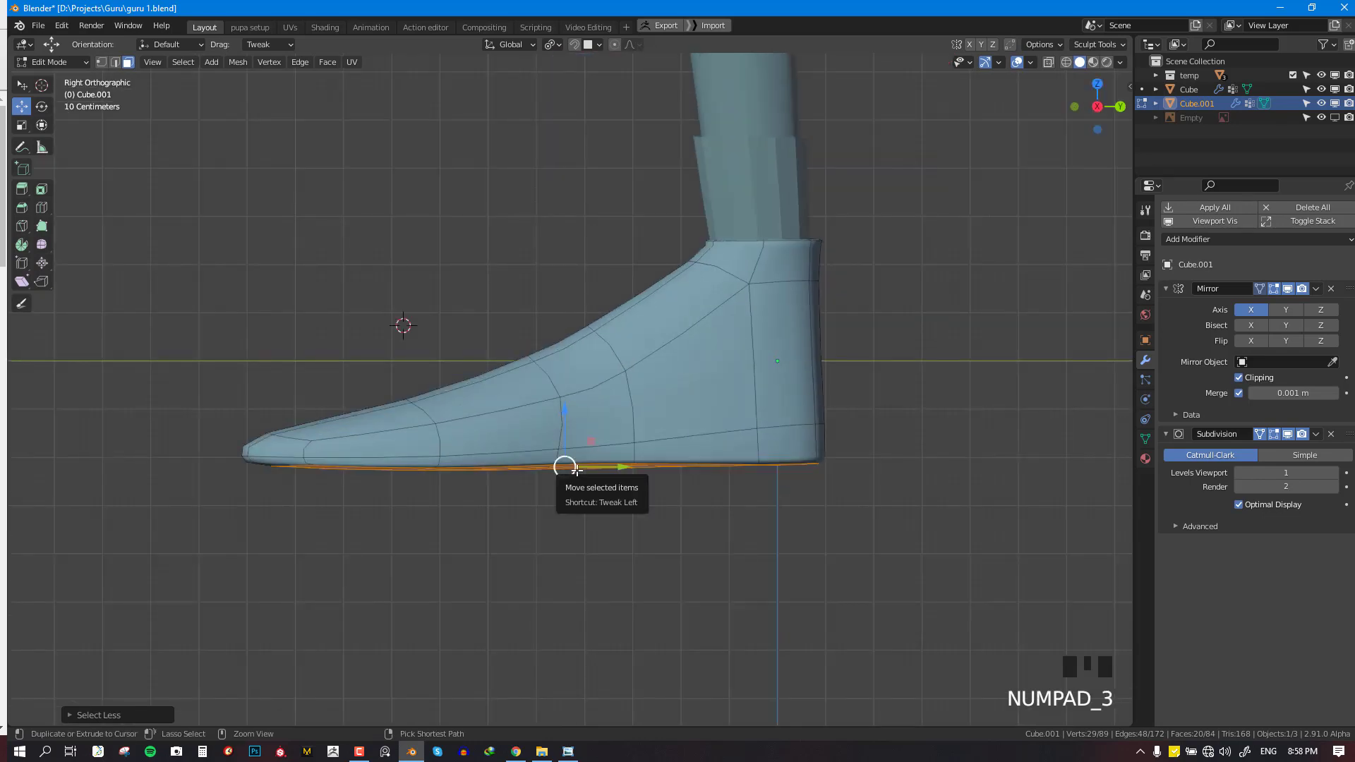
Extrude the shoe's bottom faces and move the extruded sole down along Z
key("ctrl+KP_Add")
key("e")
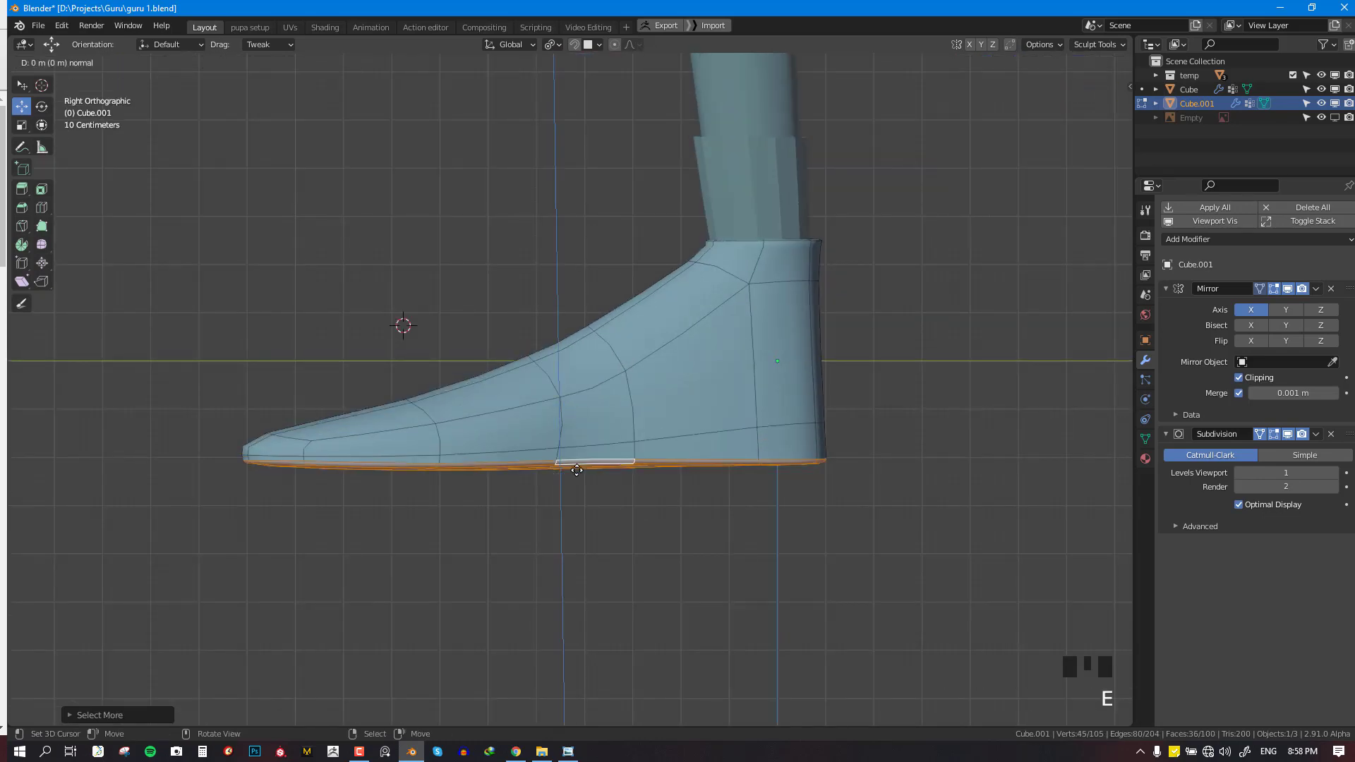
left_click(553, 424)
left_click_drag(553, 424, 553, 432)
middle_click_drag(554, 431, 591, 343)
scroll(591, 343, "up", 2)
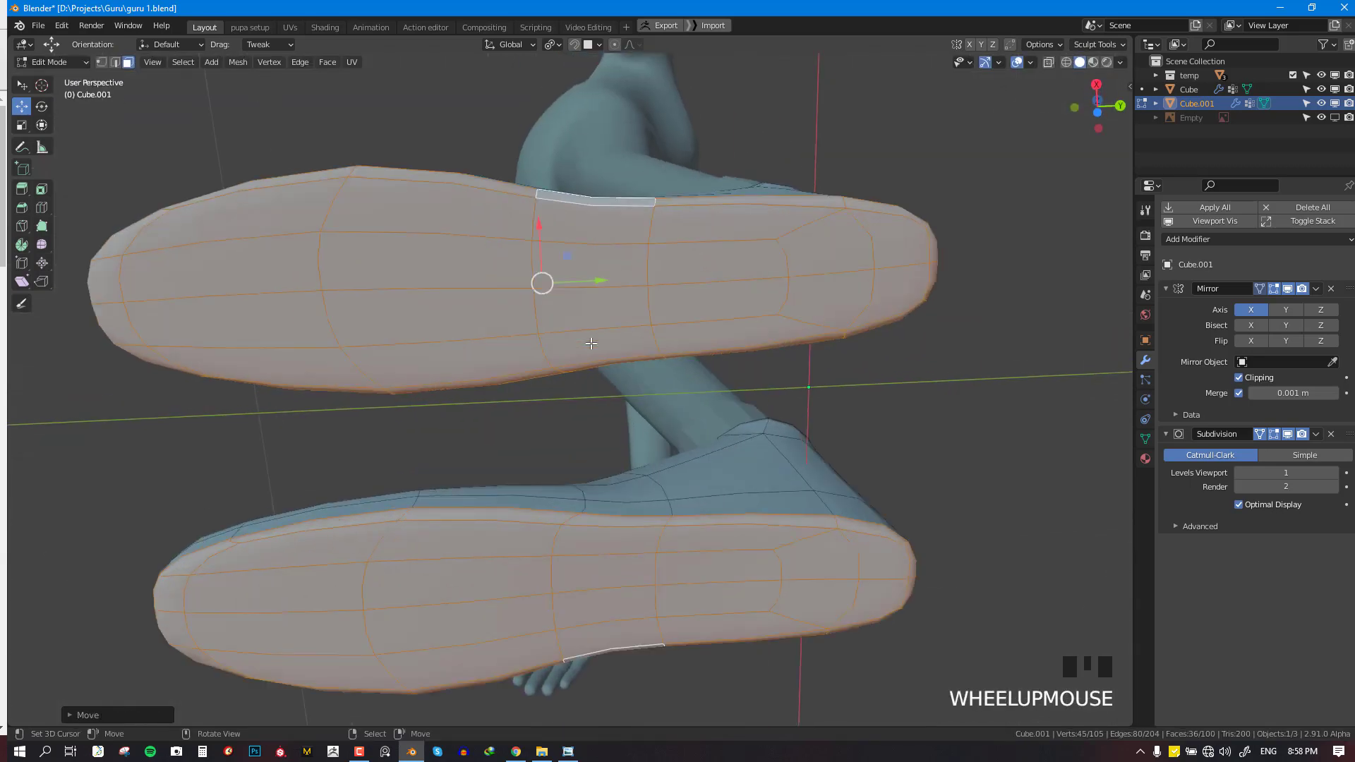
Deselect the sole faces across the arch, keeping only the front sole and heel faces selected
key("c")
middle_click_drag(603, 228, 586, 253)
key("Escape")
key("KP_4")
key("KP_3")
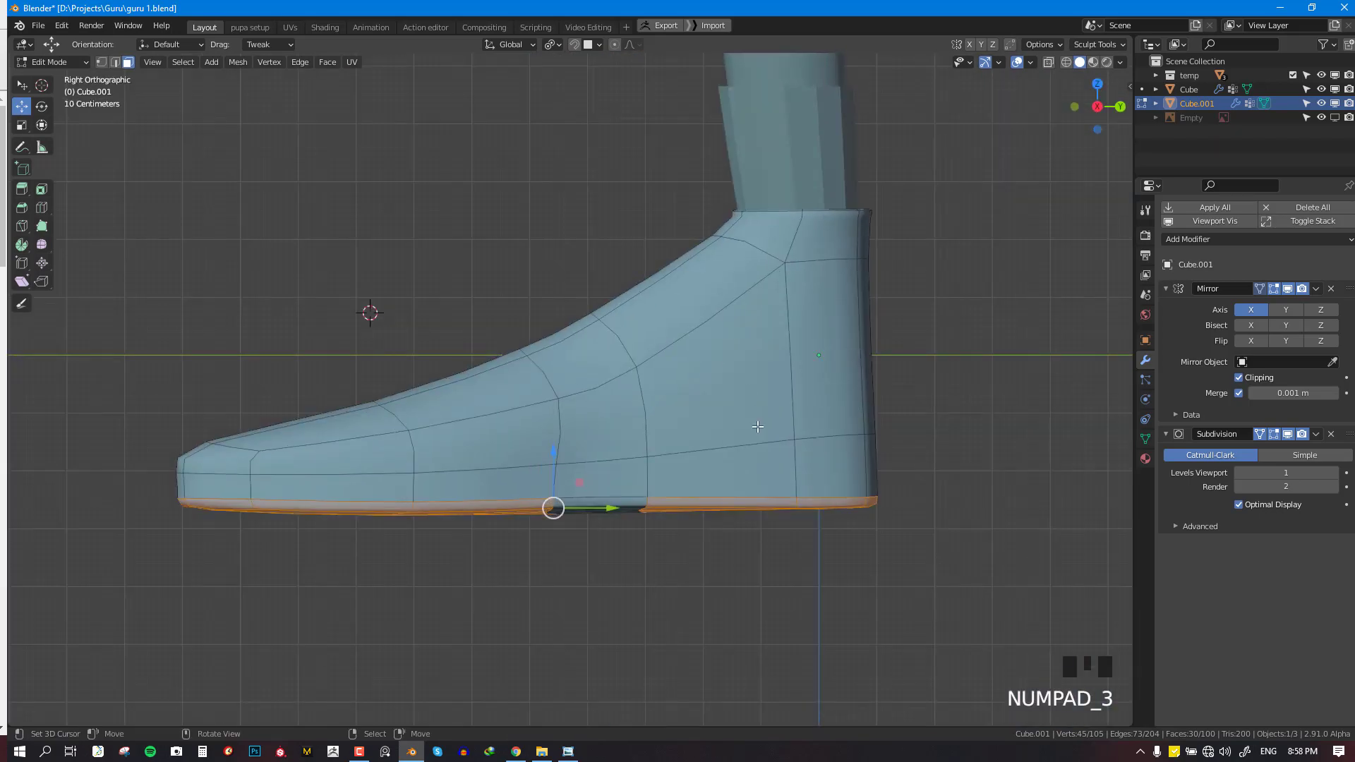
Inset the selected front sole and heel faces
middle_click_drag(369, 311, 931, 480)
scroll(835, 463, "down", 2)
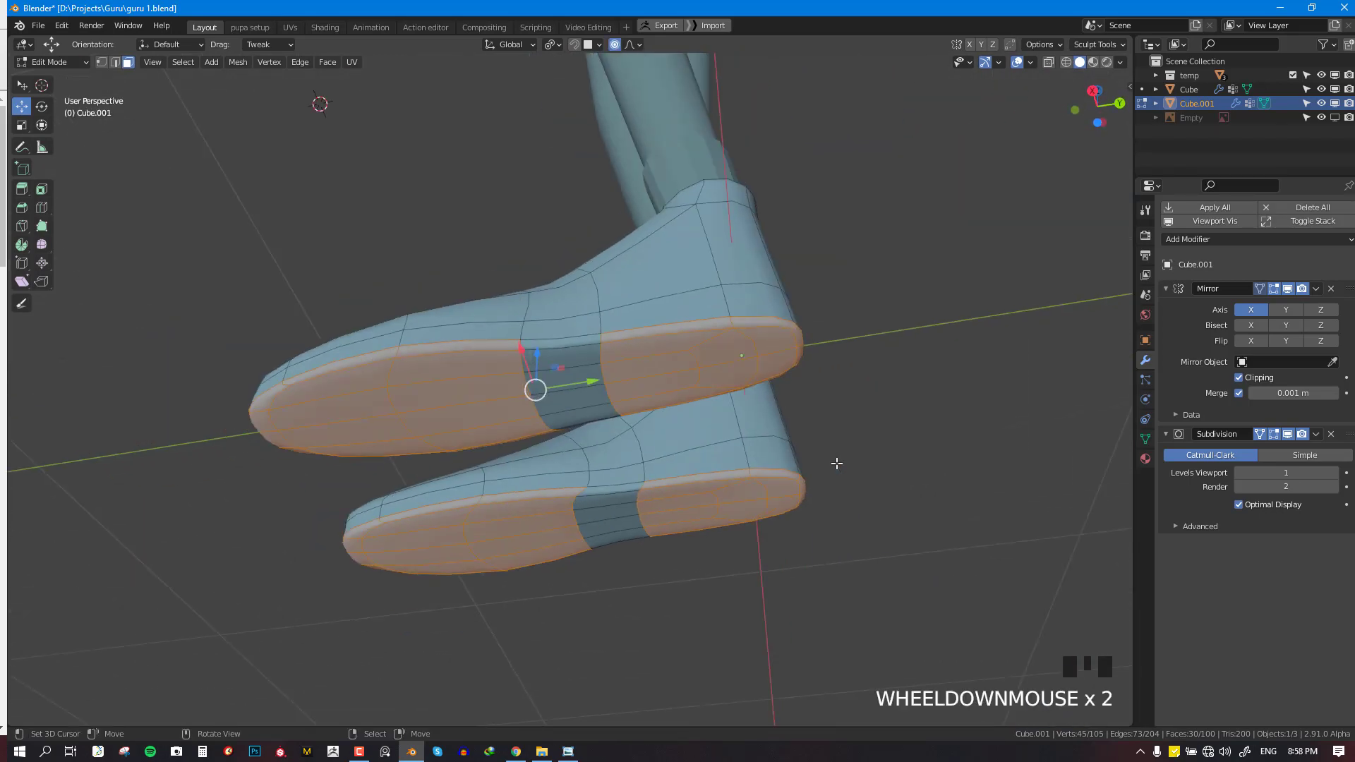
scroll(835, 454, "up", 2)
key("i")
left_click(902, 443)
key("KP_3")
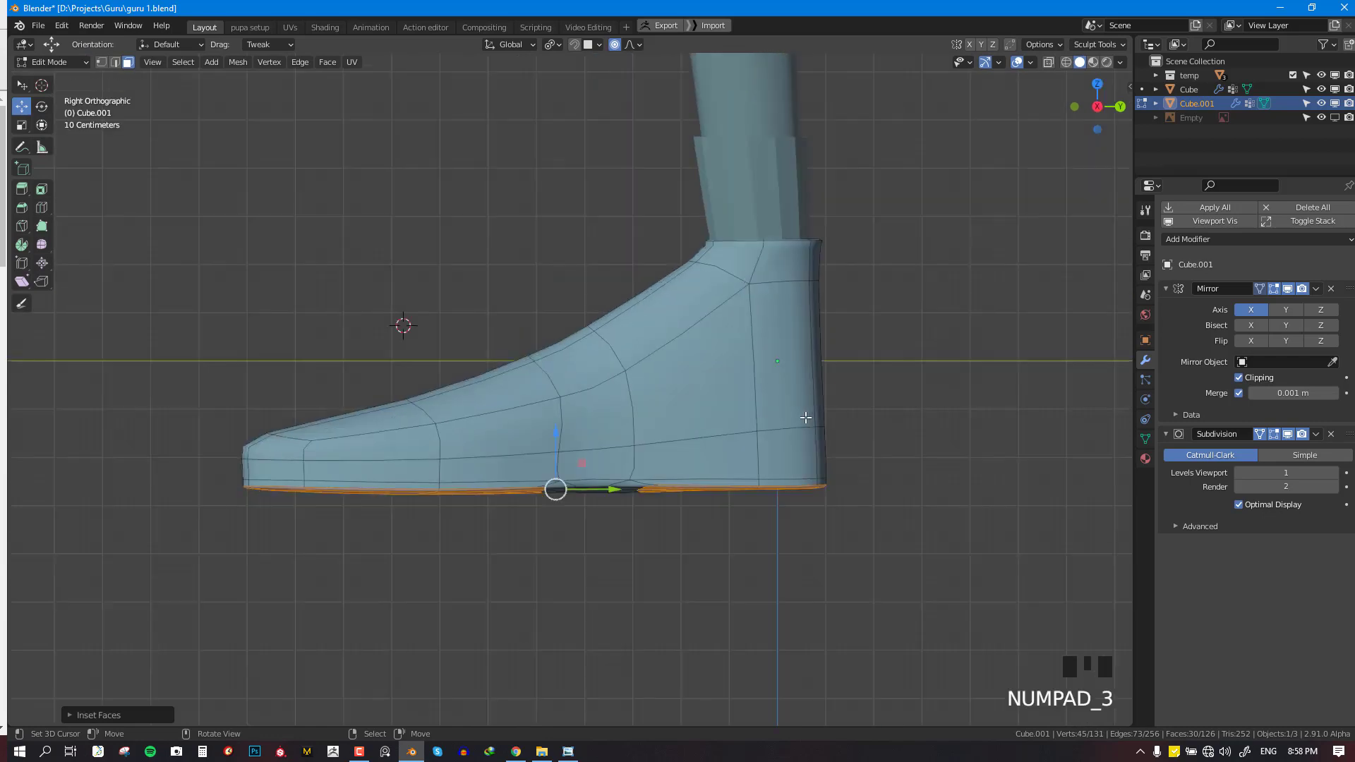
key("e")
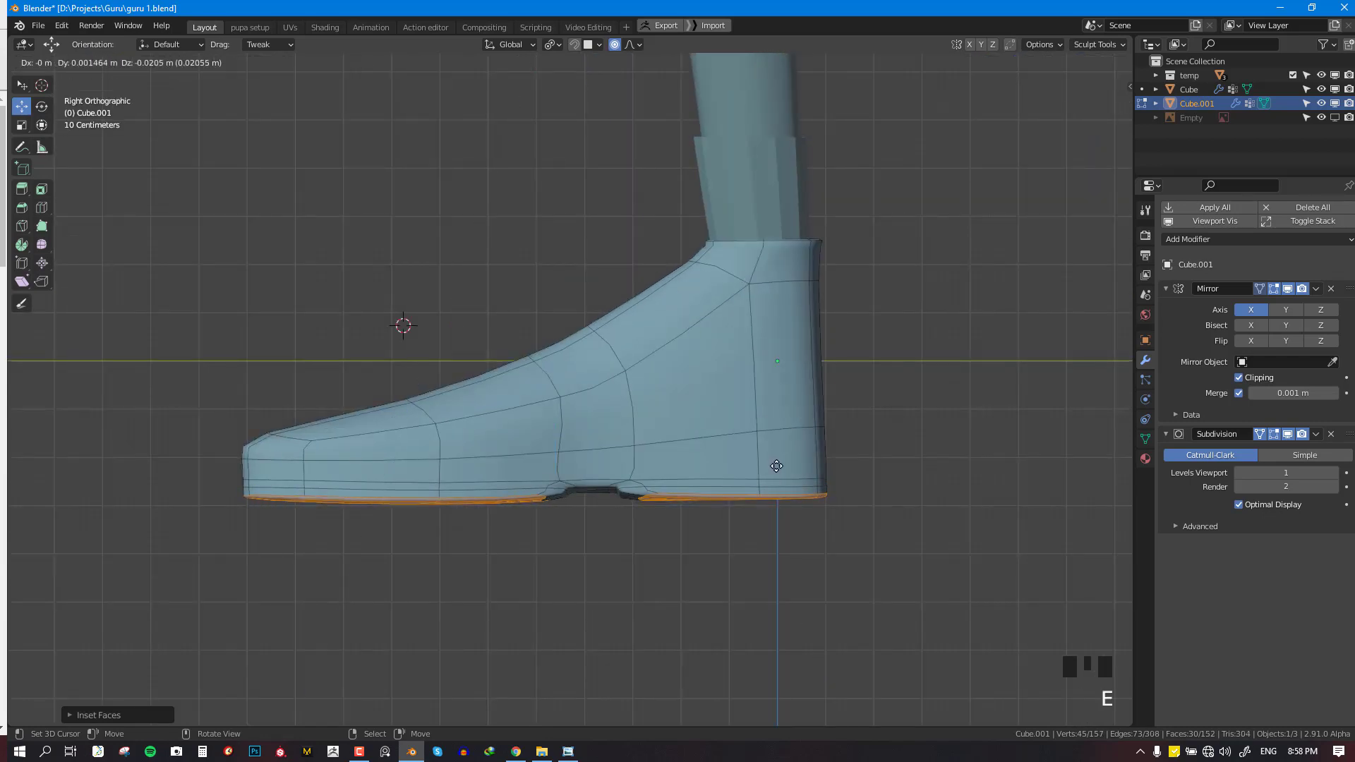
right_click(776, 466)
key("ctrl+z")
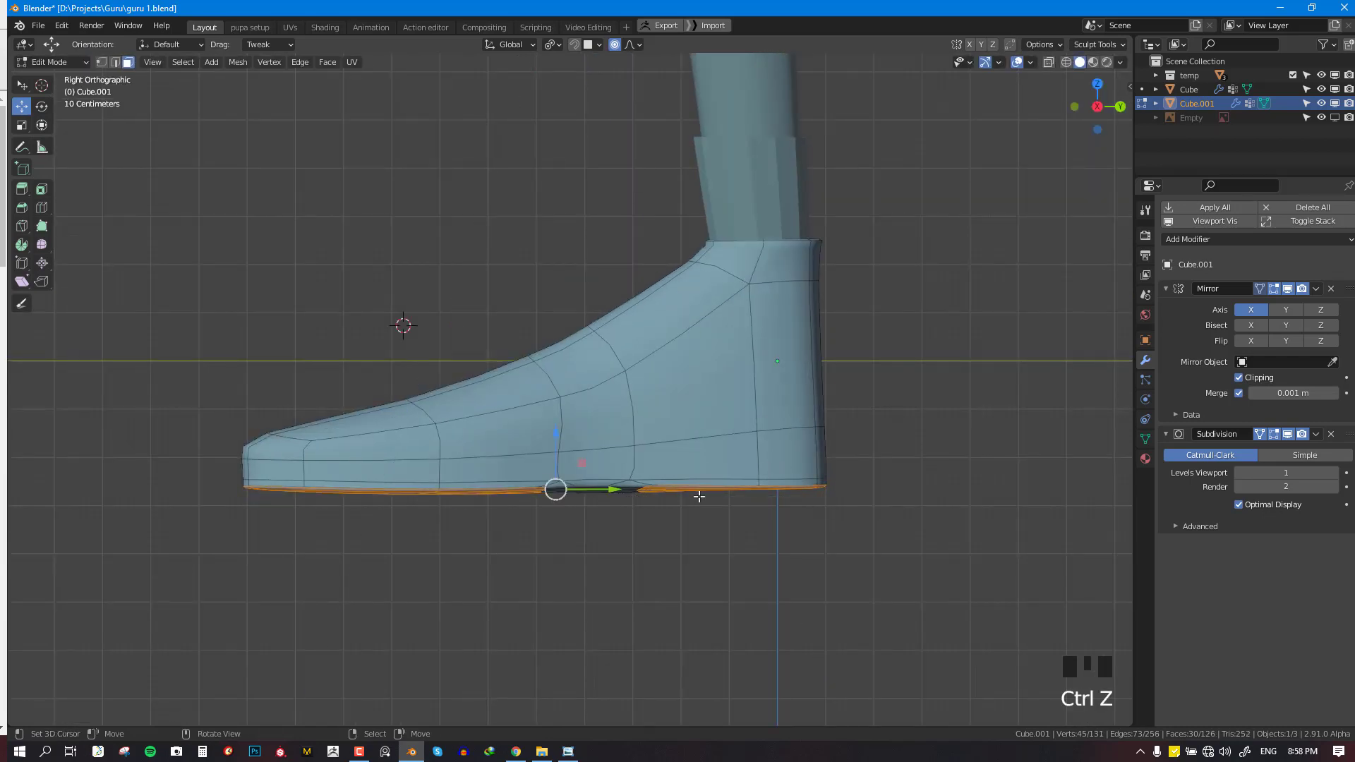
Inset the front sole and heel faces again, then deselect the front sole's vertices next to the arch in wireframe
middle_click_drag(793, 485, 553, 379)
key("i")
left_click(802, 408)
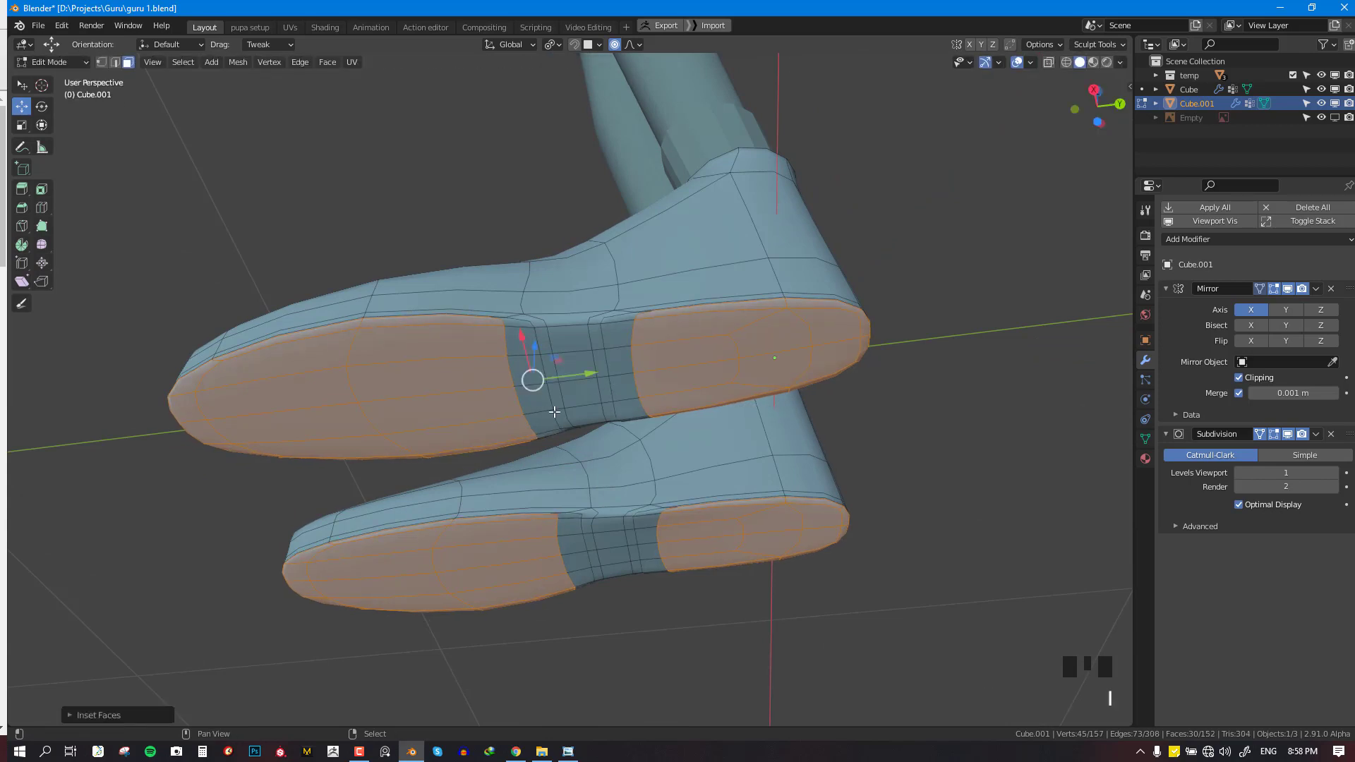
key("shift+z")
key("alt+KP_1")
key("b")
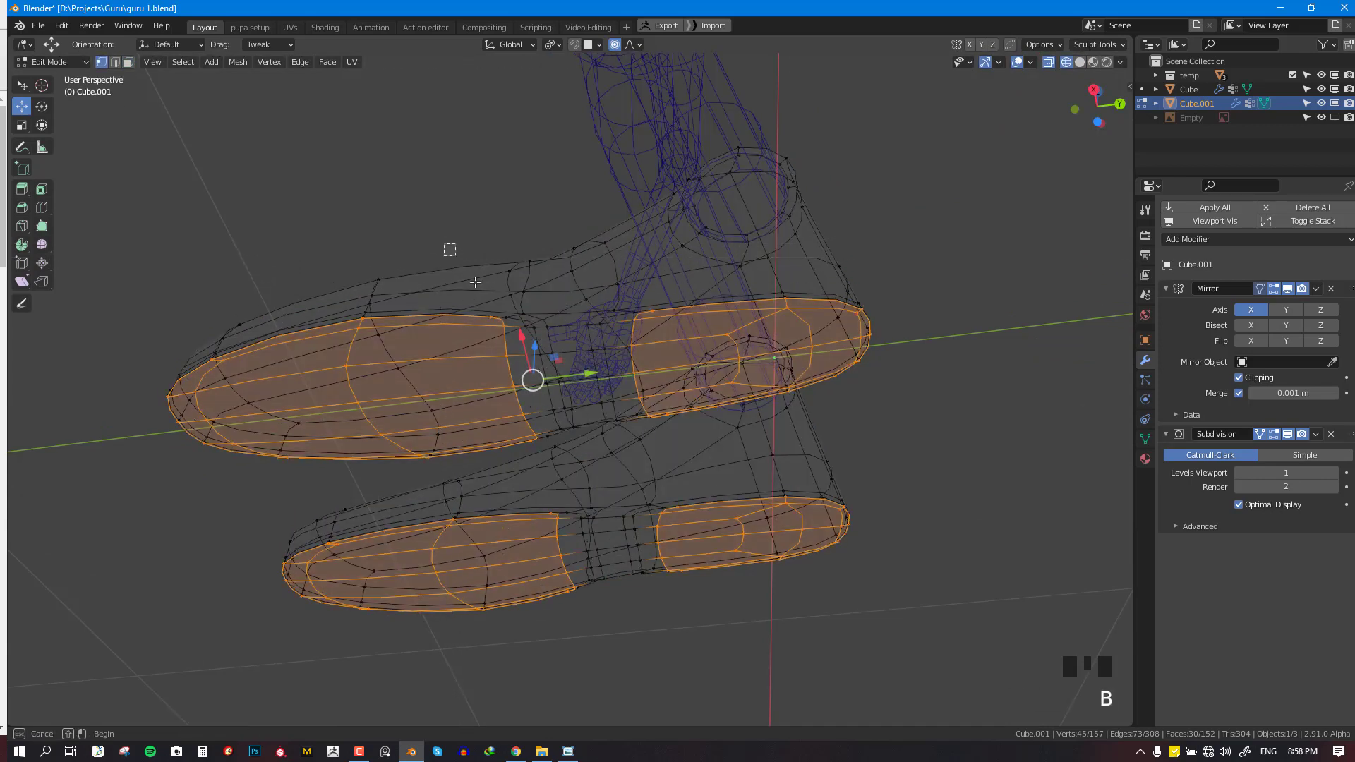
middle_click_drag(444, 243, 595, 512)
key("KP_3")
key("shift+z")
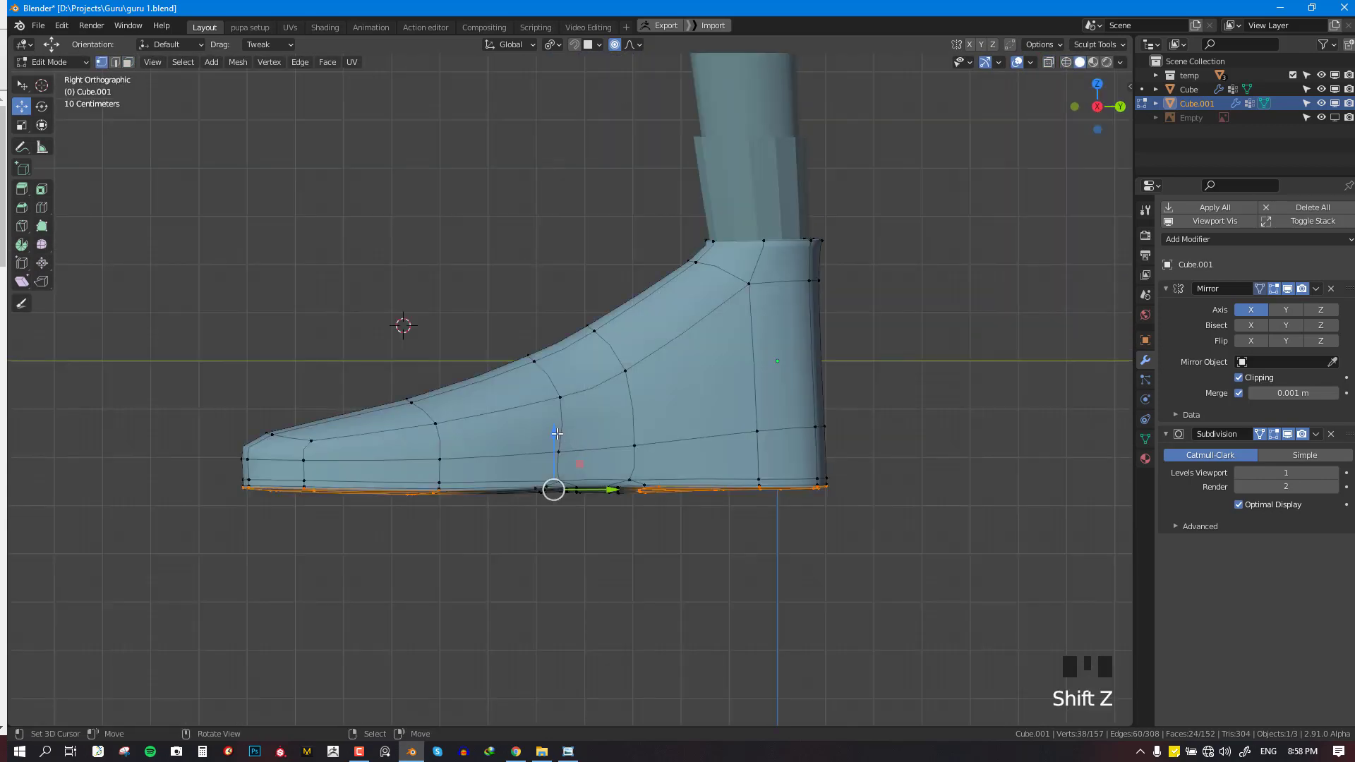
Lower the selected front sole and heel vertices along Z and check the resulting heel shape in side view
left_click_drag(553, 458, 558, 451)
key("ctrl+z")
key("Tab")
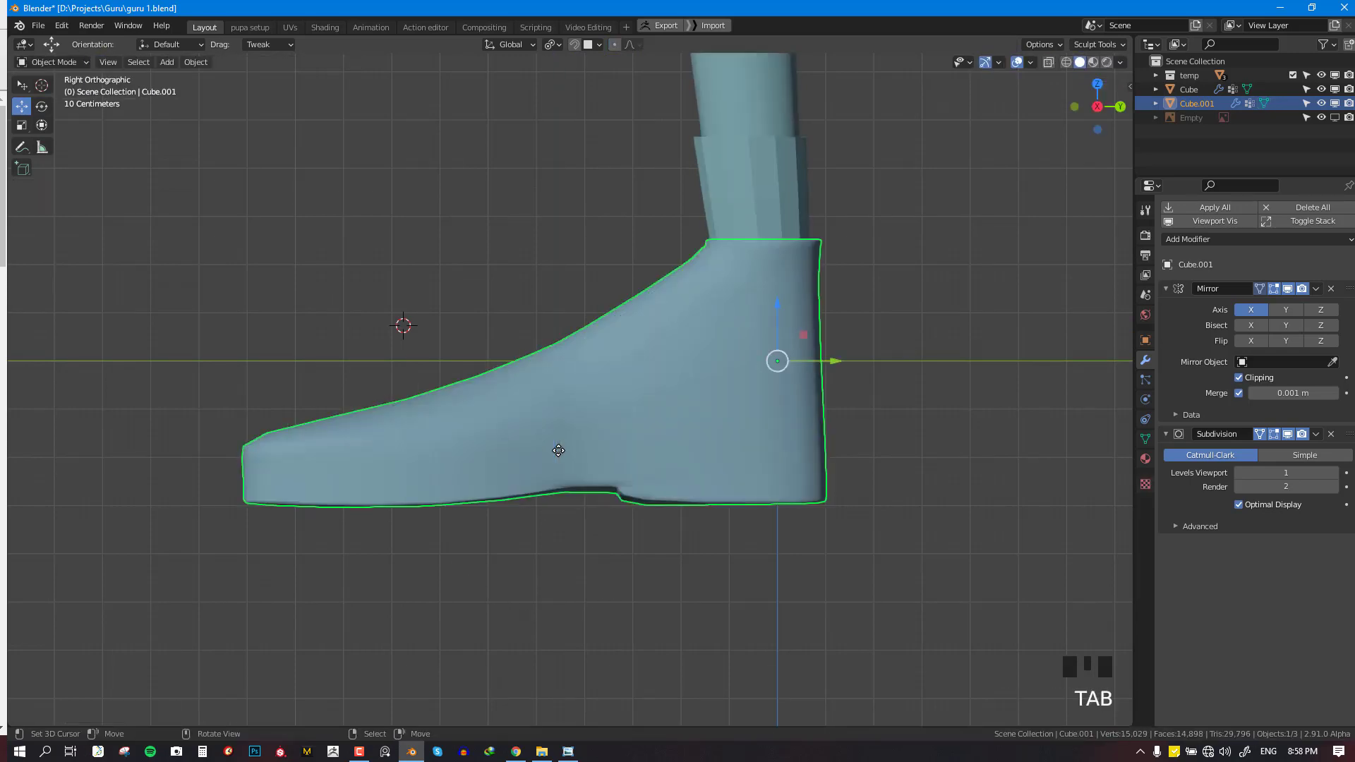
scroll(558, 451, "down", 2)
scroll(741, 396, "up", 3)
key("Tab")
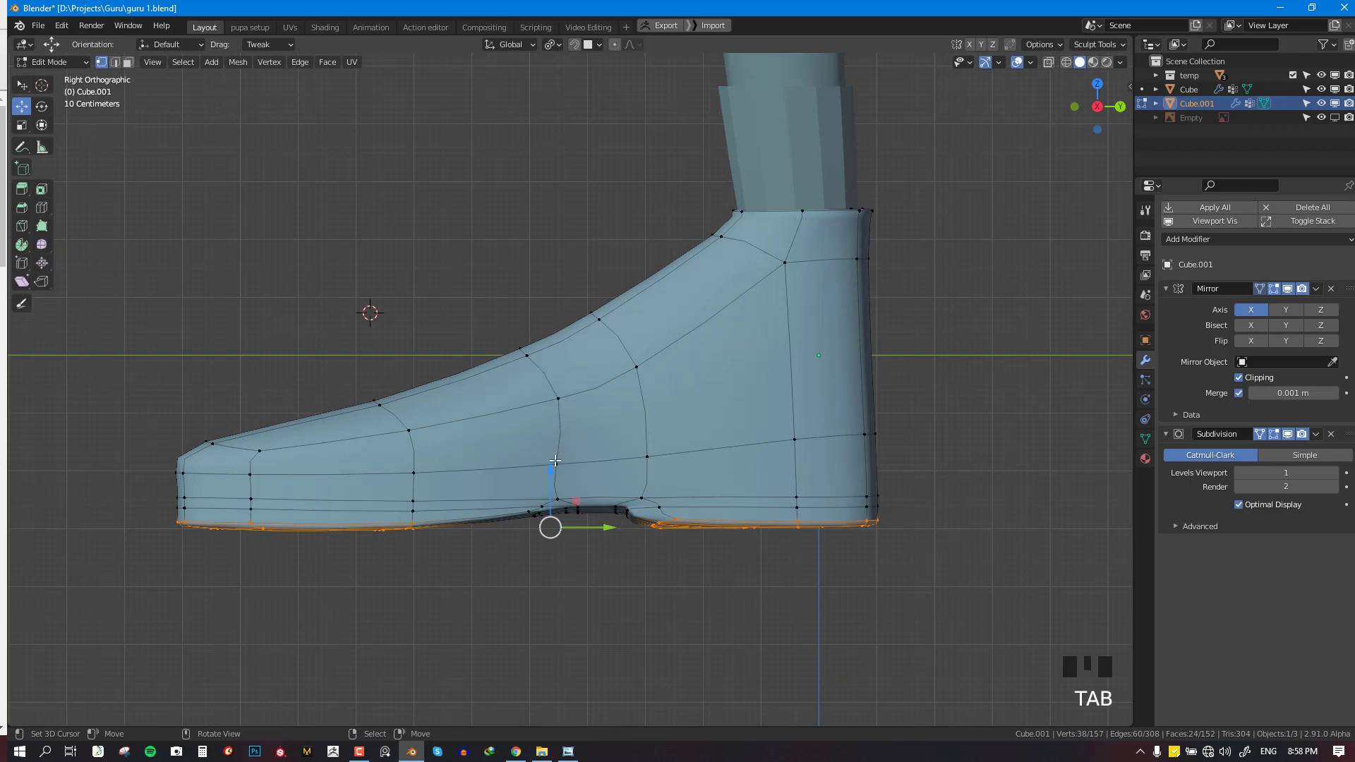
left_click_drag(555, 461, 555, 463)
Add a centred loop cut around the upper part of the sole's side and bevel it into a narrow band
key("alt+a")
key("ctrl+r")
left_click(642, 473)
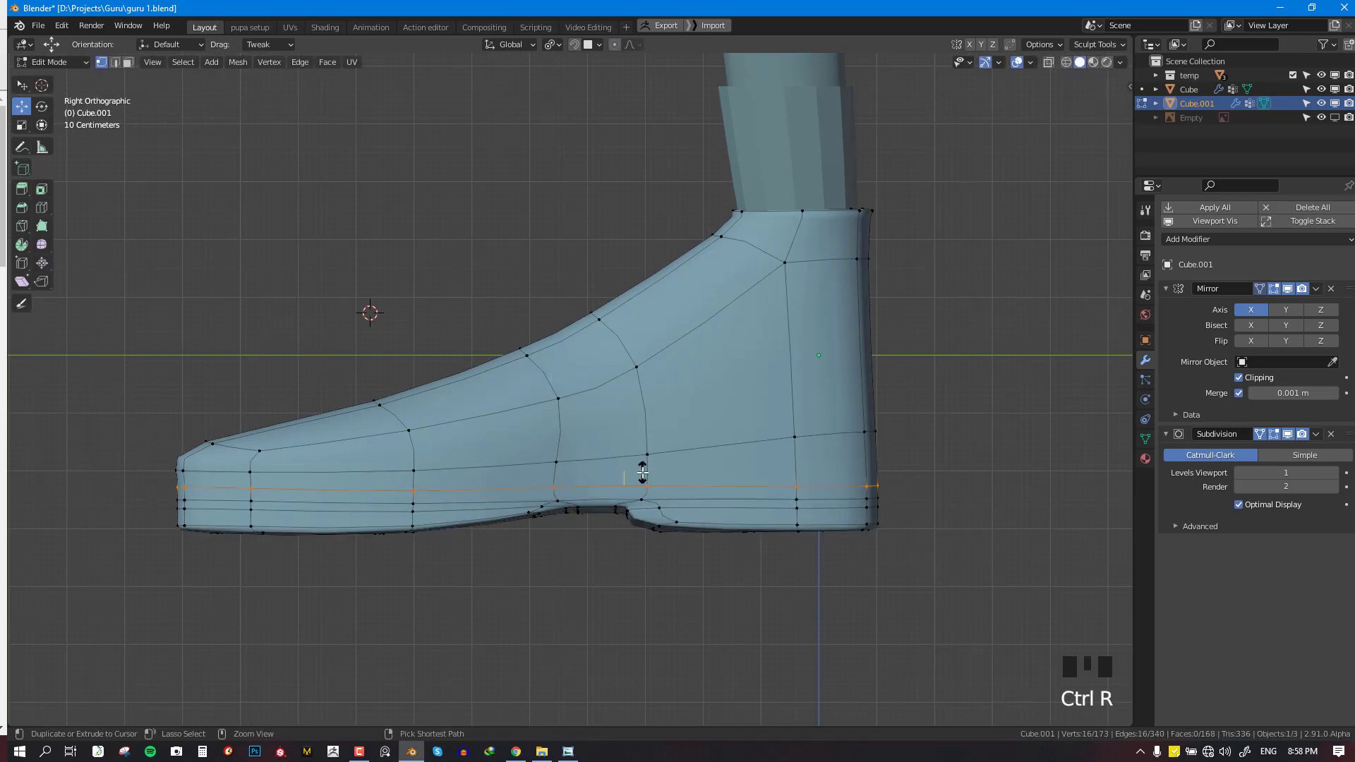
left_click(642, 473)
key("ctrl+b")
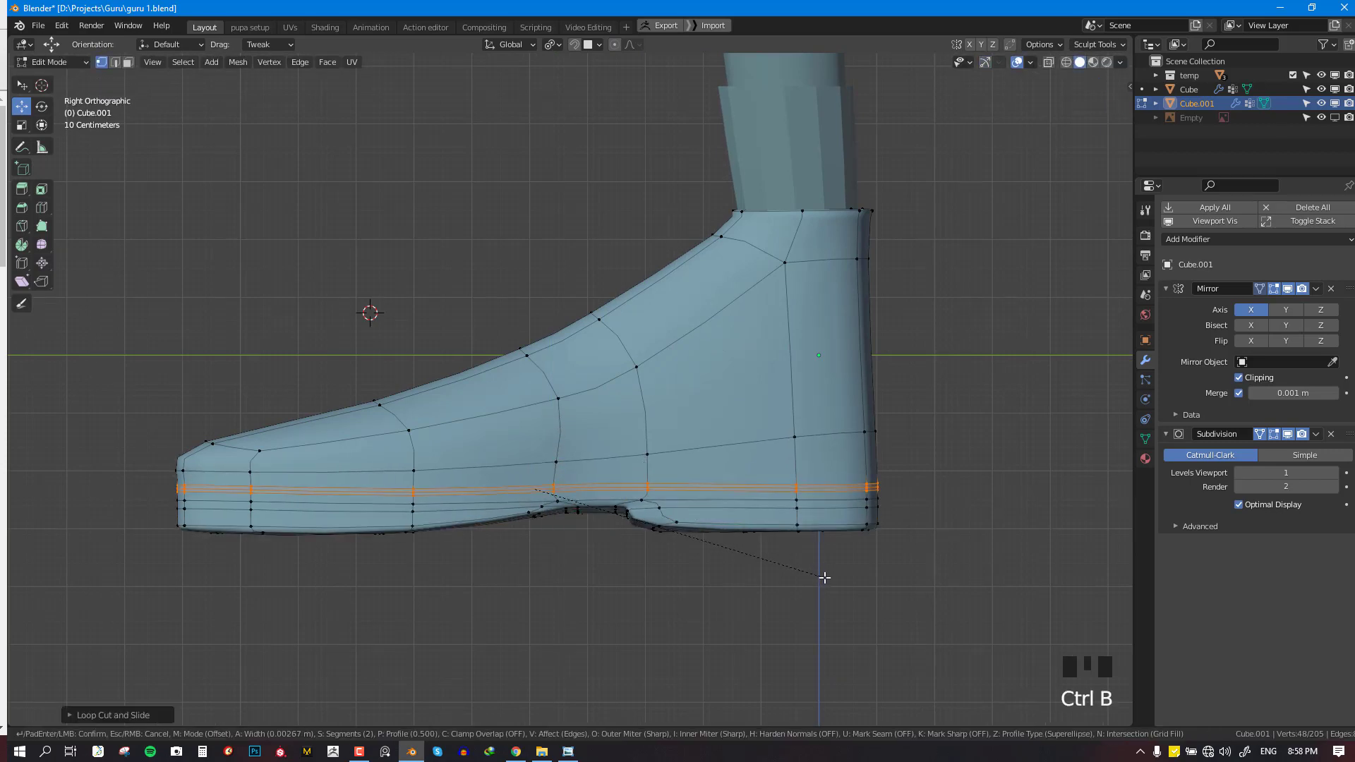
left_click(824, 577)
Scale the middle loop of the beveled band inward to form a groove above the sole, and inspect the shoe
right_click(577, 489, "alt")
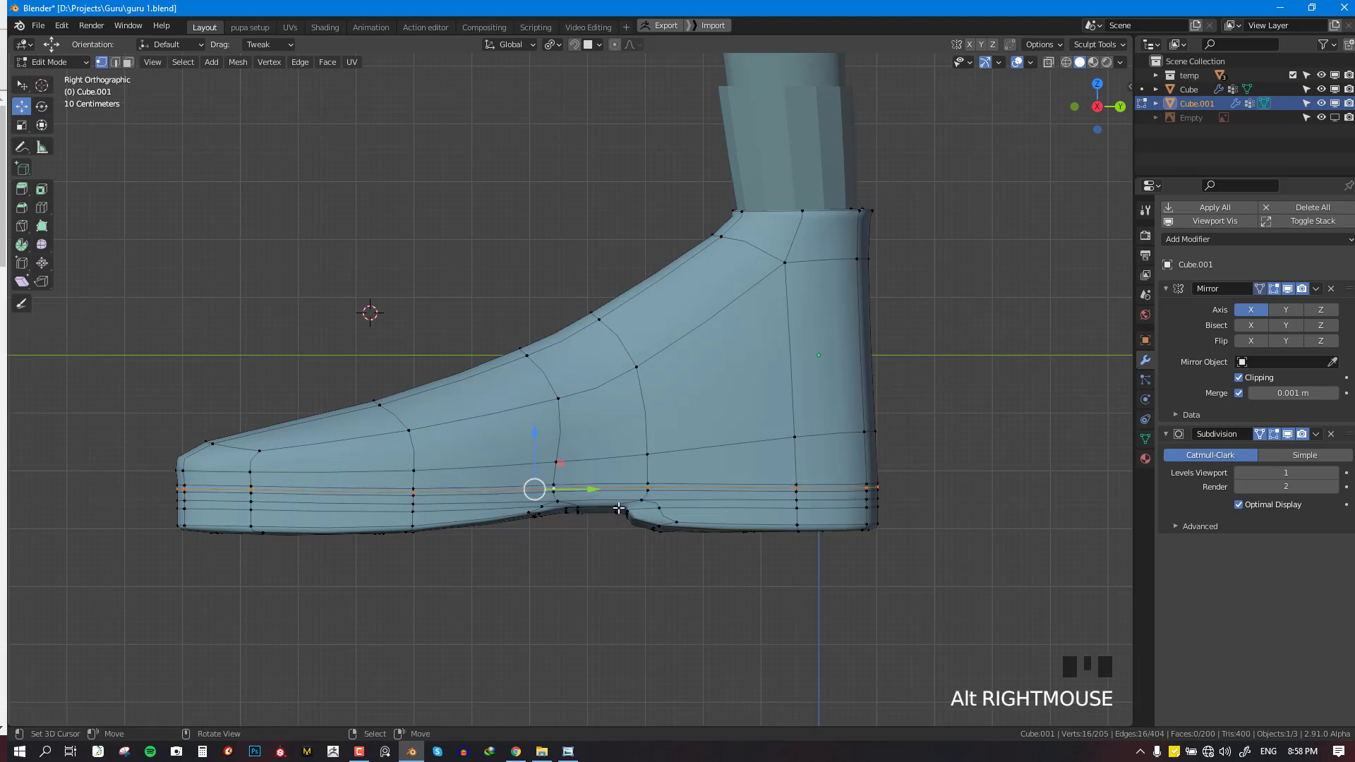
middle_click_drag(577, 489, 771, 552)
key("s")
left_click(844, 593)
key("Tab")
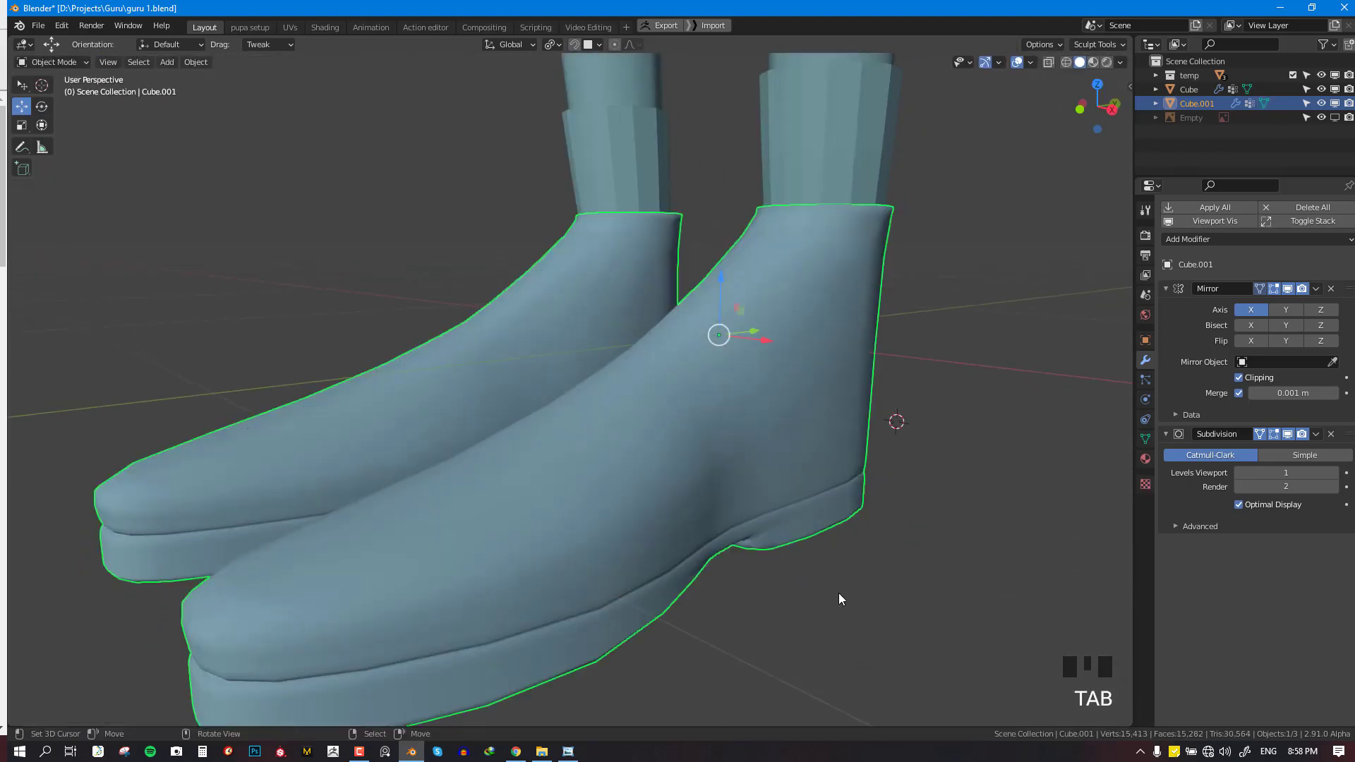
scroll(758, 583, "down", 3)
key("KP_3")
key("Tab")
scroll(596, 489, "up", 2)
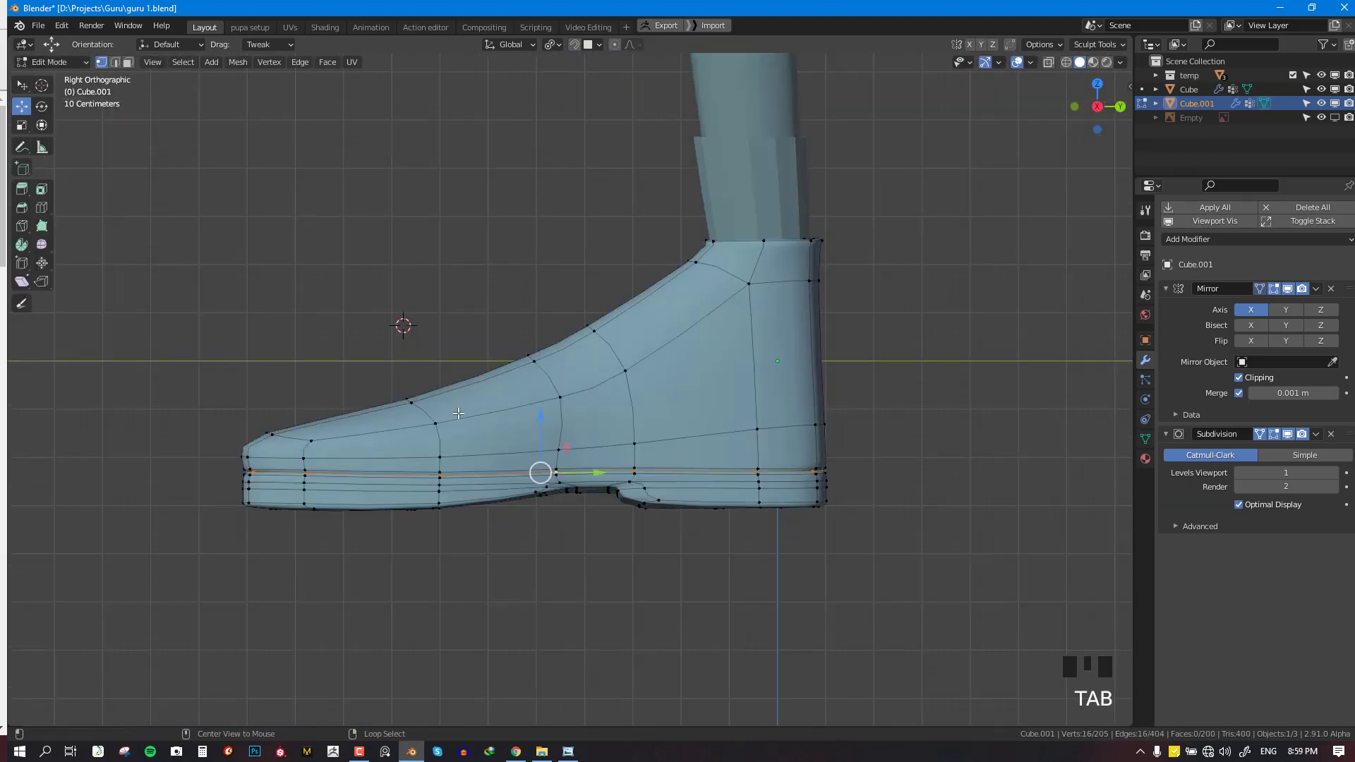
Box-select the toe tip's vertices in wireframe, flatten them along Z with proportional editing, and move them slightly down
key("shift+z")
key("shift+z")
key("b")
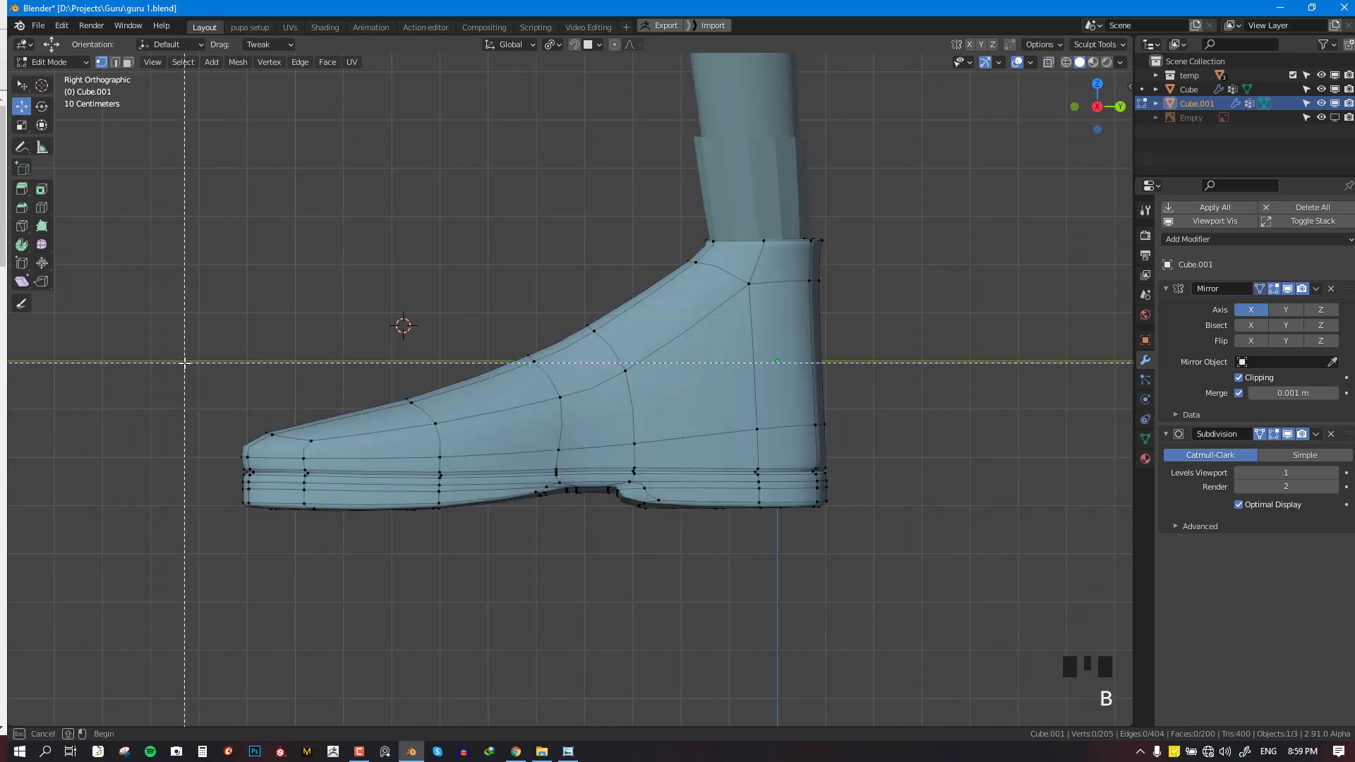
key("shift+z")
left_click_drag(160, 347, 387, 595)
key("s")
key("z")
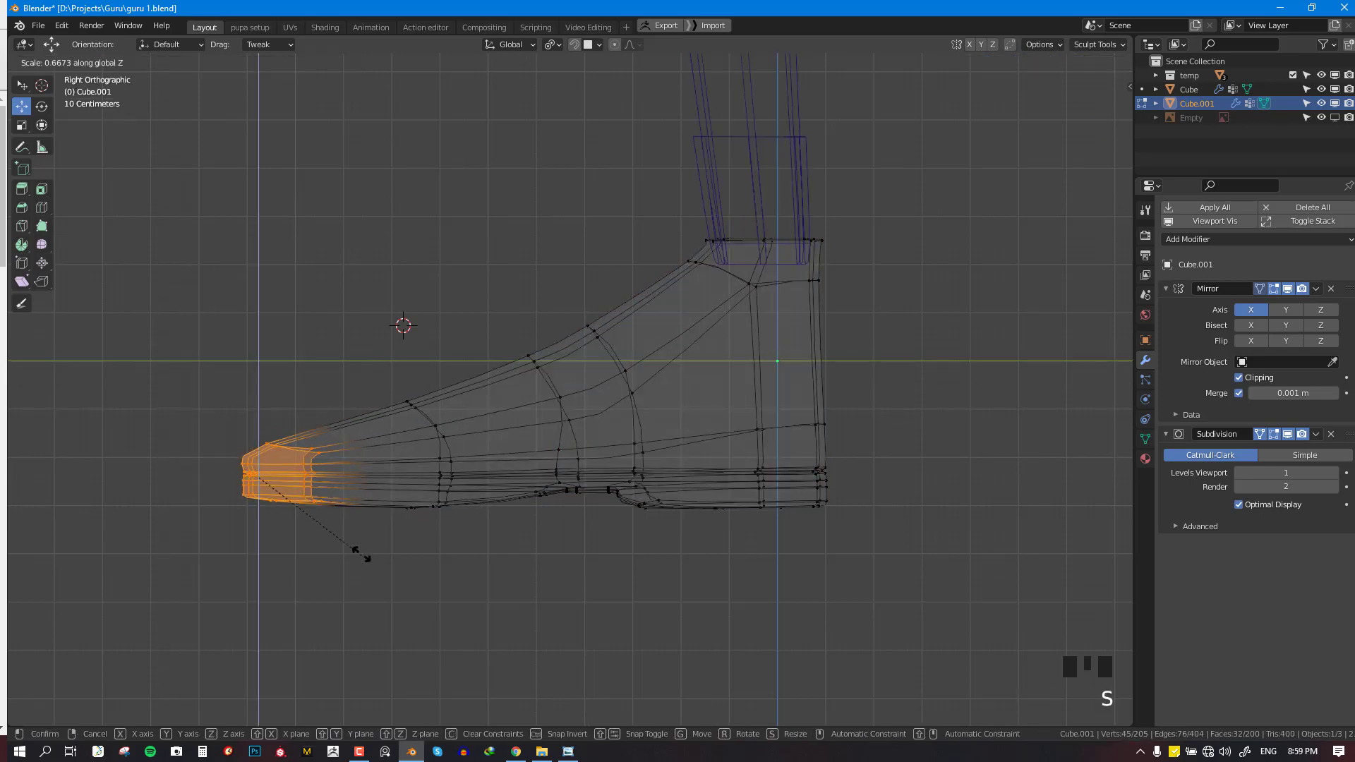
left_click(263, 432)
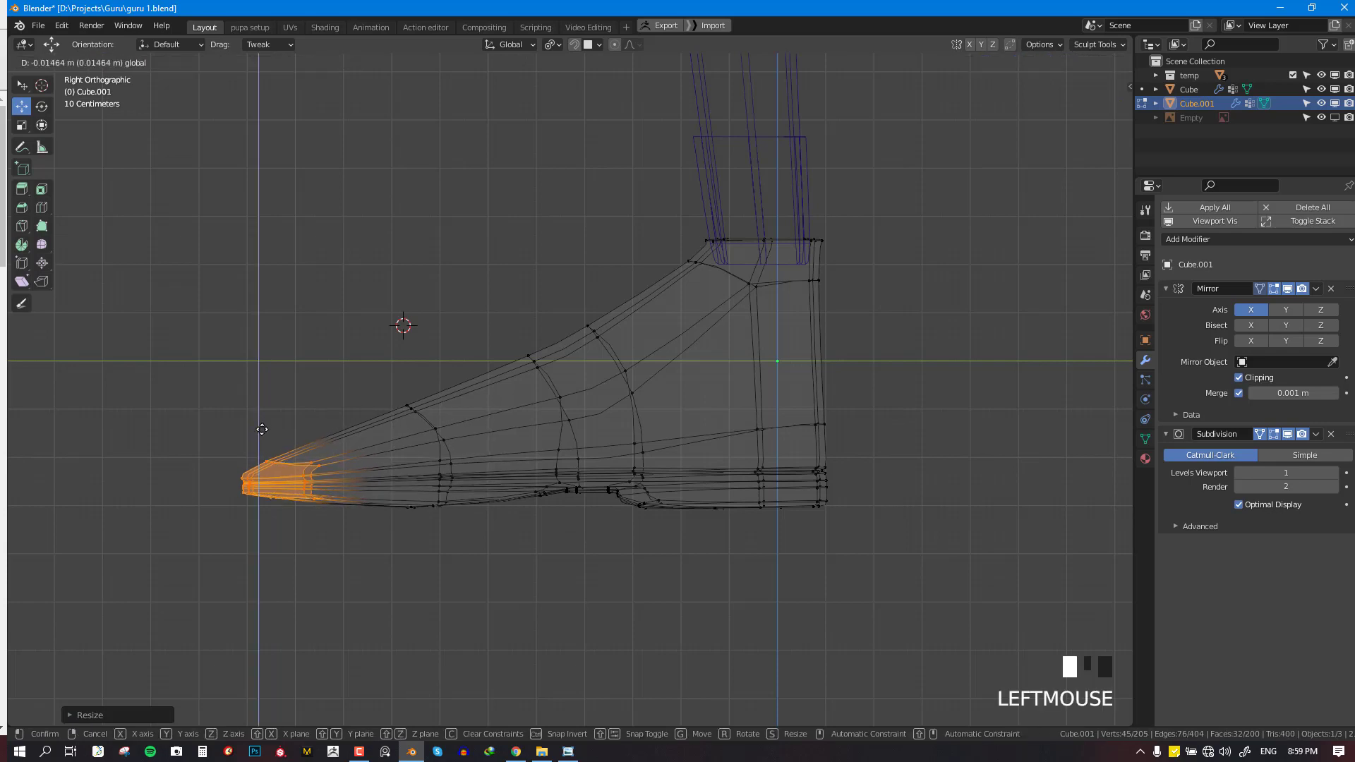
left_click_drag(263, 433, 260, 441)
Narrow the toe tips along X to make them more pointed and view the shoes from the front
key("Tab")
key("shift+z")
mouse_move(432, 478)
middle_mouse_down()
mouse_move(587, 594)
mouse_move(799, 549)
mouse_move(748, 542)
middle_mouse_up()
key("Tab")
key("s")
key("x")
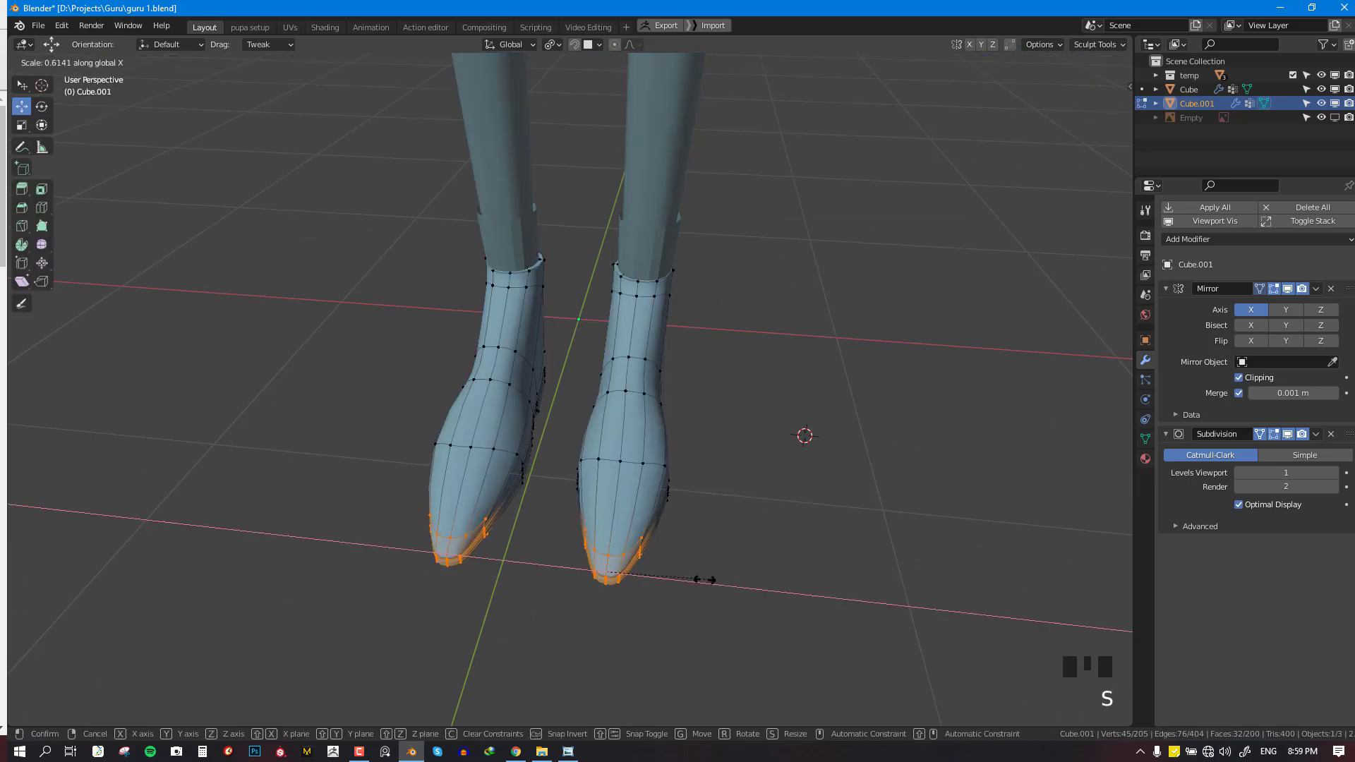
left_click(694, 579)
key("Tab")
key("KP_1")
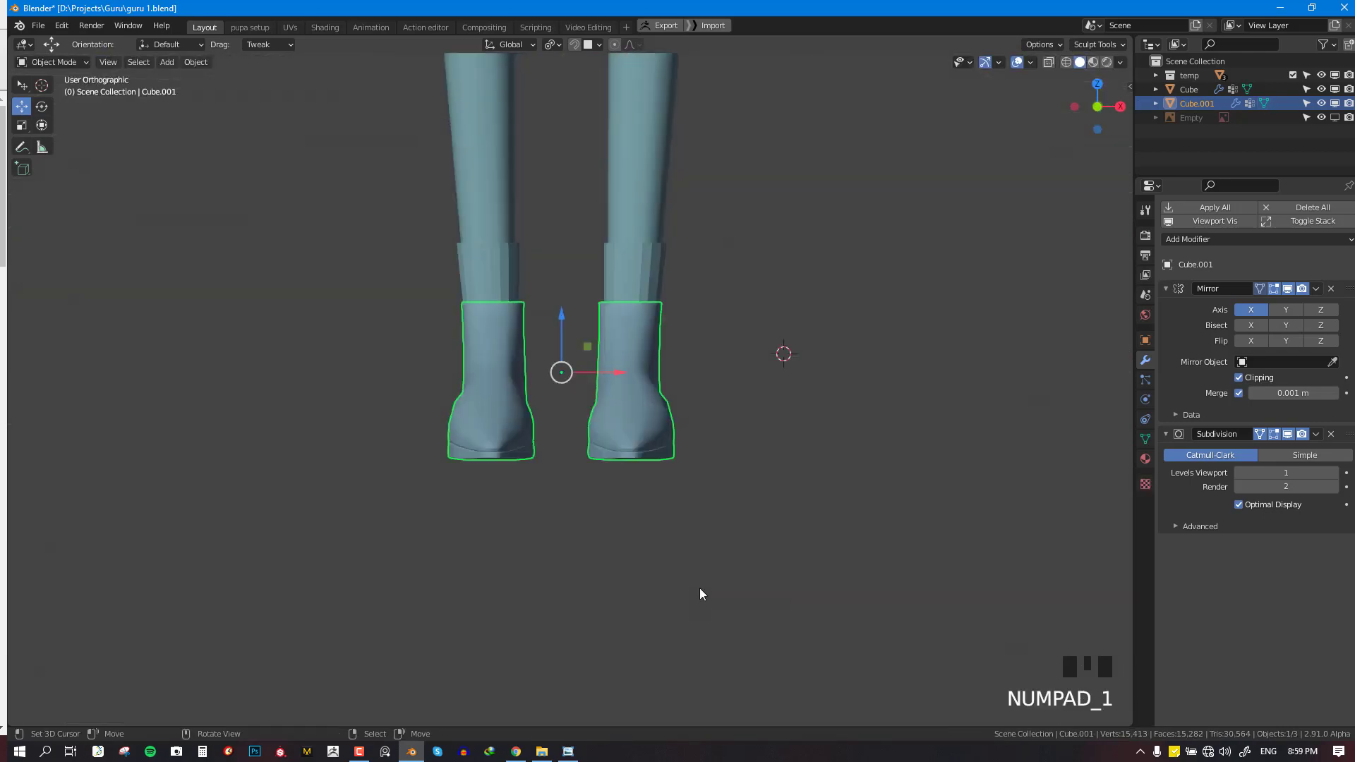
Select the leg mesh with the ankle cuffs and shade it smooth
scroll(693, 527, "down", 3)
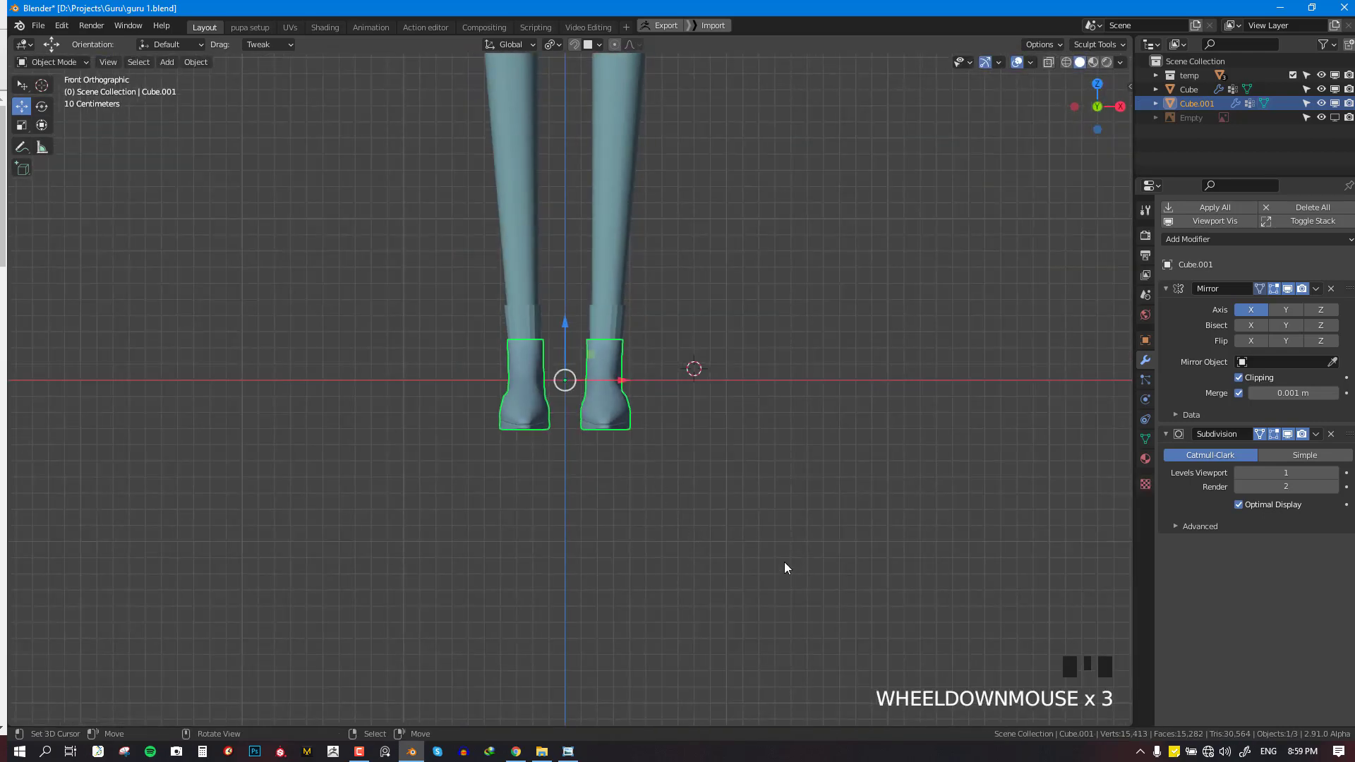
key("alt+a")
middle_click_drag(524, 302, 725, 297)
scroll(726, 297, "down", 1)
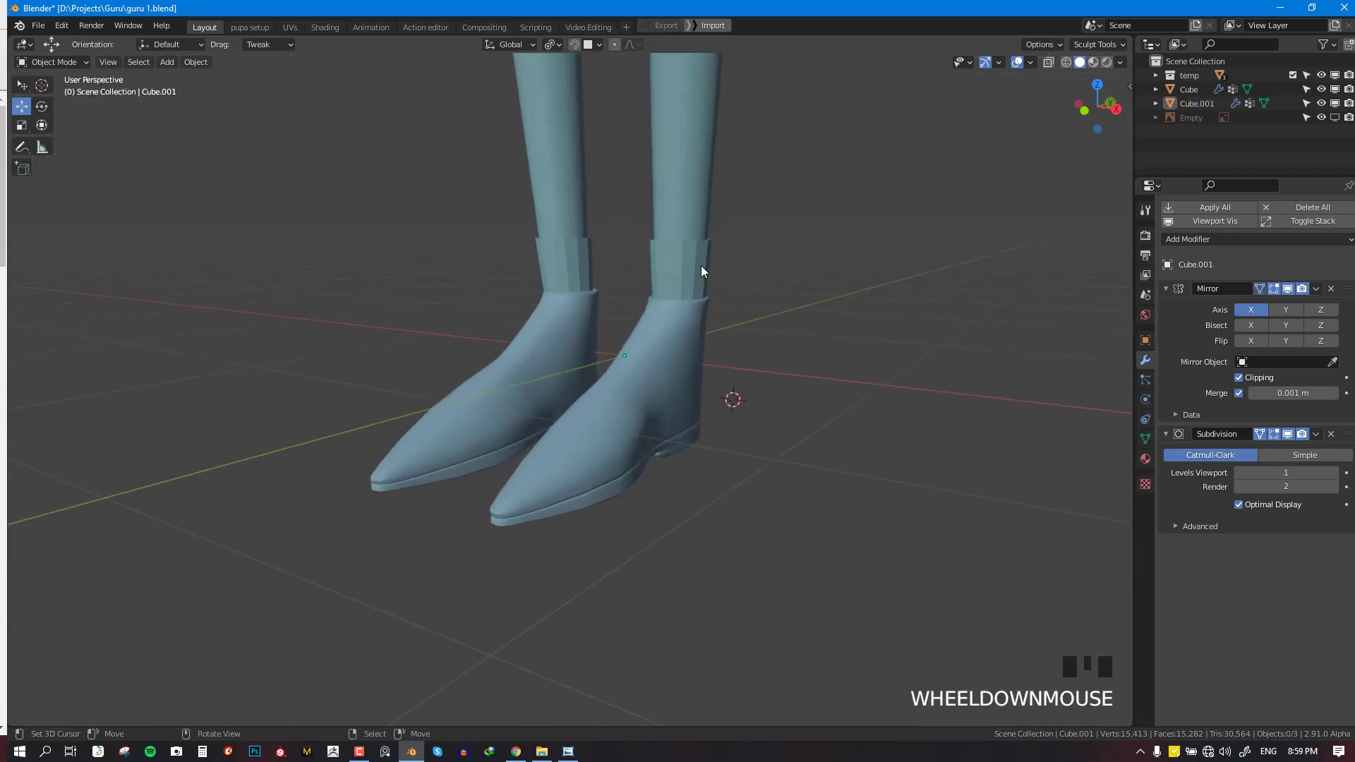
right_click(701, 267)
key("w")
left_click(724, 263)
In the shoe's side-view wireframe, circle-select the upper vertices of the mid-foot loop and move them slightly down toward the heel
key("KP_3")
scroll(681, 317, "up", 3)
right_click(629, 339)
key("Tab")
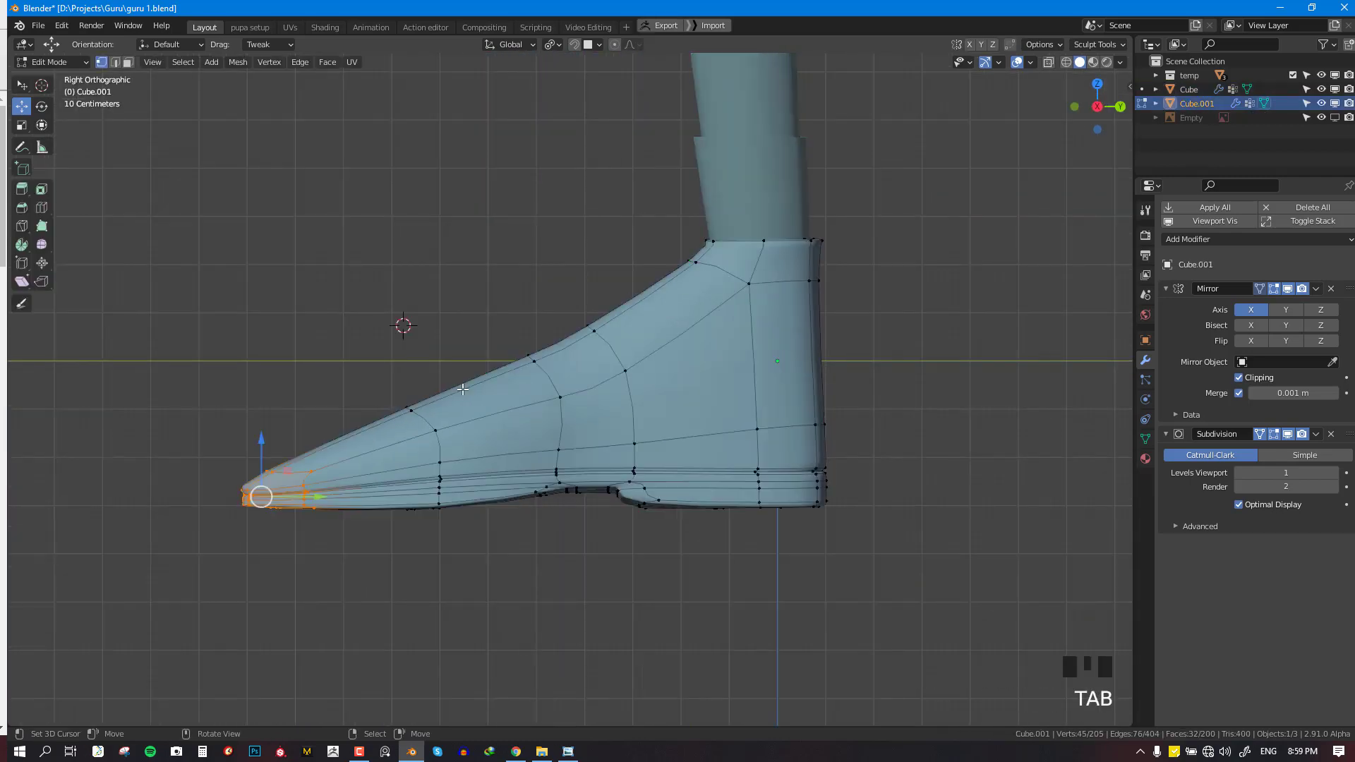
key("alt+a")
key("shift+z")
left_click(514, 341)
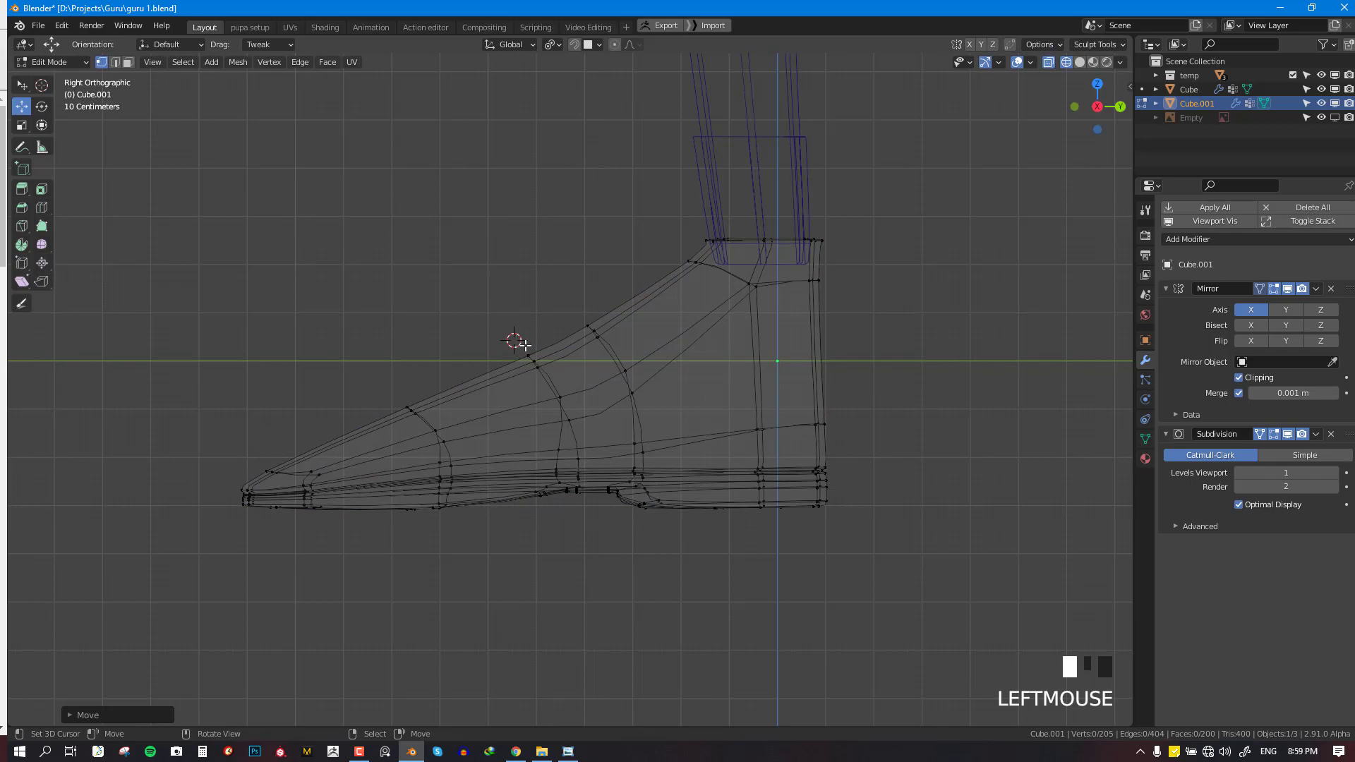
key("c")
left_click_drag(537, 361, 554, 357)
key("g")
left_click(609, 351)
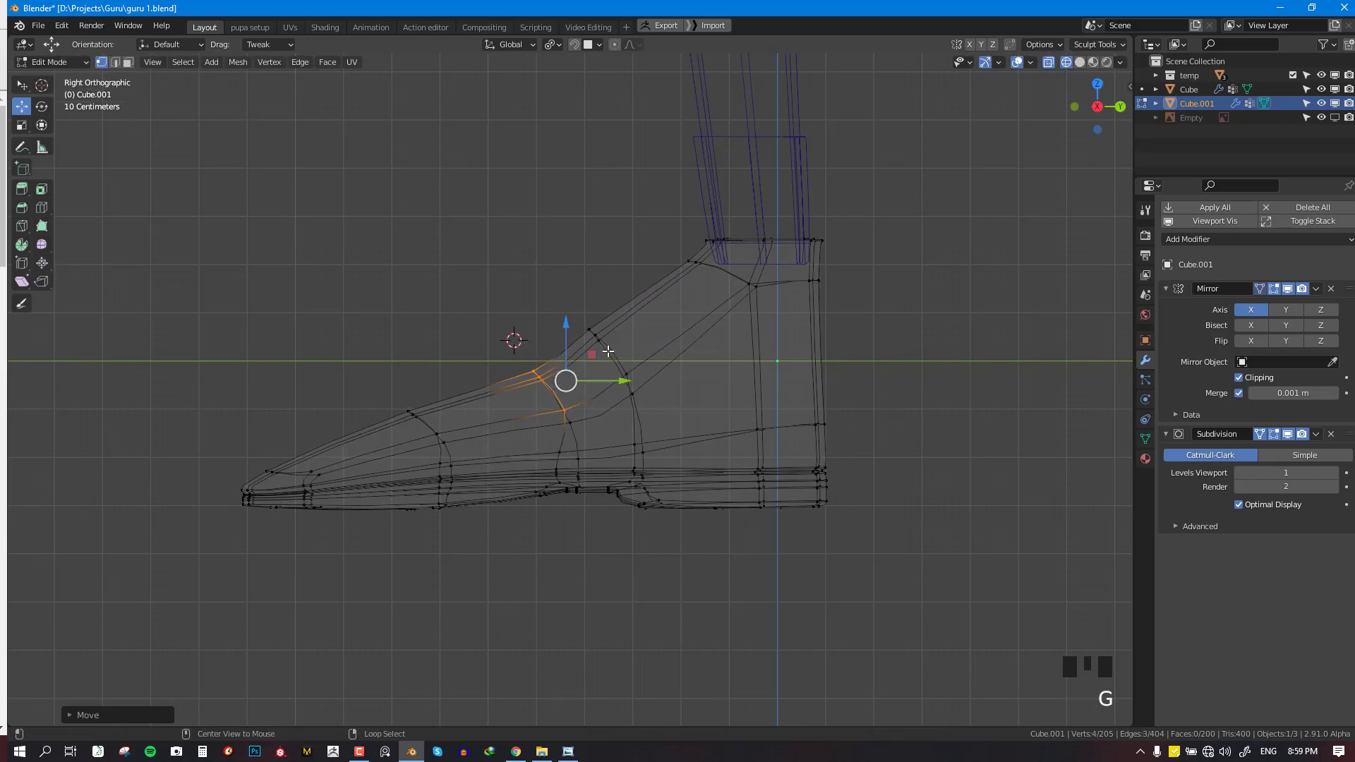
Circle-select the upper vertices of the instep loop and move them down and back to deepen the curve below the ankle
key("alt+a")
key("c")
left_click_drag(625, 381, 587, 325)
right_click(587, 324)
key("g")
left_click(678, 369)
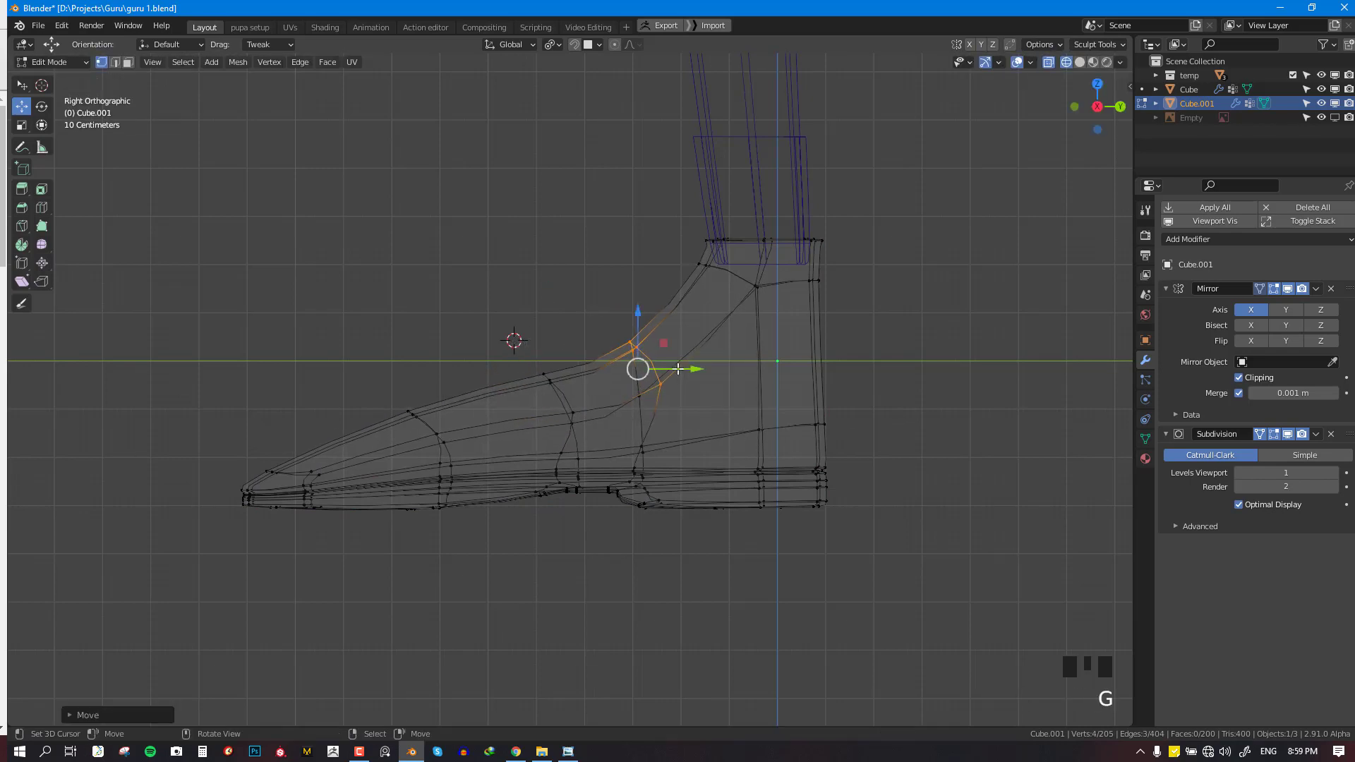
key("Tab")
key("Tab")
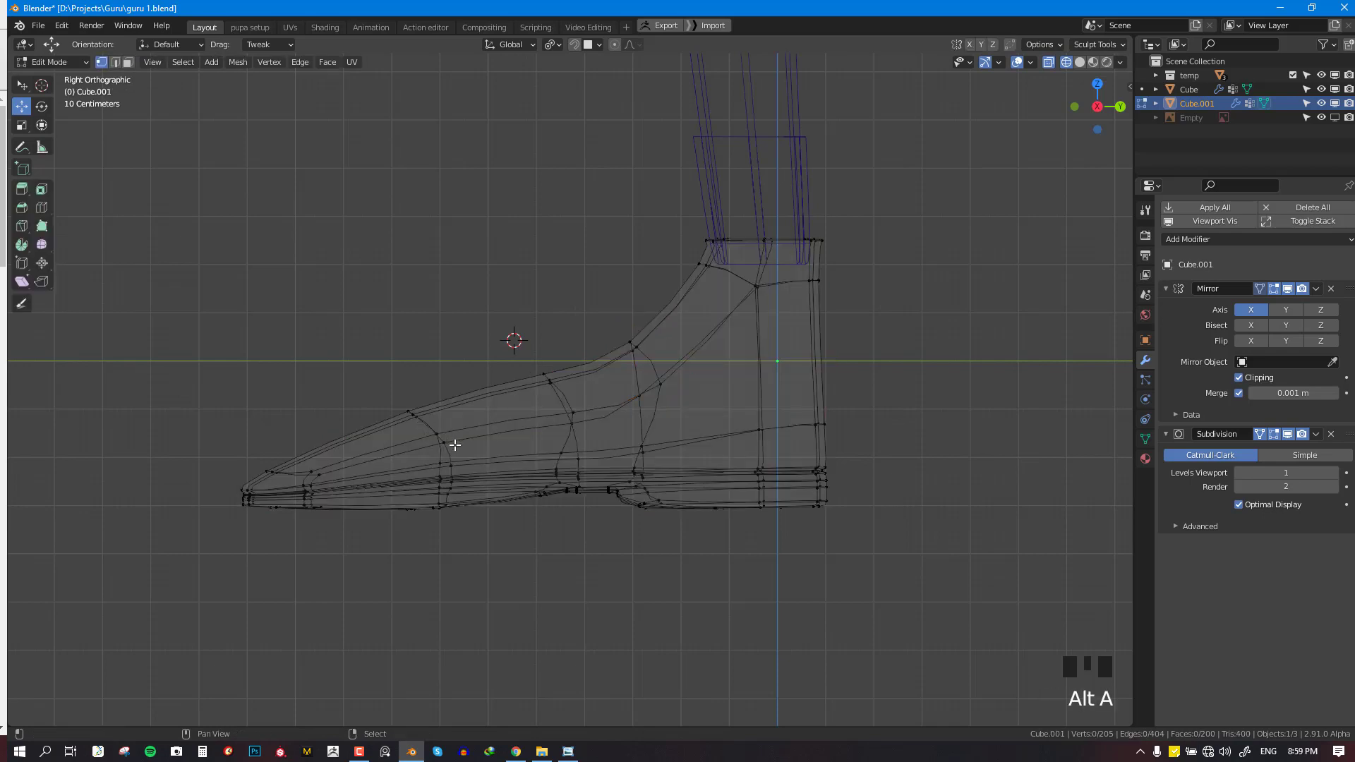
Circle-select the upper vertices of the loop behind the toe tip and move them slightly down and back
key("c")
left_click_drag(454, 438, 429, 414)
right_click(429, 414)
key("g")
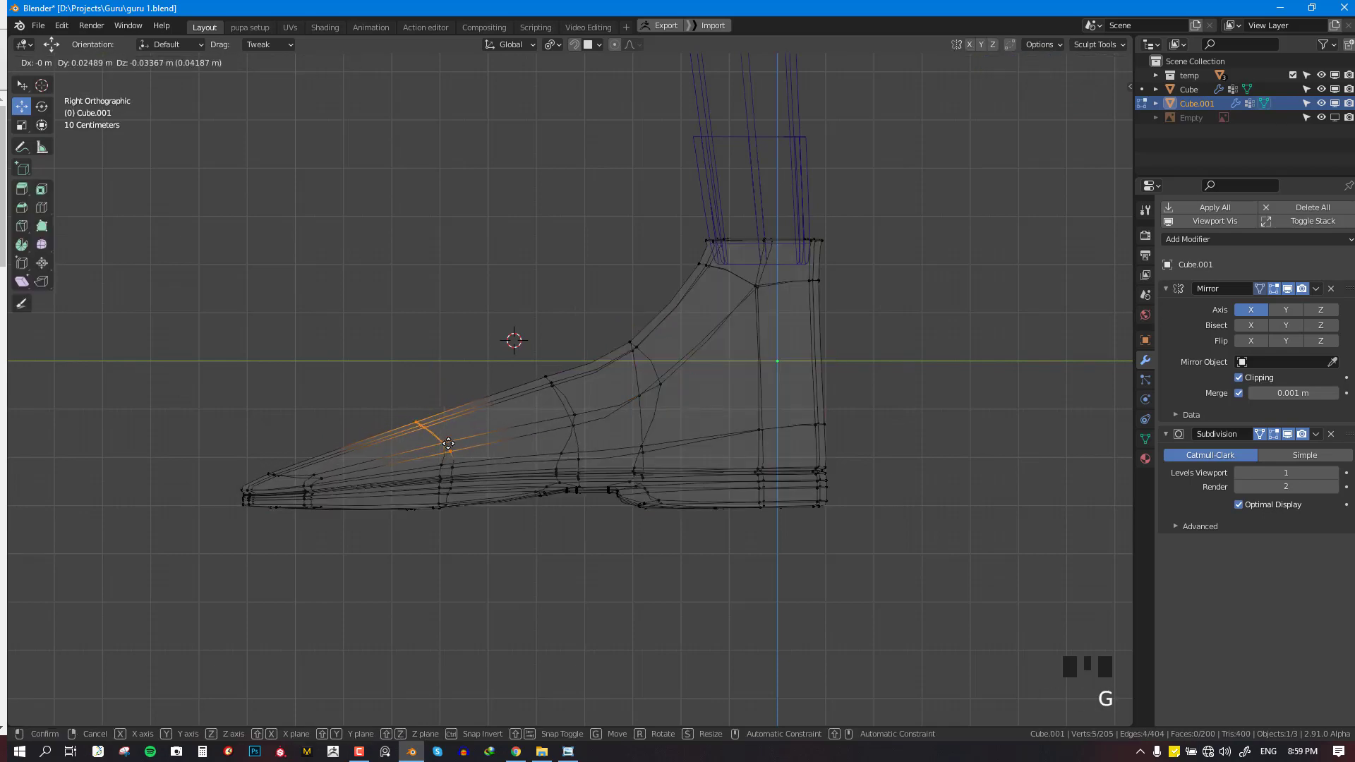
left_click(456, 445)
key("Tab")
key("Tab")
key("Tab")
scroll(532, 446, "down", 3)
key("alt+a")
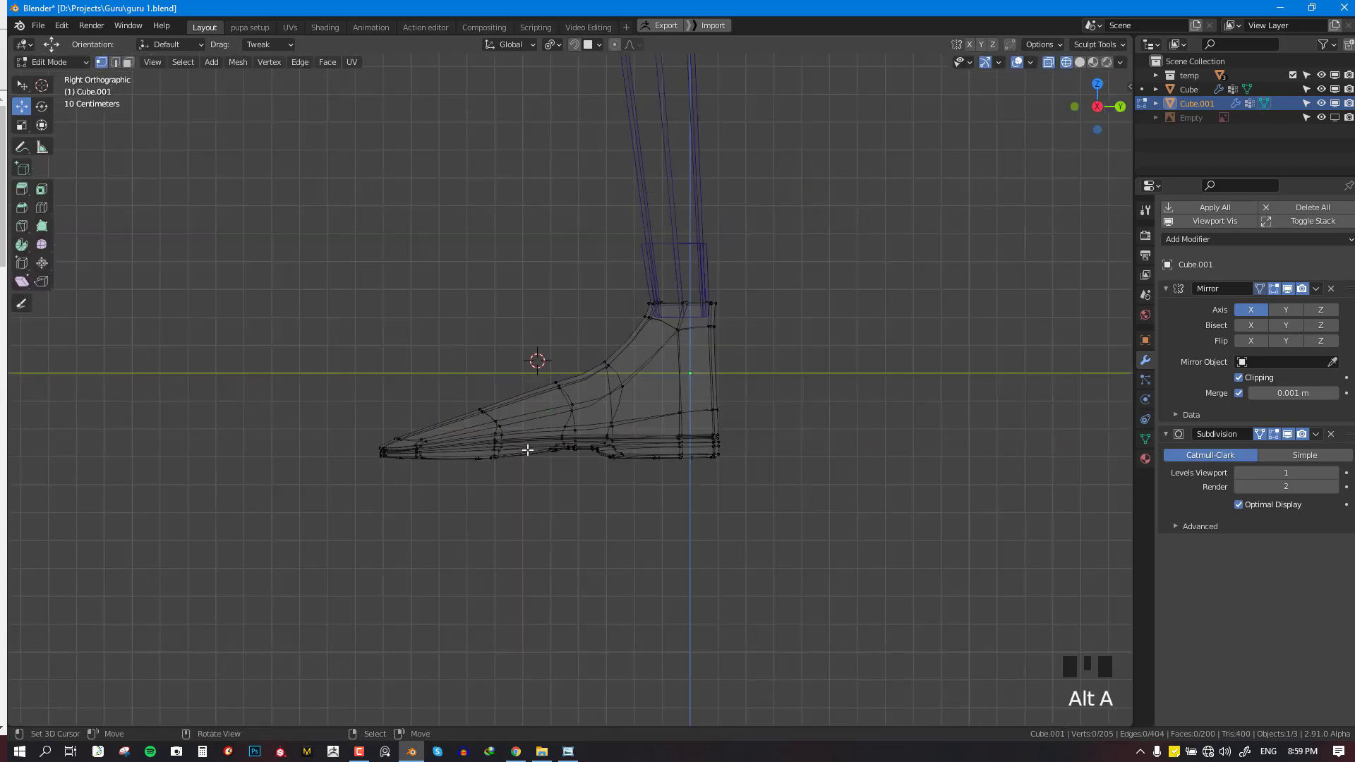
key("shift+z")
key("alt+a")
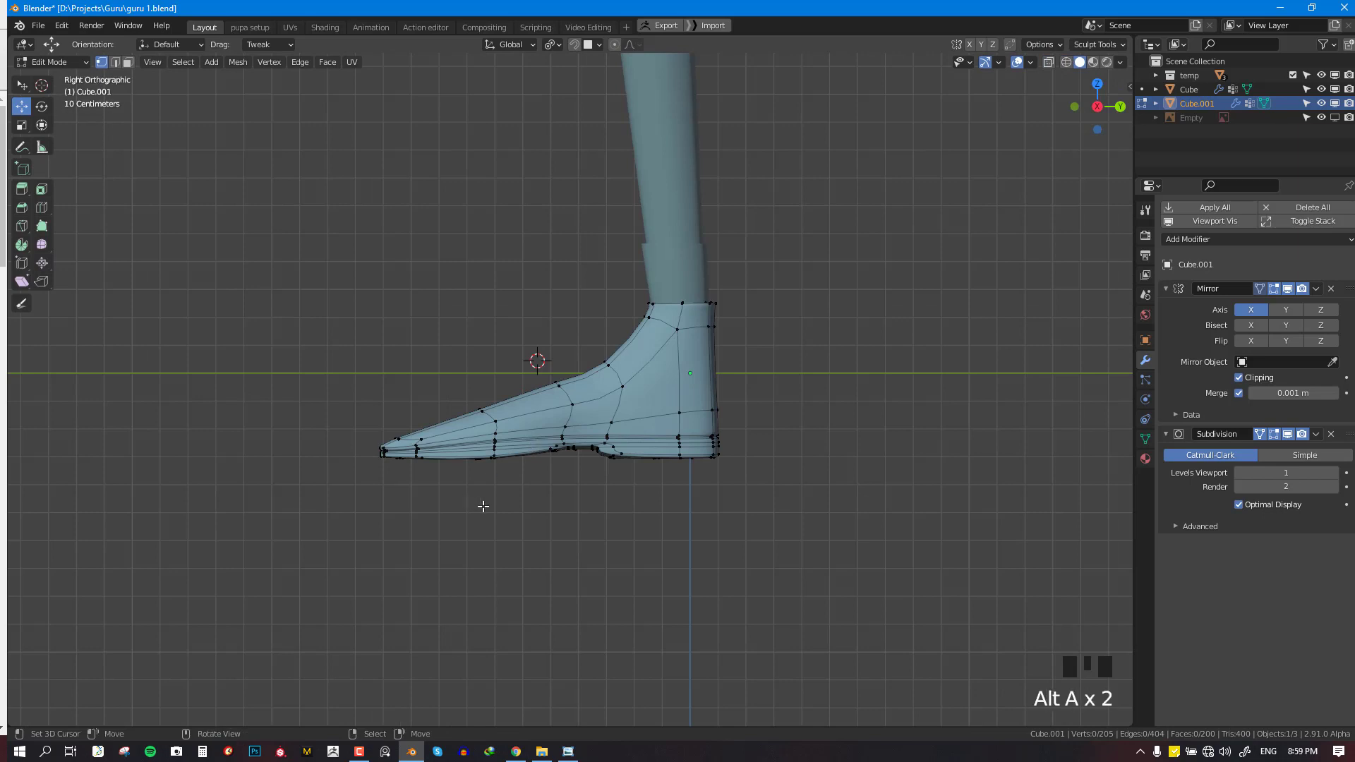
Select the shoe's whole front toe section in wireframe and move it back toward the heel to shorten the shoe
key("shift+z")
left_click(494, 435)
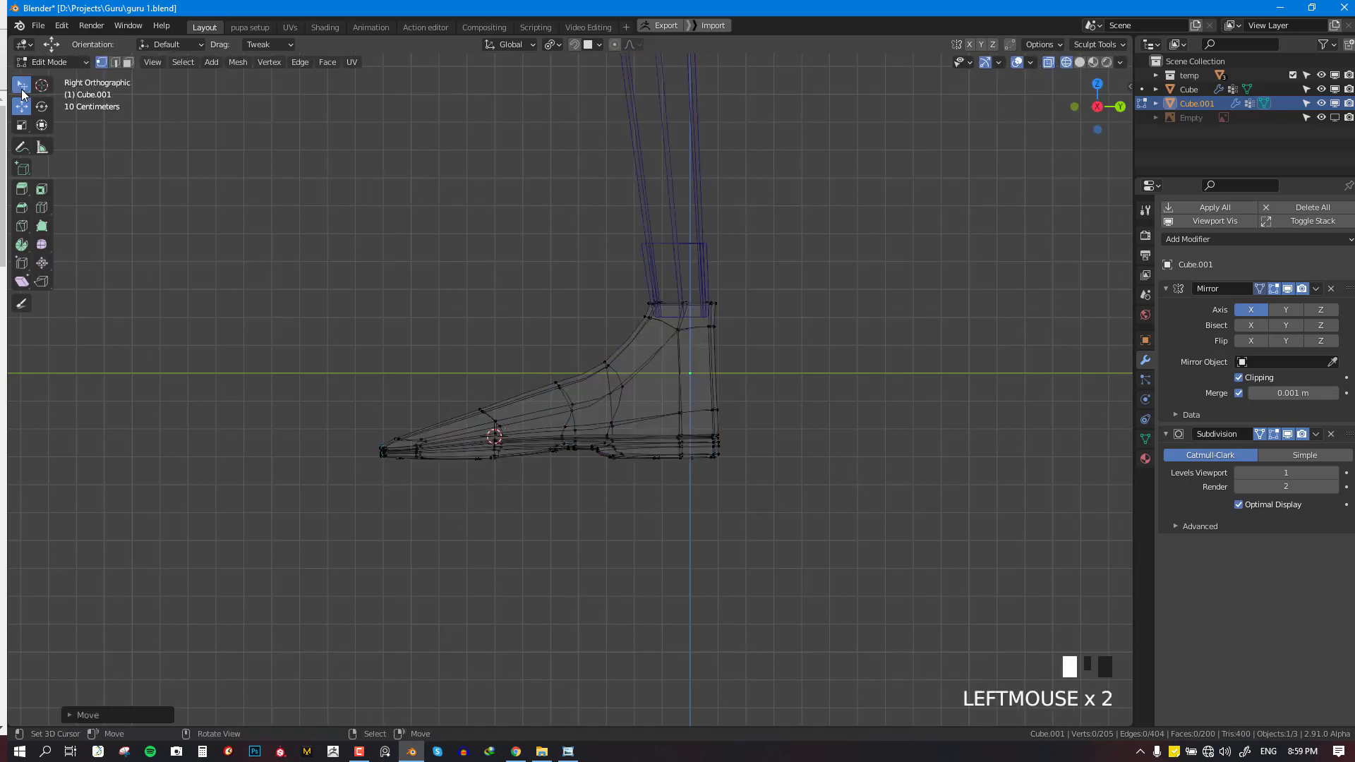
left_click(515, 417)
mouse_move(522, 431)
left_mouse_down("ctrl")
mouse_move(487, 512)
mouse_move(333, 538)
mouse_move(501, 429)
mouse_move(503, 457)
left_mouse_up("ctrl")
key("space")
left_click(459, 446)
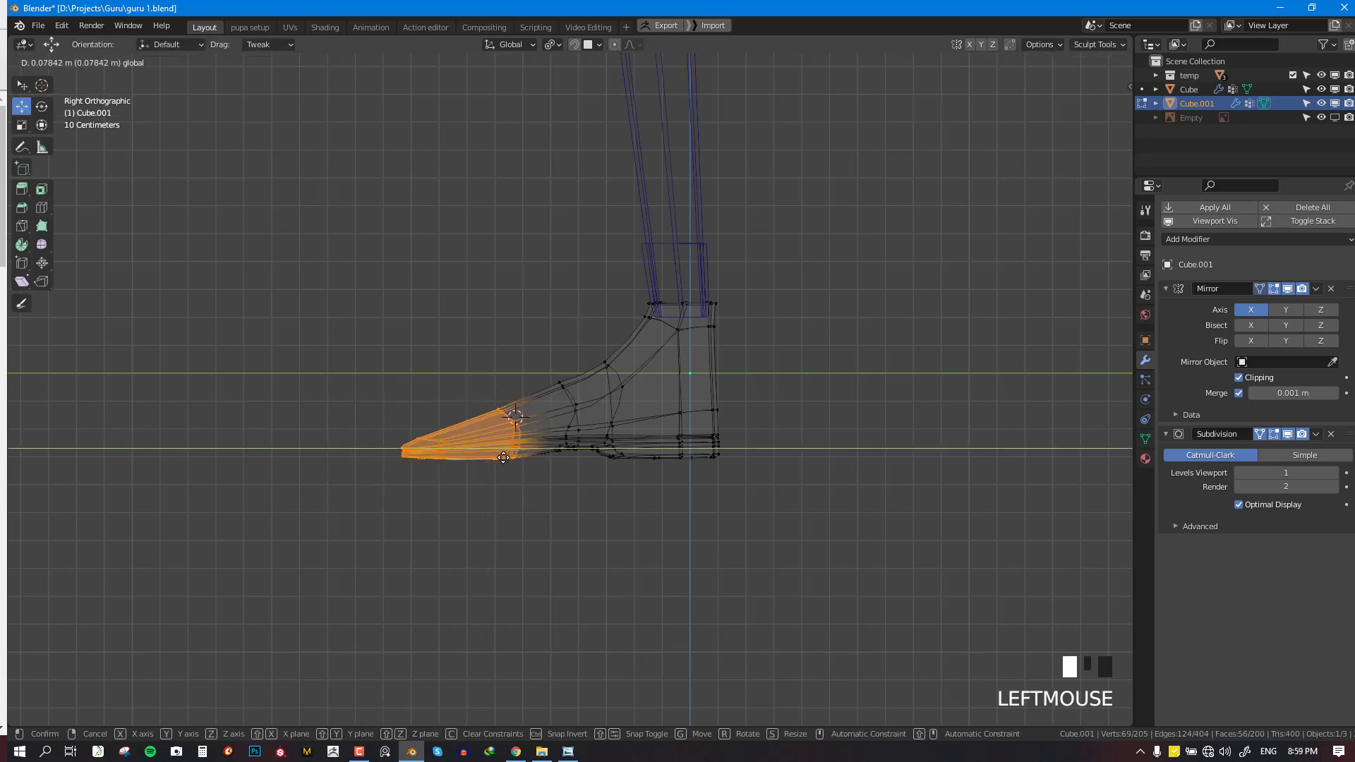
key("ctrl+z")
key("g")
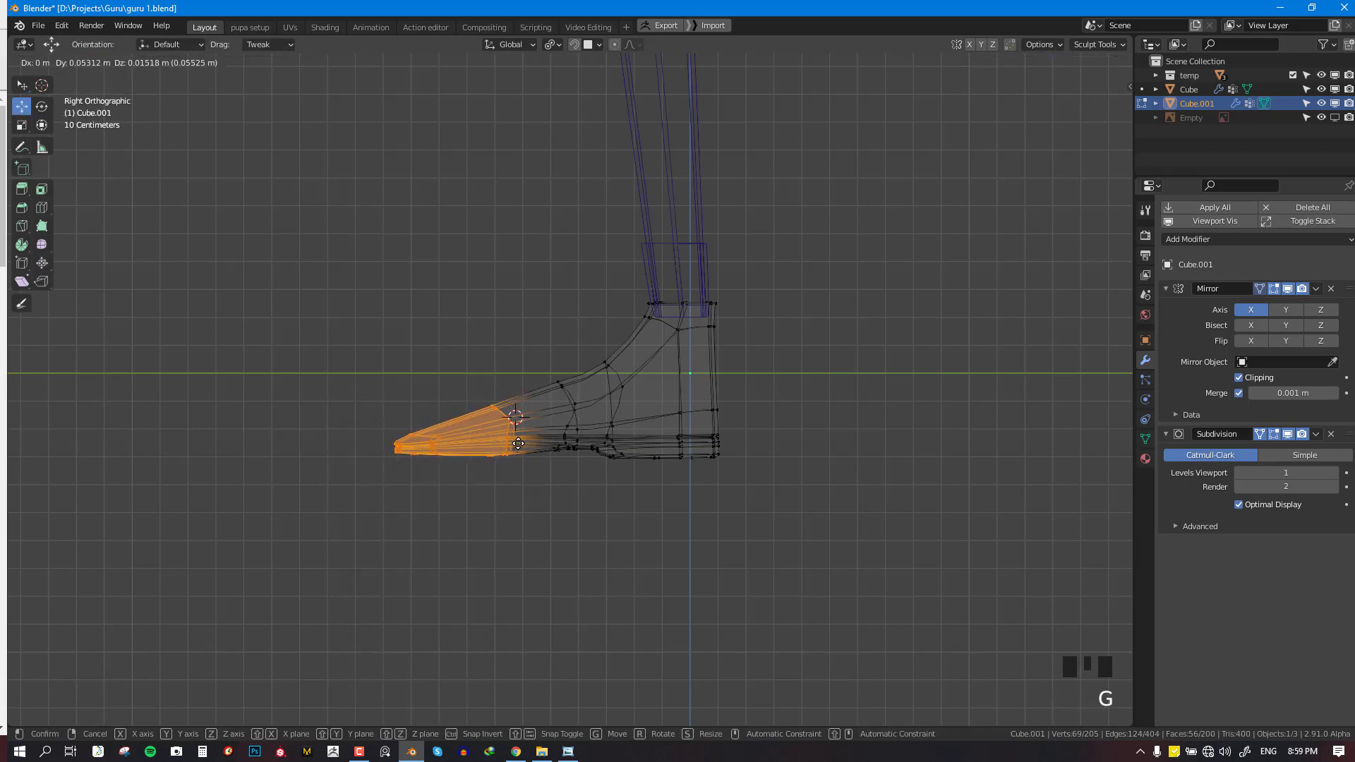
left_click(524, 443)
Rotate the toe section slightly upward, reposition it, and check the shoes from the front in solid shading
key("r")
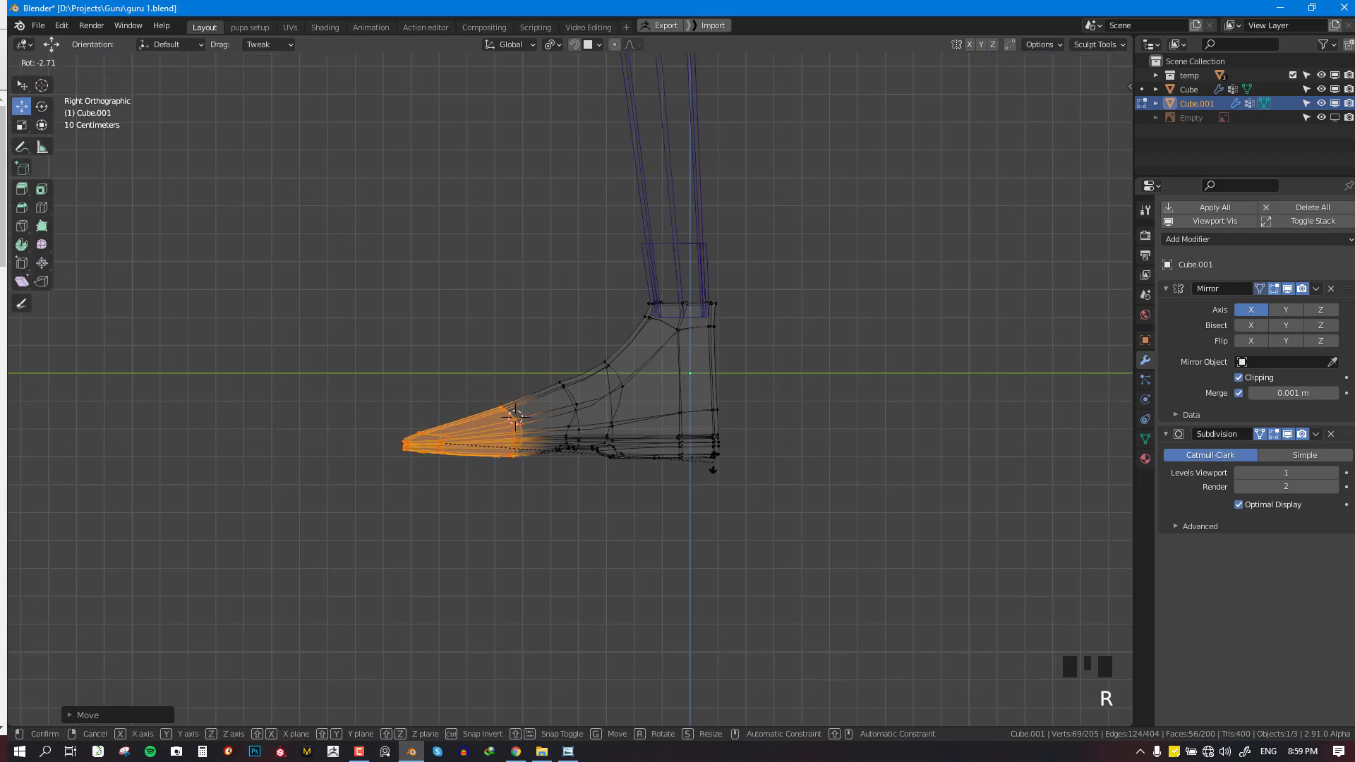
left_click(713, 463)
key("g")
left_click(713, 463)
key("Tab")
key("shift+z")
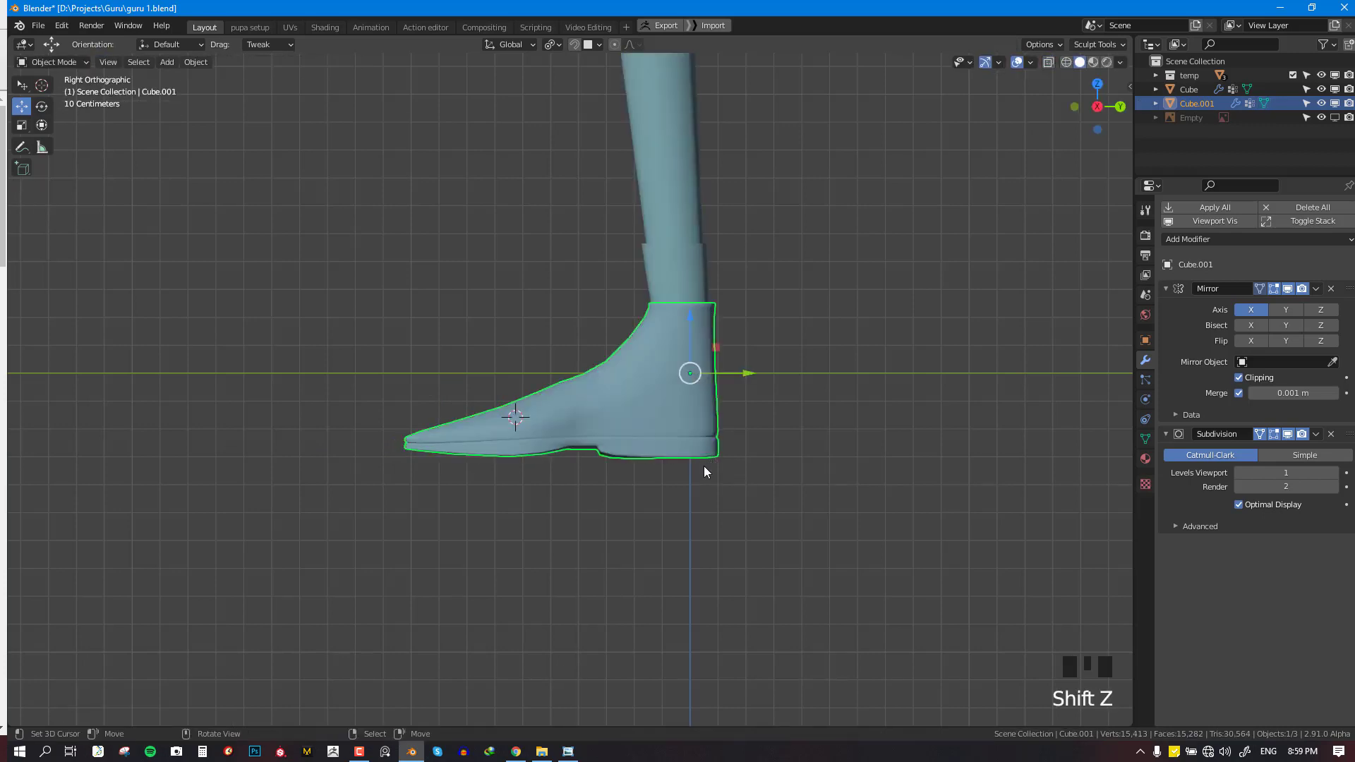
left_click(705, 471)
middle_click_drag(704, 472, 473, 475)
key("KP_1")
scroll(686, 445, "down", 1)
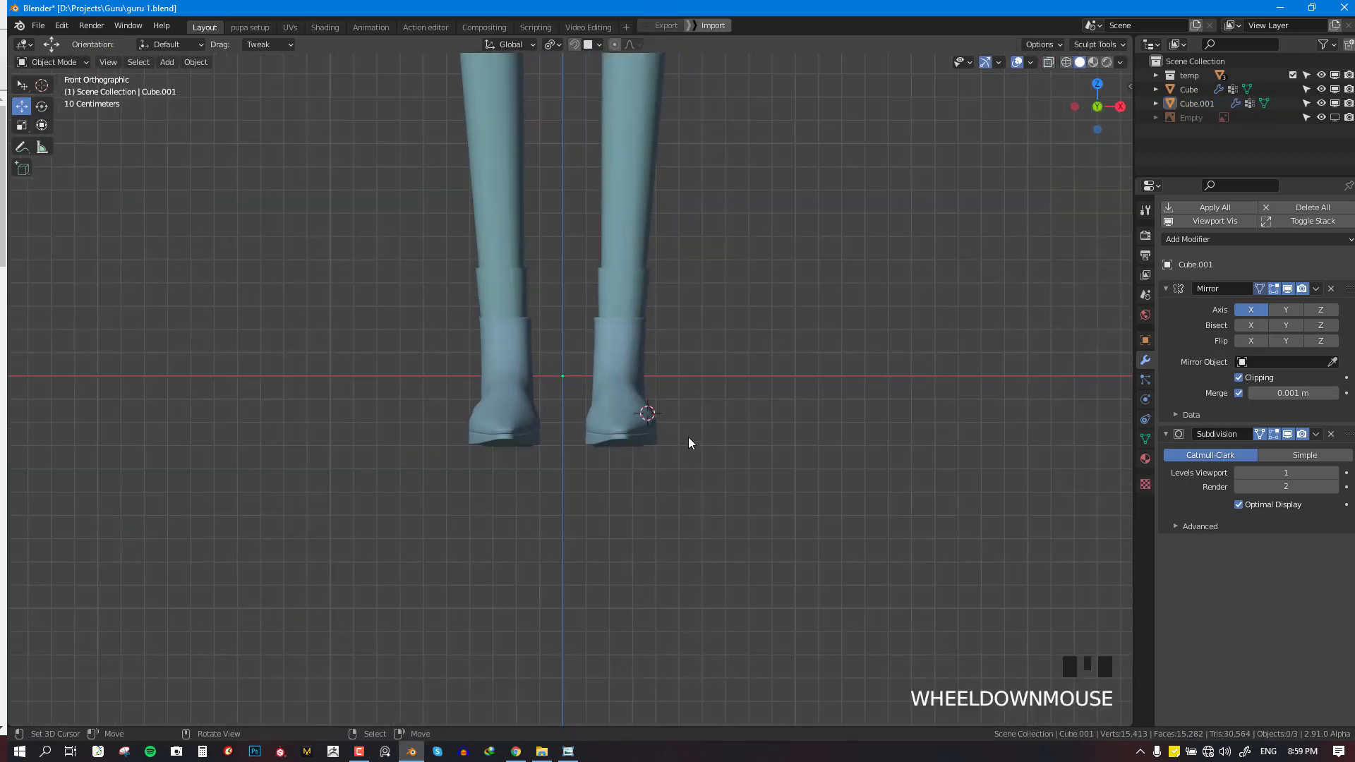
Rotate the toe section back down in side view, nudge it so the sole lies flatter, and check the front view
key("KP_3")
scroll(529, 448, "up", 3)
key("Tab")
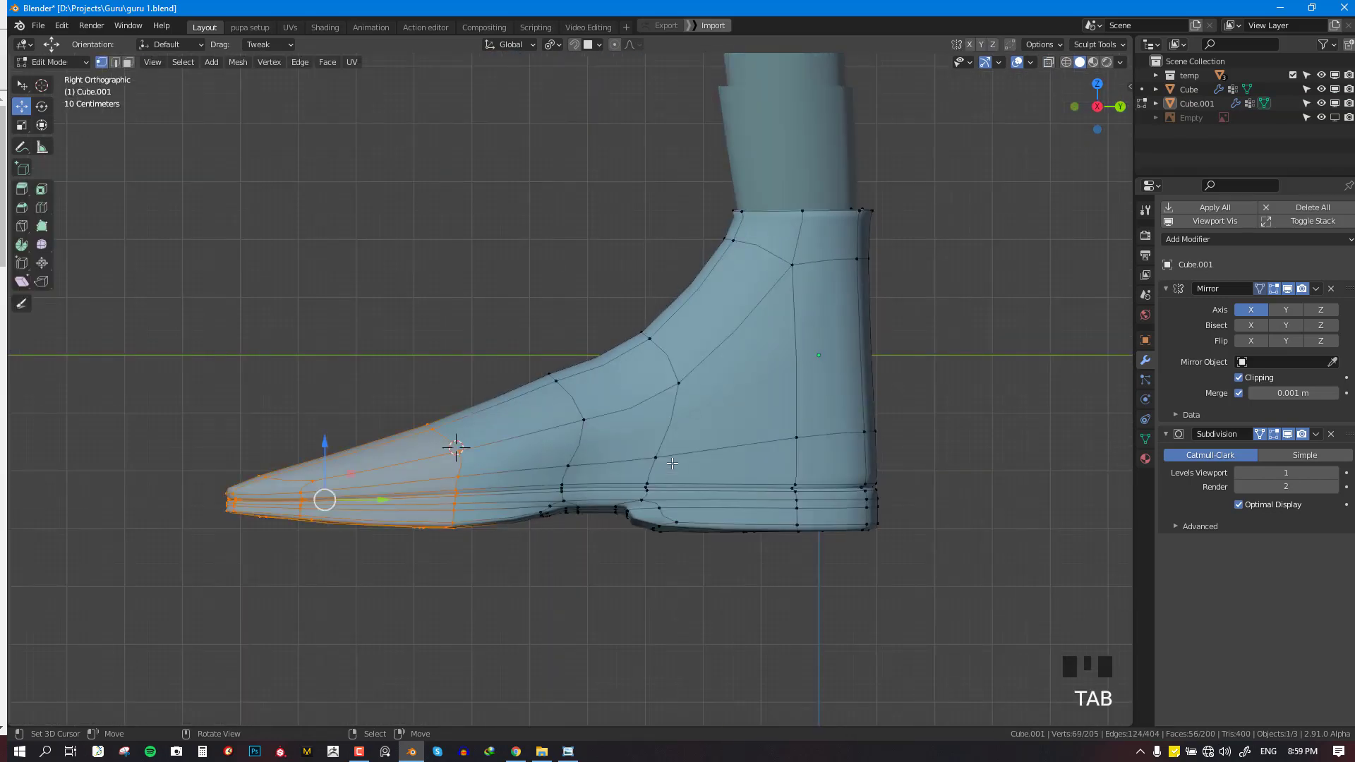
key("r")
left_click(648, 463)
key("g")
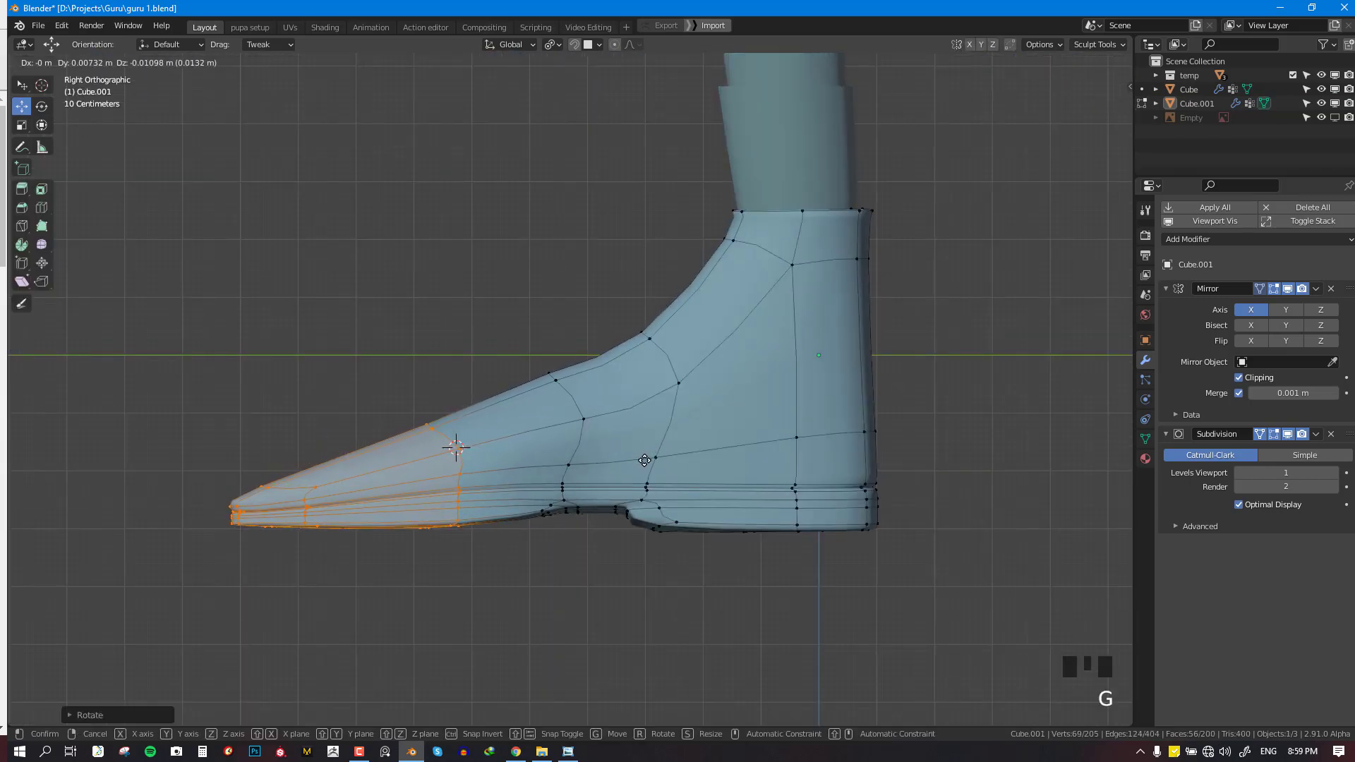
left_click(644, 460)
scroll(677, 451, "down", 4)
key("Tab")
key("KP_1")
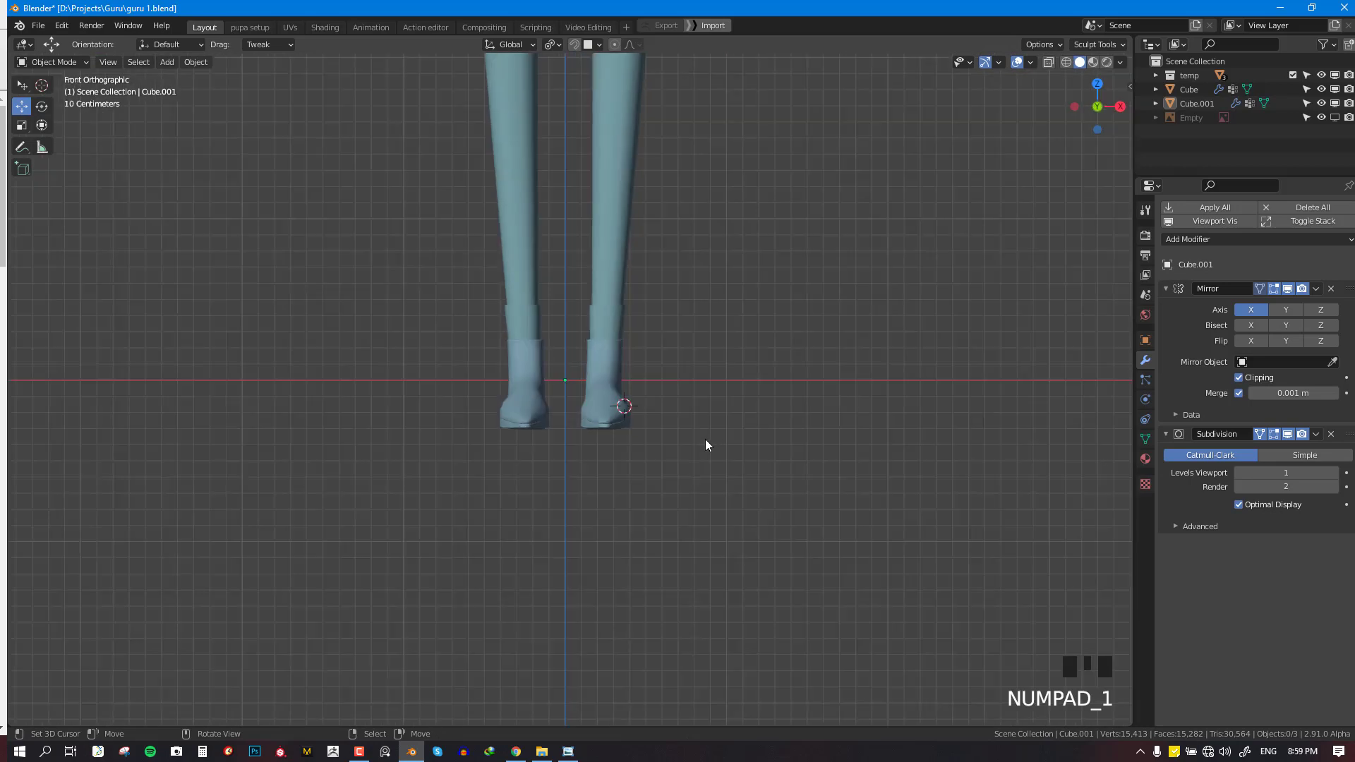
key("shift+z")
scroll(699, 427, "down", 3)
key("shift+z")
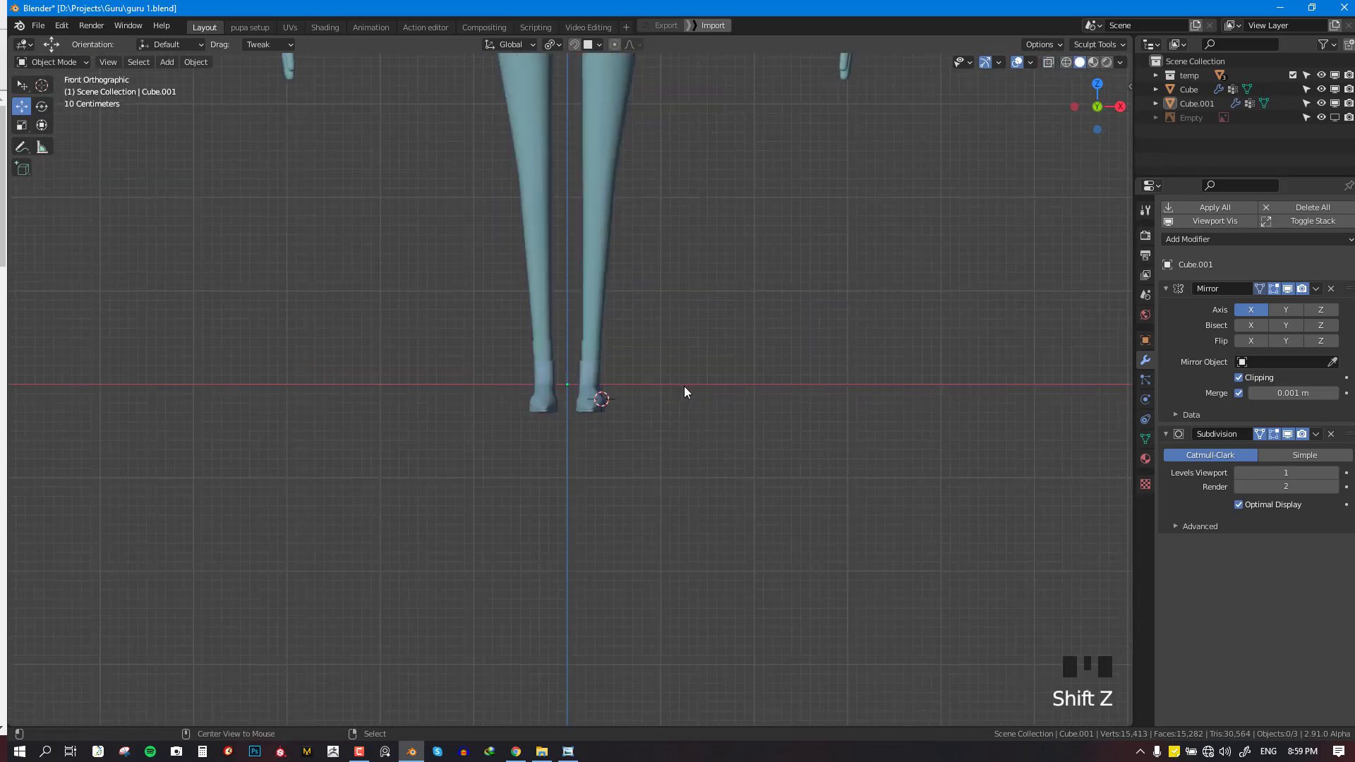
Reset the 3D cursor to the world origin, frame the whole character, and set the viewport colour mode to Material
key("shift+c")
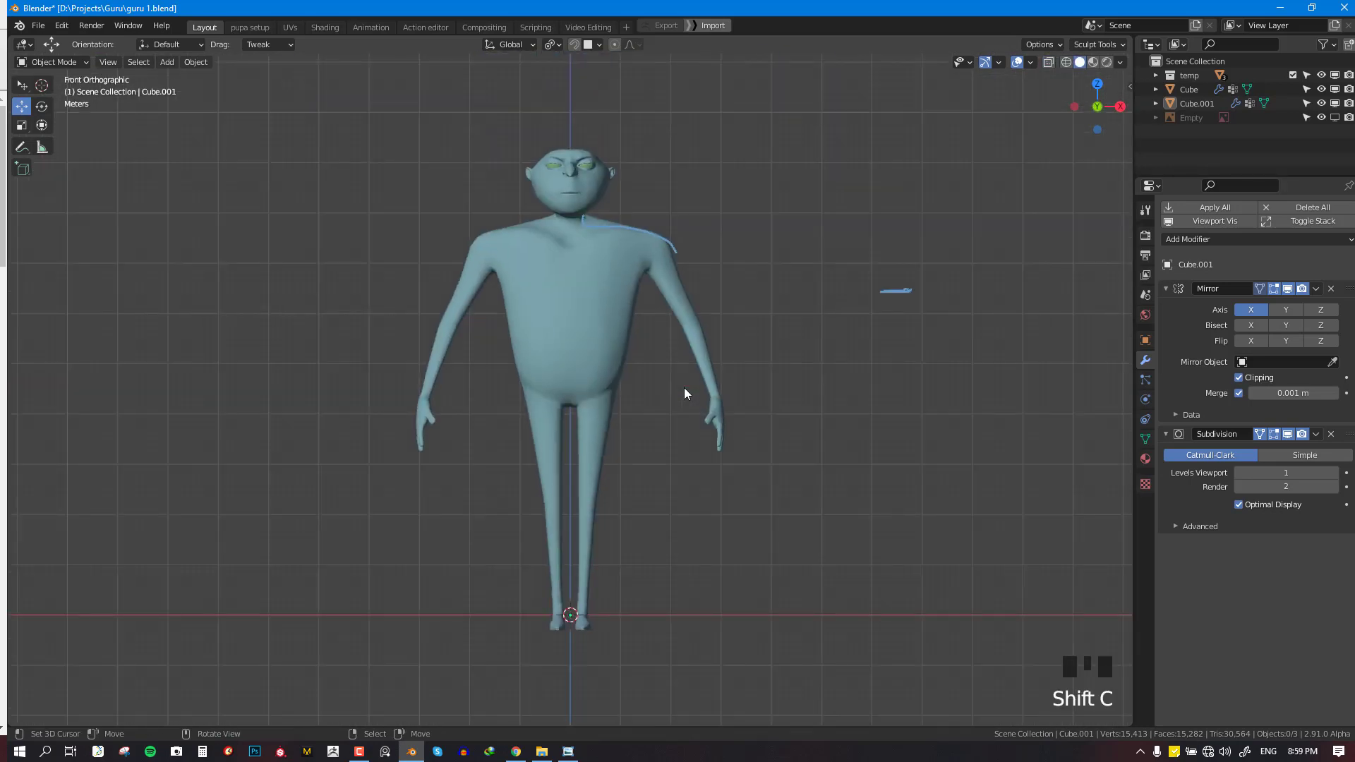
key("shift+v")
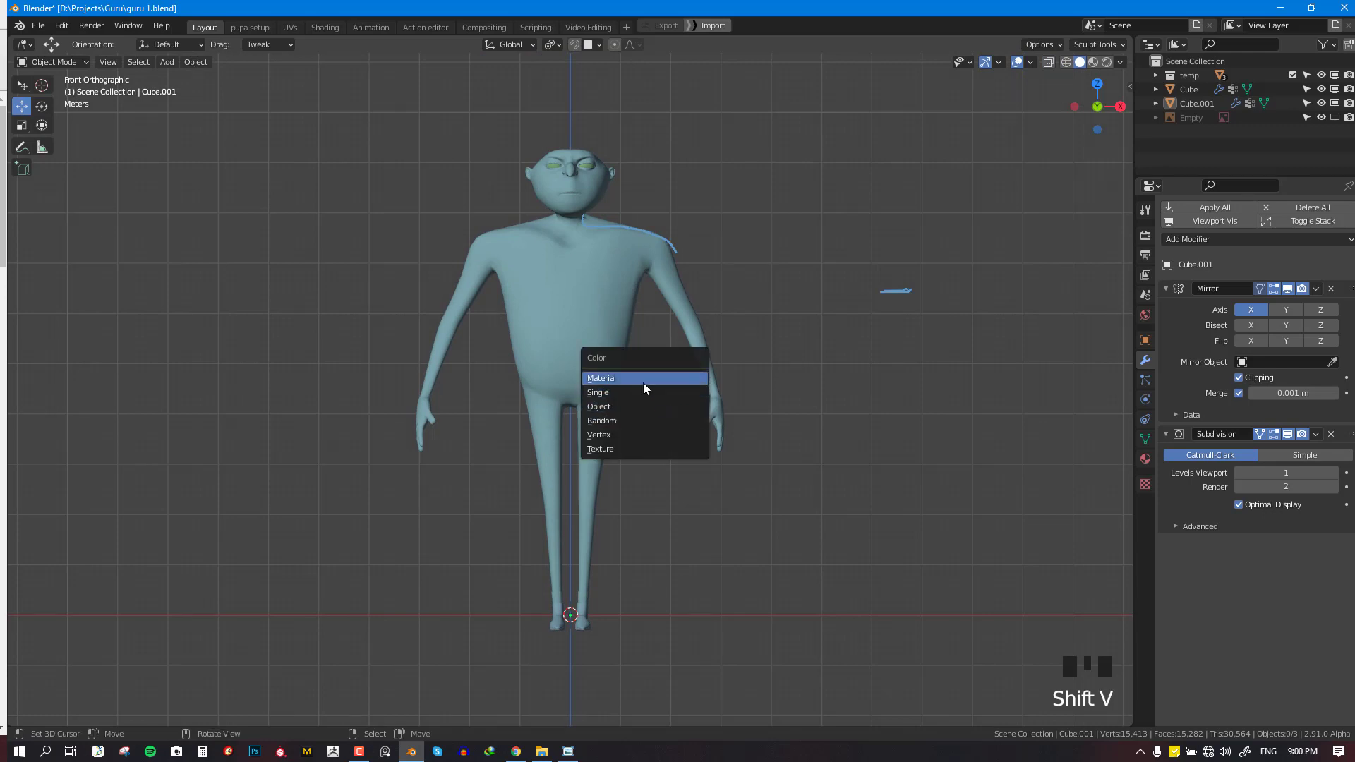
left_click(643, 381)
mouse_move(644, 381)
middle_mouse_down()
mouse_move(650, 404)
mouse_move(560, 649)
middle_mouse_up()
Select the shoes and set the viewport colour mode to Object
right_click(561, 639)
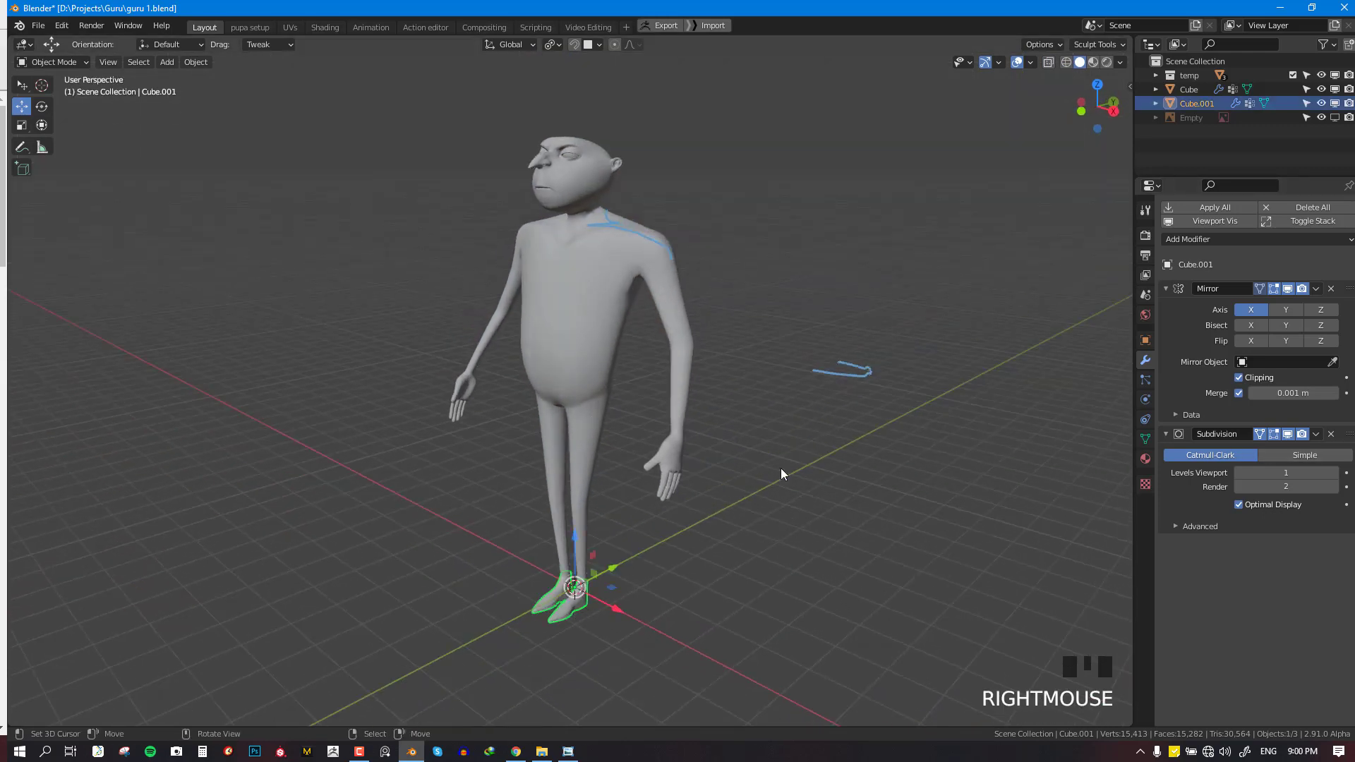
key("shift+v")
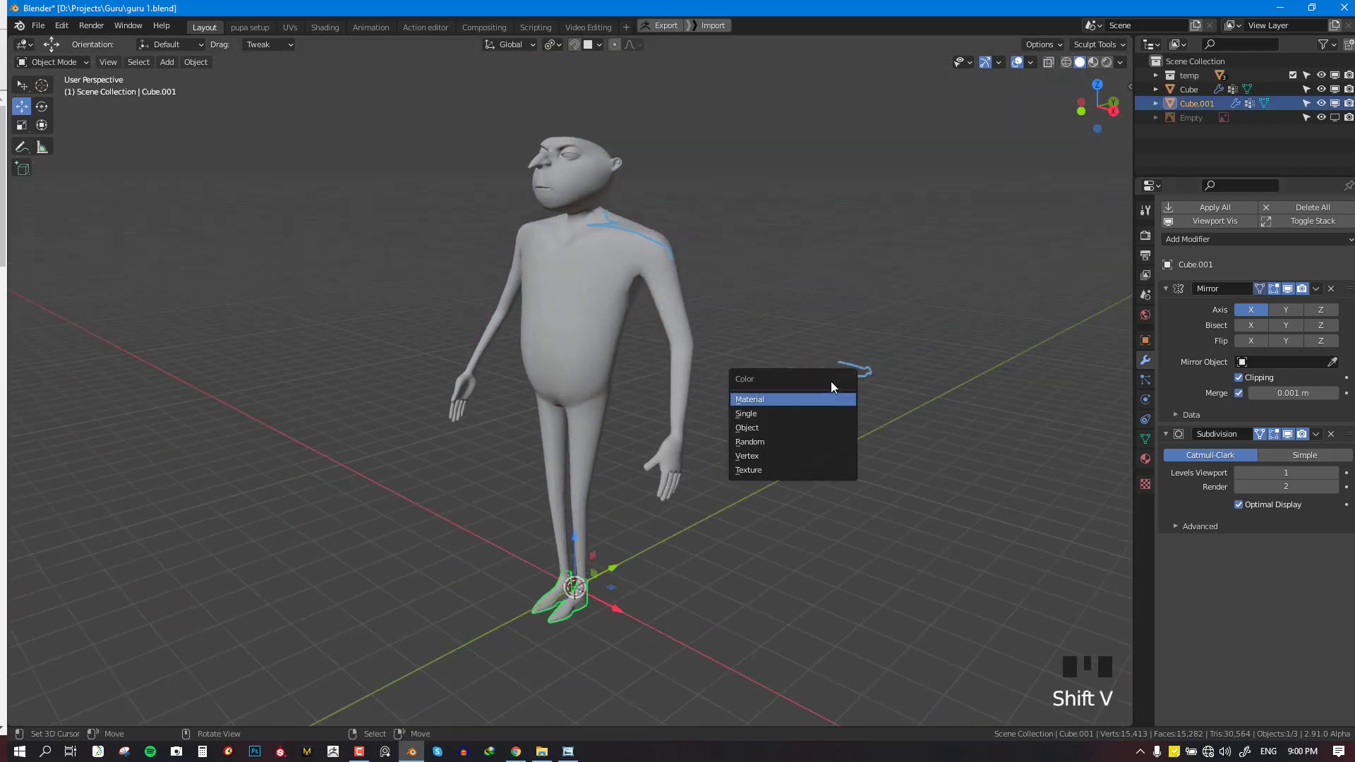
left_click(752, 429)
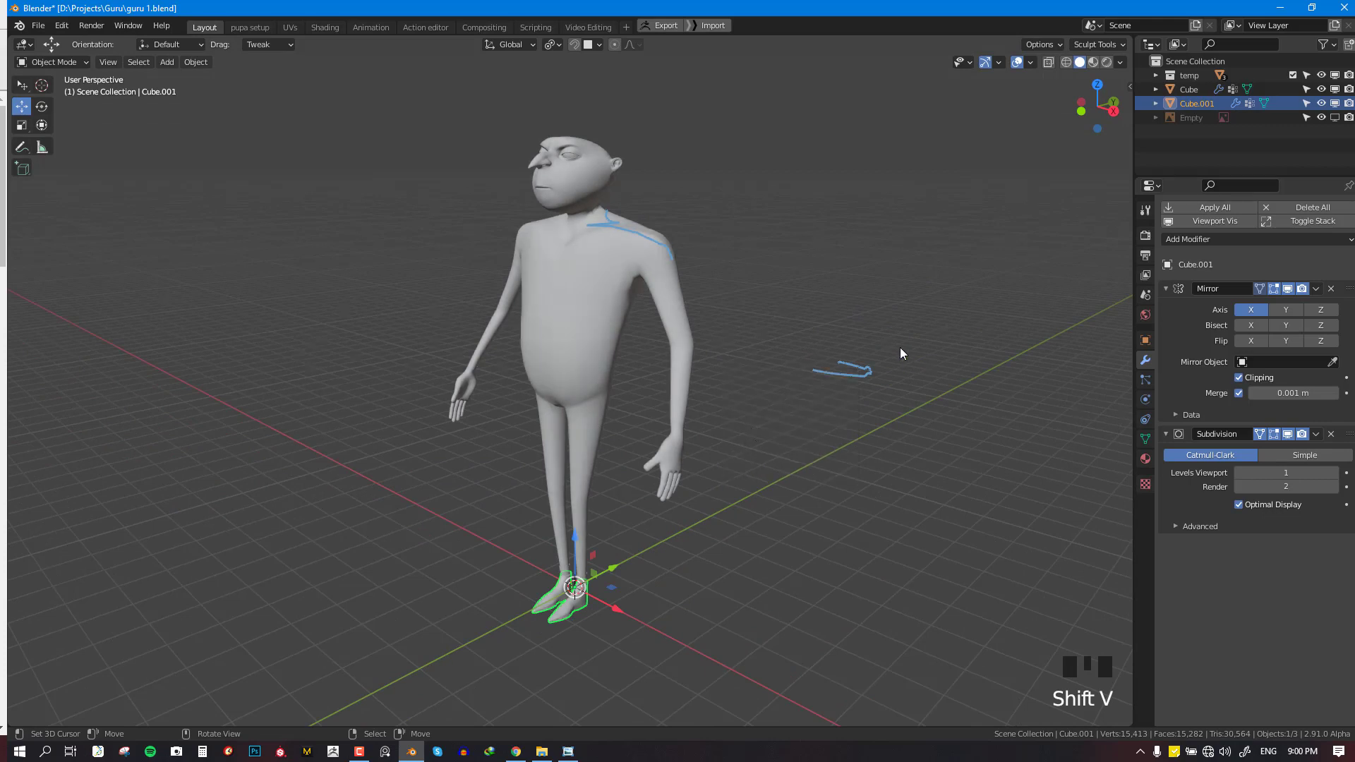
Remove the annotation layer with the sketched strokes around the character
key("KP_1")
scroll(784, 311, "down", 2)
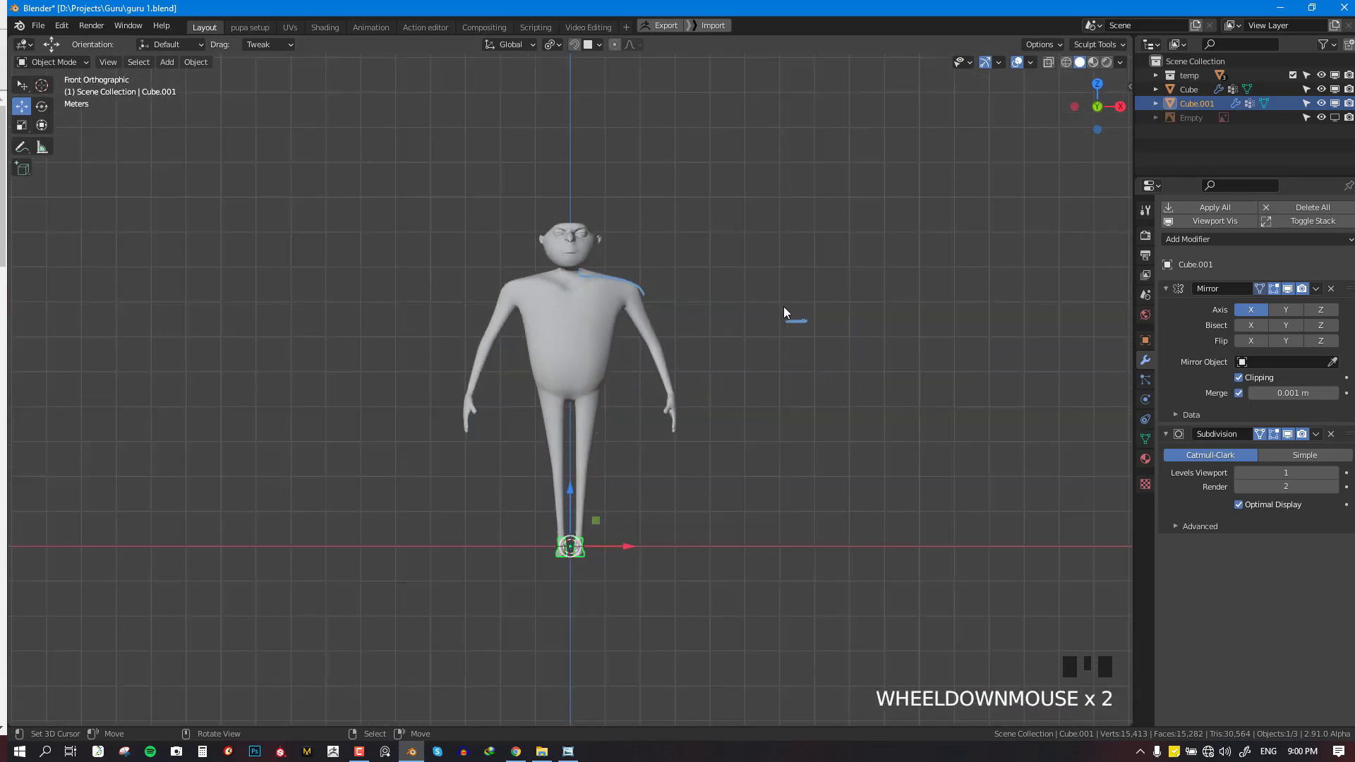
key("q")
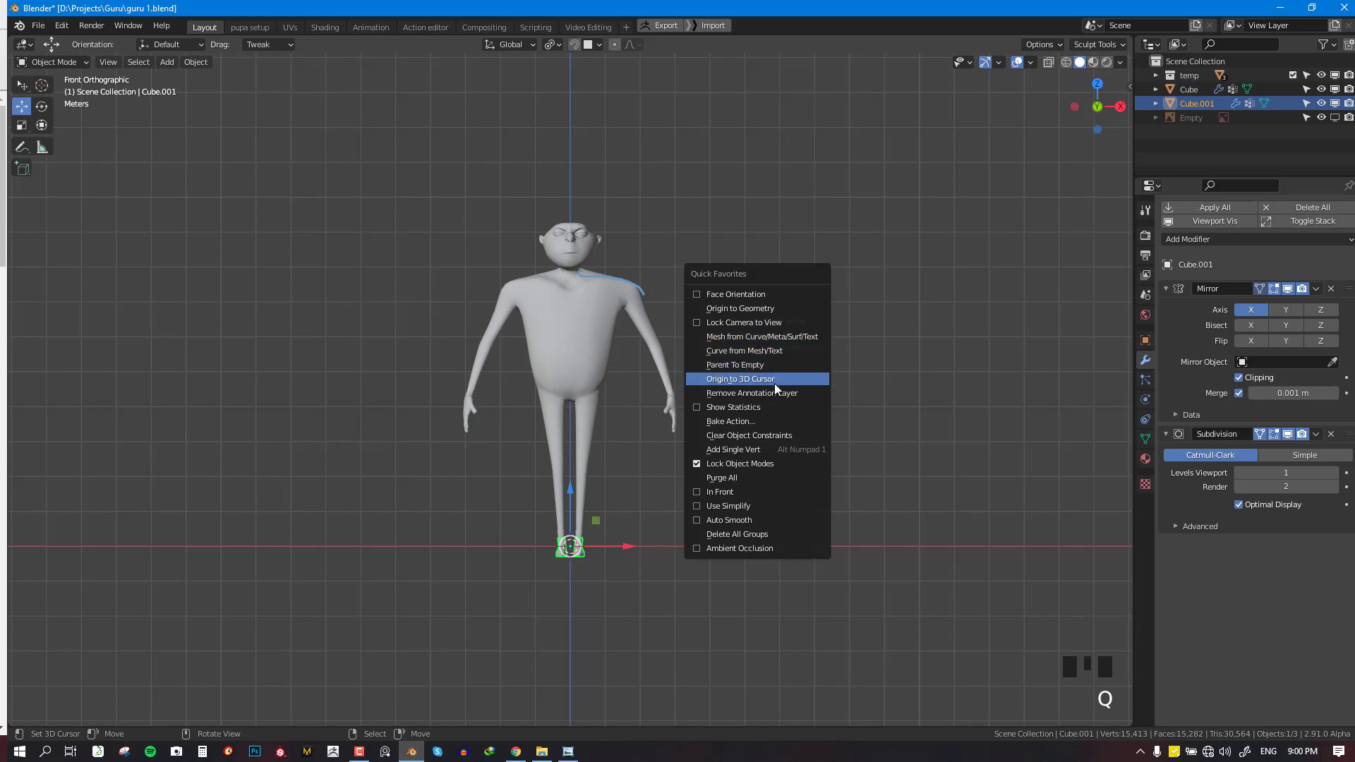
left_click(775, 379)
scroll(766, 394, "up", 2)
left_click(769, 394)
key("q")
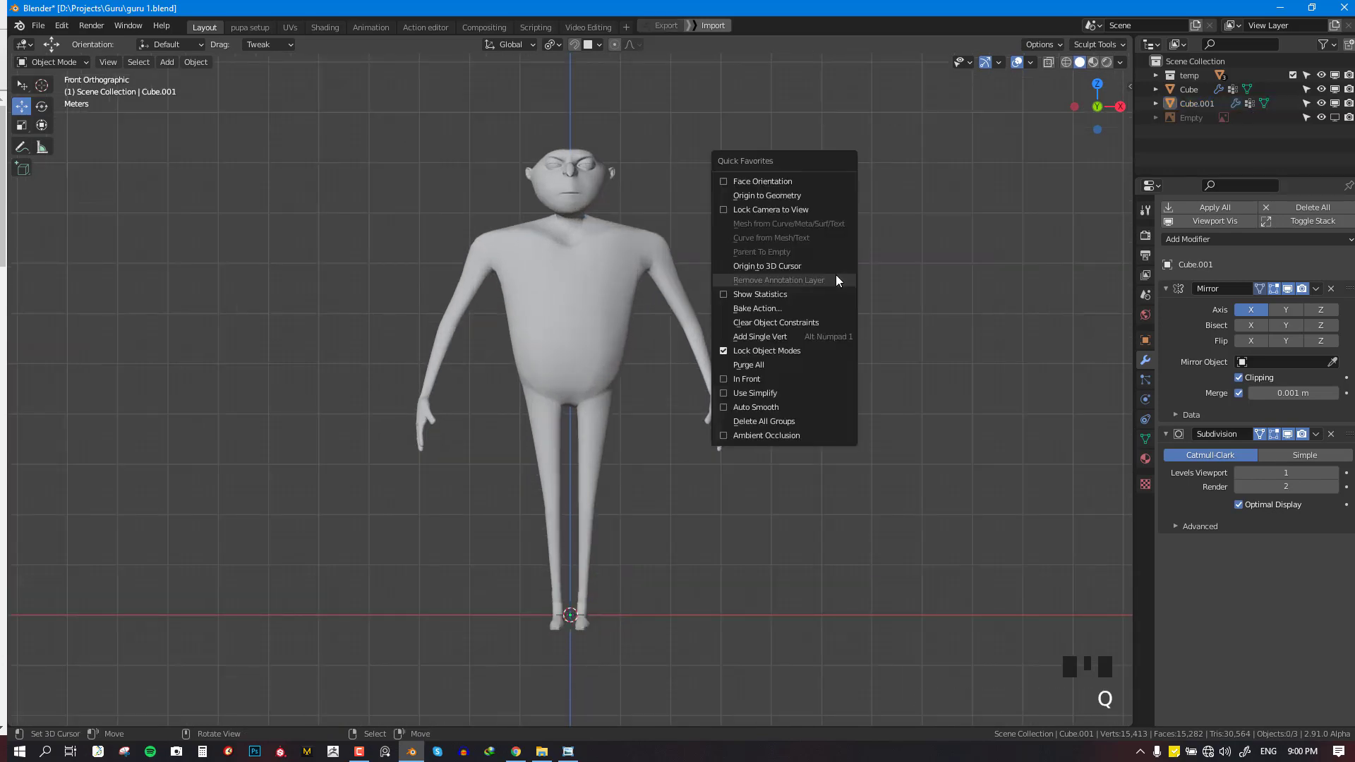
left_click(775, 267)
Select all objects in front view and move them up along Z until the soles rest on the ground line
middle_click_drag(757, 277, 578, 595)
scroll(599, 371, "up", 3)
key("KP_1")
key("a")
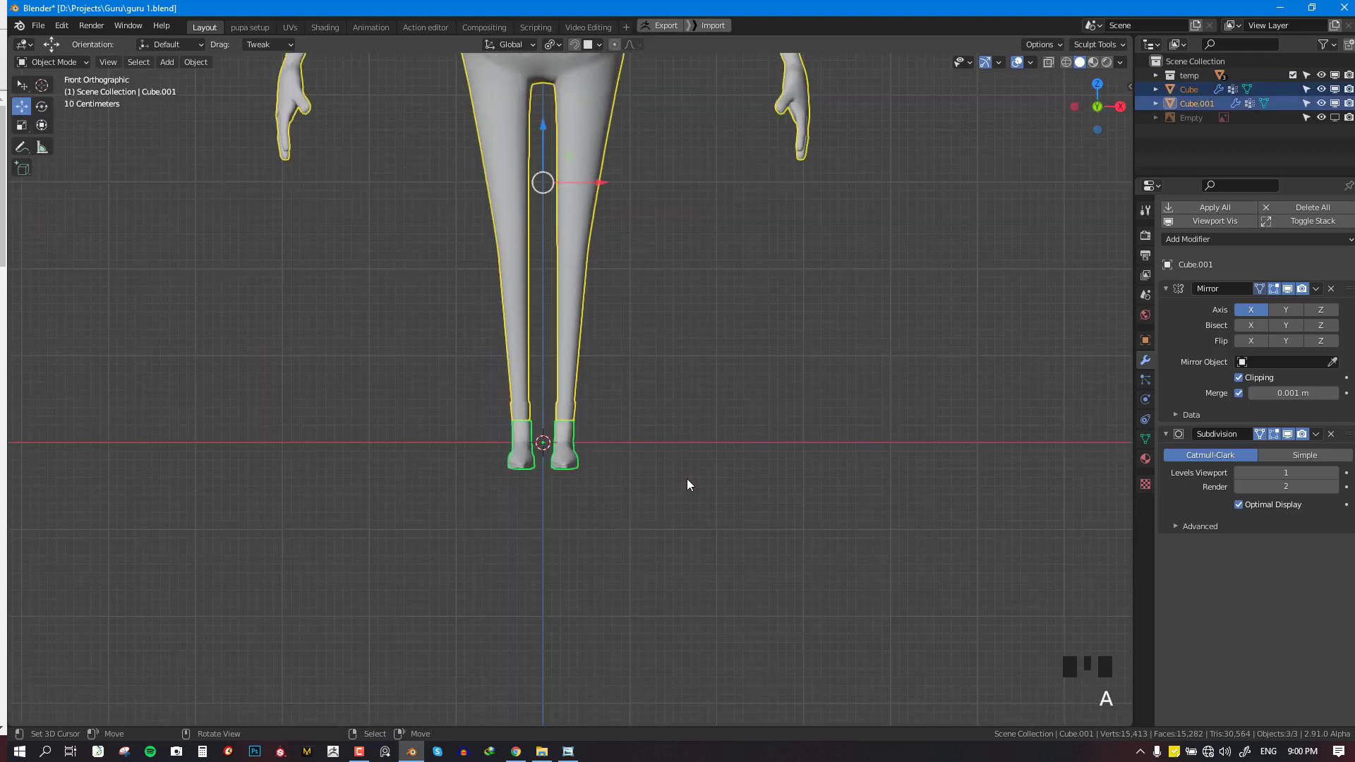
key("g")
key("z")
left_click(687, 452)
middle_click_drag(687, 453, 645, 520)
Select the linked ankle-cuff geometry in the body mesh and separate it into its own object
key("alt+a")
right_click(669, 473)
scroll(675, 471, "up", 4)
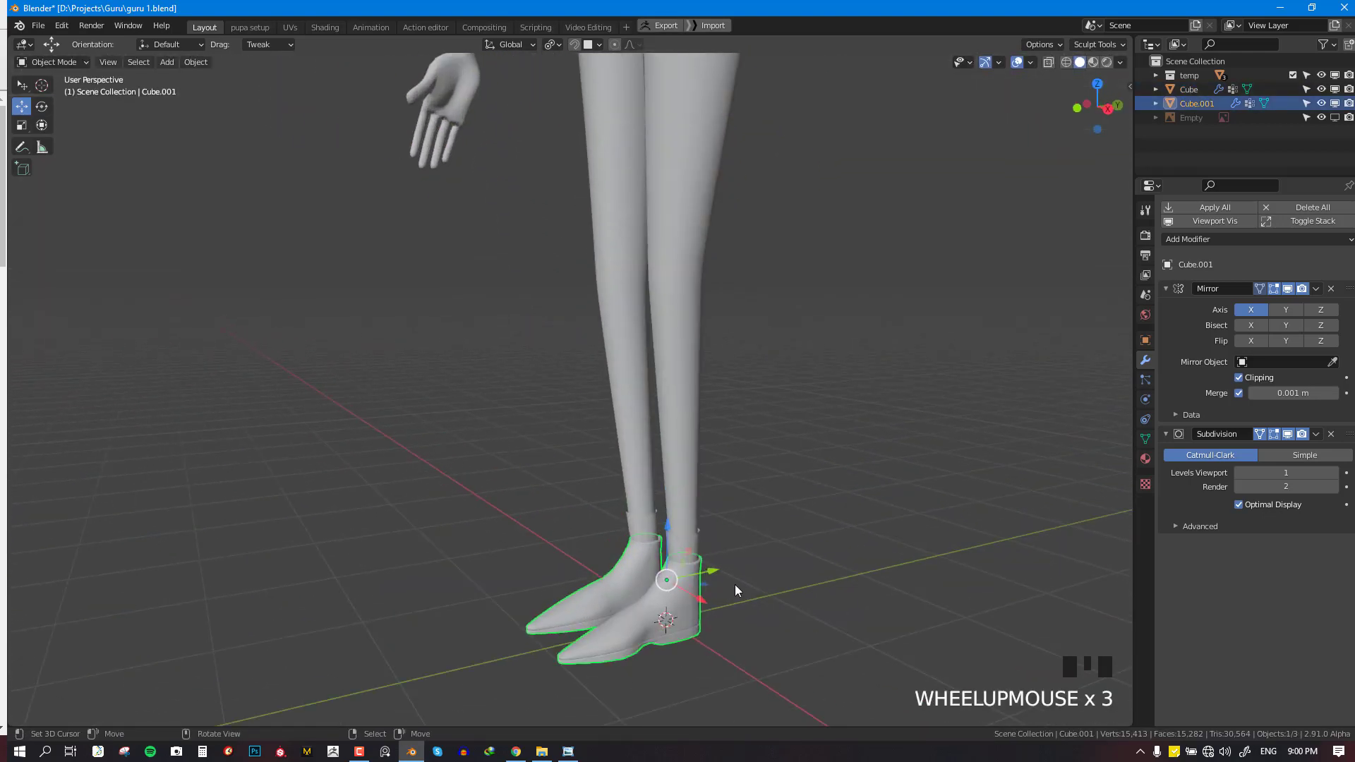
right_click(720, 487)
scroll(714, 451, "up", 3)
key("Tab")
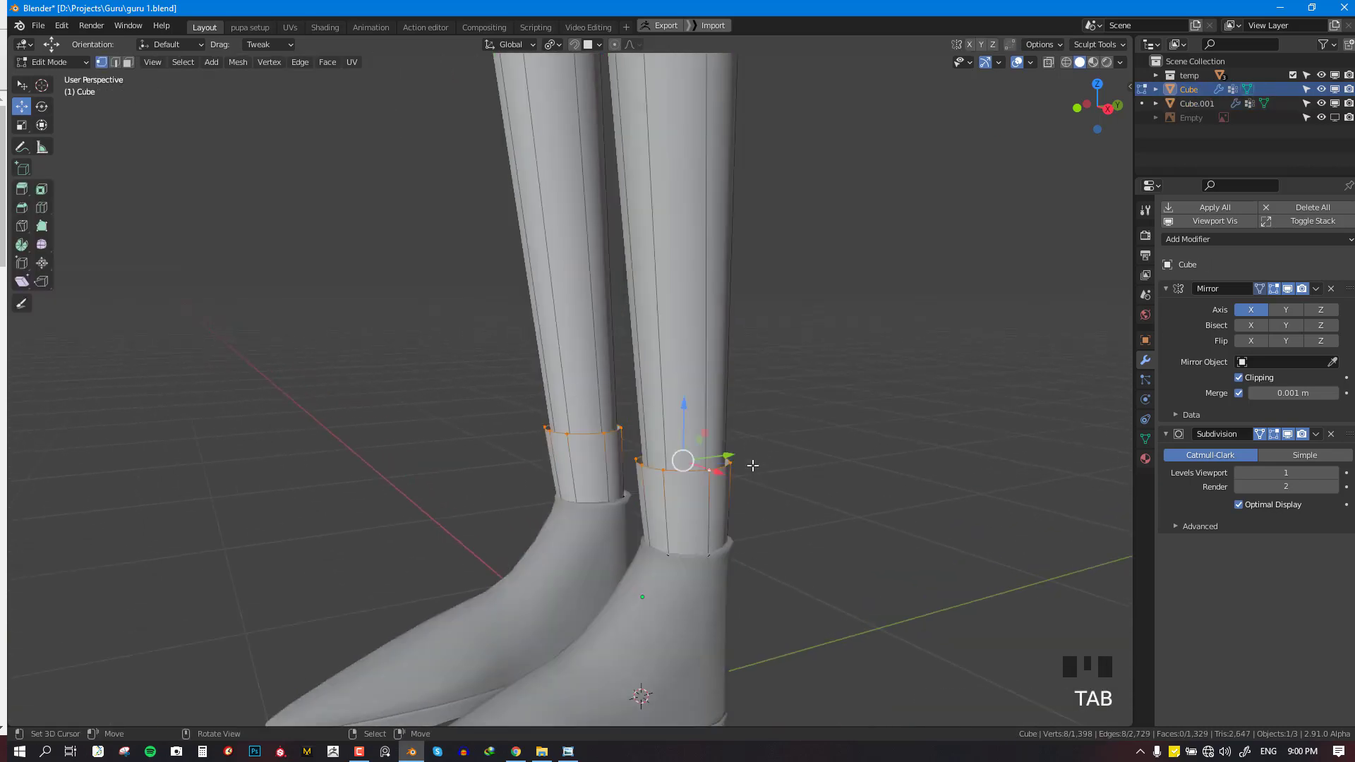
key("ctrl+l")
key("p")
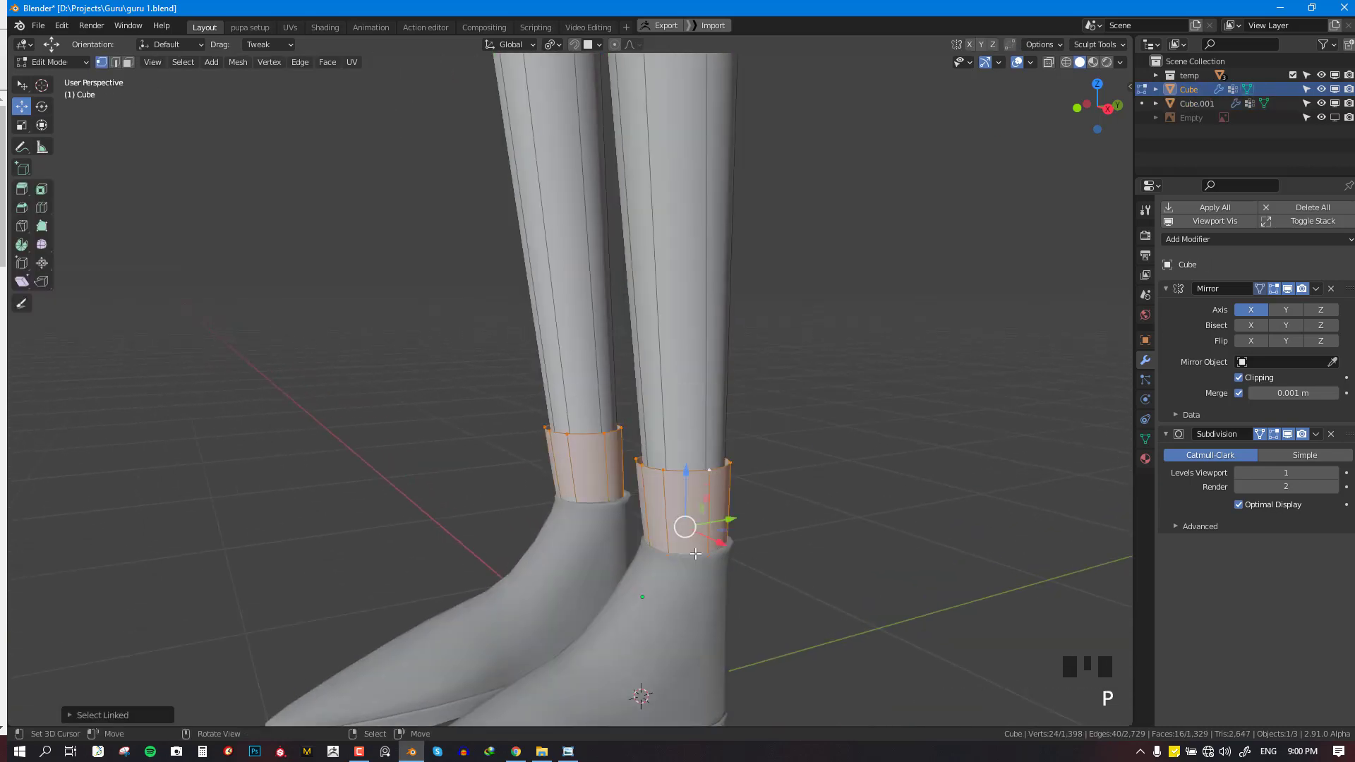
key("p")
left_click(772, 375)
key("Tab")
Join the separated ankle cuffs into the shoe object and open the combined mesh for editing
right_click(727, 530)
right_click(722, 575, "shift")
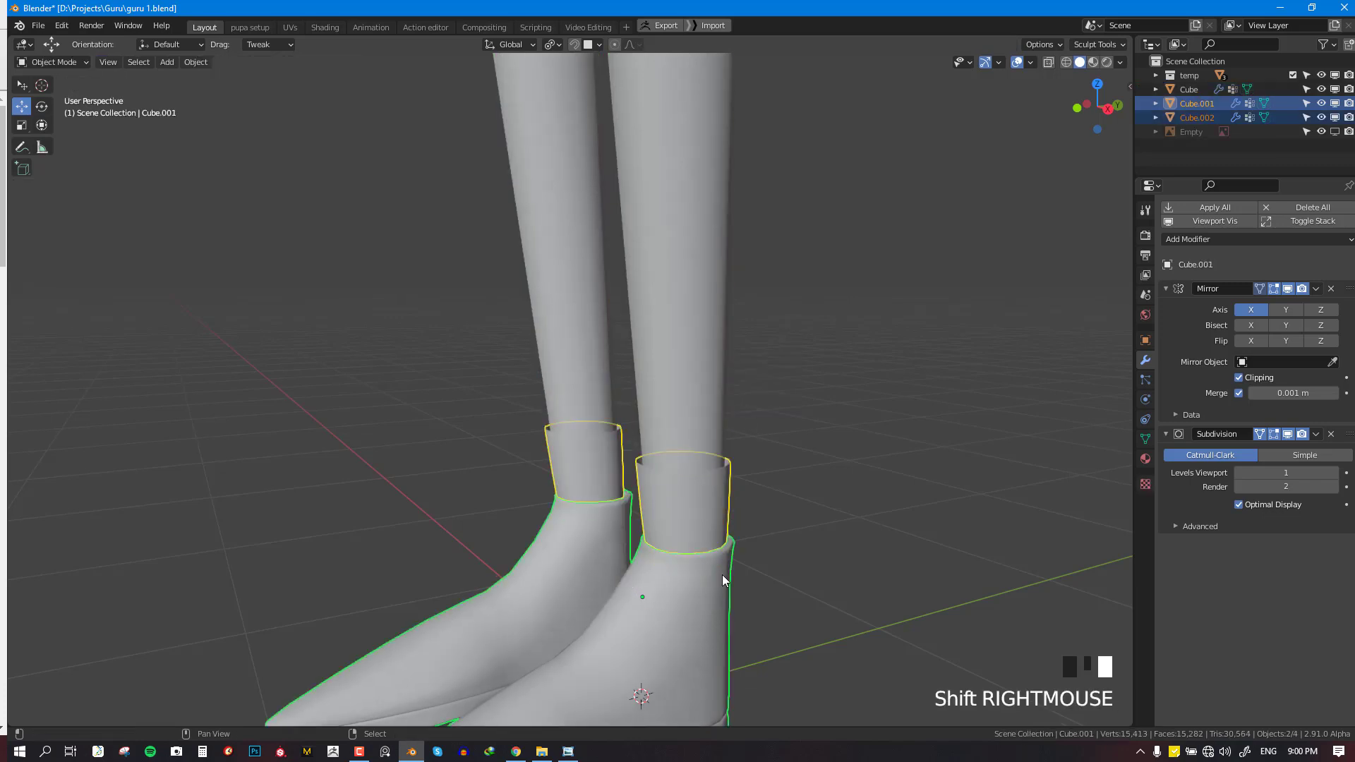
key("ctrl+j")
key("Tab")
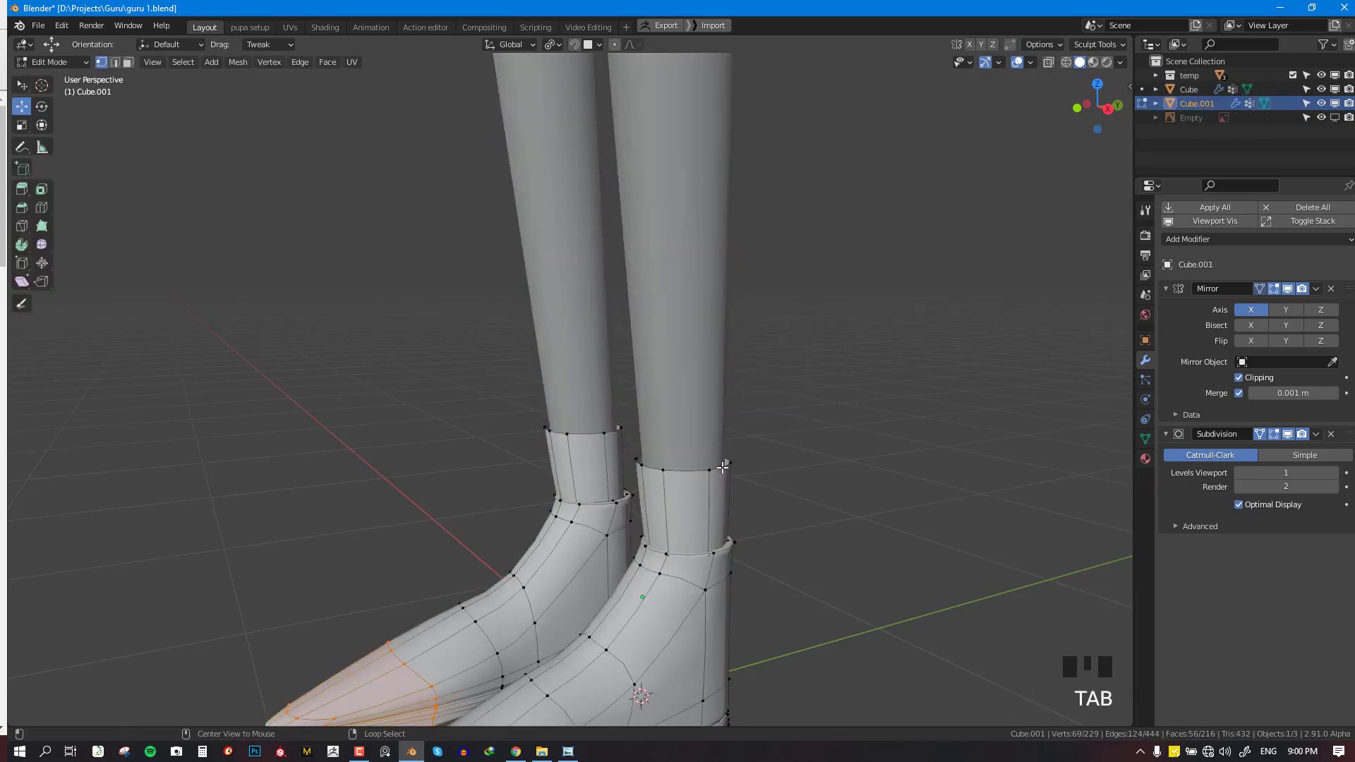
Extrude the top edge loops of the ankle cuffs and scale them to thicken the rims, leave mesh editing and save the file
right_click(723, 467, "alt")
key("s")
key("e")
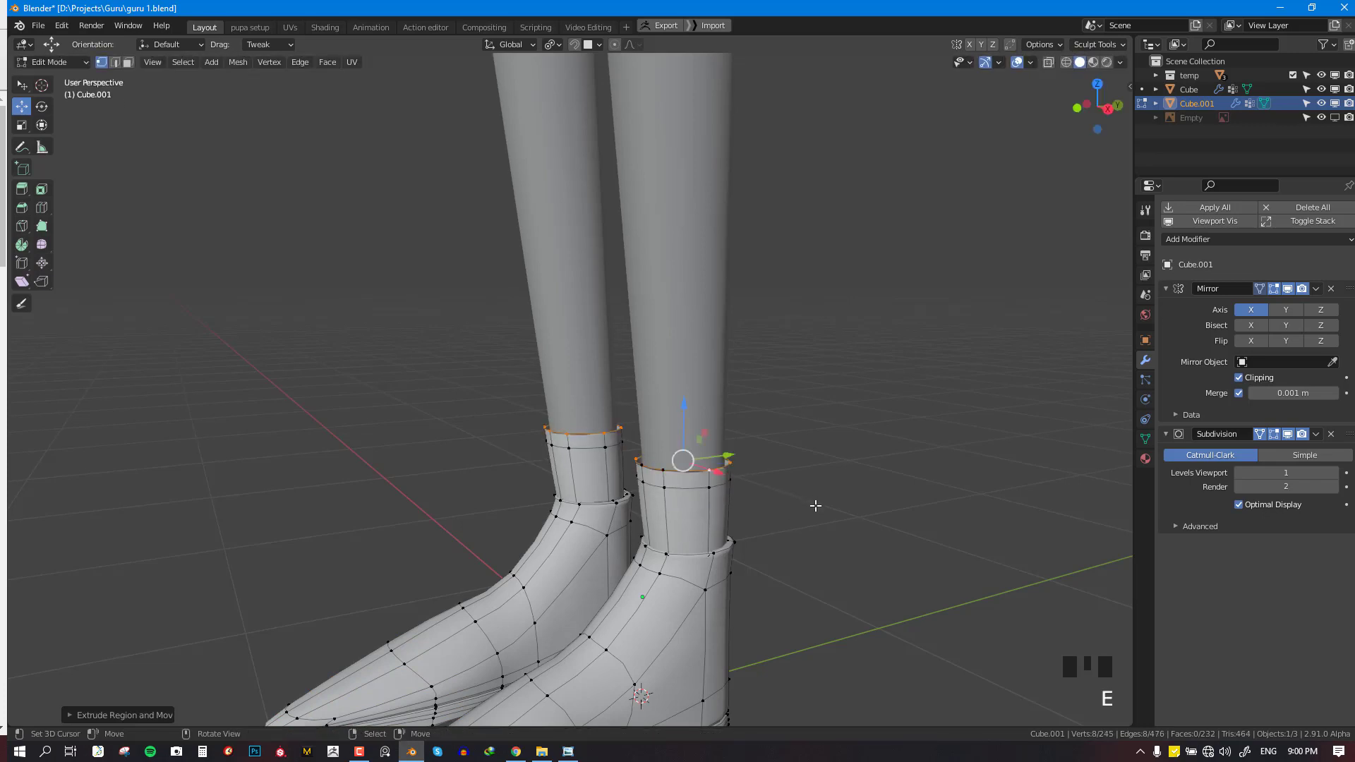
key("s")
key("Tab")
scroll(744, 535, "down", 4)
middle_click_drag(744, 535, 817, 554)
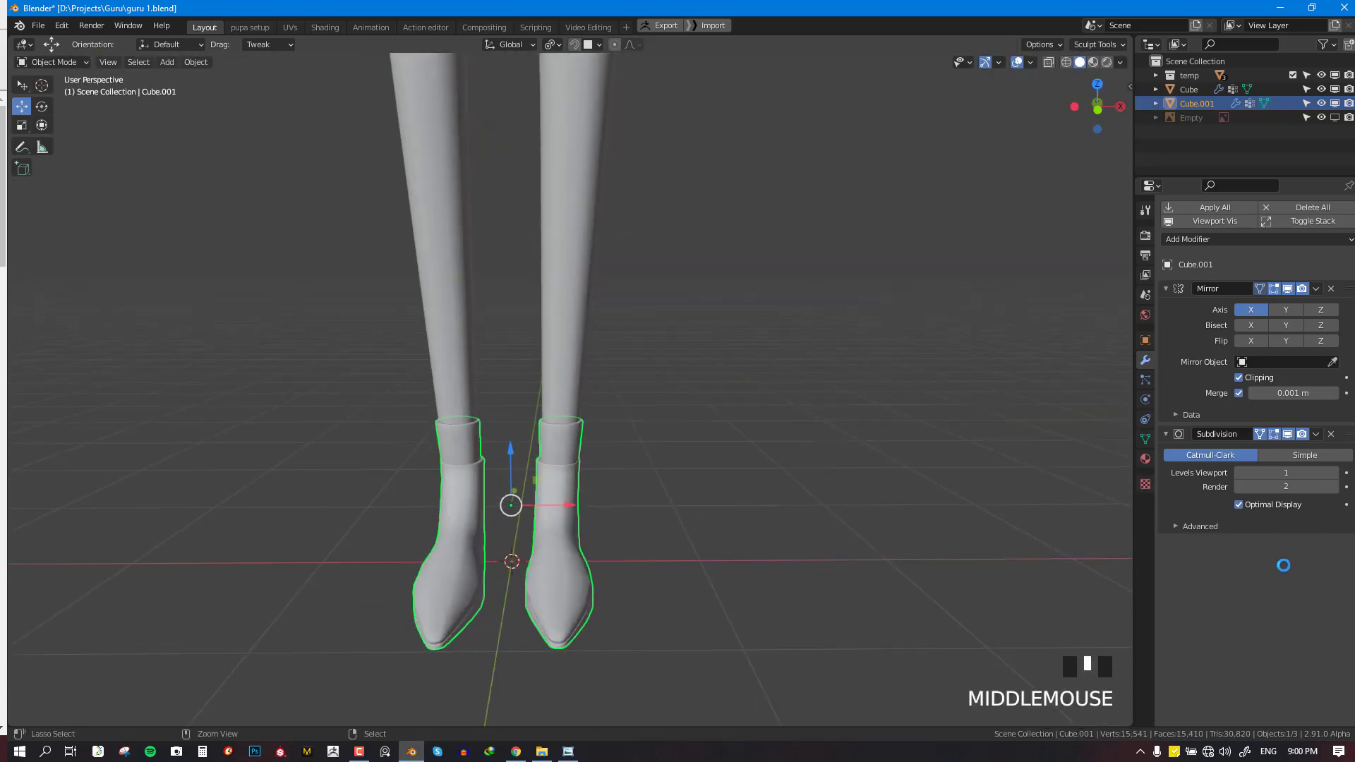
key("ctrl+s")
Darken the shoe object's viewport display colour to dark grey with a value of 0.333, deselect it and save the file
left_click(1145, 341)
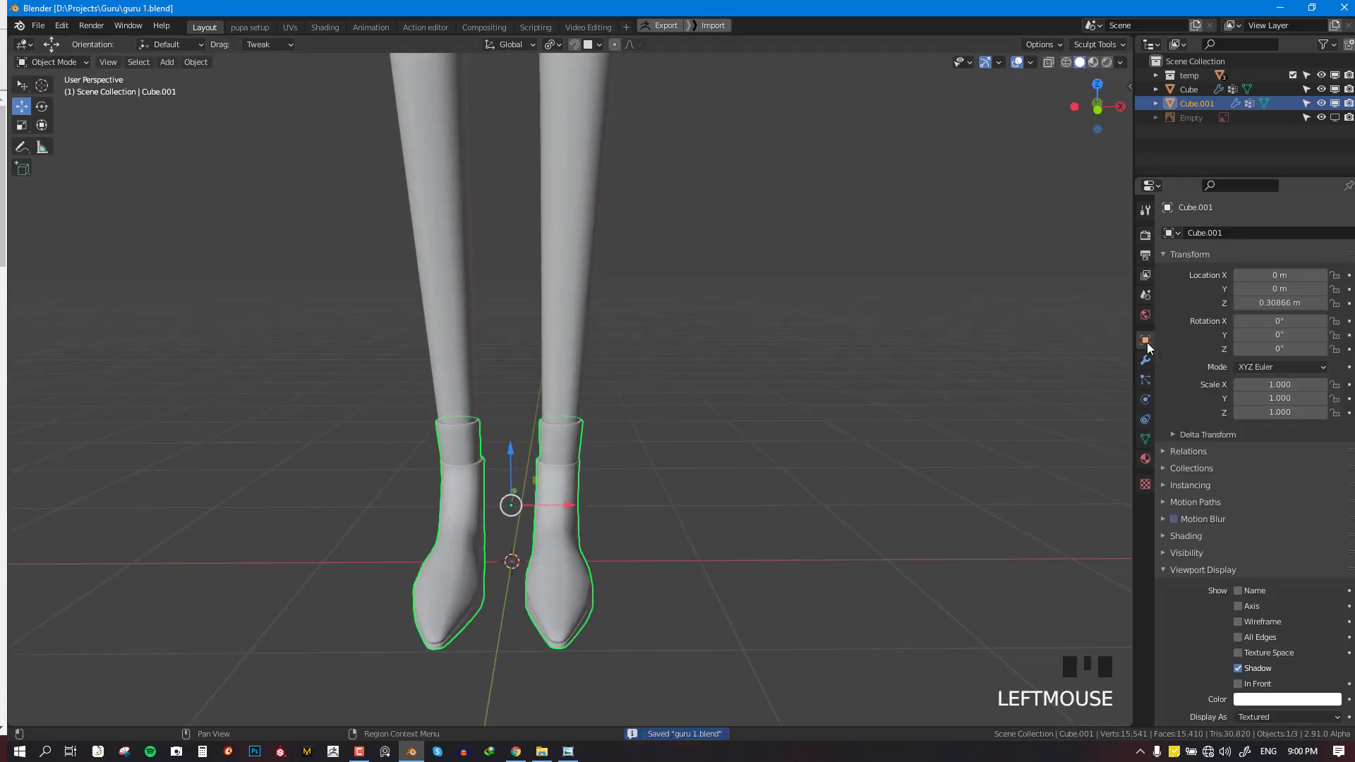
left_click(1303, 701)
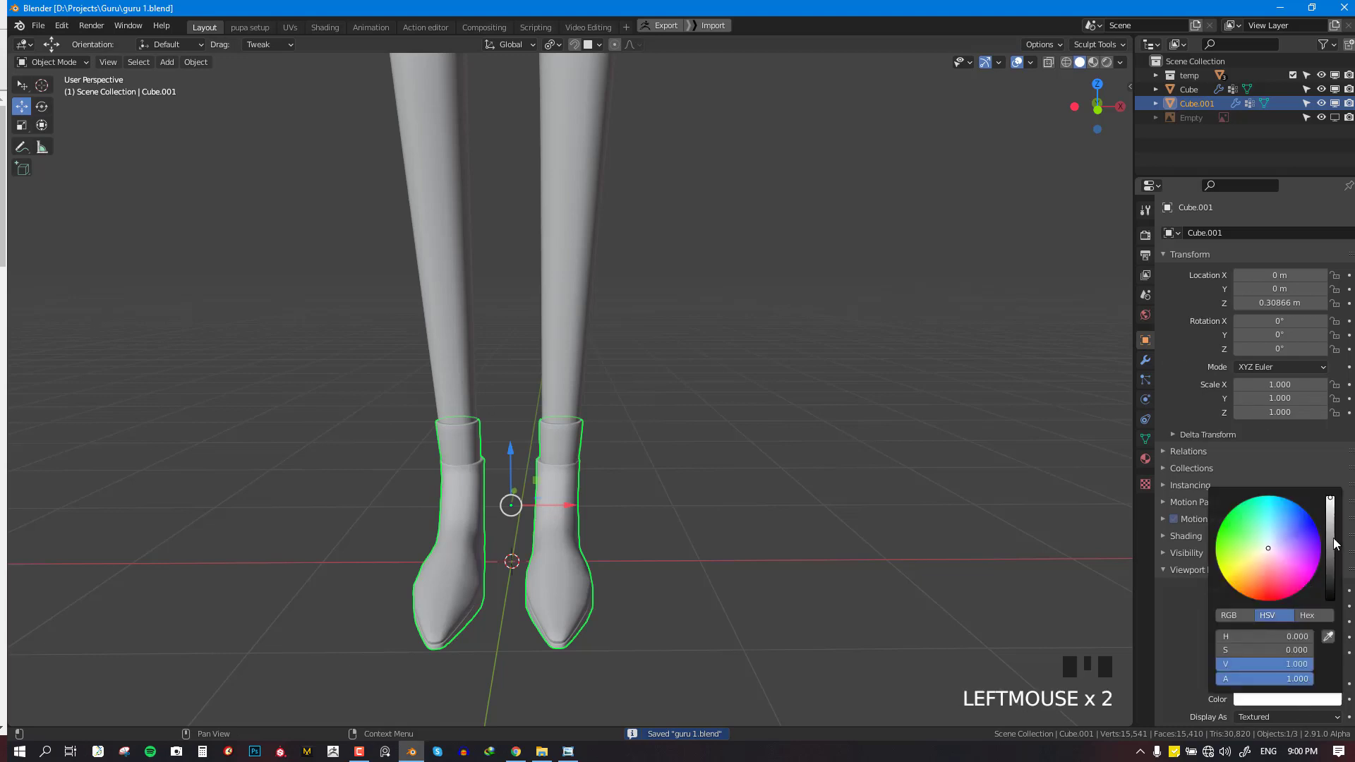
left_click_drag(1334, 545, 1331, 564)
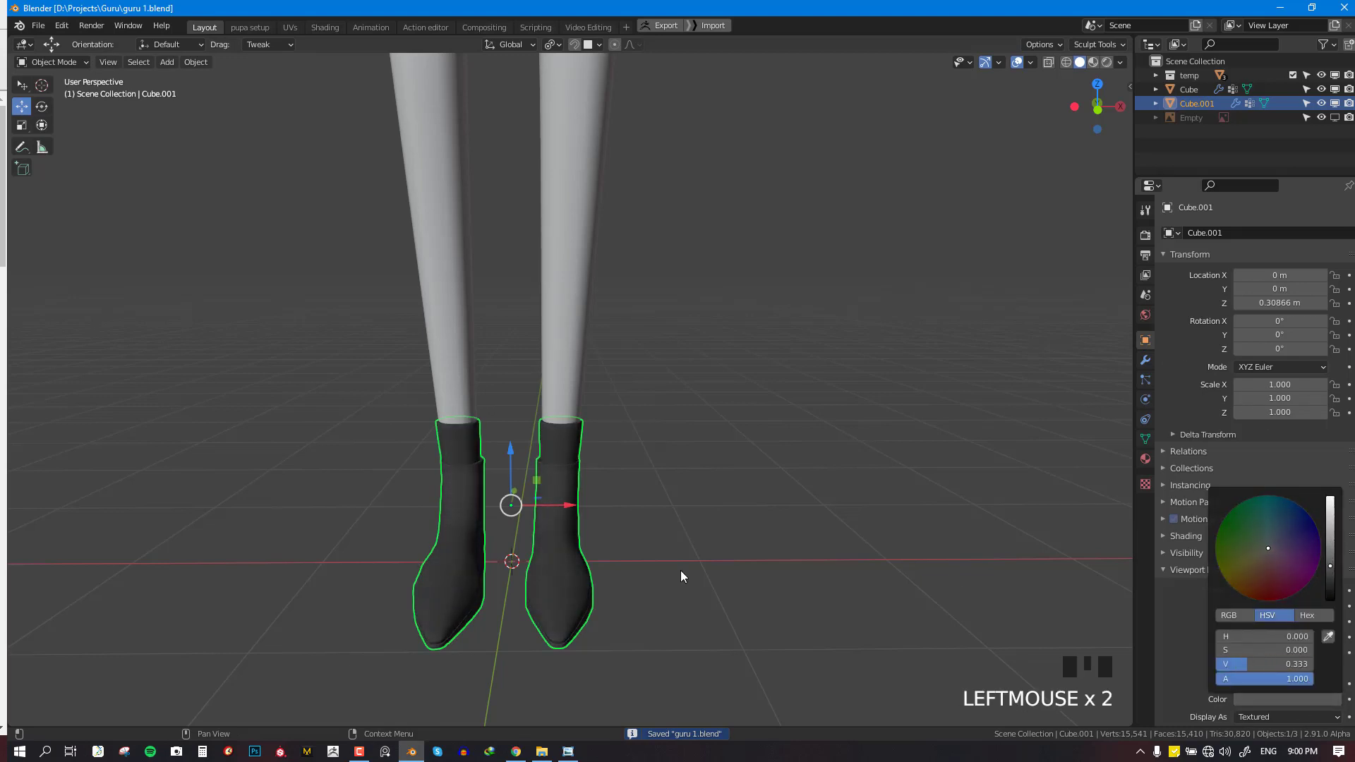
key("alt+a")
middle_click_drag(824, 504, 759, 563)
scroll(759, 561, "down", 4)
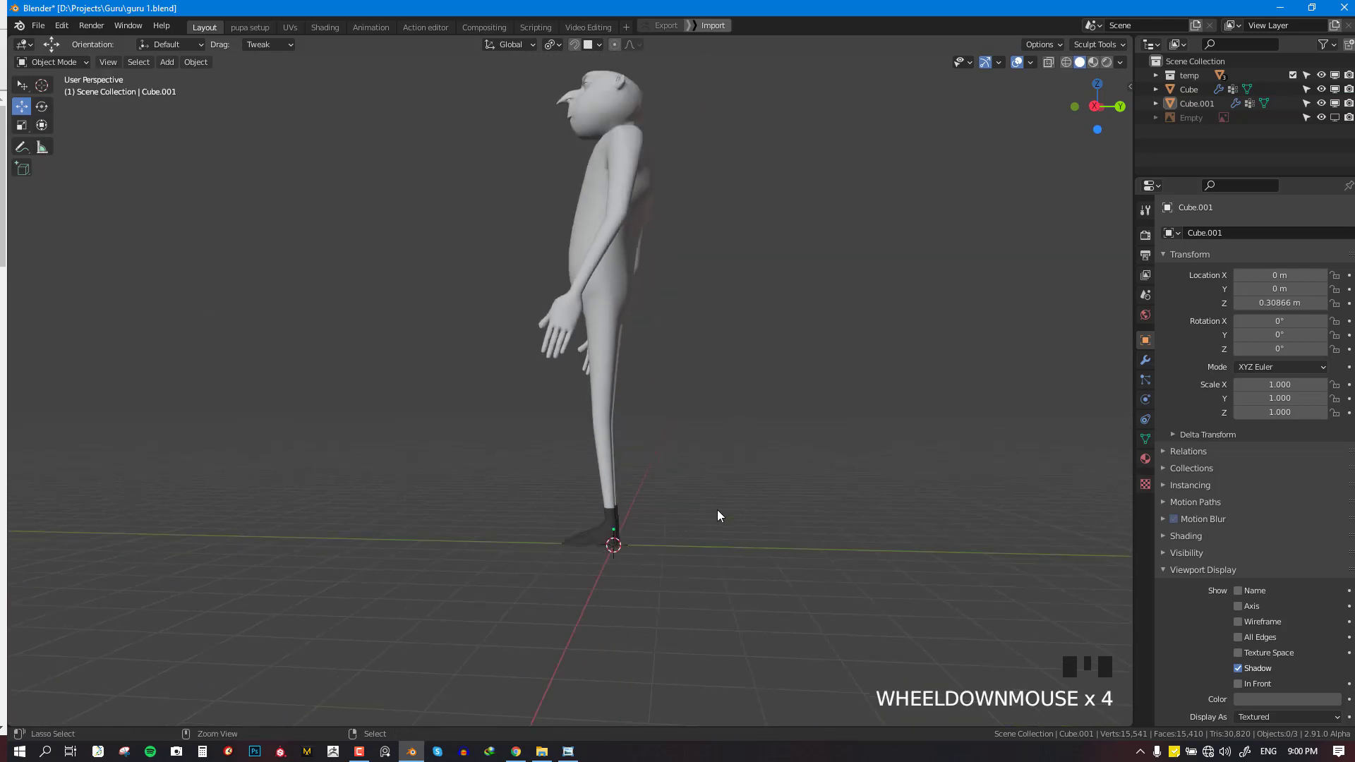
key("ctrl+s")
Adjust a viewport shading option and turn on the wireframe overlay with the character in front view
middle_click_drag(717, 510, 837, 511)
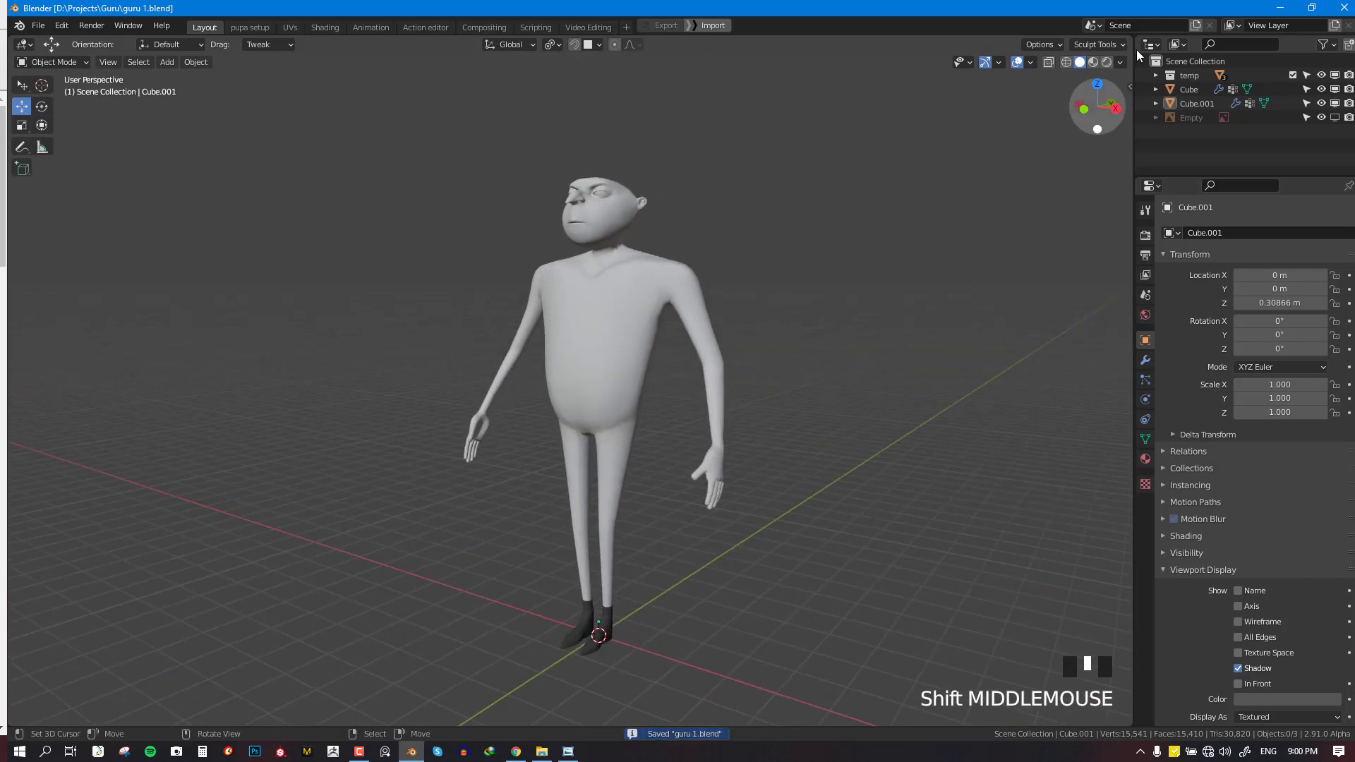
left_click(1120, 62)
left_click(1076, 430)
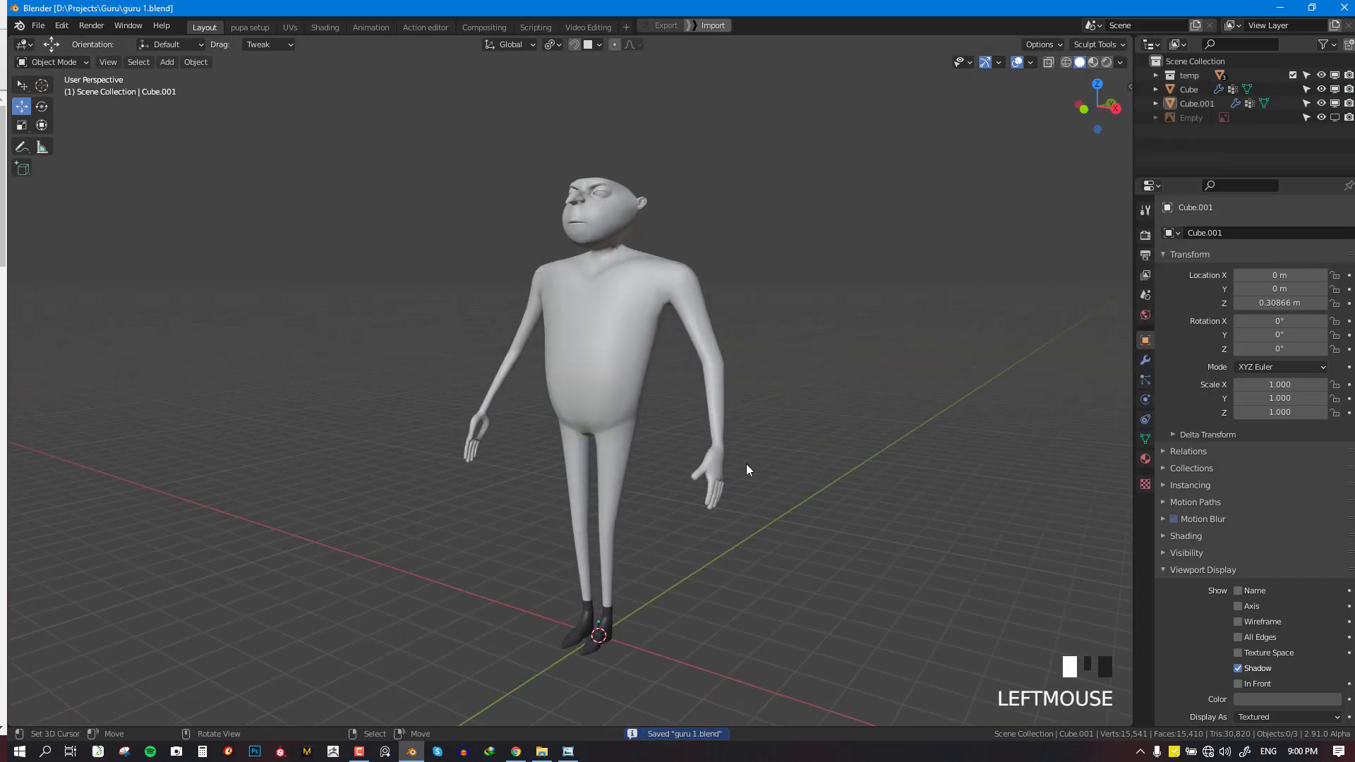
middle_click_drag(747, 465, 662, 461)
key("KP_1")
key("alt+w")
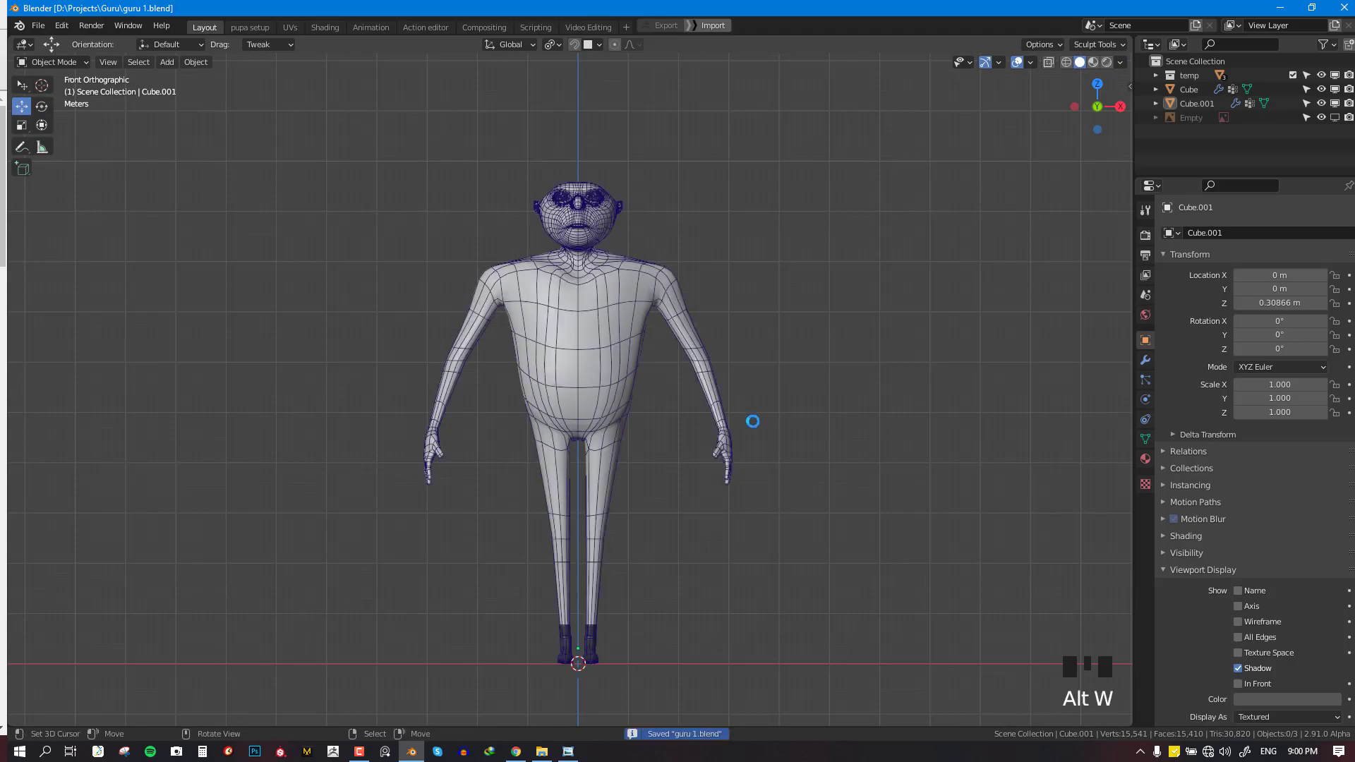
Inspect the wireframe topology of the whole body from several angles and save the file
middle_click_drag(753, 421, 520, 447)
scroll(859, 405, "up", 2)
middle_click_drag(859, 405, 499, 400)
key("KP_1")
scroll(646, 441, "down", 3)
scroll(660, 445, "up", 5)
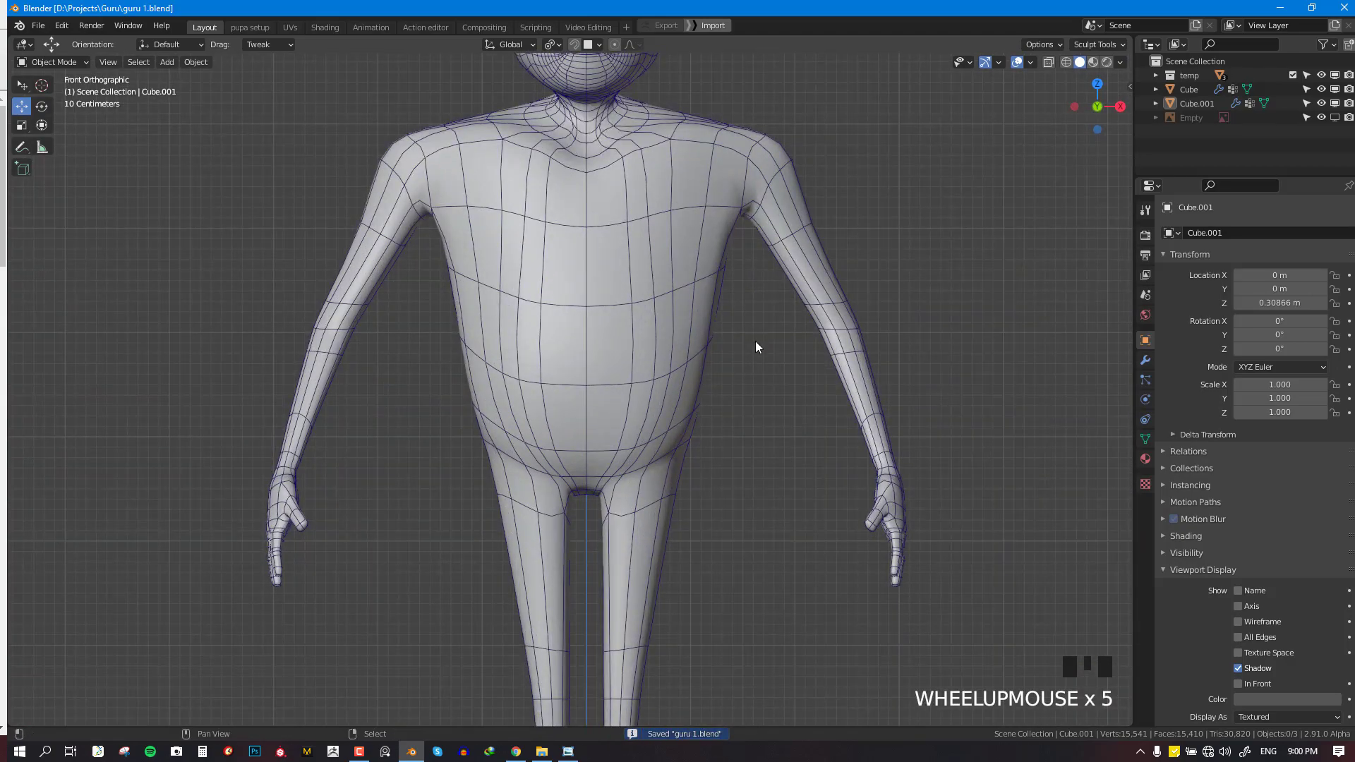
scroll(852, 537, "down", 4)
key("ctrl+s")
Examine the edge flow of the face, neck, shoulders and torso up close, and the full figure in perspective
scroll(740, 464, "up", 3)
middle_click_drag(853, 523, 684, 381)
key("KP_Divide")
scroll(740, 315, "up", 3)
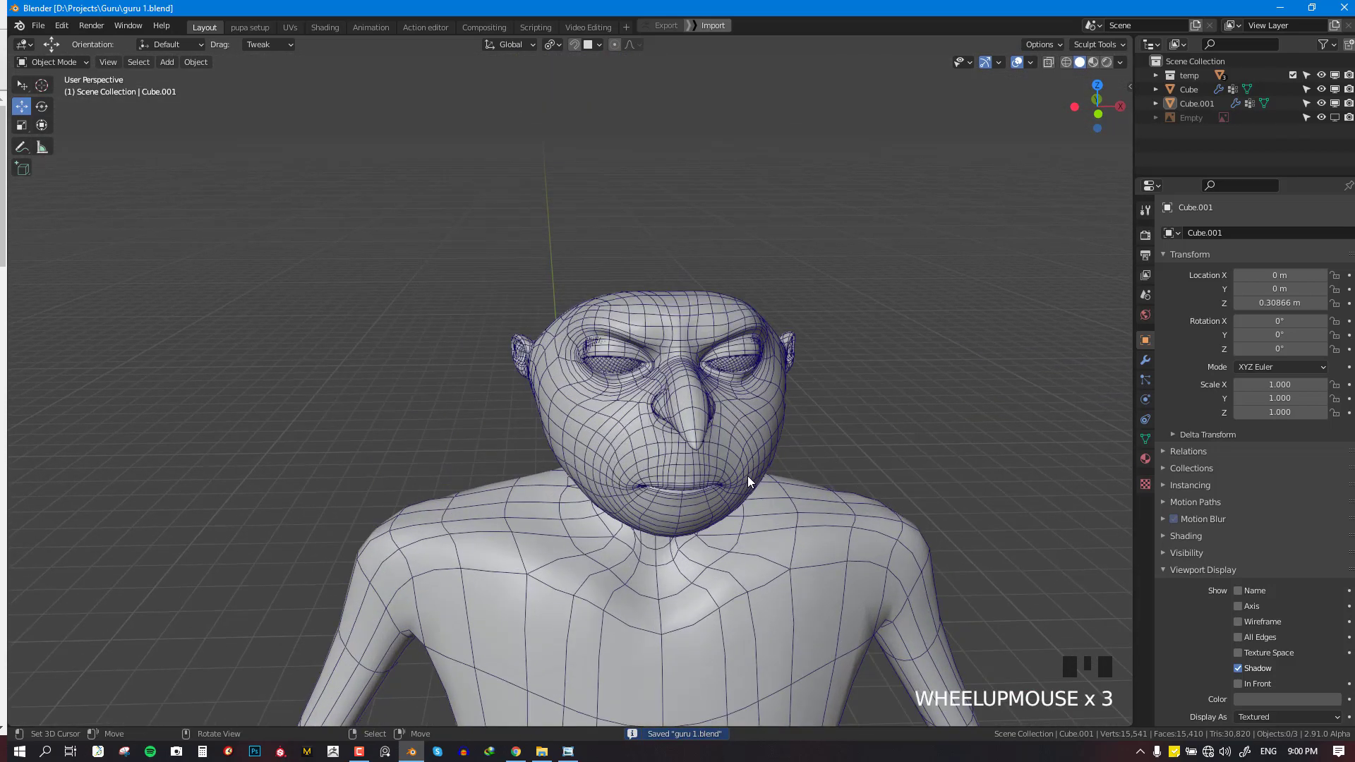
scroll(744, 480, "down", 3)
key("KP_1")
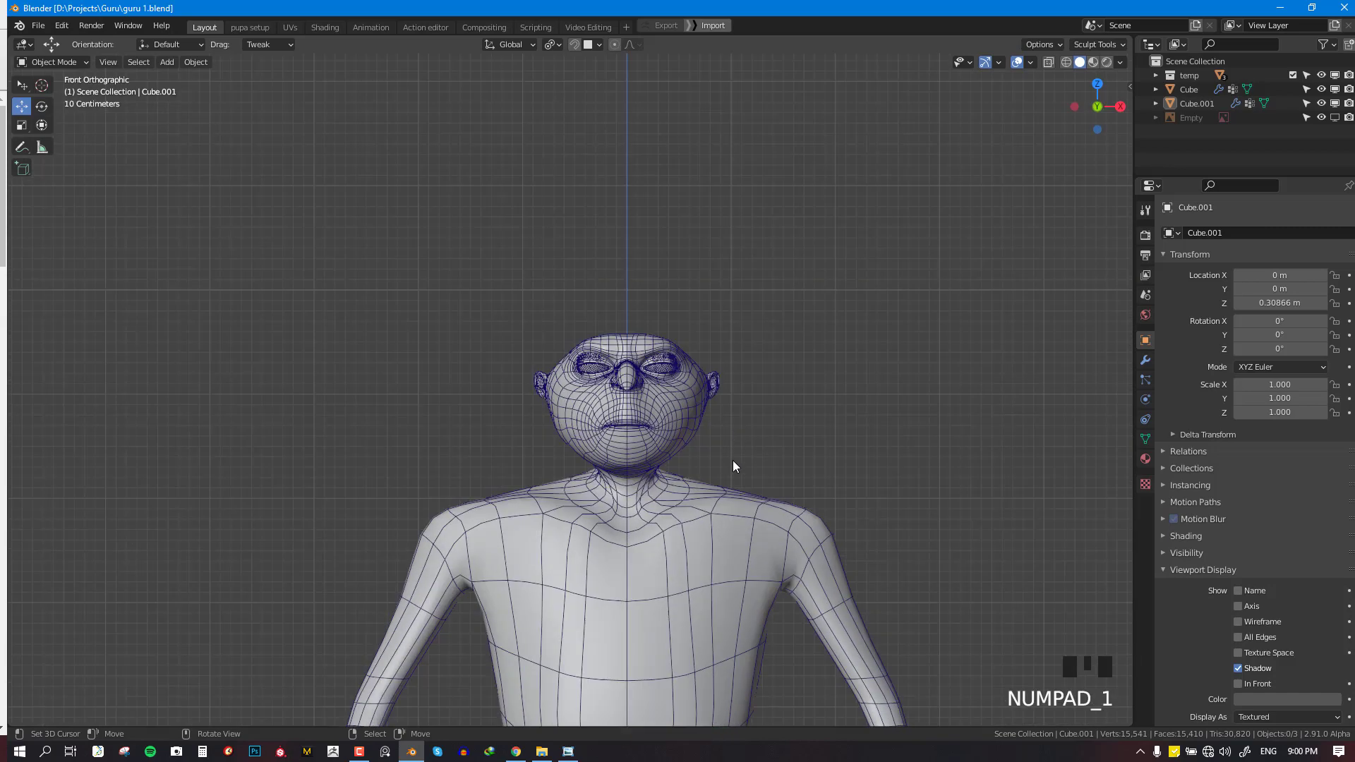
middle_click_drag(733, 460, 670, 435, "shift")
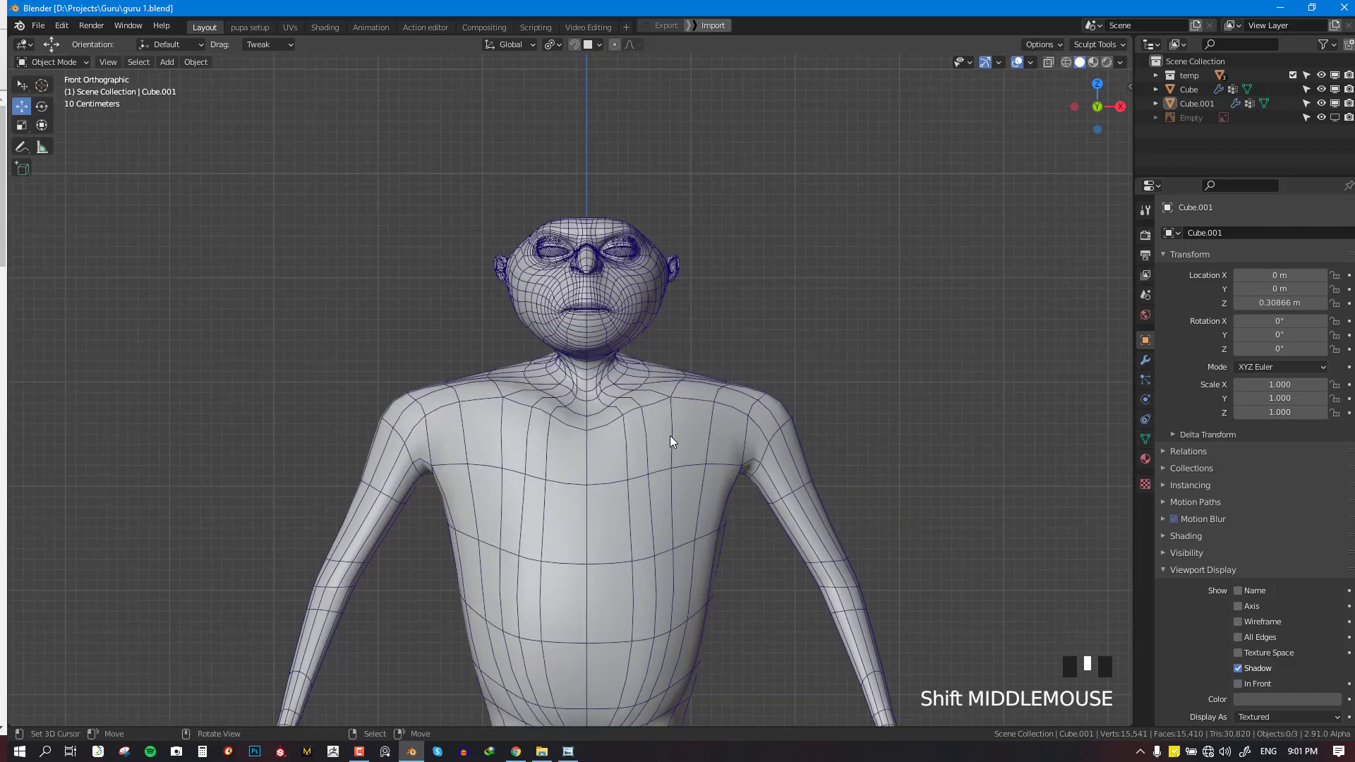
scroll(710, 454, "up", 1)
middle_click_drag(711, 454, 695, 372, "shift")
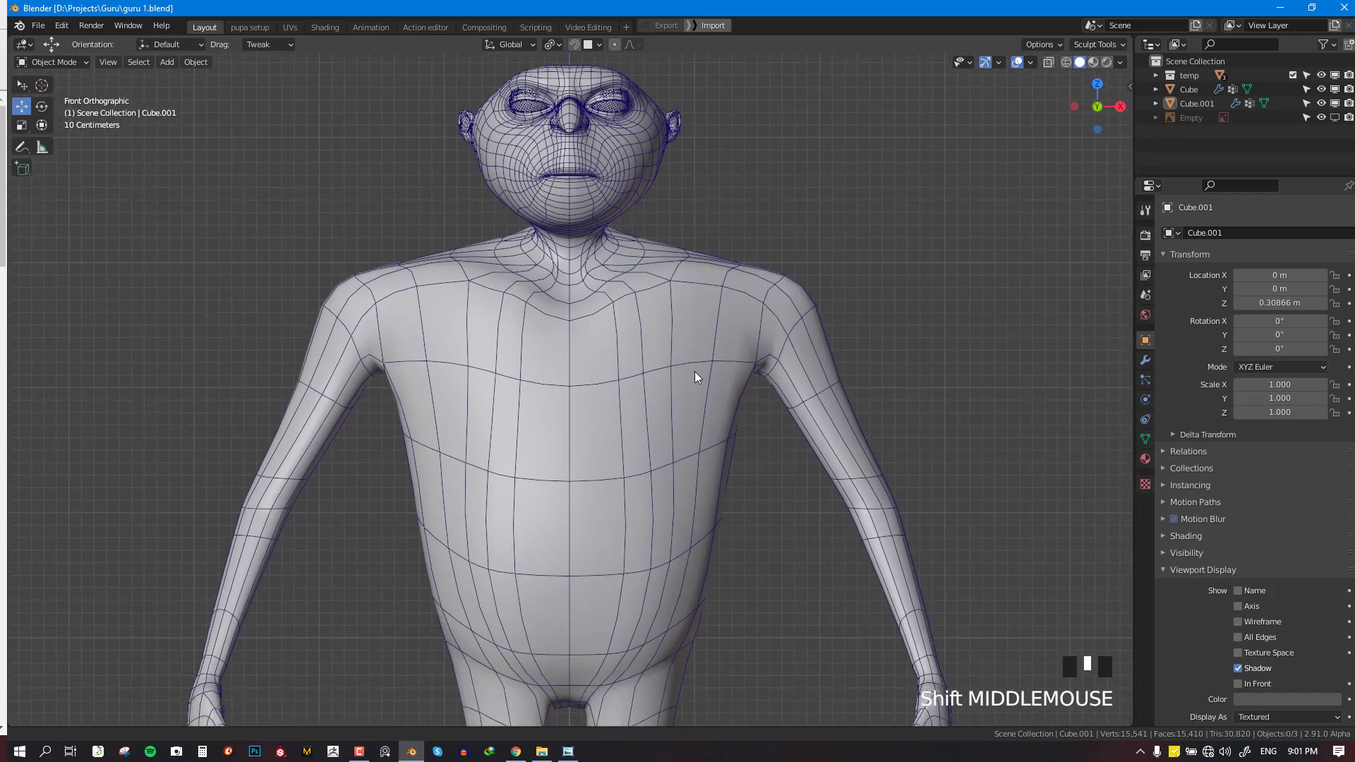
scroll(695, 449, "up", 2)
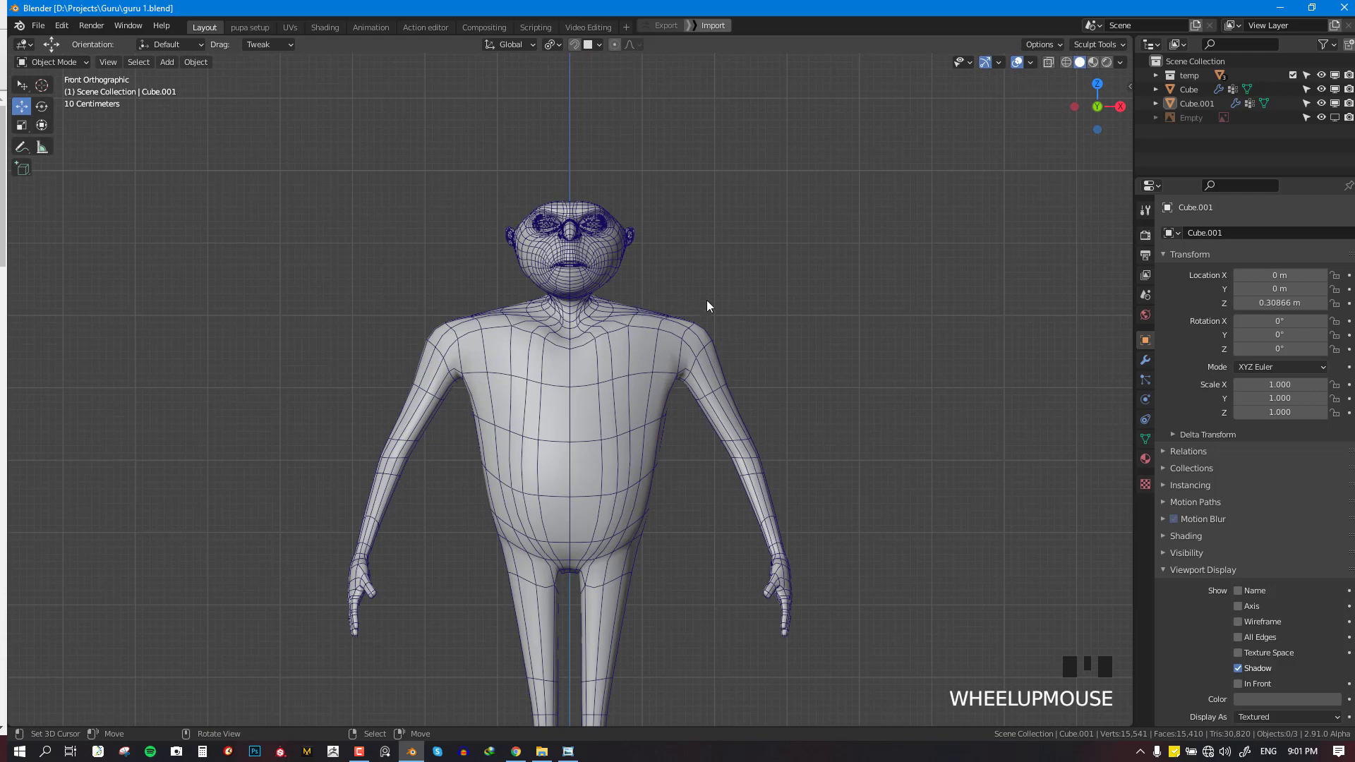
middle_click_drag(665, 452, 644, 339, "shift")
scroll(686, 239, "down", 3)
middle_click_drag(686, 239, 826, 459)
scroll(684, 371, "up", 2)
scroll(626, 460, "down", 2)
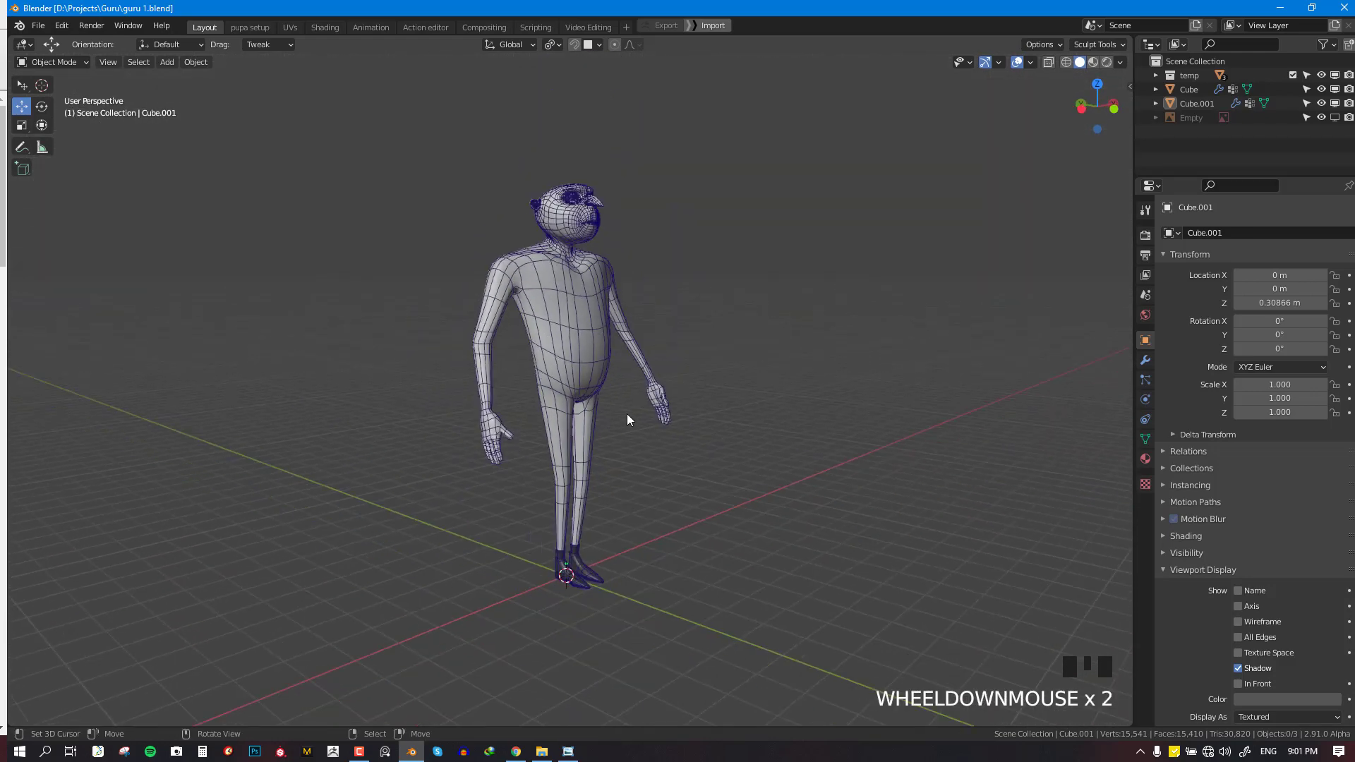
Examine the head's topology around the eyes, nose, mouth and ears, and how it flows into the neck and chest
middle_click_drag(626, 460, 666, 325)
scroll(632, 382, "up", 2)
scroll(666, 325, "up", 3)
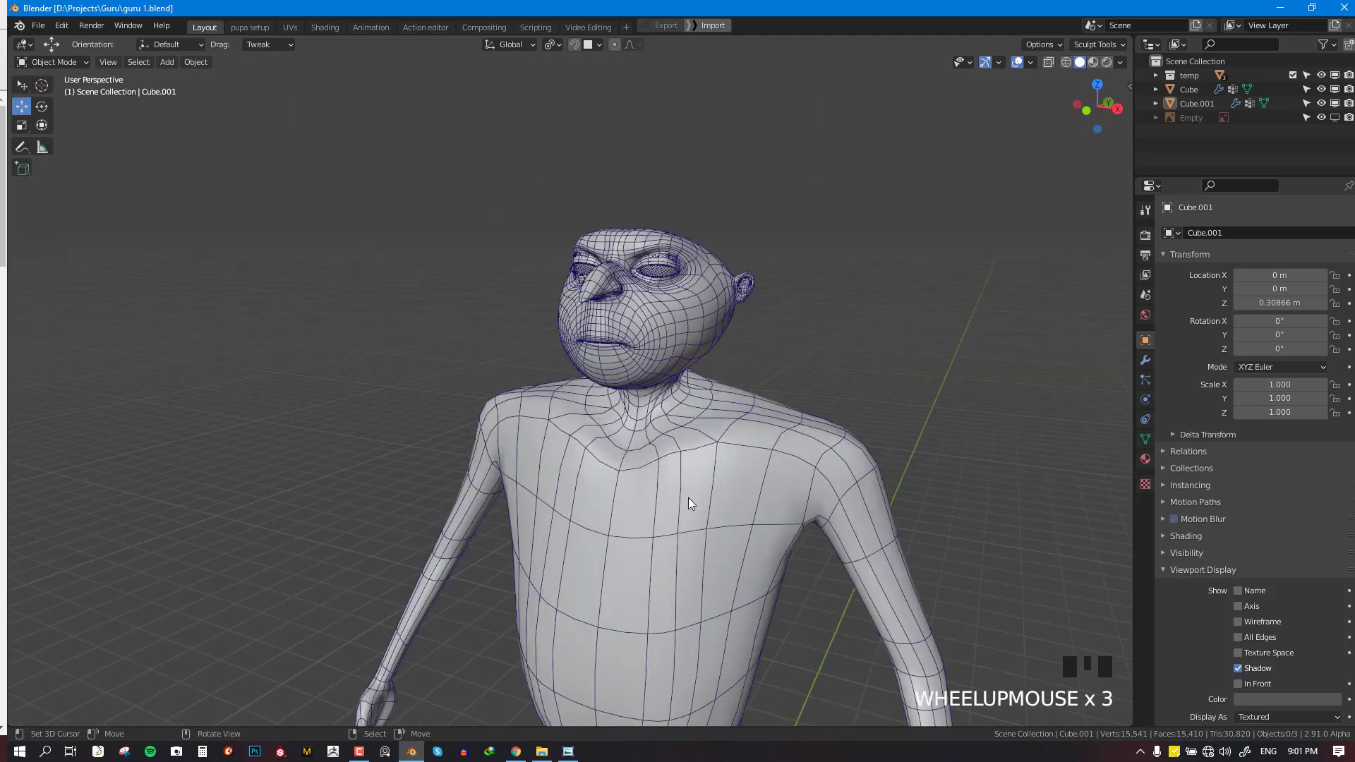
key("KP_1")
scroll(873, 269, "up", 2)
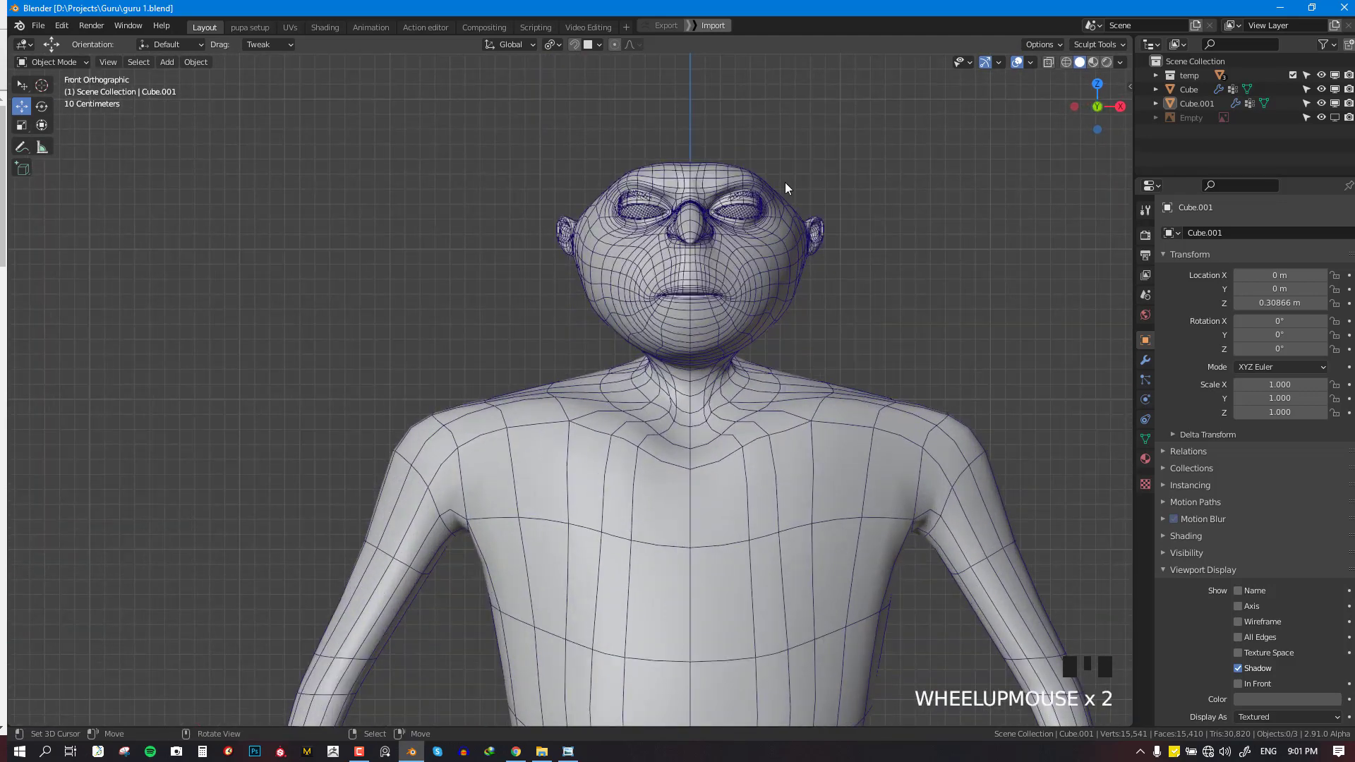
scroll(847, 261, "up", 2)
middle_click_drag(847, 261, 717, 432, "shift")
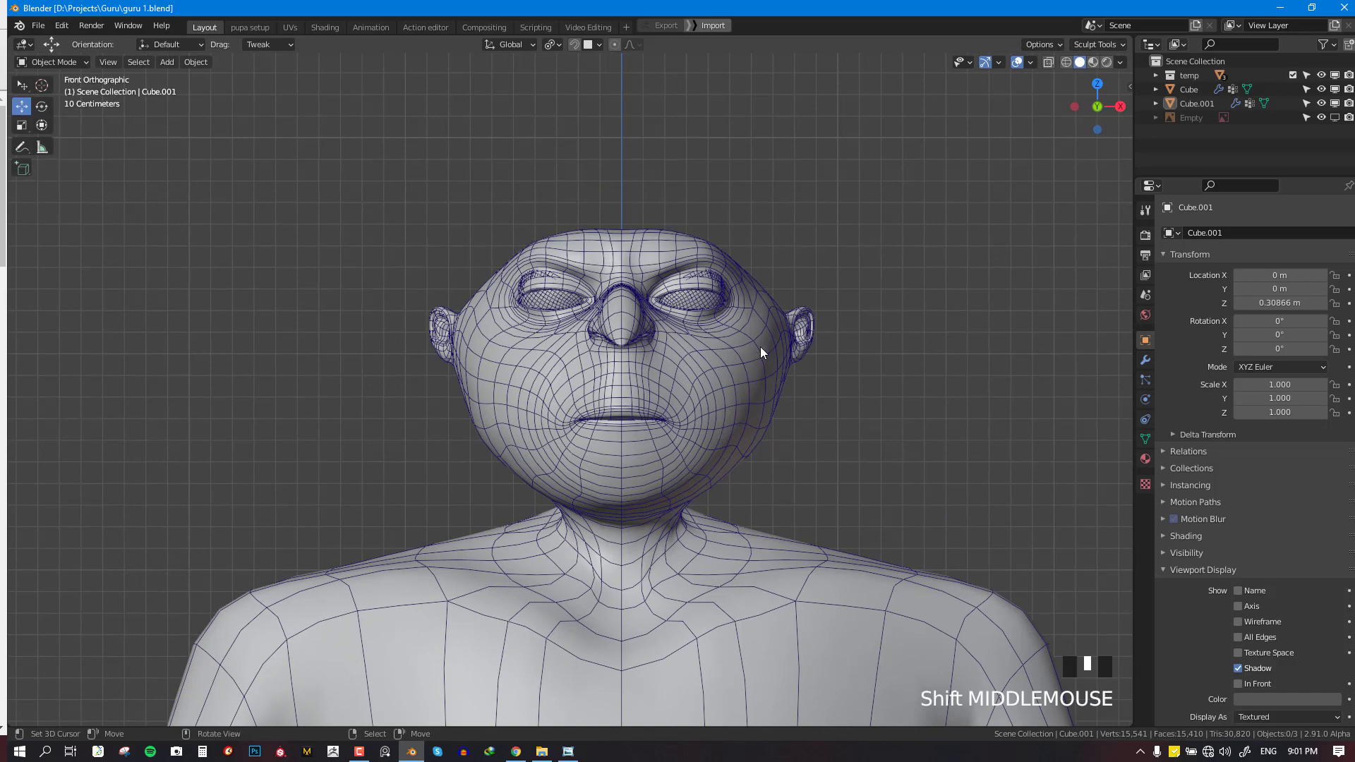
scroll(790, 356, "down", 3)
middle_click_drag(790, 356, 739, 323, "shift")
scroll(736, 319, "up", 2)
scroll(735, 324, "down", 3)
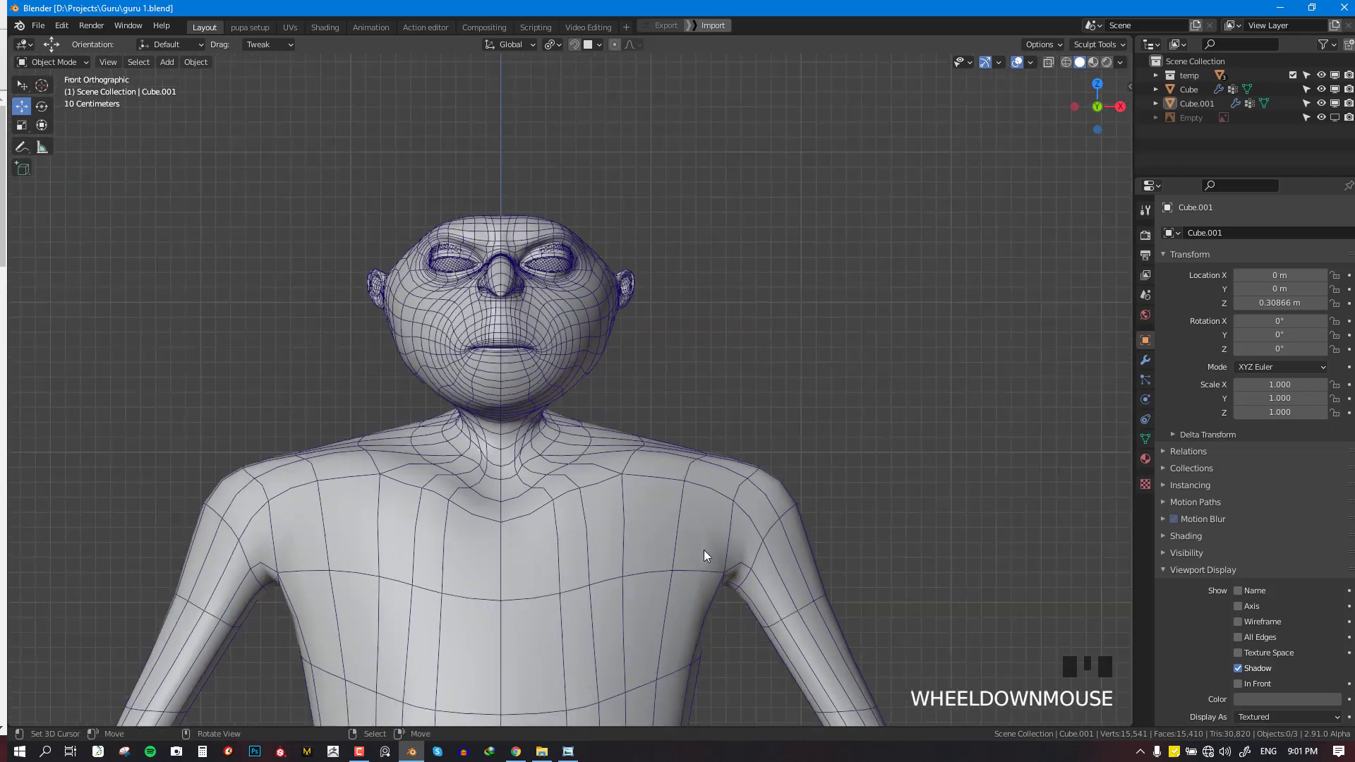
middle_click_drag(705, 554, 807, 433, "shift")
scroll(810, 431, "up", 2)
scroll(810, 427, "down", 3)
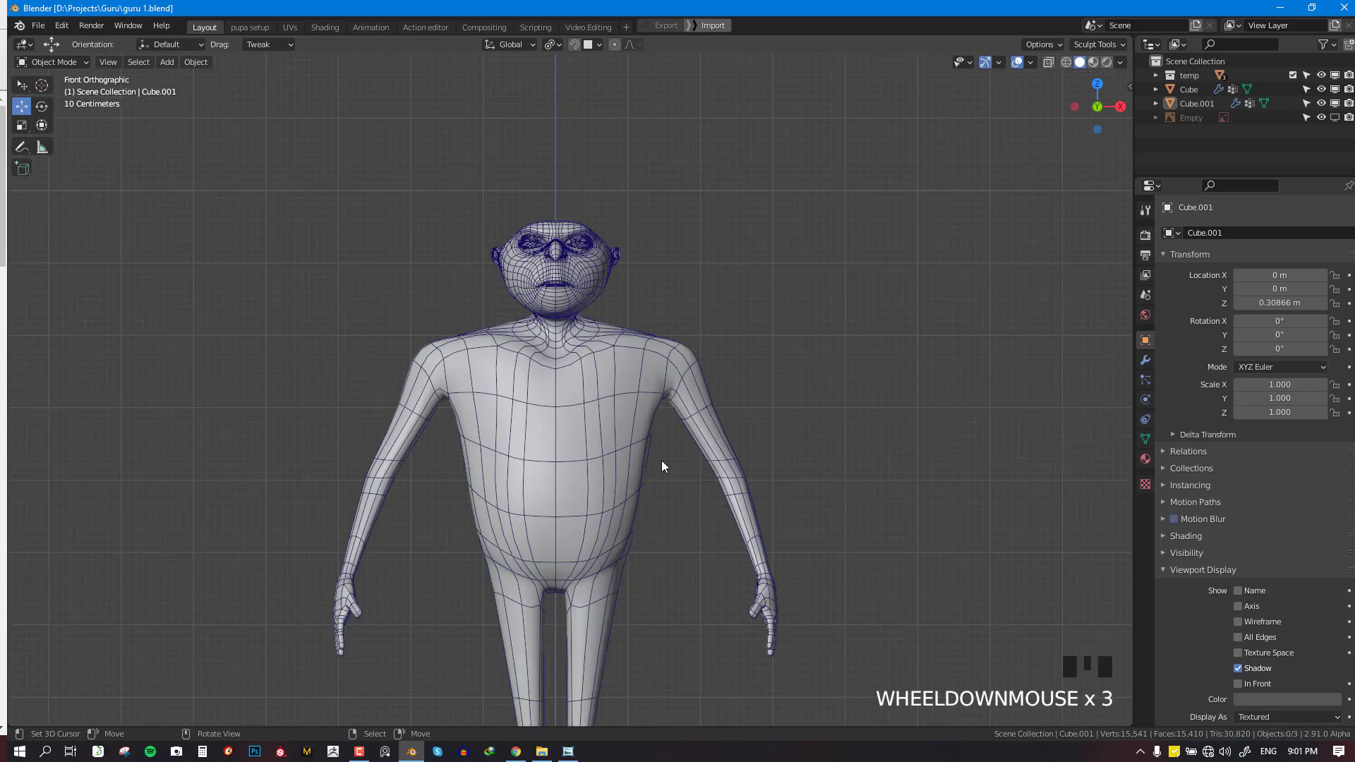
Turn off the wireframe overlay and save the file
key("alt+w")
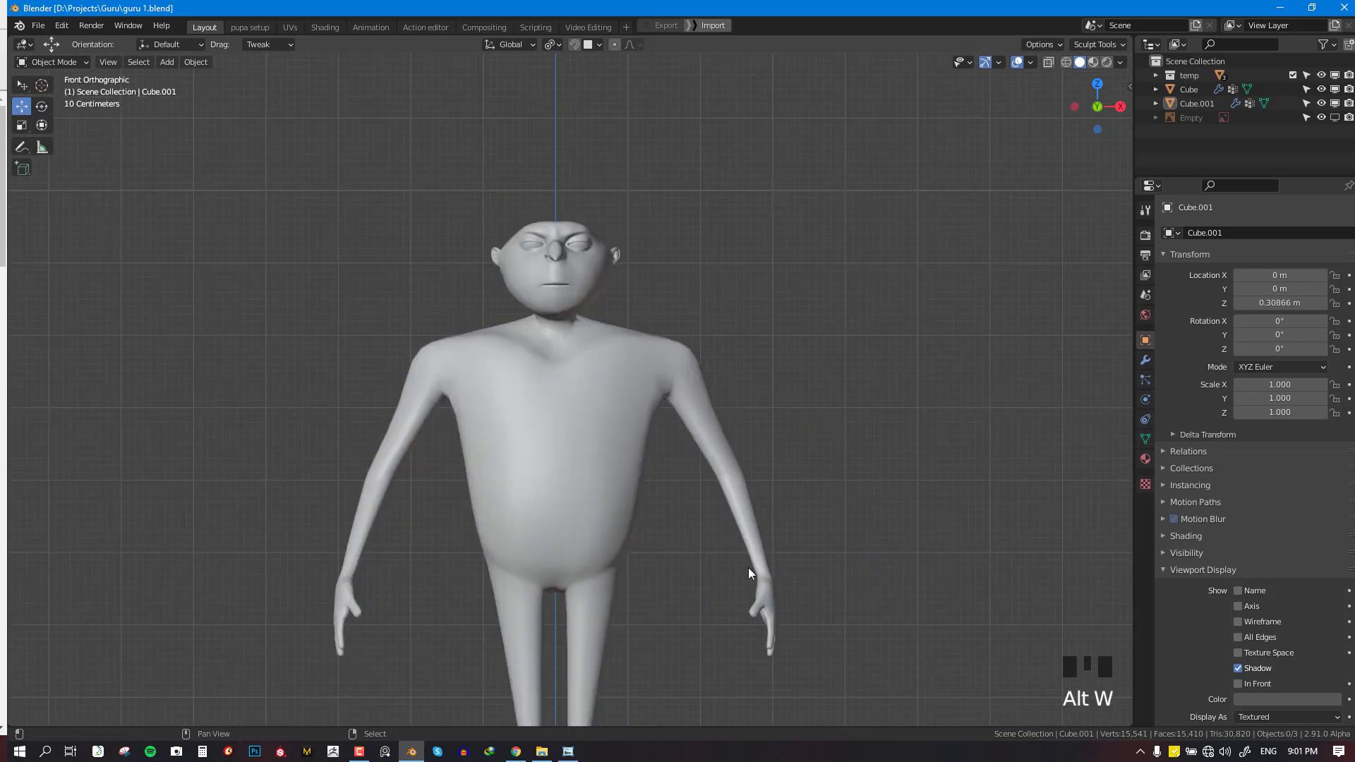
middle_click_drag(748, 567, 768, 420, "shift")
key("ctrl+s")
Try to reshape the shoulder blade area of the body from the back view with the Grab brush in Sculpt Mode
scroll(560, 543, "down", 3)
middle_click_drag(560, 544, 799, 555)
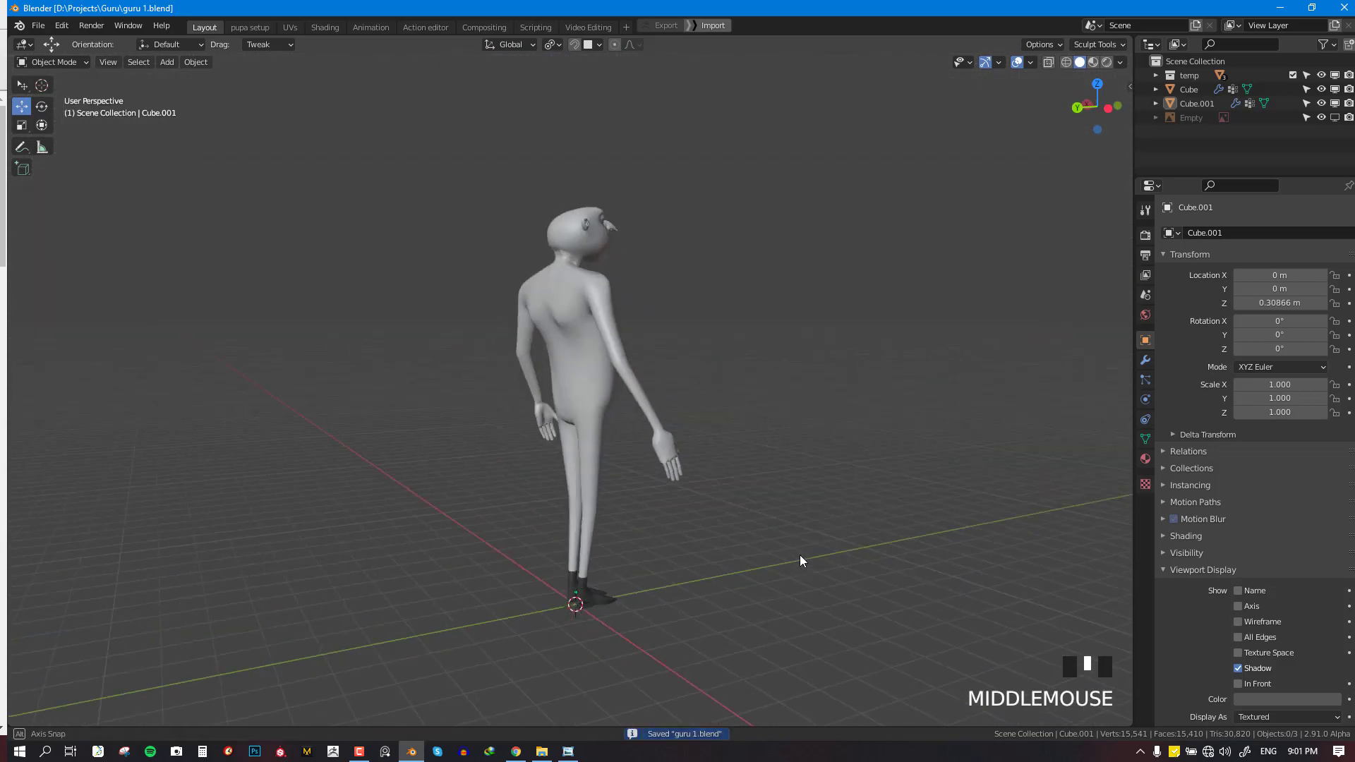
scroll(895, 555, "up", 2)
key("KP_1")
scroll(715, 467, "down", 1)
key("ctrl+KP_1")
scroll(651, 426, "up", 2)
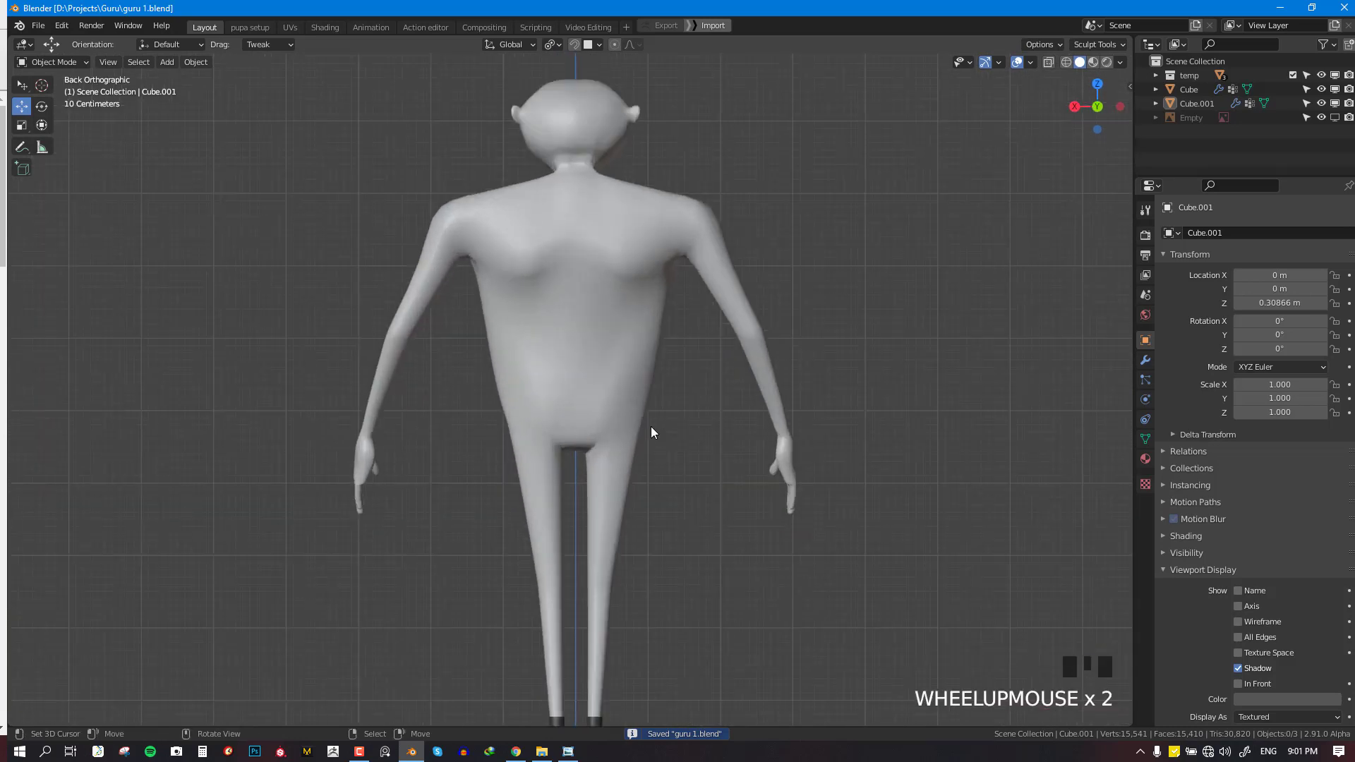
right_click(538, 332)
key("ctrl+Tab")
left_click(540, 415)
scroll(535, 280, "up", 3)
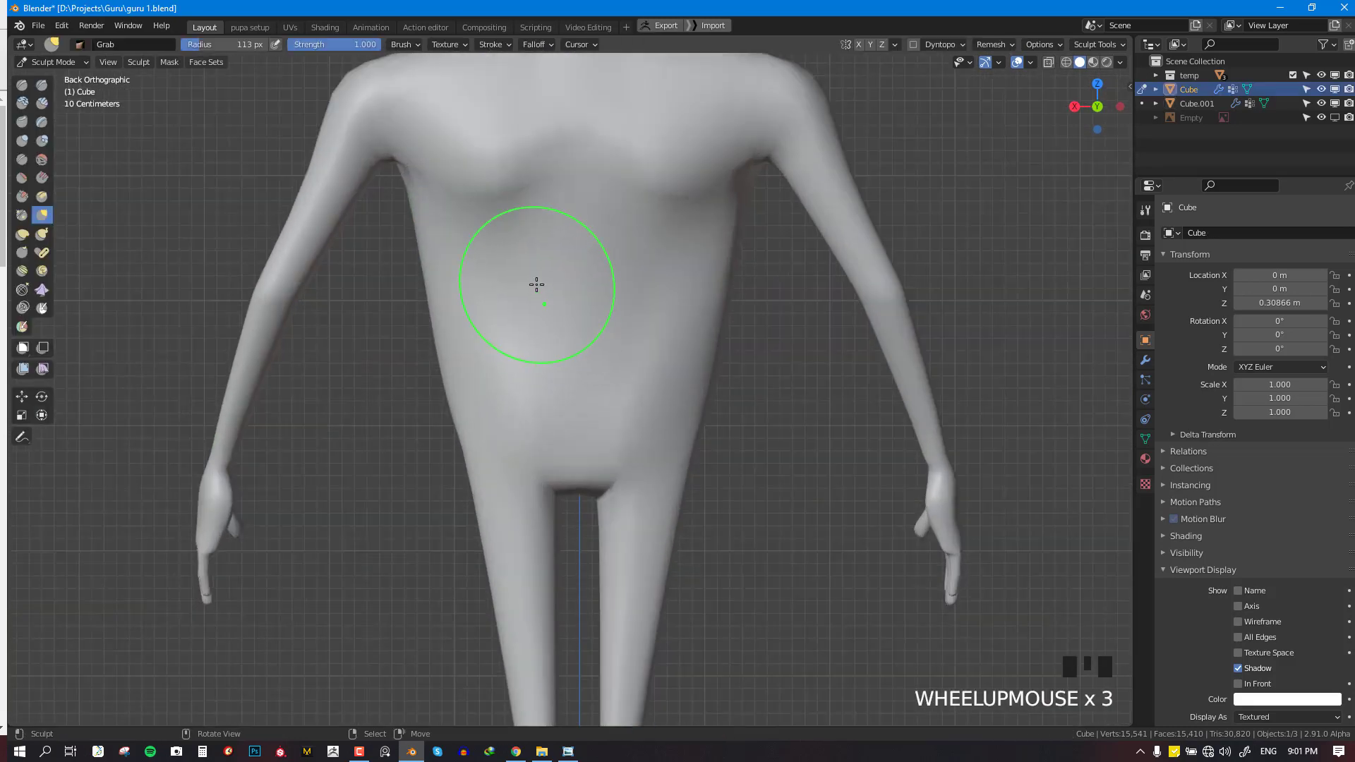
key("f")
middle_click_drag(530, 302, 550, 404, "shift")
key("f")
left_click(553, 336)
key("g")
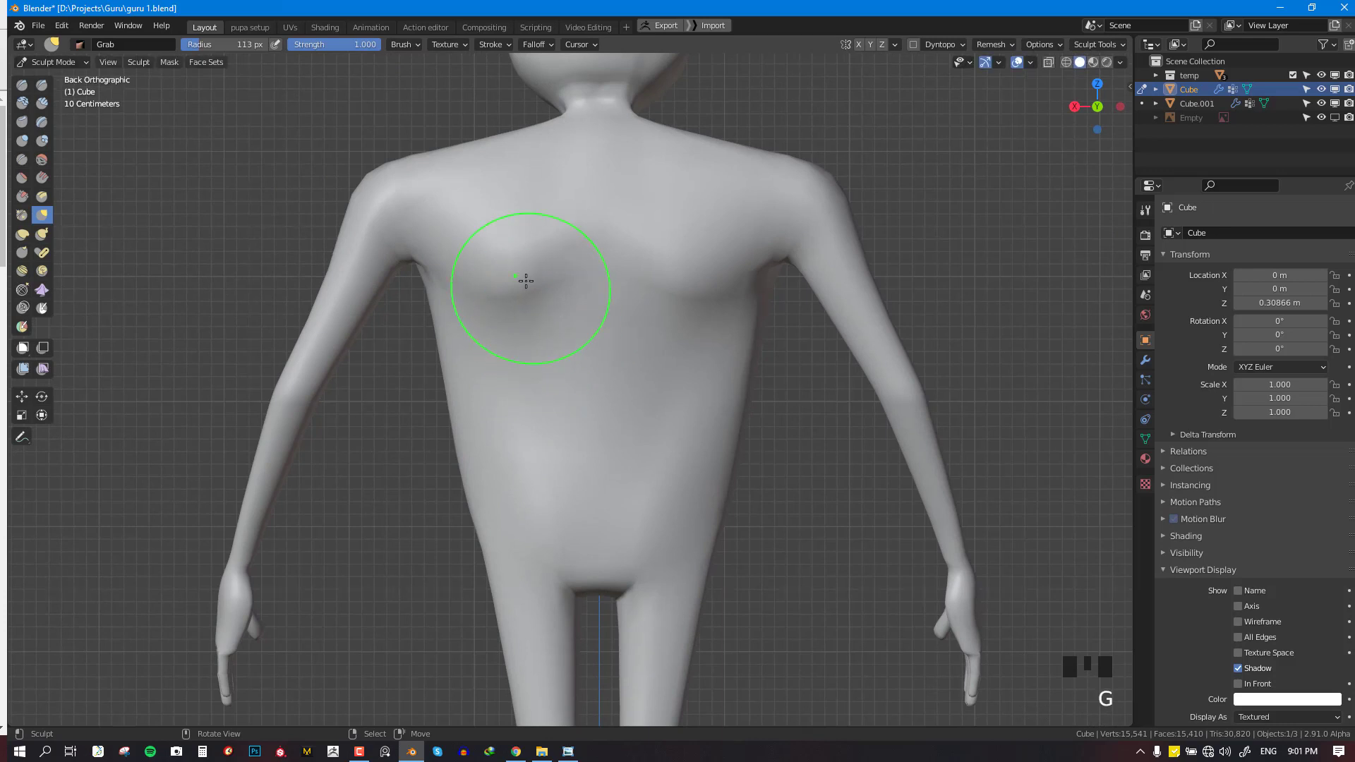
mouse_move(528, 283)
left_mouse_down()
mouse_move(546, 290)
mouse_move(461, 254)
left_mouse_up()
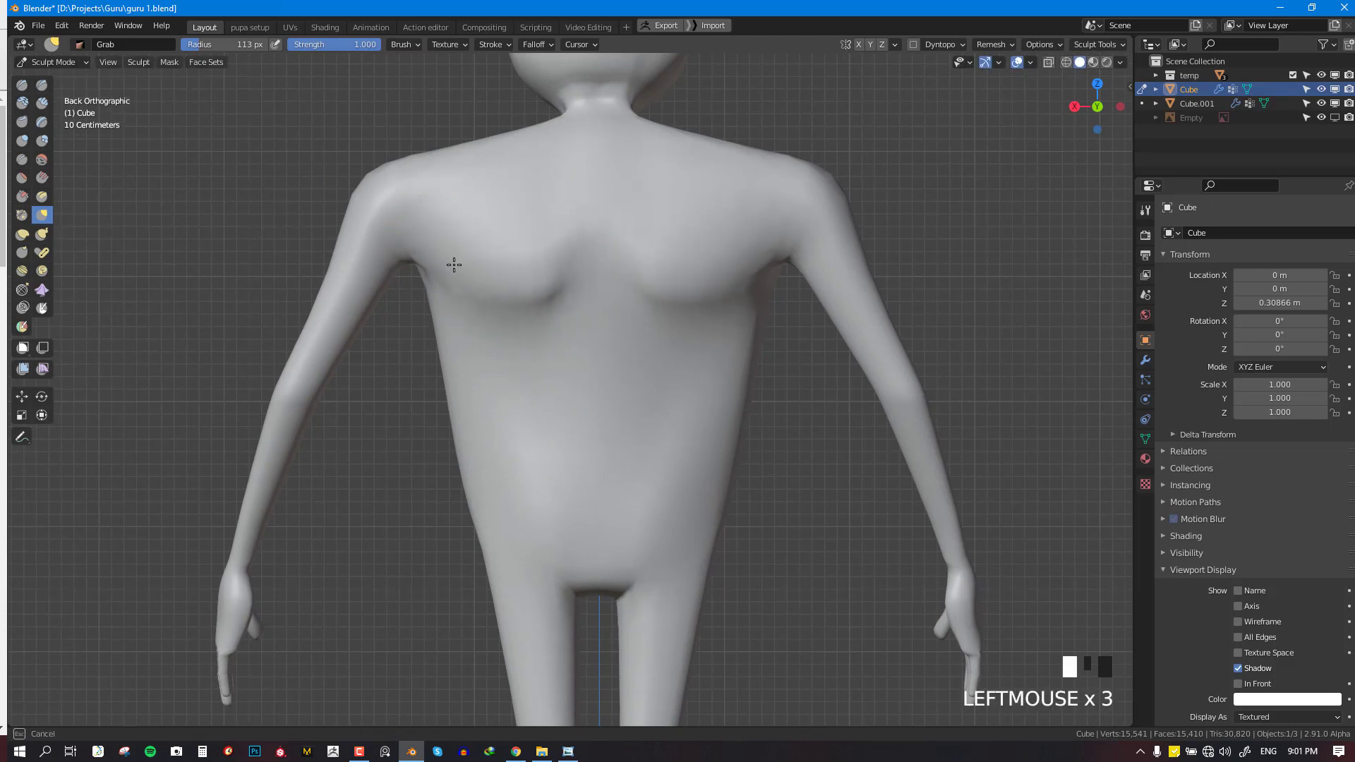
Try to reshape the middle and lower back with small Grab strokes from angled rear views
scroll(454, 220, "down", 4)
key("KP_1")
key("ctrl+KP_1")
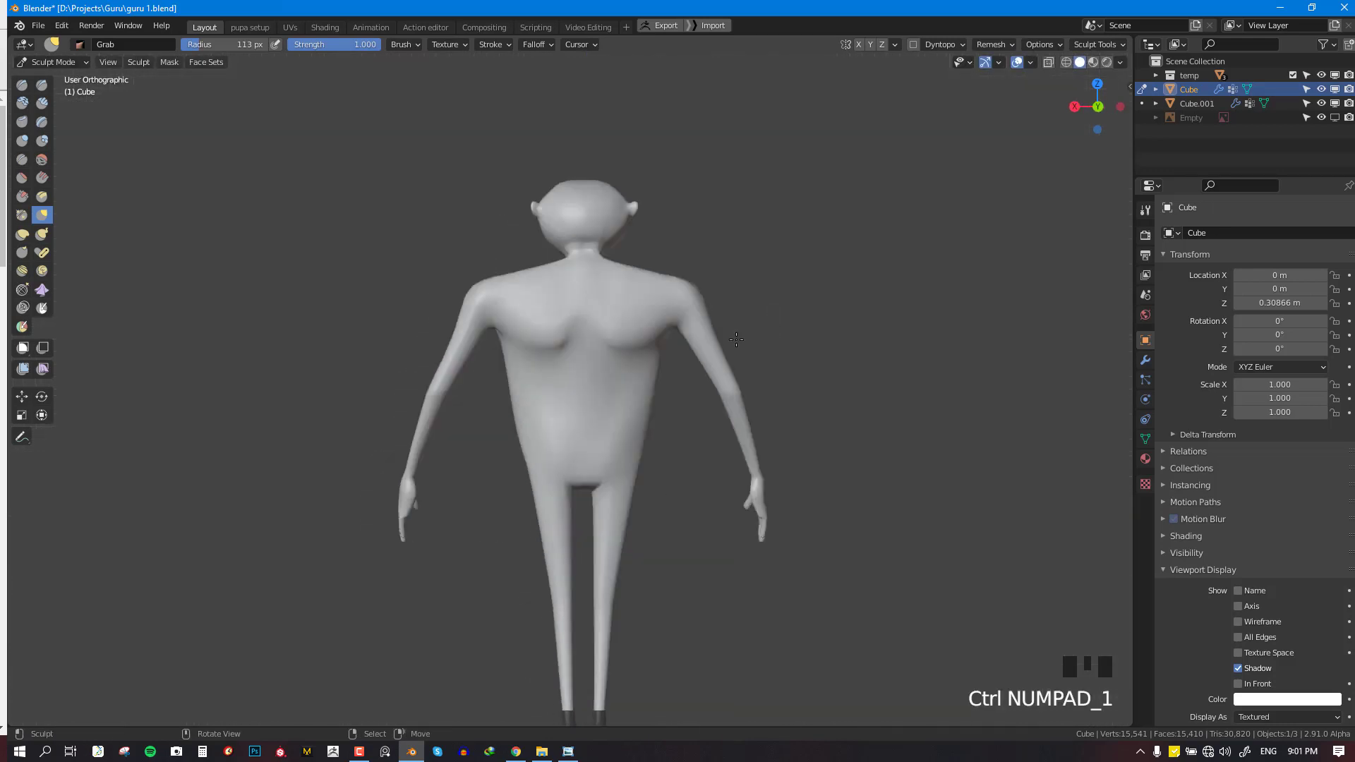
scroll(502, 430, "up", 2)
middle_click_drag(561, 432, 660, 446)
mouse_move(580, 415)
left_mouse_down()
mouse_move(590, 421)
mouse_move(578, 417)
left_mouse_up()
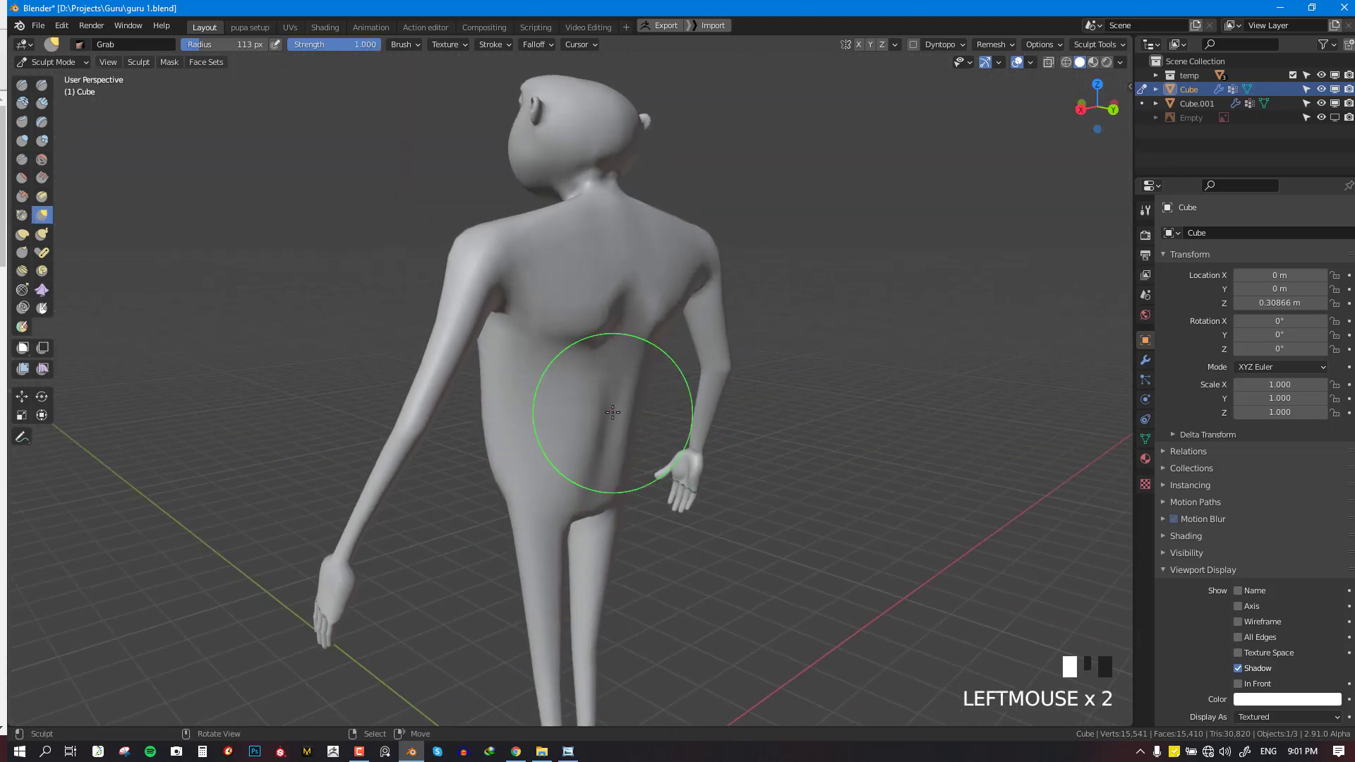
key("KP_3")
middle_click_drag(611, 393, 590, 438)
scroll(590, 438, "up", 2)
mouse_move(590, 438)
left_mouse_down()
mouse_move(583, 450)
mouse_move(575, 439)
mouse_move(586, 447)
left_mouse_up()
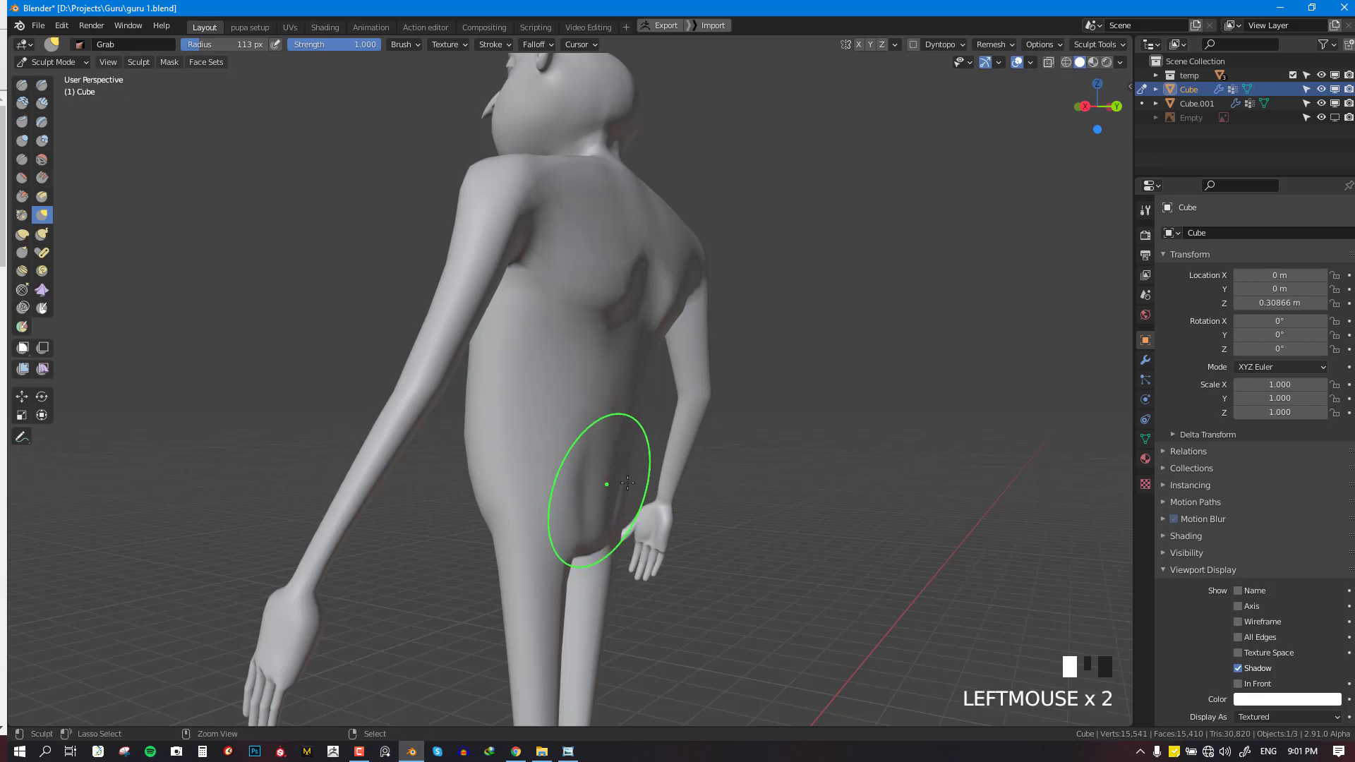
Undo the Grab strokes on the back and return the body to Object Mode
key("ctrl+z")
key("ctrl+z")
key("ctrl+z")
key("ctrl+z")
key("ctrl+z")
key("ctrl+z")
key("ctrl+z")
scroll(702, 448, "down", 3)
key("ctrl+KP_1")
key("ctrl+Tab")
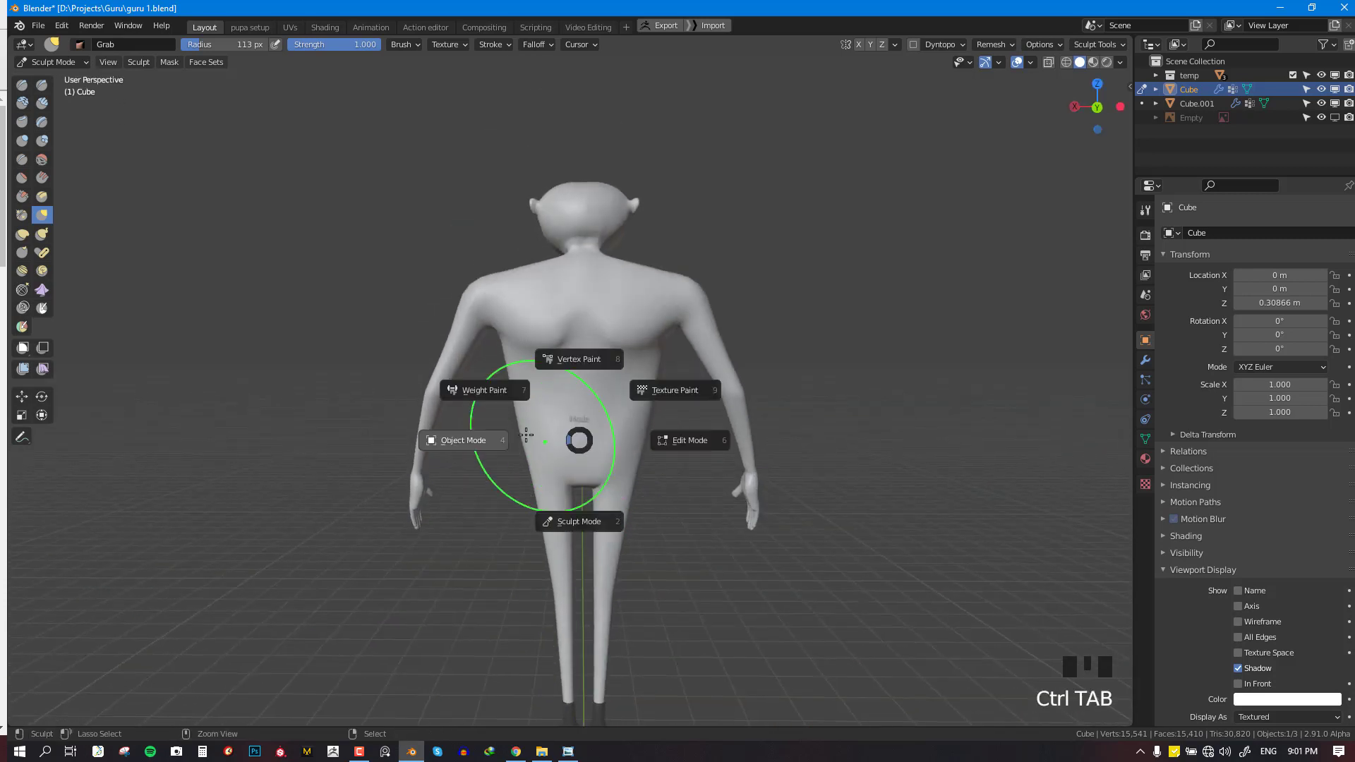
left_click(518, 435)
Deselect everything and check the full character in the front and right side views
key("KP_1")
key("alt+a")
scroll(599, 432, "down", 4)
scroll(679, 425, "up", 3)
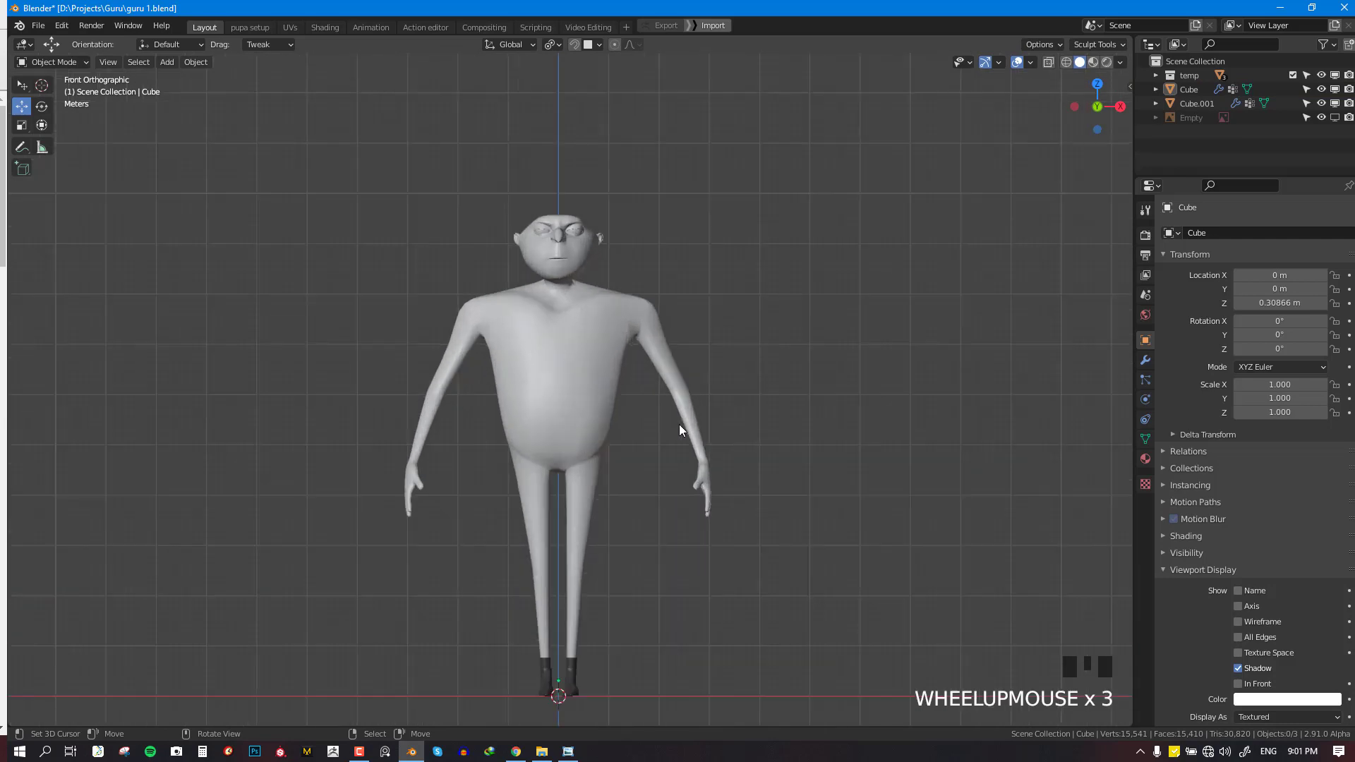
key("KP_3")
scroll(674, 431, "down", 3)
middle_click_drag(670, 435, 757, 469, "shift")
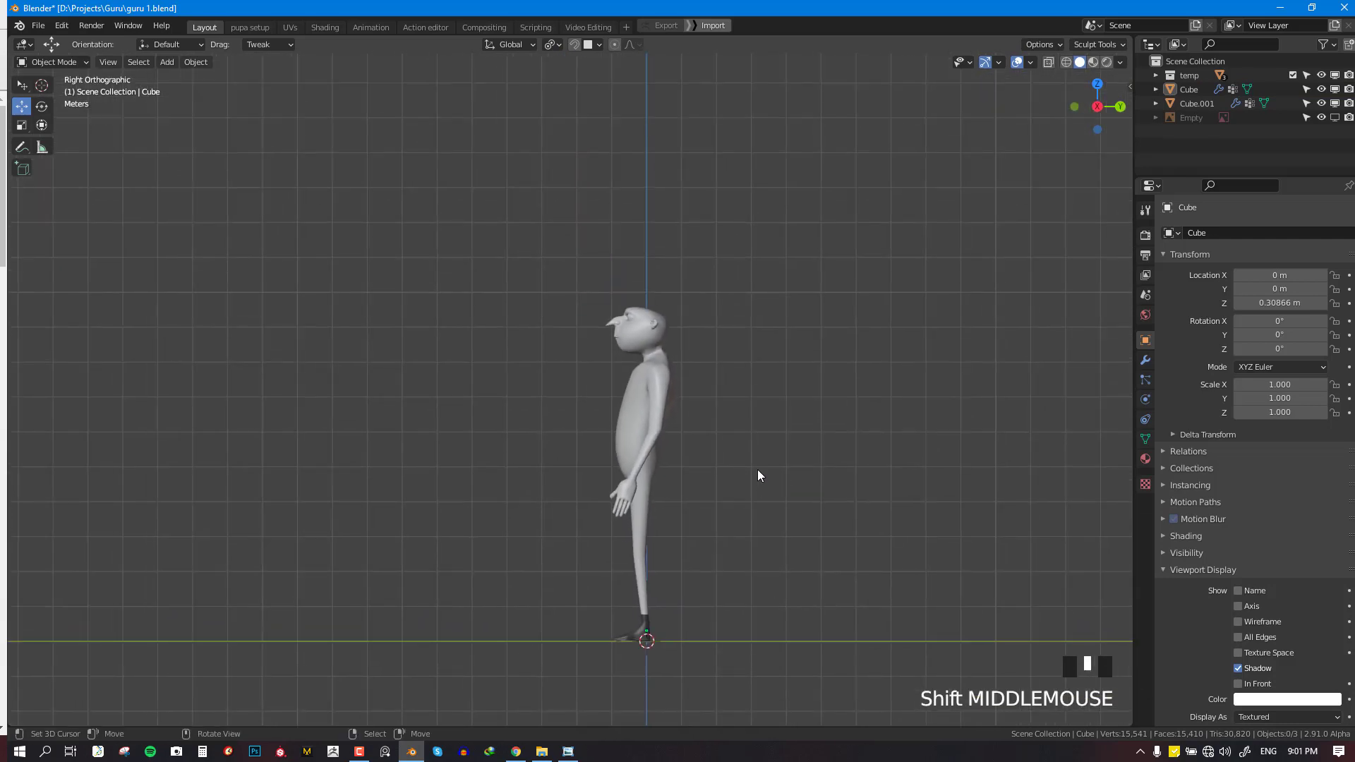